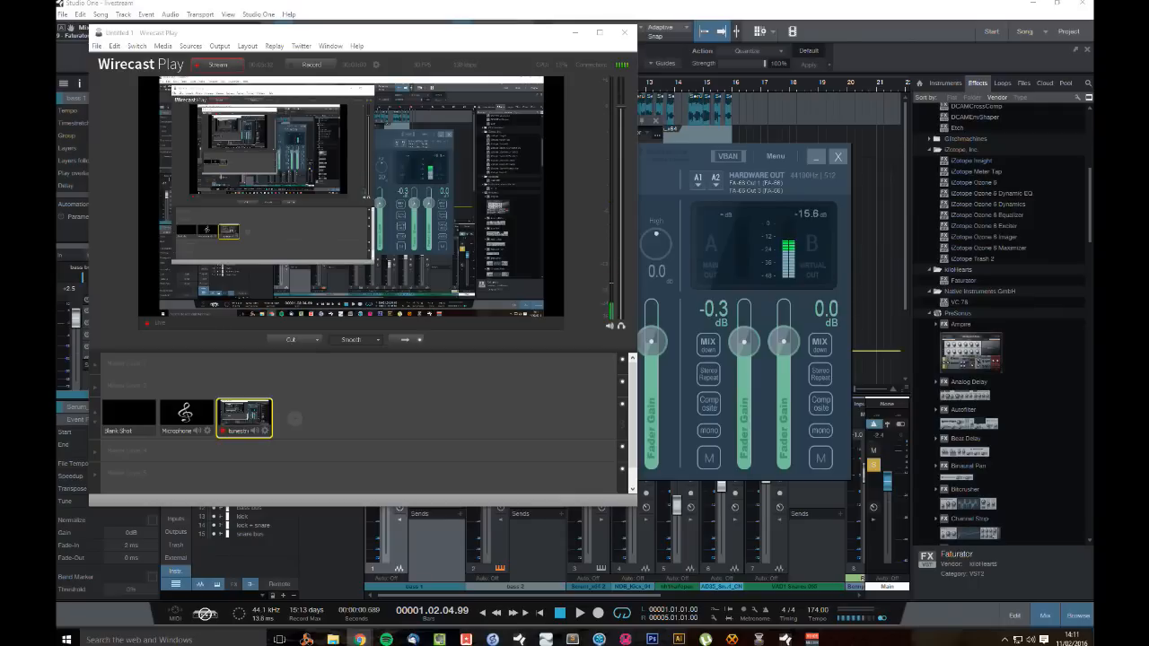
Step: Minimise the Wirecast Play and Voicemeeter windows and move the Faturator window down, clear of the upper tracks
{"action": "left_click", "coordinate": [575, 33]}
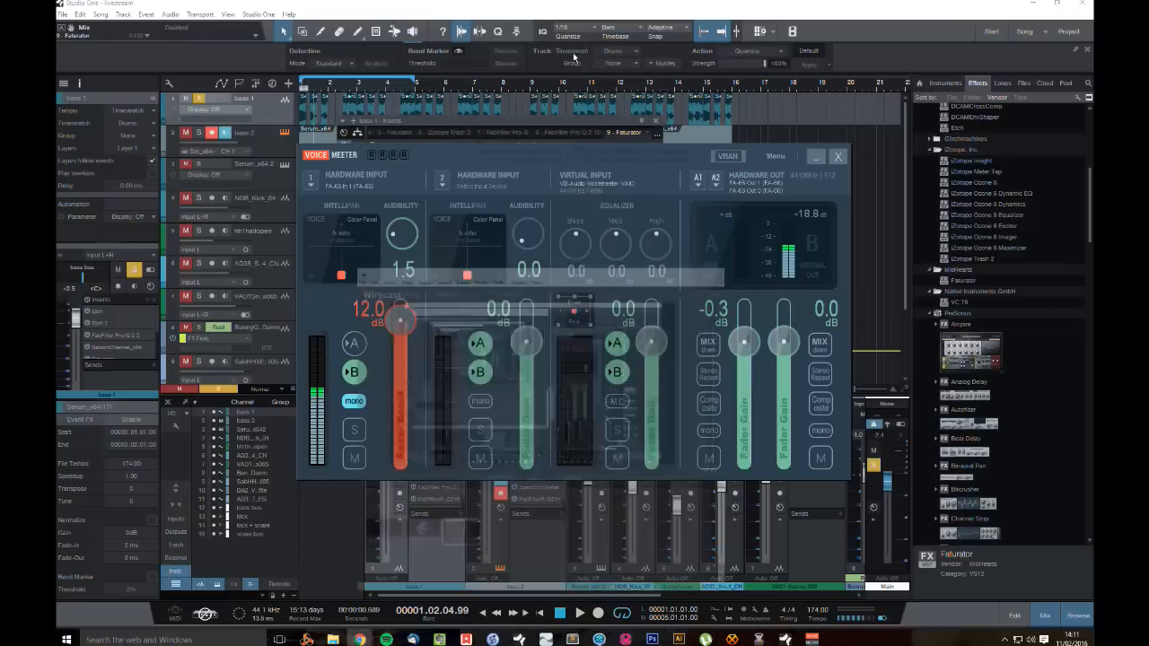
{"action": "left_click", "coordinate": [815, 158]}
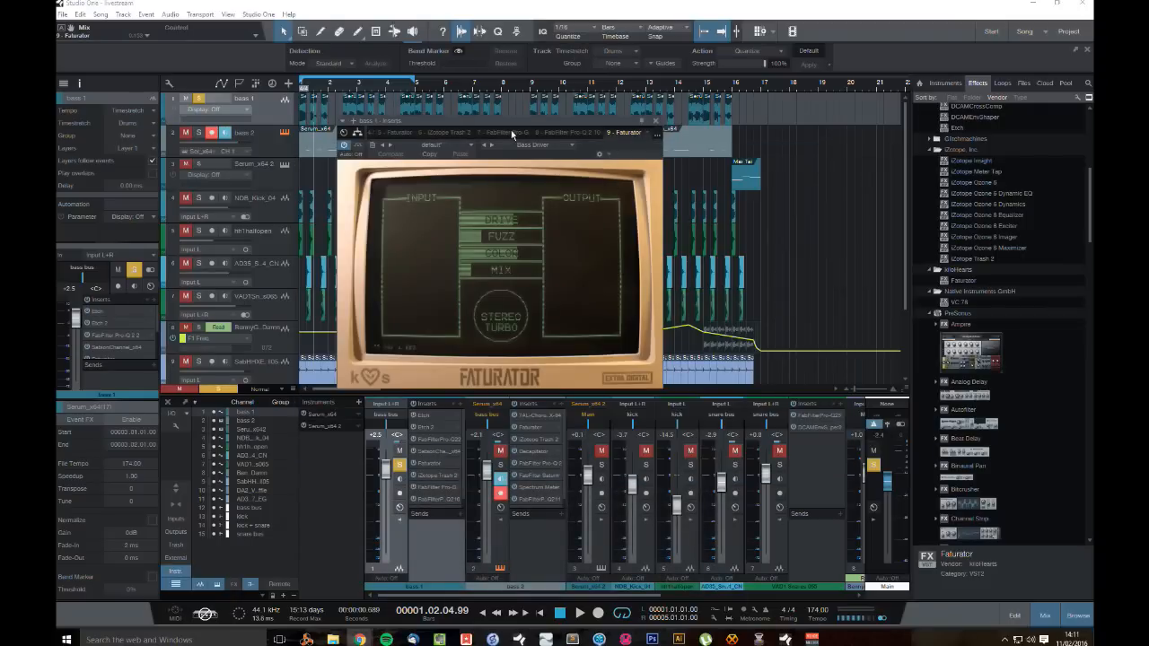
{"action": "left_click_drag", "start_coordinate": [516, 121], "coordinate": [564, 305]}
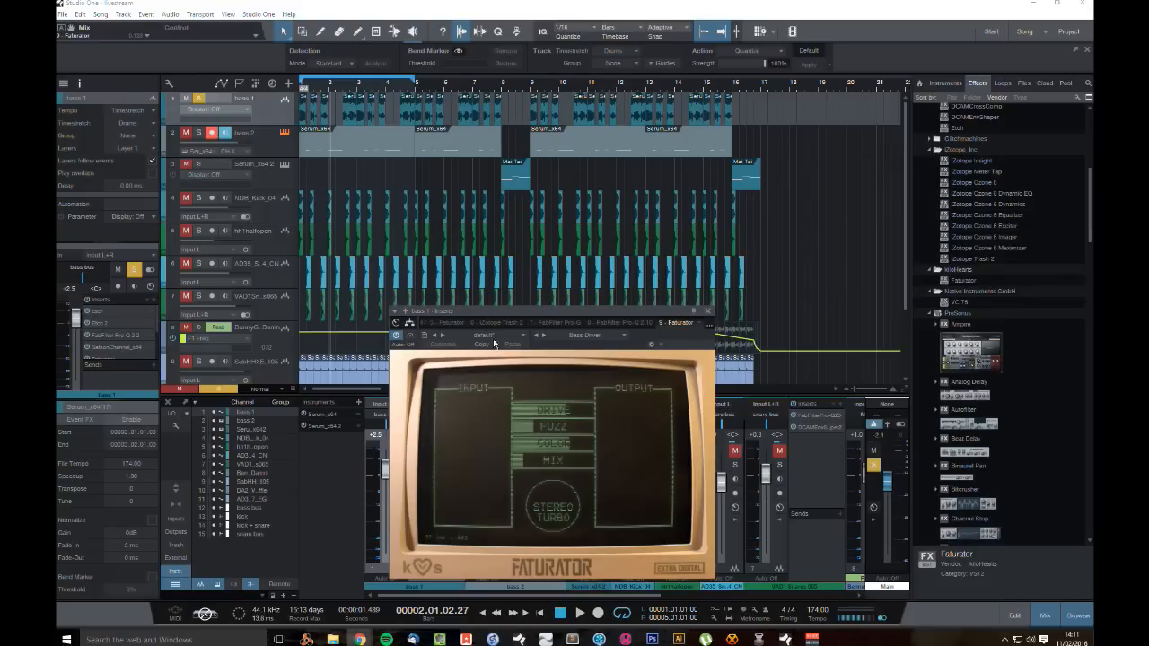
Step: Review the YouTube event's details in Wirecast Play's output settings and close the settings
{"action": "left_click", "coordinate": [768, 641]}
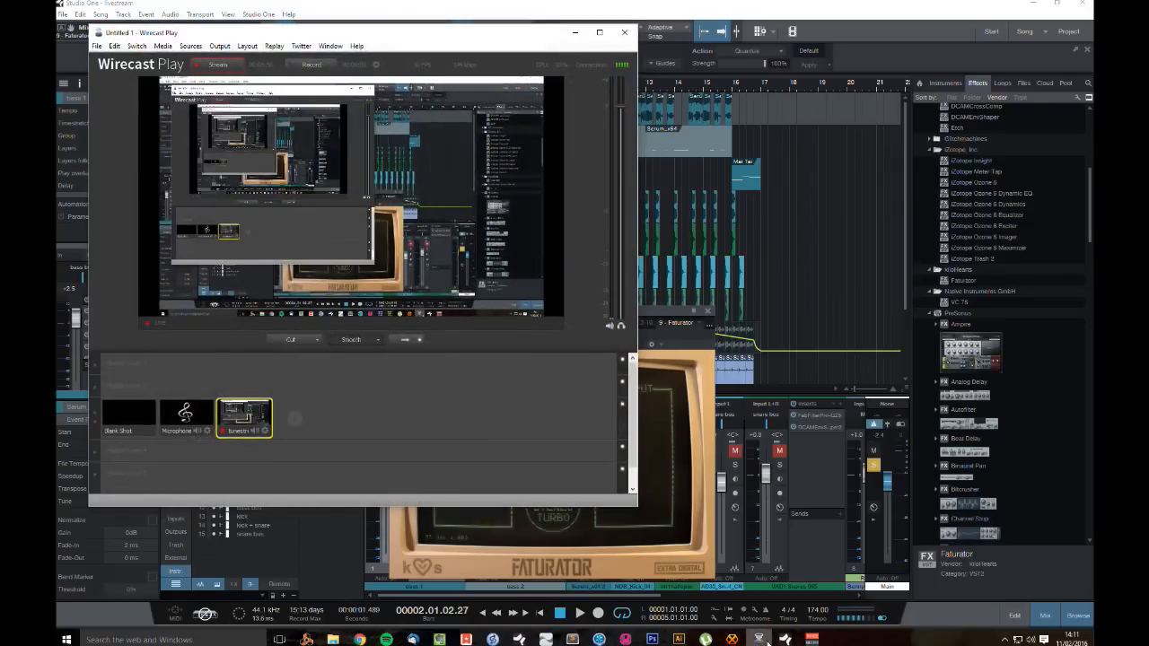
{"action": "left_click", "coordinate": [215, 47]}
{"action": "left_click", "coordinate": [242, 56]}
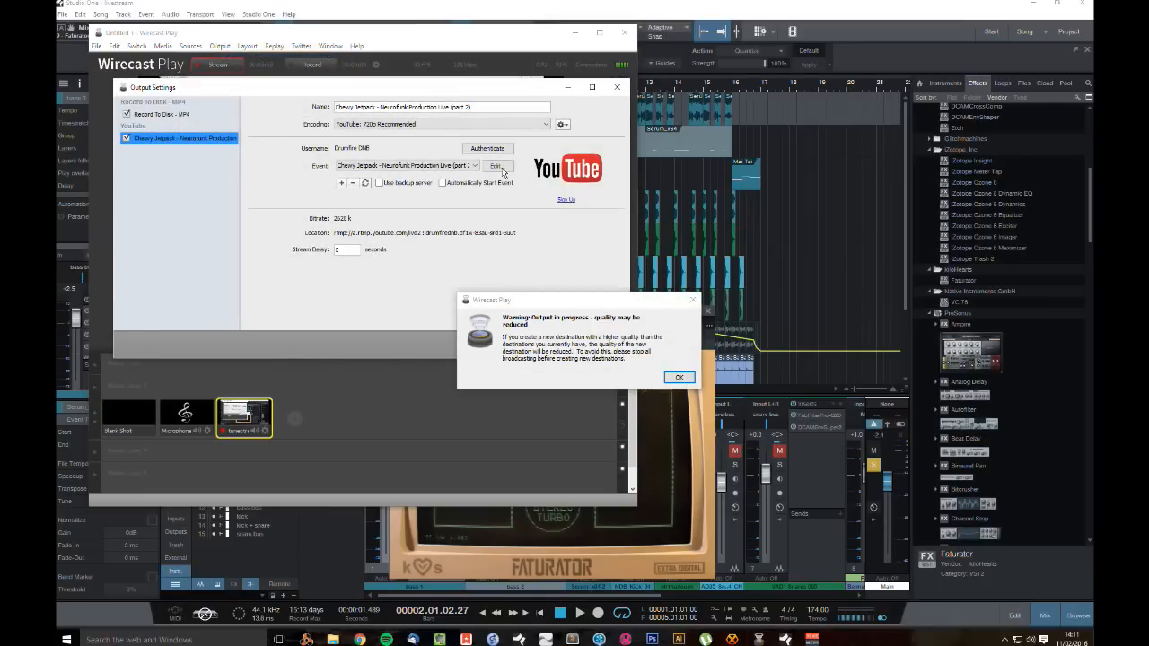
{"action": "left_click", "coordinate": [679, 377]}
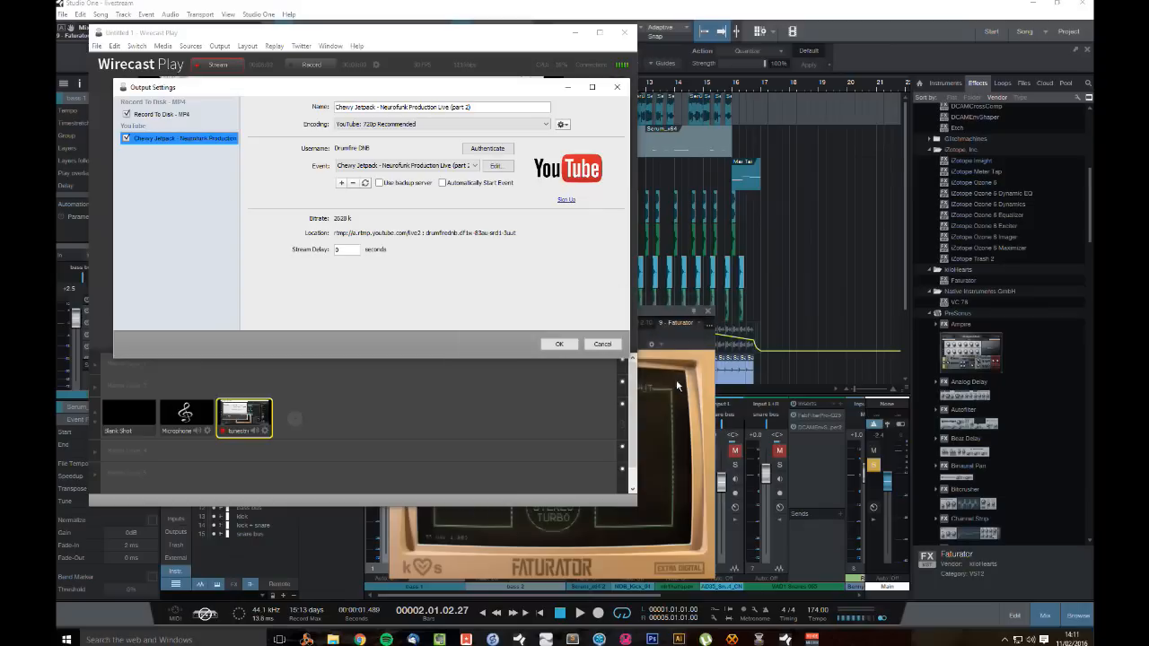
{"action": "left_click", "coordinate": [497, 166]}
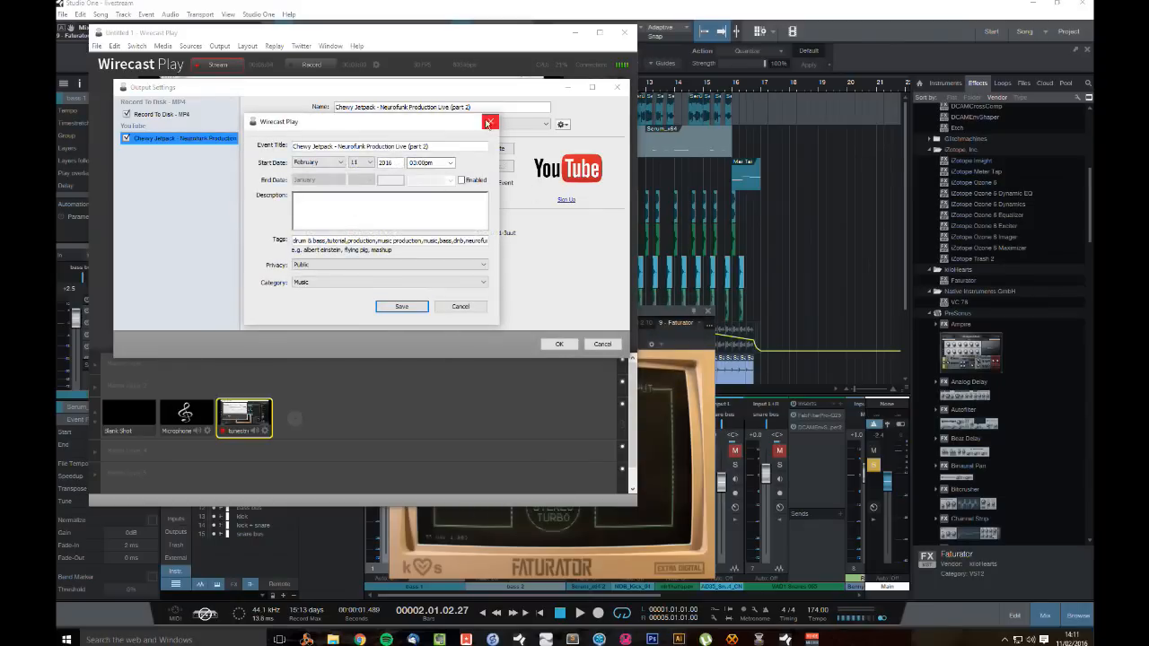
{"action": "left_click", "coordinate": [489, 122]}
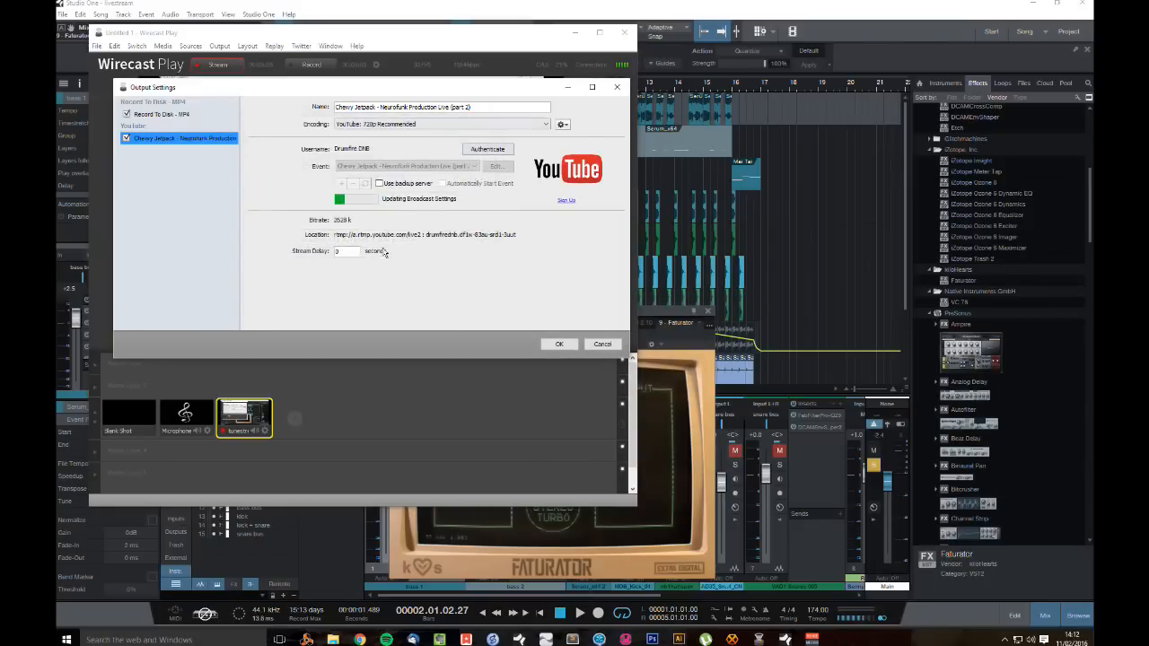
{"action": "left_click", "coordinate": [557, 345]}
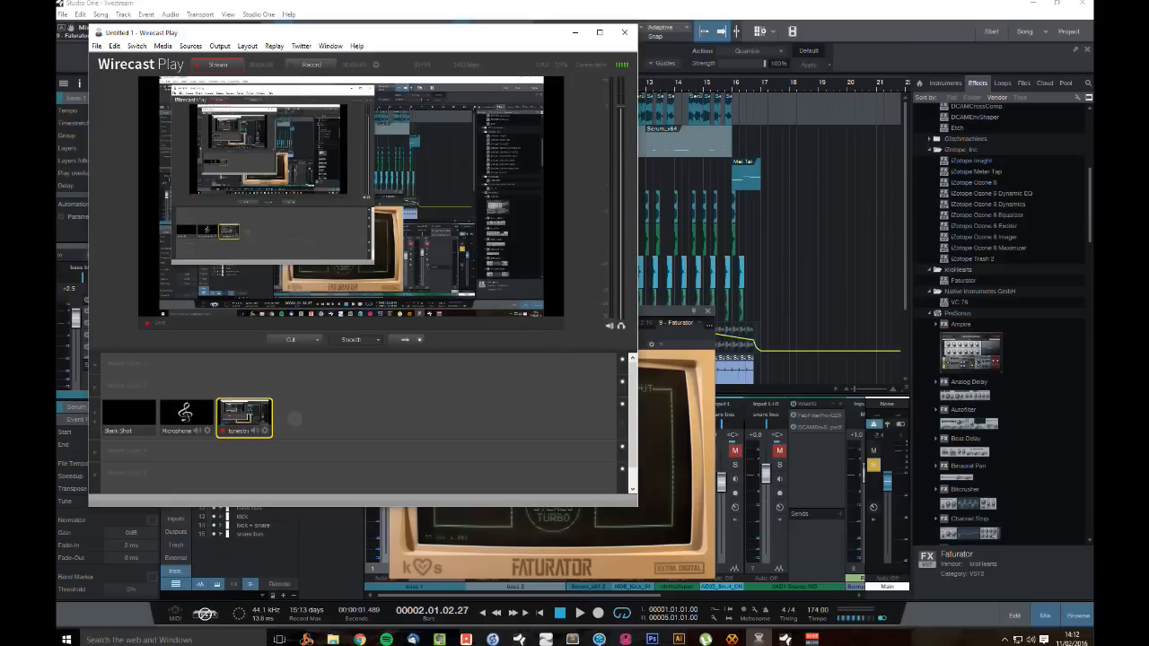
Step: Return to Studio One and close the Faturator window of bass 1
{"action": "left_click", "coordinate": [359, 639]}
{"action": "left_click", "coordinate": [626, 16]}
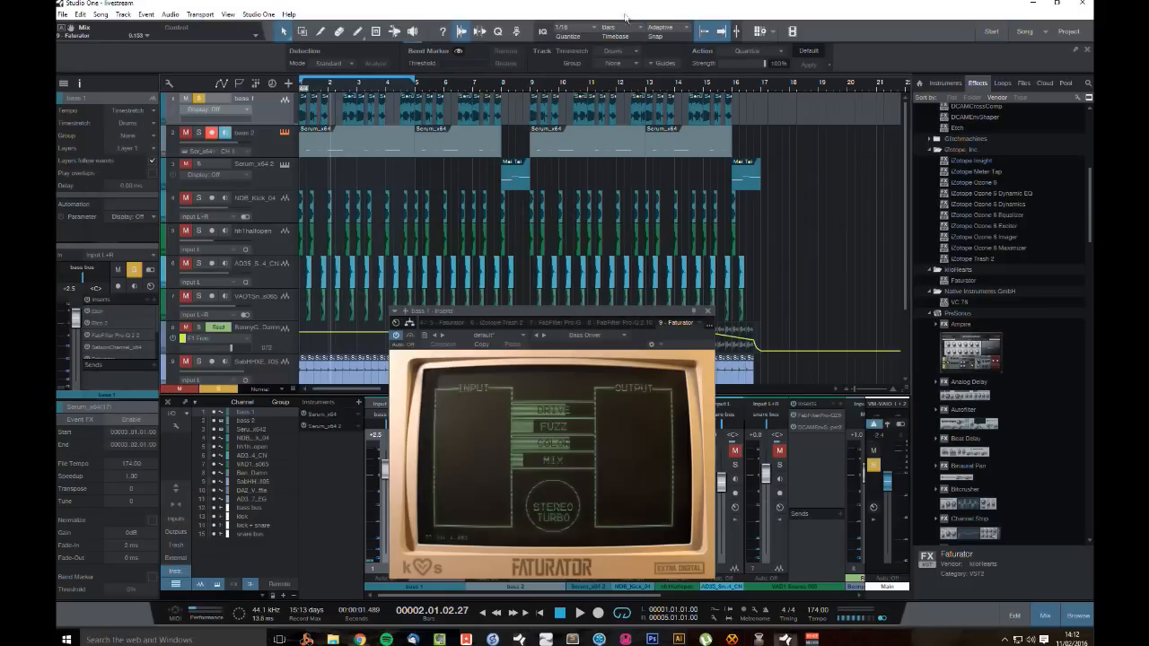
{"action": "left_click", "coordinate": [708, 311]}
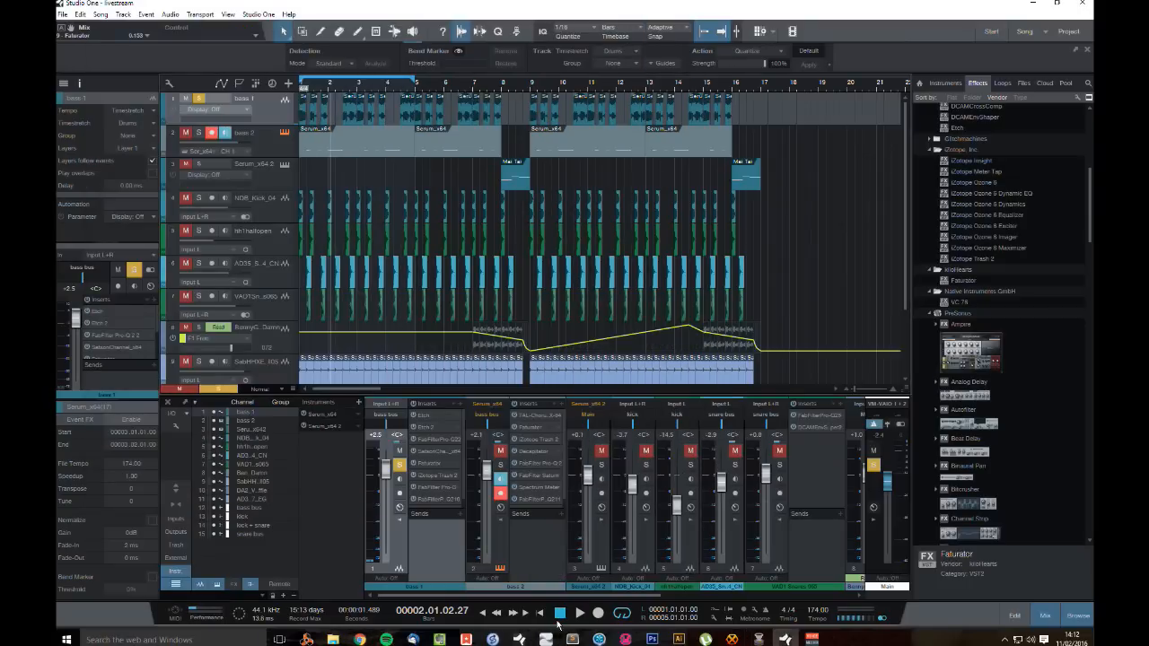
Step: Audition the soloed bass 1 track briefly from the start of the song
{"action": "left_click", "coordinate": [558, 618]}
{"action": "key", "text": "space"}
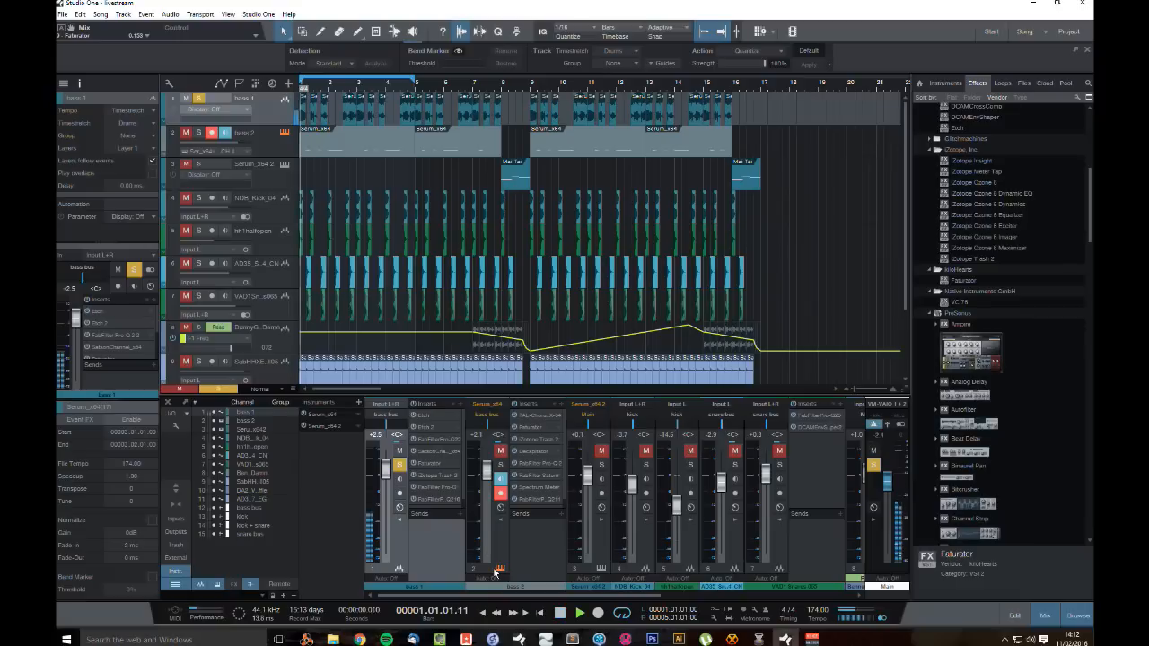
{"action": "key", "text": "space"}
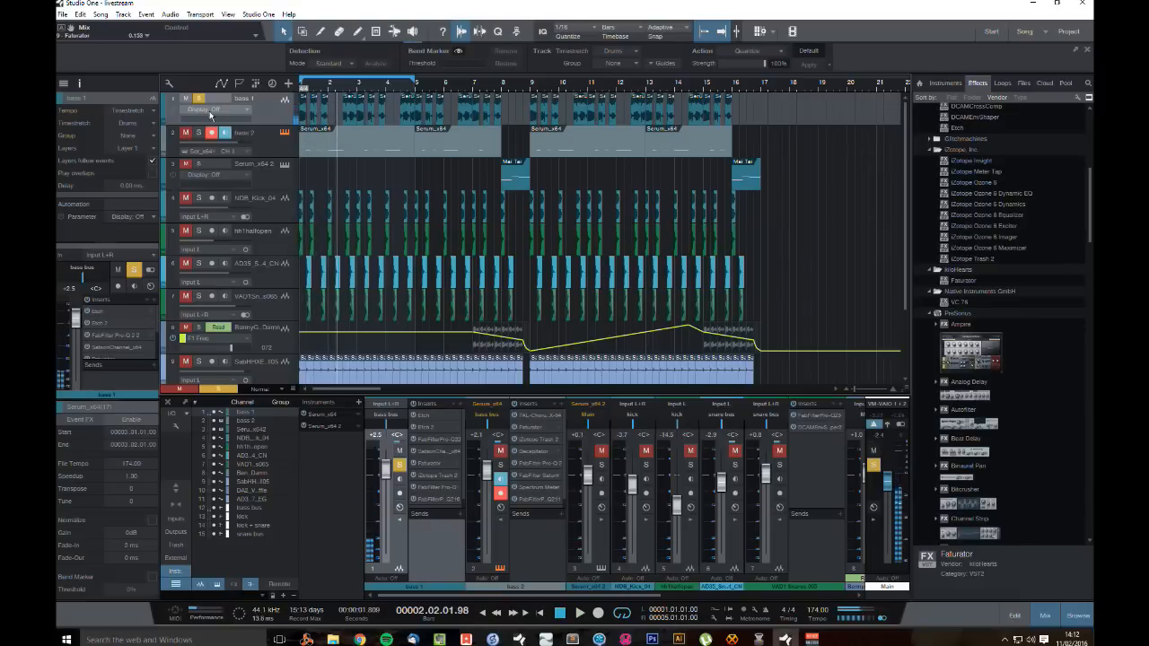
Step: Turn off the bass 1 solo and the bass 2 mute, and extend the loop range to bar 9
{"action": "left_click", "coordinate": [559, 614]}
{"action": "left_click", "coordinate": [580, 613]}
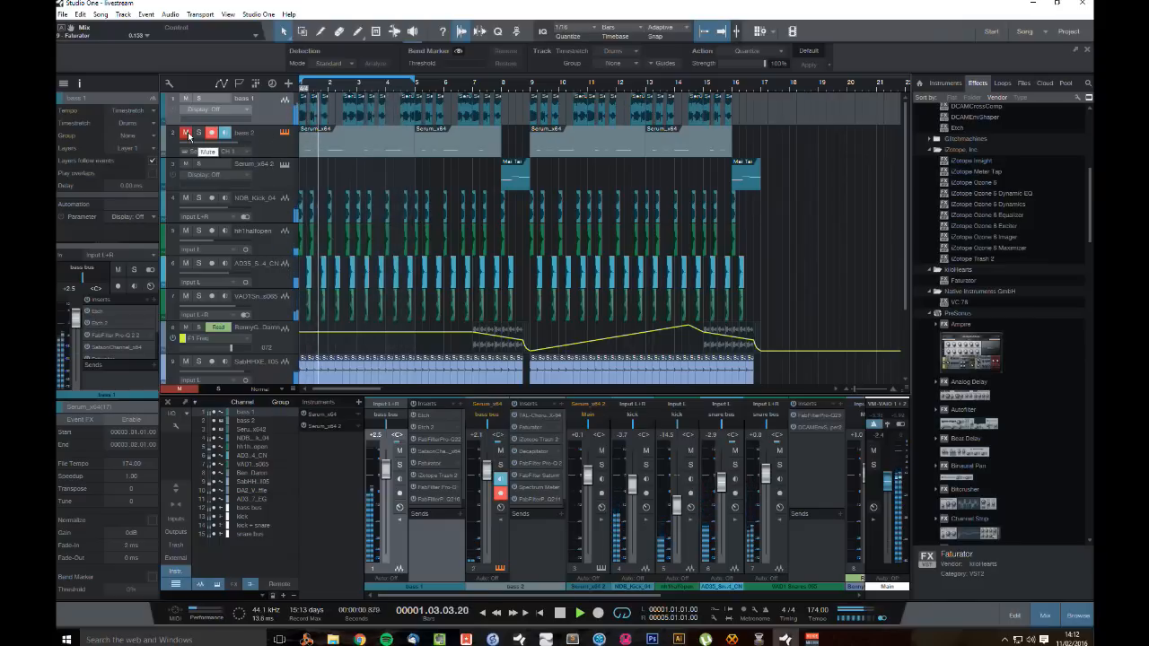
{"action": "left_click", "coordinate": [188, 134]}
{"action": "key", "text": "space"}
{"action": "left_click", "coordinate": [530, 88], "text": "alt"}
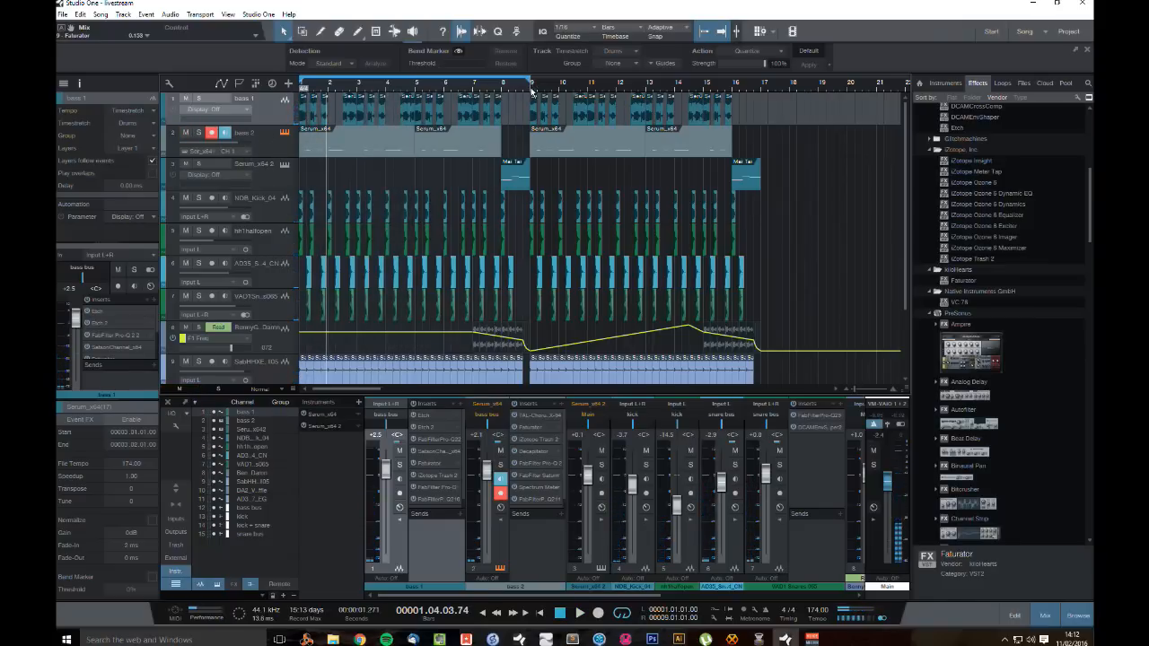
Step: Play back the full mix of drums and basses across the loop from bar 1 to bar 9
{"action": "left_click", "coordinate": [561, 613]}
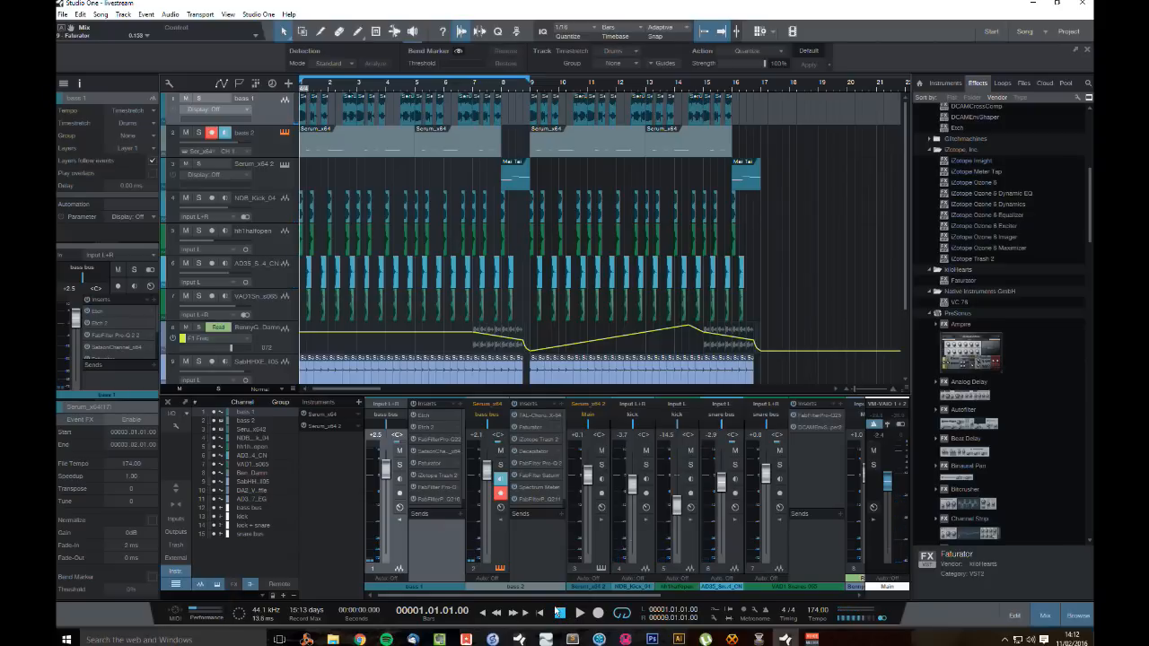
{"action": "key", "text": "space"}
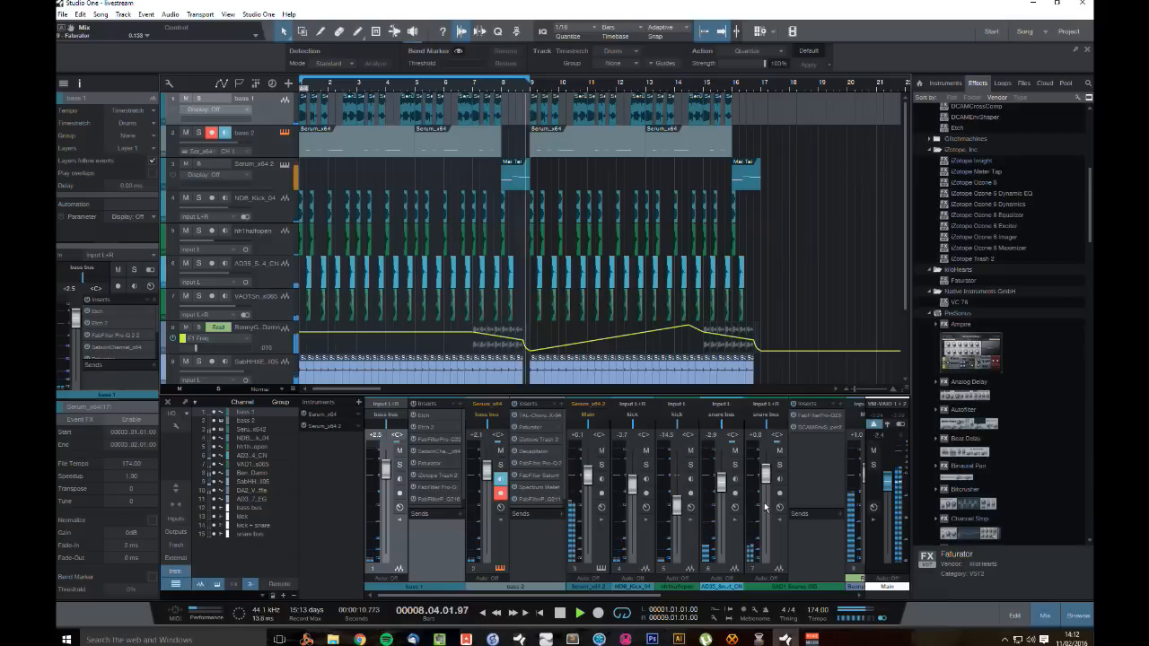
{"action": "key", "text": "space"}
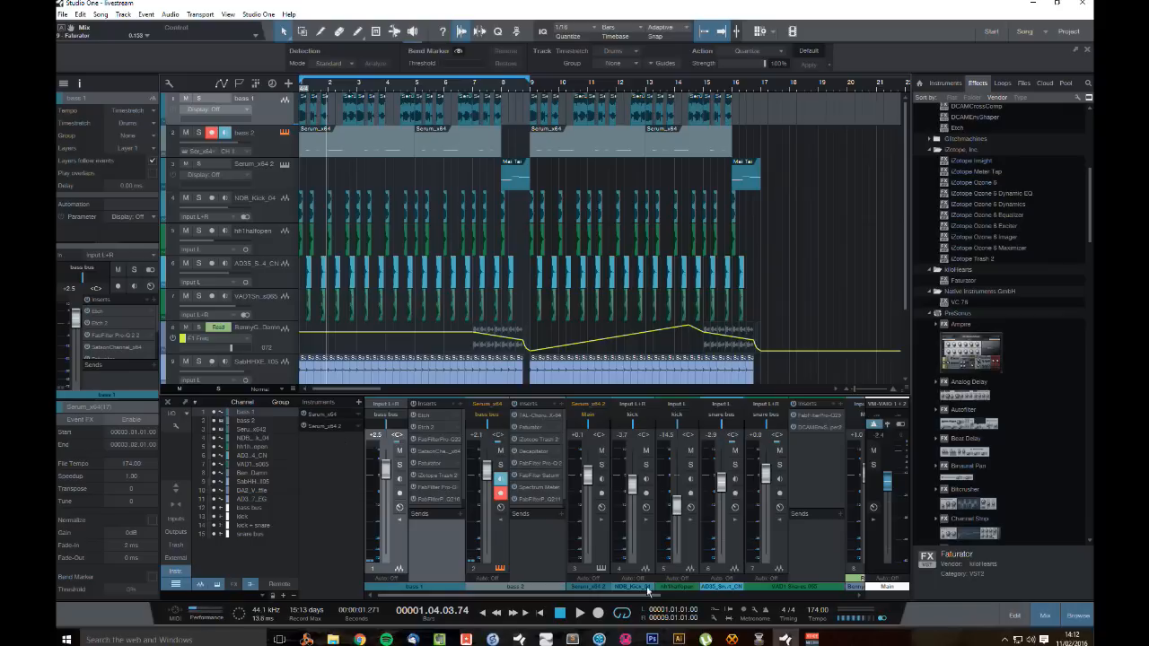
{"action": "left_click", "coordinate": [560, 613]}
{"action": "key", "text": "space"}
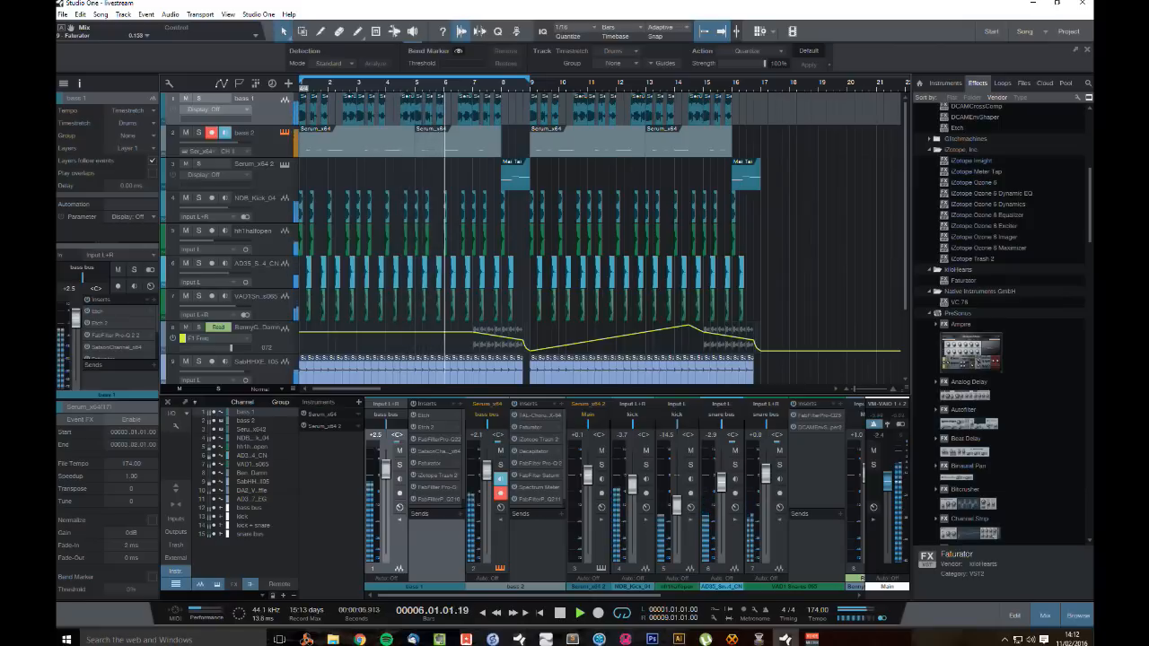
{"action": "left_click", "coordinate": [560, 614]}
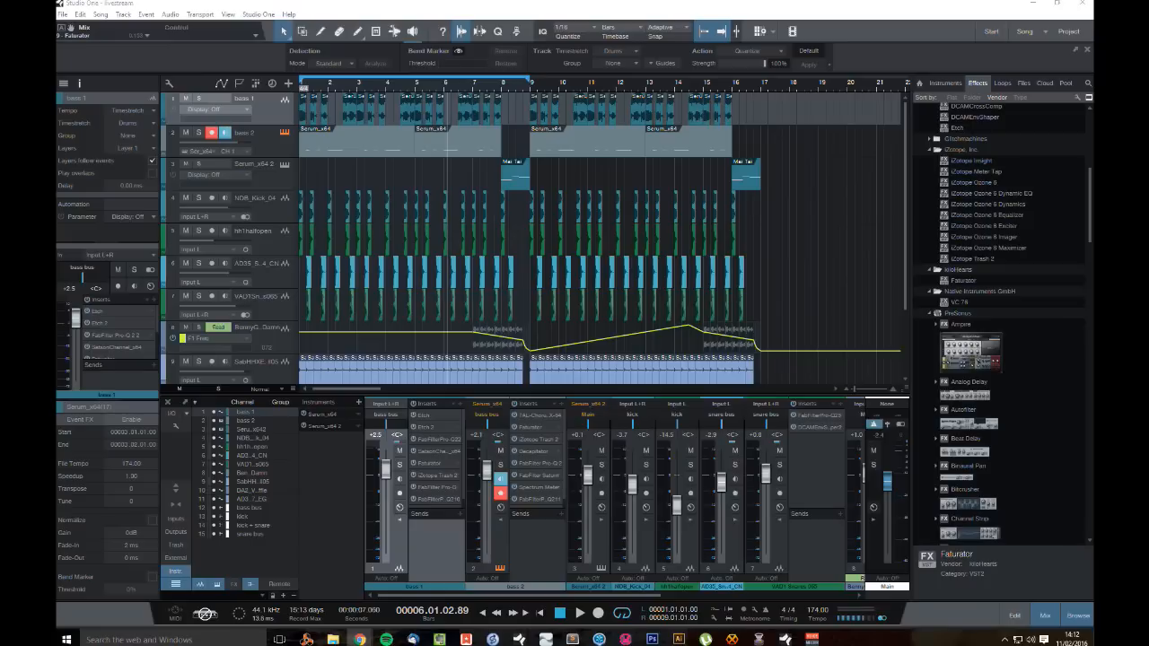
{"action": "left_click", "coordinate": [560, 614]}
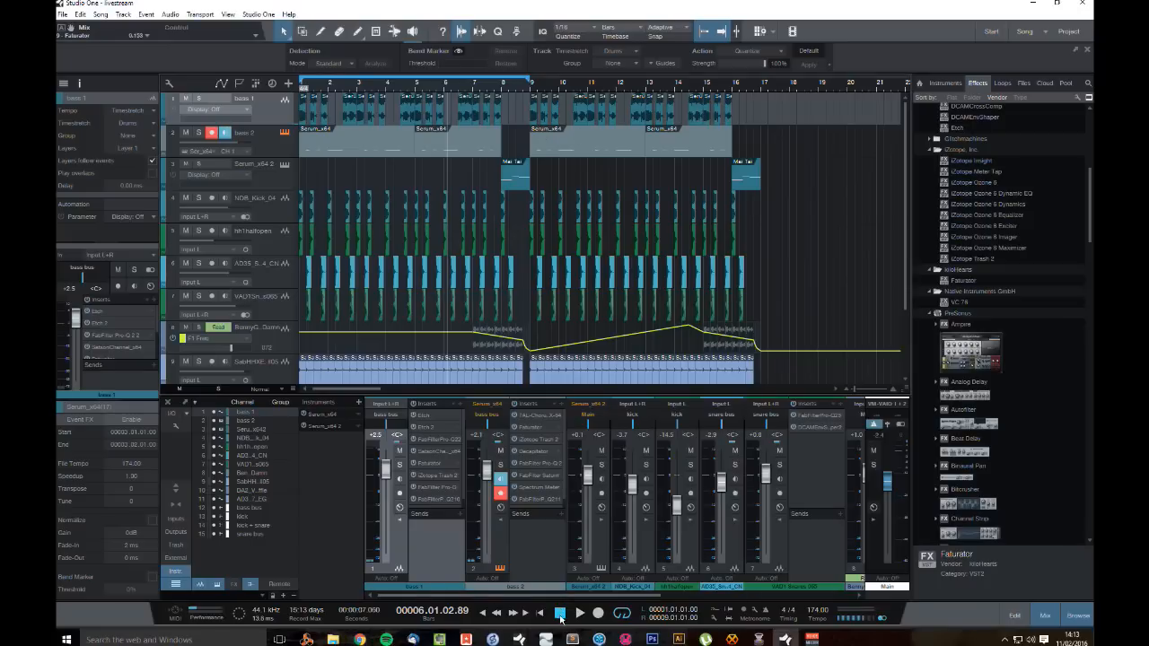
{"action": "key", "text": "space"}
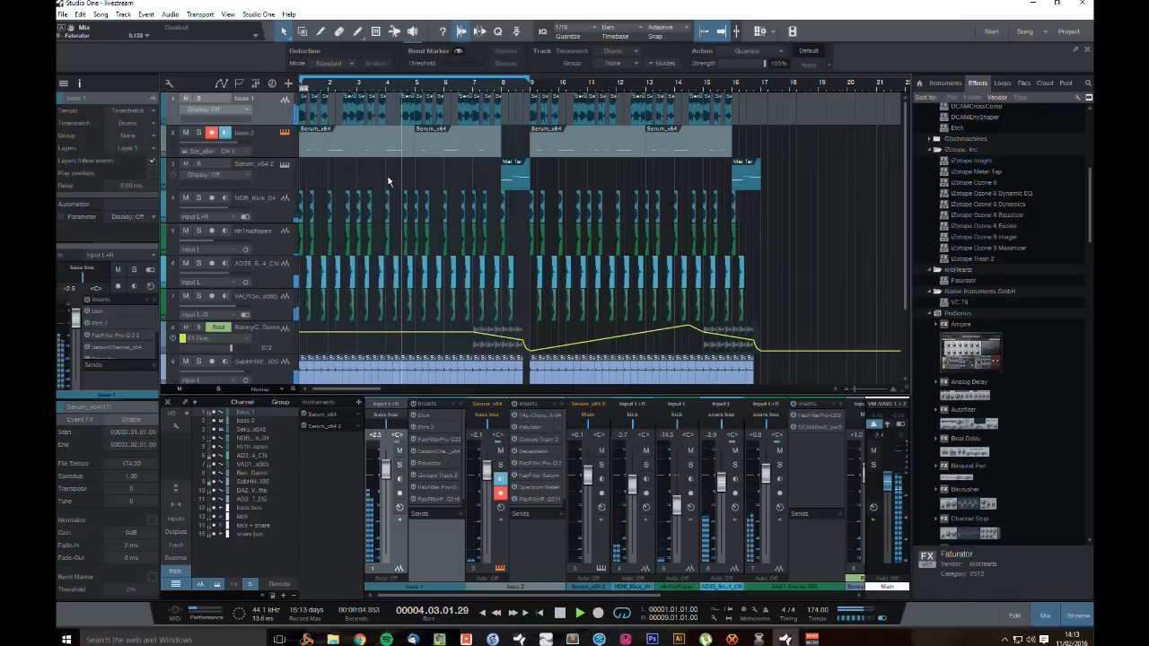
Step: Solo bass 1 and raise the Mix of the last Faturator in its insert chain to about 0.6
{"action": "left_click", "coordinate": [197, 98]}
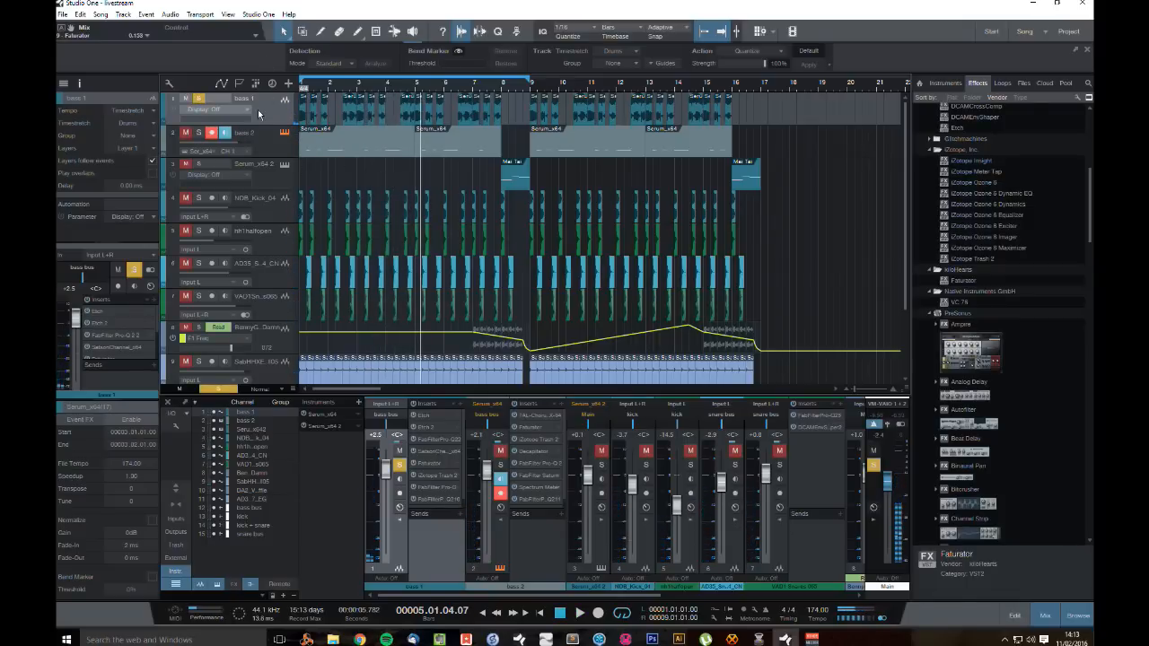
{"action": "key", "text": "space"}
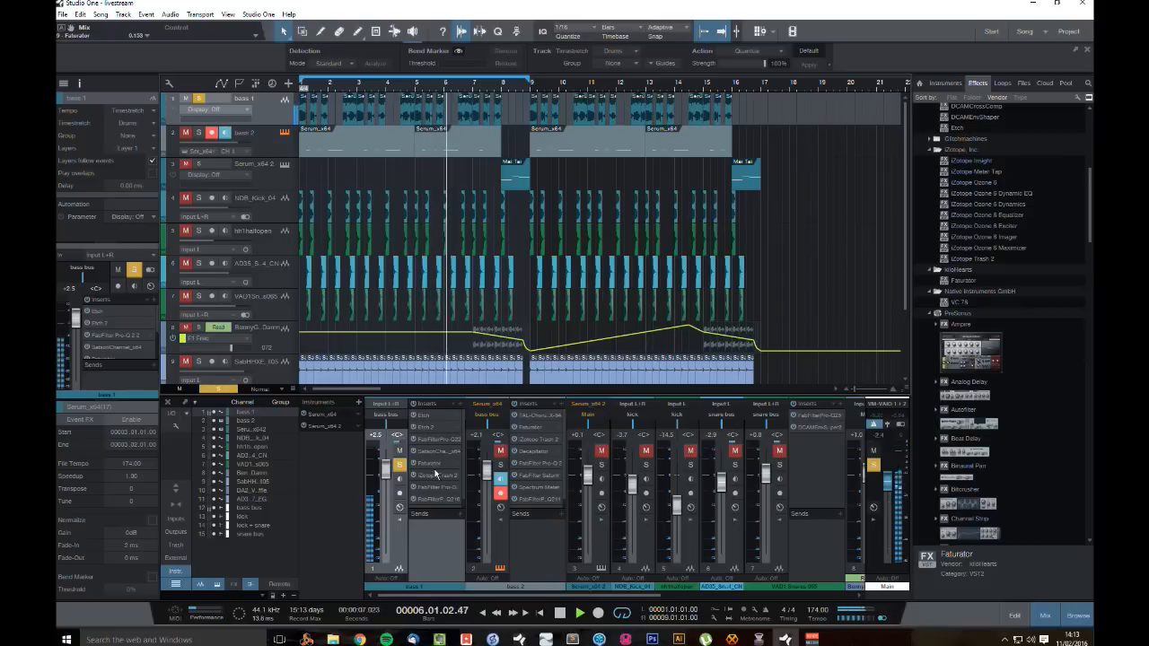
{"action": "double_click", "coordinate": [433, 464]}
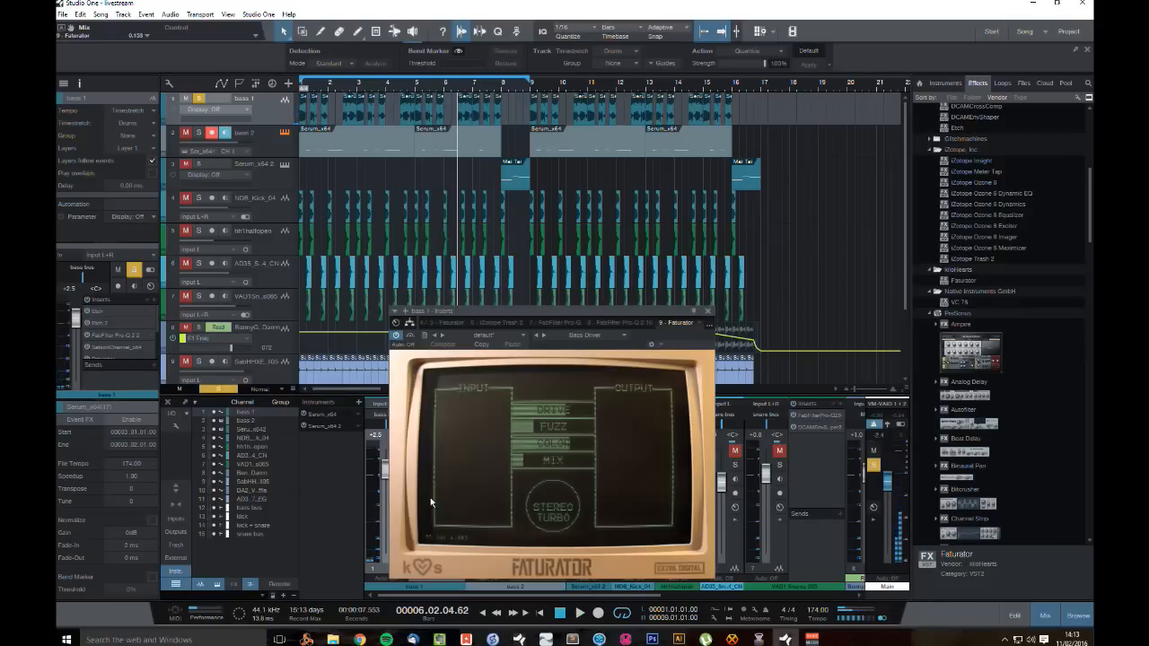
{"action": "mouse_move", "coordinate": [563, 459]}
{"action": "left_mouse_down"}
{"action": "mouse_move", "coordinate": [552, 469]}
{"action": "mouse_move", "coordinate": [574, 440]}
{"action": "left_mouse_up"}
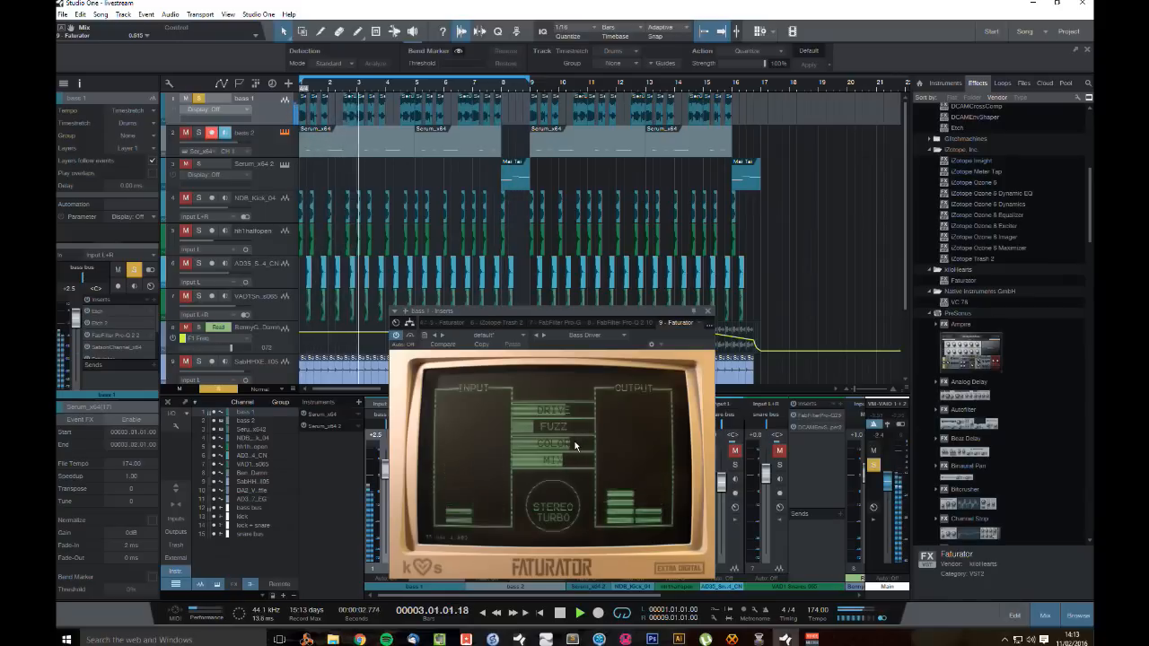
{"action": "left_click", "coordinate": [709, 313]}
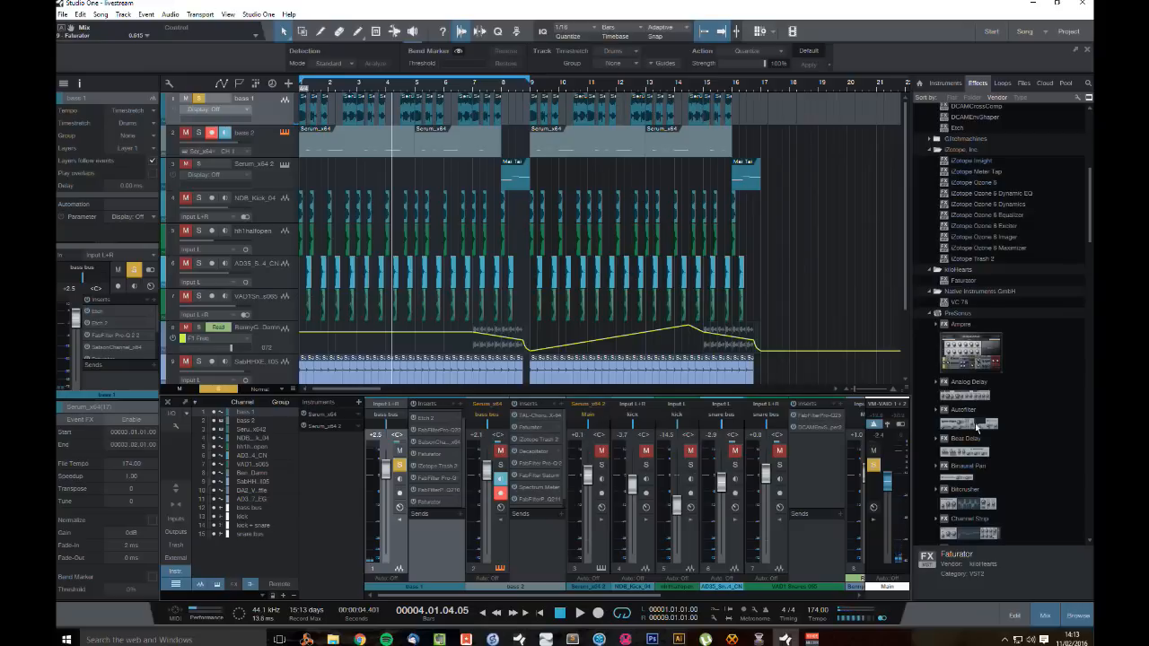
Step: Add ValhallaRoom_x64 to the end of bass 1's inserts with a 36.4 % mix and a 0.71 s decay
{"action": "scroll", "coordinate": [1054, 446], "scroll_direction": "down", "scroll_amount": 15}
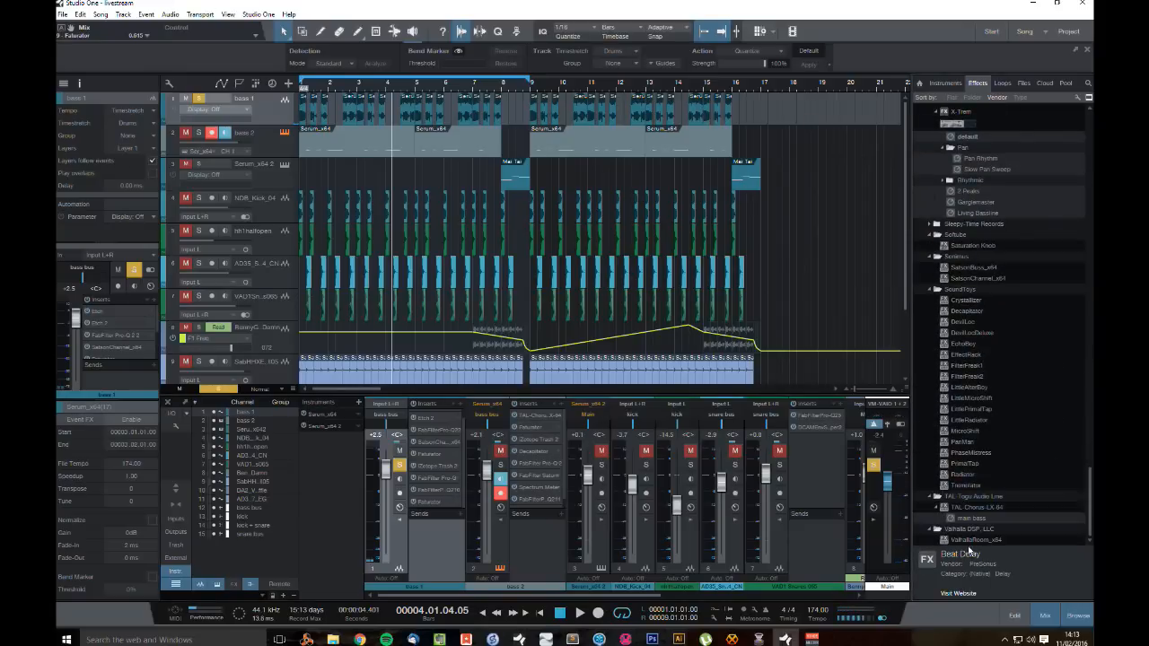
{"action": "left_click_drag", "start_coordinate": [970, 542], "coordinate": [435, 513]}
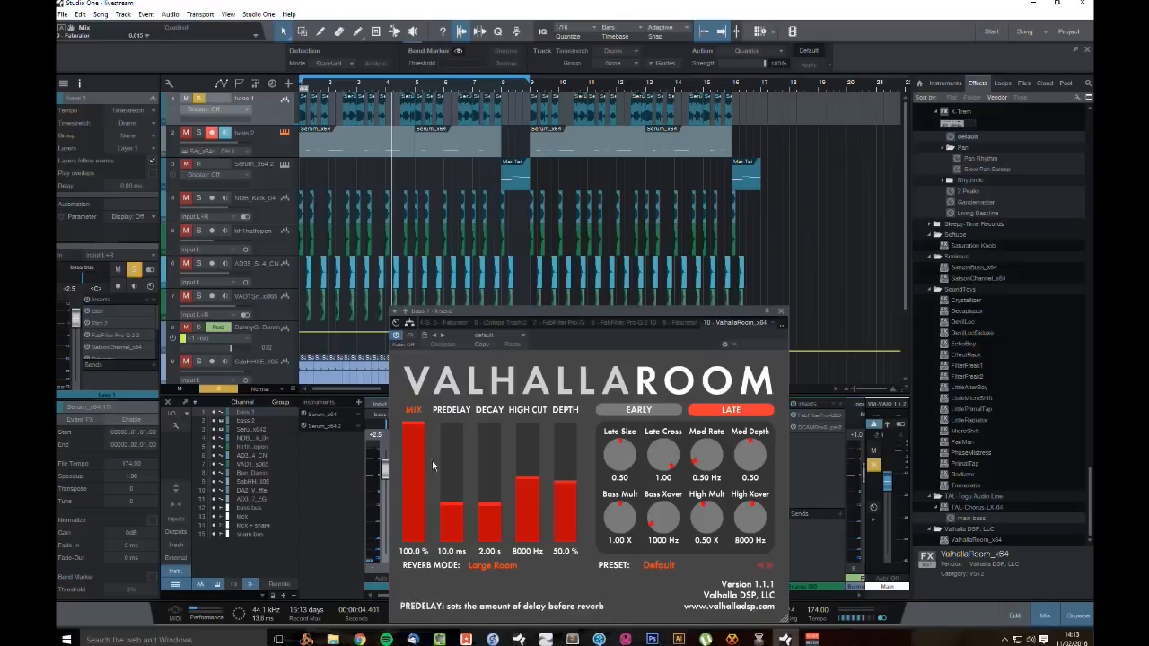
{"action": "left_click_drag", "start_coordinate": [422, 462], "coordinate": [405, 545]}
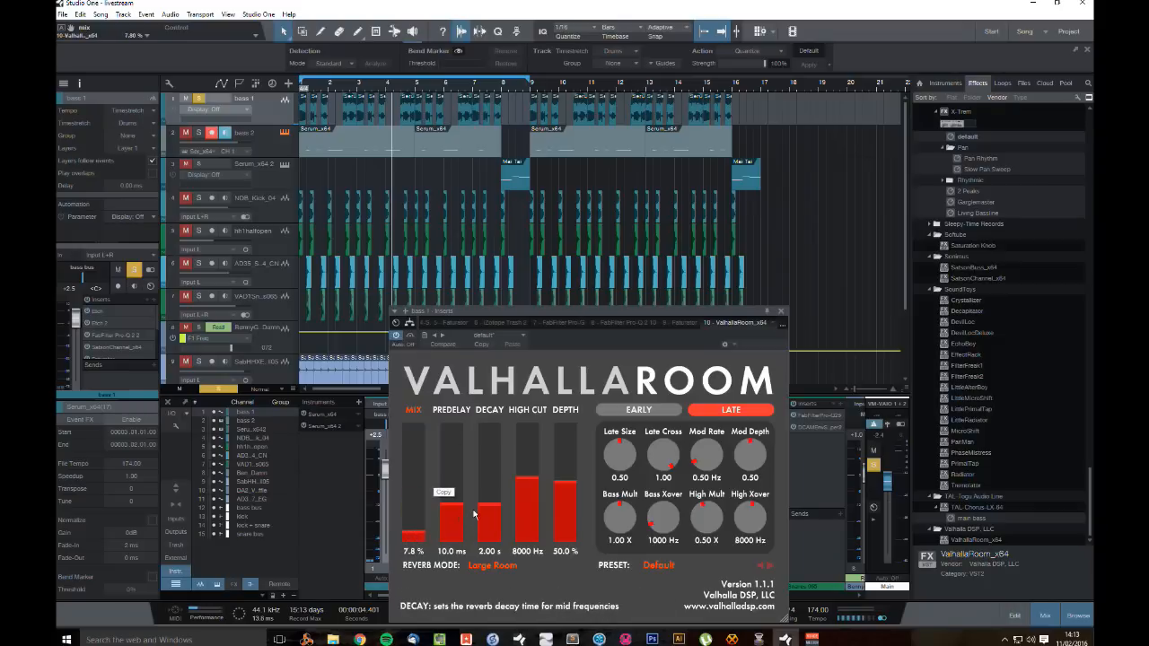
{"action": "scroll", "coordinate": [489, 517], "scroll_direction": "up", "scroll_amount": 3}
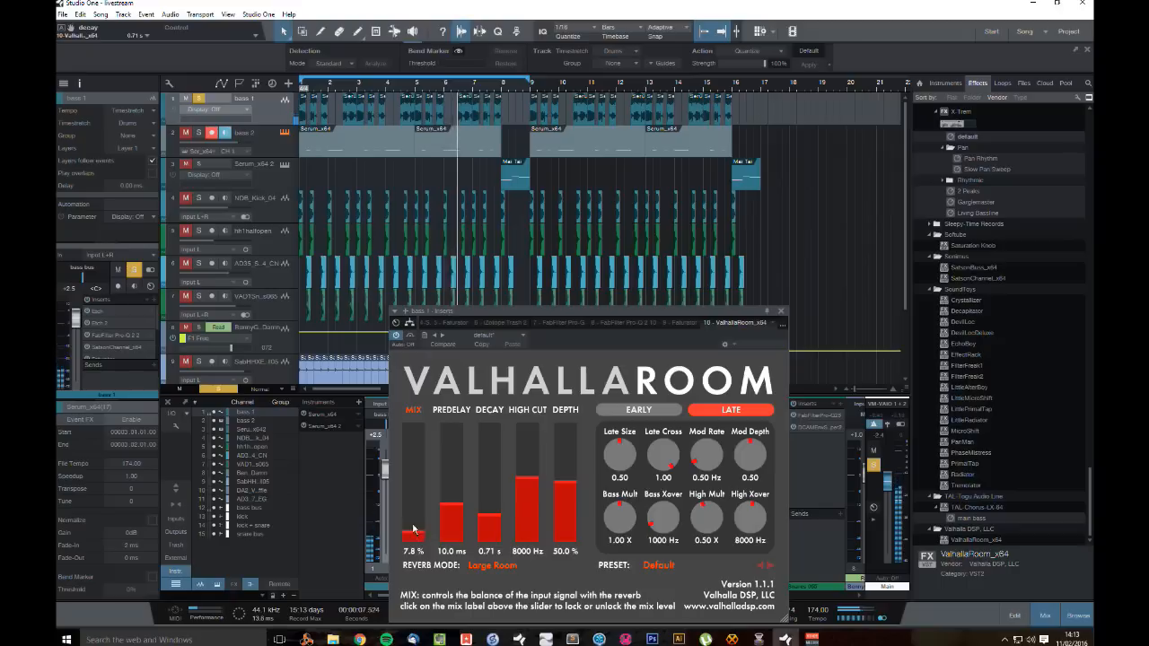
{"action": "left_click", "coordinate": [781, 311]}
Step: Move ValhallaRoom into the Splitter 3 branch directly below Faturator in bass 1's insert routing
{"action": "left_click", "coordinate": [466, 505]}
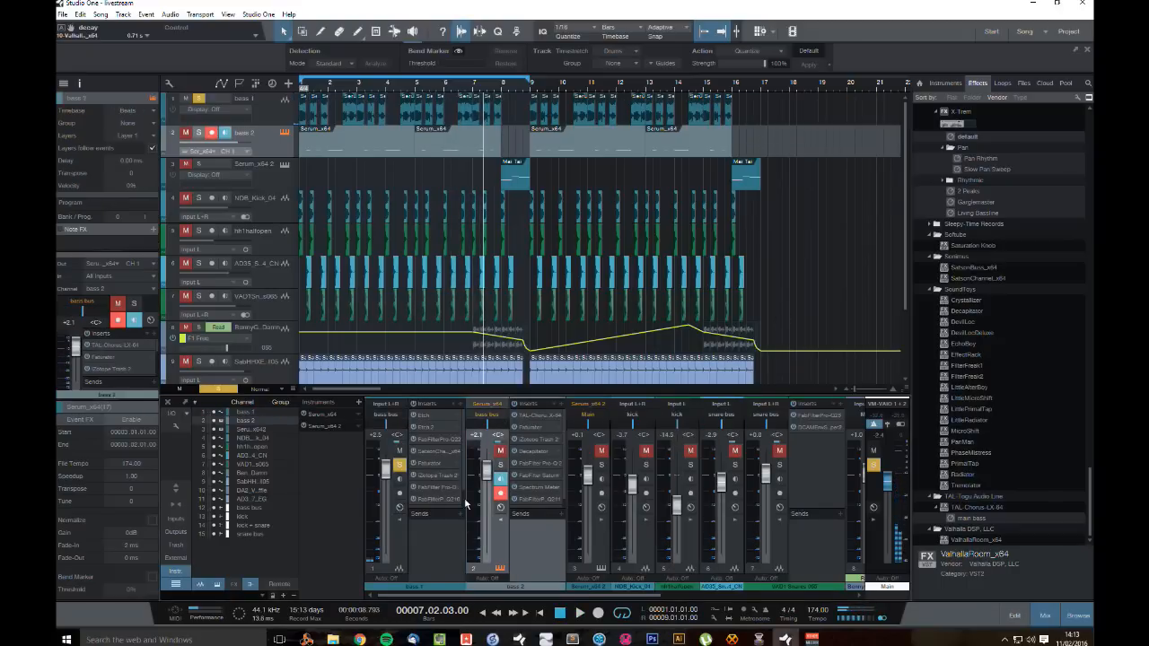
{"action": "left_click_drag", "start_coordinate": [465, 490], "coordinate": [464, 511]}
{"action": "double_click", "coordinate": [435, 501]}
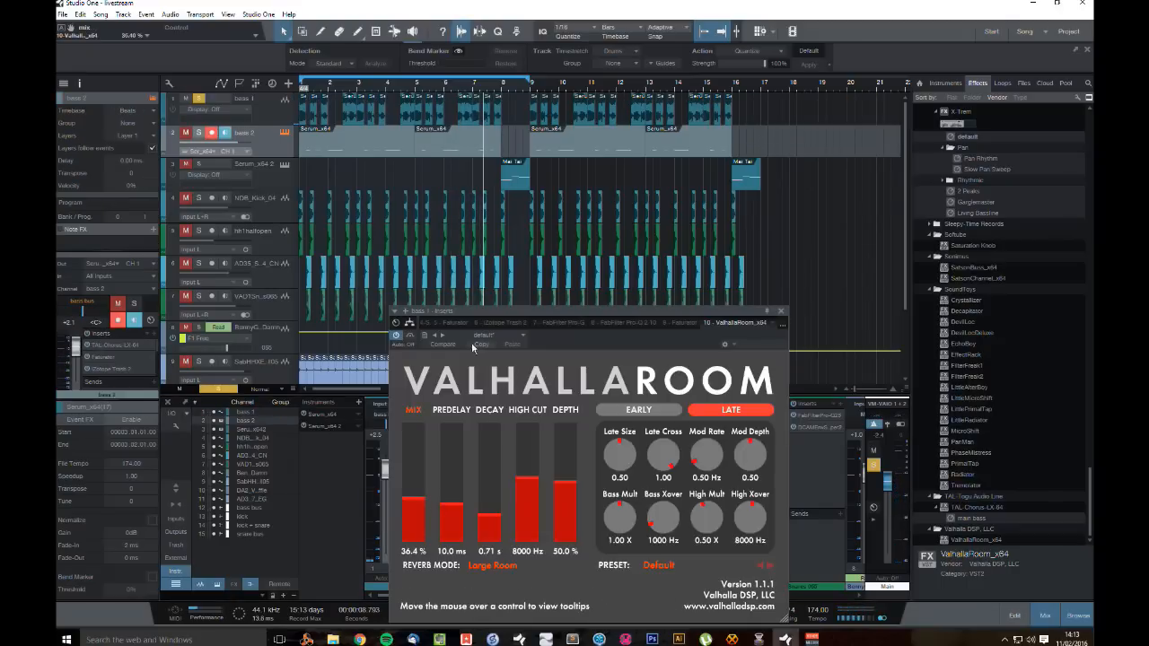
{"action": "left_click", "coordinate": [411, 324]}
{"action": "scroll", "coordinate": [687, 418], "scroll_direction": "down", "scroll_amount": 5}
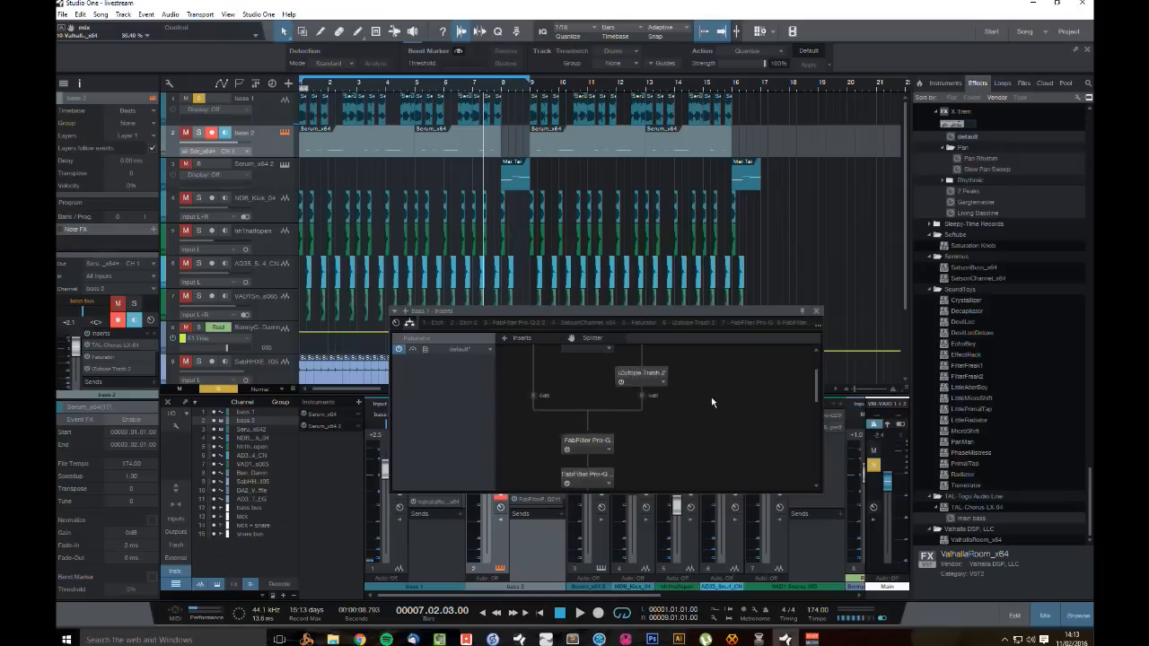
{"action": "left_click_drag", "start_coordinate": [582, 472], "coordinate": [656, 438]}
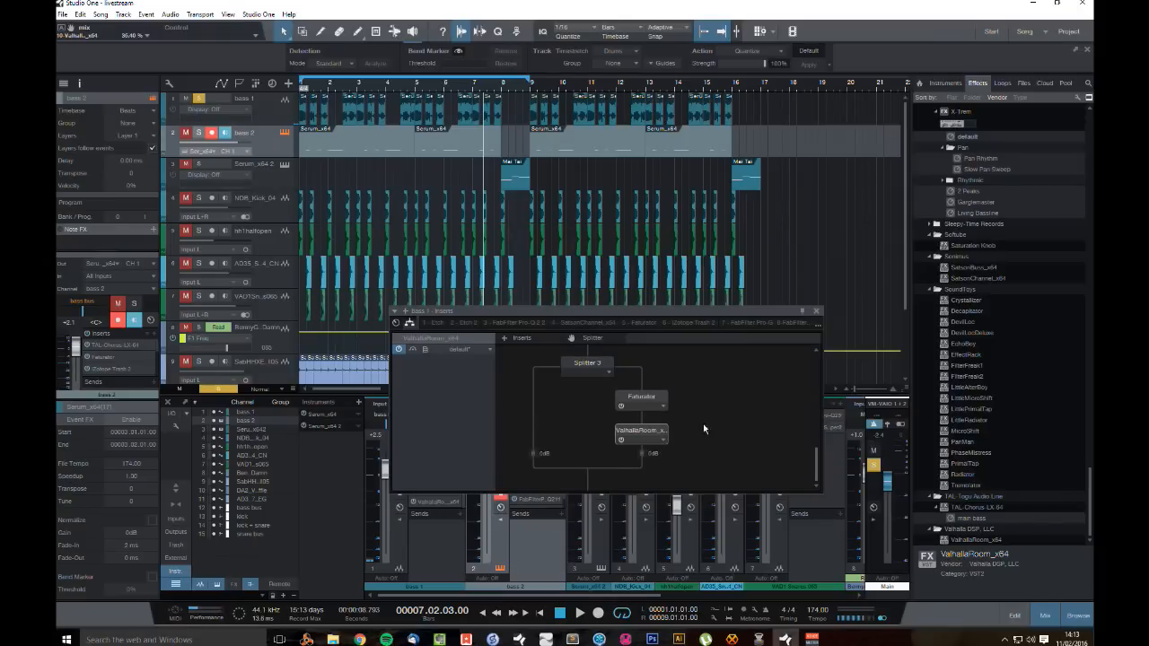
Step: Lower the mix of bass 1's ValhallaRoom to 12.4 % while listening to the loop
{"action": "left_click", "coordinate": [816, 313]}
{"action": "key", "text": "space"}
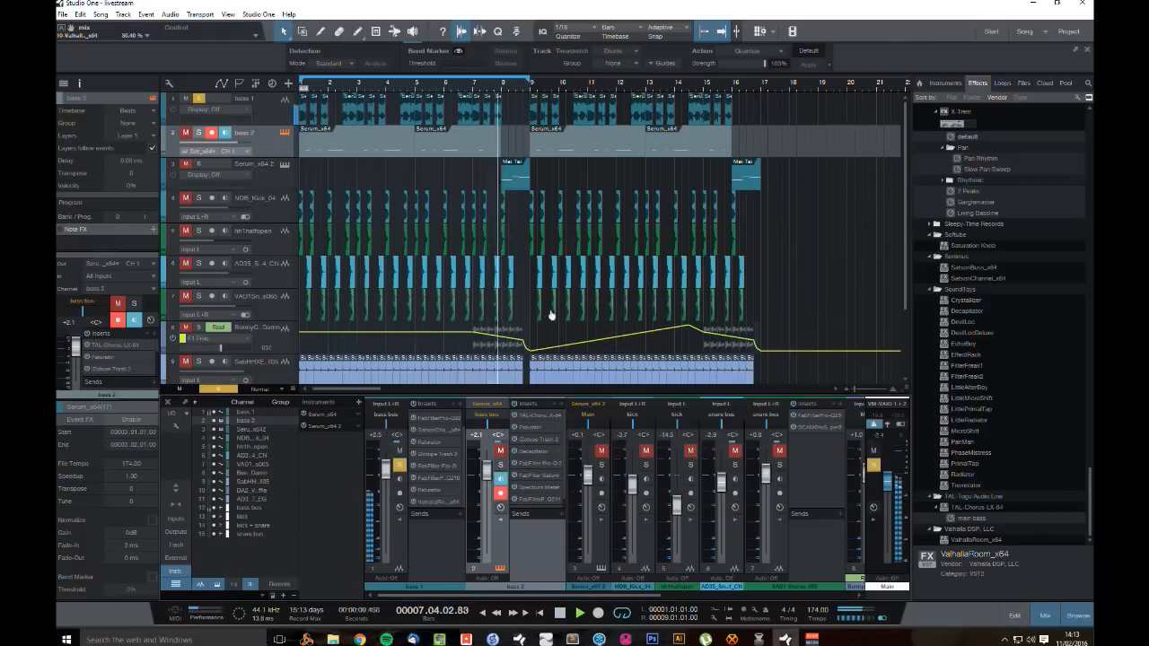
{"action": "left_click", "coordinate": [440, 503]}
{"action": "left_click", "coordinate": [415, 522]}
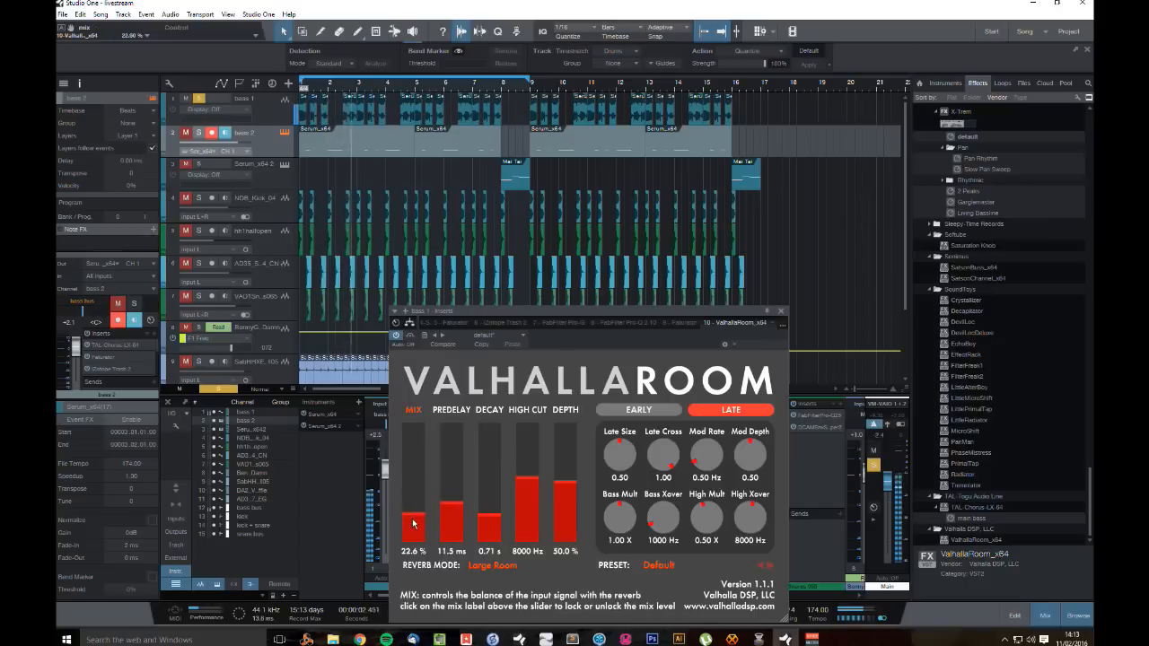
{"action": "left_click_drag", "start_coordinate": [415, 526], "coordinate": [417, 532]}
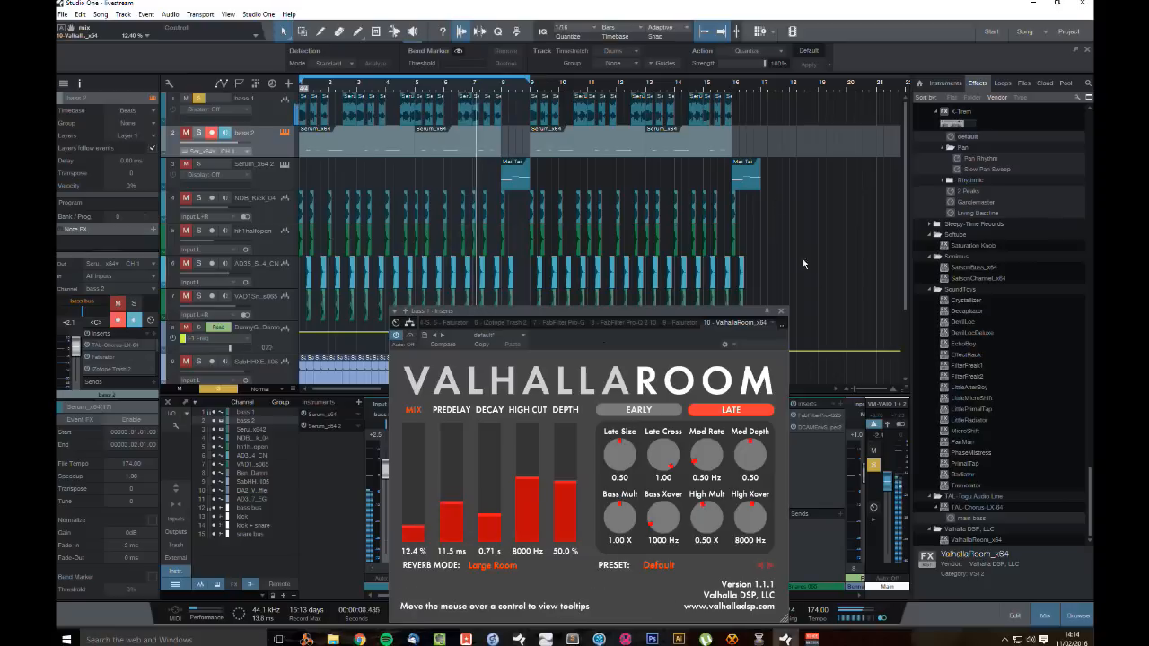
{"action": "left_click", "coordinate": [781, 313]}
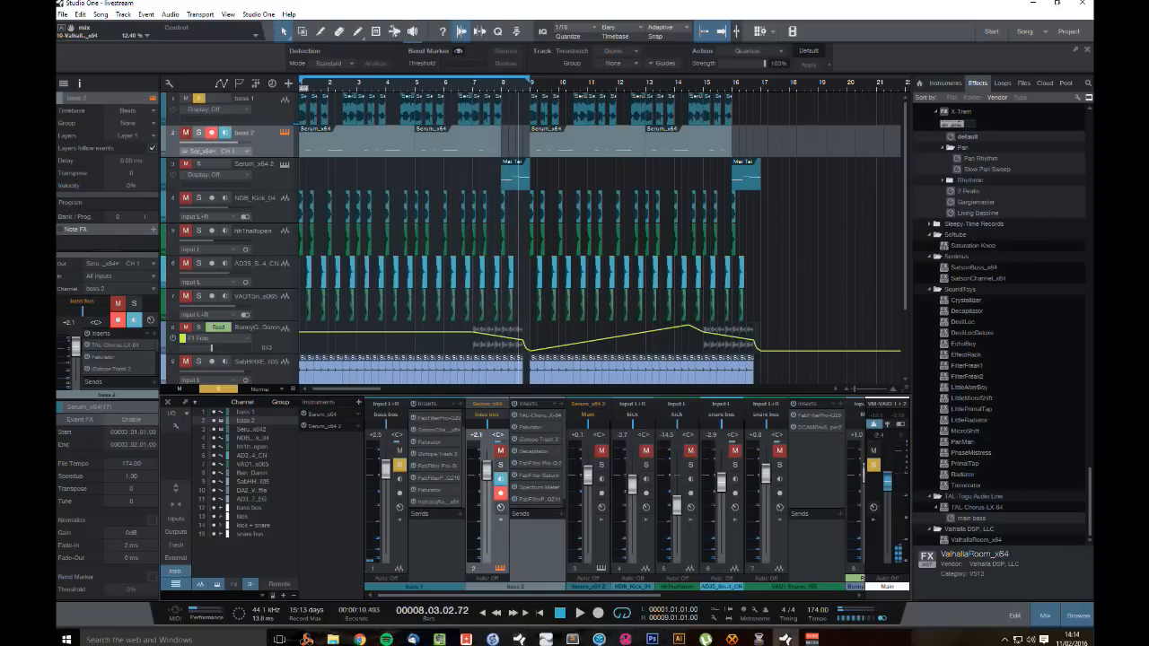
Step: Replay bass 1 briefly from bar 1, then solo bass 2 and listen to it
{"action": "left_click", "coordinate": [561, 612]}
{"action": "key", "text": "space"}
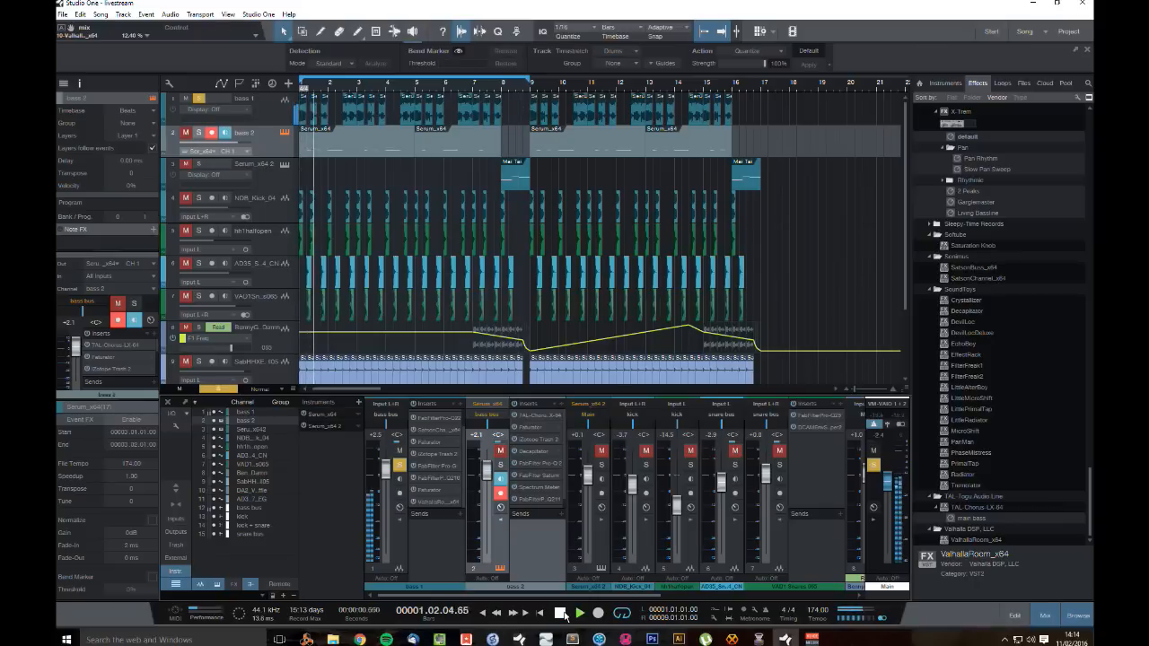
{"action": "key", "text": "space"}
{"action": "left_click", "coordinate": [198, 133]}
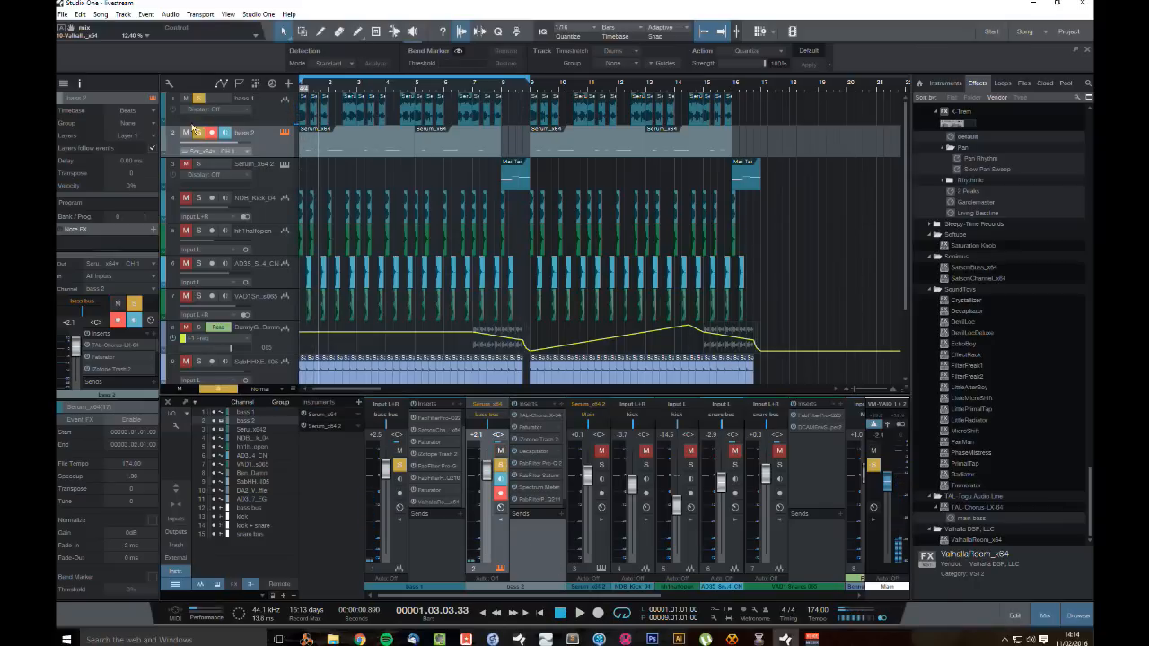
{"action": "key", "text": "space"}
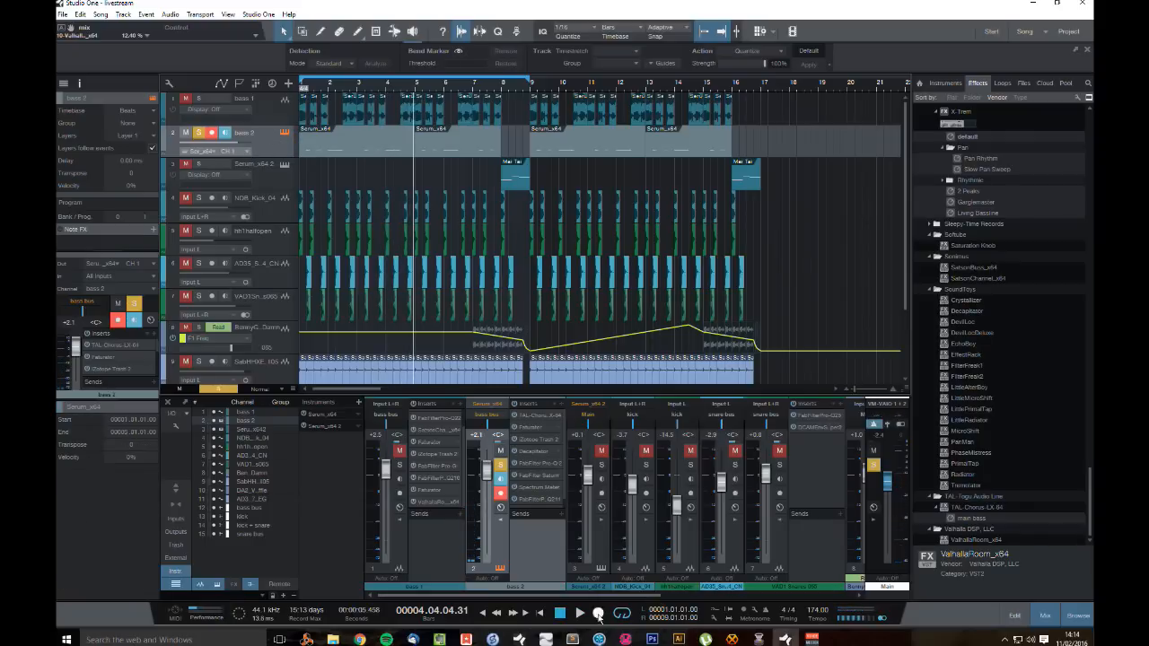
Step: Remove the solo from bass 2 and play the full mix from bar 1
{"action": "left_click", "coordinate": [561, 615]}
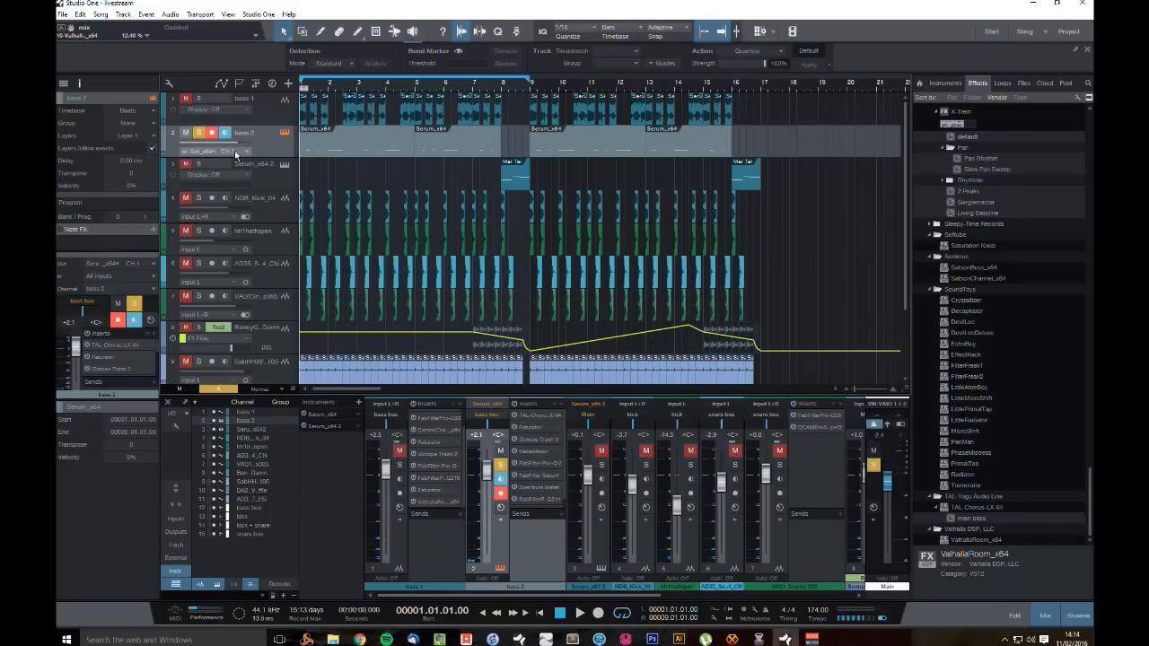
{"action": "left_click", "coordinate": [199, 135]}
{"action": "key", "text": "space"}
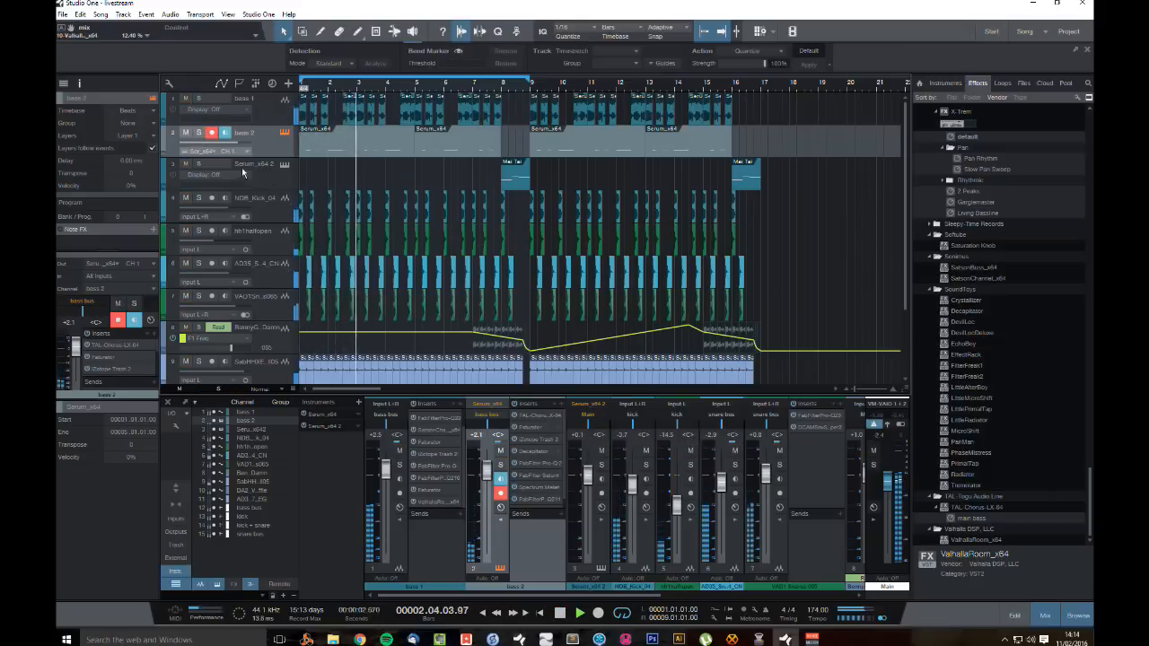
Step: Mute bass 2, trim the start of its first event to bar 2, and replay from bar 1
{"action": "left_click", "coordinate": [187, 134]}
{"action": "left_click_drag", "start_coordinate": [300, 147], "coordinate": [327, 177]}
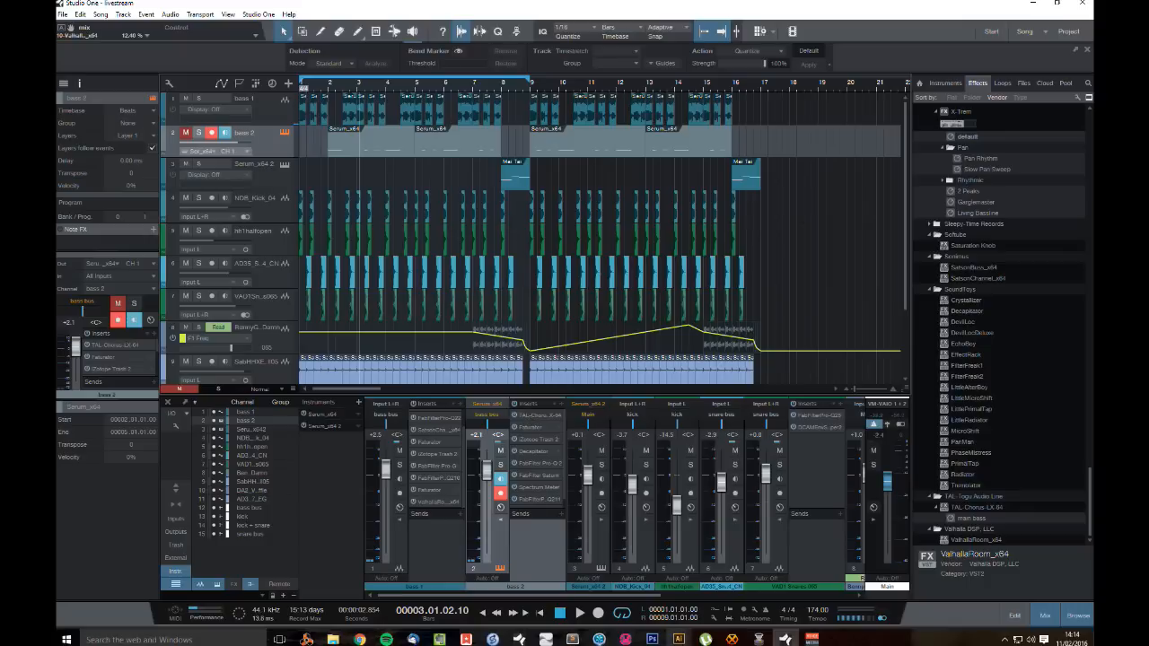
{"action": "left_click", "coordinate": [563, 614]}
{"action": "key", "text": "space"}
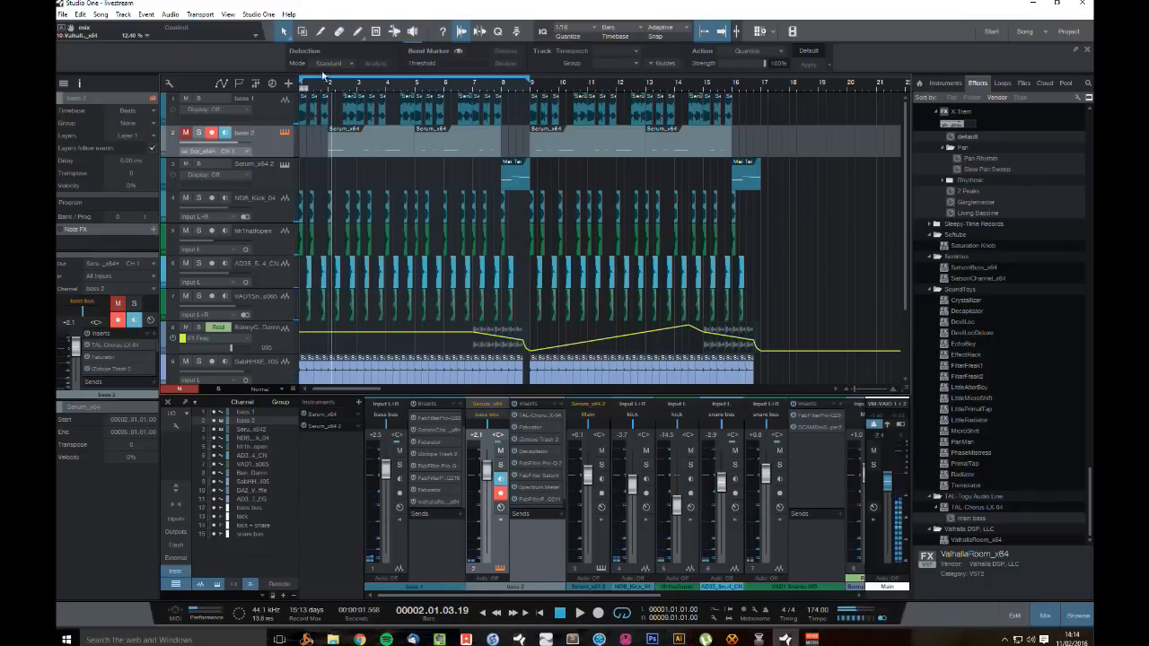
Step: Split the first bass 2 event halfway through bar 2 and trim the short piece's start to 2.01.03
{"action": "left_click_drag", "start_coordinate": [330, 92], "coordinate": [338, 107]}
{"action": "left_click", "coordinate": [369, 152]}
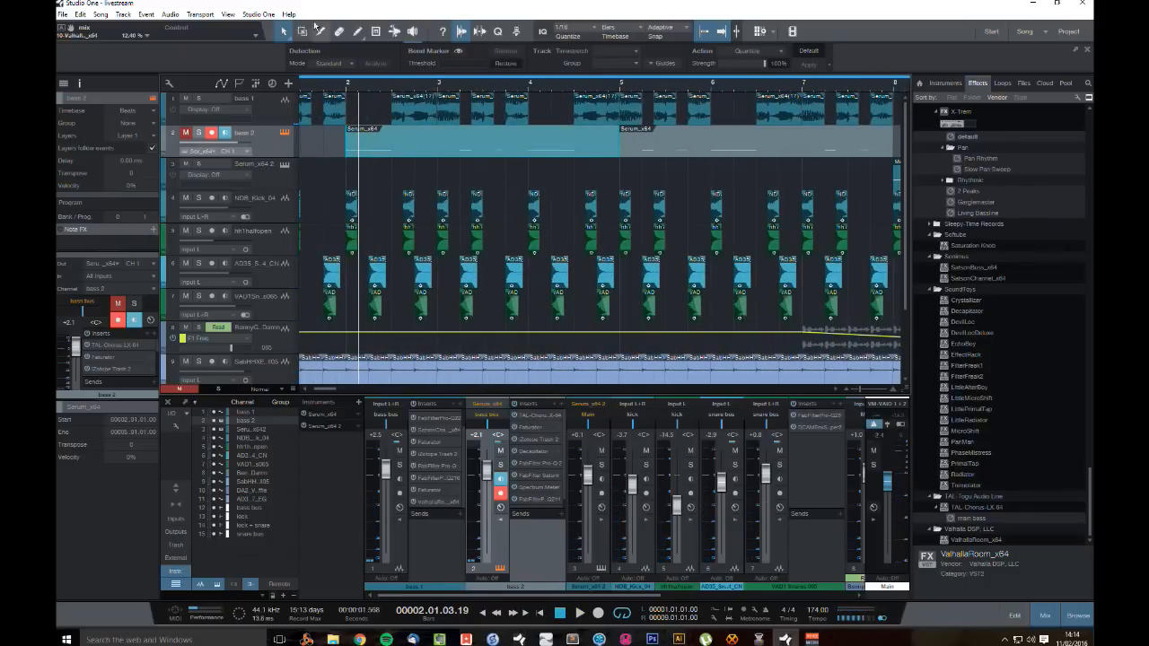
{"action": "left_click", "coordinate": [322, 32]}
{"action": "left_click", "coordinate": [391, 140]}
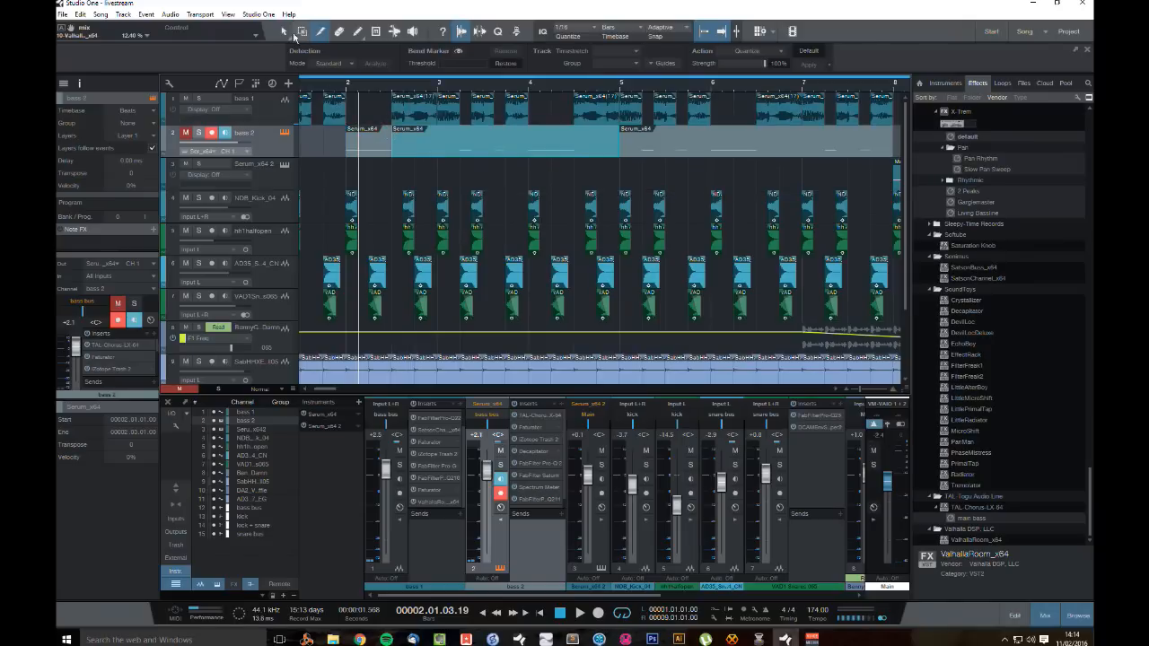
{"action": "left_click", "coordinate": [353, 136]}
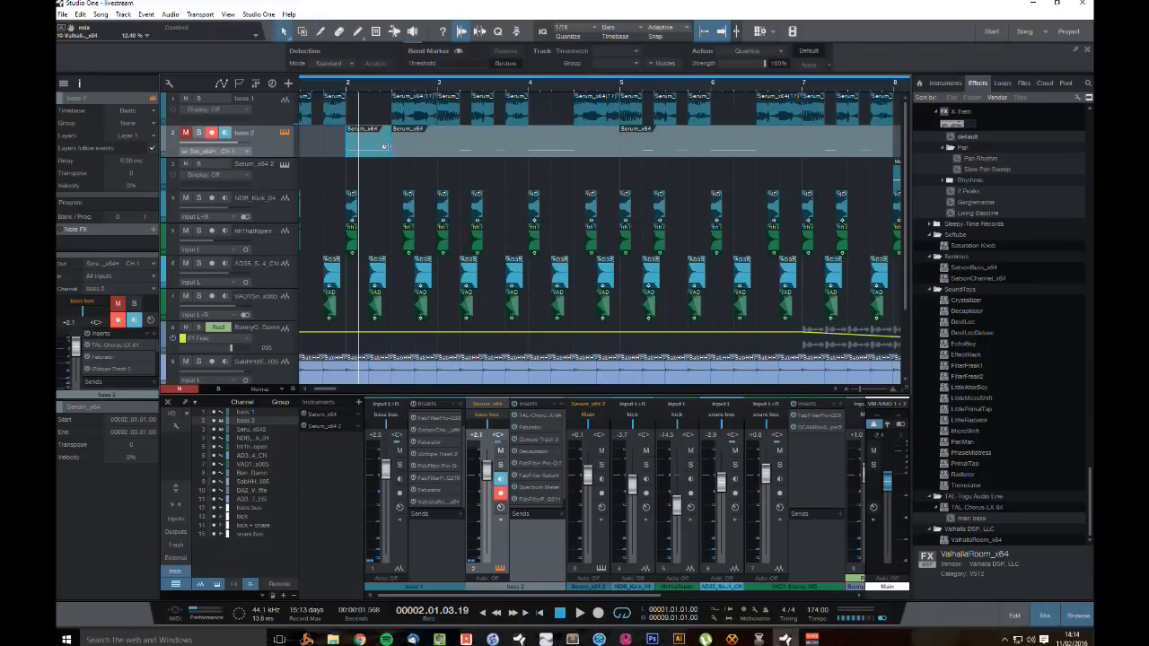
{"action": "left_click_drag", "start_coordinate": [387, 146], "coordinate": [349, 146]}
{"action": "left_click_drag", "start_coordinate": [381, 152], "coordinate": [386, 155]}
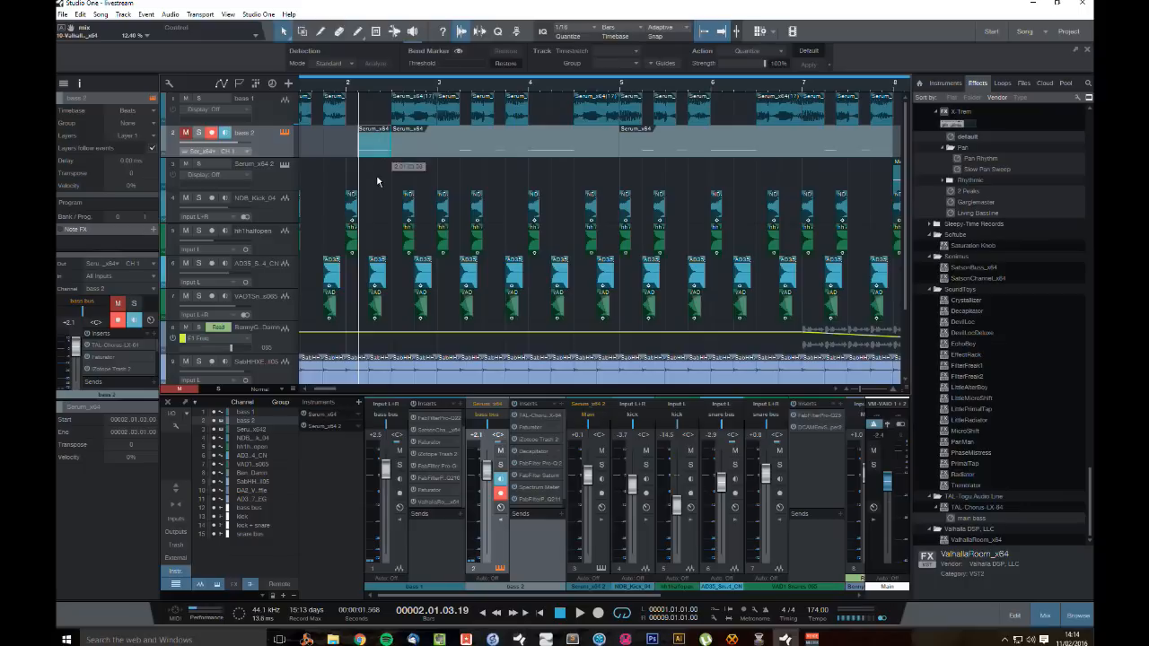
Step: Unmute bass 2 and play the full mix from bar 1 to check the trimmed opening
{"action": "left_click", "coordinate": [347, 87]}
{"action": "key", "text": "space"}
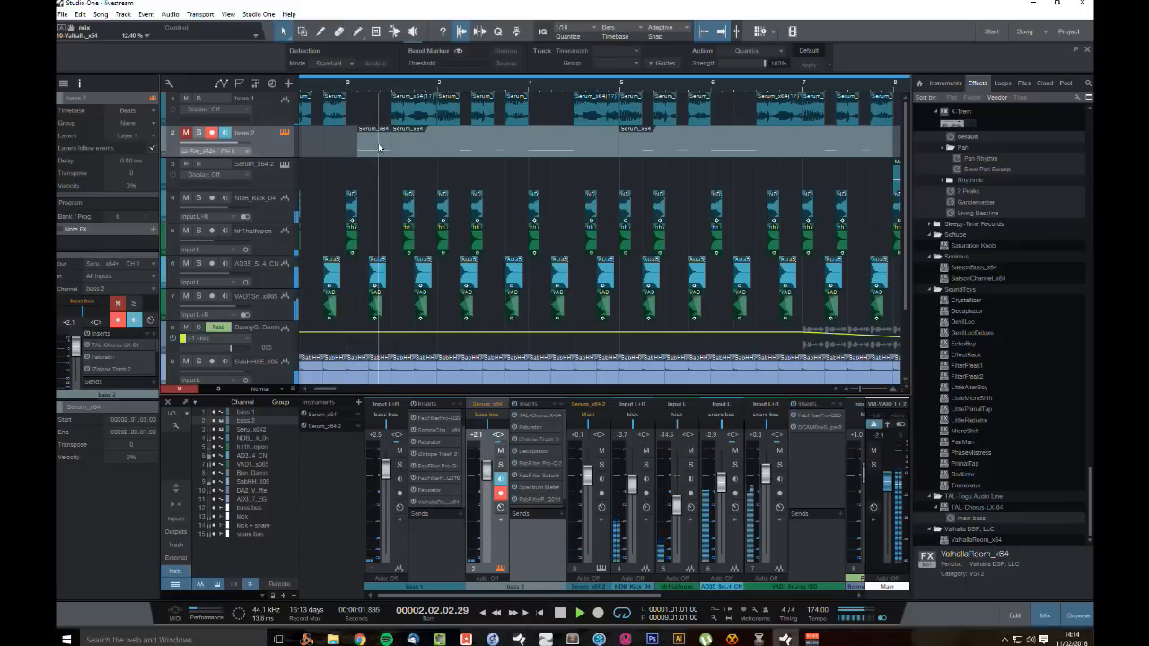
{"action": "left_click", "coordinate": [186, 133]}
{"action": "left_click", "coordinate": [561, 614]}
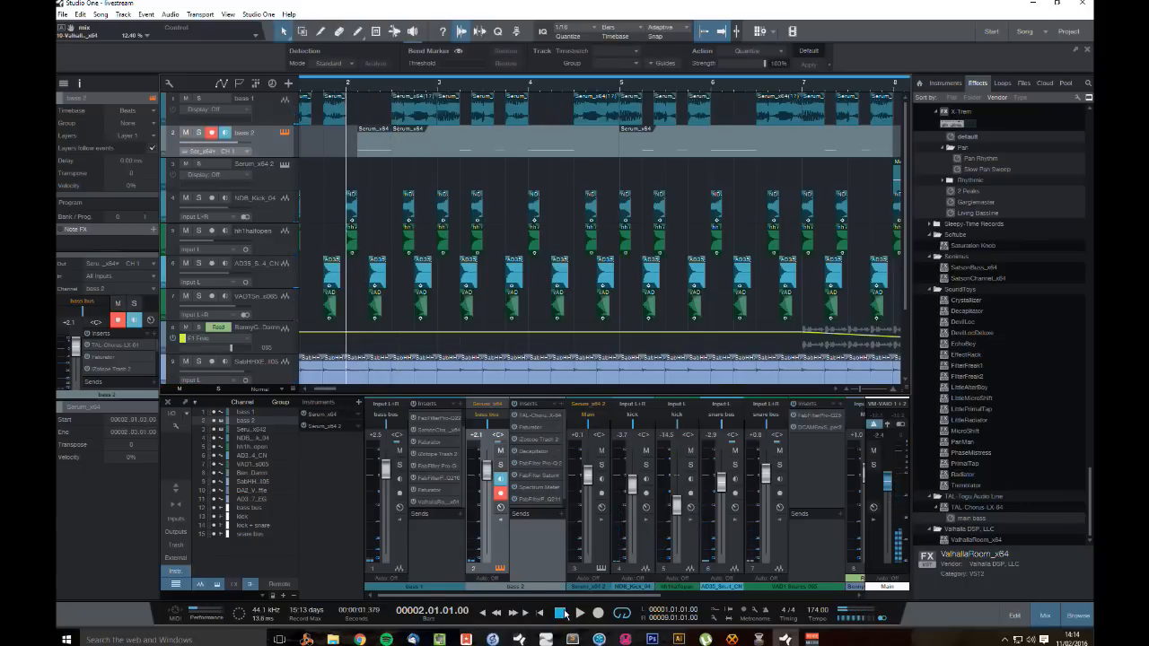
{"action": "left_click", "coordinate": [561, 614]}
{"action": "key", "text": "space"}
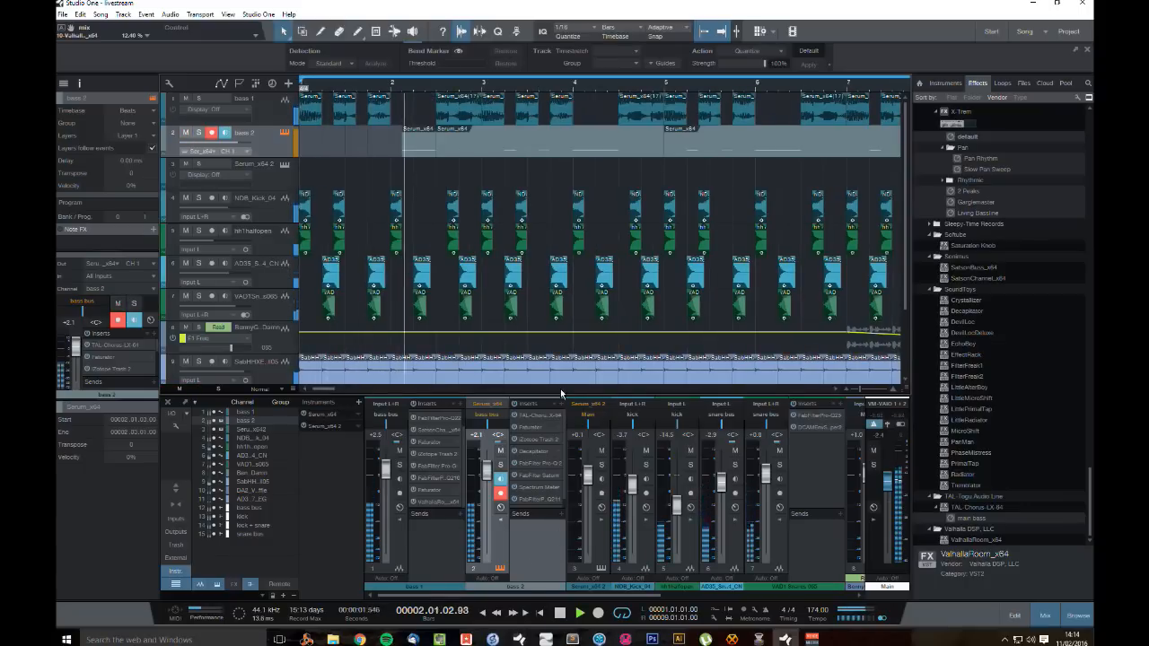
{"action": "key", "text": "space"}
Step: Move the edge between the first two bass 2 events to just after bar 4 and loop bars 1 to 3 during playback
{"action": "left_click", "coordinate": [446, 159]}
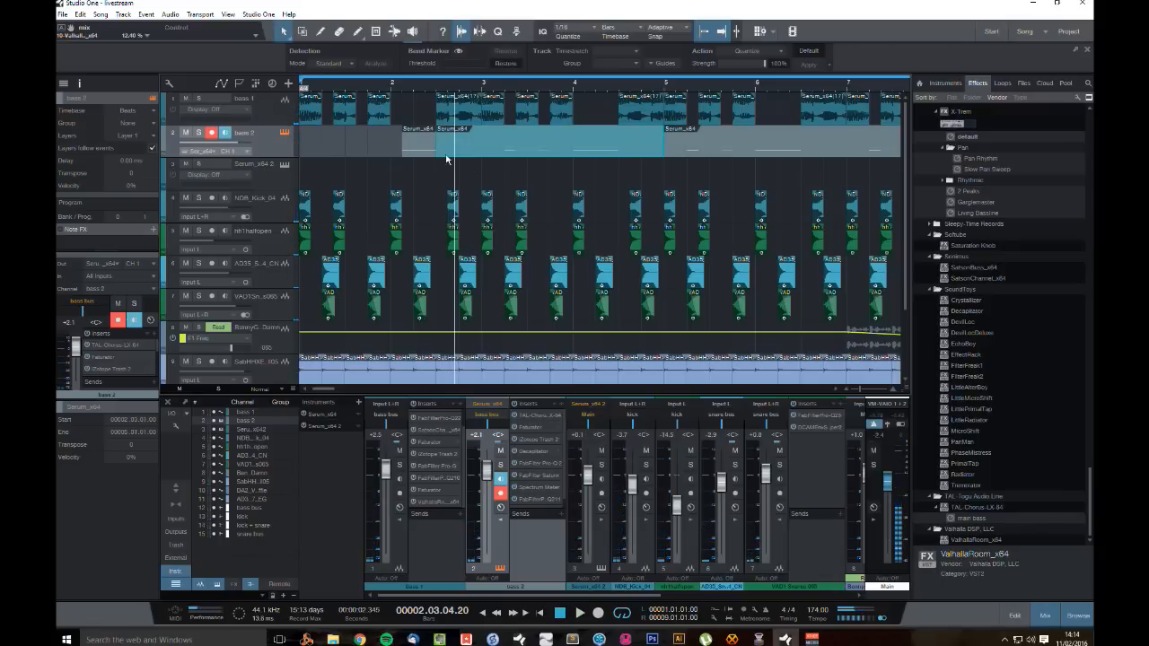
{"action": "left_click_drag", "start_coordinate": [438, 154], "coordinate": [580, 156]}
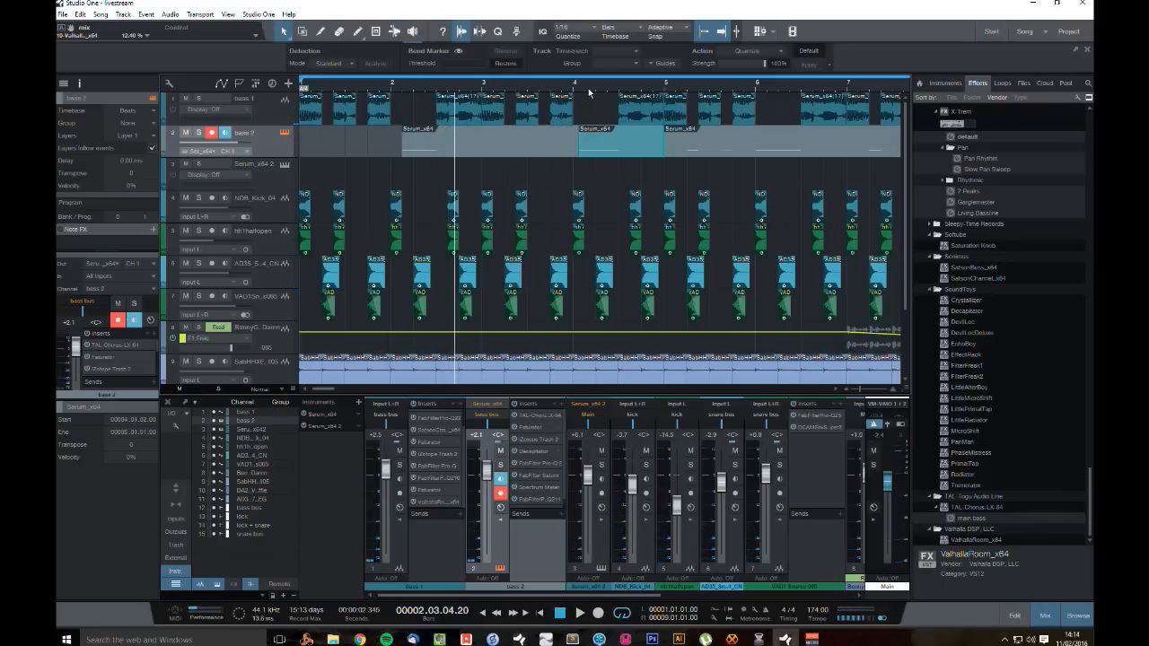
{"action": "left_click", "coordinate": [481, 90]}
{"action": "key", "text": "space"}
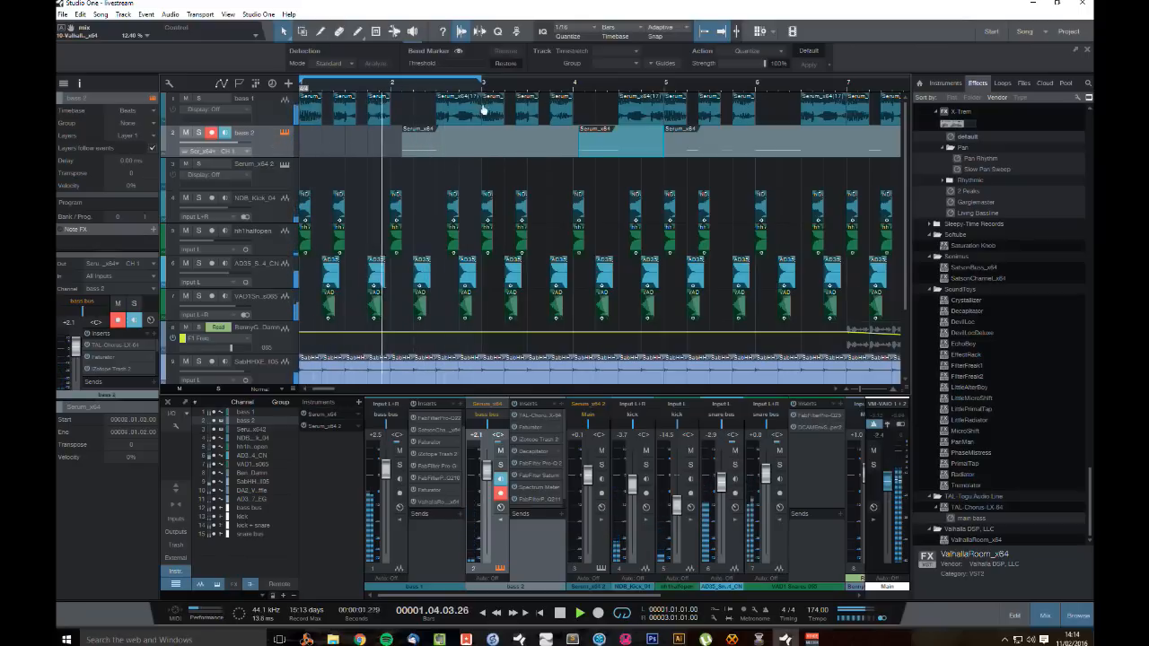
{"action": "left_click", "coordinate": [416, 150]}
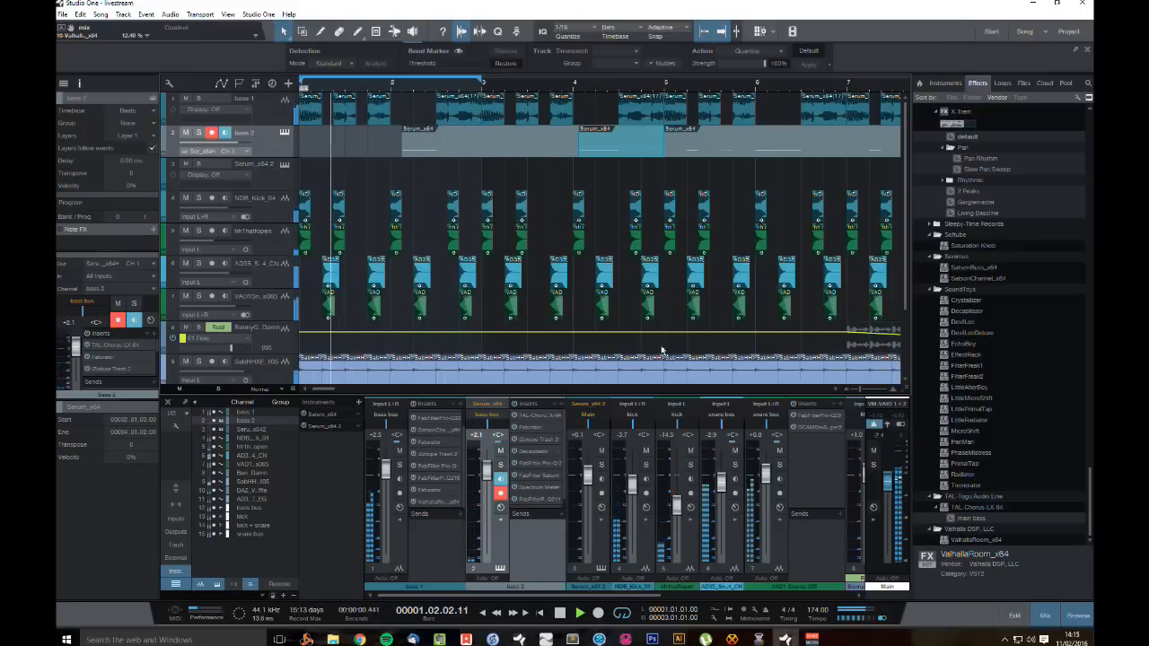
Step: Open bass 2's Serum and reshape the first part of LFO 1 with two earlier, higher peaks separated by a dip
{"action": "left_click", "coordinate": [283, 132]}
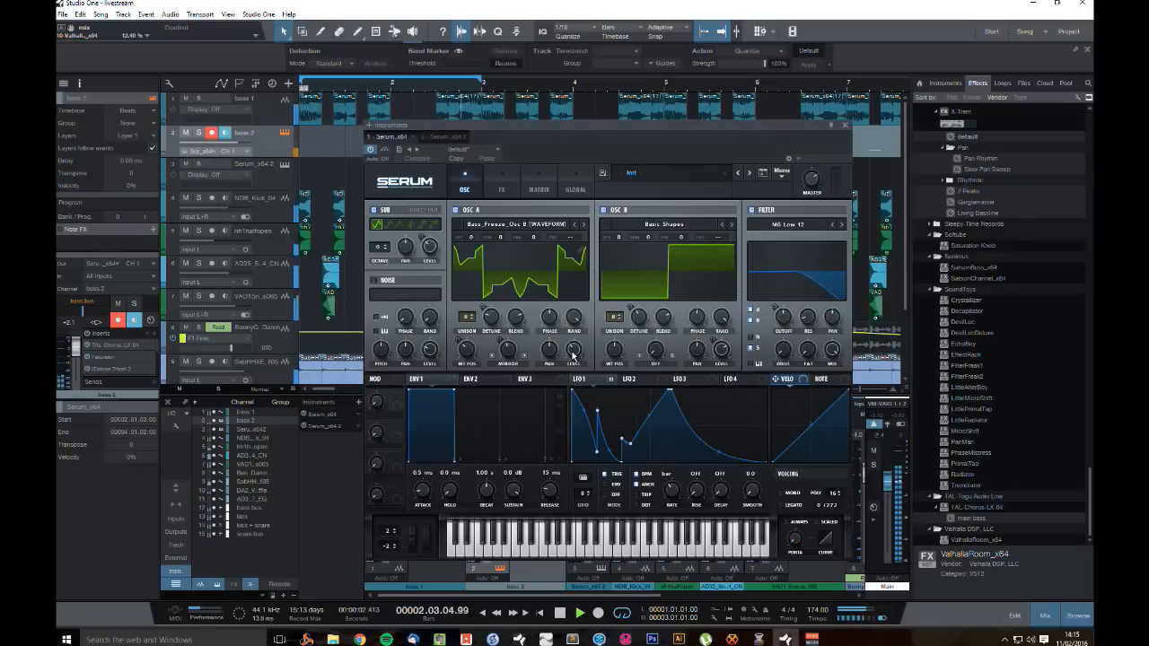
{"action": "key", "text": "space"}
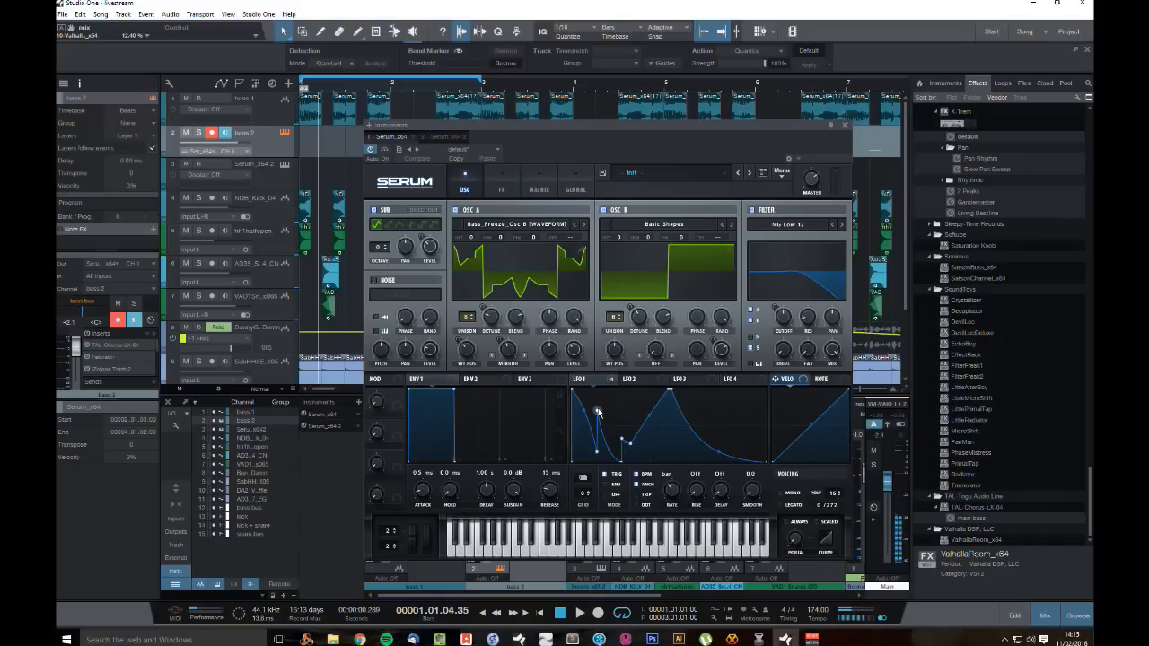
{"action": "left_click_drag", "start_coordinate": [585, 412], "coordinate": [584, 397]}
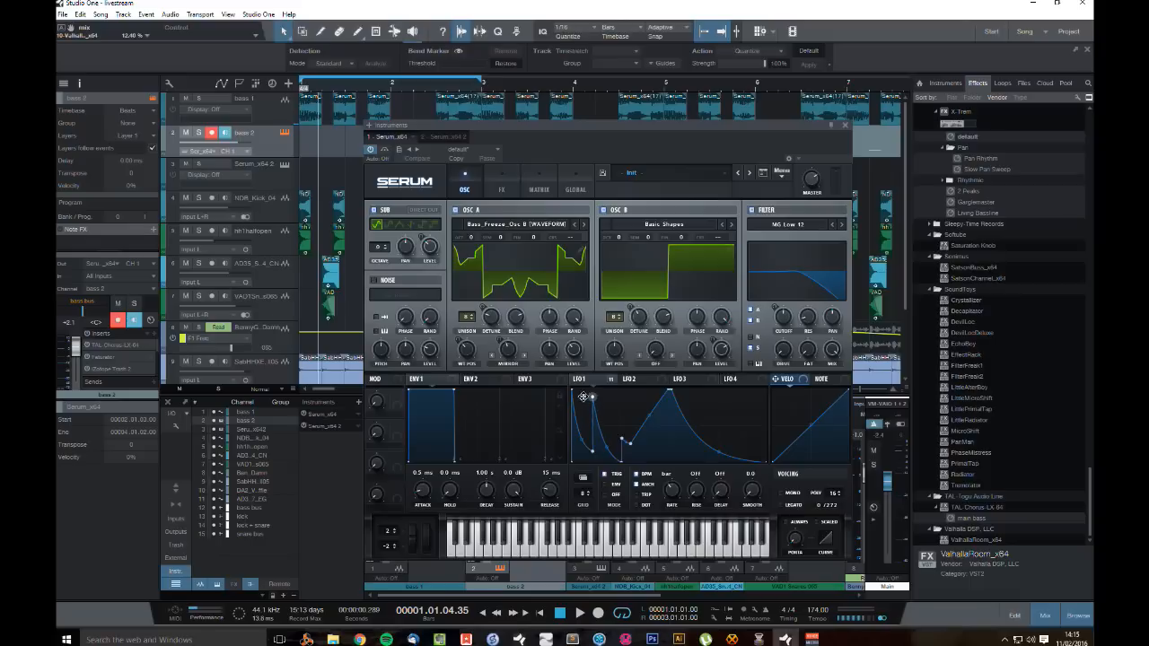
{"action": "left_click_drag", "start_coordinate": [619, 440], "coordinate": [616, 404]}
{"action": "left_click_drag", "start_coordinate": [622, 464], "coordinate": [609, 454]}
{"action": "left_click_drag", "start_coordinate": [621, 416], "coordinate": [611, 411]}
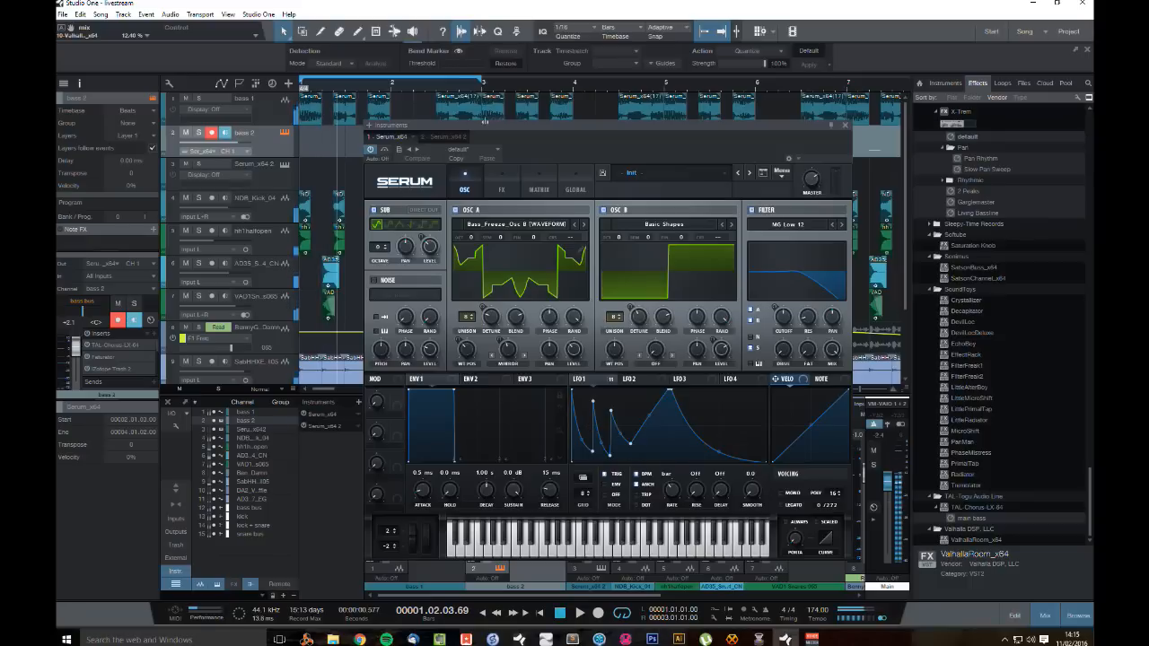
Step: Move the Serum window aside and inspect the Splitter 3 settings in bass 1's insert routing
{"action": "left_click_drag", "start_coordinate": [488, 126], "coordinate": [543, 216]}
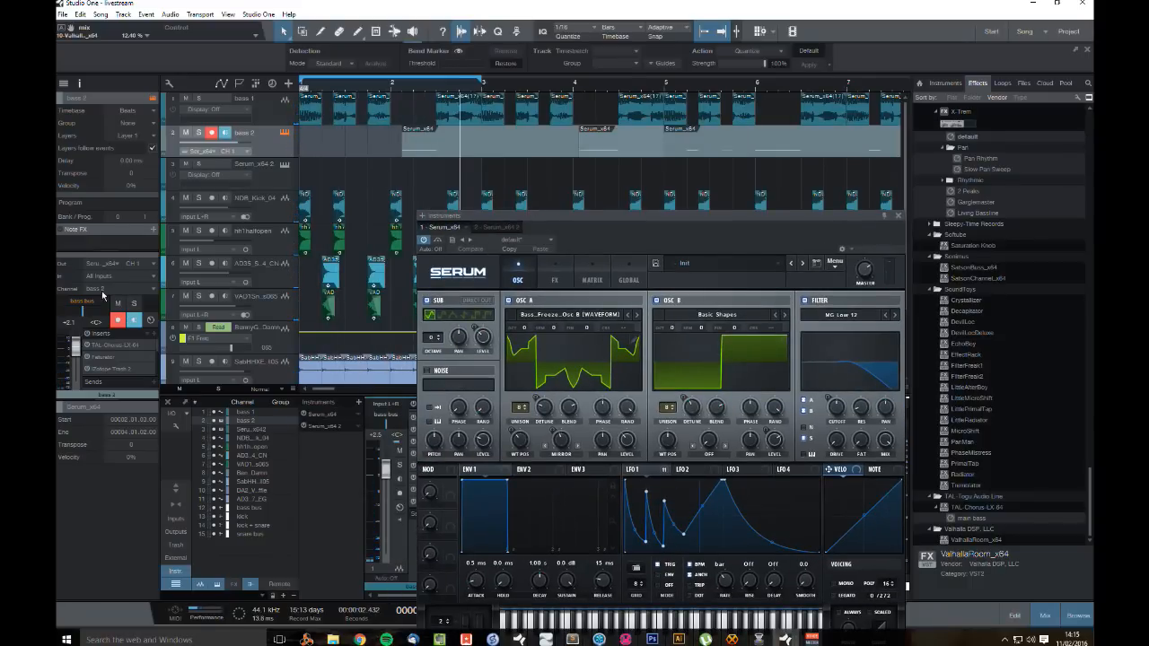
{"action": "left_click_drag", "start_coordinate": [587, 219], "coordinate": [899, 125]}
{"action": "left_click", "coordinate": [448, 509]}
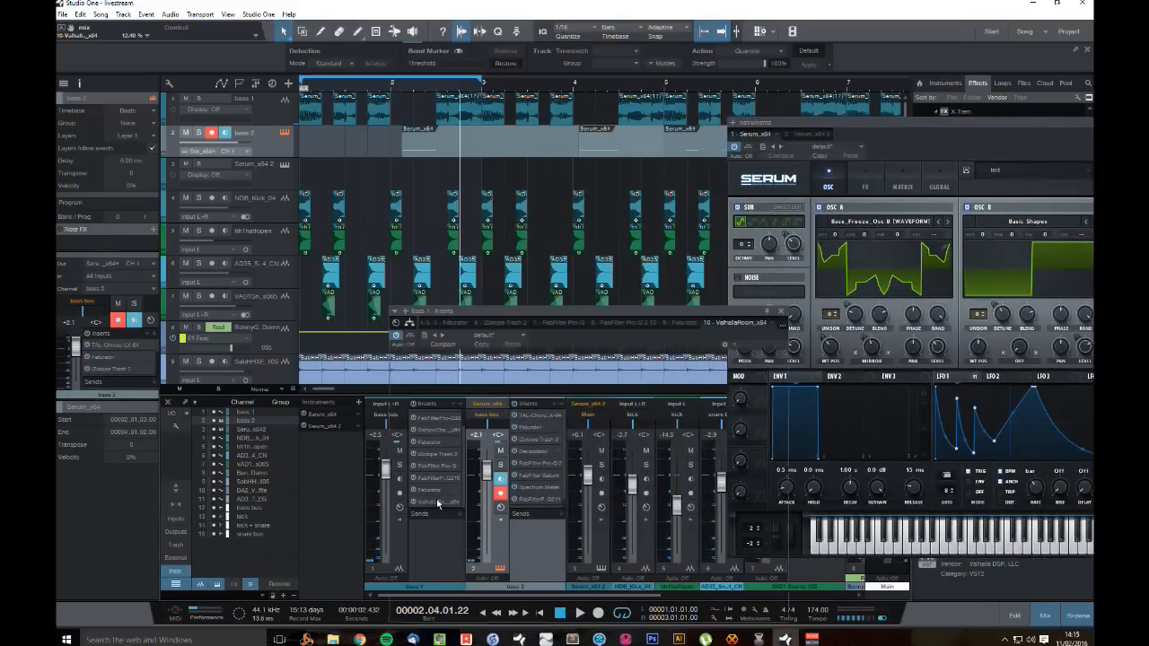
{"action": "left_click", "coordinate": [409, 323]}
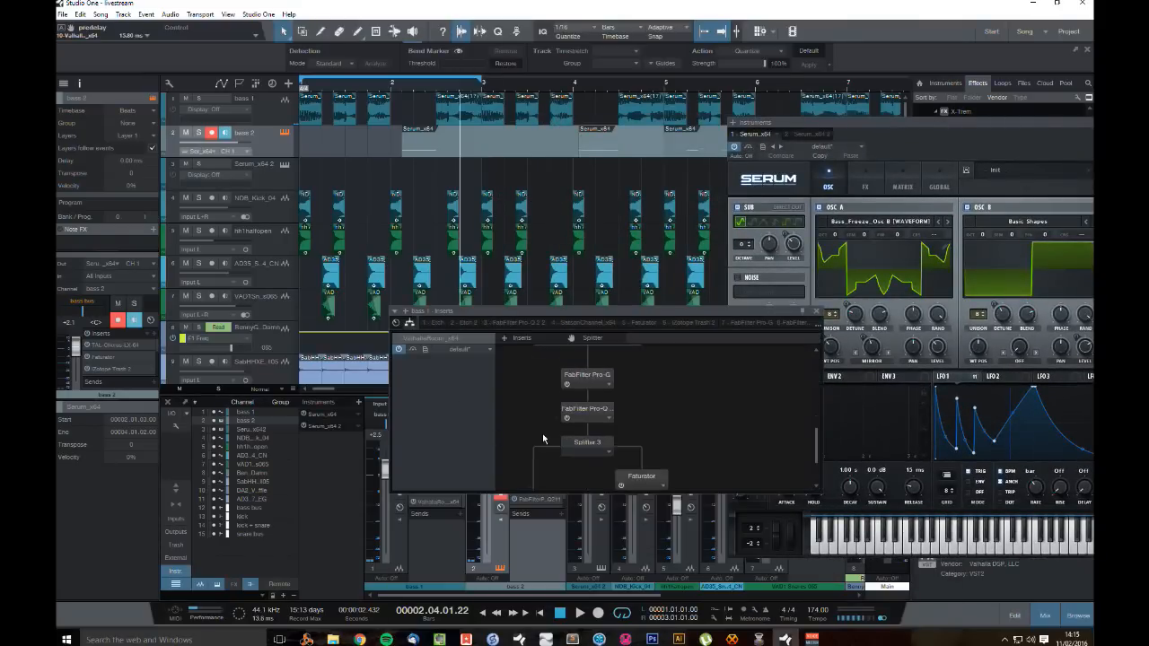
{"action": "left_click", "coordinate": [586, 368]}
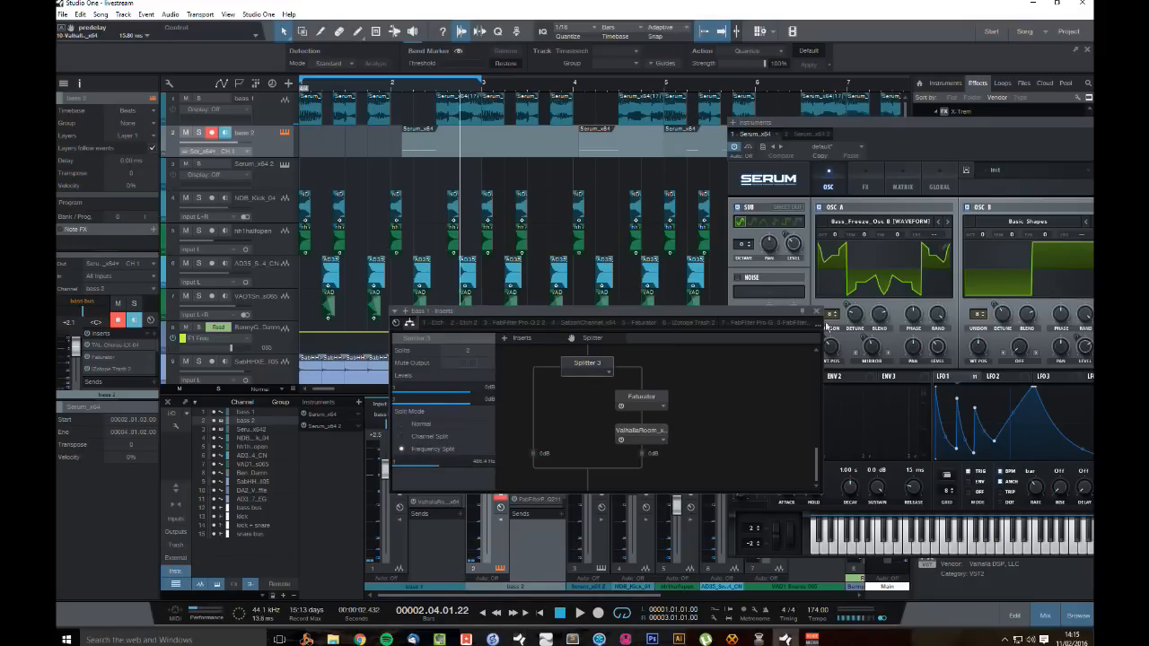
{"action": "left_click", "coordinate": [817, 311]}
Step: Bring the Serum window back into full view and play the two-bar loop from bar 1
{"action": "left_click_drag", "start_coordinate": [881, 141], "coordinate": [716, 152]}
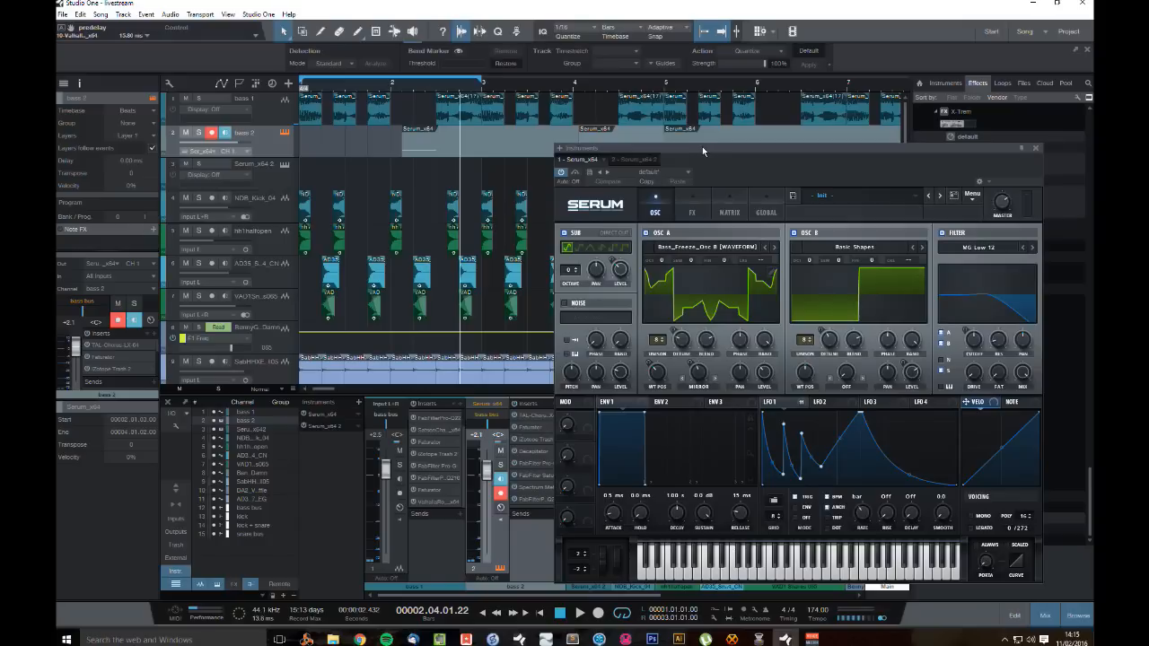
{"action": "left_click_drag", "start_coordinate": [702, 146], "coordinate": [646, 134]}
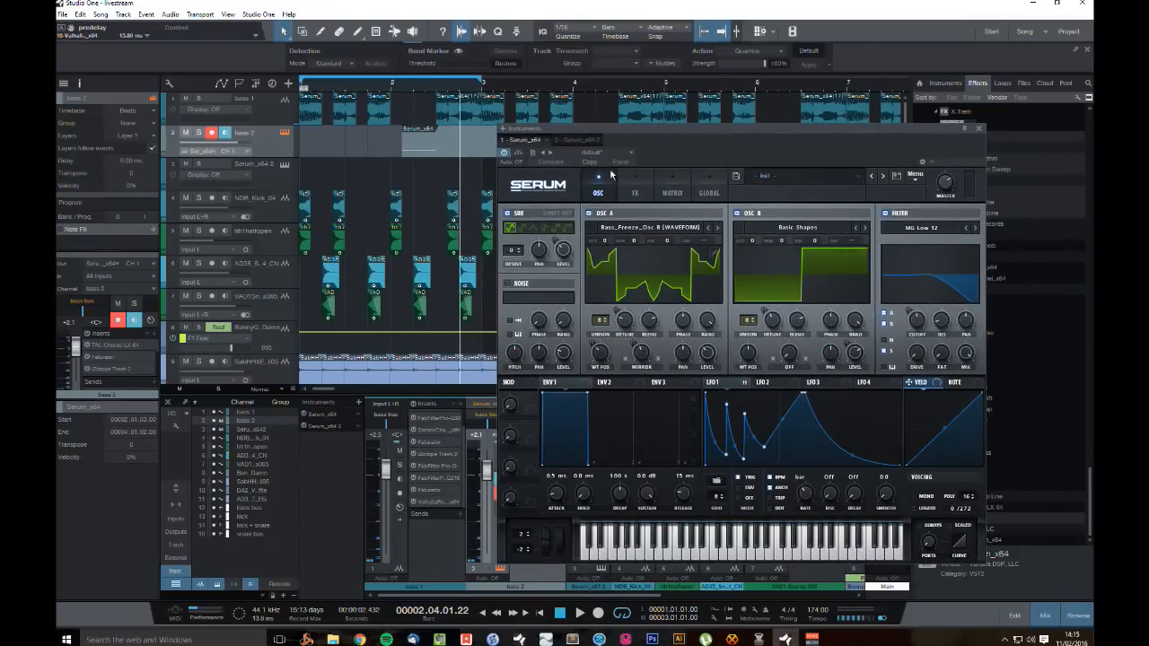
{"action": "left_click", "coordinate": [562, 613]}
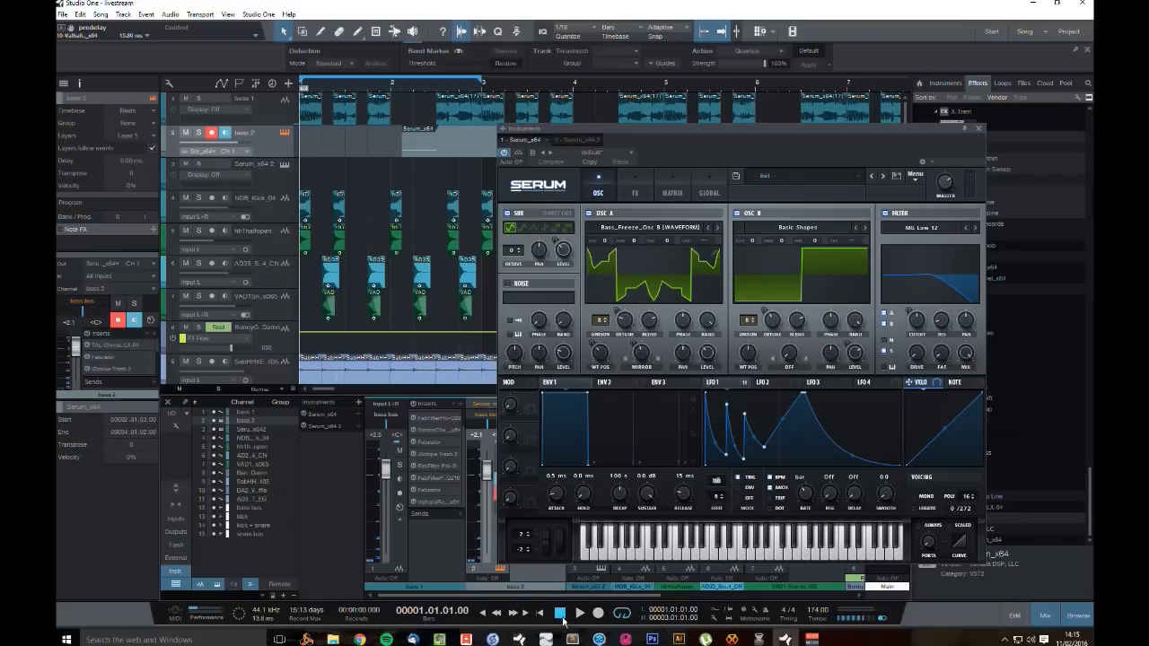
{"action": "left_click", "coordinate": [580, 613]}
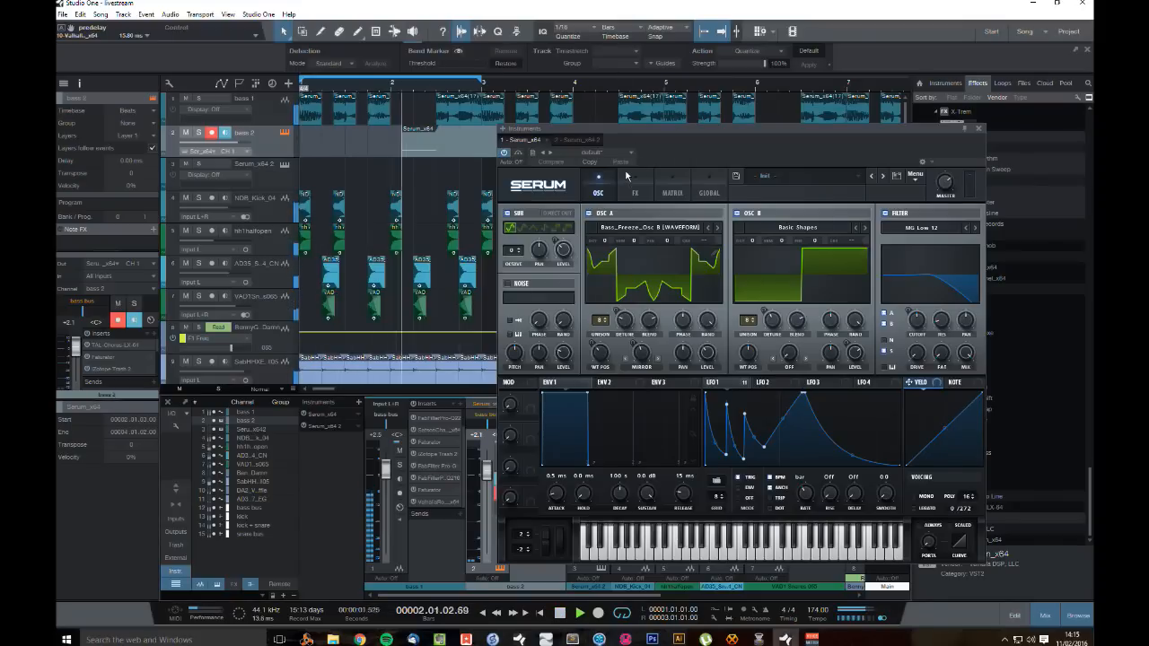
{"action": "left_click_drag", "start_coordinate": [688, 131], "coordinate": [665, 114]}
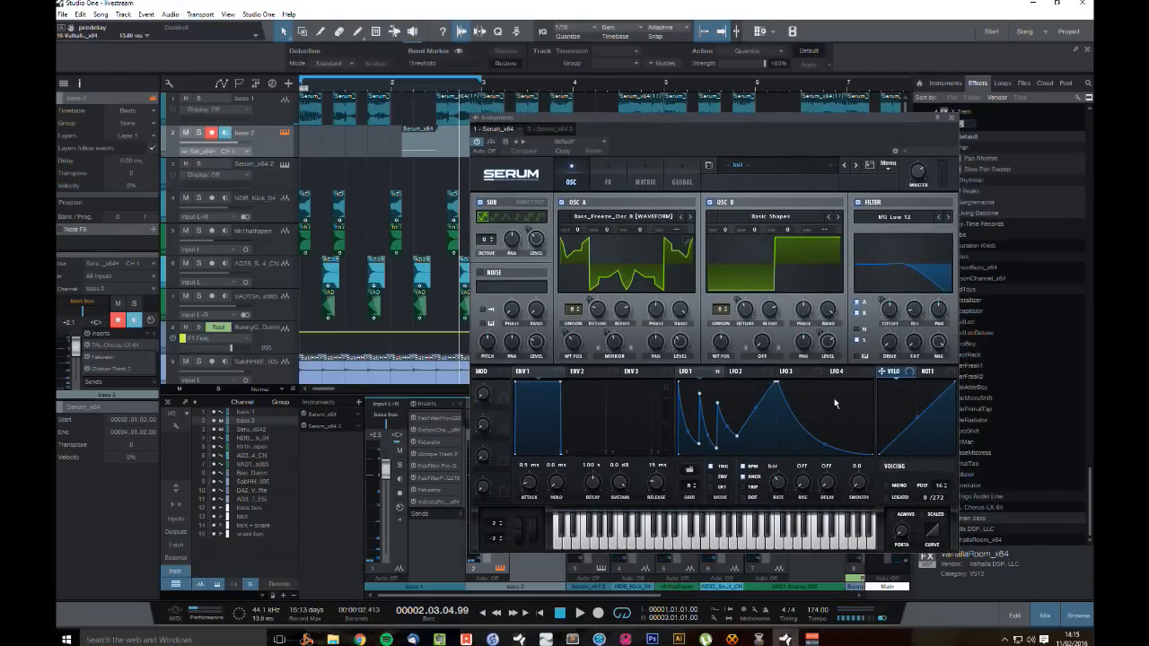
Step: Loop the first half of bar 2 and audition bass 2 in solo
{"action": "key", "text": "space"}
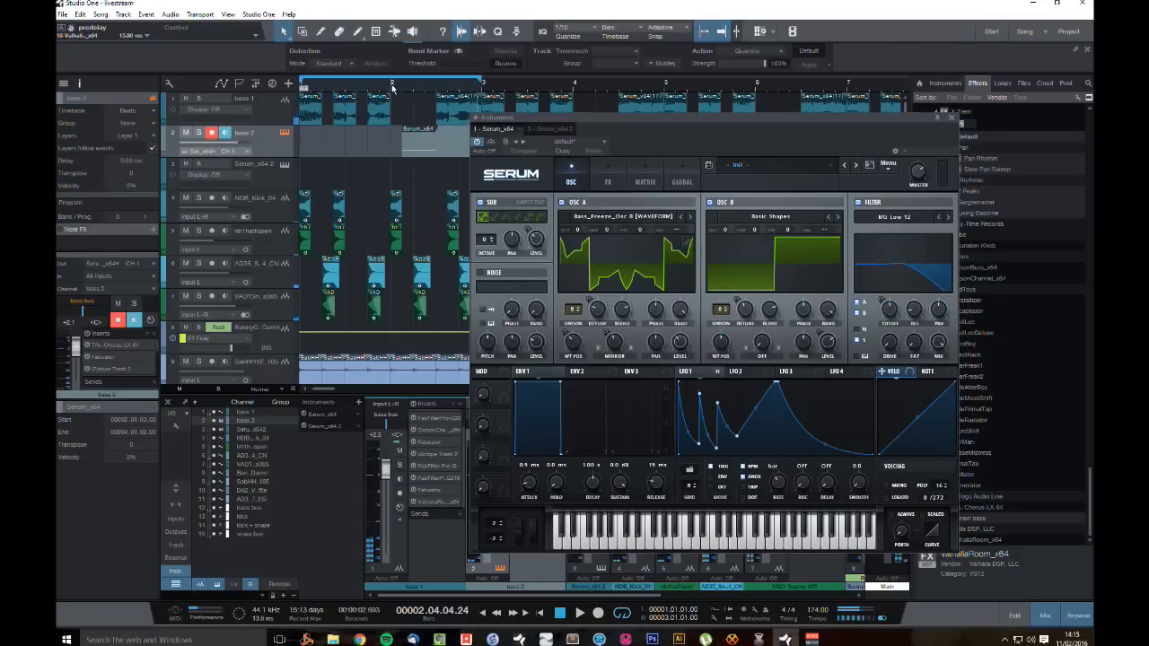
{"action": "left_click_drag", "start_coordinate": [393, 87], "coordinate": [438, 93]}
{"action": "key", "text": "space"}
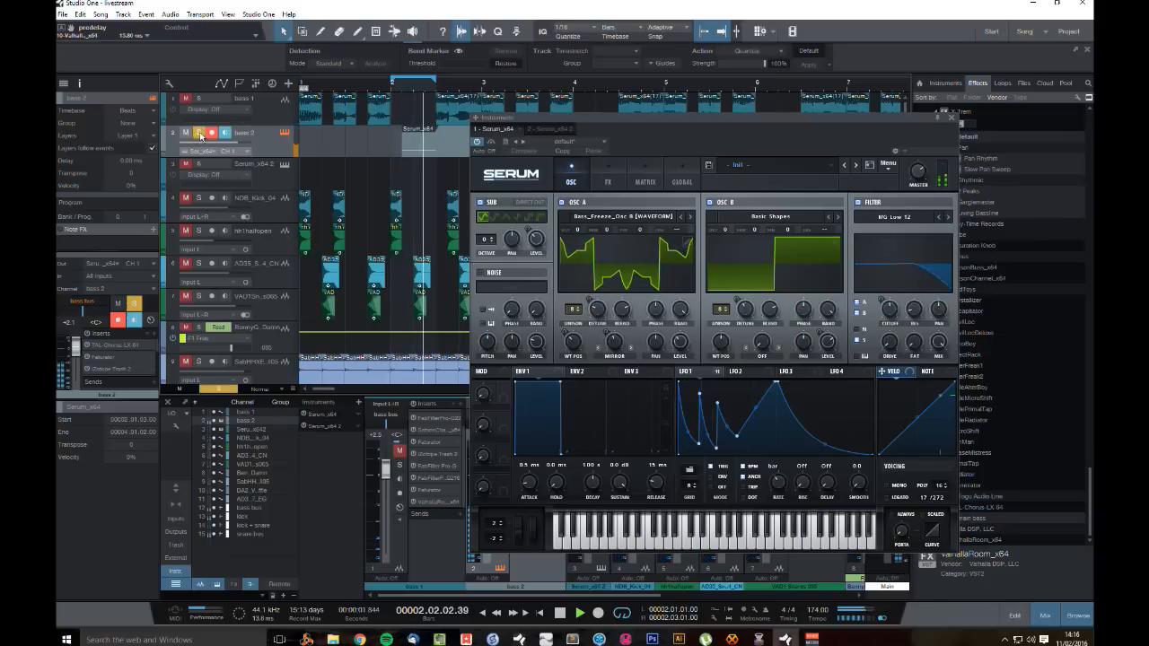
{"action": "key", "text": "s"}
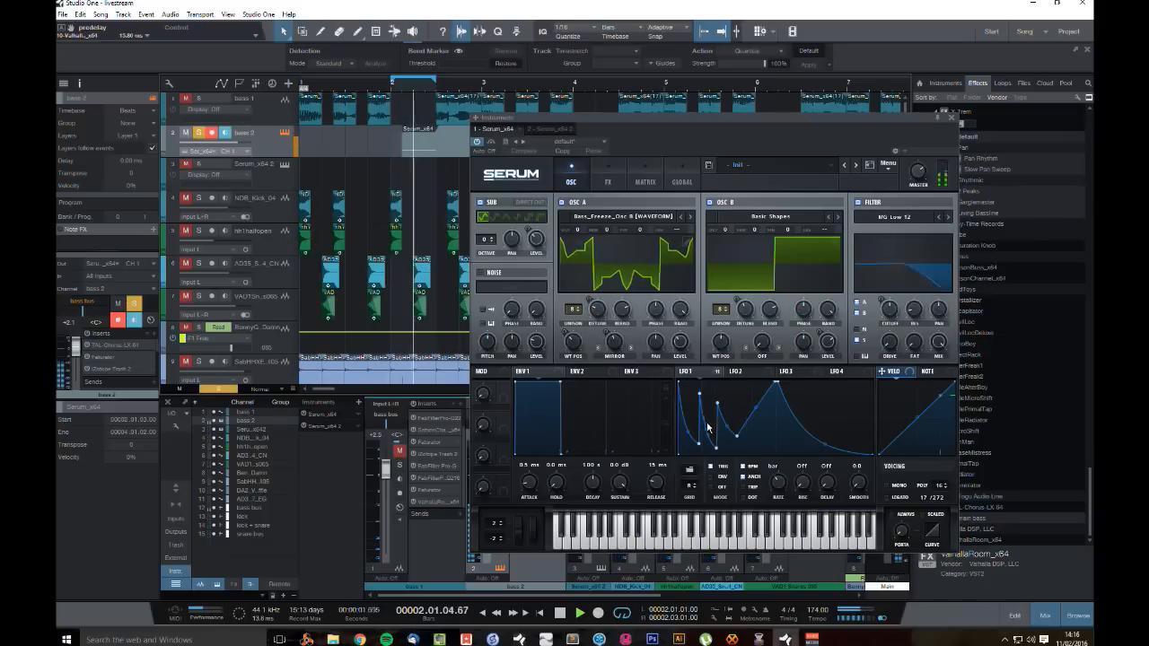
{"action": "key", "text": "space"}
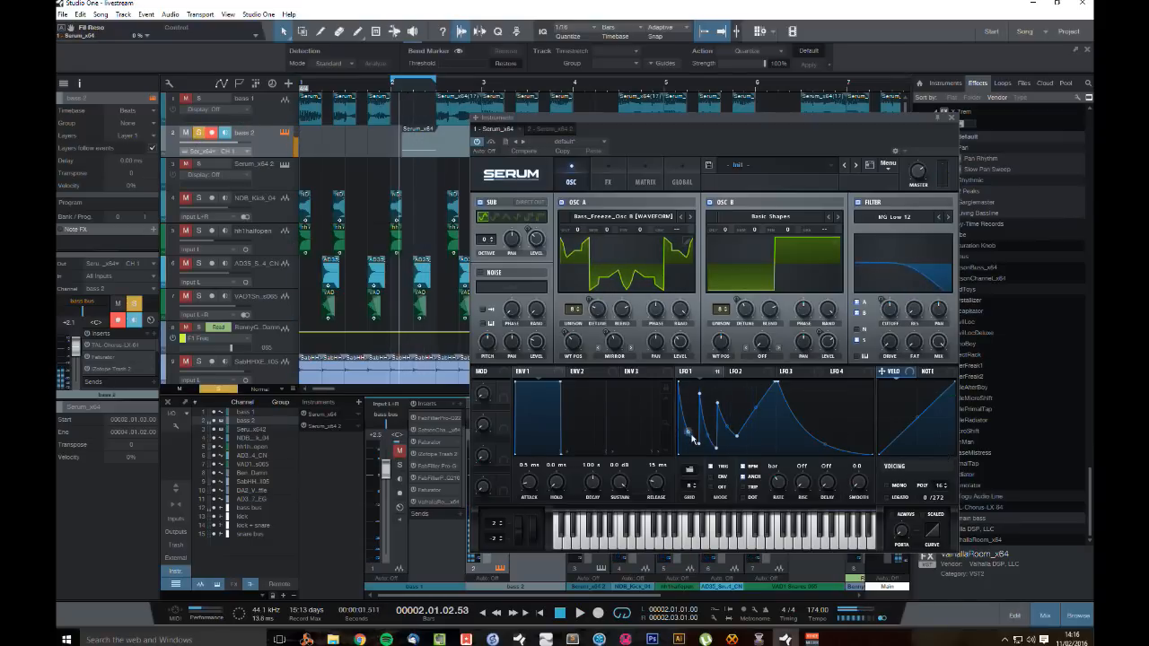
Step: Slightly lower LFO 1's second early peak, raise the dip before it, and replay the loop
{"action": "mouse_move", "coordinate": [699, 443]}
{"action": "left_mouse_down"}
{"action": "mouse_move", "coordinate": [698, 431]}
{"action": "mouse_move", "coordinate": [715, 432]}
{"action": "mouse_move", "coordinate": [700, 444]}
{"action": "left_mouse_up"}
{"action": "key", "text": "space"}
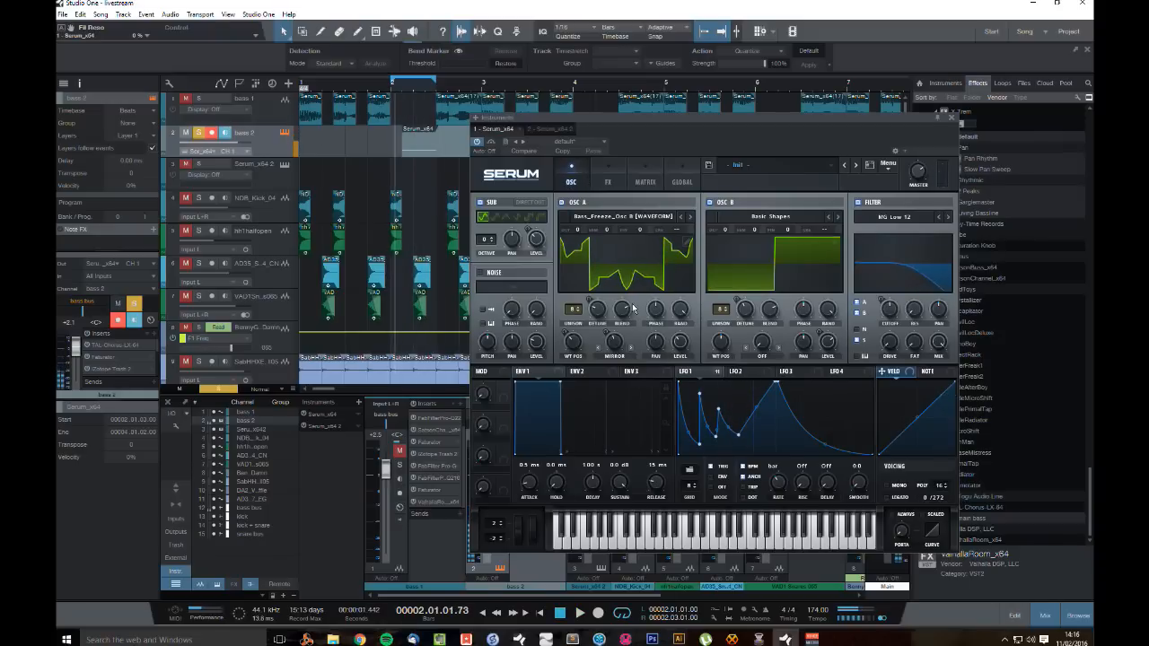
{"action": "key", "text": "space"}
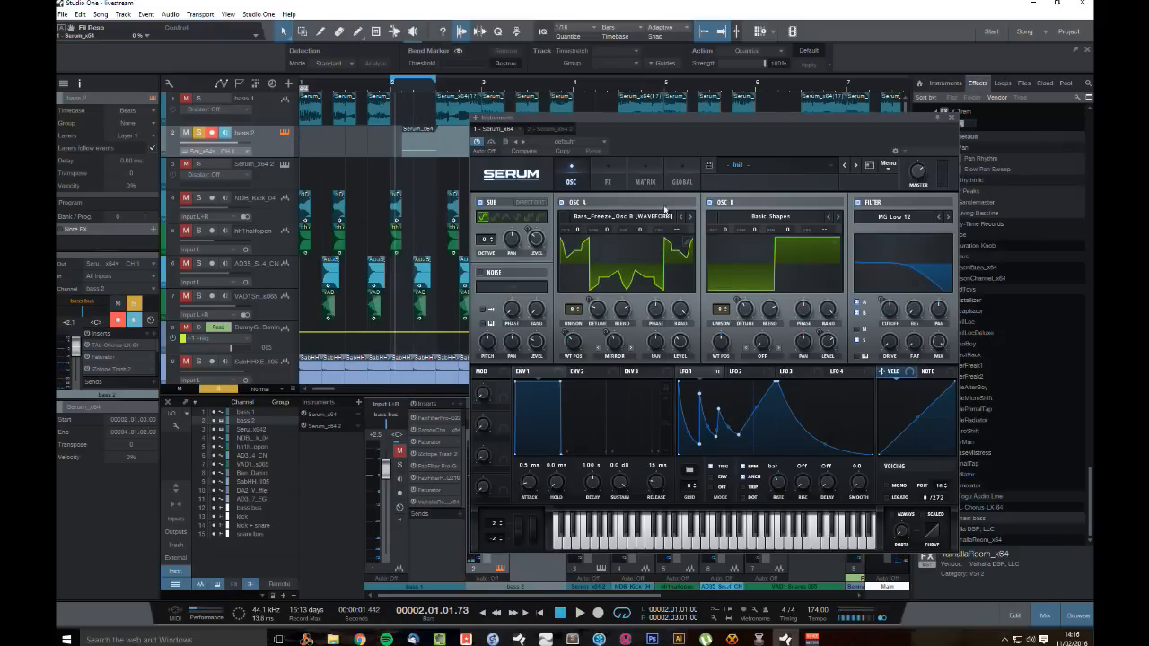
Step: Review Serum's effects rack for bass 2 while the short loop plays, and close the synth window
{"action": "left_click", "coordinate": [609, 181]}
{"action": "key", "text": "space"}
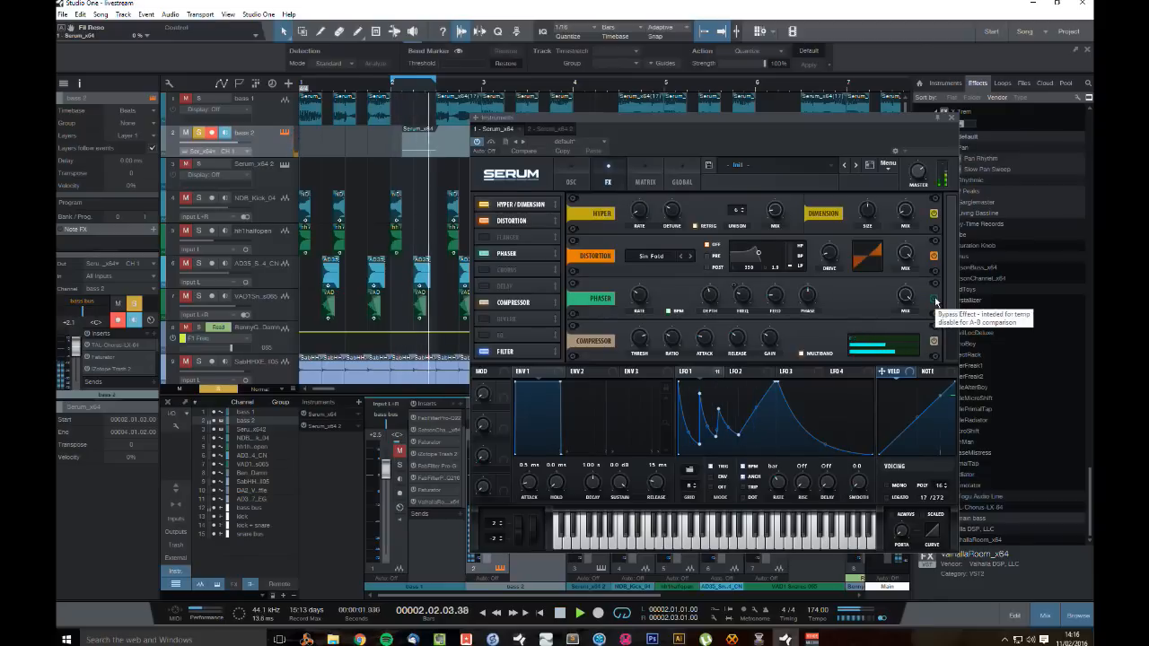
{"action": "key", "text": "space"}
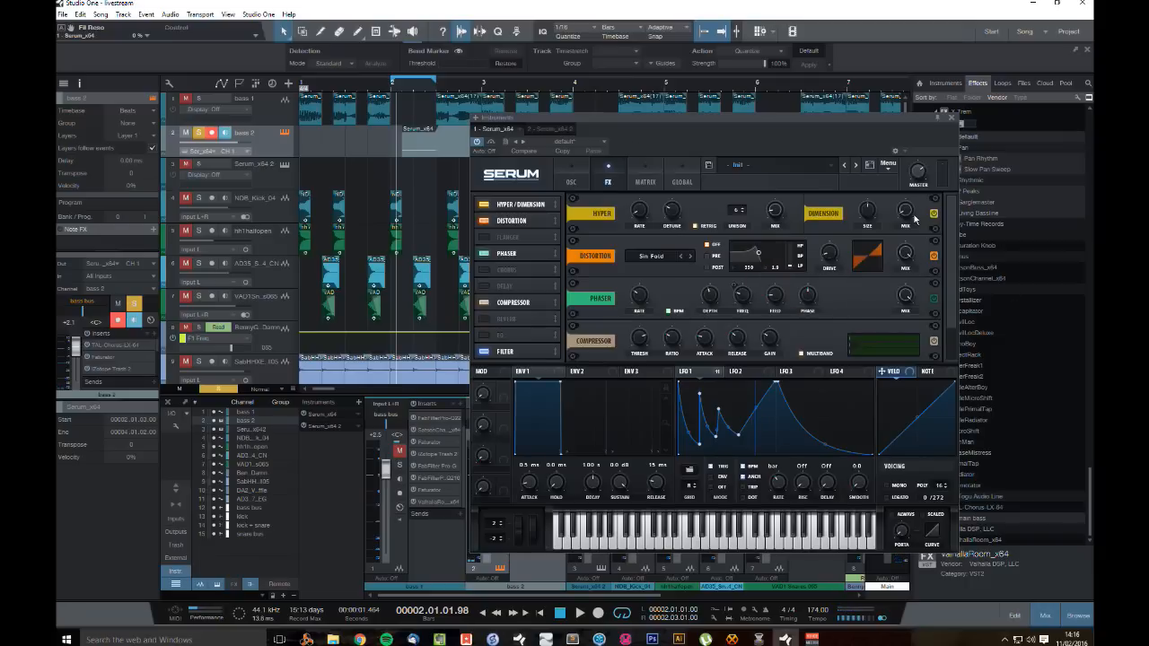
{"action": "key", "text": "space"}
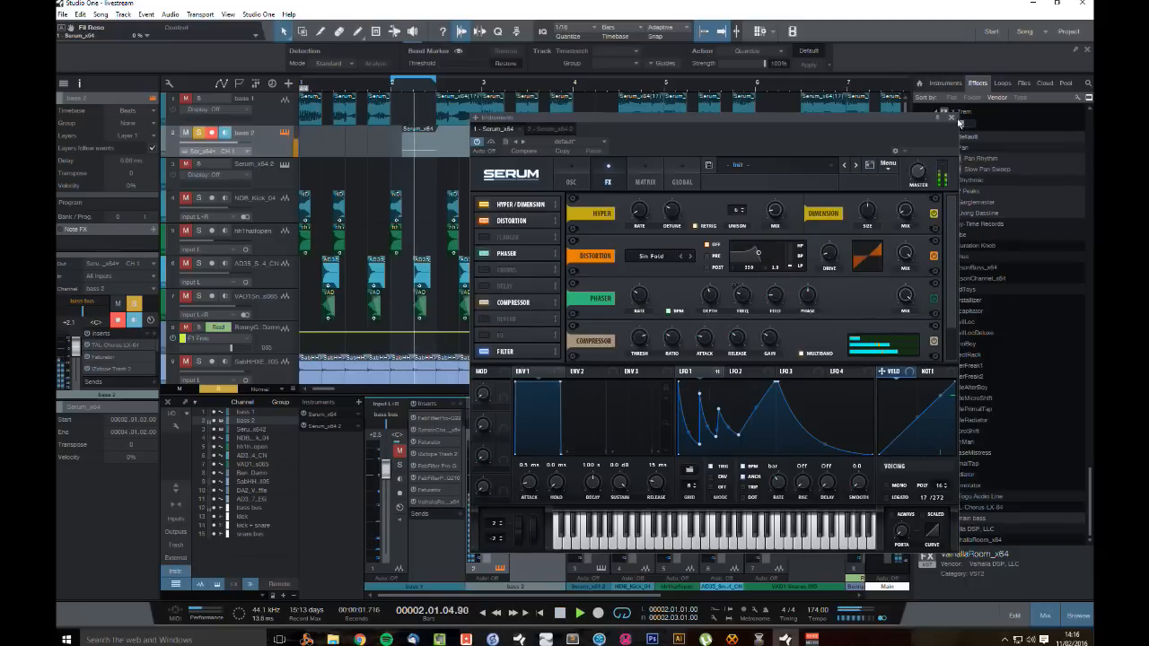
{"action": "left_click", "coordinate": [952, 118]}
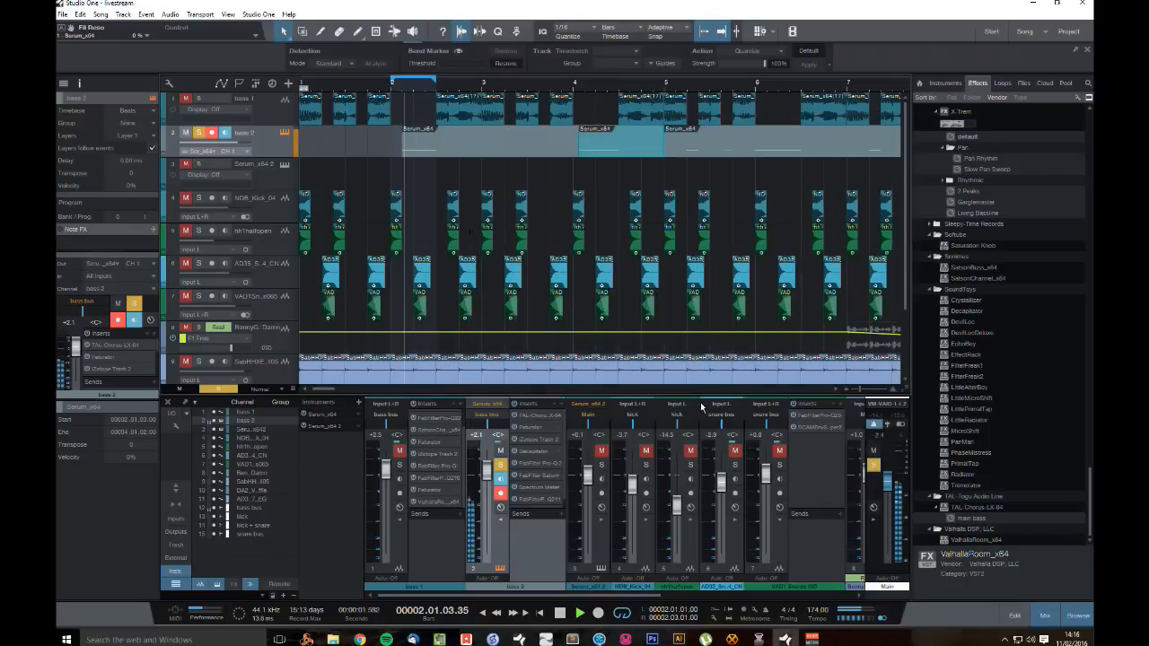
{"action": "key", "text": "space"}
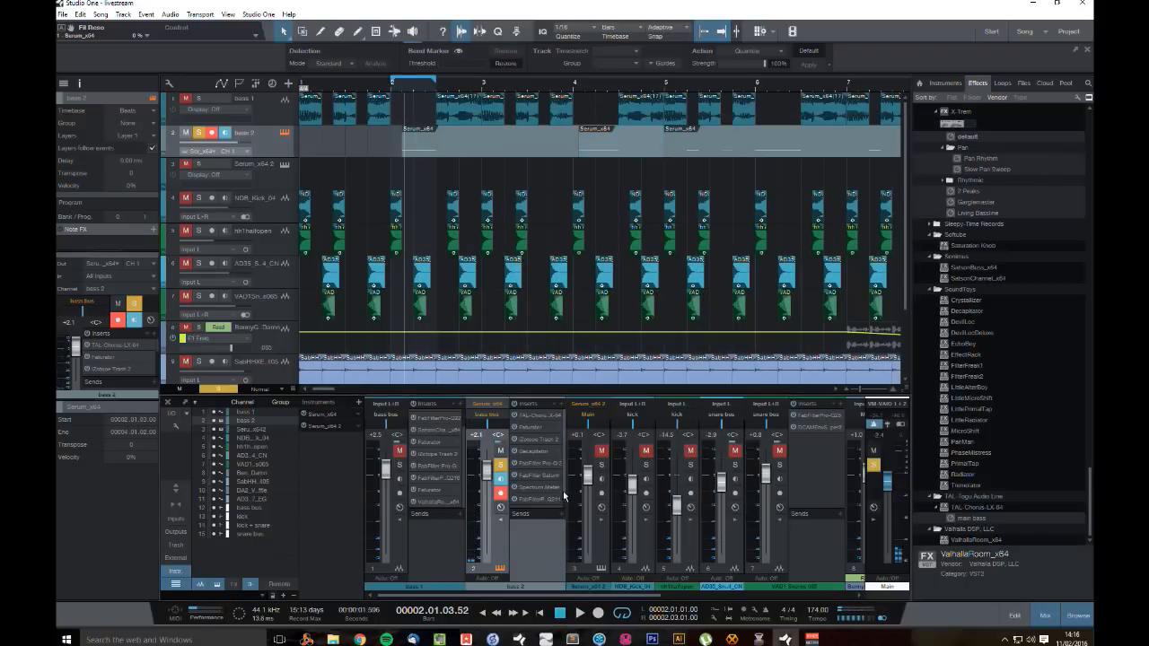
Step: Loop bars 1 to 3 again, play from the start and take bass 2 out of solo
{"action": "scroll", "coordinate": [565, 503], "scroll_direction": "down", "scroll_amount": 1}
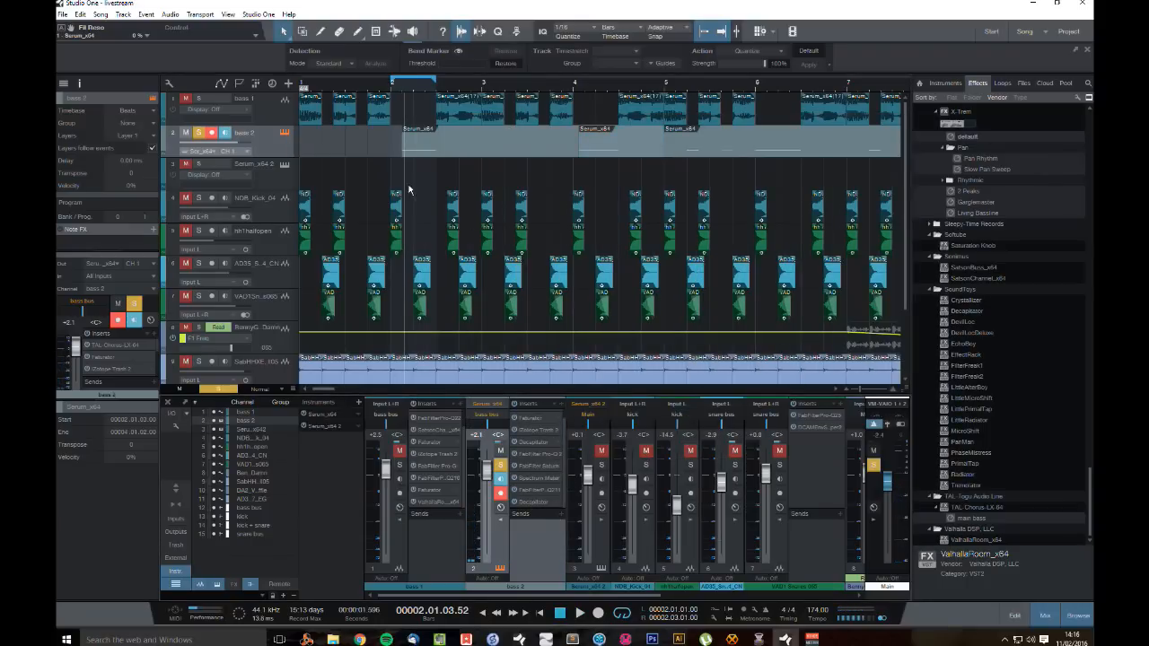
{"action": "left_click_drag", "start_coordinate": [304, 78], "coordinate": [303, 87]}
{"action": "left_click_drag", "start_coordinate": [481, 84], "coordinate": [485, 84]}
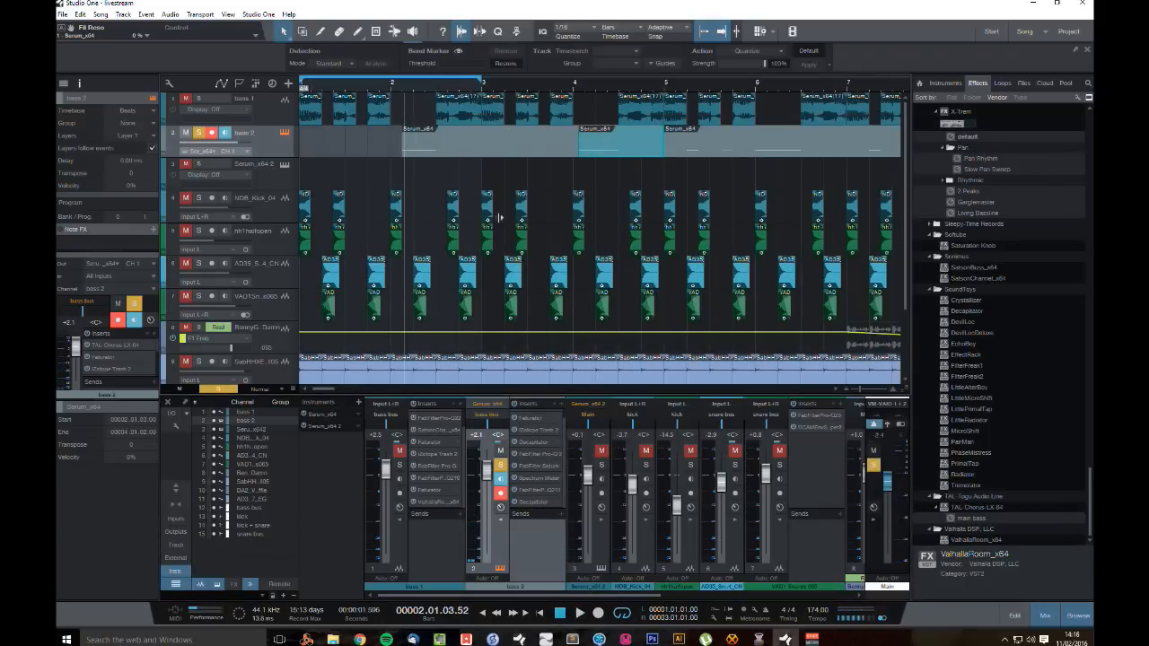
{"action": "left_click", "coordinate": [560, 614]}
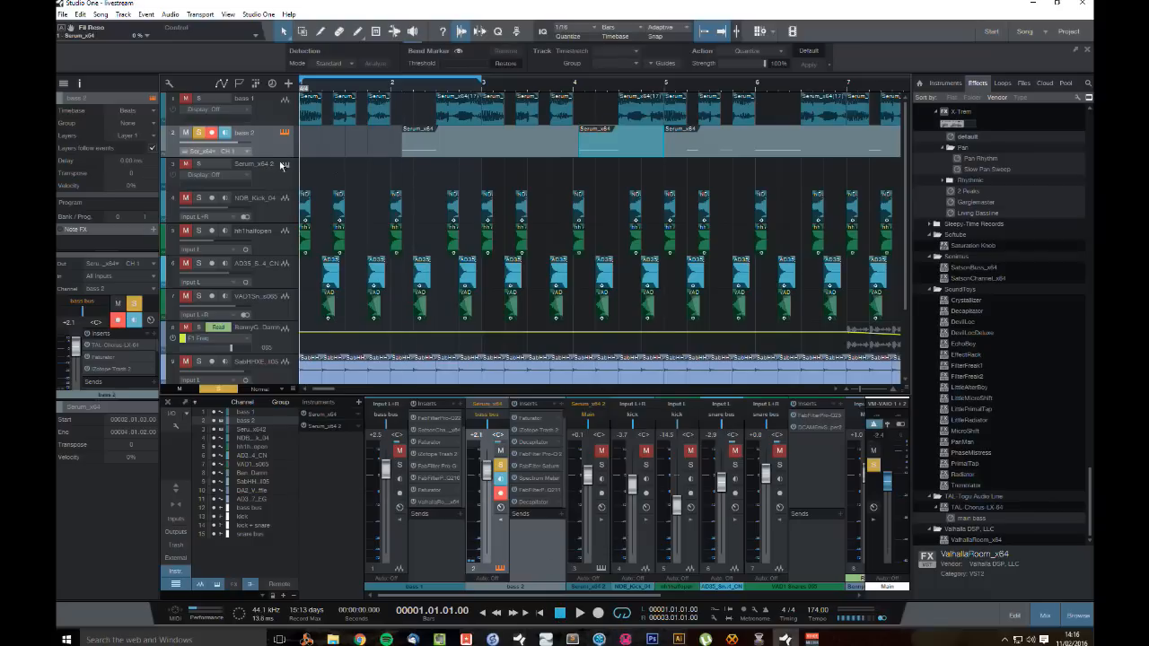
{"action": "key", "text": "space"}
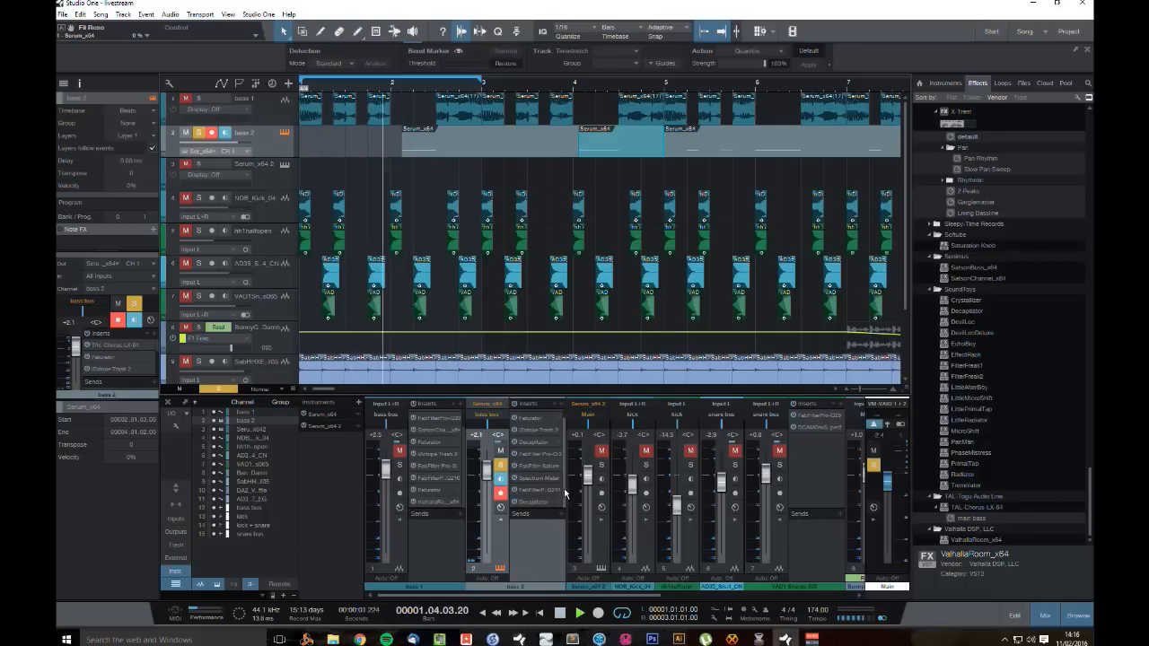
{"action": "left_click", "coordinate": [199, 132]}
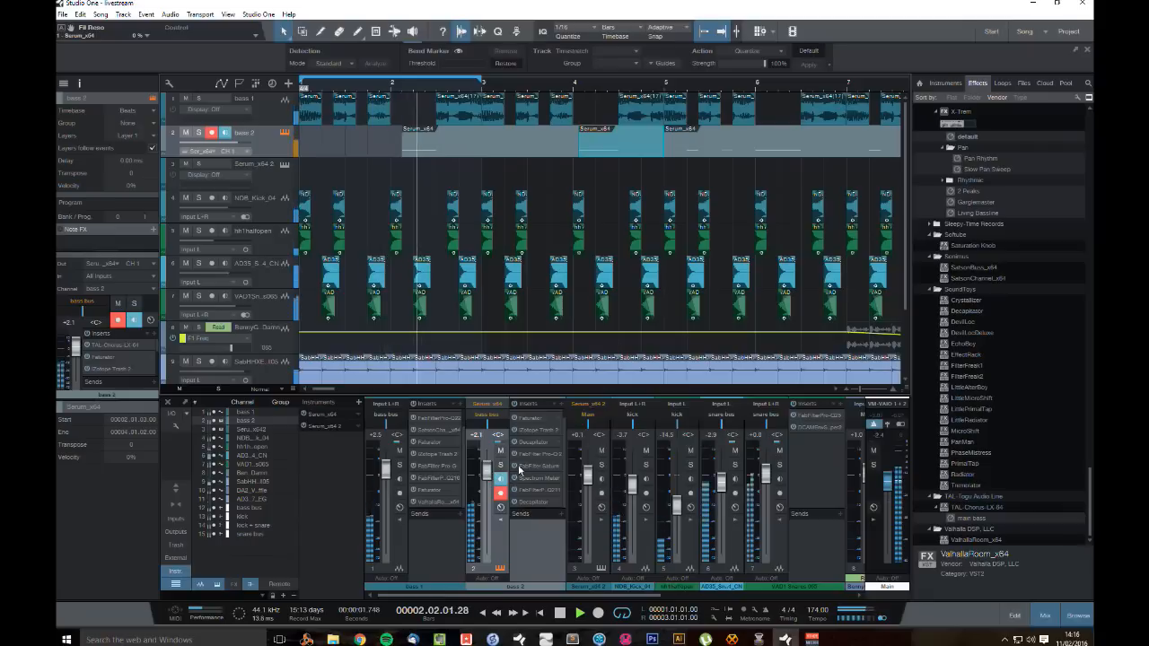
{"action": "key", "text": "space"}
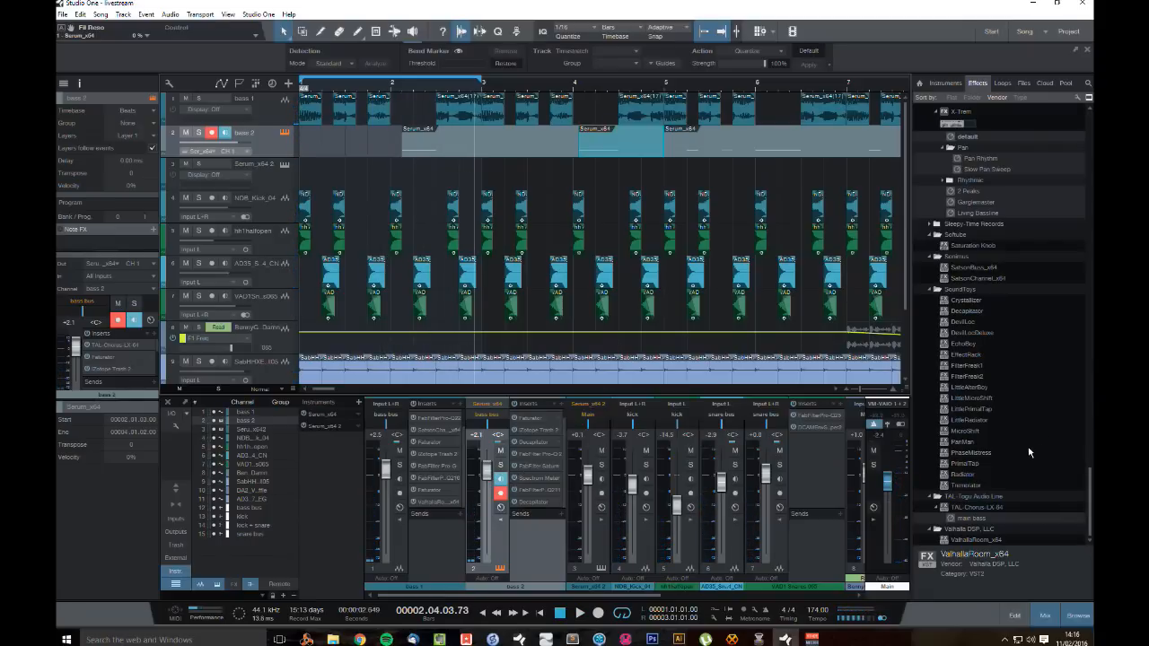
Step: Add Sausage Fattener to bass 2's inserts and set its Fatness to 11 % while listening to the loop
{"action": "scroll", "coordinate": [1033, 440], "scroll_direction": "up", "scroll_amount": 5}
{"action": "scroll", "coordinate": [1042, 422], "scroll_direction": "up", "scroll_amount": 10}
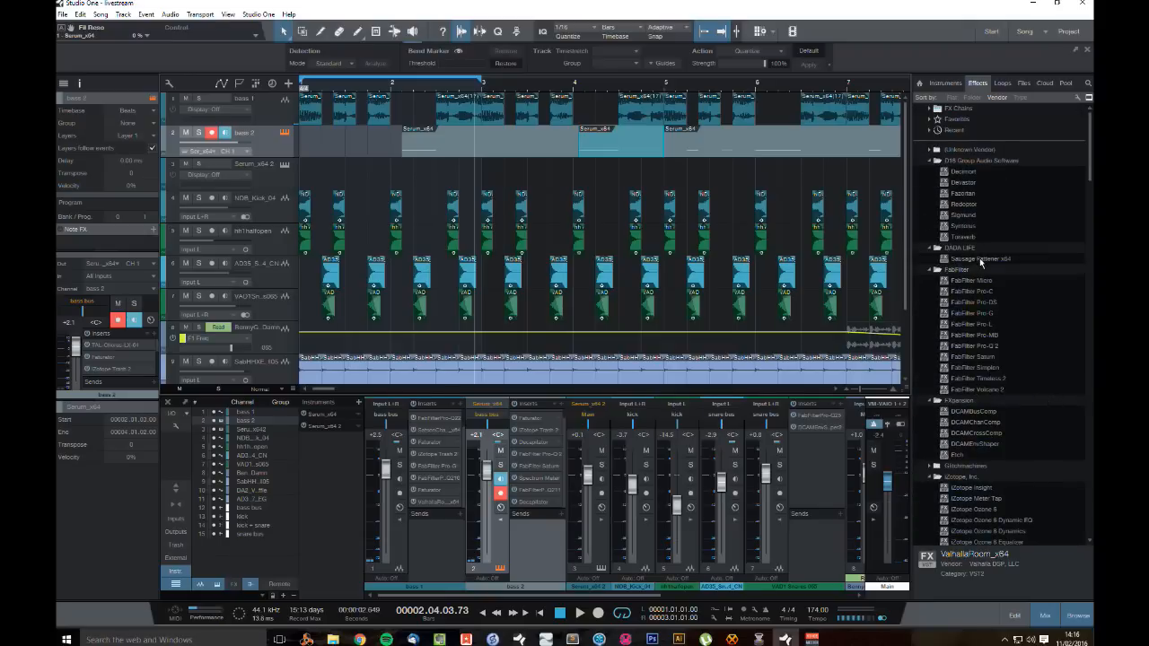
{"action": "left_click_drag", "start_coordinate": [982, 260], "coordinate": [443, 152]}
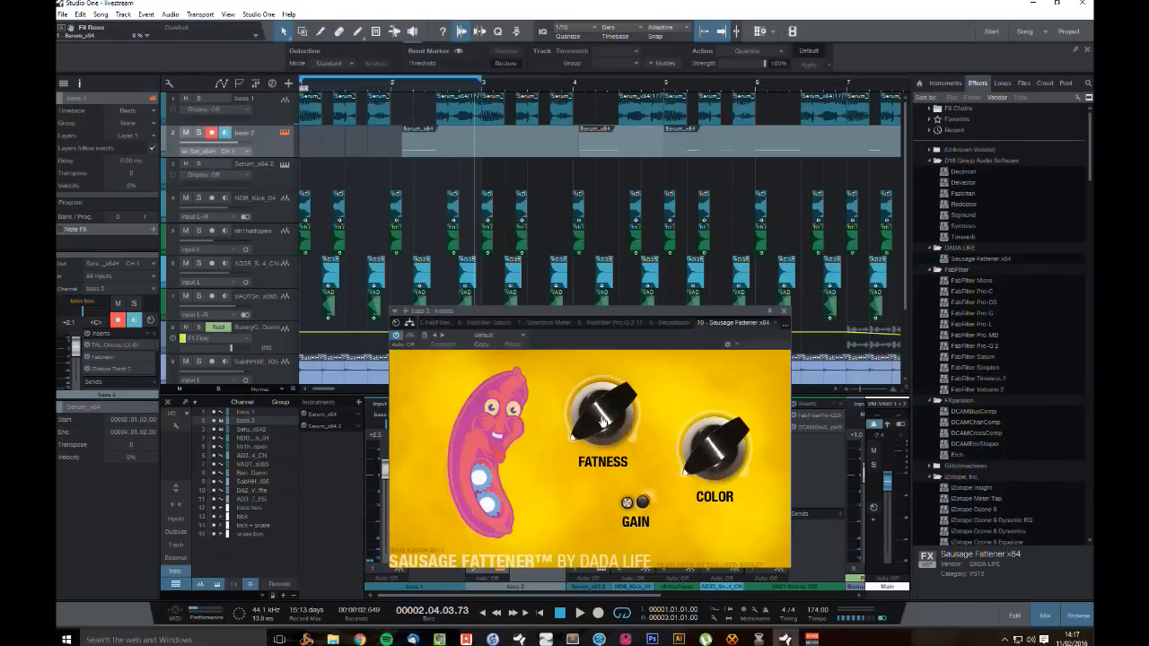
{"action": "left_click_drag", "start_coordinate": [600, 425], "coordinate": [603, 386]}
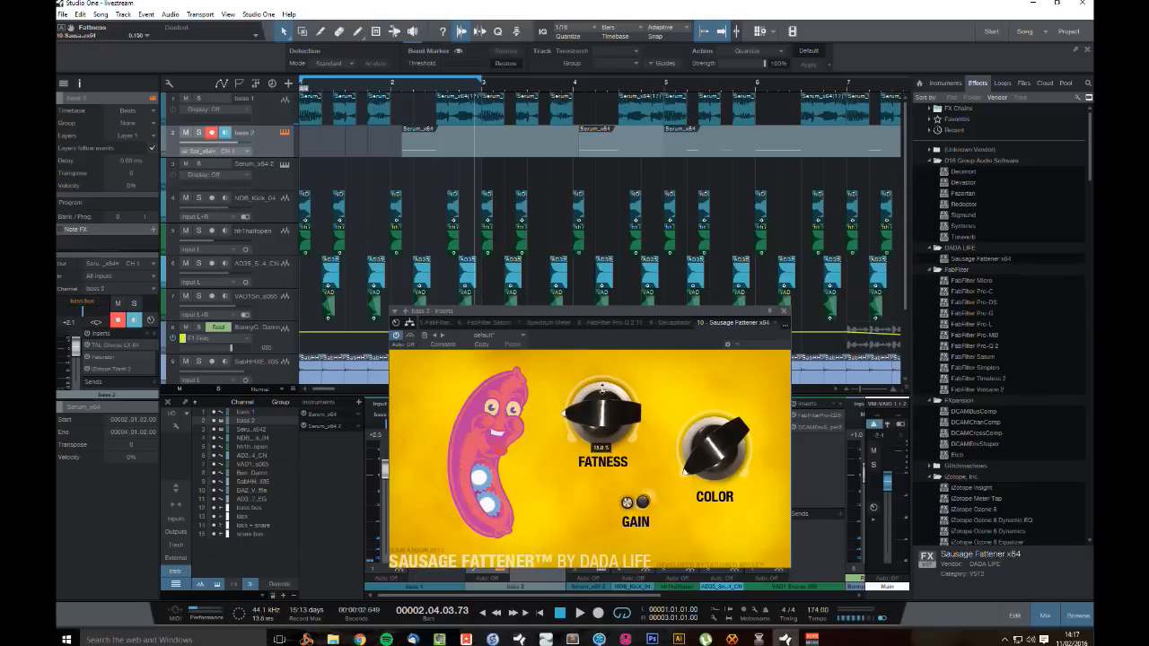
{"action": "left_click_drag", "start_coordinate": [638, 324], "coordinate": [907, 235]}
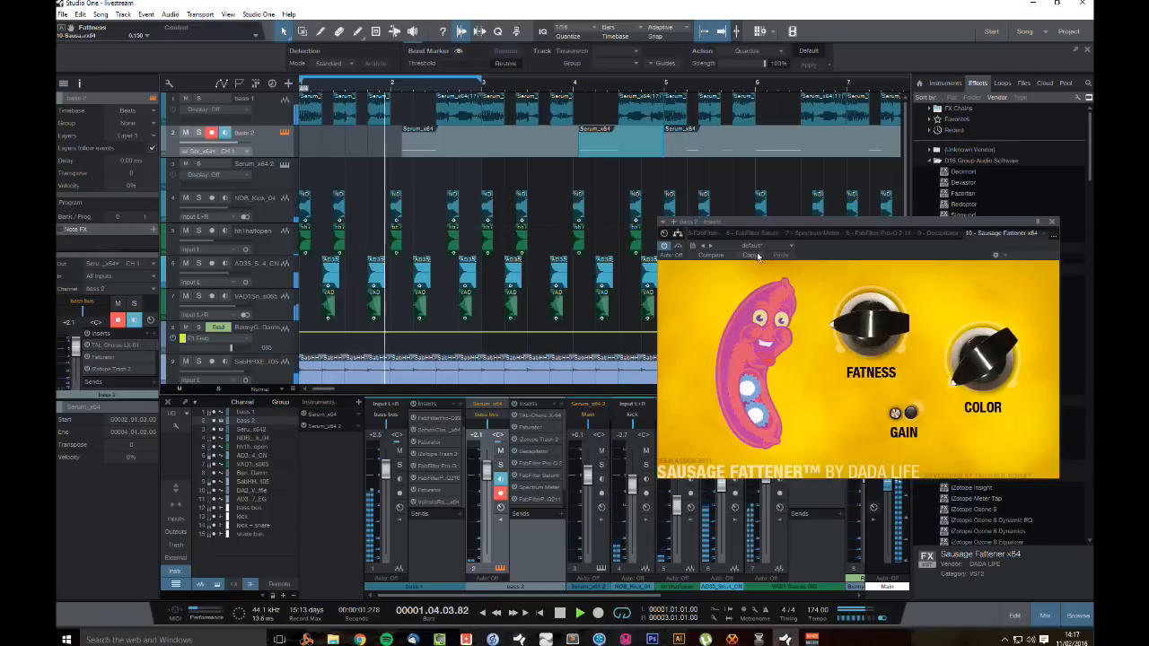
{"action": "left_click_drag", "start_coordinate": [850, 320], "coordinate": [851, 328]}
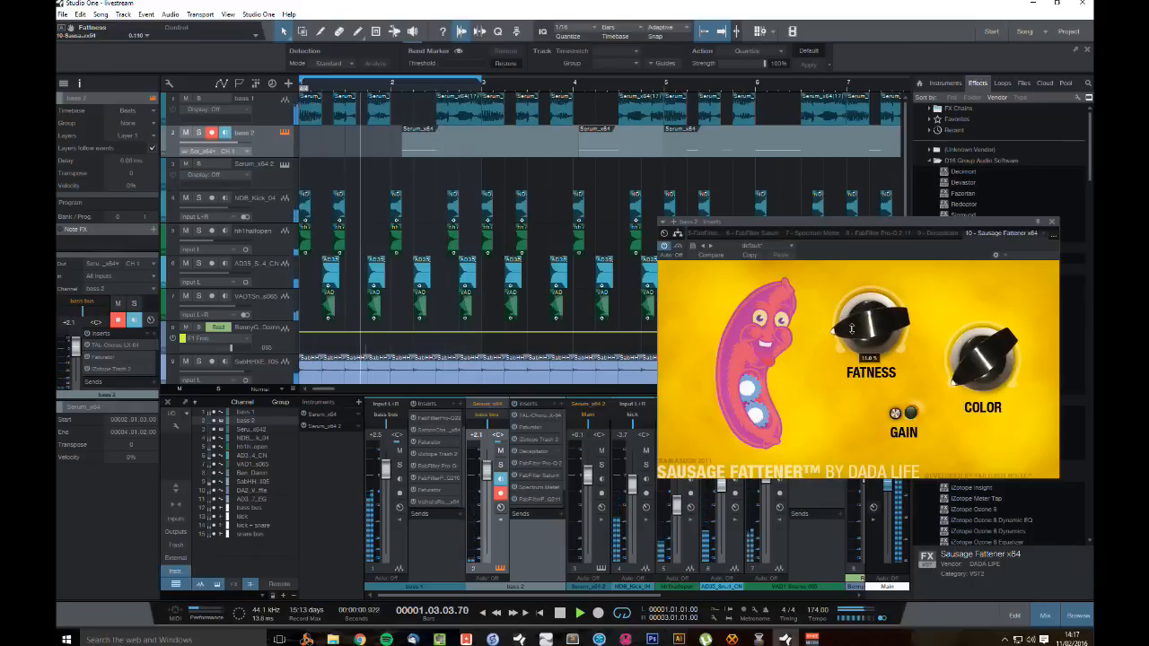
{"action": "left_click", "coordinate": [1053, 222]}
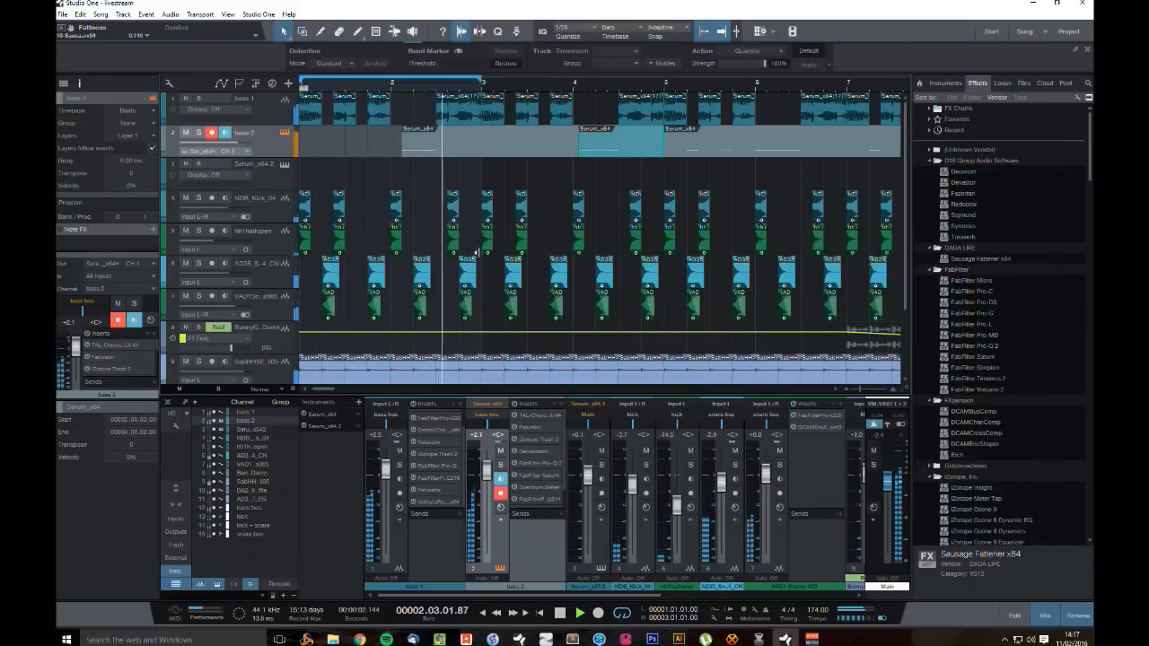
{"action": "key", "text": "space"}
{"action": "left_click", "coordinate": [539, 569]}
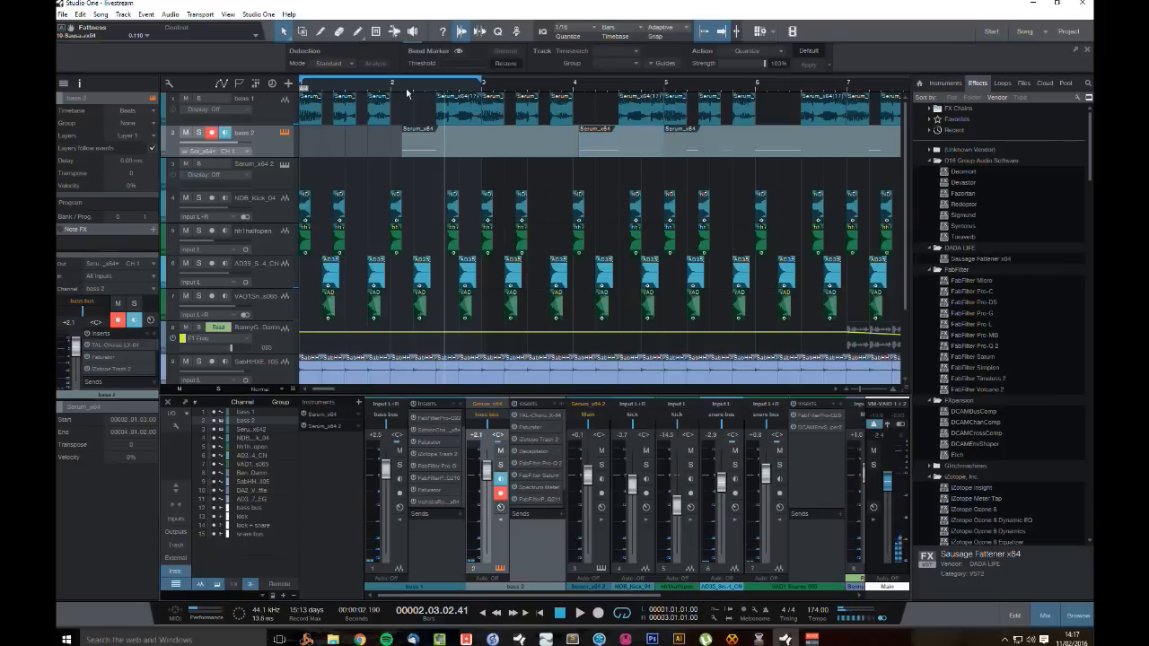
Step: Extend the loop to bar 5 and delete the bass 2 event in bar 4
{"action": "left_click", "coordinate": [665, 87]}
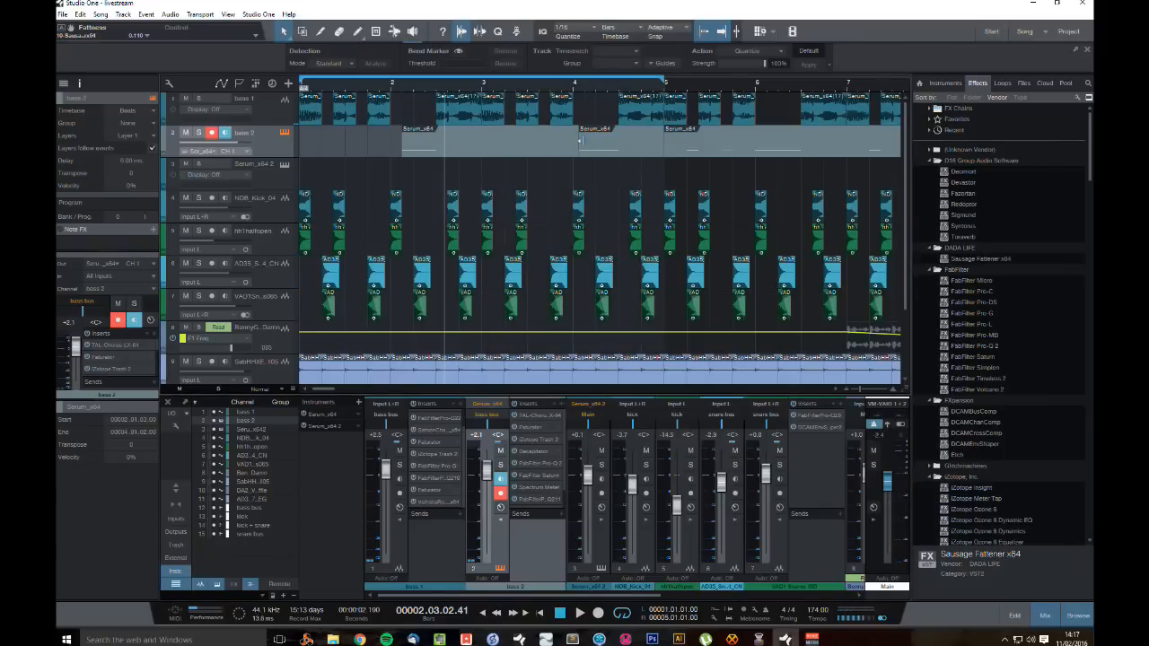
{"action": "left_click", "coordinate": [607, 144]}
{"action": "key", "text": "Delete"}
Step: Shorten the first bass 2 event to end mid-bar 2 and place a bass 2 event from 4.01.03 to about beat 4 of bar 4
{"action": "left_click", "coordinate": [633, 114]}
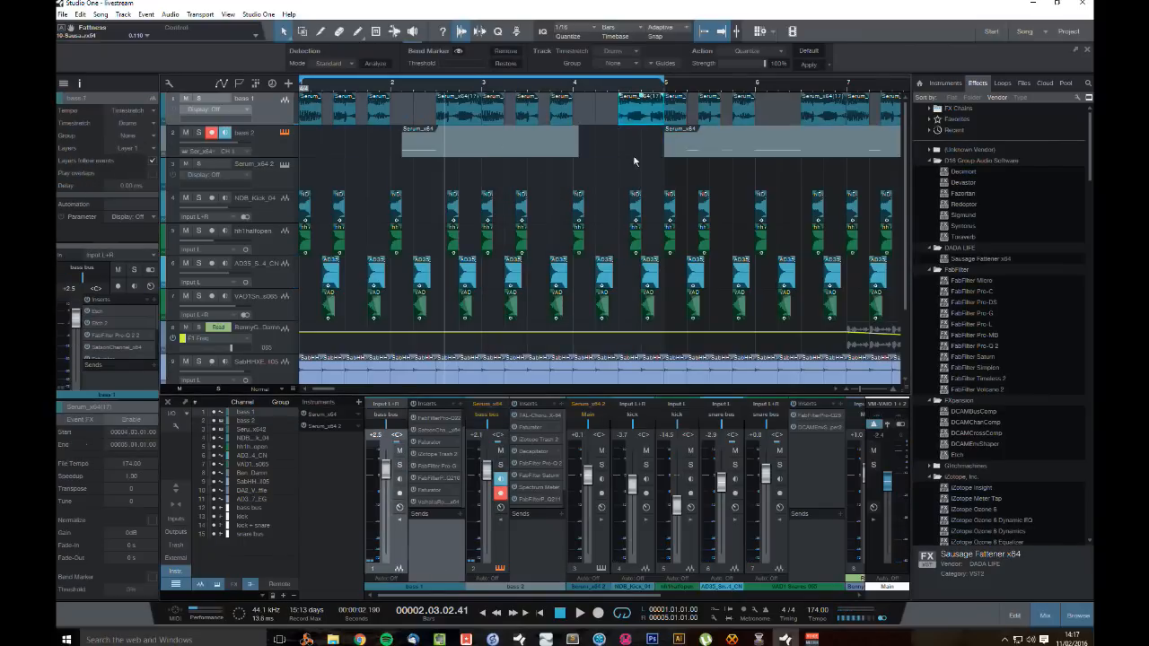
{"action": "left_click", "coordinate": [550, 153]}
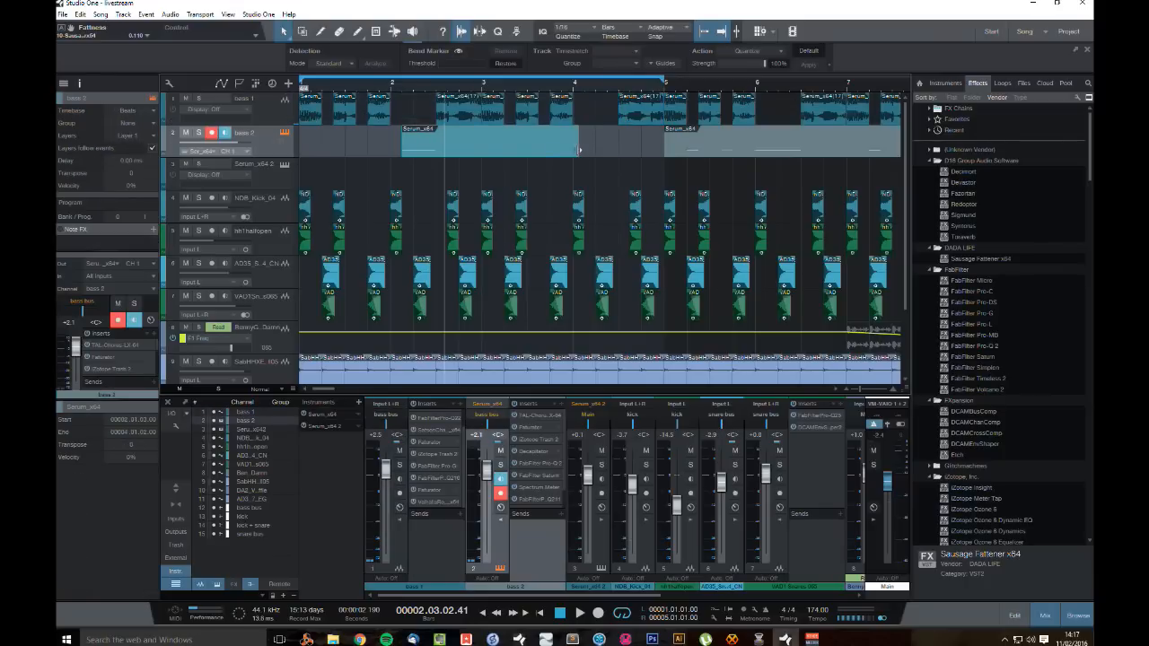
{"action": "left_click_drag", "start_coordinate": [579, 149], "coordinate": [629, 151]}
{"action": "left_click", "coordinate": [629, 110]}
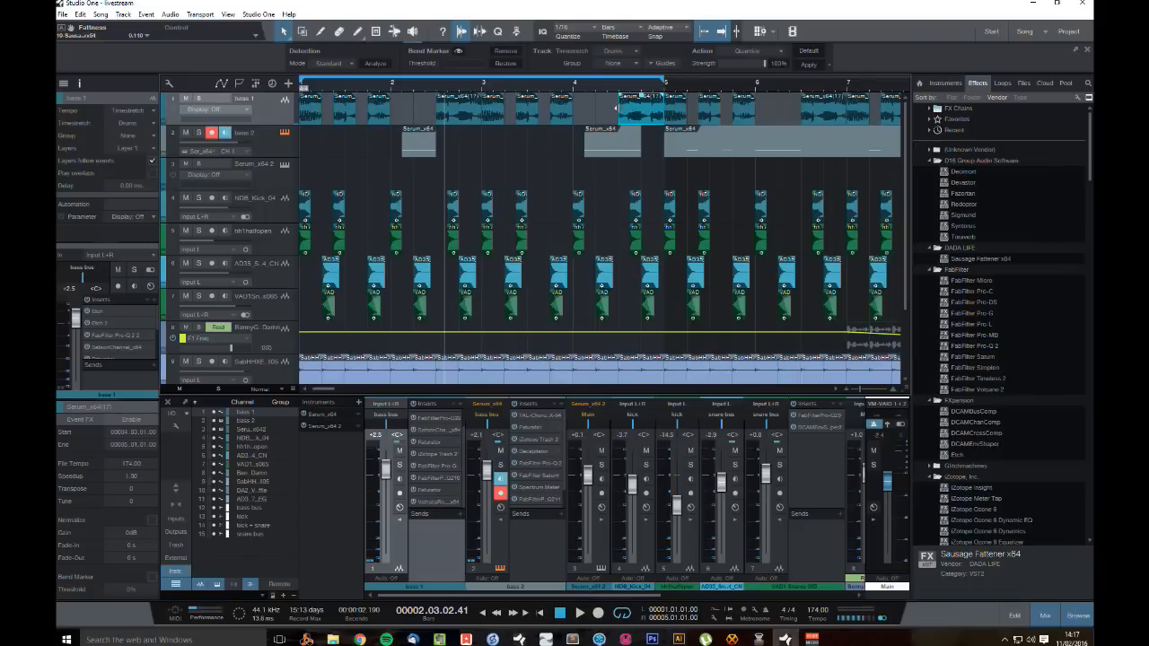
{"action": "left_click", "coordinate": [622, 139]}
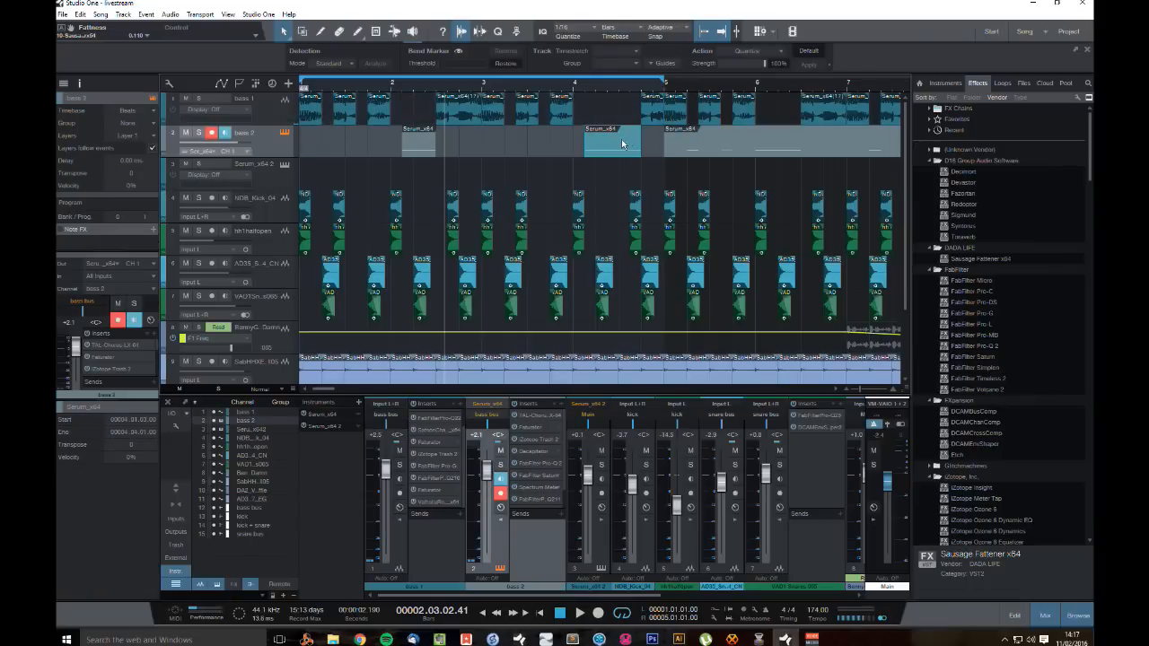
Step: Audition the bass 2 event from 4.01.03 and reshape LFO 1 with a curved rise into a slightly lower, earlier main peak
{"action": "left_click", "coordinate": [583, 83]}
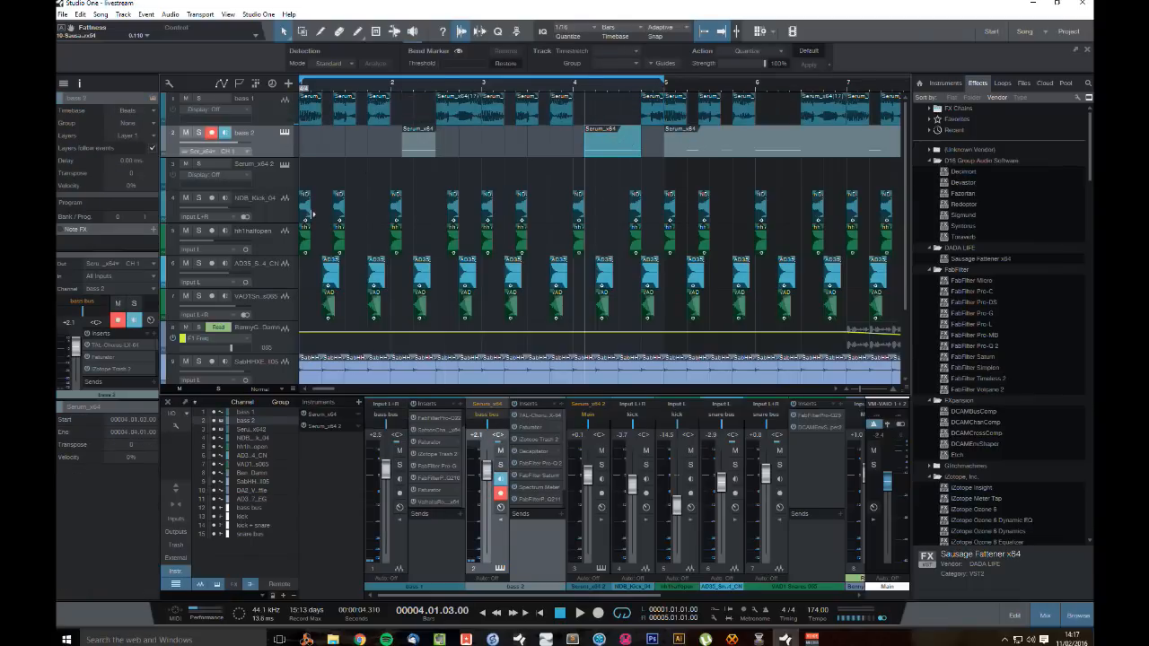
{"action": "left_click", "coordinate": [284, 134]}
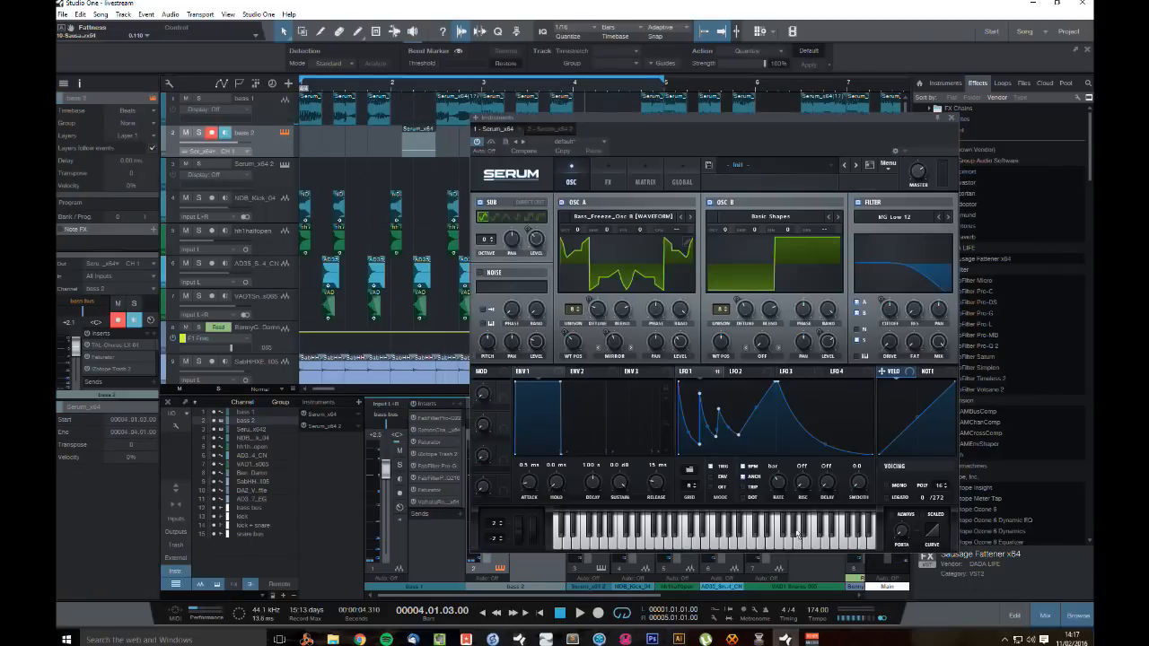
{"action": "key", "text": "space"}
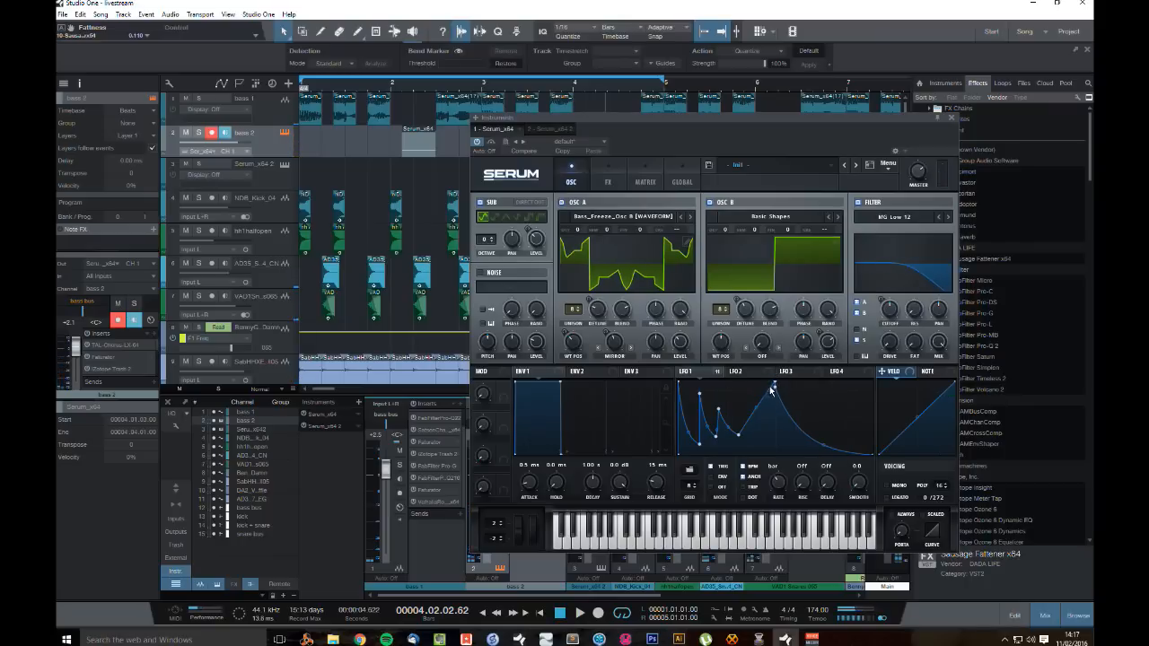
{"action": "double_click", "coordinate": [758, 407]}
{"action": "mouse_move", "coordinate": [758, 407]}
{"action": "left_mouse_down"}
{"action": "mouse_move", "coordinate": [763, 398]}
{"action": "mouse_move", "coordinate": [759, 422]}
{"action": "left_mouse_up"}
{"action": "double_click", "coordinate": [759, 422]}
{"action": "left_click_drag", "start_coordinate": [758, 416], "coordinate": [771, 387]}
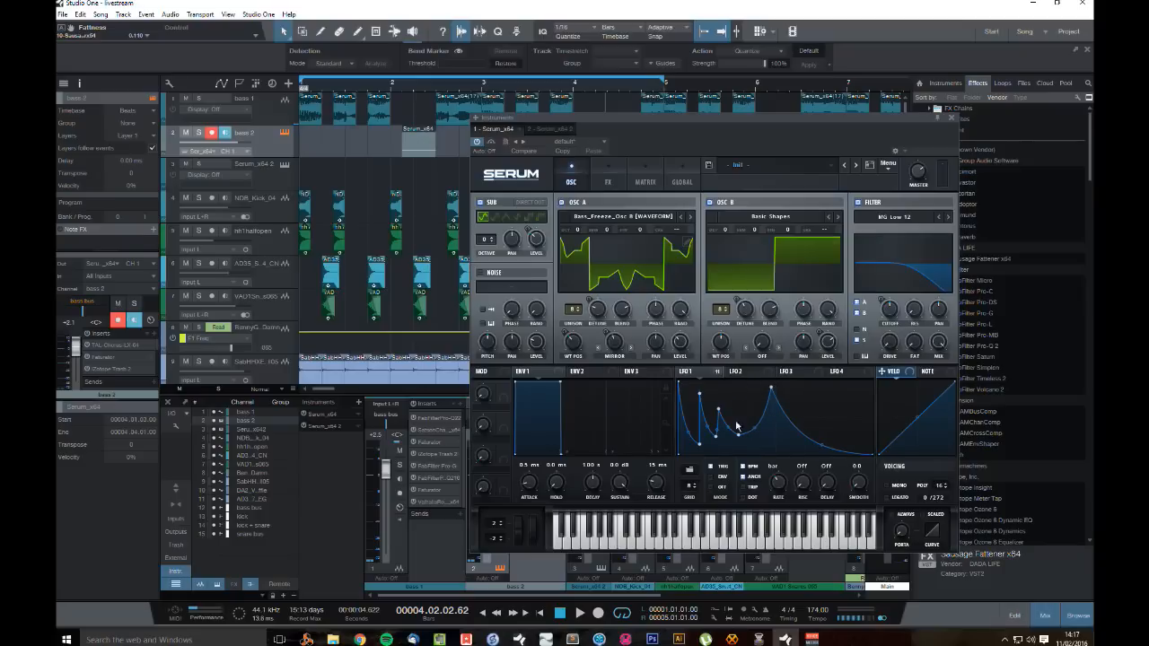
{"action": "left_click_drag", "start_coordinate": [652, 361], "coordinate": [654, 362]}
{"action": "left_click_drag", "start_coordinate": [701, 447], "coordinate": [698, 439]}
Step: Open bass 1's ValhallaRoom reverb and set its late Bass Xover to 1430 Hz
{"action": "left_click", "coordinate": [443, 503]}
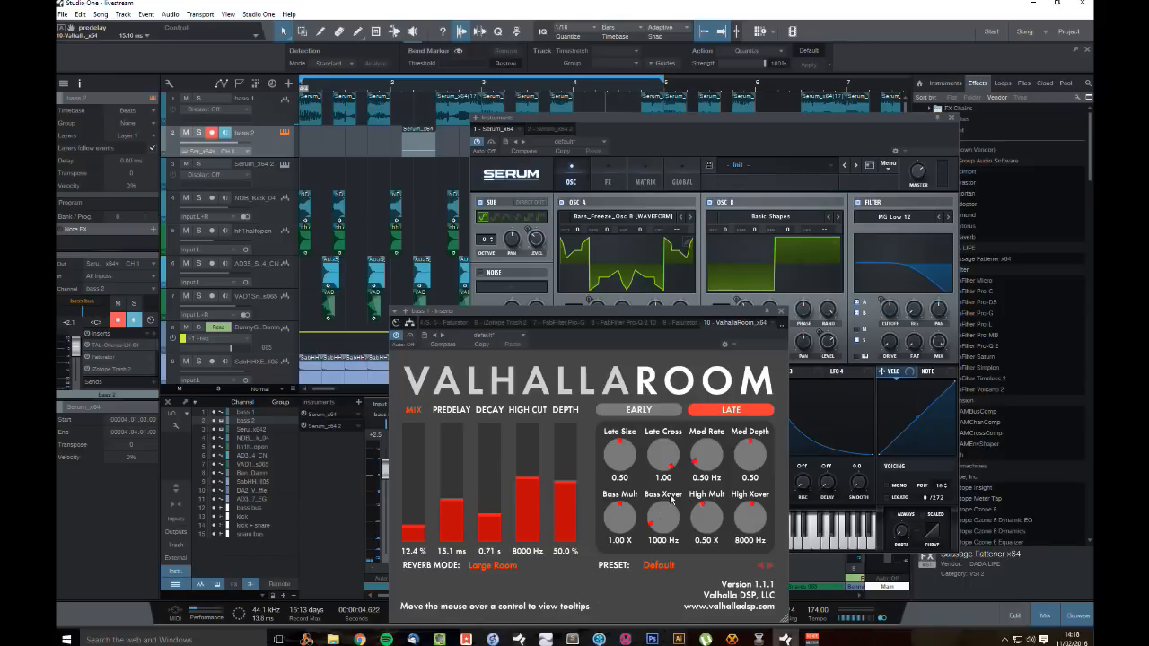
{"action": "mouse_move", "coordinate": [656, 527]}
{"action": "left_mouse_down"}
{"action": "mouse_move", "coordinate": [666, 505]}
{"action": "mouse_move", "coordinate": [662, 525]}
{"action": "left_mouse_up"}
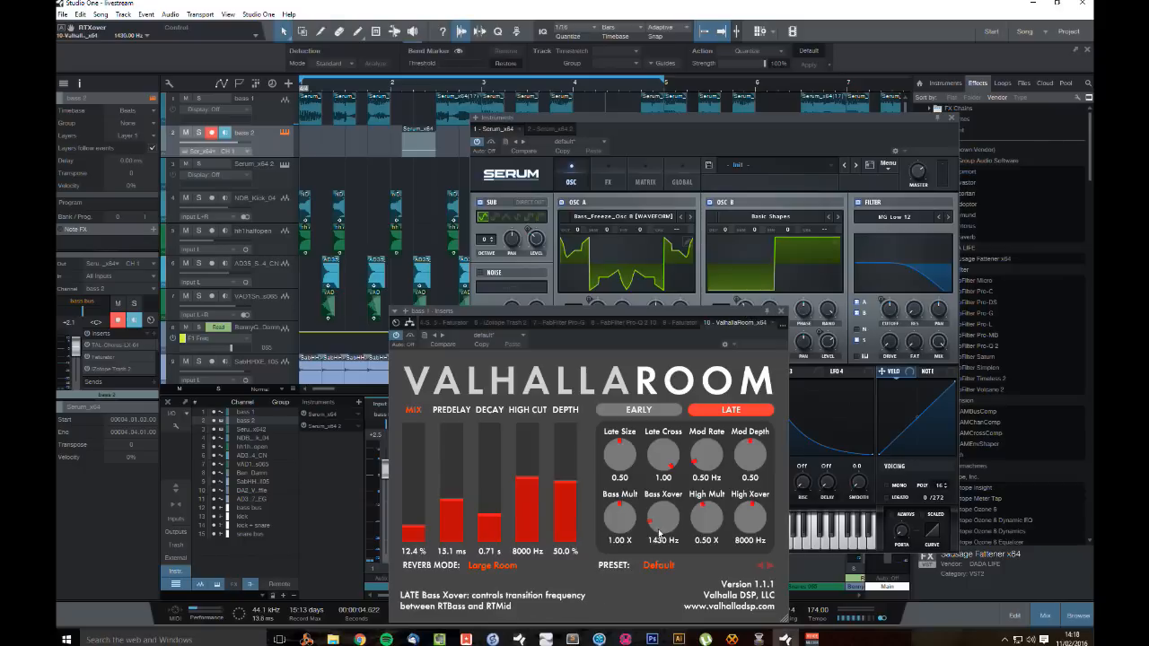
Step: Set the late Bass Xover of bass 1's reverb to 1040 Hz and close ValhallaRoom
{"action": "left_click_drag", "start_coordinate": [659, 531], "coordinate": [664, 540]}
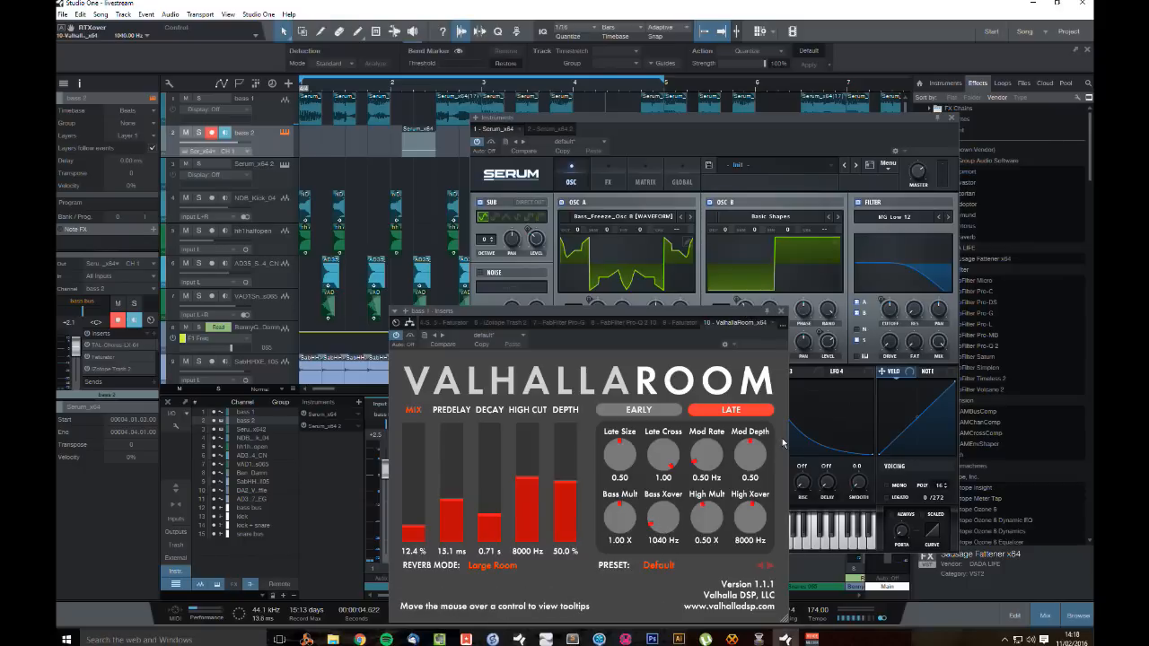
{"action": "left_click", "coordinate": [782, 313]}
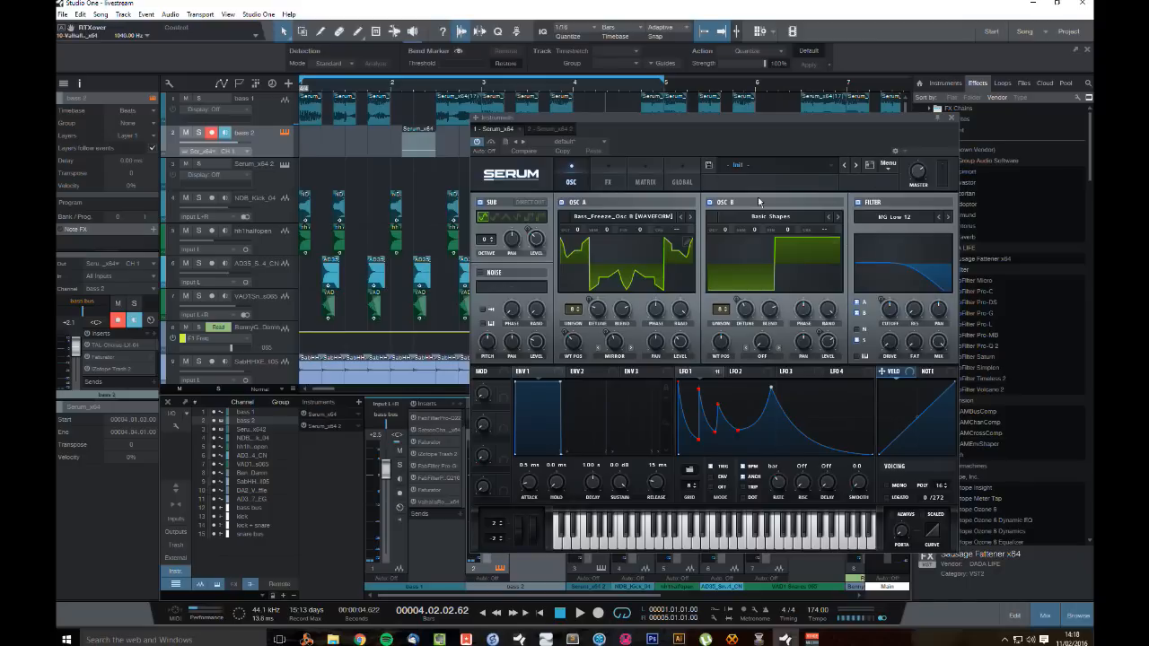
Step: Audition bass 2 and shift LFO 1's main peak earlier and slightly higher in Serum
{"action": "left_click_drag", "start_coordinate": [807, 120], "coordinate": [719, 83]}
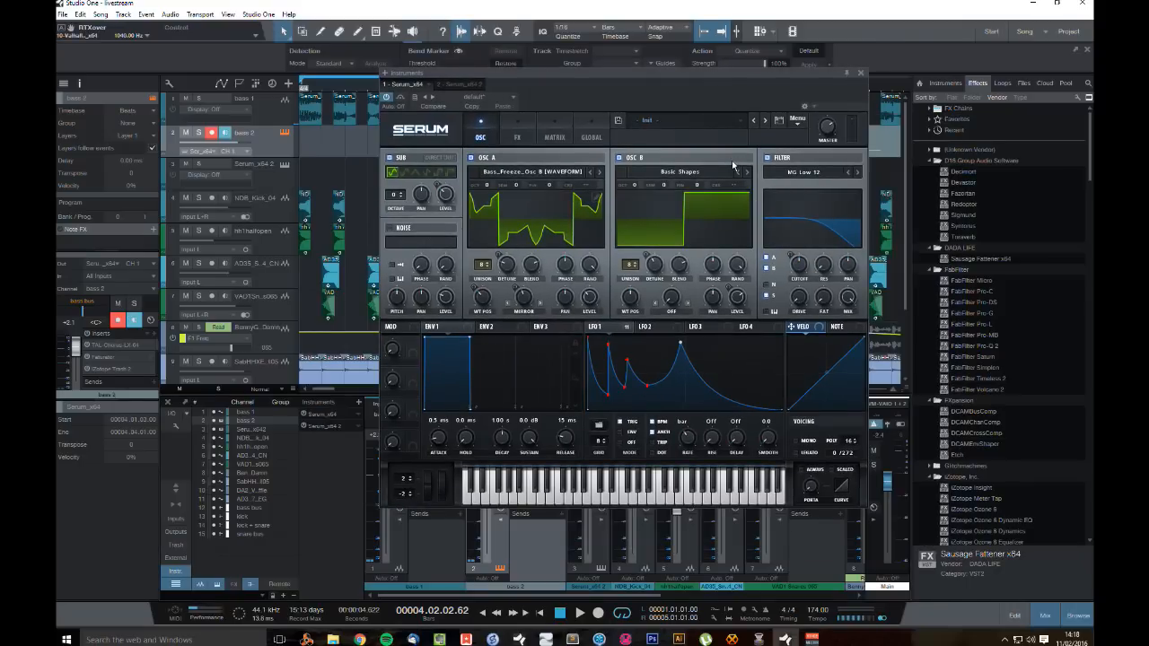
{"action": "key", "text": "space"}
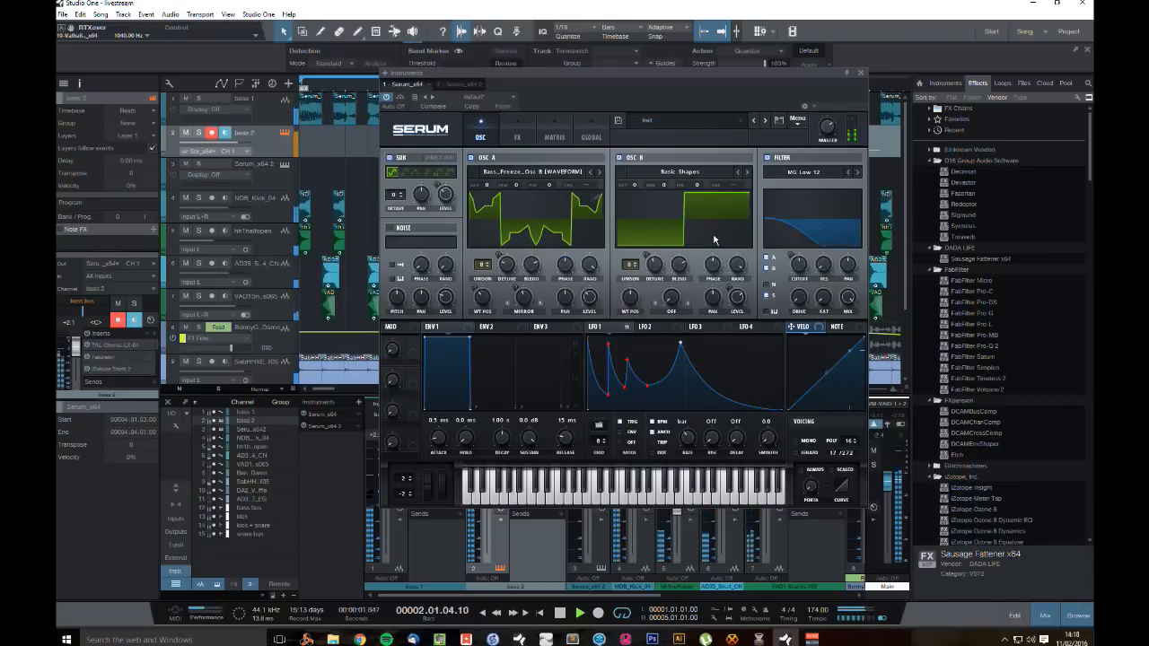
{"action": "key", "text": "space"}
{"action": "left_click_drag", "start_coordinate": [681, 344], "coordinate": [662, 340]}
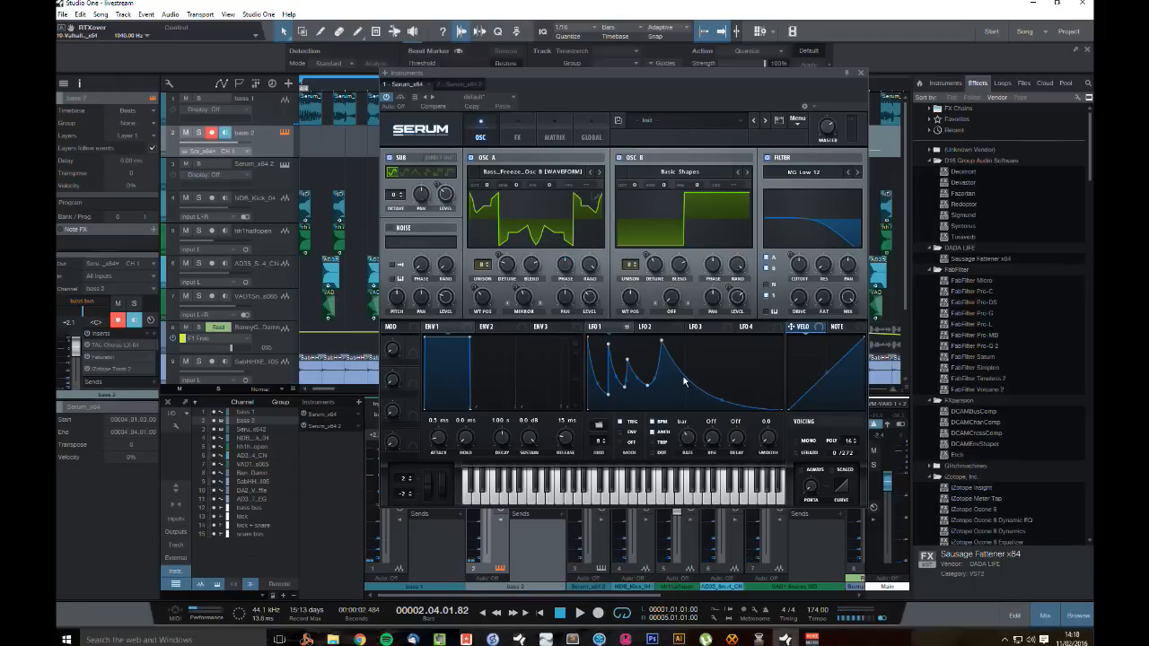
Step: Play the track and limit the loop to bar 4 from beat 1 to beat 4, around the bass 2 event
{"action": "key", "text": "space"}
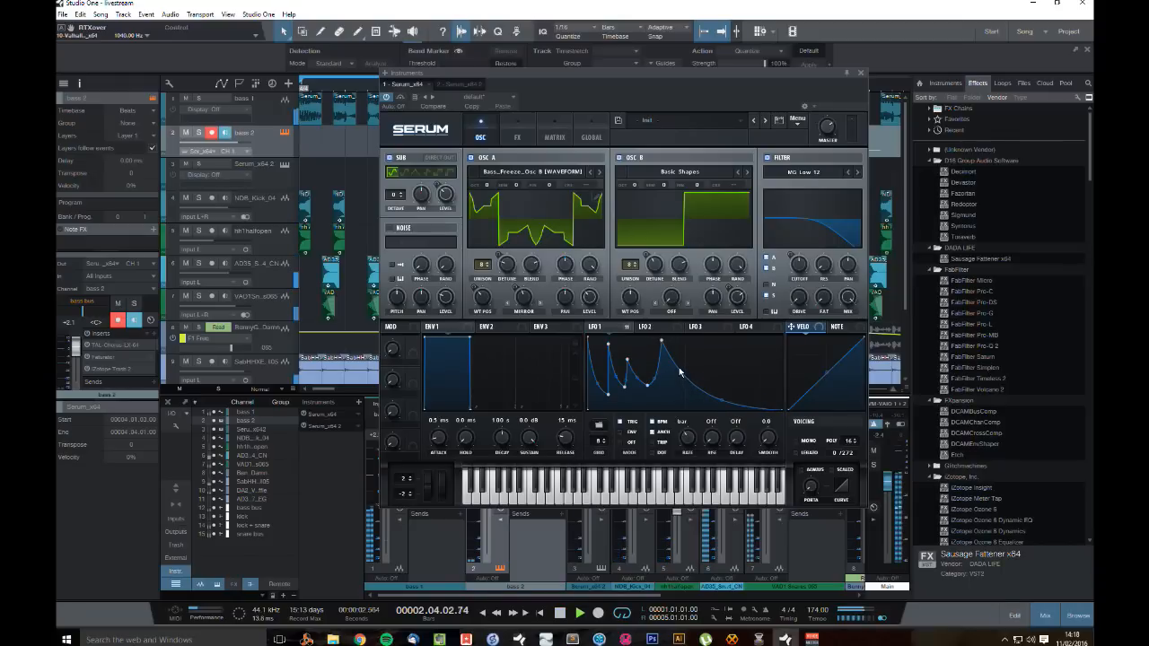
{"action": "left_click_drag", "start_coordinate": [587, 77], "coordinate": [595, 208]}
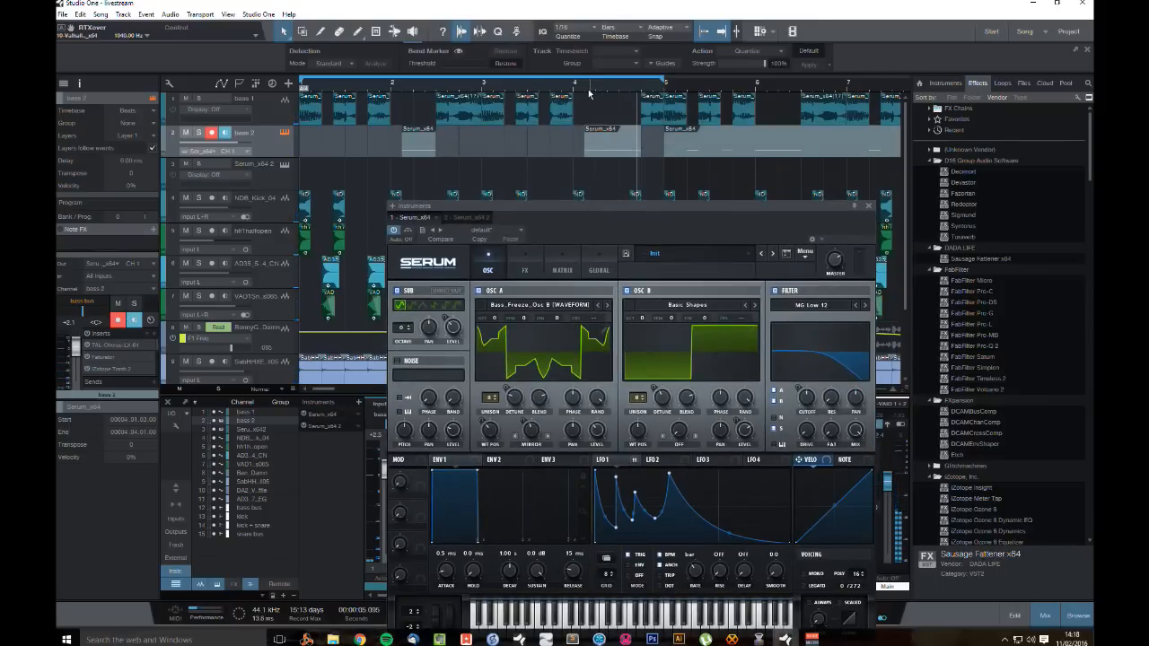
{"action": "left_click", "coordinate": [611, 151]}
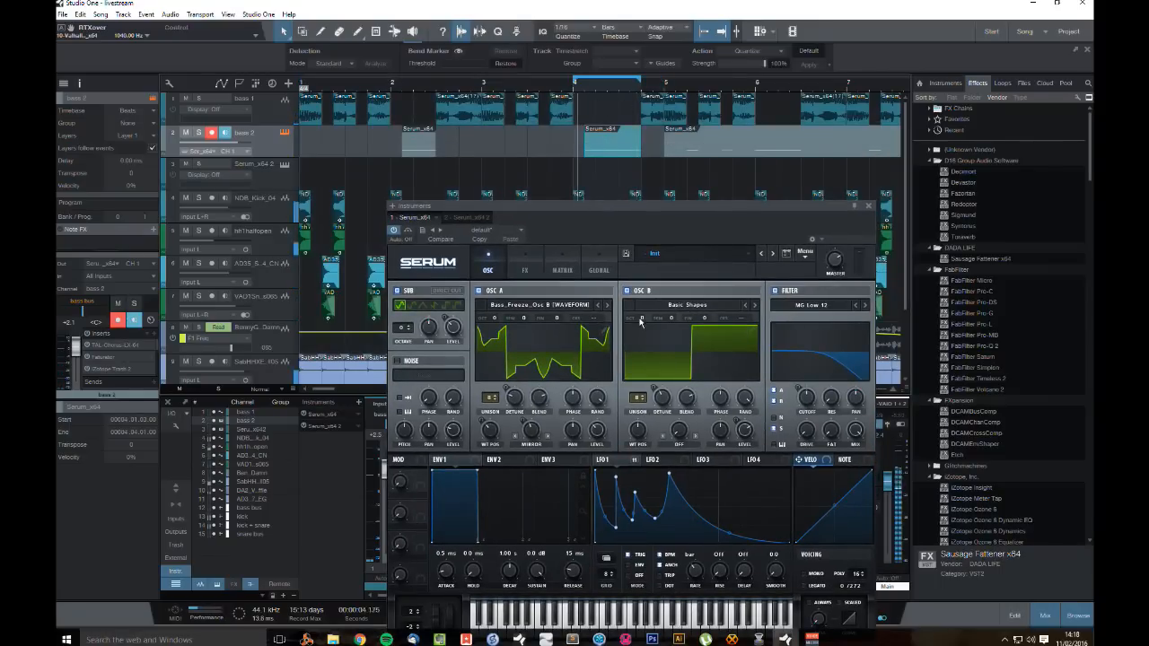
Step: Add two steep, progressively lower spikes after LFO 1's main peak and curve the final fall down to zero
{"action": "left_click_drag", "start_coordinate": [728, 532], "coordinate": [691, 476]}
{"action": "double_click", "coordinate": [710, 504]}
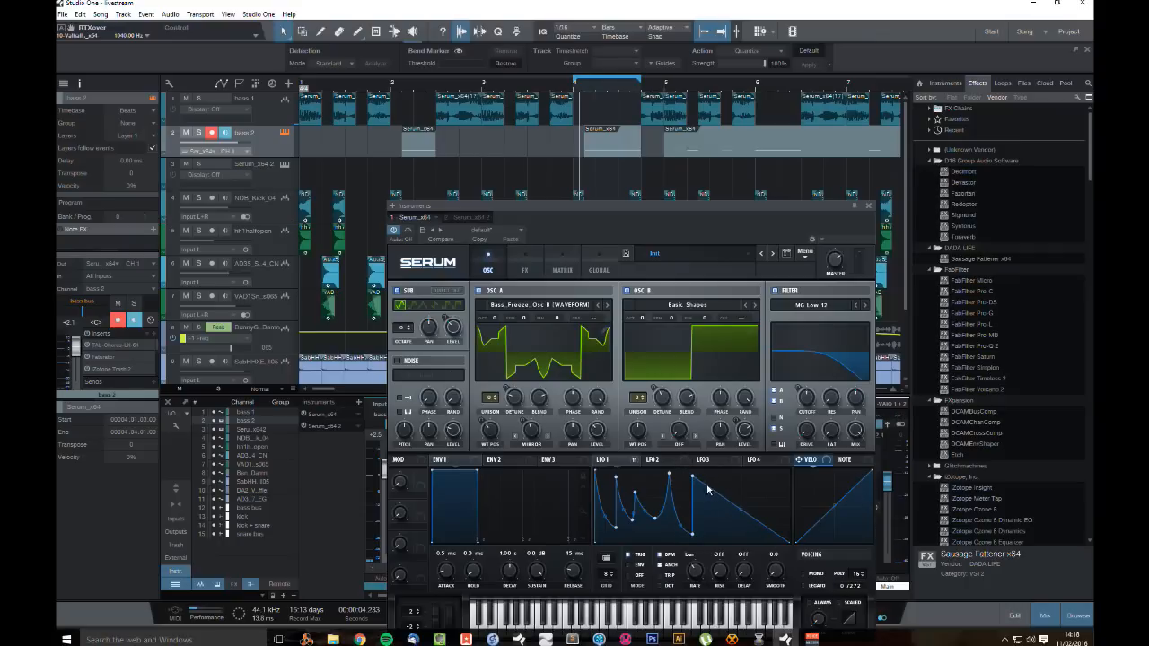
{"action": "double_click", "coordinate": [738, 508]}
{"action": "left_click_drag", "start_coordinate": [738, 508], "coordinate": [704, 484]}
{"action": "double_click", "coordinate": [717, 526]}
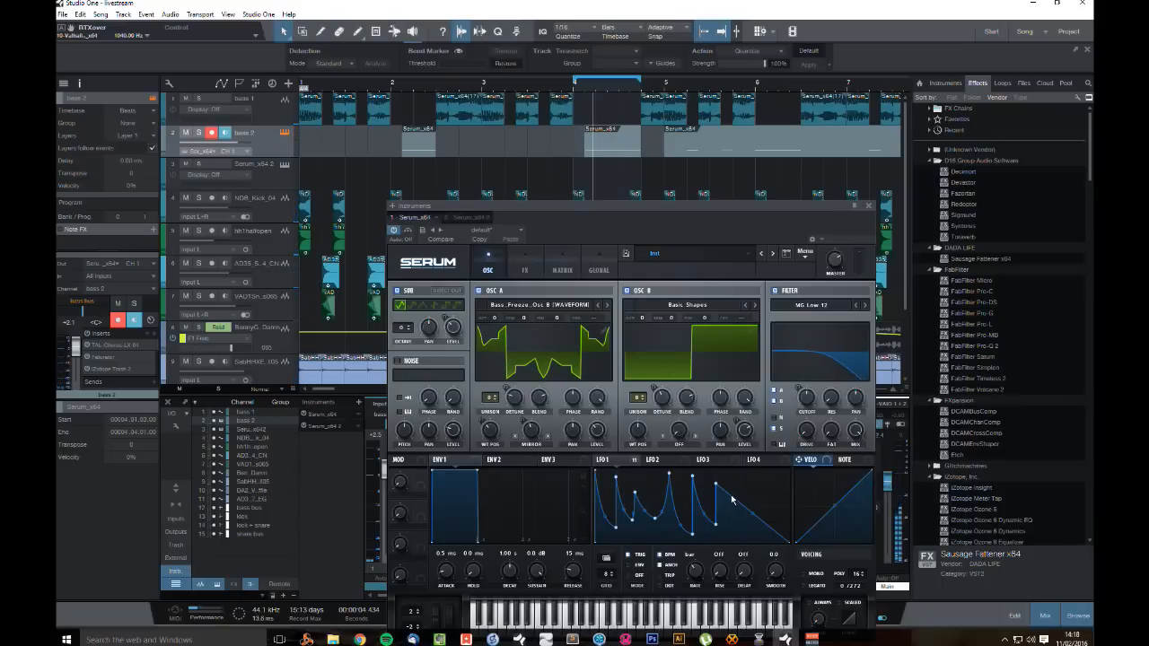
{"action": "left_click_drag", "start_coordinate": [752, 516], "coordinate": [743, 534]}
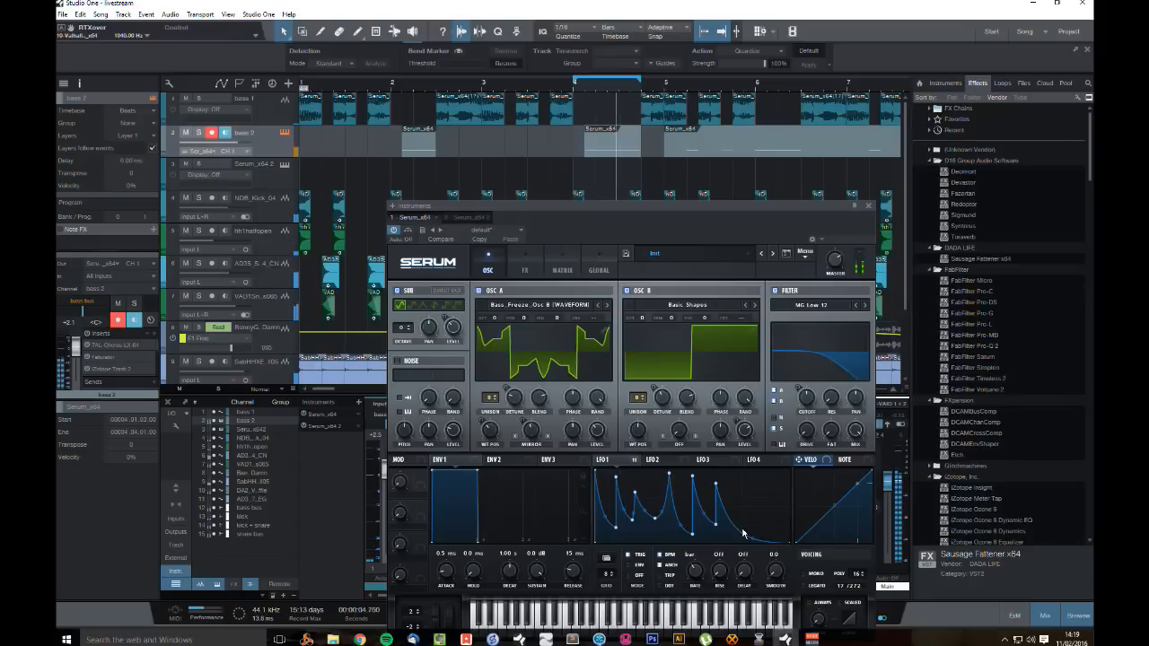
Step: Move LFO 1's last spike earlier, add a slightly lower spike with a curved fall after it, and audition the result
{"action": "left_click", "coordinate": [709, 459]}
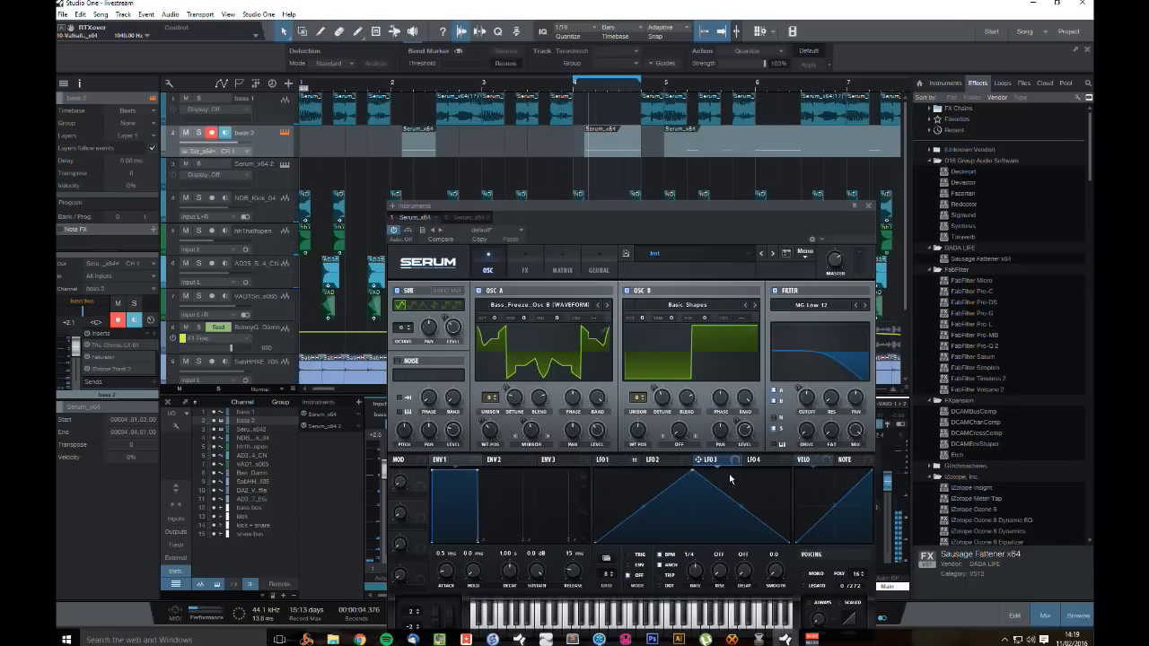
{"action": "left_click", "coordinate": [626, 460]}
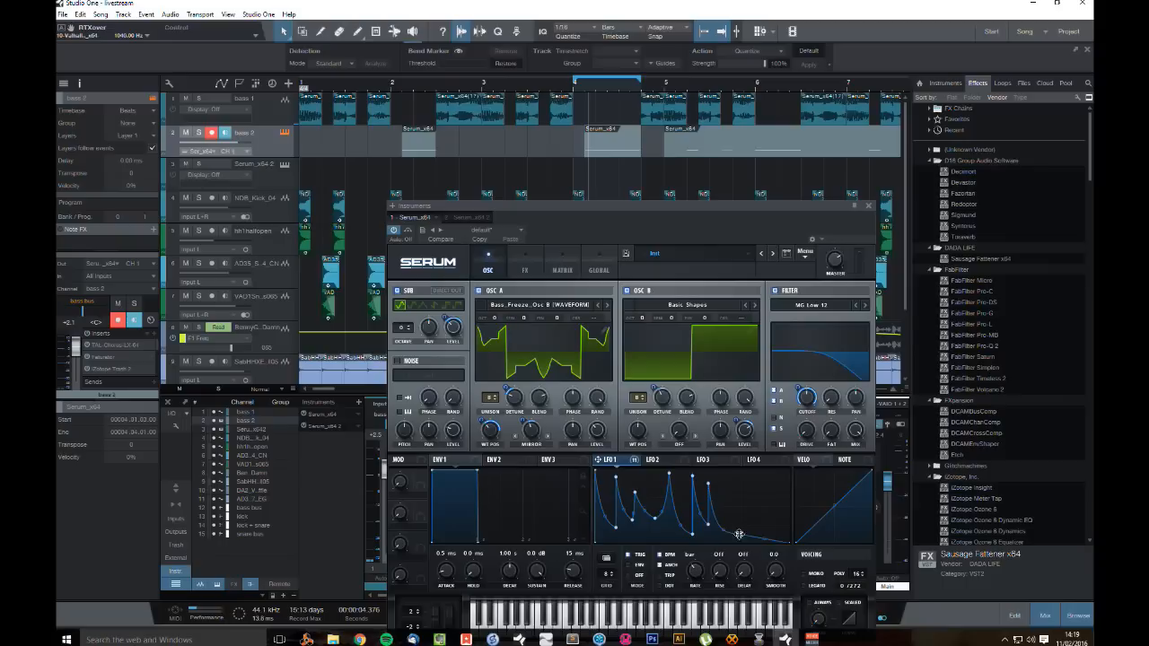
{"action": "left_click_drag", "start_coordinate": [740, 537], "coordinate": [720, 525]}
{"action": "mouse_move", "coordinate": [741, 535]}
{"action": "left_mouse_down"}
{"action": "mouse_move", "coordinate": [716, 453]}
{"action": "mouse_move", "coordinate": [721, 493]}
{"action": "mouse_move", "coordinate": [756, 533]}
{"action": "left_mouse_up"}
{"action": "key", "text": "space"}
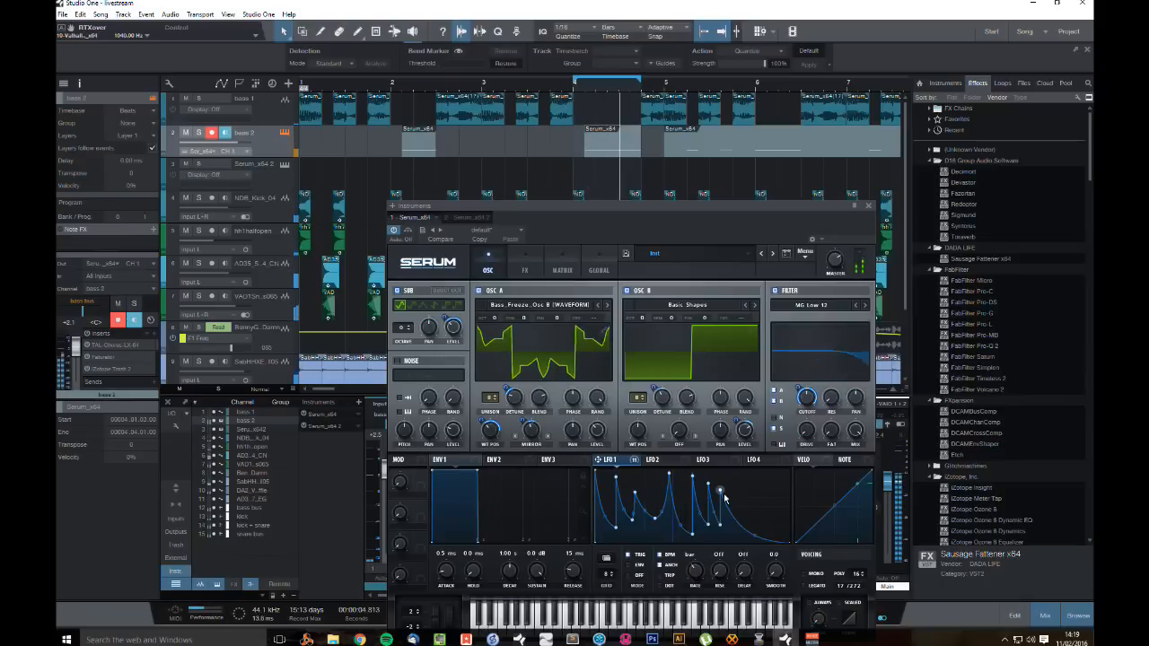
{"action": "key", "text": "space"}
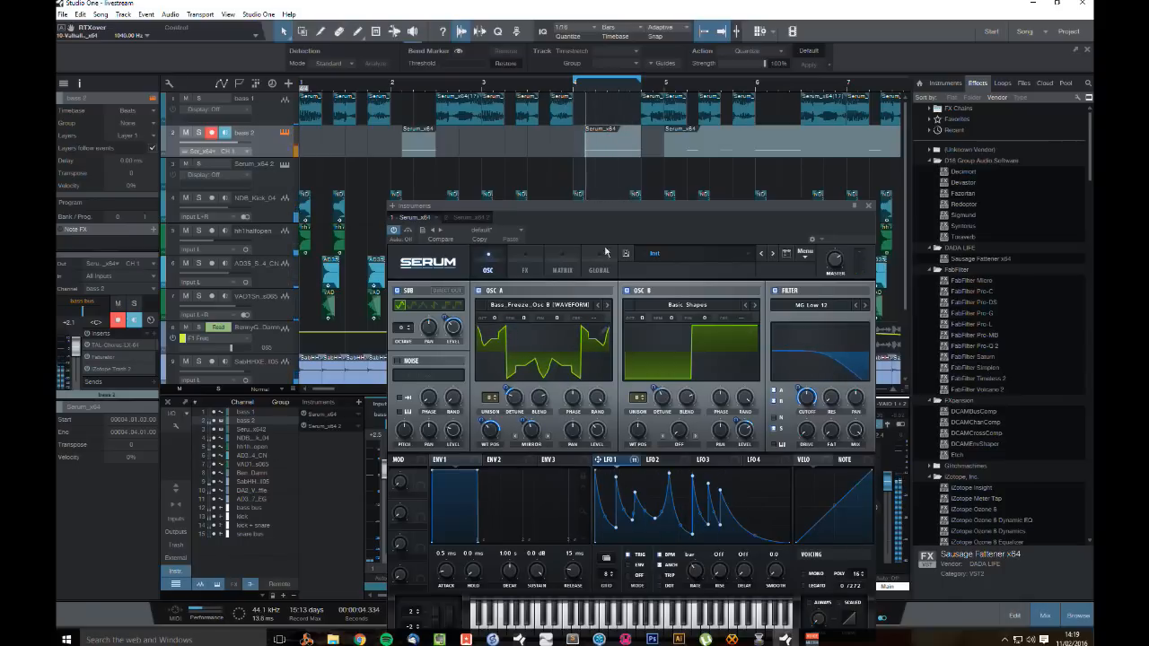
Step: Close Serum, widen the loop to run from bar 1 to bar 5, and play the arrangement
{"action": "left_click", "coordinate": [868, 205]}
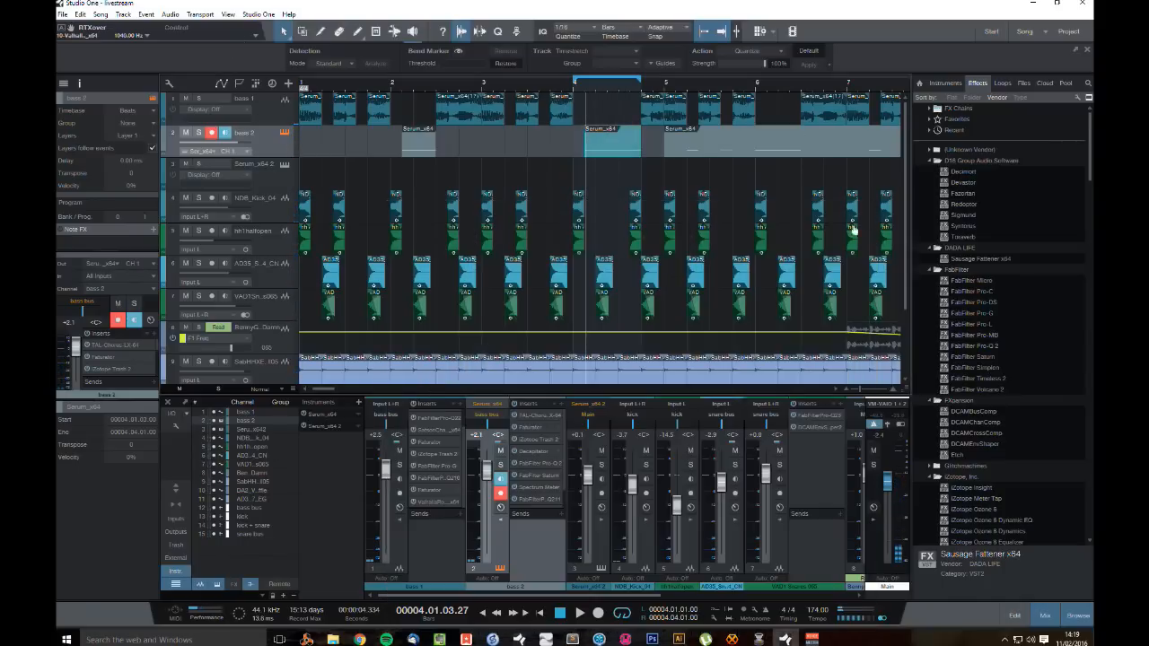
{"action": "left_click", "coordinate": [302, 87]}
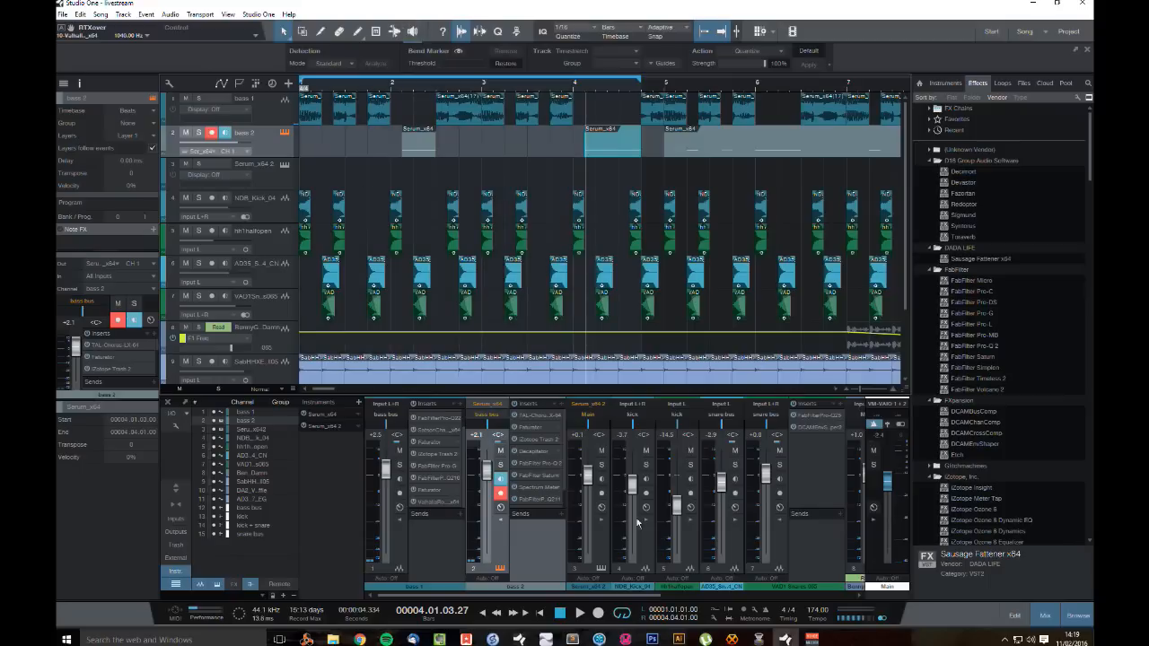
{"action": "left_click", "coordinate": [560, 614]}
{"action": "key", "text": "space"}
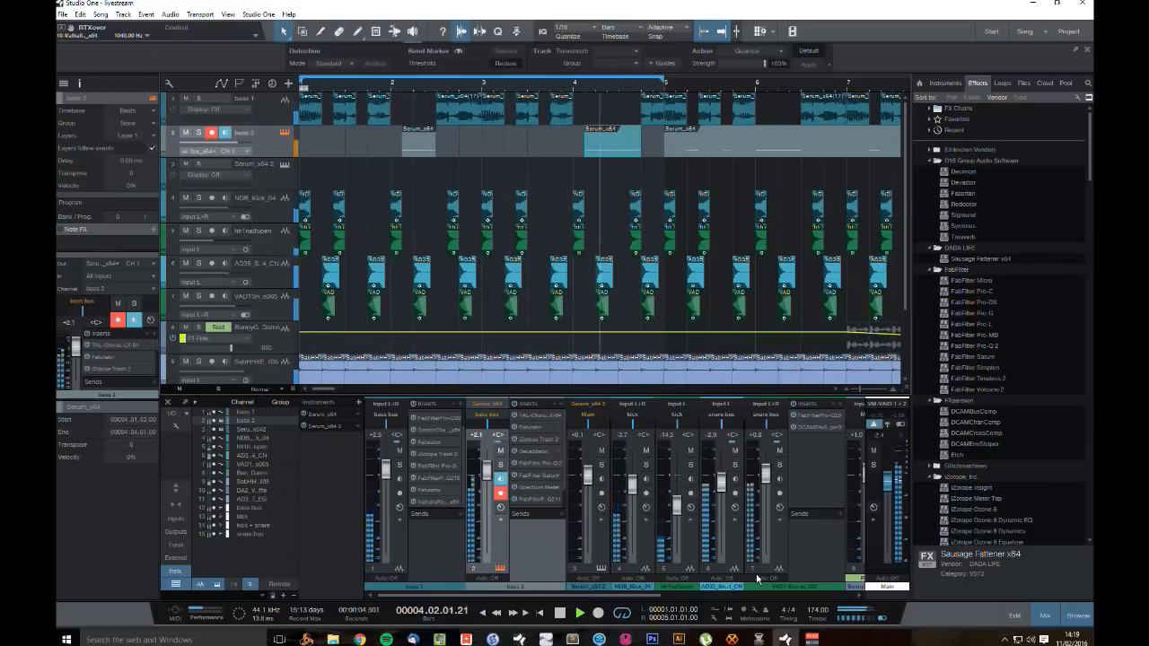
{"action": "key", "text": "space"}
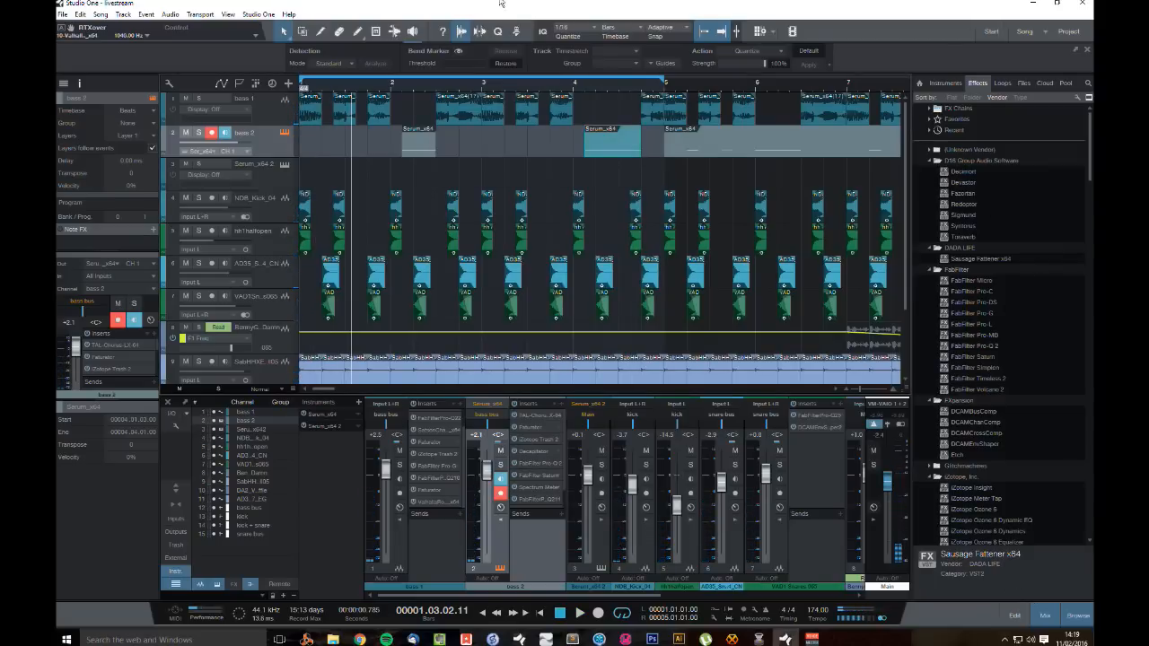
Step: Insert FabFilter Saturn at the end of bass 2's effects chain
{"action": "left_click", "coordinate": [360, 163]}
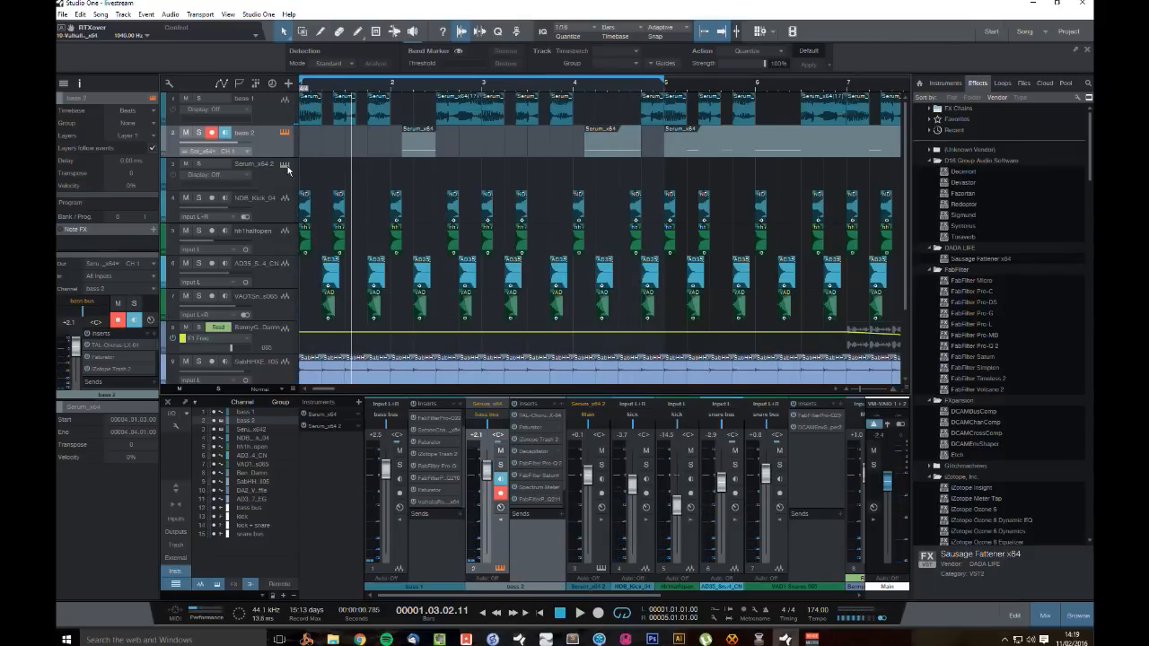
{"action": "scroll", "coordinate": [511, 189], "scroll_direction": "down", "scroll_amount": 3}
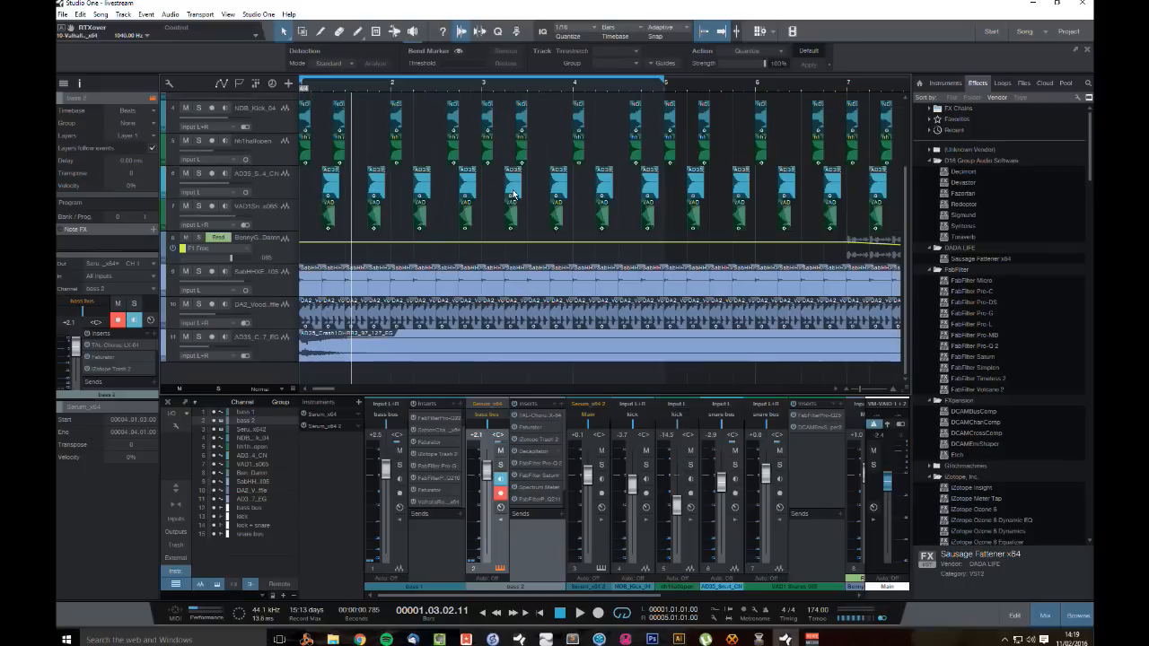
{"action": "scroll", "coordinate": [513, 193], "scroll_direction": "up", "scroll_amount": 3}
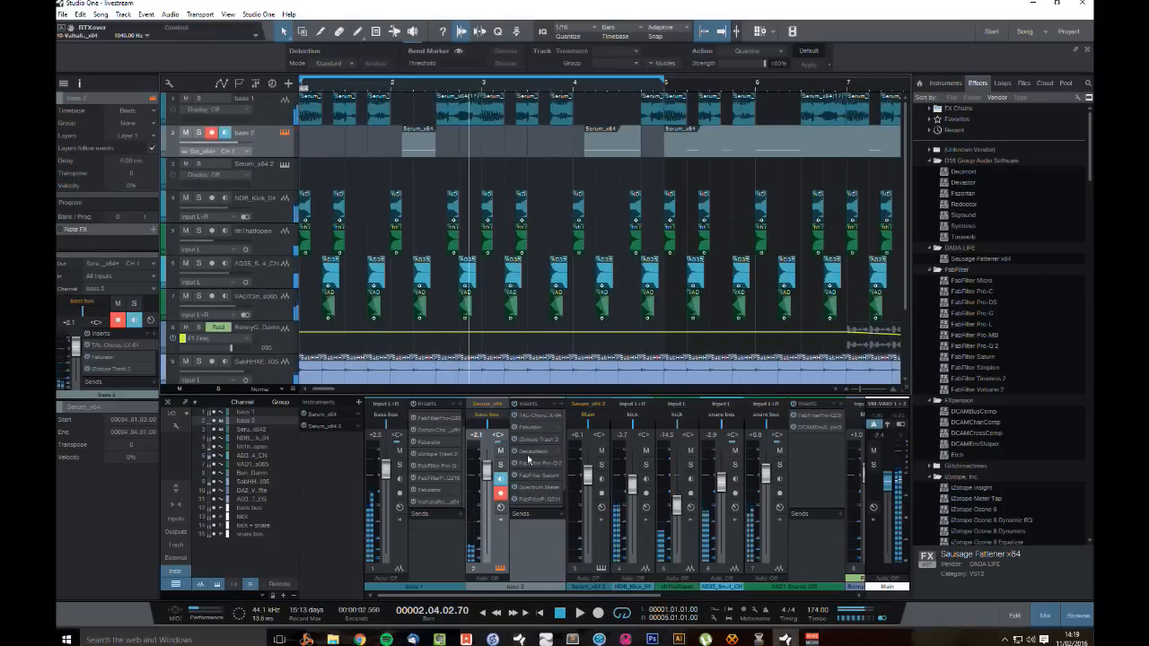
{"action": "scroll", "coordinate": [543, 485], "scroll_direction": "down", "scroll_amount": 2}
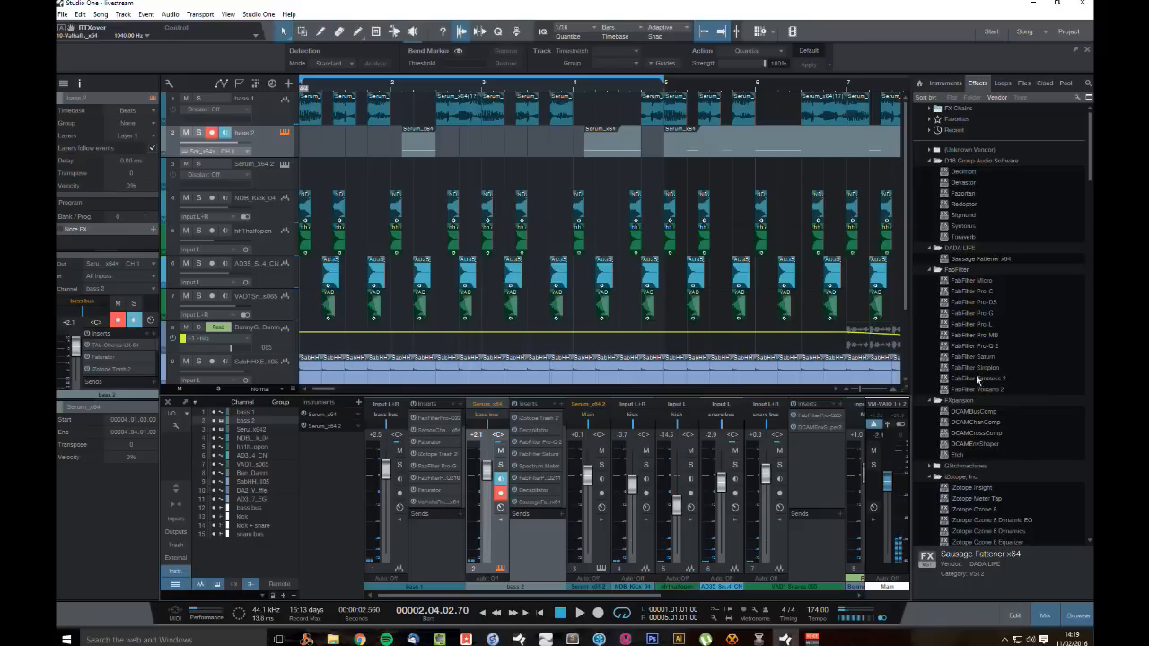
{"action": "left_click", "coordinate": [988, 444]}
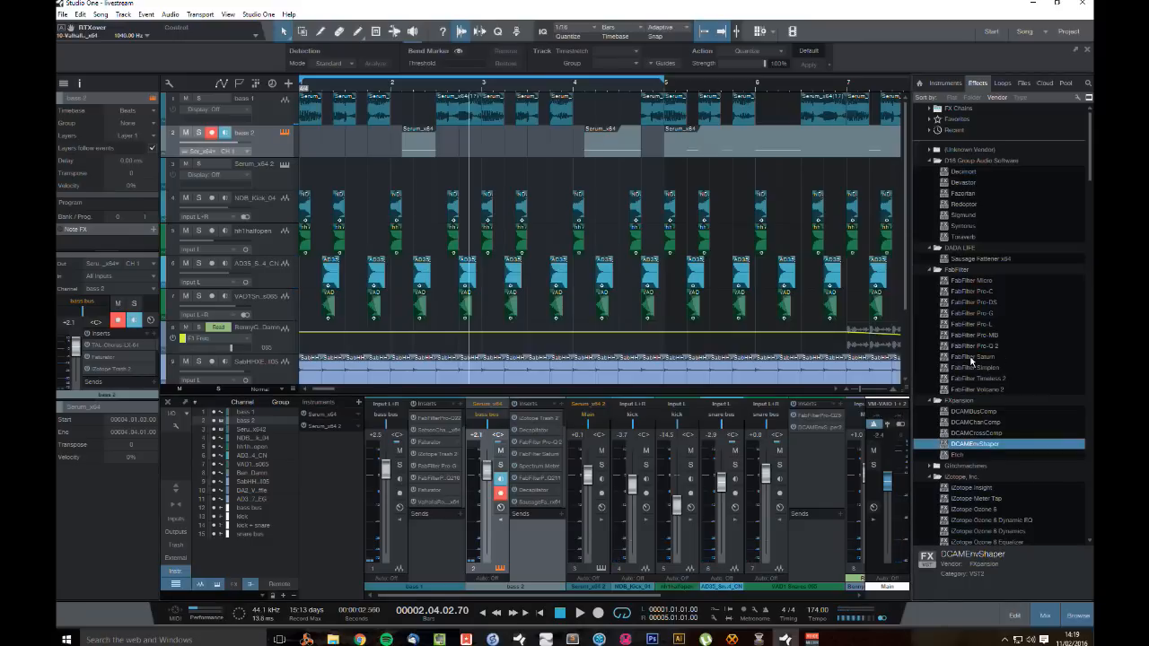
{"action": "left_click_drag", "start_coordinate": [972, 362], "coordinate": [532, 159]}
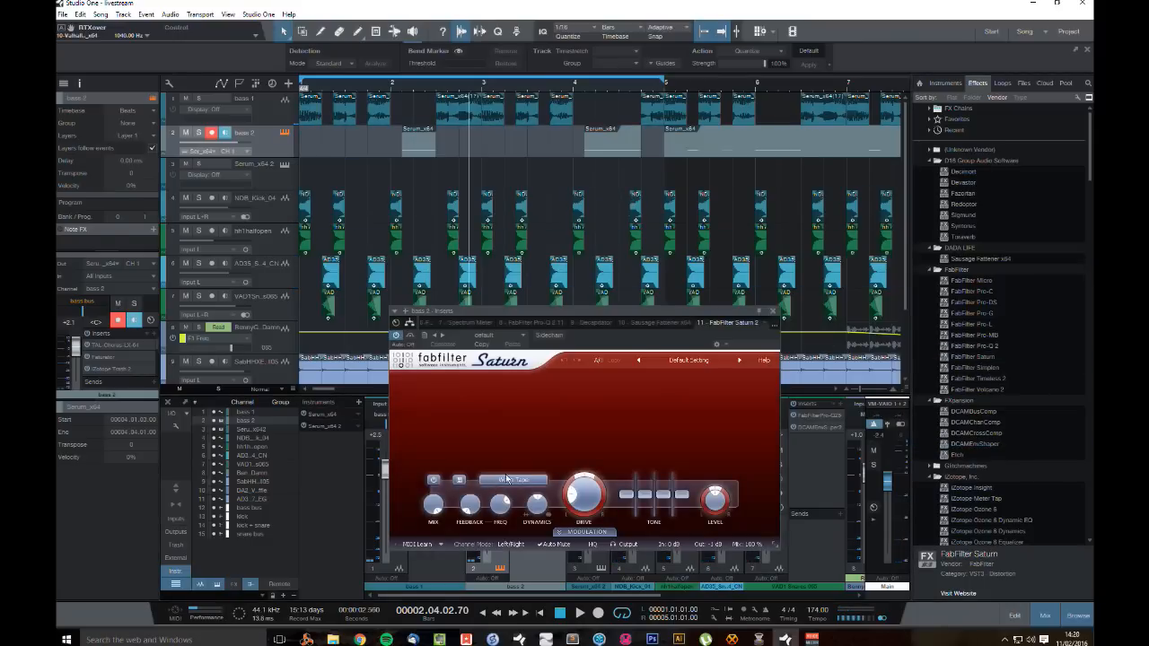
Step: Loop bar 4 from beat 1 to beat 4, audition bass 2 through Saturn, and close the plug-in
{"action": "key", "text": "space"}
{"action": "left_click", "coordinate": [578, 89], "text": "ctrl"}
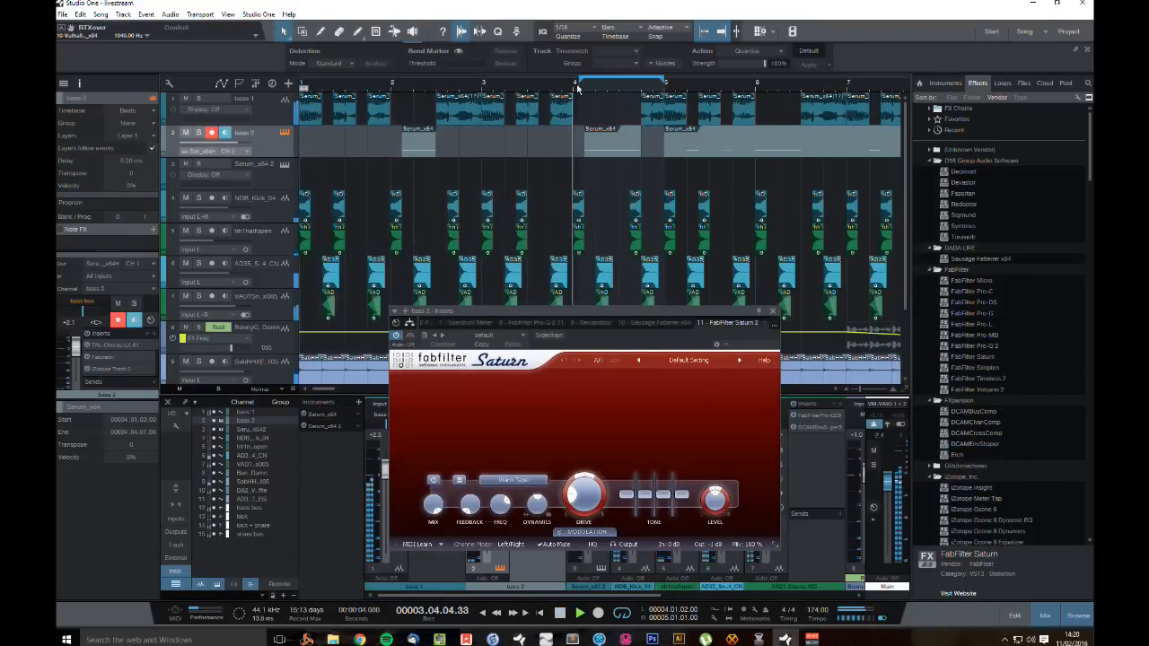
{"action": "left_click_drag", "start_coordinate": [579, 89], "coordinate": [574, 89]}
{"action": "left_click_drag", "start_coordinate": [663, 79], "coordinate": [645, 97]}
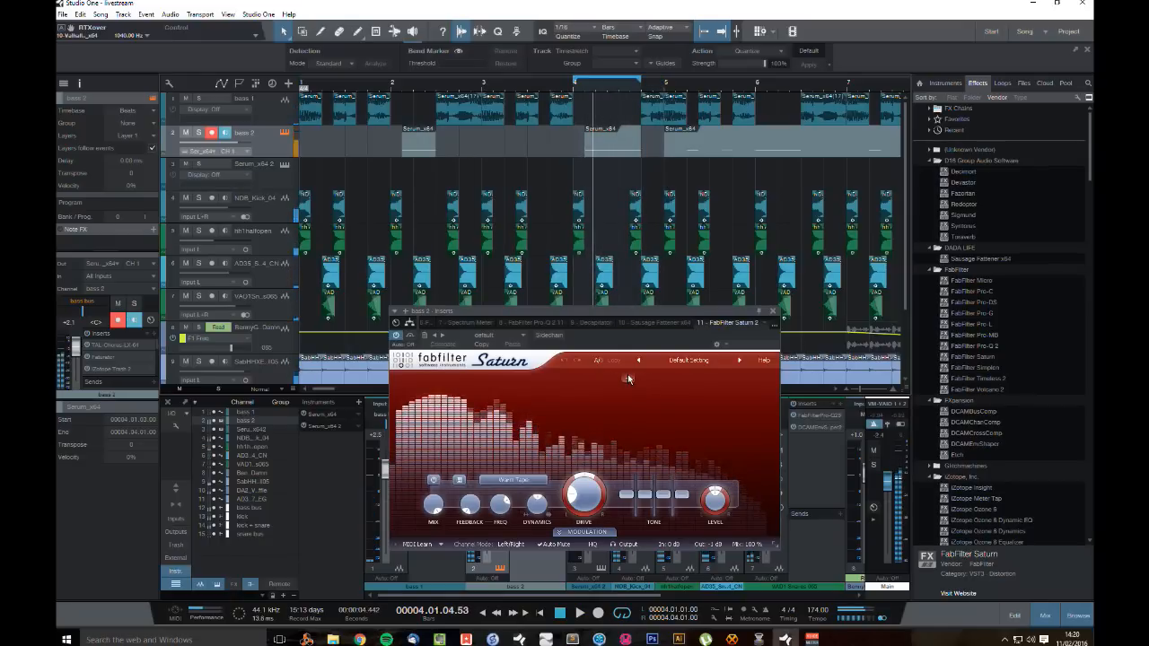
{"action": "left_click", "coordinate": [774, 311]}
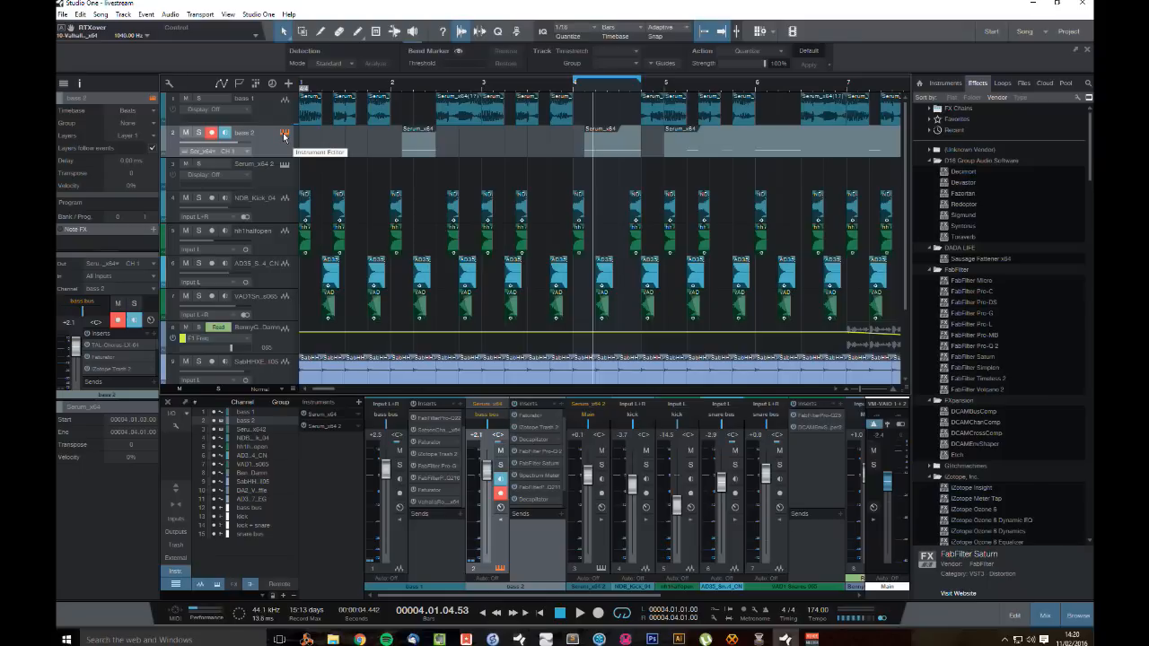
Step: Add a High Shelf band at about 4.9 kHz and +2.9 dB in bass 2's second FabFilter Pro-Q 2
{"action": "left_click_drag", "start_coordinate": [565, 477], "coordinate": [565, 535]}
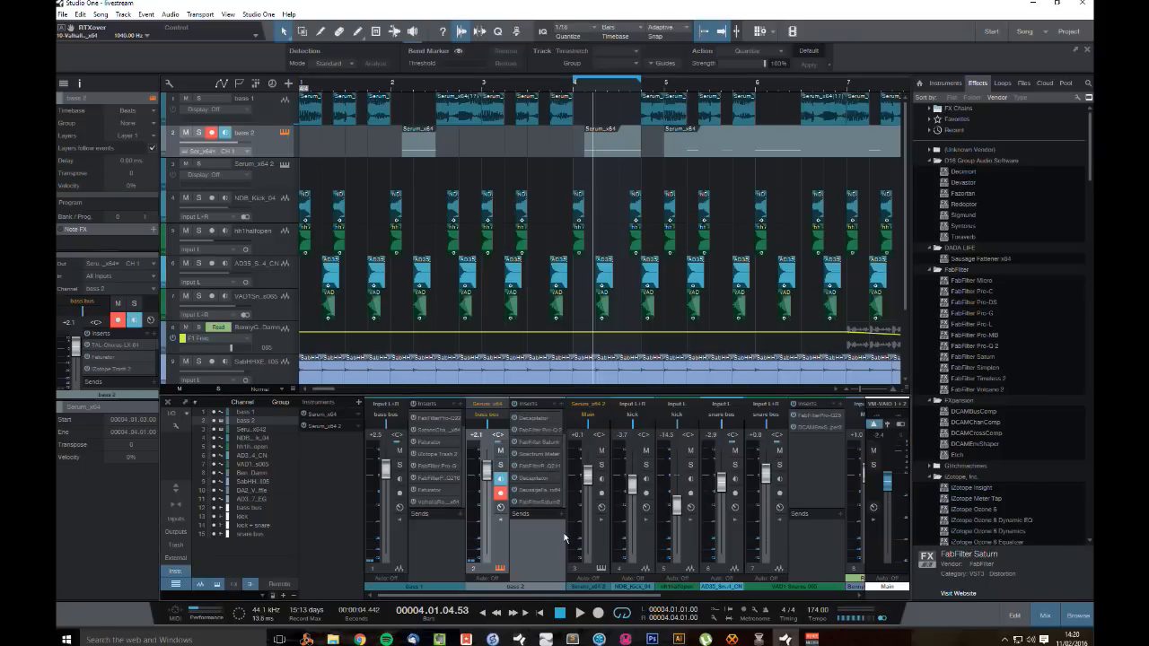
{"action": "left_click", "coordinate": [540, 467]}
{"action": "left_click_drag", "start_coordinate": [654, 278], "coordinate": [678, 257]}
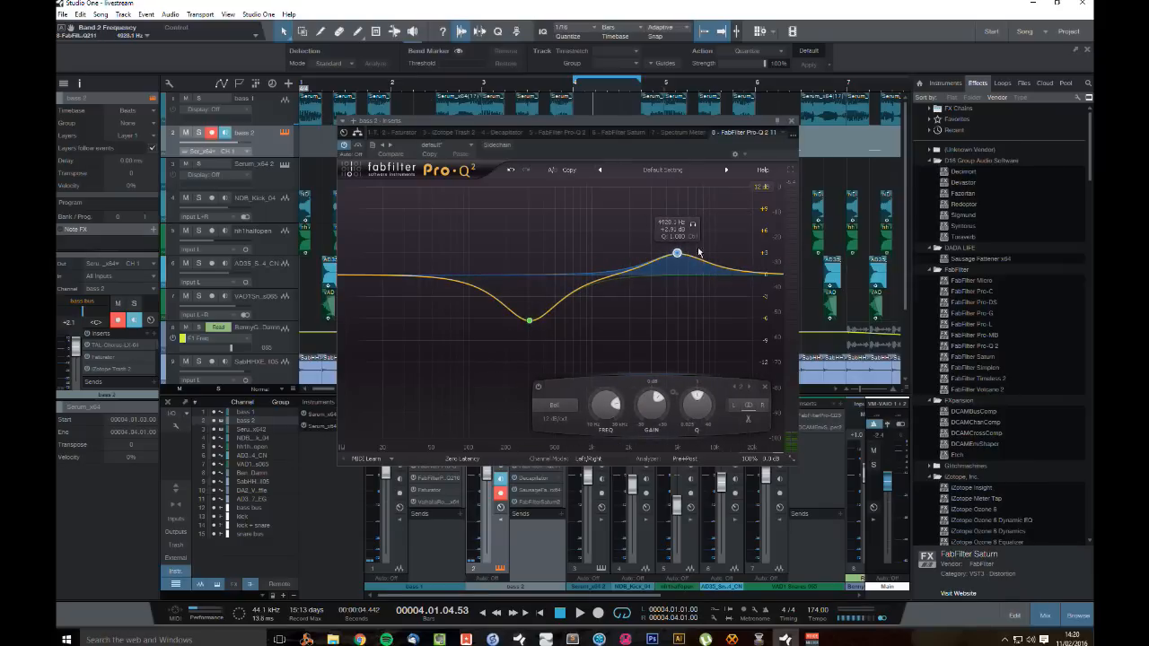
{"action": "left_click", "coordinate": [555, 405]}
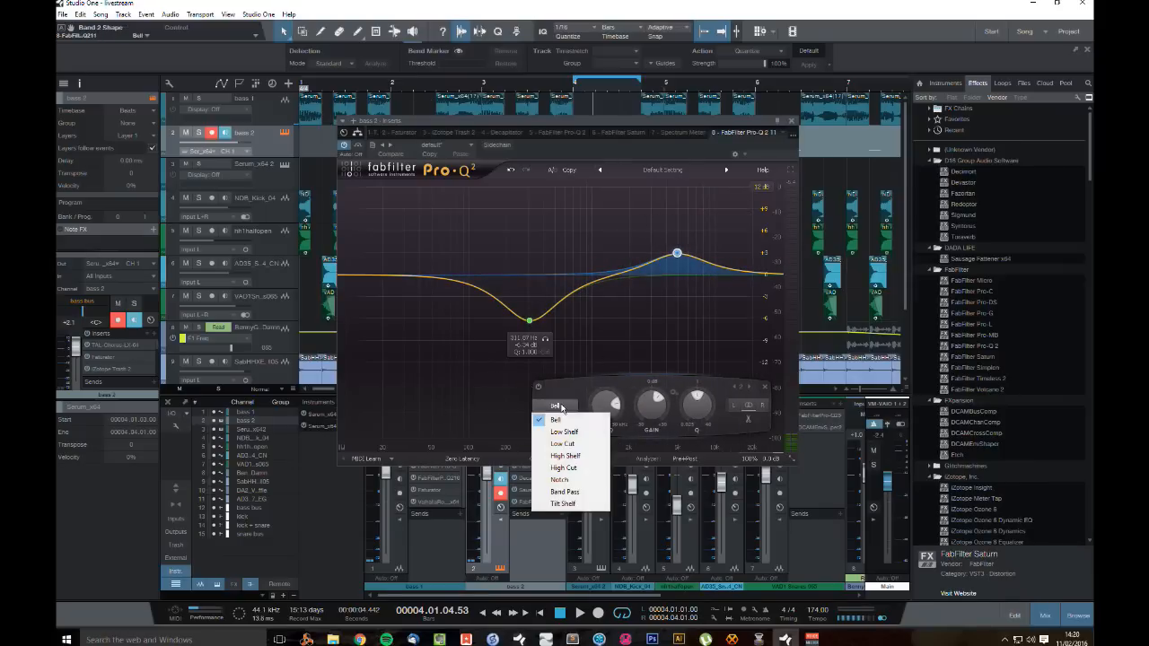
{"action": "left_click", "coordinate": [565, 456]}
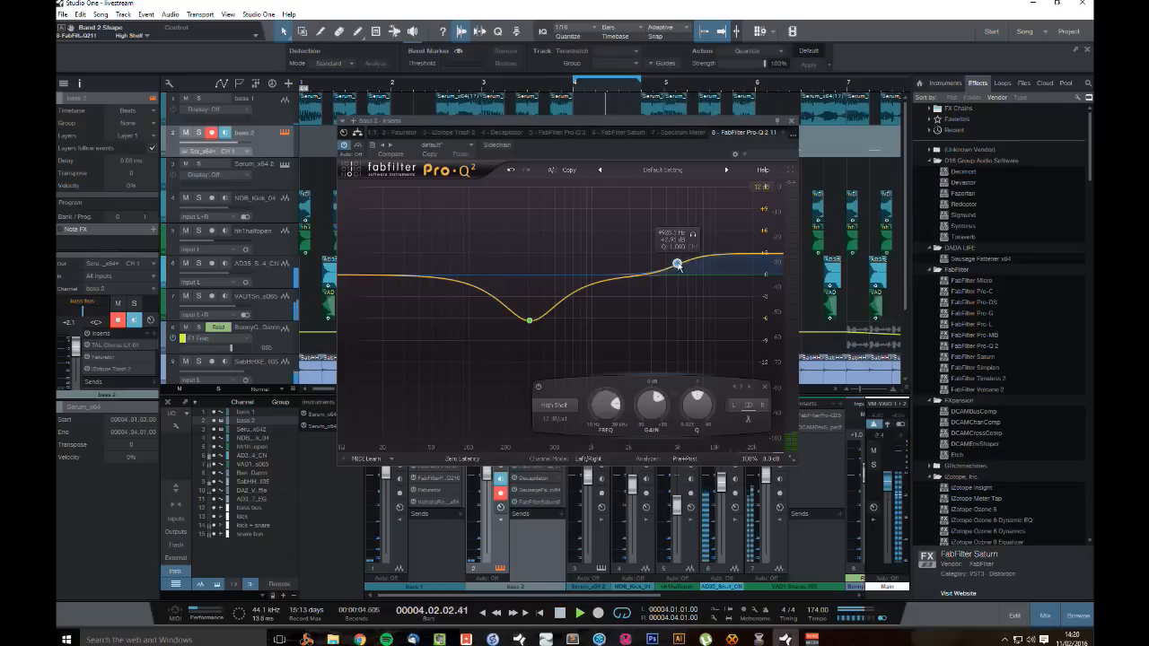
Step: Move the high shelf to about 1.2 kHz with about +6.4 dB gain and audition the looped bass 2
{"action": "left_click_drag", "start_coordinate": [677, 264], "coordinate": [603, 252]}
{"action": "key", "text": "space"}
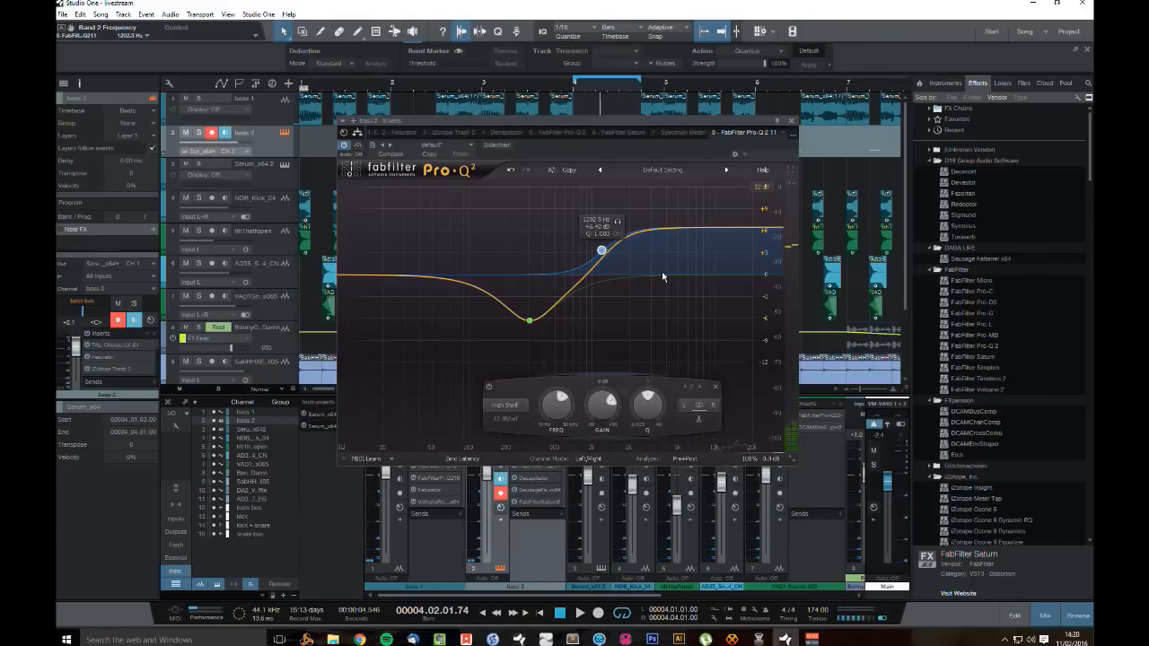
{"action": "key", "text": "space"}
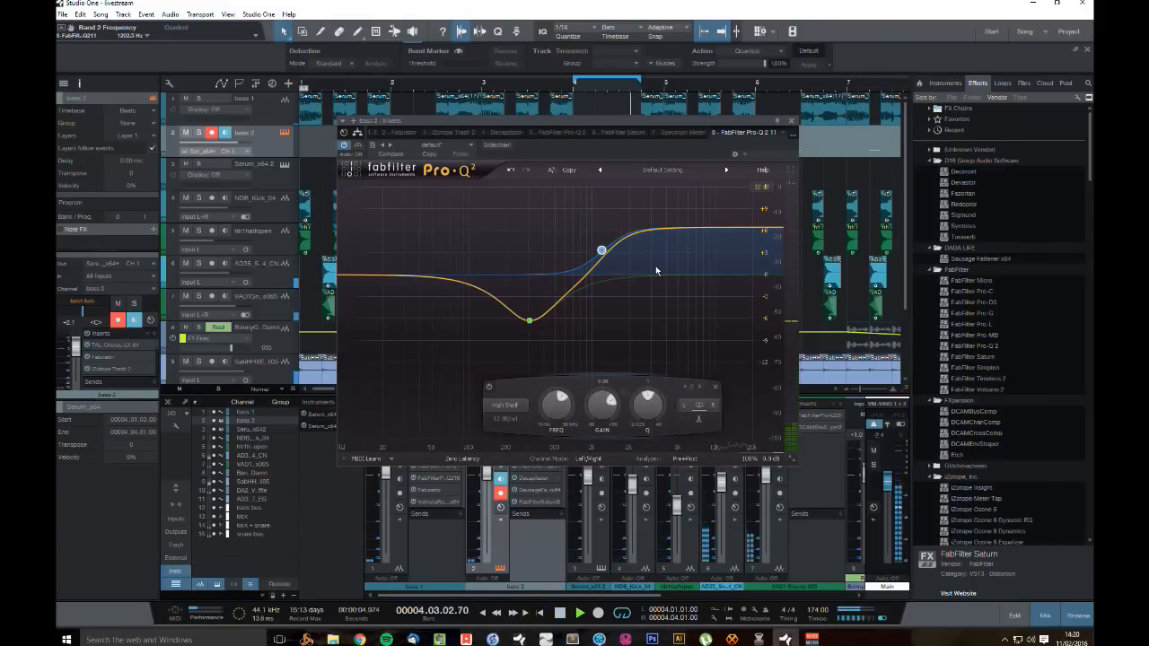
{"action": "mouse_move", "coordinate": [603, 251]}
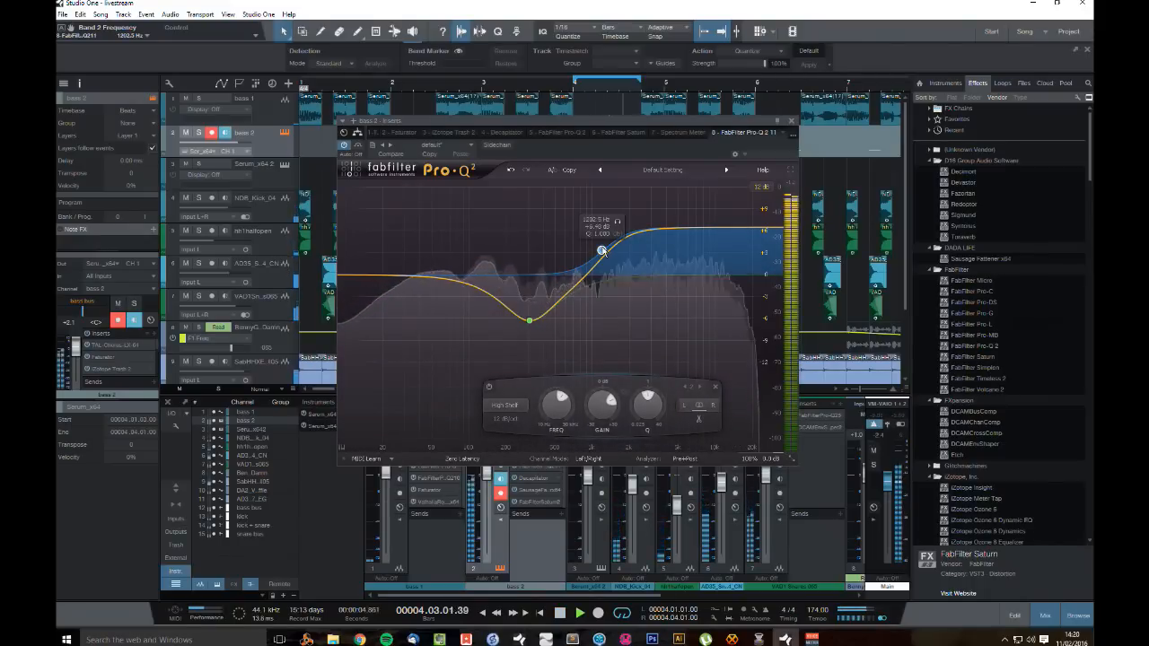
Step: Stop playback and close bass 2's FabFilter Pro-Q 2 window
{"action": "key", "text": "space"}
{"action": "left_click", "coordinate": [791, 121]}
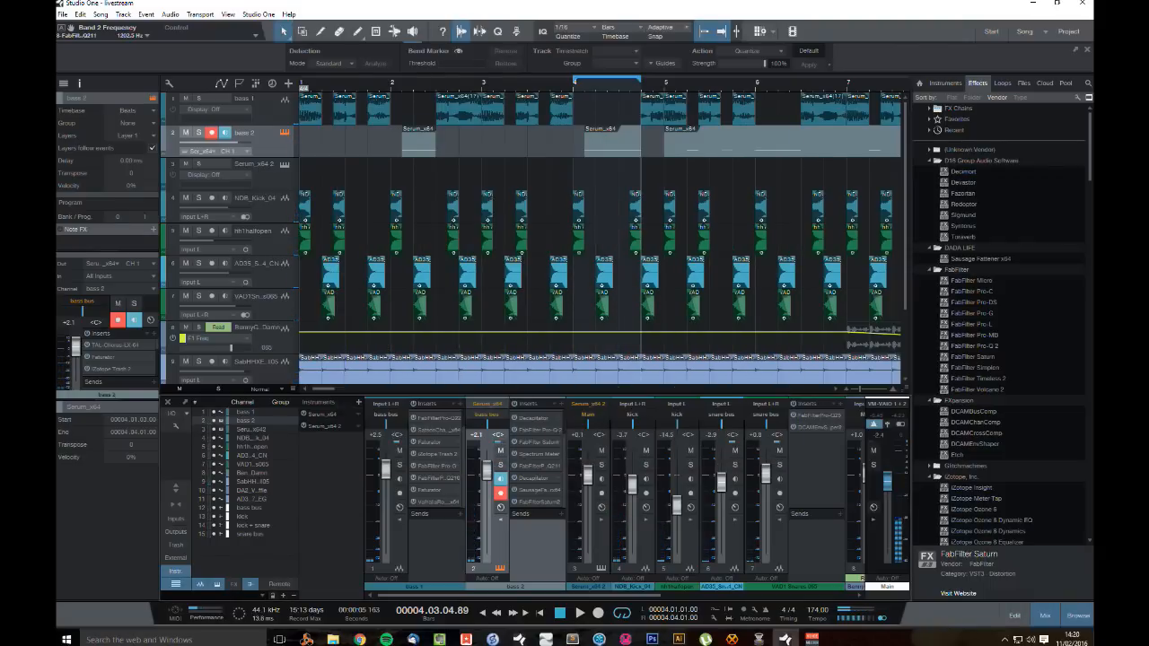
{"action": "key", "text": "alt+Tab"}
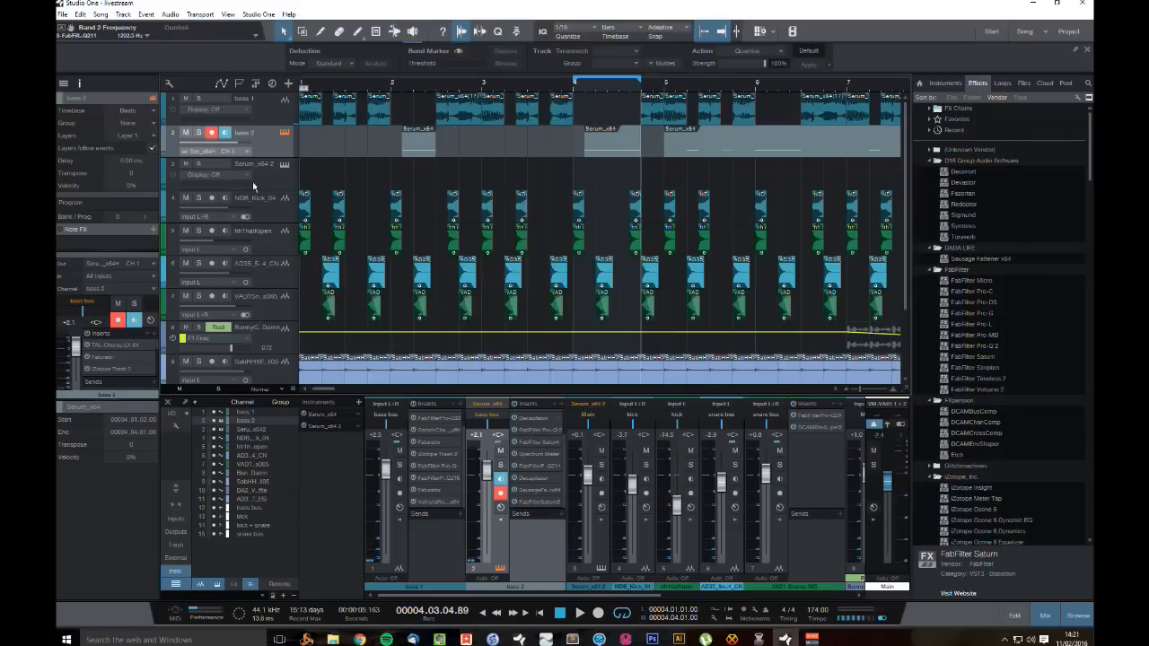
Step: Expand the NDB_Kick_04 channel in the mixer and audition the half-open hi-hat track in solo
{"action": "left_click", "coordinate": [270, 204]}
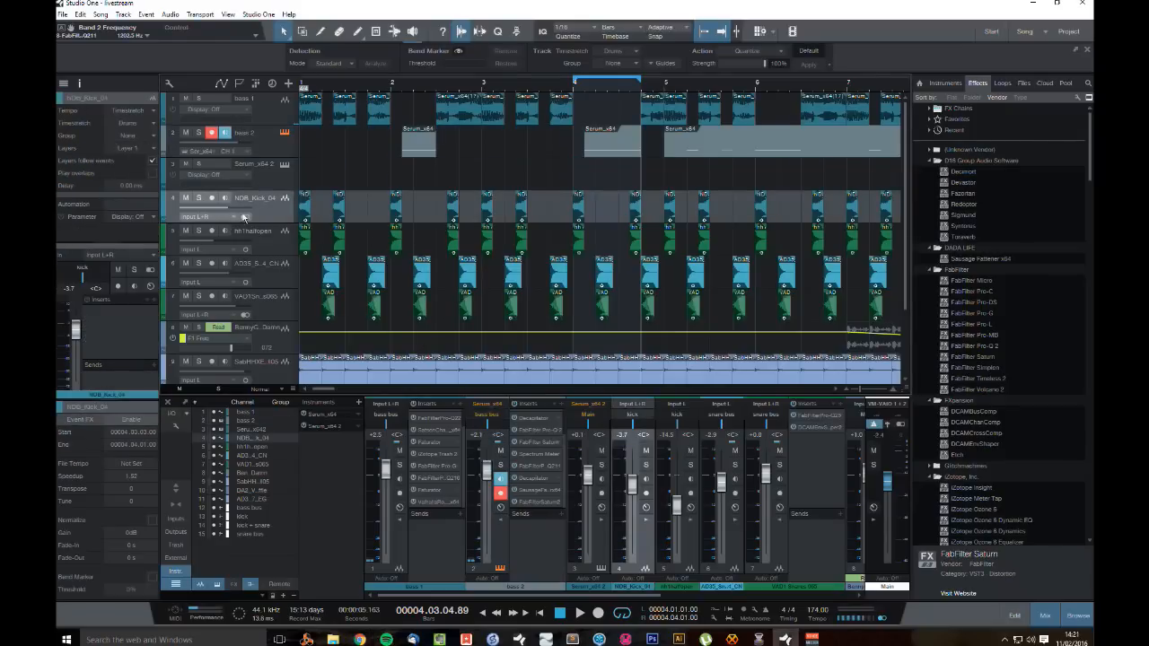
{"action": "double_click", "coordinate": [253, 213]}
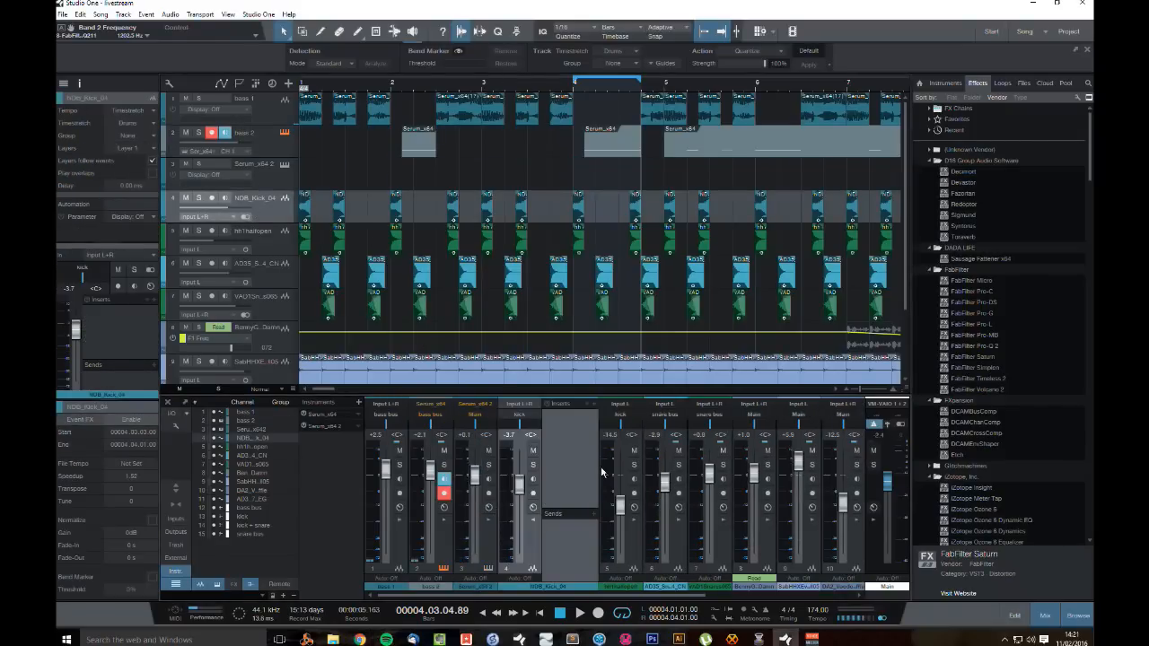
{"action": "left_click", "coordinate": [239, 236]}
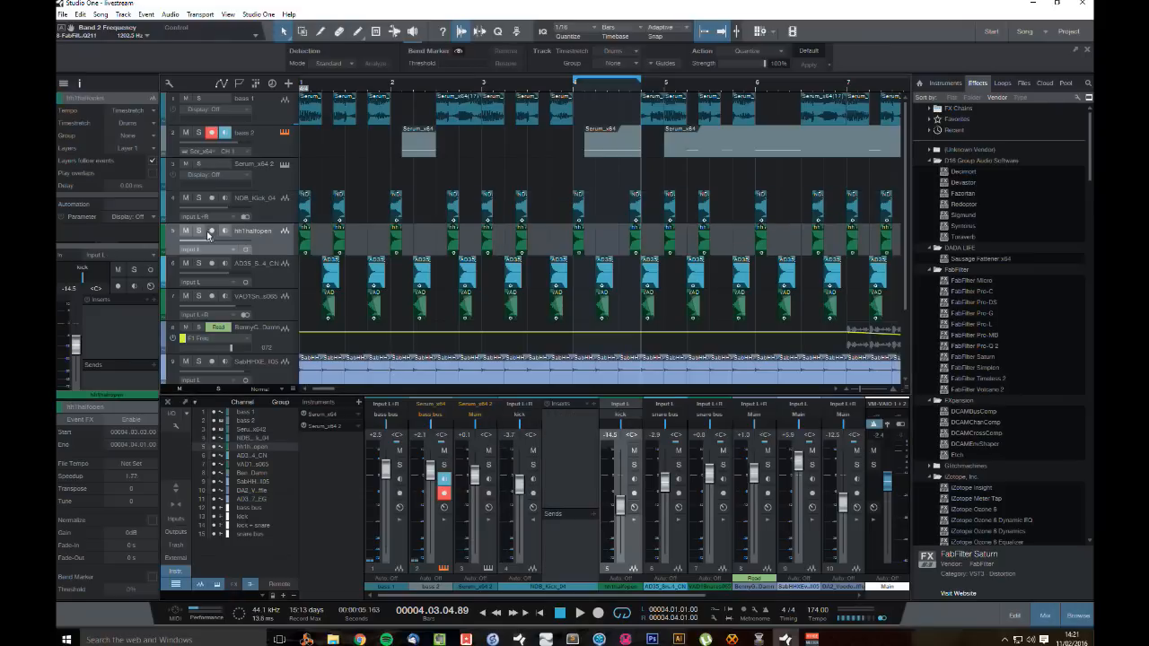
{"action": "left_click", "coordinate": [199, 231]}
{"action": "key", "text": "space"}
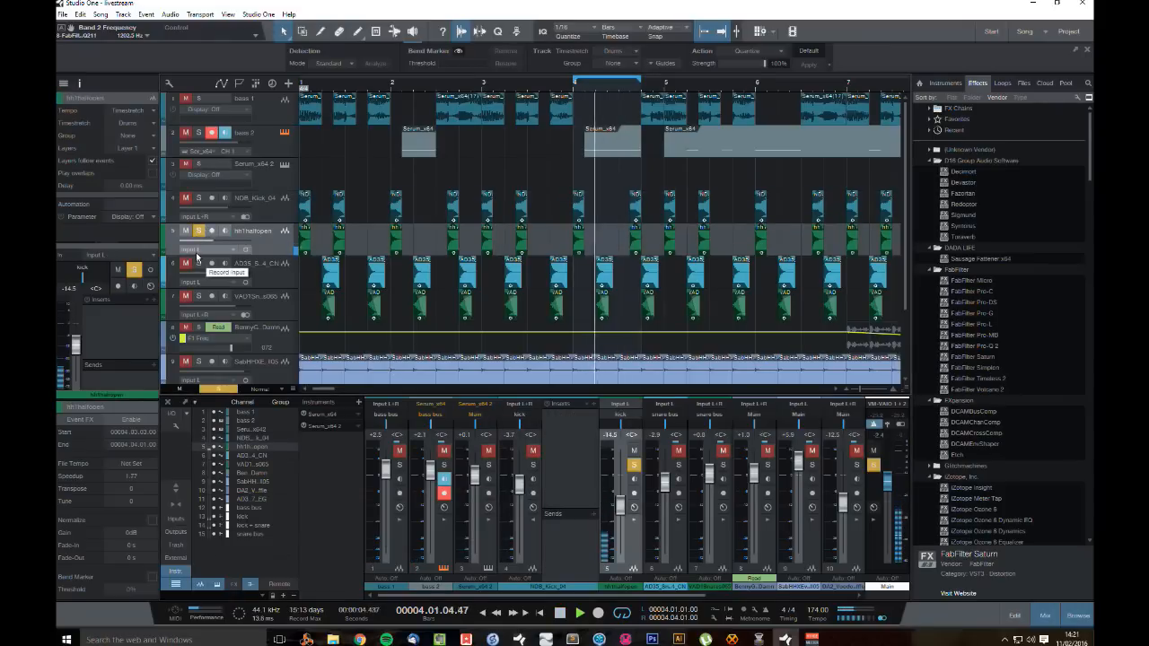
{"action": "key", "text": "space"}
{"action": "left_click", "coordinate": [198, 231]}
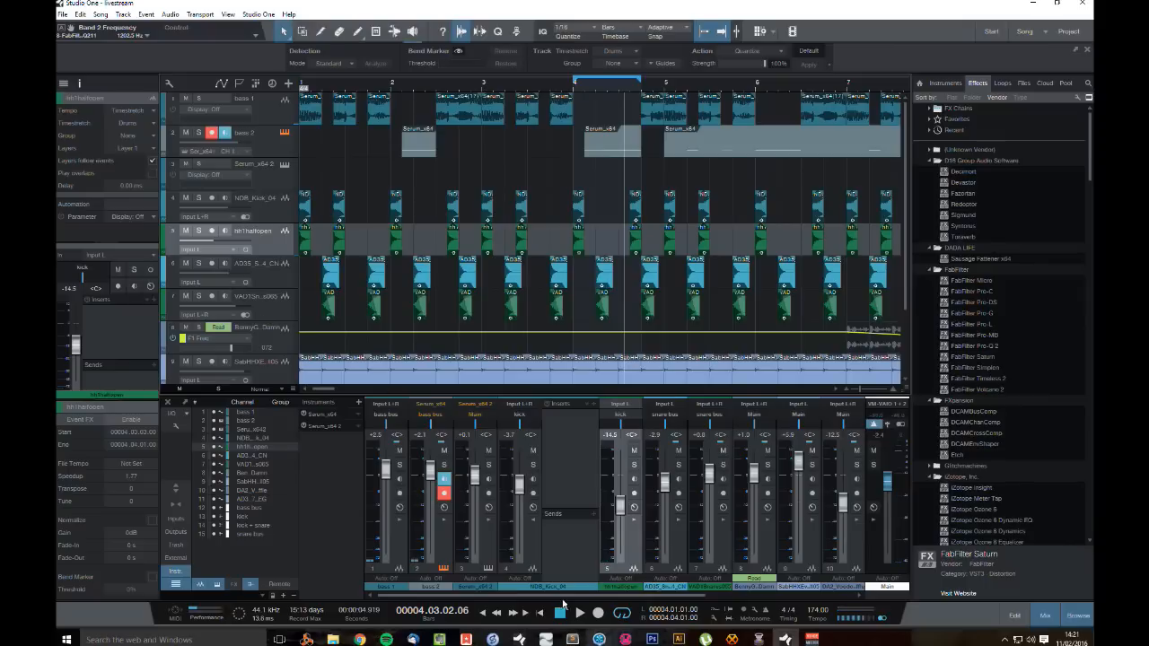
Step: Audition the kick and half-open hi-hat from the song start and check the kick track's full name
{"action": "key", "text": "Home"}
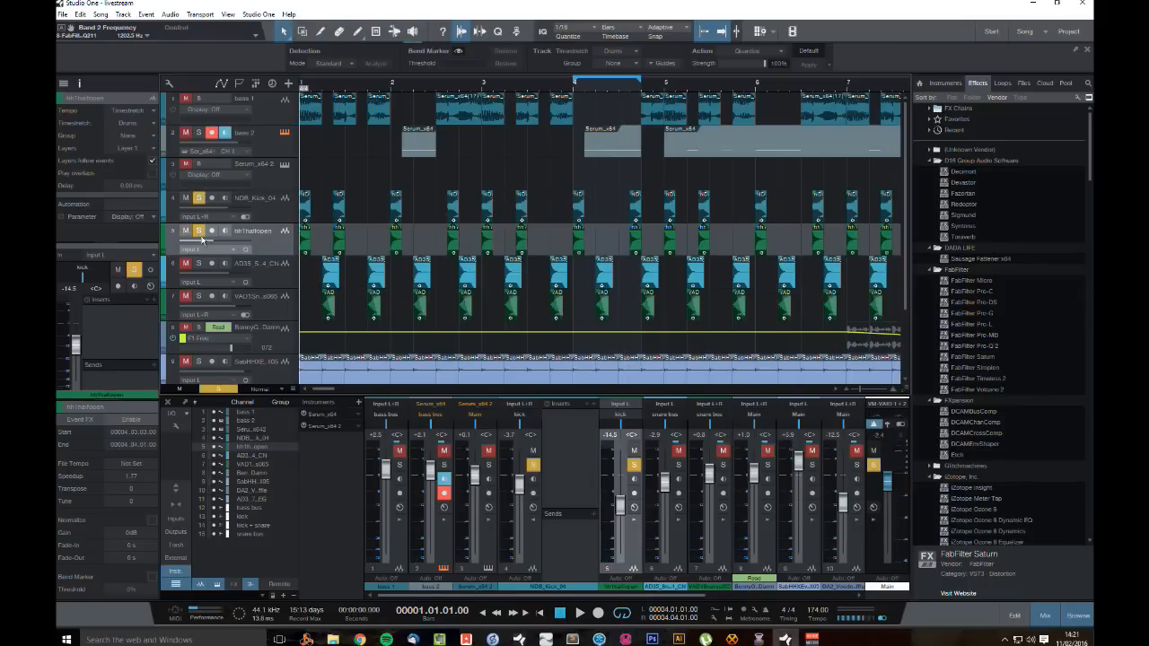
{"action": "key", "text": "space"}
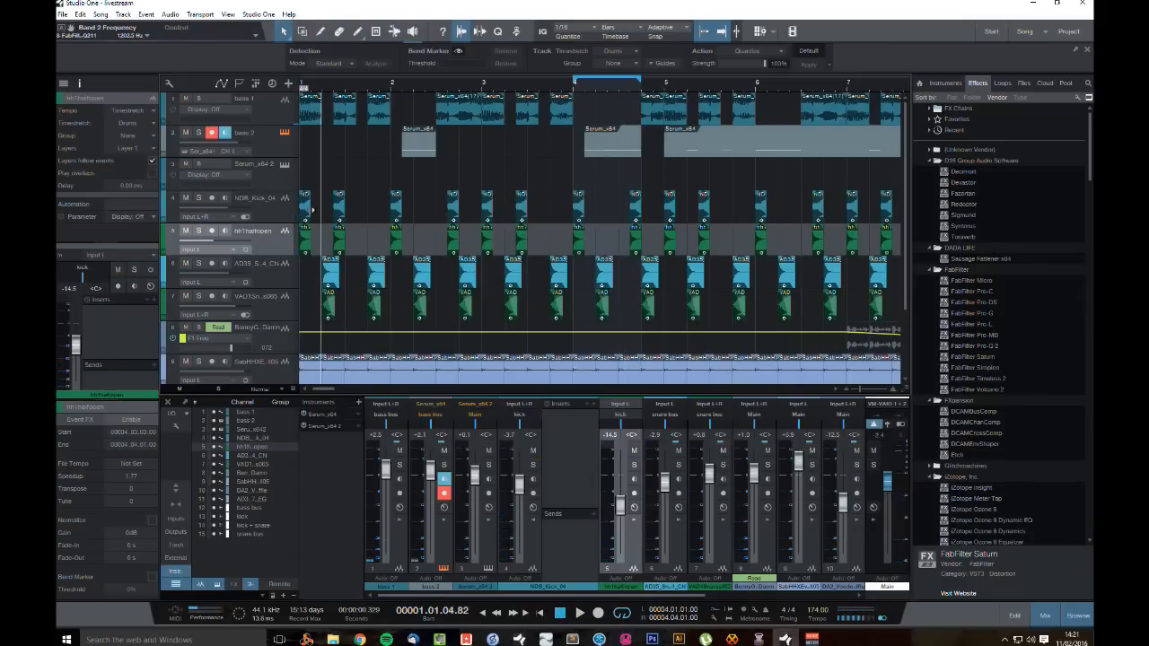
{"action": "left_click", "coordinate": [310, 210]}
{"action": "double_click", "coordinate": [267, 200]}
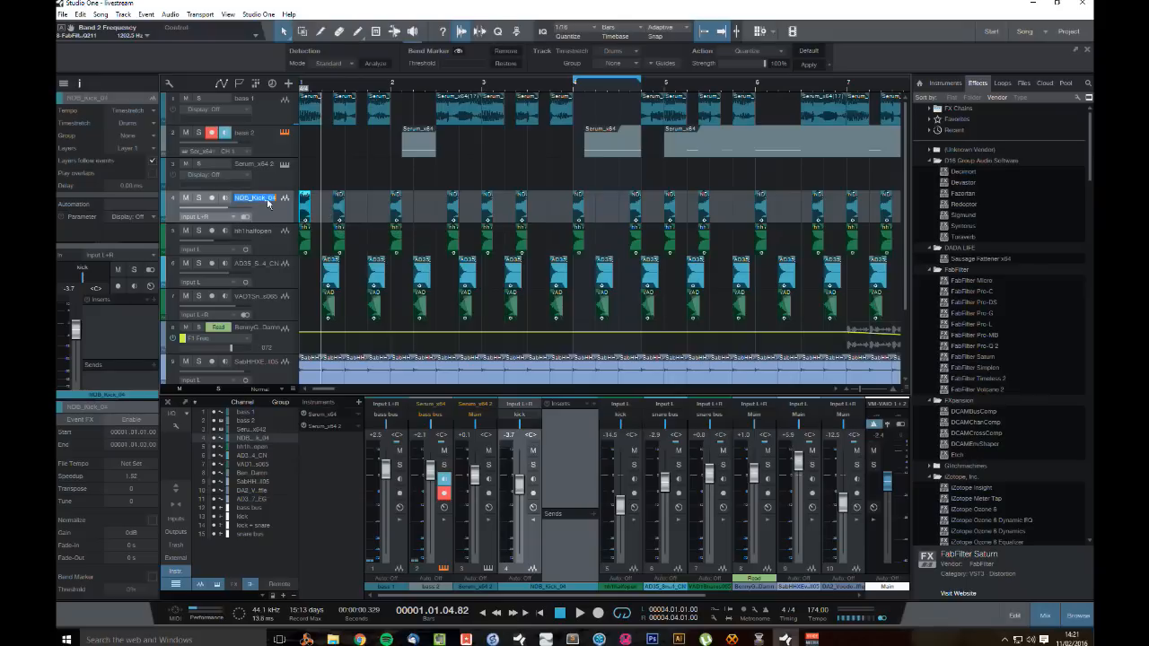
{"action": "left_click", "coordinate": [266, 218]}
Step: Examine the Audio Setup options for process precision and internal block size, and close them without applying changes
{"action": "left_click", "coordinate": [258, 14]}
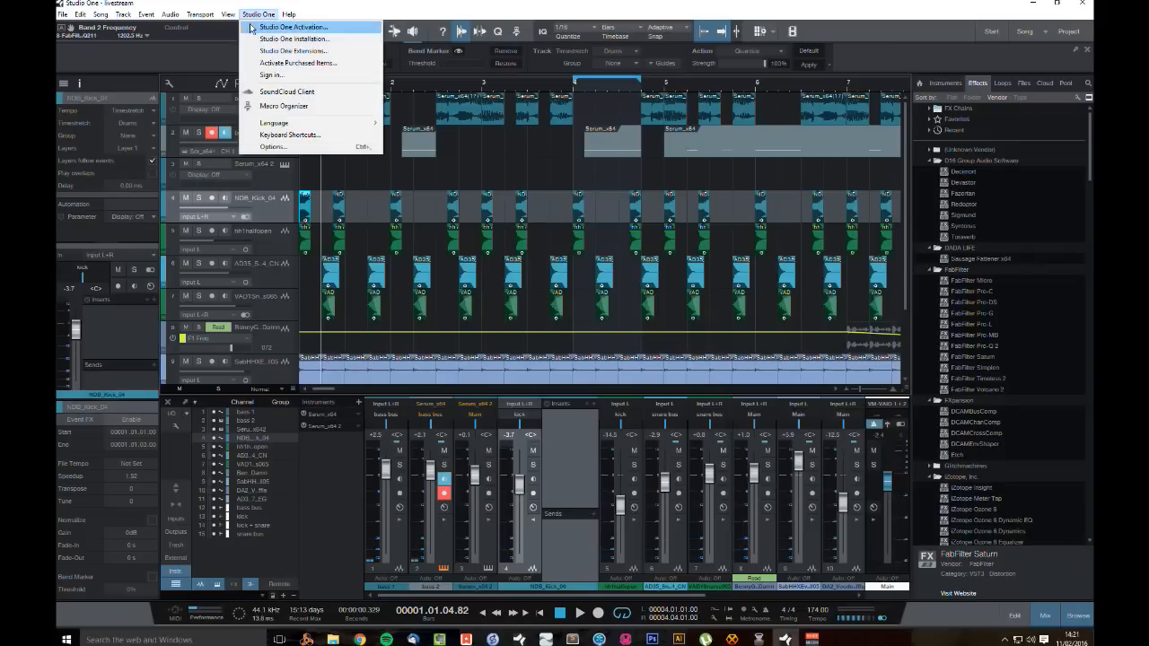
{"action": "left_click", "coordinate": [273, 146]}
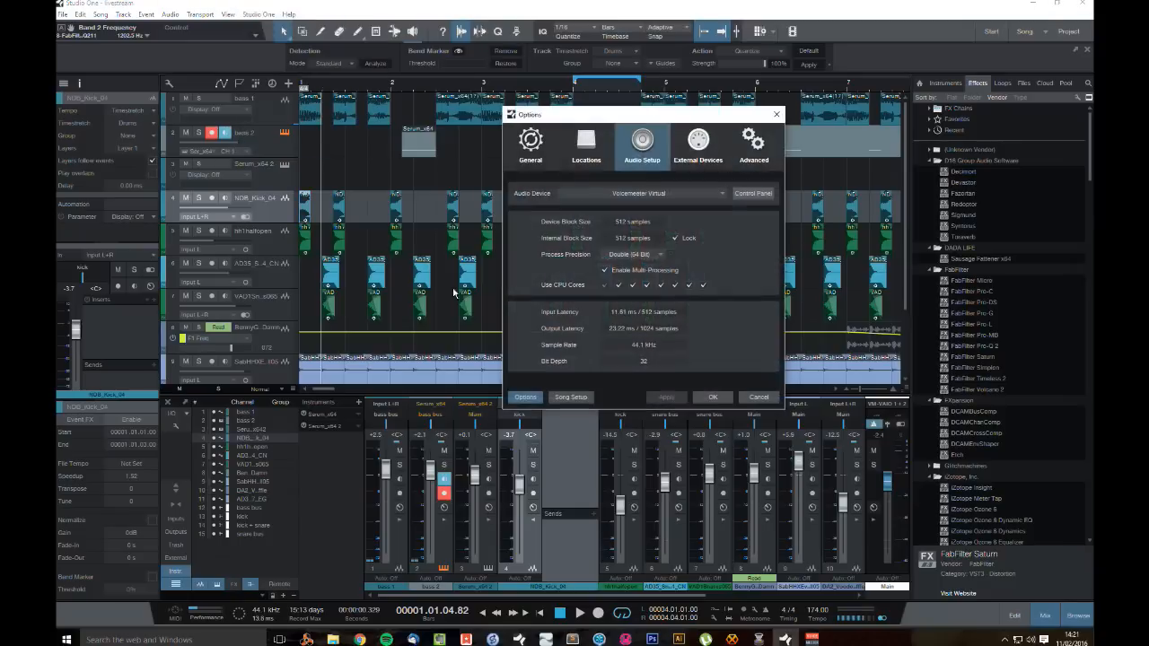
{"action": "left_click", "coordinate": [698, 144]}
{"action": "left_click", "coordinate": [754, 146]}
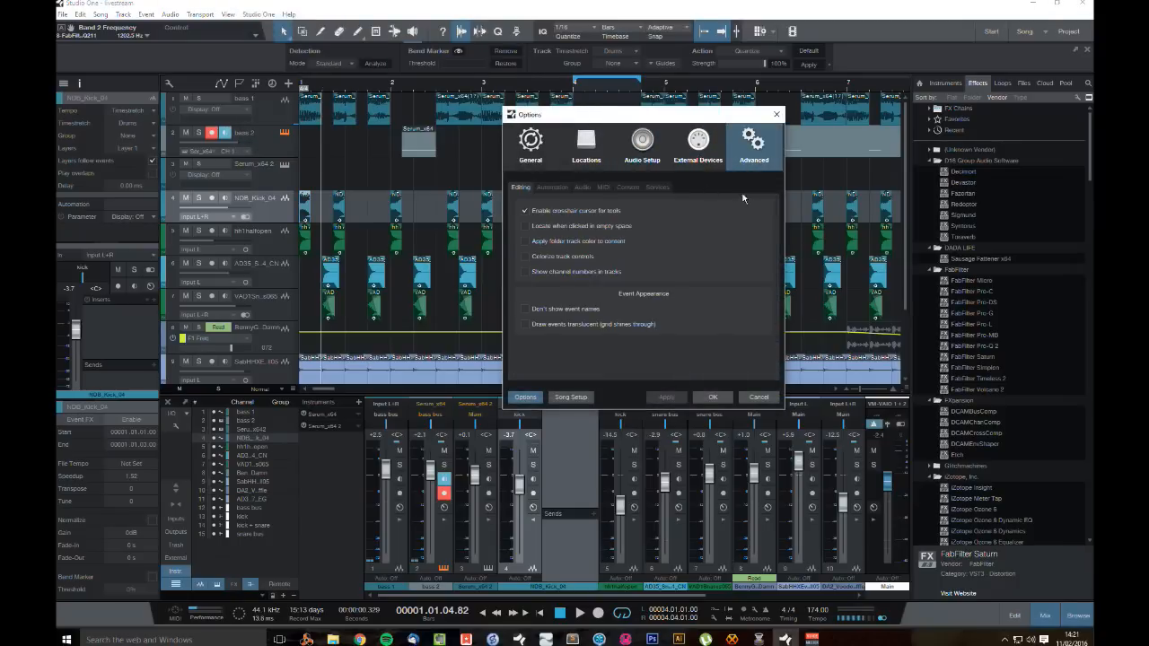
{"action": "left_click", "coordinate": [639, 143]}
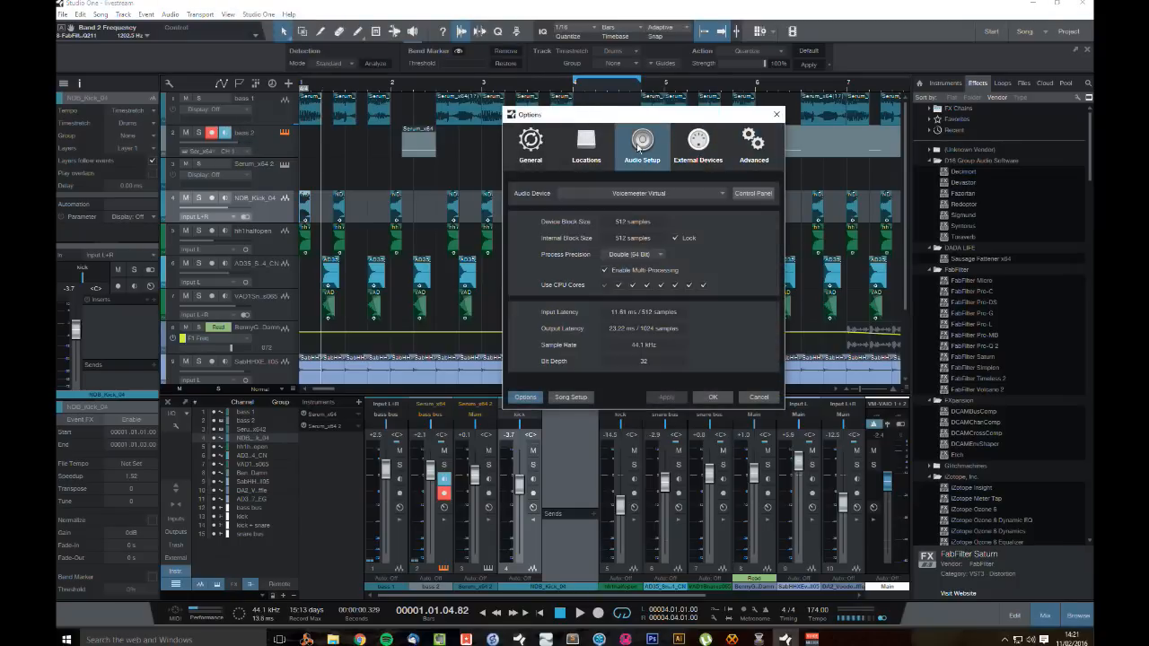
{"action": "left_click", "coordinate": [632, 255]}
{"action": "left_click", "coordinate": [653, 258]}
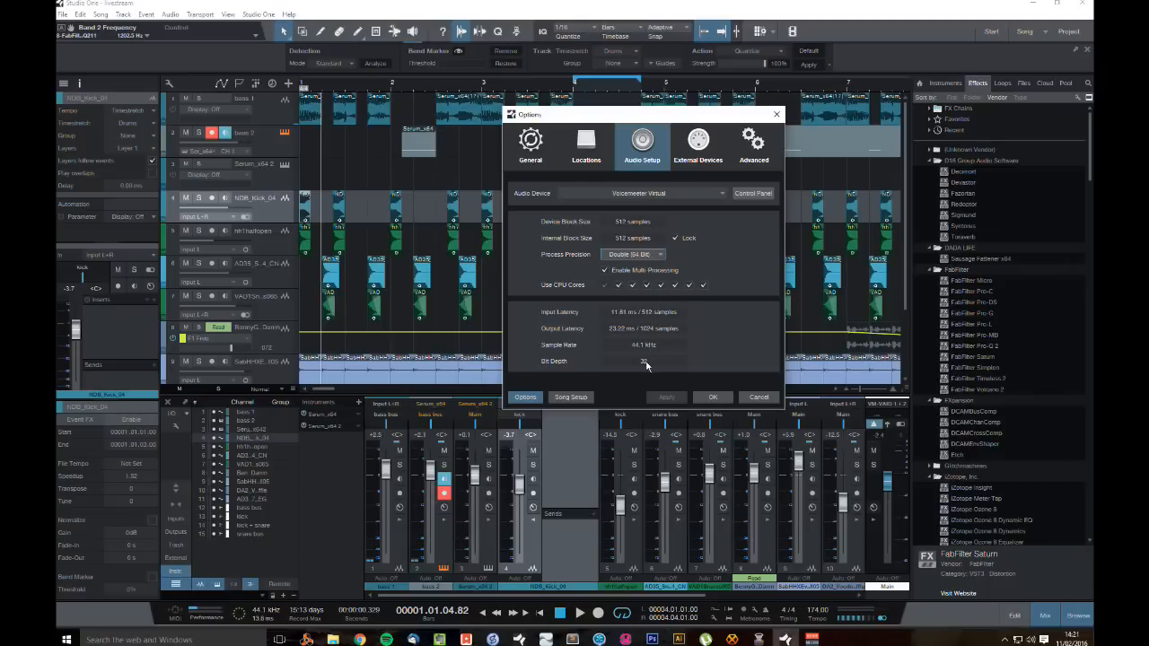
{"action": "left_click", "coordinate": [622, 238]}
{"action": "left_click", "coordinate": [661, 298]}
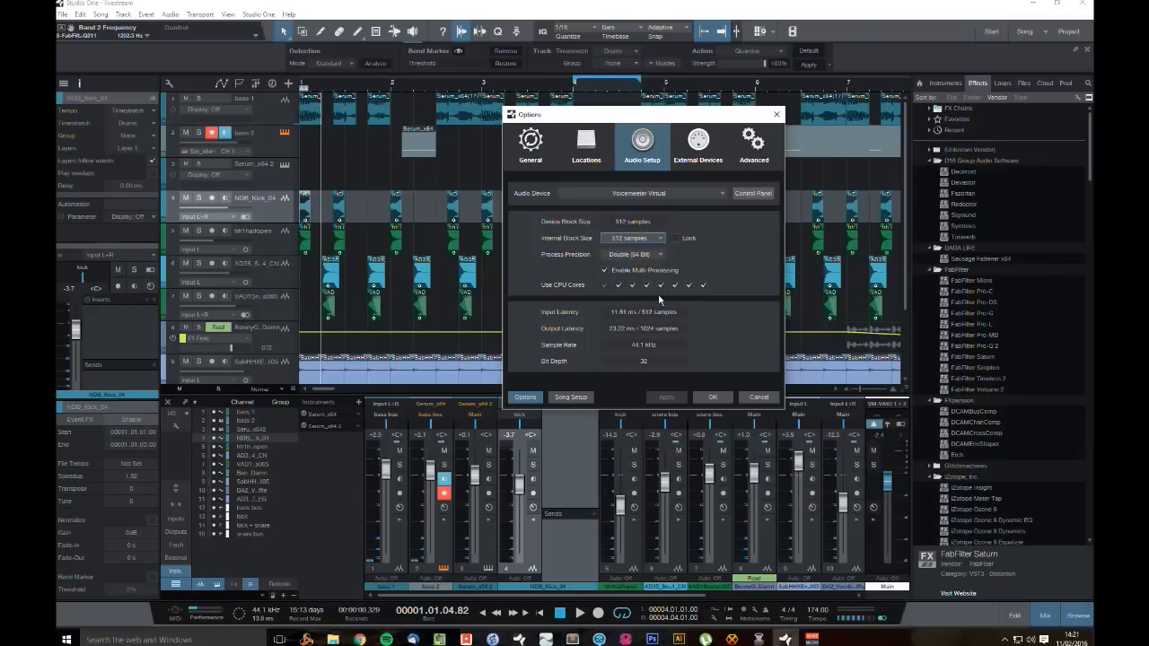
{"action": "left_click", "coordinate": [674, 238]}
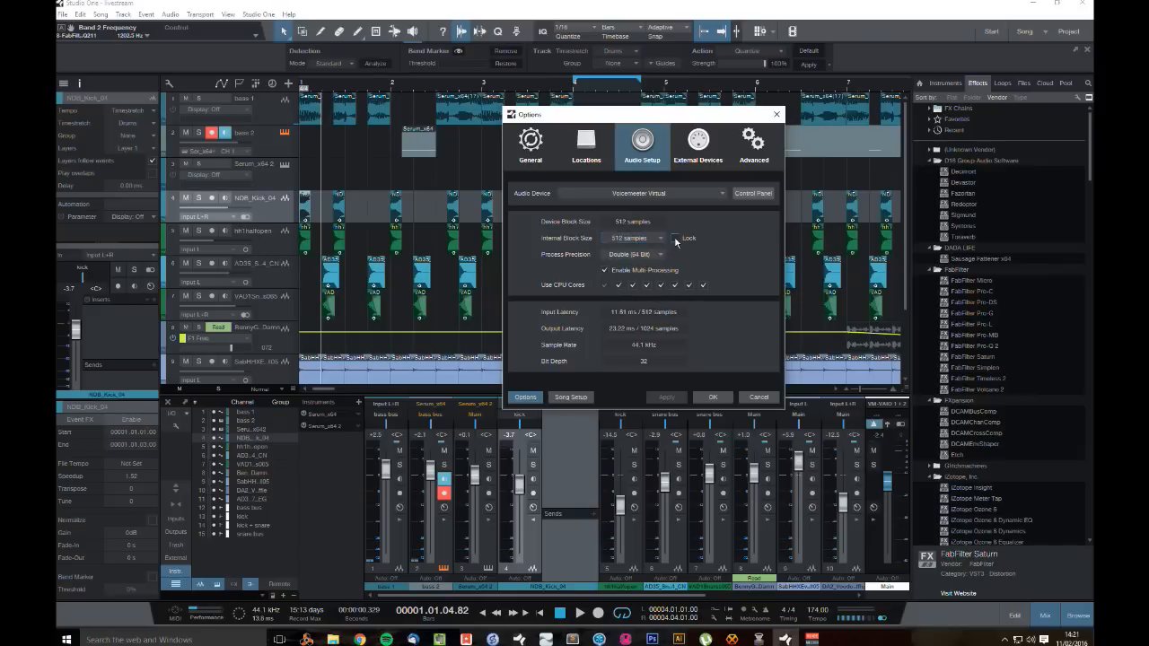
{"action": "left_click", "coordinate": [777, 114]}
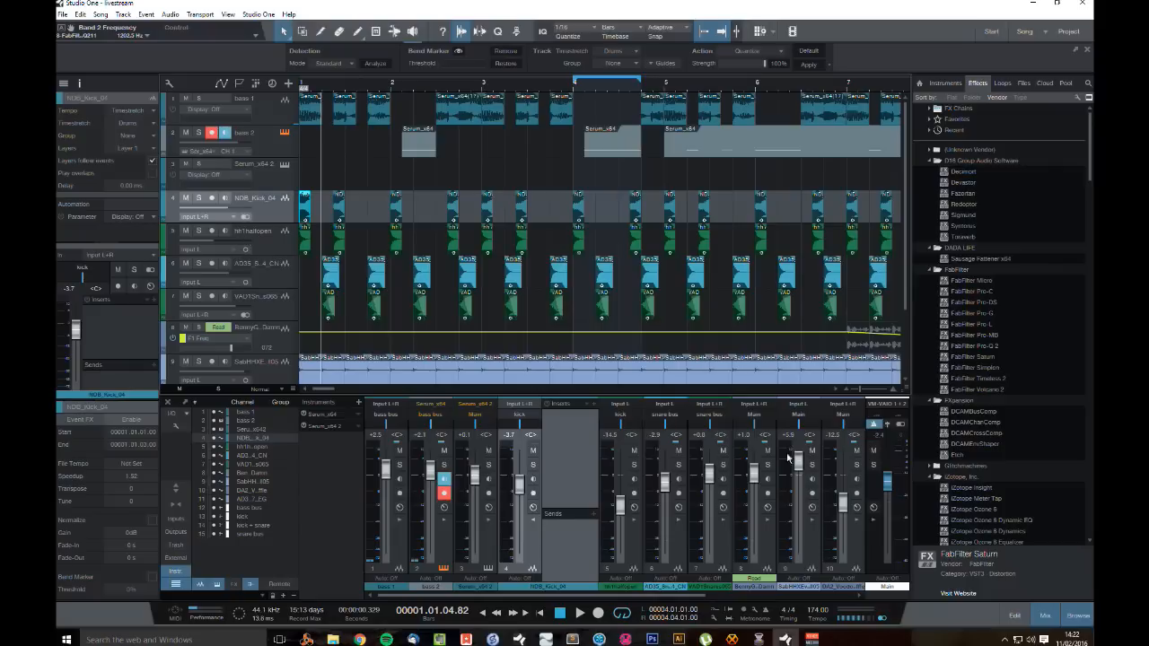
Step: Bring up the Voicemeeter window to view its input and output routing, and return to the Studio One song
{"action": "left_click", "coordinate": [812, 640]}
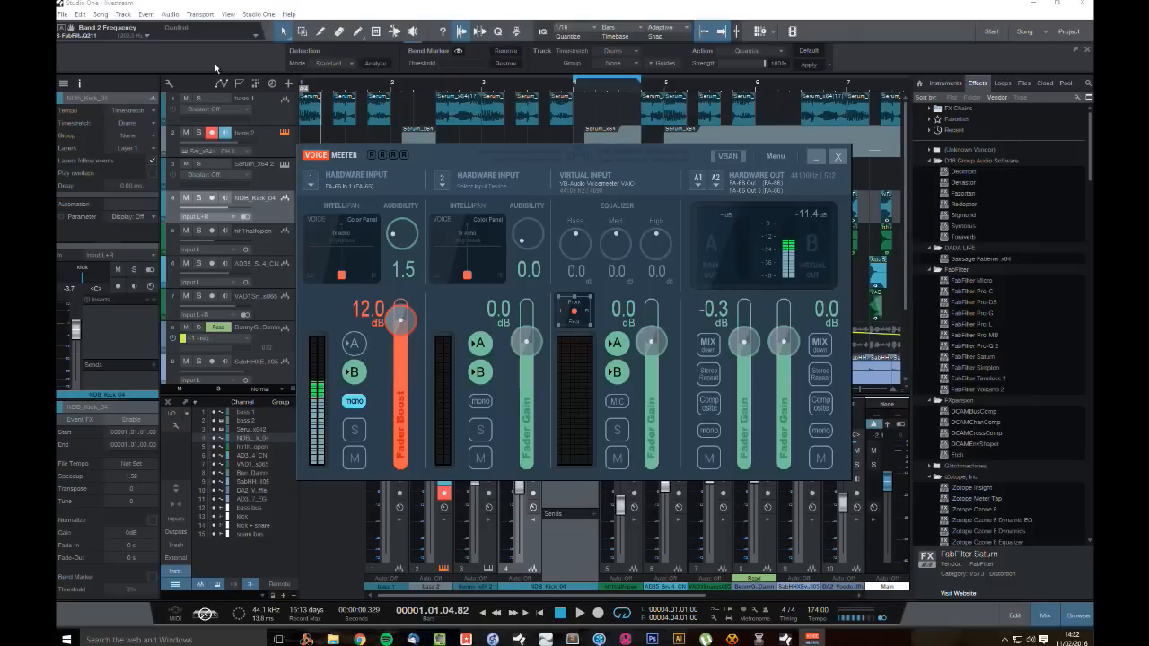
{"action": "left_click", "coordinate": [251, 14]}
{"action": "left_click", "coordinate": [255, 14]}
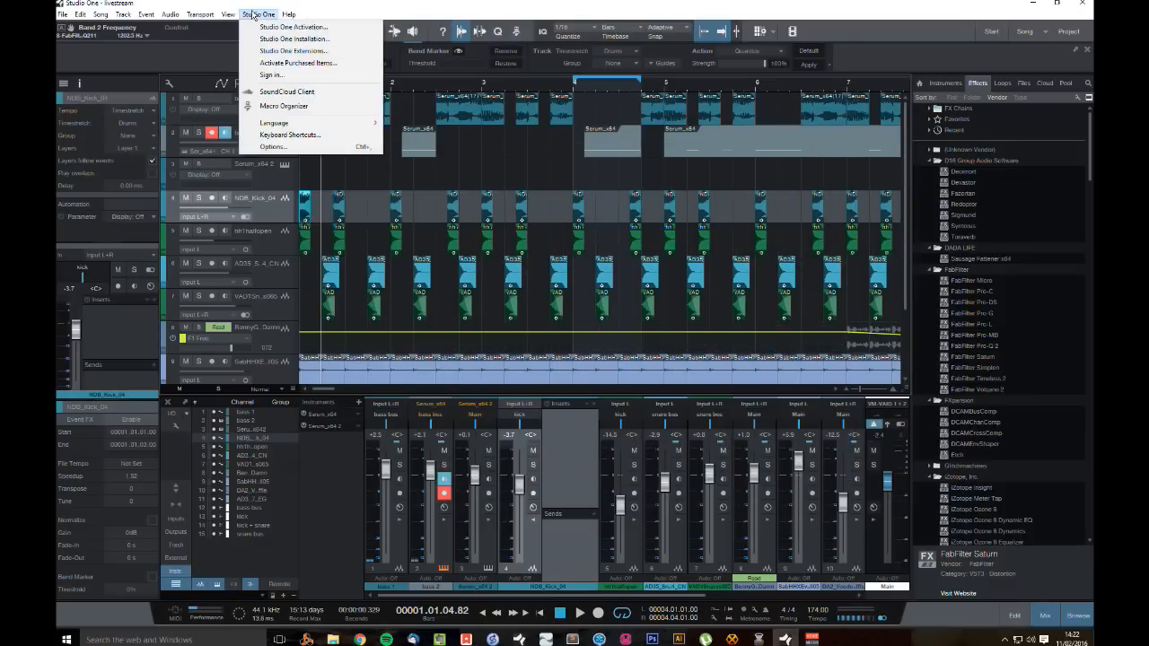
{"action": "left_click", "coordinate": [615, 180]}
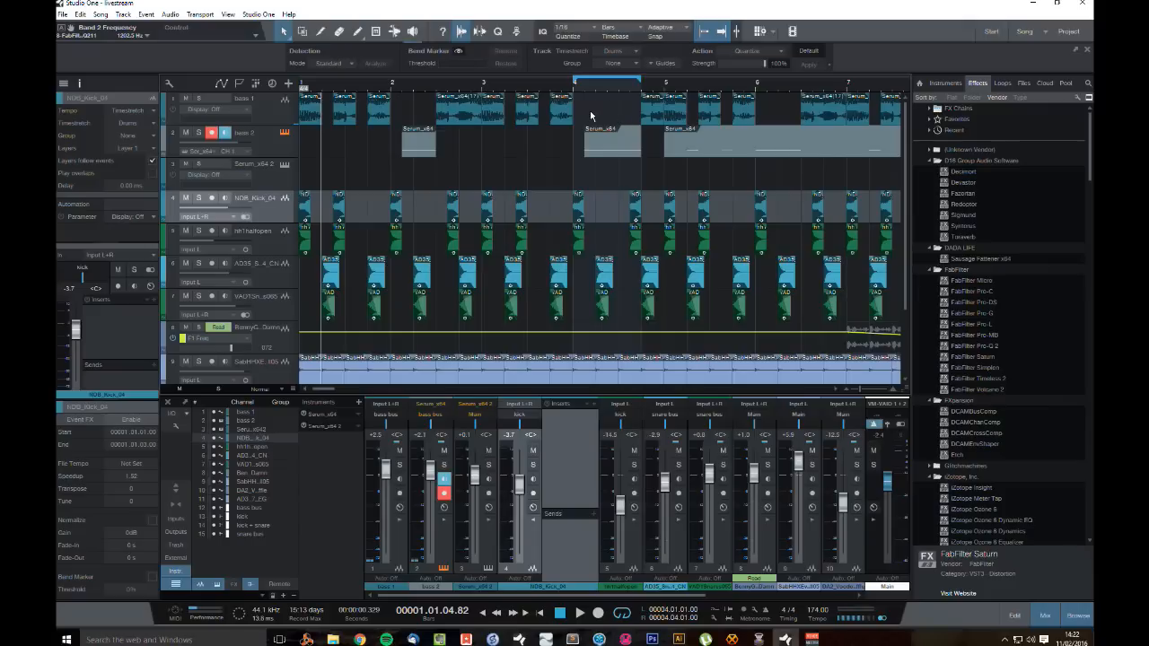
Step: Audition the full arrangement from the start of bar 4
{"action": "key", "text": "space"}
{"action": "key", "text": "space"}
{"action": "left_click", "coordinate": [575, 88]}
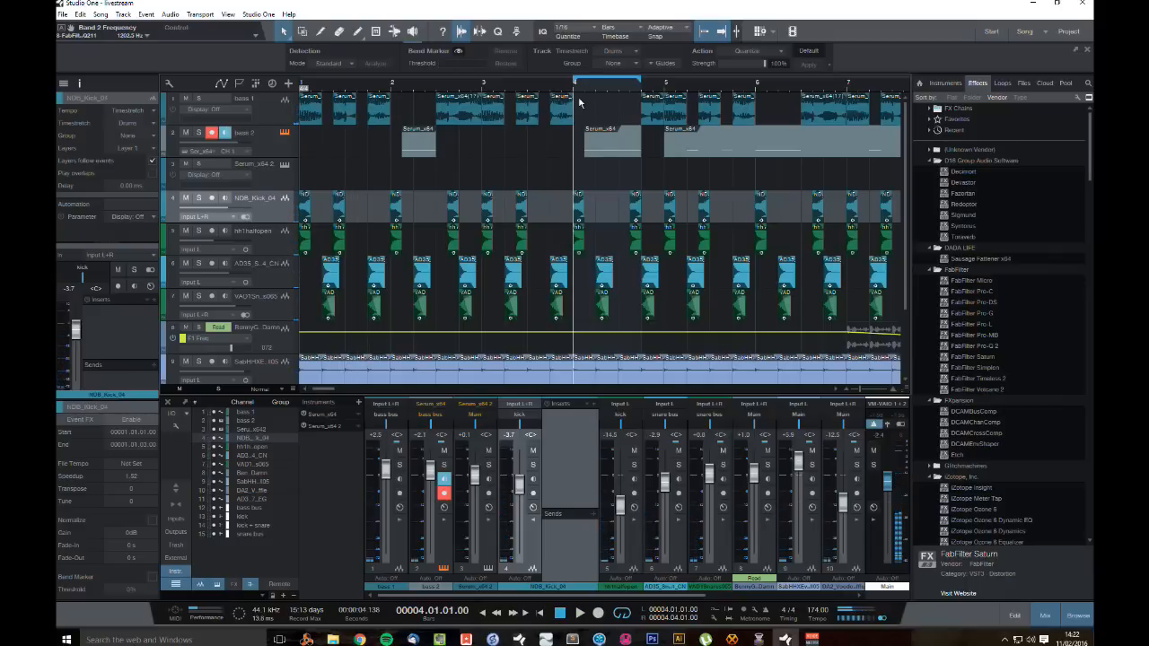
{"action": "key", "text": "space"}
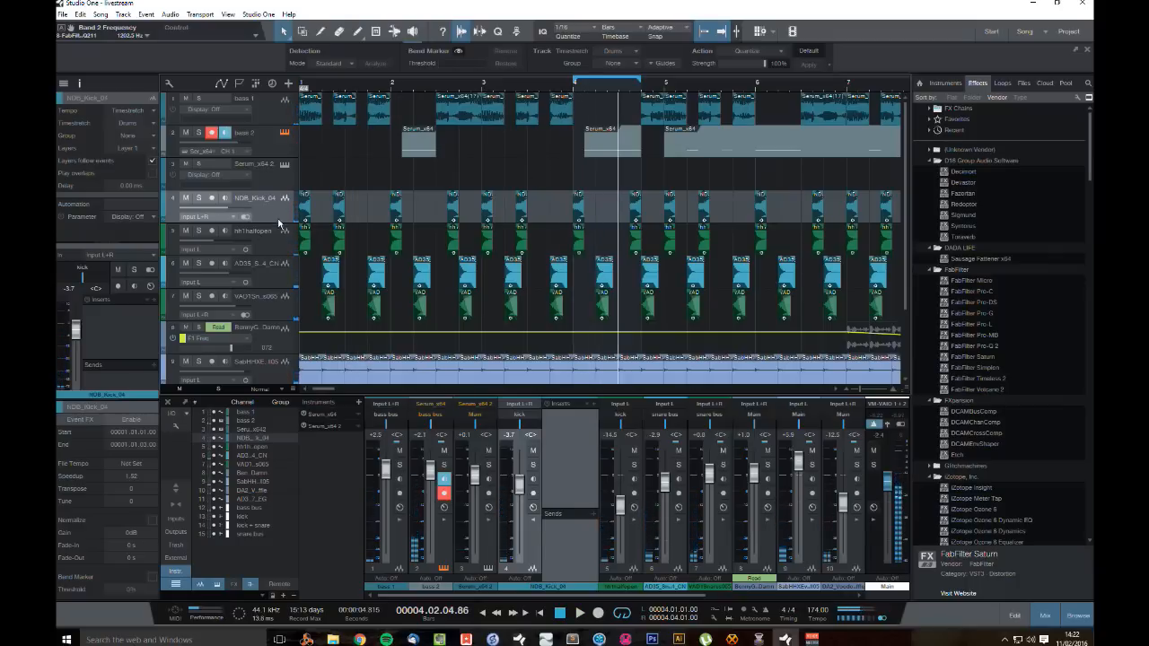
Step: Browse the sample files to the DRUM_HITS folder of Loopmasters Dark Neuro Drum and Bass inside the drum hits
{"action": "left_click", "coordinate": [1023, 82]}
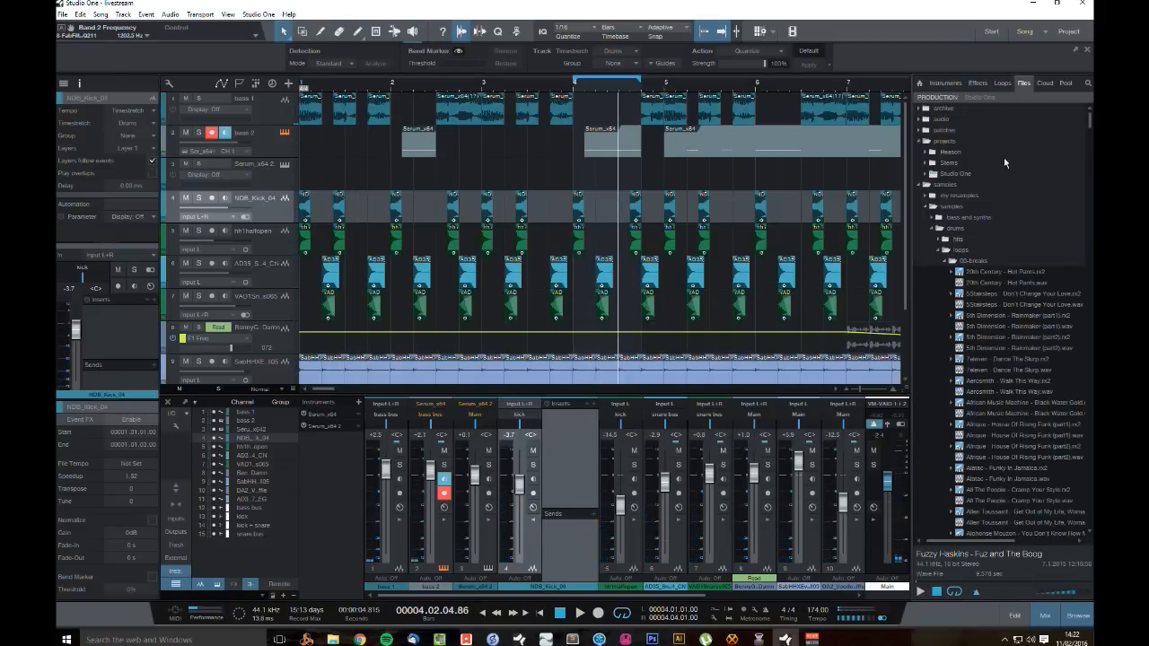
{"action": "left_click", "coordinate": [939, 252]}
{"action": "left_click", "coordinate": [945, 241]}
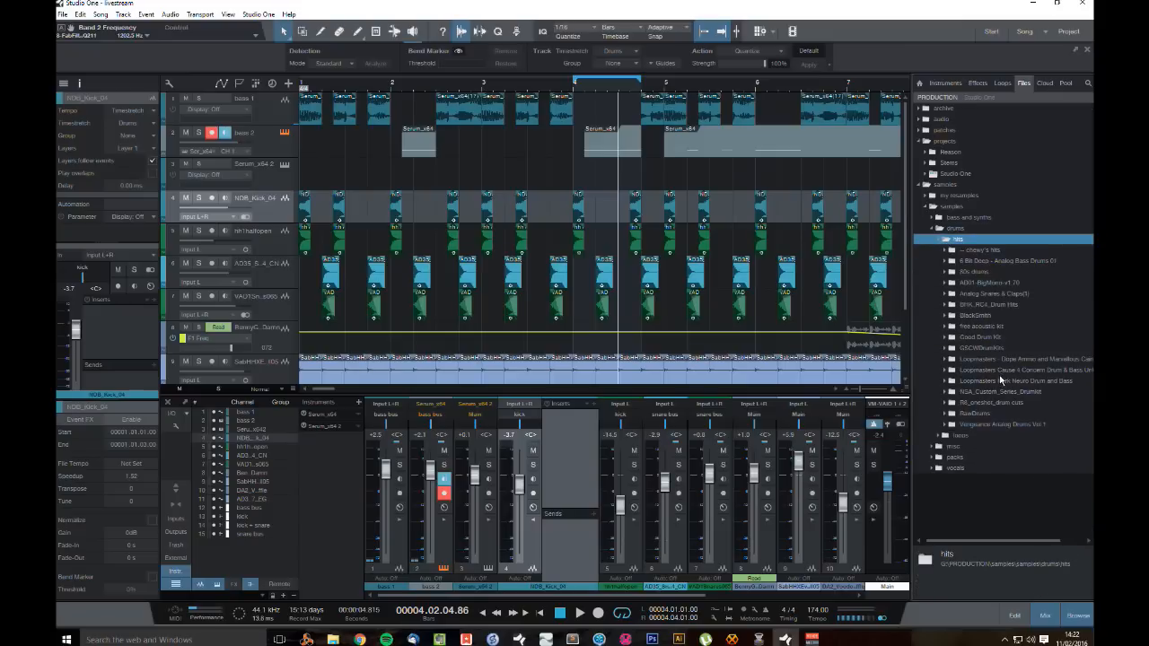
{"action": "left_click", "coordinate": [950, 383]}
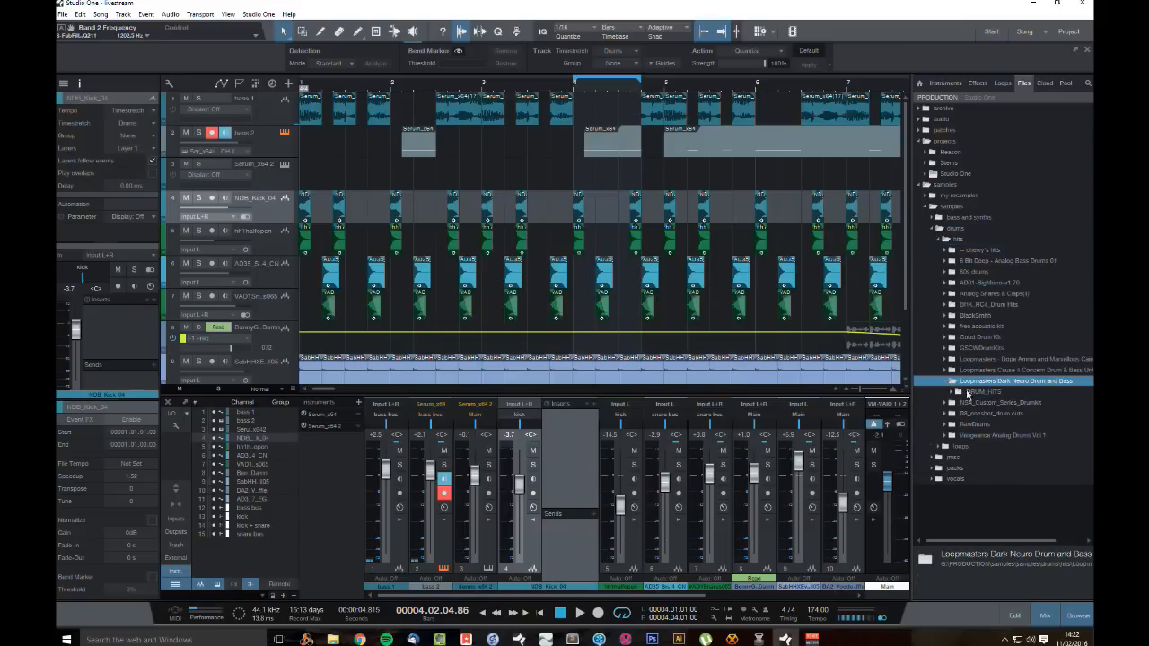
{"action": "left_click", "coordinate": [954, 393]}
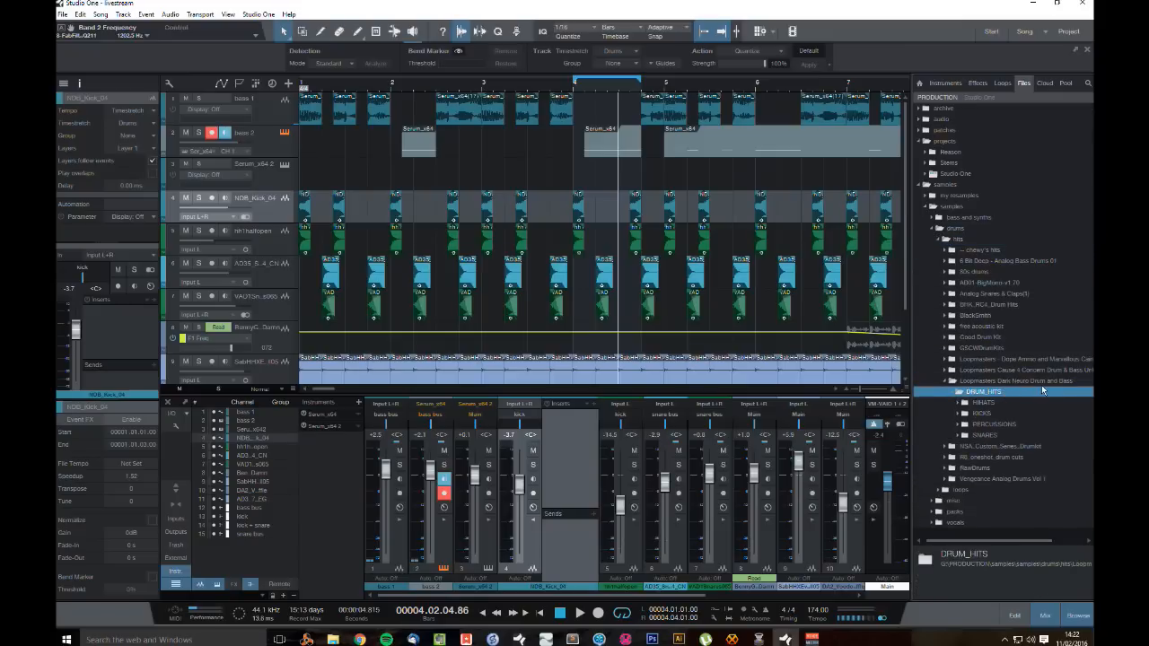
{"action": "left_click", "coordinate": [1042, 383]}
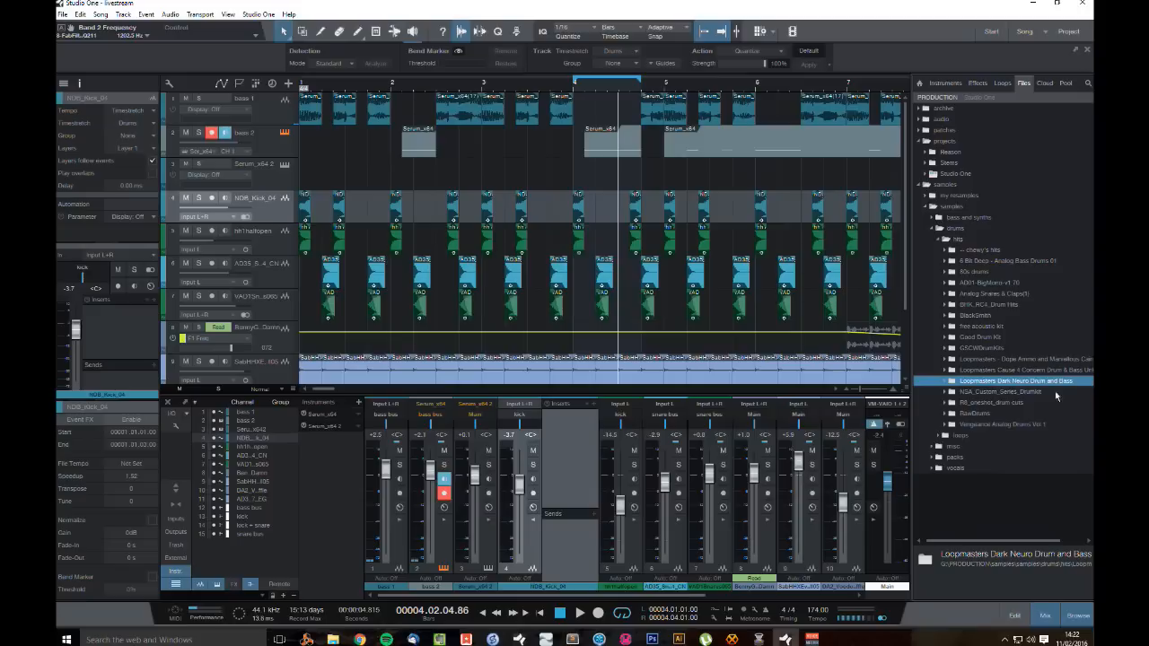
{"action": "left_click", "coordinate": [946, 383]}
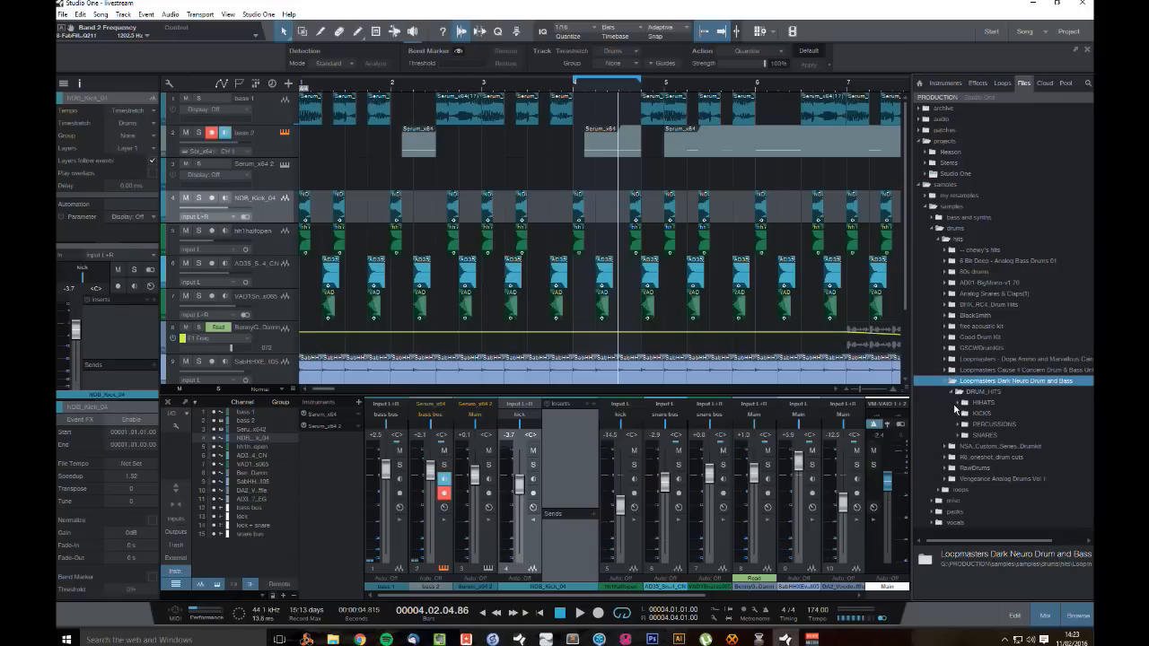
Step: Preview several NDB hi-hat samples in the HIHATS folder, including NDB_Hihat_08 and NDB_Hihat_22
{"action": "left_click", "coordinate": [961, 403]}
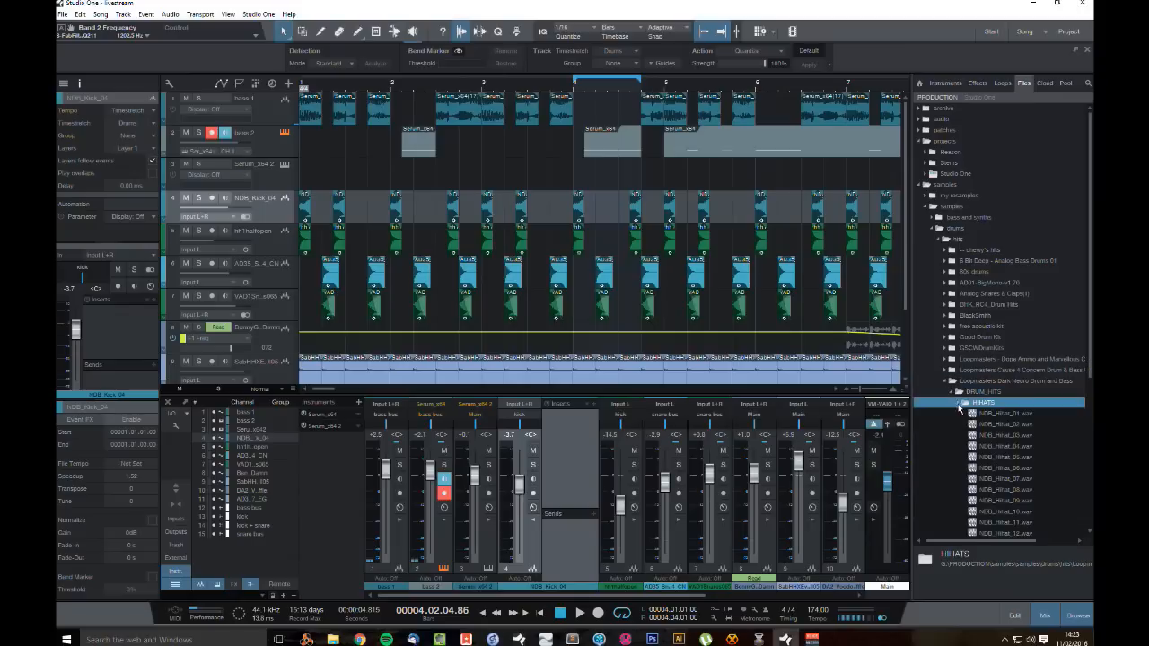
{"action": "left_click", "coordinate": [1002, 426]}
{"action": "left_click", "coordinate": [1006, 491]}
{"action": "scroll", "coordinate": [1025, 496], "scroll_direction": "down", "scroll_amount": 2}
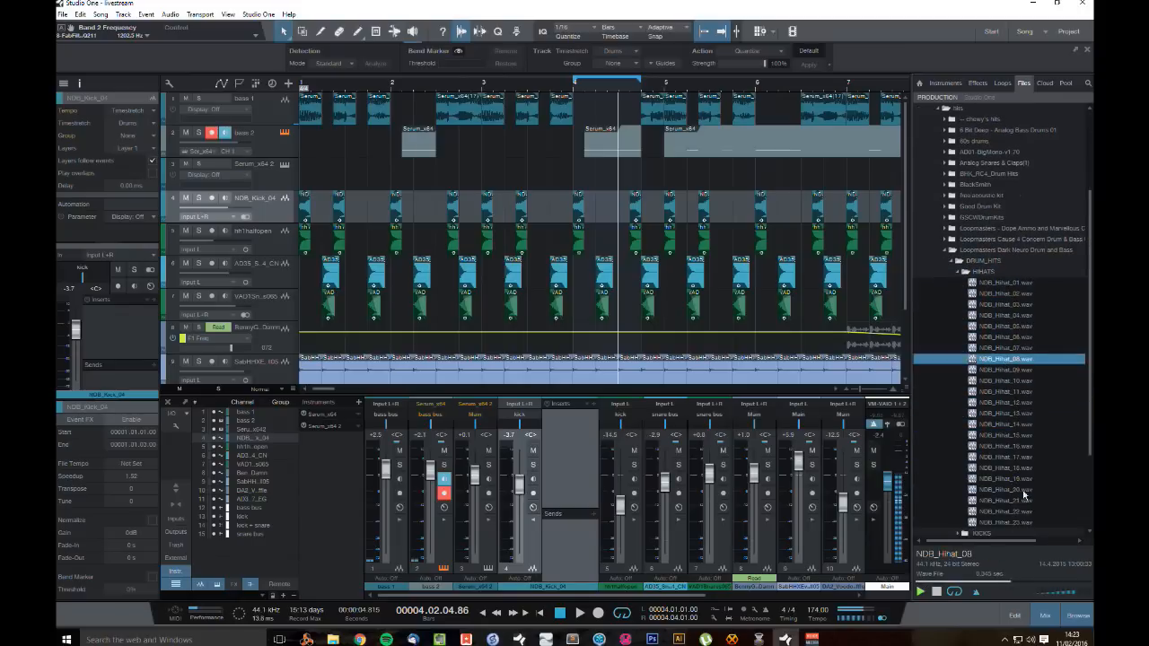
{"action": "left_click", "coordinate": [1000, 403]}
{"action": "left_click", "coordinate": [1006, 447]}
{"action": "left_click", "coordinate": [1017, 512]}
{"action": "scroll", "coordinate": [1025, 418], "scroll_direction": "down", "scroll_amount": 1}
{"action": "scroll", "coordinate": [1024, 414], "scroll_direction": "down", "scroll_amount": 1}
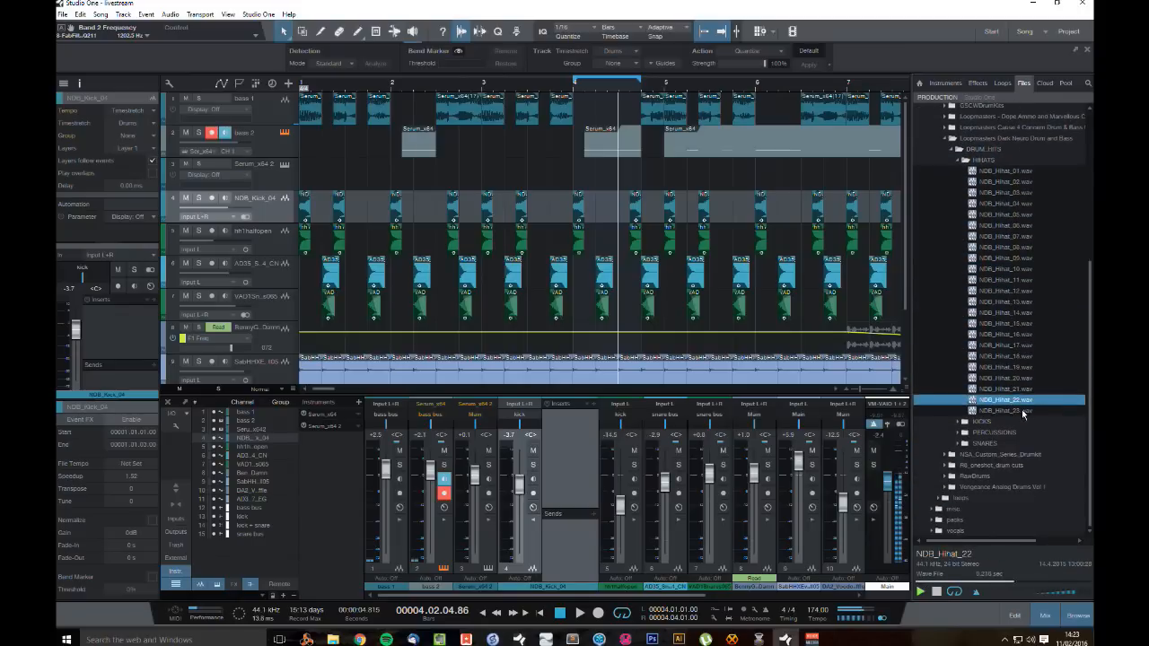
Step: Preview the kick samples in the KICKS folder, from NDB_Kick_01 through NDB_Kick_17
{"action": "left_click", "coordinate": [966, 425]}
{"action": "left_click", "coordinate": [969, 436]}
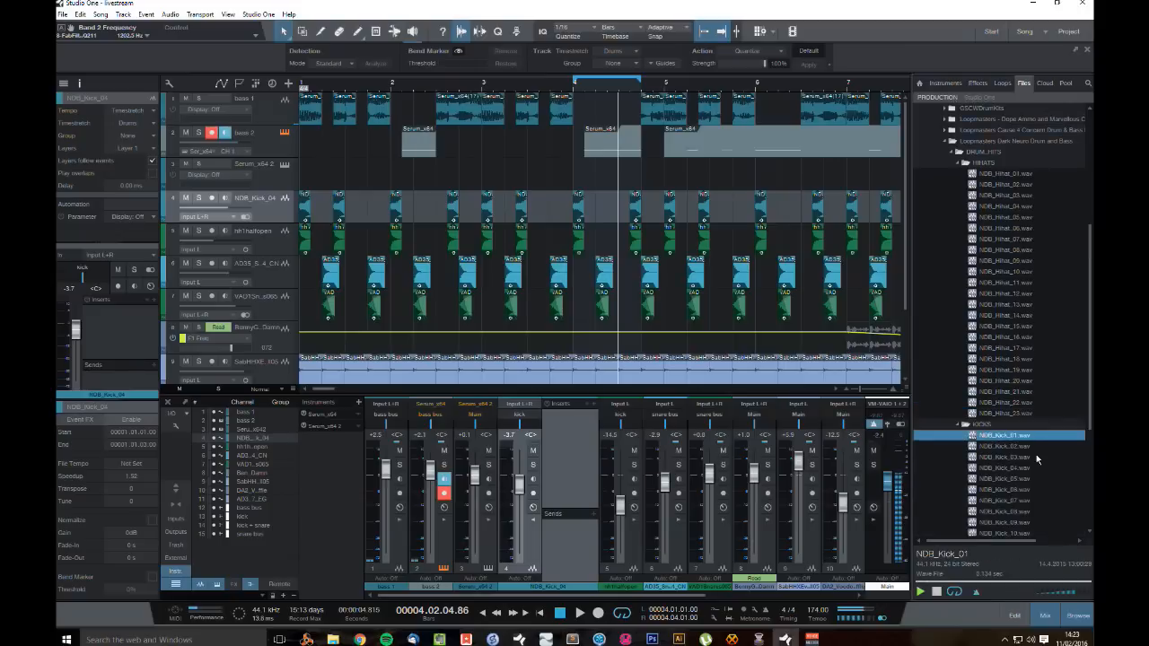
{"action": "scroll", "coordinate": [1040, 460], "scroll_direction": "down", "scroll_amount": 4}
{"action": "left_click", "coordinate": [1019, 282]}
{"action": "key", "text": "Down"}
{"action": "key", "text": "Down"}
{"action": "key", "text": "Down"}
{"action": "key", "text": "Down"}
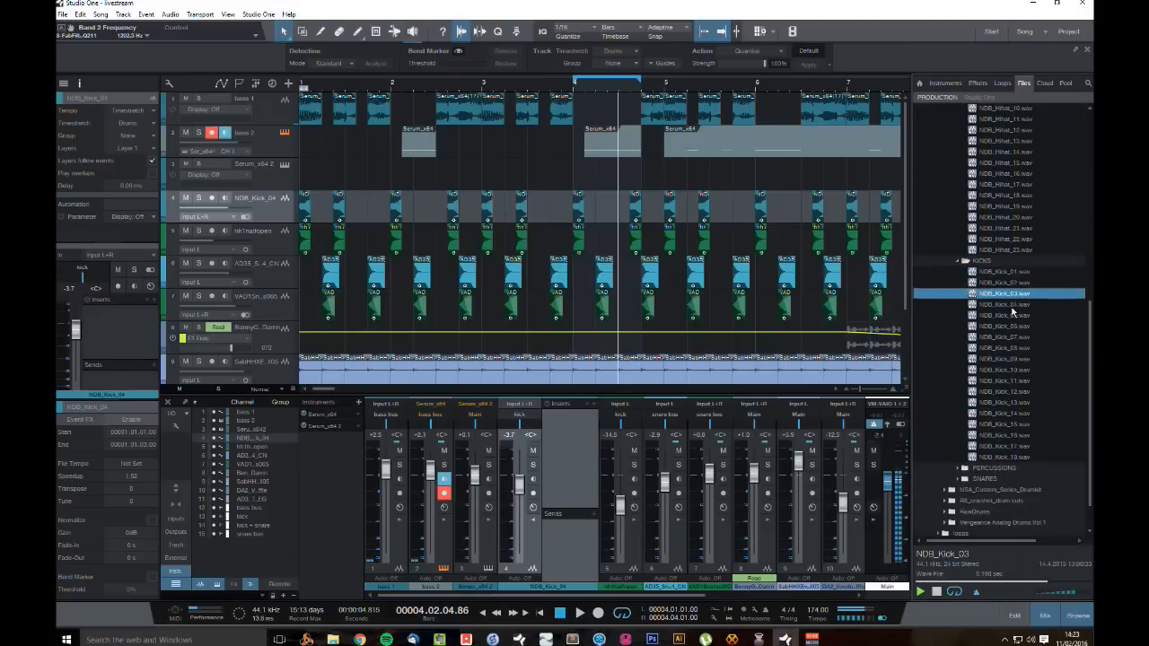
{"action": "key", "text": "Down"}
{"action": "key", "text": "Down"}
{"action": "key", "text": "Down"}
{"action": "key", "text": "Down"}
{"action": "key", "text": "Down"}
{"action": "key", "text": "Down"}
{"action": "key", "text": "Down"}
{"action": "key", "text": "Down"}
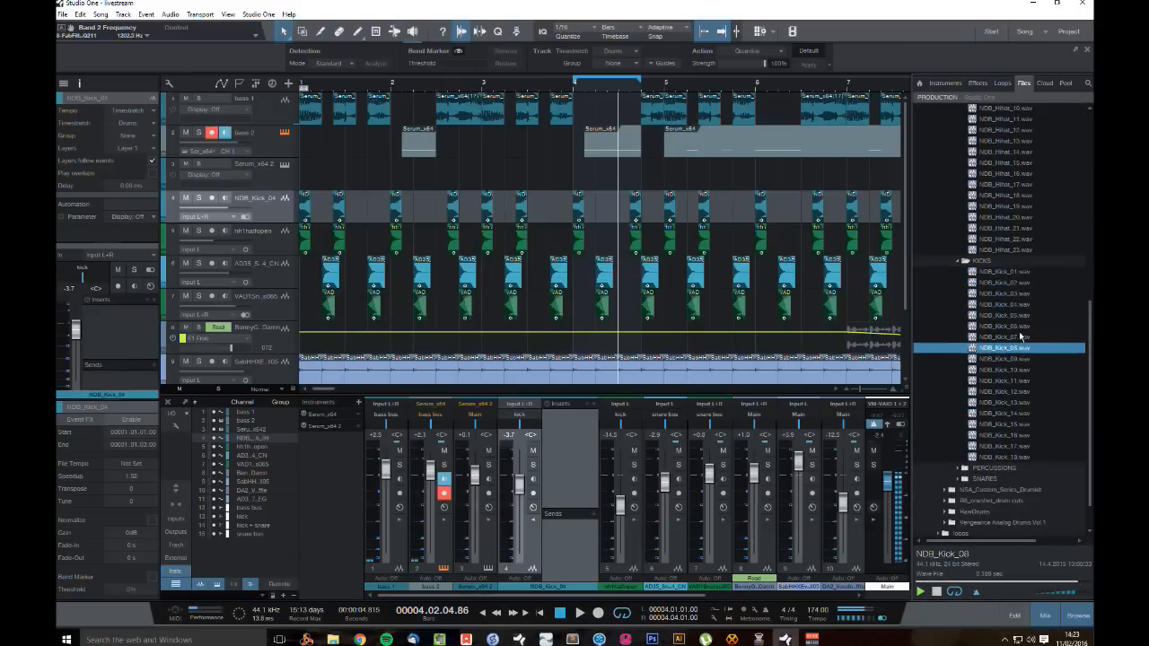
{"action": "key", "text": "Down"}
{"action": "key", "text": "Down"}
{"action": "key", "text": "Down"}
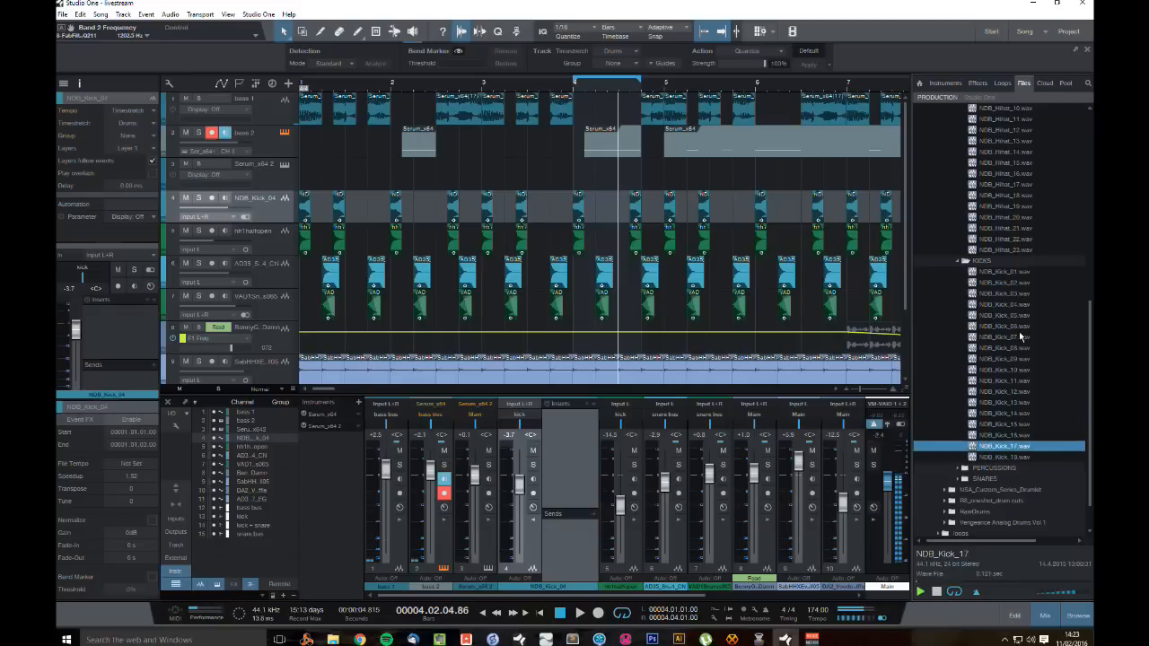
Step: Preview the snare samples in the SNARES folder, from NDB_Snare_01 through NDB_Snare_18
{"action": "left_click", "coordinate": [965, 479]}
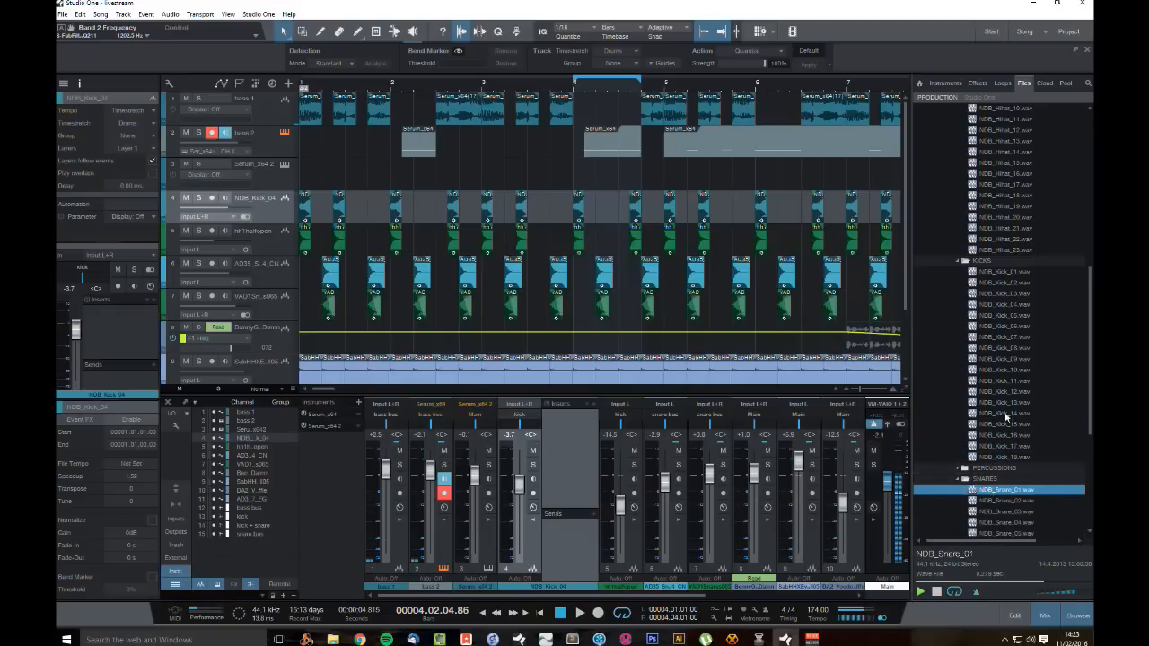
{"action": "scroll", "coordinate": [1017, 418], "scroll_direction": "down", "scroll_amount": 5}
{"action": "key", "text": "Down"}
{"action": "key", "text": "Down"}
{"action": "key", "text": "Down"}
{"action": "key", "text": "Down"}
{"action": "key", "text": "Down"}
{"action": "key", "text": "Down"}
{"action": "key", "text": "Down"}
{"action": "key", "text": "Down"}
{"action": "key", "text": "Down"}
{"action": "key", "text": "Down"}
{"action": "key", "text": "Down"}
{"action": "key", "text": "Down"}
{"action": "key", "text": "Down"}
{"action": "key", "text": "Down"}
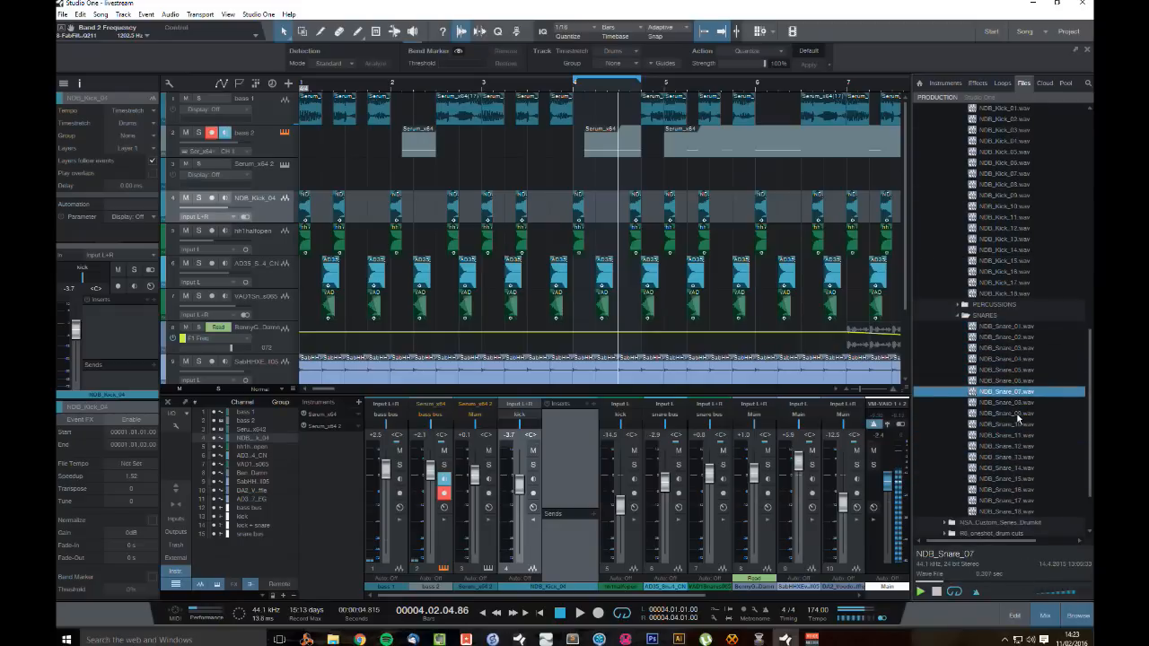
{"action": "key", "text": "Down"}
{"action": "key", "text": "Down"}
{"action": "key", "text": "Down"}
{"action": "key", "text": "Down"}
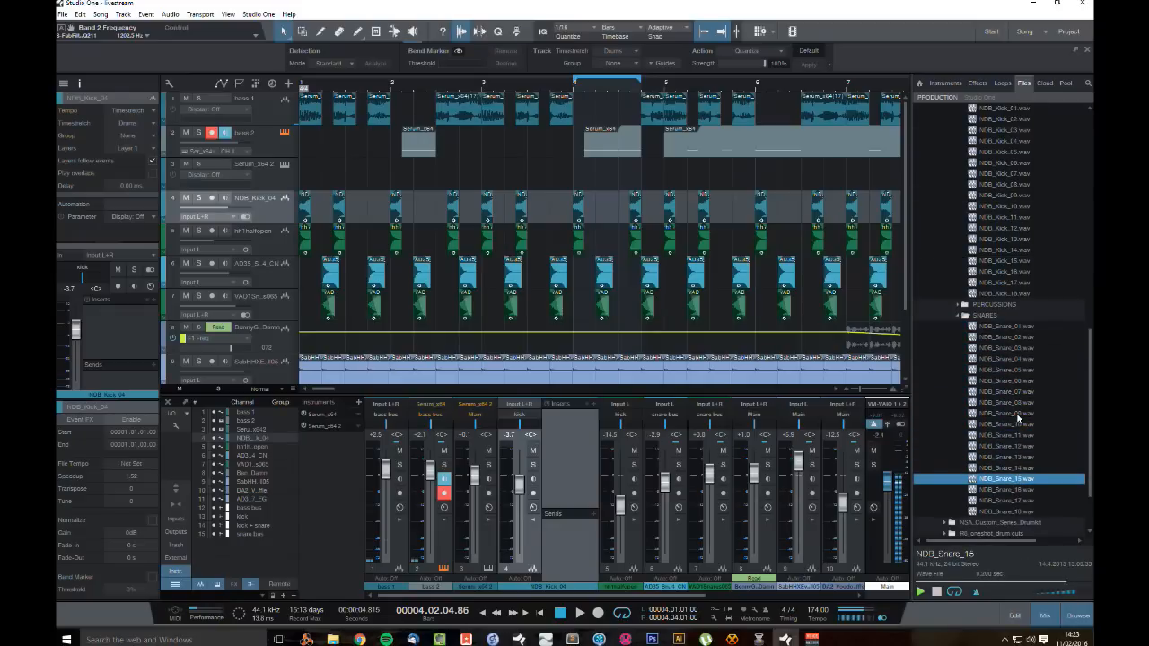
Step: Audition the song briefly from bar 4 and return the playhead to the start of the song
{"action": "key", "text": "space"}
{"action": "key", "text": "space"}
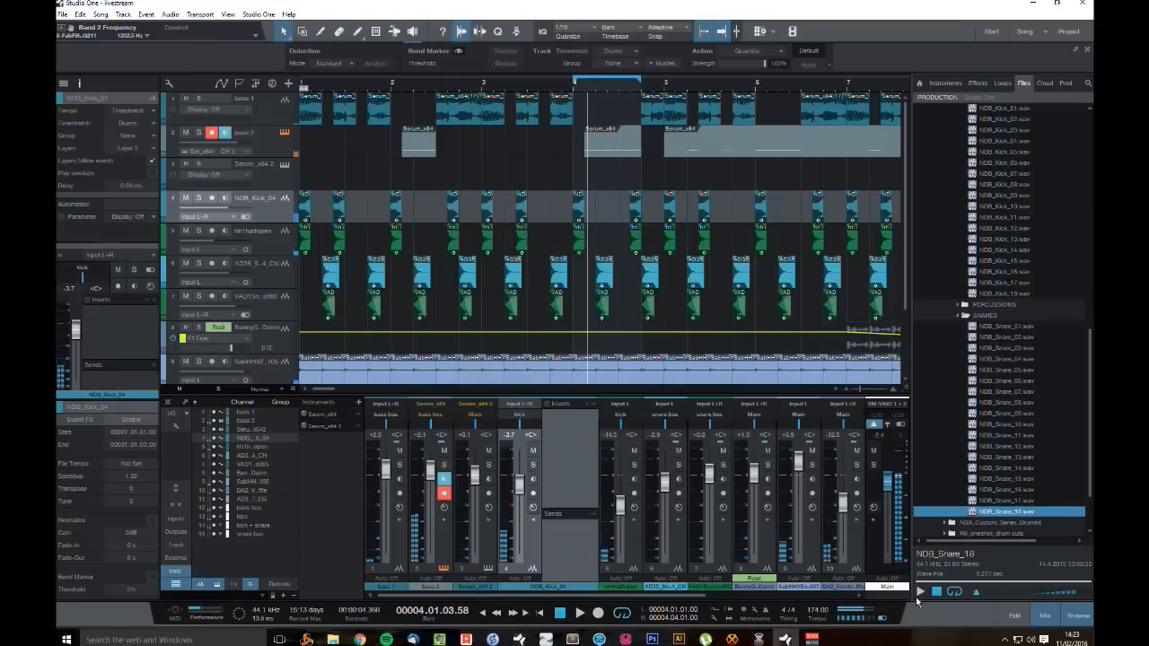
{"action": "left_click", "coordinate": [560, 614]}
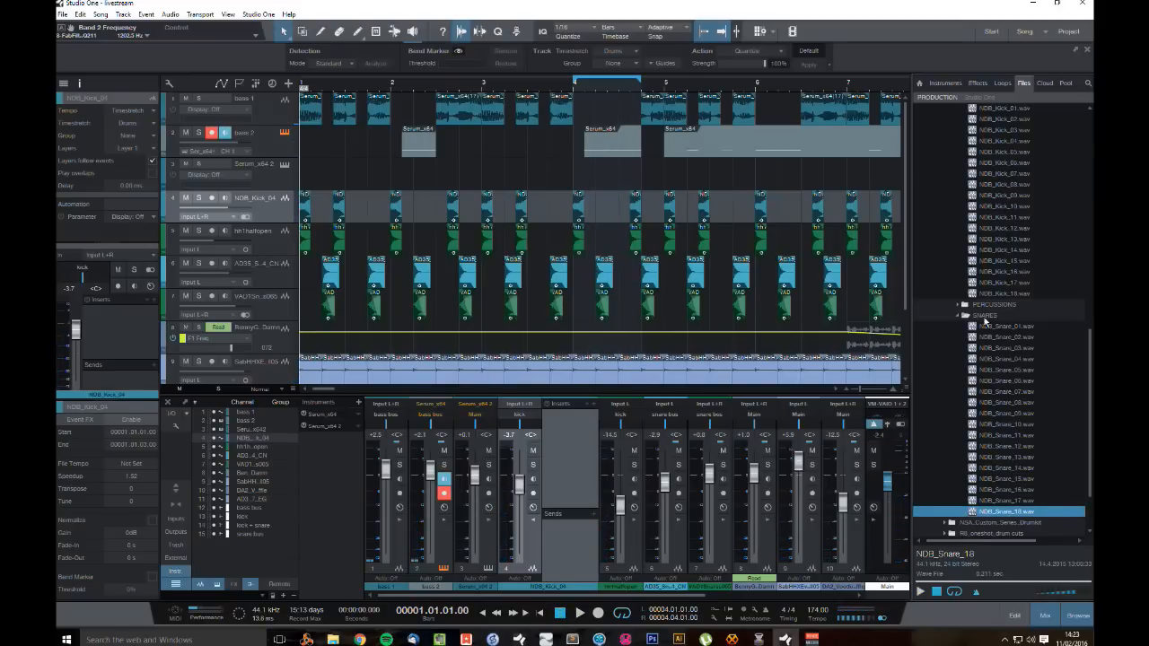
Step: Collapse the SNARES and HIHATS folders of the Dark Neuro Drum and Bass pack
{"action": "left_click", "coordinate": [961, 318]}
{"action": "scroll", "coordinate": [964, 321], "scroll_direction": "up", "scroll_amount": 10}
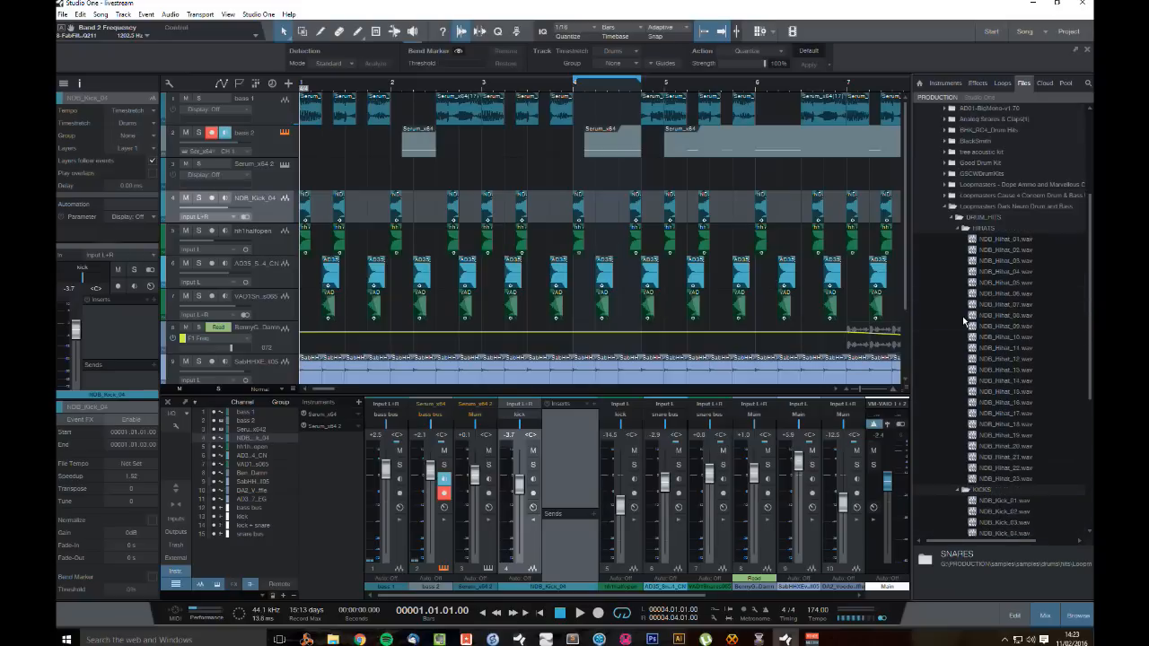
{"action": "scroll", "coordinate": [968, 316], "scroll_direction": "up", "scroll_amount": 3}
{"action": "left_click", "coordinate": [962, 327]}
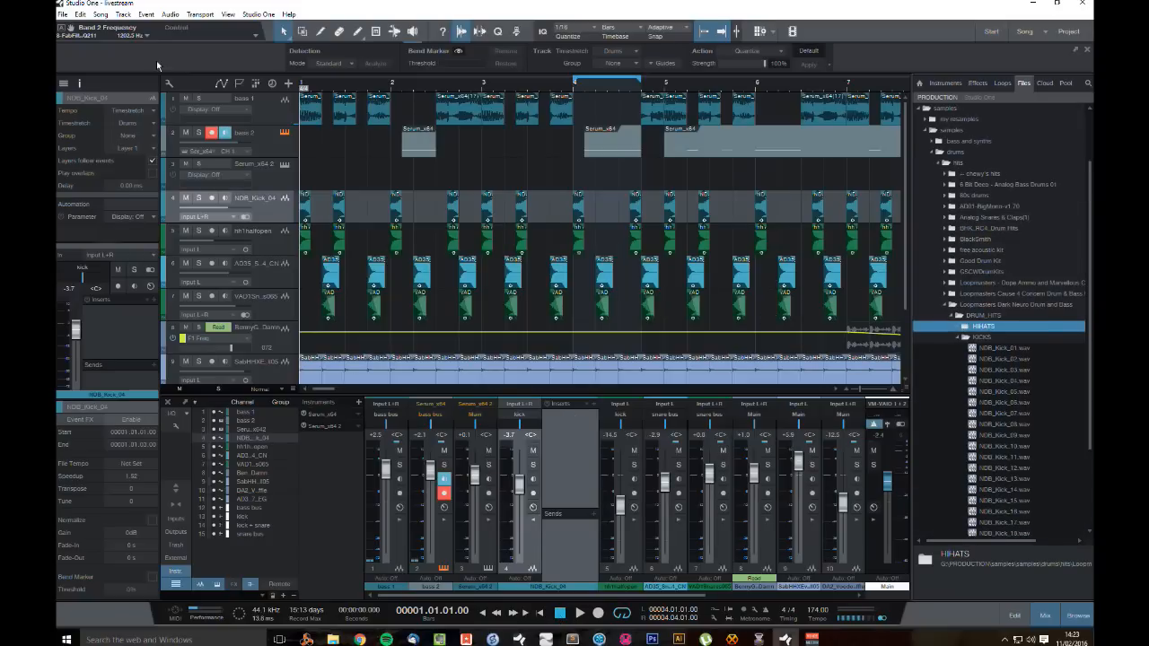
Step: Extend the loop range from the start of bar 1 to the start of bar 5 and play the arrangement from the beginning
{"action": "key", "text": "space"}
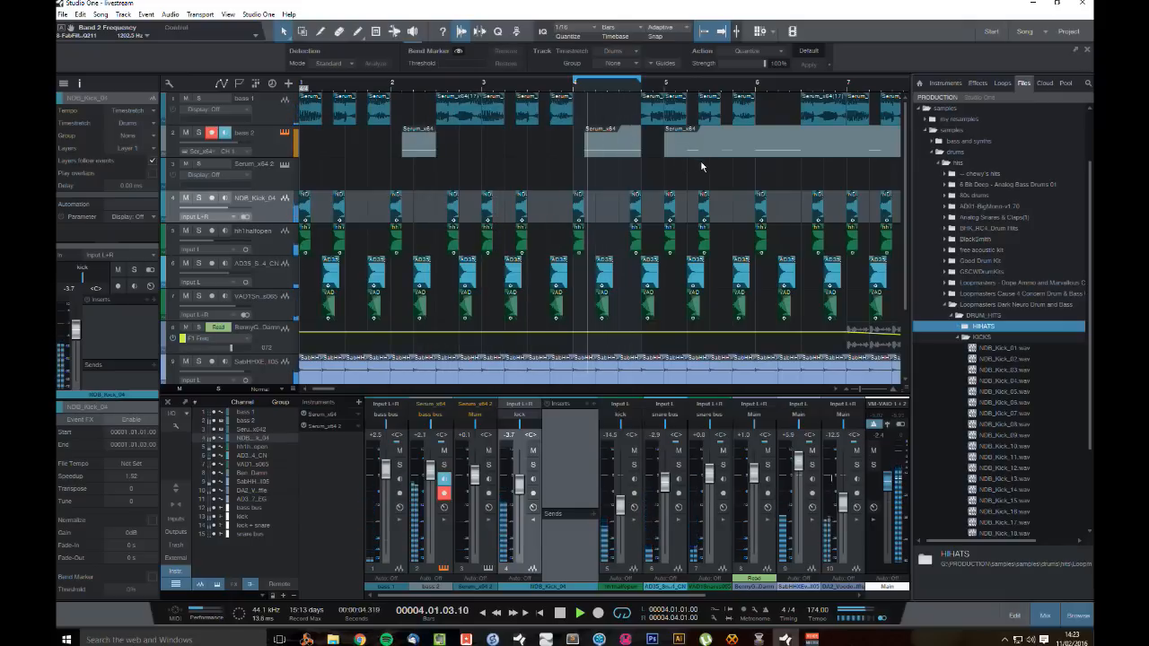
{"action": "key", "text": "space"}
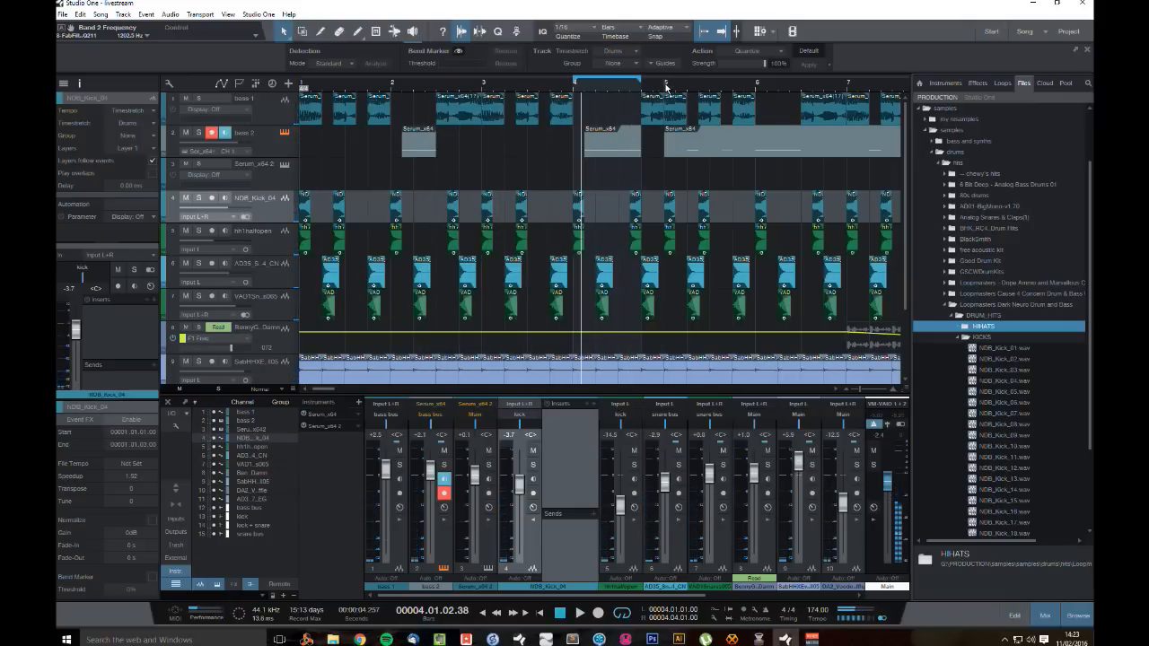
{"action": "left_click", "coordinate": [301, 83], "text": "ctrl"}
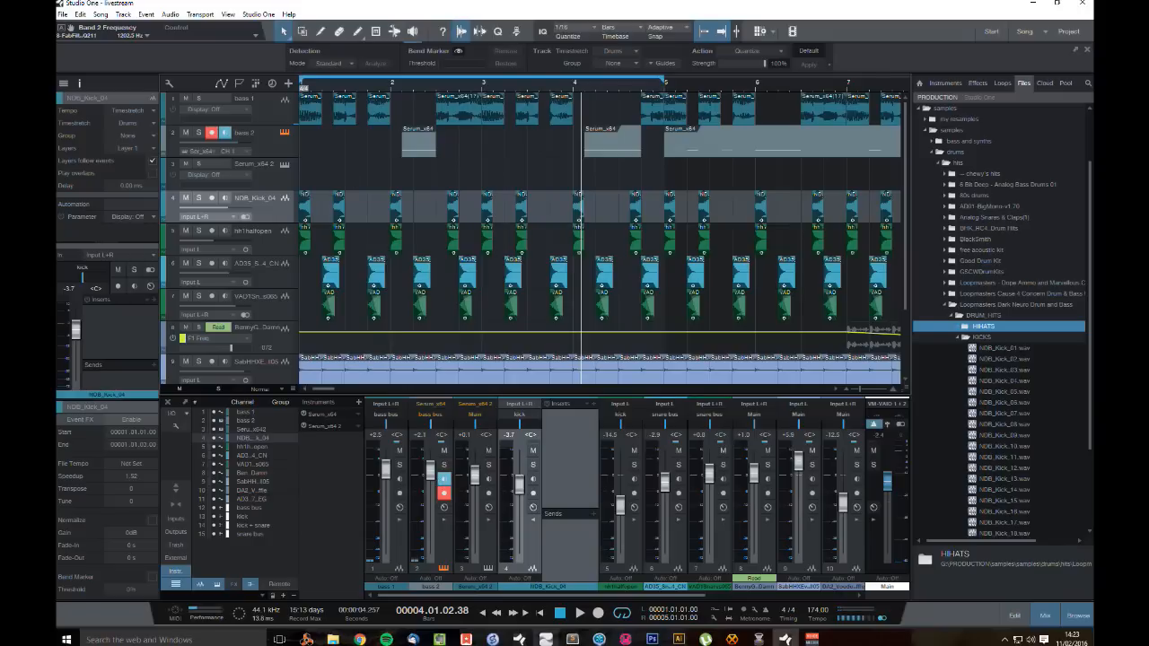
{"action": "left_click", "coordinate": [563, 617]}
{"action": "key", "text": "space"}
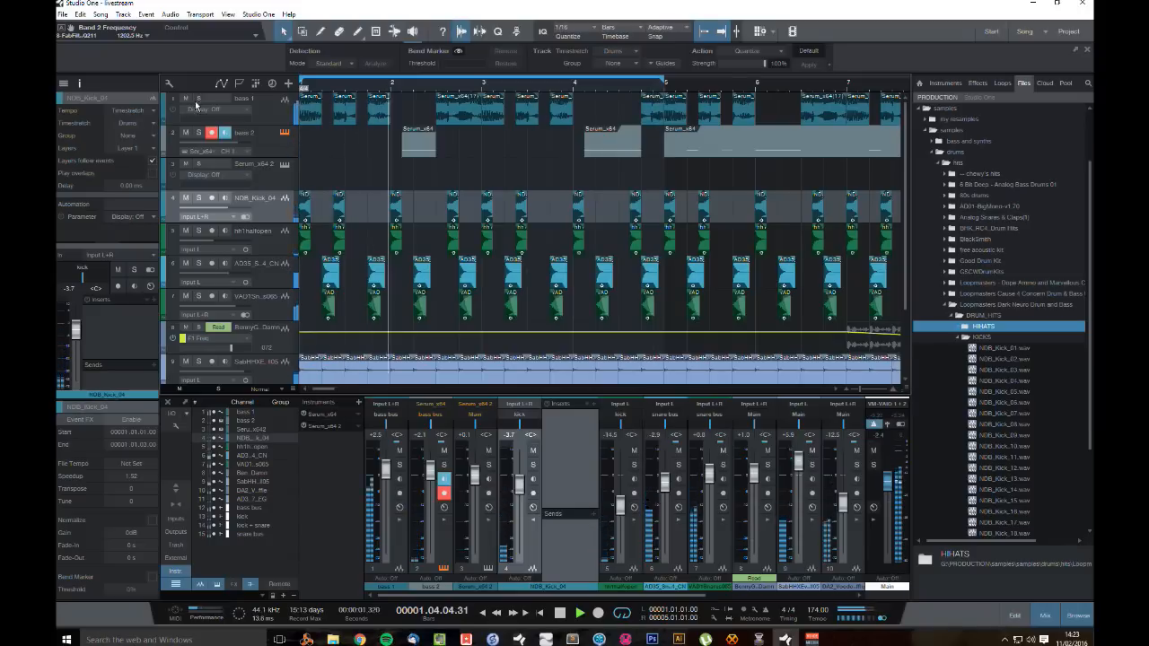
Step: Add the ValhallaRoom_x64 reverb from the effects list to the bass 2 track
{"action": "left_click", "coordinate": [256, 137]}
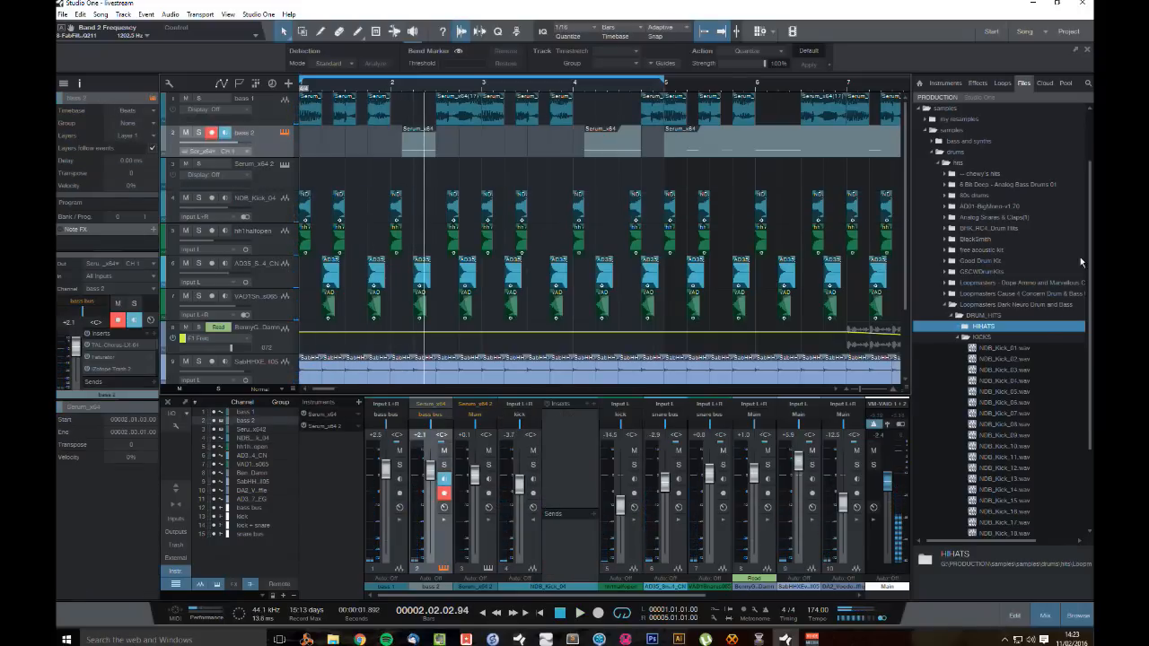
{"action": "scroll", "coordinate": [1031, 353], "scroll_direction": "down", "scroll_amount": 3}
{"action": "left_click", "coordinate": [977, 83]}
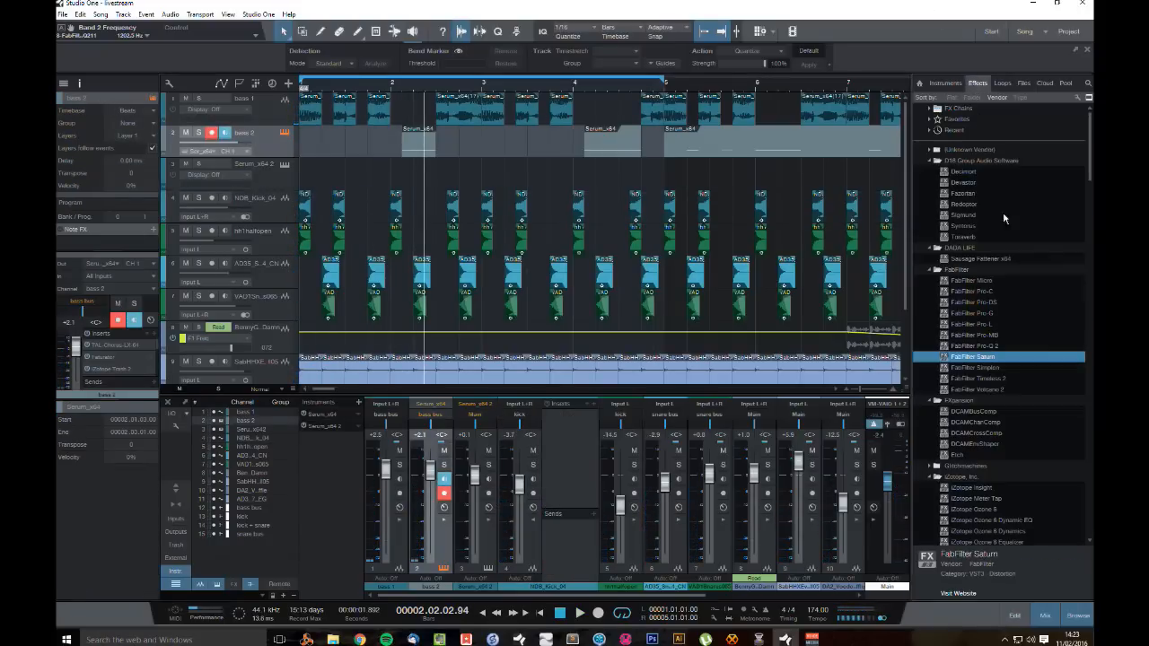
{"action": "scroll", "coordinate": [1007, 311], "scroll_direction": "down", "scroll_amount": 10}
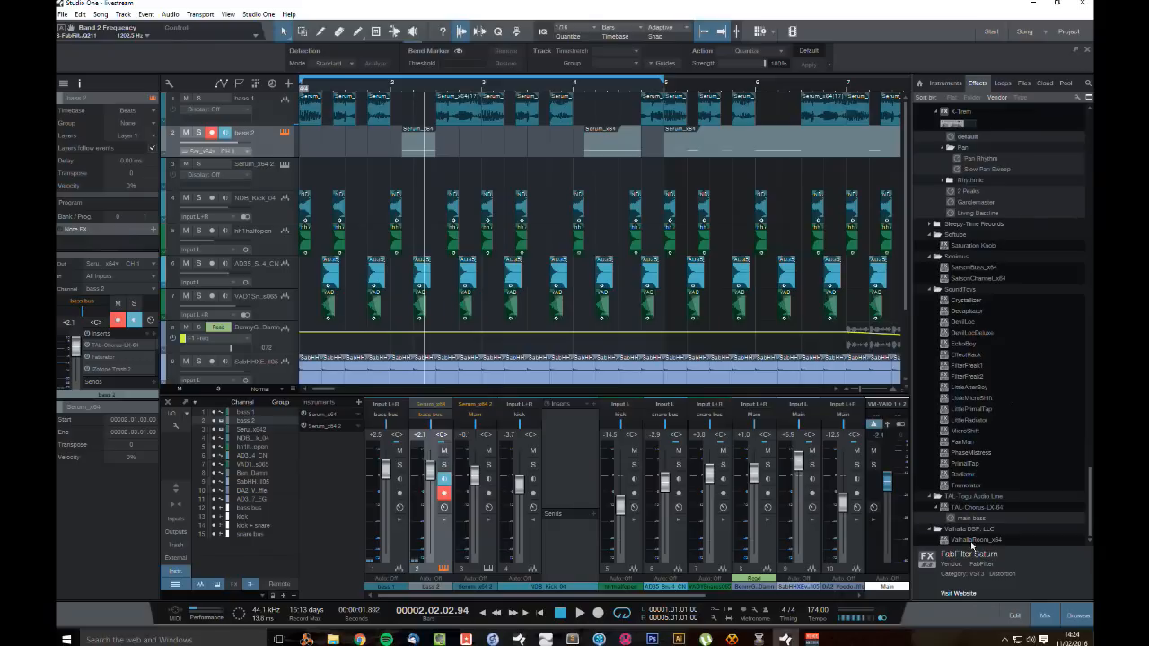
{"action": "left_click_drag", "start_coordinate": [972, 542], "coordinate": [427, 137]}
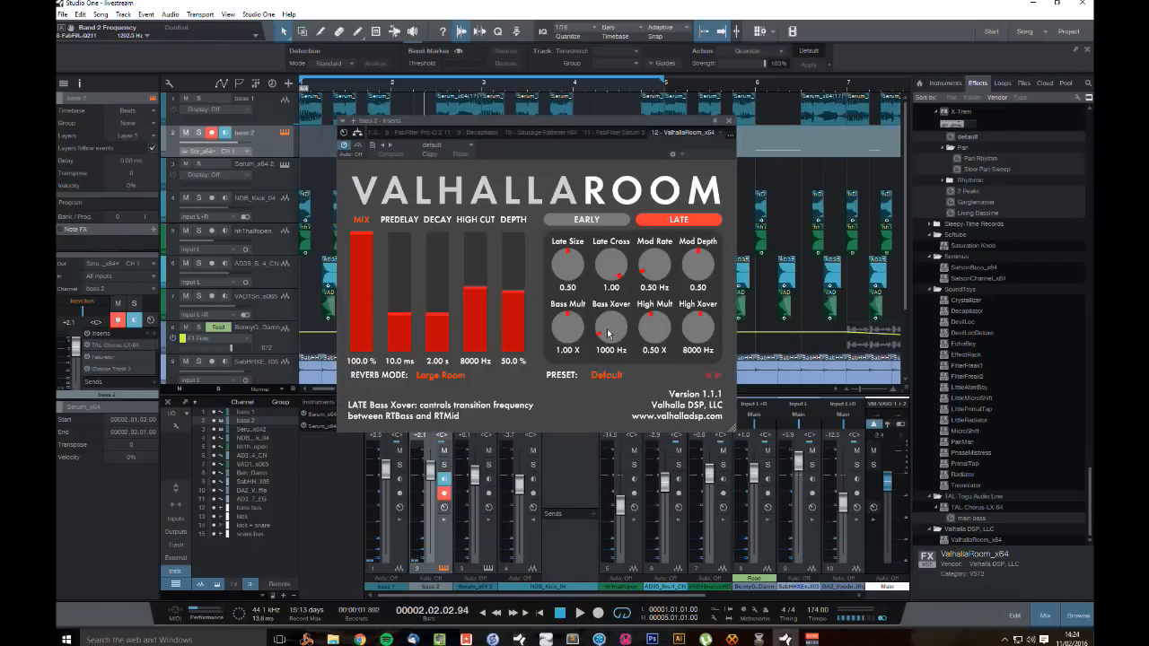
Step: Set ValhallaRoom's Bass Xover to 1320 Hz and mix to 23.5 %, and loop bar 4 from beat 1 to beat 4
{"action": "left_click_drag", "start_coordinate": [605, 339], "coordinate": [606, 334]}
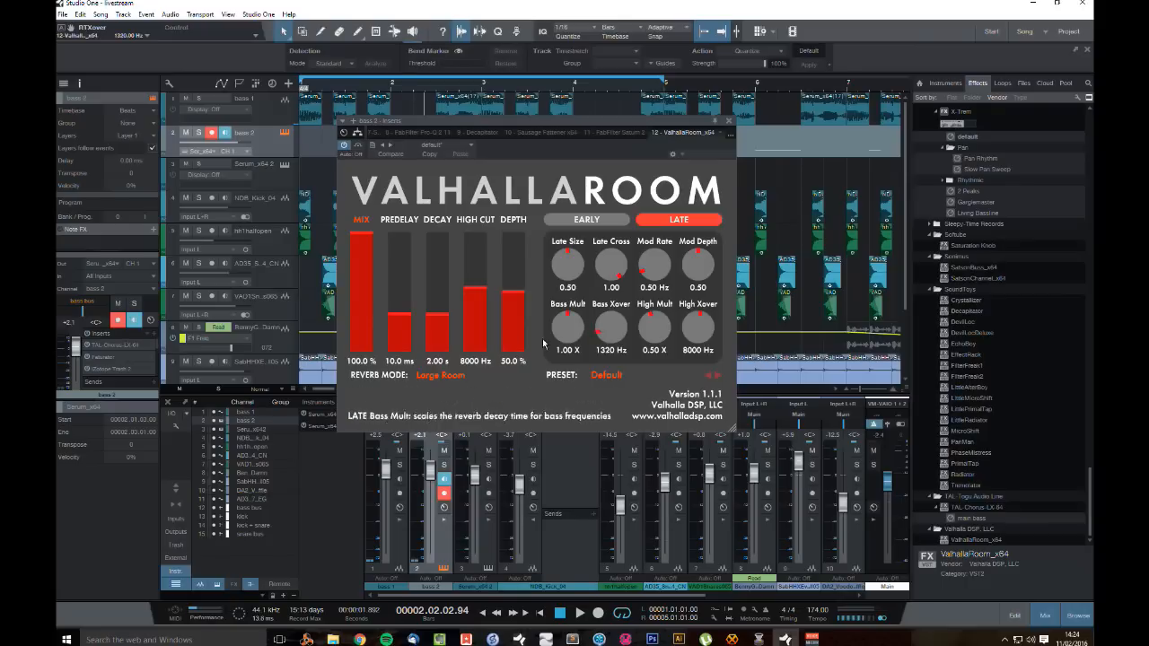
{"action": "mouse_move", "coordinate": [360, 308]}
{"action": "left_mouse_down"}
{"action": "mouse_move", "coordinate": [366, 350]}
{"action": "mouse_move", "coordinate": [364, 321]}
{"action": "left_mouse_up"}
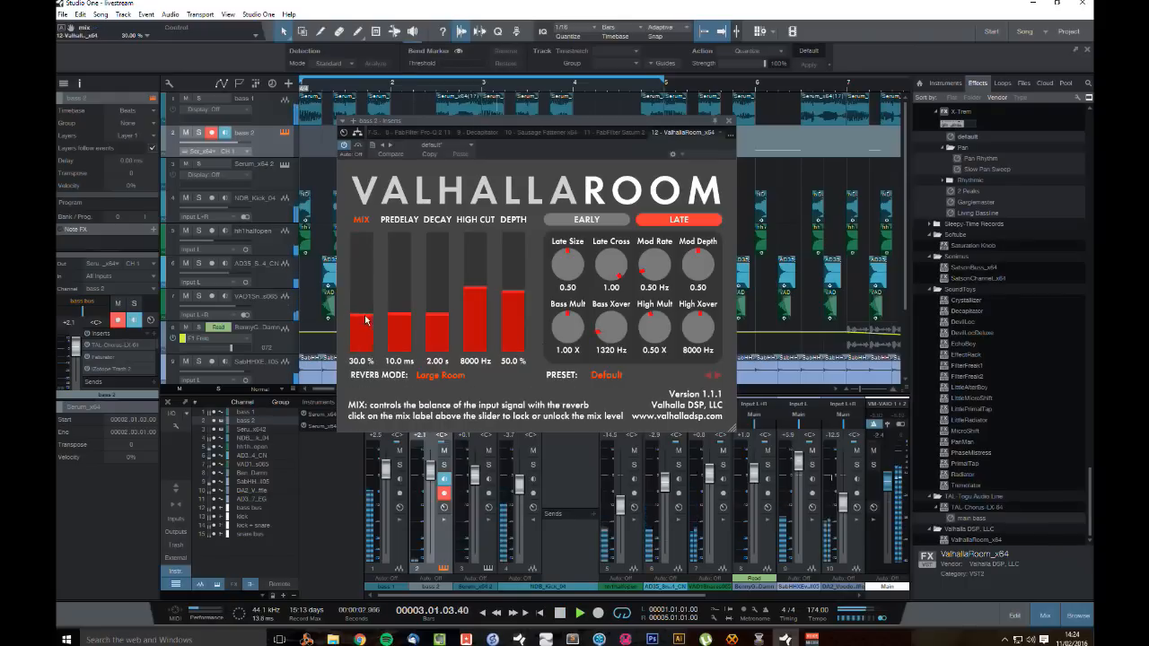
{"action": "left_click", "coordinate": [573, 87], "text": "ctrl"}
{"action": "left_click", "coordinate": [643, 88], "text": "alt"}
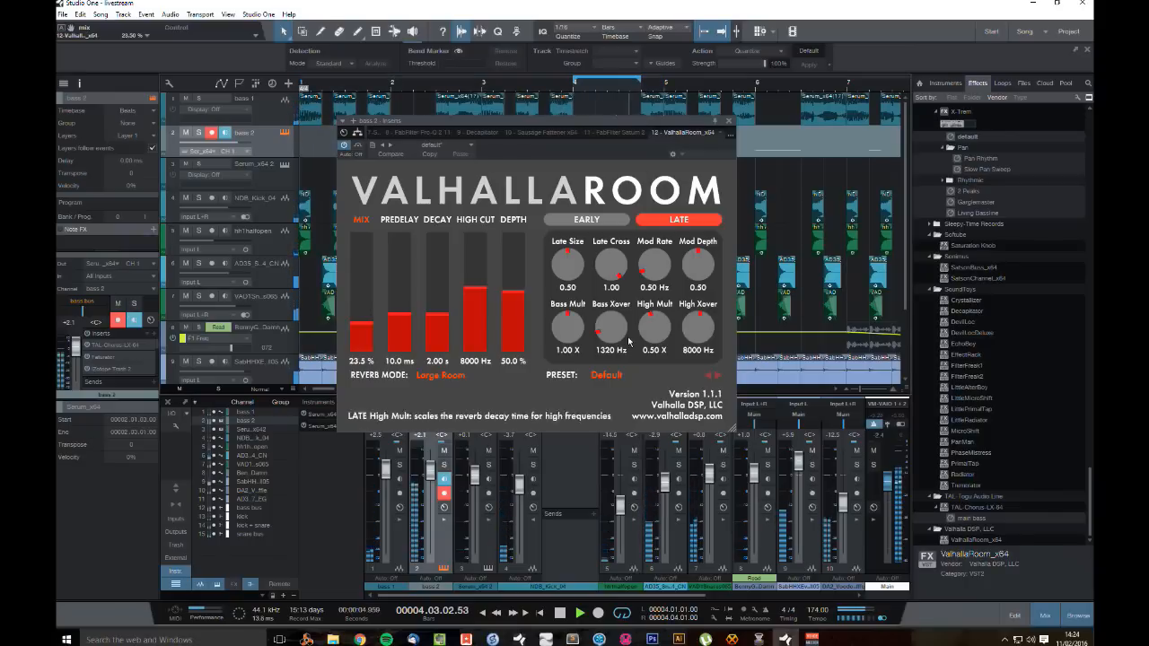
Step: Set ValhallaRoom's High Cut to 8890 Hz, Bass Xover to 5070 Hz and Bass Mult to 0.50 X, auditioning the loop
{"action": "left_click_drag", "start_coordinate": [614, 332], "coordinate": [613, 276]}
{"action": "left_click_drag", "start_coordinate": [612, 327], "coordinate": [615, 302]}
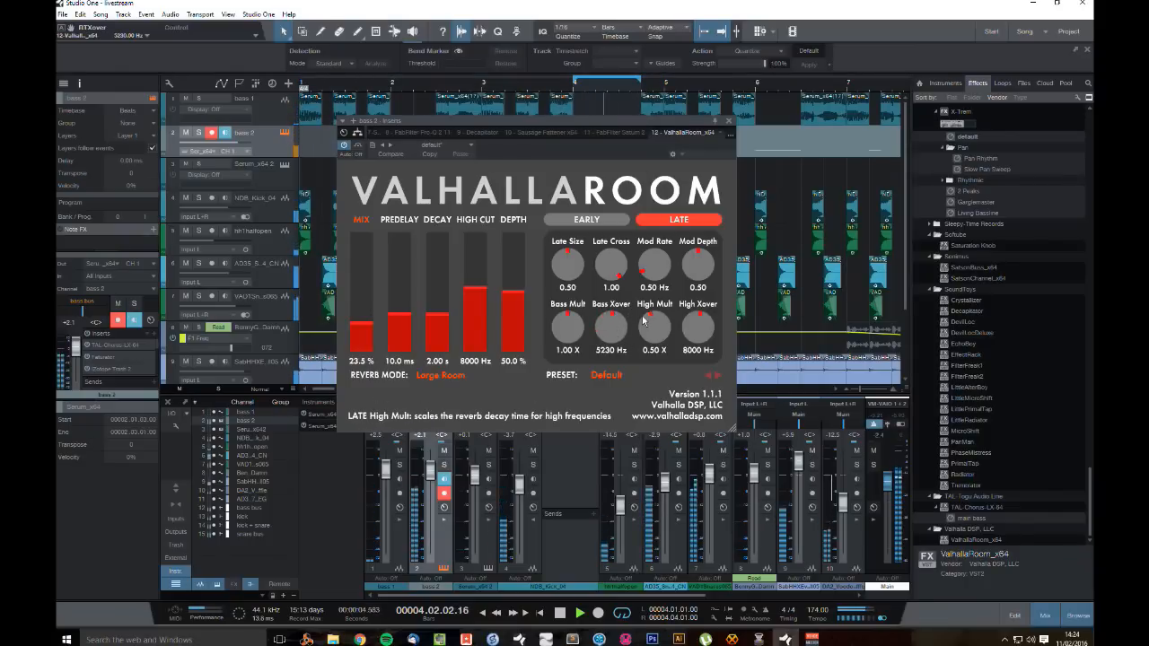
{"action": "key", "text": "space"}
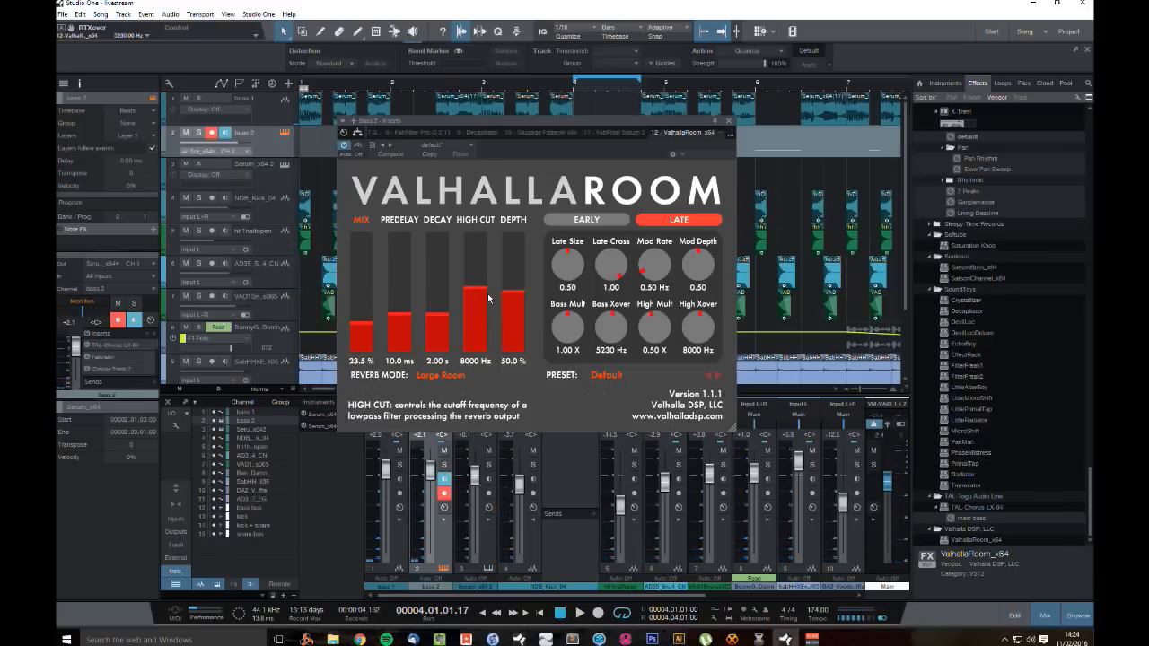
{"action": "left_click_drag", "start_coordinate": [481, 297], "coordinate": [482, 317]}
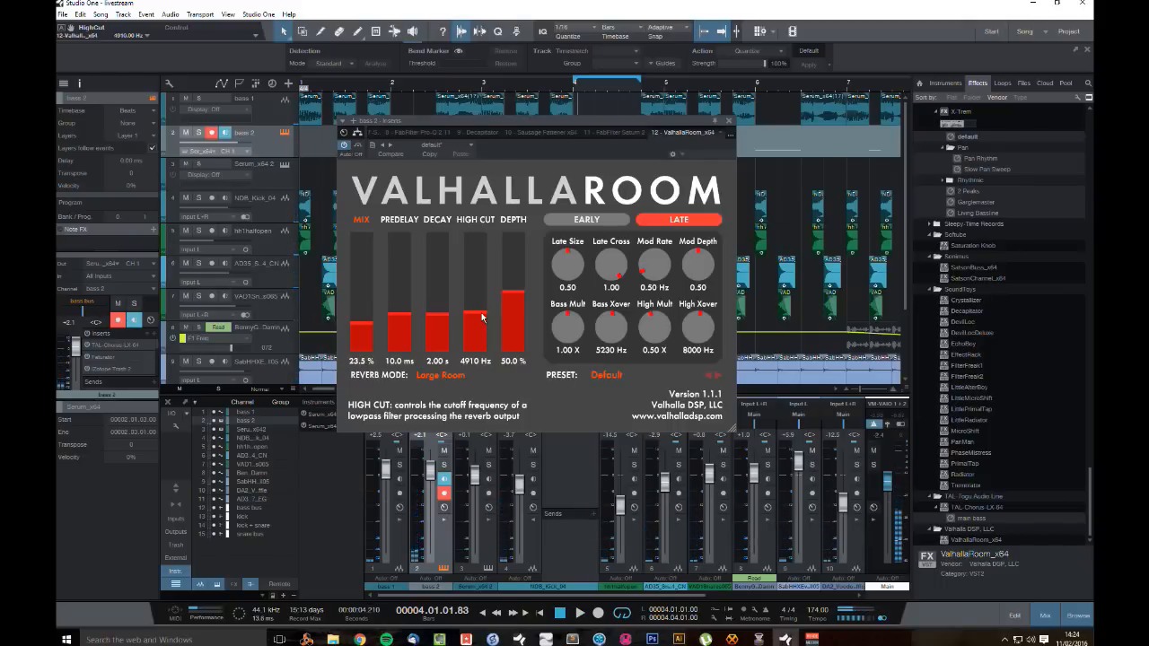
{"action": "left_click_drag", "start_coordinate": [481, 317], "coordinate": [478, 283]}
{"action": "mouse_move", "coordinate": [612, 327]}
{"action": "left_mouse_down"}
{"action": "mouse_move", "coordinate": [614, 339]}
{"action": "mouse_move", "coordinate": [614, 327]}
{"action": "left_mouse_up"}
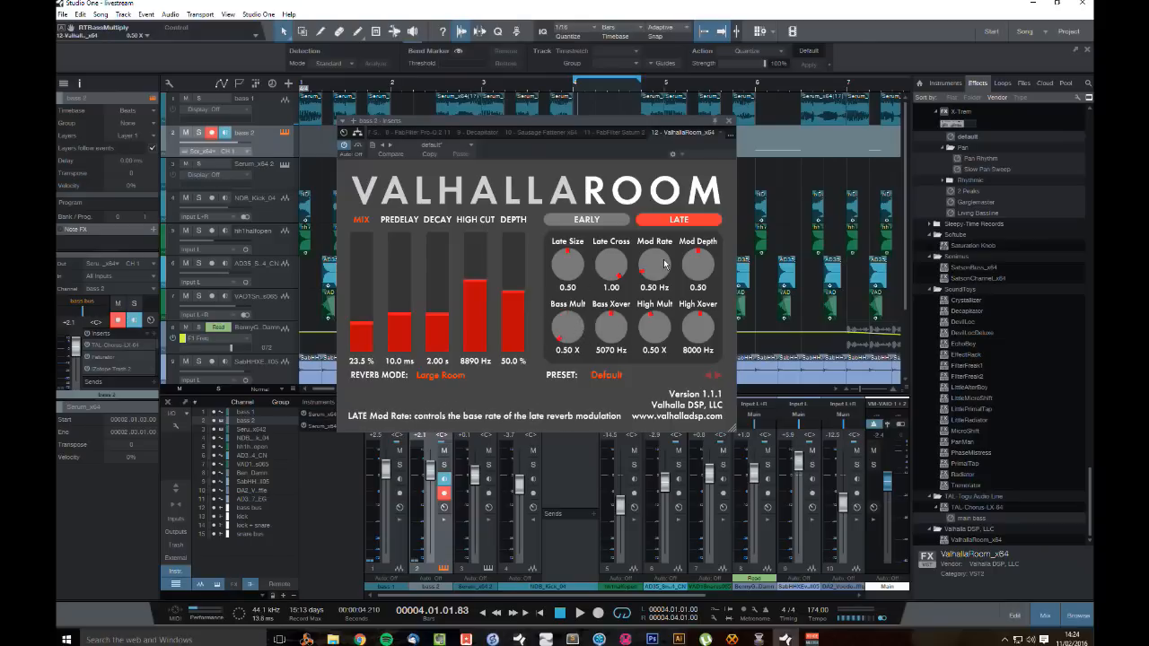
{"action": "key", "text": "space"}
{"action": "key", "text": "space"}
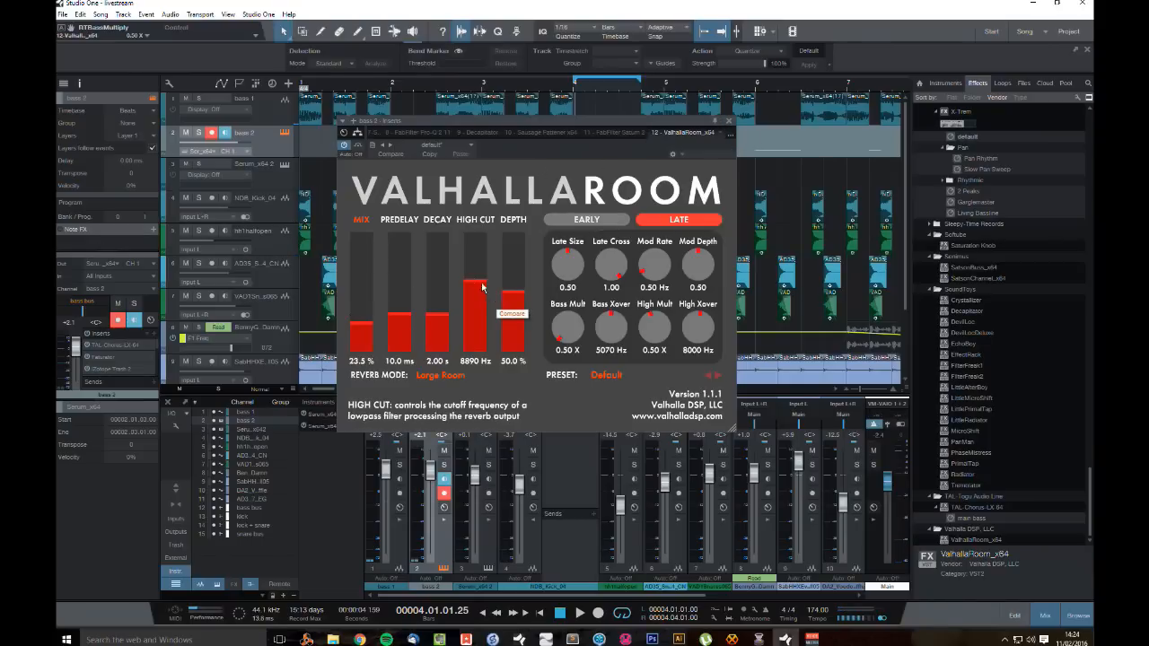
Step: Add a splitter after FabFilter Saturn 2 in the bass 2 insert routing and move ValhallaRoom to its second branch
{"action": "left_click", "coordinate": [357, 133]}
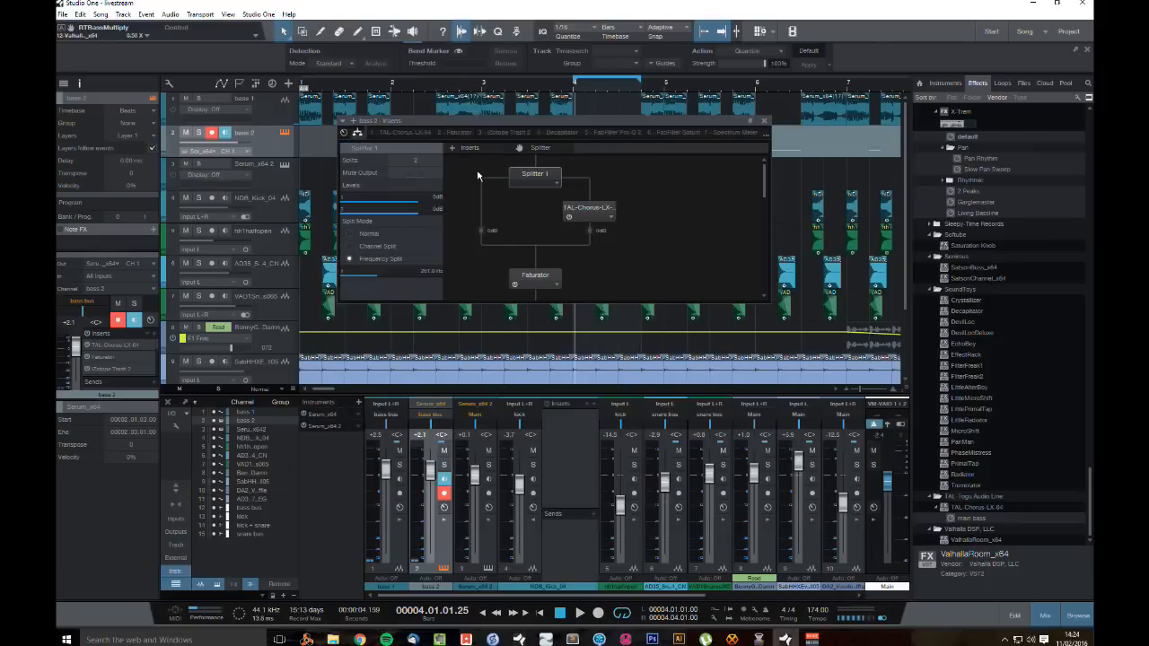
{"action": "scroll", "coordinate": [652, 257], "scroll_direction": "down", "scroll_amount": 5}
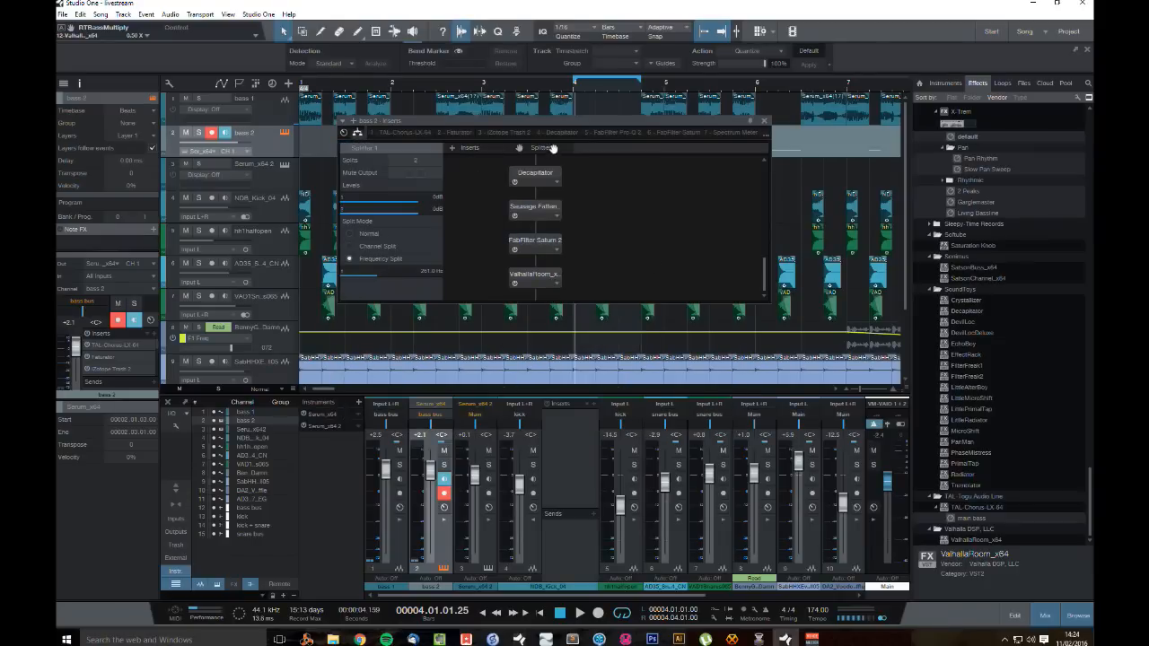
{"action": "left_click", "coordinate": [537, 264]}
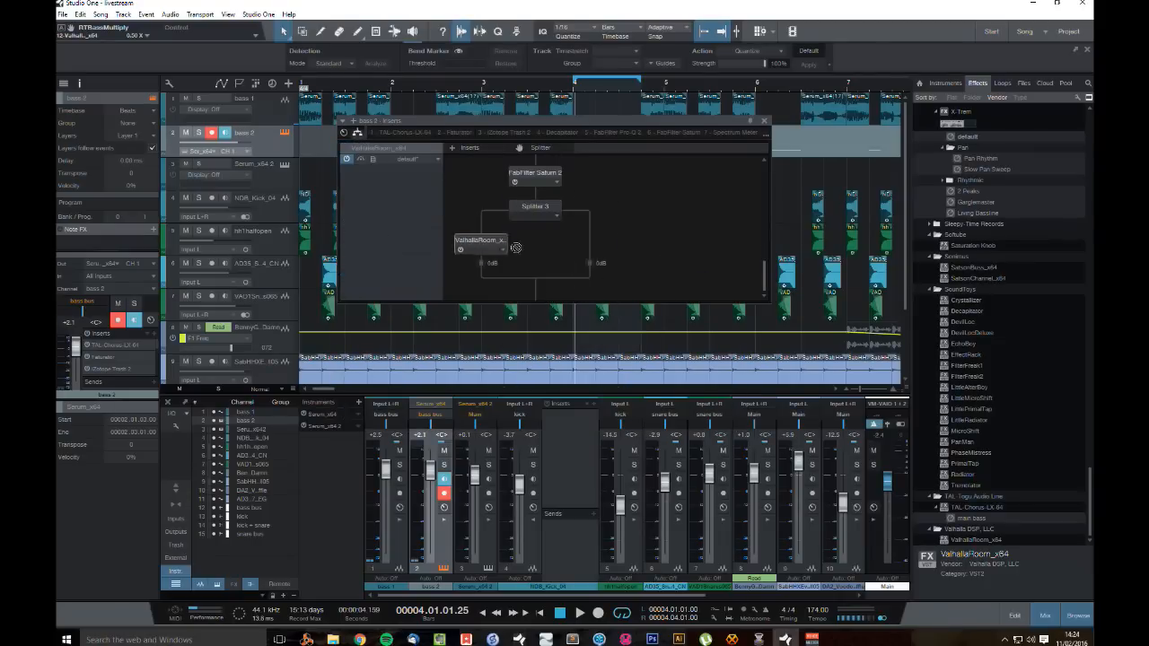
{"action": "left_click_drag", "start_coordinate": [479, 243], "coordinate": [588, 241]}
Step: Switch the new splitter to Frequency Split, adjust its split frequency, and close the bass 2 insert routing
{"action": "left_click", "coordinate": [539, 216]}
{"action": "left_click", "coordinate": [384, 262]}
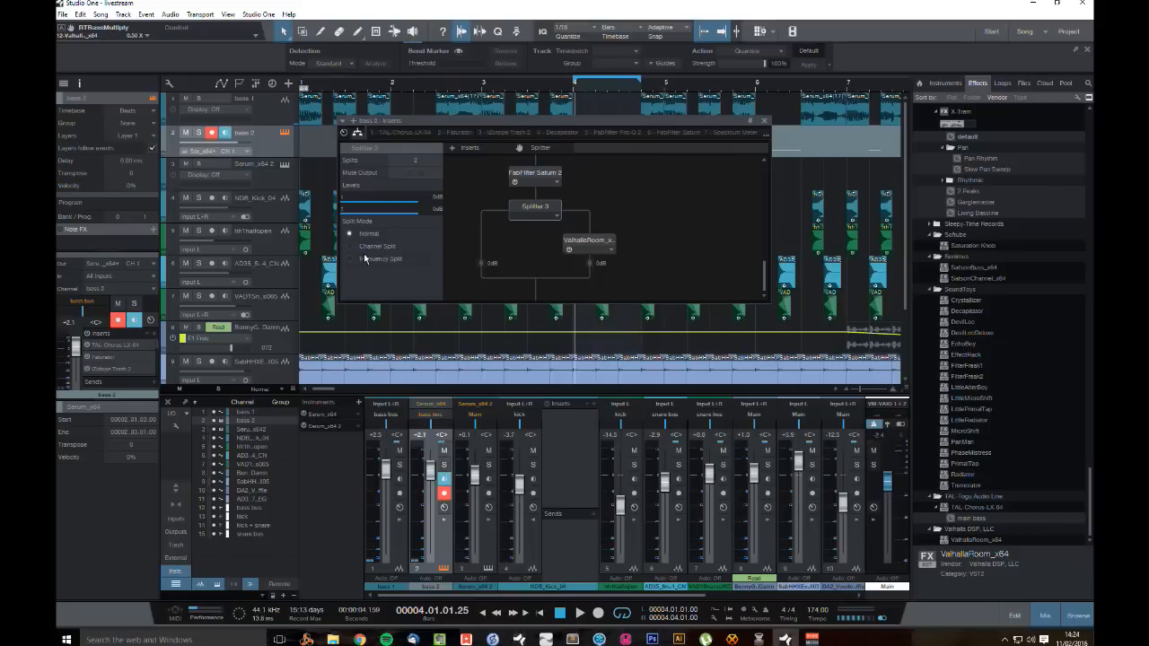
{"action": "left_click", "coordinate": [351, 259]}
{"action": "left_click_drag", "start_coordinate": [380, 277], "coordinate": [384, 275]}
{"action": "left_click", "coordinate": [766, 122]}
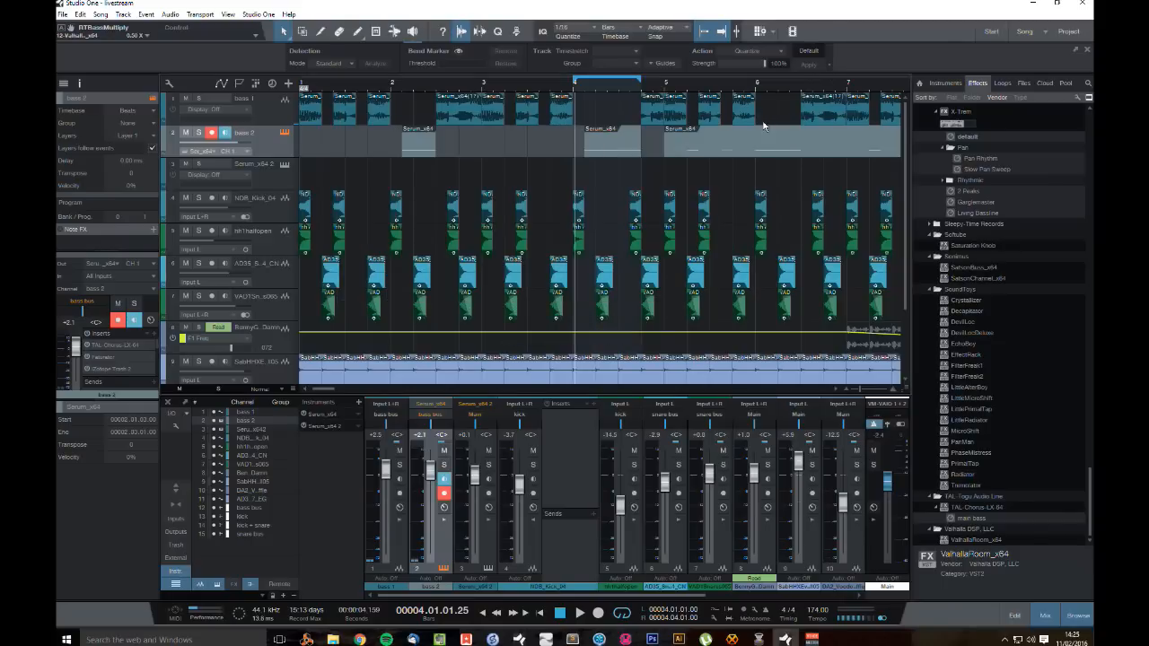
Step: Solo the bass 2 track to audition its reverb, and reopen ValhallaRoom from the channel's expanded insert list
{"action": "left_click", "coordinate": [199, 132]}
{"action": "key", "text": "space"}
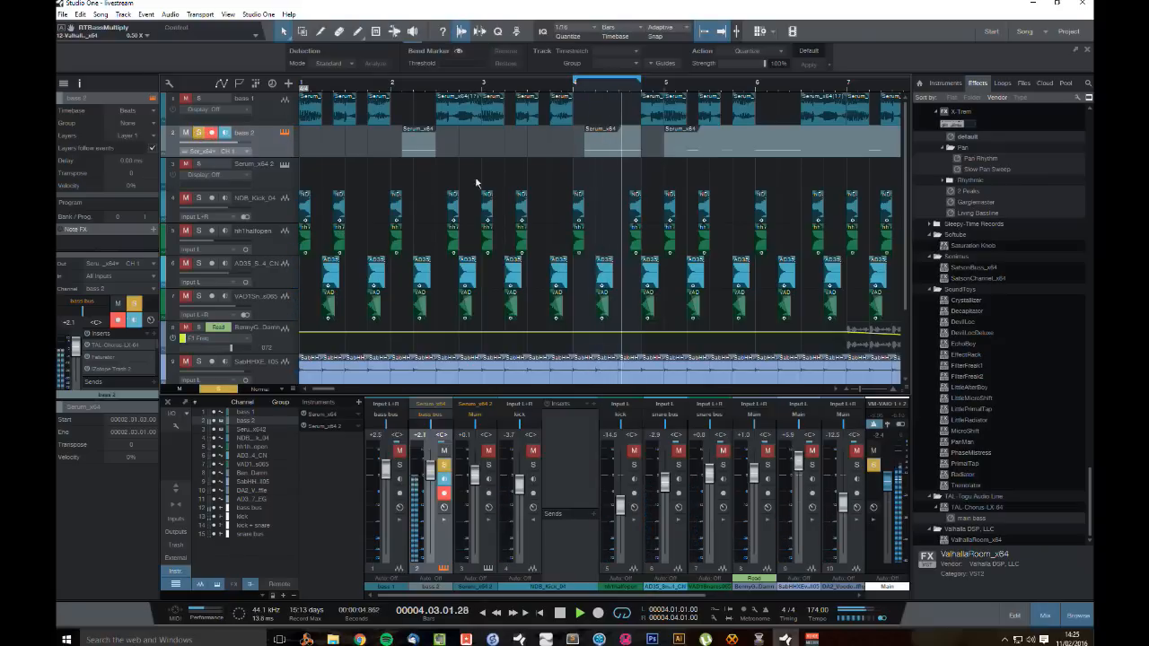
{"action": "left_click", "coordinate": [444, 520]}
{"action": "key", "text": "space"}
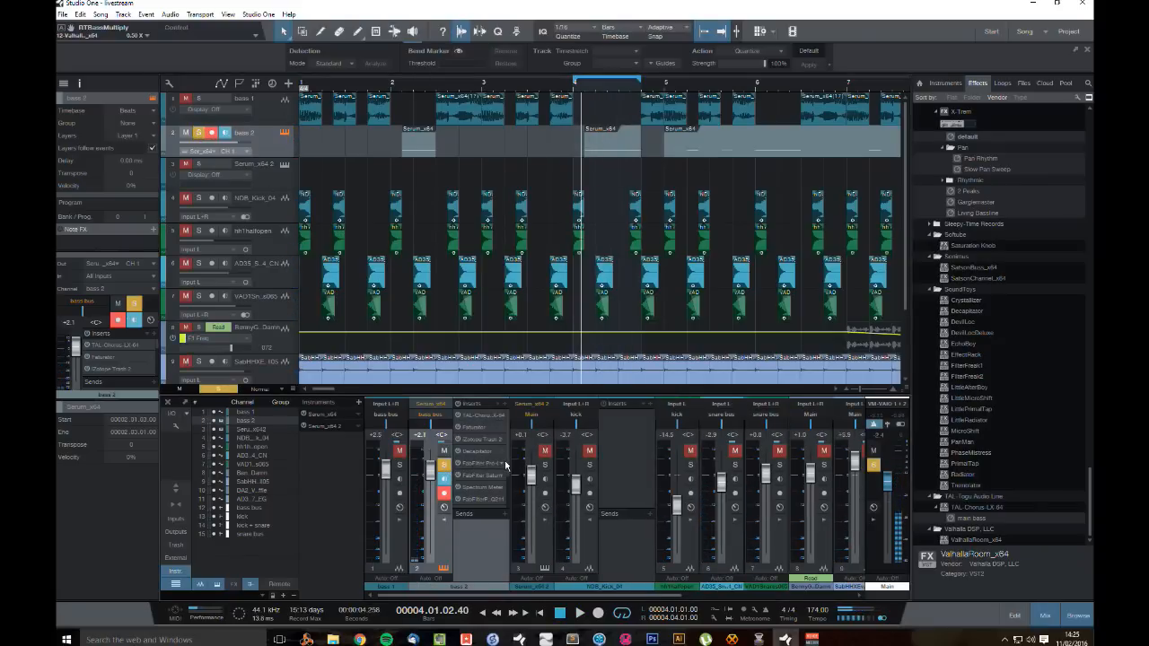
{"action": "left_click_drag", "start_coordinate": [508, 466], "coordinate": [509, 503]}
{"action": "left_click", "coordinate": [479, 503]}
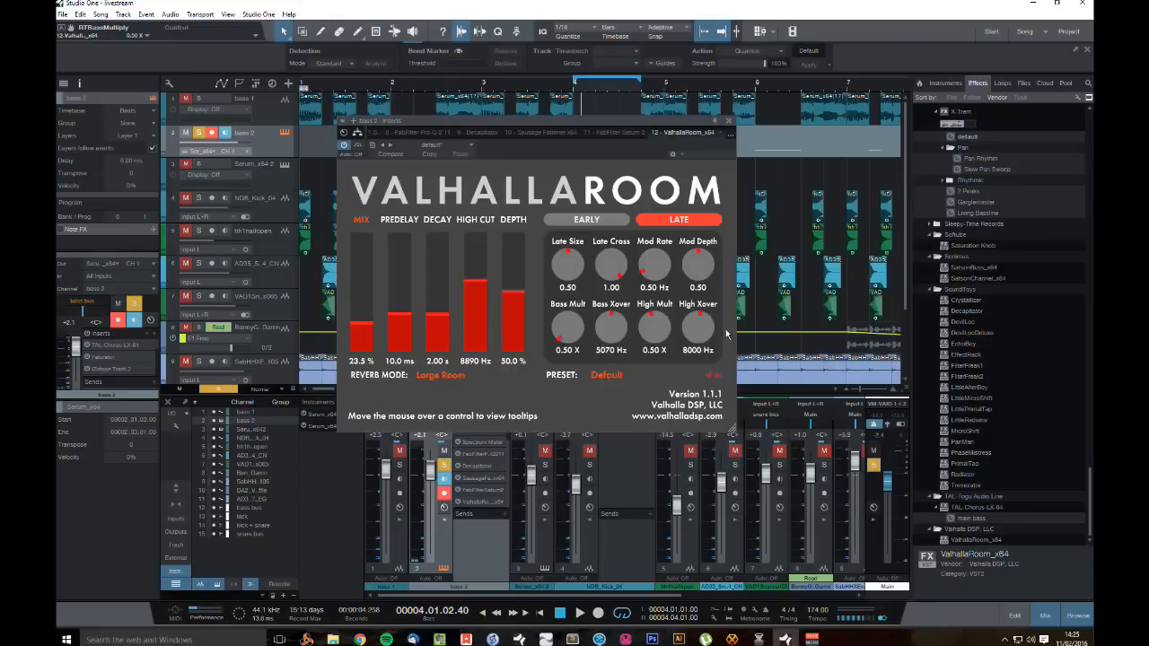
Step: Set ValhallaRoom's Mix to 12.0 %, Decay to 2.09 s and High Cut to 6350 Hz while auditioning the soloed bass 2 loop
{"action": "key", "text": "space"}
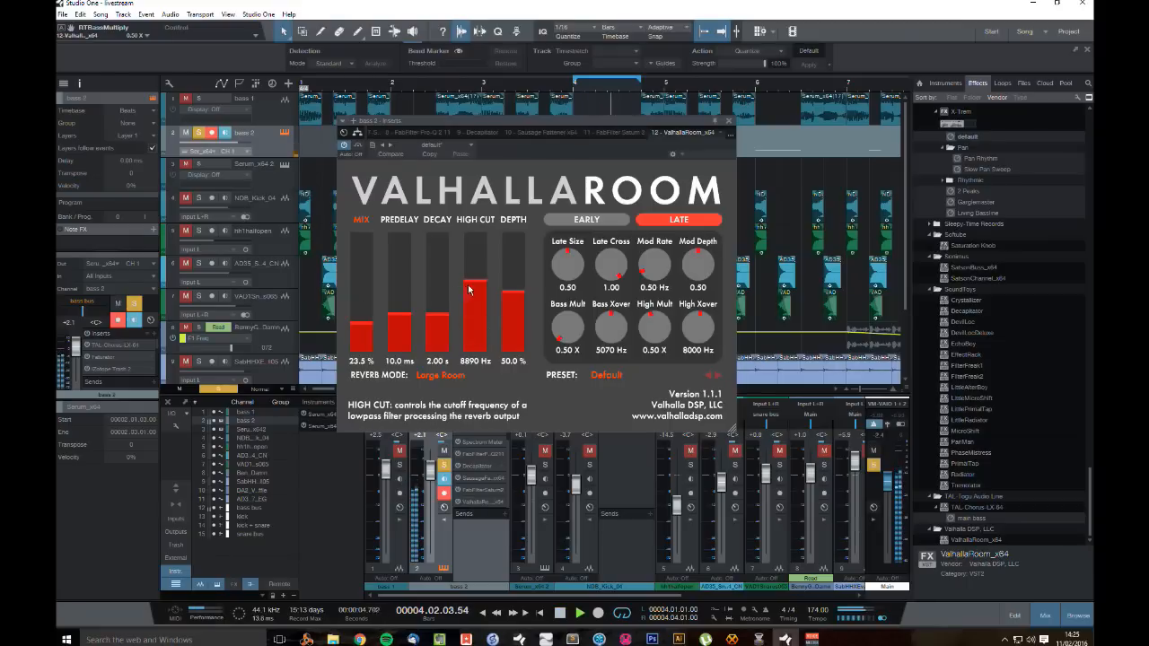
{"action": "left_click_drag", "start_coordinate": [362, 322], "coordinate": [447, 317]}
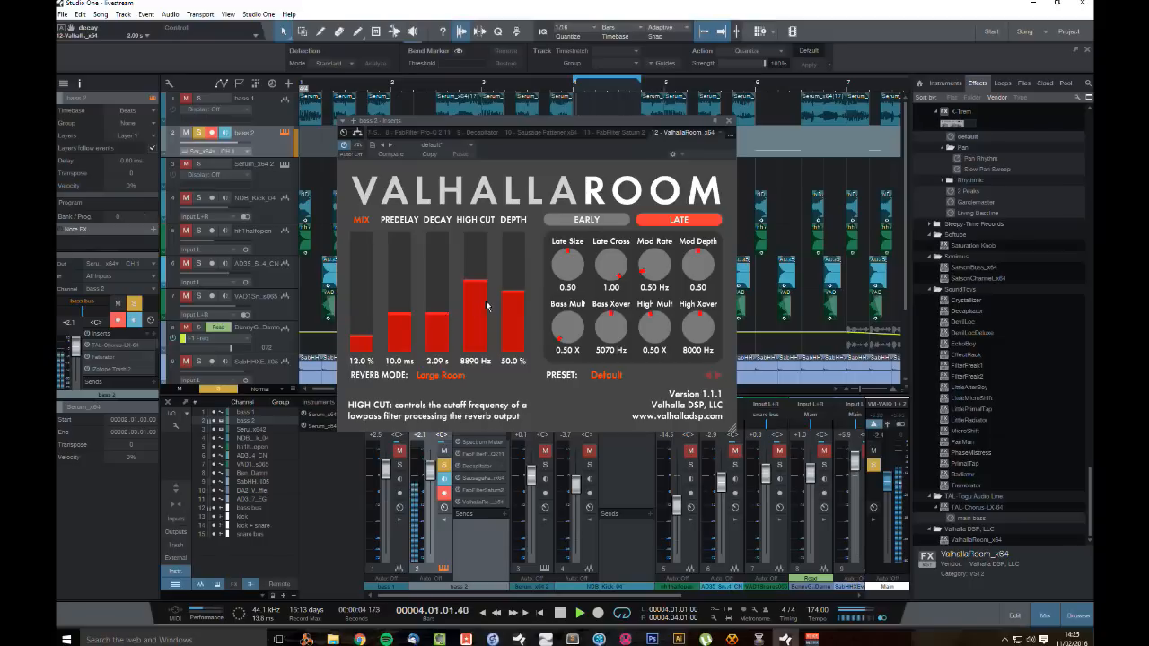
{"action": "left_click_drag", "start_coordinate": [484, 282], "coordinate": [484, 305]}
{"action": "key", "text": "space"}
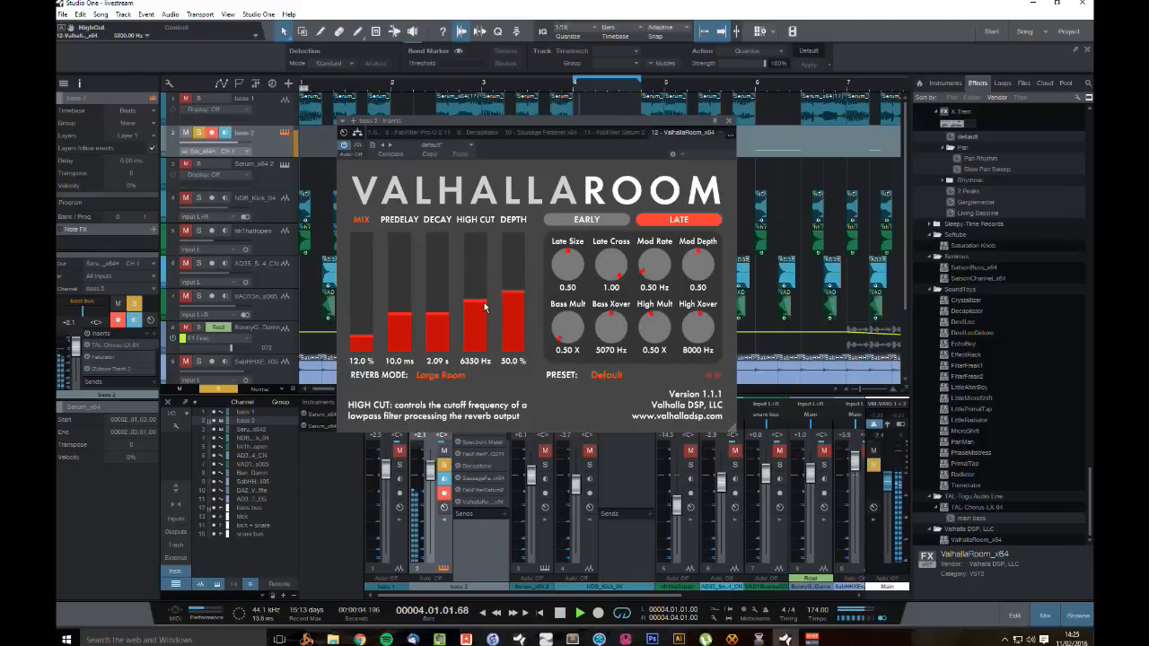
{"action": "key", "text": "space"}
{"action": "left_click", "coordinate": [729, 121]}
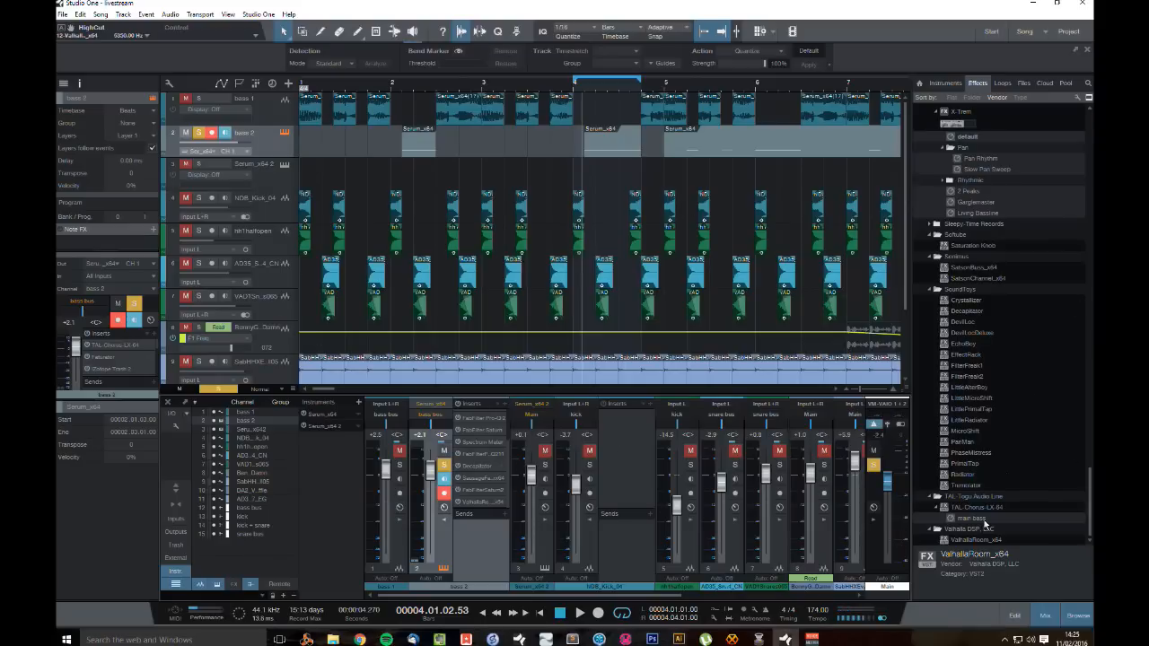
Step: Insert FabFilter Pro-C into the bass 2 effects chain between FabFilter Saturn 2 and ValhallaRoom
{"action": "scroll", "coordinate": [1003, 452], "scroll_direction": "up", "scroll_amount": 15}
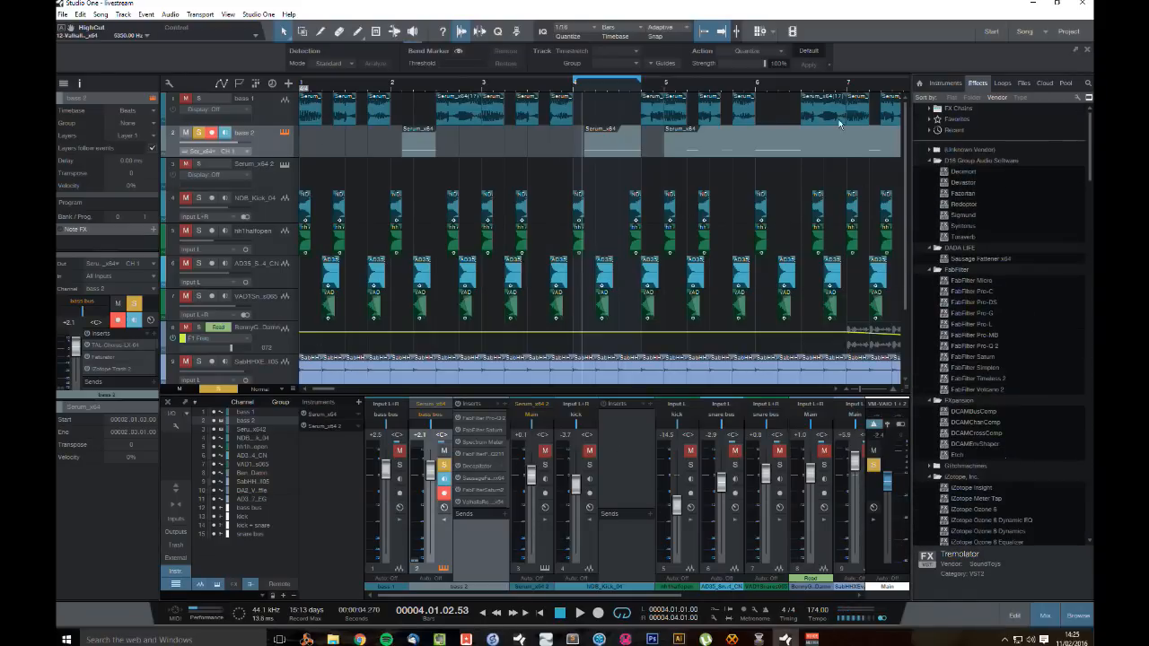
{"action": "left_click", "coordinate": [985, 292]}
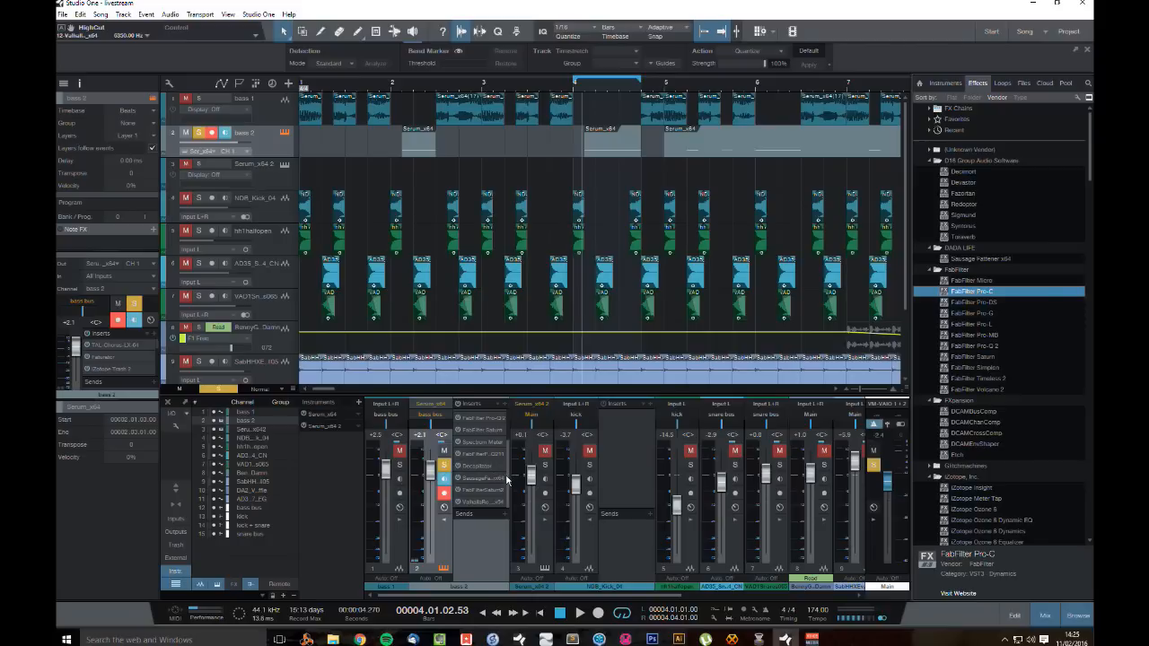
{"action": "left_click_drag", "start_coordinate": [979, 299], "coordinate": [481, 489]}
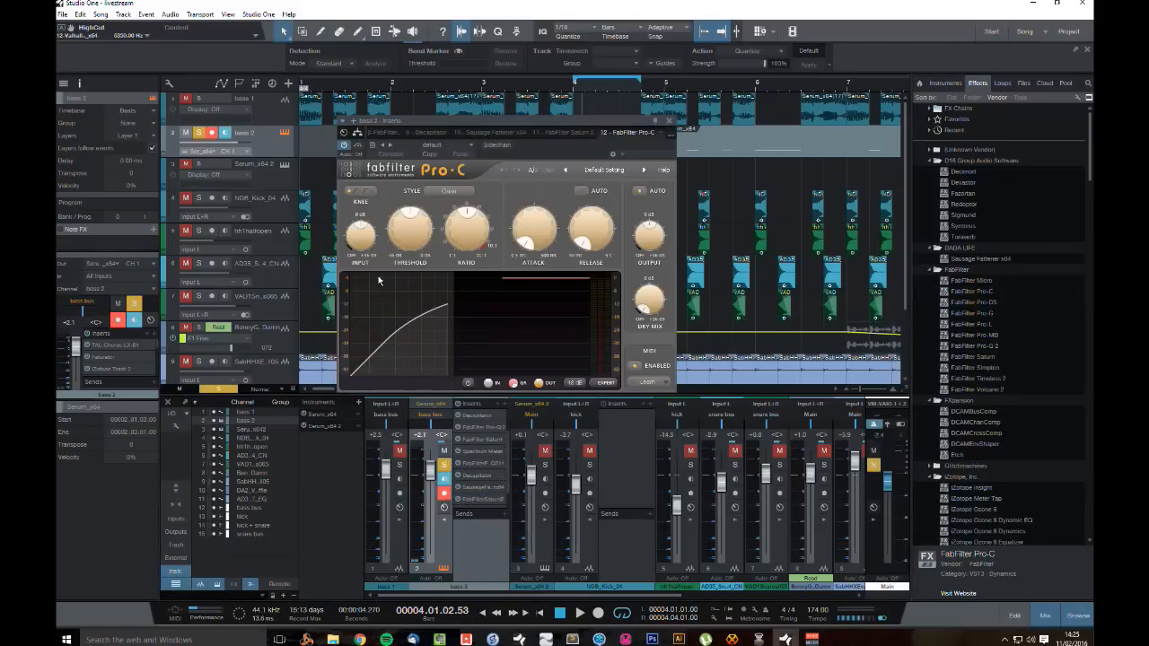
Step: Set Pro-C's threshold to about -18.65 dB while auditioning the compressed bass 2, and unsolo the track
{"action": "key", "text": "space"}
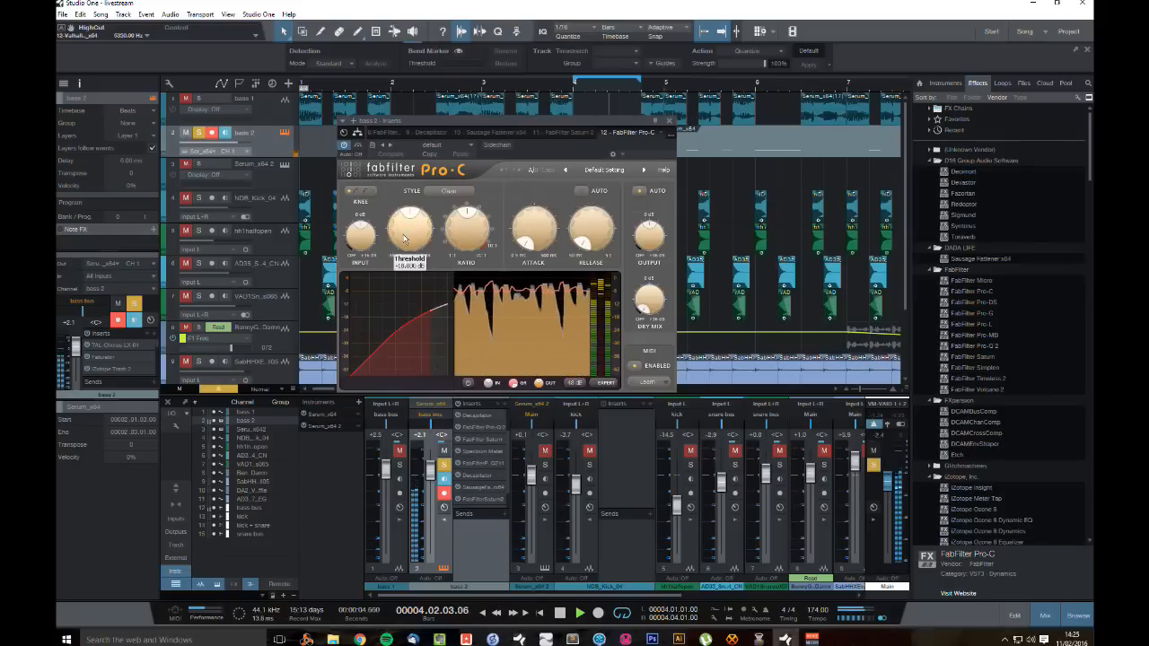
{"action": "key", "text": "space"}
{"action": "scroll", "coordinate": [473, 240], "scroll_direction": "up", "scroll_amount": 1}
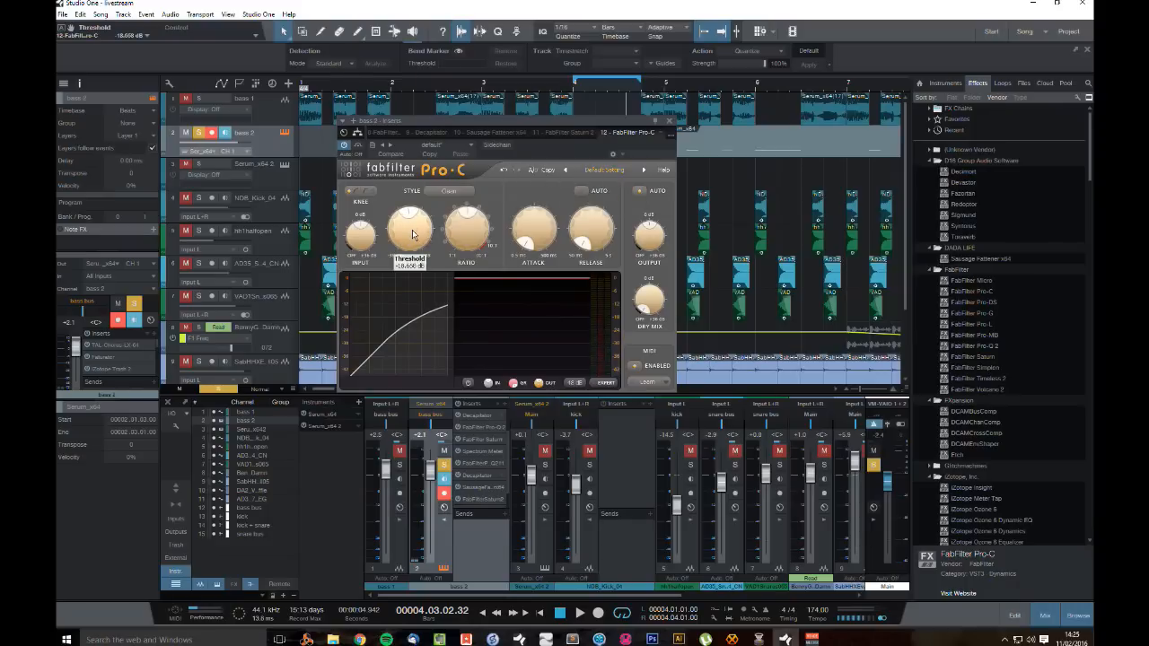
{"action": "key", "text": "space"}
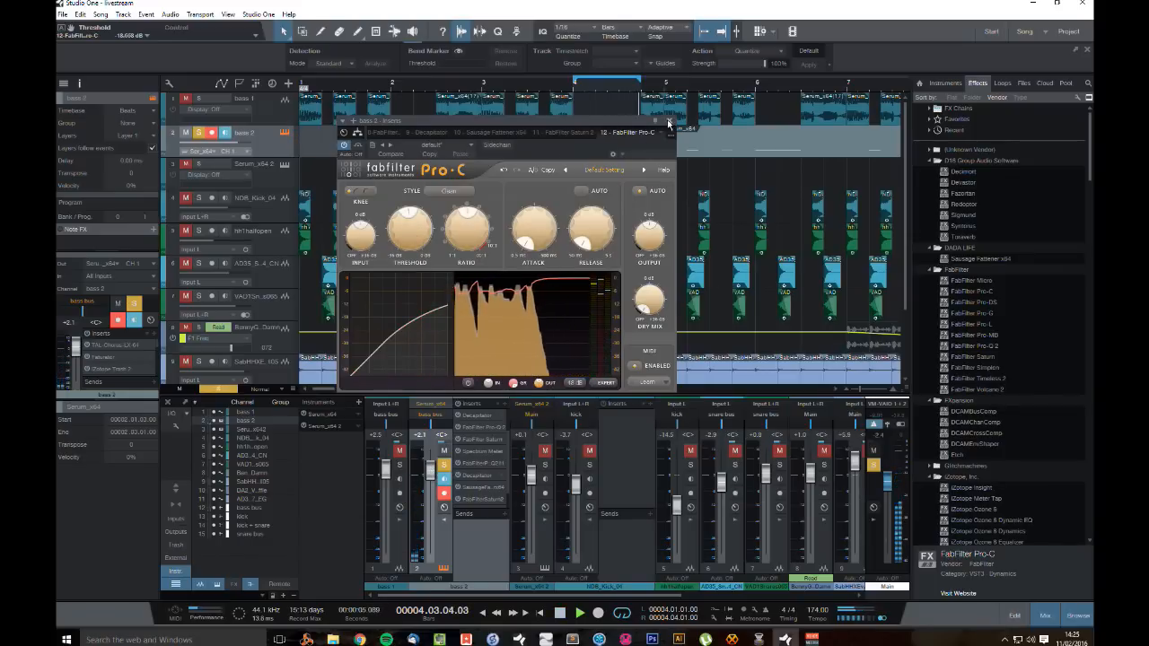
{"action": "left_click", "coordinate": [474, 411]}
{"action": "left_click", "coordinate": [200, 134]}
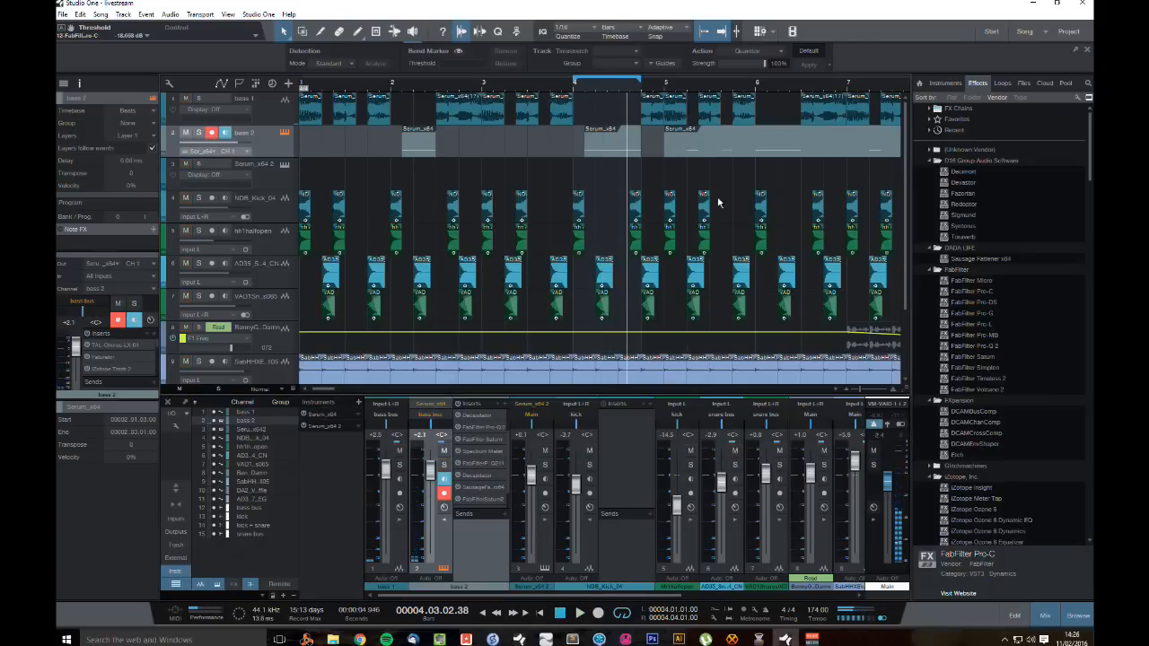
Step: Reopen ValhallaRoom on bass 2 and reduce its Mix to 7.4 % while the full loop plays
{"action": "scroll", "coordinate": [507, 483], "scroll_direction": "down", "scroll_amount": 2}
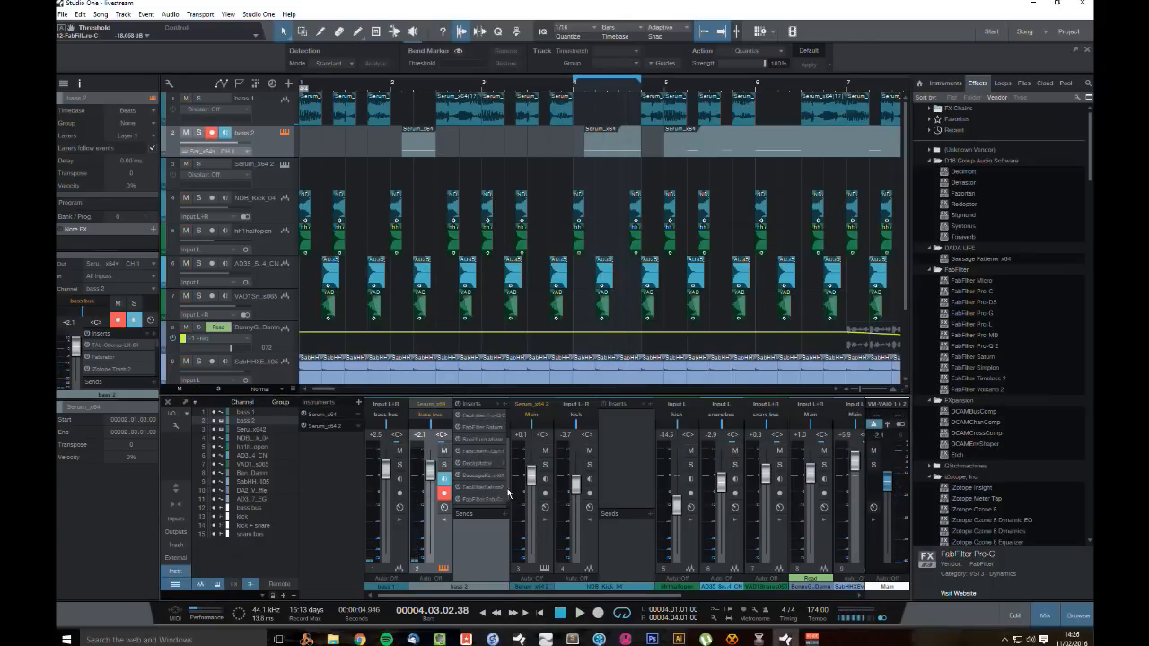
{"action": "left_click", "coordinate": [473, 498]}
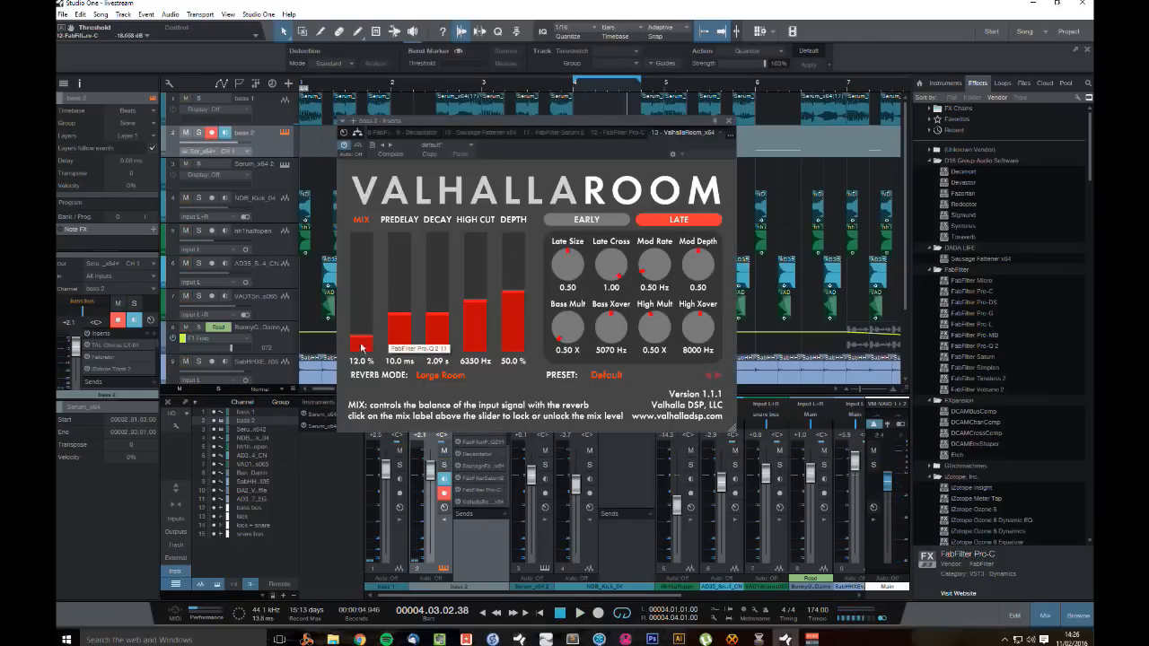
{"action": "left_click_drag", "start_coordinate": [364, 335], "coordinate": [364, 348]}
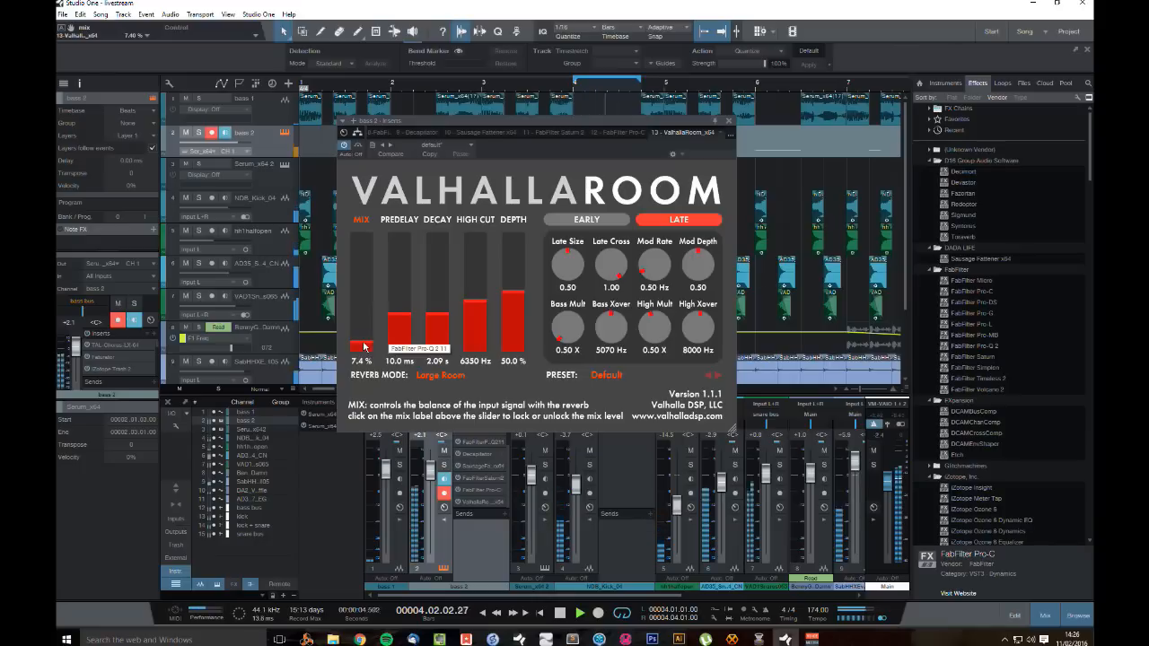
{"action": "left_click", "coordinate": [729, 120]}
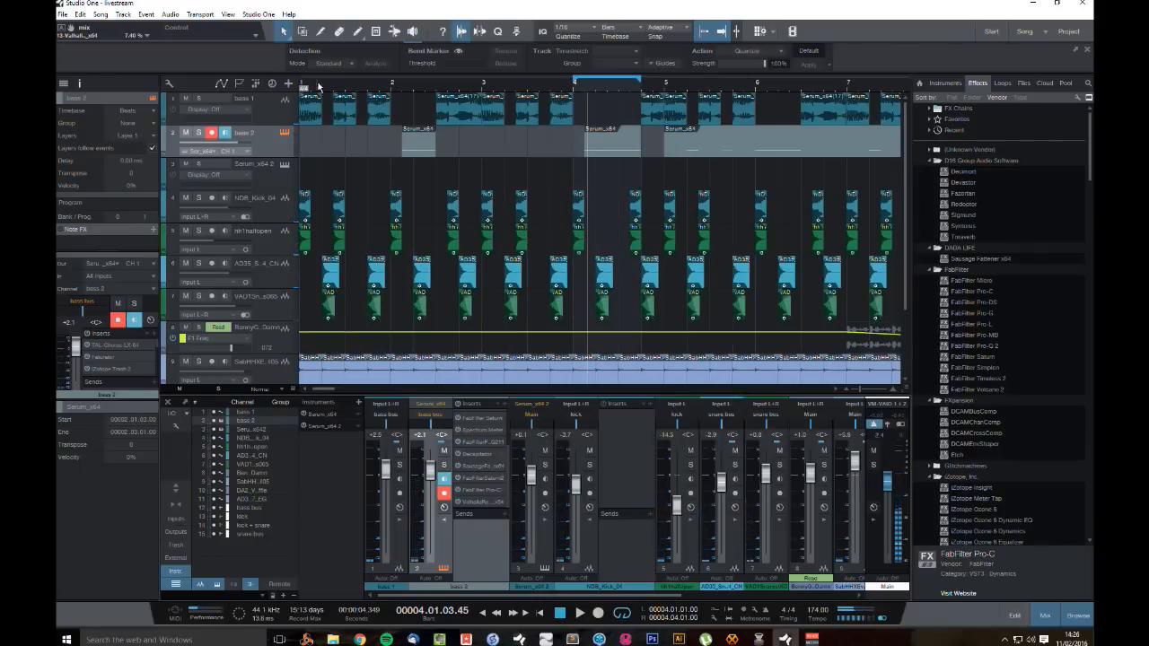
Step: Set the loop range from bar 1 to bar 5 and audition the basses with the drums
{"action": "left_click", "coordinate": [304, 88]}
{"action": "left_click", "coordinate": [665, 88], "text": "alt"}
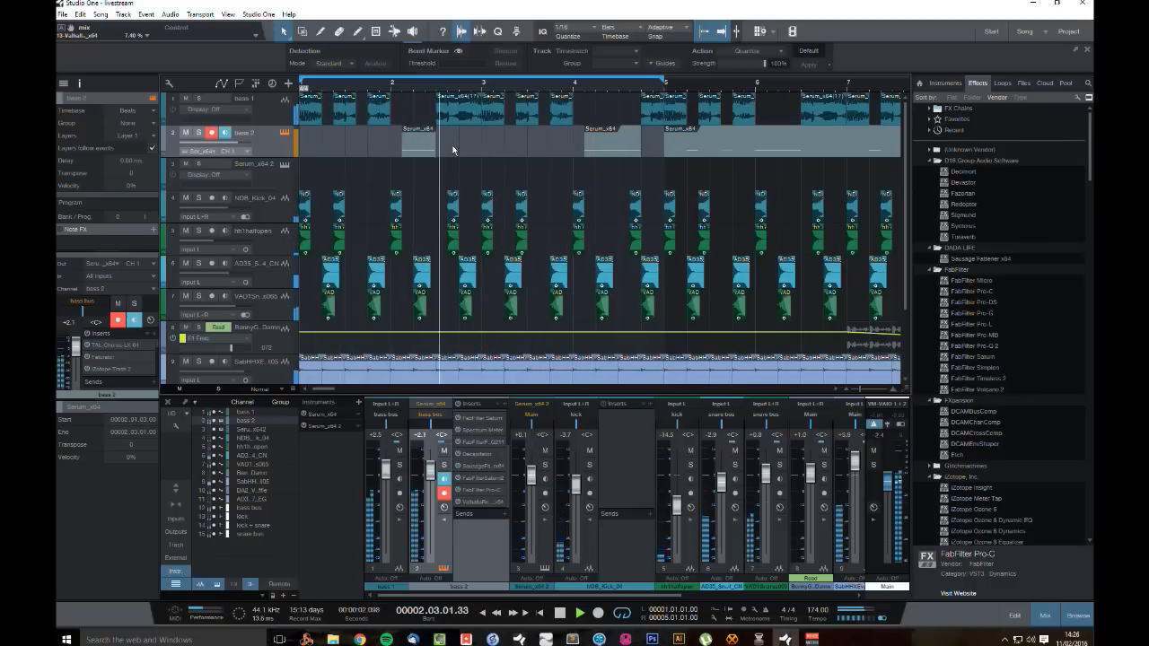
{"action": "left_click", "coordinate": [423, 145]}
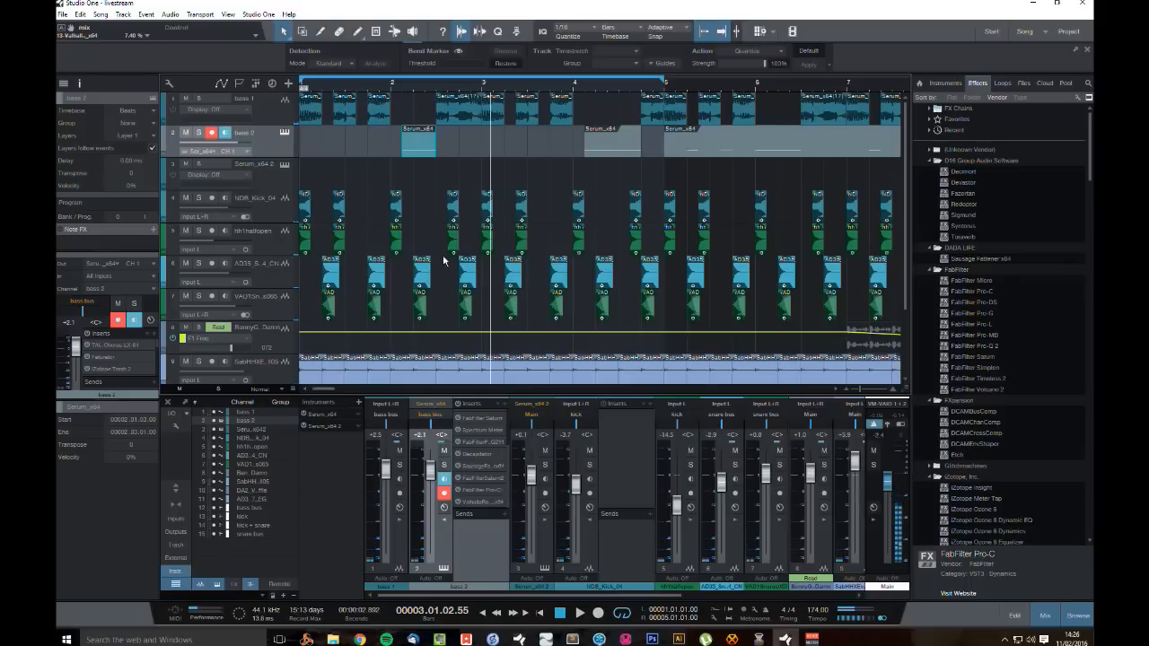
Step: Inspect the Serum instrument on bass 2 and look through the commands available for the track
{"action": "left_click", "coordinate": [285, 132]}
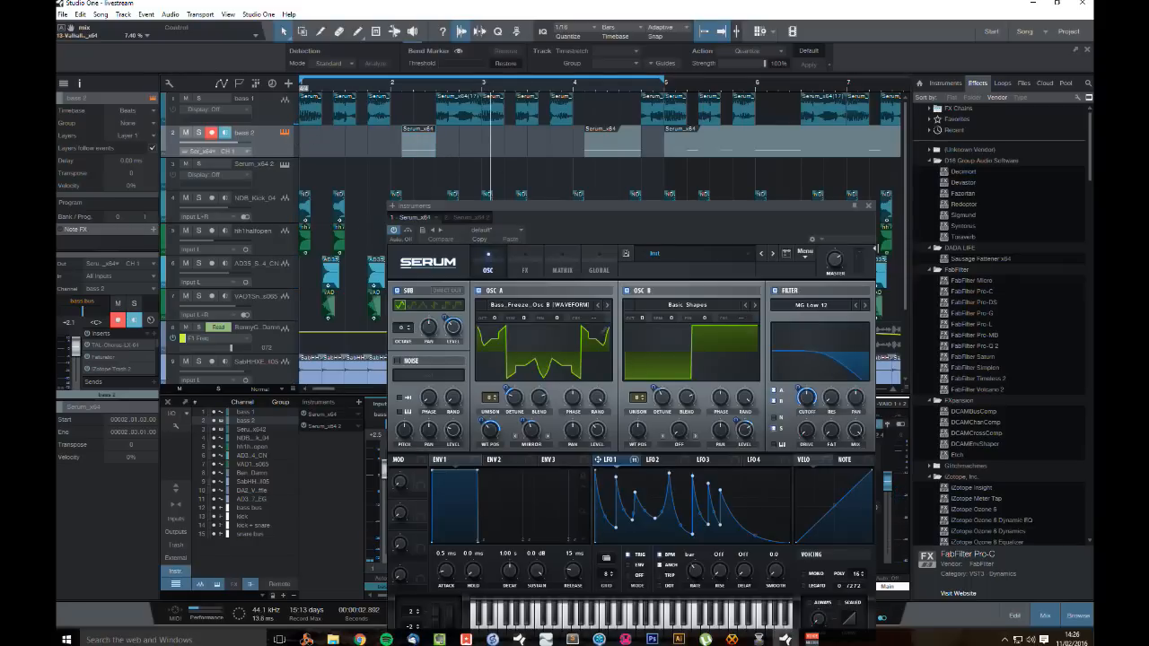
{"action": "left_click", "coordinate": [868, 207]}
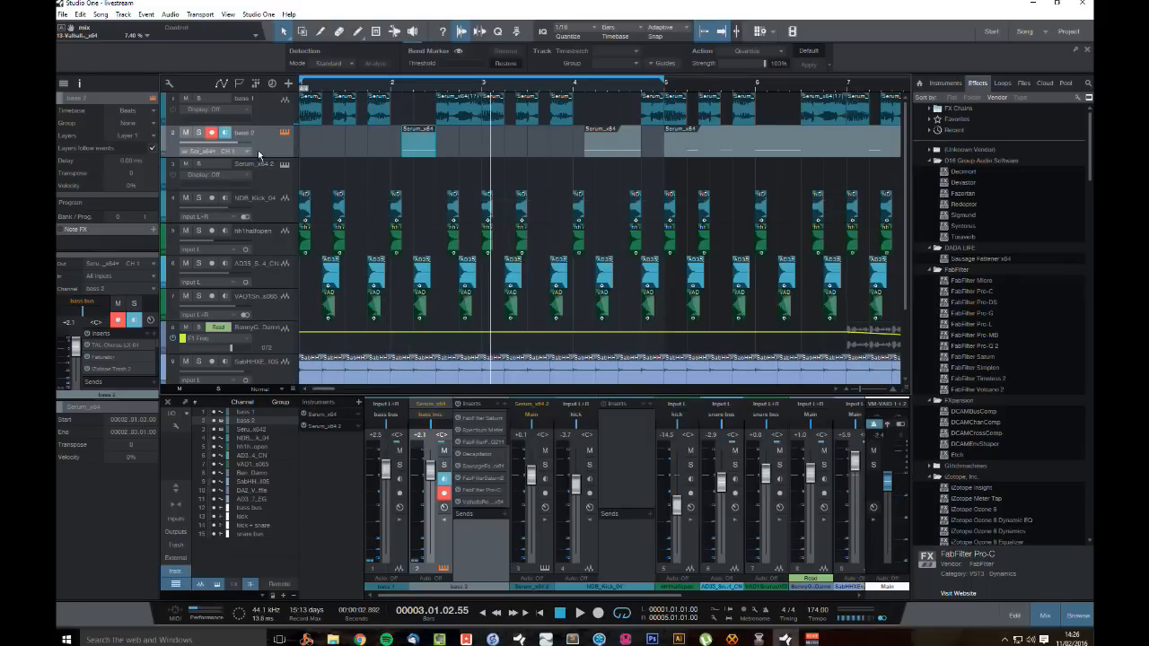
{"action": "right_click", "coordinate": [261, 144]}
{"action": "left_click", "coordinate": [362, 123]}
{"action": "left_click_drag", "start_coordinate": [358, 120], "coordinate": [570, 182]}
{"action": "left_click", "coordinate": [342, 161]}
{"action": "right_click", "coordinate": [268, 145]}
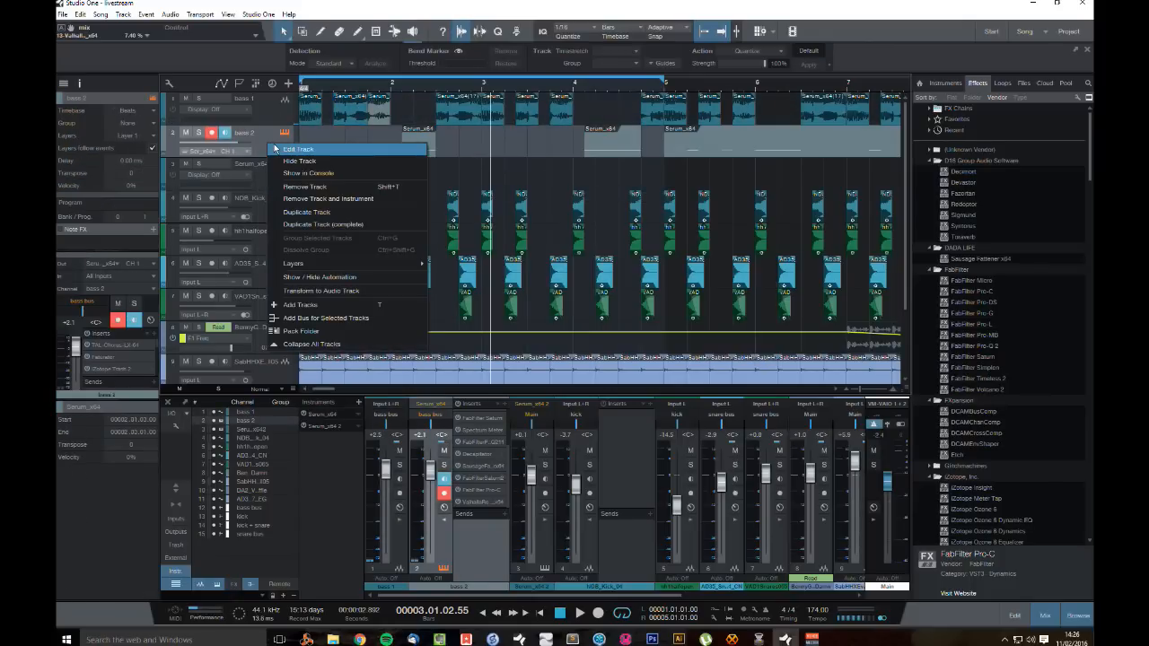
{"action": "left_click", "coordinate": [361, 142]}
Step: Bounce the two short bass 2 clips in bars 2 and 4 to a new audio track
{"action": "left_click_drag", "start_coordinate": [362, 146], "coordinate": [630, 152]}
{"action": "right_click", "coordinate": [606, 138]}
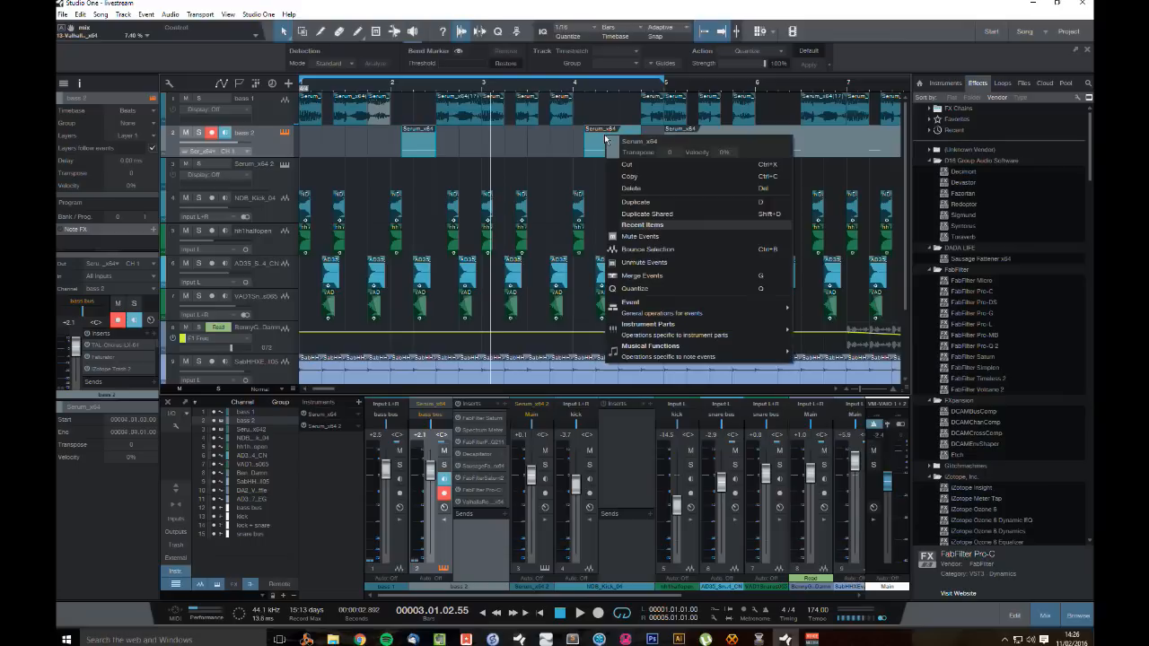
{"action": "left_click", "coordinate": [646, 249]}
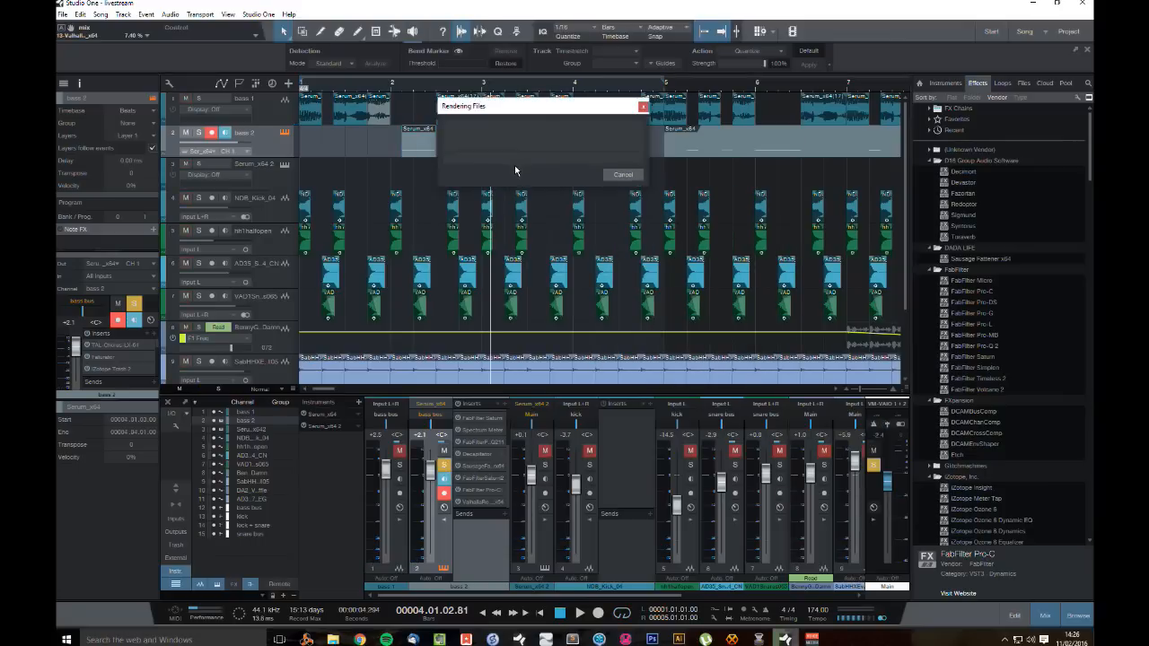
{"action": "left_click", "coordinate": [477, 193]}
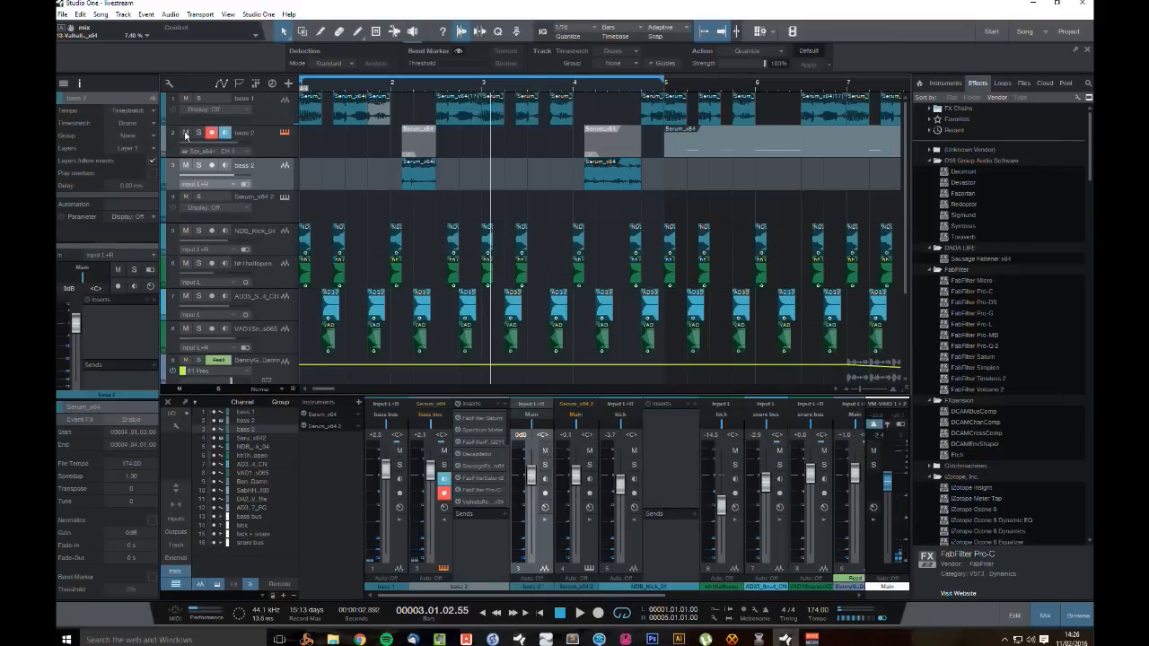
Step: Mute the bass 2 instrument track, solo the bounced audio track and audition its clip from bar 2
{"action": "left_click", "coordinate": [186, 133]}
{"action": "left_click_drag", "start_coordinate": [676, 175], "coordinate": [485, 187]}
{"action": "left_click", "coordinate": [486, 187]}
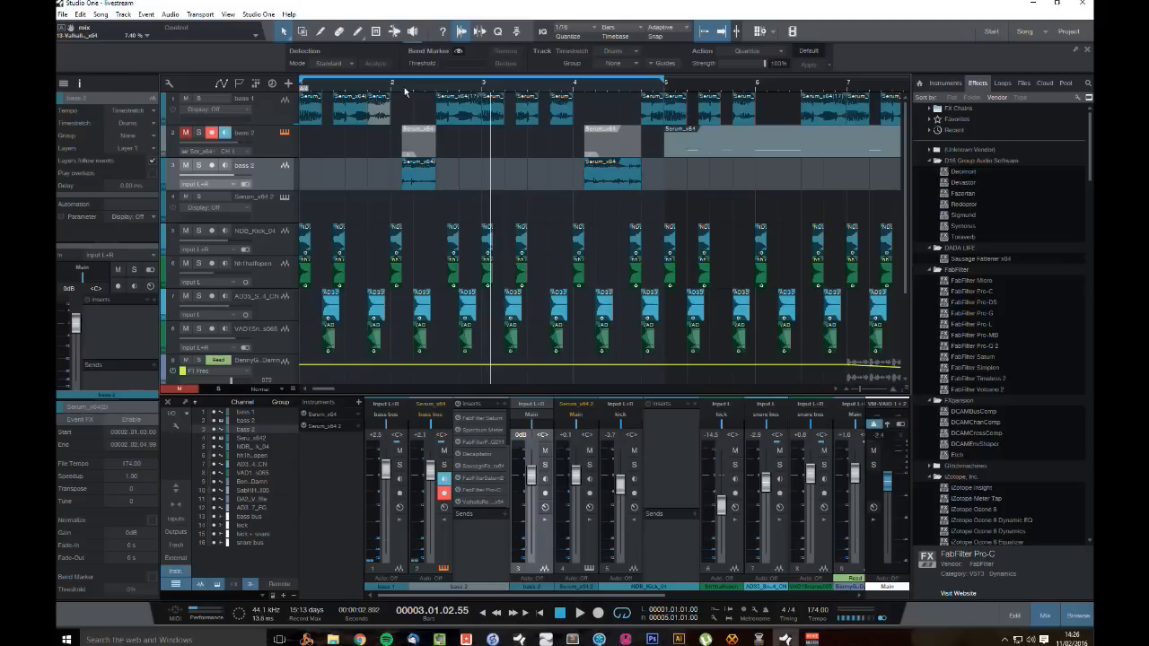
{"action": "left_click", "coordinate": [405, 90]}
{"action": "key", "text": "s"}
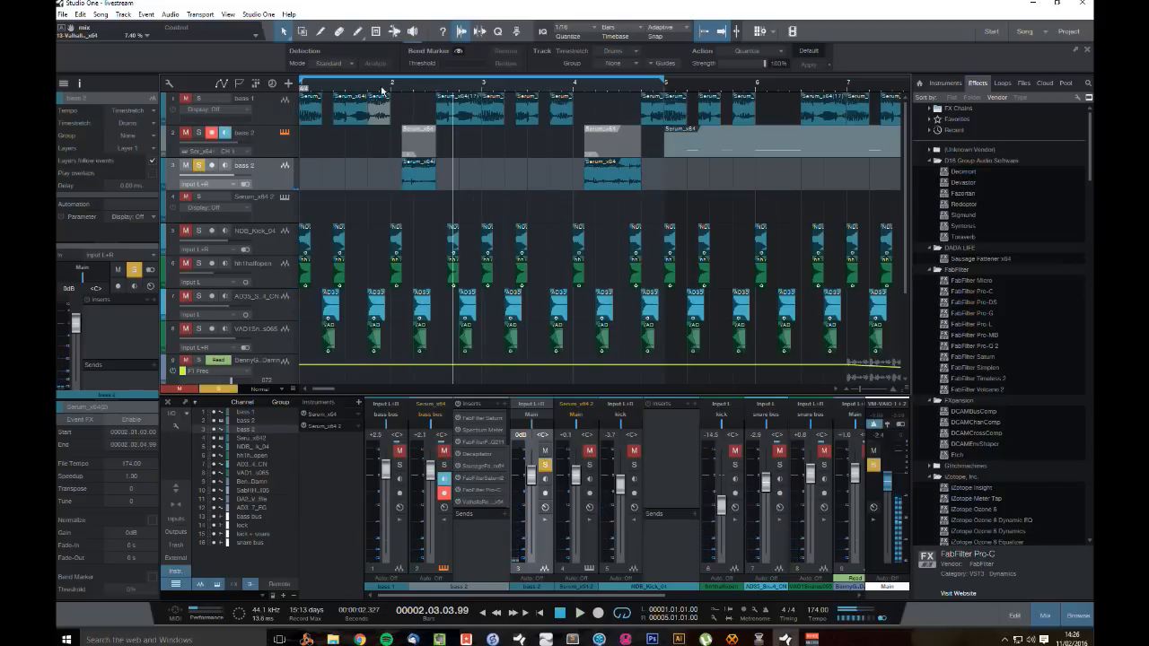
{"action": "left_click", "coordinate": [401, 90]}
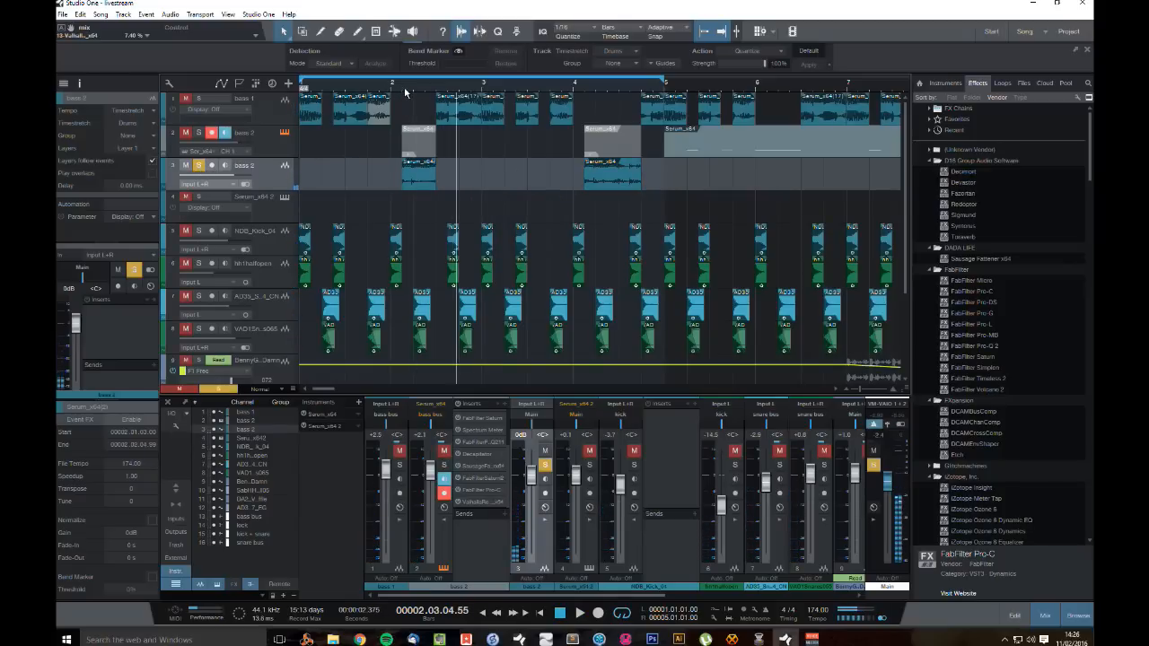
{"action": "left_click", "coordinate": [403, 91]}
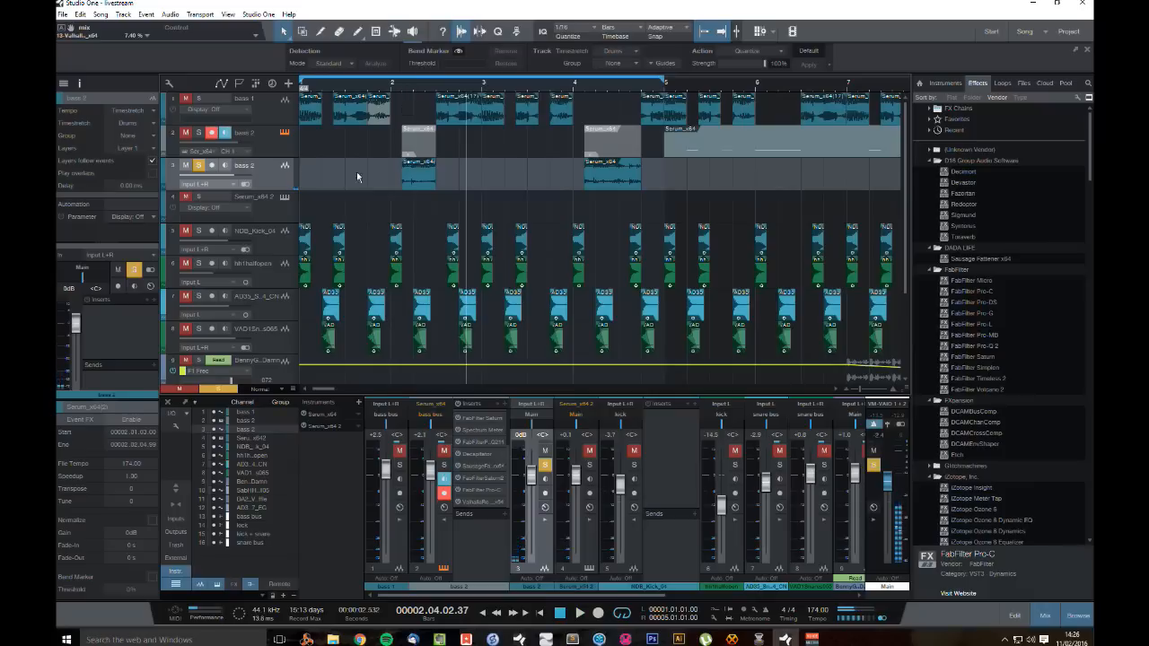
Step: Unsolo the bounced track, unmute the bass 2 instrument track and unmute its two short source clips
{"action": "left_click_drag", "start_coordinate": [386, 175], "coordinate": [584, 165]}
{"action": "left_click", "coordinate": [198, 166]}
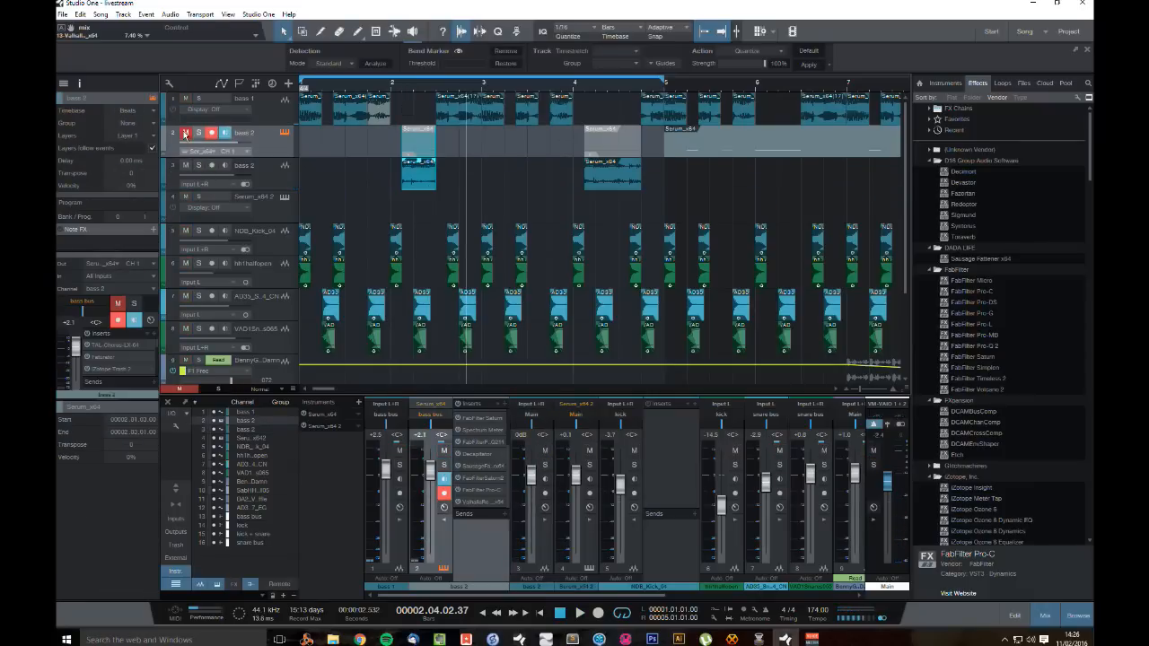
{"action": "right_click", "coordinate": [624, 151]}
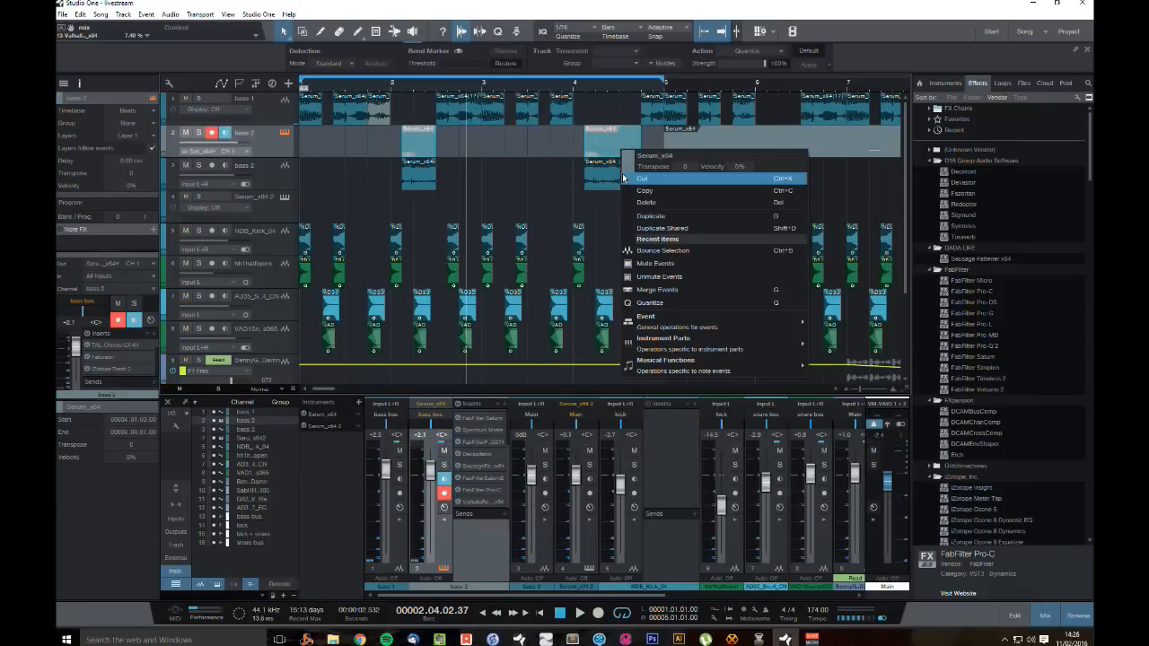
{"action": "left_click", "coordinate": [677, 278]}
Step: Undo a repeated bounce of the two short bass 2 clips and extend both, the second up to bar 5
{"action": "right_click", "coordinate": [603, 131]}
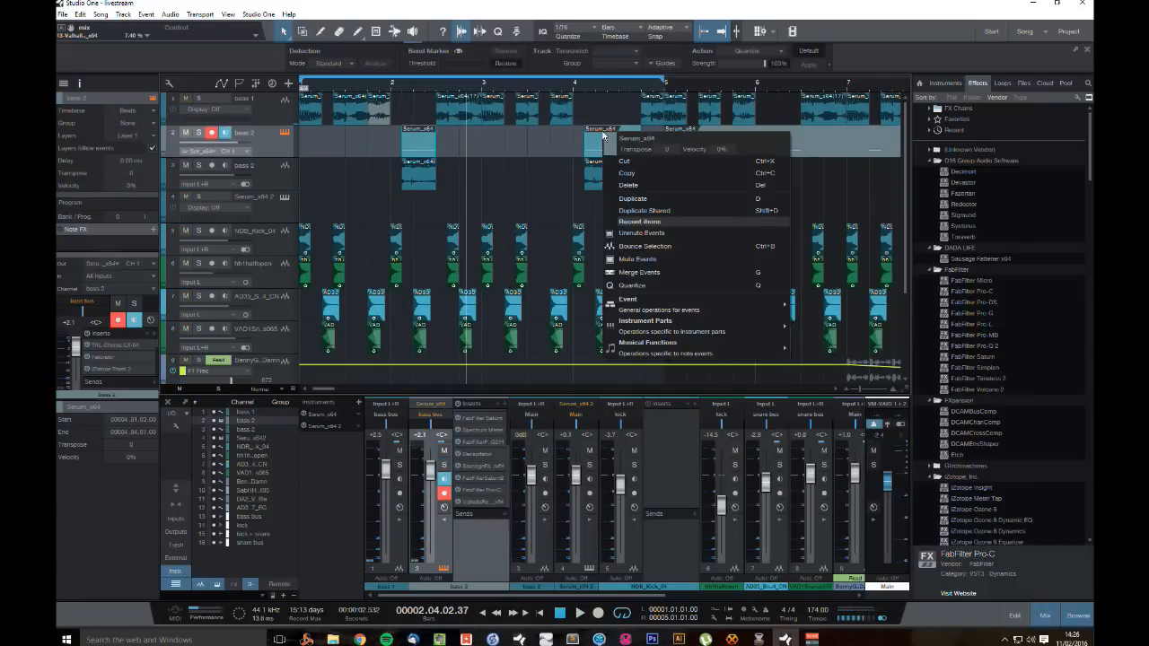
{"action": "left_click", "coordinate": [736, 272]}
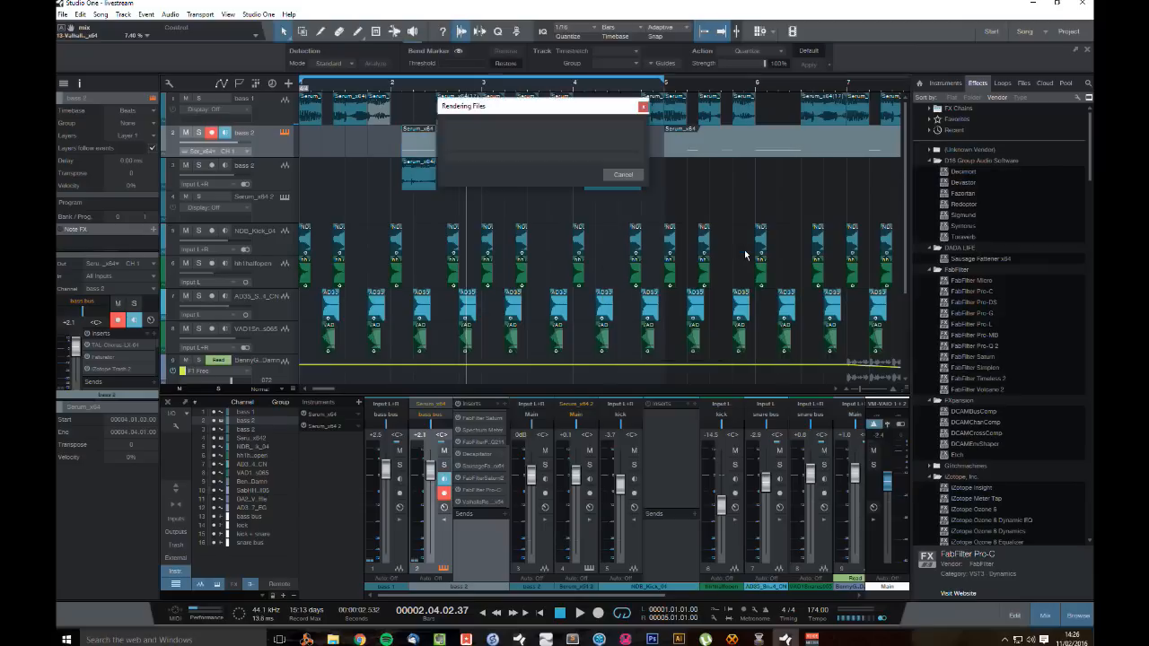
{"action": "key", "text": "ctrl+z"}
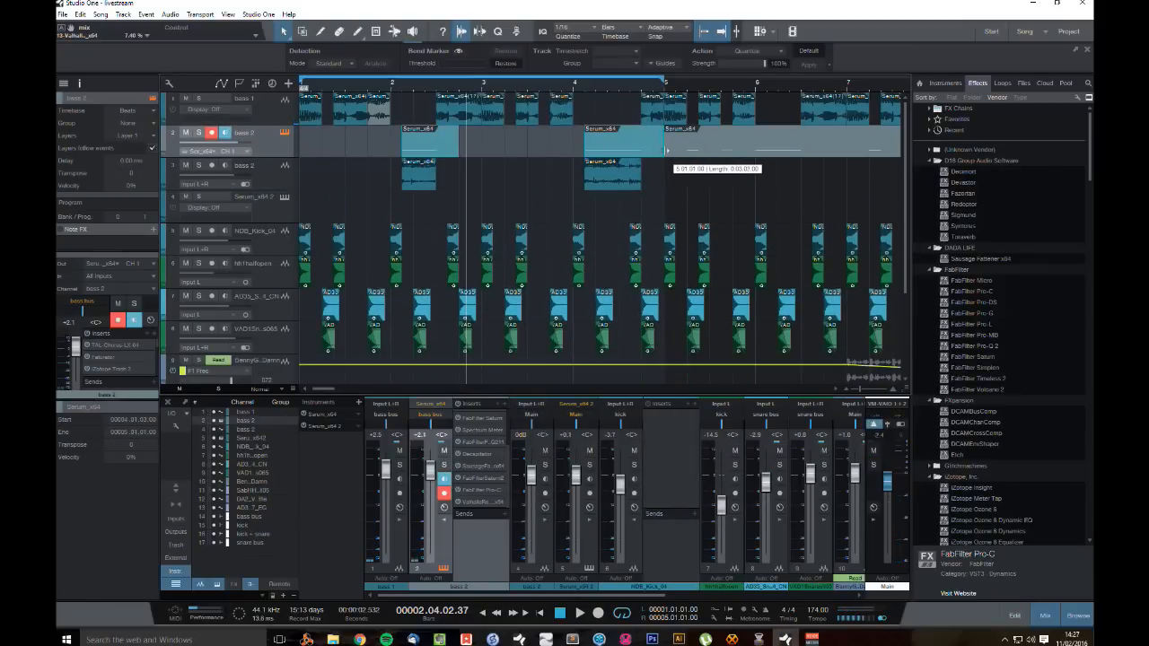
Step: Bounce the two extended bass 2 clips to a new audio track and delete the earlier bounced track
{"action": "right_click", "coordinate": [433, 136]}
{"action": "left_click", "coordinate": [540, 233]}
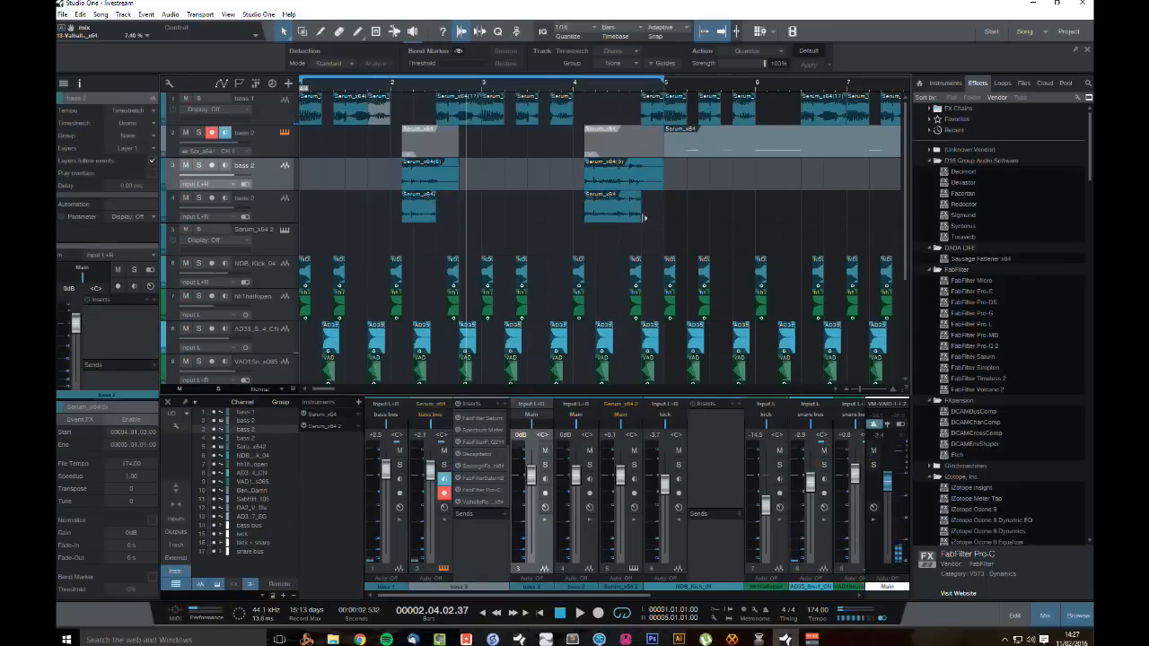
{"action": "left_click", "coordinate": [180, 207]}
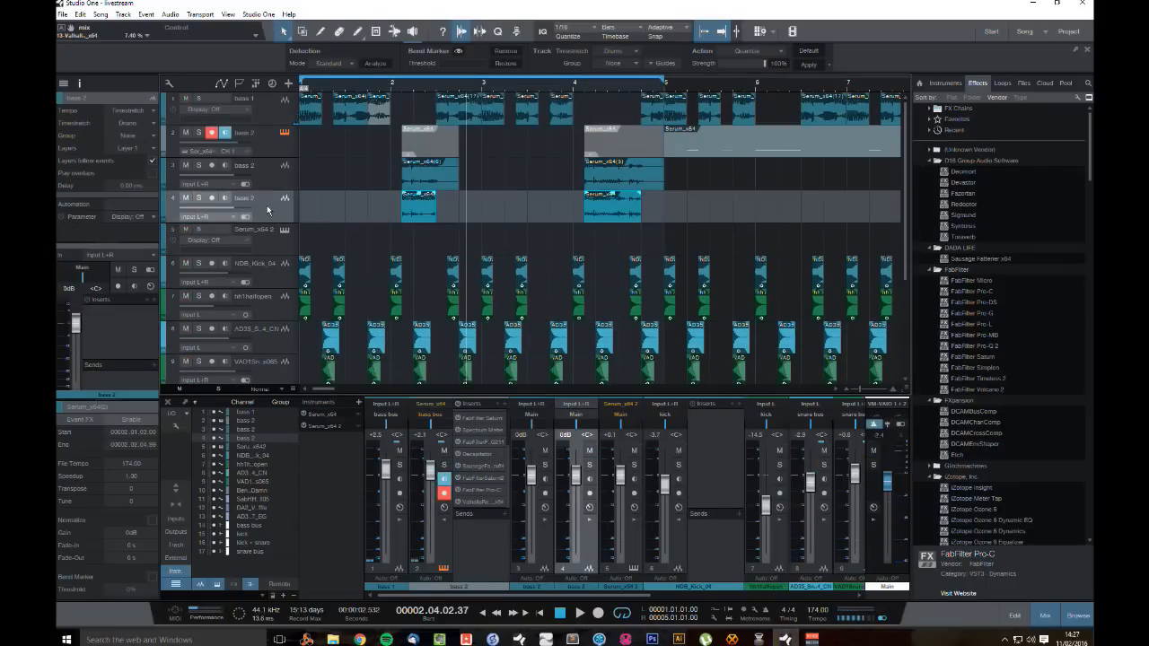
{"action": "key", "text": "Delete"}
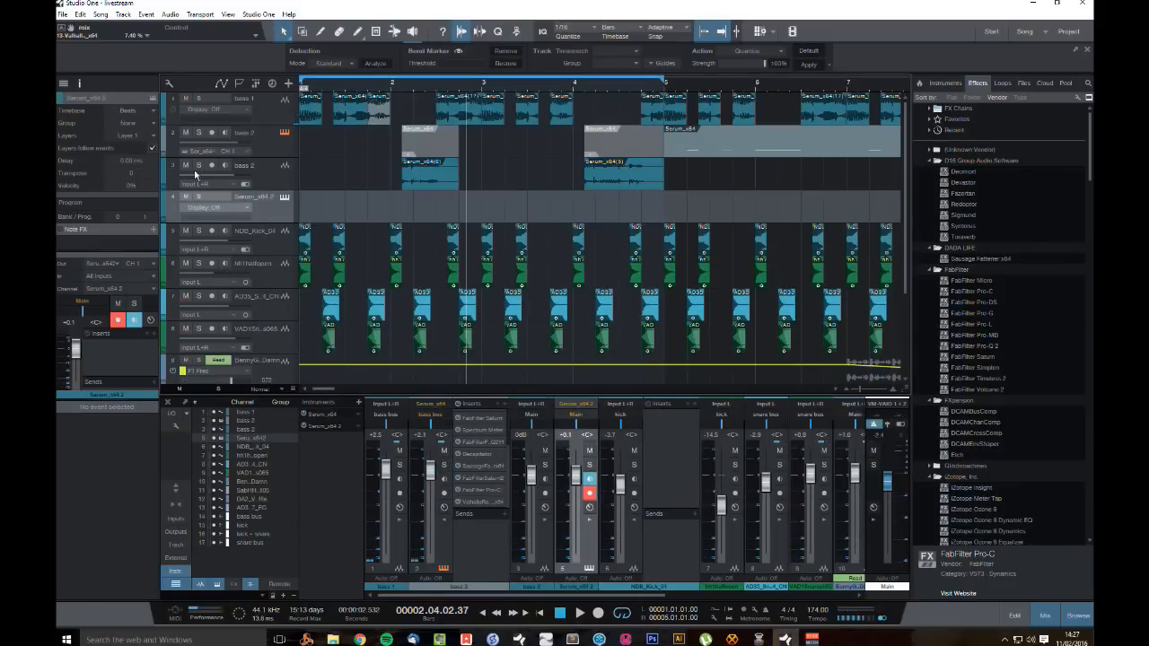
Step: Mute the bass 2 instrument track, audition the newly bounced bass 2 audio track in solo from bar 2, and unsolo it
{"action": "left_click", "coordinate": [260, 176]}
{"action": "left_click", "coordinate": [635, 243]}
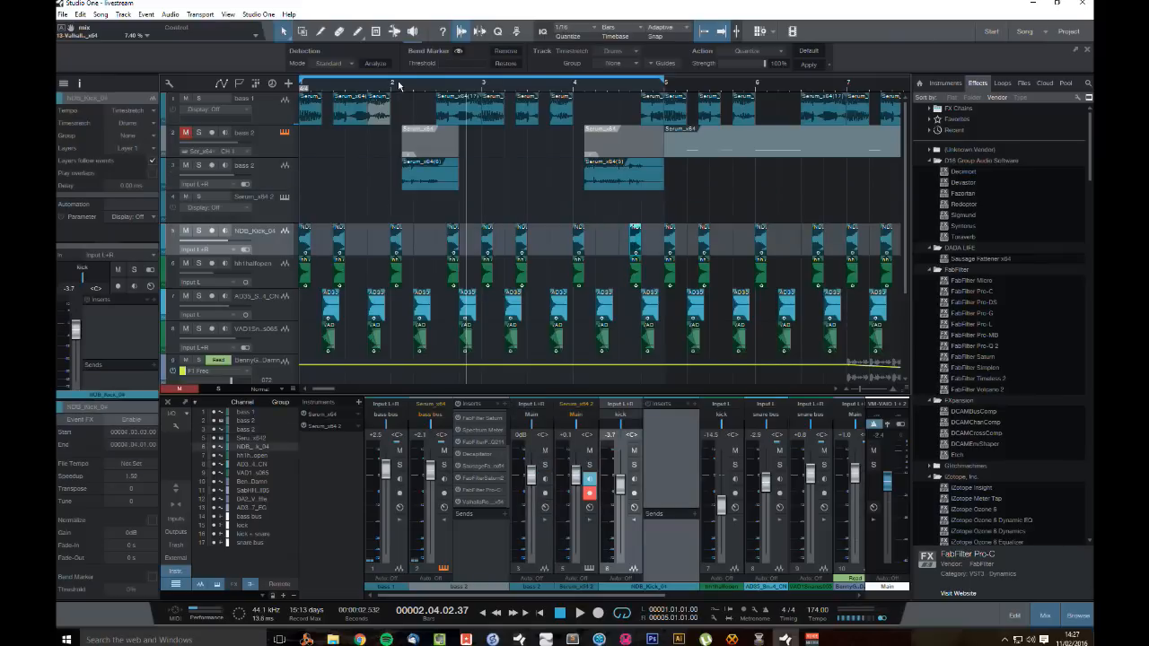
{"action": "left_click", "coordinate": [402, 91]}
{"action": "key", "text": "space"}
{"action": "left_click", "coordinate": [198, 165]}
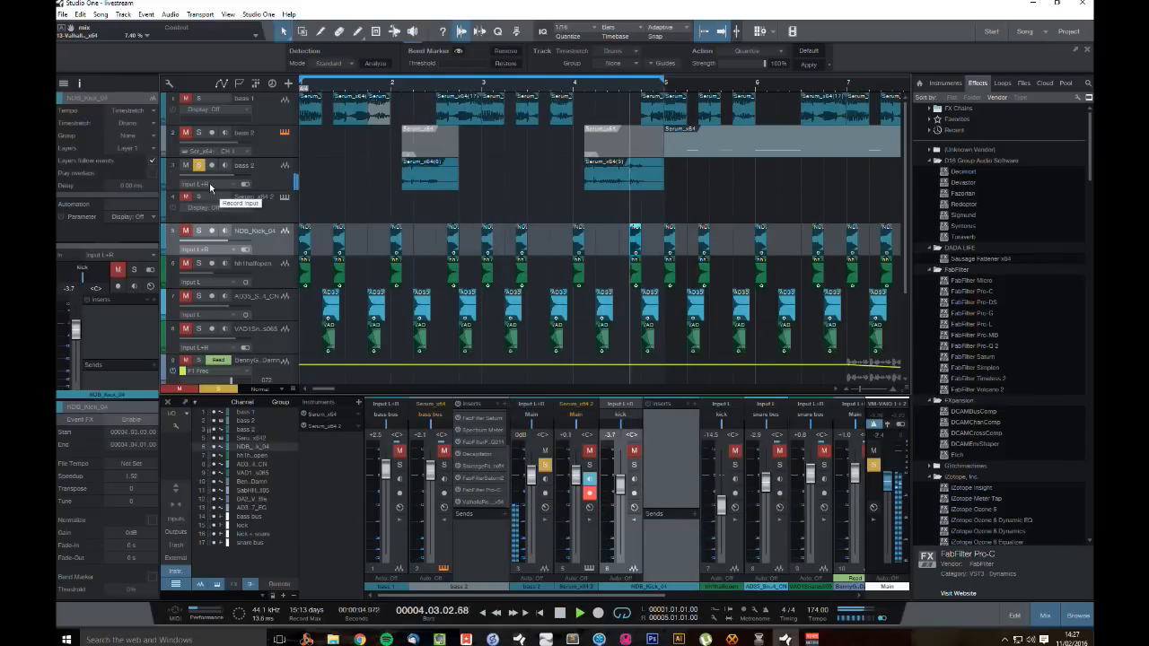
{"action": "key", "text": "space"}
{"action": "left_click", "coordinate": [199, 165]}
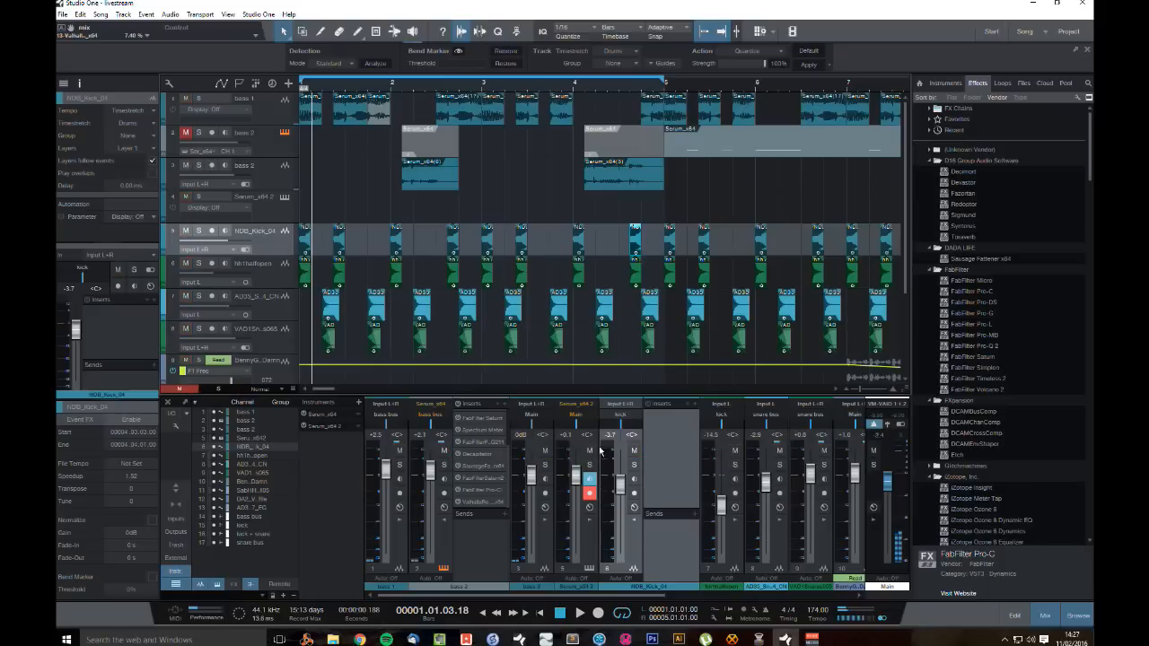
Step: Play the full mix and audition the first bounced bass 2 clip from its start at 2.1.3
{"action": "key", "text": "space"}
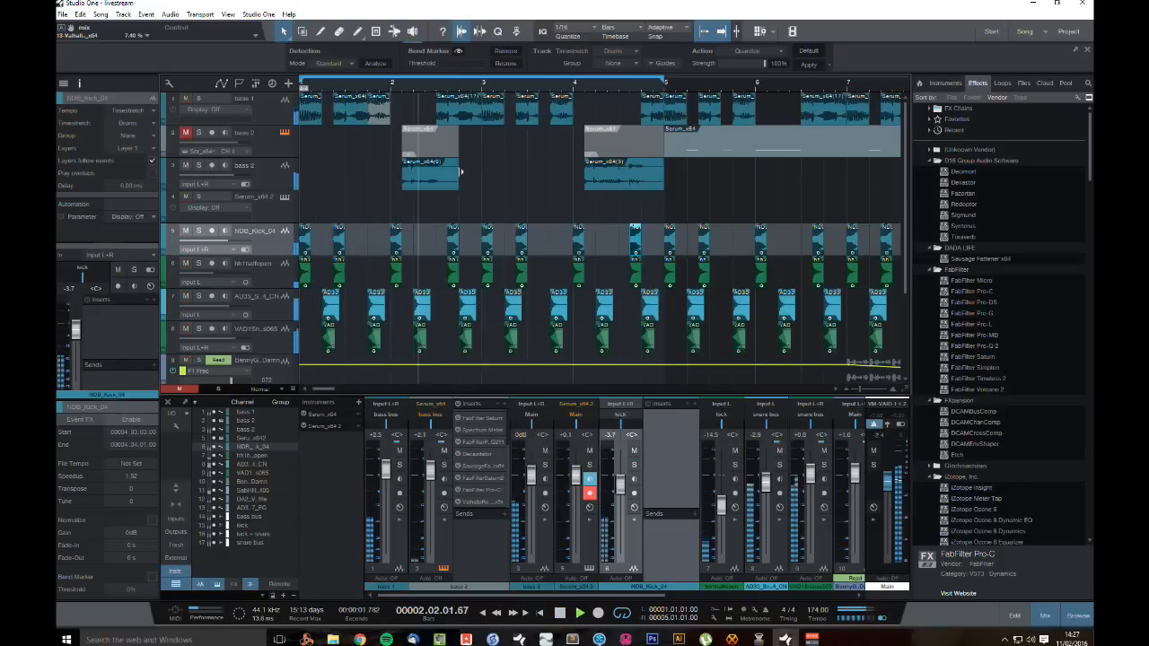
{"action": "key", "text": "space"}
{"action": "left_click", "coordinate": [429, 175]}
{"action": "scroll", "coordinate": [423, 94], "scroll_direction": "up", "scroll_amount": 3}
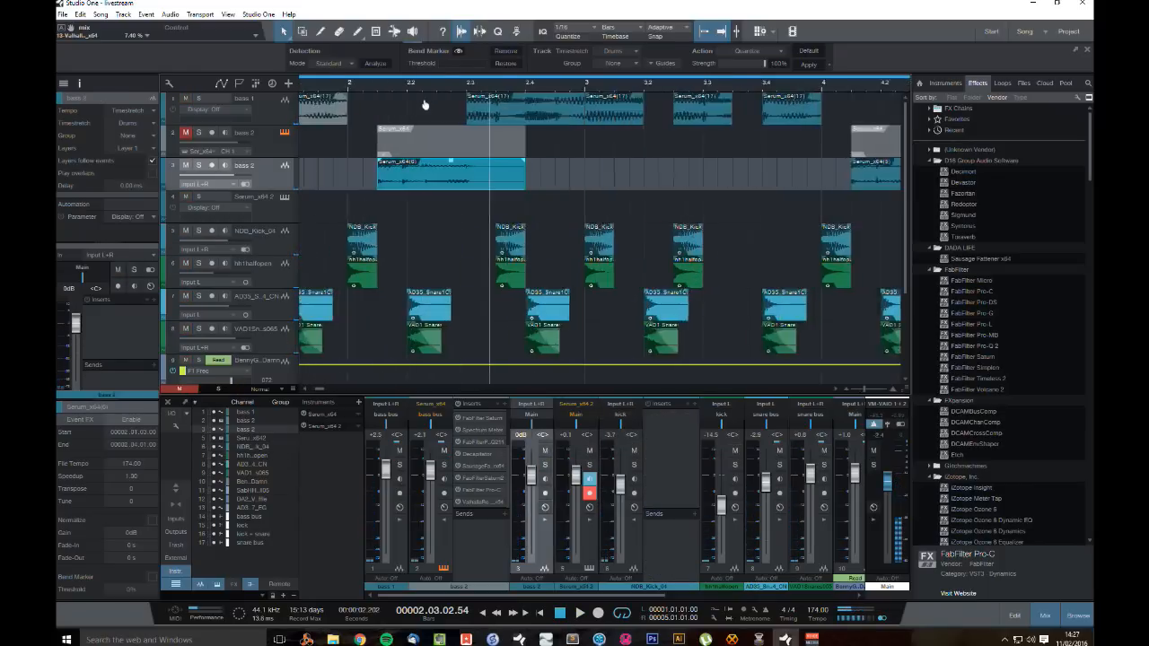
{"action": "scroll", "coordinate": [482, 87], "scroll_direction": "up", "scroll_amount": 1}
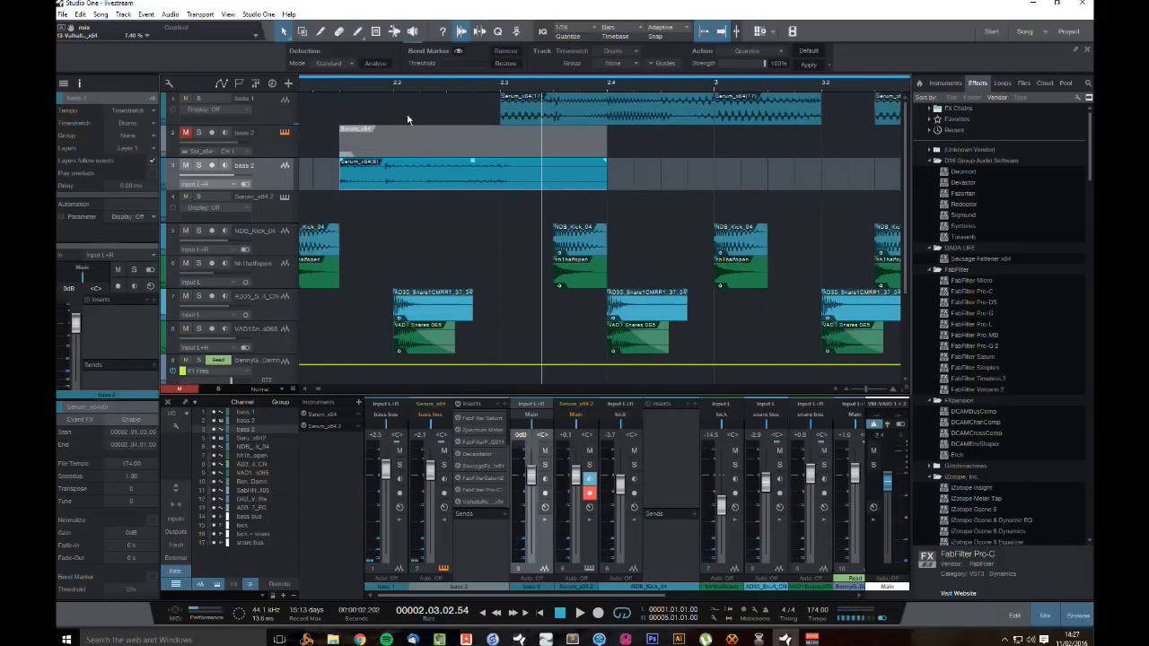
{"action": "left_click", "coordinate": [339, 93]}
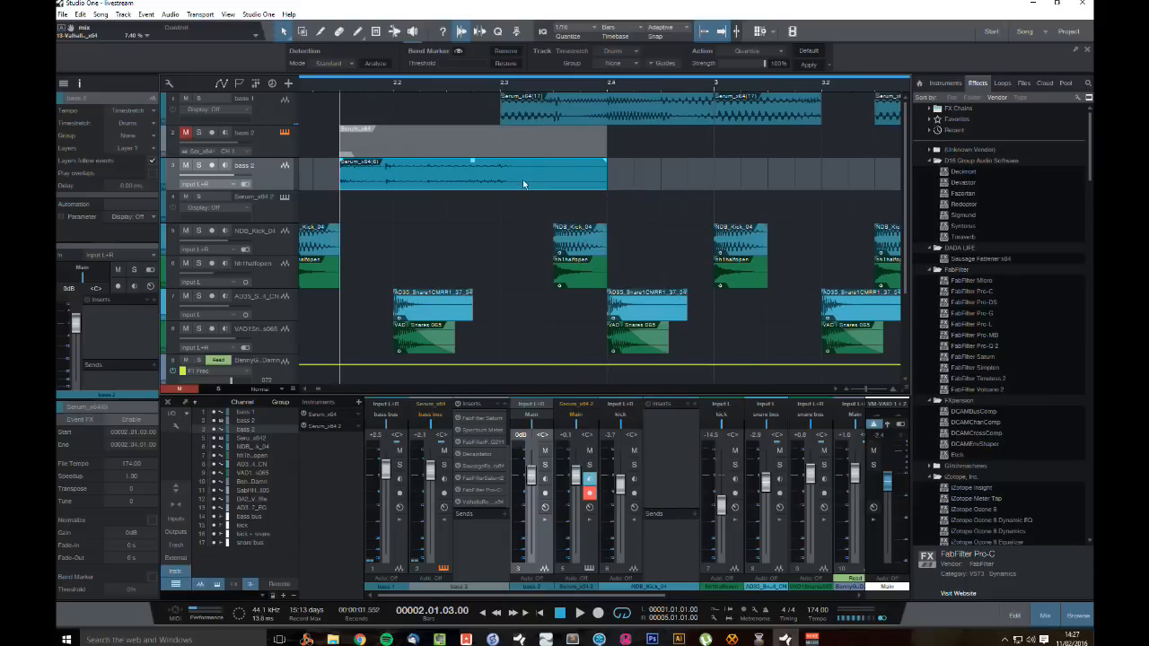
{"action": "left_click", "coordinate": [651, 190]}
{"action": "left_click", "coordinate": [607, 180]}
{"action": "mouse_move", "coordinate": [602, 182]}
{"action": "left_mouse_down"}
{"action": "mouse_move", "coordinate": [568, 181]}
{"action": "mouse_move", "coordinate": [598, 186]}
{"action": "left_mouse_up"}
{"action": "key", "text": "space"}
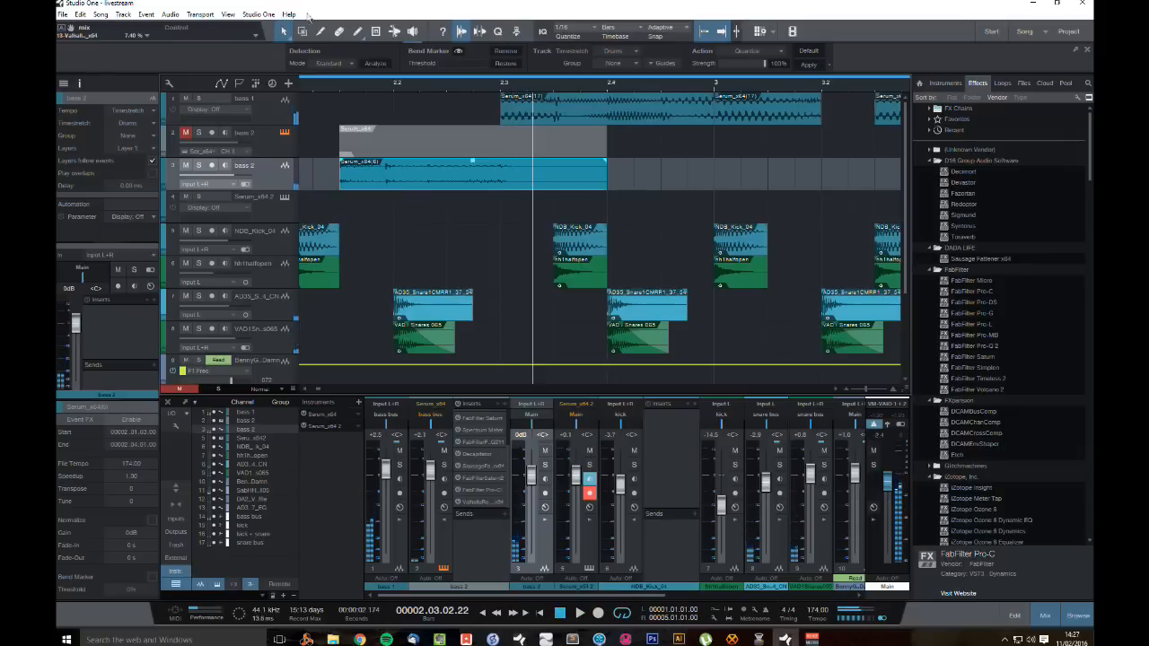
Step: Split the first bounced bass 2 clip at 2.2.2, rearrange it into three adjoining pieces ending at 2.3.2, and audition them
{"action": "left_click", "coordinate": [319, 33]}
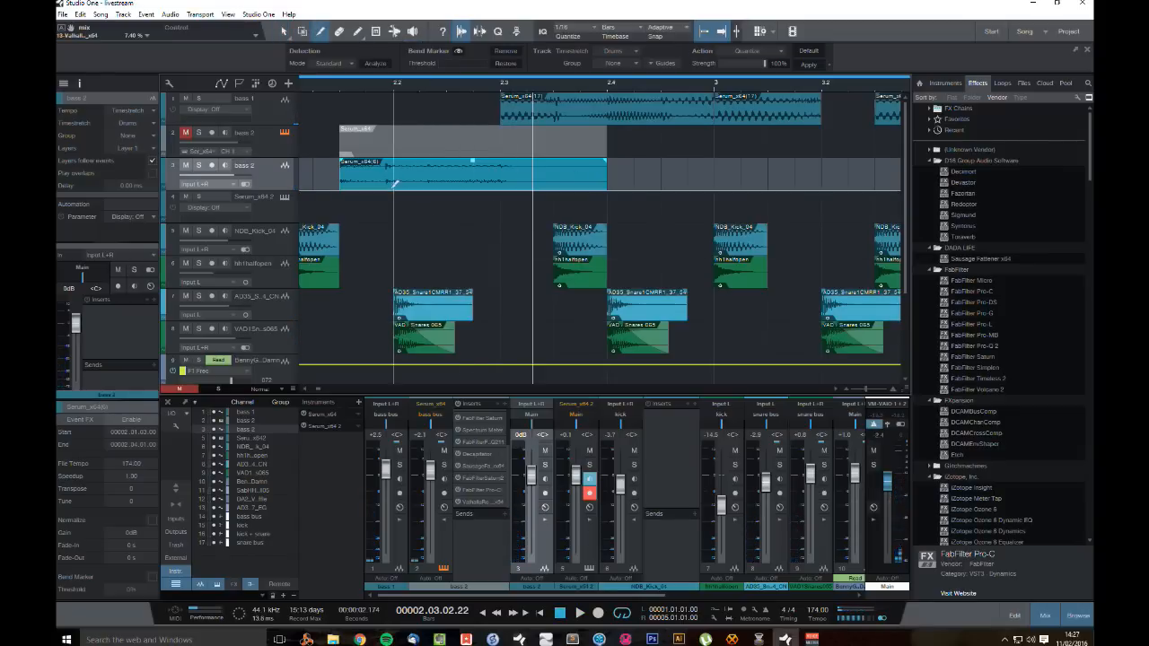
{"action": "left_click", "coordinate": [421, 166]}
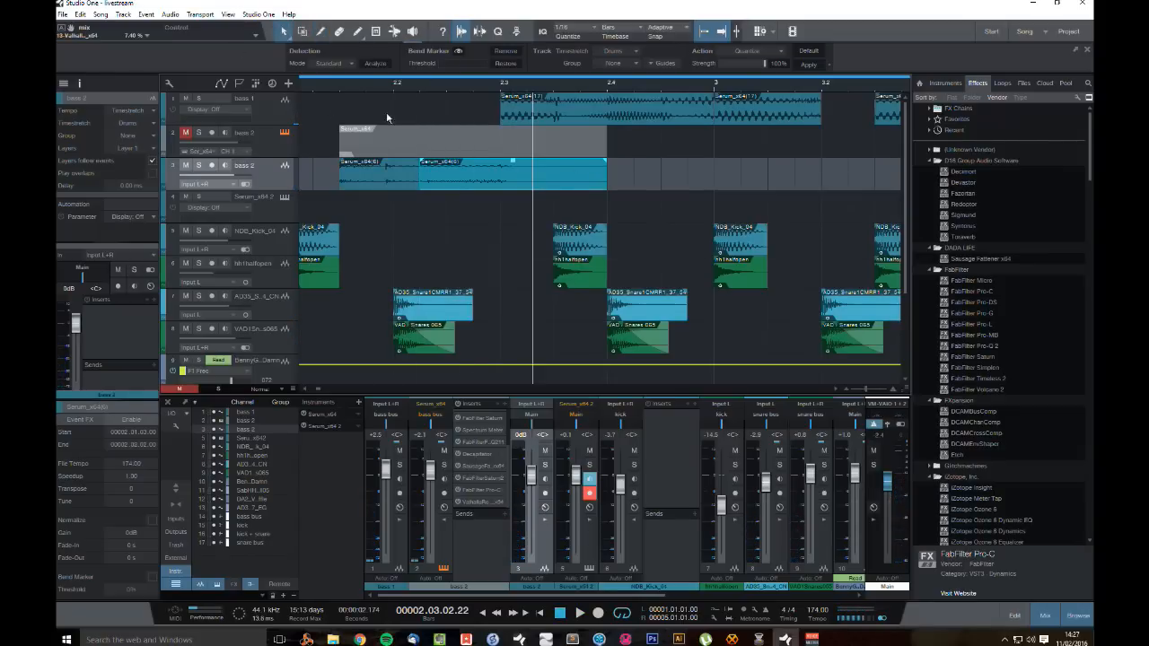
{"action": "left_click_drag", "start_coordinate": [606, 178], "coordinate": [544, 183]}
{"action": "left_click", "coordinate": [369, 173]}
{"action": "mouse_move", "coordinate": [375, 182]}
{"action": "left_mouse_down"}
{"action": "mouse_move", "coordinate": [560, 183]}
{"action": "mouse_move", "coordinate": [507, 183]}
{"action": "left_mouse_up"}
{"action": "left_click", "coordinate": [339, 87]}
{"action": "key", "text": "space"}
{"action": "key", "text": "space"}
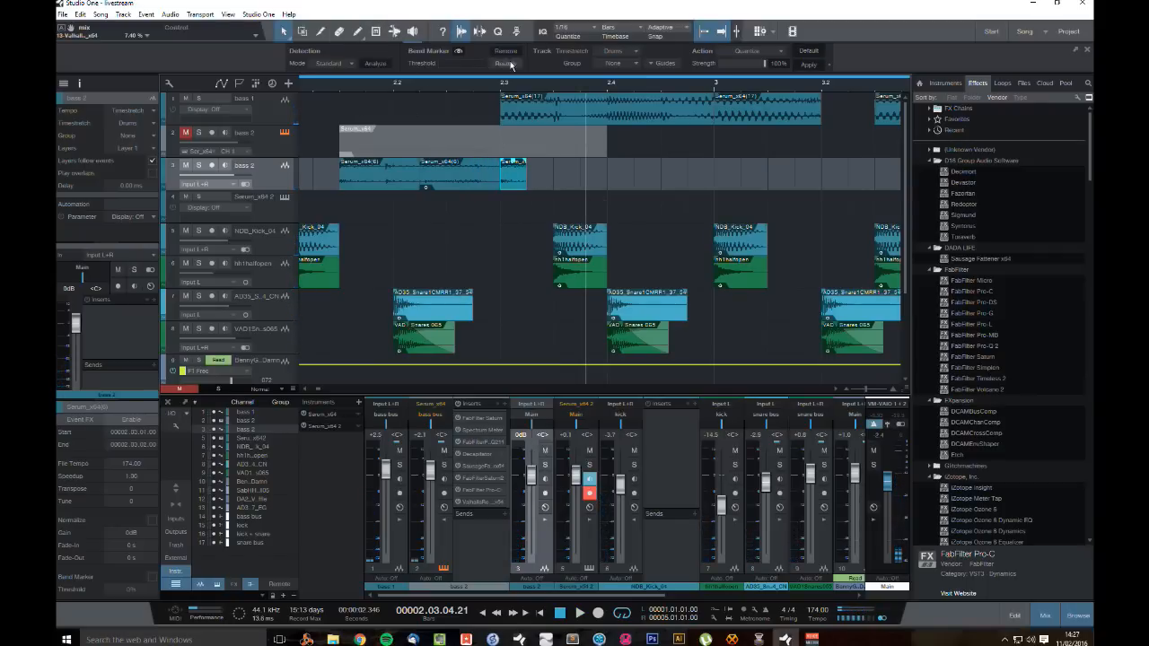
Step: Shift the last short bass 2 piece off the grid to start at 2.2.4.17 and trim its end to 2.3.1
{"action": "left_click", "coordinate": [575, 30]}
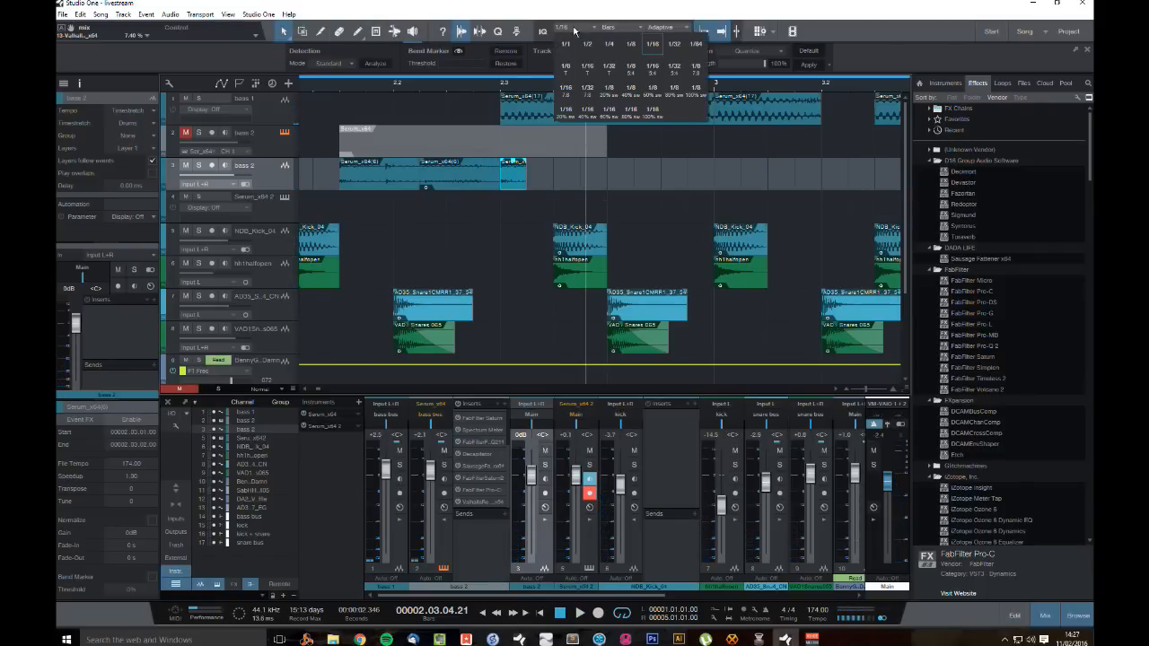
{"action": "left_click", "coordinate": [575, 29]}
{"action": "left_click_drag", "start_coordinate": [515, 180], "coordinate": [503, 180]}
{"action": "left_click", "coordinate": [336, 88]}
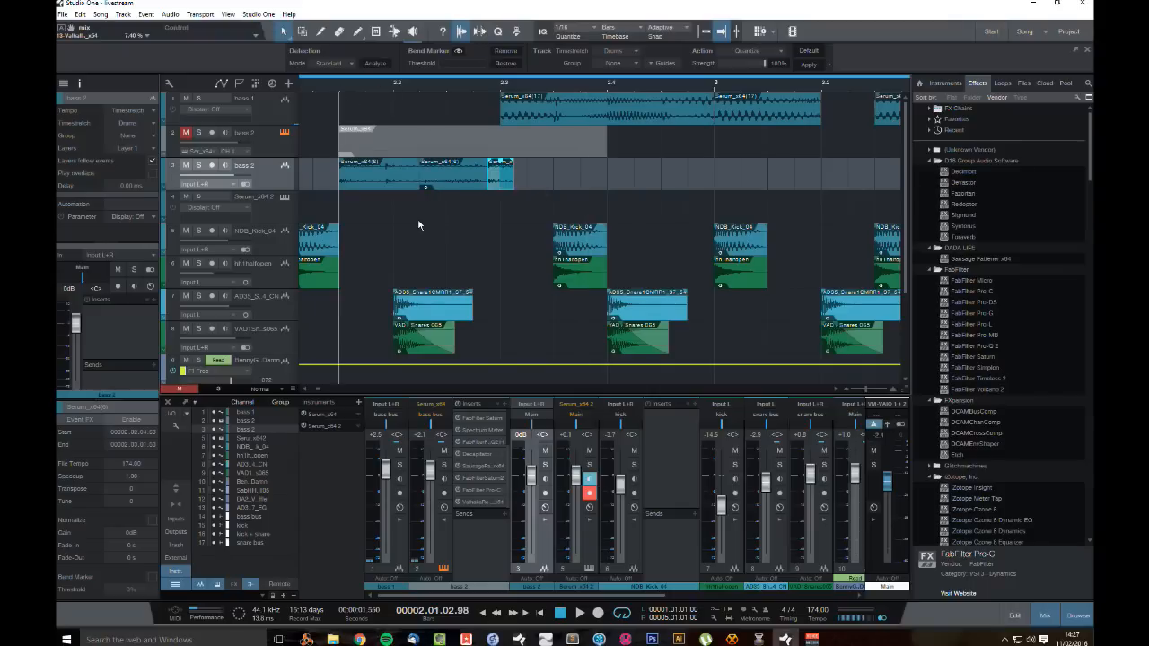
{"action": "left_click_drag", "start_coordinate": [512, 165], "coordinate": [508, 165]}
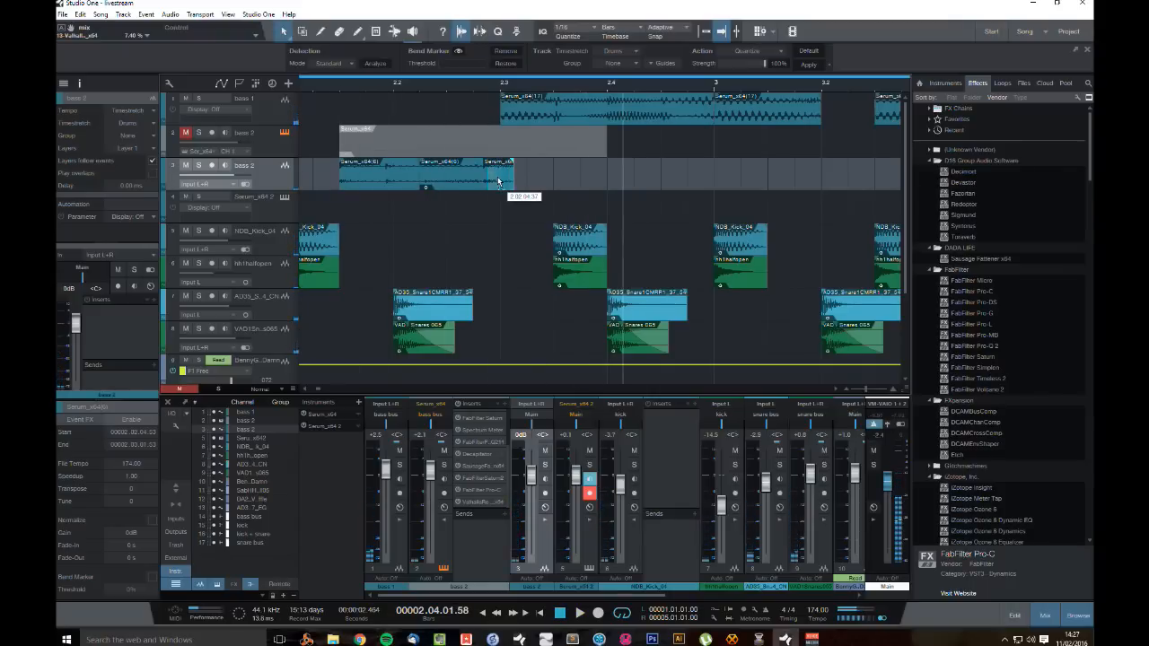
{"action": "left_click", "coordinate": [335, 87]}
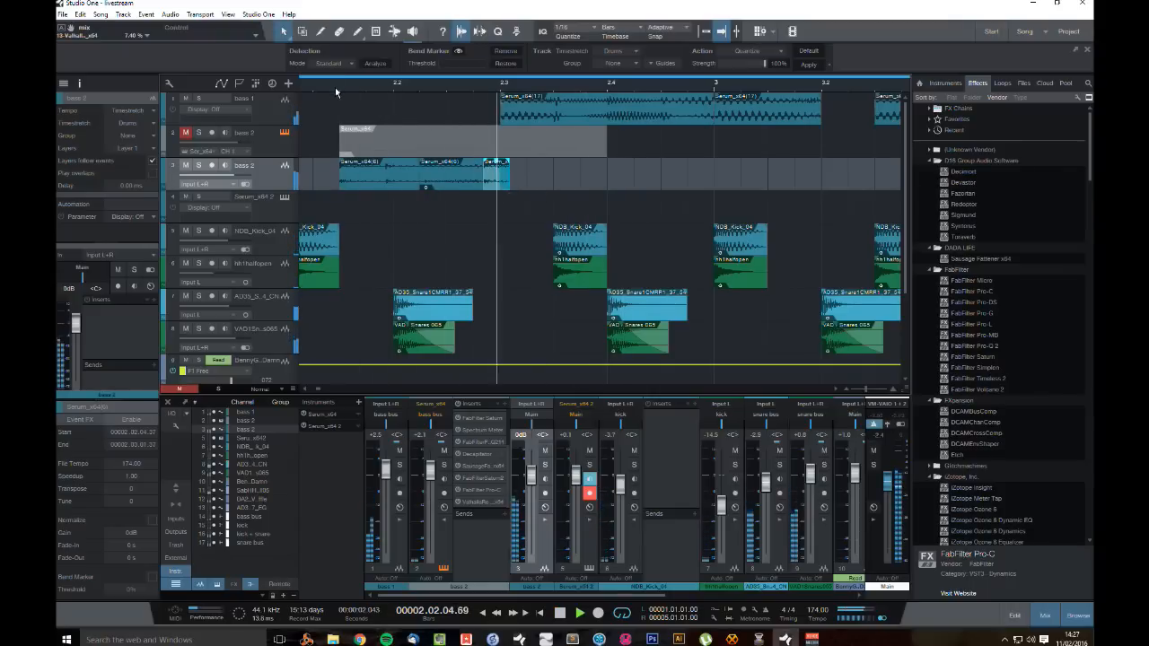
{"action": "left_click_drag", "start_coordinate": [491, 180], "coordinate": [492, 181]}
{"action": "left_click", "coordinate": [337, 79]}
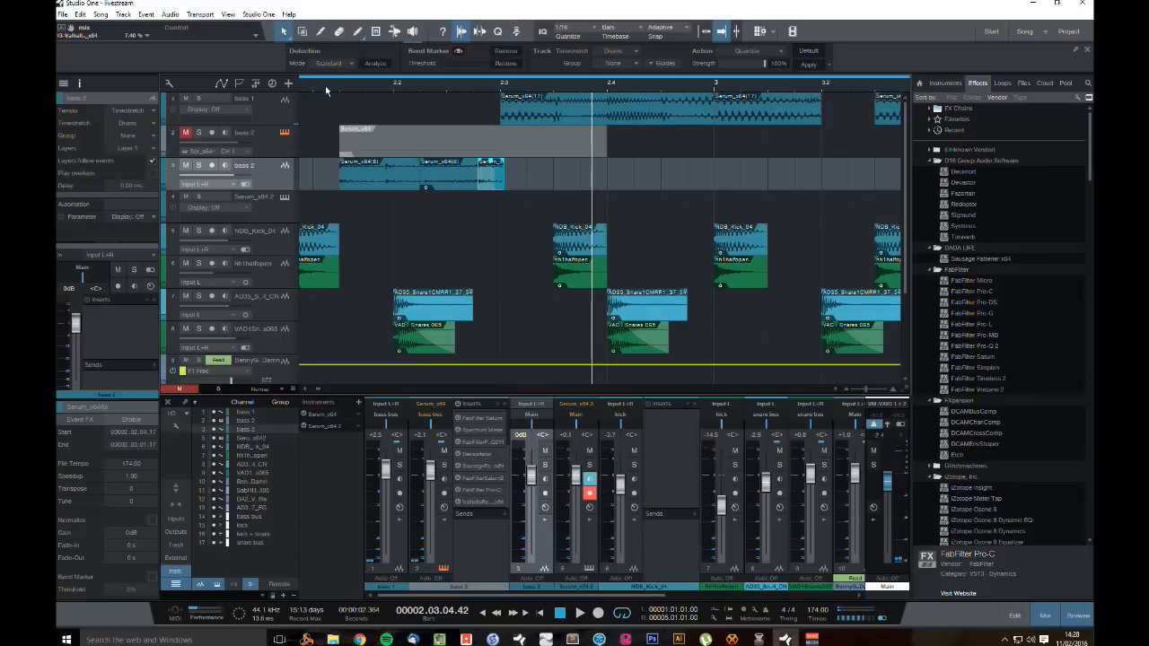
{"action": "key", "text": "space"}
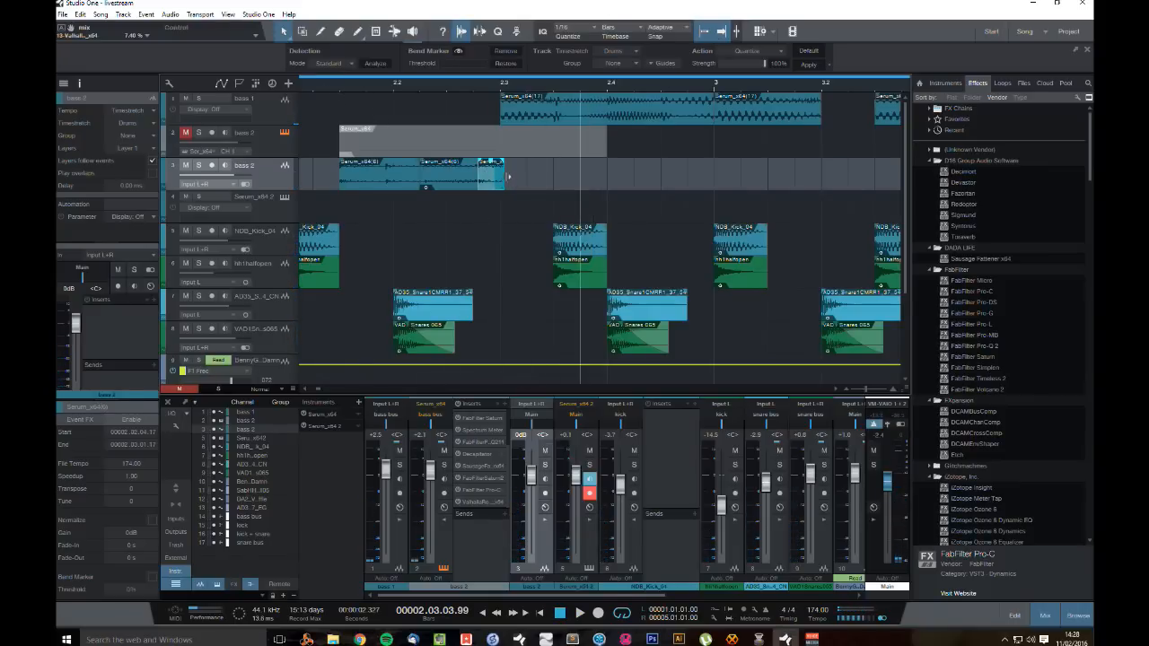
{"action": "left_click_drag", "start_coordinate": [508, 176], "coordinate": [500, 180]}
Step: Play the whole arrangement from bar 1 to check the edited bass 2 pieces in context
{"action": "left_click_drag", "start_coordinate": [569, 89], "coordinate": [571, 61]}
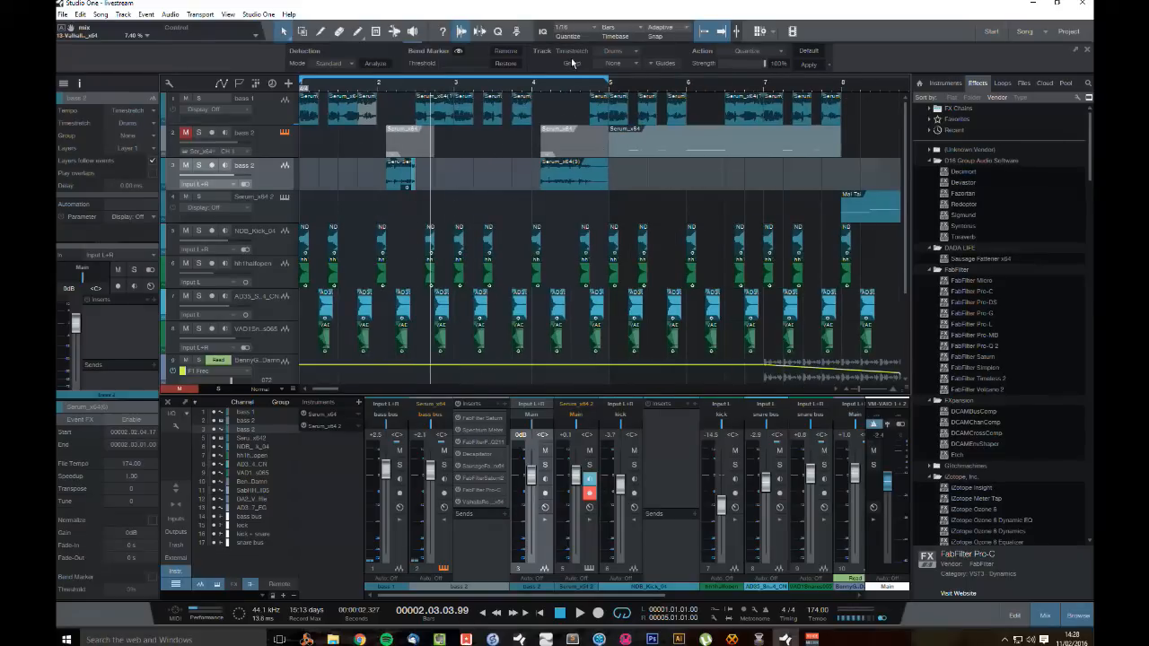
{"action": "key", "text": "space"}
{"action": "left_click", "coordinate": [621, 169]}
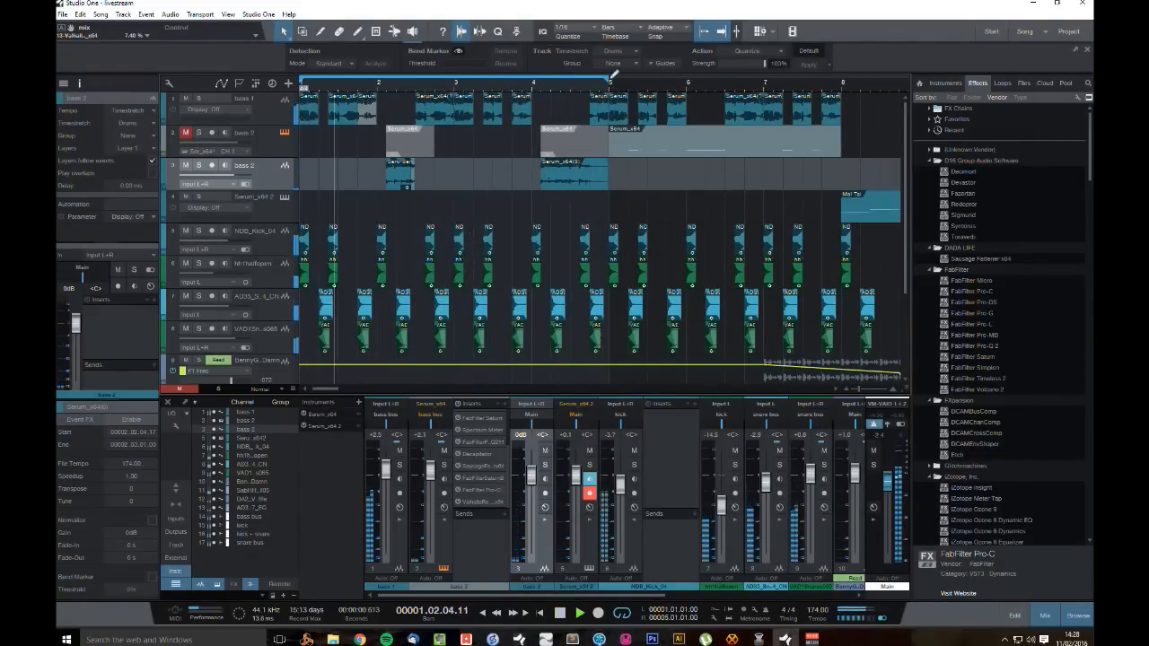
Step: Try shifting the two bass 1 clips just before bar 2 slightly later, audition the placements, and move the clips back
{"action": "left_click", "coordinate": [348, 115]}
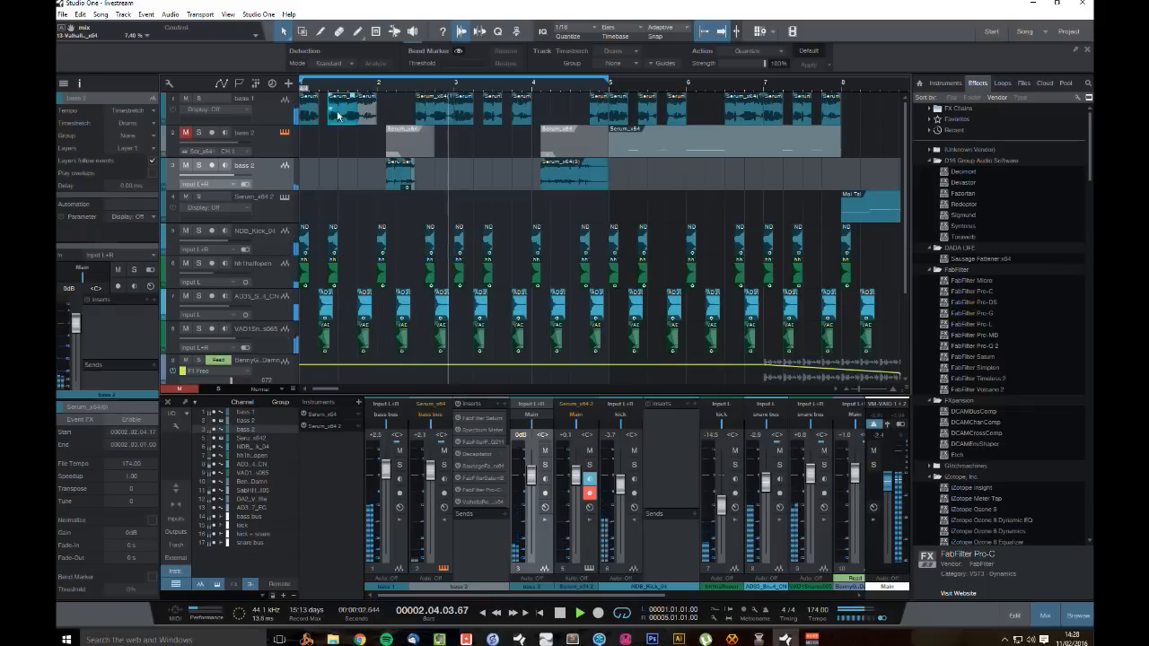
{"action": "mouse_move", "coordinate": [349, 115]}
{"action": "left_mouse_down"}
{"action": "mouse_move", "coordinate": [402, 115]}
{"action": "mouse_move", "coordinate": [351, 115]}
{"action": "left_mouse_up"}
{"action": "key", "text": "space"}
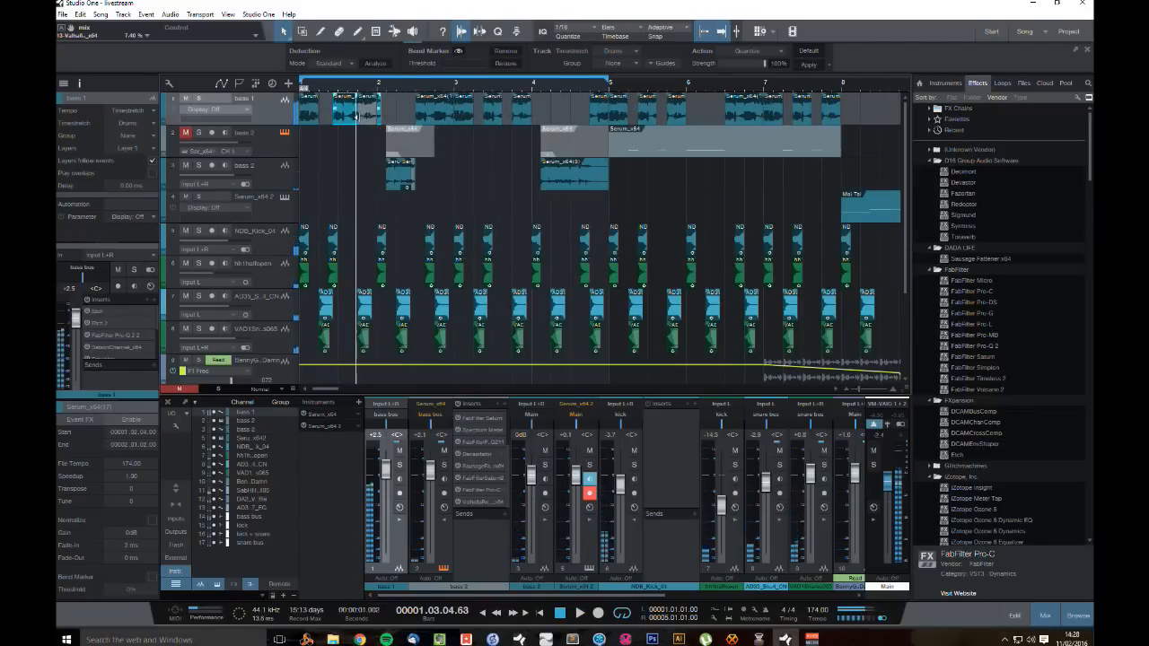
{"action": "key", "text": "ctrl+a"}
{"action": "key", "text": "ctrl+s"}
{"action": "left_click", "coordinate": [392, 179]}
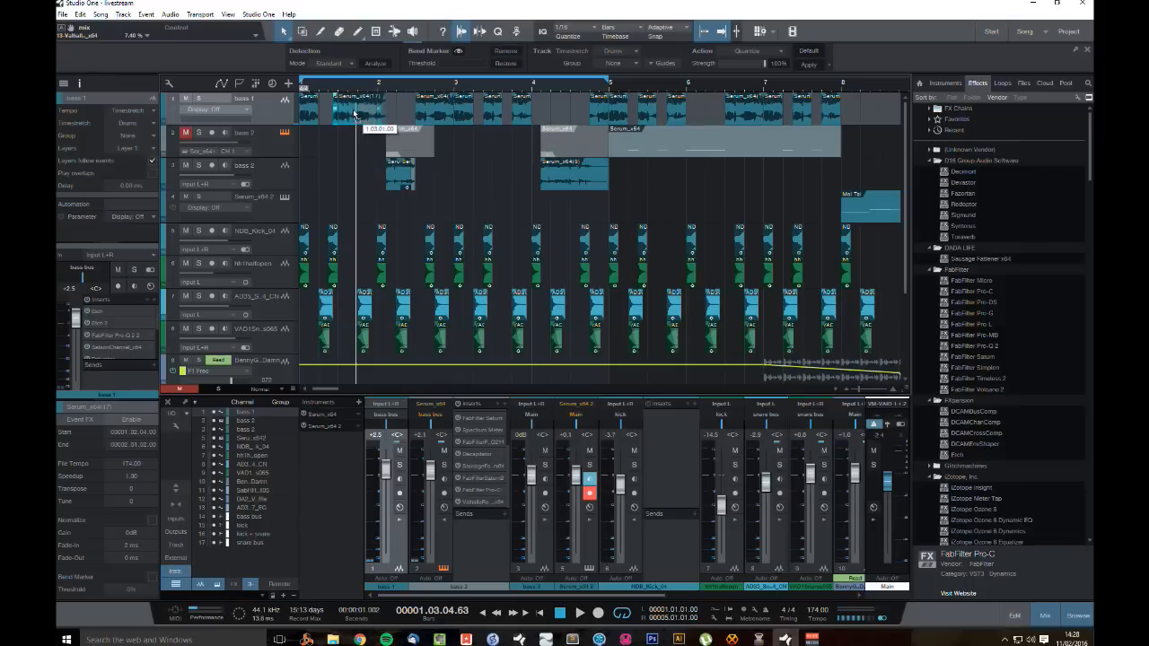
{"action": "left_click_drag", "start_coordinate": [355, 114], "coordinate": [355, 115]}
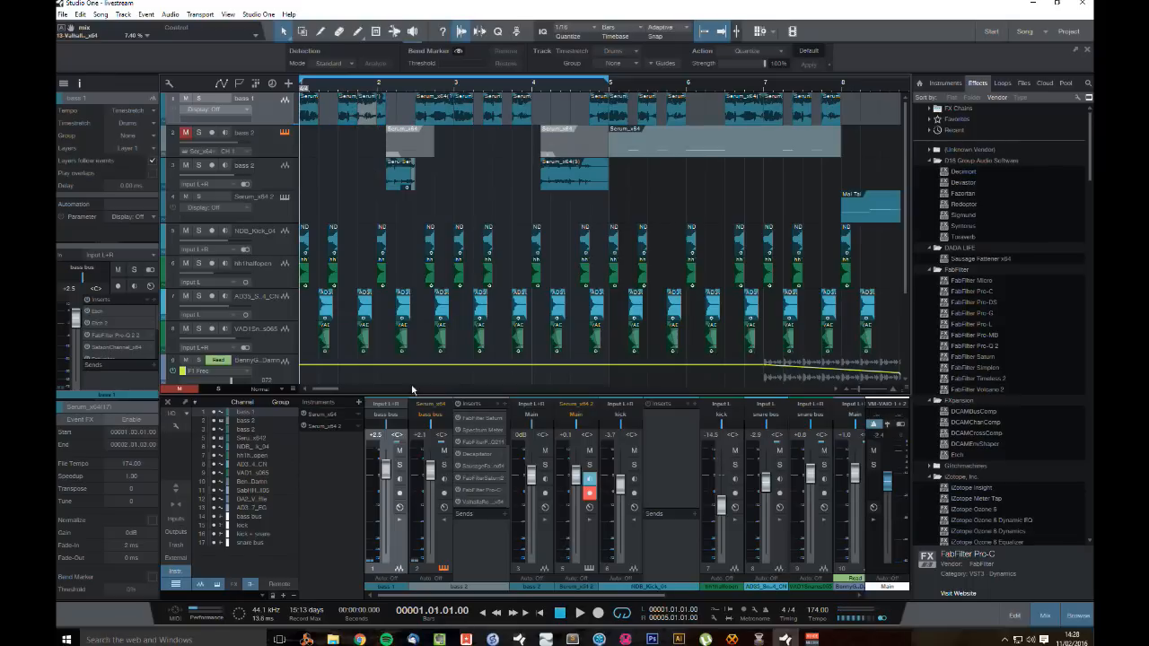
{"action": "key", "text": "space"}
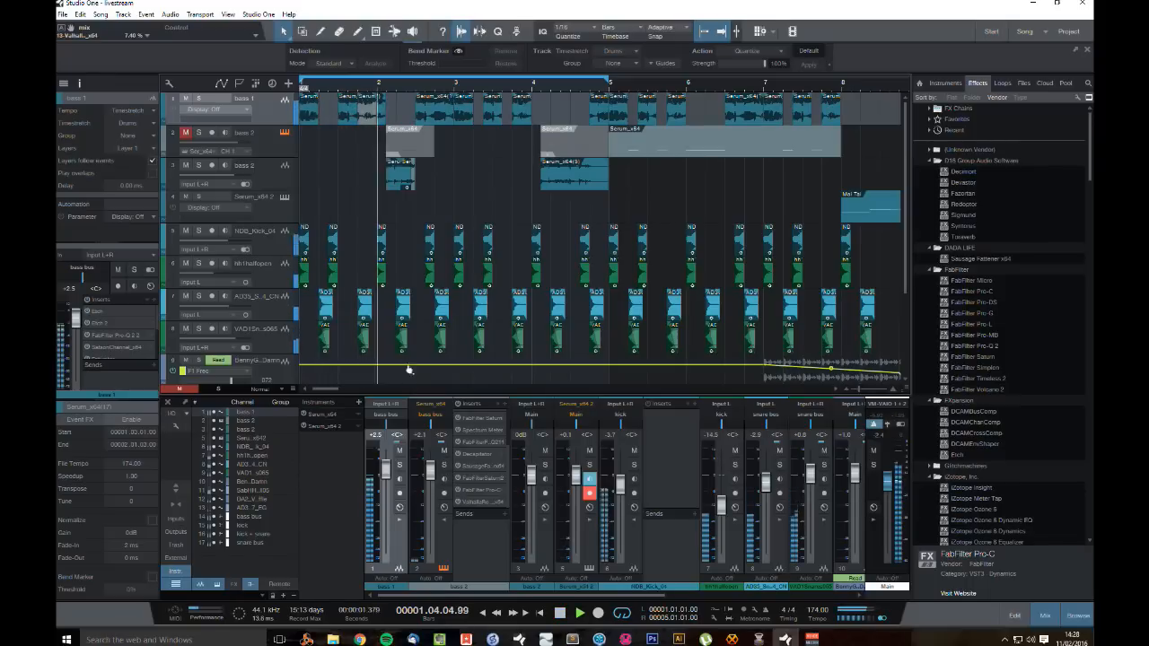
{"action": "left_click_drag", "start_coordinate": [350, 116], "coordinate": [338, 115]}
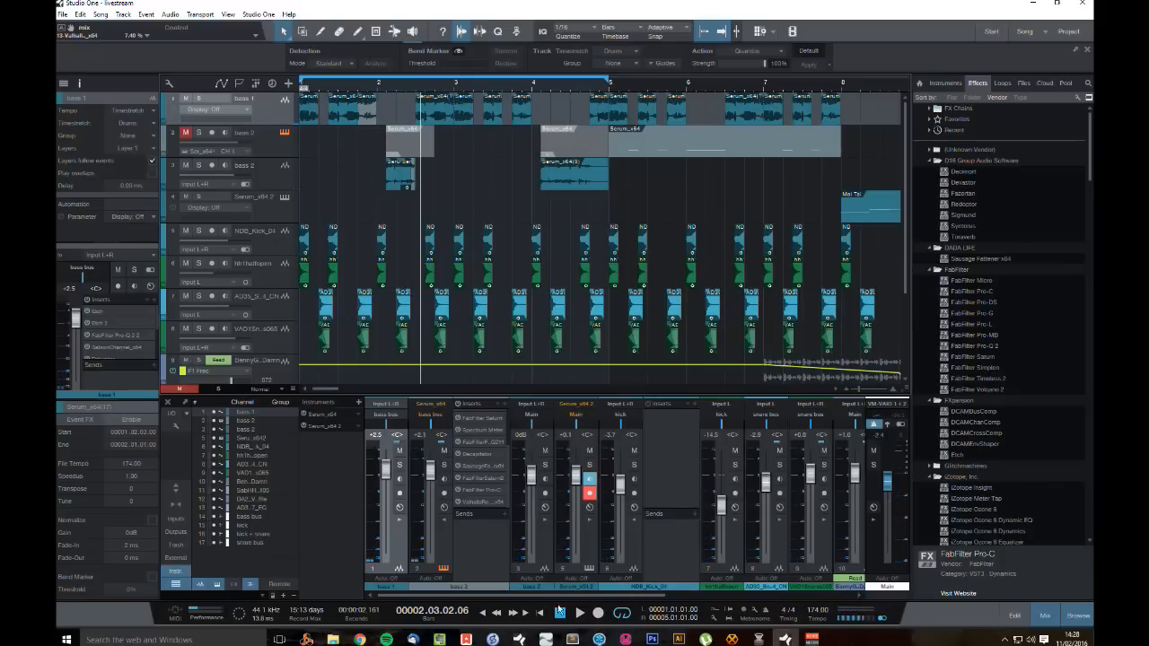
{"action": "key", "text": "space"}
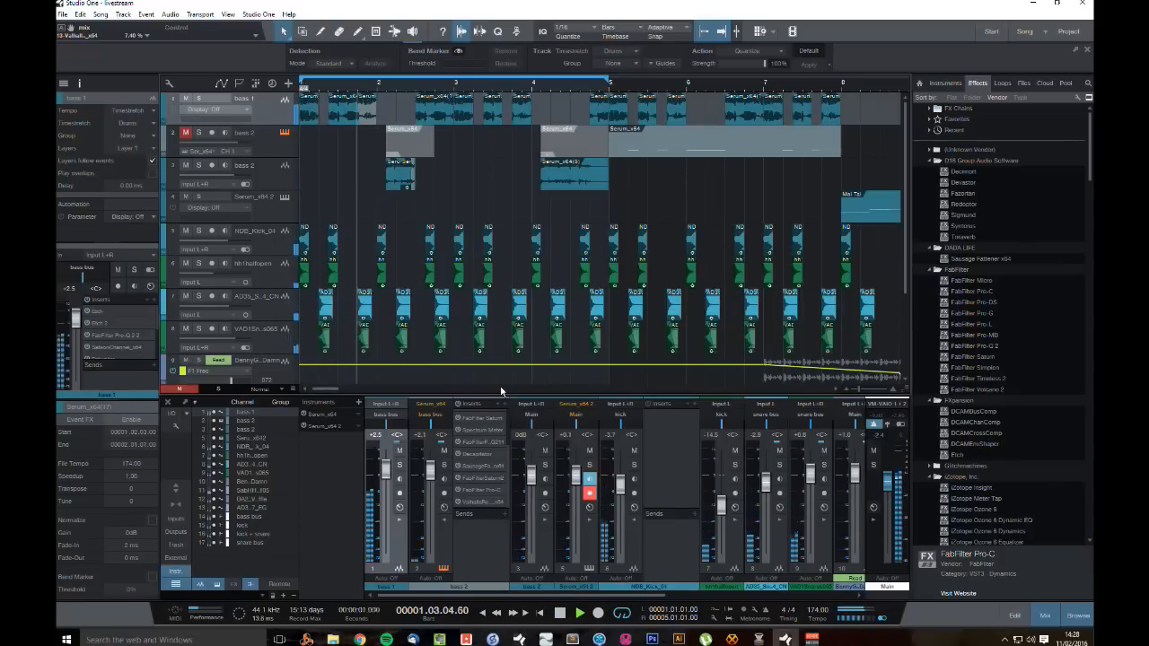
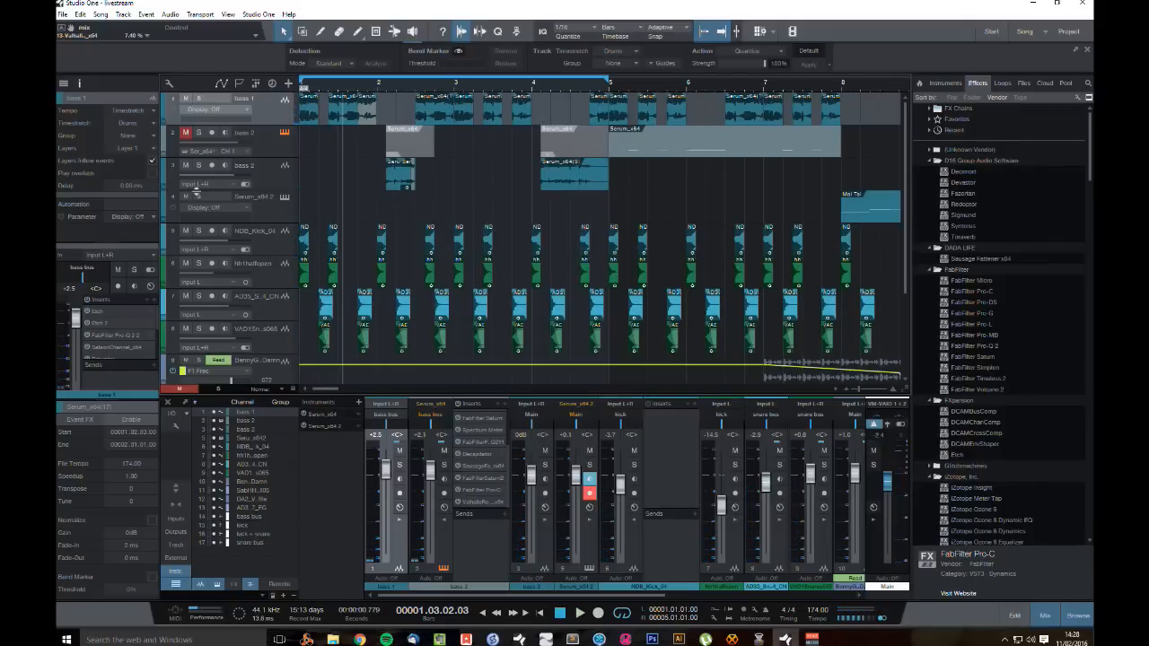
Step: Audition the two snare layers in solo, and unsolo the AD3S snare to hear the VAD1 snare alone
{"action": "left_click", "coordinate": [265, 280]}
{"action": "scroll", "coordinate": [265, 280], "scroll_direction": "down", "scroll_amount": 4}
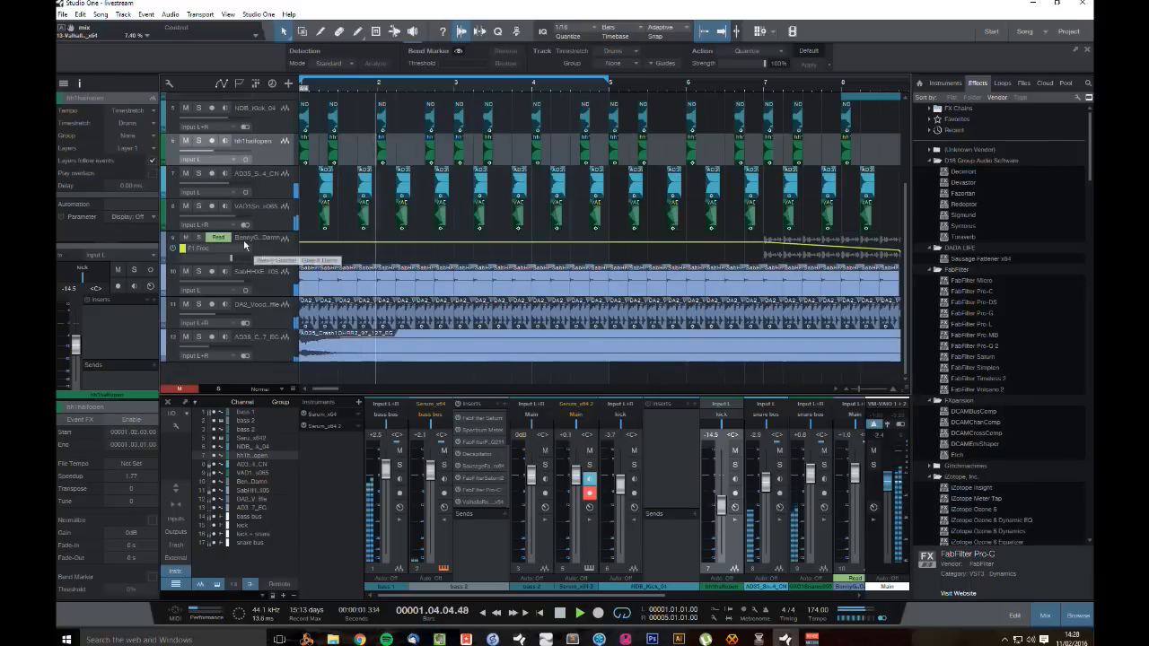
{"action": "left_click", "coordinate": [198, 173]}
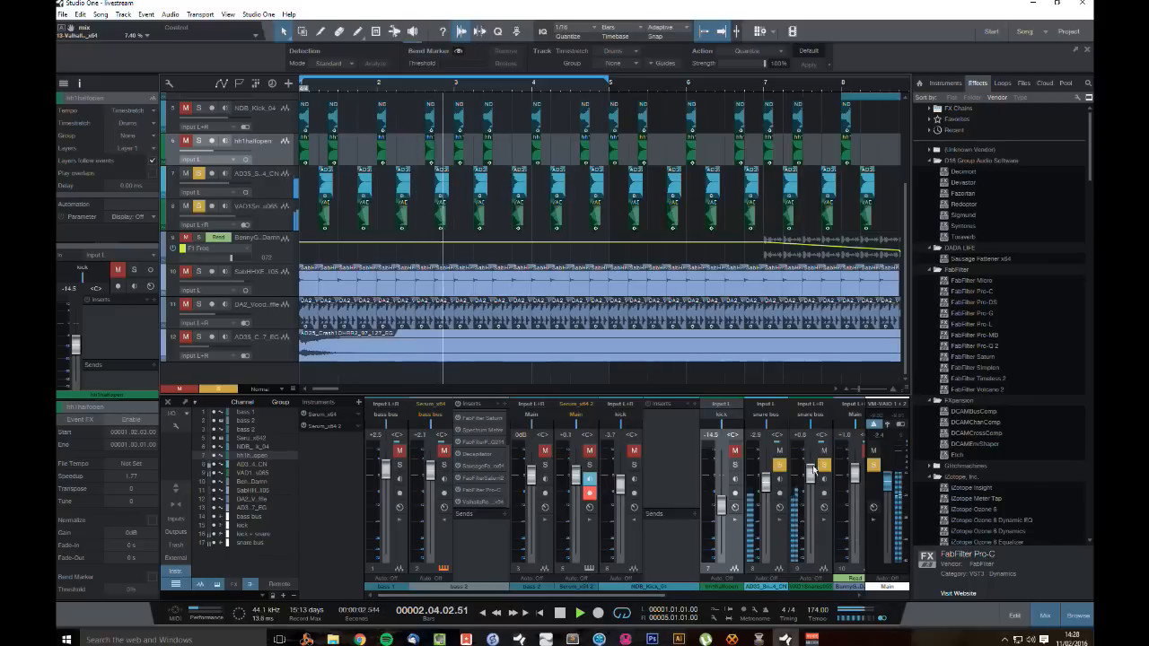
{"action": "key", "text": "space"}
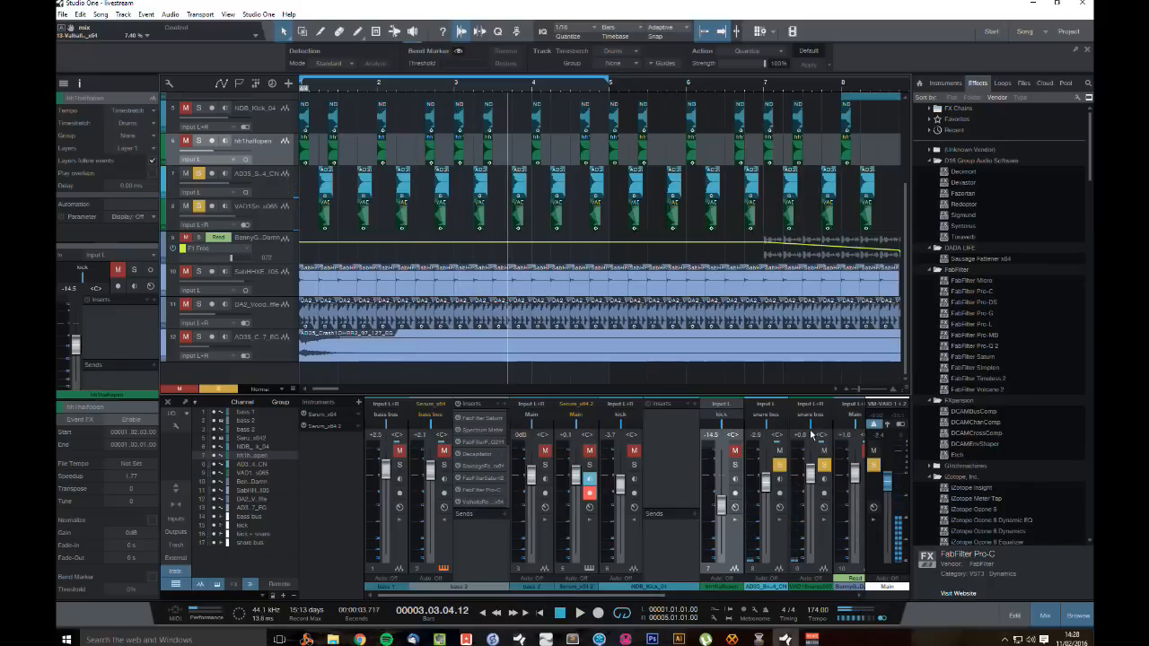
{"action": "left_click", "coordinate": [778, 466]}
{"action": "key", "text": "space"}
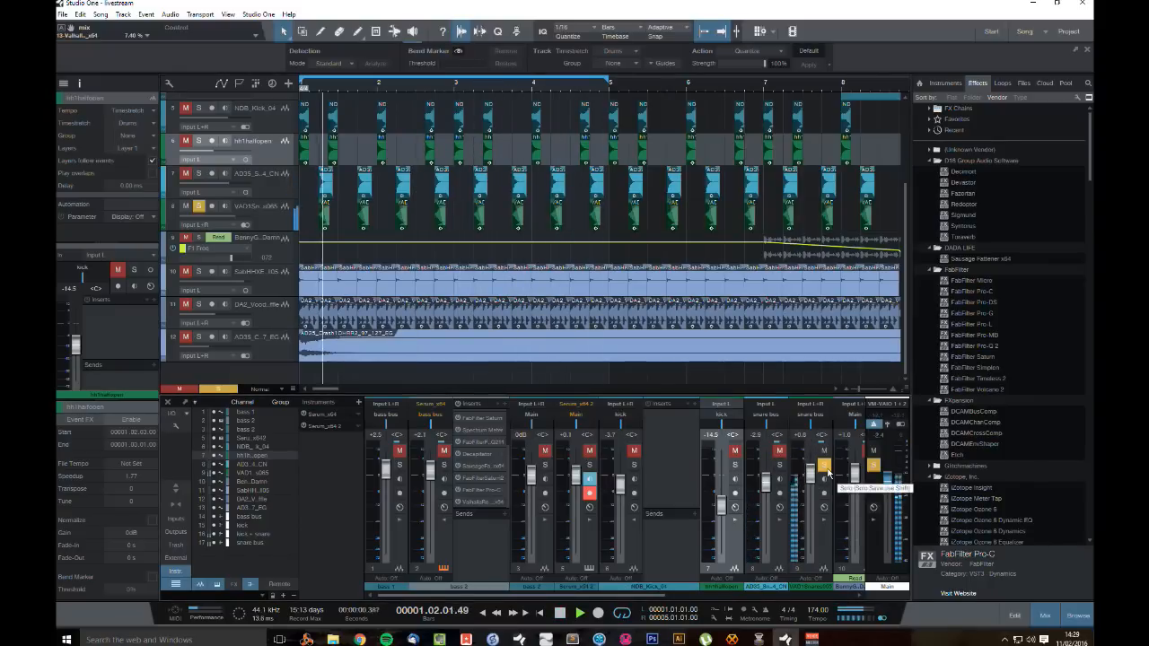
{"action": "key", "text": "space"}
Step: Select all the clips on the VAD1 snare track and show the drum sample files in the browser
{"action": "left_click_drag", "start_coordinate": [653, 595], "coordinate": [728, 595]}
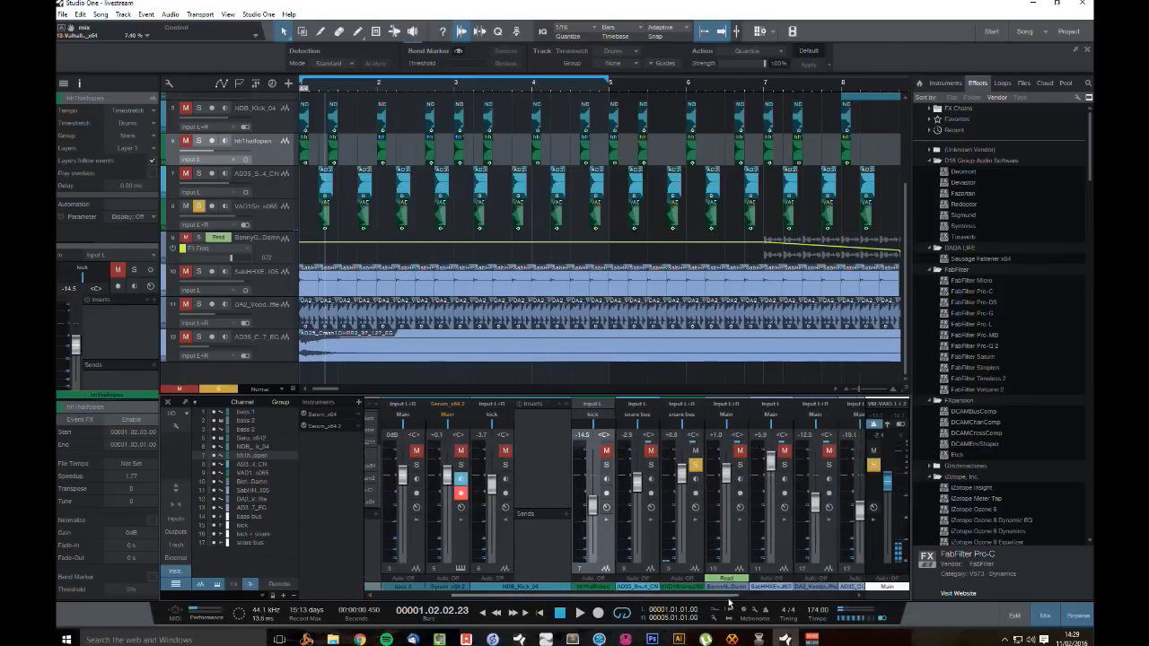
{"action": "left_click", "coordinate": [673, 494]}
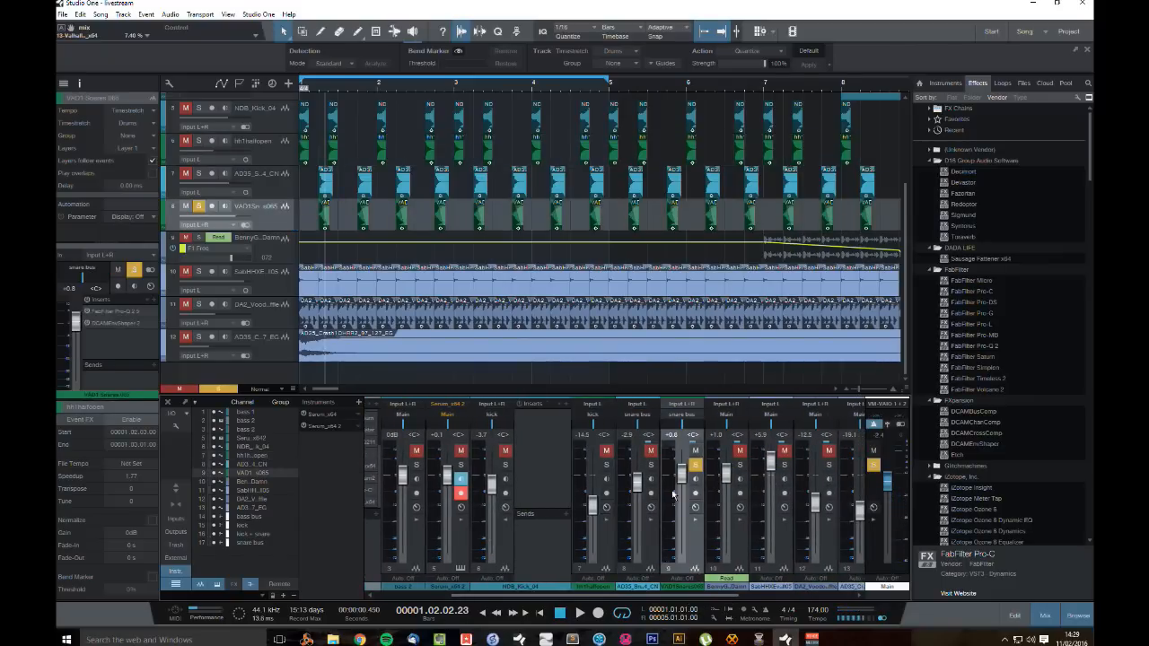
{"action": "double_click", "coordinate": [287, 218]}
{"action": "left_click", "coordinate": [1024, 83]}
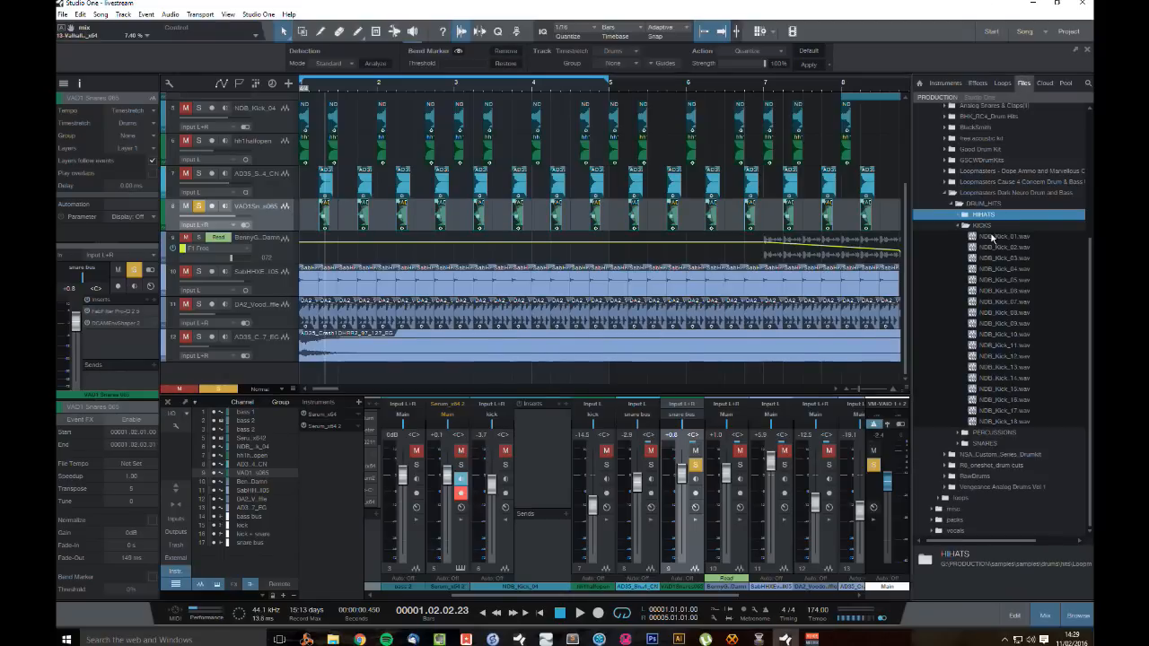
Step: Preview several NDB kick samples from the KICKS folder and compare them with the soloed VAD1 snare
{"action": "left_click", "coordinate": [993, 237]}
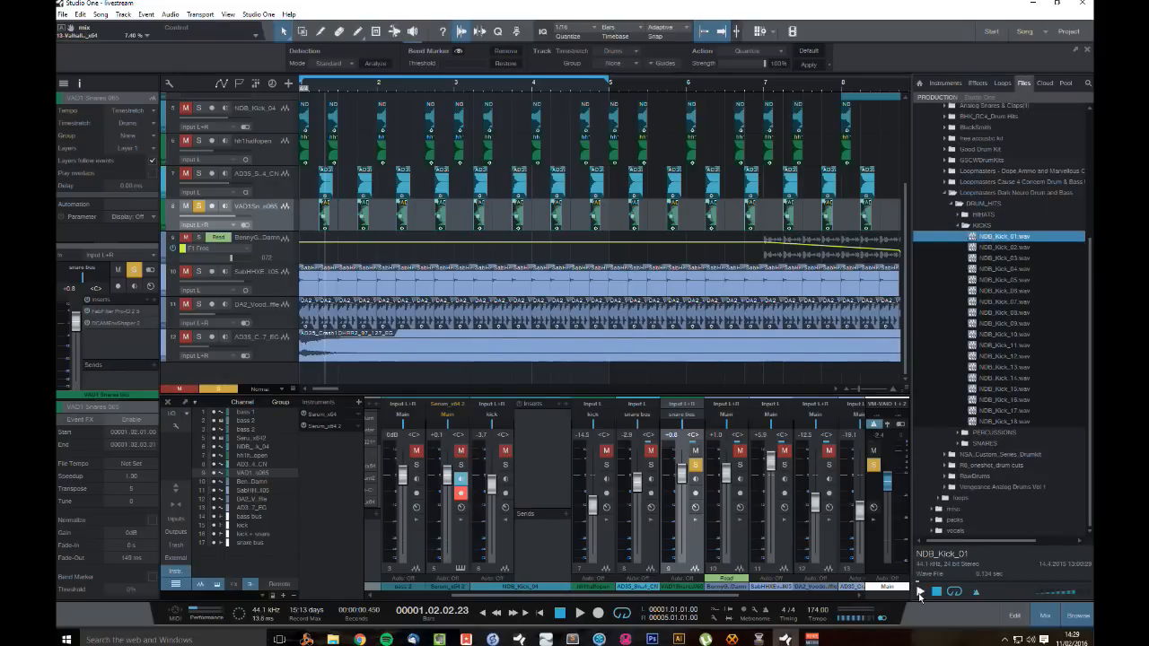
{"action": "left_click", "coordinate": [919, 593]}
{"action": "left_click", "coordinate": [1007, 248]}
{"action": "left_click", "coordinate": [1011, 258]}
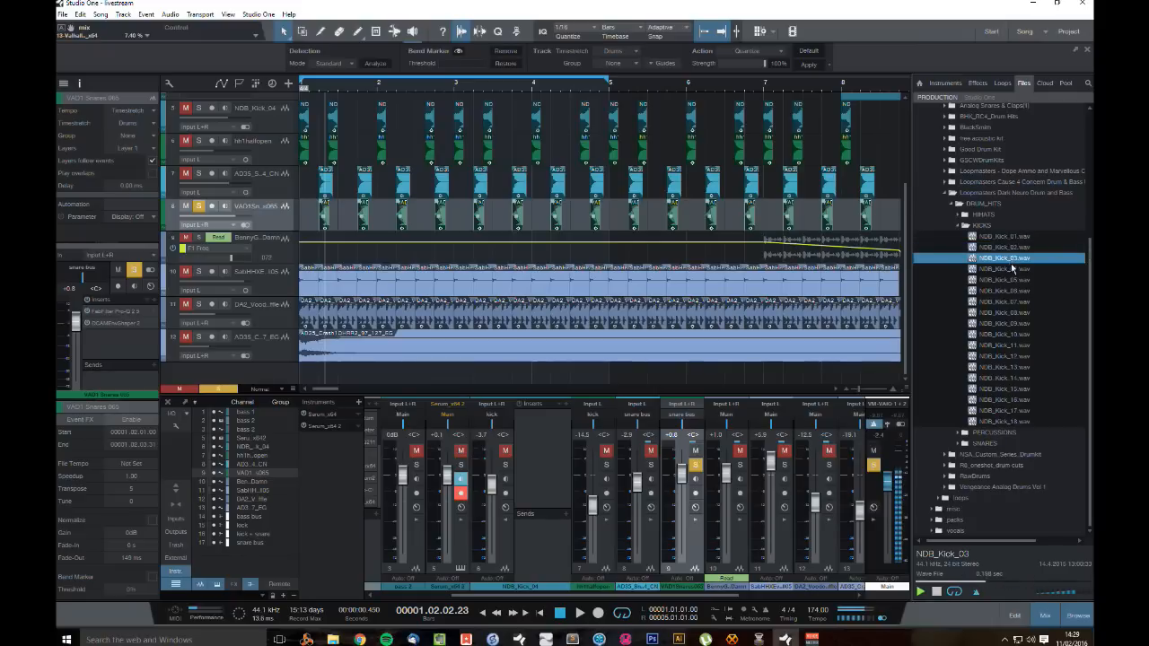
{"action": "key", "text": "Down"}
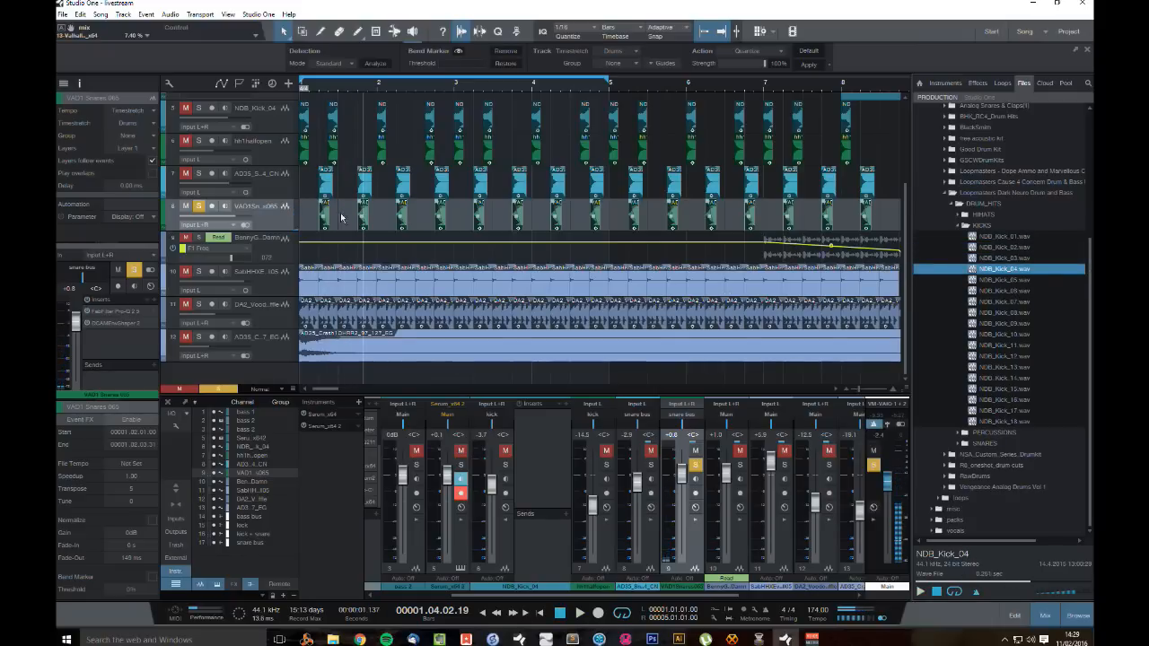
{"action": "left_click", "coordinate": [1030, 302]}
{"action": "key", "text": "space"}
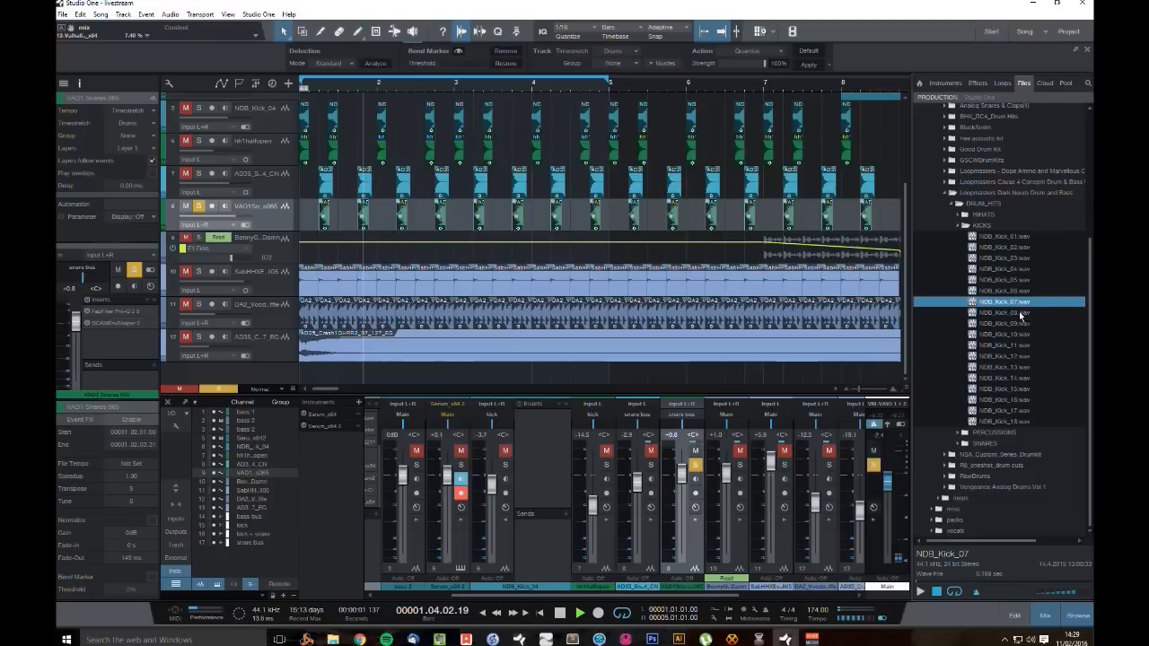
{"action": "key", "text": "space"}
Step: Open the SNARES folder of the Dark Neuro drum hits and preview its NDB snare samples, returning to NDB_Snare_05.wav
{"action": "left_click", "coordinate": [959, 227]}
{"action": "left_click", "coordinate": [962, 252]}
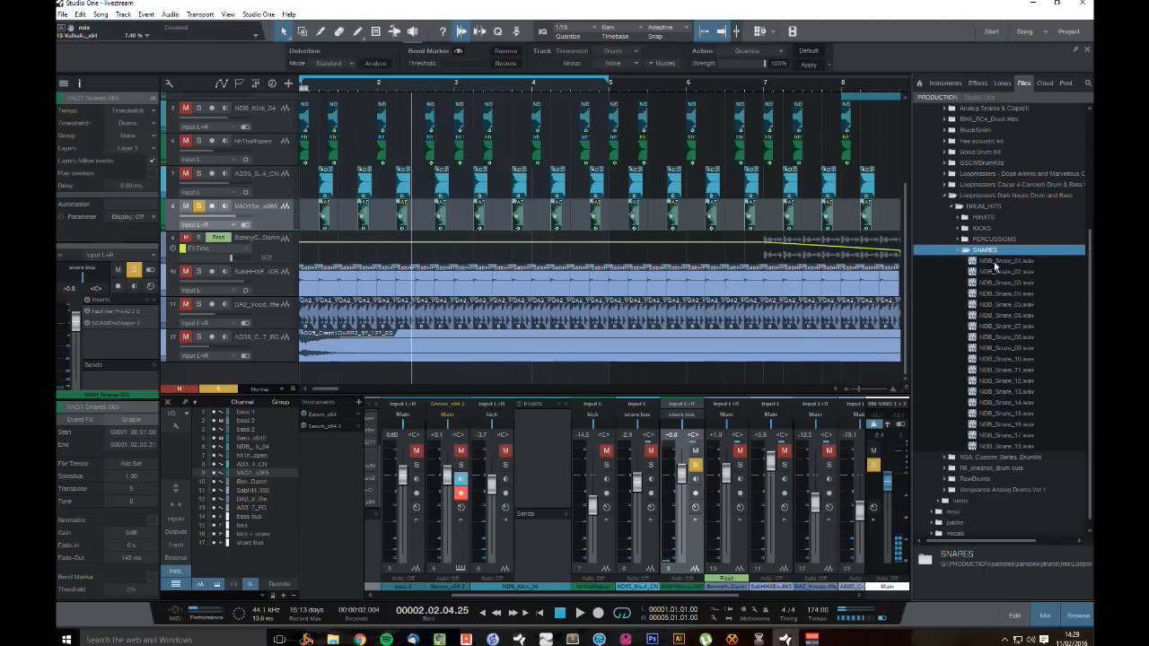
{"action": "key", "text": "Down"}
{"action": "key", "text": "Down"}
{"action": "key", "text": "Down"}
{"action": "key", "text": "Down"}
{"action": "key", "text": "Down"}
{"action": "key", "text": "Down"}
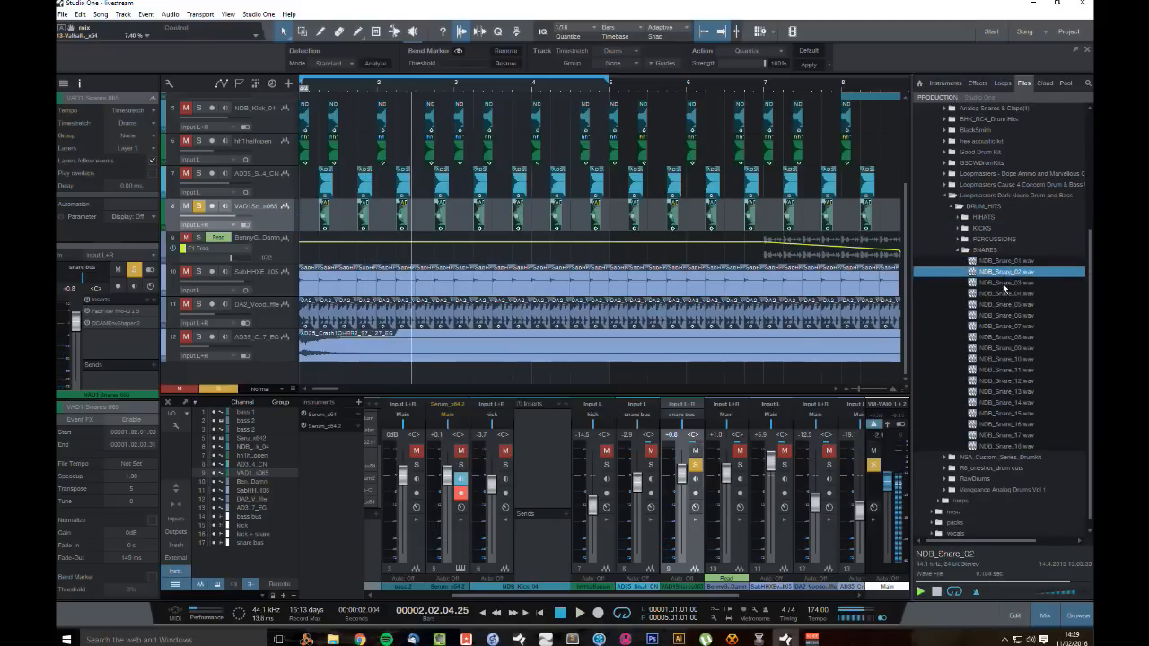
{"action": "key", "text": "Down"}
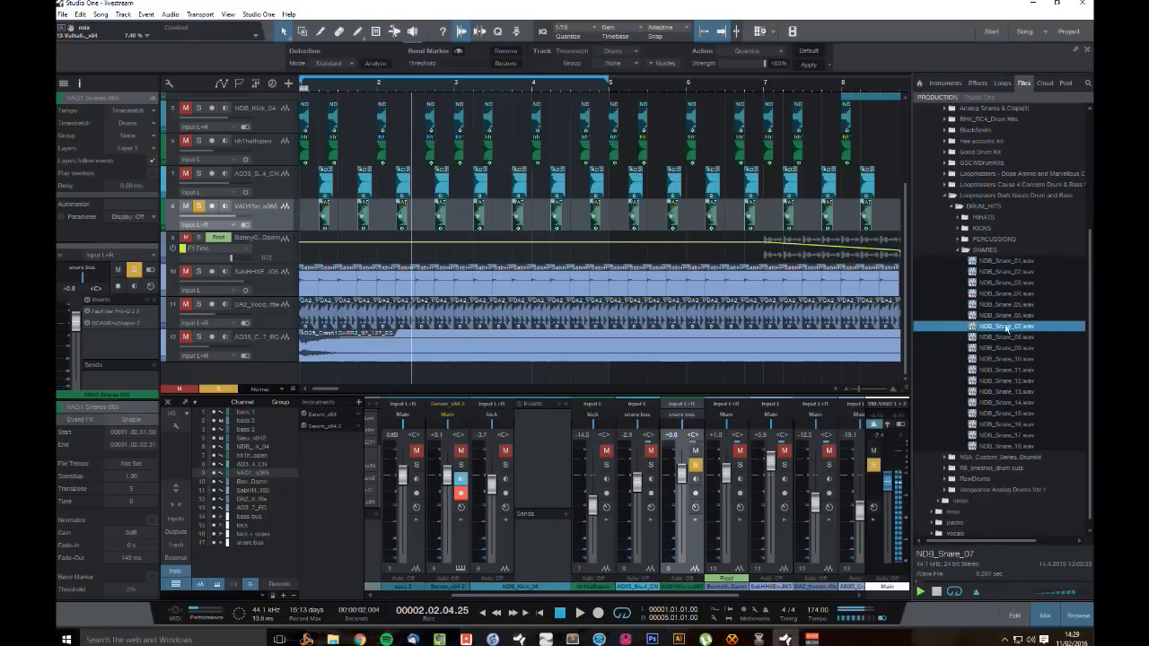
{"action": "key", "text": "Up"}
{"action": "key", "text": "Up"}
{"action": "key", "text": "space"}
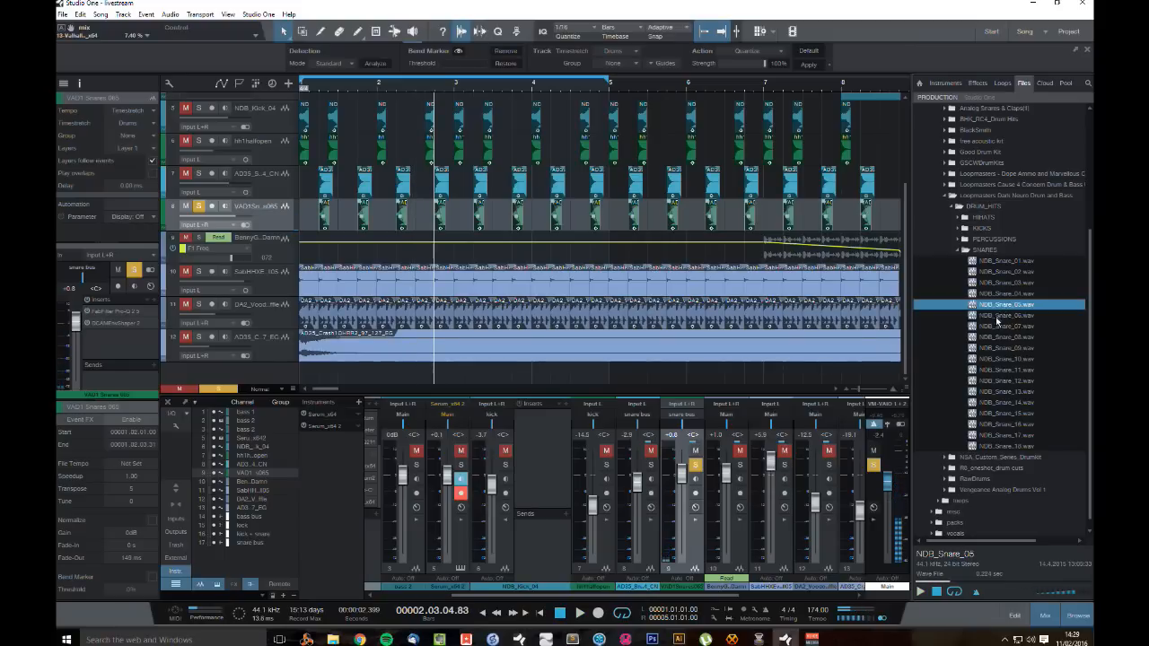
{"action": "left_click", "coordinate": [997, 317]}
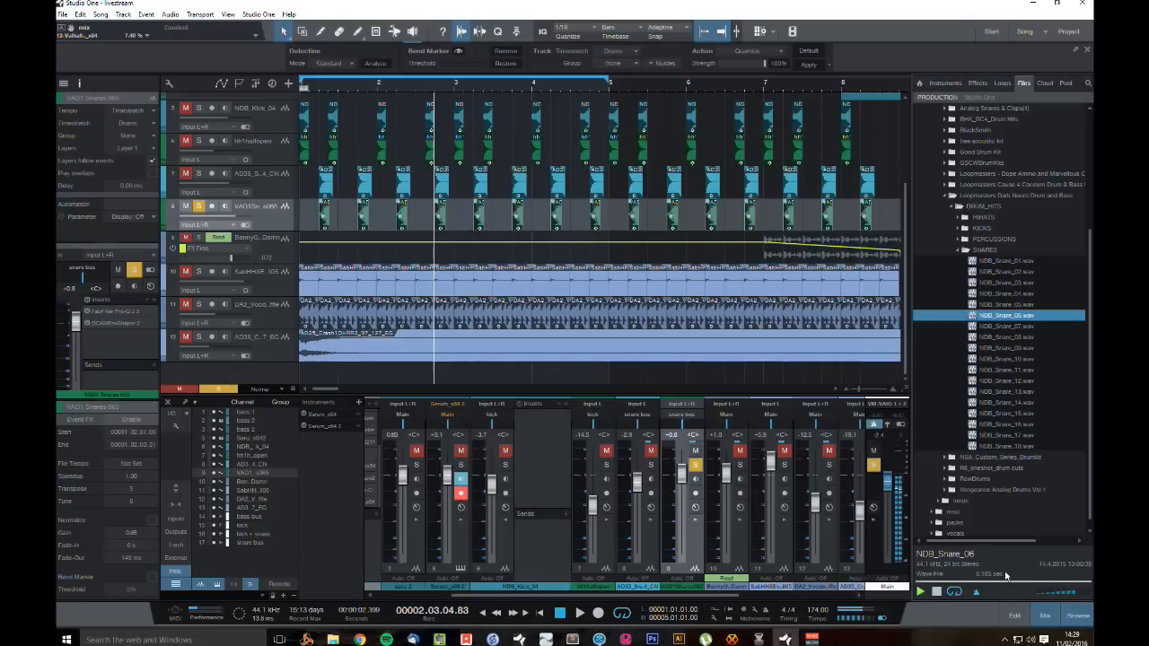
{"action": "key", "text": "Down"}
{"action": "key", "text": "Down"}
{"action": "key", "text": "Down"}
{"action": "key", "text": "Down"}
{"action": "key", "text": "Down"}
{"action": "key", "text": "Down"}
{"action": "key", "text": "Down"}
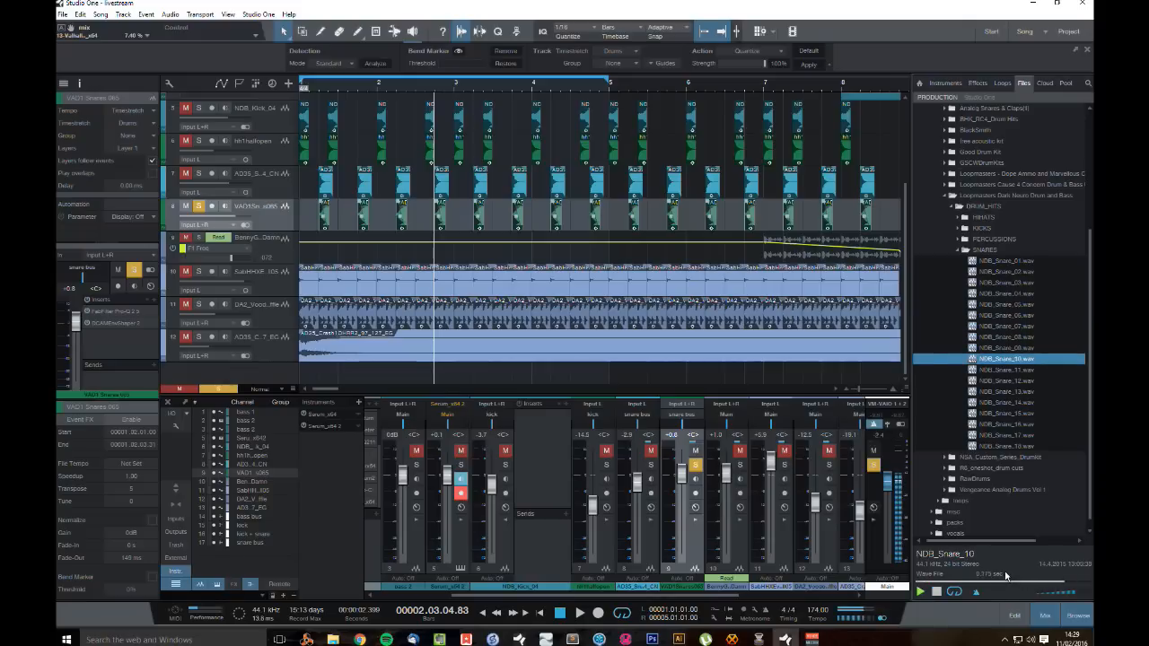
{"action": "key", "text": "Down"}
{"action": "key", "text": "Up"}
{"action": "key", "text": "Up"}
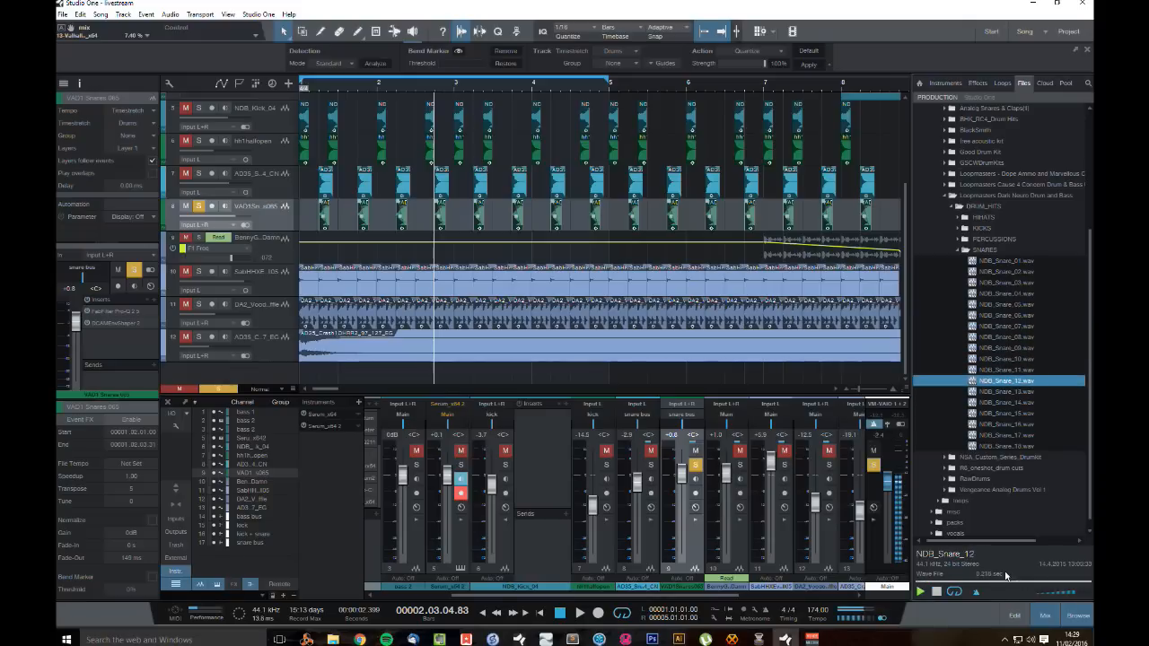
{"action": "key", "text": "Down"}
{"action": "key", "text": "Down"}
{"action": "key", "text": "Down"}
{"action": "key", "text": "Down"}
{"action": "key", "text": "Down"}
{"action": "key", "text": "Down"}
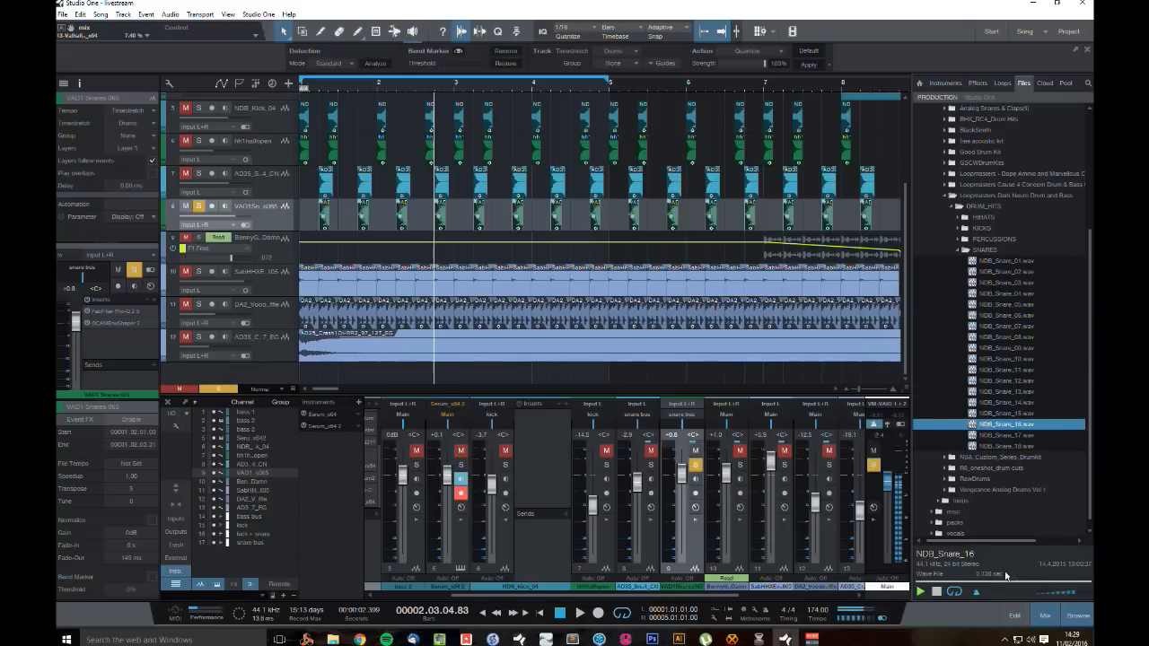
{"action": "key", "text": "Up"}
{"action": "key", "text": "Up"}
{"action": "key", "text": "Up"}
{"action": "key", "text": "Up"}
{"action": "key", "text": "Up"}
{"action": "key", "text": "Up"}
{"action": "key", "text": "Up"}
{"action": "key", "text": "Up"}
{"action": "key", "text": "Up"}
{"action": "key", "text": "Up"}
{"action": "key", "text": "Up"}
{"action": "key", "text": "Up"}
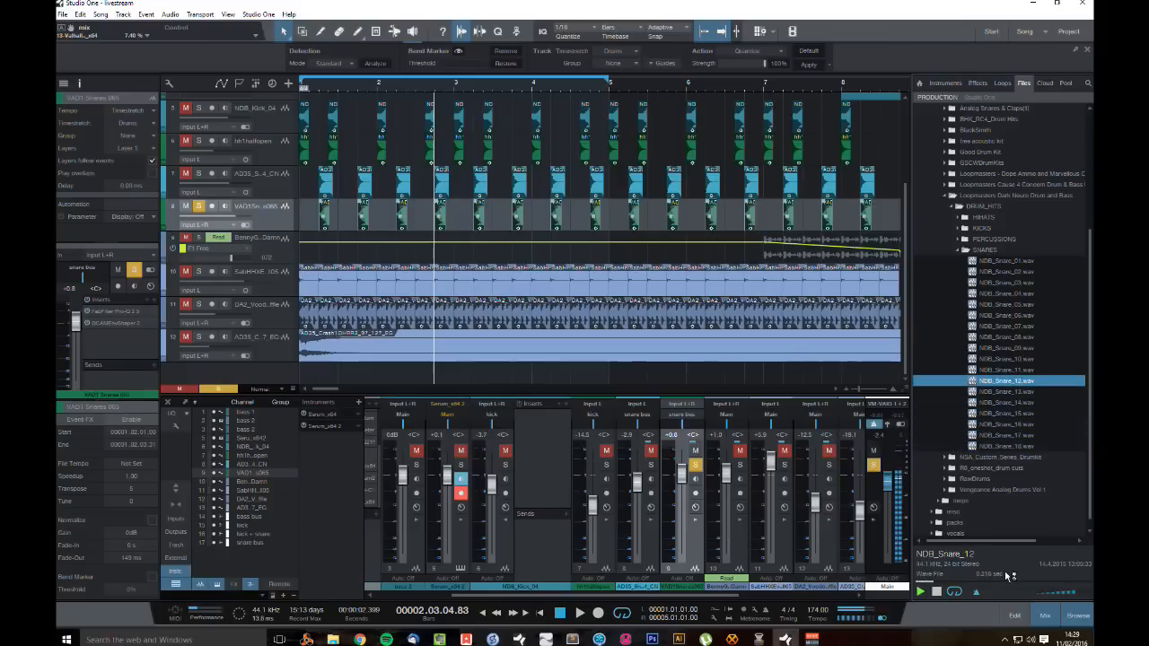
{"action": "key", "text": "Up"}
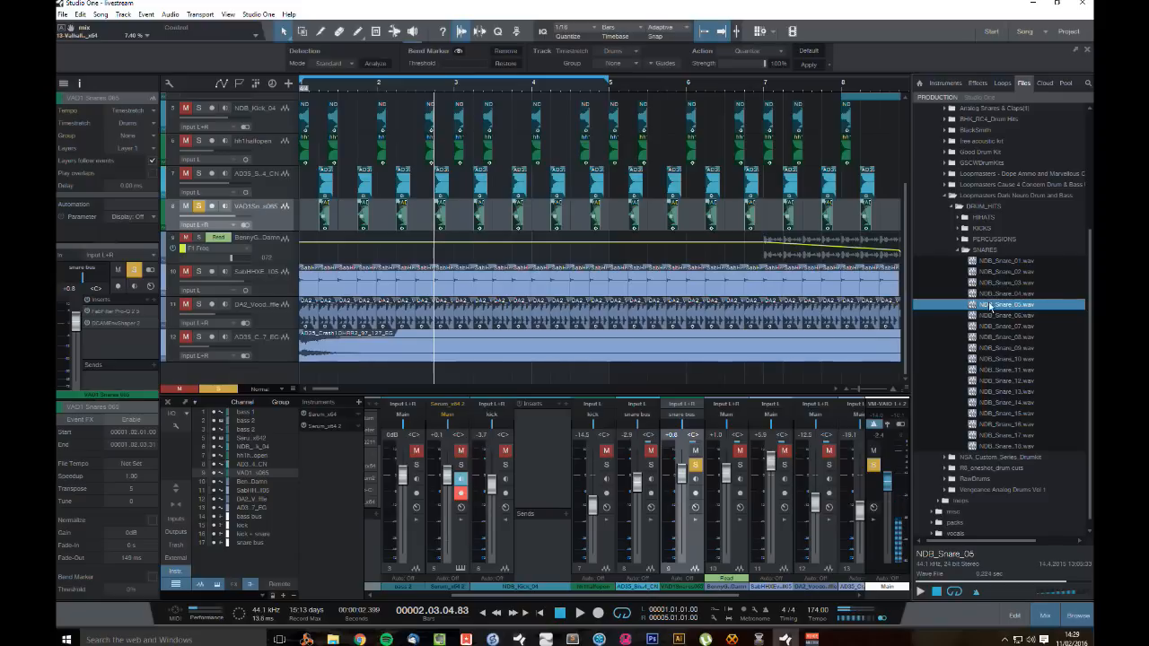
Step: Replace the selected VAD1 snare clips with NDB_Snare_05.wav and audition them in the full mix and in solo
{"action": "left_click_drag", "start_coordinate": [981, 305], "coordinate": [594, 220]}
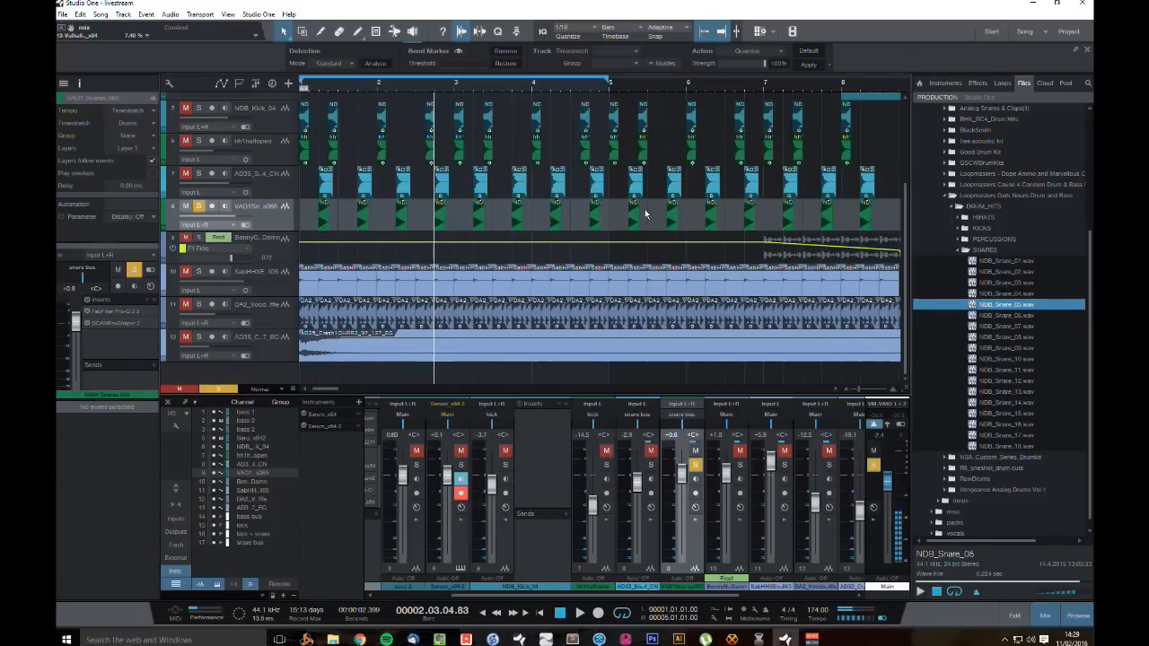
{"action": "left_click", "coordinate": [198, 206]}
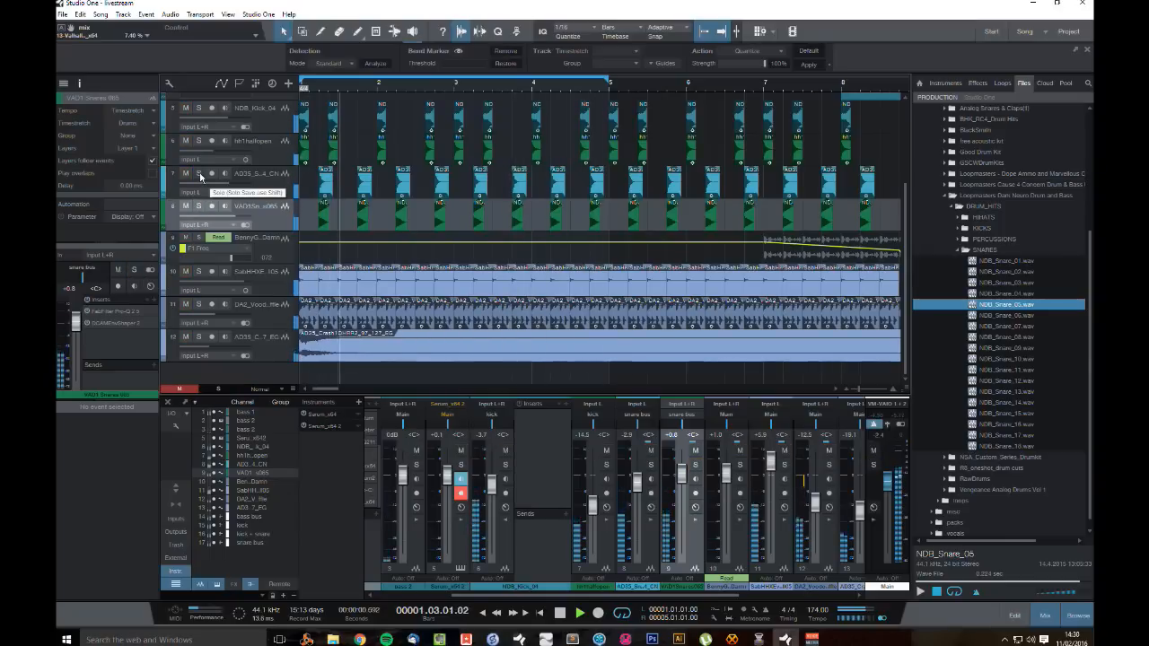
{"action": "left_click", "coordinate": [199, 205]}
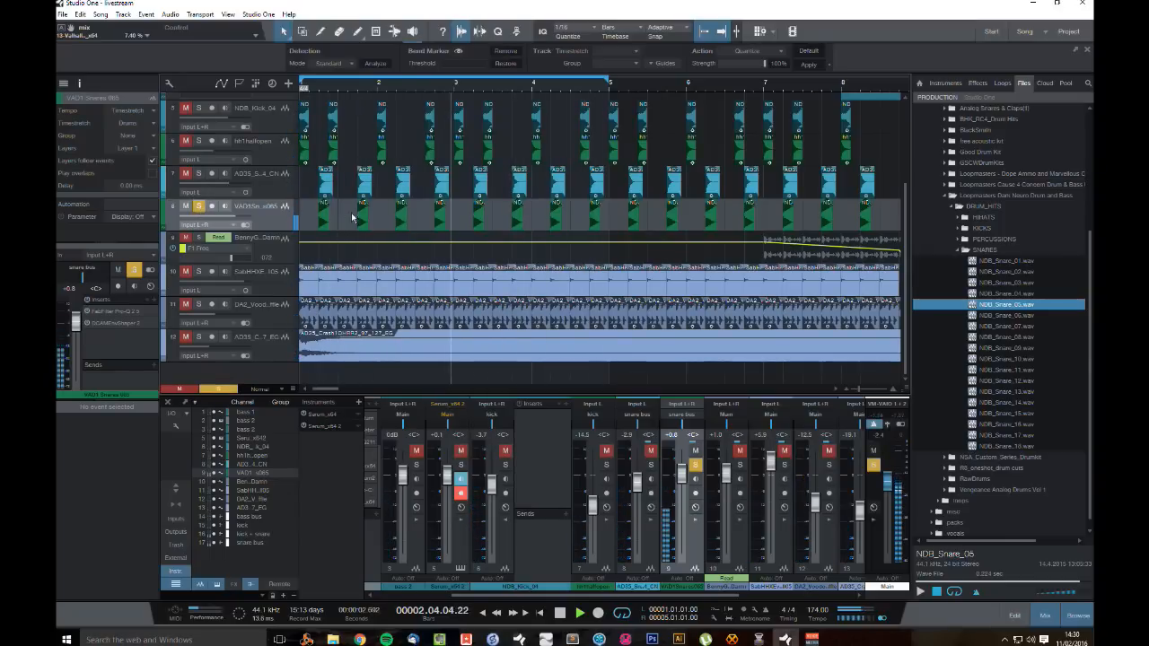
{"action": "key", "text": "space"}
Step: Select all the replaced snare clips across the arrangement, and solo the AD3S snare instead of the VAD1 layer during playback
{"action": "left_click_drag", "start_coordinate": [809, 89], "coordinate": [809, 77]}
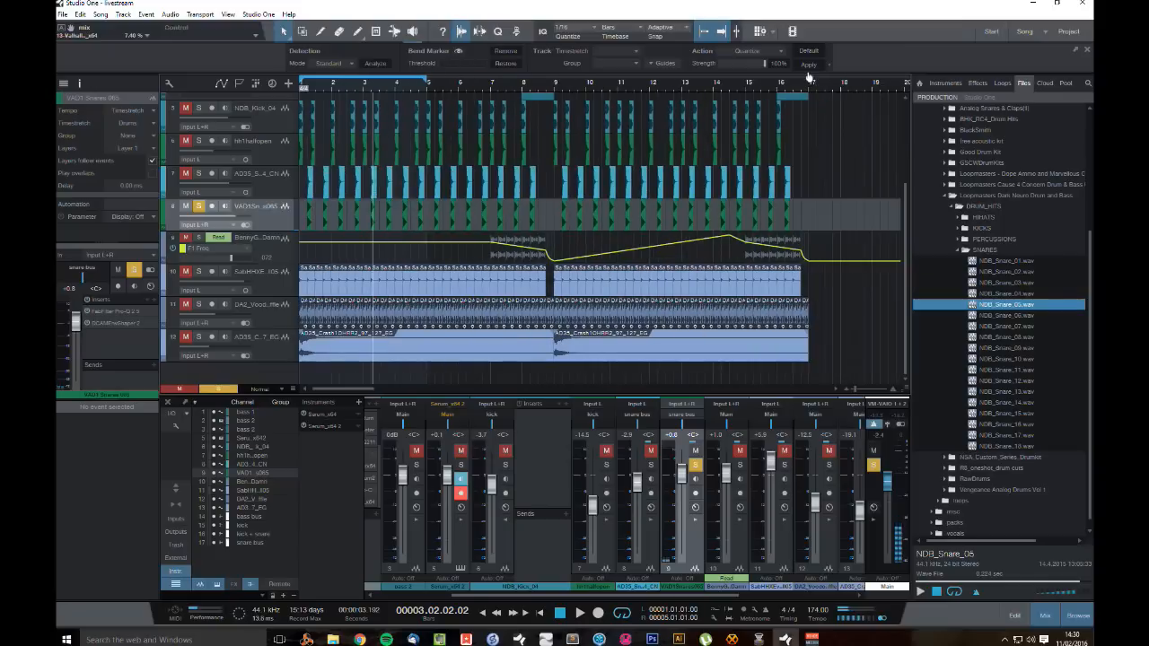
{"action": "left_click_drag", "start_coordinate": [827, 221], "coordinate": [201, 223]}
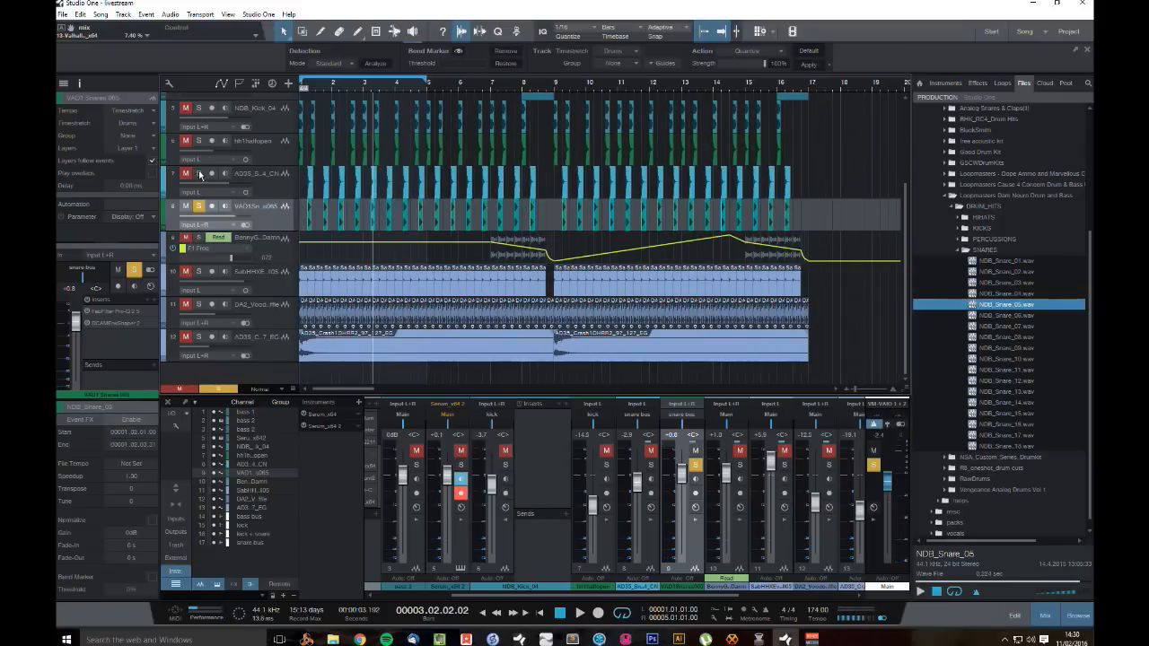
{"action": "key", "text": "space"}
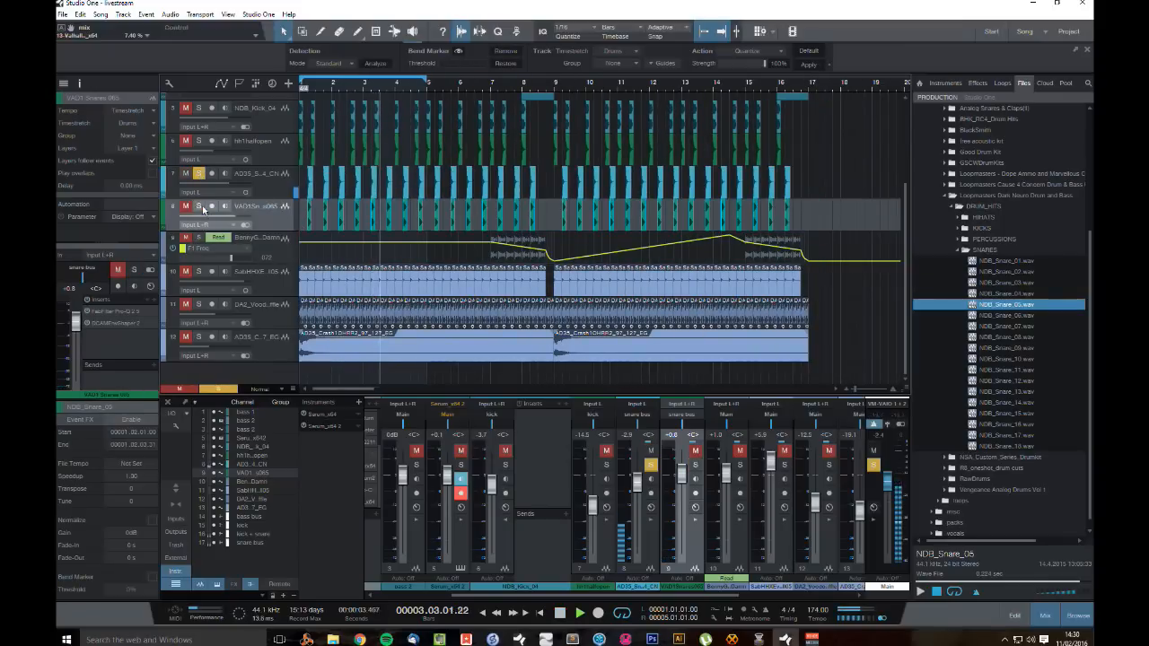
Step: Show the AD3S snare channel's inserts and review the curves of its two FabFilter Pro-Q 2 equalizers
{"action": "left_click", "coordinate": [278, 190]}
{"action": "left_click", "coordinate": [652, 521]}
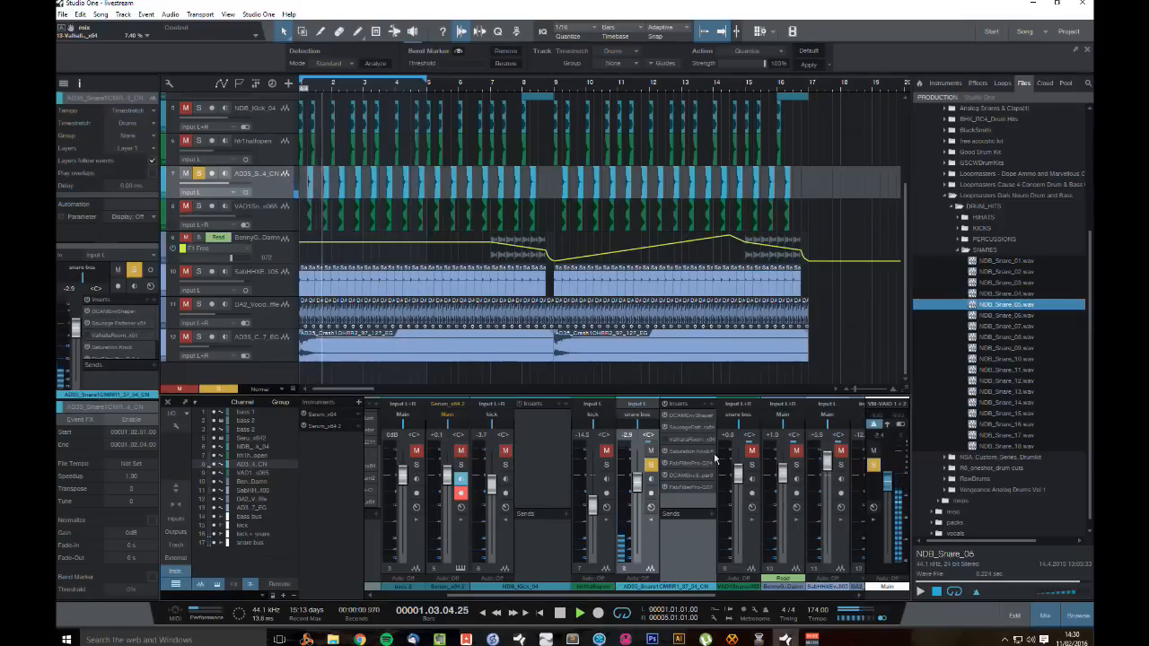
{"action": "left_click", "coordinate": [689, 462]}
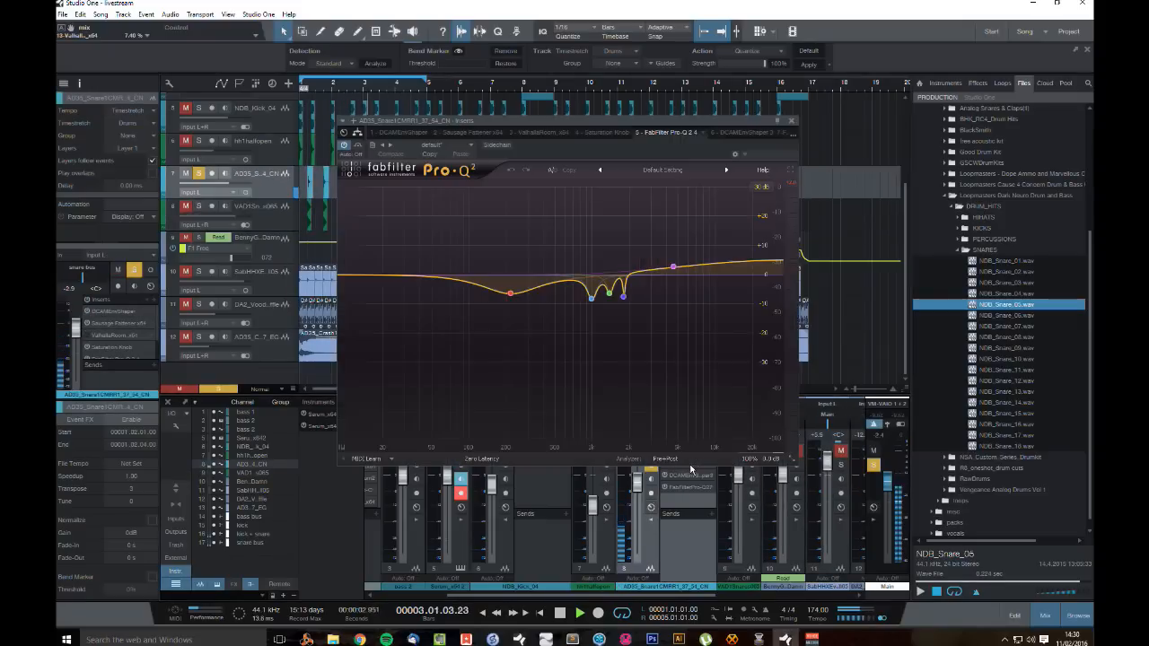
{"action": "left_click", "coordinate": [686, 487]}
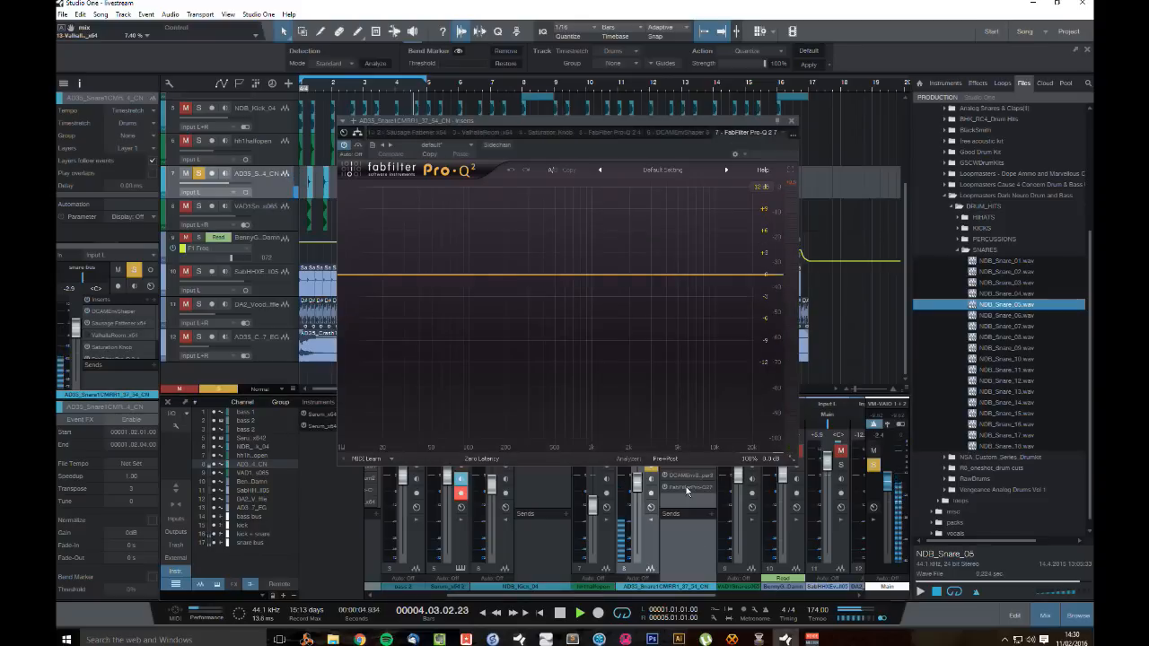
{"action": "left_click", "coordinate": [792, 123]}
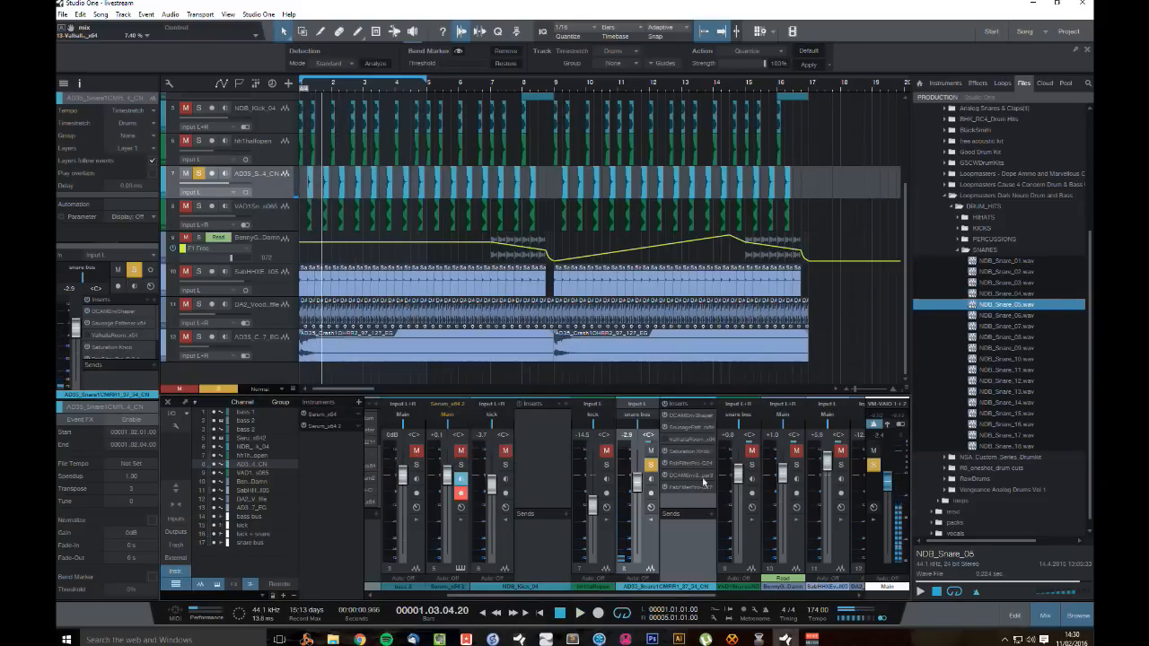
Step: Try adding a band at about 265 Hz in the AD3S snare's last Pro-Q 2, delete the band and close the equalizer
{"action": "left_click", "coordinate": [694, 488]}
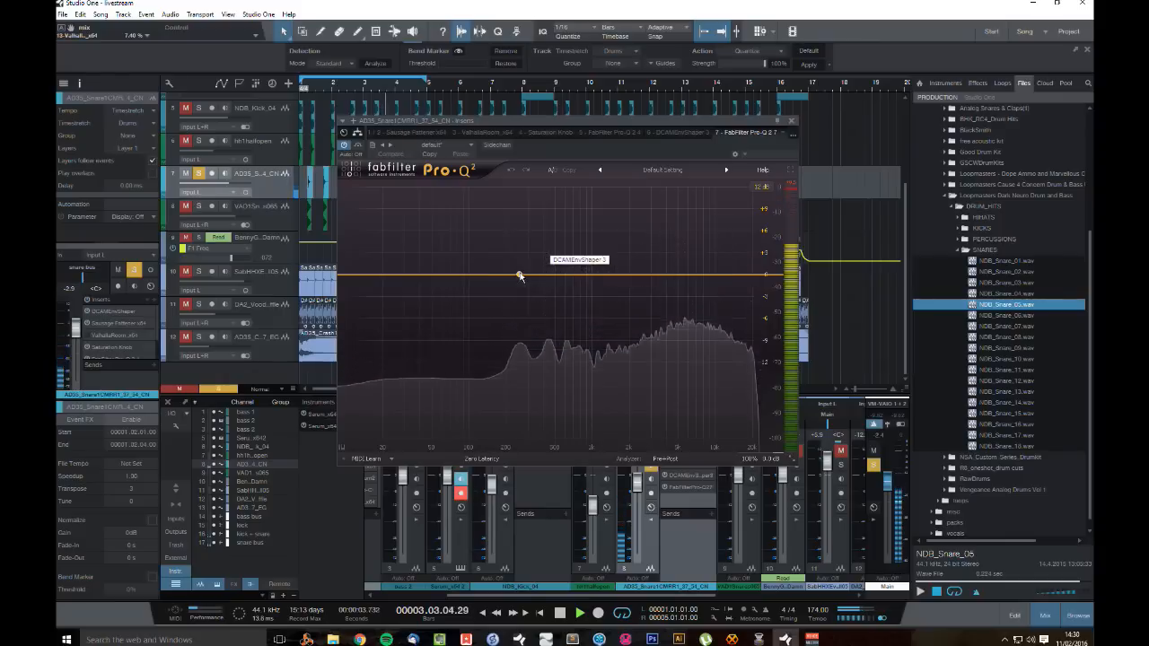
{"action": "left_click", "coordinate": [522, 274]}
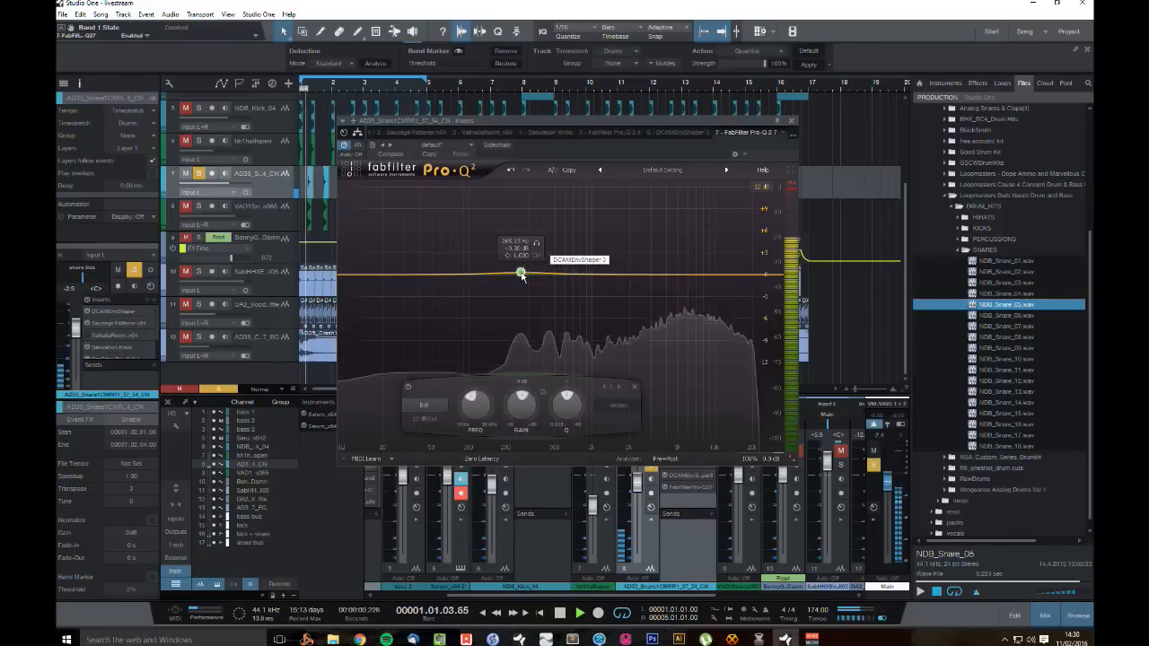
{"action": "left_click", "coordinate": [634, 387]}
{"action": "key", "text": "space"}
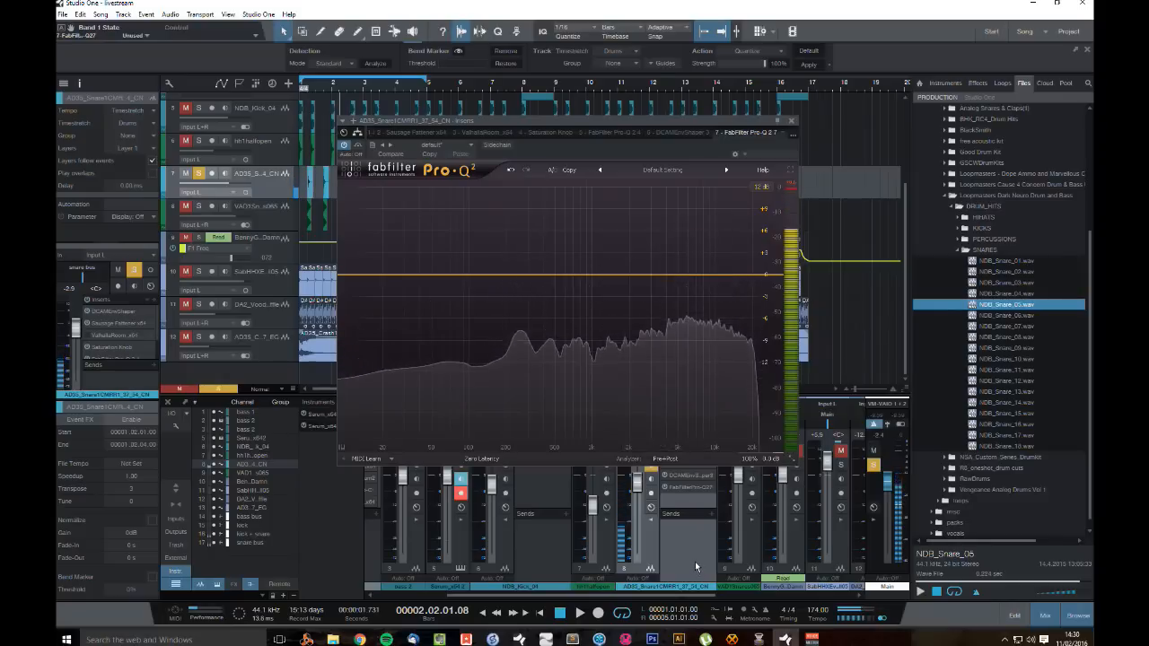
{"action": "left_click", "coordinate": [791, 121]}
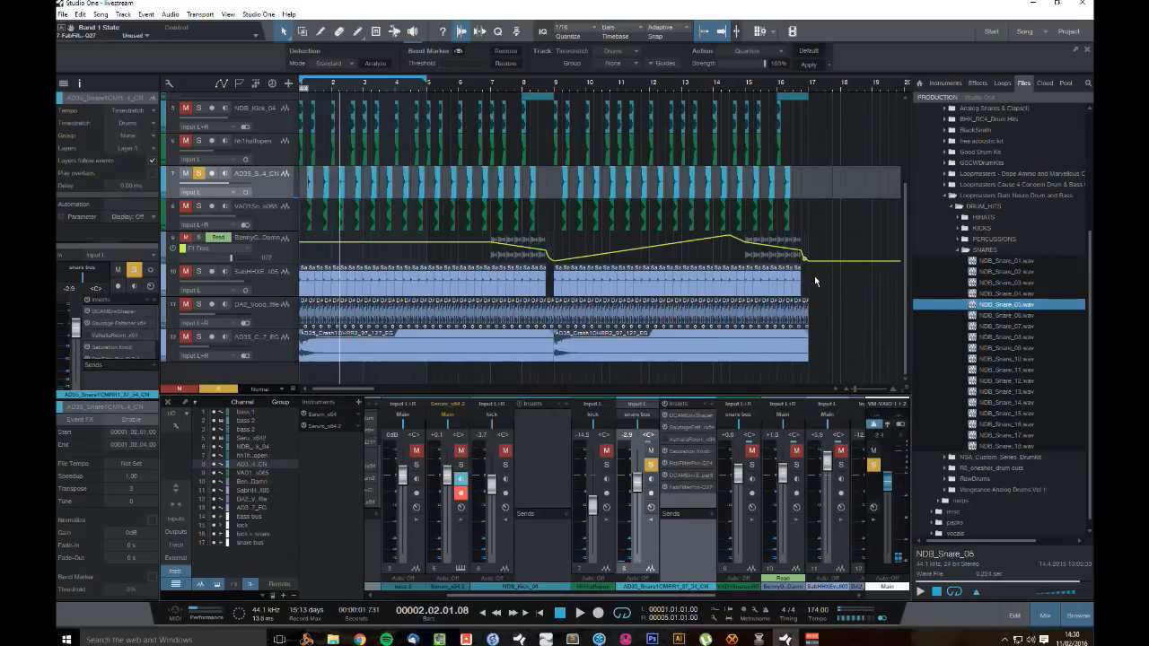
Step: Audition the AD3S snare in solo once more, and unsolo it to hear the new snare layer in the full mix
{"action": "scroll", "coordinate": [821, 296], "scroll_direction": "up", "scroll_amount": 3}
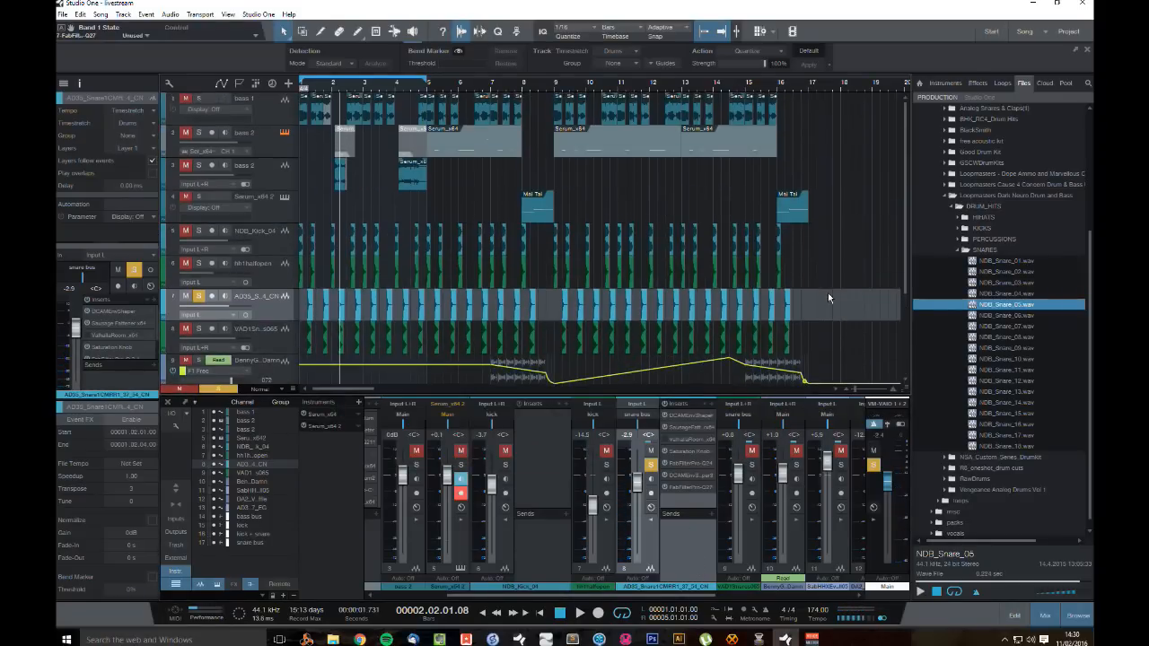
{"action": "left_click", "coordinate": [278, 297]}
{"action": "key", "text": "Up"}
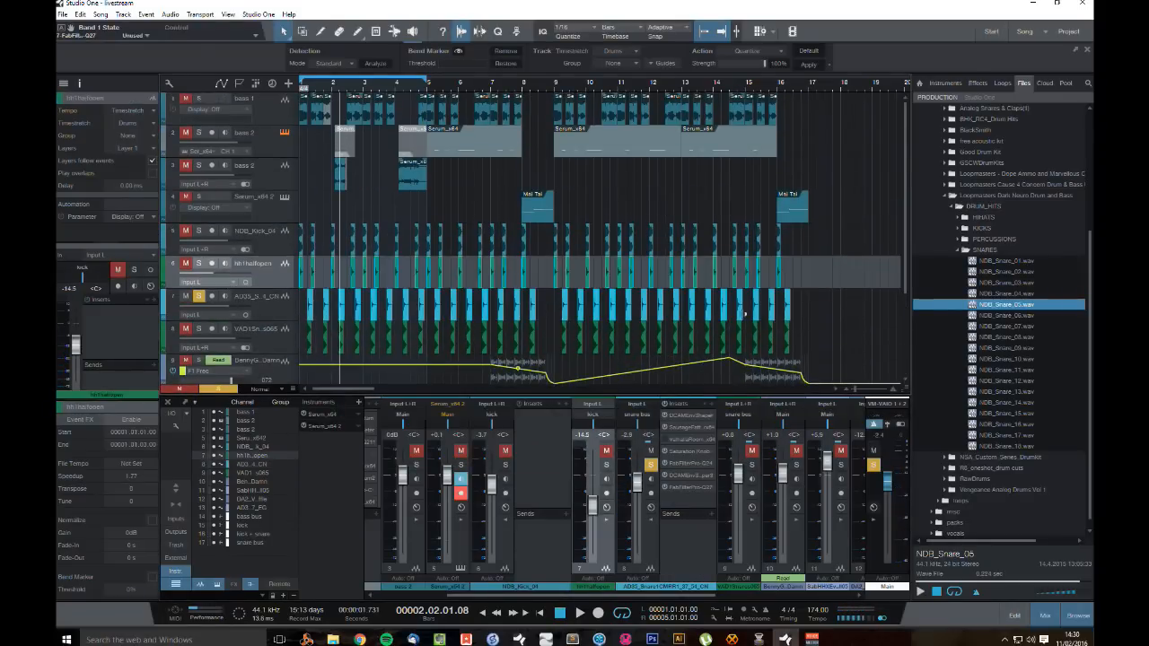
{"action": "key", "text": "Down"}
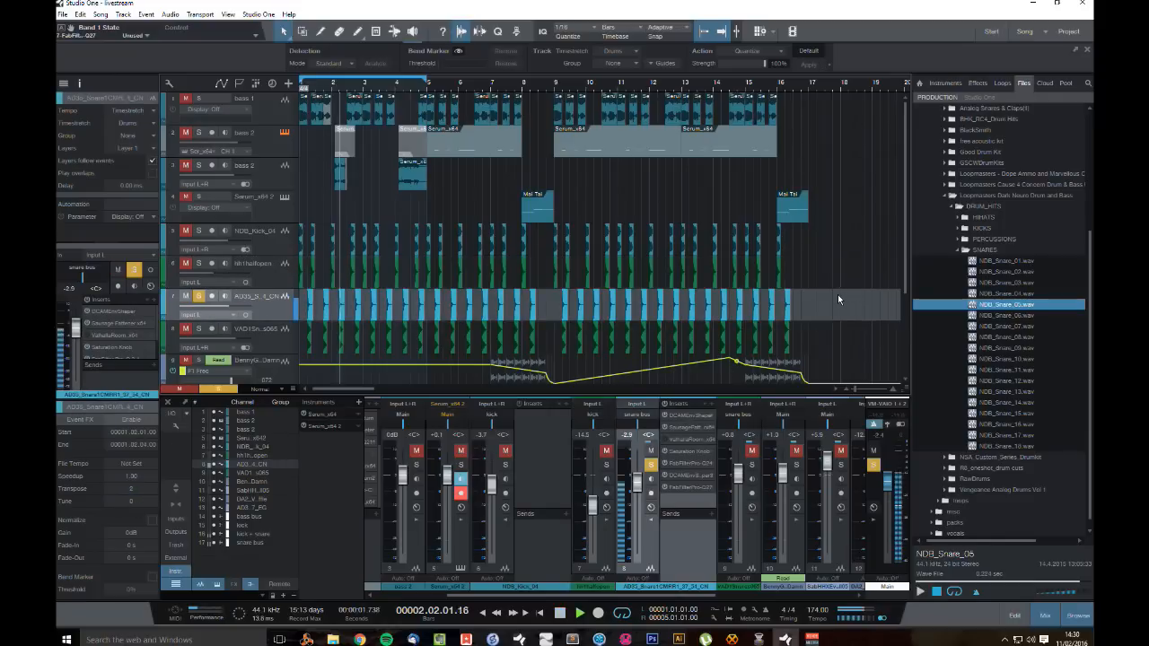
{"action": "left_click", "coordinate": [199, 296]}
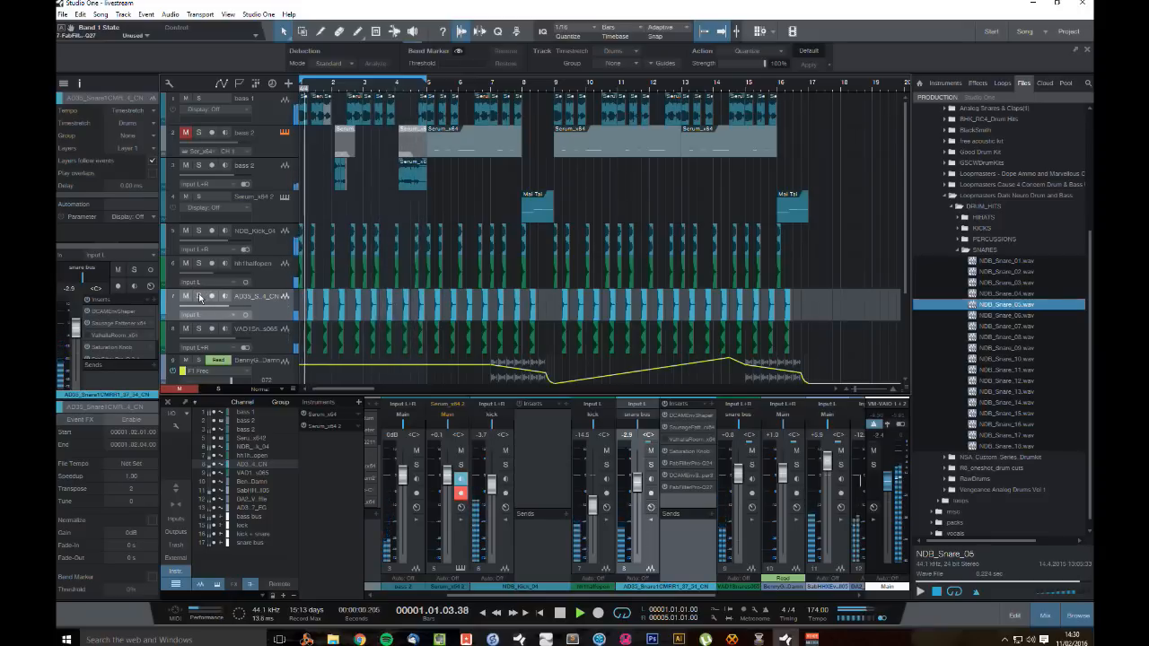
Step: Solo the VAD1 snare layer and raise the high cut in its Pro-Q 2 to about 1.9 kHz, checking it together with the AD3S snare
{"action": "left_click", "coordinate": [199, 328]}
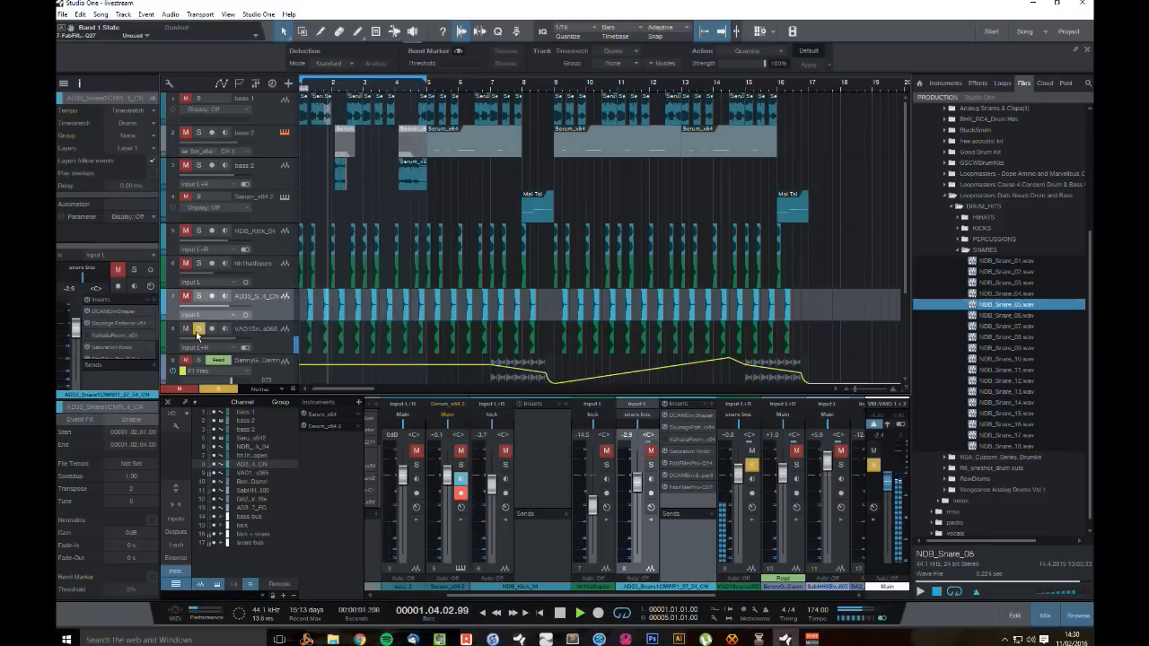
{"action": "left_click", "coordinate": [752, 522]}
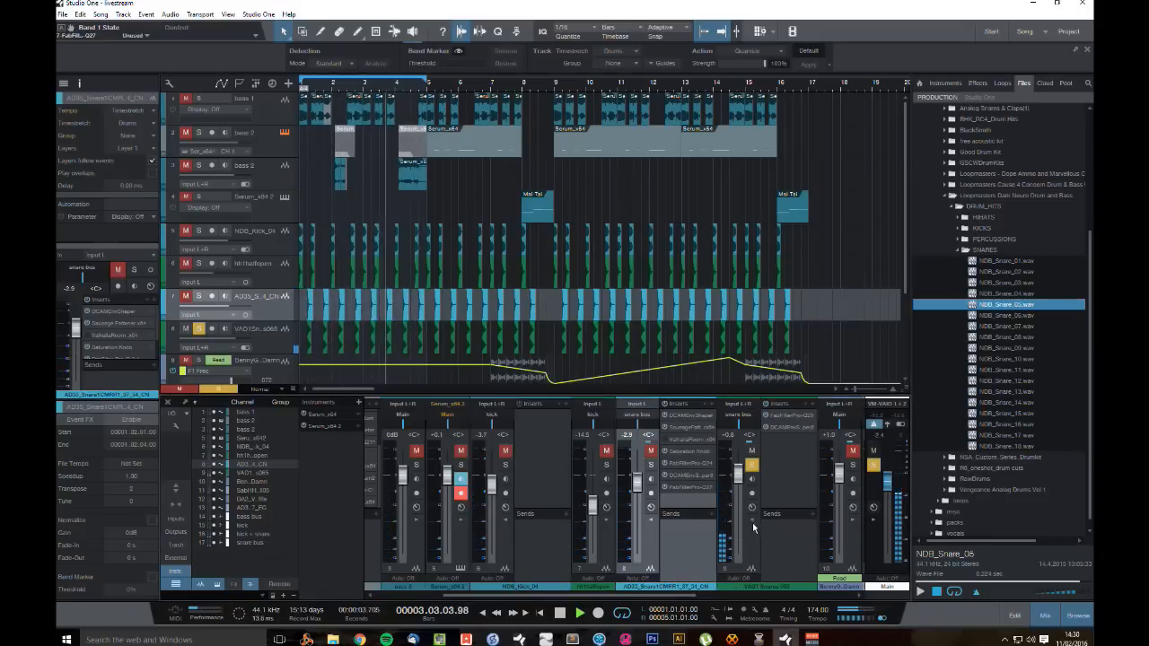
{"action": "double_click", "coordinate": [793, 415]}
{"action": "key", "text": "space"}
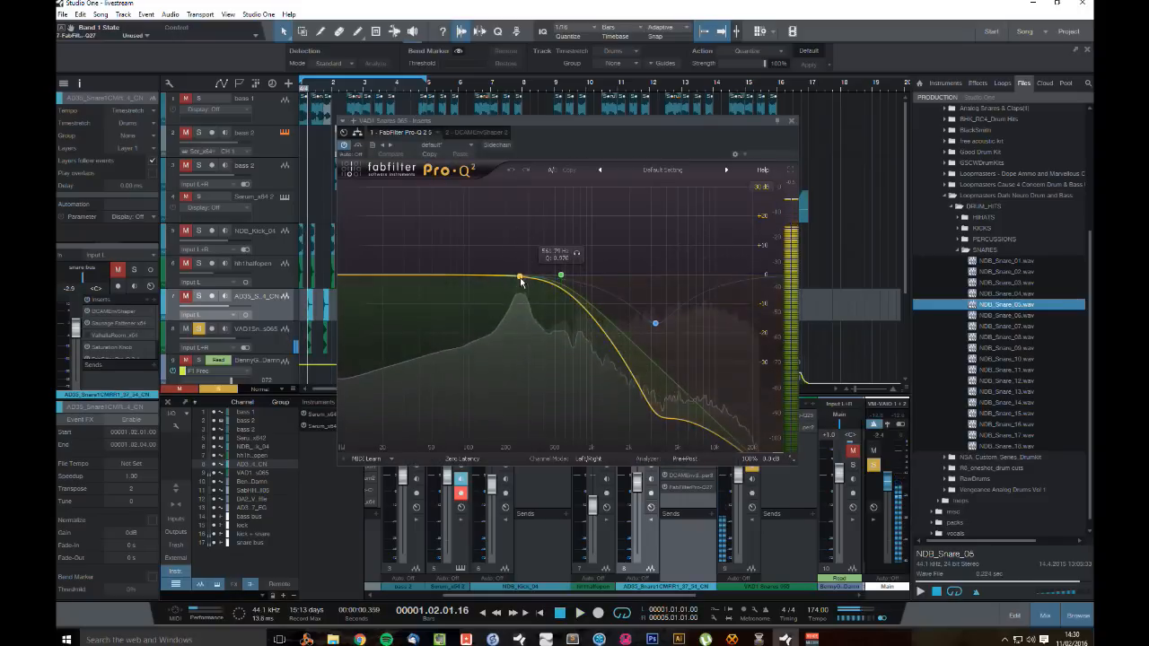
{"action": "double_click", "coordinate": [520, 278]}
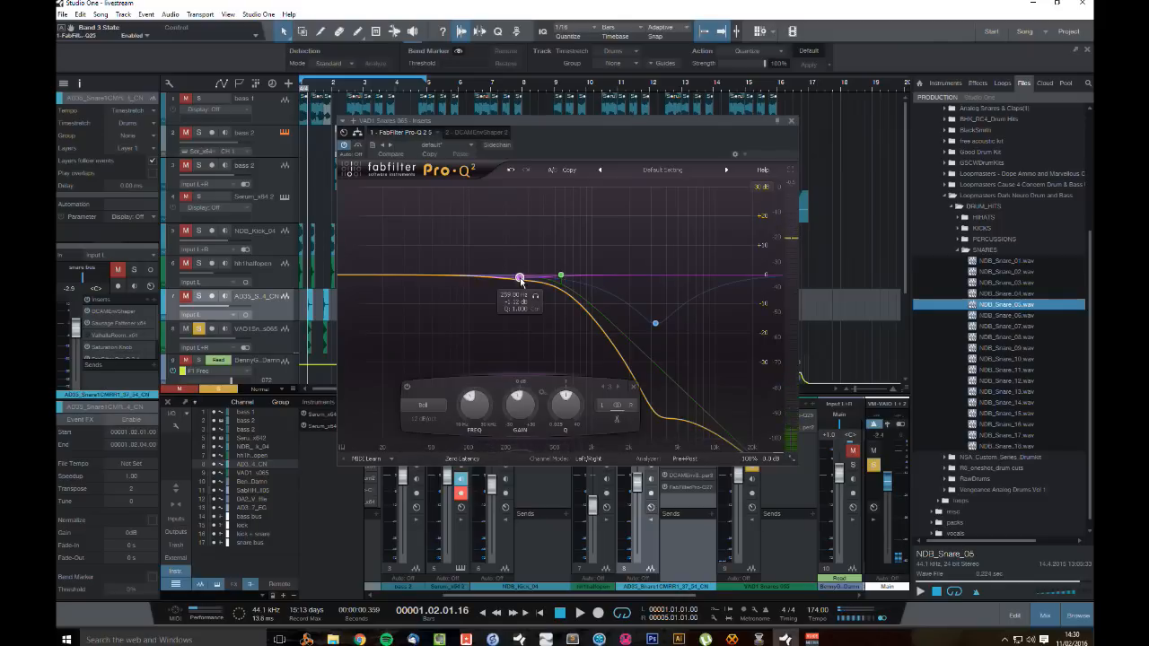
{"action": "left_click", "coordinate": [633, 388]}
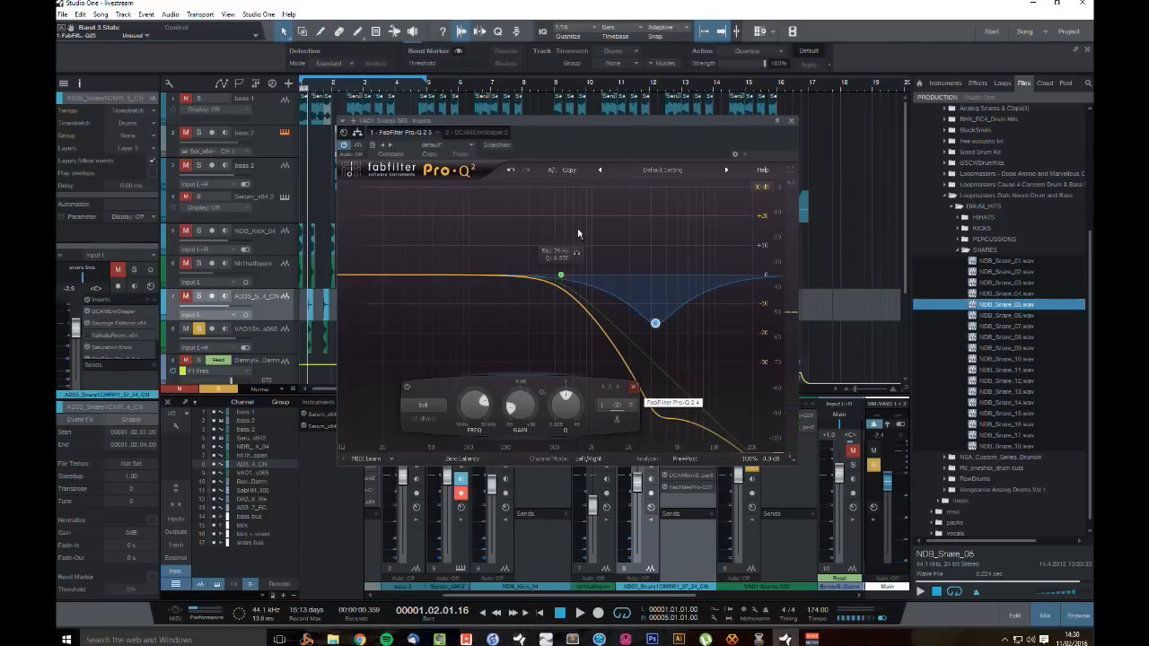
{"action": "left_click_drag", "start_coordinate": [561, 276], "coordinate": [618, 276]}
{"action": "key", "text": "space"}
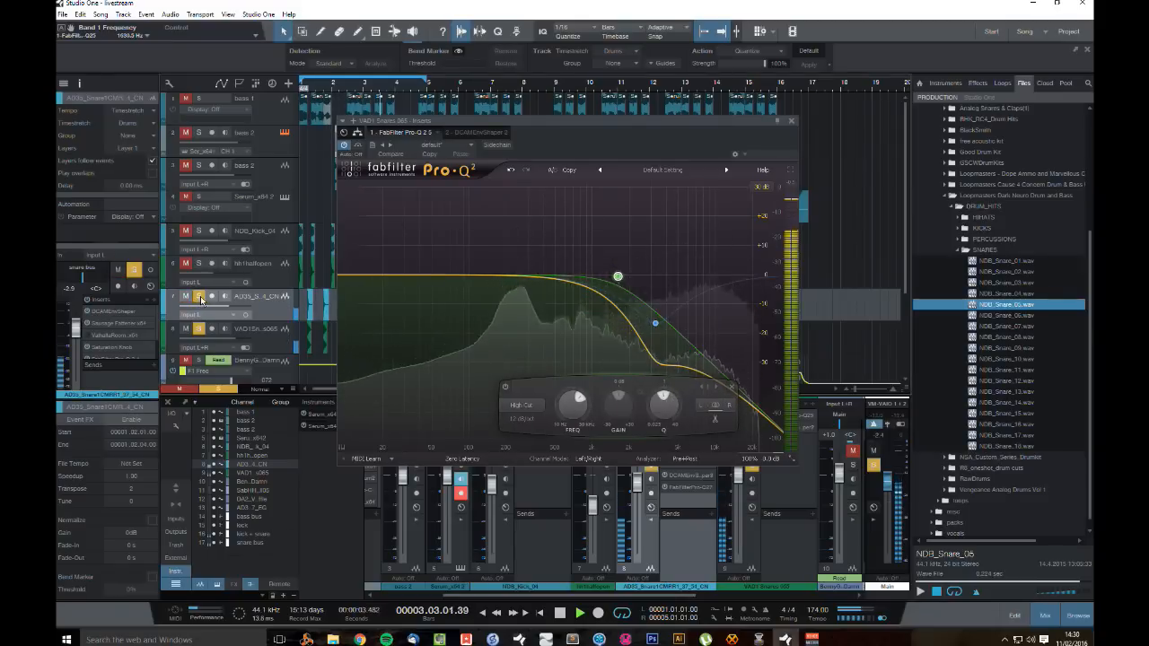
{"action": "left_click_drag", "start_coordinate": [618, 278], "coordinate": [627, 280]}
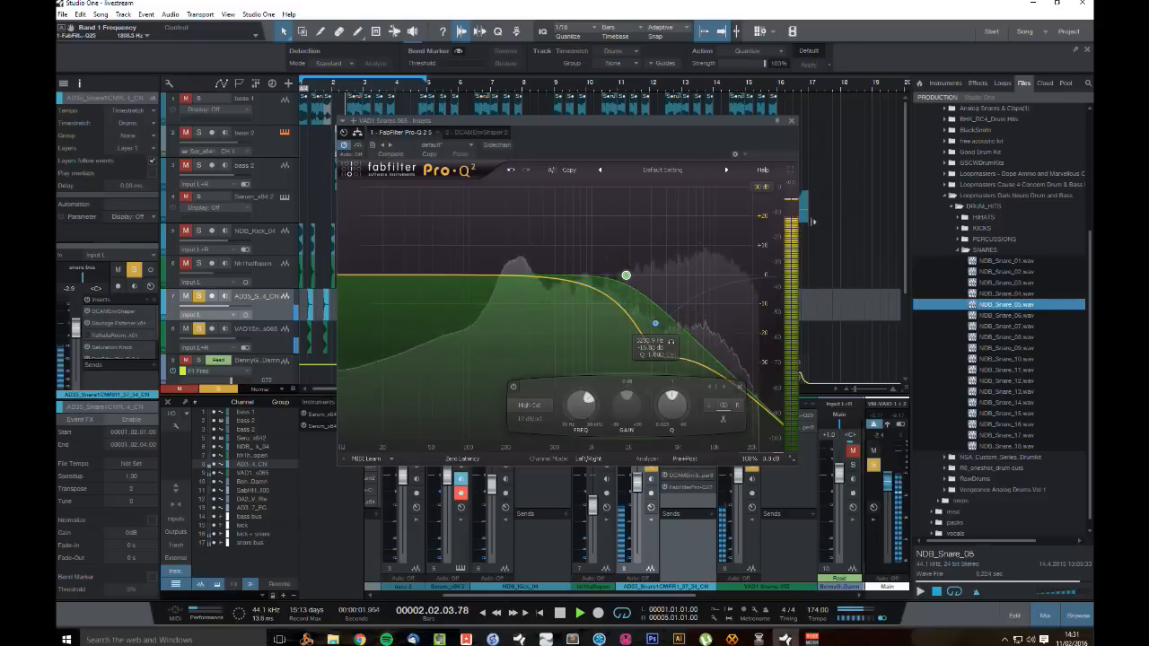
{"action": "left_click", "coordinate": [791, 121]}
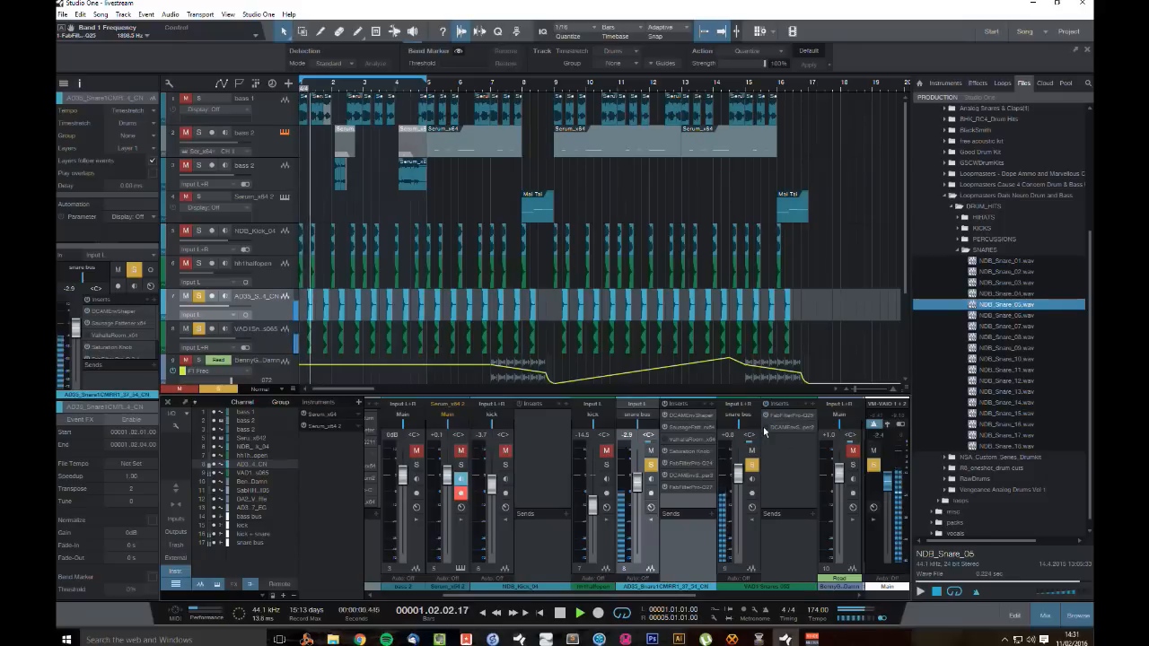
Step: Lower the VAD1 snare's volume to about -3.1 dB and unsolo it so the AD3S snare plays alone
{"action": "left_click", "coordinate": [763, 519]}
{"action": "left_click_drag", "start_coordinate": [738, 478], "coordinate": [738, 496]}
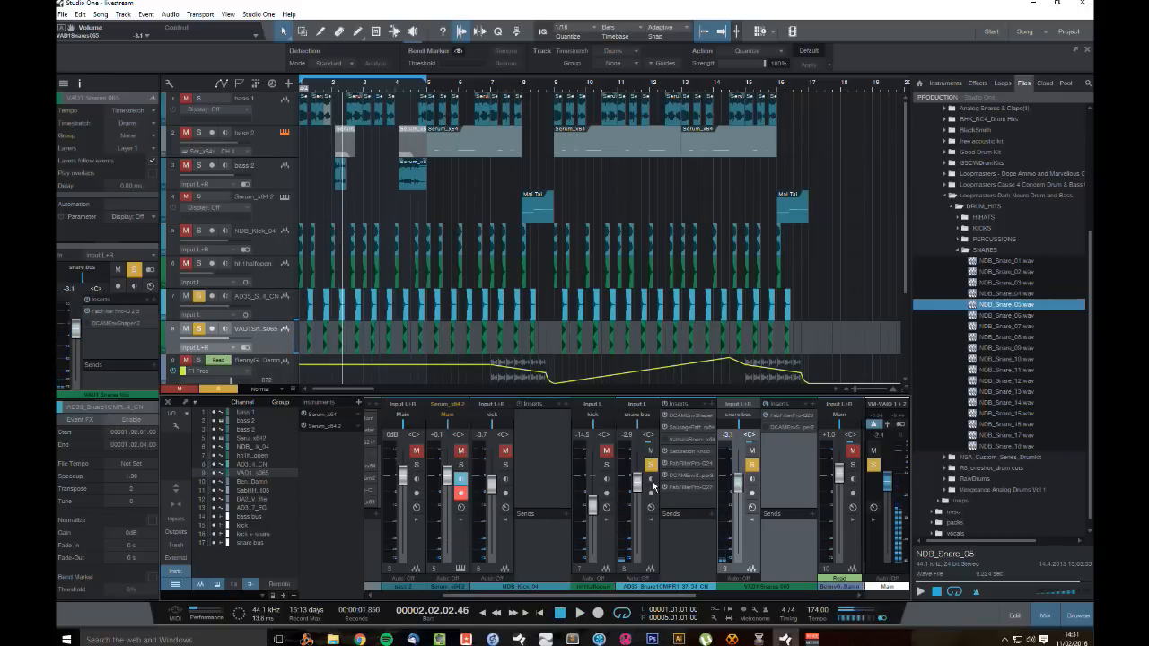
{"action": "left_click", "coordinate": [650, 550]}
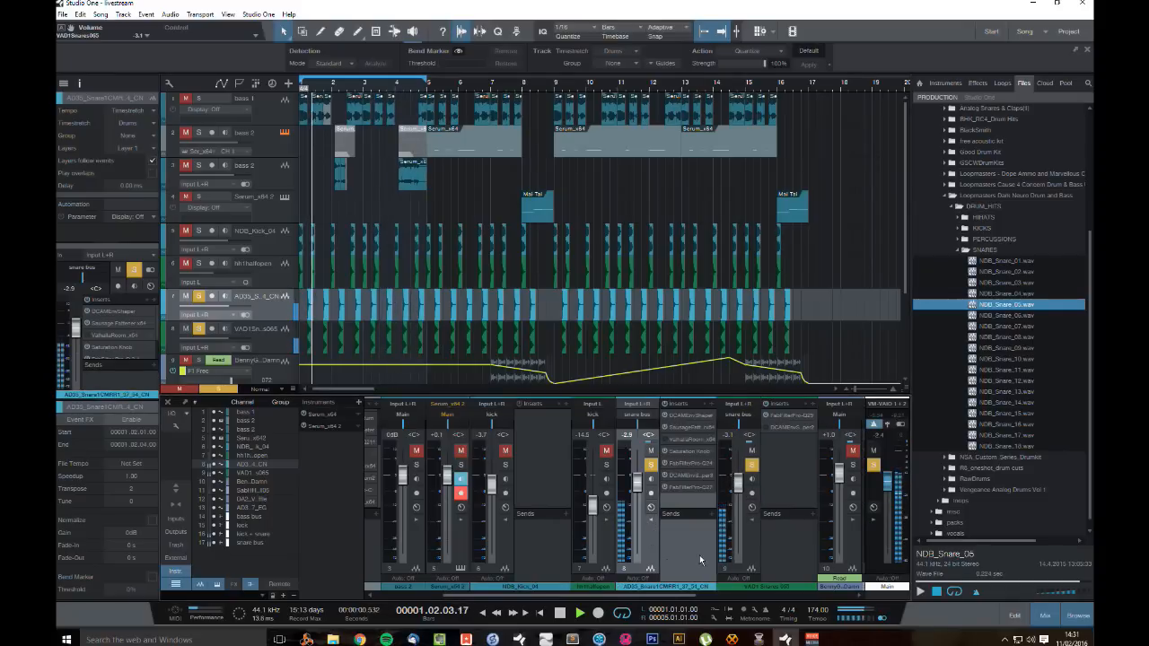
{"action": "left_click", "coordinate": [799, 545]}
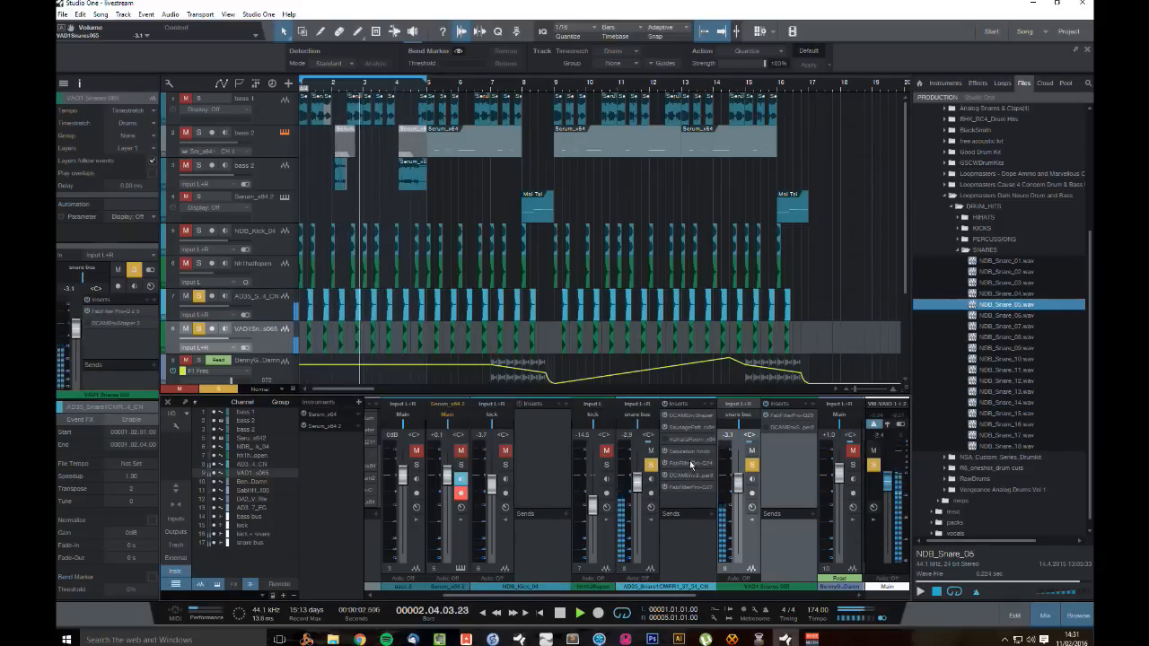
{"action": "key", "text": "s"}
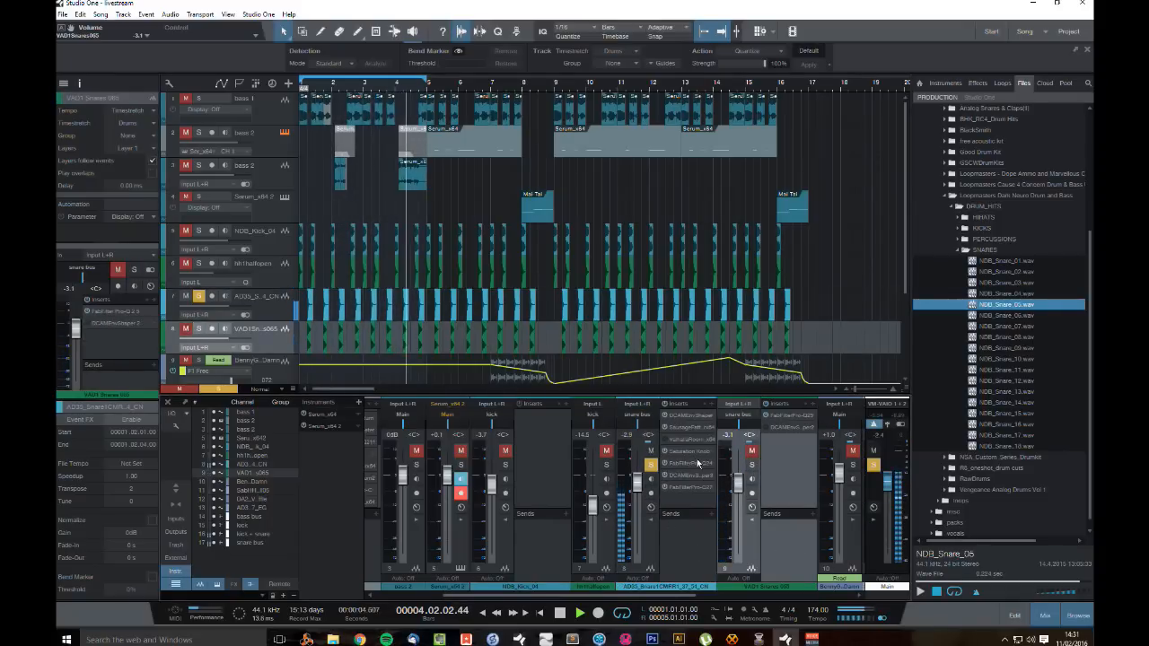
Step: Reduce the high shelf at about 4.5 kHz in the AD3S snare's first Pro-Q 2 to just below 0 dB, and unsolo the channel
{"action": "double_click", "coordinate": [690, 464]}
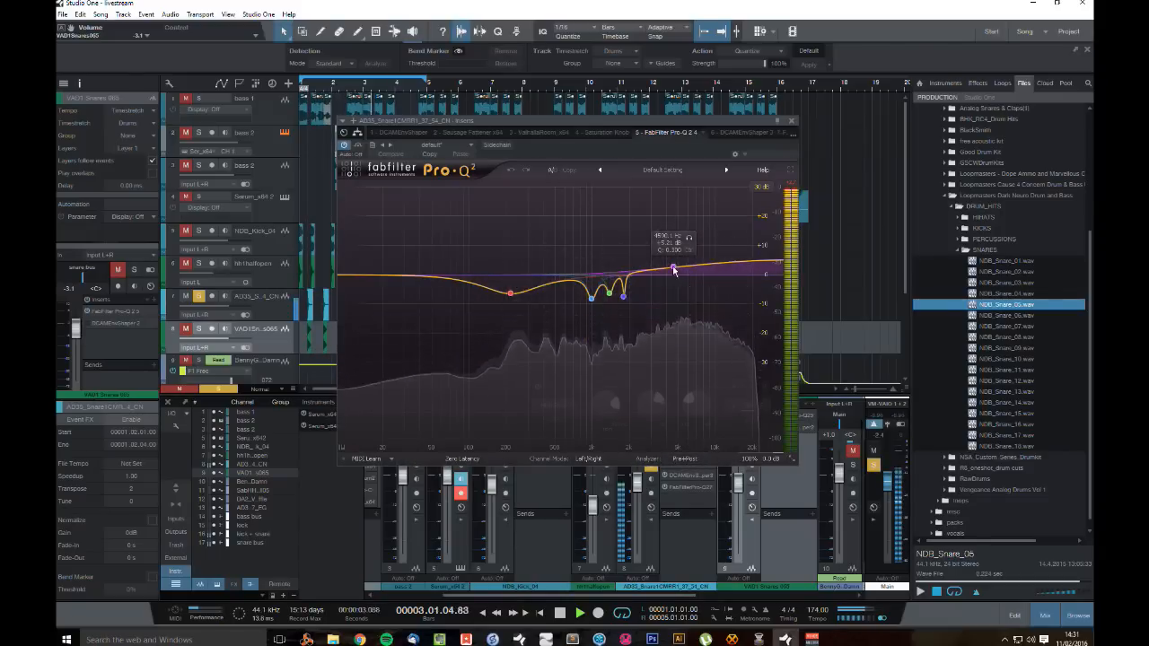
{"action": "left_click_drag", "start_coordinate": [672, 268], "coordinate": [674, 287]}
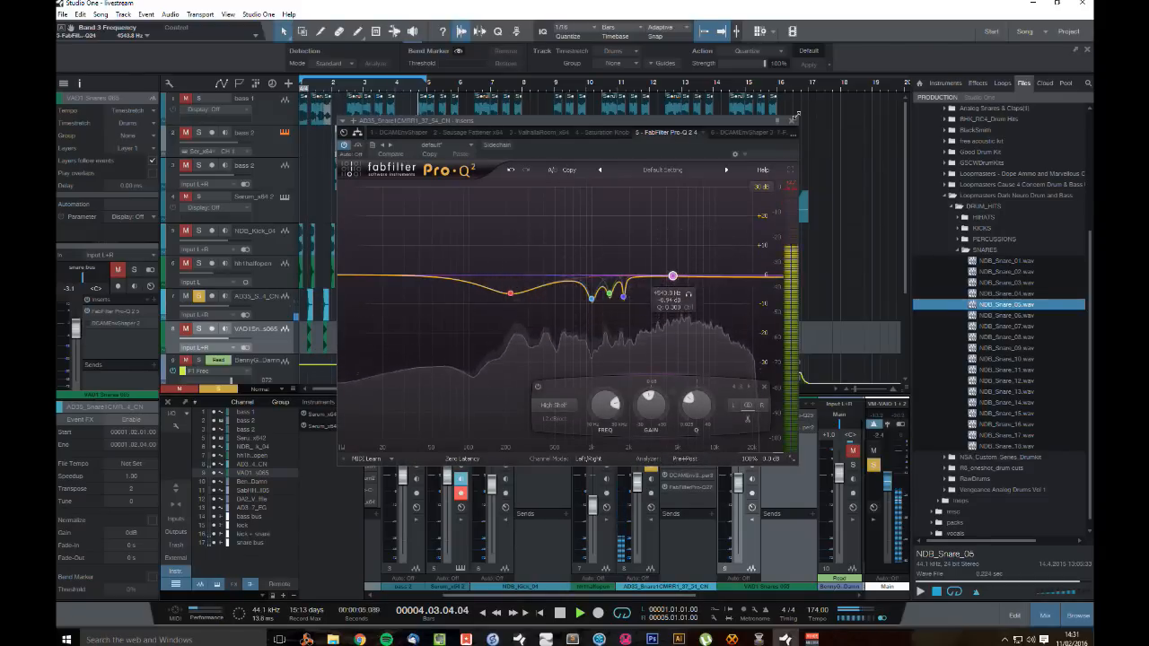
{"action": "left_click", "coordinate": [793, 134]}
{"action": "left_click", "coordinate": [651, 469]}
{"action": "left_click", "coordinate": [651, 468]}
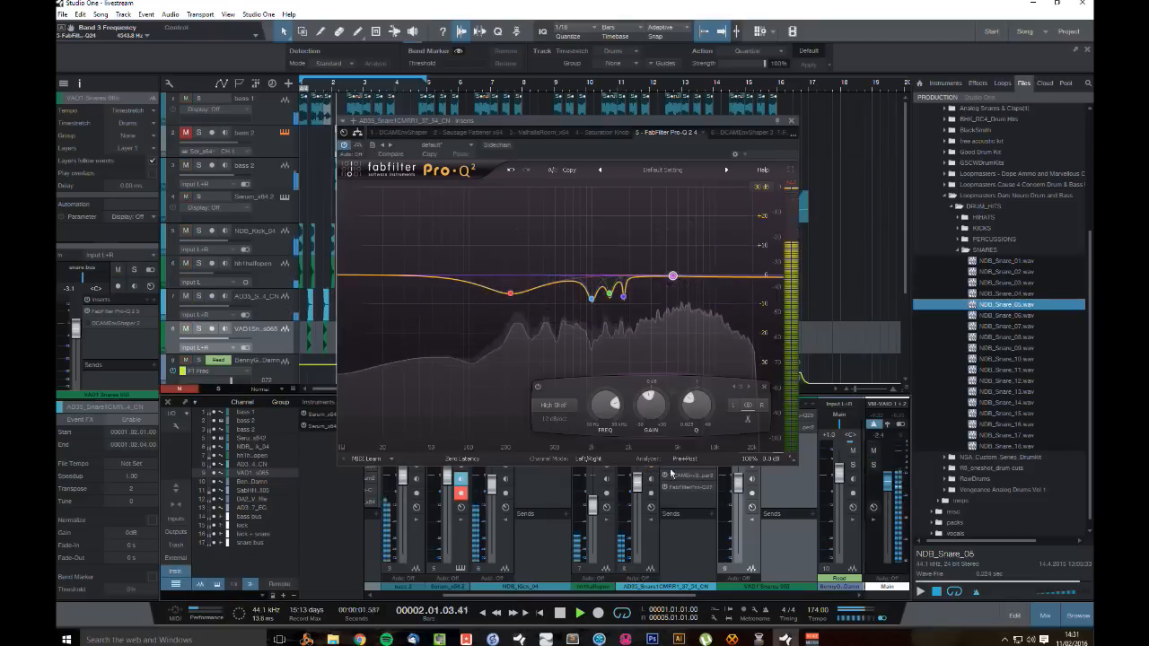
{"action": "left_click", "coordinate": [791, 121]}
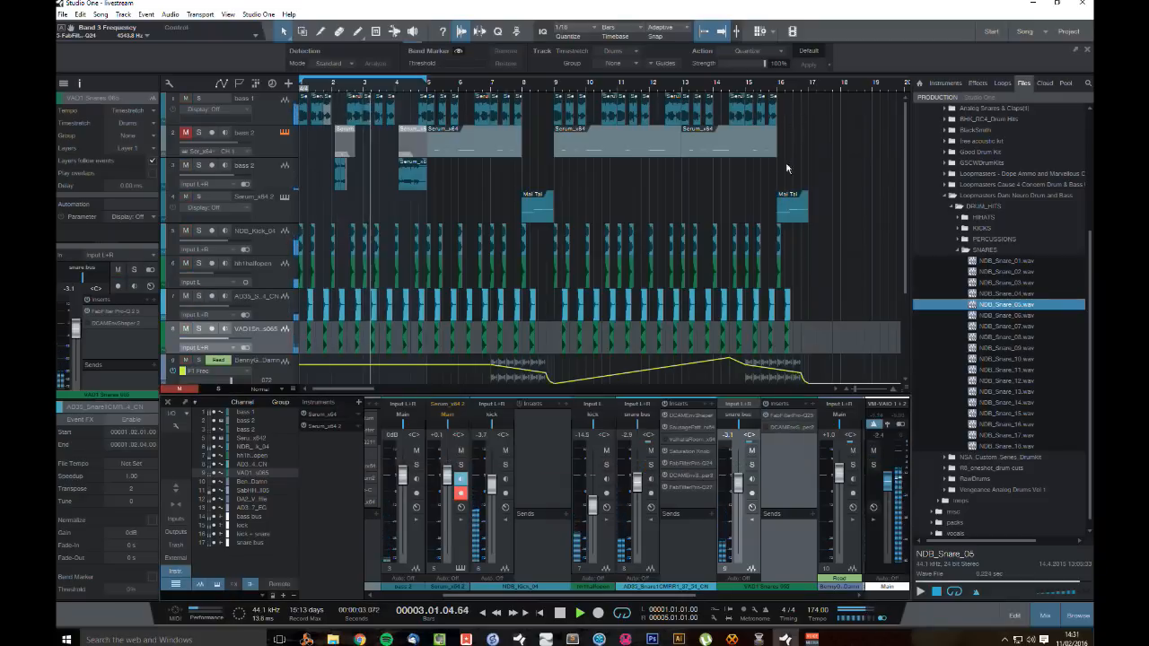
Step: Solo the VAD1 snare, raise its Pro-Q 2 high cut further, and set the bell cut to about 3420 Hz at -16.3 dB
{"action": "left_click", "coordinate": [752, 464]}
{"action": "left_click", "coordinate": [752, 464]}
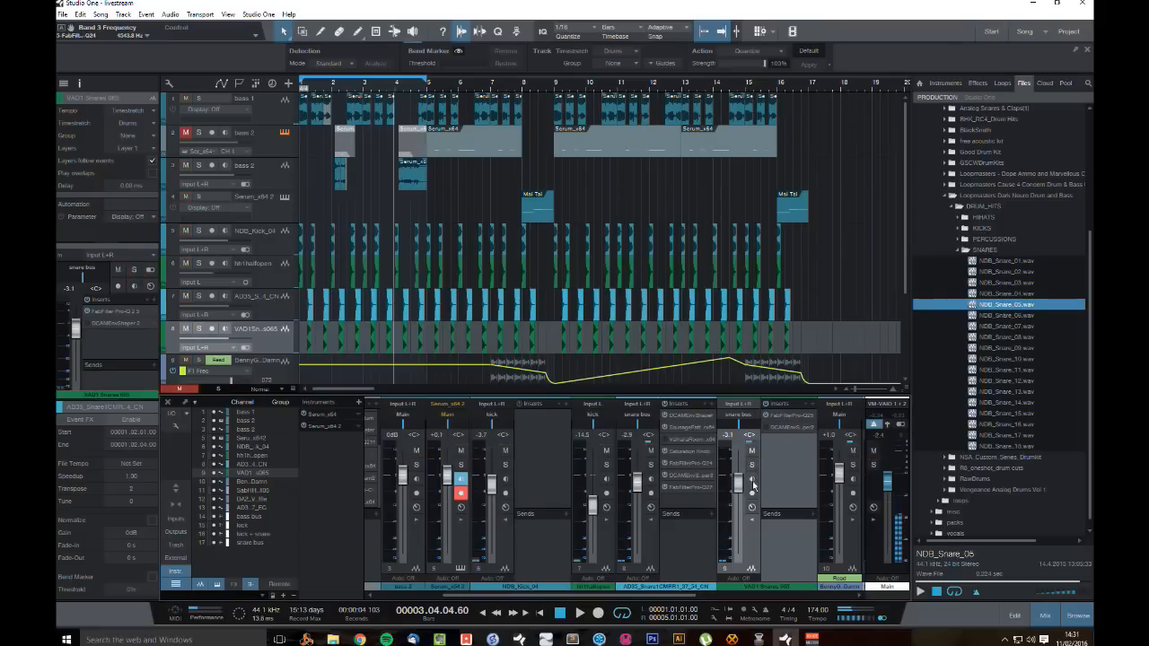
{"action": "left_click", "coordinate": [752, 464]}
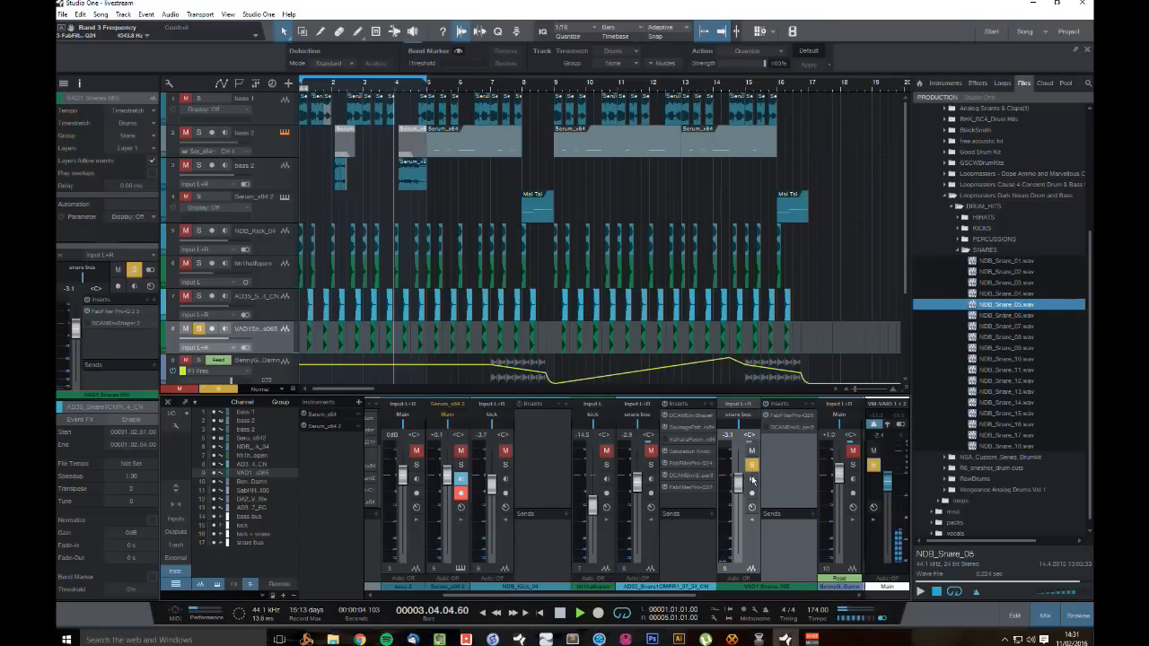
{"action": "left_click", "coordinate": [786, 417]}
{"action": "left_click_drag", "start_coordinate": [623, 270], "coordinate": [665, 276]}
{"action": "mouse_move", "coordinate": [656, 323]}
{"action": "left_mouse_down"}
{"action": "mouse_move", "coordinate": [660, 301]}
{"action": "mouse_move", "coordinate": [658, 321]}
{"action": "left_mouse_up"}
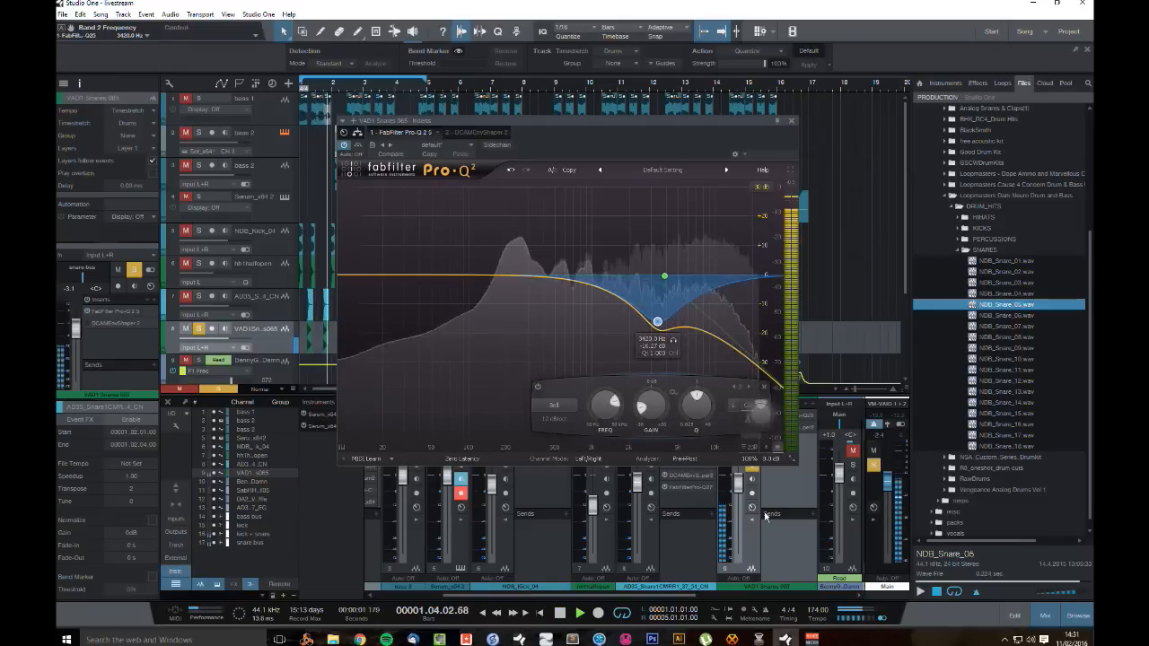
{"action": "left_click", "coordinate": [791, 121]}
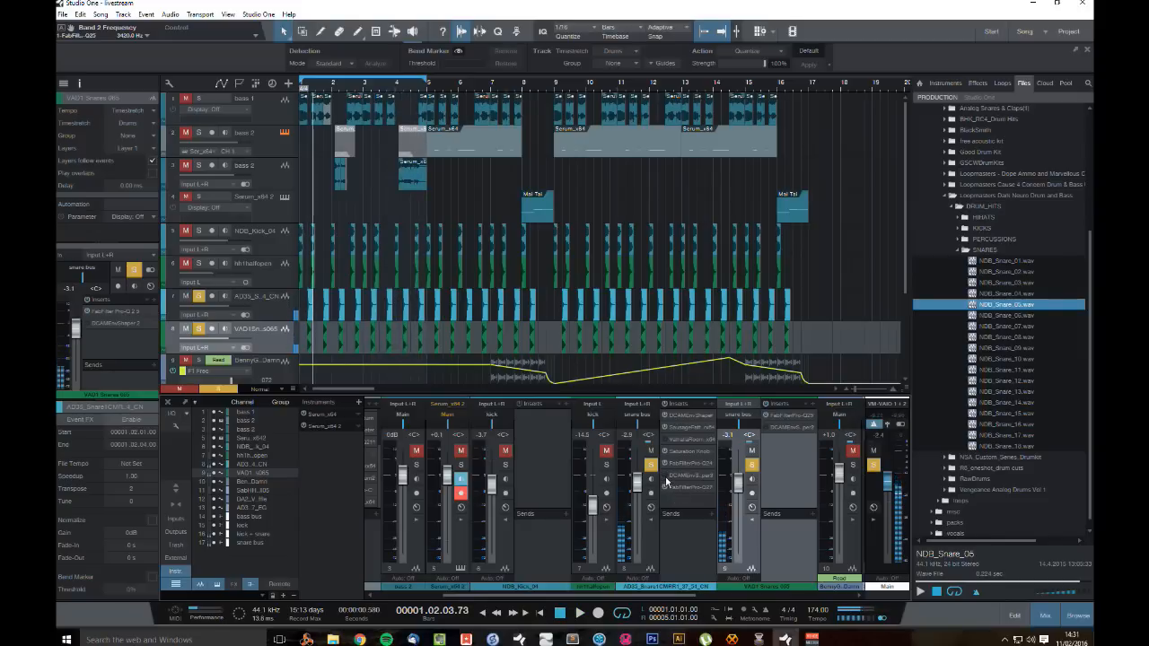
Step: Add a DCAMEnvShaper at the end of the AD3S snare's inserts and set its sustain to about +42%
{"action": "key", "text": "space"}
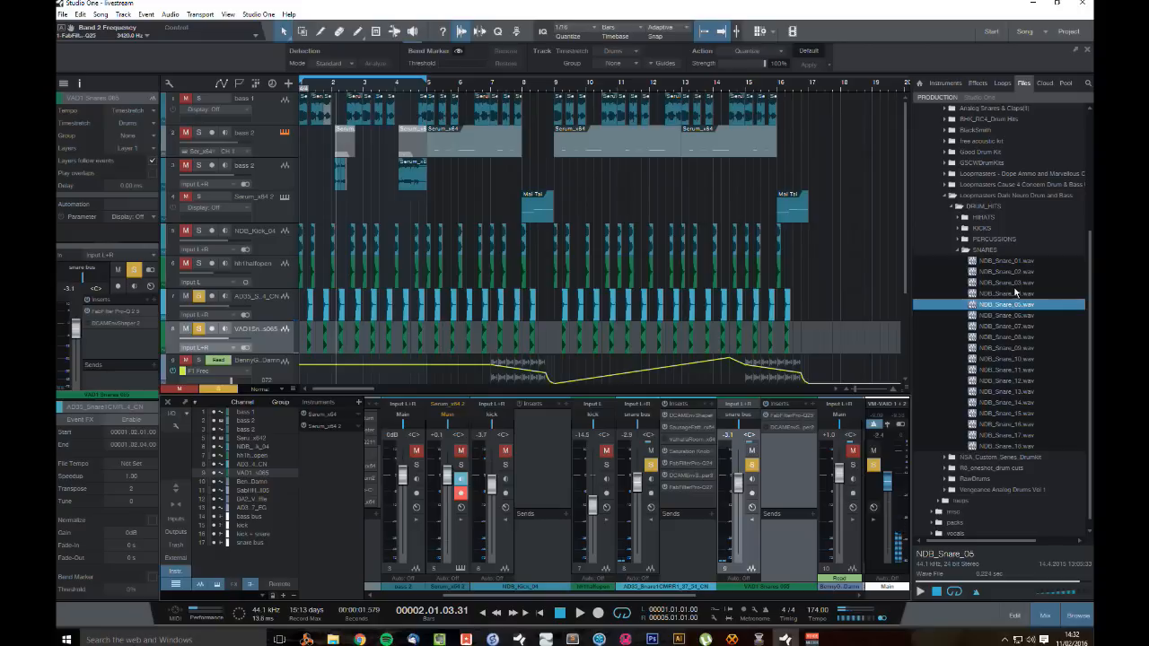
{"action": "left_click", "coordinate": [977, 83]}
{"action": "scroll", "coordinate": [1018, 292], "scroll_direction": "down", "scroll_amount": 8}
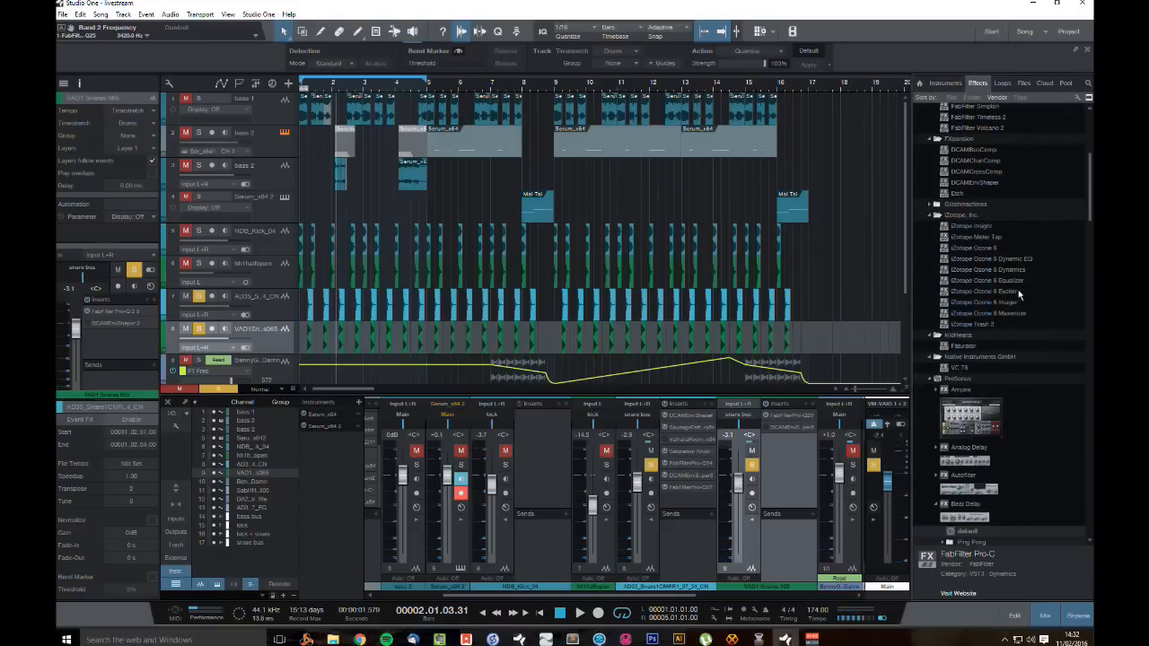
{"action": "scroll", "coordinate": [995, 183], "scroll_direction": "down", "scroll_amount": 1}
{"action": "left_click_drag", "start_coordinate": [983, 155], "coordinate": [704, 422]}
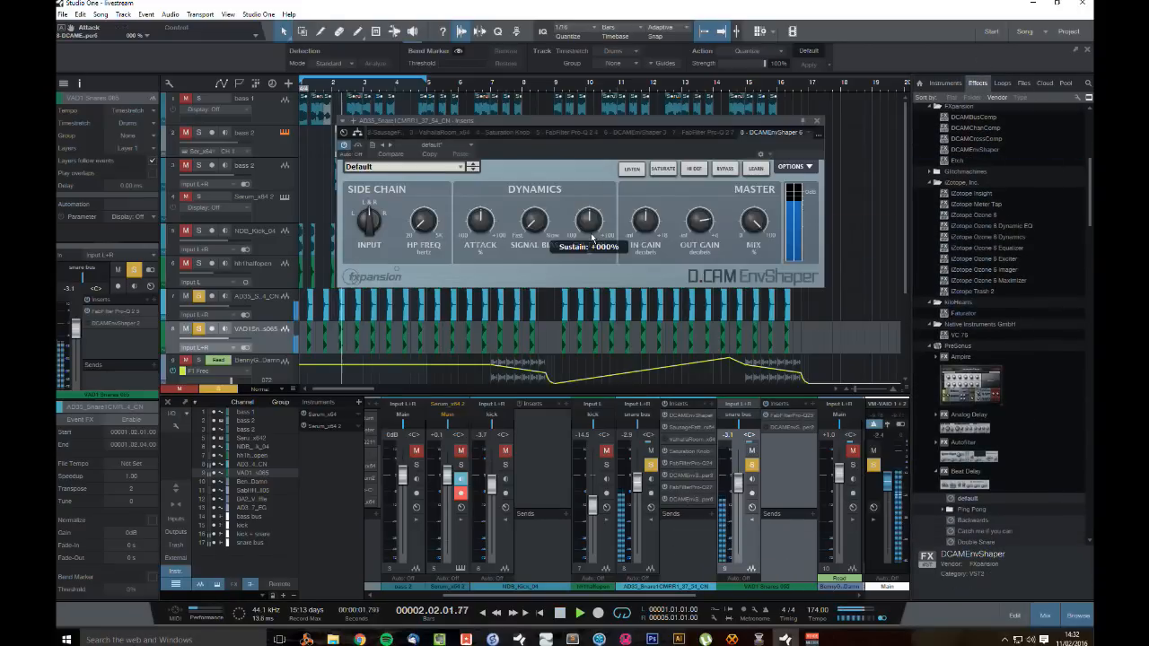
{"action": "left_click_drag", "start_coordinate": [588, 230], "coordinate": [587, 225]}
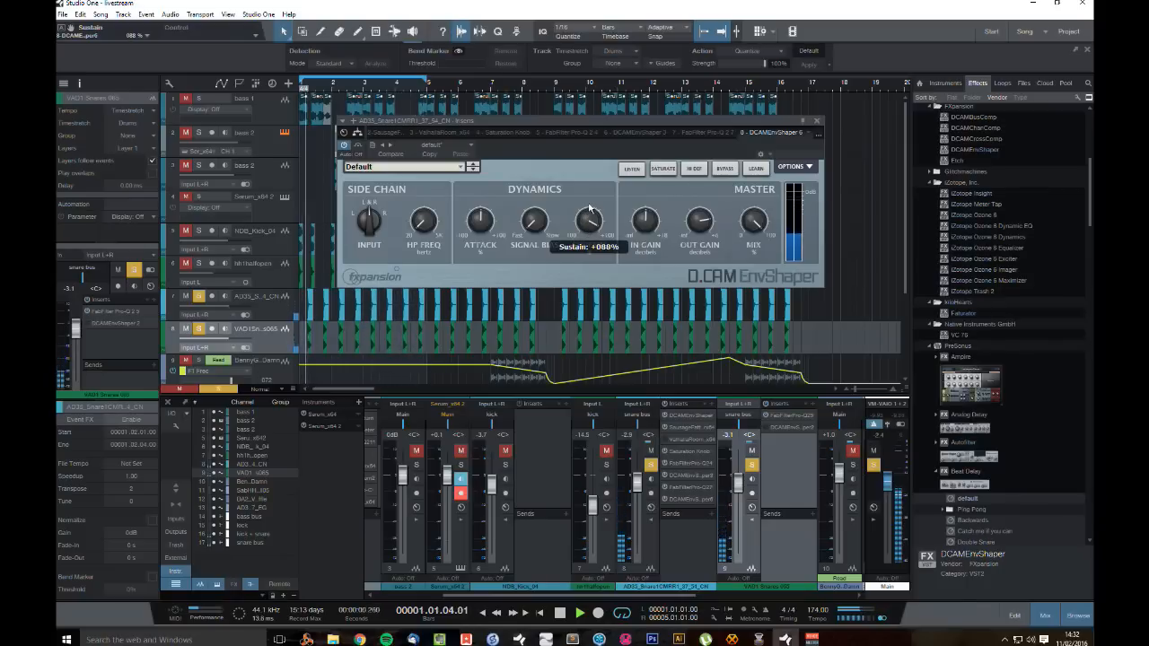
{"action": "left_click_drag", "start_coordinate": [589, 209], "coordinate": [590, 222]}
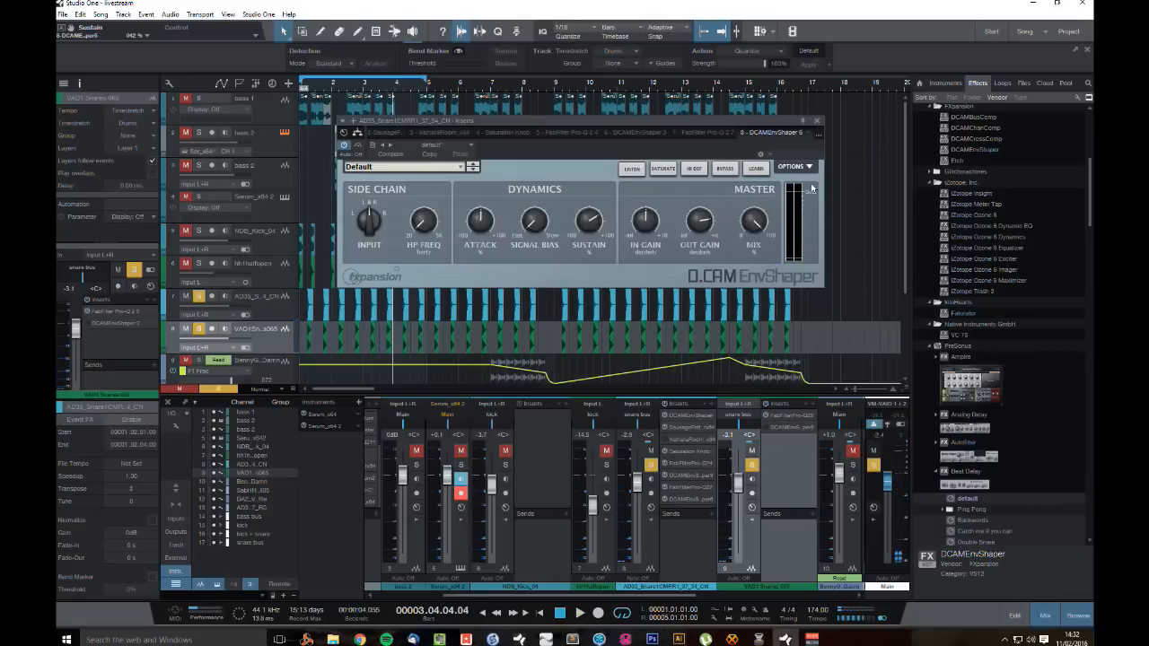
{"action": "left_click", "coordinate": [817, 120]}
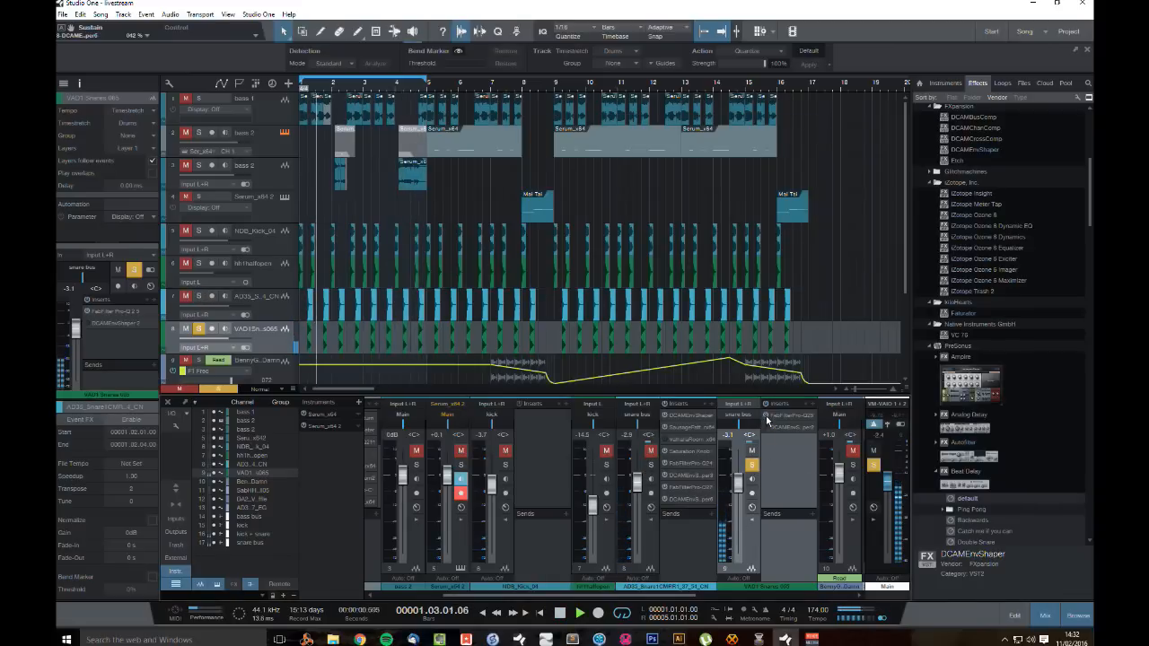
Step: Compare the VAD1 snare layer in solo with the full mix
{"action": "left_click", "coordinate": [752, 465]}
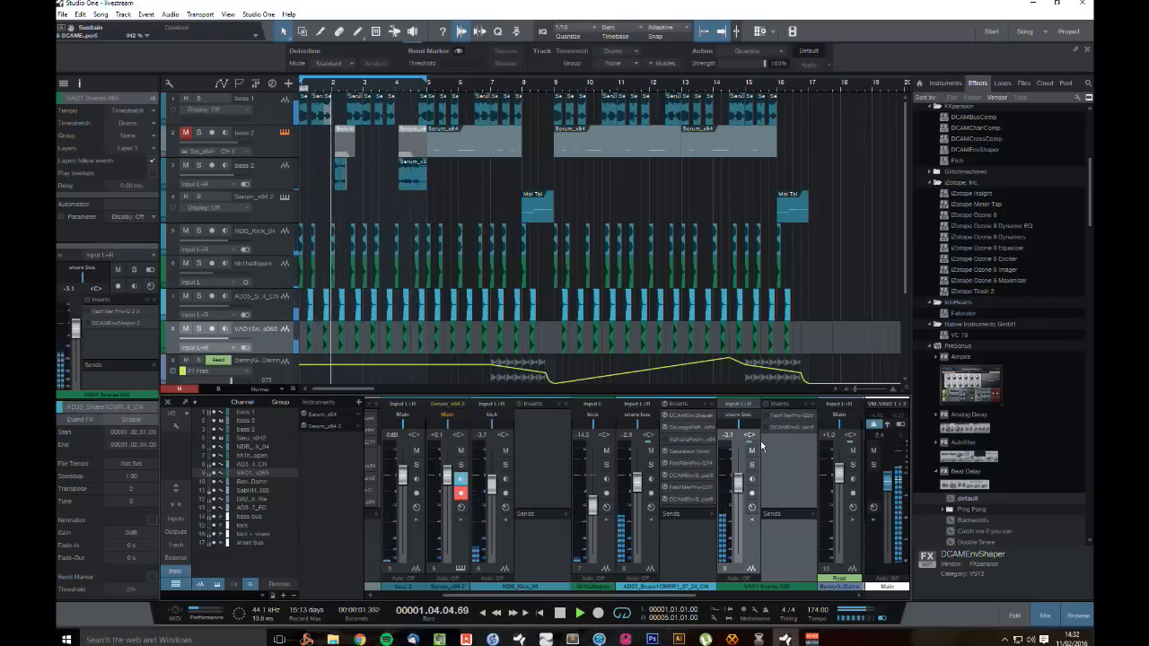
{"action": "left_click", "coordinate": [752, 465]}
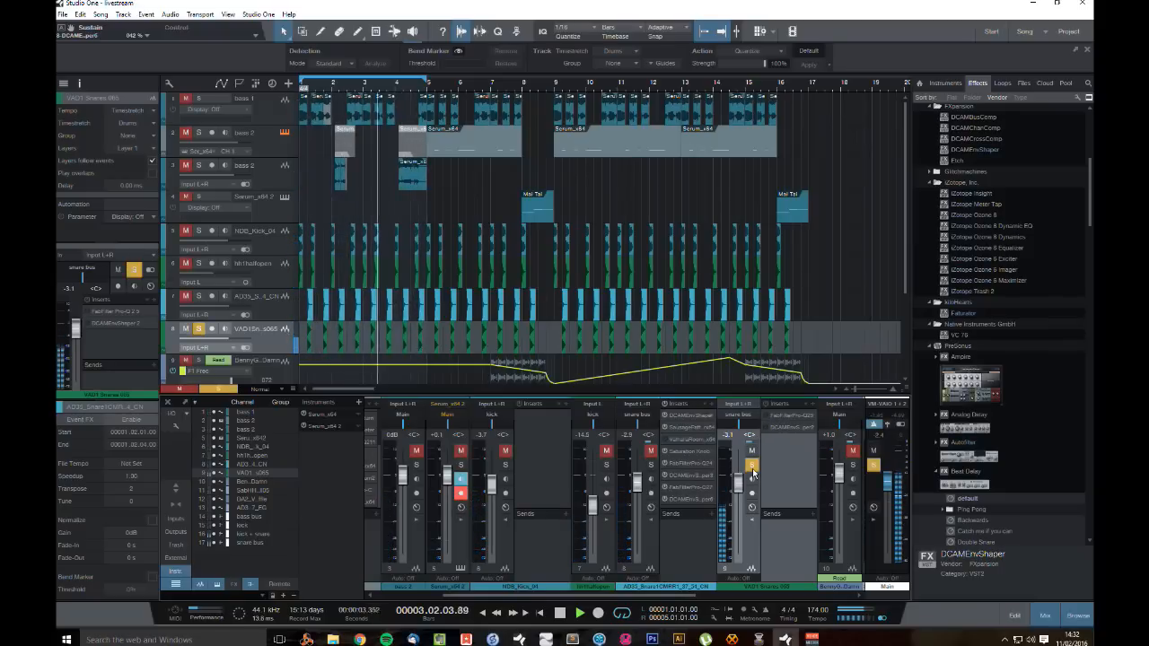
{"action": "left_click", "coordinate": [751, 465]}
Step: Solo the AD3S snare and add a narrow cut at about 613 Hz, -6.7 dB and Q 10.4 in its last Pro-Q 2
{"action": "left_click", "coordinate": [650, 465]}
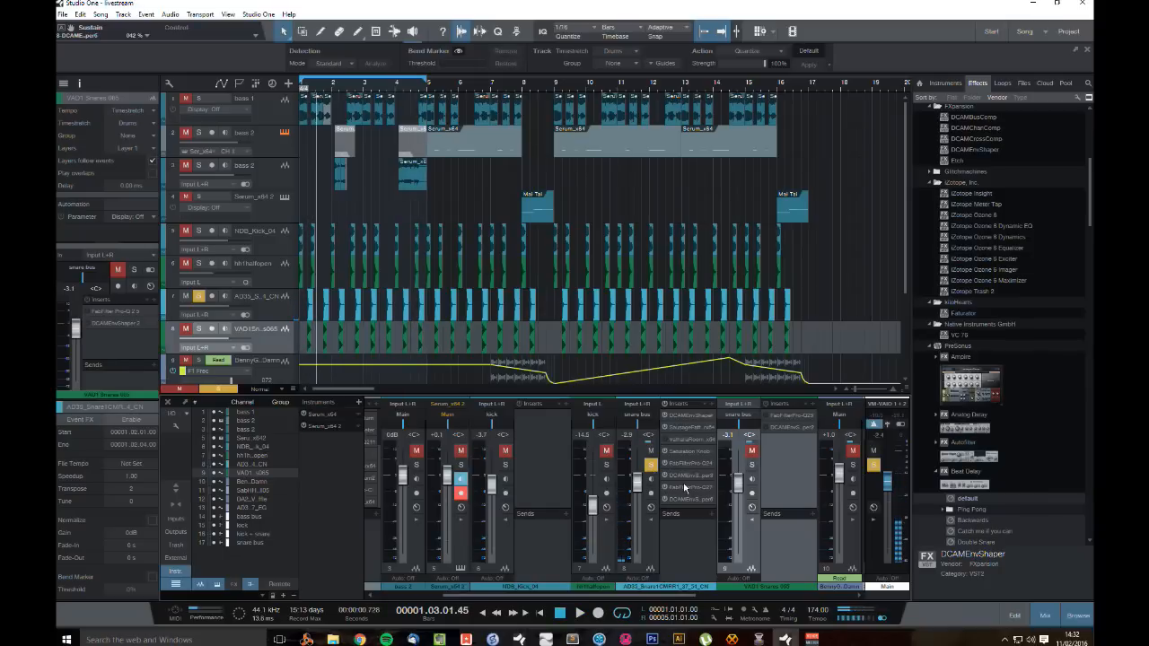
{"action": "left_click", "coordinate": [689, 486]}
{"action": "left_click", "coordinate": [689, 487]}
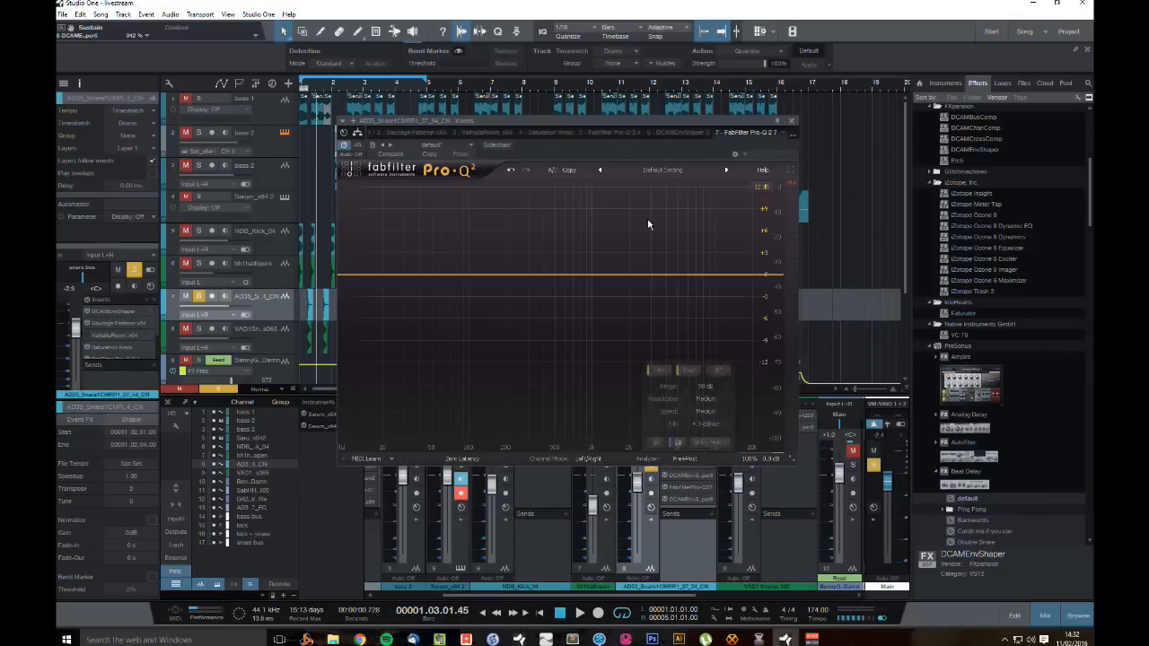
{"action": "left_click_drag", "start_coordinate": [626, 274], "coordinate": [650, 186]}
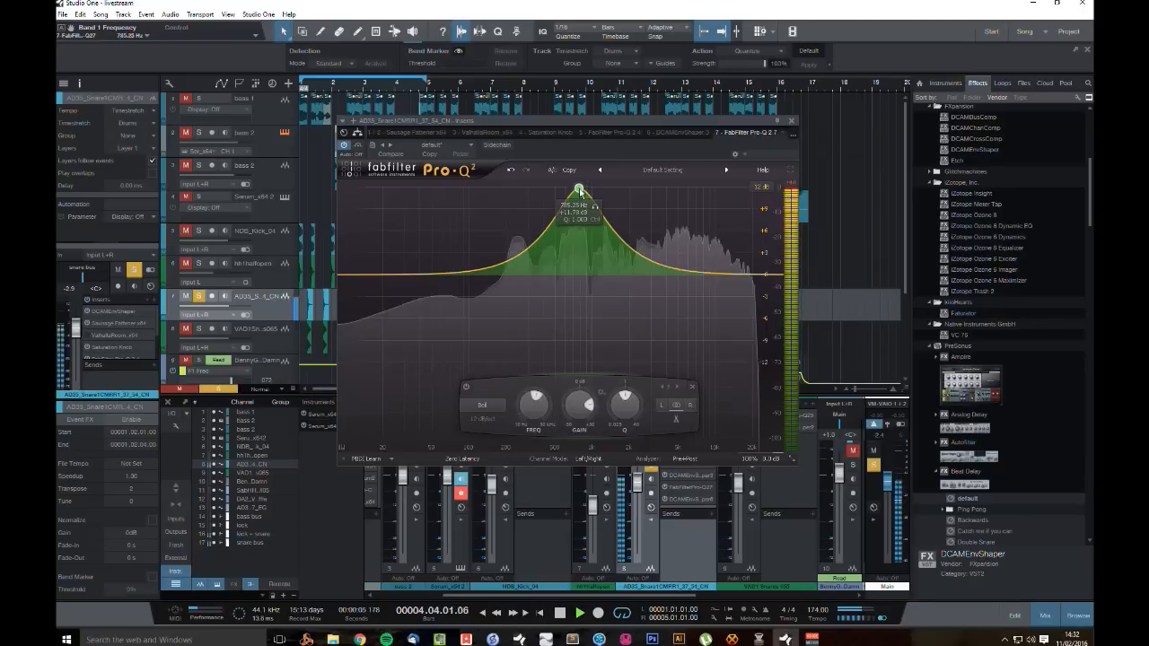
{"action": "left_click_drag", "start_coordinate": [580, 191], "coordinate": [580, 189]}
{"action": "left_click_drag", "start_coordinate": [536, 406], "coordinate": [630, 375]}
{"action": "left_click_drag", "start_coordinate": [536, 406], "coordinate": [626, 368]}
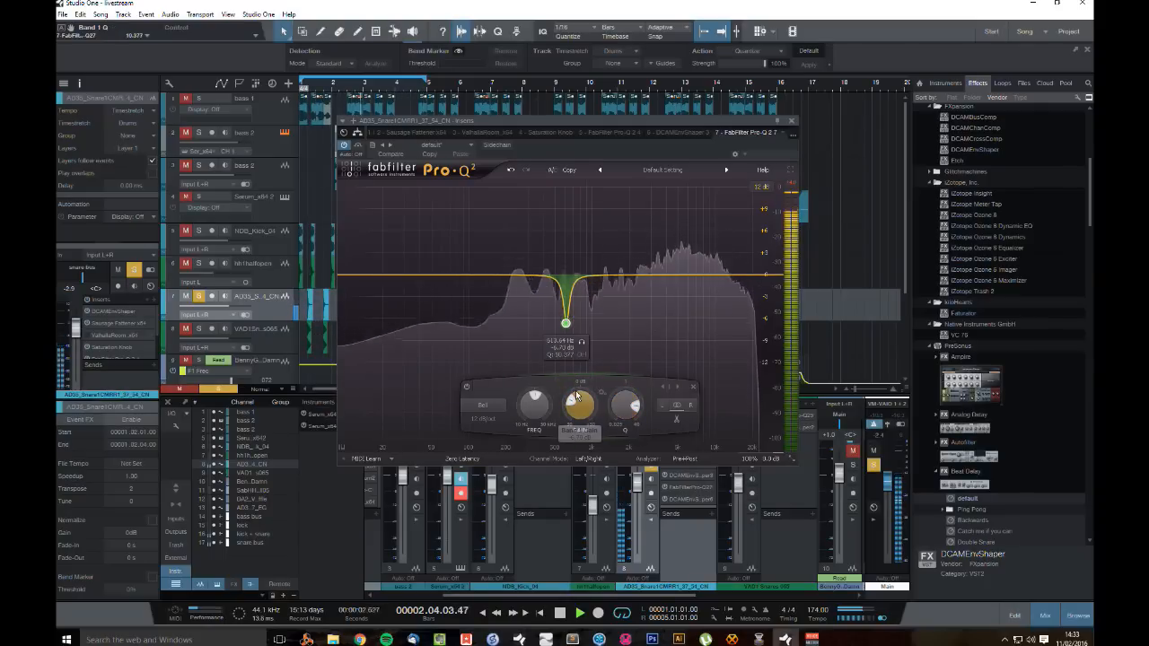
Step: Add a second narrow cut at about 1276 Hz and -14.4 dB in the same equalizer, close it and unsolo the AD3S snare
{"action": "left_click_drag", "start_coordinate": [613, 274], "coordinate": [607, 170]}
{"action": "key", "text": "space"}
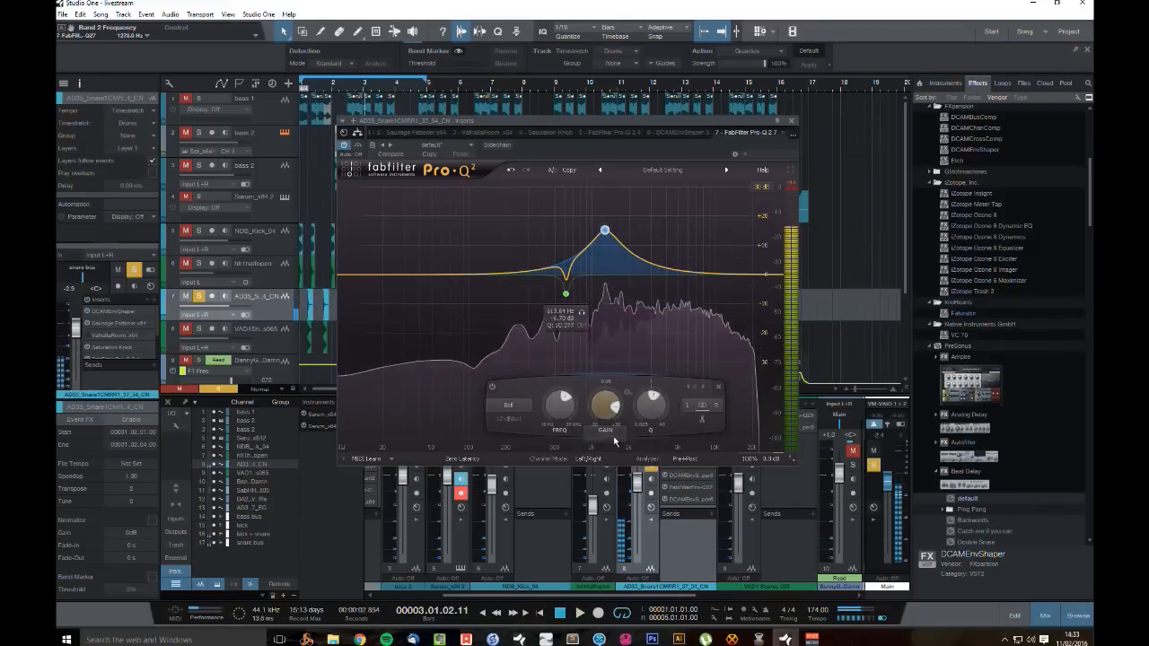
{"action": "left_click_drag", "start_coordinate": [650, 416], "coordinate": [610, 474]}
{"action": "key", "text": "space"}
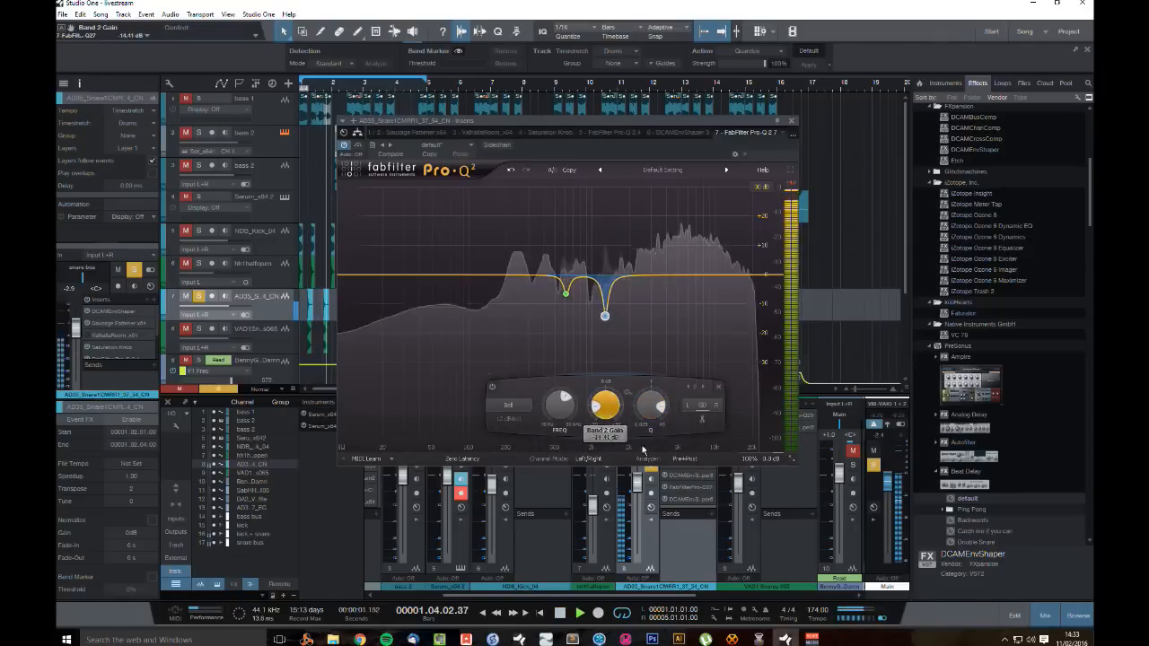
{"action": "left_click", "coordinate": [792, 121]}
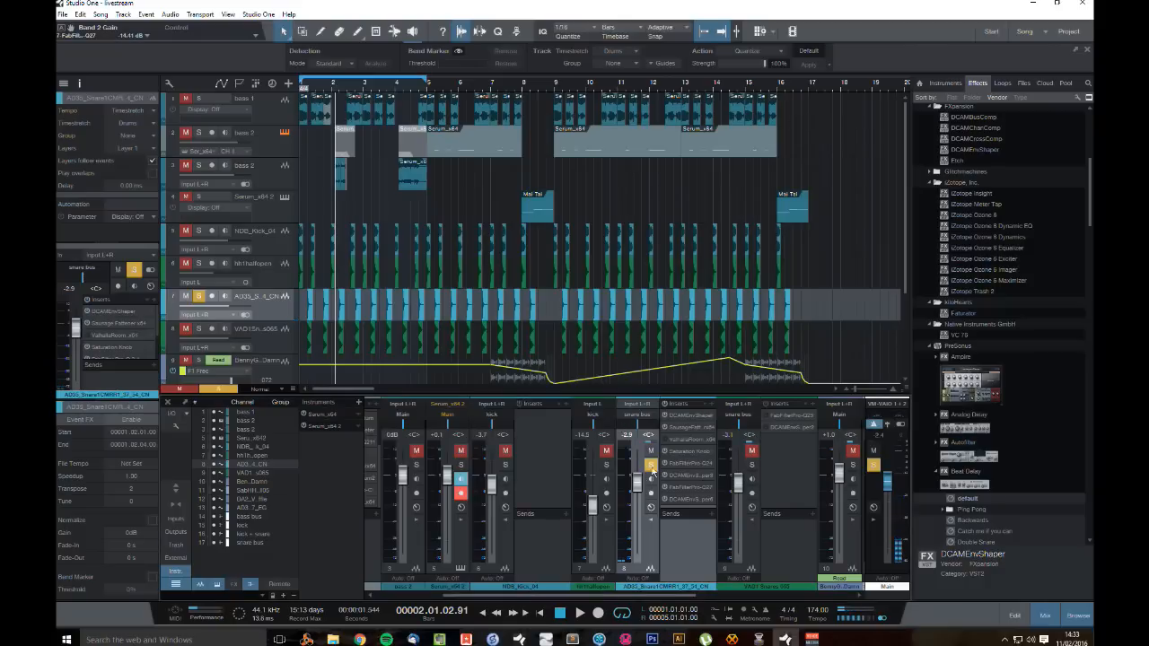
{"action": "left_click", "coordinate": [652, 466]}
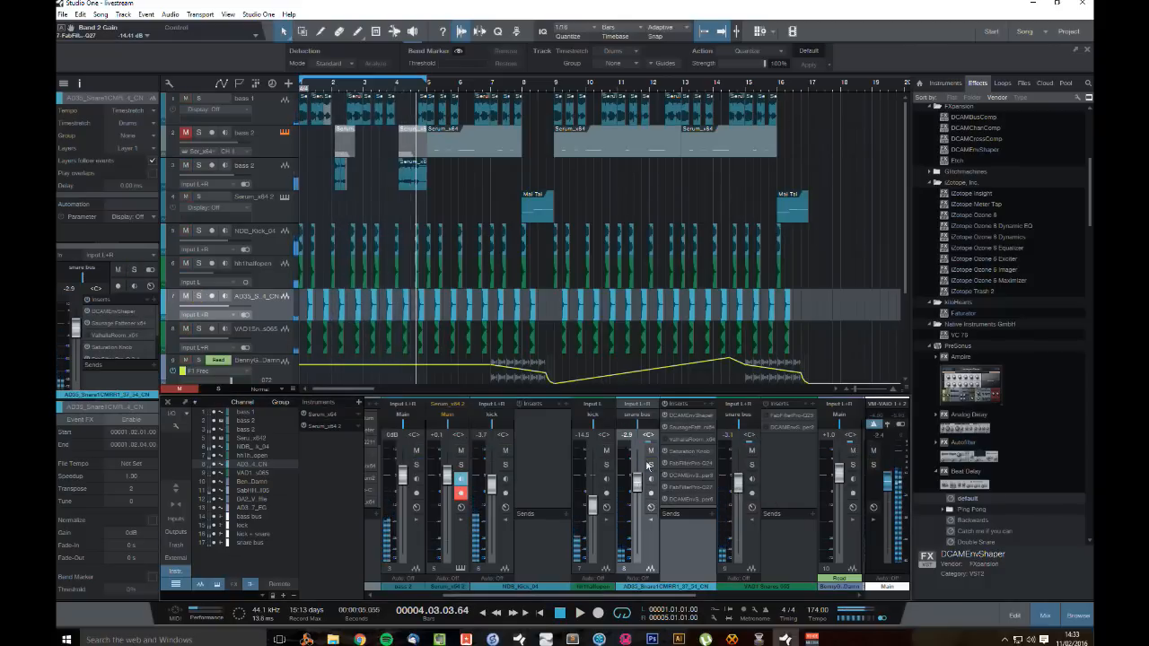
Step: Time-stretch the end of the NDB_Snare_05 event at beat 4.2 to make it slightly shorter
{"action": "left_click_drag", "start_coordinate": [421, 92], "coordinate": [603, 187]}
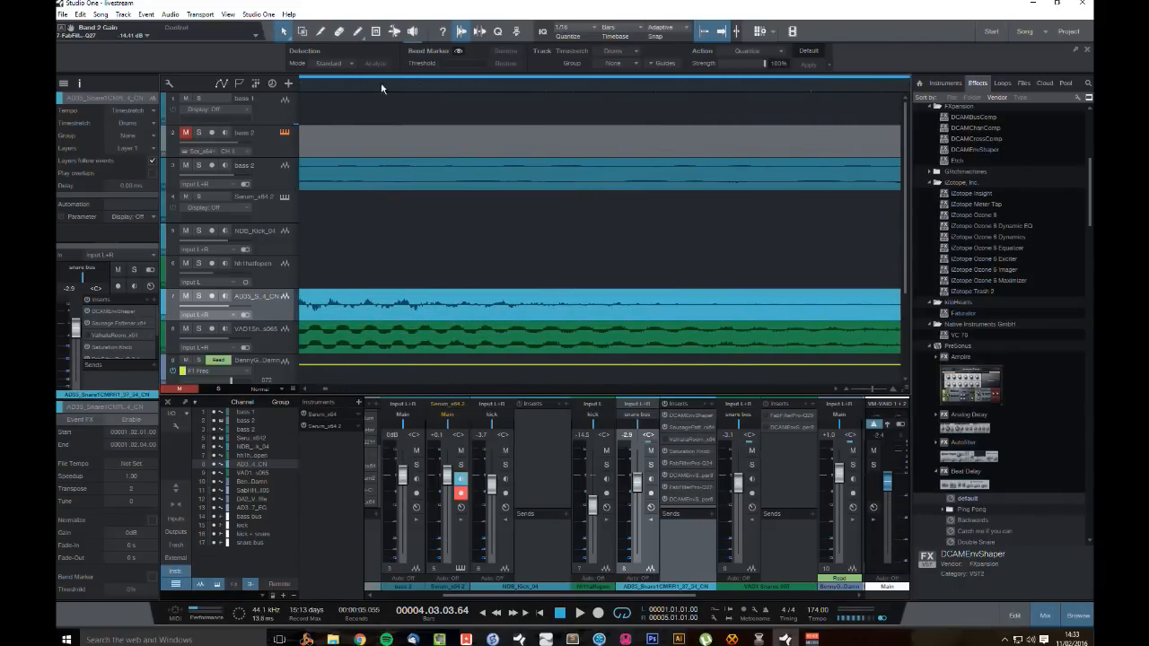
{"action": "left_click_drag", "start_coordinate": [382, 87], "coordinate": [421, 72]}
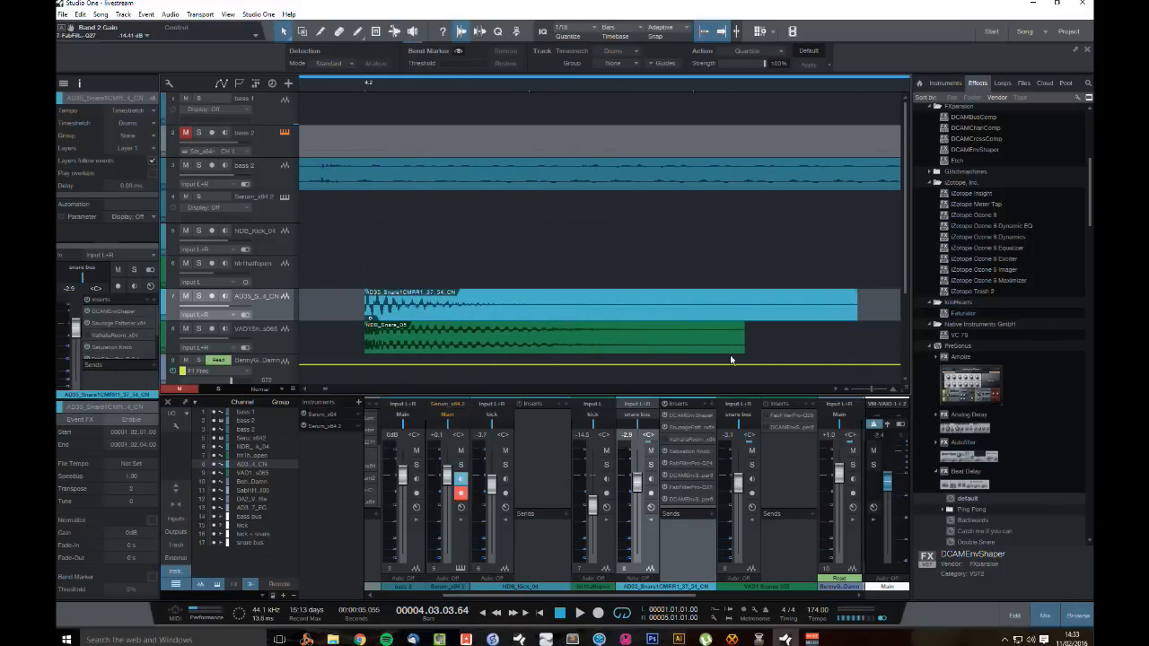
{"action": "left_click", "coordinate": [705, 351]}
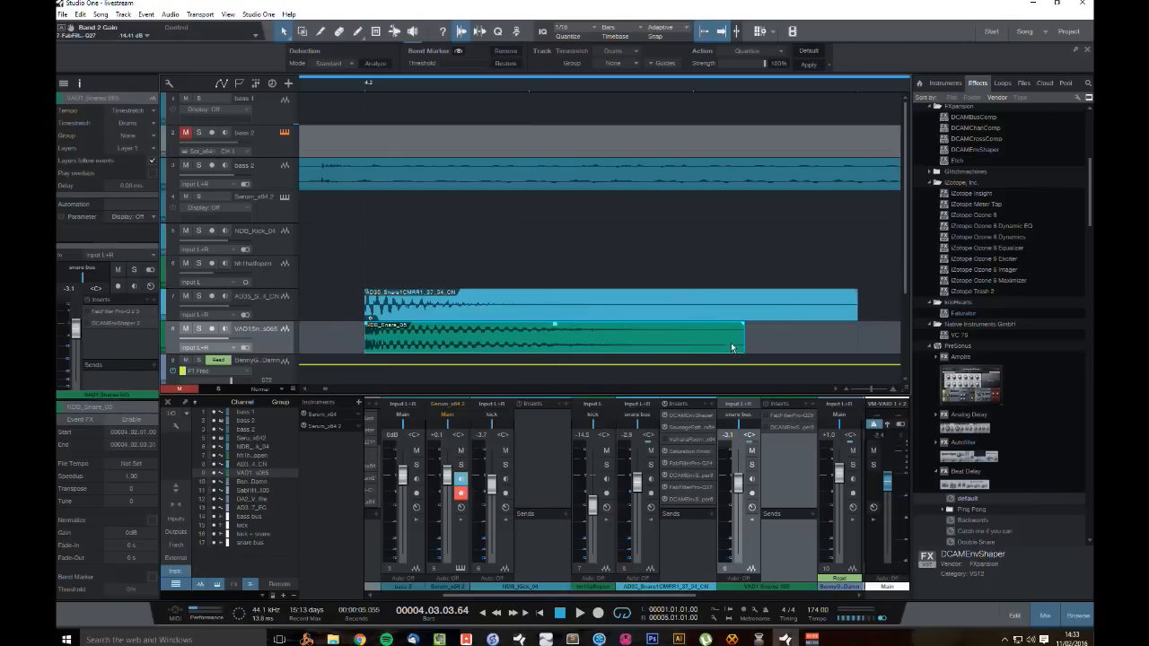
{"action": "mouse_move", "coordinate": [407, 97]}
{"action": "left_mouse_down"}
{"action": "mouse_move", "coordinate": [416, 111]}
{"action": "mouse_move", "coordinate": [418, 91]}
{"action": "left_mouse_up"}
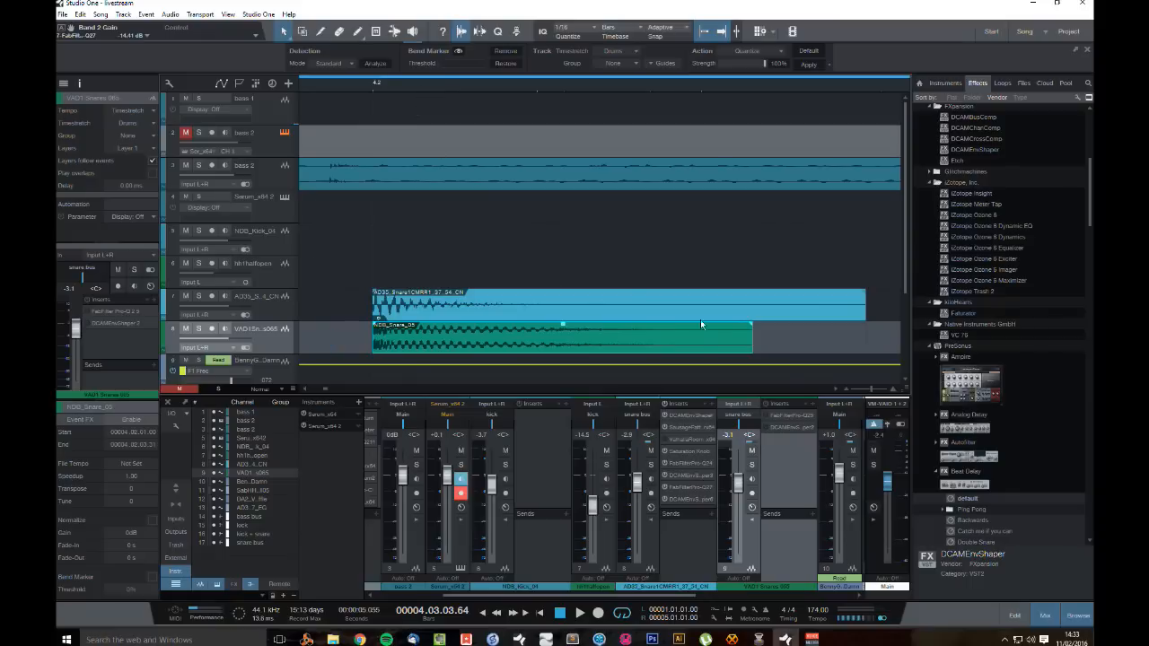
{"action": "left_click_drag", "start_coordinate": [752, 343], "coordinate": [745, 342]}
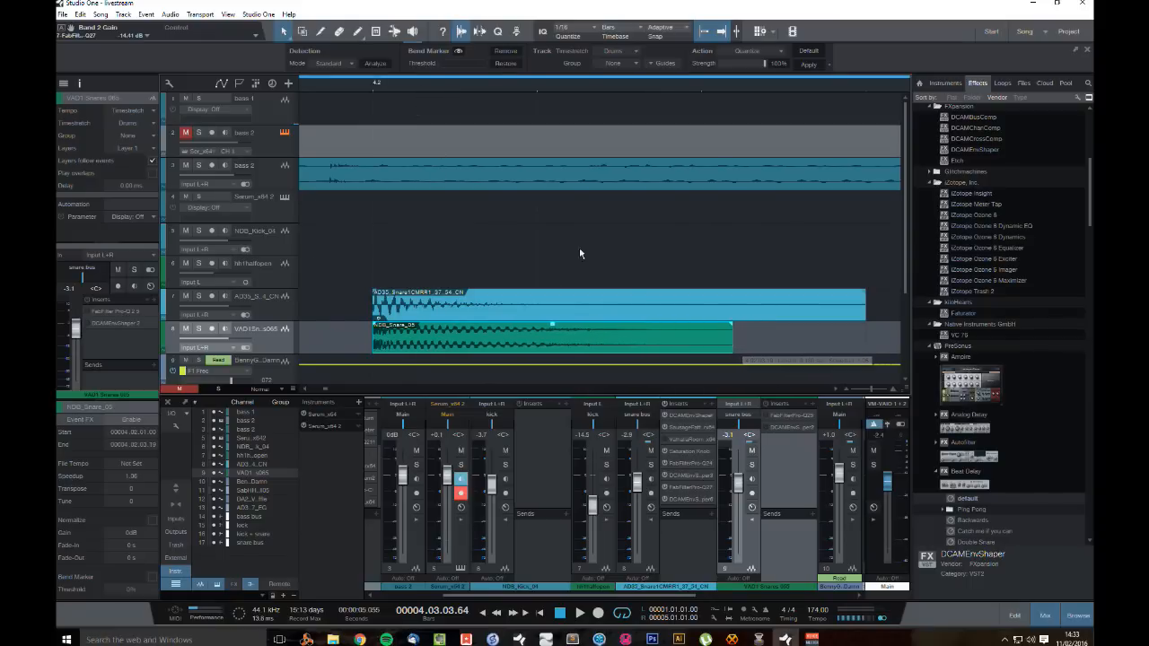
Step: Time-stretch the NDB_Snare_05 event at beat 4.2 longer, to a speedup of 0.90
{"action": "left_click_drag", "start_coordinate": [397, 85], "coordinate": [404, 121]}
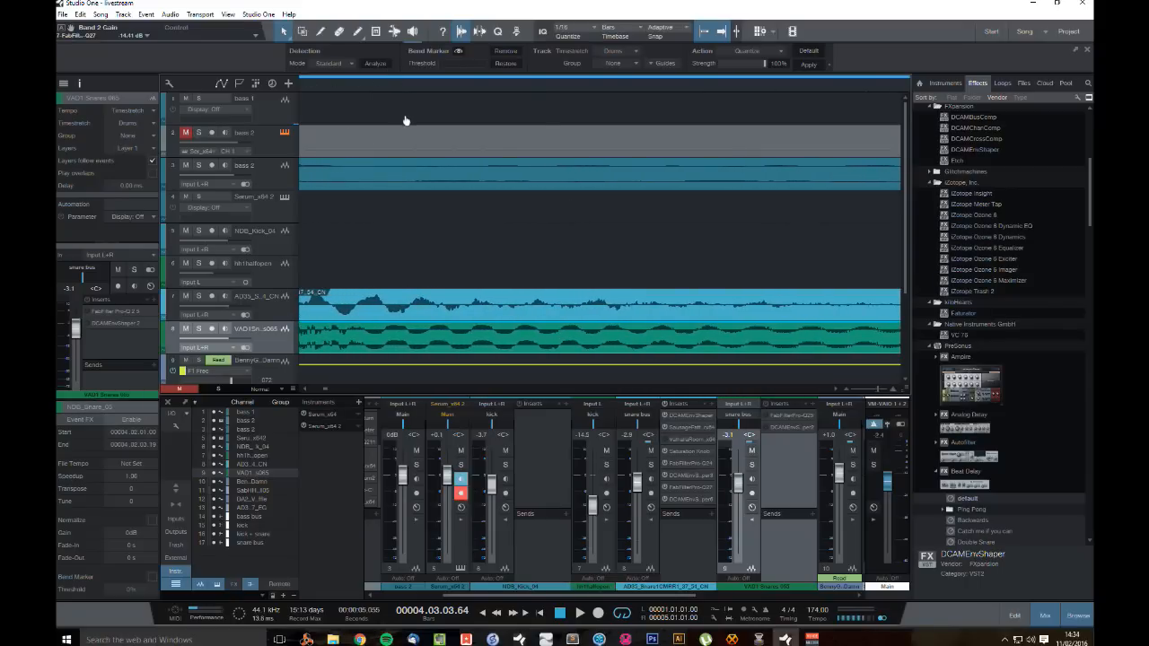
{"action": "left_click_drag", "start_coordinate": [405, 120], "coordinate": [410, 111]}
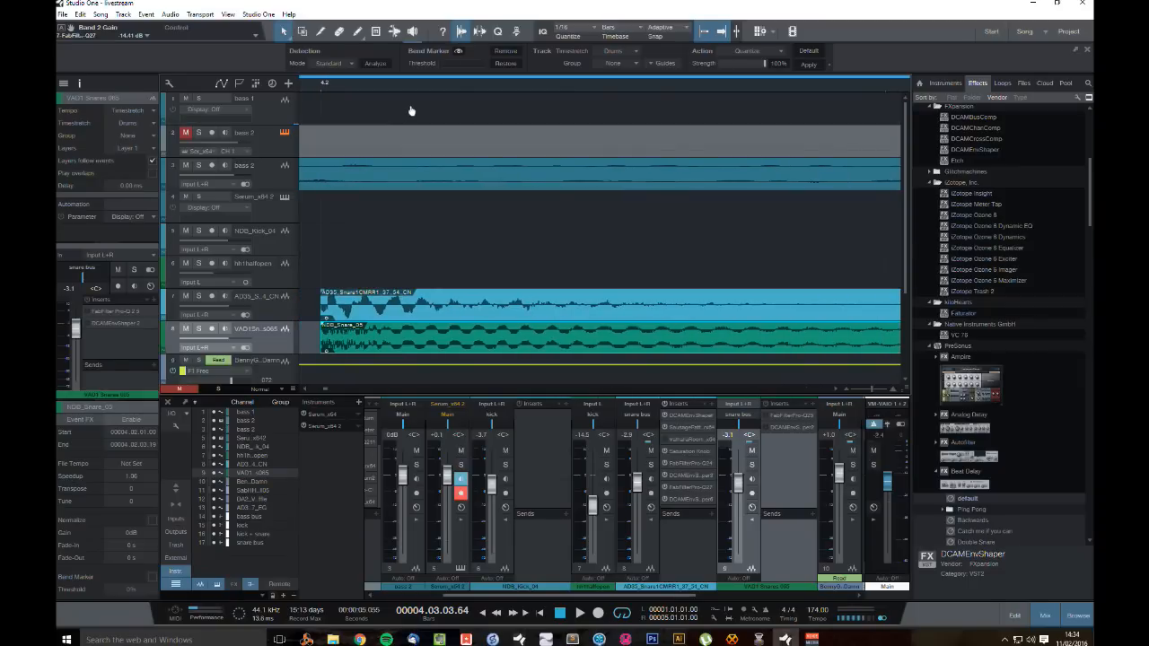
{"action": "left_click_drag", "start_coordinate": [411, 112], "coordinate": [408, 95]}
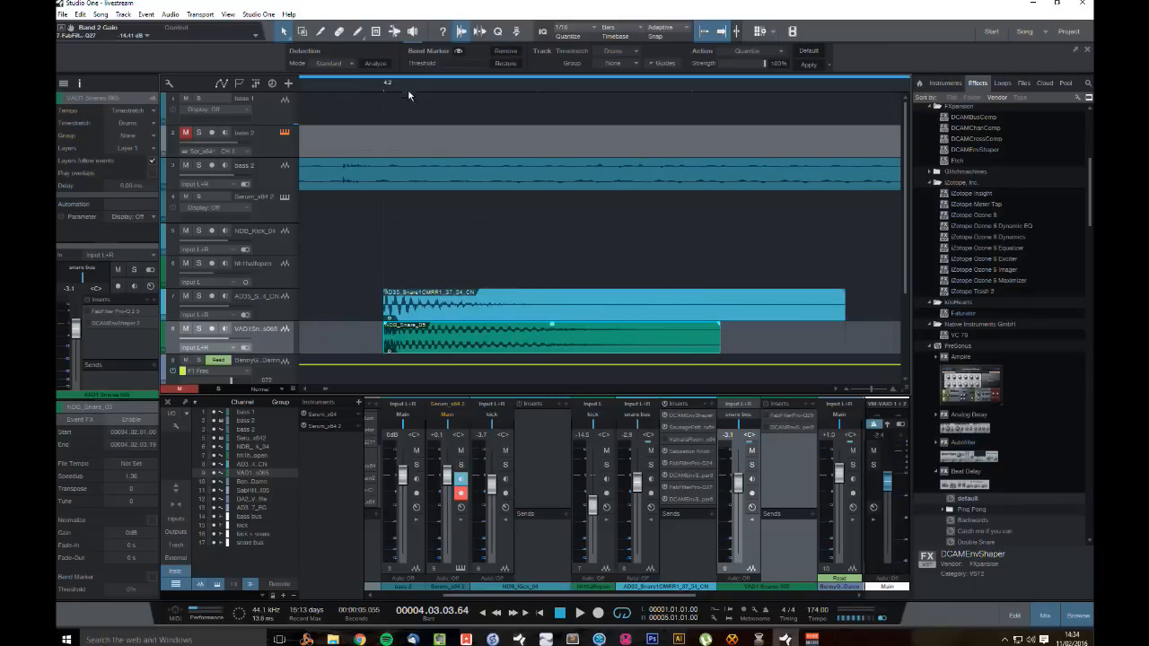
{"action": "left_click_drag", "start_coordinate": [715, 342], "coordinate": [773, 341]}
Step: Play back the section around beat 4.2 to hear the stretched snare in the mix
{"action": "left_click_drag", "start_coordinate": [406, 85], "coordinate": [479, 49]}
{"action": "left_click", "coordinate": [381, 88]}
{"action": "key", "text": "space"}
{"action": "key", "text": "space"}
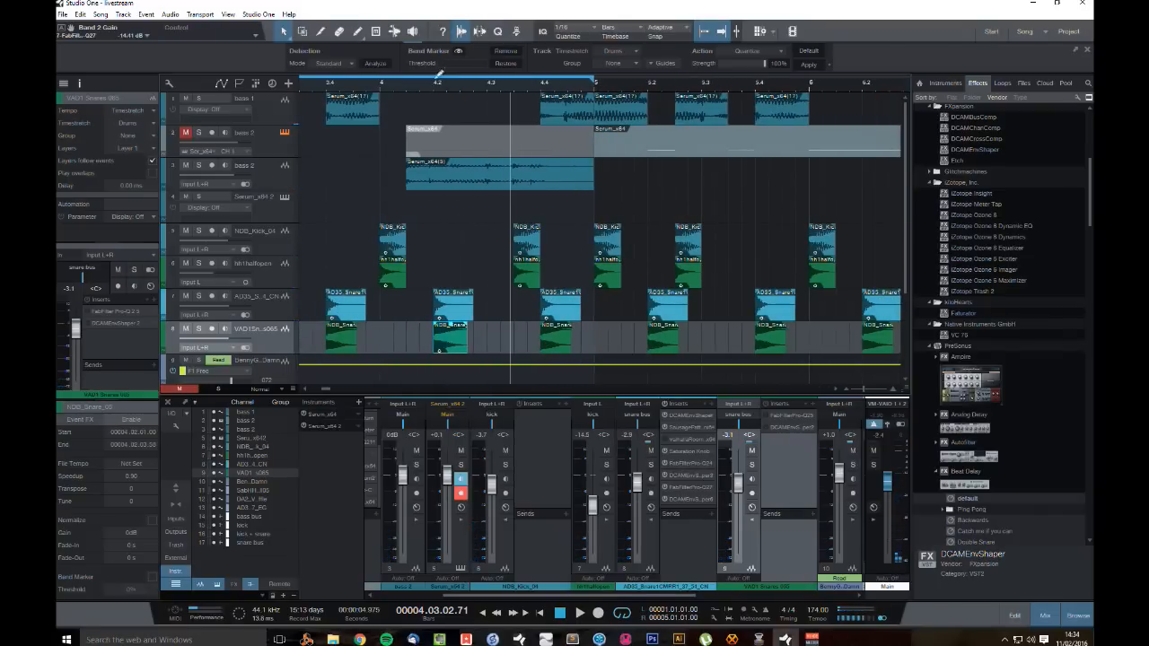
{"action": "key", "text": "space"}
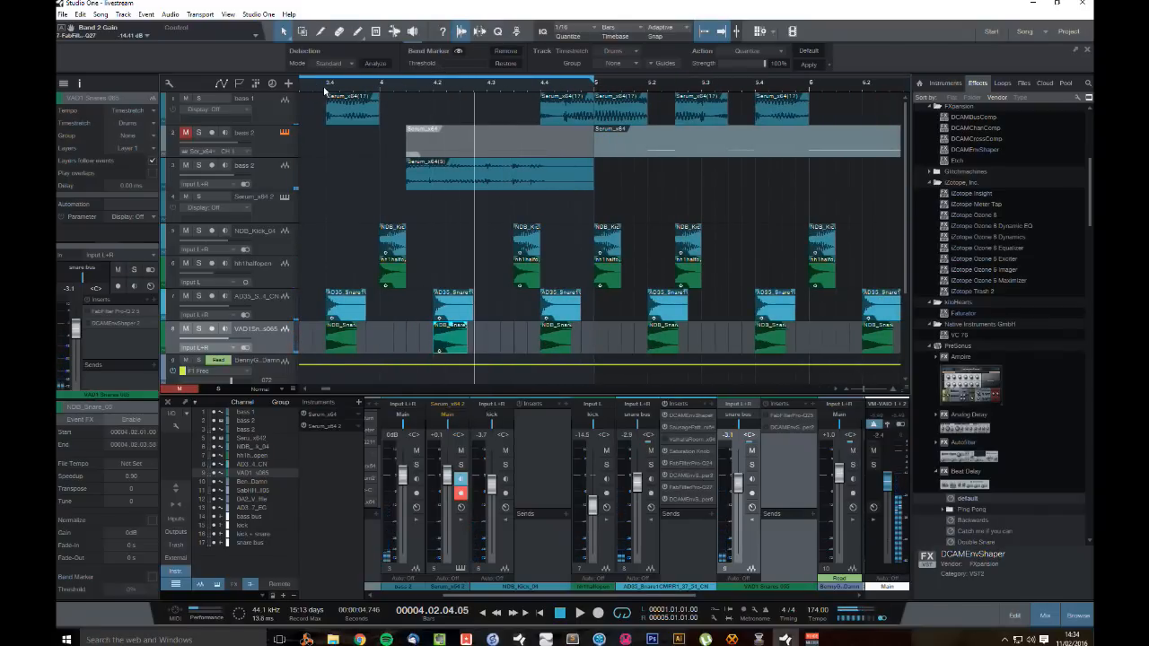
Step: Solo both snare tracks and select the NDB_Snare_05 event at beat 4.2
{"action": "left_click", "coordinate": [198, 297]}
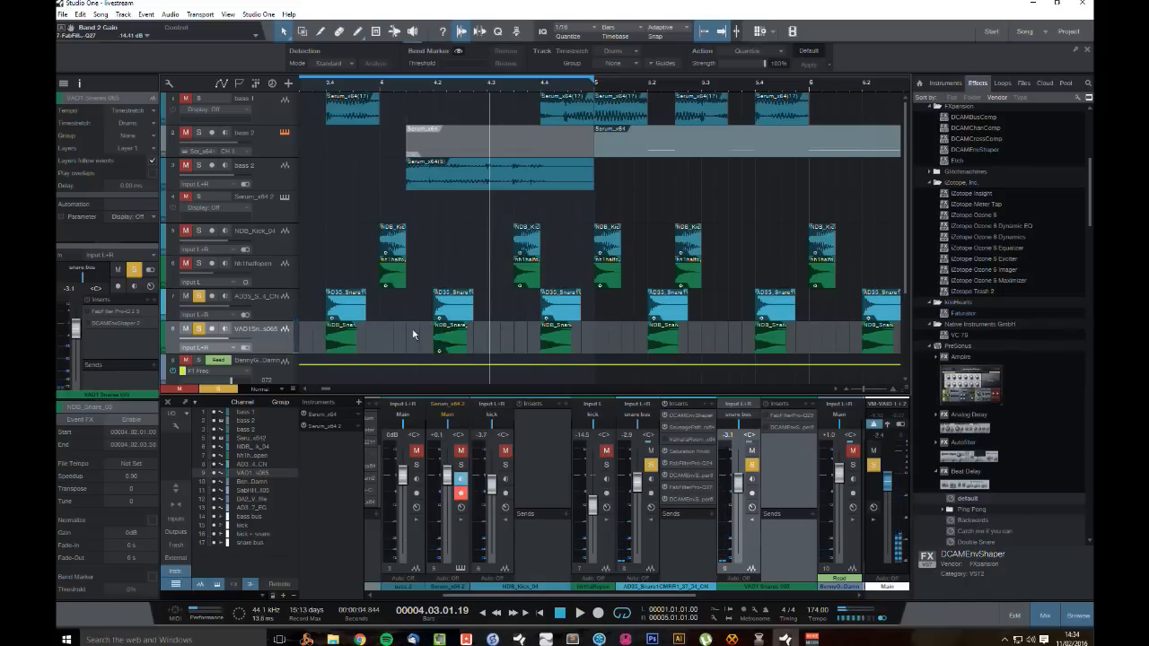
{"action": "left_click", "coordinate": [448, 339]}
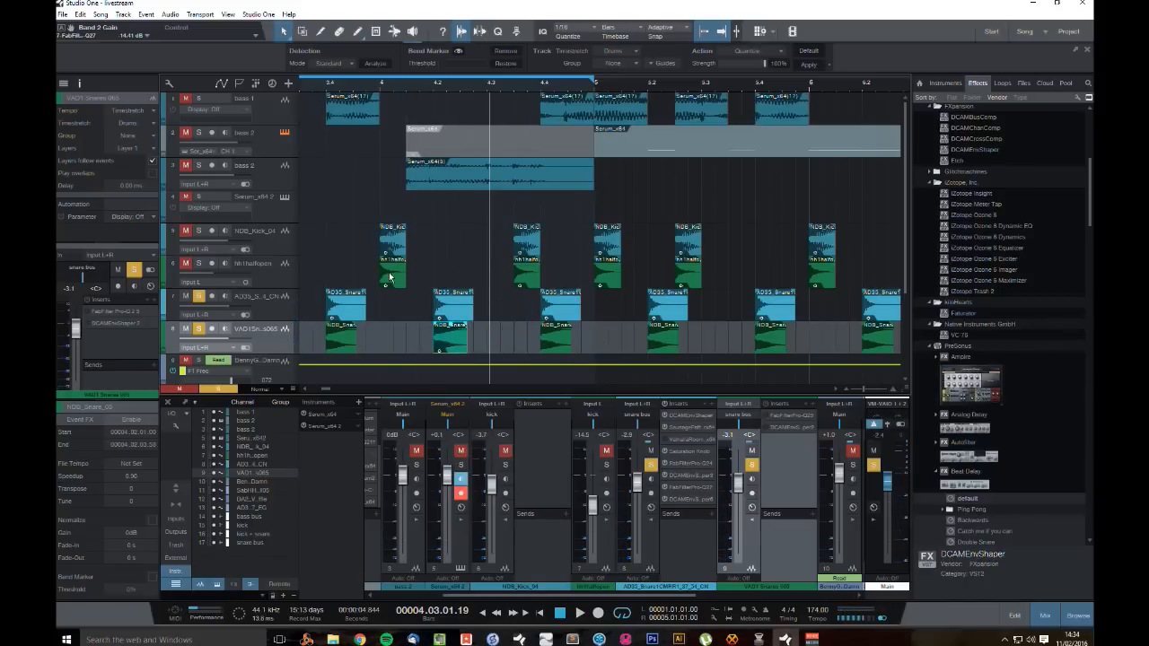
Step: Compare the snare waveforms at beat 3.4 and check which commands are available for the NDB_Snare_05 event there
{"action": "left_click_drag", "start_coordinate": [334, 87], "coordinate": [492, 145]}
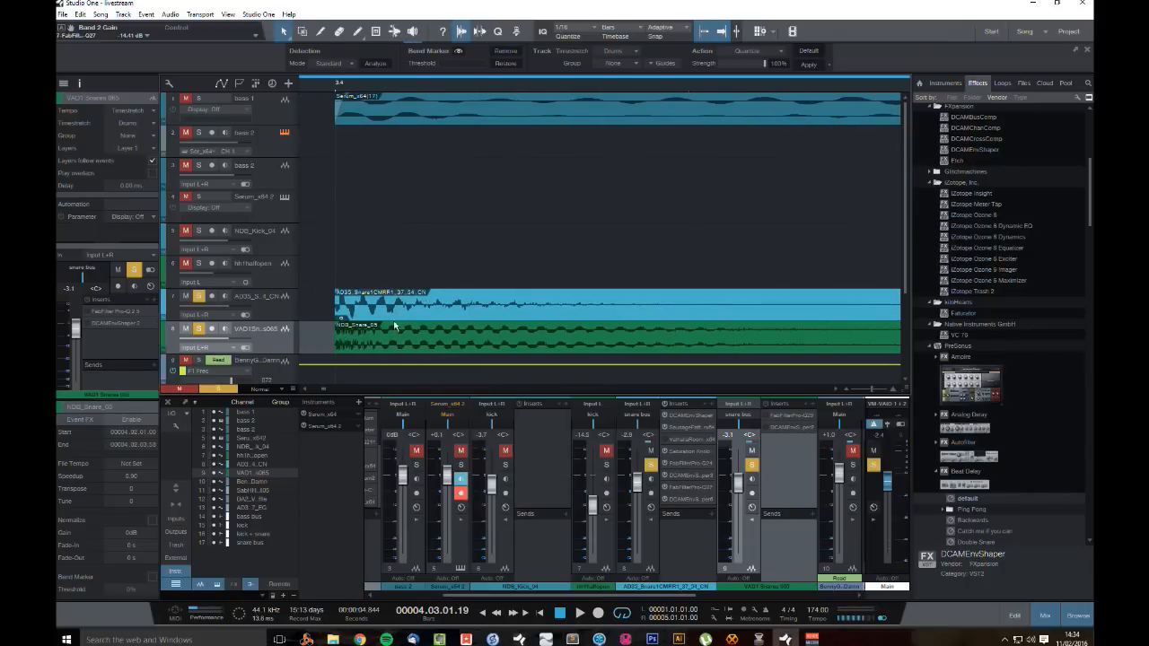
{"action": "left_click", "coordinate": [427, 339]}
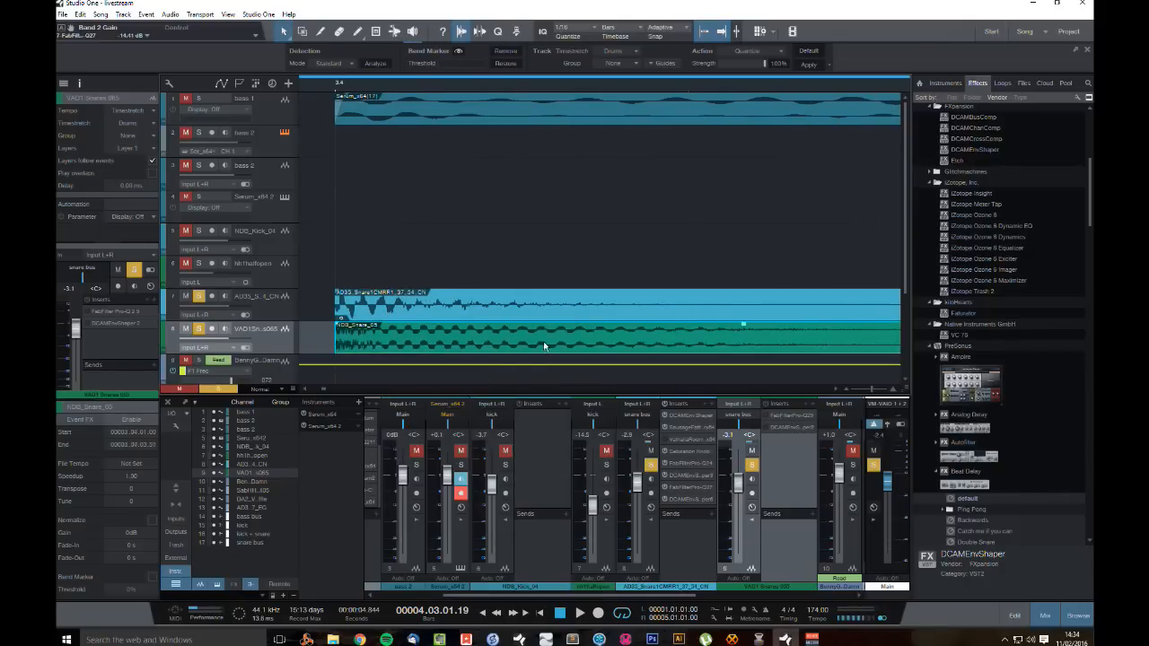
{"action": "right_click", "coordinate": [543, 341]}
{"action": "left_click", "coordinate": [392, 337]}
{"action": "right_click", "coordinate": [405, 327]}
{"action": "left_click", "coordinate": [403, 332]}
{"action": "right_click", "coordinate": [403, 330]}
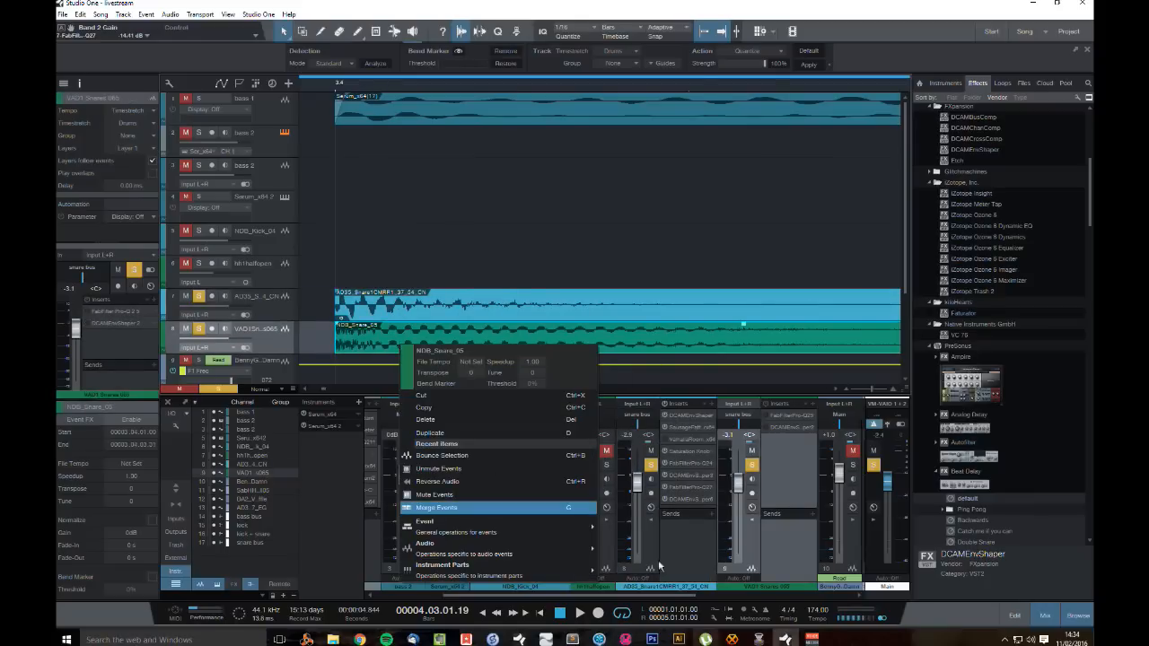
{"action": "mouse_move", "coordinate": [538, 546]}
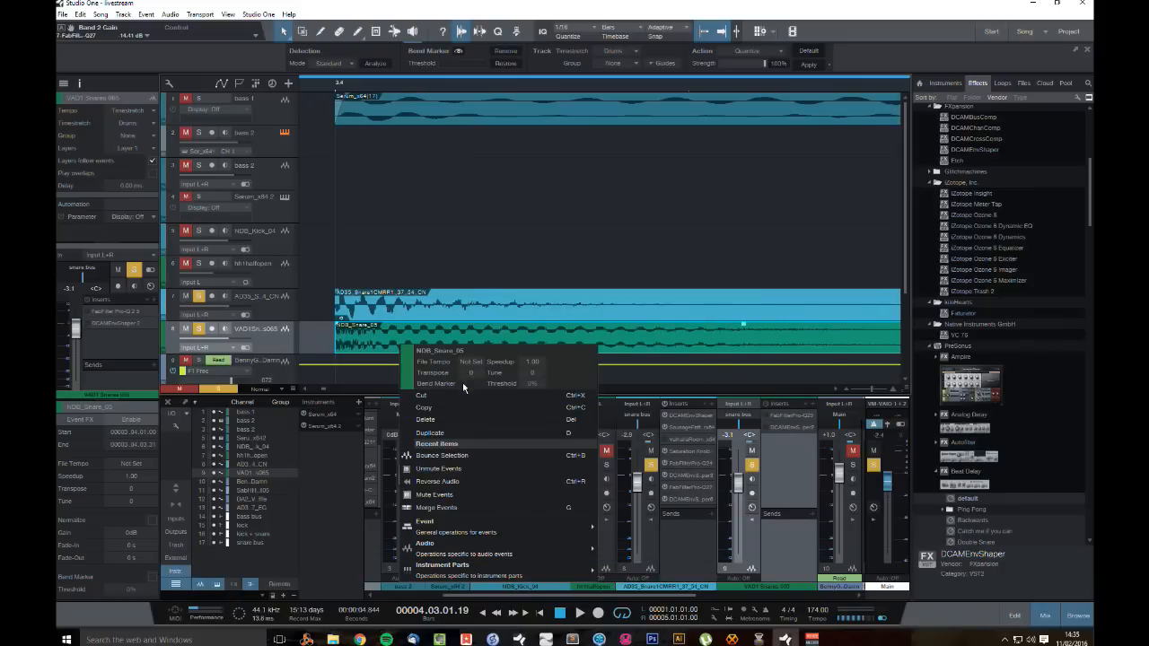
{"action": "left_click", "coordinate": [501, 248]}
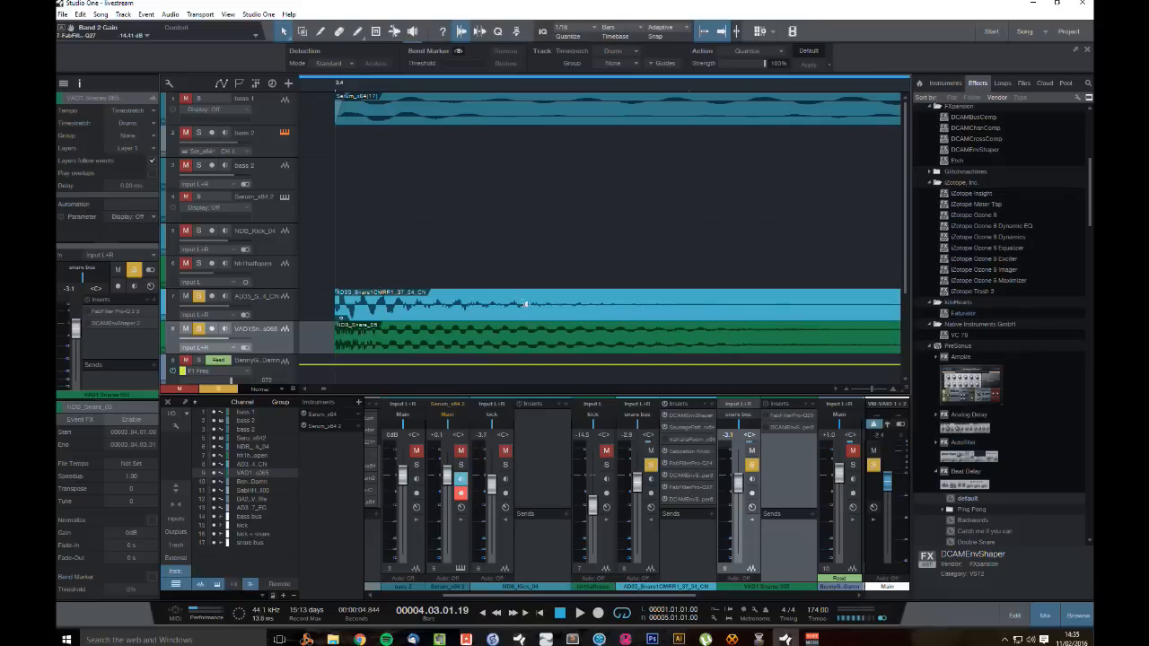
Step: Save the song and copy the external files to the Media Folder
{"action": "key", "text": "ctrl+s"}
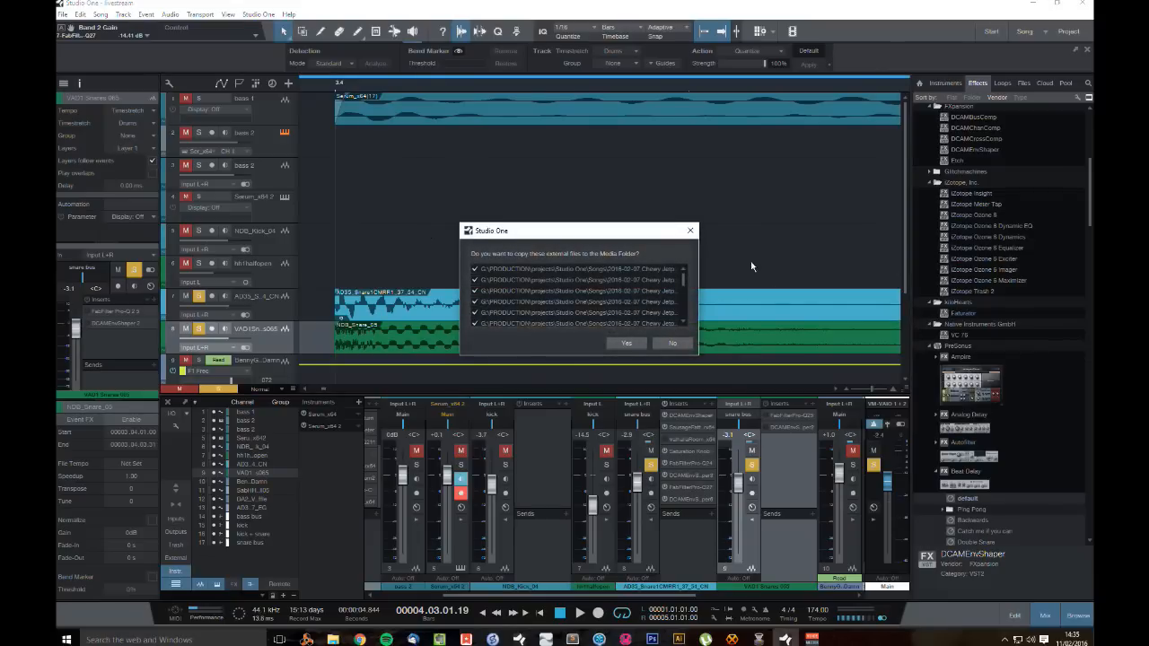
{"action": "left_click", "coordinate": [627, 343]}
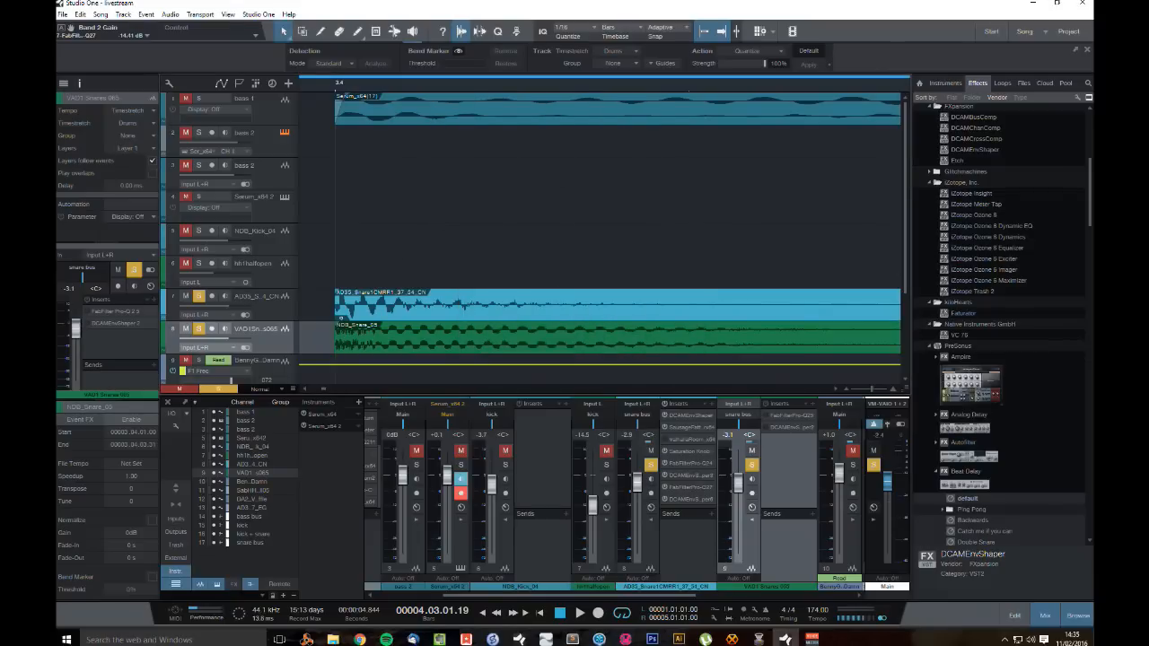
Step: Look through the audio processing operations offered for the NDB_Snare_05 event at beat 3.4
{"action": "left_click", "coordinate": [360, 640]}
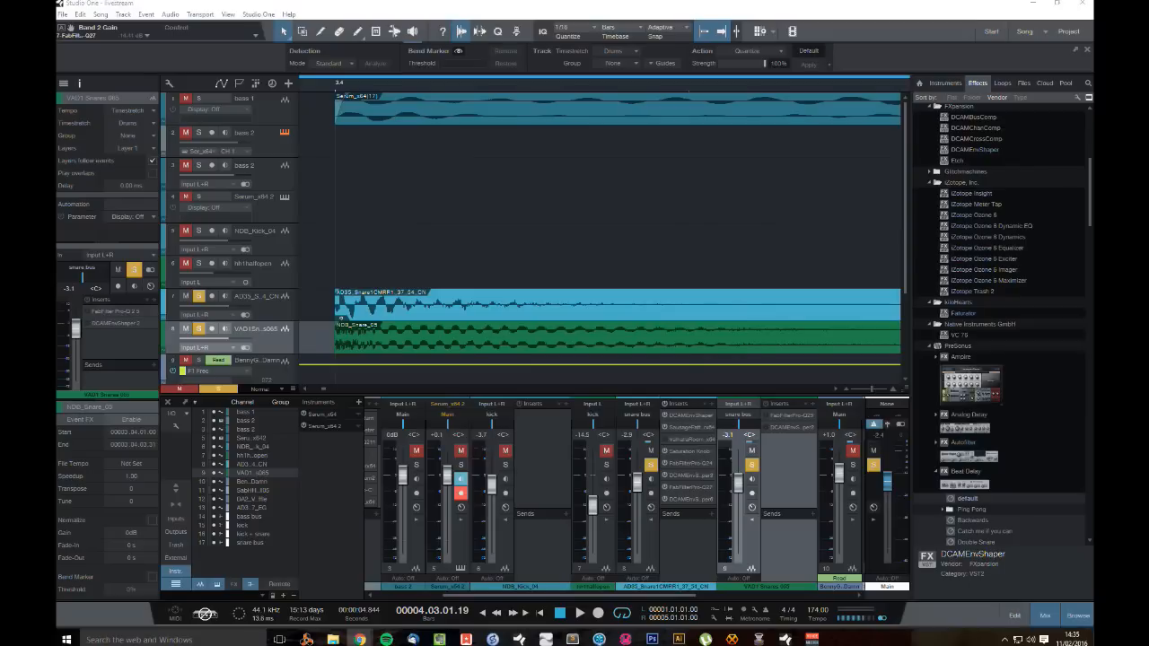
{"action": "right_click", "coordinate": [458, 347]}
{"action": "right_click", "coordinate": [406, 329]}
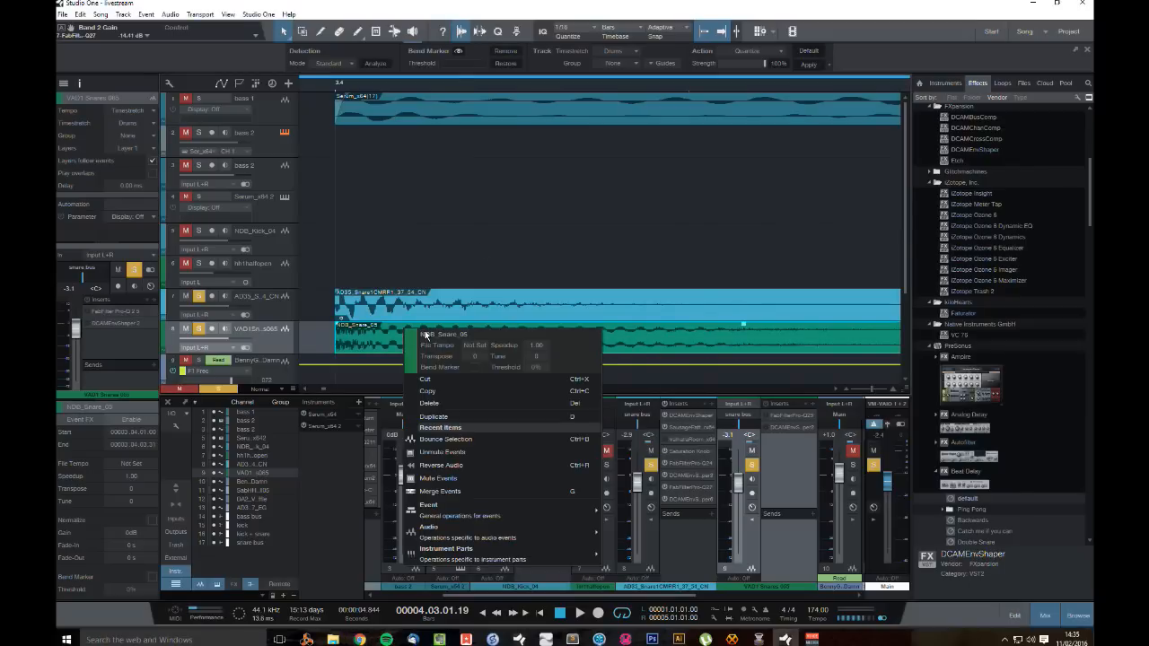
{"action": "mouse_move", "coordinate": [534, 544]}
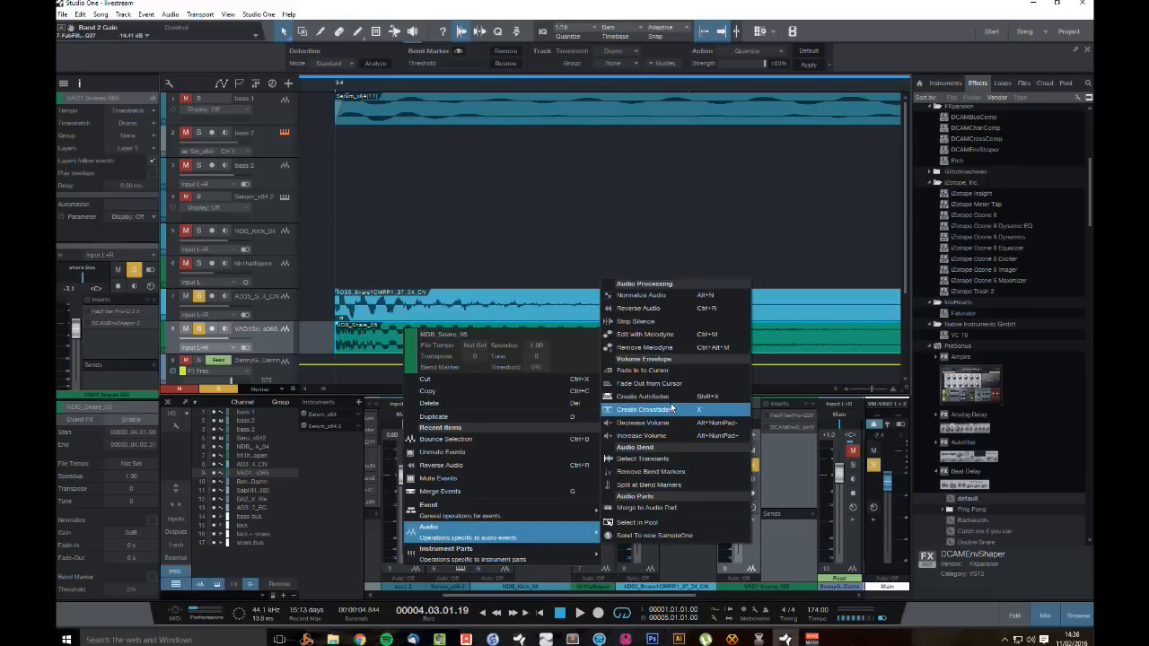
{"action": "left_click", "coordinate": [636, 322]}
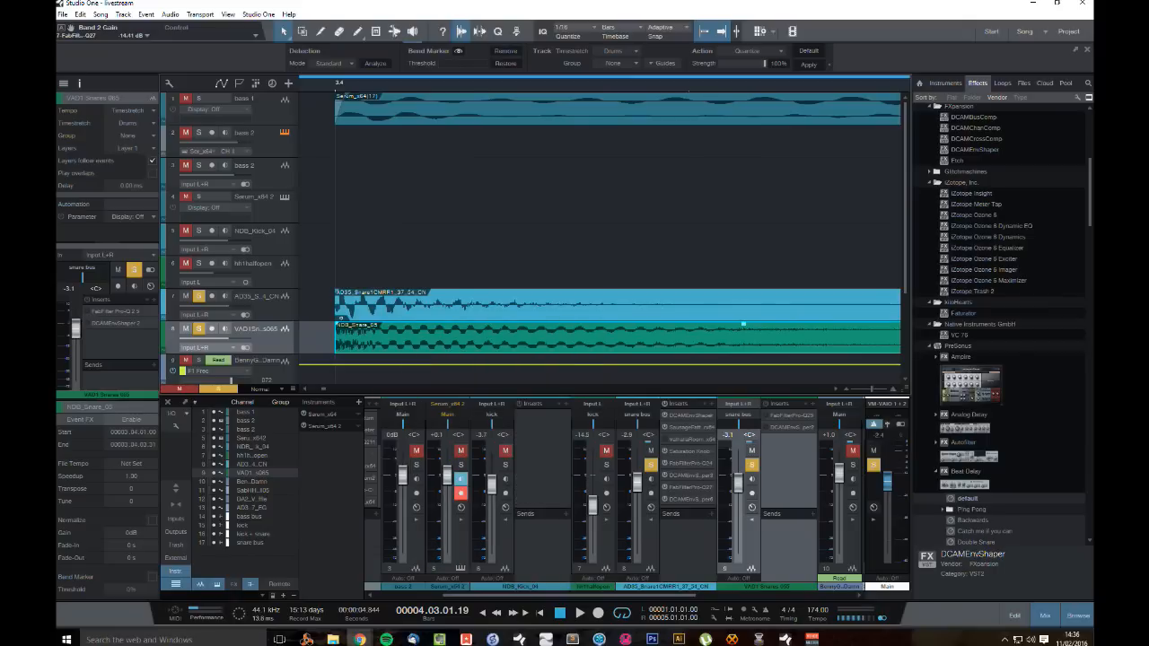
{"action": "left_click", "coordinate": [667, 337]}
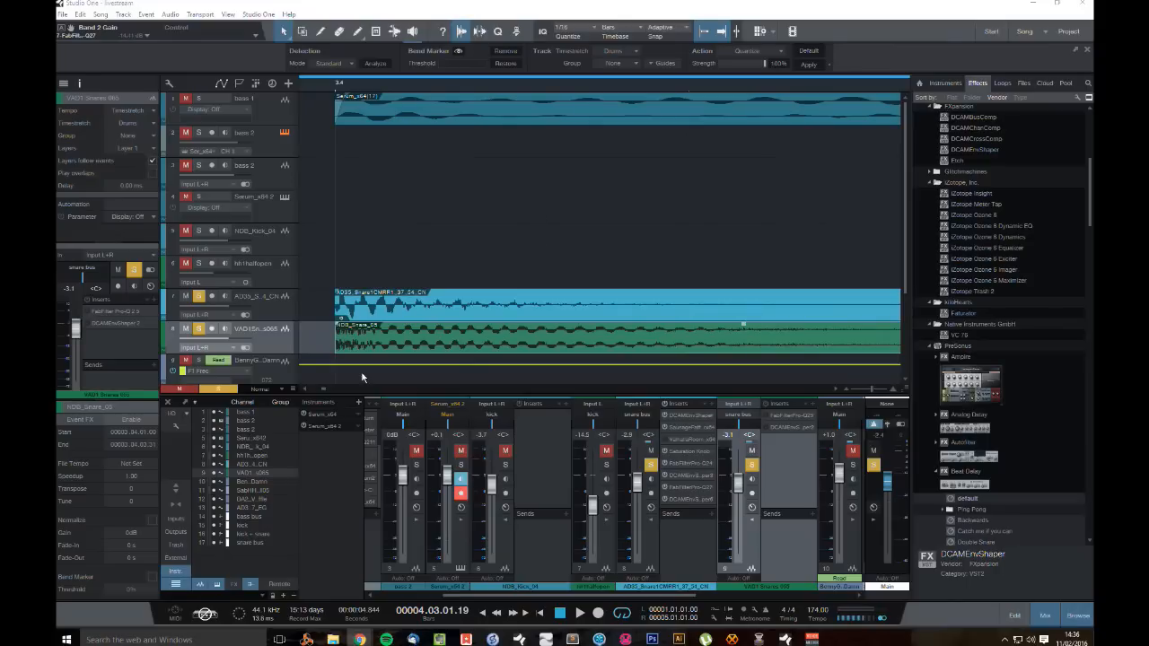
Step: Add Mixtool with the Phase Invert preset to the VAD1 Snares 065 track and close its window
{"action": "left_click", "coordinate": [1017, 270]}
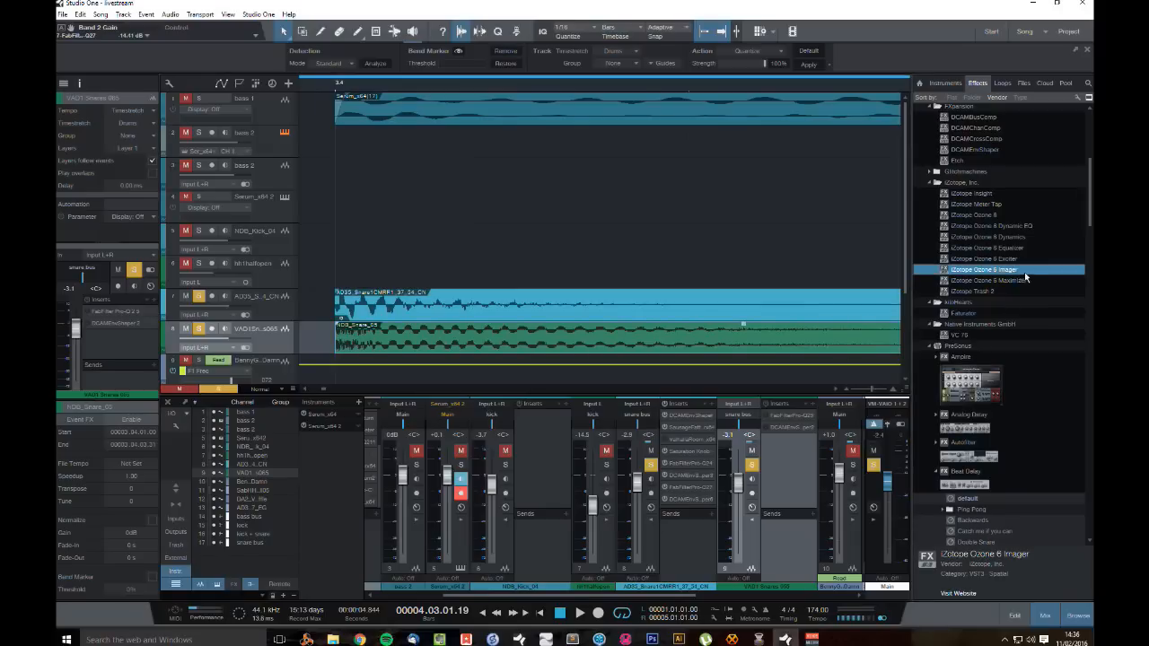
{"action": "scroll", "coordinate": [1028, 274], "scroll_direction": "down", "scroll_amount": 10}
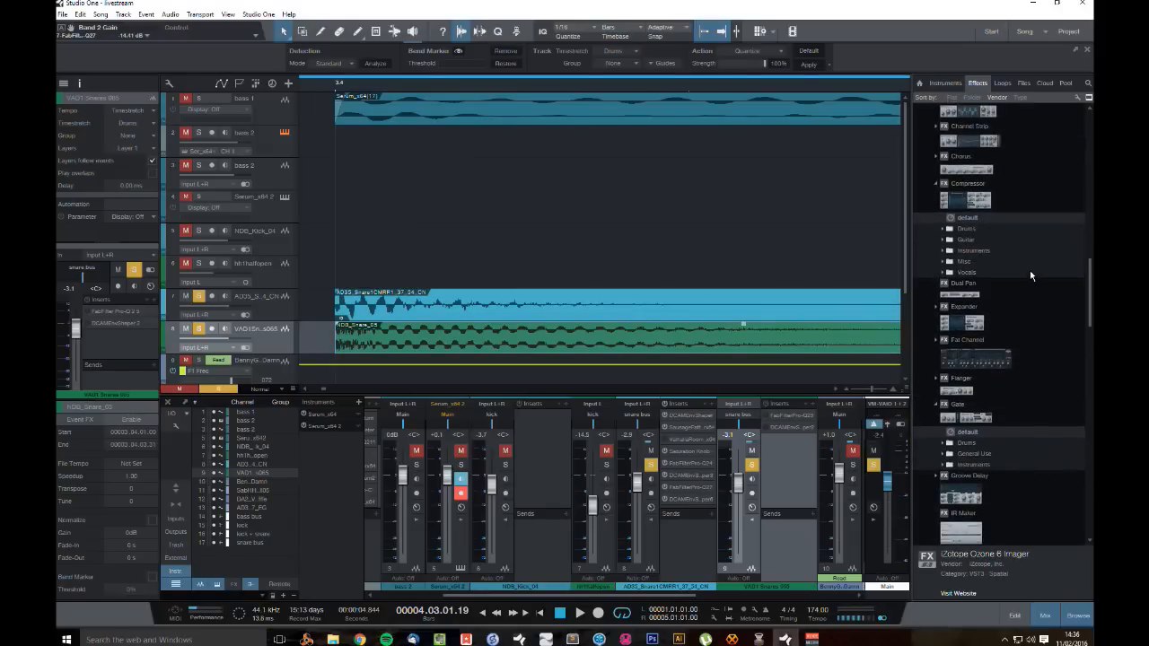
{"action": "scroll", "coordinate": [1030, 269], "scroll_direction": "down", "scroll_amount": 8}
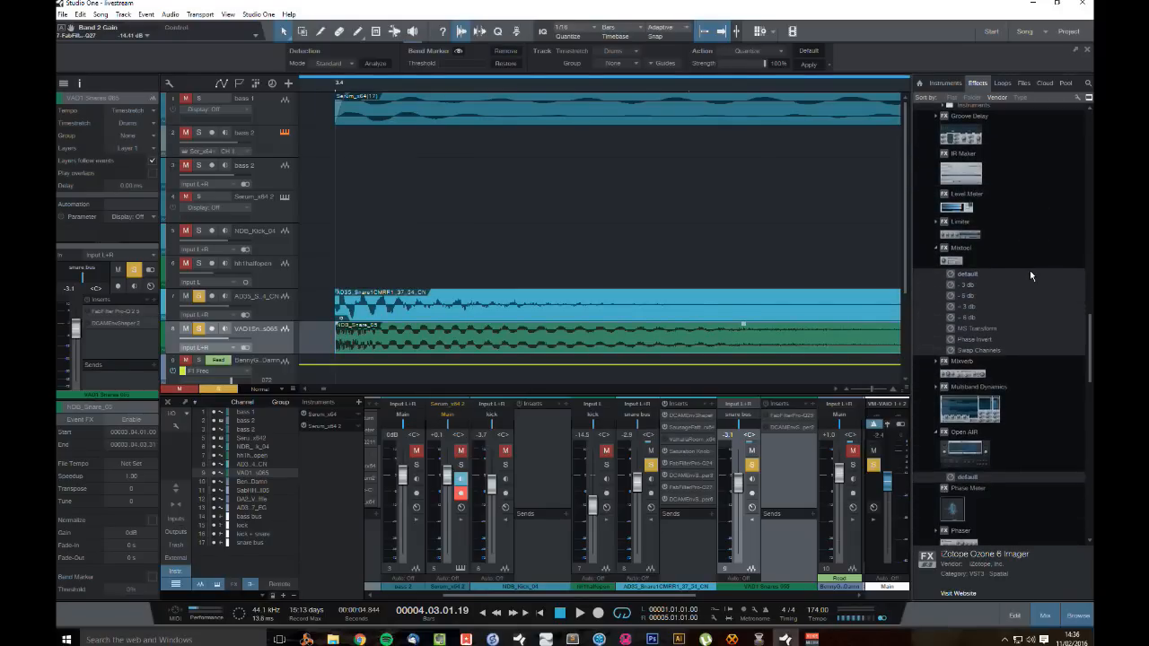
{"action": "left_click_drag", "start_coordinate": [976, 342], "coordinate": [501, 325]}
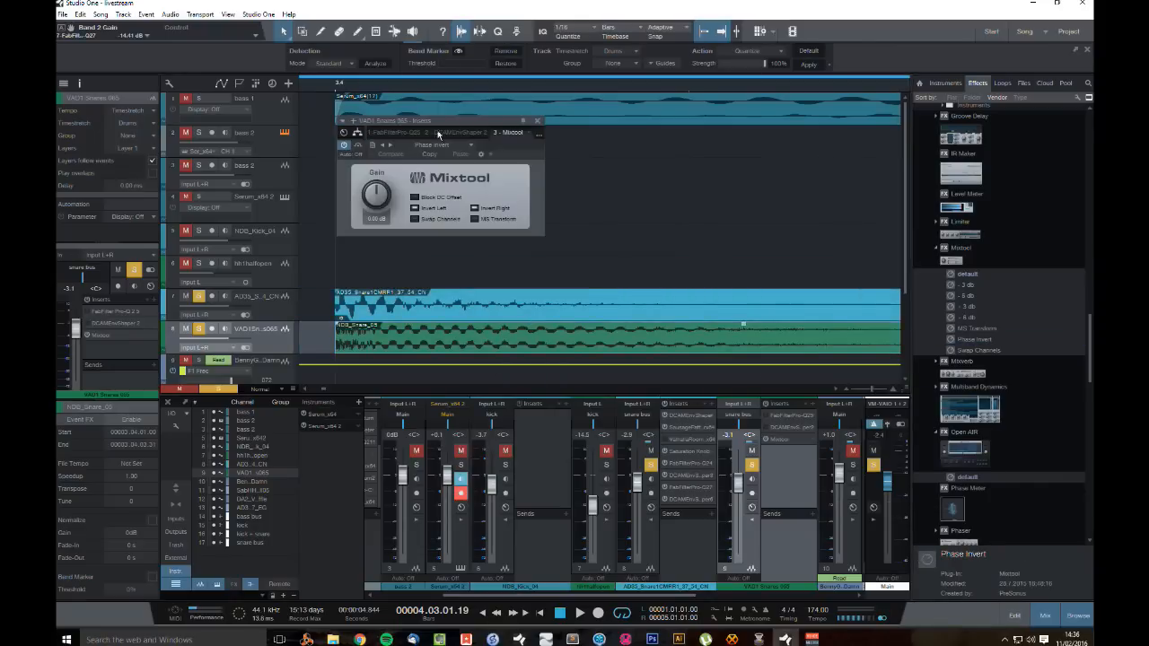
{"action": "left_click", "coordinate": [537, 122]}
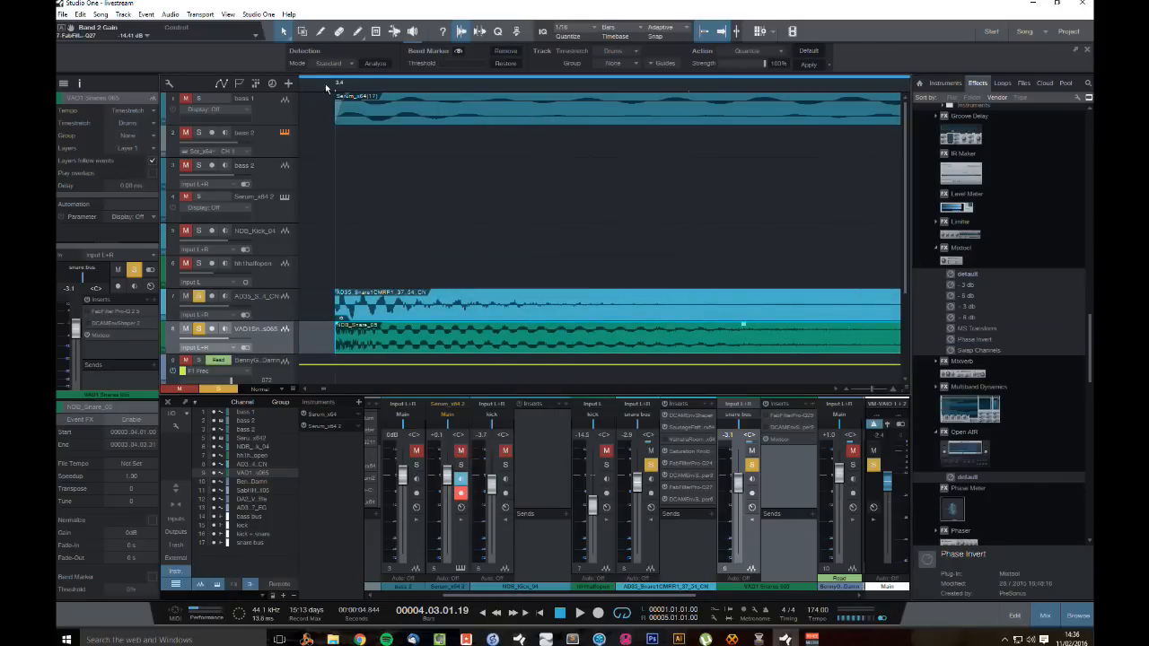
Step: Play back the soloed snares from beat 3.4 to hear the phase inversion
{"action": "left_click", "coordinate": [333, 85]}
{"action": "key", "text": "space"}
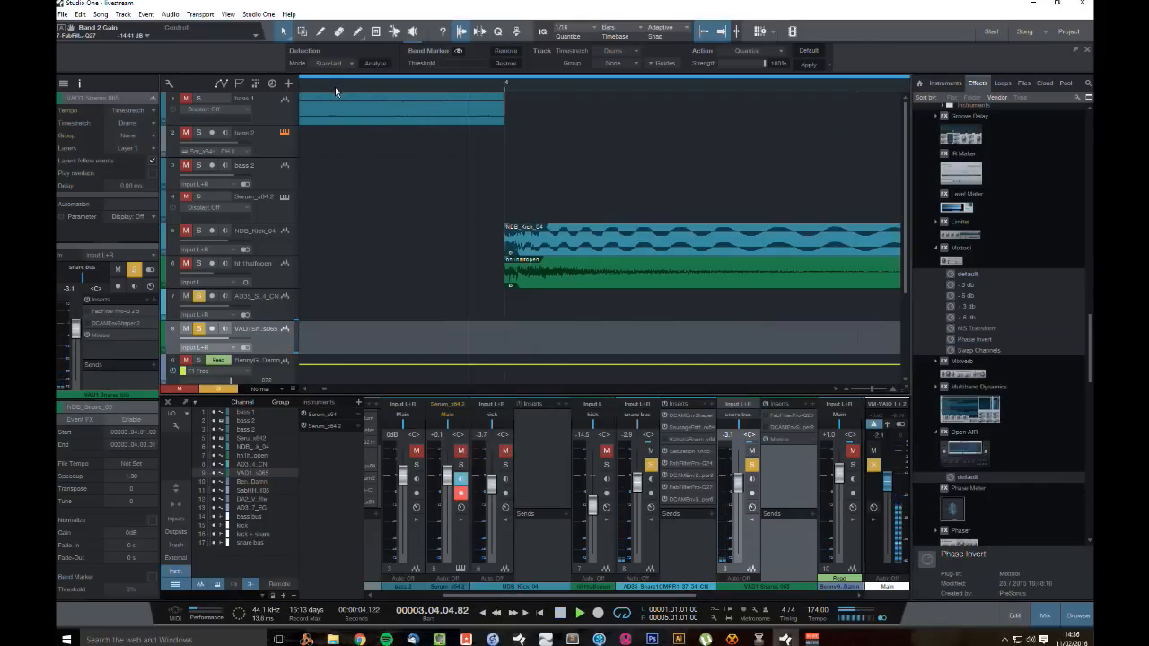
{"action": "key", "text": "space"}
Step: Set the loop range from beat 4.2 to beat 4.3 and play the soloed snares
{"action": "key", "text": "w"}
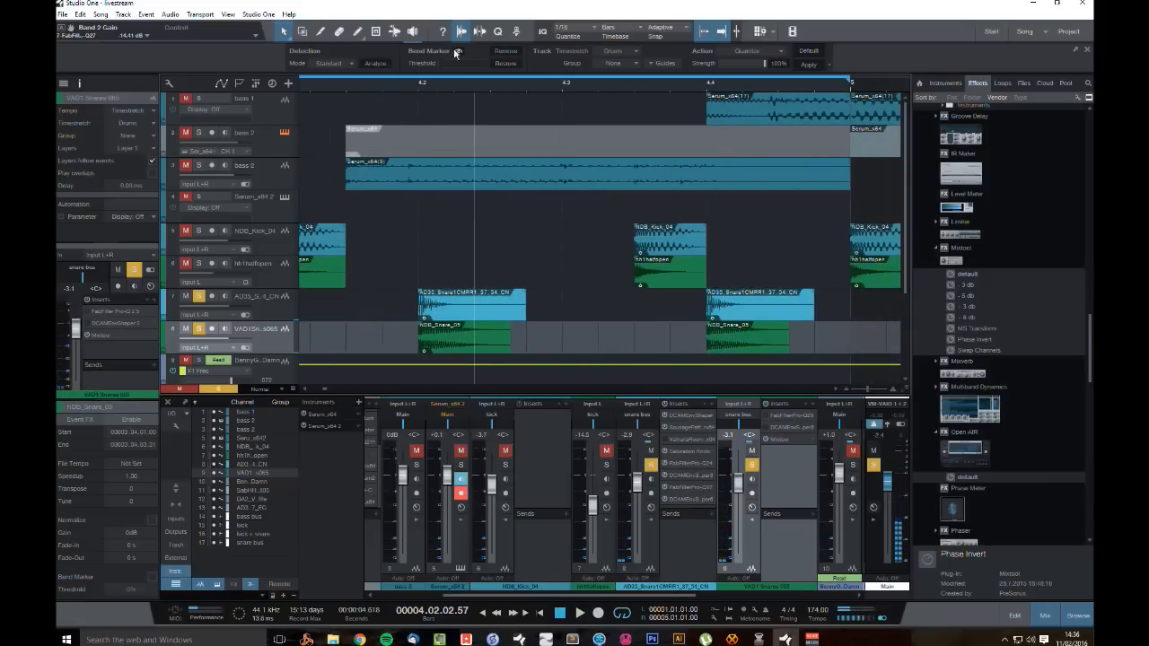
{"action": "left_click", "coordinate": [419, 85]}
{"action": "left_click", "coordinate": [563, 82]}
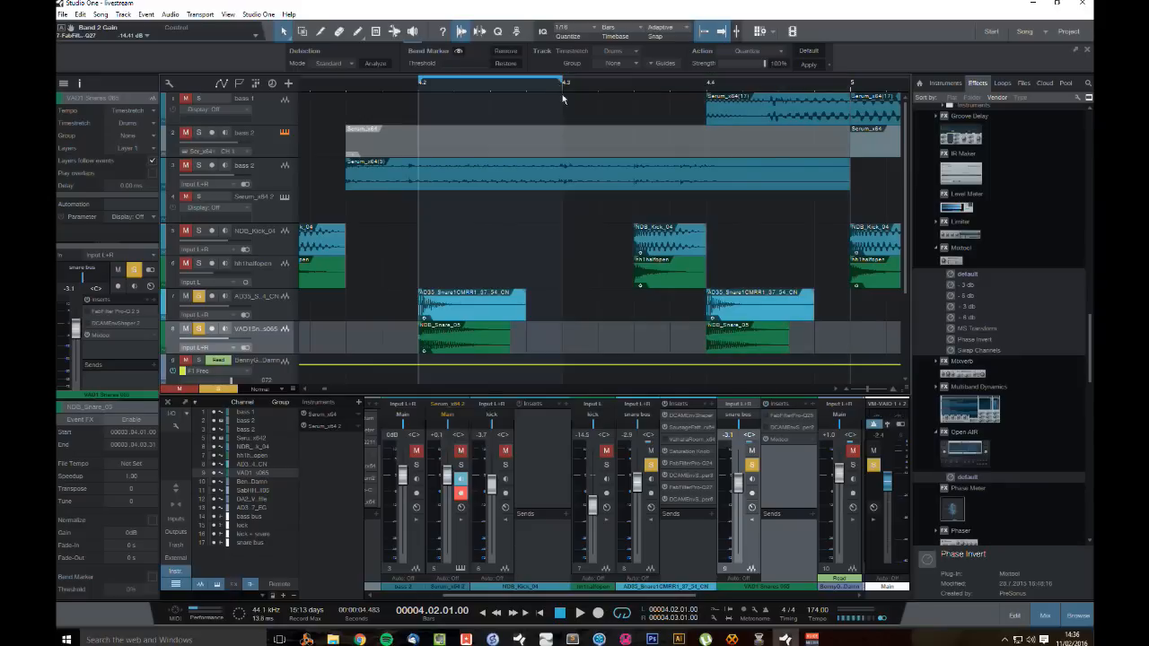
{"action": "key", "text": "space"}
Step: Bypass the Mixtool insert on the VAD1 Snares 065 track during loop playback, and stop playback
{"action": "double_click", "coordinate": [258, 329]}
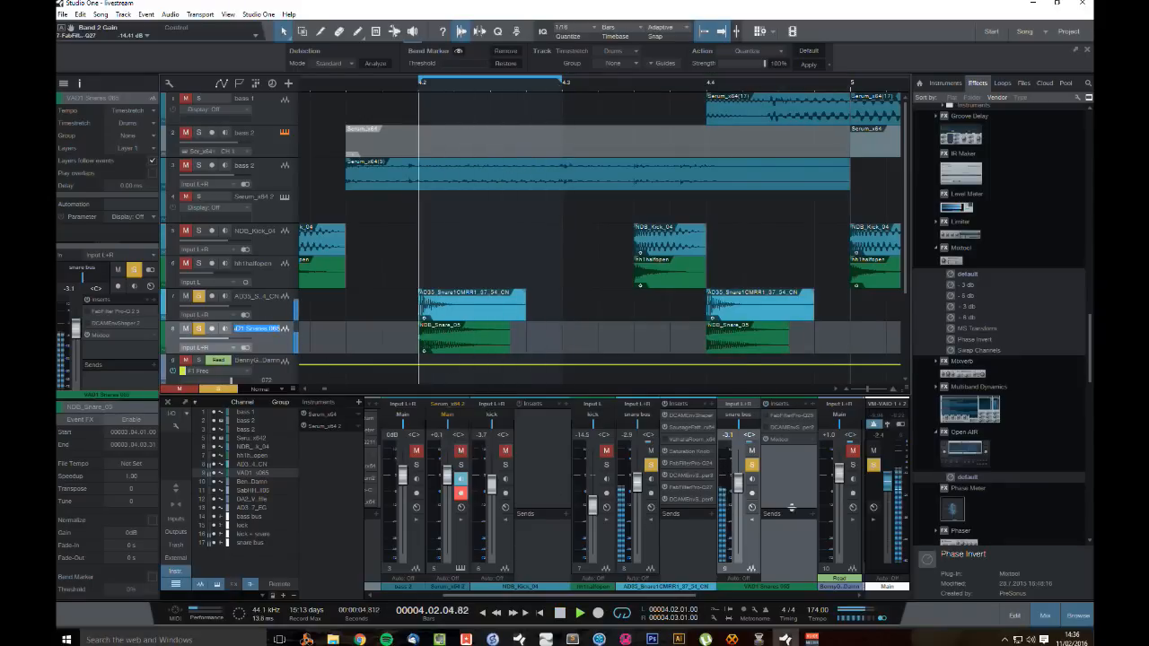
{"action": "left_click", "coordinate": [792, 467]}
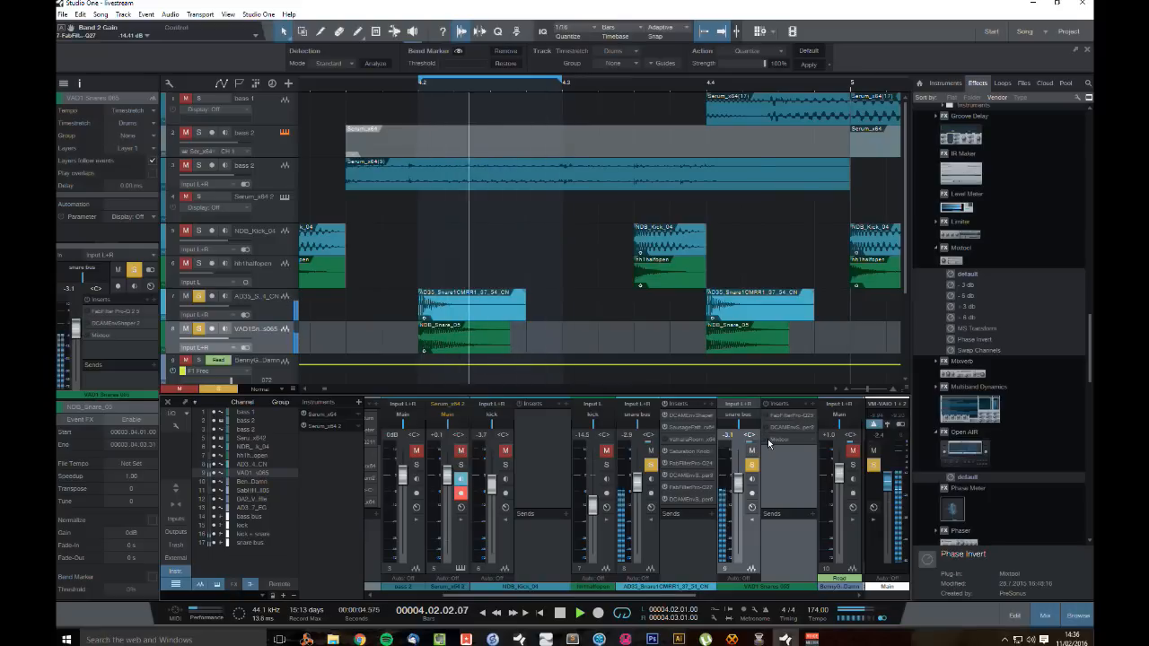
{"action": "key", "text": "space"}
{"action": "left_click_drag", "start_coordinate": [441, 88], "coordinate": [596, 132]}
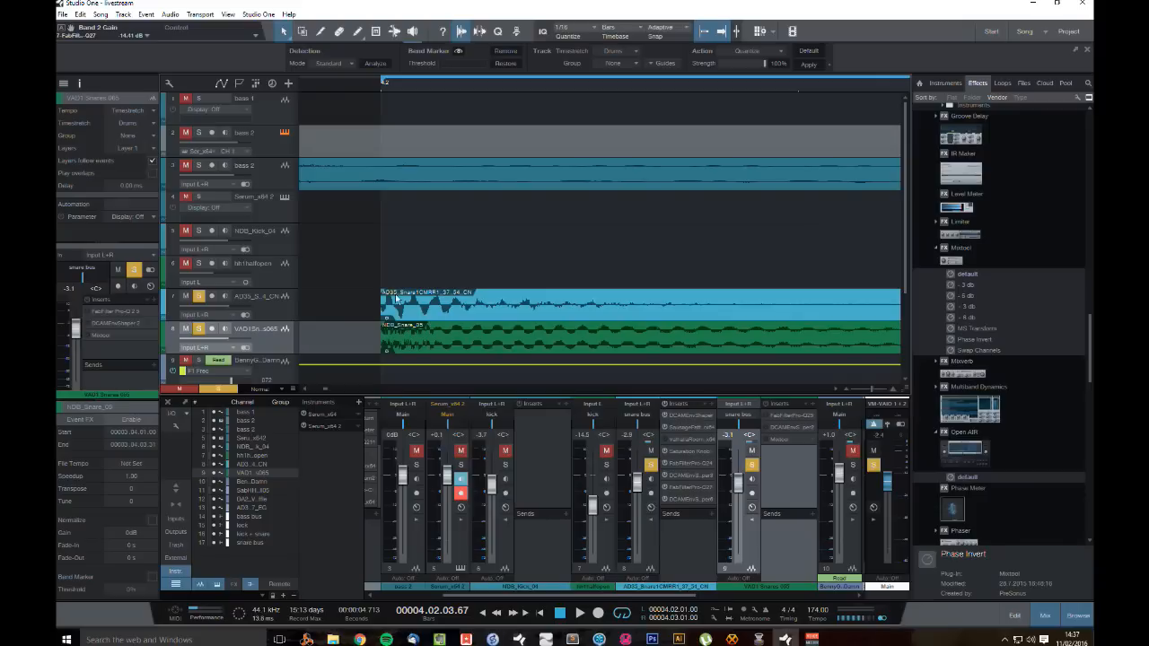
Step: Compare the VAD1 Snares 065 track alone and layered with the AD3S snare by toggling the AD3S solo during playback
{"action": "left_click", "coordinate": [199, 296]}
{"action": "key", "text": "space"}
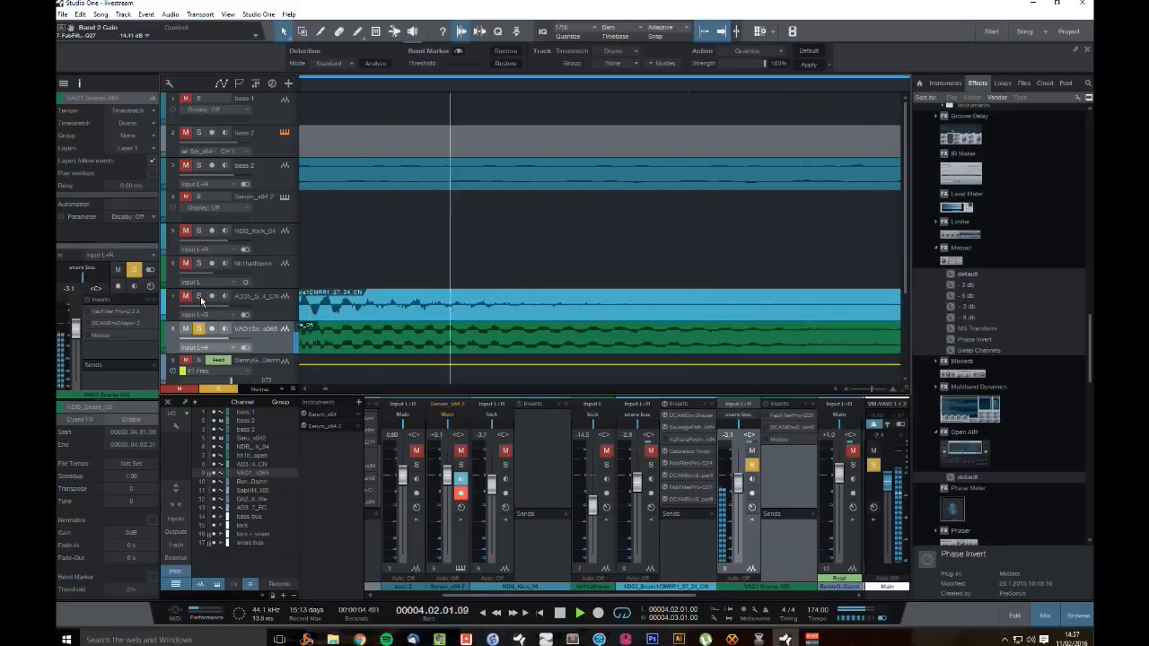
{"action": "left_click", "coordinate": [200, 299]}
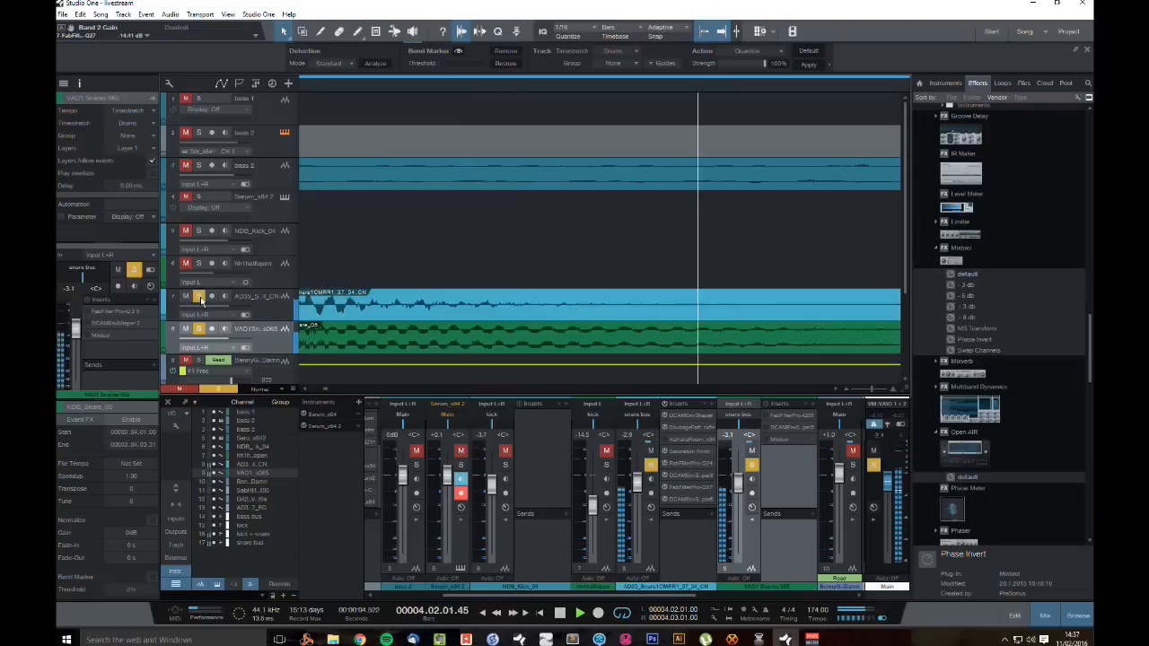
{"action": "key", "text": "space"}
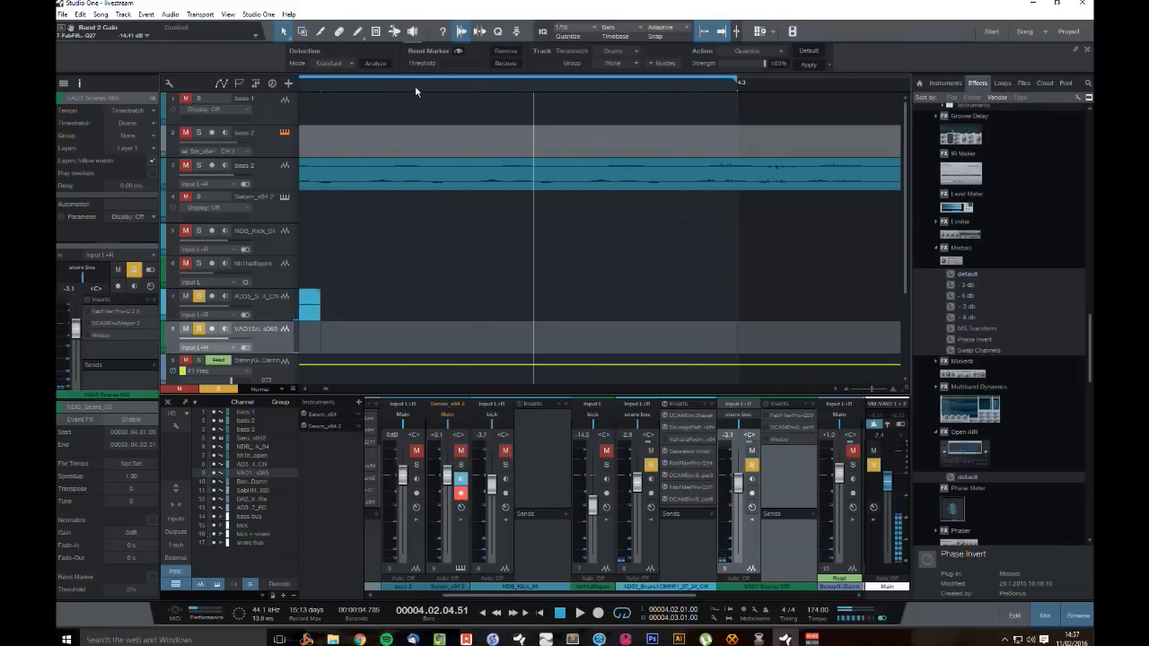
Step: Enable DCAM EnvShaper 2 on the VAD1 Snares 065 track, set its sustain to about -38%, and play both snares together
{"action": "left_click_drag", "start_coordinate": [527, 63], "coordinate": [636, 54]}
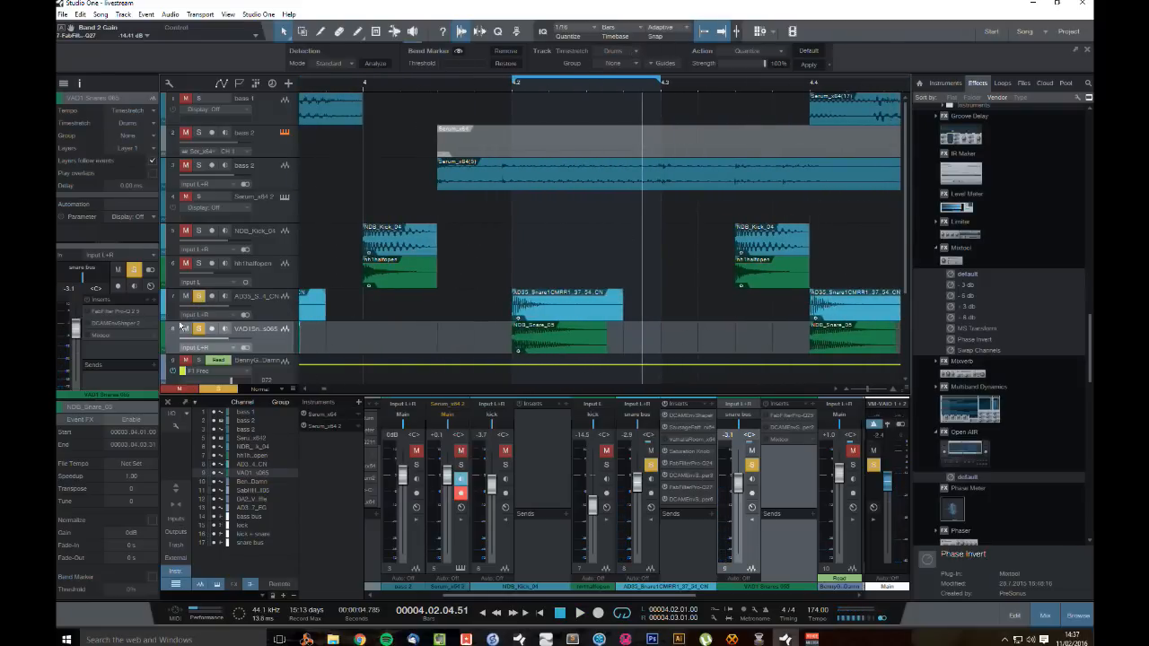
{"action": "key", "text": "space"}
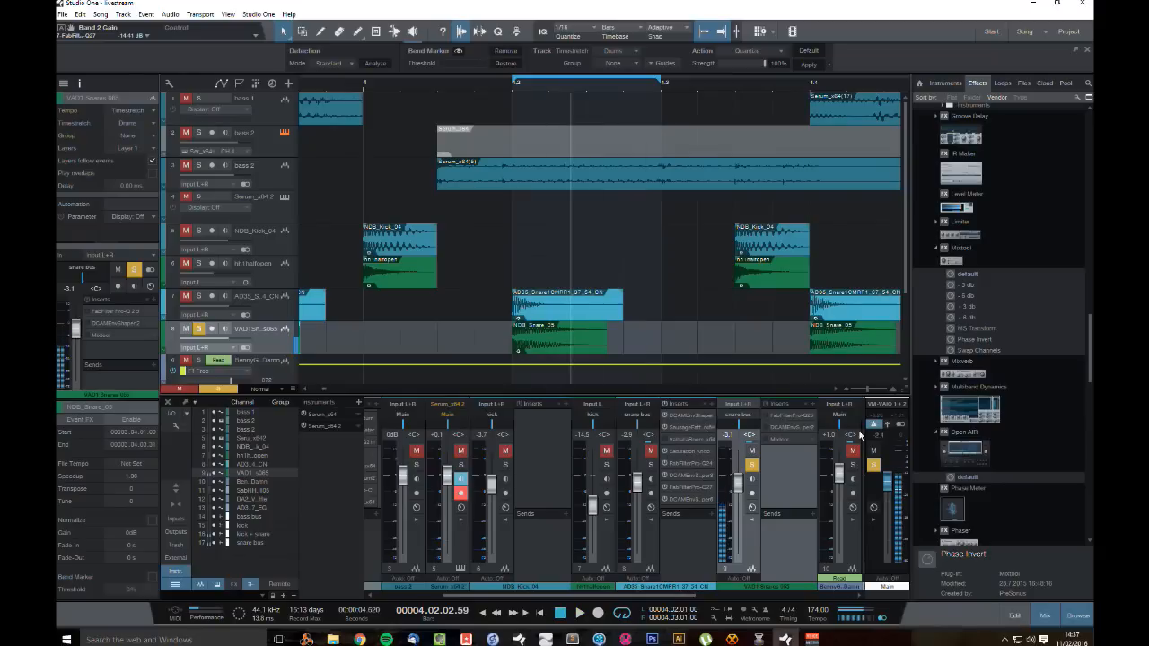
{"action": "left_click", "coordinate": [790, 425]}
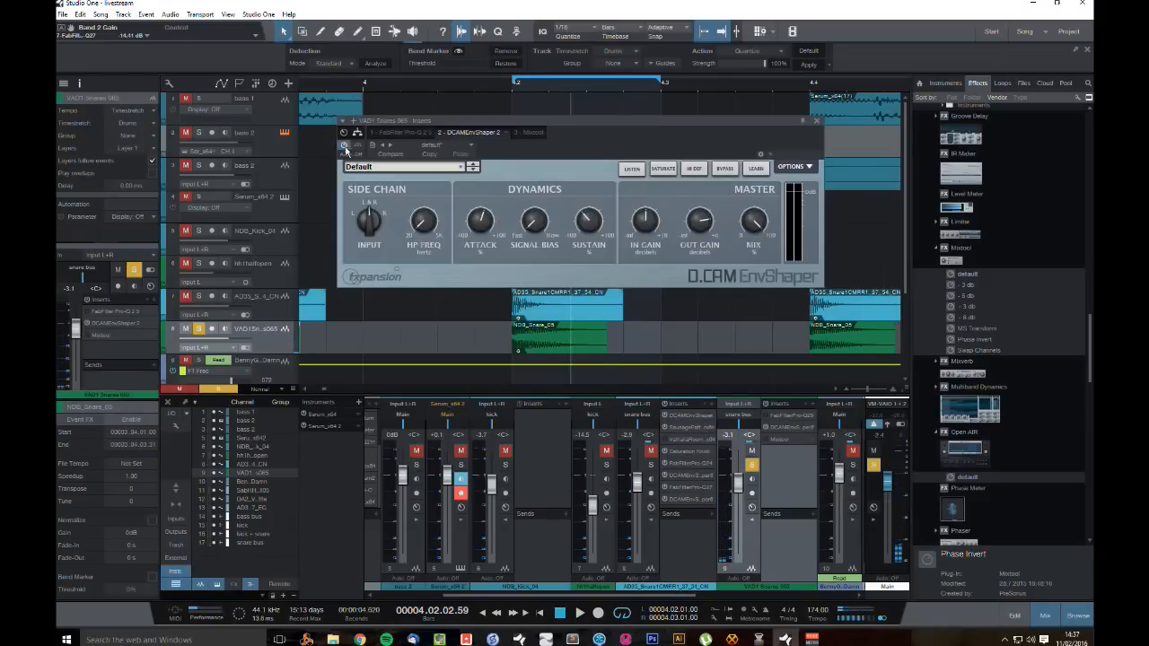
{"action": "mouse_move", "coordinate": [485, 224]}
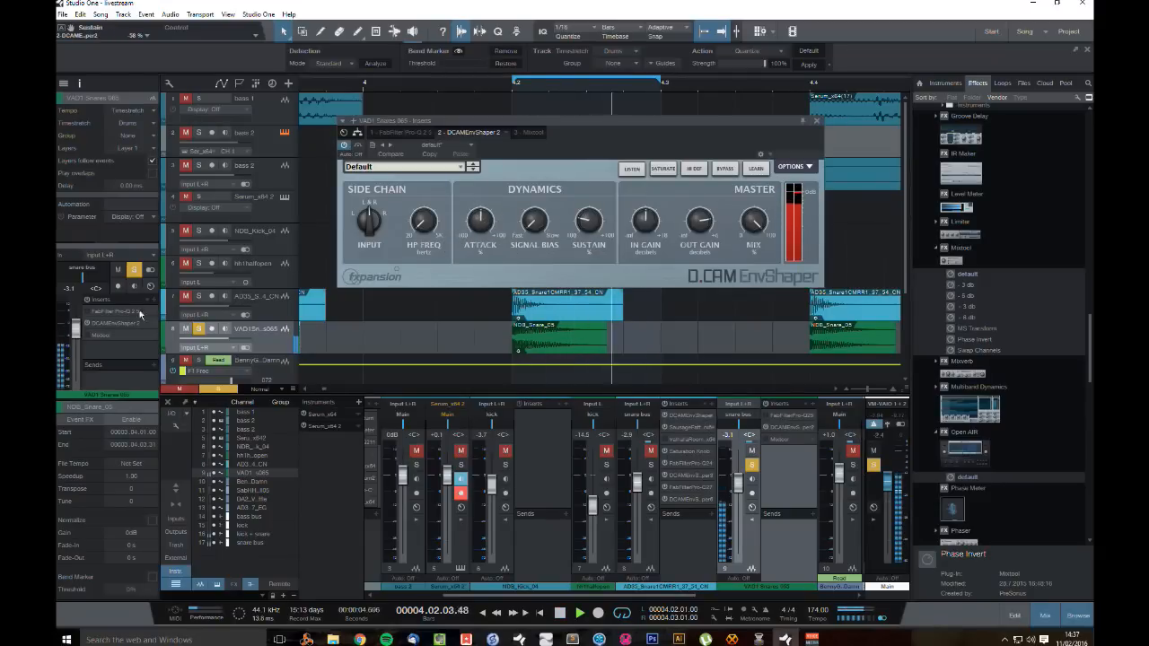
{"action": "left_click", "coordinate": [199, 297]}
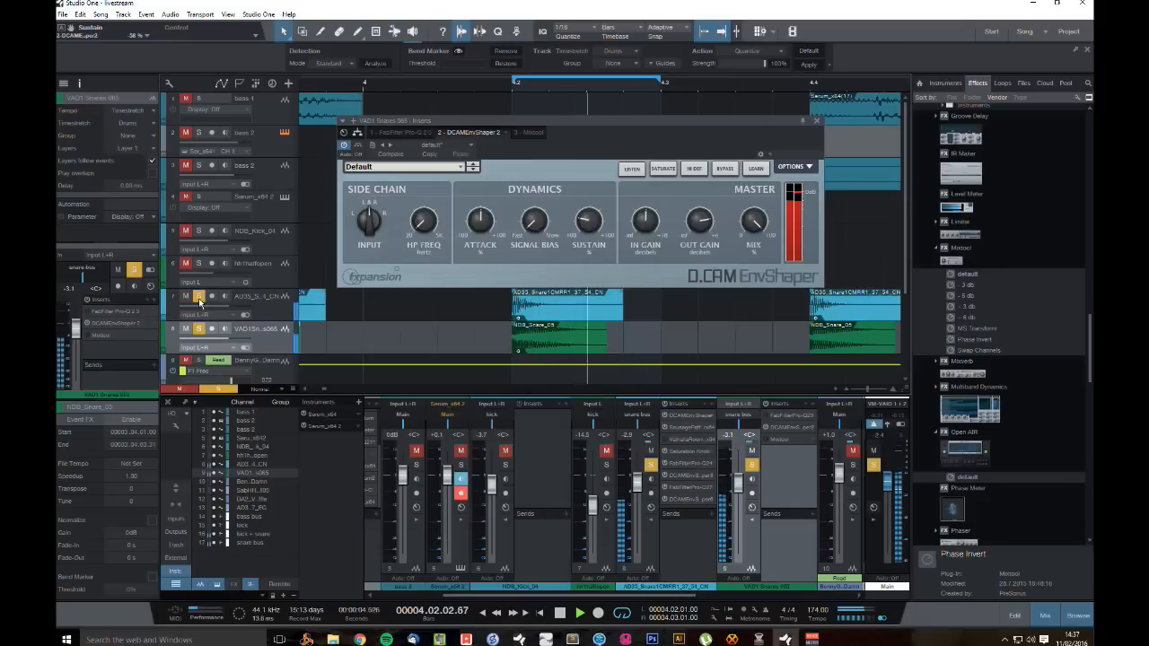
Step: Solo only the AD3S snare track and open its FabFilter Pro-Q 2 7 insert during playback
{"action": "left_click", "coordinate": [270, 301]}
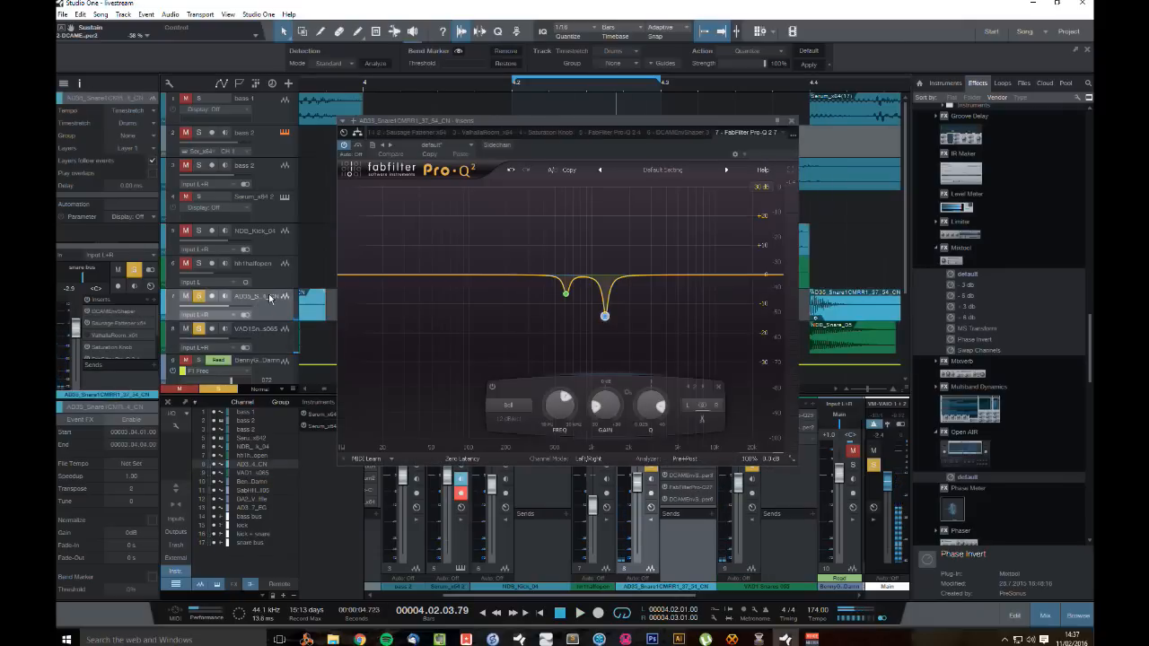
{"action": "left_click", "coordinate": [791, 121]}
{"action": "left_click", "coordinate": [196, 330]}
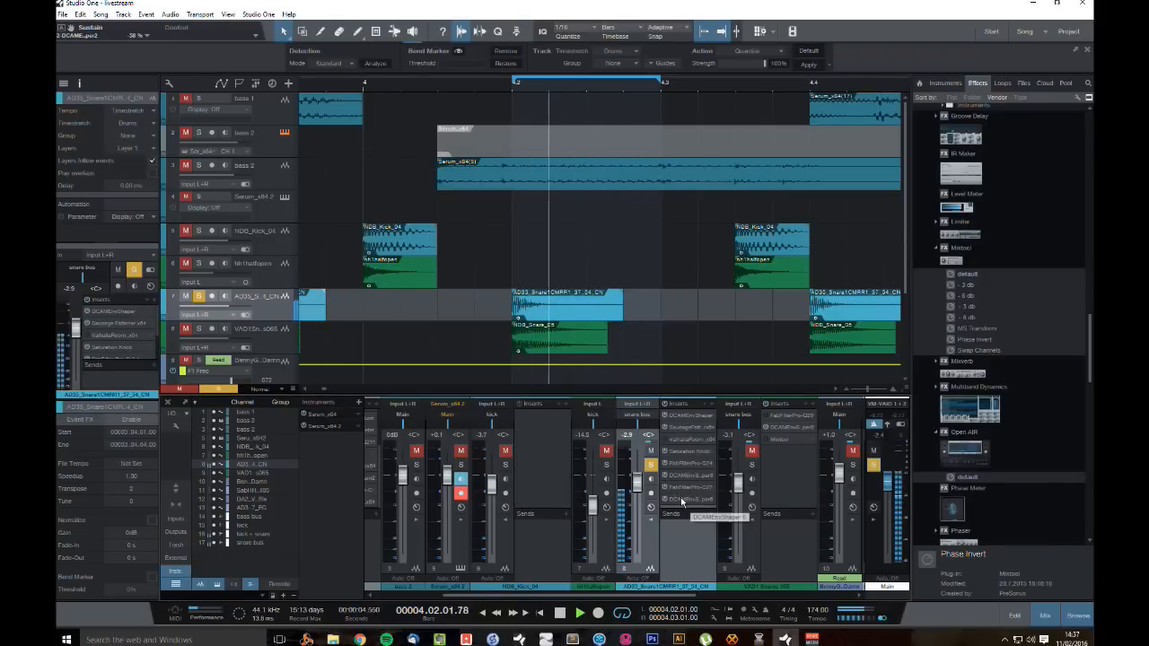
{"action": "left_click", "coordinate": [683, 499]}
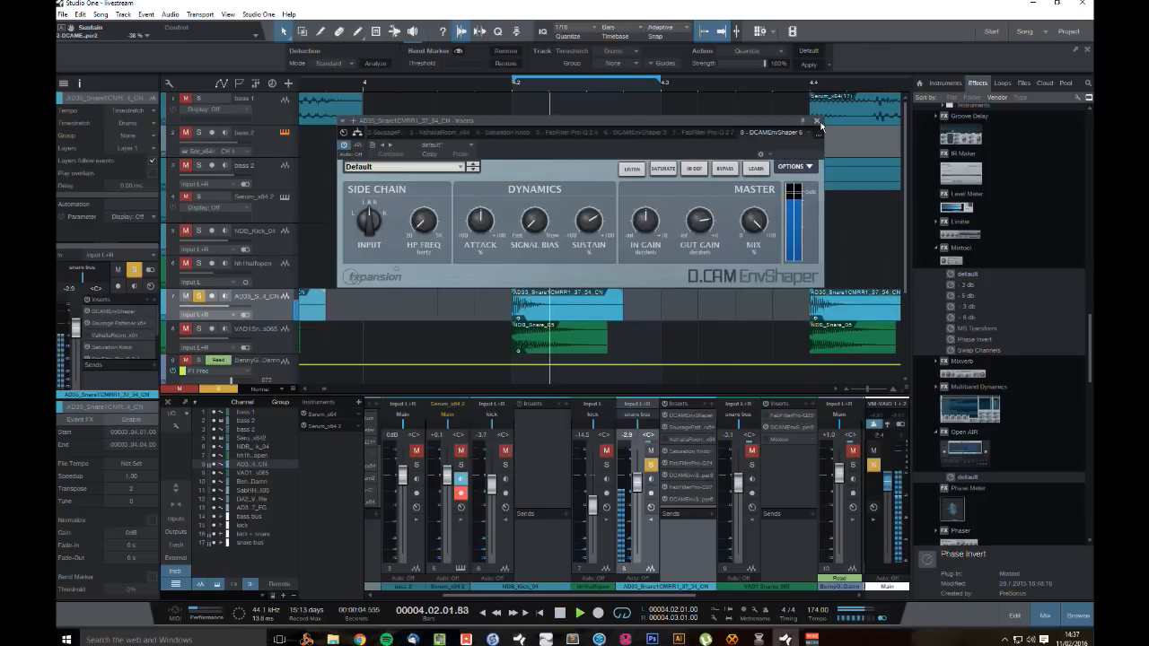
{"action": "double_click", "coordinate": [692, 487]}
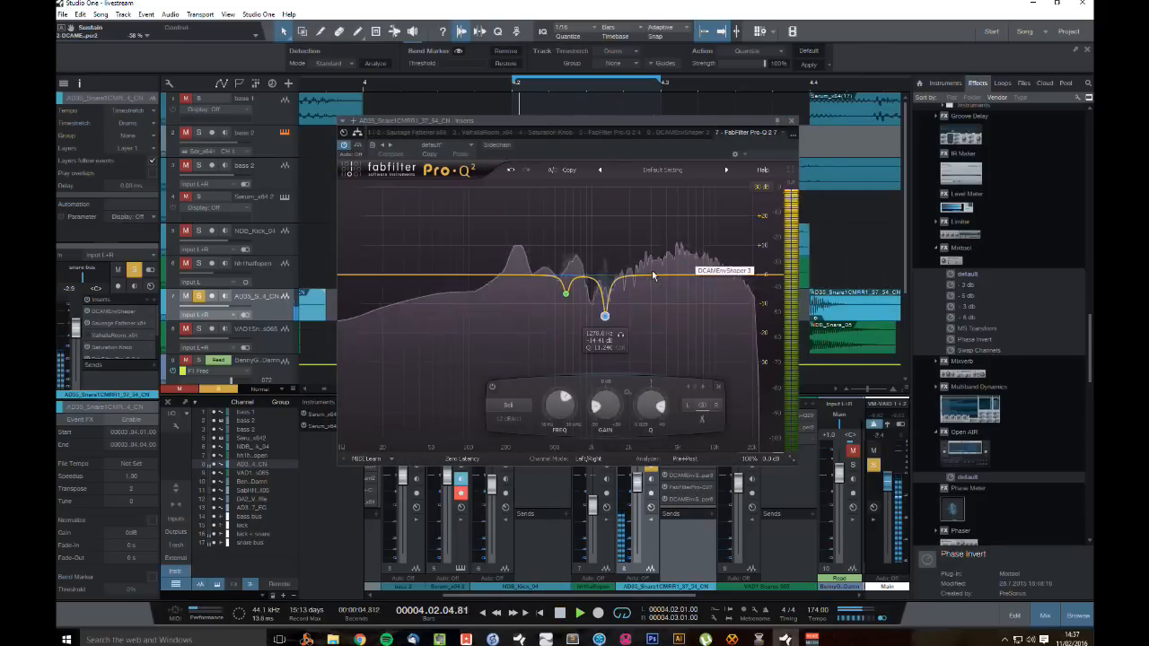
Step: Sweep a new bell band in the AD3S snare's EQ and leave it near 834 Hz with about -12 dB gain
{"action": "left_click_drag", "start_coordinate": [654, 276], "coordinate": [582, 193]}
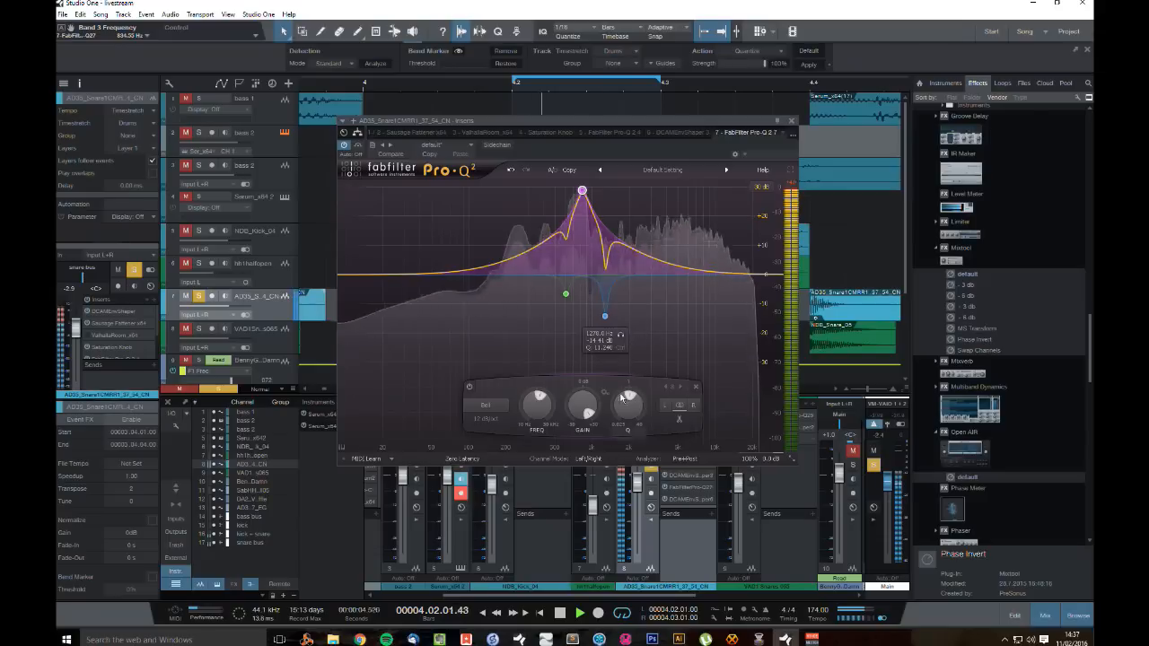
{"action": "left_click_drag", "start_coordinate": [621, 398], "coordinate": [606, 477]}
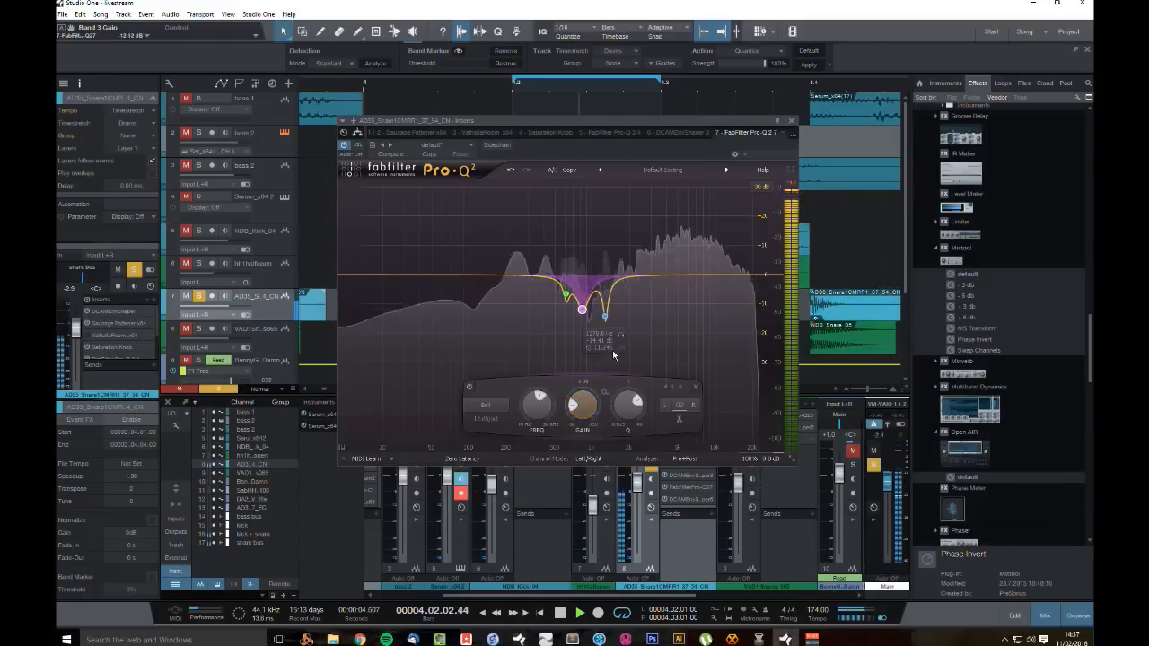
{"action": "key", "text": "space"}
Step: Remove the two older notch bands from the AD3S snare's EQ
{"action": "left_click", "coordinate": [566, 293]}
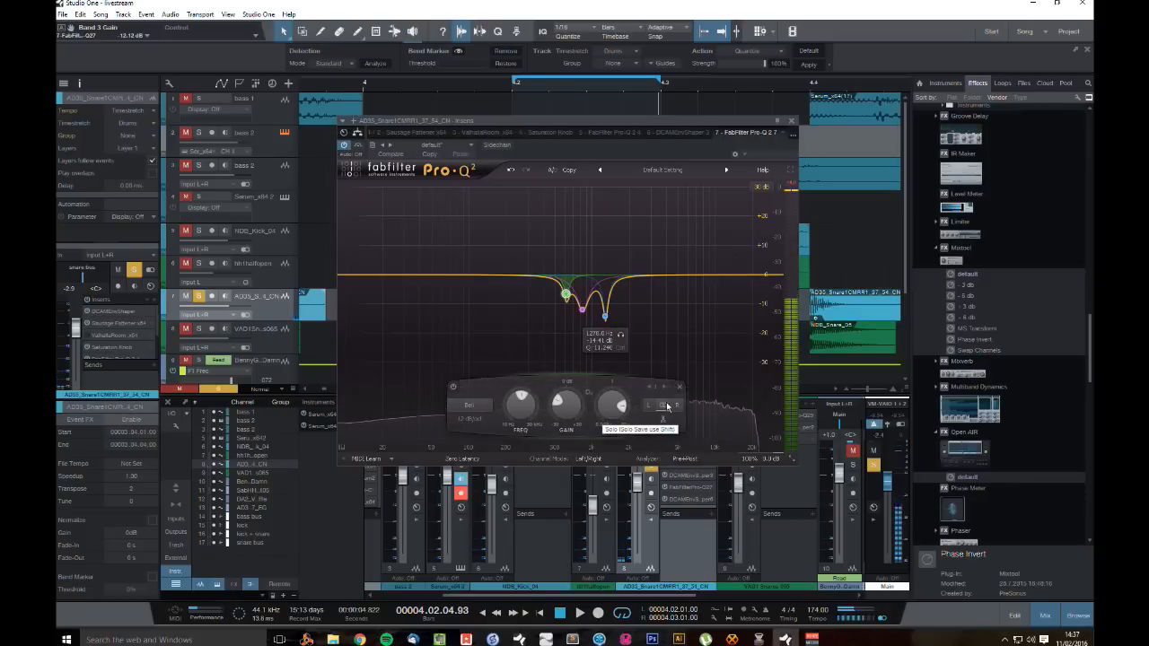
{"action": "left_click", "coordinate": [680, 387]}
{"action": "left_click", "coordinate": [606, 316]}
{"action": "left_click", "coordinate": [680, 387]}
Step: Widen the remaining bell band to a Q of about 1.6 and deepen its cut to about -17.3 dB near 860 Hz
{"action": "left_click", "coordinate": [582, 310]}
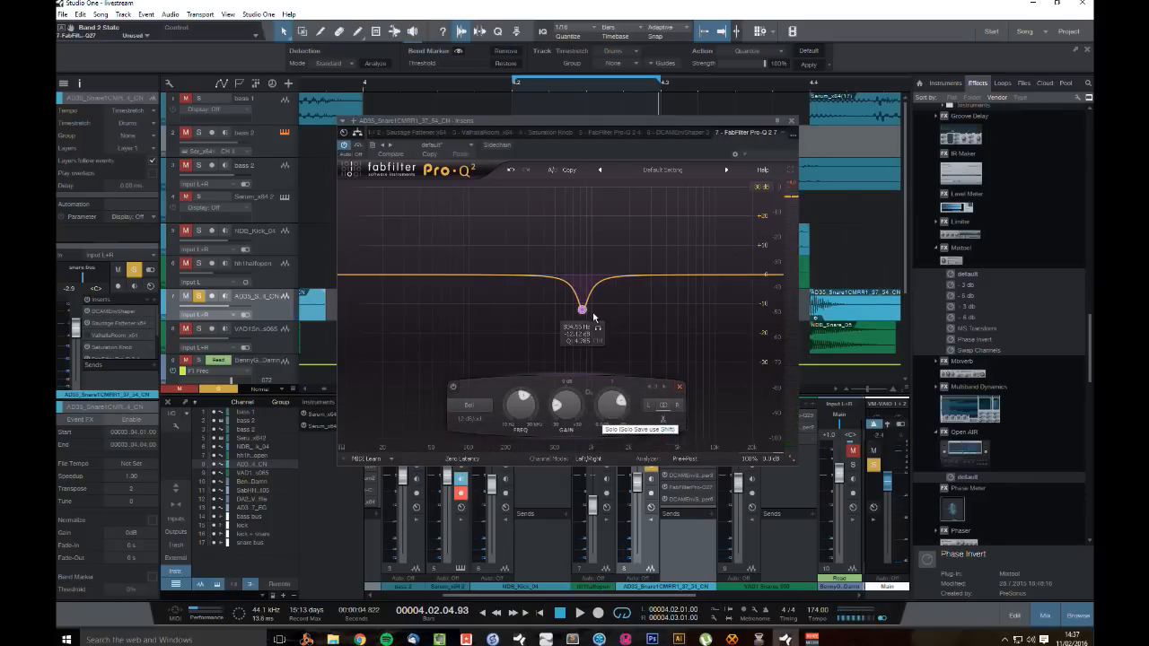
{"action": "mouse_move", "coordinate": [631, 405]}
{"action": "left_mouse_down"}
{"action": "mouse_move", "coordinate": [631, 396]}
{"action": "mouse_move", "coordinate": [634, 406]}
{"action": "left_mouse_up"}
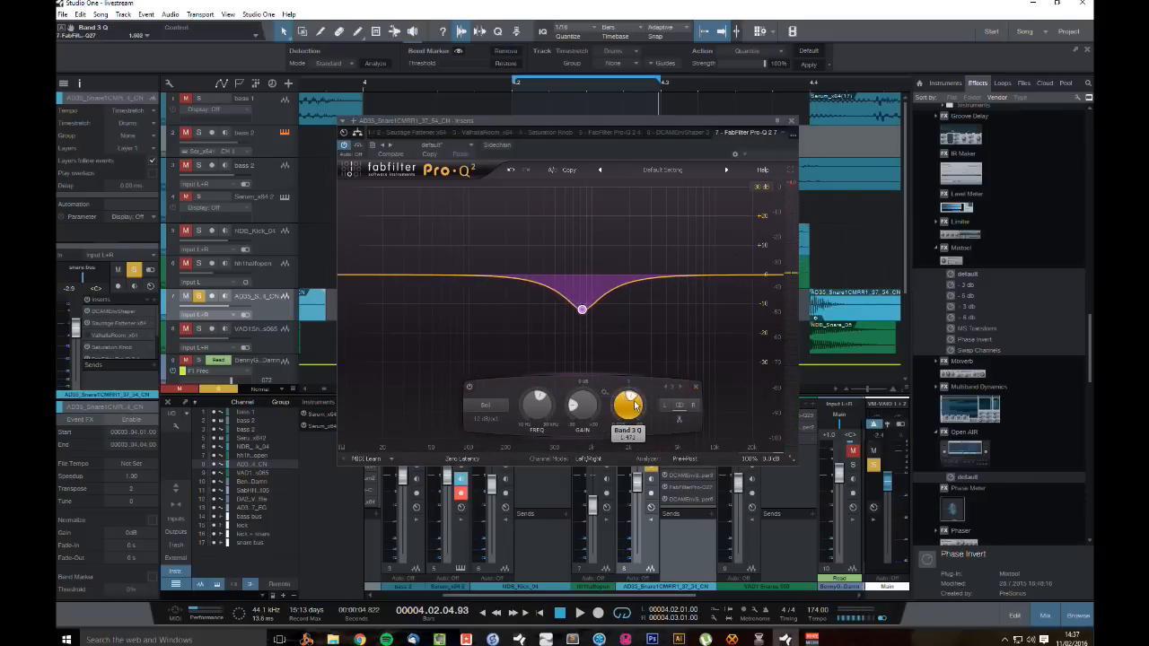
{"action": "key", "text": "space"}
{"action": "left_click_drag", "start_coordinate": [583, 310], "coordinate": [585, 325]}
{"action": "key", "text": "space"}
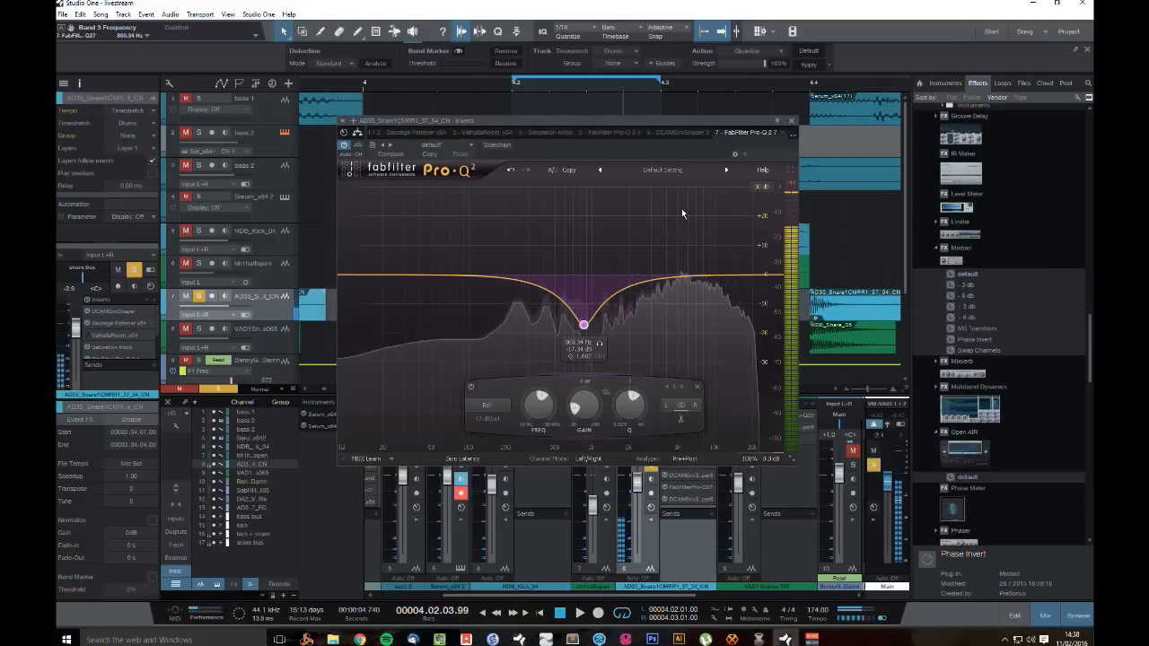
{"action": "left_click", "coordinate": [791, 122]}
Step: Solo the VAD1 Snares 065 track as well and set its DCAM EnvShaper 2 sustain to -76%
{"action": "key", "text": "space"}
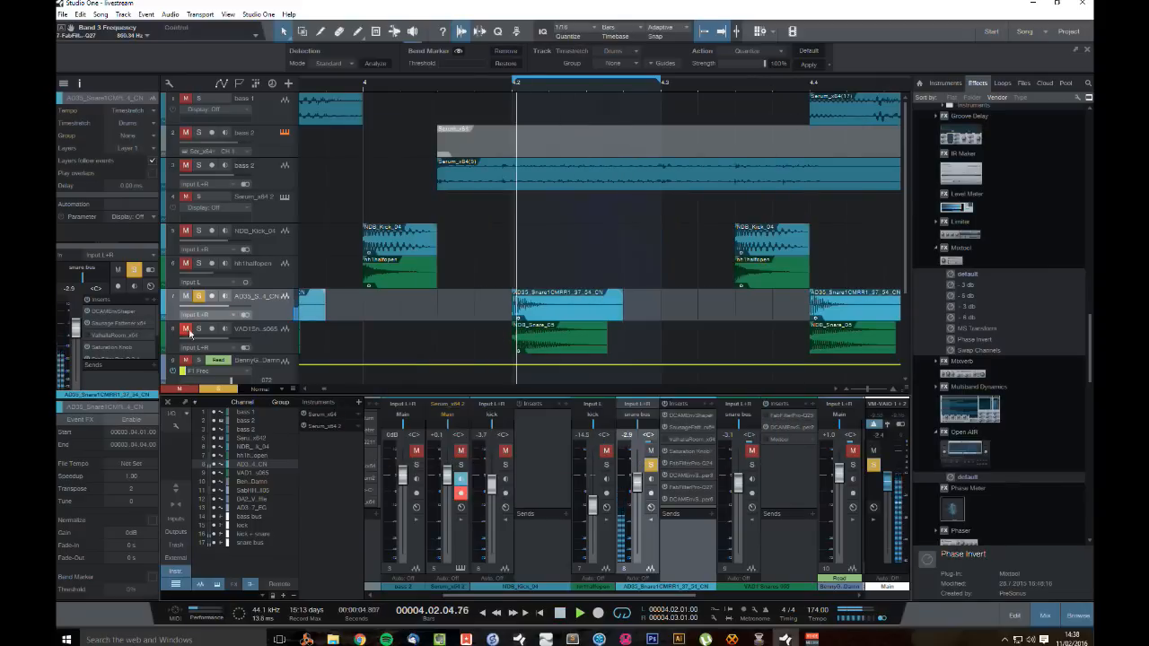
{"action": "key", "text": "space"}
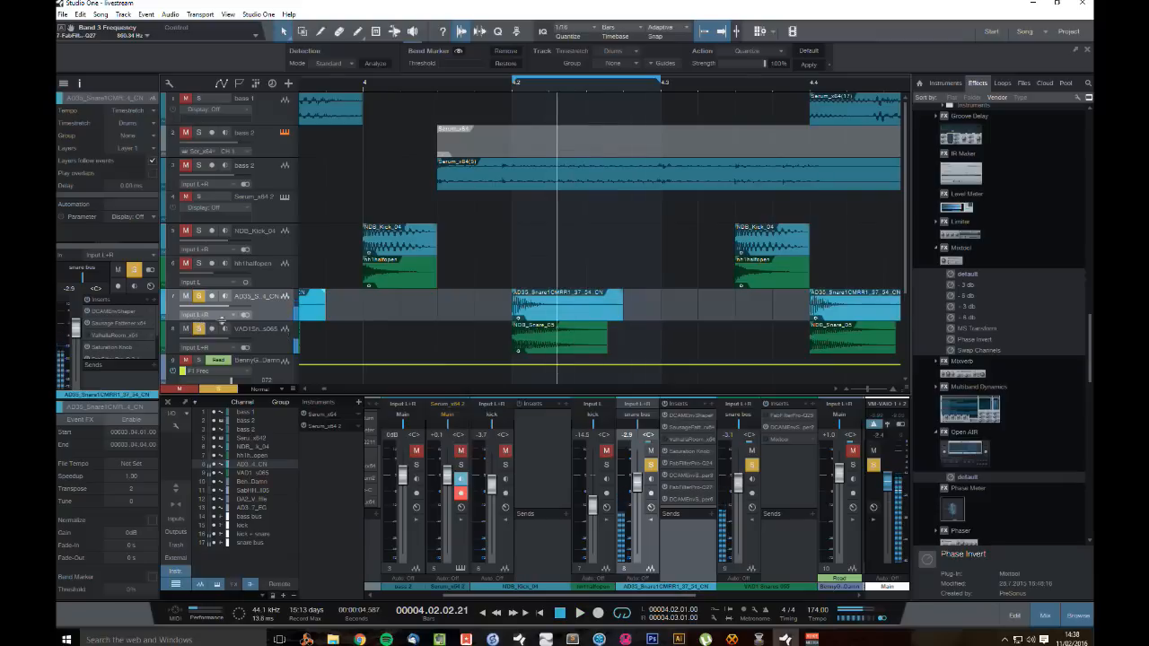
{"action": "double_click", "coordinate": [779, 428]}
{"action": "key", "text": "space"}
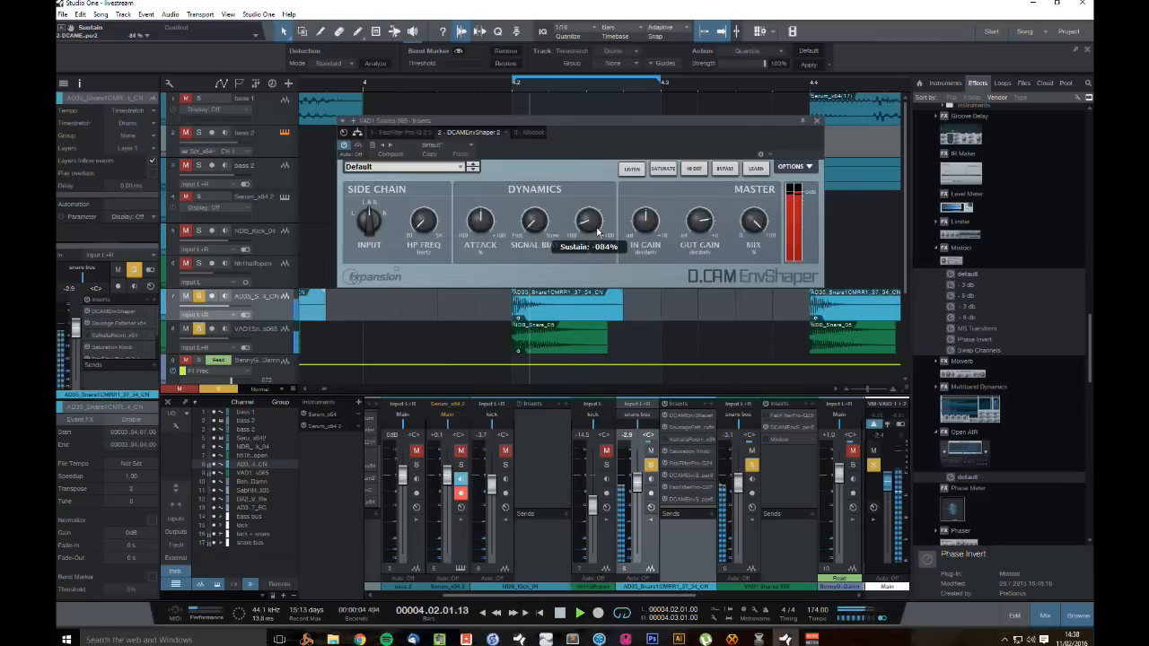
{"action": "left_click_drag", "start_coordinate": [598, 232], "coordinate": [598, 228]}
{"action": "key", "text": "space"}
{"action": "left_click", "coordinate": [817, 121]}
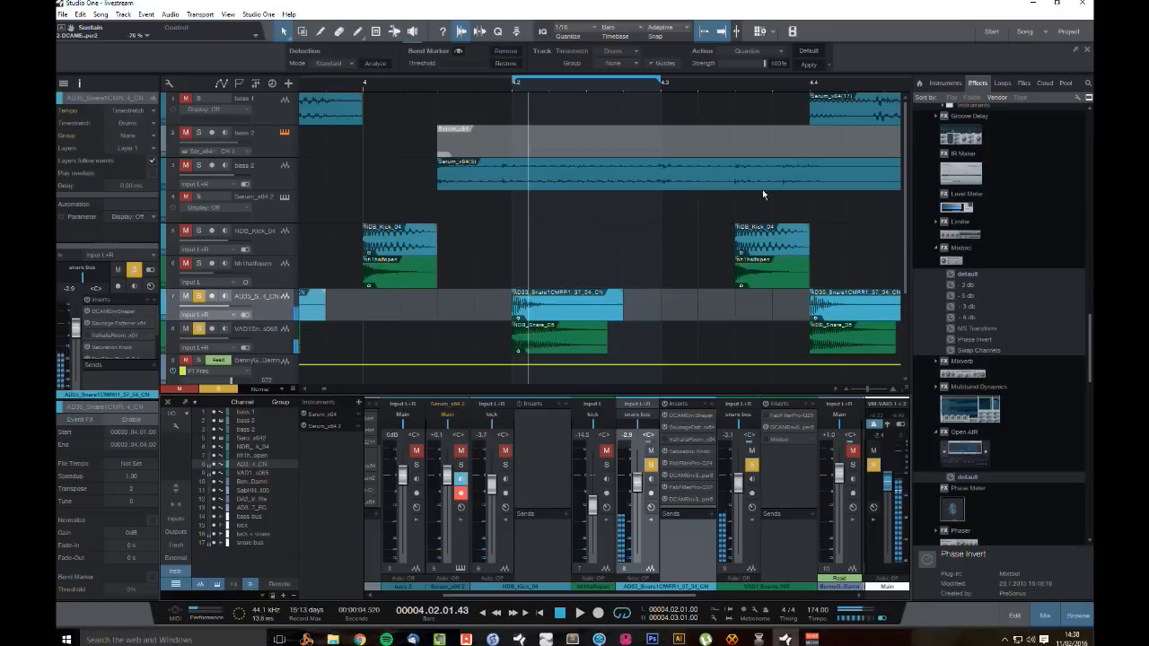
Step: Turn off the solo on both snare tracks and play the loop range with the full mix
{"action": "key", "text": "space"}
{"action": "left_click", "coordinate": [198, 296]}
{"action": "left_click", "coordinate": [198, 328]}
{"action": "key", "text": "space"}
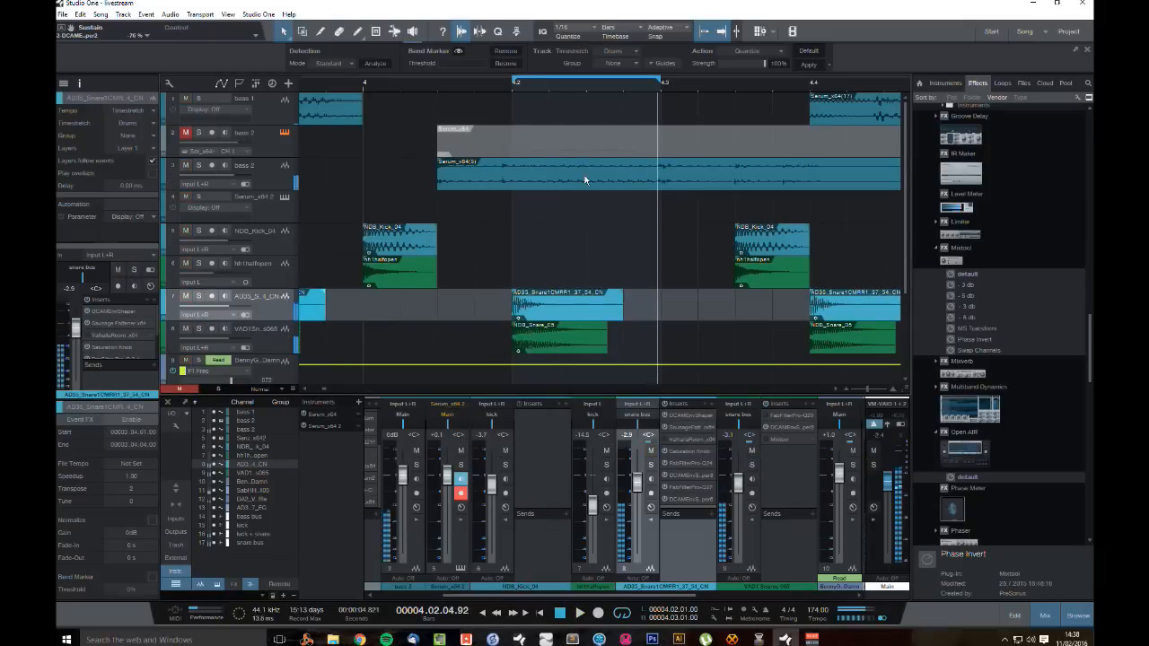
{"action": "key", "text": "space"}
{"action": "key", "text": "space"}
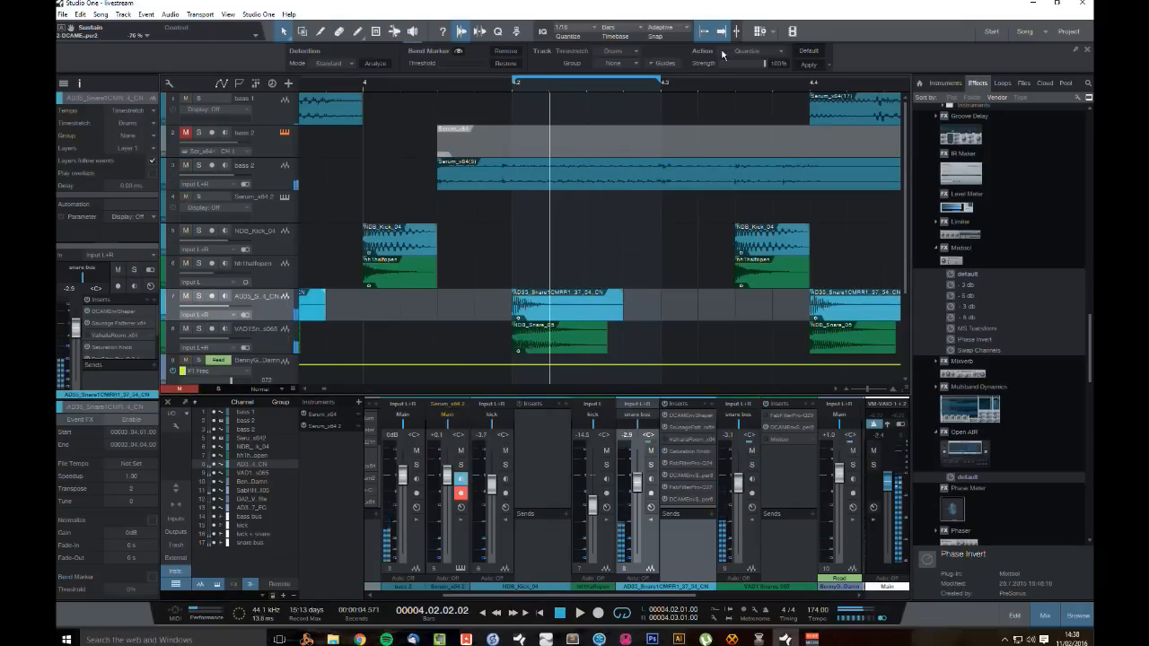
Step: Delete the layered snare events in bars 1 to 8, keeping only the pair at beat 3.4
{"action": "left_click_drag", "start_coordinate": [693, 83], "coordinate": [754, 46]}
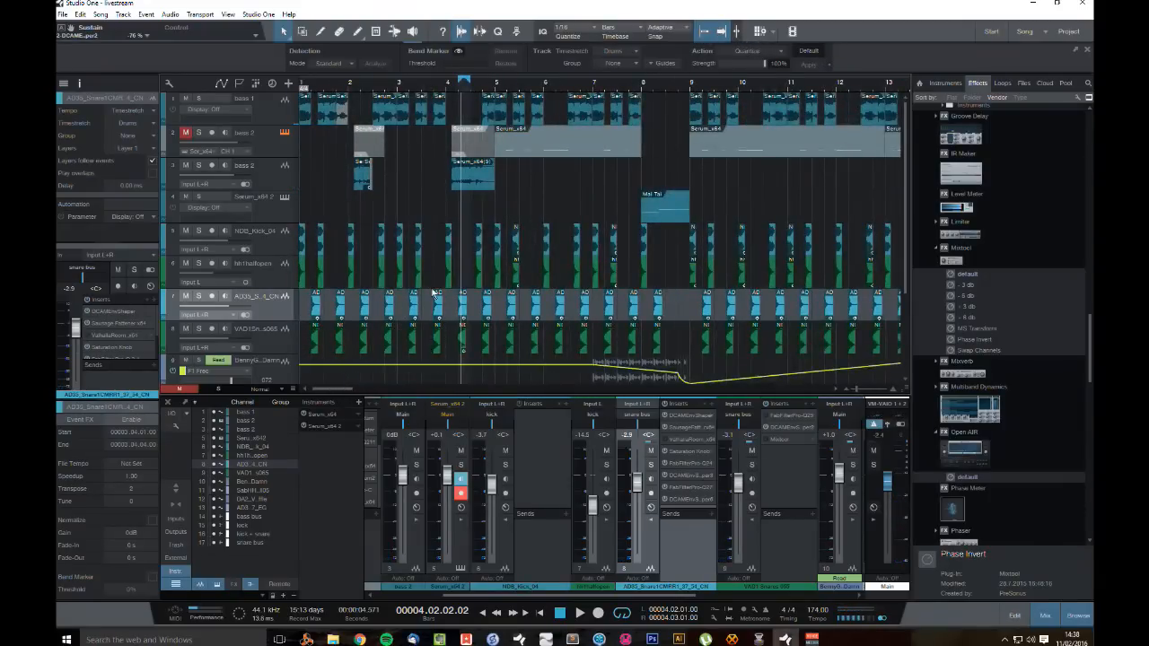
{"action": "left_click_drag", "start_coordinate": [385, 342], "coordinate": [303, 344]}
{"action": "key", "text": "Delete"}
{"action": "left_click_drag", "start_coordinate": [449, 314], "coordinate": [662, 343]}
{"action": "key", "text": "Delete"}
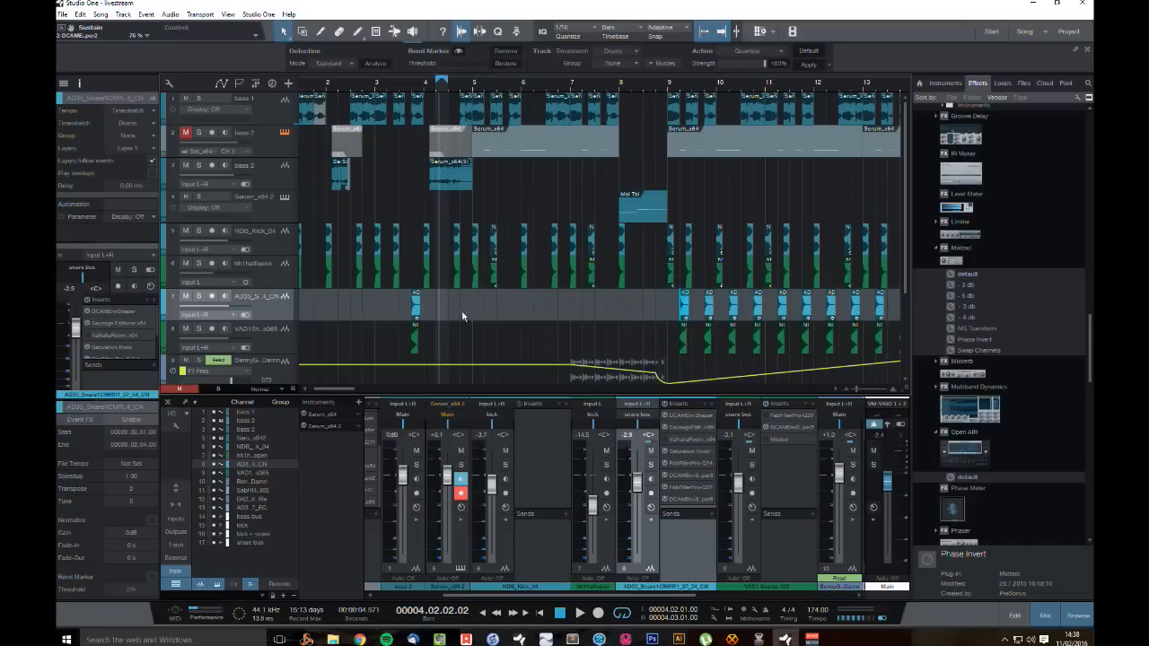
Step: Duplicate the snare pair from beat 3.4 onto beats 2 and 4 across bars 1 to 8, and delete the pair at beat 7.4
{"action": "left_click_drag", "start_coordinate": [462, 316], "coordinate": [429, 334]}
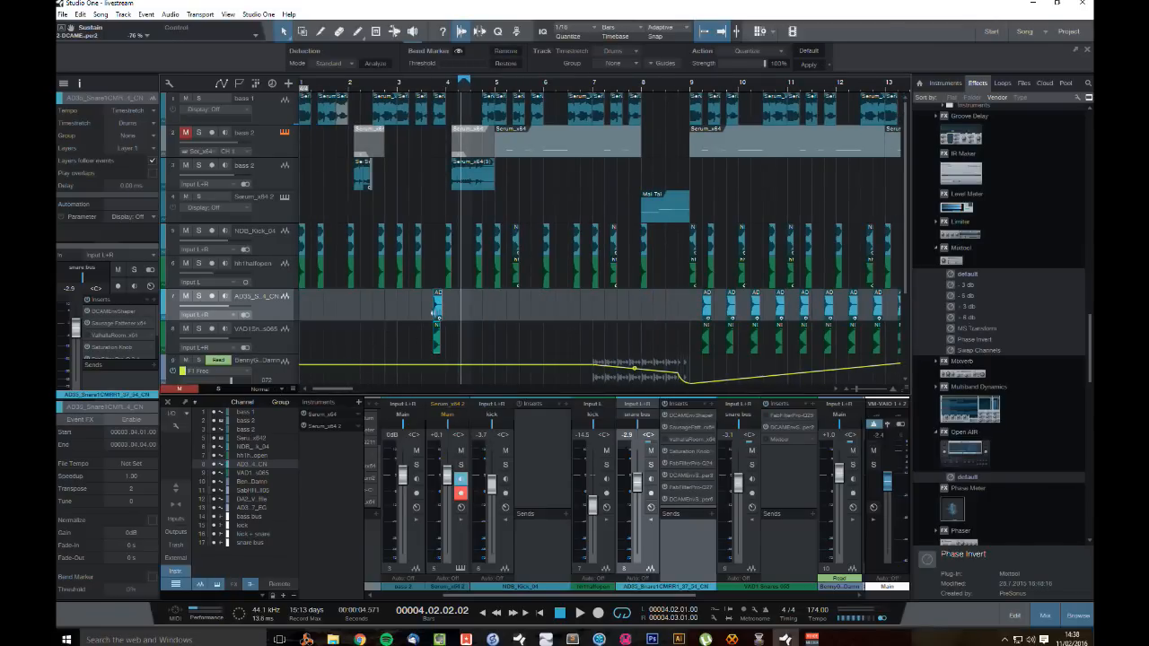
{"action": "left_click_drag", "start_coordinate": [437, 341], "coordinate": [369, 342]}
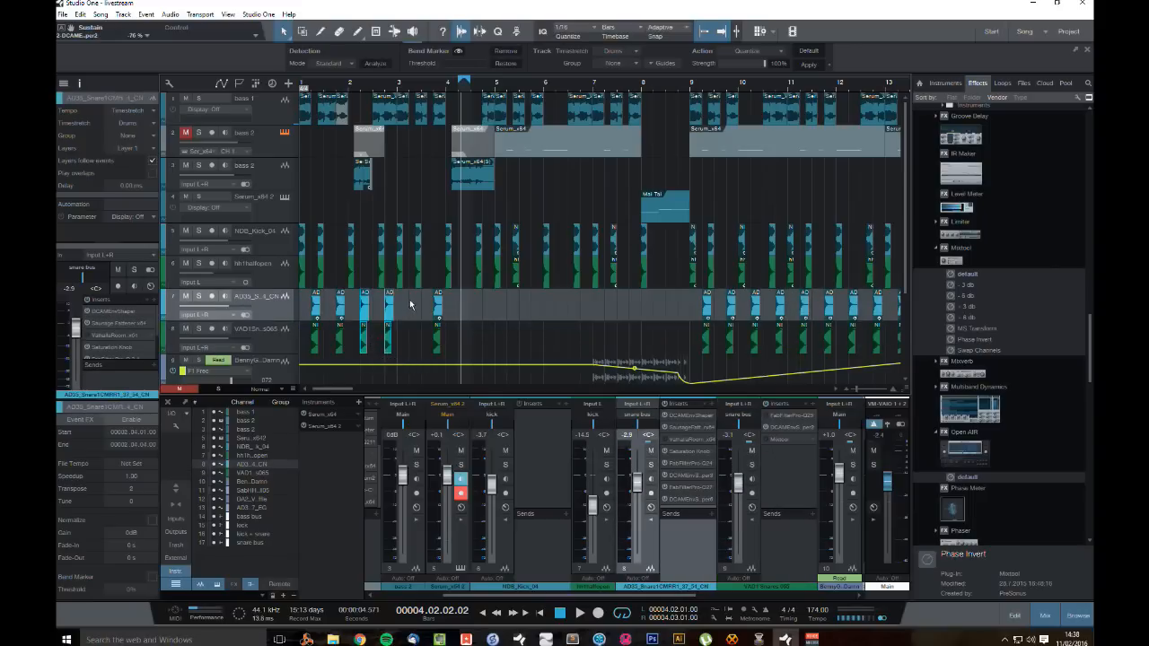
{"action": "left_click", "coordinate": [388, 344]}
{"action": "left_click", "coordinate": [390, 345]}
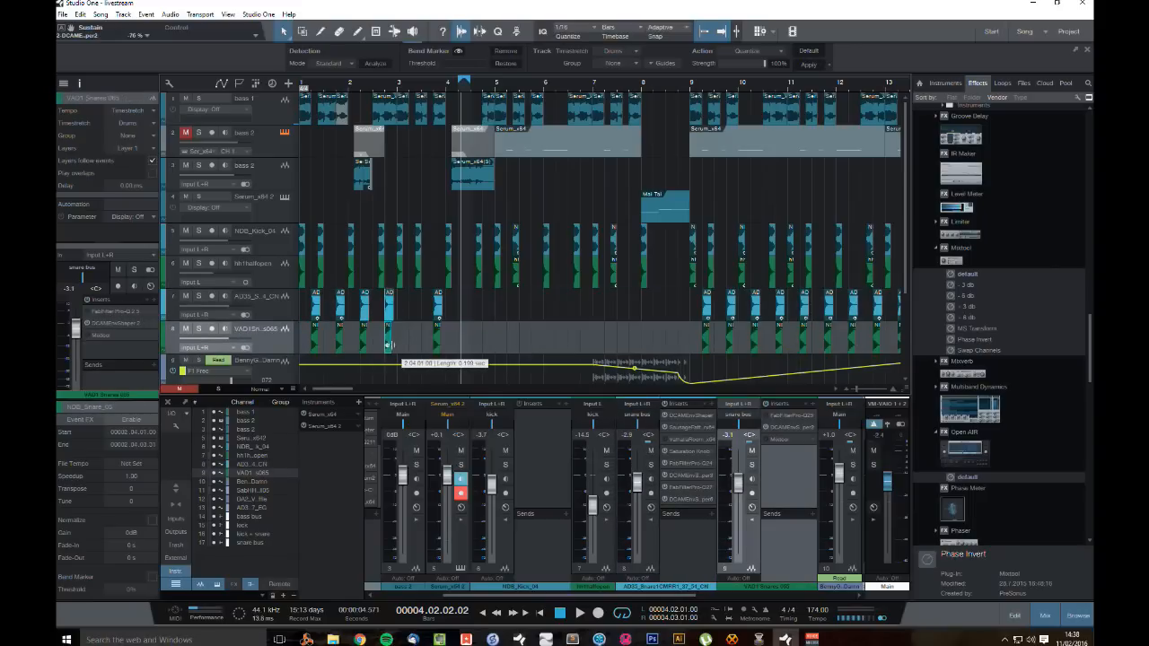
{"action": "left_click_drag", "start_coordinate": [416, 357], "coordinate": [467, 352]}
{"action": "left_click", "coordinate": [468, 304]}
{"action": "mouse_move", "coordinate": [506, 309]}
{"action": "left_mouse_down"}
{"action": "mouse_move", "coordinate": [302, 346]}
{"action": "mouse_move", "coordinate": [531, 334]}
{"action": "mouse_move", "coordinate": [513, 330]}
{"action": "left_mouse_up"}
{"action": "left_click_drag", "start_coordinate": [636, 260], "coordinate": [648, 352]}
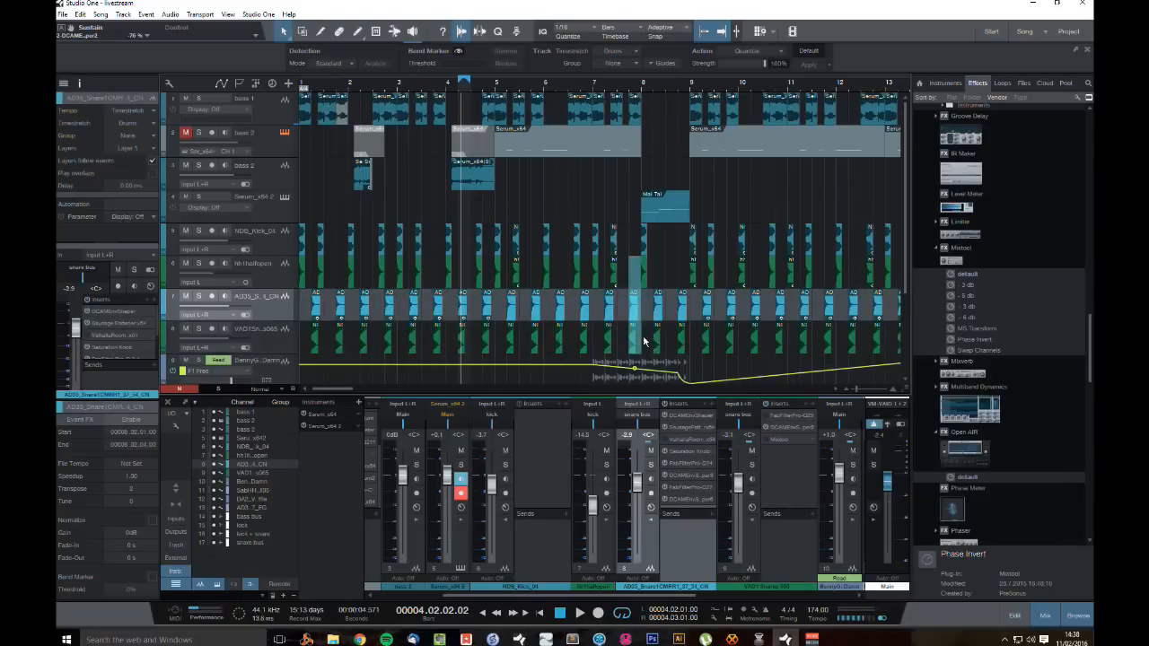
{"action": "key", "text": "Delete"}
Step: Play the full mix from the song start and re-enable the Mixtool Phase Invert insert on the VAD1 Snares 065 track
{"action": "left_click", "coordinate": [558, 616]}
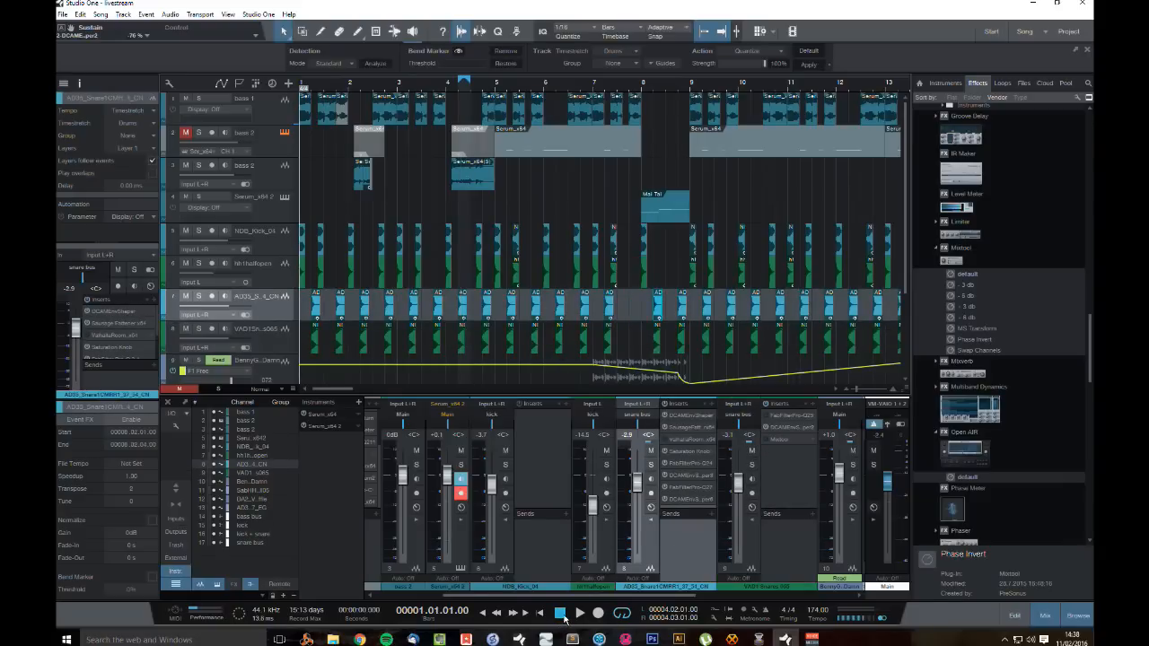
{"action": "key", "text": "space"}
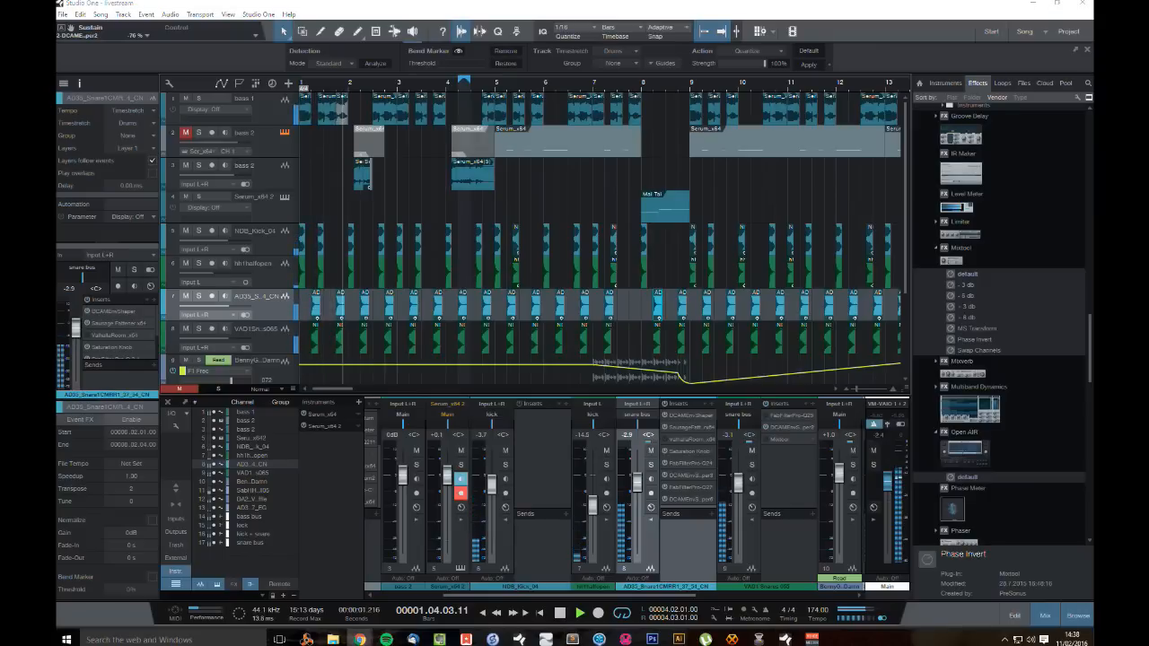
{"action": "key", "text": "space"}
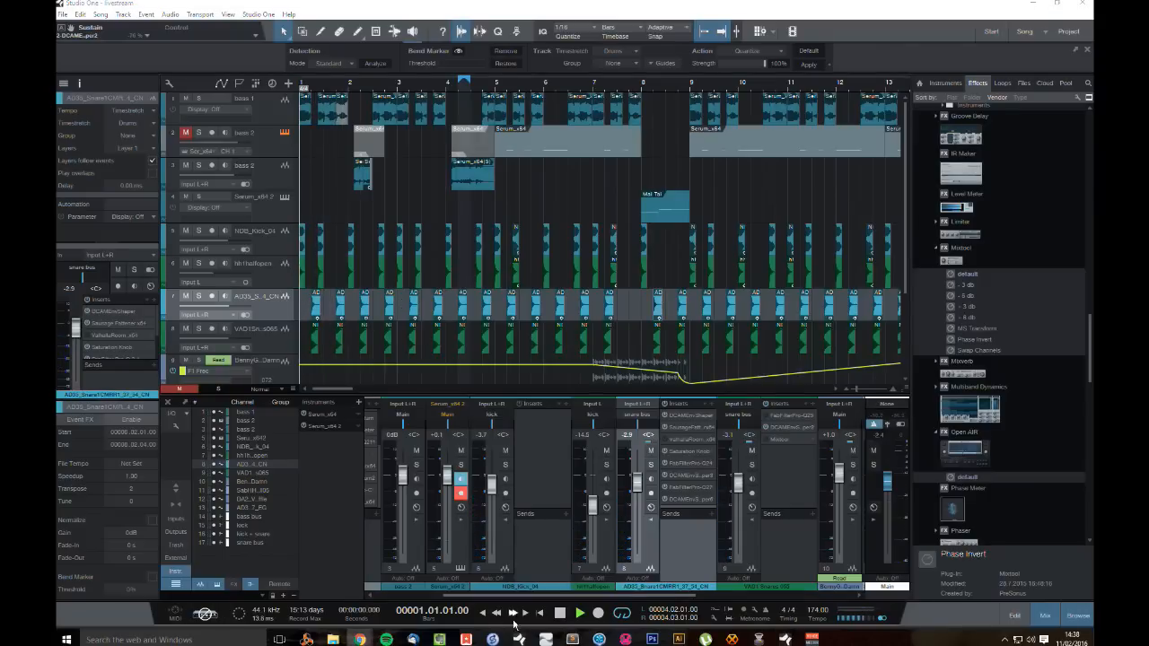
{"action": "key", "text": "space"}
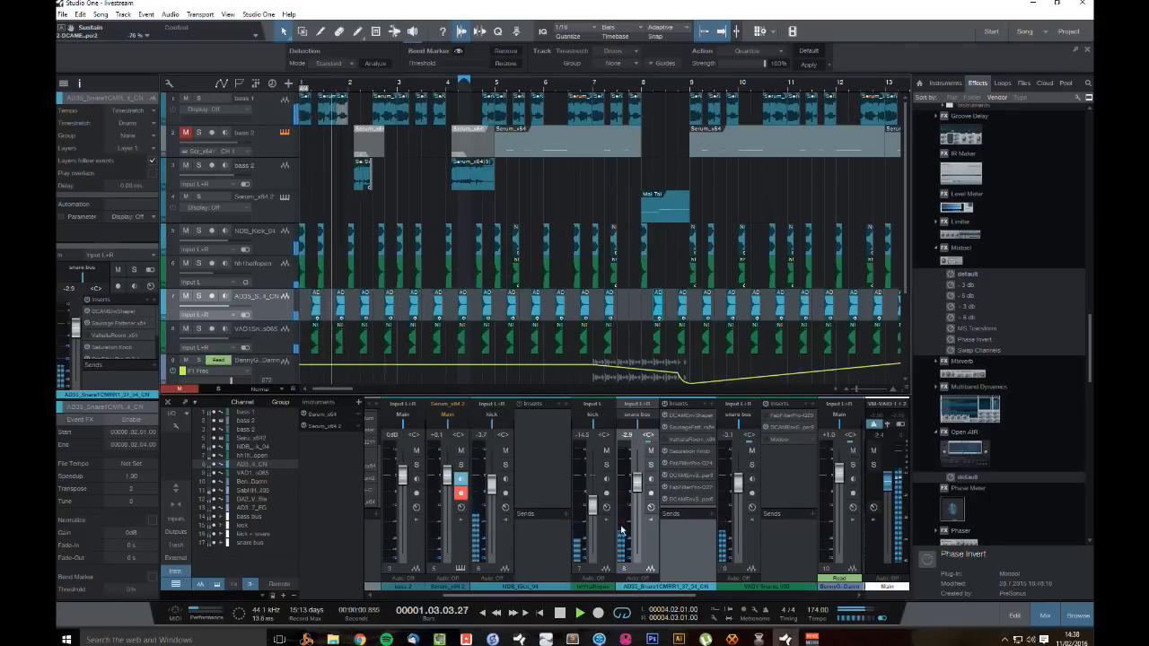
{"action": "left_click", "coordinate": [774, 440]}
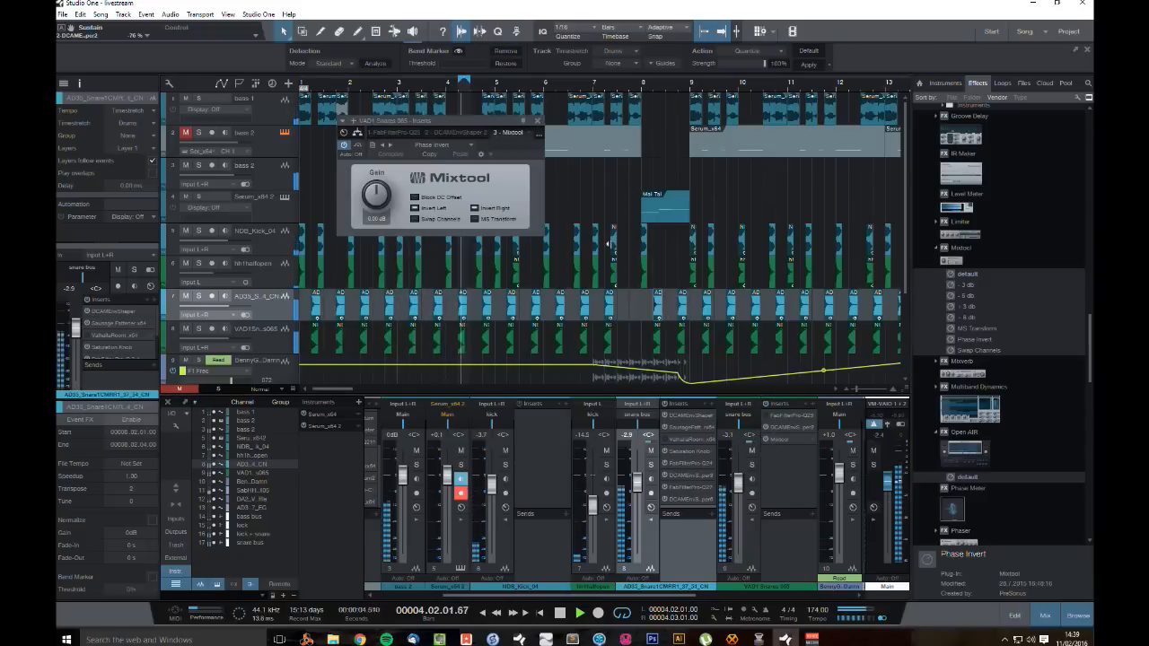
Step: Toggle Invert Left and Invert Right in the VAD1 Snares 065 Mixtool, expand its mixer controls and compare the phase during playback
{"action": "left_click", "coordinate": [417, 209]}
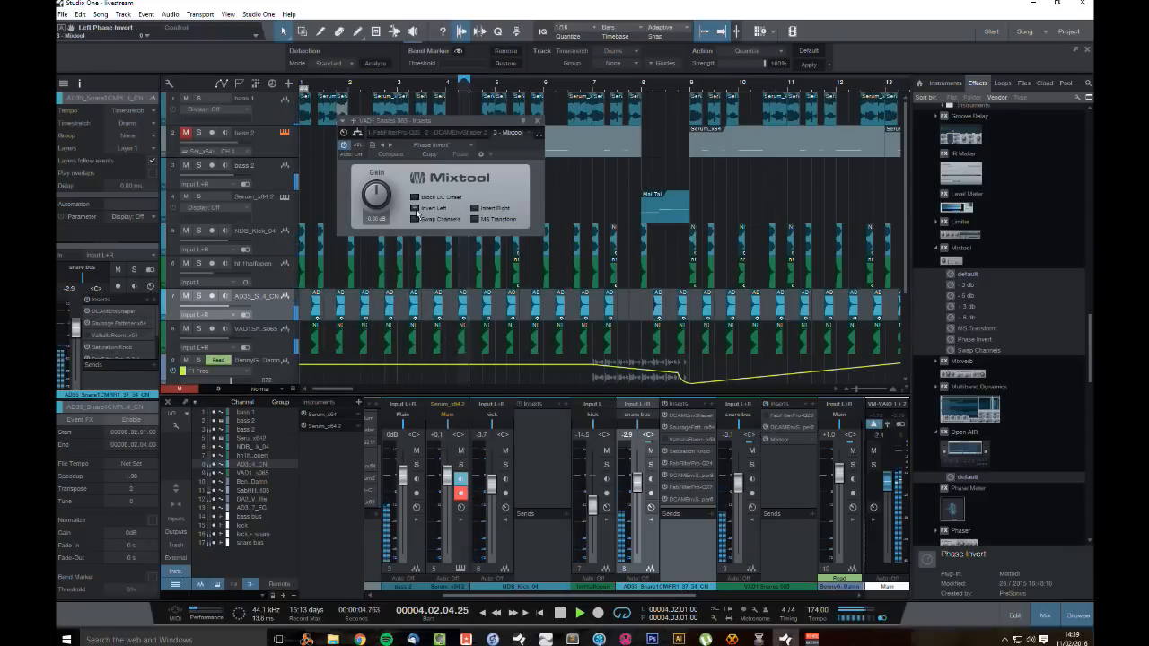
{"action": "left_click", "coordinate": [538, 120]}
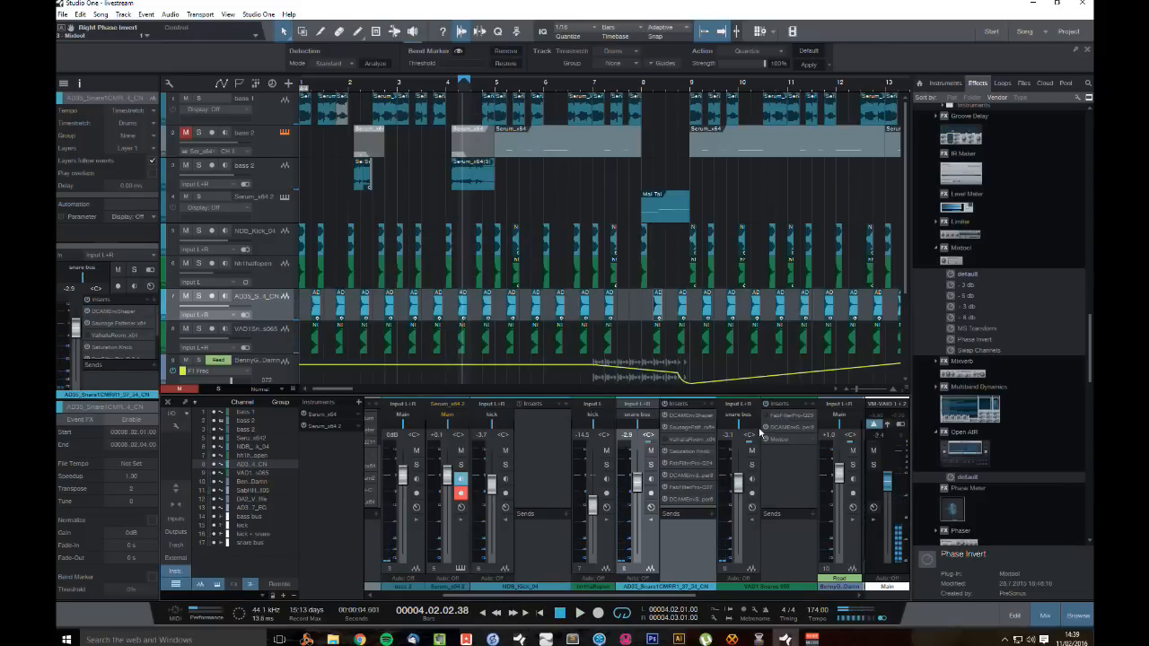
{"action": "left_click", "coordinate": [780, 438]}
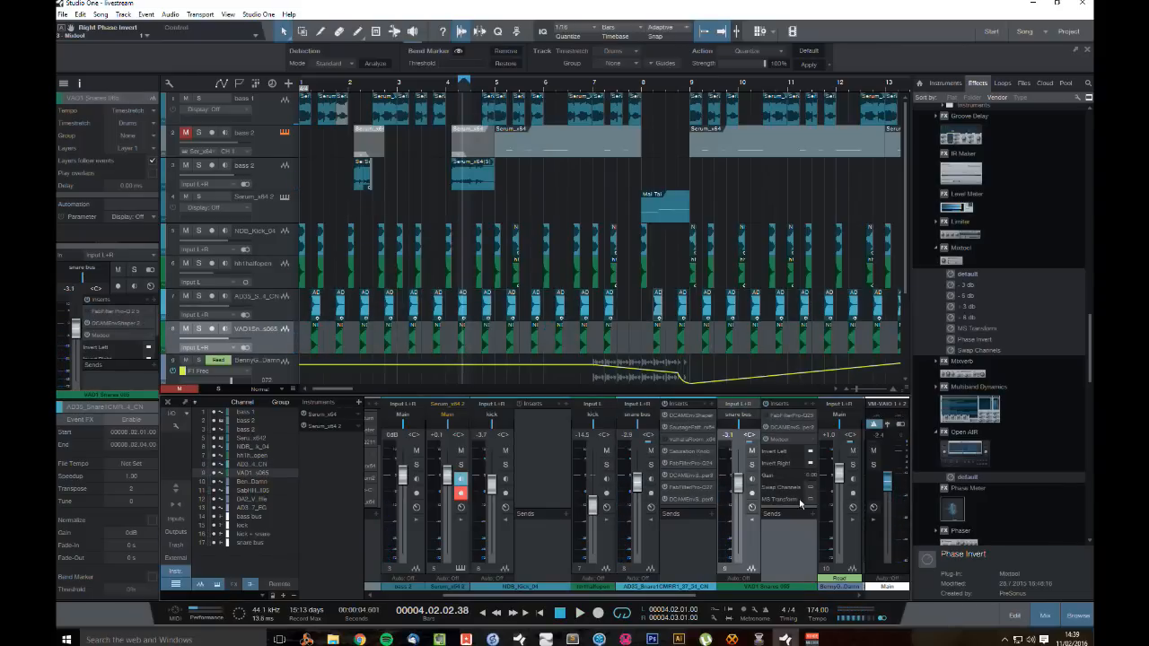
{"action": "key", "text": "space"}
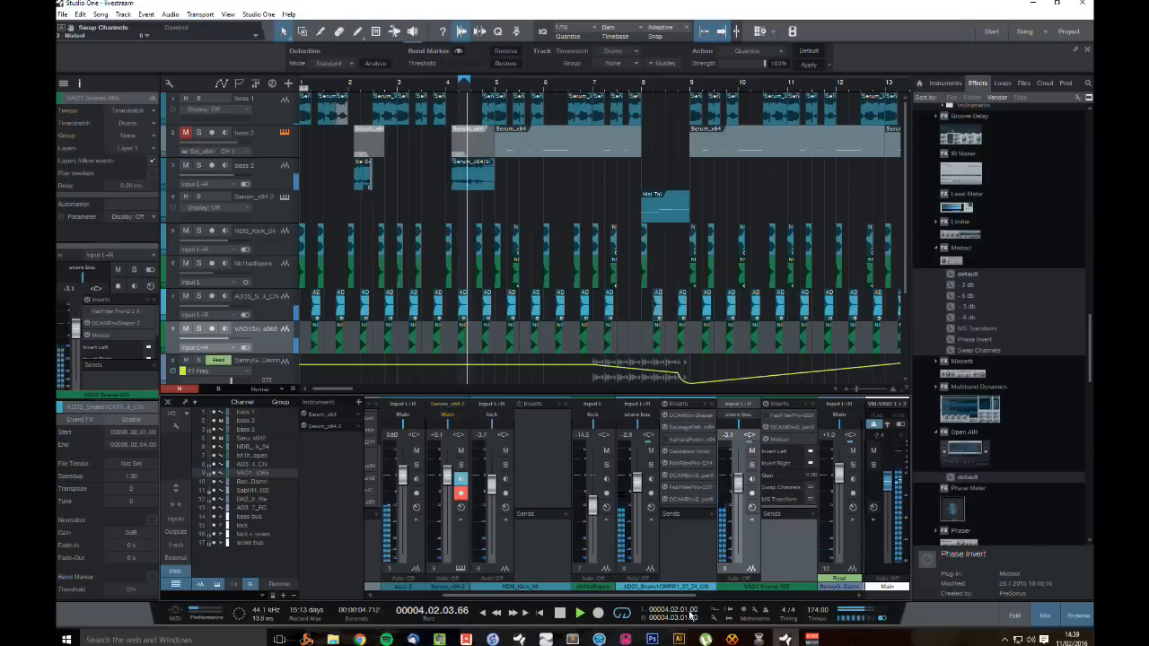
{"action": "key", "text": "space"}
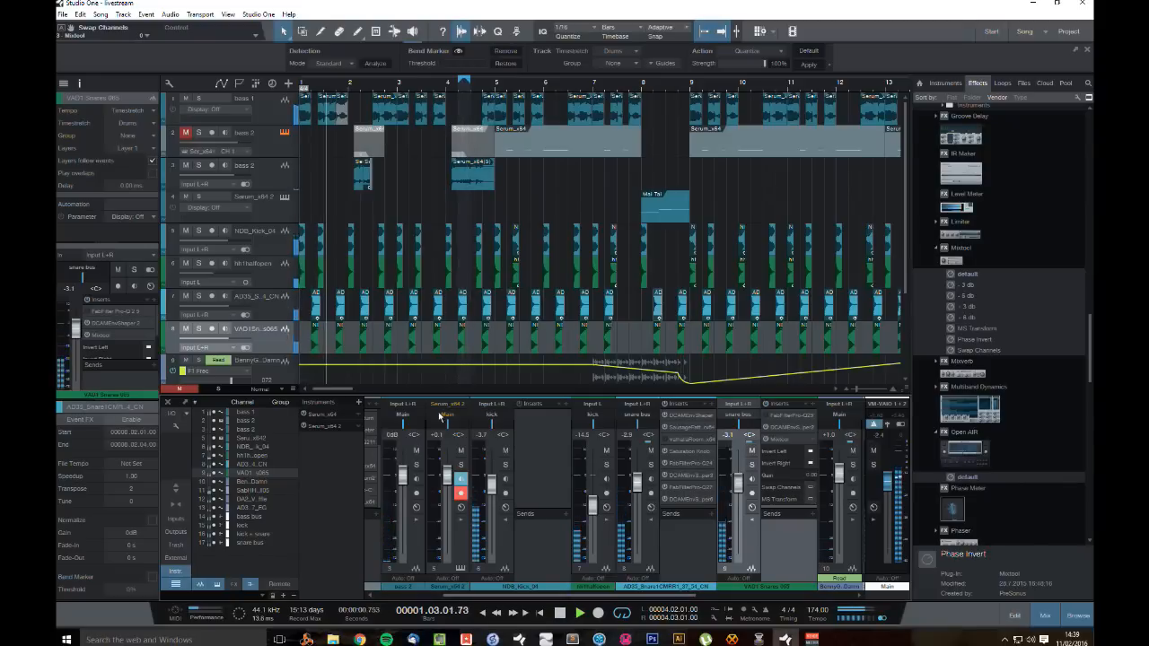
Step: Toggle the mute on the AD35 snare track during playback to compare the layers, and close its inserts window
{"action": "left_click", "coordinate": [186, 297]}
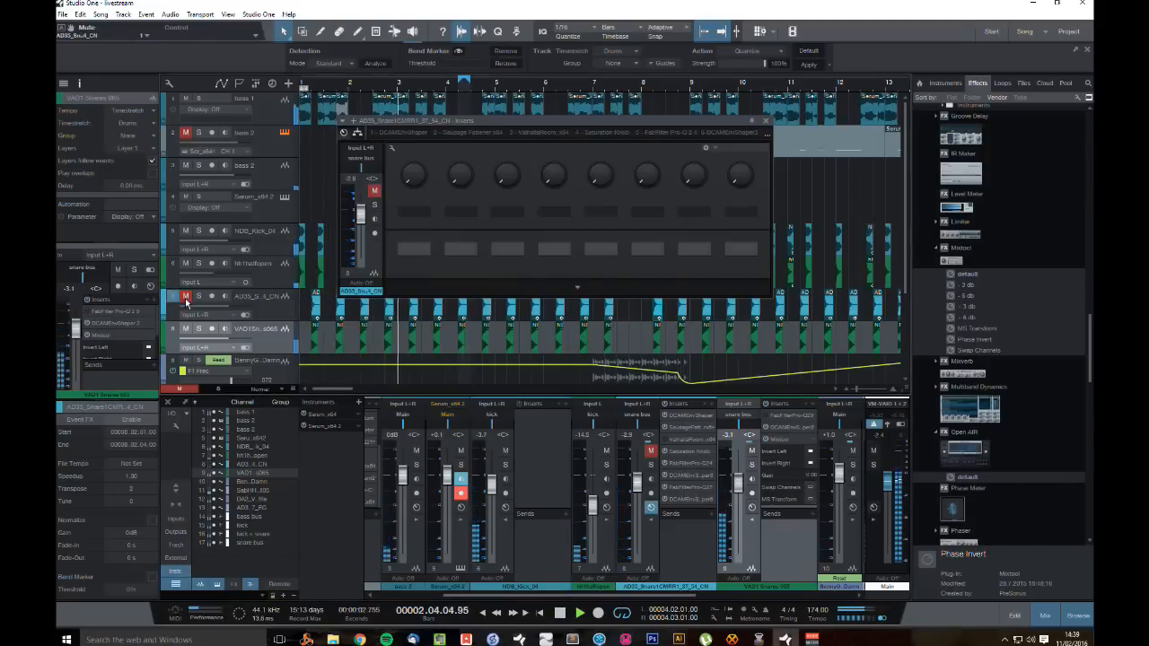
{"action": "key", "text": "space"}
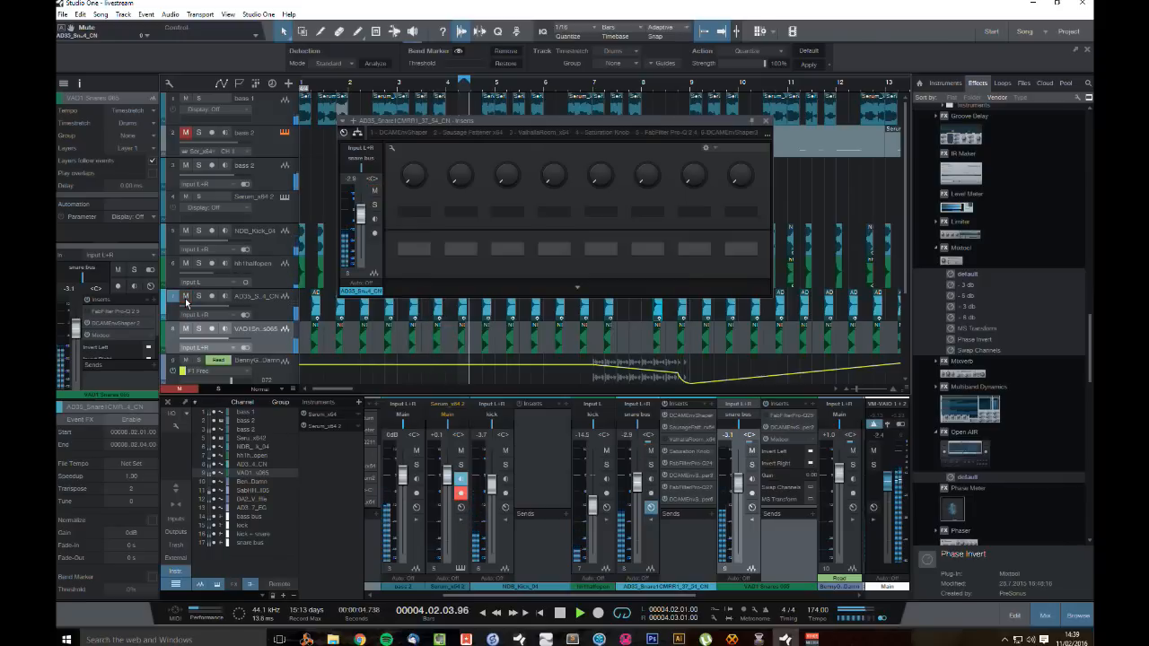
{"action": "left_click", "coordinate": [765, 120]}
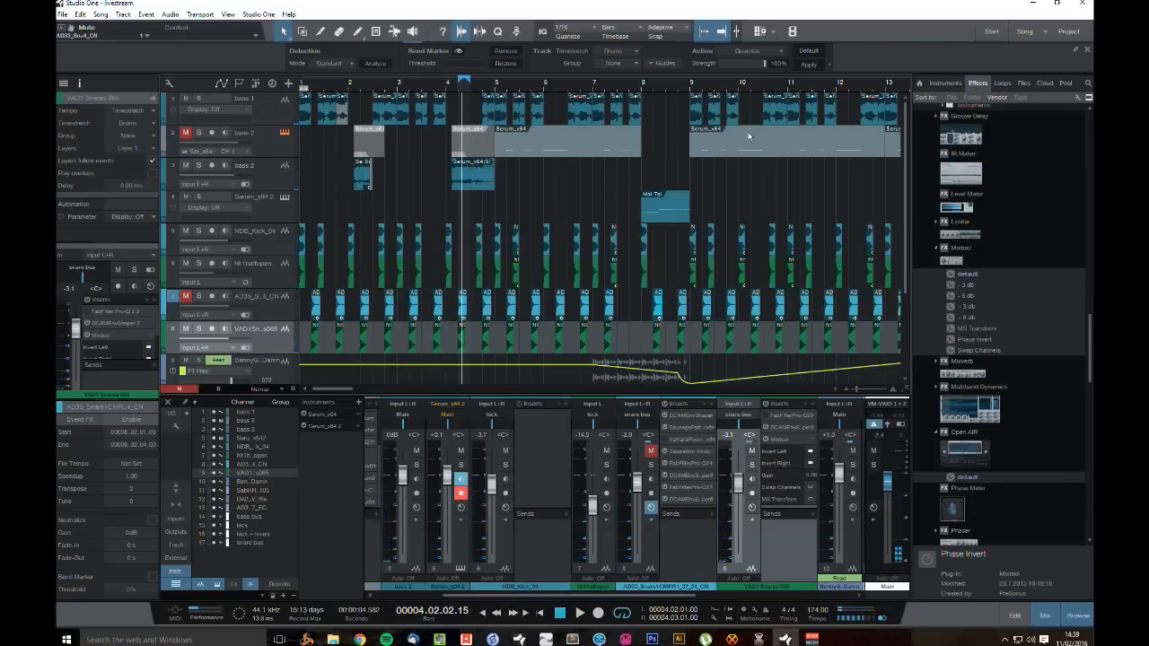
Step: Unmute the AD35 snare track, lower its volume to -8.9 dB during playback and solo both snare tracks
{"action": "left_click", "coordinate": [274, 309]}
{"action": "key", "text": "space"}
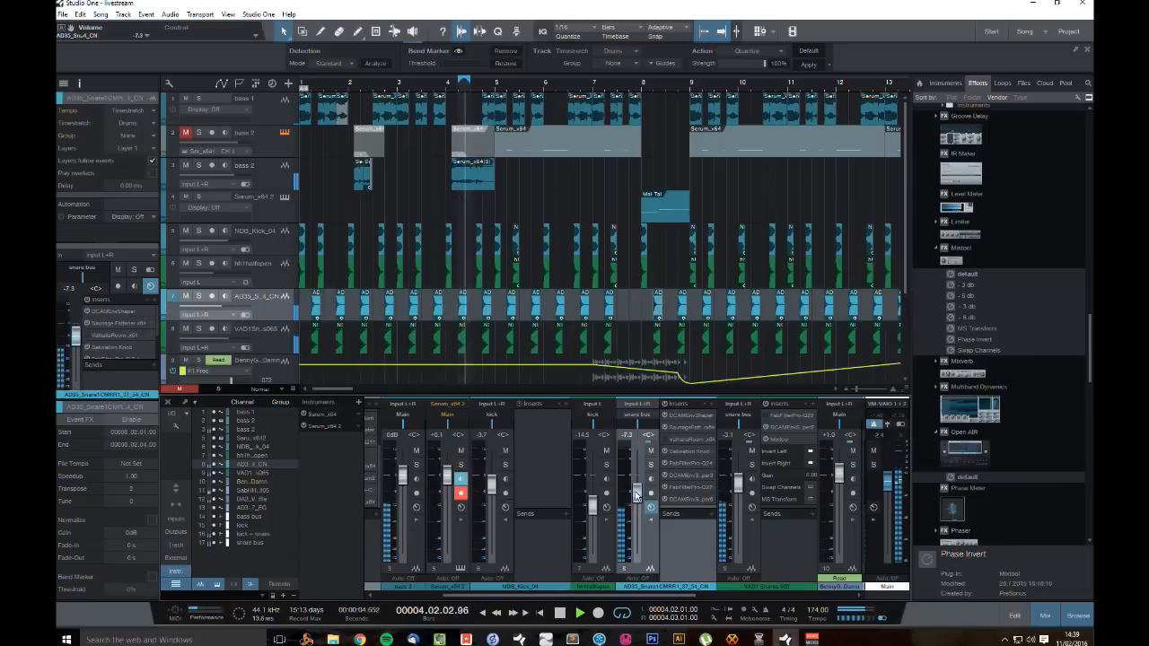
{"action": "left_click", "coordinate": [751, 465]}
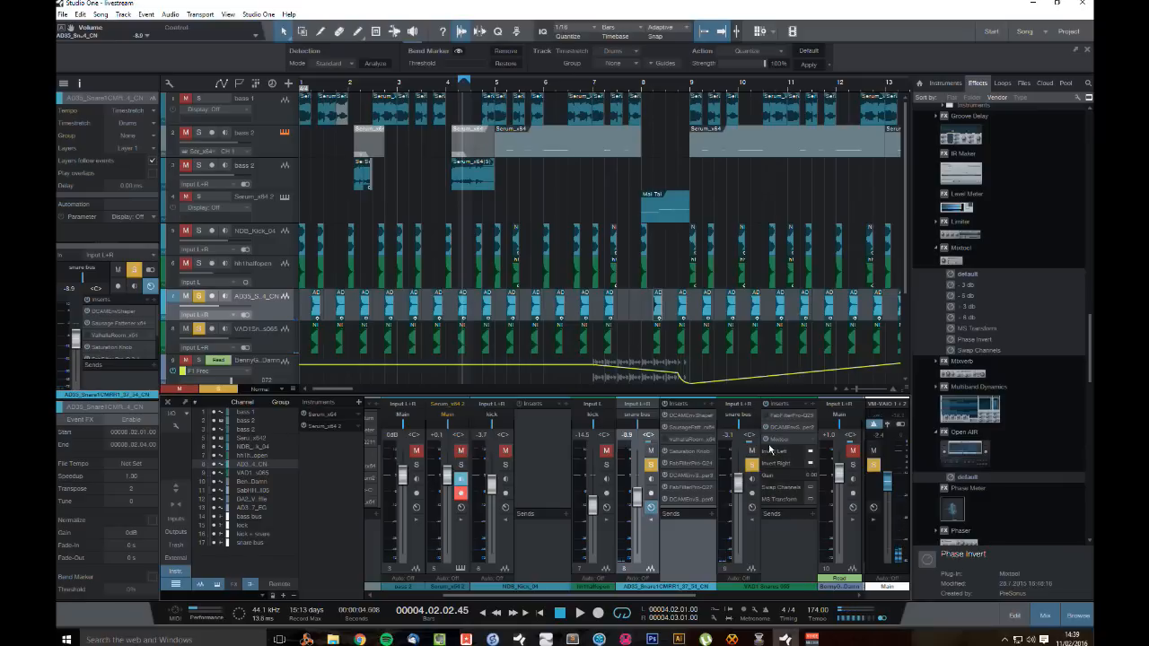
Step: Set the VAD1 Snares 065 DCAM EnvShaper sustain to -60% and lower the AD35 snare track's volume to -11.0 dB
{"action": "left_click", "coordinate": [790, 428]}
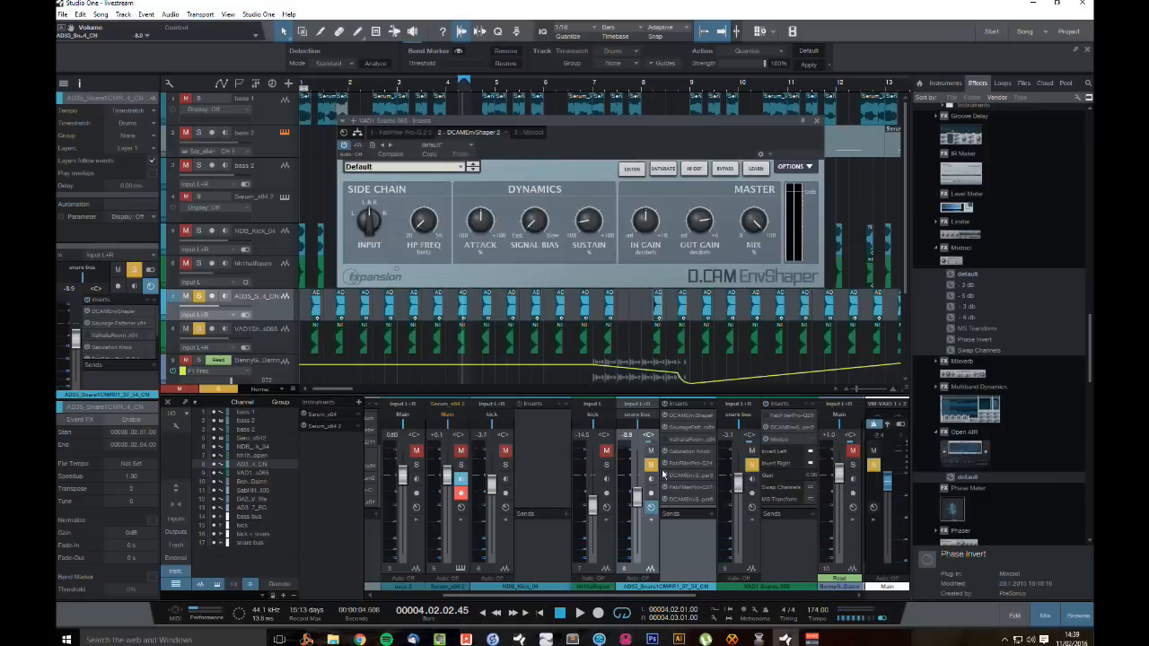
{"action": "mouse_move", "coordinate": [588, 226]}
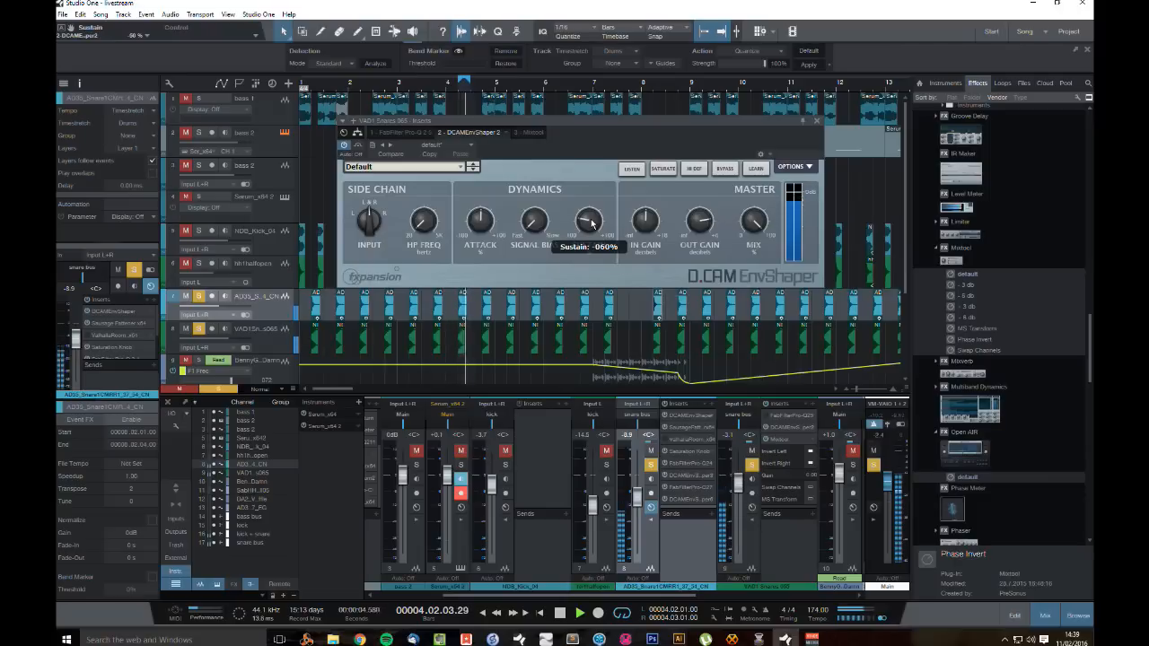
{"action": "left_click_drag", "start_coordinate": [638, 500], "coordinate": [638, 506]}
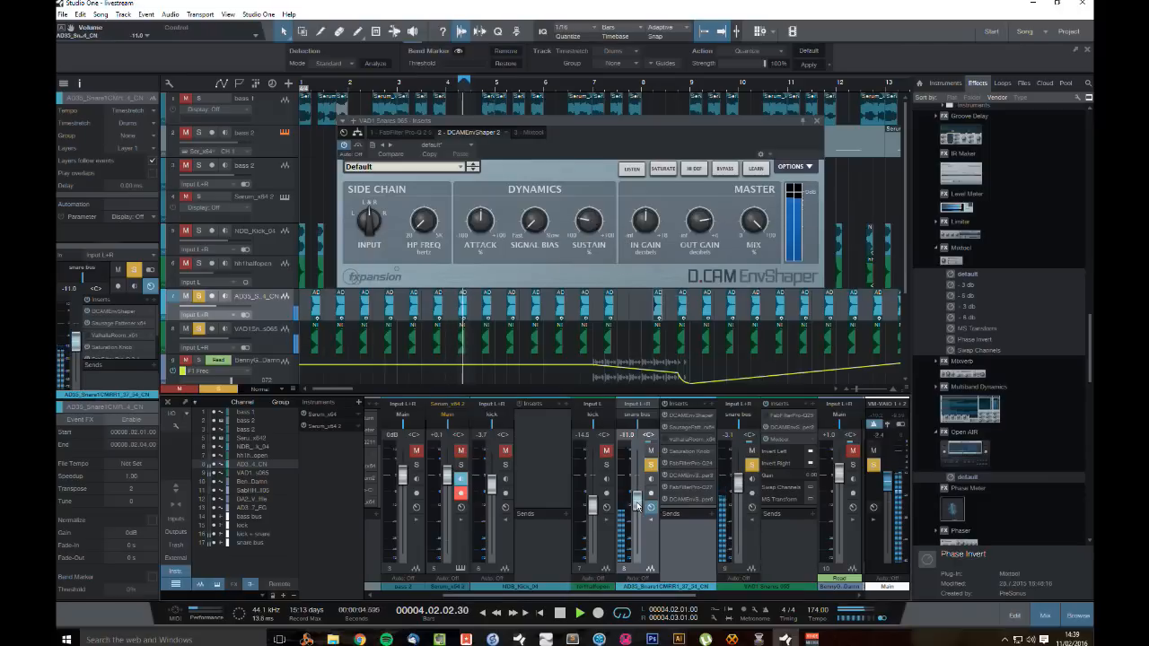
{"action": "left_click", "coordinate": [817, 120]}
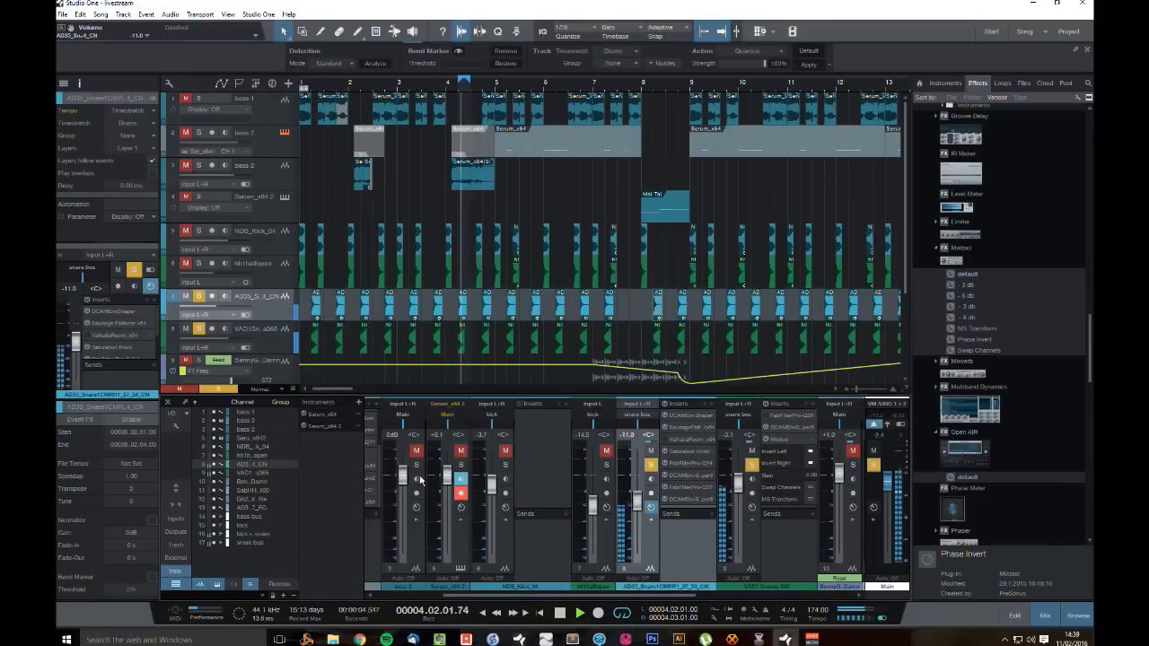
Step: Turn off the snare solos and play the full mix with the loop range extended from bar 1 to bar 9
{"action": "left_click", "coordinate": [542, 616]}
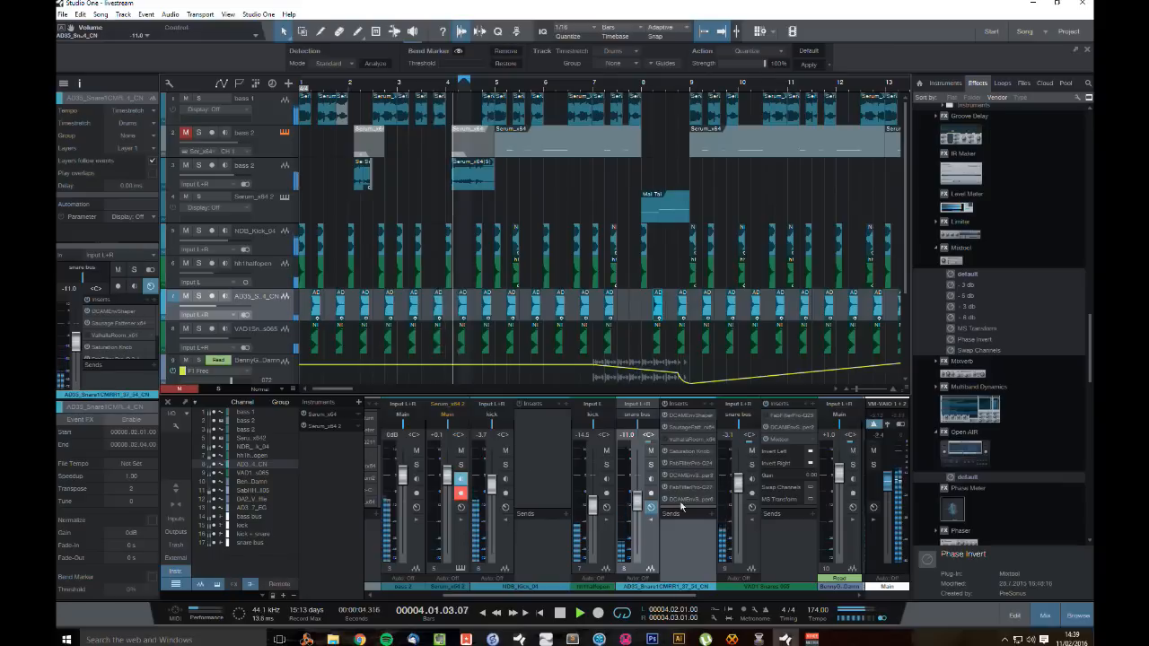
{"action": "key", "text": "space"}
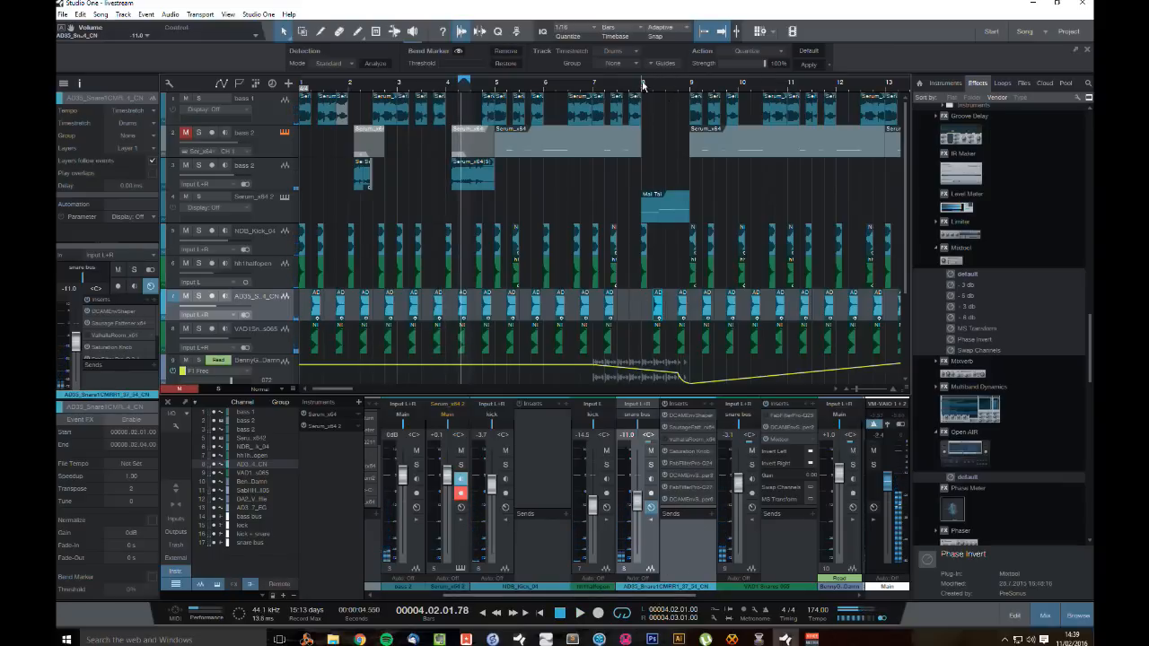
{"action": "left_click", "coordinate": [687, 91]}
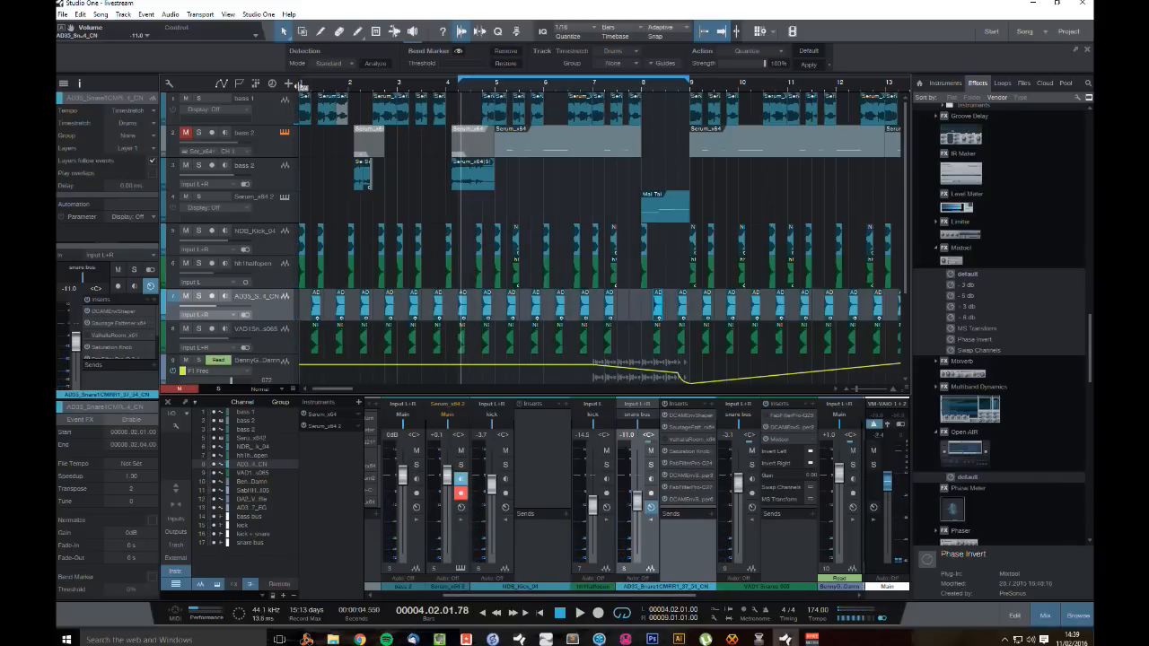
{"action": "left_click", "coordinate": [301, 86]}
{"action": "key", "text": "space"}
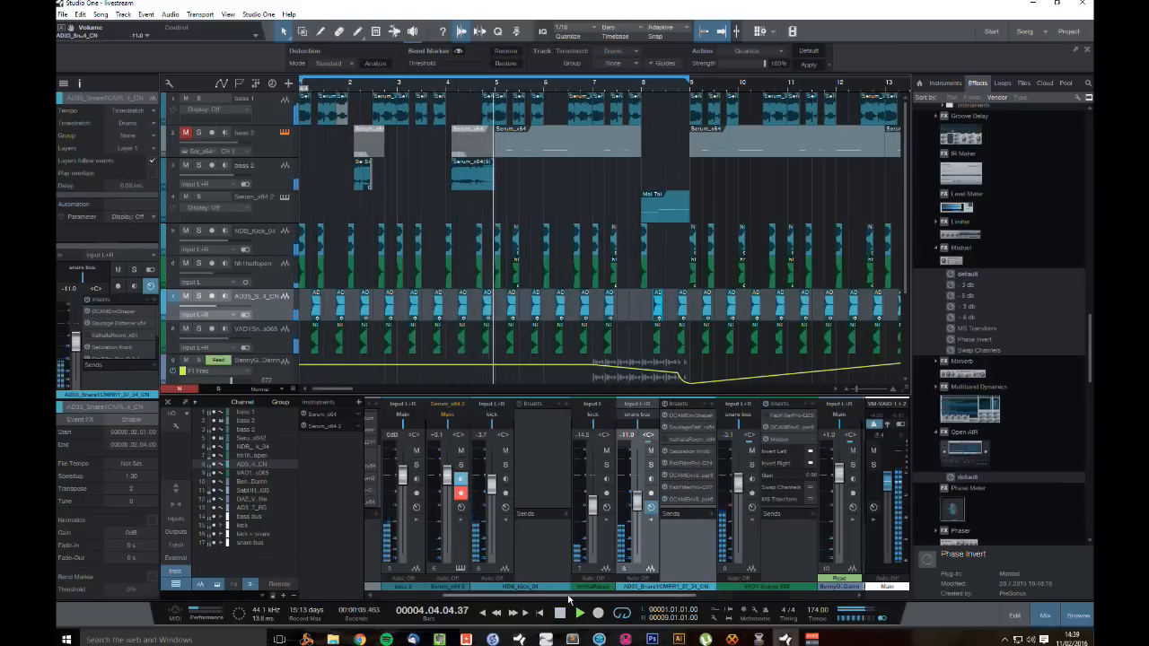
Step: Solo the snare bus channel and raise its volume to +1.2 dB
{"action": "left_click_drag", "start_coordinate": [571, 596], "coordinate": [815, 607]}
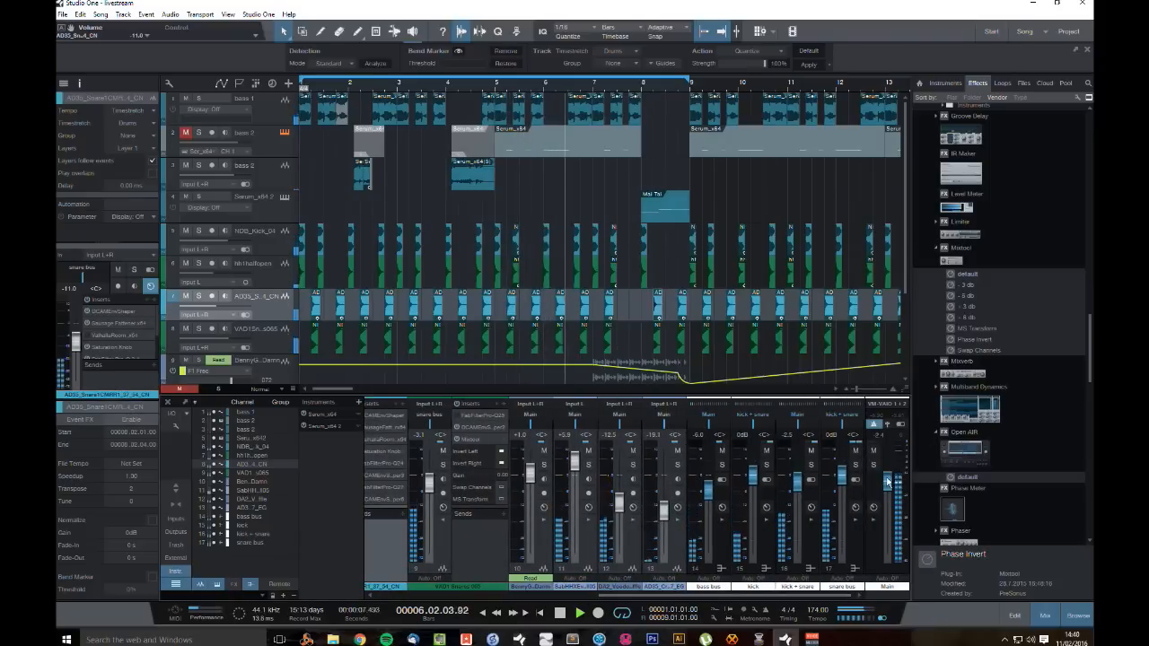
{"action": "left_click", "coordinate": [854, 465]}
{"action": "left_click_drag", "start_coordinate": [846, 478], "coordinate": [843, 477]}
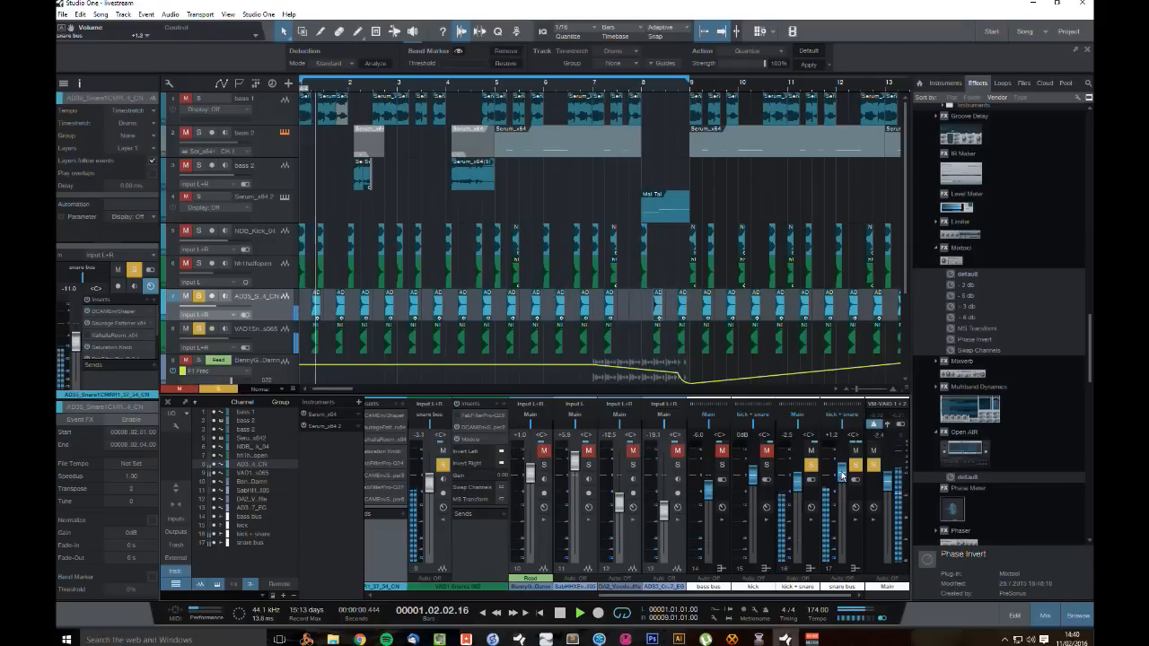
Step: Examine the soloed snare bus in its Spectrum Meter insert, then close it and play the mix without the solo
{"action": "left_click", "coordinate": [855, 520]}
{"action": "left_click", "coordinate": [839, 481]}
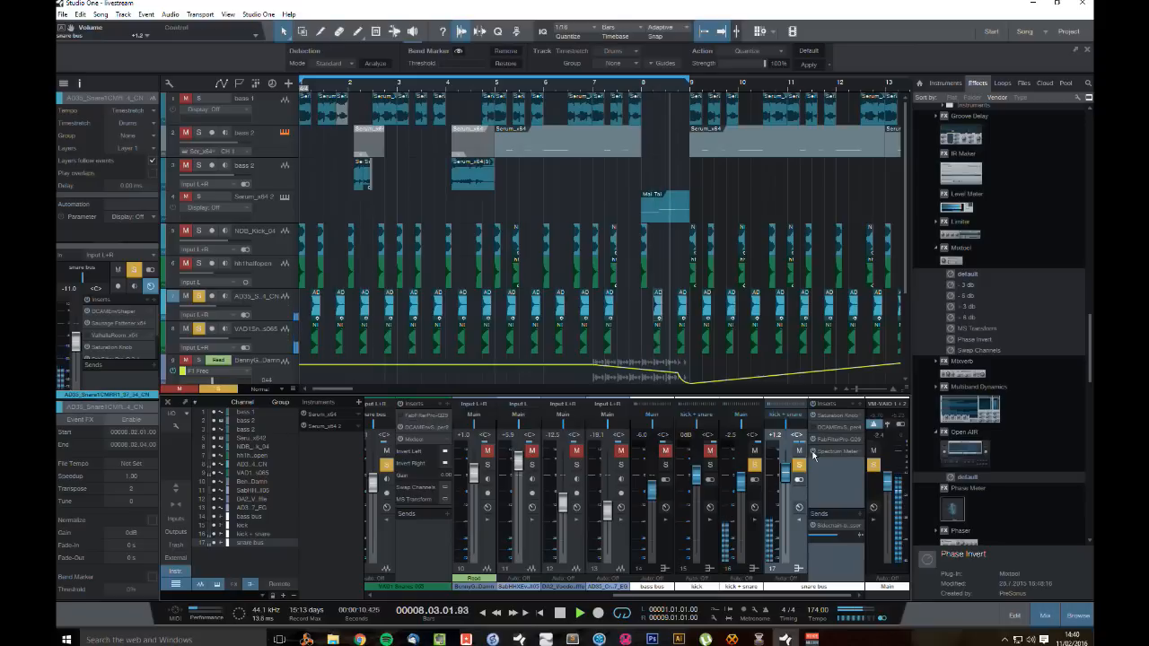
{"action": "left_click", "coordinate": [832, 451]}
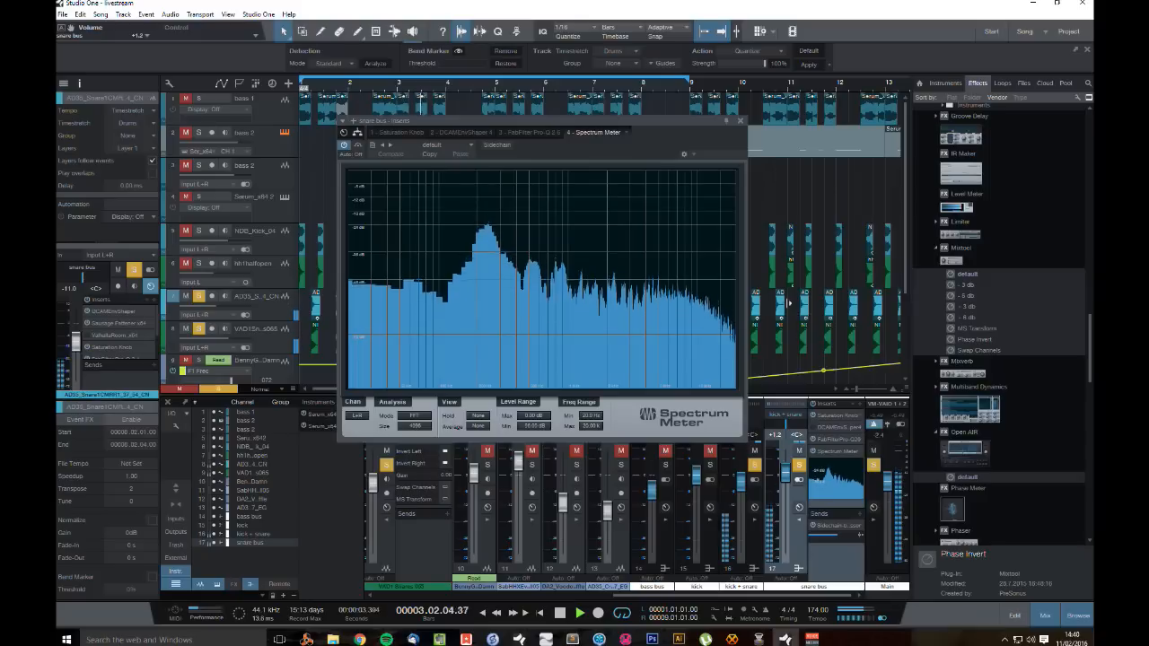
{"action": "left_click", "coordinate": [740, 121]}
{"action": "key", "text": "space"}
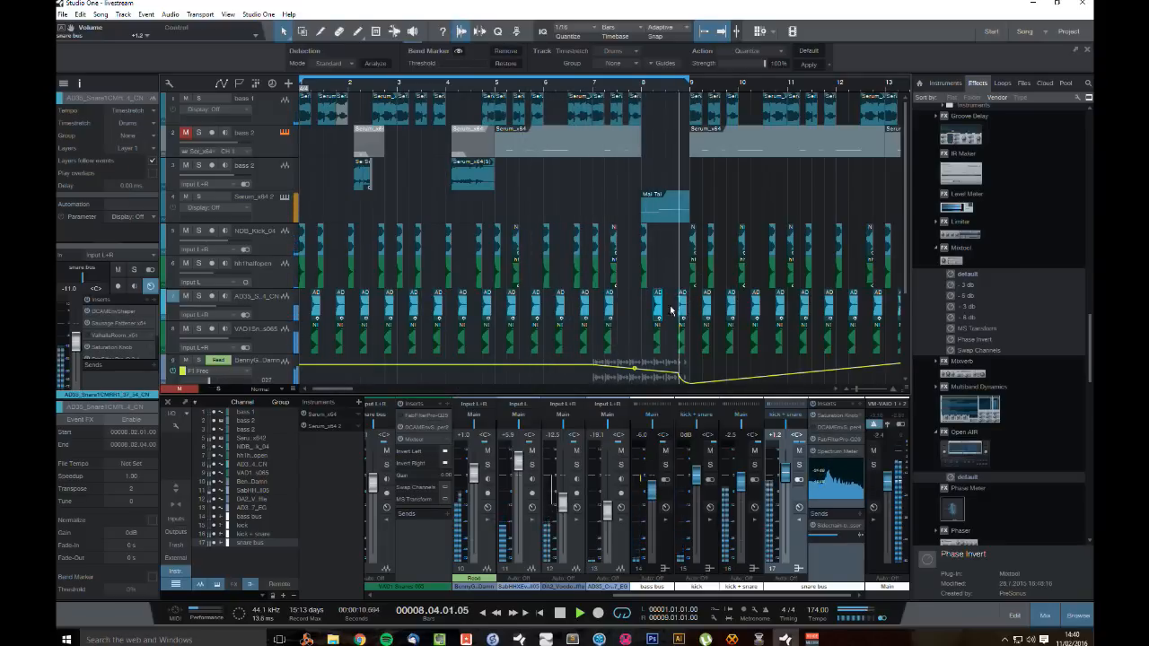
Step: Copy the layered snare pair to beat 7.4 and delete the snare events in bar 8 on both tracks
{"action": "left_click_drag", "start_coordinate": [630, 308], "coordinate": [633, 344]}
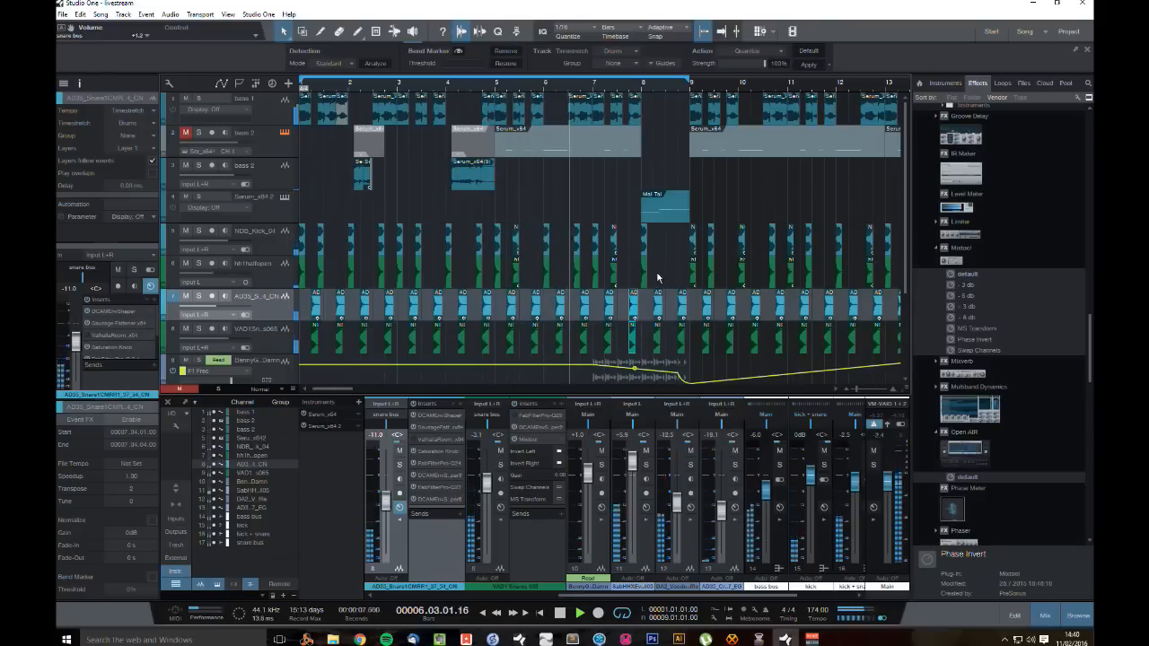
{"action": "left_click_drag", "start_coordinate": [650, 257], "coordinate": [688, 347]}
{"action": "key", "text": "Delete"}
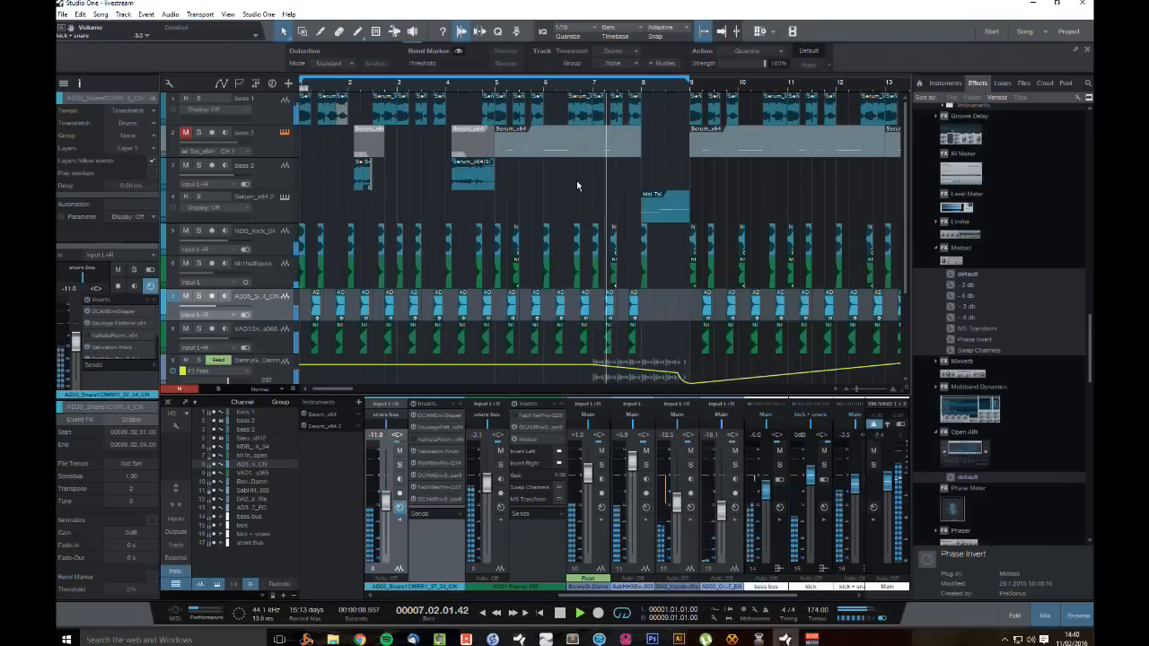
Step: Delete the Serum_x64 instrument event spanning bars 5 to 8 and copy the two bass 2 audio events to bars 6 and 8
{"action": "left_click", "coordinate": [579, 150]}
{"action": "key", "text": "Delete"}
{"action": "mouse_move", "coordinate": [541, 185]}
{"action": "left_mouse_down"}
{"action": "mouse_move", "coordinate": [321, 181]}
{"action": "mouse_move", "coordinate": [549, 186]}
{"action": "left_mouse_up"}
{"action": "key", "text": "space"}
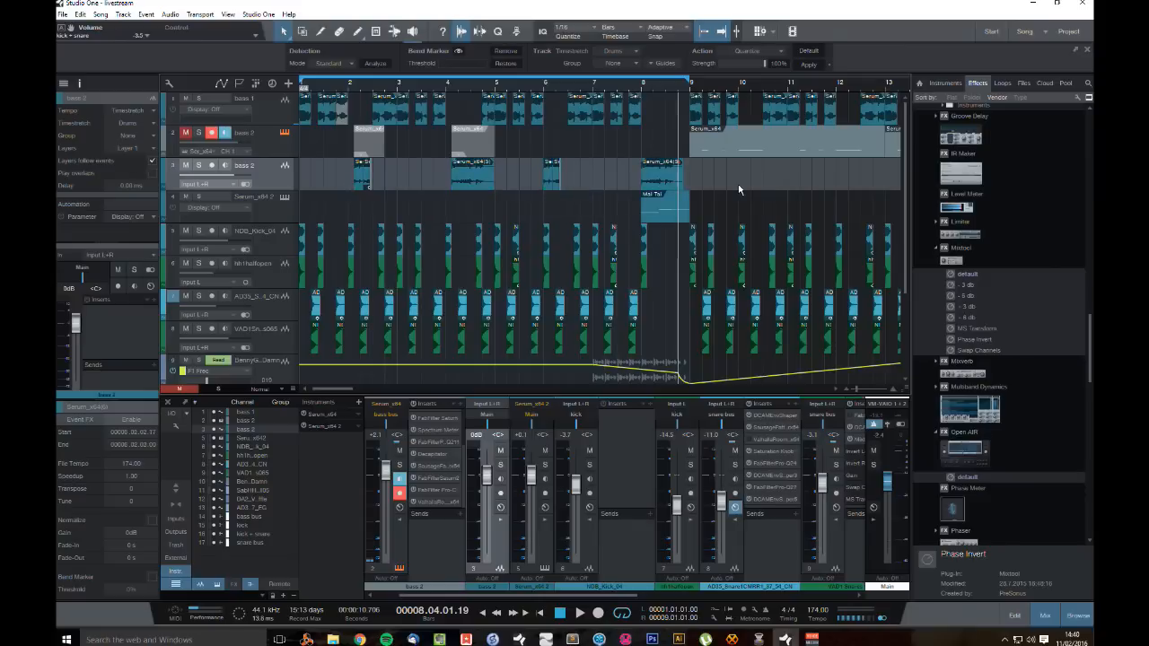
Step: Delete the bass 2 audio event in bar 8, then loop bar 8 and play it with the Serum_x64 2 track soloed
{"action": "left_click", "coordinate": [673, 178]}
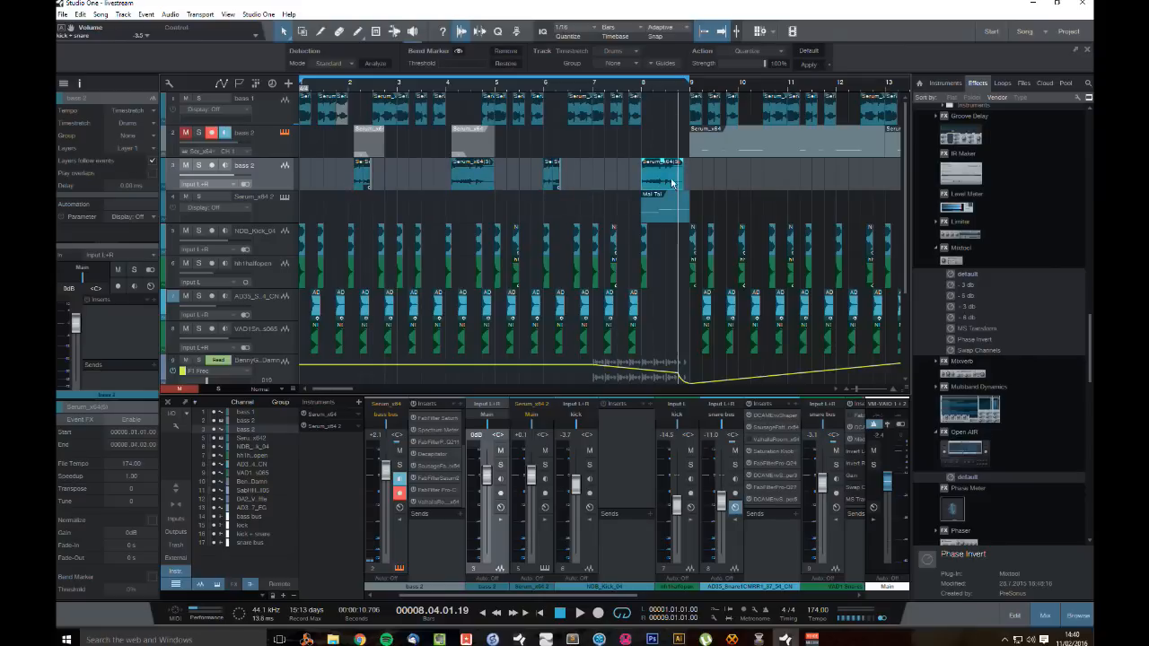
{"action": "left_click", "coordinate": [642, 89]}
{"action": "key", "text": "space"}
{"action": "left_click", "coordinate": [642, 89], "text": "ctrl"}
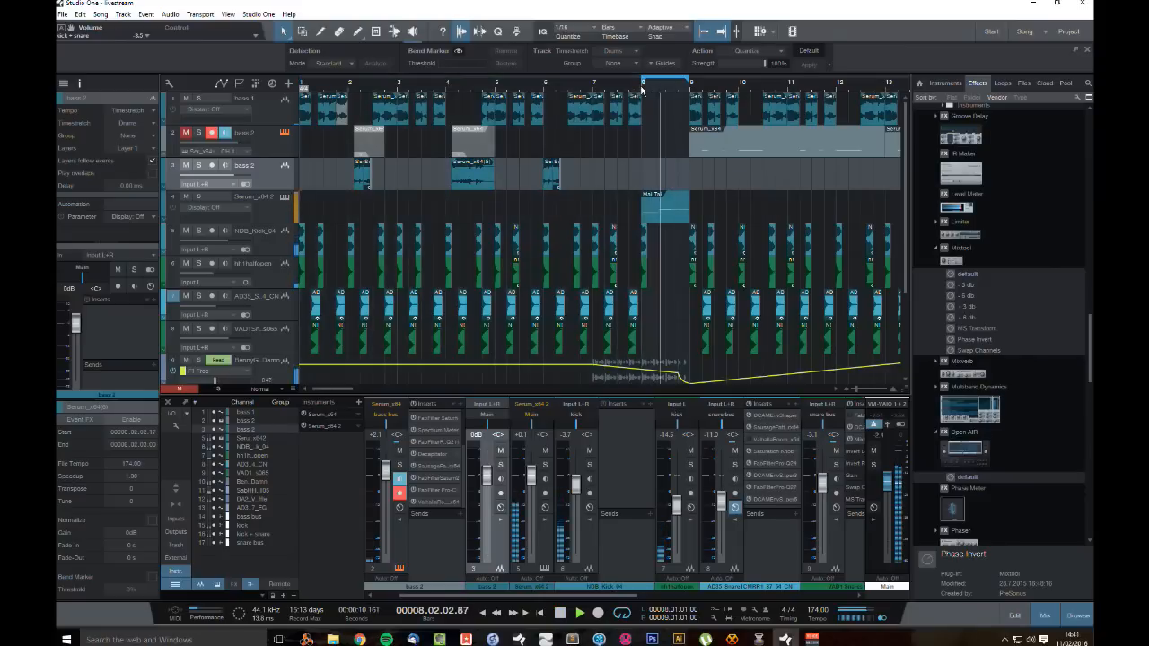
{"action": "left_click", "coordinate": [198, 197]}
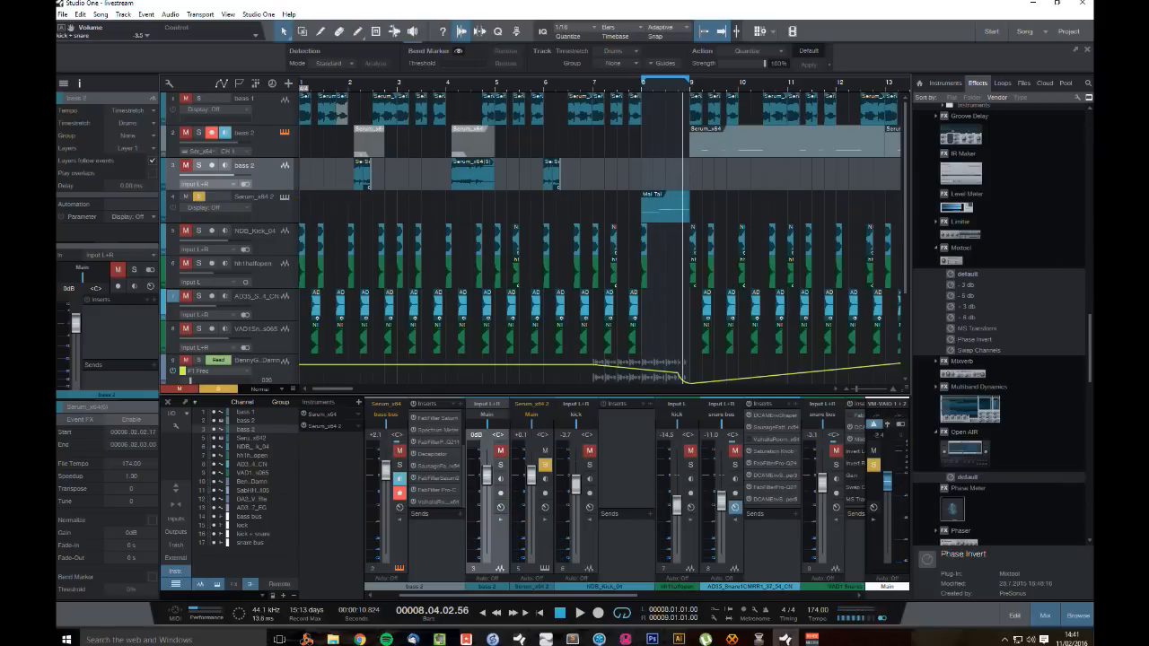
{"action": "key", "text": "alt+Tab"}
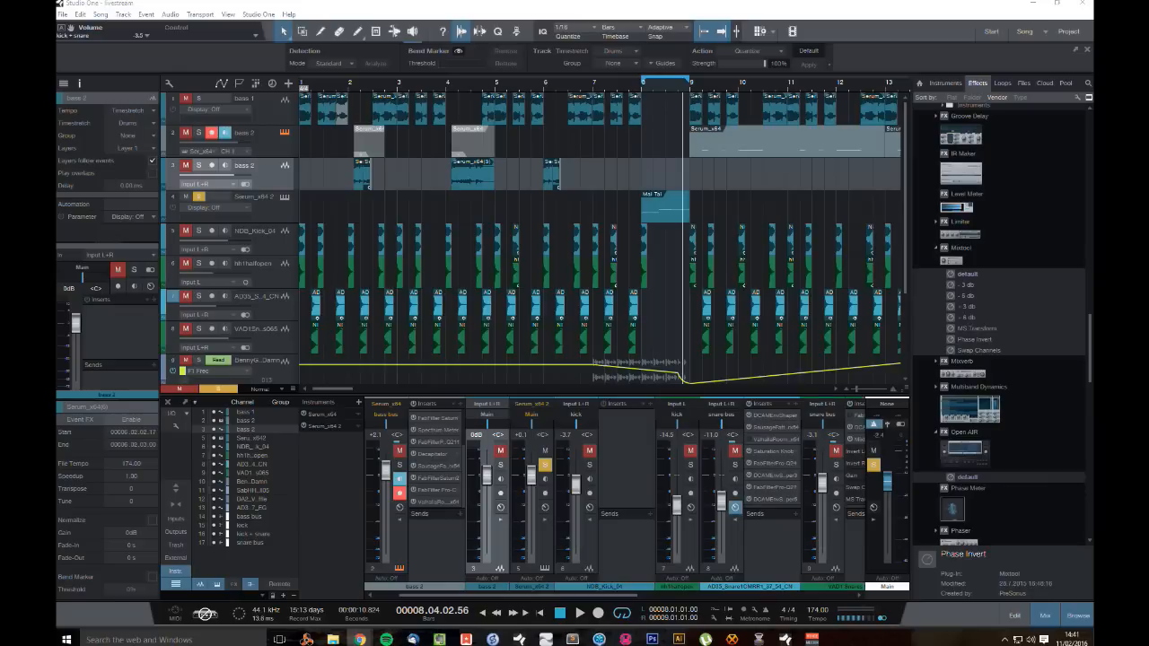
Step: Examine the aligned waveforms of the two layered snare events at beat 4.4 in close-up
{"action": "left_click_drag", "start_coordinate": [485, 94], "coordinate": [653, 169]}
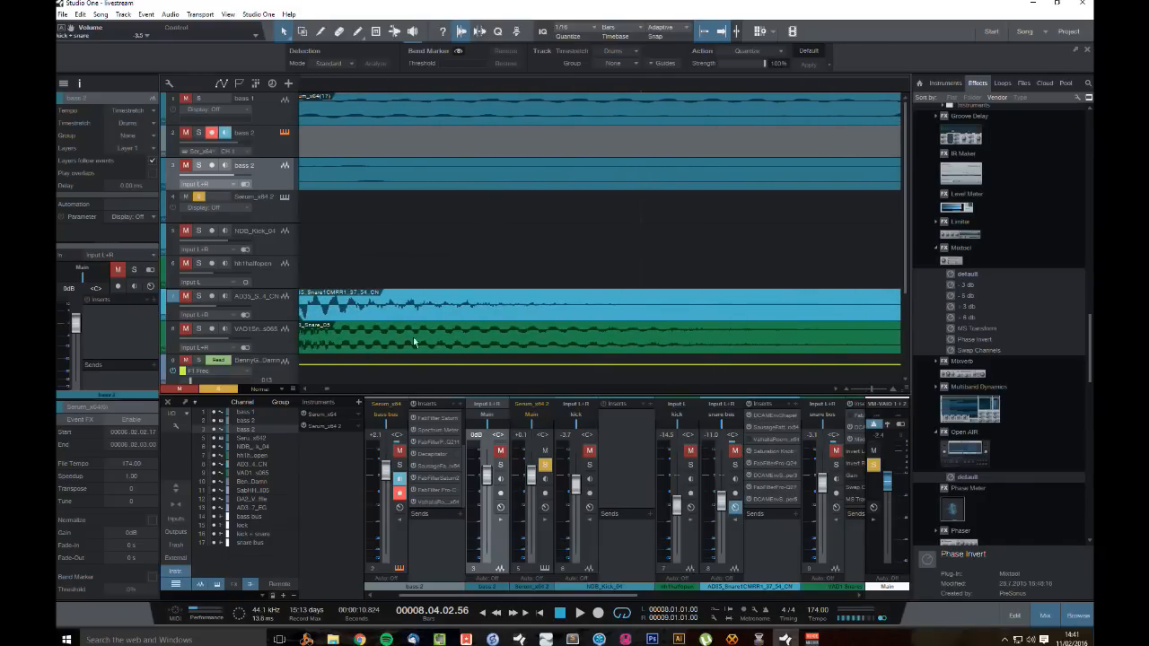
{"action": "left_click", "coordinate": [483, 341]}
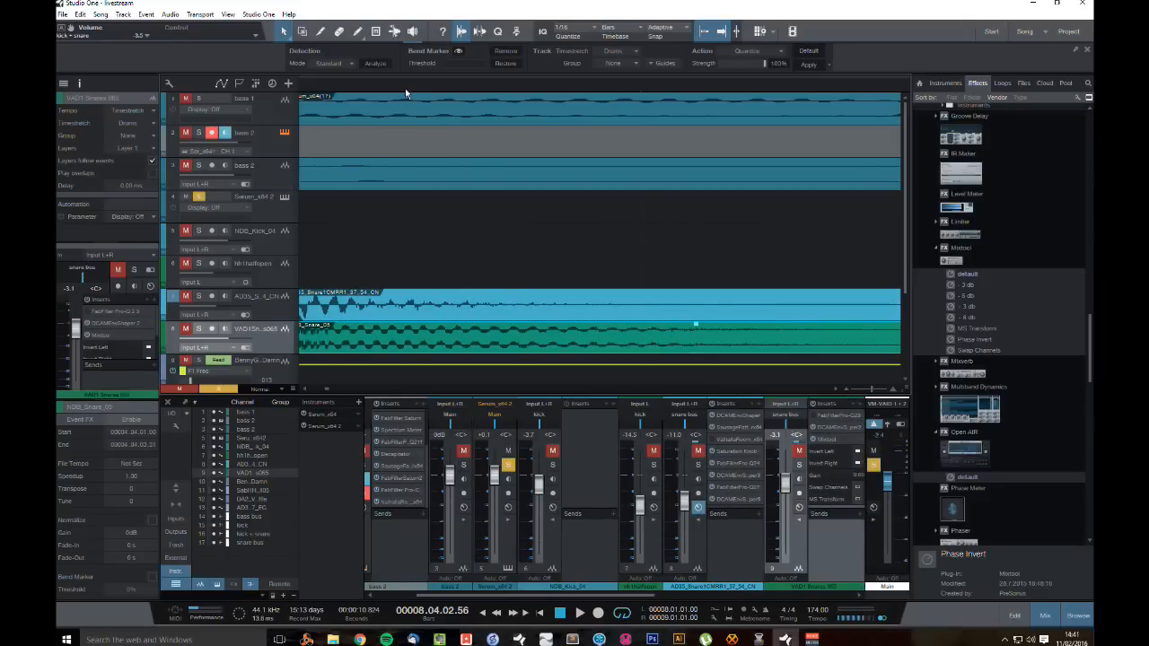
{"action": "scroll", "coordinate": [406, 92], "scroll_direction": "left", "scroll_amount": 2}
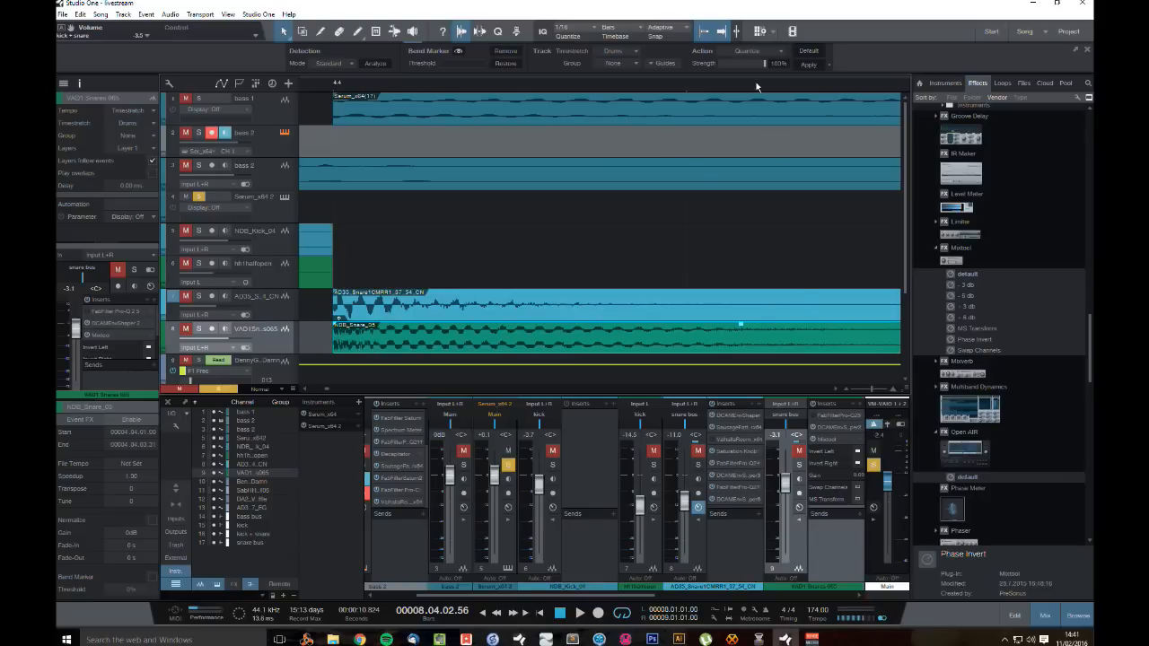
{"action": "scroll", "coordinate": [756, 82], "scroll_direction": "left", "scroll_amount": 5}
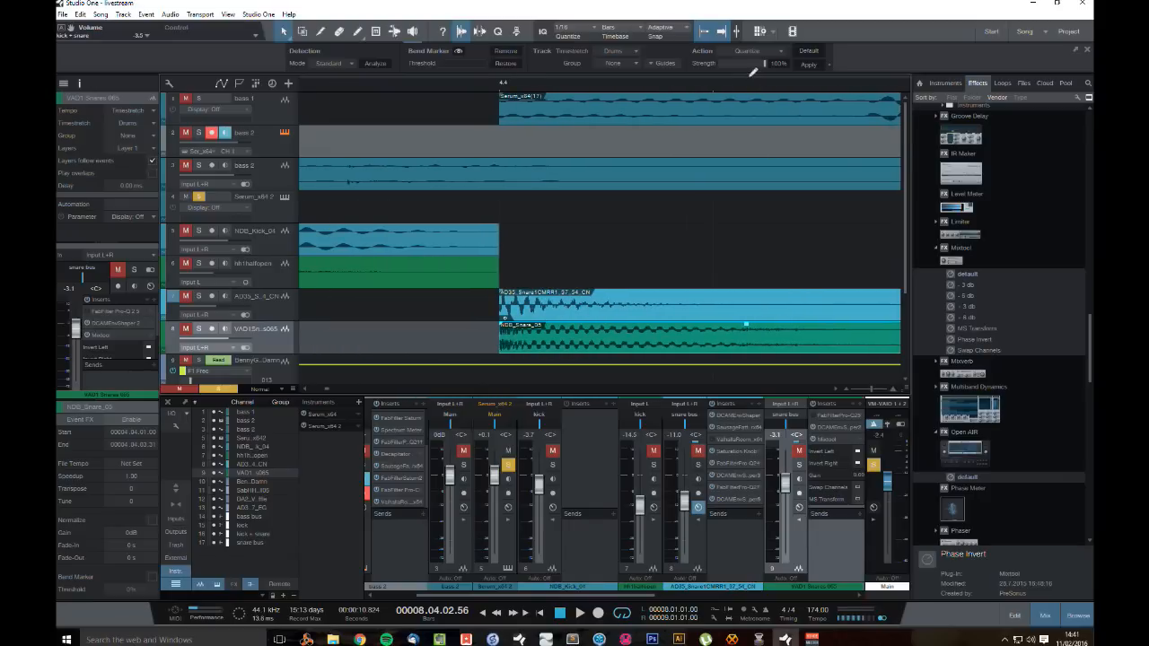
{"action": "left_click_drag", "start_coordinate": [745, 85], "coordinate": [637, 88]}
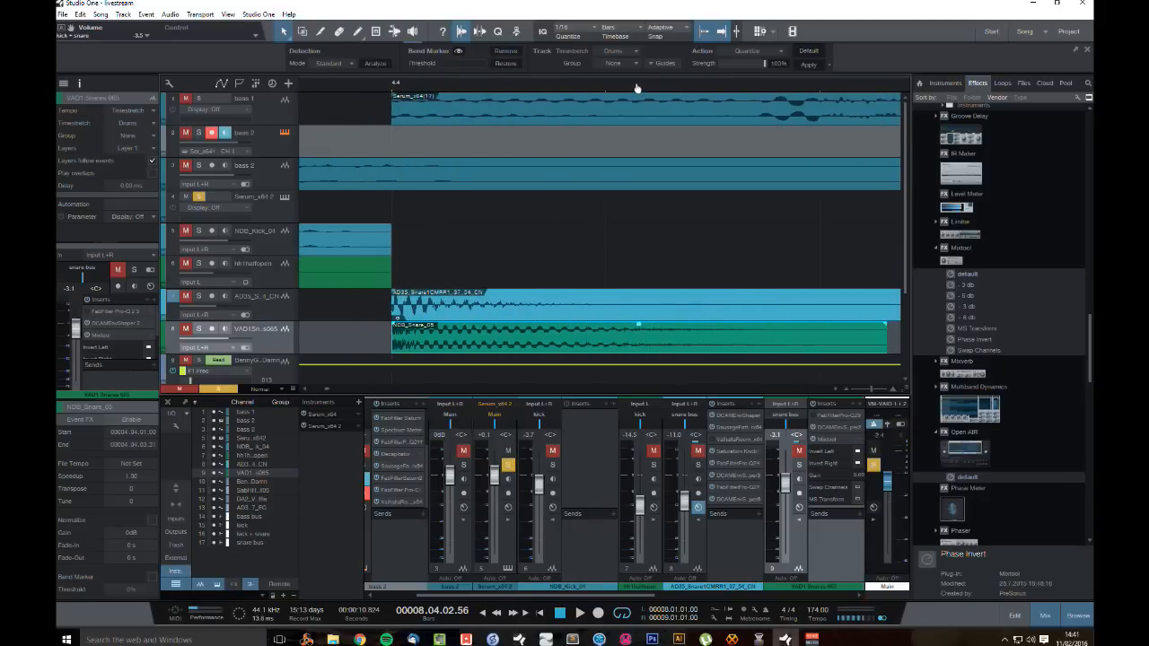
Step: Time-stretch the NDB_Snare_05 event at beat 4.4 to a speedup of 1.27 and play both snare tracks soloed from there
{"action": "left_click_drag", "start_coordinate": [885, 344], "coordinate": [780, 342]}
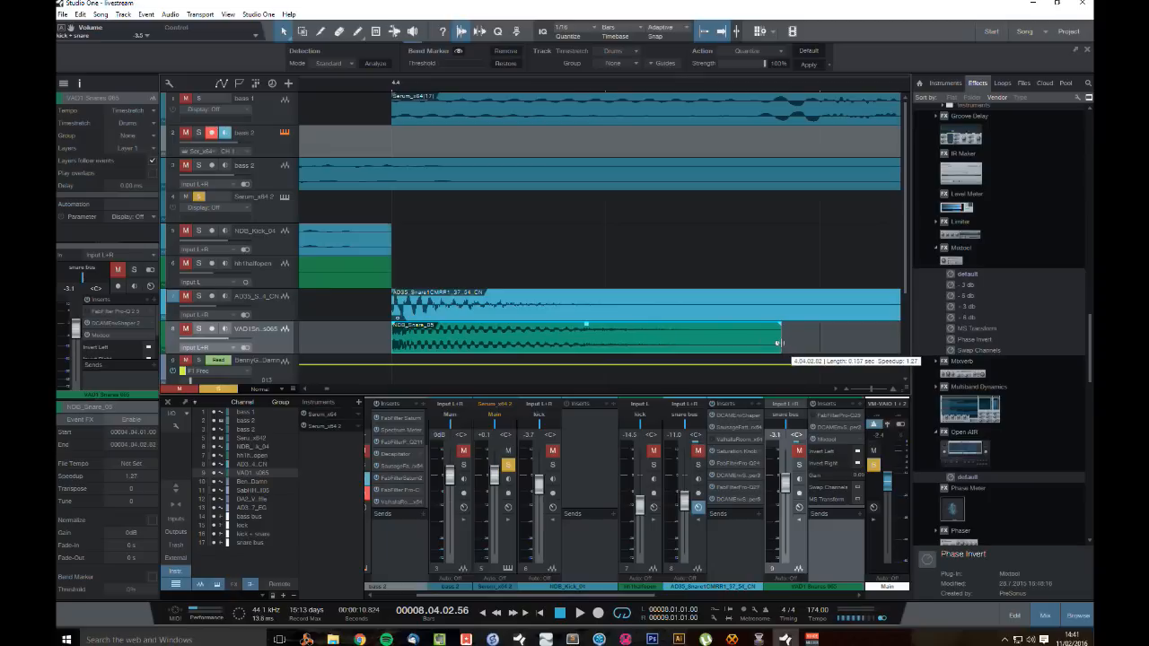
{"action": "left_click", "coordinate": [391, 86]}
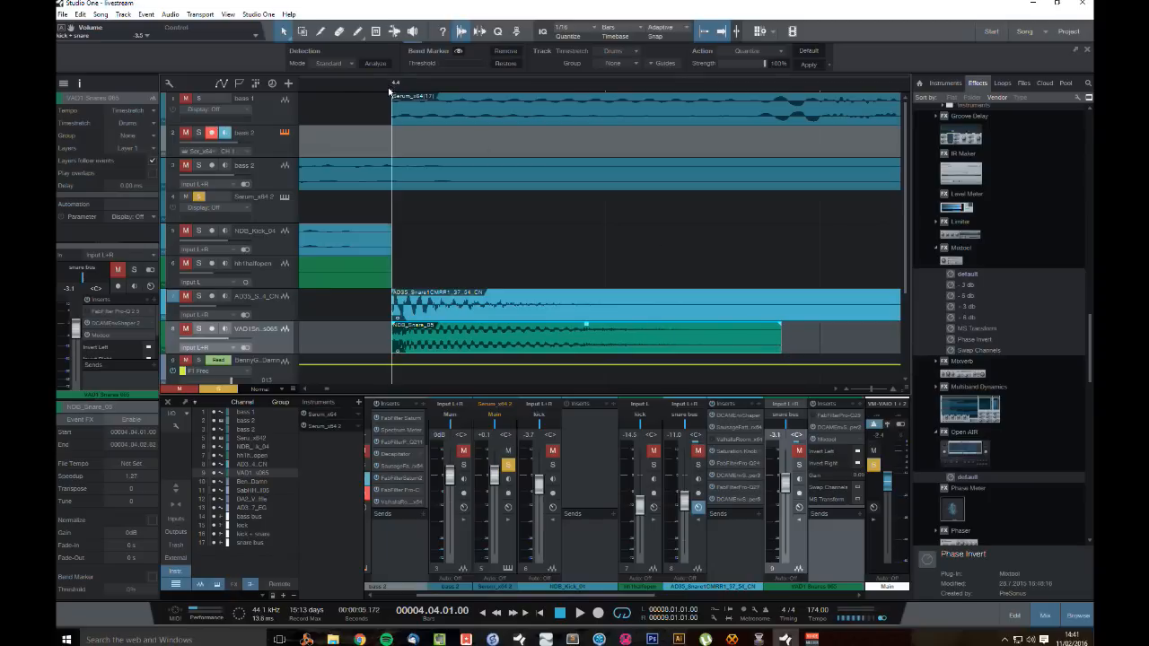
{"action": "left_click", "coordinate": [199, 329]}
{"action": "left_click", "coordinate": [198, 296]}
{"action": "key", "text": "space"}
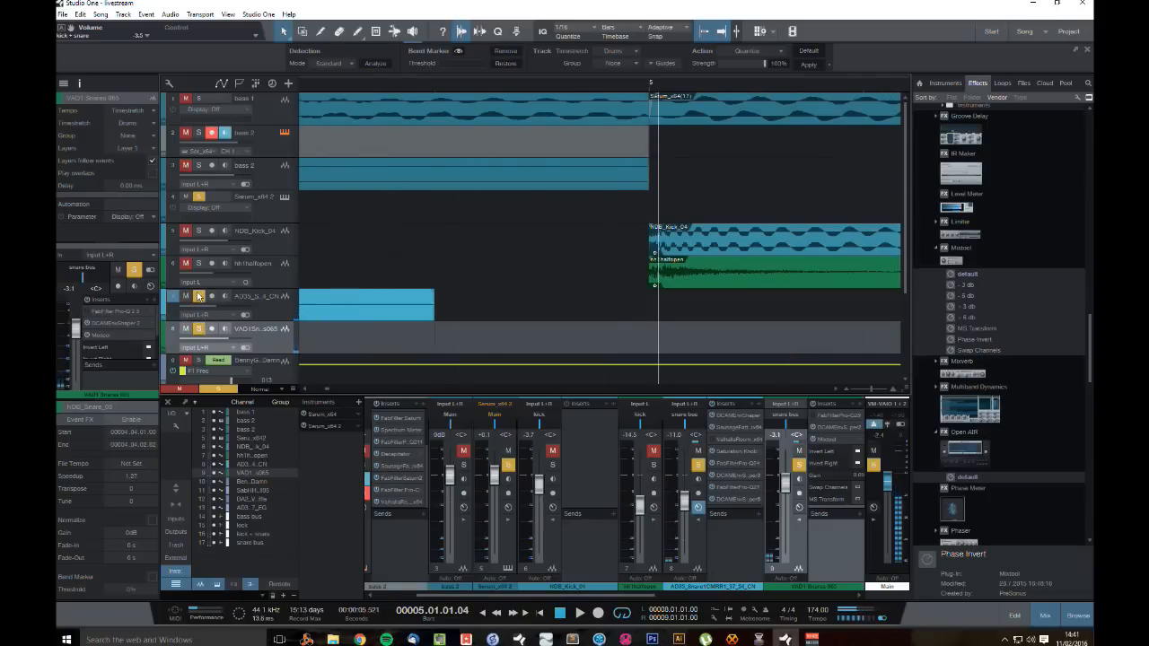
Step: Delete the unshortened NDB_Snare_05 events in bars 1 to 7 of the second snare track, keeping the shortened one at beat 4.4
{"action": "left_click_drag", "start_coordinate": [396, 86], "coordinate": [776, 61]}
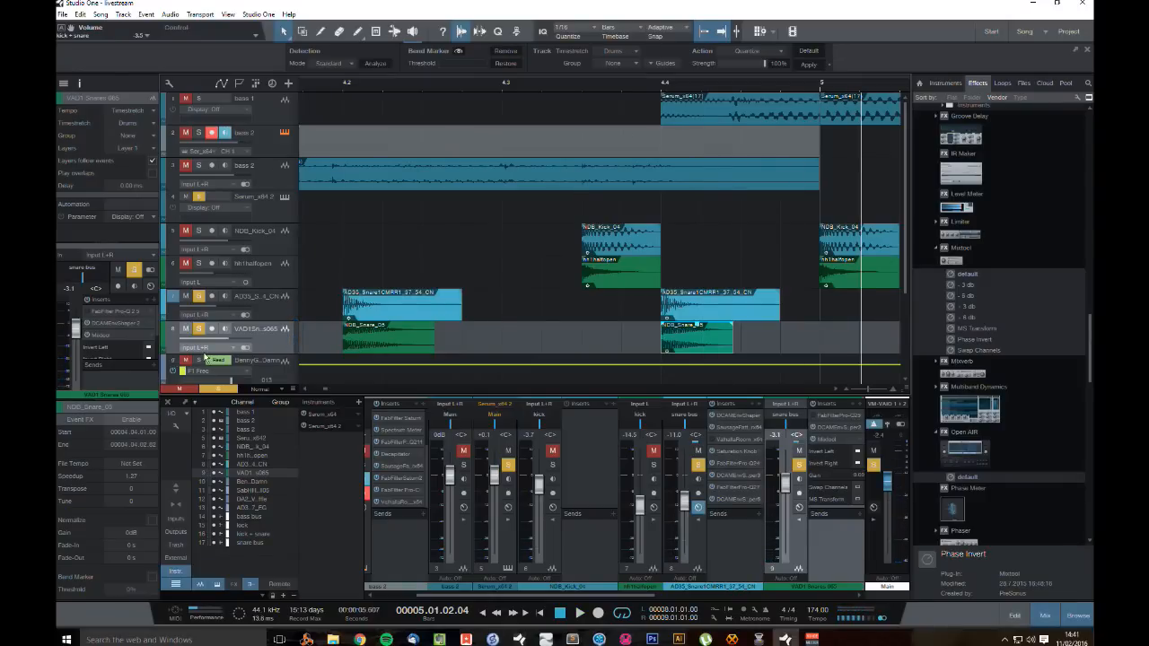
{"action": "left_click_drag", "start_coordinate": [435, 87], "coordinate": [553, 45]}
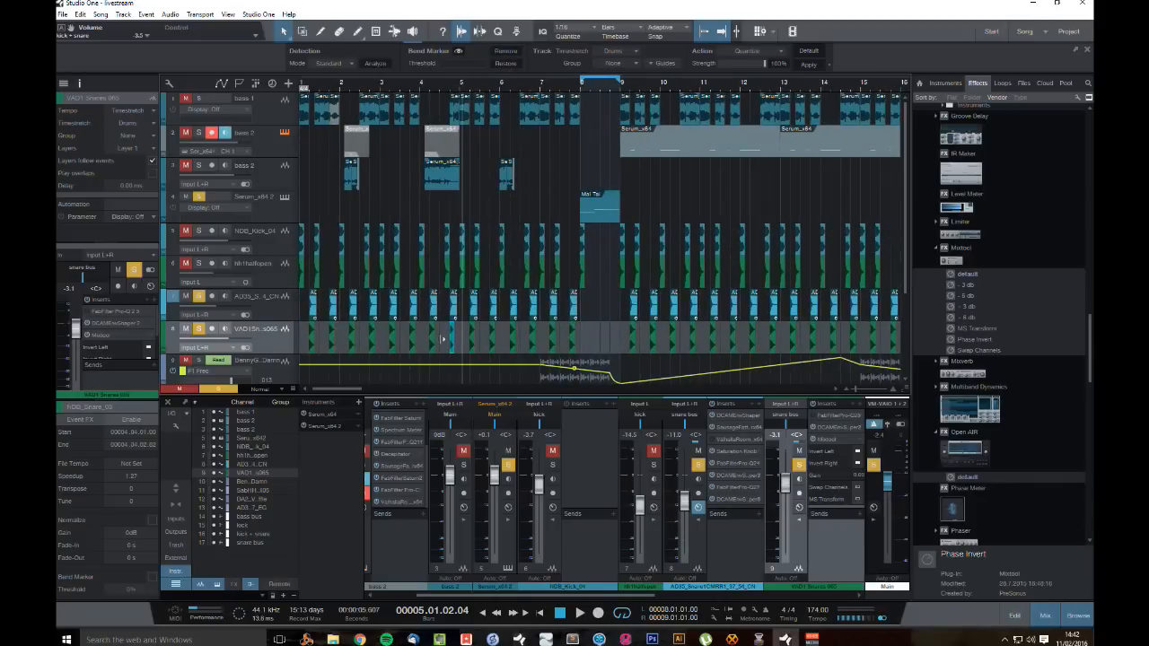
{"action": "left_click_drag", "start_coordinate": [591, 340], "coordinate": [300, 345]}
{"action": "key", "text": "Delete"}
{"action": "key", "text": "Delete"}
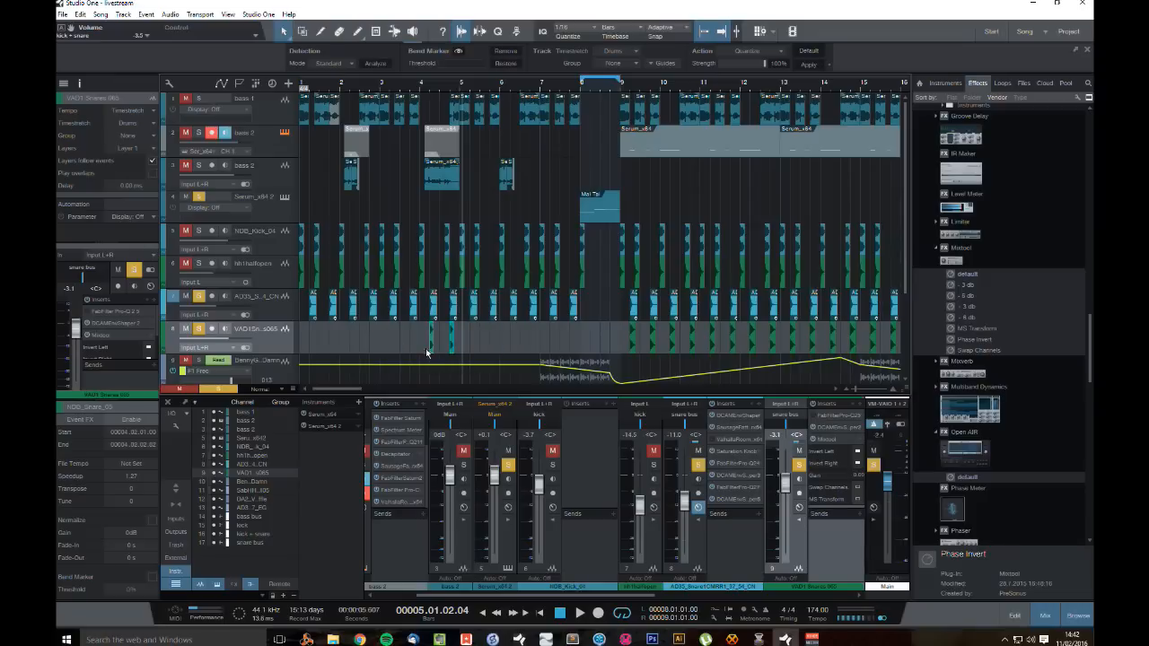
Step: Copy the shortened NDB_Snare_05 event under every AD3S snare hit across bars 1 to 7
{"action": "left_click_drag", "start_coordinate": [427, 353], "coordinate": [389, 358]}
{"action": "left_click_drag", "start_coordinate": [321, 346], "coordinate": [322, 347]}
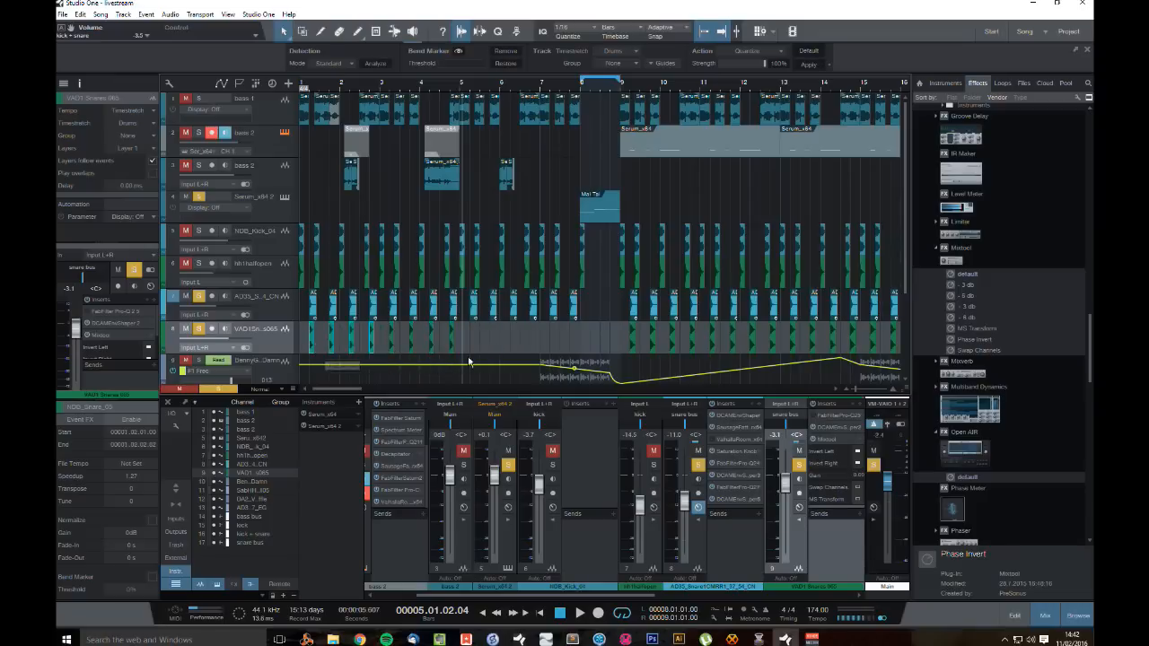
{"action": "left_click_drag", "start_coordinate": [491, 344], "coordinate": [320, 347]}
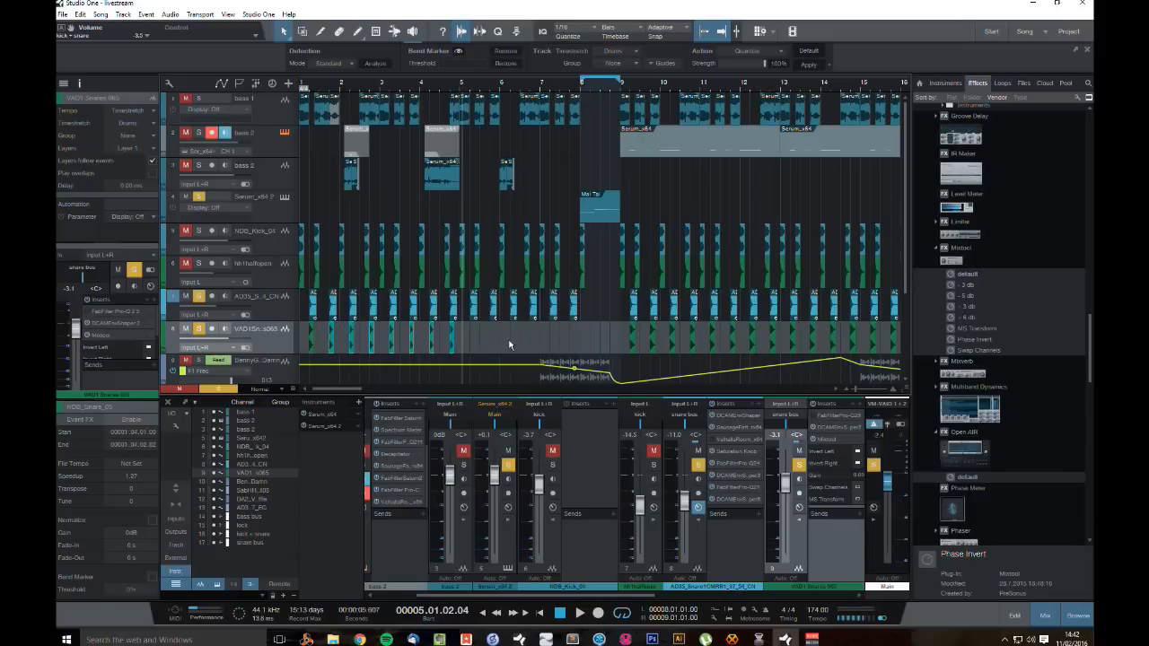
{"action": "mouse_move", "coordinate": [509, 344]}
{"action": "left_mouse_down"}
{"action": "mouse_move", "coordinate": [352, 350]}
{"action": "mouse_move", "coordinate": [472, 344]}
{"action": "left_mouse_up"}
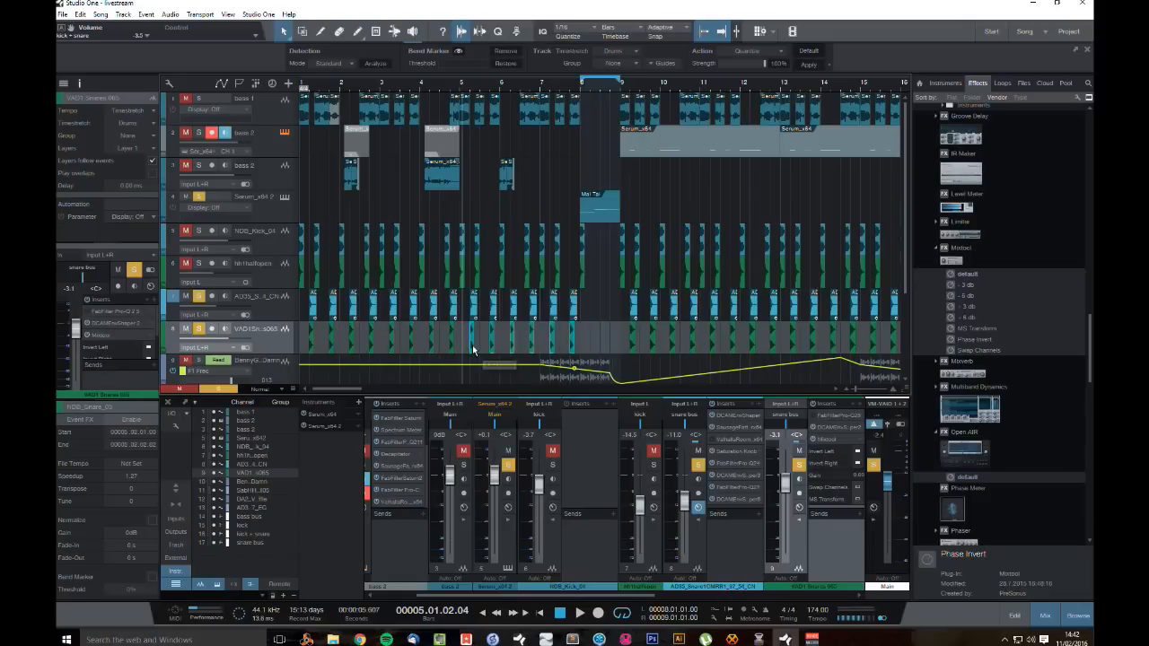
{"action": "left_click", "coordinate": [596, 331]}
Step: Unsolo both snare tracks and the Serum_x64 2 track, and listen to the full arrangement from bar 1
{"action": "left_click", "coordinate": [199, 296]}
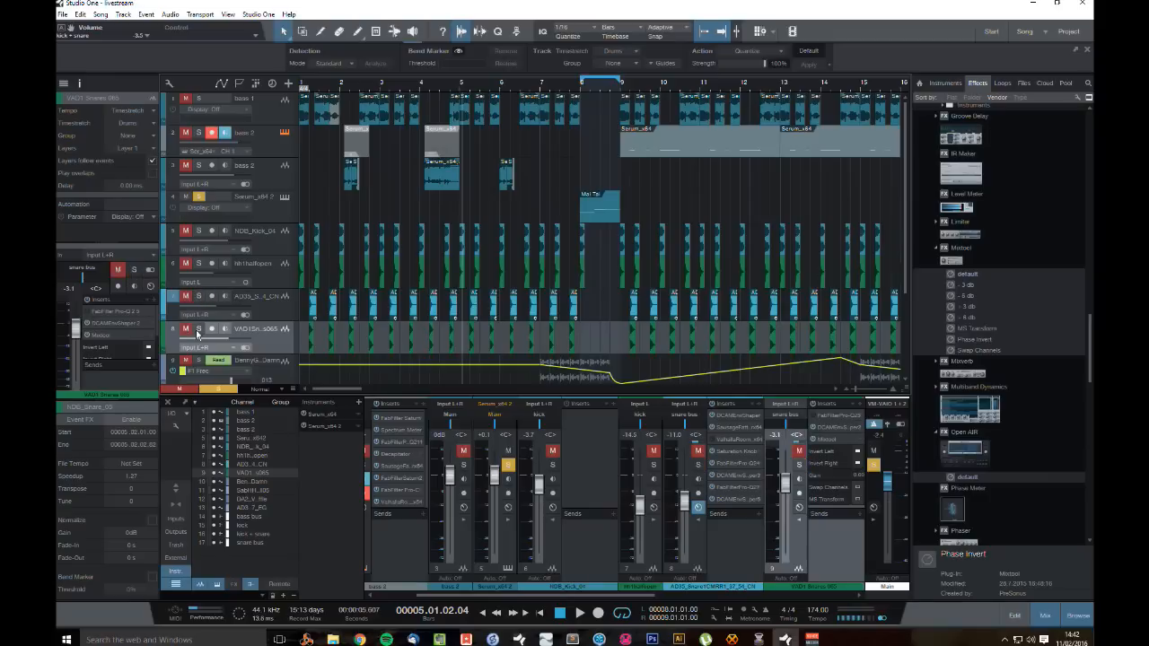
{"action": "key", "text": "space"}
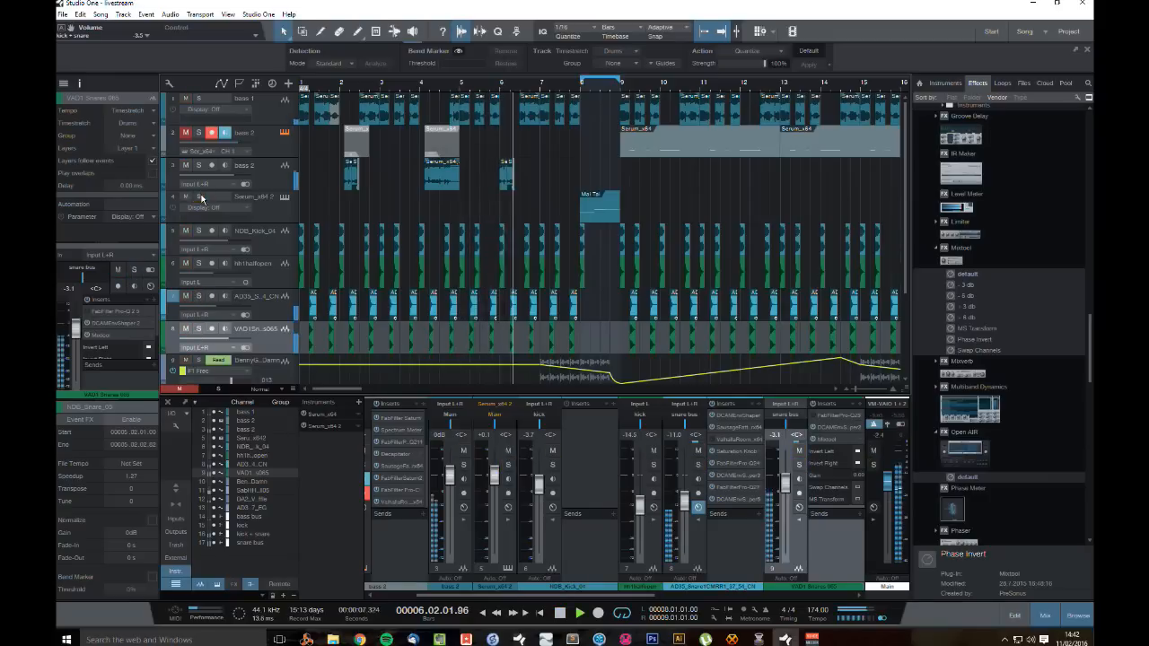
{"action": "left_click", "coordinate": [198, 196]}
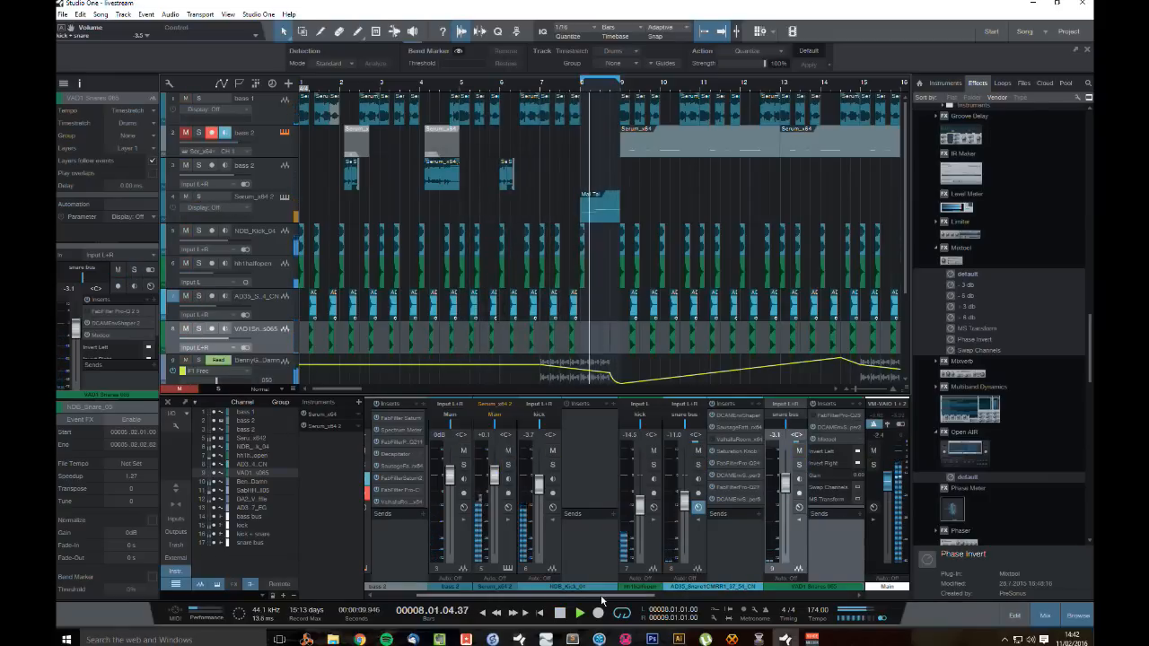
{"action": "left_click", "coordinate": [559, 613]}
{"action": "left_click", "coordinate": [561, 614]}
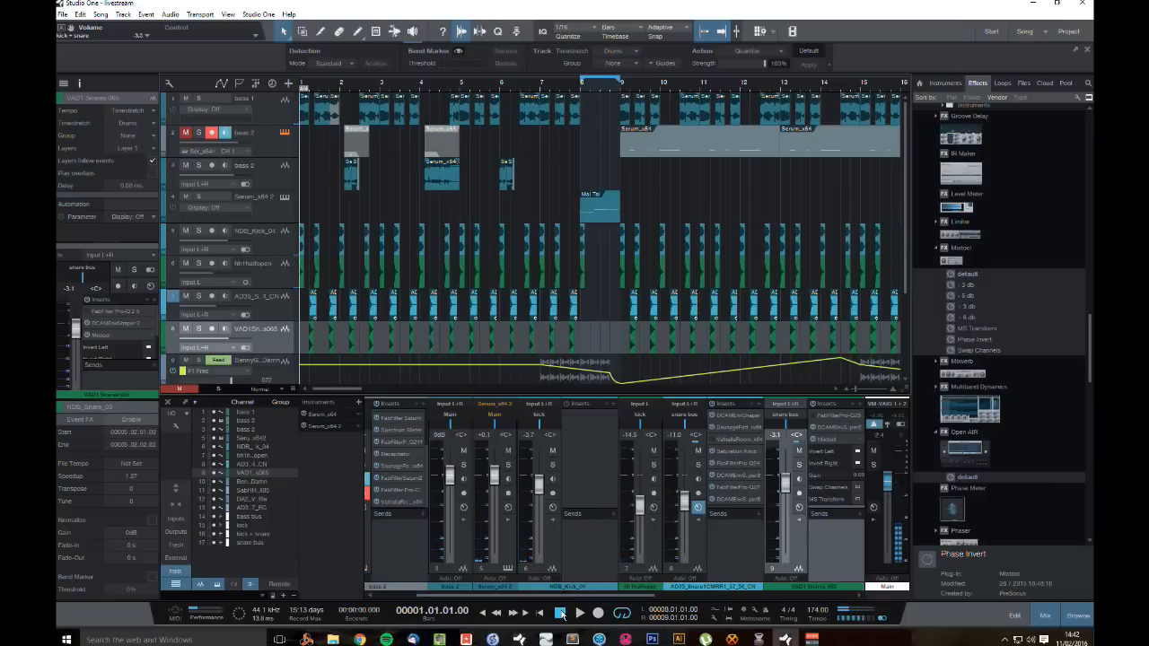
{"action": "key", "text": "space"}
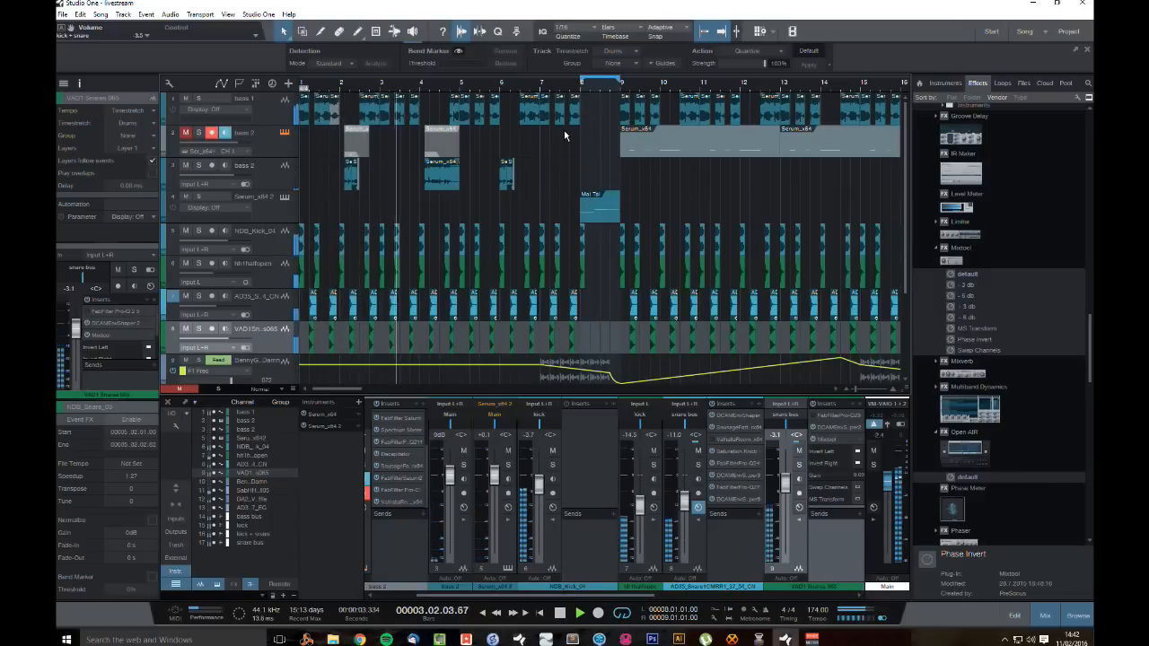
{"action": "key", "text": "space"}
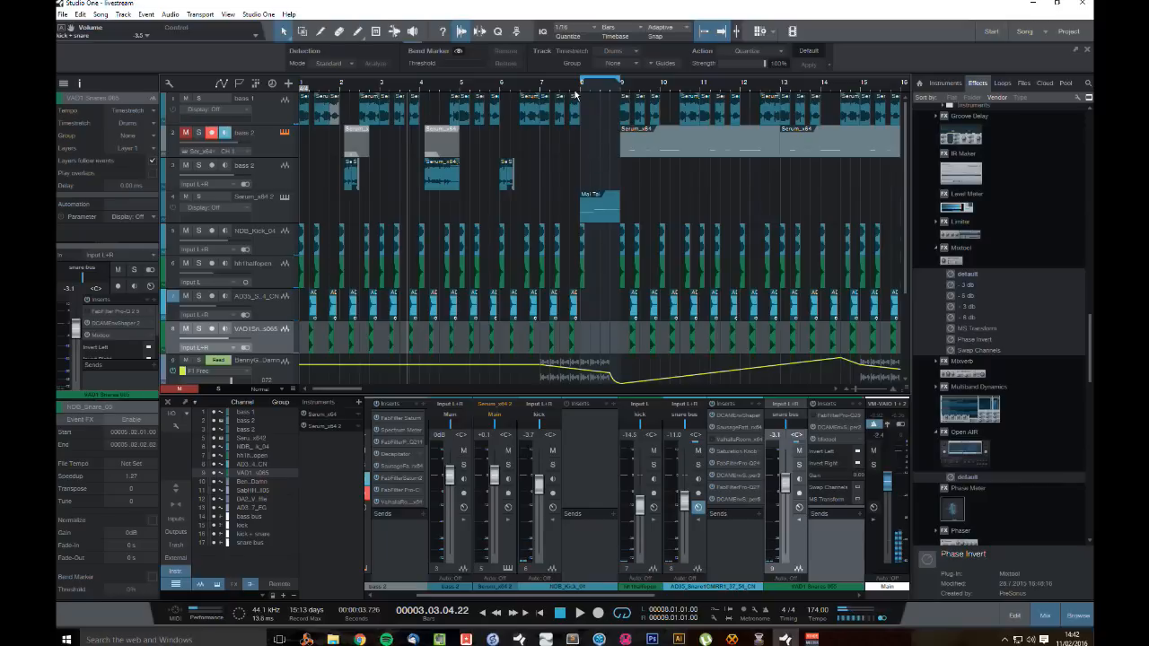
{"action": "key", "text": "space"}
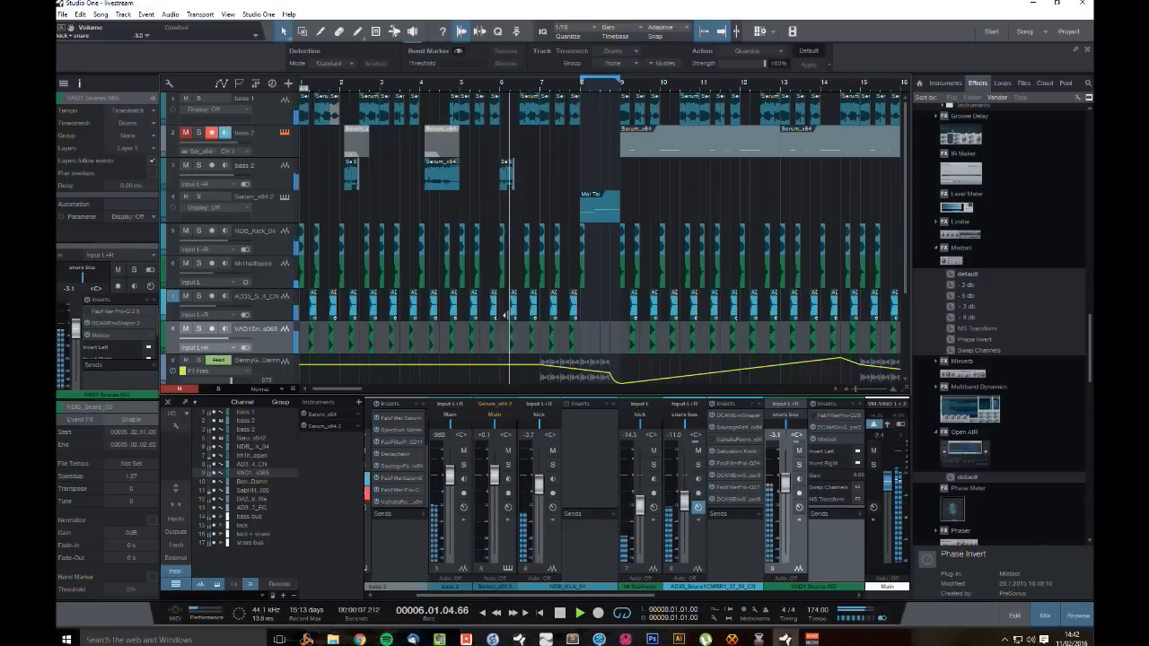
{"action": "key", "text": "space"}
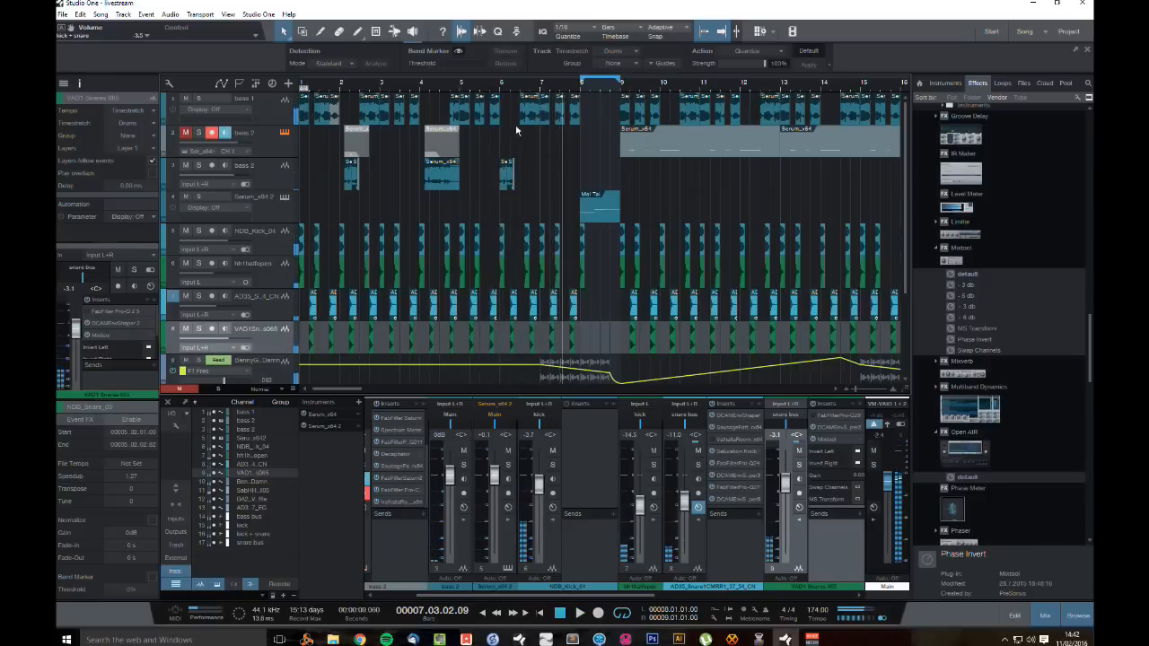
Step: Move the bass 2 audio events in bar 6 so that they start at 6.1.3
{"action": "left_click", "coordinate": [511, 166]}
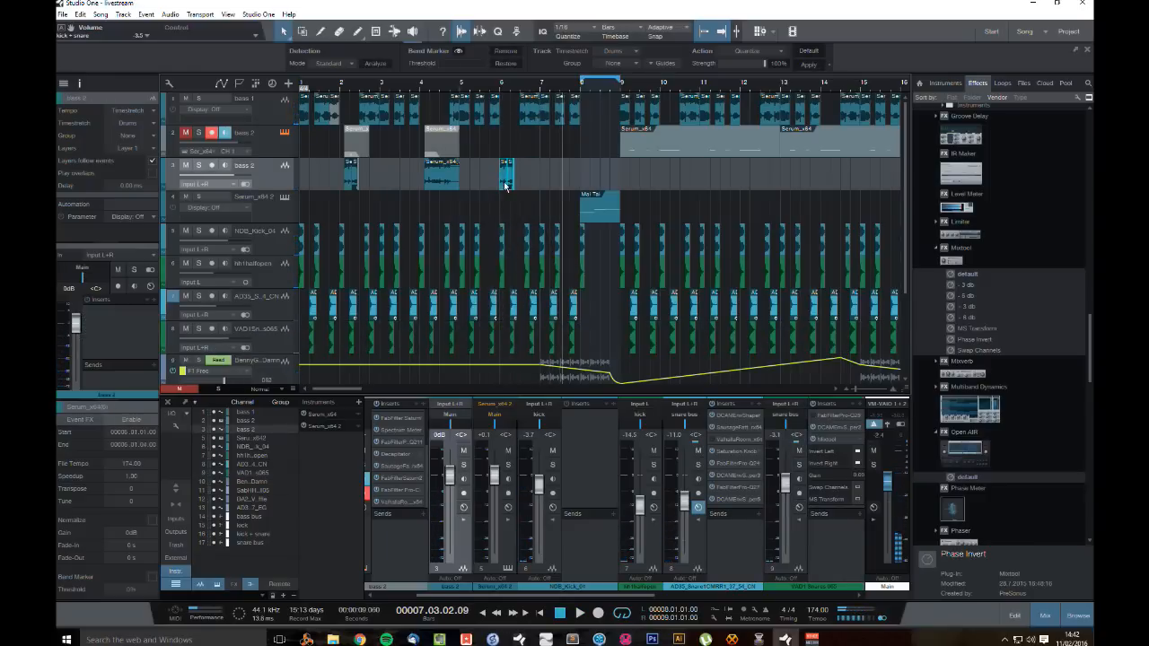
{"action": "left_click_drag", "start_coordinate": [506, 186], "coordinate": [508, 180]}
{"action": "left_click_drag", "start_coordinate": [513, 85], "coordinate": [517, 116]}
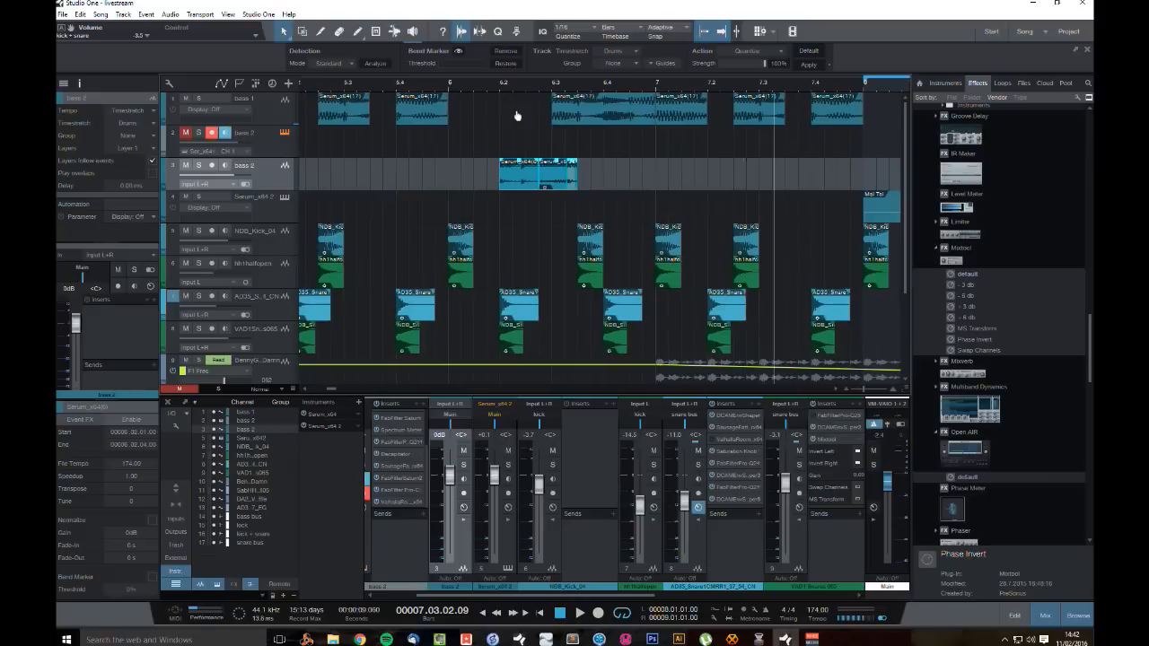
{"action": "left_click_drag", "start_coordinate": [508, 179], "coordinate": [482, 180]}
{"action": "left_click", "coordinate": [526, 208]}
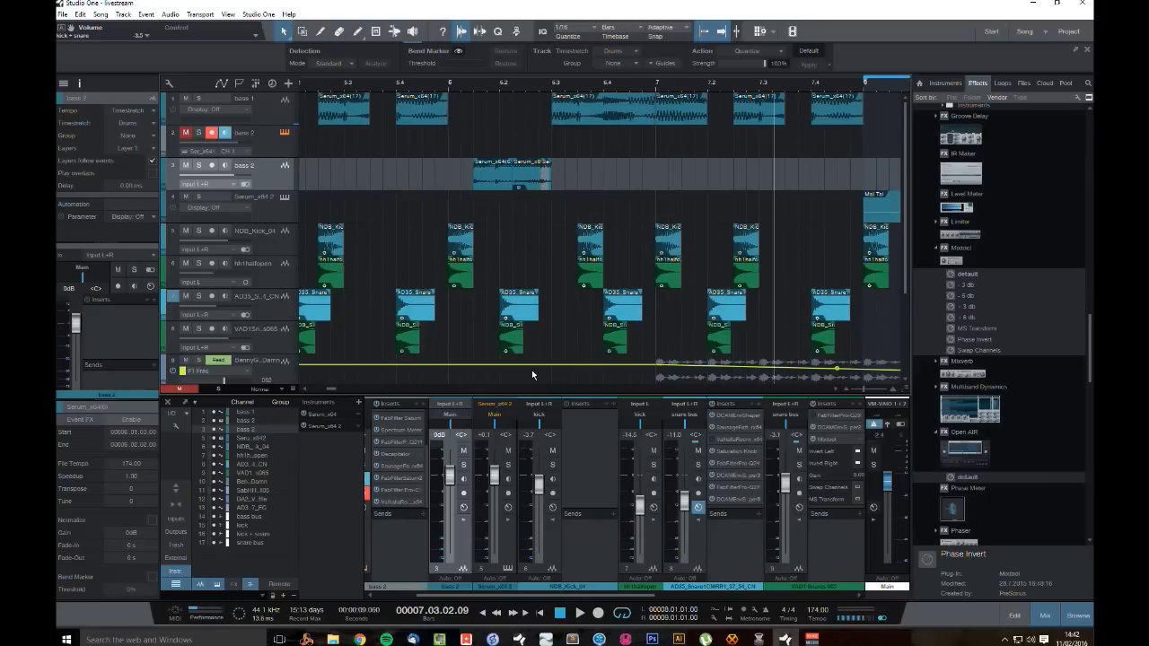
Step: Play the song from bar 1 and raise the AD3S snare channel's level to -6.0 dB
{"action": "left_click", "coordinate": [561, 613]}
{"action": "left_click", "coordinate": [560, 614]}
{"action": "key", "text": "space"}
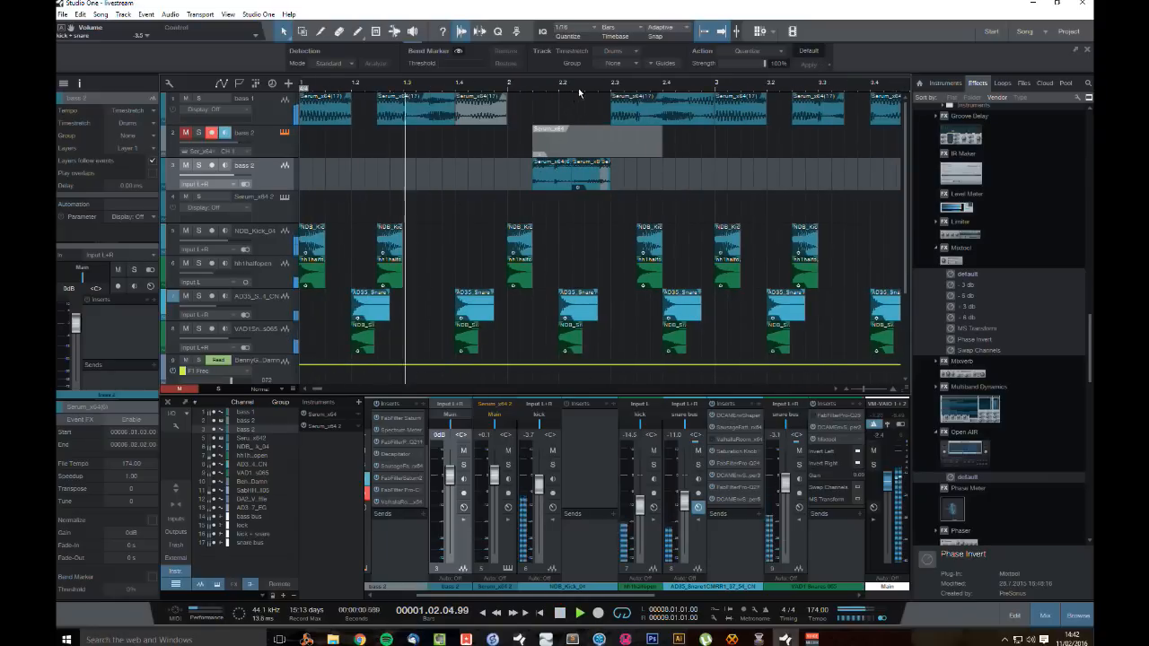
{"action": "left_click_drag", "start_coordinate": [580, 88], "coordinate": [599, 67]}
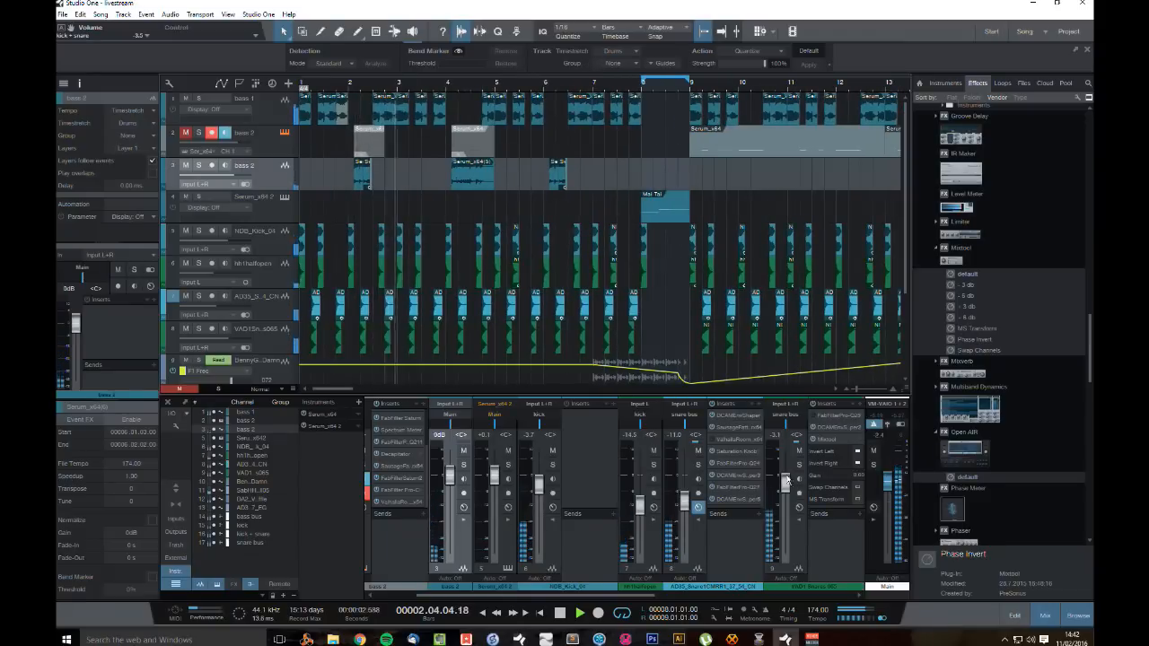
{"action": "left_click_drag", "start_coordinate": [691, 496], "coordinate": [688, 487]}
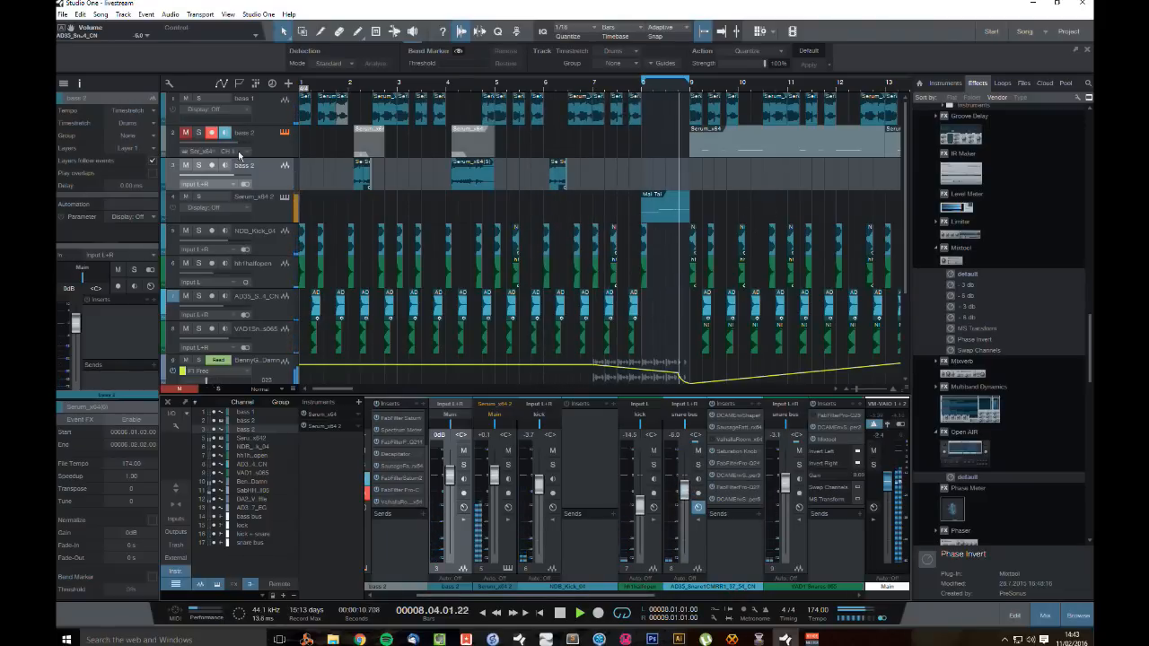
Step: Solo the Serum_x64 2 track and open its Serum instrument on the effects page
{"action": "left_click", "coordinate": [200, 197]}
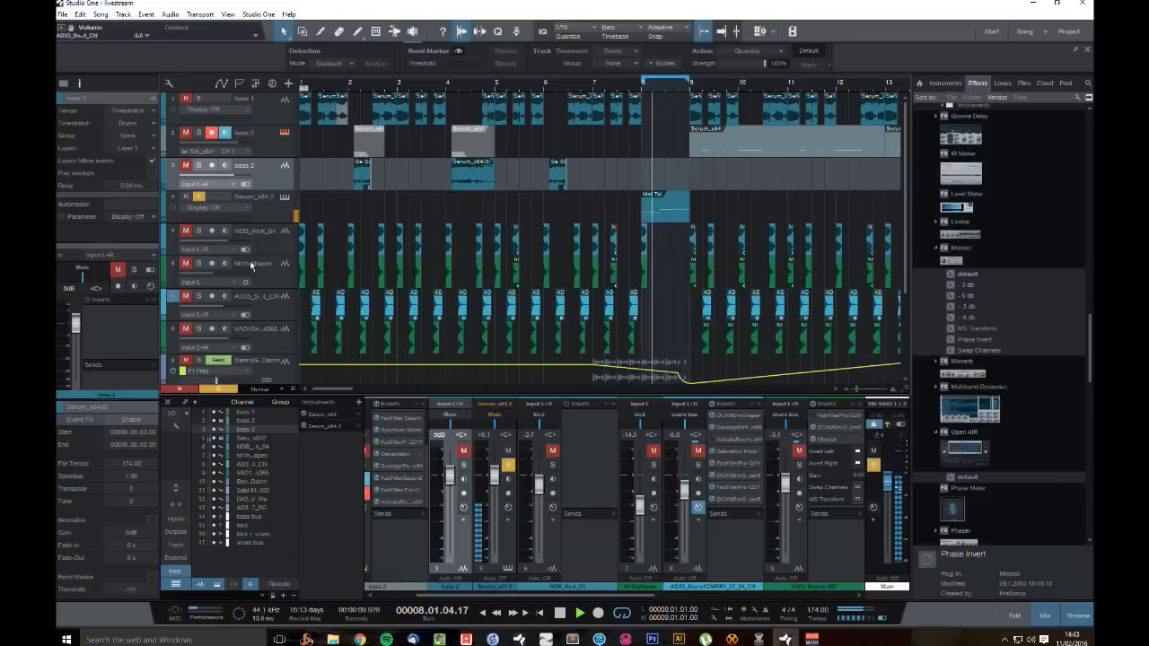
{"action": "left_click", "coordinate": [284, 196]}
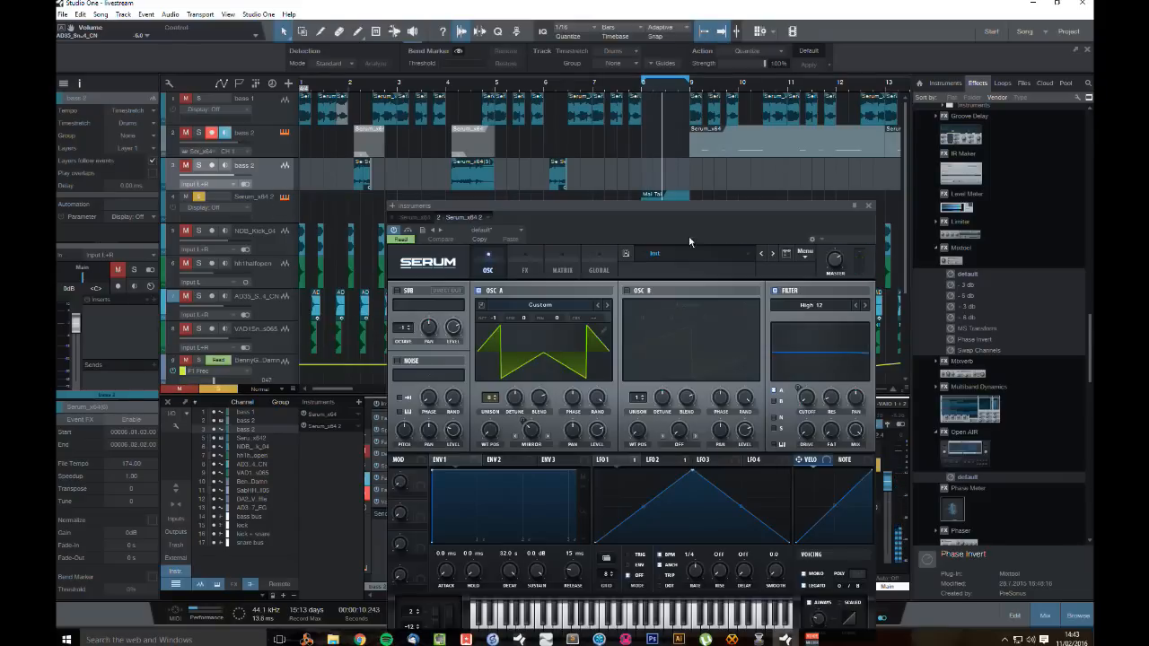
{"action": "left_click_drag", "start_coordinate": [652, 208], "coordinate": [576, 235]}
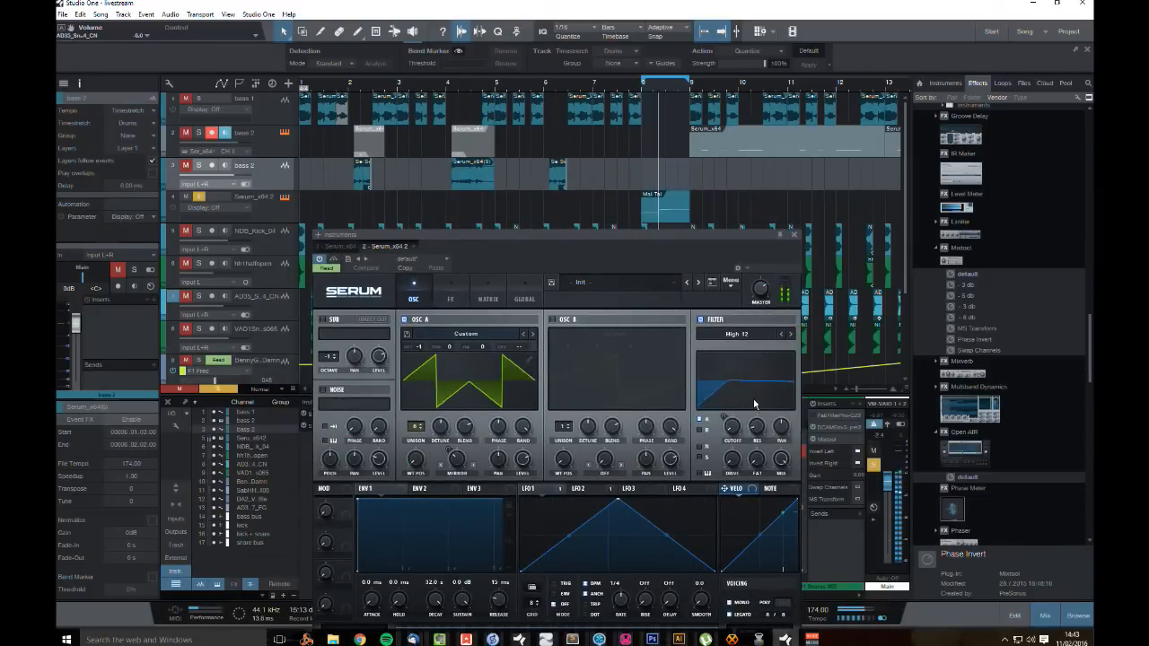
{"action": "left_click", "coordinate": [451, 289]}
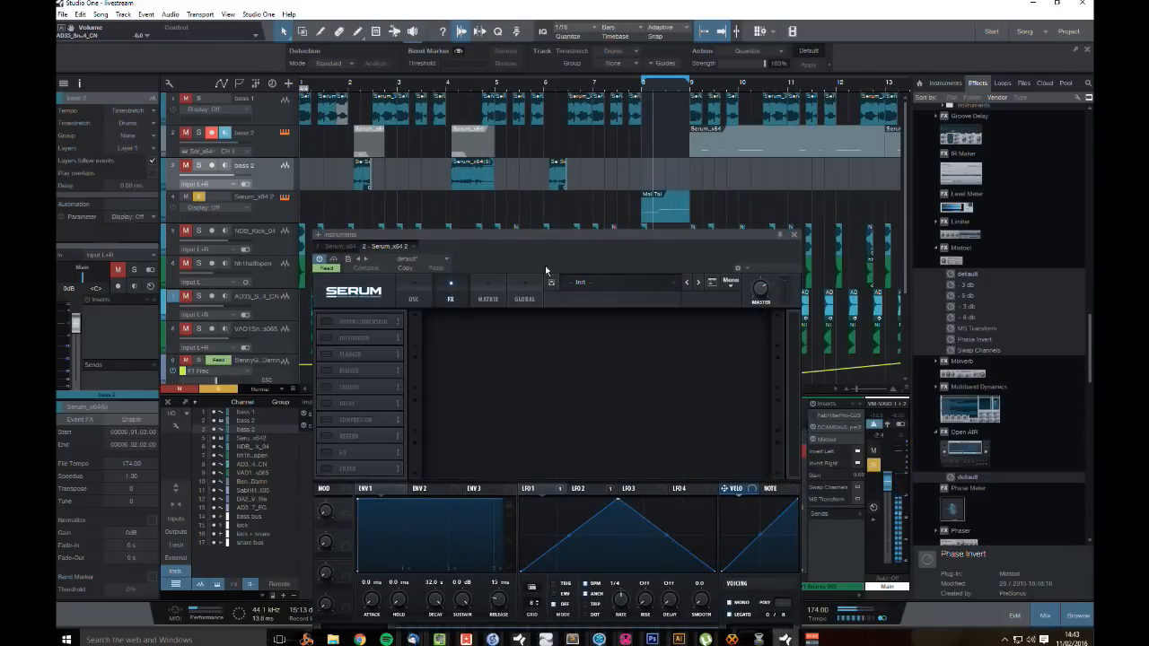
{"action": "left_click_drag", "start_coordinate": [579, 236], "coordinate": [554, 227]}
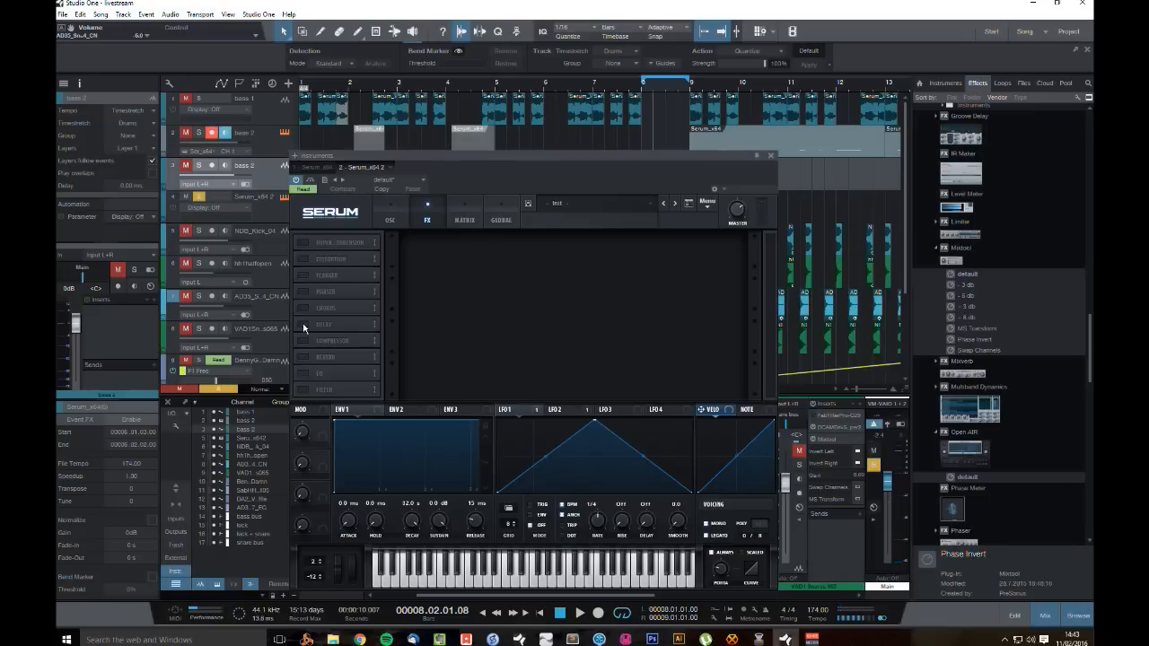
{"action": "left_click", "coordinate": [310, 390]}
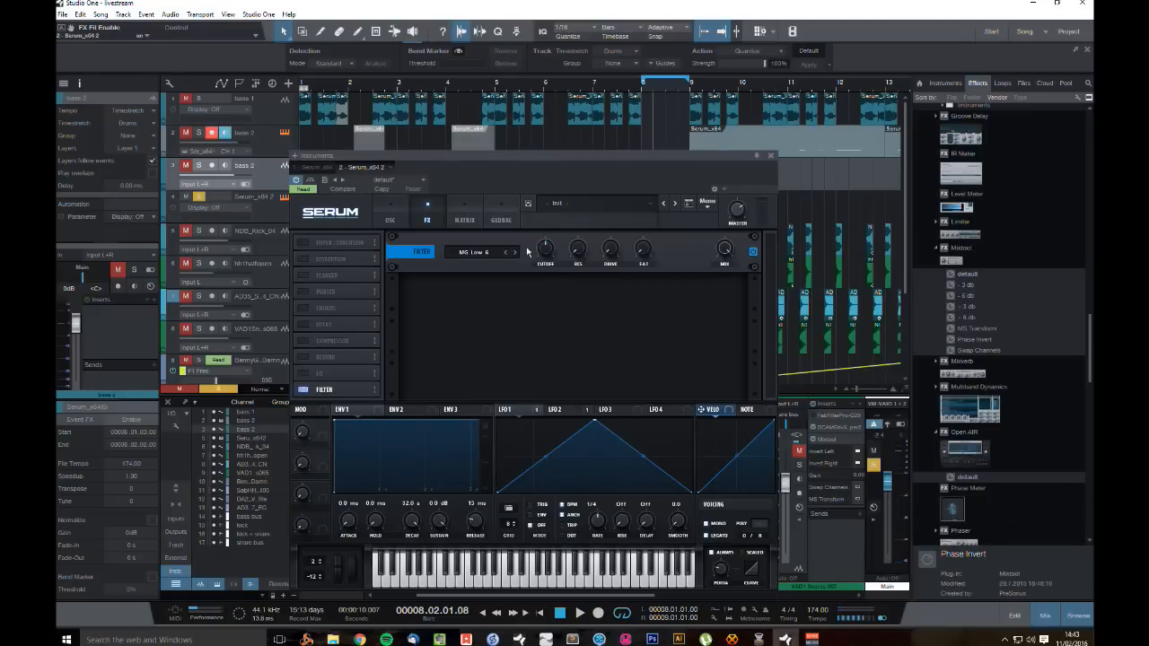
{"action": "left_click", "coordinate": [476, 252]}
{"action": "mouse_move", "coordinate": [482, 277]}
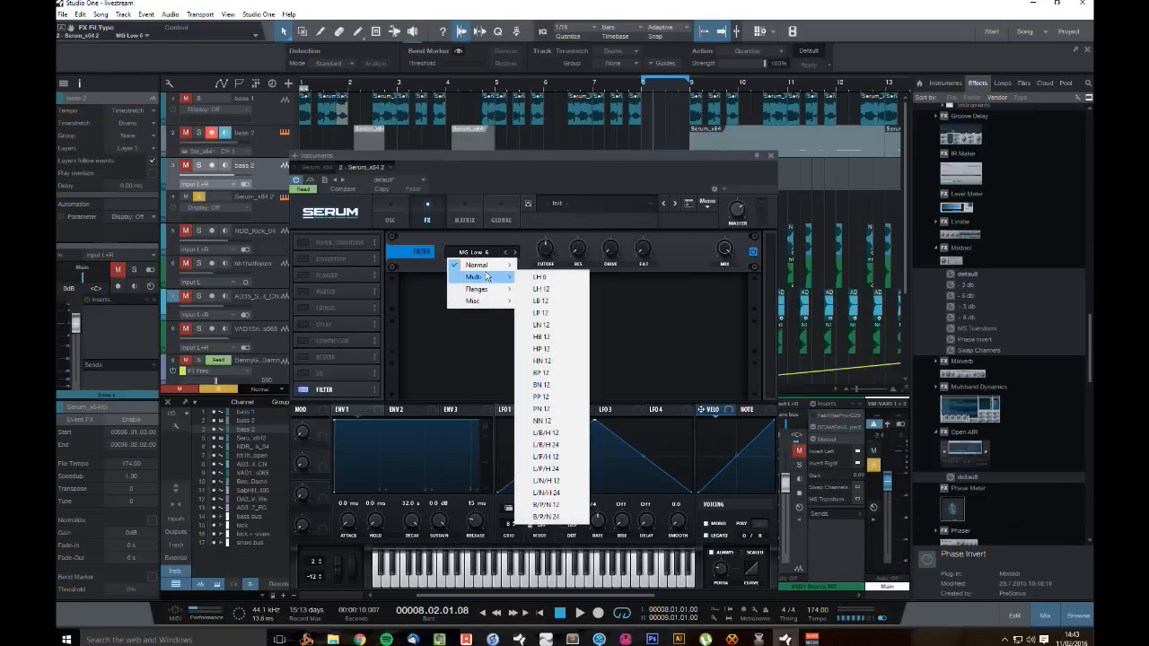
{"action": "left_click", "coordinate": [415, 310]}
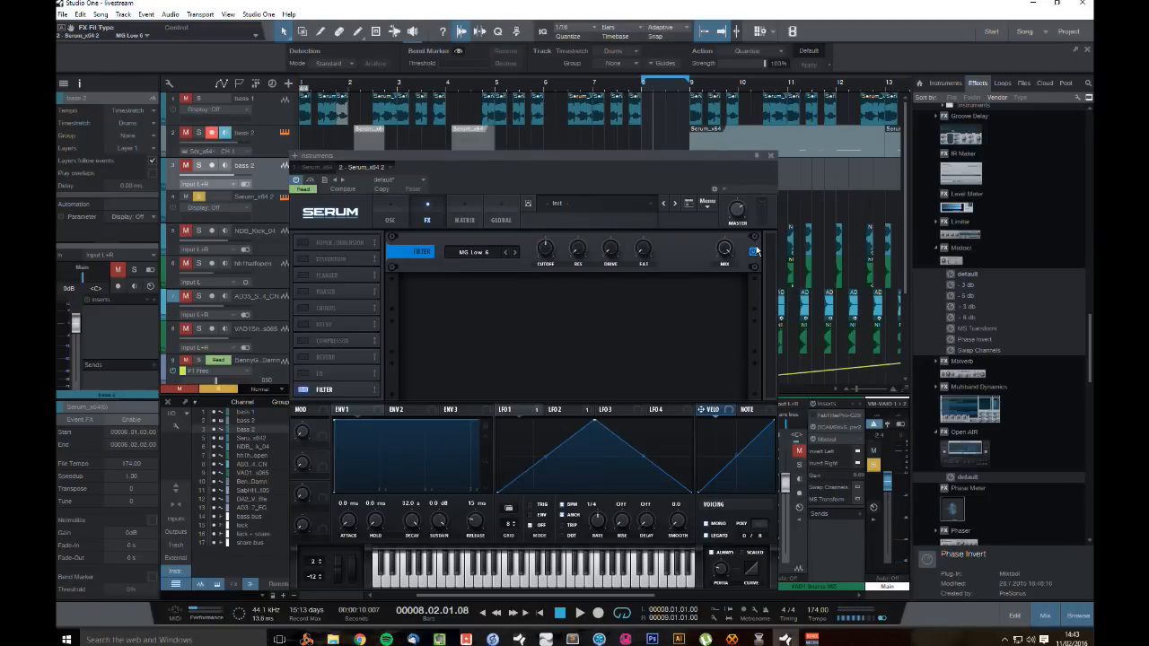
Step: Enable Serum's Hyper/Dimension effect with the filter effect off, set the Hyper mix to 26%, and adjust the Dimension size and mix
{"action": "left_click", "coordinate": [303, 243]}
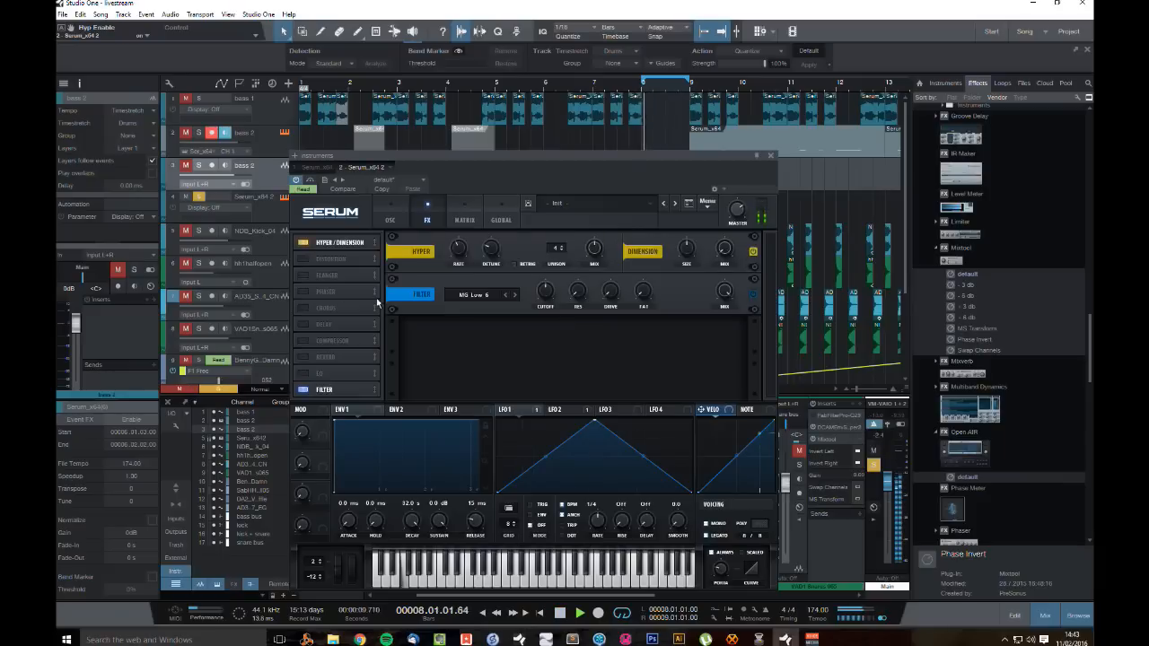
{"action": "left_click", "coordinate": [303, 389]}
{"action": "mouse_move", "coordinate": [456, 259]}
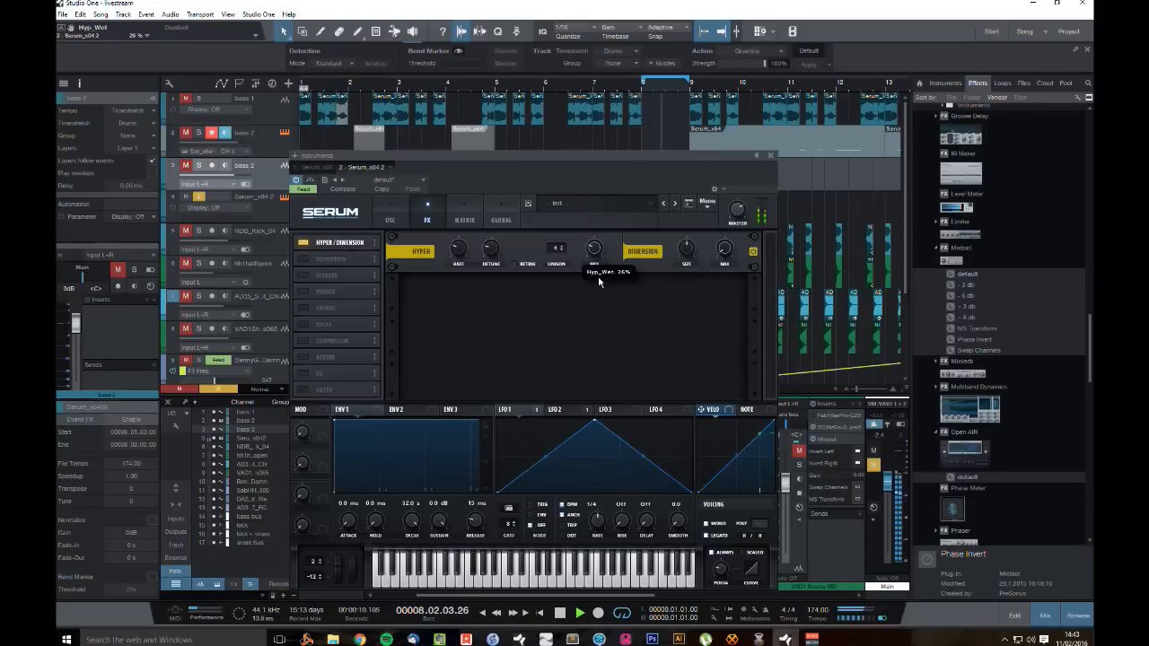
{"action": "mouse_move", "coordinate": [728, 232]}
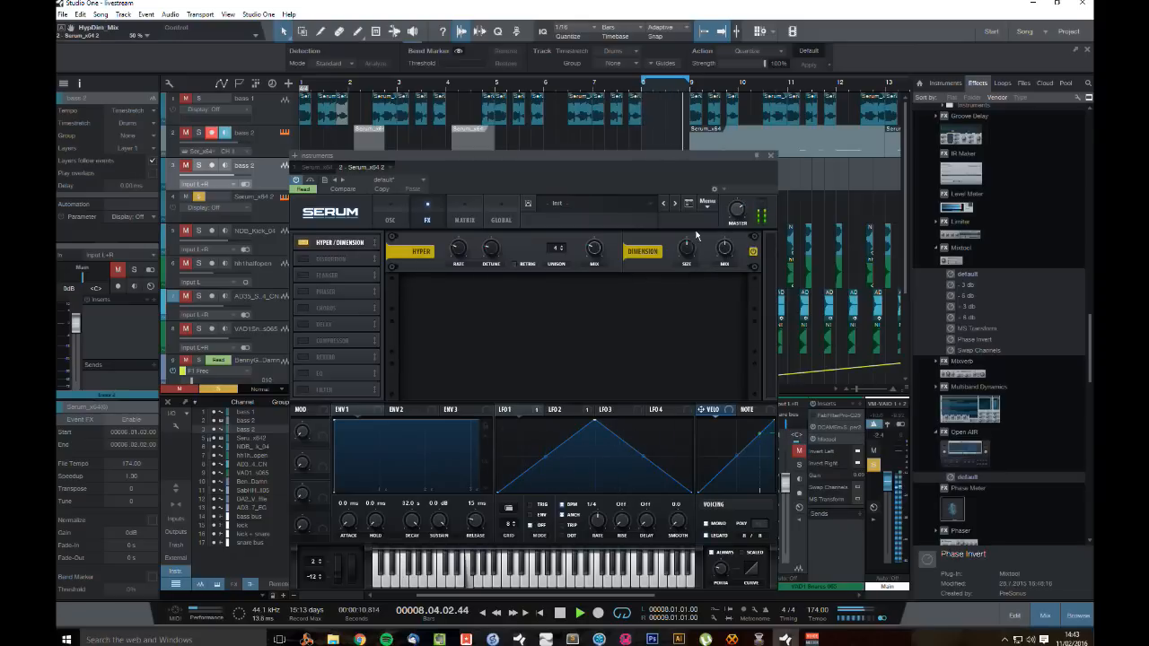
{"action": "mouse_move", "coordinate": [686, 250]}
{"action": "left_click_drag", "start_coordinate": [729, 248], "coordinate": [729, 256]}
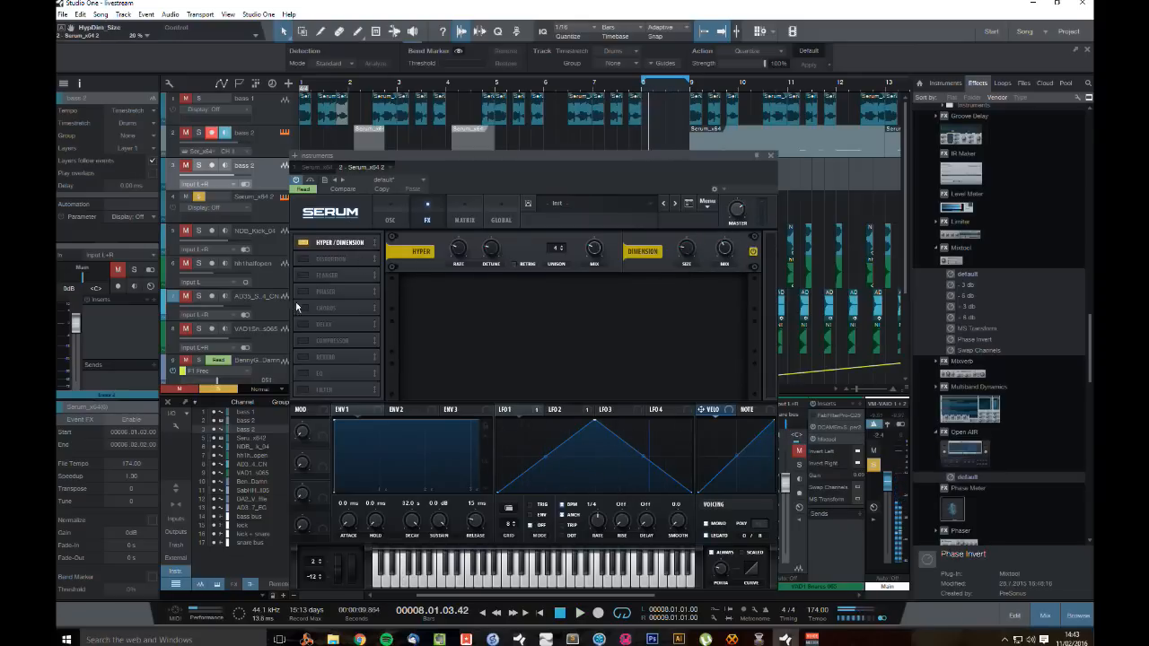
Step: Try Serum's Compressor effect with multiband on and off during playback
{"action": "left_click", "coordinate": [304, 340]}
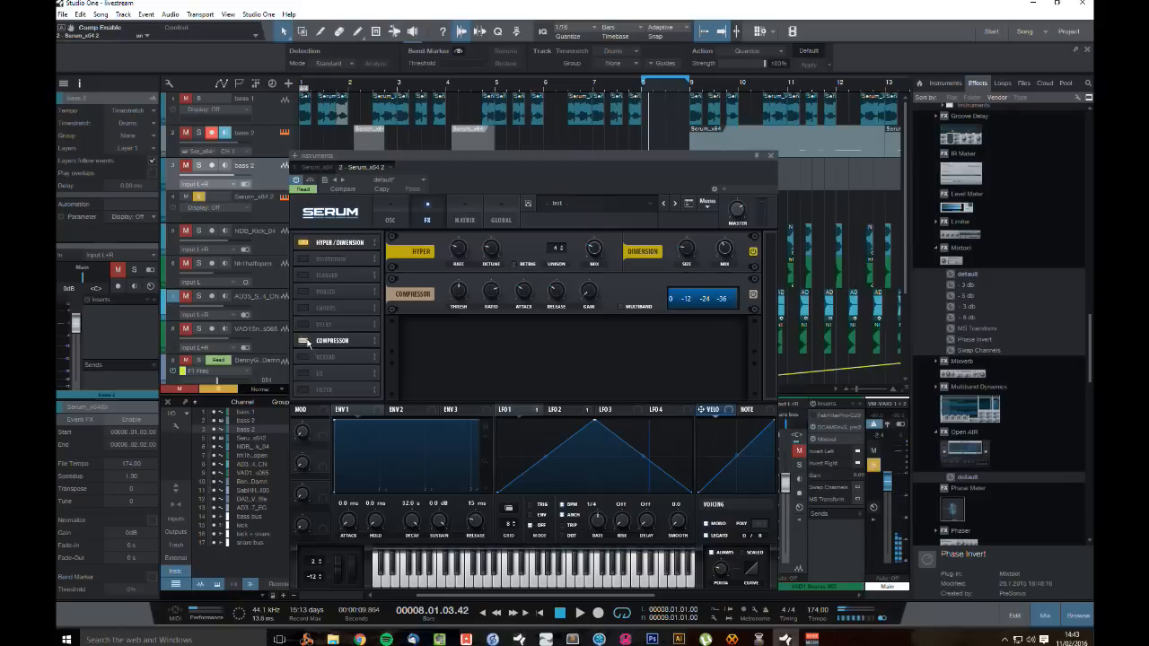
{"action": "left_click", "coordinate": [621, 307]}
{"action": "left_click", "coordinate": [620, 307]}
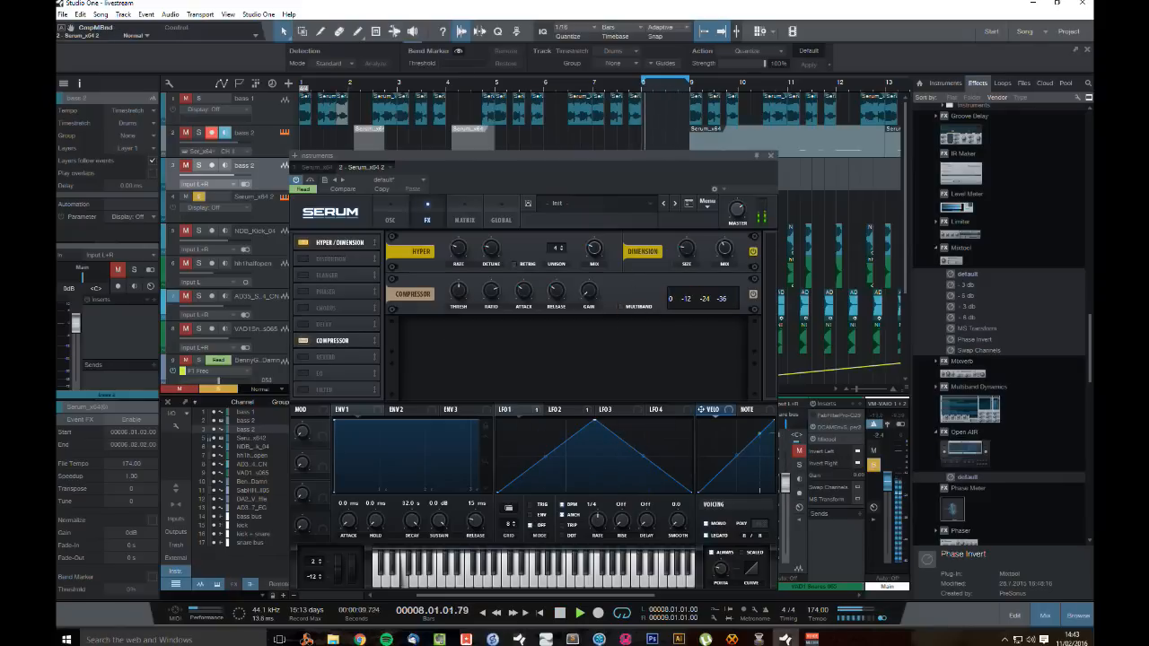
{"action": "left_click", "coordinate": [621, 306]}
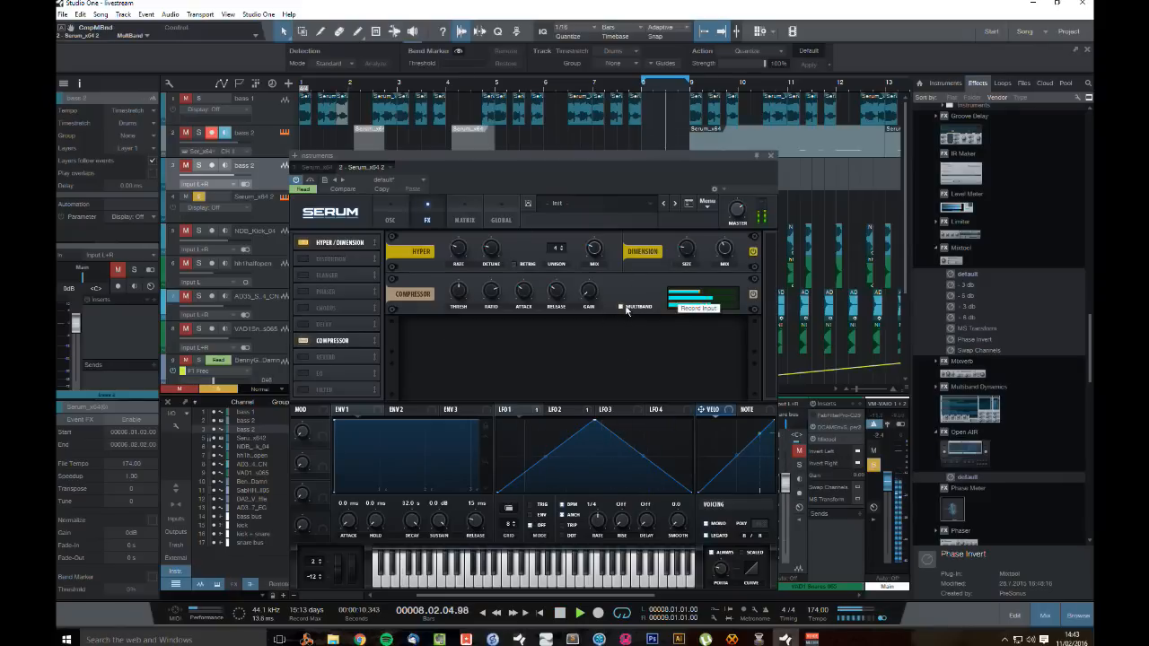
{"action": "left_click", "coordinate": [625, 308]}
{"action": "left_click", "coordinate": [753, 299]}
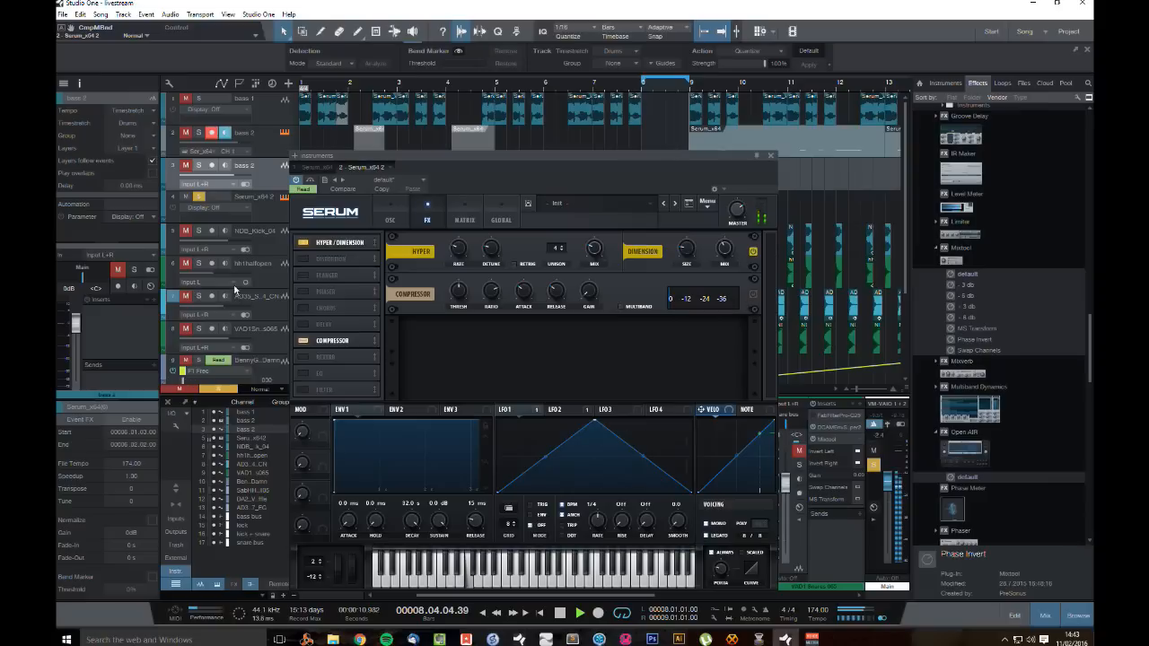
{"action": "left_click", "coordinate": [305, 342]}
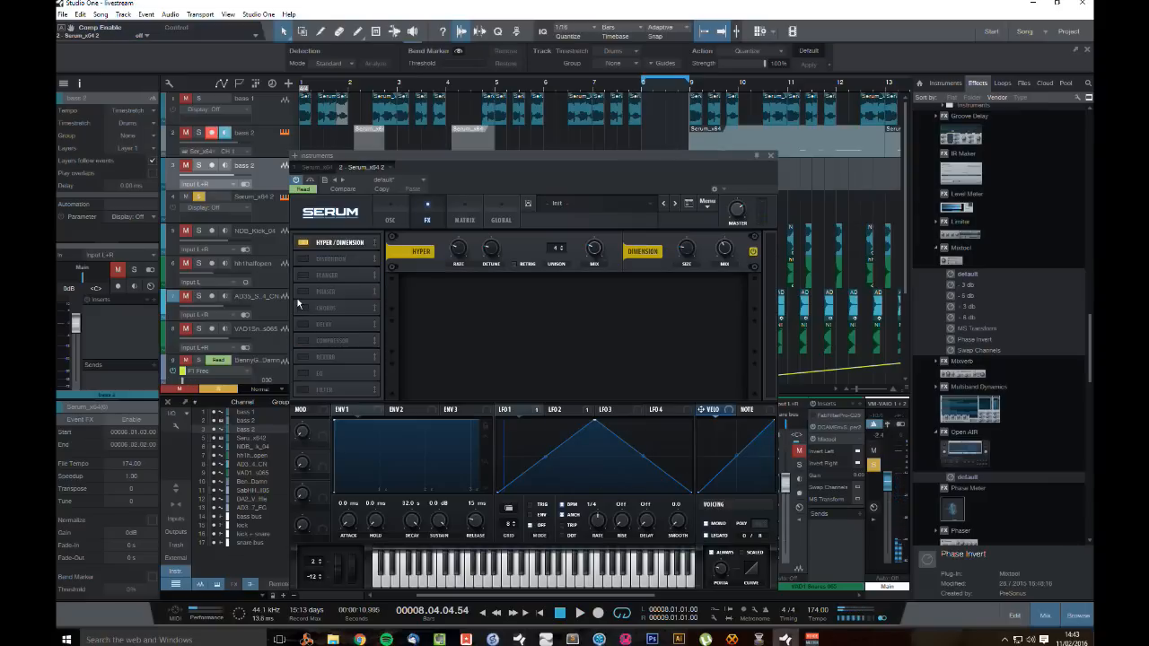
Step: Enable Serum's Distortion effect in Sin Fold mode and set its drive to 10% while auditioning bar 8
{"action": "left_click", "coordinate": [308, 260]}
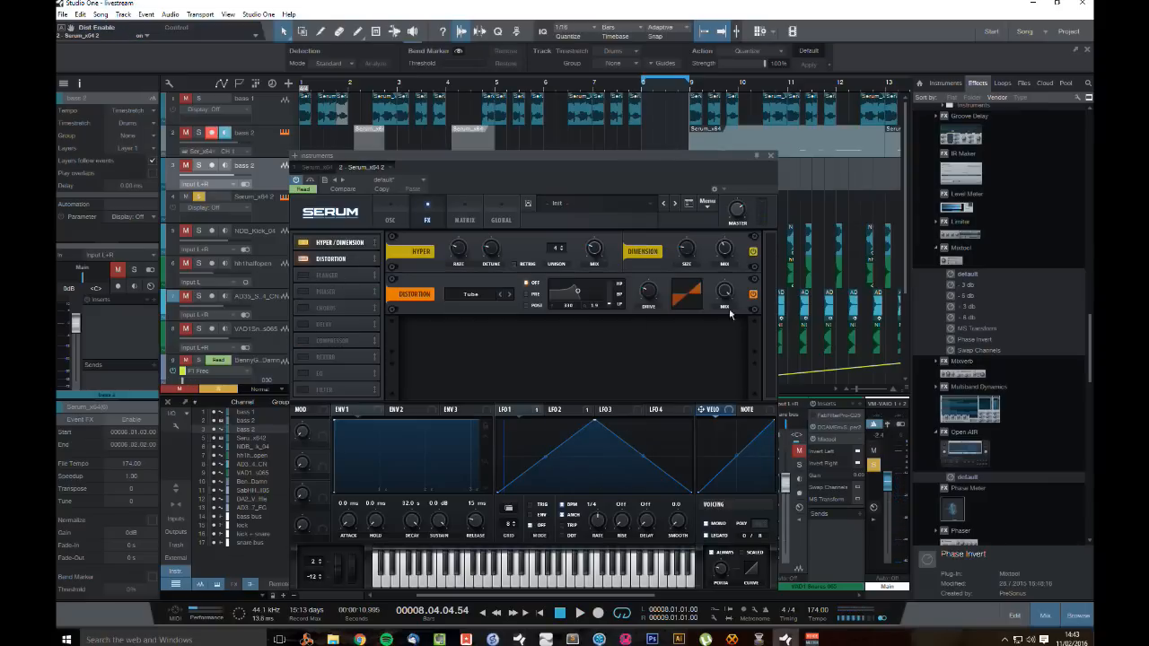
{"action": "key", "text": "space"}
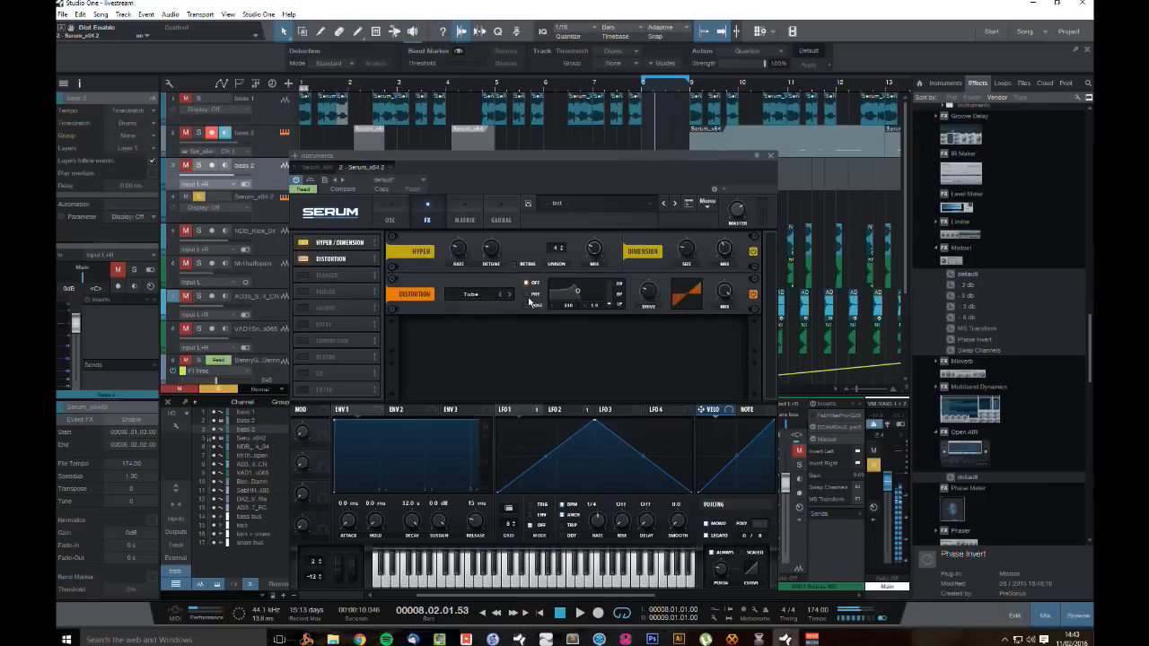
{"action": "left_click", "coordinate": [488, 294]}
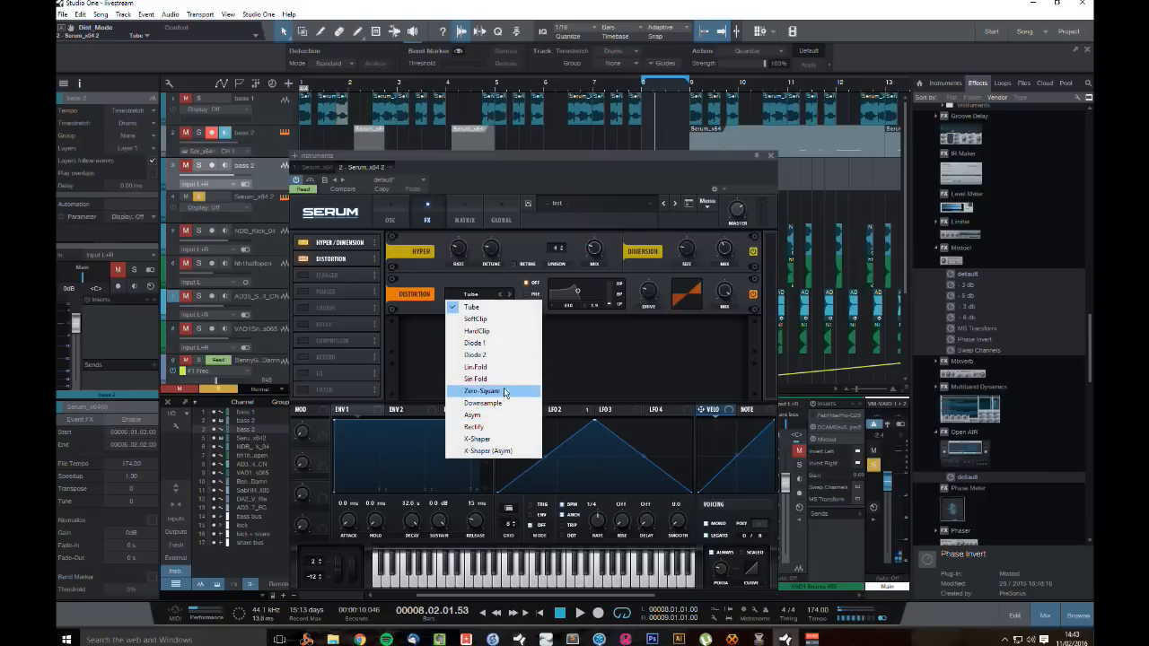
{"action": "left_click", "coordinate": [485, 379]}
{"action": "mouse_move", "coordinate": [653, 292]}
{"action": "left_mouse_down"}
{"action": "mouse_move", "coordinate": [650, 311]}
{"action": "mouse_move", "coordinate": [650, 297]}
{"action": "left_mouse_up"}
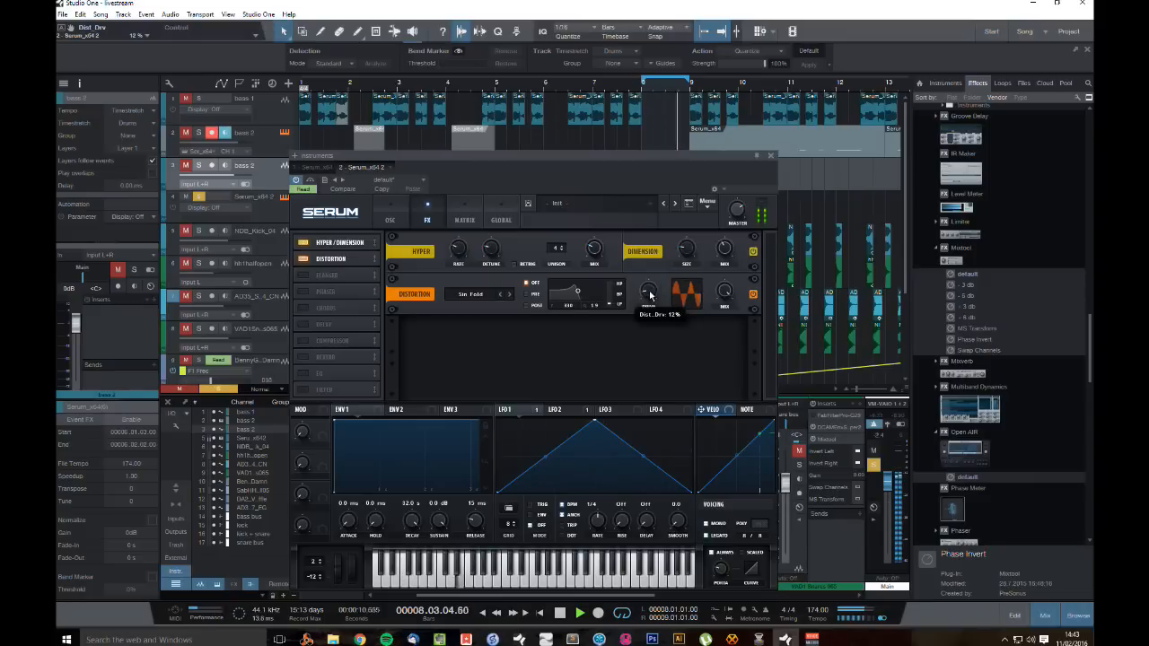
{"action": "key", "text": "space"}
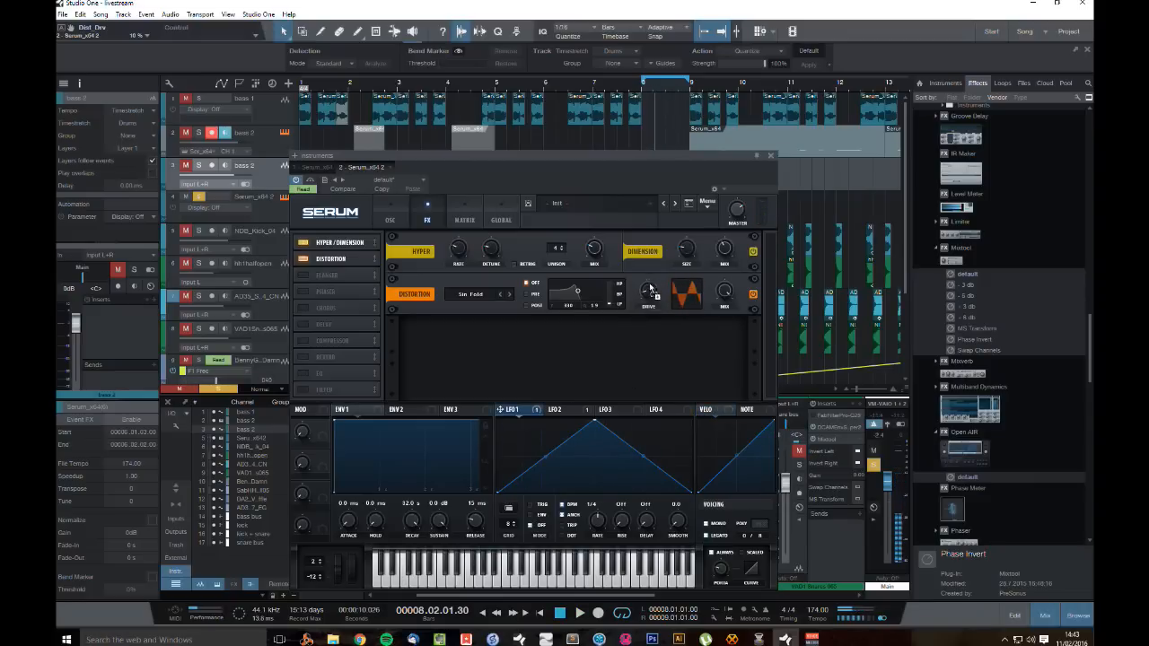
Step: Try modulating the distortion drive with LFO 1 during playback, with the drive set to 7%
{"action": "left_click_drag", "start_coordinate": [635, 282], "coordinate": [639, 278]}
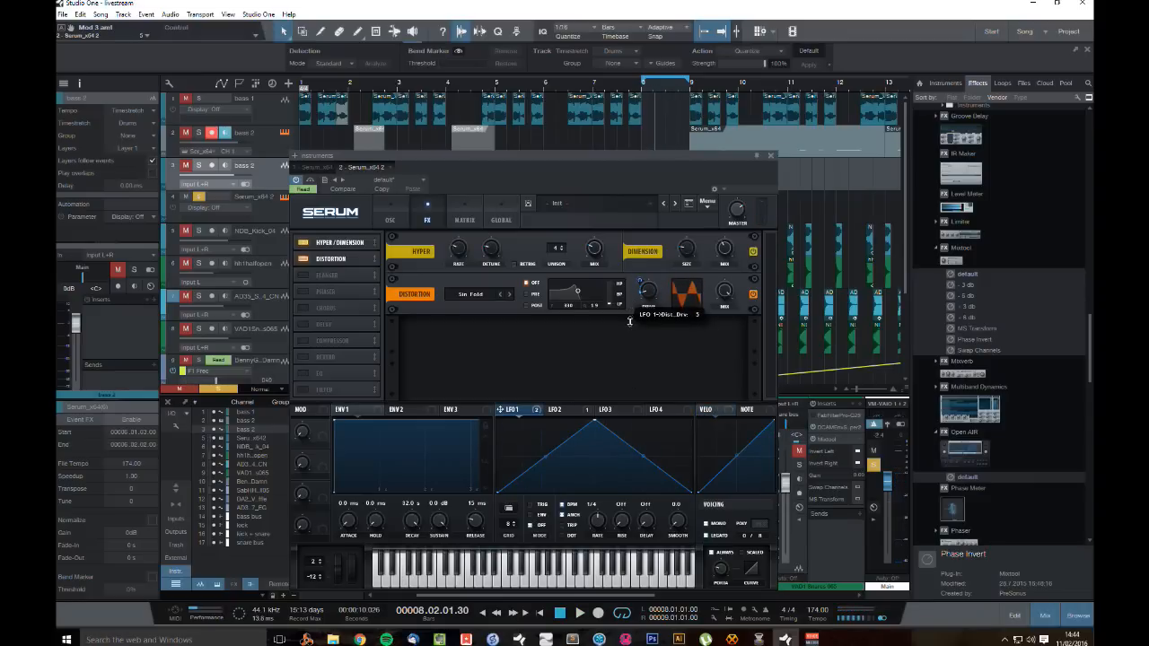
{"action": "key", "text": "space"}
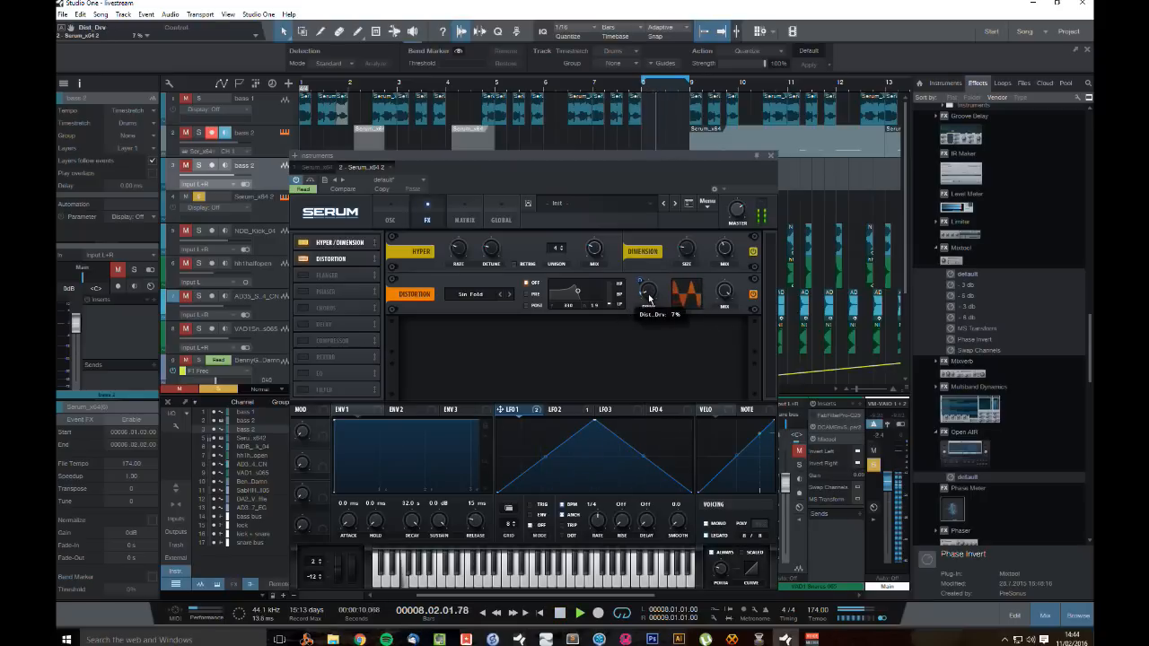
{"action": "key", "text": "space"}
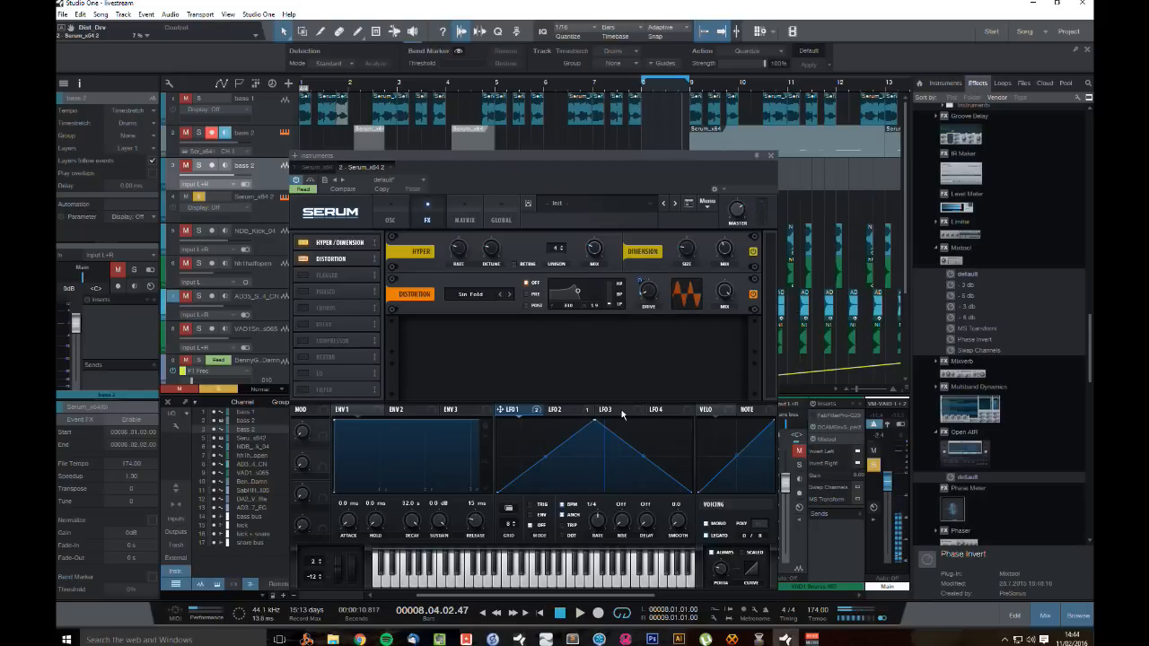
Step: Replace the distortion drive's modulation with LFO 3 at a 1/2 rate and set the drive to 11%
{"action": "left_click", "coordinate": [601, 411]}
{"action": "right_click", "coordinate": [647, 308]}
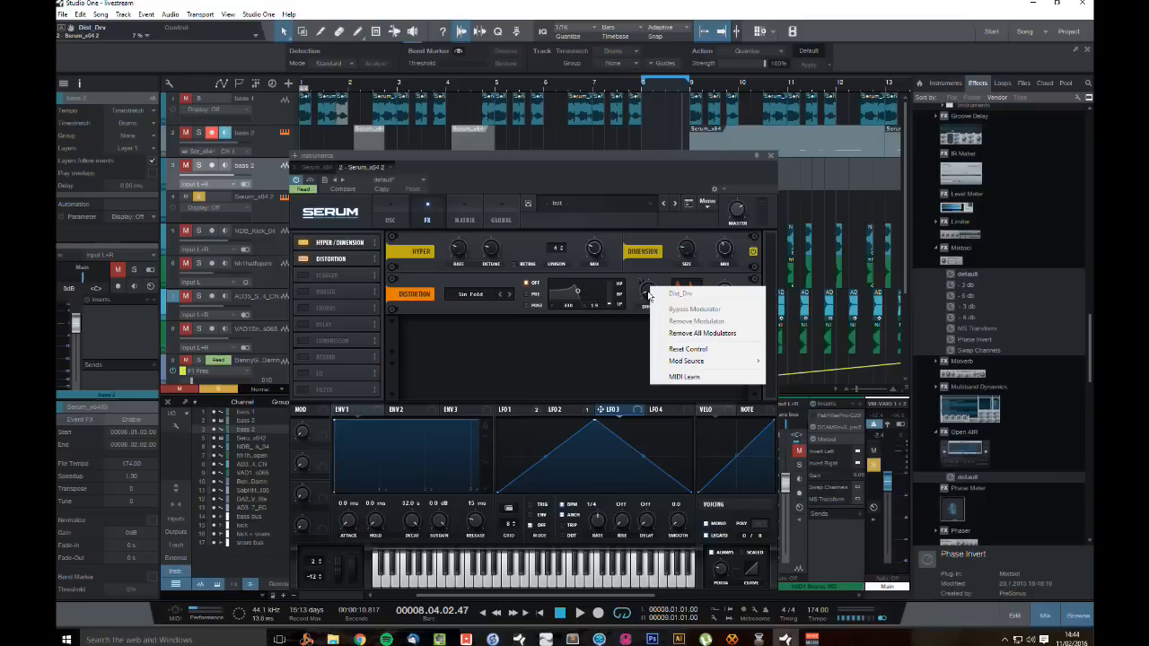
{"action": "left_click", "coordinate": [709, 334]}
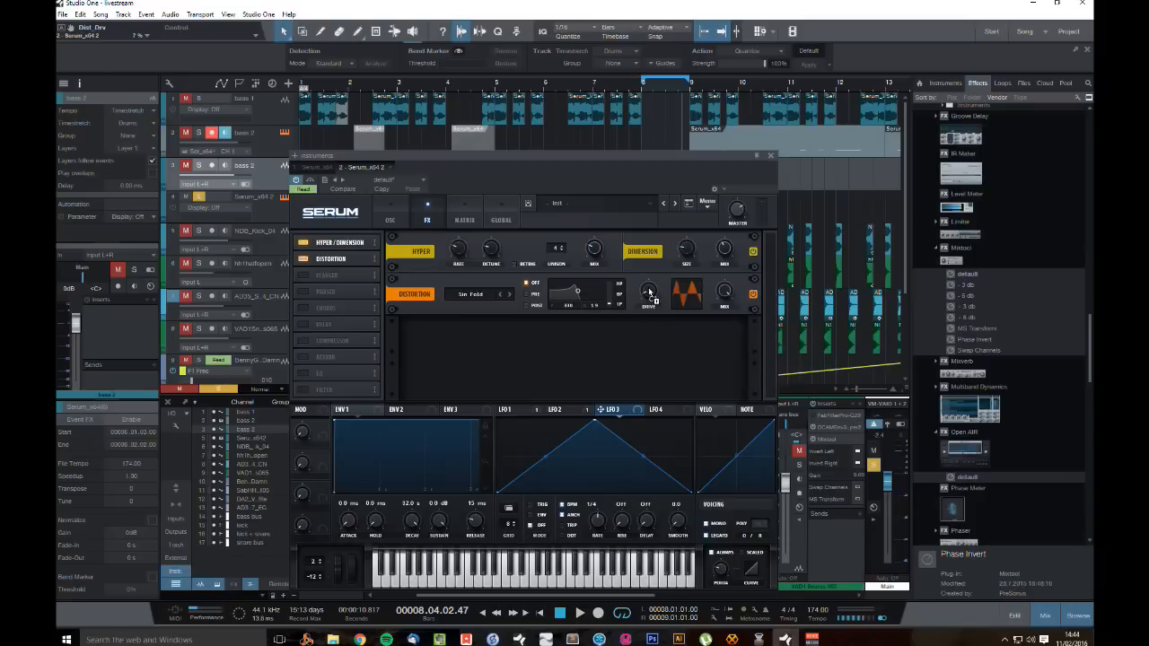
{"action": "left_click_drag", "start_coordinate": [646, 277], "coordinate": [633, 324]}
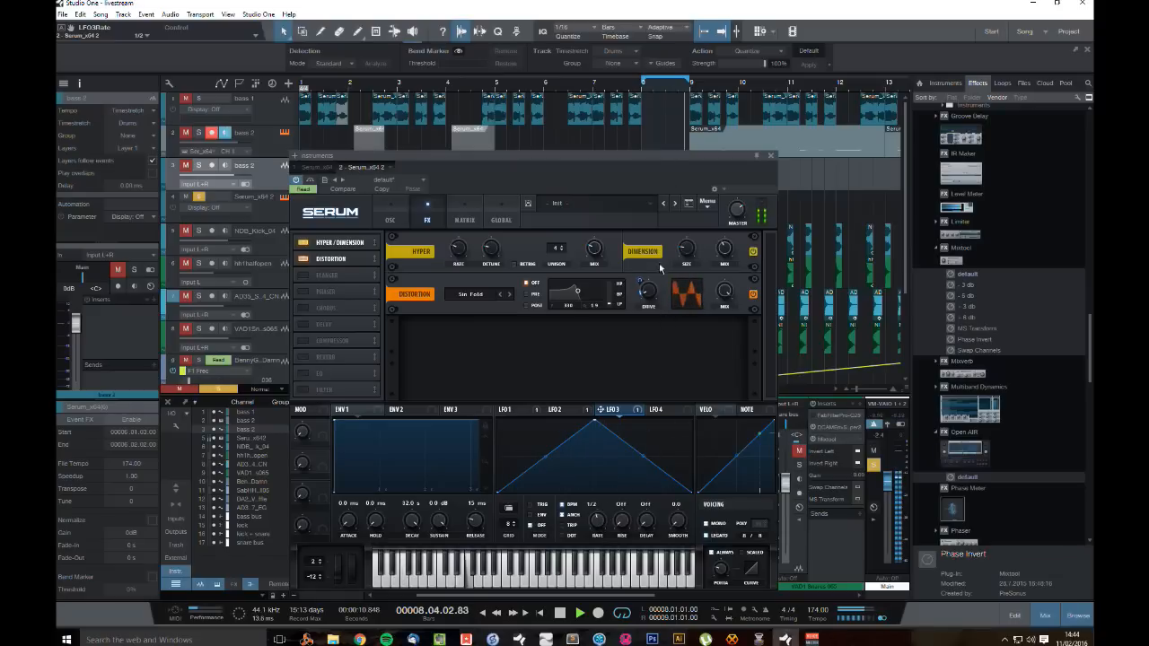
{"action": "key", "text": "space"}
{"action": "mouse_move", "coordinate": [641, 277]}
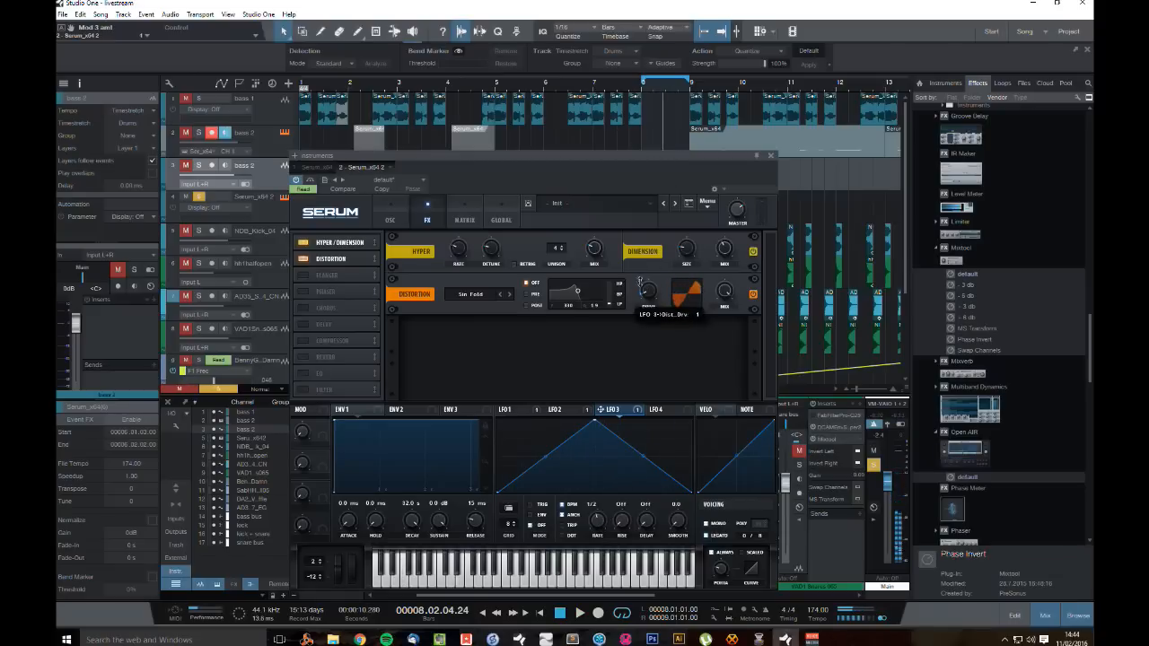
{"action": "key", "text": "space"}
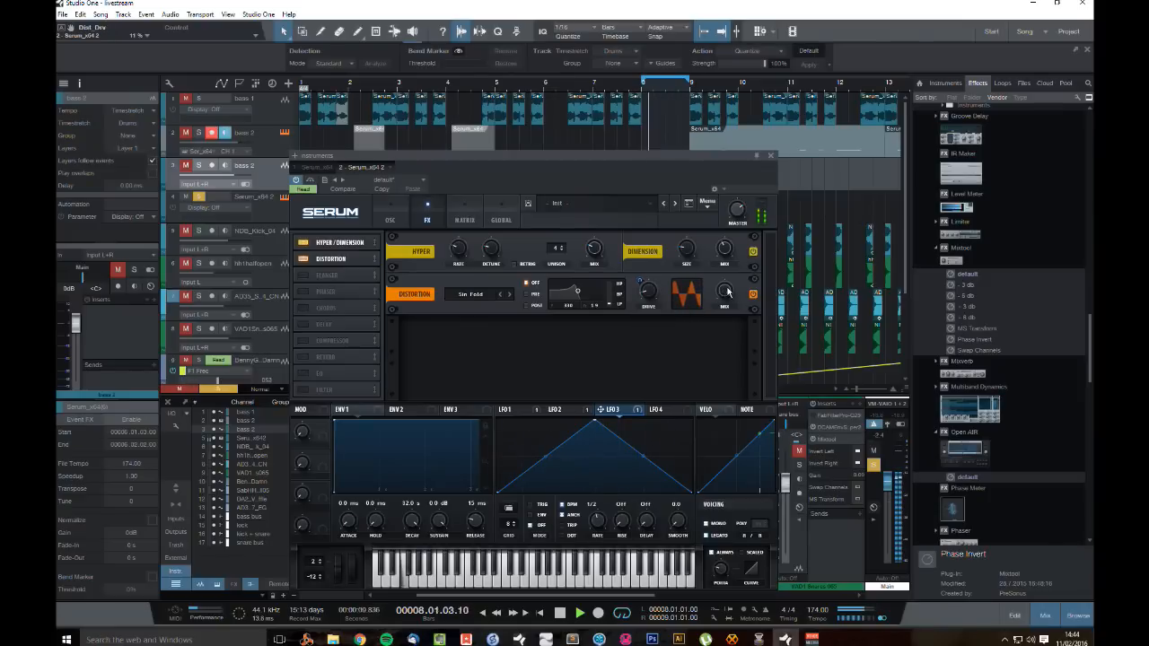
Step: Lower Serum's distortion mix during playback and close the instrument window
{"action": "left_click_drag", "start_coordinate": [725, 292], "coordinate": [722, 363]}
{"action": "key", "text": "space"}
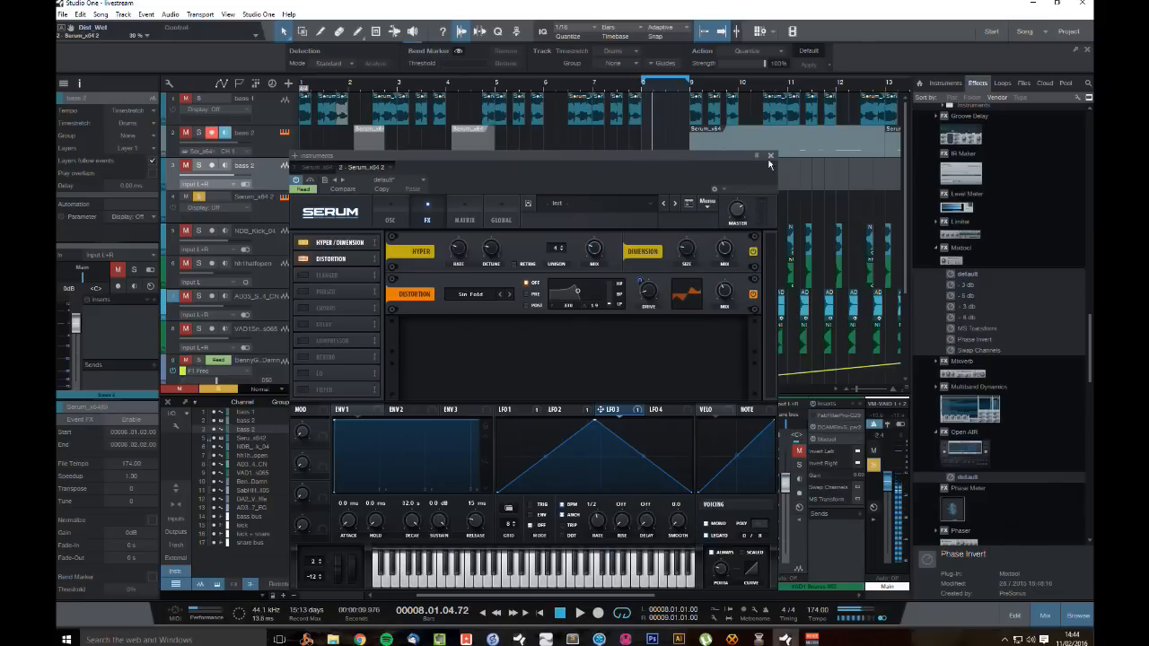
{"action": "left_click", "coordinate": [771, 157]}
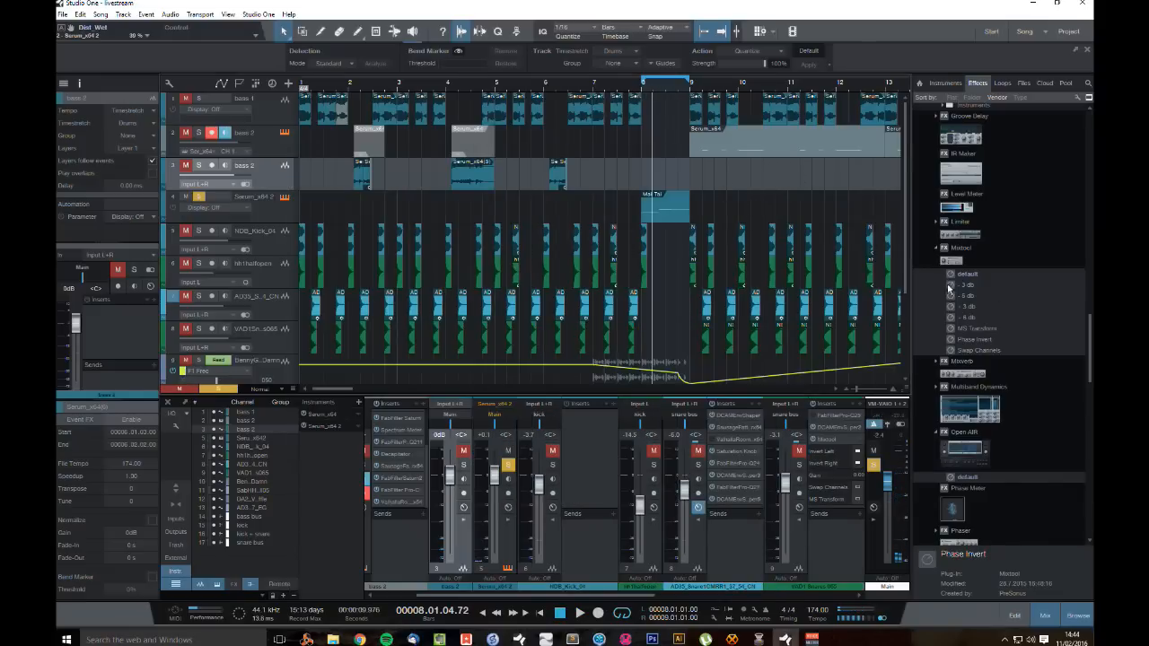
Step: Find the FXpansion Etch effect in the effects browser and insert it on the Serum_x64 2 track
{"action": "scroll", "coordinate": [950, 287], "scroll_direction": "down", "scroll_amount": 15}
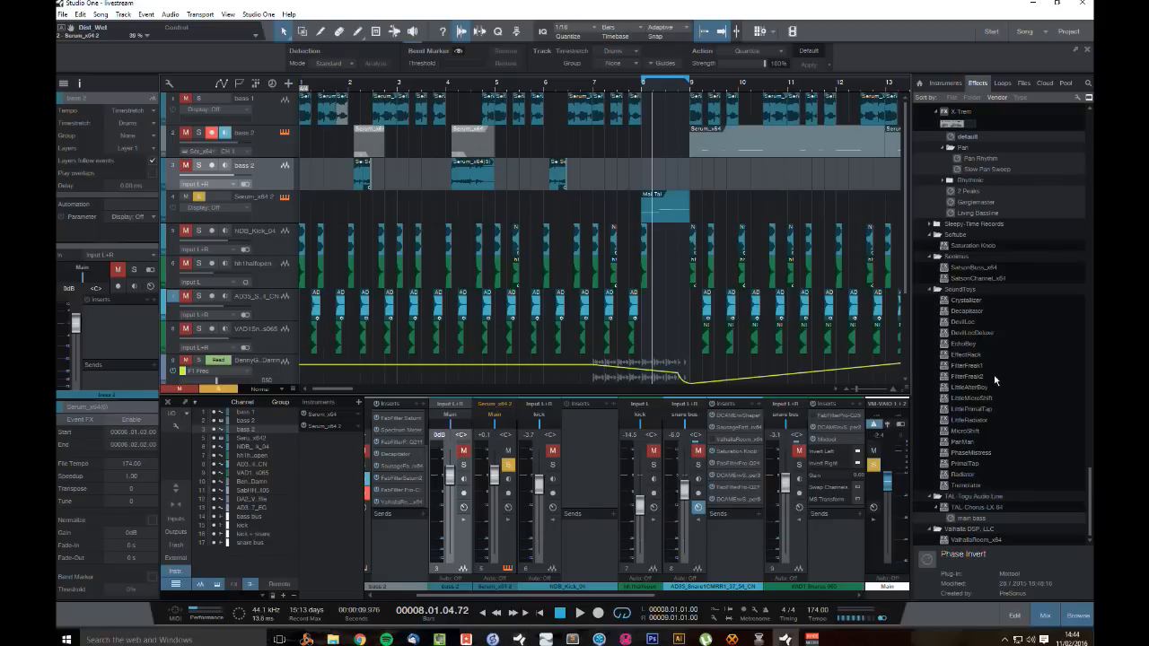
{"action": "left_click", "coordinate": [1003, 376]}
{"action": "scroll", "coordinate": [1007, 360], "scroll_direction": "up", "scroll_amount": 20}
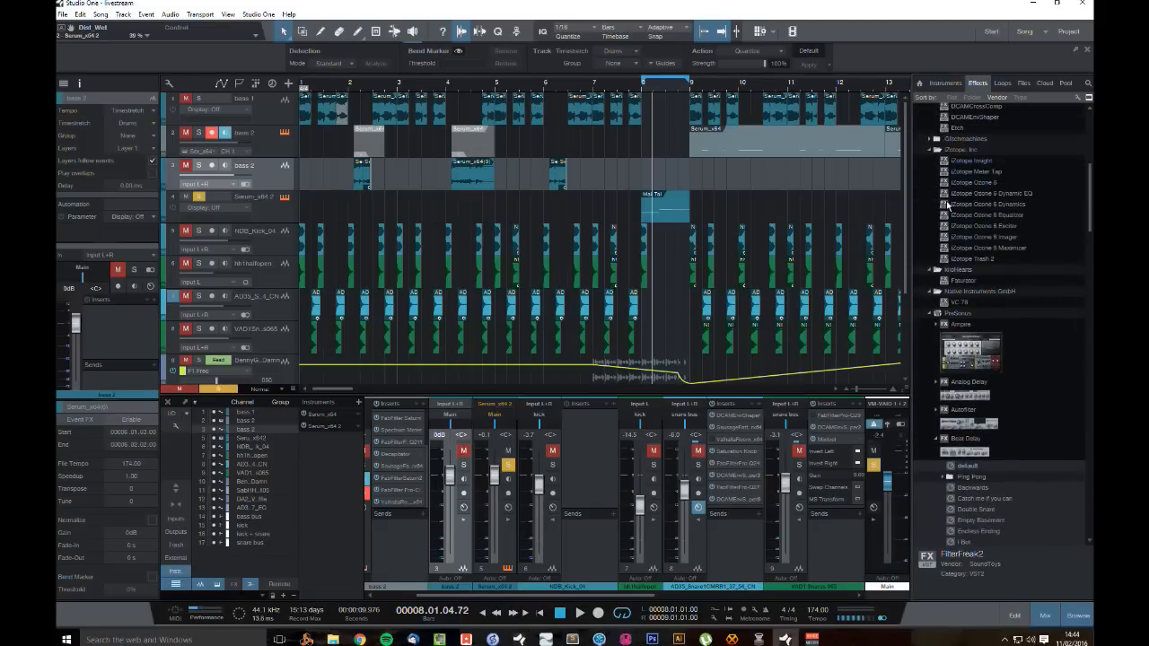
{"action": "scroll", "coordinate": [987, 242], "scroll_direction": "up", "scroll_amount": 1}
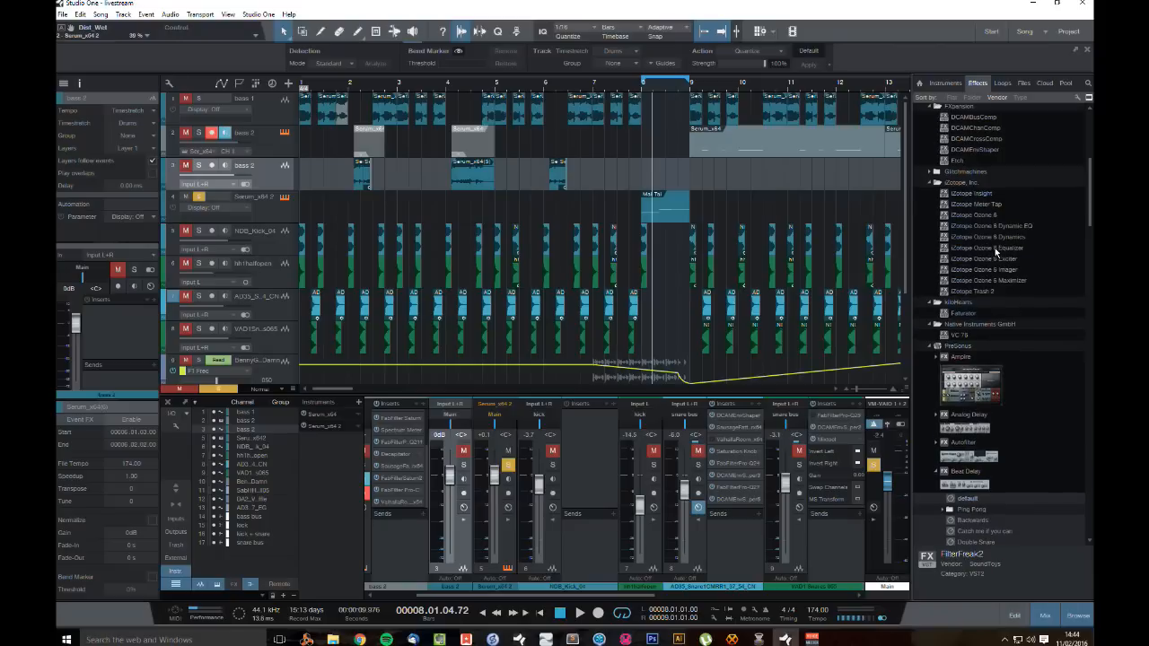
{"action": "left_click", "coordinate": [959, 162]}
{"action": "left_click_drag", "start_coordinate": [960, 162], "coordinate": [677, 219]}
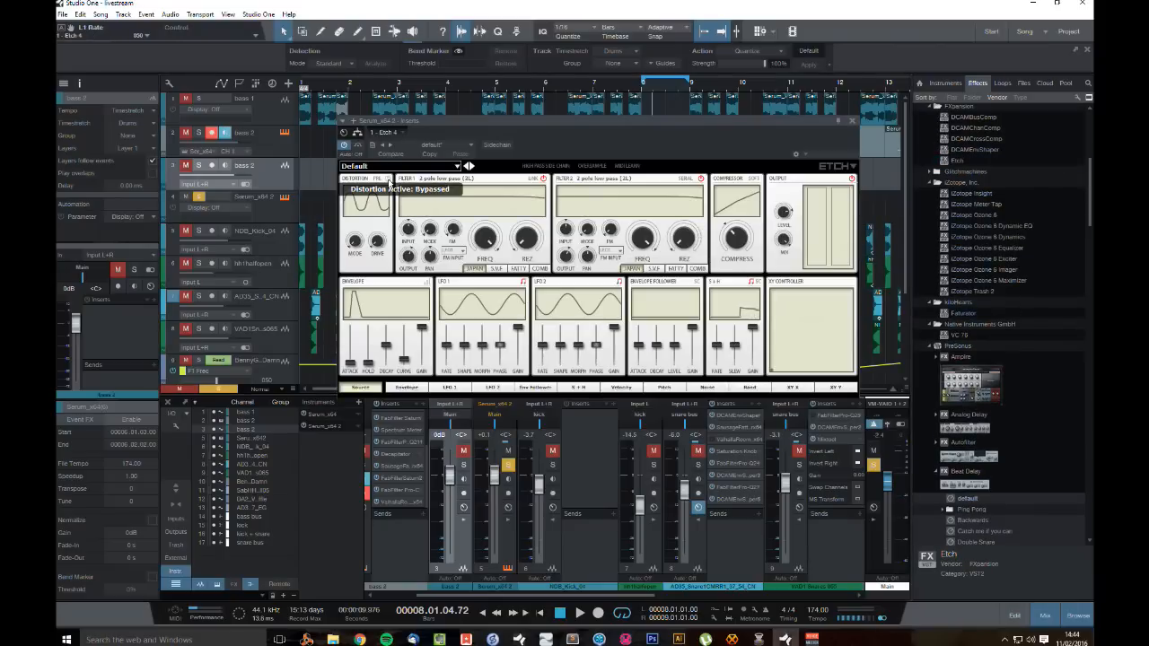
Step: Activate Etch's distortion, adjust its drive, and set Filter 1's mode to 2N + 2N (-8ve)
{"action": "mouse_move", "coordinate": [387, 243]}
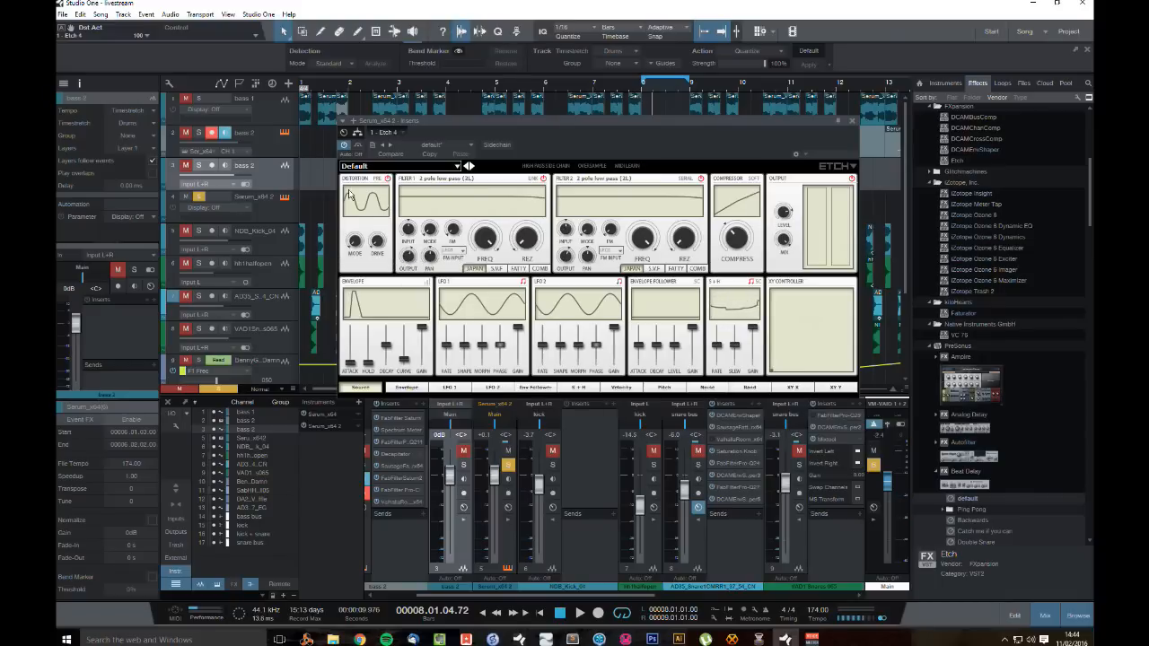
{"action": "left_click_drag", "start_coordinate": [385, 243], "coordinate": [385, 229]}
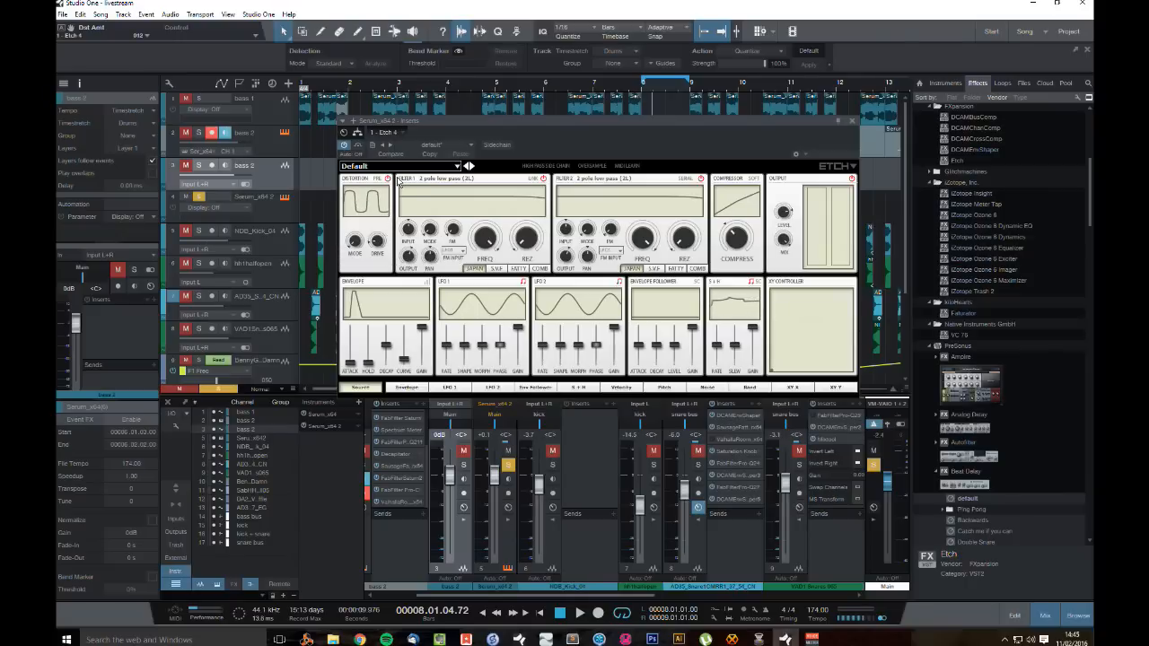
{"action": "left_click_drag", "start_coordinate": [382, 245], "coordinate": [541, 3]}
{"action": "key", "text": "space"}
{"action": "key", "text": "space"}
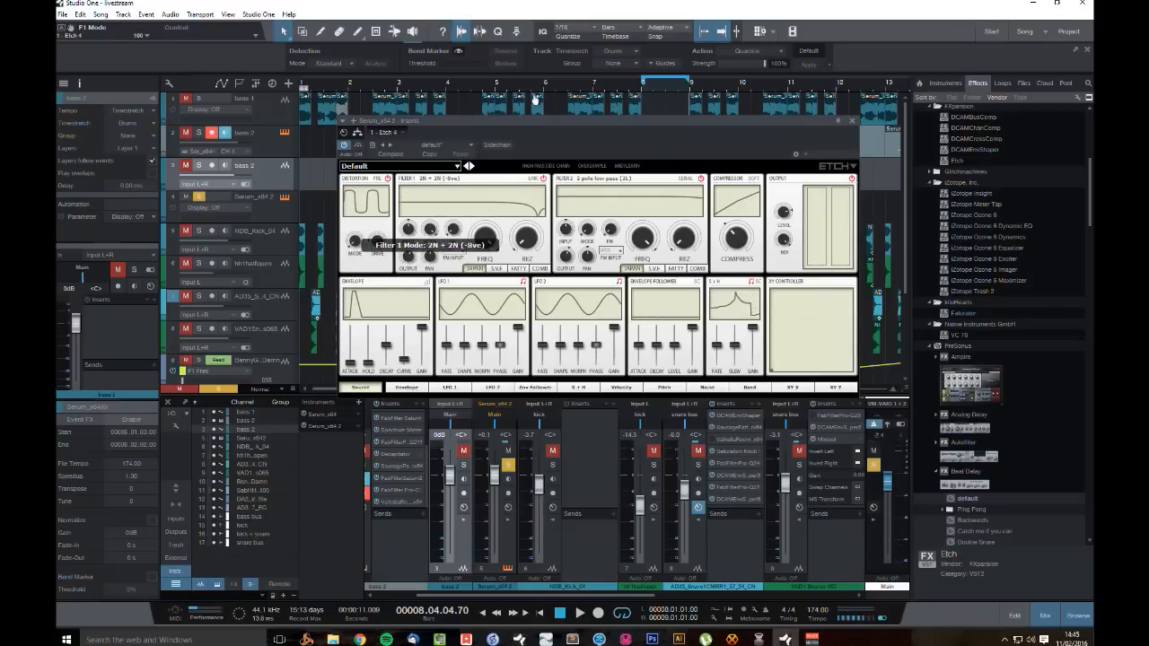
{"action": "left_click_drag", "start_coordinate": [534, 98], "coordinate": [535, 100]}
Step: Set Etch's Filter 1 frequency to about 541 Hz and audition the bar 8 fill
{"action": "left_click_drag", "start_coordinate": [494, 230], "coordinate": [496, 258]}
{"action": "key", "text": "space"}
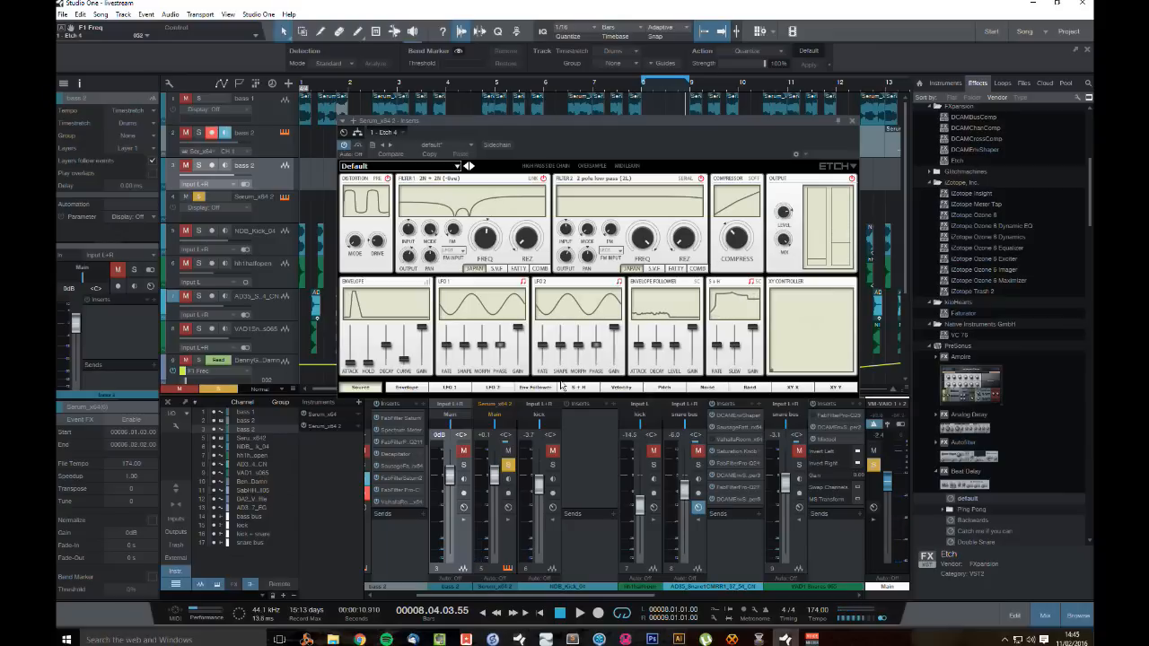
{"action": "key", "text": "space"}
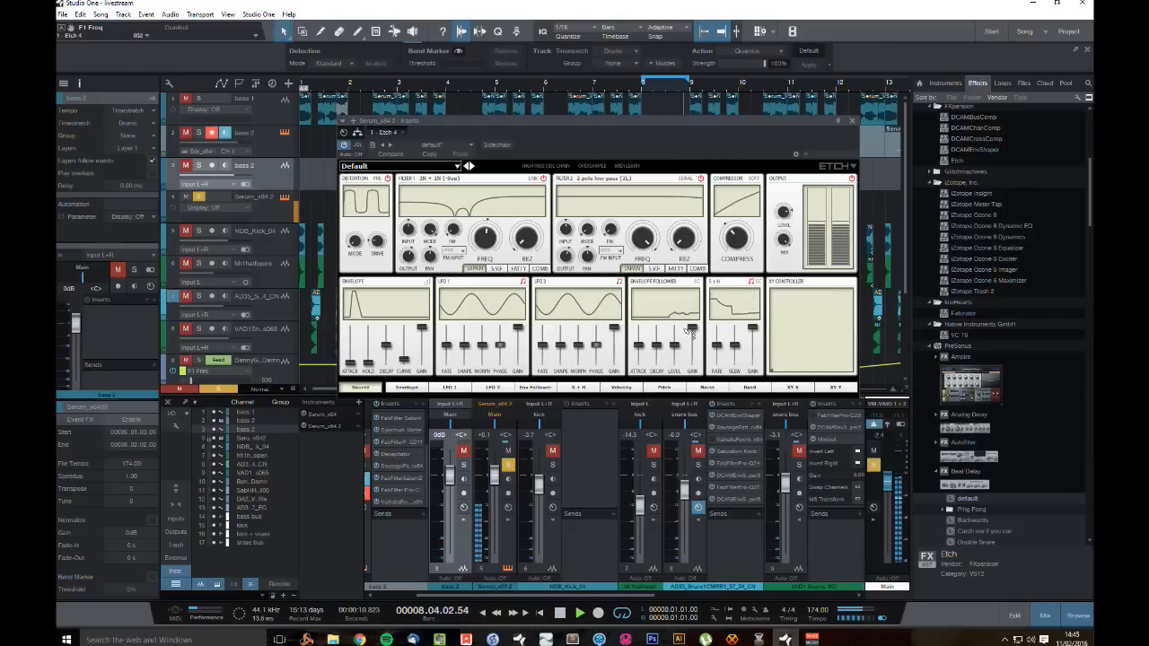
{"action": "key", "text": "space"}
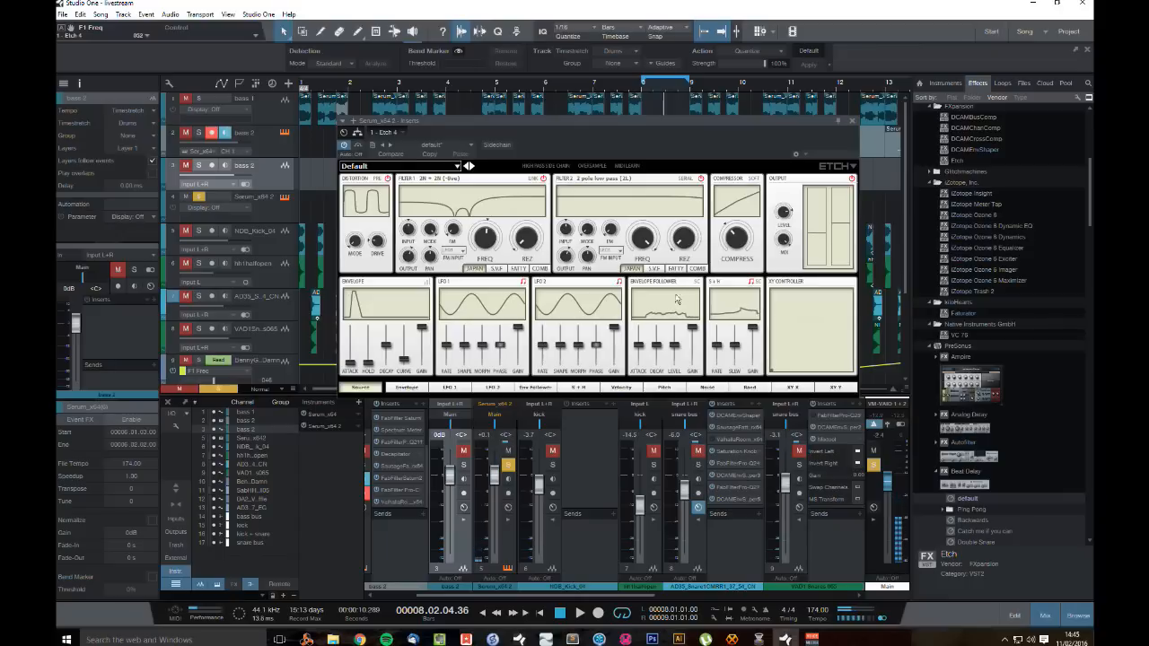
Step: Modulate Etch's Filter 1 frequency with the envelope follower and adjust its range up to 12.26 kHz during playback
{"action": "left_click", "coordinate": [534, 388]}
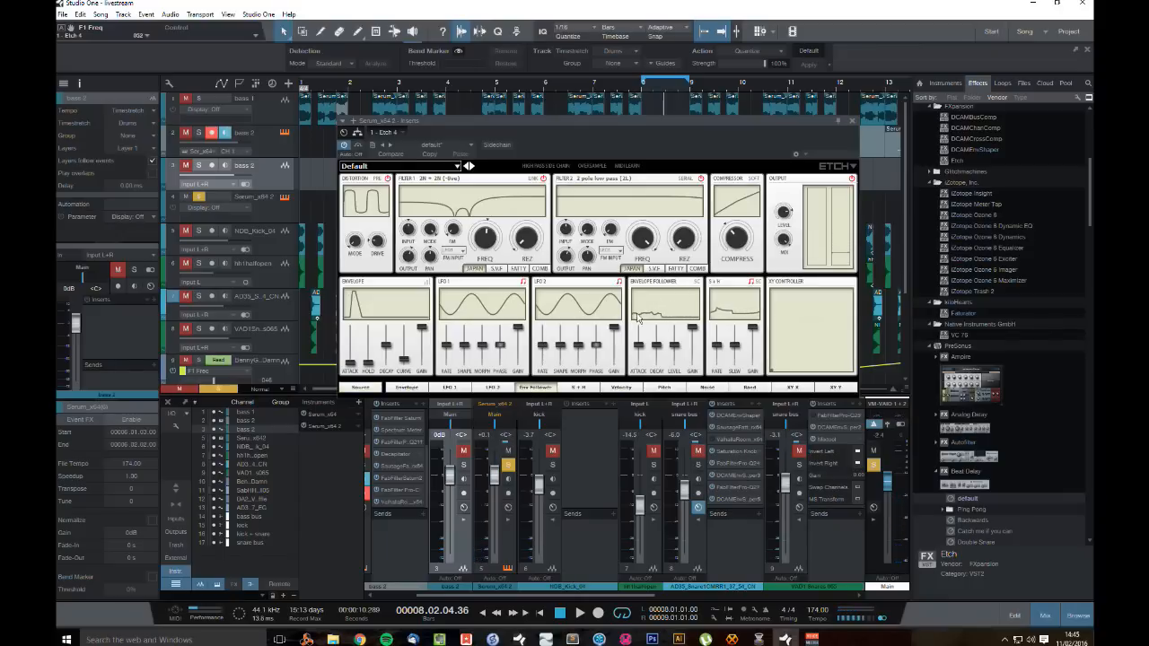
{"action": "mouse_move", "coordinate": [469, 232]}
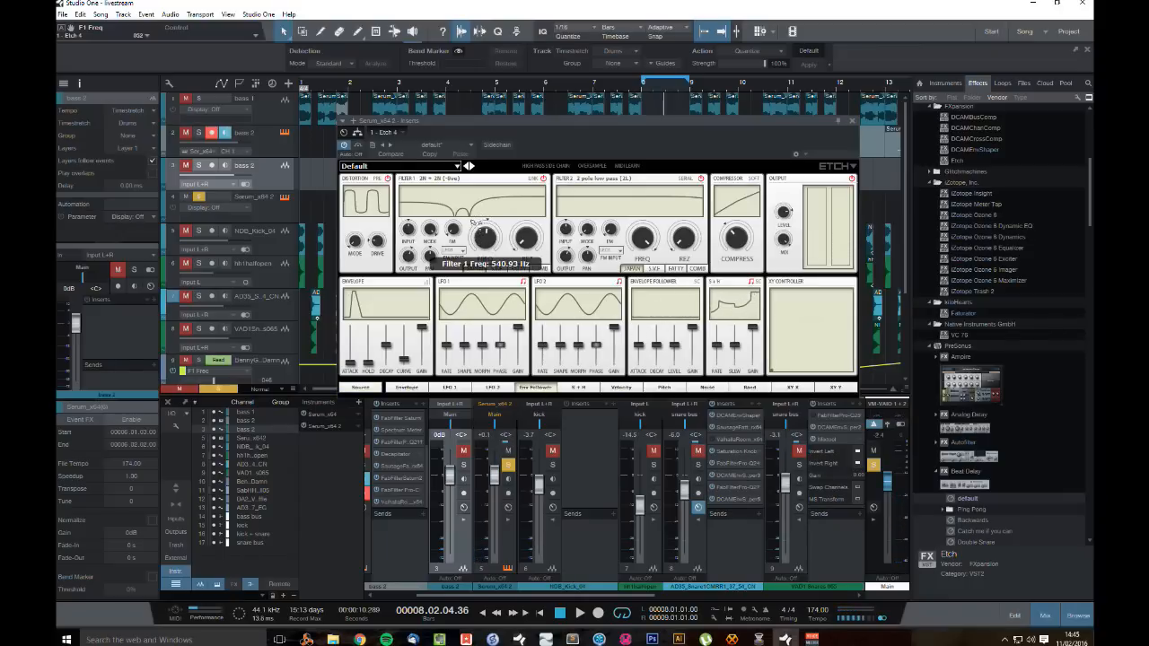
{"action": "mouse_move", "coordinate": [473, 221]}
{"action": "left_mouse_down"}
{"action": "mouse_move", "coordinate": [466, 251]}
{"action": "mouse_move", "coordinate": [467, 238]}
{"action": "left_mouse_up"}
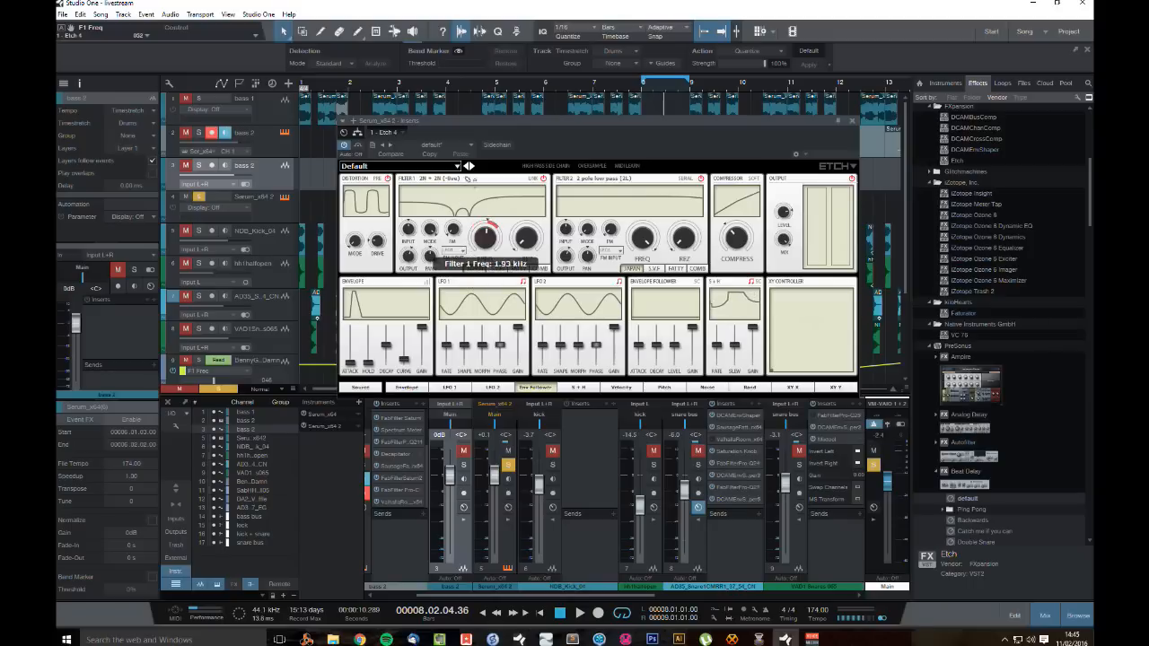
{"action": "key", "text": "space"}
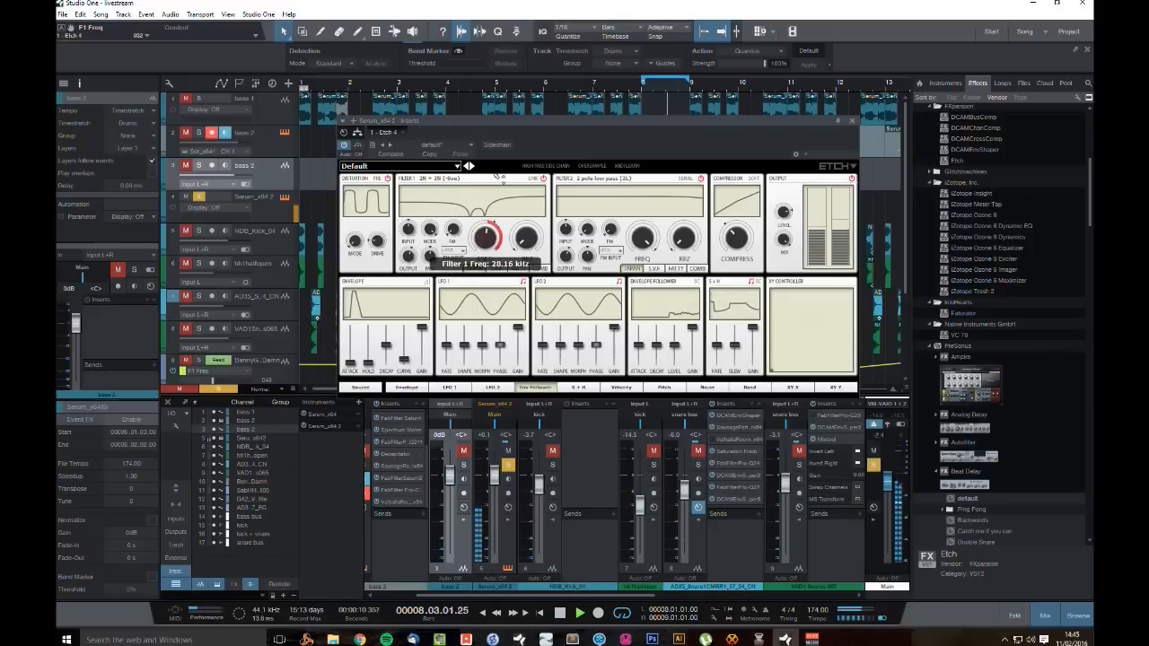
{"action": "left_click_drag", "start_coordinate": [491, 248], "coordinate": [486, 260]}
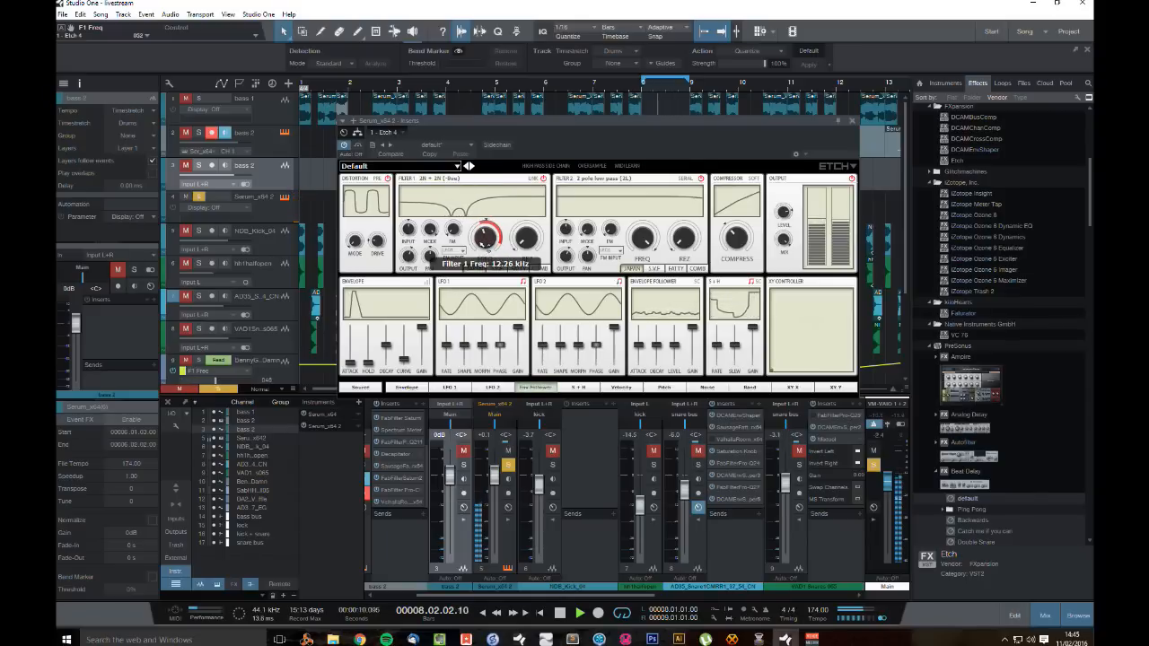
Step: Adjust Etch's Filter 1 frequency and output mix, and compare the bar 8 fill with the effect bypassed and active
{"action": "mouse_move", "coordinate": [485, 247]}
{"action": "left_mouse_down"}
{"action": "mouse_move", "coordinate": [475, 292]}
{"action": "mouse_move", "coordinate": [480, 235]}
{"action": "mouse_move", "coordinate": [492, 269]}
{"action": "mouse_move", "coordinate": [490, 238]}
{"action": "mouse_move", "coordinate": [492, 255]}
{"action": "left_mouse_up"}
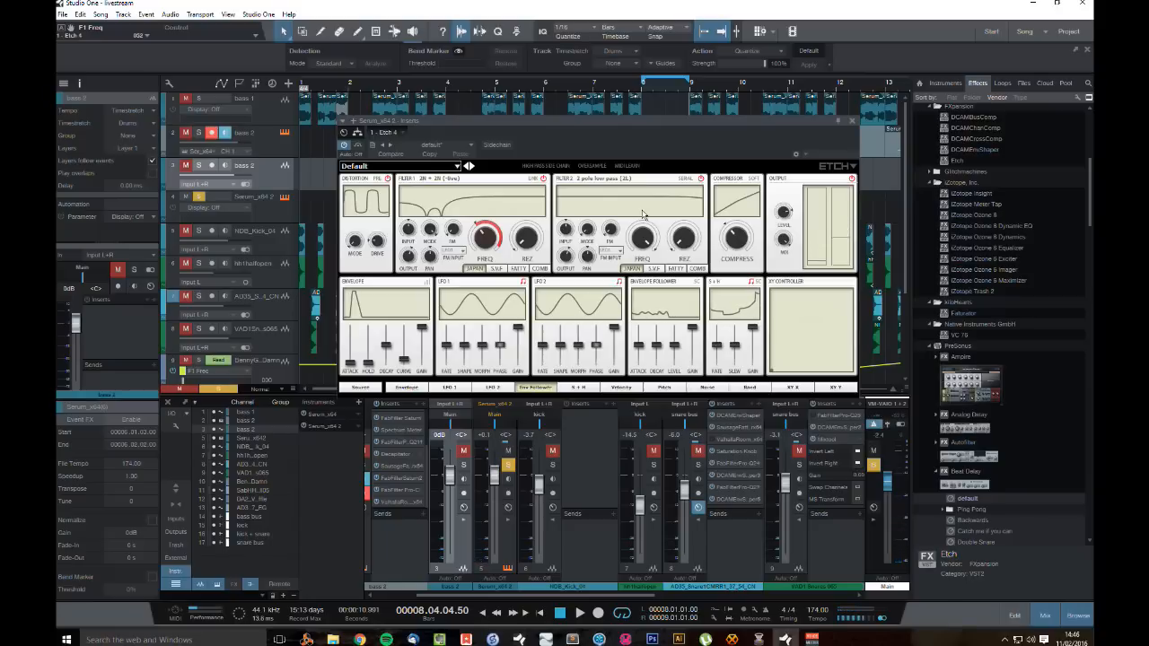
{"action": "left_click_drag", "start_coordinate": [783, 239], "coordinate": [781, 361]}
{"action": "mouse_move", "coordinate": [782, 239]}
{"action": "left_mouse_down"}
{"action": "mouse_move", "coordinate": [793, 266]}
{"action": "mouse_move", "coordinate": [792, 254]}
{"action": "left_mouse_up"}
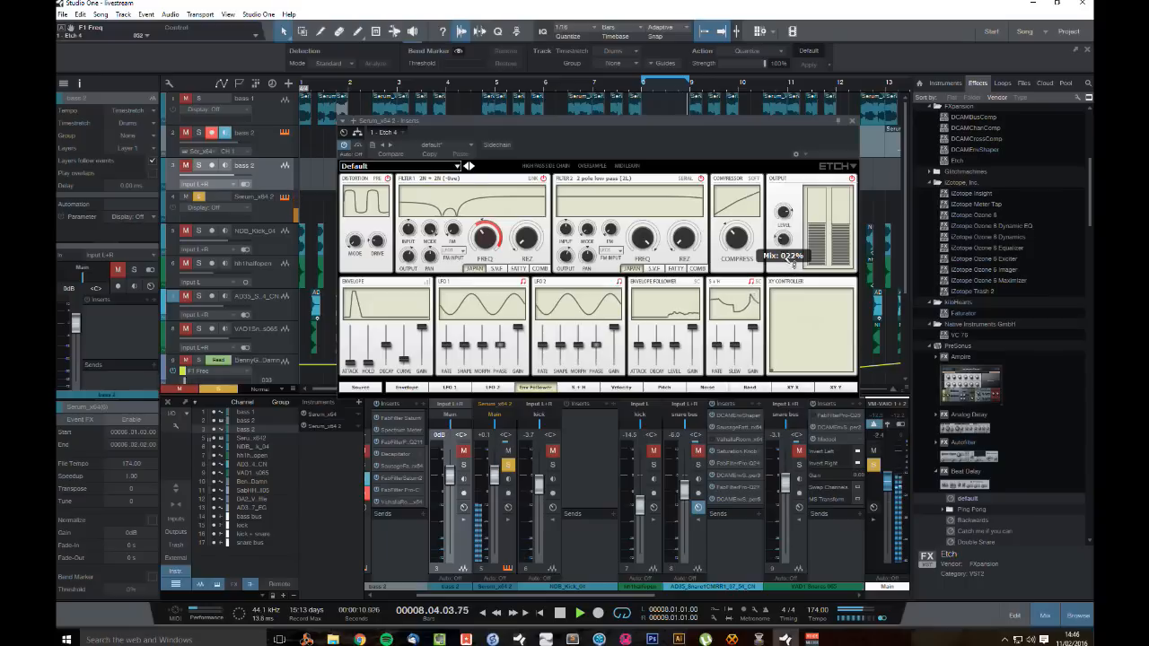
{"action": "left_click", "coordinate": [344, 146]}
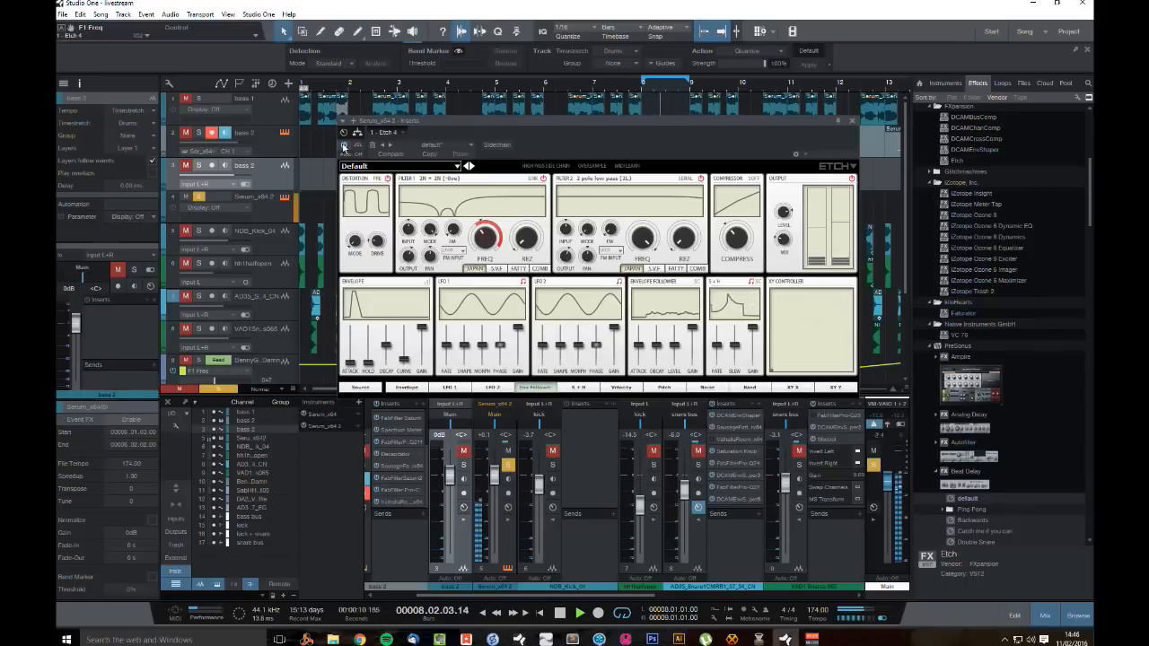
{"action": "left_click", "coordinate": [344, 146]}
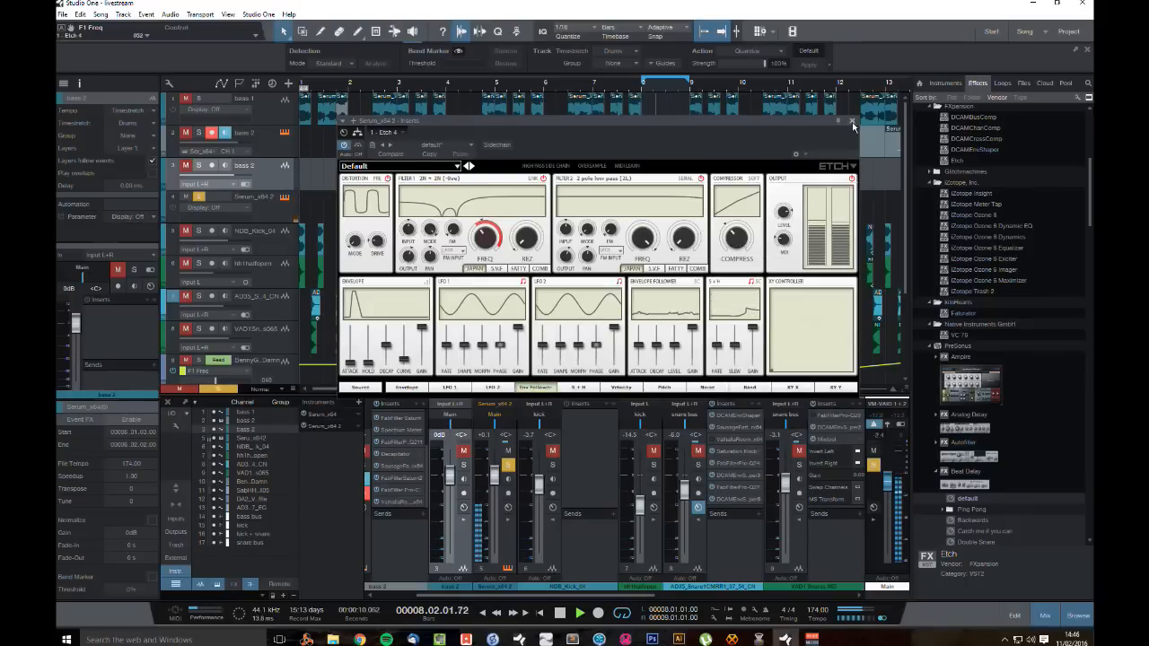
Step: Lower Etch's Filter 2 frequency to about 4.42 kHz and switch the filter routing from serial to parallel
{"action": "left_click_drag", "start_coordinate": [650, 240], "coordinate": [650, 280]}
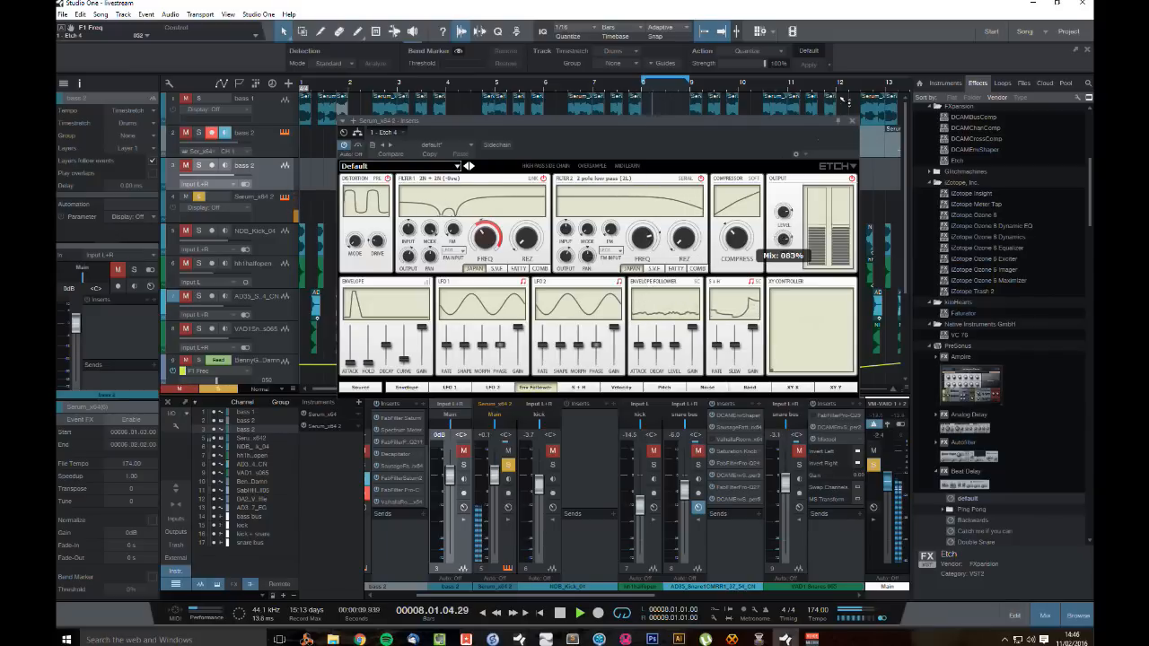
{"action": "left_click", "coordinate": [688, 178]}
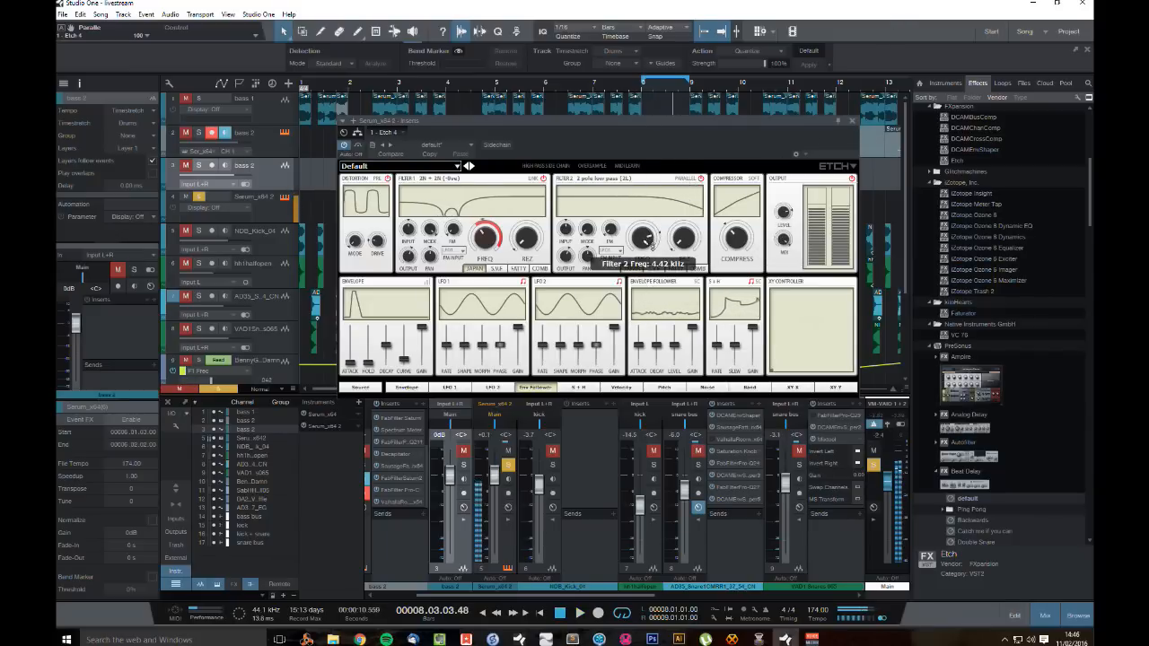
{"action": "mouse_move", "coordinate": [644, 243]}
{"action": "left_mouse_down"}
{"action": "mouse_move", "coordinate": [645, 270]}
{"action": "mouse_move", "coordinate": [652, 248]}
{"action": "left_mouse_up"}
Step: Sweep Etch's output mix down to 0% and audition the bar 8 fill while checking the output level
{"action": "left_click_drag", "start_coordinate": [782, 237], "coordinate": [754, 60]}
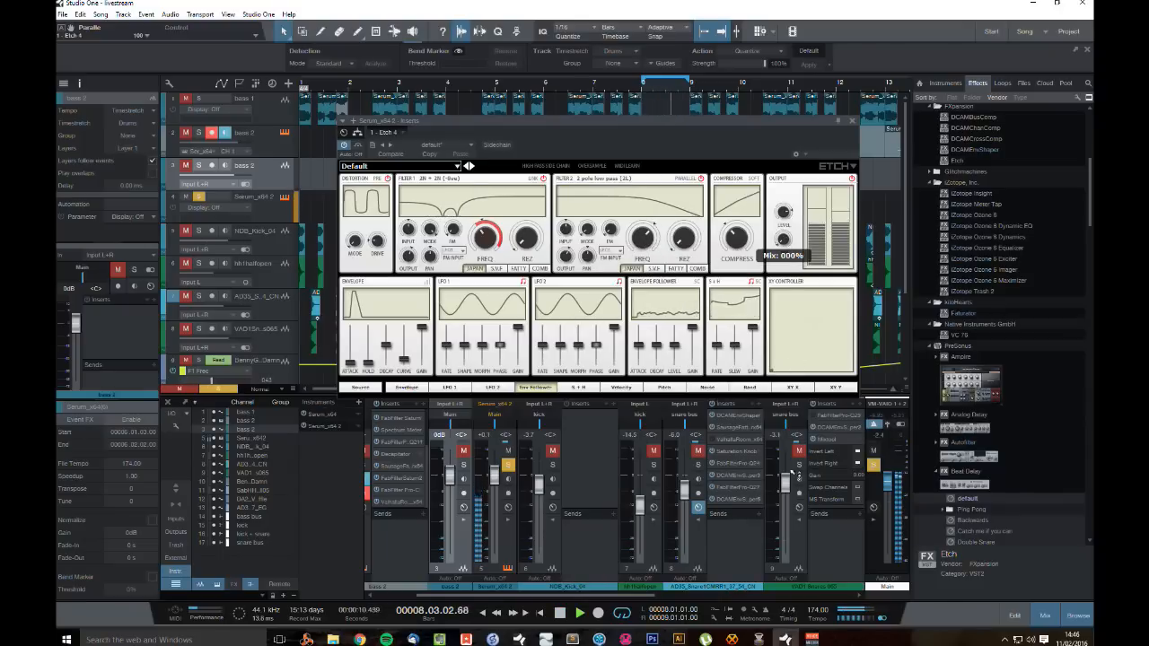
{"action": "key", "text": "space"}
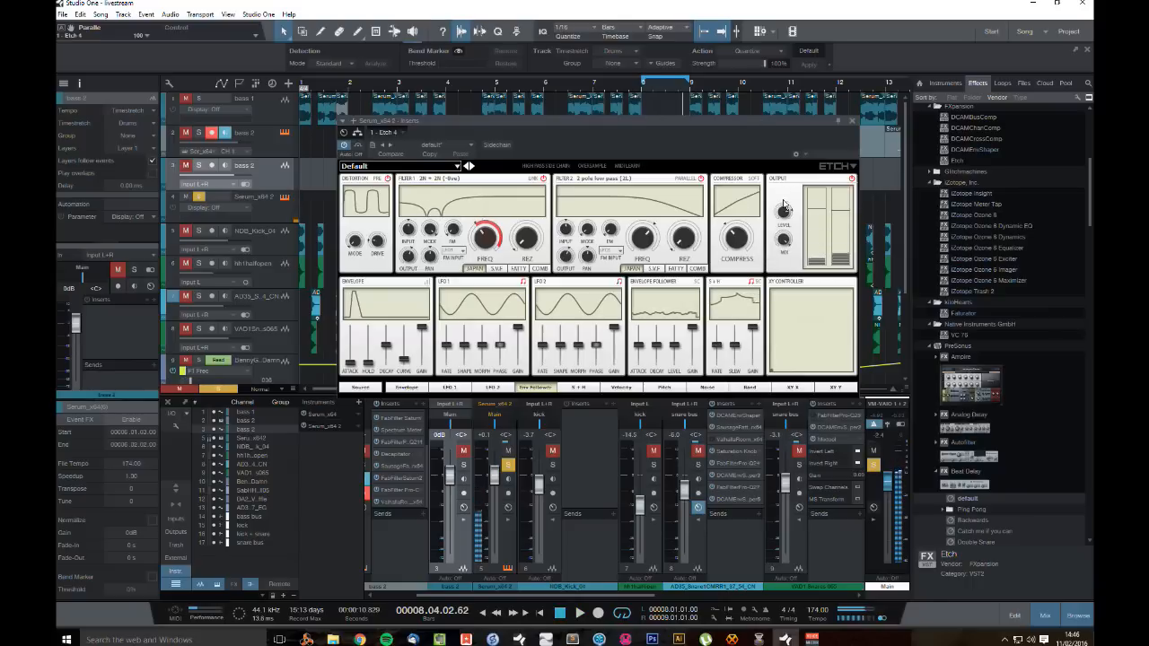
{"action": "mouse_move", "coordinate": [785, 213]}
{"action": "key", "text": "space"}
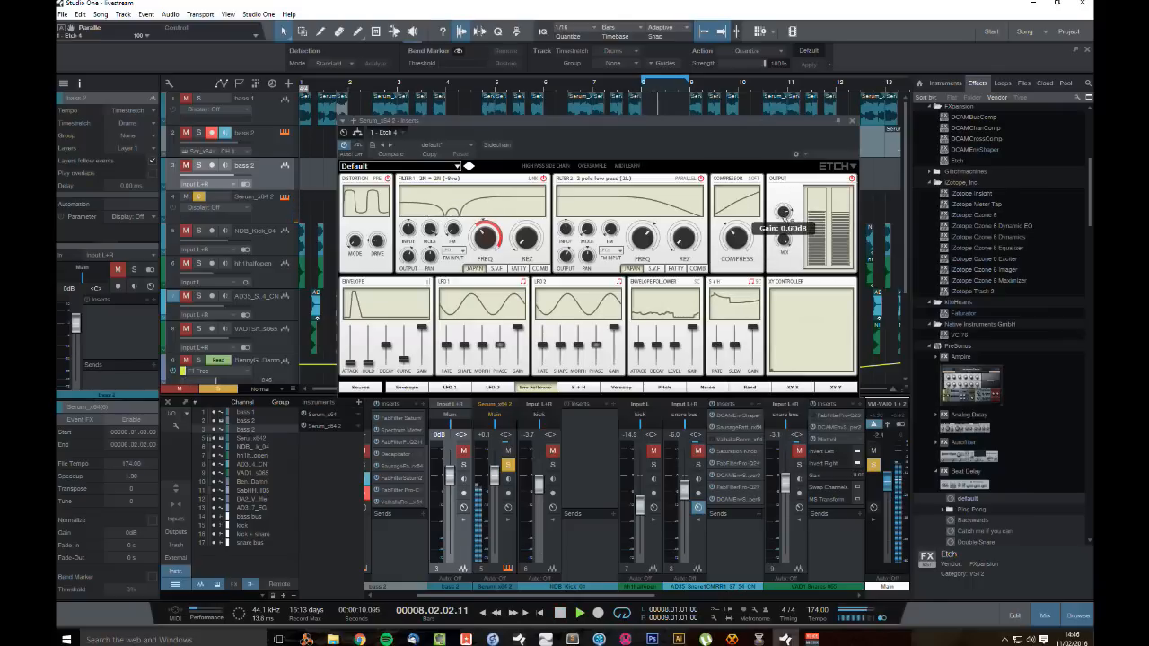
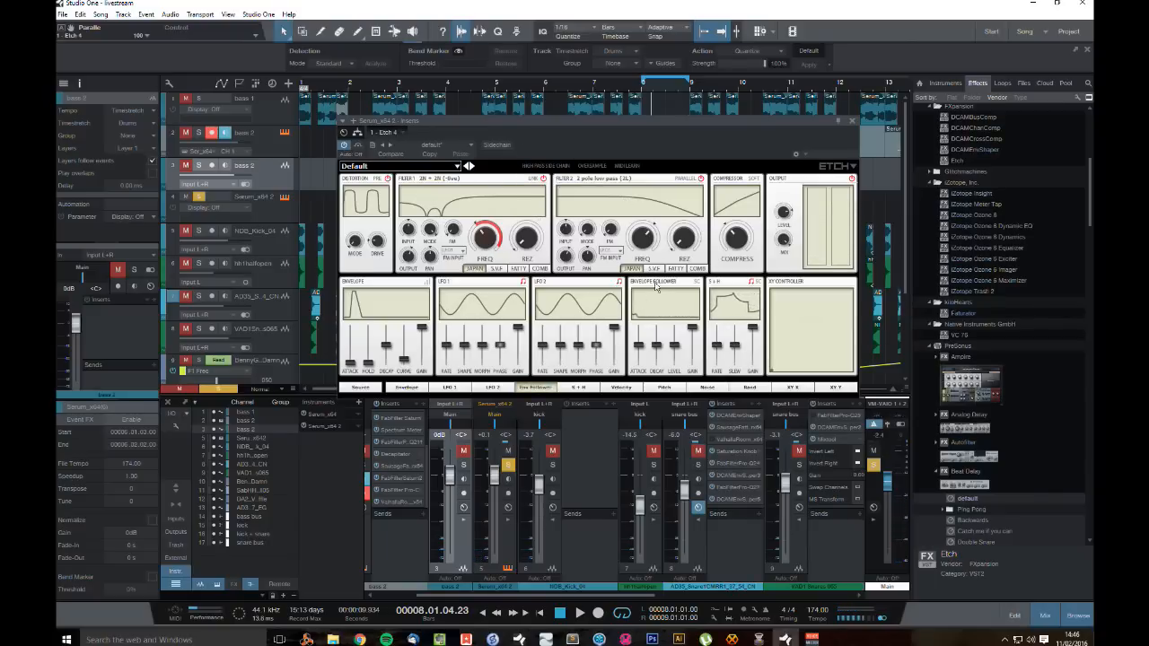
{"action": "mouse_move", "coordinate": [653, 246]}
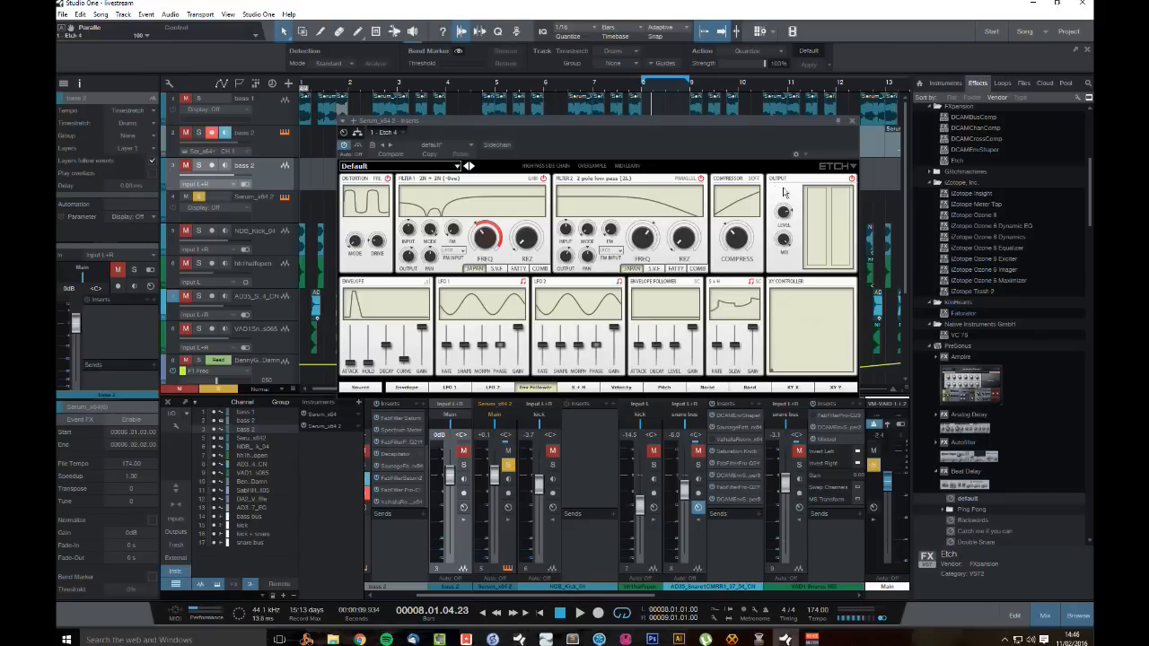
Step: Close the Etch window and lower the Serum_x64 2 channel volume to about -1.7 dB during playback
{"action": "left_click", "coordinate": [853, 121]}
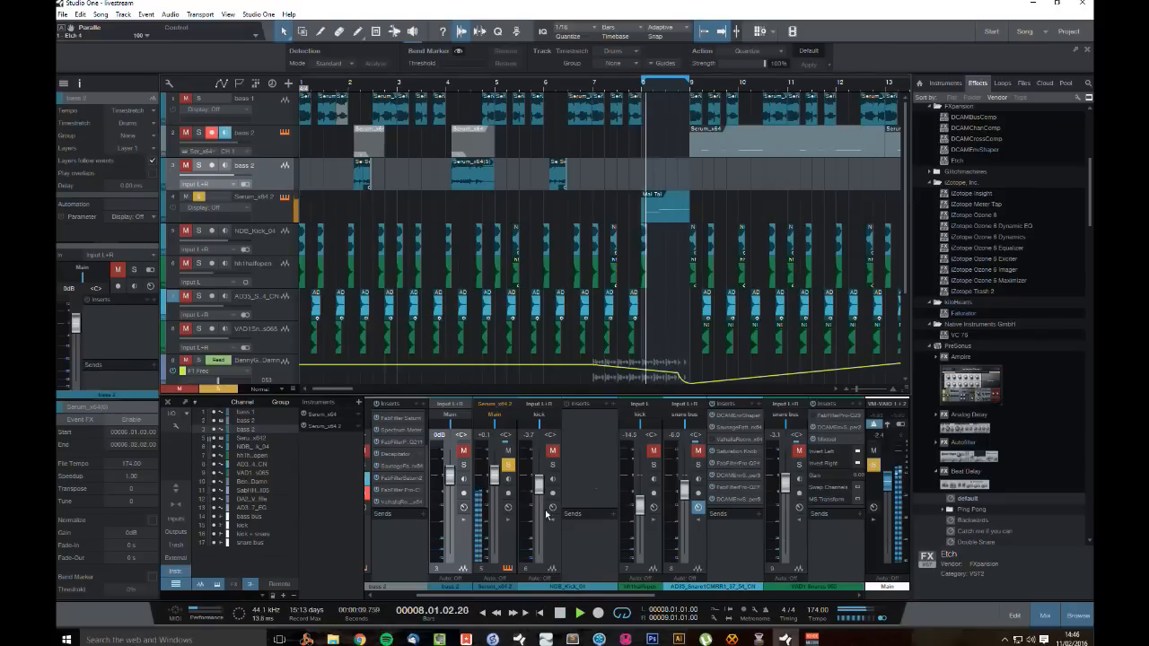
{"action": "left_click_drag", "start_coordinate": [493, 473], "coordinate": [492, 491]}
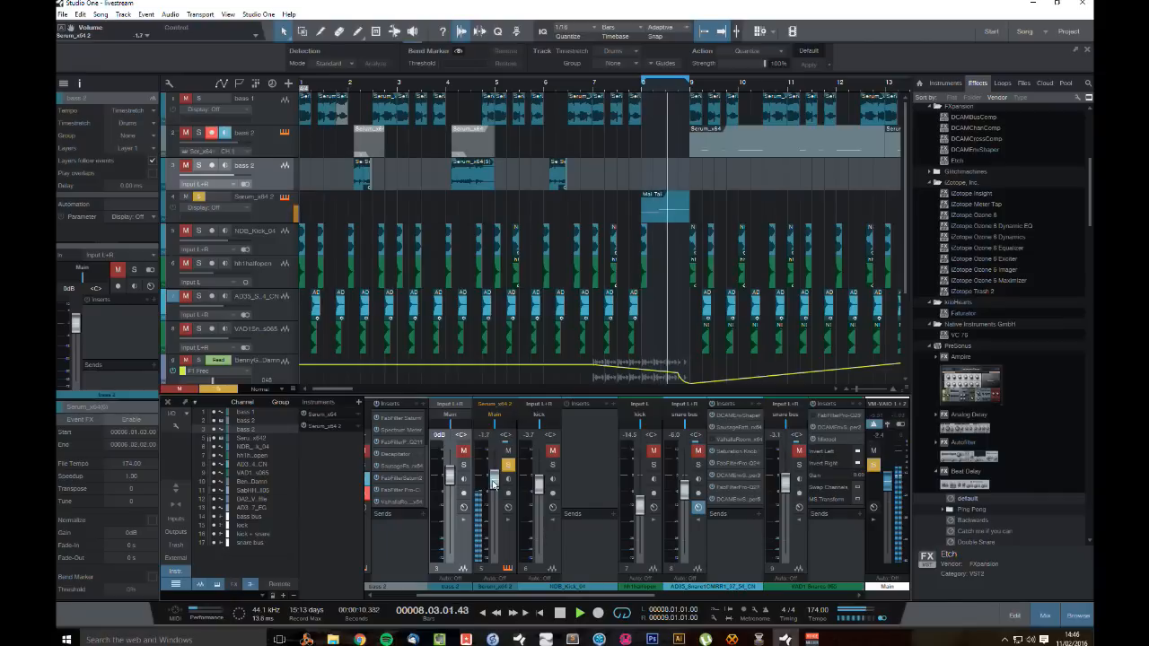
{"action": "key", "text": "space"}
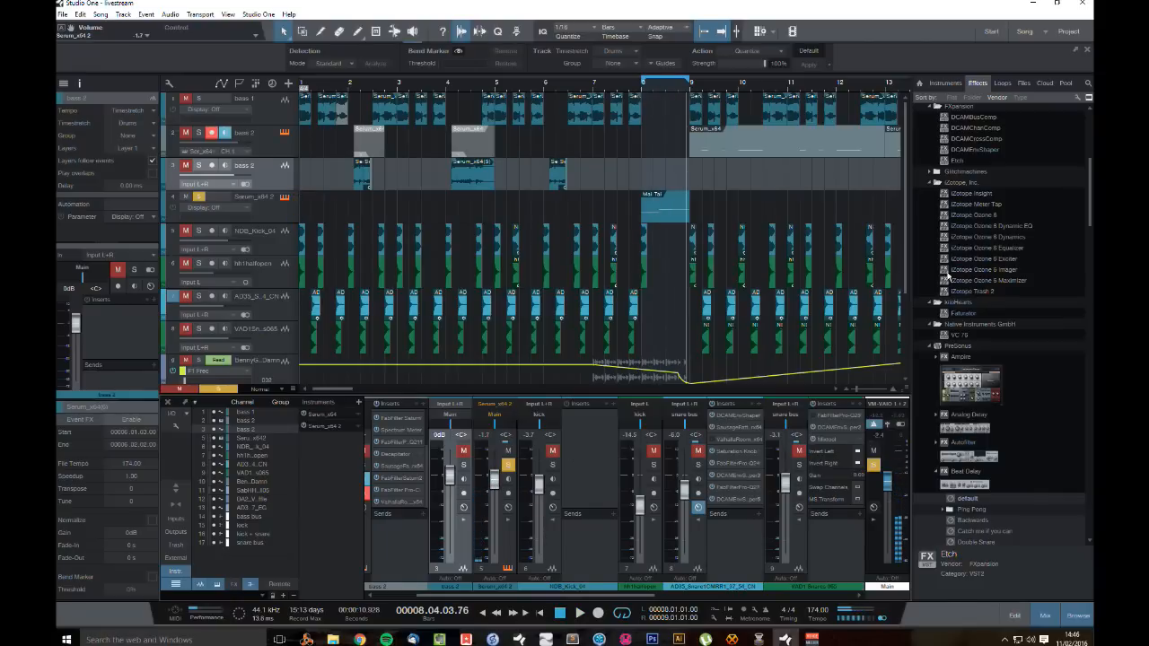
Step: Find the PreSonus Phaser in the effects browser, collapsing the Beat Delay, Gate and Mixtool presets, and insert it on the Serum_x64 2 track
{"action": "scroll", "coordinate": [1016, 279], "scroll_direction": "down", "scroll_amount": 10}
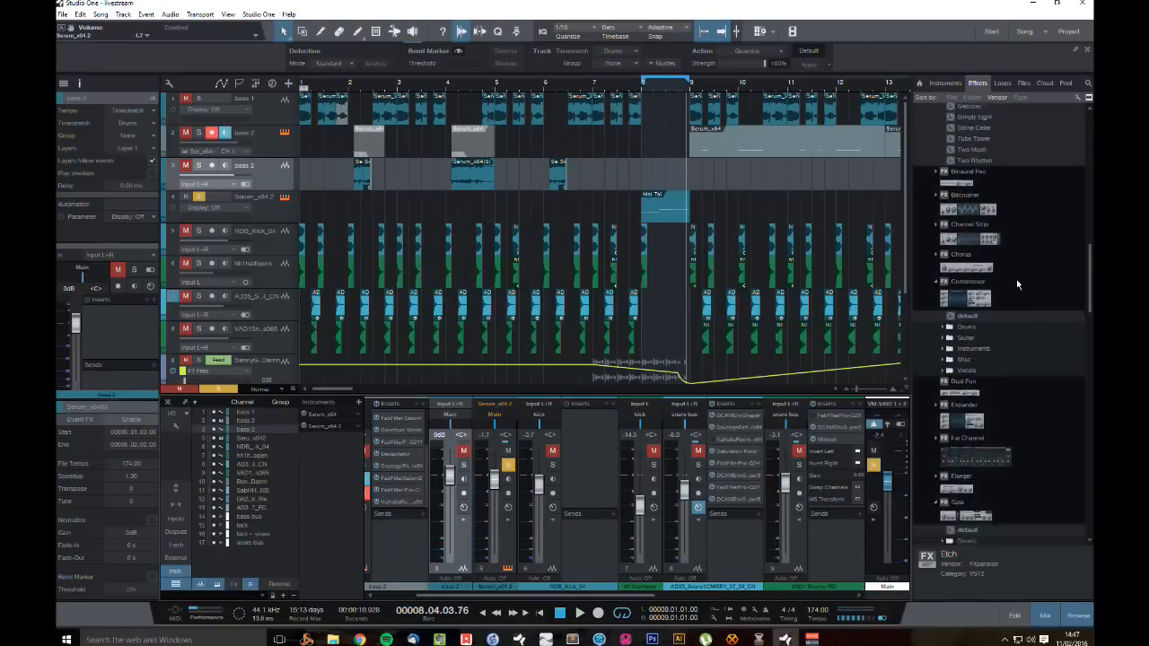
{"action": "scroll", "coordinate": [1016, 279], "scroll_direction": "up", "scroll_amount": 19}
{"action": "scroll", "coordinate": [1016, 280], "scroll_direction": "down", "scroll_amount": 13}
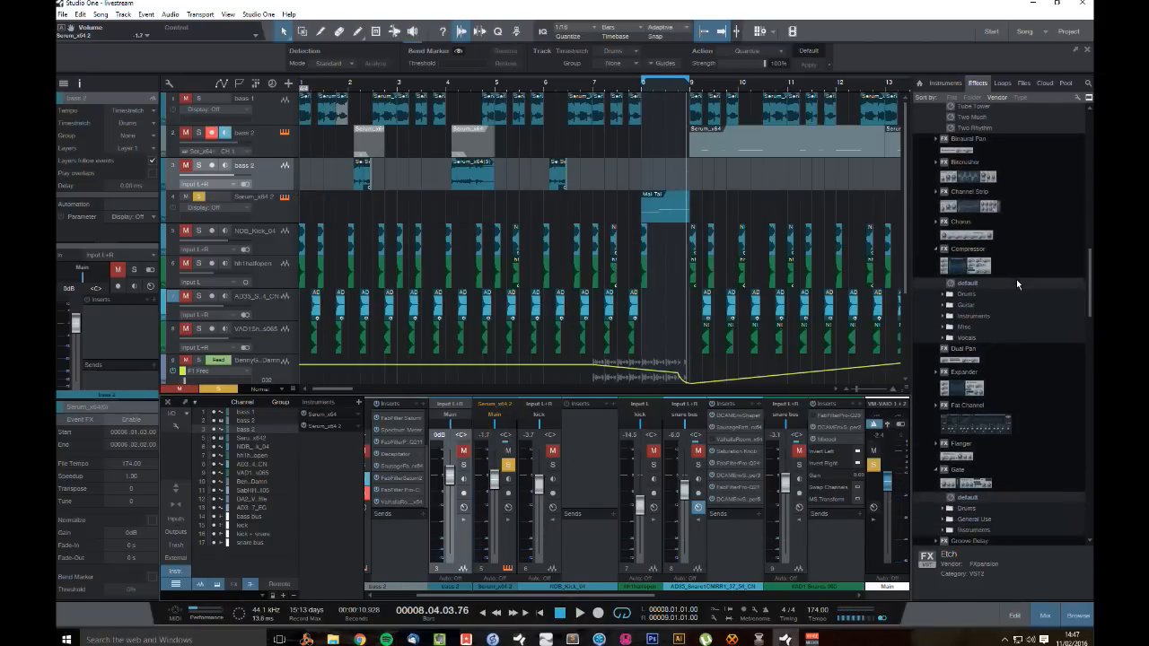
{"action": "scroll", "coordinate": [1016, 279], "scroll_direction": "up", "scroll_amount": 10}
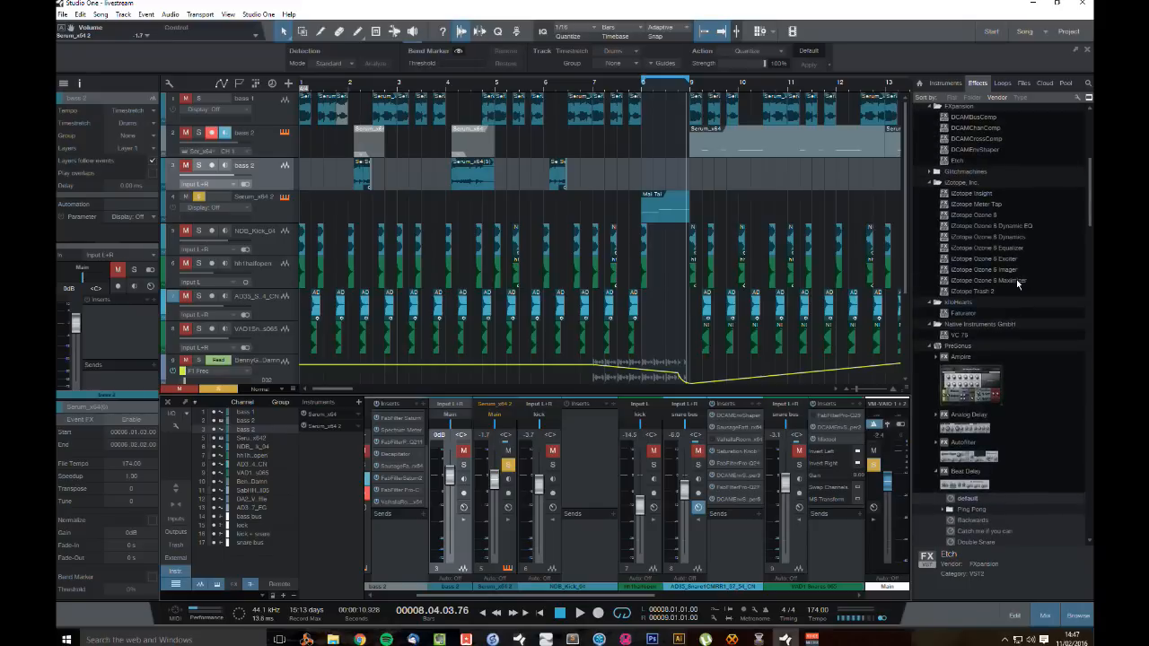
{"action": "left_click", "coordinate": [935, 470]}
{"action": "scroll", "coordinate": [997, 426], "scroll_direction": "down", "scroll_amount": 8}
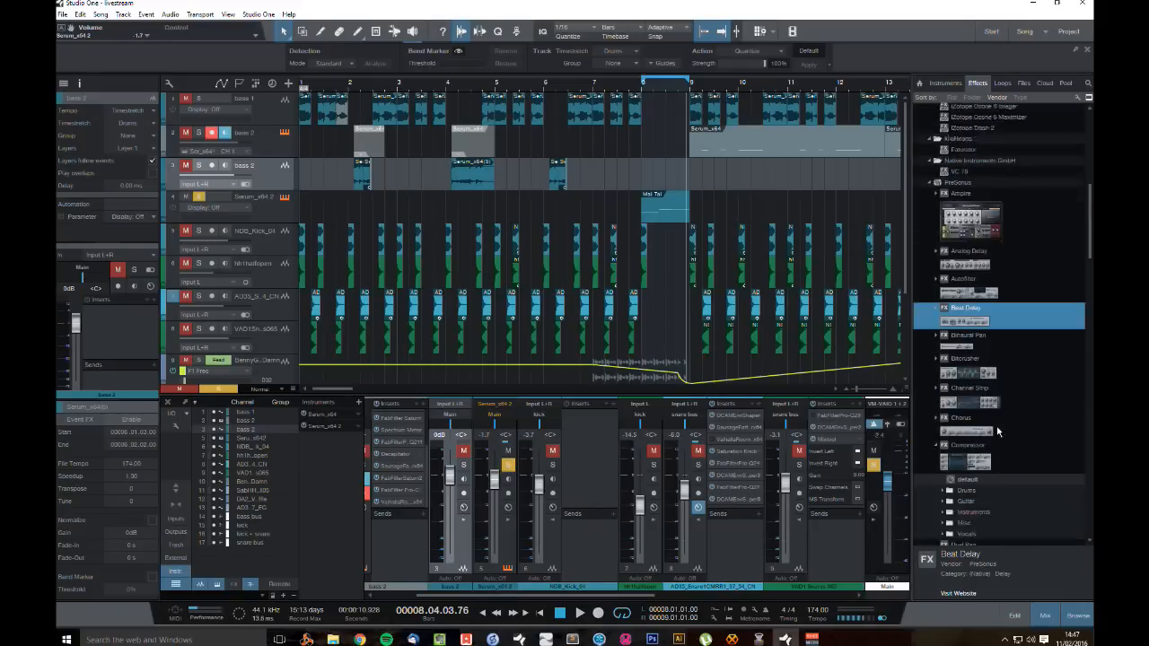
{"action": "scroll", "coordinate": [997, 425], "scroll_direction": "down", "scroll_amount": 5}
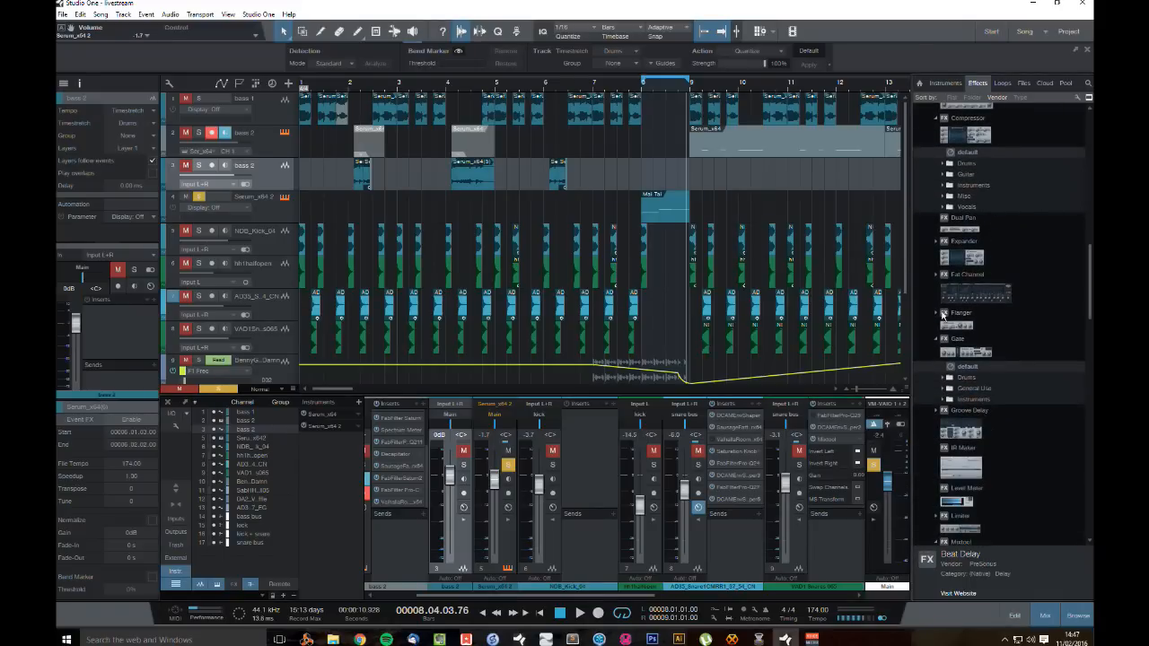
{"action": "scroll", "coordinate": [982, 343], "scroll_direction": "down", "scroll_amount": 3}
{"action": "scroll", "coordinate": [982, 343], "scroll_direction": "down", "scroll_amount": 3}
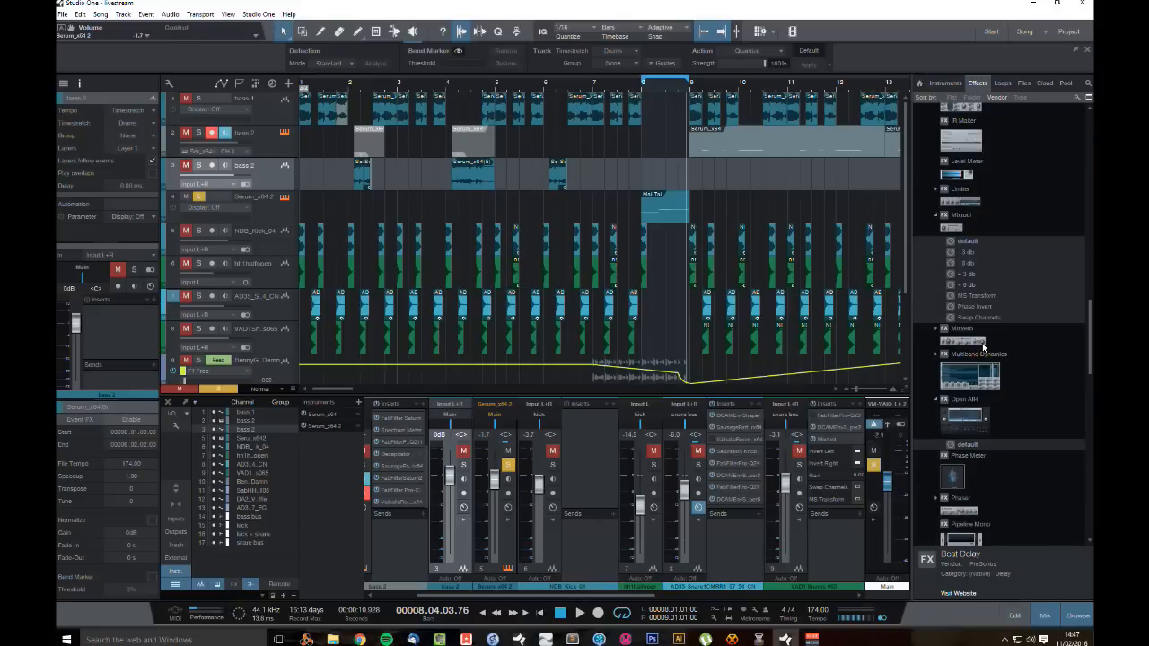
{"action": "scroll", "coordinate": [983, 347], "scroll_direction": "up", "scroll_amount": 18}
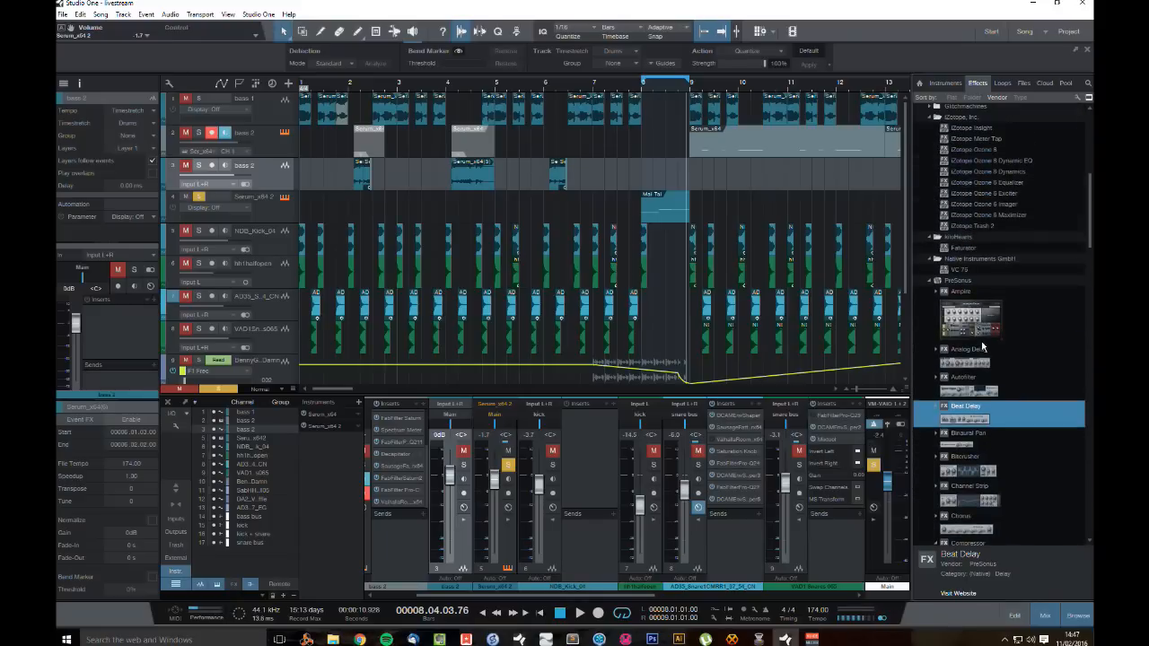
{"action": "scroll", "coordinate": [982, 347], "scroll_direction": "down", "scroll_amount": 8}
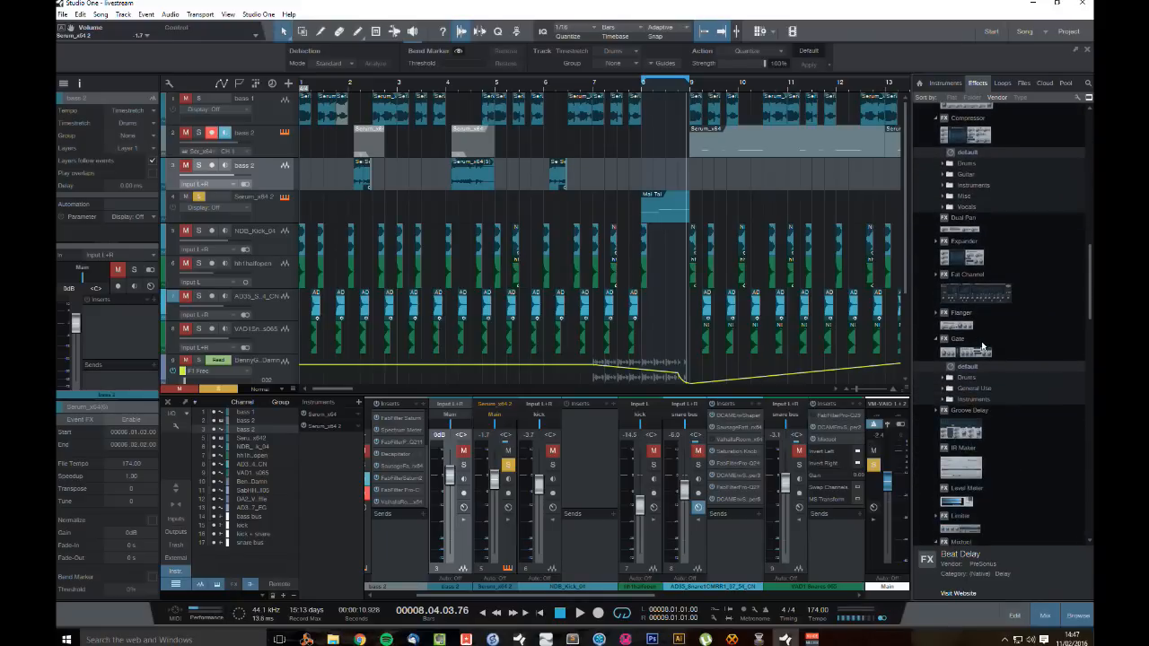
{"action": "scroll", "coordinate": [982, 345], "scroll_direction": "down", "scroll_amount": 2}
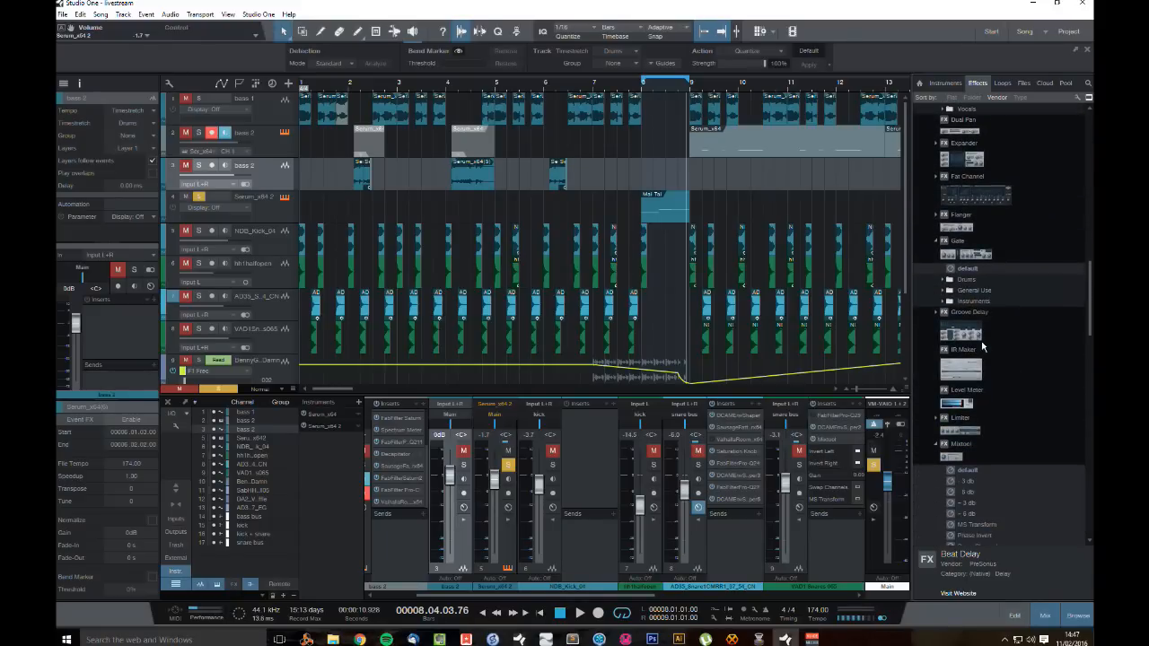
{"action": "left_click", "coordinate": [936, 240]}
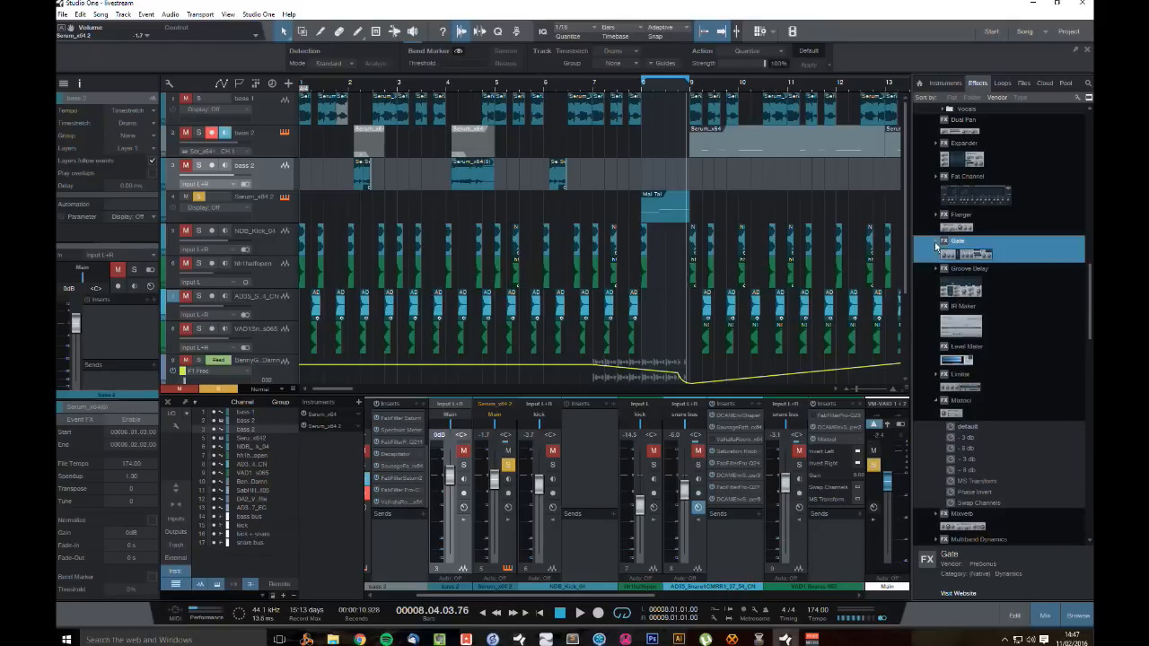
{"action": "left_click", "coordinate": [938, 403]}
{"action": "scroll", "coordinate": [994, 409], "scroll_direction": "down", "scroll_amount": 3}
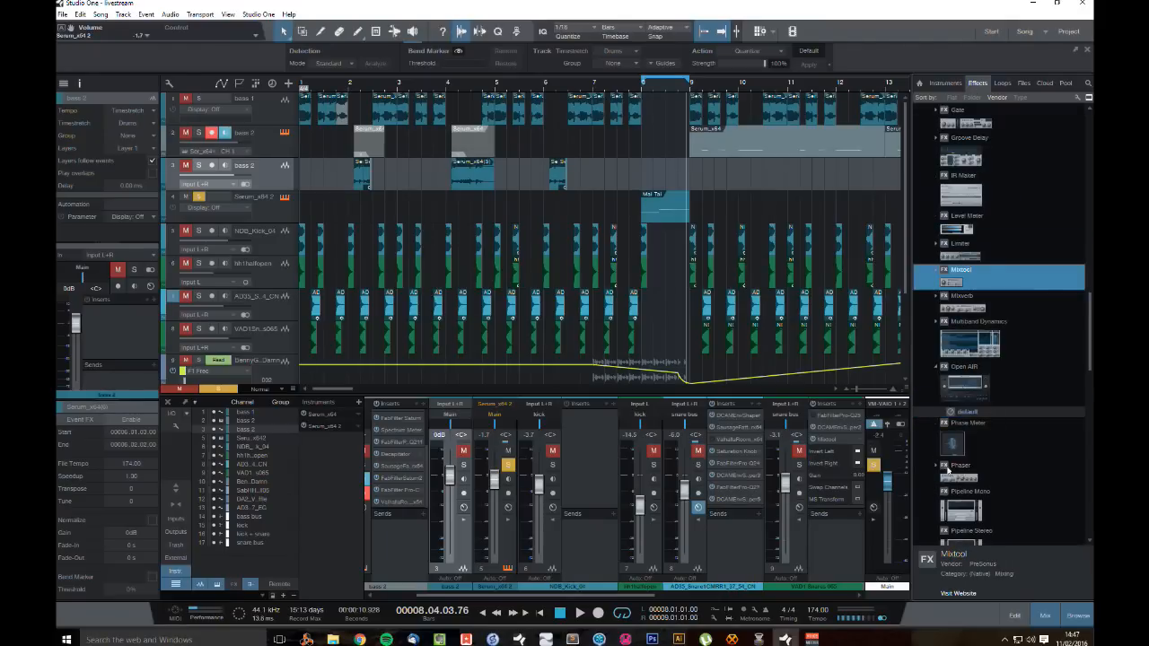
{"action": "left_click_drag", "start_coordinate": [956, 466], "coordinate": [650, 212]}
Step: Reduce the Phaser's stages and set its range to 732 Hz low and about 1.4 kHz high during playback
{"action": "key", "text": "space"}
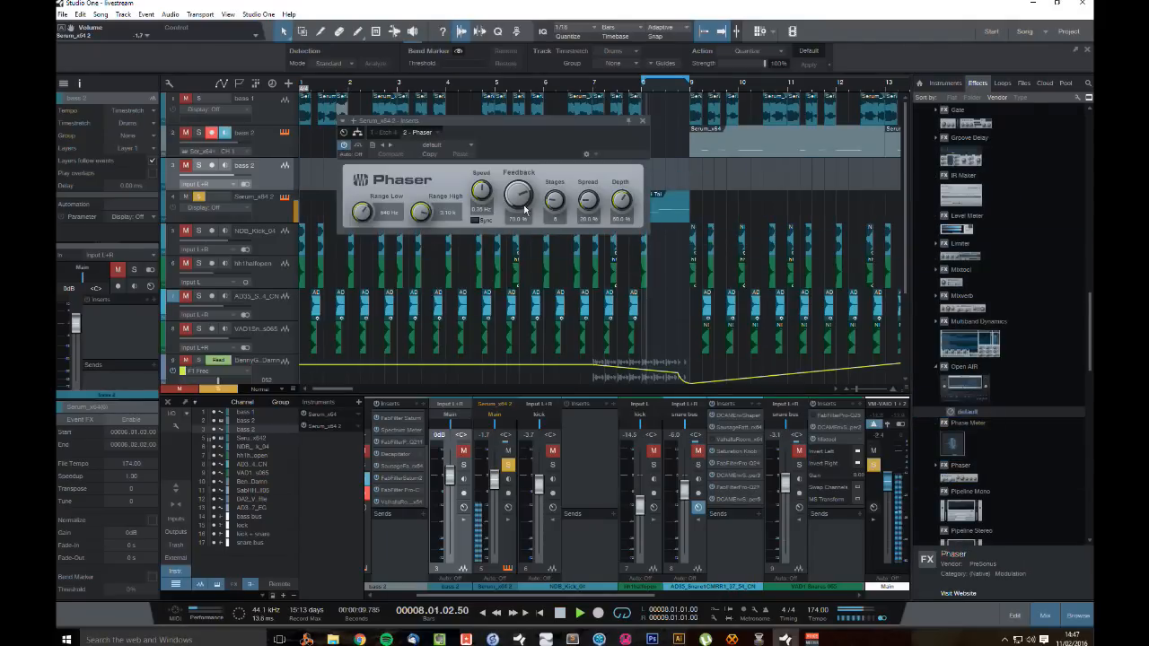
{"action": "left_click_drag", "start_coordinate": [555, 202], "coordinate": [554, 214]}
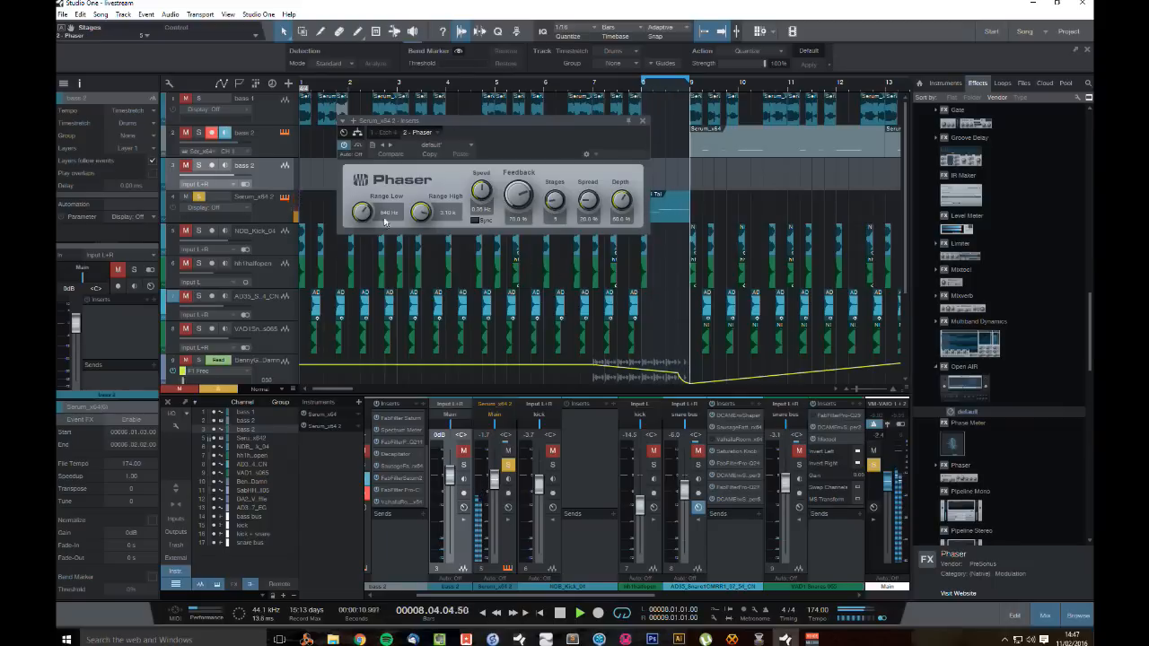
{"action": "left_click_drag", "start_coordinate": [419, 219], "coordinate": [418, 237]}
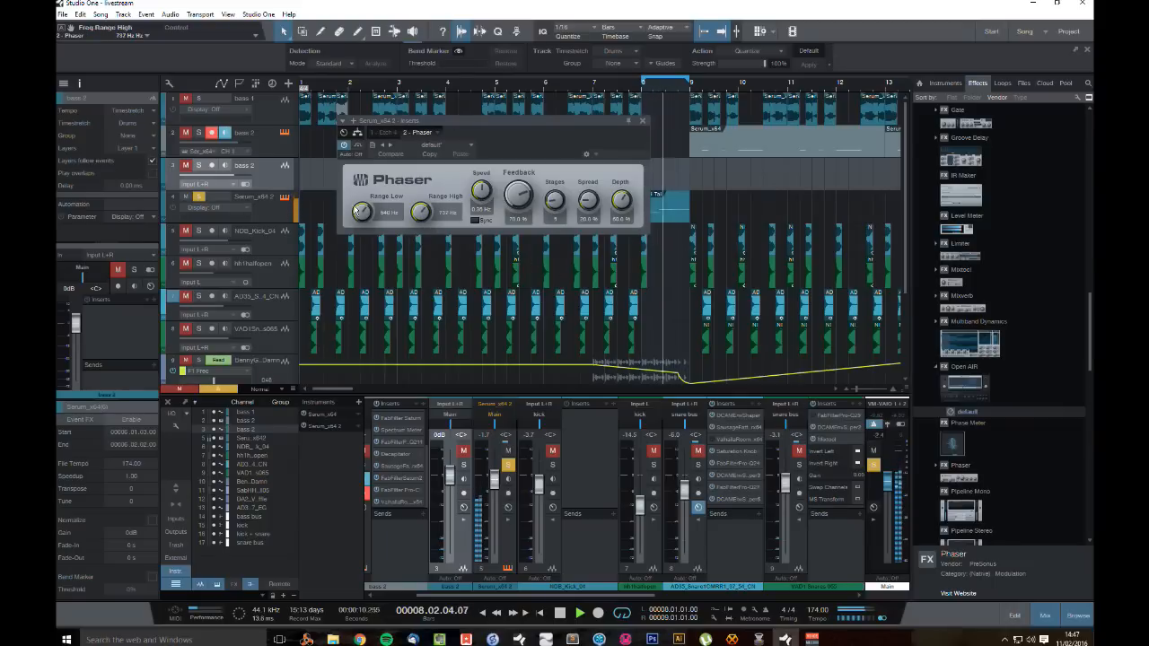
{"action": "mouse_move", "coordinate": [360, 212]}
{"action": "left_mouse_down"}
{"action": "mouse_move", "coordinate": [357, 203]}
{"action": "mouse_move", "coordinate": [395, 215]}
{"action": "mouse_move", "coordinate": [419, 196]}
{"action": "mouse_move", "coordinate": [367, 221]}
{"action": "left_mouse_up"}
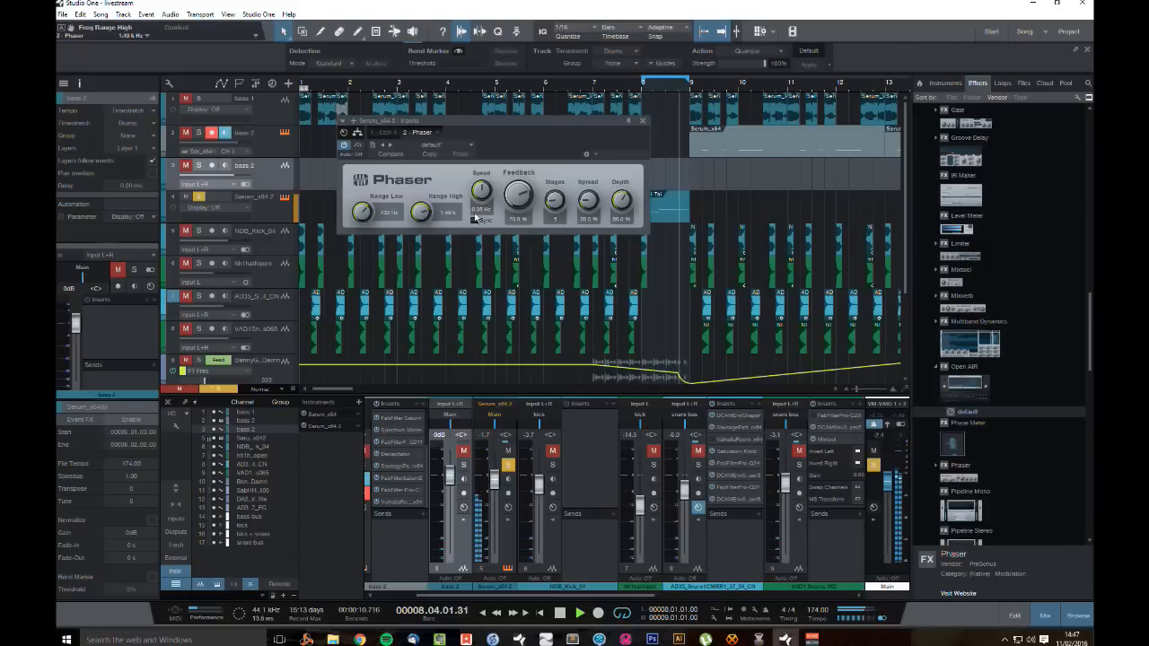
Step: Lower the Phaser's depth, set its speed to 0.00 Hz, and fine-tune Range High to 1.44 kHz
{"action": "left_click_drag", "start_coordinate": [623, 199], "coordinate": [627, 230]}
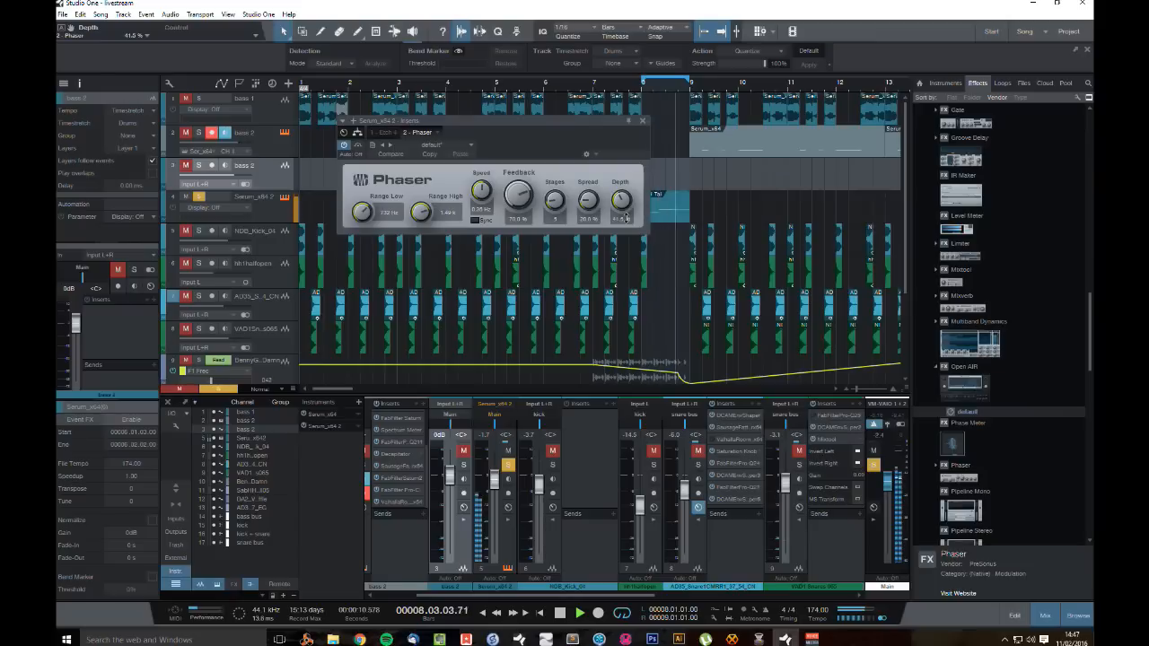
{"action": "left_click_drag", "start_coordinate": [485, 198], "coordinate": [505, 268]}
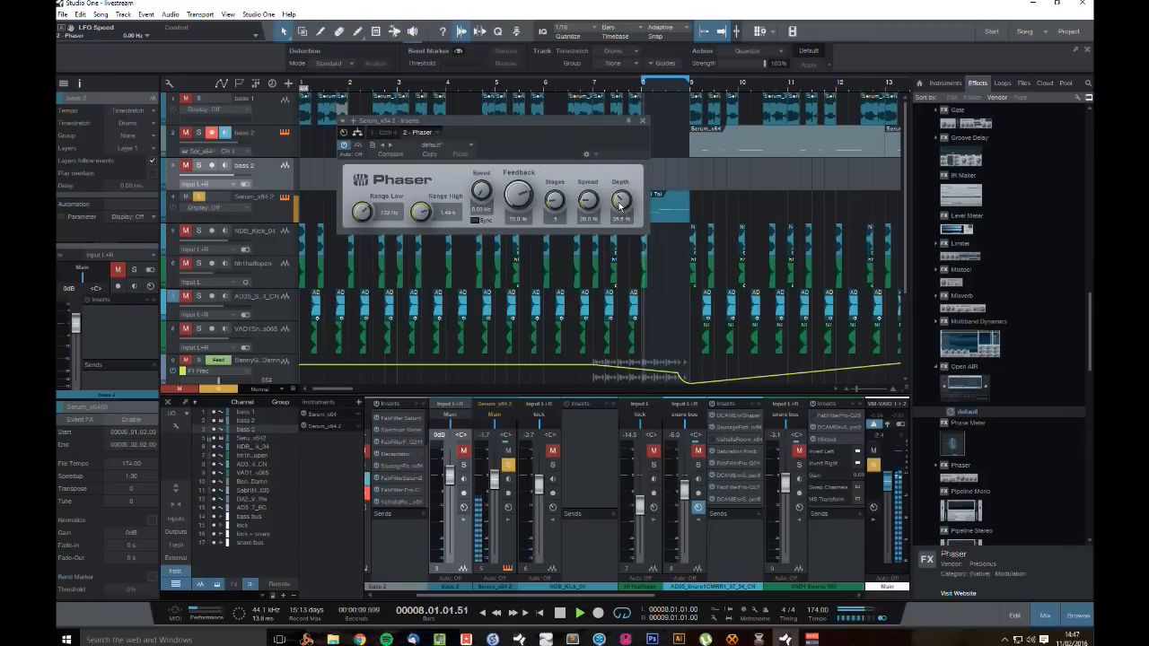
{"action": "left_click_drag", "start_coordinate": [622, 202], "coordinate": [643, 210]}
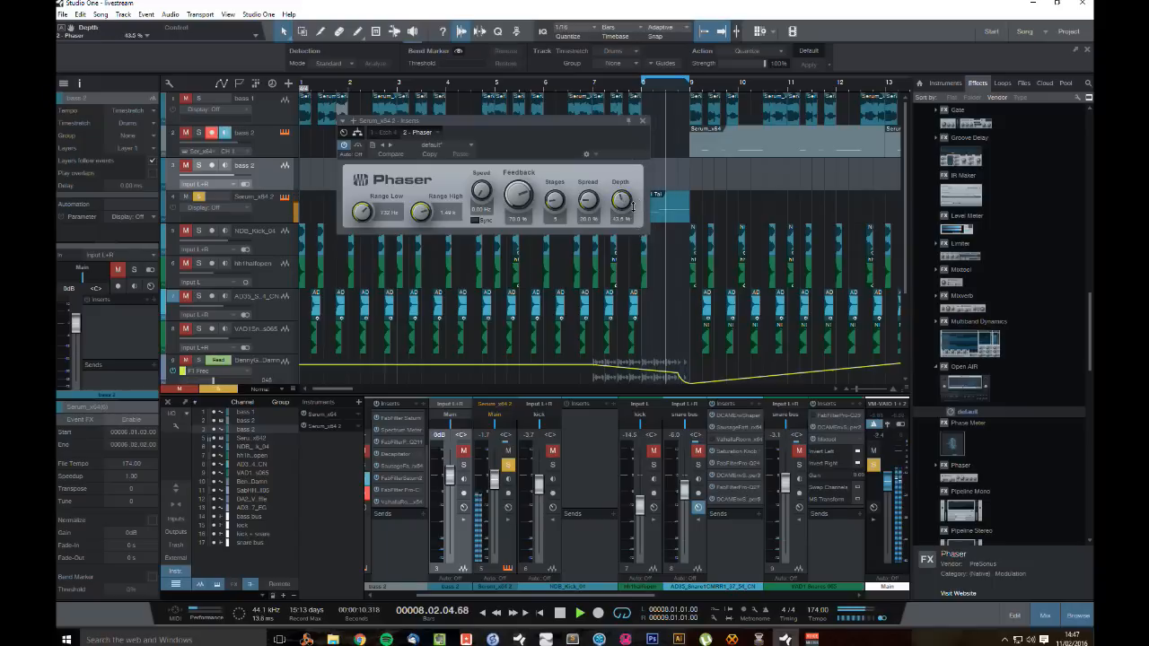
{"action": "left_click_drag", "start_coordinate": [421, 218], "coordinate": [423, 224]}
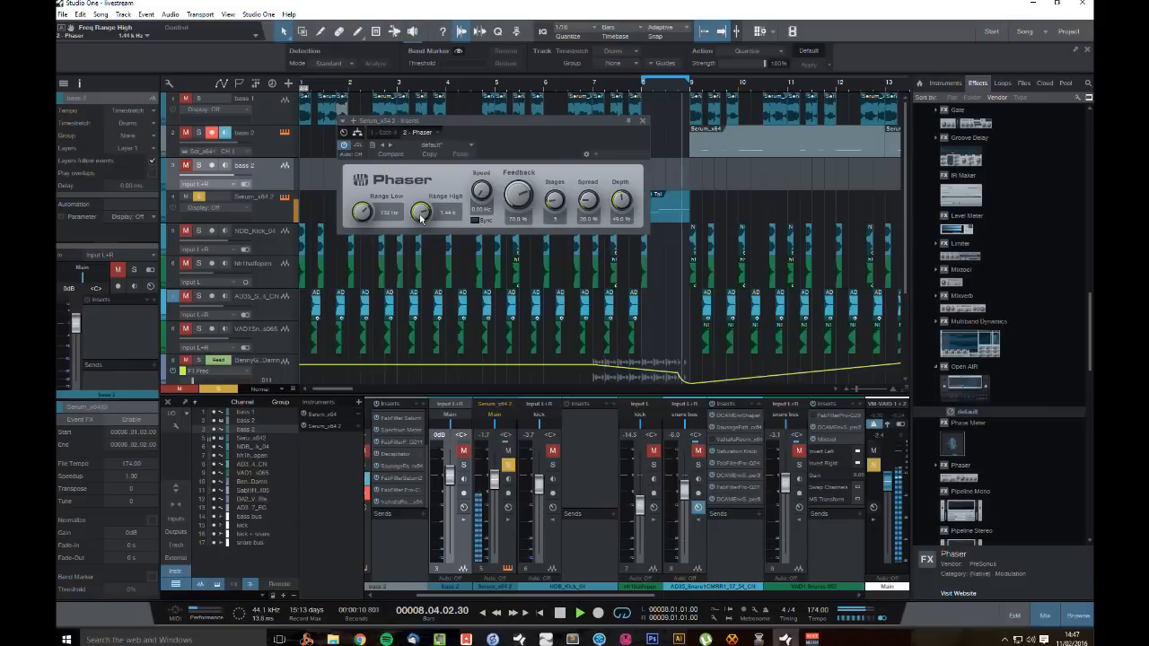
Step: Stop playback, create an automation track for the Phaser's Freq Range High, and move the Phaser window clear of the bar 8 clip
{"action": "key", "text": "space"}
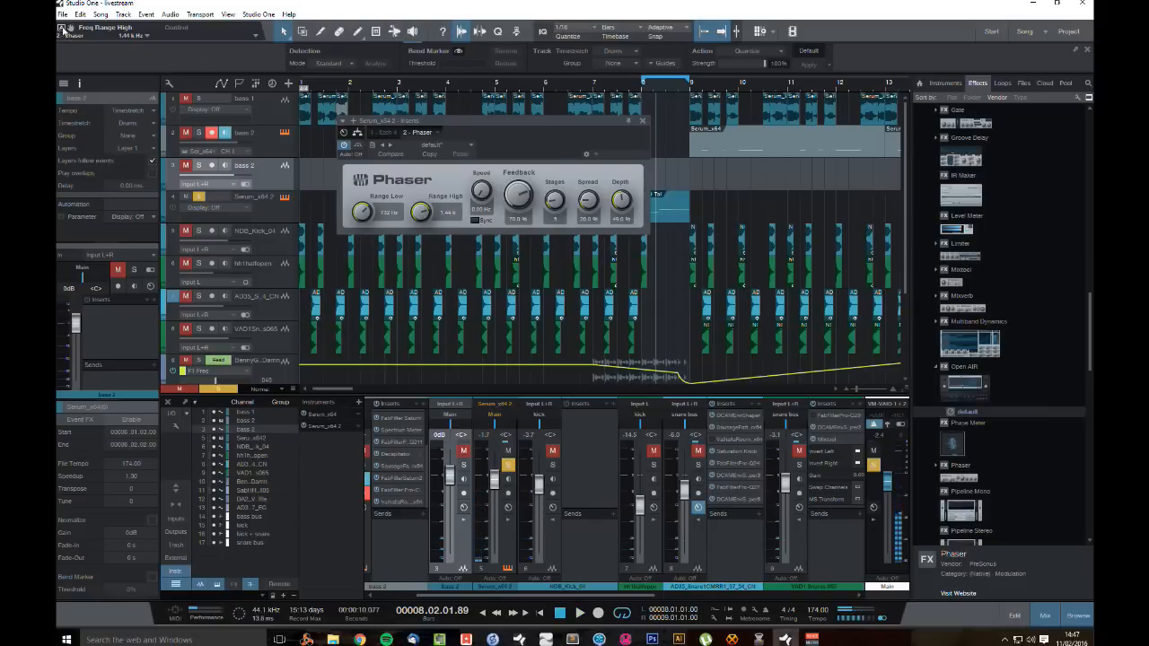
{"action": "left_click", "coordinate": [61, 30]}
{"action": "left_click_drag", "start_coordinate": [567, 118], "coordinate": [558, 275]}
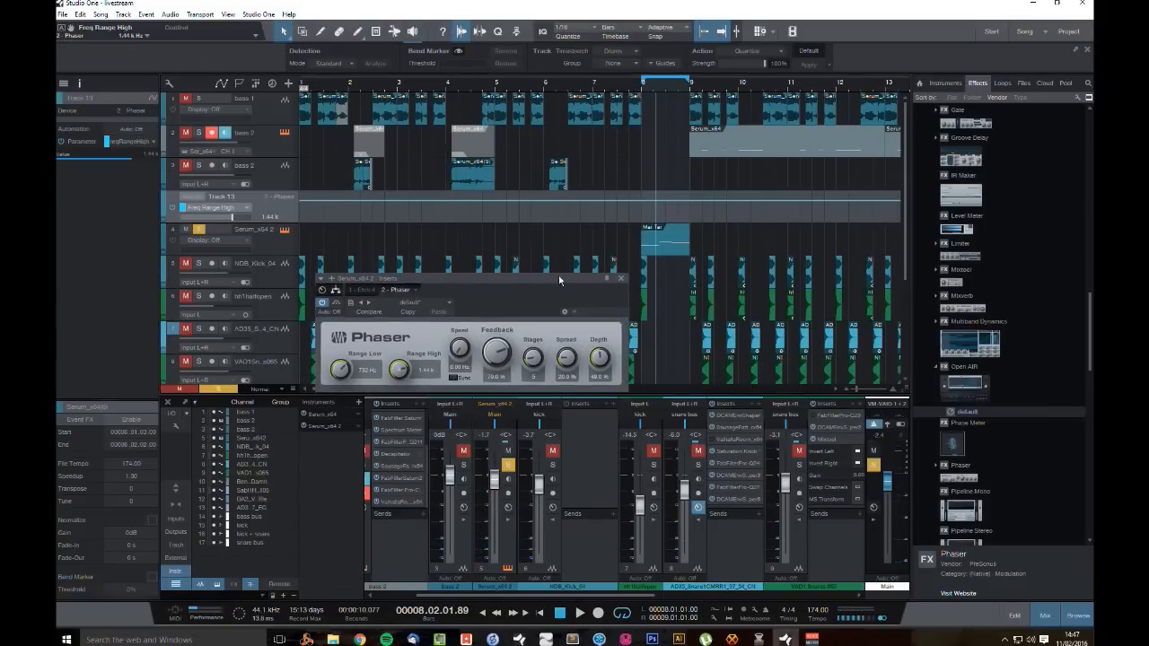
Step: Automate the Phaser's Freq Range High and Freq Range Low on Track 13 to fall from the start to the end of bar 8
{"action": "left_click", "coordinate": [641, 199]}
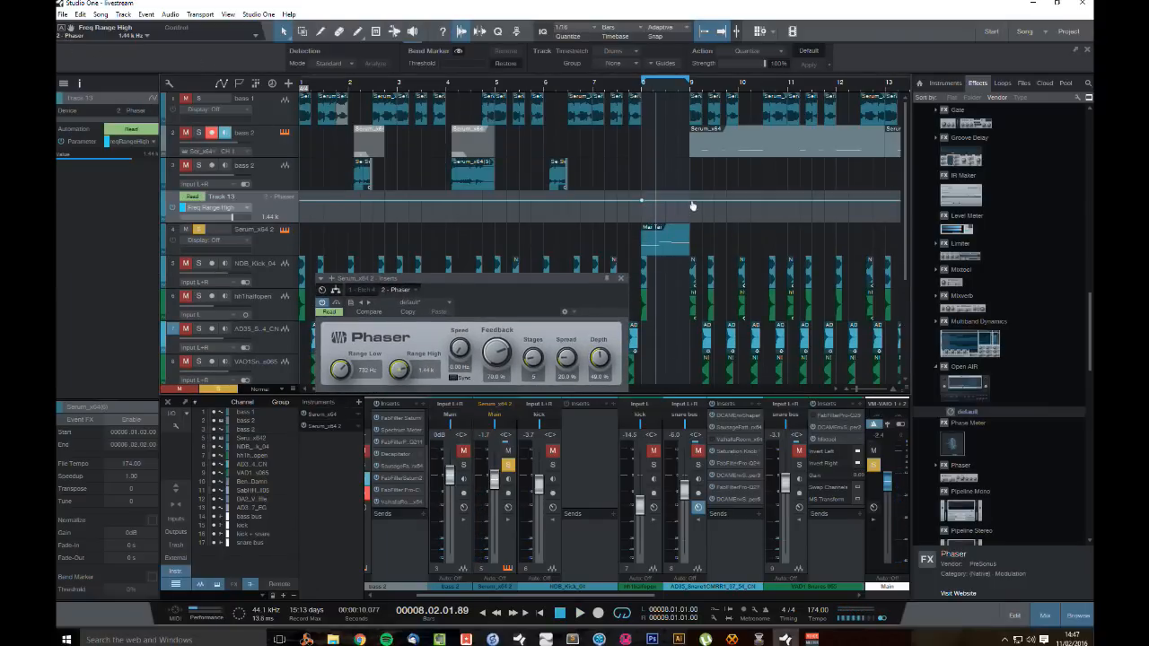
{"action": "left_click_drag", "start_coordinate": [692, 207], "coordinate": [690, 211]}
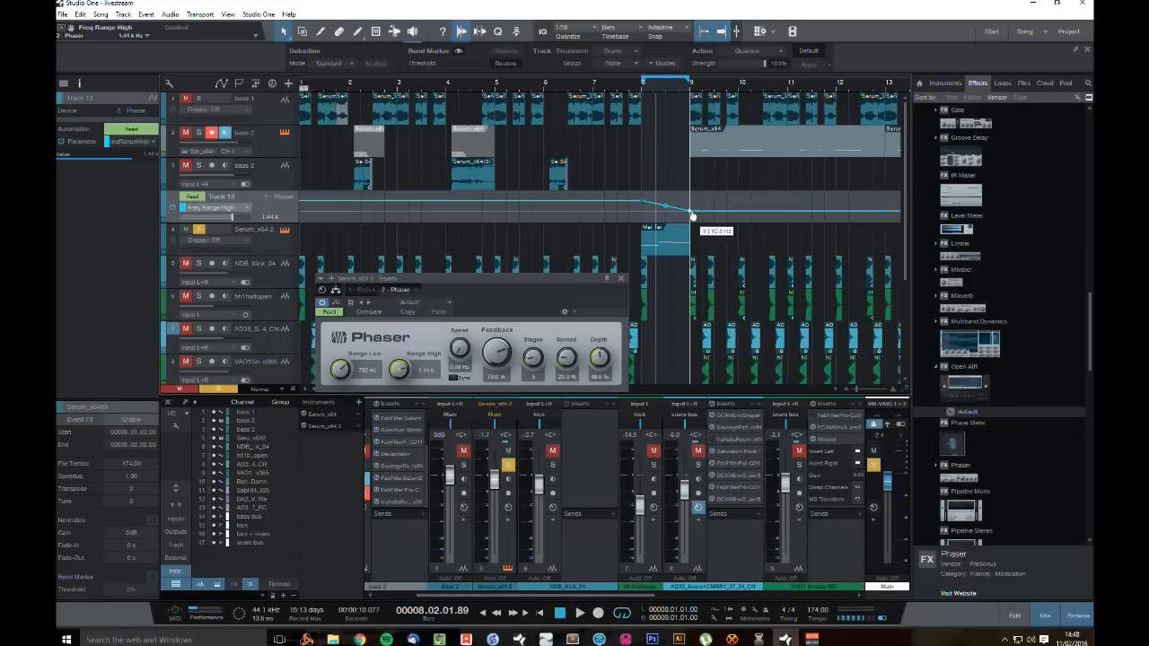
{"action": "right_click", "coordinate": [340, 377]}
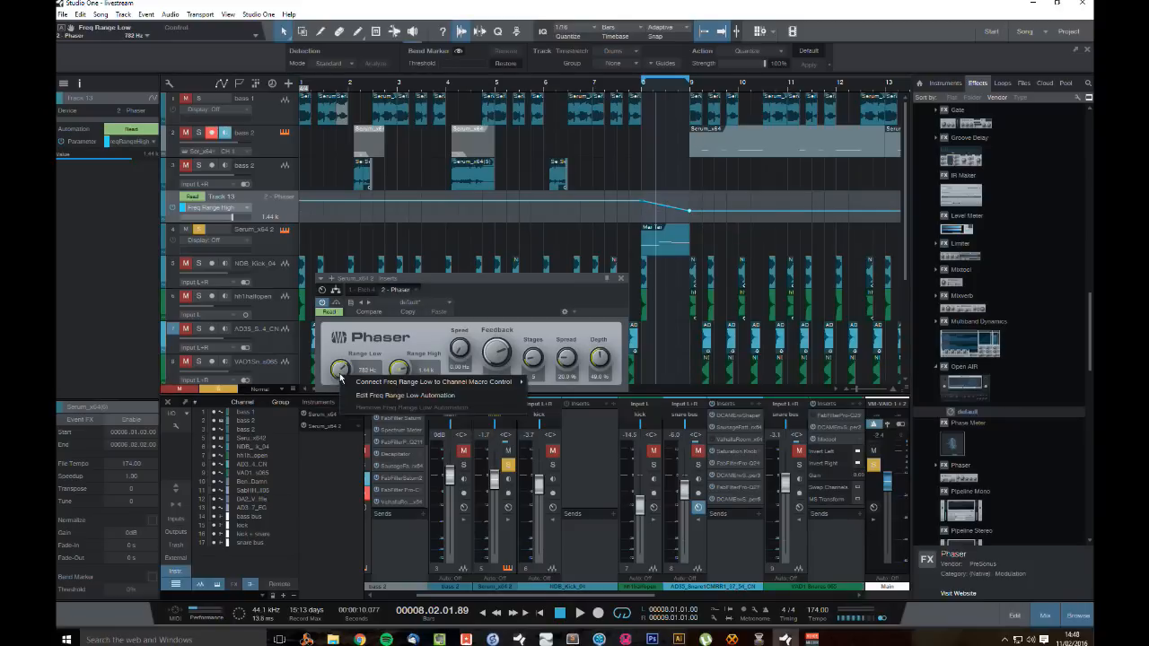
{"action": "left_click", "coordinate": [413, 396]}
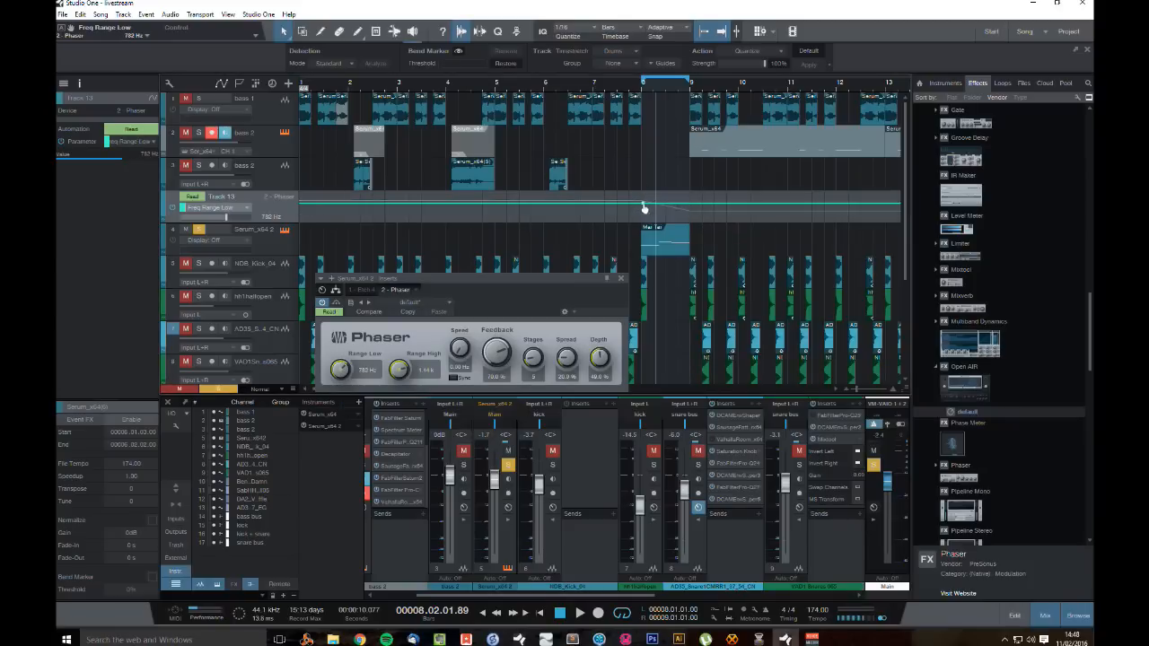
{"action": "left_click_drag", "start_coordinate": [691, 210], "coordinate": [642, 206]}
{"action": "key", "text": "space"}
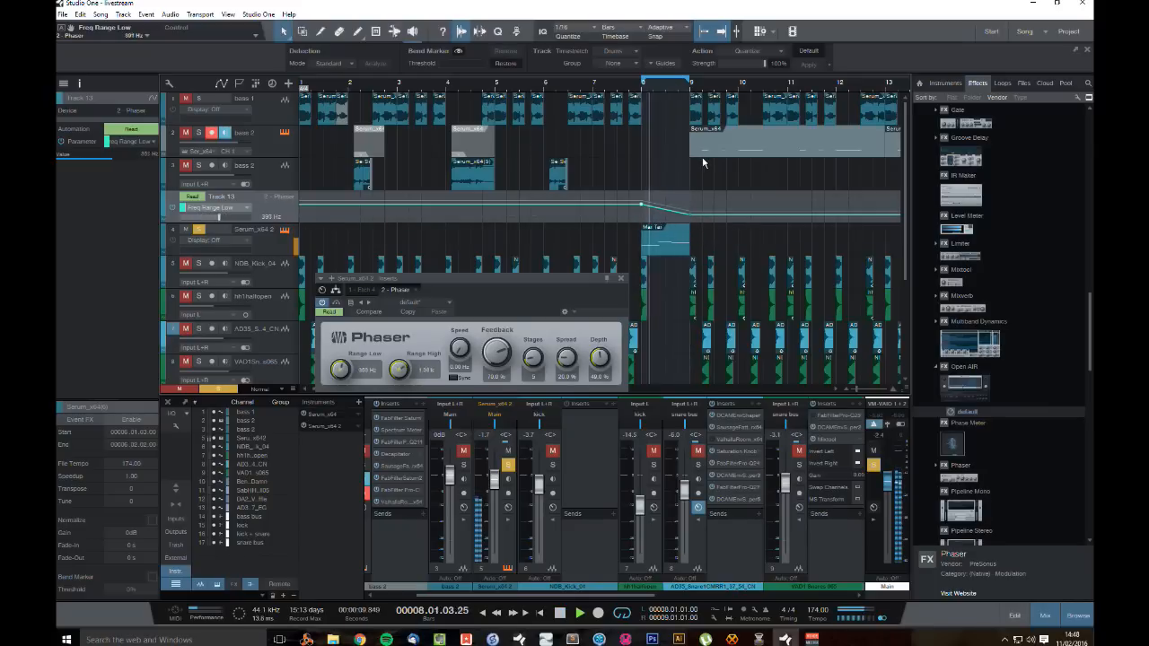
{"action": "left_click_drag", "start_coordinate": [692, 215], "coordinate": [689, 213]}
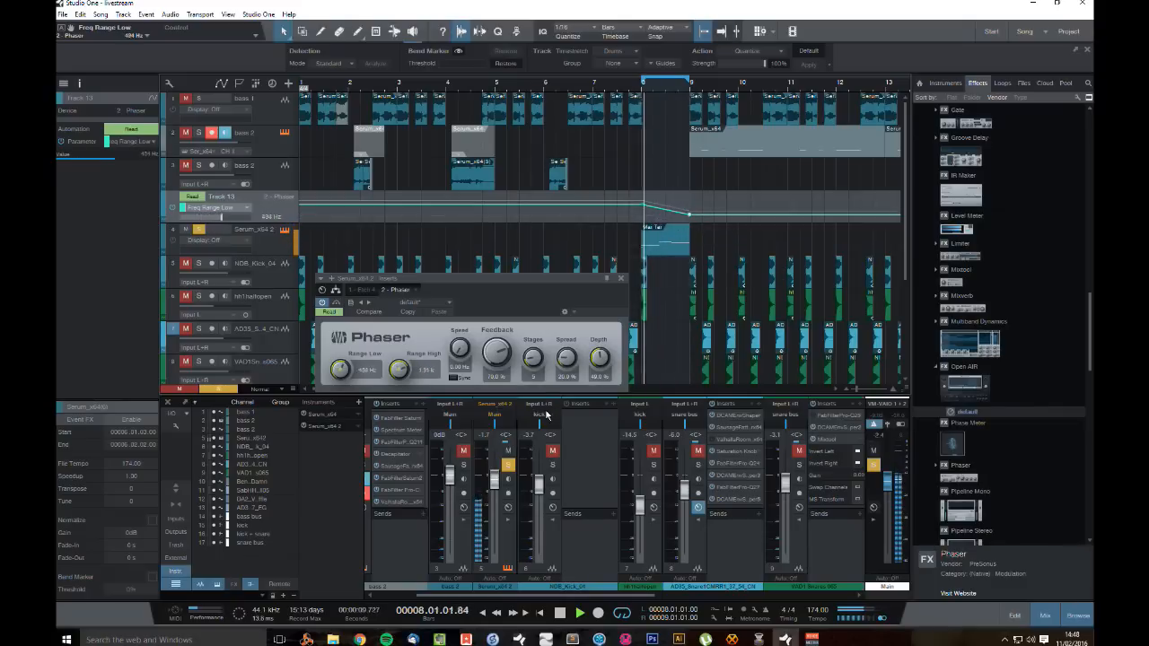
Step: Lower the Phaser's depth to about 27.5%, toggle its bypass for comparison, and close its window and stop playback
{"action": "left_click_drag", "start_coordinate": [599, 358], "coordinate": [603, 382]}
{"action": "left_click", "coordinate": [325, 303]}
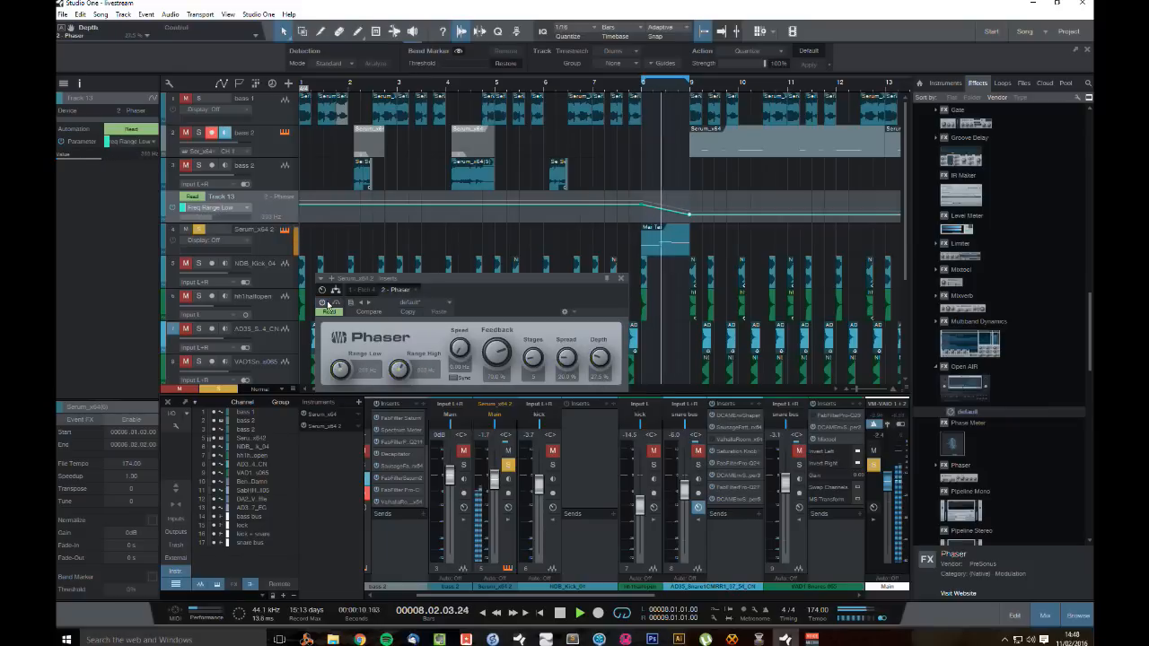
{"action": "left_click", "coordinate": [621, 278]}
{"action": "key", "text": "space"}
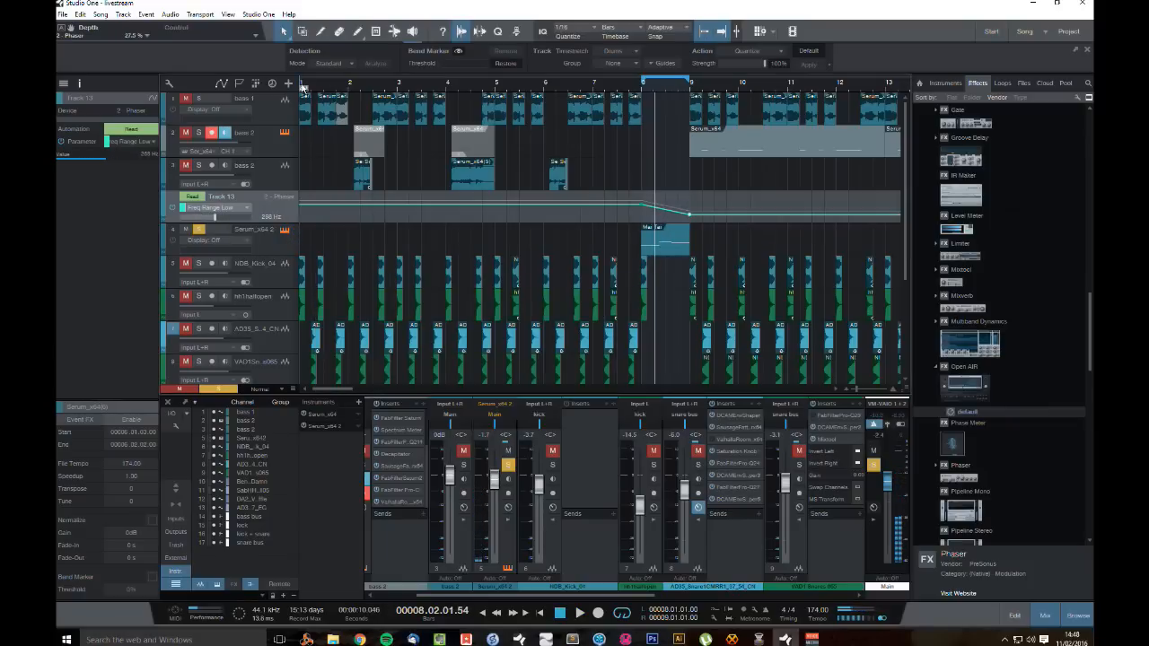
Step: Extend the loop range back to bar 1, unsolo the Serum_x64 2 track, and play the full mix from the start
{"action": "left_click", "coordinate": [302, 88]}
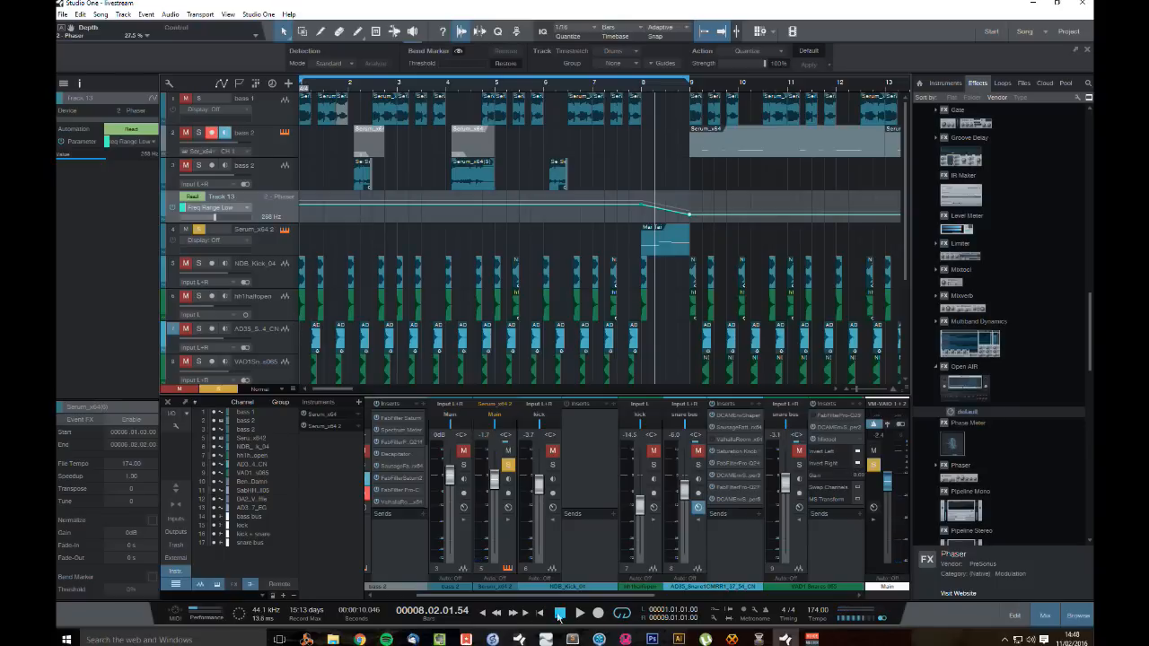
{"action": "key", "text": "space"}
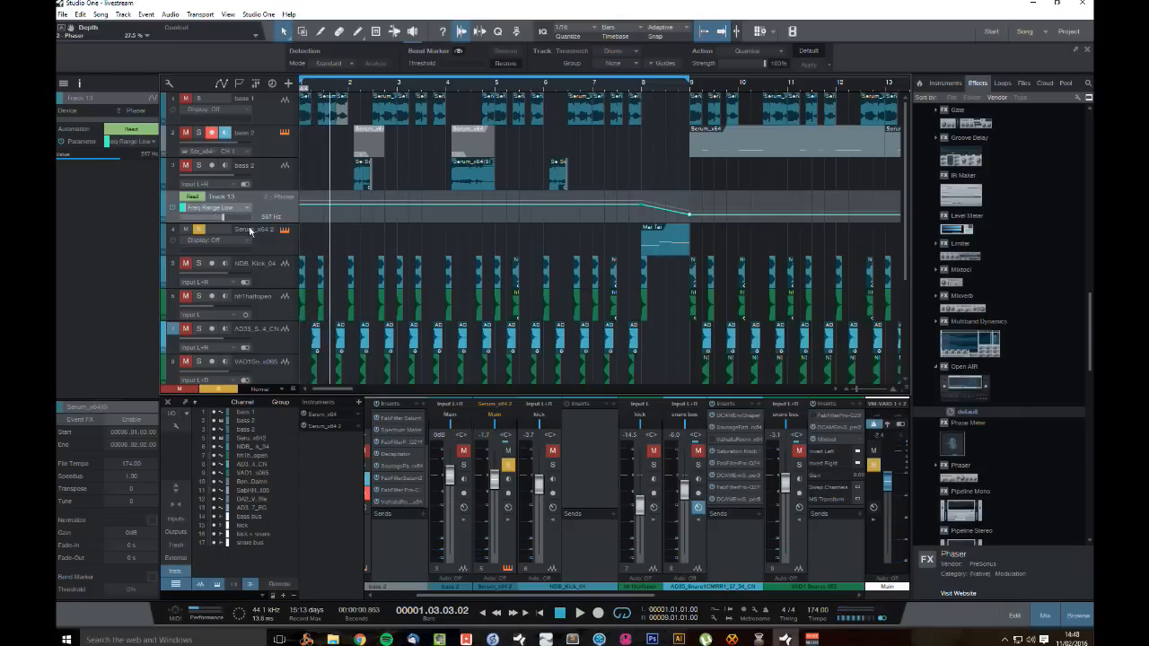
{"action": "left_click", "coordinate": [199, 229]}
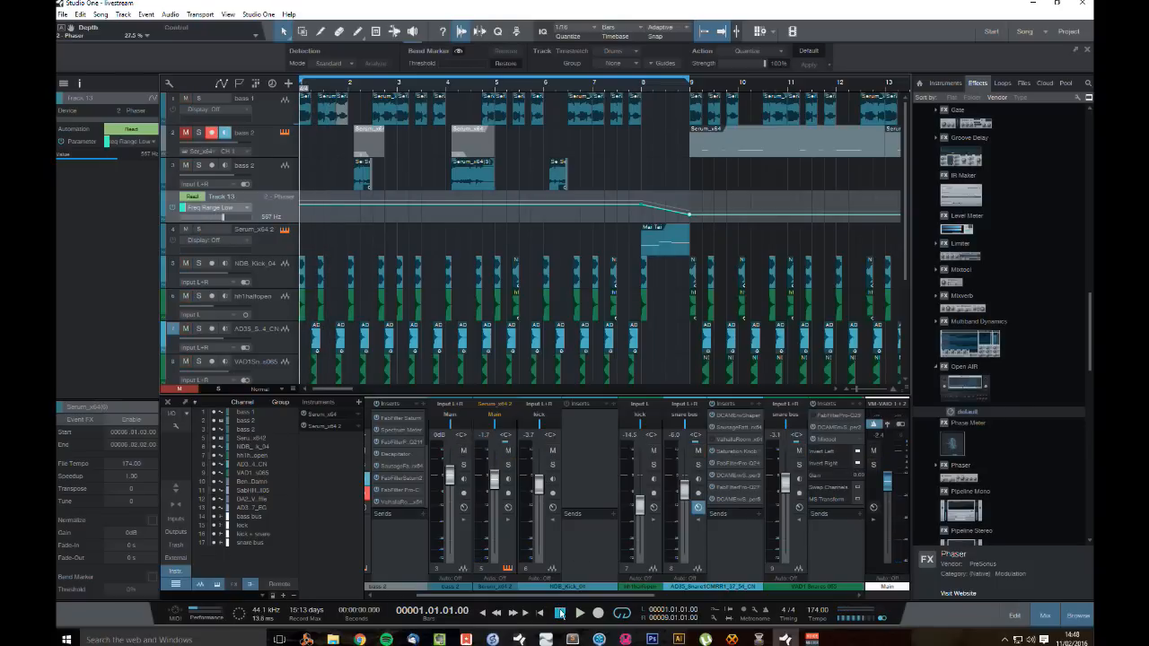
{"action": "key", "text": "space"}
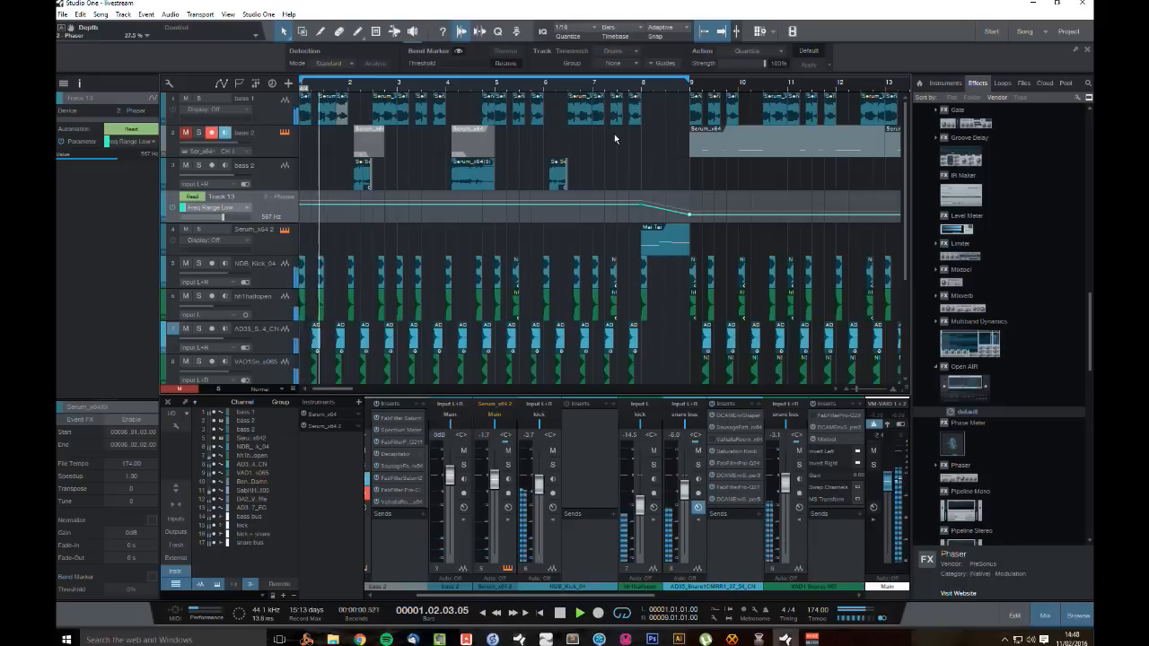
Step: Select the Serum_x64 2 track, expand its mixer channel, and lower its fader to -3.1 dB
{"action": "left_click", "coordinate": [272, 243]}
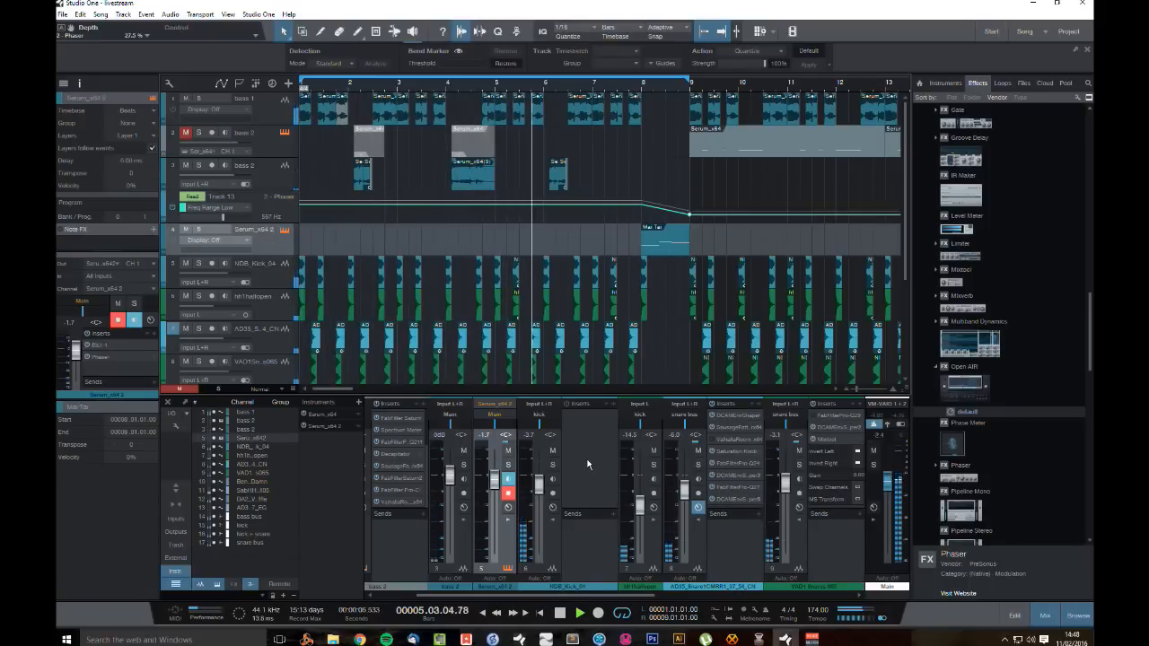
{"action": "double_click", "coordinate": [274, 247]}
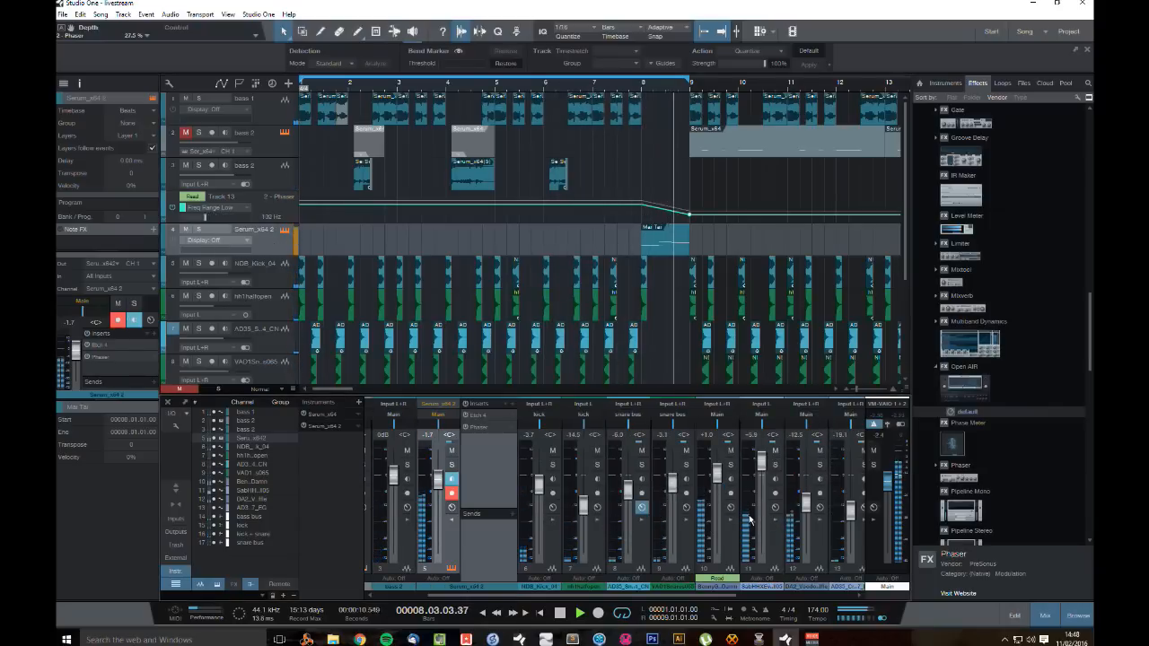
{"action": "left_click_drag", "start_coordinate": [437, 486], "coordinate": [438, 491]}
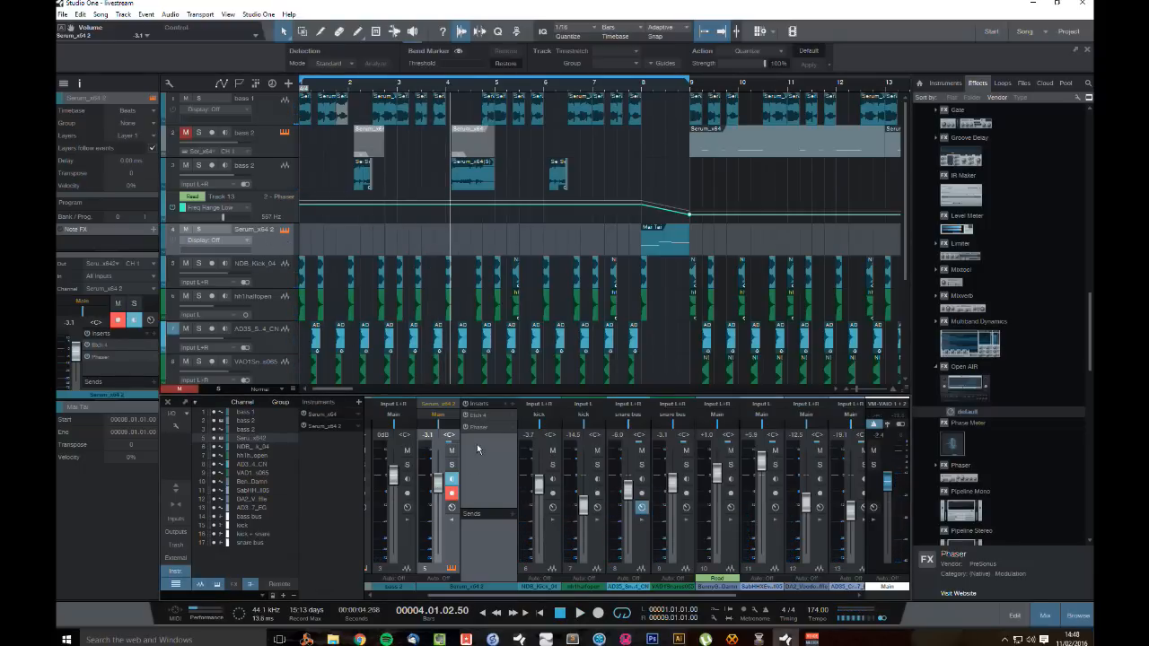
Step: Insert SoundToys FilterFreak1 on the Serum_x64 2 channel, add its Frequency parameter to the Track 13 automation, and move the plug-in window off the lane
{"action": "scroll", "coordinate": [1021, 301], "scroll_direction": "down", "scroll_amount": 15}
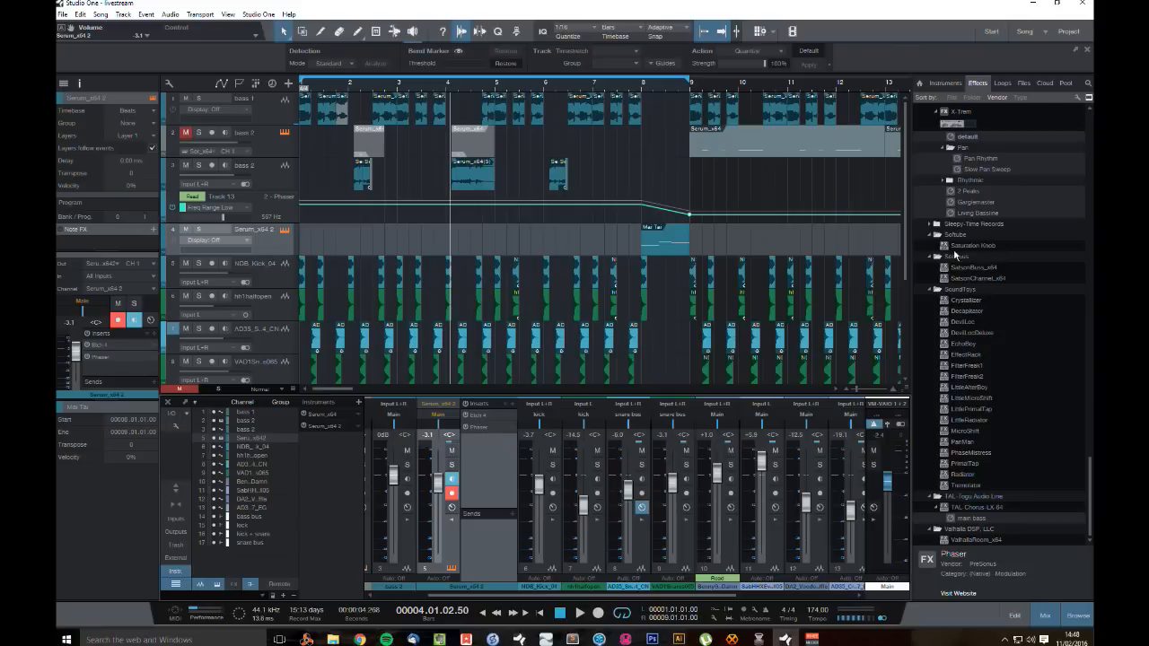
{"action": "left_click_drag", "start_coordinate": [974, 366], "coordinate": [490, 458]}
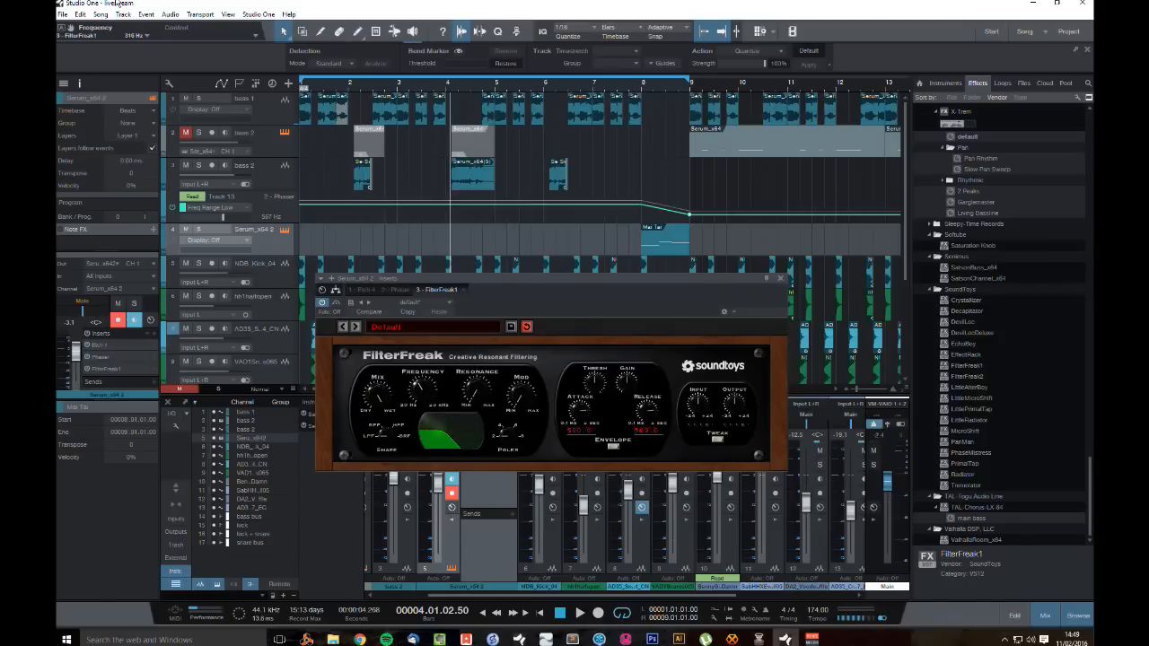
{"action": "left_click", "coordinate": [70, 29]}
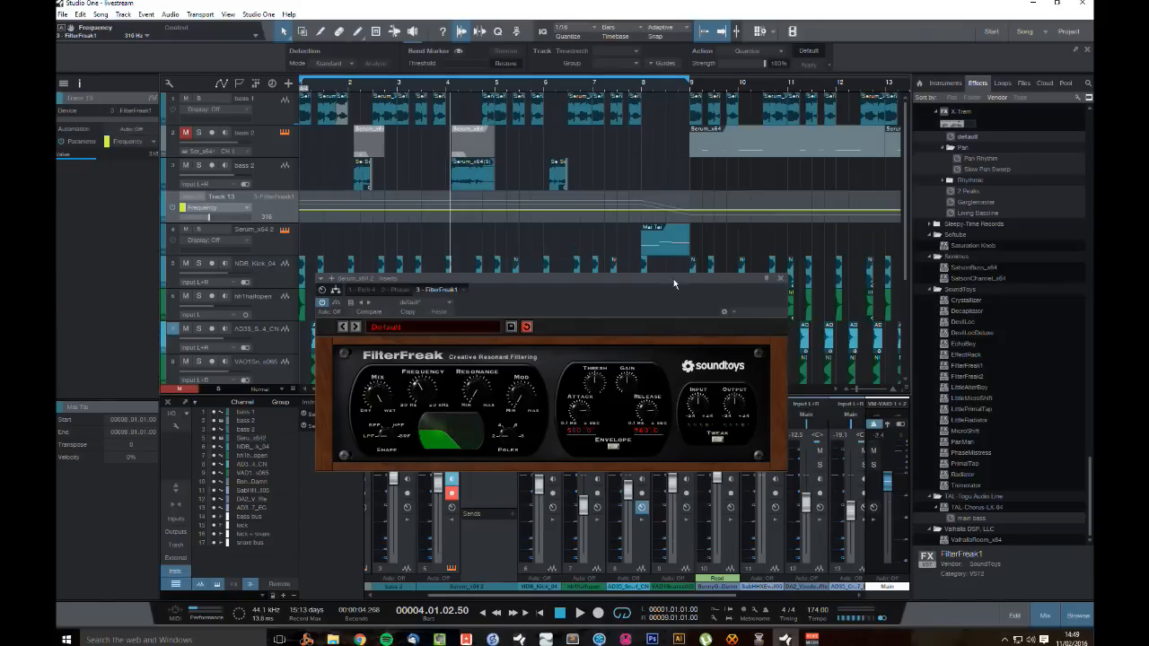
{"action": "left_click_drag", "start_coordinate": [673, 283], "coordinate": [702, 374]}
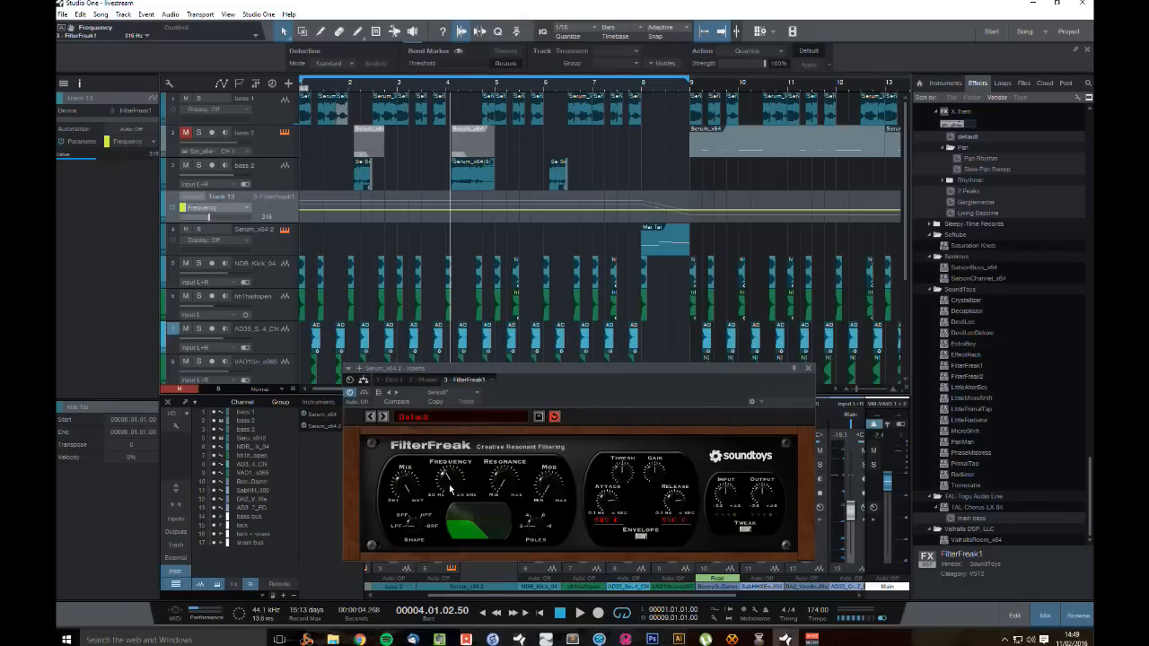
Step: Set FilterFreak1's frequency to 340 Hz, automate it to rise from the start to the end of bar 8, and audition the sweep
{"action": "left_click_drag", "start_coordinate": [450, 487], "coordinate": [437, 470]}
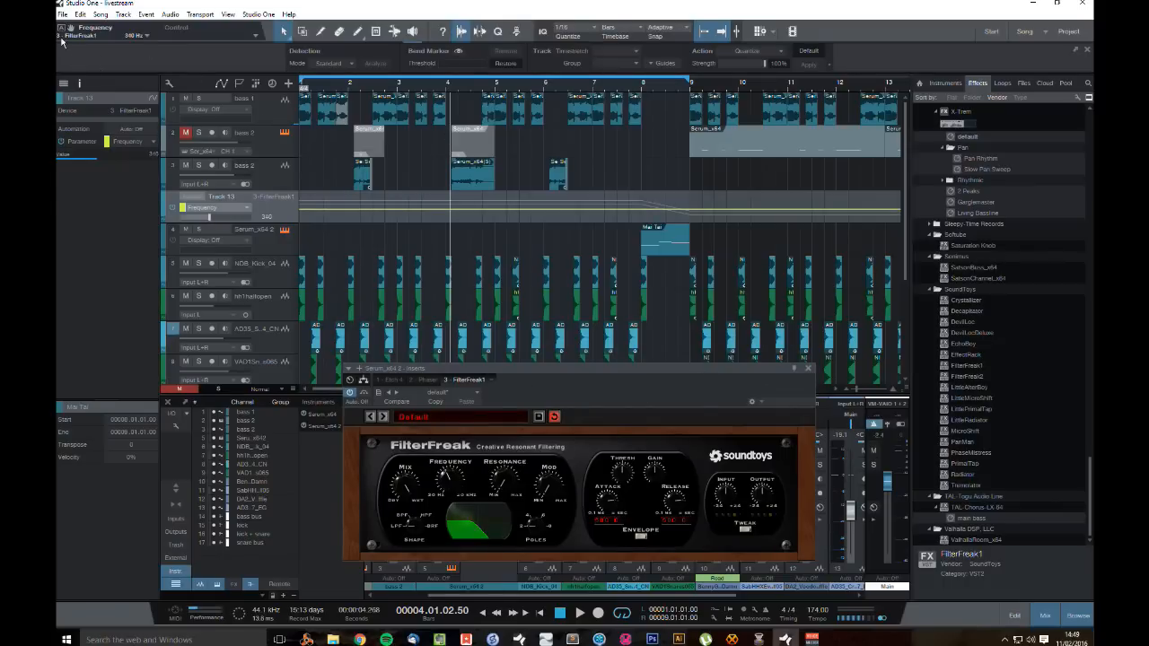
{"action": "left_click", "coordinate": [642, 213]}
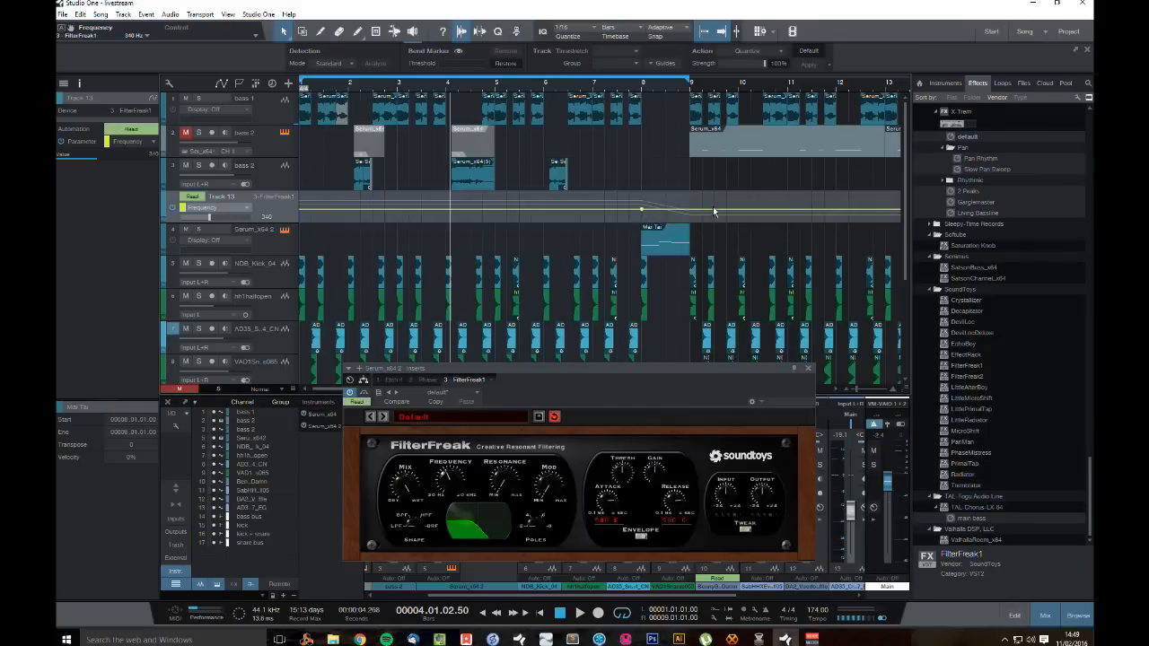
{"action": "left_click_drag", "start_coordinate": [691, 214], "coordinate": [692, 195]}
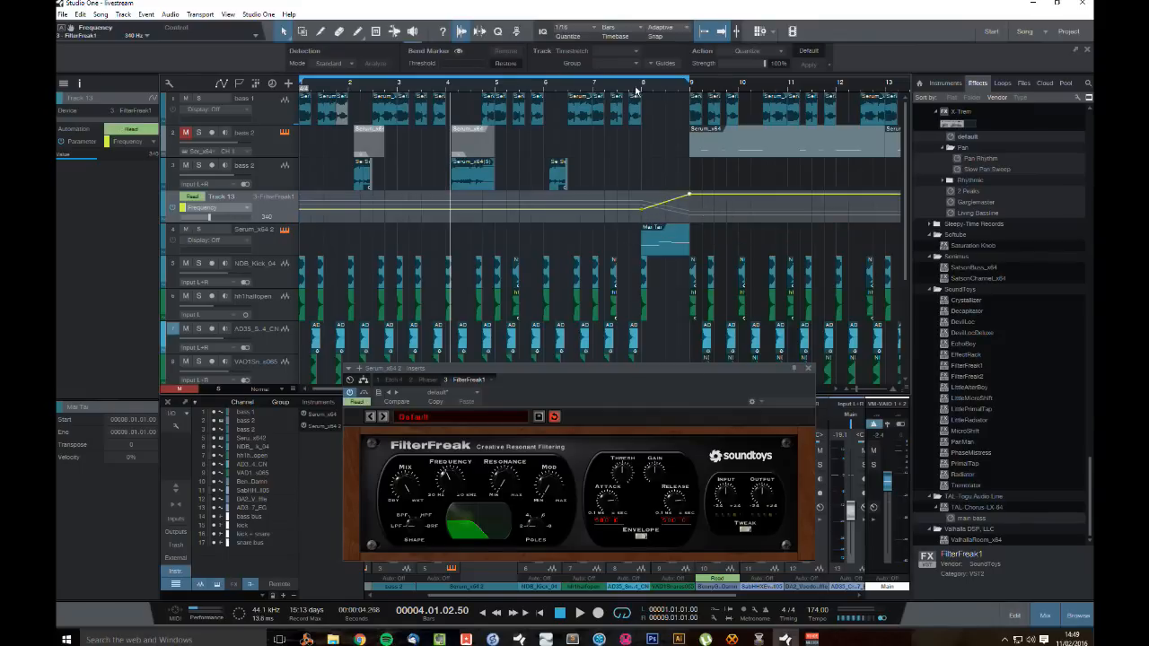
{"action": "key", "text": "space"}
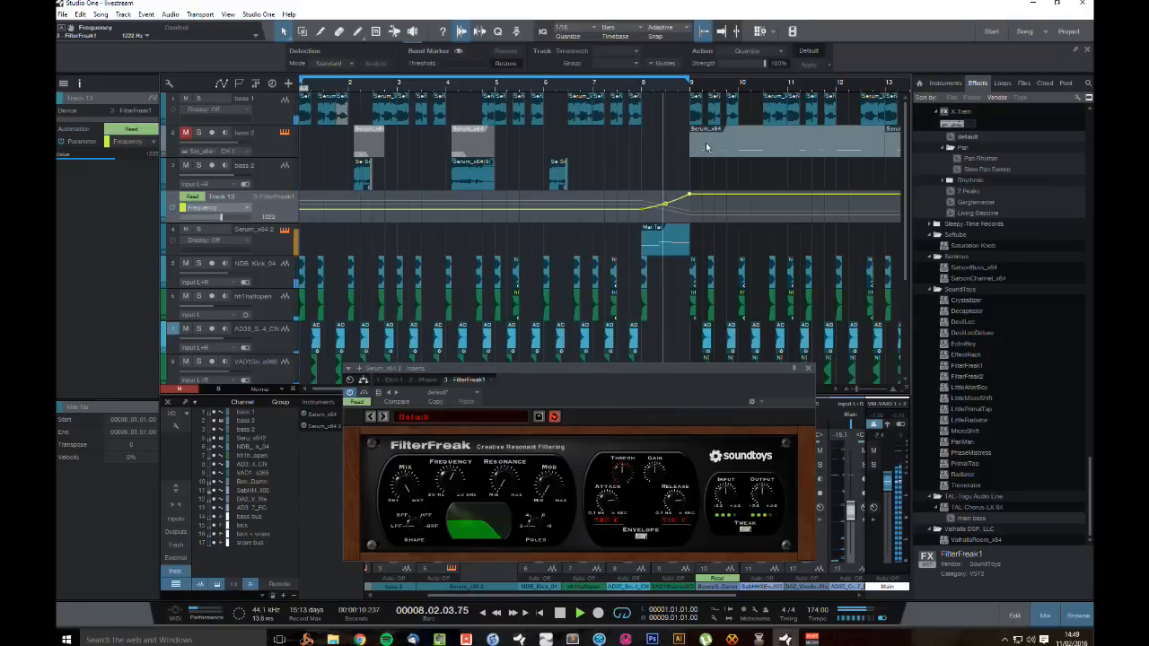
Step: Raise the Frequency automation's bar 8 start point close to the end point's level, curve the sweep to dip between them, and audition it
{"action": "left_click_drag", "start_coordinate": [642, 211], "coordinate": [642, 203]}
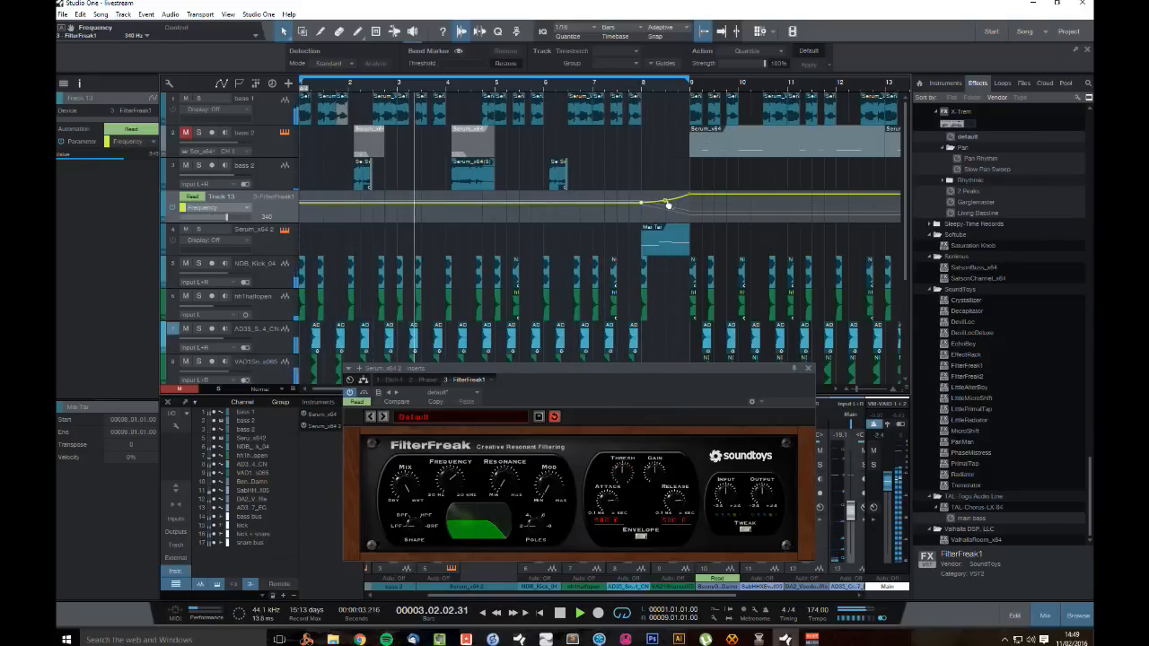
{"action": "left_click", "coordinate": [644, 83]}
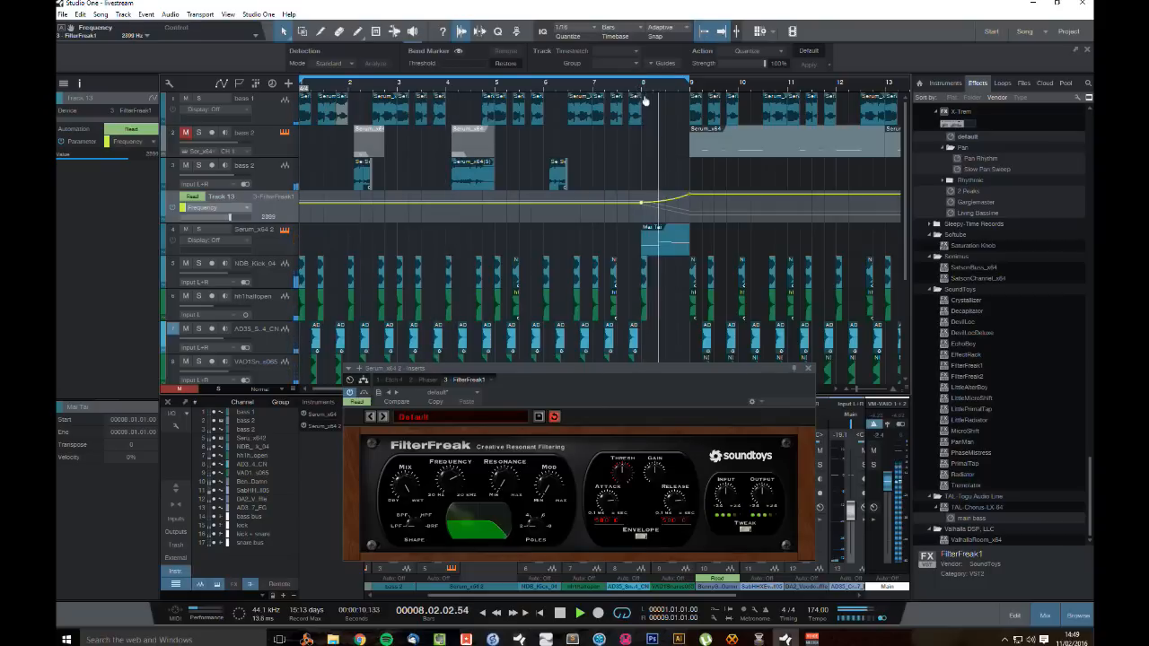
{"action": "key", "text": "space"}
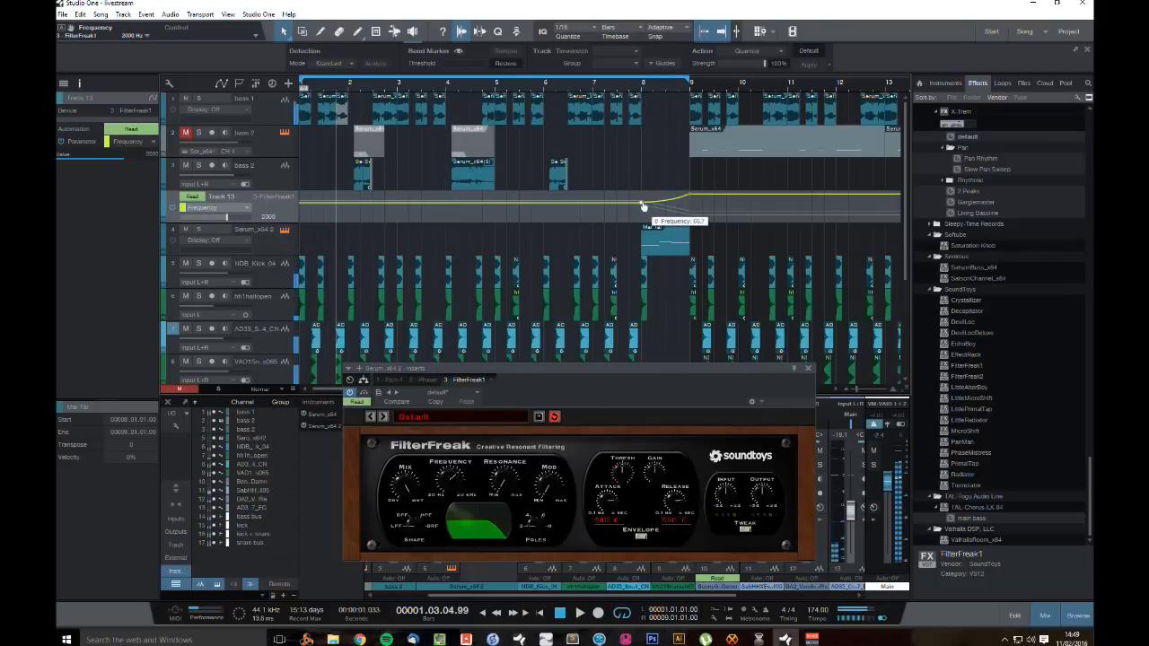
{"action": "mouse_move", "coordinate": [642, 205]}
{"action": "left_mouse_down"}
{"action": "mouse_move", "coordinate": [653, 206]}
{"action": "mouse_move", "coordinate": [643, 197]}
{"action": "left_mouse_up"}
{"action": "left_click", "coordinate": [643, 86]}
{"action": "key", "text": "space"}
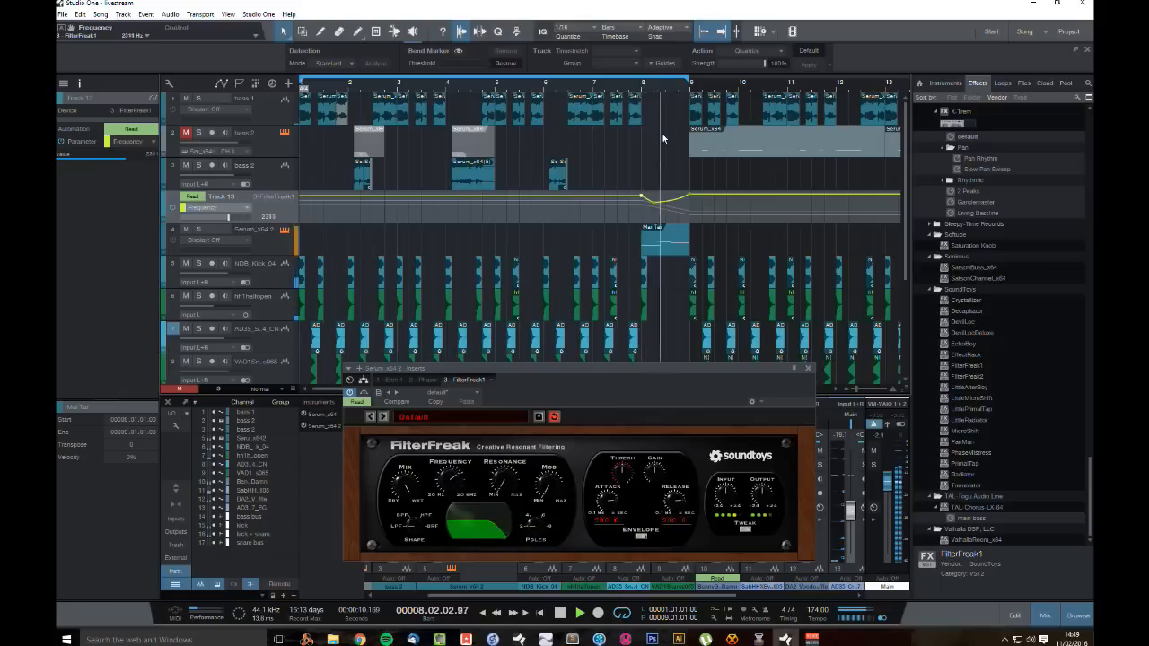
Step: Deepen the Frequency dip early in bar 8 with a steep drop and a curved rise, auditioning the fill during playback
{"action": "left_click_drag", "start_coordinate": [655, 207], "coordinate": [654, 211]}
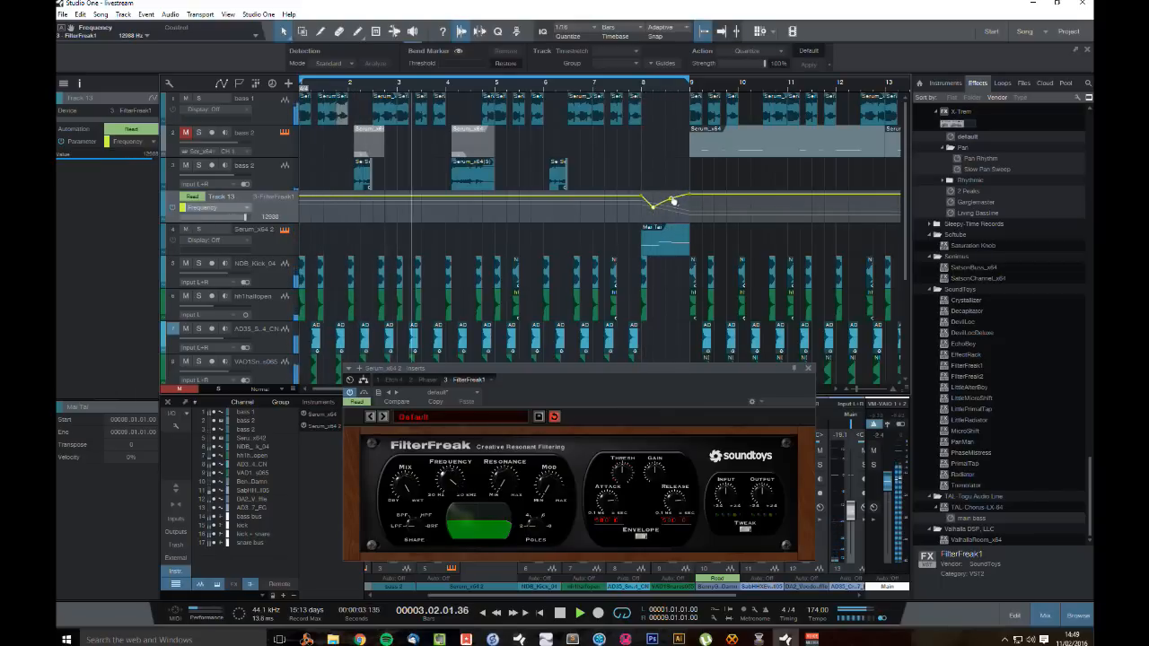
{"action": "left_click", "coordinate": [644, 85]}
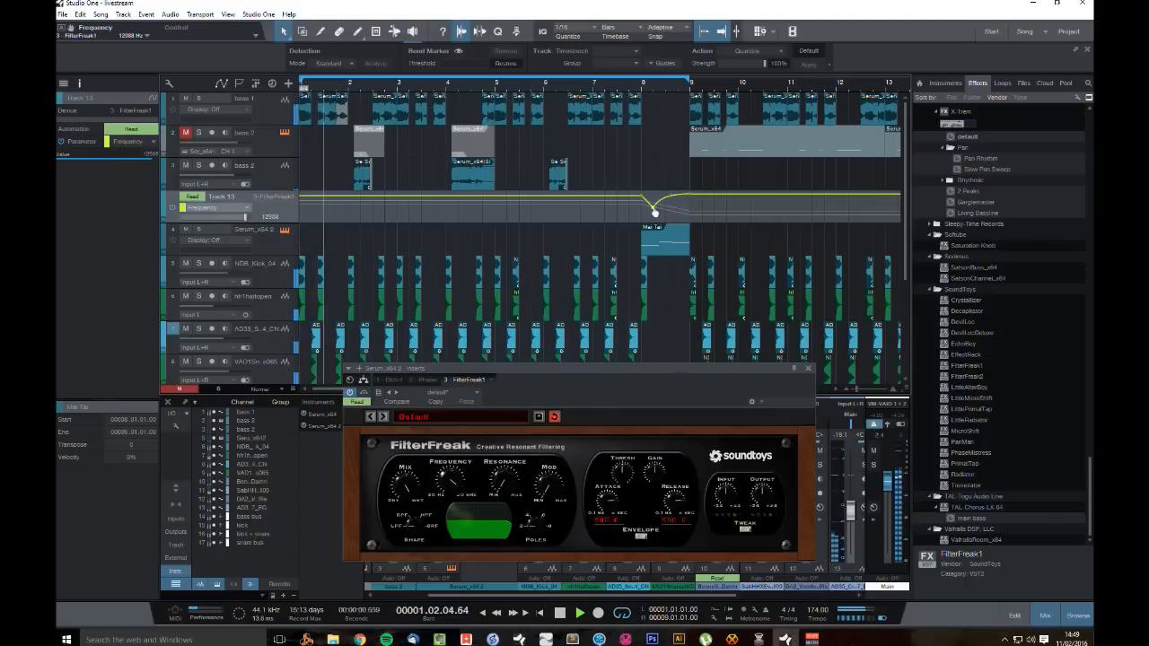
{"action": "left_click", "coordinate": [641, 87]}
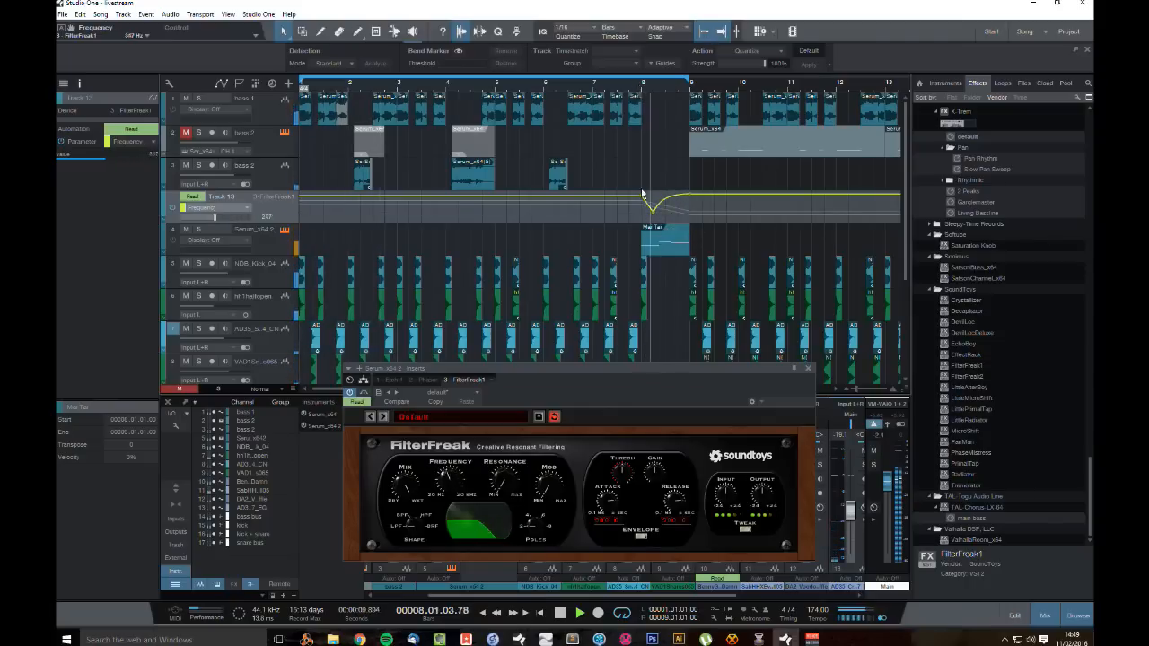
{"action": "left_click_drag", "start_coordinate": [648, 206], "coordinate": [651, 214]}
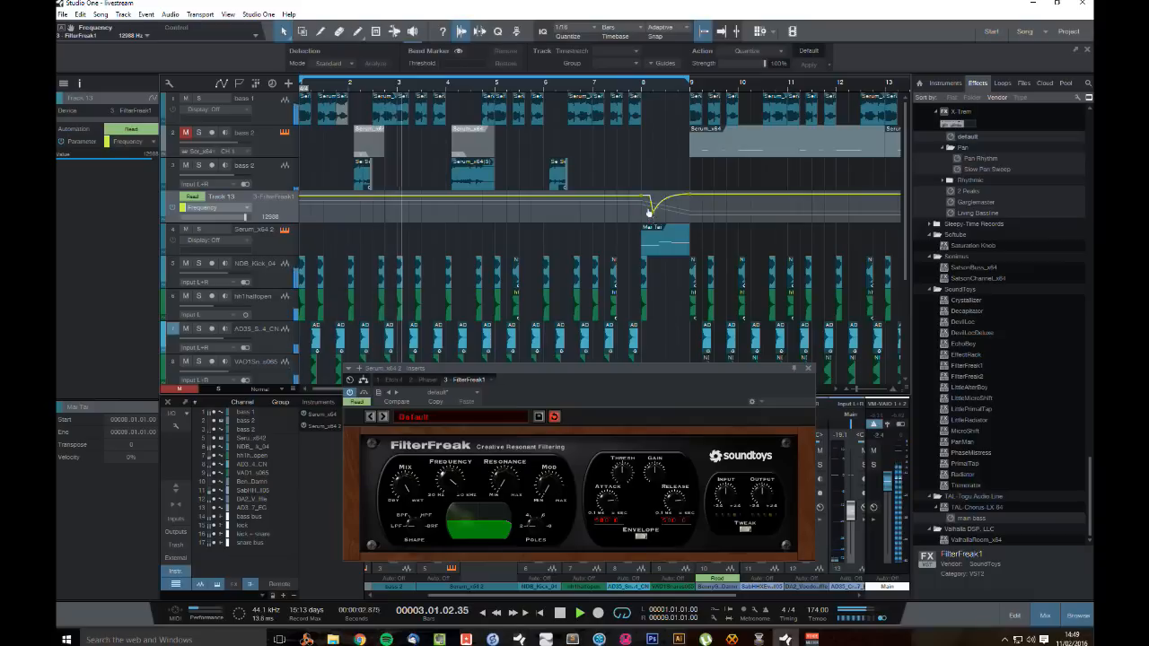
{"action": "key", "text": "space"}
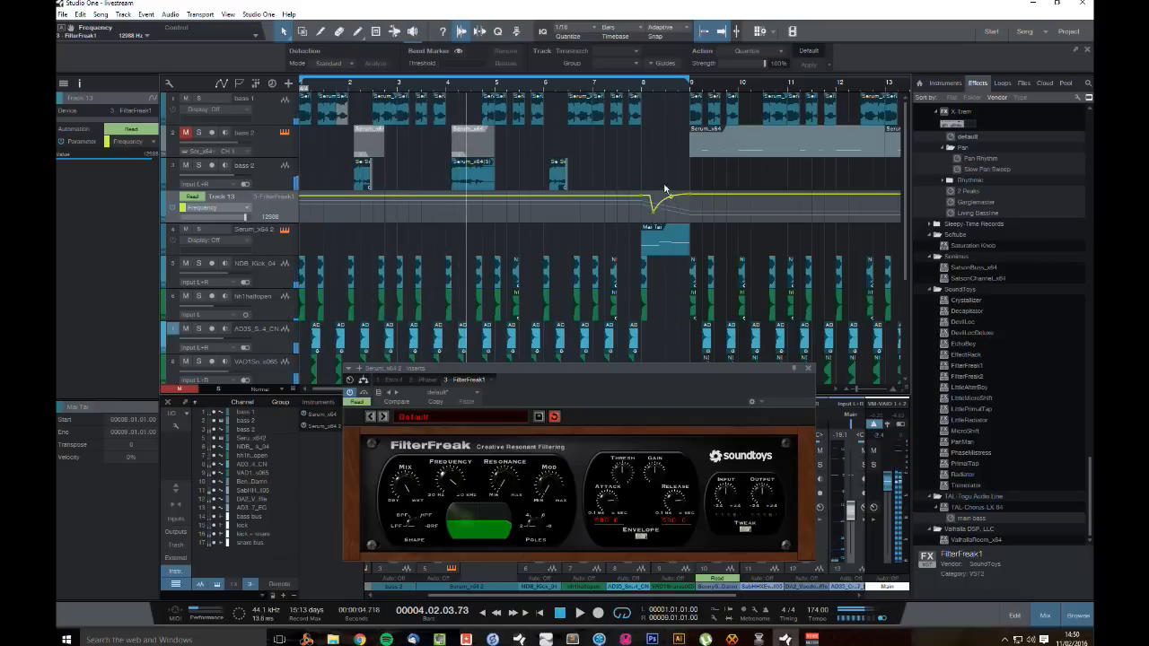
Step: Soften the curve leading into the Frequency dip, play the fill in the full loop, and close the FilterFreak1 window
{"action": "scroll", "coordinate": [651, 93], "scroll_direction": "up", "scroll_amount": 5}
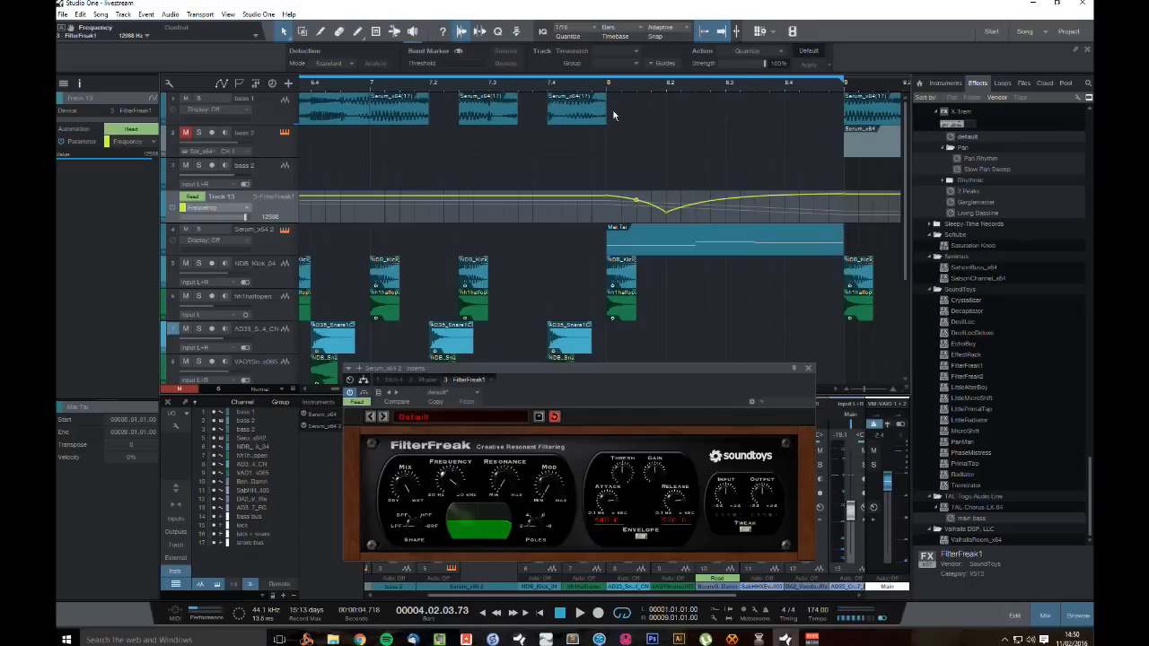
{"action": "left_click", "coordinate": [604, 87]}
{"action": "key", "text": "space"}
{"action": "left_click_drag", "start_coordinate": [679, 88], "coordinate": [709, 52]}
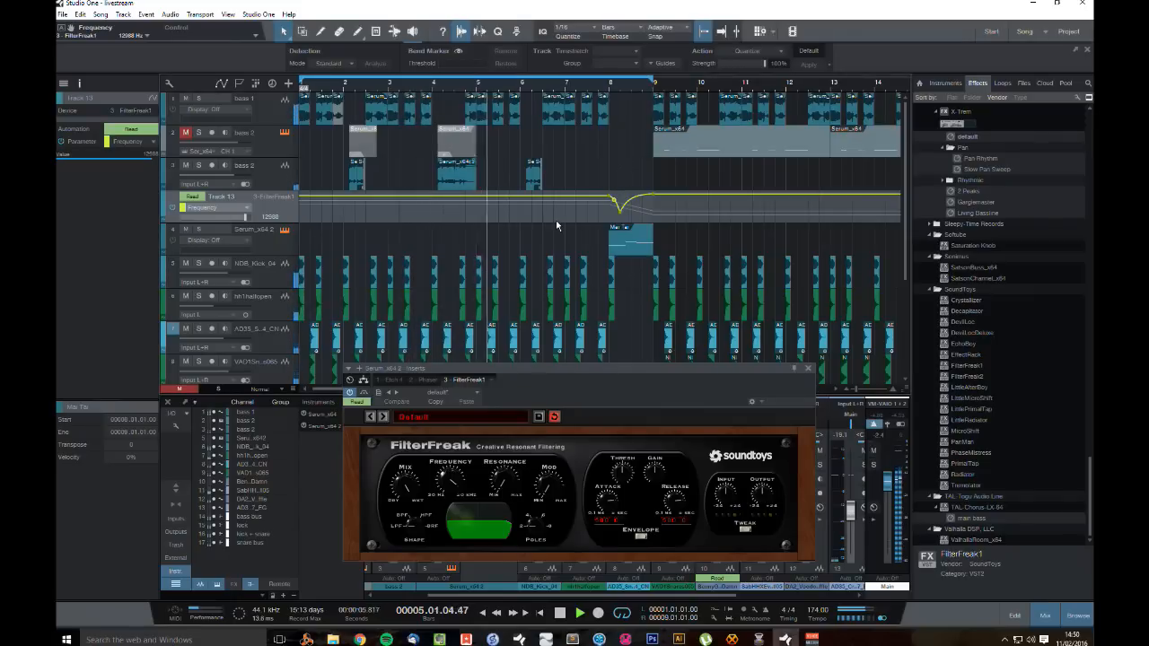
{"action": "left_click", "coordinate": [795, 370]}
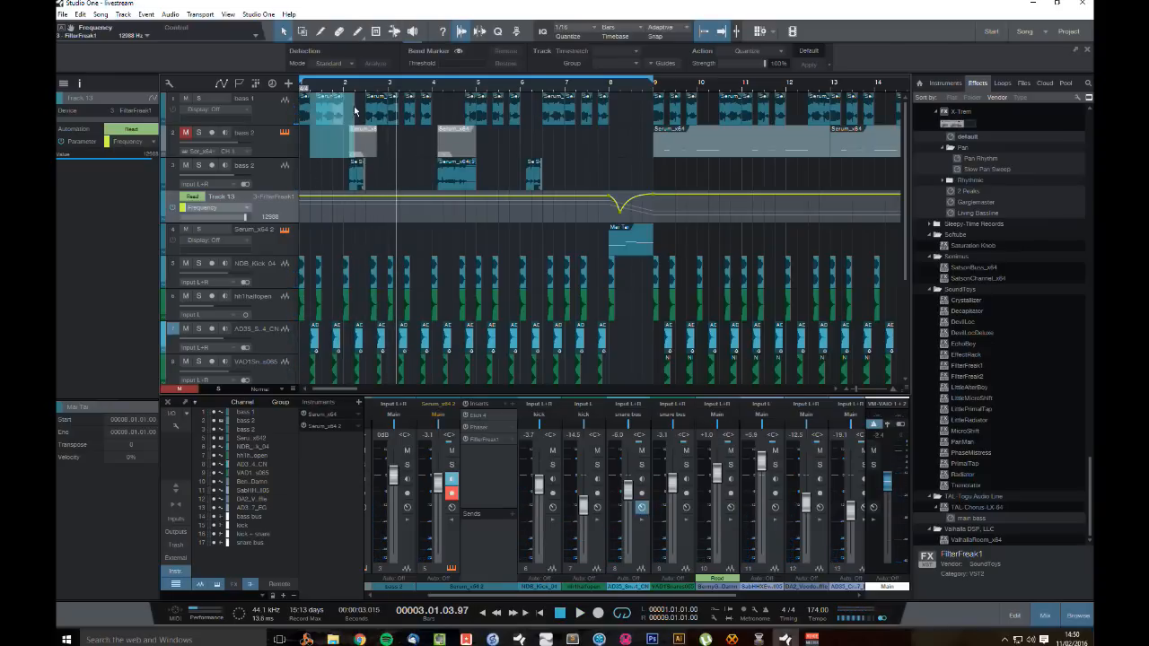
Step: Swap the bass 1 clips in the second half of bar 1 with those in the second half of bar 3, using bass 2 as temporary storage
{"action": "left_click", "coordinate": [329, 120]}
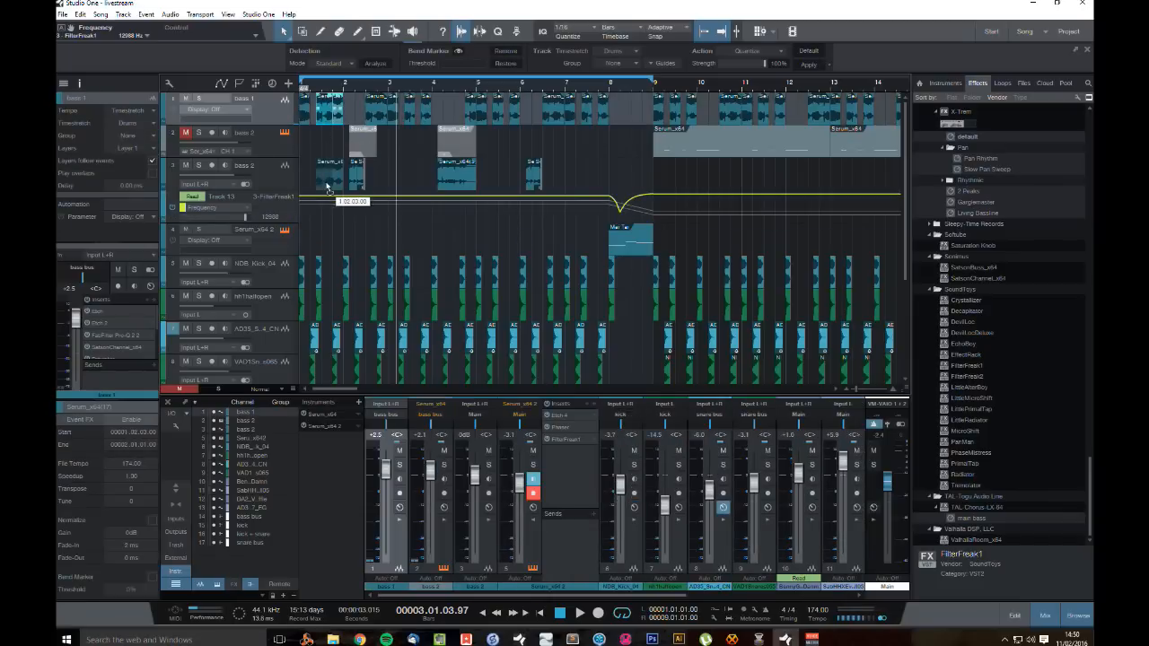
{"action": "left_click", "coordinate": [328, 186]}
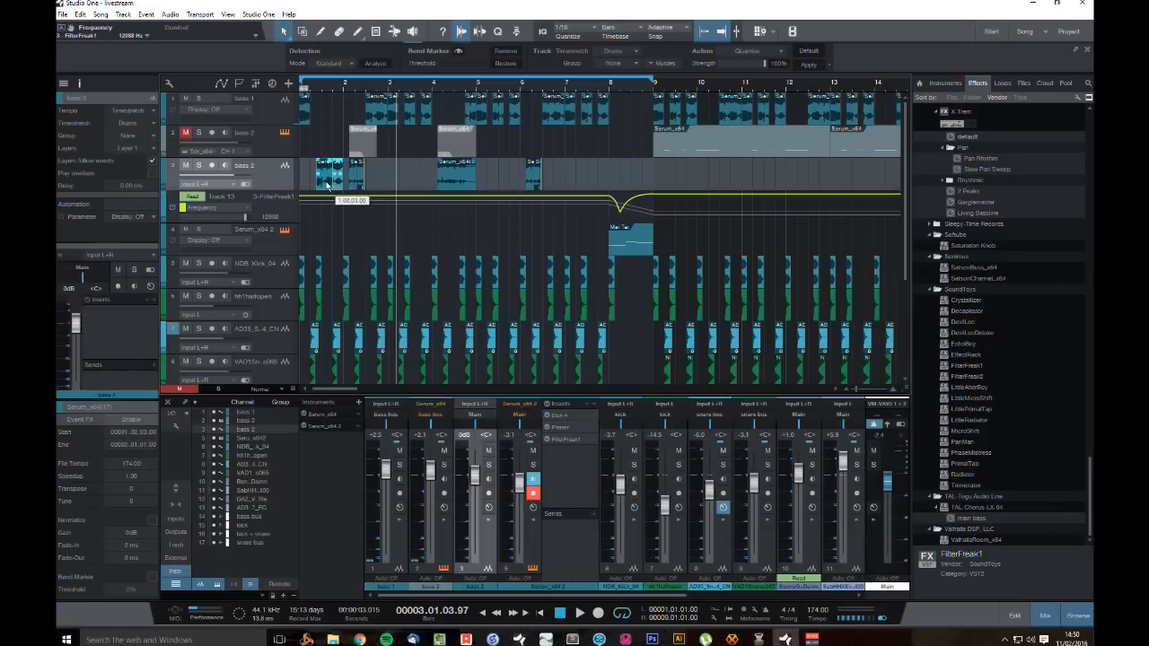
{"action": "left_click", "coordinate": [413, 115]}
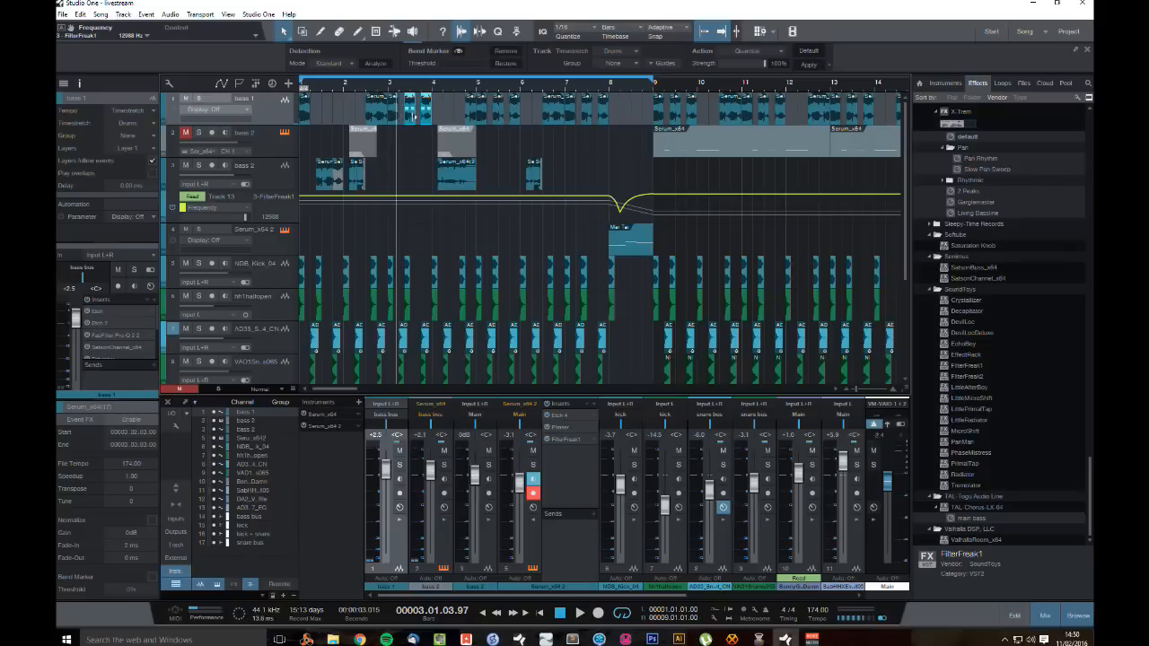
{"action": "left_click_drag", "start_coordinate": [410, 125], "coordinate": [326, 121]}
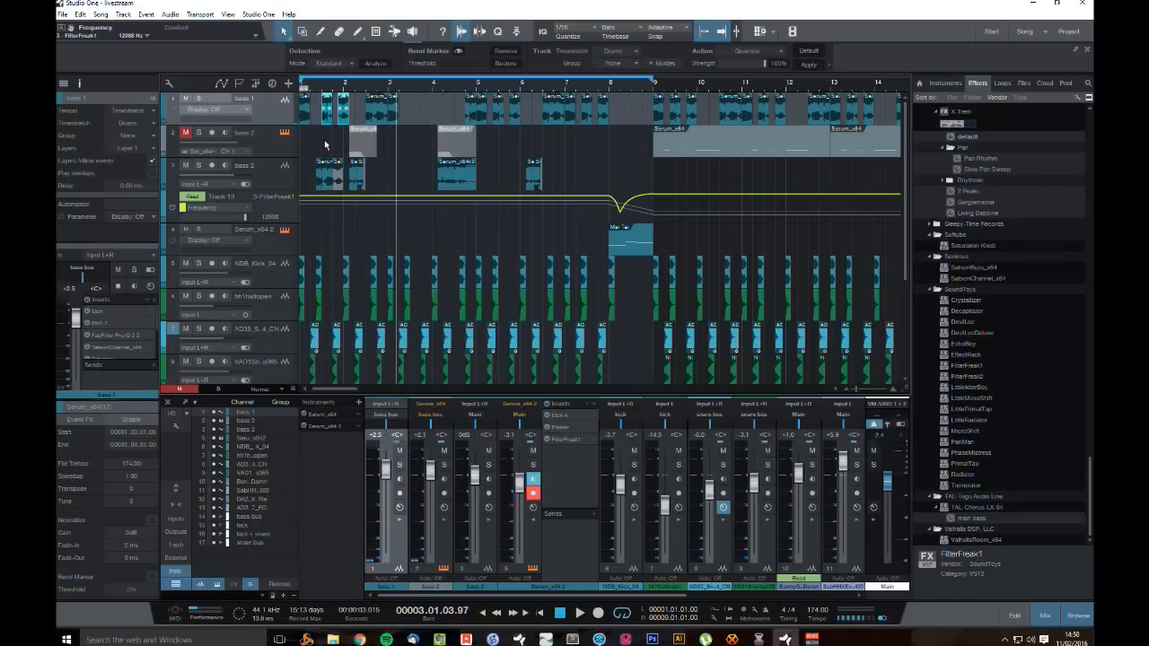
{"action": "left_click_drag", "start_coordinate": [386, 187], "coordinate": [306, 179]}
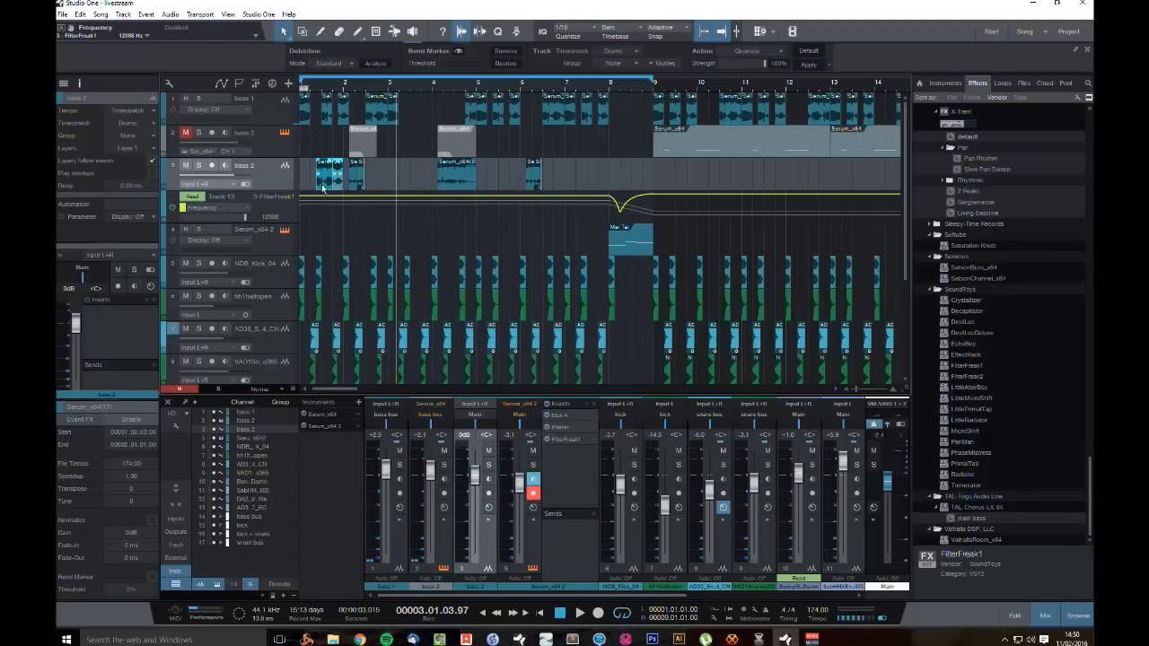
{"action": "left_click_drag", "start_coordinate": [382, 120], "coordinate": [414, 114]}
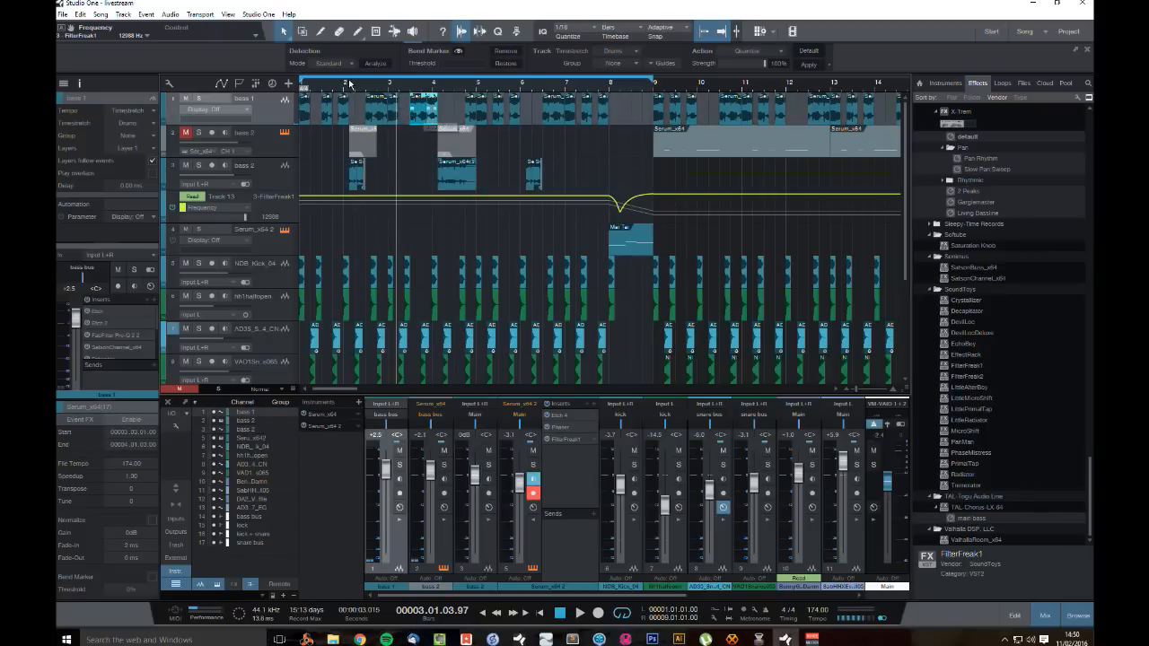
Step: Play the loop from bar 1 to audition the rearranged bass 1 clips
{"action": "left_click_drag", "start_coordinate": [328, 89], "coordinate": [428, 128]}
{"action": "left_click_drag", "start_coordinate": [790, 111], "coordinate": [651, 129]}
{"action": "left_click", "coordinate": [650, 243]}
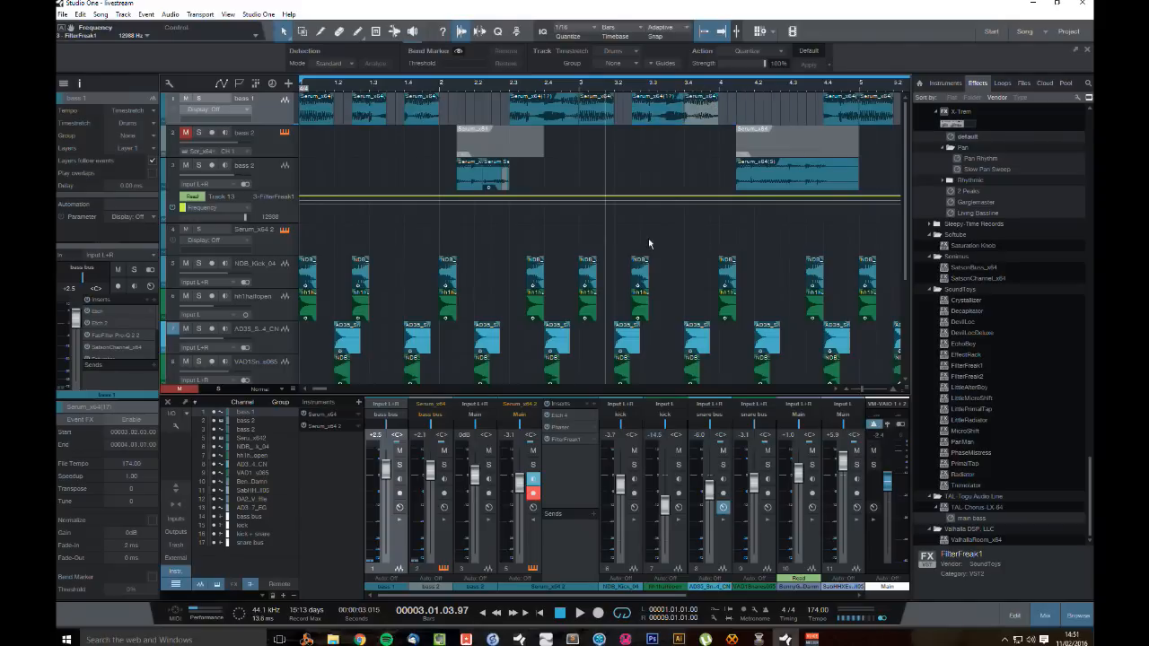
{"action": "key", "text": "space"}
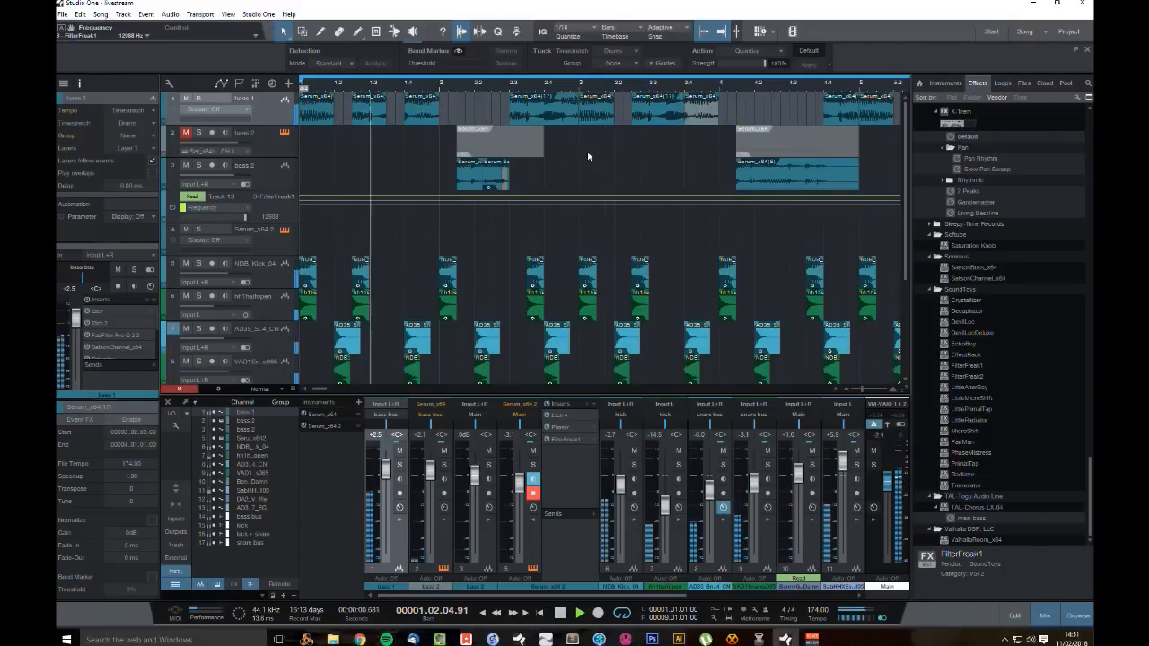
{"action": "left_click_drag", "start_coordinate": [604, 88], "coordinate": [616, 75]}
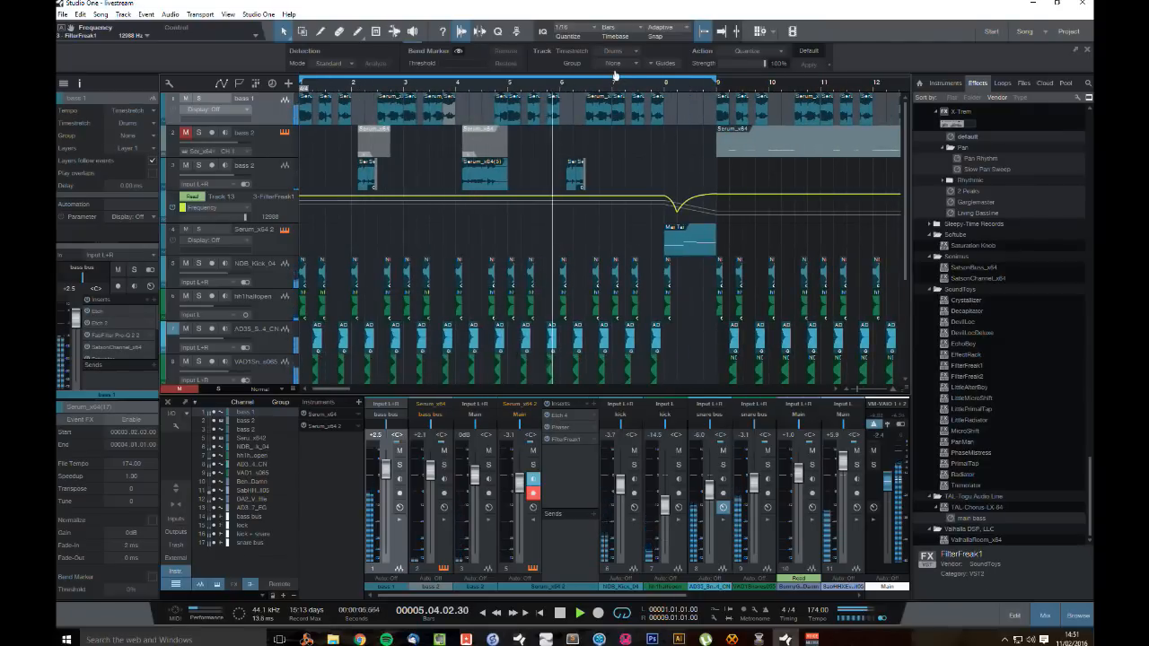
Step: Replace the bass 1 clips in the second half of bar 7 with copies from the second half of bar 3, and play from the start
{"action": "left_click_drag", "start_coordinate": [641, 117], "coordinate": [660, 118]}
{"action": "key", "text": "space"}
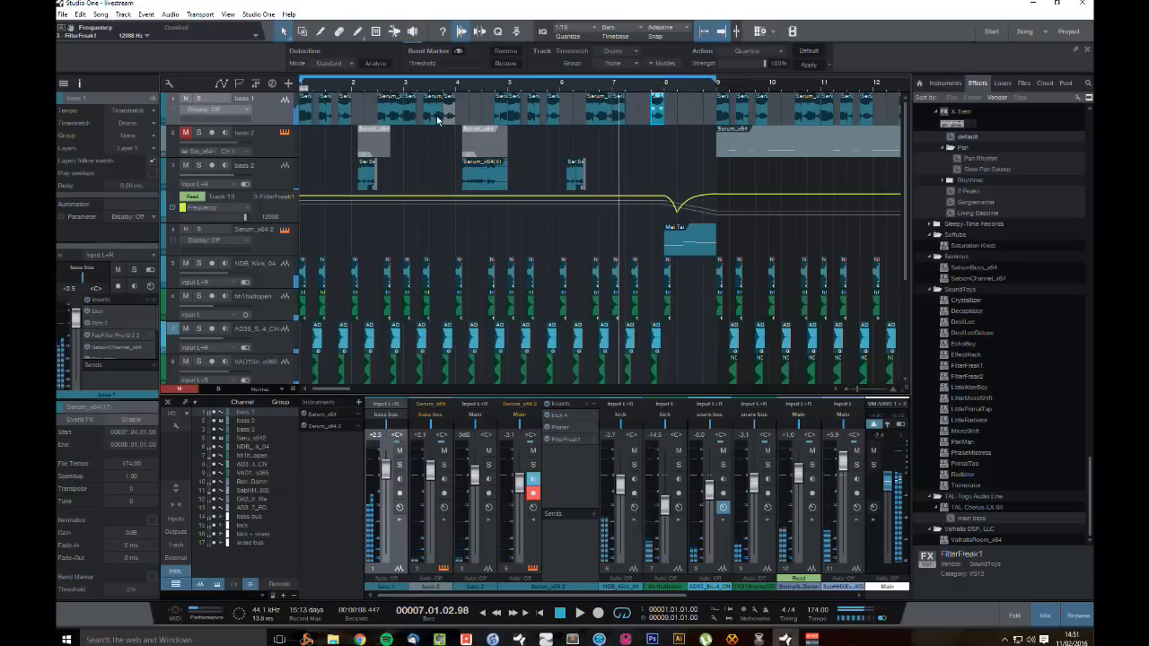
{"action": "left_click", "coordinate": [436, 121]}
{"action": "left_click_drag", "start_coordinate": [521, 125], "coordinate": [636, 94]}
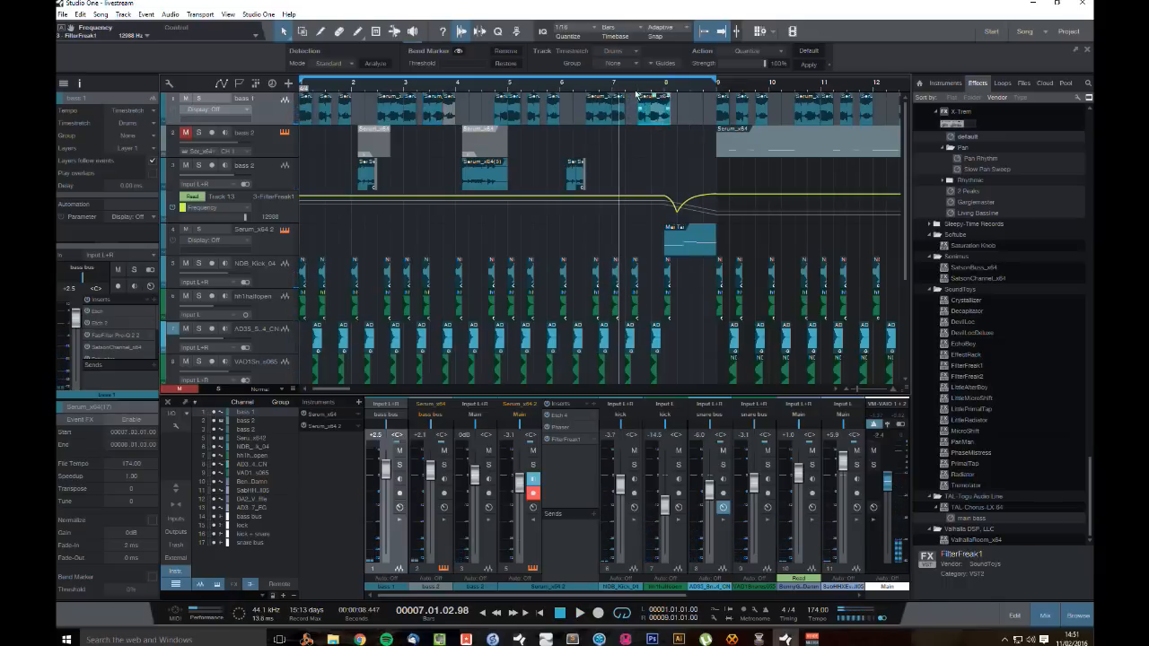
{"action": "scroll", "coordinate": [629, 91], "scroll_direction": "up", "scroll_amount": 4, "text": "ctrl"}
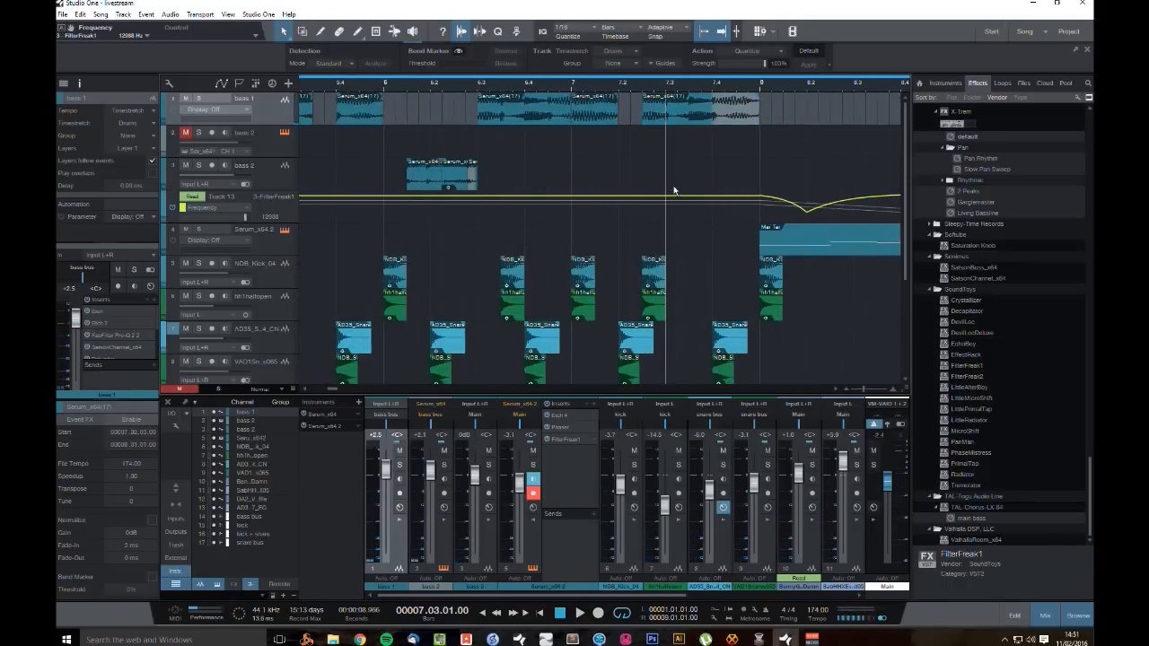
{"action": "scroll", "coordinate": [610, 76], "scroll_direction": "down", "scroll_amount": 4, "text": "ctrl"}
{"action": "key", "text": "space"}
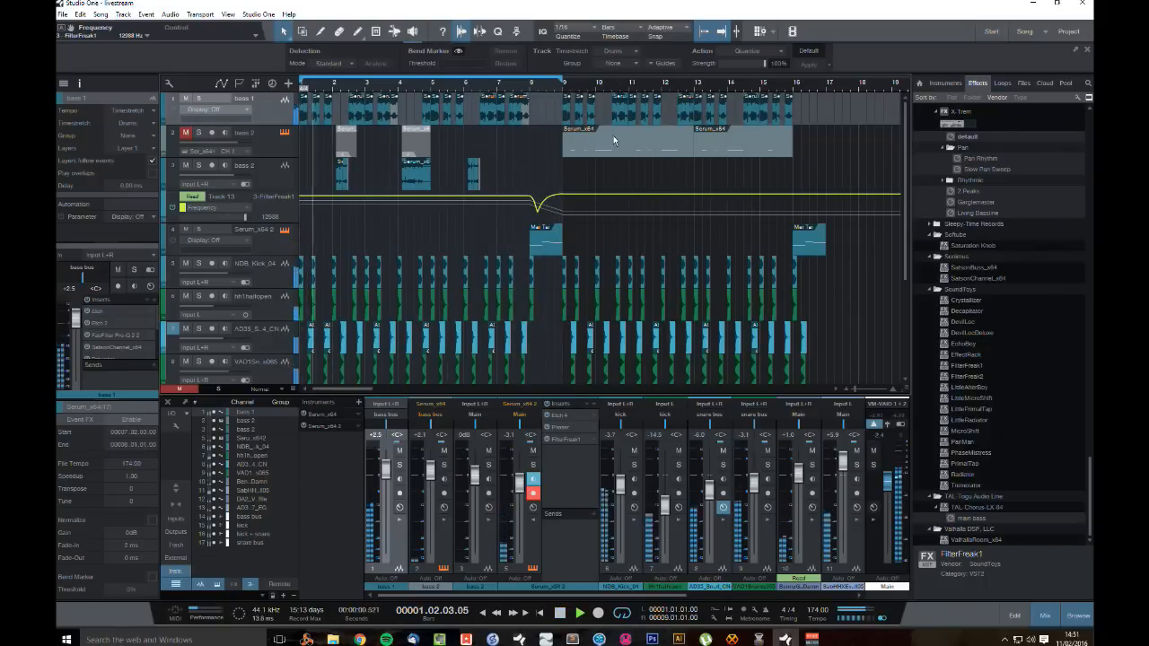
Step: Solo the BennyG..Damn break track, loop bars 7 and 8 to hear it, and turn off its automation display
{"action": "scroll", "coordinate": [627, 209], "scroll_direction": "down", "scroll_amount": 4}
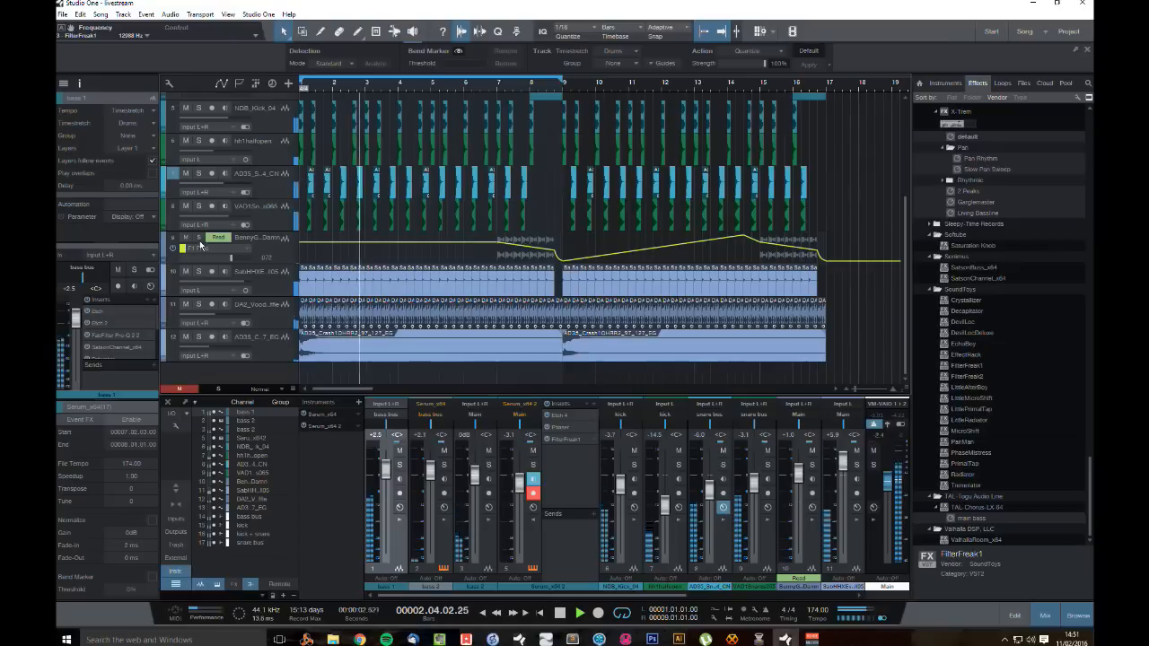
{"action": "left_click", "coordinate": [499, 90]}
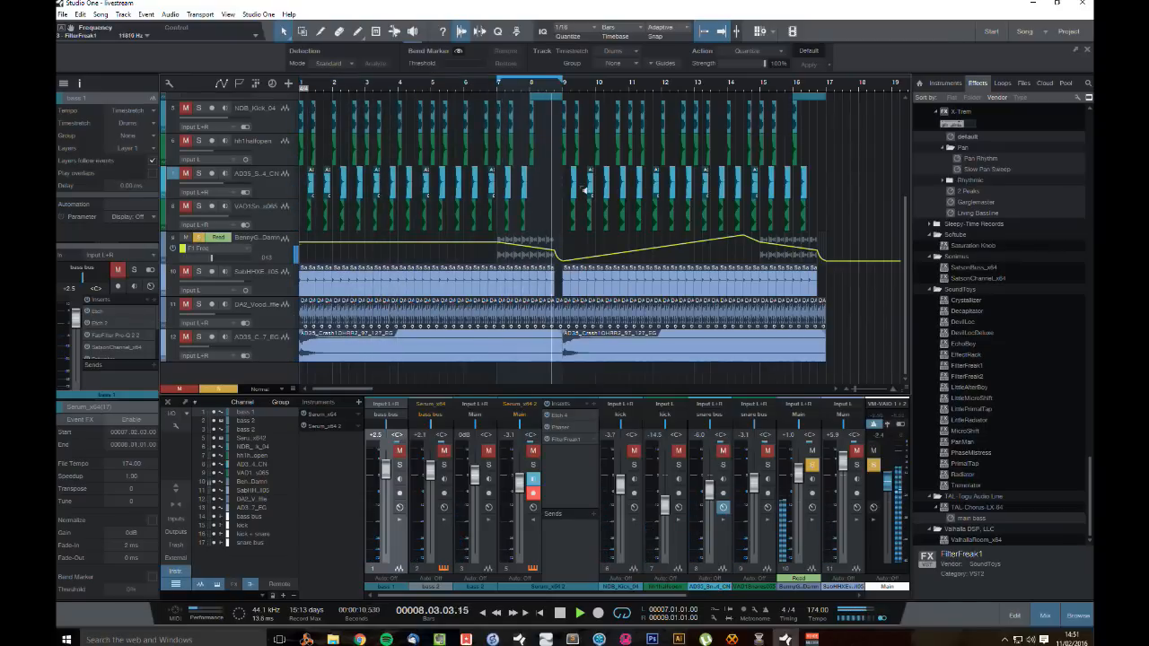
{"action": "left_click_drag", "start_coordinate": [555, 91], "coordinate": [553, 134]}
{"action": "left_click", "coordinate": [219, 249]}
{"action": "left_click", "coordinate": [219, 258]}
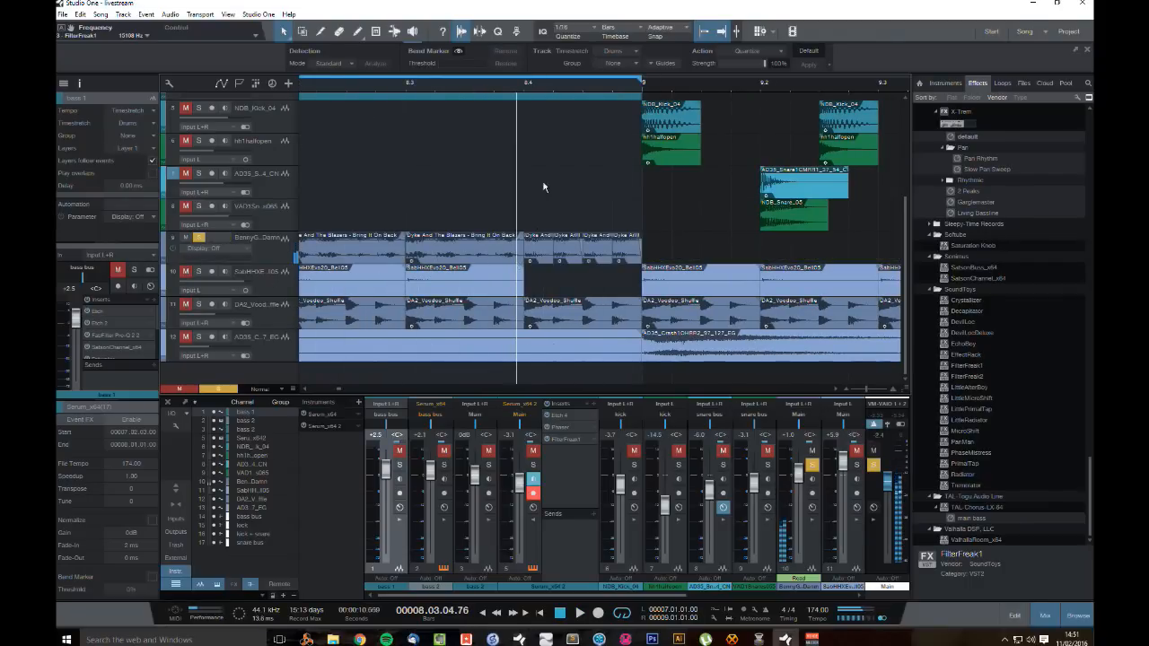
Step: Edit the transpose of the second, third and fourth break slices in the last beat of bar 8, and briefly audition them
{"action": "left_click", "coordinate": [538, 253]}
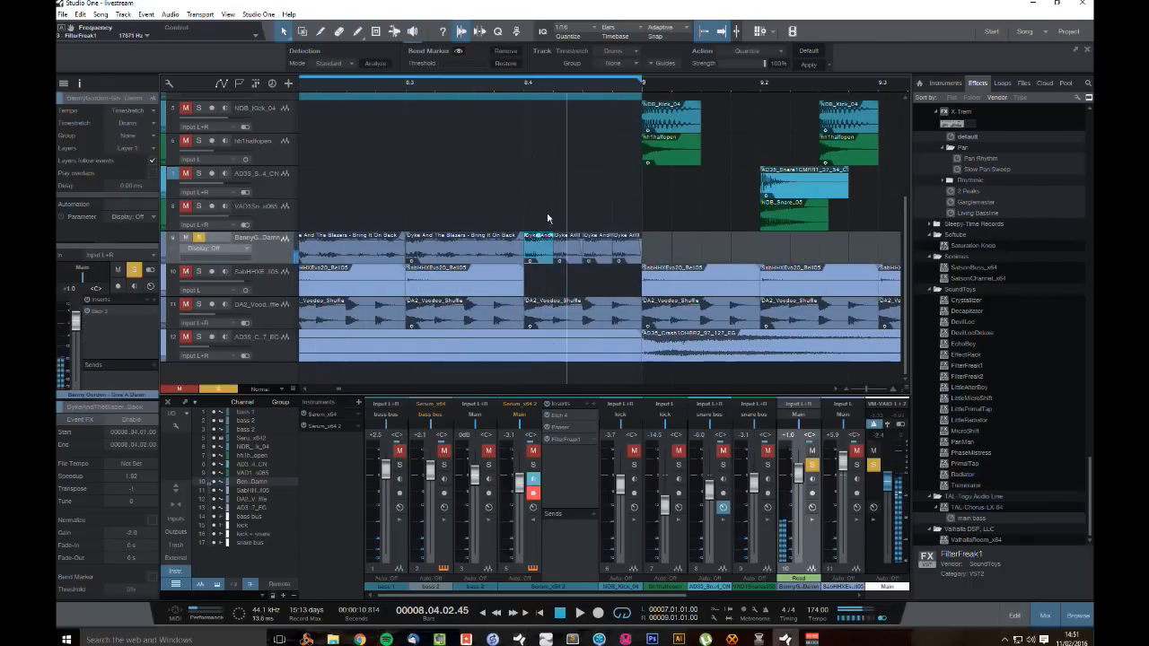
{"action": "left_click", "coordinate": [567, 249]}
{"action": "double_click", "coordinate": [134, 490]}
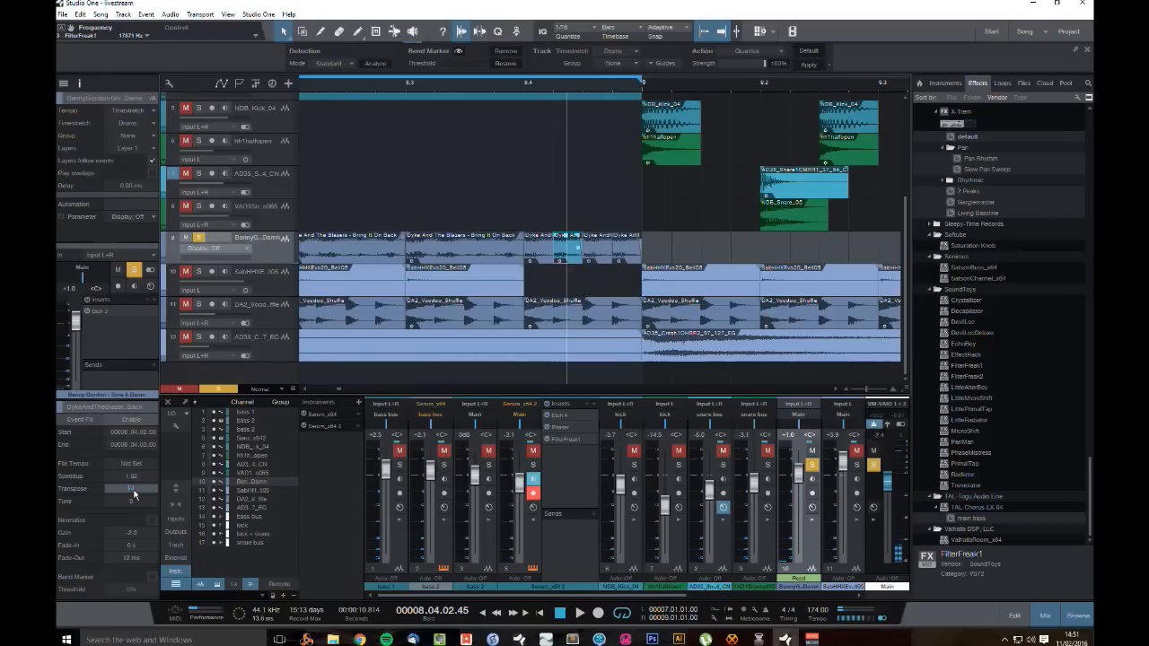
{"action": "left_click", "coordinate": [594, 255]}
{"action": "double_click", "coordinate": [133, 490]}
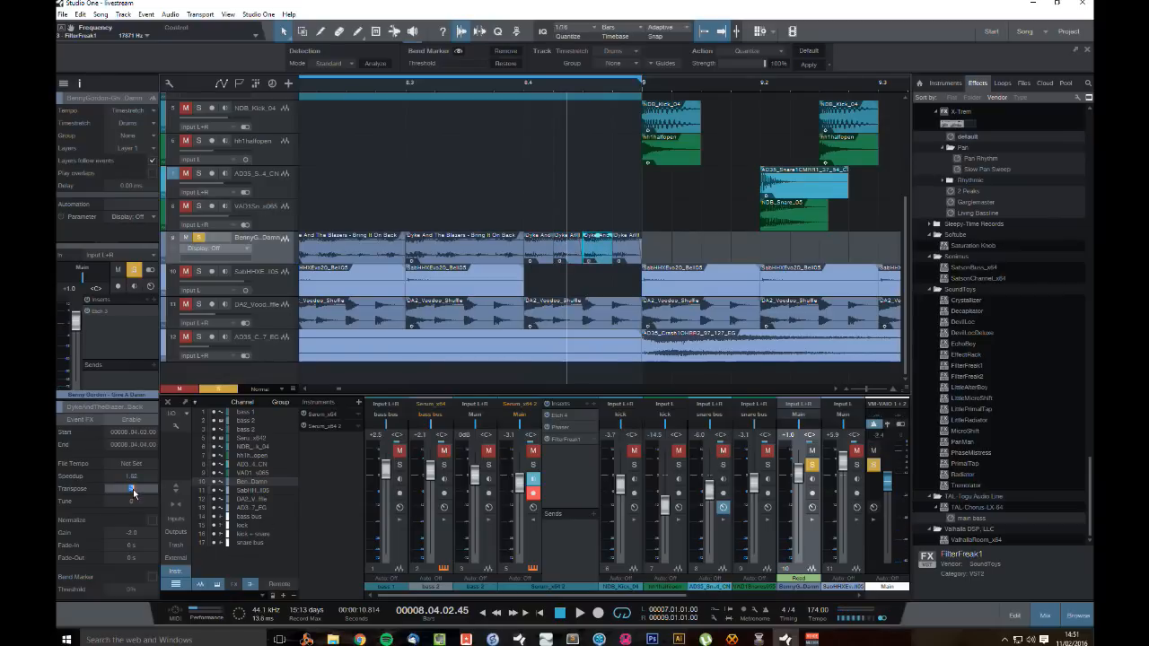
{"action": "left_click", "coordinate": [623, 260]}
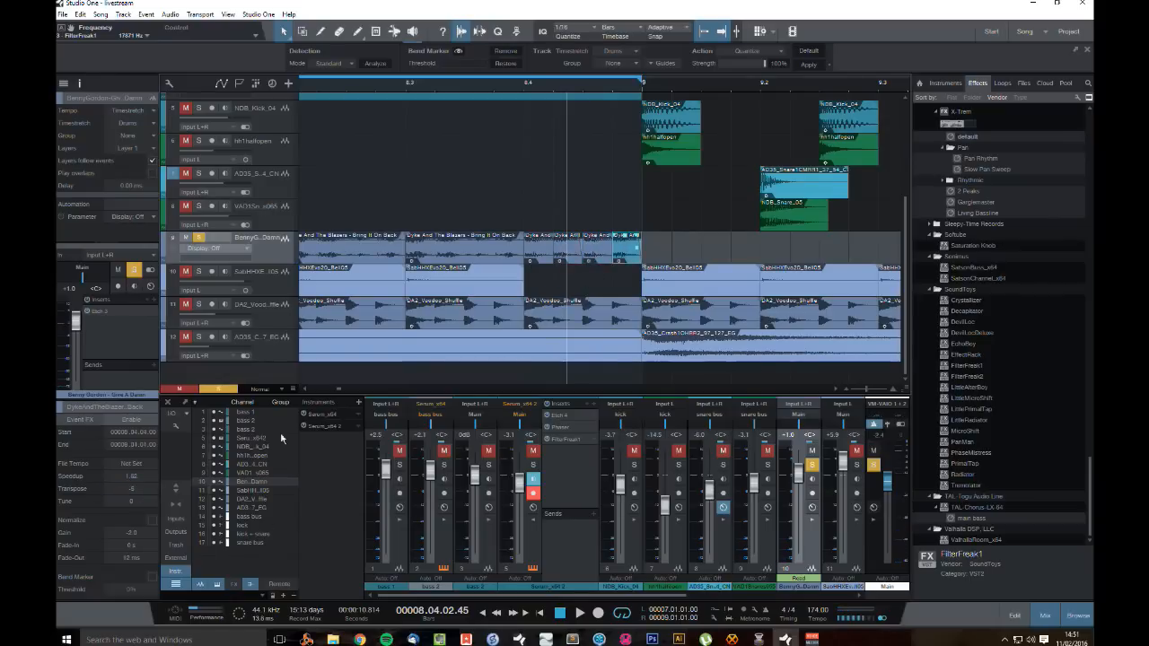
{"action": "double_click", "coordinate": [140, 493]}
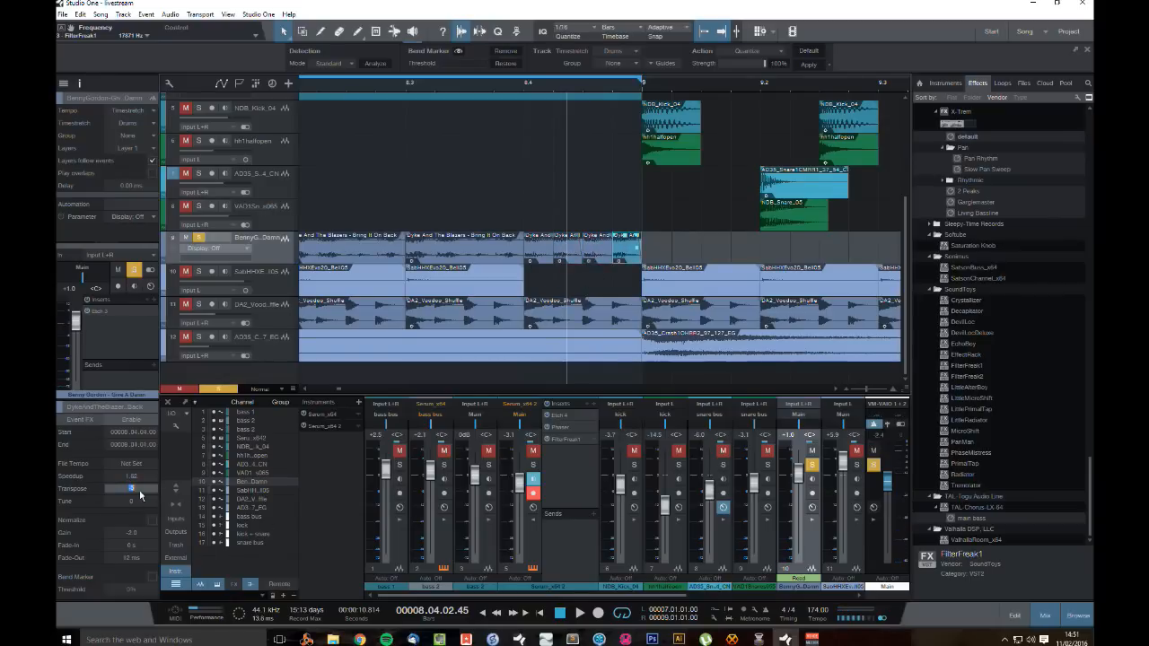
{"action": "left_click", "coordinate": [523, 91]}
{"action": "key", "text": "space"}
{"action": "key", "text": "space"}
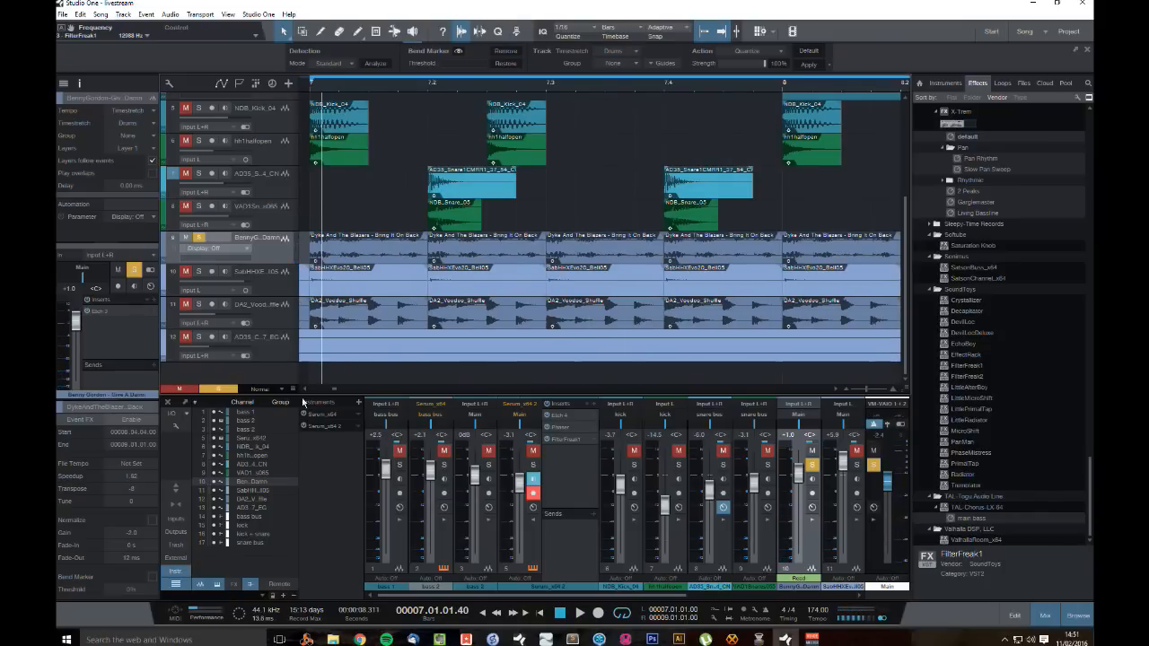
Step: Add 47 ms fade-outs to the four break slices in the last beat of bar 8, looping that beat during playback
{"action": "left_click_drag", "start_coordinate": [306, 391], "coordinate": [338, 393]}
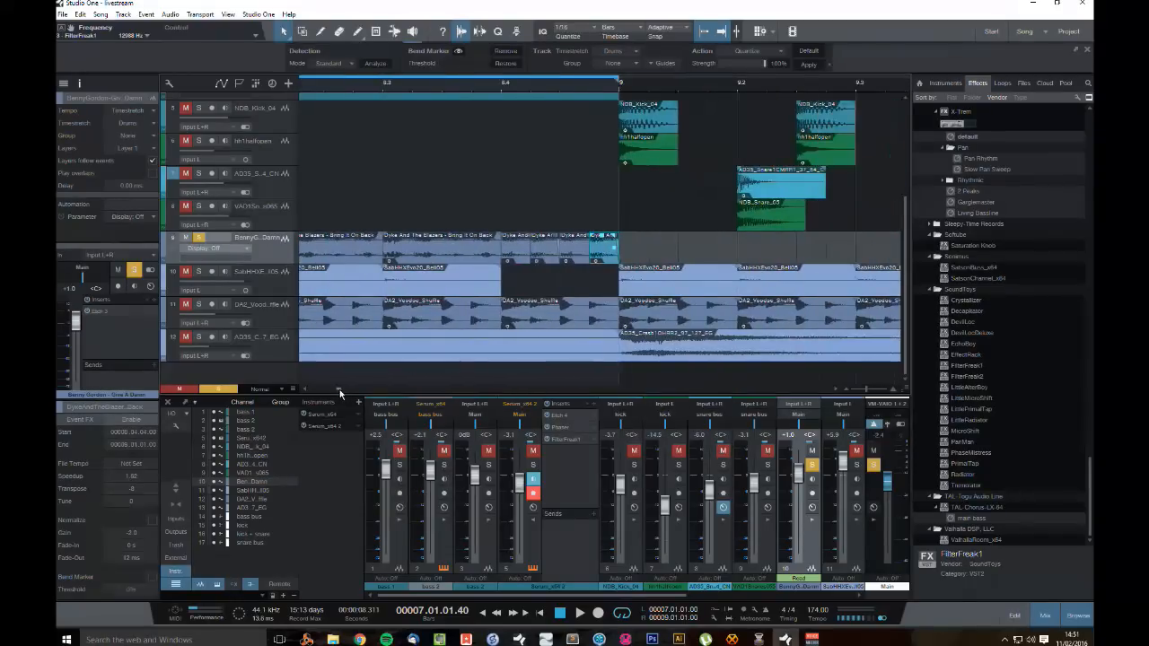
{"action": "left_click_drag", "start_coordinate": [664, 249], "coordinate": [527, 241]}
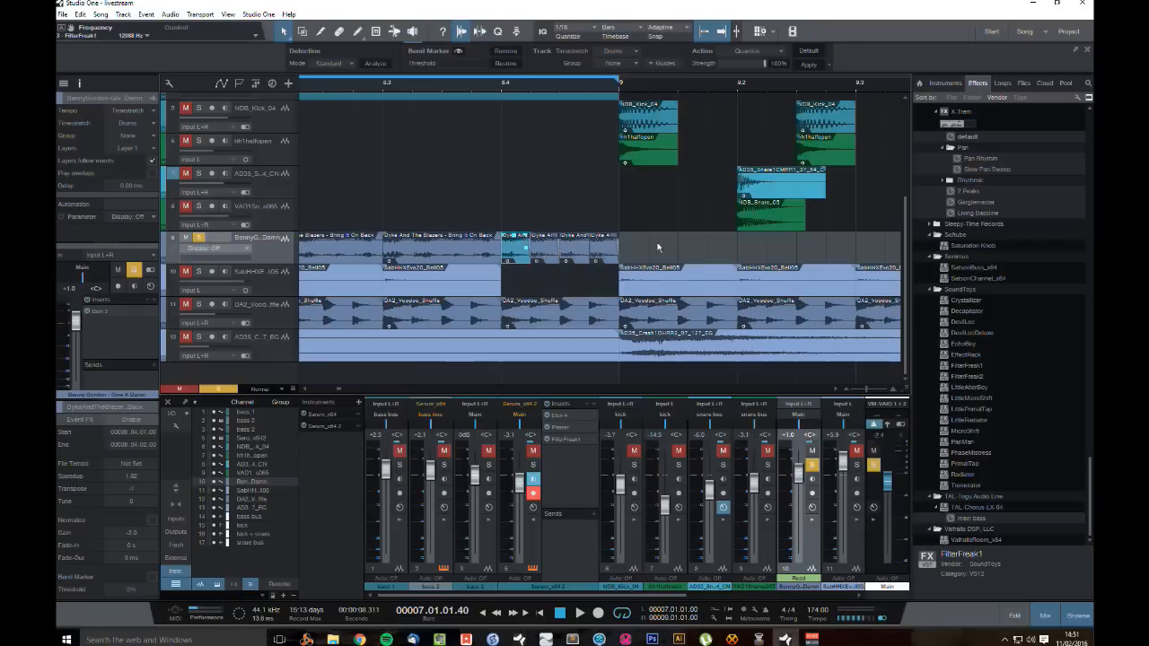
{"action": "left_click_drag", "start_coordinate": [677, 249], "coordinate": [517, 239]}
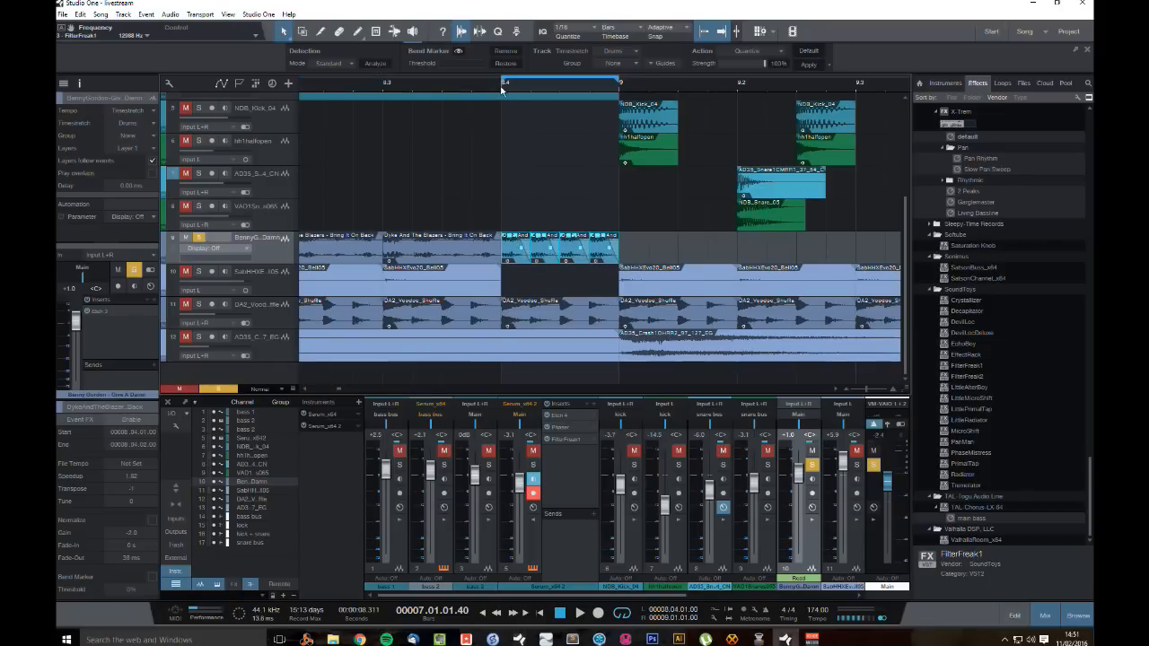
{"action": "key", "text": "p"}
{"action": "key", "text": "space"}
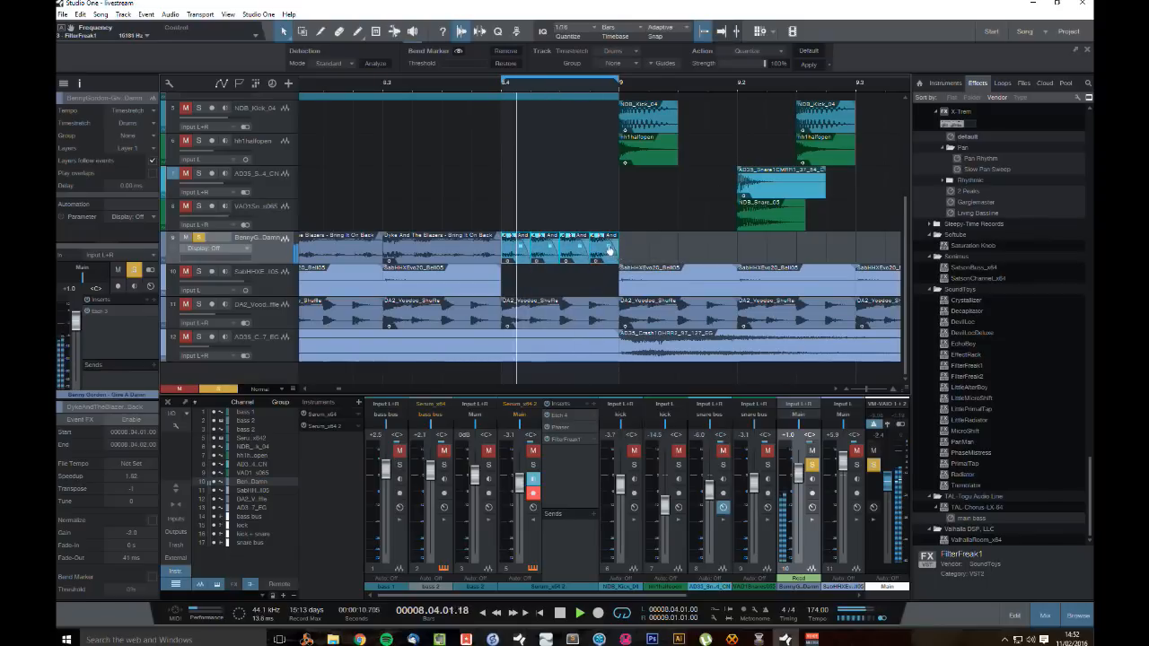
{"action": "left_click_drag", "start_coordinate": [617, 235], "coordinate": [602, 238]}
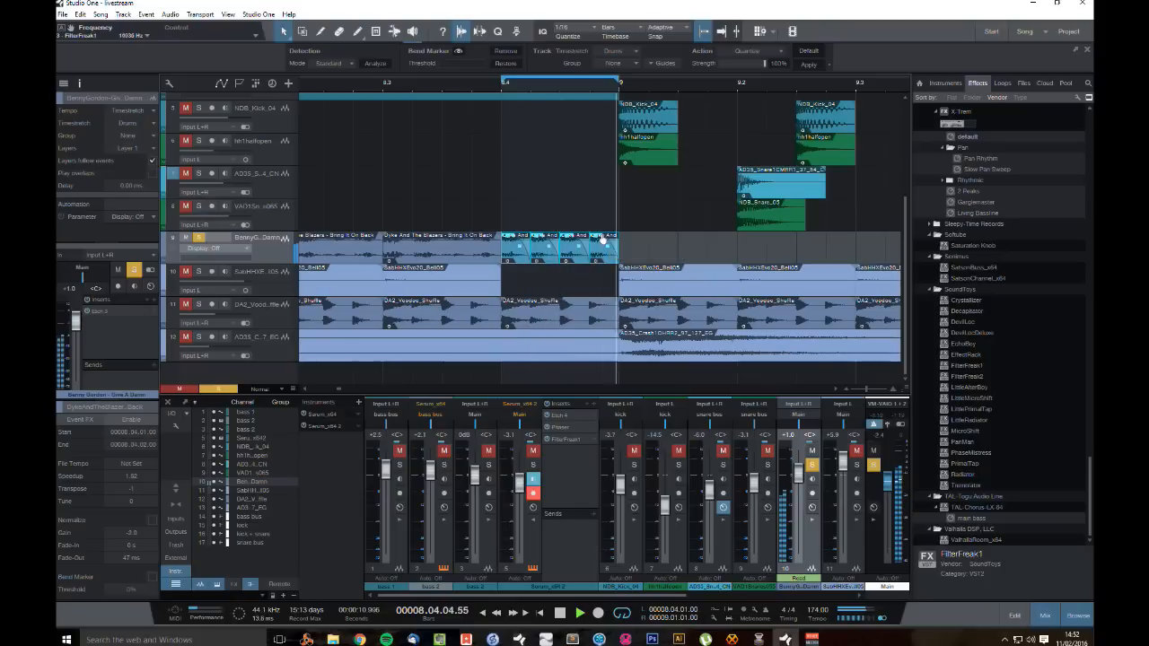
Step: Loop the third beat of bar 8 to audition the soloed break, and return to the start of the effects list
{"action": "left_click", "coordinate": [385, 82]}
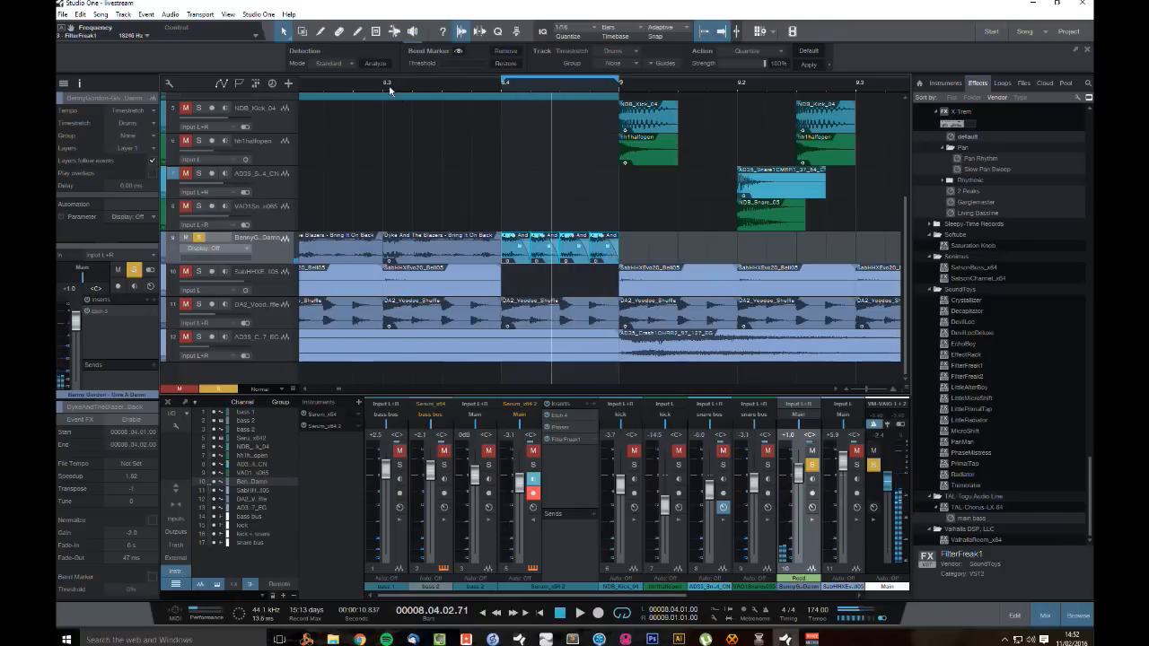
{"action": "left_click_drag", "start_coordinate": [385, 91], "coordinate": [503, 88]}
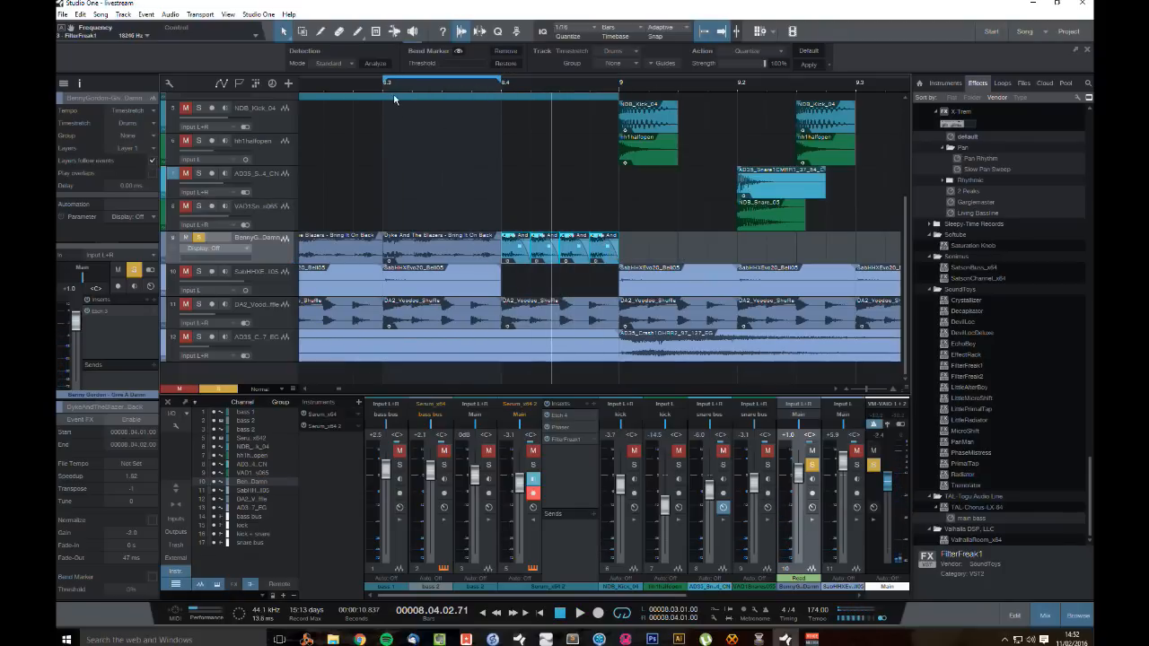
{"action": "key", "text": "space"}
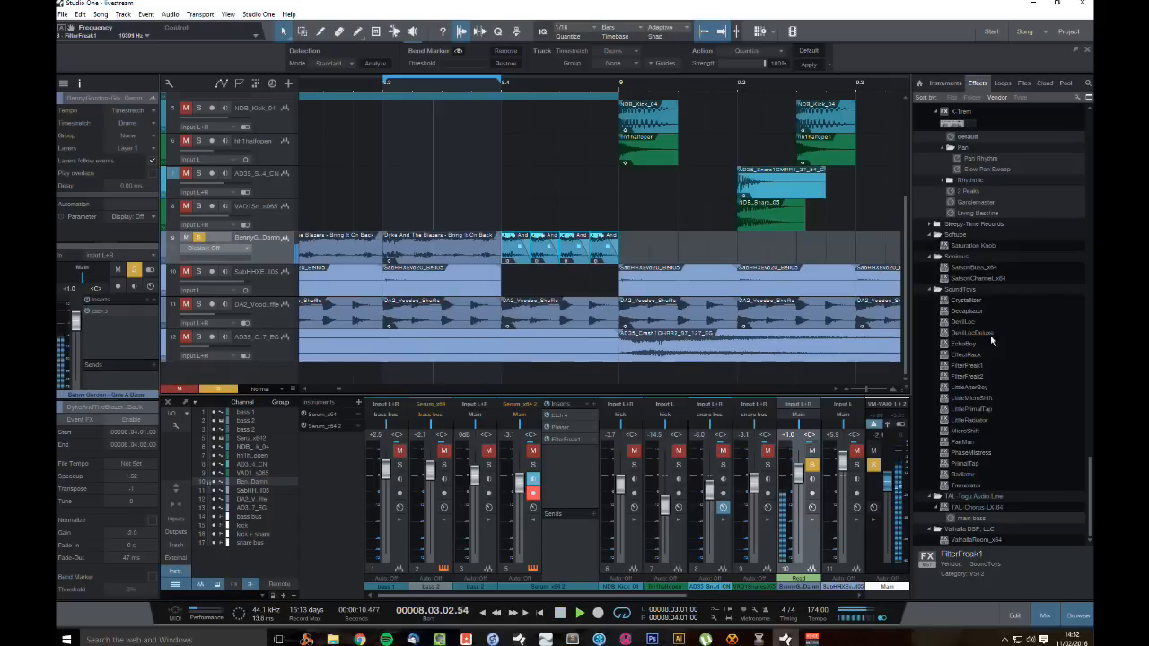
{"action": "key", "text": "space"}
{"action": "scroll", "coordinate": [1003, 358], "scroll_direction": "up", "scroll_amount": 15}
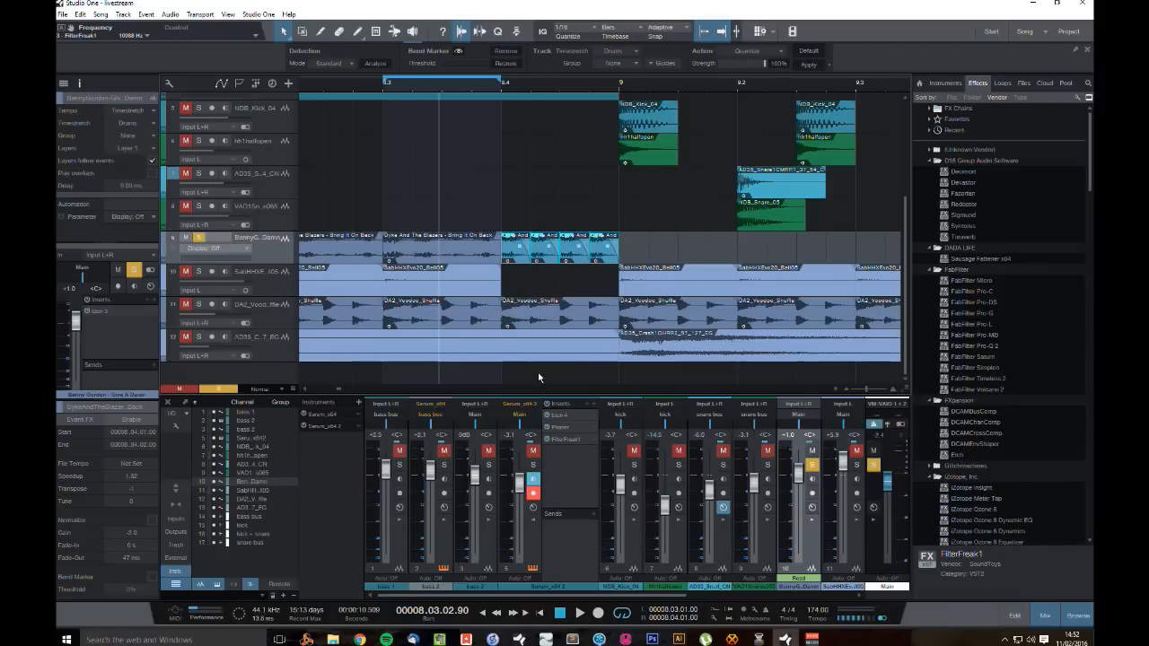
Step: Save the current song, open the recent song pterodactyl2, and dismiss its Missing Devices notice
{"action": "key", "text": "ctrl+s"}
{"action": "left_click", "coordinate": [66, 15]}
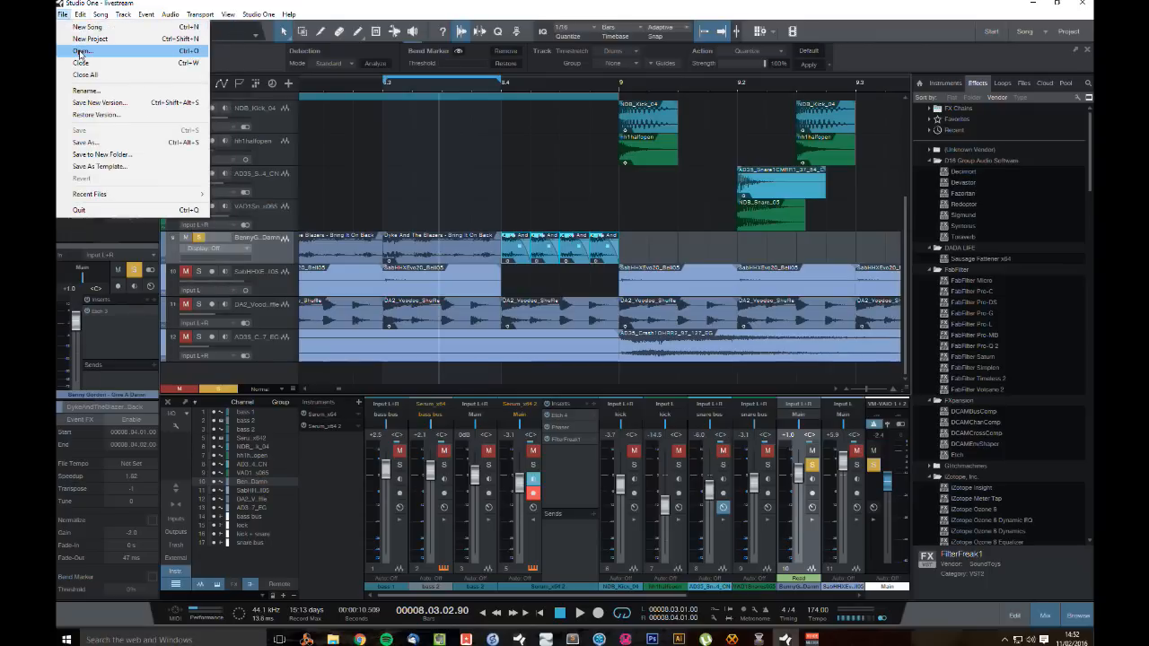
{"action": "mouse_move", "coordinate": [128, 195]}
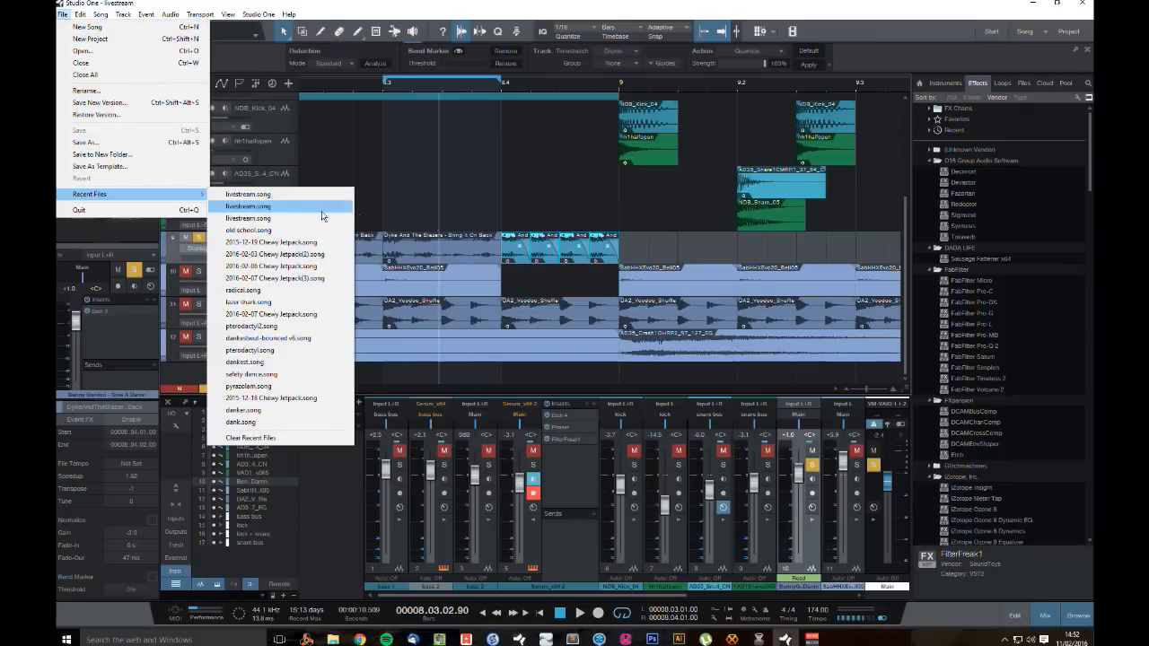
{"action": "left_click", "coordinate": [317, 328]}
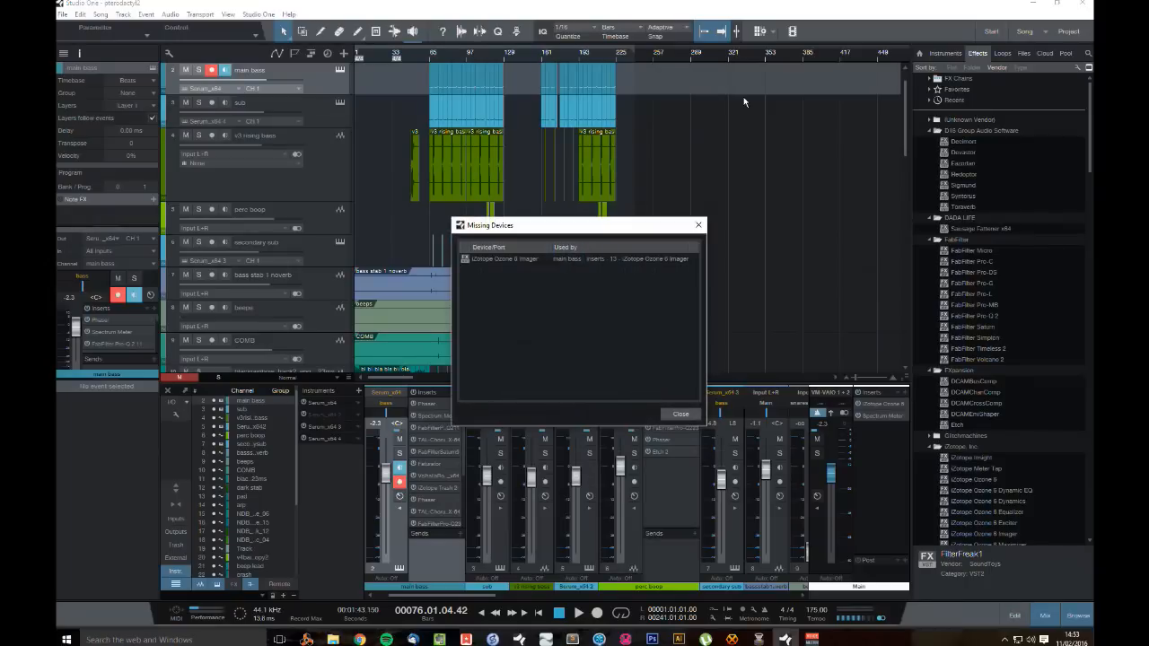
{"action": "left_click", "coordinate": [703, 222]}
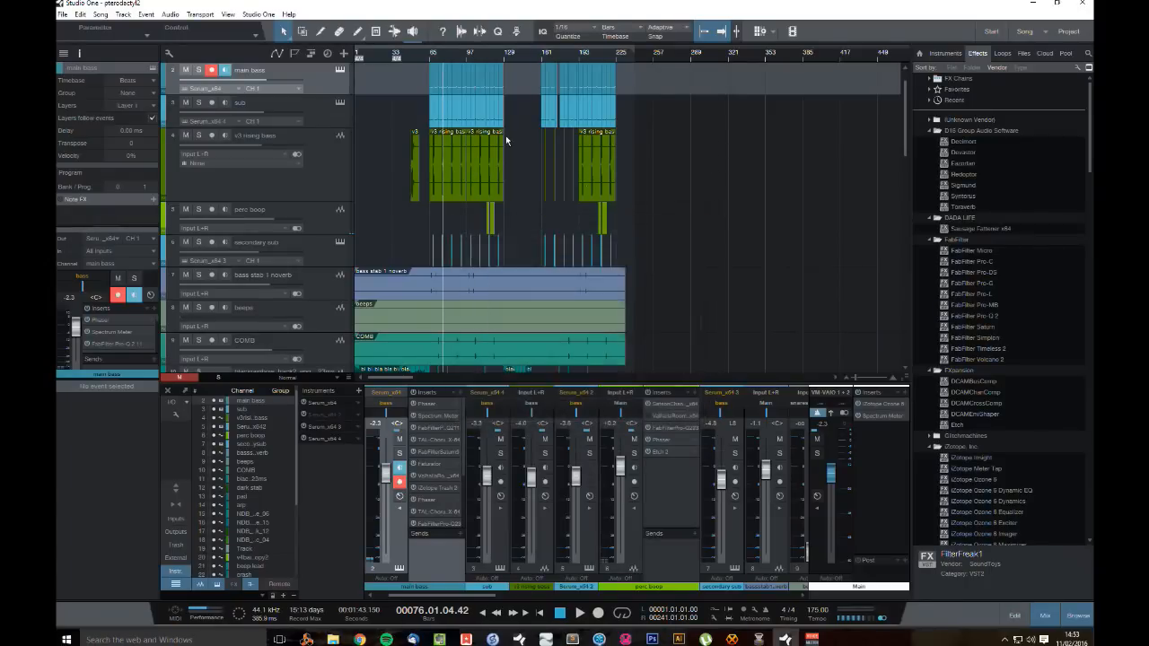
Step: Solo the main bass track and audition it from bar 65
{"action": "left_click_drag", "start_coordinate": [448, 57], "coordinate": [485, 104]}
{"action": "left_click", "coordinate": [197, 71]}
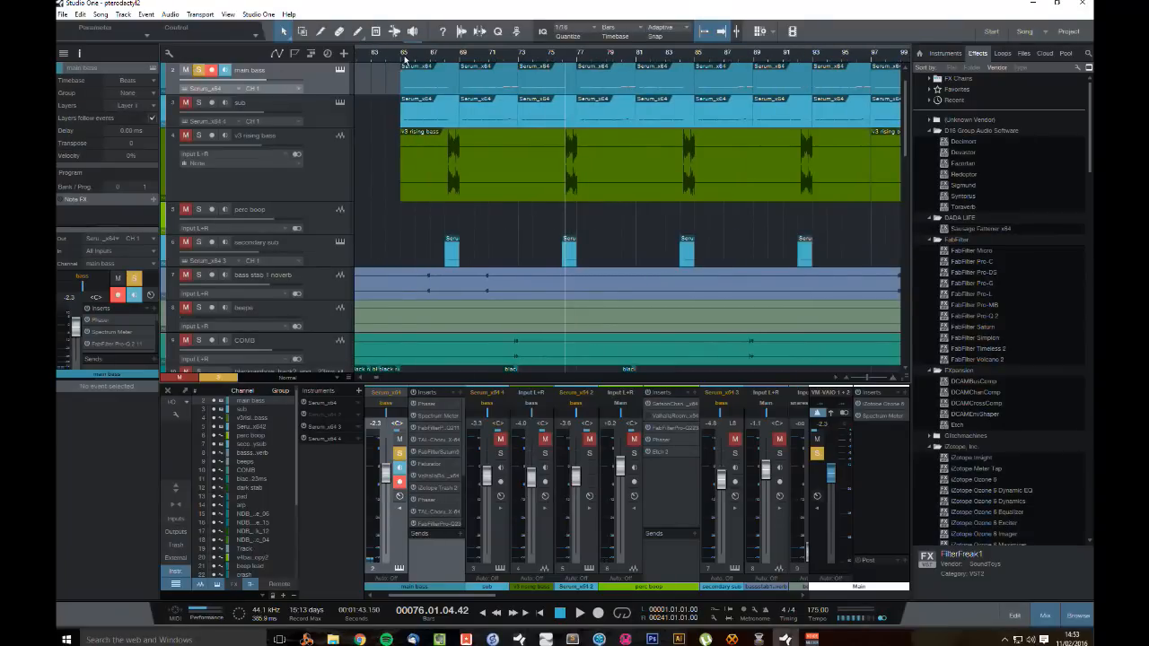
{"action": "left_click", "coordinate": [400, 60]}
{"action": "key", "text": "space"}
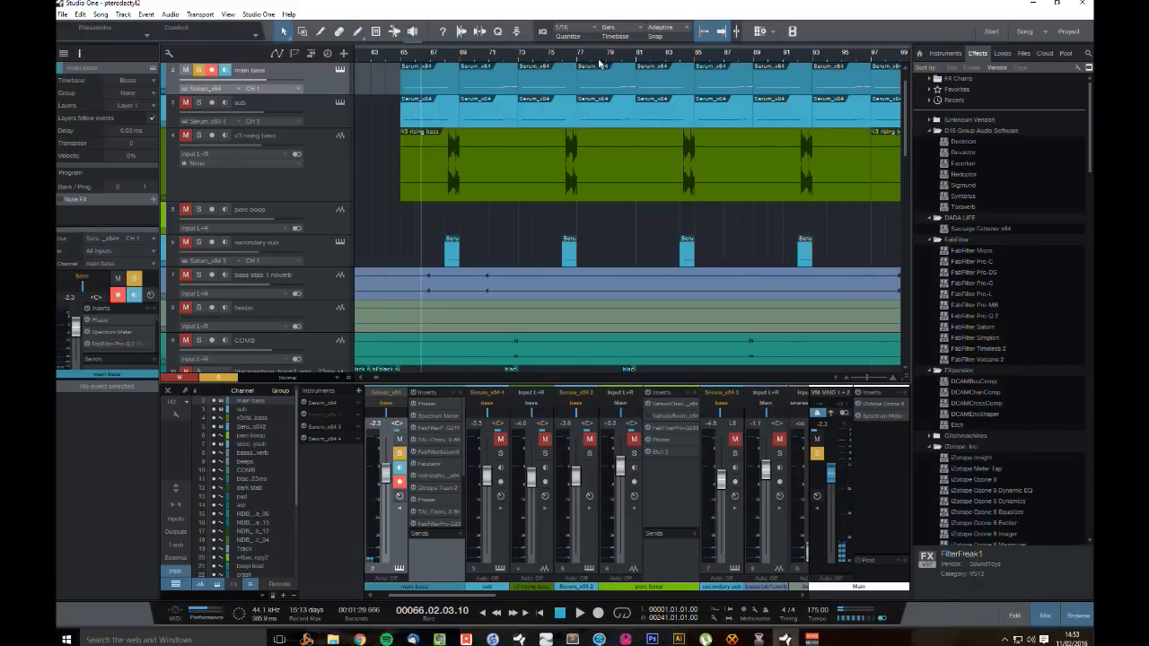
Step: Unsolo the main bass track and play the full arrangement from bar 65
{"action": "left_click_drag", "start_coordinate": [600, 59], "coordinate": [509, 48]}
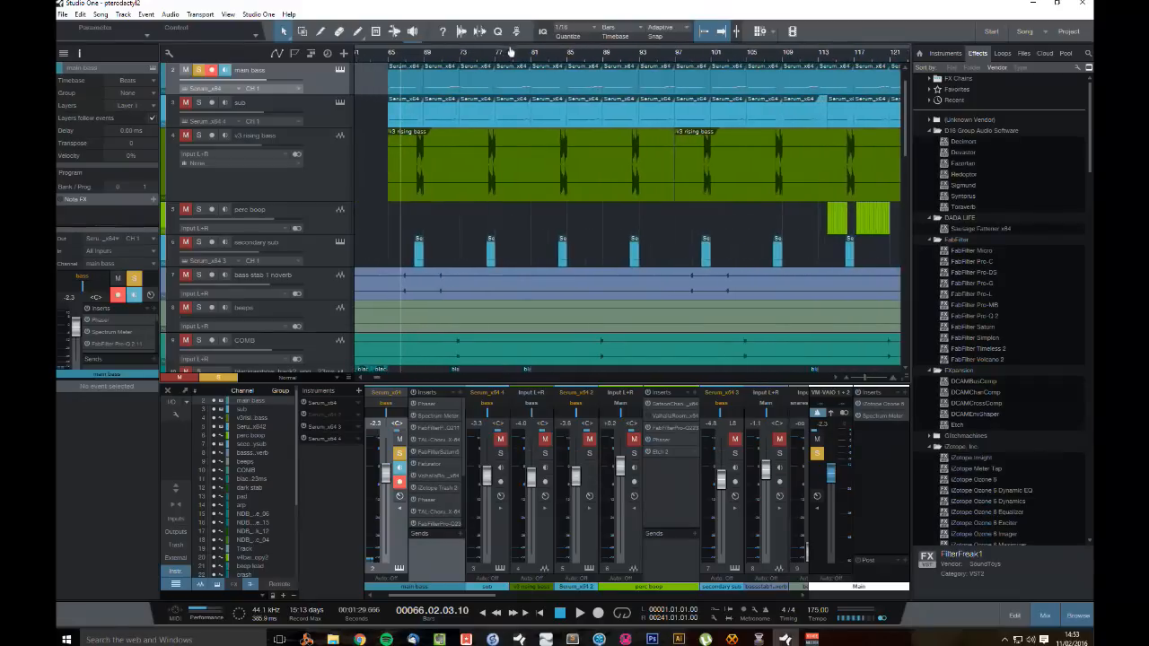
{"action": "left_click", "coordinate": [198, 70]}
{"action": "left_click", "coordinate": [389, 55]}
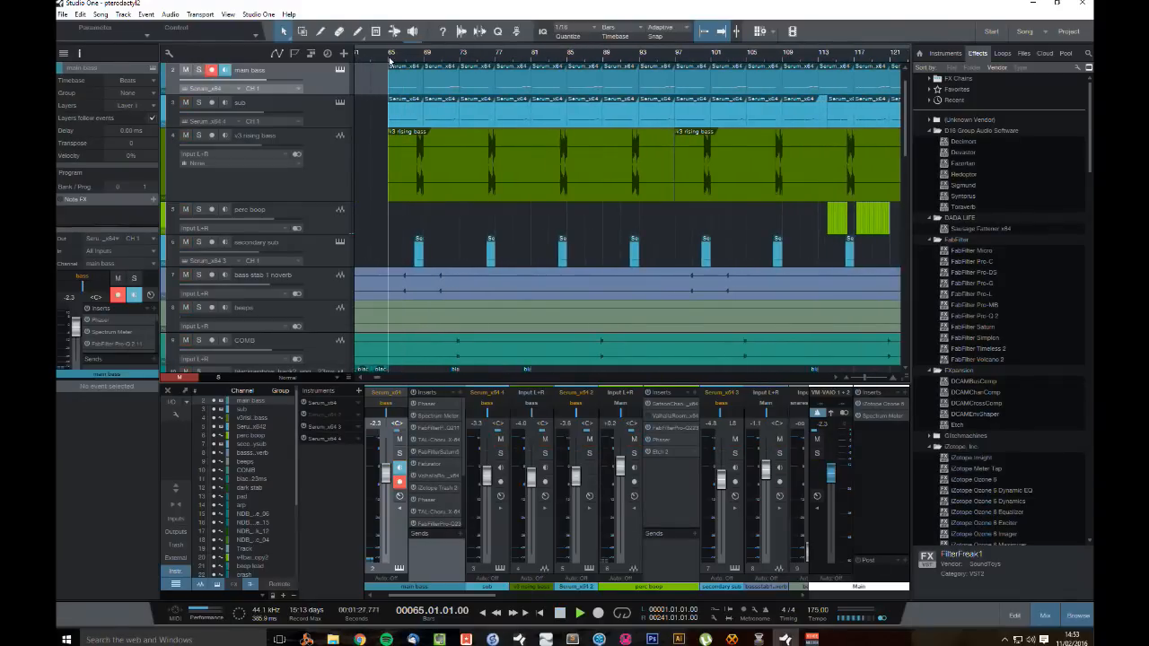
{"action": "key", "text": "space"}
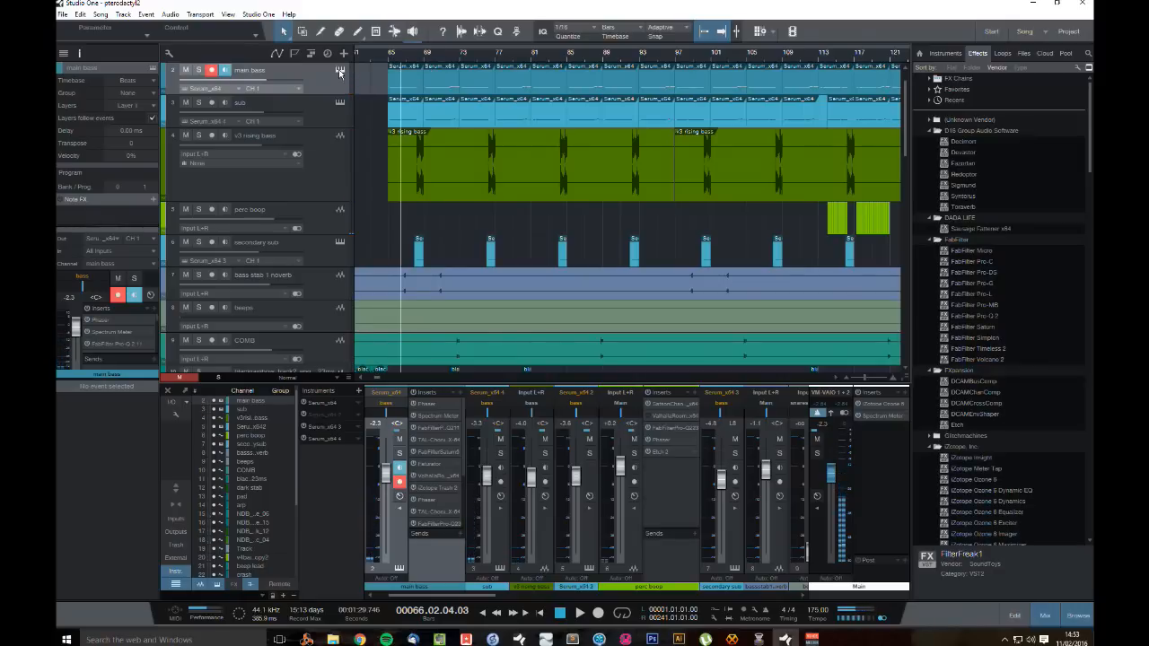
{"action": "mouse_move", "coordinate": [332, 638]}
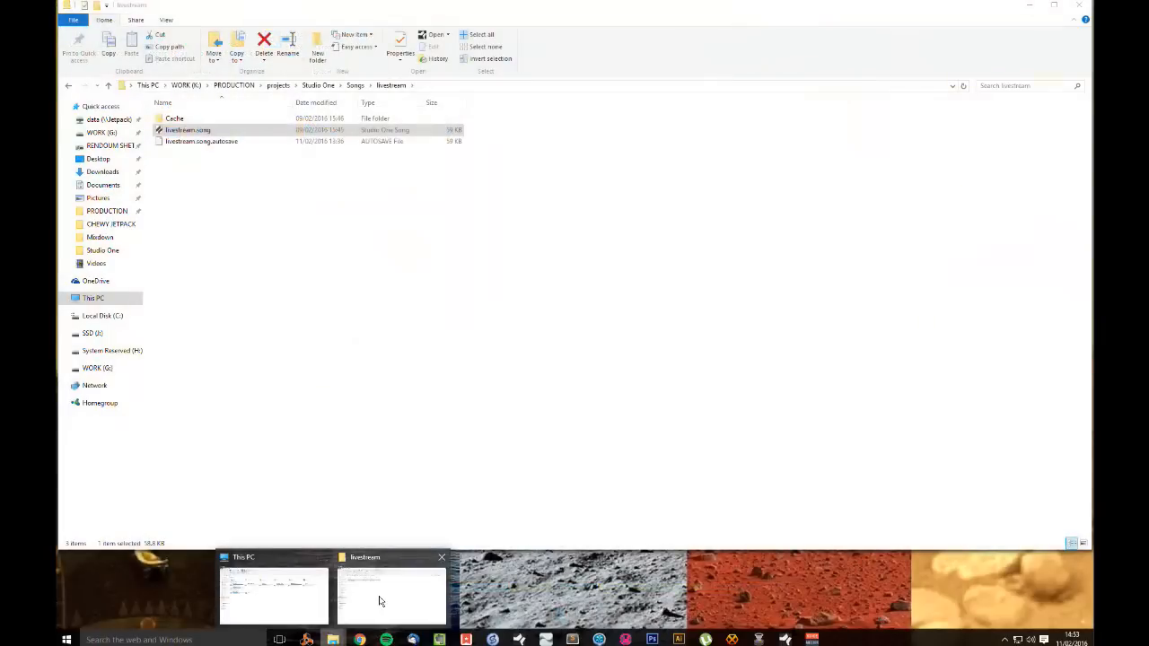
{"action": "left_click", "coordinate": [379, 601]}
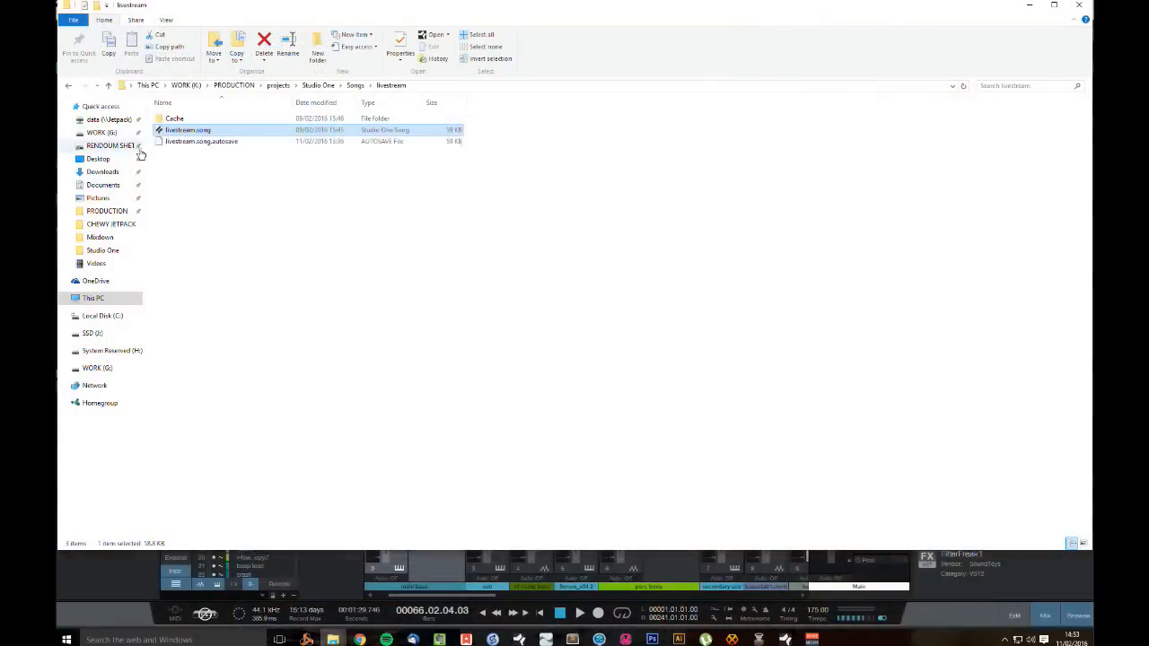
{"action": "left_click", "coordinate": [1029, 5]}
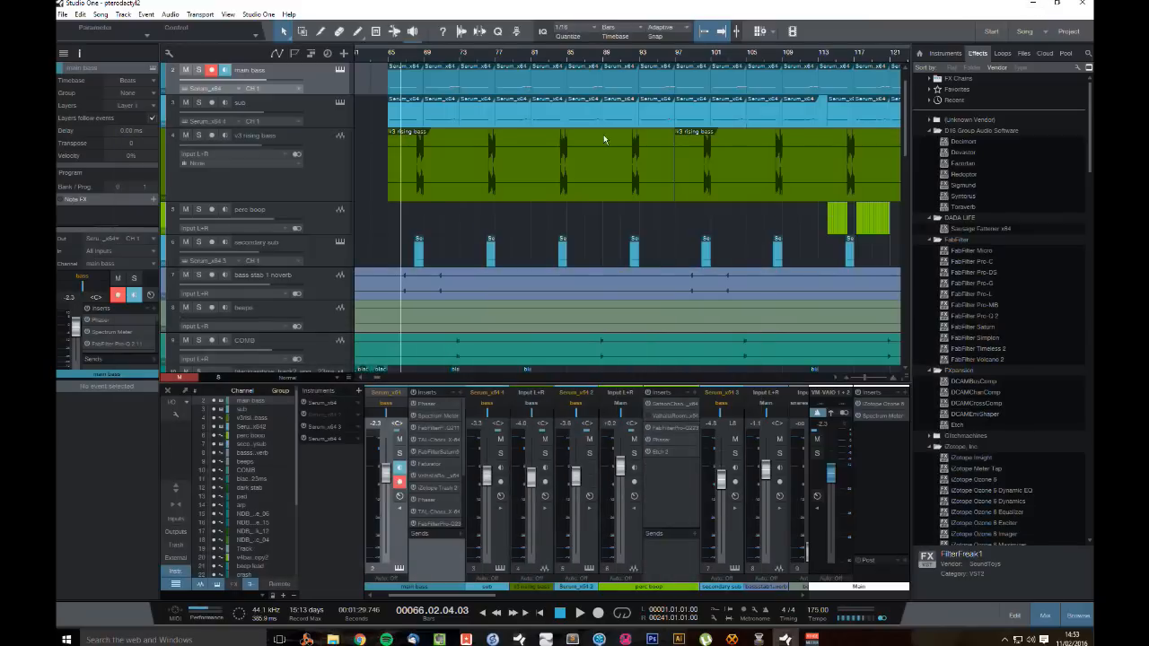
Step: Open the Serum instrument of the main bass track and move its window over the arrangement
{"action": "left_click", "coordinate": [339, 71]}
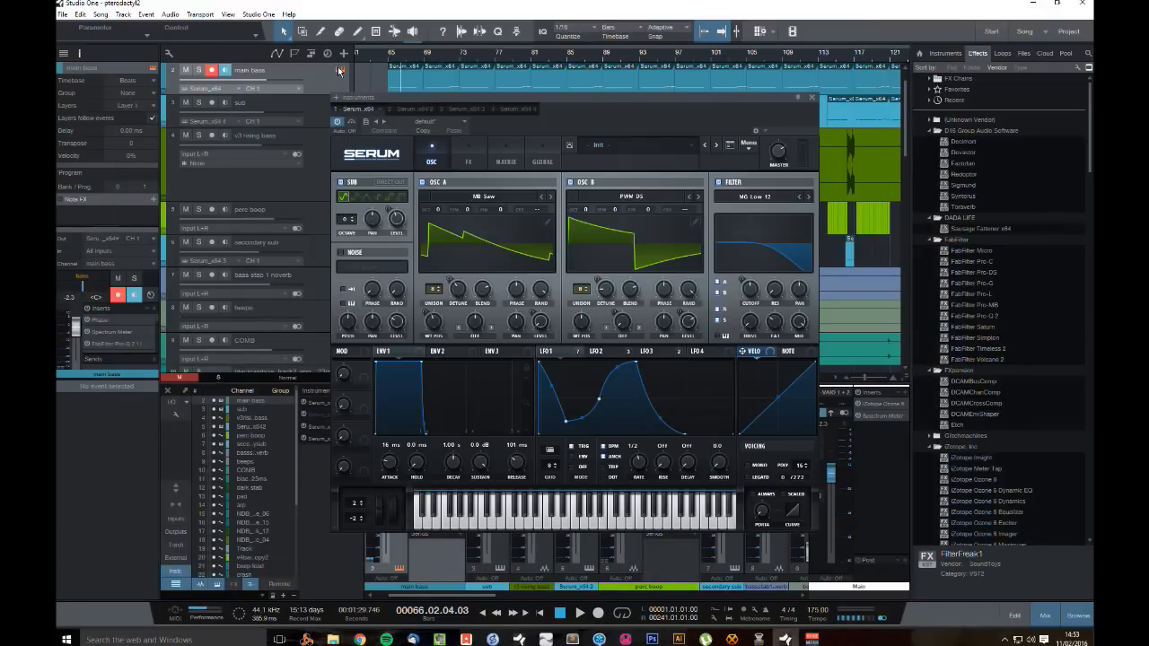
{"action": "left_click_drag", "start_coordinate": [554, 107], "coordinate": [527, 104]}
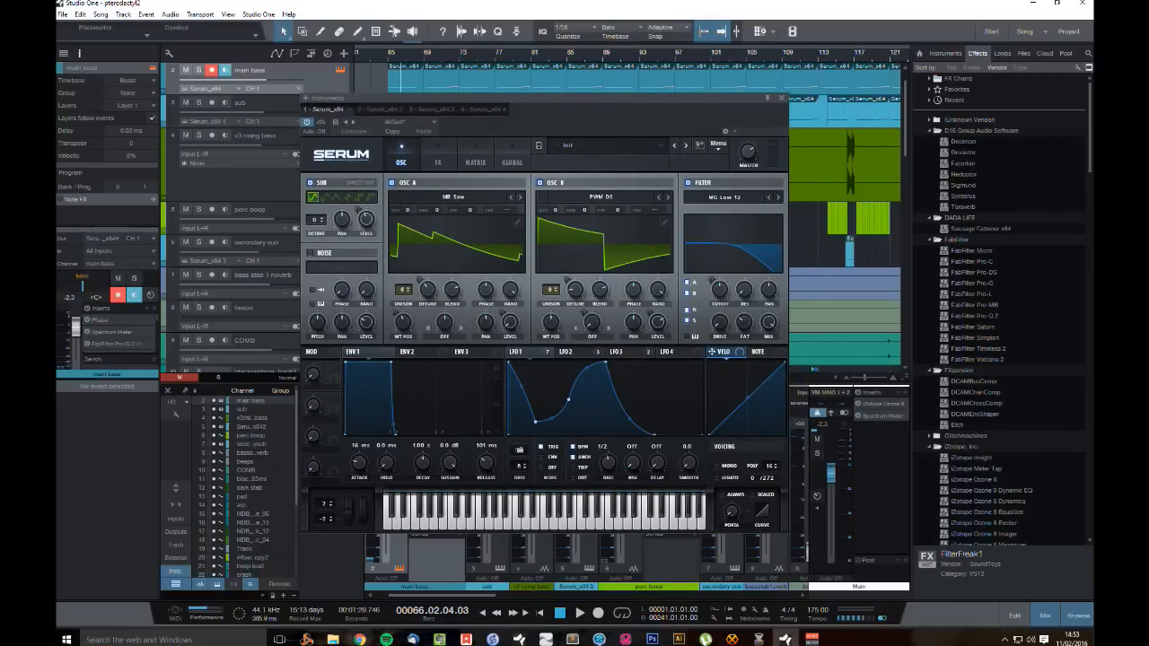
Step: Switch to File Explorer and open the pterodactyl song's Mixdown folder within the Studio One projects on the WORK (G:) drive
{"action": "mouse_move", "coordinate": [333, 639]}
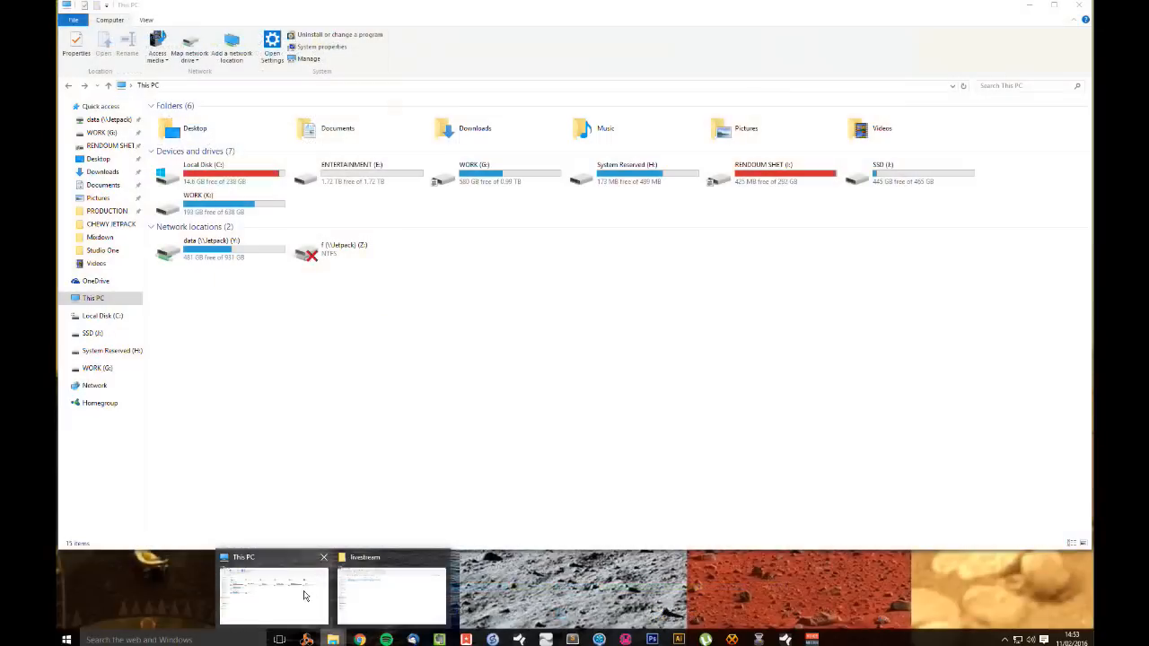
{"action": "left_click", "coordinate": [303, 596]}
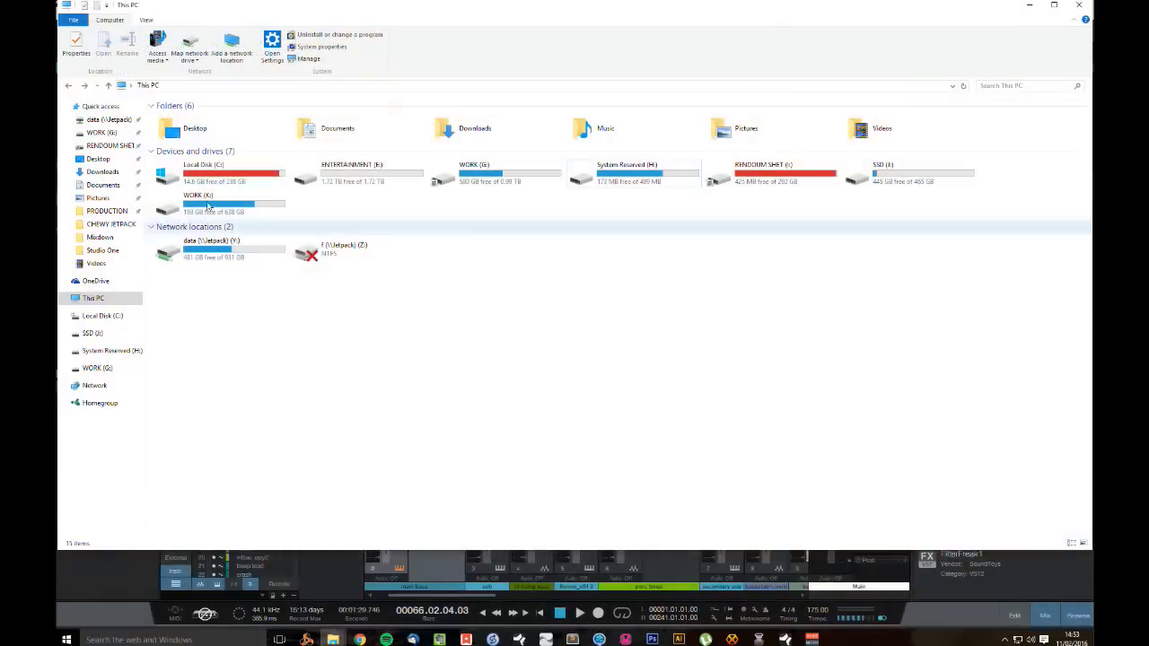
{"action": "double_click", "coordinate": [513, 180]}
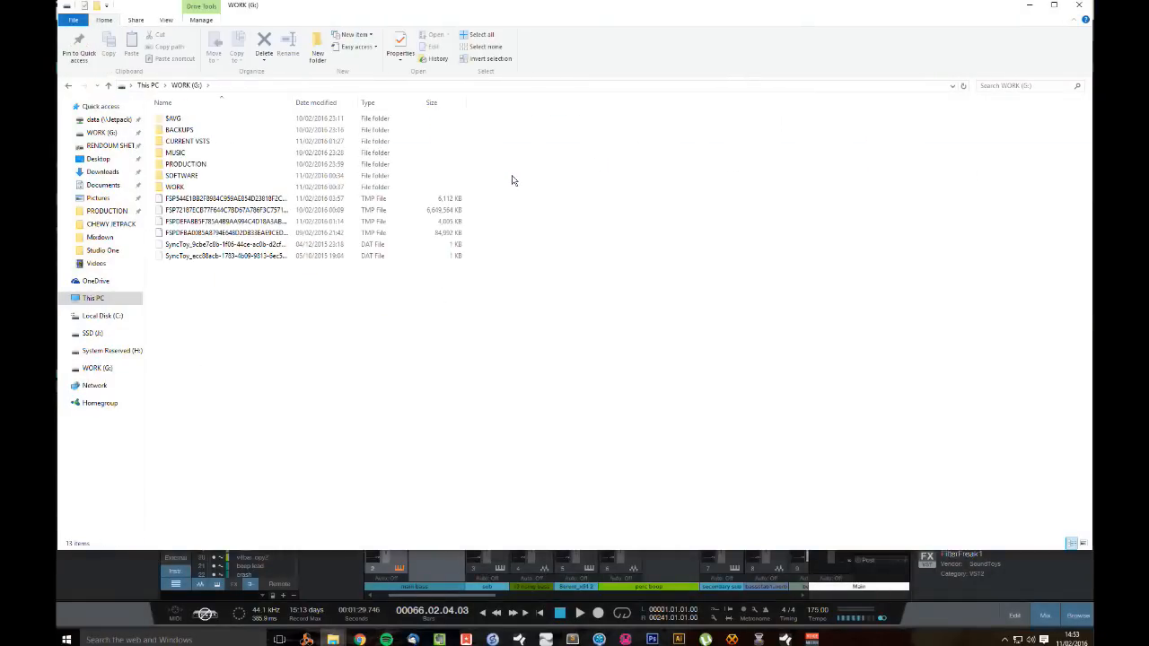
{"action": "left_click", "coordinate": [197, 156]}
{"action": "left_click", "coordinate": [195, 167]}
{"action": "double_click", "coordinate": [196, 167]}
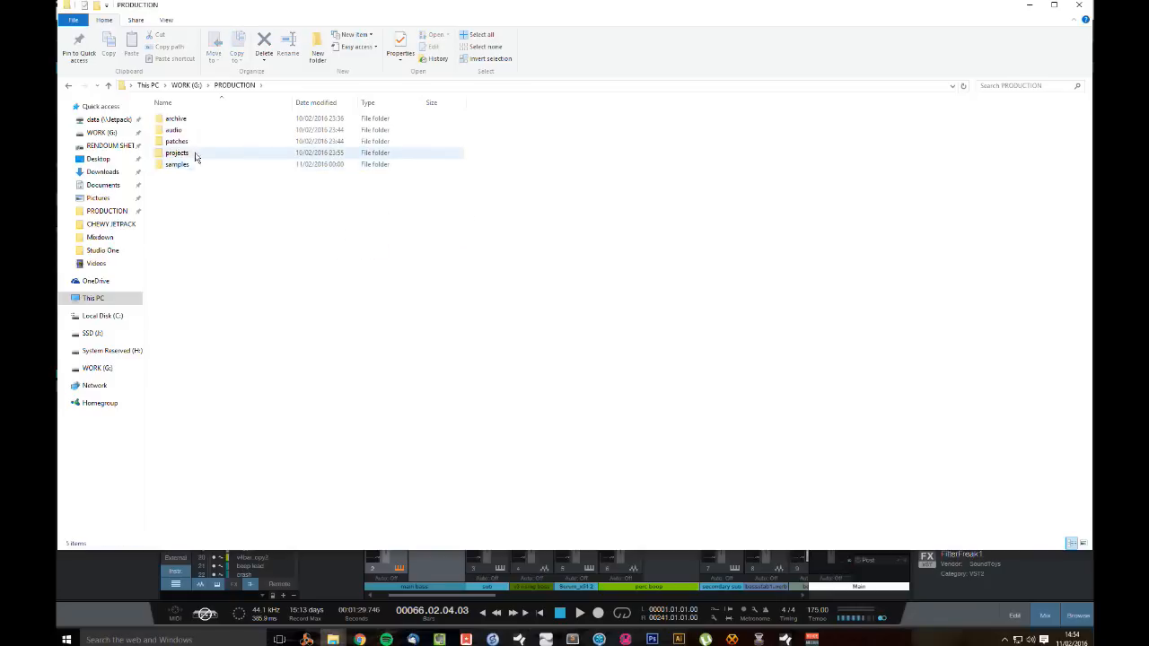
{"action": "double_click", "coordinate": [180, 152]}
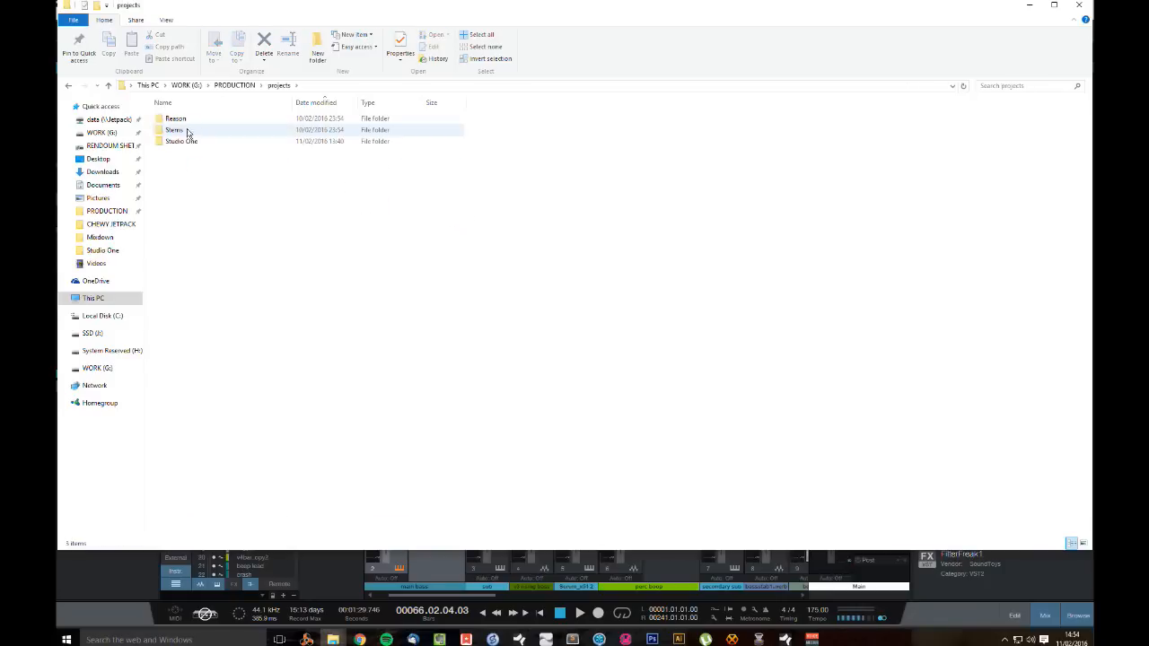
{"action": "double_click", "coordinate": [184, 141]}
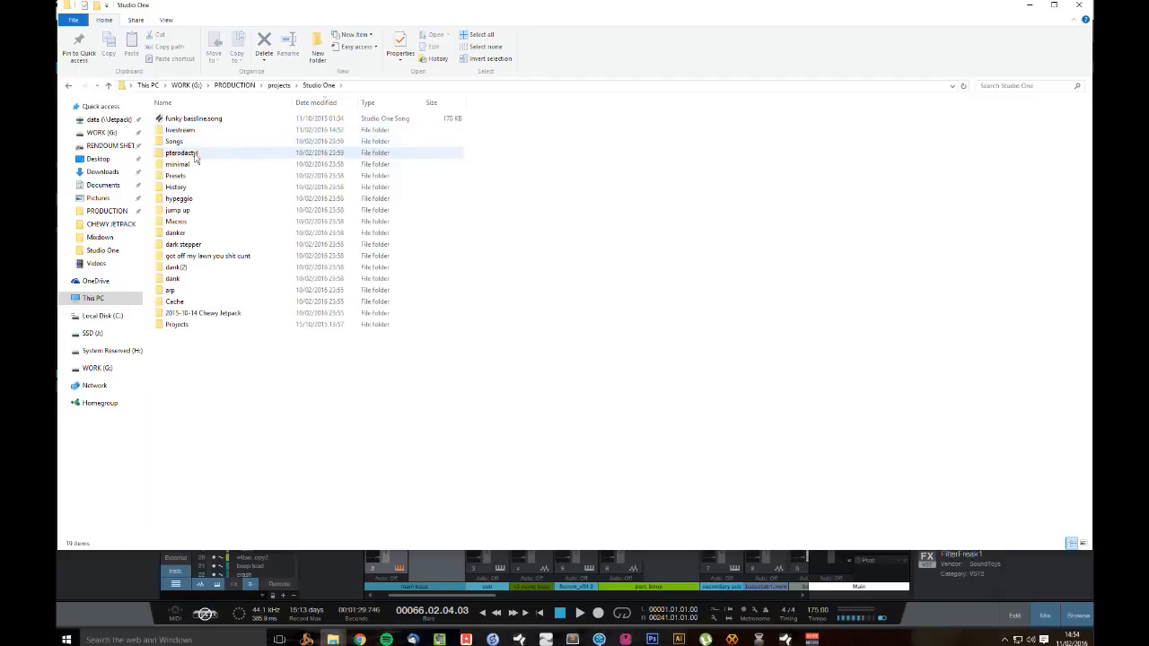
{"action": "double_click", "coordinate": [186, 153]}
{"action": "double_click", "coordinate": [184, 165]}
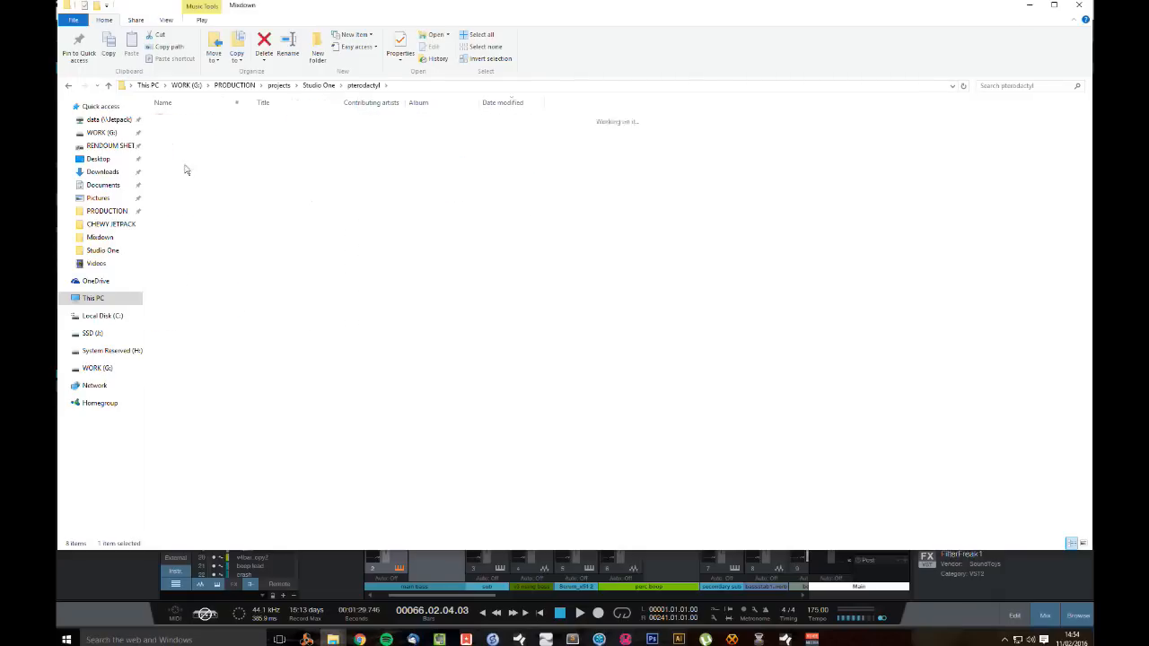
Step: Try to play Chewy Jetpack - Dark Rain.wav in Groove Music, and close the player
{"action": "double_click", "coordinate": [207, 120]}
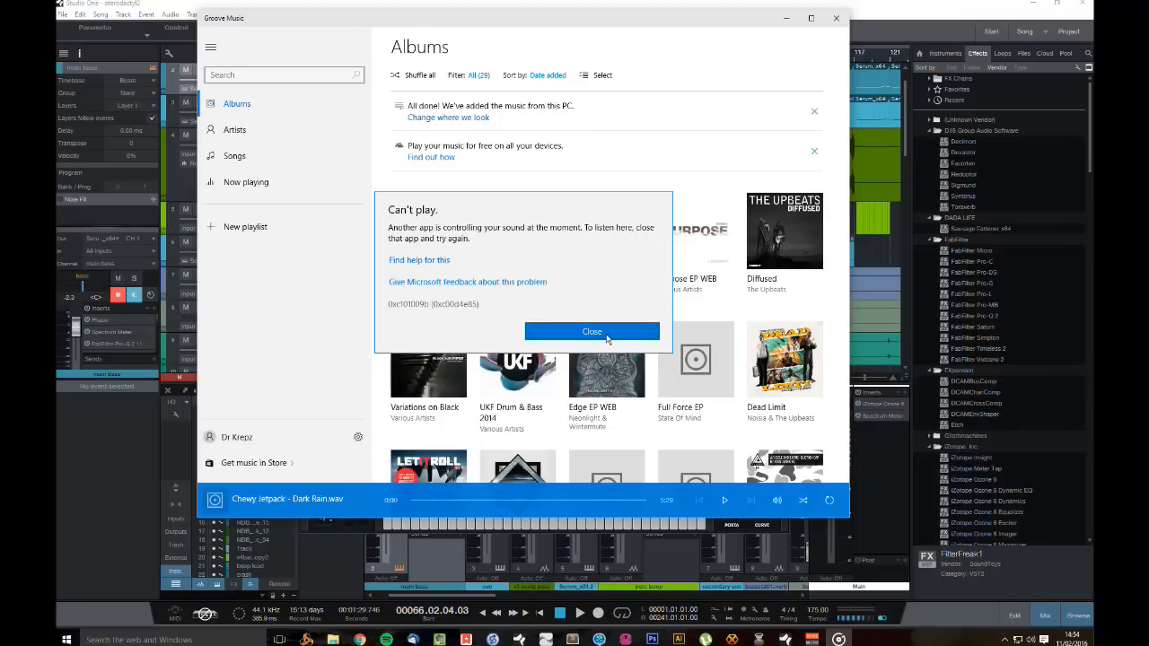
{"action": "left_click", "coordinate": [607, 338]}
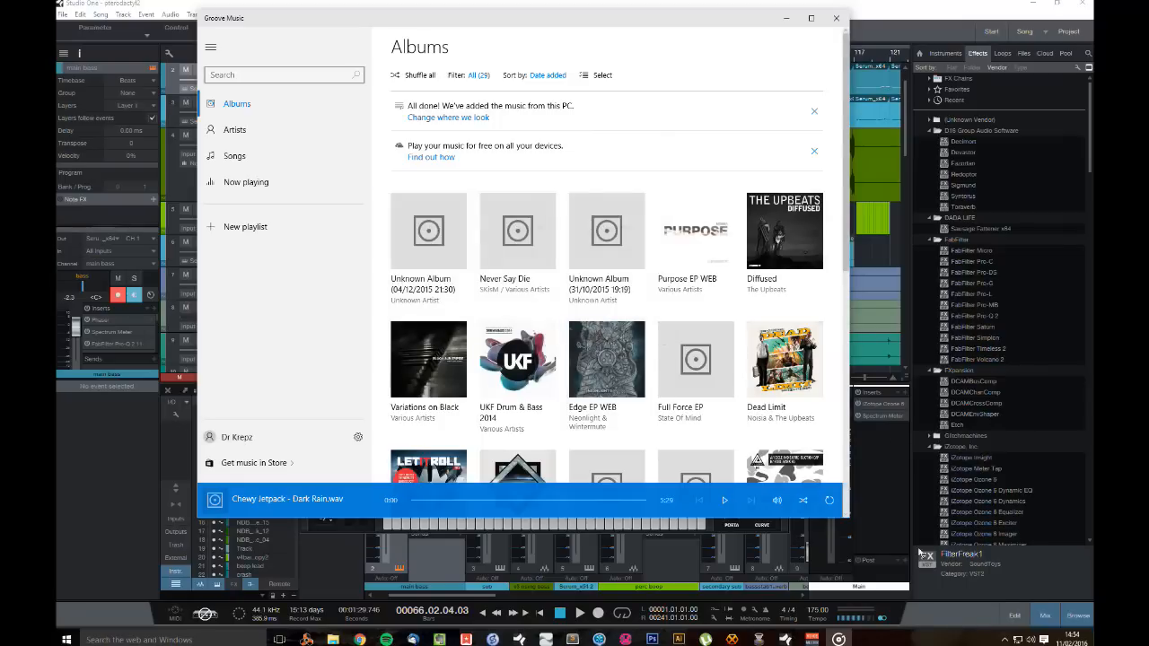
{"action": "left_click", "coordinate": [836, 18]}
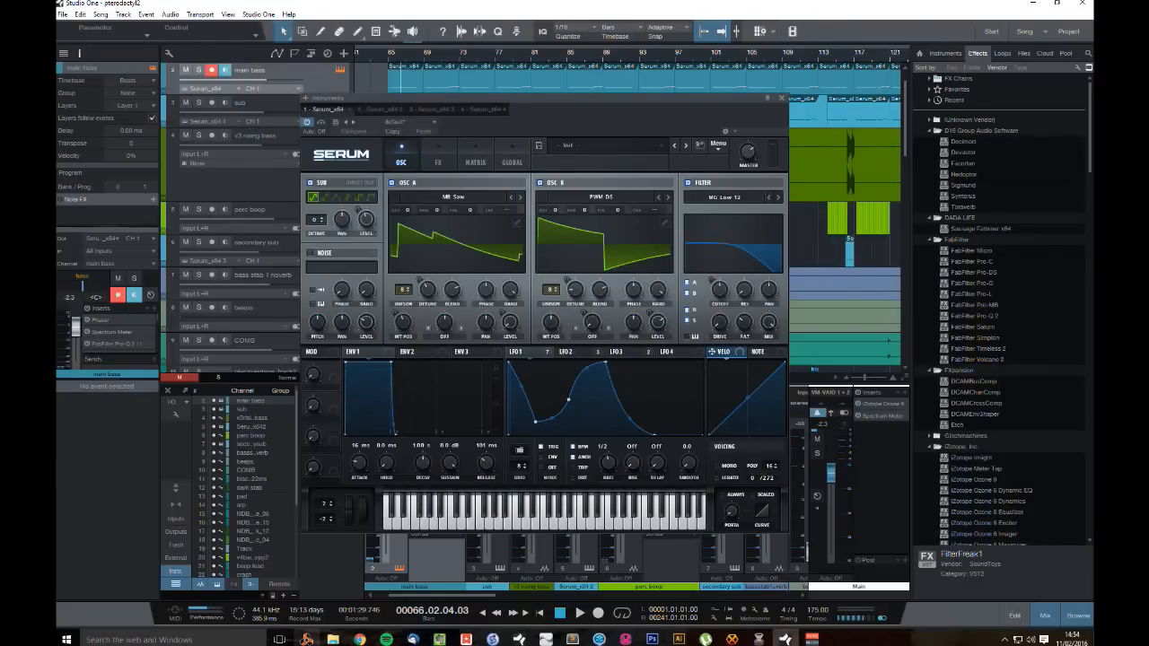
Step: Open Chewy Jetpack - Dark Rain.wav from the Mixdown folder in Media Player Classic, skip ahead in it, and close the player
{"action": "mouse_move", "coordinate": [333, 640]}
{"action": "mouse_move", "coordinate": [383, 586]}
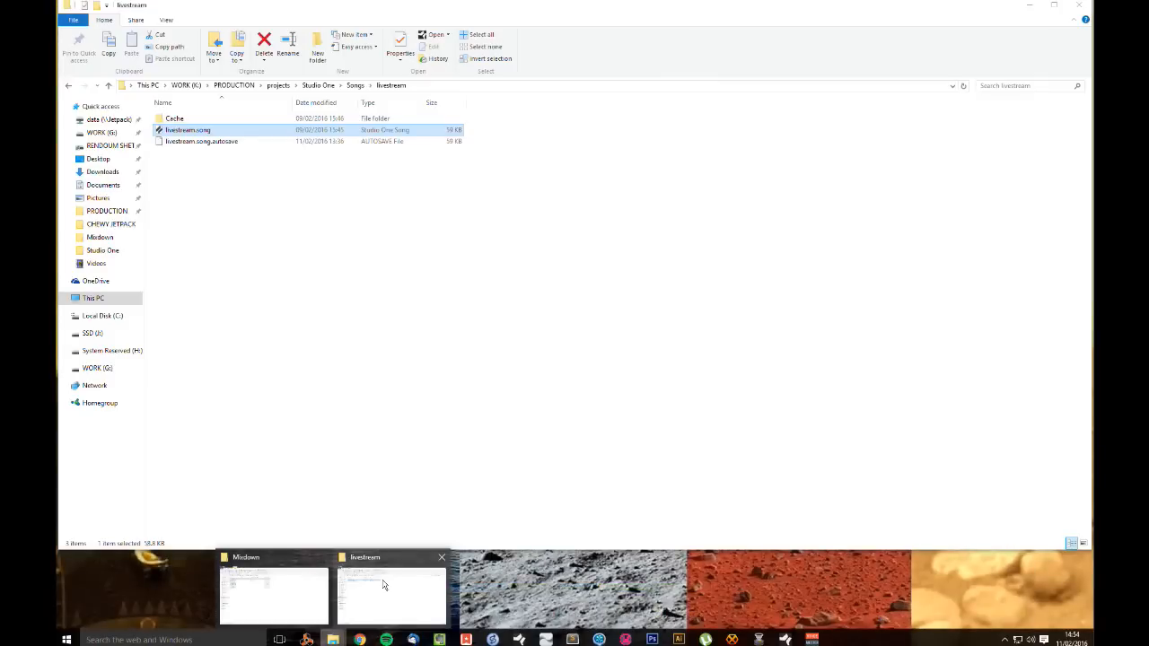
{"action": "left_click", "coordinate": [278, 585]}
{"action": "right_click", "coordinate": [179, 121]}
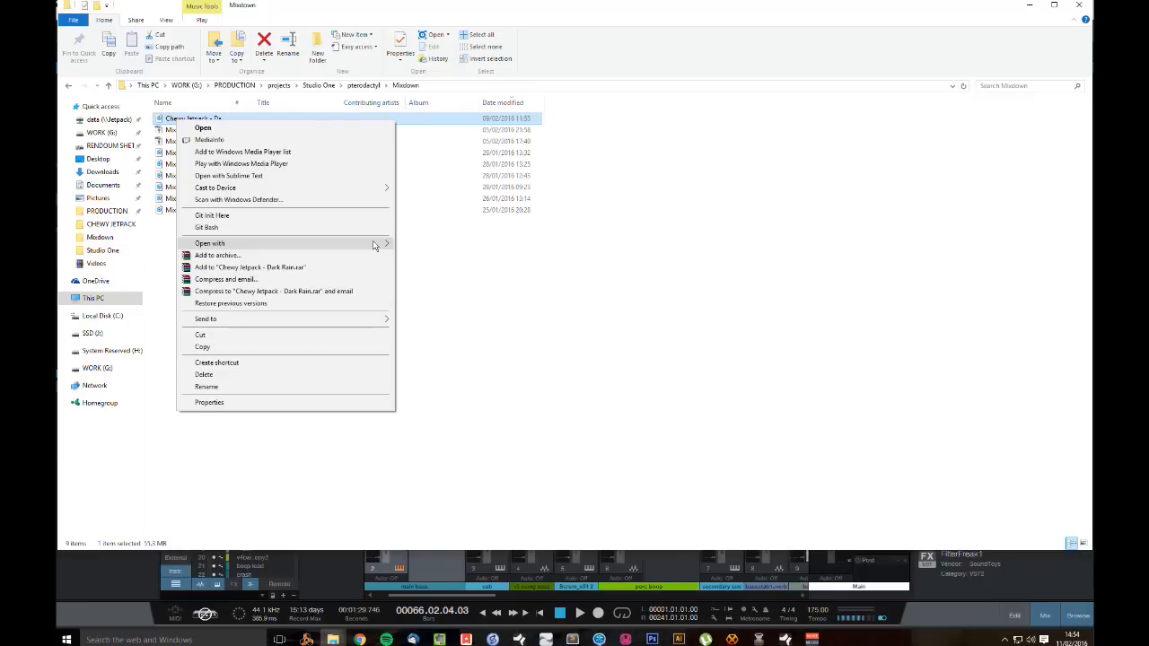
{"action": "mouse_move", "coordinate": [374, 245]}
{"action": "left_click", "coordinate": [441, 273]}
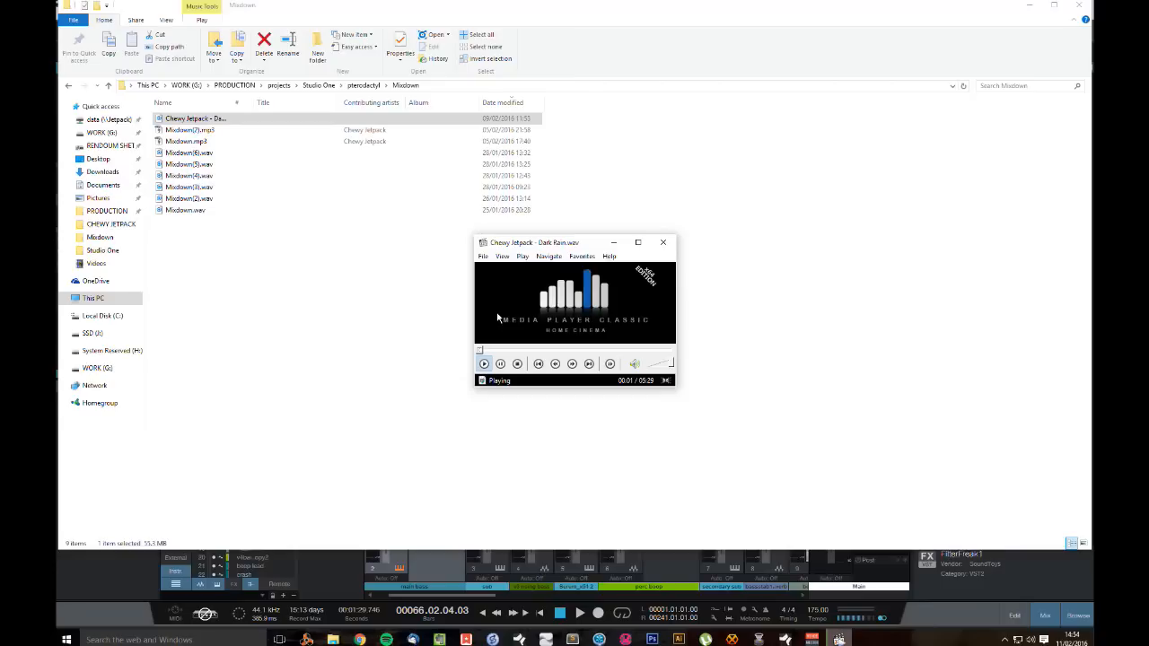
{"action": "left_click", "coordinate": [508, 351]}
{"action": "left_click", "coordinate": [663, 243]}
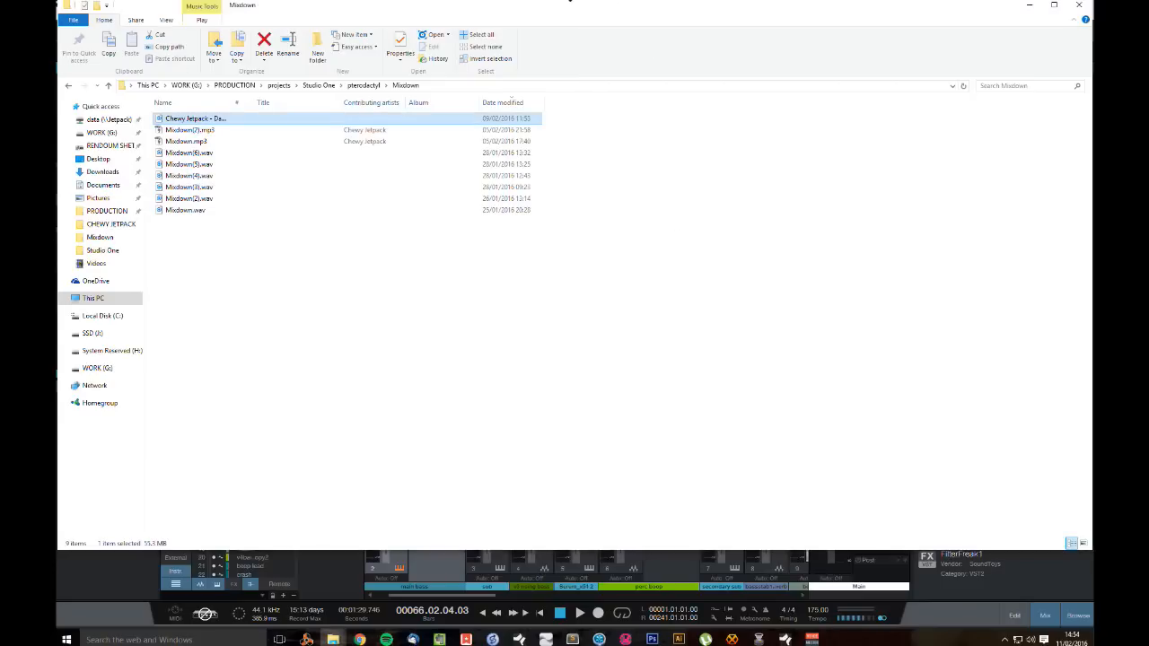
Step: Move the Mixdown folder window aside and create a new empty song in Studio One with the default settings
{"action": "left_click_drag", "start_coordinate": [582, 4], "coordinate": [56, 164]}
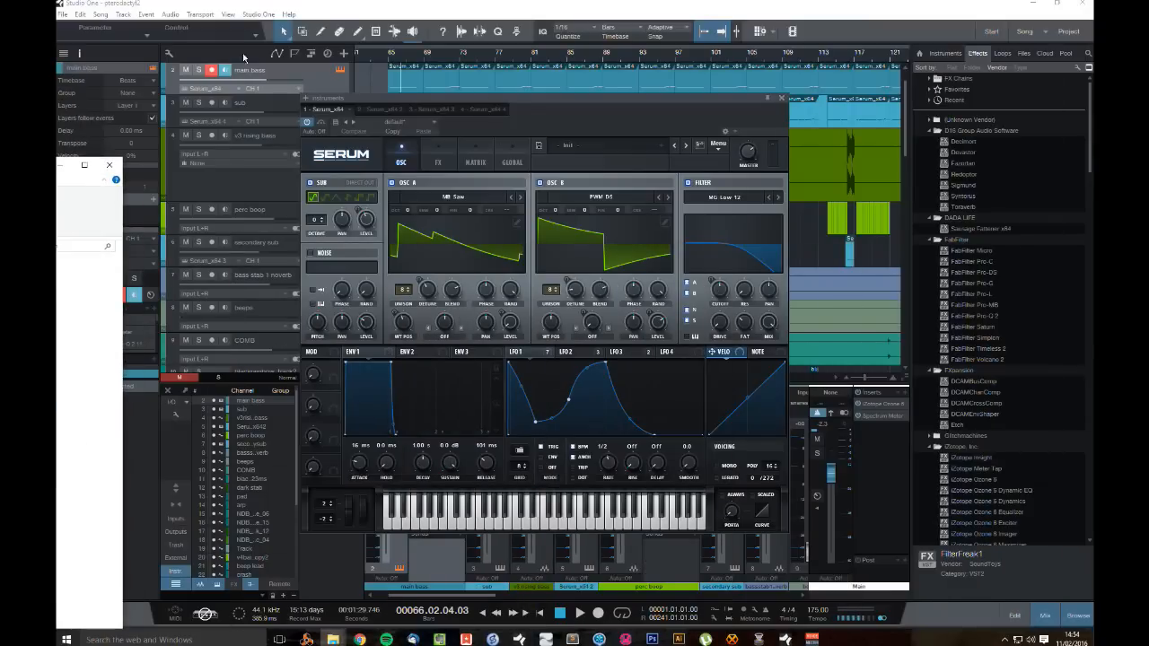
{"action": "key", "text": "ctrl+n"}
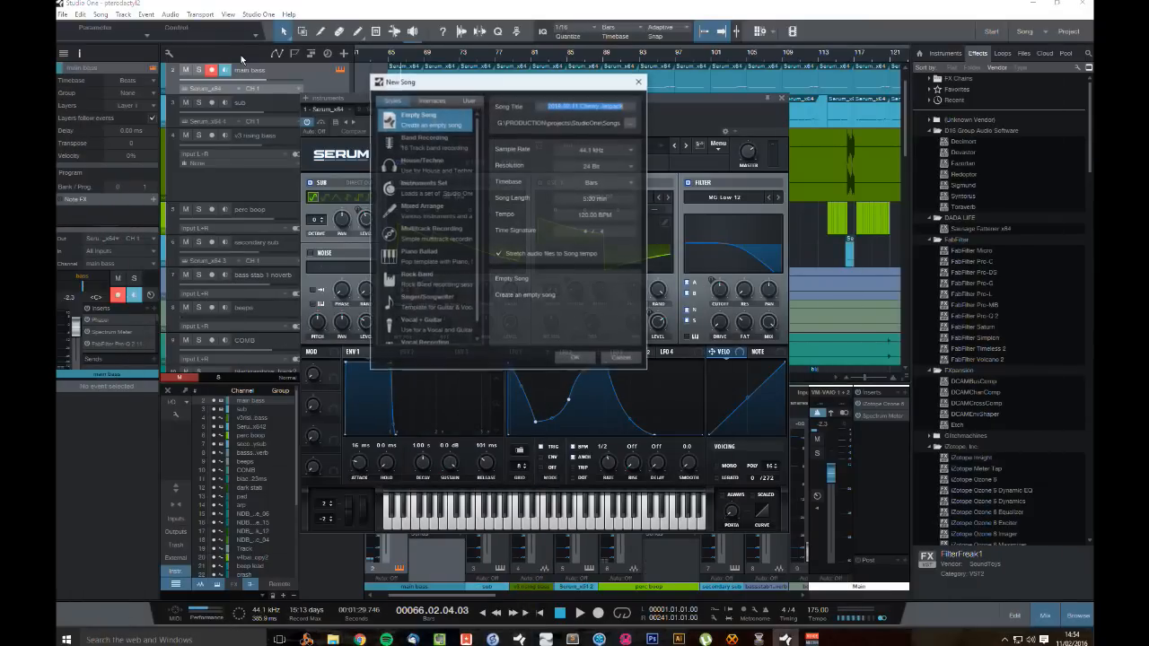
{"action": "key", "text": "Return"}
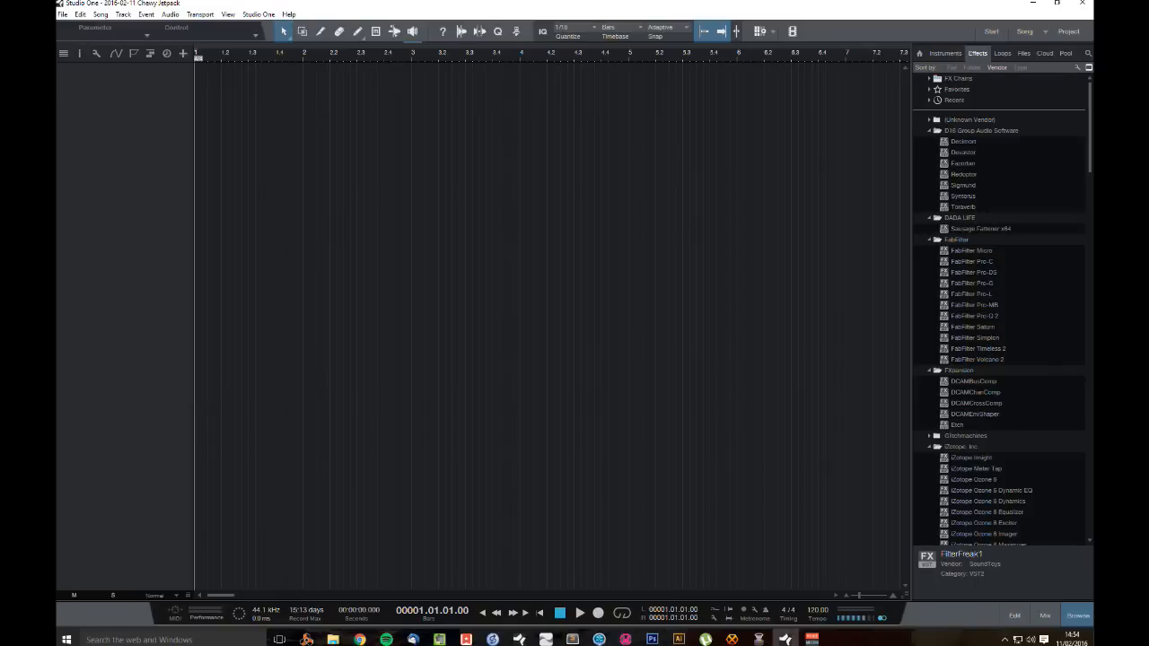
Step: Import Chewy Jetpack - Dark Rain.wav at the start of the new song, briefly play it, and delete the audio event
{"action": "left_click_drag", "start_coordinate": [215, 63], "coordinate": [209, 125]}
{"action": "key", "text": "space"}
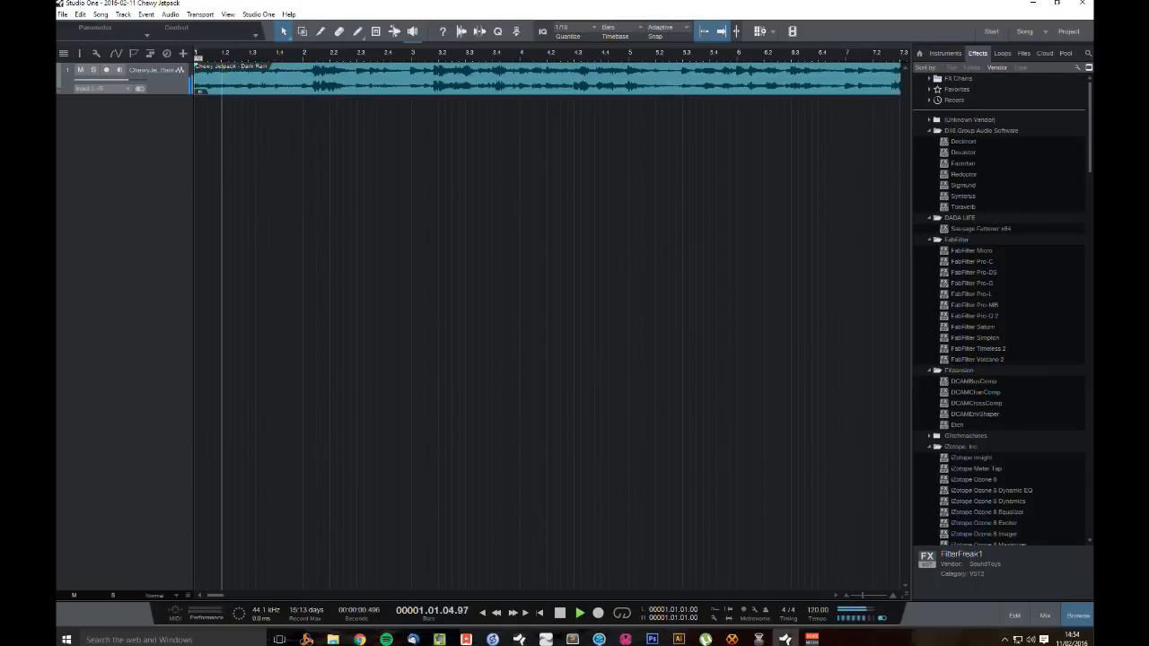
{"action": "key", "text": "space"}
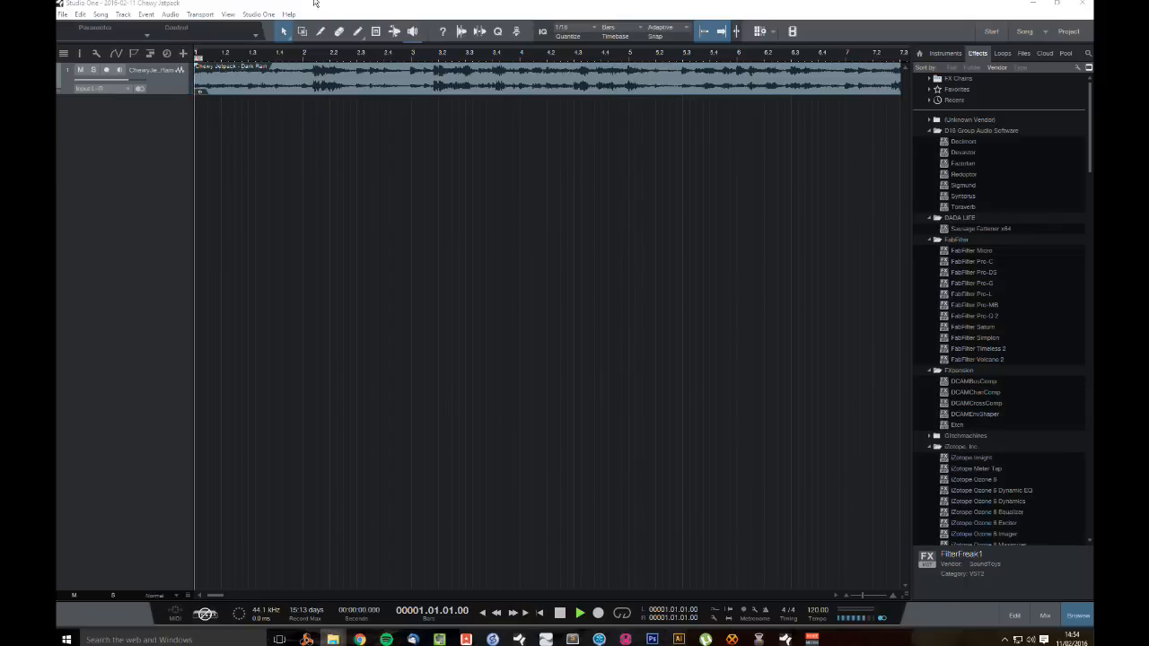
{"action": "key", "text": "space"}
{"action": "key", "text": "Delete"}
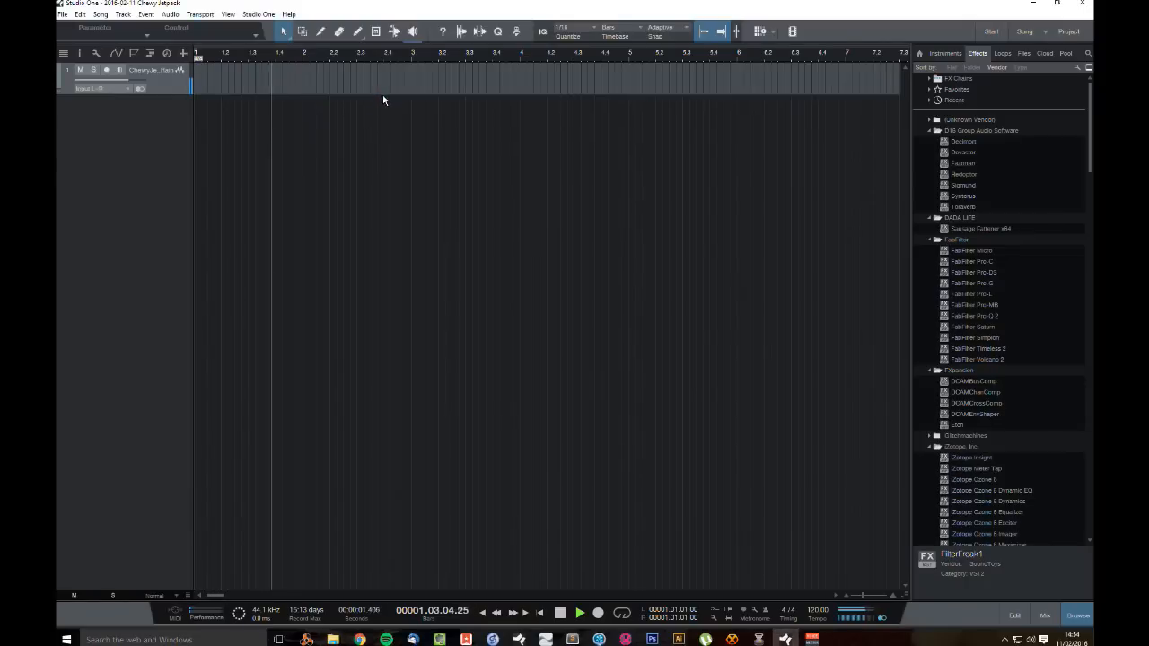
{"action": "key", "text": "space"}
Step: Set the song tempo to 174 BPM and import Chewy Jetpack - Dark Rain.wav at bar 1 of the existing track
{"action": "double_click", "coordinate": [817, 611]}
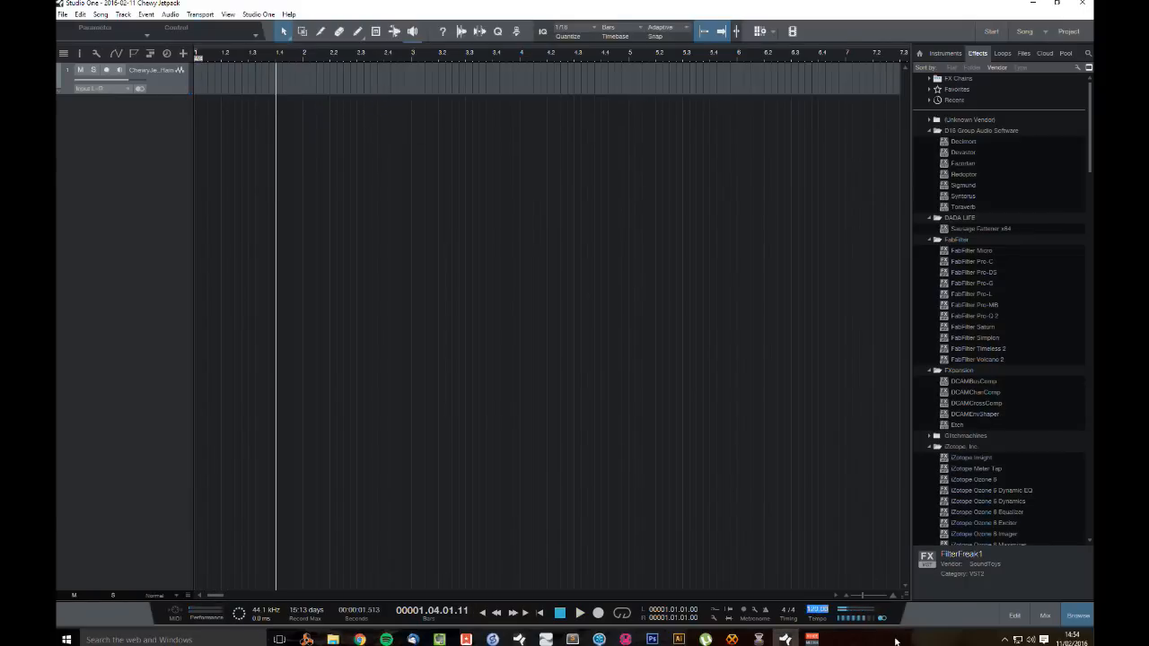
{"action": "type", "text": "174"}
{"action": "key", "text": "Return"}
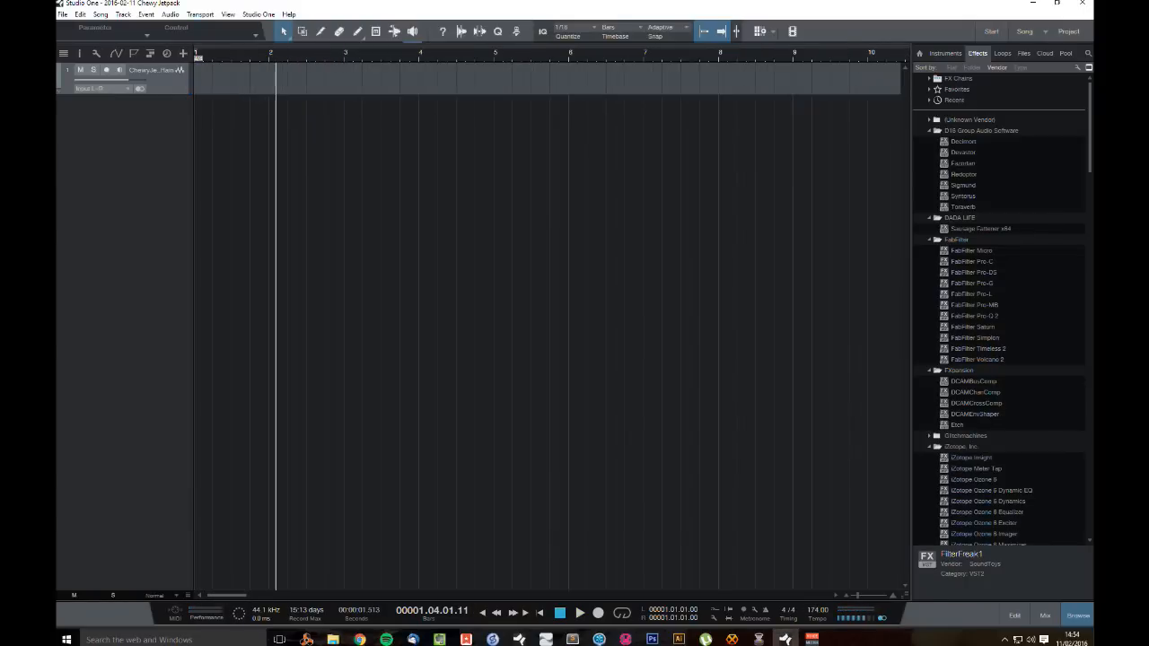
{"action": "left_click_drag", "start_coordinate": [153, 144], "coordinate": [202, 79]}
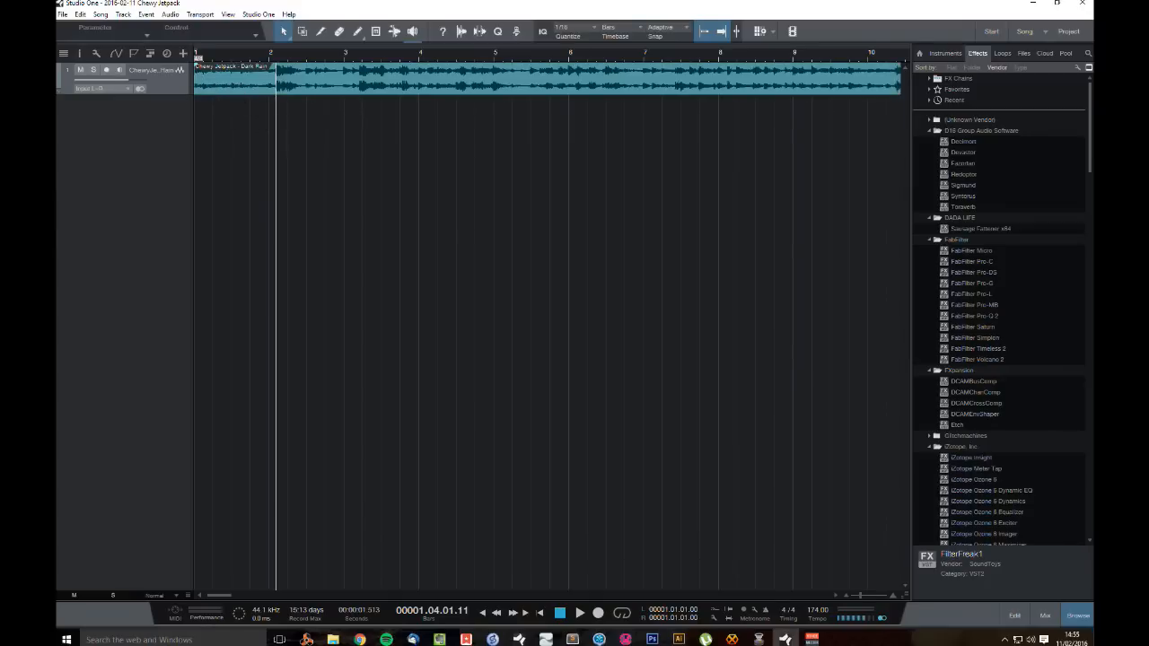
Step: Play the opening bars of the imported Dark Rain audio and bring its full length into view
{"action": "double_click", "coordinate": [433, 54]}
{"action": "left_click_drag", "start_coordinate": [474, 56], "coordinate": [413, 25]}
{"action": "key", "text": "space"}
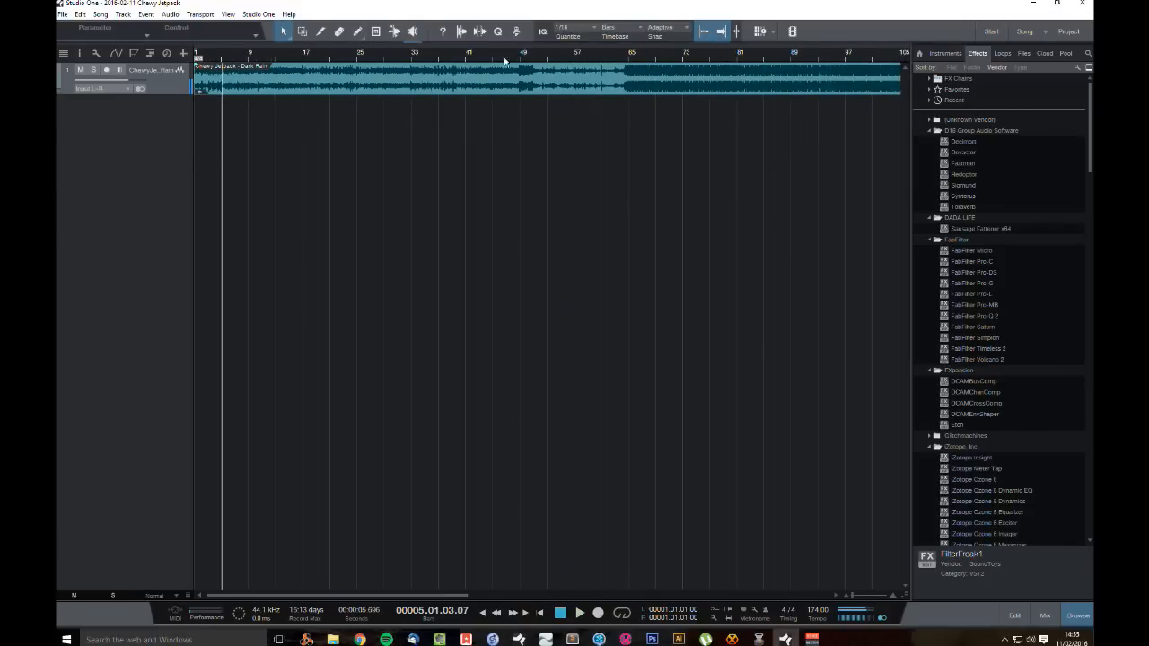
{"action": "left_click_drag", "start_coordinate": [666, 59], "coordinate": [571, 32]}
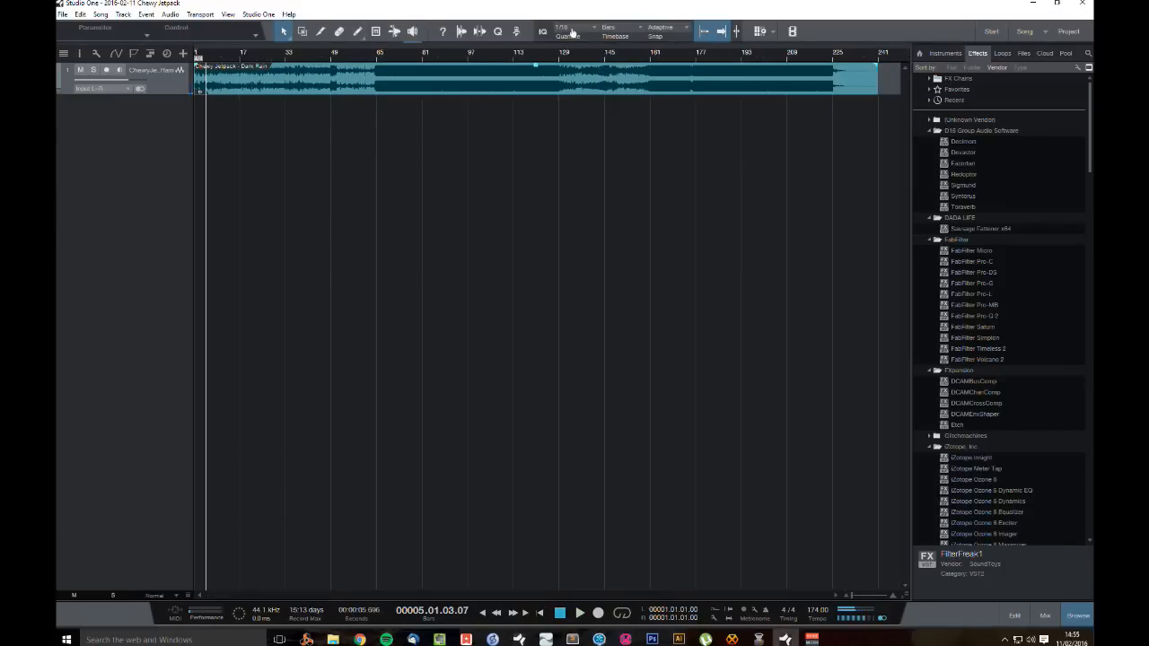
Step: Play the Dark Rain audio from bar 64 and again from bar 79, stopping after several bars each time
{"action": "left_click", "coordinate": [375, 55]}
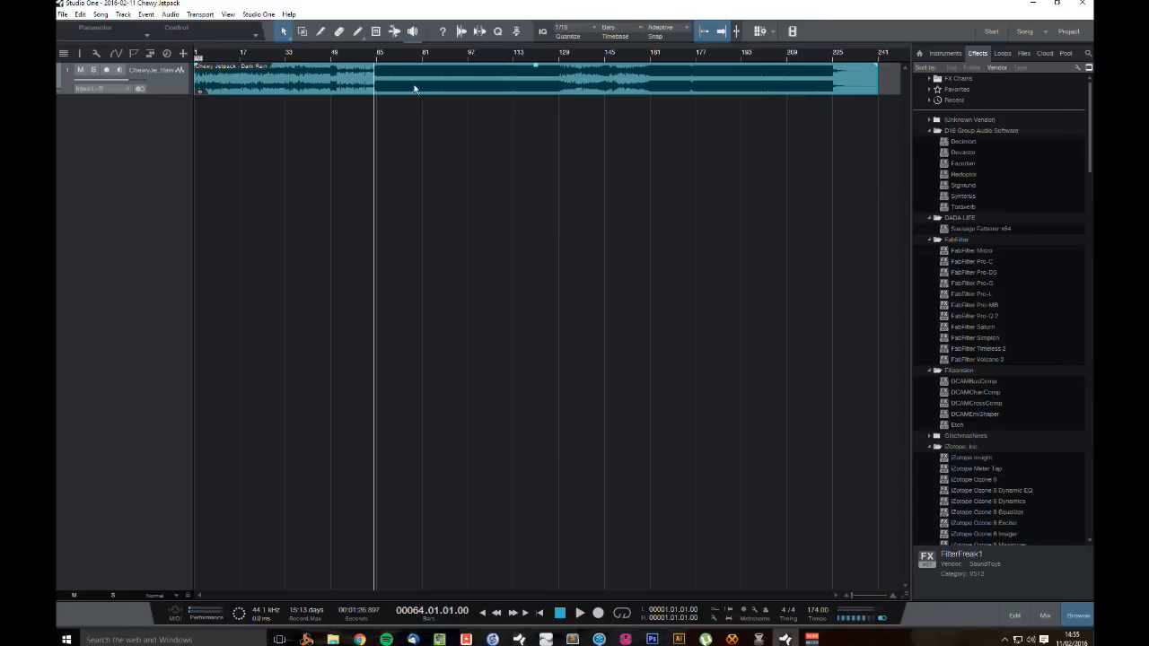
{"action": "key", "text": "space"}
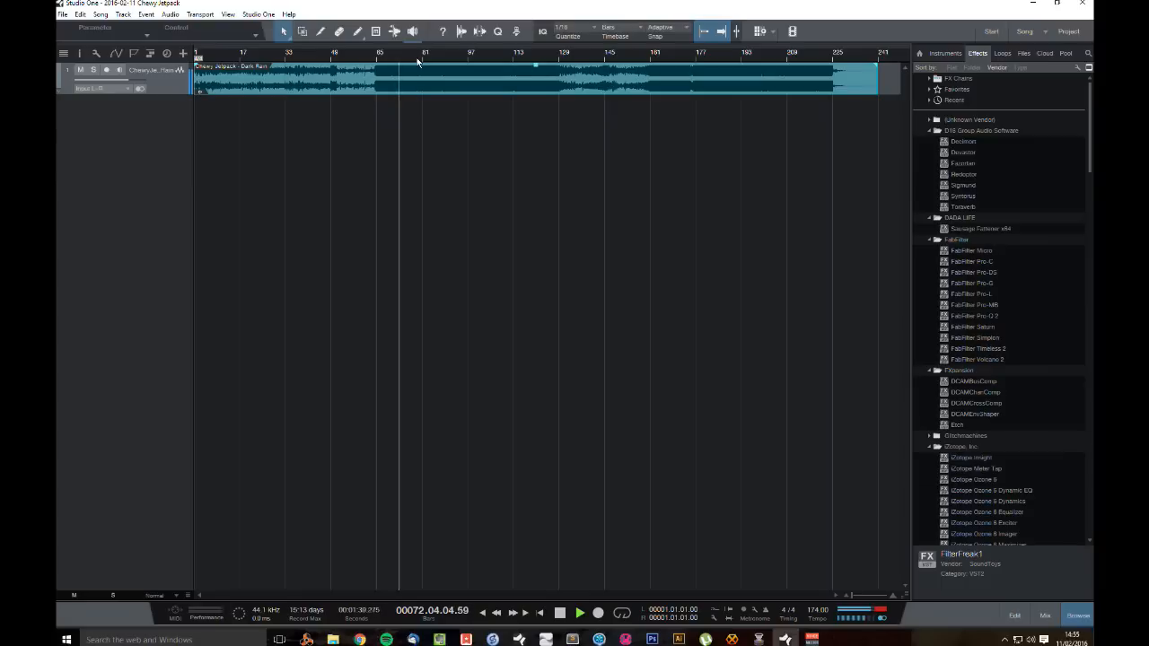
{"action": "key", "text": "space"}
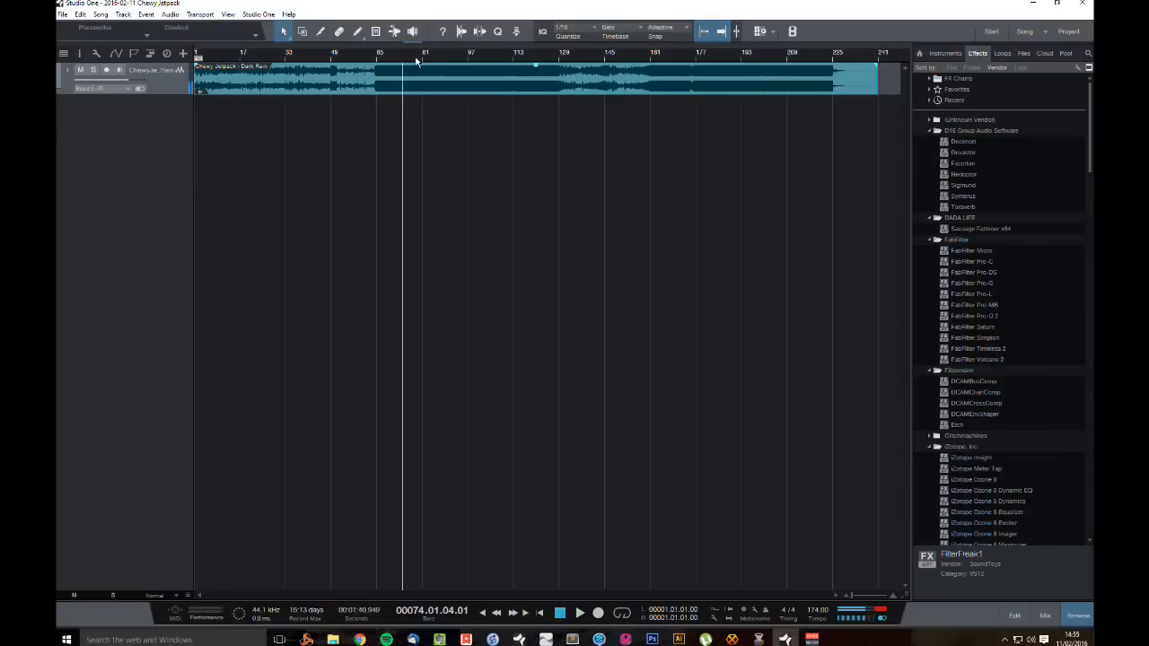
{"action": "left_click", "coordinate": [417, 60]}
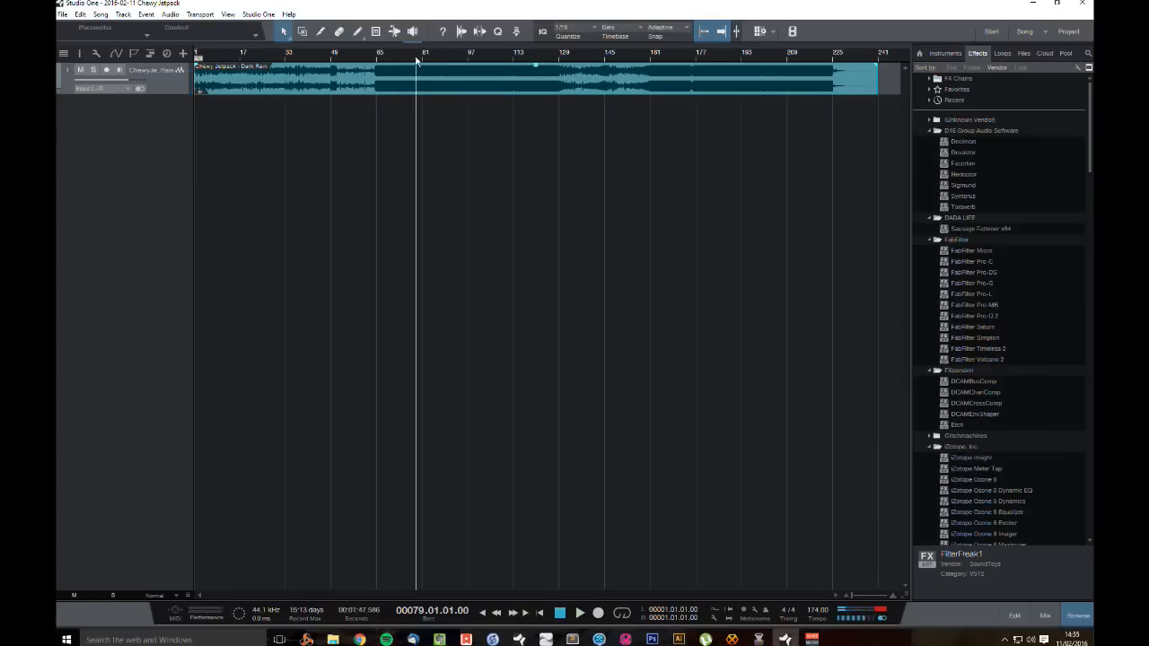
{"action": "key", "text": "space"}
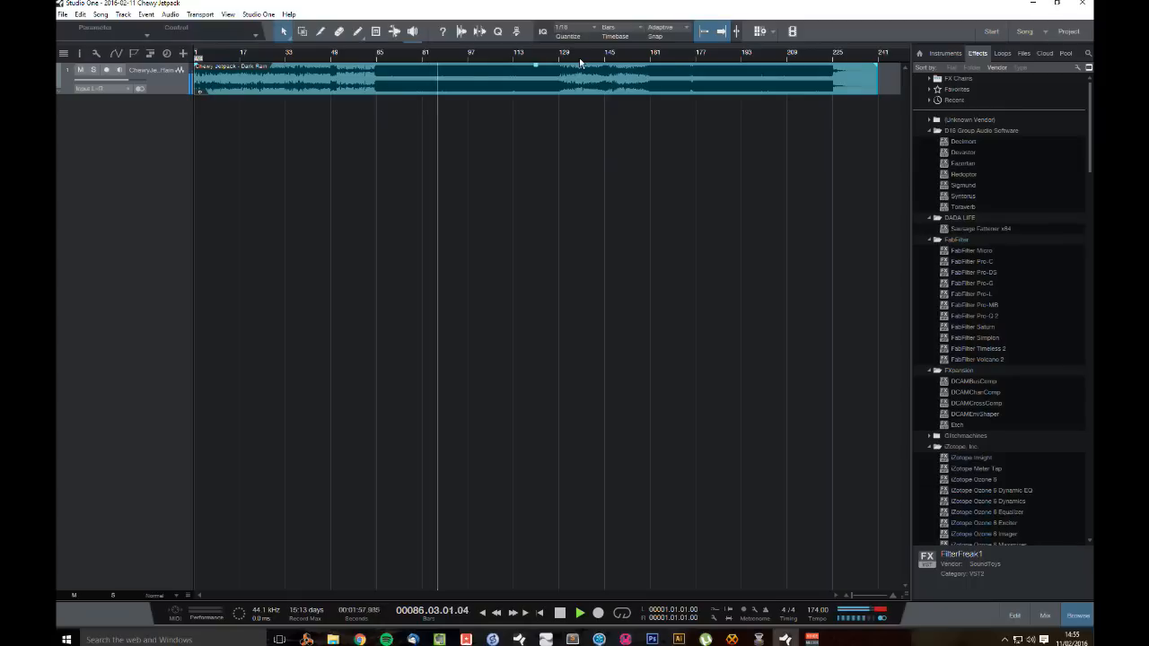
{"action": "key", "text": "space"}
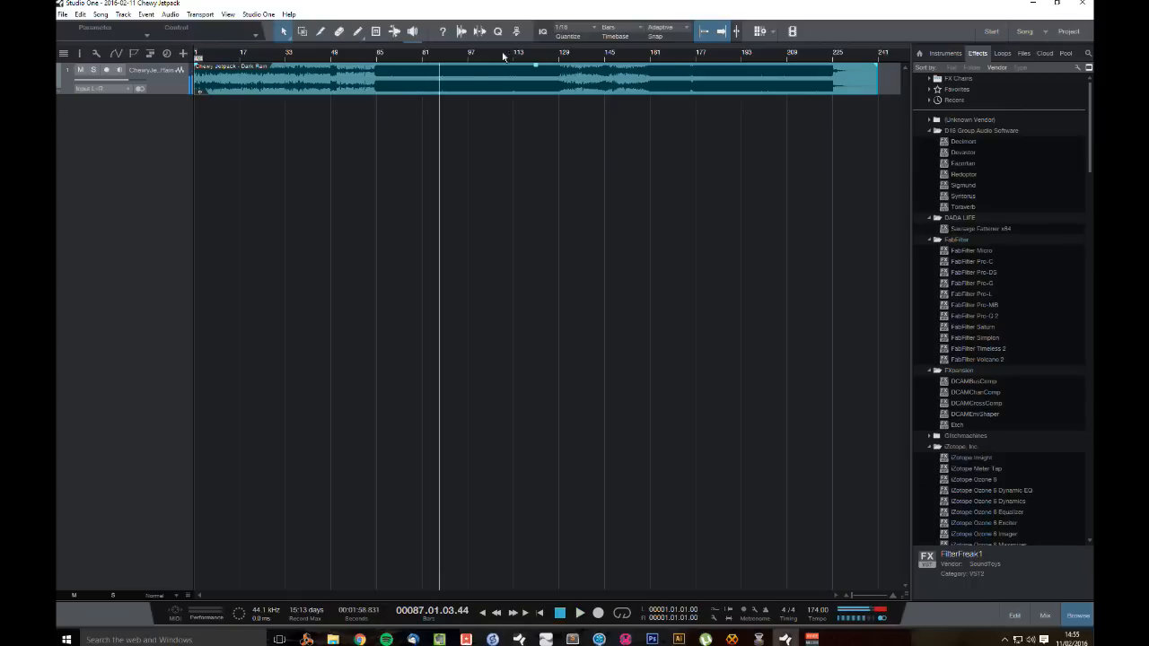
Step: Switch to the pterodactyl2 song, review the main bass Serum patch's effects, oscillators and LFO 3, and close the instrument
{"action": "left_click", "coordinate": [63, 14]}
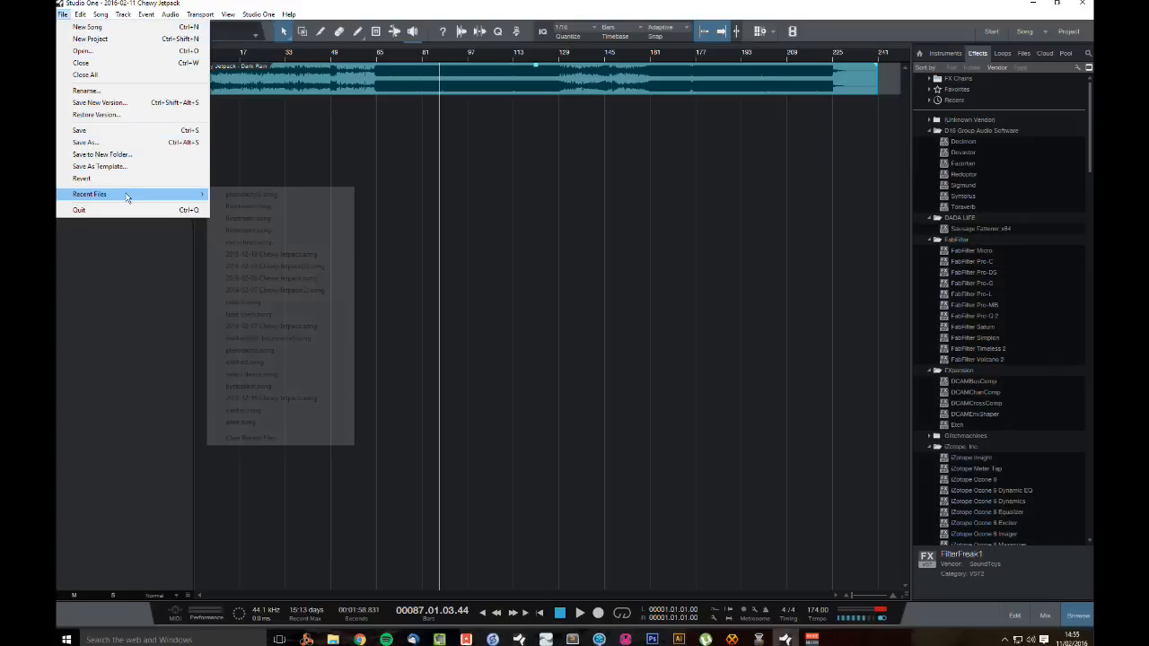
{"action": "left_click", "coordinate": [1045, 33]}
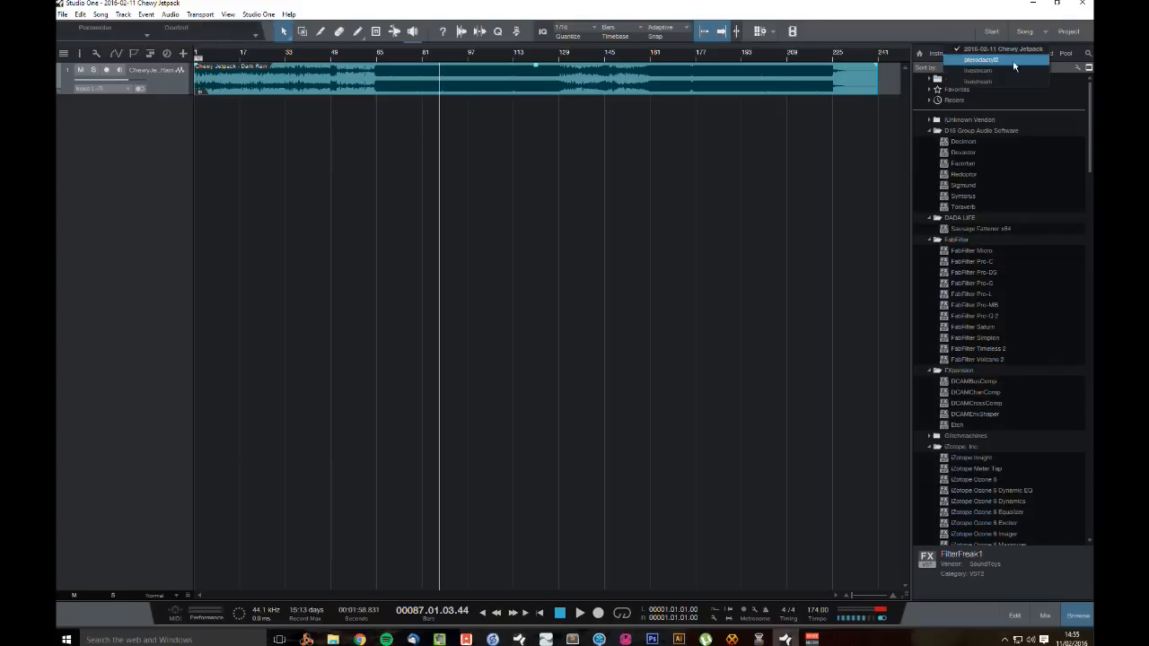
{"action": "left_click", "coordinate": [1016, 61]}
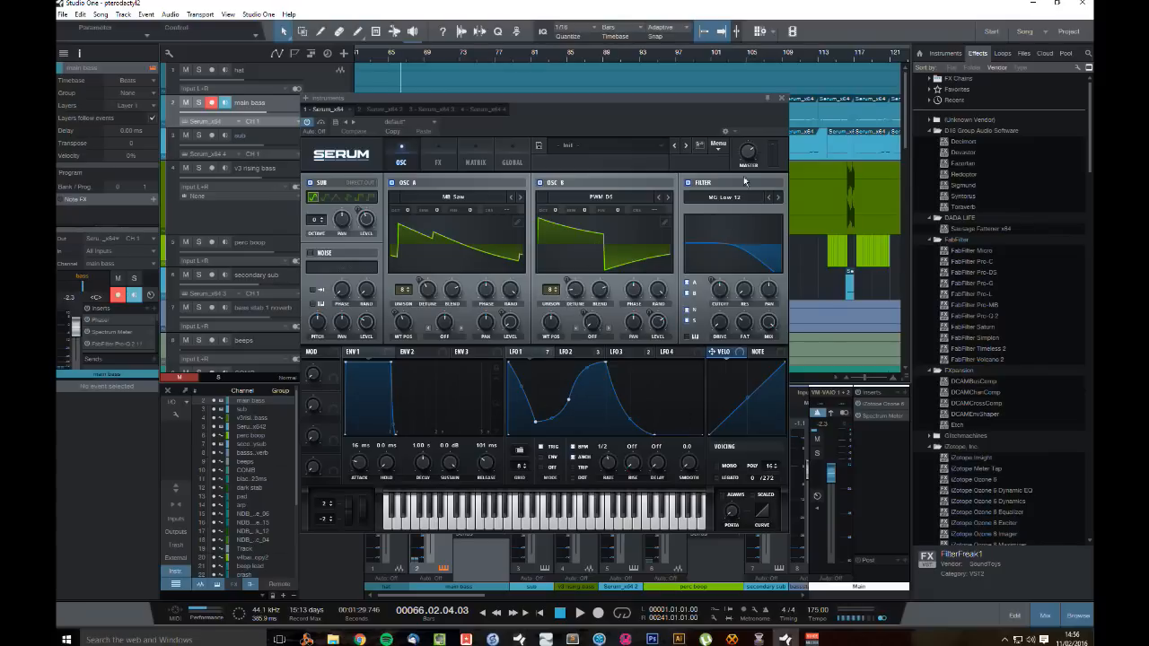
{"action": "left_click", "coordinate": [455, 162]}
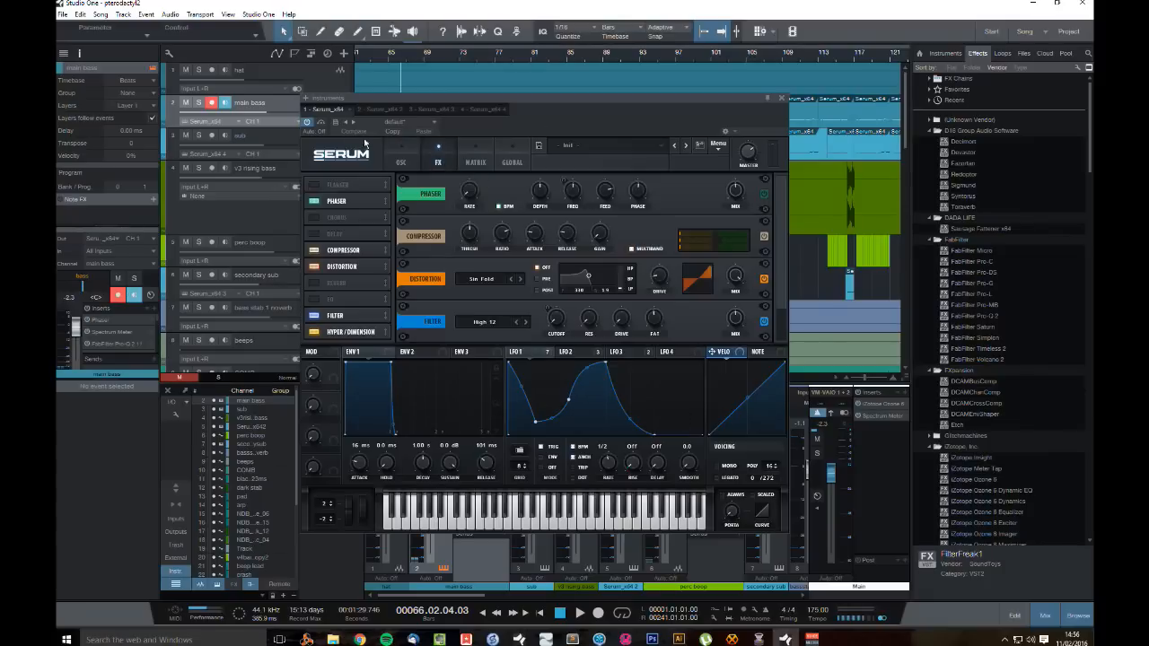
{"action": "left_click", "coordinate": [399, 159]}
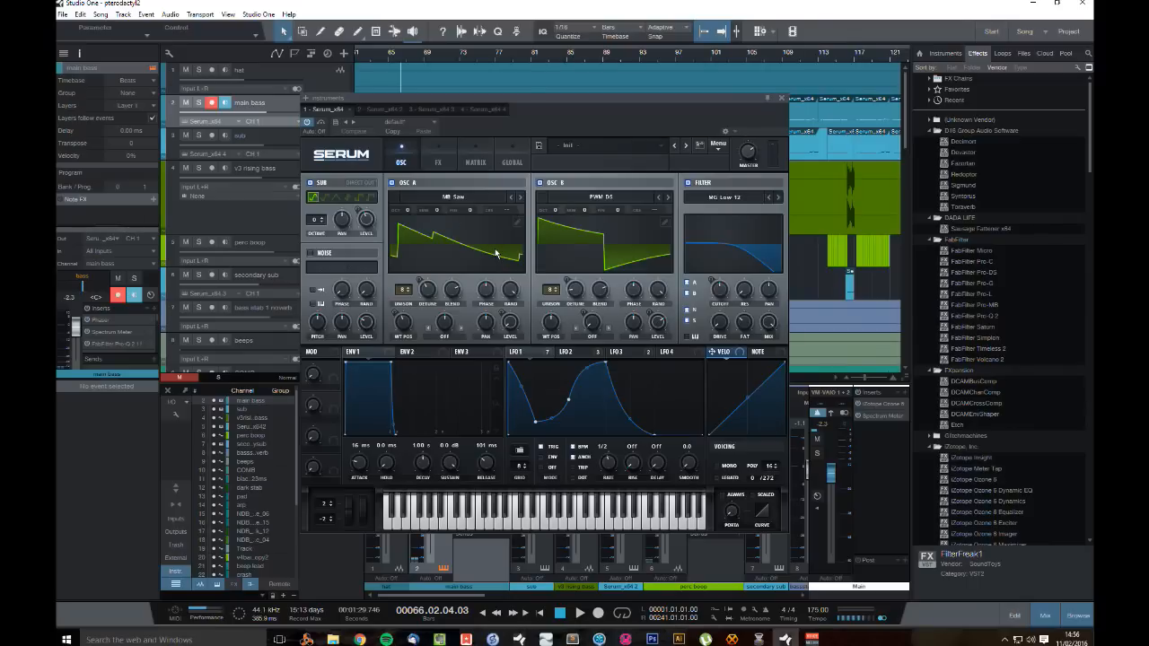
{"action": "left_click", "coordinate": [633, 352]}
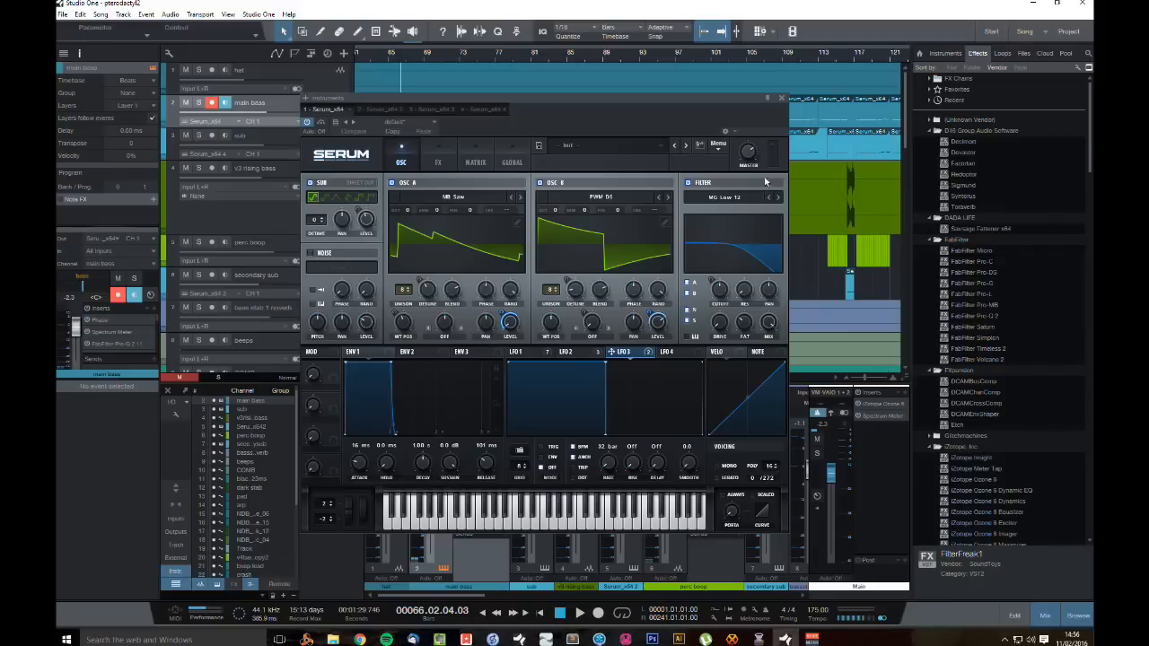
{"action": "left_click", "coordinate": [780, 98]}
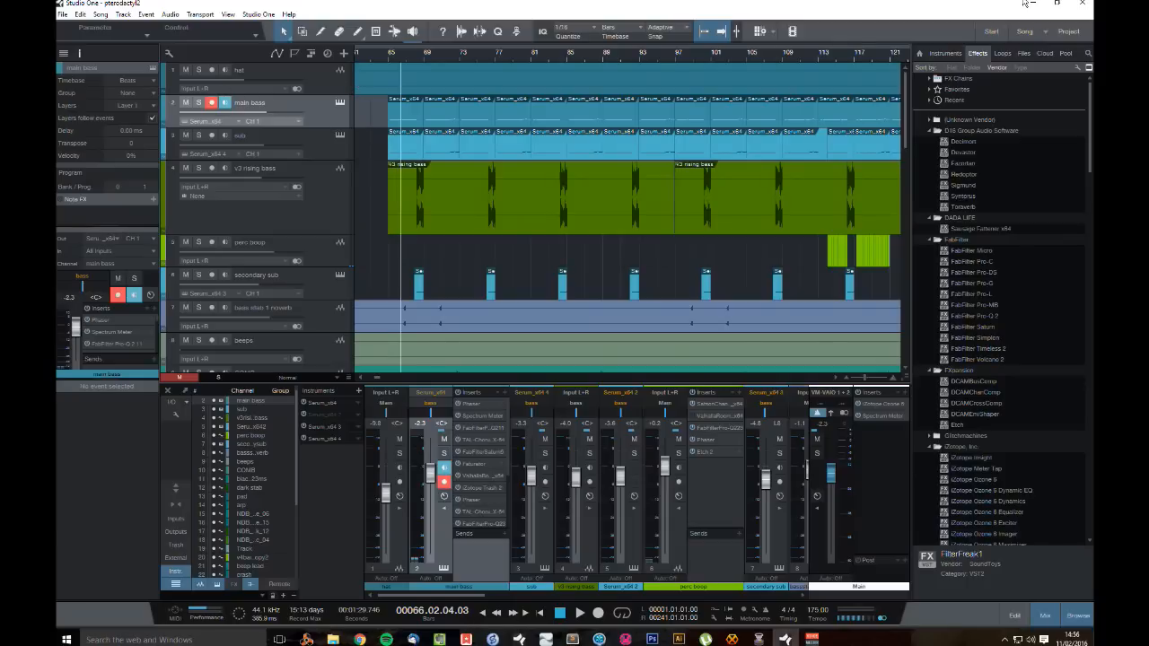
Step: Switch to the livestream song and set the loop range from bar 8 to bar 9
{"action": "left_click", "coordinate": [1045, 32]}
{"action": "left_click", "coordinate": [985, 60]}
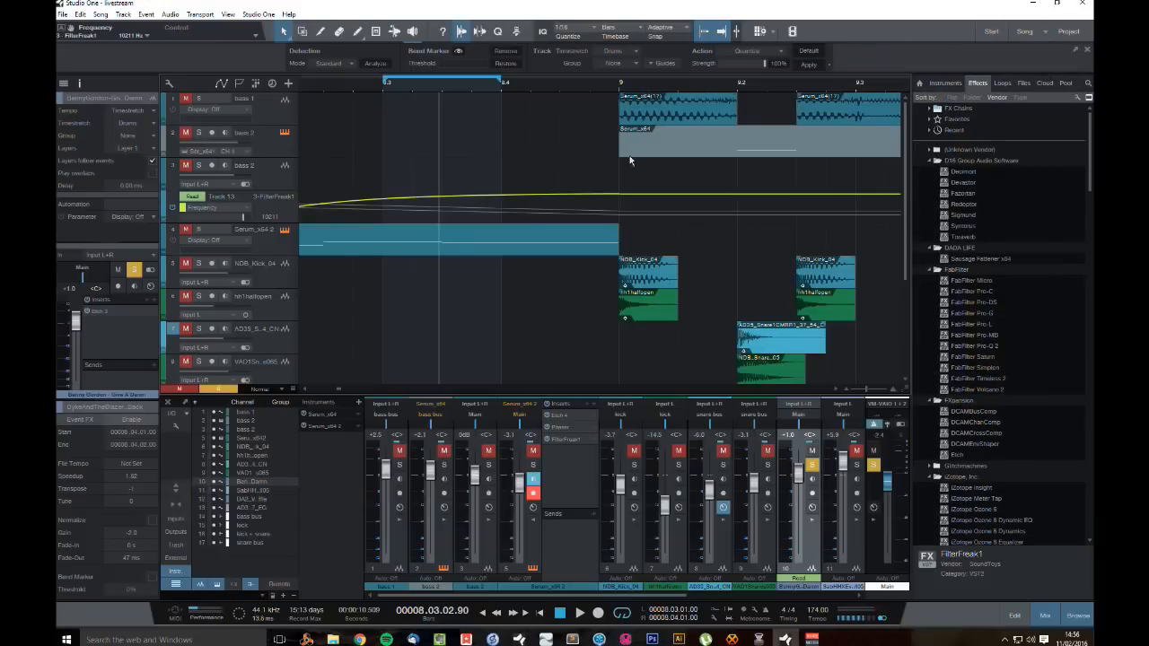
{"action": "key", "text": "space"}
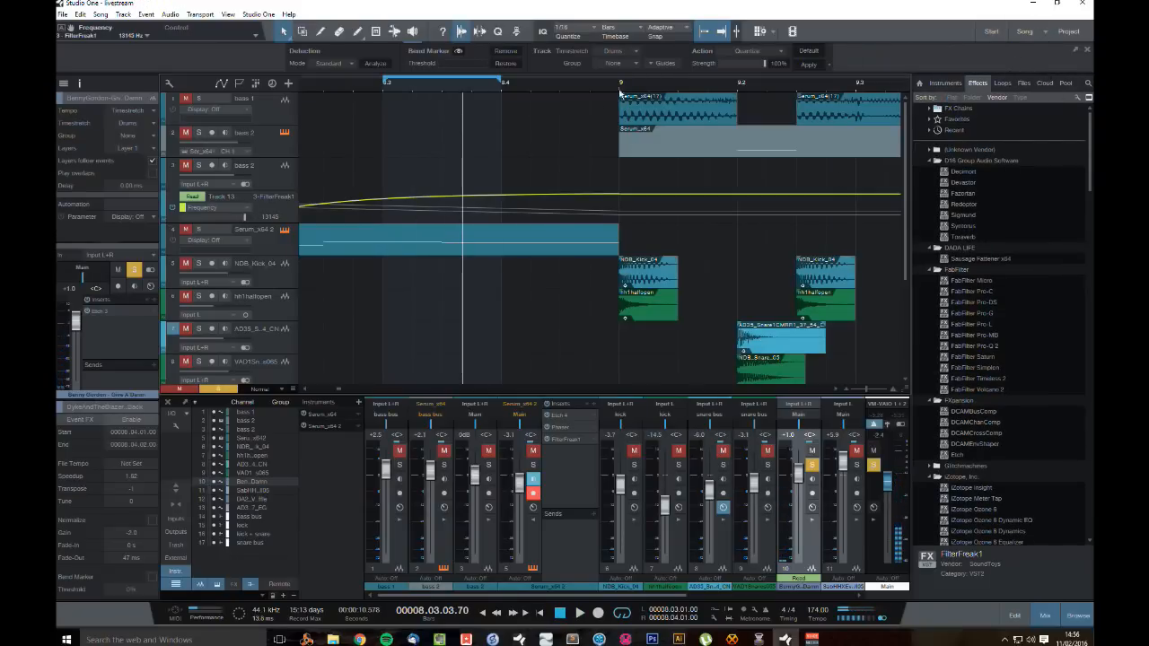
{"action": "left_click", "coordinate": [579, 96]}
{"action": "left_click_drag", "start_coordinate": [596, 88], "coordinate": [650, 83]}
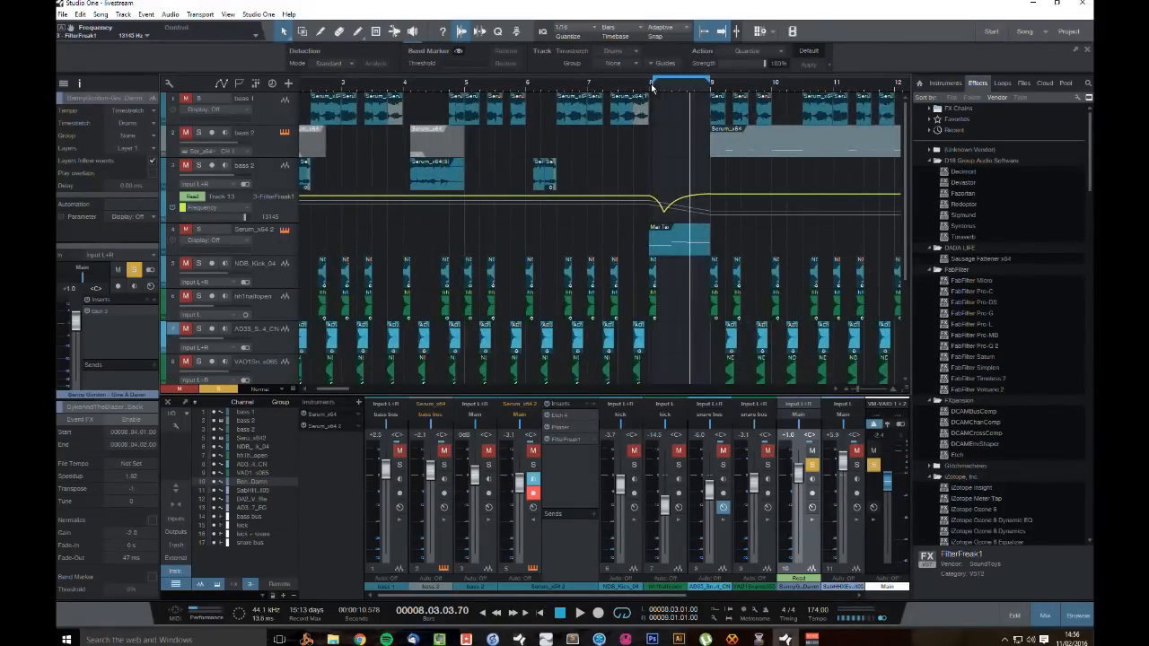
Step: Play the soloed sample track from bar 8 and stop before bar 9
{"action": "scroll", "coordinate": [695, 208], "scroll_direction": "down", "scroll_amount": 3}
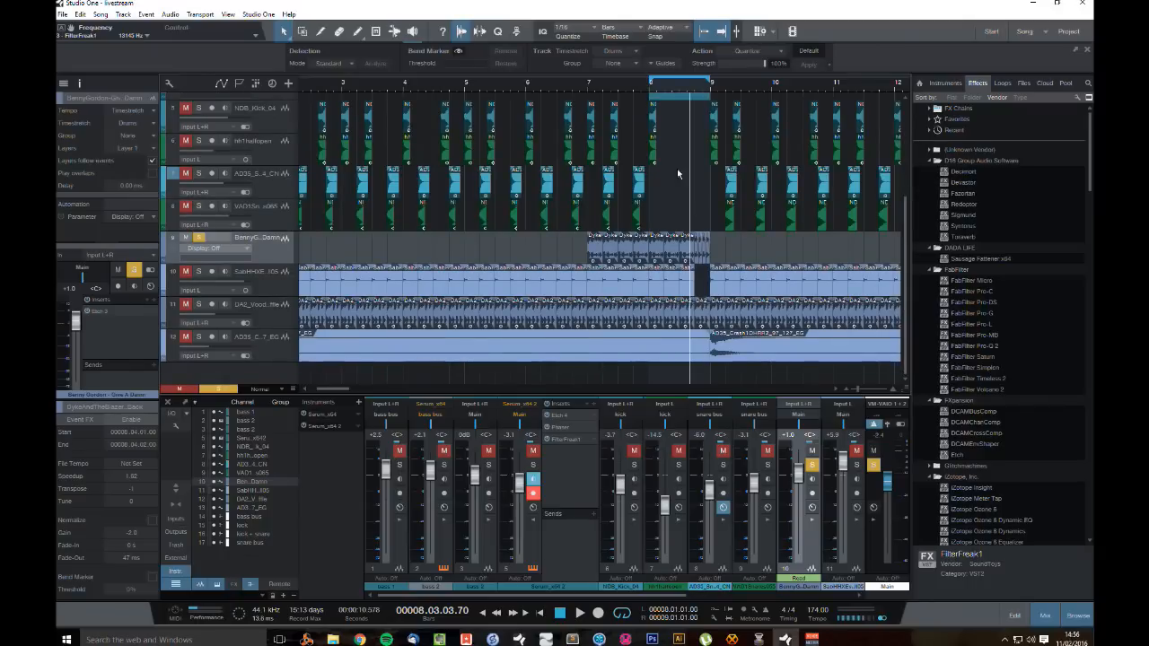
{"action": "left_click", "coordinate": [647, 93]}
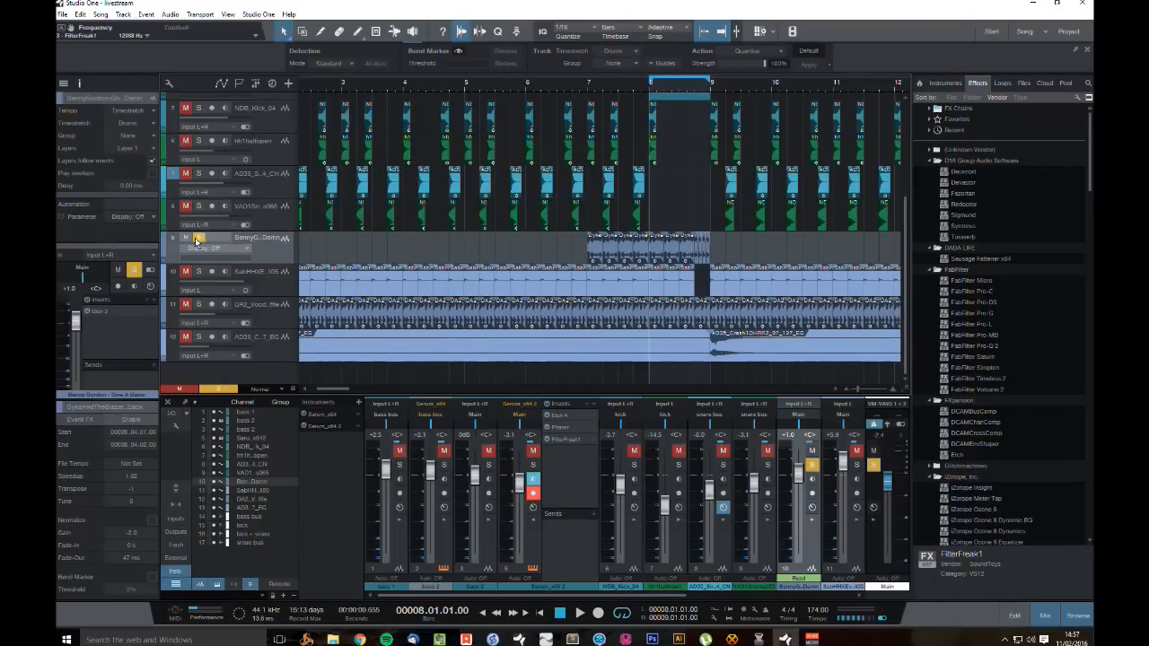
{"action": "key", "text": "space"}
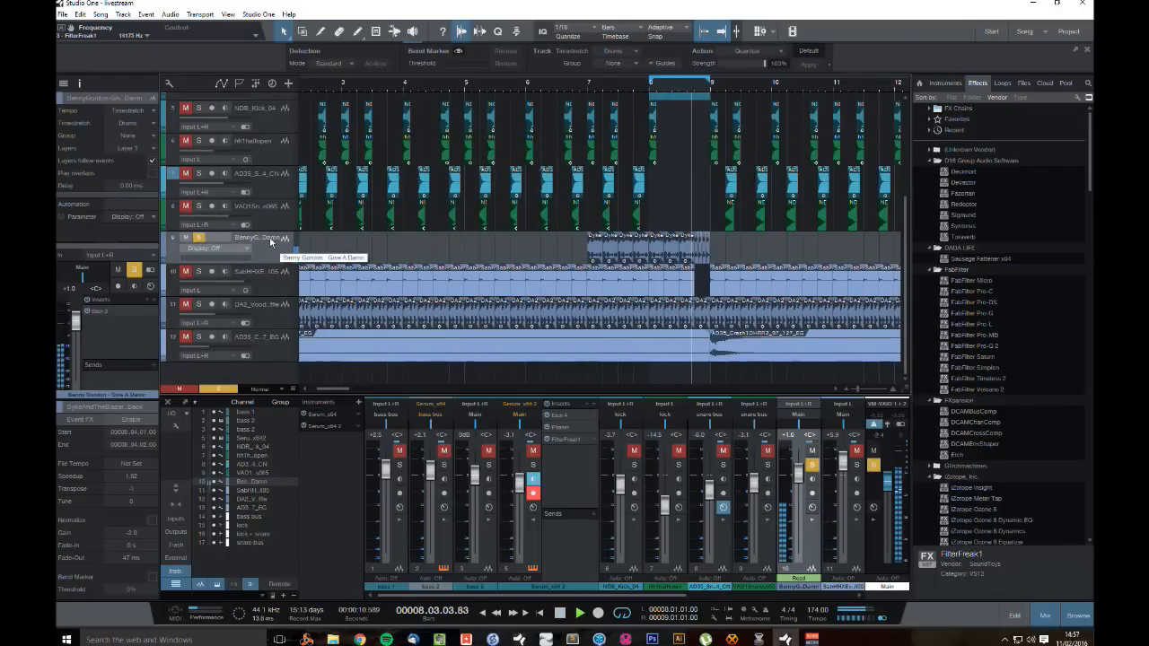
{"action": "key", "text": "space"}
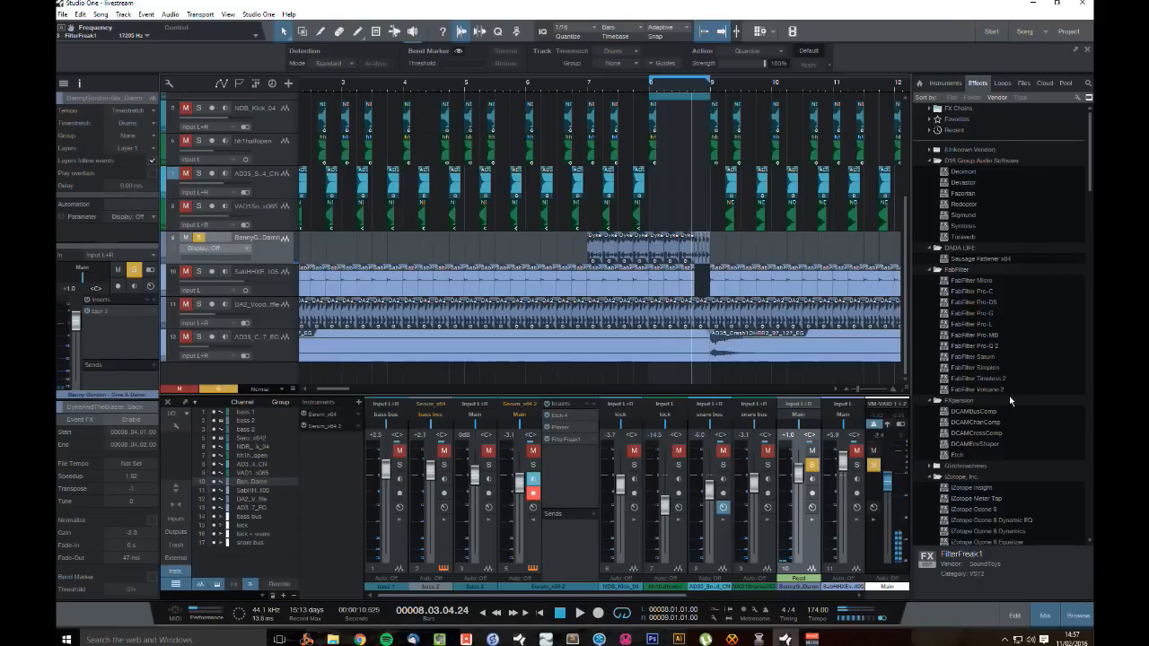
Step: Add DCAM EnvShaper to the soloed sample track, then reduce its sustain and slightly raise its attack during playback
{"action": "left_click_drag", "start_coordinate": [984, 446], "coordinate": [614, 257]}
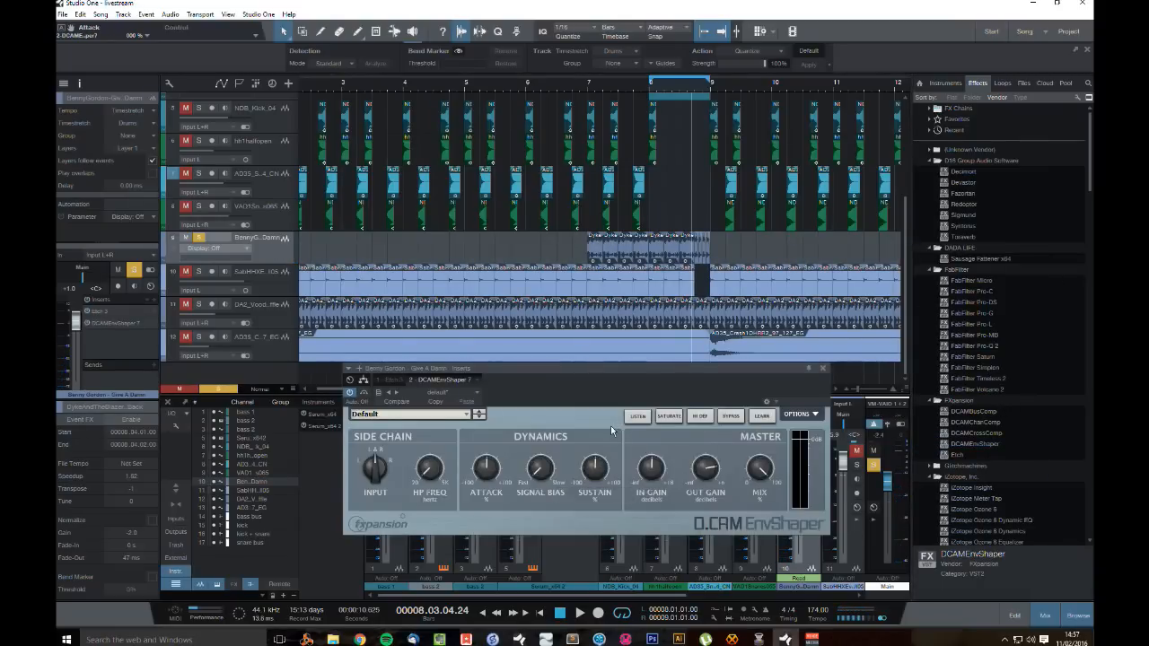
{"action": "key", "text": "space"}
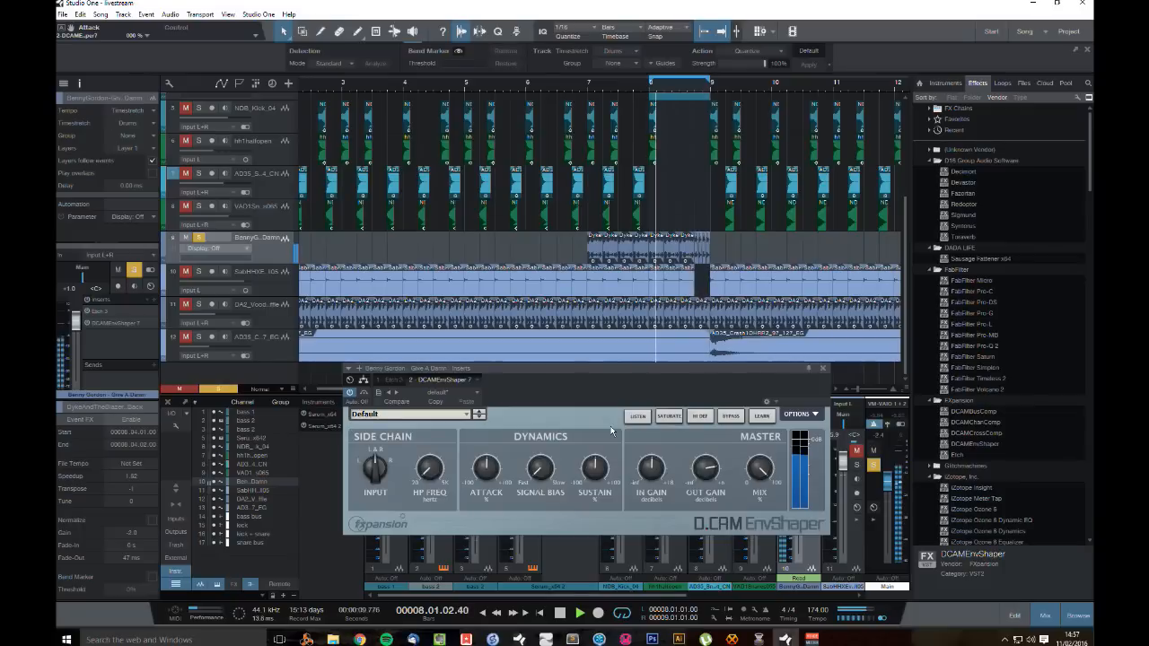
{"action": "left_click_drag", "start_coordinate": [585, 473], "coordinate": [597, 468]}
{"action": "left_click_drag", "start_coordinate": [479, 472], "coordinate": [486, 467]}
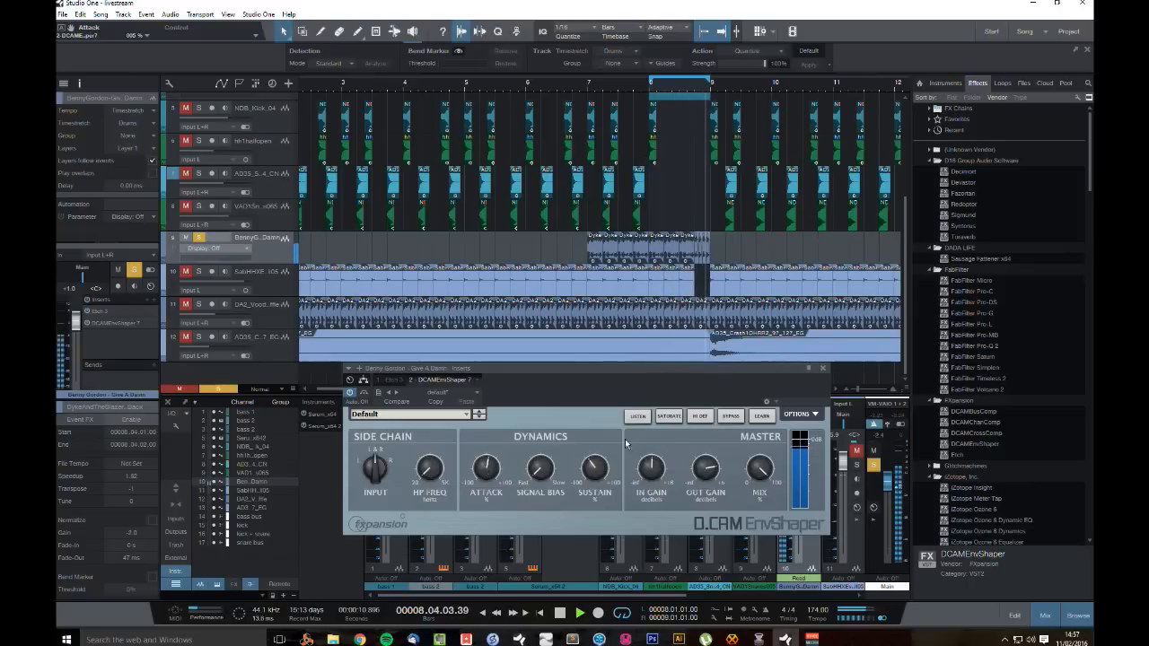
Step: Enable saturation in the EnvShaper, raise its input gain to about 7.61 dB, lower its output gain, and close the plug-in
{"action": "left_click", "coordinate": [669, 415]}
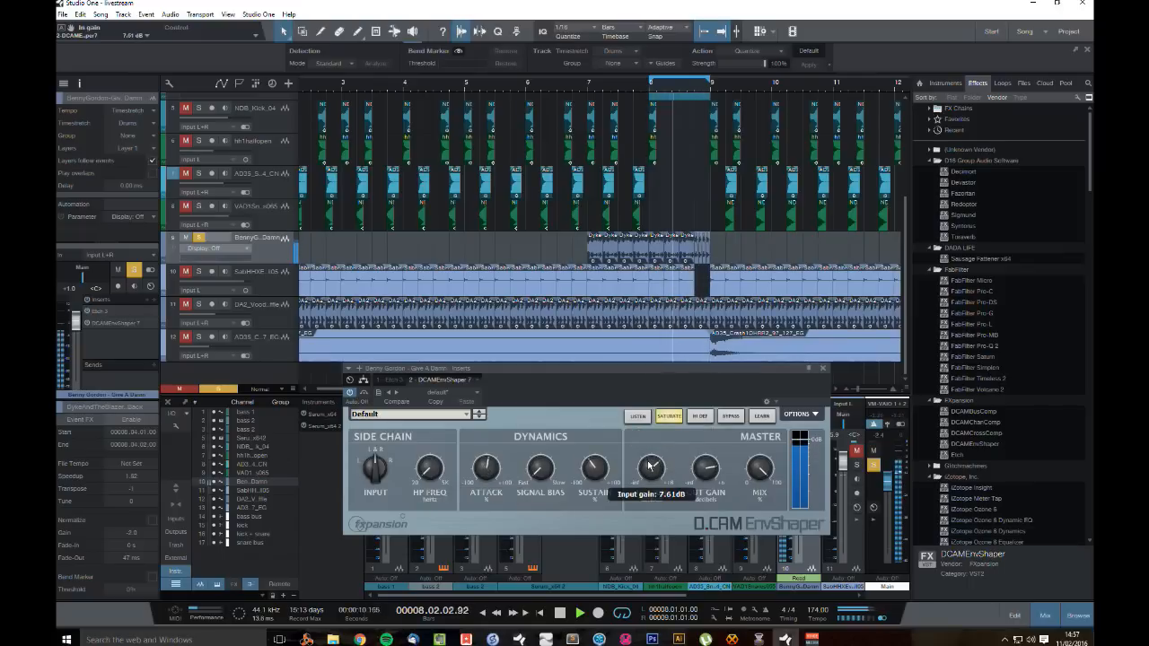
{"action": "left_click_drag", "start_coordinate": [711, 471], "coordinate": [713, 483]}
{"action": "left_click", "coordinate": [822, 368]}
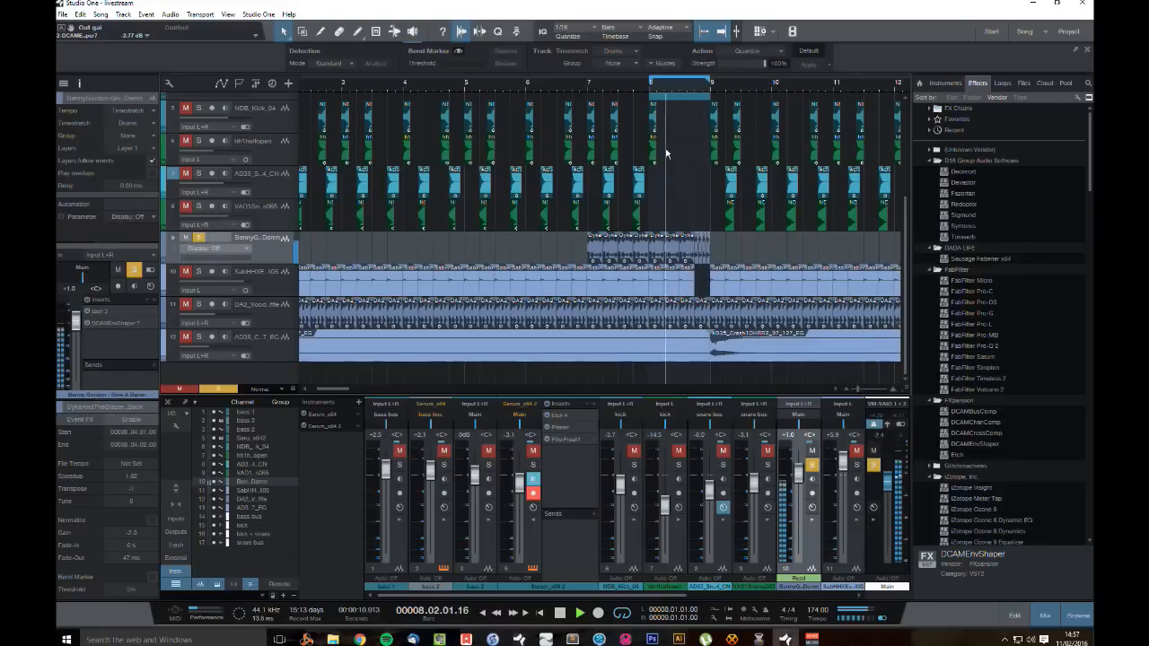
Step: Examine the insert routing of the Serum_x64 2 channel, close it, and place the playhead at beat 4 of bar 6
{"action": "left_click", "coordinate": [588, 88]}
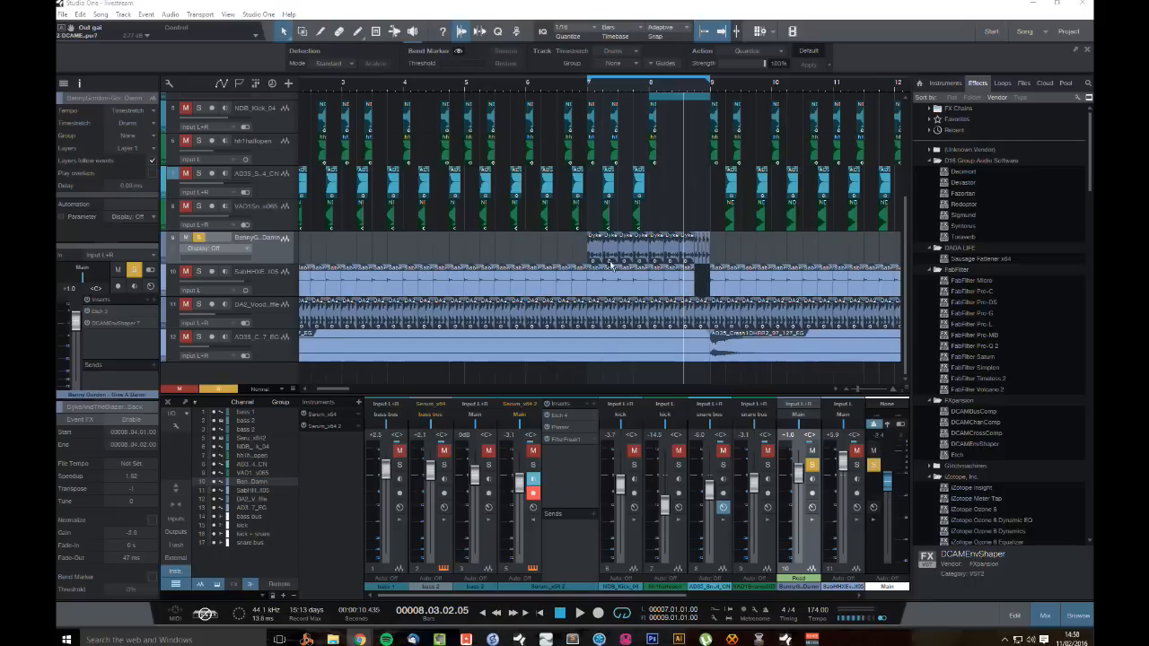
{"action": "left_click", "coordinate": [568, 440]}
{"action": "left_click", "coordinate": [362, 381]}
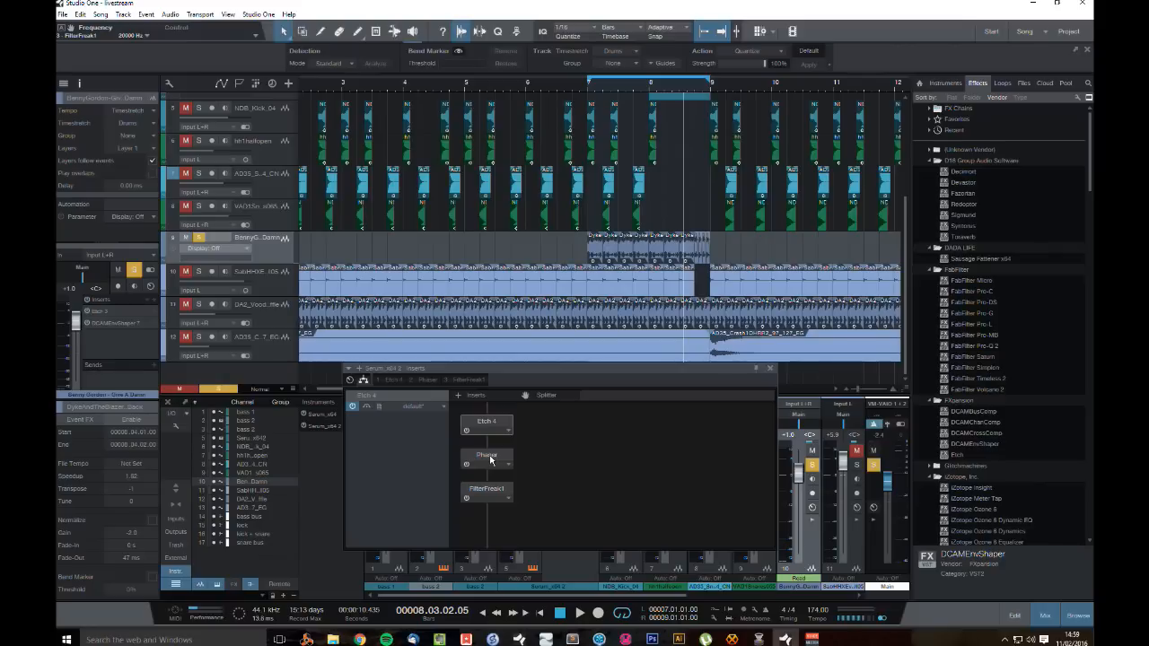
{"action": "left_click", "coordinate": [769, 368]}
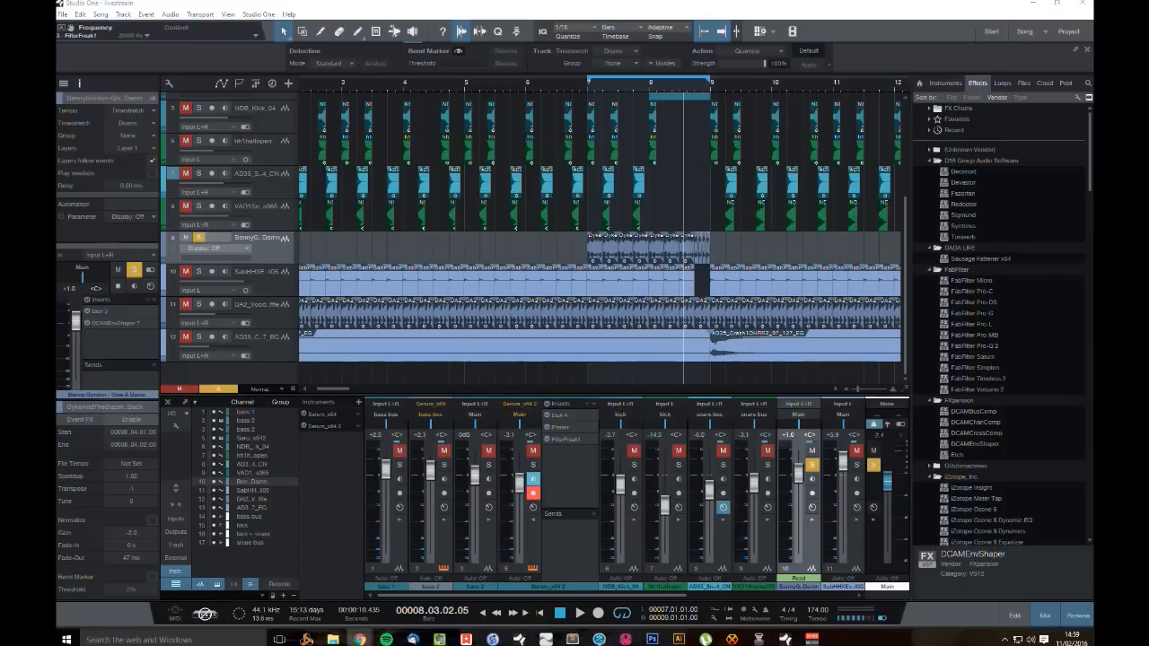
{"action": "left_click", "coordinate": [575, 87]}
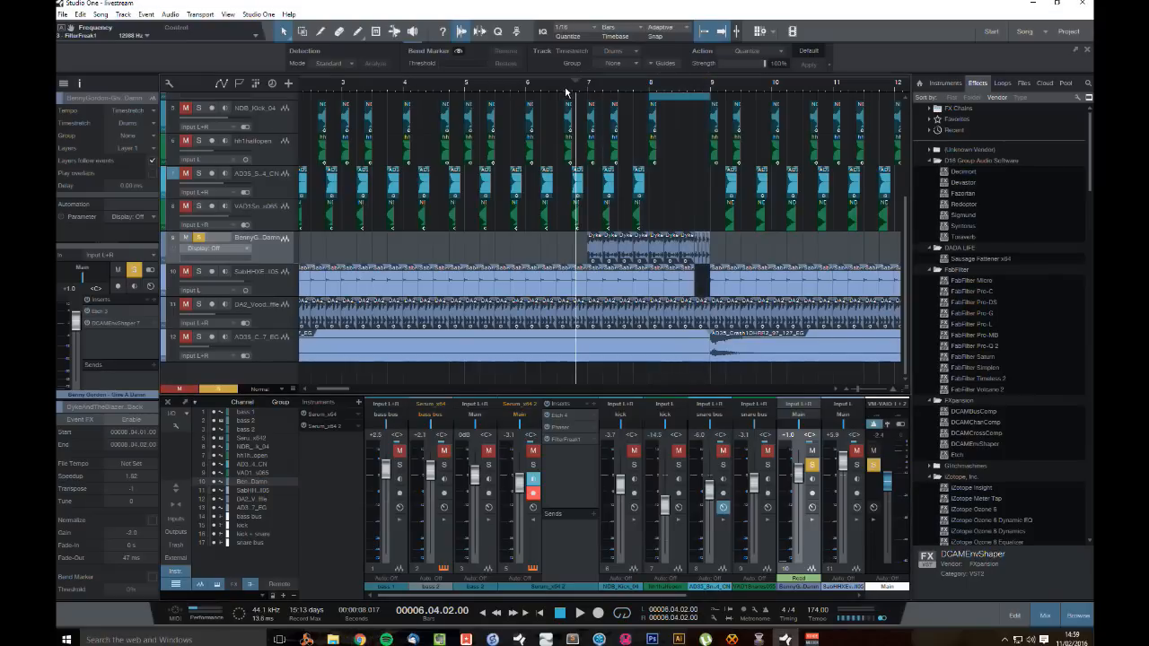
Step: Set the loop range from bar 7 to bar 9 and play the soloed Give A Damn sample track
{"action": "left_click", "coordinate": [565, 88]}
{"action": "left_click_drag", "start_coordinate": [589, 82], "coordinate": [710, 88]}
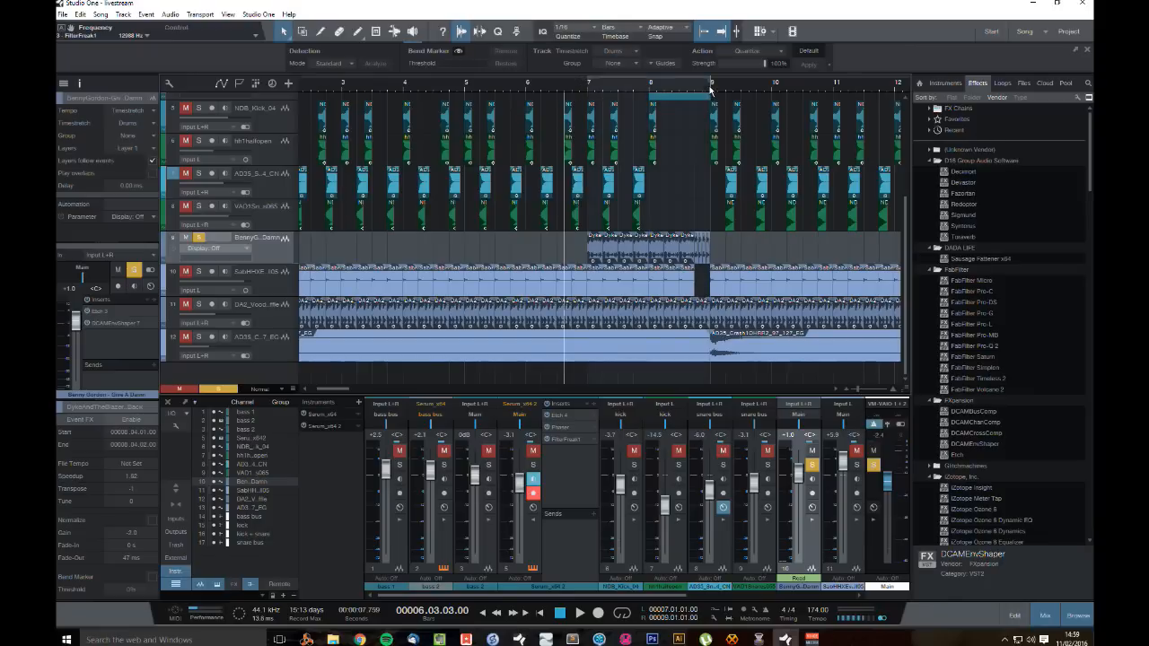
{"action": "key", "text": "space"}
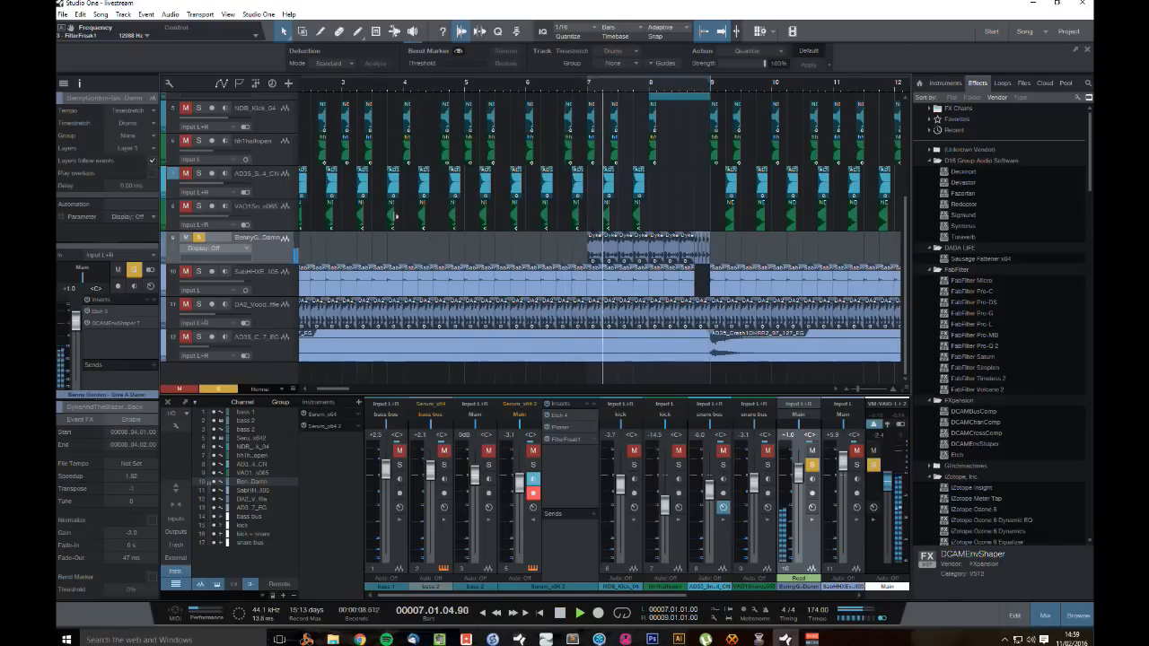
{"action": "key", "text": "space"}
Step: Unsolo the sample track and play the full mix from around bar 7
{"action": "left_click", "coordinate": [198, 238]}
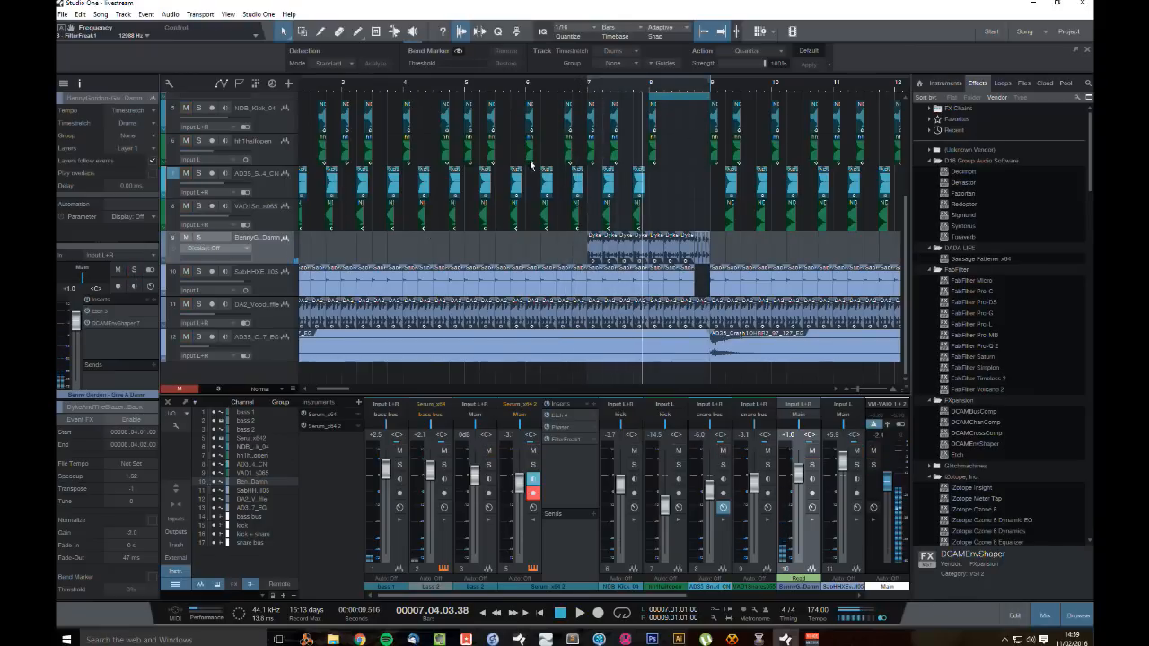
{"action": "left_click", "coordinate": [578, 85]}
{"action": "key", "text": "space"}
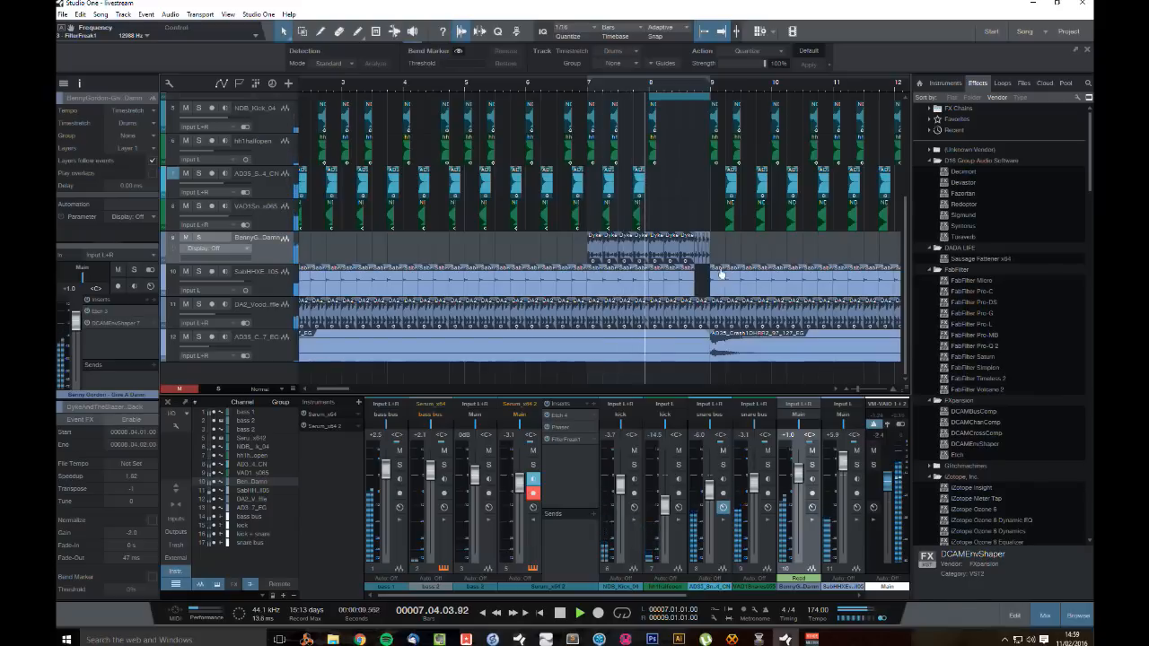
{"action": "key", "text": "space"}
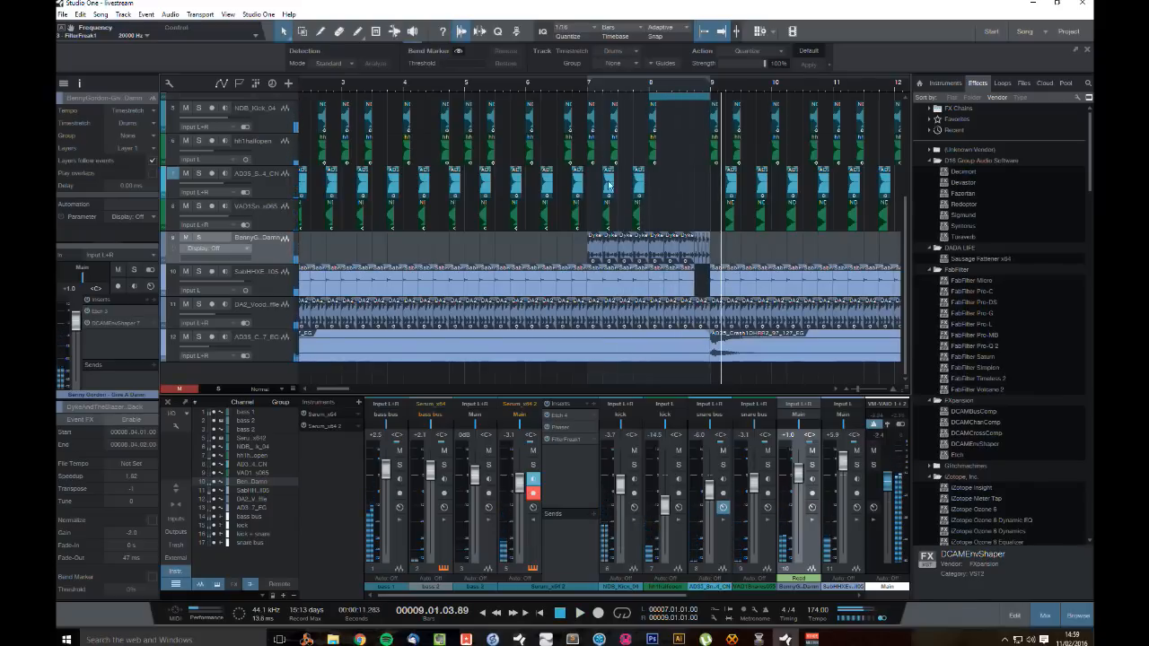
{"action": "left_click", "coordinate": [589, 85]}
{"action": "key", "text": "space"}
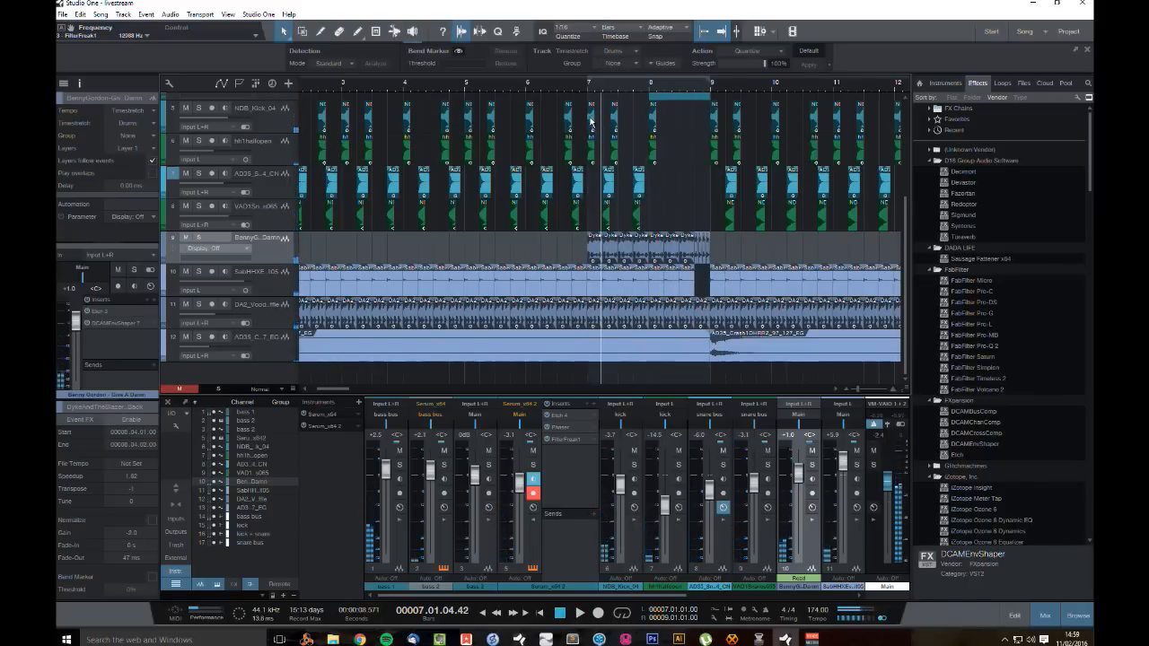
Step: Solo the sample track again and play its chopped events from bar 7
{"action": "key", "text": "s"}
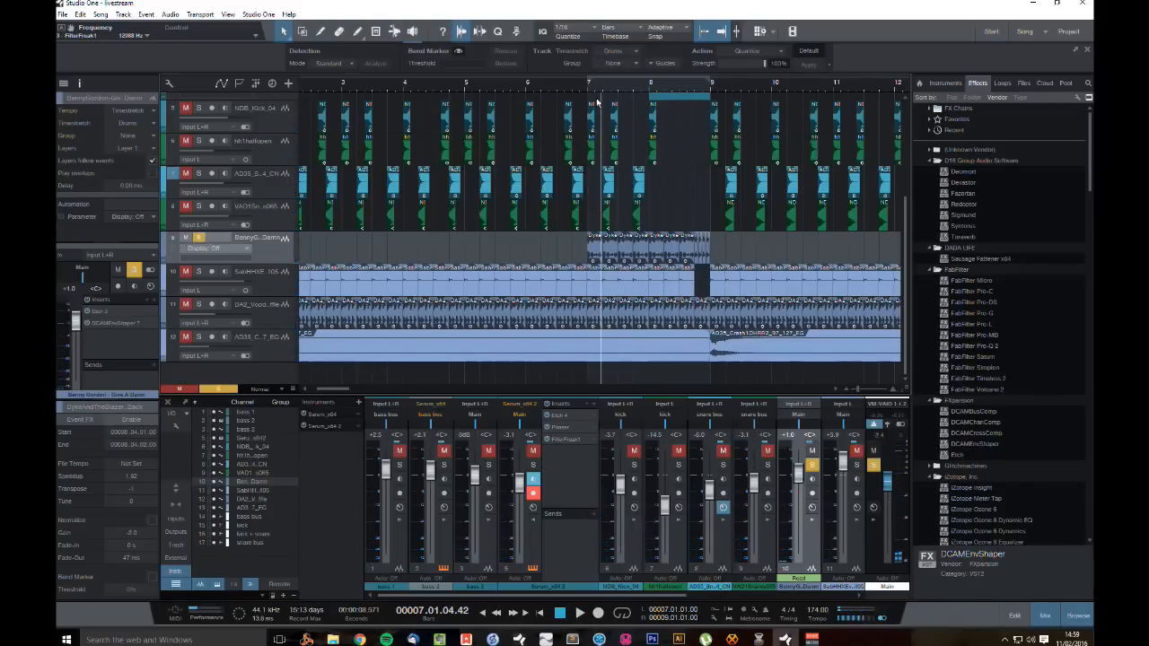
{"action": "scroll", "coordinate": [635, 98], "scroll_direction": "up", "scroll_amount": 2}
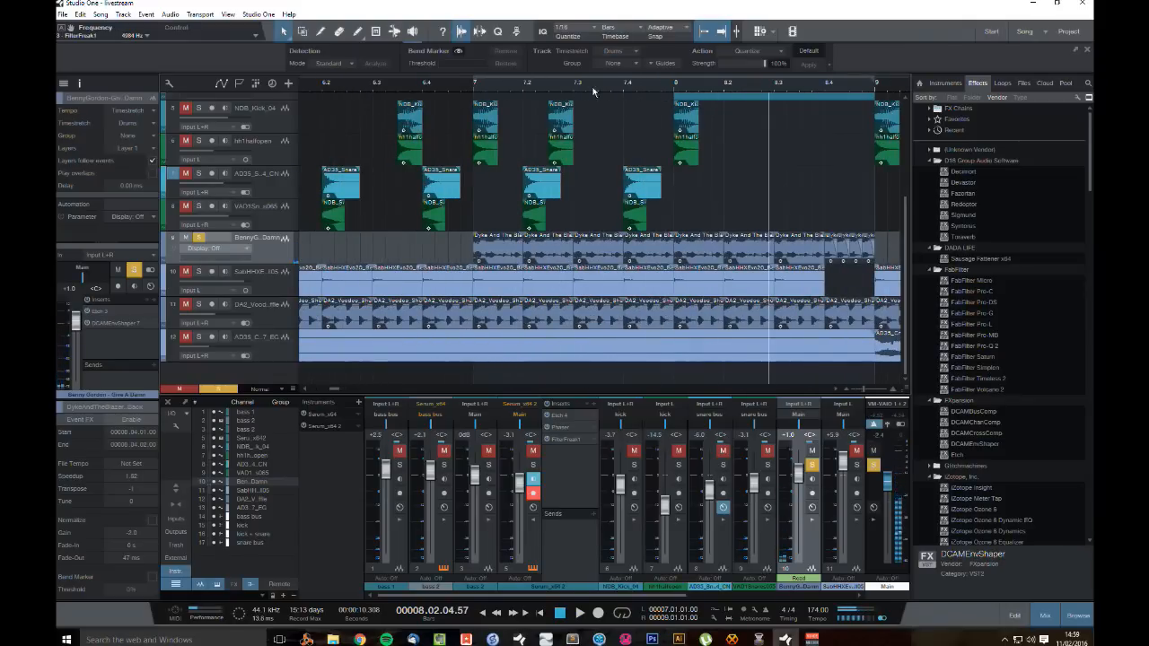
{"action": "left_click", "coordinate": [475, 89]}
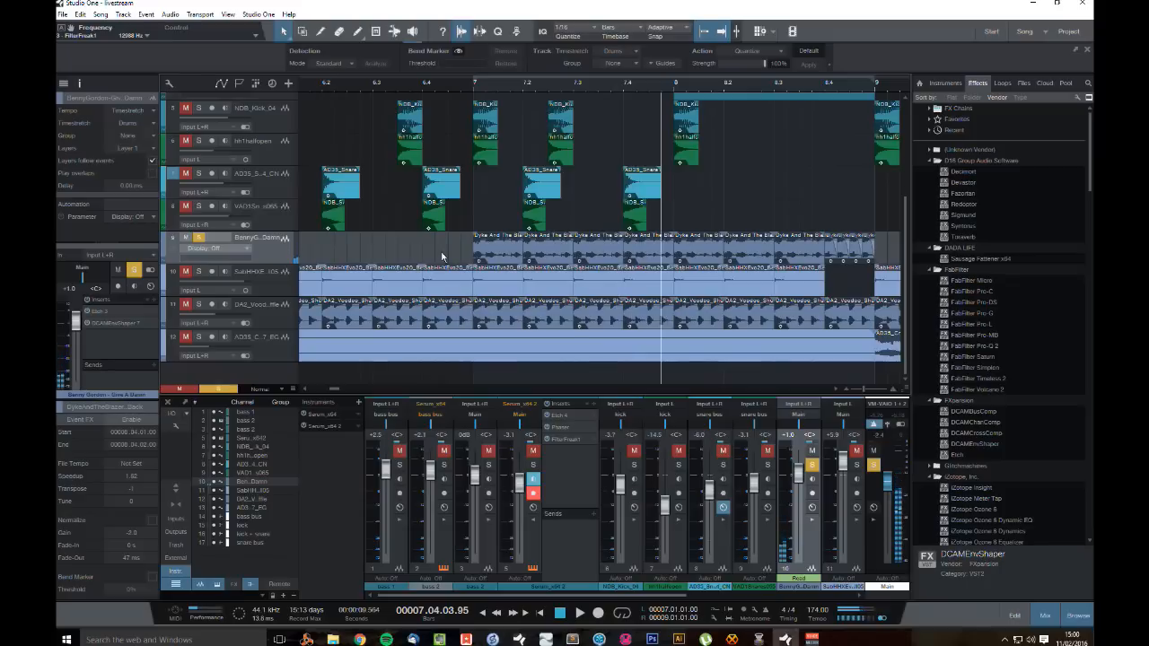
Step: Split the sample's quarter-note events from bar 7 to 8.4 into eighth-note slices and transpose every second slice by 4
{"action": "left_click_drag", "start_coordinate": [441, 257], "coordinate": [826, 254]}
{"action": "left_click", "coordinate": [814, 257]}
{"action": "left_click", "coordinate": [809, 252]}
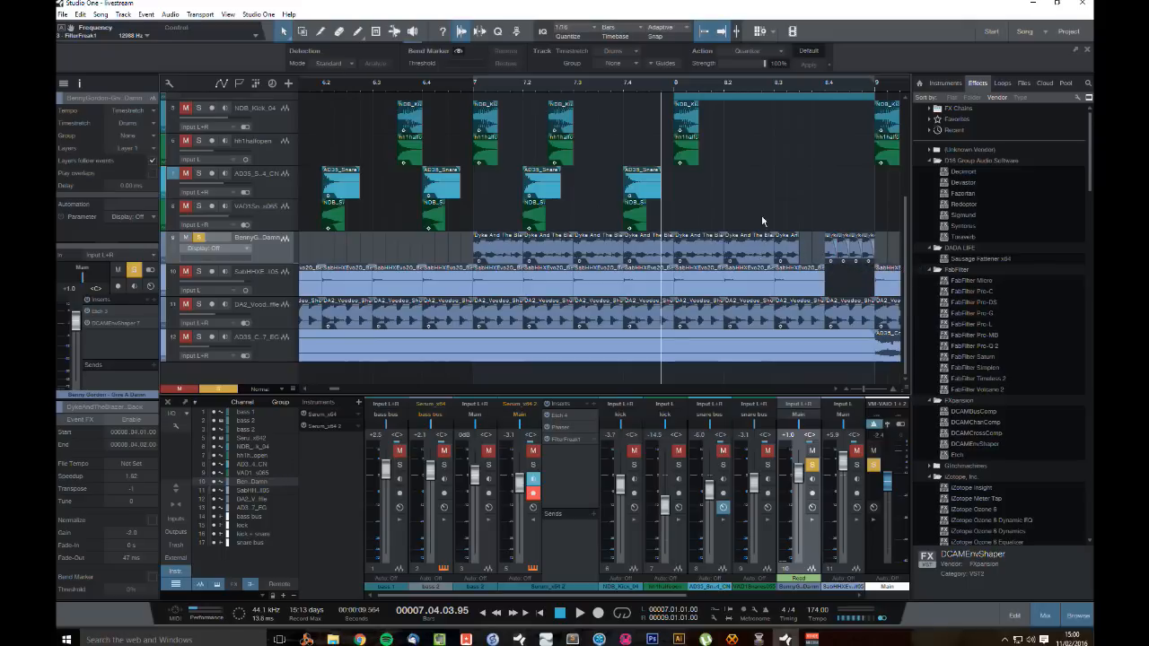
{"action": "left_click_drag", "start_coordinate": [449, 252], "coordinate": [516, 256]}
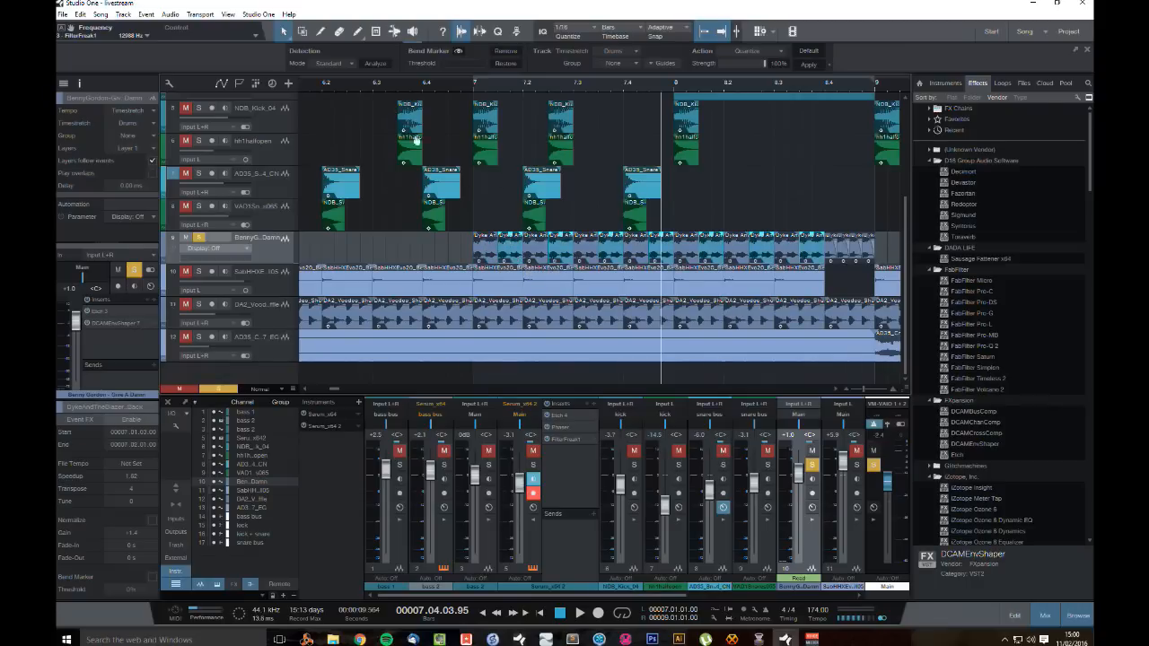
Step: Play the soloed sample track from 6.4 through bar 9 to check the new slices
{"action": "left_click", "coordinate": [450, 79]}
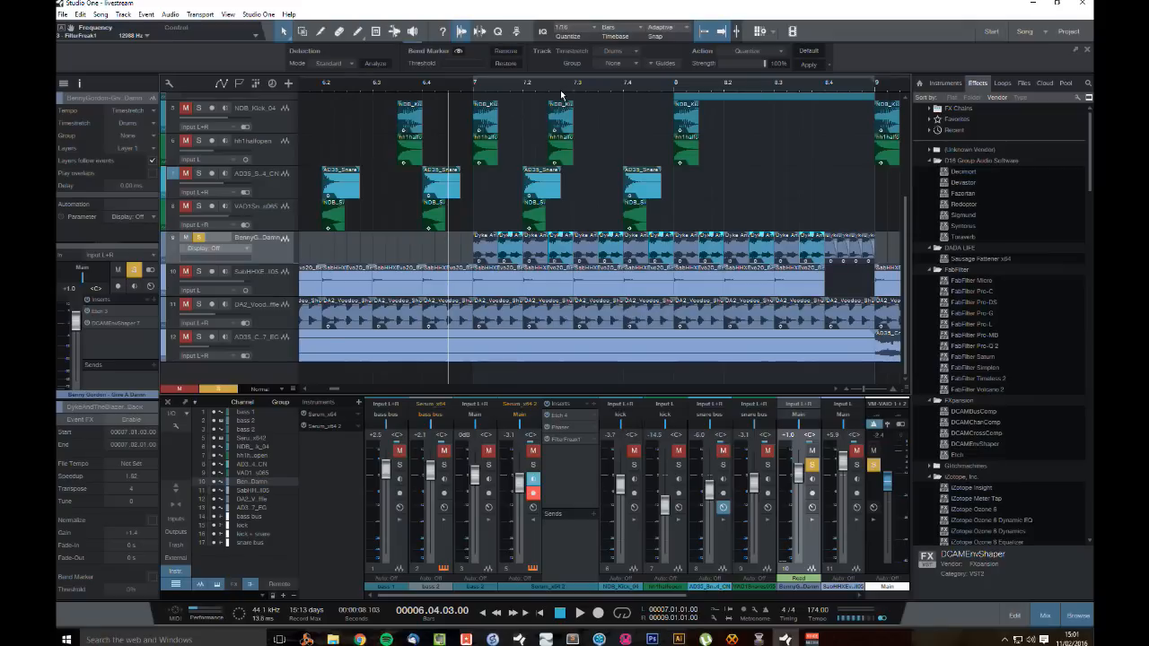
{"action": "left_click_drag", "start_coordinate": [604, 90], "coordinate": [596, 84]}
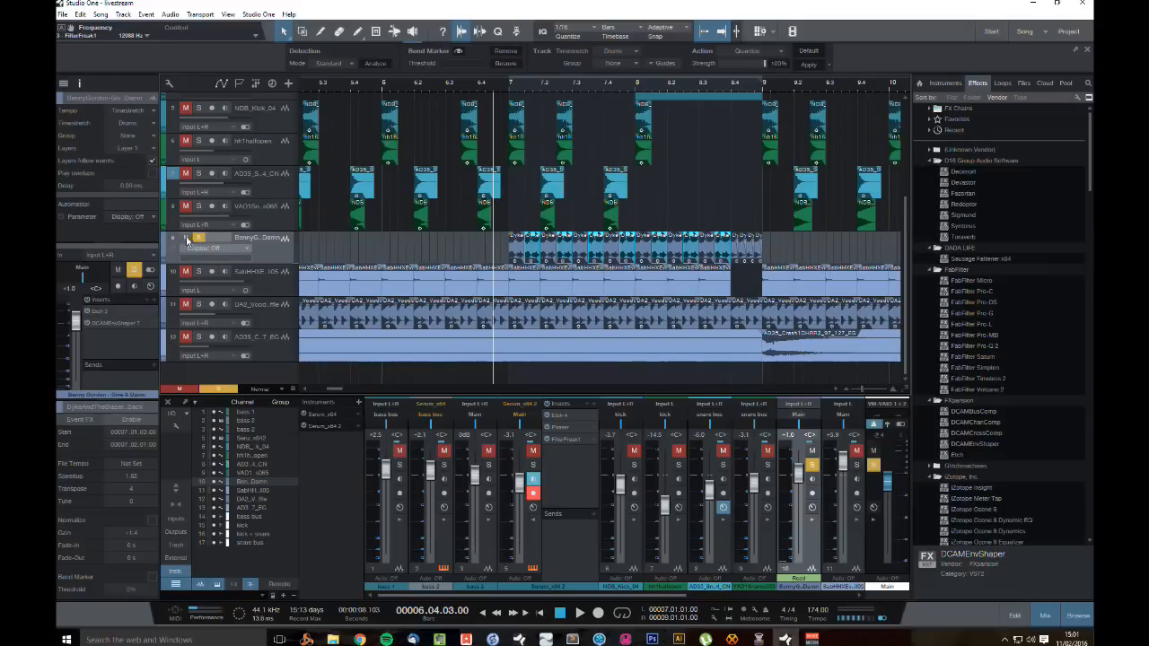
{"action": "key", "text": "space"}
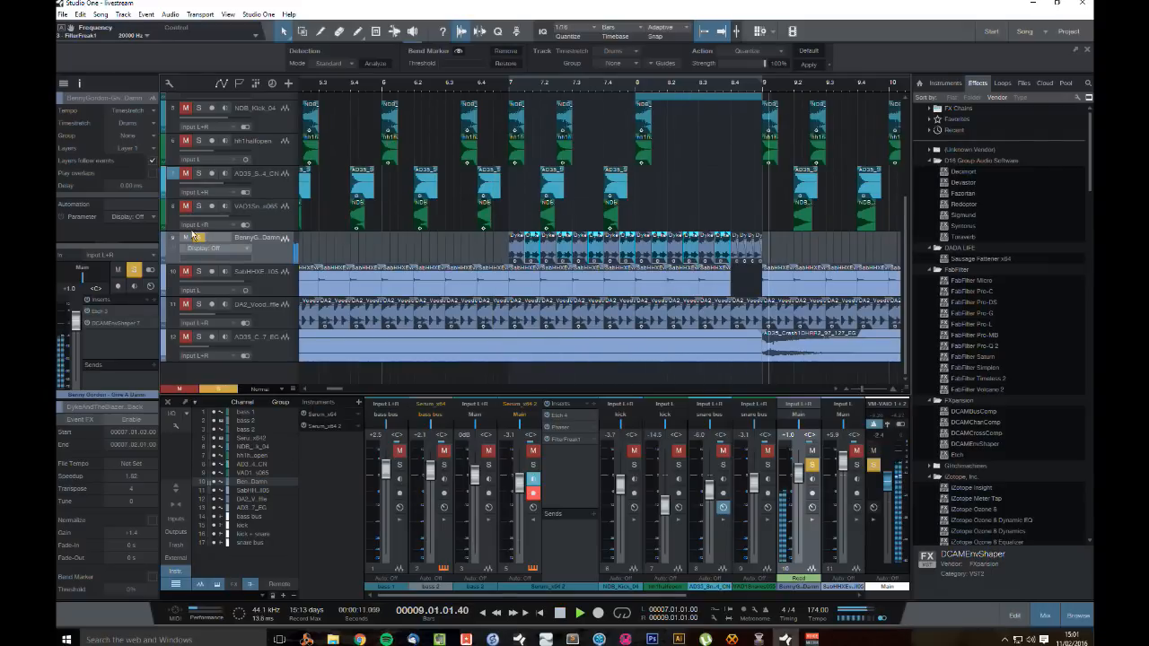
{"action": "key", "text": "space"}
Step: Play the full mix from 6.4 with the sample track unsoloed and turn on looping for bars 7 to 9
{"action": "left_click", "coordinate": [199, 238]}
{"action": "left_click", "coordinate": [707, 245]}
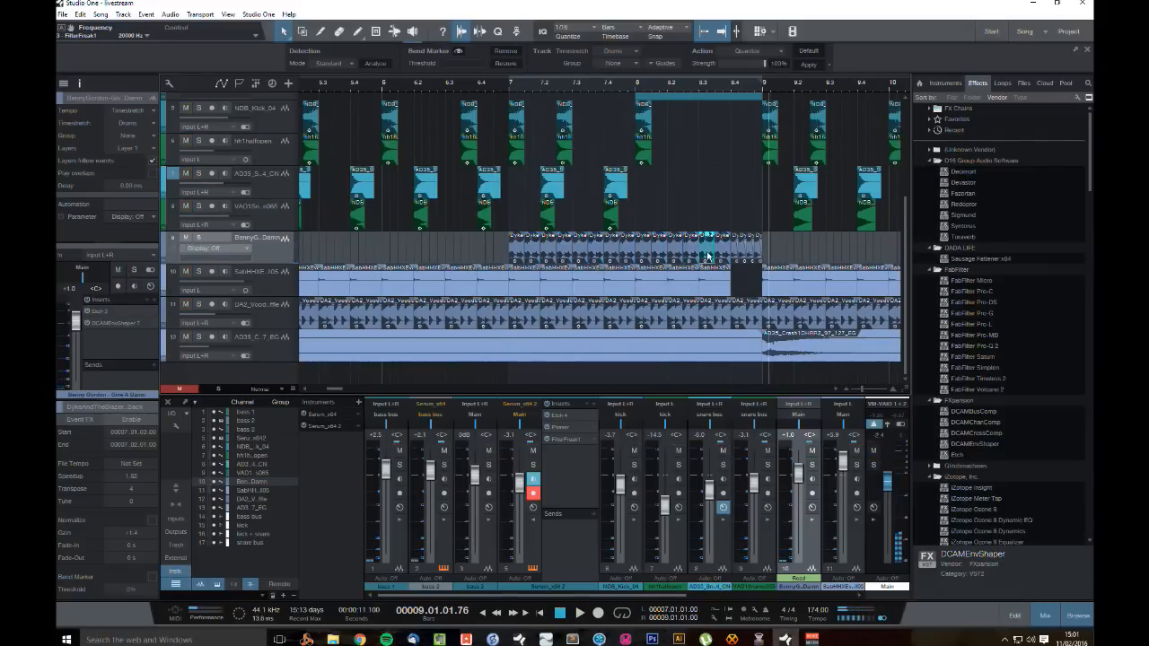
{"action": "key", "text": "space"}
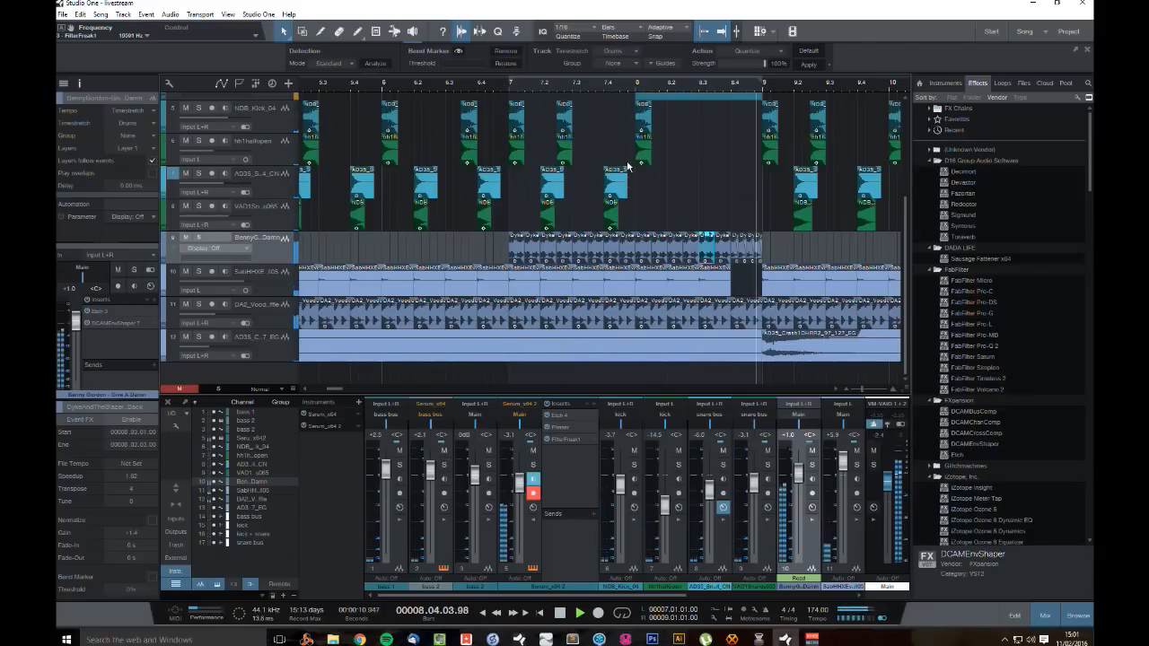
{"action": "key", "text": "space"}
{"action": "left_click", "coordinate": [506, 90]}
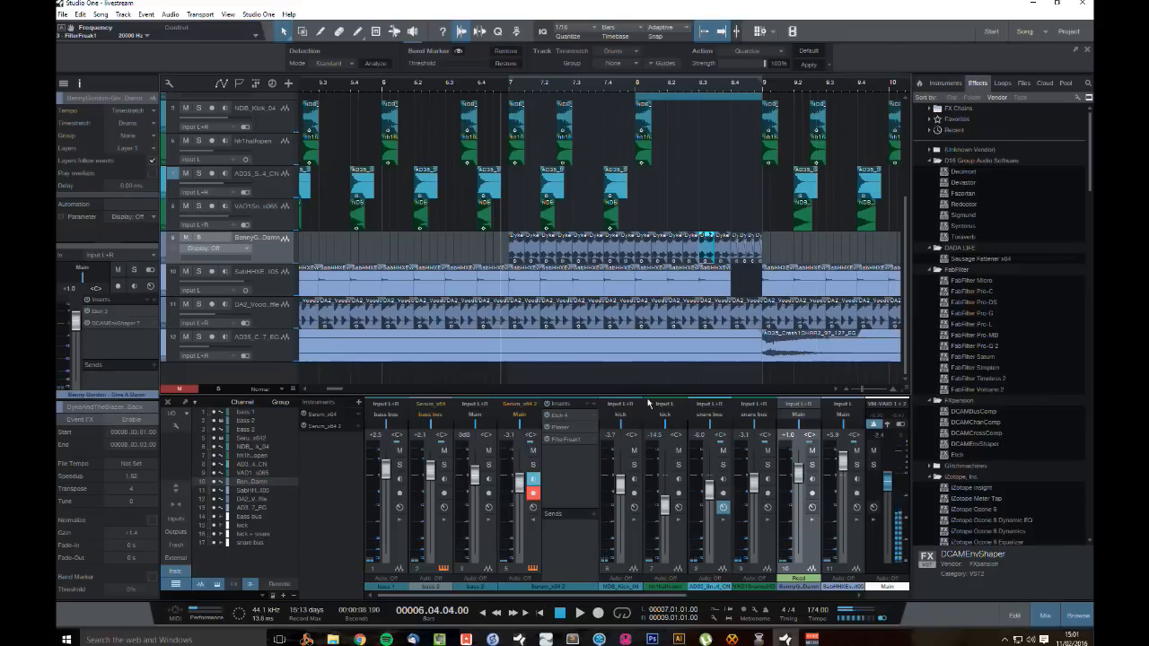
{"action": "key", "text": "space"}
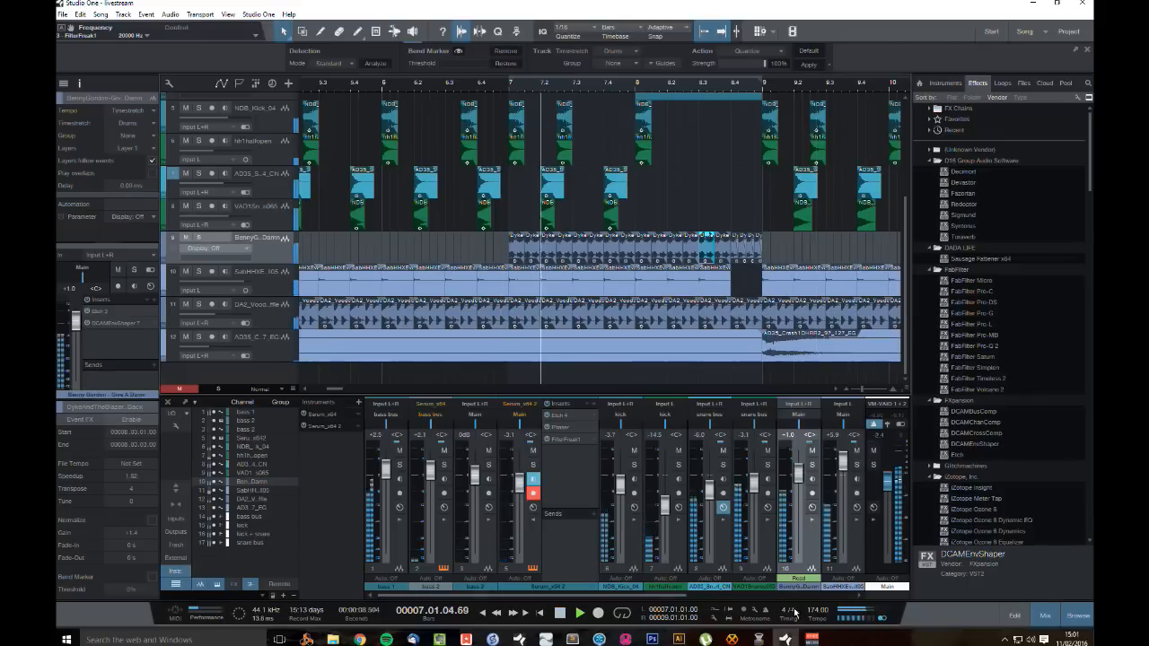
{"action": "left_click", "coordinate": [620, 614]}
Step: Solo the sample track and insert FabFilter Pro-Q 2 after DCAMEnvShaper on its channel
{"action": "left_click", "coordinate": [197, 237]}
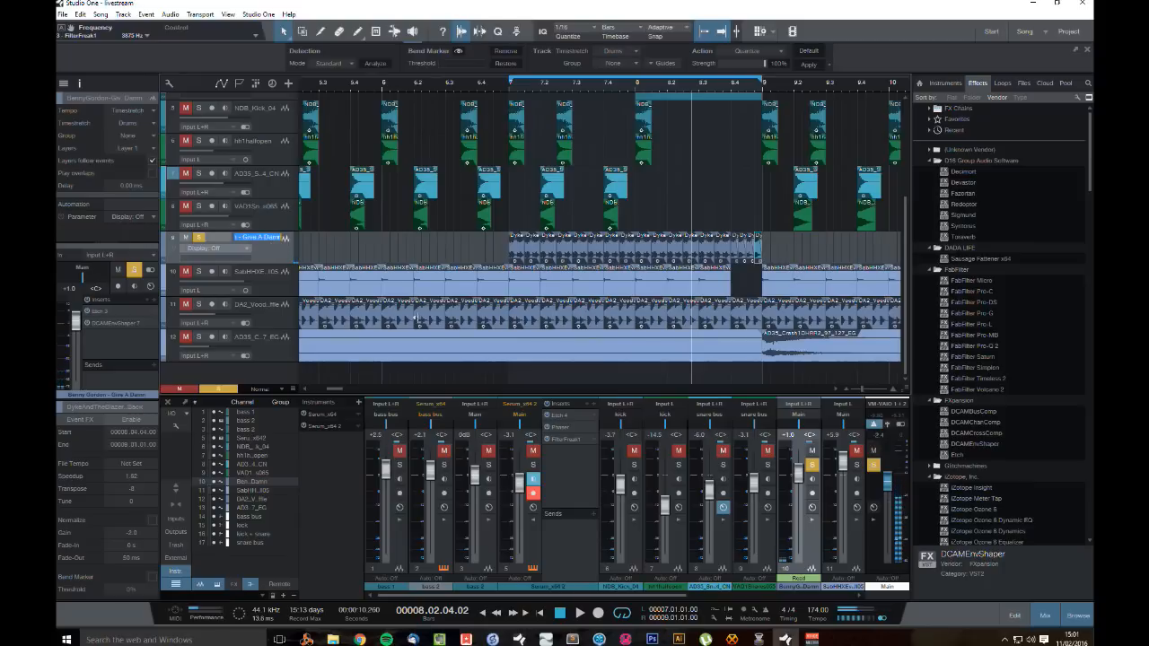
{"action": "double_click", "coordinate": [272, 258]}
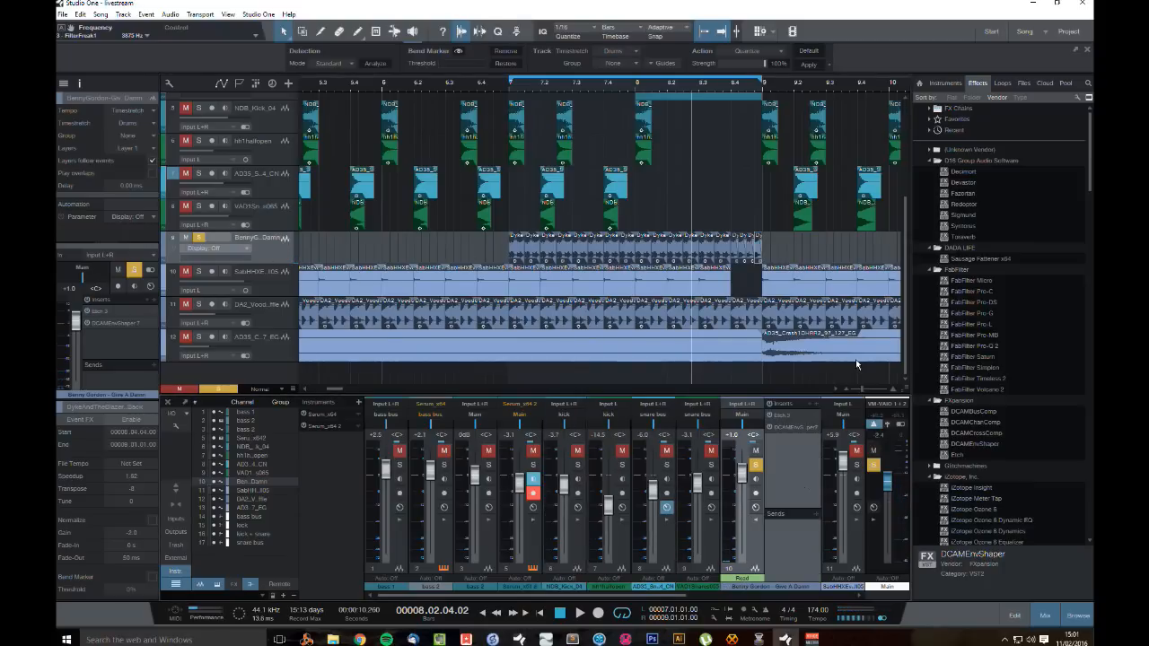
{"action": "left_click_drag", "start_coordinate": [992, 347], "coordinate": [790, 422]}
{"action": "left_click_drag", "start_coordinate": [594, 370], "coordinate": [593, 329]}
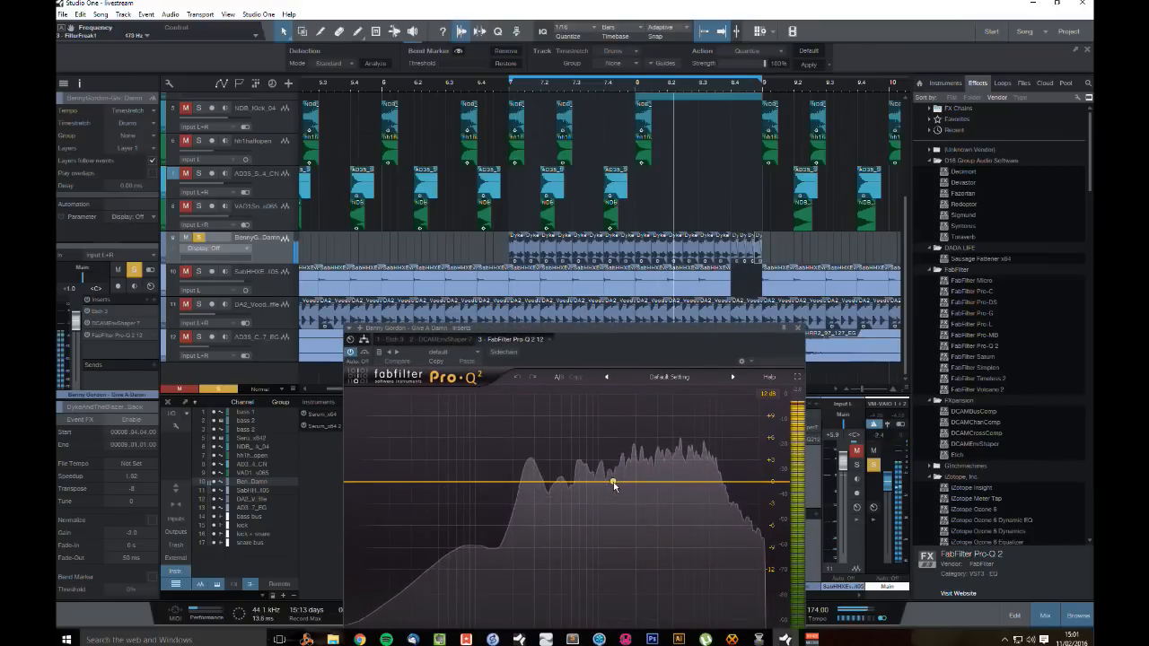
Step: In Pro-Q 2, add a bell cut of about 8.5 dB at 2036 Hz and a low-shelf cut of about 5 dB at 1429 Hz
{"action": "left_click_drag", "start_coordinate": [612, 485], "coordinate": [636, 517]}
{"action": "scroll", "coordinate": [633, 497], "scroll_direction": "up", "scroll_amount": 5}
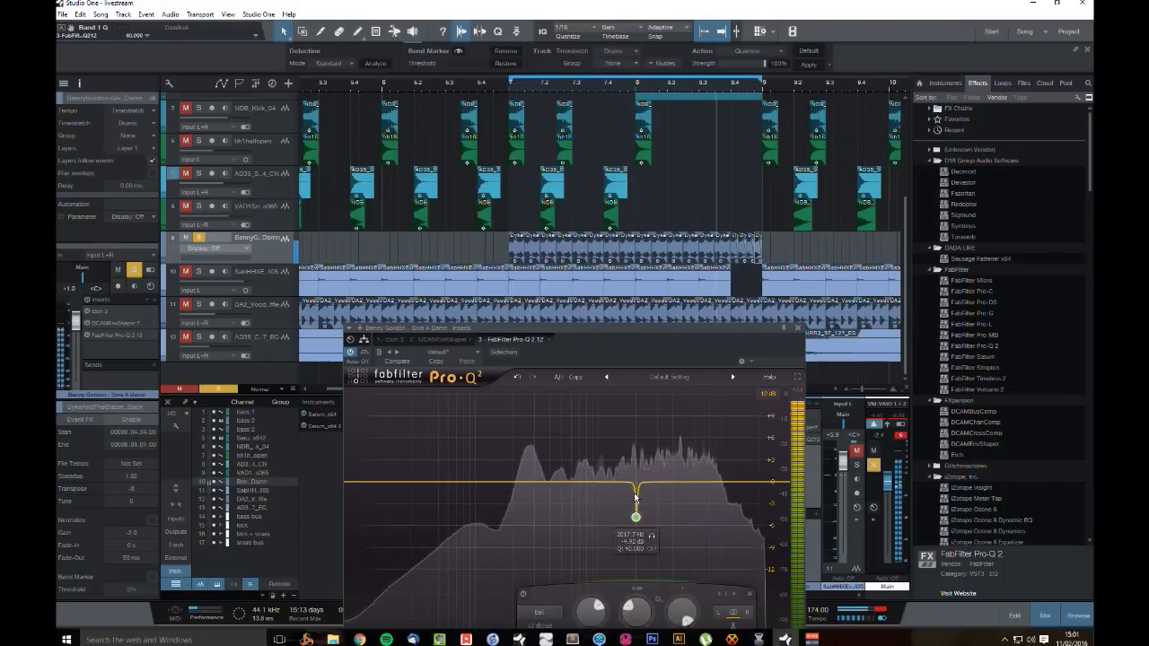
{"action": "scroll", "coordinate": [634, 498], "scroll_direction": "down", "scroll_amount": 5}
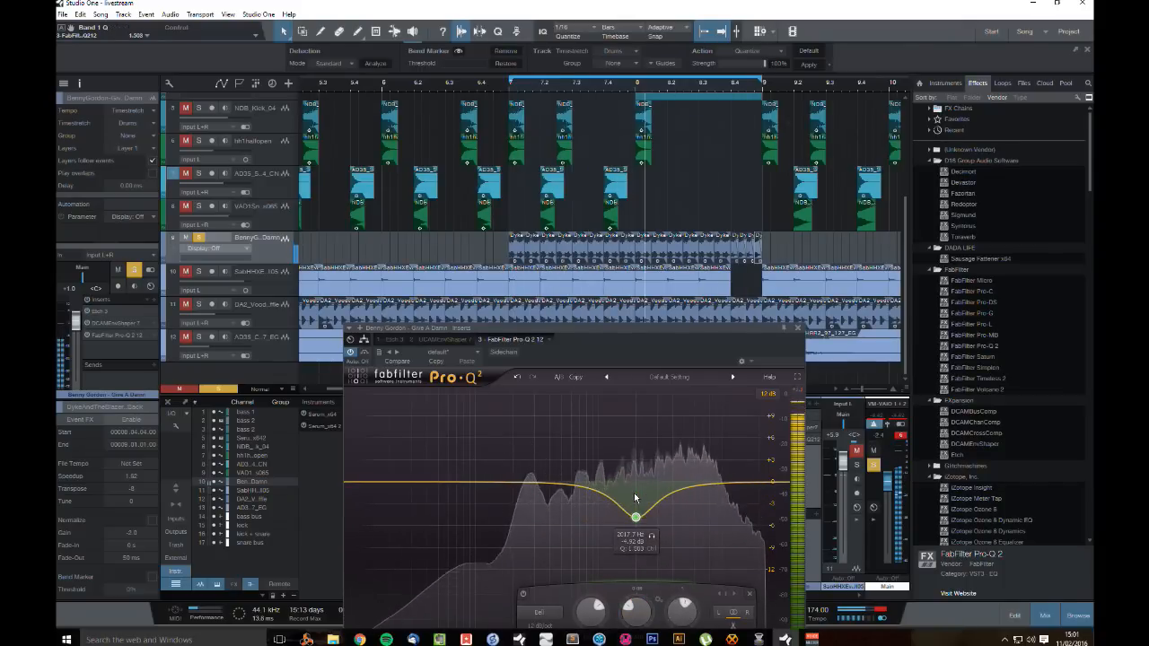
{"action": "scroll", "coordinate": [639, 517], "scroll_direction": "up", "scroll_amount": 3}
{"action": "left_click_drag", "start_coordinate": [641, 518], "coordinate": [637, 552]}
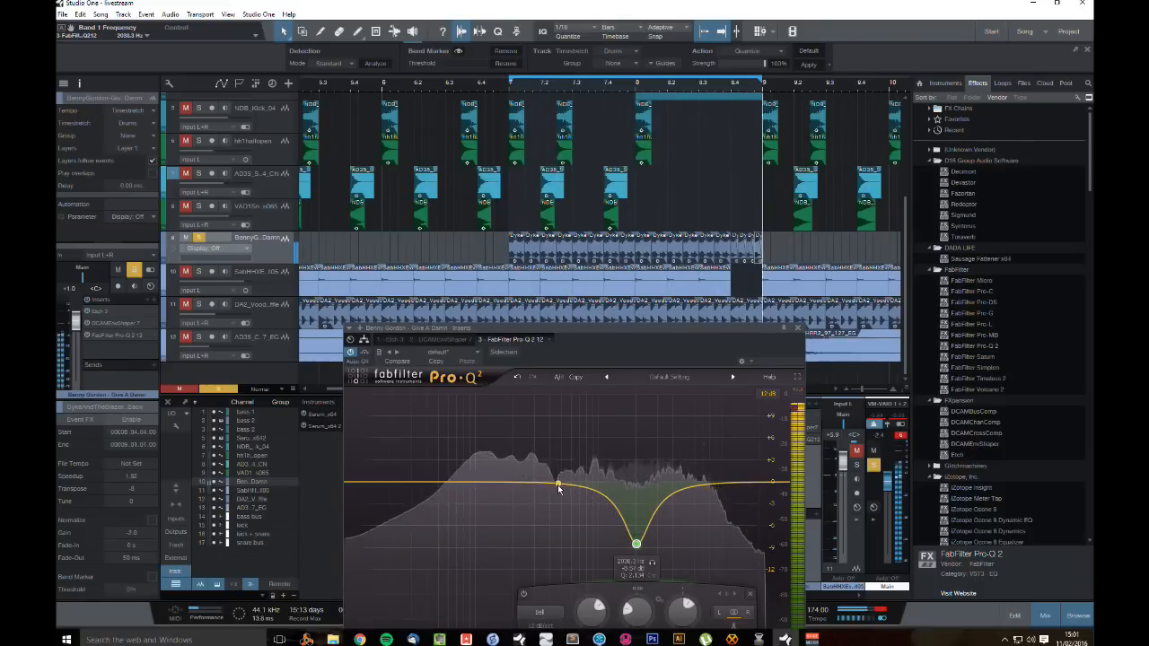
{"action": "left_click_drag", "start_coordinate": [348, 486], "coordinate": [615, 526]}
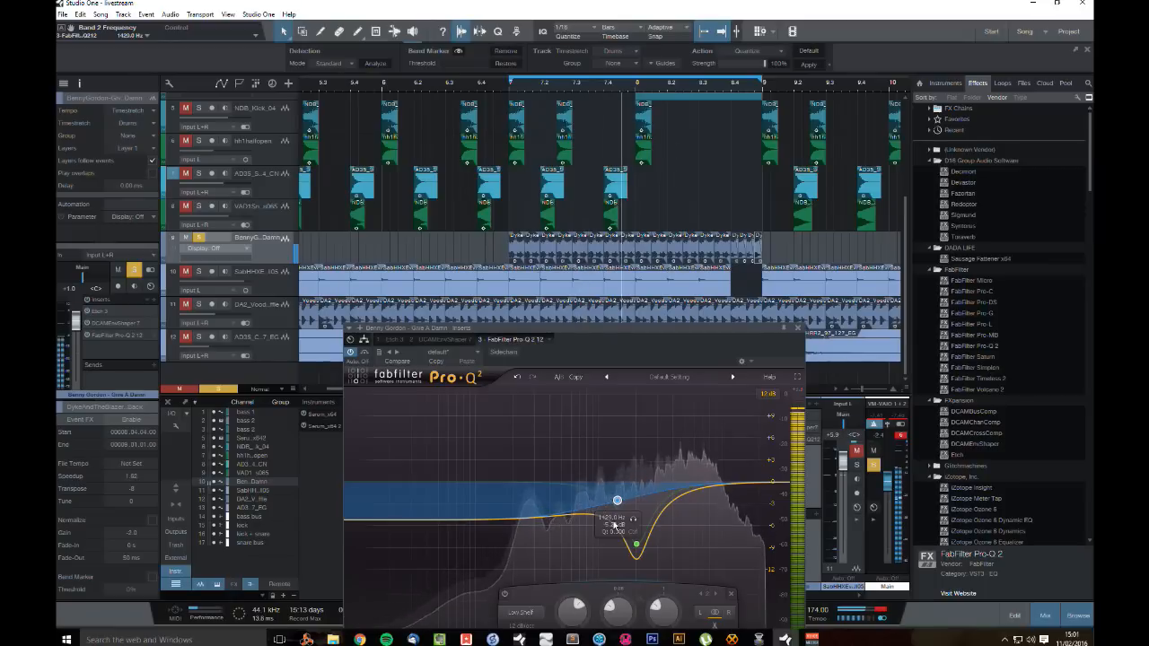
{"action": "left_click", "coordinate": [798, 328]}
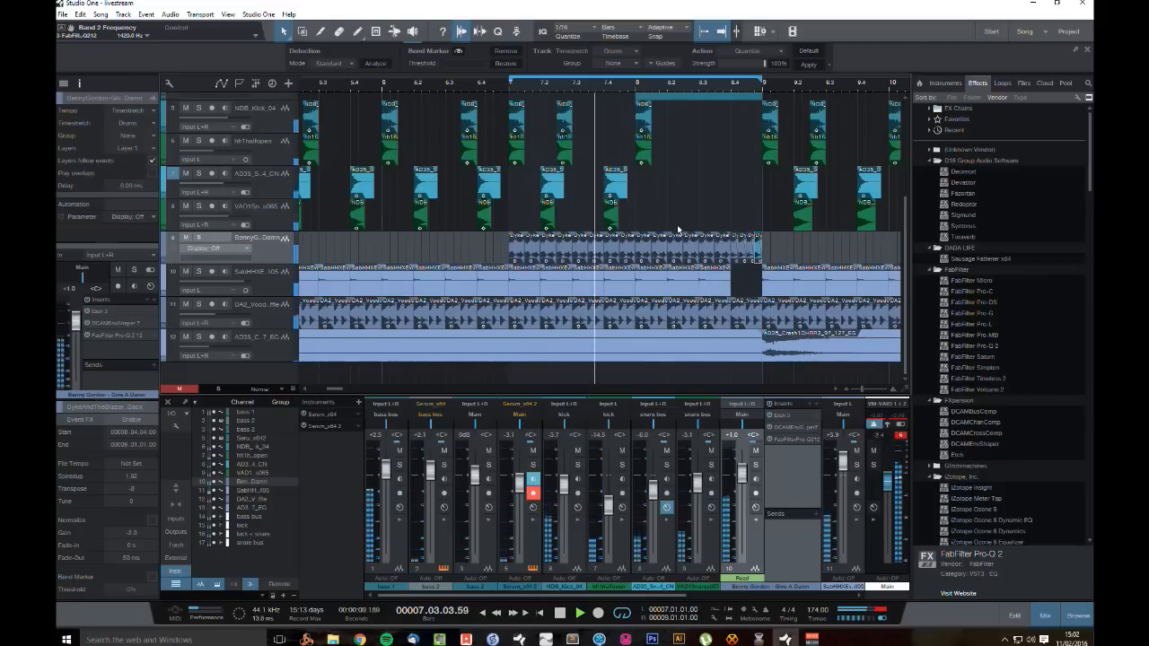
Step: Show the sample track's Etch F1 Freq automation and delete its points between bar 7 and bar 8
{"action": "left_click", "coordinate": [248, 249]}
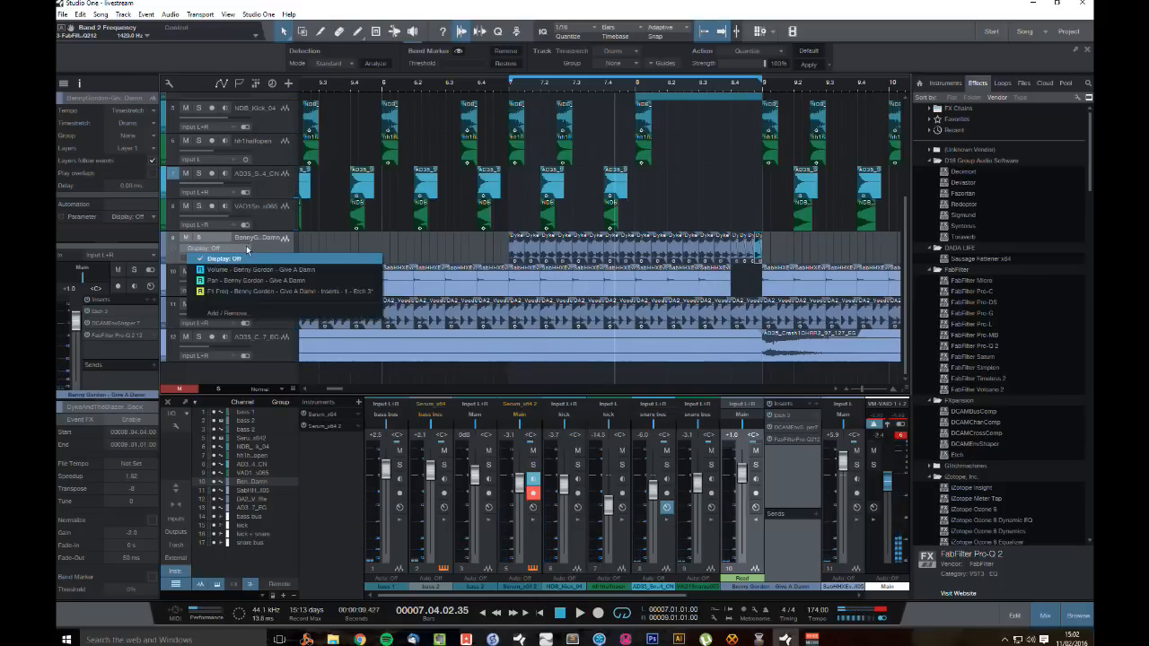
{"action": "left_click", "coordinate": [271, 292]}
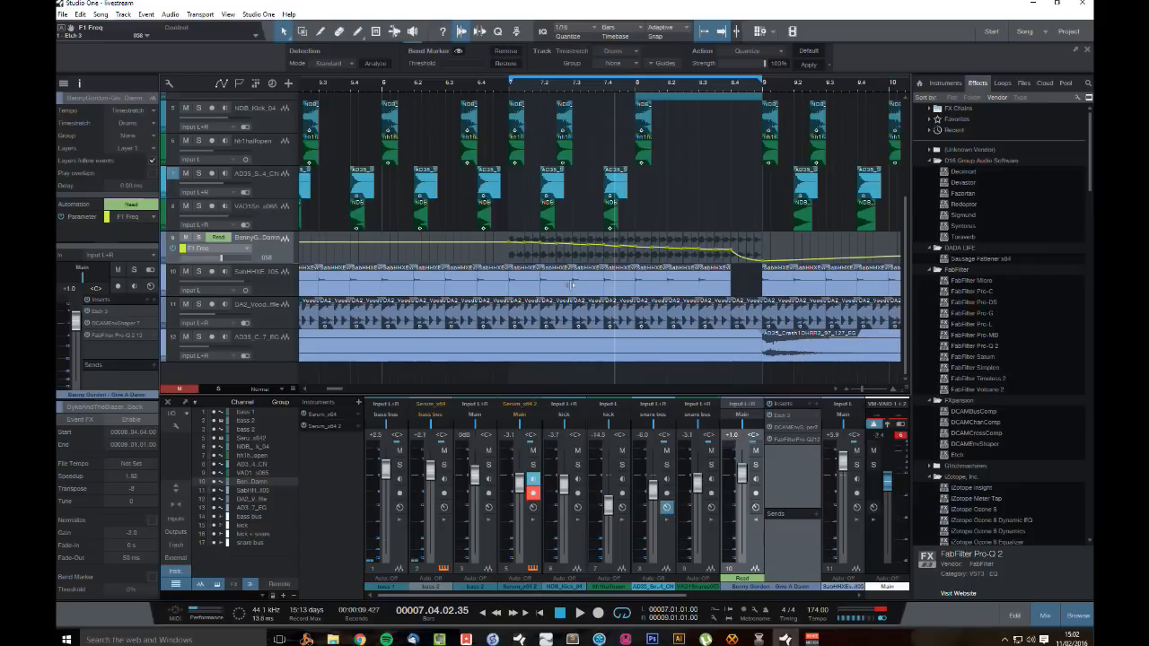
{"action": "left_click_drag", "start_coordinate": [510, 243], "coordinate": [628, 244]}
{"action": "key", "text": "Delete"}
{"action": "key", "text": "Delete"}
{"action": "key", "text": "Delete"}
{"action": "key", "text": "Delete"}
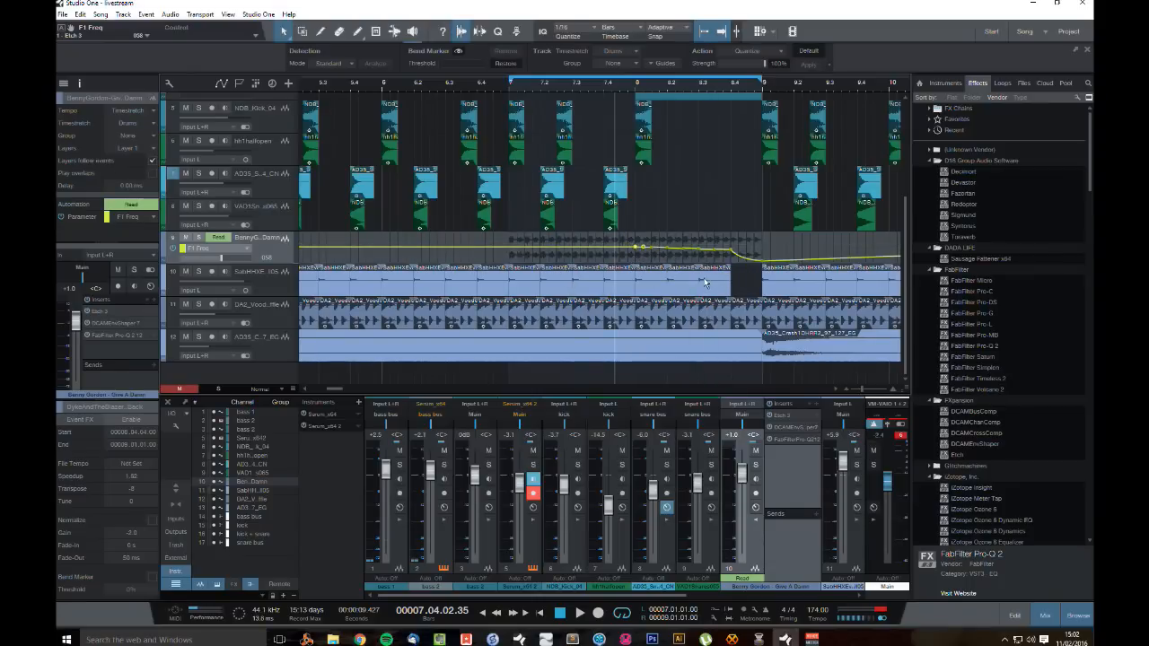
Step: Delete the remaining F1 Freq points between bar 8 and 8.4, and lower the point at 8.4 after listening
{"action": "key", "text": "Delete"}
{"action": "key", "text": "Delete"}
{"action": "key", "text": "Delete"}
{"action": "key", "text": "Delete"}
{"action": "key", "text": "Delete"}
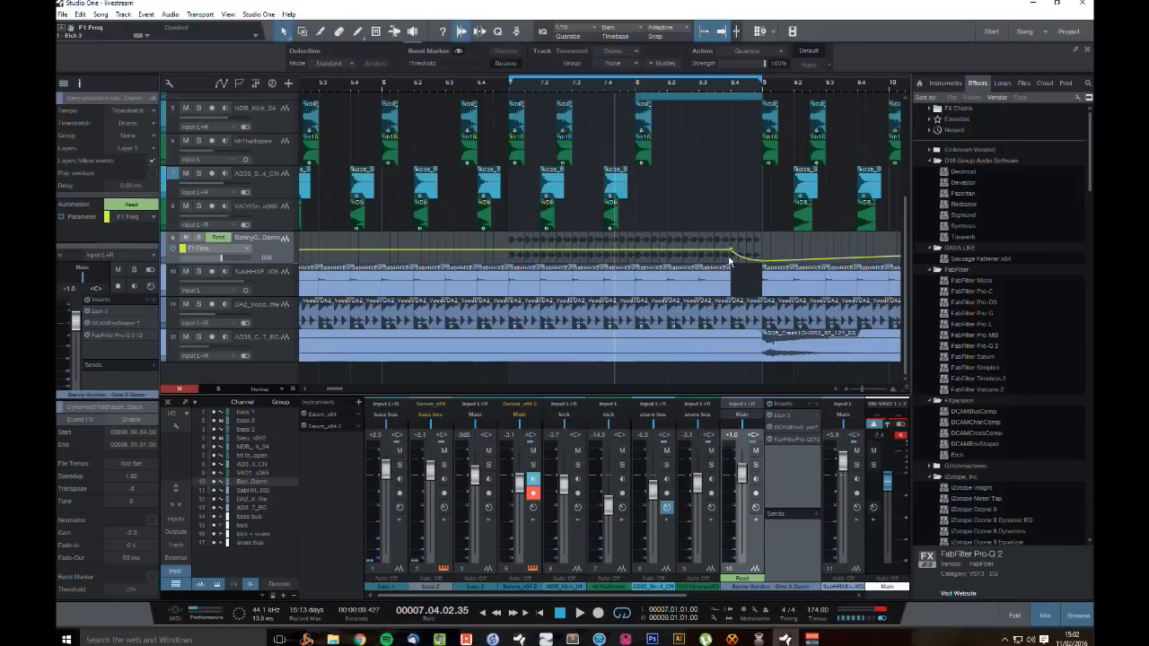
{"action": "key", "text": "space"}
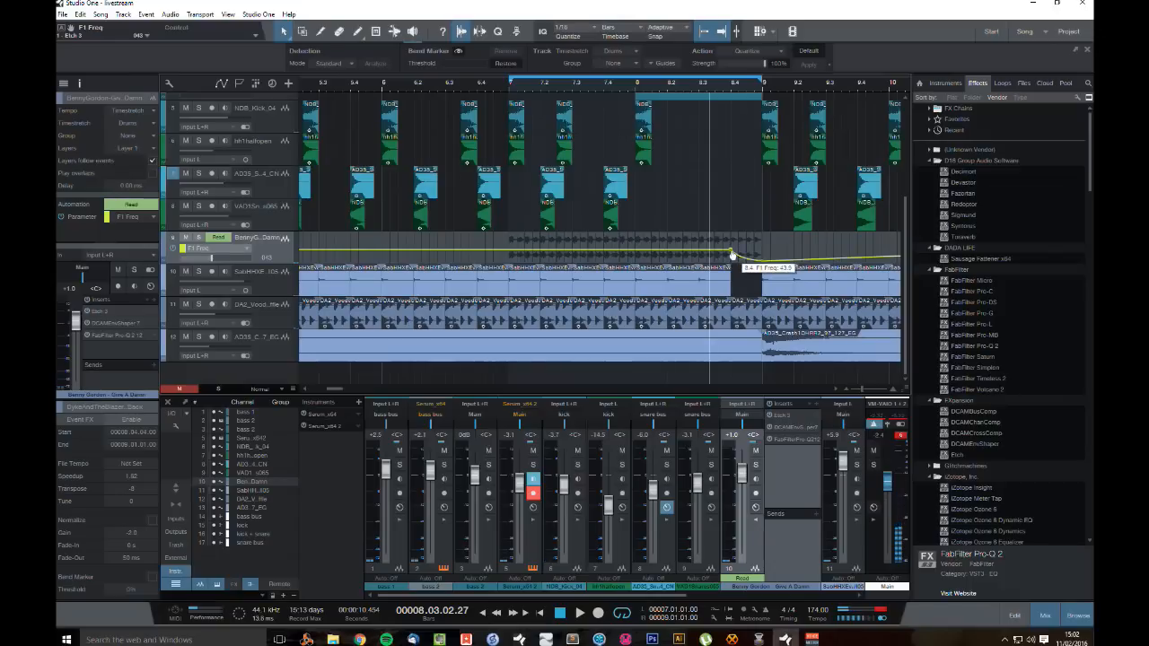
{"action": "left_click_drag", "start_coordinate": [732, 254], "coordinate": [732, 259]}
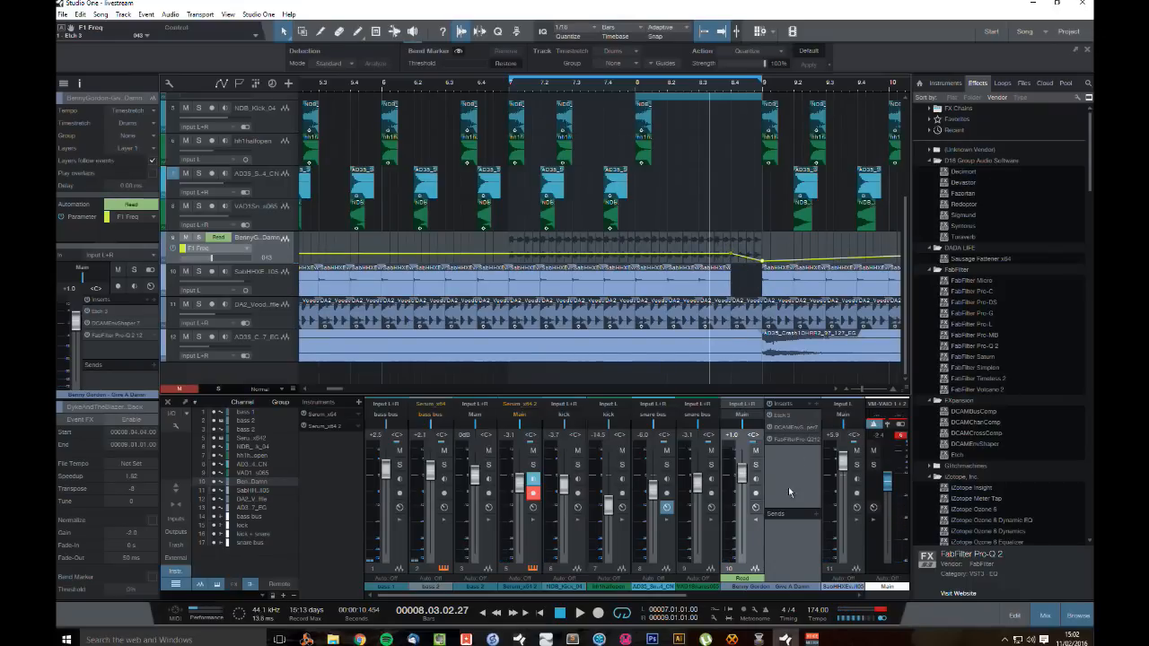
Step: Show Etch's F2 Freq automation on the sample track and draw a ramp rising from bar 7 to the maximum at bar 9
{"action": "left_click", "coordinate": [783, 416]}
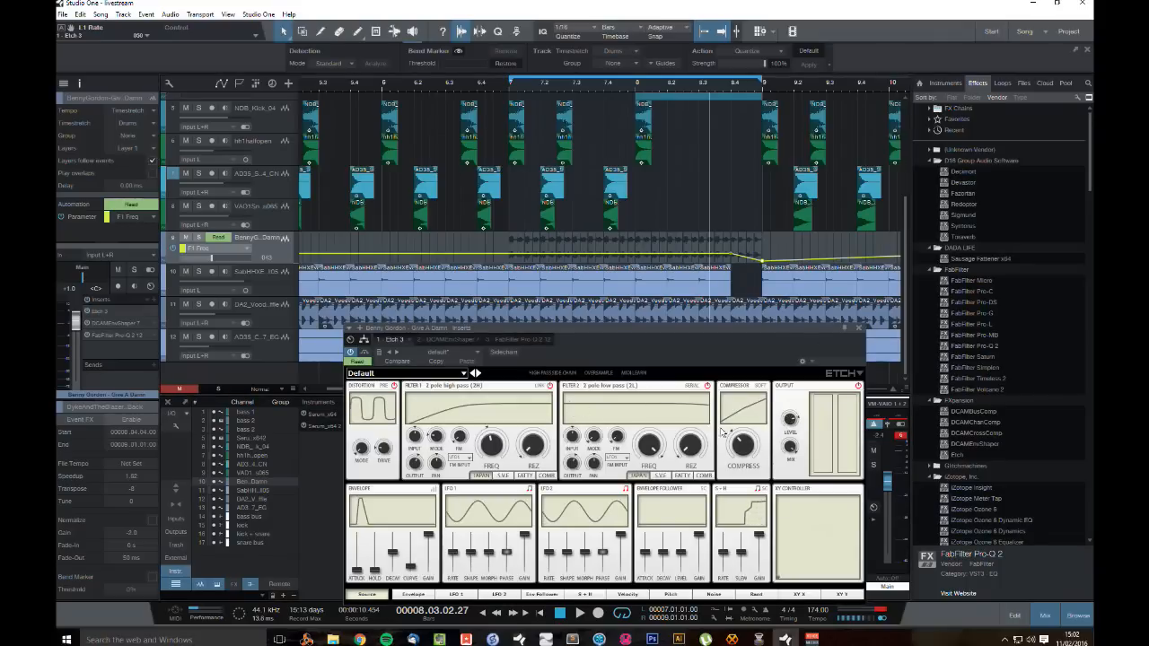
{"action": "mouse_move", "coordinate": [656, 457]}
{"action": "left_click_drag", "start_coordinate": [655, 450], "coordinate": [662, 568]}
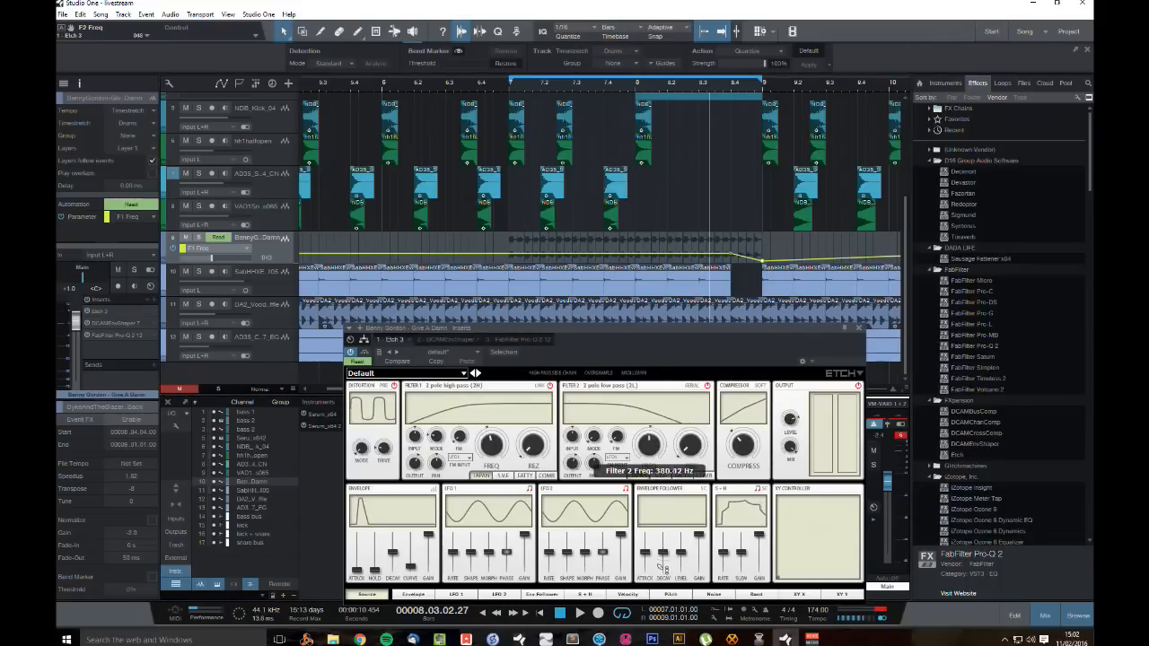
{"action": "right_click", "coordinate": [648, 443]}
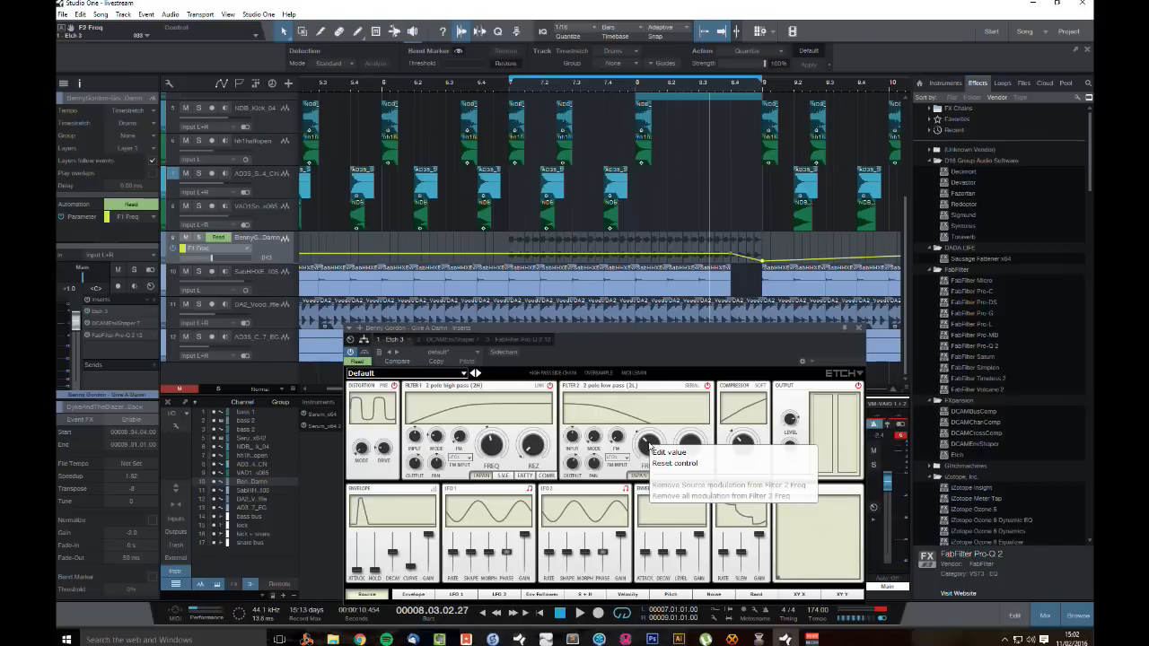
{"action": "left_click", "coordinate": [648, 449]}
{"action": "left_click_drag", "start_coordinate": [648, 445], "coordinate": [648, 449]}
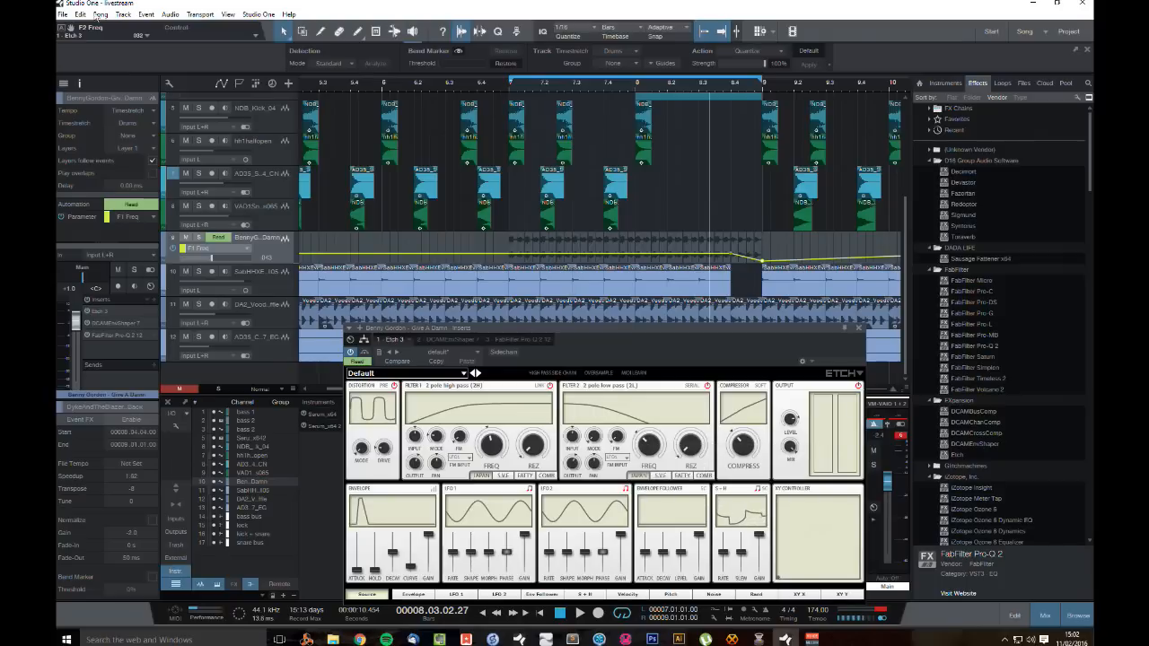
{"action": "left_click", "coordinate": [62, 30]}
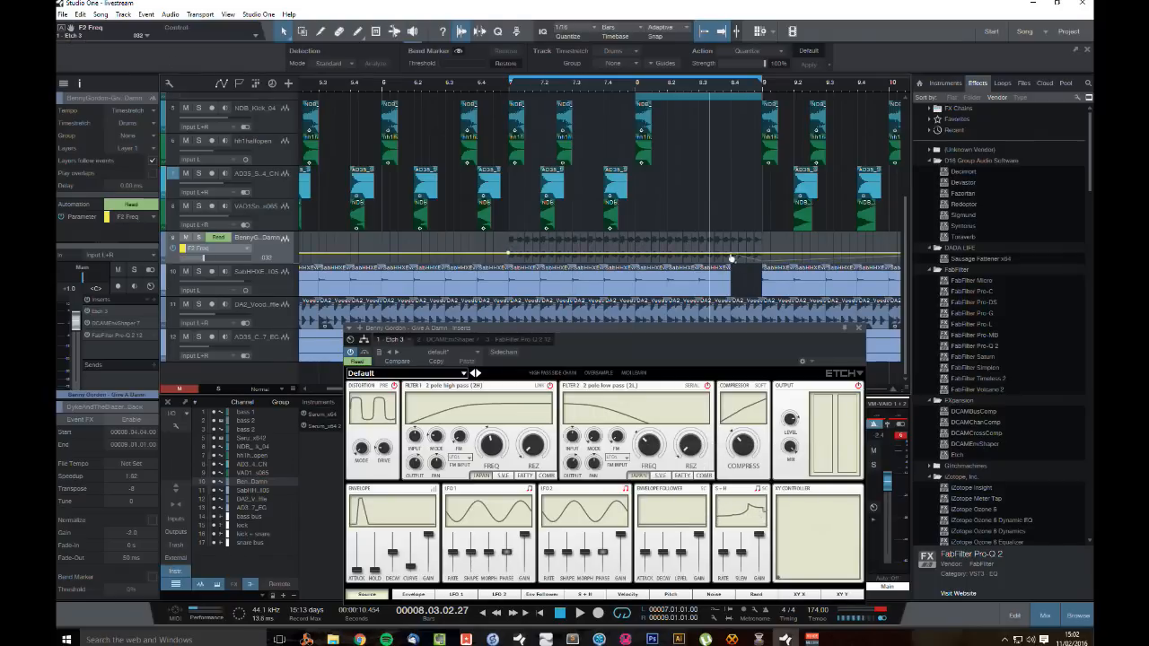
{"action": "left_click_drag", "start_coordinate": [754, 257], "coordinate": [762, 239]}
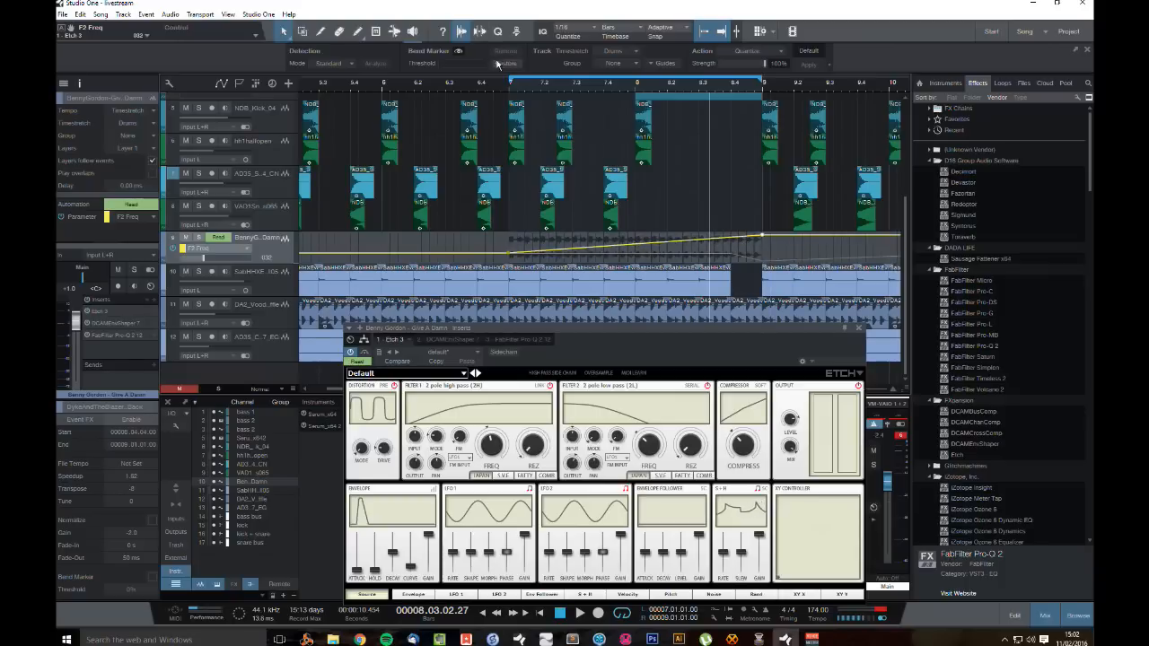
Step: Raise the F2 Freq automation point at bar 7 while listening to the fill, then ease it back slightly
{"action": "key", "text": "space"}
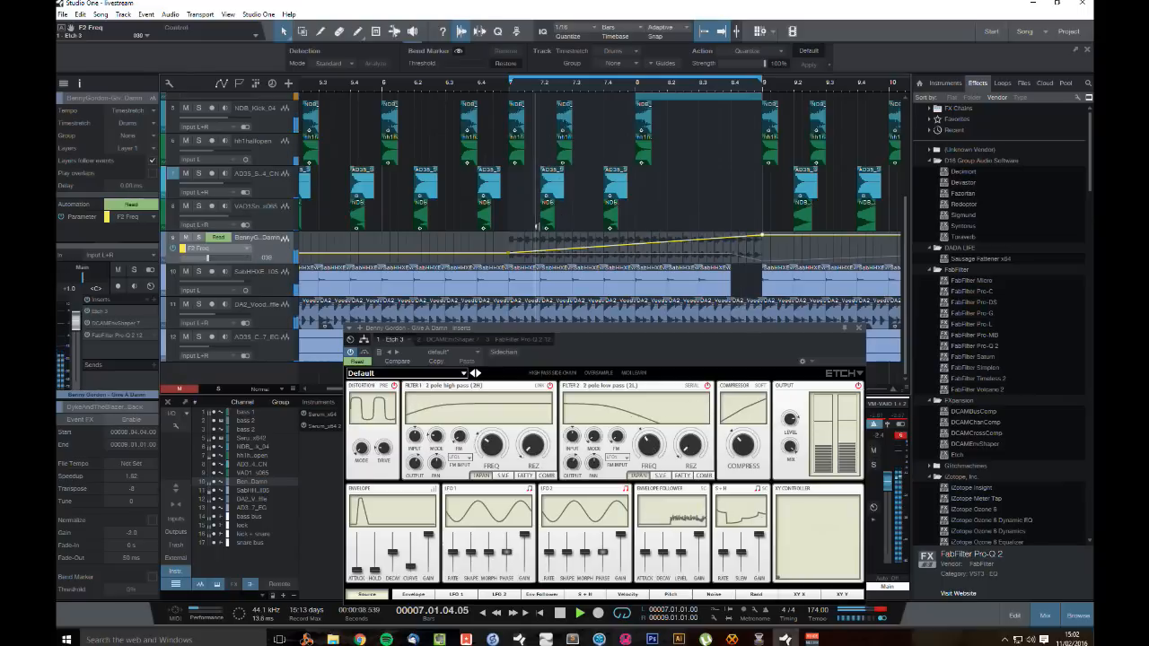
{"action": "left_click_drag", "start_coordinate": [513, 258], "coordinate": [509, 247]}
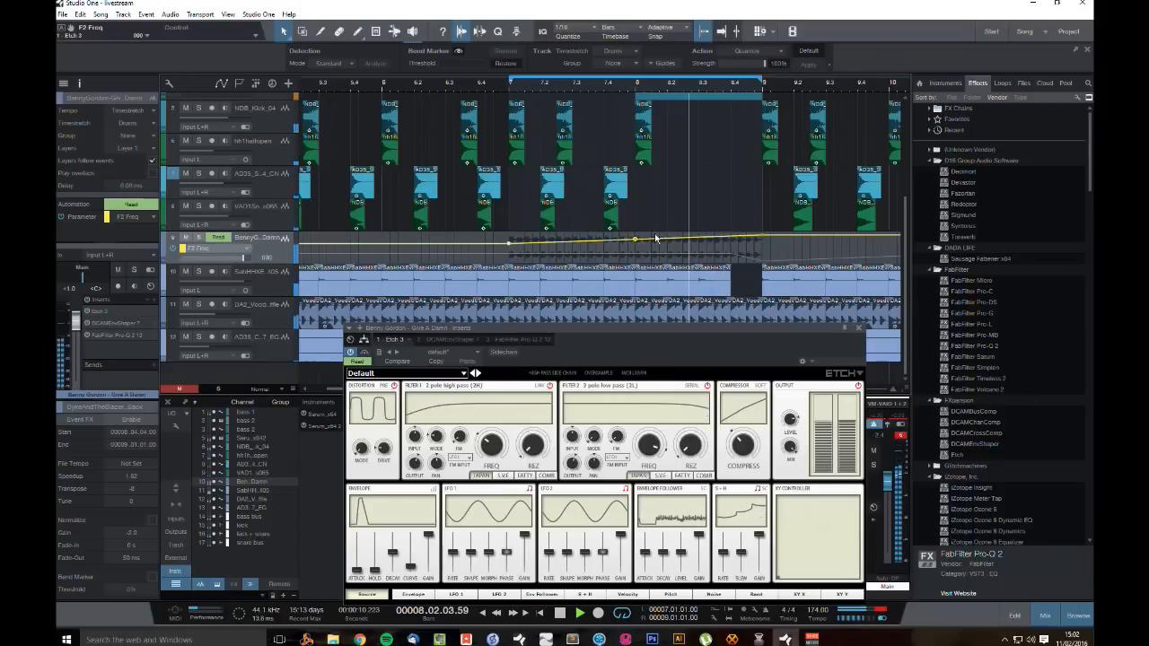
{"action": "left_click_drag", "start_coordinate": [510, 245], "coordinate": [510, 248]}
{"action": "key", "text": "space"}
Step: Delete every second slice between bar 7 and 8.4 on the sample track and lengthen the remaining slices to fill the gaps
{"action": "mouse_move", "coordinate": [619, 87]}
{"action": "left_mouse_down"}
{"action": "mouse_move", "coordinate": [619, 103]}
{"action": "mouse_move", "coordinate": [619, 84]}
{"action": "left_mouse_up"}
{"action": "left_click", "coordinate": [219, 246]}
{"action": "left_click", "coordinate": [228, 263]}
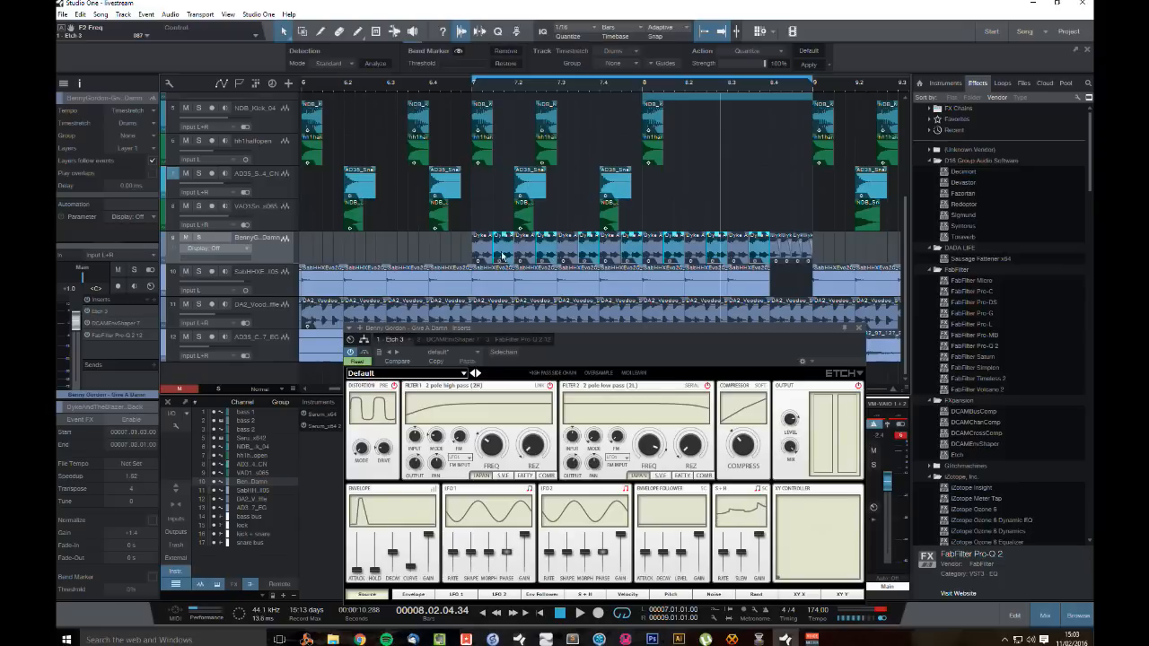
{"action": "left_click_drag", "start_coordinate": [465, 259], "coordinate": [754, 257]}
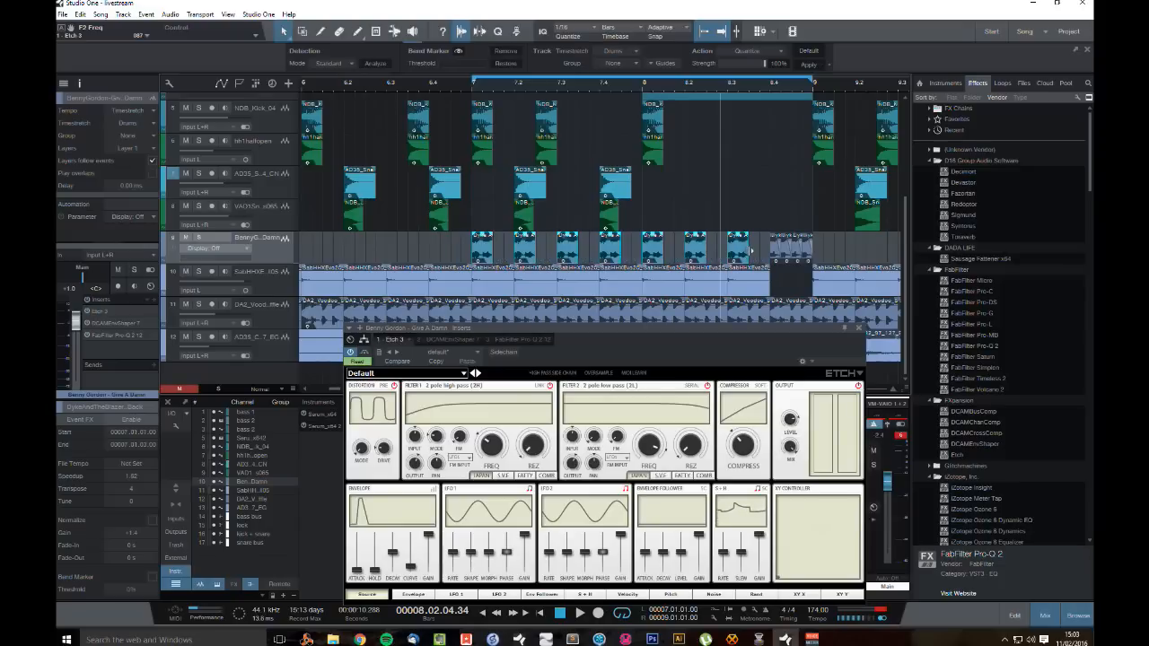
{"action": "left_click", "coordinate": [474, 89]}
{"action": "key", "text": "space"}
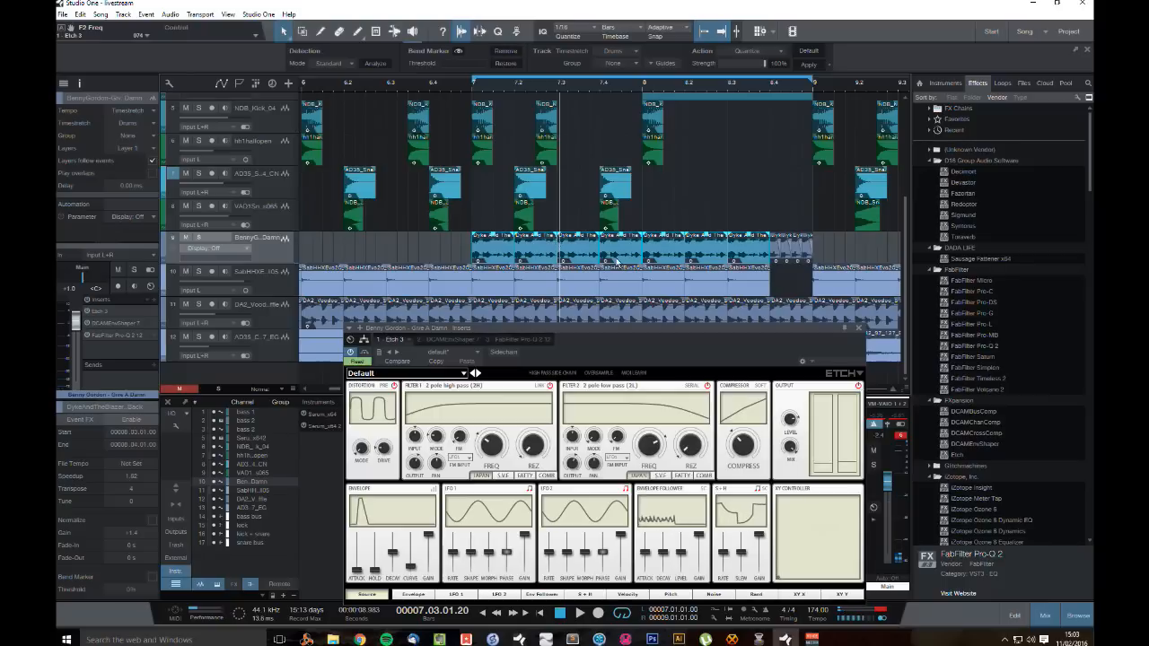
Step: Play the fill and lower the sample track's F2 Freq automation point at bar 7 to near the minimum
{"action": "left_click", "coordinate": [672, 361]}
{"action": "key", "text": "space"}
{"action": "left_click_drag", "start_coordinate": [653, 449], "coordinate": [678, 359]}
{"action": "left_click", "coordinate": [235, 250]}
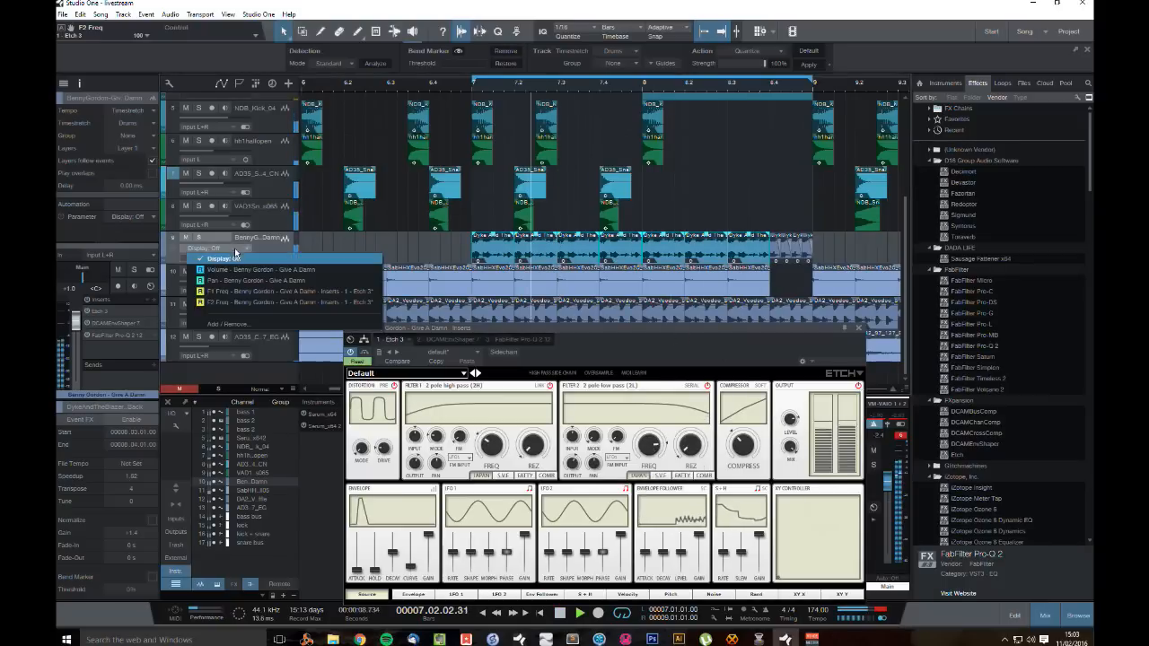
{"action": "left_click", "coordinate": [284, 292]}
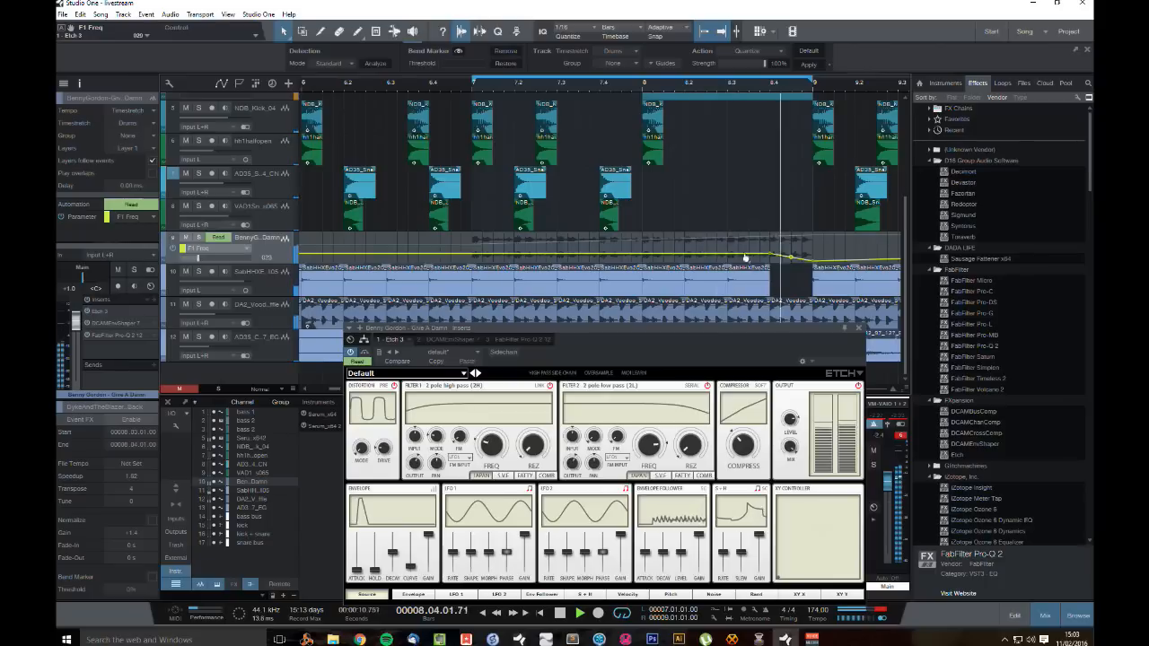
{"action": "left_click", "coordinate": [236, 248]}
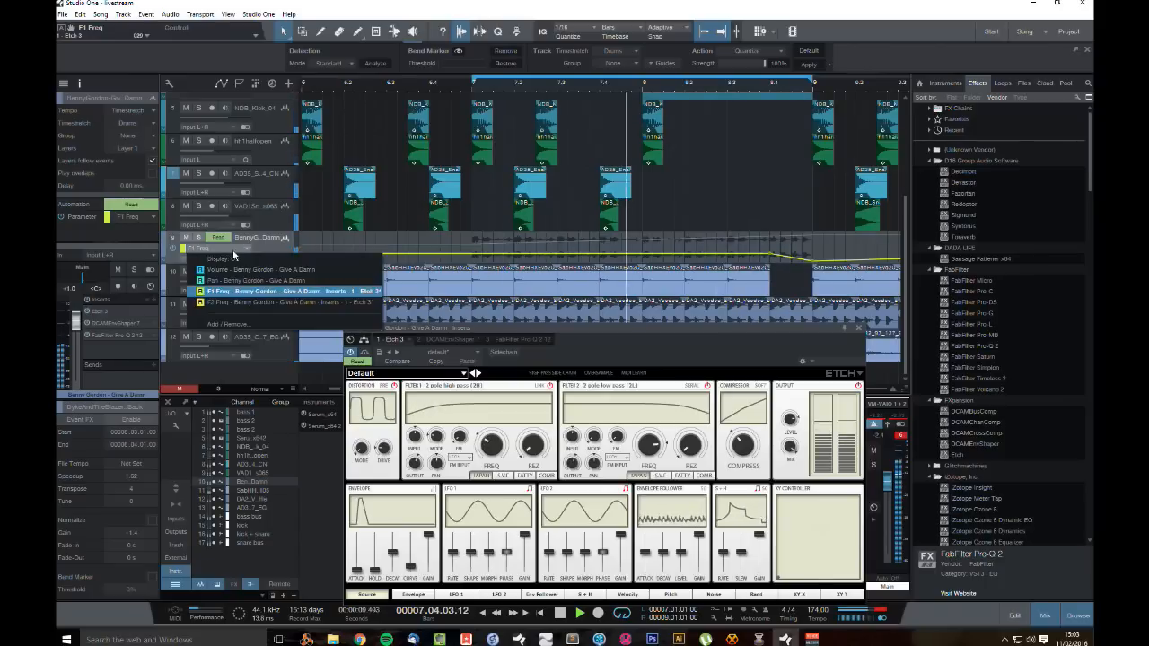
{"action": "left_click", "coordinate": [269, 303]}
{"action": "left_click_drag", "start_coordinate": [476, 248], "coordinate": [485, 280]}
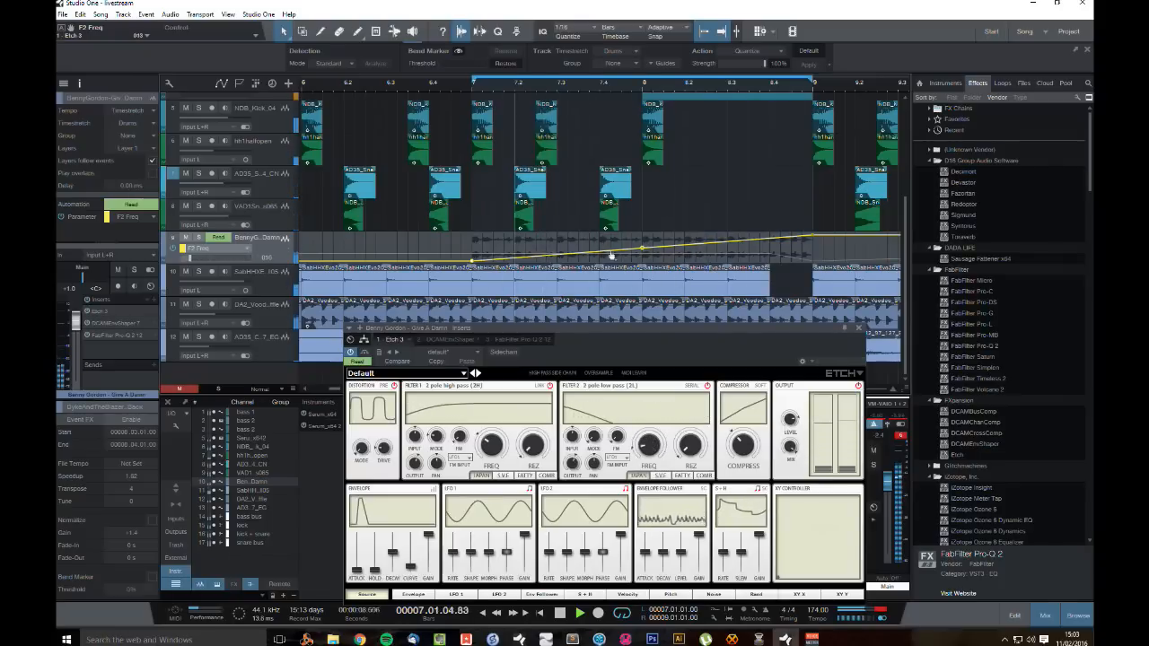
Step: Clear the name of the sample track
{"action": "double_click", "coordinate": [261, 240]}
{"action": "key", "text": "BackSpace"}
{"action": "key", "text": "Return"}
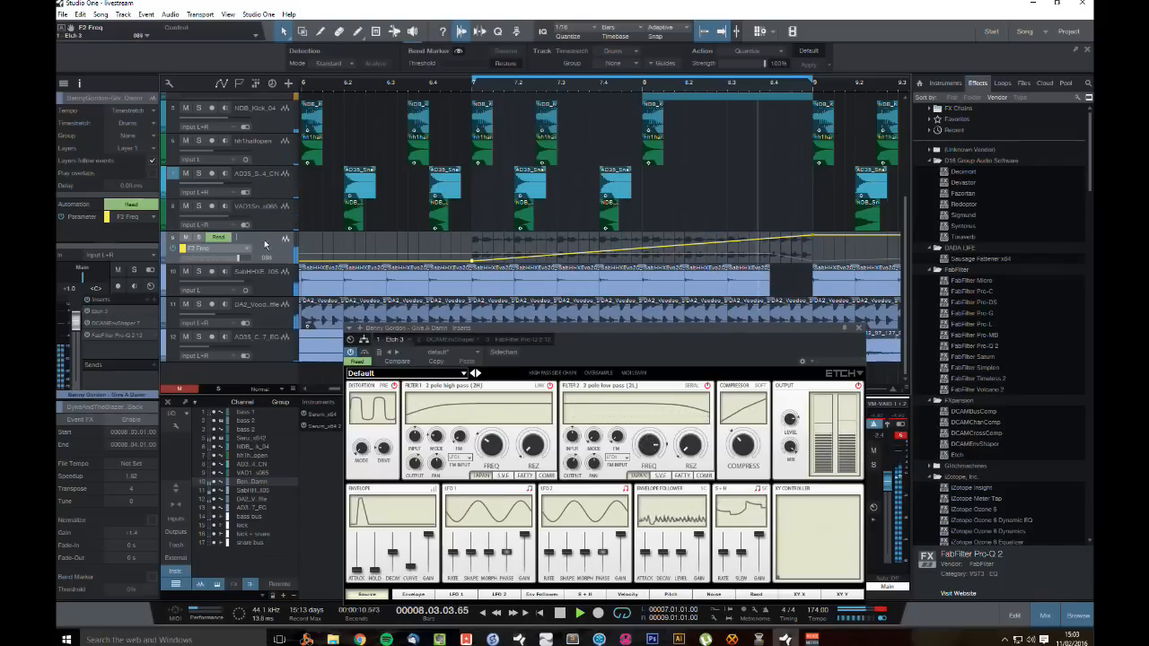
Step: Hide the sample track's automation and set Transpose to 5 for the long slices between bar 7 and 8.4 during playback
{"action": "left_click", "coordinate": [230, 249]}
{"action": "left_click", "coordinate": [224, 259]}
{"action": "key", "text": "space"}
{"action": "left_click_drag", "start_coordinate": [397, 254], "coordinate": [761, 257]}
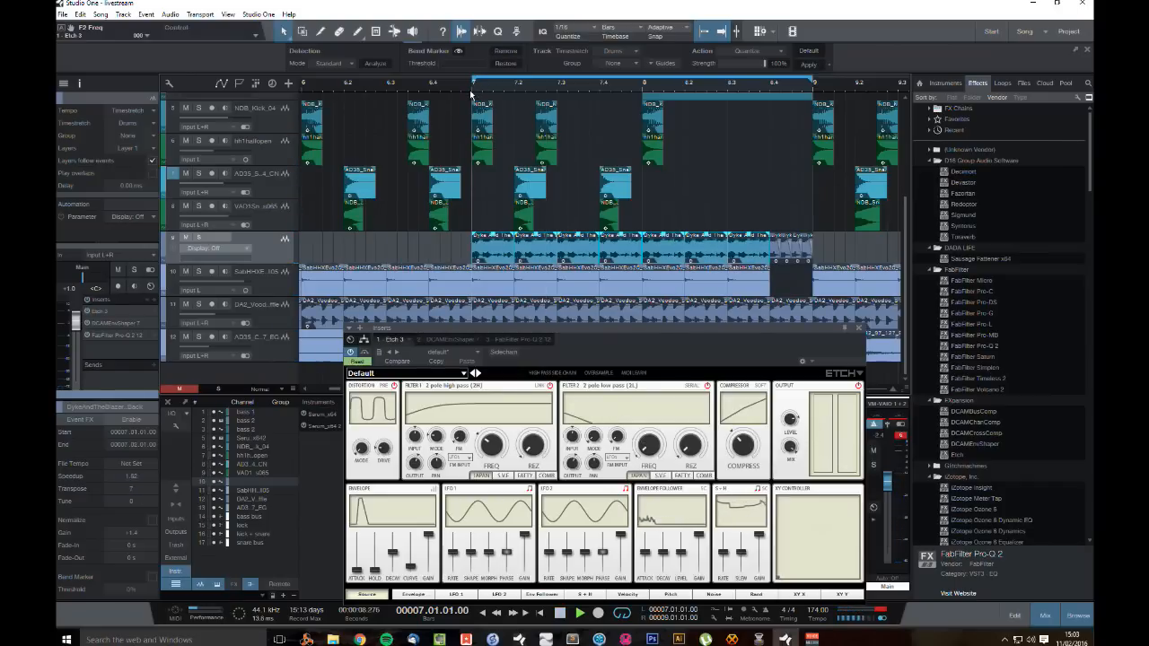
{"action": "key", "text": "space"}
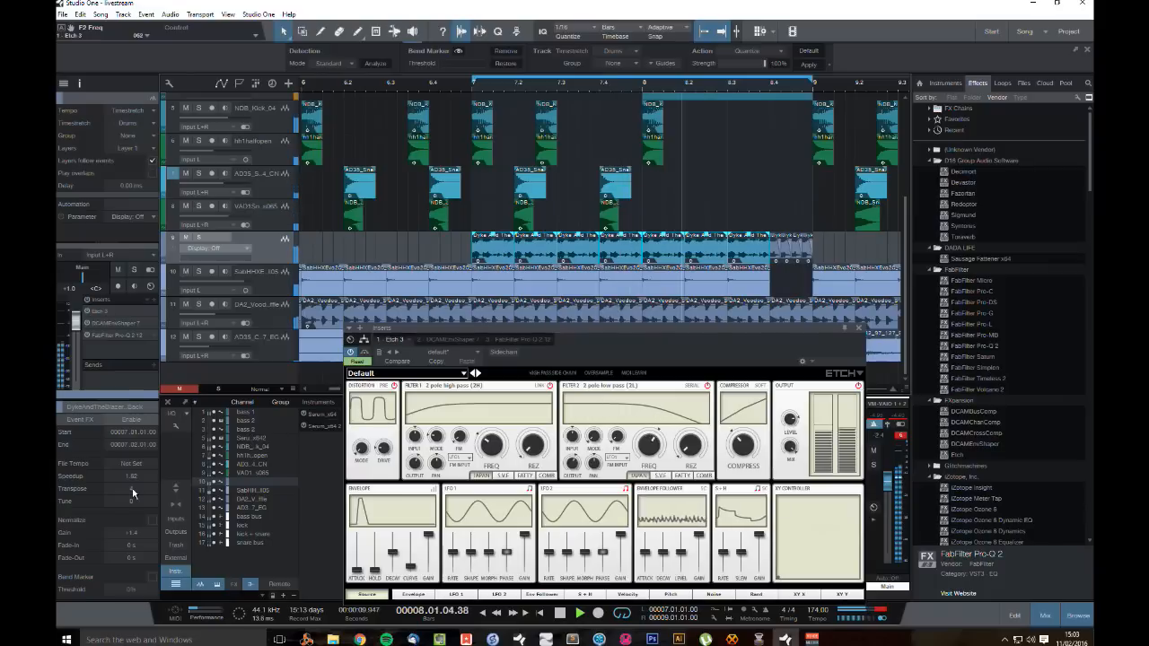
{"action": "key", "text": "space"}
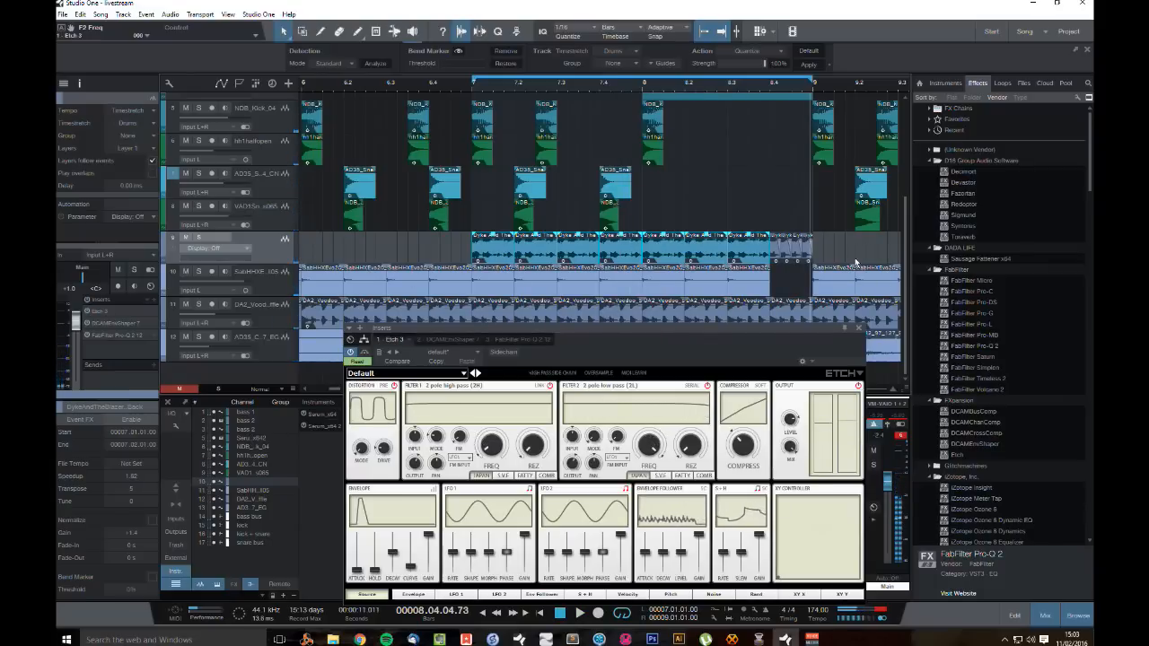
Step: Play the fill from bar 7 and solo the sample track to check the transposed slices
{"action": "left_click", "coordinate": [856, 260]}
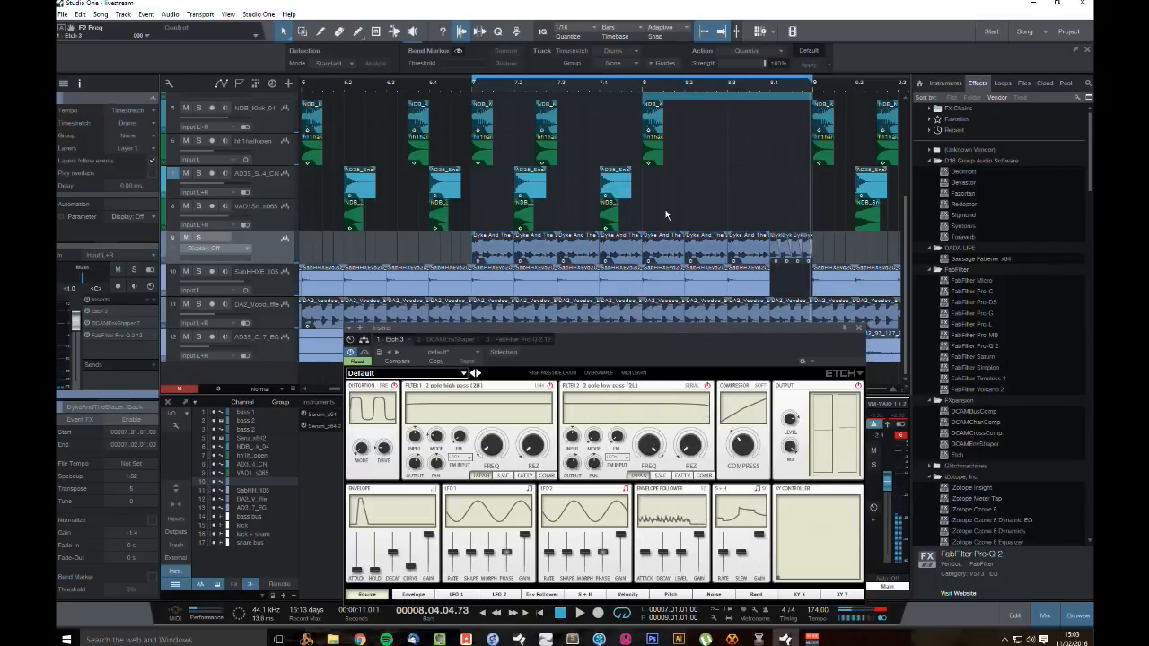
{"action": "left_click", "coordinate": [475, 88]}
{"action": "key", "text": "space"}
{"action": "left_click", "coordinate": [198, 238]}
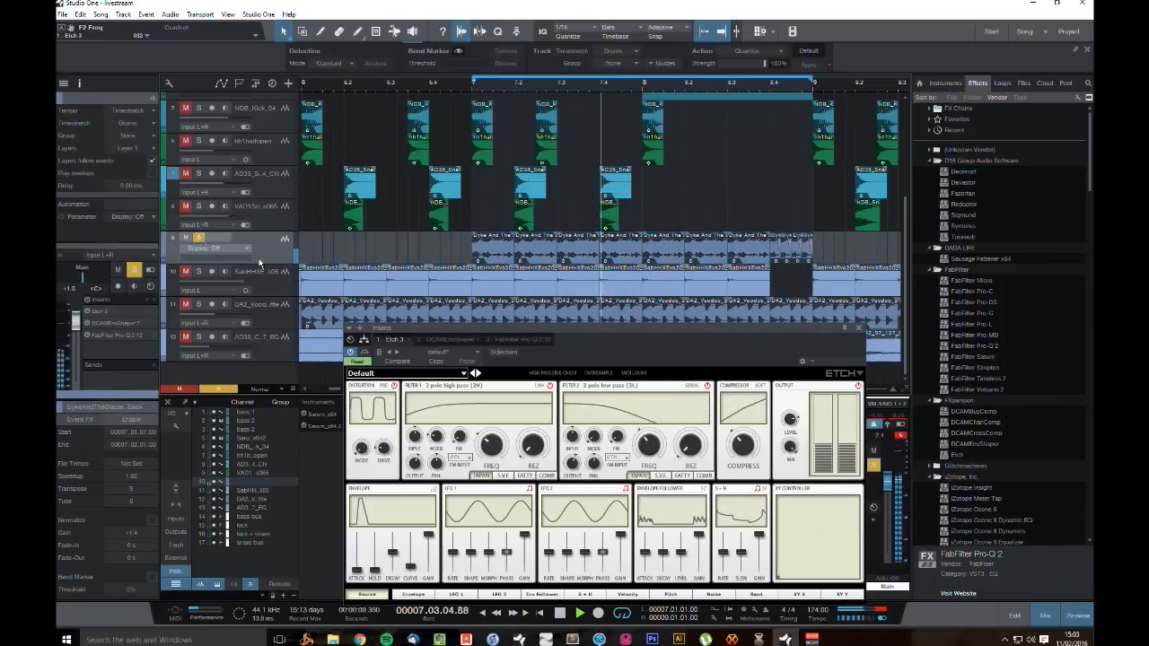
{"action": "key", "text": "space"}
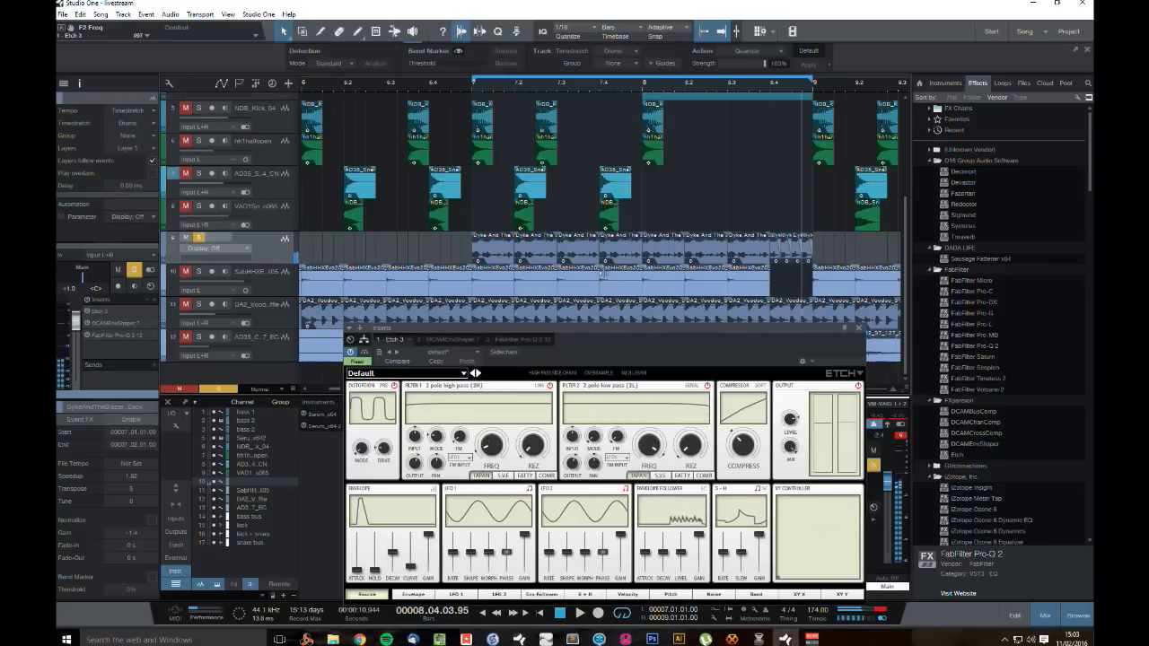
Step: Show the sample track's F1 Freq automation, raise the point at 8.4 slightly, and play the fill from bar 7
{"action": "left_click", "coordinate": [221, 253]}
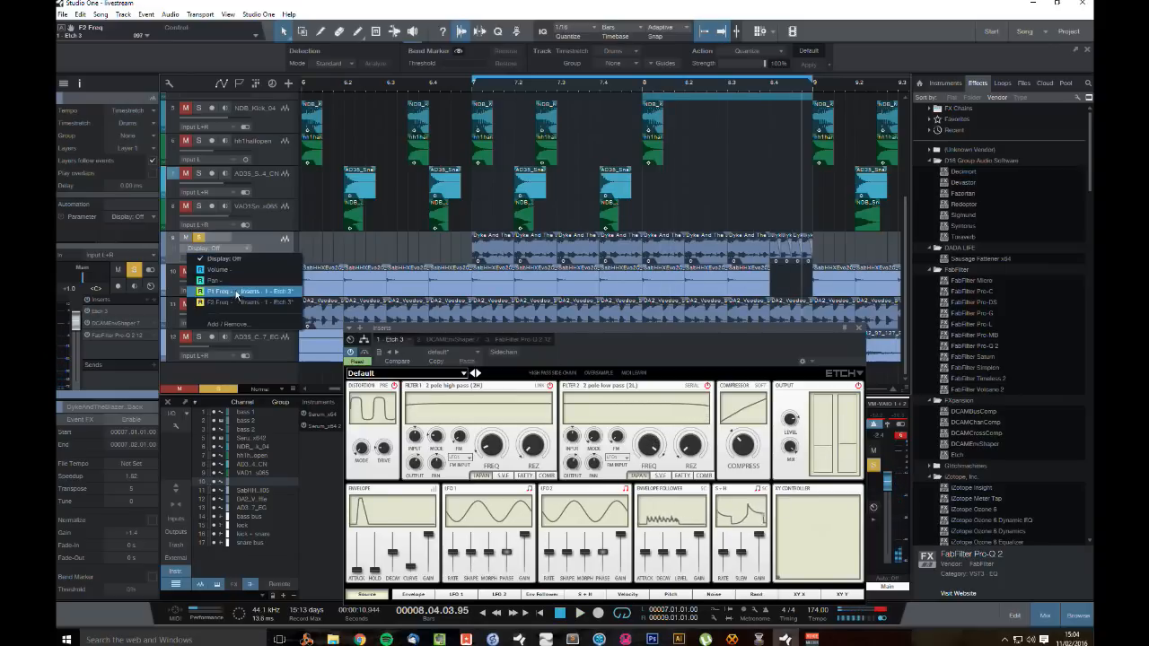
{"action": "left_click", "coordinate": [239, 293]}
{"action": "left_click", "coordinate": [770, 259]}
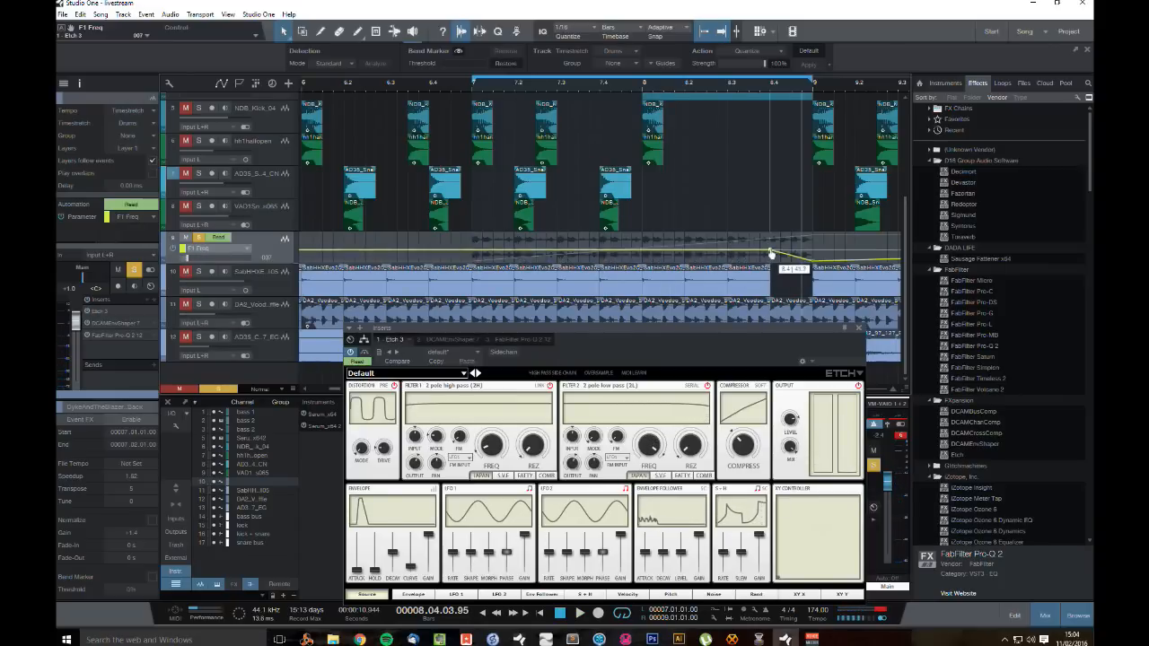
{"action": "left_click", "coordinate": [473, 90]}
{"action": "key", "text": "space"}
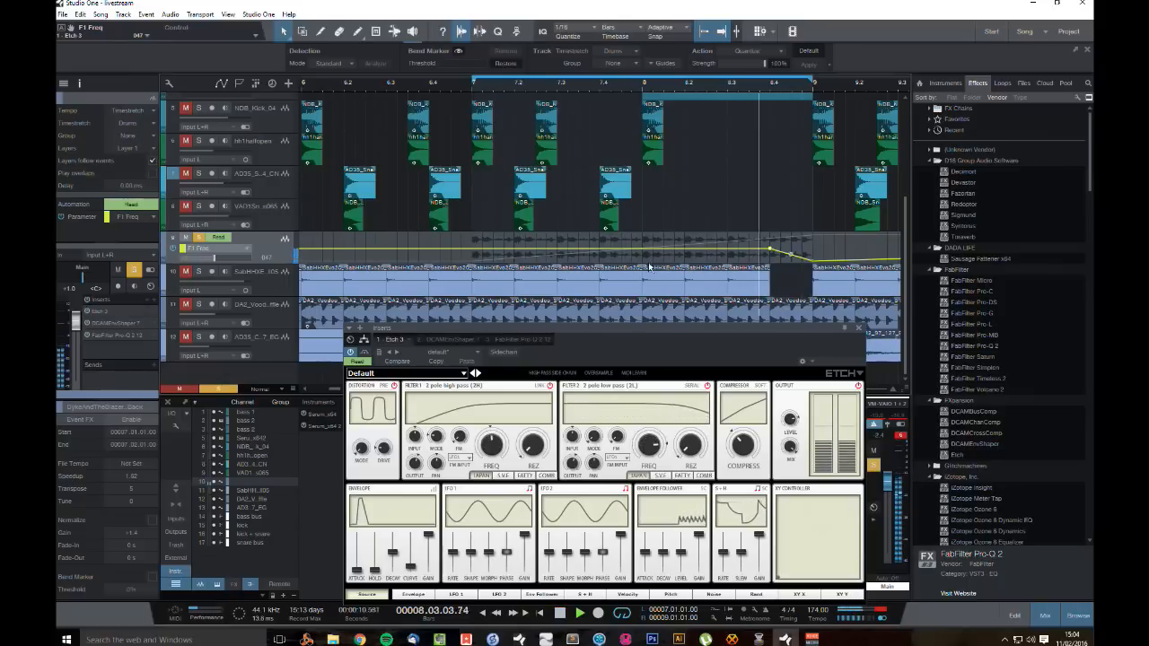
Step: Raise the F2 Freq automation point at bar 7 to mid-height and bend the rise towards bar 9 with a lower midpoint at bar 8
{"action": "left_click", "coordinate": [232, 250]}
{"action": "left_click", "coordinate": [237, 303]}
{"action": "left_click_drag", "start_coordinate": [473, 266], "coordinate": [473, 253]}
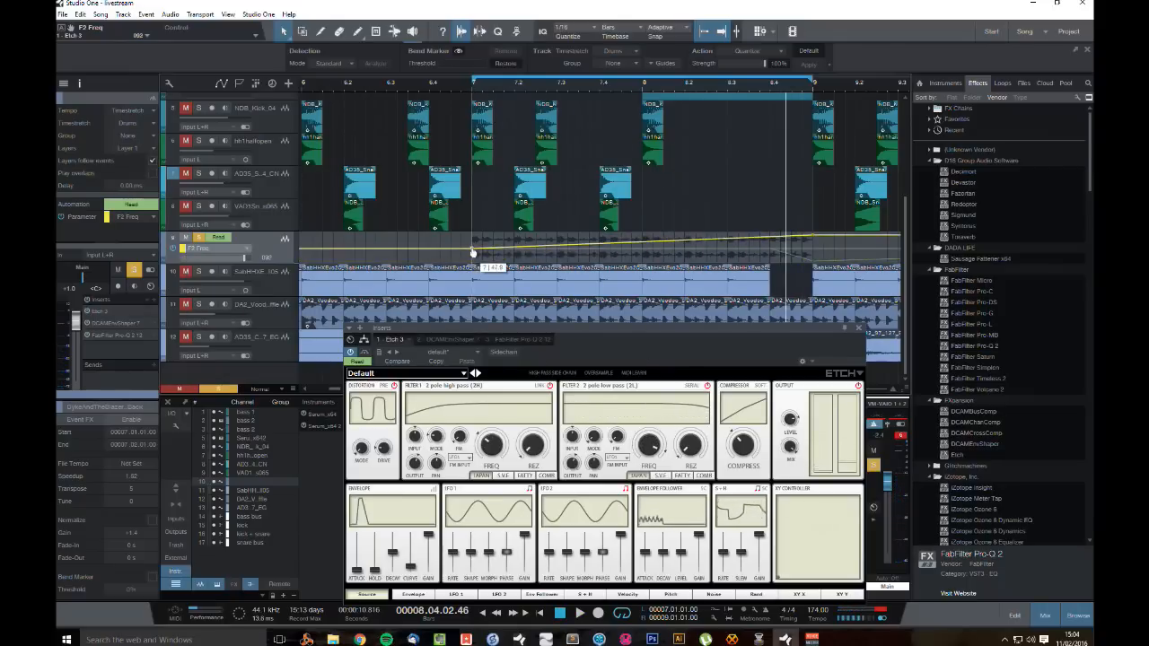
{"action": "left_click", "coordinate": [643, 249]}
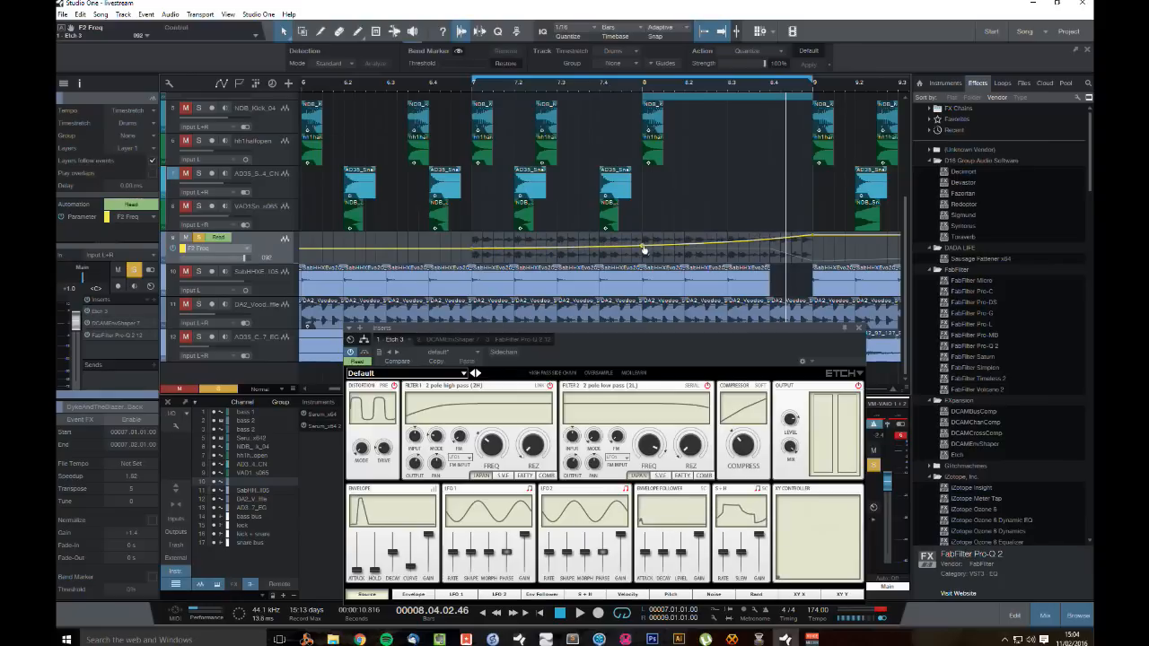
{"action": "key", "text": "space"}
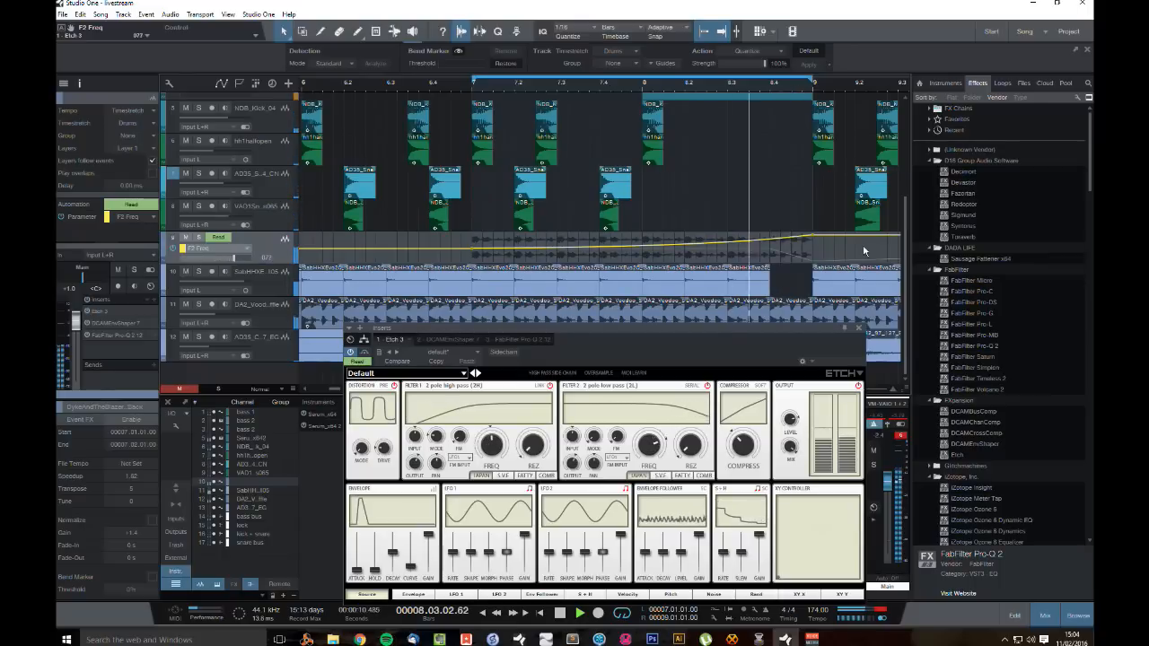
Step: Show Etch's output Gain automation and shape a curve rising from near the minimum at bar 7 to the maximum at 8.4
{"action": "right_click", "coordinate": [792, 420]}
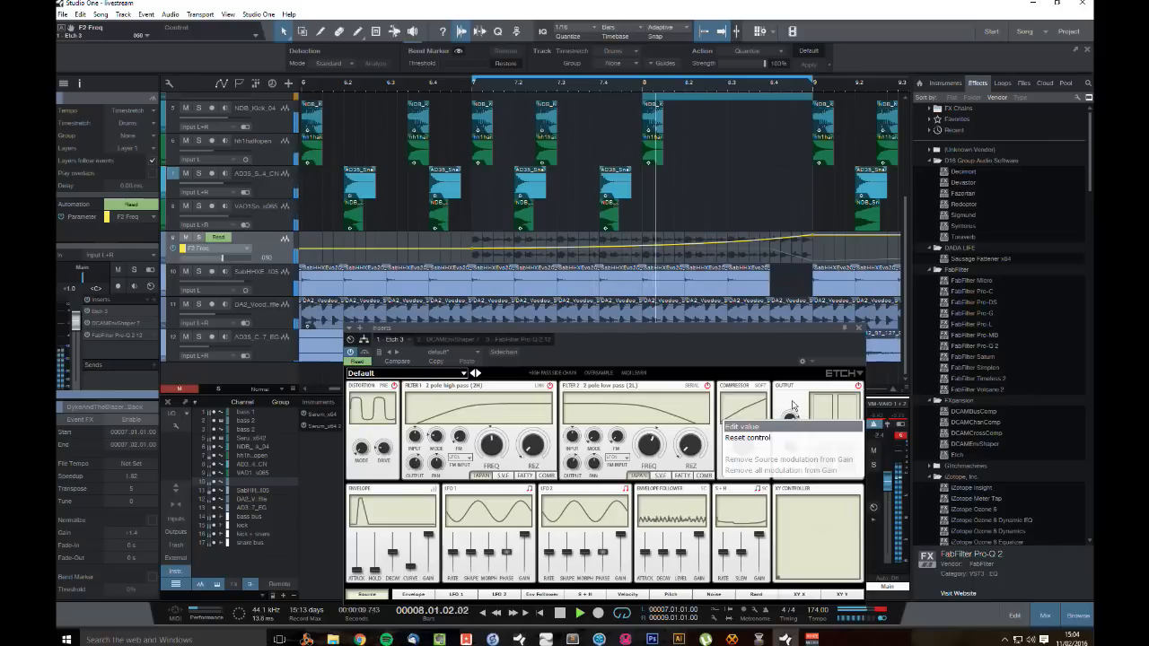
{"action": "left_click", "coordinate": [793, 406]}
{"action": "left_click_drag", "start_coordinate": [793, 418], "coordinate": [795, 425]}
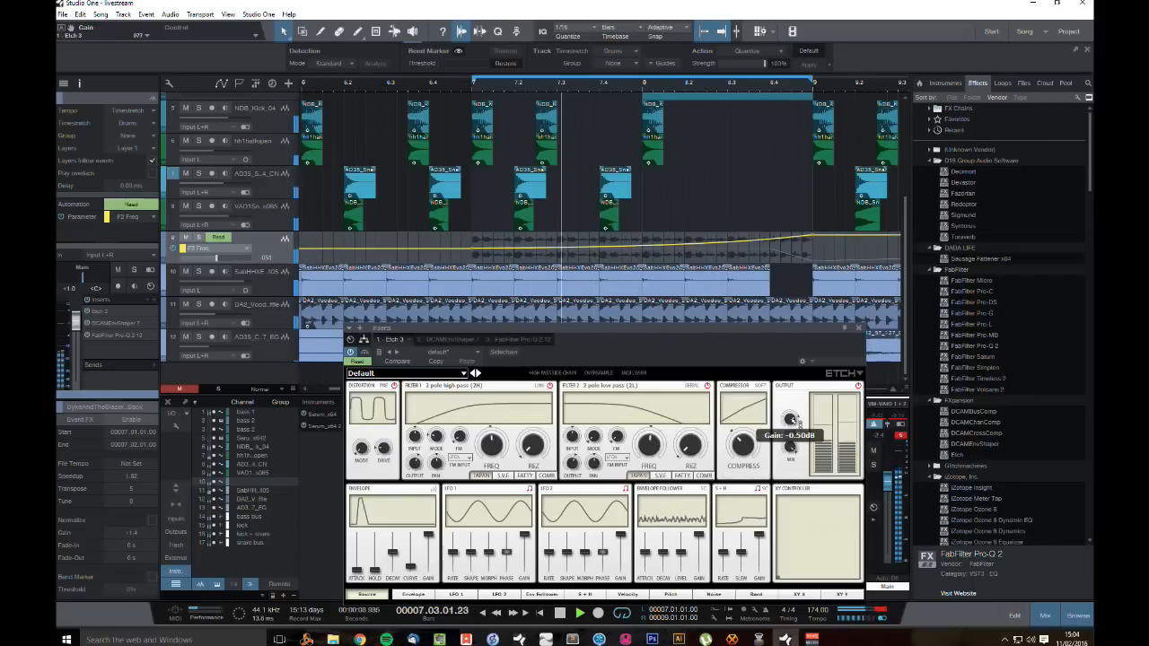
{"action": "left_click", "coordinate": [62, 30]}
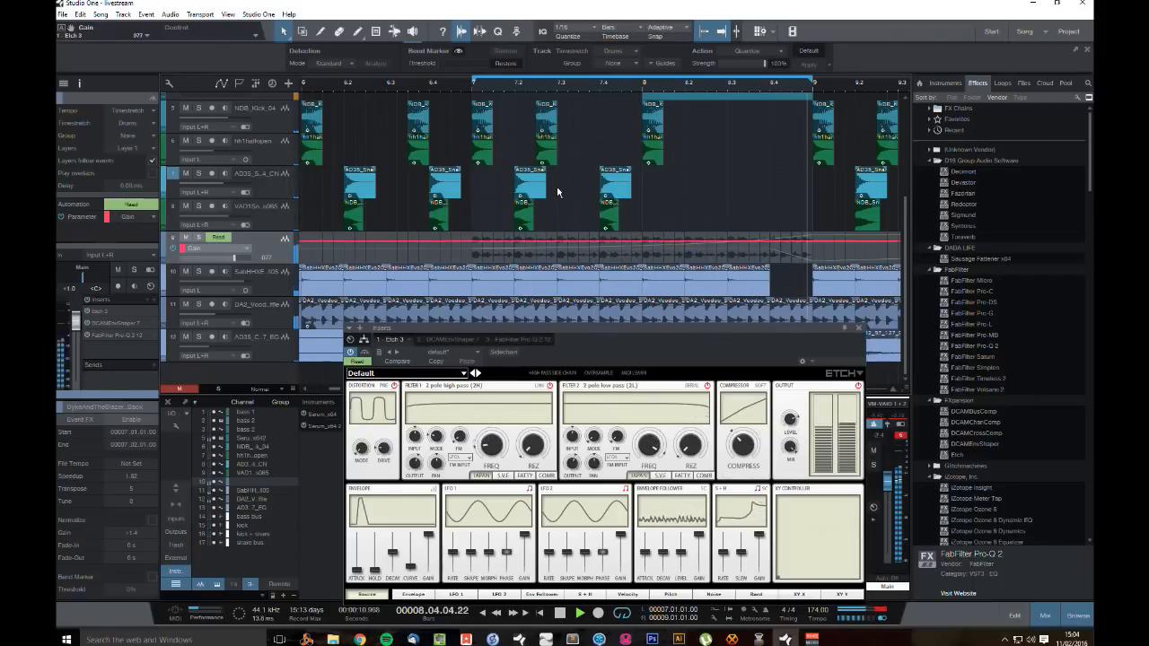
{"action": "left_click_drag", "start_coordinate": [474, 243], "coordinate": [474, 250]}
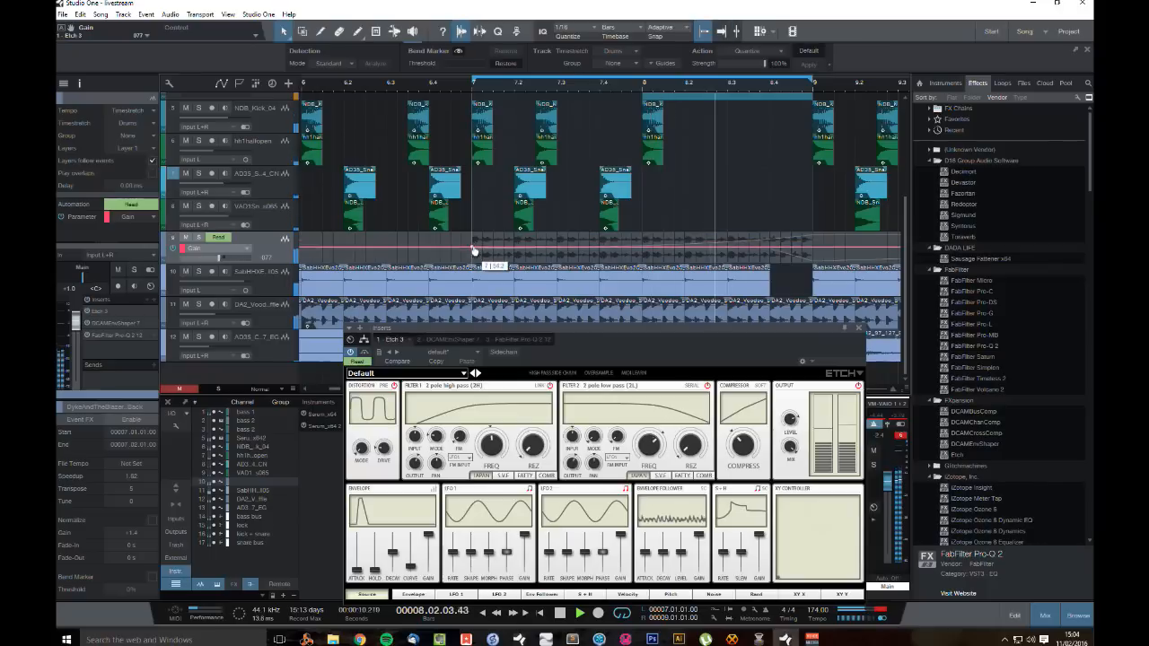
{"action": "left_click_drag", "start_coordinate": [770, 254], "coordinate": [773, 233]}
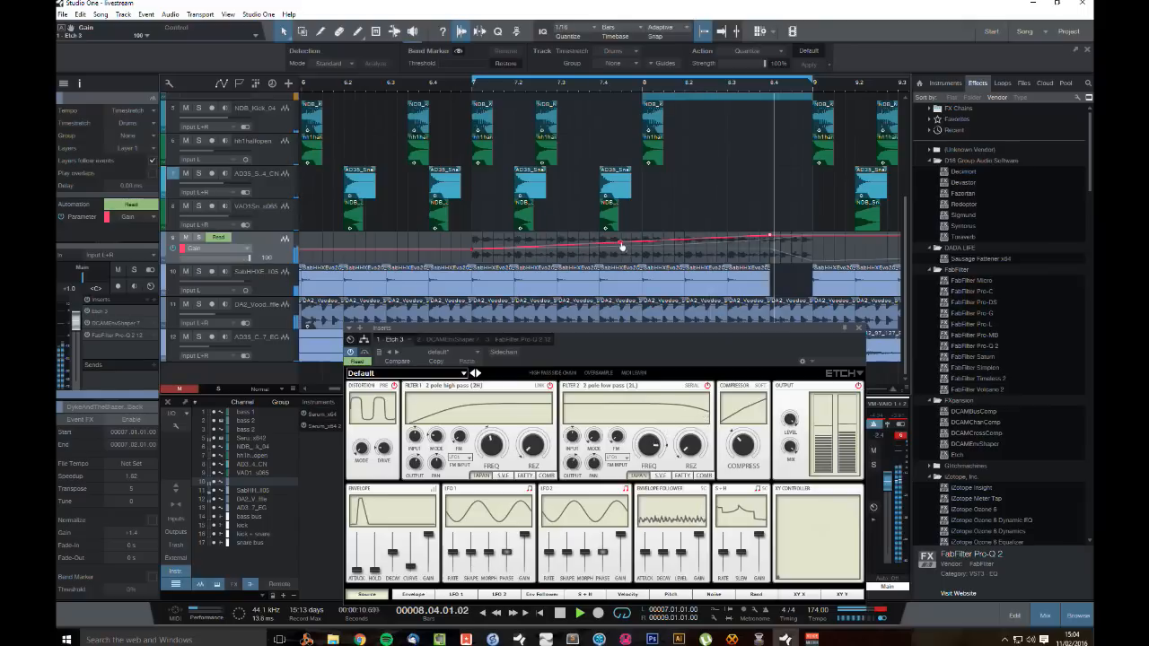
{"action": "left_click_drag", "start_coordinate": [470, 251], "coordinate": [473, 264]}
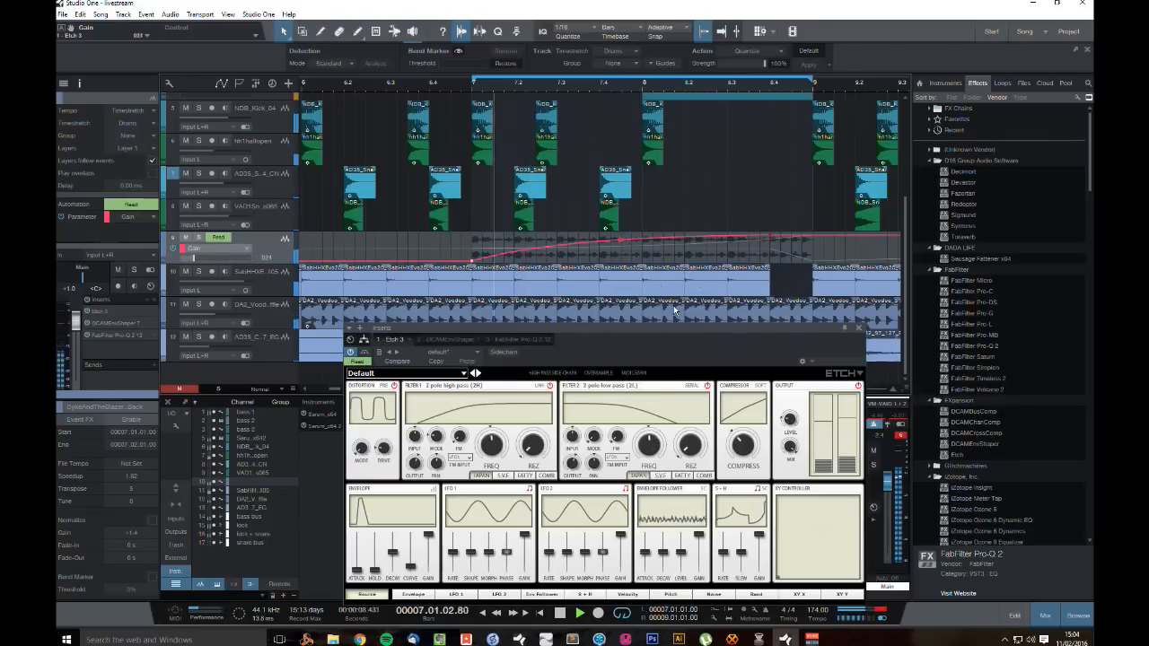
Step: Show the sample track's F2 Freq automation and raise the point at bar 7 to about 62 during playback
{"action": "left_click", "coordinate": [208, 250]}
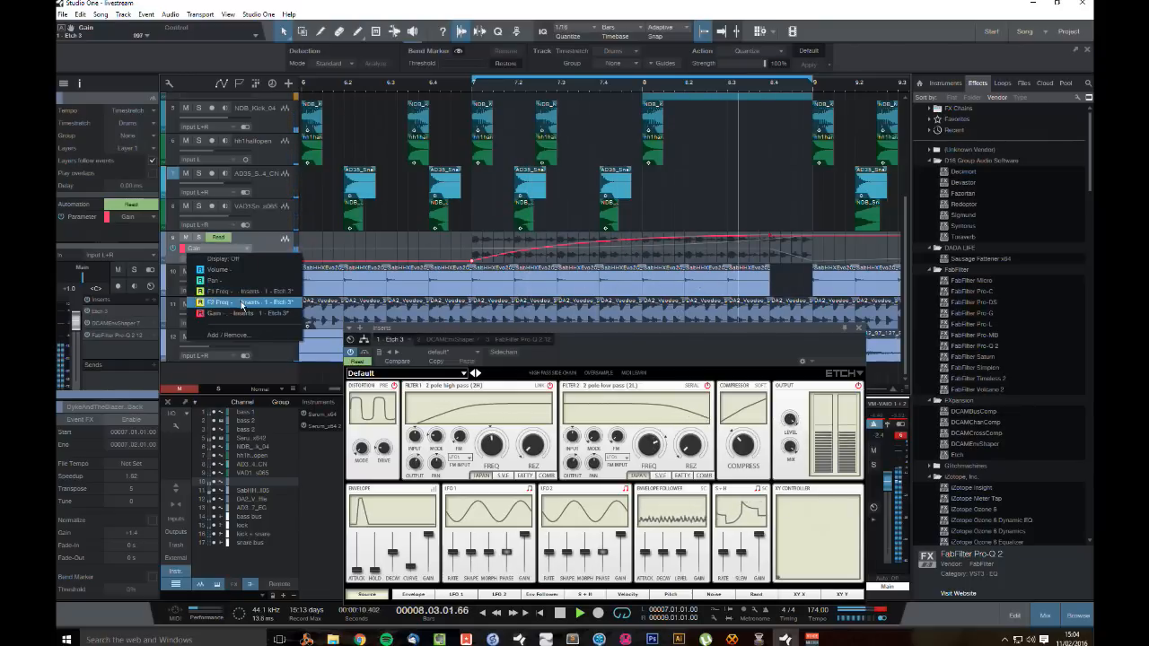
{"action": "left_click", "coordinate": [243, 303]}
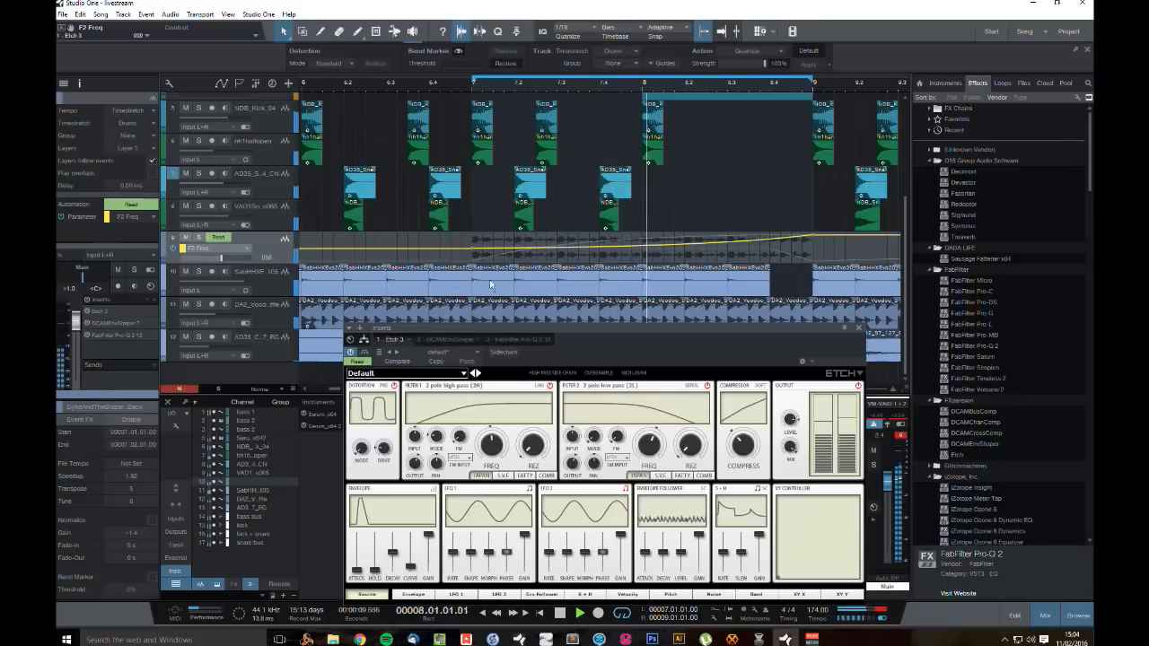
{"action": "mouse_move", "coordinate": [472, 249]}
{"action": "left_mouse_down"}
{"action": "mouse_move", "coordinate": [462, 244]}
{"action": "mouse_move", "coordinate": [473, 246]}
{"action": "left_mouse_up"}
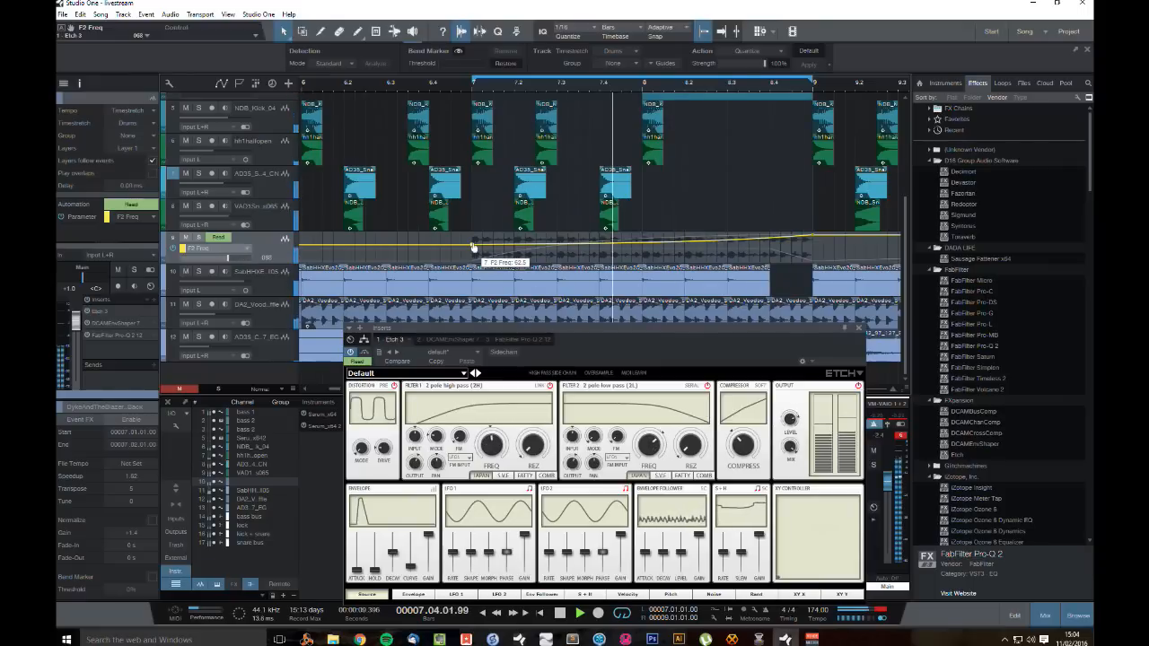
{"action": "key", "text": "space"}
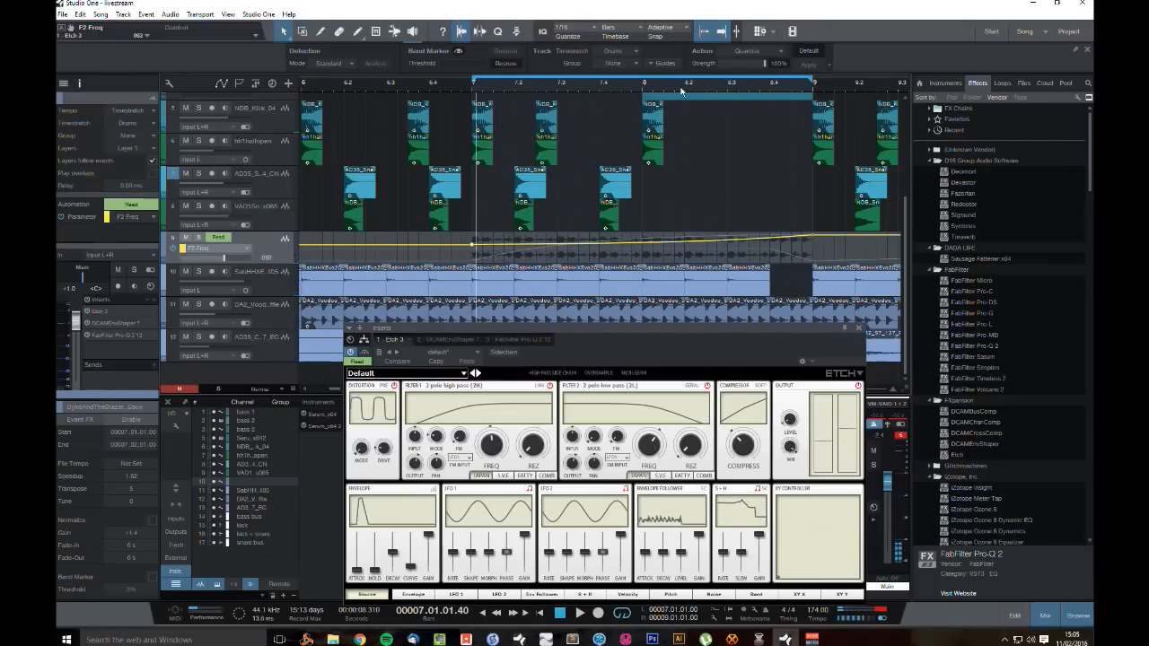
Step: Close the Etch window, set the loop range to bars 1 through 9, and play the mix with the bass tracks in view
{"action": "left_click_drag", "start_coordinate": [681, 88], "coordinate": [737, 63]}
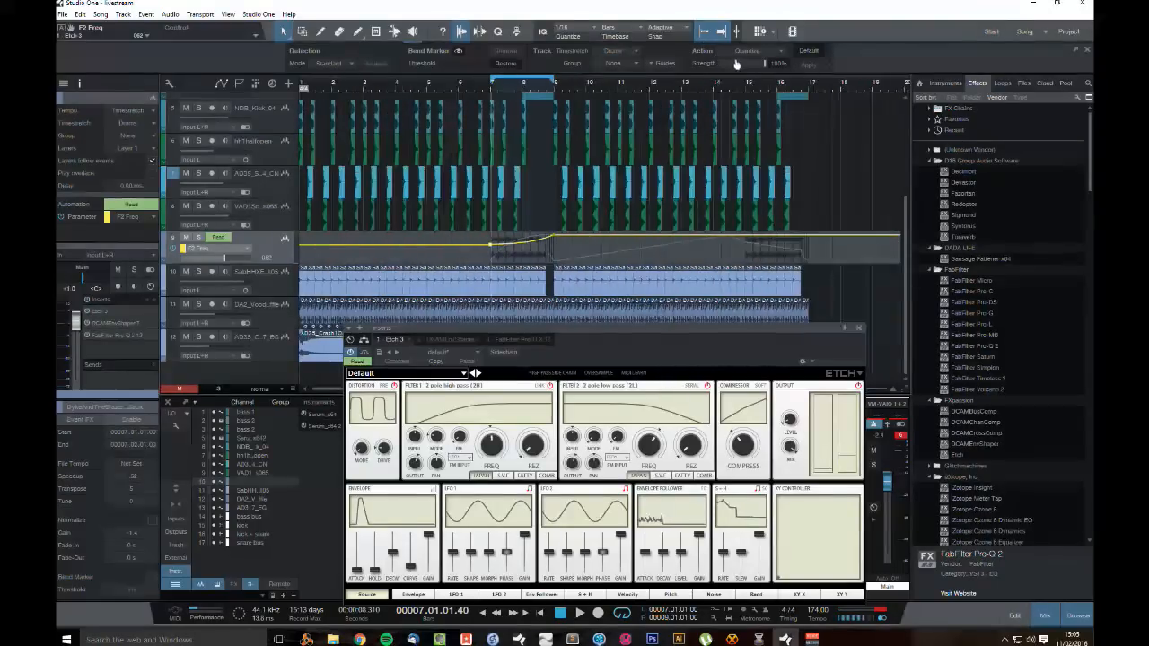
{"action": "left_click", "coordinate": [857, 329]}
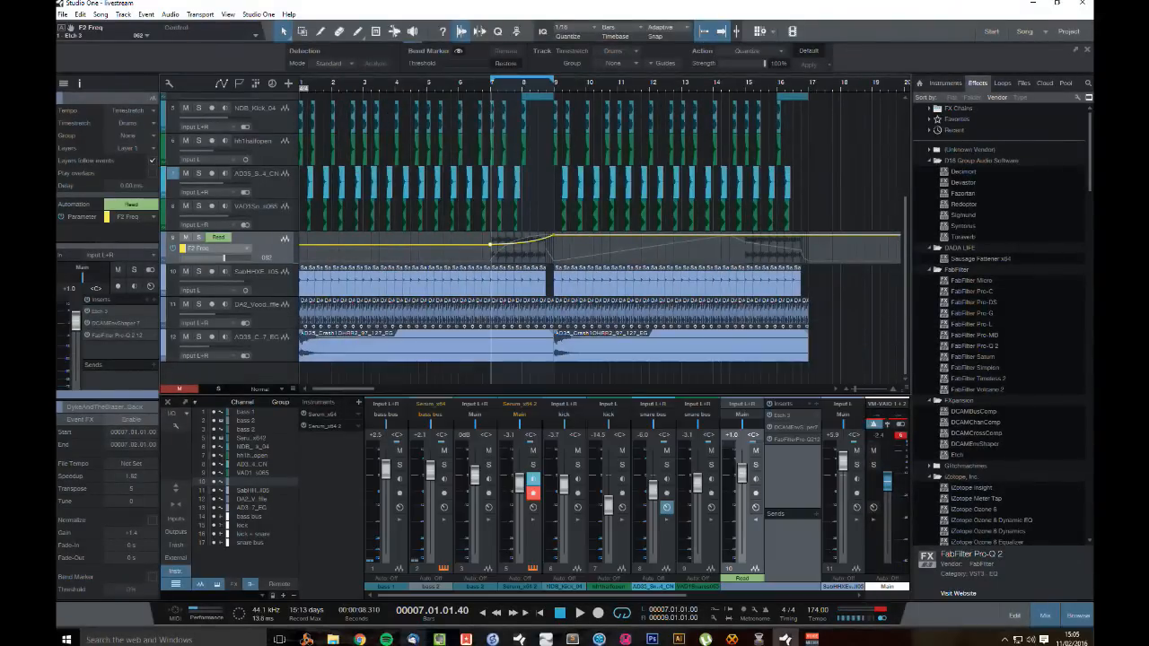
{"action": "key", "text": "space"}
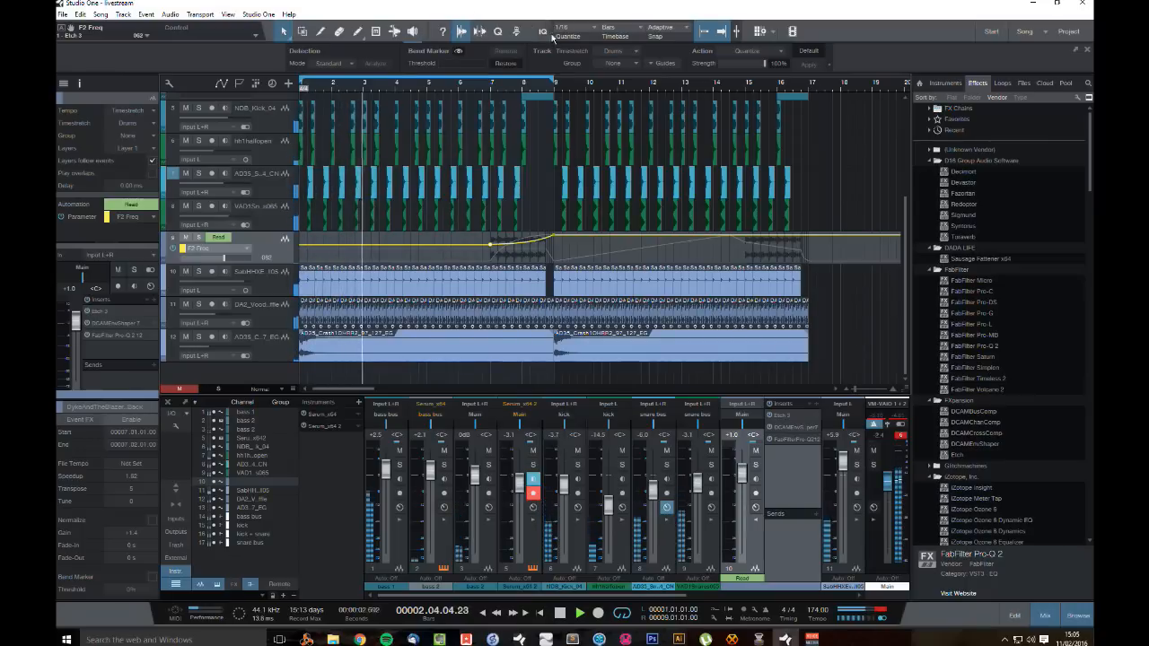
{"action": "left_click_drag", "start_coordinate": [352, 88], "coordinate": [464, 152]}
{"action": "scroll", "coordinate": [464, 152], "scroll_direction": "up", "scroll_amount": 4}
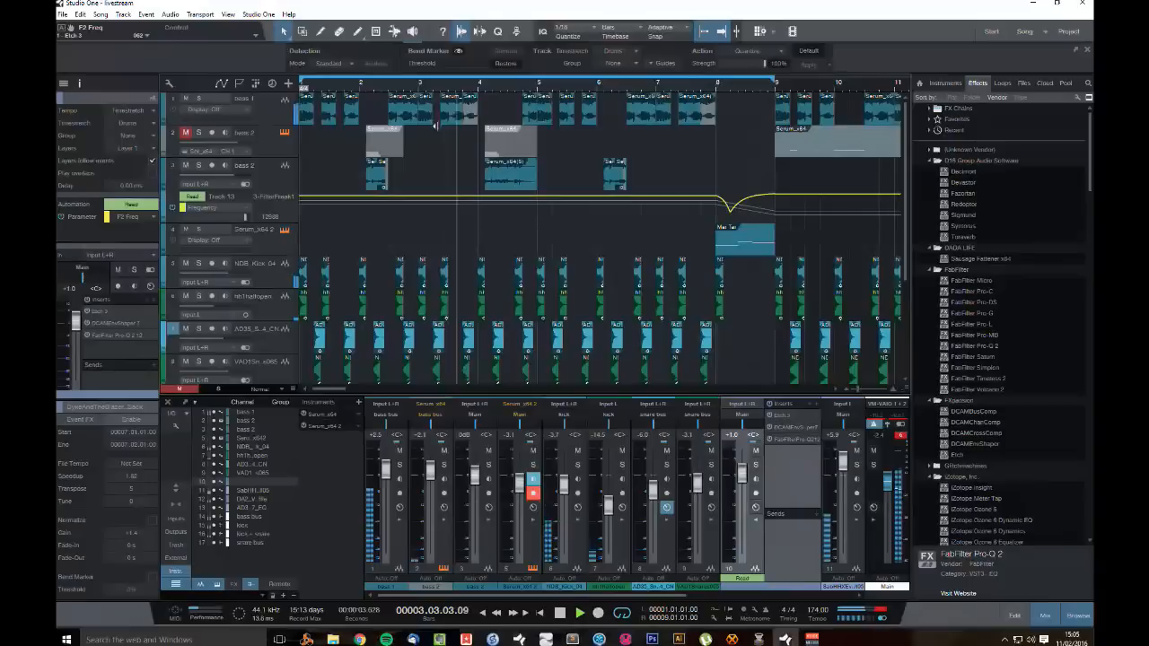
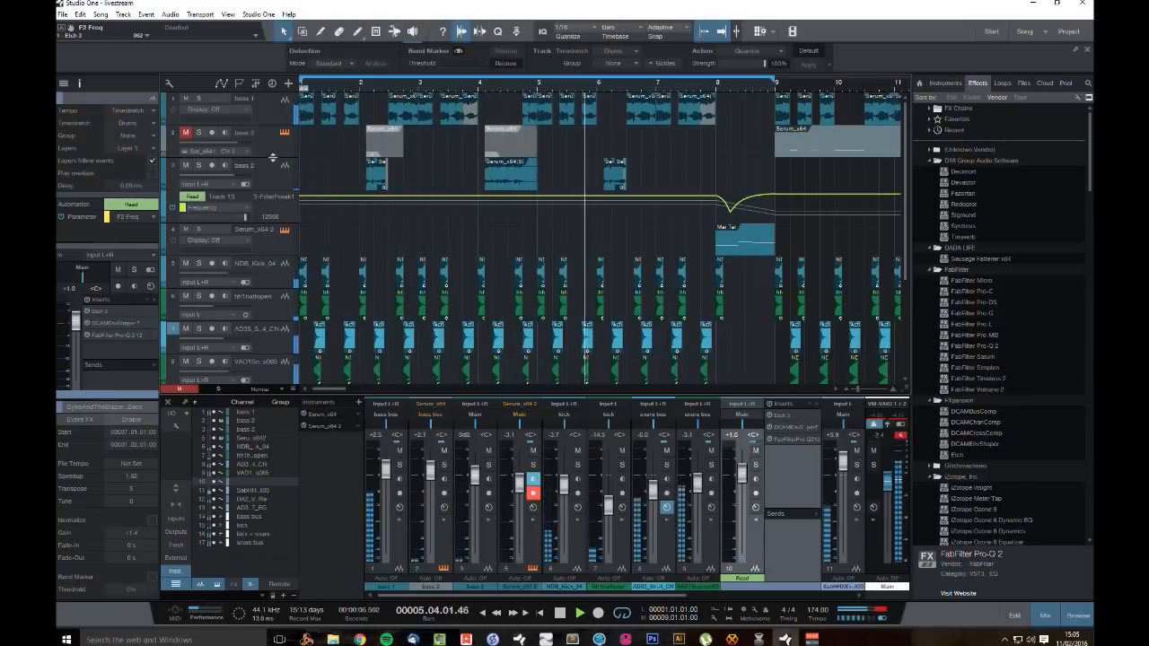
Step: Set the audio bass 2 channel's volume to about +3.7 dB and bass 1's to about +3.2 dB while listening
{"action": "left_click", "coordinate": [480, 492]}
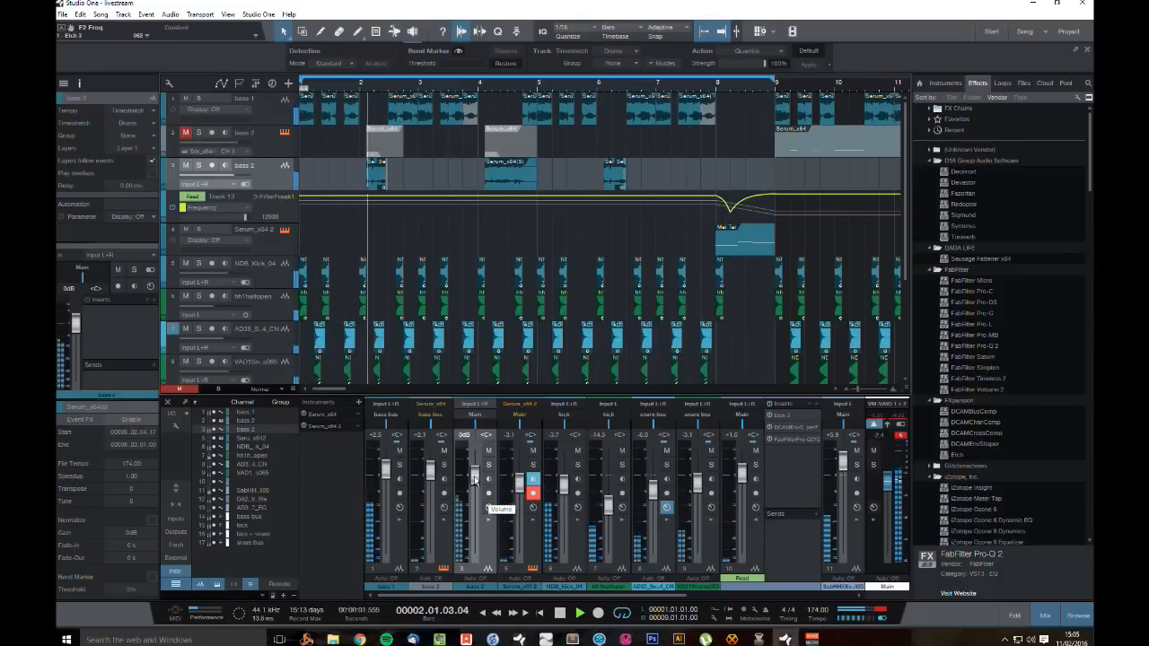
{"action": "left_click_drag", "start_coordinate": [475, 480], "coordinate": [478, 471]}
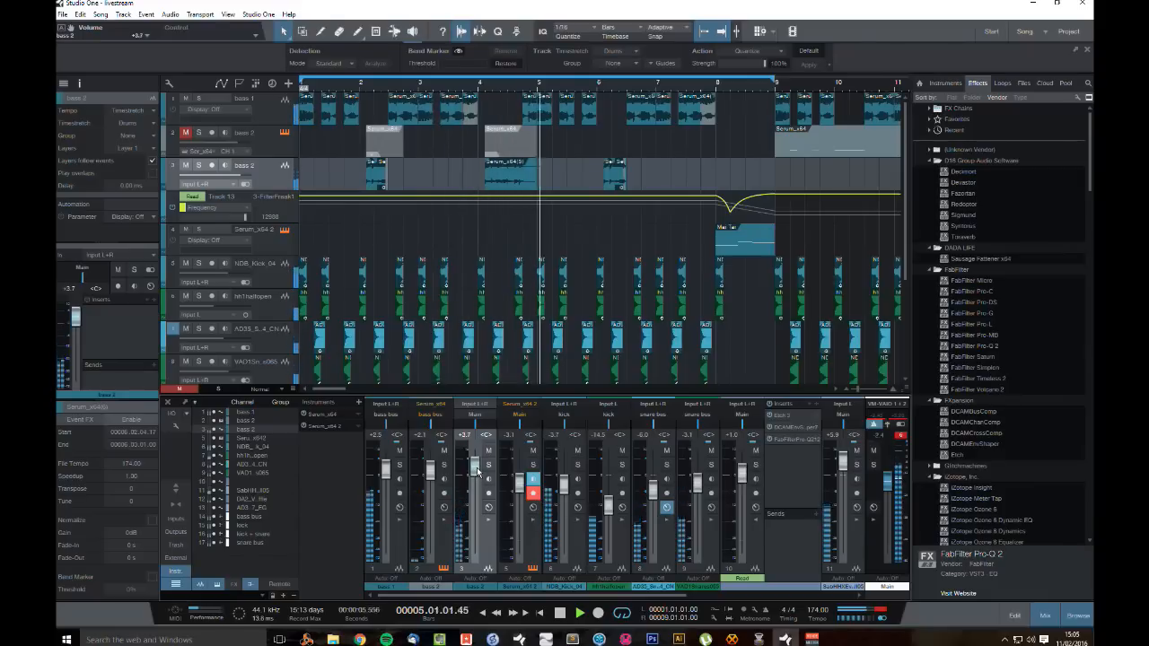
{"action": "left_click_drag", "start_coordinate": [386, 472], "coordinate": [387, 471]}
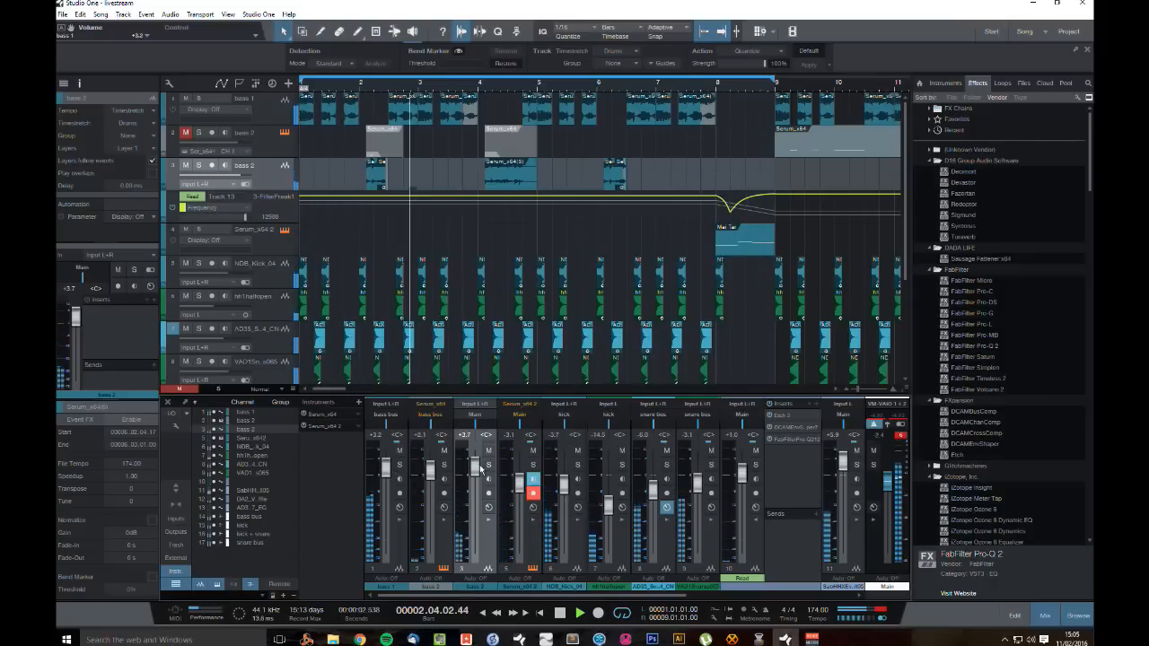
{"action": "key", "text": "space"}
Step: Add ValhallaRoom to the audio bass 2 channel's inserts and lower its mix to a few percent
{"action": "left_click", "coordinate": [490, 521]}
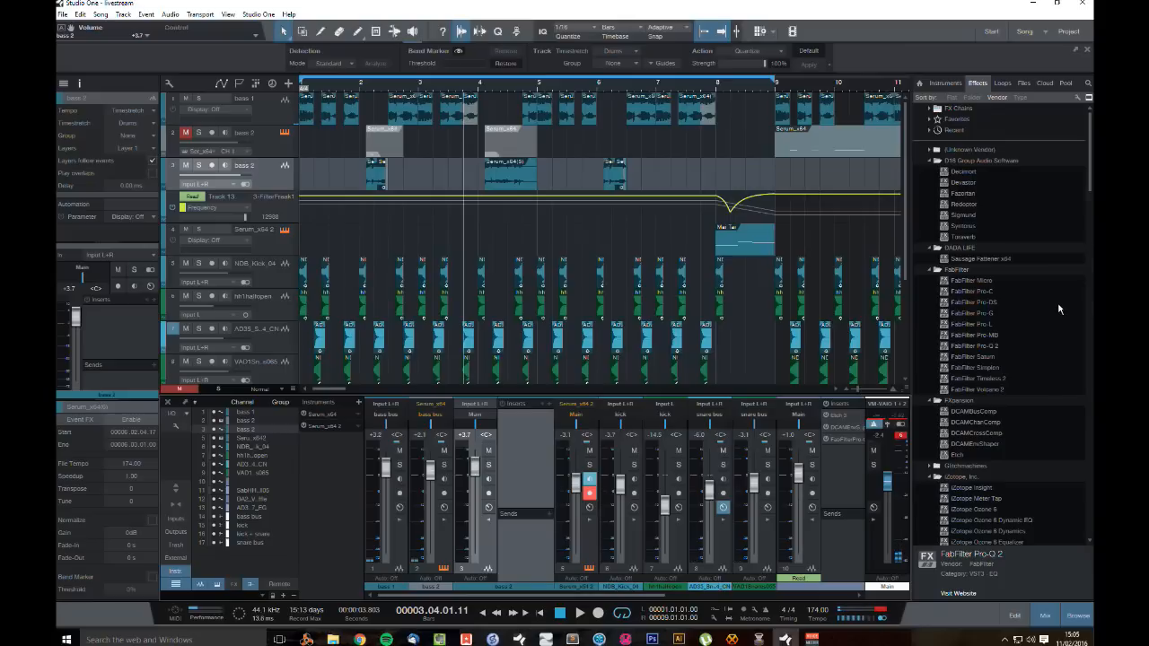
{"action": "scroll", "coordinate": [1060, 307], "scroll_direction": "down", "scroll_amount": 15}
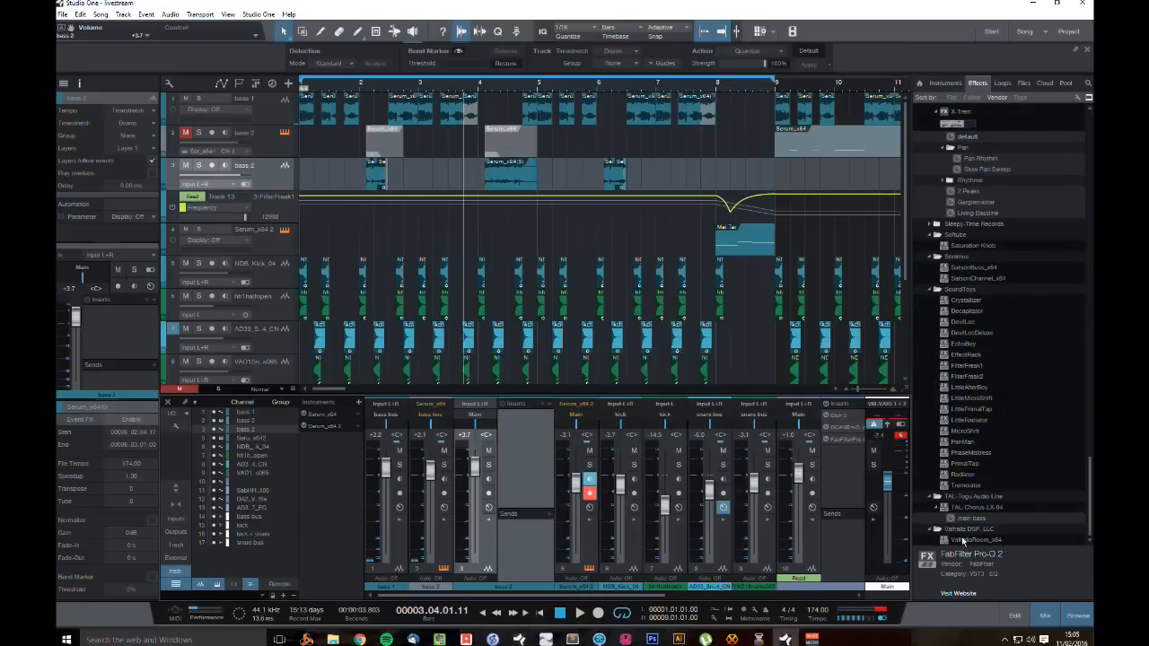
{"action": "left_click_drag", "start_coordinate": [962, 540], "coordinate": [530, 422]}
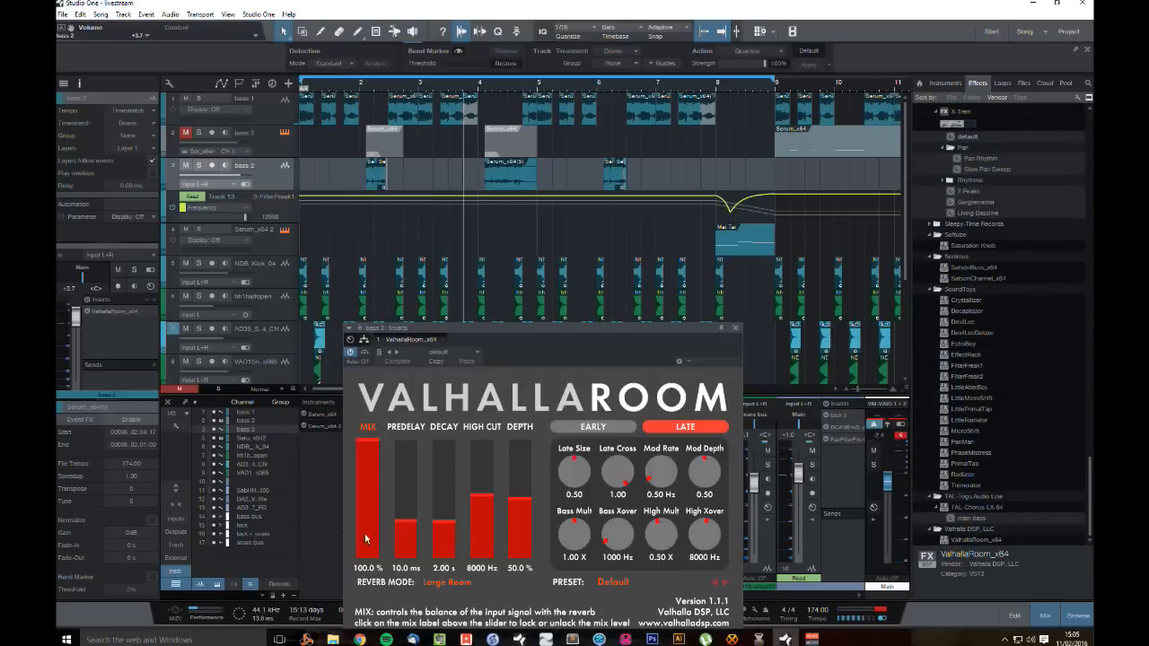
Step: Add a Splitter to bass 2's insert routing, split by frequency at about 400 Hz, with ValhallaRoom on the second branch only
{"action": "left_click", "coordinate": [364, 340]}
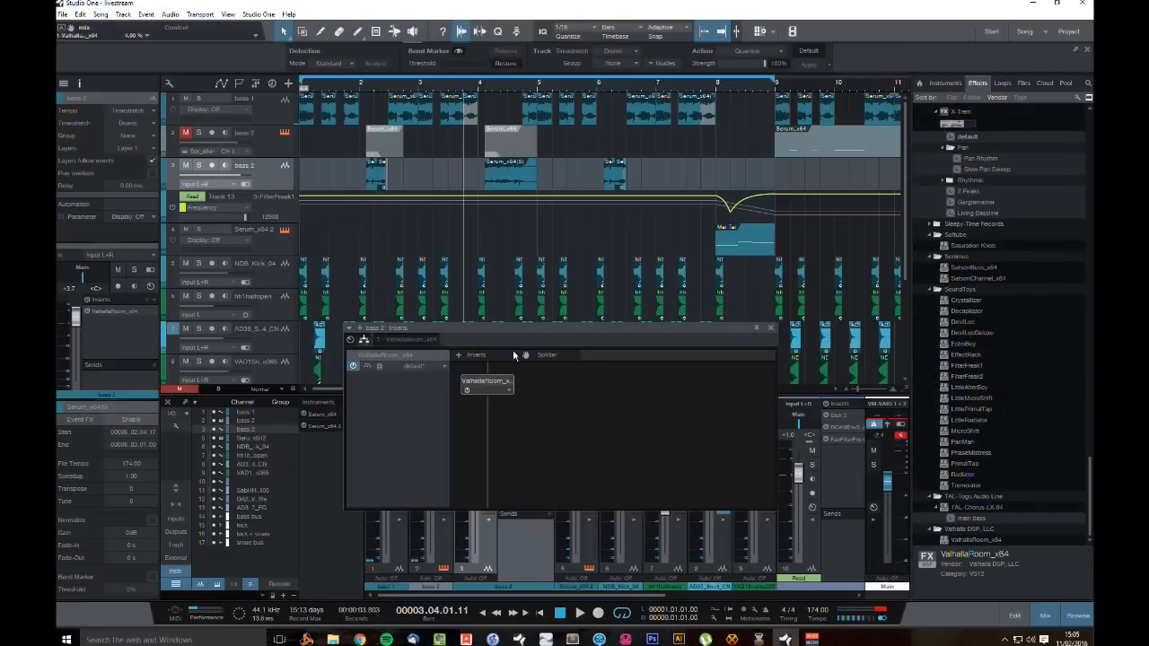
{"action": "left_click_drag", "start_coordinate": [542, 359], "coordinate": [592, 416]}
{"action": "left_click", "coordinate": [541, 381]}
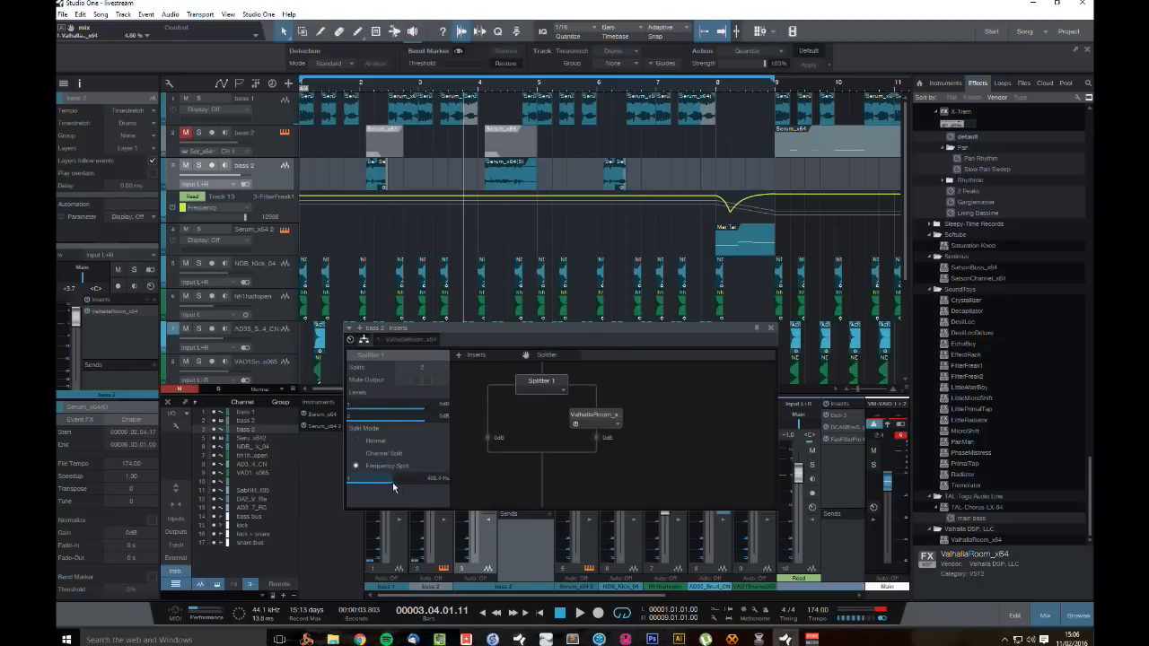
{"action": "key", "text": "space"}
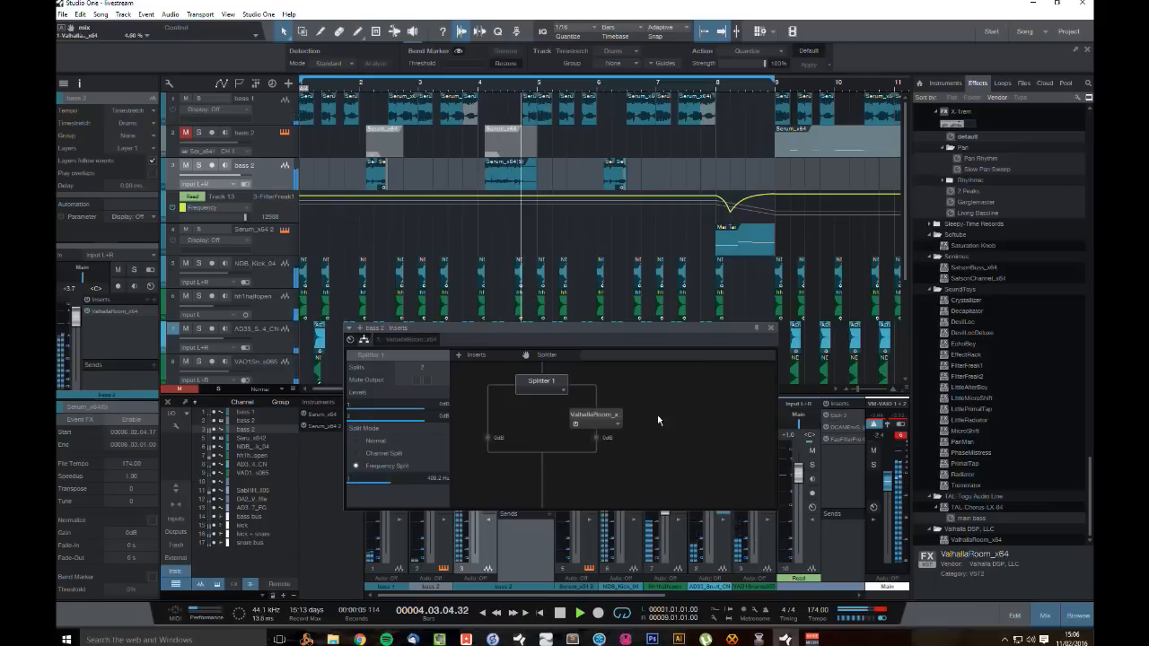
{"action": "left_click", "coordinate": [771, 328]}
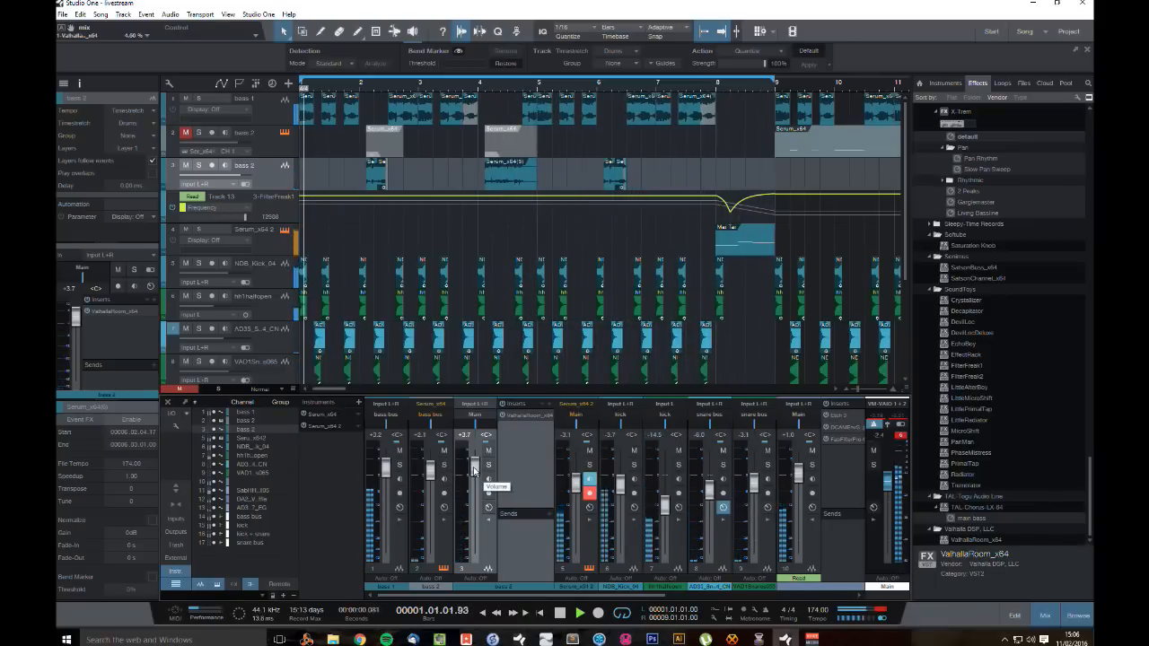
Step: Set the bass 1 channel's volume to about +3.9 dB and solo the channel
{"action": "left_click_drag", "start_coordinate": [387, 470], "coordinate": [388, 468]}
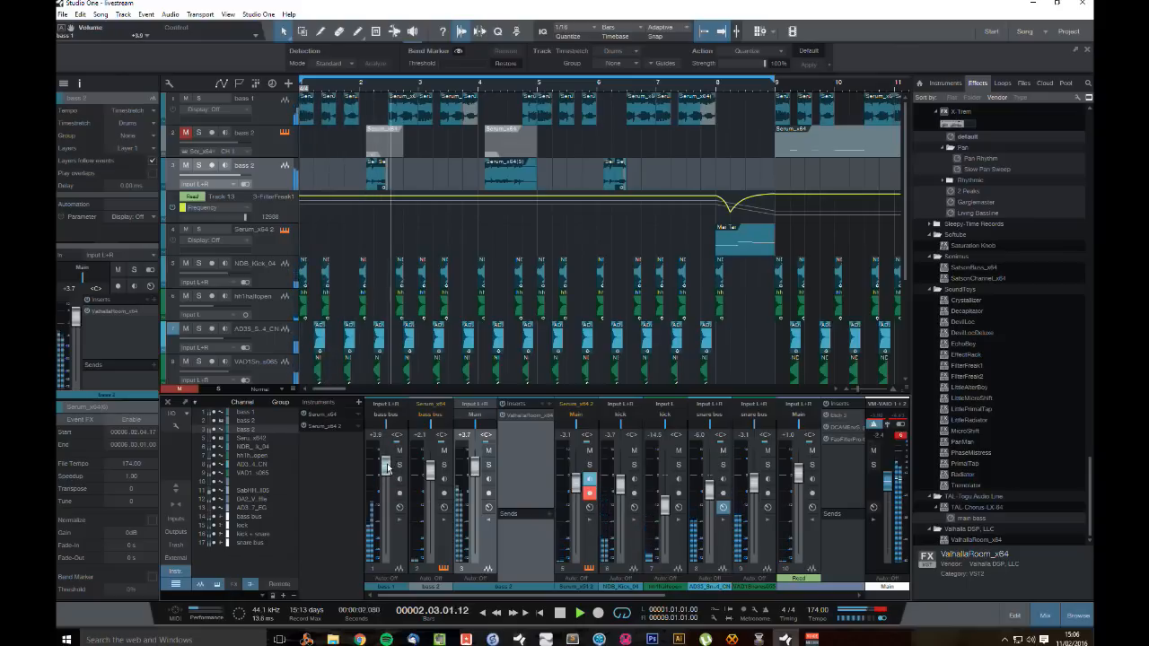
{"action": "left_click", "coordinate": [399, 464]}
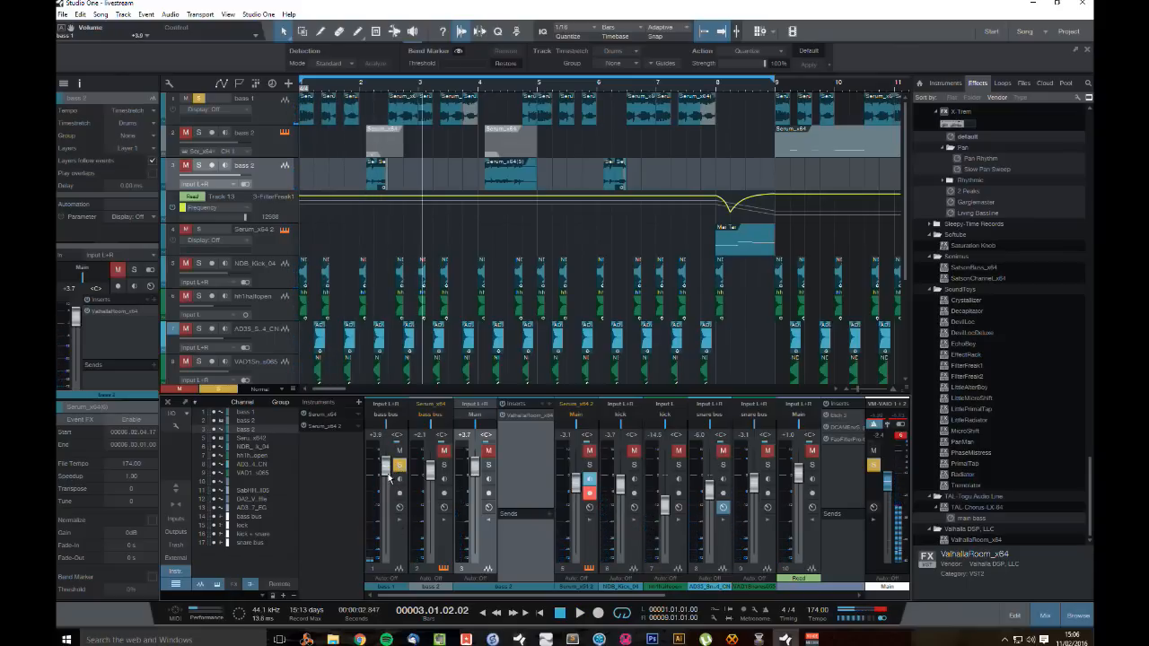
{"action": "left_click", "coordinate": [400, 545]}
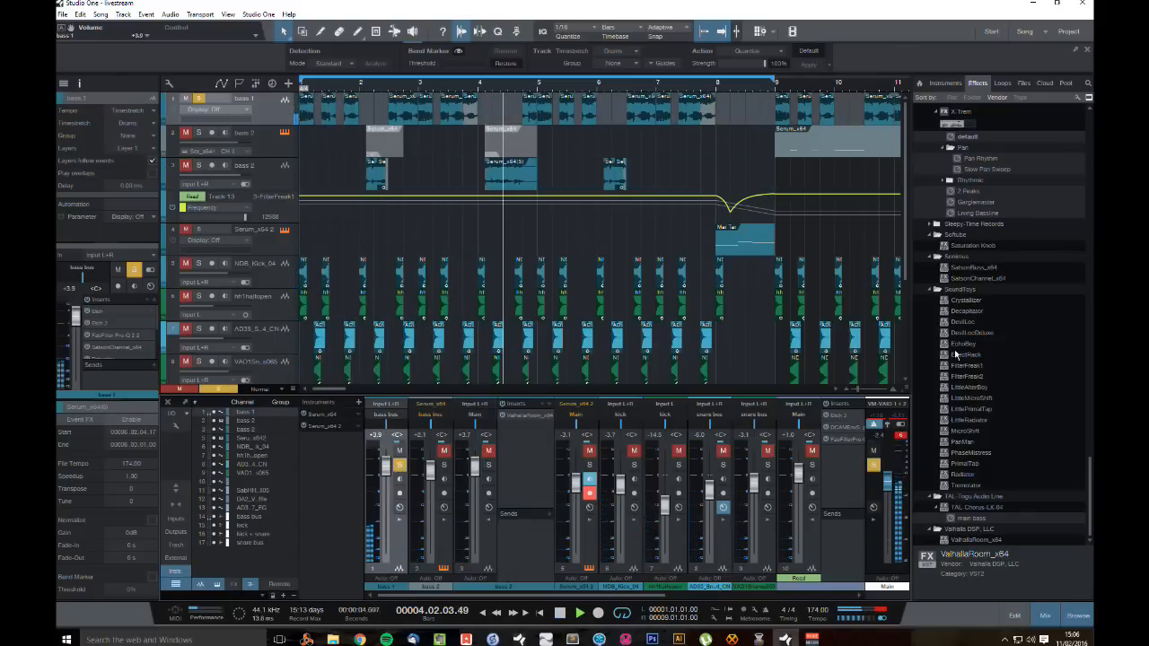
Step: Find the PreSonus Compressor among the effects and add it to the end of bass 1's insert chain
{"action": "left_click", "coordinate": [1030, 333]}
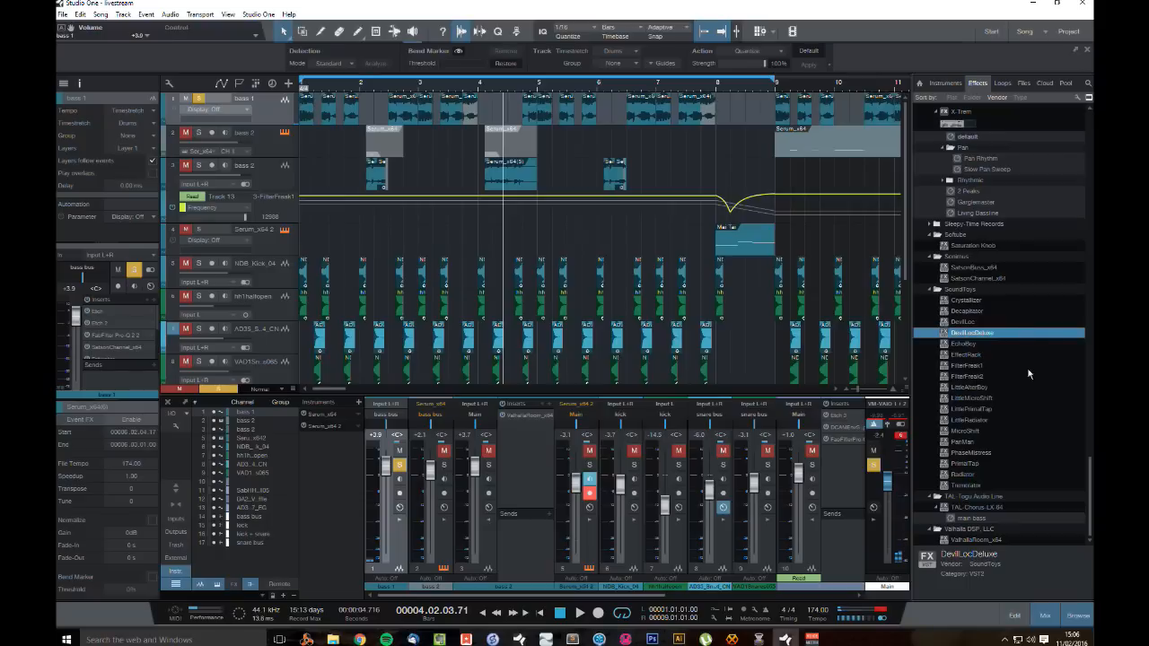
{"action": "scroll", "coordinate": [1028, 368], "scroll_direction": "up", "scroll_amount": 10}
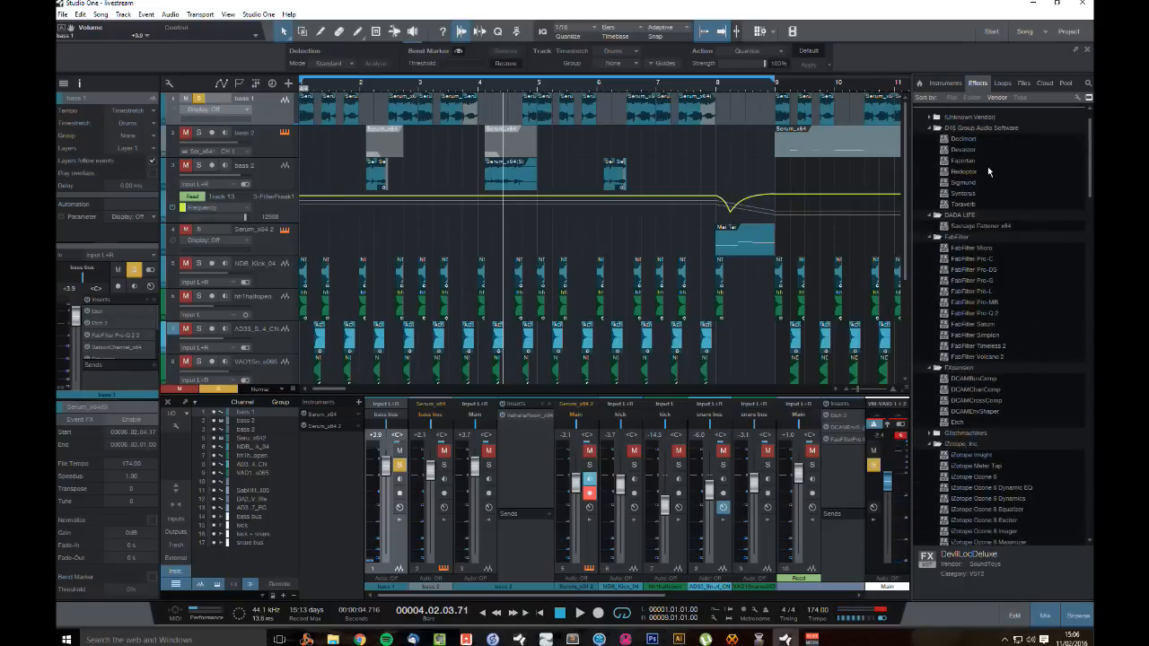
{"action": "scroll", "coordinate": [989, 171], "scroll_direction": "down", "scroll_amount": 10}
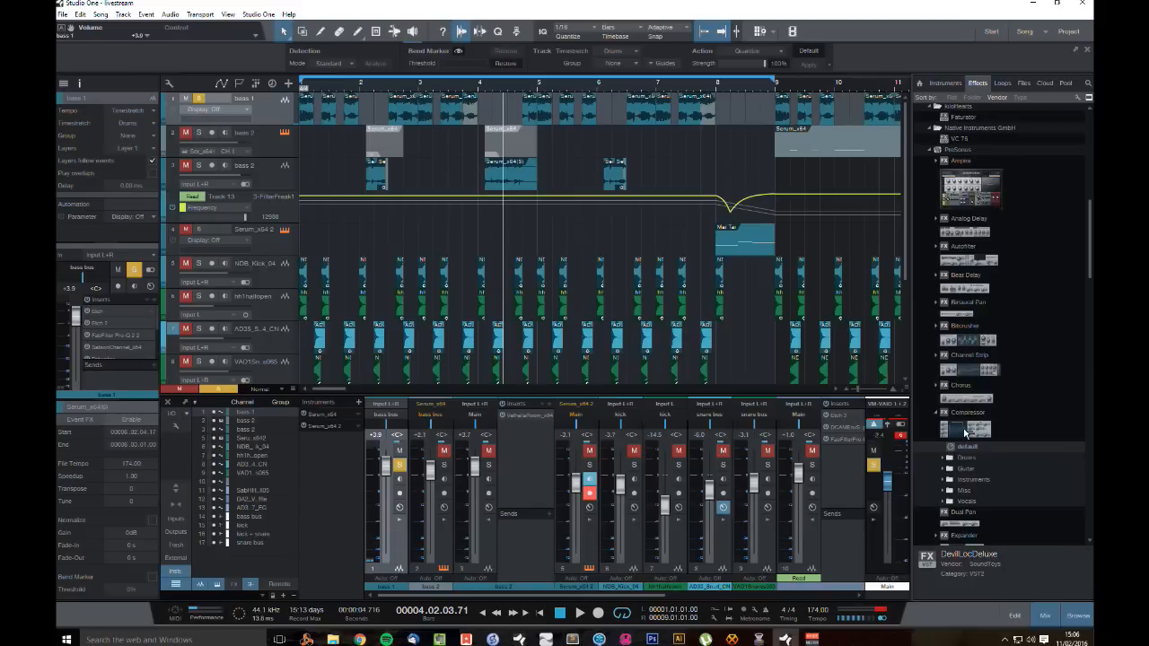
{"action": "left_click_drag", "start_coordinate": [965, 434], "coordinate": [398, 537]}
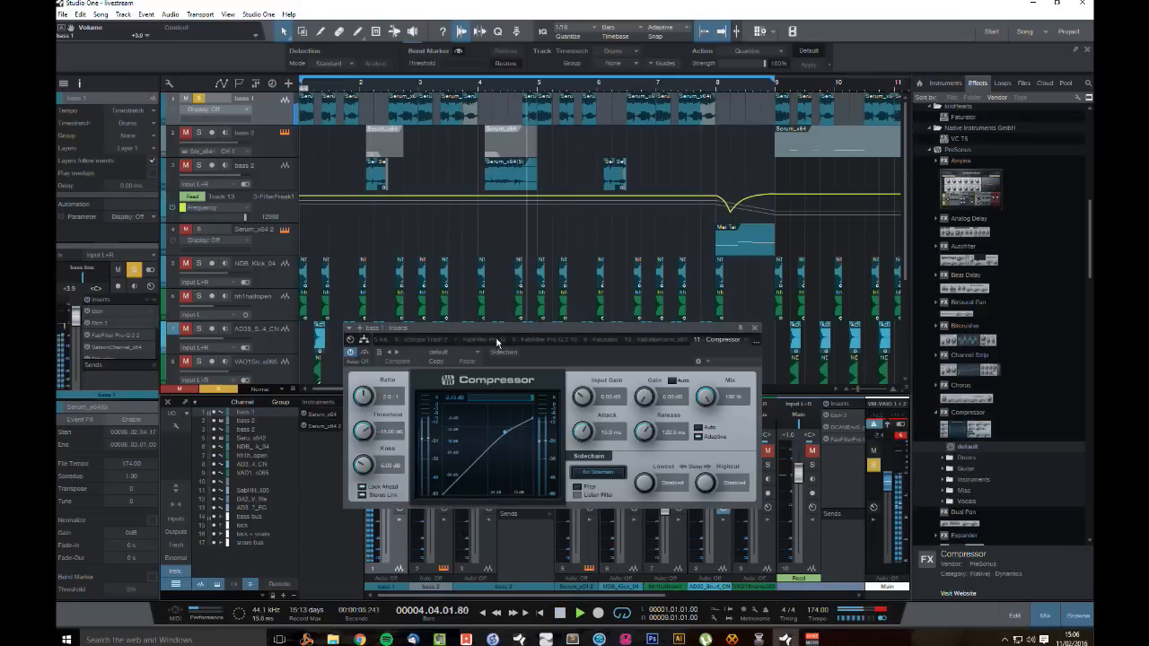
Step: Set the Compressor's attack to about 5 ms, release to about 63 ms and threshold to about -14.5 dB, and compare against bypass
{"action": "left_click_drag", "start_coordinate": [508, 330], "coordinate": [643, 248]}
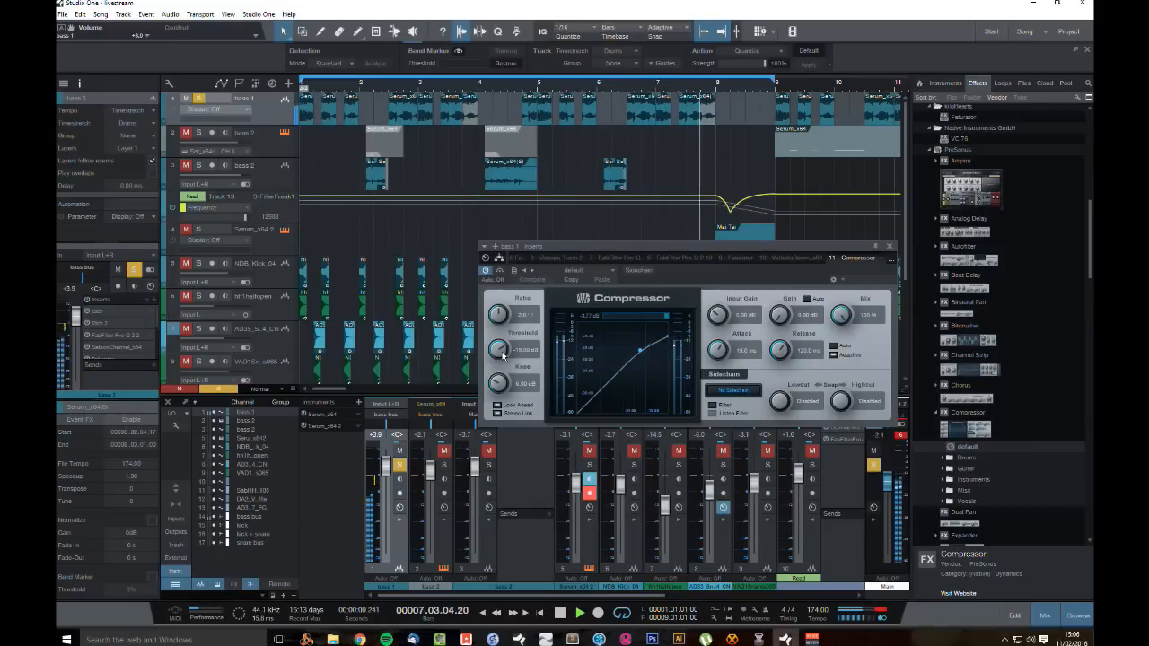
{"action": "left_click_drag", "start_coordinate": [721, 356], "coordinate": [779, 351]}
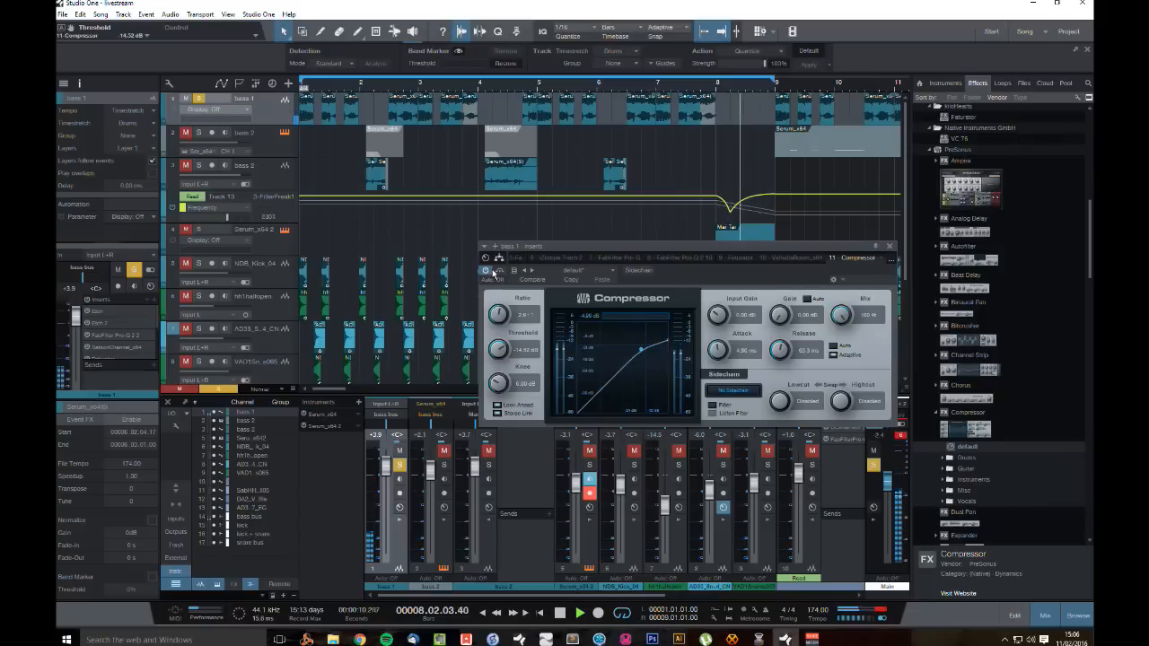
{"action": "left_click", "coordinate": [488, 270]}
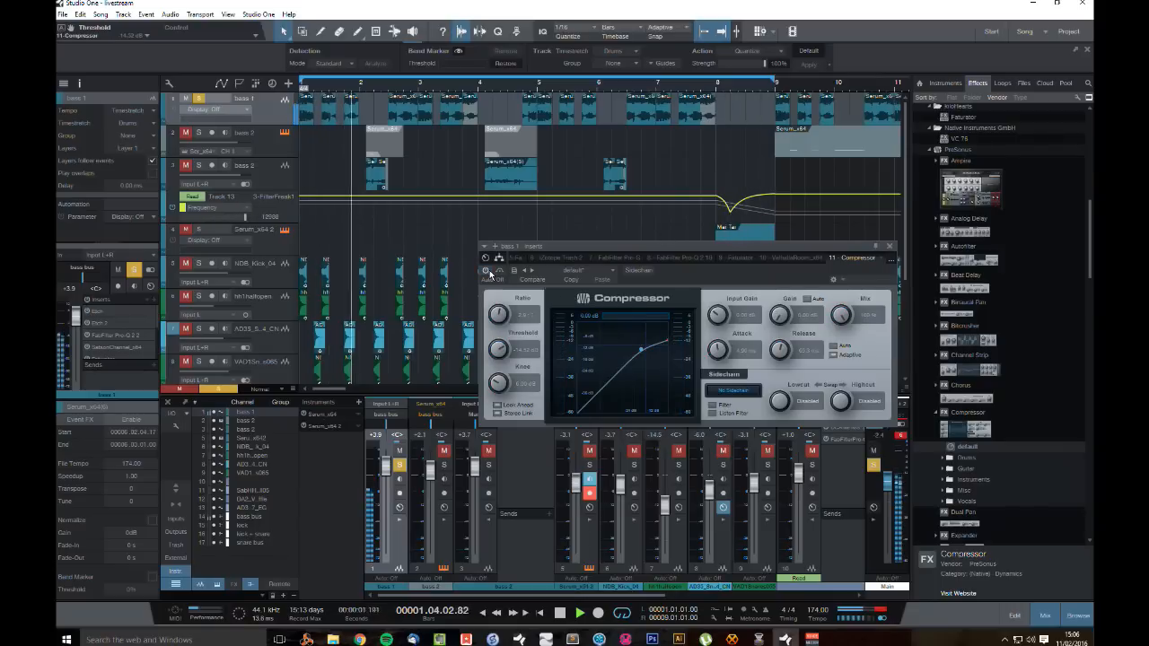
{"action": "left_click", "coordinate": [489, 271]}
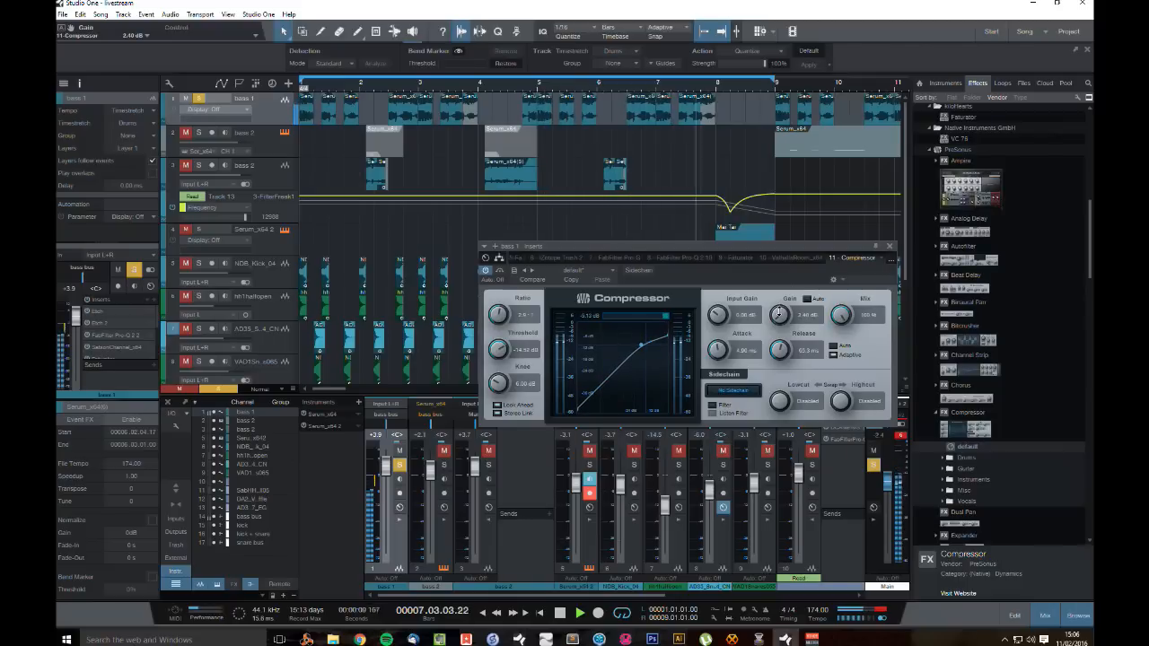
Step: Set the Compressor's makeup gain to about 1.7 dB and close the plug-in window
{"action": "left_click_drag", "start_coordinate": [780, 312], "coordinate": [779, 315]}
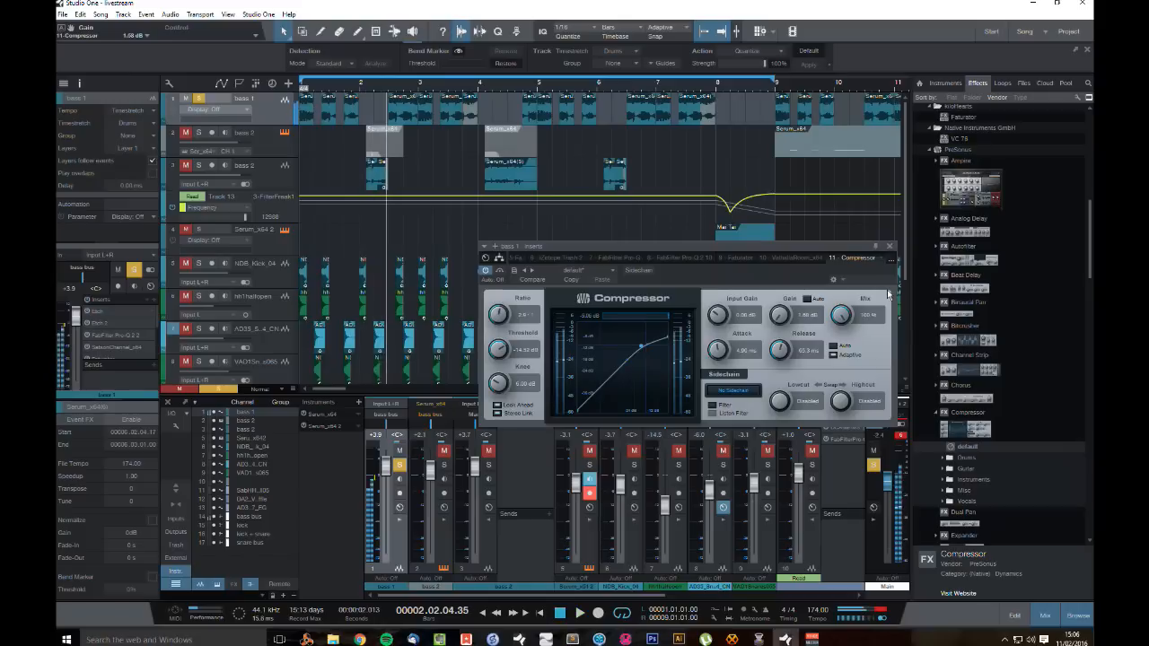
{"action": "left_click", "coordinate": [891, 247]}
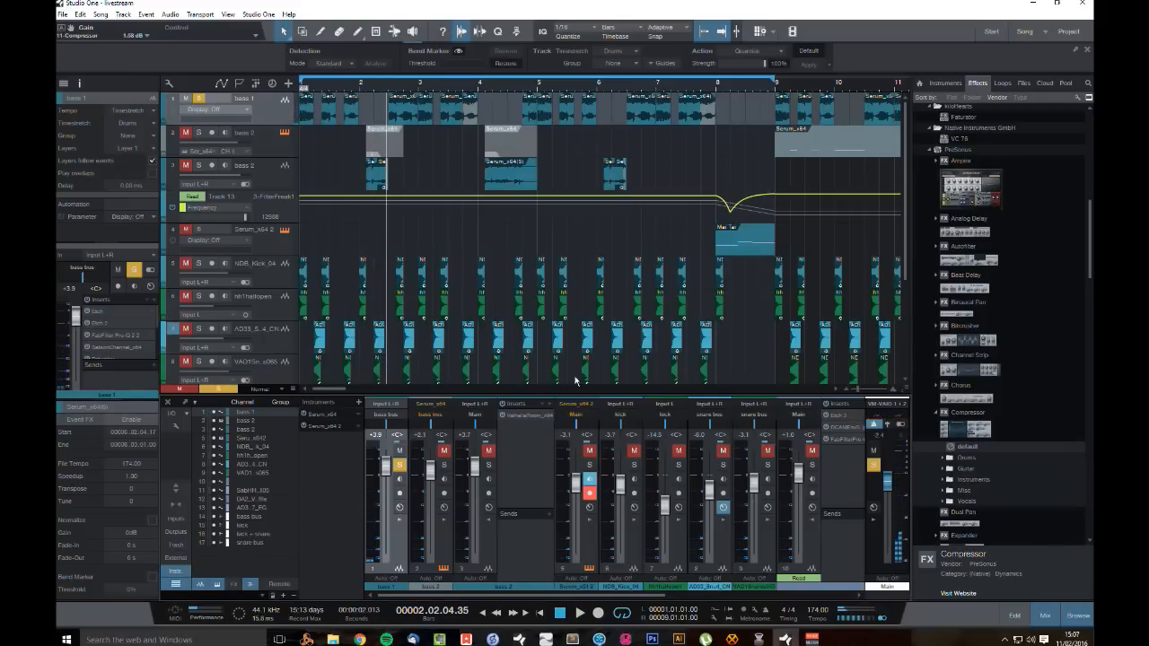
Step: Unsolo bass 1, set the audio bass 2 channel's volume to about +3.2 dB during playback, and stop playback
{"action": "left_click", "coordinate": [199, 97]}
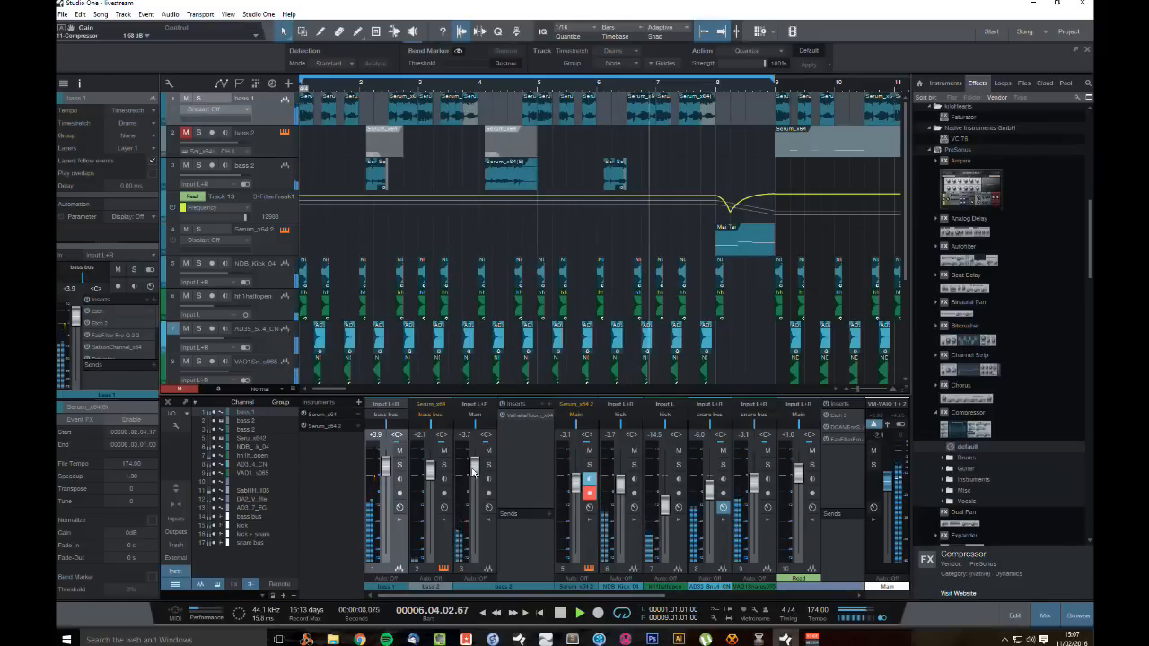
{"action": "left_click_drag", "start_coordinate": [474, 465], "coordinate": [473, 470]}
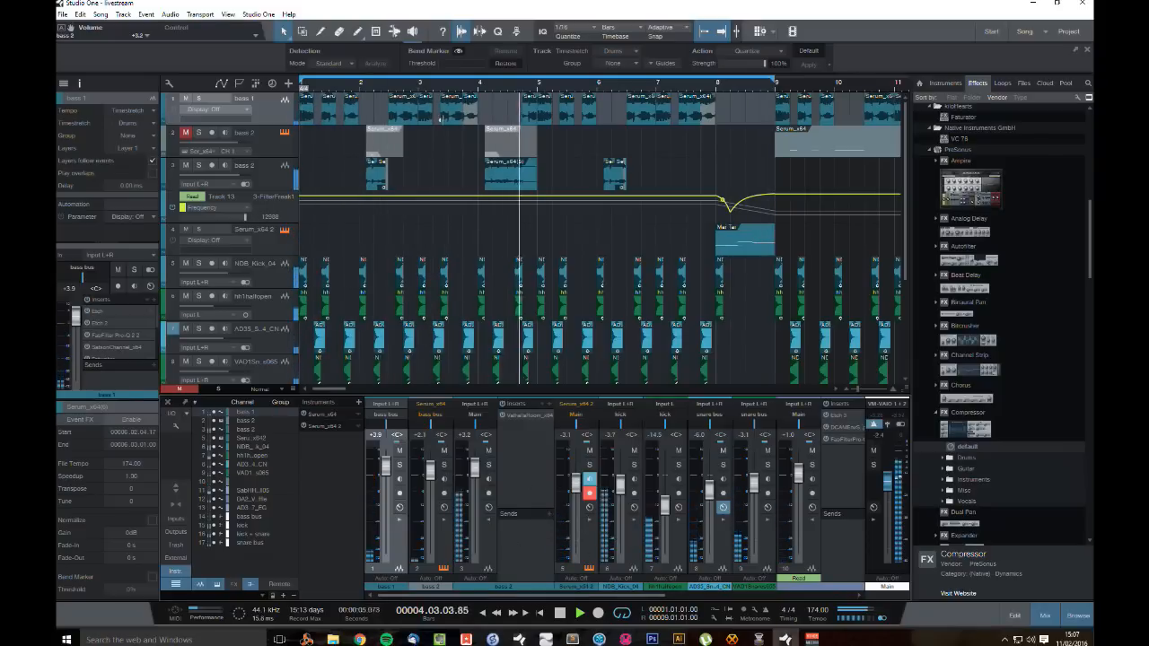
{"action": "key", "text": "space"}
{"action": "scroll", "coordinate": [359, 93], "scroll_direction": "up", "scroll_amount": 5}
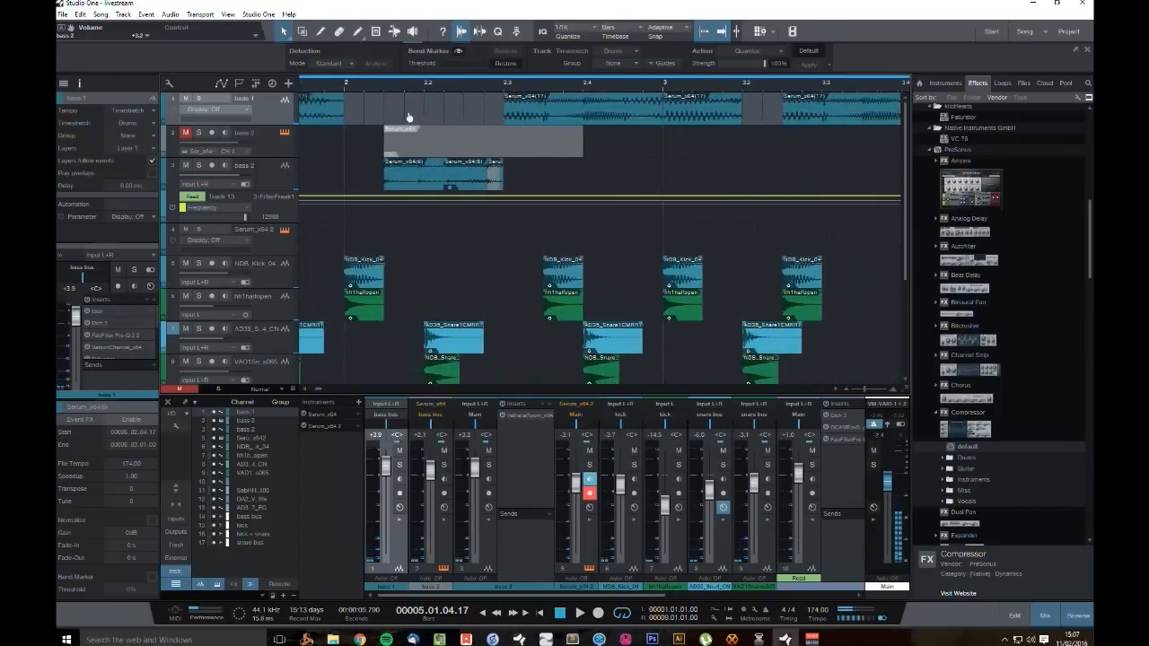
Step: Play from bar 2 and delete the slices after the first bass 2 audio event in that bar
{"action": "left_click", "coordinate": [363, 93]}
{"action": "key", "text": "space"}
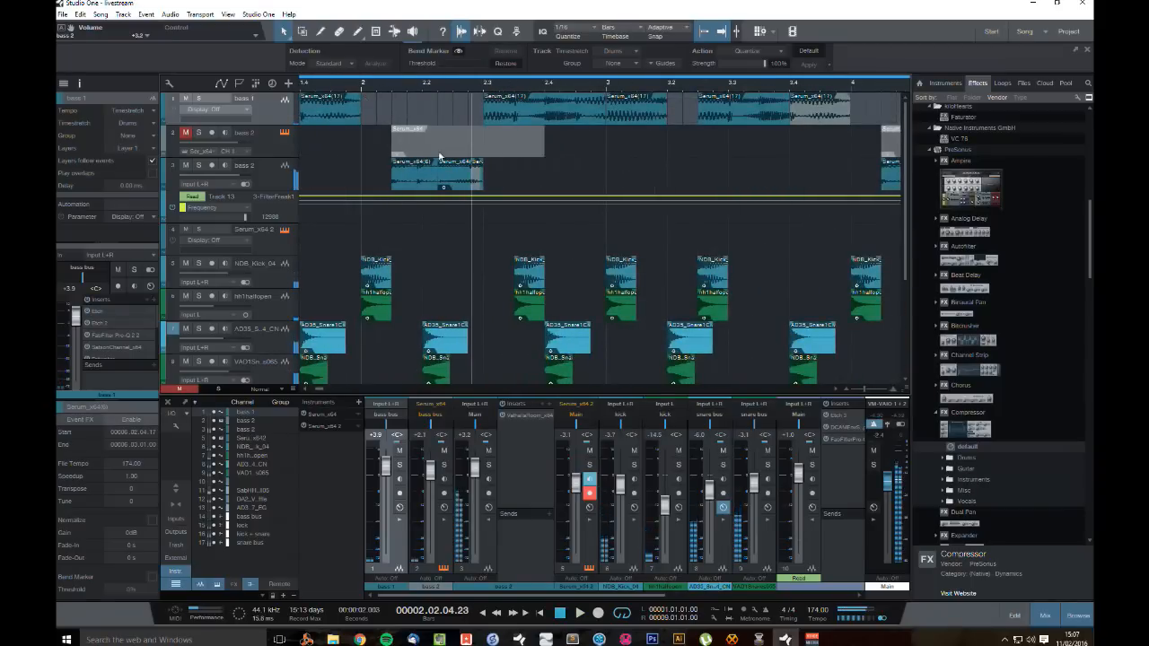
{"action": "left_click", "coordinate": [459, 182]}
{"action": "left_click", "coordinate": [512, 189]}
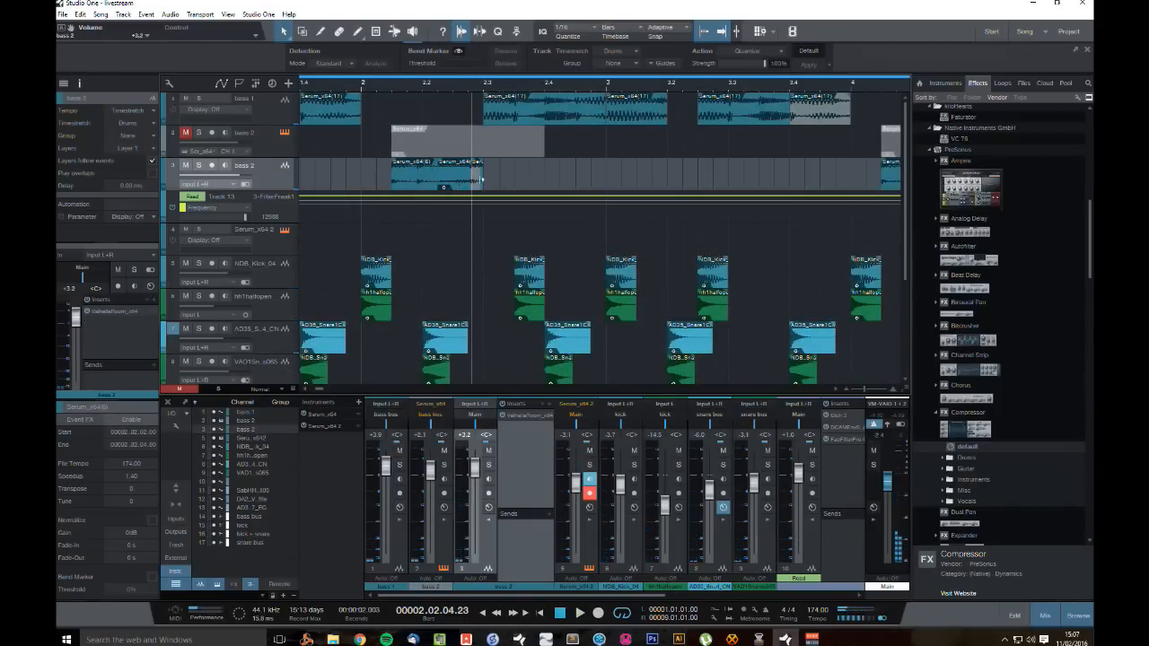
{"action": "left_click_drag", "start_coordinate": [473, 184], "coordinate": [473, 185]}
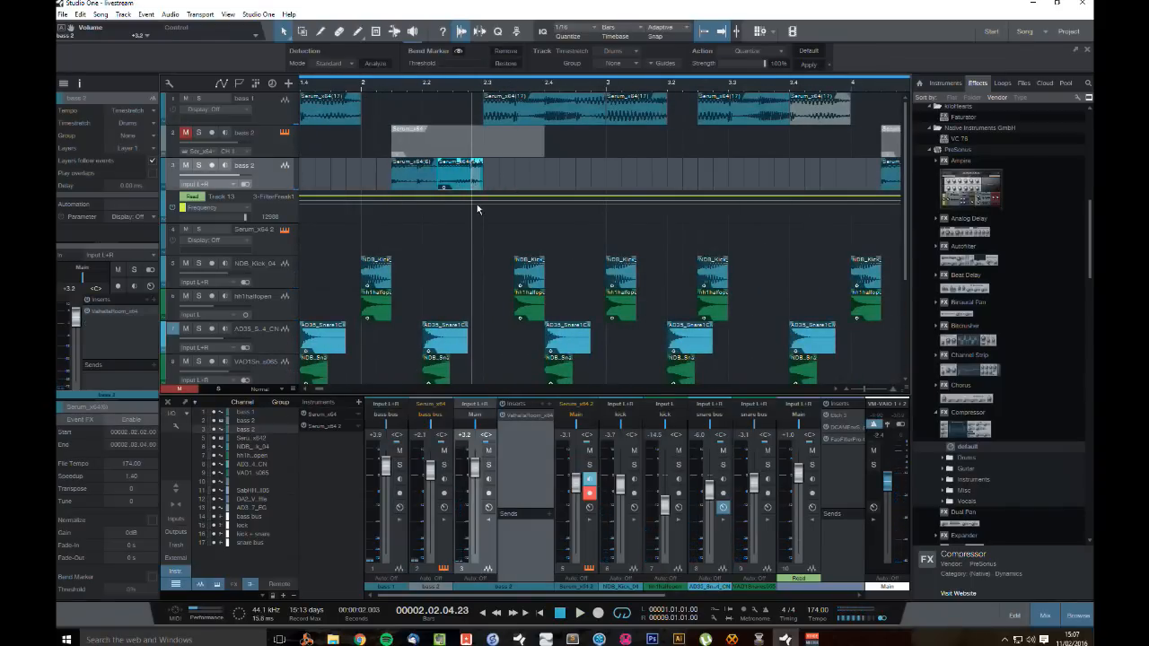
{"action": "key", "text": "Delete"}
Step: Extend the remaining bass 2 audio event in bar 2 to beat 2.3 and listen to the result
{"action": "left_click", "coordinate": [424, 181]}
{"action": "left_click_drag", "start_coordinate": [437, 181], "coordinate": [441, 183]}
{"action": "left_click", "coordinate": [409, 113]}
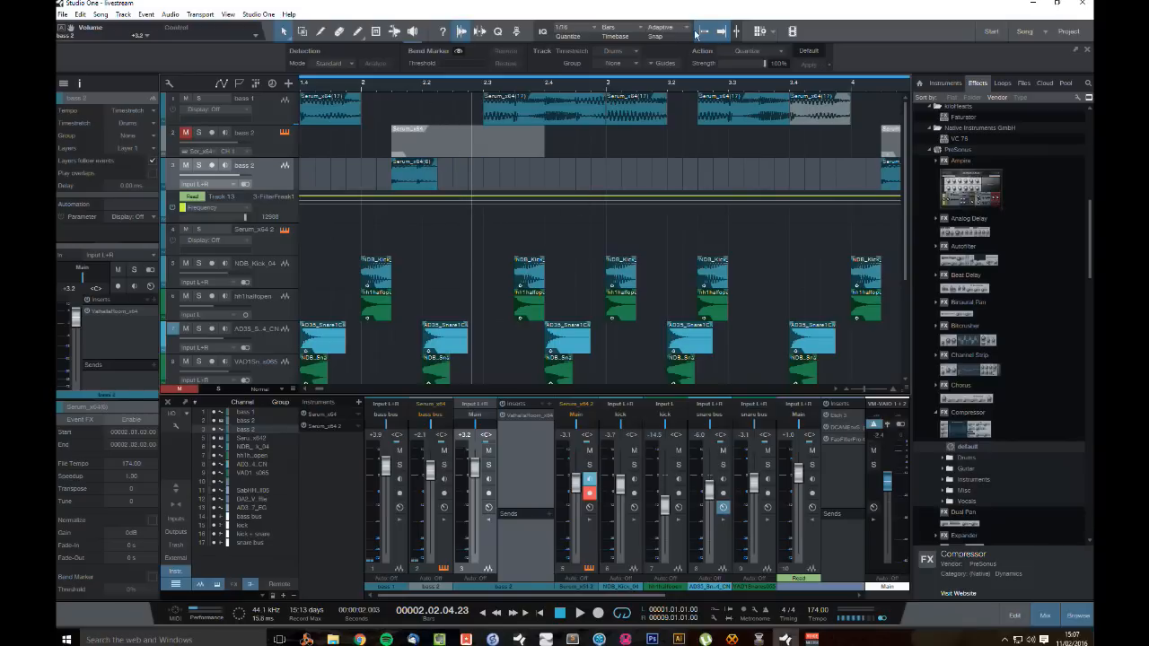
{"action": "left_click", "coordinate": [427, 180]}
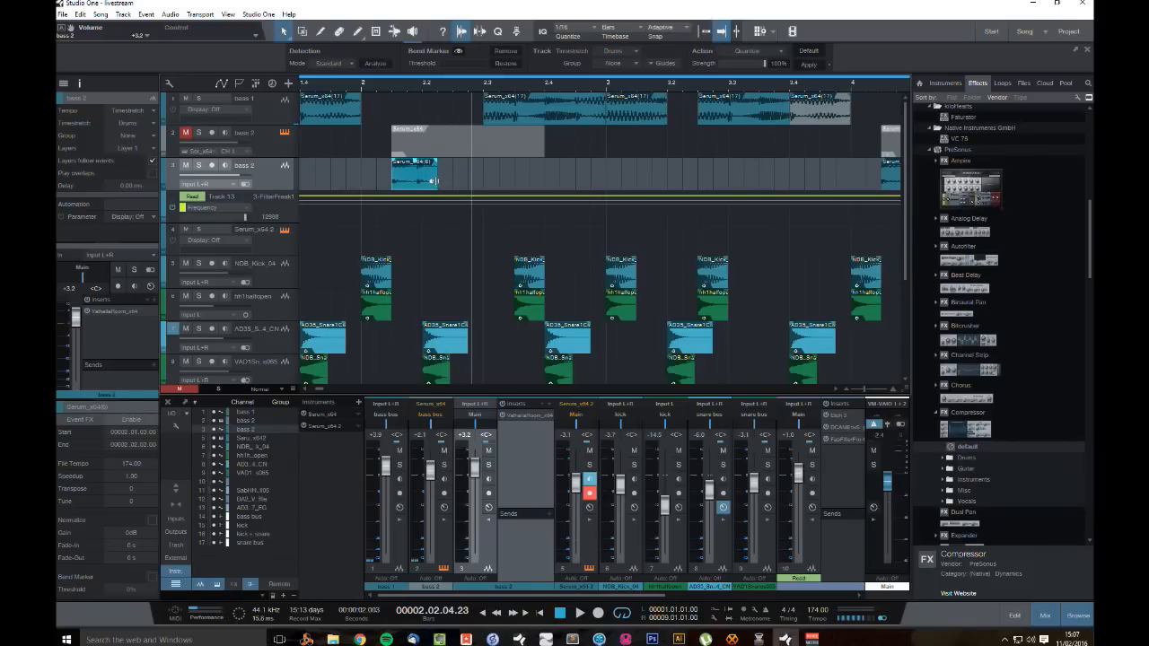
{"action": "left_click_drag", "start_coordinate": [438, 183], "coordinate": [444, 183]}
{"action": "left_click", "coordinate": [363, 86]}
{"action": "key", "text": "space"}
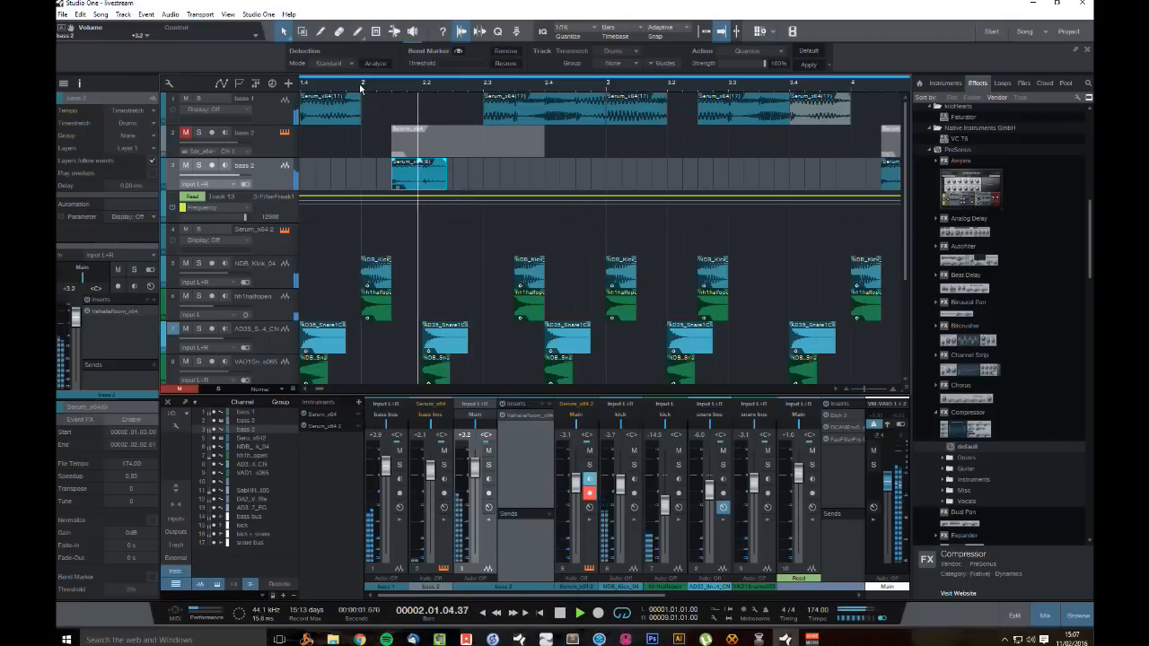
{"action": "key", "text": "space"}
{"action": "left_click_drag", "start_coordinate": [446, 183], "coordinate": [486, 185]}
{"action": "key", "text": "space"}
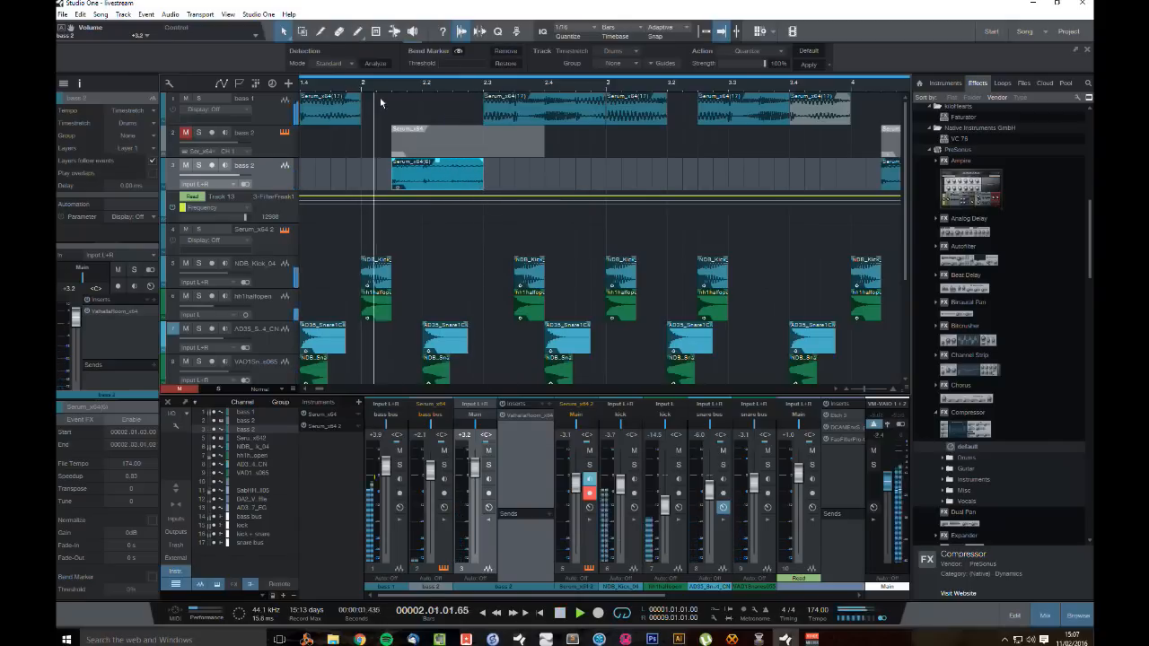
{"action": "key", "text": "space"}
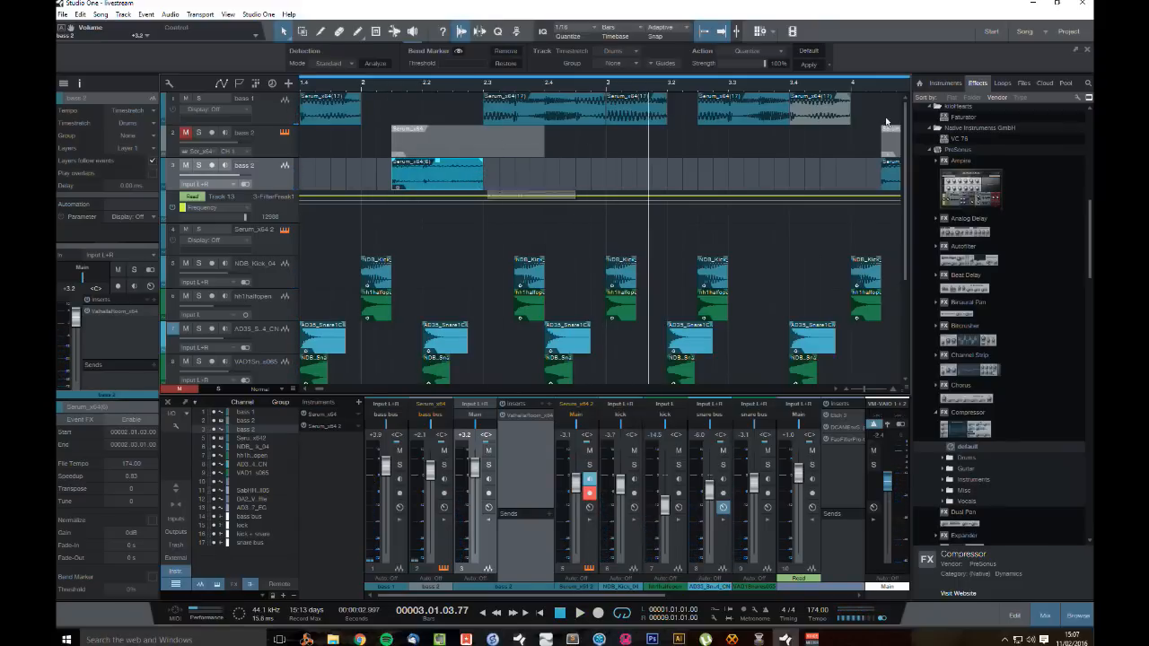
Step: Play the full arrangement, delete the bass 2 audio event in bar 6, and stop playback
{"action": "key", "text": "shift+z"}
{"action": "key", "text": "space"}
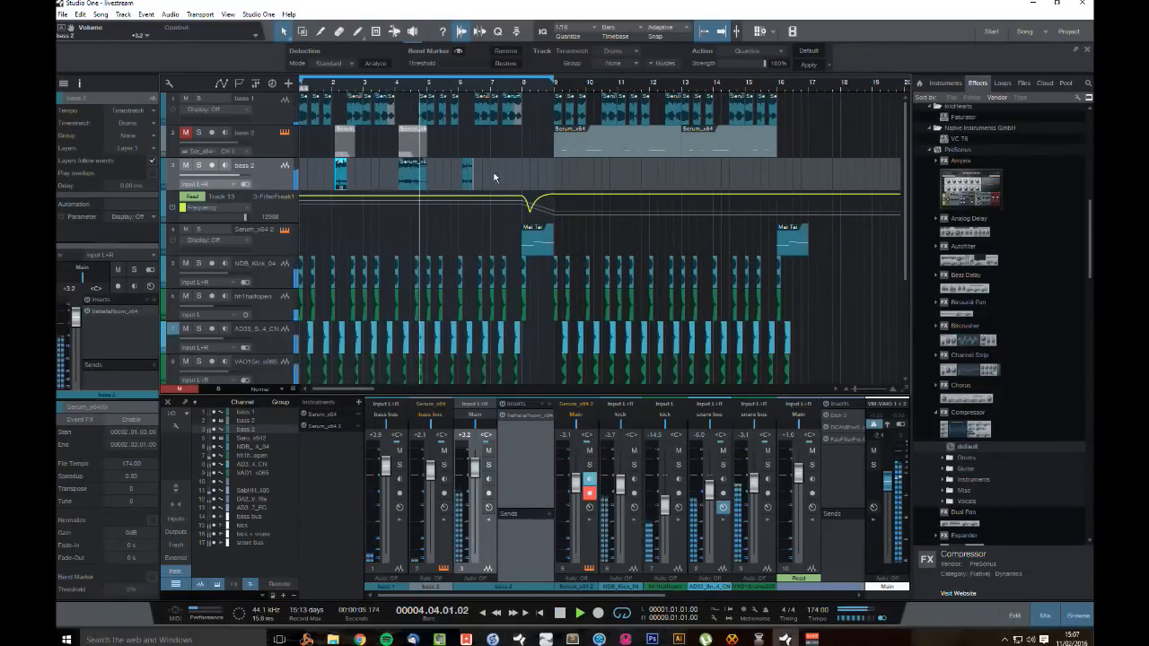
{"action": "left_click", "coordinate": [465, 174]}
{"action": "key", "text": "Delete"}
{"action": "left_click", "coordinate": [417, 166]}
{"action": "key", "text": "space"}
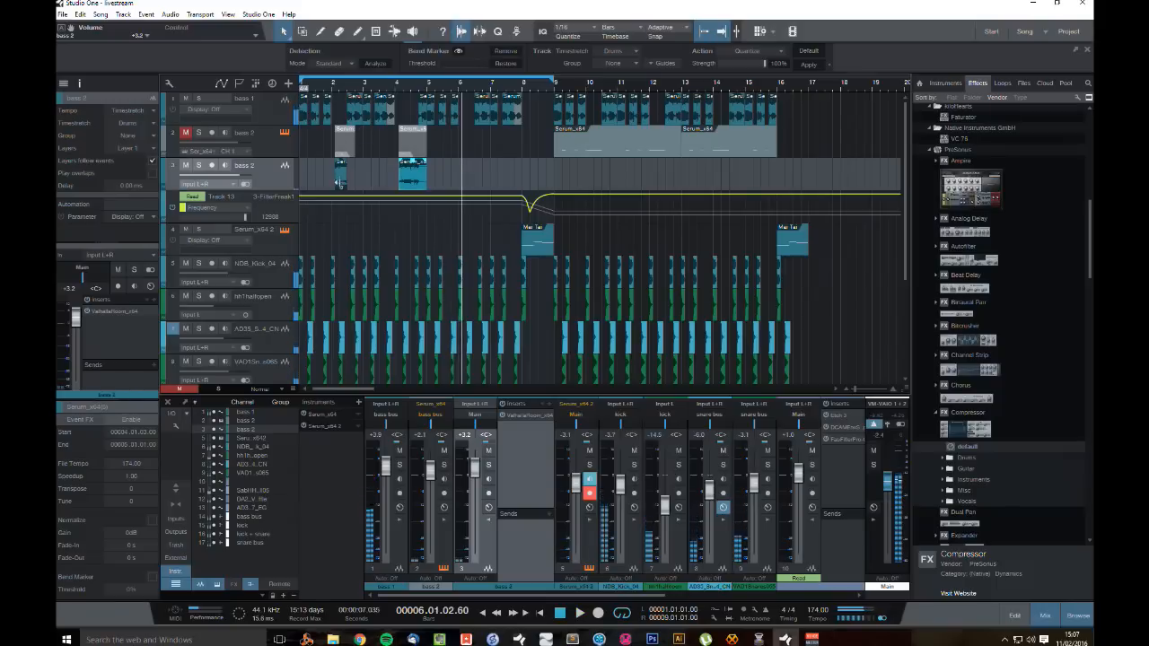
Step: Copy the bar 2 bass 2 audio event to position 6.01.03 and play back the loop
{"action": "left_click", "coordinate": [343, 181]}
{"action": "left_click_drag", "start_coordinate": [467, 184], "coordinate": [467, 183]}
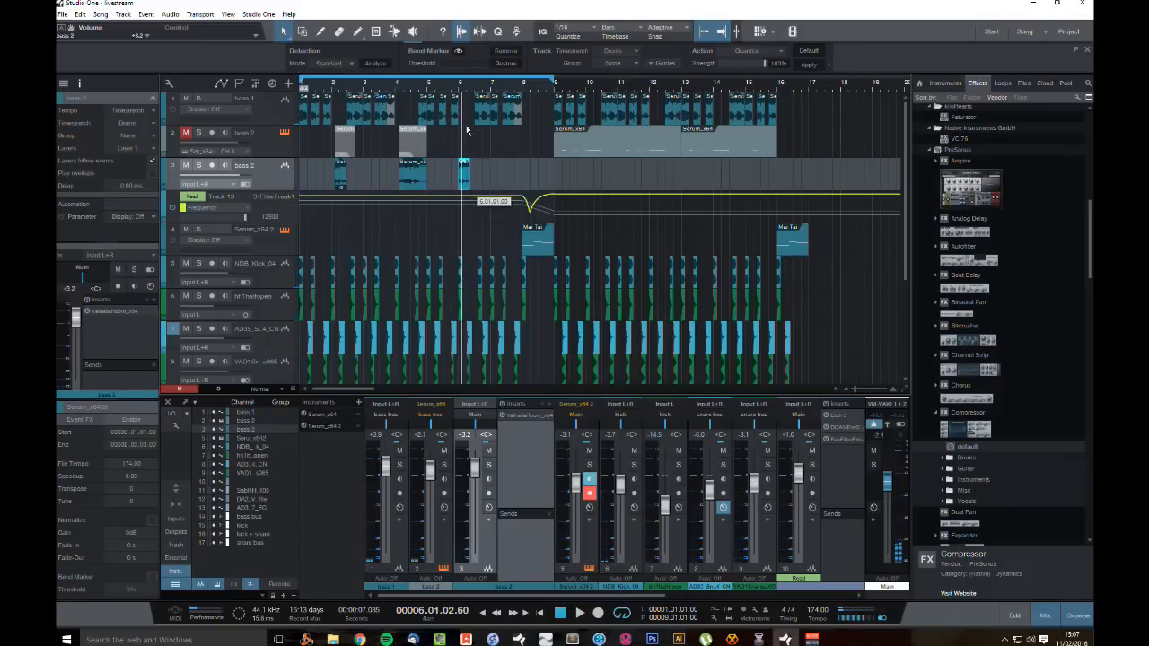
{"action": "left_click_drag", "start_coordinate": [466, 84], "coordinate": [470, 117]}
{"action": "left_click_drag", "start_coordinate": [476, 183], "coordinate": [500, 183]}
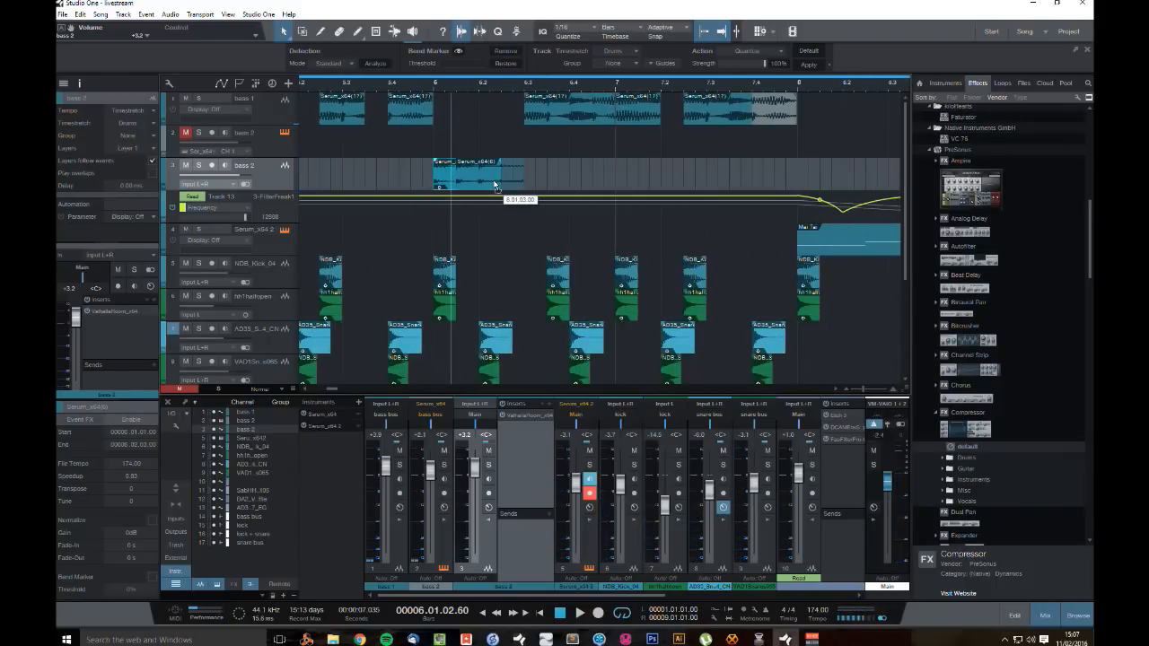
{"action": "left_click", "coordinate": [531, 194]}
{"action": "left_click_drag", "start_coordinate": [460, 89], "coordinate": [604, 67]}
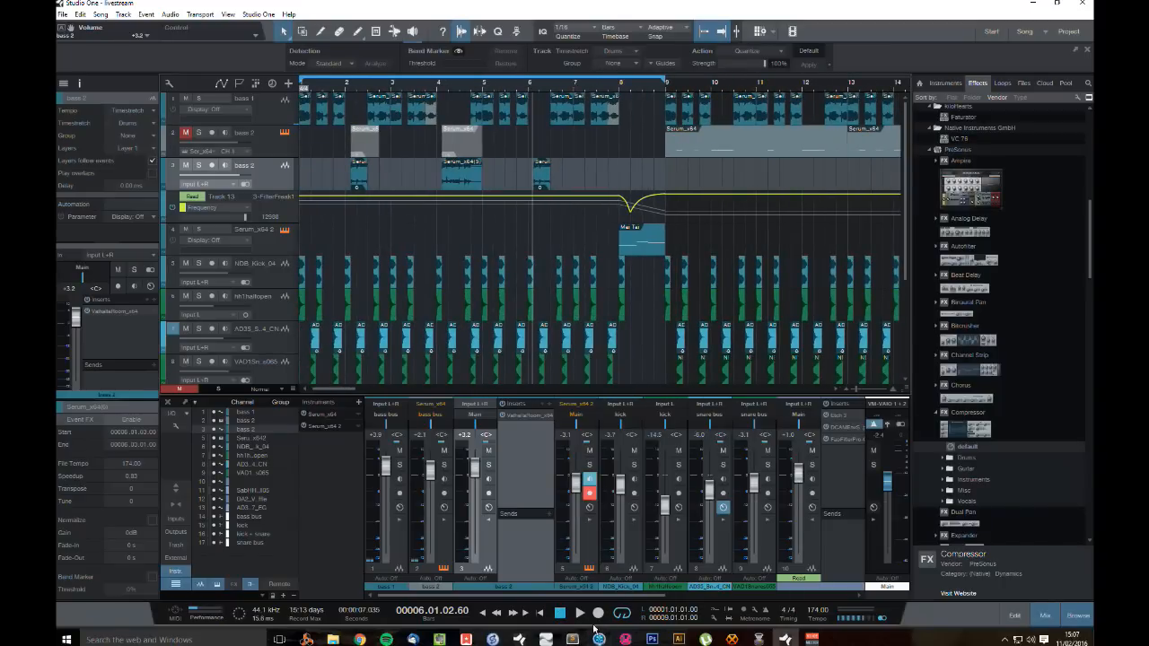
{"action": "key", "text": "space"}
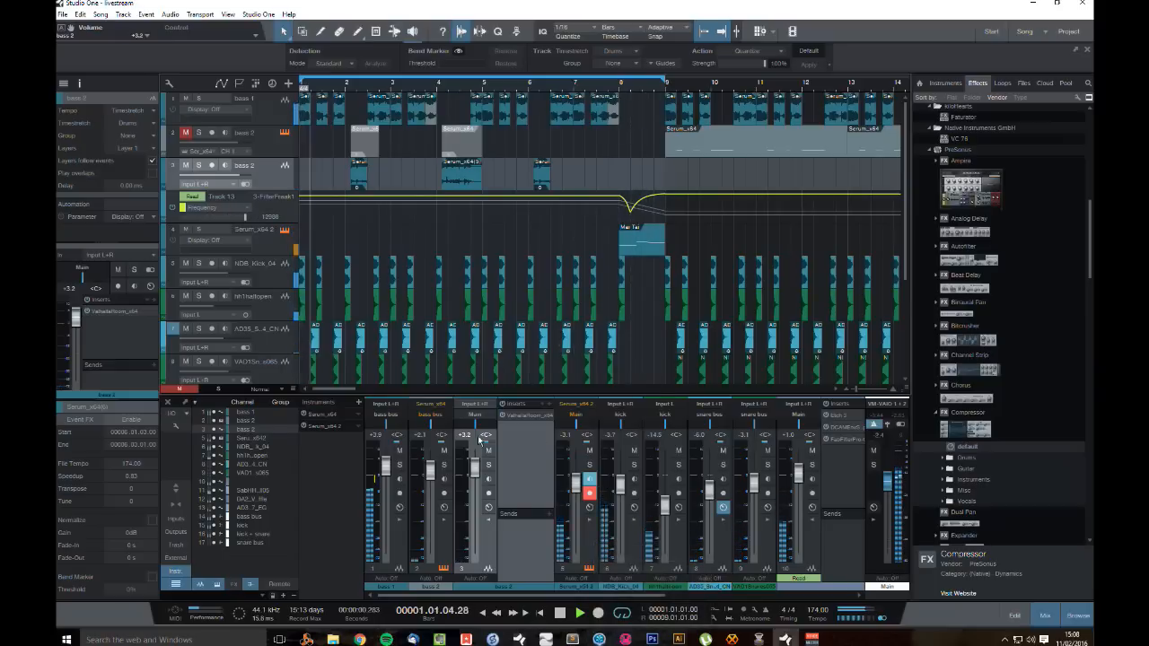
{"action": "key", "text": "space"}
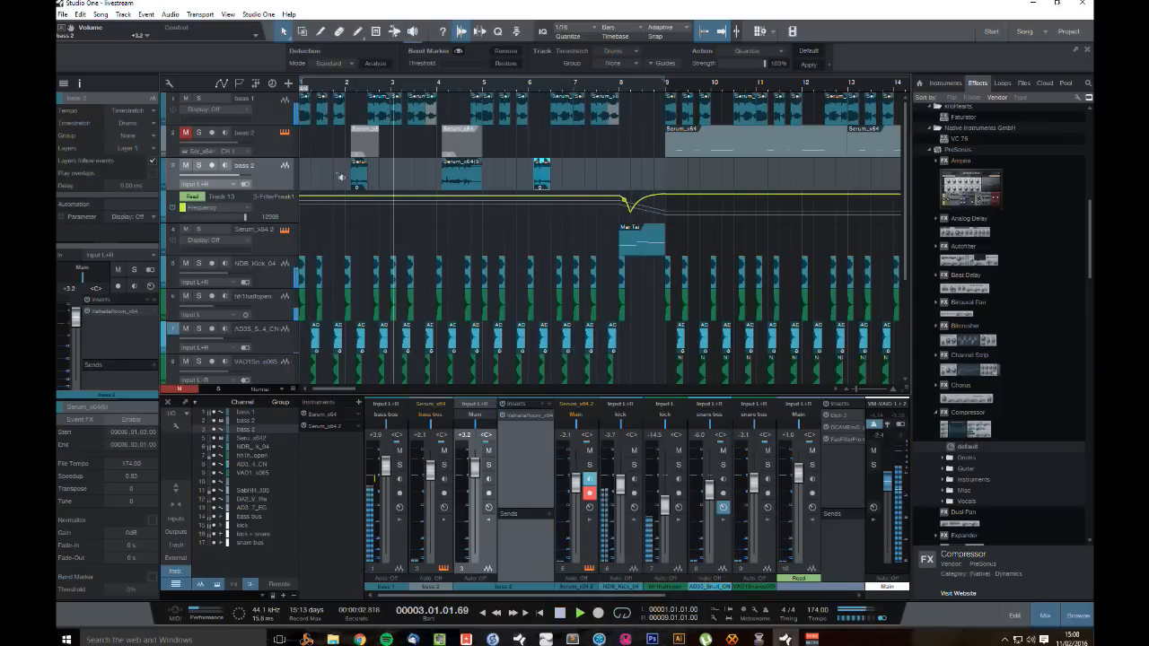
Step: Copy the bass 2 audio event directly behind the one in bar 2, from beat 2.3, and trim the copy's end to 2.03.03
{"action": "left_click_drag", "start_coordinate": [338, 175], "coordinate": [379, 188]}
{"action": "left_click", "coordinate": [540, 166]}
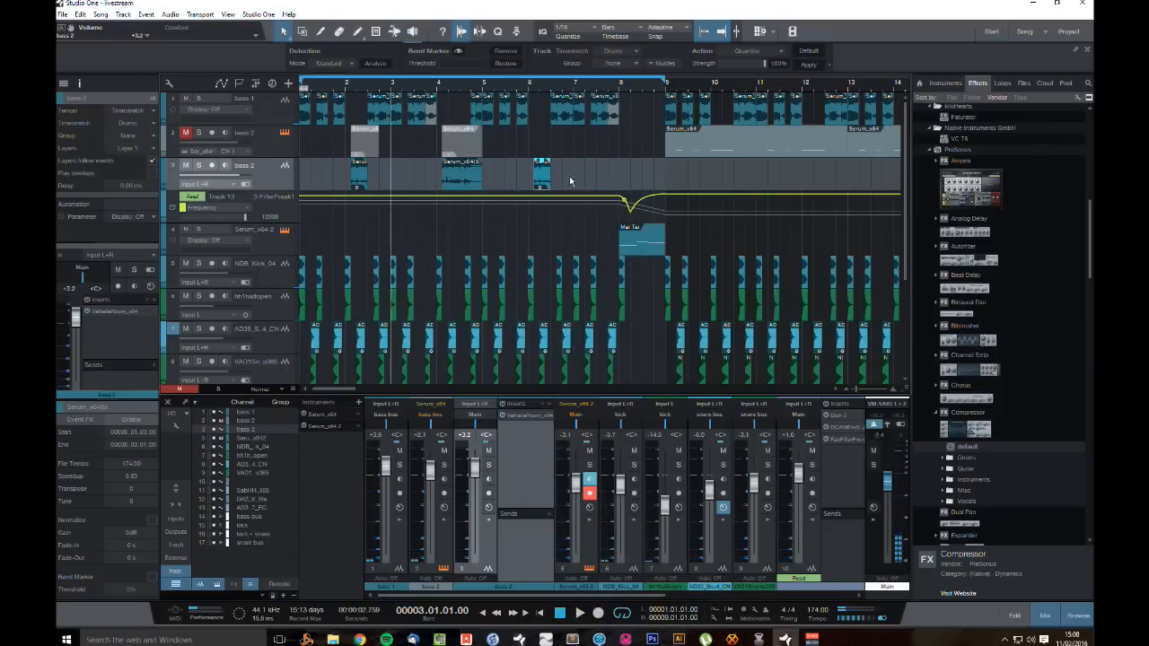
{"action": "left_click_drag", "start_coordinate": [388, 186], "coordinate": [376, 186]}
{"action": "scroll", "coordinate": [371, 89], "scroll_direction": "up", "scroll_amount": 8}
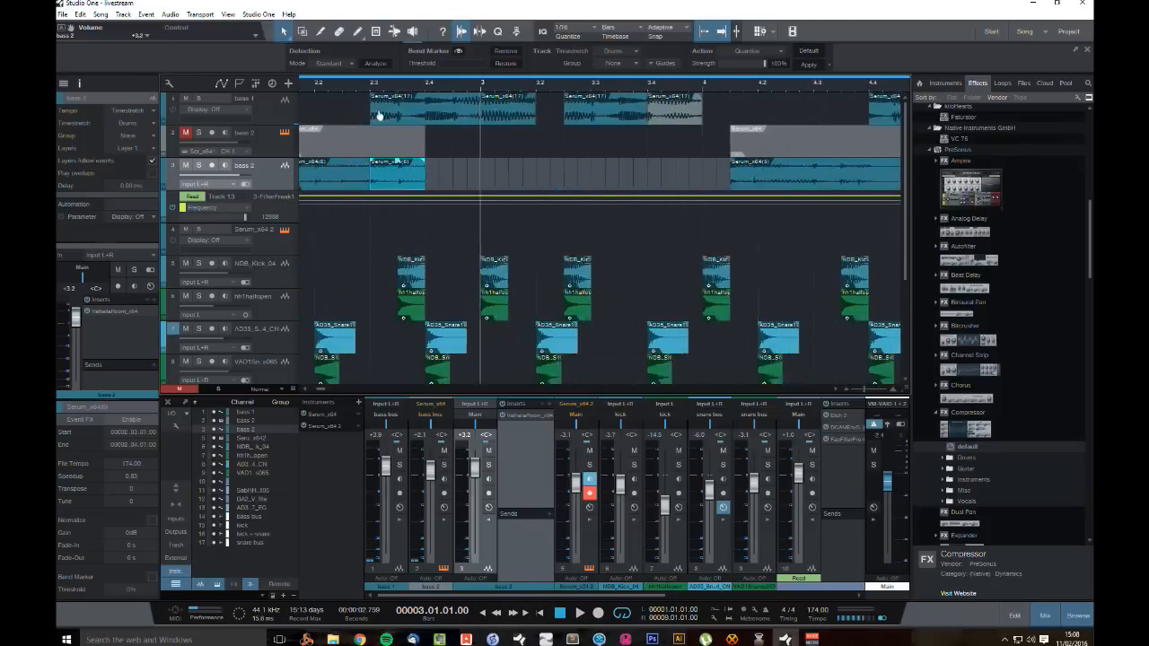
{"action": "left_click_drag", "start_coordinate": [453, 186], "coordinate": [415, 190]}
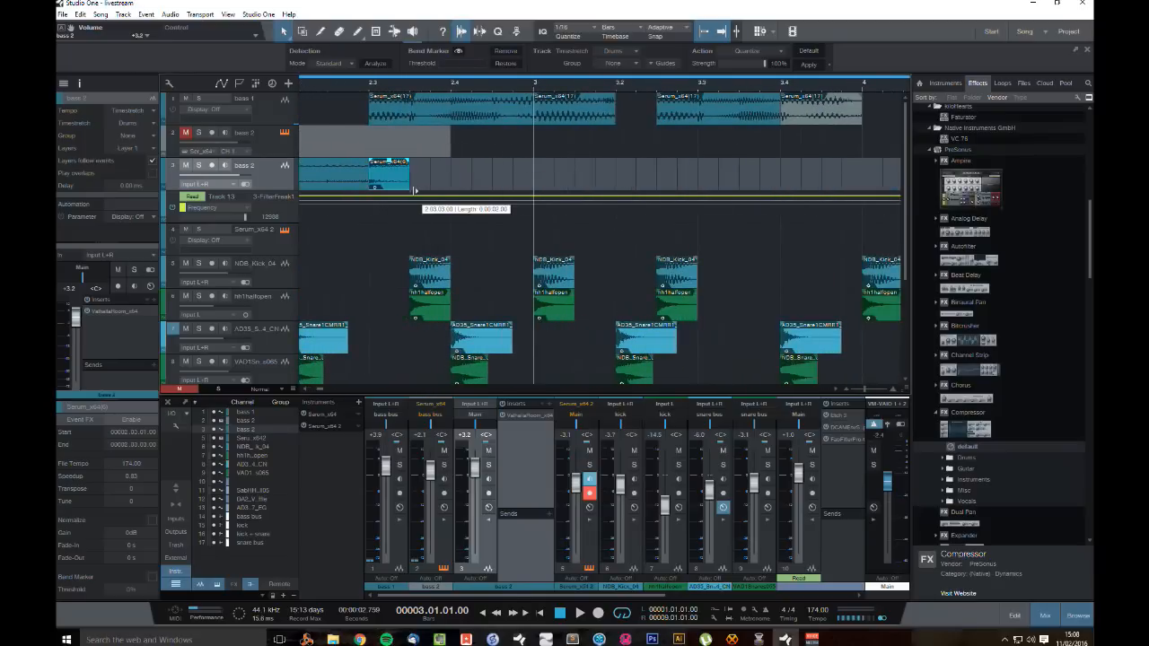
Step: Trim the start of the bass 1 event at beat 2.3 to 2.03.03 and listen to the transition
{"action": "left_click", "coordinate": [400, 112]}
{"action": "left_click_drag", "start_coordinate": [367, 123], "coordinate": [414, 128]}
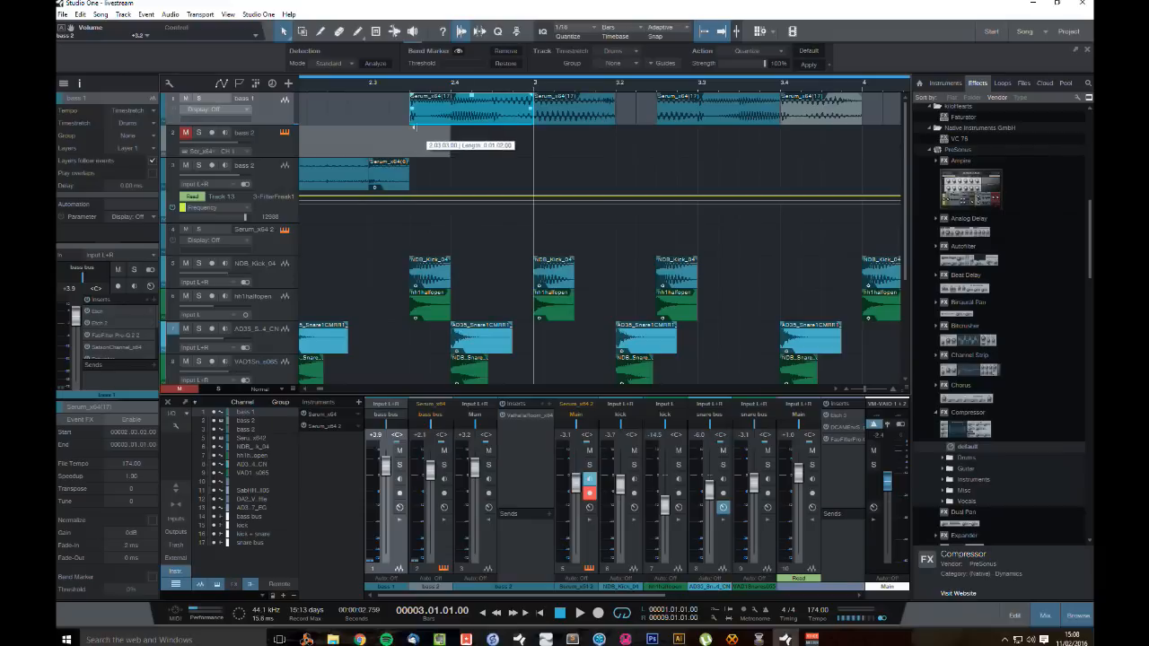
{"action": "key", "text": "space"}
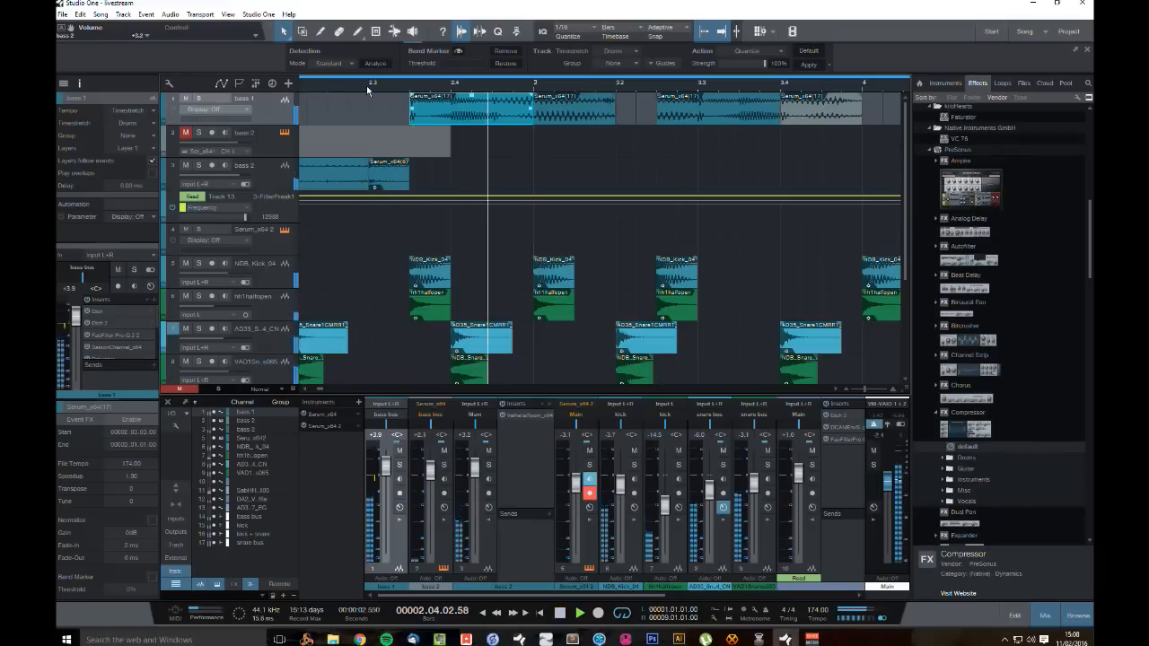
{"action": "key", "text": "space"}
Step: Trim the start of the bass 1 event at beat 6.3 to 6.03.03 and audition the loop
{"action": "scroll", "coordinate": [369, 89], "scroll_direction": "down", "scroll_amount": 8}
{"action": "key", "text": "e"}
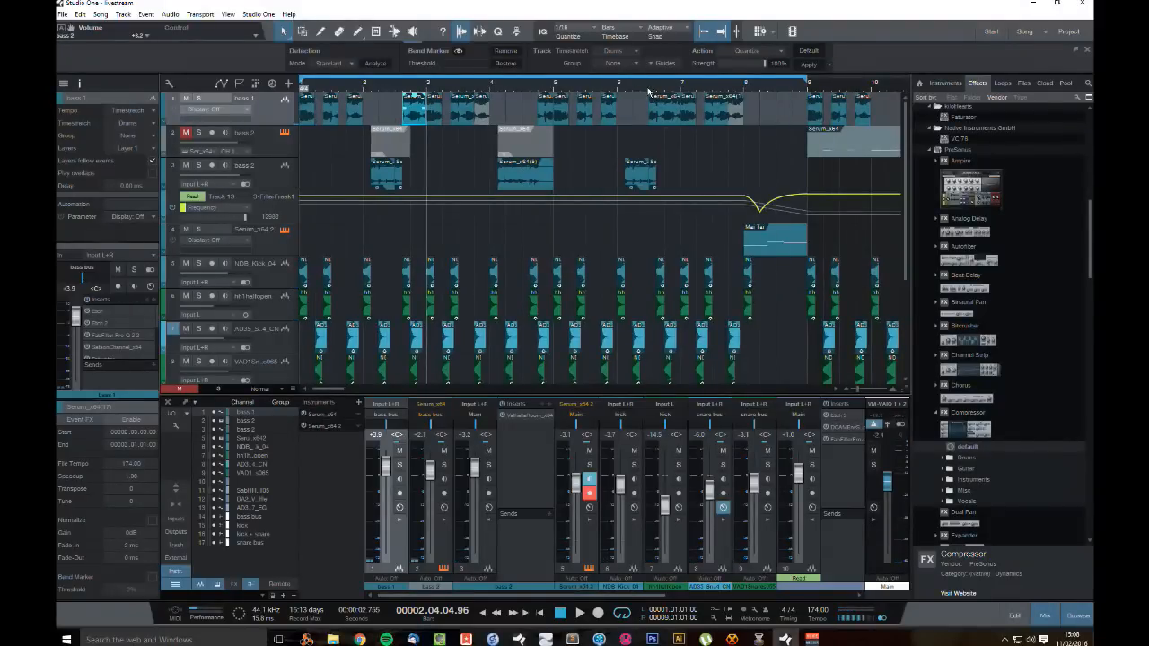
{"action": "scroll", "coordinate": [648, 90], "scroll_direction": "up", "scroll_amount": 8}
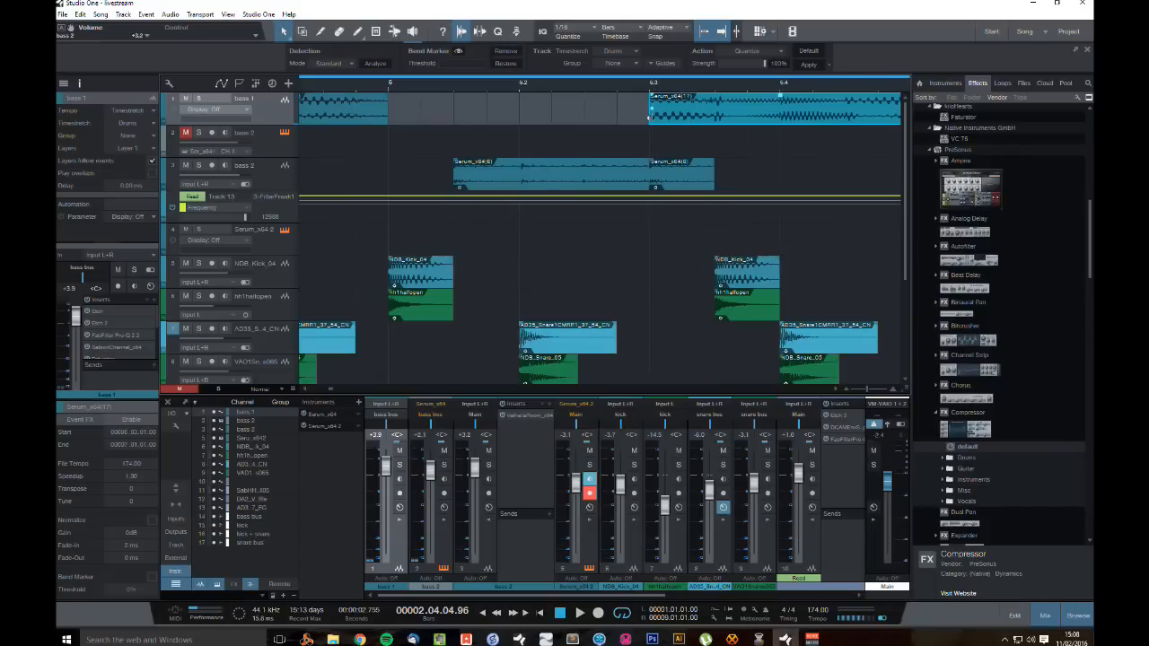
{"action": "left_click_drag", "start_coordinate": [649, 116], "coordinate": [703, 46]}
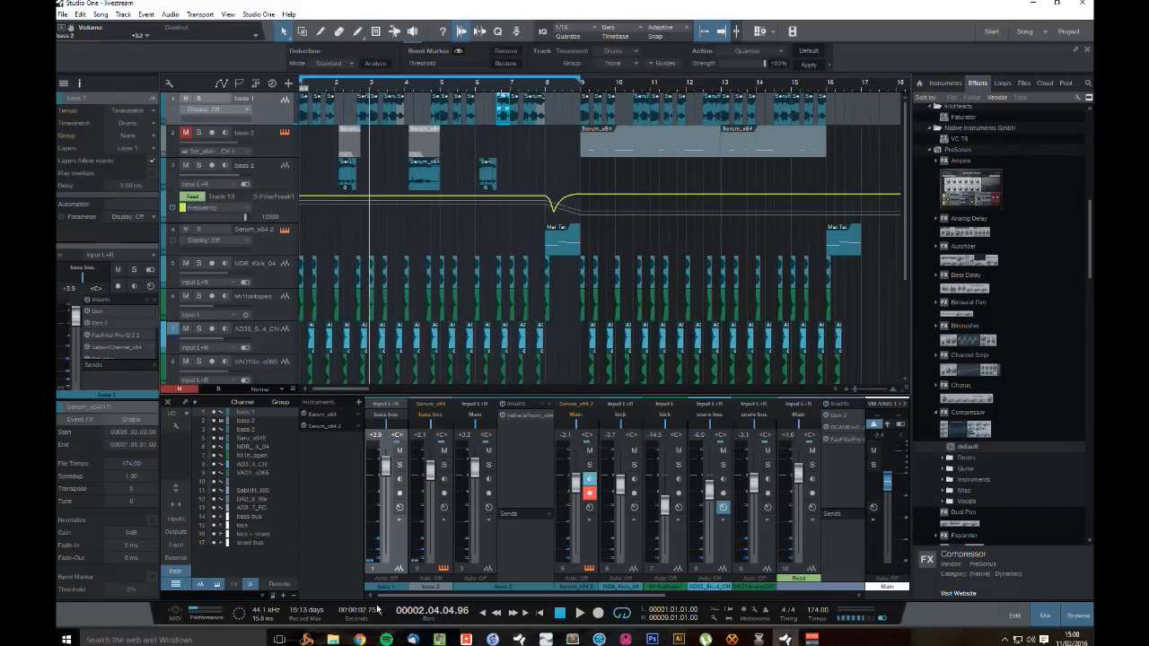
{"action": "key", "text": "space"}
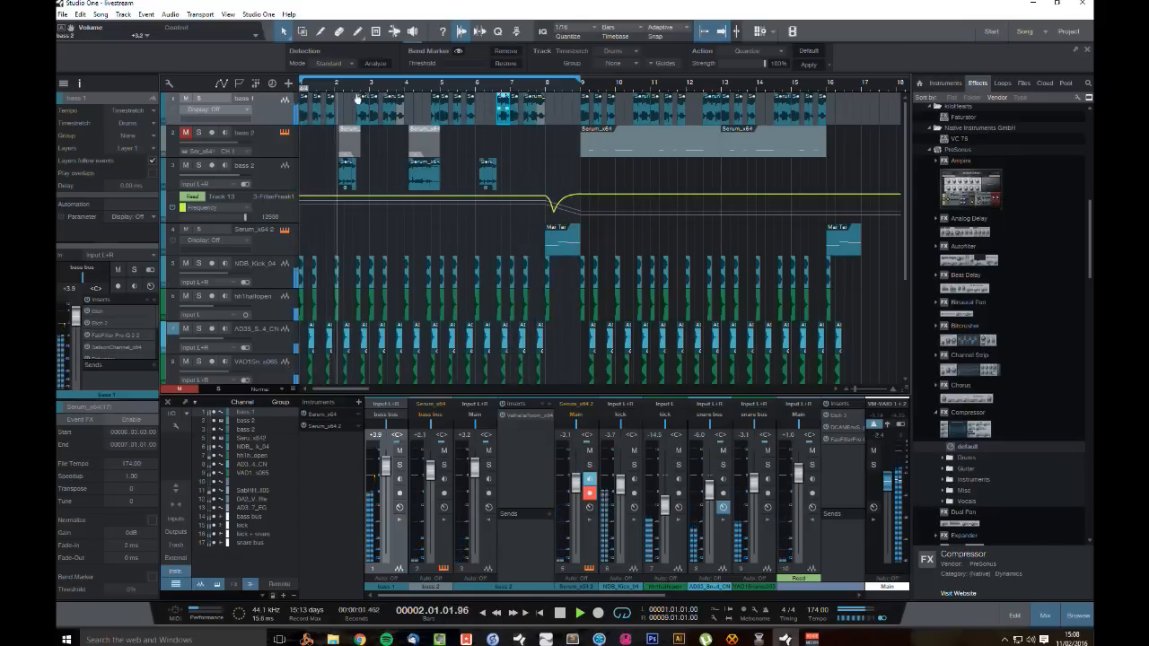
{"action": "key", "text": "space"}
{"action": "left_click_drag", "start_coordinate": [351, 90], "coordinate": [482, 90]}
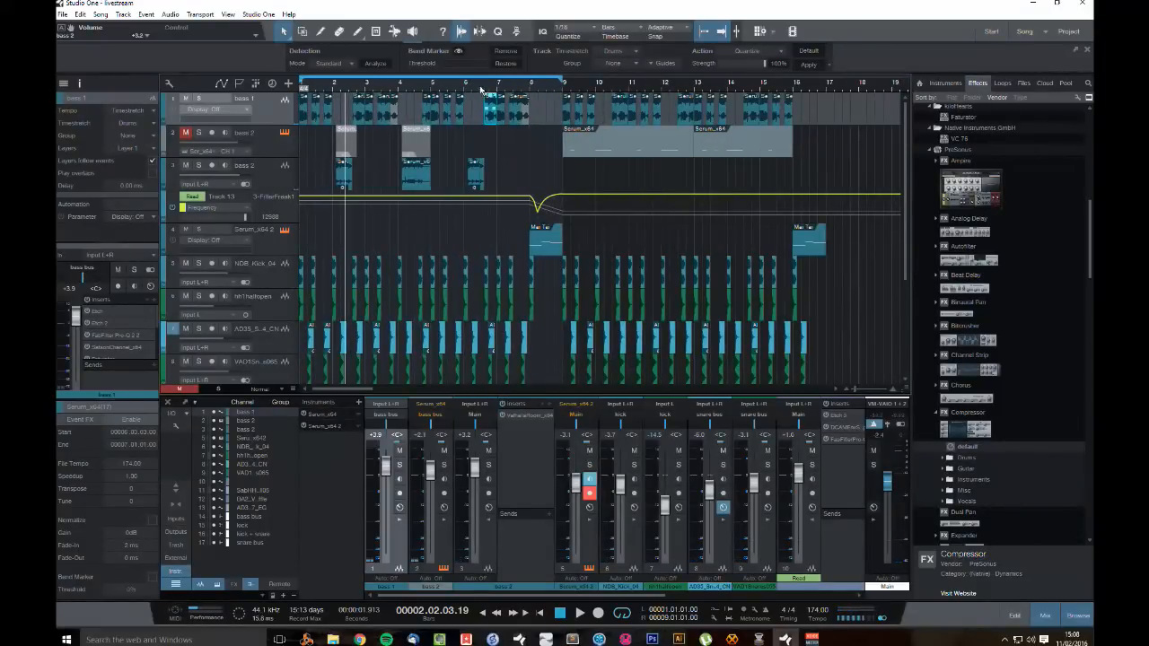
{"action": "left_click_drag", "start_coordinate": [868, 114], "coordinate": [567, 495]}
{"action": "key", "text": "Delete"}
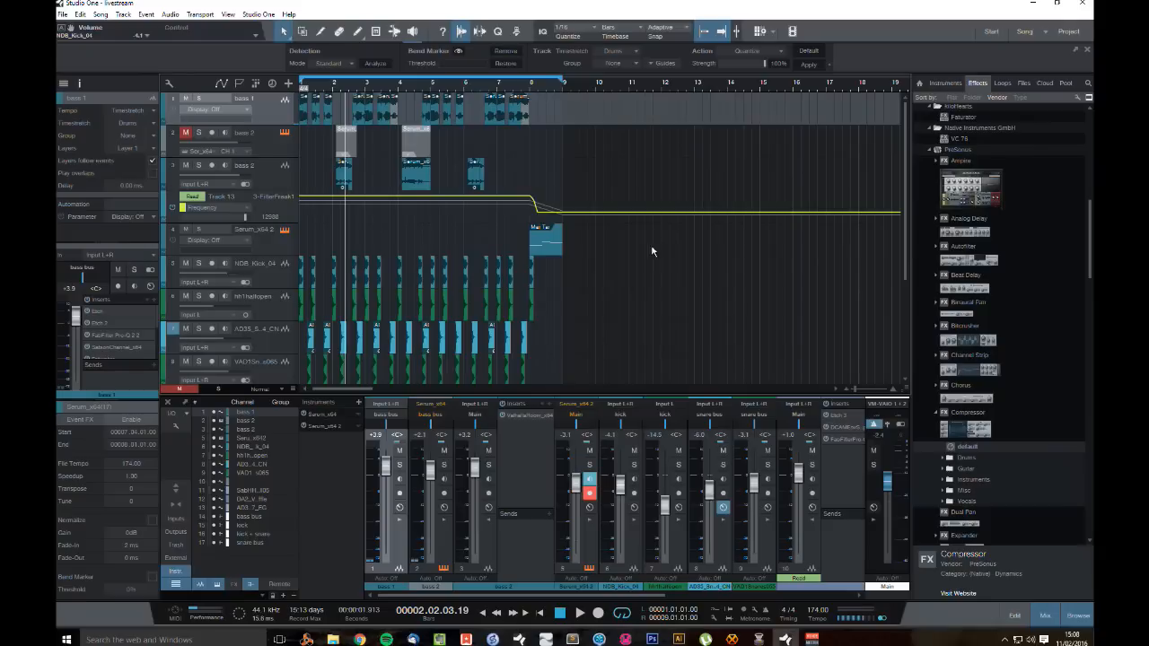
{"action": "key", "text": "ctrl+z"}
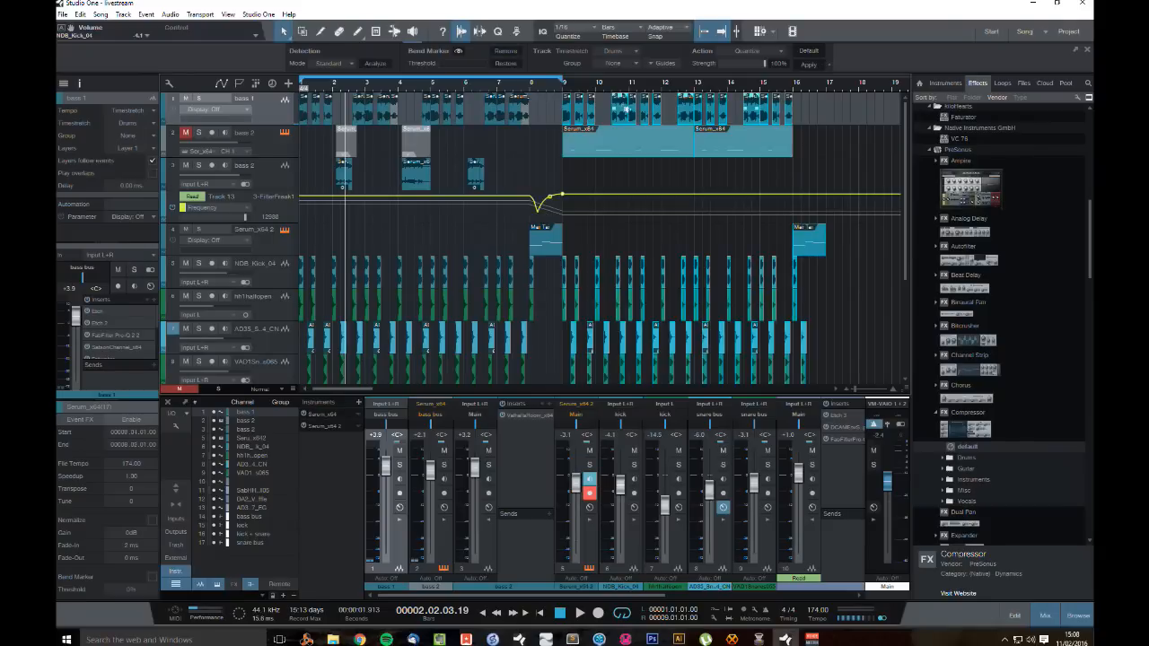
Step: Turn off snapping and nudge the filter Frequency automation point at bar 9 slightly earlier
{"action": "left_click", "coordinate": [563, 201]}
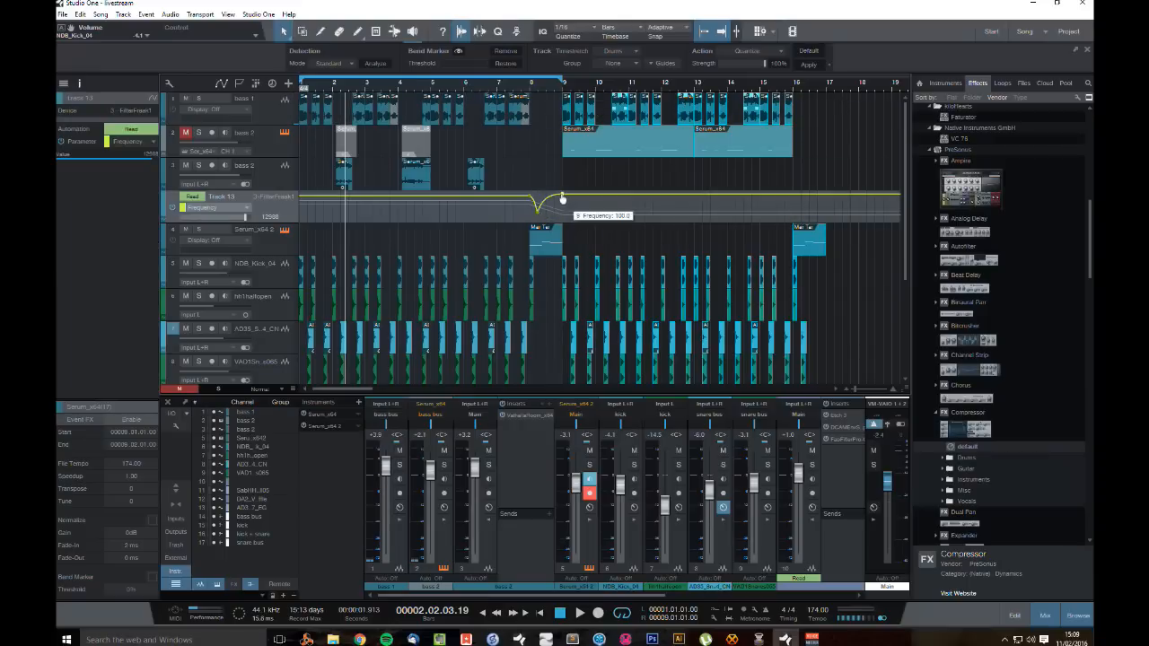
{"action": "left_click_drag", "start_coordinate": [563, 198], "coordinate": [562, 199]}
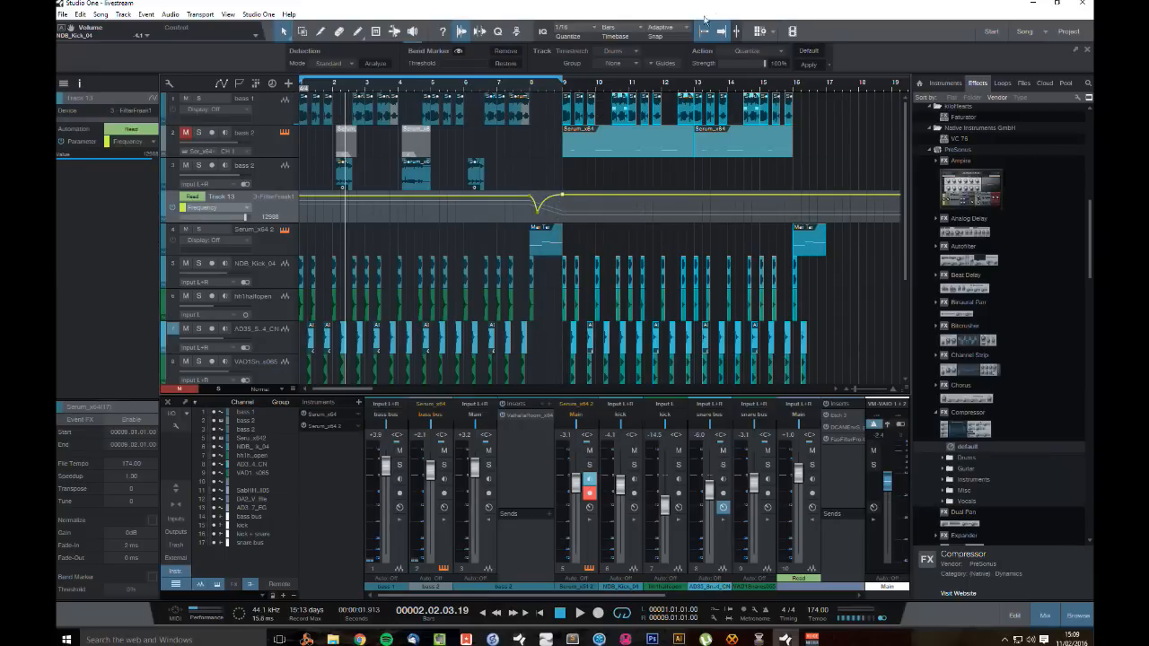
{"action": "left_click_drag", "start_coordinate": [576, 86], "coordinate": [565, 159]}
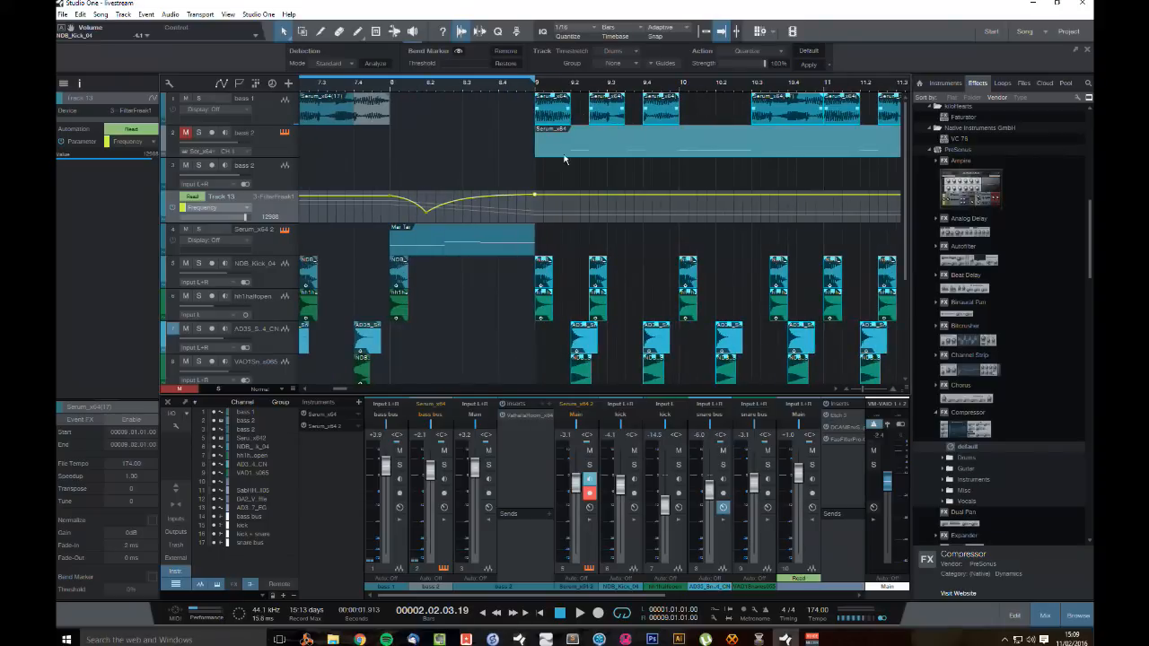
{"action": "left_click_drag", "start_coordinate": [536, 197], "coordinate": [531, 197]}
Step: Delete the events from bar 9 onward on all tracks
{"action": "left_click_drag", "start_coordinate": [623, 87], "coordinate": [620, 62]}
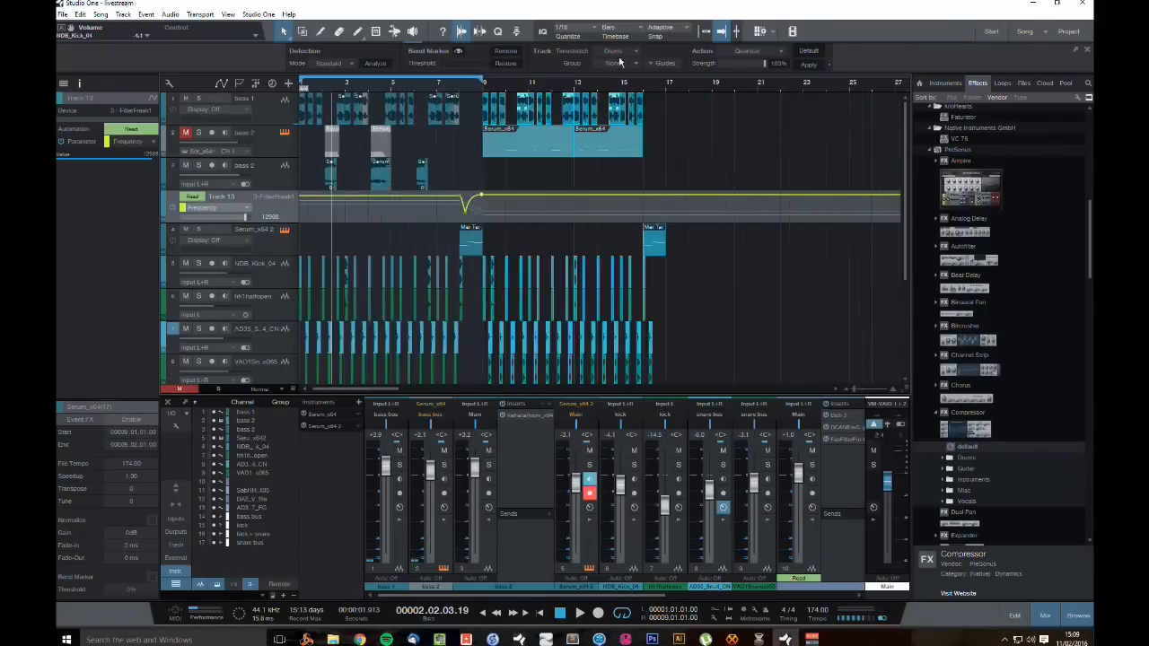
{"action": "left_click", "coordinate": [682, 109]}
{"action": "left_click_drag", "start_coordinate": [709, 113], "coordinate": [491, 639]}
{"action": "key", "text": "Delete"}
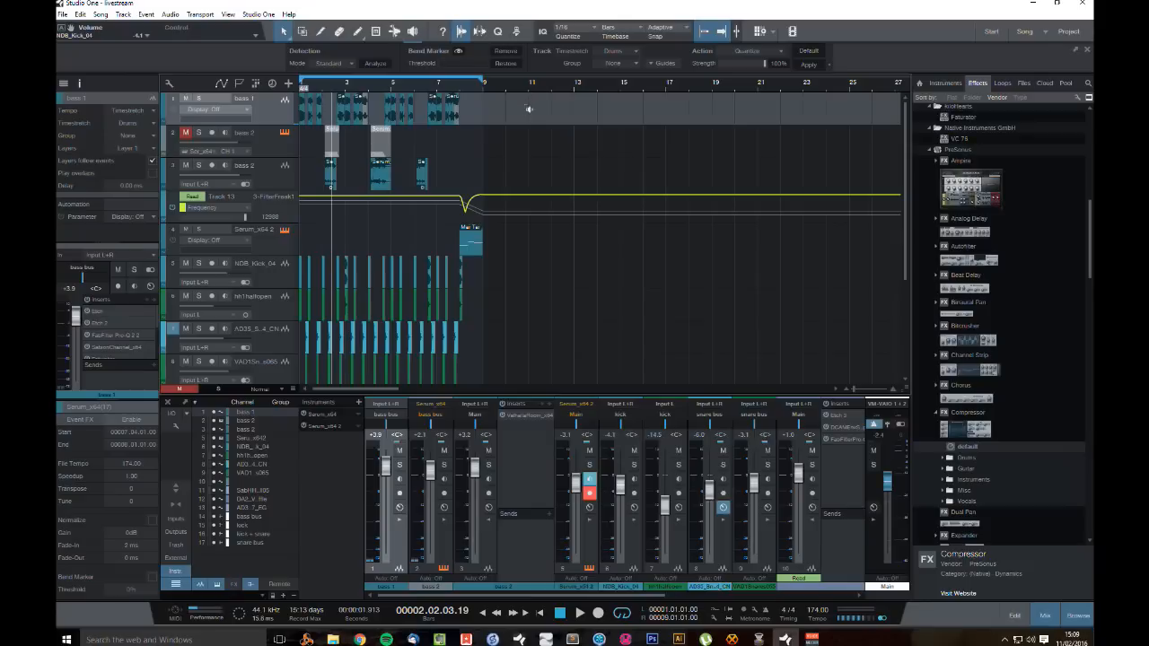
Step: Copy all events and automation from the first eight bars so that the copy starts at bar 9
{"action": "key", "text": "ctrl+a"}
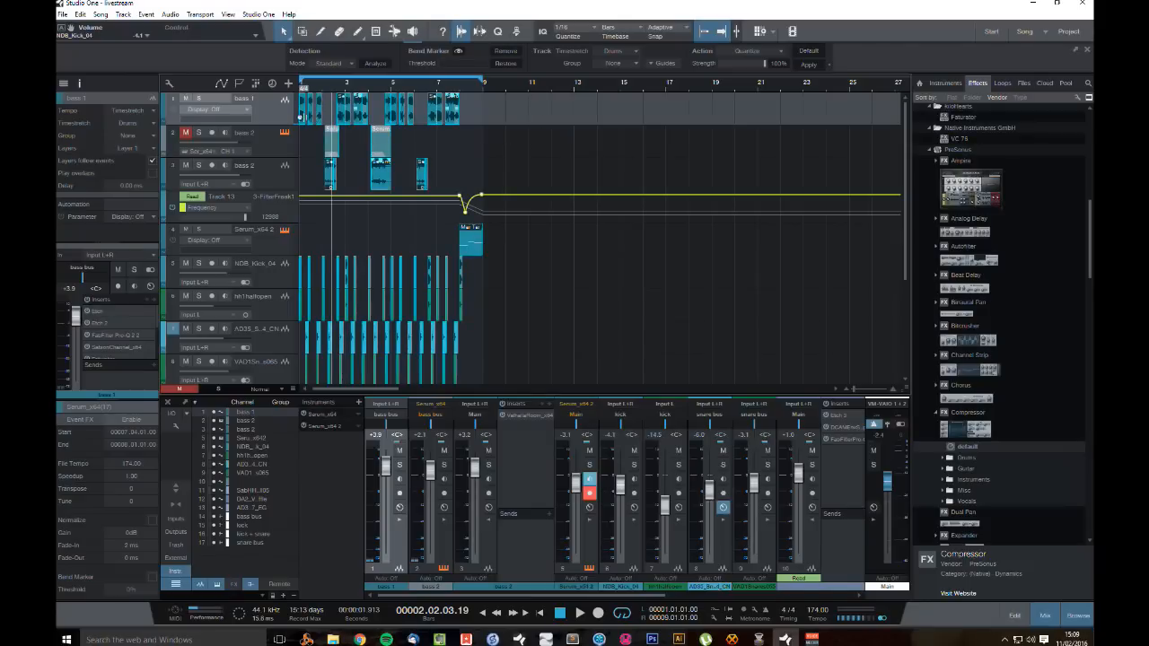
{"action": "left_click_drag", "start_coordinate": [332, 150], "coordinate": [514, 139]}
{"action": "scroll", "coordinate": [486, 118], "scroll_direction": "up", "scroll_amount": 6}
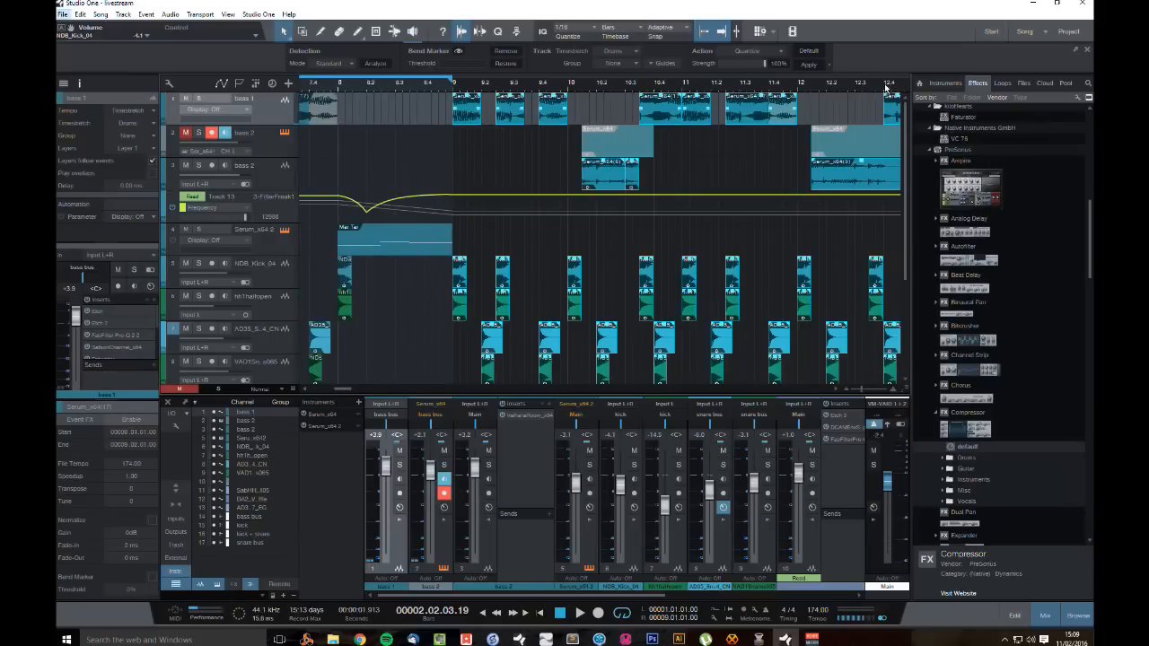
{"action": "left_click_drag", "start_coordinate": [886, 88], "coordinate": [854, 68]}
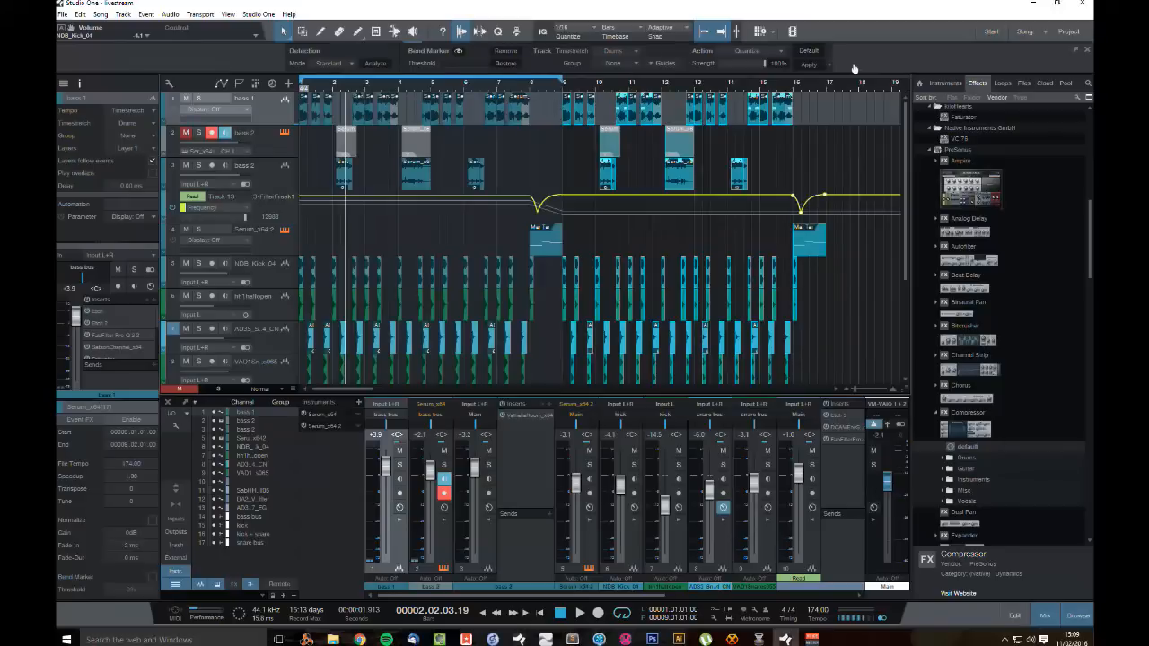
Step: Extend the loop range to bar 17 and split the bass 2 event in bar 10 at 10.02.03
{"action": "left_click", "coordinate": [829, 91]}
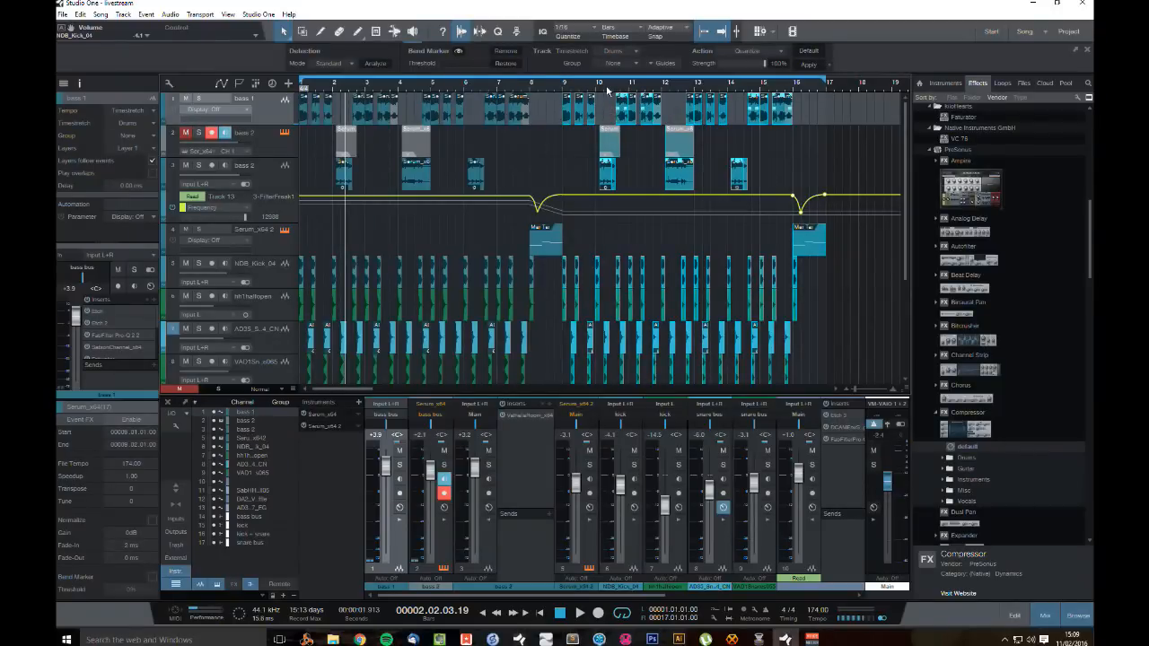
{"action": "scroll", "coordinate": [607, 90], "scroll_direction": "up", "scroll_amount": 8}
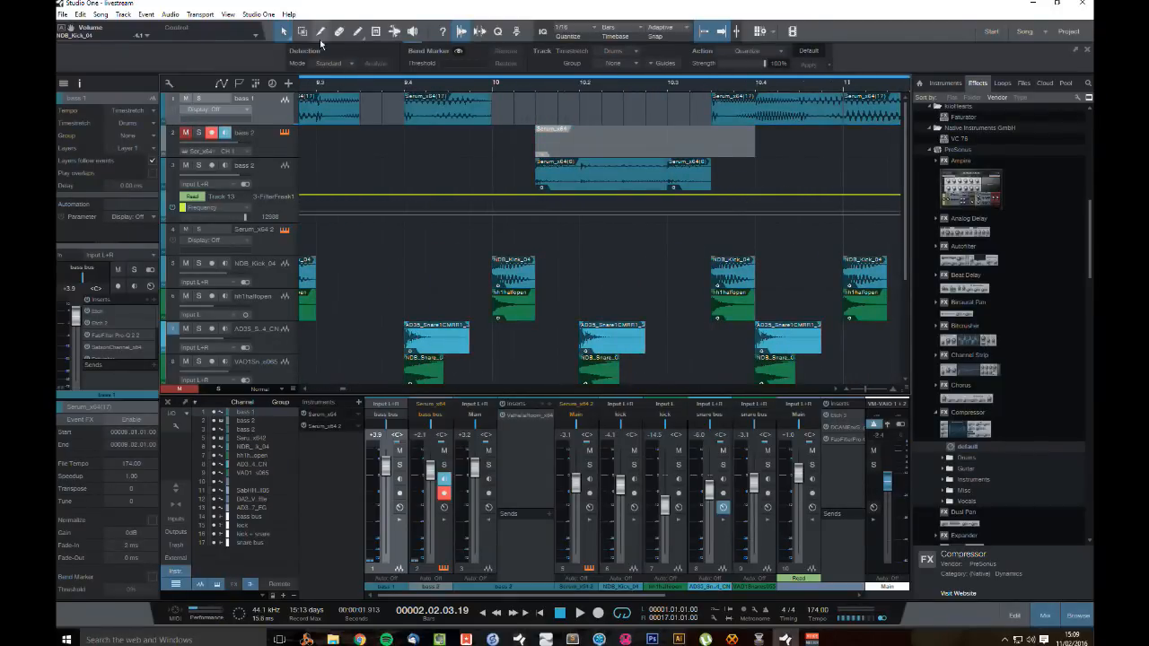
{"action": "left_click", "coordinate": [321, 31]}
{"action": "left_click", "coordinate": [628, 167]}
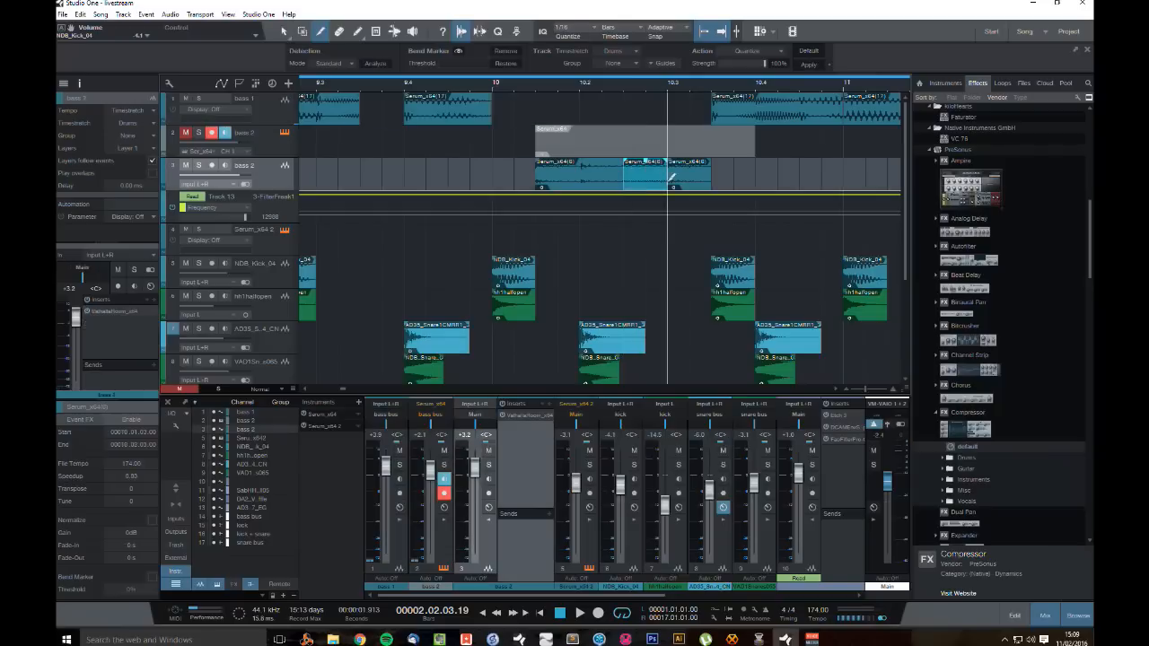
Step: Loop from bar 10 to 10.04 and audition the split bass 2 event
{"action": "left_click", "coordinate": [493, 88], "text": "ctrl"}
{"action": "left_click", "coordinate": [744, 88], "text": "alt"}
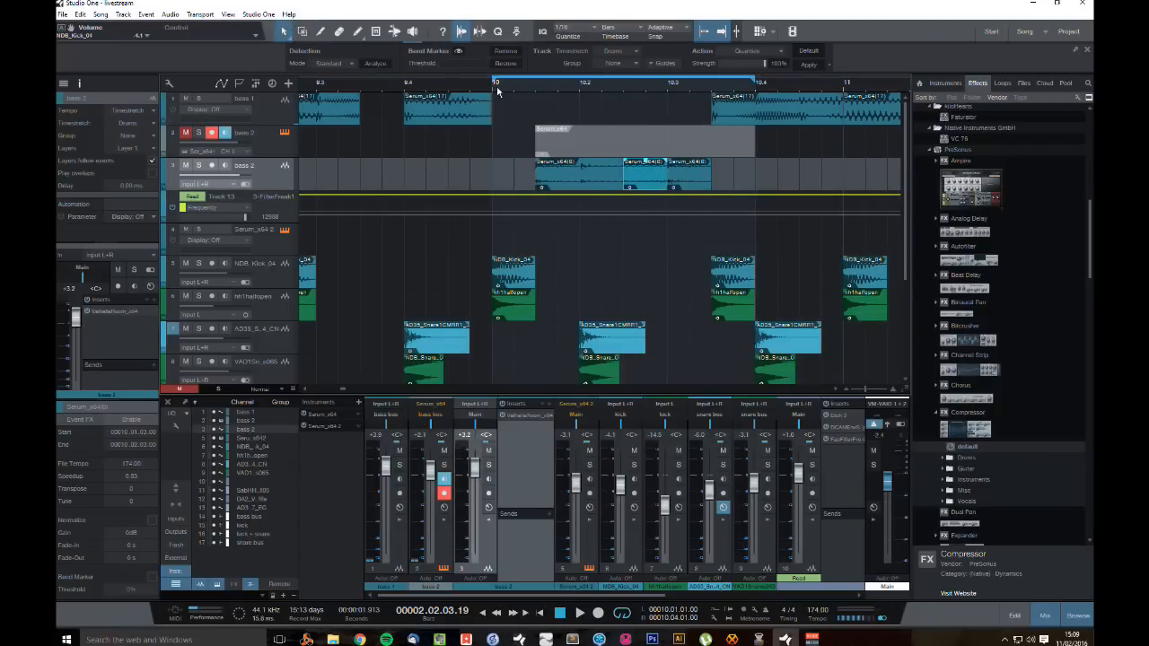
{"action": "key", "text": "space"}
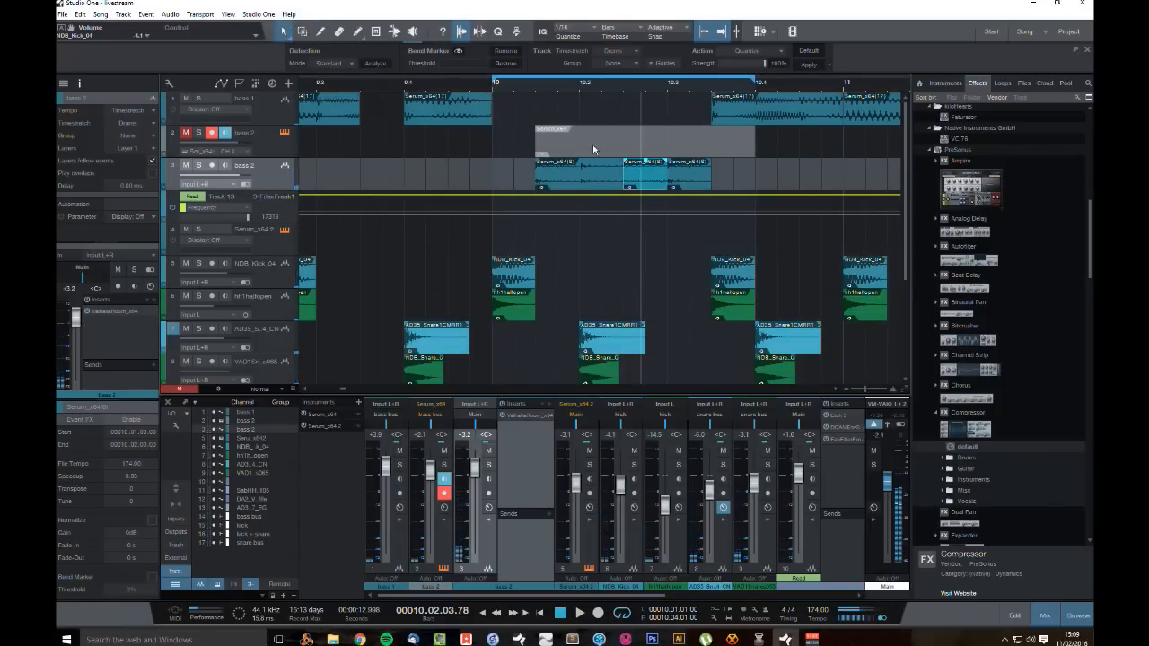
Step: Split the bass 2 event again at 10.02.01, transpose the last slice by 1, and audition the loop
{"action": "left_click", "coordinate": [324, 33]}
{"action": "left_click", "coordinate": [578, 174]}
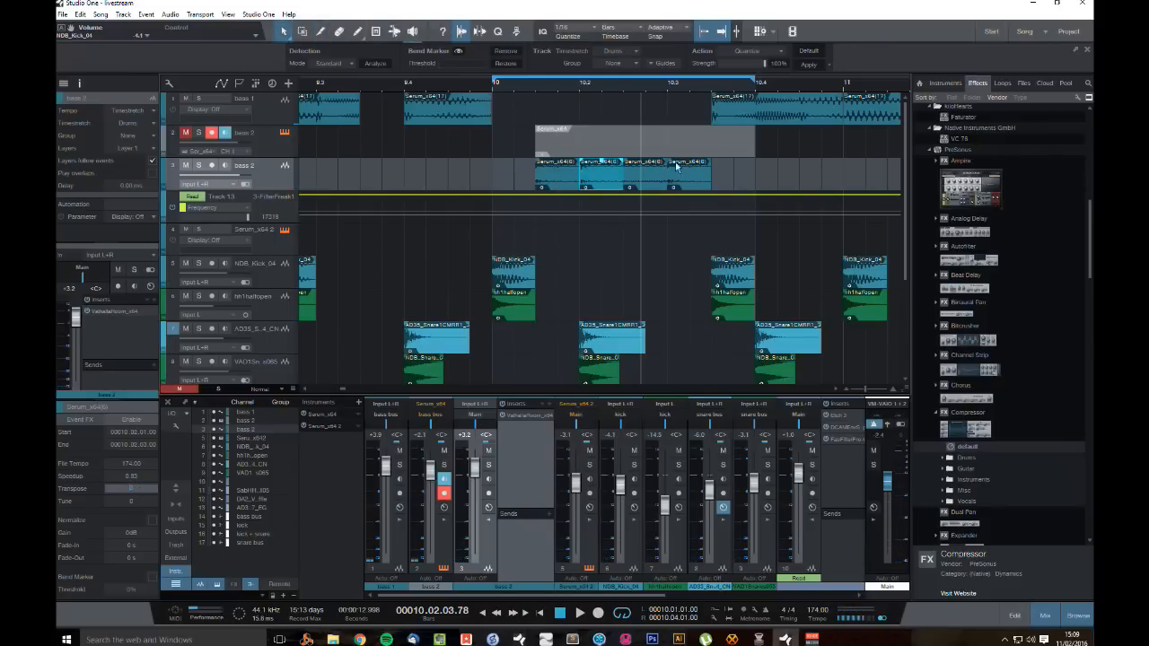
{"action": "key", "text": "space"}
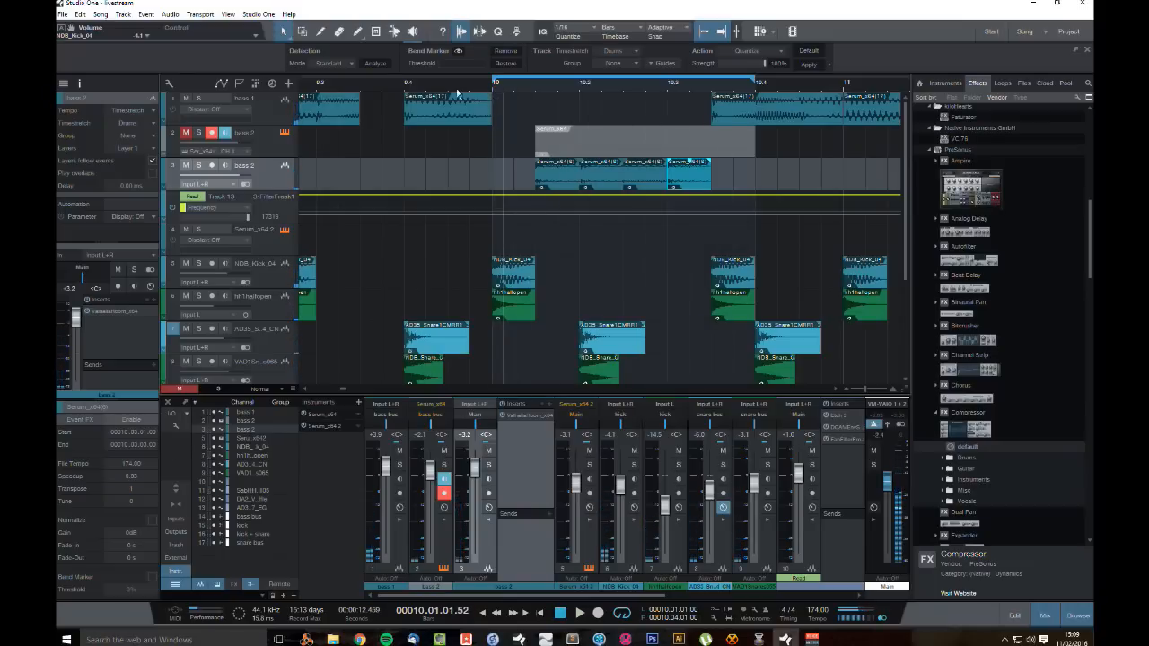
Step: Set the loop range from bar 9 to bar 17 and audition it
{"action": "left_click_drag", "start_coordinate": [449, 88], "coordinate": [501, 36]}
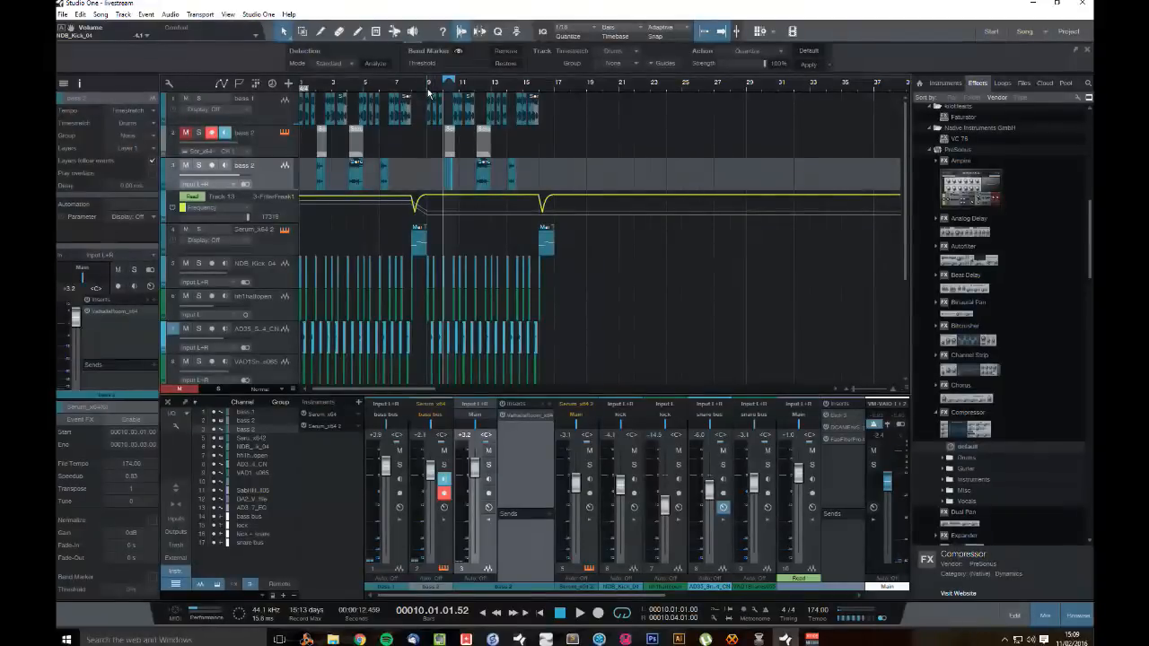
{"action": "key", "text": "space"}
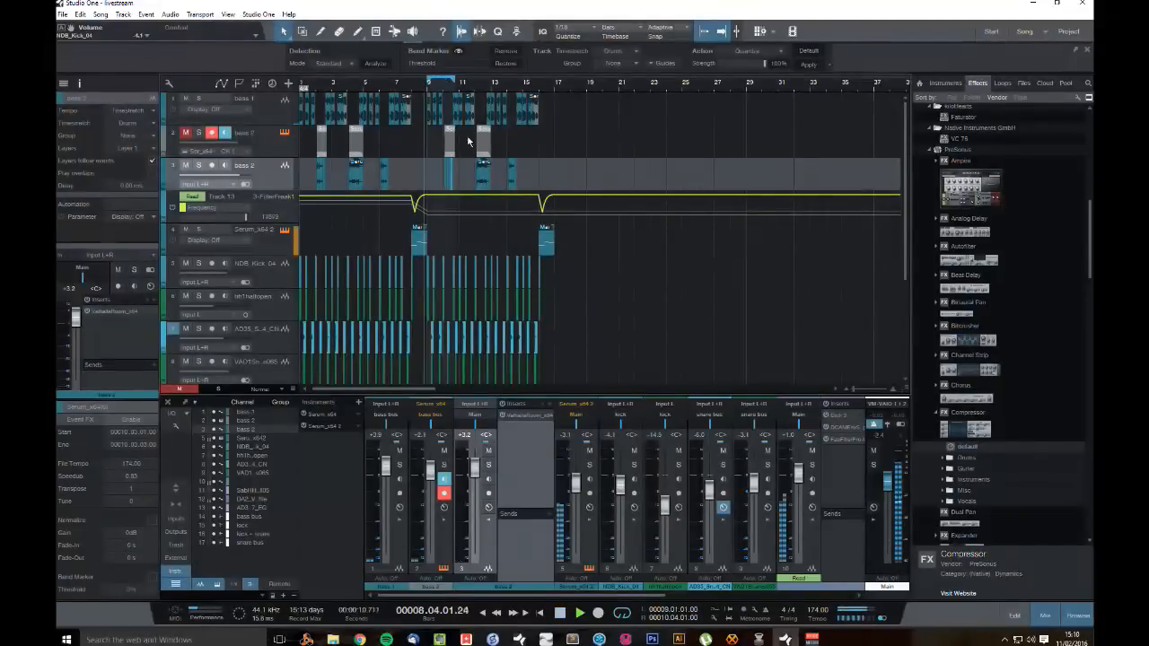
{"action": "left_click", "coordinate": [554, 81], "text": "alt"}
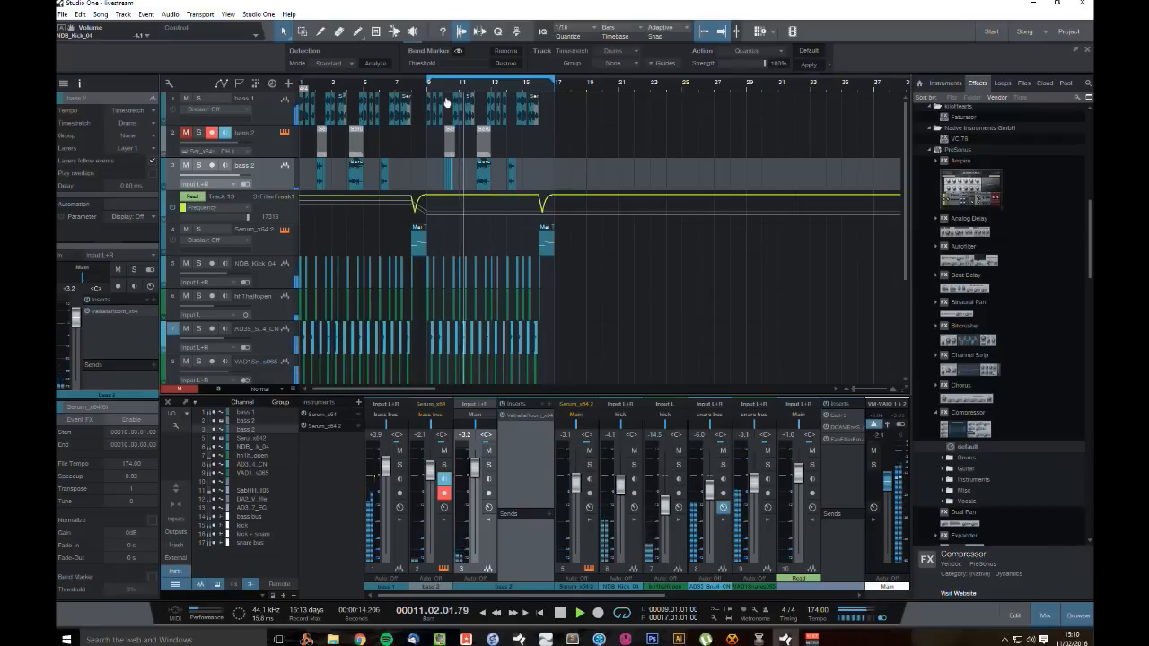
{"action": "key", "text": "space"}
Step: Adjust the transposition of the second, third and fourth bass 2 slices in bar 10 and audition them from bar 10
{"action": "left_click_drag", "start_coordinate": [449, 86], "coordinate": [471, 133]}
{"action": "left_click", "coordinate": [467, 173]}
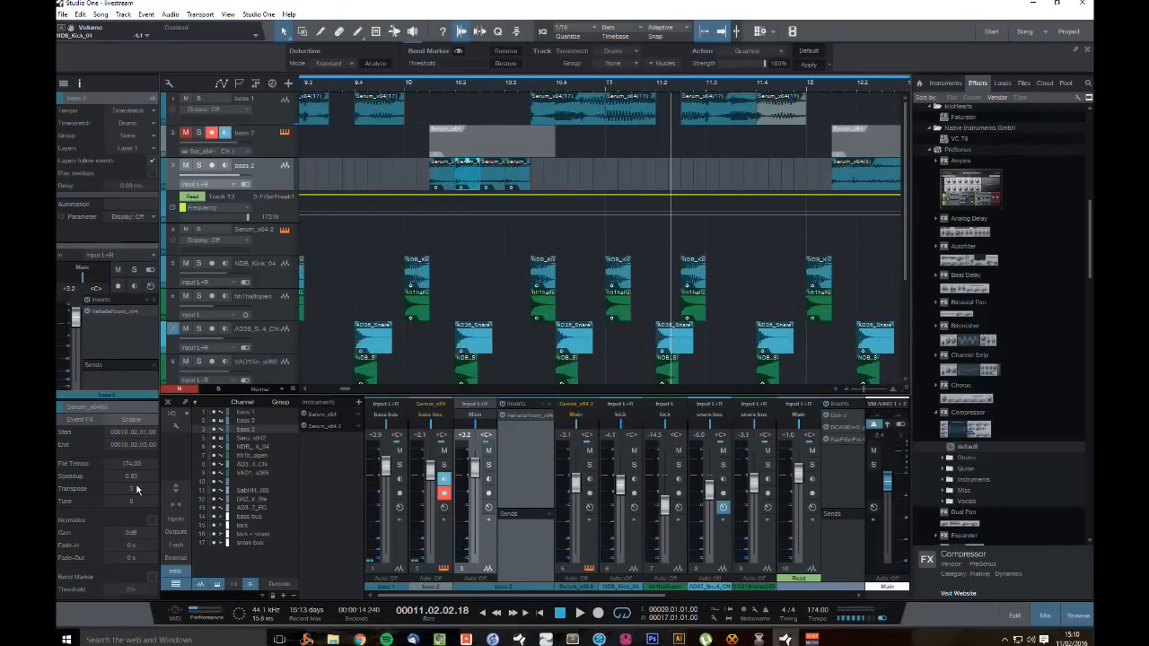
{"action": "left_click", "coordinate": [490, 172]}
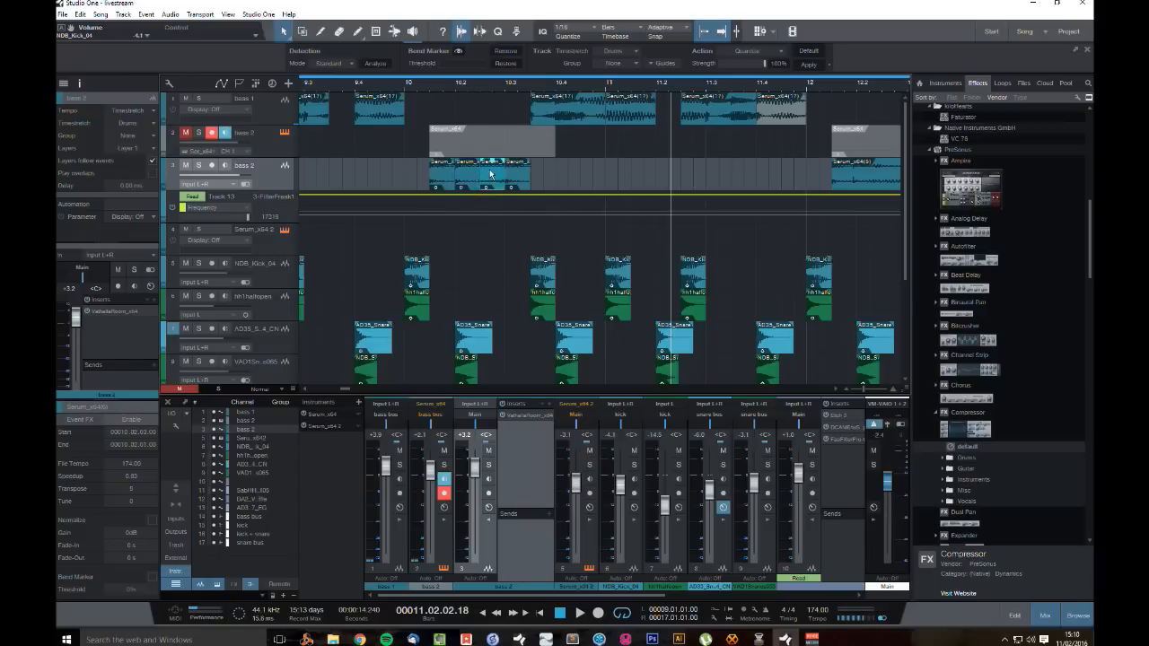
{"action": "left_click", "coordinate": [134, 492]}
{"action": "left_click", "coordinate": [515, 181]}
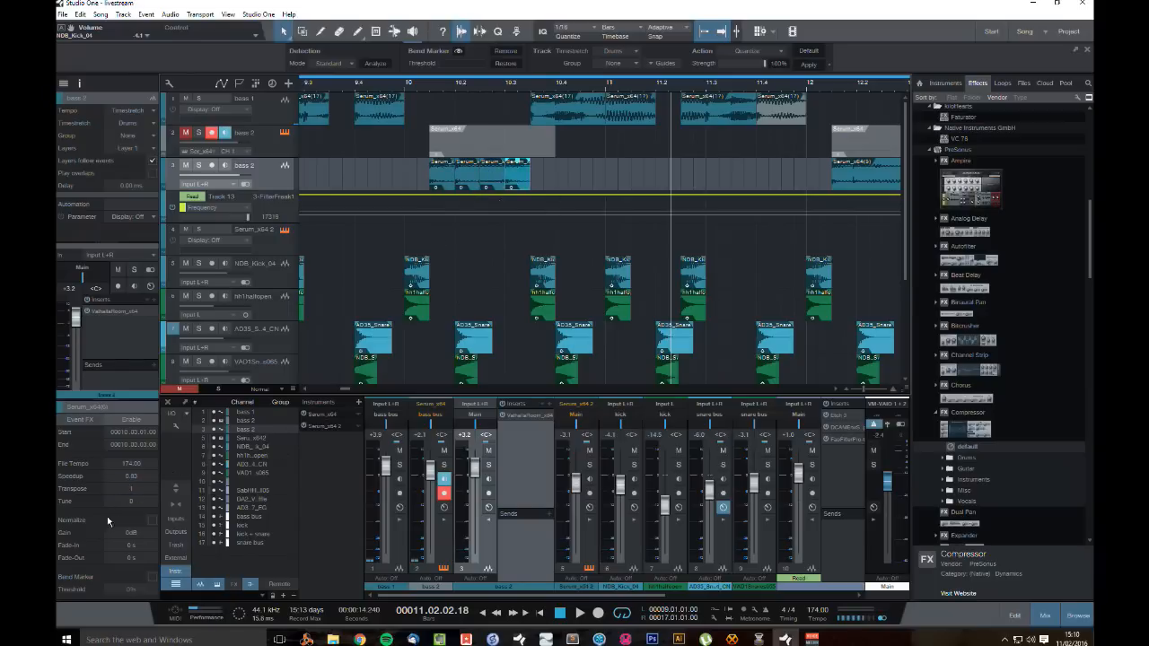
{"action": "left_click", "coordinate": [134, 487]}
{"action": "left_click", "coordinate": [405, 84]}
{"action": "key", "text": "space"}
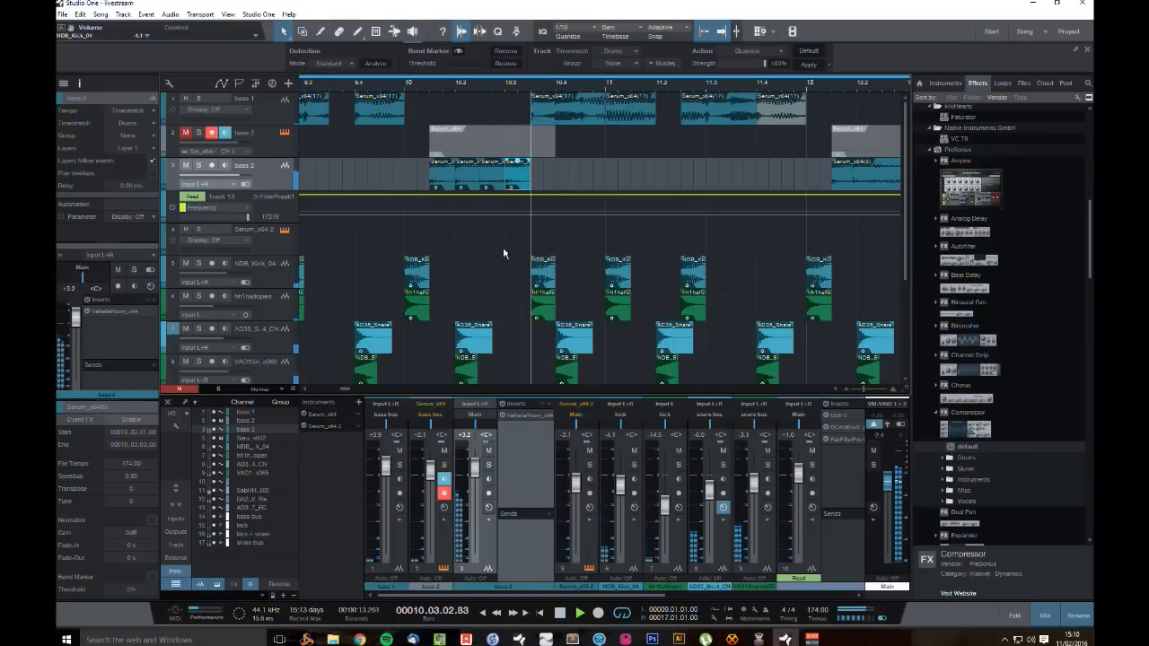
{"action": "key", "text": "space"}
Step: Replace the bass 2 event in bar 14 with a copy of the bar 10 slices during playback
{"action": "left_click_drag", "start_coordinate": [513, 87], "coordinate": [437, 65]}
{"action": "key", "text": "space"}
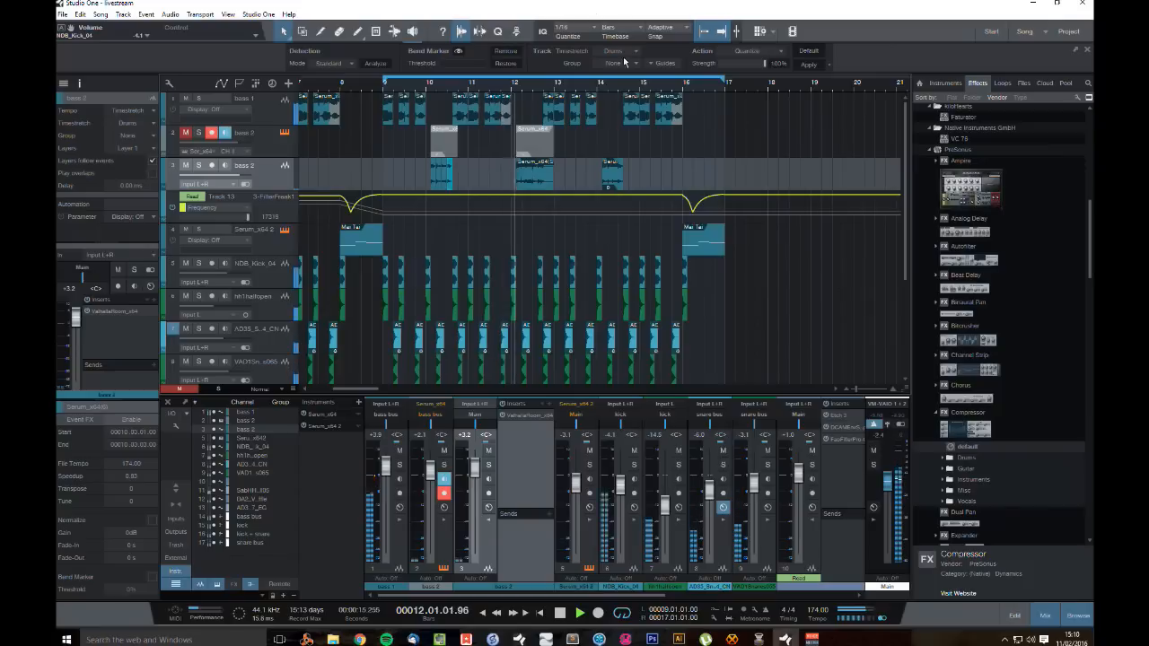
{"action": "left_click", "coordinate": [608, 180]}
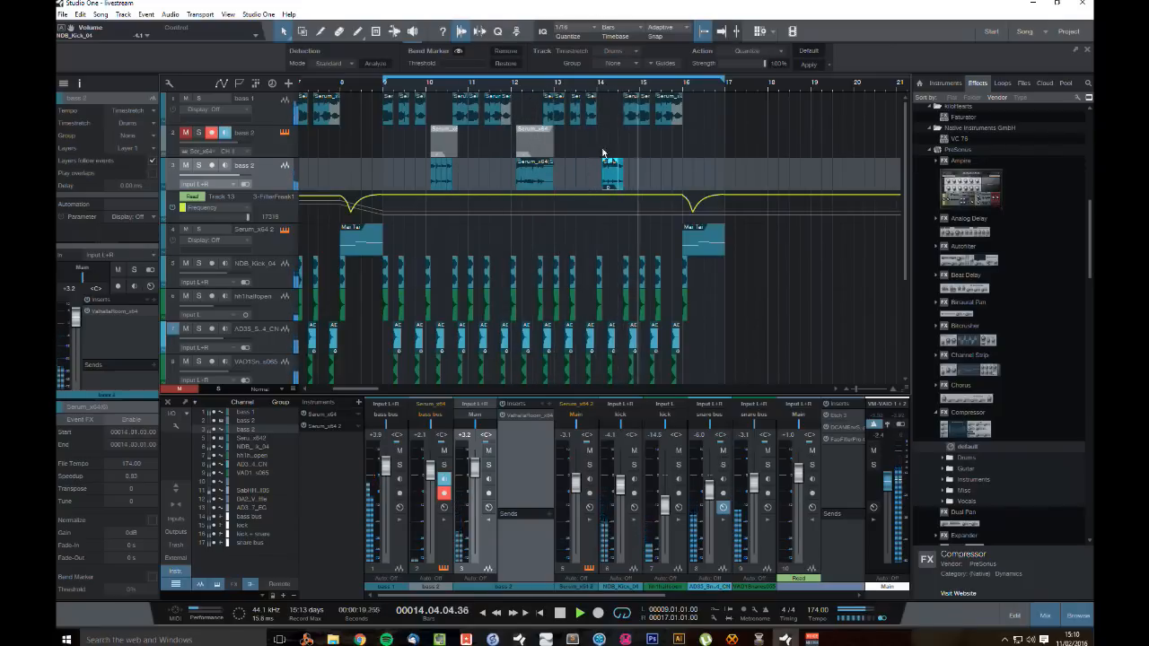
{"action": "key", "text": "Delete"}
{"action": "left_click_drag", "start_coordinate": [462, 190], "coordinate": [600, 180]}
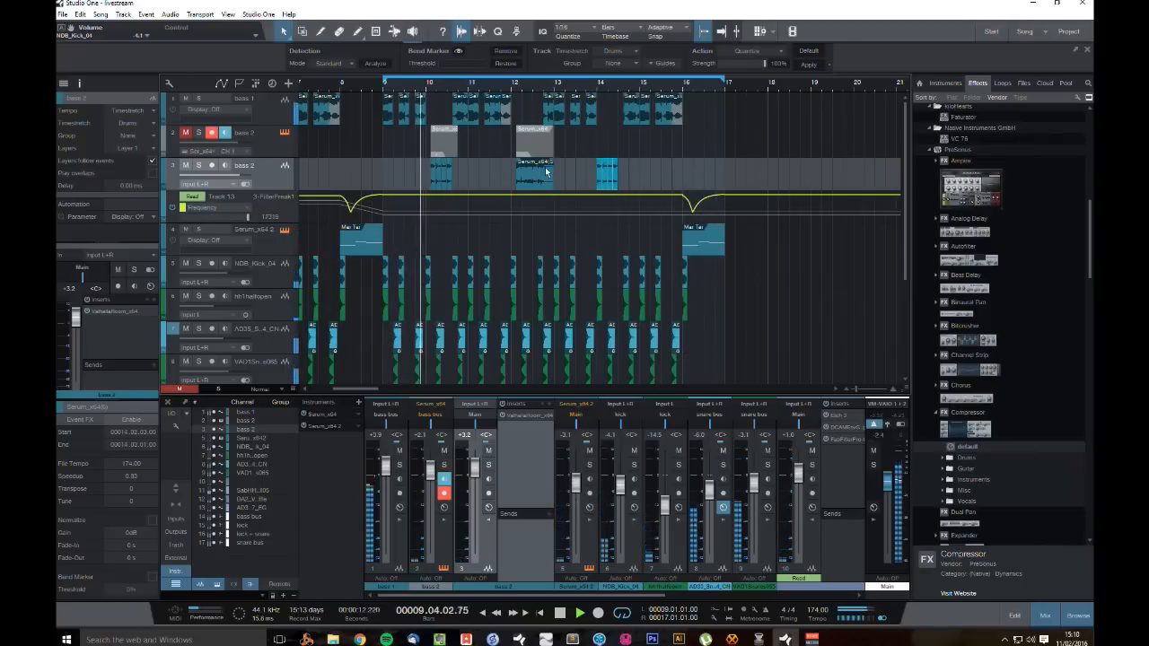
{"action": "left_click", "coordinate": [473, 172]}
Step: Shift the copied bass 2 slices in bar 14 slightly later to start at 14.01.03, and stop playback
{"action": "left_click_drag", "start_coordinate": [490, 91], "coordinate": [843, 85]}
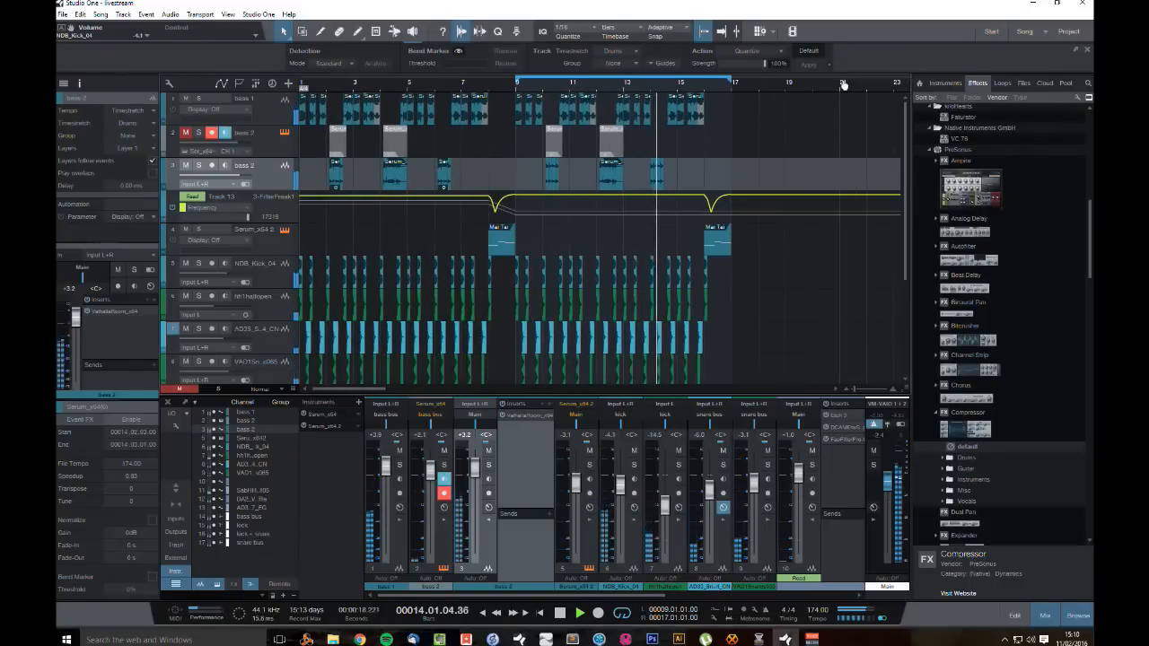
{"action": "left_click_drag", "start_coordinate": [665, 96], "coordinate": [641, 187]}
{"action": "left_click", "coordinate": [708, 353]}
{"action": "left_click", "coordinate": [563, 616]}
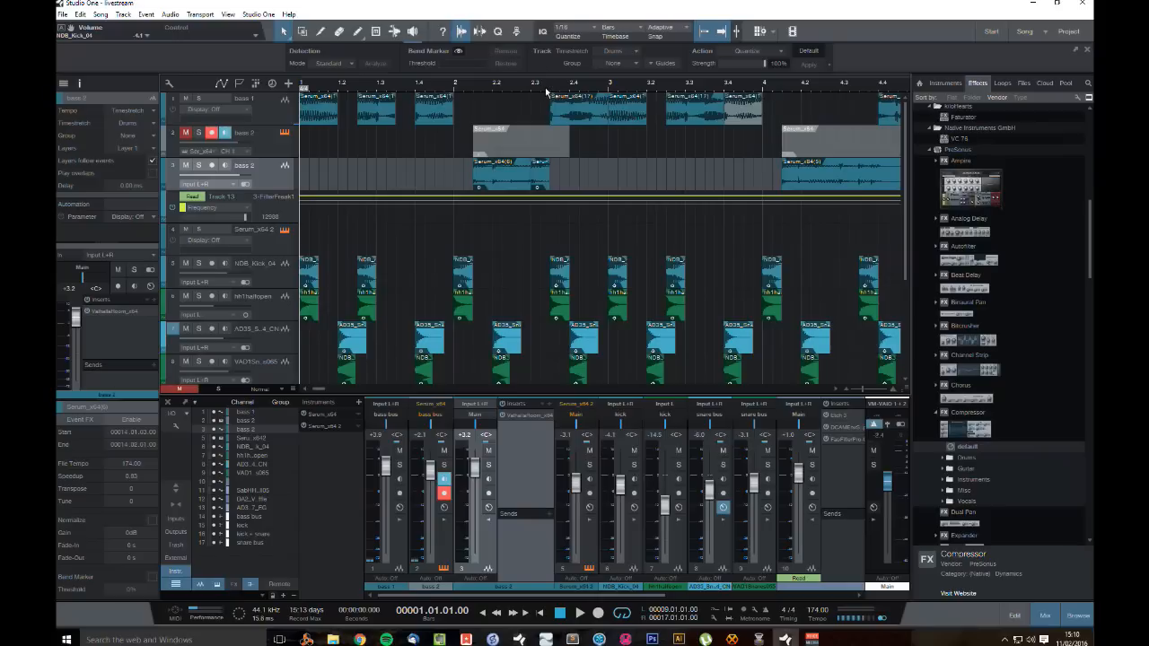
Step: Audition the arrangement through the second eight bars with the new bass 2 edits
{"action": "left_click_drag", "start_coordinate": [557, 90], "coordinate": [517, 96]}
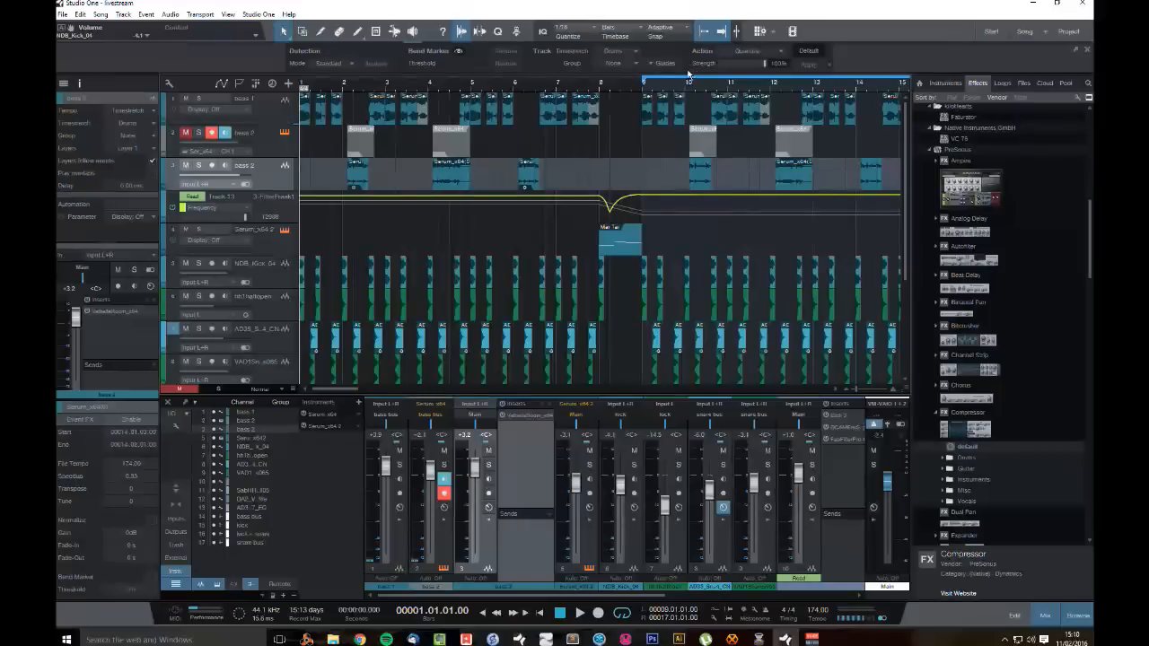
{"action": "key", "text": "space"}
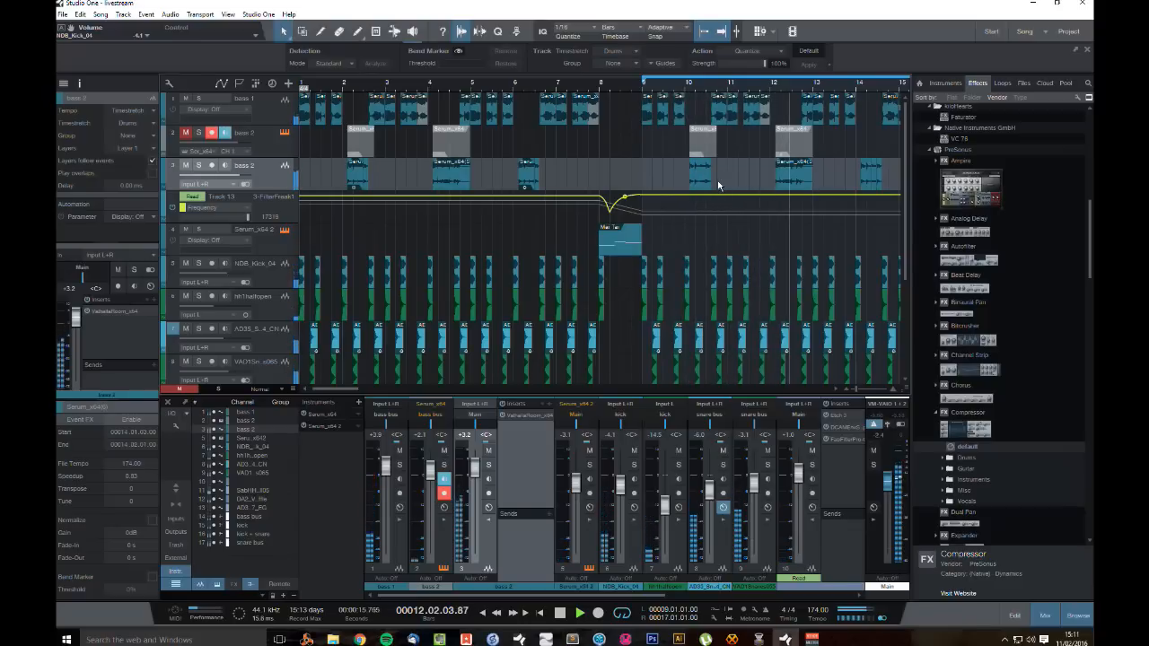
{"action": "key", "text": "space"}
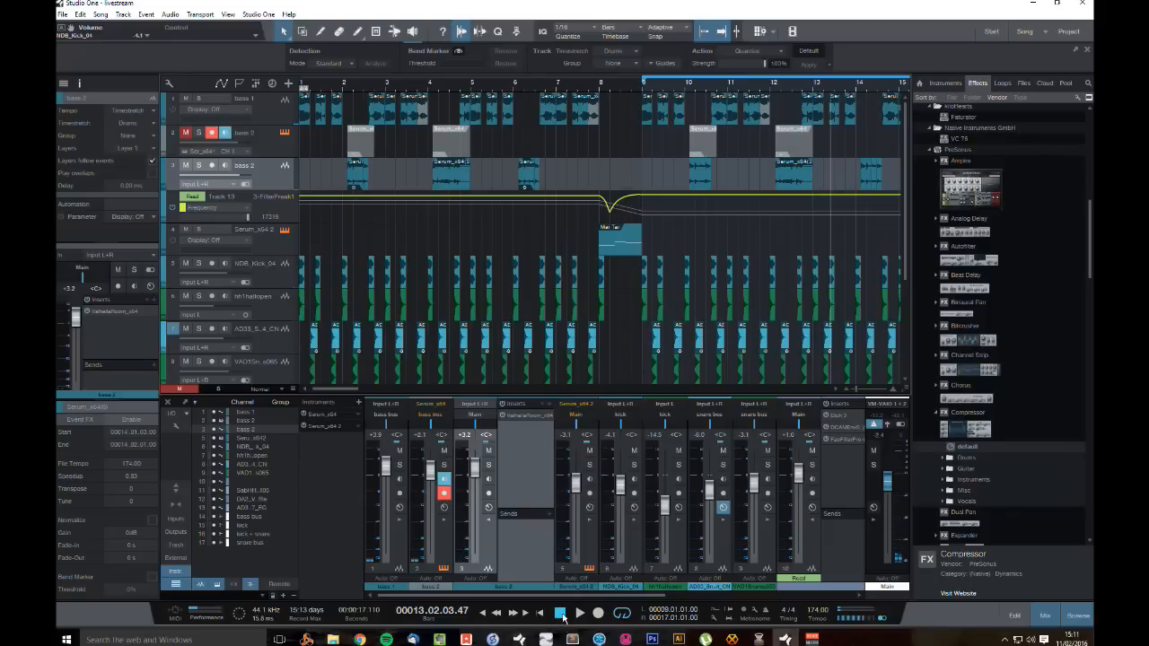
Step: Set the loop range from bar 1 to bar 9, audition its start, and return the playhead to bar 1
{"action": "left_click", "coordinate": [301, 88], "text": "ctrl"}
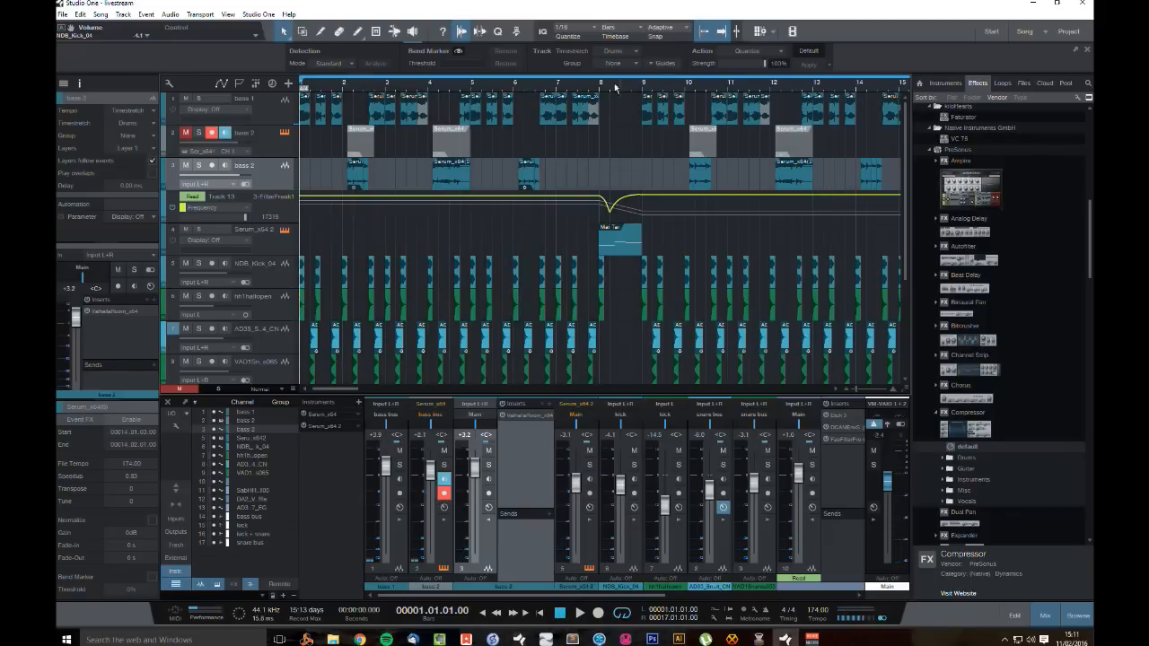
{"action": "left_click", "coordinate": [644, 88], "text": "alt"}
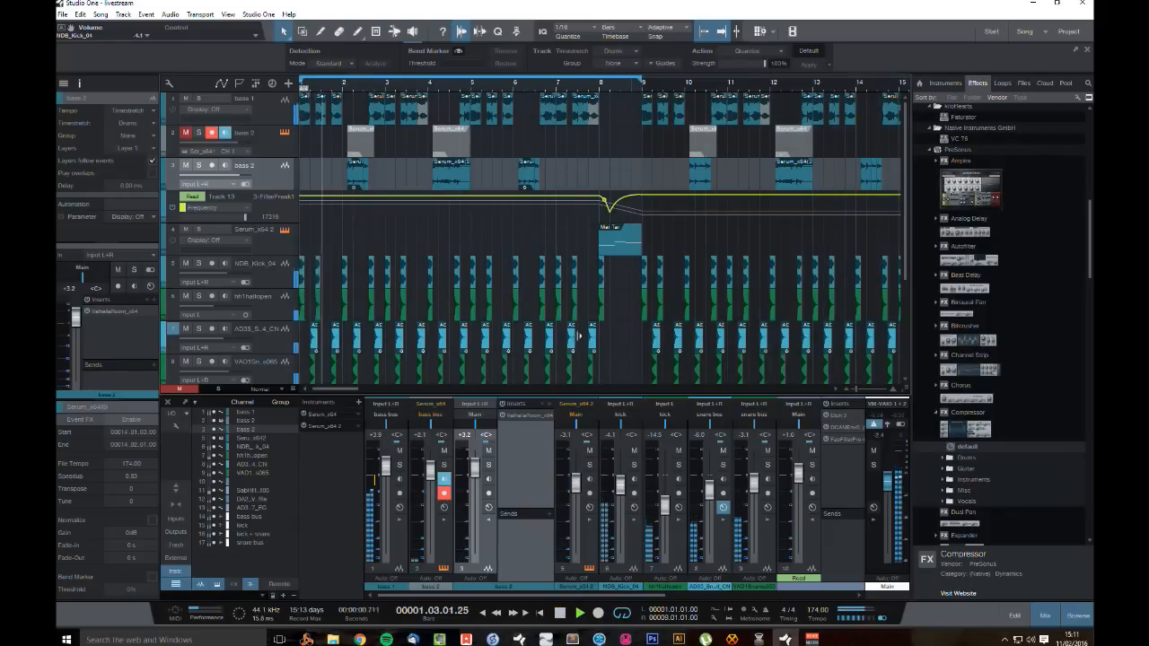
{"action": "key", "text": "space"}
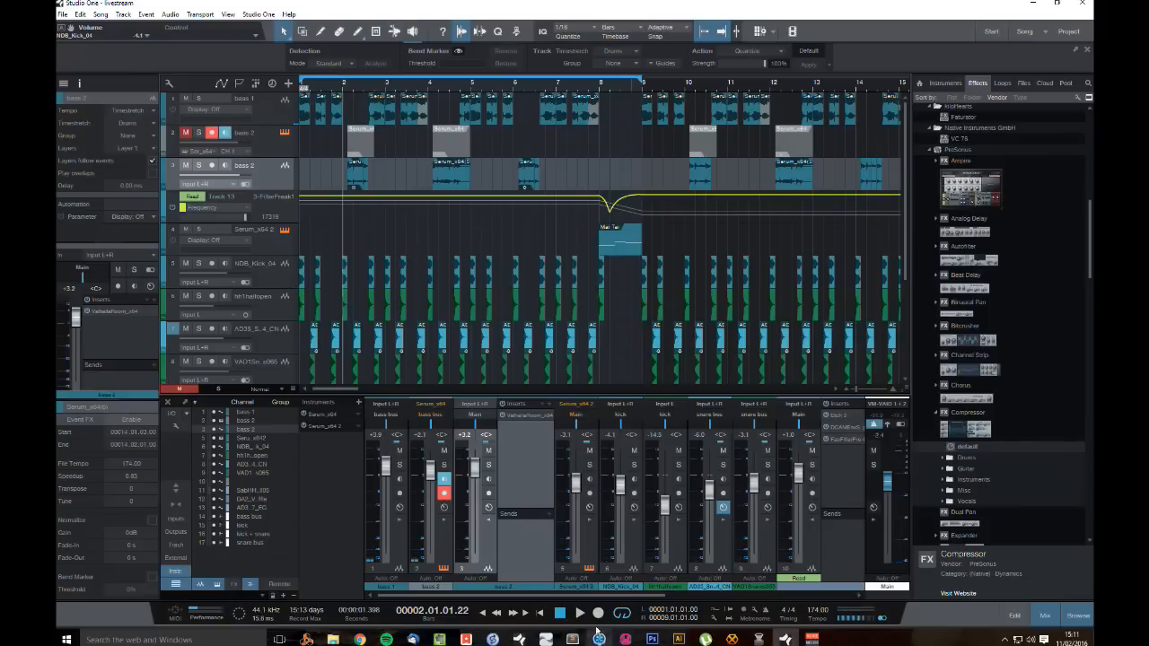
{"action": "left_click", "coordinate": [562, 614]}
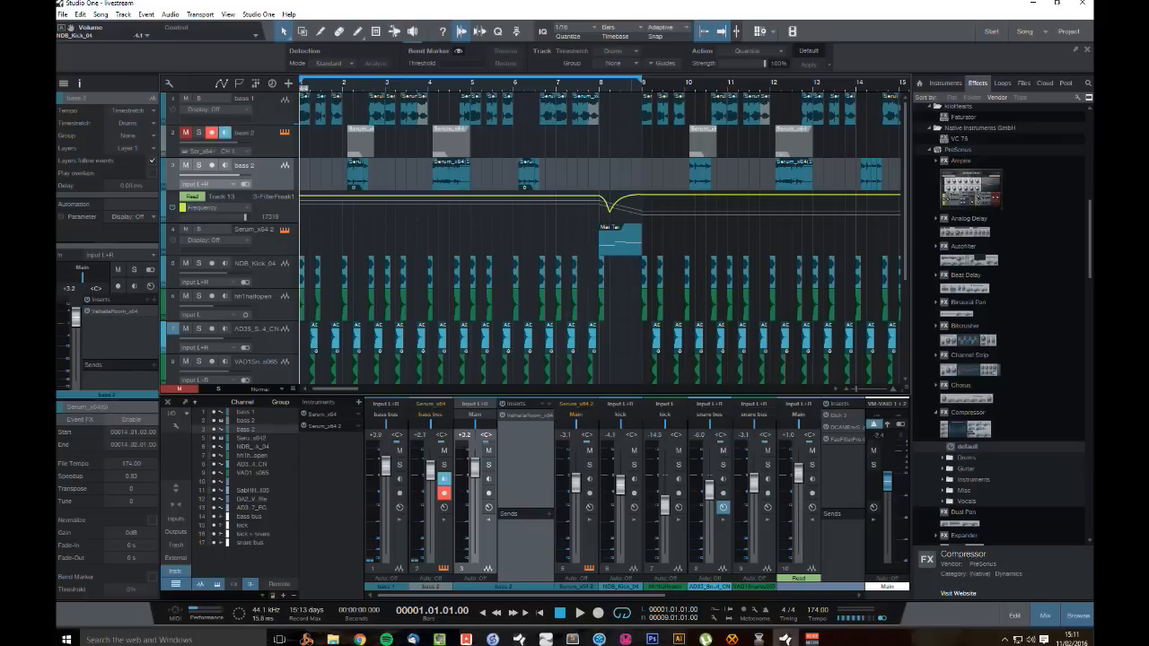
Step: Audition the opening bars of the loop once more from bar 1
{"action": "left_click_drag", "start_coordinate": [58, 617], "coordinate": [205, 615]}
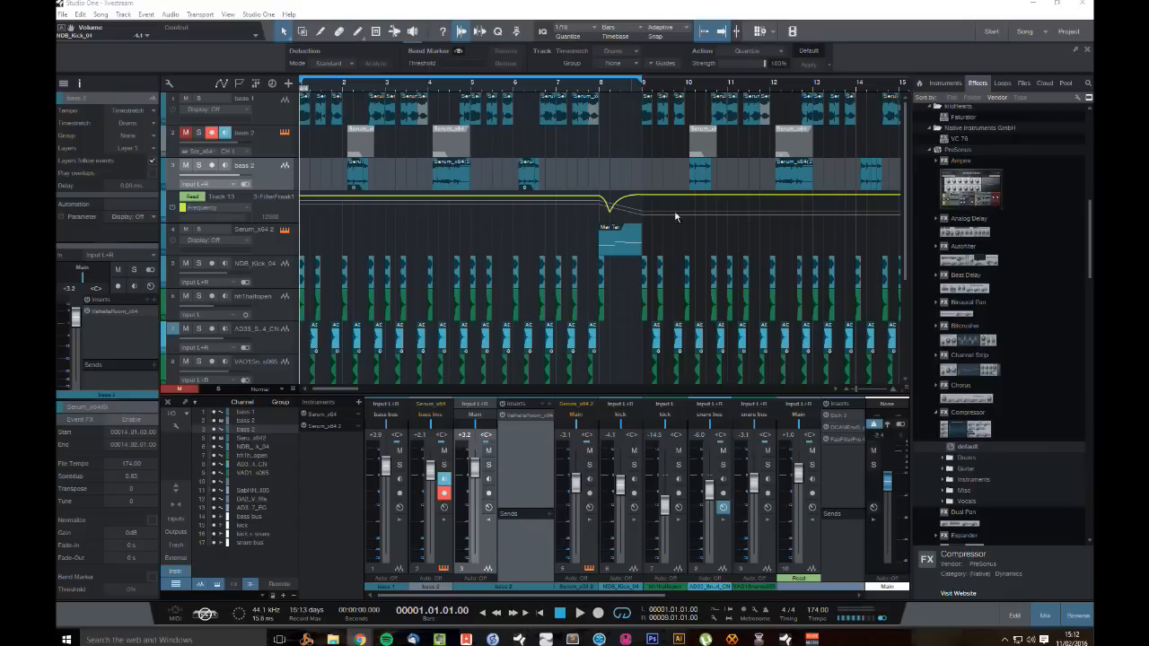
{"action": "key", "text": "space"}
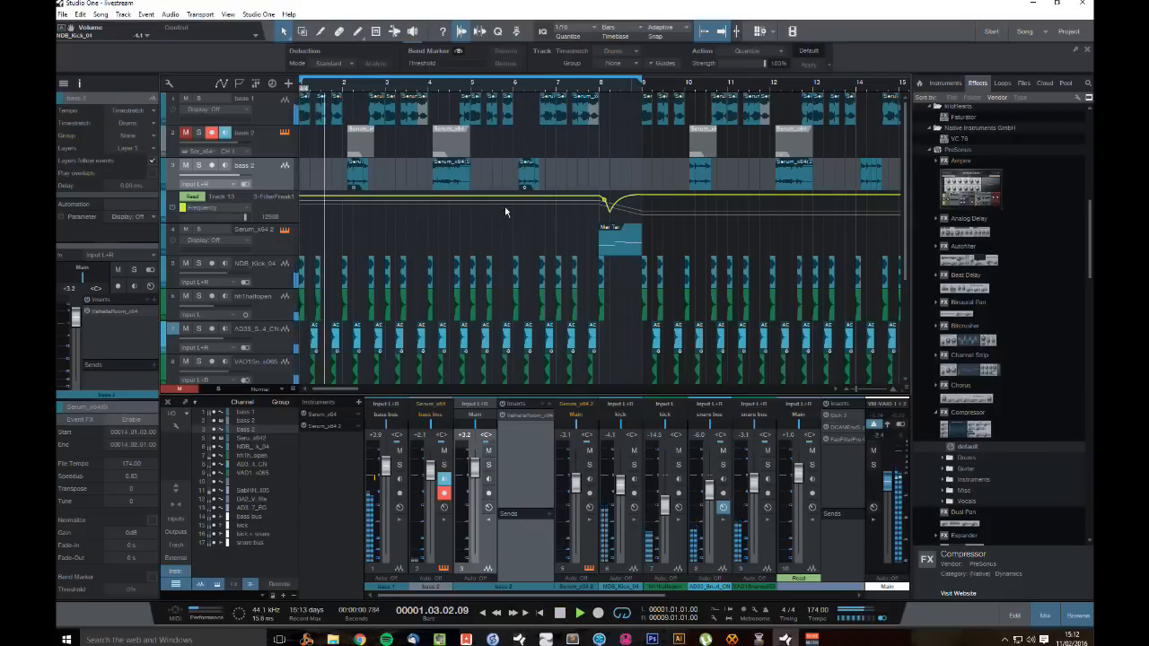
{"action": "key", "text": "space"}
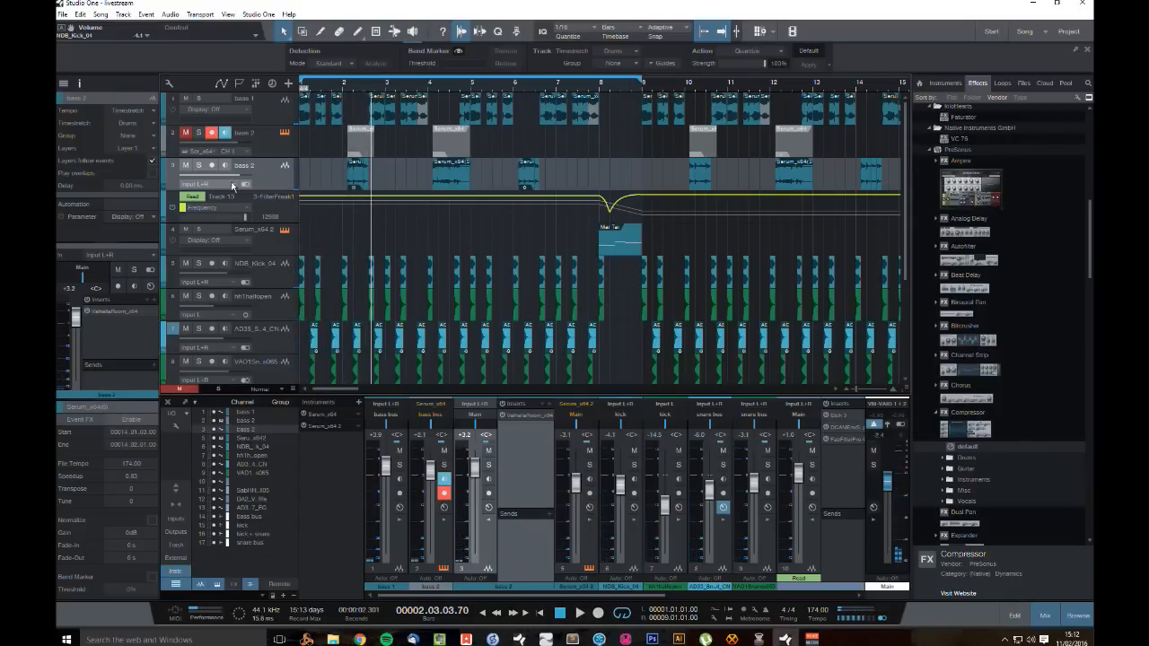
Step: Add a mono audio track named synth with Input L below bass 2 and arm it for recording
{"action": "right_click", "coordinate": [273, 179]}
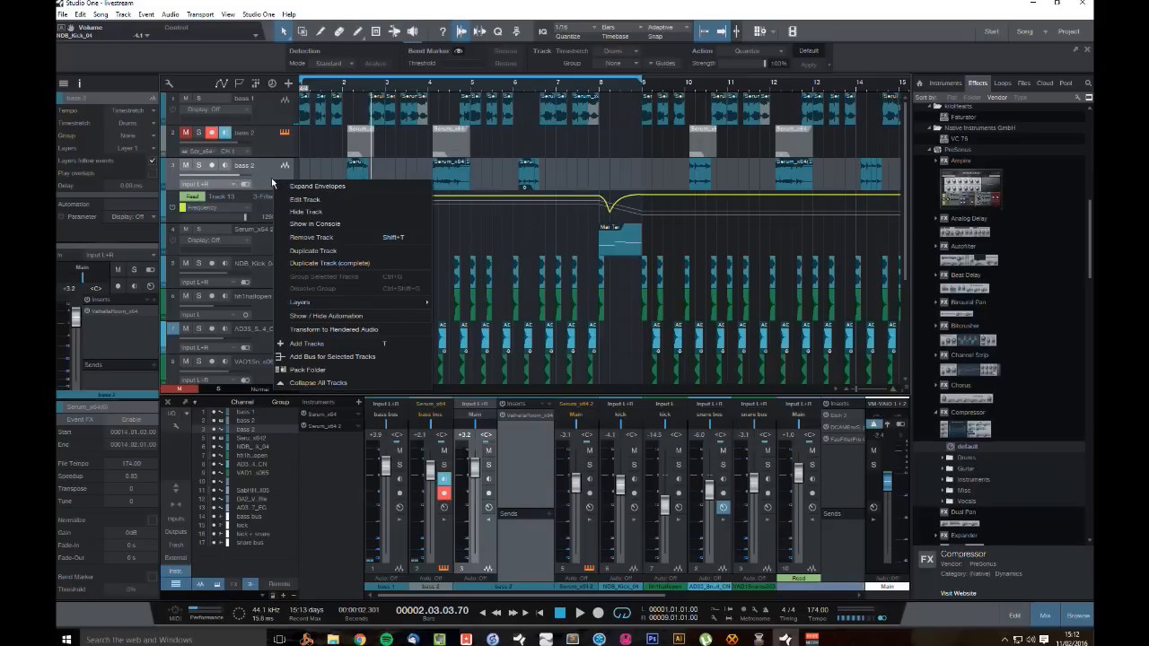
{"action": "left_click", "coordinate": [265, 190]}
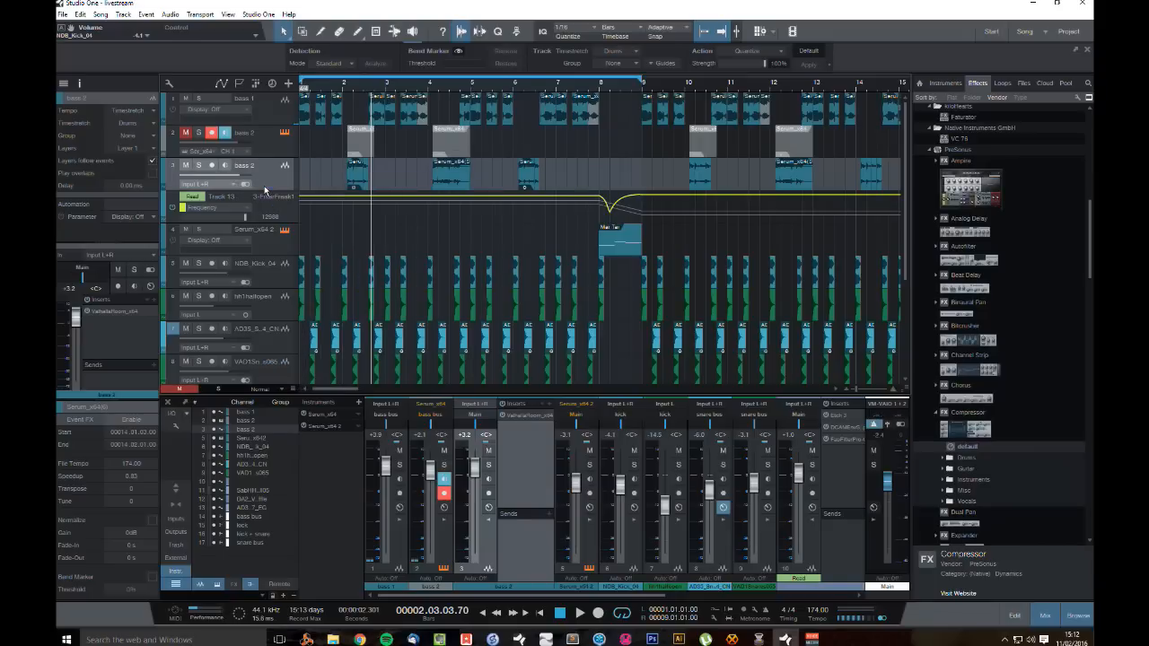
{"action": "right_click", "coordinate": [275, 184]}
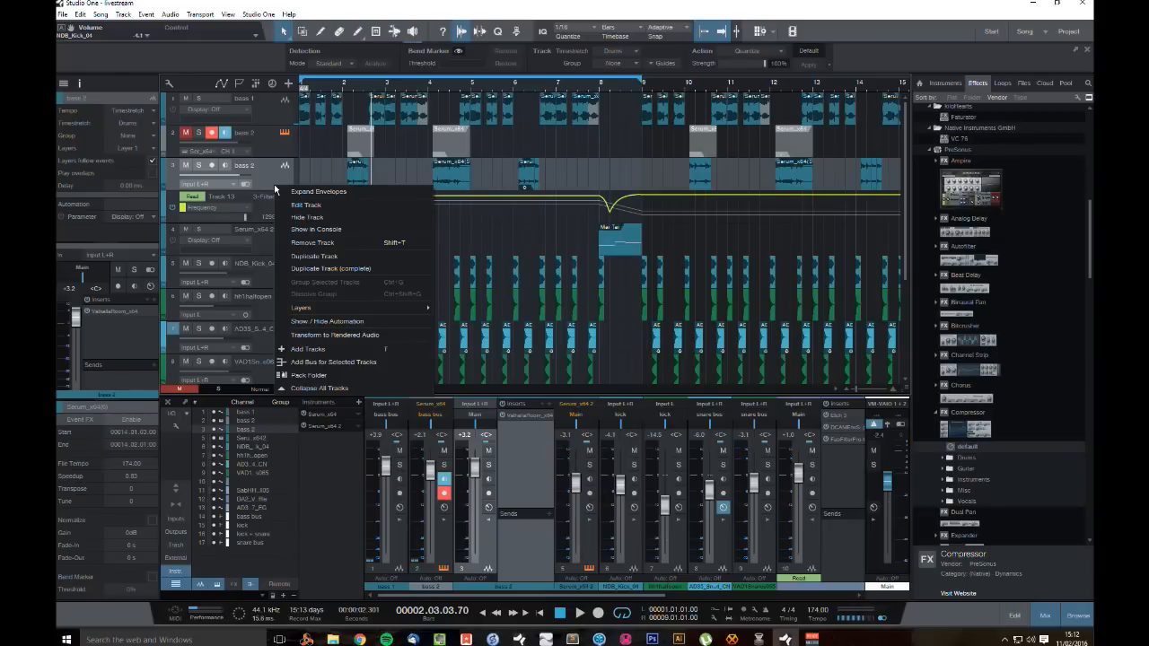
{"action": "left_click", "coordinate": [319, 352]}
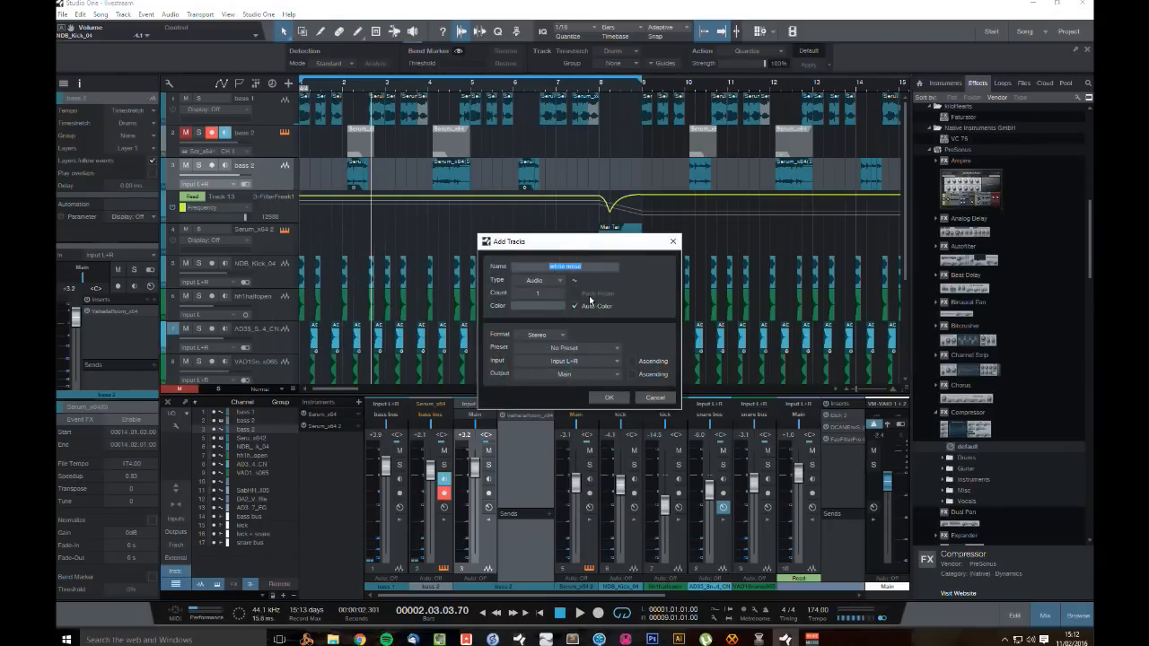
{"action": "type", "text": "synth"}
{"action": "key", "text": "Return"}
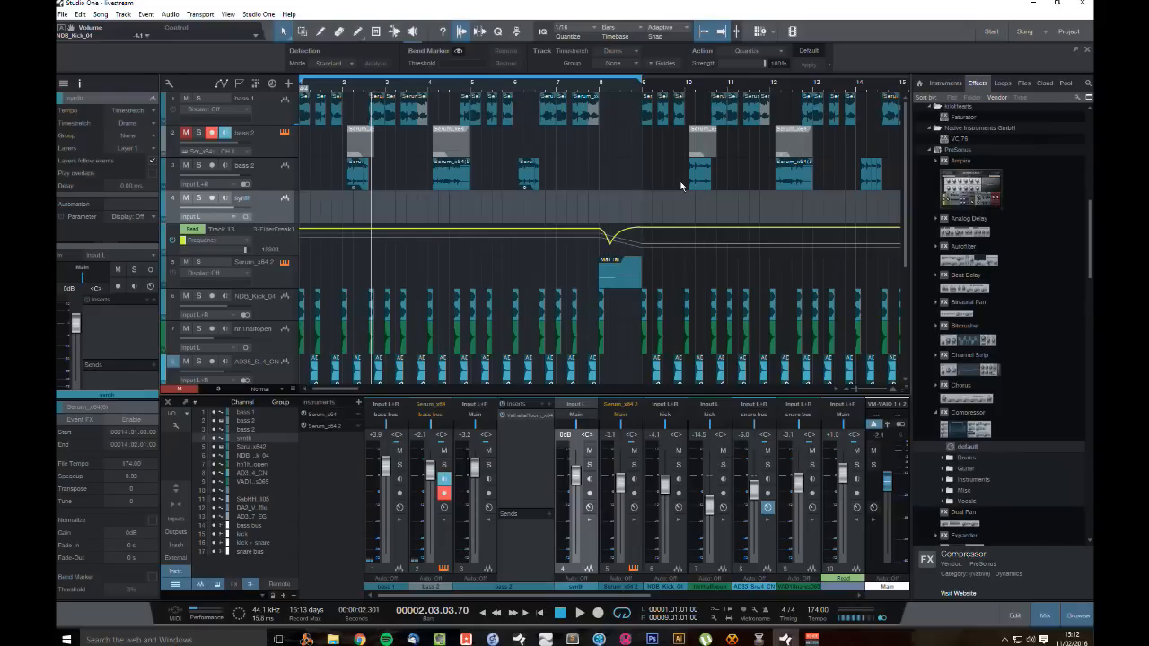
{"action": "left_click", "coordinate": [212, 198]}
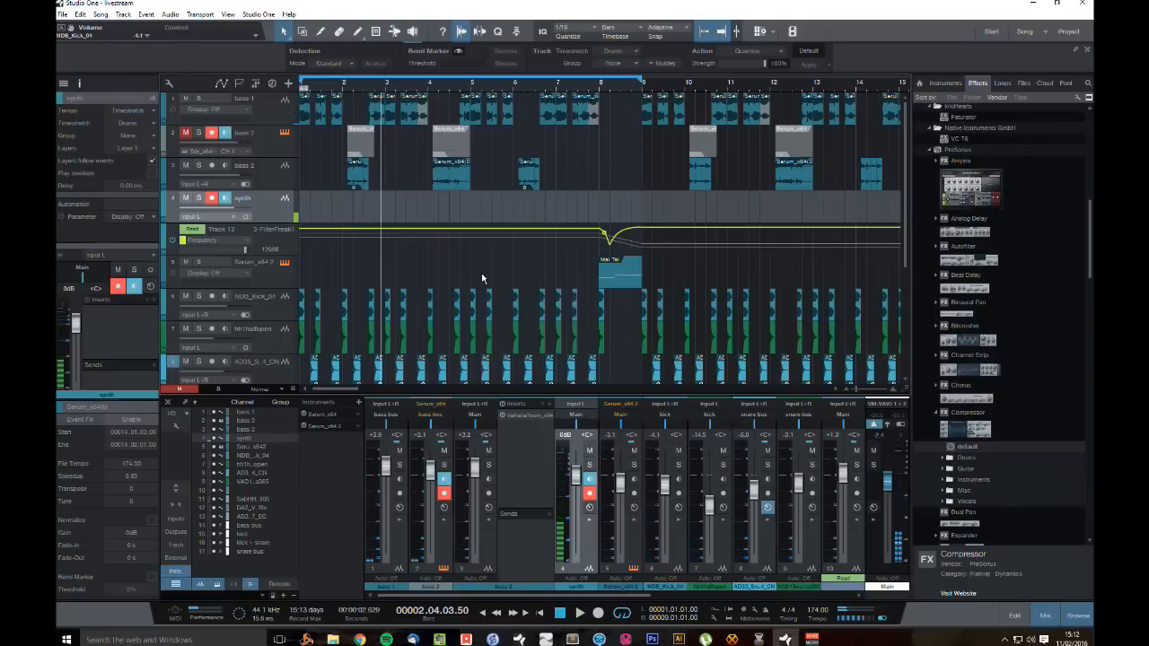
Step: Switch the synth track's input to Input R and check the available hardware input devices in Voicemeeter
{"action": "left_click", "coordinate": [220, 216]}
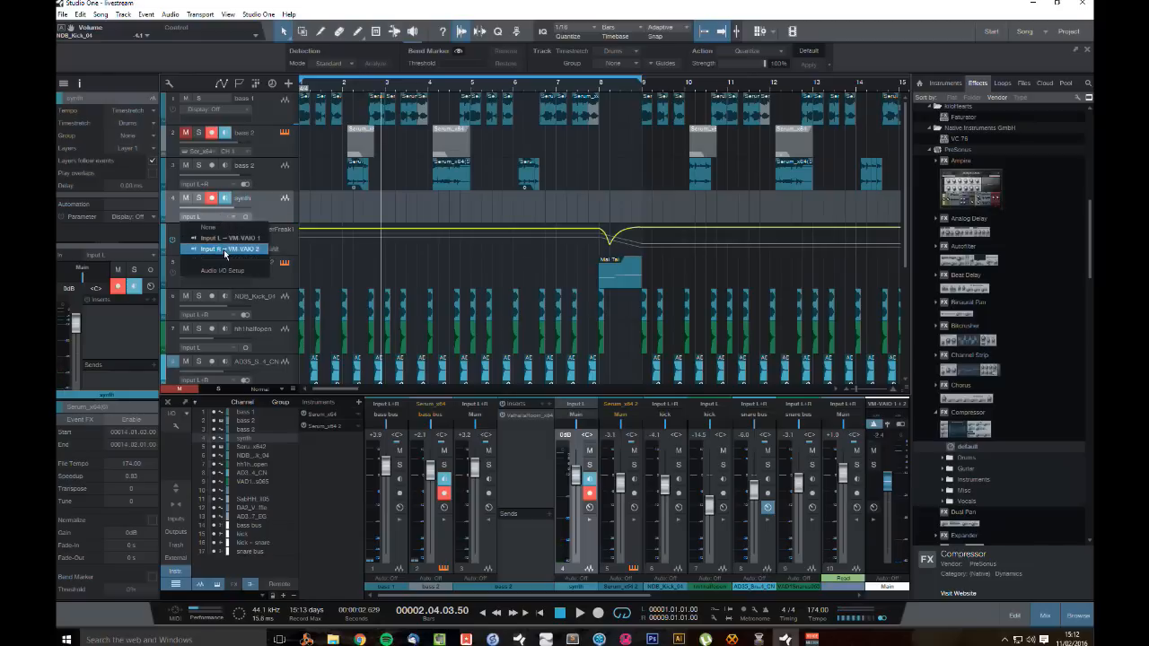
{"action": "left_click", "coordinate": [226, 248]}
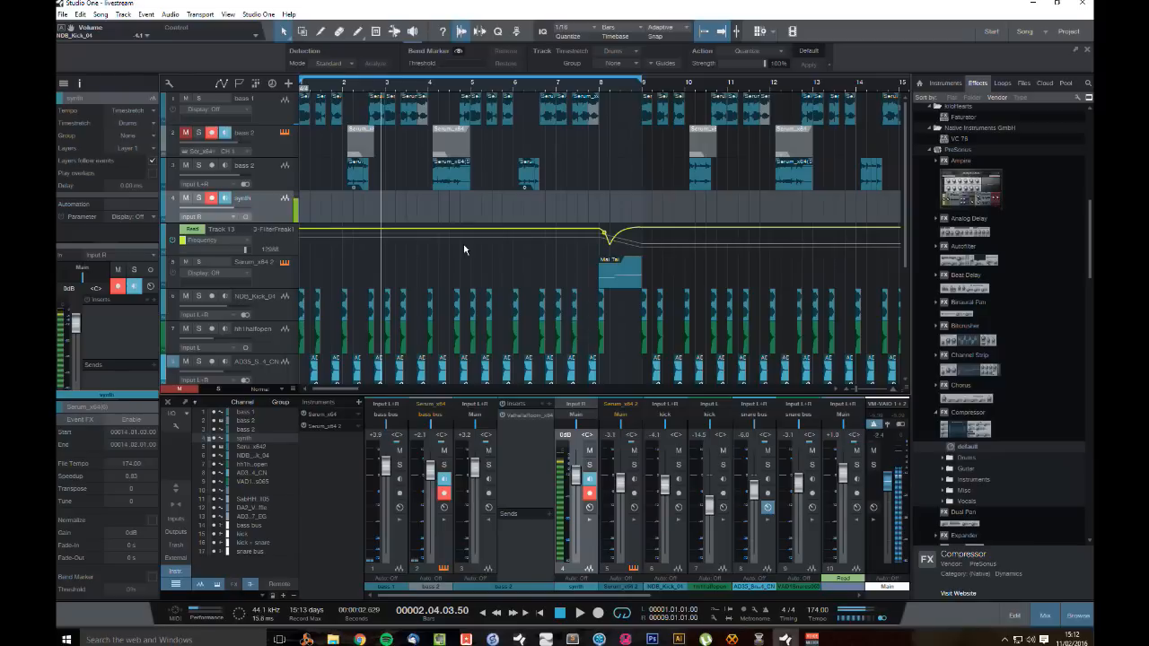
{"action": "left_click", "coordinate": [812, 639]}
{"action": "left_click", "coordinate": [316, 186]}
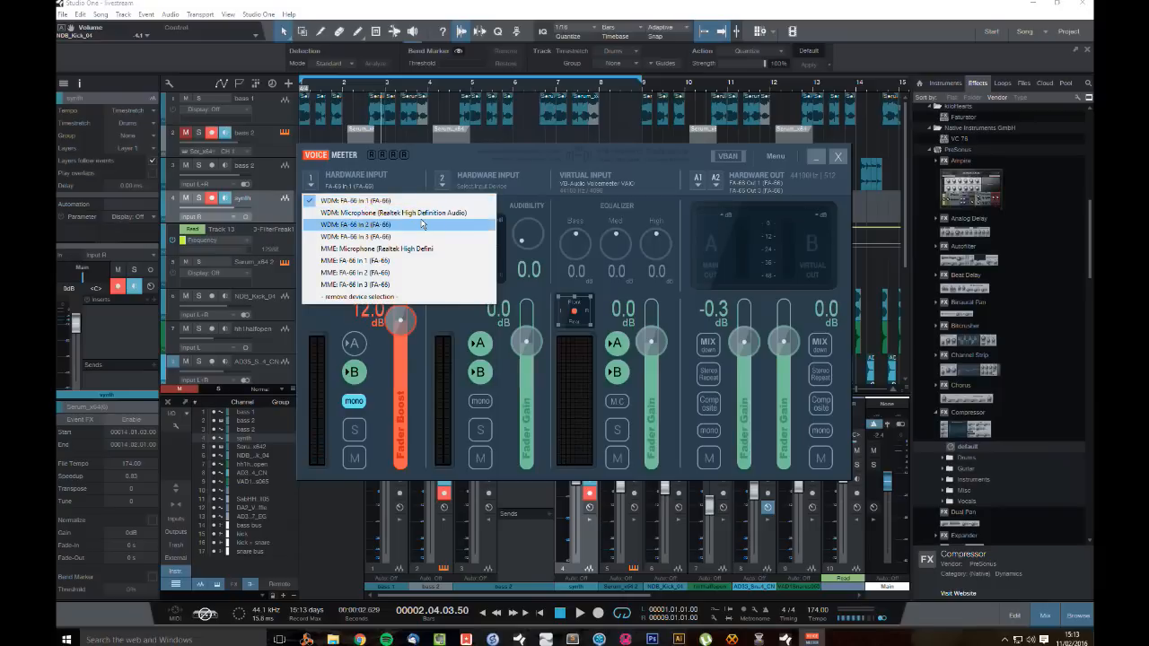
{"action": "left_click", "coordinate": [522, 146]}
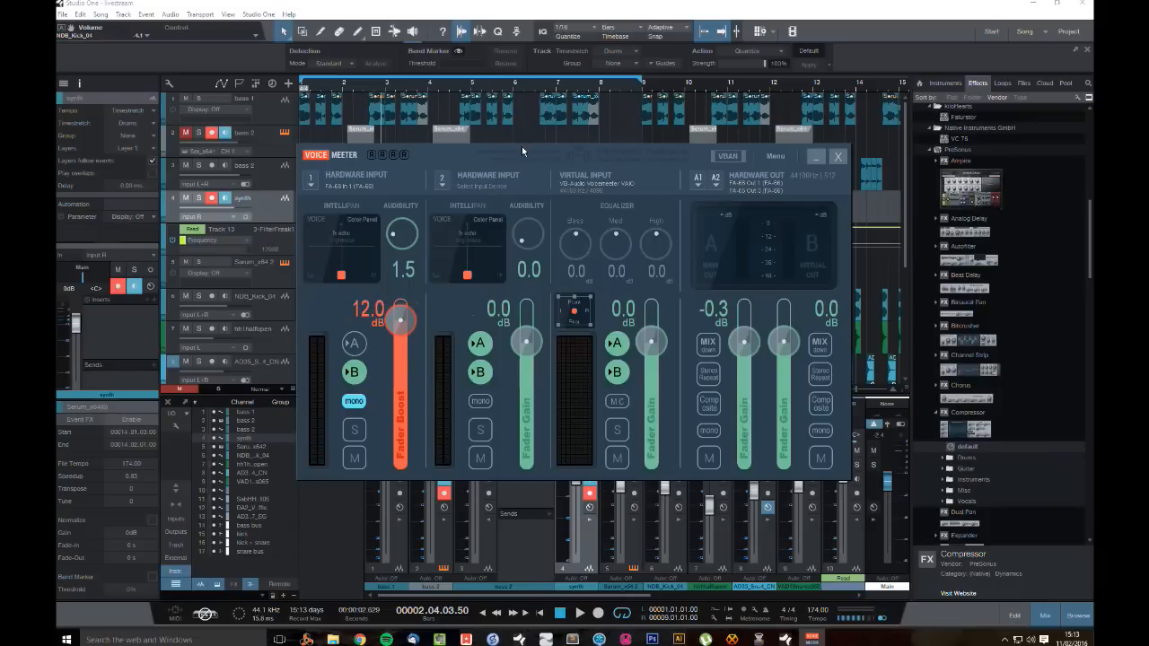
{"action": "left_click", "coordinate": [443, 182]}
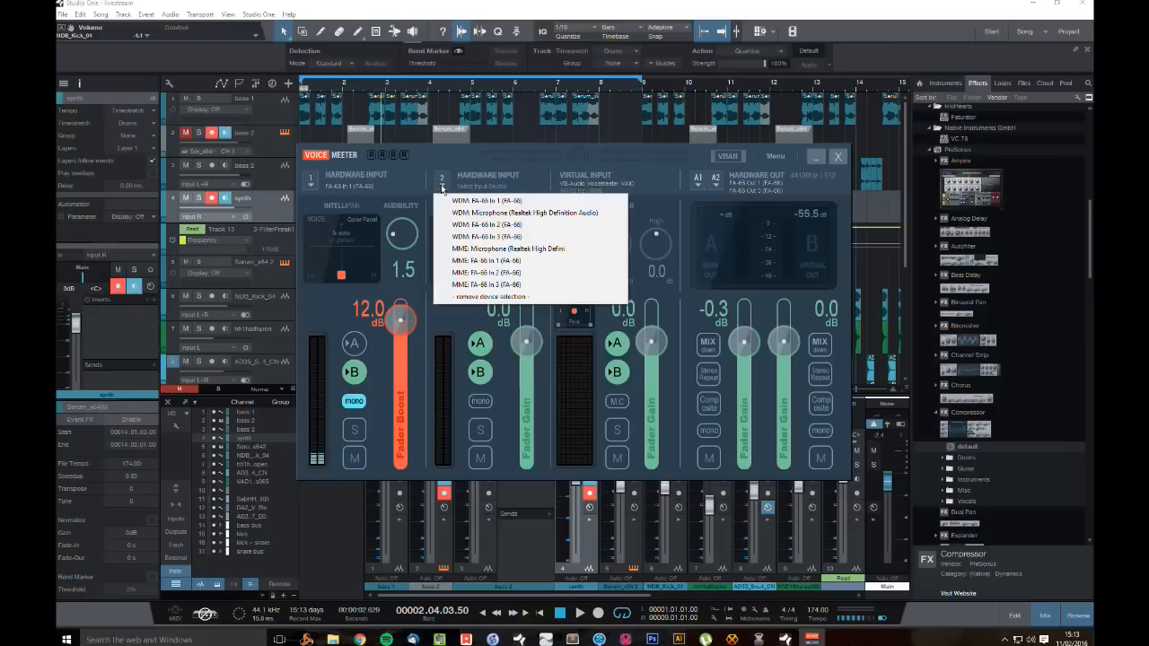
{"action": "left_click", "coordinate": [816, 156]}
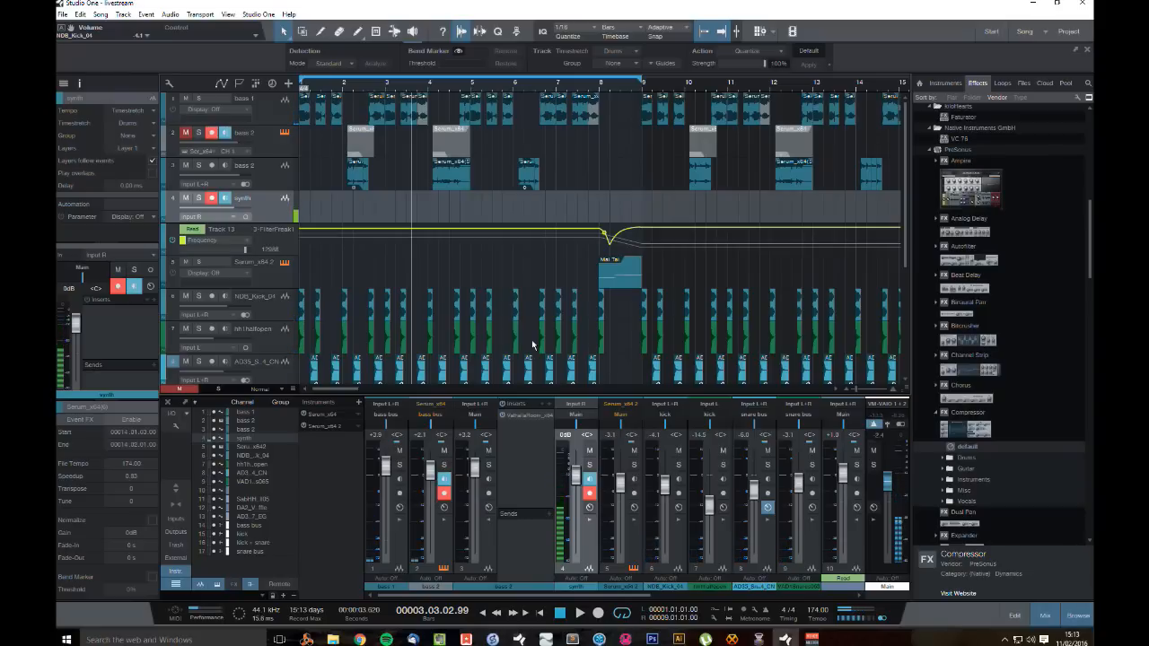
Step: Audition the loop with the synth input live, then remove the synth track from the arrangement
{"action": "key", "text": "space"}
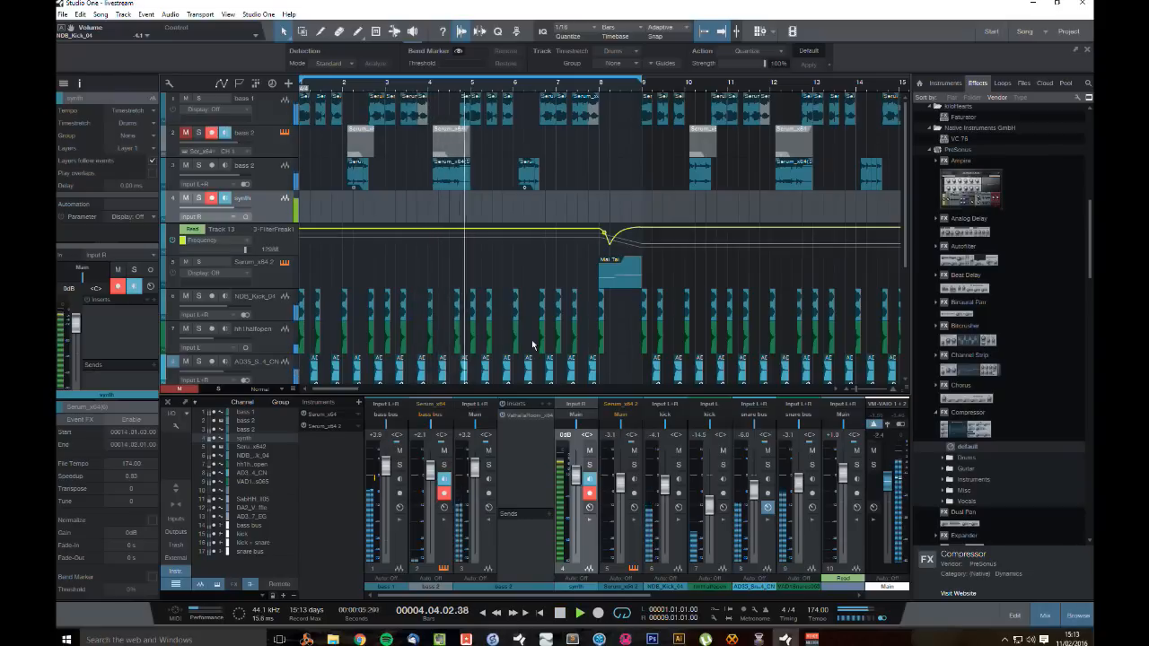
{"action": "key", "text": "space"}
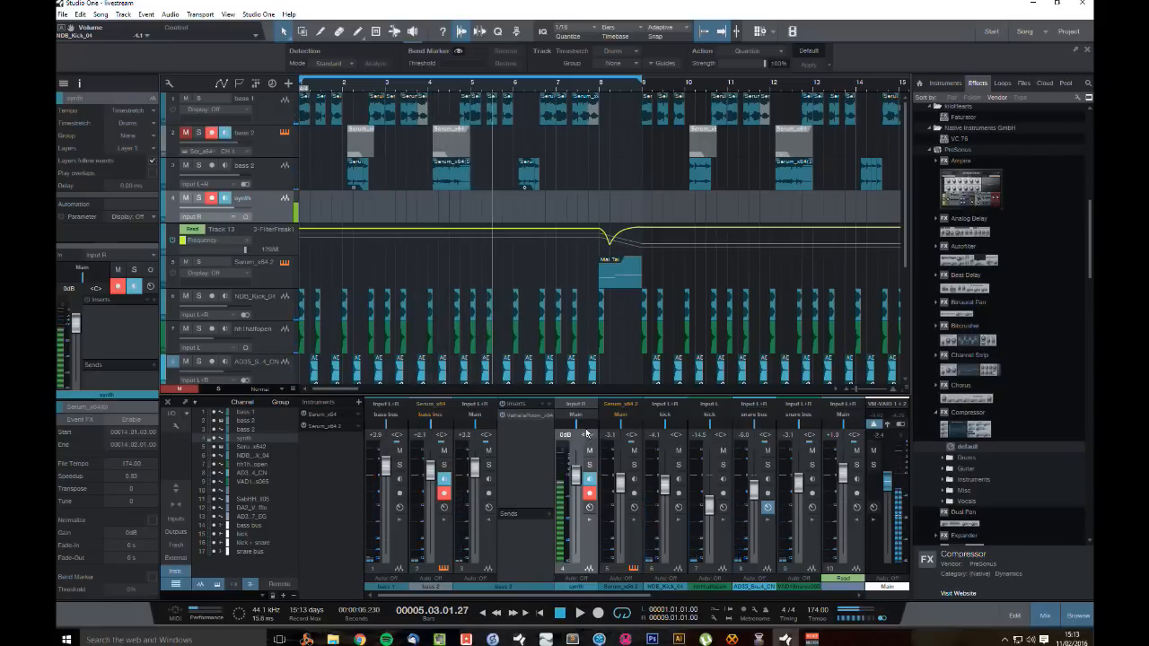
{"action": "right_click", "coordinate": [268, 206]}
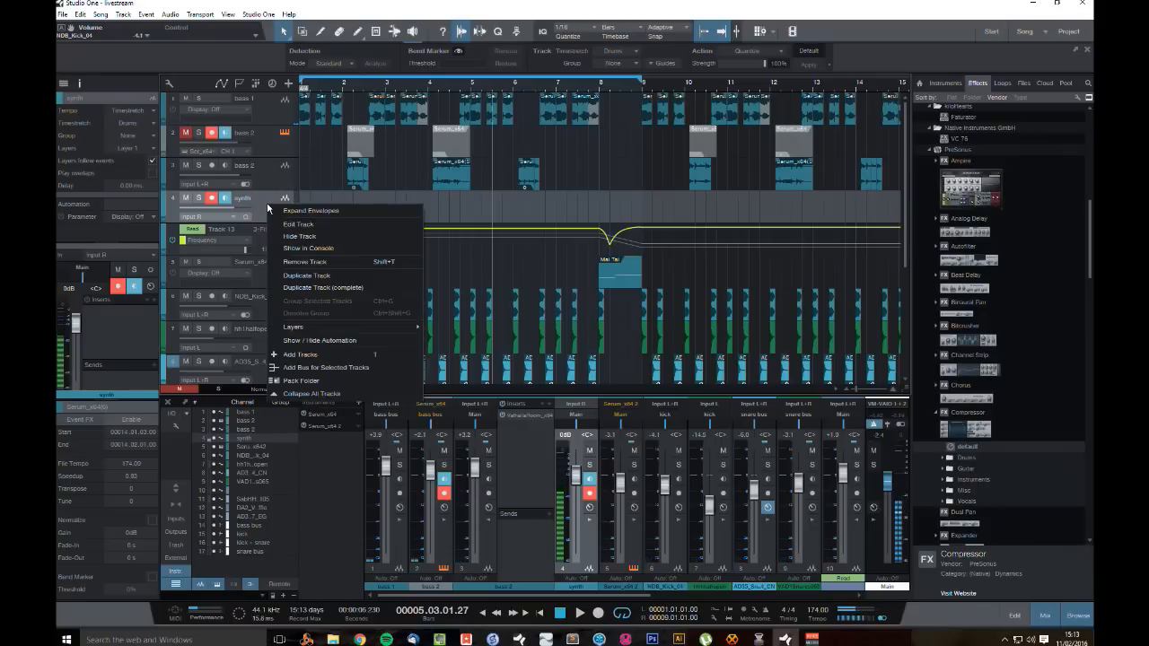
{"action": "left_click", "coordinate": [326, 249]}
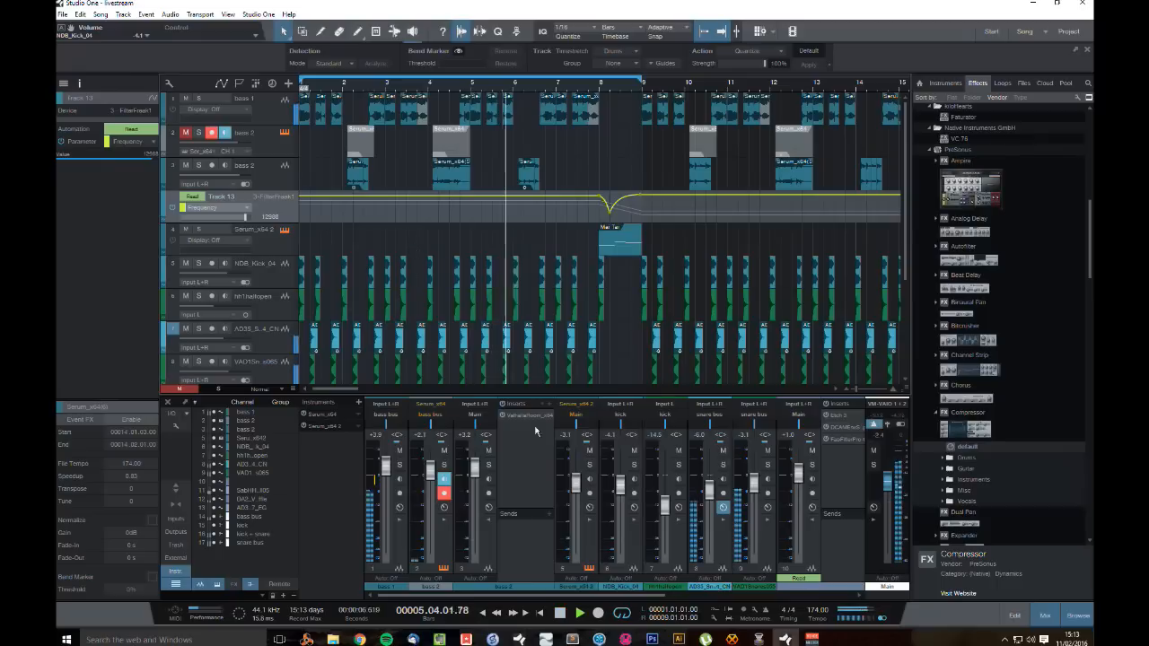
Step: Check the signal levels in Voicemeeter while the loop plays and show the available instruments in Studio One
{"action": "left_click", "coordinate": [811, 639]}
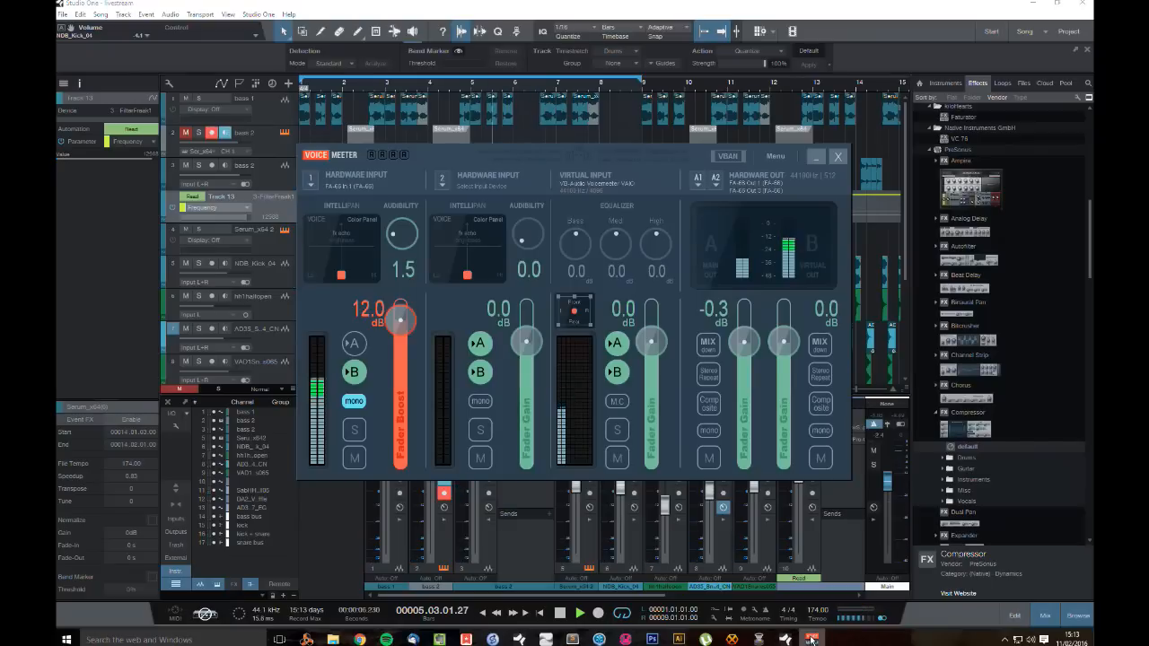
{"action": "left_click", "coordinate": [838, 156]}
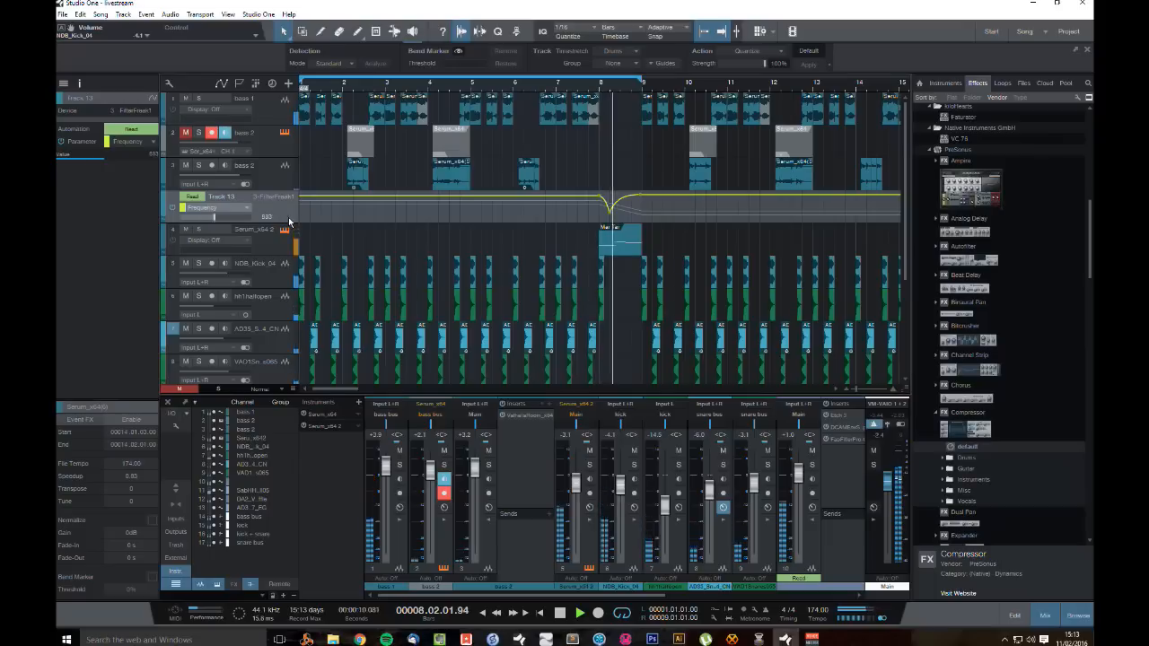
{"action": "left_click", "coordinate": [946, 83]}
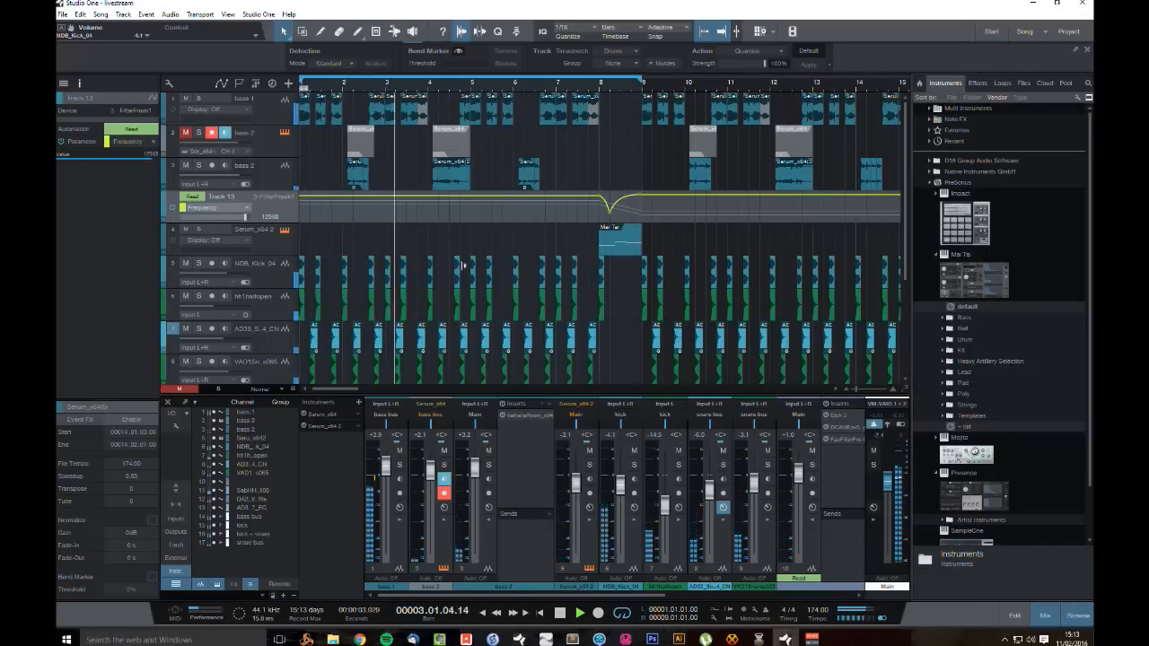
Step: Briefly solo the DA2_Voodoo_Shuffle track to identify it, and raise its volume to about -1.3 dB
{"action": "scroll", "coordinate": [466, 245], "scroll_direction": "down", "scroll_amount": 4}
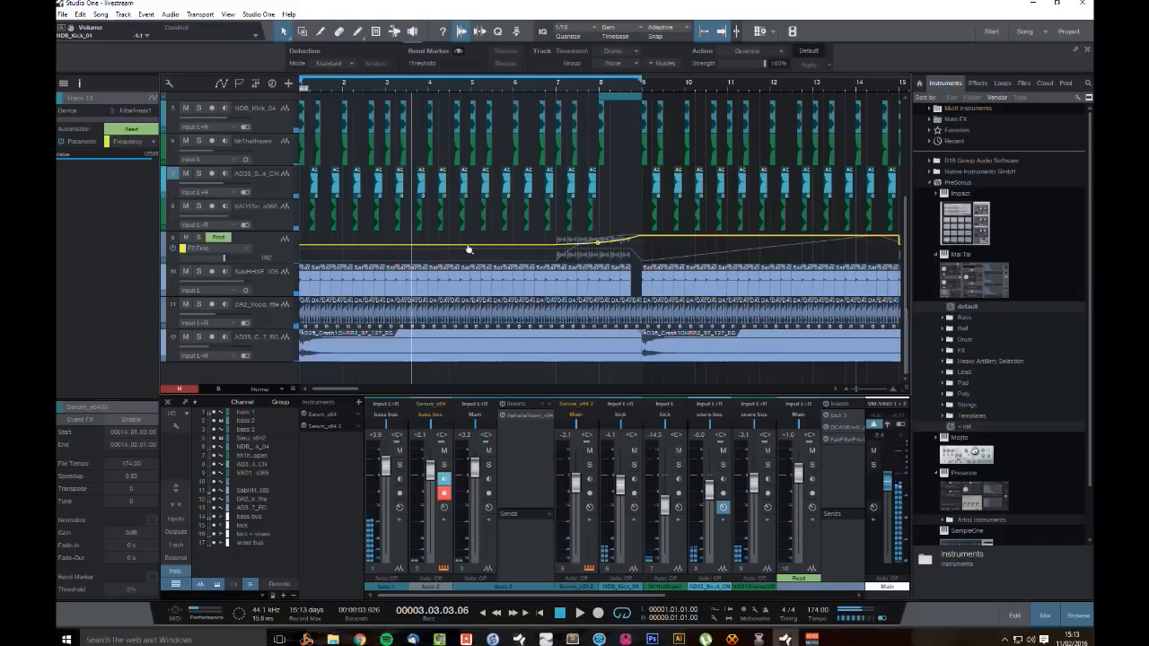
{"action": "left_click", "coordinate": [199, 304]}
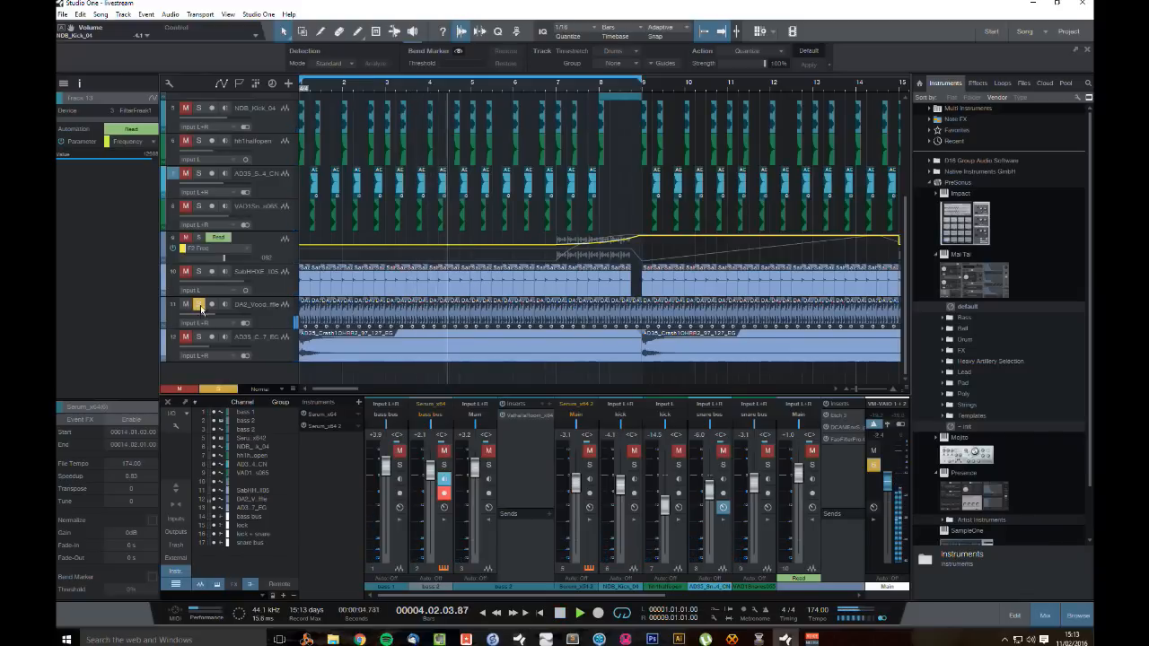
{"action": "left_click", "coordinate": [199, 304]}
{"action": "left_click", "coordinate": [248, 312]}
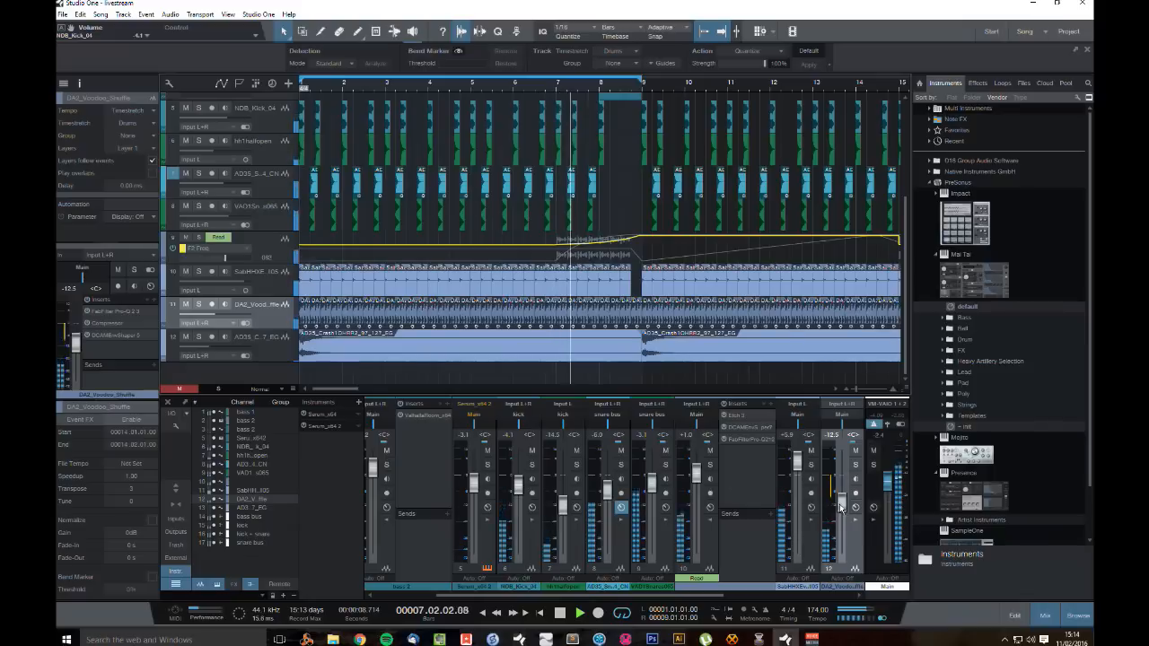
{"action": "left_click_drag", "start_coordinate": [836, 509], "coordinate": [841, 490]}
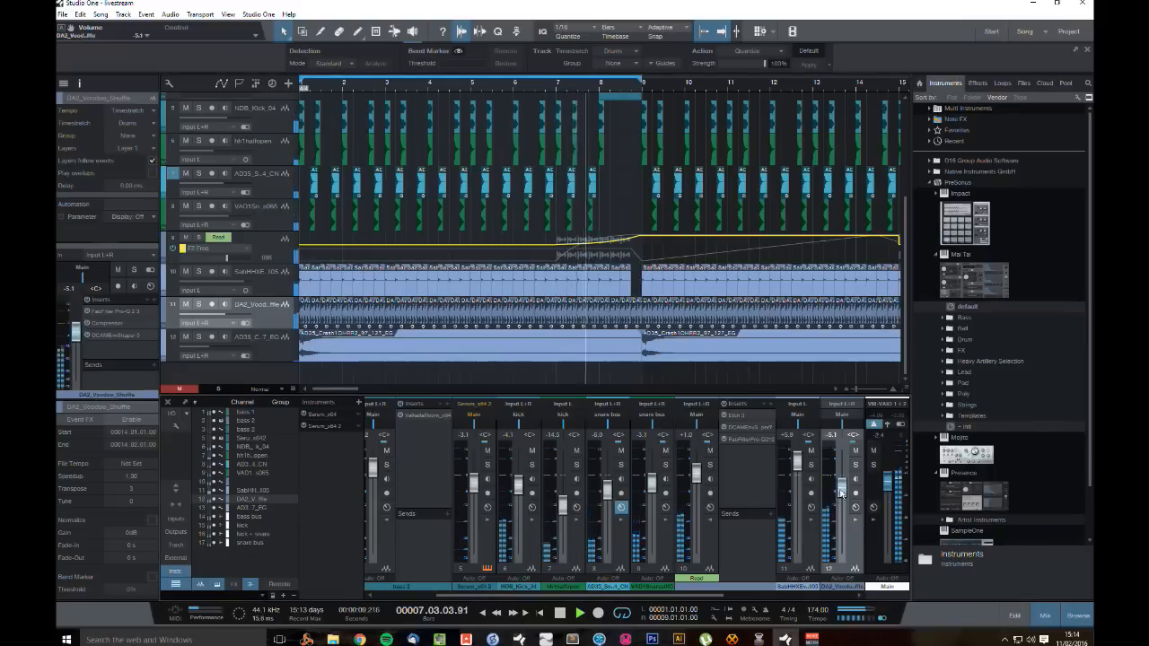
Step: Solo the DA2_Voodoo_Shuffle track and lower the low-cut frequency in its FabFilter Pro-Q 2 to about 410 Hz
{"action": "left_click", "coordinate": [855, 465]}
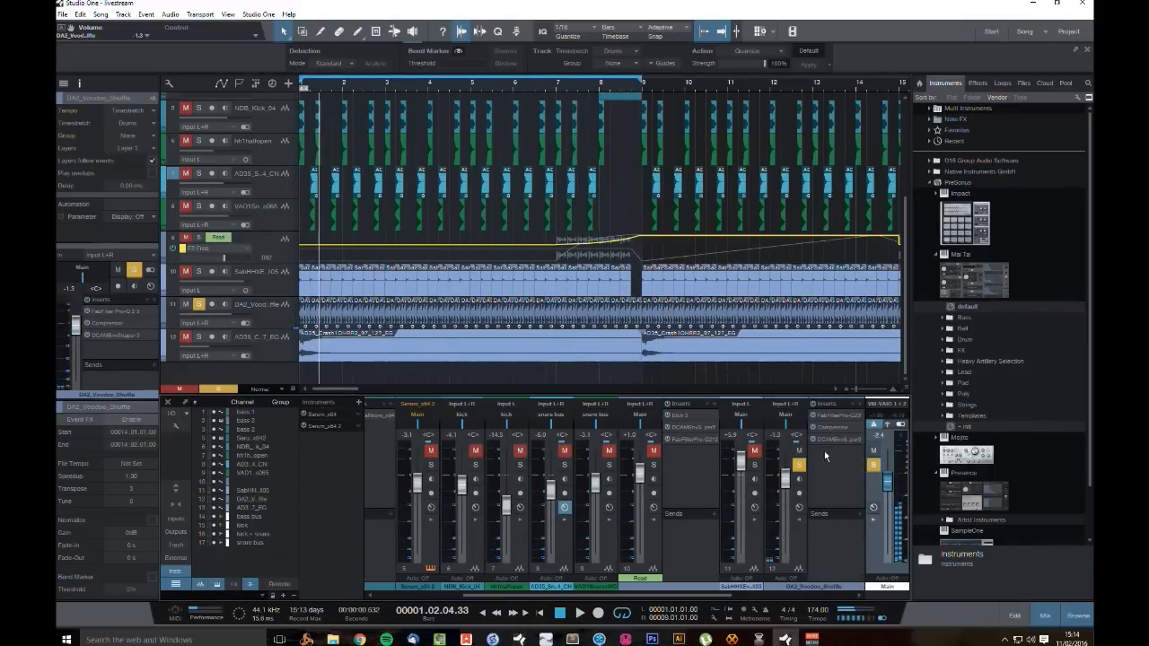
{"action": "left_click", "coordinate": [835, 416]}
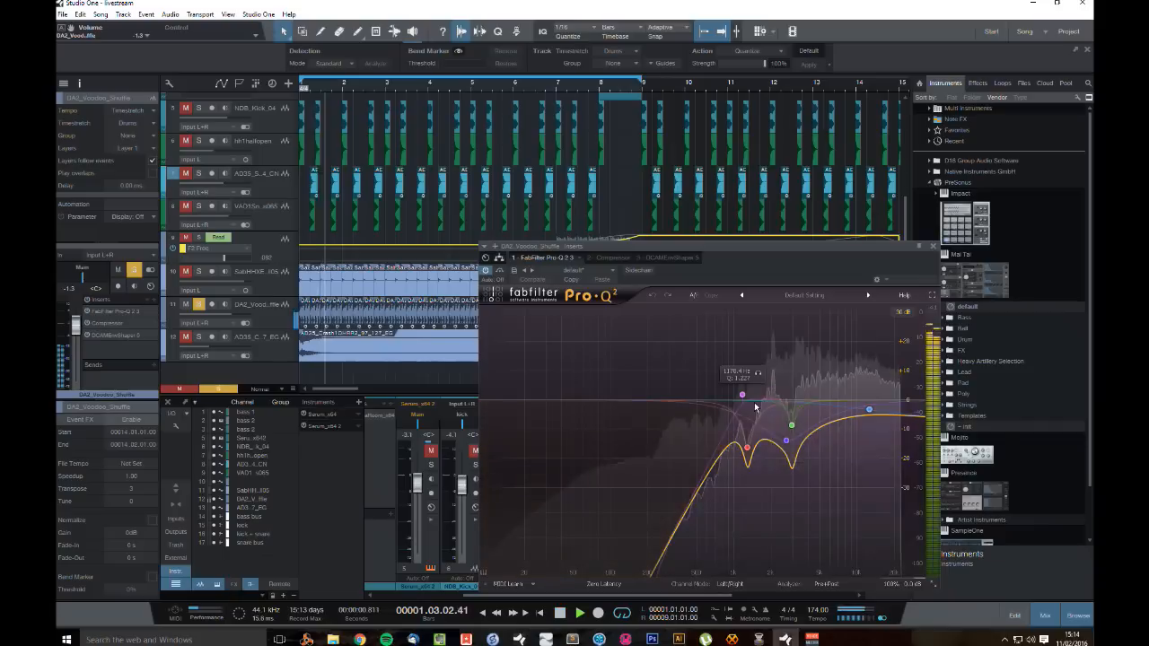
{"action": "left_click_drag", "start_coordinate": [742, 395], "coordinate": [686, 393]}
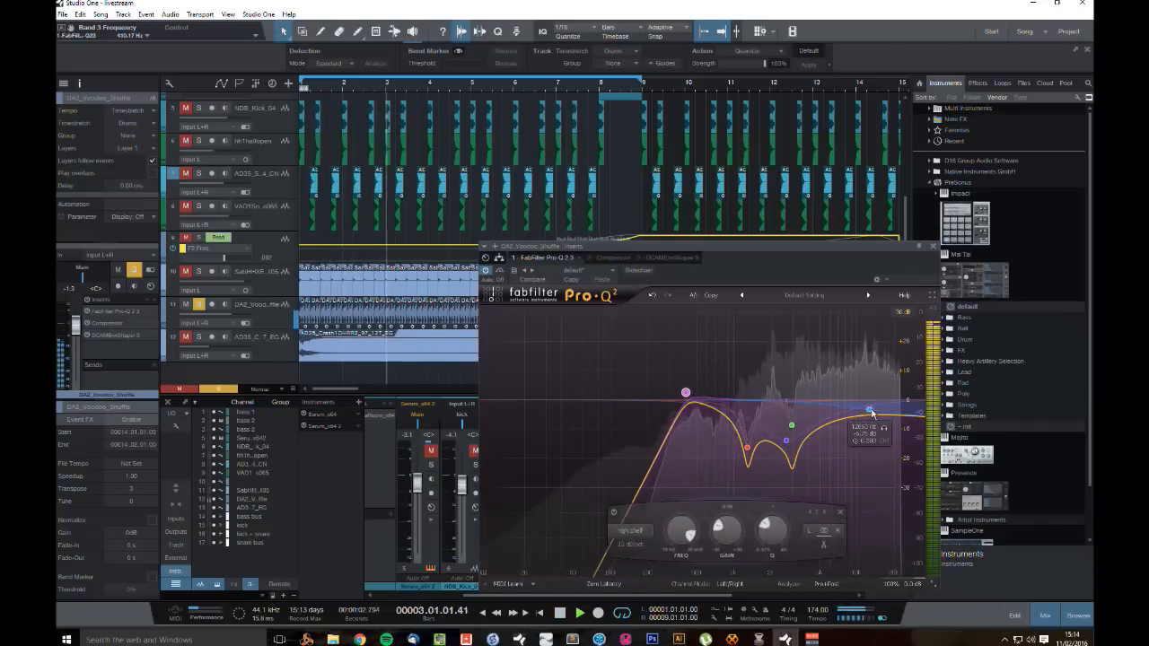
Step: Change the EQ's high shelf band to High Cut and add another high-frequency band at about 12 kHz
{"action": "left_click", "coordinate": [696, 531]}
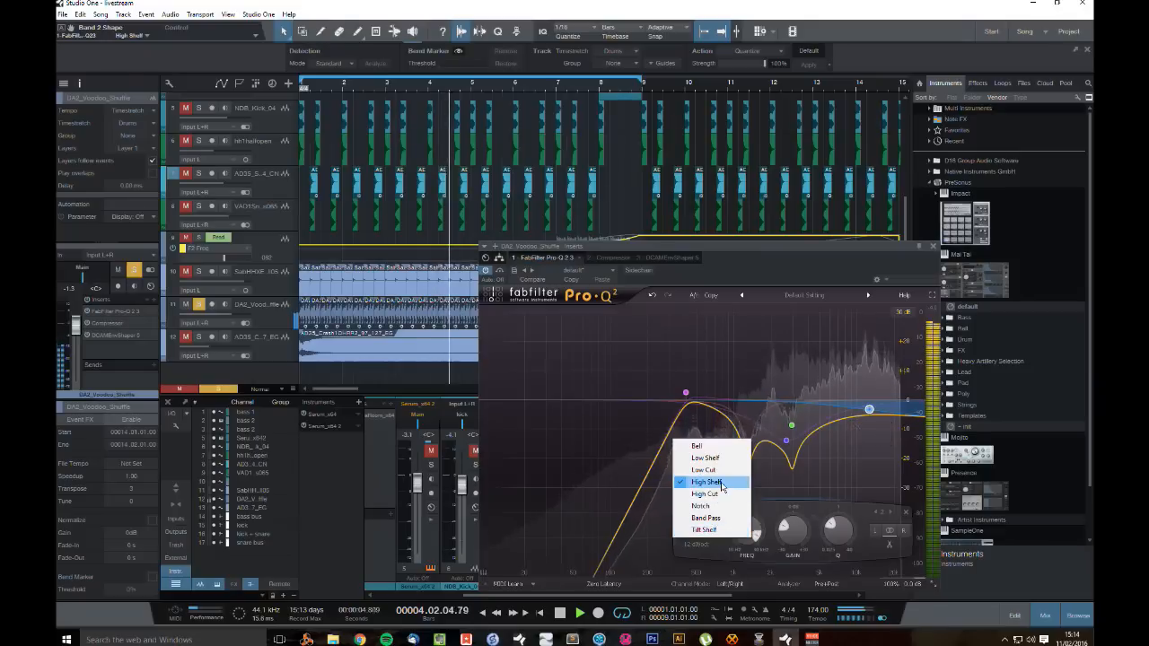
{"action": "left_click", "coordinate": [705, 494]}
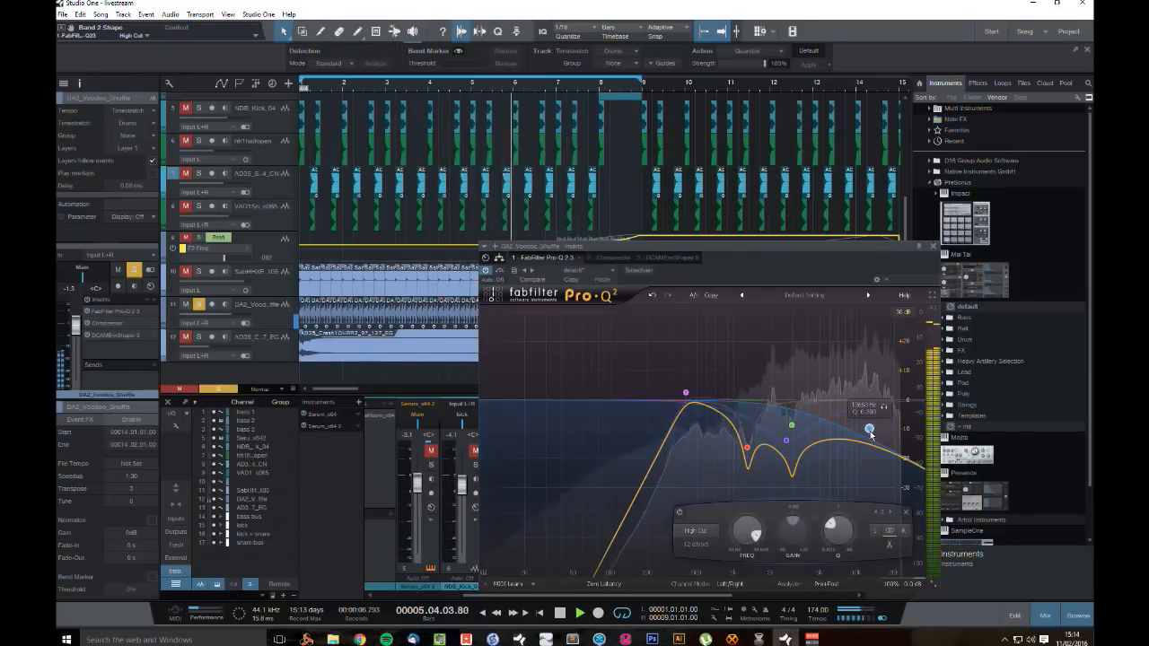
{"action": "left_click_drag", "start_coordinate": [877, 411], "coordinate": [866, 468]}
Step: Try a 96 dB/oct slope and the Notch shape on the new 12 kHz band
{"action": "left_click", "coordinate": [701, 544]}
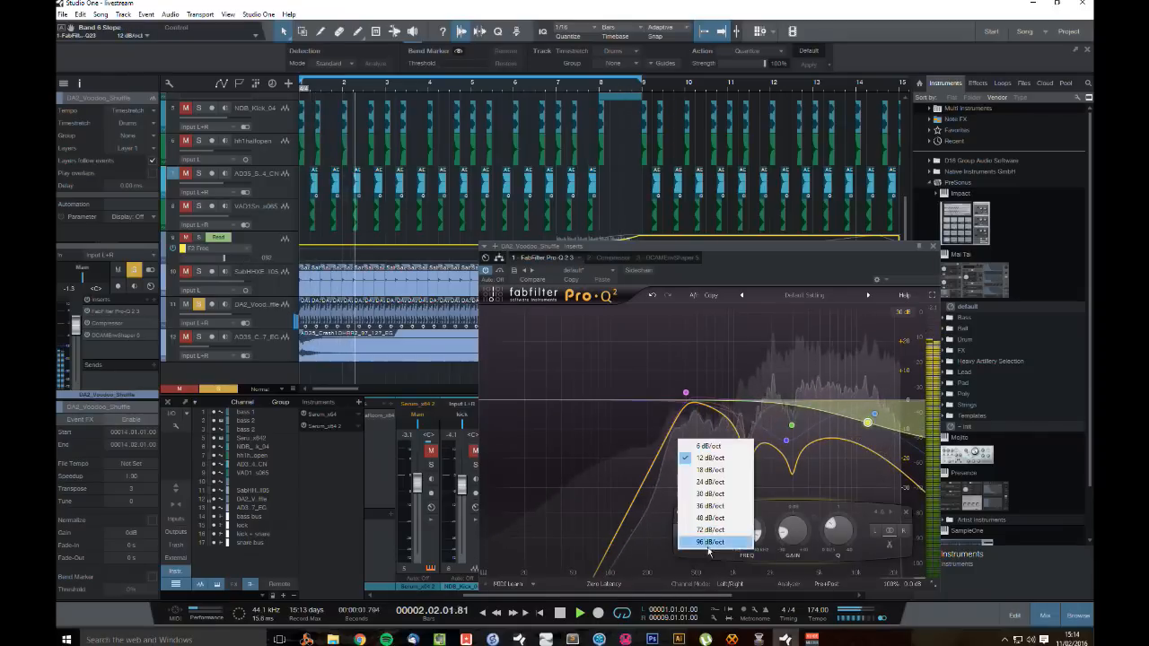
{"action": "left_click", "coordinate": [710, 549]}
{"action": "left_click", "coordinate": [700, 531]}
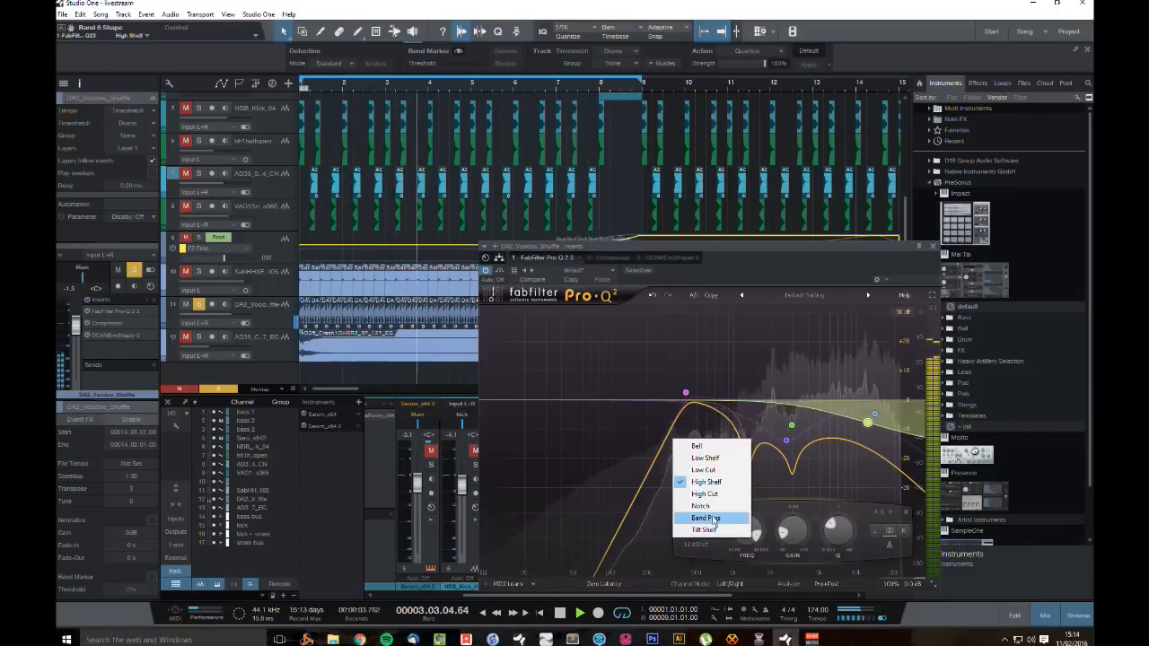
{"action": "left_click", "coordinate": [702, 507]}
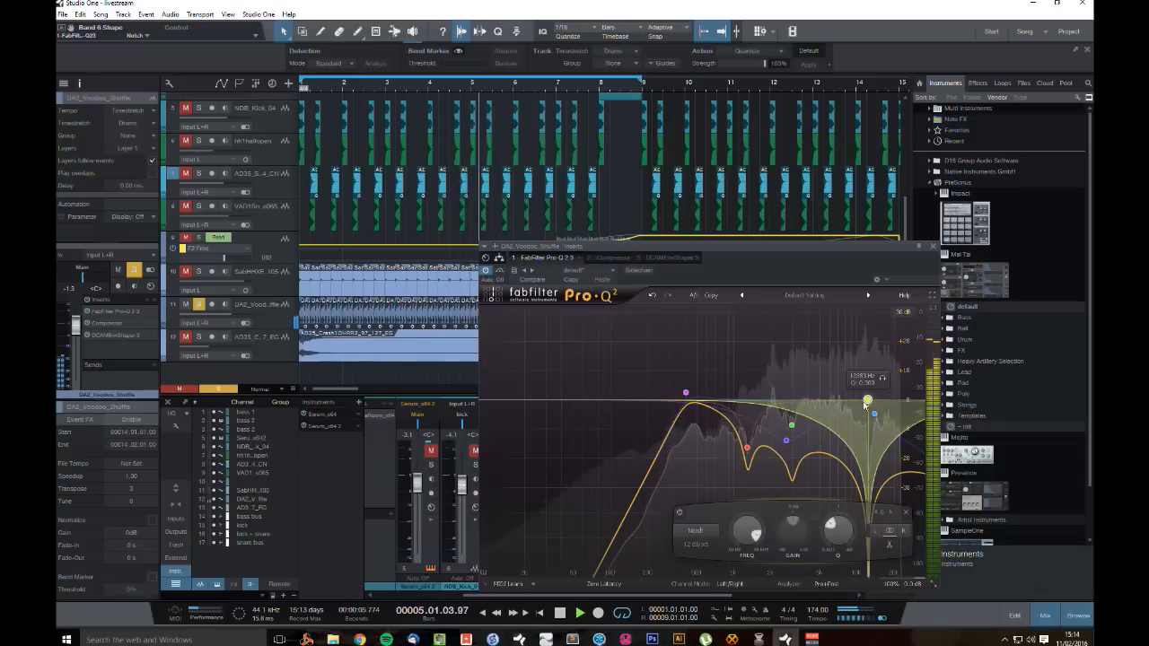
Step: Change the 12 kHz band to a Bell shape, with a narrower and deeper cut
{"action": "left_click", "coordinate": [697, 531]}
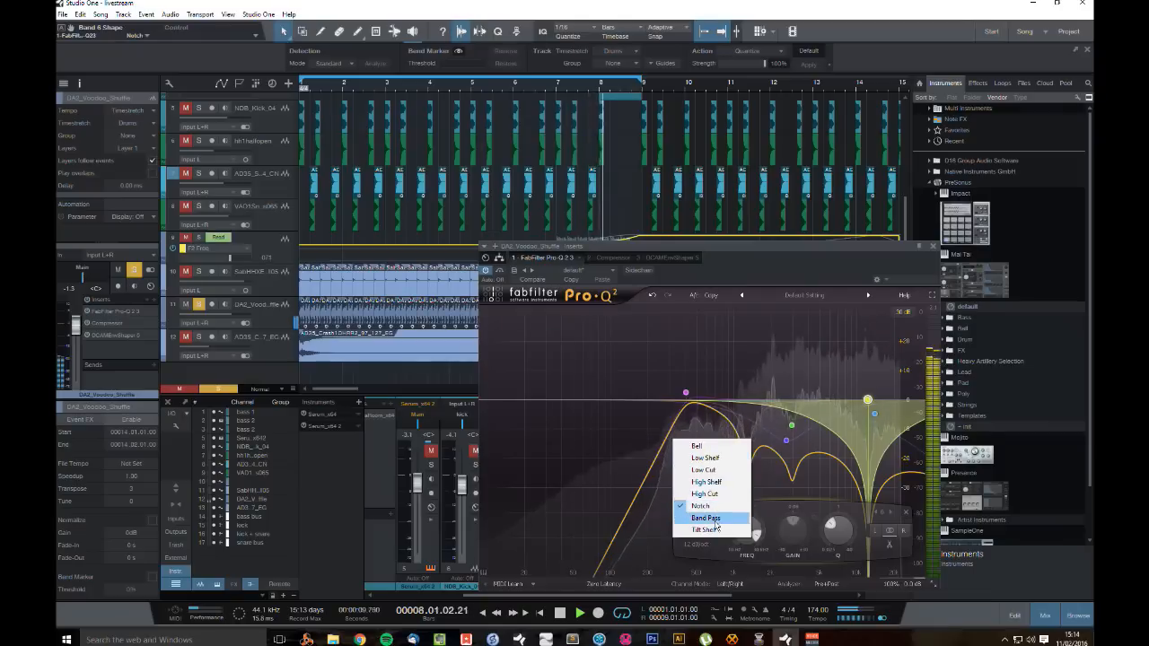
{"action": "left_click", "coordinate": [705, 458]}
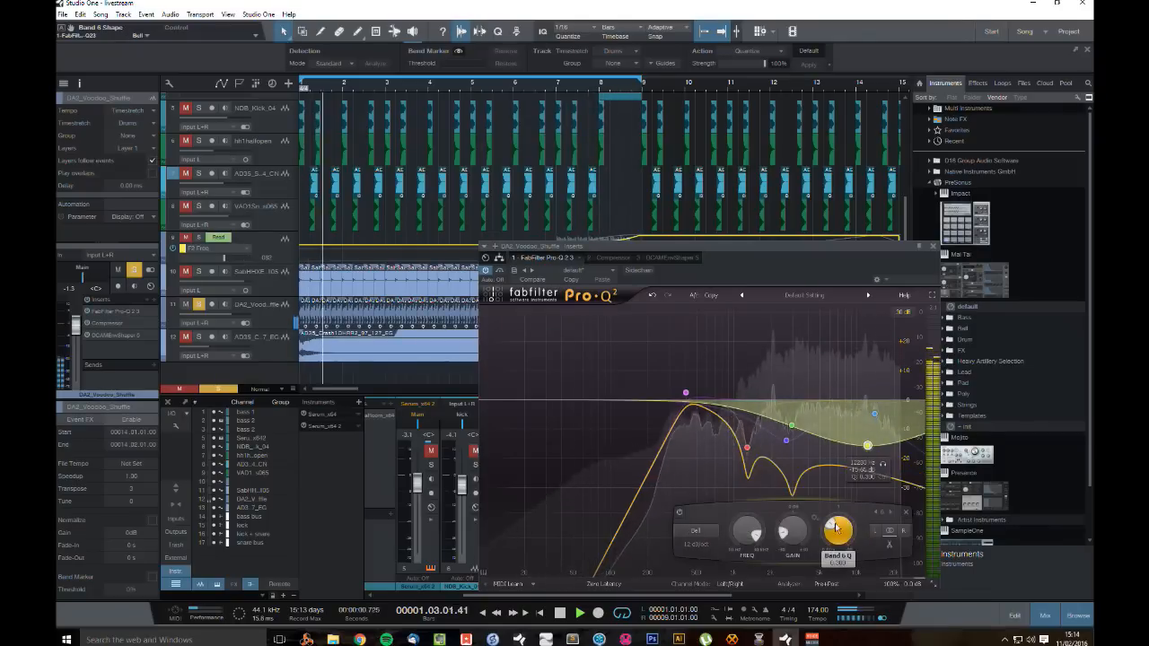
{"action": "mouse_move", "coordinate": [837, 528]}
{"action": "left_mouse_down"}
{"action": "mouse_move", "coordinate": [835, 541]}
{"action": "mouse_move", "coordinate": [841, 523]}
{"action": "left_mouse_up"}
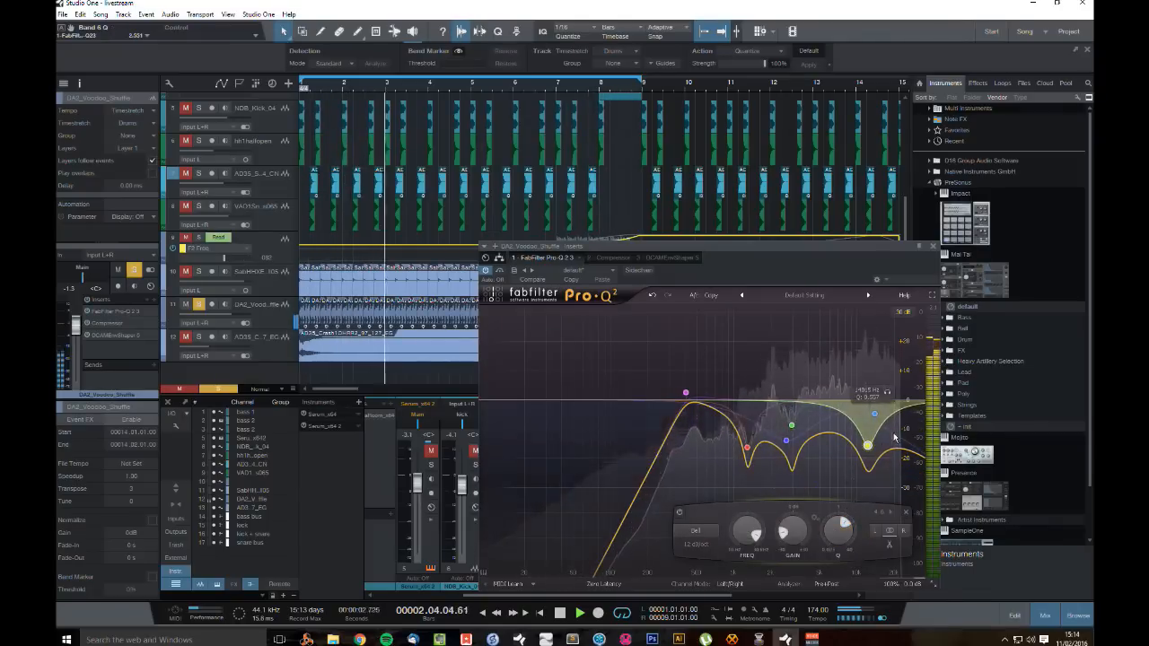
{"action": "left_click_drag", "start_coordinate": [869, 447], "coordinate": [872, 457]}
Step: Retune the EQ with the high cut at about 15 kHz, a higher low cut and the green bell dip at about 3028 Hz
{"action": "left_click", "coordinate": [687, 396]}
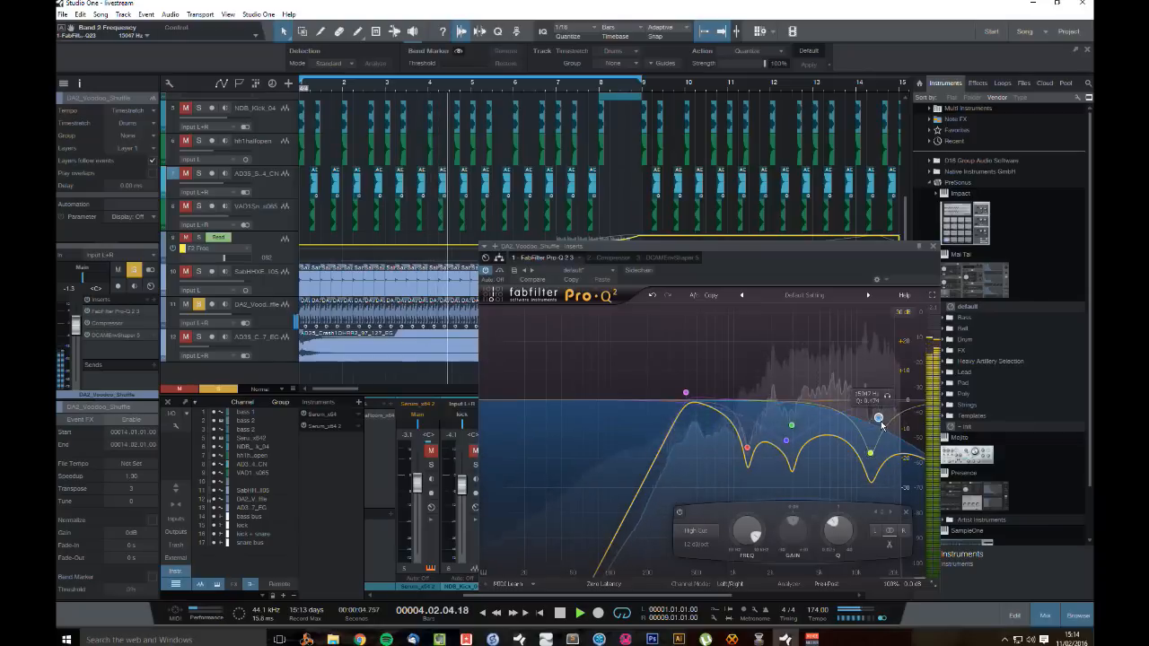
{"action": "left_click_drag", "start_coordinate": [686, 396], "coordinate": [709, 419]}
{"action": "mouse_move", "coordinate": [791, 424]}
{"action": "left_mouse_down"}
{"action": "mouse_move", "coordinate": [794, 404]}
{"action": "mouse_move", "coordinate": [793, 420]}
{"action": "left_mouse_up"}
{"action": "left_click_drag", "start_coordinate": [793, 432], "coordinate": [795, 428]}
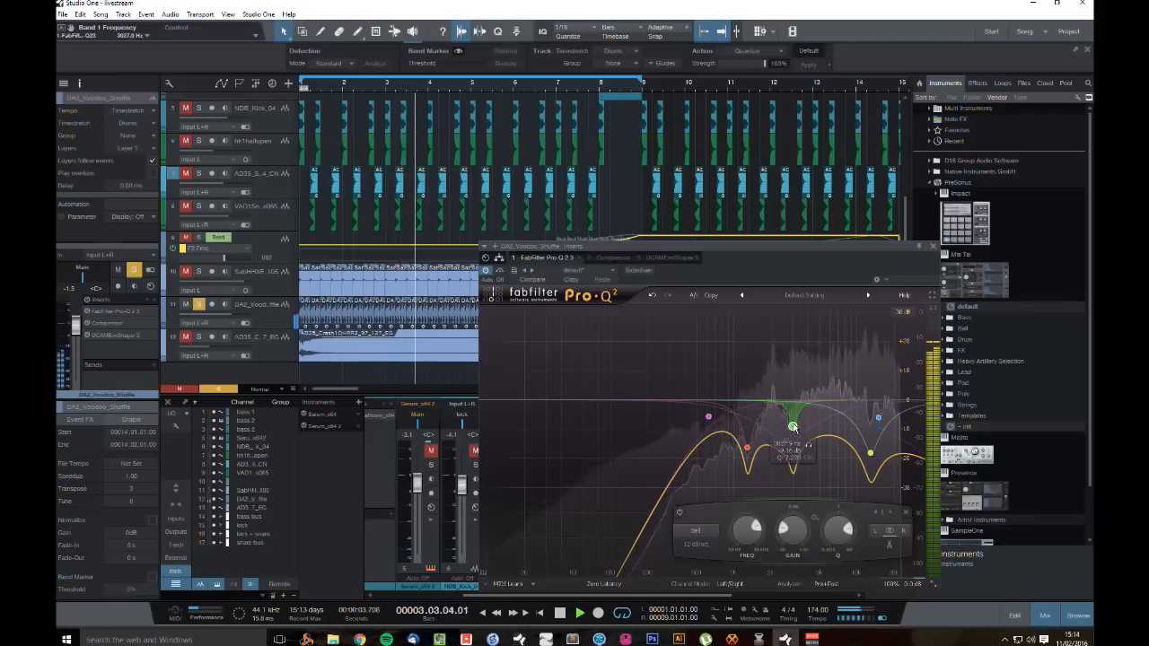
{"action": "left_click", "coordinate": [933, 246]}
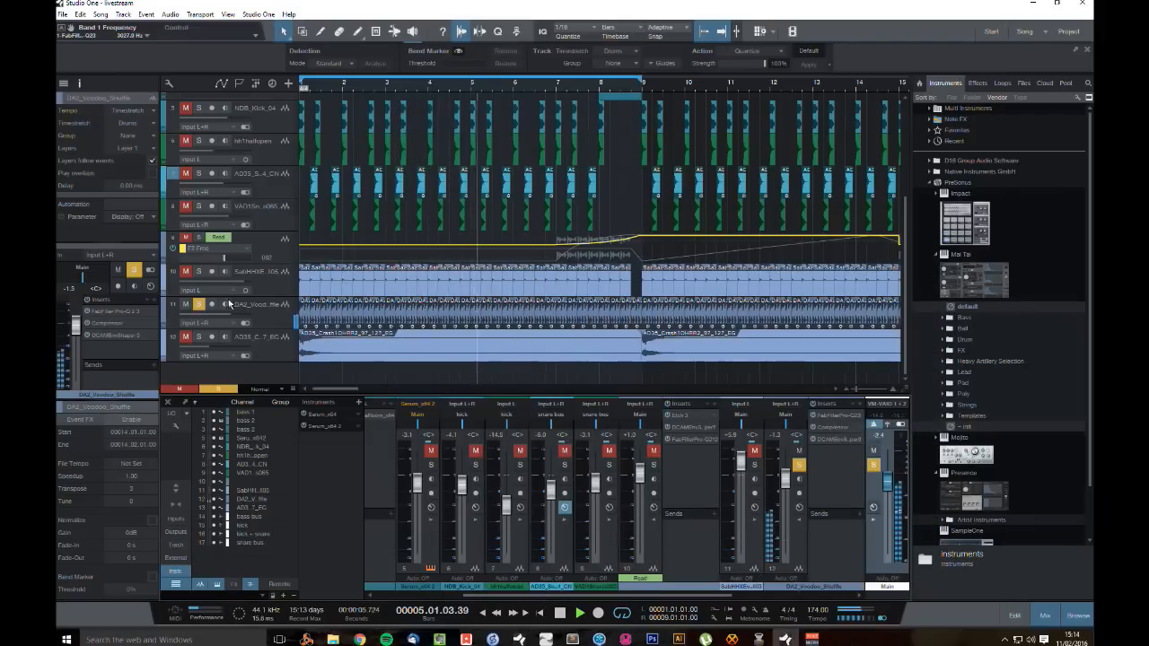
Step: Unsolo the DA2_Voodoo_Shuffle track and raise its volume to about +3.7 dB against the full mix
{"action": "key", "text": "space"}
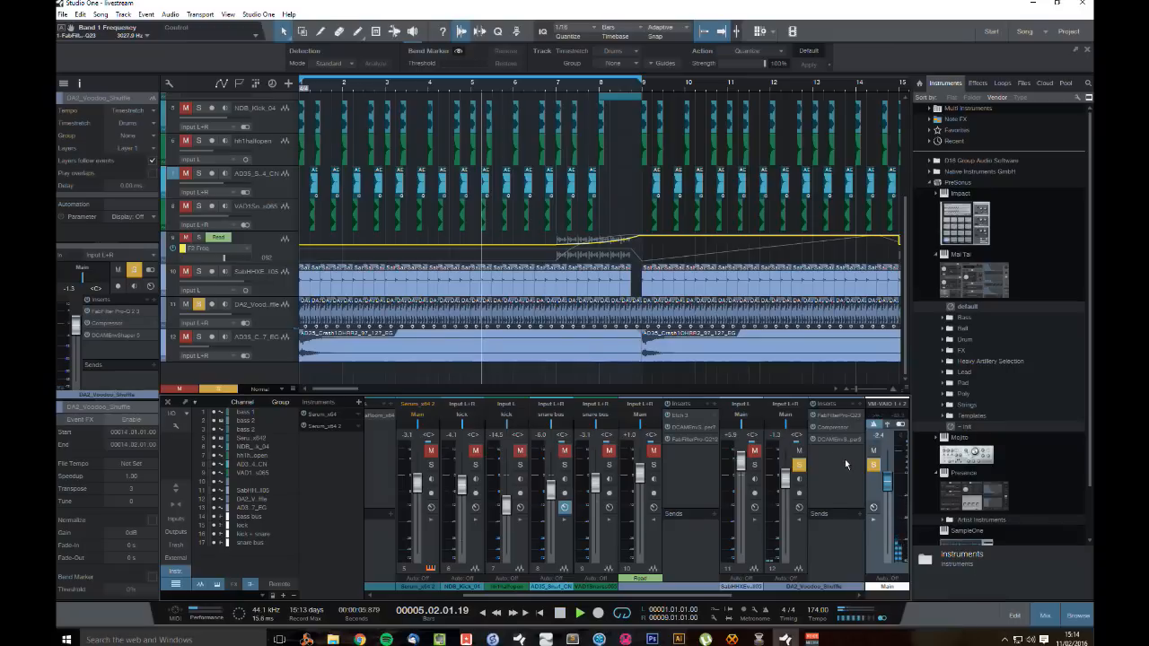
{"action": "left_click", "coordinate": [198, 304]}
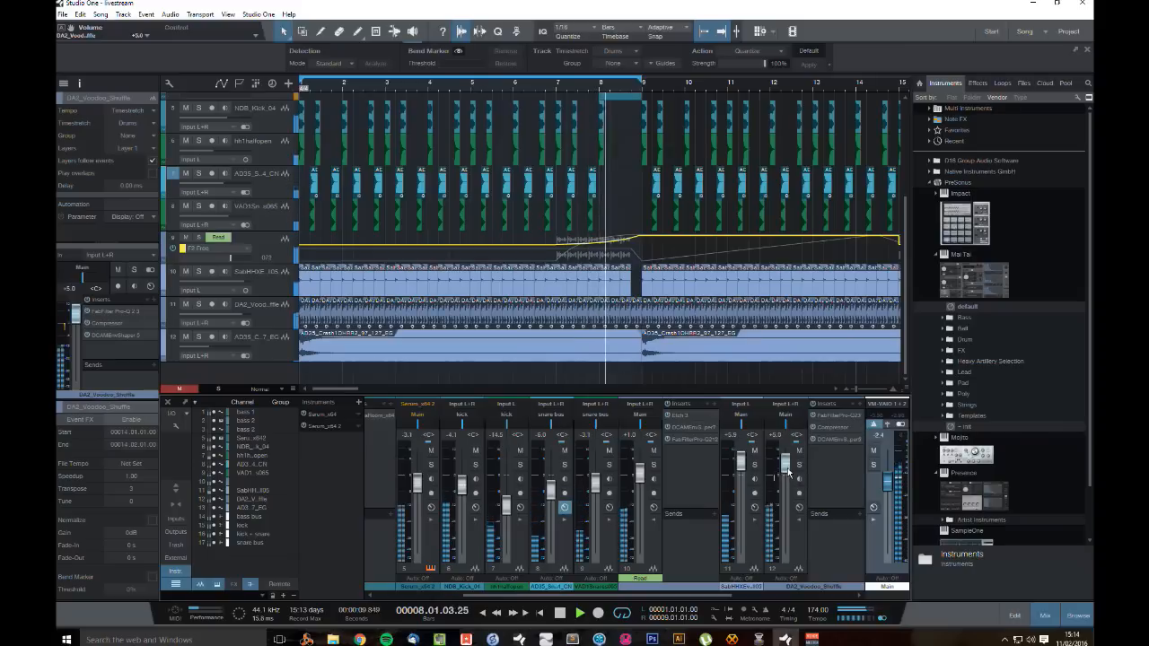
{"action": "left_click_drag", "start_coordinate": [788, 485], "coordinate": [819, 462]}
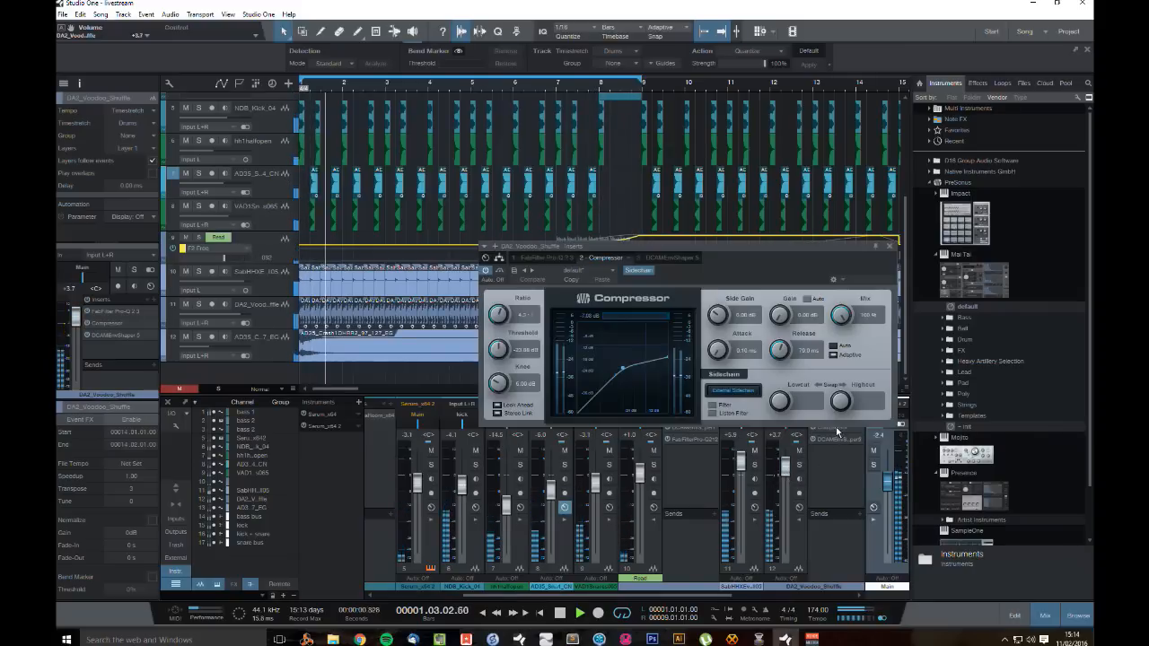
Step: Lengthen the release of the DA2_Voodoo_Shuffle track's compressor to about 225 ms
{"action": "left_click", "coordinate": [838, 431]}
{"action": "left_click_drag", "start_coordinate": [781, 348], "coordinate": [787, 335]}
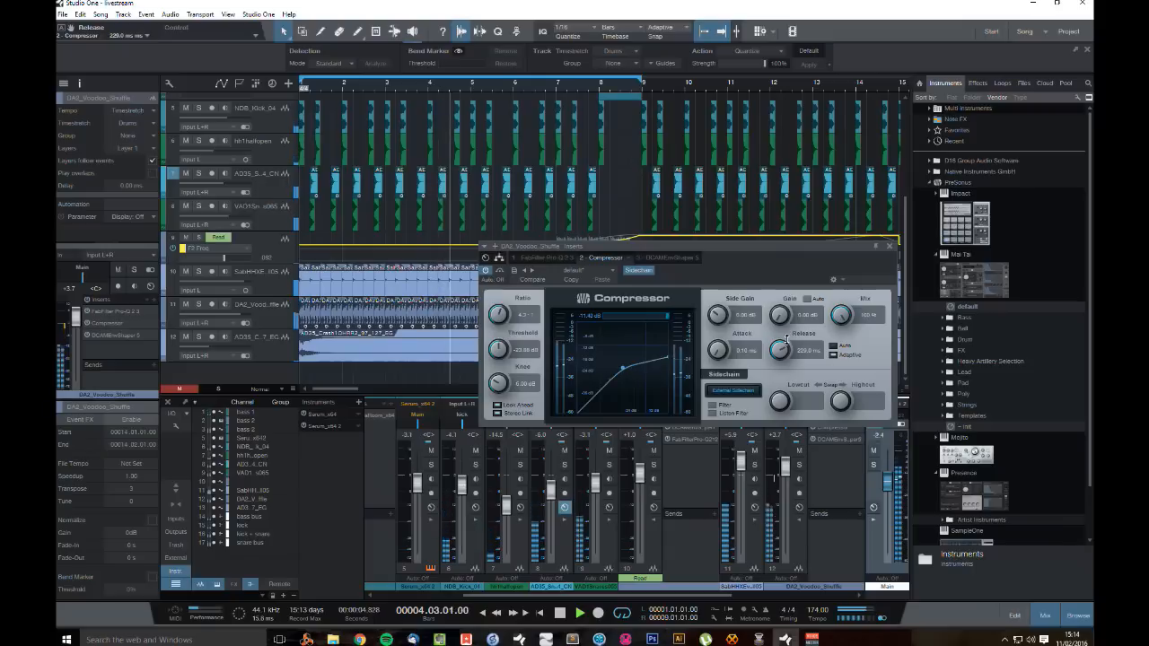
Step: Raise the compressor's gain on the DA2_Voodoo_Shuffle track to about 8.2 dB and reopen its FabFilter Pro-Q 2
{"action": "left_click_drag", "start_coordinate": [783, 314], "coordinate": [789, 299]}
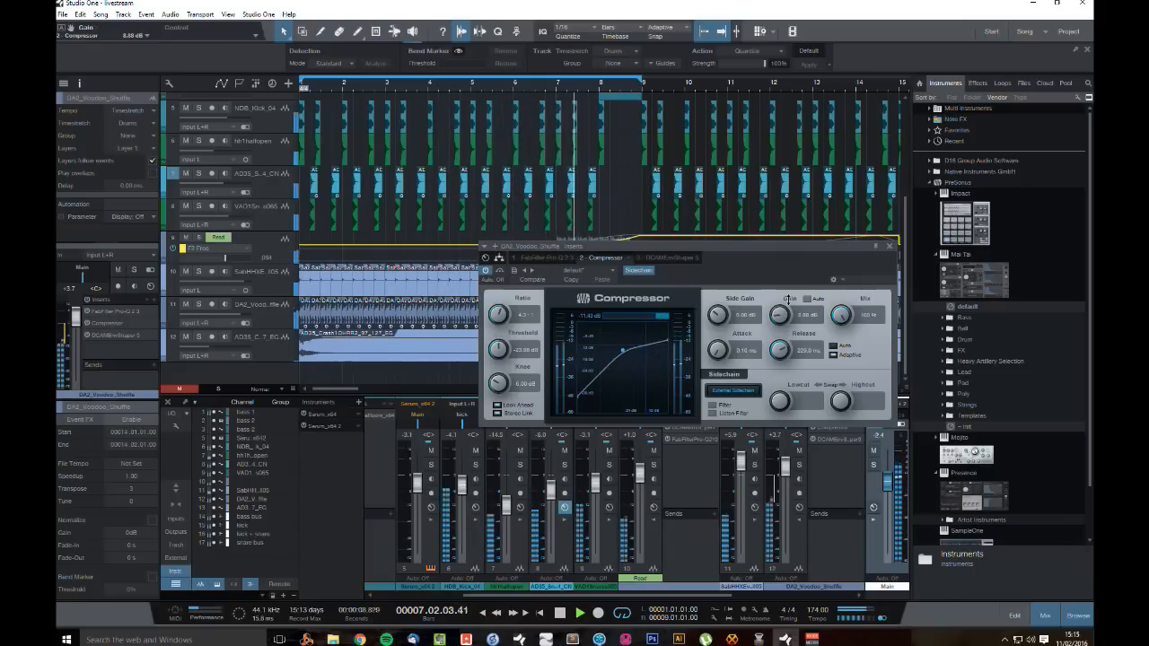
{"action": "left_click_drag", "start_coordinate": [789, 300], "coordinate": [788, 301]}
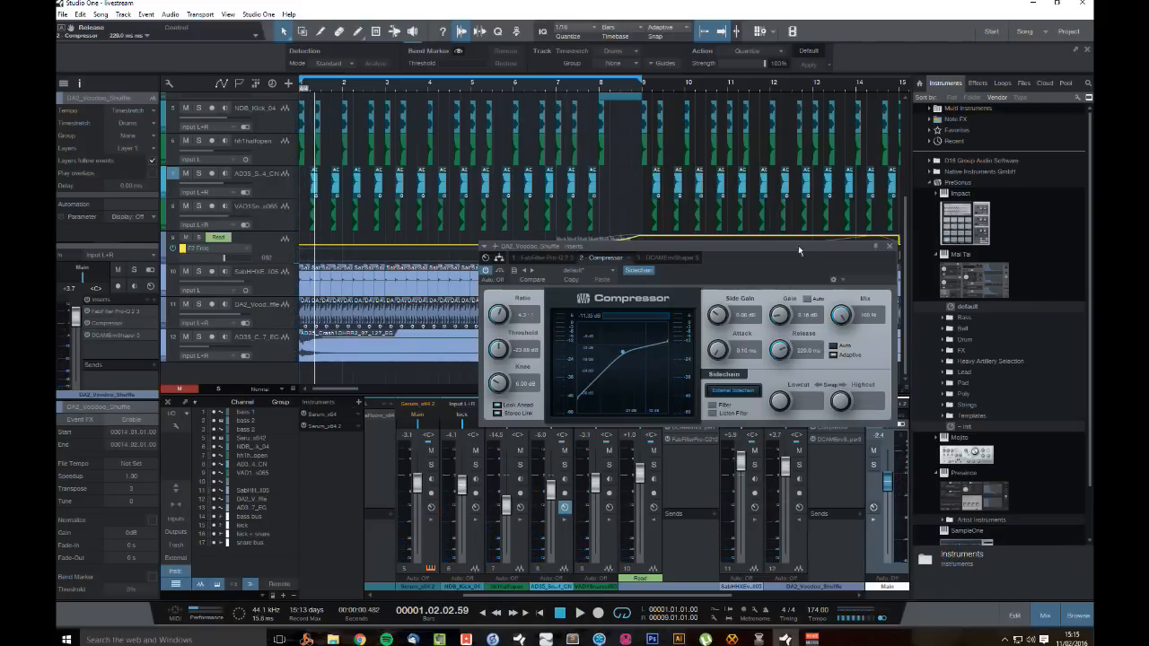
{"action": "left_click_drag", "start_coordinate": [801, 241], "coordinate": [767, 123]}
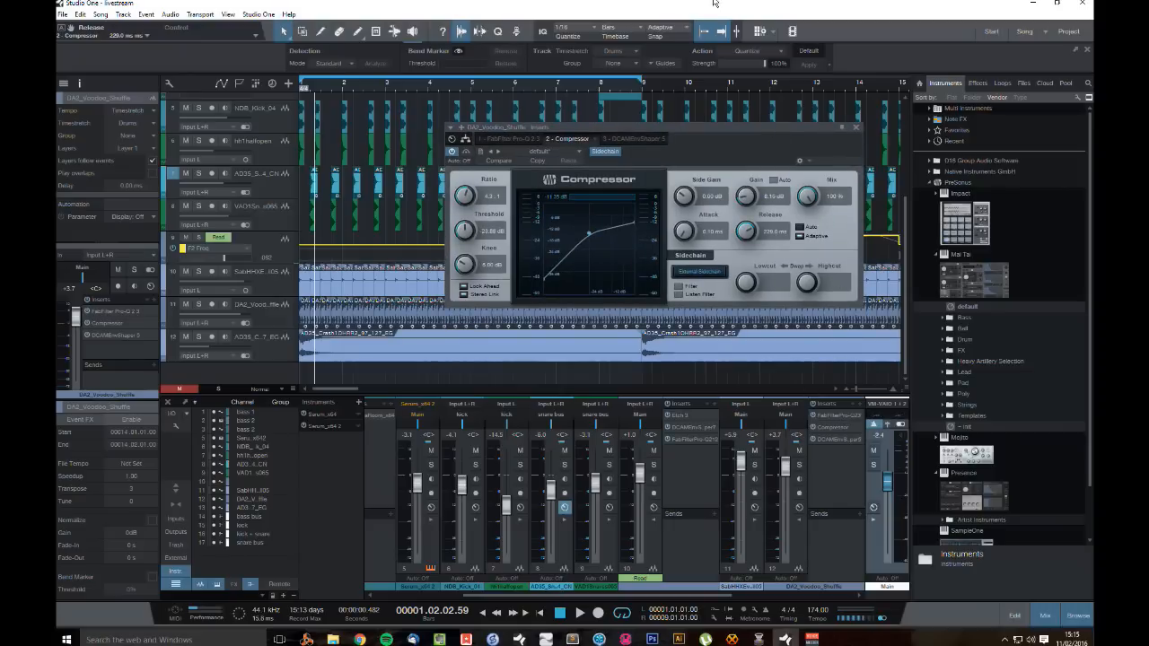
{"action": "key", "text": "space"}
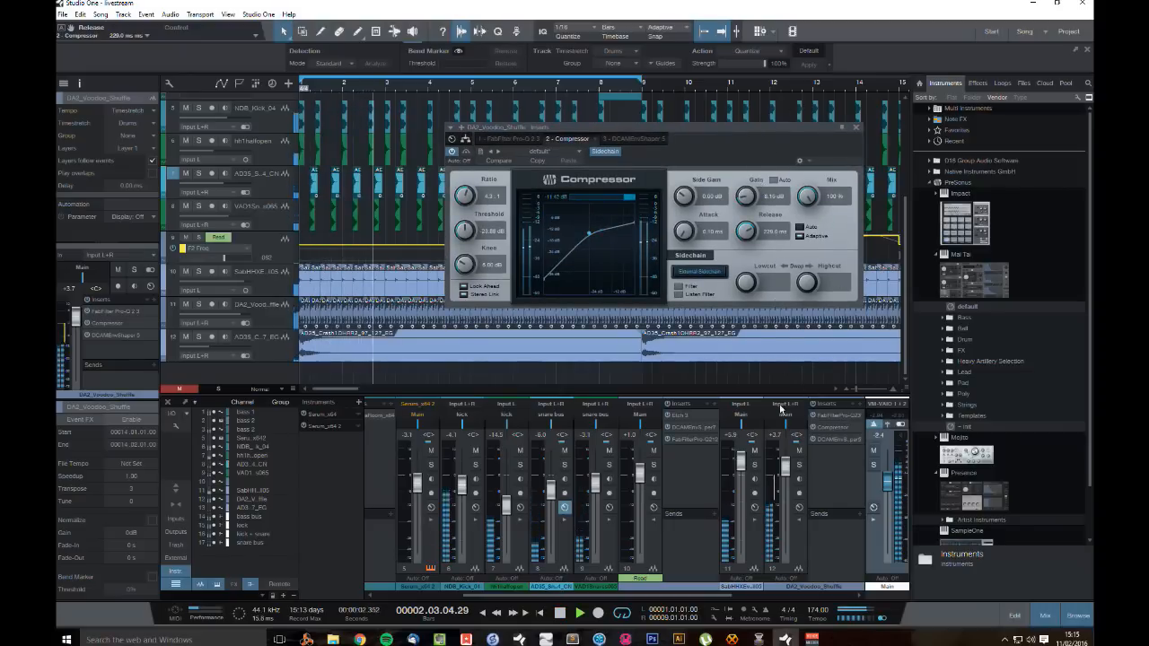
{"action": "left_click", "coordinate": [834, 416]}
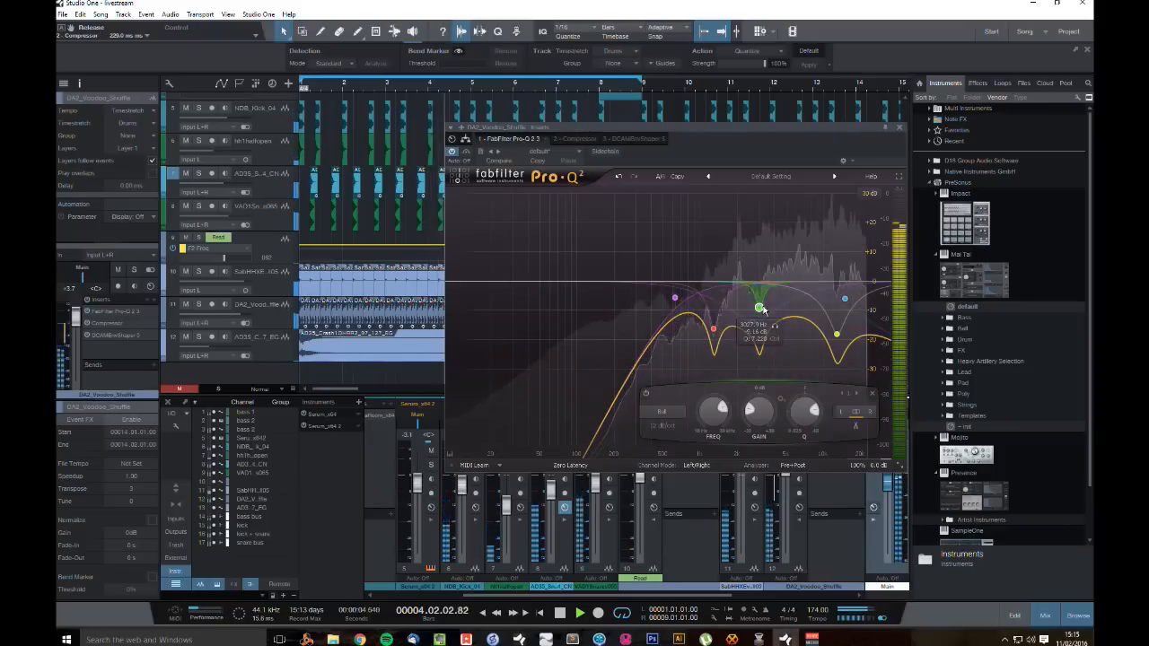
Step: Try a narrowed notch band at about 2 kHz in the EQ, and remove it
{"action": "key", "text": "space"}
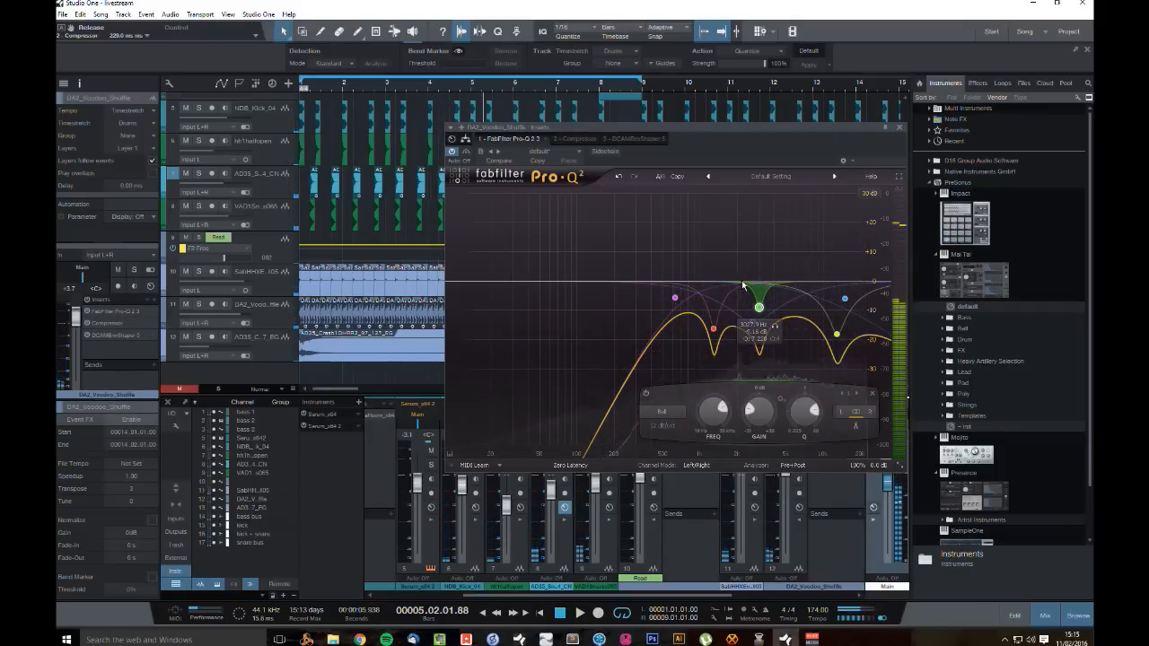
{"action": "left_click_drag", "start_coordinate": [738, 284], "coordinate": [736, 226]}
{"action": "key", "text": "space"}
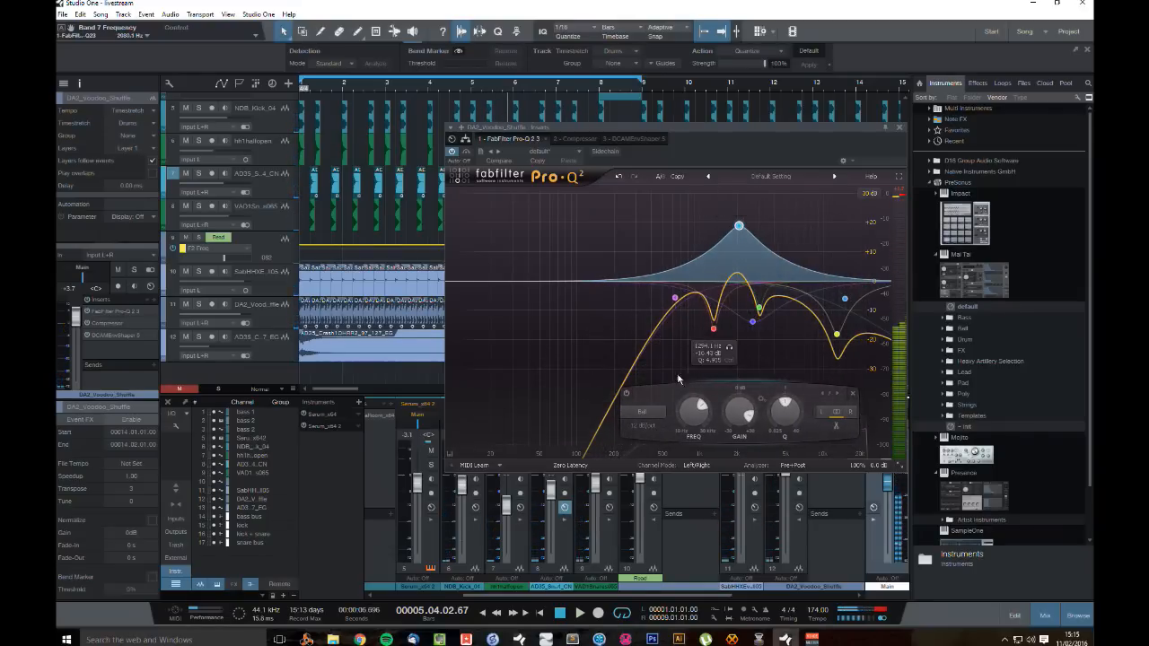
{"action": "left_click", "coordinate": [645, 412]}
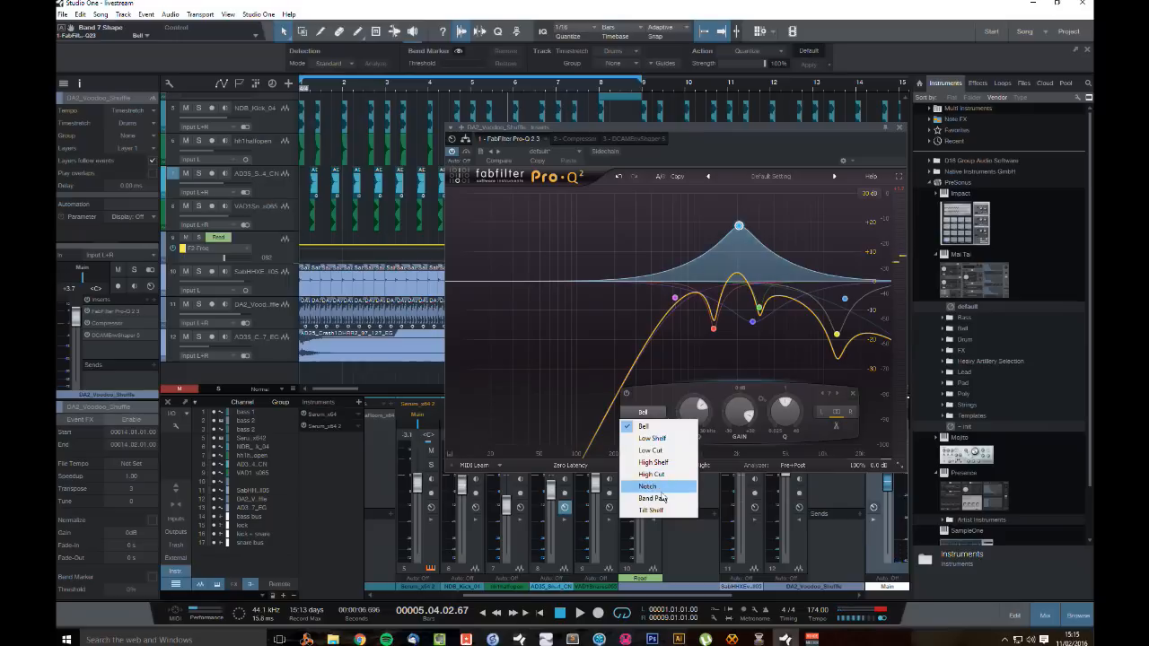
{"action": "left_click", "coordinate": [659, 487]}
{"action": "key", "text": "space"}
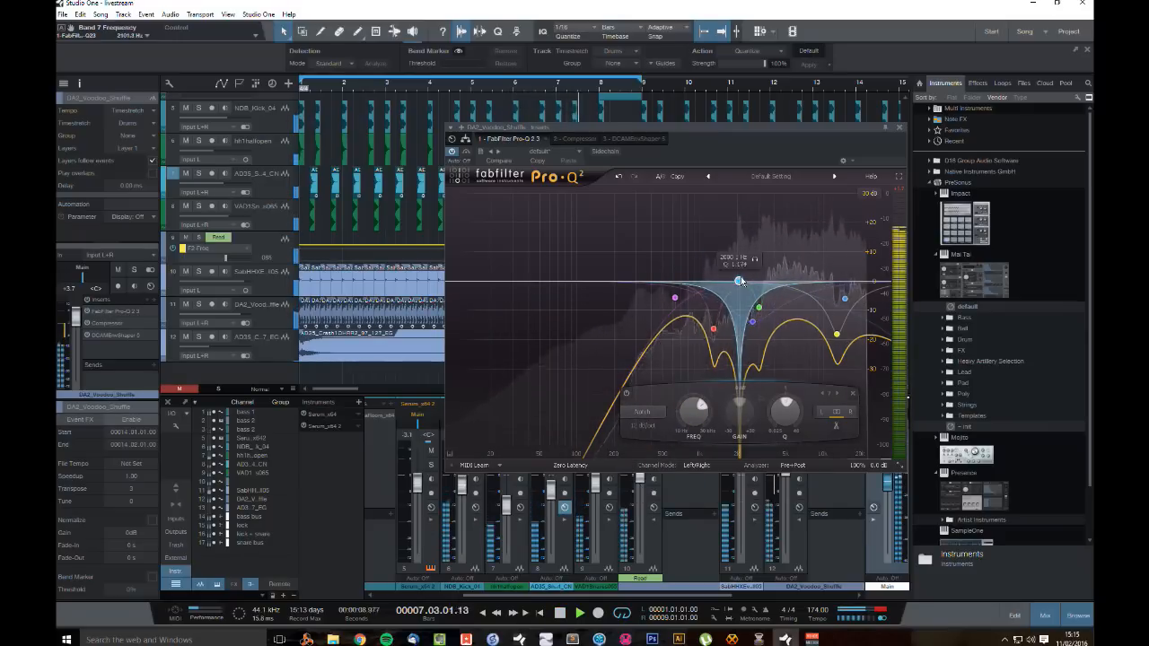
{"action": "mouse_move", "coordinate": [739, 246]}
{"action": "left_mouse_down"}
{"action": "mouse_move", "coordinate": [739, 215]}
{"action": "mouse_move", "coordinate": [739, 256]}
{"action": "left_mouse_up"}
{"action": "left_click", "coordinate": [643, 425]}
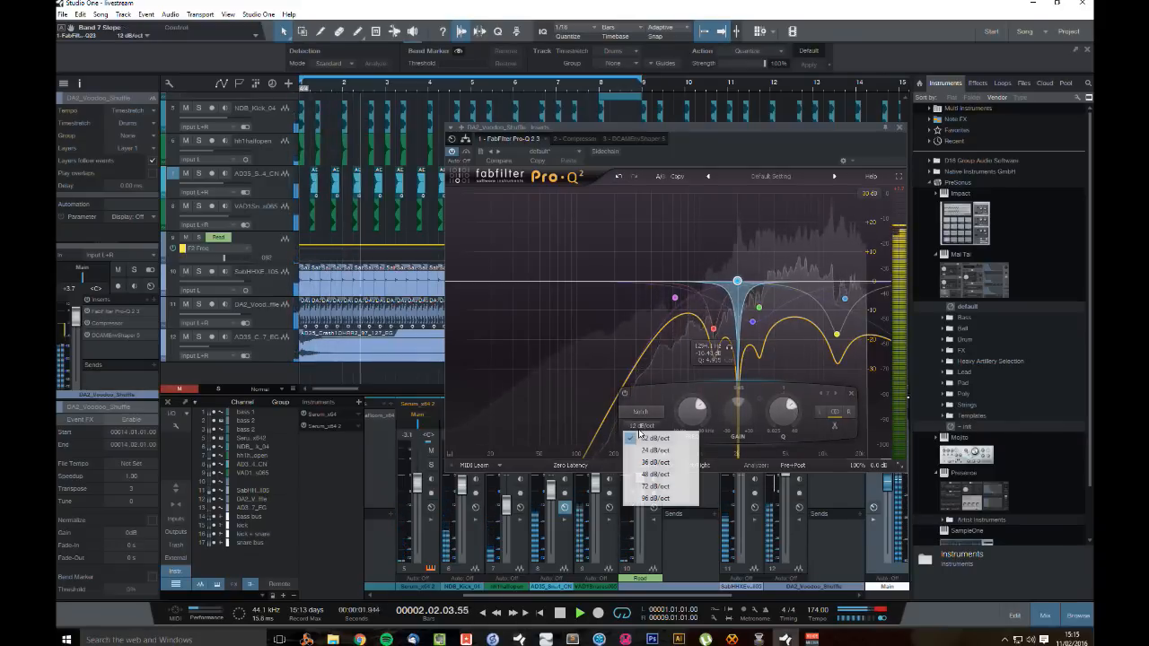
{"action": "left_click", "coordinate": [642, 412]}
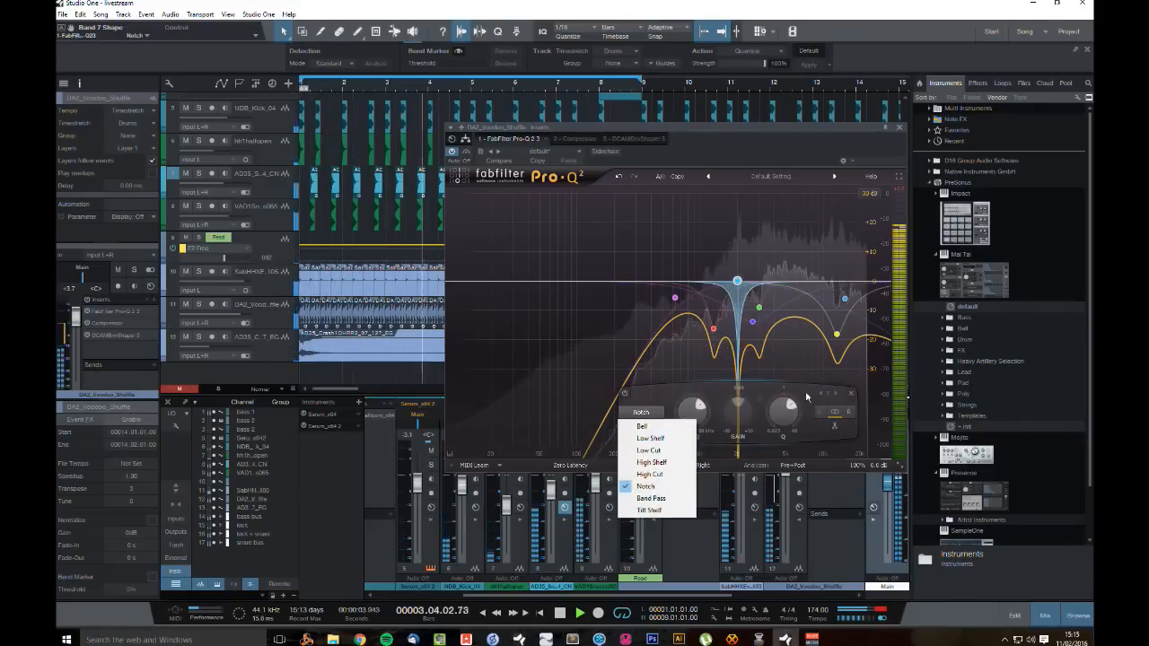
{"action": "left_click", "coordinate": [853, 397]}
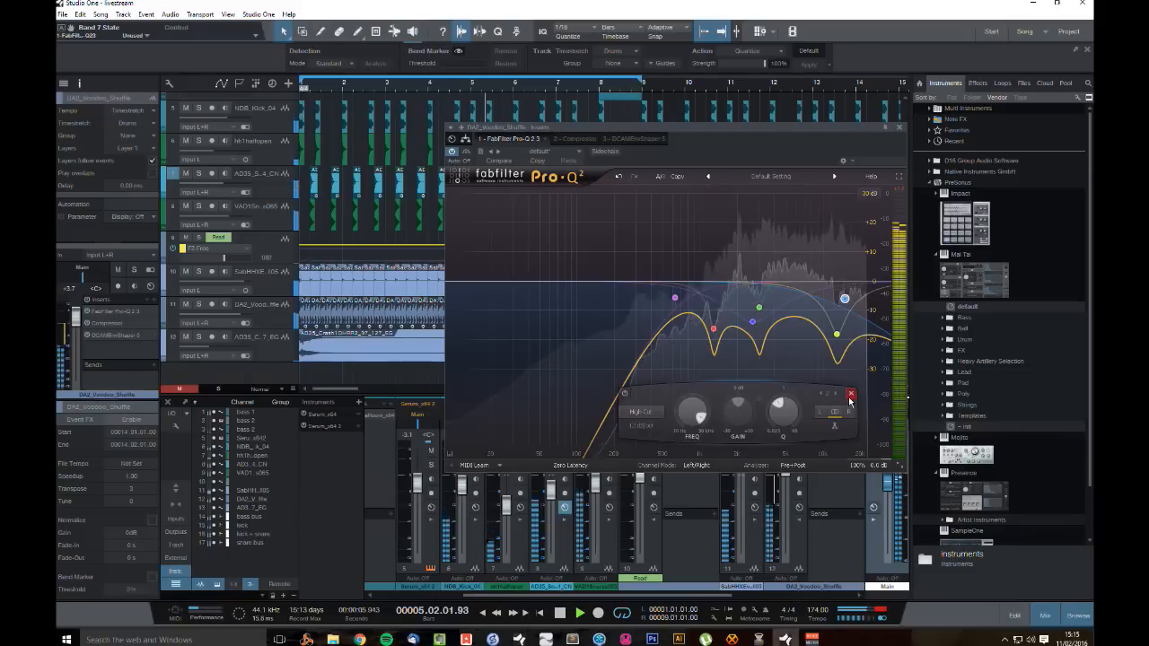
Step: Add a bell cut of about 9 dB just below 2 kHz in the EQ and play the loop
{"action": "key", "text": "space"}
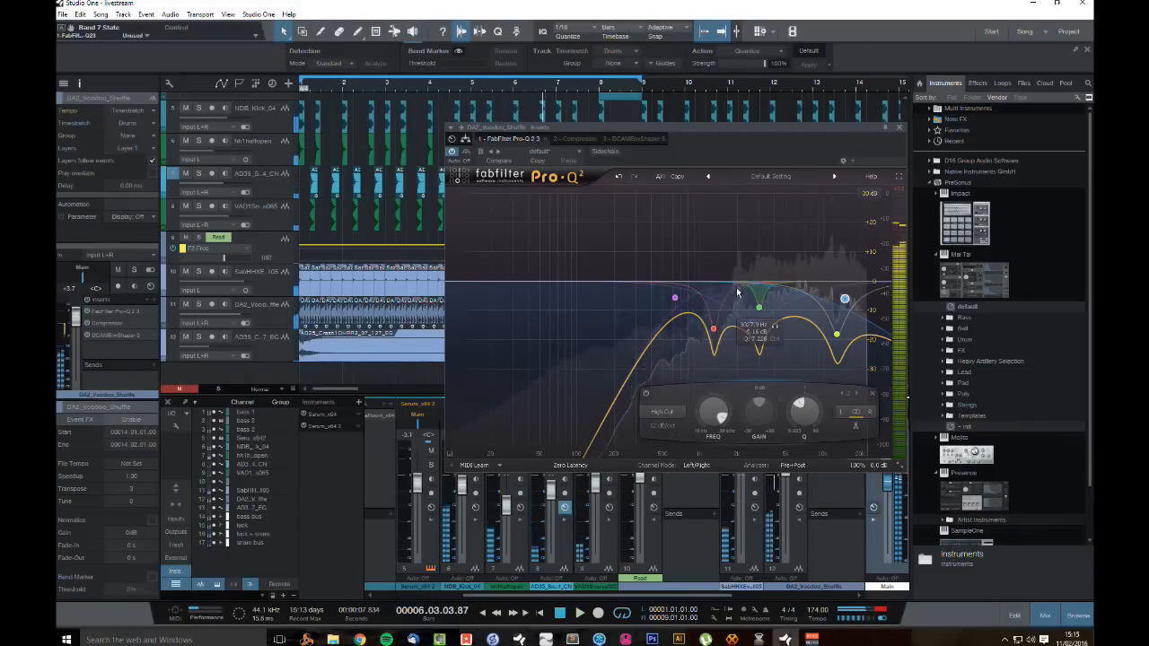
{"action": "left_click_drag", "start_coordinate": [738, 281], "coordinate": [738, 355]}
{"action": "key", "text": "space"}
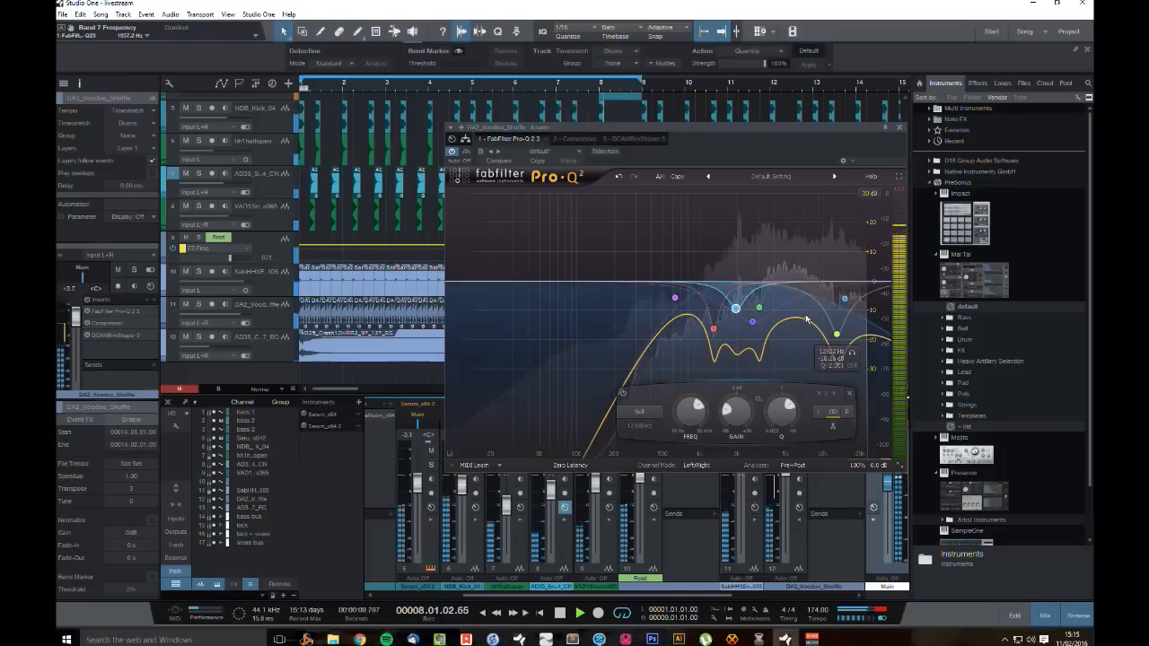
Step: Add a wide bell boost in the low mids and lower the low cut's frequency to about 370 Hz
{"action": "left_click_drag", "start_coordinate": [698, 318], "coordinate": [695, 274]}
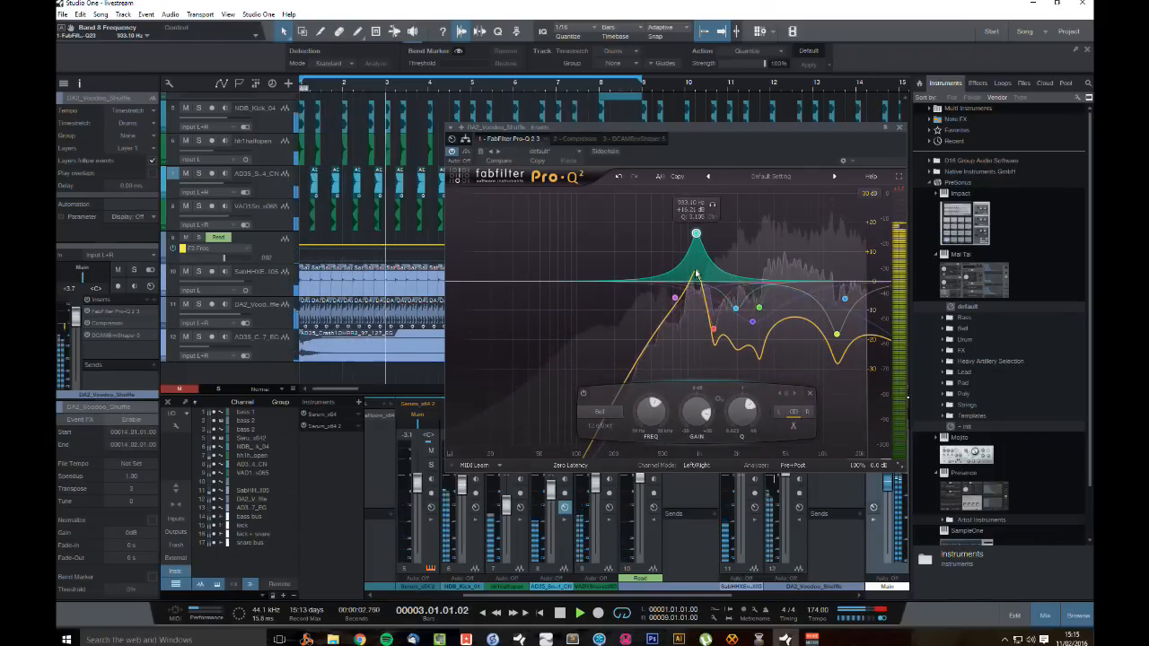
{"action": "left_click_drag", "start_coordinate": [742, 413], "coordinate": [743, 449]}
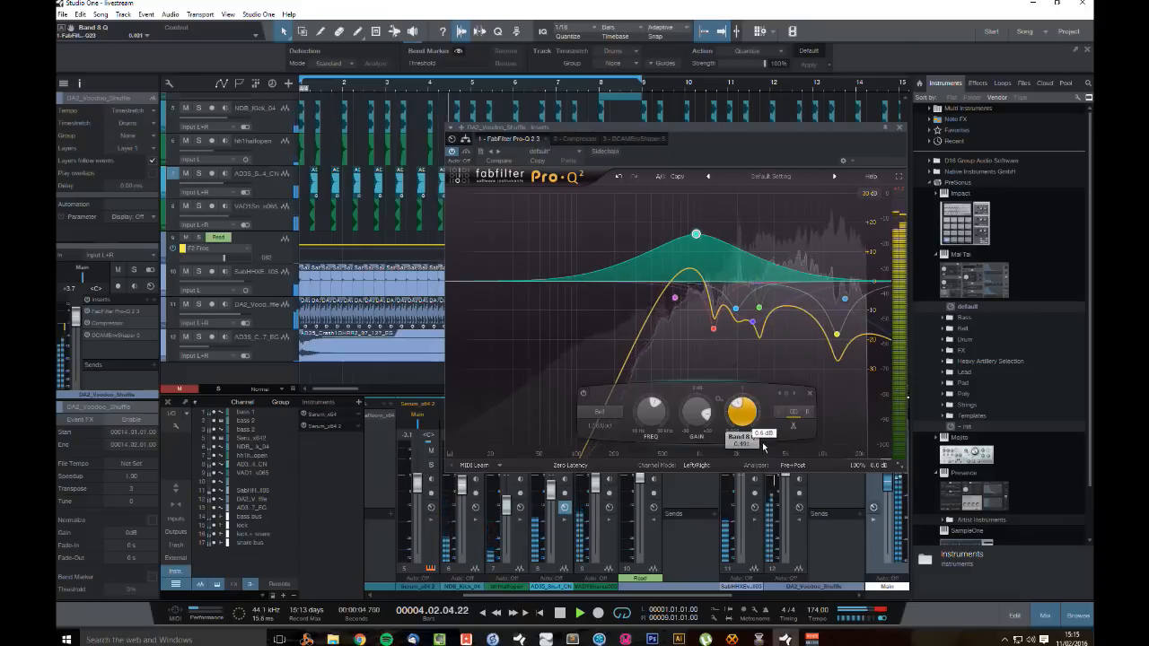
{"action": "left_click_drag", "start_coordinate": [696, 234], "coordinate": [662, 254]}
{"action": "left_click_drag", "start_coordinate": [674, 300], "coordinate": [647, 294]}
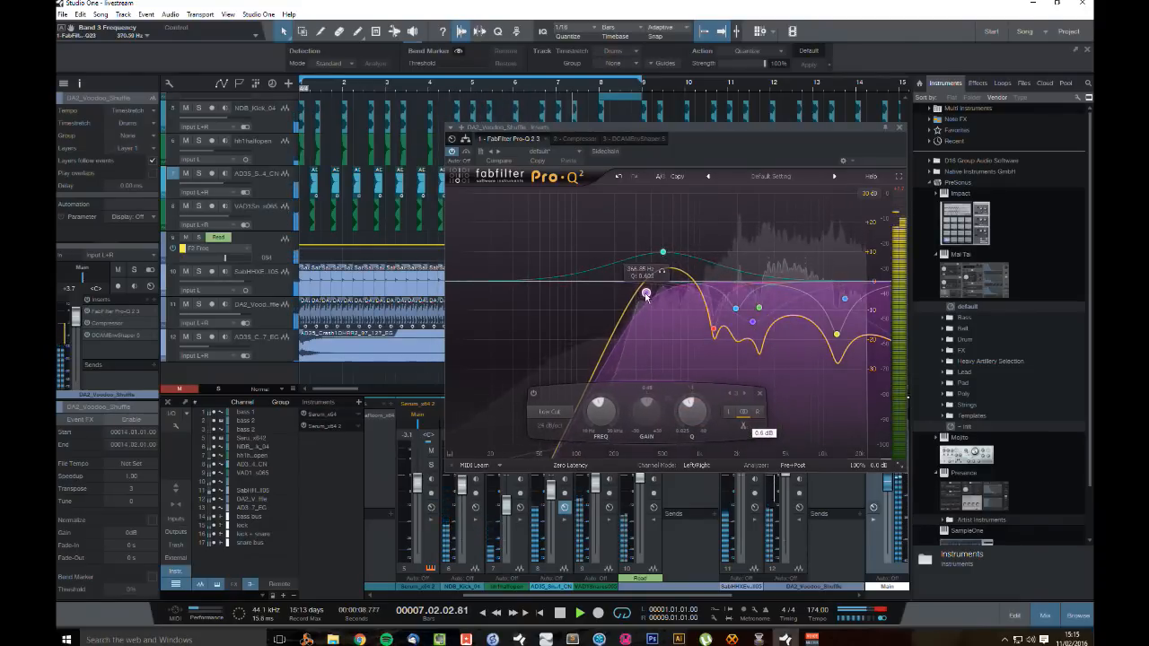
Step: Turn the boosted teal bell into a cut at about 2 kHz, narrow its Q to about 1.43 and audition it
{"action": "left_click_drag", "start_coordinate": [663, 254], "coordinate": [744, 304]}
{"action": "key", "text": "space"}
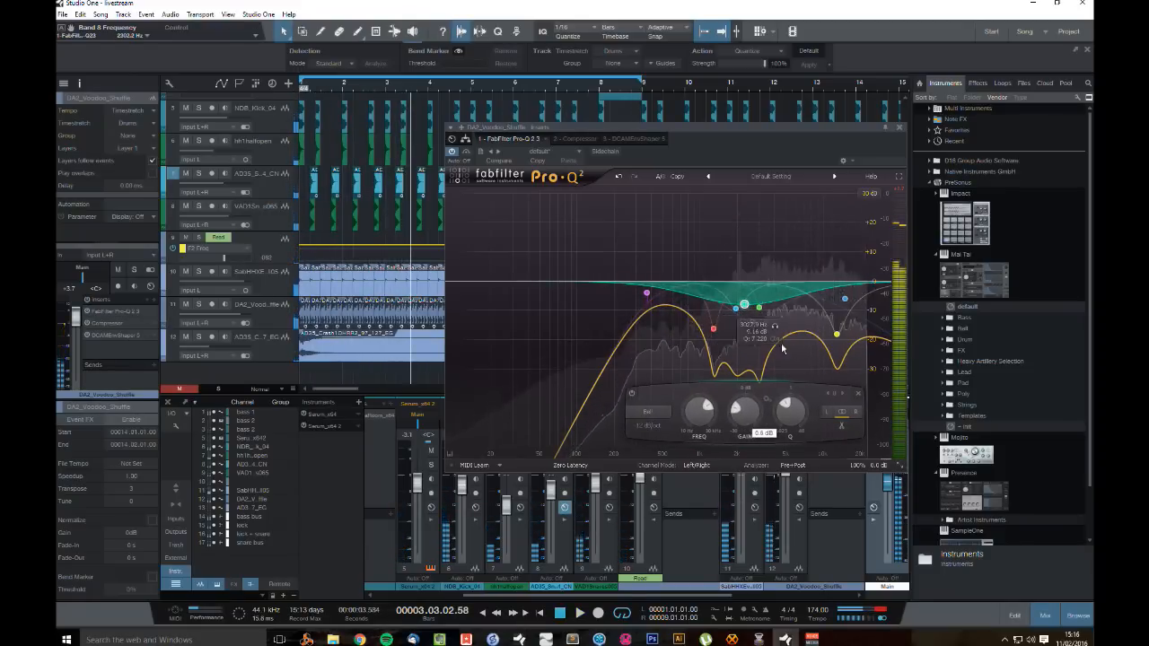
{"action": "left_click_drag", "start_coordinate": [790, 414], "coordinate": [801, 399]}
{"action": "key", "text": "space"}
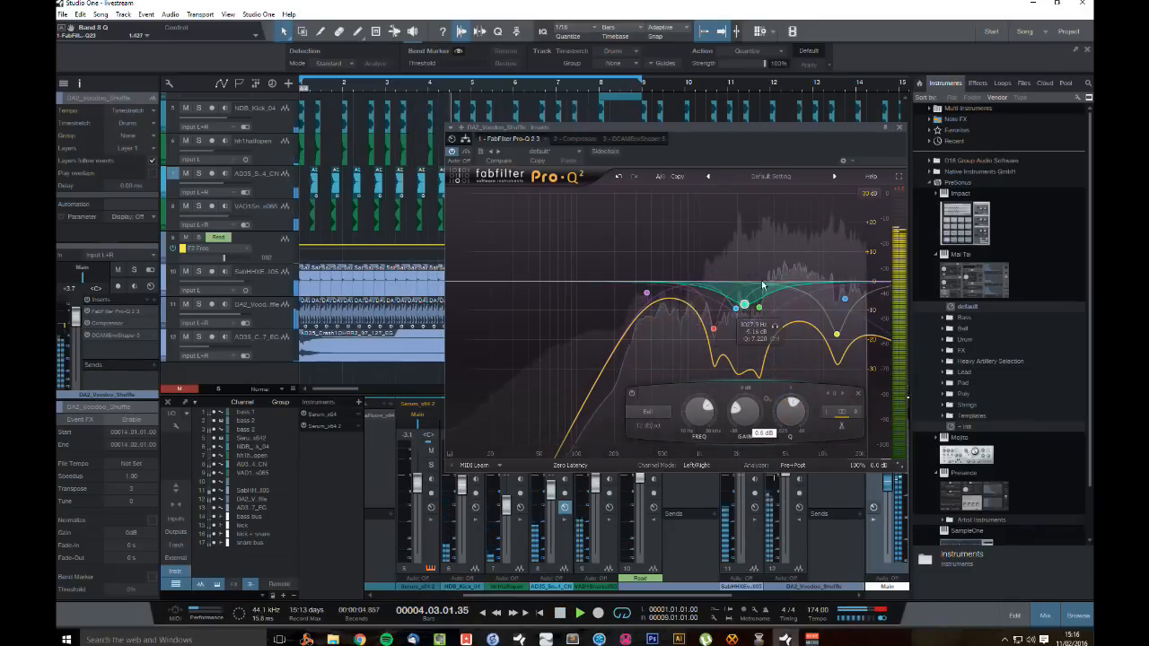
{"action": "key", "text": "space"}
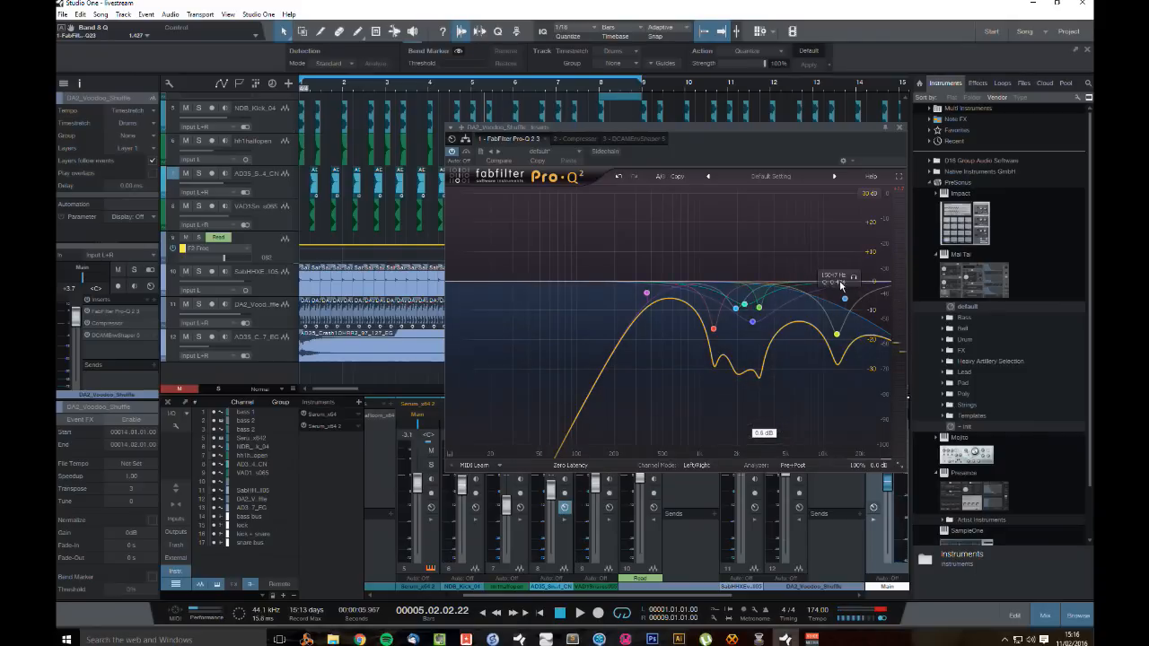
Step: Soften the high cut to a Q of about 0.16 at roughly 14.6 kHz, and close the EQ
{"action": "left_click_drag", "start_coordinate": [844, 303], "coordinate": [844, 330]}
{"action": "key", "text": "space"}
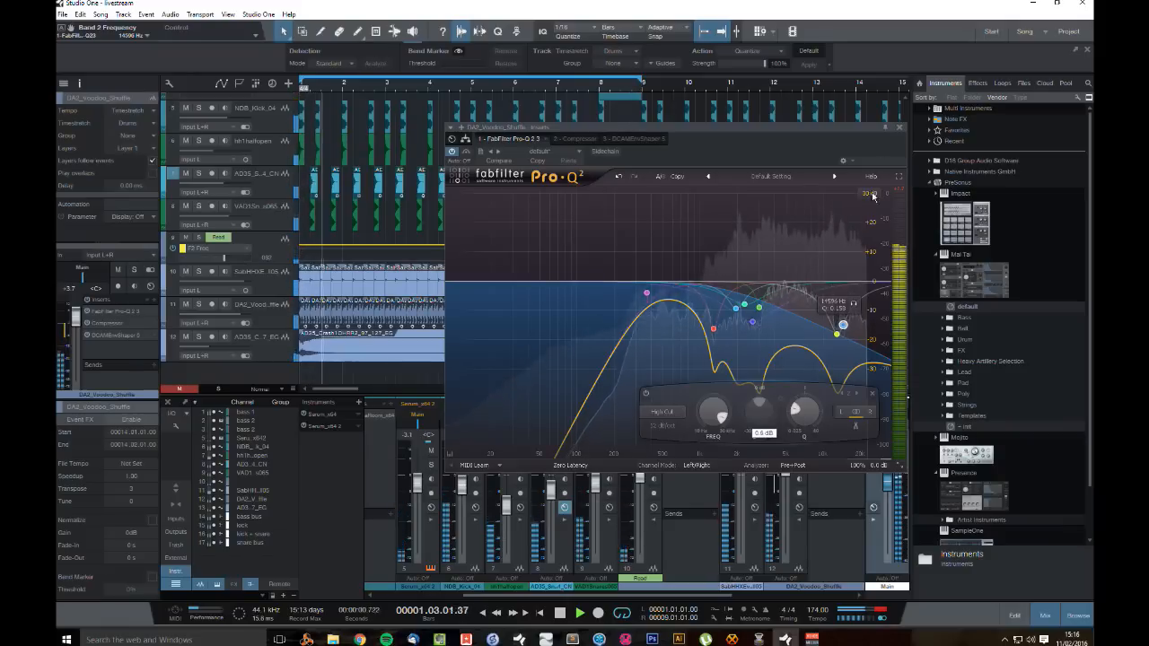
{"action": "left_click", "coordinate": [900, 127]}
Step: Raise the compressor's gain to about 13.9 dB, compare the track muted and unmuted in the mix, and close the compressor
{"action": "left_click", "coordinate": [833, 433]}
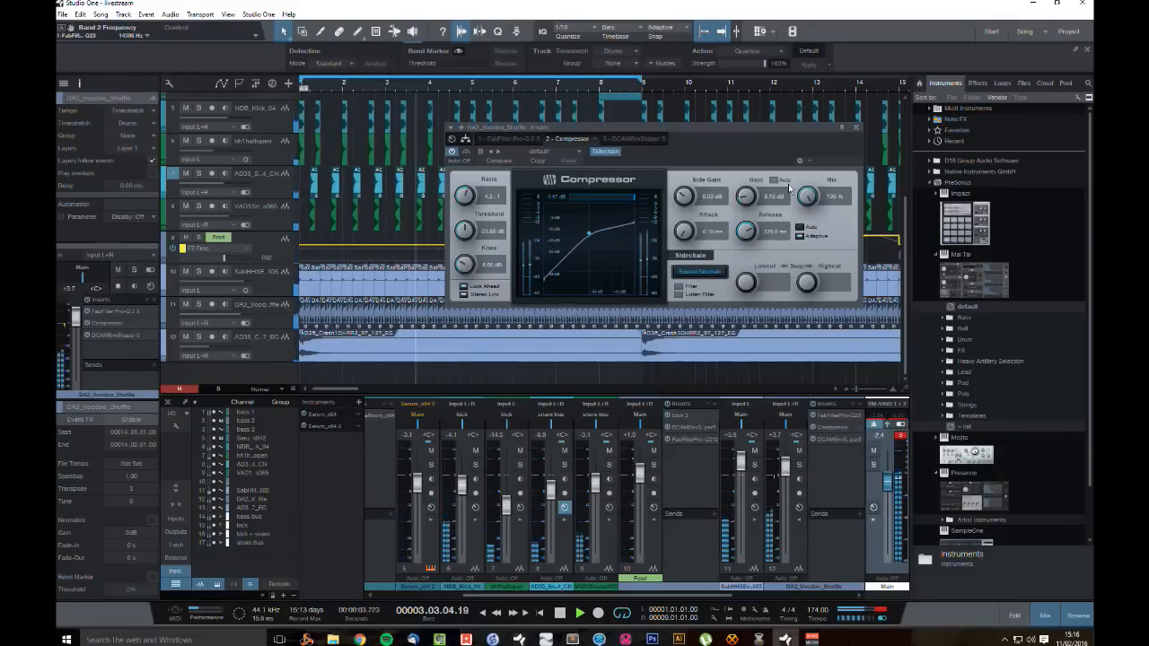
{"action": "left_click_drag", "start_coordinate": [746, 195], "coordinate": [751, 192]}
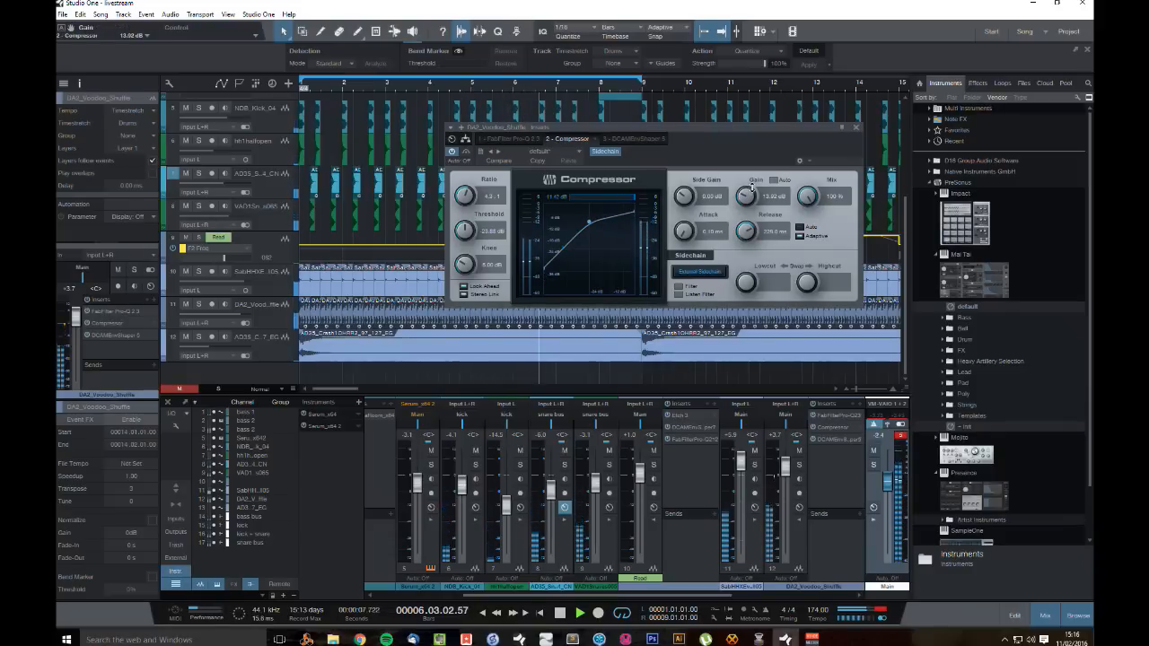
{"action": "left_click", "coordinate": [799, 465]}
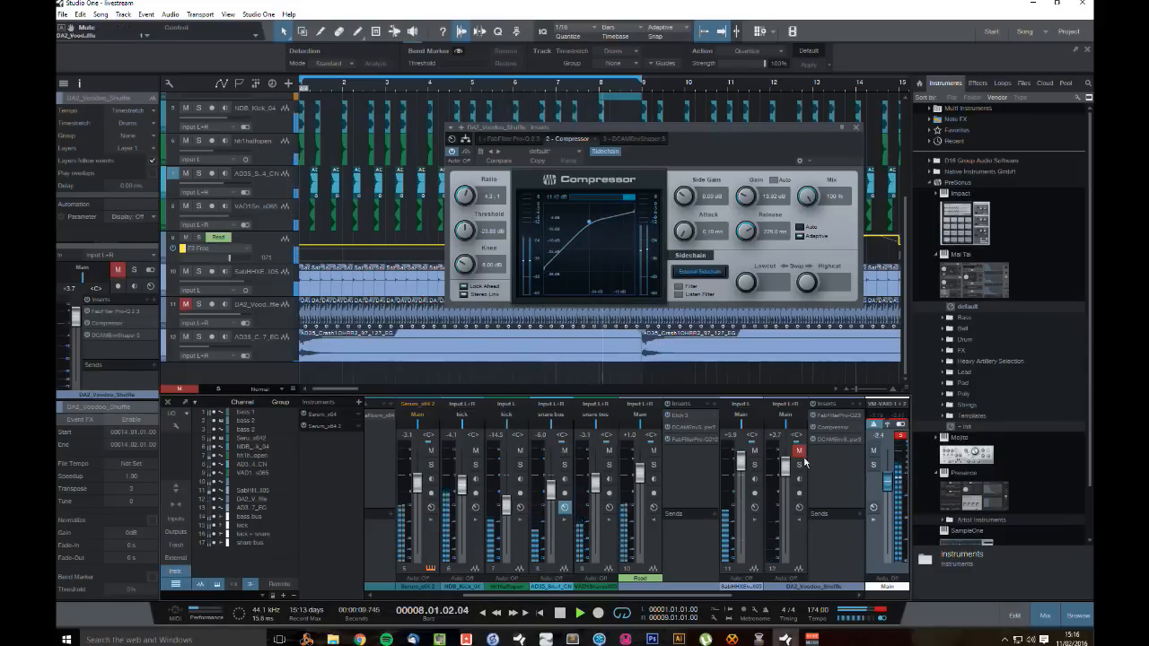
{"action": "left_click", "coordinate": [799, 465]}
{"action": "left_click", "coordinate": [798, 451]}
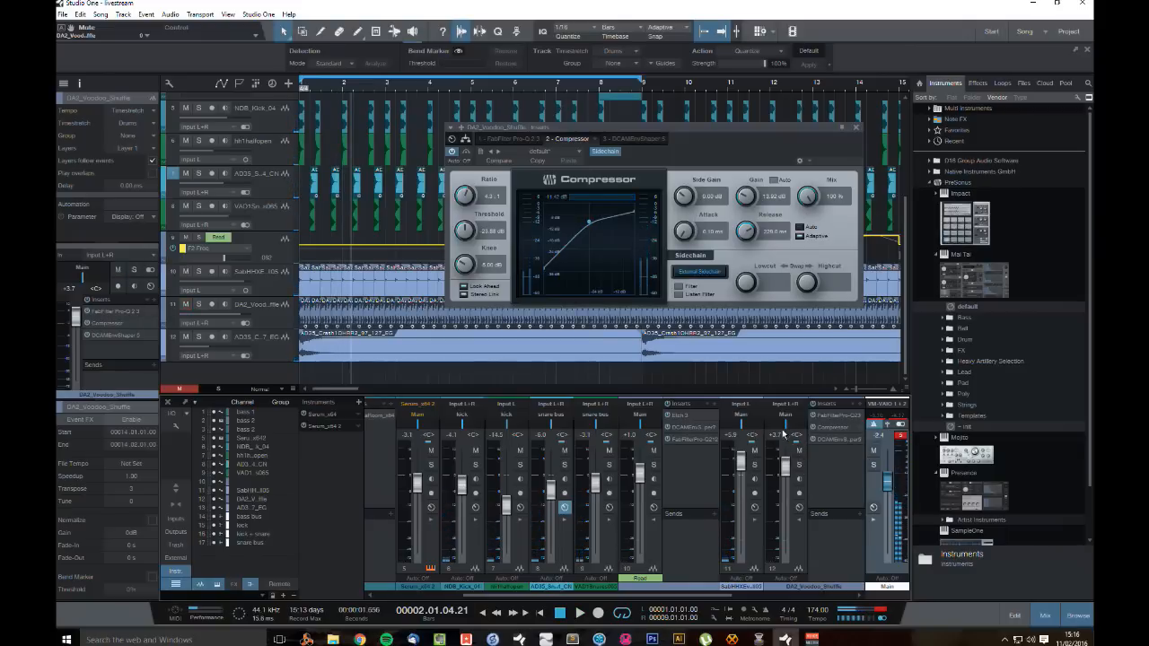
{"action": "key", "text": "space"}
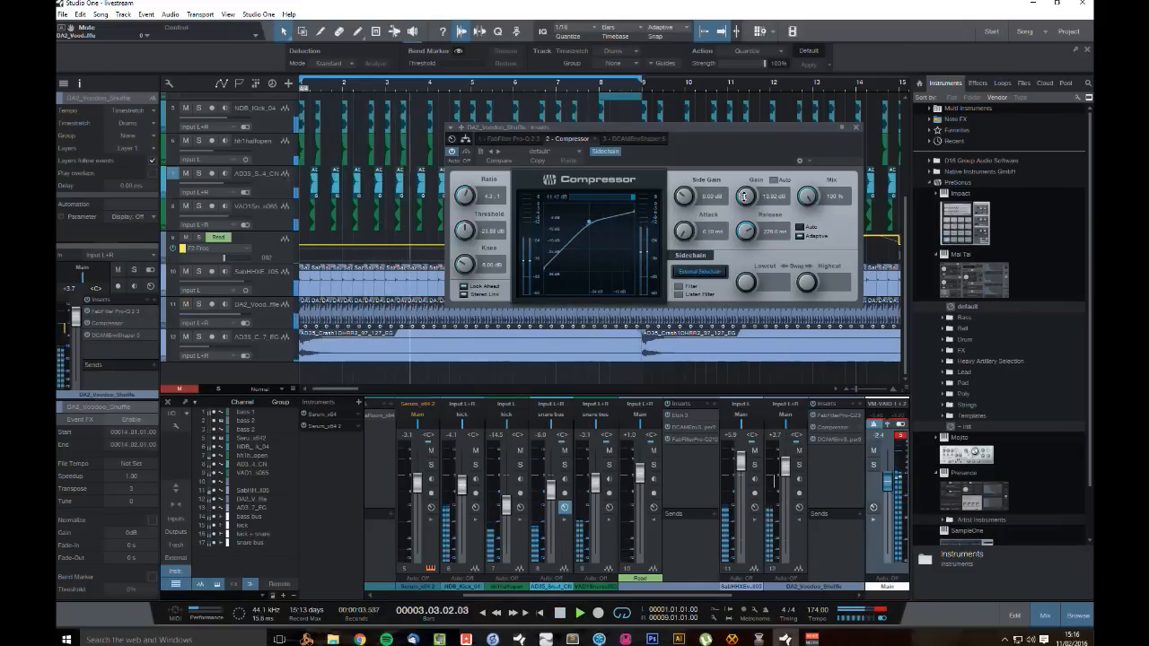
{"action": "key", "text": "space"}
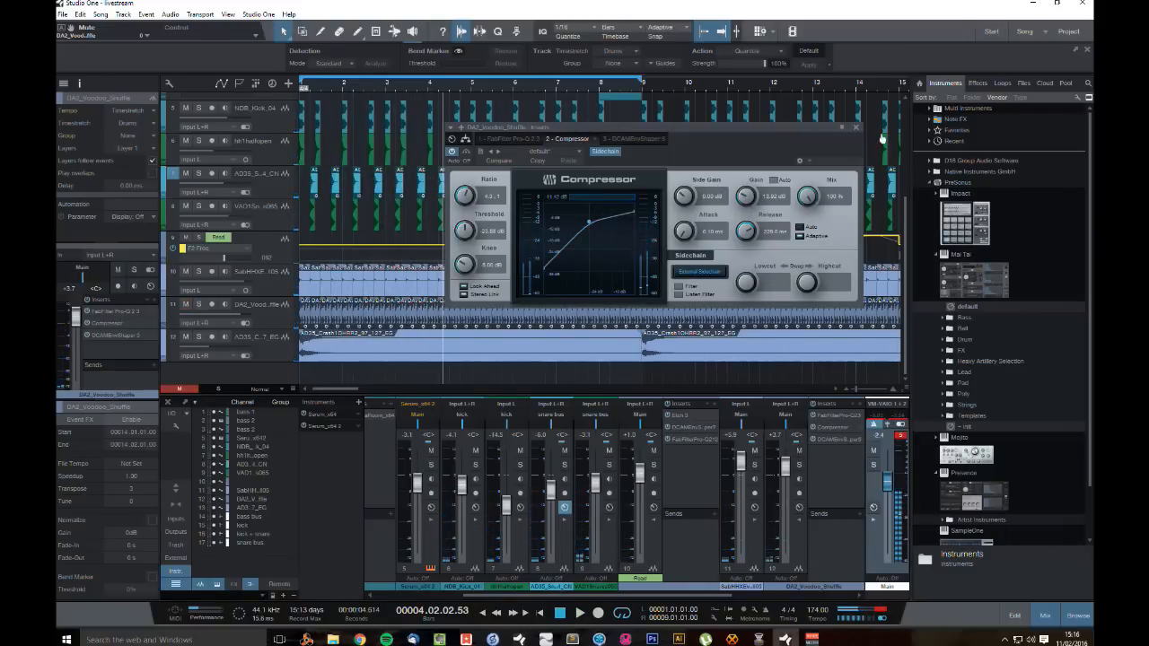
{"action": "left_click", "coordinate": [857, 132]}
Step: Audition the AD35 crash and SabHHX ride bell tracks on their own by briefly soloing each
{"action": "left_click", "coordinate": [199, 338]}
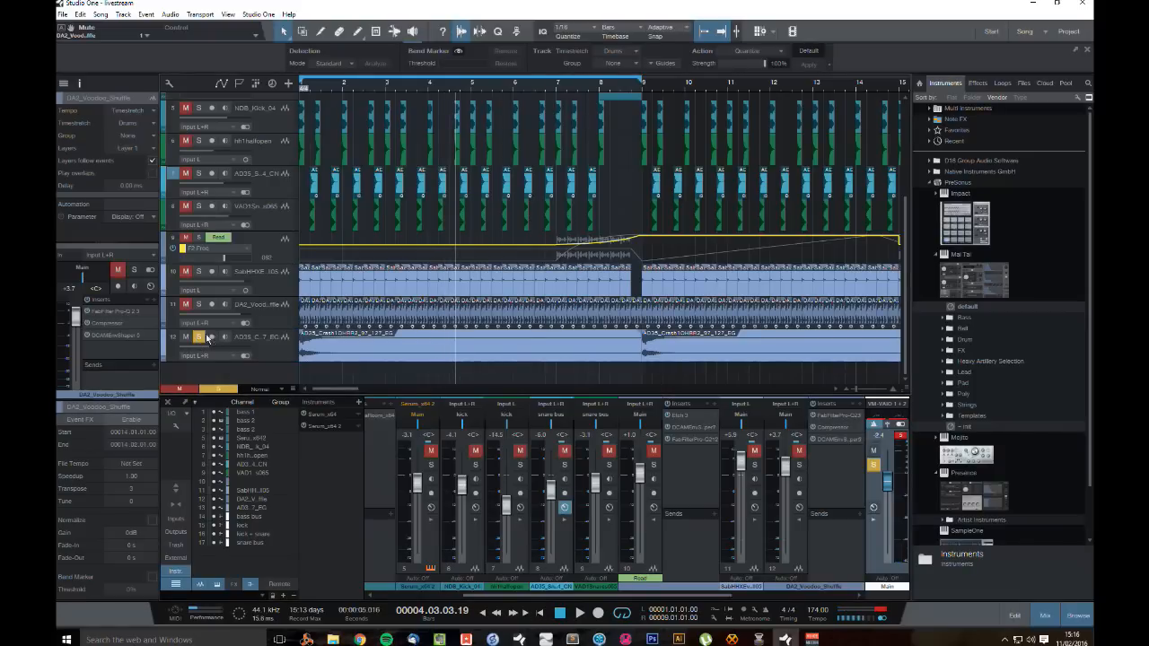
{"action": "left_click", "coordinate": [204, 336]}
{"action": "left_click", "coordinate": [199, 272]}
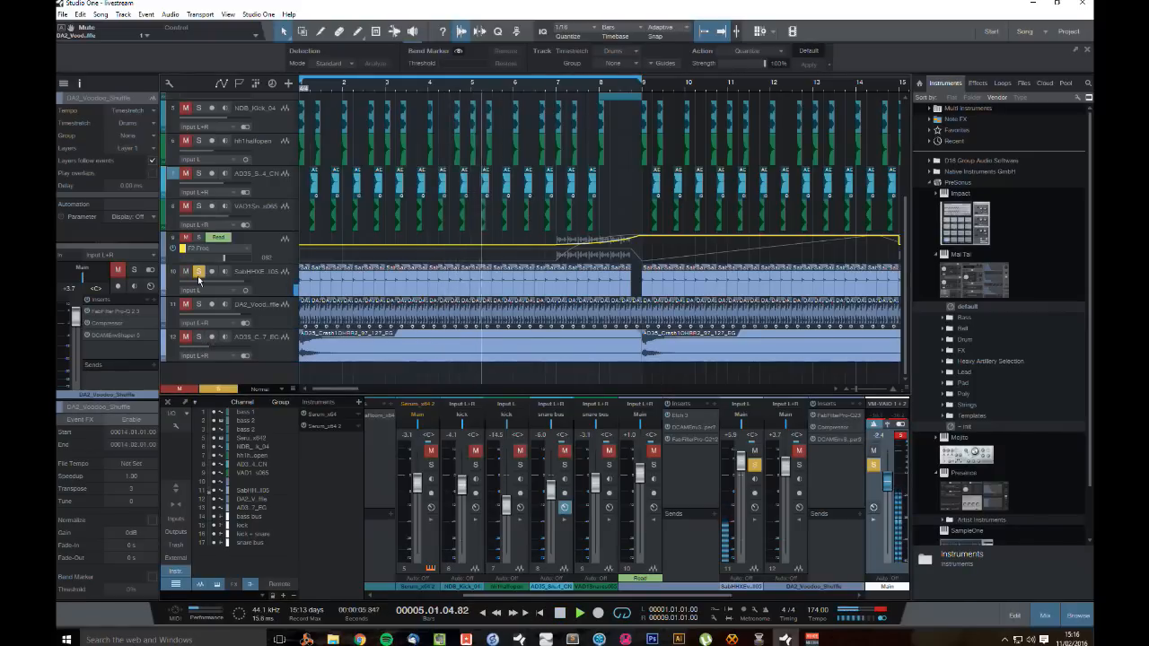
{"action": "left_click", "coordinate": [199, 273]}
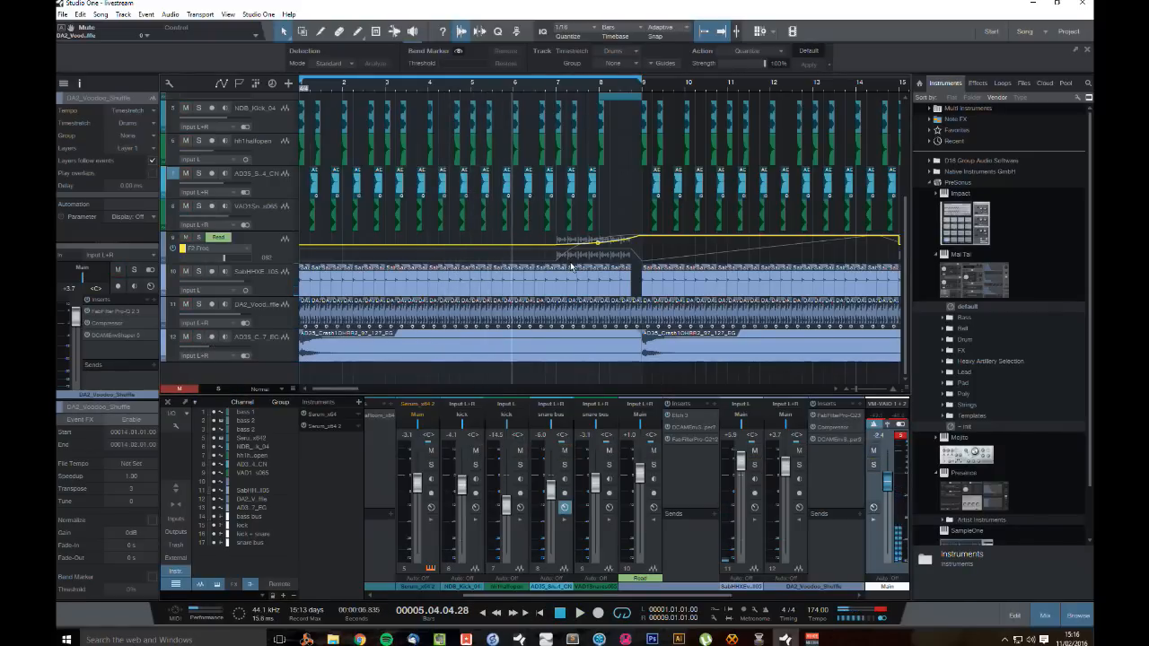
Step: Delete the SabHHX ride bell events before bar 9 and play the arrangement
{"action": "left_click", "coordinate": [636, 287]}
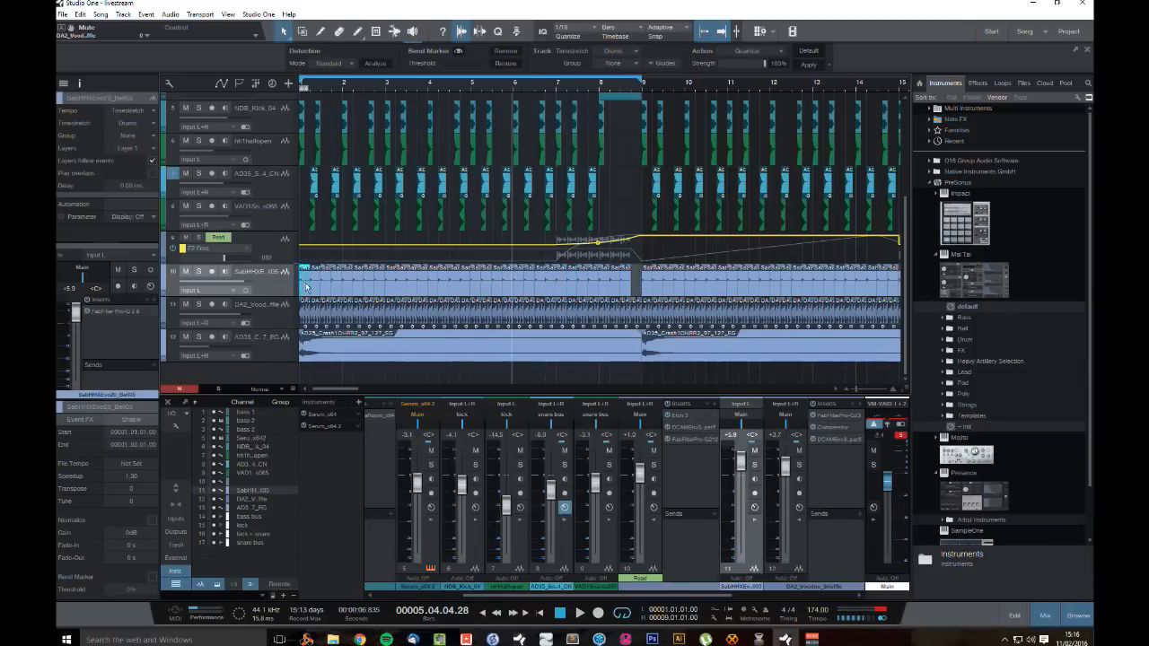
{"action": "left_click_drag", "start_coordinate": [303, 285], "coordinate": [636, 285]}
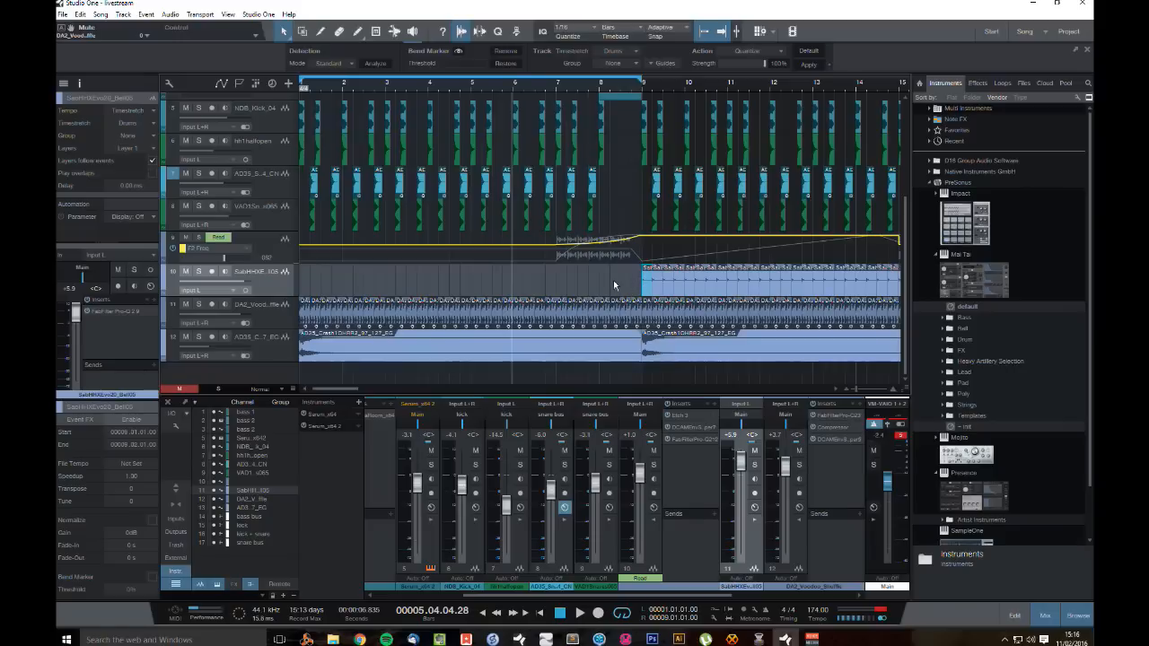
{"action": "key", "text": "space"}
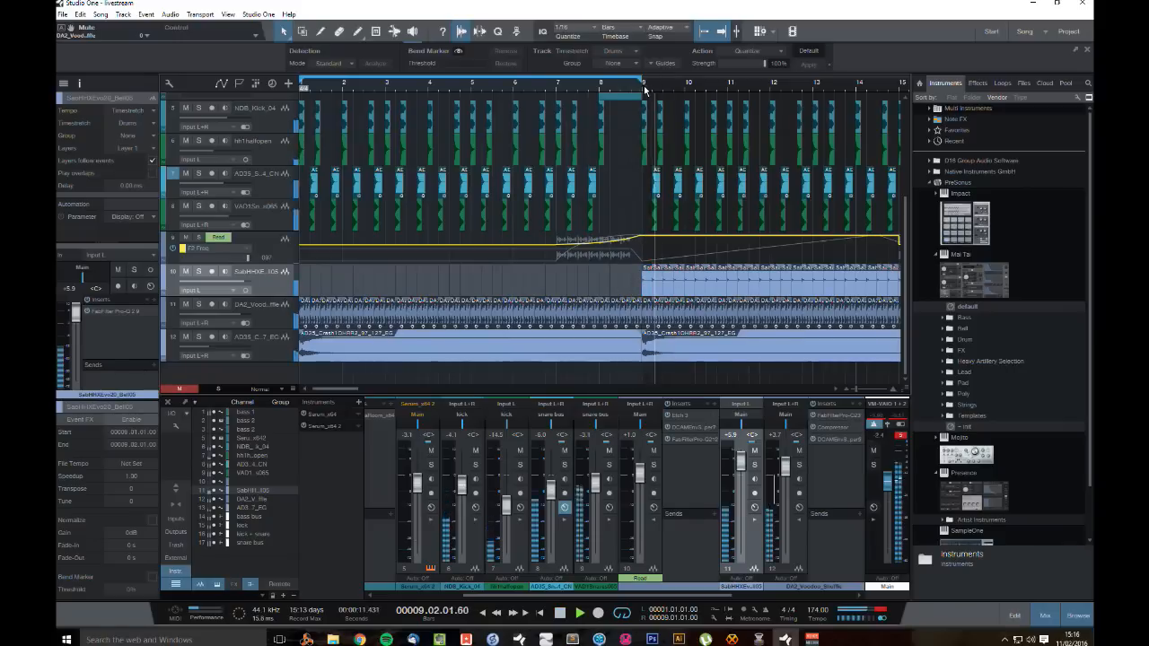
Step: Zoom out the timeline and extend the loop range's end to bar 17
{"action": "mouse_move", "coordinate": [756, 84]}
{"action": "left_mouse_down"}
{"action": "mouse_move", "coordinate": [752, 74]}
{"action": "mouse_move", "coordinate": [766, 83]}
{"action": "left_mouse_up"}
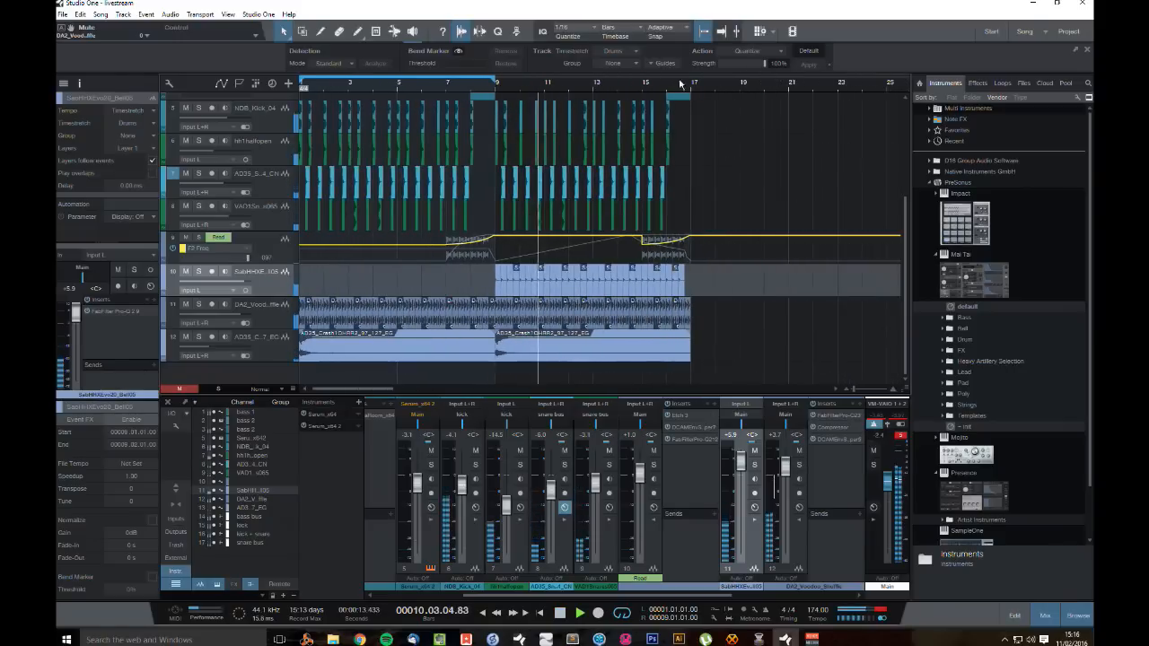
{"action": "left_click", "coordinate": [687, 81], "text": "alt"}
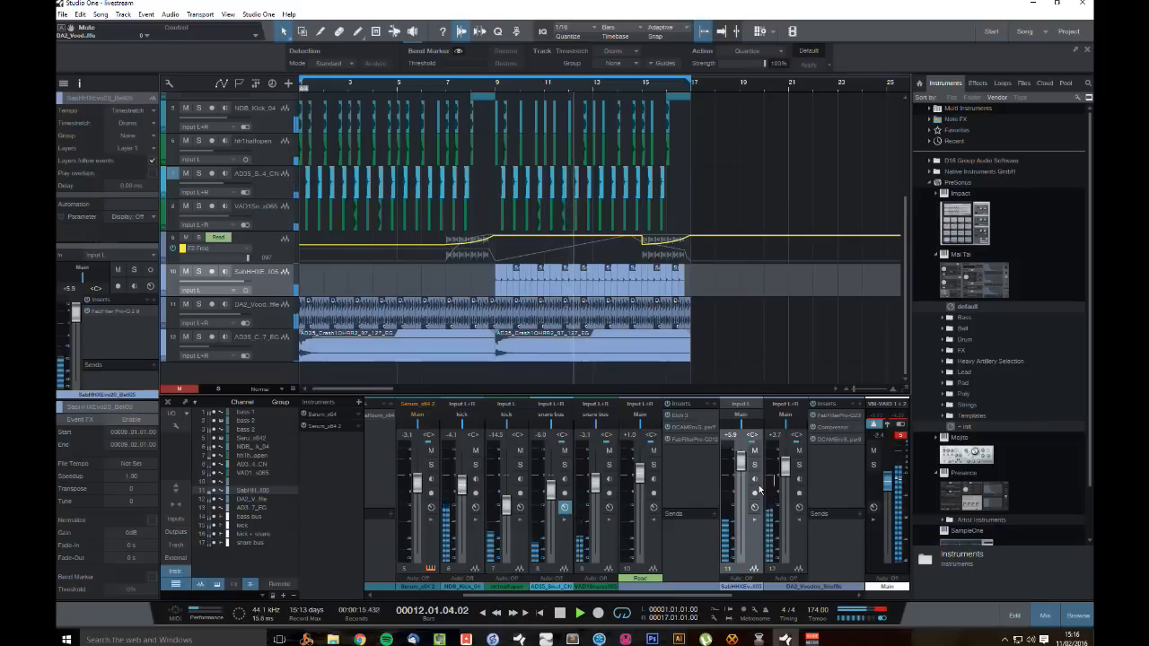
Step: Lower the DA2_Voodoo_Shuffle channel's volume slightly while the loop plays and save the song
{"action": "left_click_drag", "start_coordinate": [786, 467], "coordinate": [787, 476]}
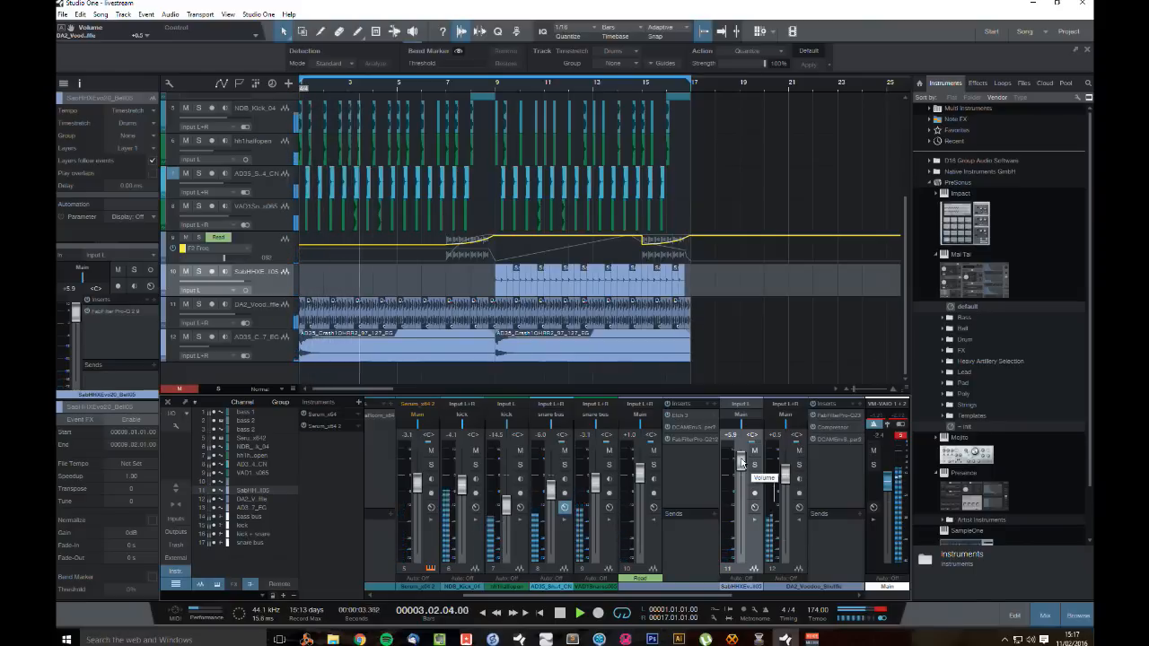
{"action": "key", "text": "ctrl+s"}
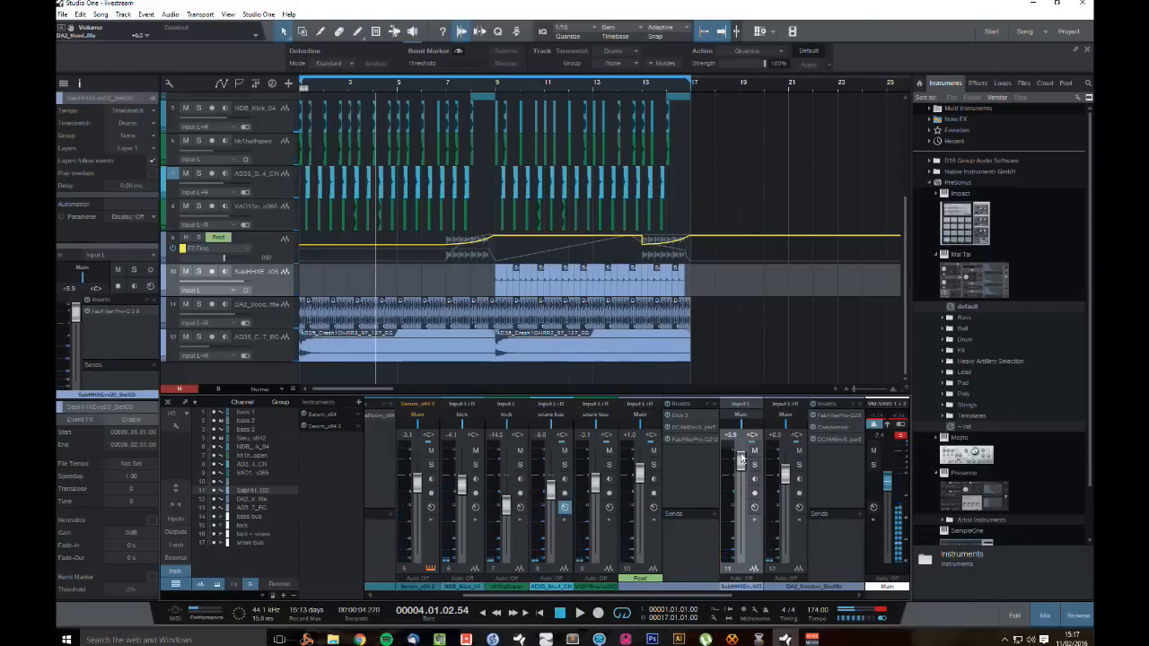
Step: Browse the sample files to the HIHATS folder of the Loopmasters Dark Neuro Drum and Bass pack and select NDB_Hihat_02
{"action": "left_click", "coordinate": [981, 87]}
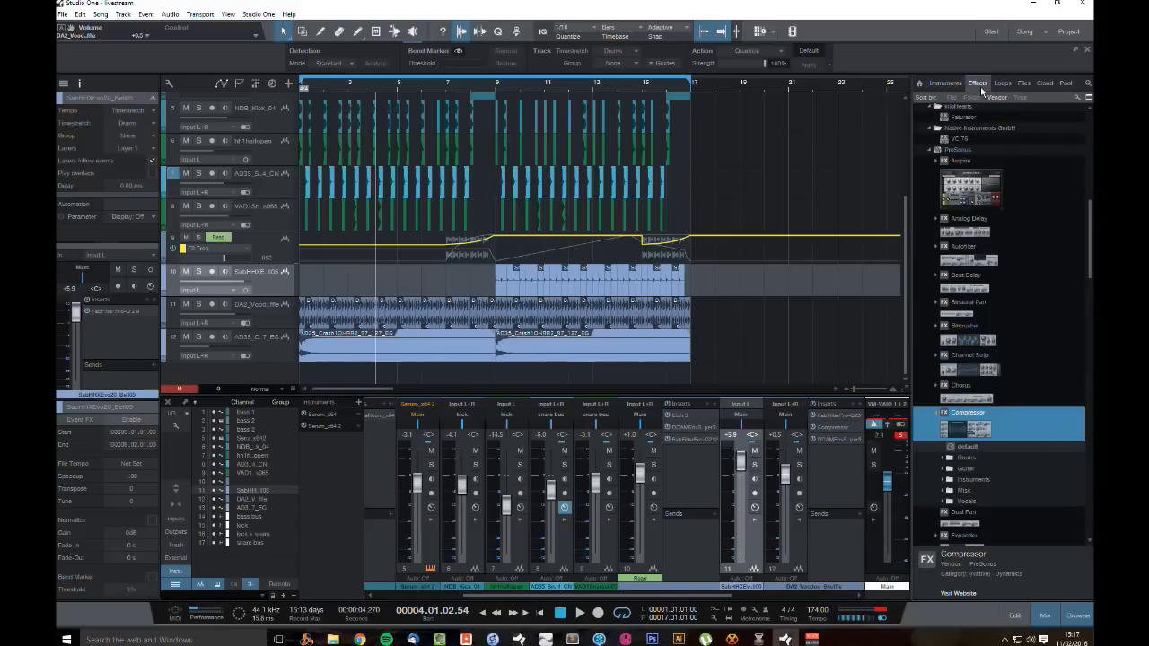
{"action": "left_click", "coordinate": [1023, 83]}
{"action": "left_click", "coordinate": [959, 250]}
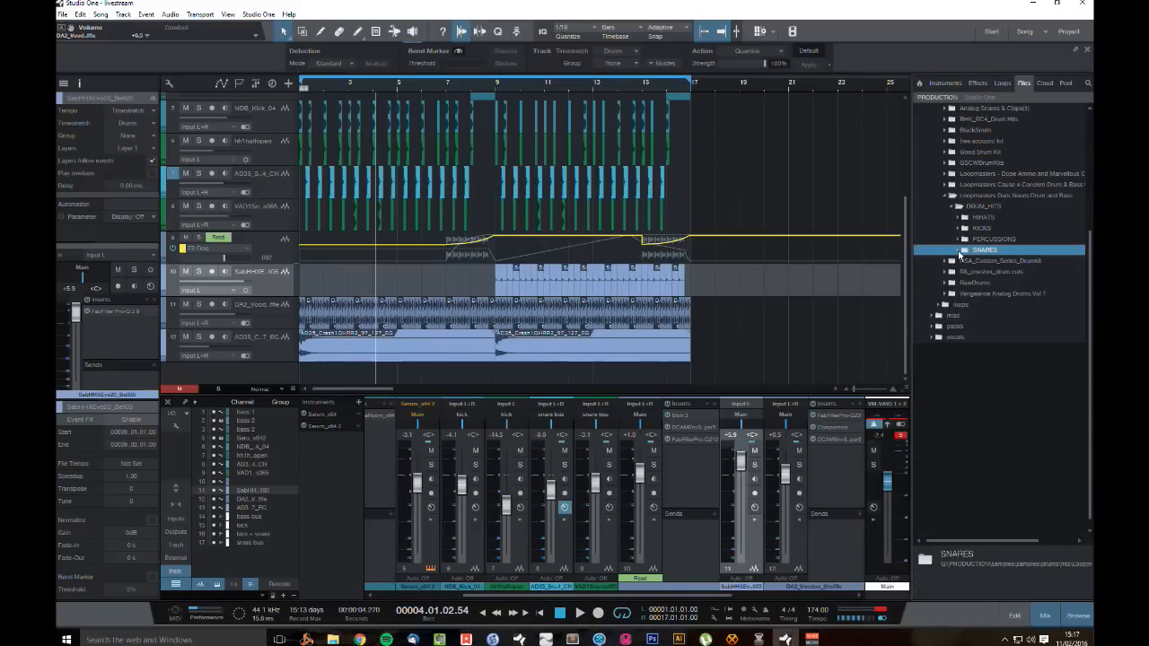
{"action": "left_click", "coordinate": [964, 218]}
{"action": "left_click", "coordinate": [1017, 240]}
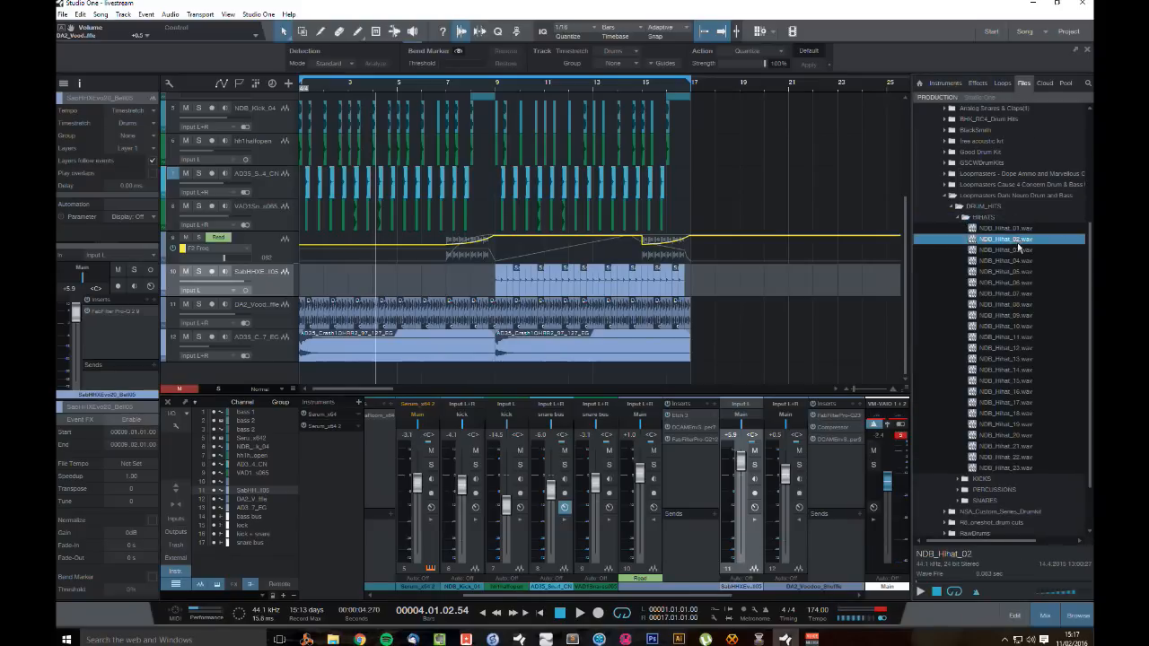
Step: Audition the NDB hi-hat samples one after another, comparing NDB_Hihat_18 with NDB_Hihat_19
{"action": "key", "text": "Down"}
{"action": "key", "text": "Down"}
{"action": "key", "text": "Down"}
{"action": "key", "text": "Down"}
{"action": "key", "text": "Down"}
{"action": "key", "text": "Down"}
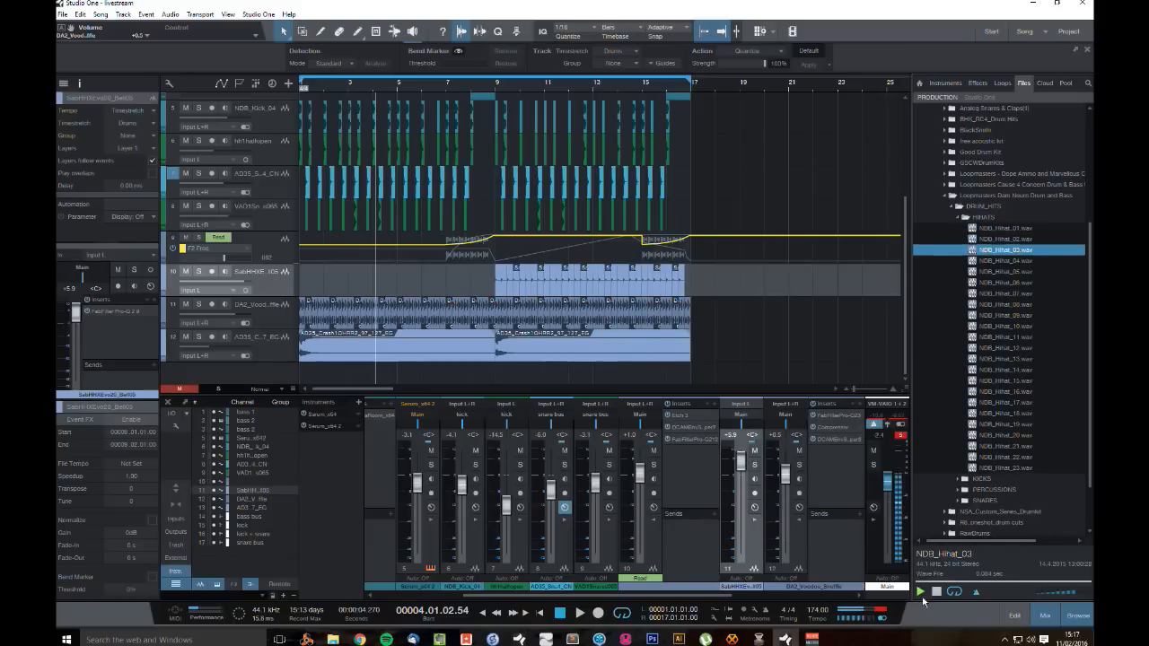
{"action": "key", "text": "Down"}
{"action": "key", "text": "Up"}
{"action": "key", "text": "Up"}
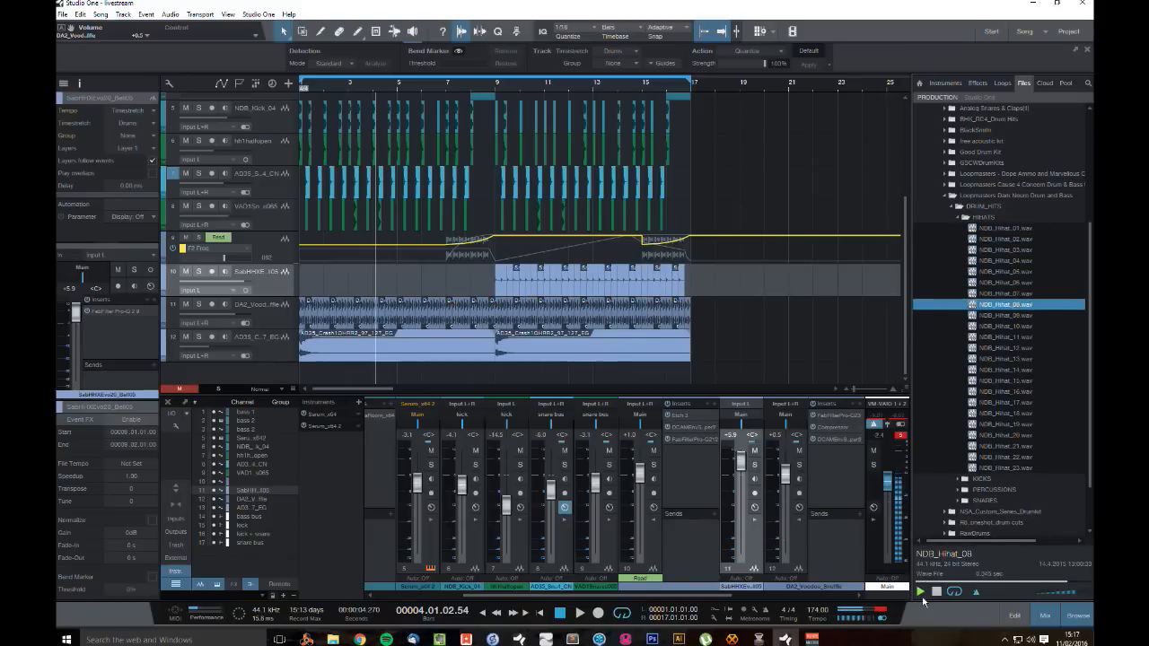
{"action": "key", "text": "Down"}
{"action": "key", "text": "Down"}
{"action": "key", "text": "Down"}
{"action": "key", "text": "Down"}
{"action": "key", "text": "Down"}
{"action": "key", "text": "Down"}
{"action": "key", "text": "Down"}
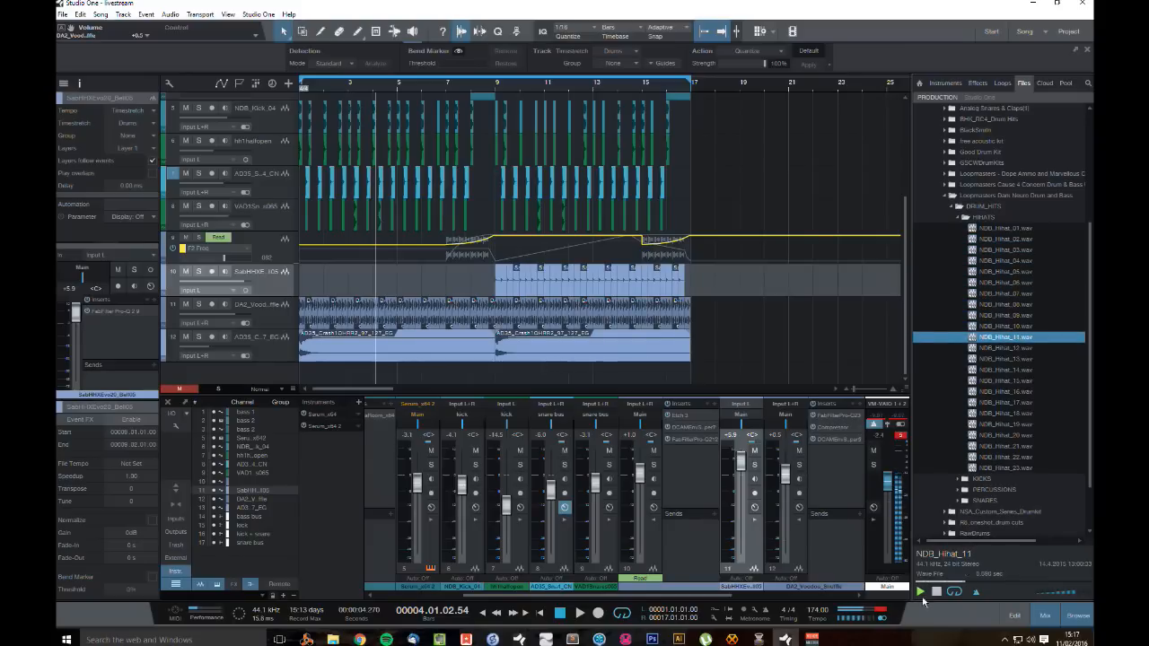
{"action": "key", "text": "Down"}
{"action": "key", "text": "Down"}
{"action": "key", "text": "Down"}
{"action": "key", "text": "Down"}
{"action": "key", "text": "Down"}
{"action": "key", "text": "Down"}
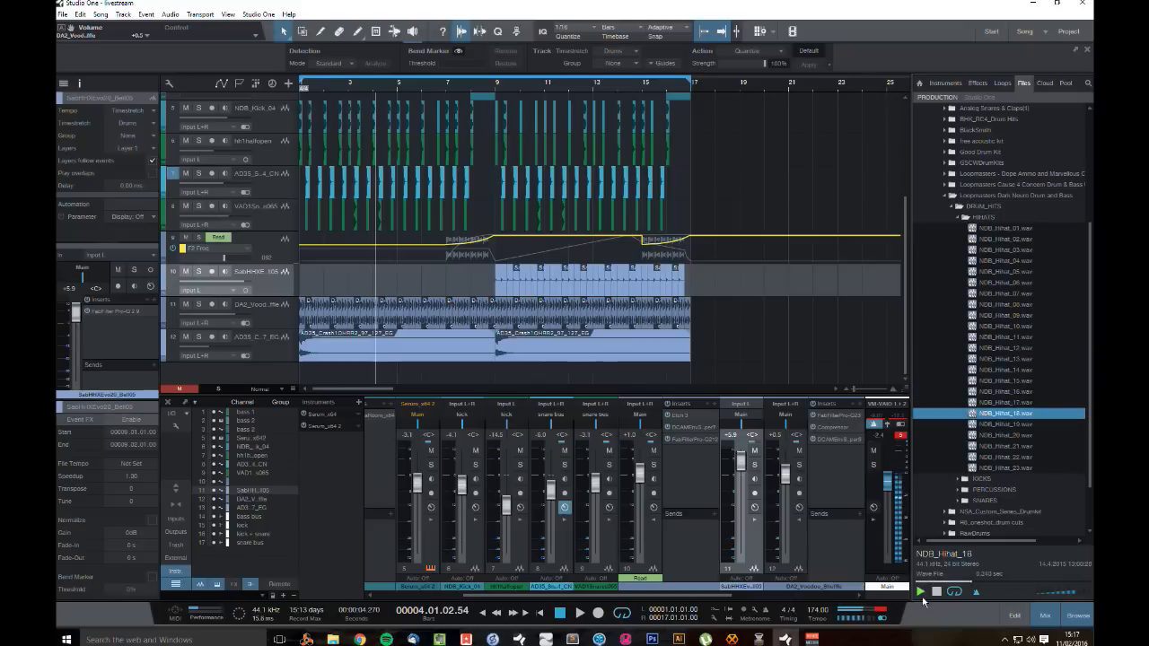
{"action": "key", "text": "Up"}
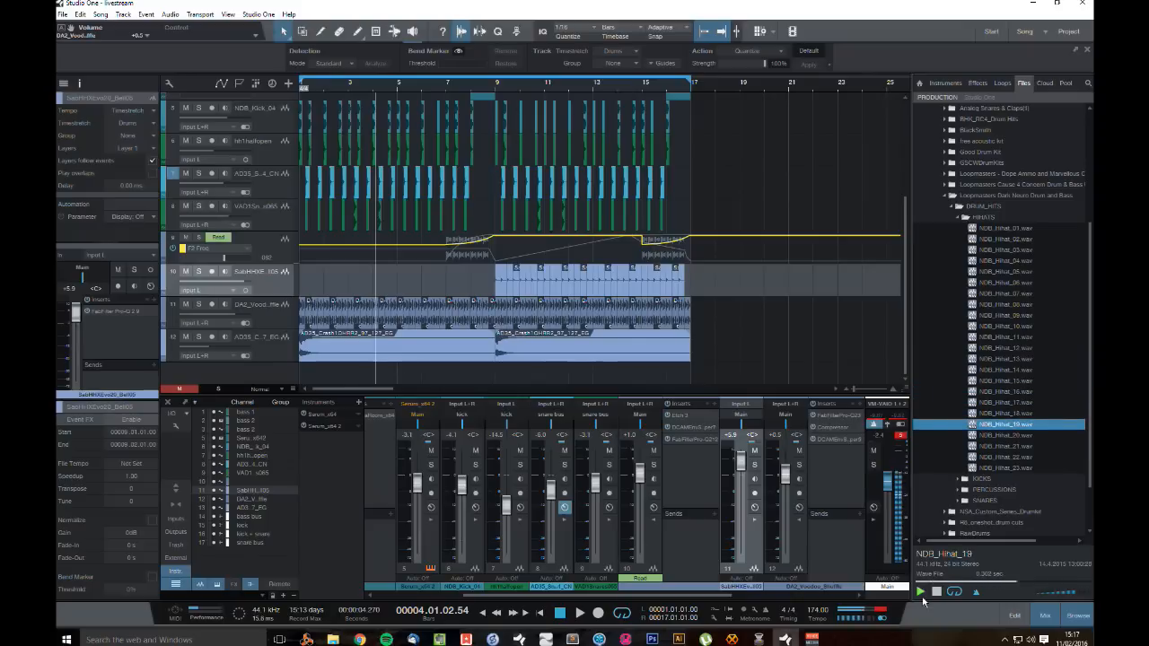
{"action": "key", "text": "space"}
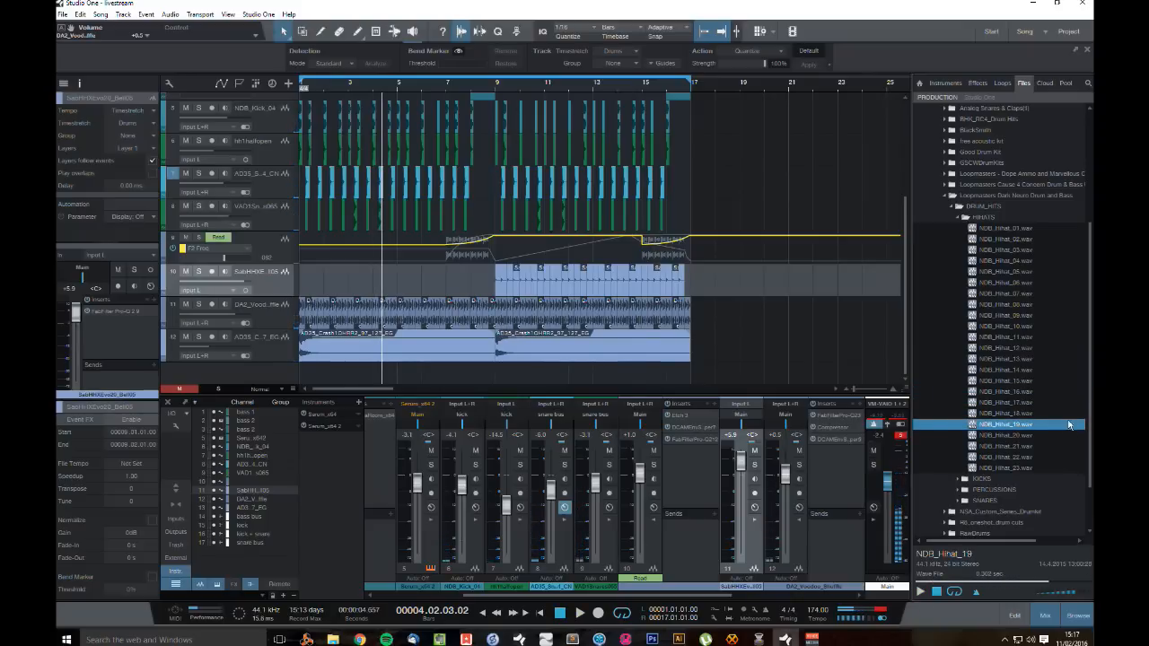
{"action": "left_click", "coordinate": [1014, 415]}
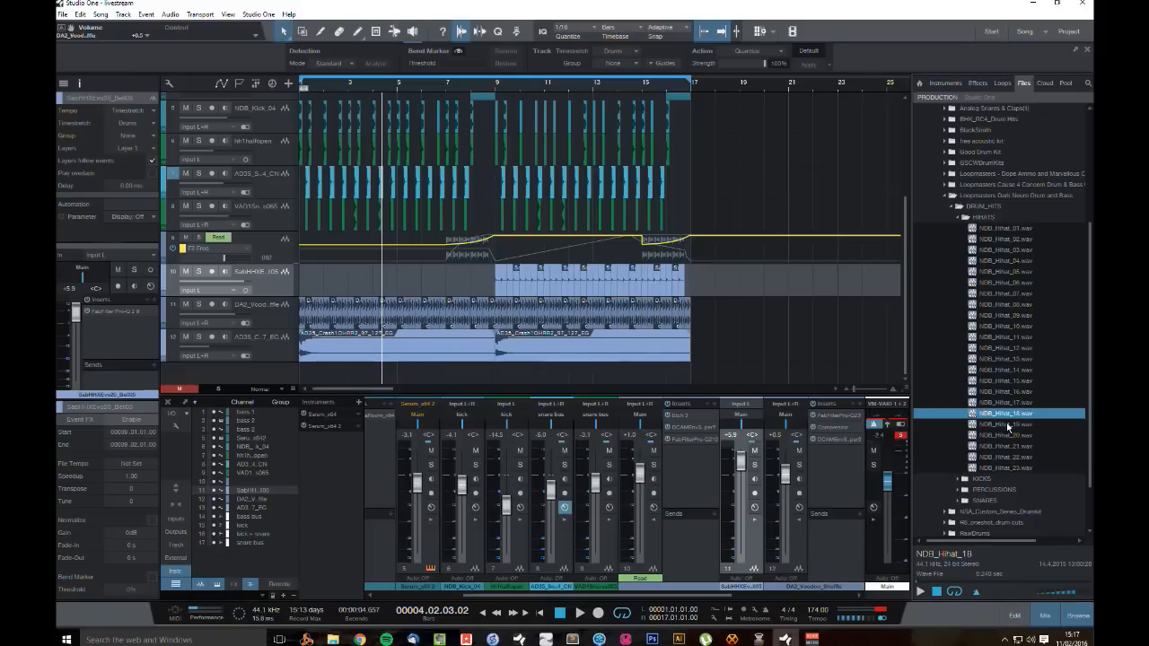
{"action": "left_click", "coordinate": [1007, 424]}
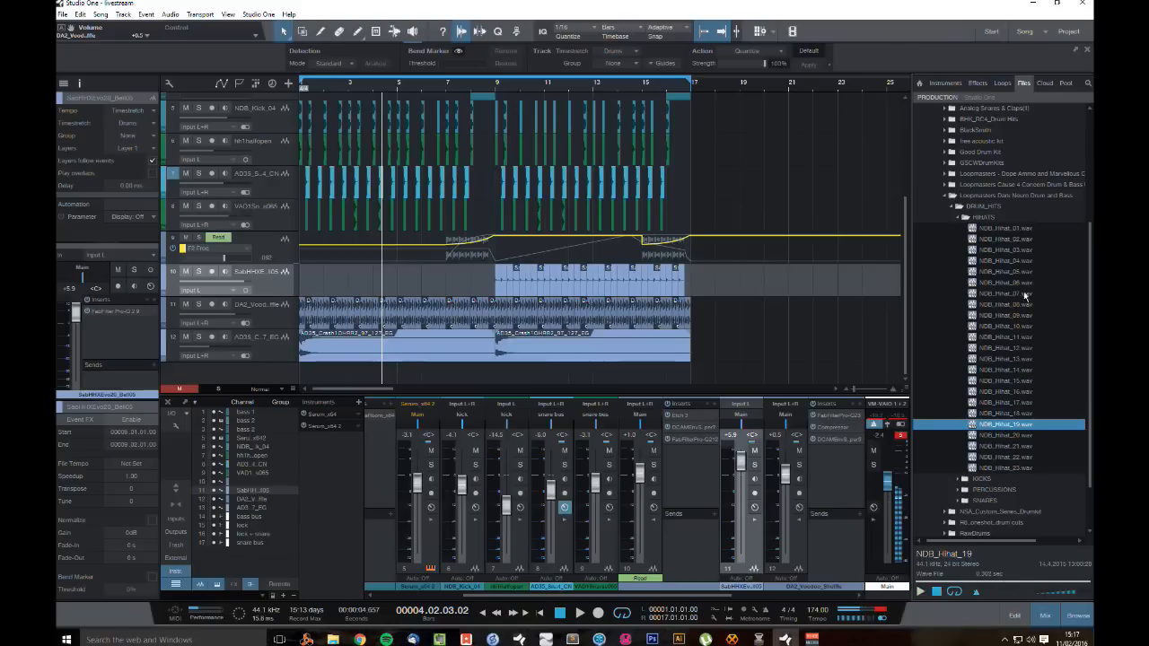
Step: Close the Dark Neuro pack and browse the other drum hit folders to the Hats folder of Good Drum Kit
{"action": "left_click", "coordinate": [952, 196]}
{"action": "scroll", "coordinate": [993, 223], "scroll_direction": "up", "scroll_amount": 5}
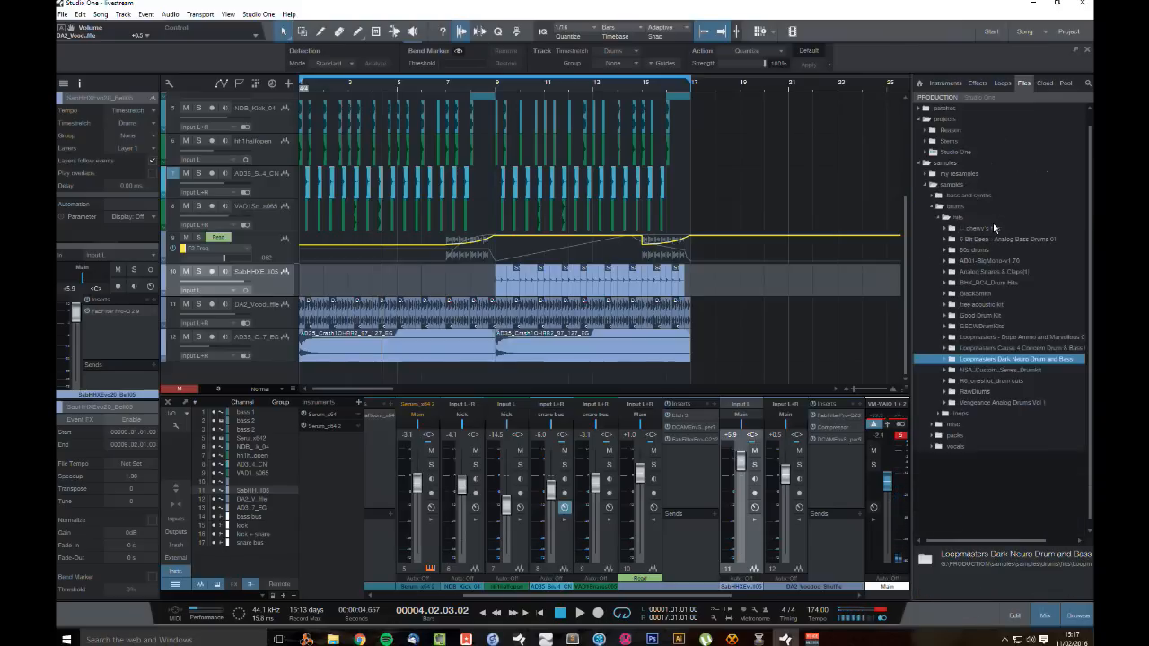
{"action": "left_click", "coordinate": [947, 327]}
{"action": "left_click", "coordinate": [949, 316]}
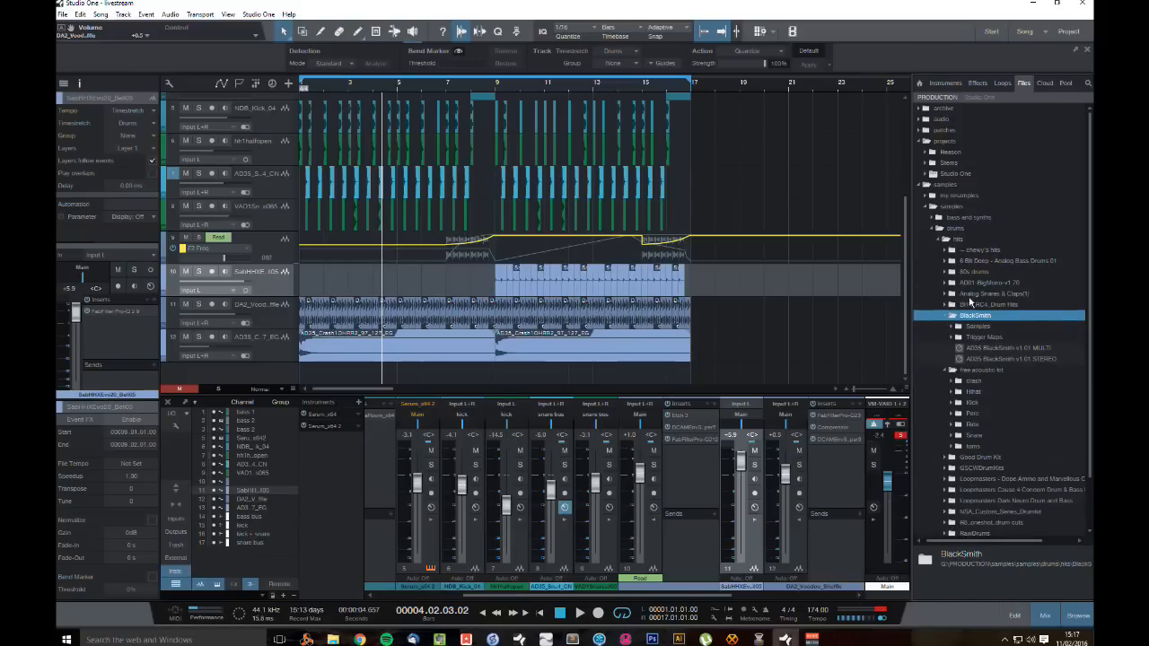
{"action": "scroll", "coordinate": [984, 357], "scroll_direction": "down", "scroll_amount": 2}
{"action": "left_click", "coordinate": [946, 404]}
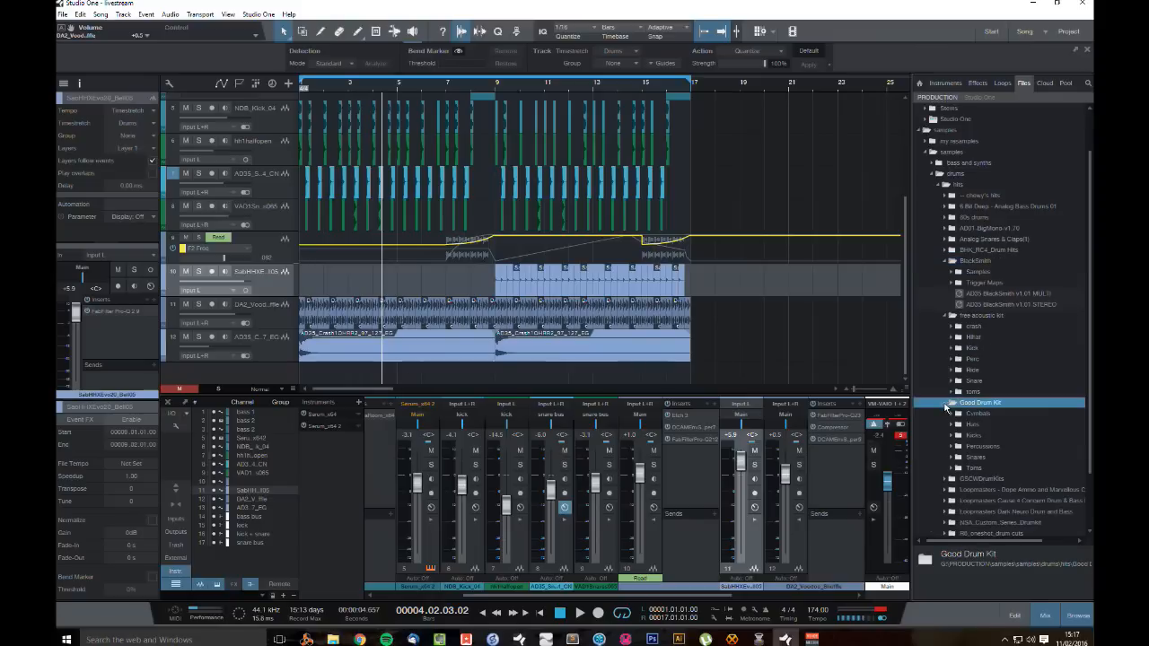
{"action": "left_click", "coordinate": [953, 425]}
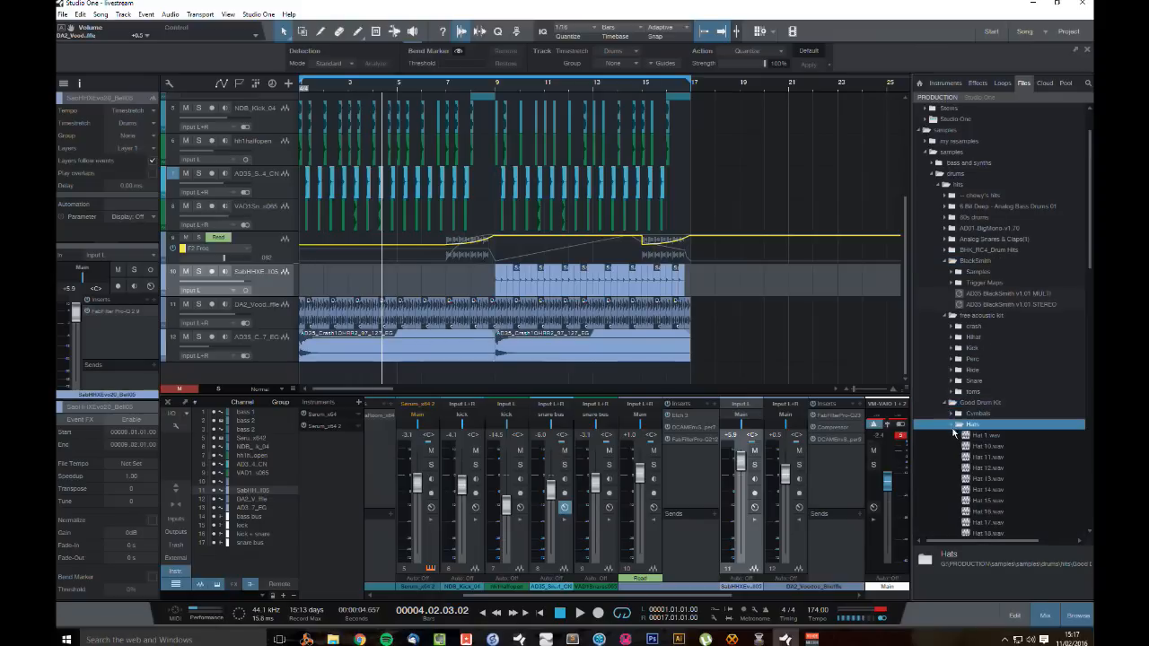
Step: Audition the Good Drum Kit hat samples in order from Hat 1 to Hat 47, replaying those around Hat 42
{"action": "scroll", "coordinate": [979, 386], "scroll_direction": "down", "scroll_amount": 3}
{"action": "left_click", "coordinate": [993, 337]}
{"action": "left_click", "coordinate": [921, 593]}
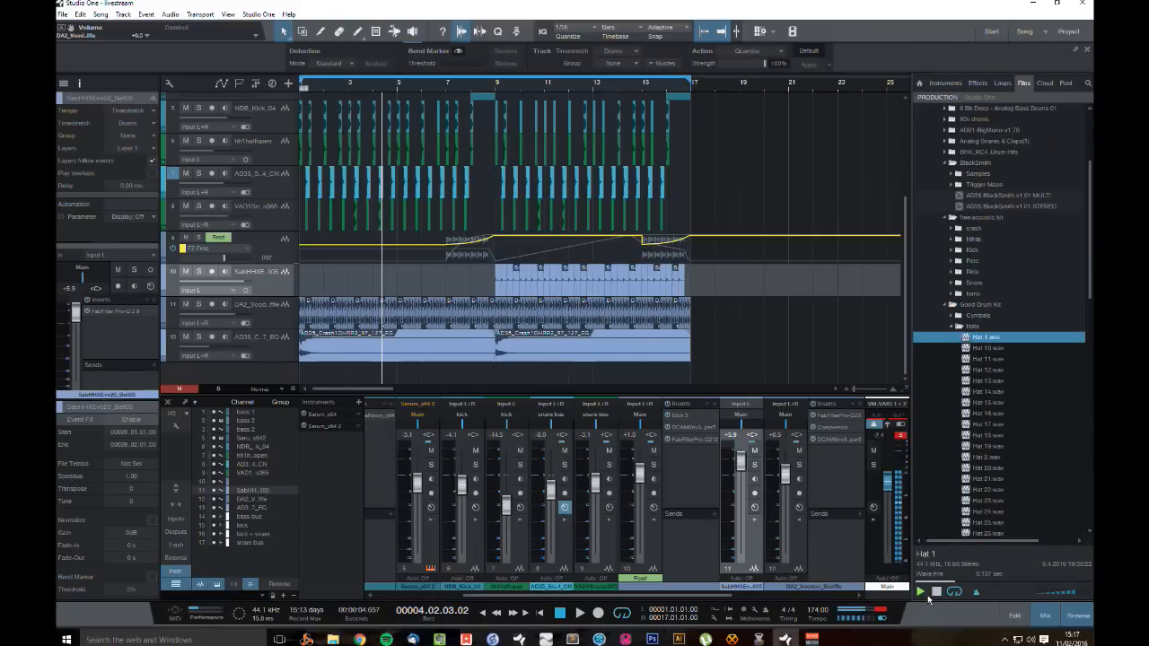
{"action": "key", "text": "Down"}
{"action": "key", "text": "Down"}
{"action": "key", "text": "Down"}
{"action": "key", "text": "Down"}
{"action": "key", "text": "Down"}
{"action": "key", "text": "Down"}
{"action": "key", "text": "Down"}
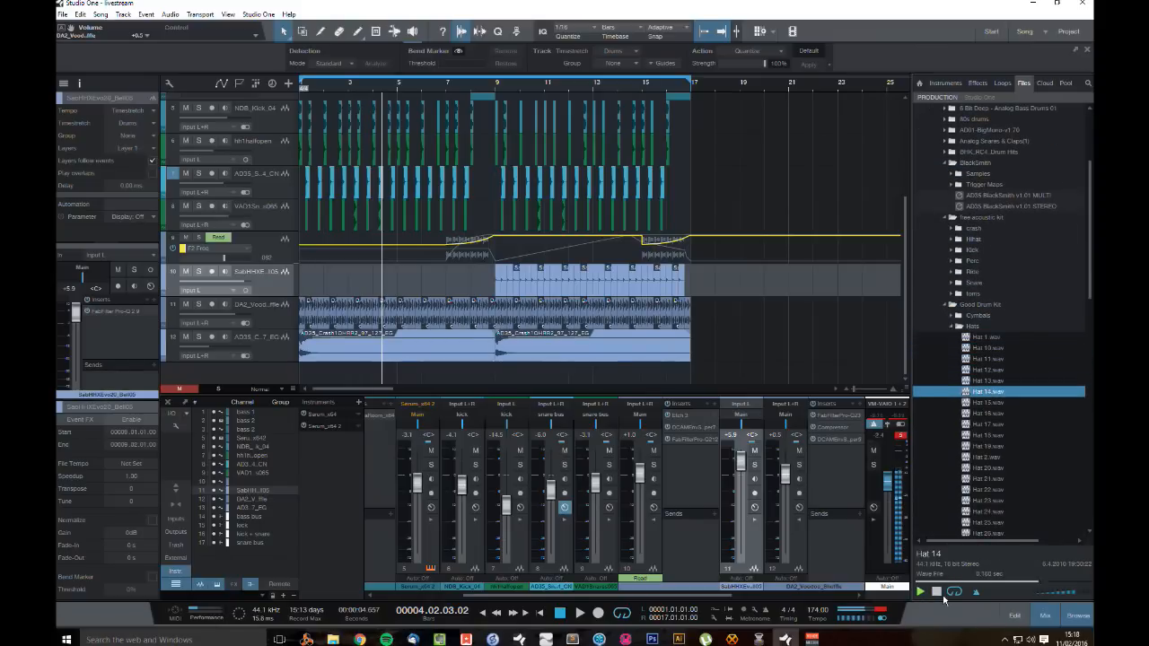
{"action": "key", "text": "Down"}
{"action": "key", "text": "Down"}
{"action": "key", "text": "Down"}
{"action": "key", "text": "Down"}
{"action": "key", "text": "Down"}
{"action": "key", "text": "Down"}
{"action": "key", "text": "Down"}
{"action": "key", "text": "Down"}
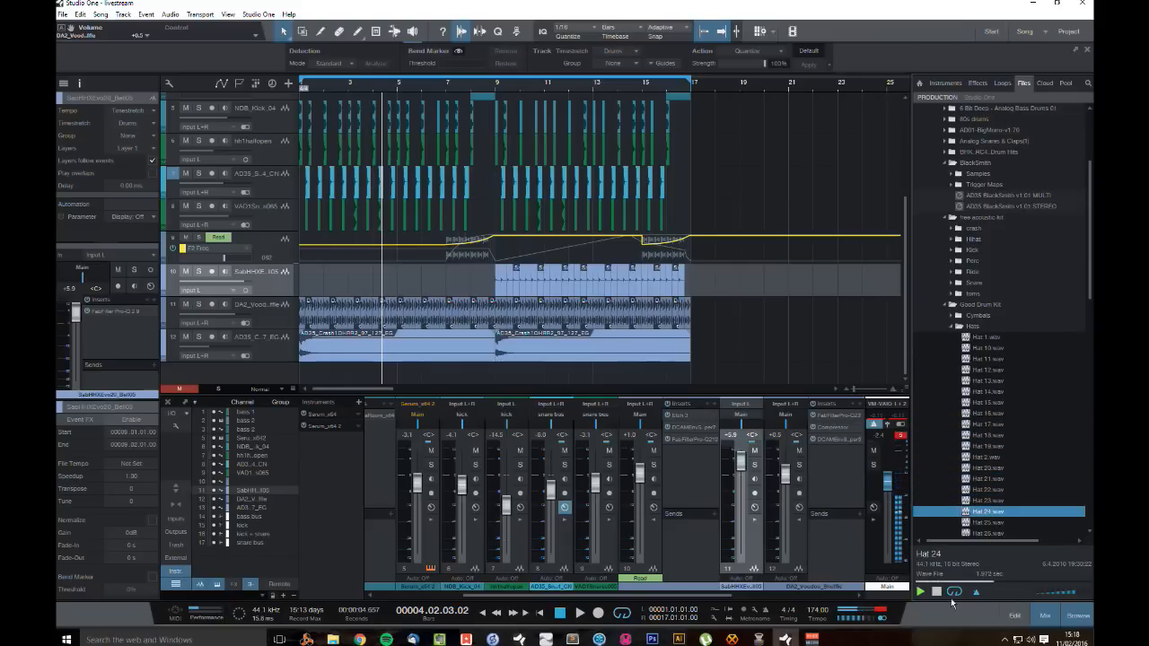
{"action": "key", "text": "Down"}
{"action": "key", "text": "Down"}
{"action": "key", "text": "Down"}
{"action": "key", "text": "Down"}
{"action": "key", "text": "Down"}
{"action": "key", "text": "Down"}
{"action": "key", "text": "Down"}
{"action": "key", "text": "Down"}
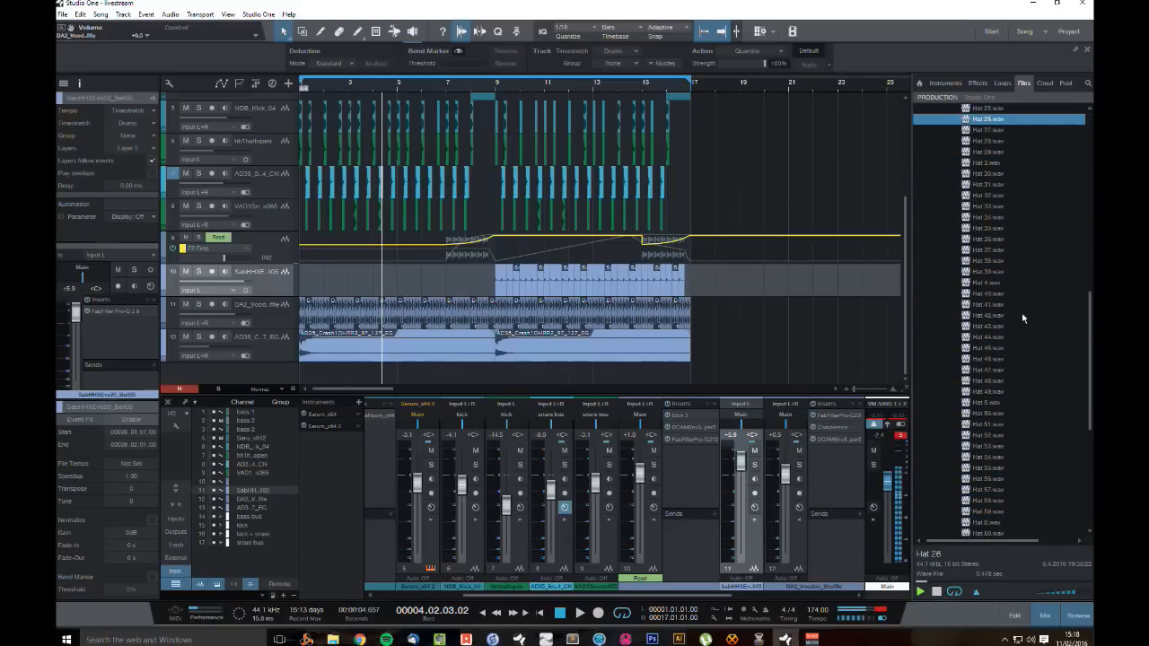
{"action": "key", "text": "Down"}
{"action": "key", "text": "Down"}
{"action": "key", "text": "Down"}
{"action": "key", "text": "Down"}
{"action": "key", "text": "Down"}
{"action": "key", "text": "Down"}
{"action": "key", "text": "Down"}
{"action": "key", "text": "Down"}
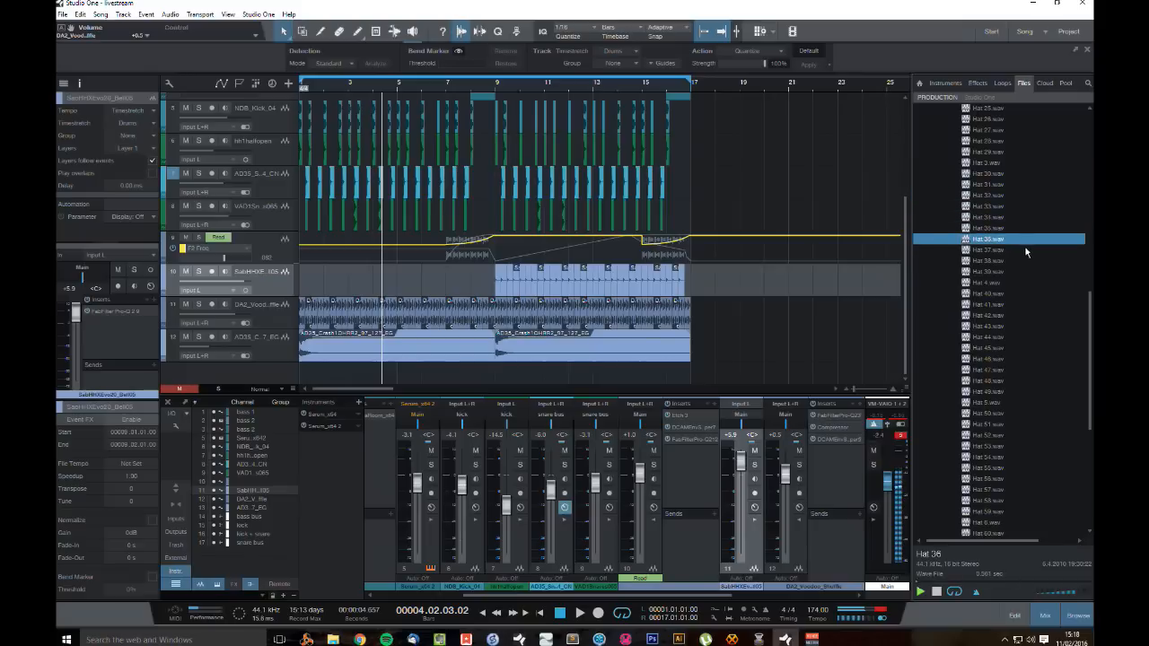
{"action": "key", "text": "Down"}
{"action": "key", "text": "Down"}
{"action": "key", "text": "Down"}
{"action": "key", "text": "Down"}
{"action": "key", "text": "Down"}
{"action": "key", "text": "Down"}
{"action": "key", "text": "Down"}
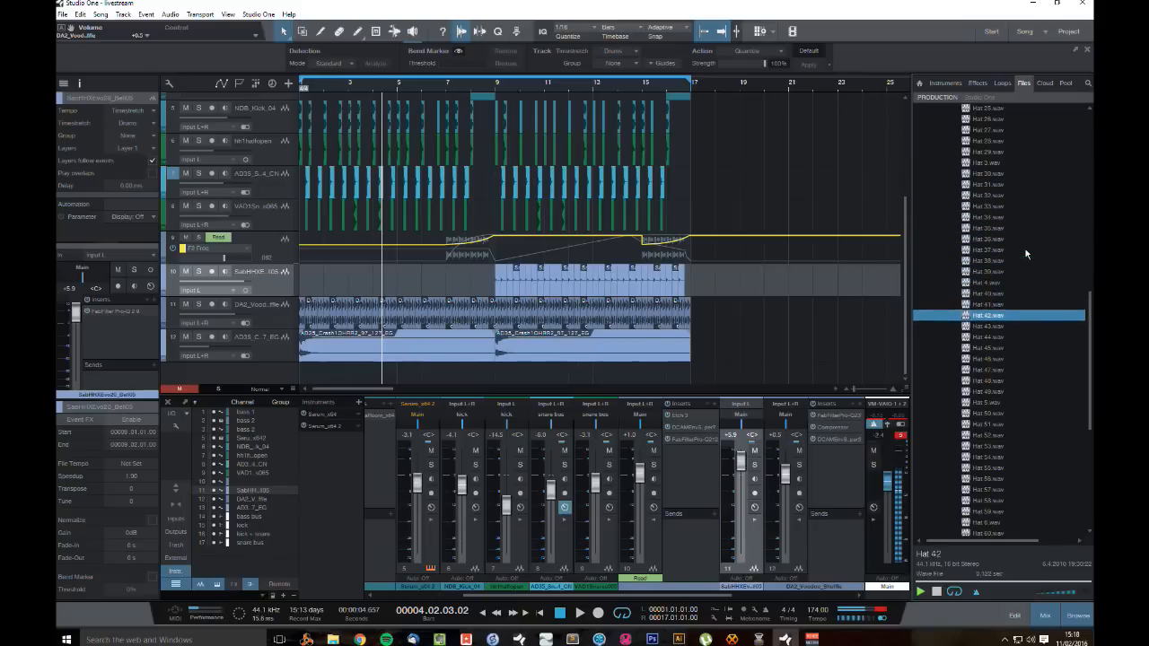
{"action": "key", "text": "Up"}
{"action": "key", "text": "Up"}
{"action": "key", "text": "Up"}
{"action": "key", "text": "Up"}
{"action": "key", "text": "Down"}
{"action": "key", "text": "Down"}
{"action": "key", "text": "Down"}
{"action": "key", "text": "Down"}
{"action": "key", "text": "Down"}
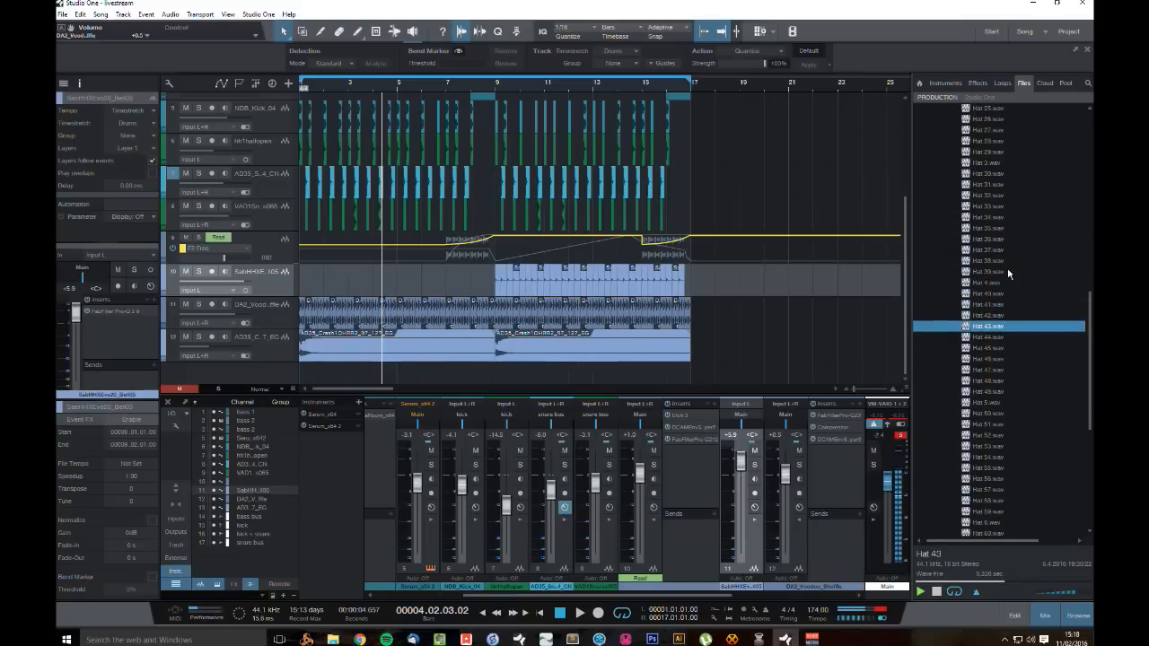
{"action": "key", "text": "Down"}
{"action": "key", "text": "Down"}
{"action": "key", "text": "Up"}
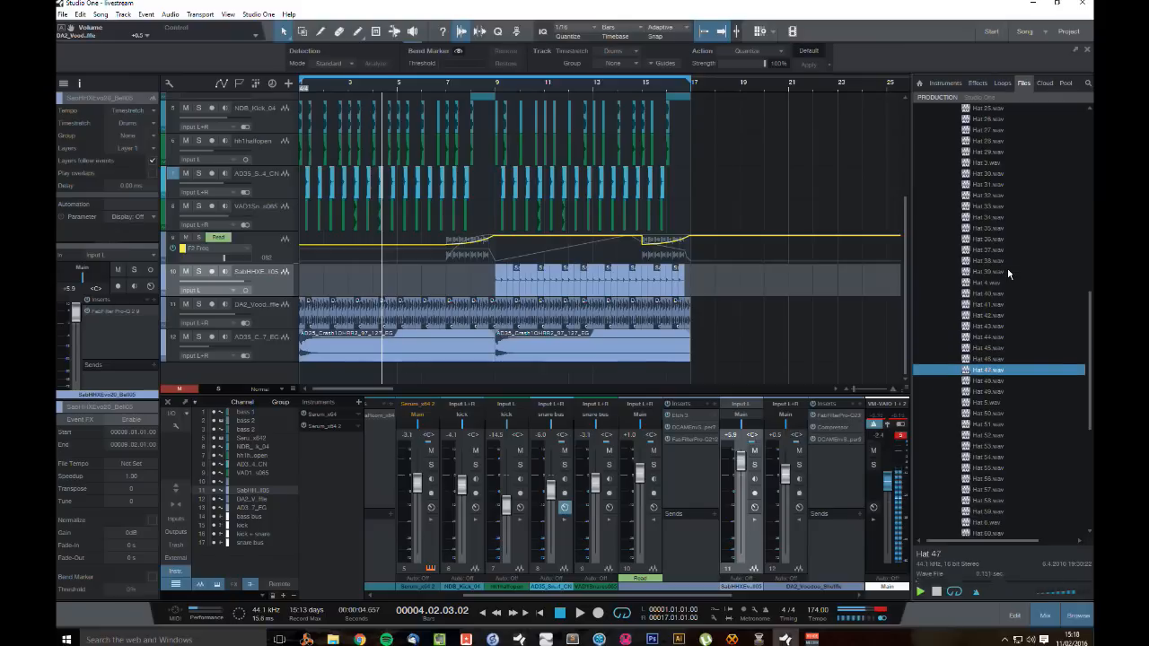
Step: Compare the Hat 47 and Hat 48 samples by previewing them alternately and settle on Hat 48
{"action": "key", "text": "Down"}
{"action": "key", "text": "Up"}
{"action": "key", "text": "Down"}
{"action": "key", "text": "Up"}
{"action": "key", "text": "Down"}
{"action": "key", "text": "Up"}
{"action": "key", "text": "Down"}
{"action": "key", "text": "Up"}
{"action": "key", "text": "Down"}
{"action": "key", "text": "Down"}
{"action": "key", "text": "Up"}
{"action": "key", "text": "Up"}
{"action": "key", "text": "Up"}
{"action": "key", "text": "Down"}
{"action": "key", "text": "Down"}
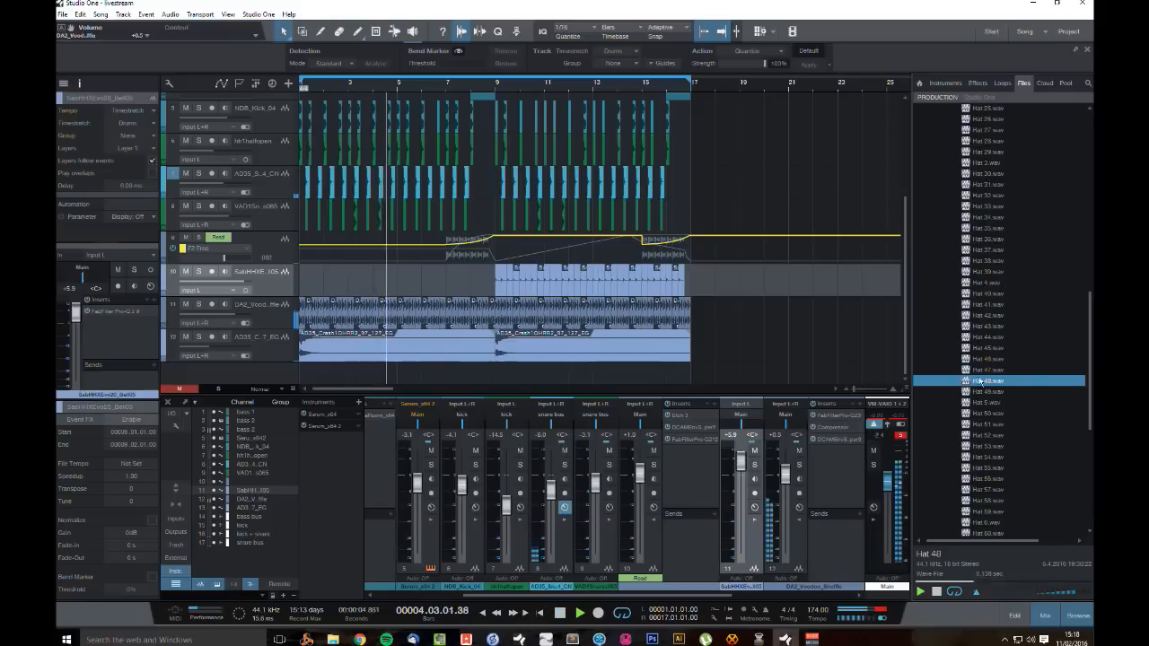
{"action": "key", "text": "Up"}
{"action": "key", "text": "Down"}
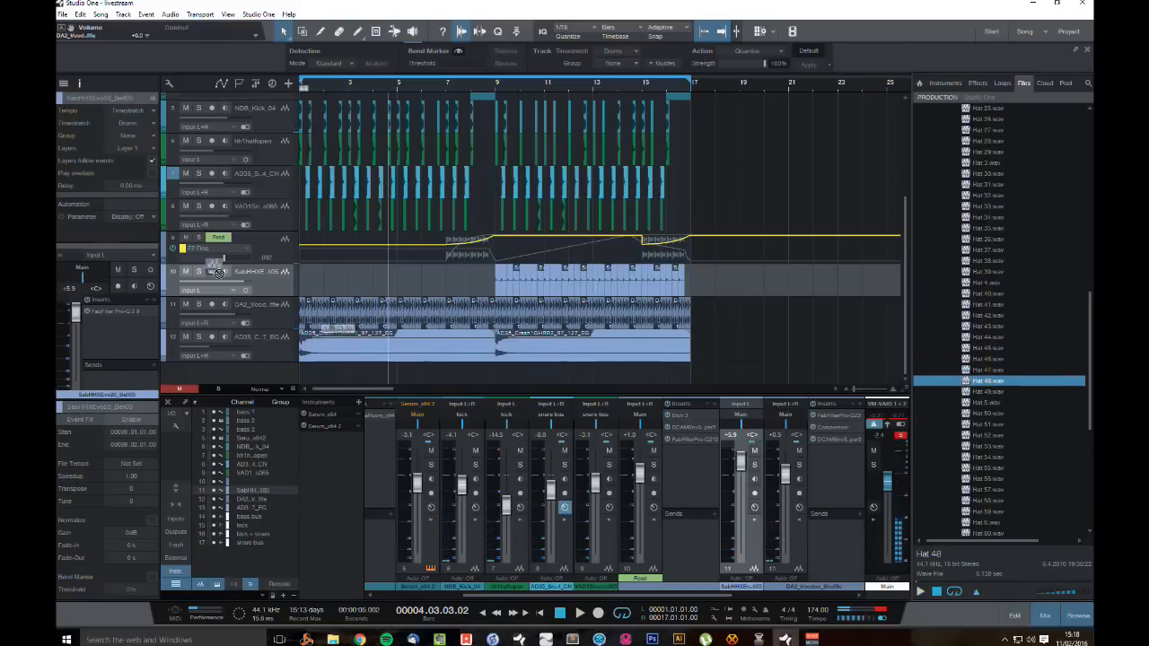
Step: Place Hat 48 at bar 1 on a new track above DA2_Voodoo_Shuffle and trim the event to a sixteenth note
{"action": "left_click_drag", "start_coordinate": [303, 299], "coordinate": [304, 302]}
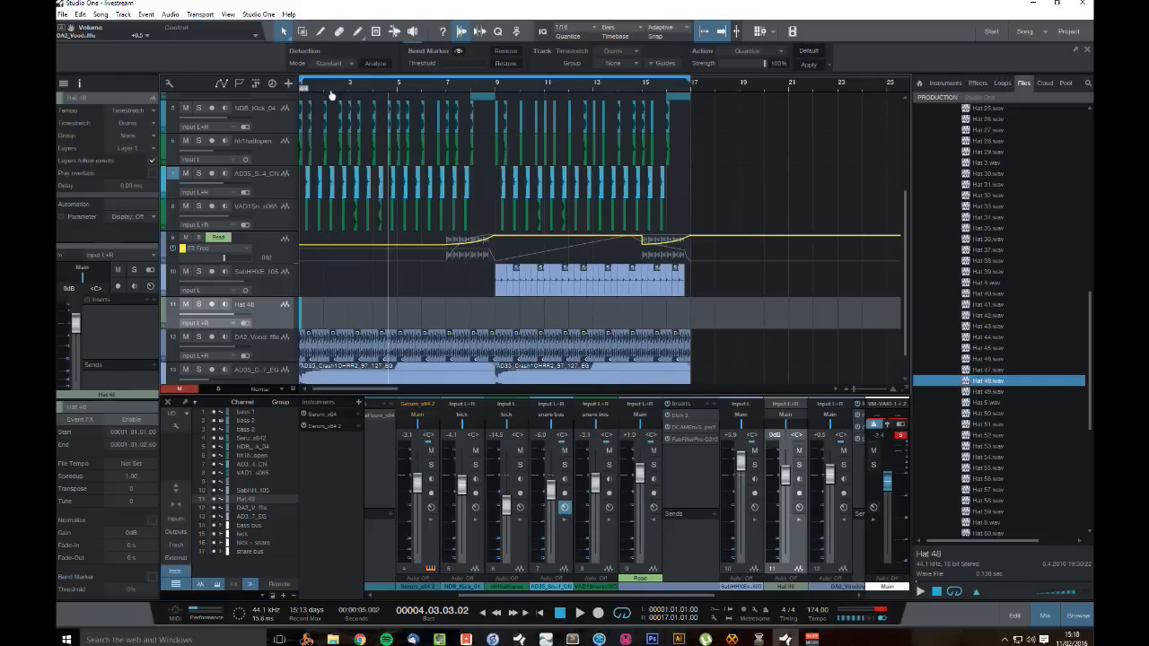
{"action": "left_click_drag", "start_coordinate": [332, 94], "coordinate": [594, 131]}
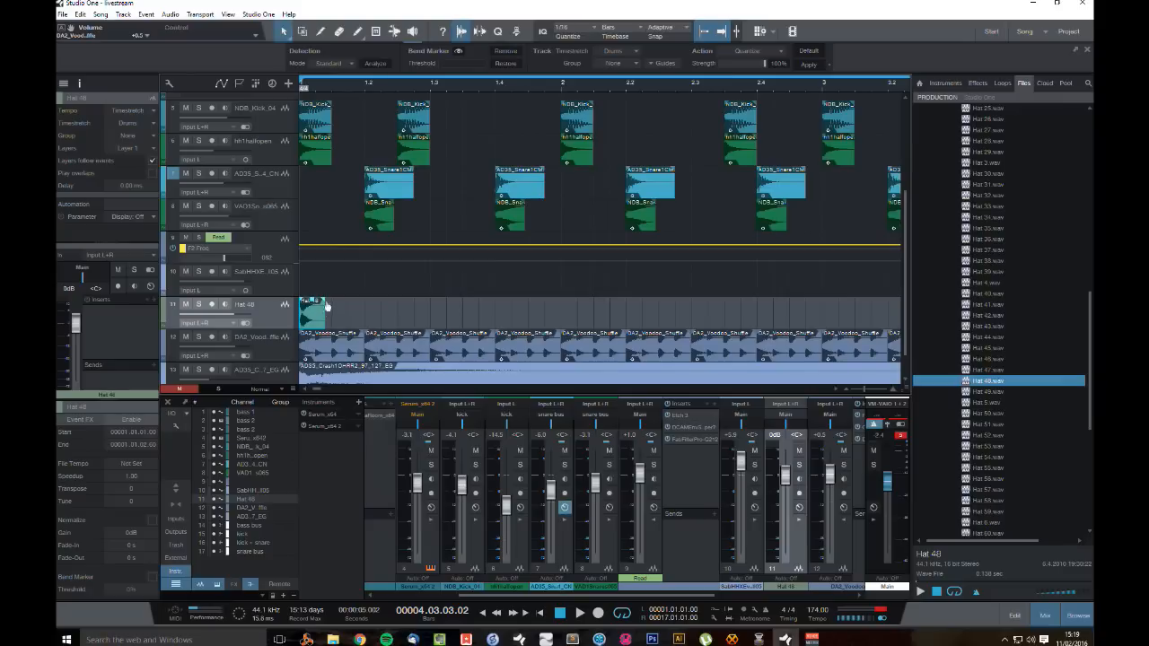
{"action": "left_click_drag", "start_coordinate": [318, 91], "coordinate": [353, 120]}
{"action": "left_click_drag", "start_coordinate": [360, 313], "coordinate": [337, 314]}
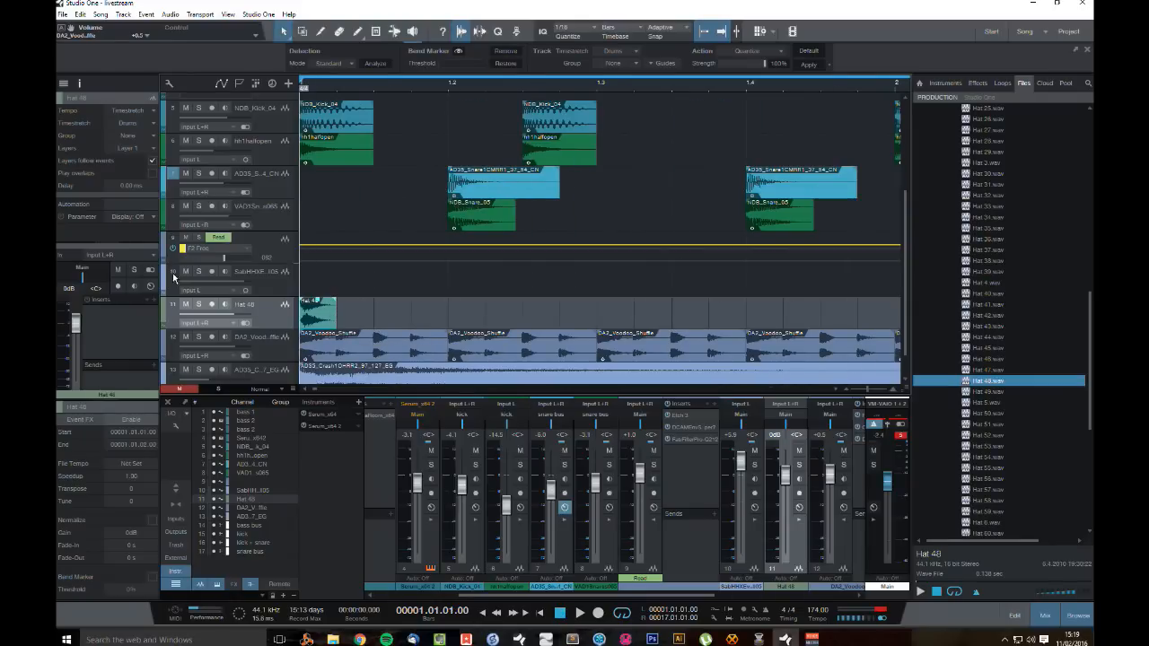
Step: Solo the Hat 48 track, play the trimmed hit, and select the Hat 47 sample for comparison
{"action": "left_click", "coordinate": [198, 306]}
{"action": "key", "text": "space"}
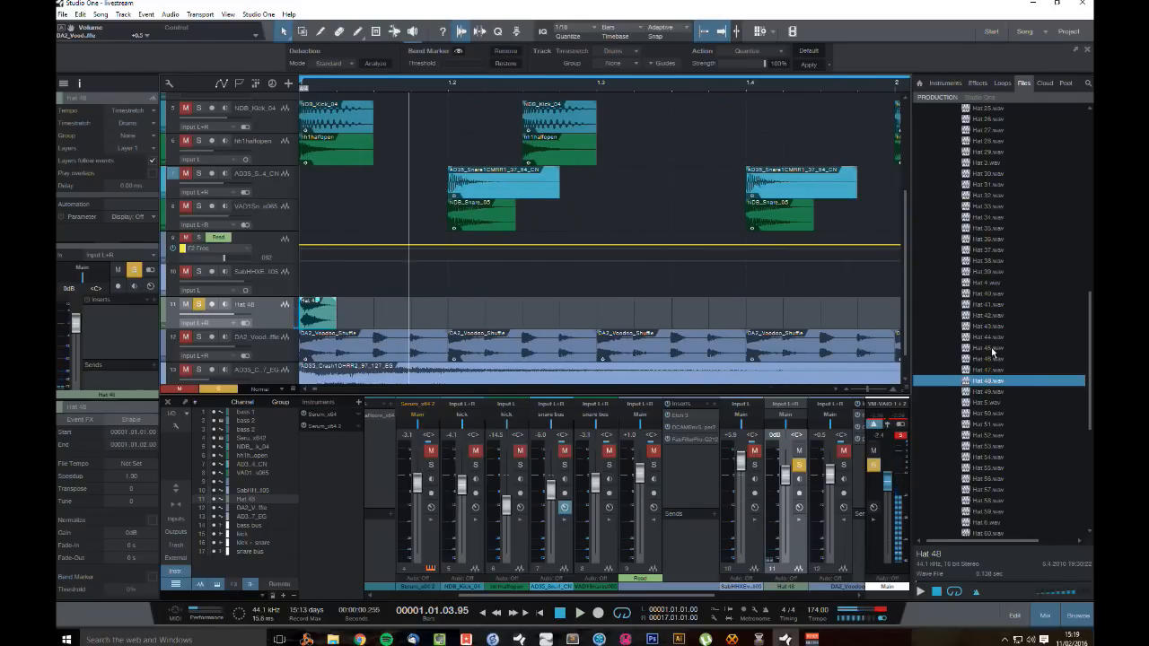
{"action": "left_click", "coordinate": [996, 370]}
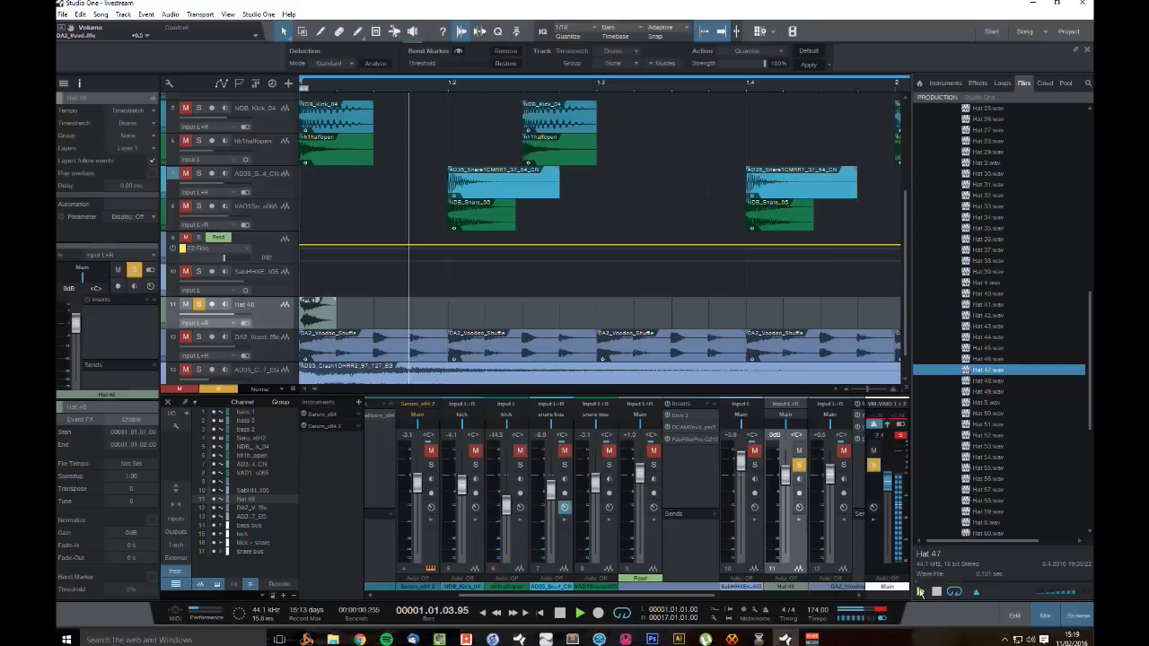
{"action": "key", "text": "space"}
Step: Move the Hat 48 event one sixteenth later, insert Hat 47 at the start of bar 1, and play the pair
{"action": "left_click_drag", "start_coordinate": [332, 316], "coordinate": [369, 317]}
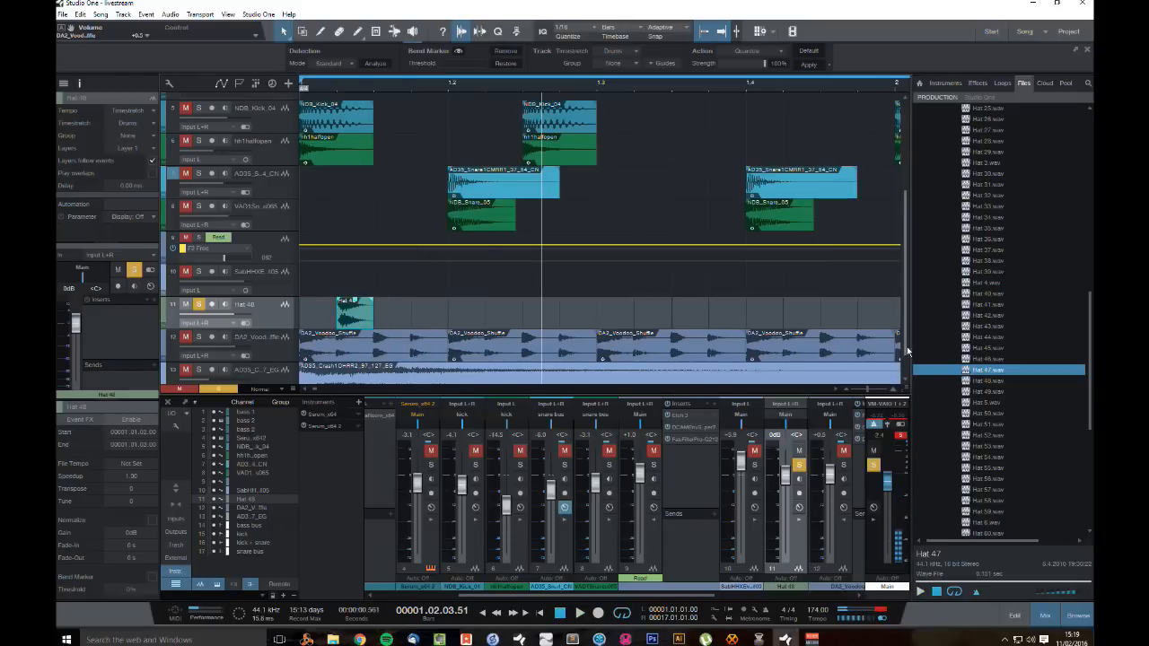
{"action": "left_click_drag", "start_coordinate": [969, 375], "coordinate": [334, 321]}
{"action": "left_click", "coordinate": [440, 312]}
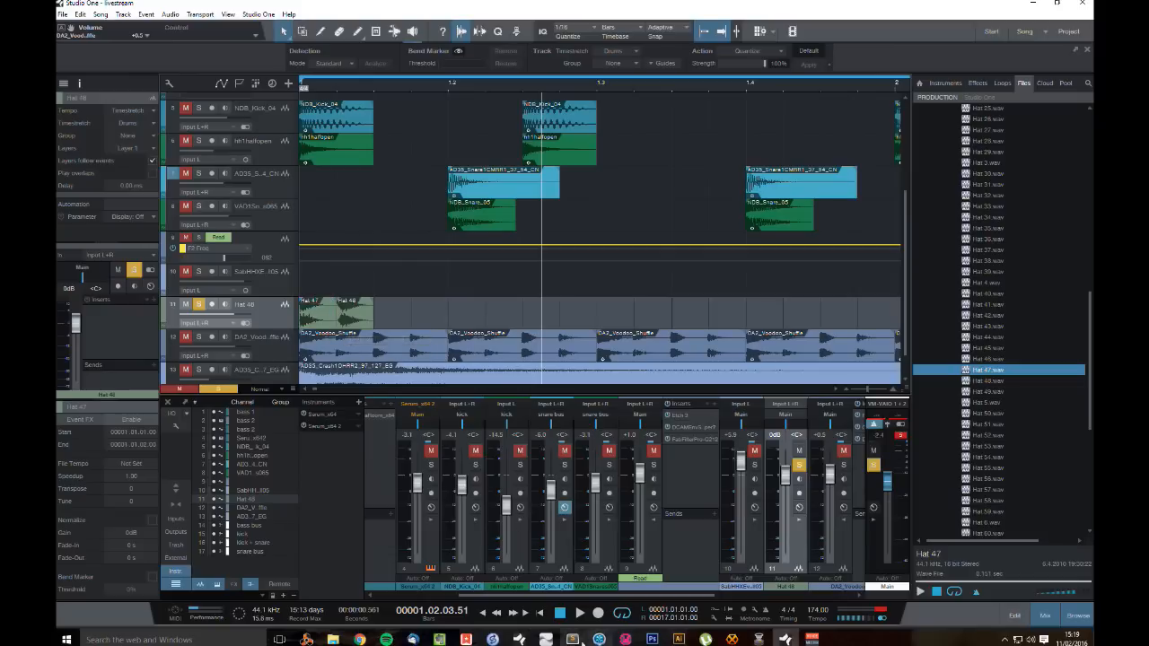
{"action": "key", "text": "space"}
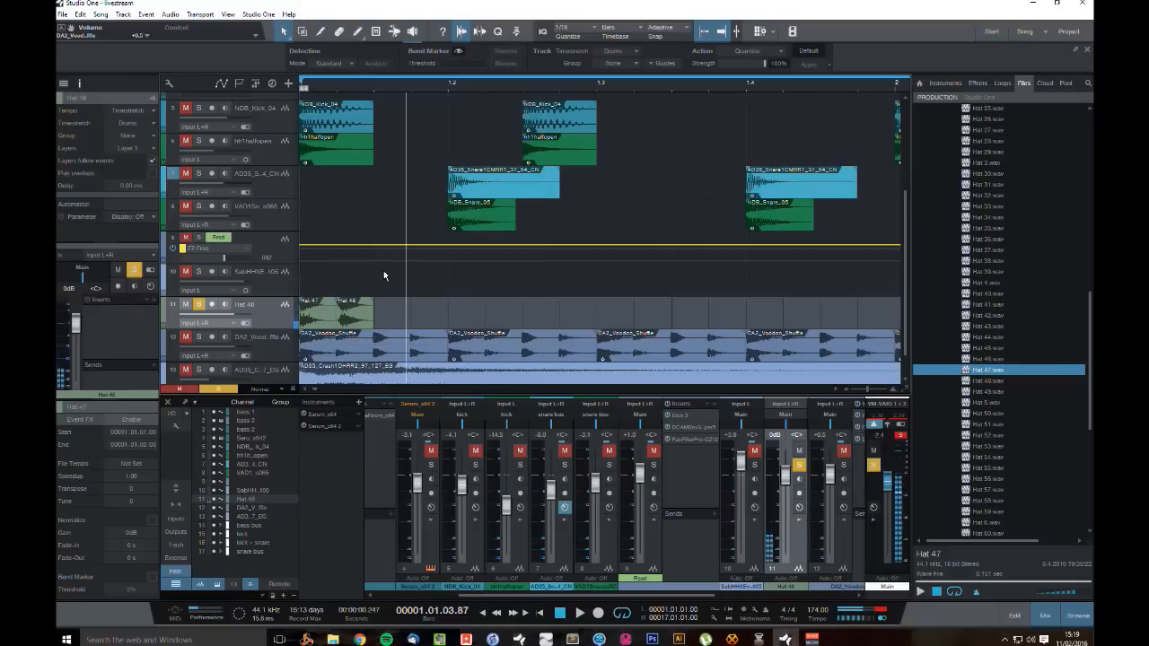
Step: Duplicate the Hat 47 and Hat 48 pair until it fills bar 1, and play the pattern
{"action": "mouse_move", "coordinate": [381, 312]}
{"action": "left_mouse_down"}
{"action": "mouse_move", "coordinate": [365, 299]}
{"action": "mouse_move", "coordinate": [397, 312]}
{"action": "left_mouse_up"}
{"action": "mouse_move", "coordinate": [484, 316]}
{"action": "left_mouse_down"}
{"action": "mouse_move", "coordinate": [267, 313]}
{"action": "mouse_move", "coordinate": [482, 314]}
{"action": "mouse_move", "coordinate": [463, 315]}
{"action": "left_mouse_up"}
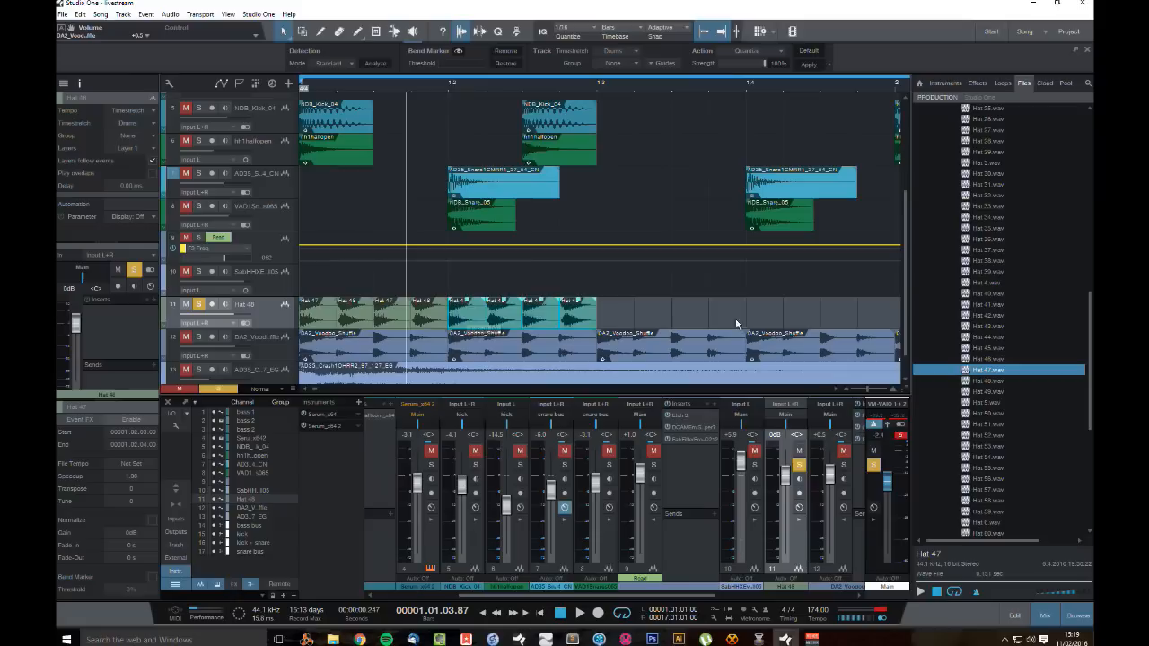
{"action": "left_click_drag", "start_coordinate": [708, 324], "coordinate": [250, 296]}
{"action": "left_click_drag", "start_coordinate": [255, 296], "coordinate": [270, 320]}
{"action": "left_click_drag", "start_coordinate": [355, 340], "coordinate": [639, 339]}
{"action": "key", "text": "space"}
{"action": "key", "text": "space"}
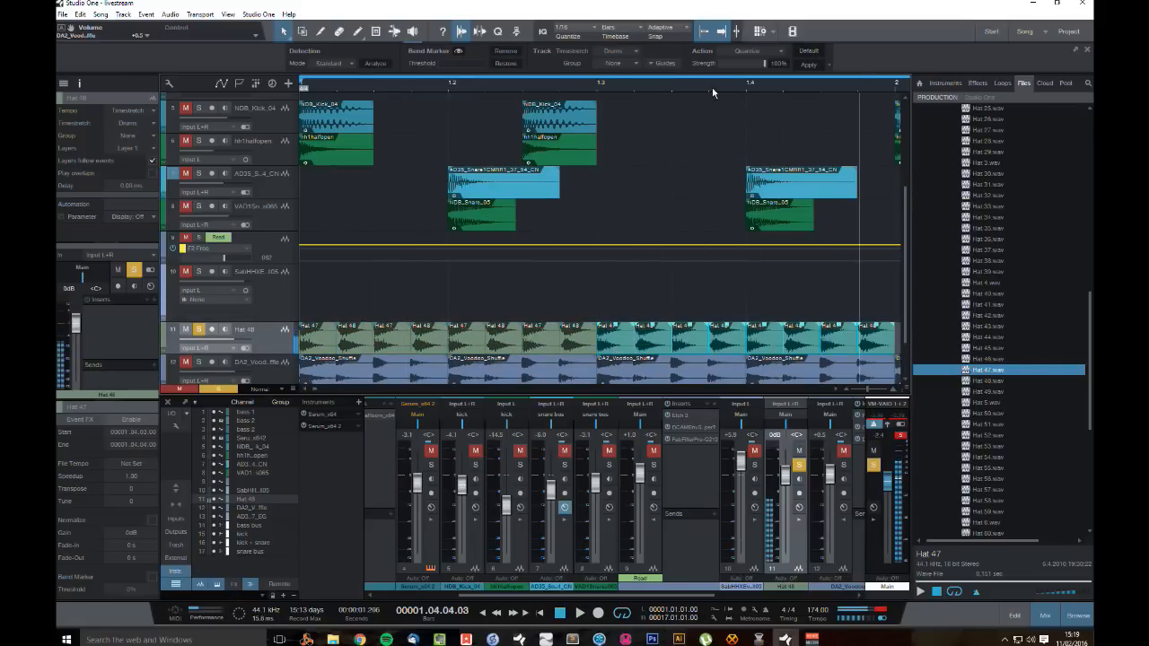
Step: Duplicate the bar-long hat pattern along the Hat 48 track to fill bars 1 to 8
{"action": "left_click_drag", "start_coordinate": [713, 84], "coordinate": [716, 57]}
{"action": "left_click_drag", "start_coordinate": [432, 342], "coordinate": [379, 345]}
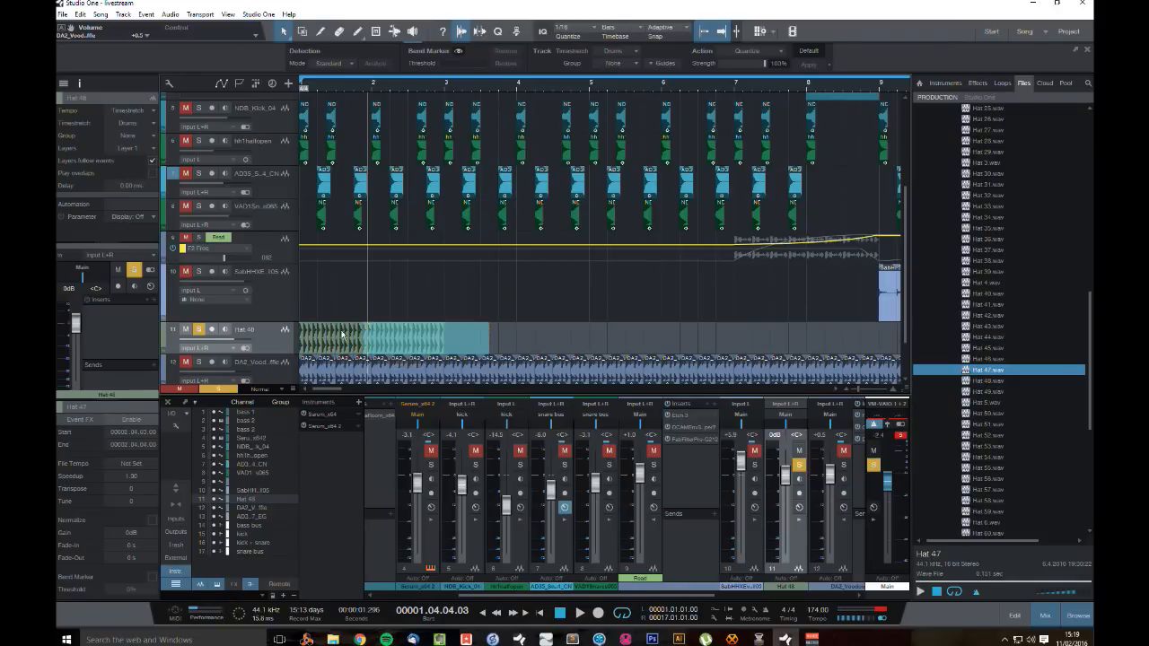
{"action": "left_click_drag", "start_coordinate": [515, 354], "coordinate": [292, 345]}
{"action": "mouse_move", "coordinate": [460, 336]}
{"action": "left_mouse_down"}
{"action": "mouse_move", "coordinate": [477, 340]}
{"action": "mouse_move", "coordinate": [449, 336]}
{"action": "left_mouse_up"}
{"action": "left_click_drag", "start_coordinate": [645, 340], "coordinate": [592, 338]}
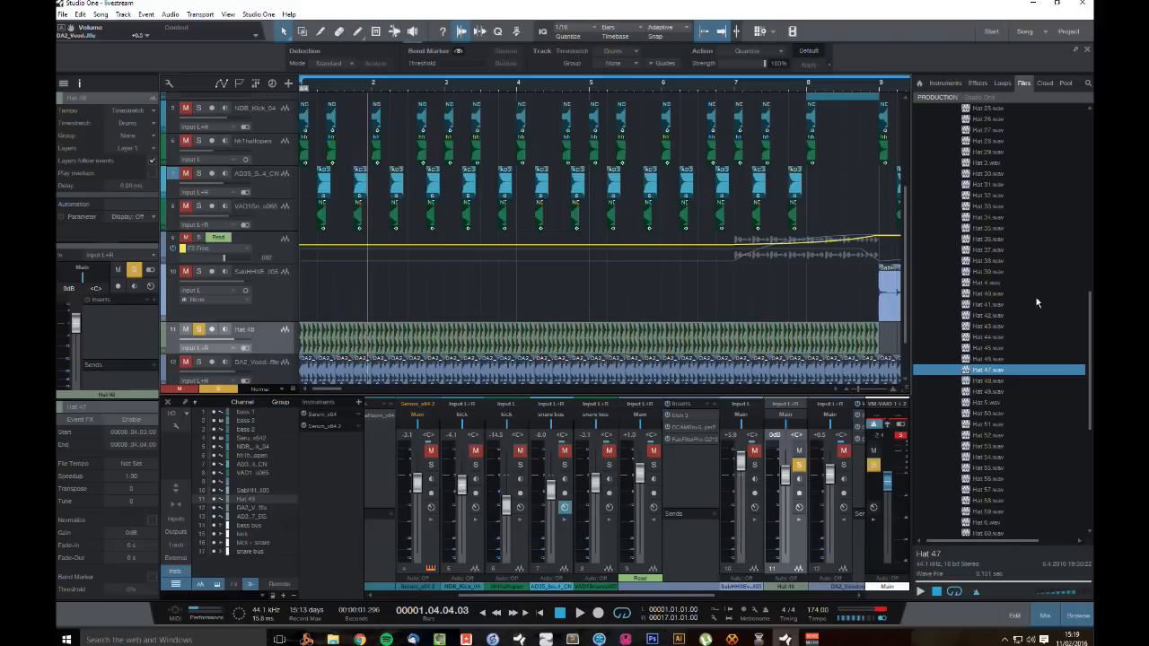
Step: Insert FabFilter Pro-Q 2 on the Hat 48 track and start playback
{"action": "double_click", "coordinate": [264, 334]}
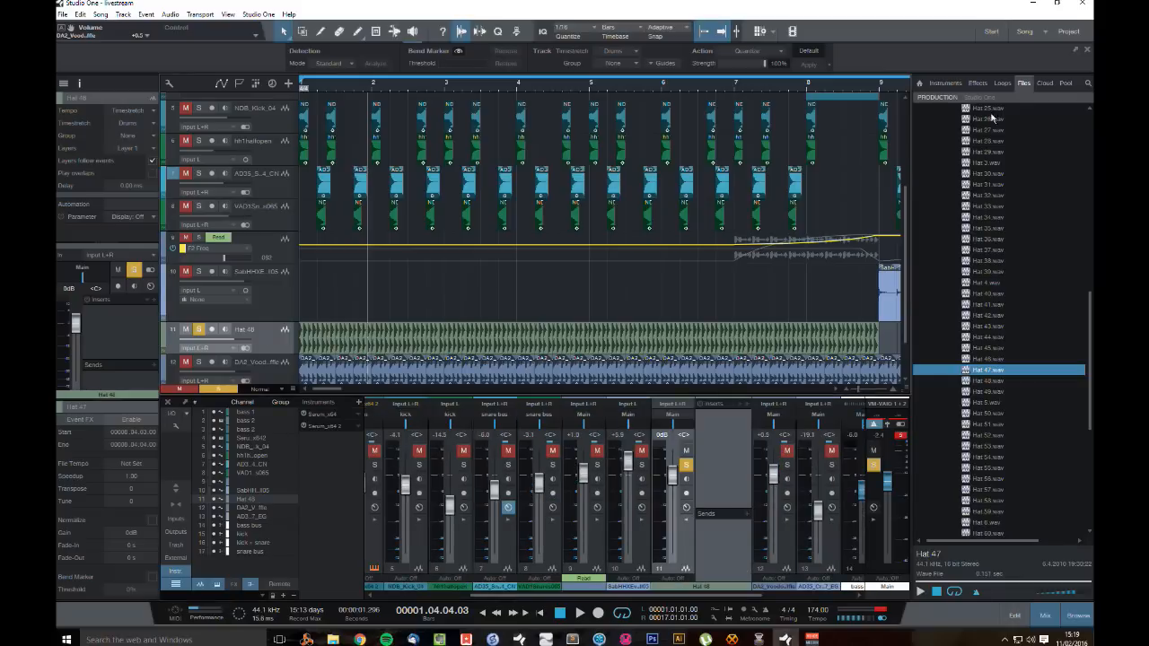
{"action": "left_click", "coordinate": [979, 82]}
{"action": "scroll", "coordinate": [1034, 222], "scroll_direction": "up", "scroll_amount": 10}
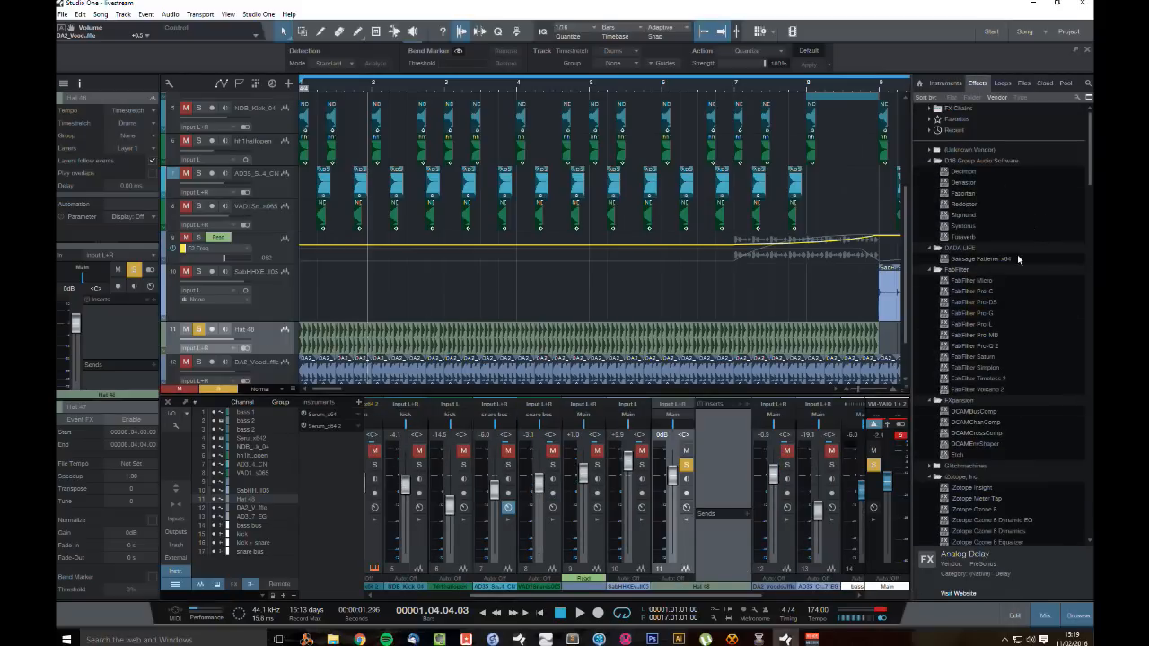
{"action": "left_click_drag", "start_coordinate": [990, 349], "coordinate": [506, 337]}
{"action": "key", "text": "space"}
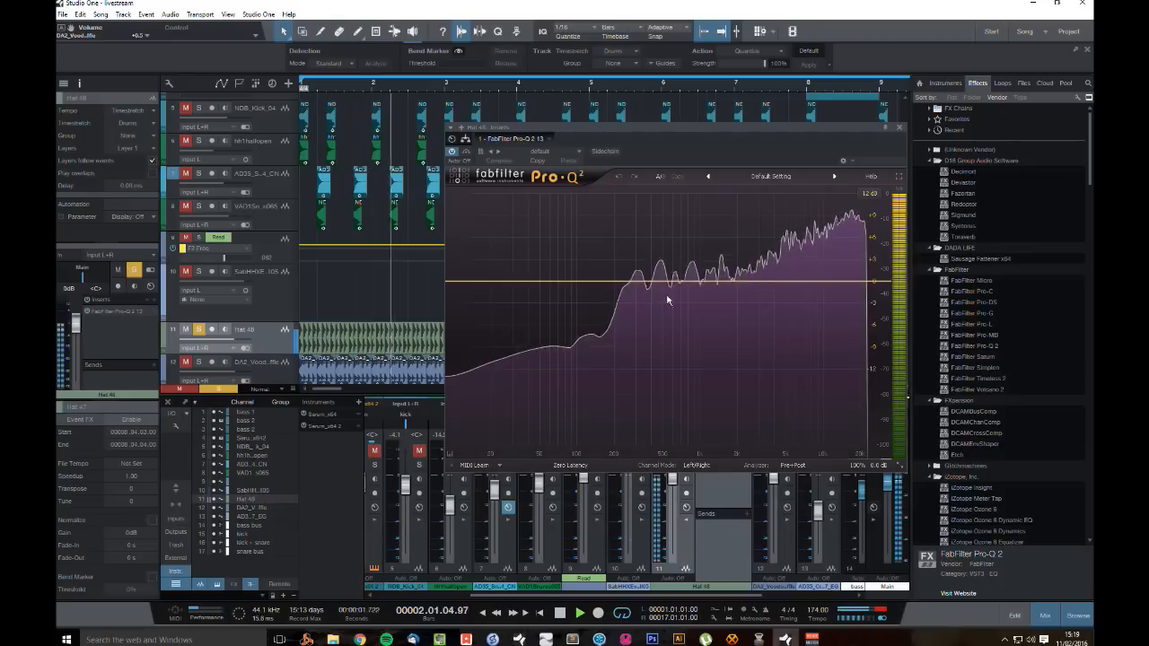
Step: Add a low cut at about 1179 Hz and a high shelf cut of about 11 dB near 16 kHz to the hats
{"action": "double_click", "coordinate": [694, 285]}
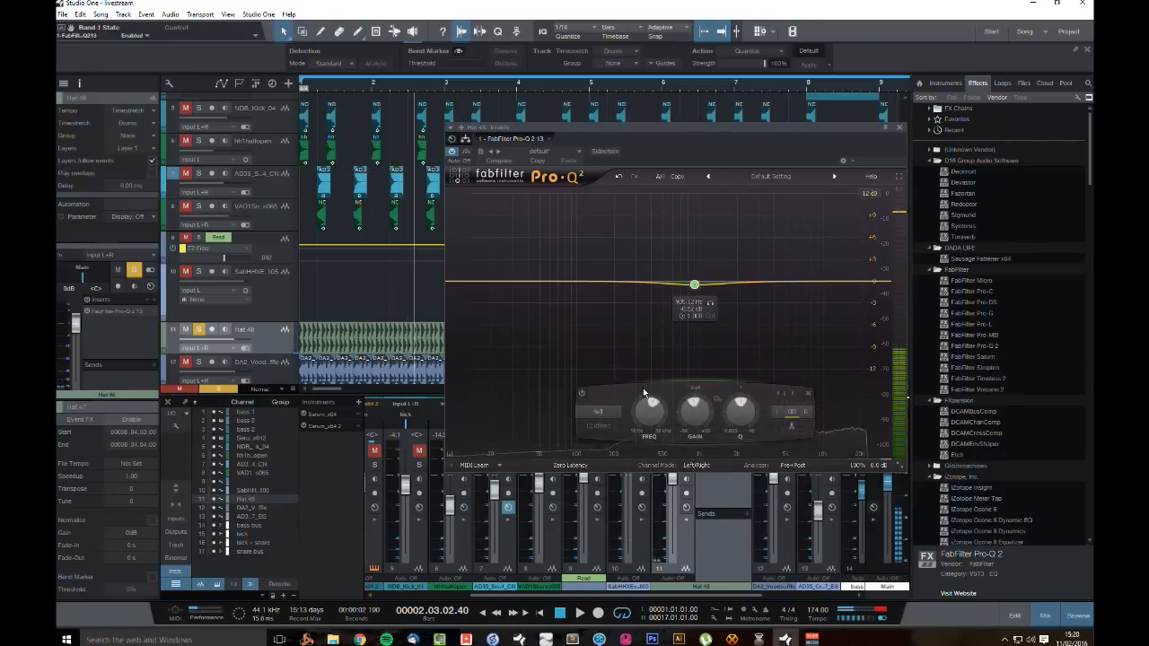
{"action": "left_click", "coordinate": [598, 412]}
{"action": "left_click", "coordinate": [614, 446]}
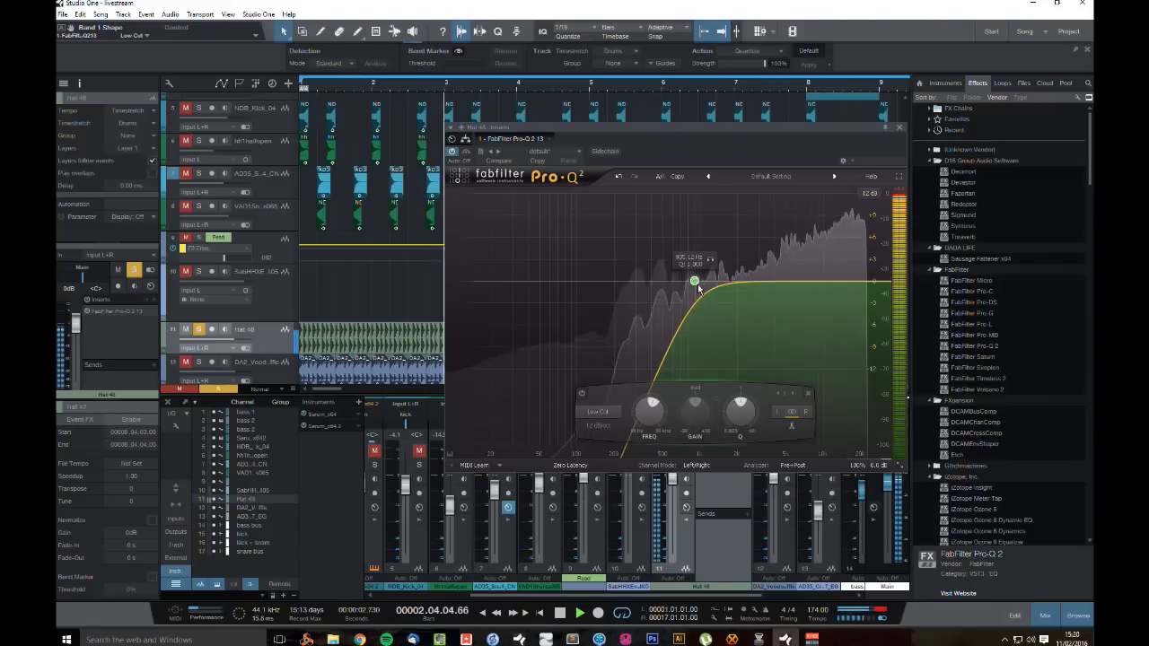
{"action": "left_click_drag", "start_coordinate": [695, 282], "coordinate": [709, 284]}
{"action": "key", "text": "space"}
{"action": "left_click_drag", "start_coordinate": [865, 282], "coordinate": [852, 336]}
{"action": "key", "text": "space"}
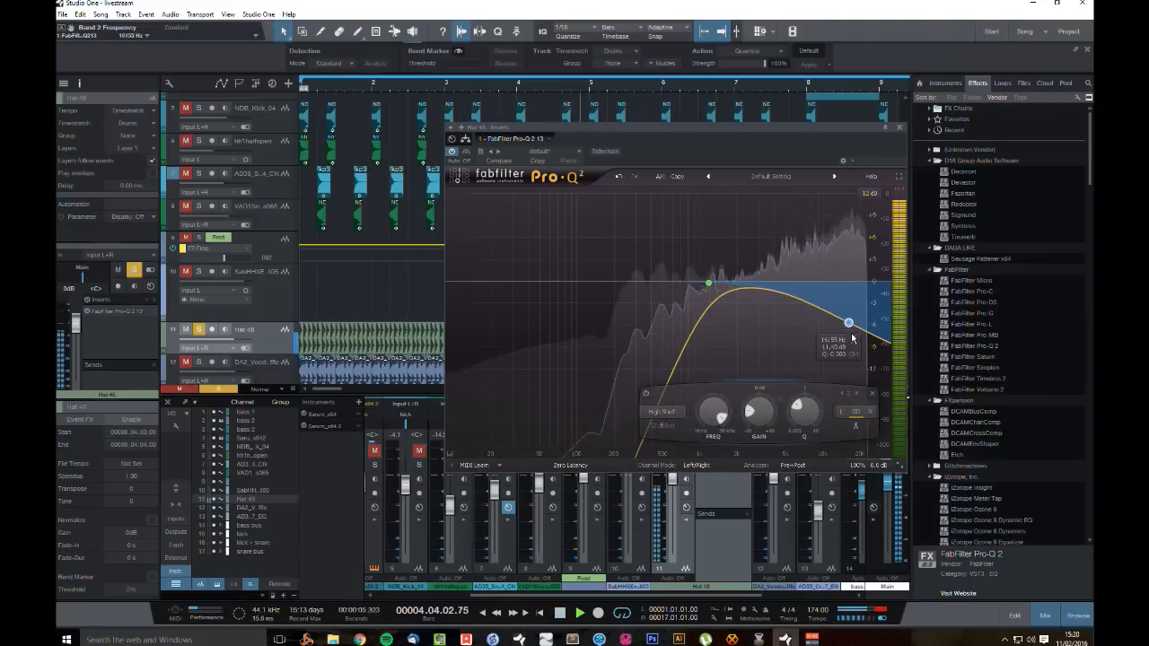
Step: Add a boosted bell band above the low cut, narrow its Q to about 4.9, and return playback to the start
{"action": "left_click", "coordinate": [716, 285]}
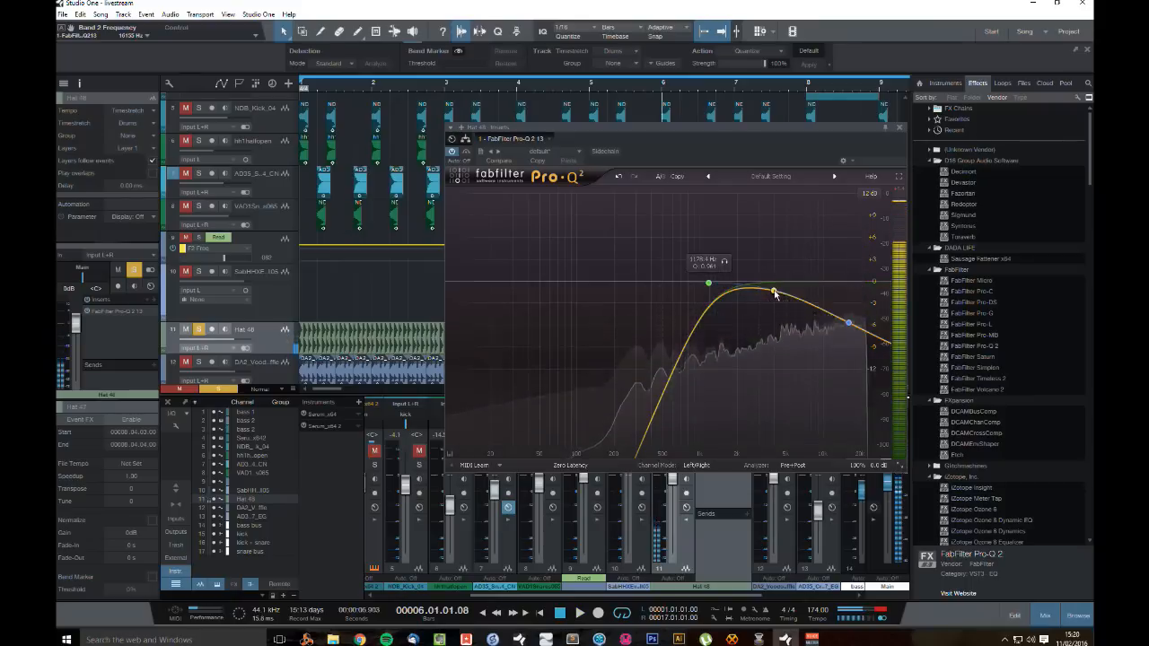
{"action": "left_click_drag", "start_coordinate": [770, 285], "coordinate": [741, 225]}
{"action": "key", "text": "space"}
{"action": "key", "text": "space"}
{"action": "left_click_drag", "start_coordinate": [791, 414], "coordinate": [791, 377]}
{"action": "key", "text": "space"}
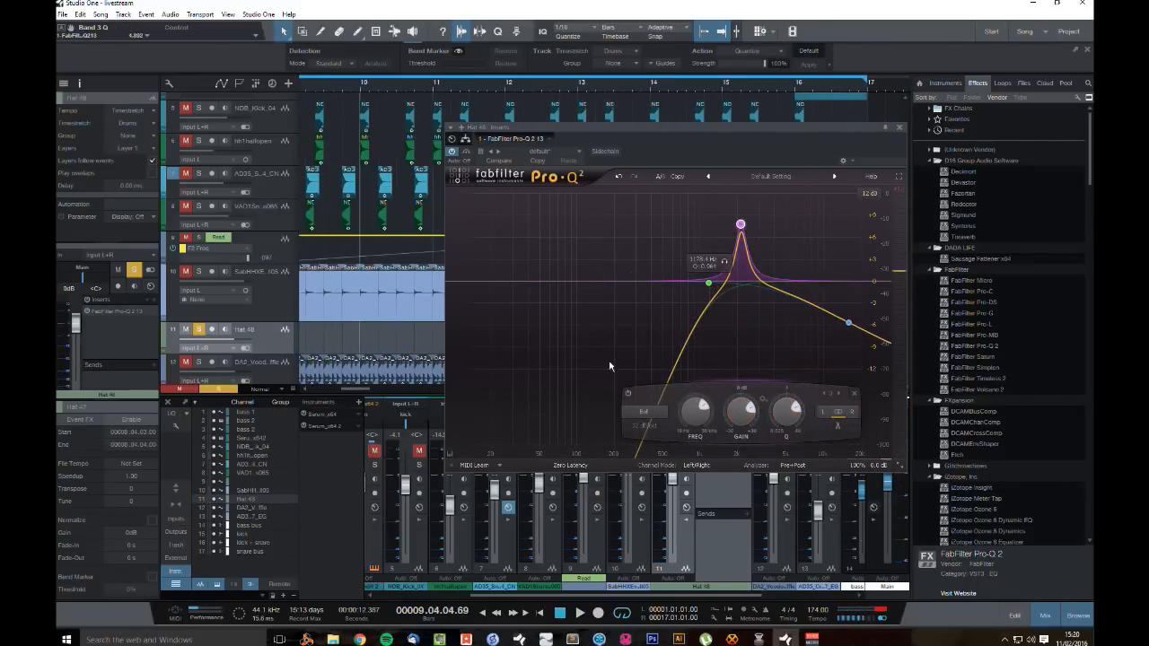
{"action": "left_click", "coordinate": [559, 614]}
{"action": "left_click", "coordinate": [560, 613]}
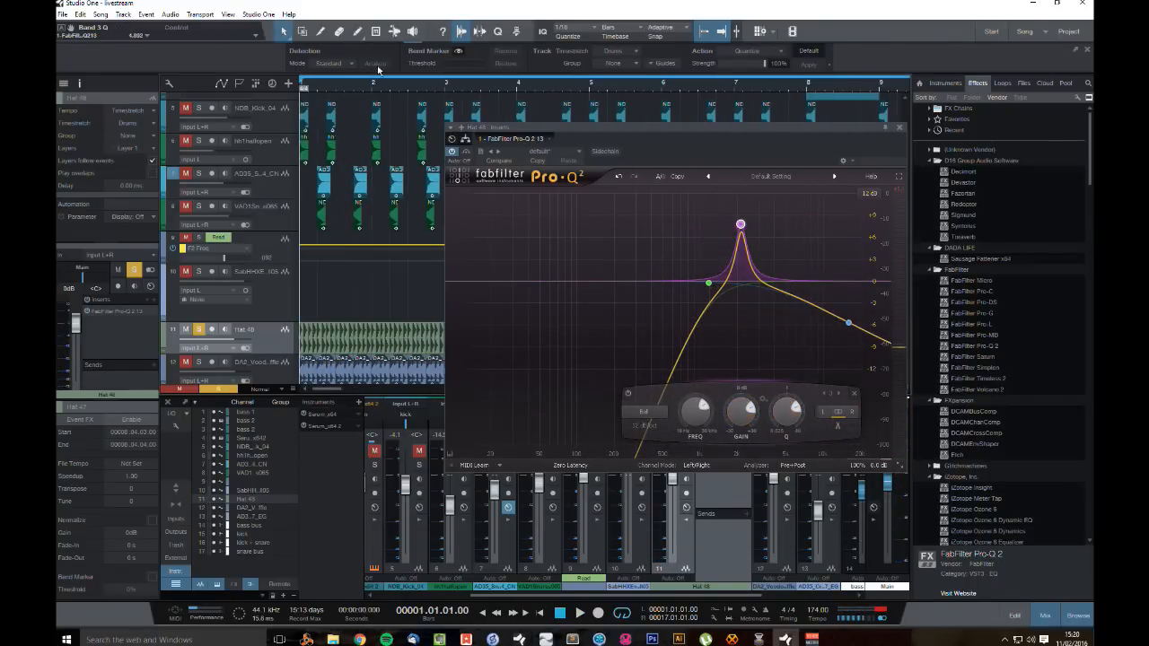
Step: Loop bar 1, move the bell band to about 1473 Hz, and turn it into a narrower cut of -11.13 dB
{"action": "key", "text": "space"}
{"action": "left_click_drag", "start_coordinate": [732, 224], "coordinate": [721, 176]}
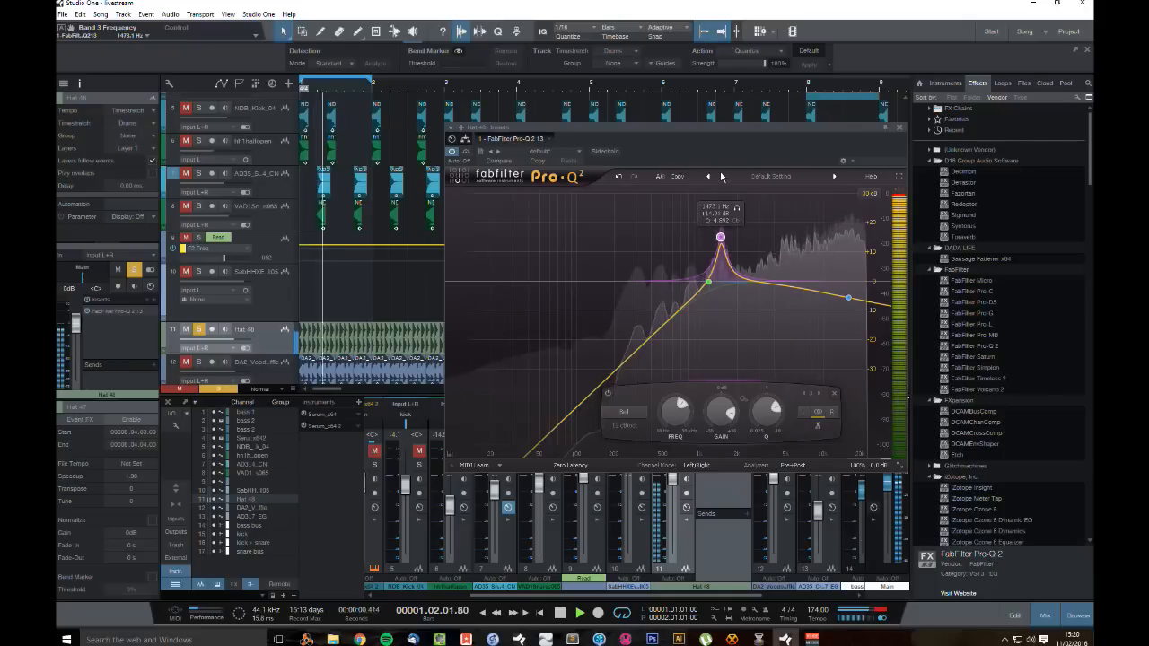
{"action": "key", "text": "space"}
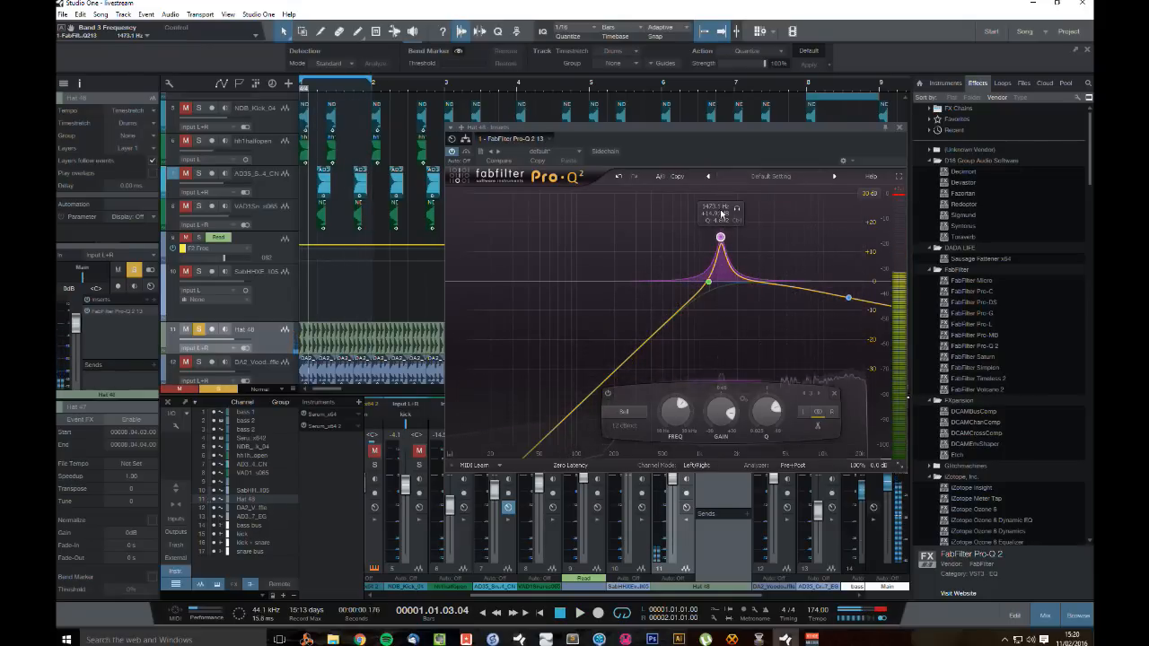
{"action": "key", "text": "space"}
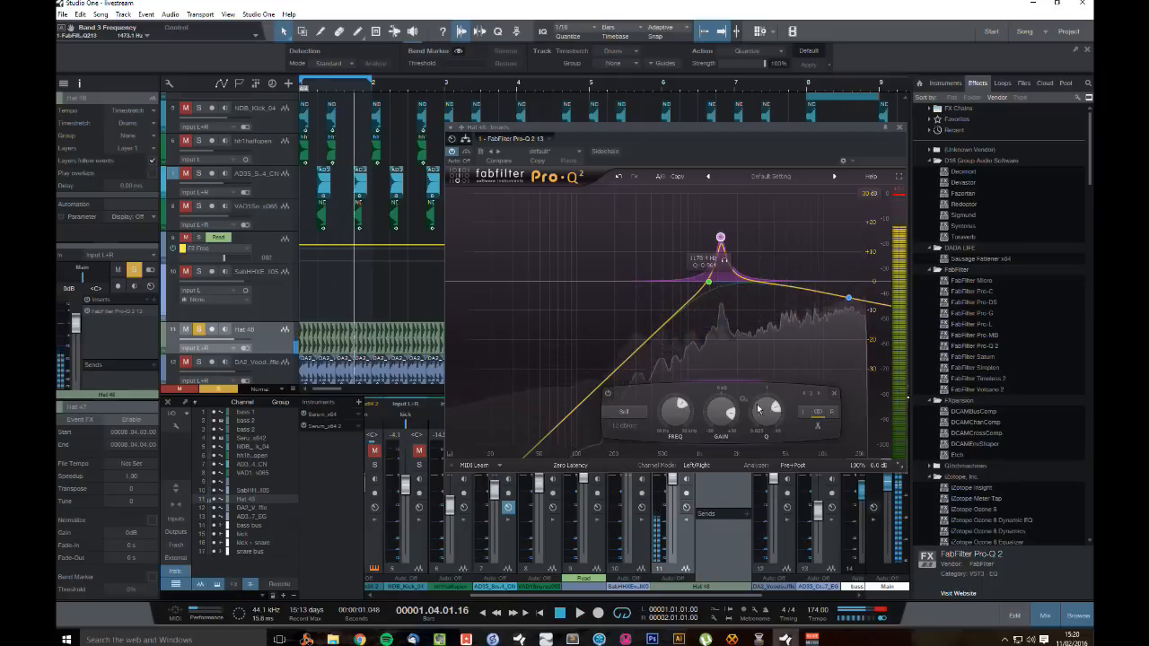
{"action": "left_click_drag", "start_coordinate": [758, 410], "coordinate": [759, 384]}
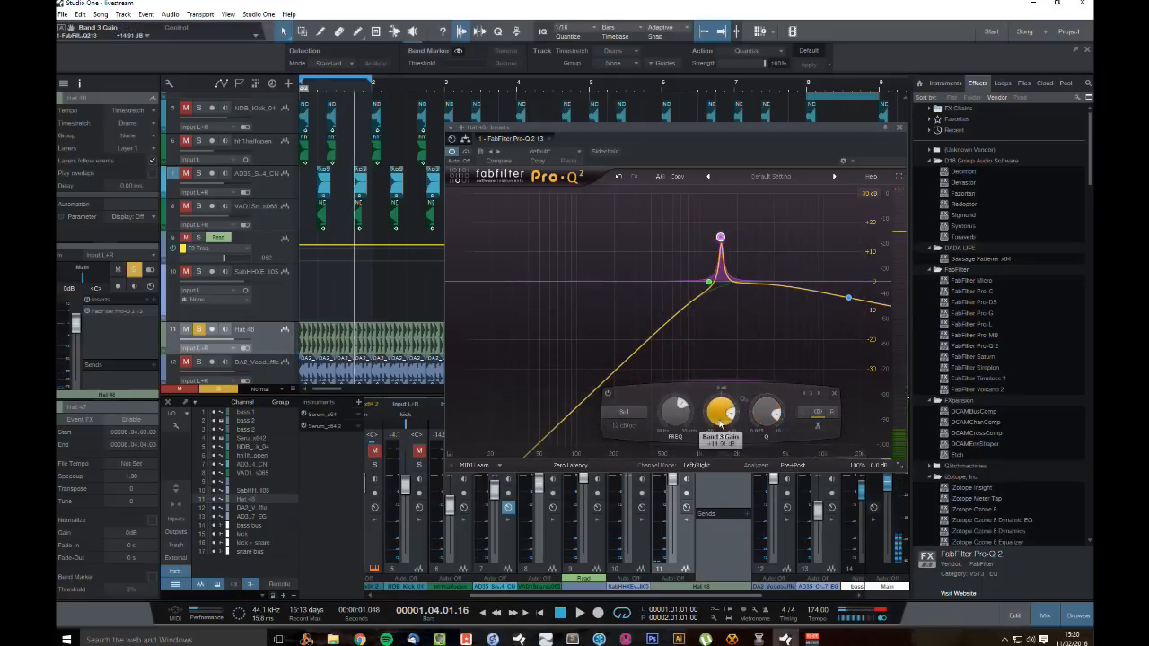
{"action": "left_click_drag", "start_coordinate": [721, 425], "coordinate": [724, 501]}
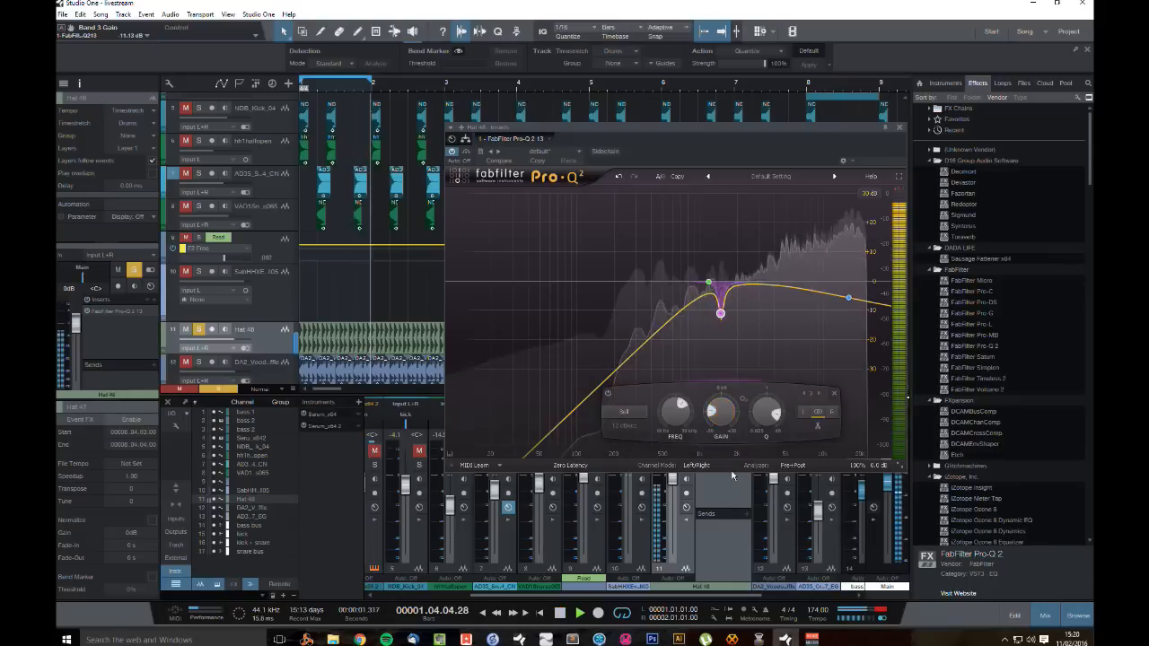
Step: Sweep a boosted fourth bell band to about 4.7 kHz, narrow it, and set its gain to -12.01 dB
{"action": "left_click", "coordinate": [785, 284]}
{"action": "left_click_drag", "start_coordinate": [786, 284], "coordinate": [791, 207]}
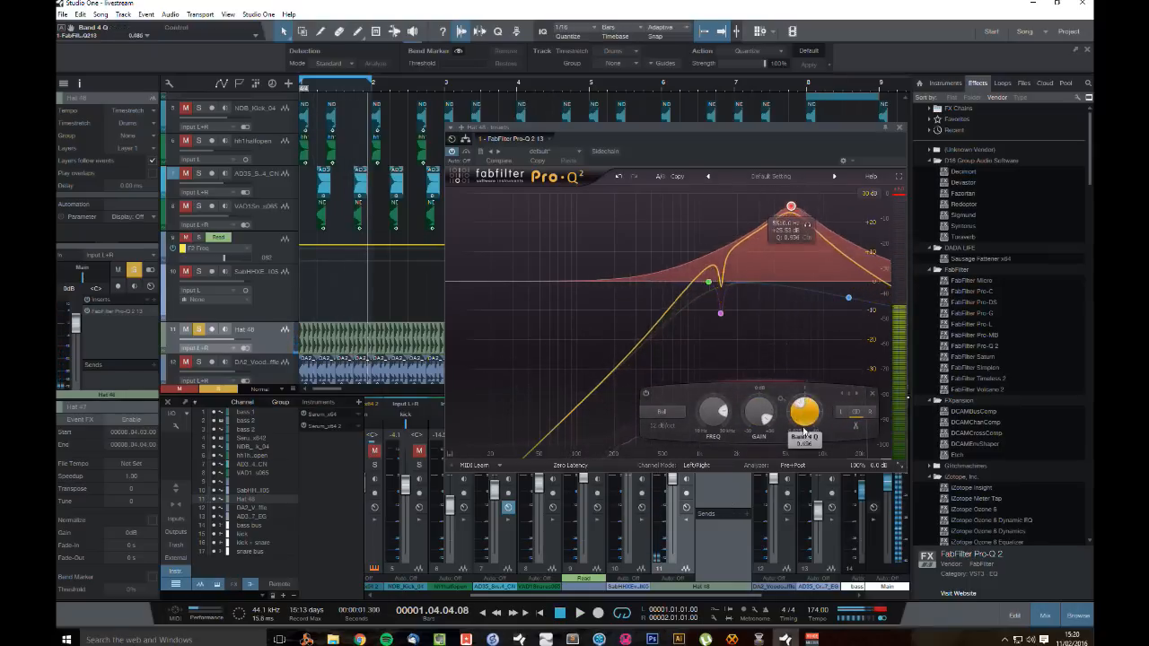
{"action": "left_click_drag", "start_coordinate": [803, 415], "coordinate": [802, 409]}
{"action": "key", "text": "space"}
{"action": "mouse_move", "coordinate": [791, 211]}
{"action": "left_mouse_down"}
{"action": "mouse_move", "coordinate": [804, 206]}
{"action": "mouse_move", "coordinate": [771, 203]}
{"action": "mouse_move", "coordinate": [783, 205]}
{"action": "left_mouse_up"}
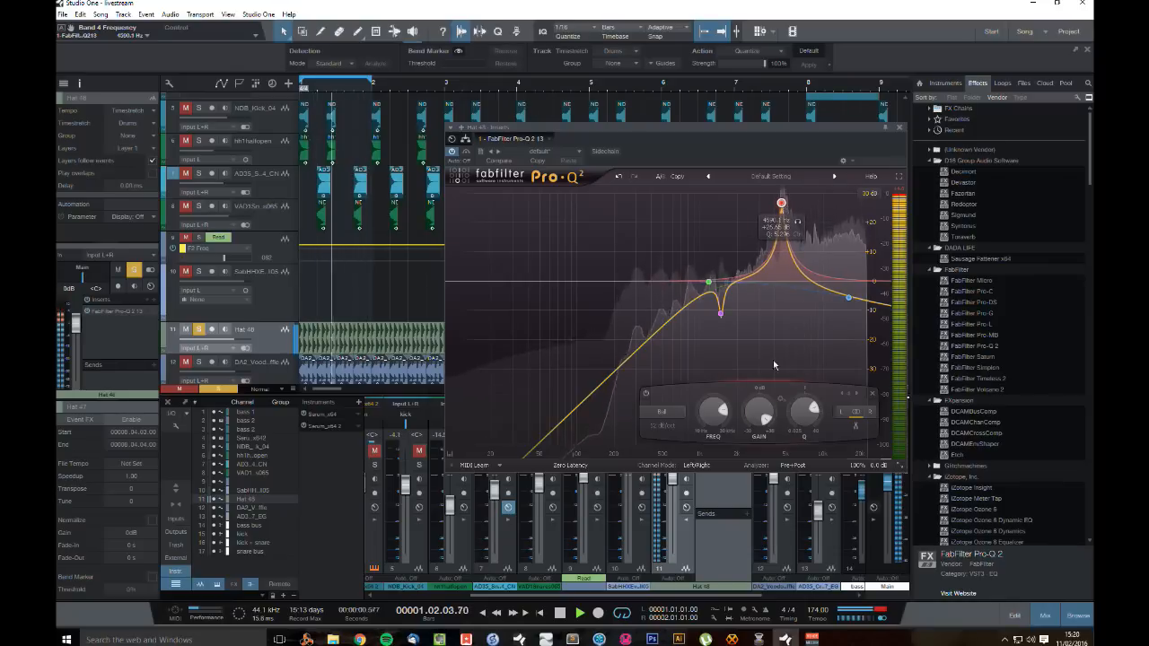
{"action": "left_click_drag", "start_coordinate": [764, 413], "coordinate": [764, 459]}
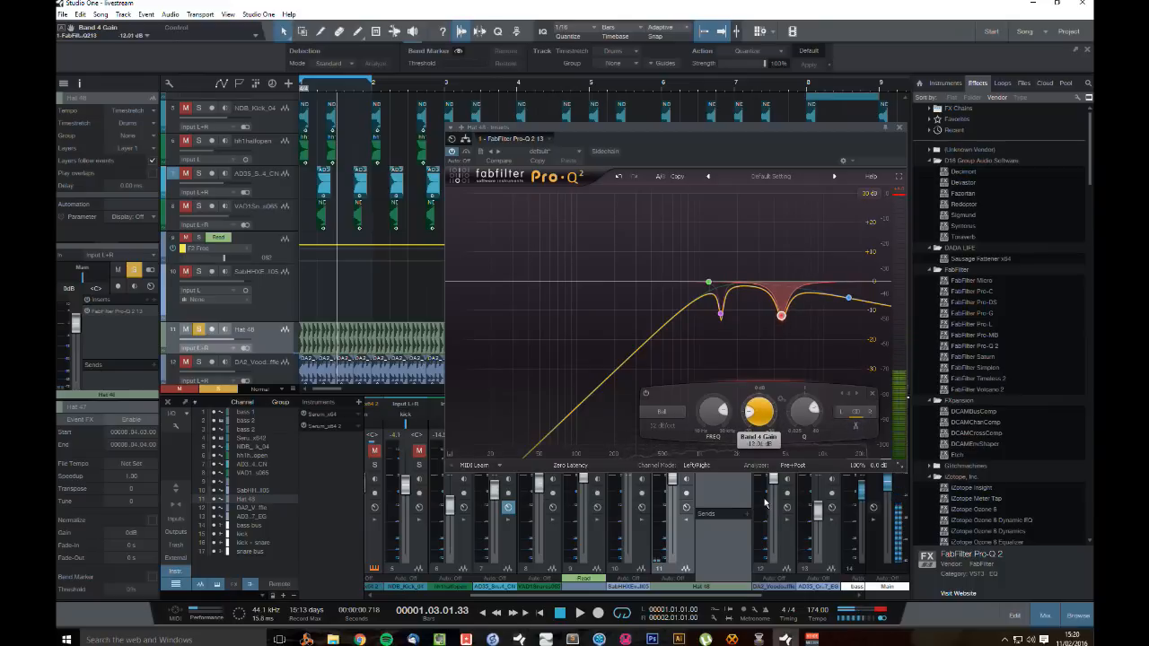
Step: Keep the analyzer speed at Medium and narrow the 4.7 kHz cut to a Q of about 19.7
{"action": "left_click", "coordinate": [794, 465]}
{"action": "left_click", "coordinate": [814, 418]}
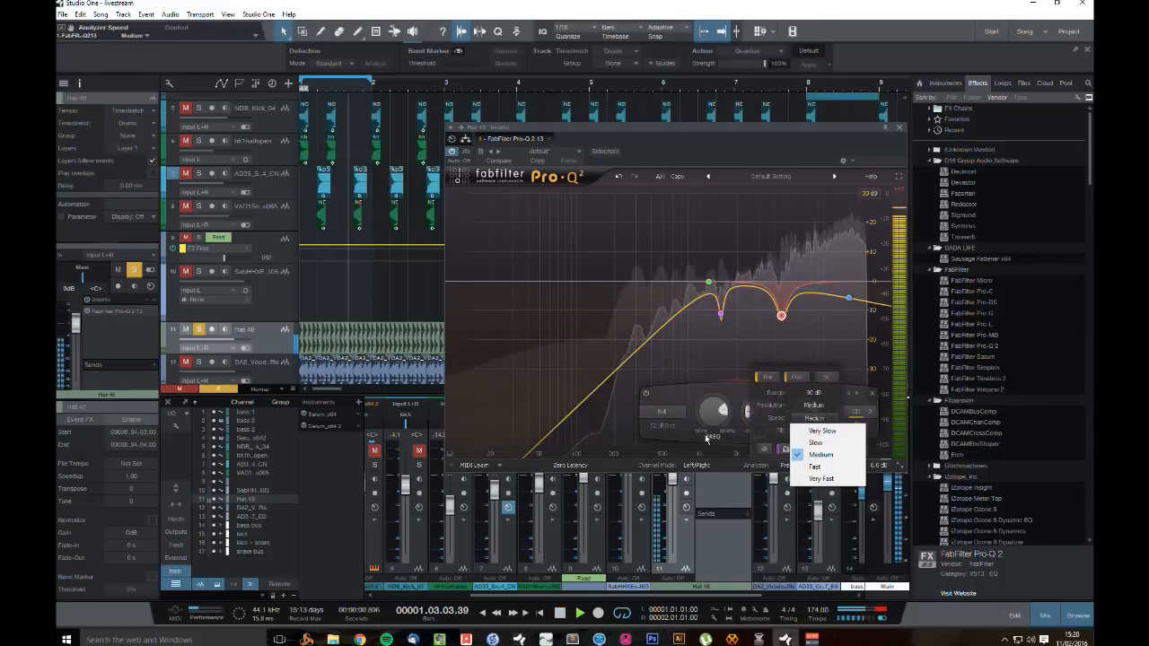
{"action": "left_click", "coordinate": [822, 455]}
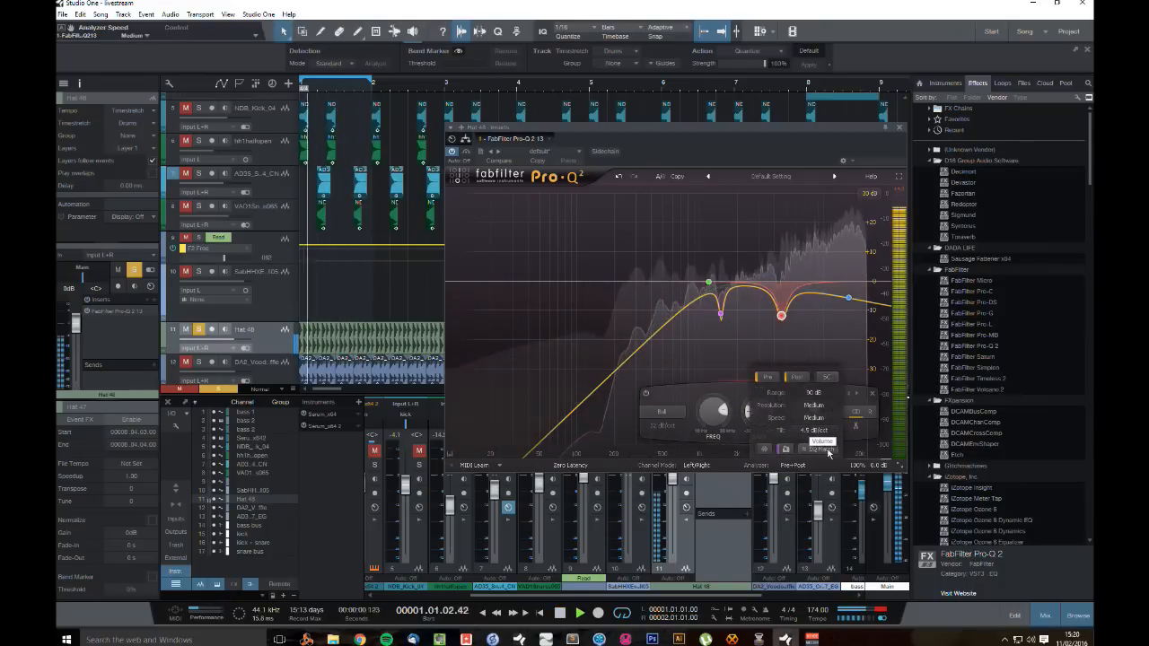
{"action": "key", "text": "space"}
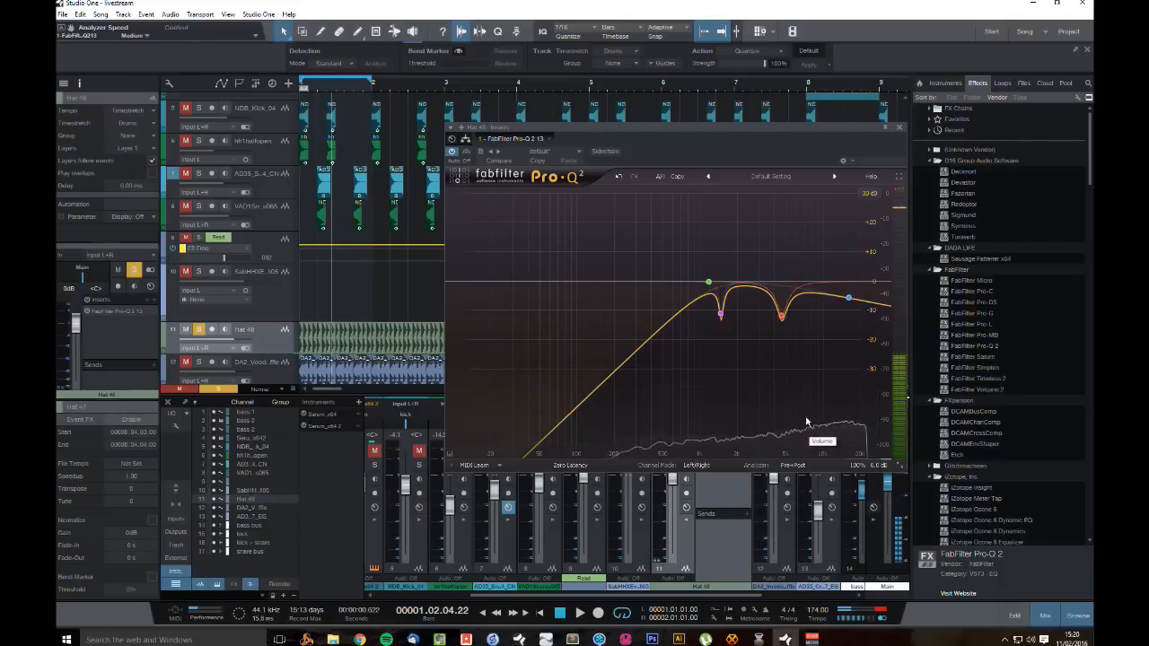
{"action": "key", "text": "space"}
{"action": "left_click_drag", "start_coordinate": [811, 432], "coordinate": [811, 395]}
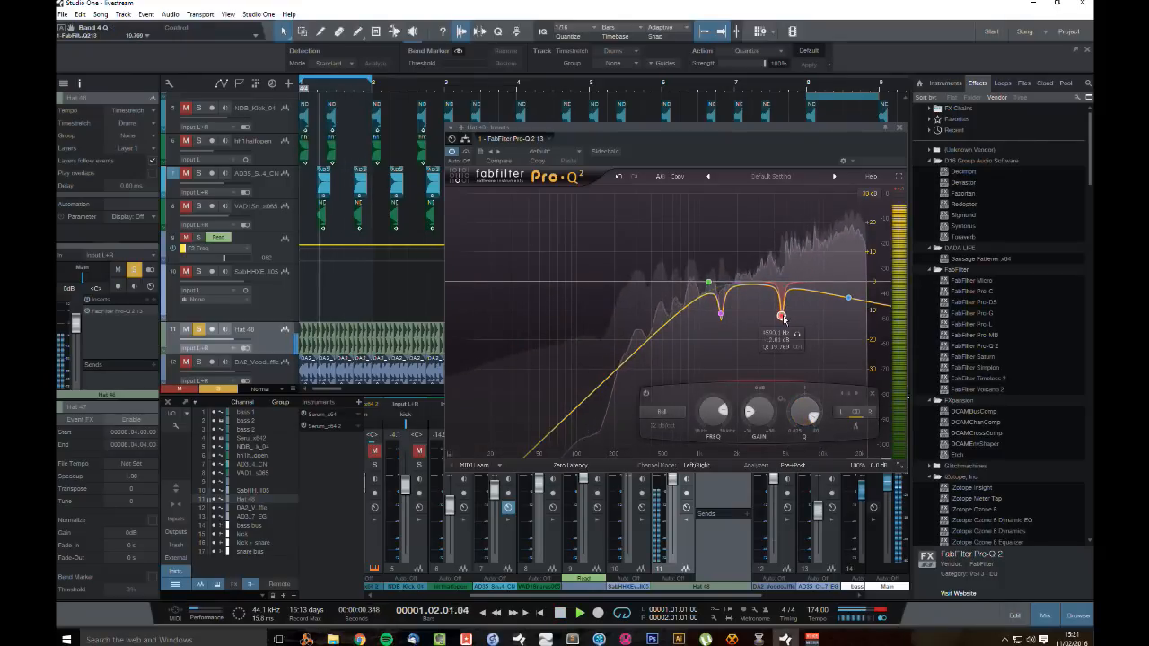
Step: Sweep a boosted fifth bell band to about 8.9 kHz, narrow it, and cut it by about 10 dB
{"action": "left_click_drag", "start_coordinate": [782, 317], "coordinate": [817, 222]}
{"action": "key", "text": "space"}
{"action": "key", "text": "space"}
{"action": "key", "text": "space"}
{"action": "key", "text": "space"}
{"action": "key", "text": "space"}
{"action": "key", "text": "space"}
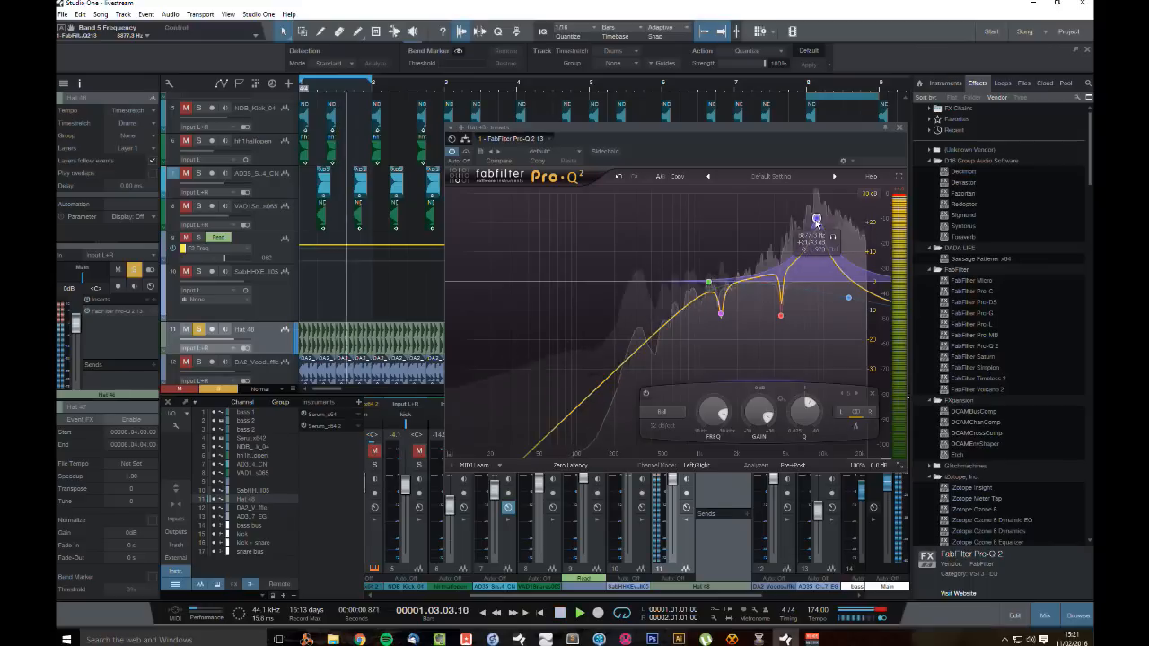
{"action": "key", "text": "space"}
{"action": "left_click_drag", "start_coordinate": [811, 404], "coordinate": [764, 467]}
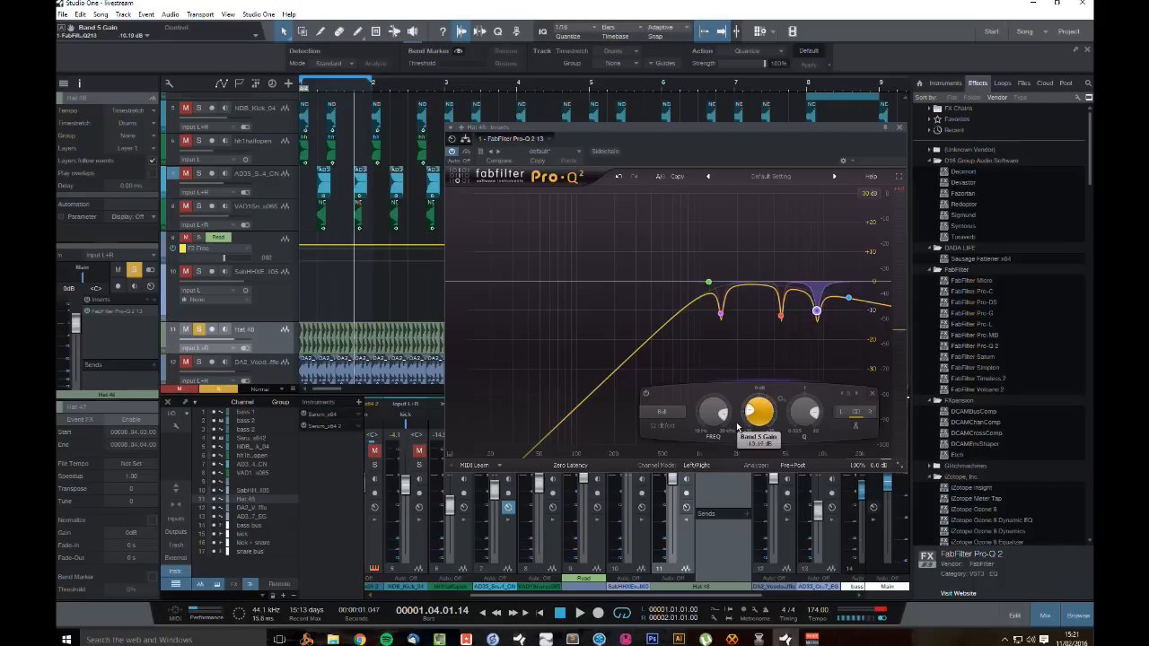
Step: Reduce the 8.9 kHz cut to about -4 dB while listening, and close the equalizer window
{"action": "key", "text": "space"}
{"action": "mouse_move", "coordinate": [759, 413]}
{"action": "left_mouse_down"}
{"action": "mouse_move", "coordinate": [760, 397]}
{"action": "mouse_move", "coordinate": [760, 413]}
{"action": "left_mouse_up"}
{"action": "key", "text": "space"}
{"action": "left_click", "coordinate": [901, 127]}
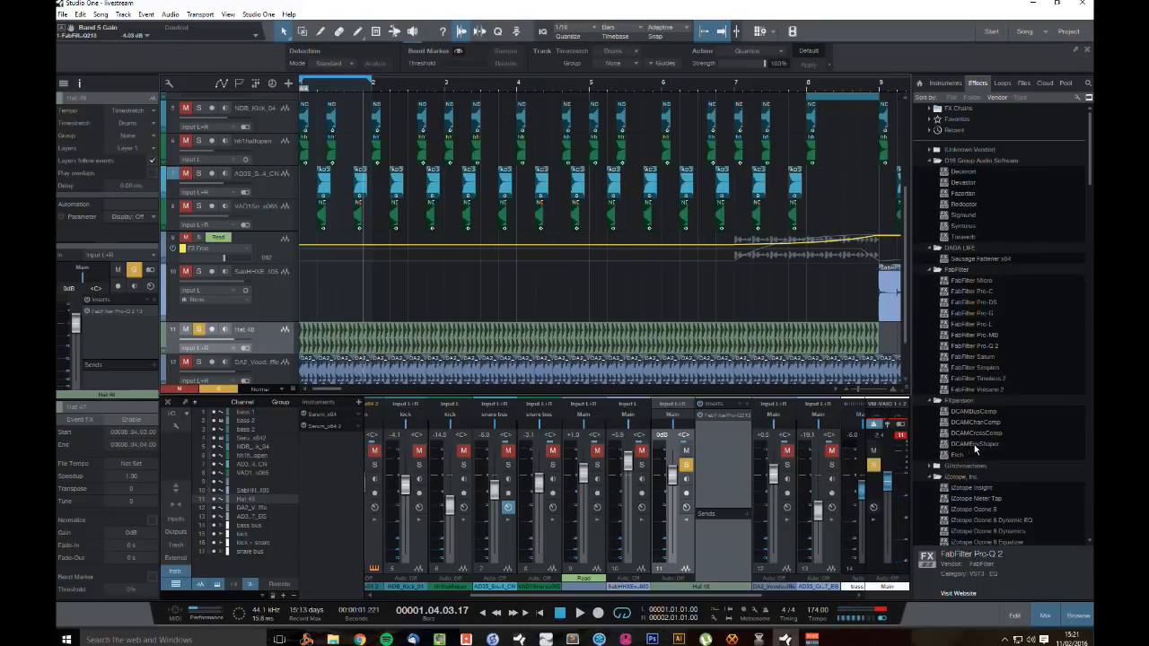
{"action": "left_click_drag", "start_coordinate": [974, 434], "coordinate": [471, 336]}
{"action": "left_click_drag", "start_coordinate": [744, 350], "coordinate": [744, 346]}
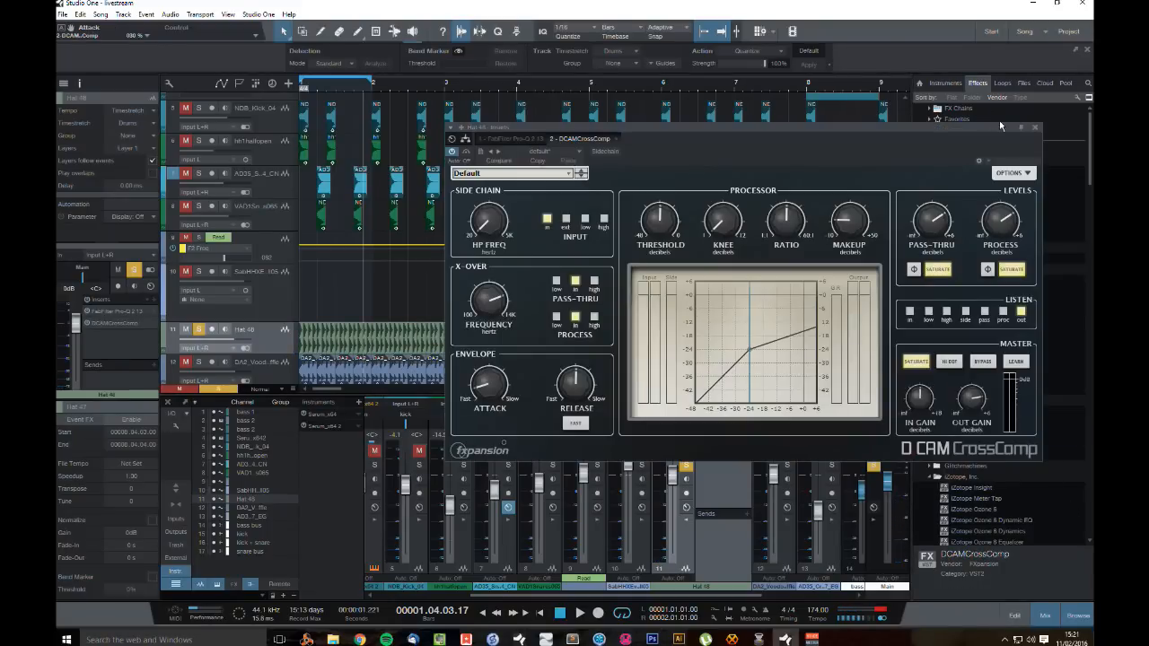
{"action": "left_click", "coordinate": [1035, 129]}
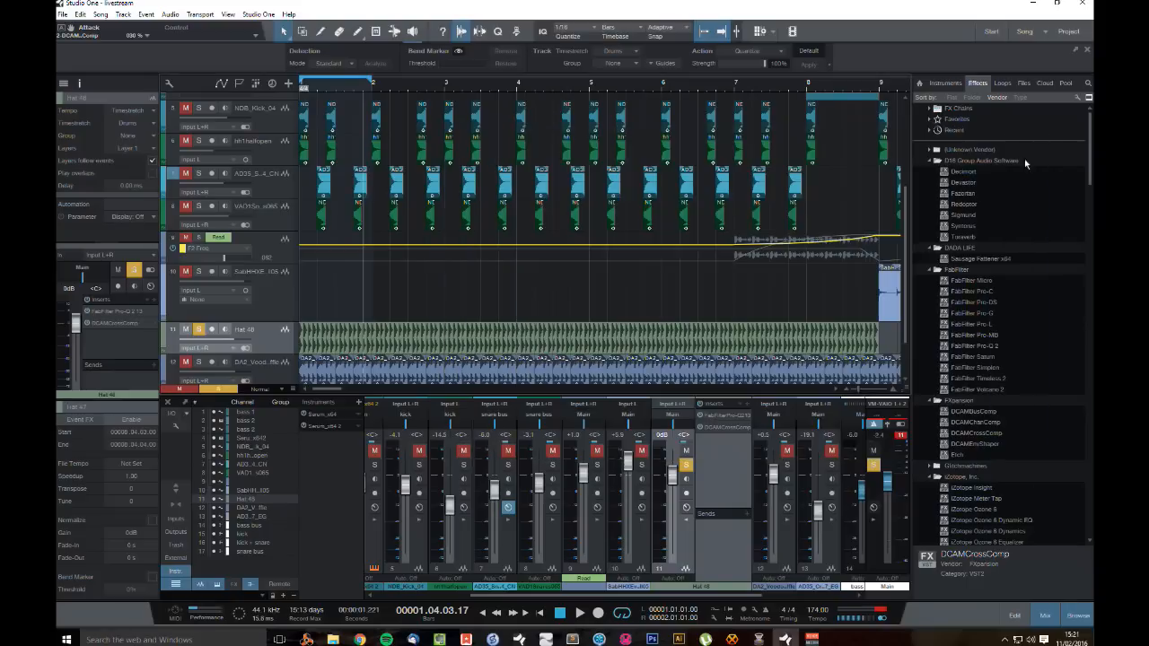
{"action": "right_click", "coordinate": [730, 431]}
{"action": "left_click", "coordinate": [749, 505]}
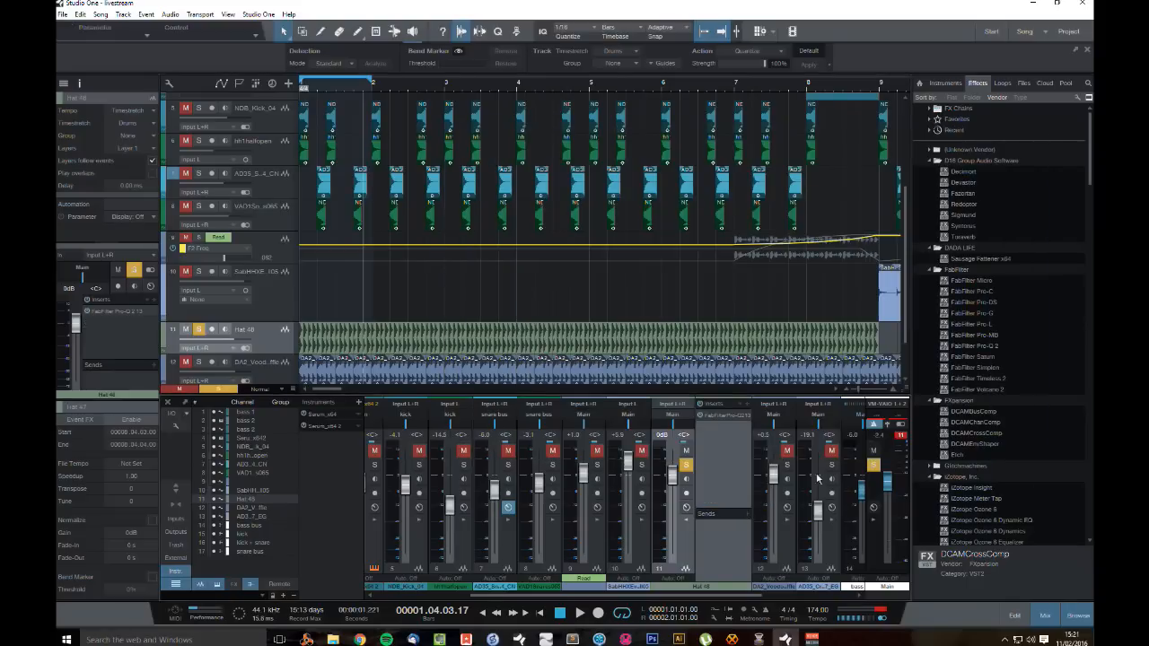
Step: Insert DCAMEnvShaper after the equalizer on the Hat 48 track, raise its attack, and fine-tune its sustain
{"action": "left_click_drag", "start_coordinate": [969, 446], "coordinate": [628, 339]}
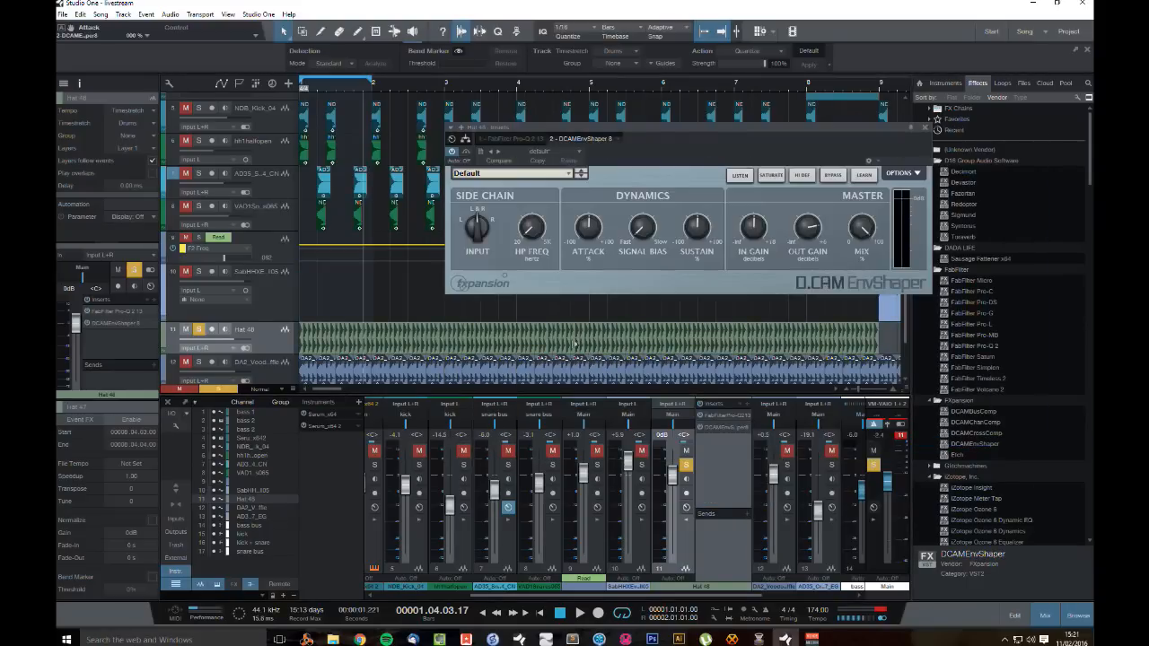
{"action": "left_click_drag", "start_coordinate": [702, 230], "coordinate": [688, 222]}
{"action": "mouse_move", "coordinate": [593, 226]}
{"action": "left_mouse_down"}
{"action": "mouse_move", "coordinate": [607, 229]}
{"action": "mouse_move", "coordinate": [611, 214]}
{"action": "left_mouse_up"}
{"action": "left_click_drag", "start_coordinate": [695, 230], "coordinate": [699, 219]}
{"action": "key", "text": "space"}
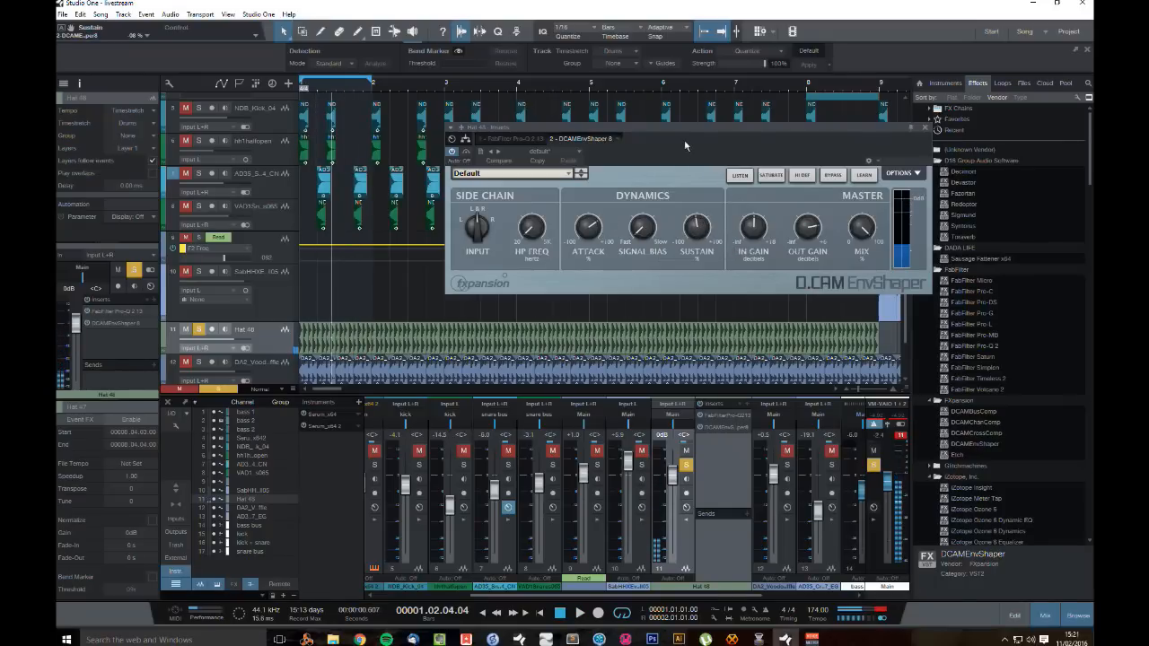
{"action": "left_click", "coordinate": [924, 128]}
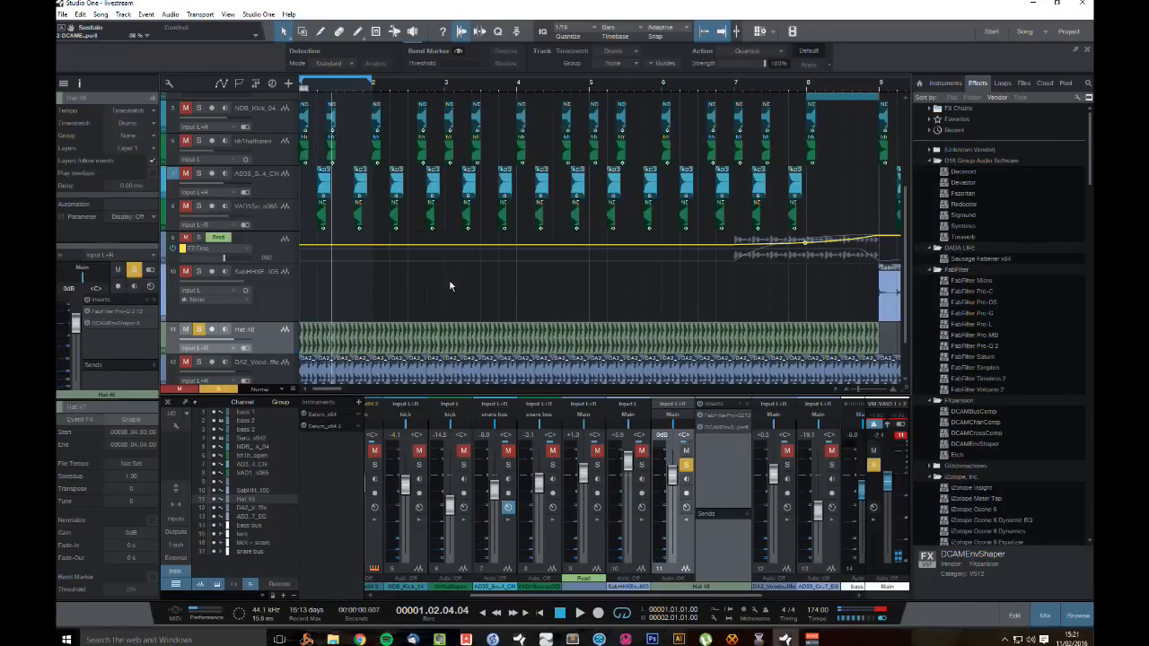
Step: Delete all Hat 48 track events after beat 3 of bar 1, keeping only the first half bar
{"action": "left_click", "coordinate": [715, 337]}
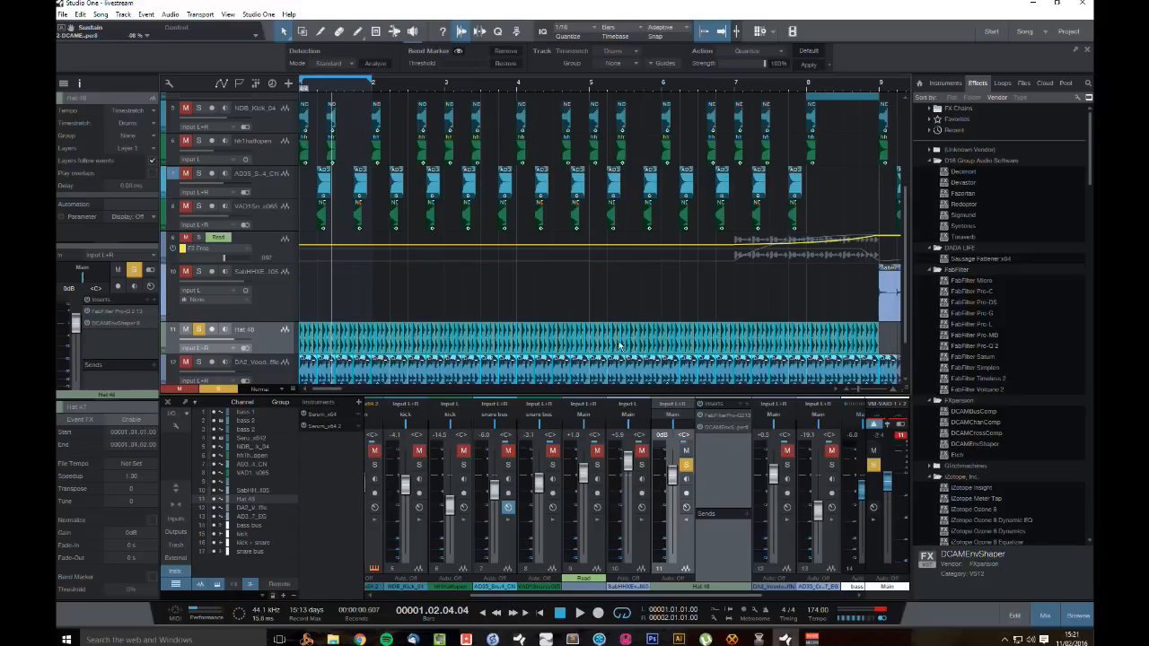
{"action": "left_click", "coordinate": [895, 340]}
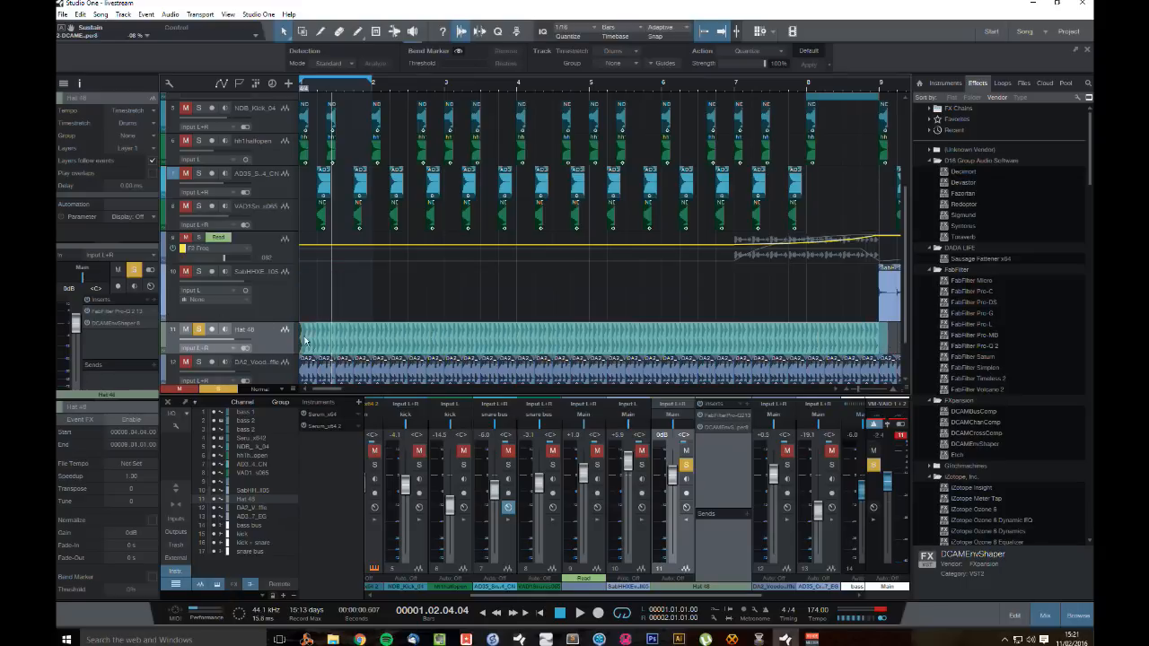
{"action": "right_click", "coordinate": [418, 335]}
{"action": "left_click_drag", "start_coordinate": [301, 341], "coordinate": [886, 333]}
{"action": "left_click", "coordinate": [333, 2]}
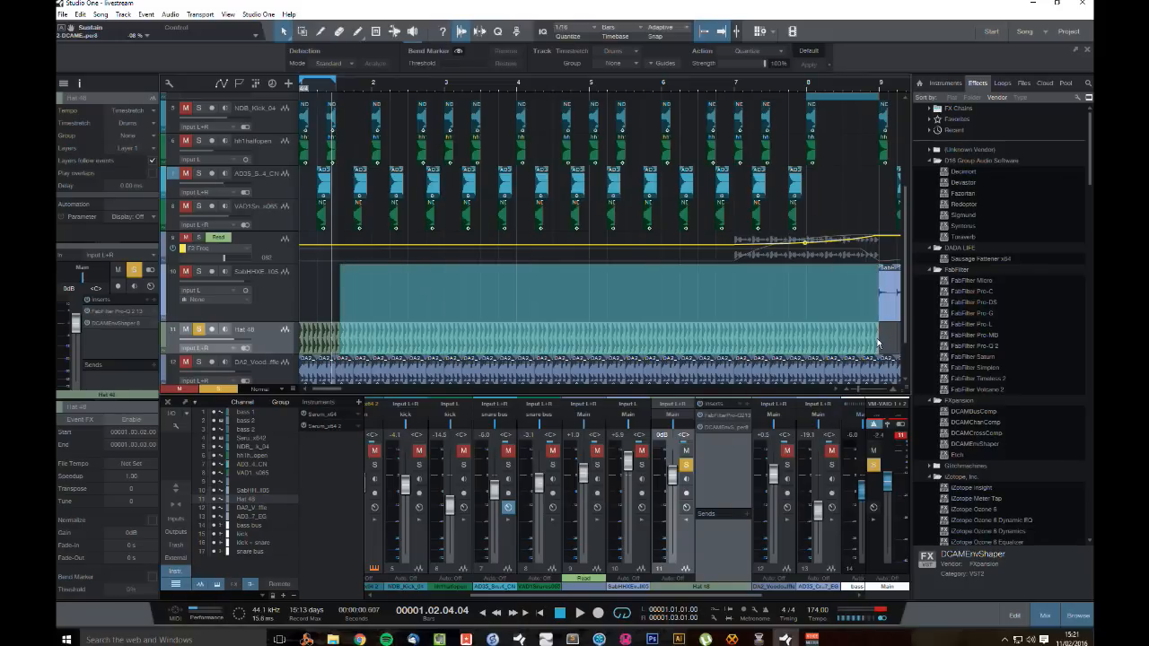
{"action": "key", "text": "Delete"}
Step: Bounce the remaining hat hits into one event and trim it to half a bar
{"action": "left_click", "coordinate": [321, 347]}
{"action": "right_click", "coordinate": [321, 349]}
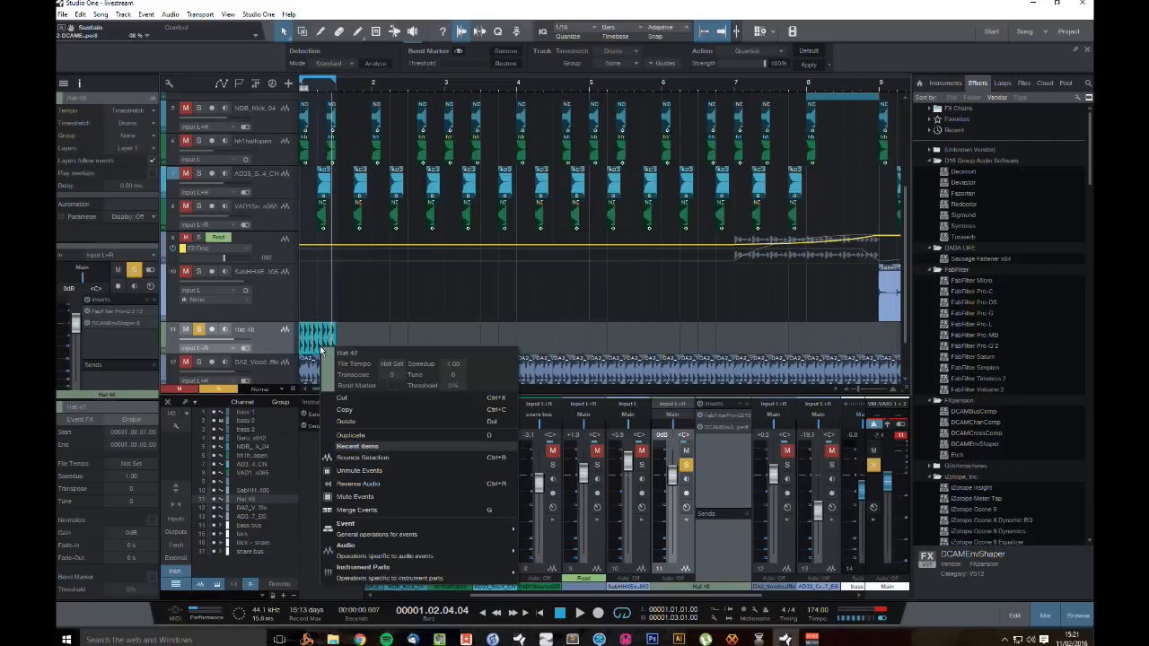
{"action": "left_click", "coordinate": [377, 458]}
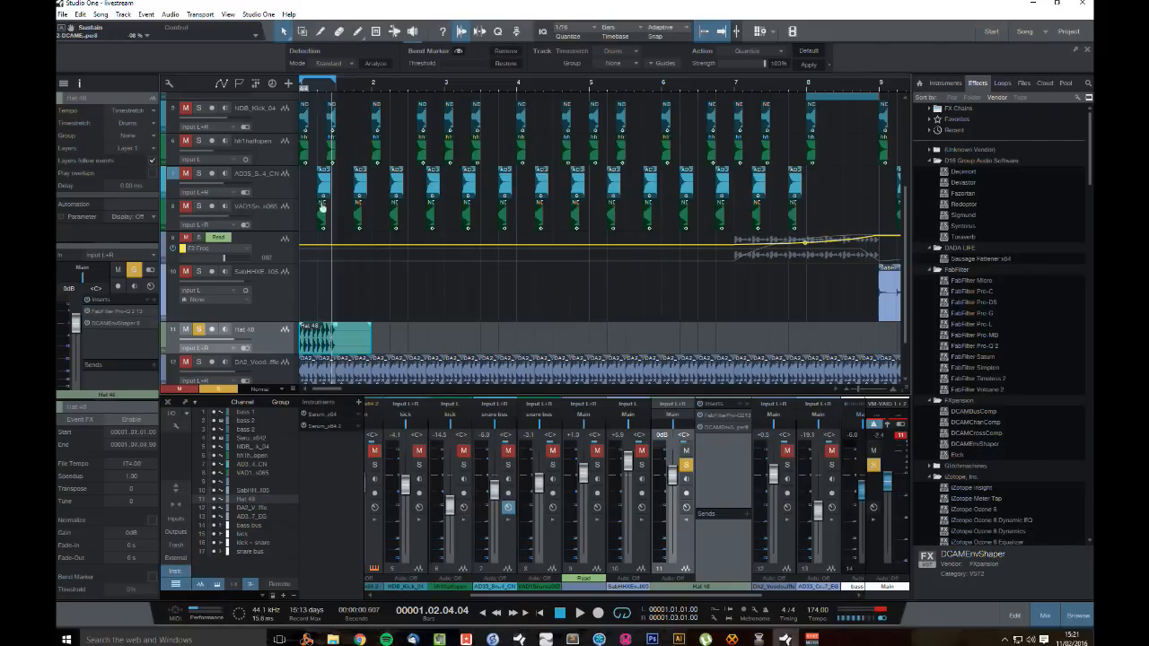
{"action": "left_click_drag", "start_coordinate": [371, 334], "coordinate": [334, 346]}
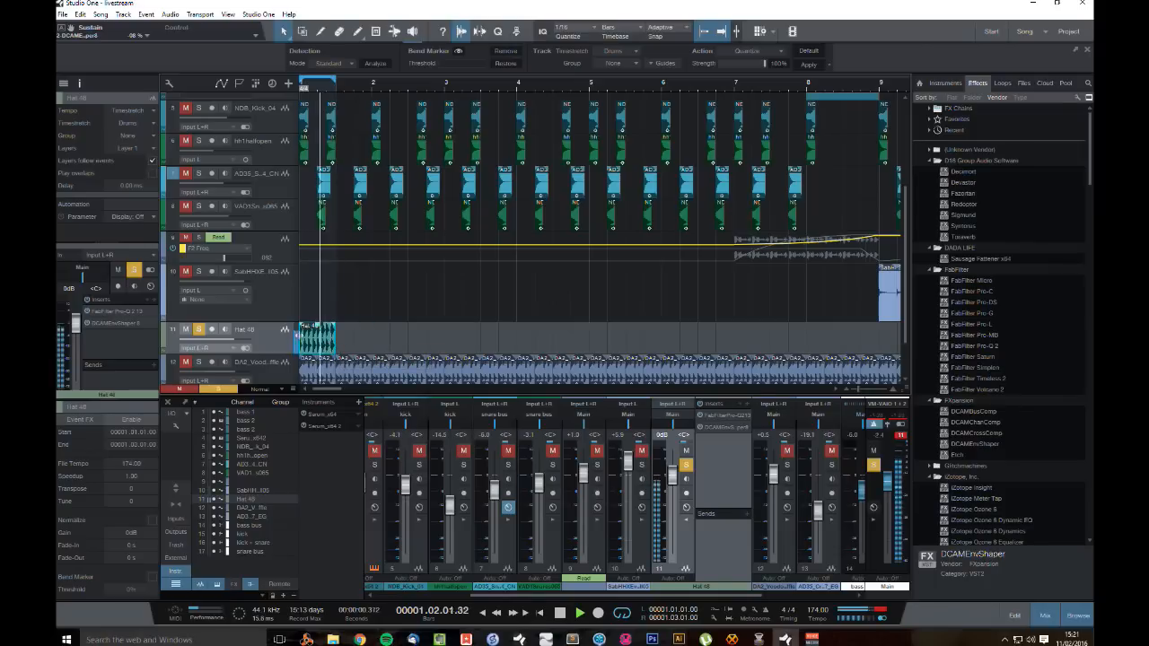
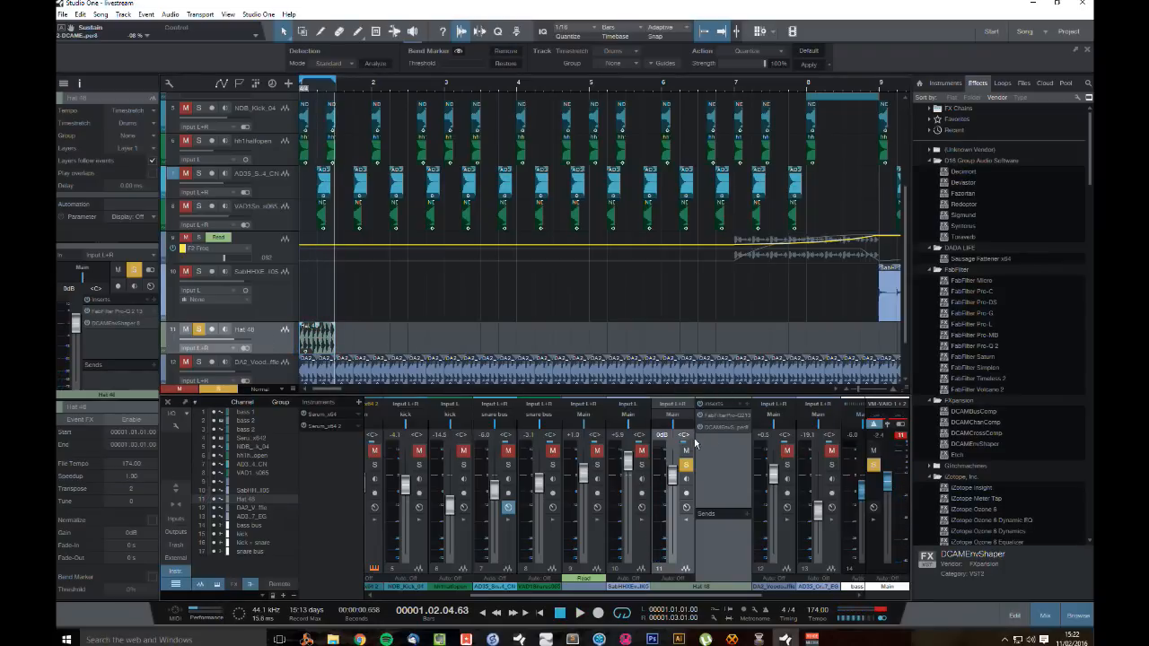
Step: Shift the Hat 48 equalizer's low cut and three narrow cuts slightly higher in frequency while listening, and close the equalizer window
{"action": "key", "text": "space"}
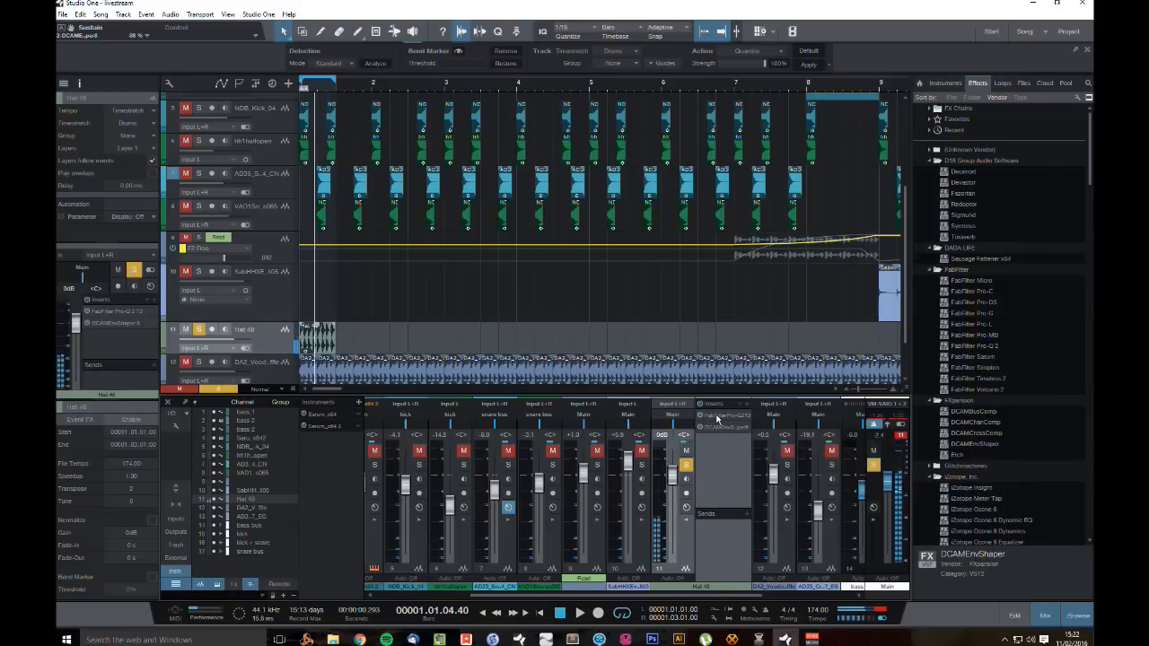
{"action": "left_click", "coordinate": [709, 416]}
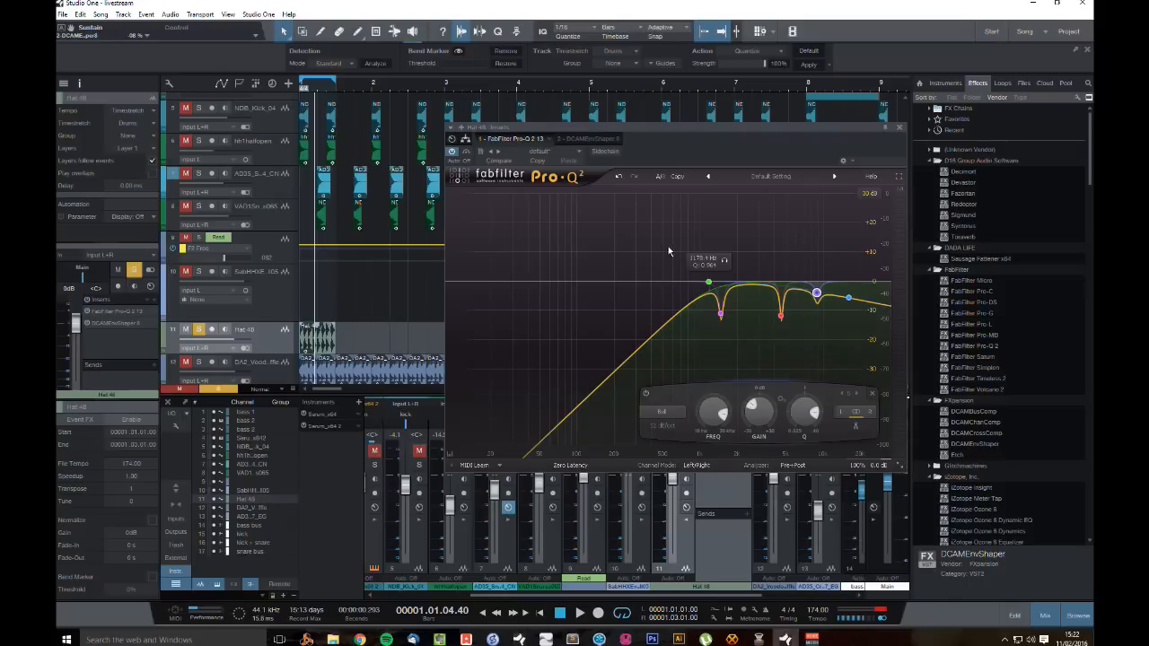
{"action": "left_click_drag", "start_coordinate": [675, 268], "coordinate": [886, 348]}
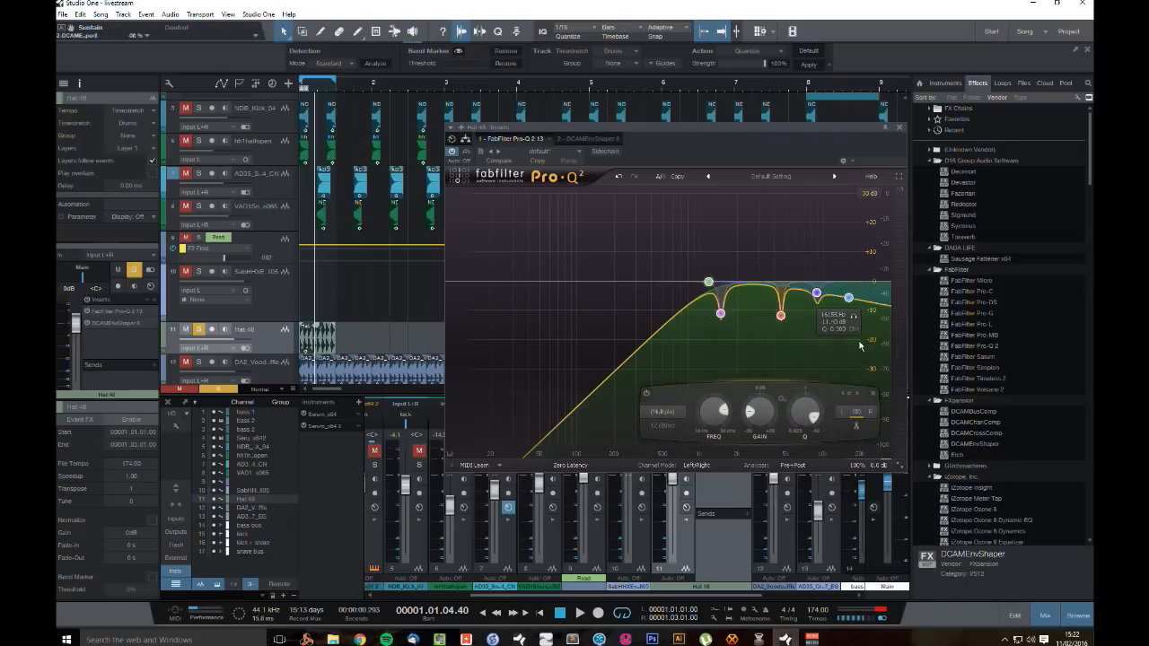
{"action": "left_click_drag", "start_coordinate": [648, 252], "coordinate": [824, 330]}
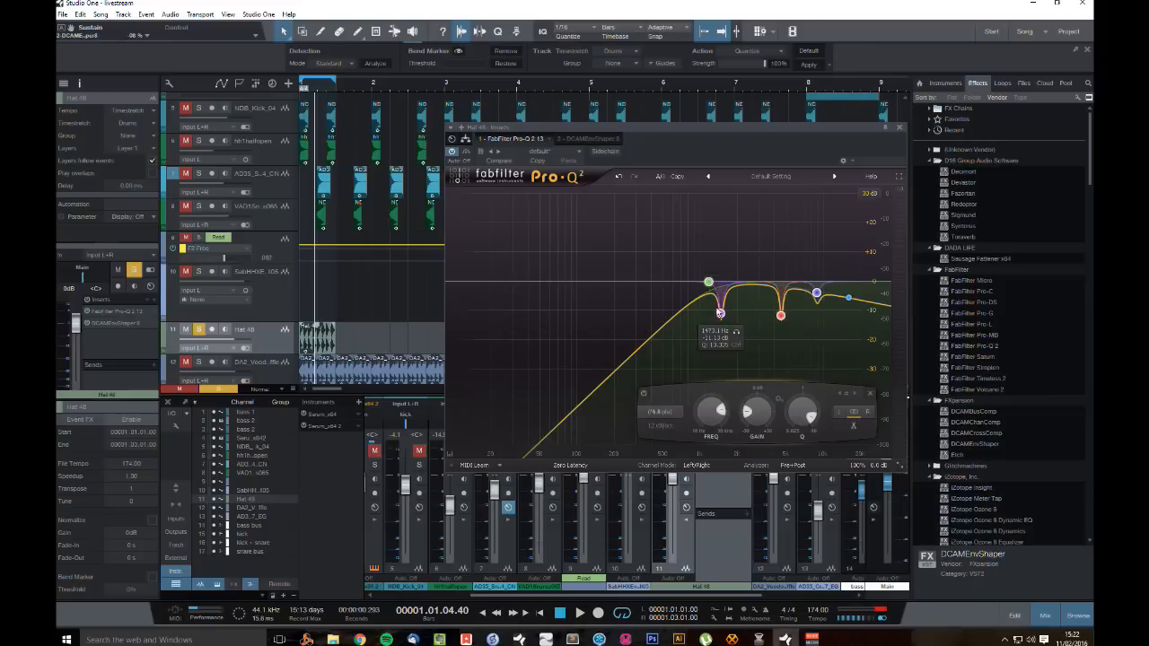
{"action": "key", "text": "space"}
{"action": "mouse_move", "coordinate": [723, 317]}
{"action": "left_mouse_down"}
{"action": "mouse_move", "coordinate": [737, 317]}
{"action": "mouse_move", "coordinate": [726, 318]}
{"action": "left_mouse_up"}
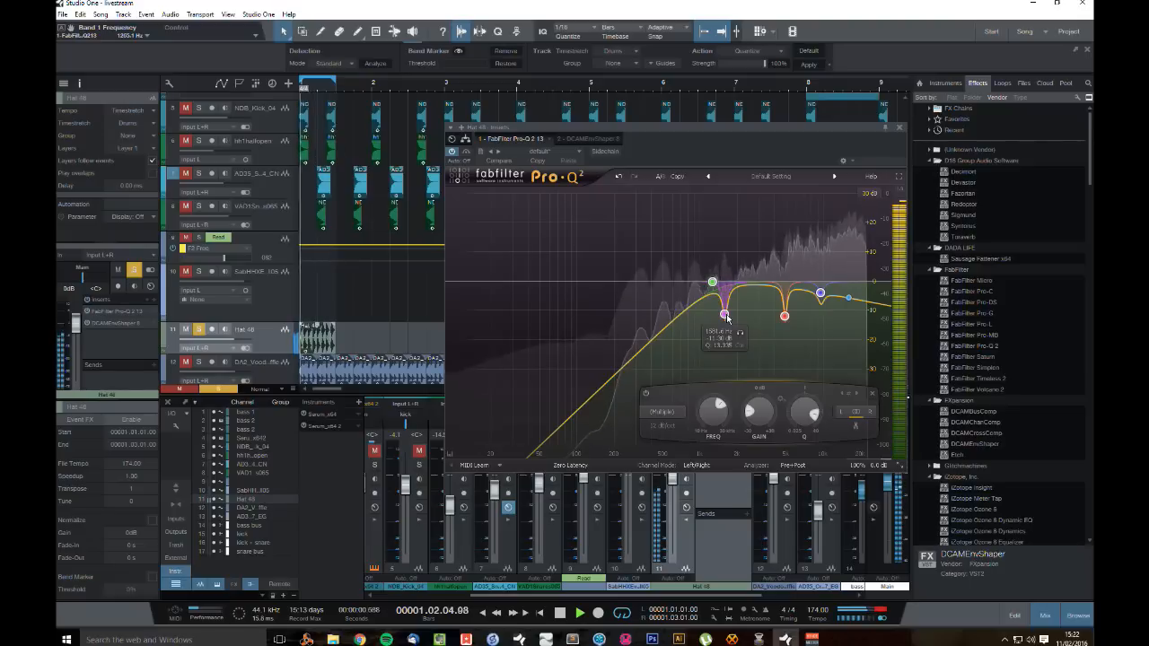
{"action": "left_click", "coordinate": [899, 127]}
{"action": "key", "text": "space"}
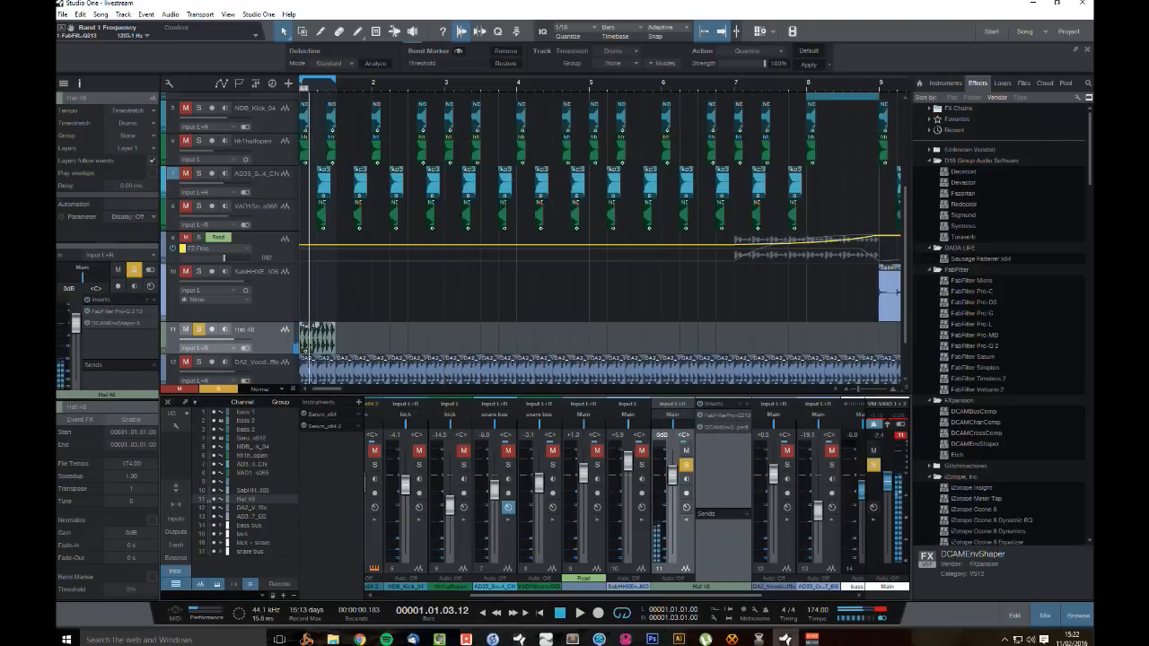
Step: Unsolo the Hat 48 track, lower its volume to about -9.6 dB in the mix, and extend the loop to bar 9
{"action": "left_click", "coordinate": [198, 330]}
{"action": "key", "text": "space"}
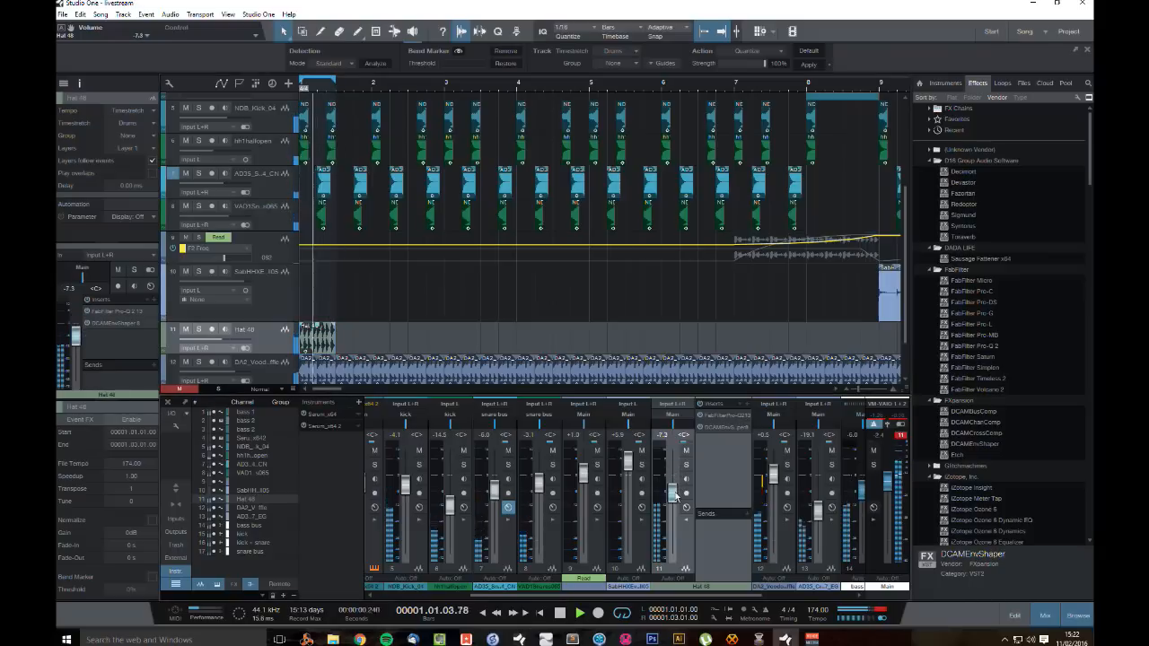
{"action": "left_click_drag", "start_coordinate": [672, 475], "coordinate": [675, 501]}
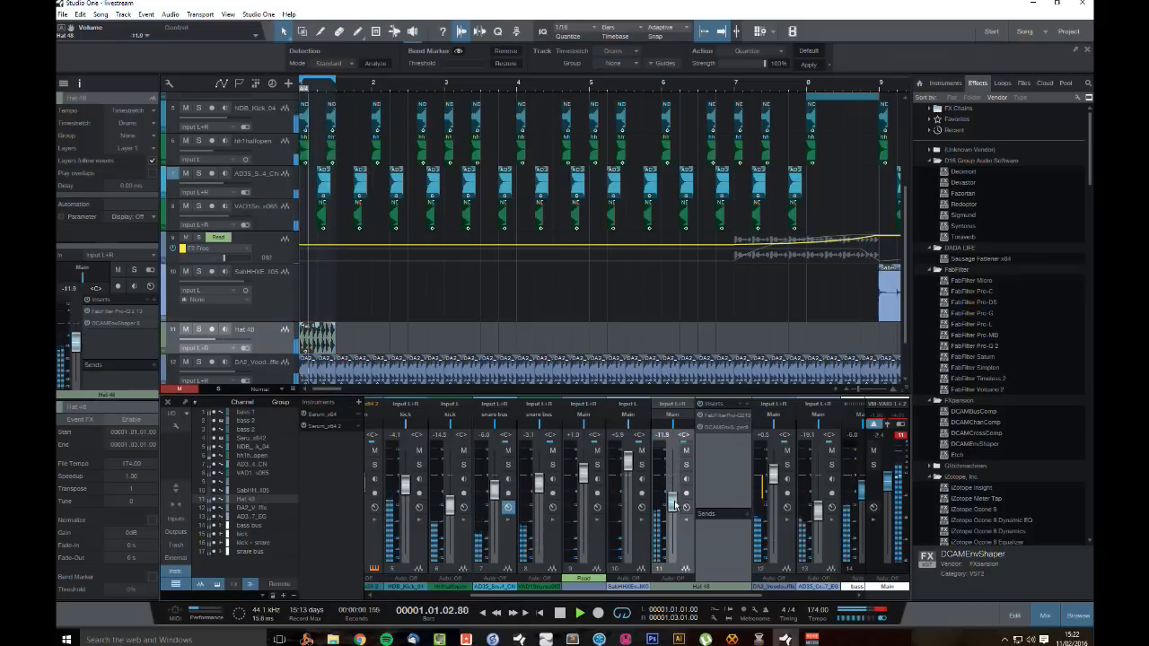
{"action": "left_click", "coordinate": [880, 84], "text": "alt"}
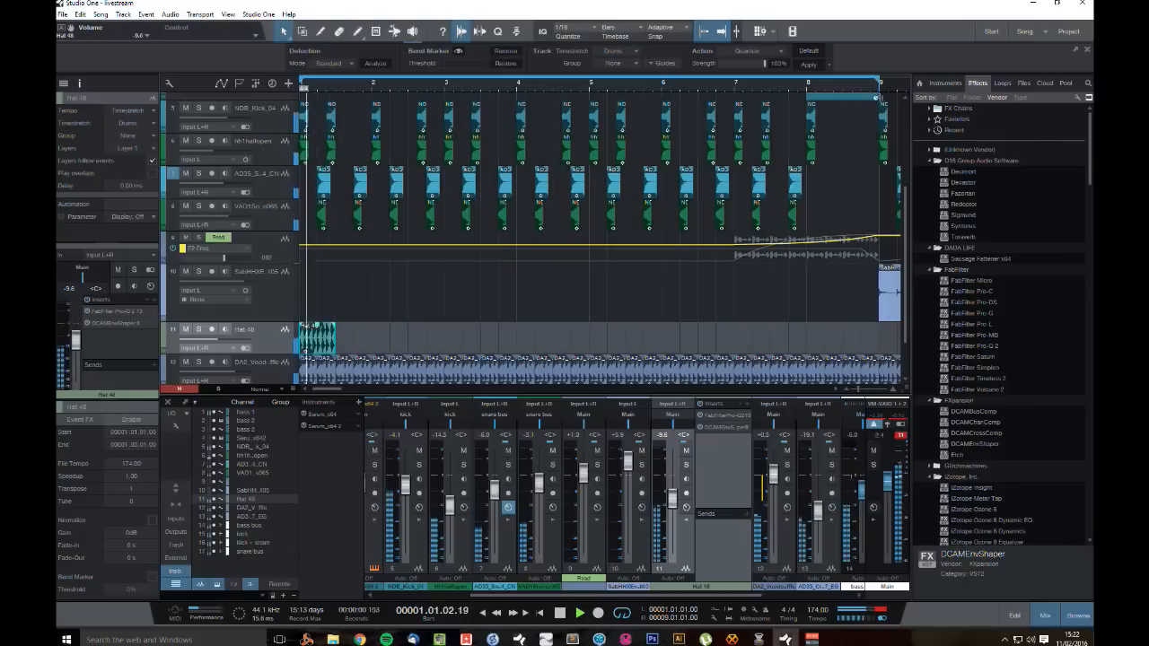
{"action": "key", "text": "space"}
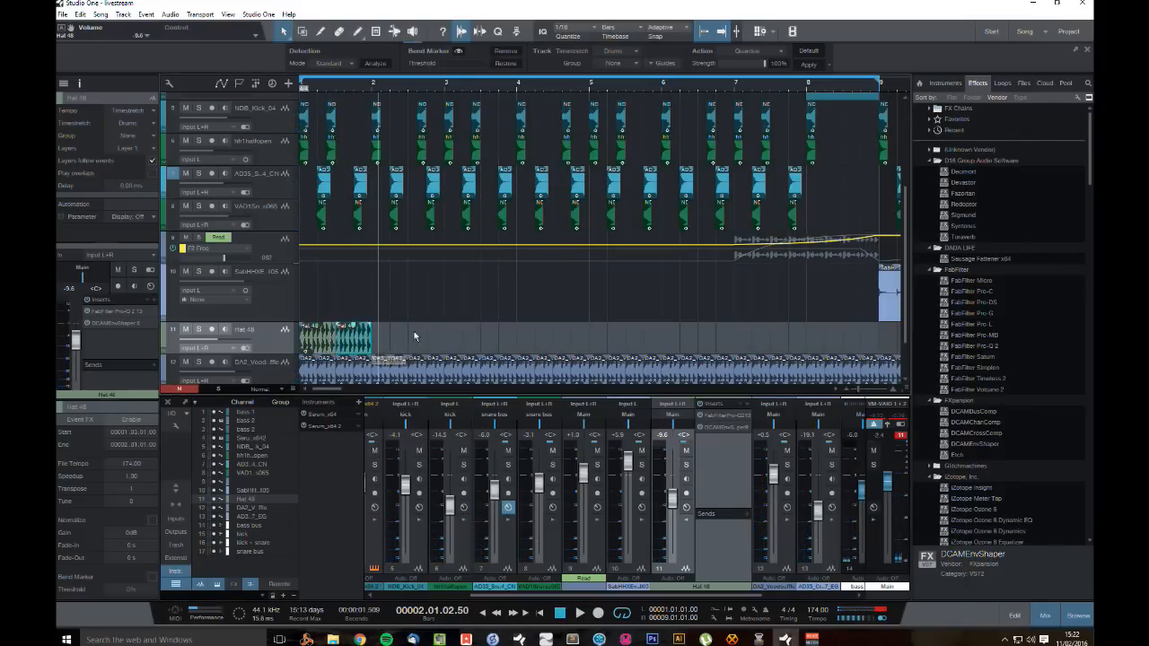
Step: Duplicate the bounced hat event along the Hat 48 track until it fills the section up to bar 9
{"action": "left_click_drag", "start_coordinate": [415, 336], "coordinate": [315, 266]}
{"action": "left_click_drag", "start_coordinate": [337, 344], "coordinate": [430, 350]}
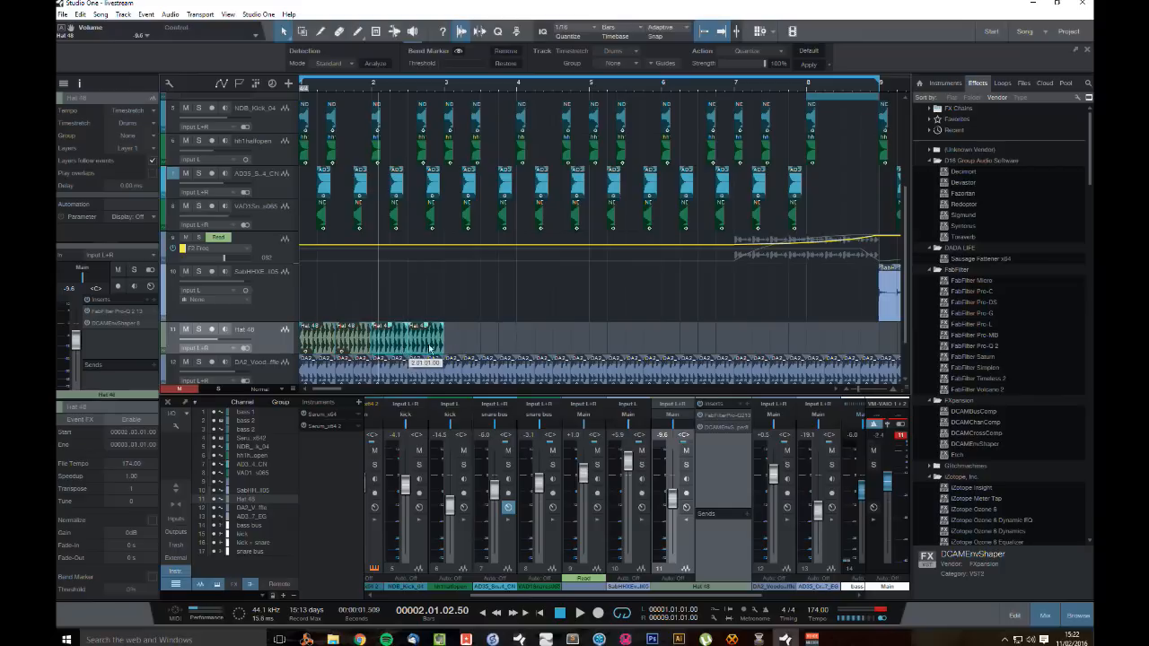
{"action": "left_click_drag", "start_coordinate": [308, 339], "coordinate": [462, 345]}
{"action": "key", "text": "space"}
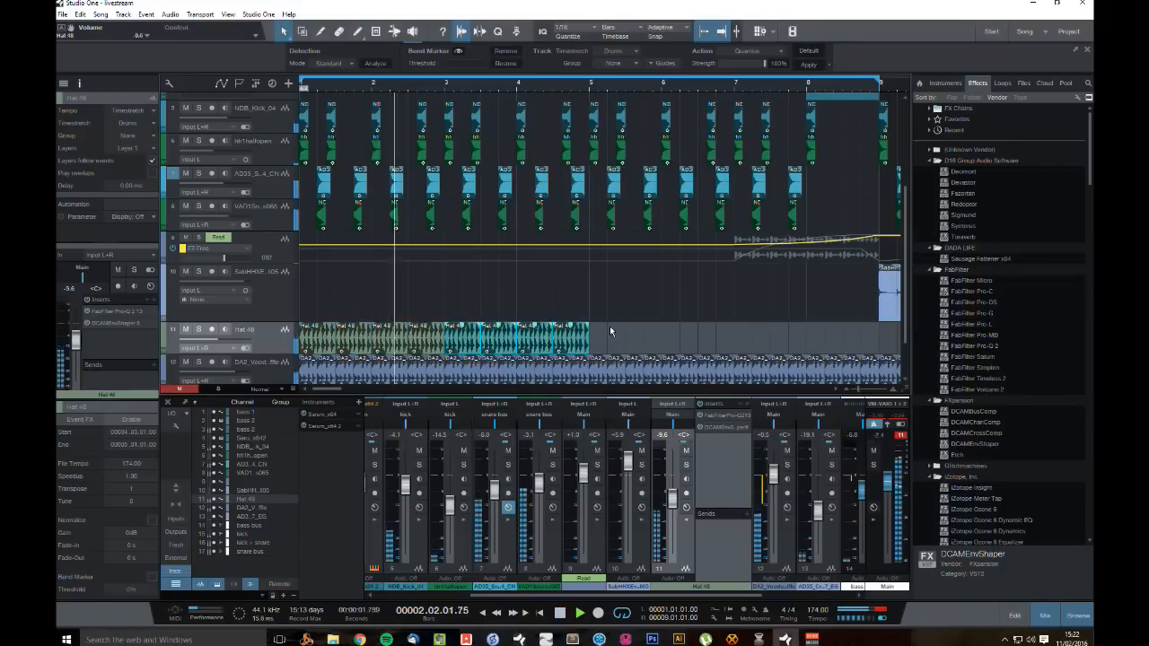
{"action": "mouse_move", "coordinate": [608, 329]}
{"action": "left_mouse_down"}
{"action": "mouse_move", "coordinate": [276, 332]}
{"action": "mouse_move", "coordinate": [611, 335]}
{"action": "left_mouse_up"}
Step: Lower the Hat 48 volume to -15 dB and delete the hat and Voodoo Shuffle events in bar 8
{"action": "left_click_drag", "start_coordinate": [673, 499], "coordinate": [680, 513]}
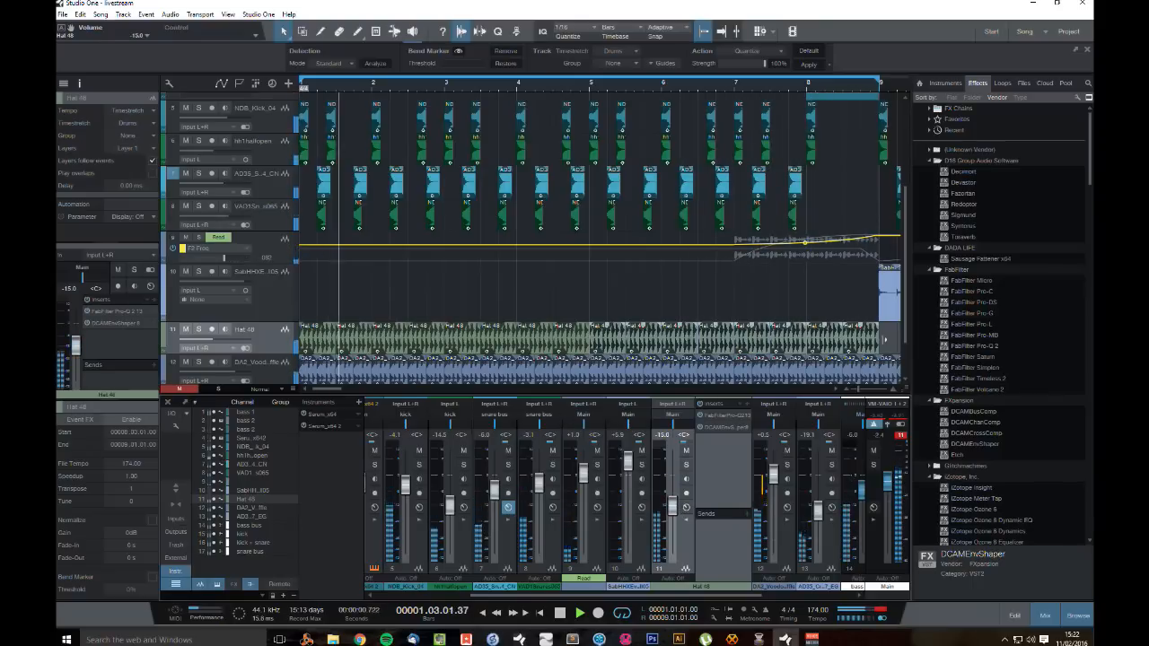
{"action": "left_click_drag", "start_coordinate": [863, 343], "coordinate": [873, 370]}
{"action": "key", "text": "Delete"}
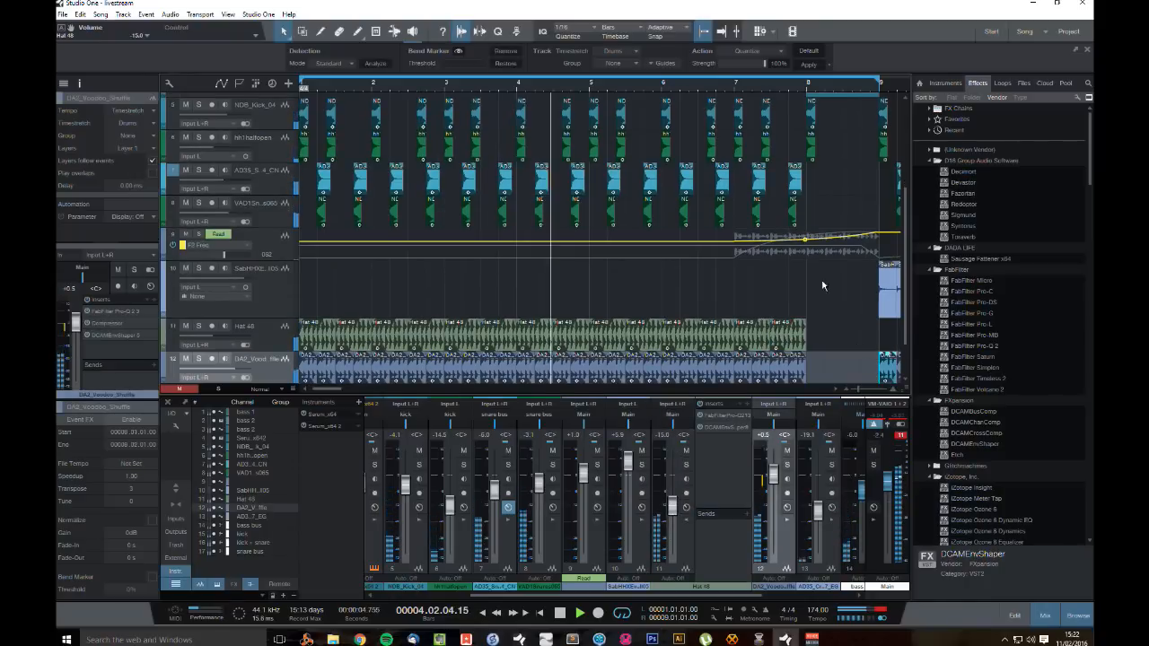
Step: Extend the loop to bar 17 and listen to the second section from bar 9
{"action": "left_click_drag", "start_coordinate": [844, 83], "coordinate": [701, 71]}
{"action": "left_click_drag", "start_coordinate": [471, 80], "coordinate": [654, 88]}
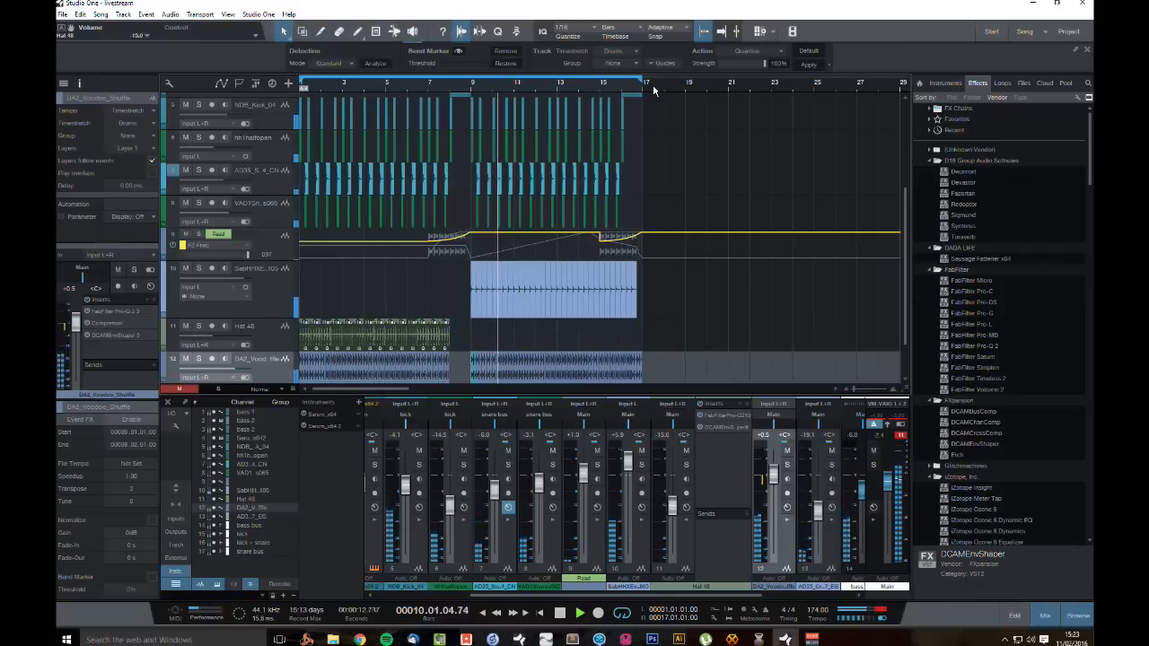
{"action": "key", "text": "space"}
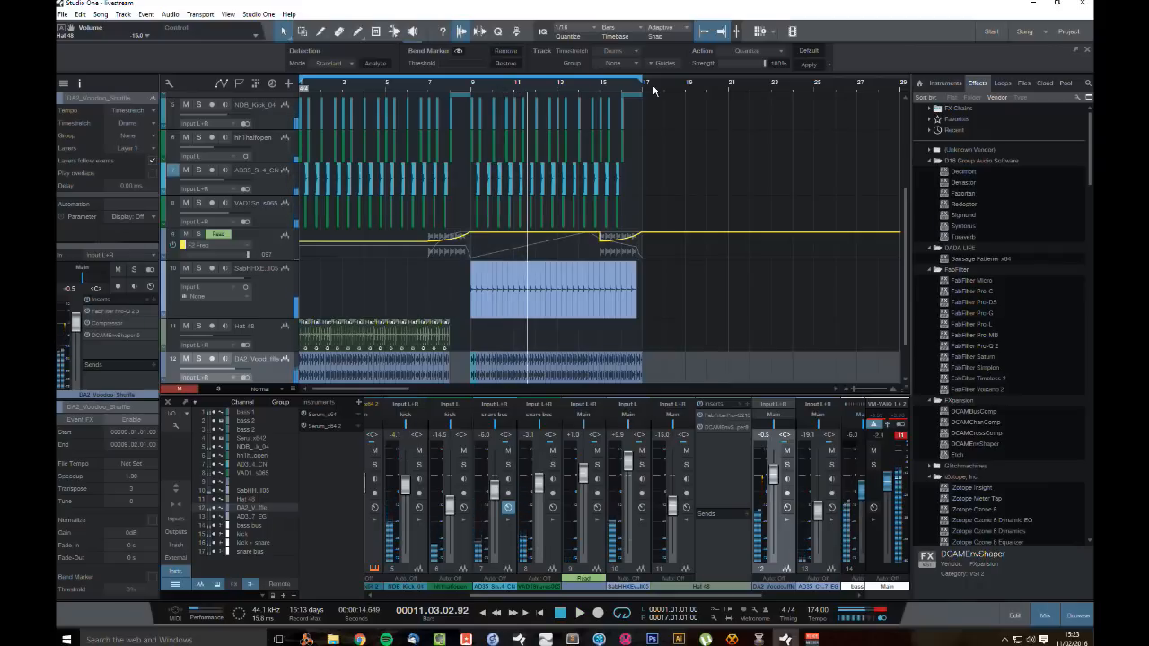
Step: Select the SabHHX cymbal track's events, listen to them, and switch the track from mono to stereo
{"action": "left_click", "coordinate": [274, 284]}
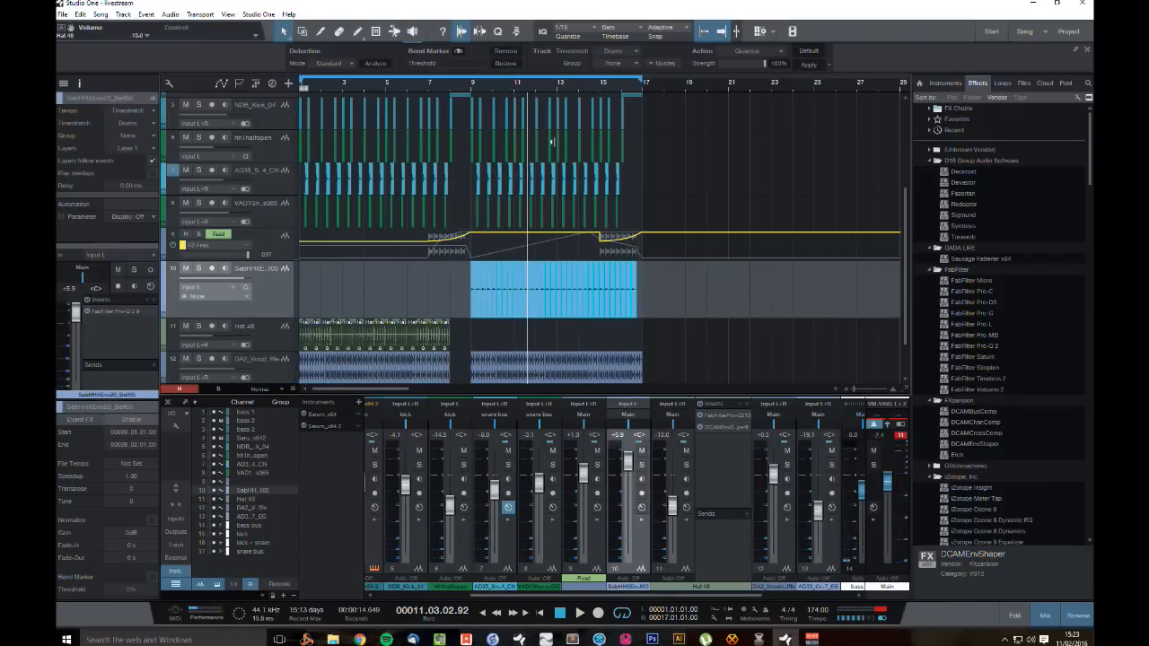
{"action": "key", "text": "space"}
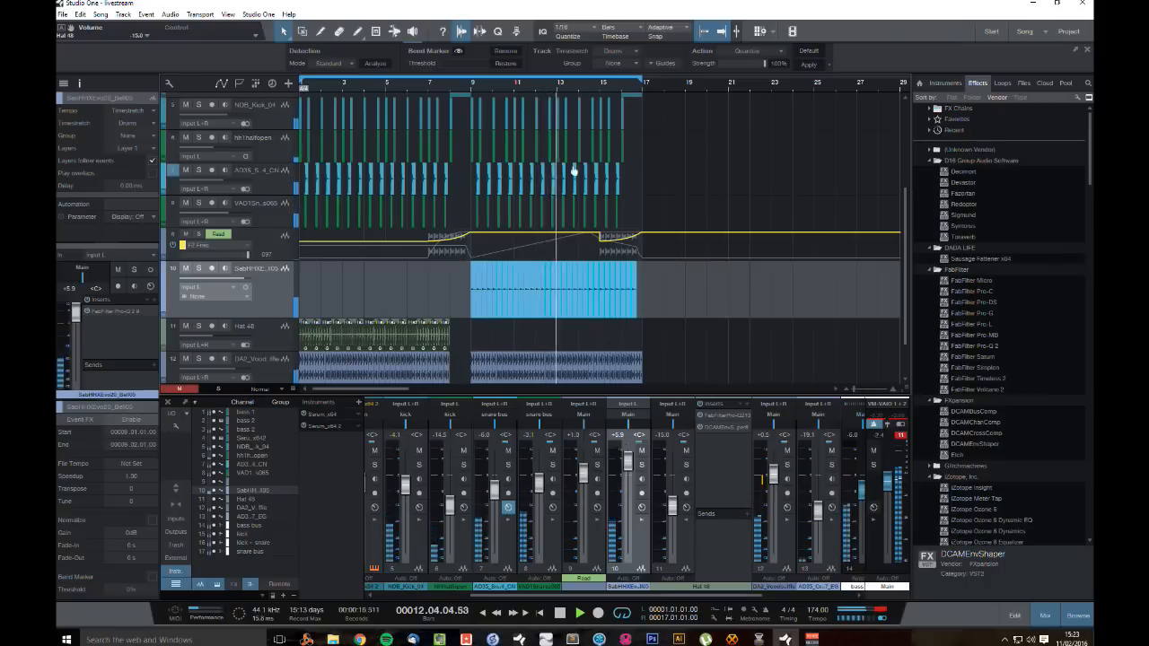
{"action": "key", "text": "space"}
{"action": "left_click", "coordinate": [642, 494]}
{"action": "left_click", "coordinate": [642, 493]}
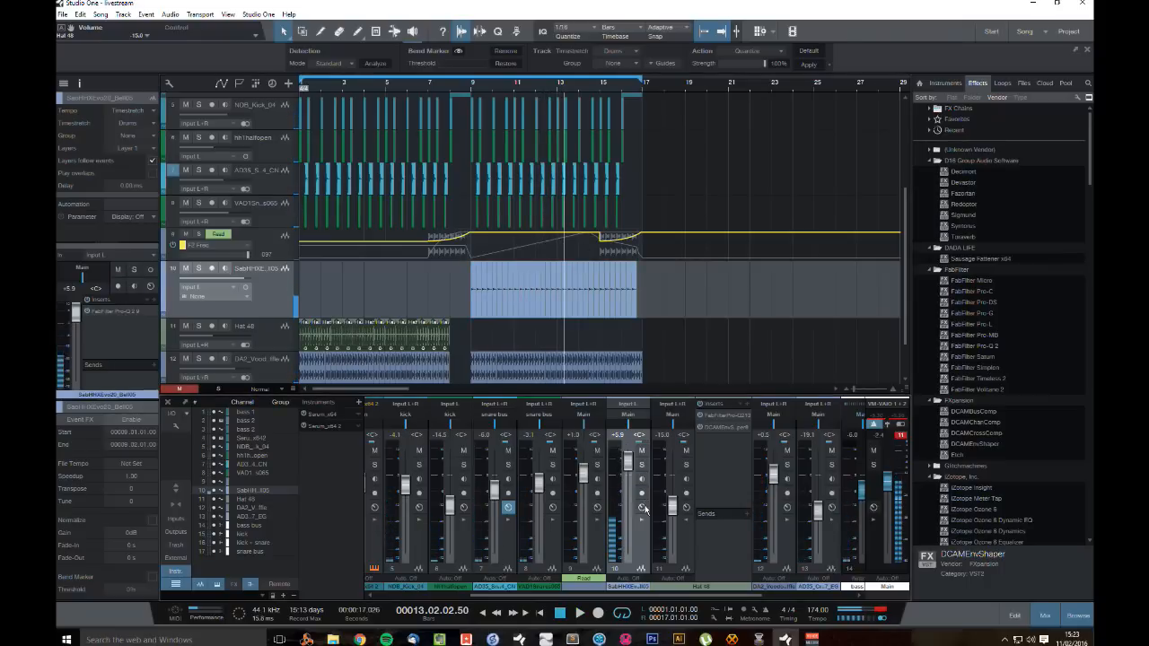
{"action": "left_click", "coordinate": [246, 288]}
Step: Insert TAL-Chorus-LX-64 on the SabHHX track, solo the track, reduce the dry/wet mix to about 0.2, and close the plug-in
{"action": "scroll", "coordinate": [985, 338], "scroll_direction": "down", "scroll_amount": 10}
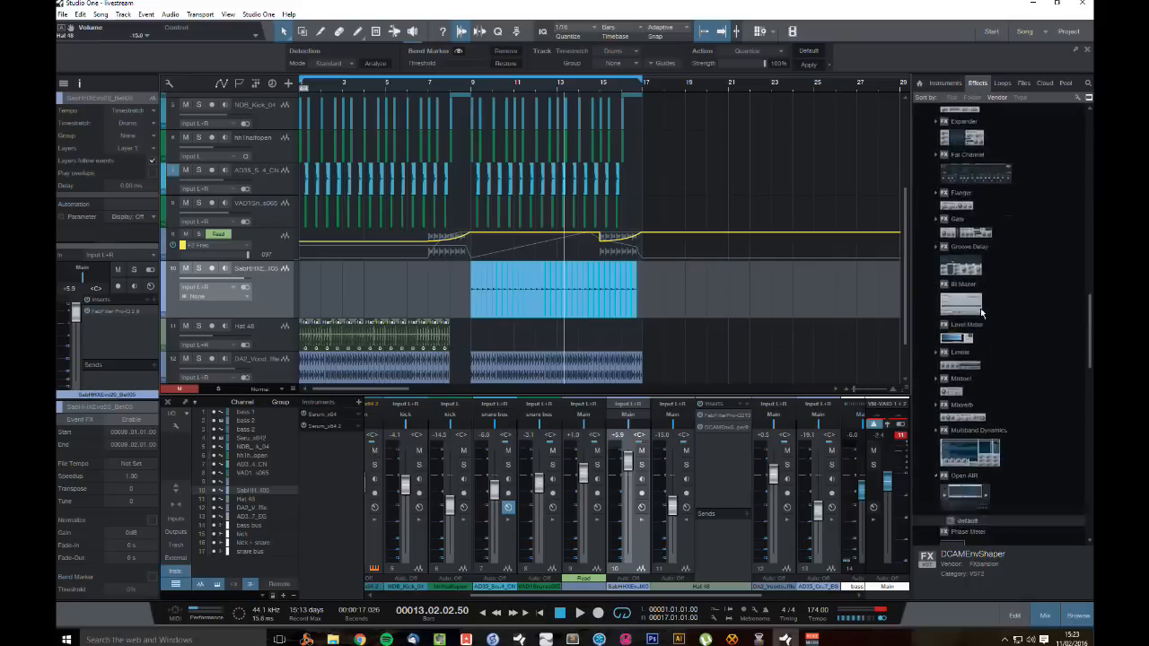
{"action": "left_click_drag", "start_coordinate": [985, 510], "coordinate": [555, 262]}
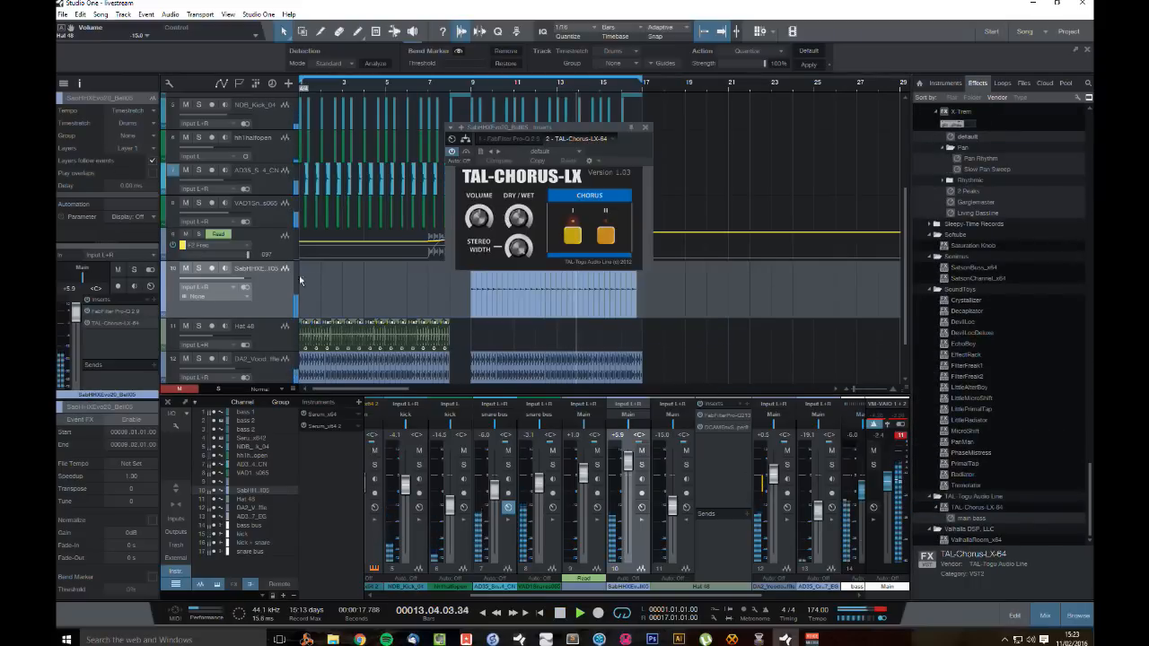
{"action": "key", "text": "s"}
{"action": "left_click_drag", "start_coordinate": [518, 220], "coordinate": [518, 236]}
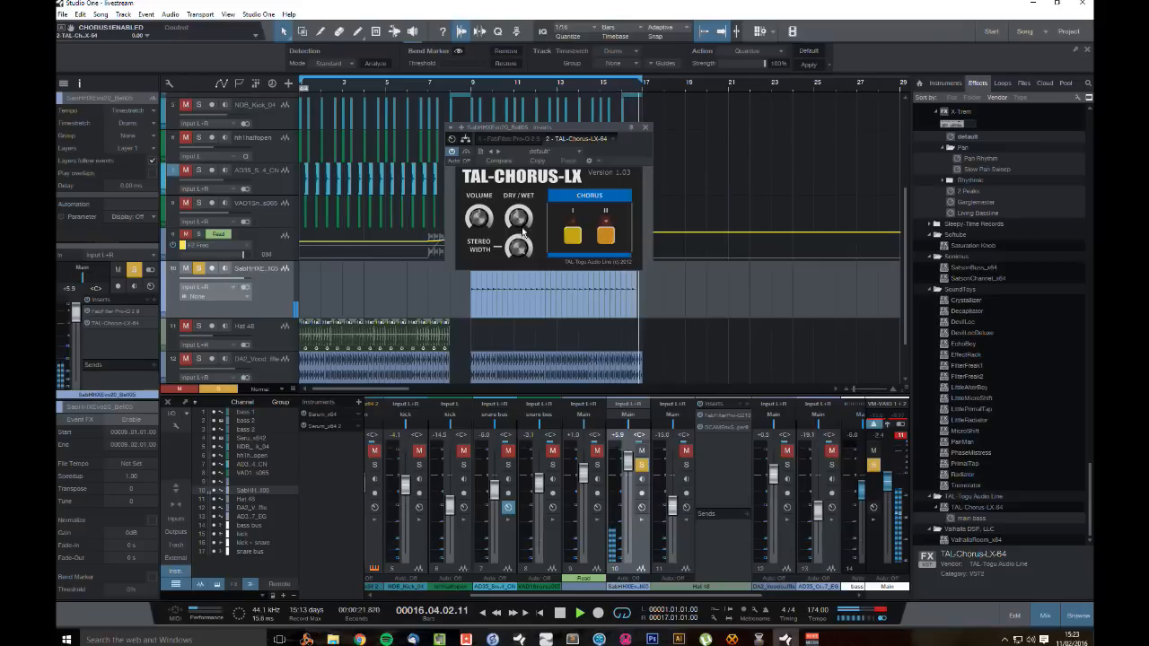
{"action": "left_click", "coordinate": [471, 87]}
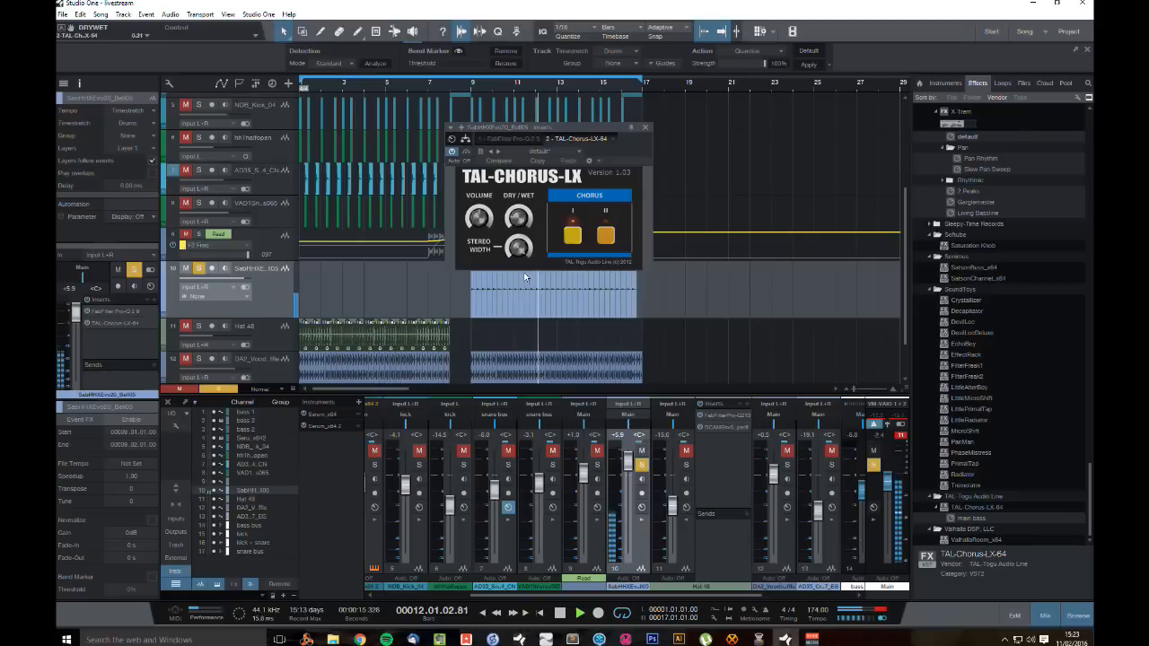
{"action": "left_click", "coordinate": [649, 129]}
Step: Insert Faturator after the chorus on the SabHHX track
{"action": "left_click", "coordinate": [1070, 391]}
{"action": "scroll", "coordinate": [1070, 391], "scroll_direction": "up", "scroll_amount": 10}
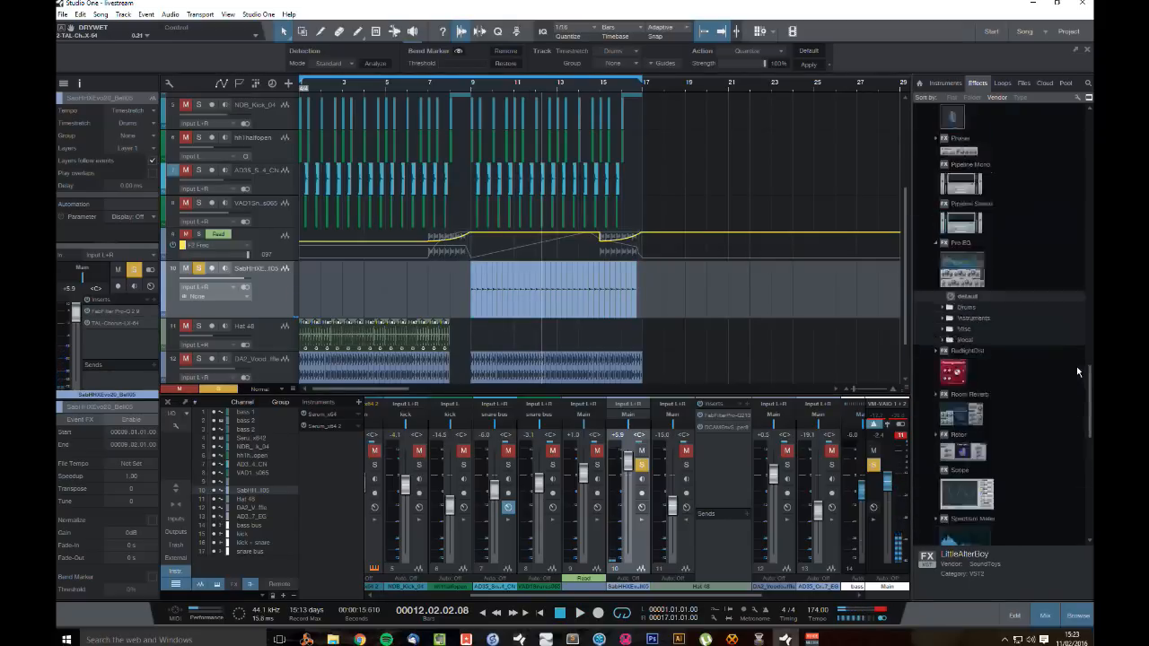
{"action": "scroll", "coordinate": [1072, 366], "scroll_direction": "up", "scroll_amount": 3}
{"action": "scroll", "coordinate": [999, 400], "scroll_direction": "up", "scroll_amount": 5}
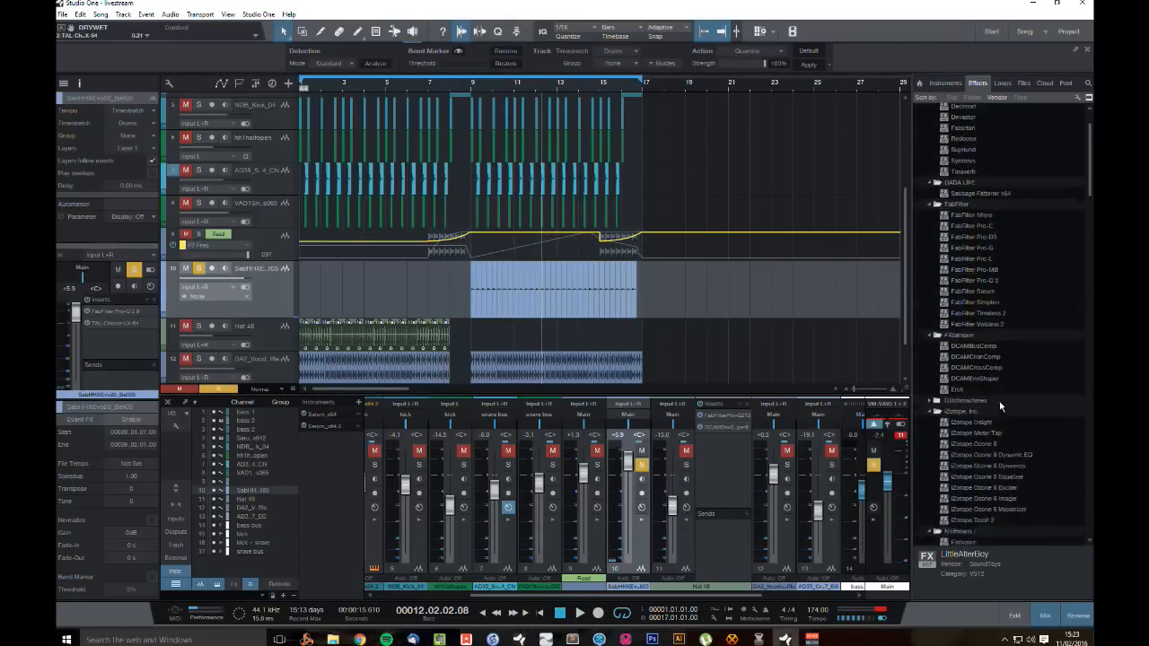
{"action": "scroll", "coordinate": [999, 404], "scroll_direction": "down", "scroll_amount": 1}
{"action": "left_click_drag", "start_coordinate": [966, 413], "coordinate": [545, 289]}
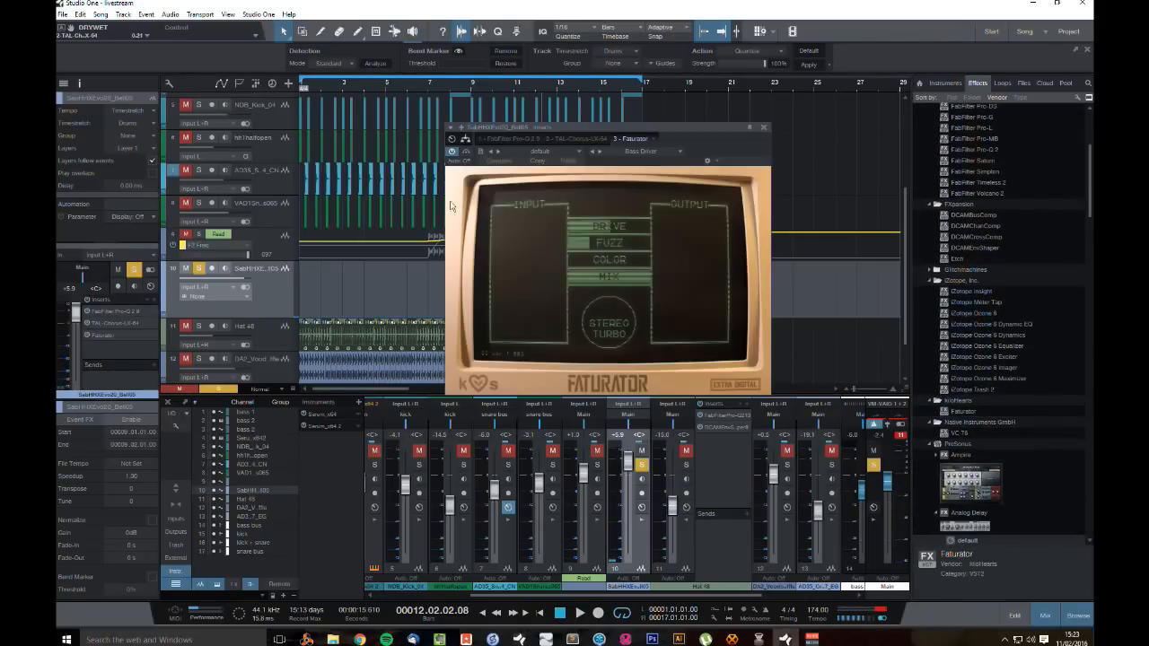
Step: Take Faturator's drive and fuzz down to zero and raise its stereo width to about 0.32 while listening
{"action": "key", "text": "space"}
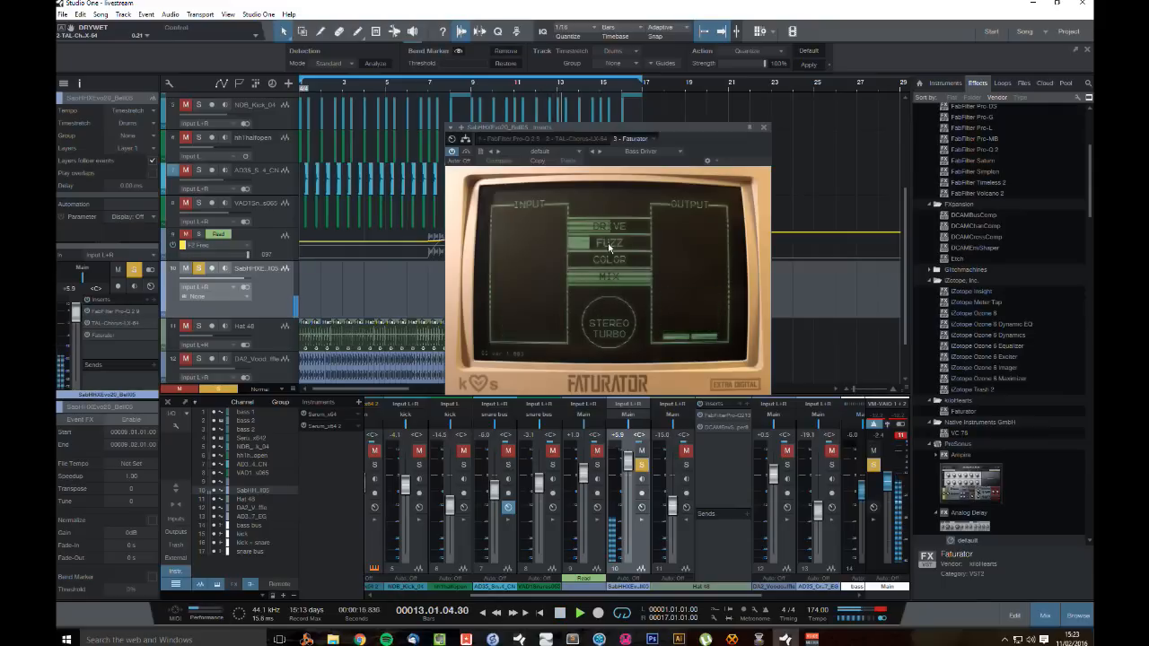
{"action": "left_click_drag", "start_coordinate": [608, 243], "coordinate": [649, 284]}
{"action": "left_click_drag", "start_coordinate": [622, 322], "coordinate": [624, 307]}
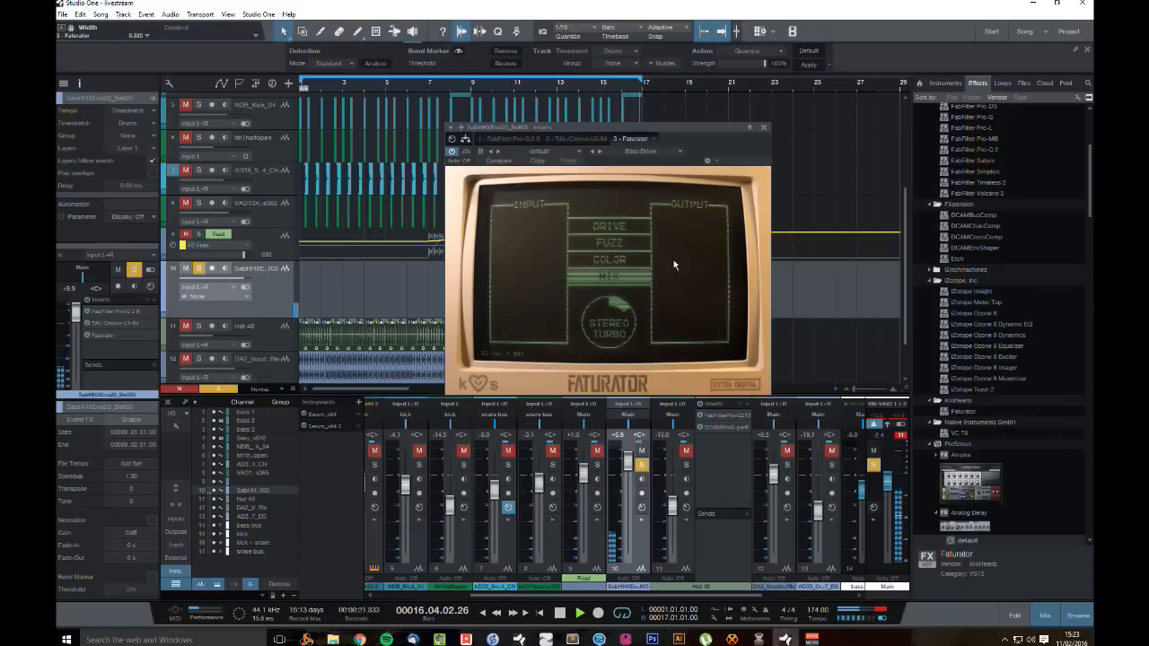
Step: Close the Faturator window, audition the loop from bar 9 and bar 3, and solo the Hat 48 track
{"action": "left_click", "coordinate": [763, 129]}
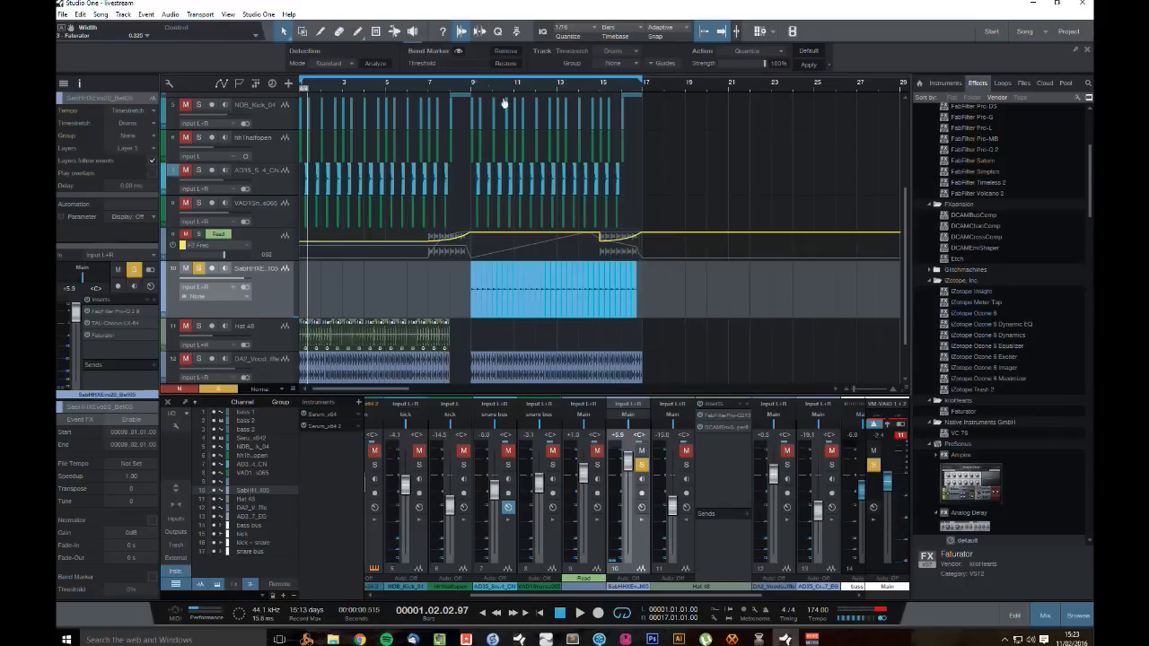
{"action": "left_click", "coordinate": [472, 91]}
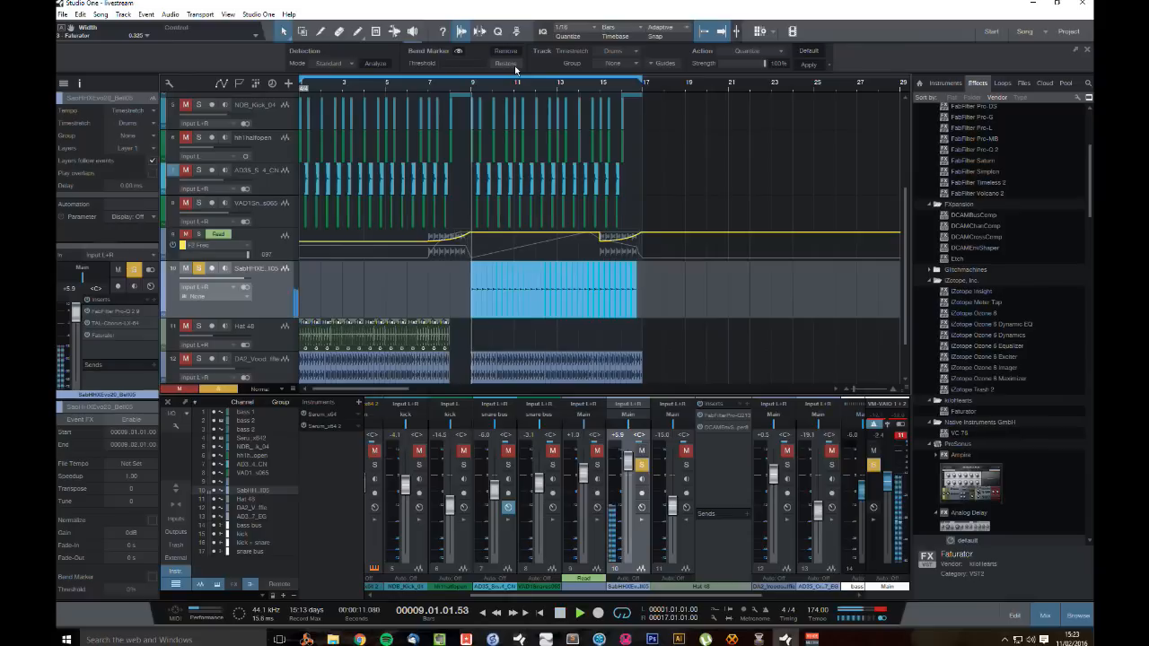
{"action": "left_click", "coordinate": [350, 86]}
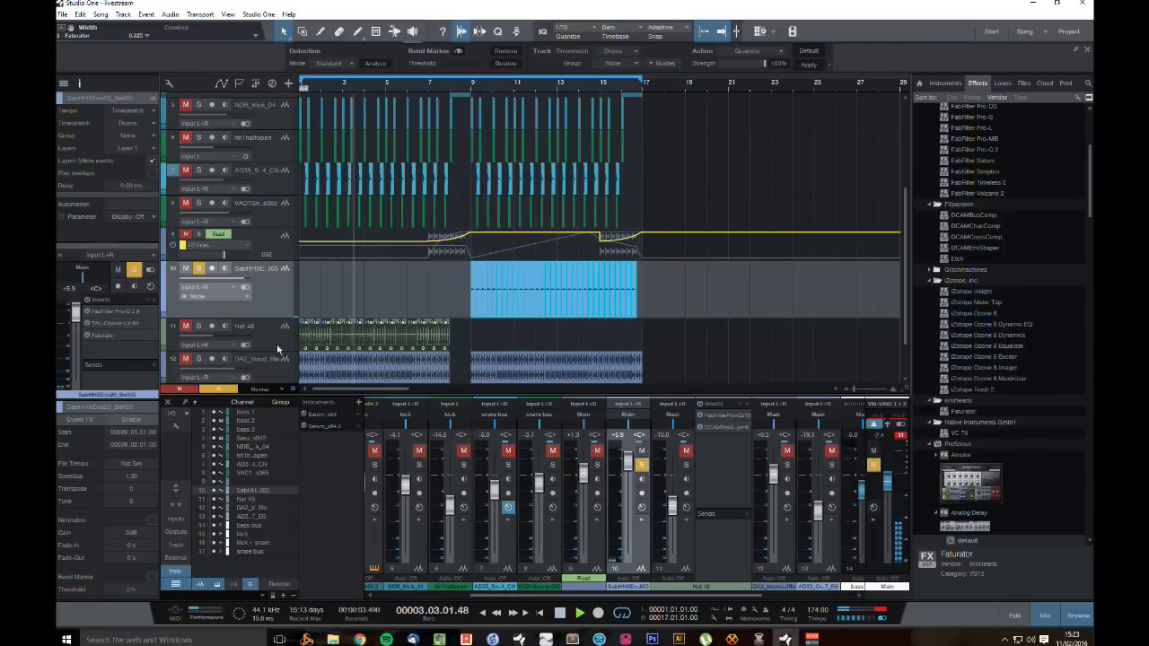
{"action": "left_click", "coordinate": [200, 327]}
{"action": "left_click", "coordinate": [258, 340]}
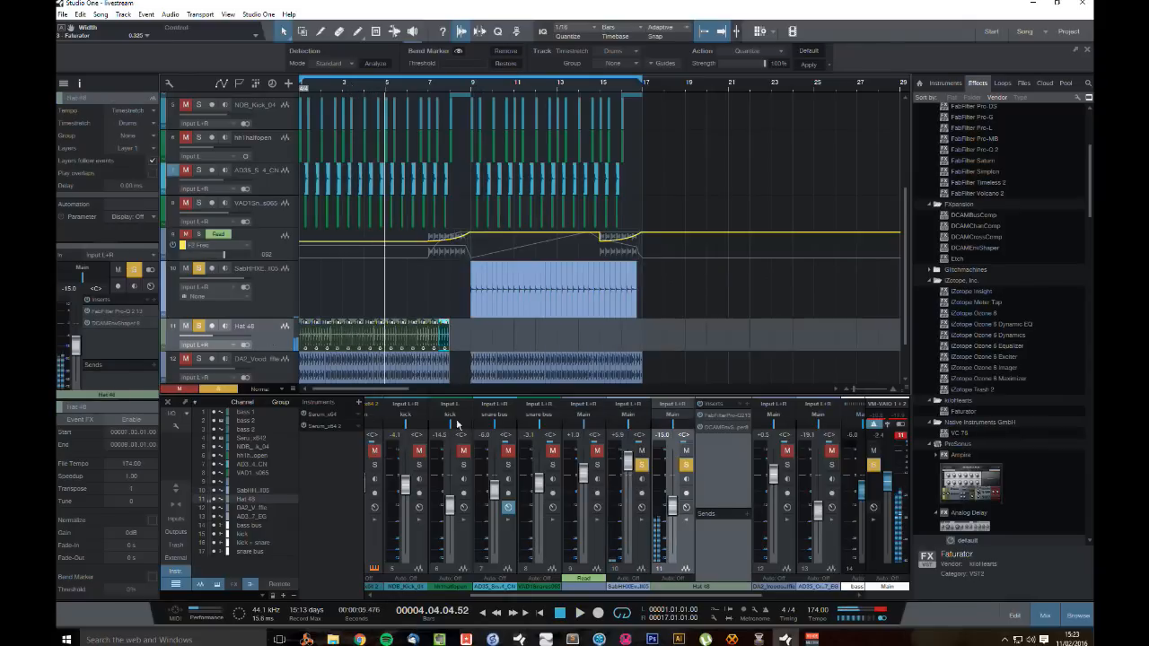
Step: Deepen the selected cuts in the Hat 48 track's FabFilter Pro-Q 2 equalizer
{"action": "double_click", "coordinate": [721, 416]}
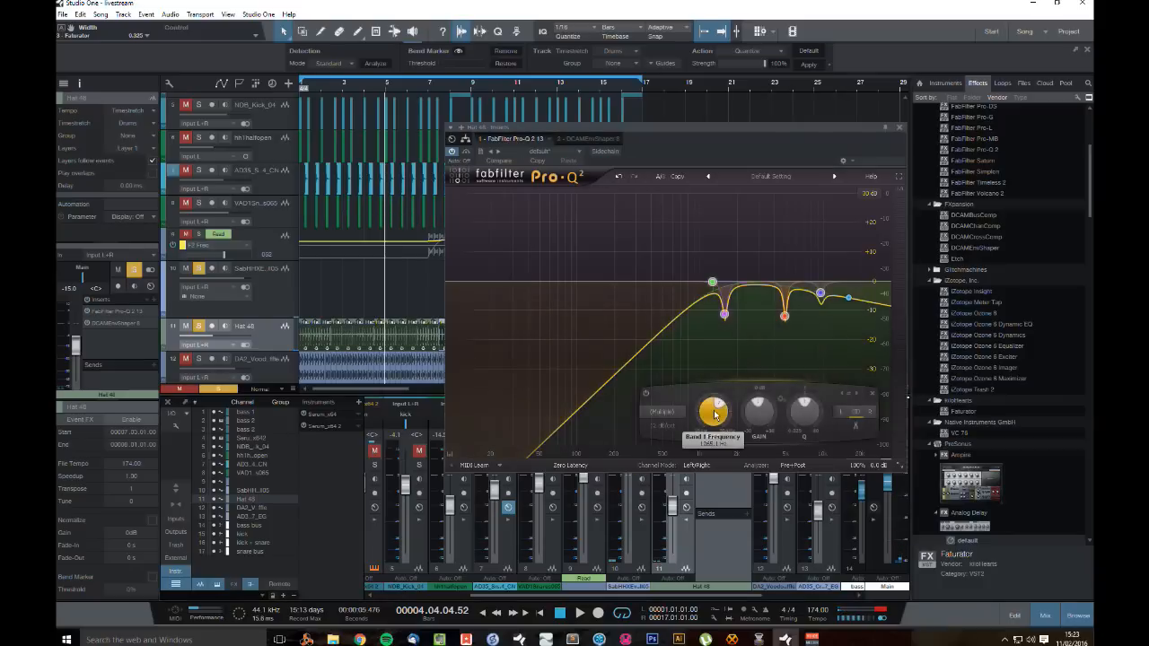
{"action": "mouse_move", "coordinate": [715, 286]}
{"action": "left_mouse_down"}
{"action": "mouse_move", "coordinate": [716, 312]}
{"action": "mouse_move", "coordinate": [715, 302]}
{"action": "left_mouse_up"}
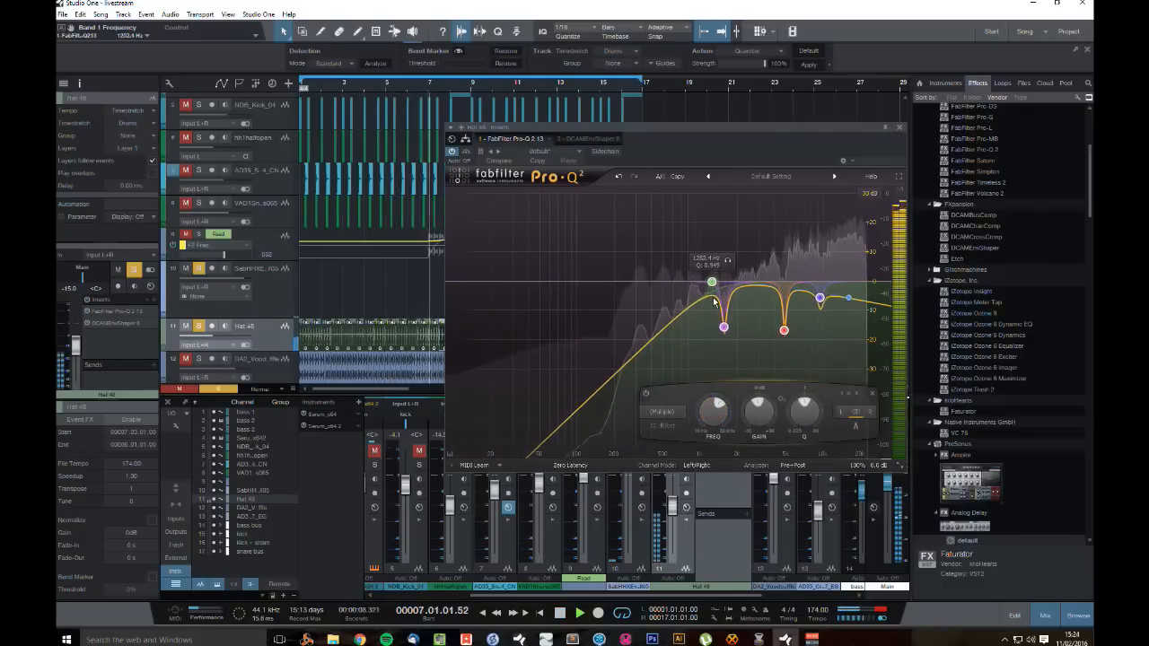
Step: Try adding a low-frequency band with the Low Cut shape to the Hat 48 equalizer
{"action": "left_click", "coordinate": [585, 285]}
{"action": "double_click", "coordinate": [567, 283]}
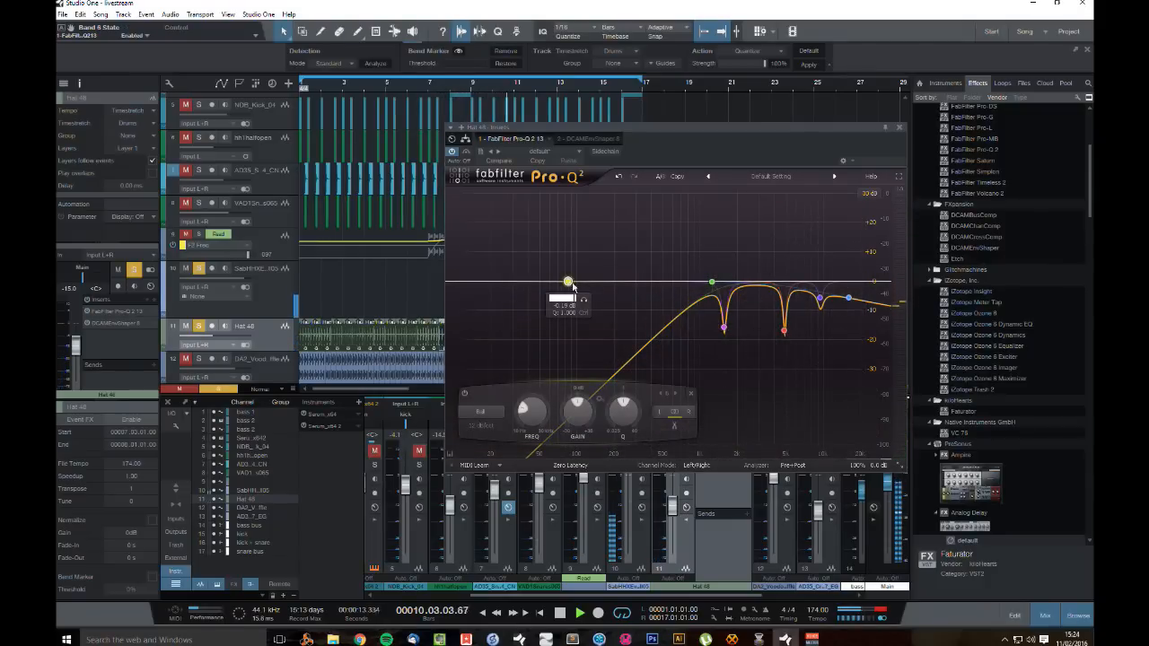
{"action": "left_click", "coordinate": [492, 417]}
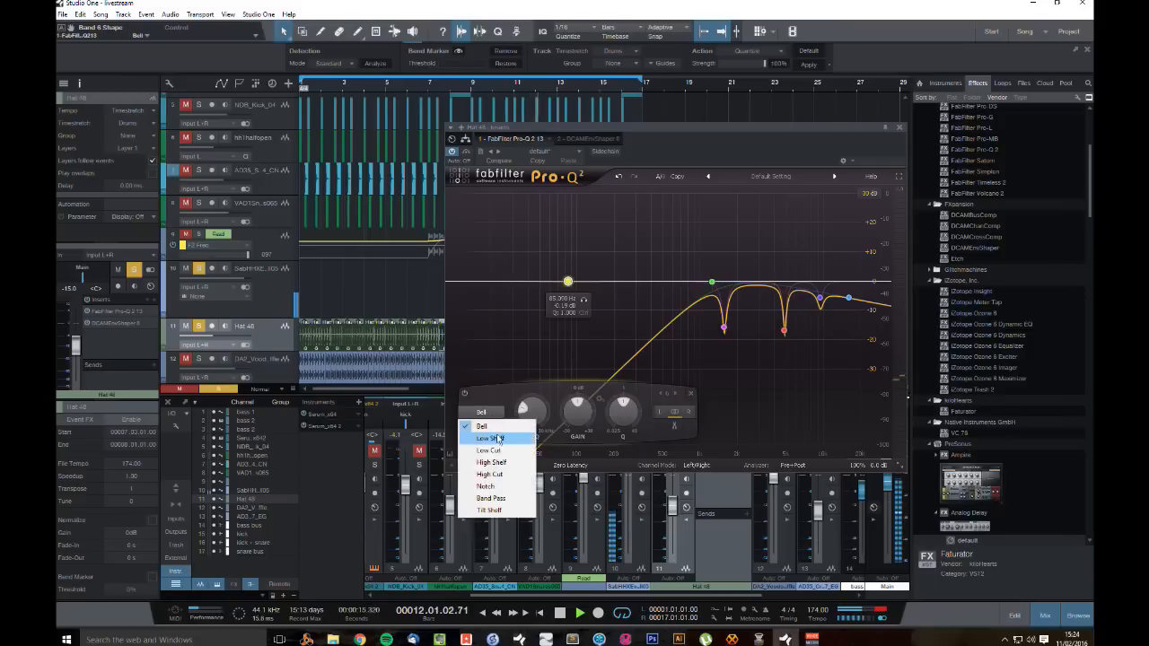
{"action": "left_click", "coordinate": [490, 447]}
{"action": "key", "text": "Down"}
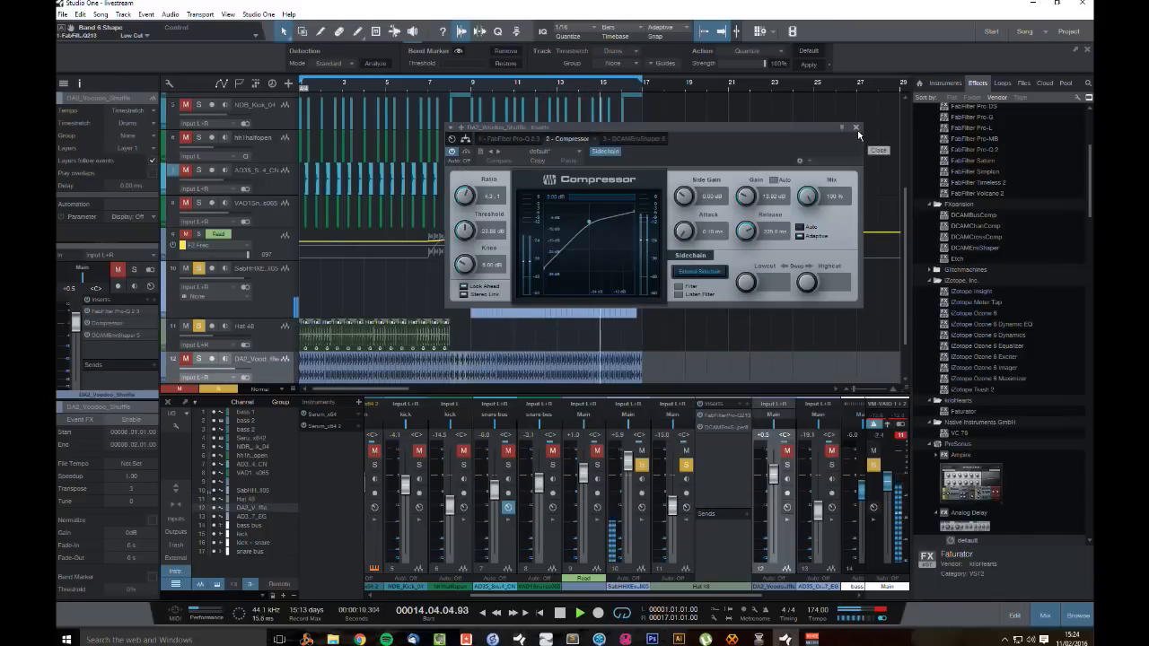
Step: Undo the event deletion on the DA2_Voodoo_Shuffle track and close its Compressor window
{"action": "key", "text": "Delete"}
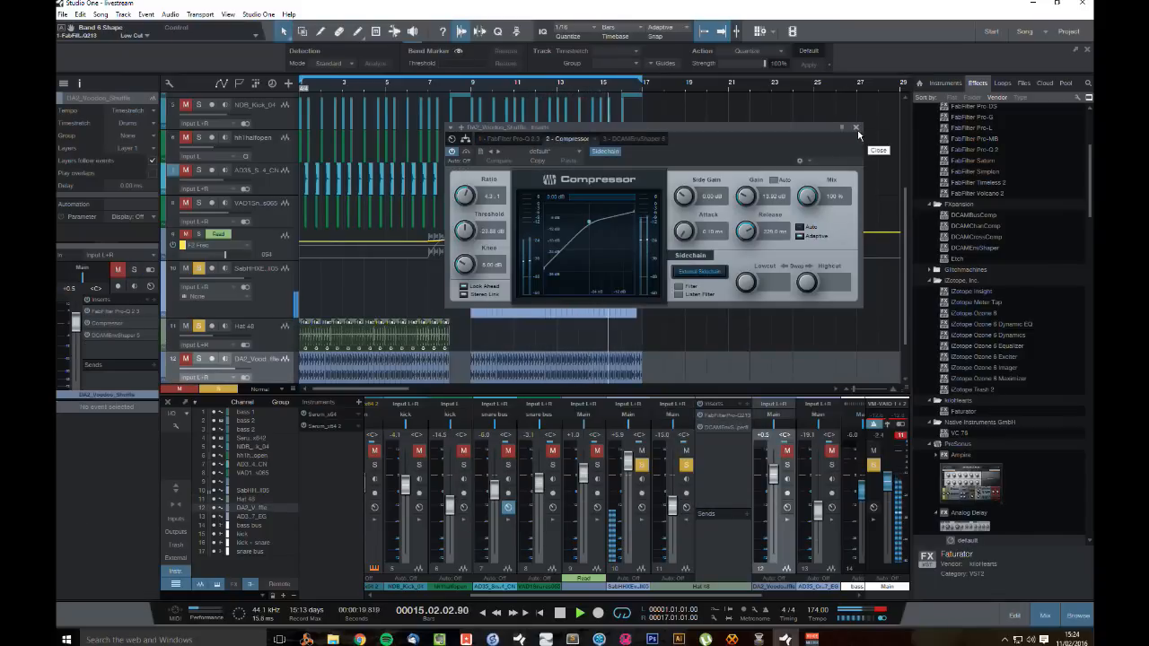
{"action": "left_click", "coordinate": [87, 16]}
{"action": "left_click", "coordinate": [94, 26]}
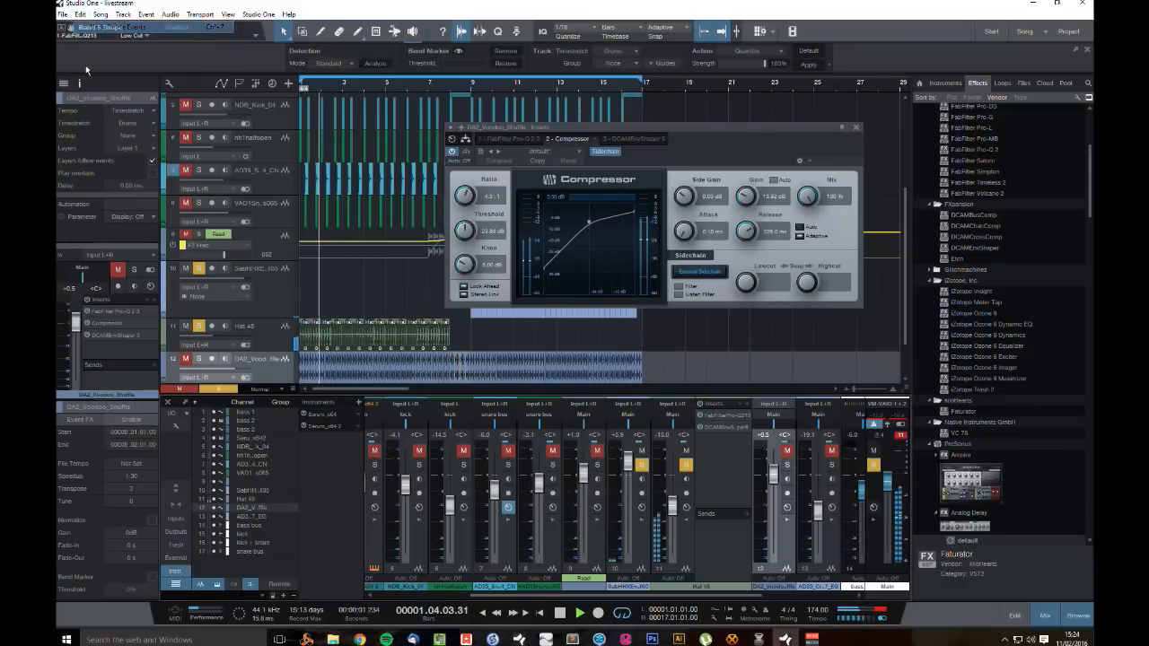
{"action": "left_click", "coordinate": [856, 127]}
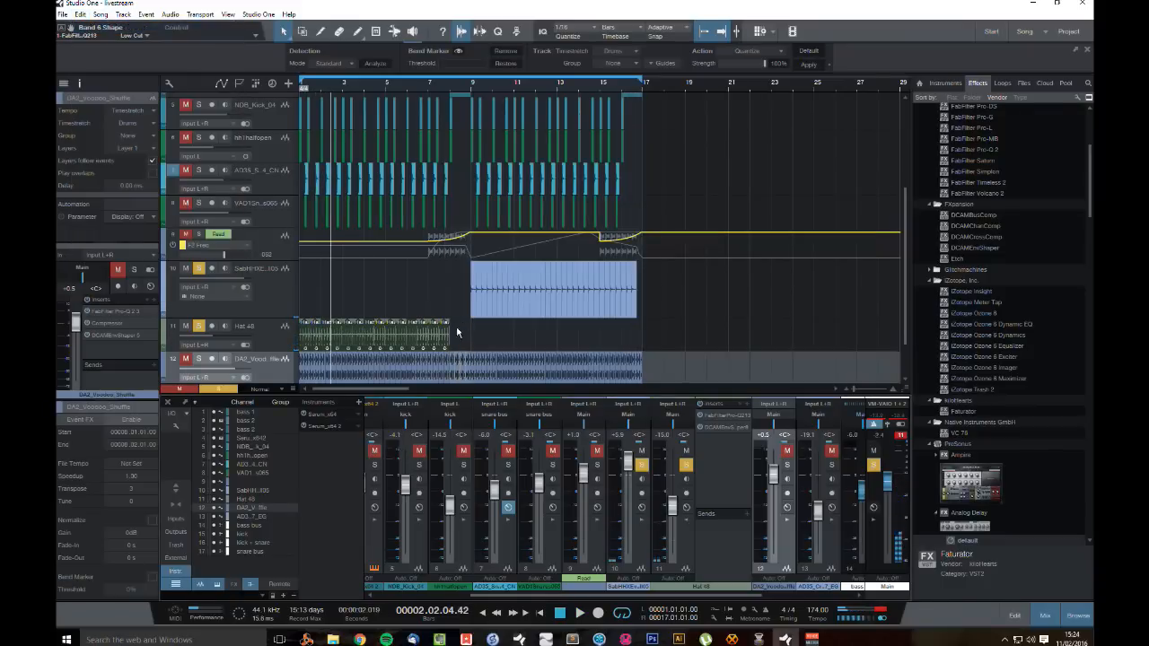
Step: Delete the DA2_Voodoo_Shuffle event that fills the gap just before bar 9
{"action": "scroll", "coordinate": [457, 333], "scroll_direction": "down", "scroll_amount": 2}
{"action": "left_click", "coordinate": [463, 292]}
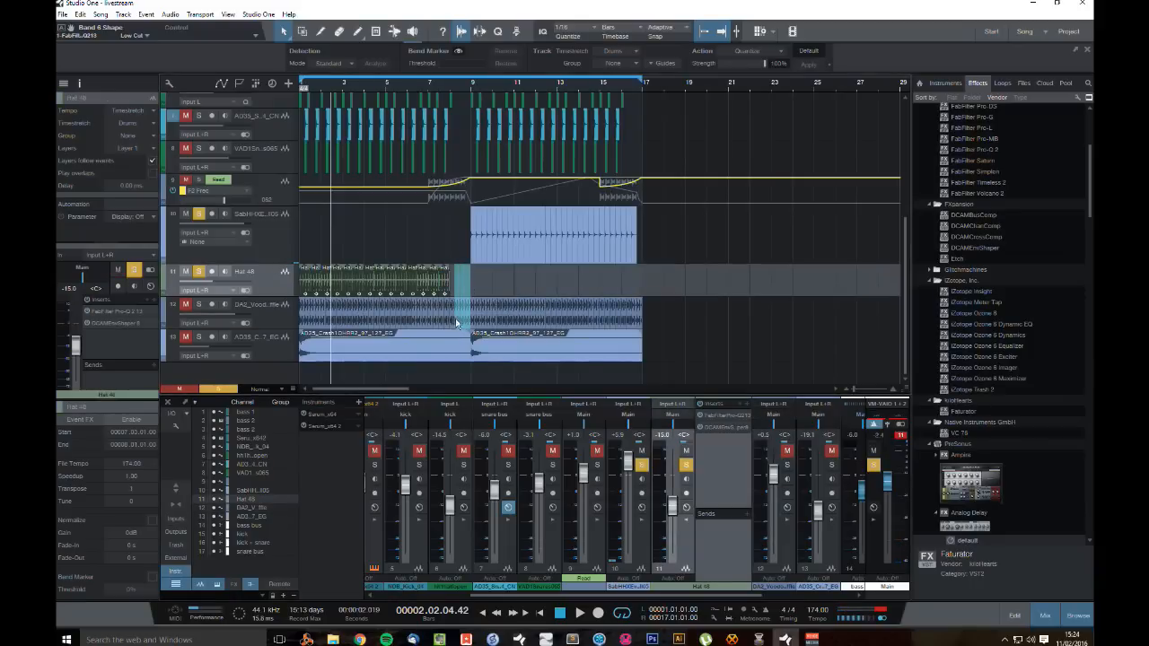
{"action": "key", "text": "Delete"}
Step: In the Hat 48 equalizer, set the Low Cut band's slope to 24 dB/oct and its frequency to about 1997 Hz
{"action": "left_click", "coordinate": [277, 284]}
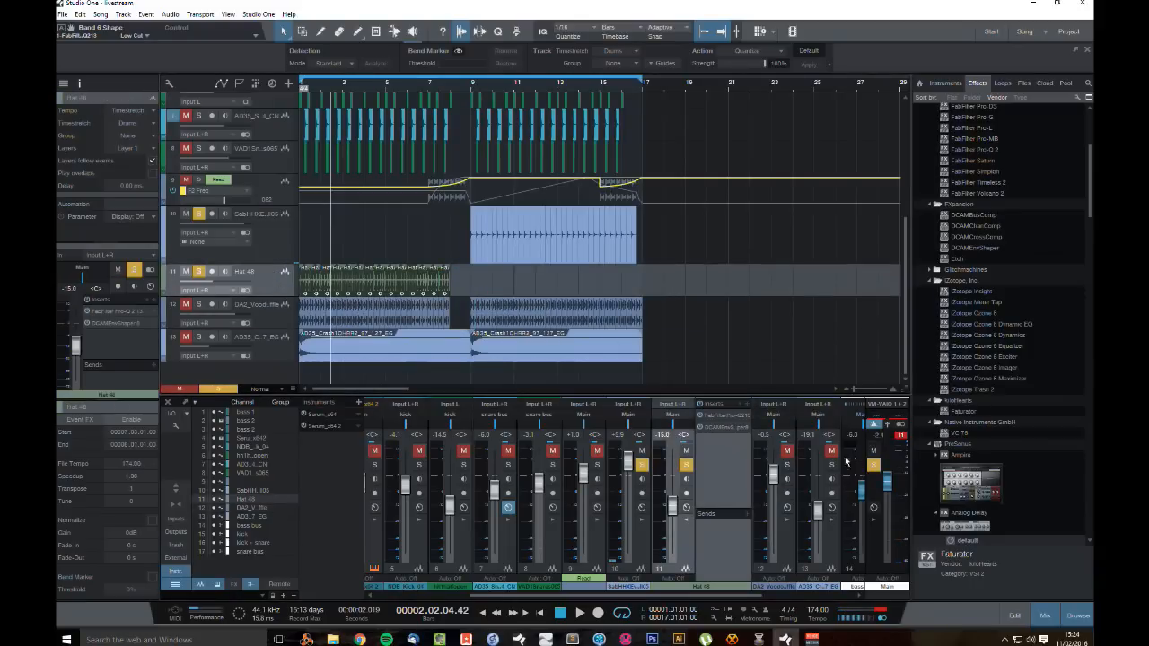
{"action": "left_click", "coordinate": [729, 415]}
{"action": "left_click_drag", "start_coordinate": [710, 283], "coordinate": [701, 367]}
{"action": "left_click", "coordinate": [626, 418]}
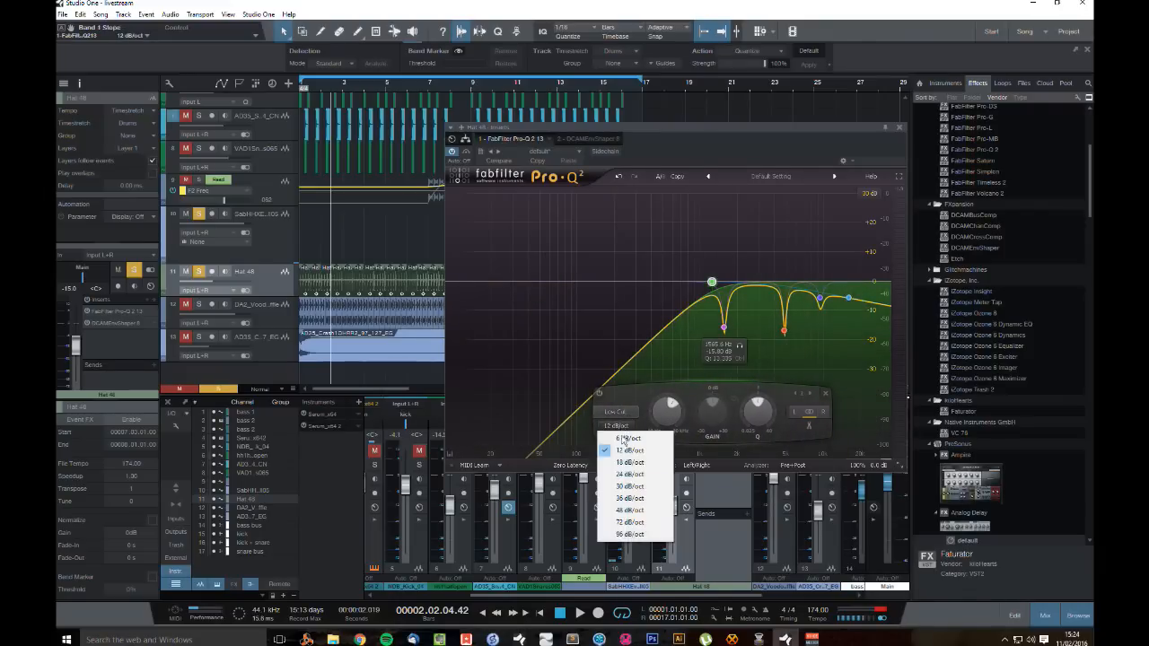
{"action": "left_click", "coordinate": [626, 480]}
{"action": "key", "text": "space"}
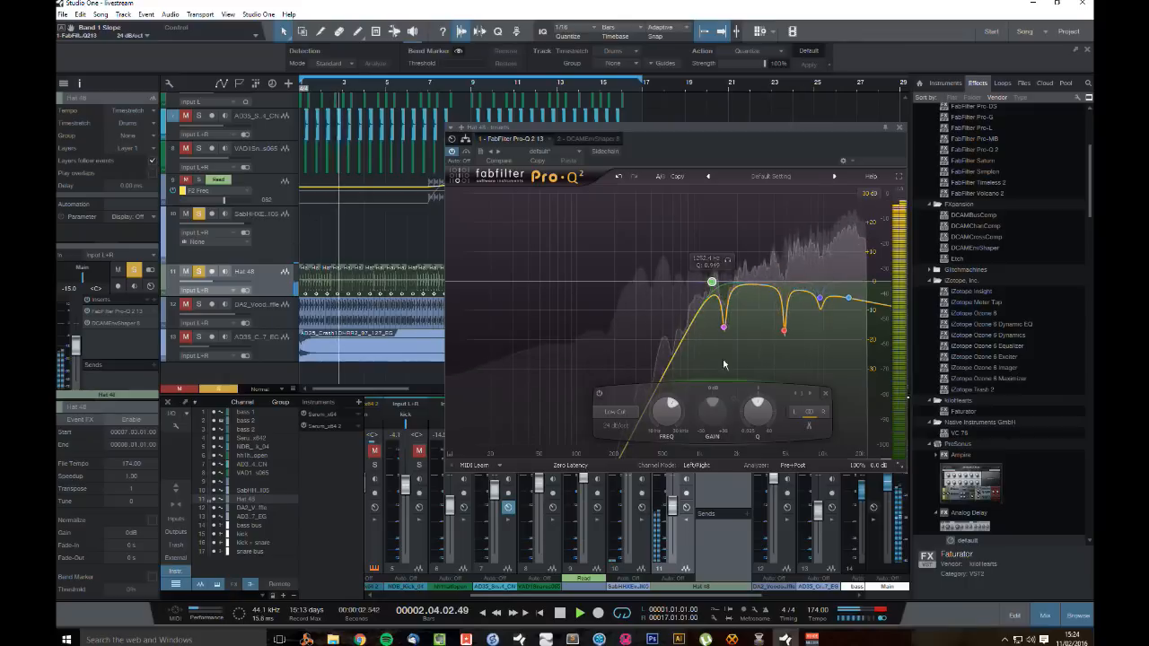
{"action": "left_click_drag", "start_coordinate": [712, 283], "coordinate": [737, 285]}
{"action": "left_click", "coordinate": [901, 128]}
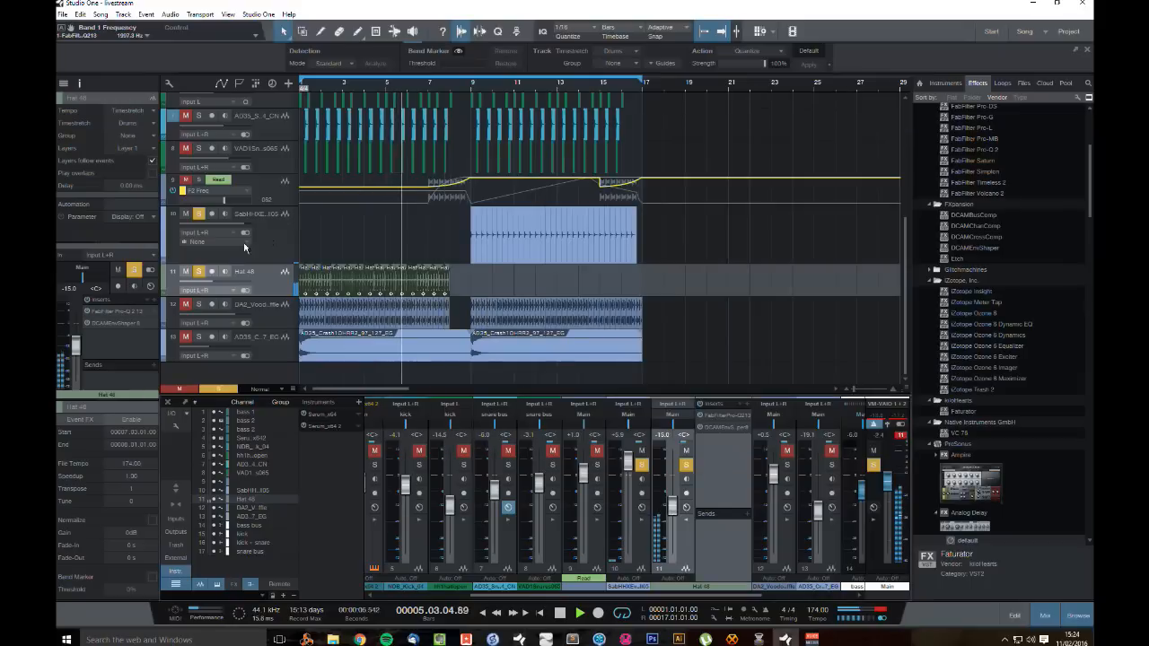
Step: In the Hat 48 DCAM EnvShaper, test the attack amount, enable saturation and set the input gain to about 1 dB
{"action": "left_click", "coordinate": [723, 427]}
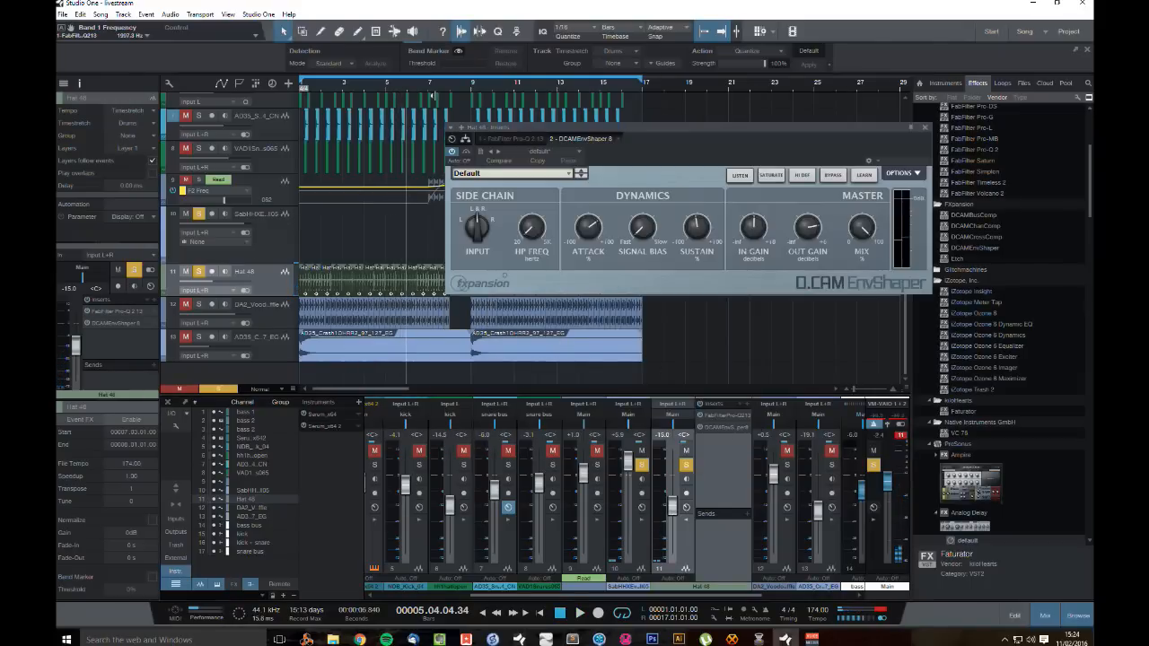
{"action": "mouse_move", "coordinate": [601, 216]}
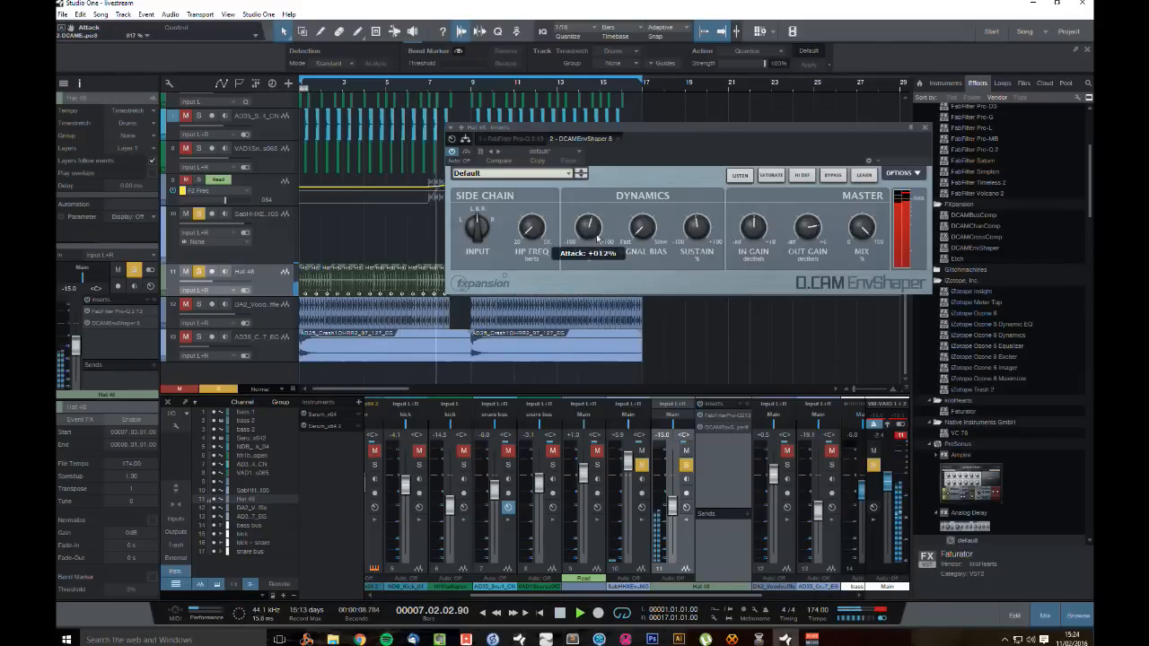
{"action": "mouse_move", "coordinate": [602, 215]}
{"action": "left_mouse_down"}
{"action": "mouse_move", "coordinate": [597, 236]}
{"action": "mouse_move", "coordinate": [603, 222]}
{"action": "left_mouse_up"}
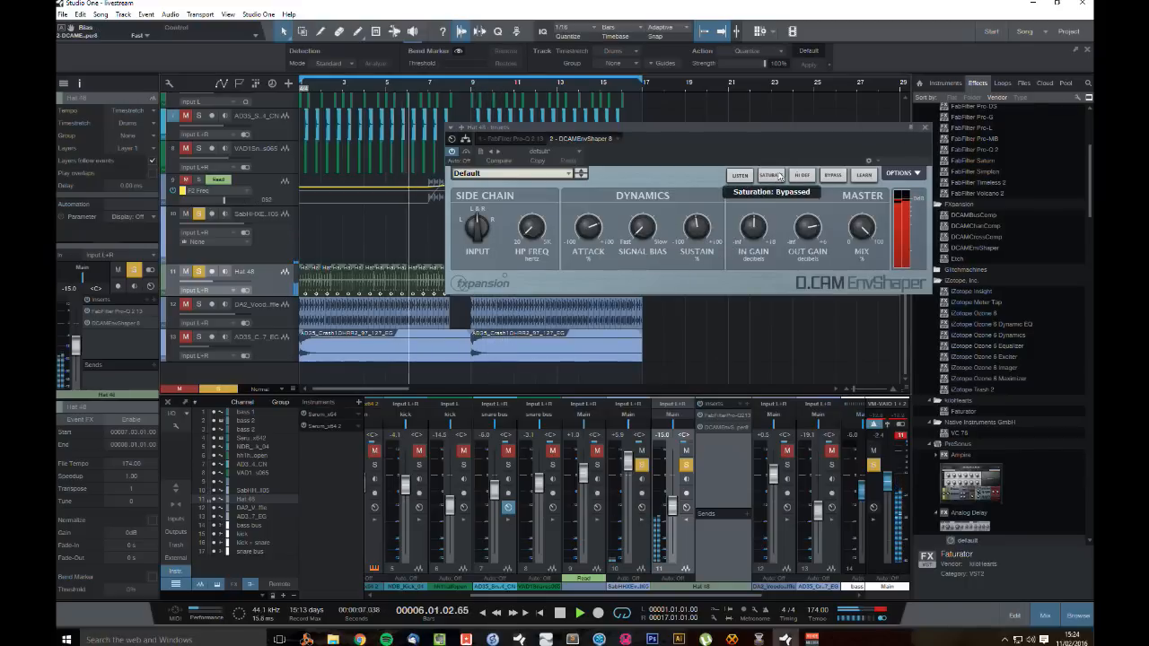
{"action": "left_click", "coordinate": [771, 175]}
{"action": "left_click_drag", "start_coordinate": [756, 228], "coordinate": [755, 237]}
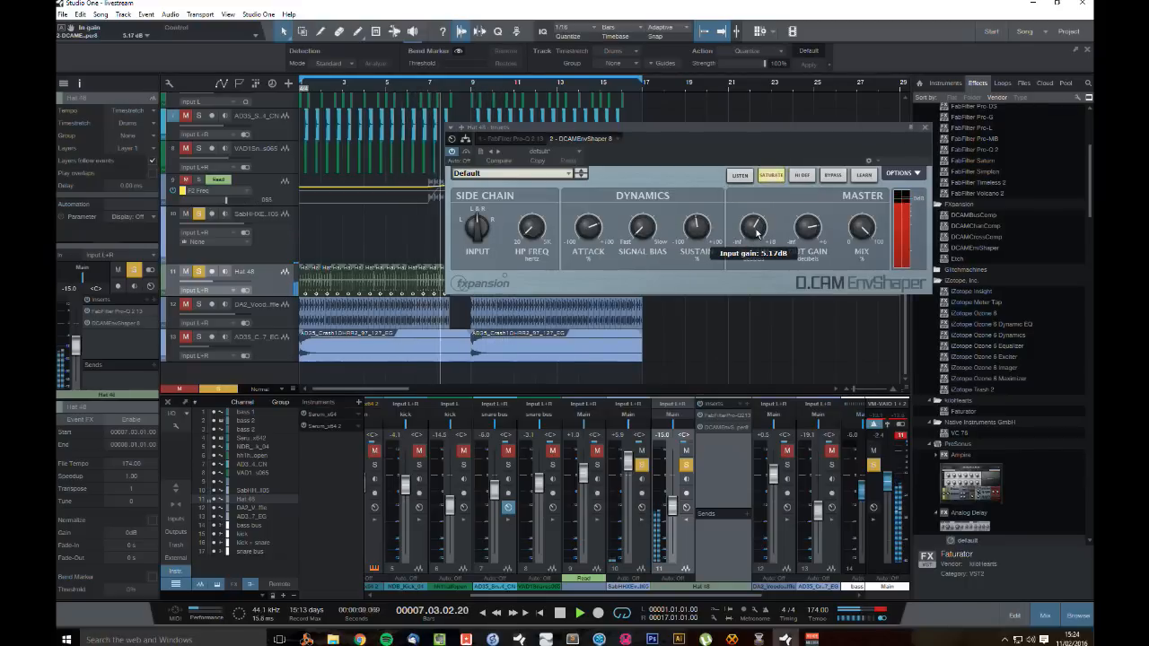
{"action": "left_click", "coordinate": [929, 130]}
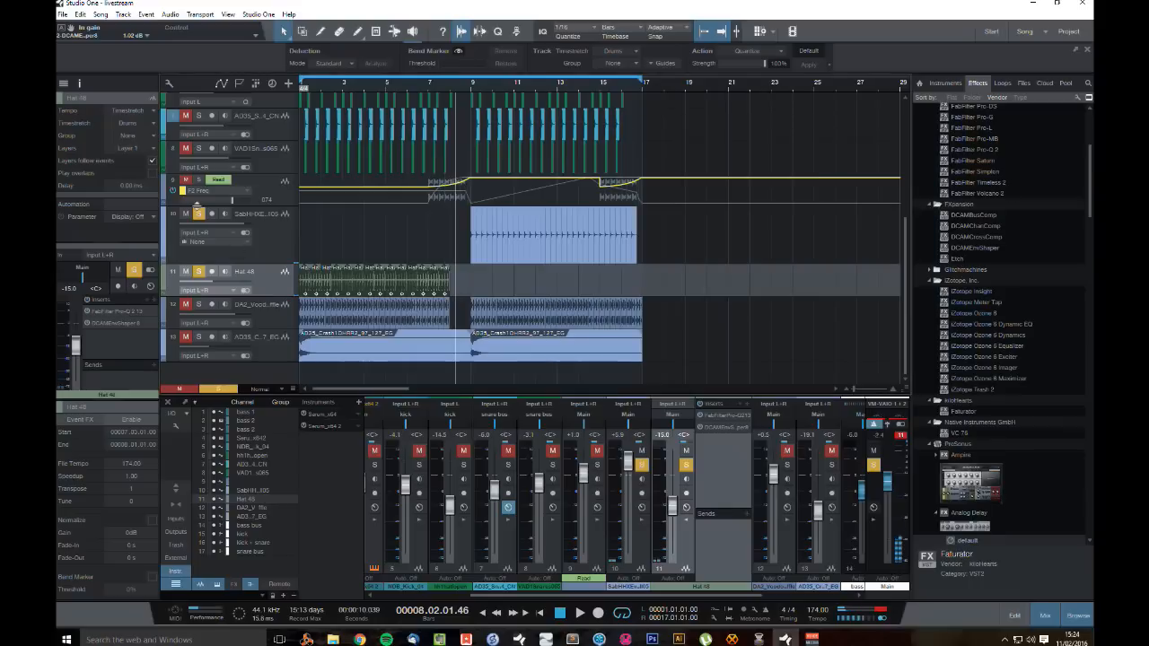
Step: Clear the solos, set the volumes of SabHHX to +2.8, Hat 48 to -16.4 and DA2_Voodoo_Shuffle to +3.5 dB, and save the song
{"action": "left_click", "coordinate": [200, 271]}
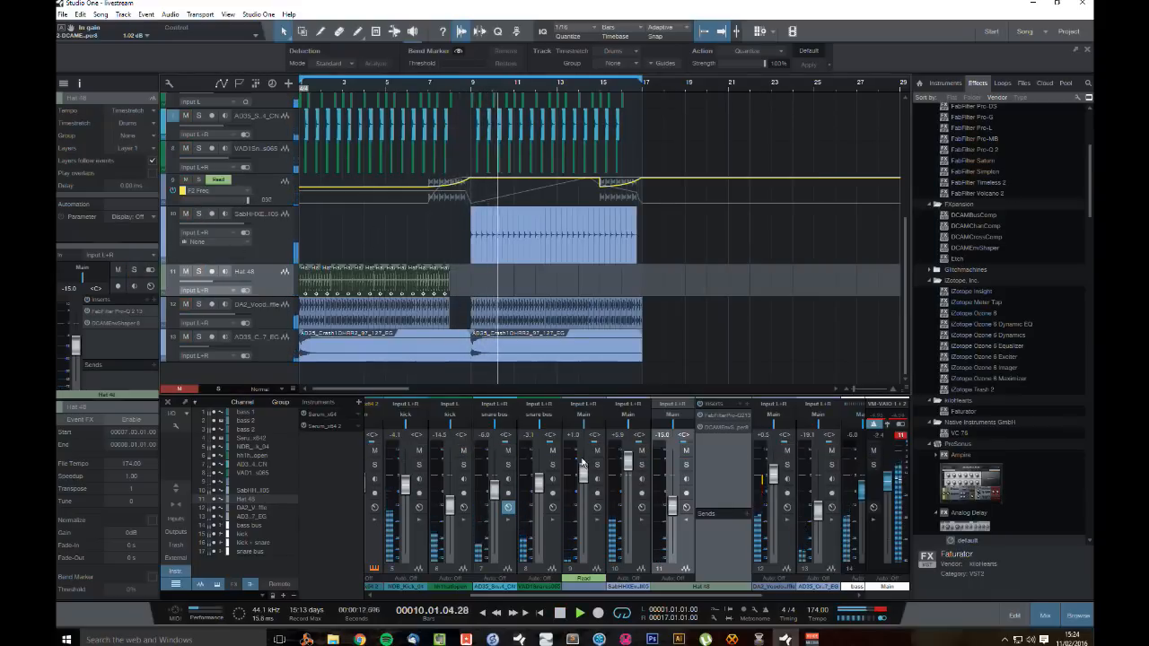
{"action": "left_click_drag", "start_coordinate": [629, 465], "coordinate": [630, 476]}
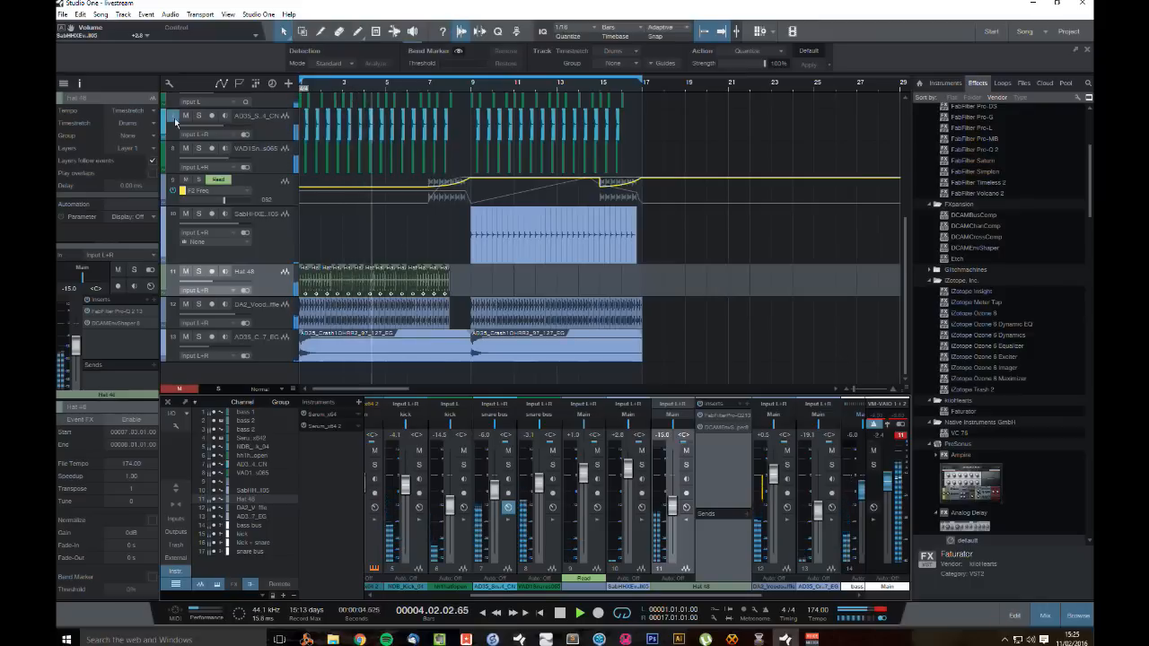
{"action": "left_click_drag", "start_coordinate": [213, 282], "coordinate": [212, 284]}
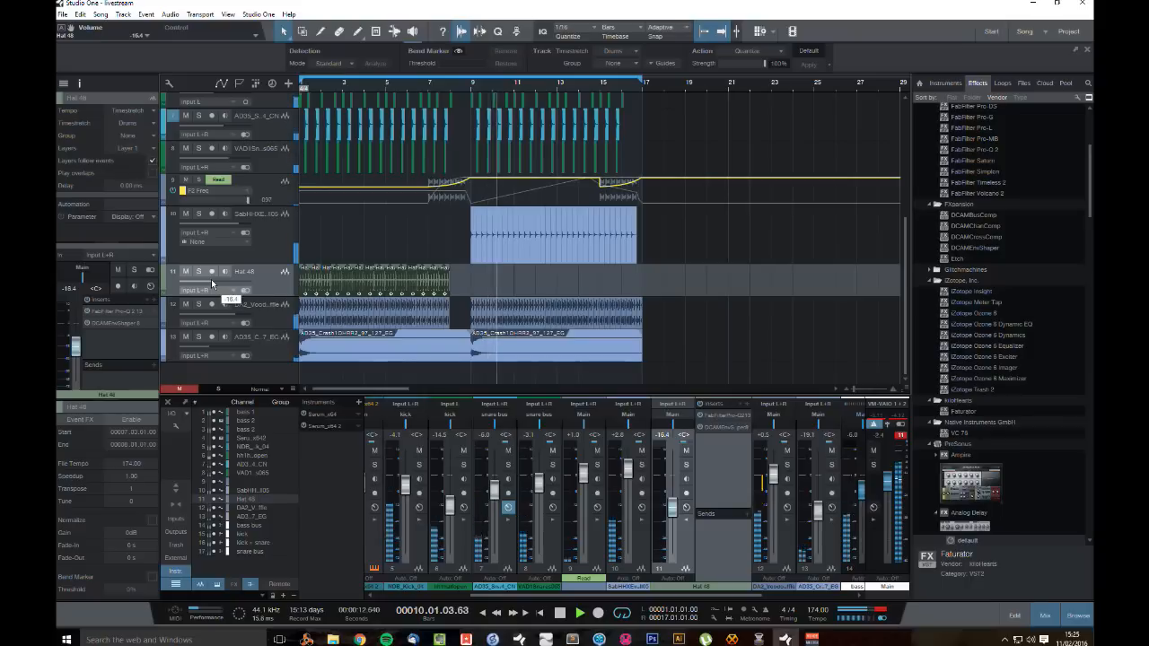
{"action": "left_click", "coordinate": [276, 324]}
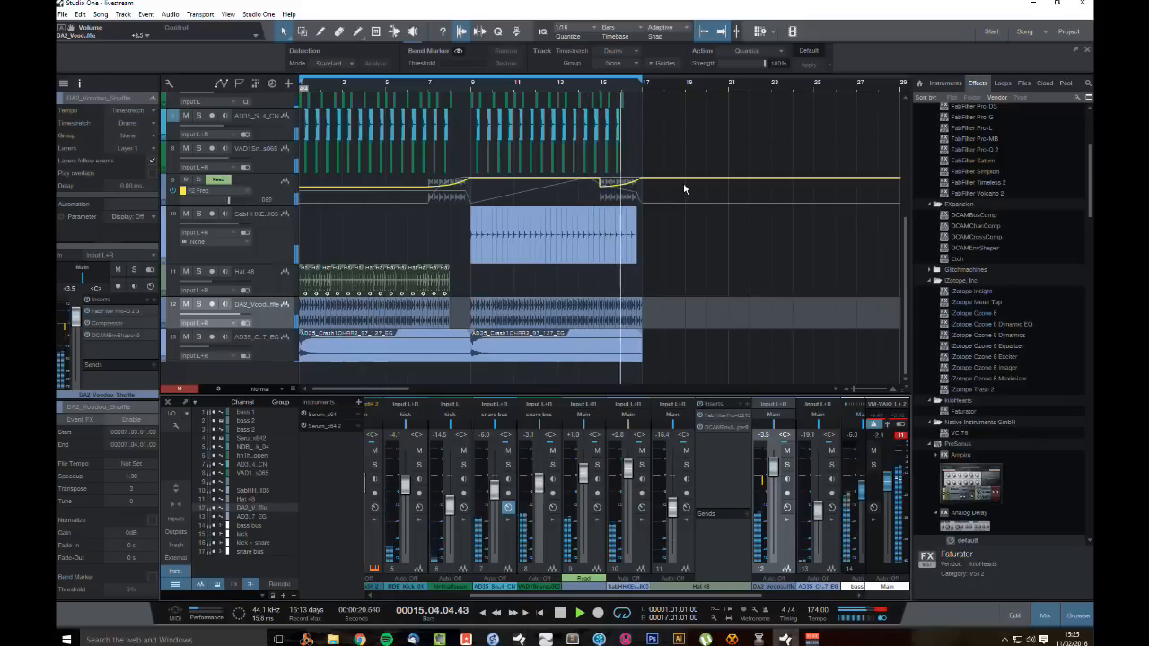
{"action": "key", "text": "ctrl+s"}
{"action": "left_click", "coordinate": [634, 342]}
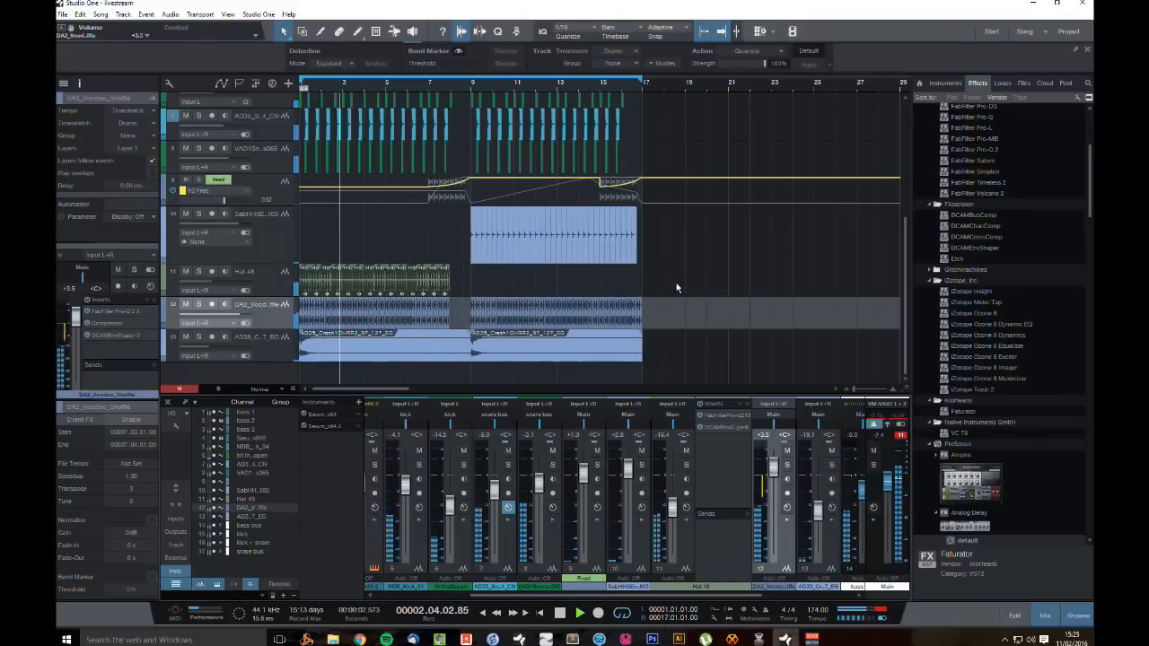
Step: Make both dips in the FilterFreak Frequency automation, near bars 8 and 16, shallower by raising their lowest points
{"action": "key", "text": "space"}
{"action": "scroll", "coordinate": [558, 283], "scroll_direction": "up", "scroll_amount": 5}
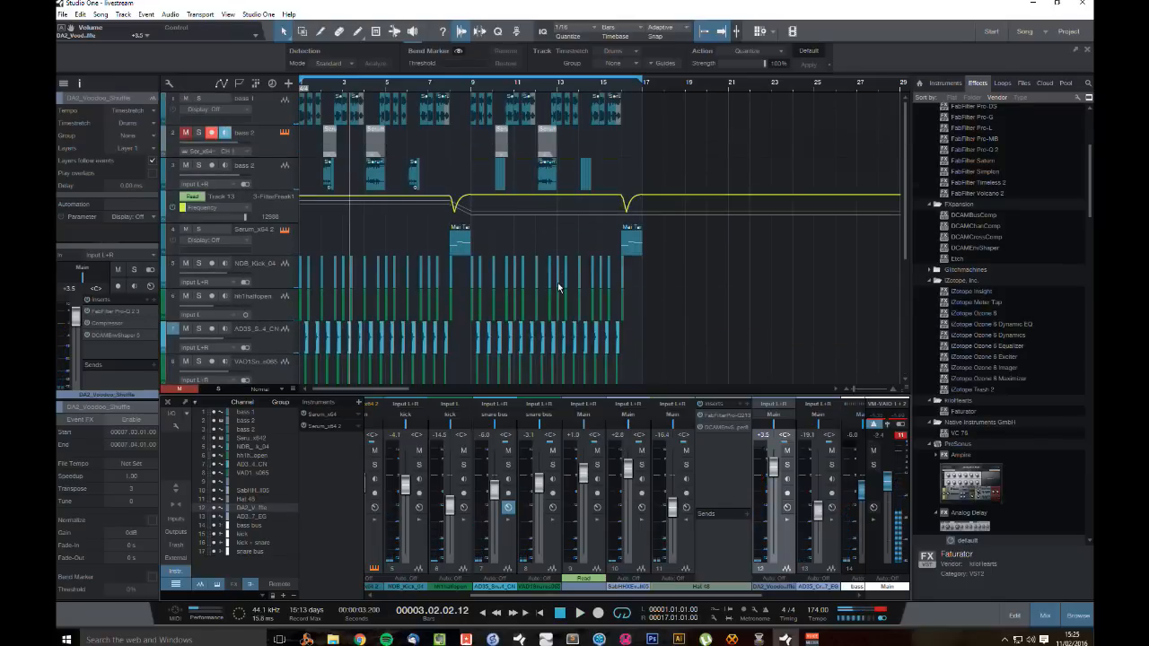
{"action": "scroll", "coordinate": [552, 275], "scroll_direction": "down", "scroll_amount": 5}
{"action": "scroll", "coordinate": [551, 274], "scroll_direction": "up", "scroll_amount": 5}
{"action": "left_click", "coordinate": [454, 90]}
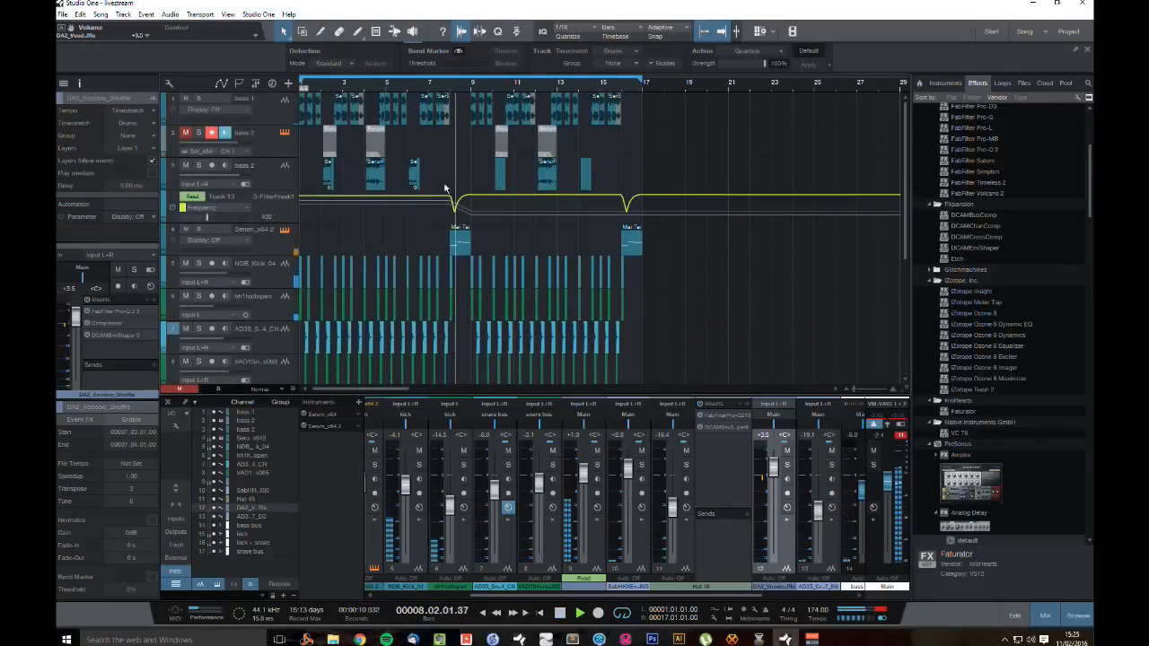
{"action": "left_click", "coordinate": [628, 216]}
{"action": "left_click_drag", "start_coordinate": [628, 212], "coordinate": [627, 201]}
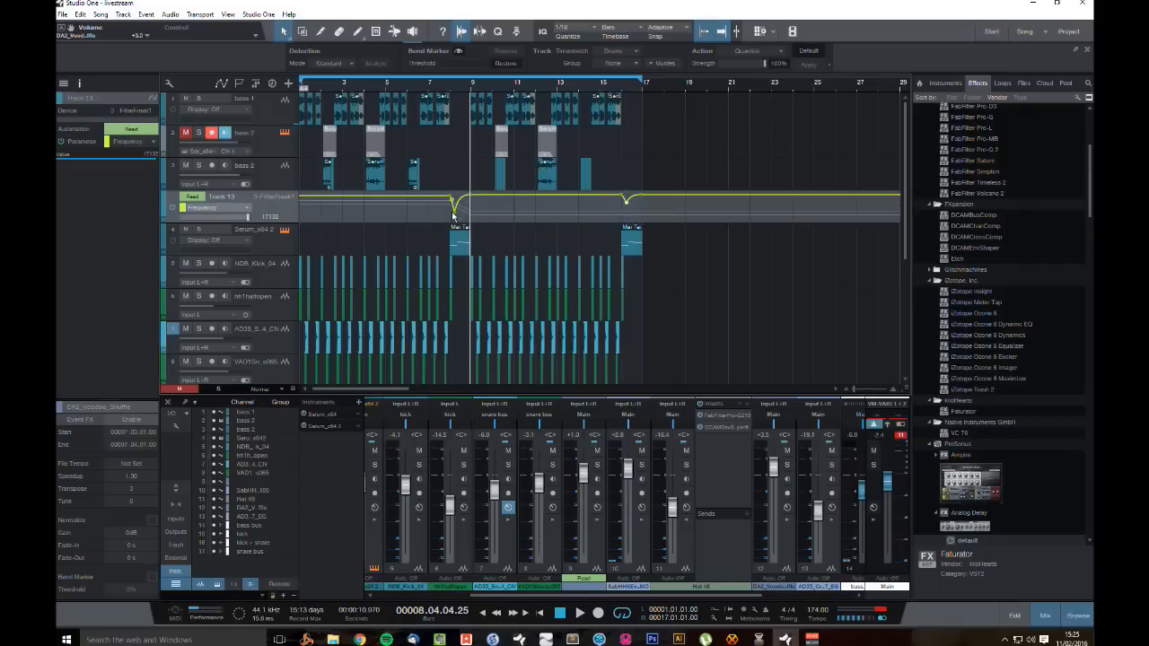
{"action": "left_click_drag", "start_coordinate": [456, 216], "coordinate": [457, 206]}
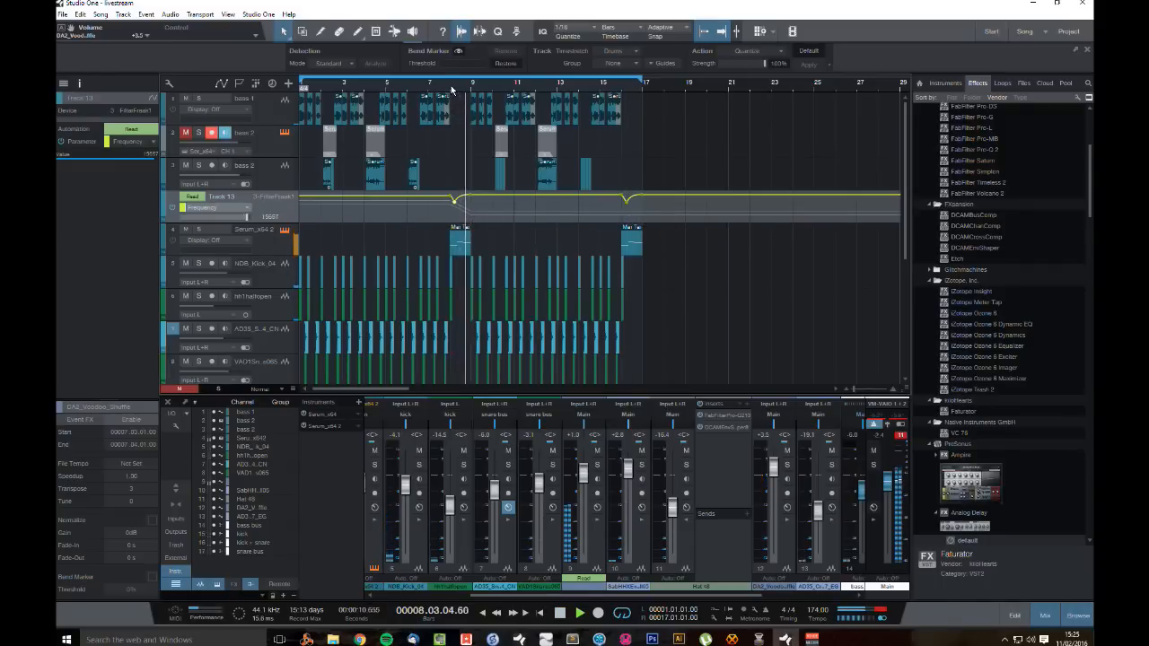
{"action": "key", "text": "space"}
Step: Add FabFilter Pro-Q 2 as the last insert effect on the Serum_x64 2 track
{"action": "left_click", "coordinate": [266, 244]}
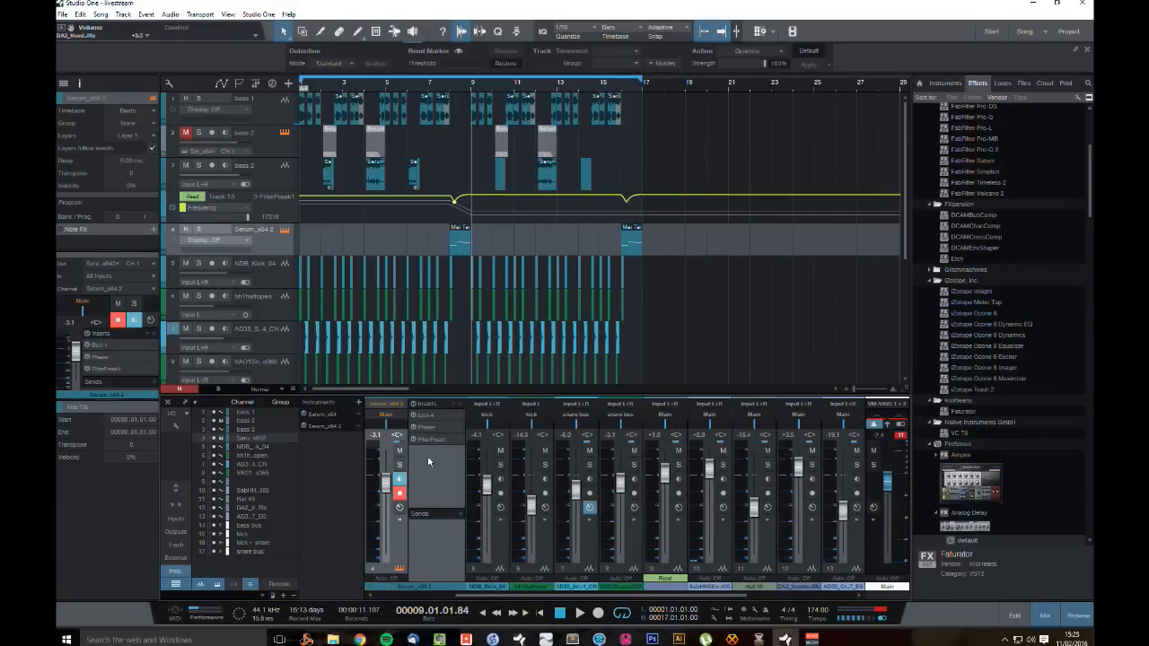
{"action": "scroll", "coordinate": [1010, 325], "scroll_direction": "down", "scroll_amount": 10}
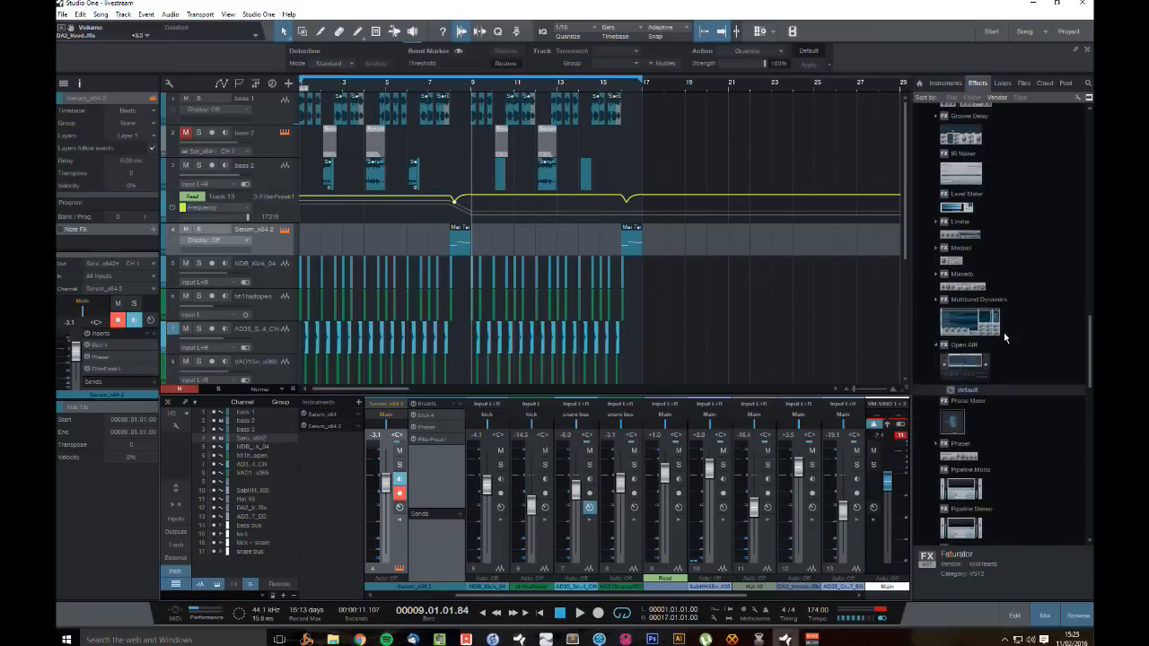
{"action": "scroll", "coordinate": [1006, 318], "scroll_direction": "up", "scroll_amount": 10}
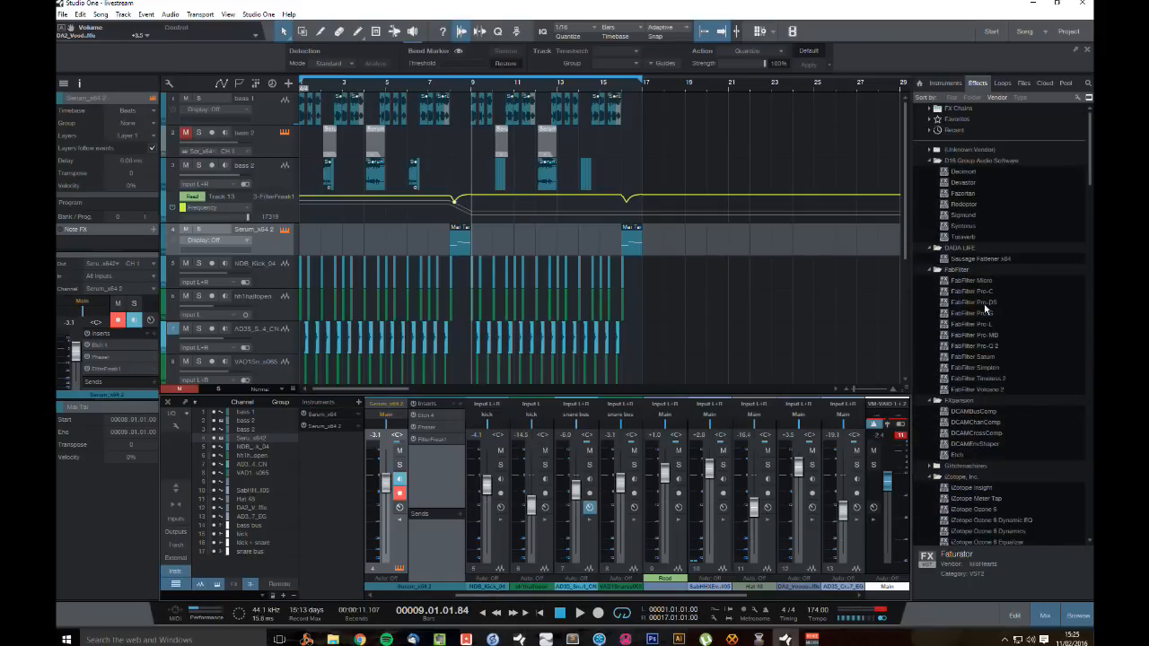
{"action": "left_click_drag", "start_coordinate": [992, 348], "coordinate": [435, 449]}
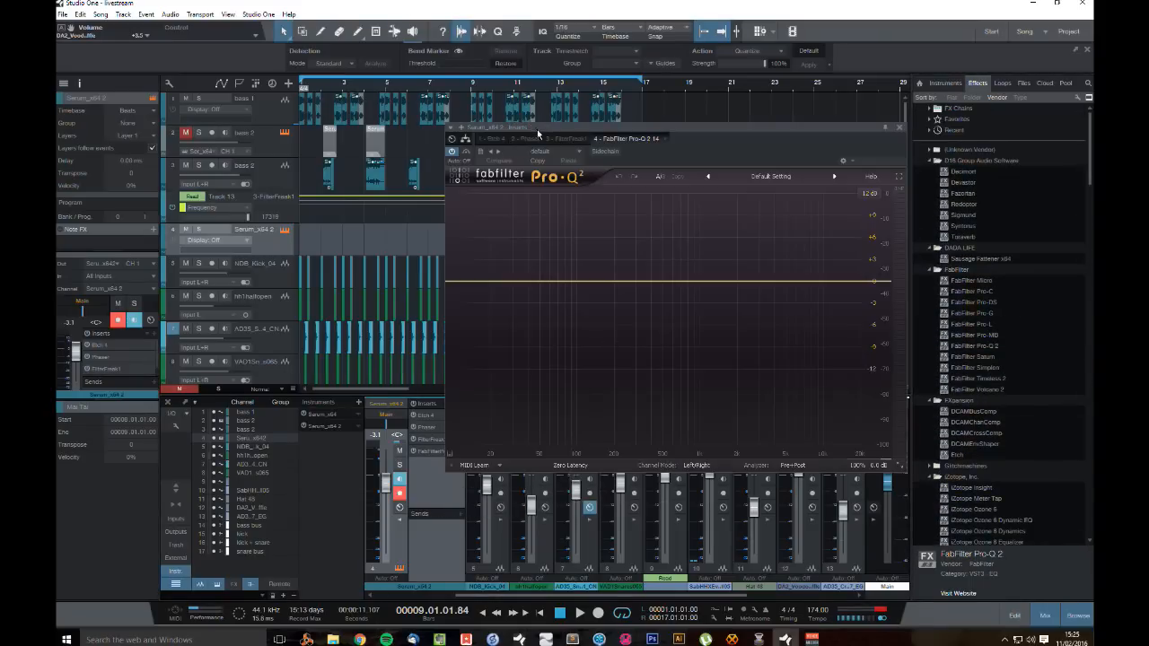
Step: Cut about 9.5 dB at about 262 Hz with a bell band in the Serum_x64 2 Pro-Q 2 and audition it
{"action": "left_click_drag", "start_coordinate": [536, 131], "coordinate": [580, 224]}
{"action": "left_click", "coordinate": [447, 93]}
{"action": "key", "text": "space"}
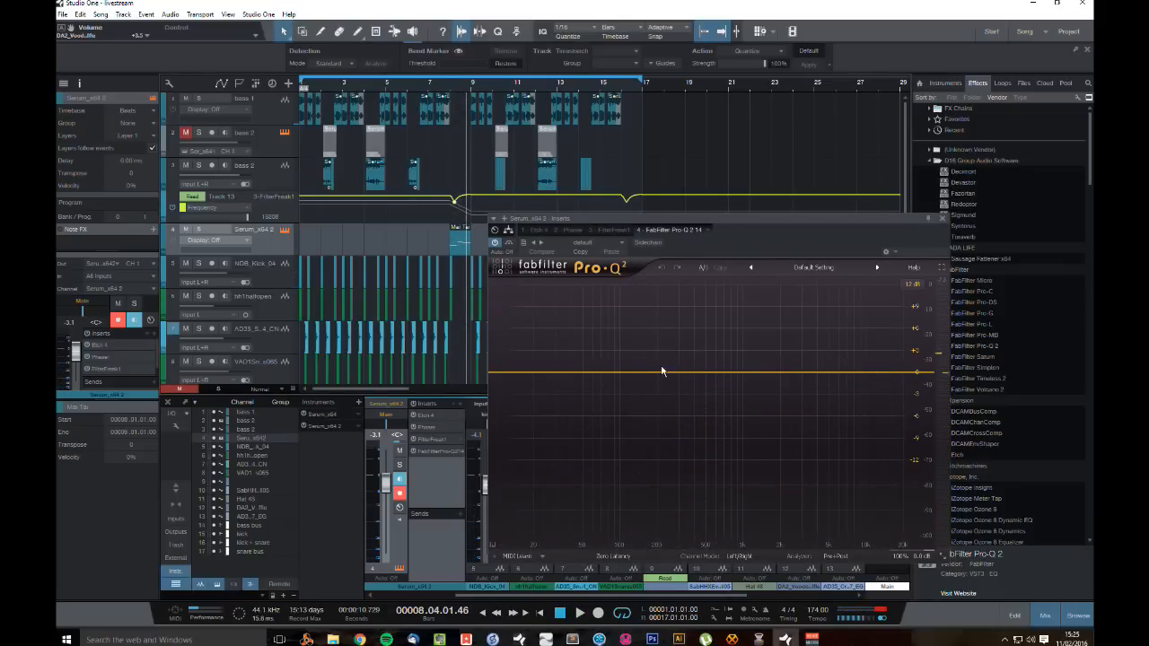
{"action": "left_click_drag", "start_coordinate": [667, 372], "coordinate": [671, 442]}
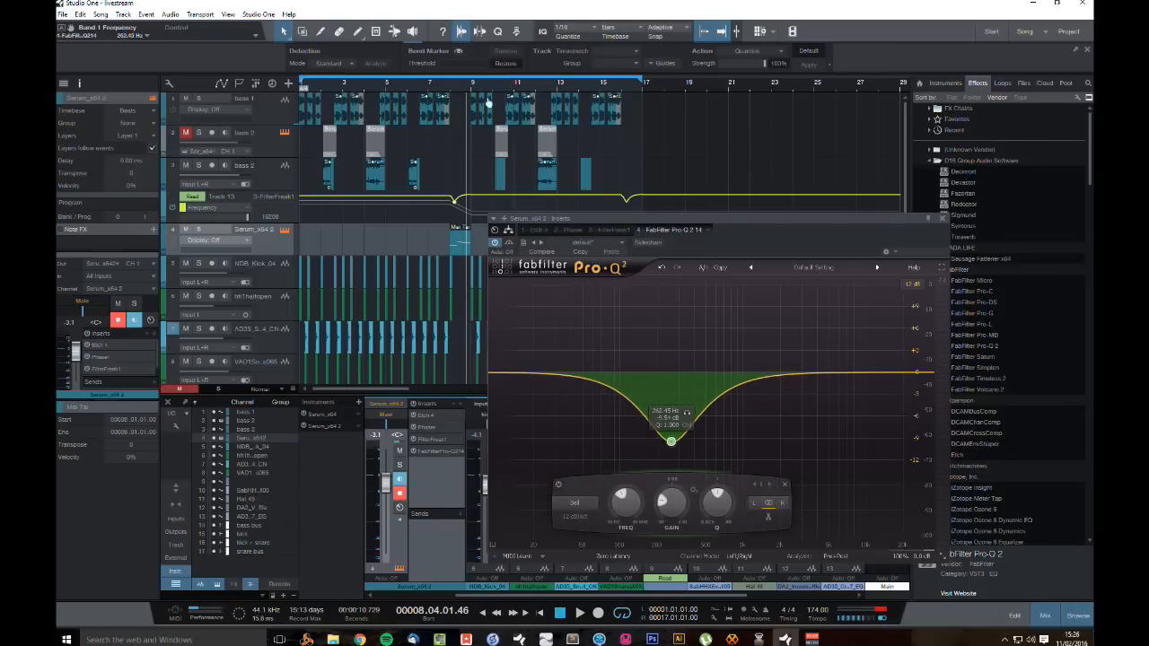
{"action": "left_click", "coordinate": [446, 91]}
{"action": "key", "text": "space"}
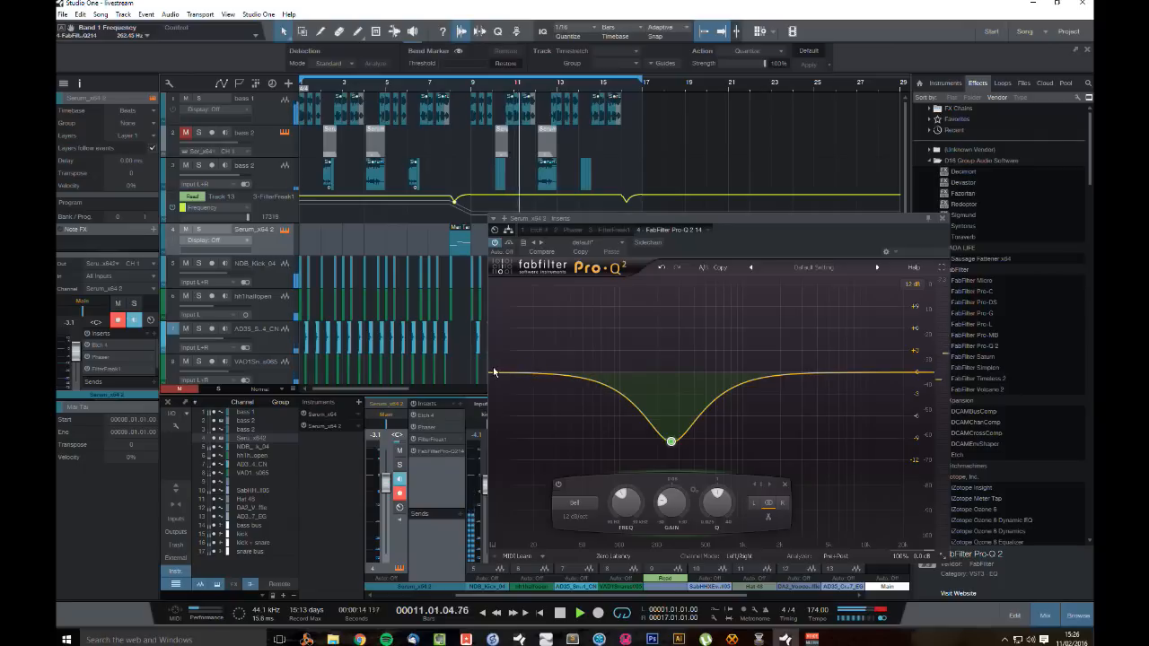
Step: Add a low shelf of about -3.4 dB at about 145 Hz in Pro-Q 2, audition it and close the plug-in
{"action": "left_click_drag", "start_coordinate": [493, 371], "coordinate": [639, 385]}
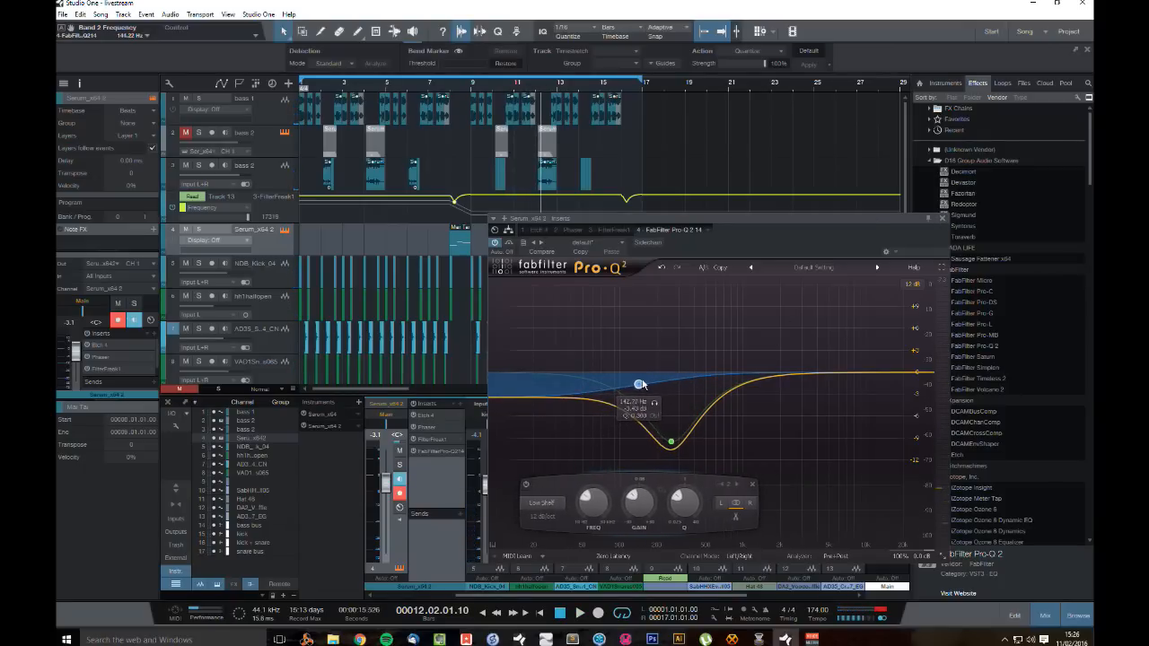
{"action": "left_click", "coordinate": [432, 89]}
{"action": "key", "text": "space"}
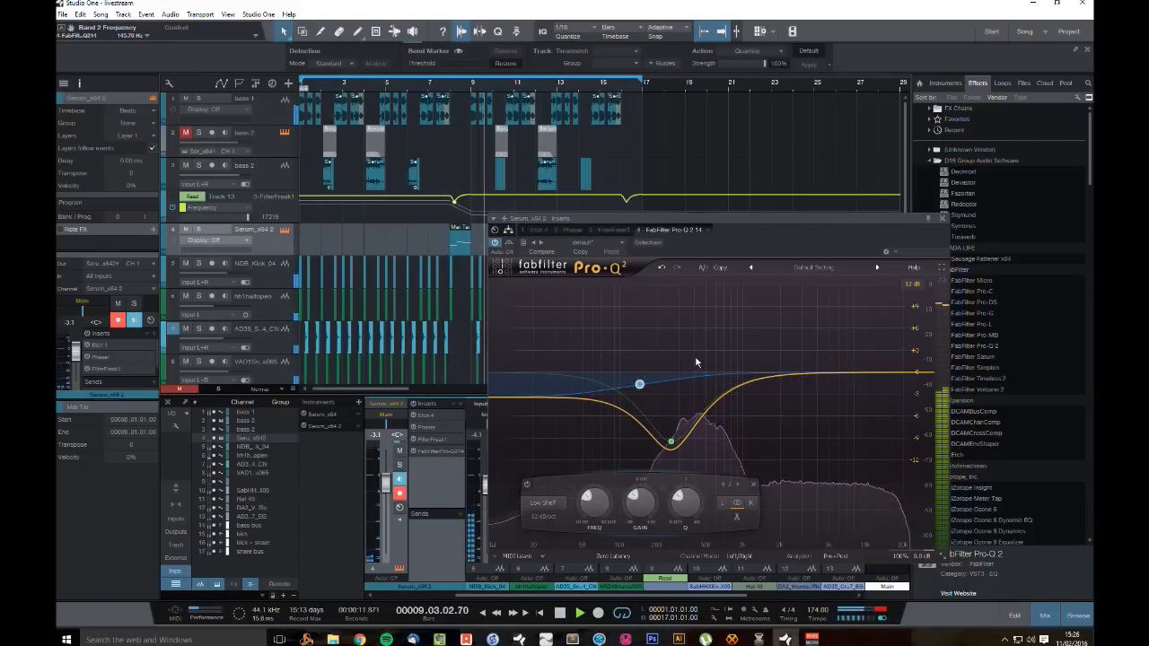
{"action": "left_click", "coordinate": [942, 220]}
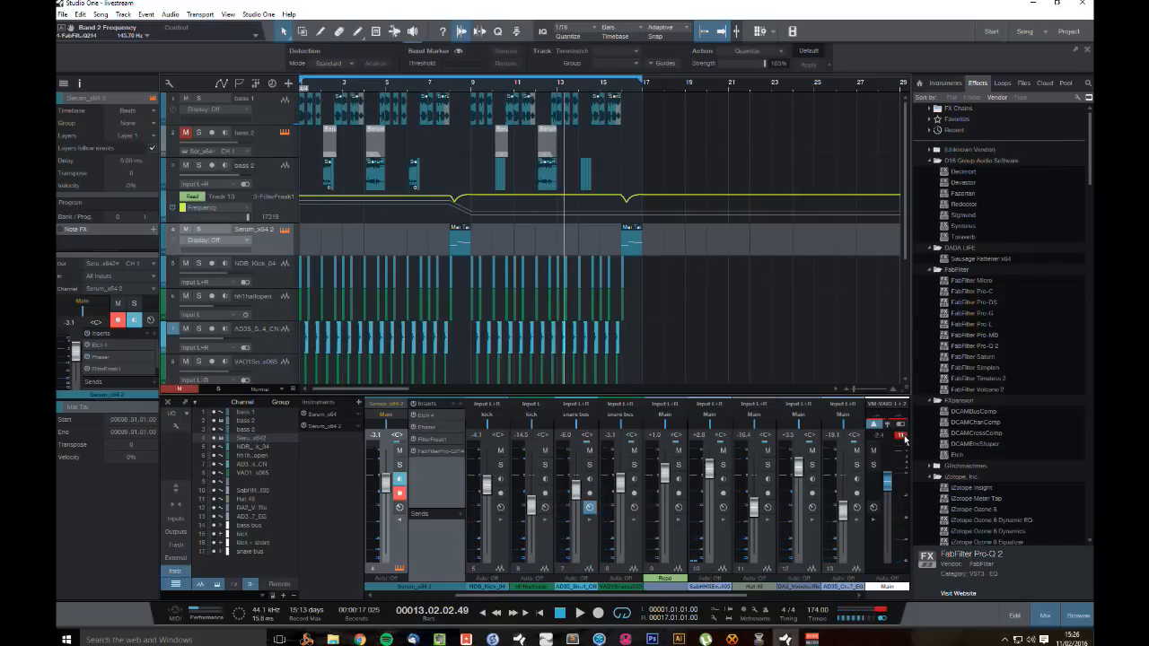
Step: Listen to the second half of the loop, stop playback and return to the song start
{"action": "key", "text": "space"}
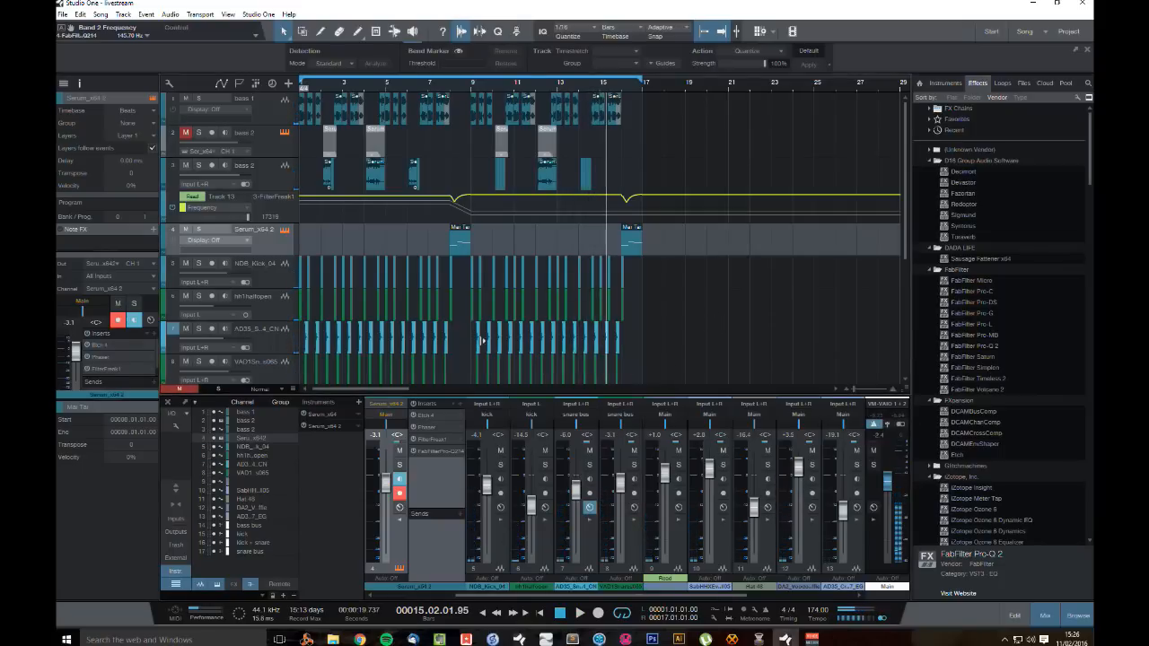
{"action": "left_click", "coordinate": [561, 616]}
{"action": "left_click", "coordinate": [561, 616]}
{"action": "key", "text": "space"}
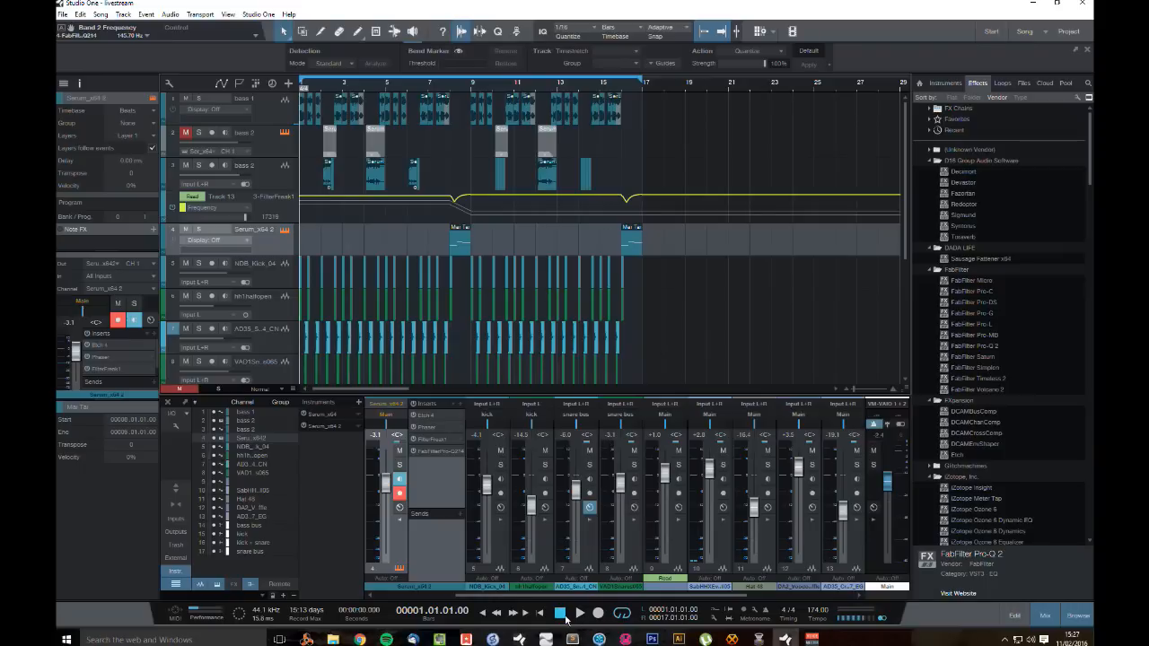
{"action": "scroll", "coordinate": [674, 313], "scroll_direction": "down", "scroll_amount": 5}
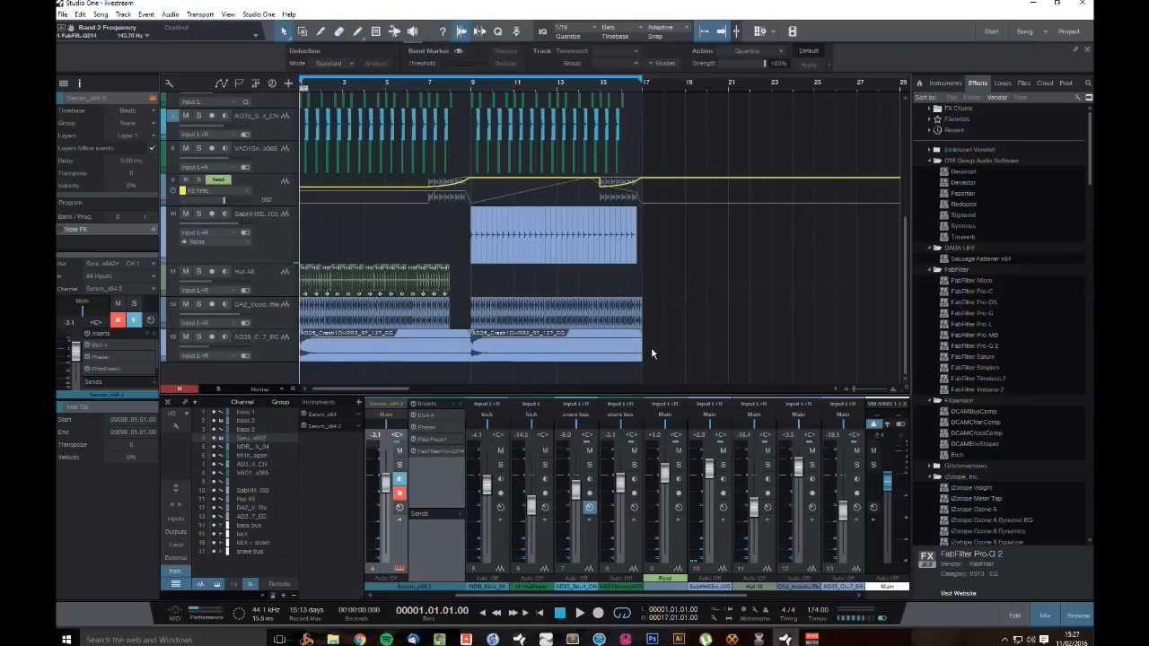
{"action": "left_click_drag", "start_coordinate": [696, 360], "coordinate": [224, 3]}
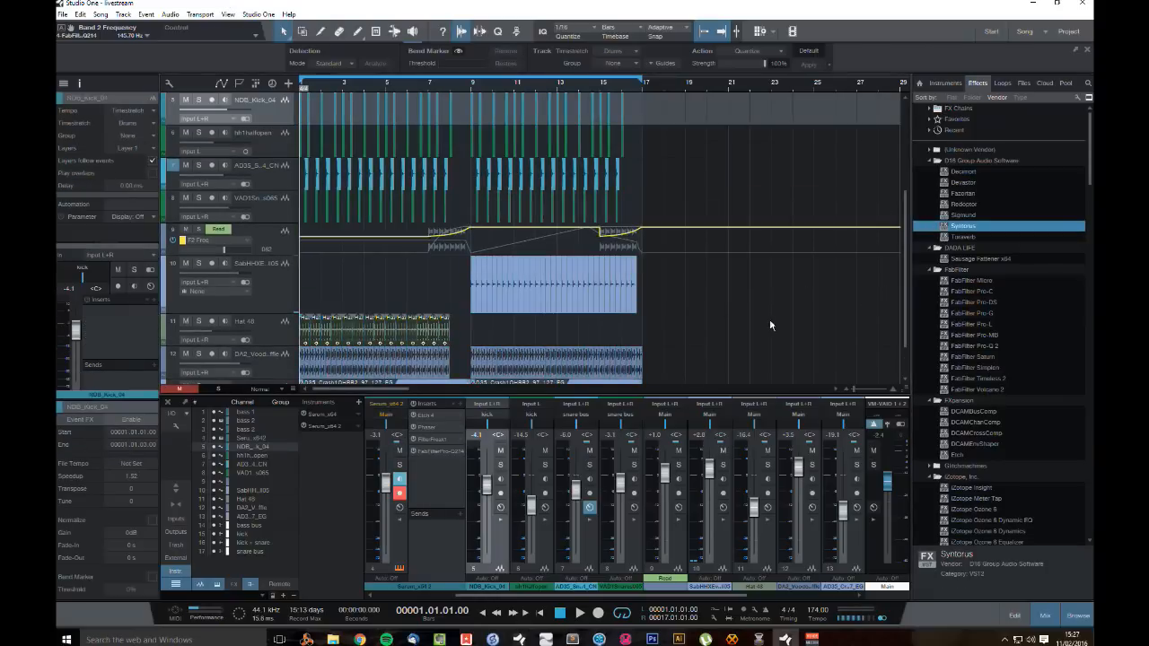
{"action": "scroll", "coordinate": [770, 318], "scroll_direction": "up", "scroll_amount": 4}
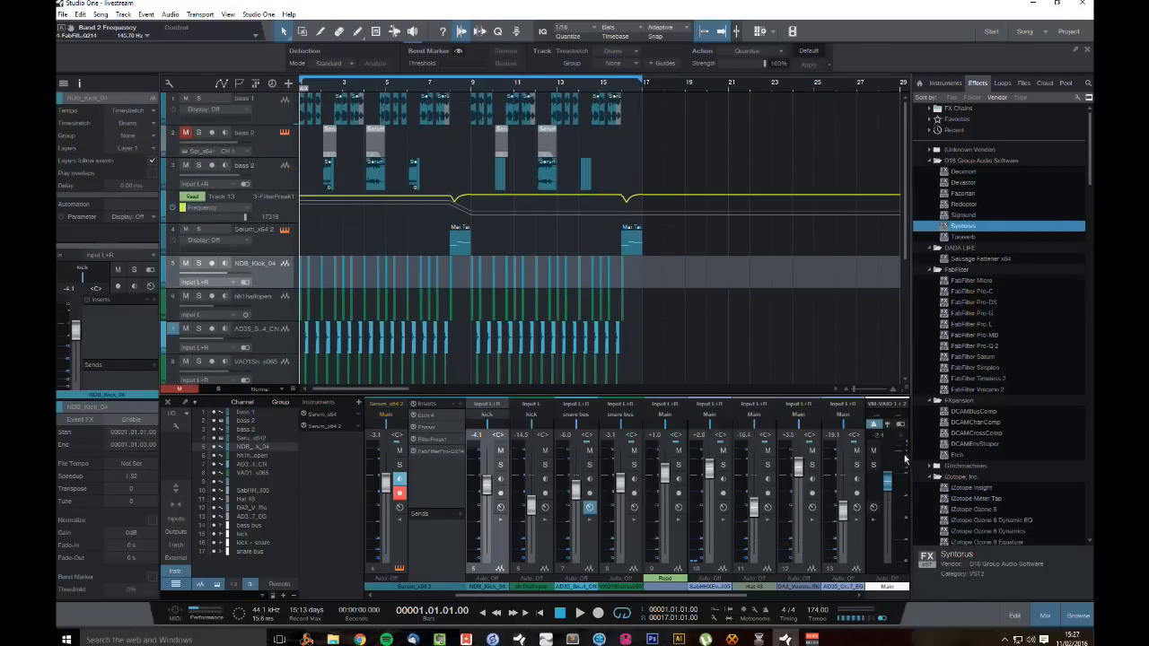
Step: Expand the Main channel's inserts and add iZotope Ozone 6 Maximizer there
{"action": "left_click", "coordinate": [873, 521]}
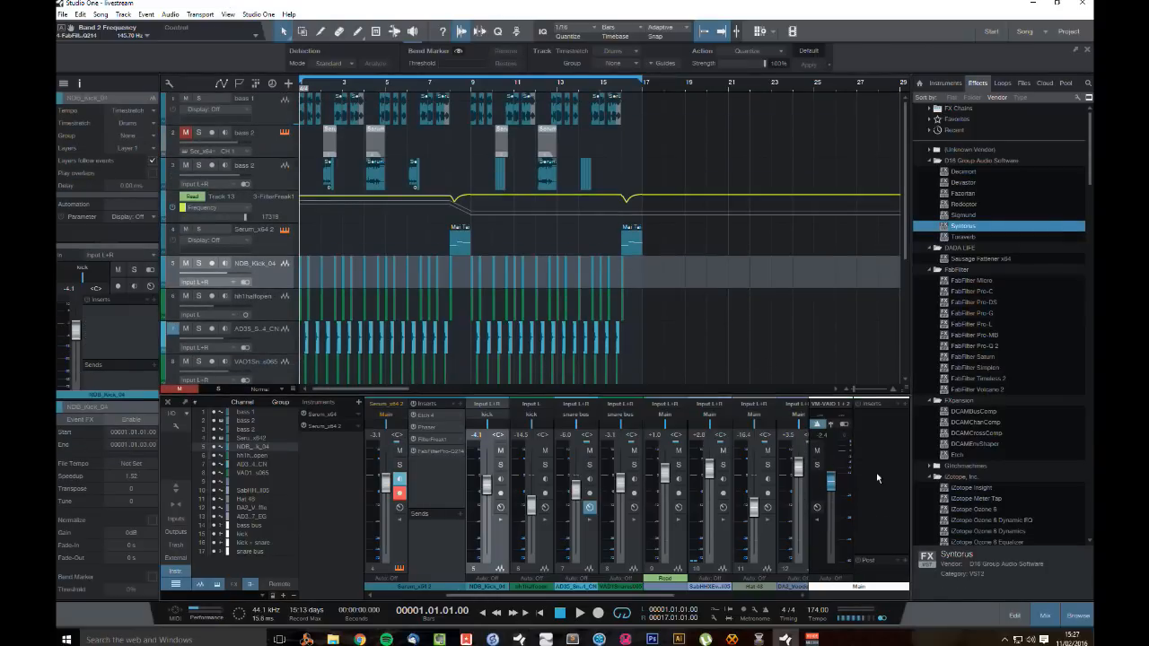
{"action": "scroll", "coordinate": [1021, 370], "scroll_direction": "down", "scroll_amount": 5}
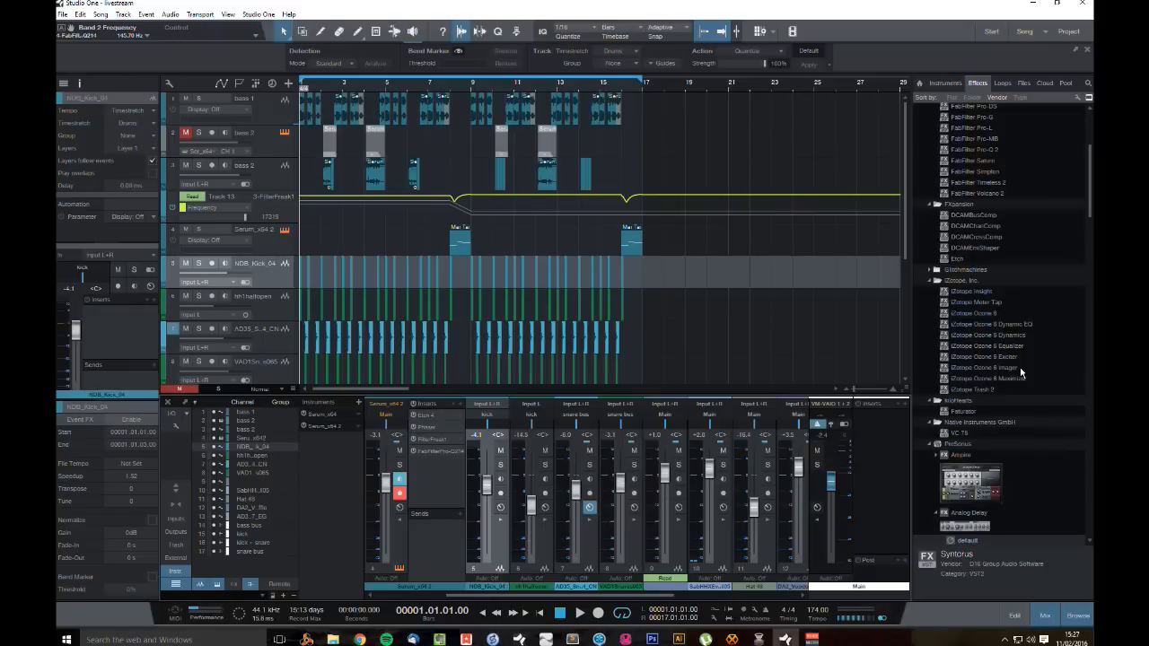
{"action": "left_click_drag", "start_coordinate": [1011, 382], "coordinate": [862, 440]}
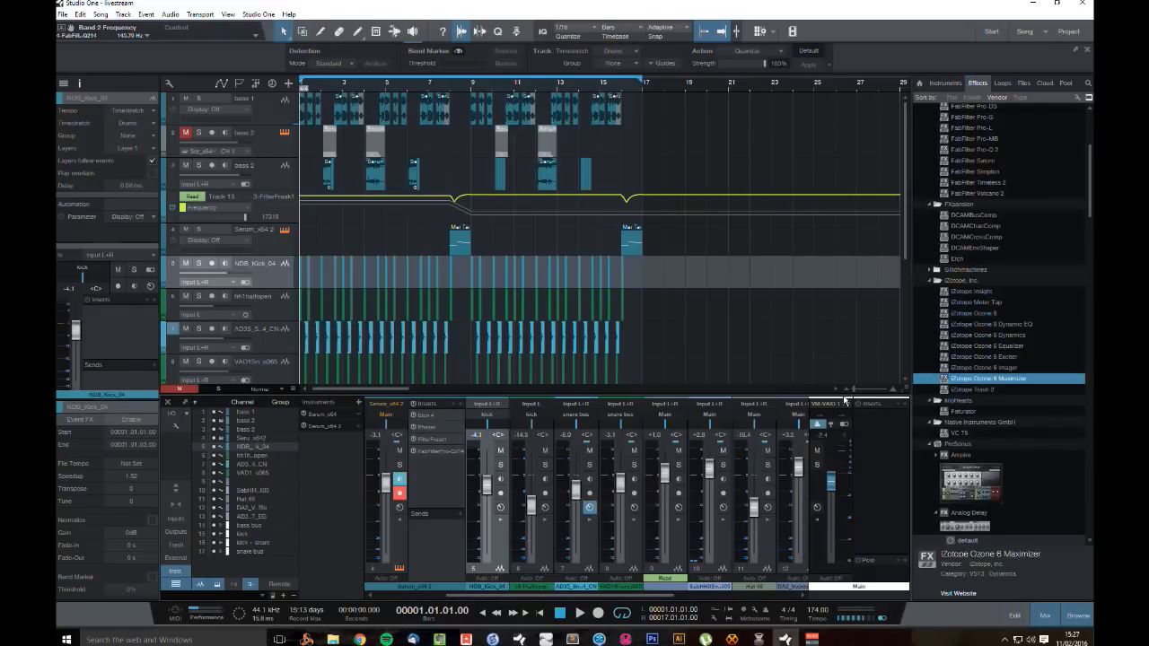
{"action": "left_click", "coordinate": [649, 256]}
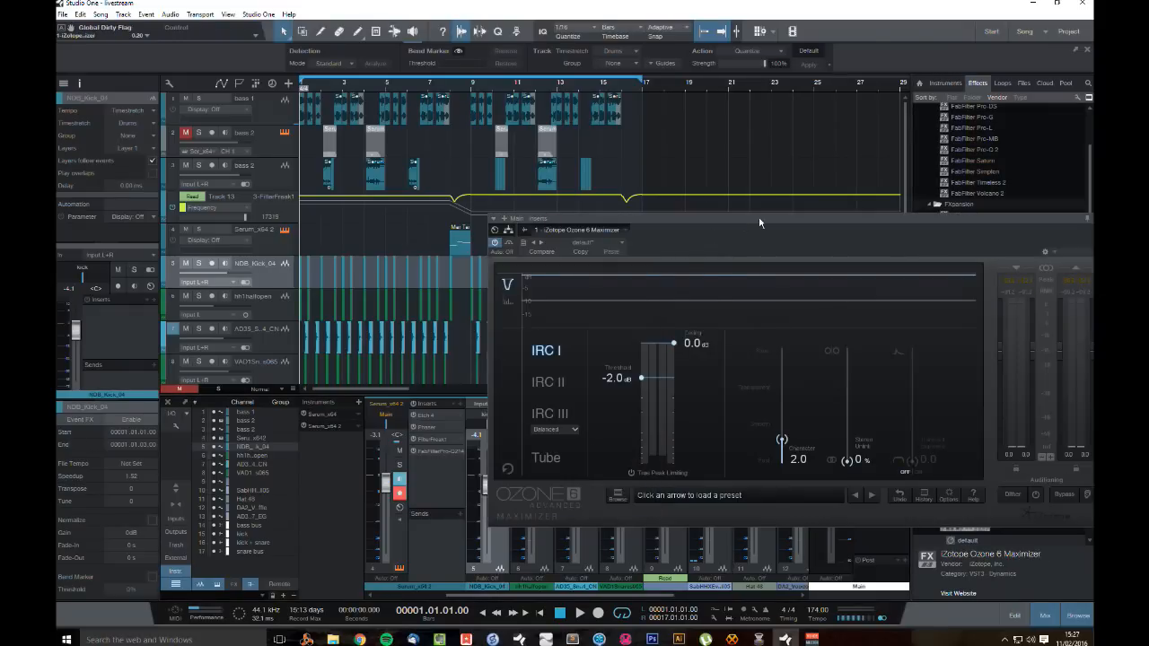
{"action": "left_click_drag", "start_coordinate": [759, 217], "coordinate": [599, 164]}
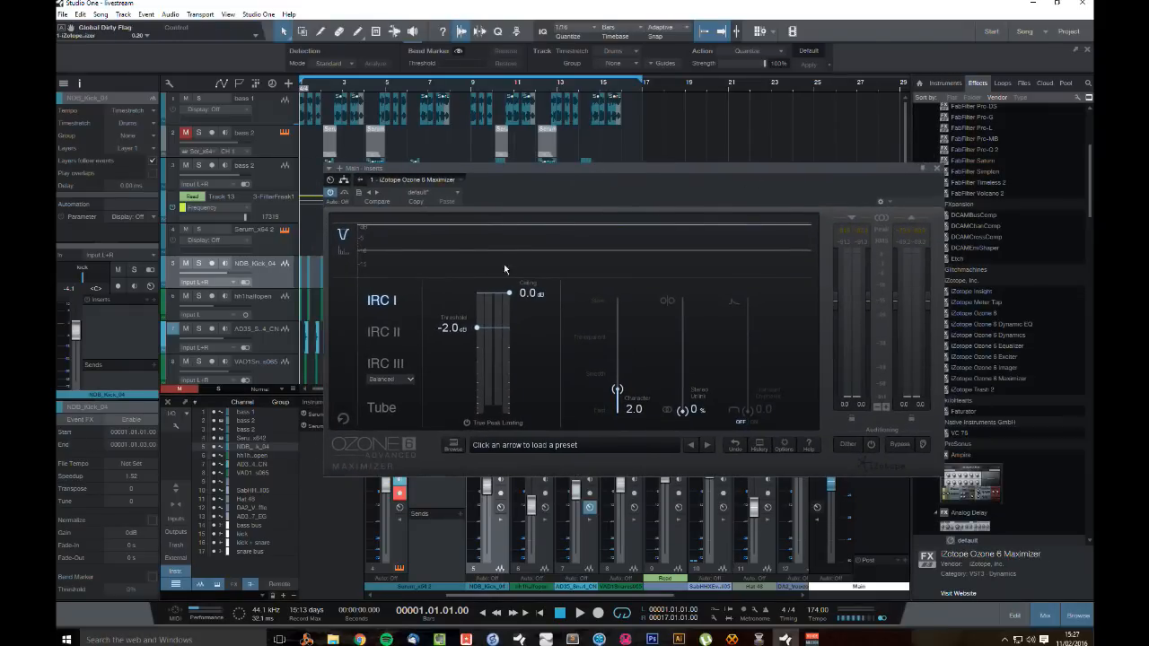
Step: Set the Maximizer to IRC III with a -6.0 dB threshold and 36.9 transient emphasis, auditioning the loop
{"action": "left_click", "coordinate": [385, 363]}
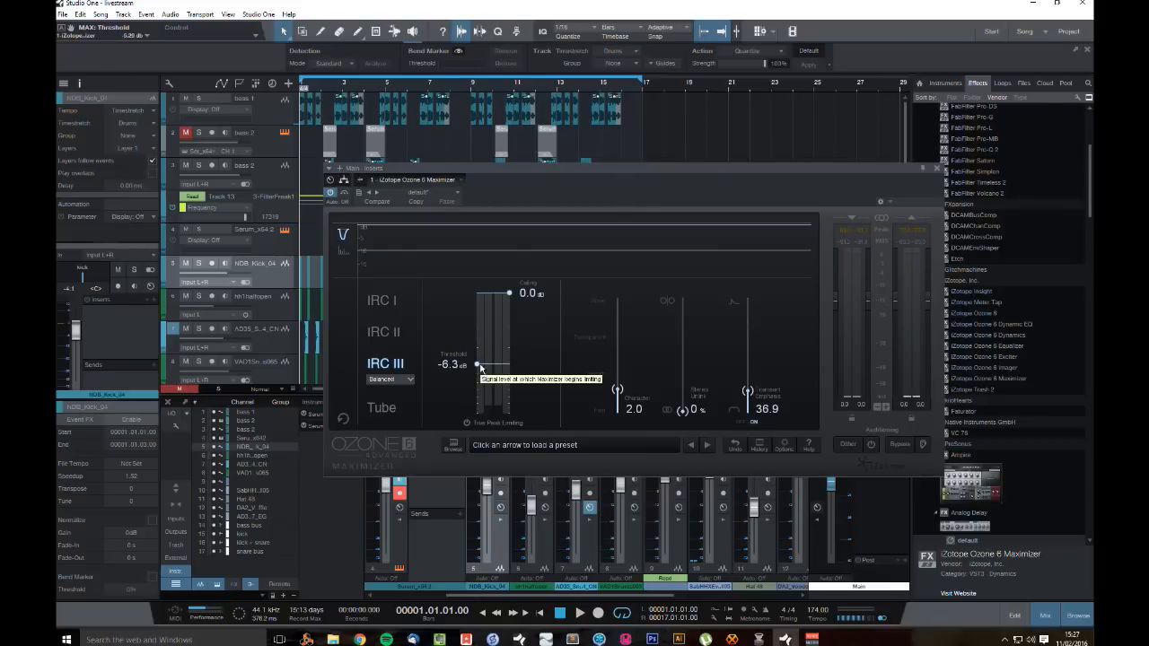
{"action": "key", "text": "space"}
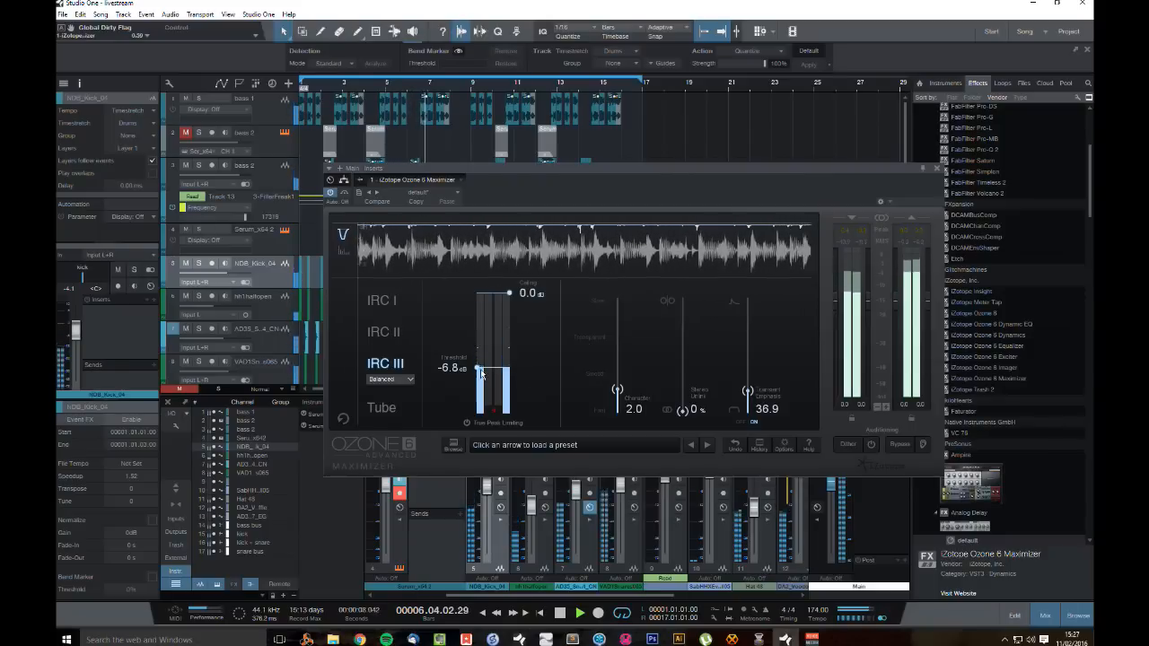
{"action": "left_click_drag", "start_coordinate": [479, 368], "coordinate": [477, 364]}
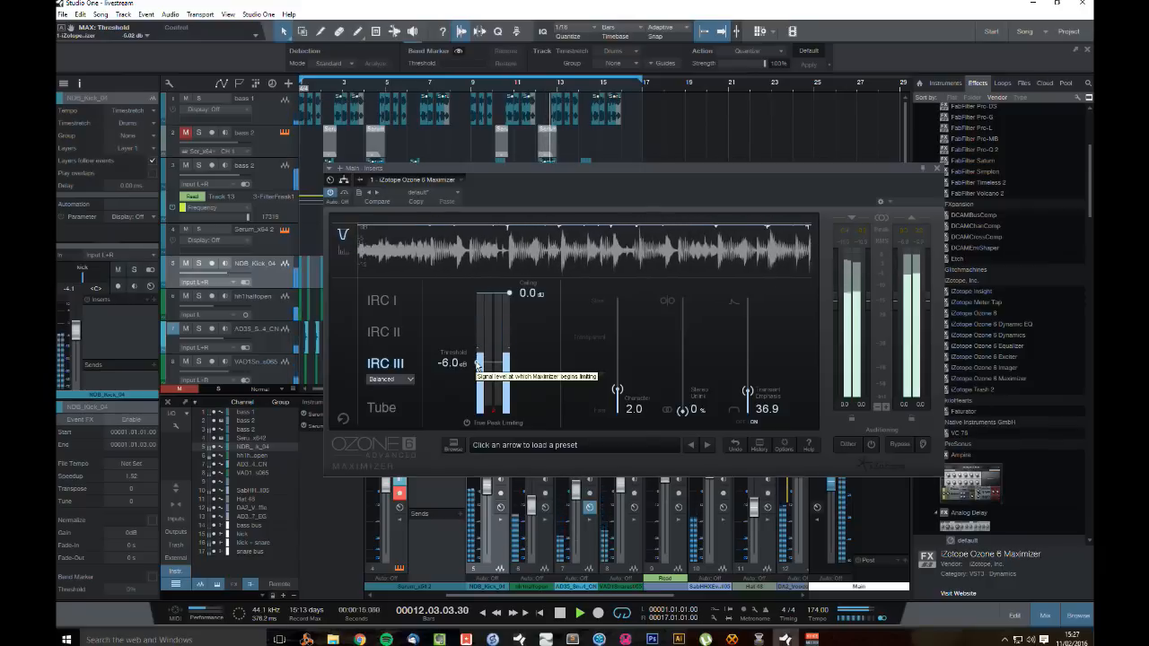
{"action": "key", "text": "space"}
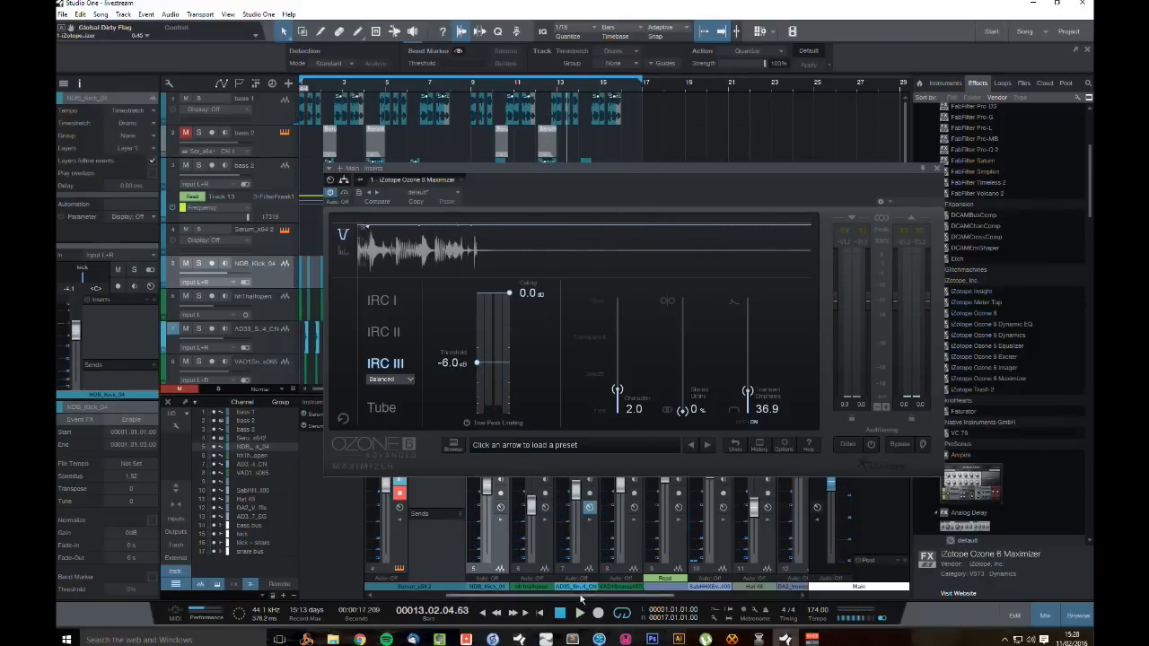
{"action": "key", "text": "space"}
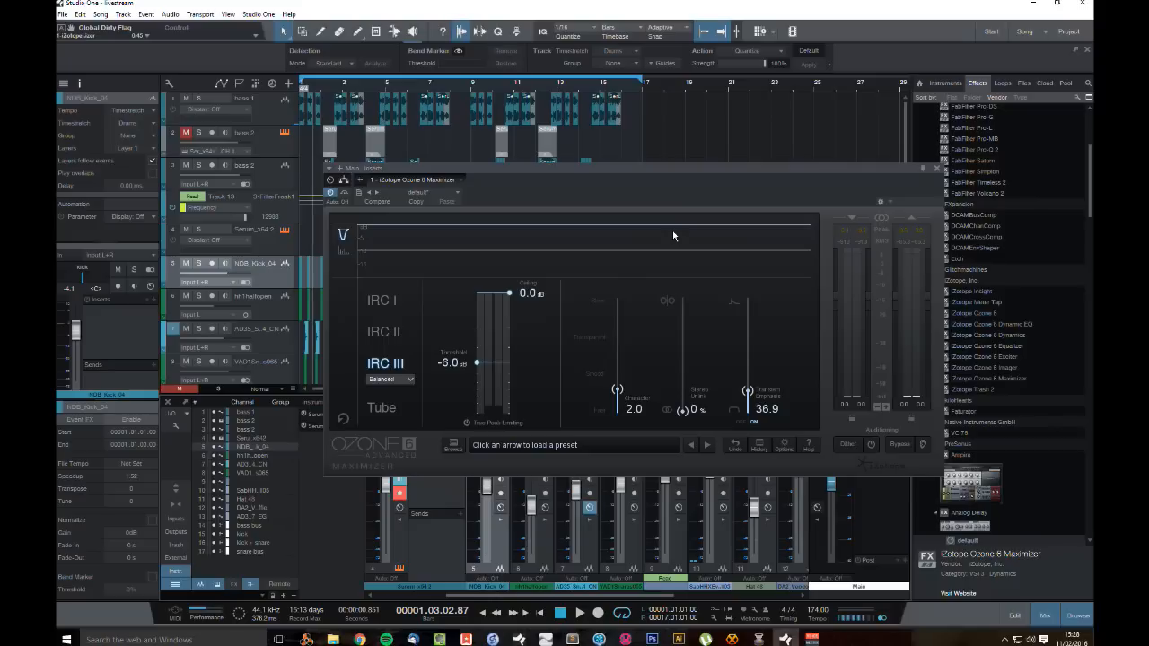
Step: Close the Ozone 6 Maximizer and remove it from the Main channel
{"action": "left_click", "coordinate": [937, 170]}
{"action": "right_click", "coordinate": [897, 421]}
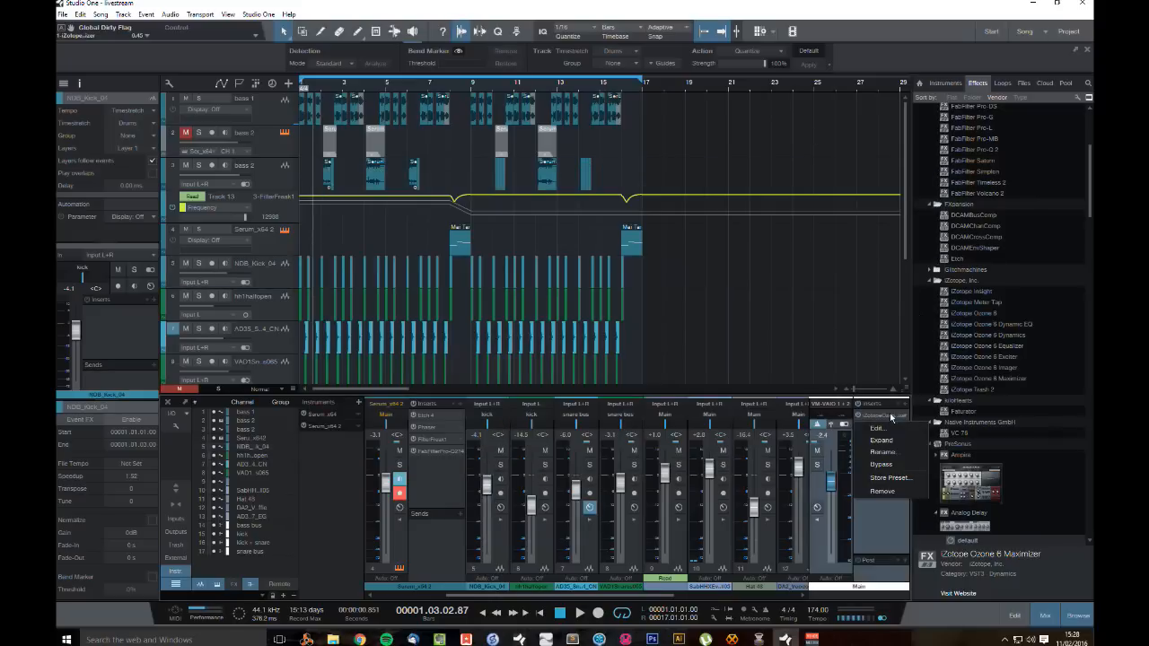
{"action": "left_click", "coordinate": [884, 494]}
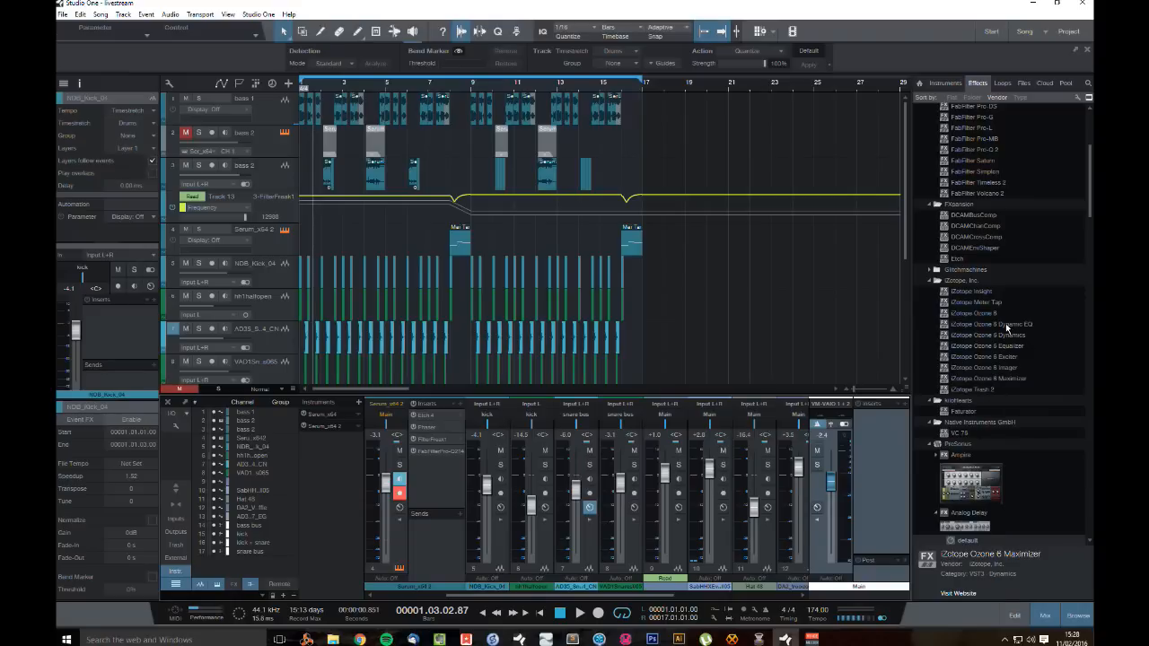
Step: Insert the full iZotope Ozone 6 on the Main channel, dismiss its preset manager and remove the Equalizer module
{"action": "left_click", "coordinate": [565, 618]}
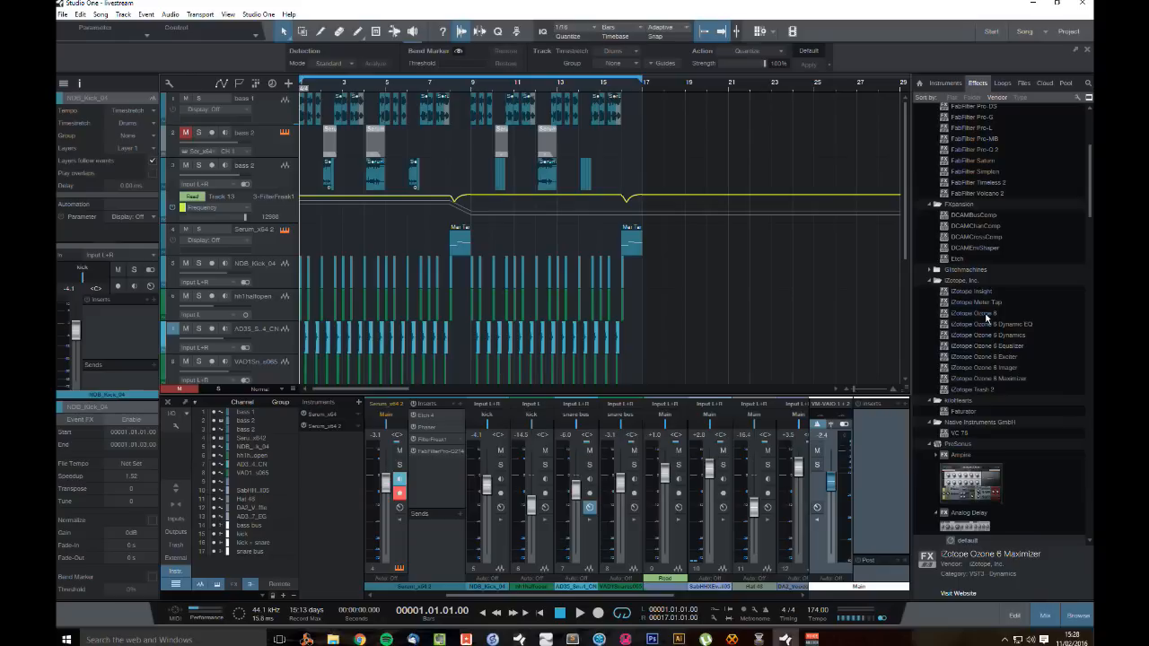
{"action": "left_click_drag", "start_coordinate": [986, 317], "coordinate": [869, 476]}
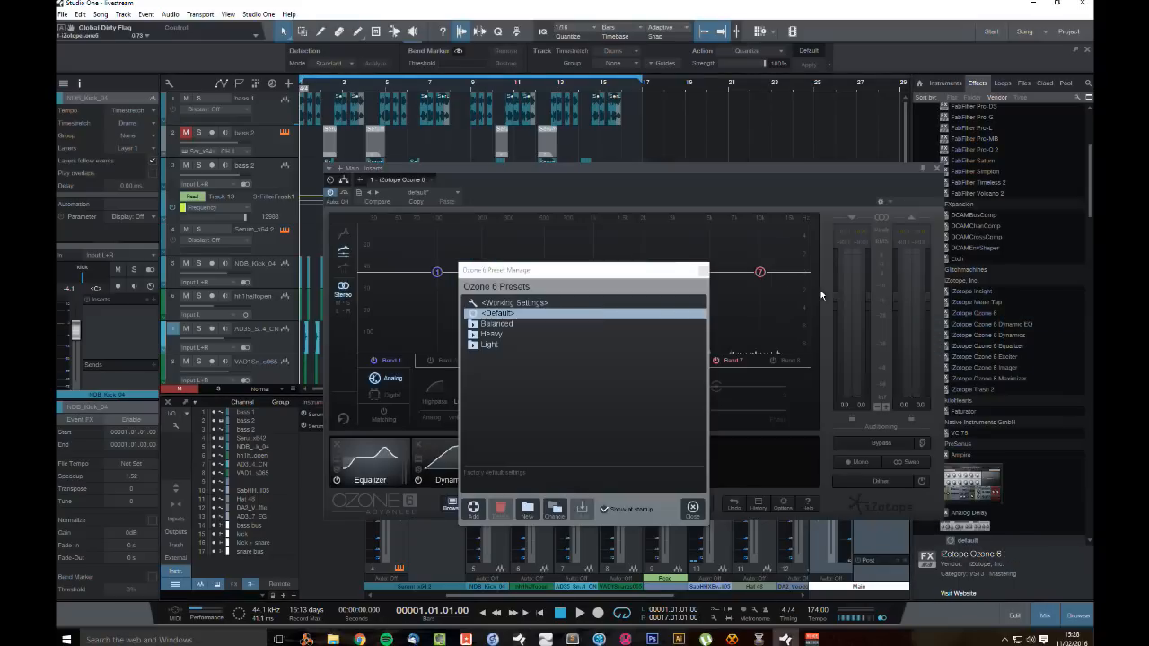
{"action": "left_click", "coordinate": [704, 271]}
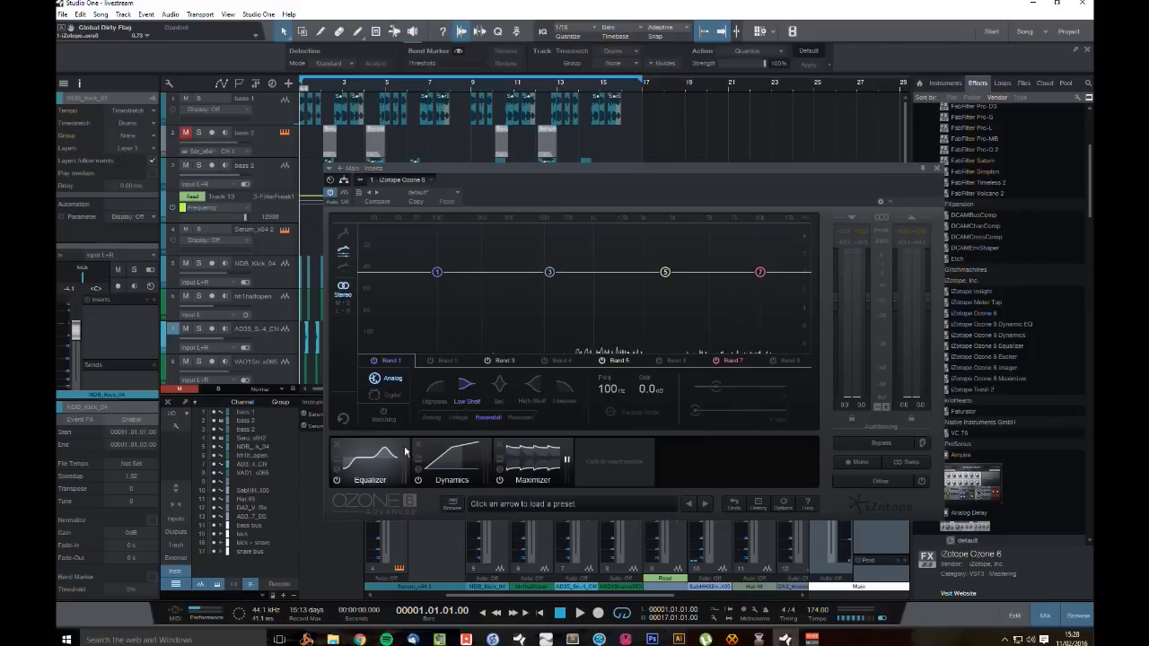
{"action": "left_click", "coordinate": [337, 445]}
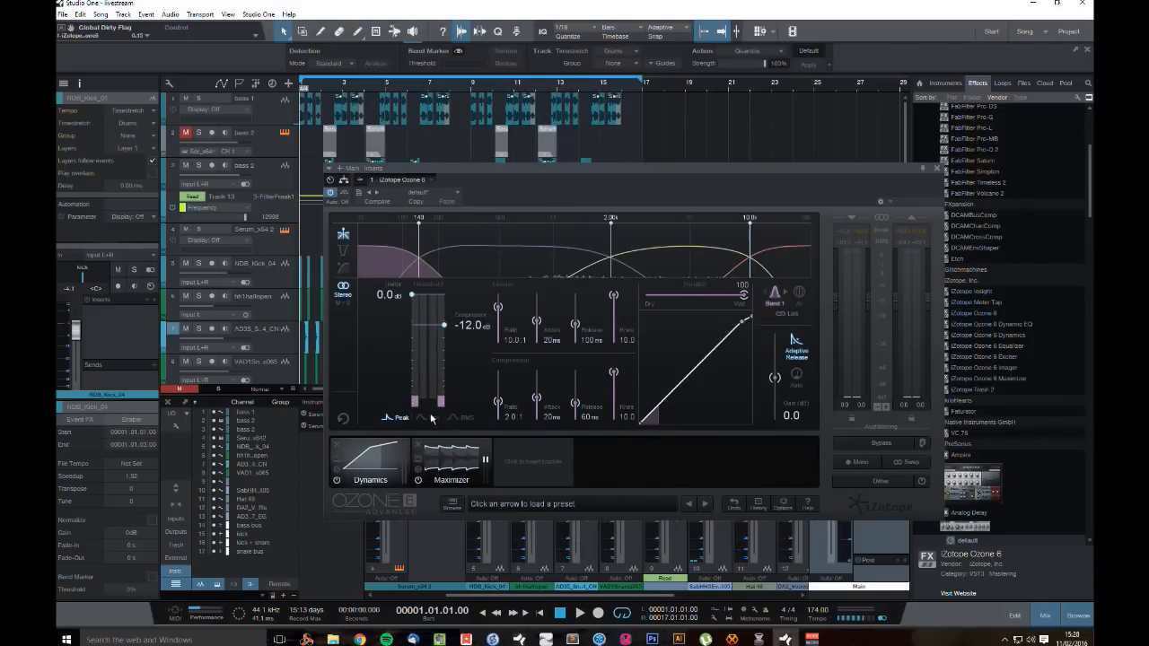
Step: In Ozone 6's Maximizer module, choose IRC III, set the threshold to -5.4 dB and transient emphasis to 47.6, and audition it
{"action": "left_click", "coordinate": [451, 460]}
{"action": "left_click", "coordinate": [385, 364]}
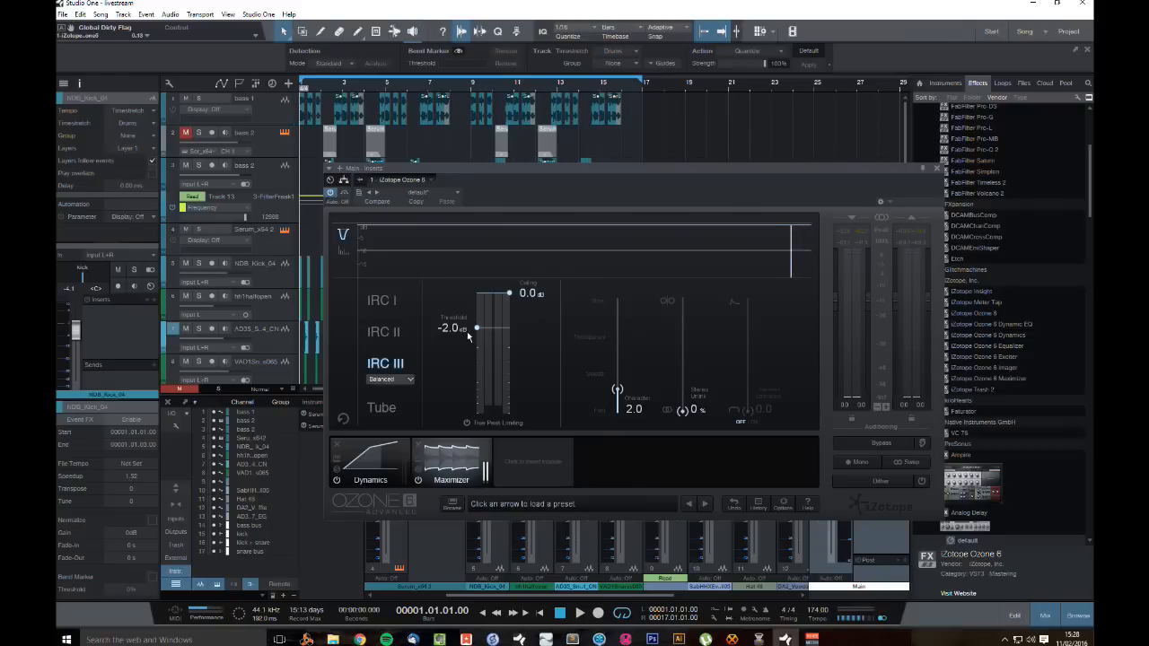
{"action": "left_click_drag", "start_coordinate": [476, 327], "coordinate": [478, 361]}
{"action": "left_click", "coordinate": [742, 421]}
{"action": "left_click_drag", "start_coordinate": [748, 409], "coordinate": [751, 386]}
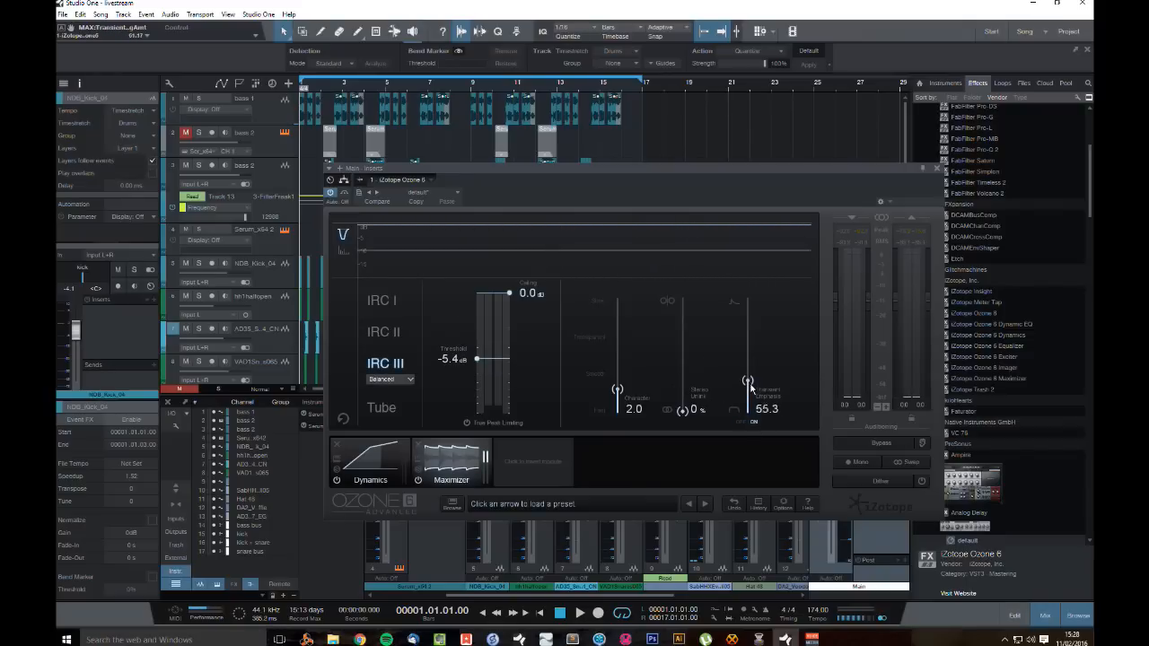
{"action": "key", "text": "space"}
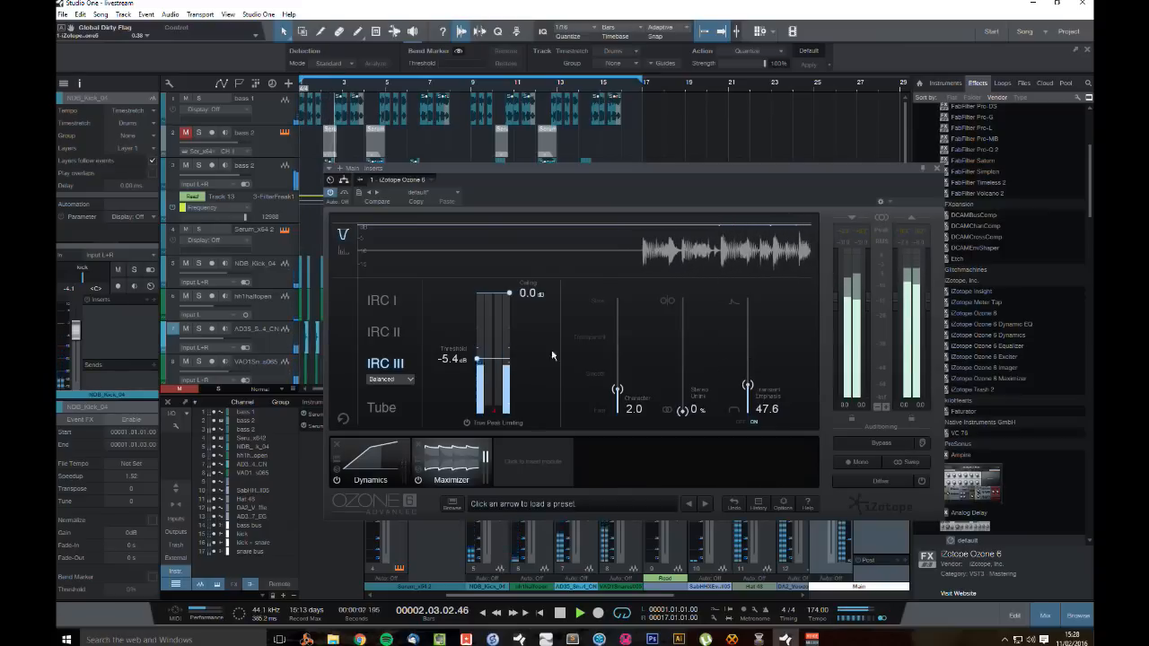
{"action": "mouse_move", "coordinate": [477, 360]}
{"action": "left_mouse_down"}
{"action": "mouse_move", "coordinate": [478, 406]}
{"action": "mouse_move", "coordinate": [478, 360]}
{"action": "left_mouse_up"}
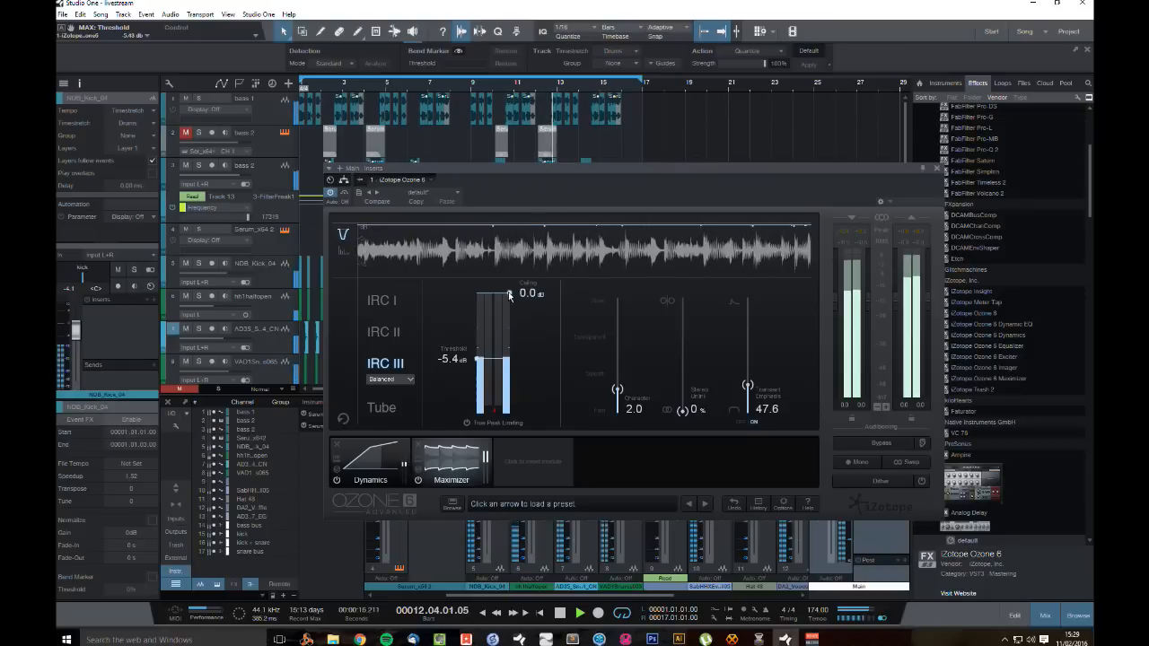
Step: Lower the Maximizer ceiling to -0.3 dB and set the threshold to -4.1 dB while listening to the loop
{"action": "key", "text": "space"}
{"action": "left_click_drag", "start_coordinate": [510, 294], "coordinate": [511, 302]}
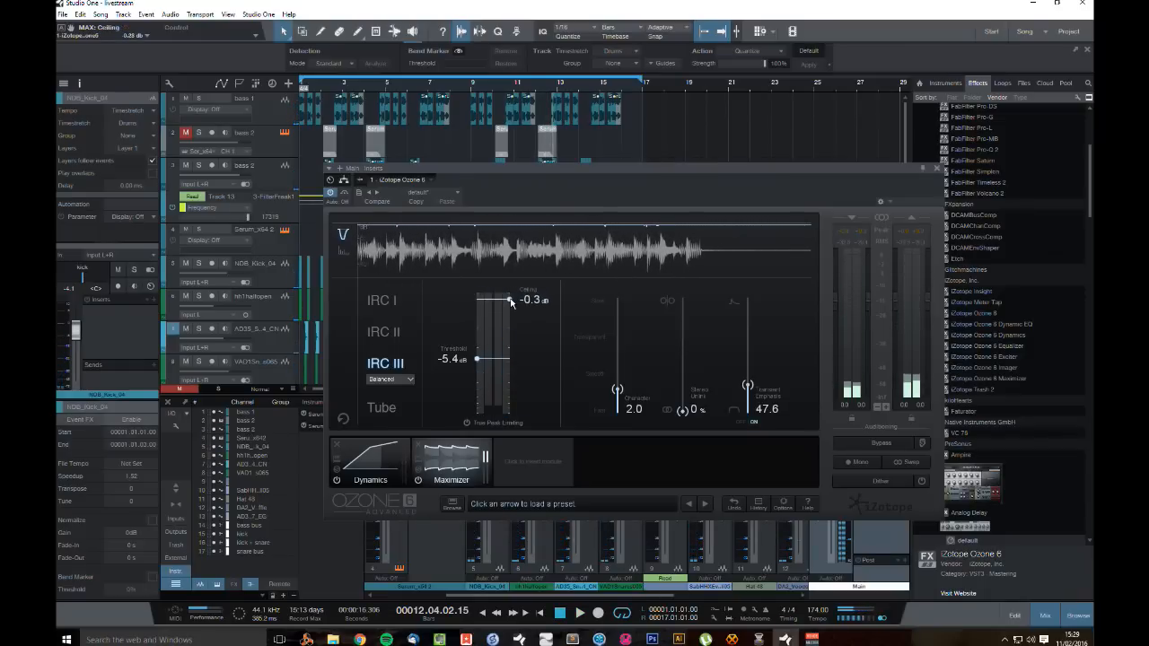
{"action": "key", "text": "space"}
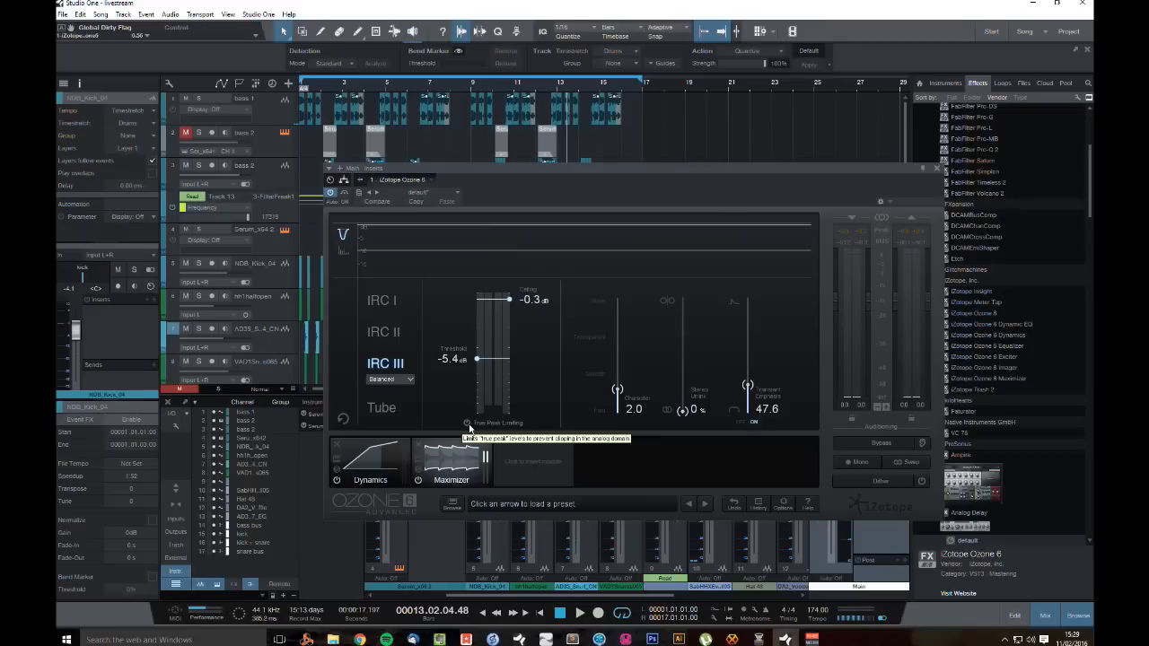
{"action": "left_click_drag", "start_coordinate": [474, 357], "coordinate": [479, 352]}
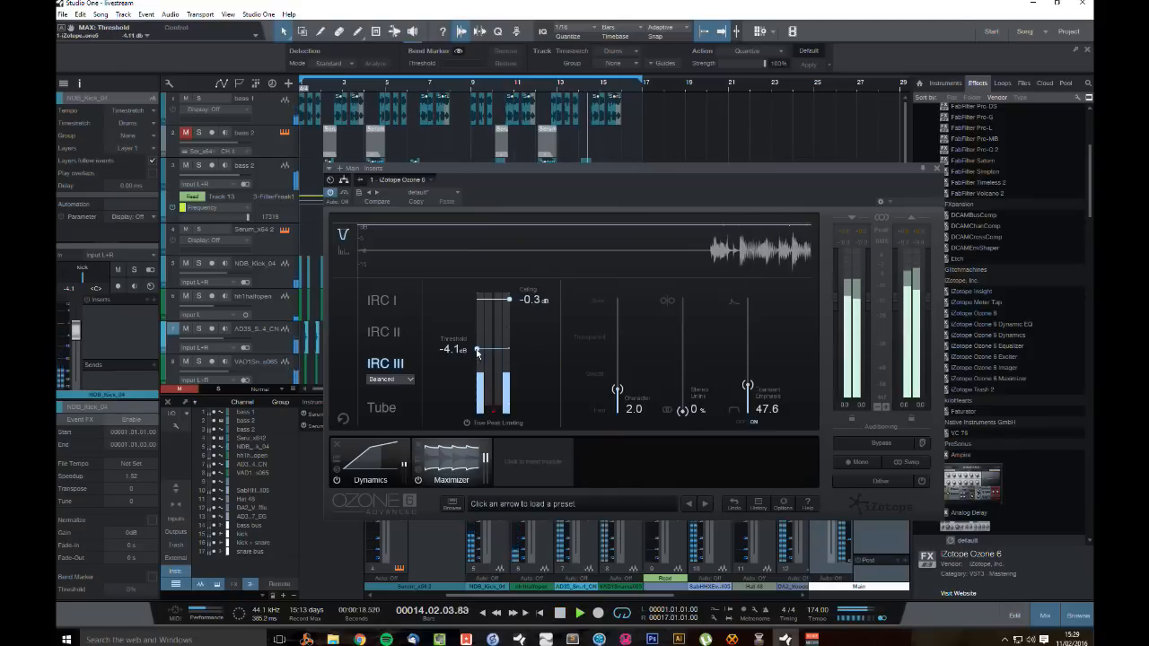
{"action": "key", "text": "space"}
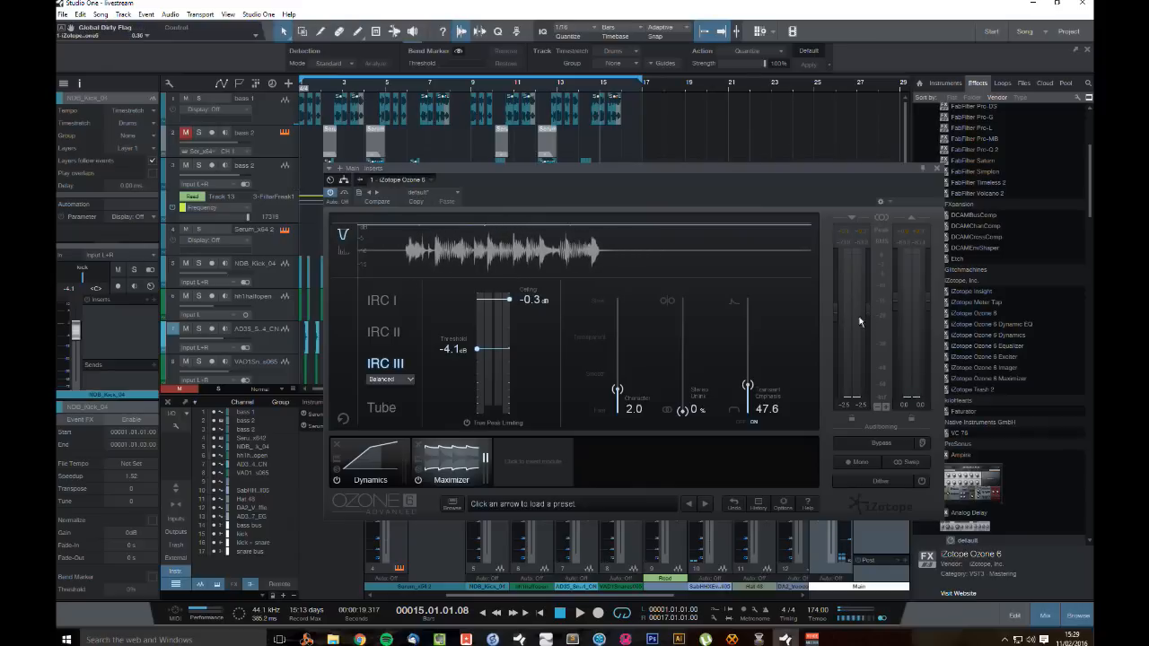
Step: Set Ozone 6's Maximizer threshold to -6.7 dB and the Dynamics module's Band 1 limiter attack to 11 ms while auditioning the loop
{"action": "key", "text": "space"}
{"action": "left_click_drag", "start_coordinate": [466, 353], "coordinate": [480, 368]}
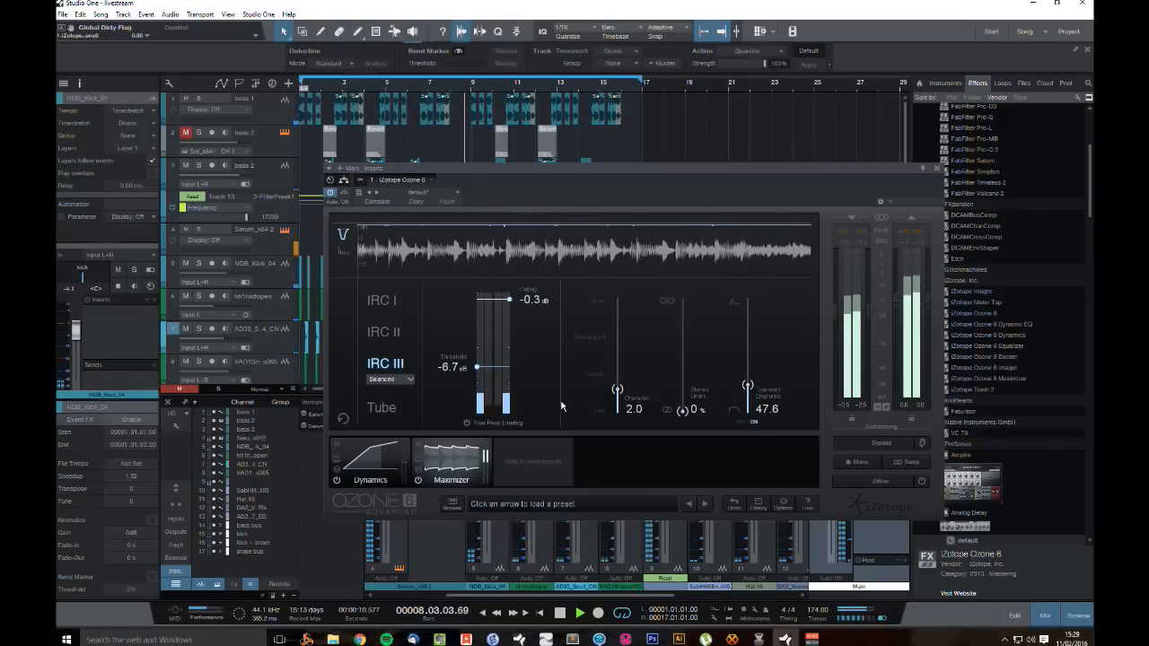
{"action": "left_click", "coordinate": [371, 464]}
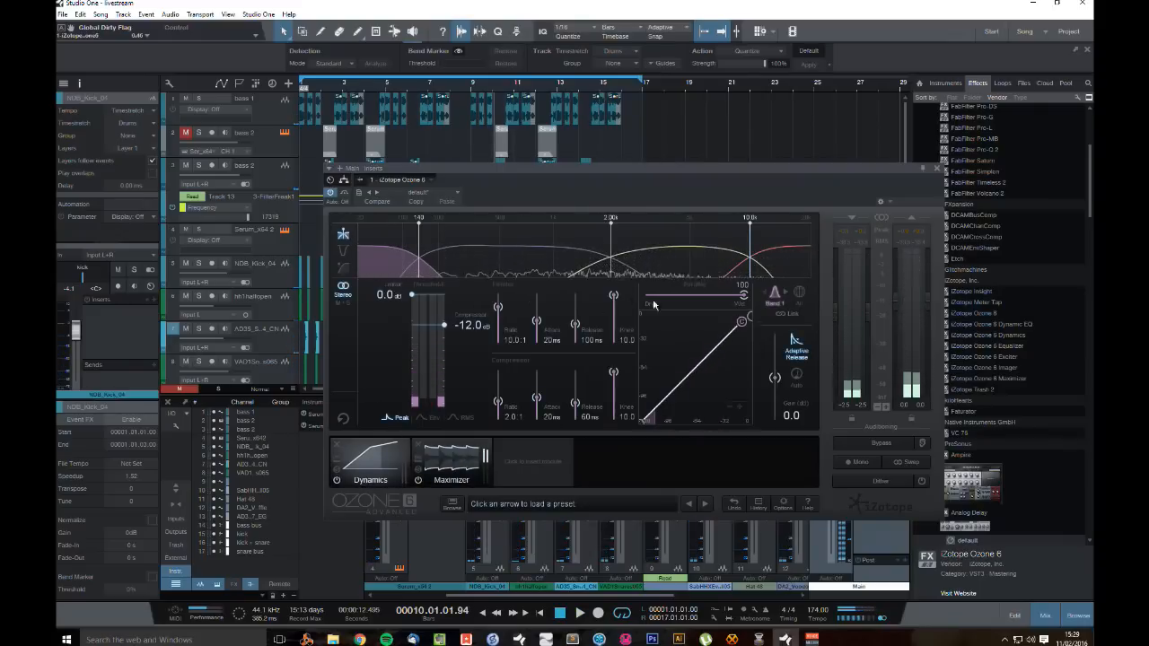
{"action": "left_click_drag", "start_coordinate": [537, 323], "coordinate": [537, 328]}
{"action": "key", "text": "space"}
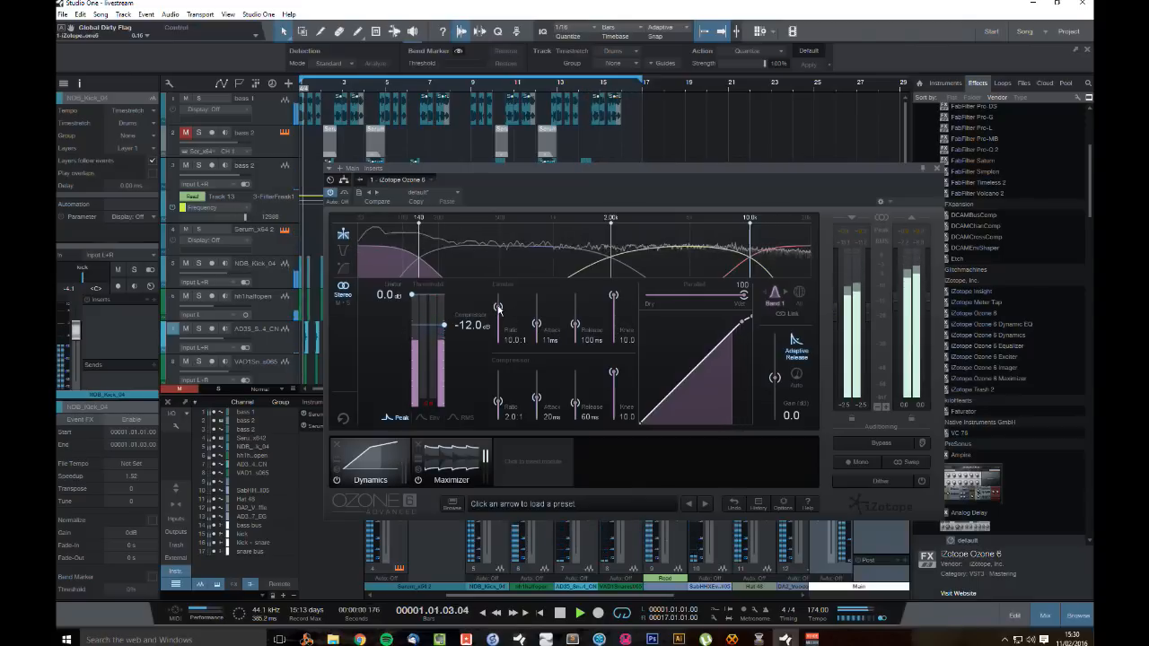
{"action": "left_click", "coordinate": [936, 169]}
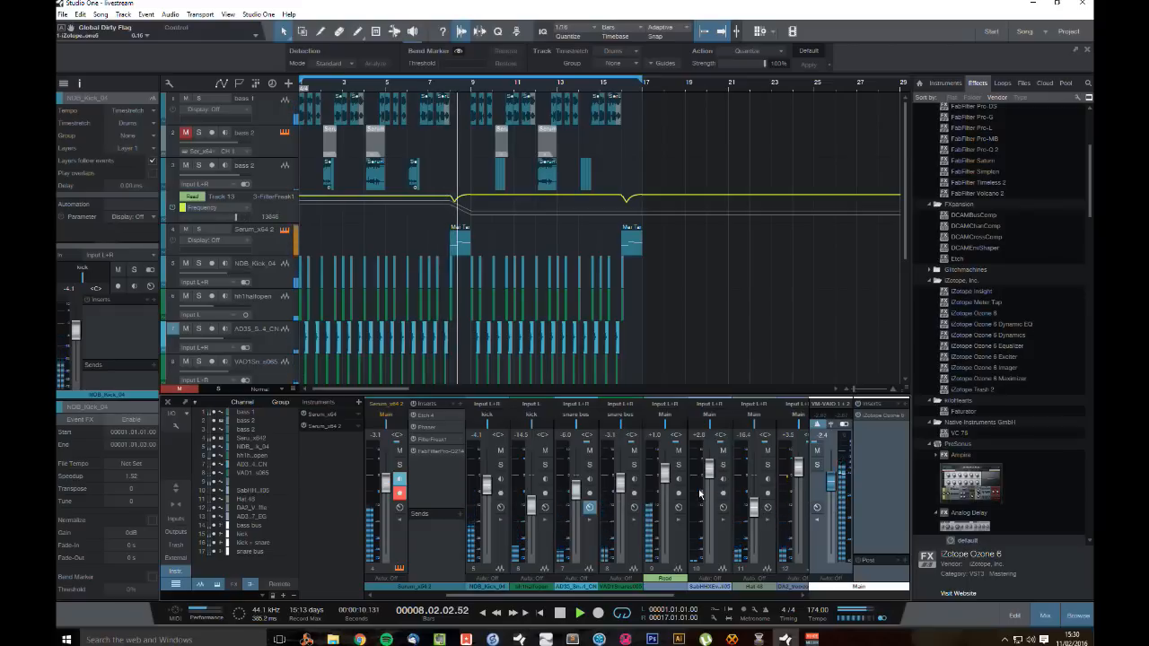
{"action": "key", "text": "space"}
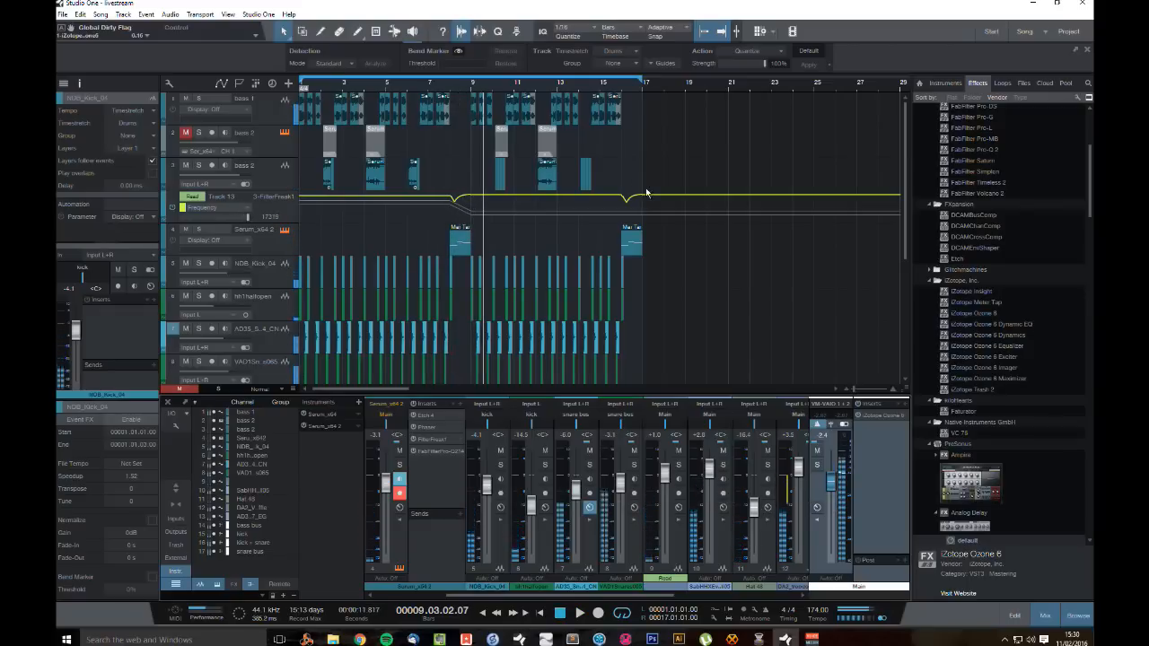
Step: Open the Serum_x64 2 instrument and set the playback loop to span bars 8 to 9
{"action": "left_click", "coordinate": [271, 242]}
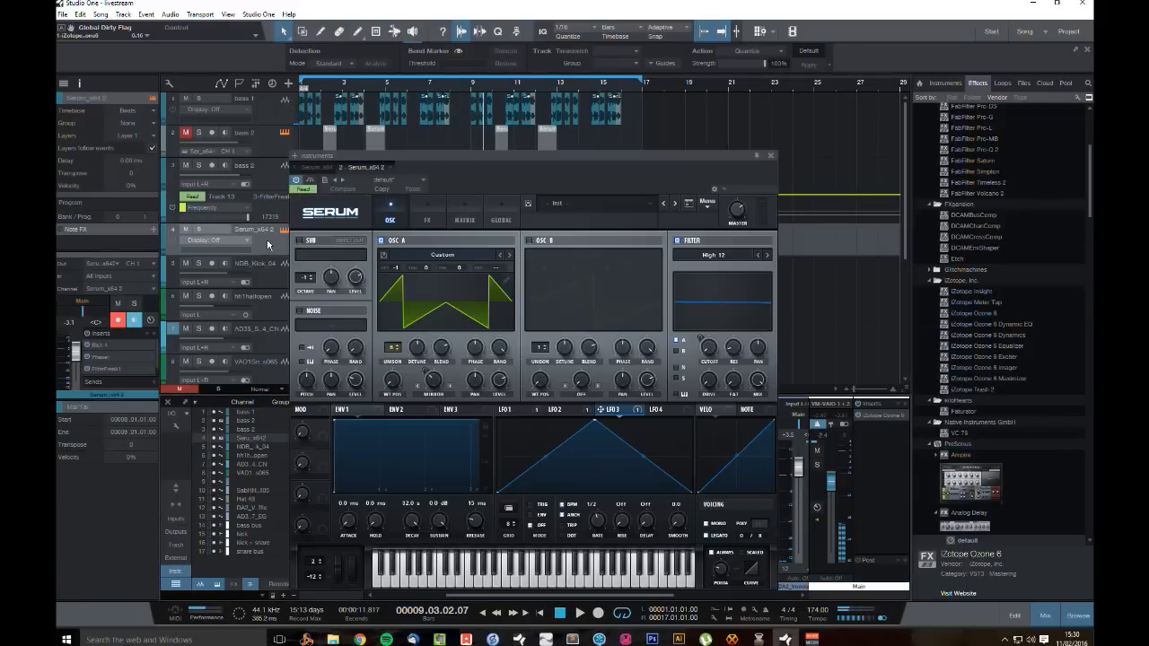
{"action": "key", "text": "space"}
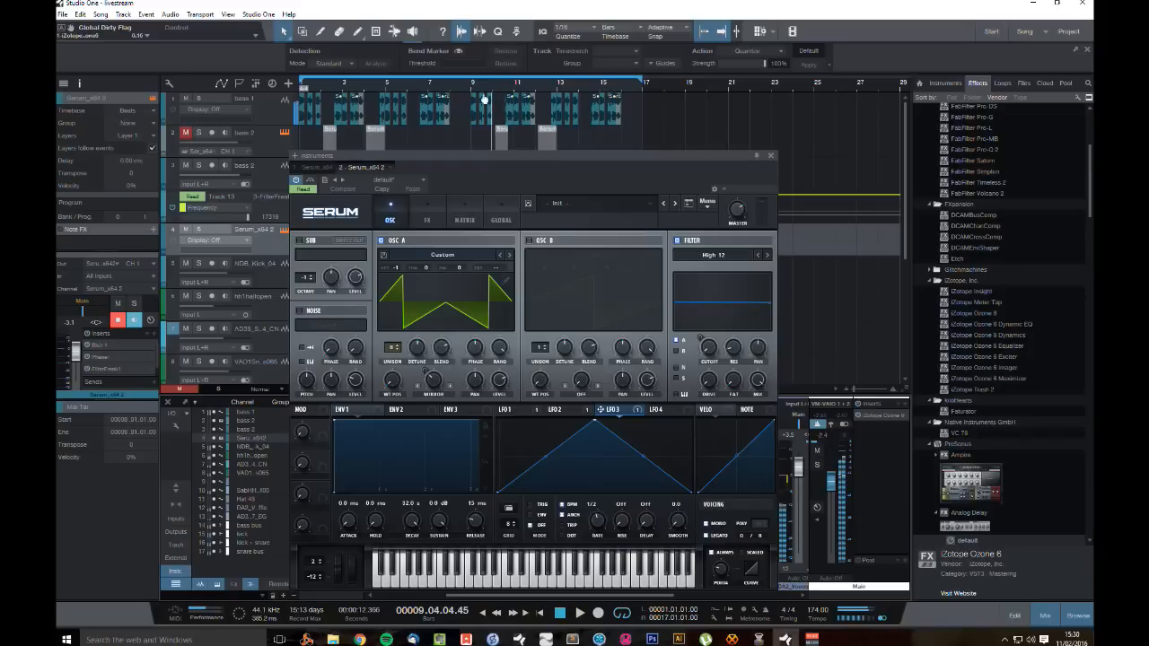
{"action": "left_click_drag", "start_coordinate": [451, 90], "coordinate": [474, 86]}
{"action": "left_click", "coordinate": [454, 91]}
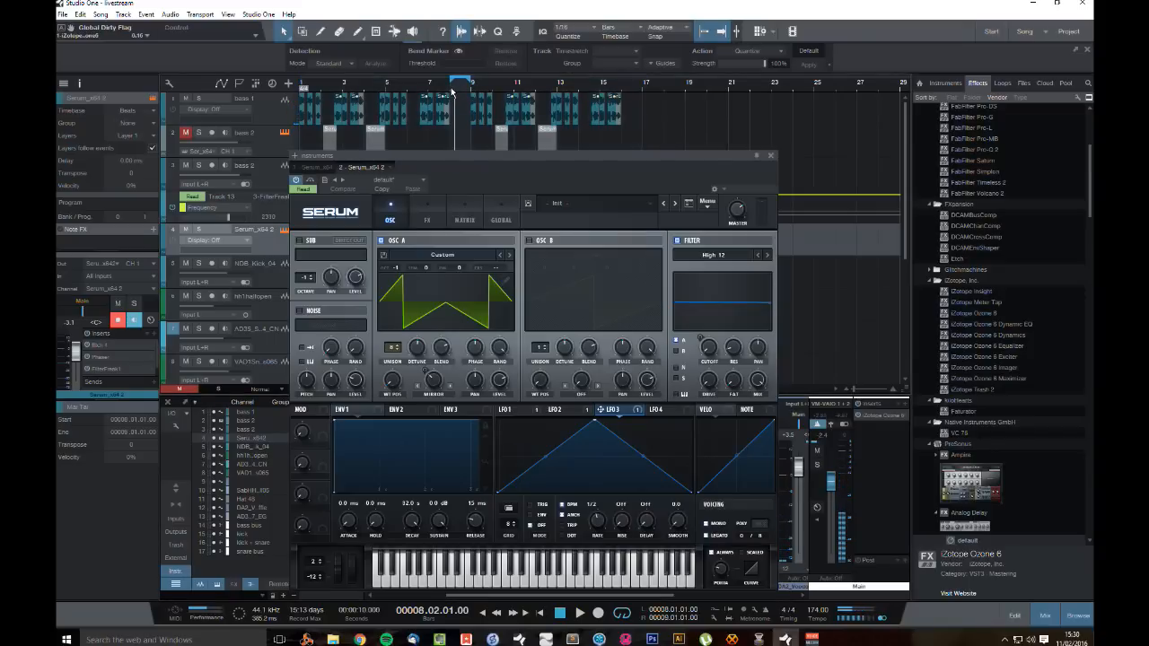
{"action": "key", "text": "space"}
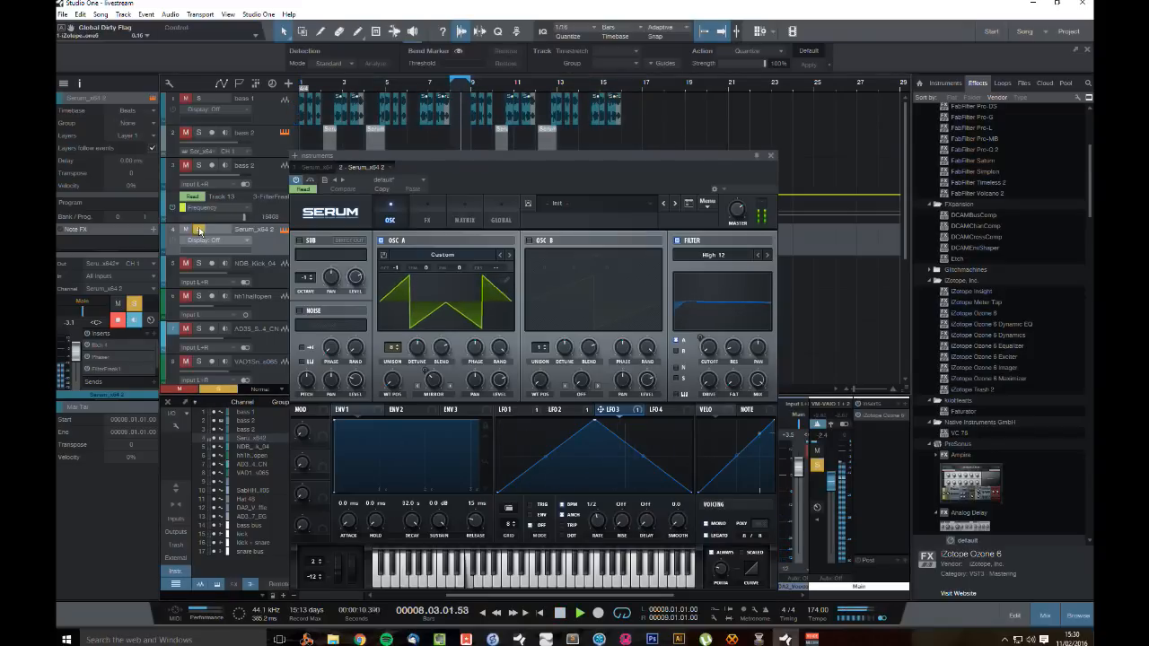
Step: Solo the Serum_x64 2 track and show Serum's LFO 1 while auditioning the looped bar
{"action": "left_click", "coordinate": [198, 230]}
{"action": "key", "text": "space"}
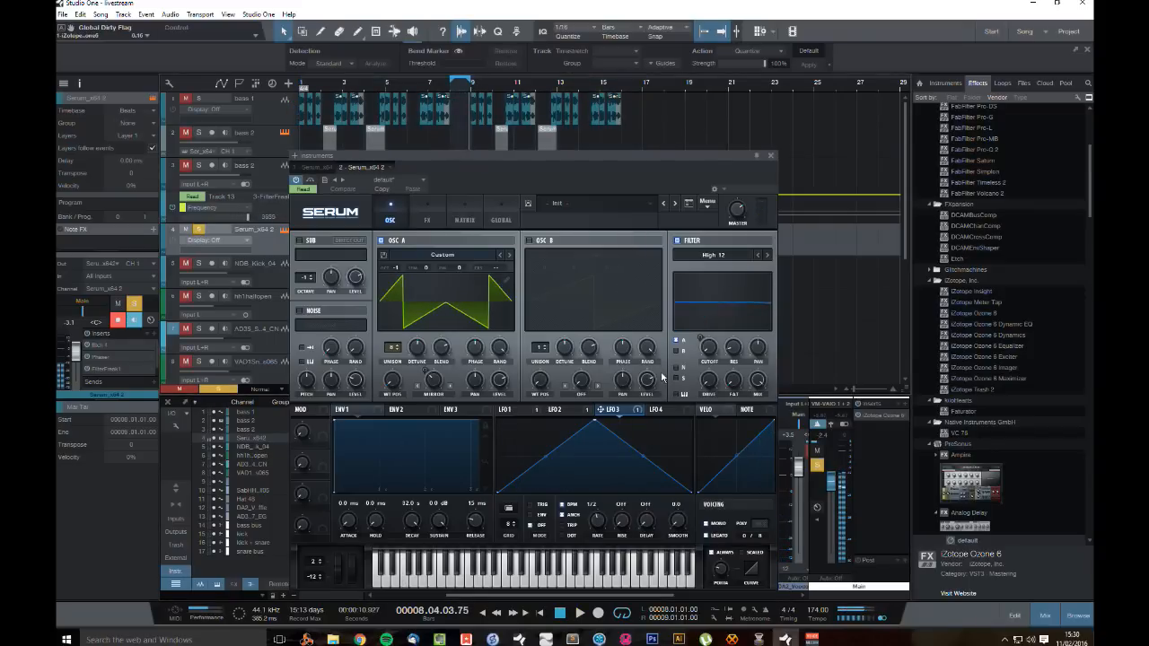
{"action": "left_click", "coordinate": [518, 410]}
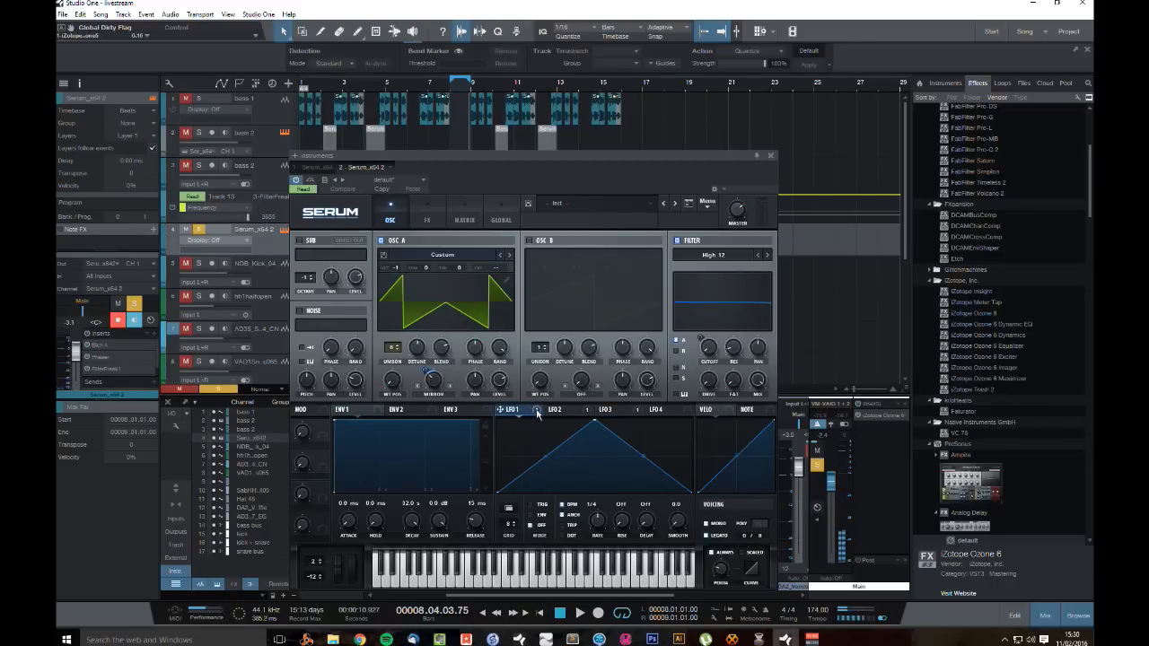
{"action": "key", "text": "space"}
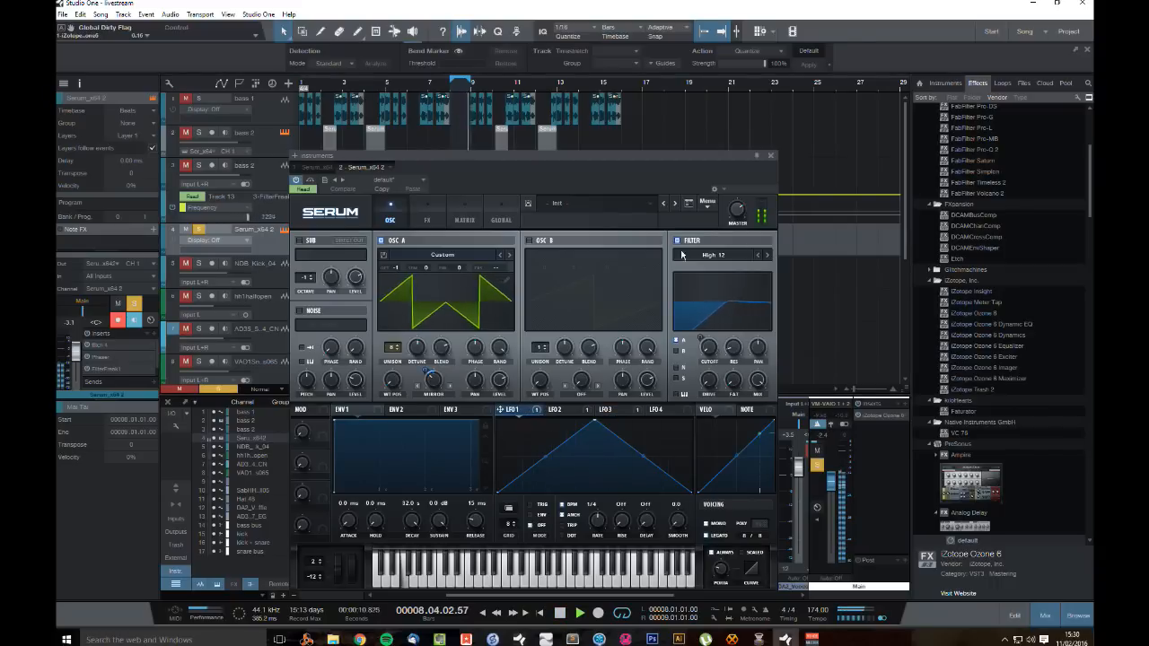
Step: Enable Serum's FX filter, move it to the start of the effects chain and set its type to MG Low 12
{"action": "left_click", "coordinate": [427, 217]}
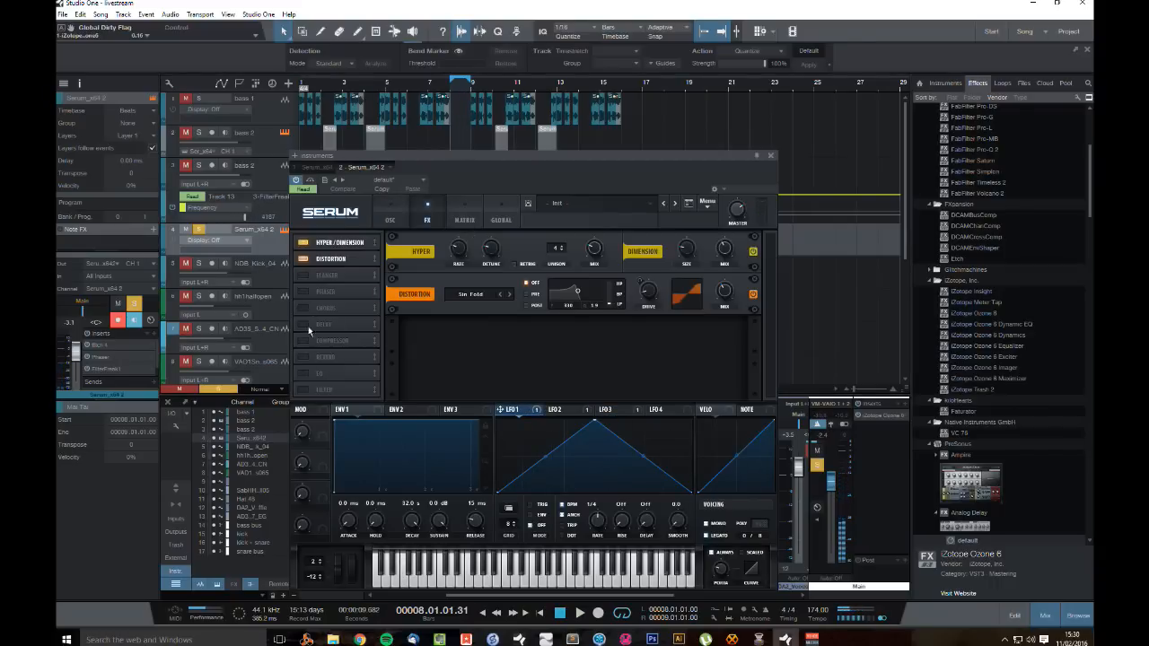
{"action": "left_click", "coordinate": [304, 391]}
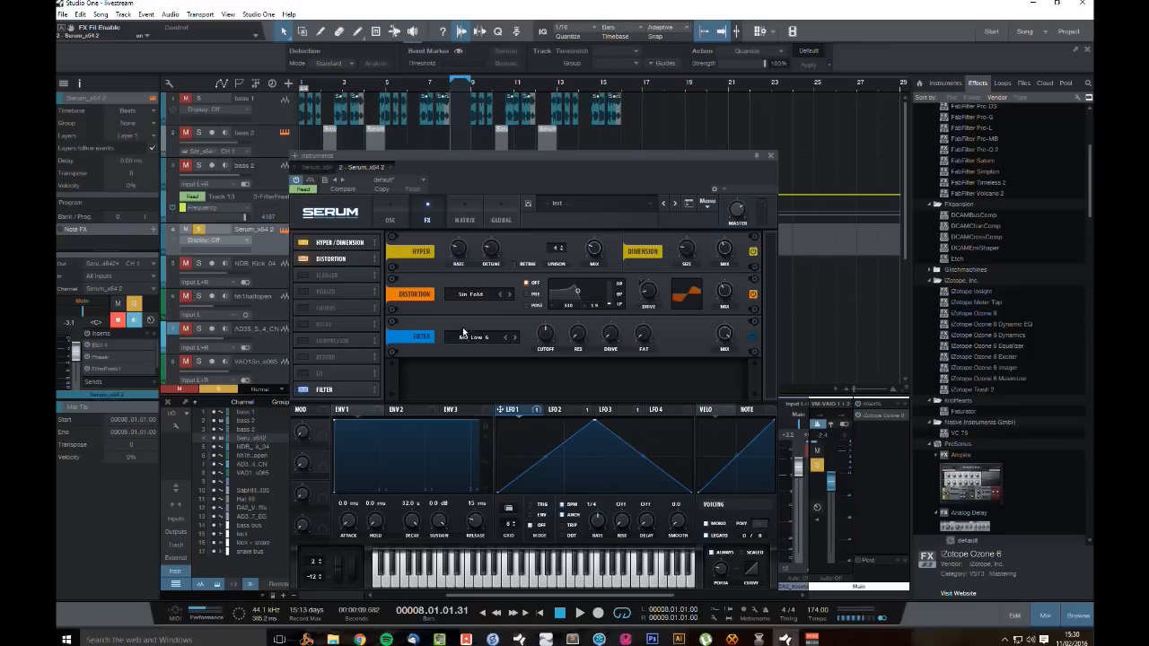
{"action": "left_click_drag", "start_coordinate": [325, 390], "coordinate": [411, 256]}
{"action": "left_click", "coordinate": [476, 252]}
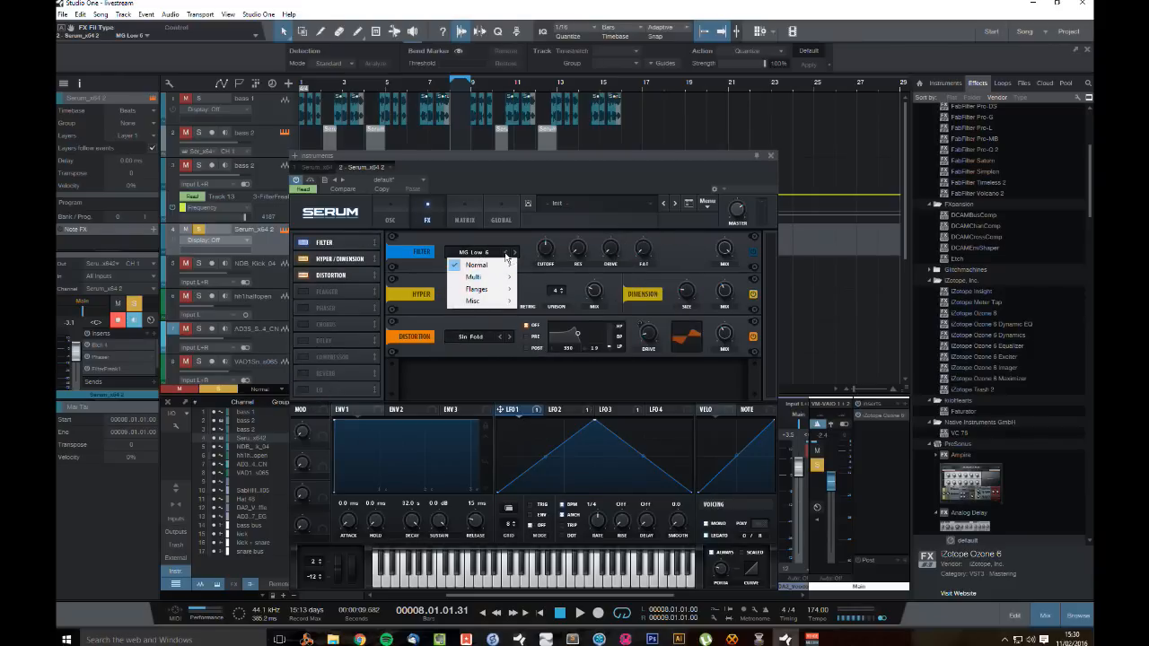
{"action": "left_click", "coordinate": [515, 255]}
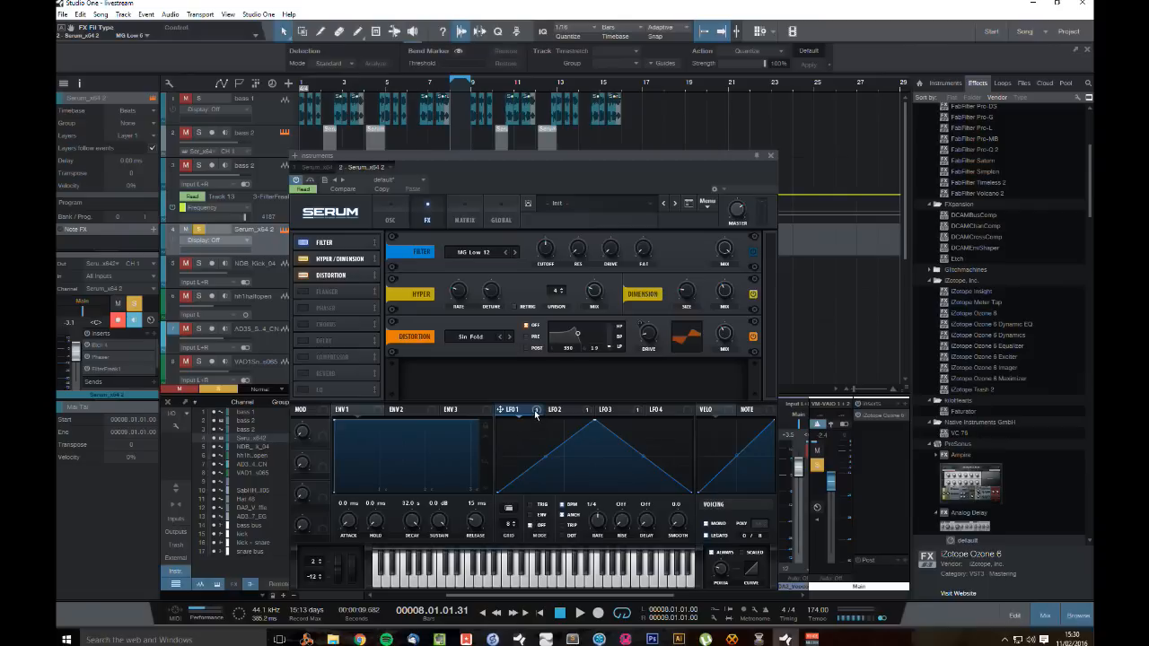
Step: Assign LFO 1 to the FX filter's cutoff and audition the modulation
{"action": "mouse_move", "coordinate": [536, 413]}
{"action": "mouse_move", "coordinate": [536, 240]}
{"action": "left_mouse_down"}
{"action": "mouse_move", "coordinate": [529, 267]}
{"action": "mouse_move", "coordinate": [550, 228]}
{"action": "left_mouse_up"}
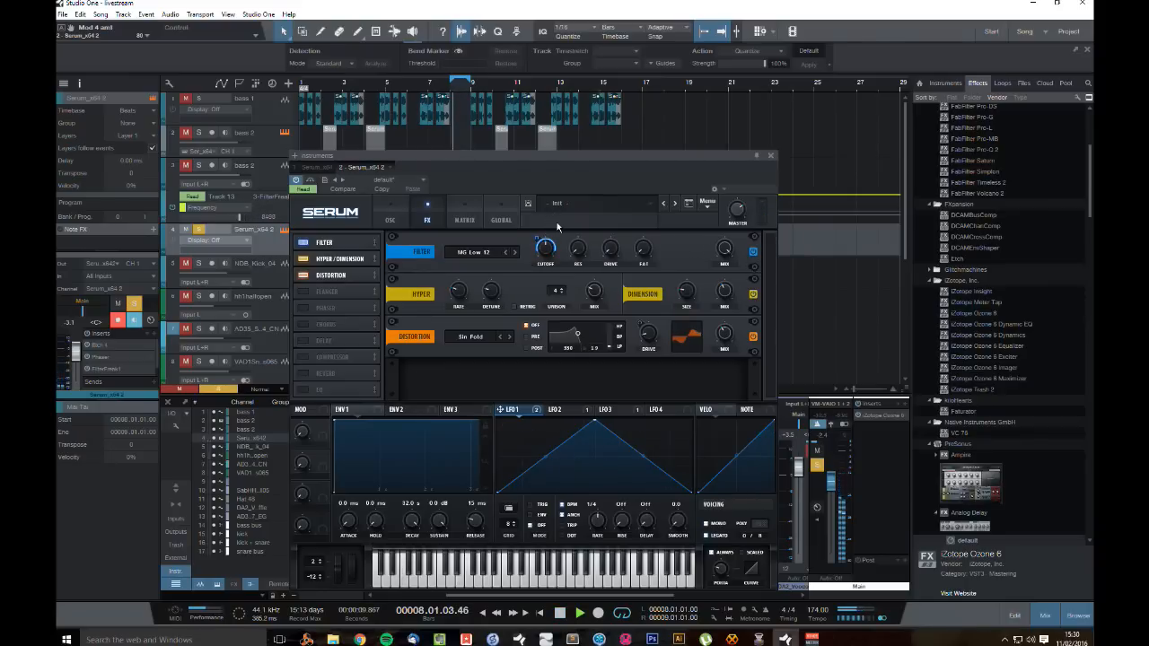
{"action": "key", "text": "space"}
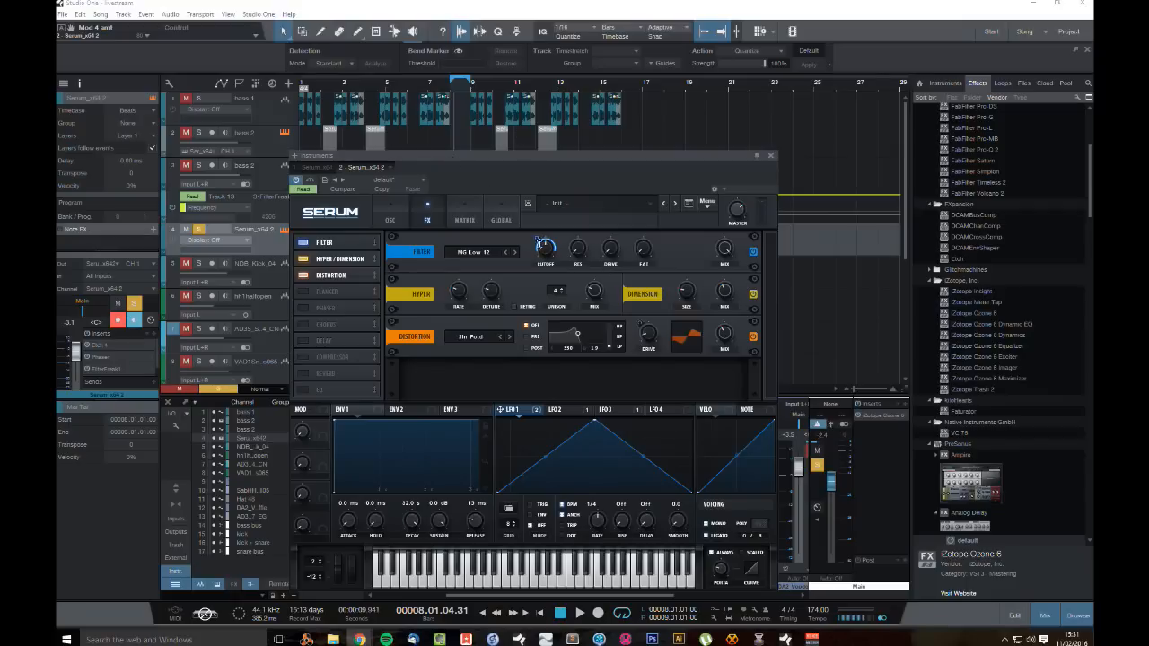
Step: Adjust the LFO 1 modulation amount on the FX filter cutoff to about 40 while listening
{"action": "right_click", "coordinate": [539, 244]}
{"action": "key", "text": "space"}
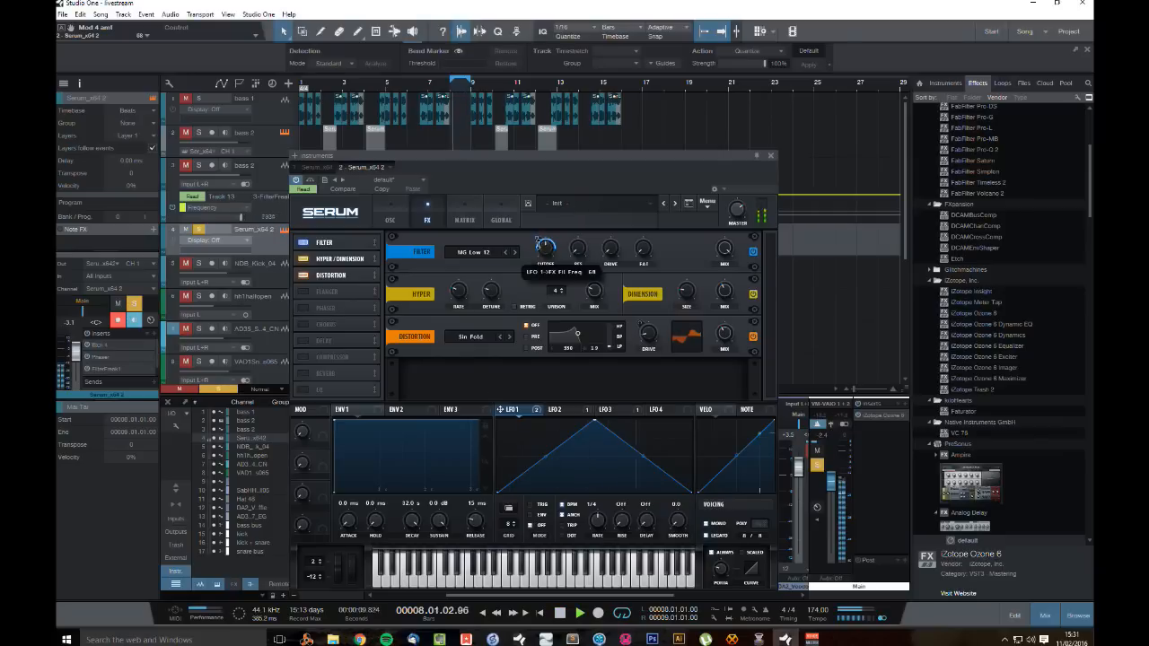
{"action": "left_click_drag", "start_coordinate": [539, 247], "coordinate": [539, 257]}
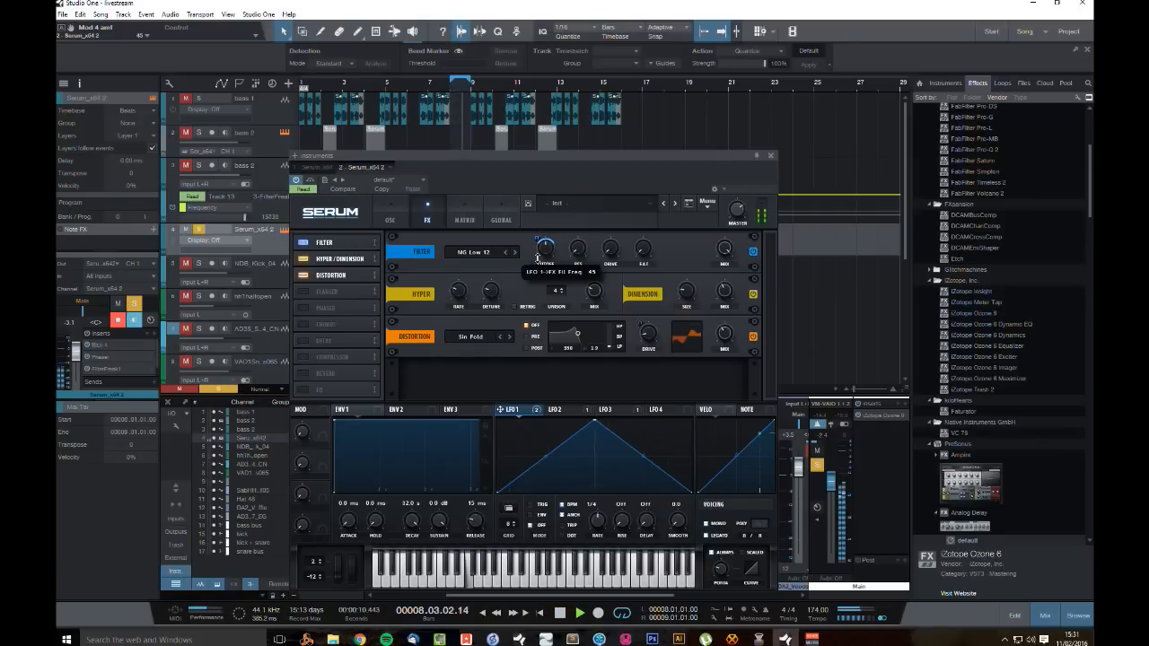
{"action": "right_click", "coordinate": [545, 251]}
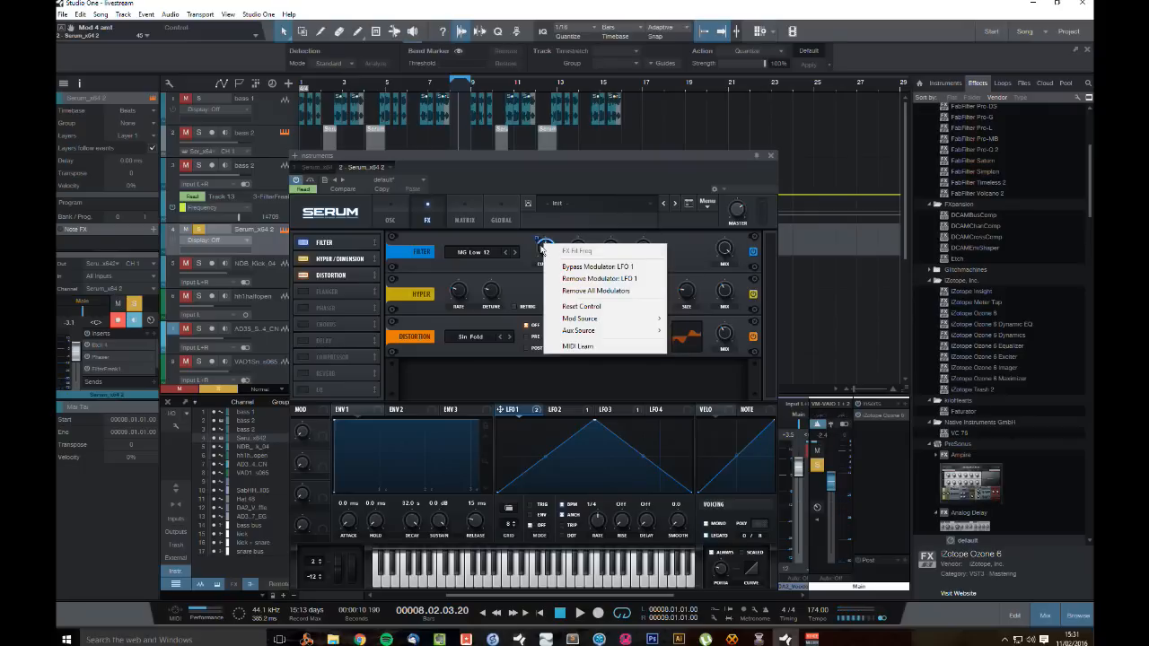
{"action": "left_click", "coordinate": [536, 241]}
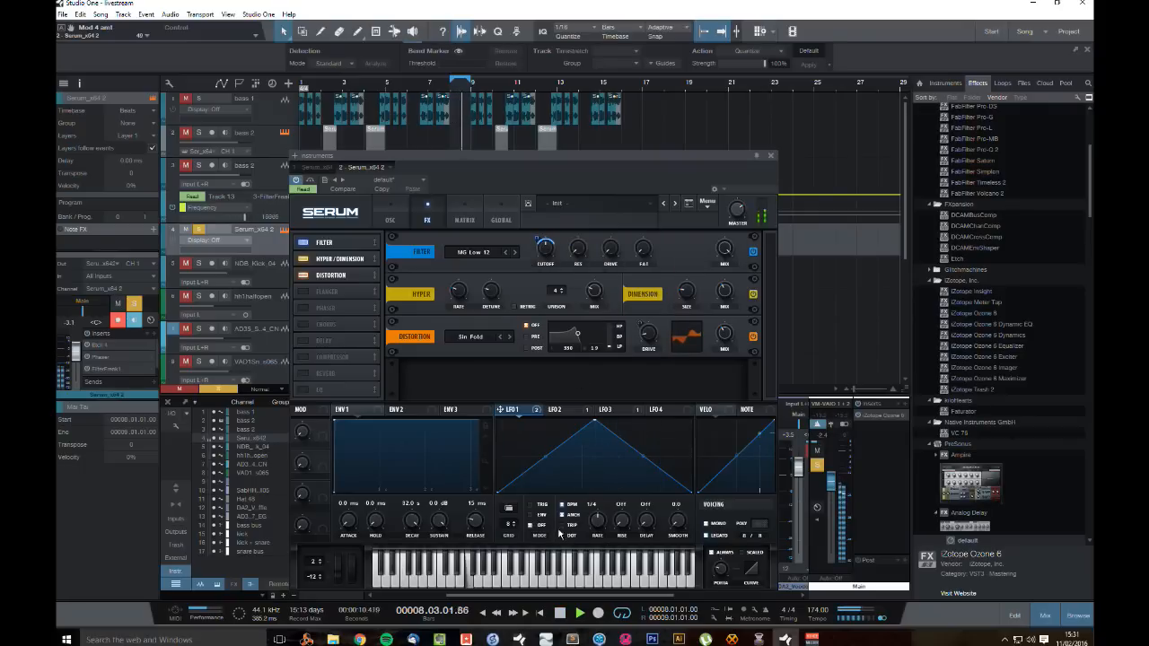
Step: Turn off BPM sync for LFO 1 and set its rate to 4.0 Hz
{"action": "key", "text": "space"}
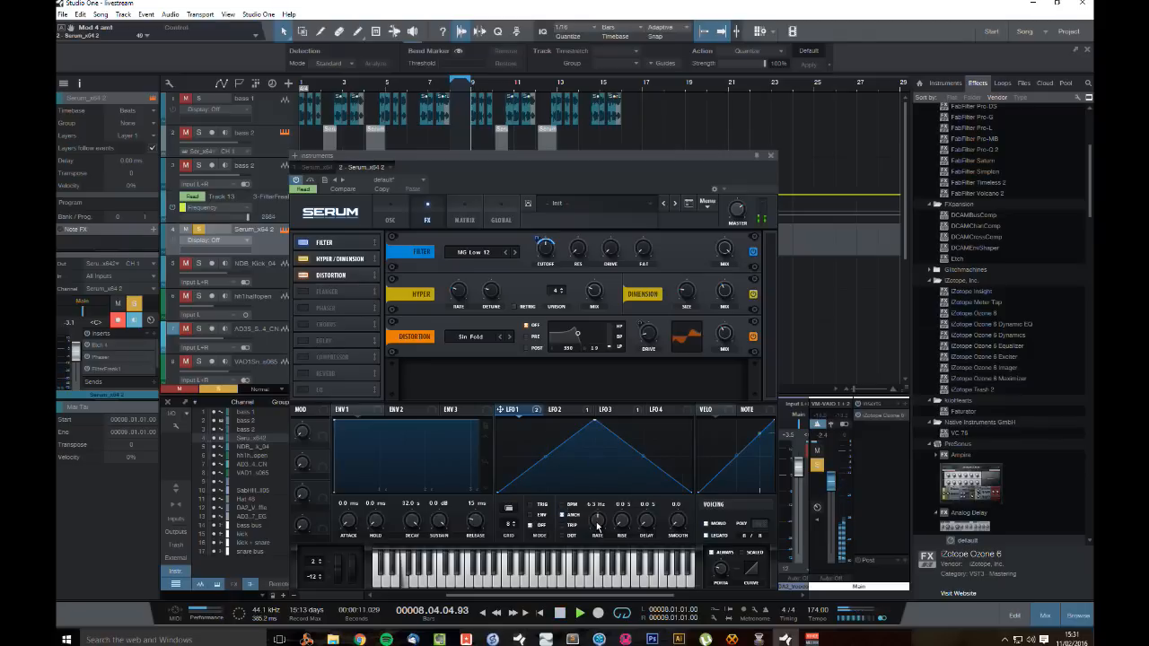
{"action": "key", "text": "space"}
{"action": "left_click_drag", "start_coordinate": [597, 527], "coordinate": [597, 531]}
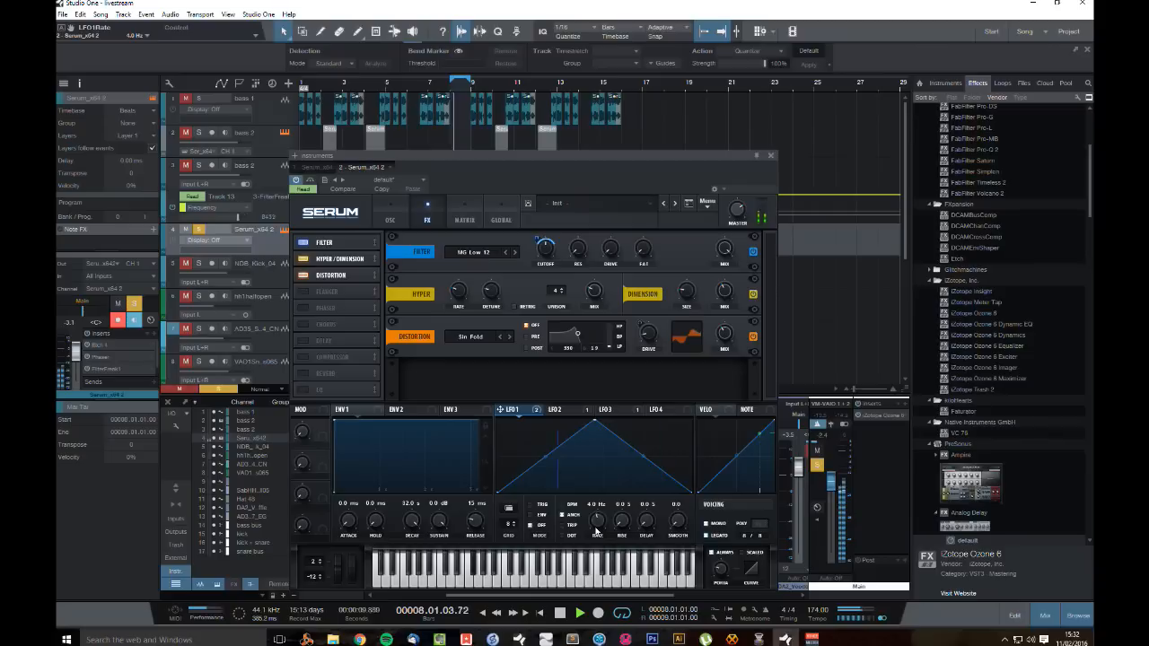
Step: Add a modulation matrix routing from Note# to LFO1Rate with an amount of 5 and audition it
{"action": "left_click", "coordinate": [465, 219]}
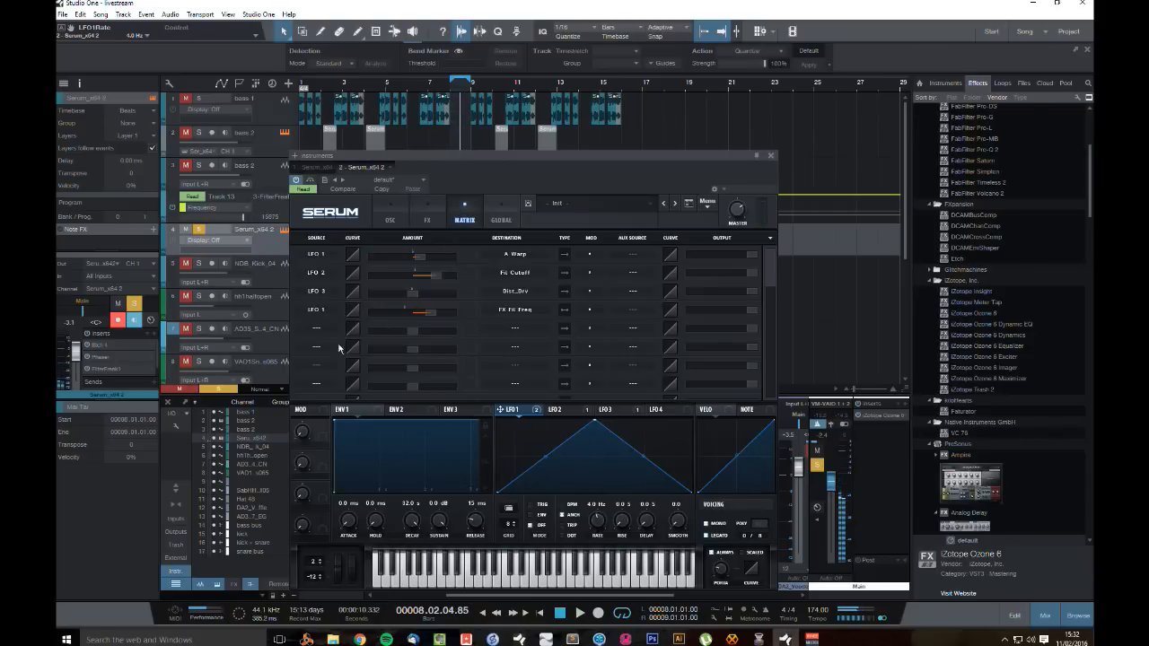
{"action": "left_click", "coordinate": [319, 326]}
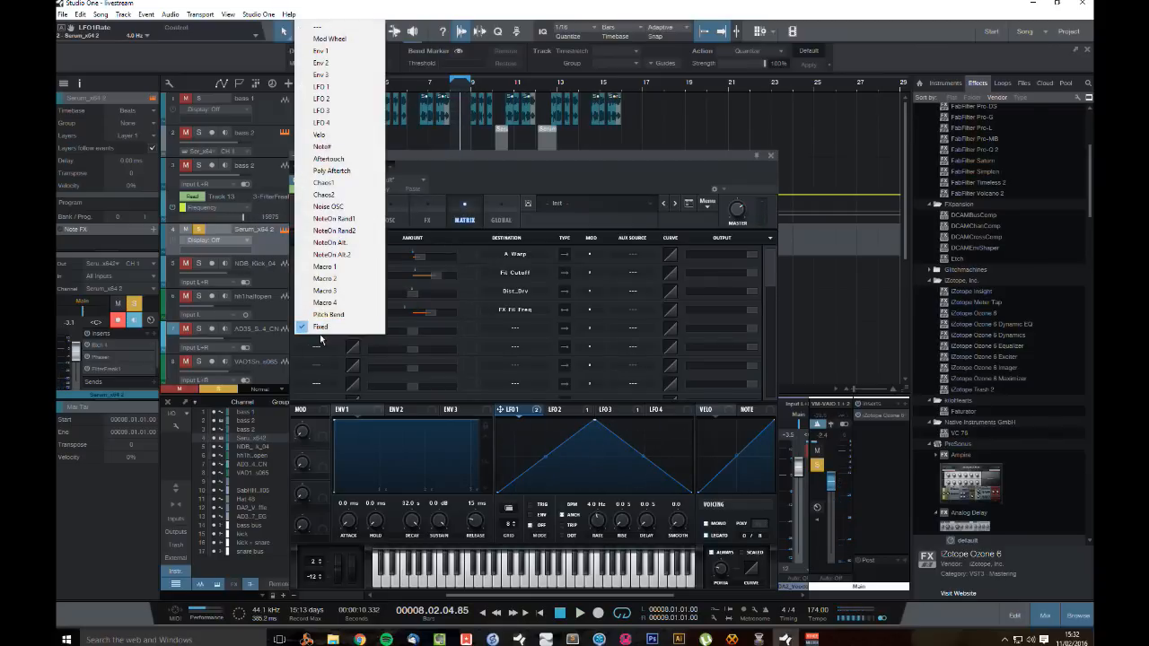
{"action": "left_click", "coordinate": [325, 146]}
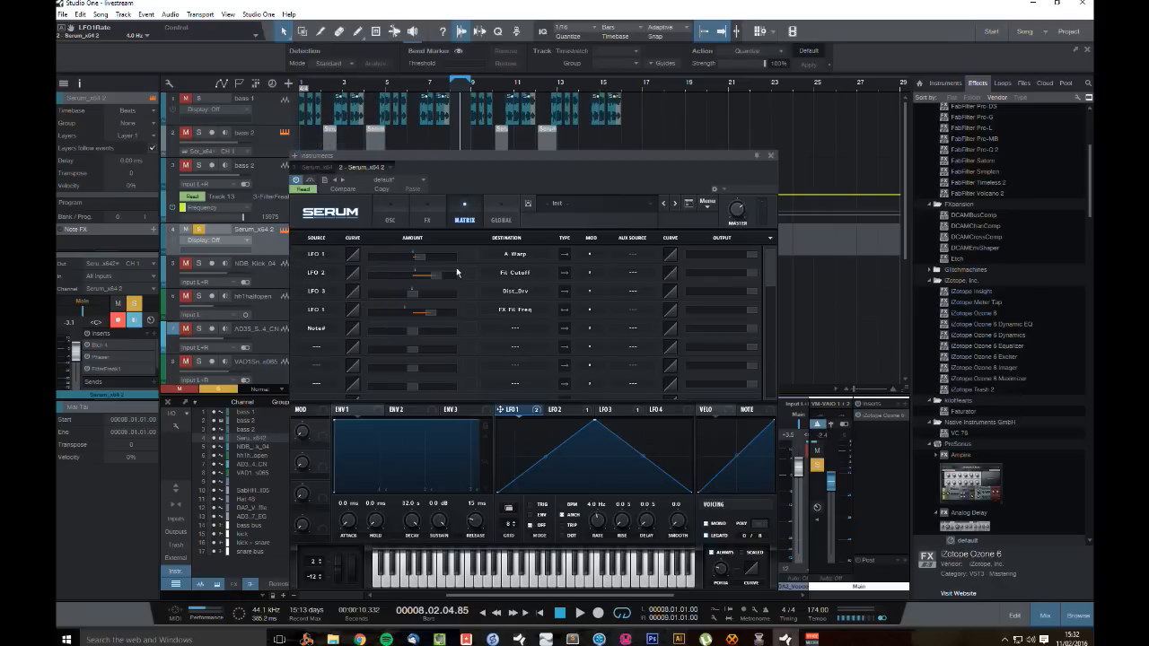
{"action": "left_click", "coordinate": [511, 336]}
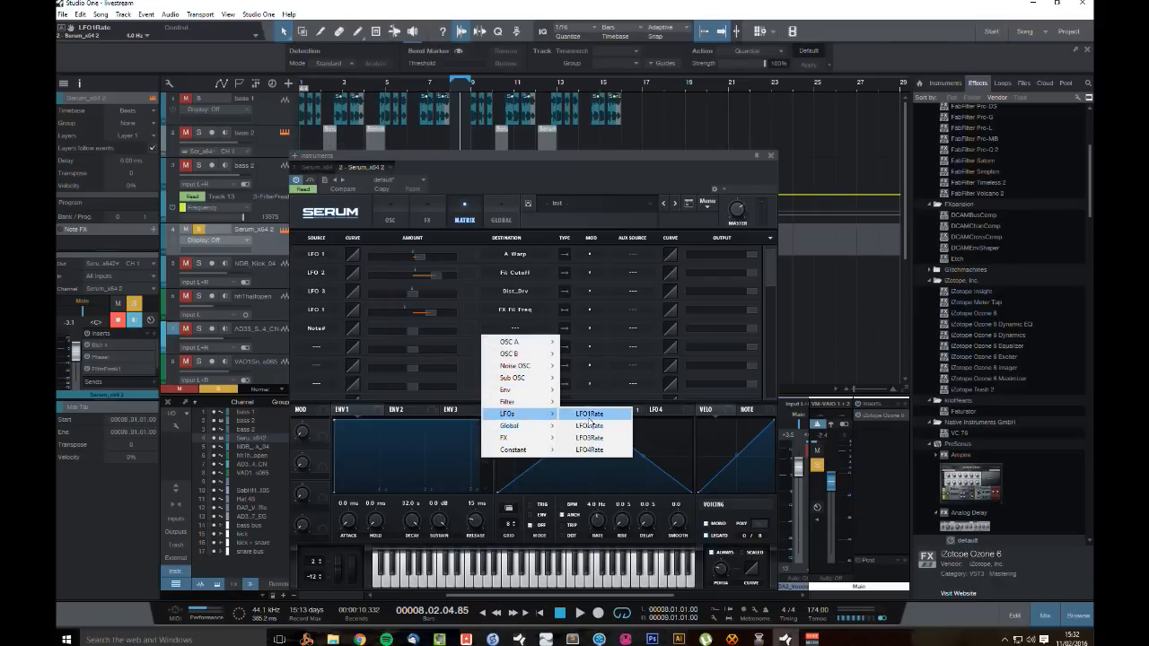
{"action": "left_click", "coordinate": [588, 414]}
{"action": "left_click_drag", "start_coordinate": [412, 332], "coordinate": [414, 330]}
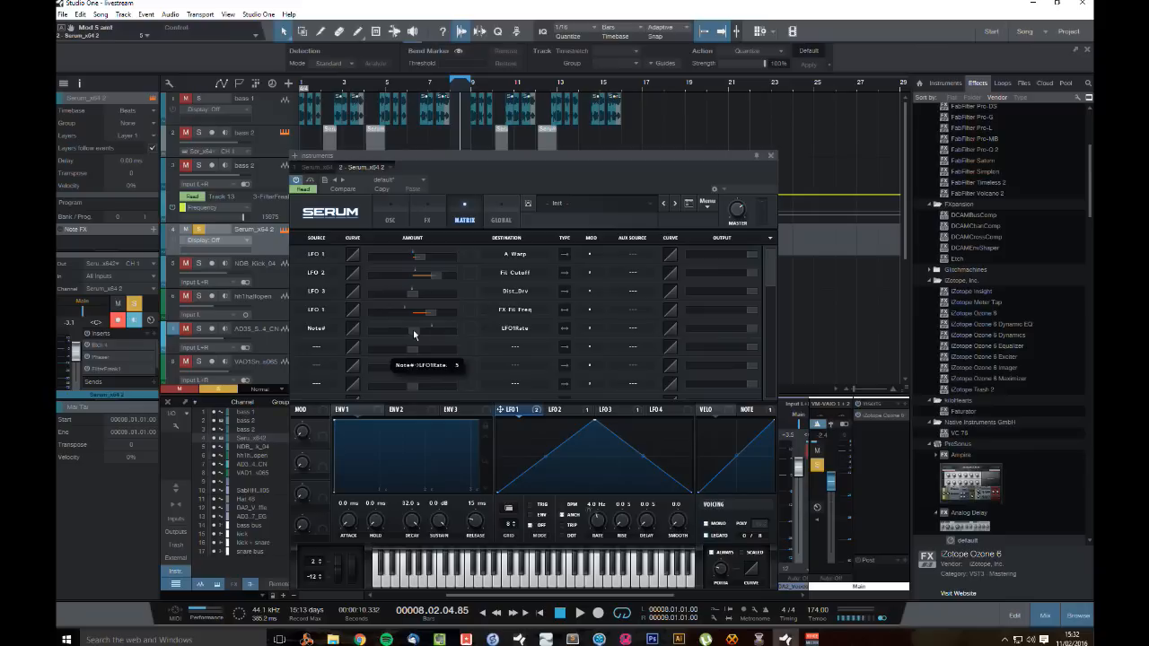
{"action": "left_click", "coordinate": [414, 330]}
{"action": "key", "text": "space"}
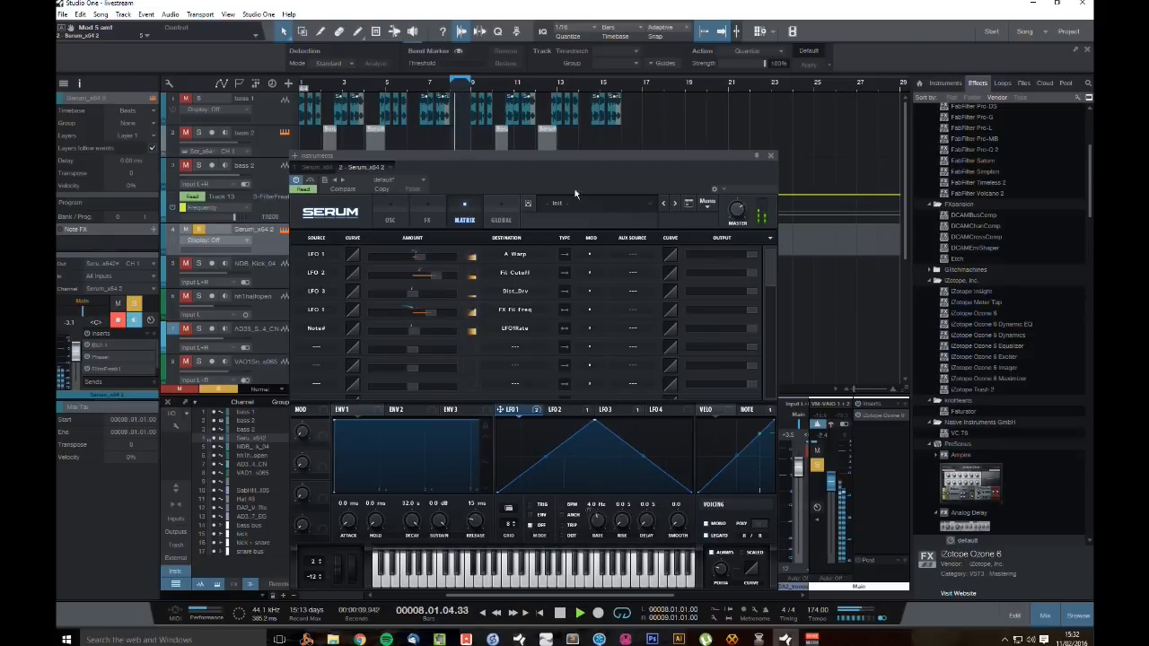
Step: Adjust the FX filter's cutoff to about 600 Hz while the loop plays
{"action": "left_click", "coordinate": [427, 220]}
{"action": "mouse_move", "coordinate": [548, 251]}
{"action": "left_mouse_down"}
{"action": "mouse_move", "coordinate": [549, 224]}
{"action": "mouse_move", "coordinate": [548, 242]}
{"action": "left_mouse_up"}
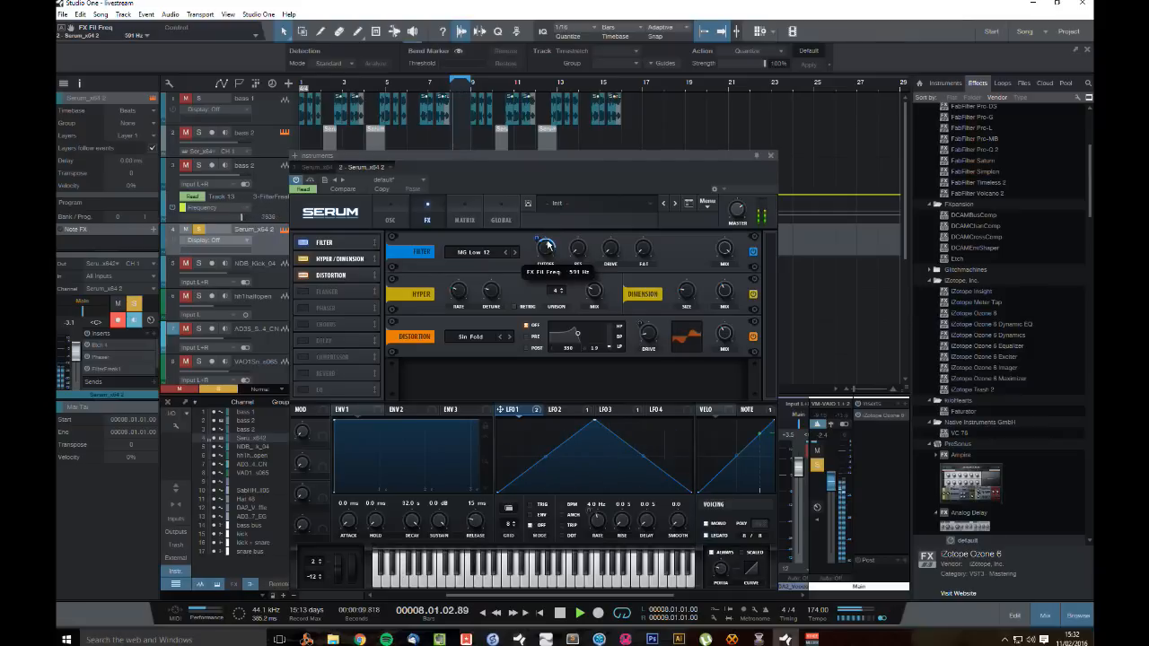
Step: Sync LFO 1 to BPM with triplet timing and set its rate to 1/8 while auditioning the oscillator settings
{"action": "left_click", "coordinate": [404, 224]}
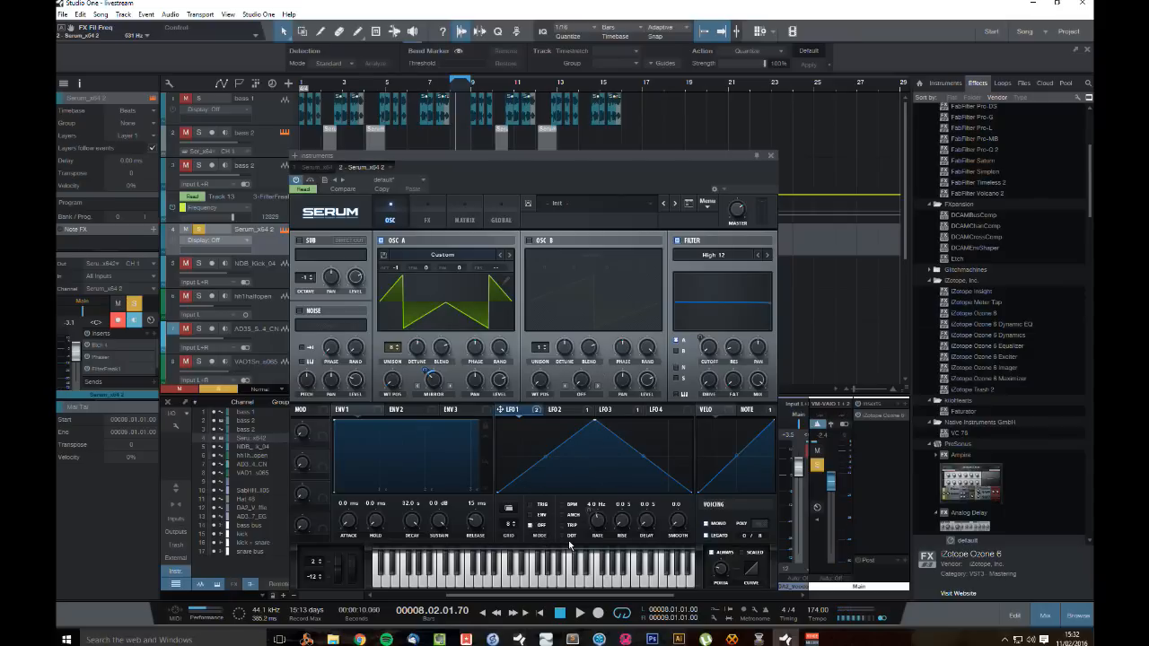
{"action": "key", "text": "space"}
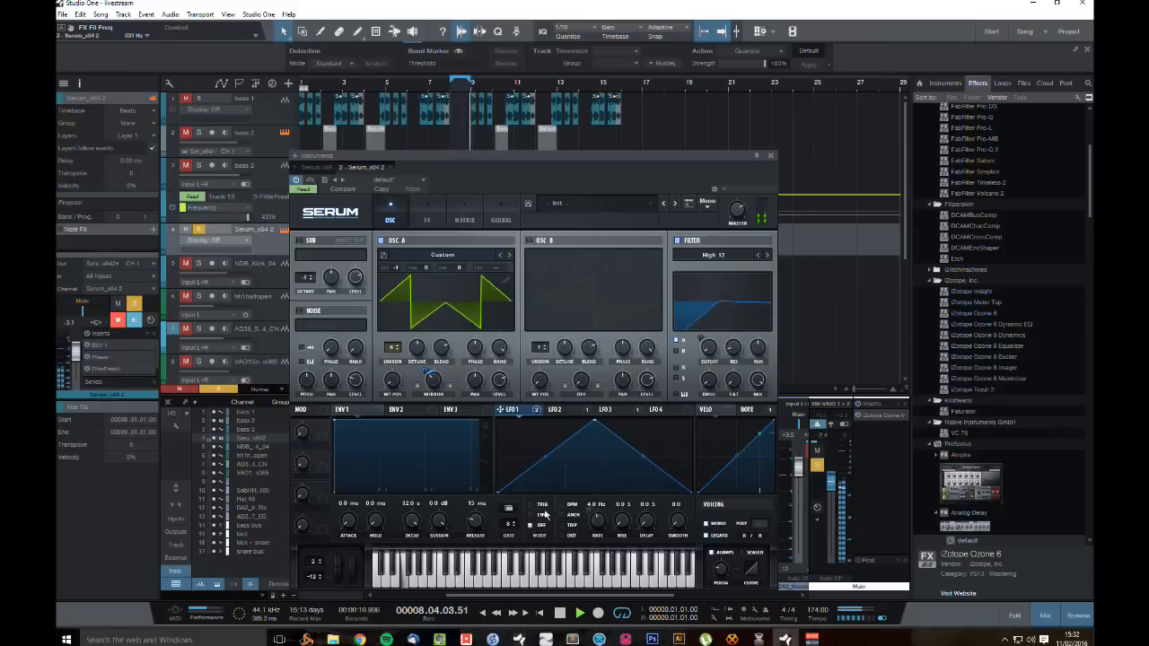
{"action": "key", "text": "space"}
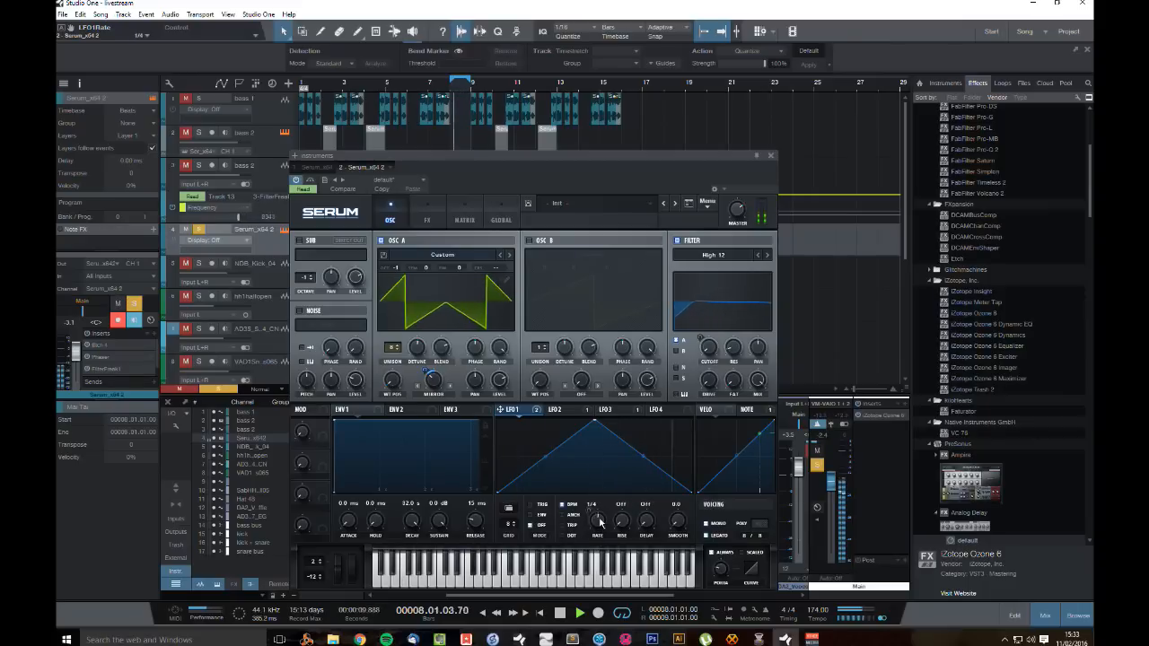
{"action": "left_click_drag", "start_coordinate": [600, 523], "coordinate": [606, 520]}
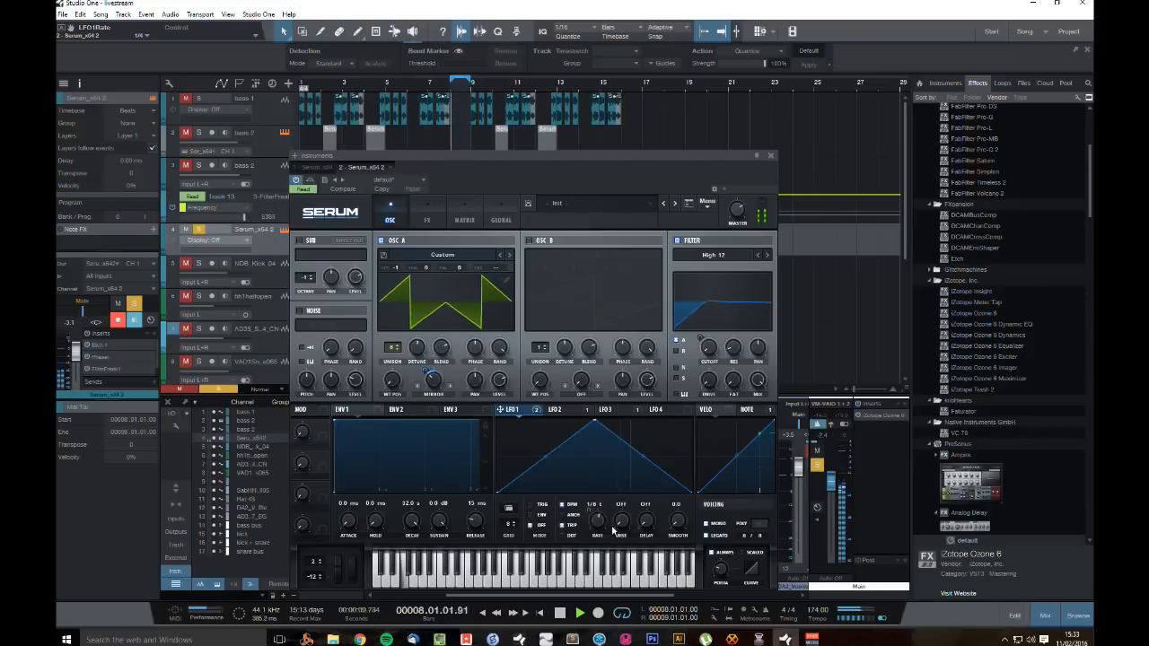
Step: Adjust the FX filter's cutoff to about 900 Hz while the soloed bass plays
{"action": "left_click_drag", "start_coordinate": [605, 521], "coordinate": [600, 522]}
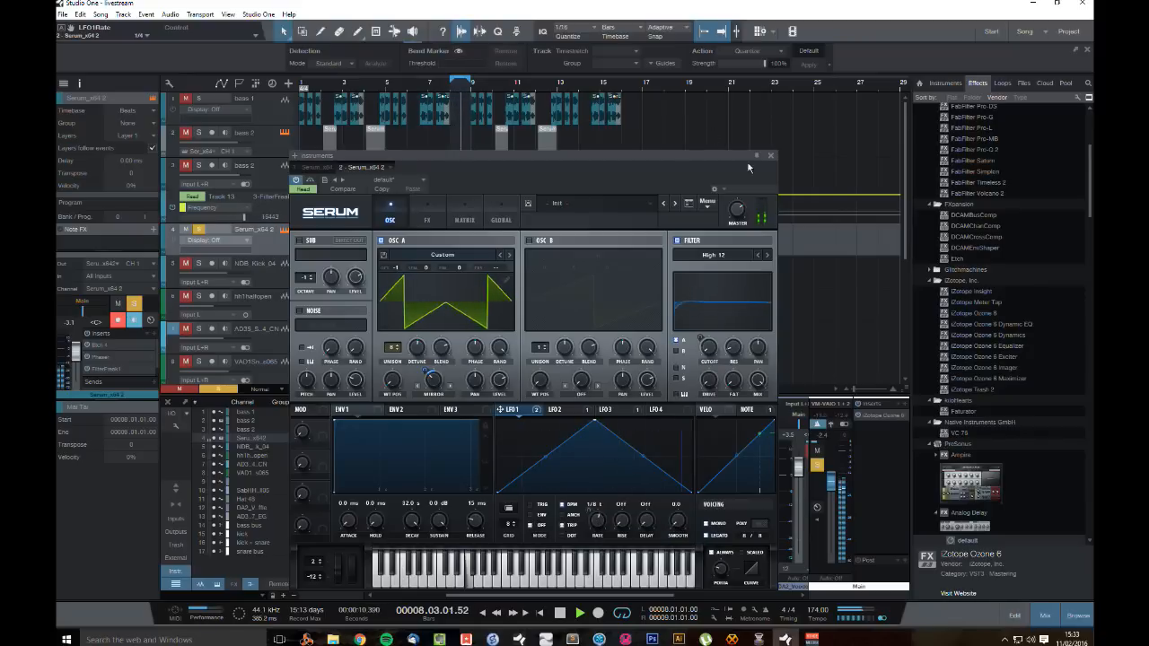
{"action": "left_click", "coordinate": [429, 212]}
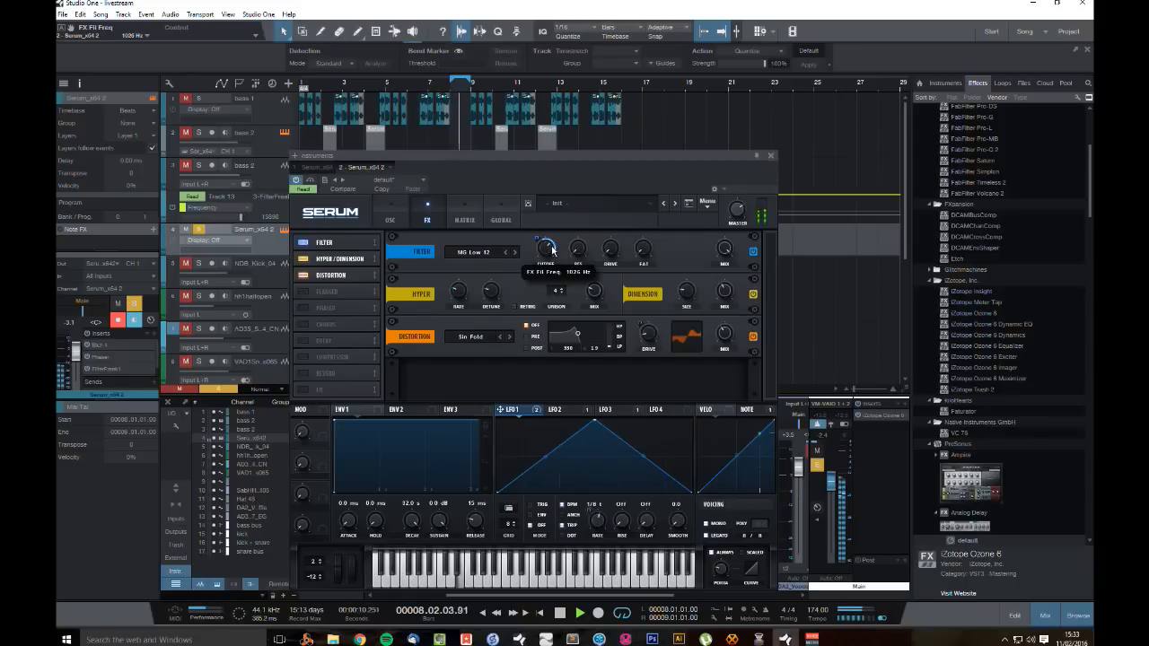
{"action": "left_click", "coordinate": [770, 156]}
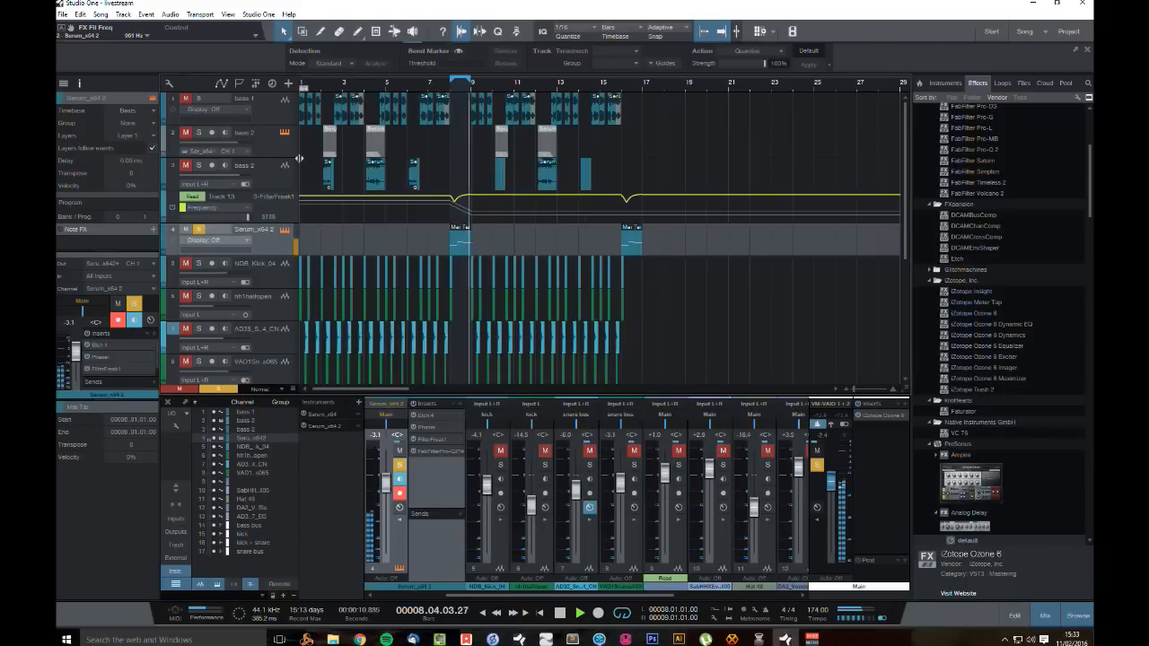
Step: Unsolo the second Serum track and audition bar 8 with the full mix
{"action": "left_click", "coordinate": [198, 231]}
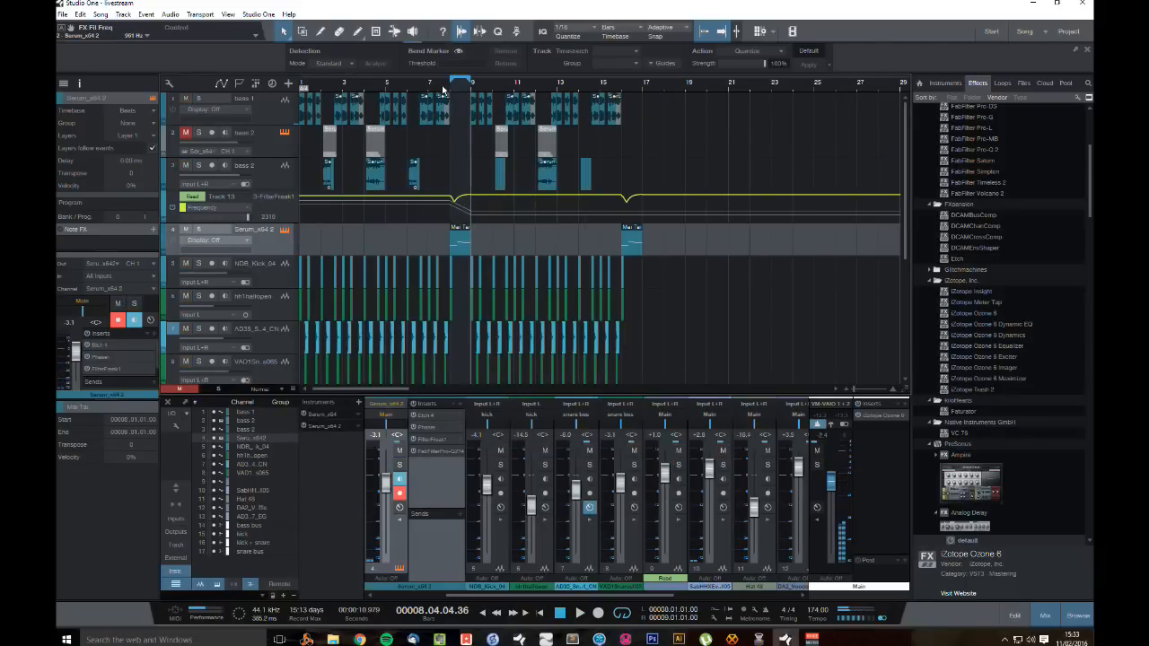
{"action": "left_click", "coordinate": [442, 90]}
{"action": "key", "text": "space"}
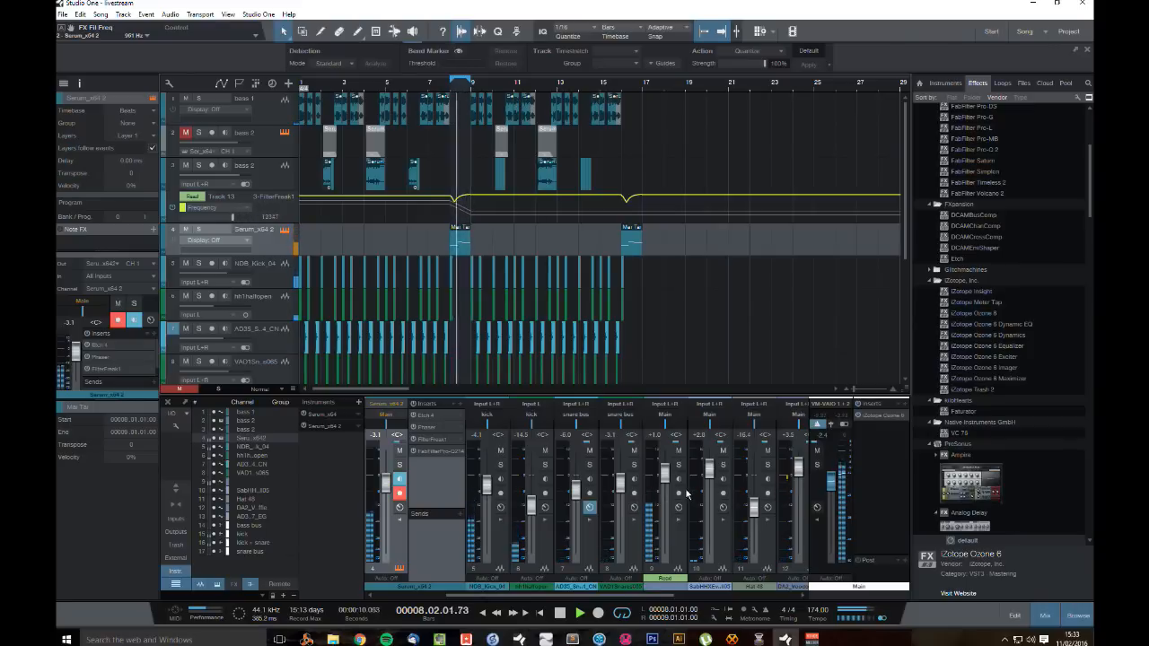
{"action": "key", "text": "space"}
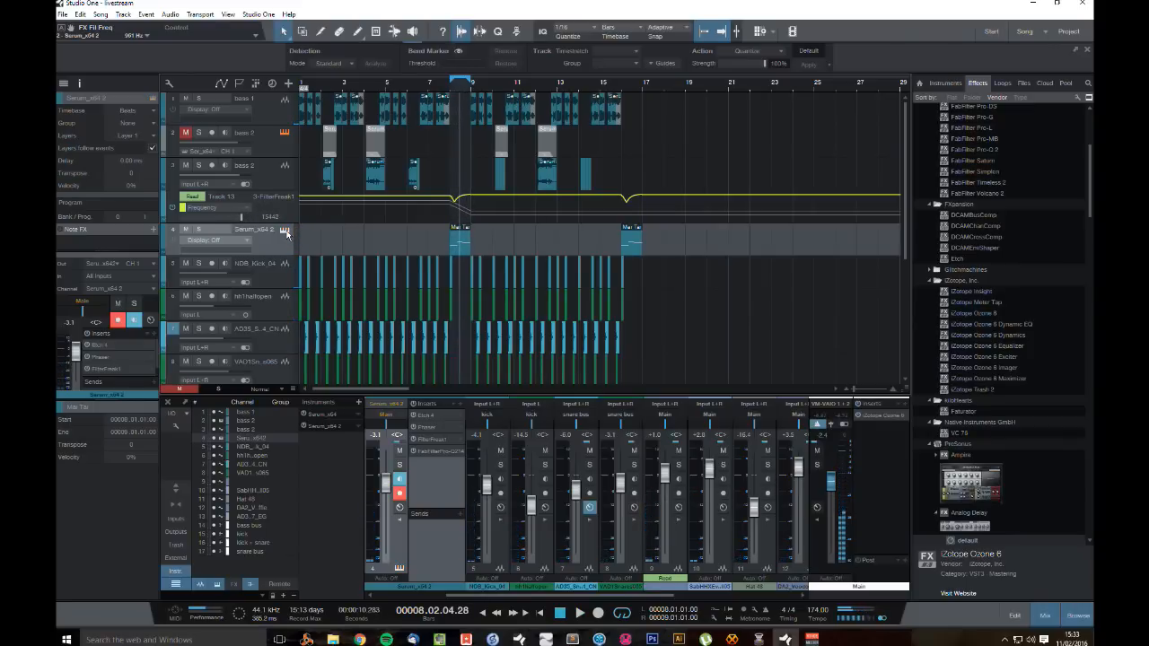
Step: Raise the FX filter's cutoff on the second Serum to about 2 kHz and audition it in the mix
{"action": "key", "text": "F11"}
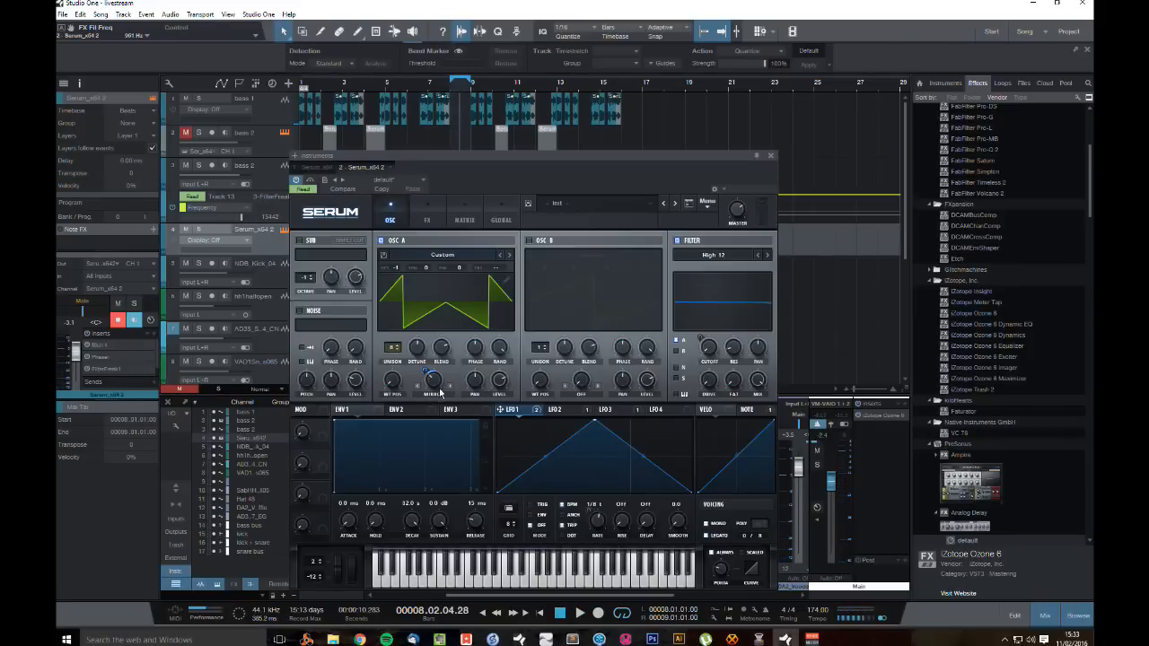
{"action": "left_click", "coordinate": [428, 222]}
{"action": "left_click_drag", "start_coordinate": [546, 251], "coordinate": [541, 263]}
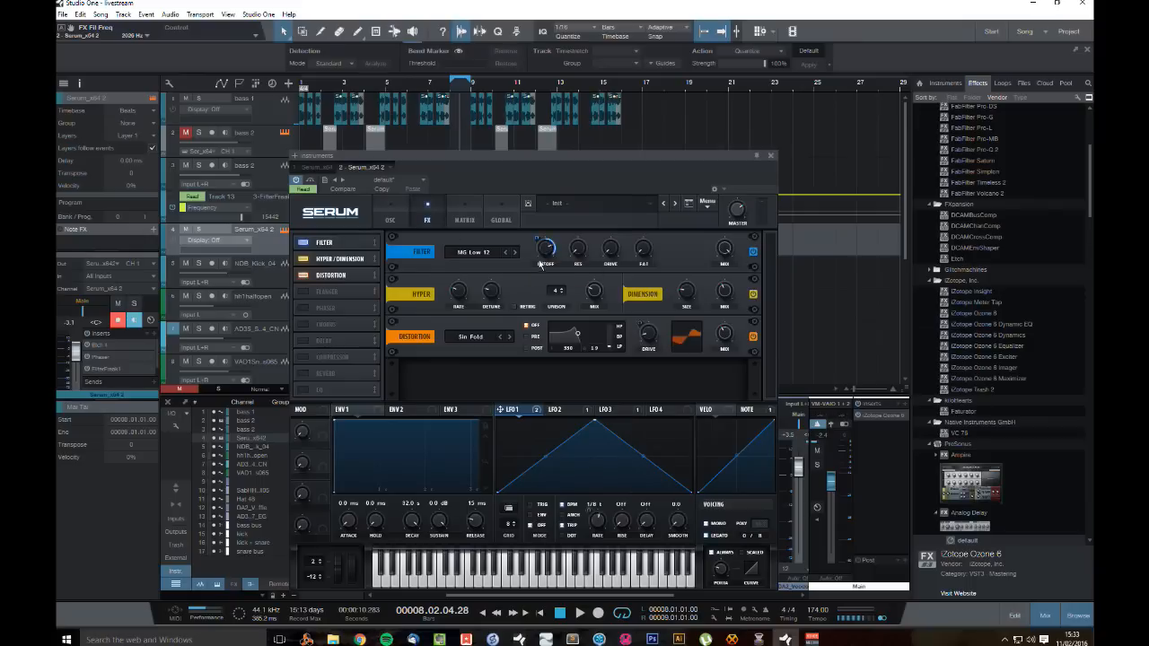
{"action": "key", "text": "space"}
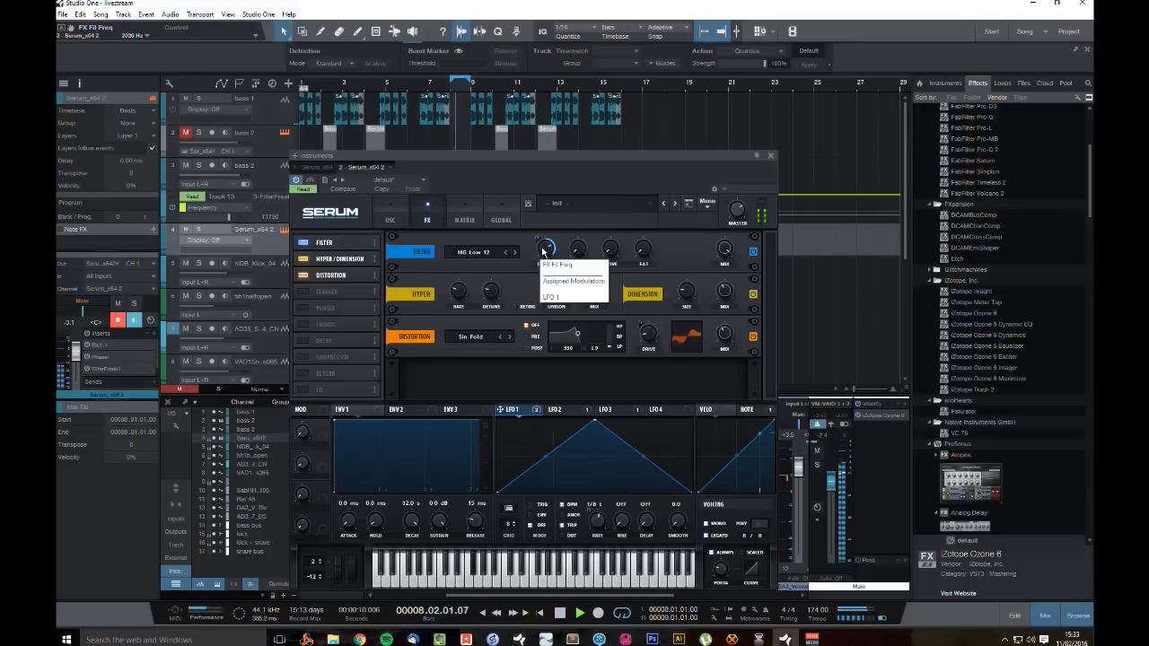
{"action": "left_click", "coordinate": [772, 156]}
Step: Extend the loop range to bars 1 to 17 and raise the second Serum channel's level to about +5 dB
{"action": "left_click_drag", "start_coordinate": [471, 79], "coordinate": [642, 80]}
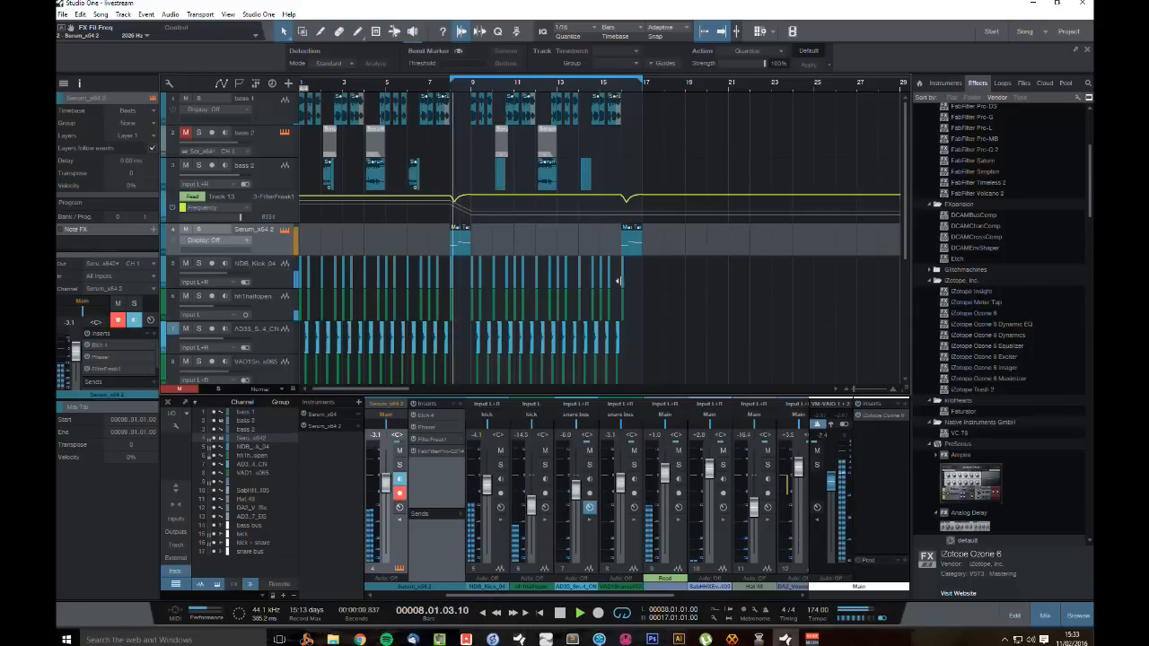
{"action": "left_click", "coordinate": [302, 83], "text": "ctrl"}
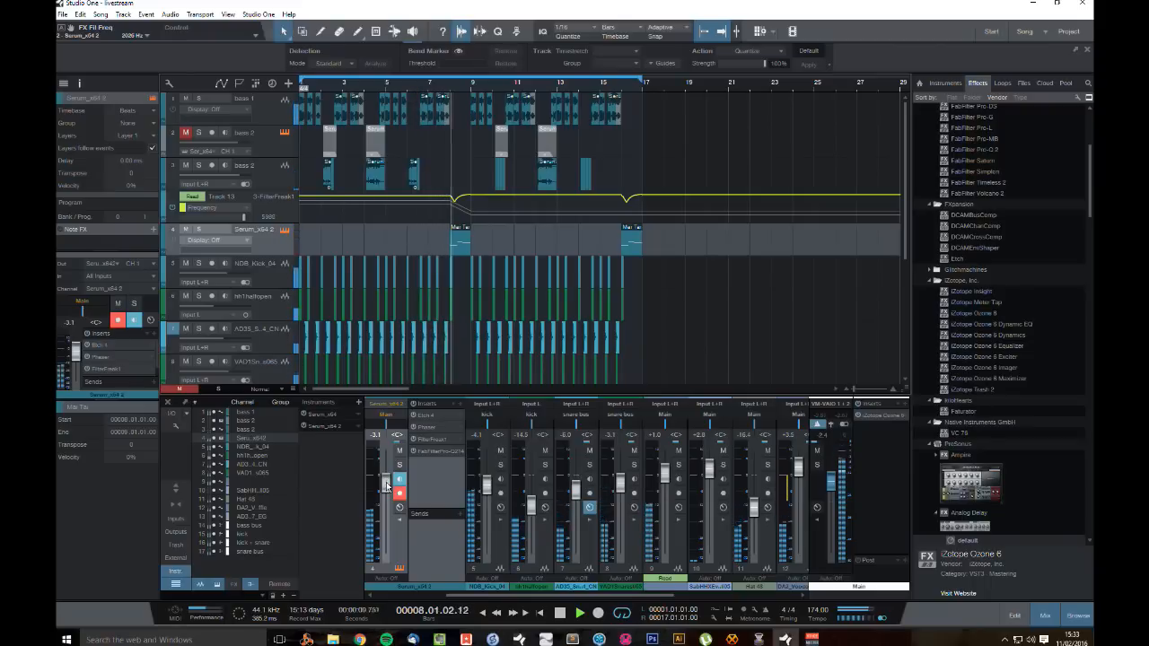
{"action": "left_click_drag", "start_coordinate": [387, 481], "coordinate": [393, 464]}
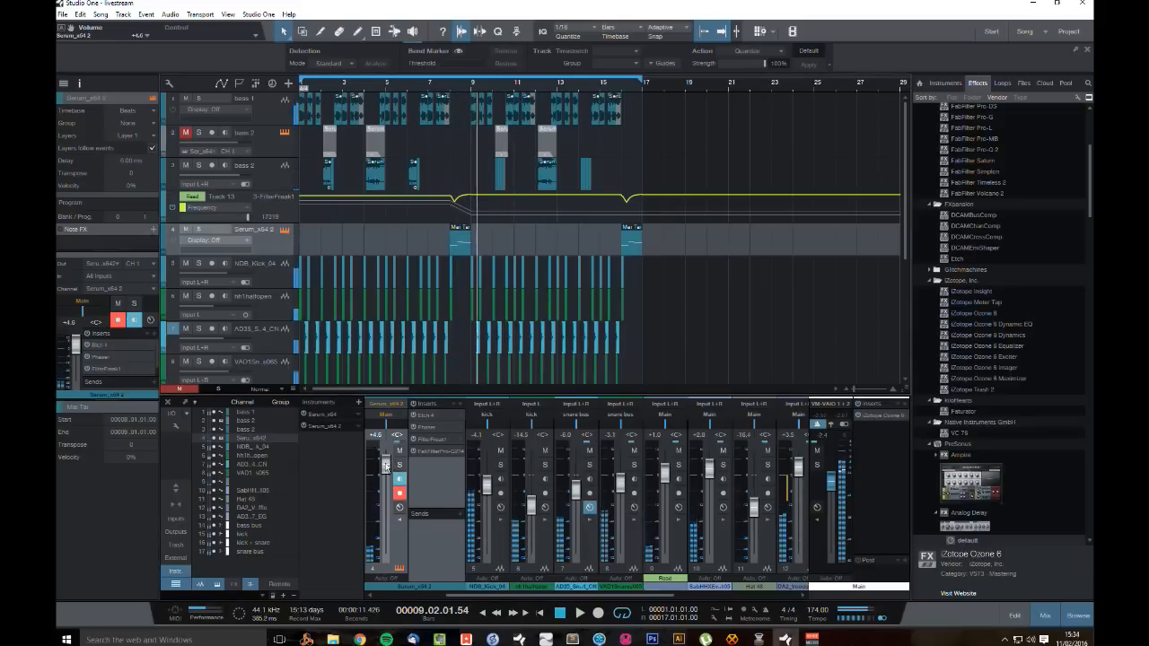
Step: Add a low shelf cut at about 160 Hz and -6.3 dB in the Serum channel's Pro-Q 2 and audition bar 8
{"action": "left_click", "coordinate": [438, 449]}
{"action": "left_click_drag", "start_coordinate": [640, 377], "coordinate": [646, 406]}
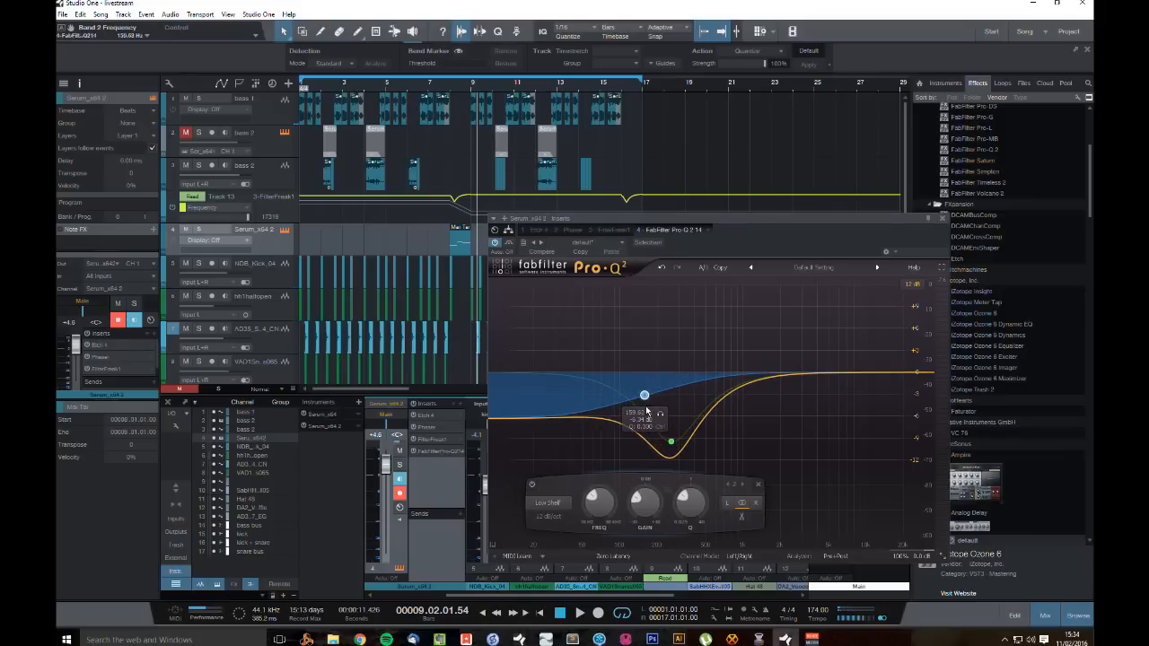
{"action": "left_click", "coordinate": [452, 93]}
{"action": "key", "text": "space"}
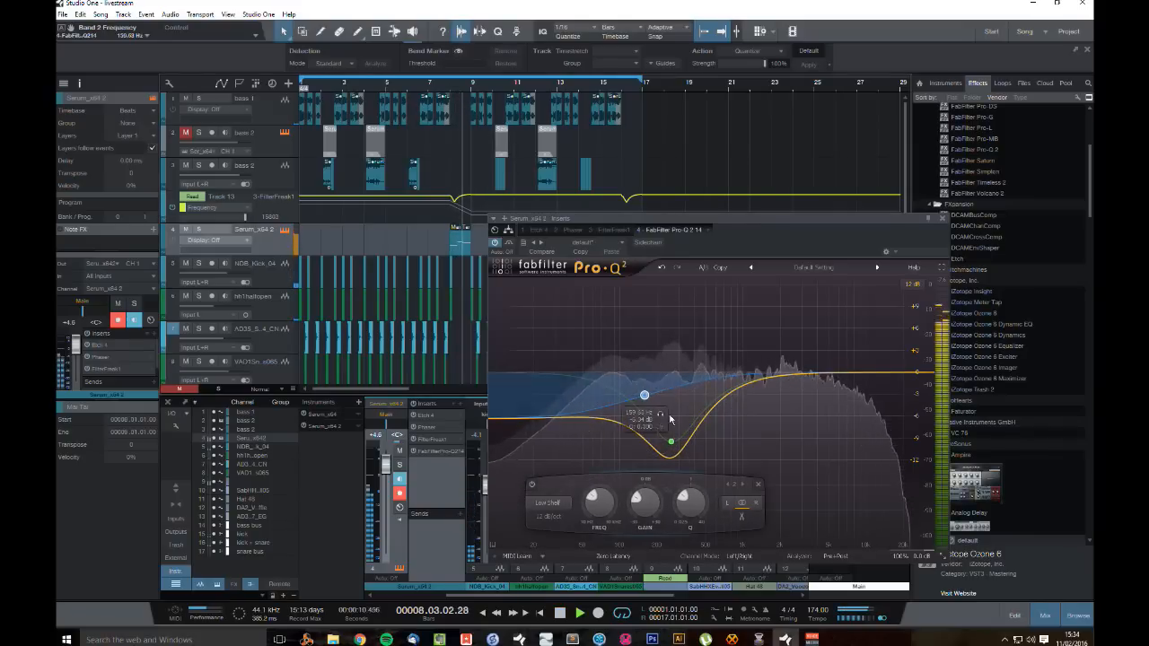
{"action": "key", "text": "space"}
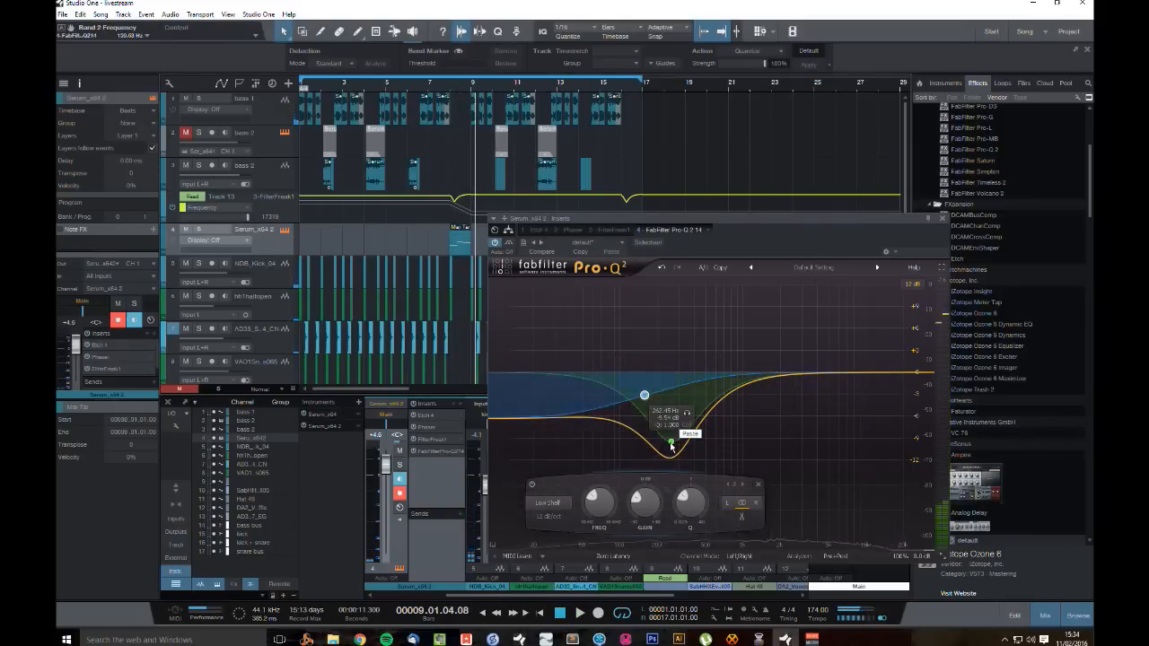
Step: Deepen the 262 Hz bell cut, move the low shelf to about 165 Hz and -7.8 dB, and audition the EQ
{"action": "left_click_drag", "start_coordinate": [670, 444], "coordinate": [671, 455]}
{"action": "left_click_drag", "start_coordinate": [644, 396], "coordinate": [647, 401]}
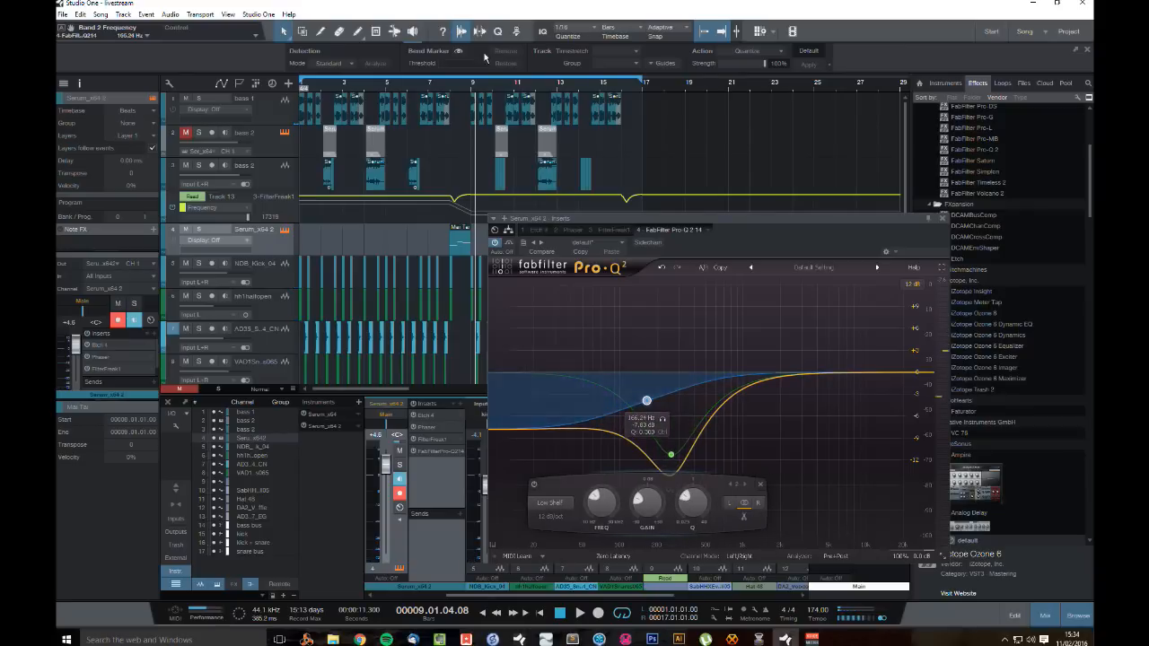
{"action": "left_click", "coordinate": [449, 90]}
{"action": "key", "text": "space"}
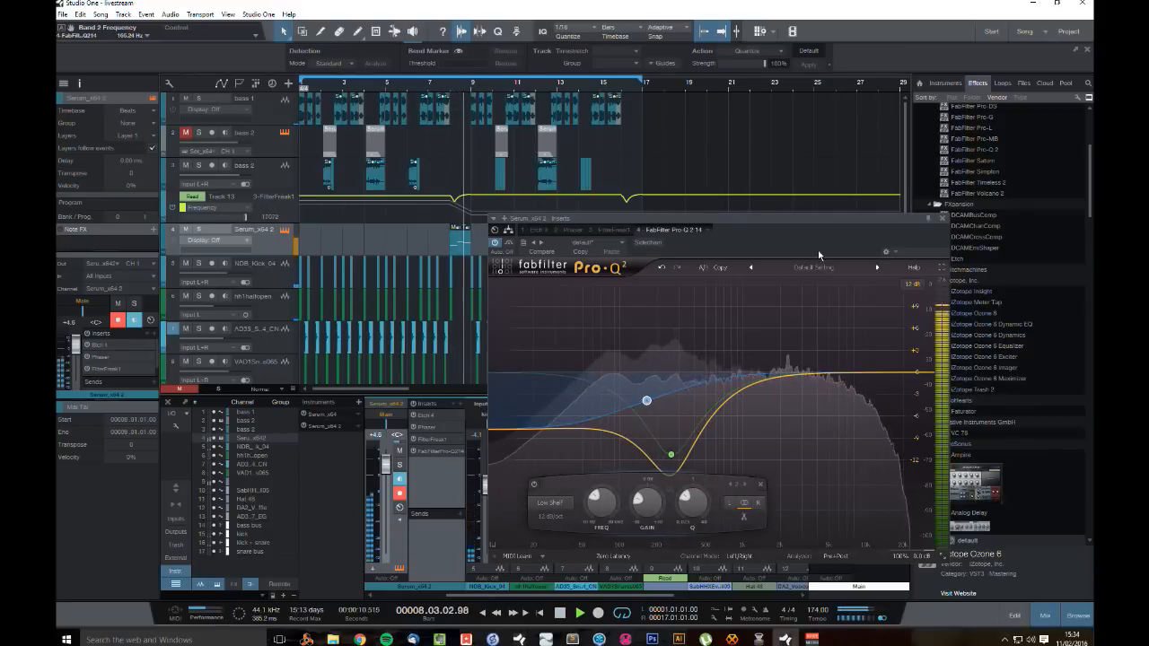
{"action": "key", "text": "space"}
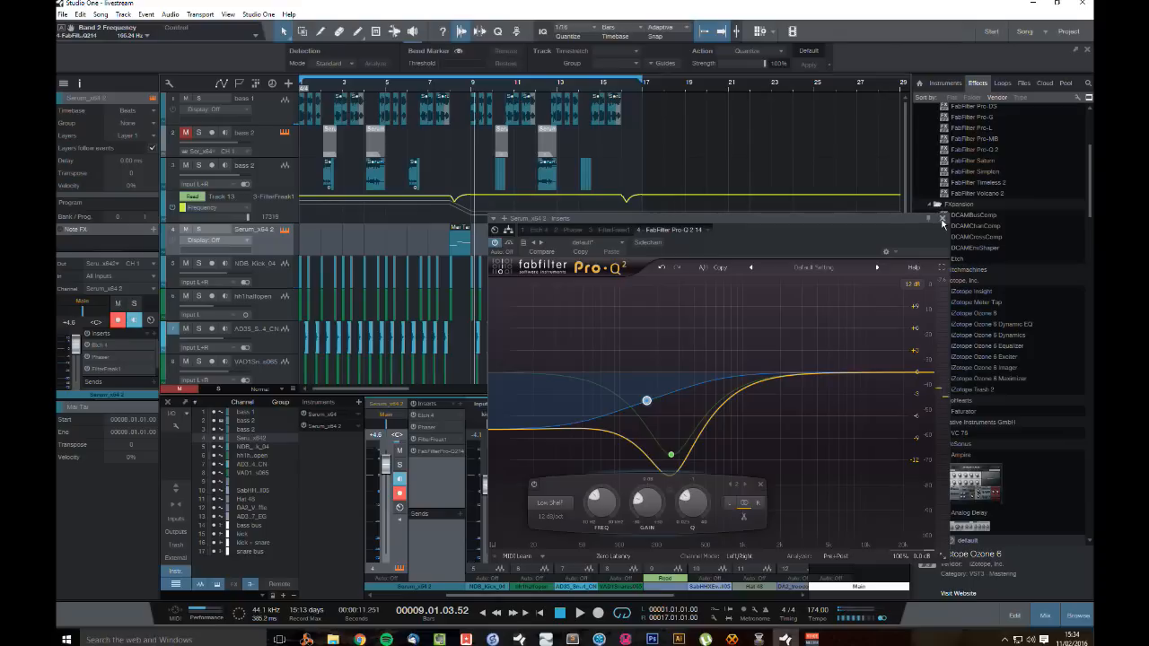
{"action": "left_click", "coordinate": [952, 226]}
{"action": "left_click", "coordinate": [942, 220]}
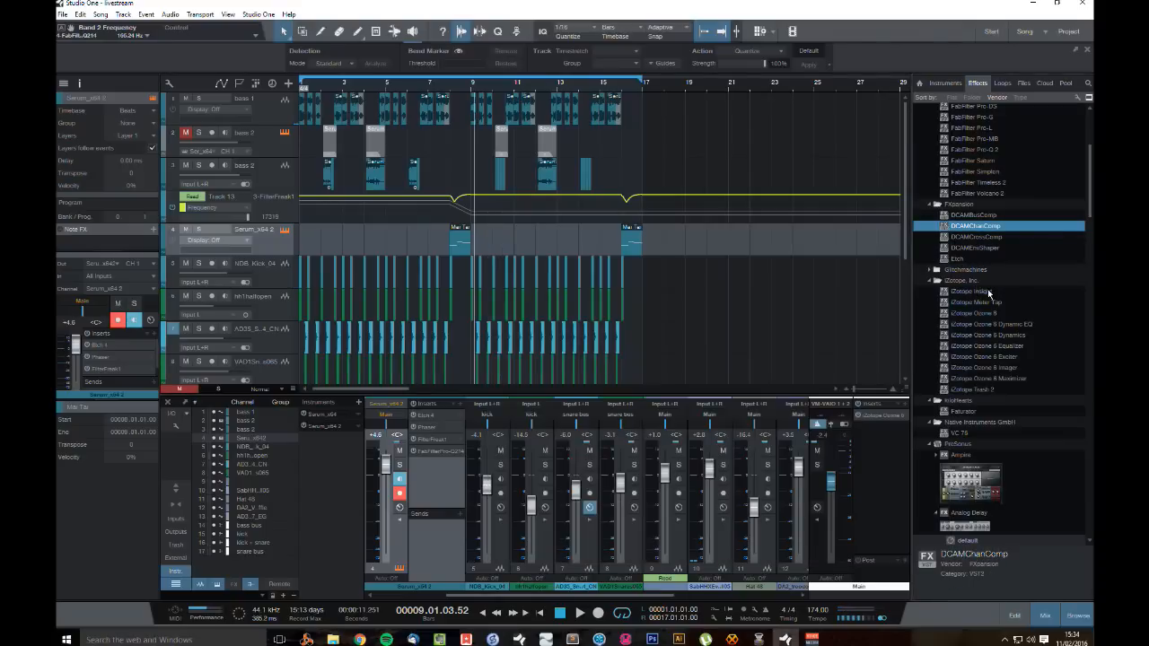
Step: Find the Faturator effect in the effects browser and insert it on the second Serum channel
{"action": "scroll", "coordinate": [987, 294], "scroll_direction": "up", "scroll_amount": 6}
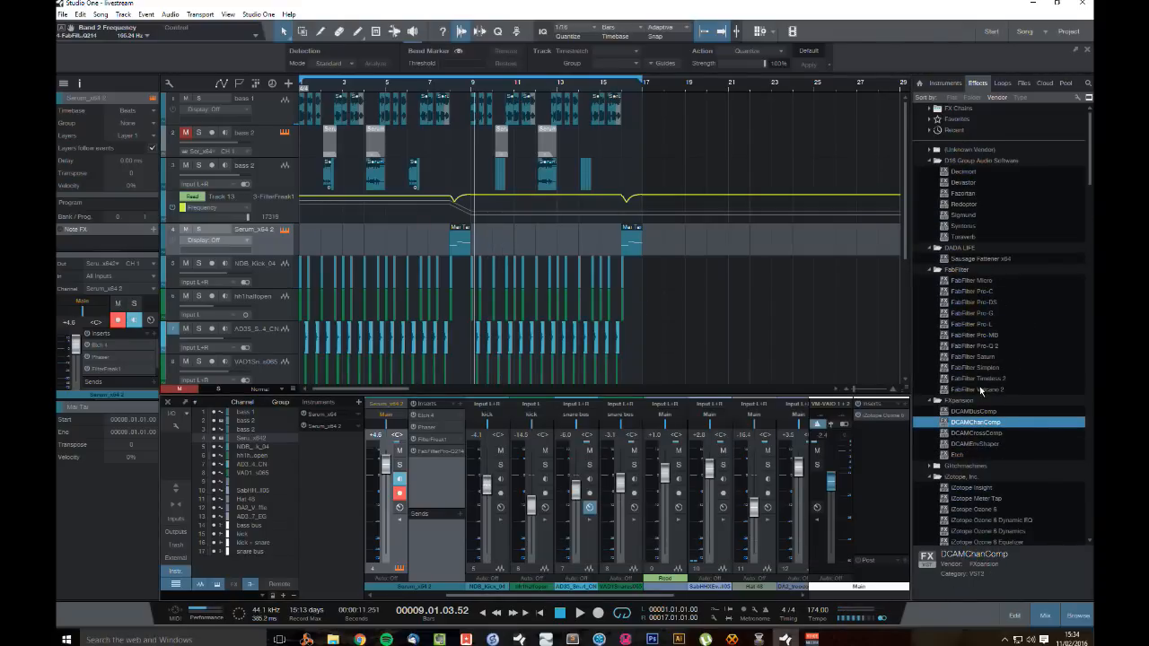
{"action": "scroll", "coordinate": [973, 388], "scroll_direction": "down", "scroll_amount": 10}
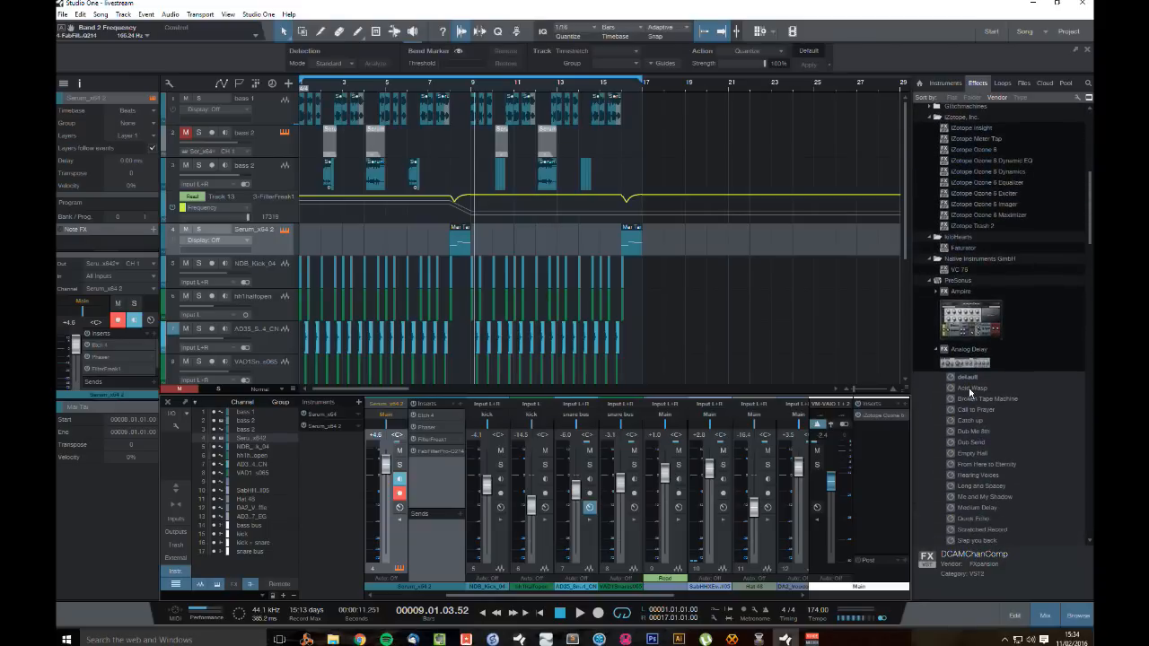
{"action": "left_click_drag", "start_coordinate": [972, 247], "coordinate": [404, 240]}
Step: Add a two-way Splitter in Frequency Split mode after the EQ with Faturator on the second branch, and audition the split
{"action": "left_click", "coordinate": [509, 233]}
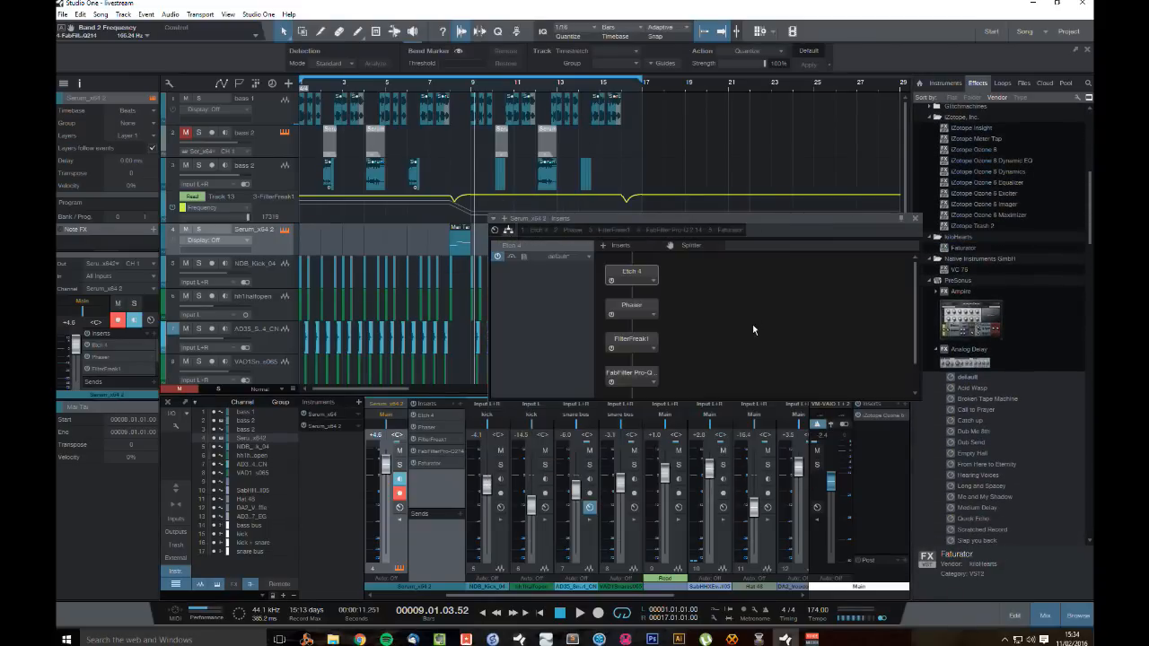
{"action": "left_click_drag", "start_coordinate": [696, 246], "coordinate": [745, 342]}
{"action": "scroll", "coordinate": [675, 371], "scroll_direction": "down", "scroll_amount": 2}
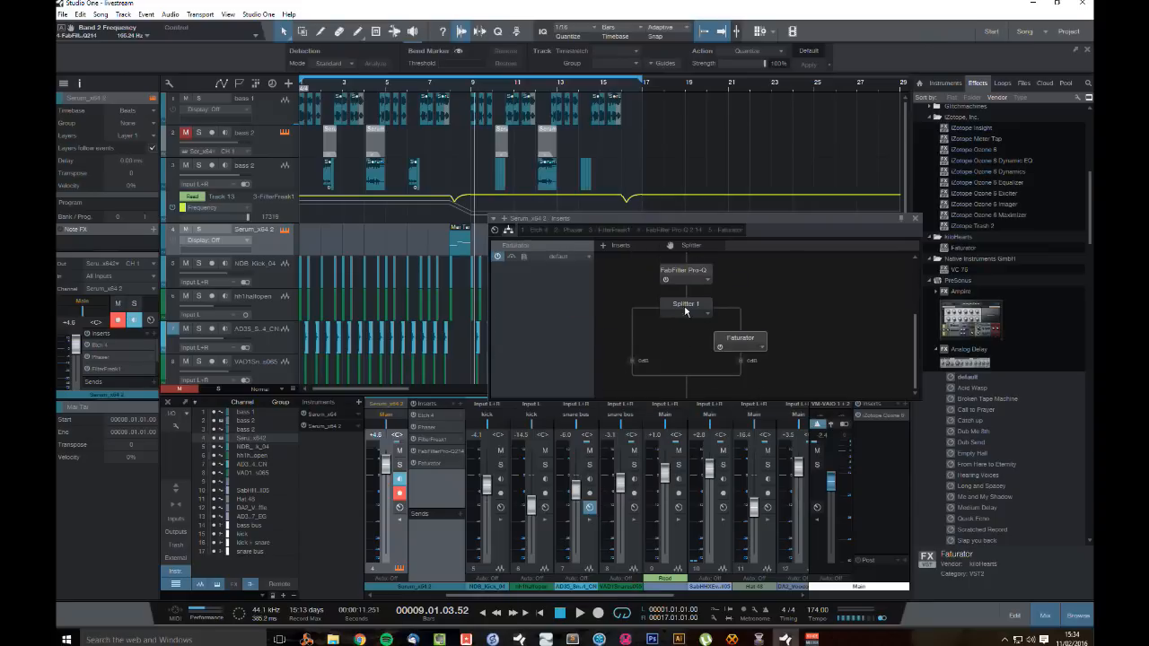
{"action": "left_click", "coordinate": [687, 310]}
{"action": "left_click_drag", "start_coordinate": [529, 372], "coordinate": [539, 376]}
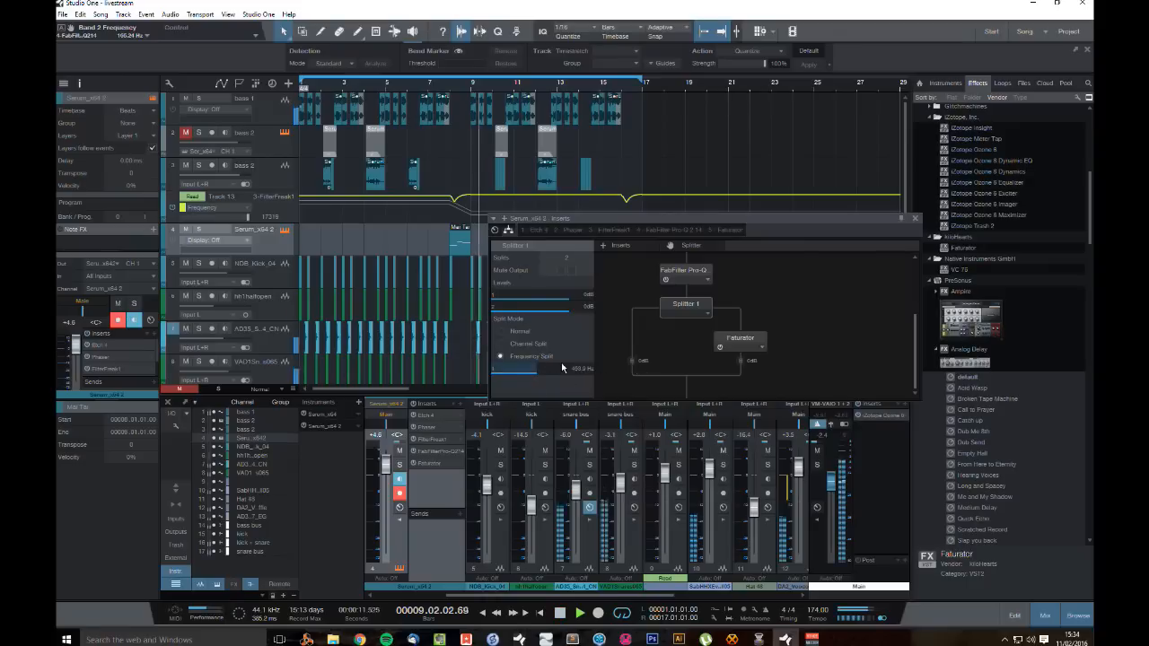
{"action": "key", "text": "space"}
{"action": "left_click", "coordinate": [451, 87]}
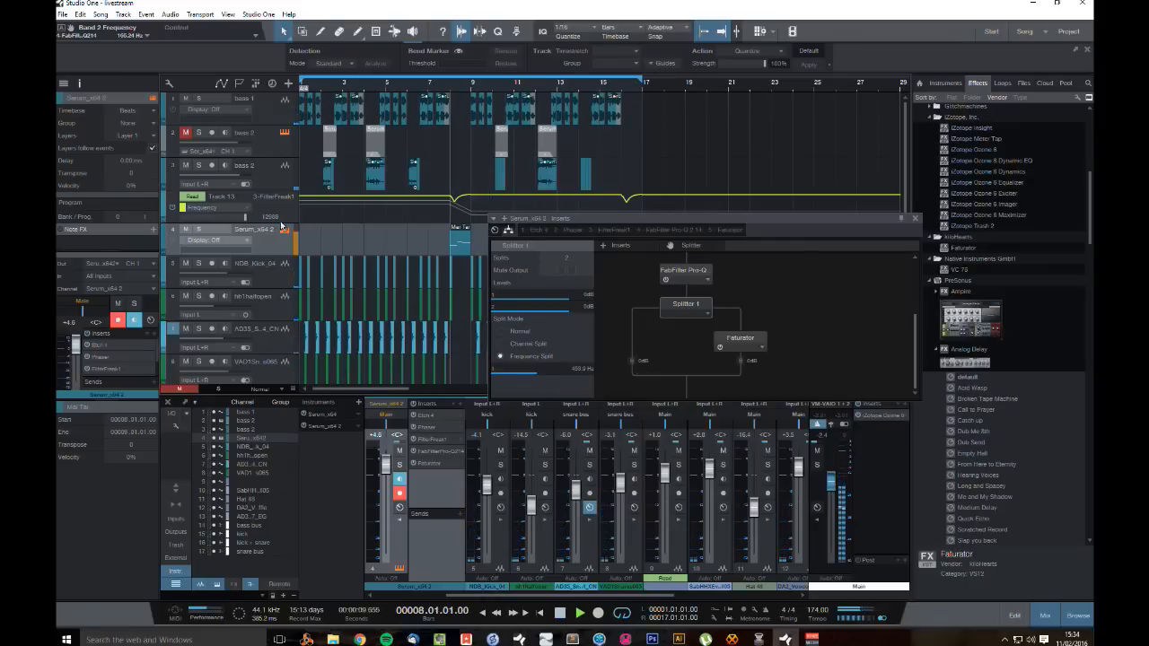
{"action": "key", "text": "space"}
Step: Set Faturator's drive to about 0.45 and mix to about 0.475, raise its color, and add about 0.2 fuzz while looping bar 8
{"action": "left_click", "coordinate": [729, 338]}
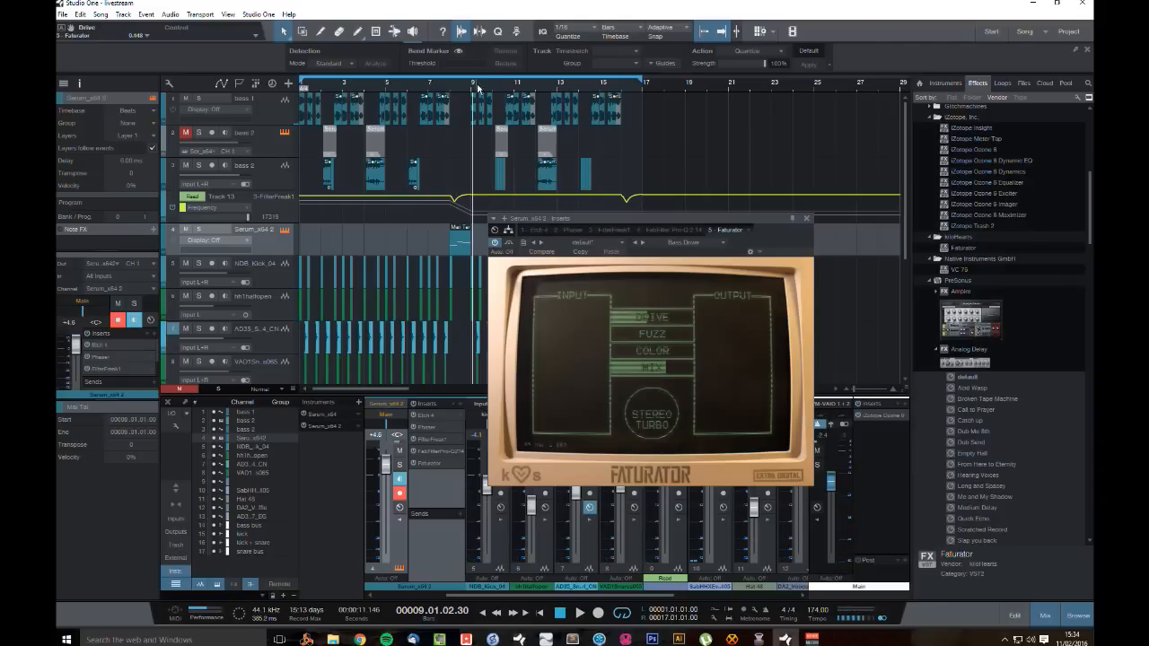
{"action": "key", "text": "space"}
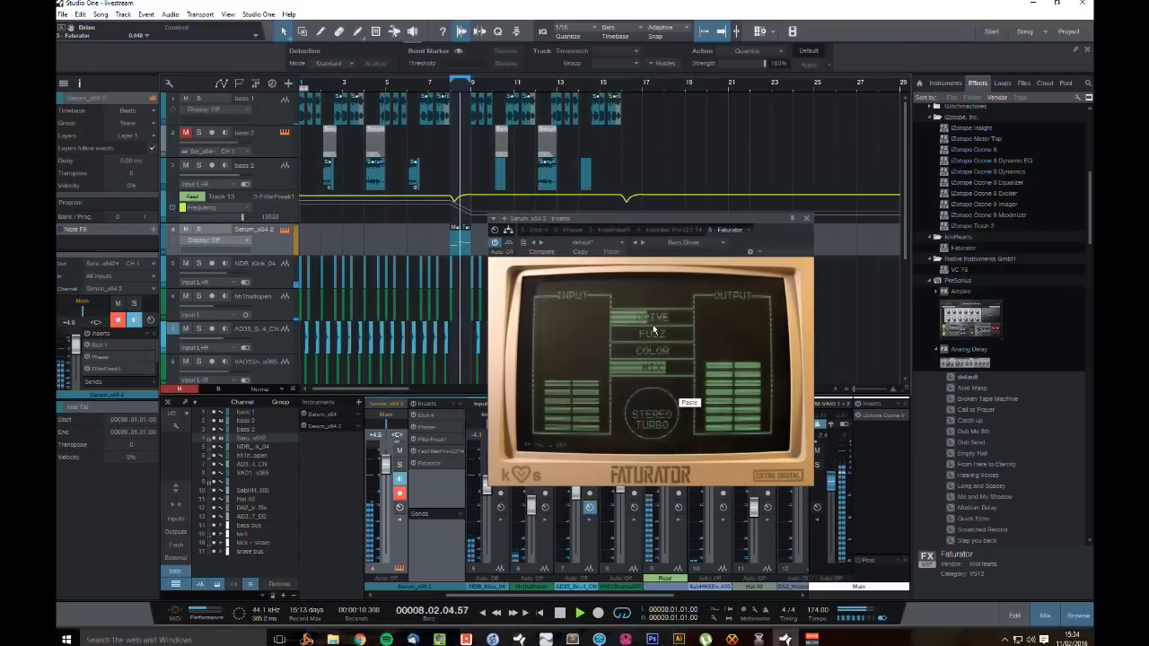
{"action": "left_click_drag", "start_coordinate": [664, 347], "coordinate": [694, 311]}
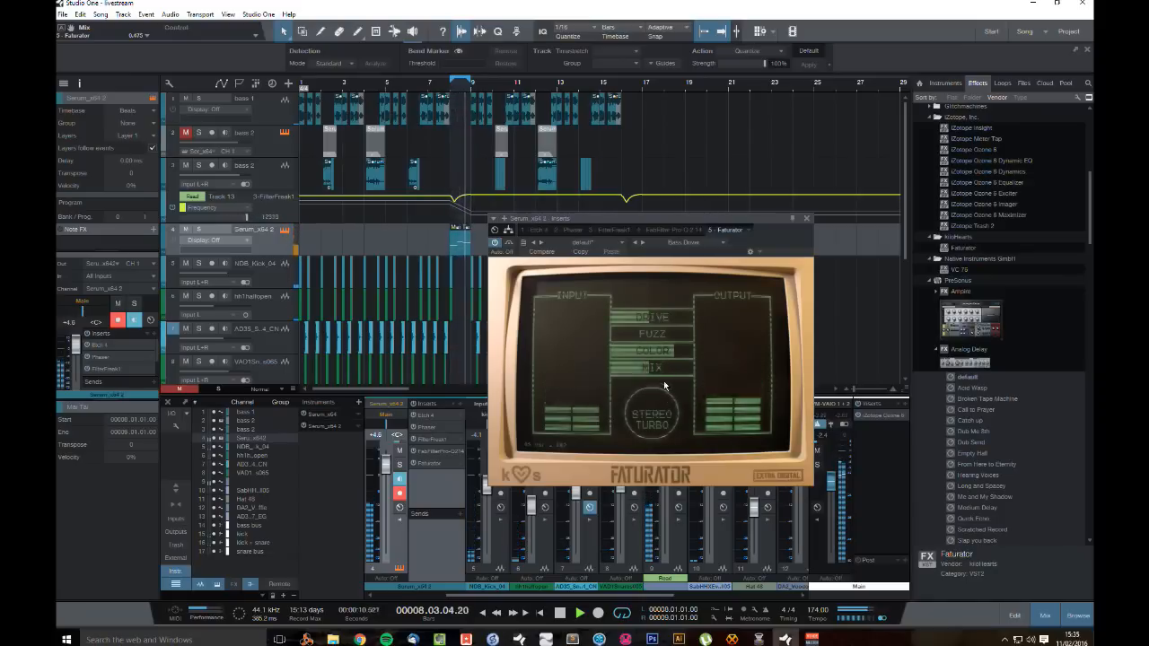
{"action": "left_click_drag", "start_coordinate": [667, 334], "coordinate": [672, 306]}
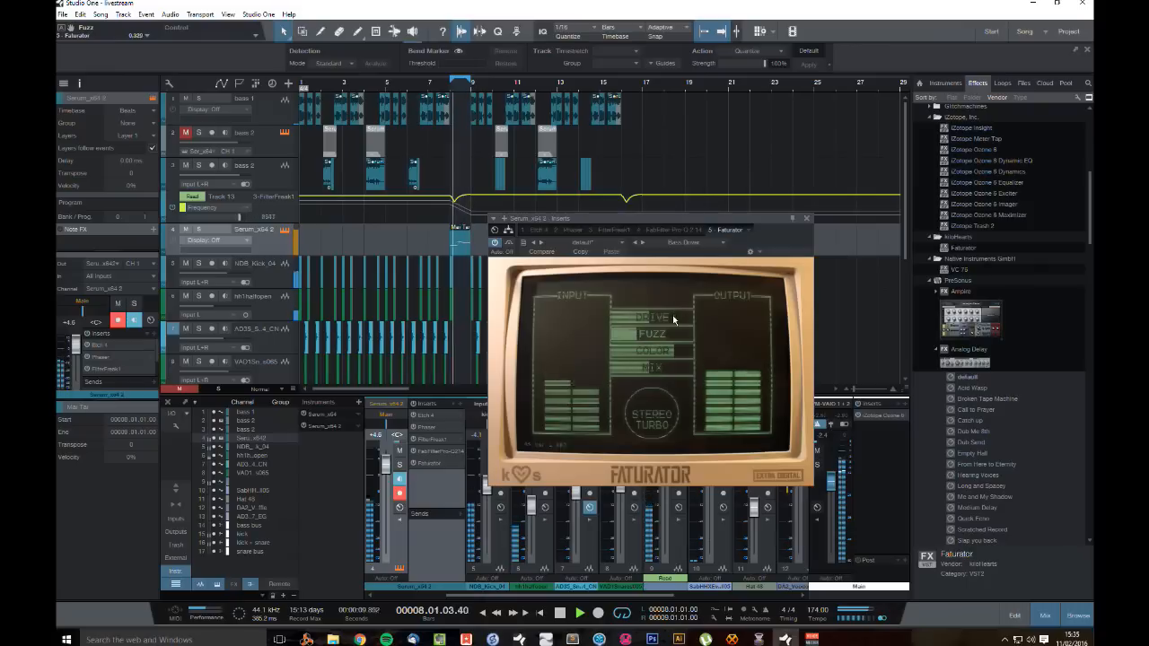
{"action": "left_click_drag", "start_coordinate": [672, 322], "coordinate": [671, 313]}
{"action": "left_click", "coordinate": [806, 218]}
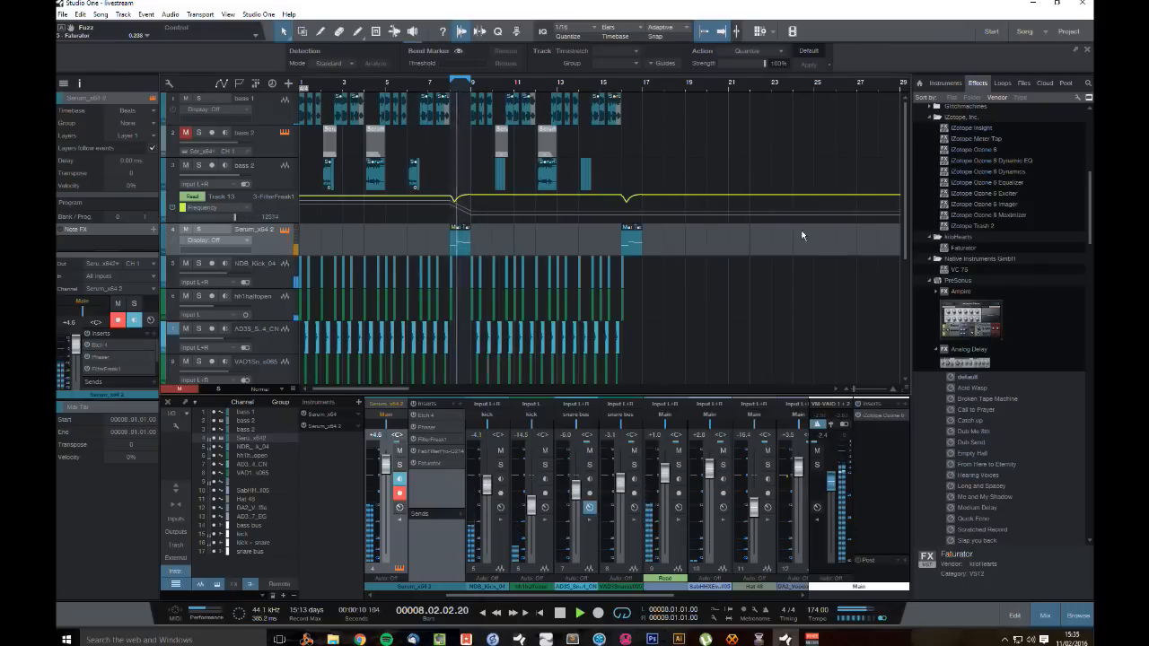
Step: Add a bell cut in the Serum channel's Pro-Q 2 at about 980 Hz, -6.2 dB, with a Q of about 1.4
{"action": "left_click", "coordinate": [445, 454]}
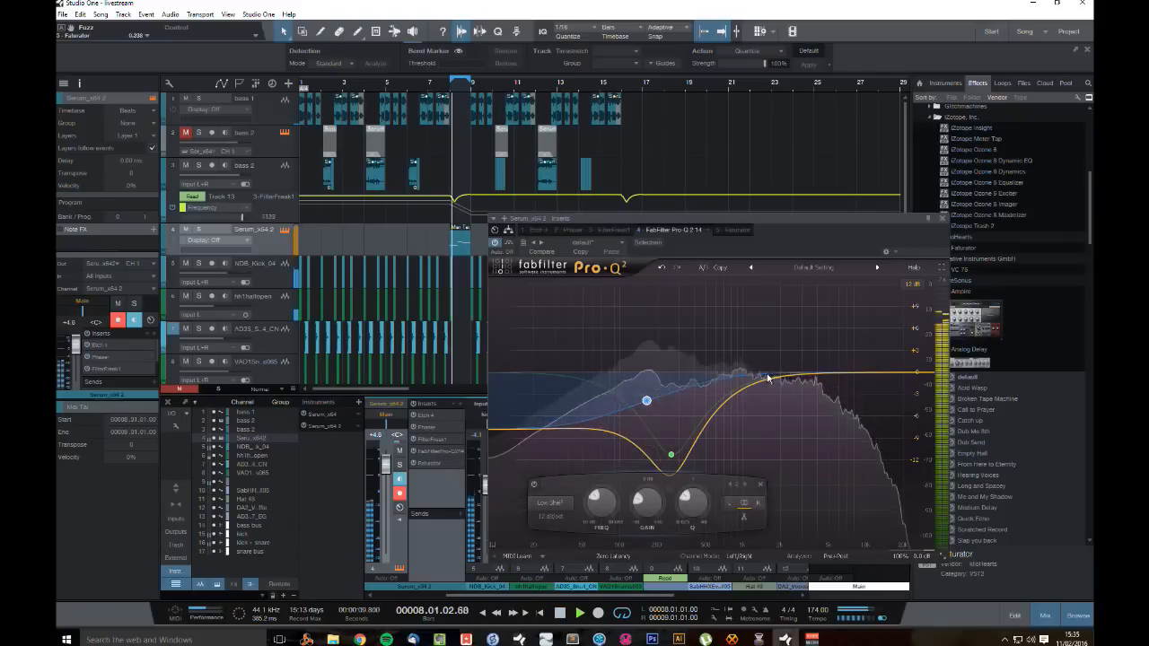
{"action": "left_click_drag", "start_coordinate": [767, 378], "coordinate": [783, 426]}
{"action": "left_click_drag", "start_coordinate": [829, 506], "coordinate": [830, 500]}
{"action": "left_click_drag", "start_coordinate": [783, 414], "coordinate": [743, 413]}
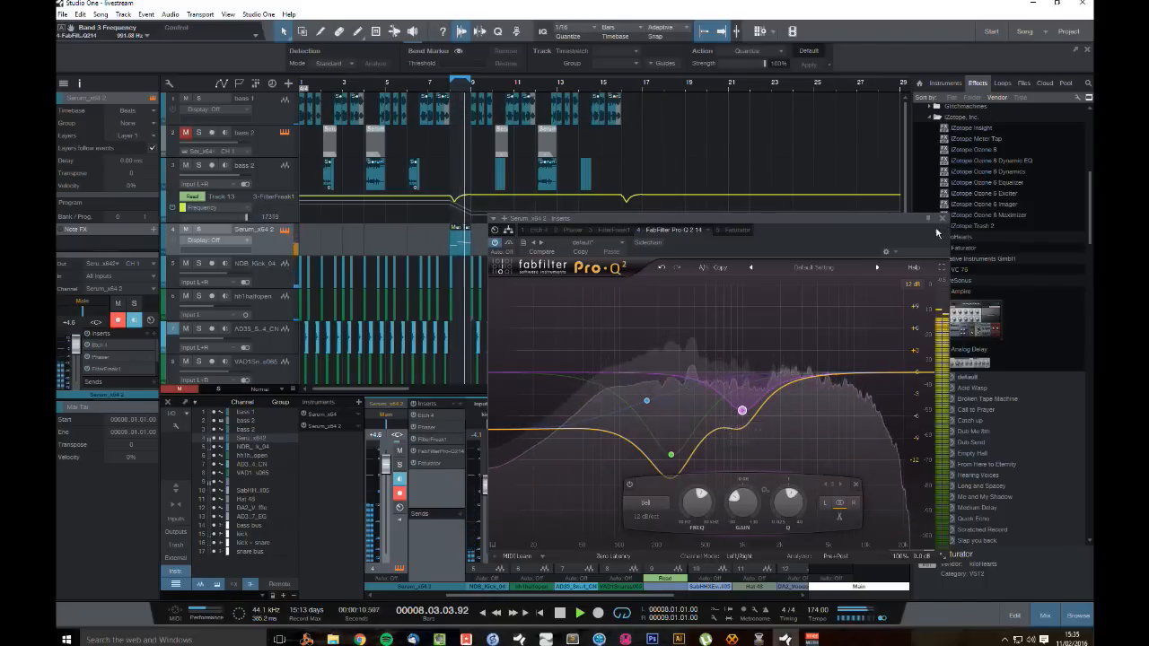
{"action": "left_click_drag", "start_coordinate": [742, 411], "coordinate": [742, 419]}
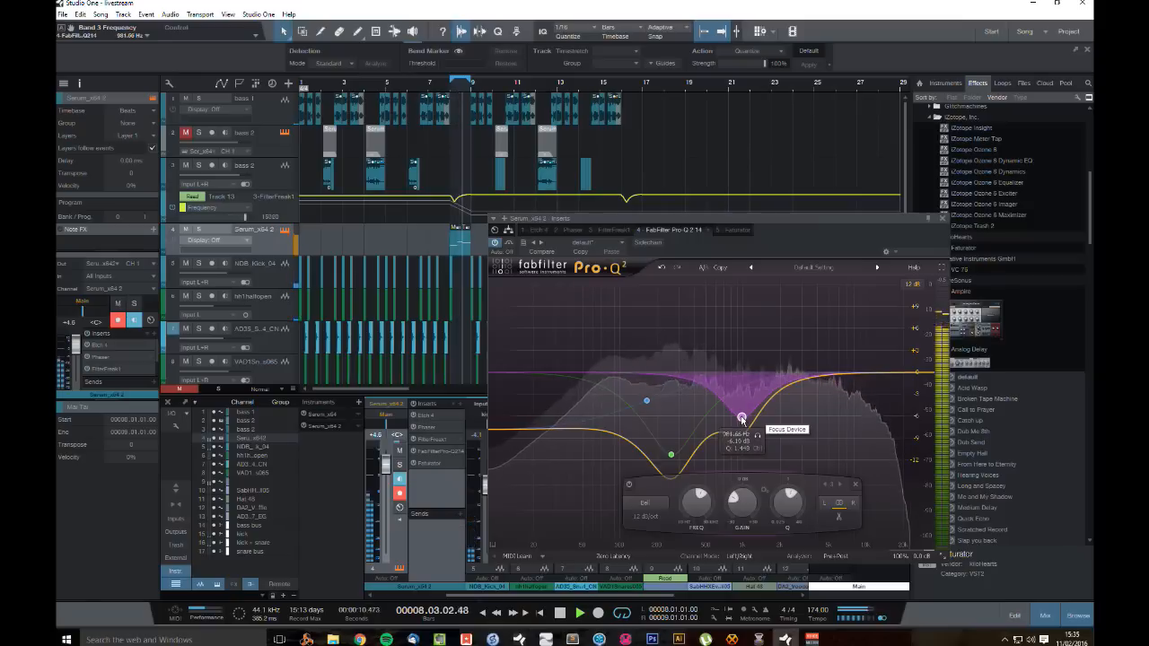
{"action": "left_click", "coordinate": [939, 219]}
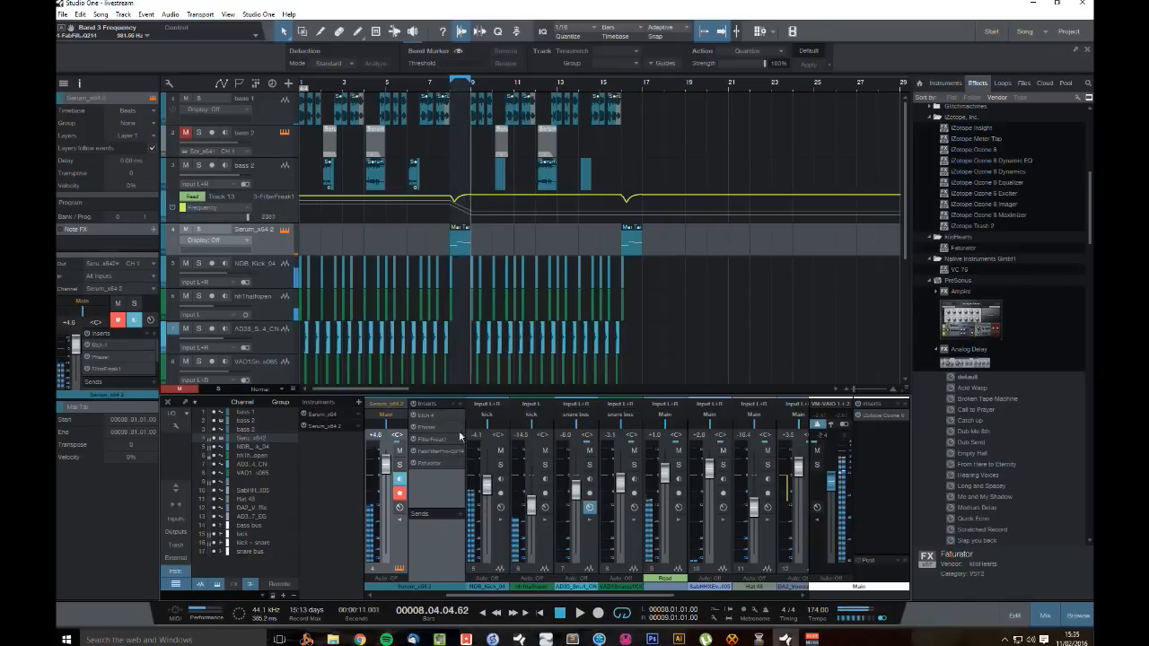
Step: Set the loop range to bars 1 to 17 for playback of the whole arrangement
{"action": "left_click_drag", "start_coordinate": [302, 92], "coordinate": [644, 90]}
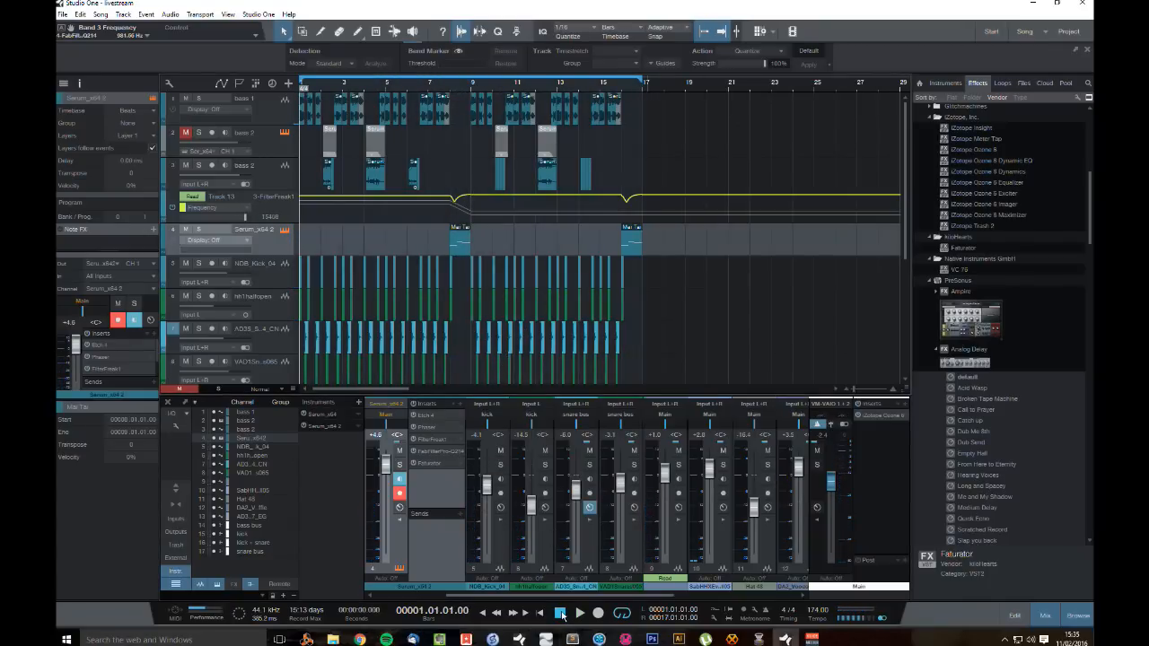
Step: Play the arrangement from the start and lower the Hat 48 channel level to -20.0 dB
{"action": "key", "text": "space"}
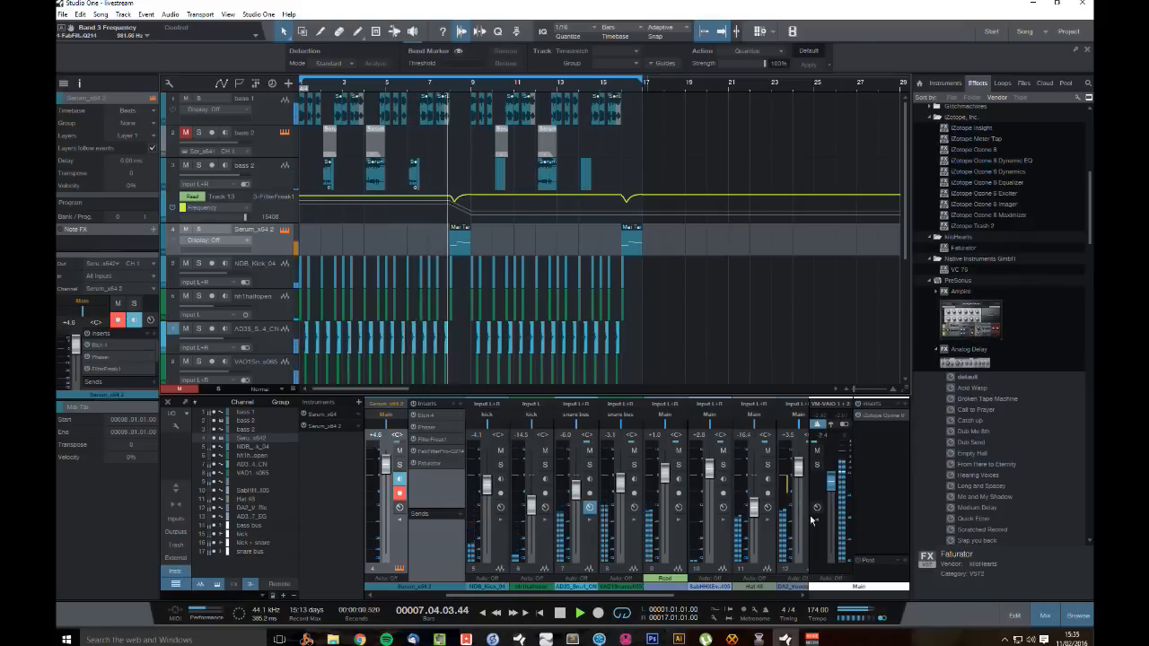
{"action": "left_click_drag", "start_coordinate": [754, 506], "coordinate": [754, 514]}
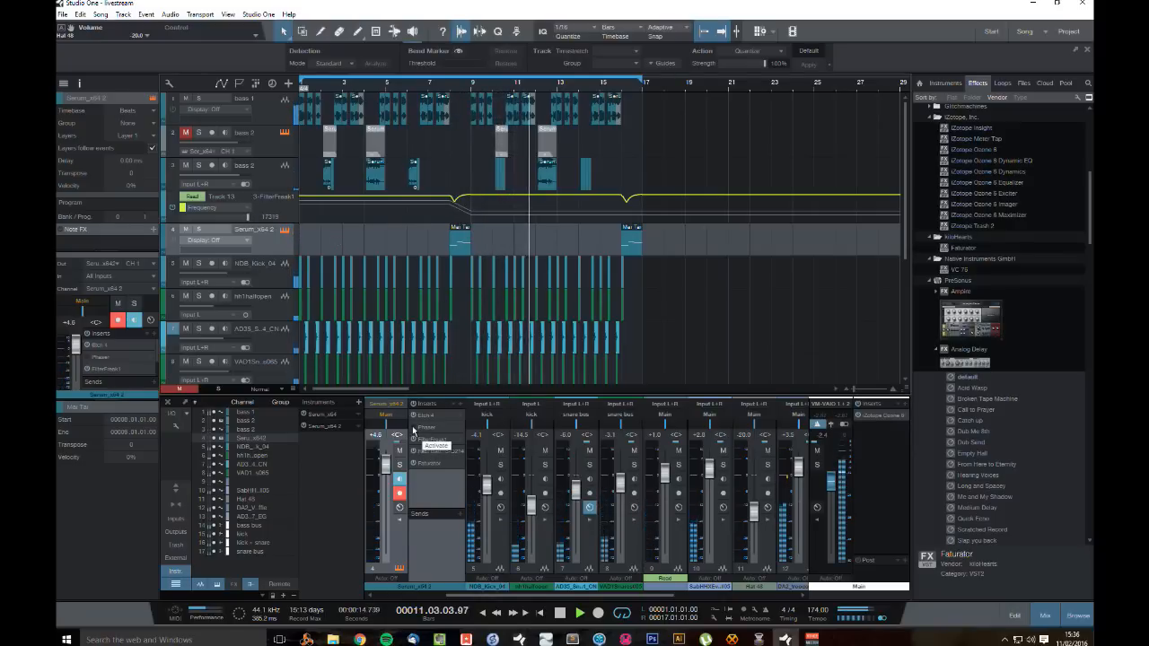
Step: Set the loop range to bar 16 and audition the second Serum fill there
{"action": "left_click", "coordinate": [622, 87], "text": "ctrl"}
{"action": "key", "text": "space"}
{"action": "key", "text": "space"}
{"action": "key", "text": "space"}
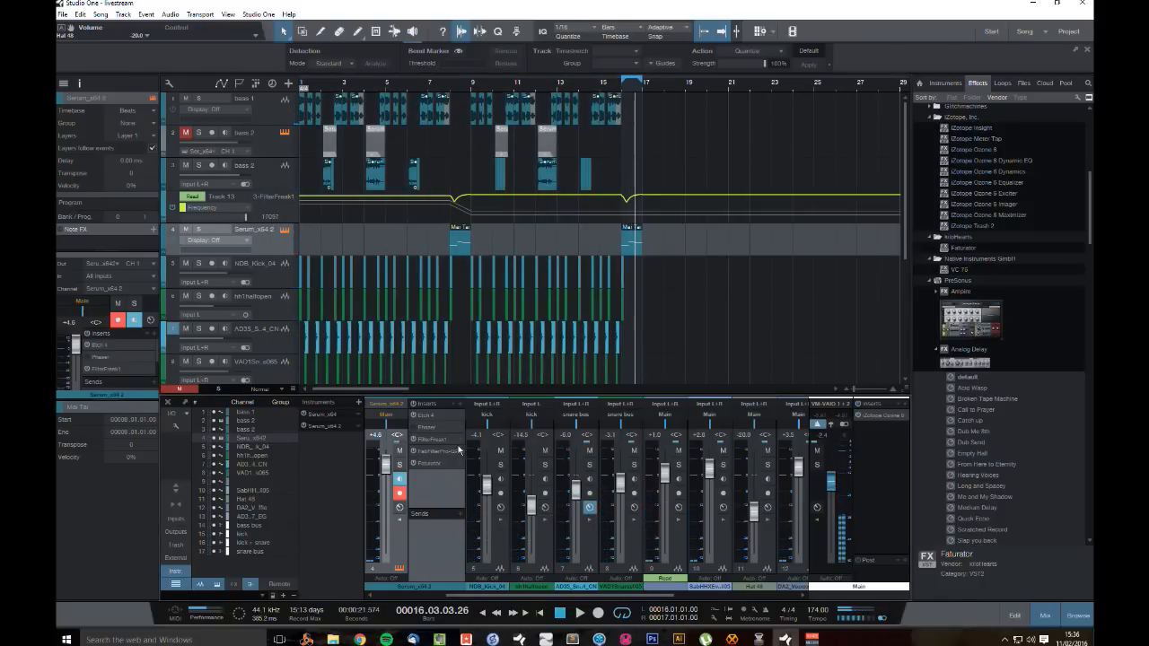
Step: Deepen the cuts in the Serum channel's Pro-Q 2 to about -9.6 dB near 971 Hz and about -20 dB near 205 Hz
{"action": "left_click", "coordinate": [429, 452]}
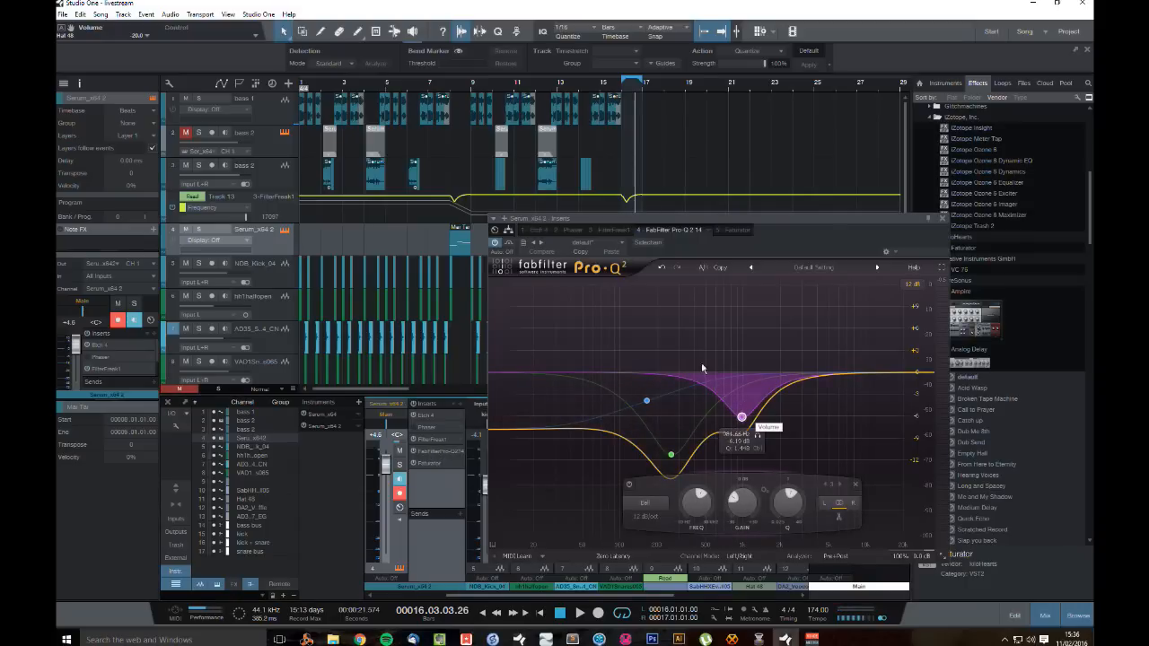
{"action": "key", "text": "space"}
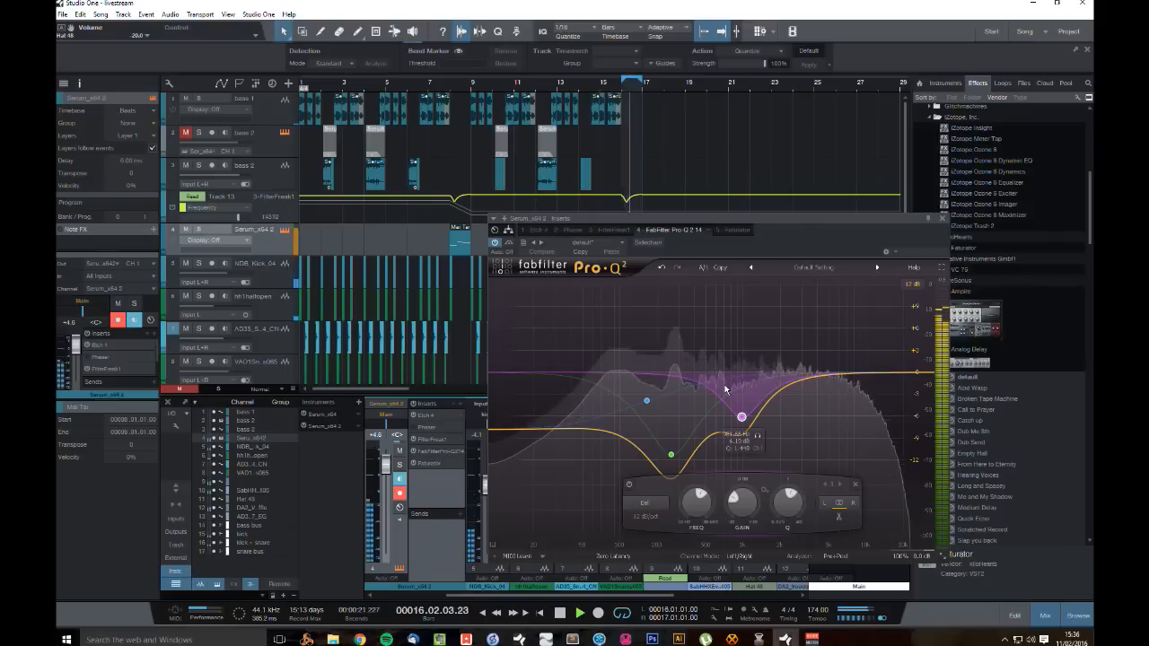
{"action": "key", "text": "space"}
{"action": "left_click_drag", "start_coordinate": [742, 417], "coordinate": [742, 443]}
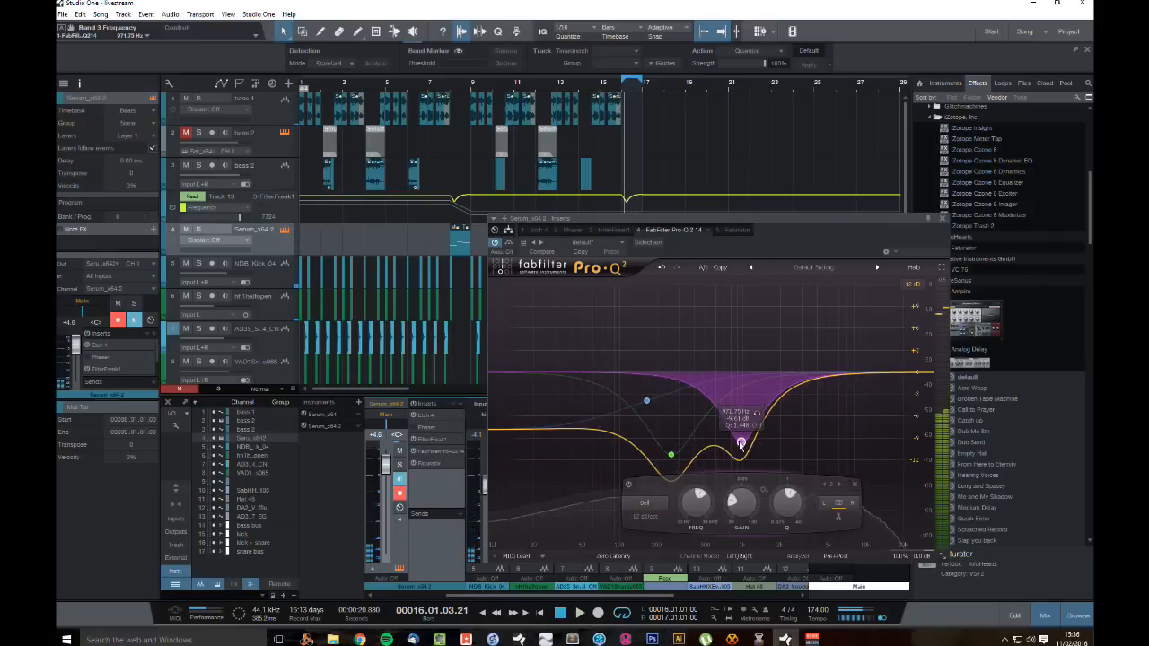
{"action": "left_click_drag", "start_coordinate": [676, 458], "coordinate": [674, 528]}
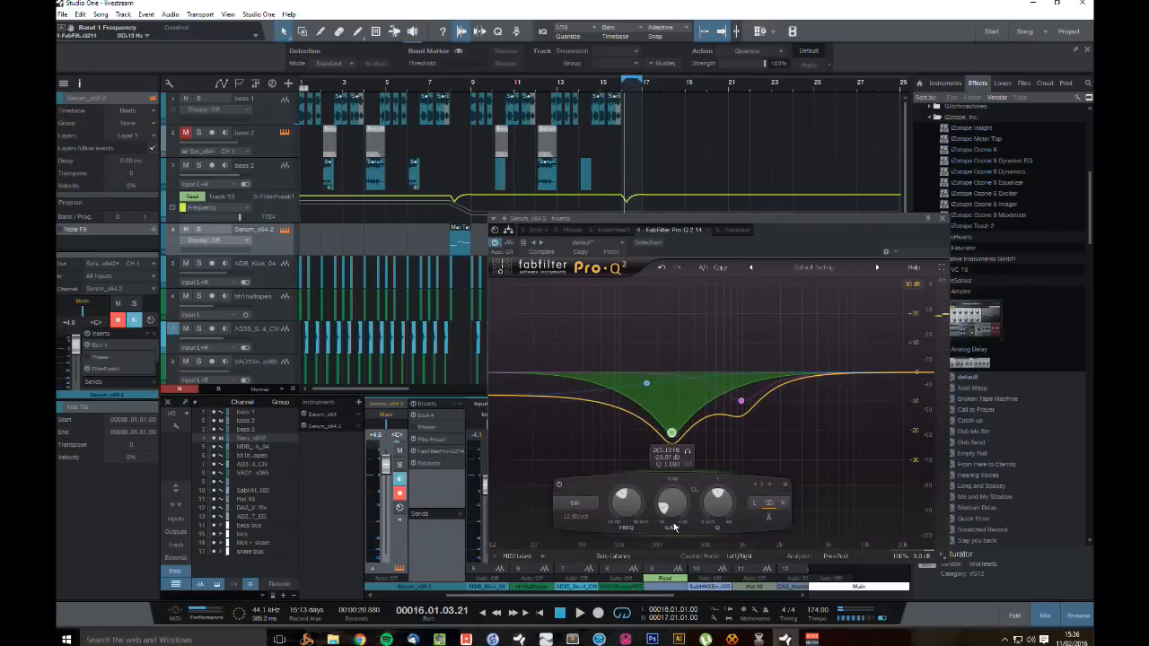
Step: Add a bell boost of about +10 dB near 11.5 kHz in the same Pro-Q 2 during playback, and close the EQ
{"action": "key", "text": "space"}
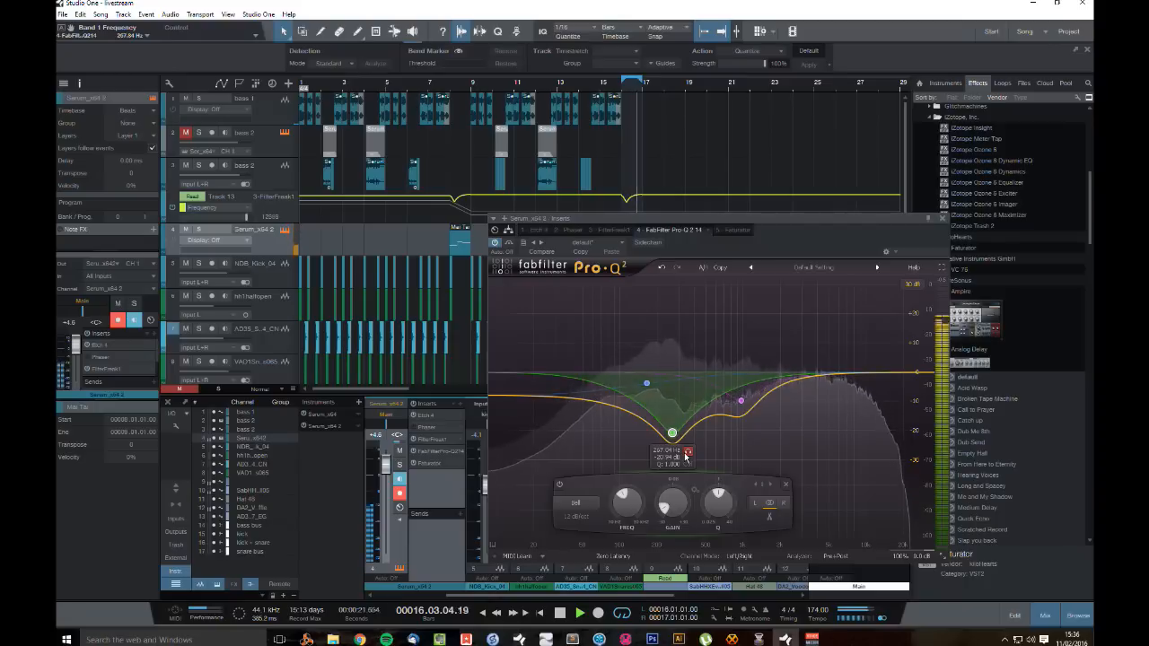
{"action": "left_click_drag", "start_coordinate": [822, 373], "coordinate": [872, 352]}
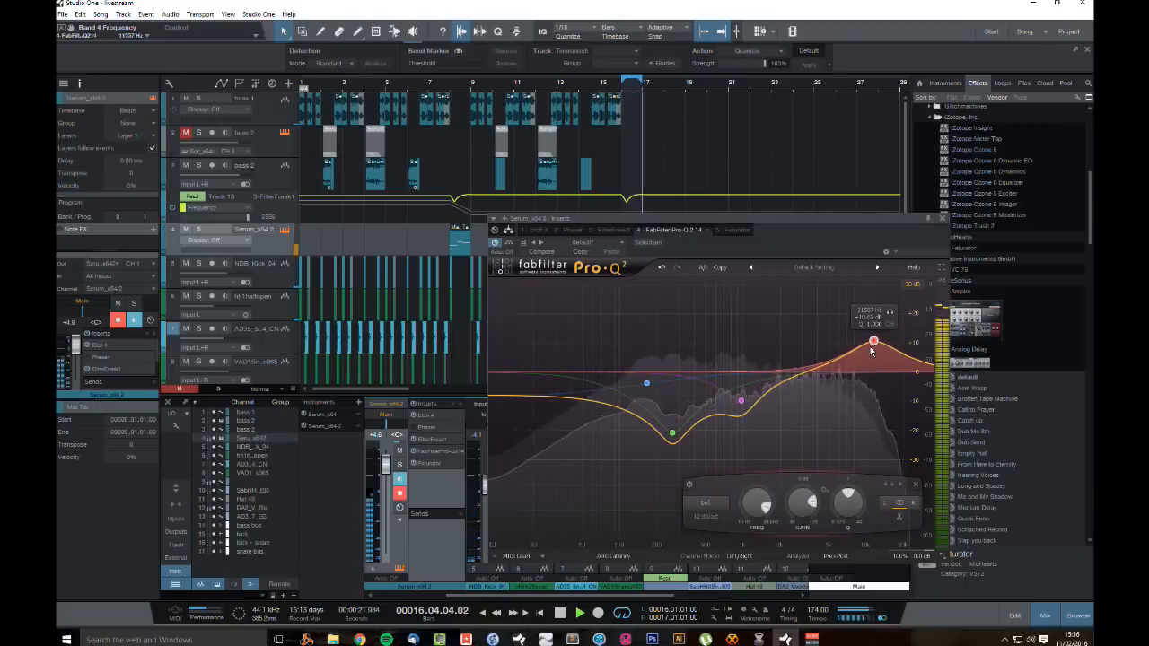
{"action": "left_click", "coordinate": [942, 219]}
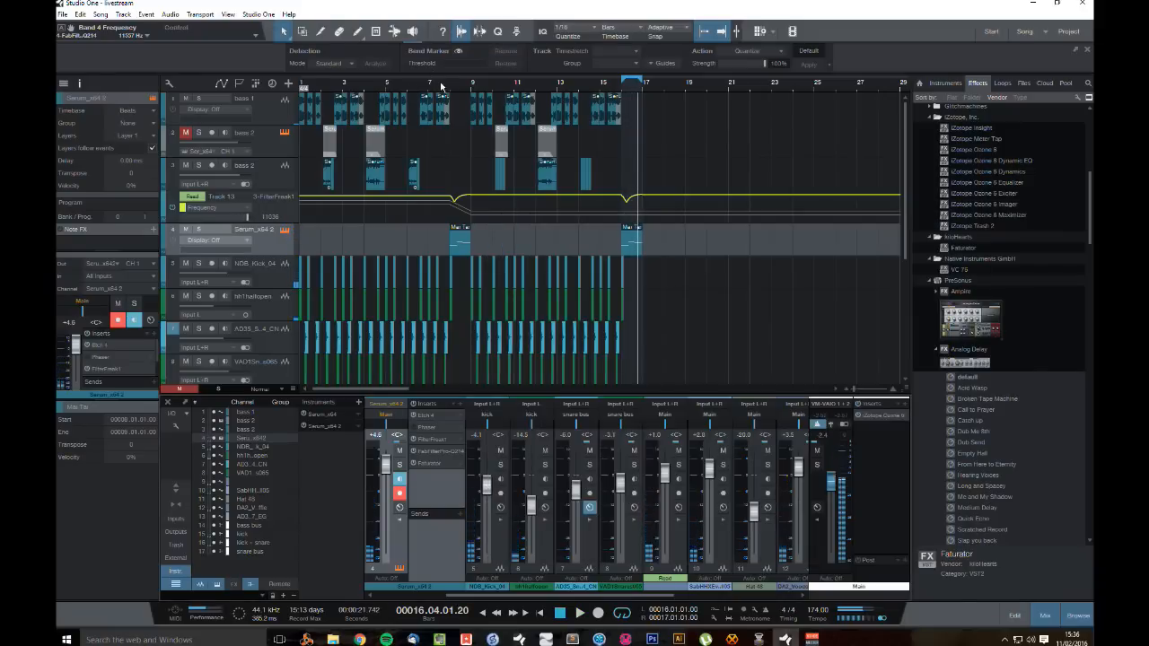
Step: Audition the transition through the bar 8 Serum fill and return the playhead to bar 8
{"action": "left_click", "coordinate": [441, 85]}
{"action": "key", "text": "space"}
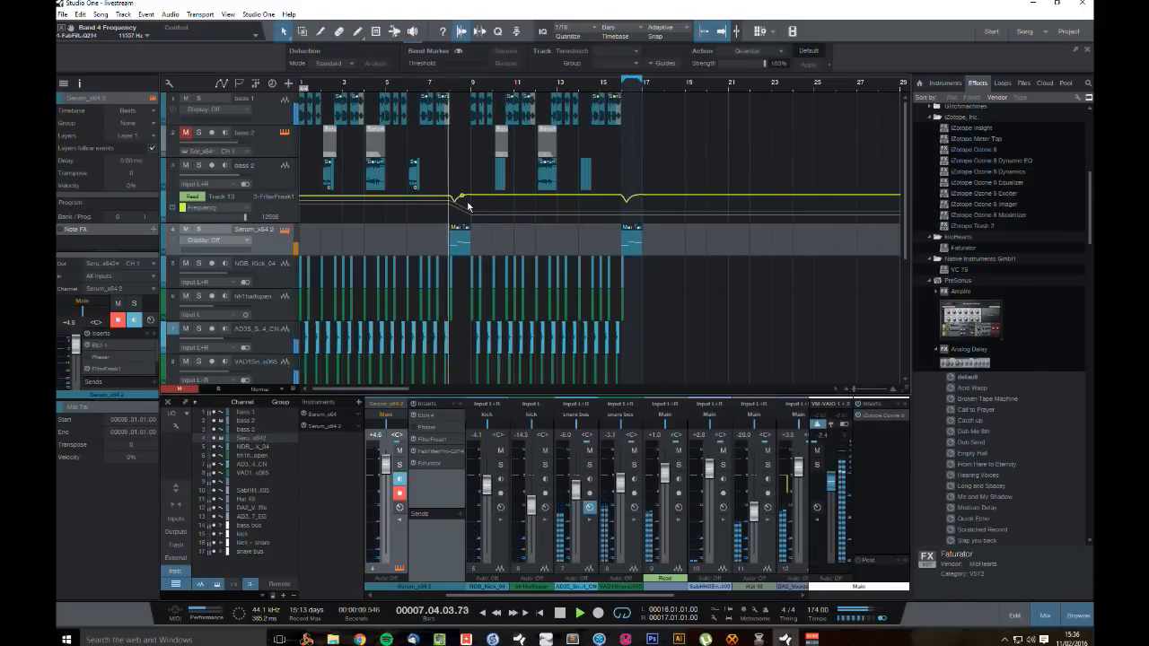
{"action": "key", "text": "space"}
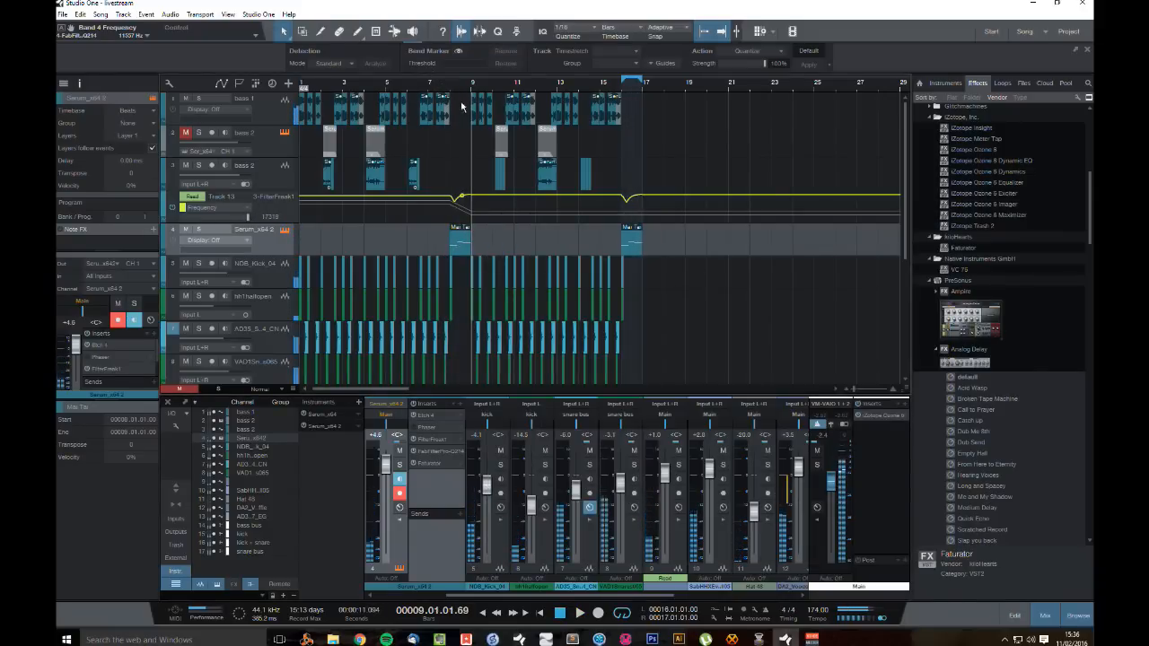
{"action": "left_click", "coordinate": [450, 88]}
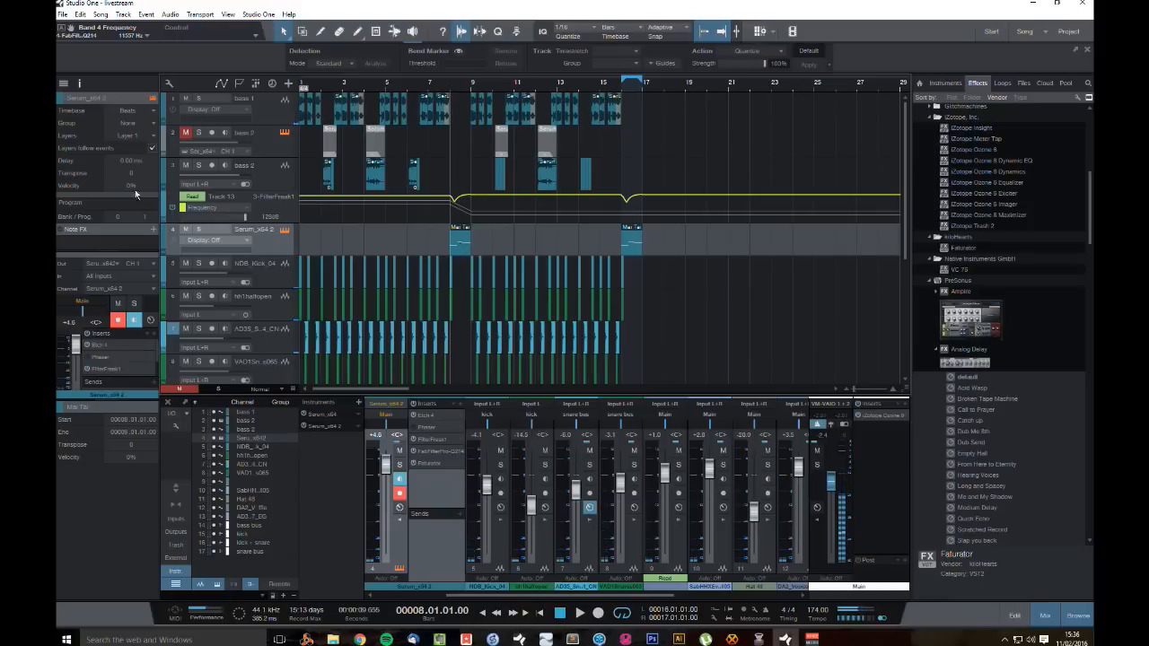
Step: In the second Serum, reshape LFO 4 into a rising ramp and assign it to the FX filter cutoff
{"action": "left_click", "coordinate": [284, 230]}
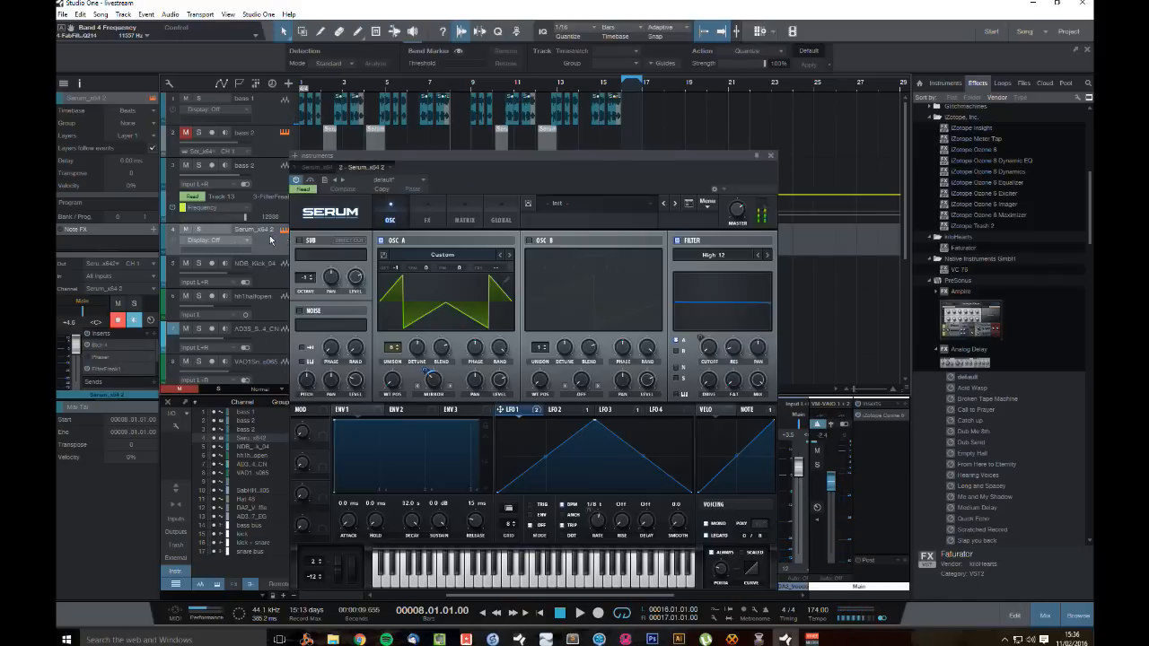
{"action": "left_click", "coordinate": [427, 215]}
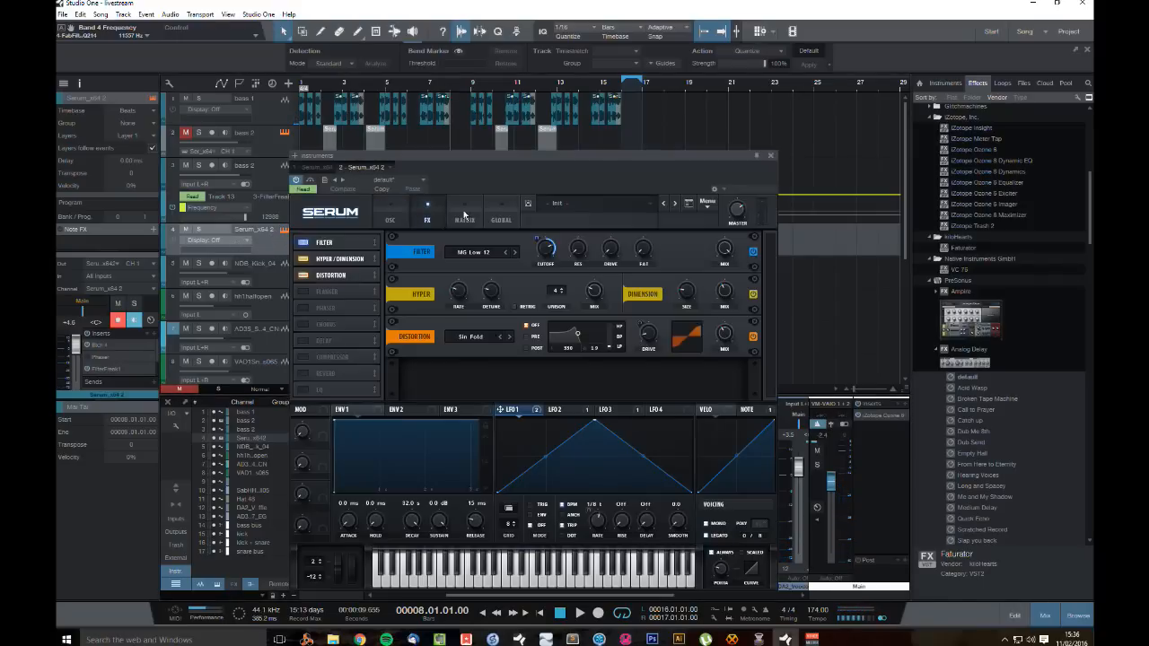
{"action": "left_click", "coordinate": [570, 409]}
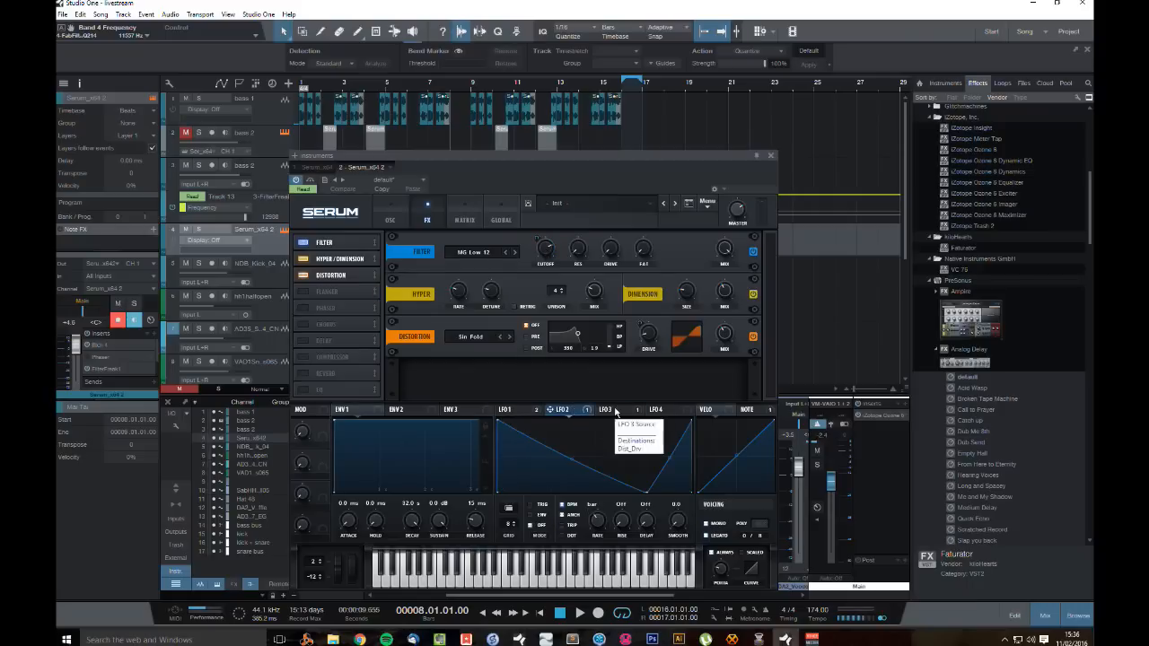
{"action": "left_click", "coordinate": [612, 411]}
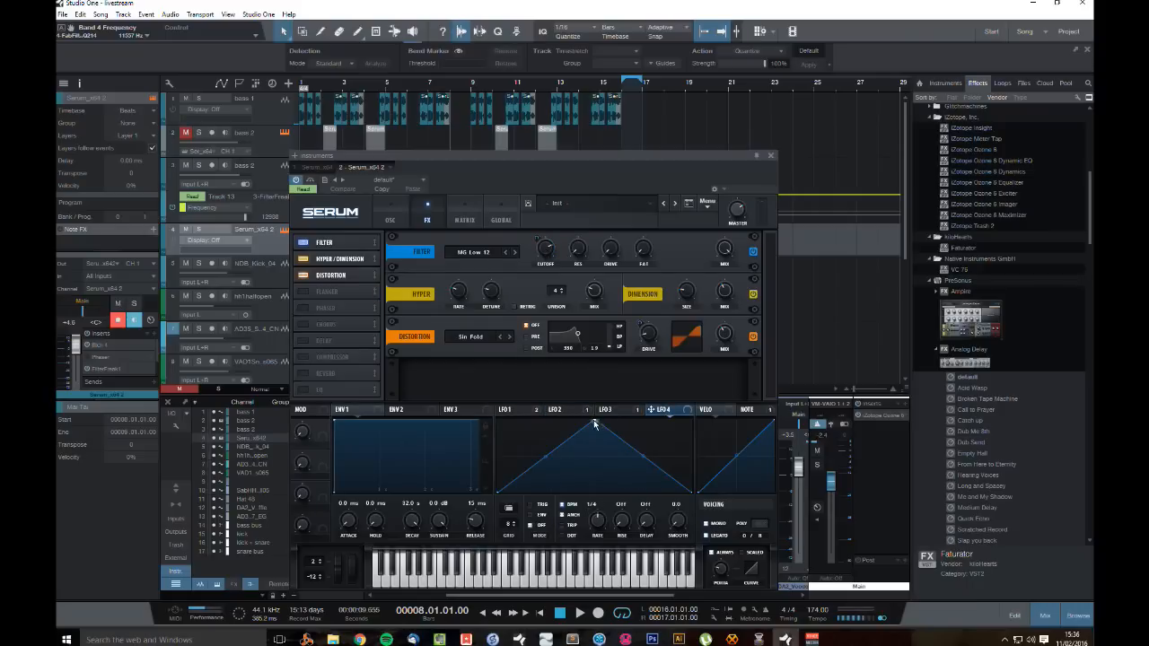
{"action": "left_click_drag", "start_coordinate": [594, 423], "coordinate": [691, 422]}
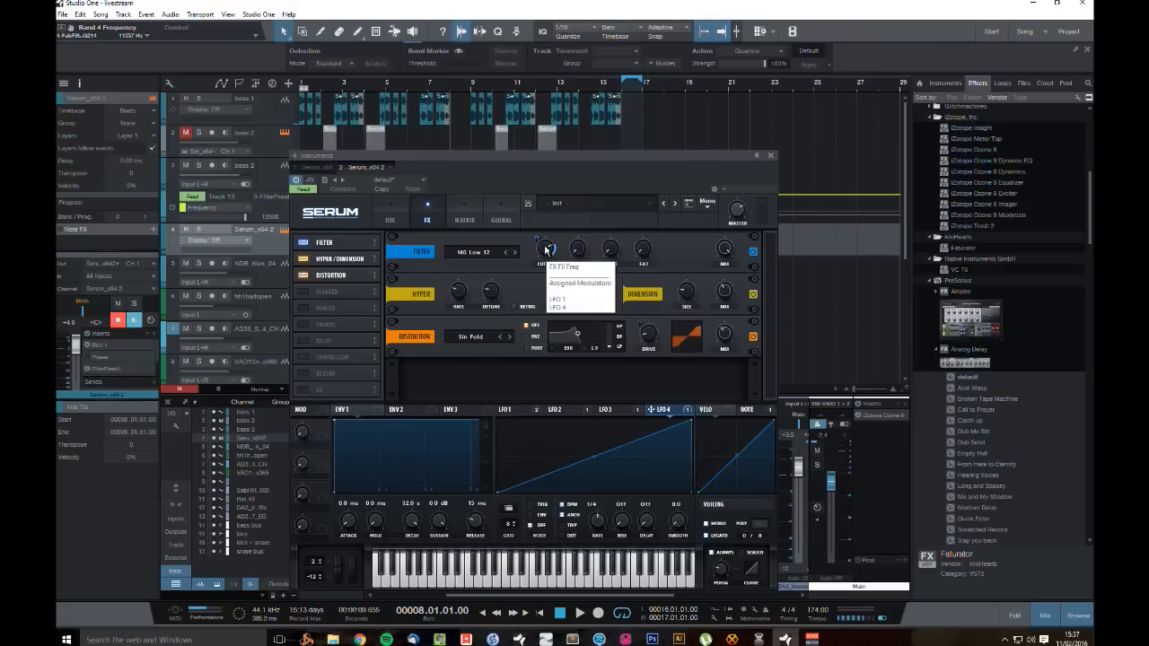
Step: Lower the FX filter cutoff to about 63 Hz and adjust its modulation depth while auditioning bar 8, and close Serum
{"action": "left_click_drag", "start_coordinate": [543, 252], "coordinate": [542, 283]}
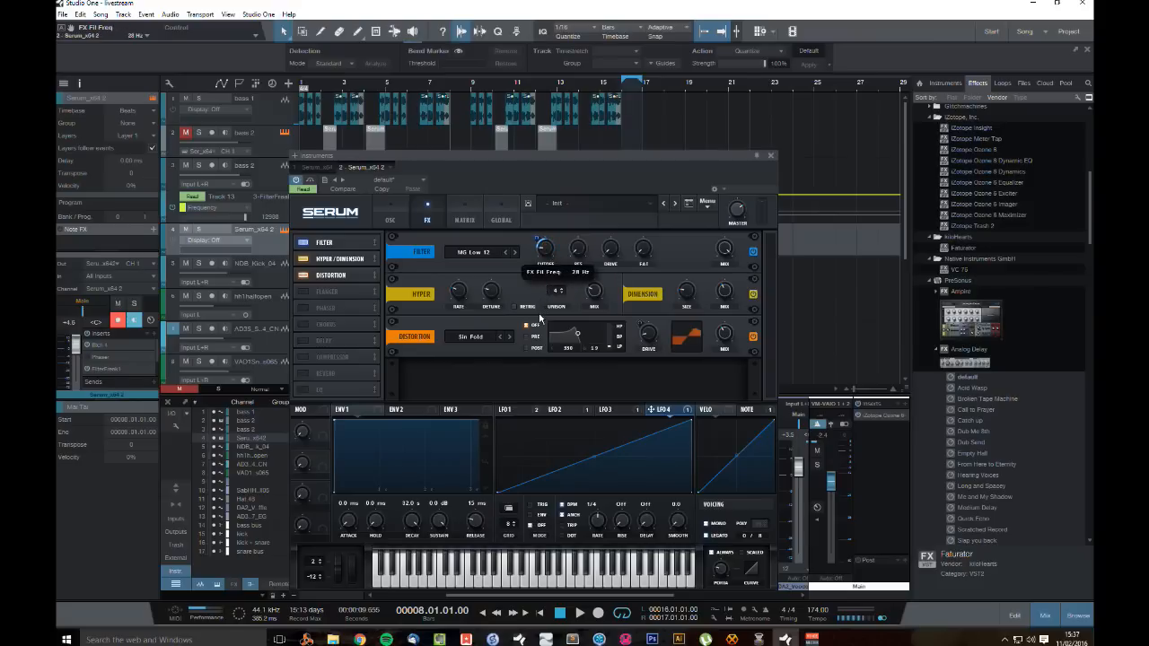
{"action": "mouse_move", "coordinate": [540, 239]}
{"action": "left_mouse_down"}
{"action": "mouse_move", "coordinate": [540, 227]}
{"action": "mouse_move", "coordinate": [545, 245]}
{"action": "left_mouse_up"}
{"action": "key", "text": "space"}
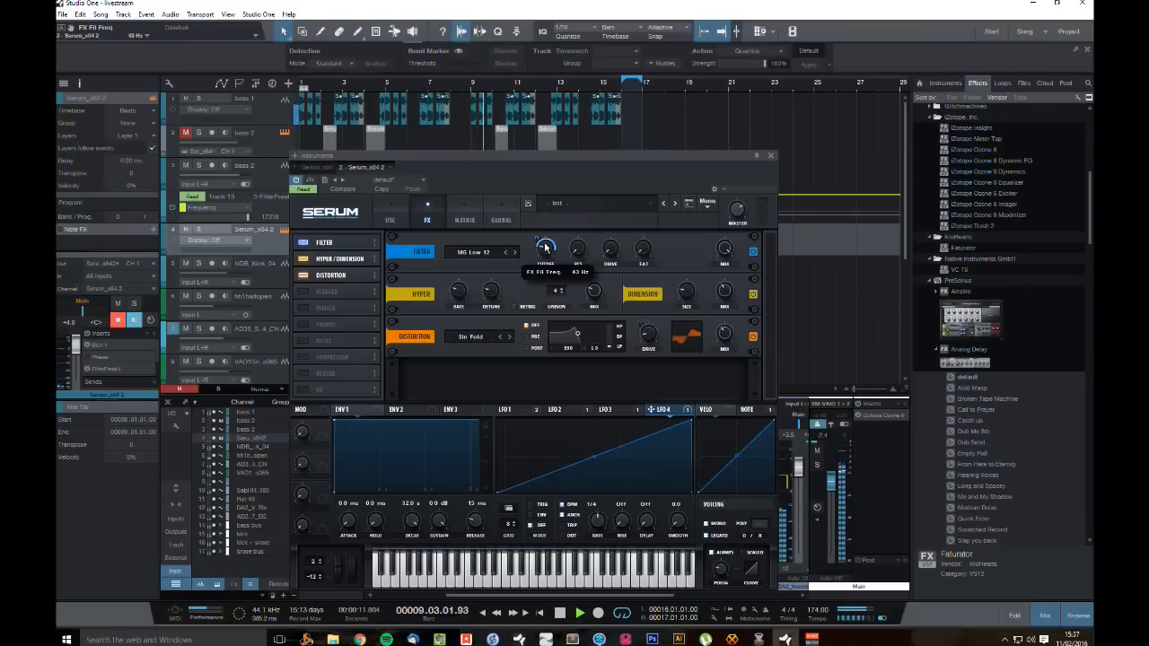
{"action": "left_click", "coordinate": [449, 85]}
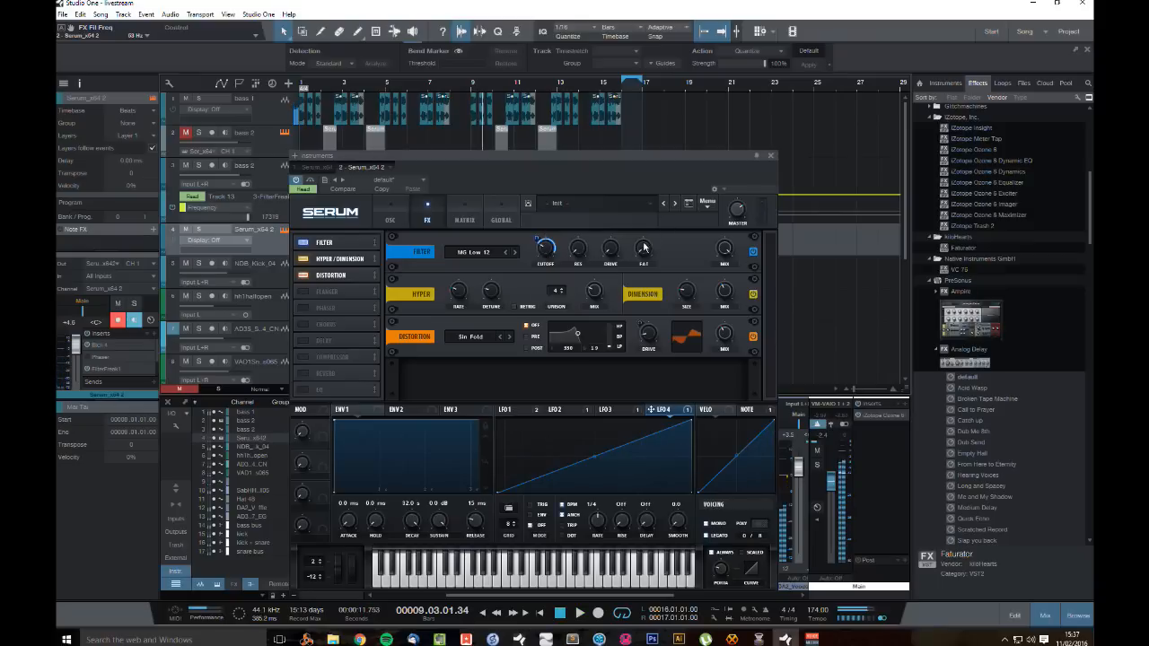
{"action": "left_click", "coordinate": [770, 157]}
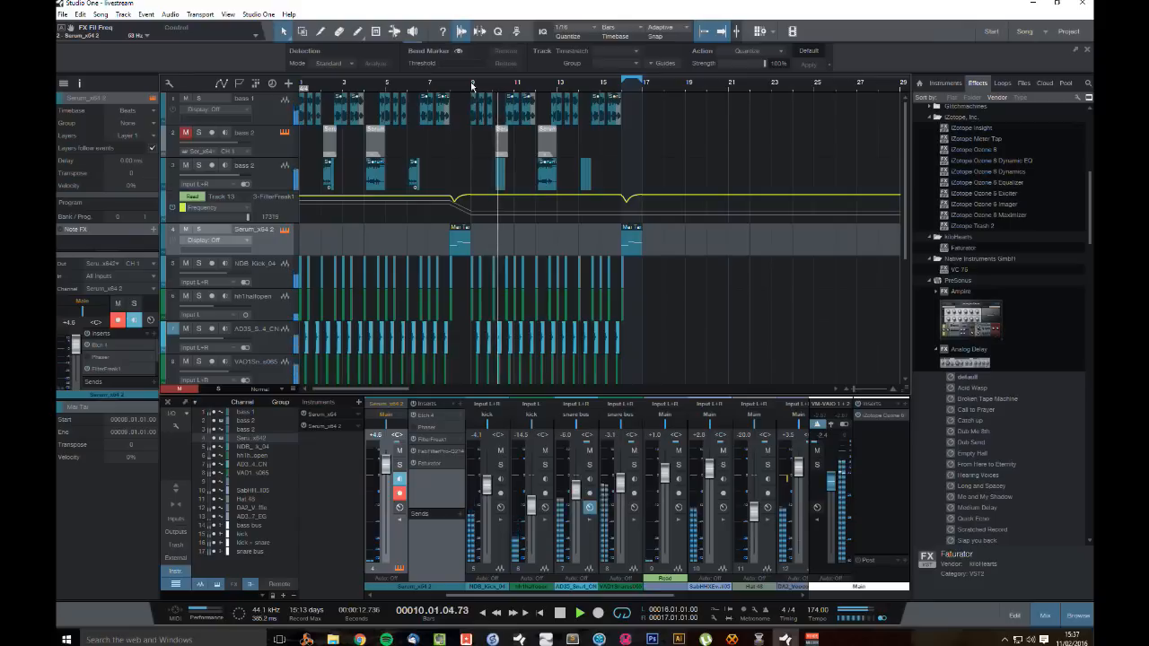
Step: Save the song and play the whole arrangement with the loop range set to bars 1 to 17
{"action": "key", "text": "ctrl+s"}
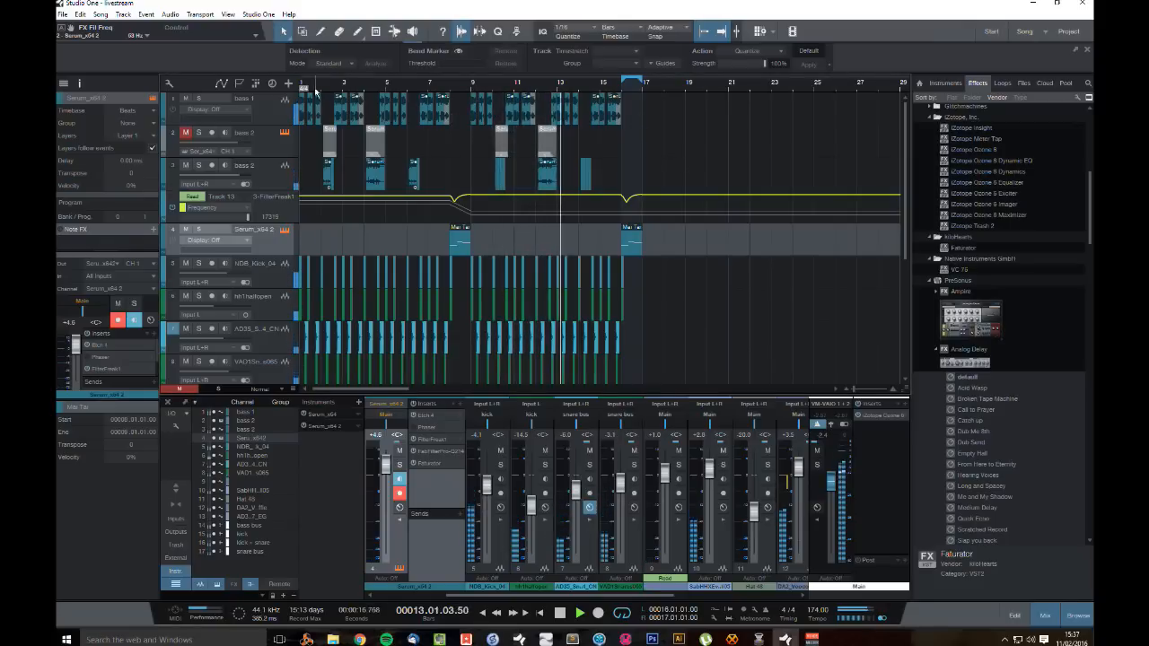
{"action": "left_click", "coordinate": [302, 88]}
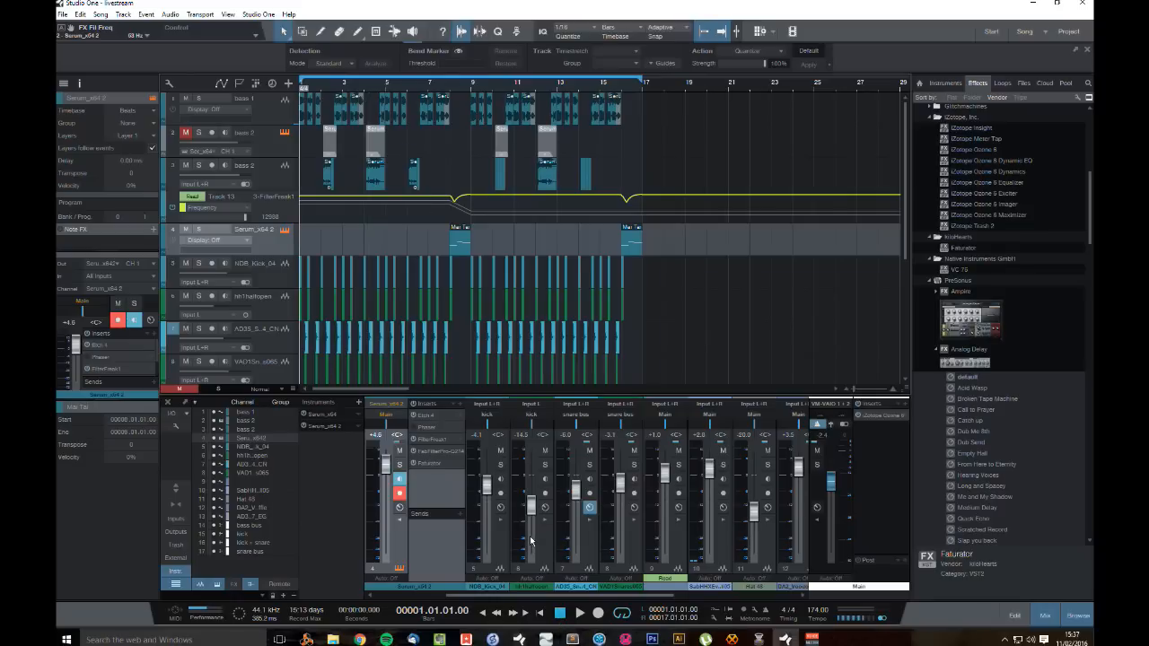
{"action": "left_click_drag", "start_coordinate": [538, 595], "coordinate": [472, 594]}
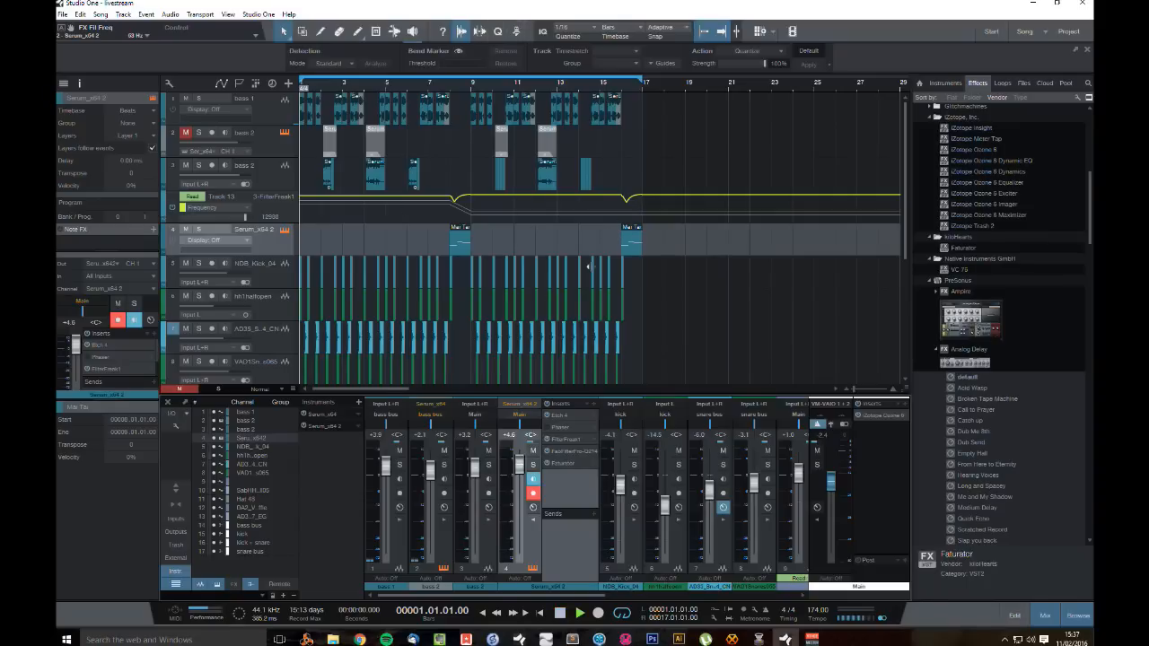
{"action": "key", "text": "space"}
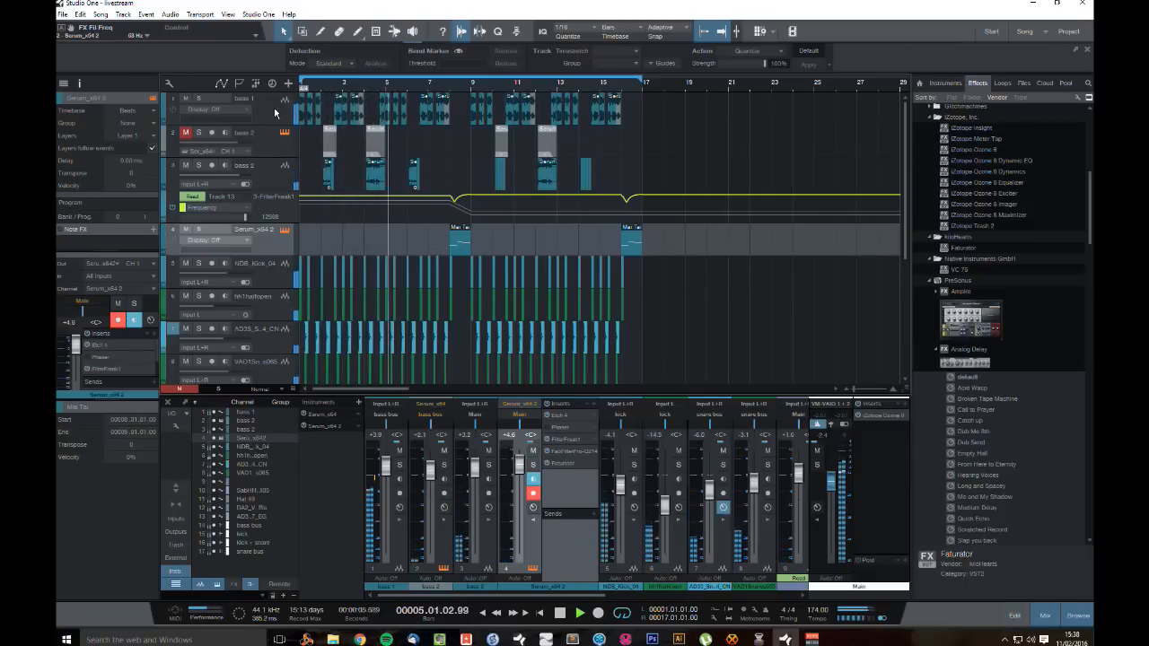
Step: Audition the bass 1 track in solo, restore the full mix, and look over the remaining tracks in the arrangement
{"action": "left_click", "coordinate": [198, 99]}
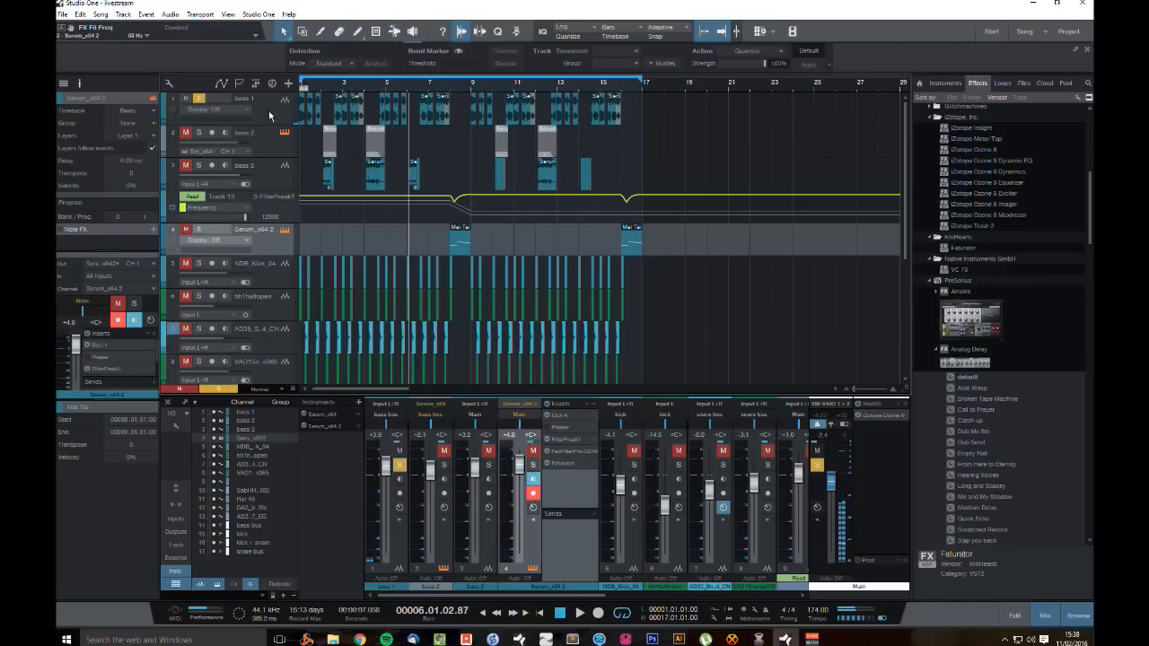
{"action": "left_click", "coordinate": [197, 99]}
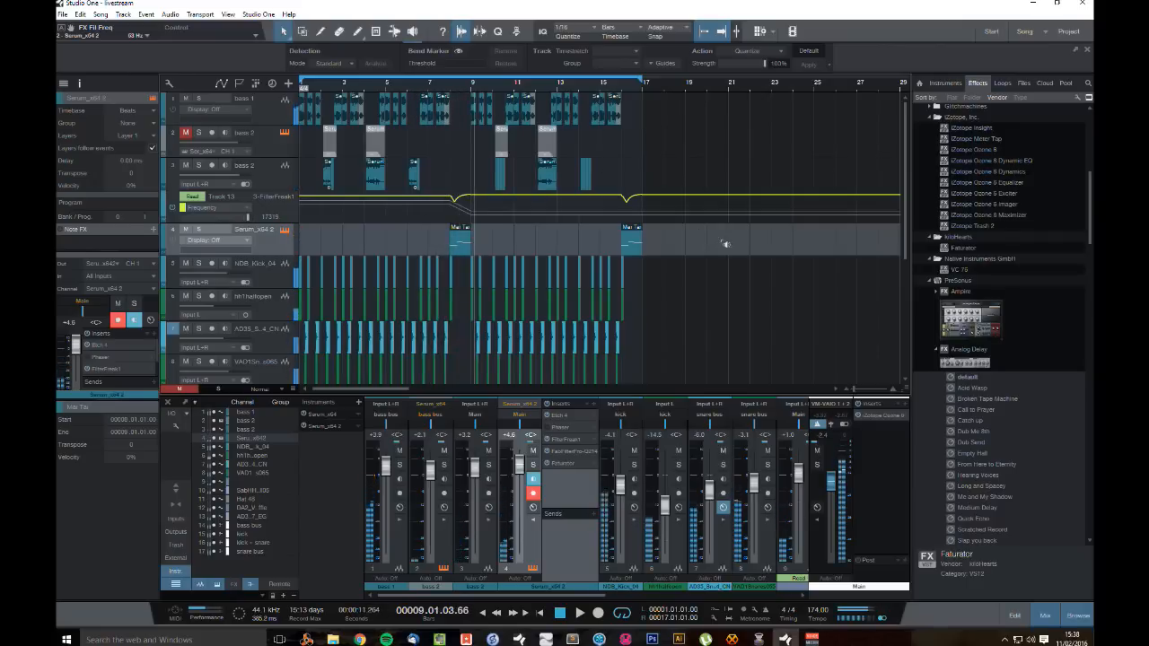
{"action": "scroll", "coordinate": [739, 254], "scroll_direction": "down", "scroll_amount": 5}
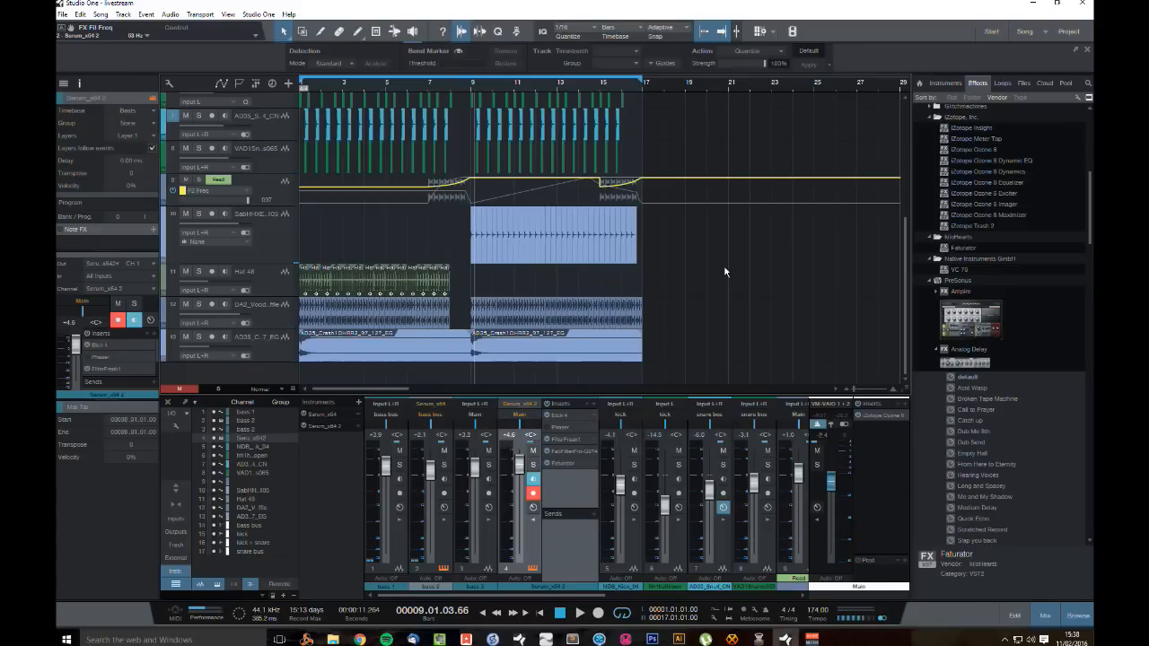
{"action": "scroll", "coordinate": [723, 265], "scroll_direction": "up", "scroll_amount": 5}
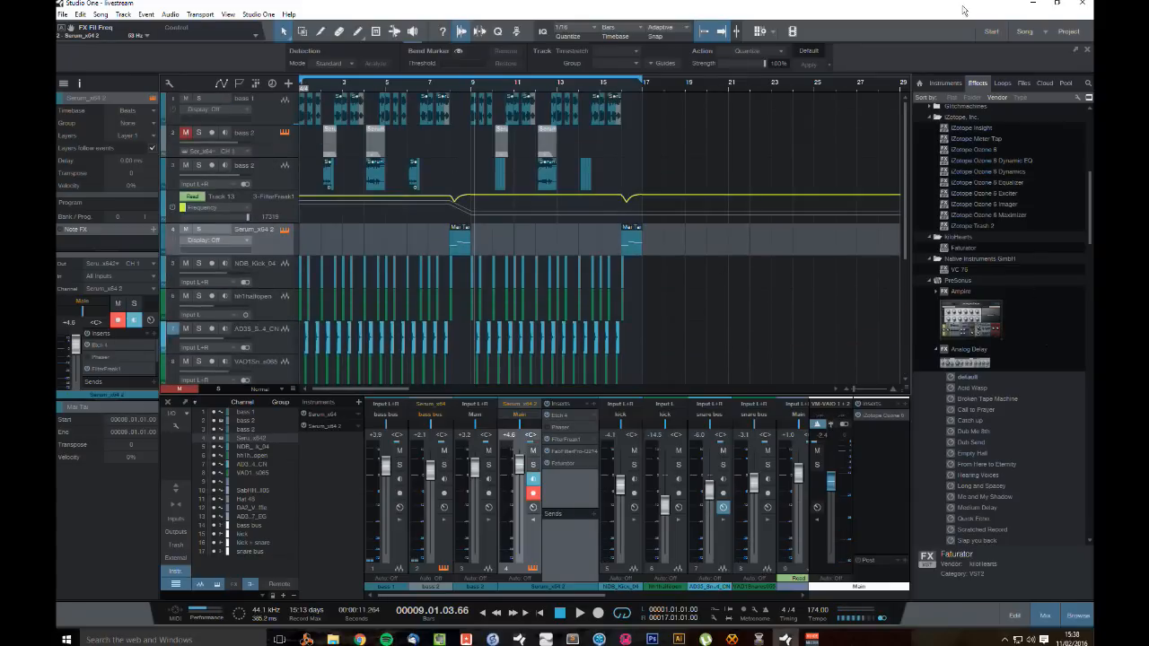
Step: Add a new Serum_x64 instrument track above the existing second Serum track
{"action": "left_click", "coordinate": [945, 83]}
{"action": "scroll", "coordinate": [993, 289], "scroll_direction": "down", "scroll_amount": 2}
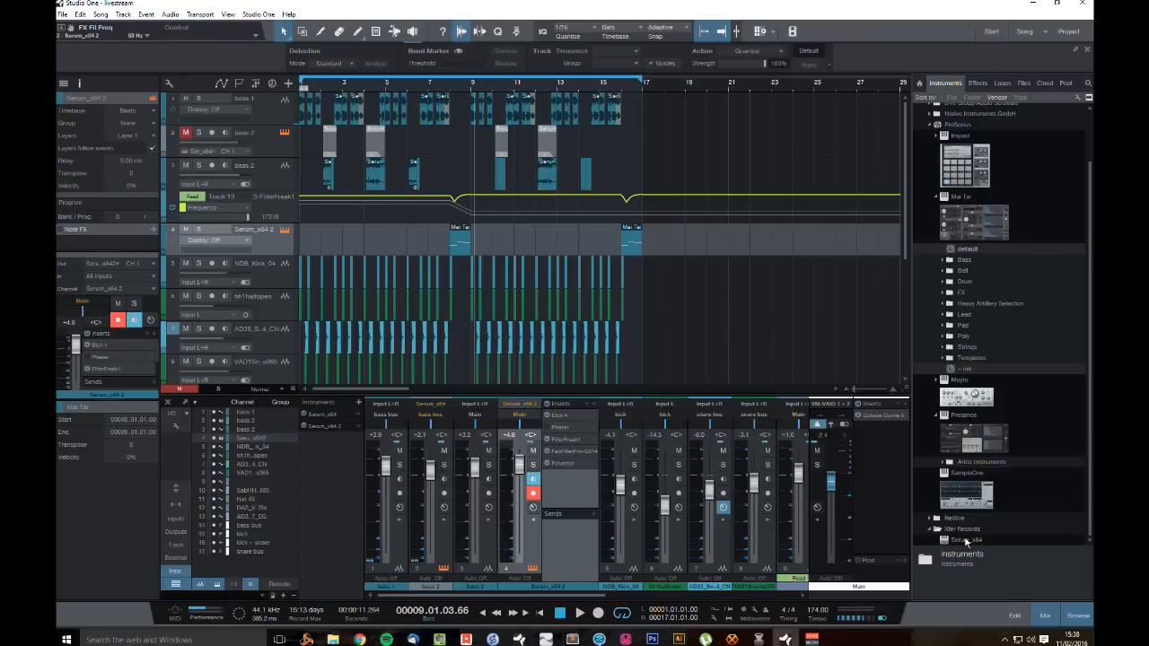
{"action": "left_click_drag", "start_coordinate": [967, 541], "coordinate": [455, 208]}
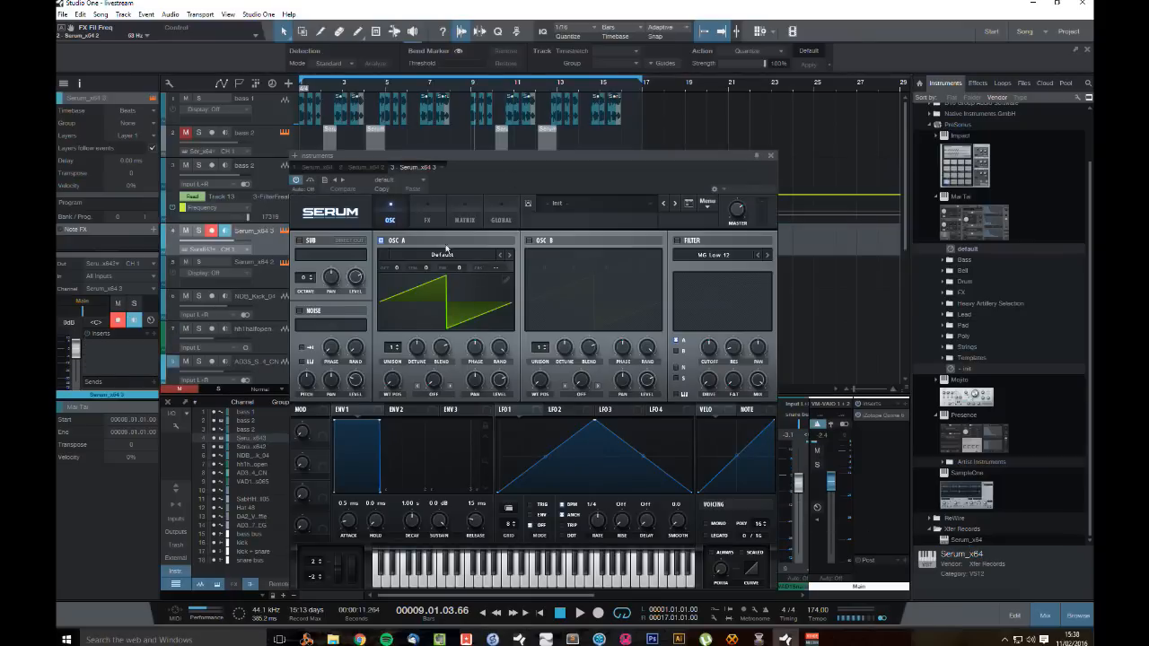
Step: Turn off oscillator A and enable the noise oscillator with the ARP white sample
{"action": "left_click", "coordinate": [381, 241]}
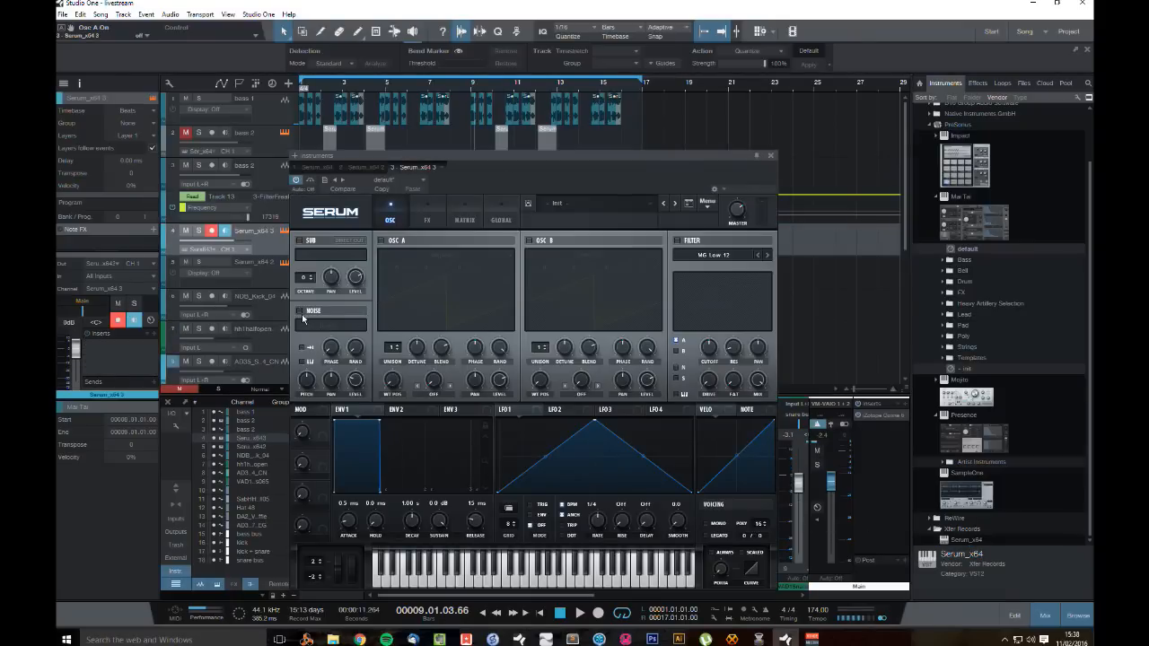
{"action": "left_click", "coordinate": [316, 325]}
{"action": "mouse_move", "coordinate": [359, 338]}
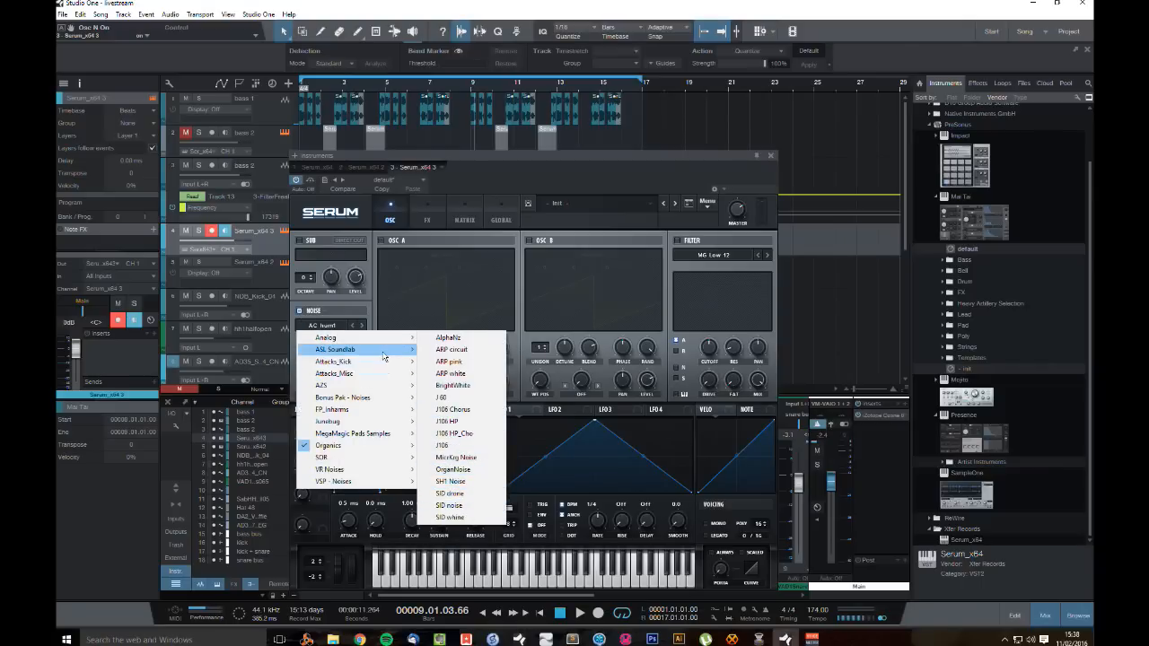
{"action": "mouse_move", "coordinate": [384, 357]}
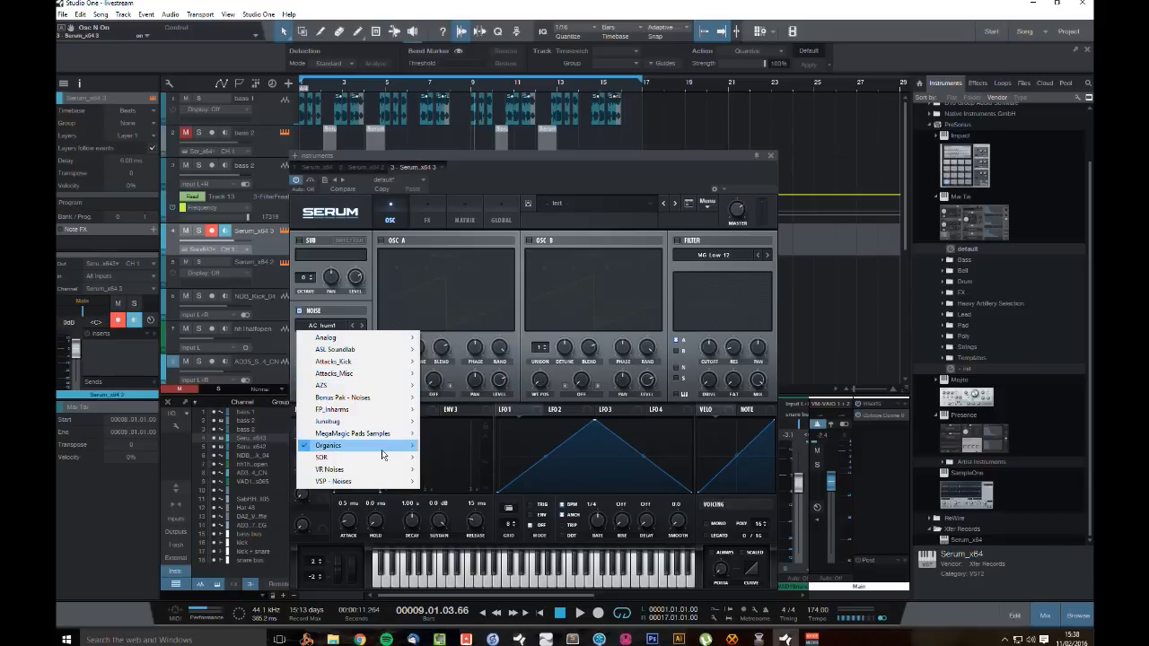
{"action": "mouse_move", "coordinate": [383, 453]}
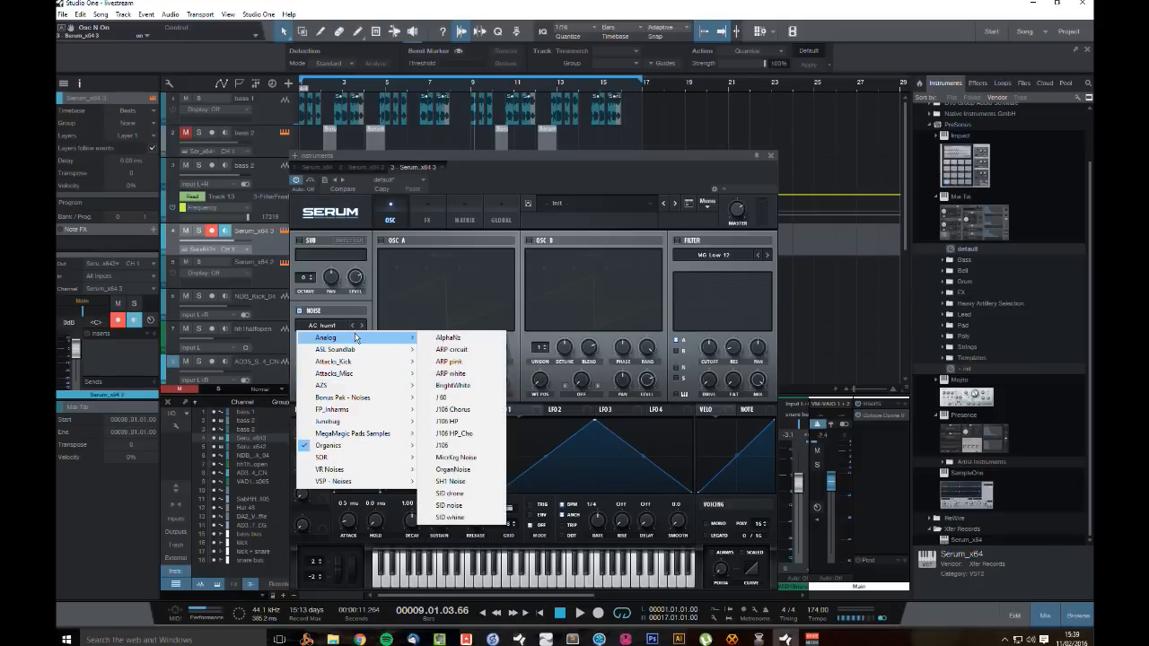
{"action": "left_click", "coordinate": [449, 374]}
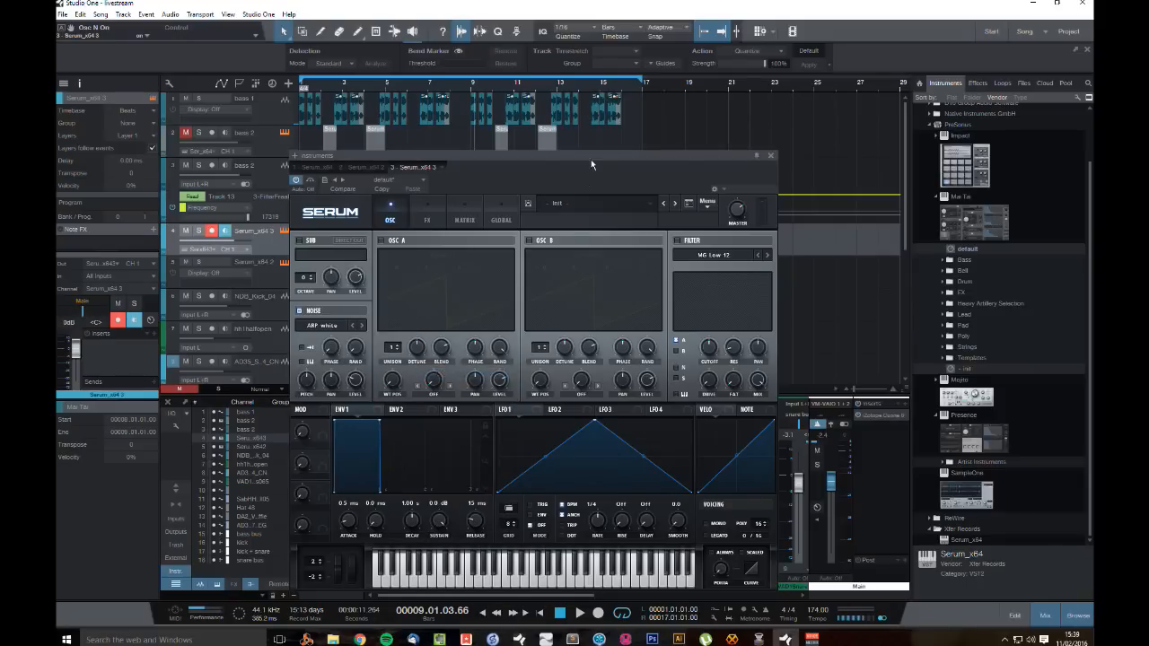
{"action": "key", "text": "space"}
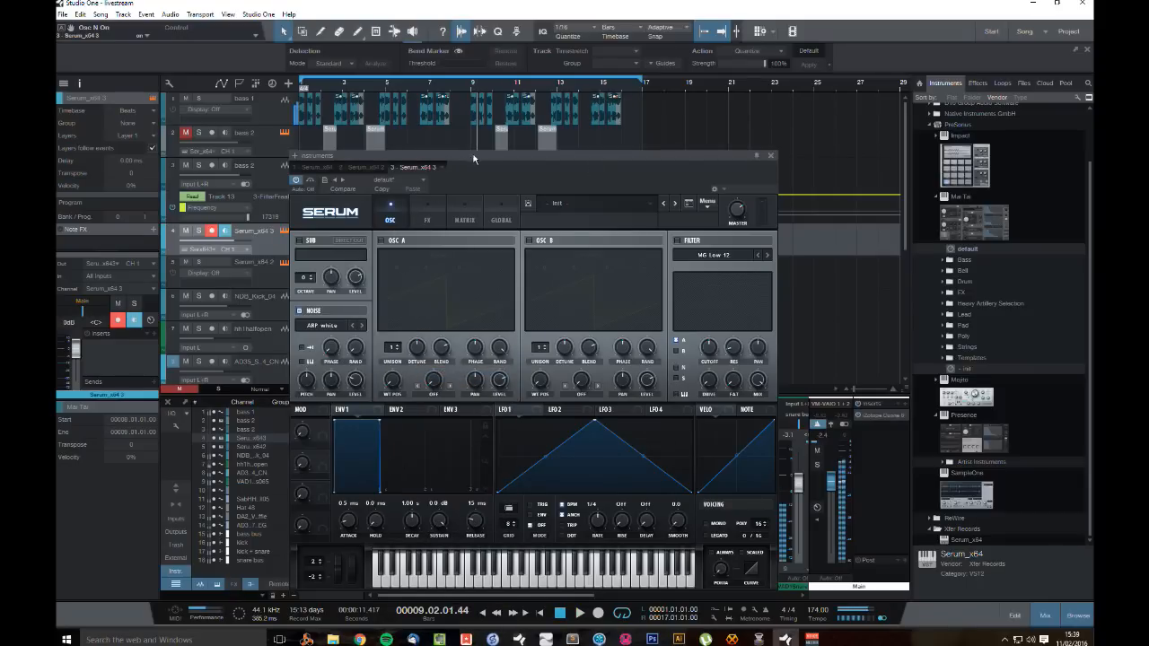
Step: Close Serum, create an instrument part spanning bars 7 to 9 on the Serum_x64 3 track, and open it for note editing
{"action": "left_click", "coordinate": [770, 155]}
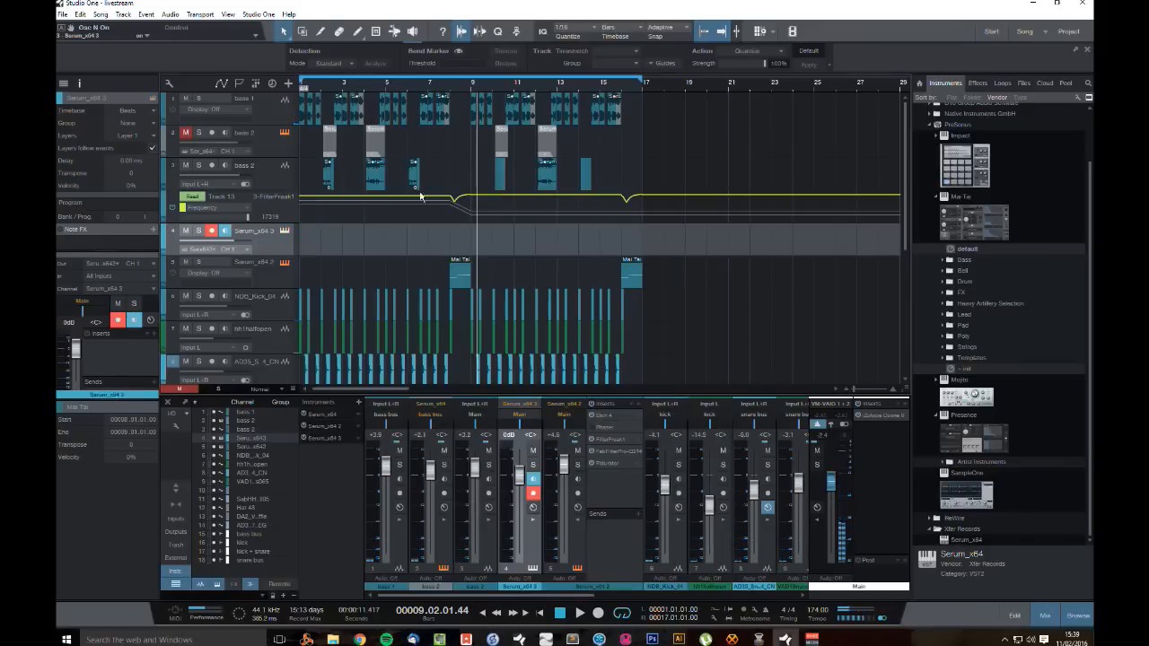
{"action": "double_click", "coordinate": [439, 238]}
{"action": "left_click_drag", "start_coordinate": [649, 240], "coordinate": [471, 240]}
{"action": "left_click_drag", "start_coordinate": [299, 234], "coordinate": [428, 245]}
{"action": "double_click", "coordinate": [439, 247]}
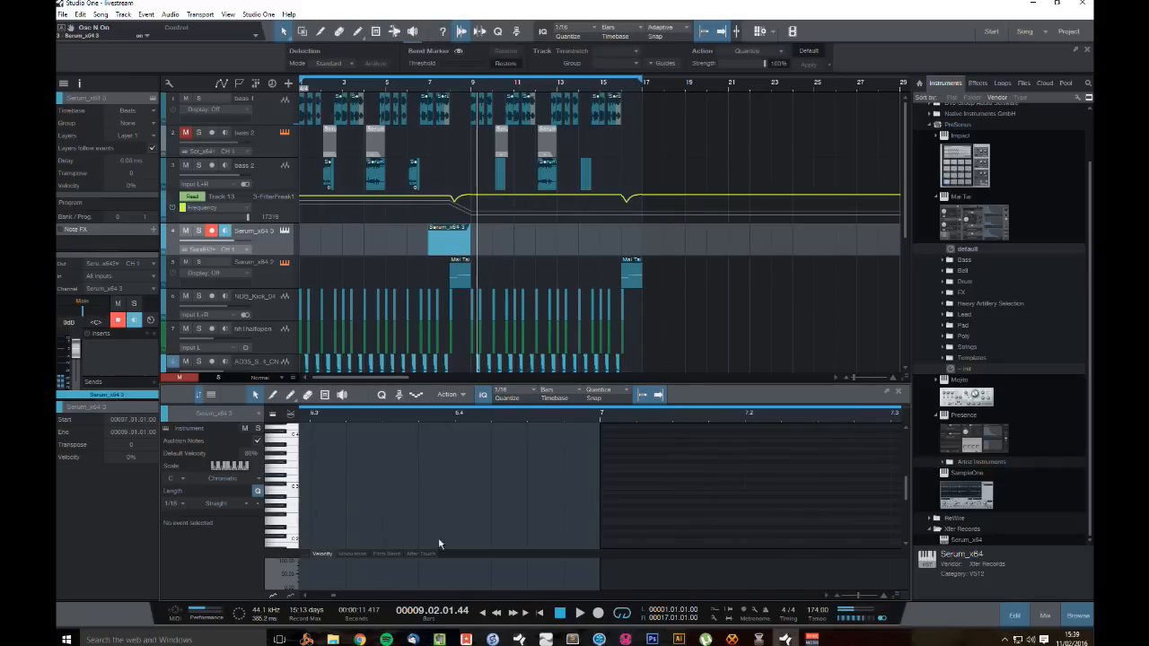
Step: Draw a sustained B2 note from bar 7 to bar 9 and set the playback position to bar 7
{"action": "left_click_drag", "start_coordinate": [335, 598], "coordinate": [332, 598]}
{"action": "left_click_drag", "start_coordinate": [507, 417], "coordinate": [493, 469]}
{"action": "mouse_move", "coordinate": [408, 493]}
{"action": "left_mouse_down"}
{"action": "mouse_move", "coordinate": [719, 498]}
{"action": "mouse_move", "coordinate": [694, 494]}
{"action": "left_mouse_up"}
{"action": "left_click", "coordinate": [402, 417]}
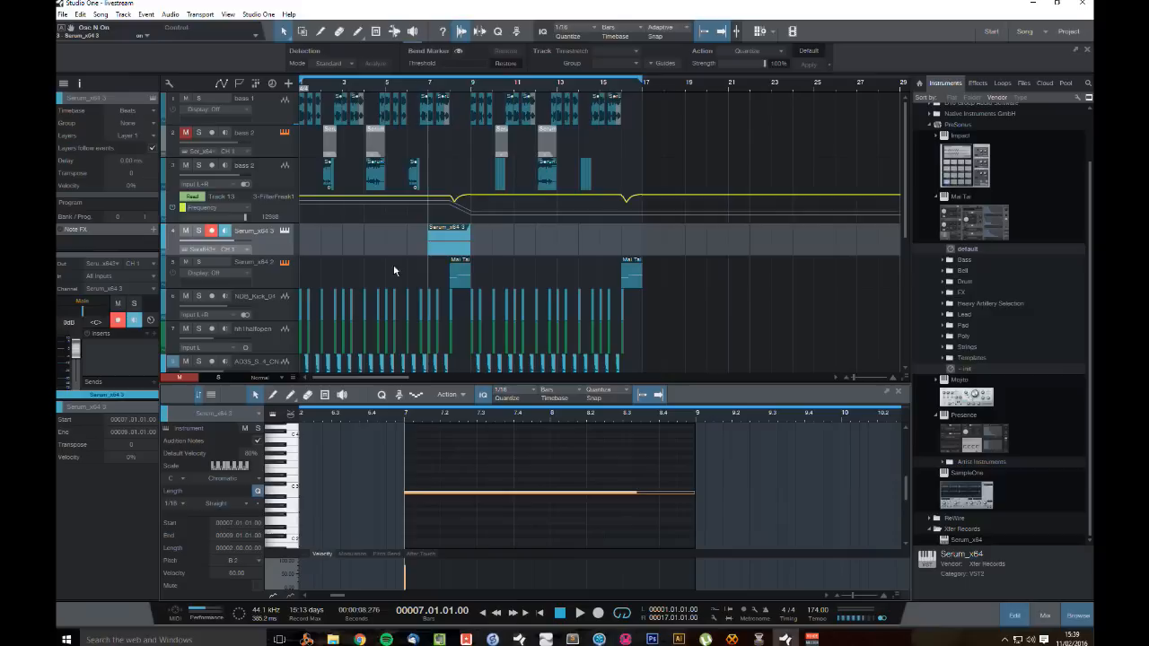
Step: Route the noise through the MG Low 12 filter and modulate its cutoff with a rising LFO 1 ramp at a 2 bar rate
{"action": "double_click", "coordinate": [257, 232]}
{"action": "key", "text": "Return"}
{"action": "key", "text": "F3"}
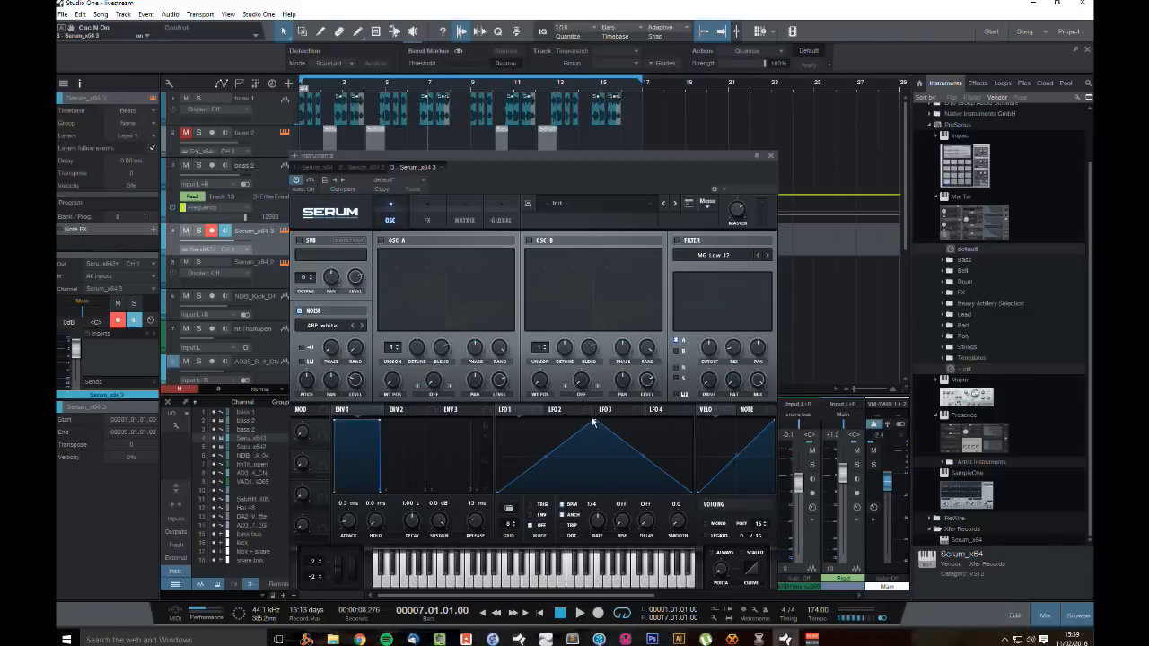
{"action": "left_click", "coordinate": [518, 408]}
{"action": "left_click_drag", "start_coordinate": [603, 419], "coordinate": [693, 419]}
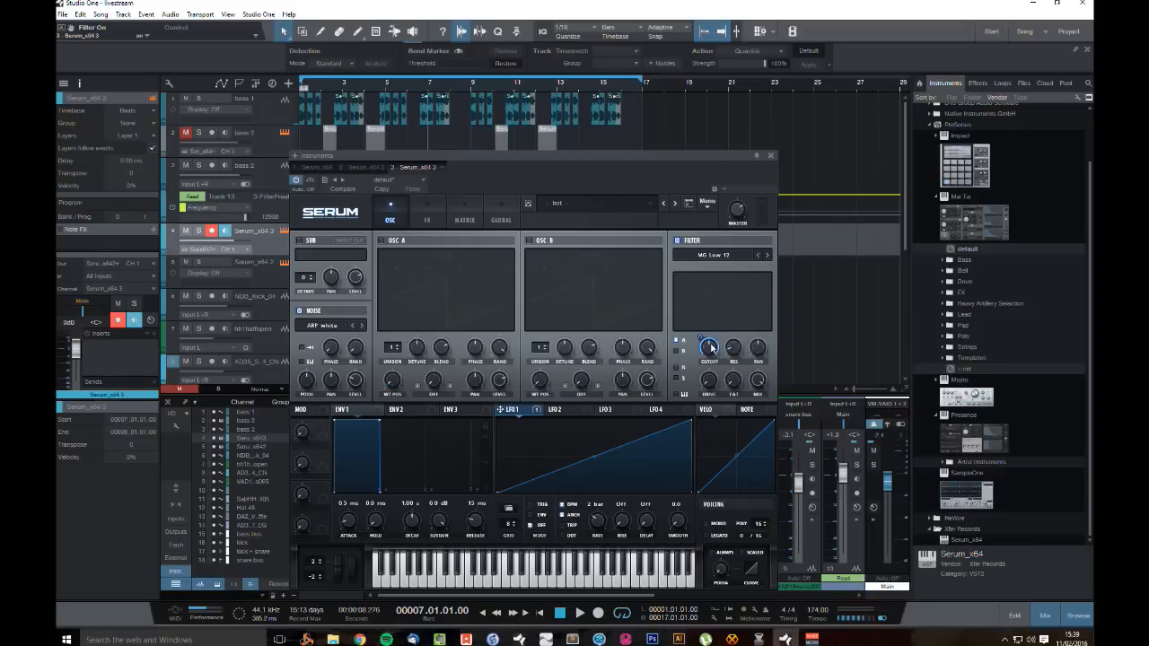
{"action": "left_click", "coordinate": [678, 368]}
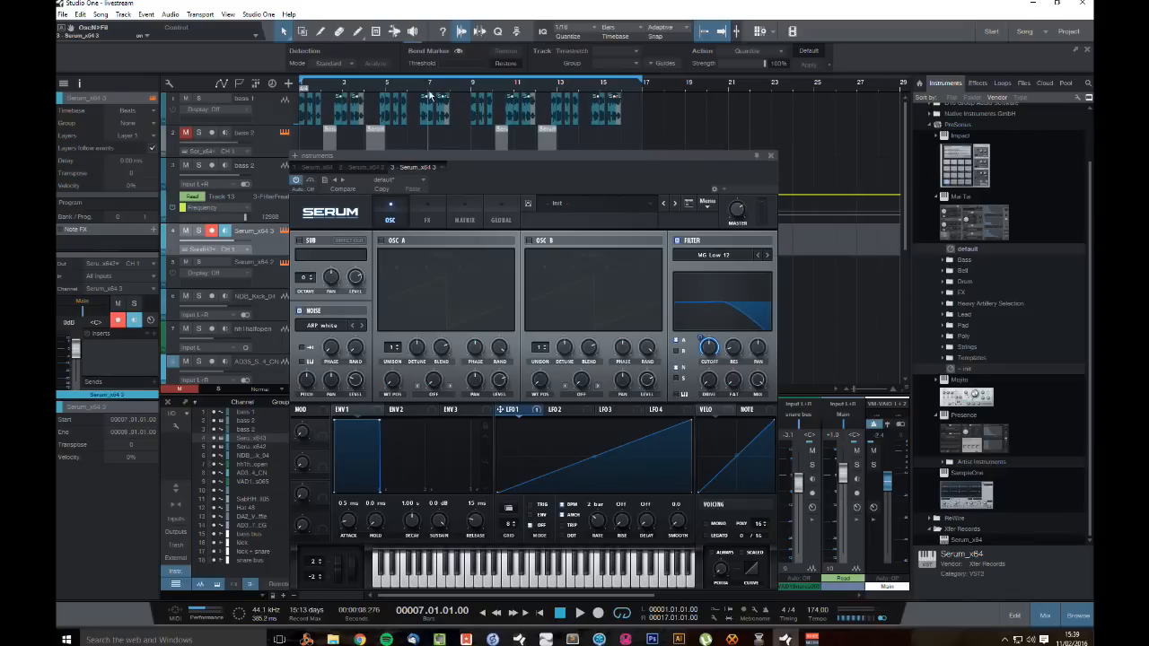
Step: Solo the Serum_x64 3 track while playing from bar 7, and adjust Serum's master volume
{"action": "key", "text": "space"}
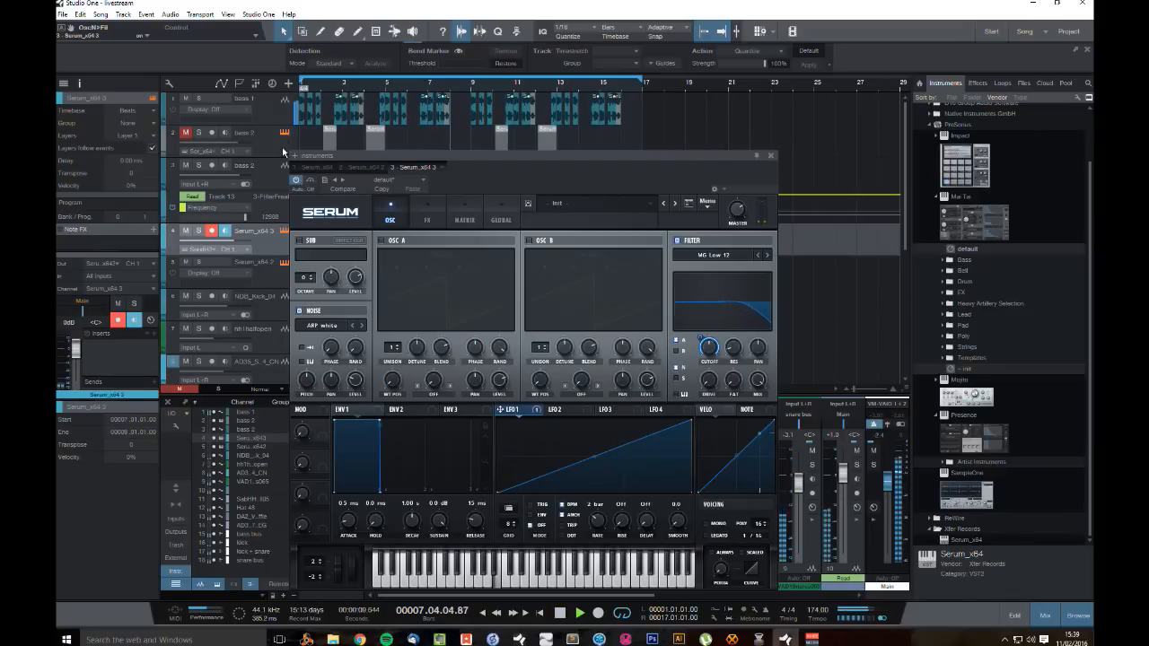
{"action": "left_click", "coordinate": [198, 231]}
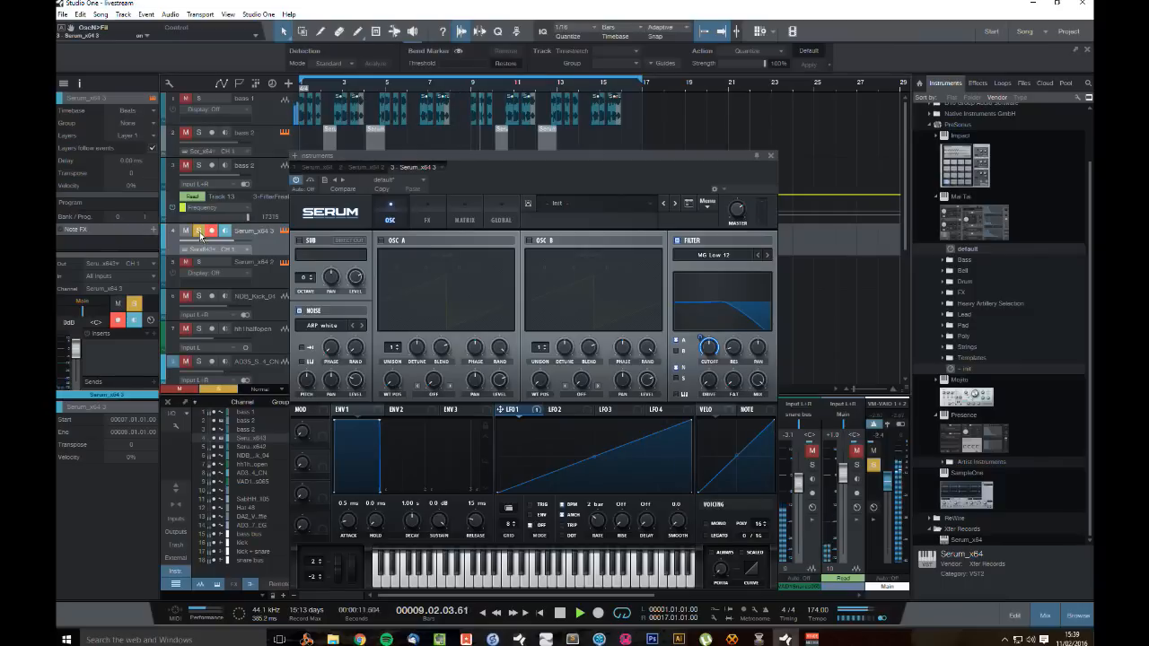
{"action": "left_click_drag", "start_coordinate": [486, 157], "coordinate": [531, 292]}
{"action": "left_click", "coordinate": [430, 87]}
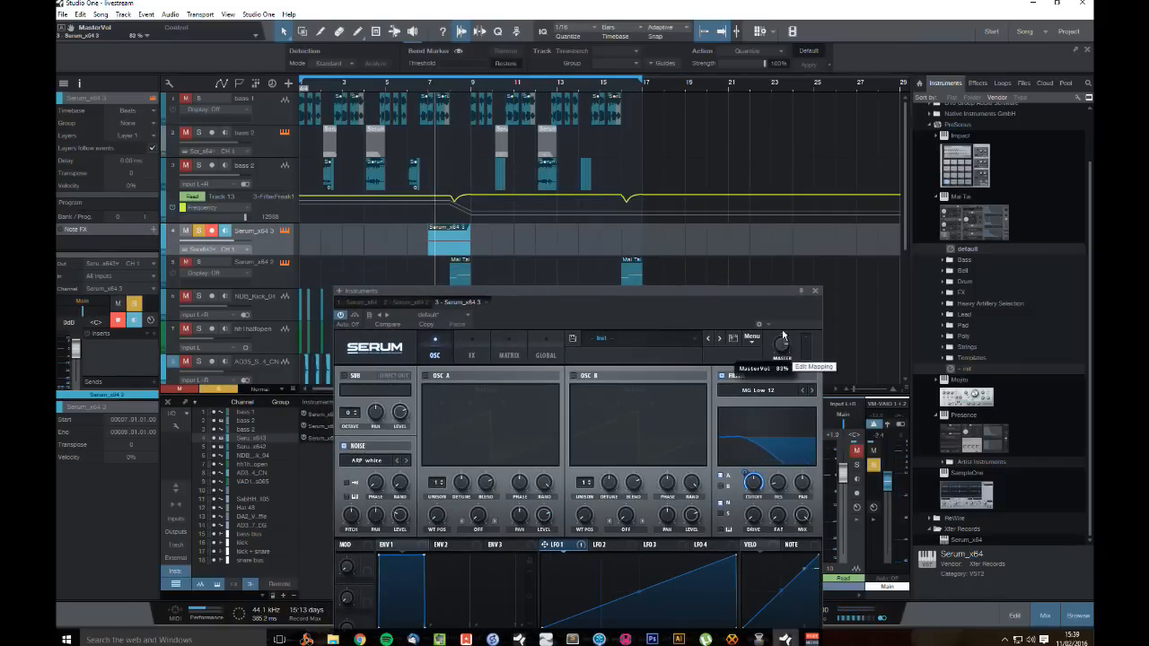
{"action": "left_click_drag", "start_coordinate": [790, 321], "coordinate": [792, 330]}
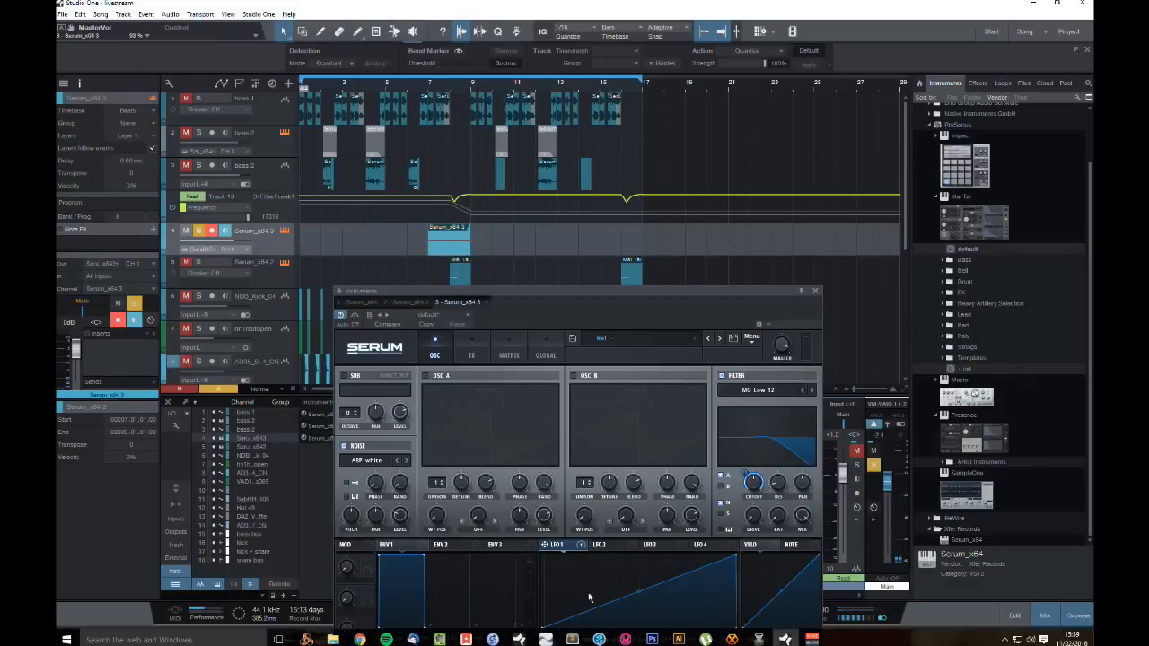
Step: Reshape the LFO 1 ramp into an upward-bulging curve that still starts at the lowest level
{"action": "left_click_drag", "start_coordinate": [640, 593], "coordinate": [639, 601]}
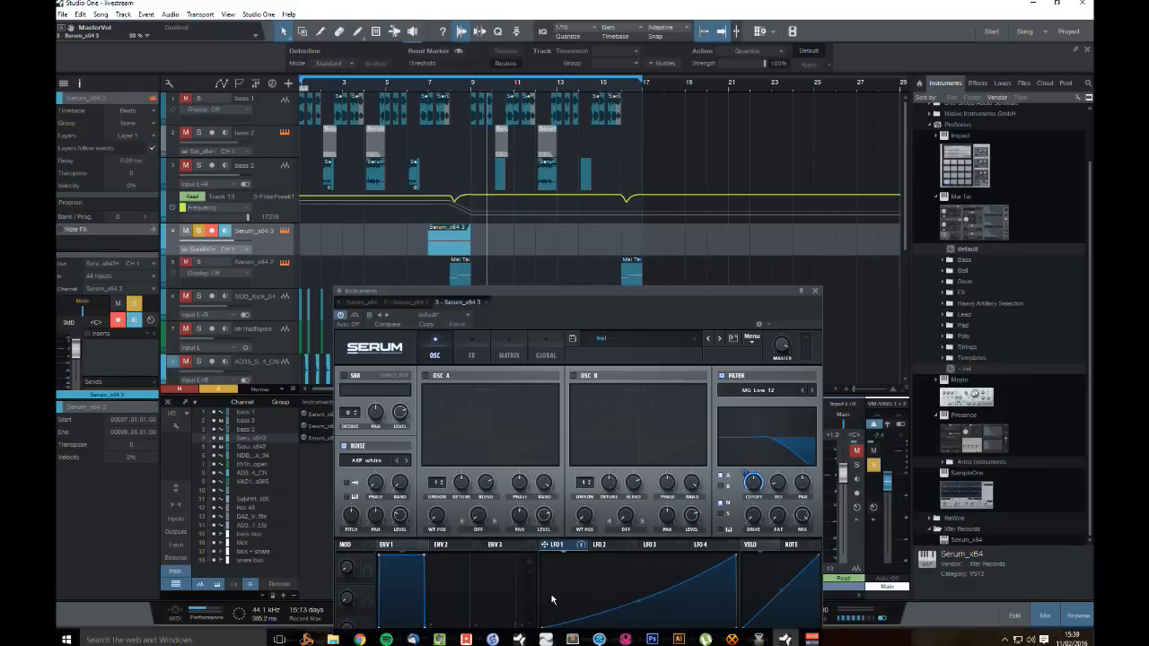
{"action": "left_click_drag", "start_coordinate": [651, 295], "coordinate": [697, 220]}
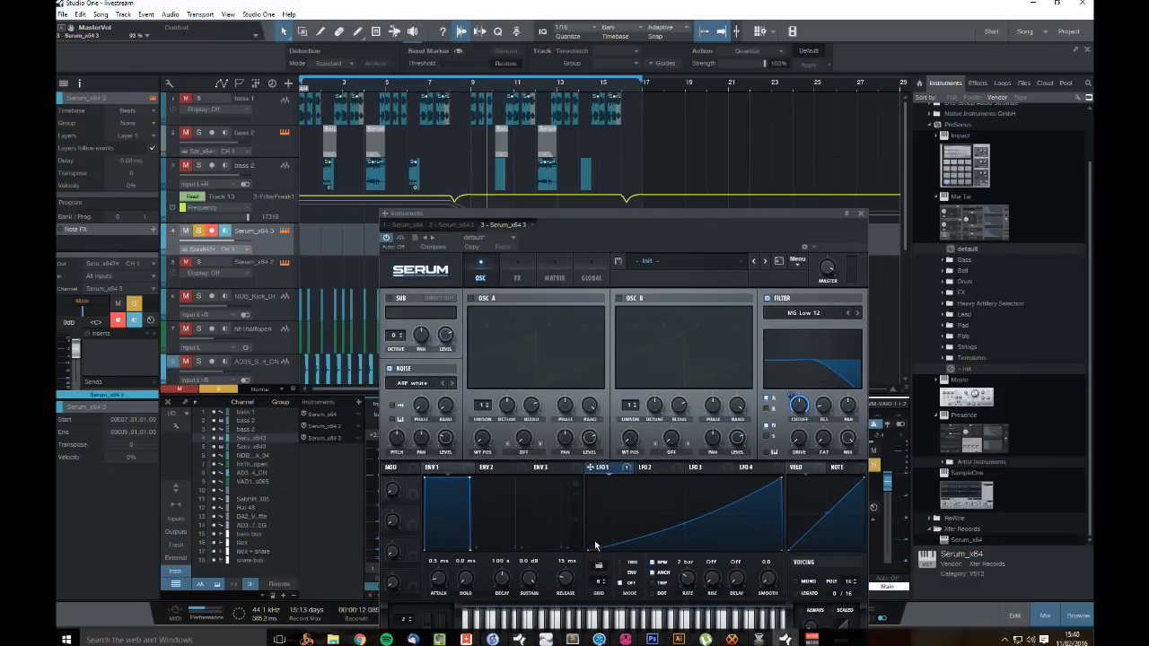
{"action": "left_click_drag", "start_coordinate": [589, 548], "coordinate": [589, 539]}
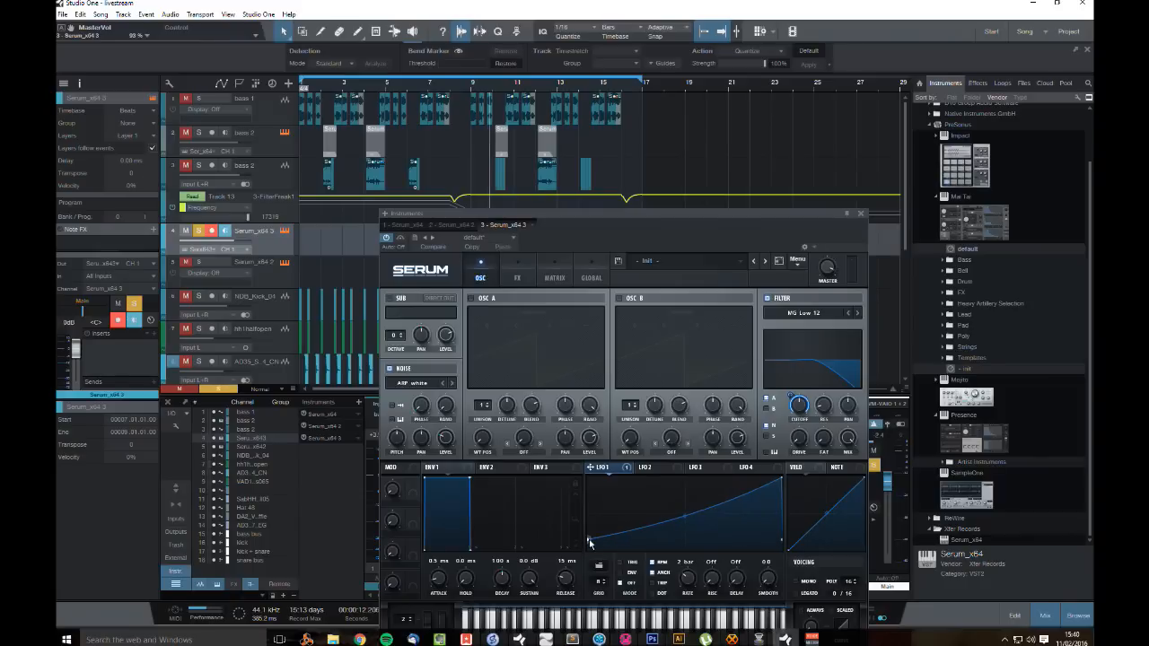
{"action": "left_click_drag", "start_coordinate": [586, 543], "coordinate": [586, 551]}
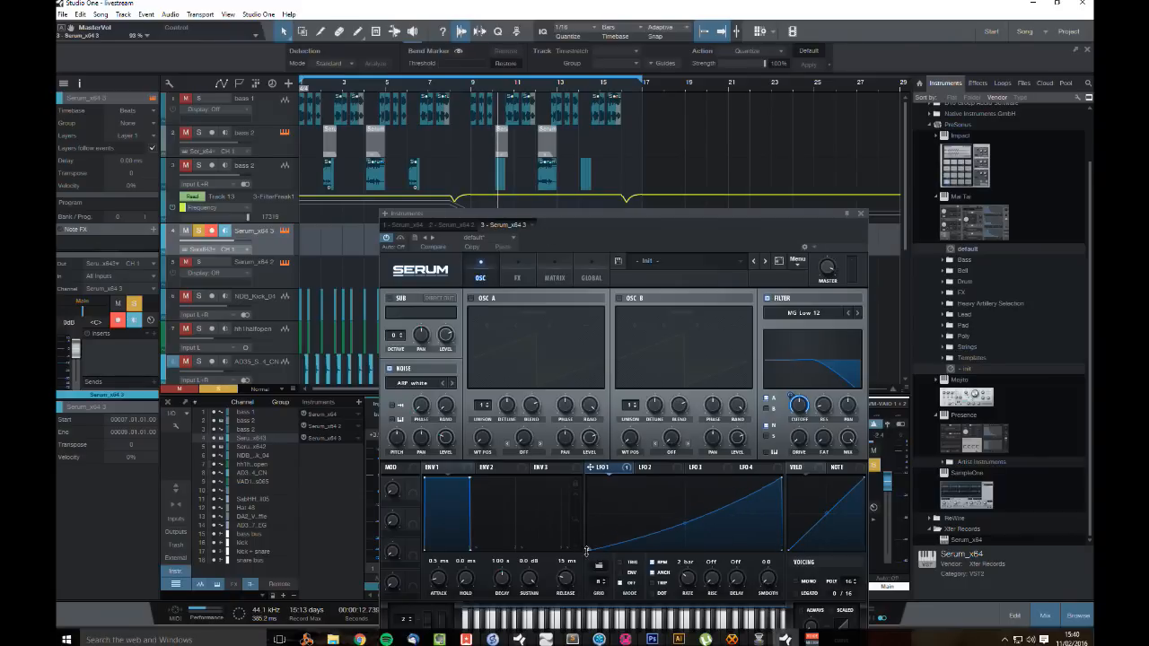
{"action": "left_click_drag", "start_coordinate": [683, 535], "coordinate": [682, 514]}
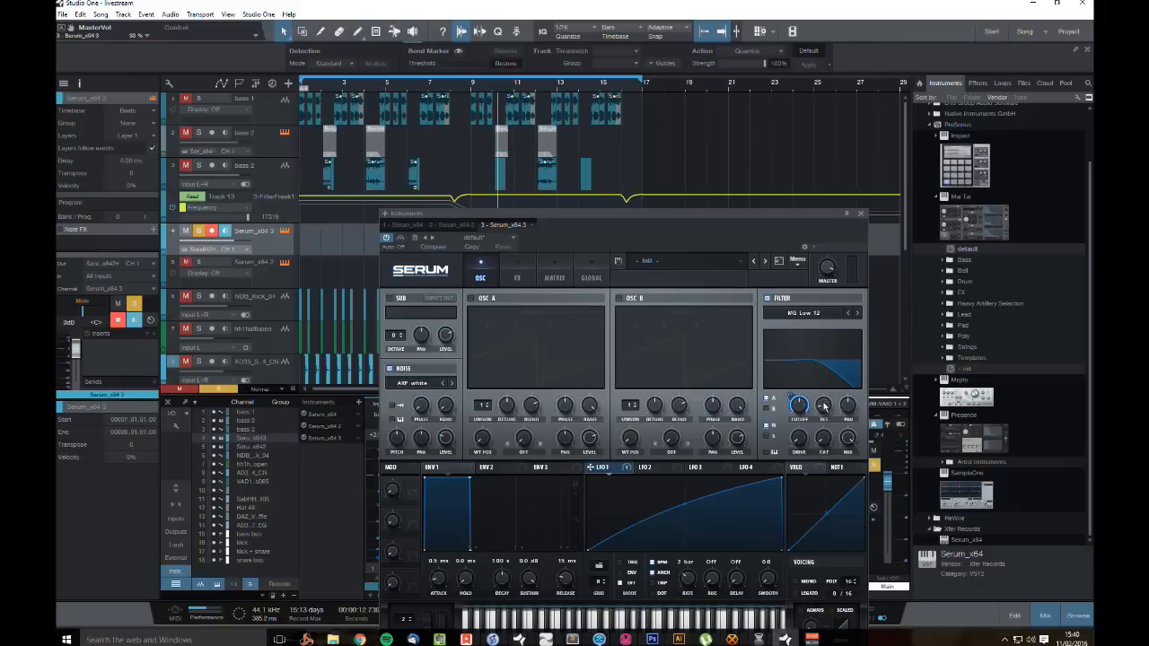
Step: Set the filter resonance to about 18% and audition the noise sweep from bar 7
{"action": "left_click_drag", "start_coordinate": [824, 406], "coordinate": [825, 391]}
{"action": "left_click_drag", "start_coordinate": [595, 213], "coordinate": [602, 281]}
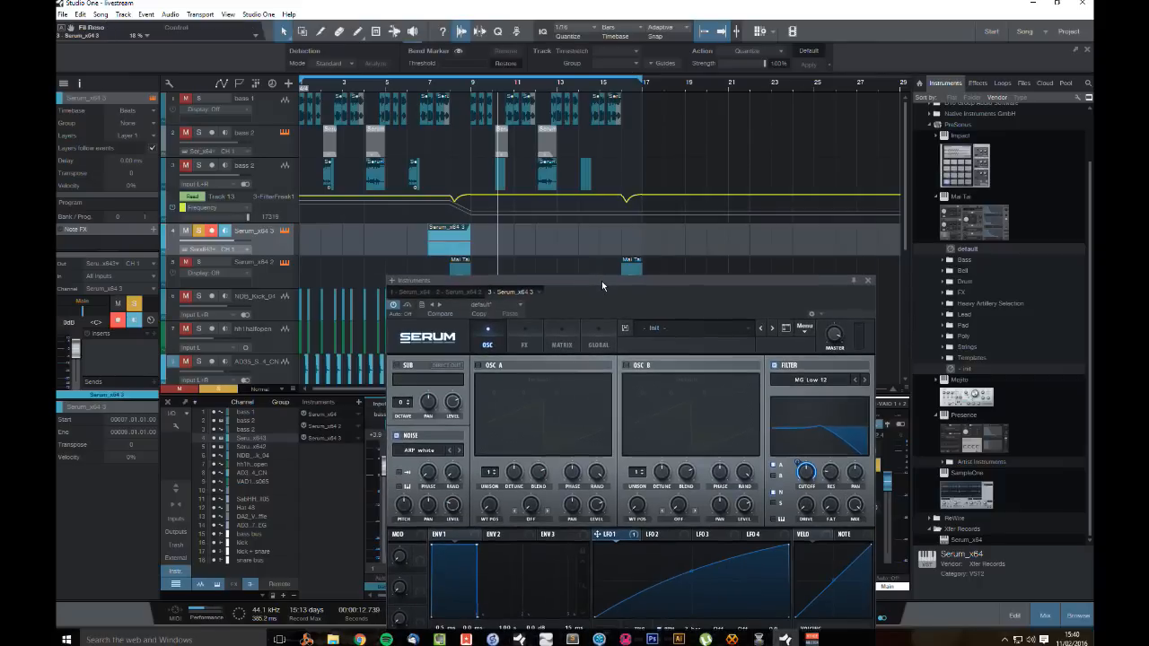
{"action": "left_click", "coordinate": [425, 88]}
{"action": "key", "text": "space"}
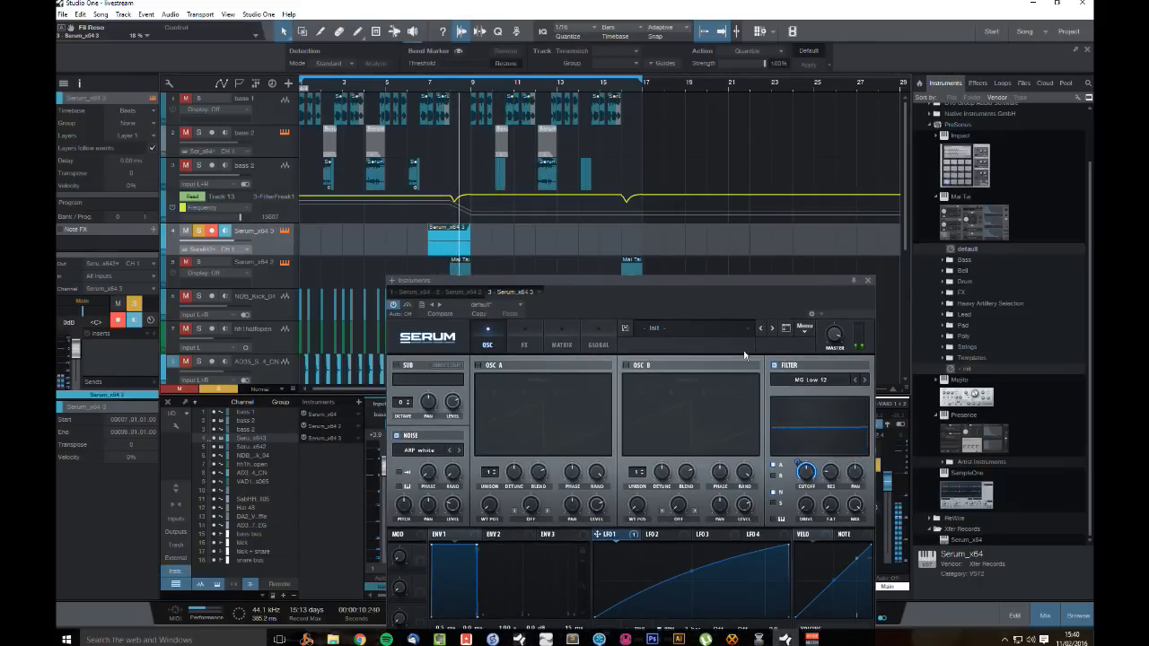
Step: Enable the filter effect as High 24, adjust its cutoff, and audition the noise sweep from bar 7
{"action": "left_click", "coordinate": [525, 344]}
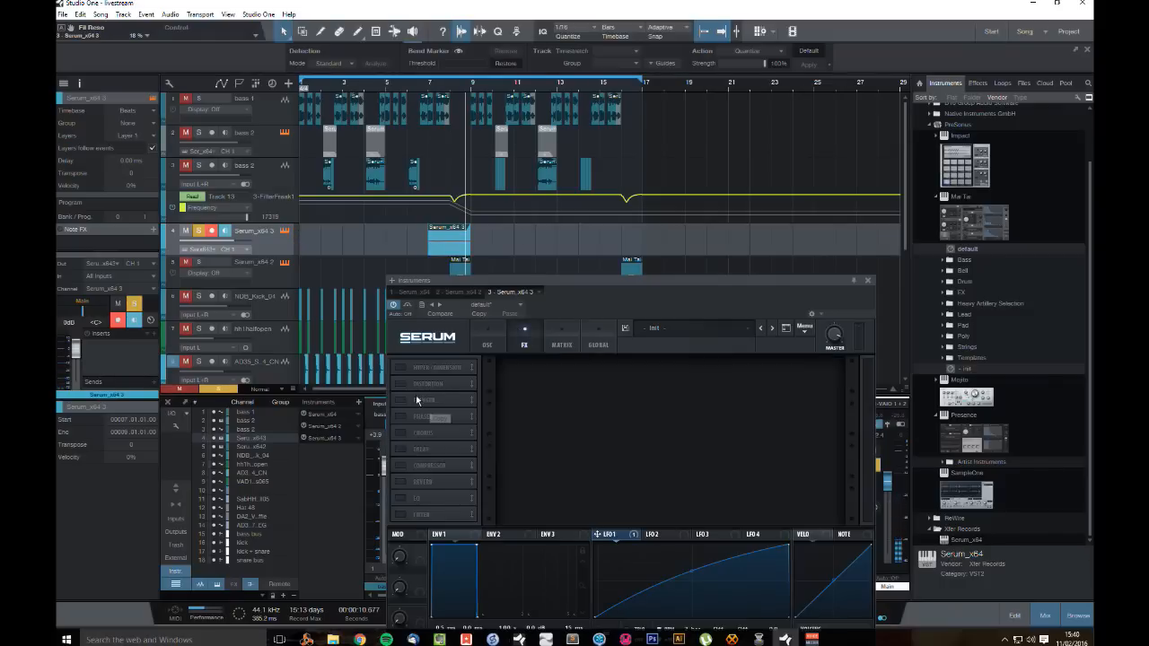
{"action": "left_click", "coordinate": [400, 517]}
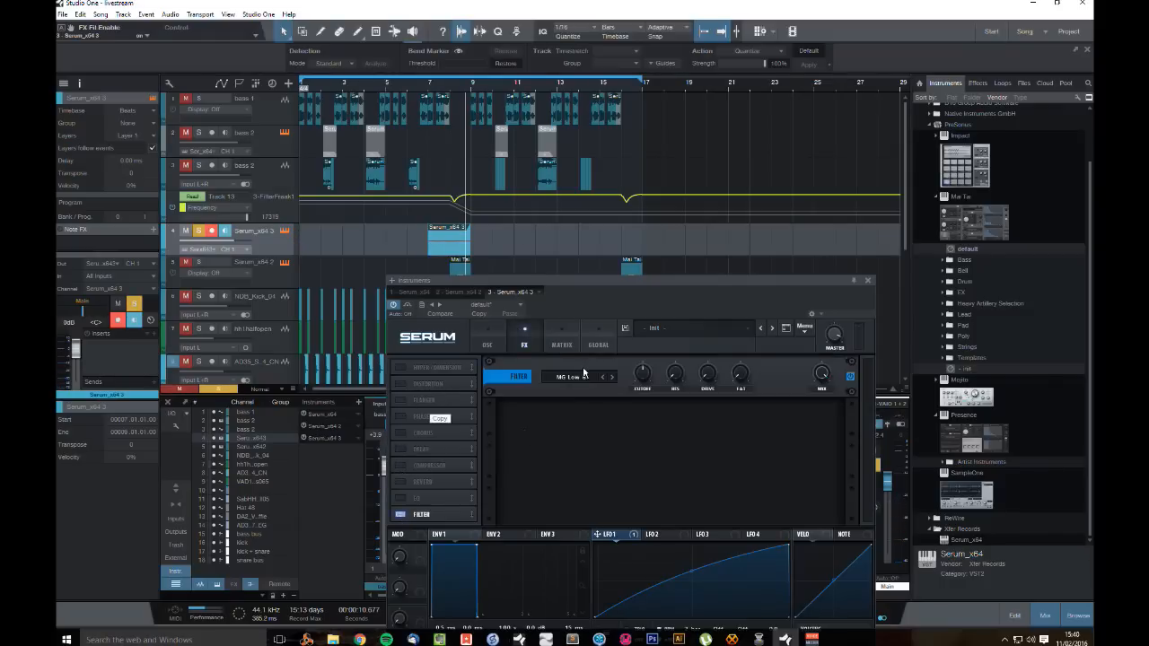
{"action": "left_click", "coordinate": [584, 377]}
{"action": "mouse_move", "coordinate": [582, 391]}
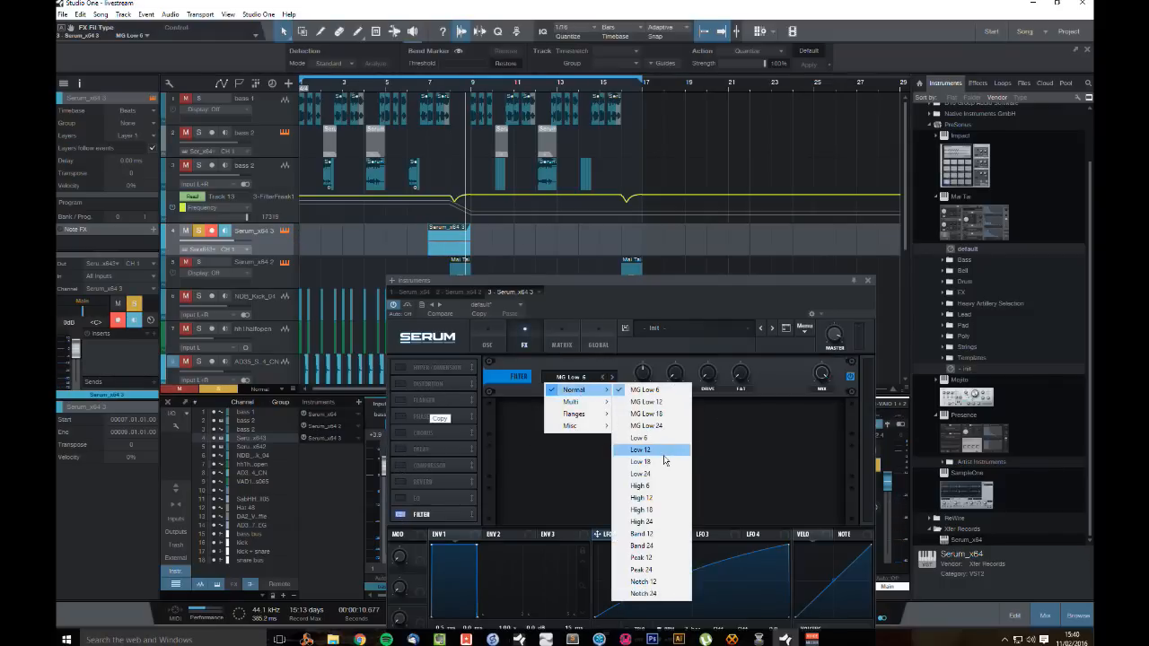
{"action": "left_click", "coordinate": [664, 499]}
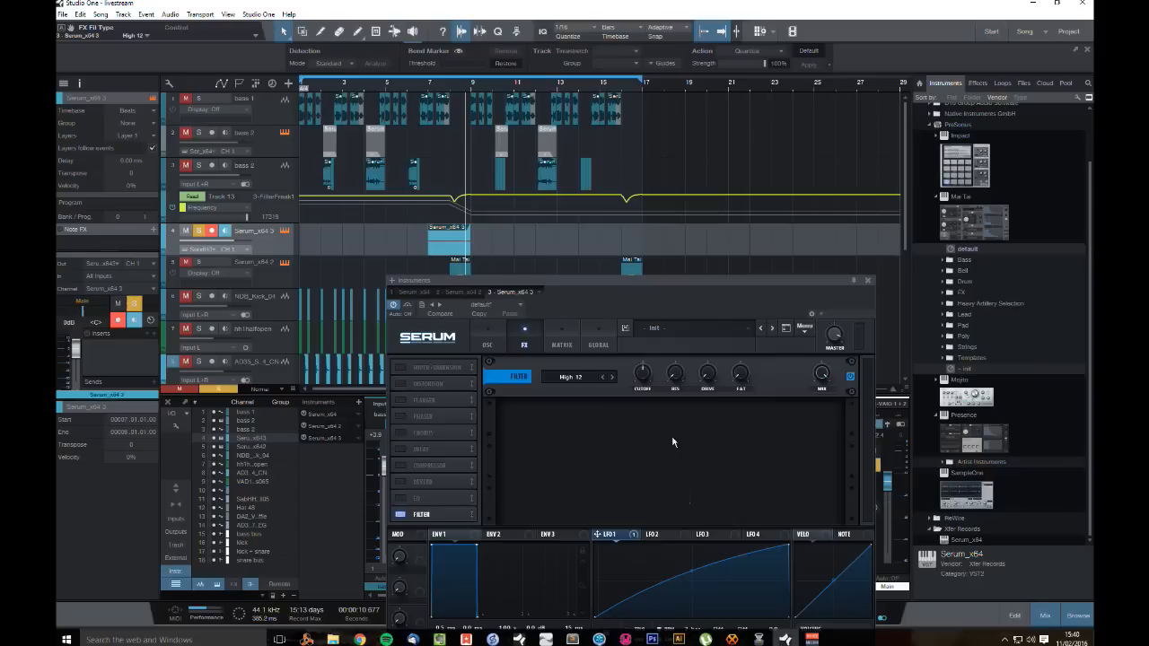
{"action": "left_click", "coordinate": [572, 377]}
{"action": "left_click", "coordinate": [611, 378]}
{"action": "mouse_move", "coordinate": [645, 377]}
{"action": "left_click_drag", "start_coordinate": [648, 379], "coordinate": [644, 376]}
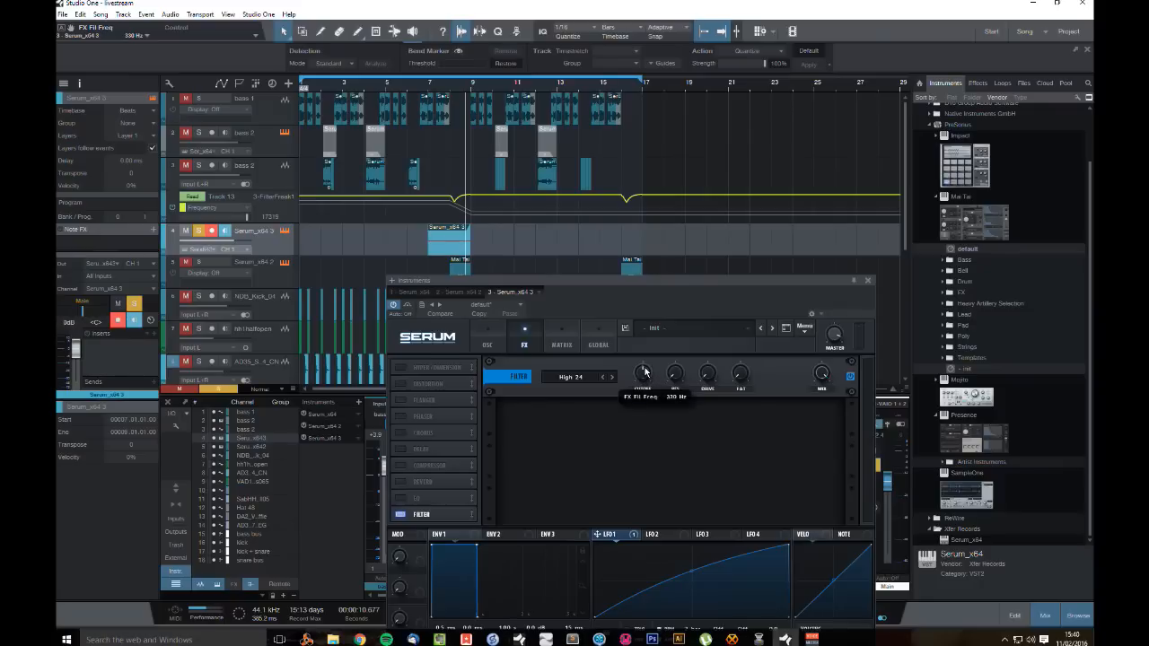
{"action": "left_click", "coordinate": [429, 86]}
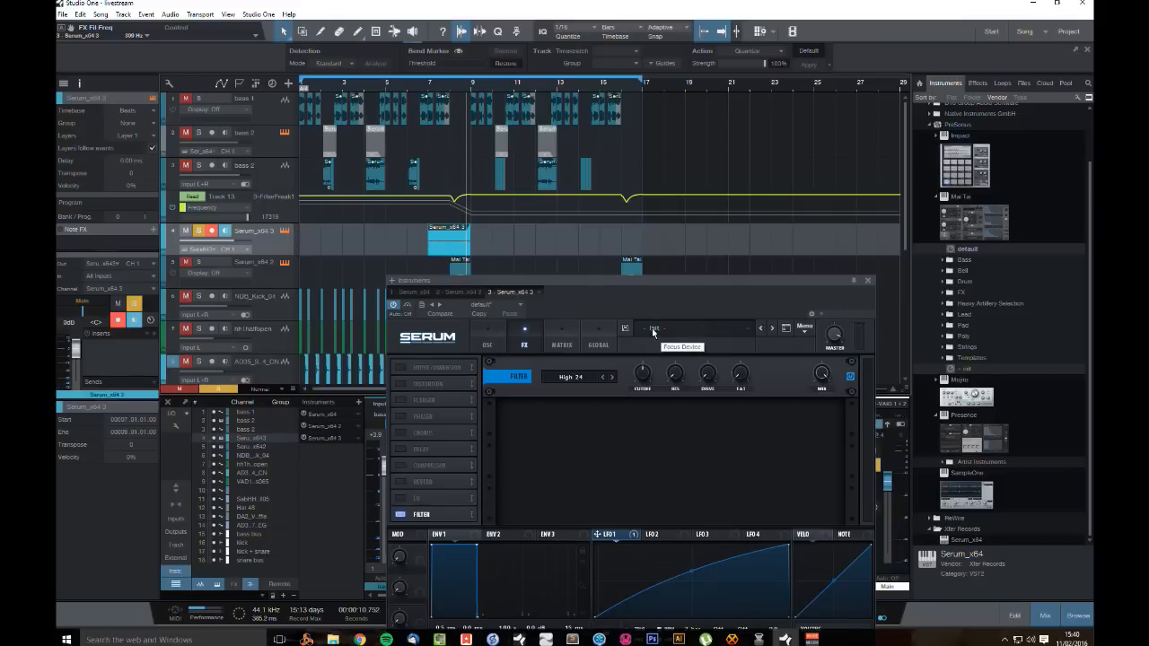
Step: Set the oscillator page filter's resonance to about 31% and replay the noise sweep
{"action": "left_click", "coordinate": [489, 343]}
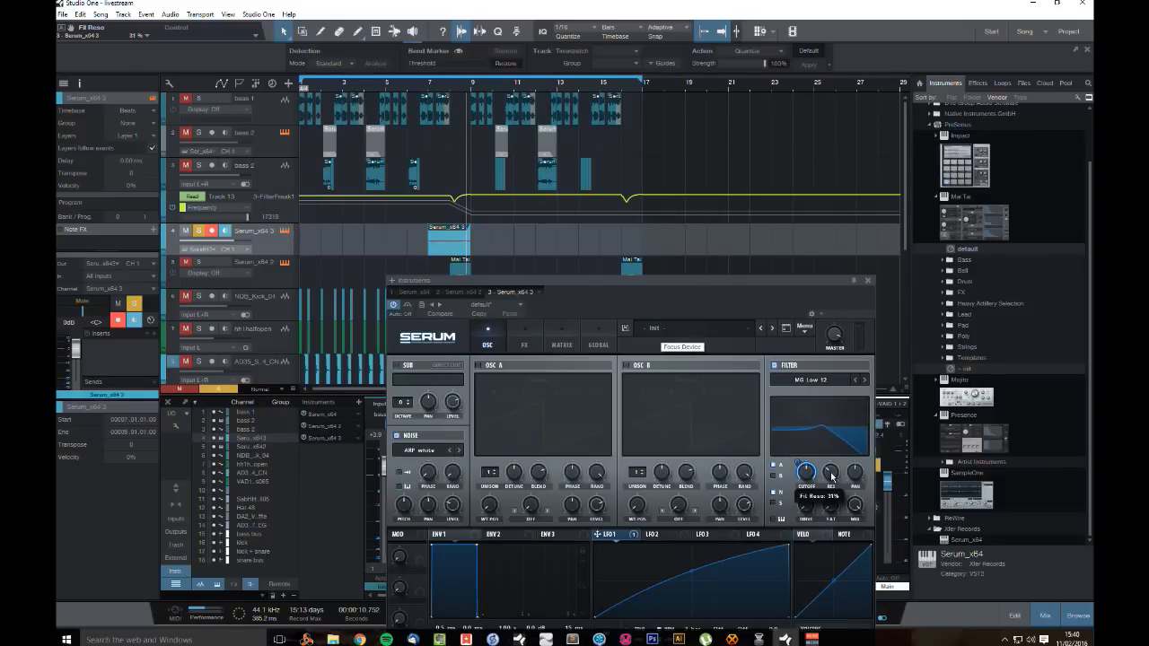
{"action": "left_click", "coordinate": [439, 87]}
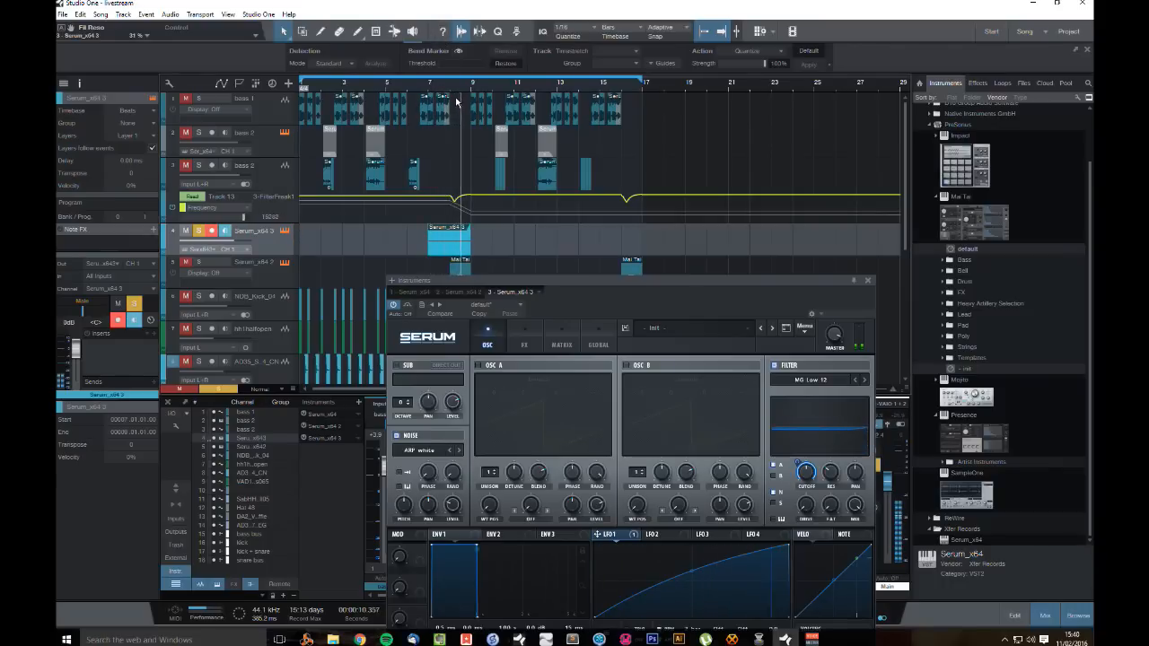
{"action": "left_click_drag", "start_coordinate": [762, 281], "coordinate": [770, 263]}
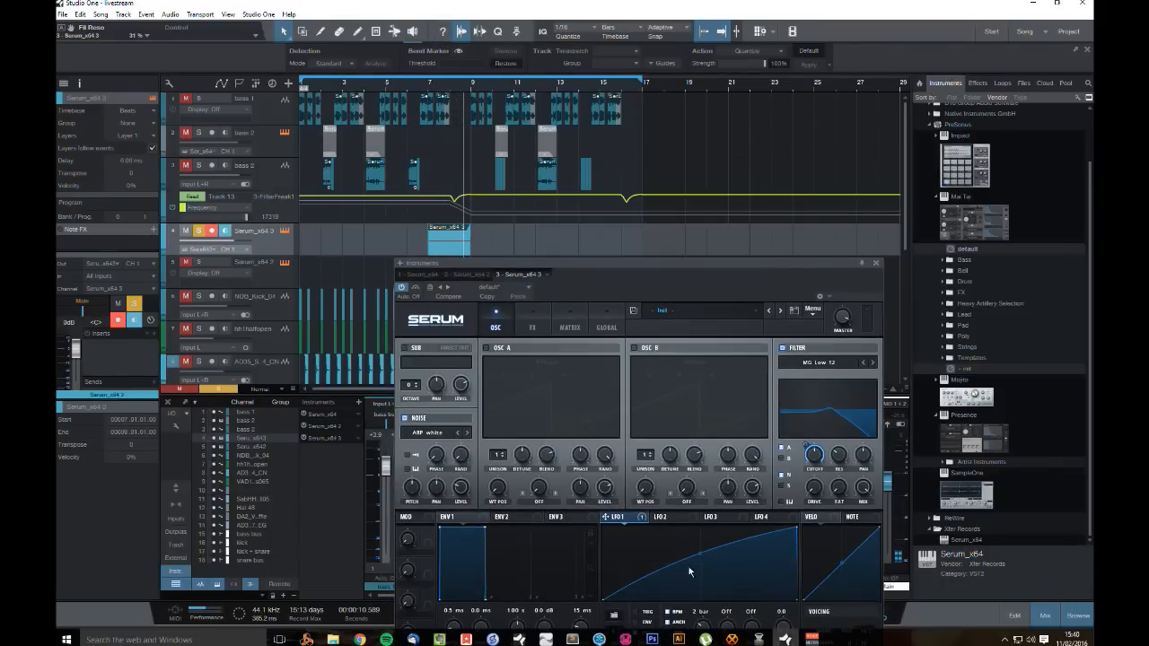
Step: Straighten the LFO 1 ramp, set its rate to 4 bar, and close Serum
{"action": "left_click_drag", "start_coordinate": [702, 556], "coordinate": [705, 559]}
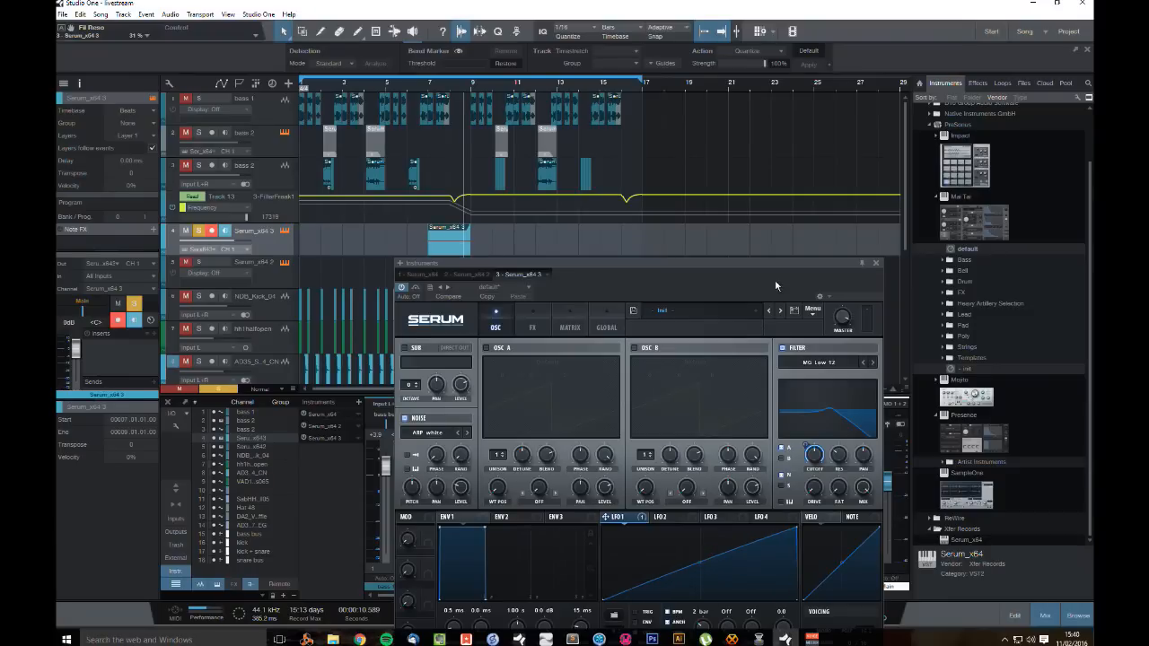
{"action": "left_click_drag", "start_coordinate": [777, 287], "coordinate": [852, 187]}
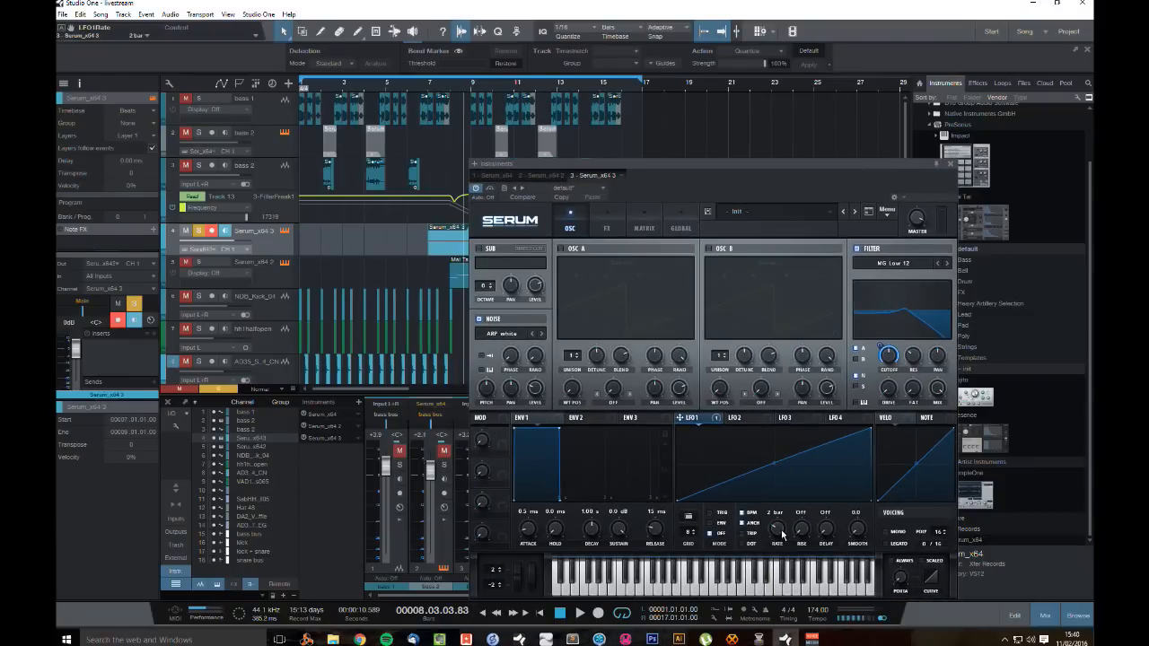
{"action": "left_click", "coordinate": [949, 164]}
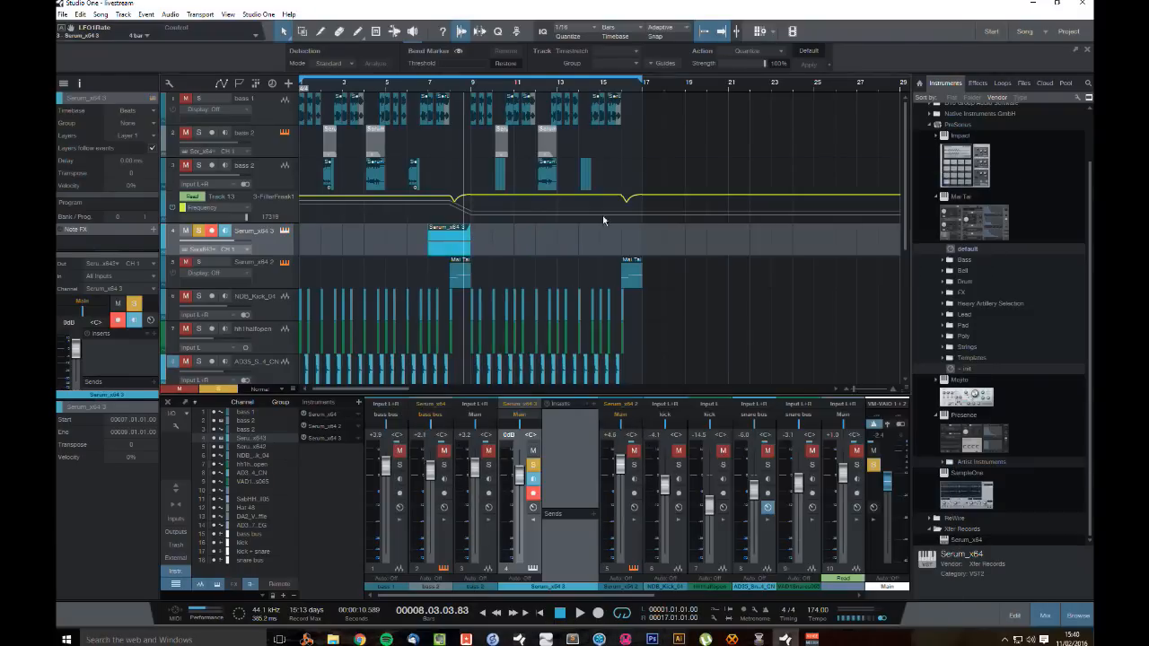
Step: Extend the noise riser clip to cover bars 5 to 9, copy it to bars 13 to 17, and play it unsoloed
{"action": "mouse_move", "coordinate": [451, 244]}
{"action": "left_mouse_down"}
{"action": "mouse_move", "coordinate": [409, 244]}
{"action": "mouse_move", "coordinate": [469, 246]}
{"action": "left_mouse_up"}
{"action": "left_click_drag", "start_coordinate": [392, 237], "coordinate": [565, 233]}
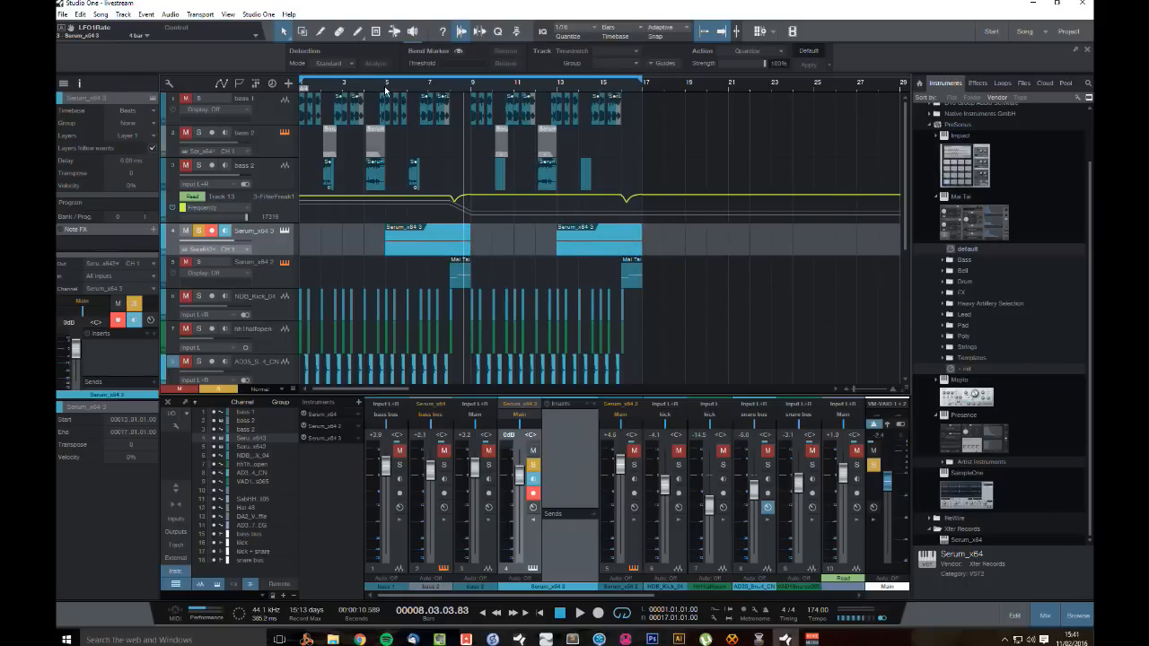
{"action": "left_click", "coordinate": [198, 231]}
{"action": "key", "text": "space"}
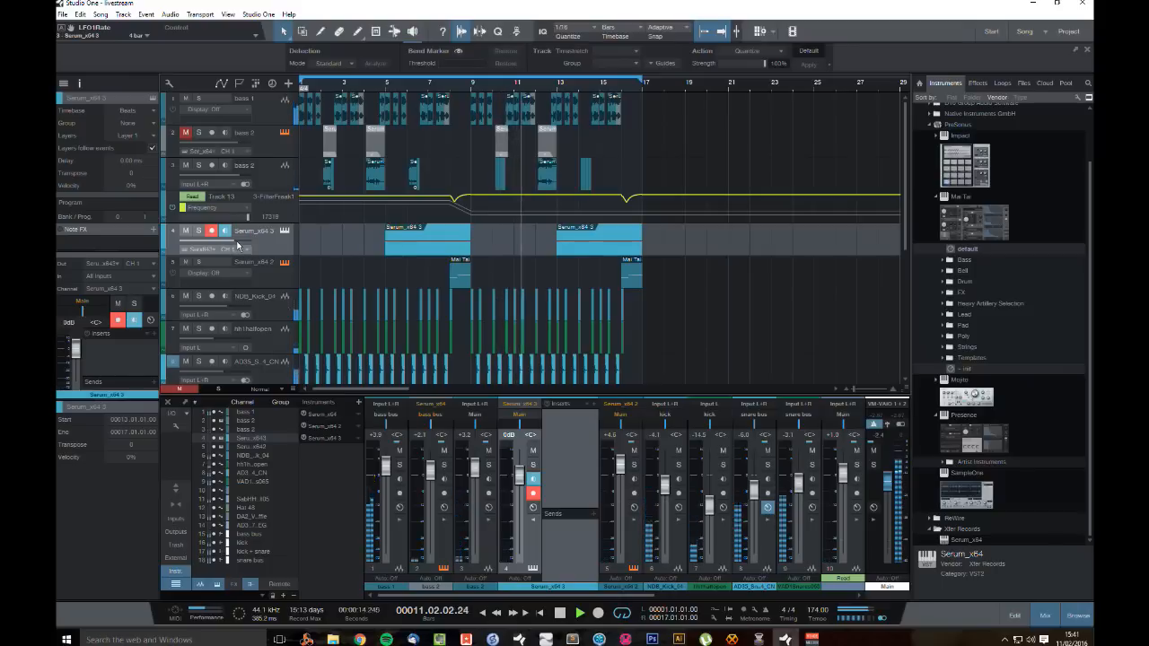
Step: Set the noise riser track's volume to +3.0 dB and save the song
{"action": "left_click_drag", "start_coordinate": [236, 241], "coordinate": [244, 242]}
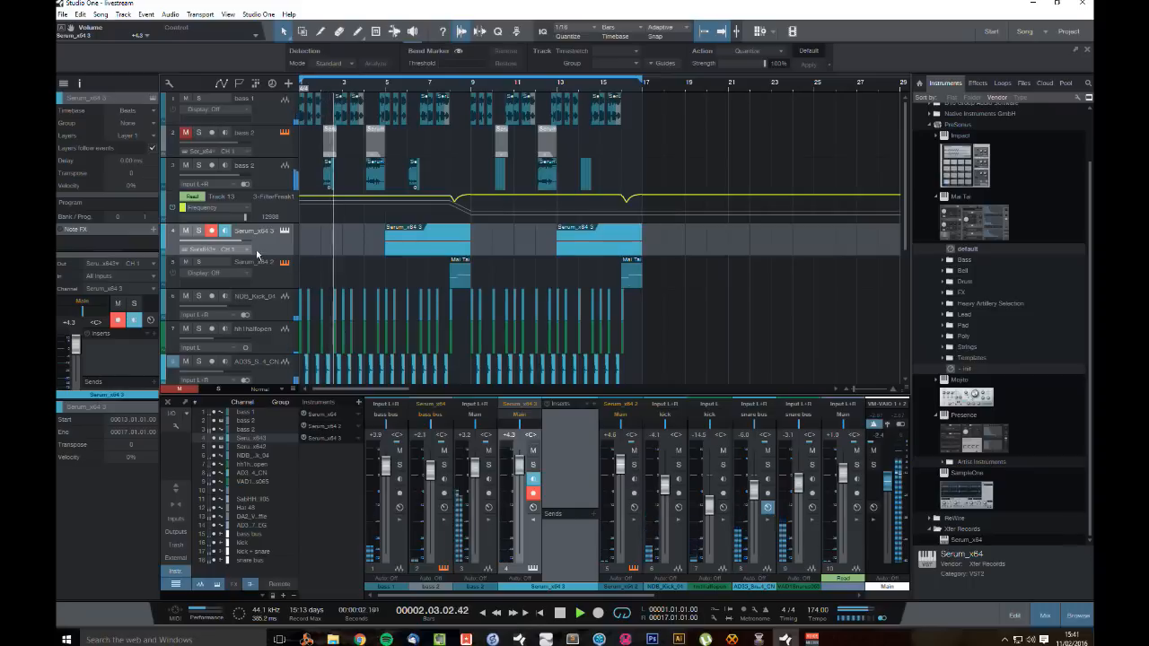
{"action": "left_click_drag", "start_coordinate": [242, 242], "coordinate": [240, 246]}
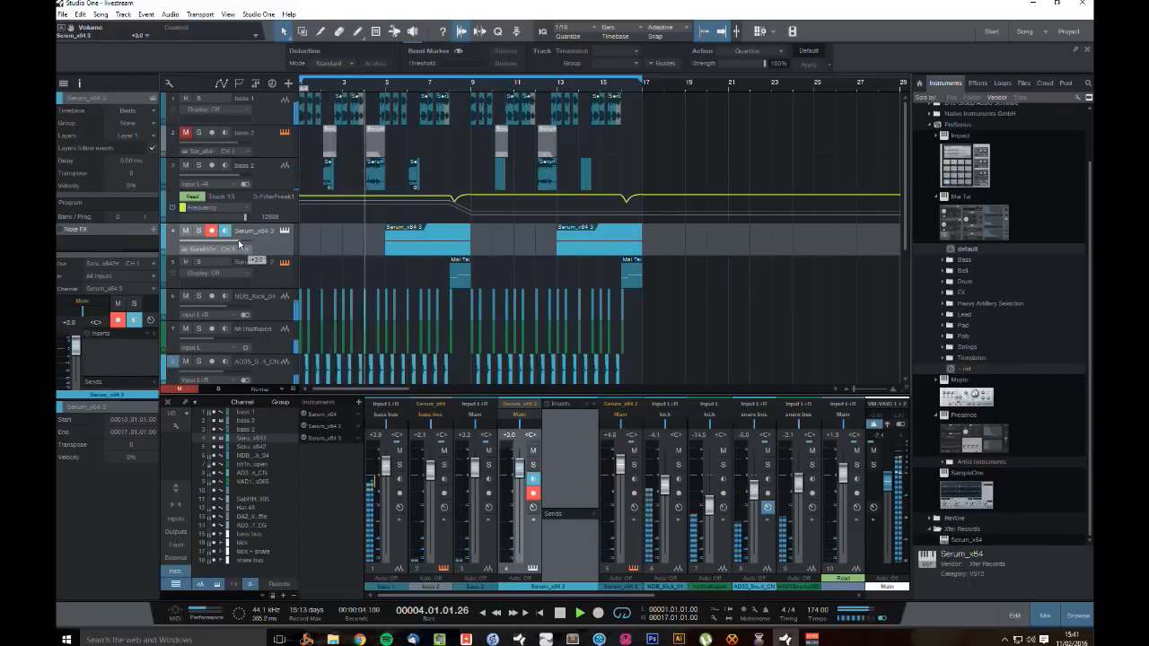
{"action": "key", "text": "ctrl+s"}
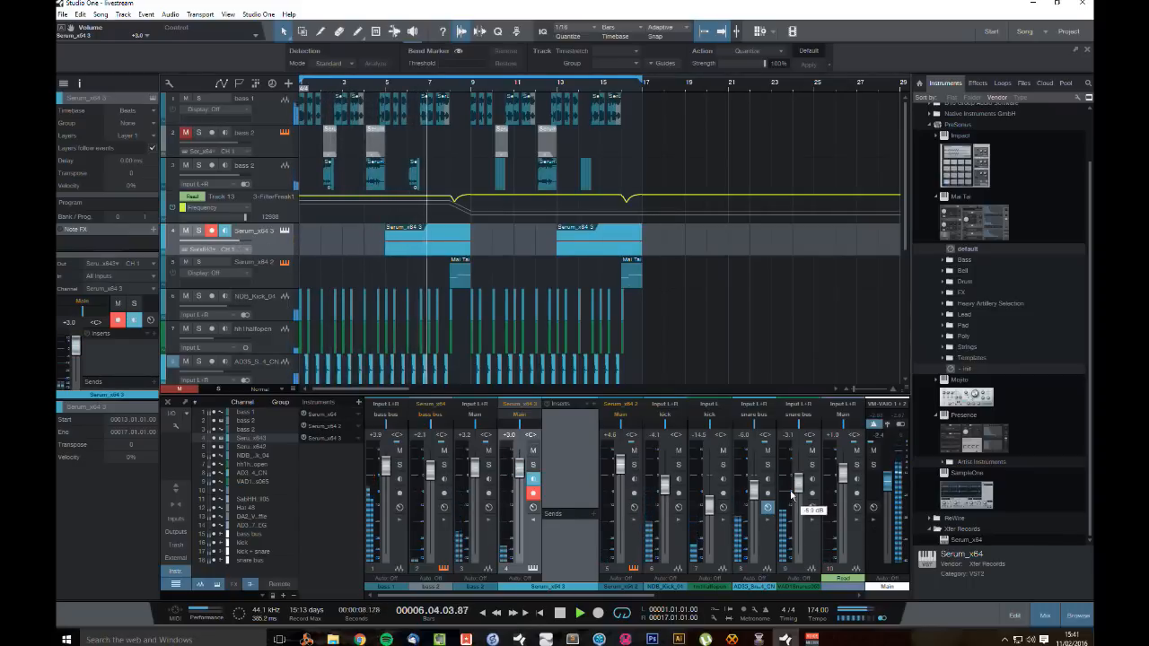
Step: Solo the DA2_Voodoo_Shuffle track and examine the EQ curve of its existing FabFilter Pro-Q 2
{"action": "scroll", "coordinate": [429, 342], "scroll_direction": "down", "scroll_amount": 6}
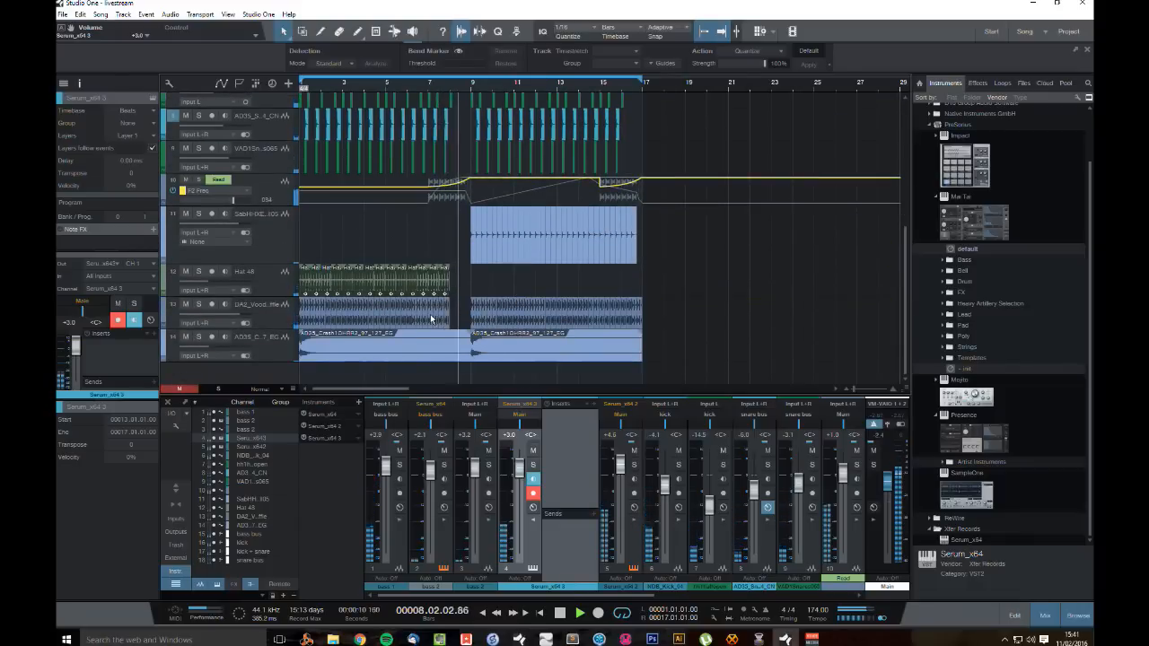
{"action": "left_click", "coordinate": [199, 305]}
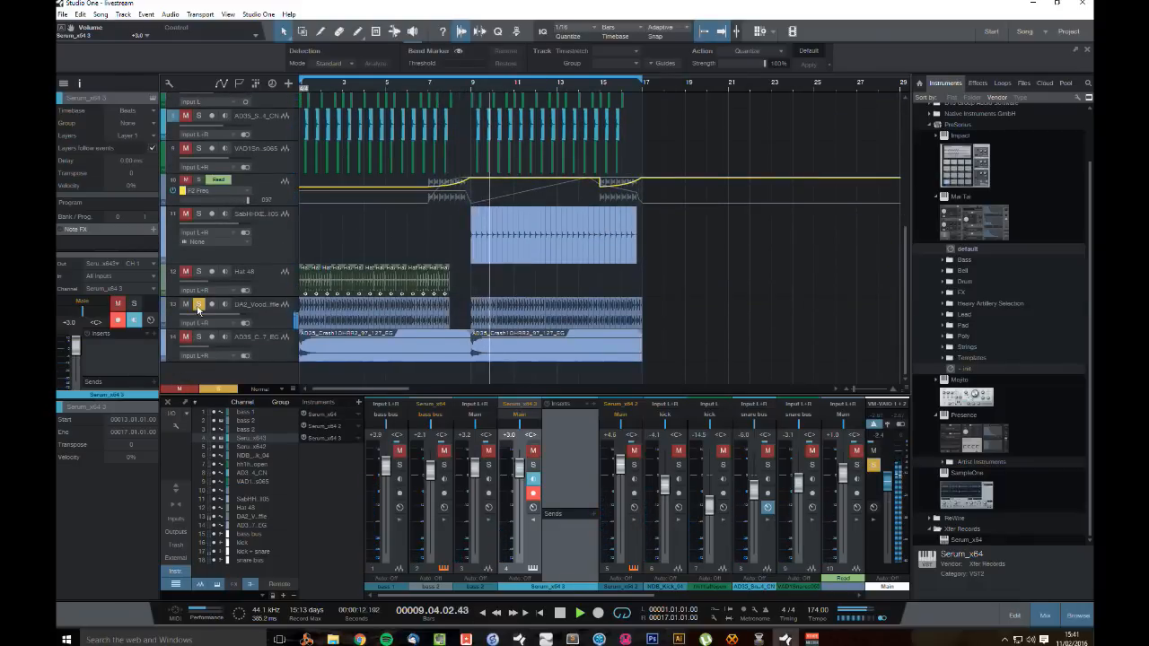
{"action": "left_click", "coordinate": [281, 325]}
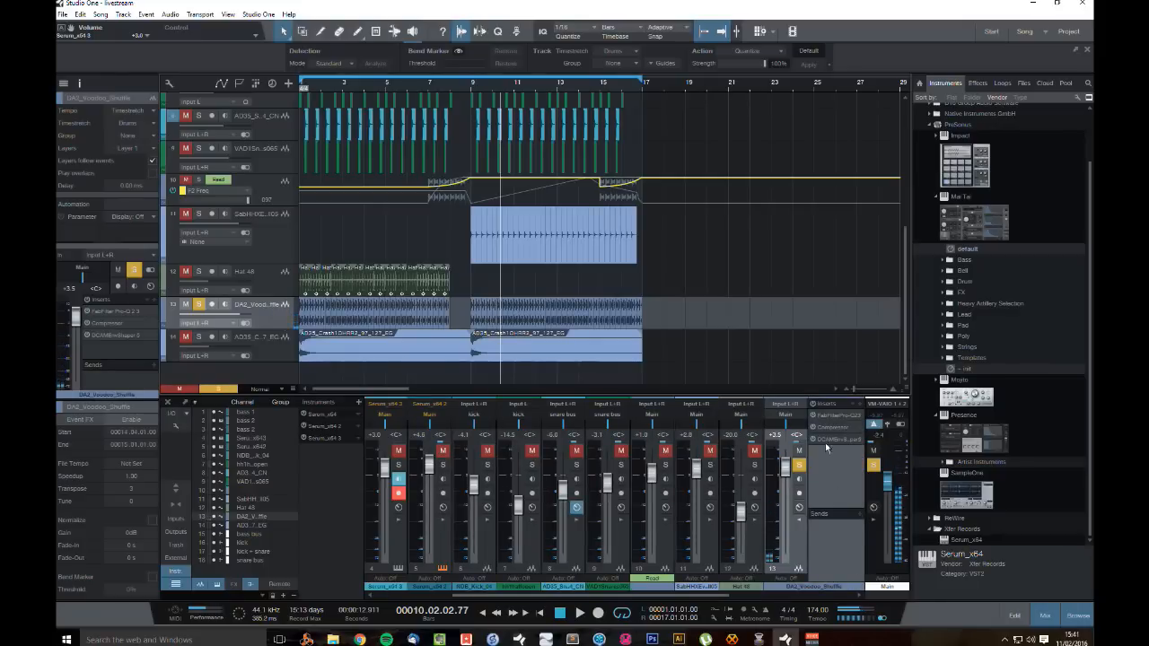
{"action": "left_click", "coordinate": [834, 417]}
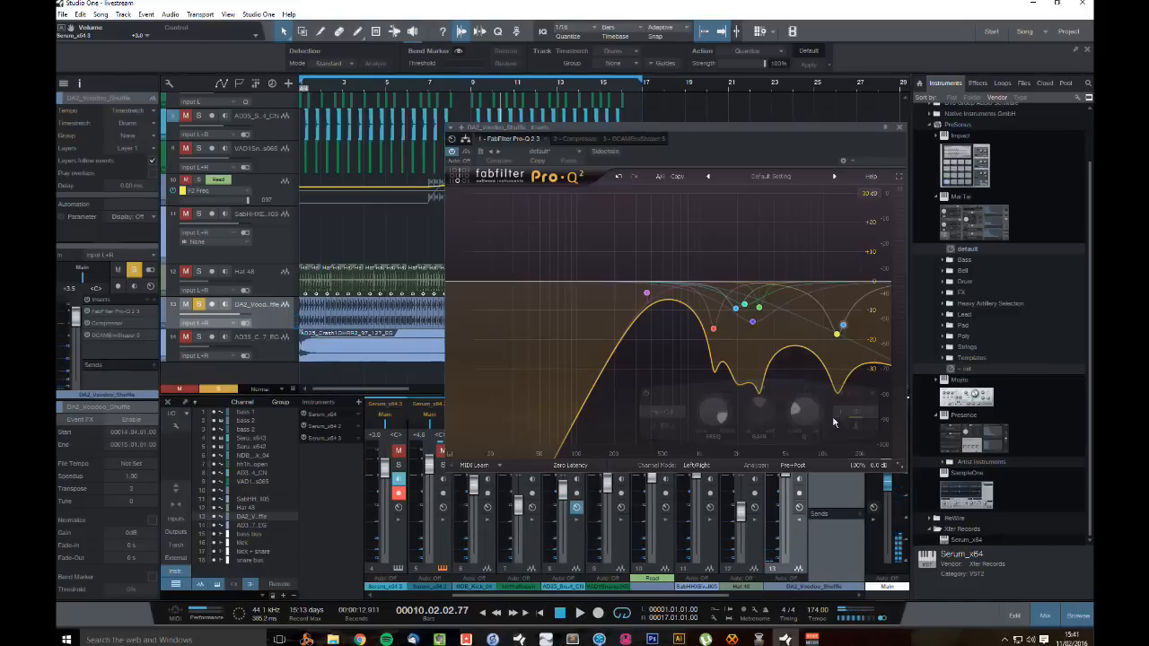
{"action": "left_click", "coordinate": [901, 129]}
Step: Insert a second FabFilter Pro-Q 2 at the end of the DA2_Voodoo_Shuffle effects chain
{"action": "scroll", "coordinate": [1051, 274], "scroll_direction": "up", "scroll_amount": 2}
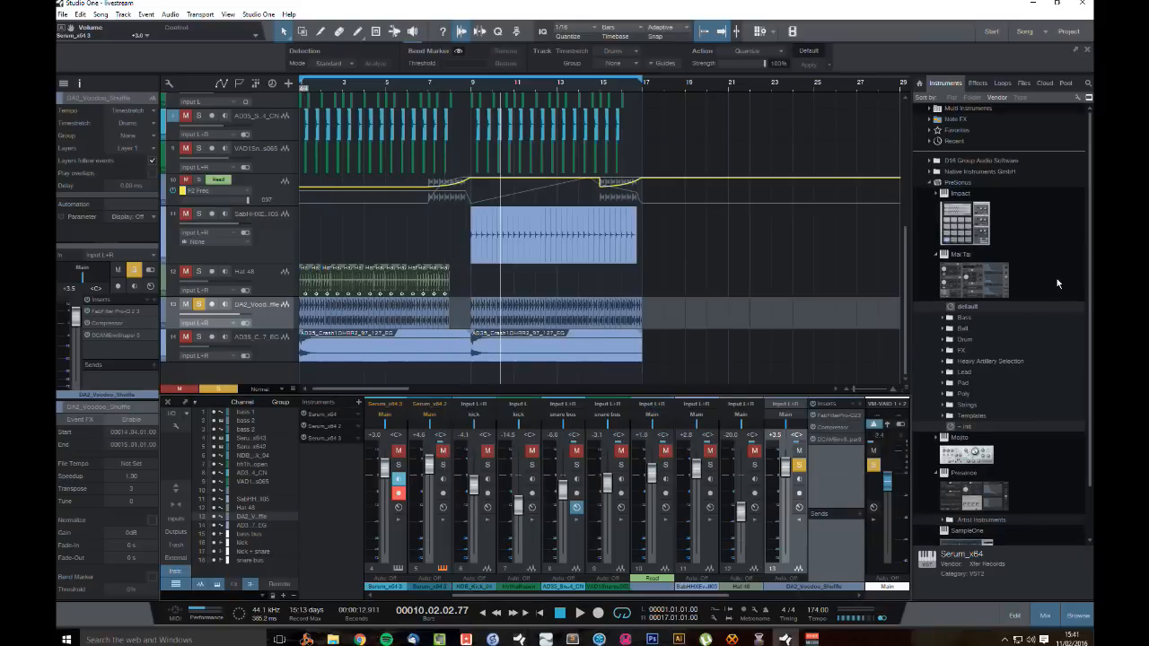
{"action": "left_click", "coordinate": [977, 82]}
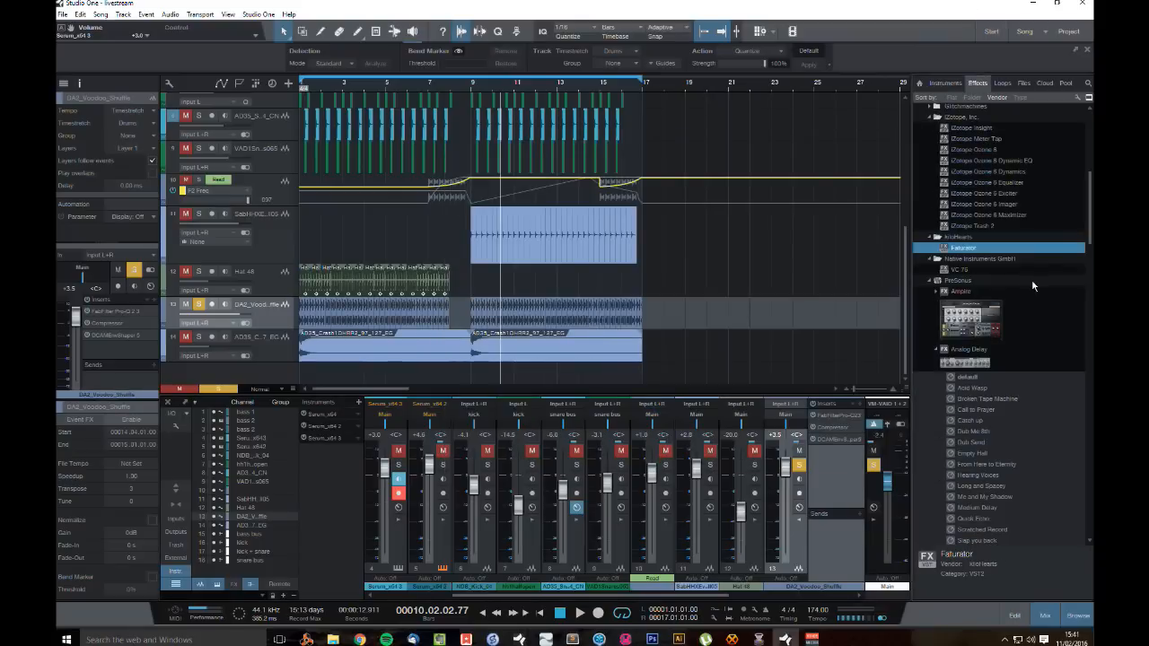
{"action": "scroll", "coordinate": [1032, 284], "scroll_direction": "up", "scroll_amount": 12}
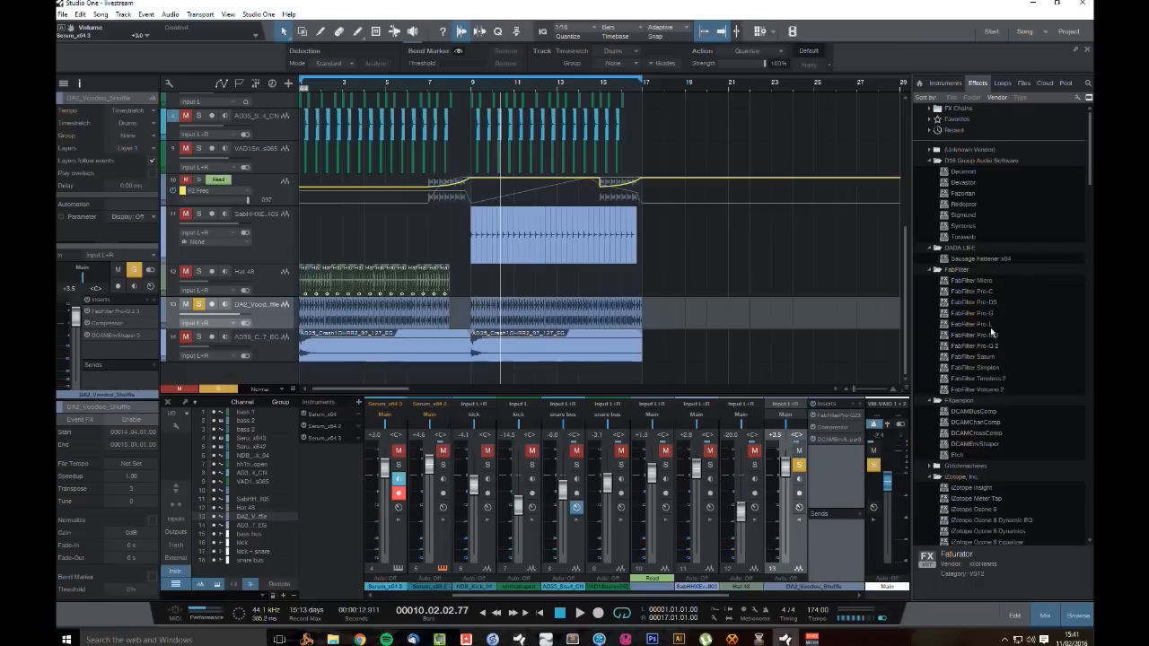
{"action": "left_click_drag", "start_coordinate": [982, 351], "coordinate": [813, 462]}
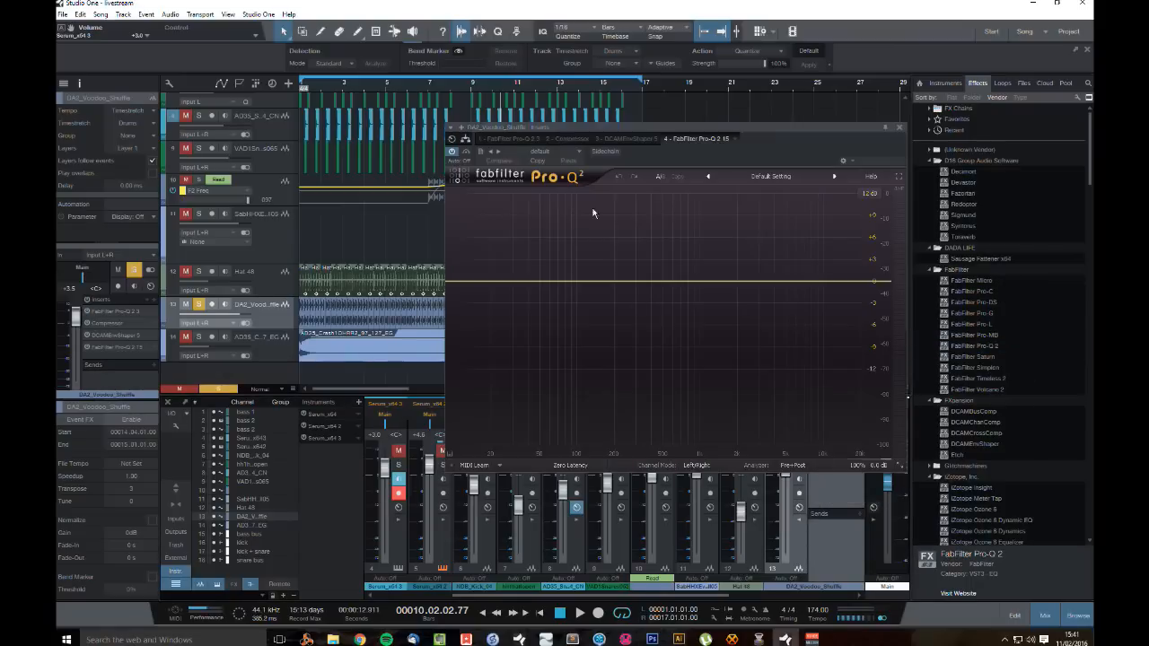
{"action": "left_click_drag", "start_coordinate": [714, 133], "coordinate": [676, 159]}
Step: Cut the shuffle loop's highs during playback with a High Shelf band at about 6 kHz, and close the EQ
{"action": "key", "text": "space"}
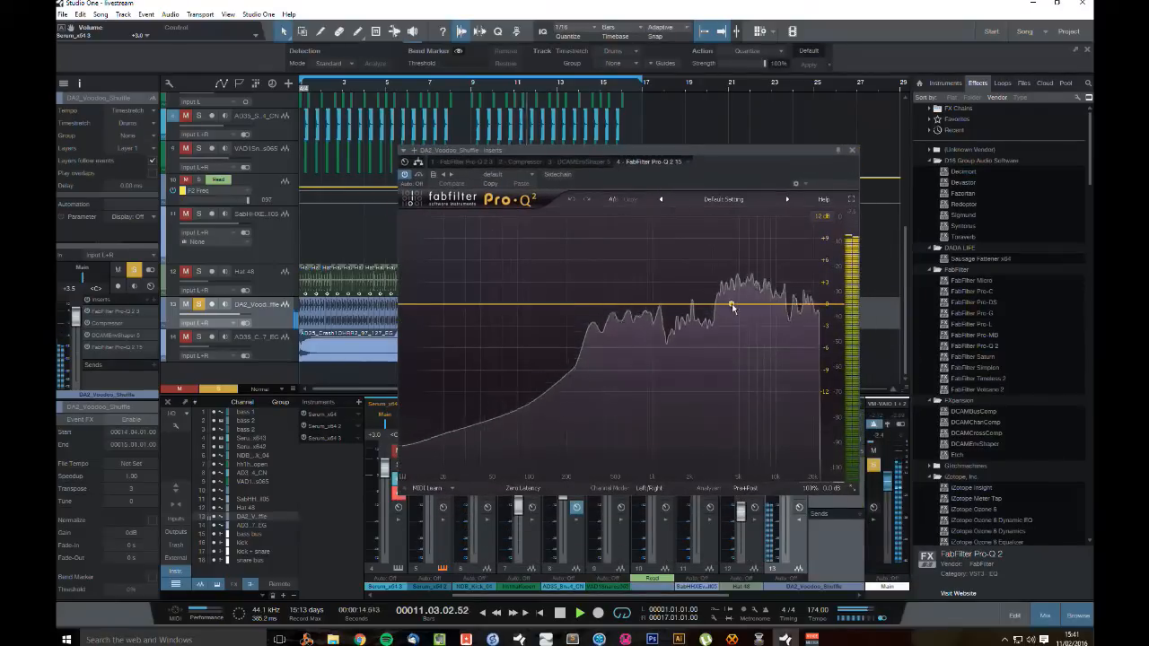
{"action": "left_click_drag", "start_coordinate": [805, 307], "coordinate": [750, 333]}
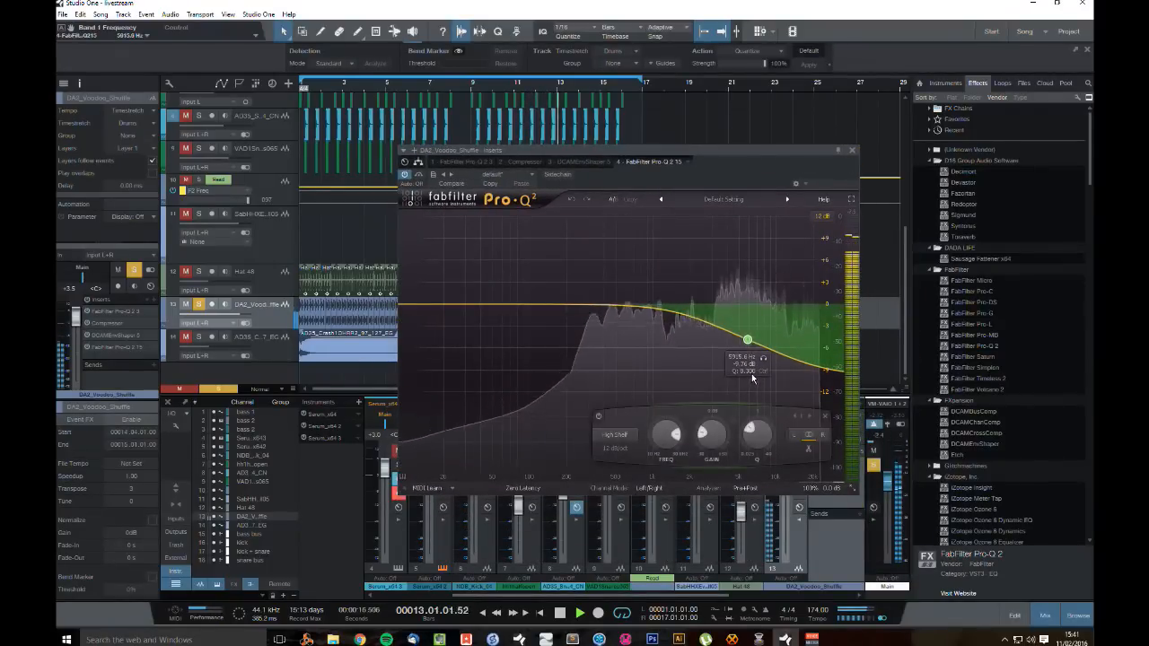
{"action": "left_click", "coordinate": [852, 150]}
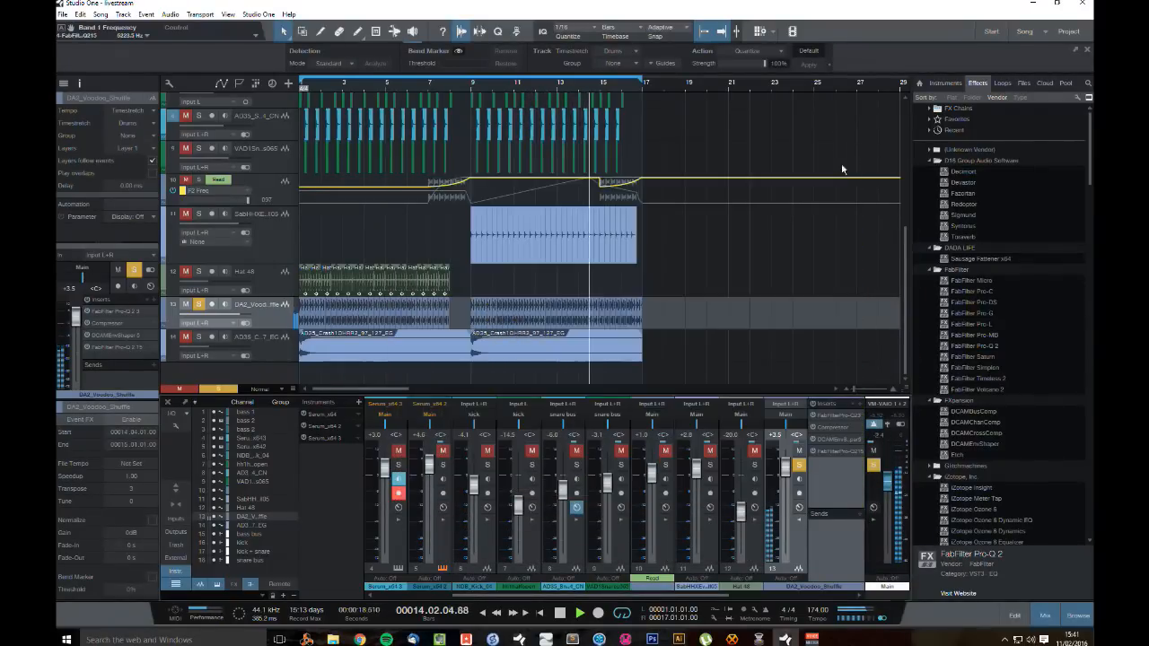
Step: Unsolo the DA2_Voodoo_Shuffle track and audition the full loop from bar 1
{"action": "left_click", "coordinate": [198, 304]}
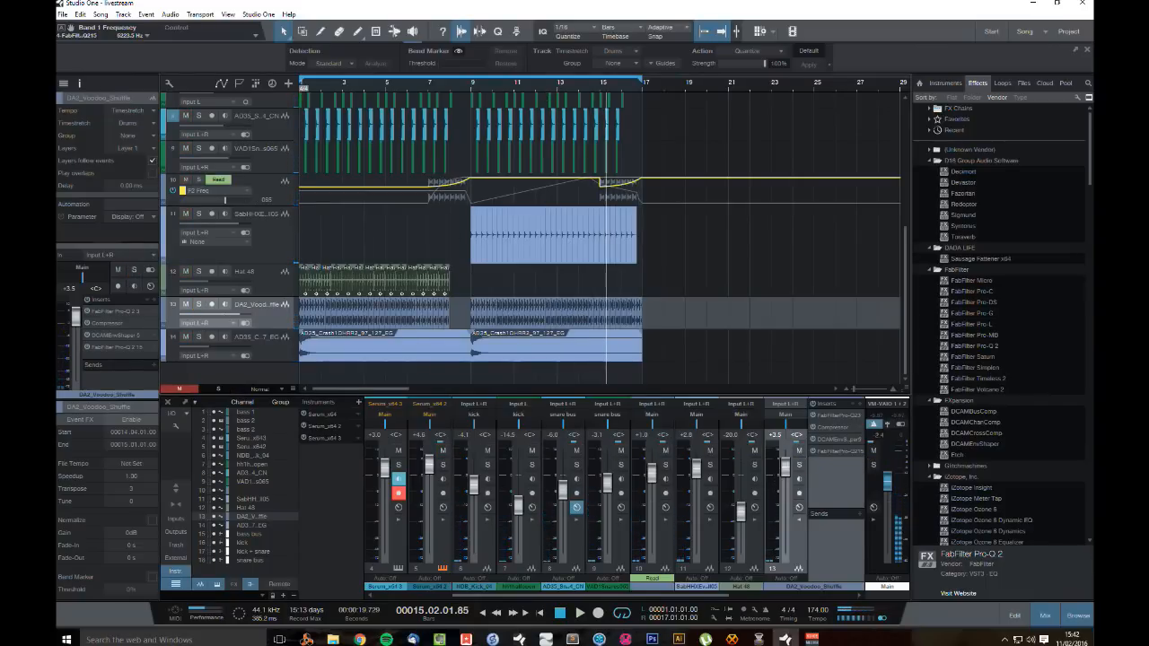
{"action": "key", "text": "space"}
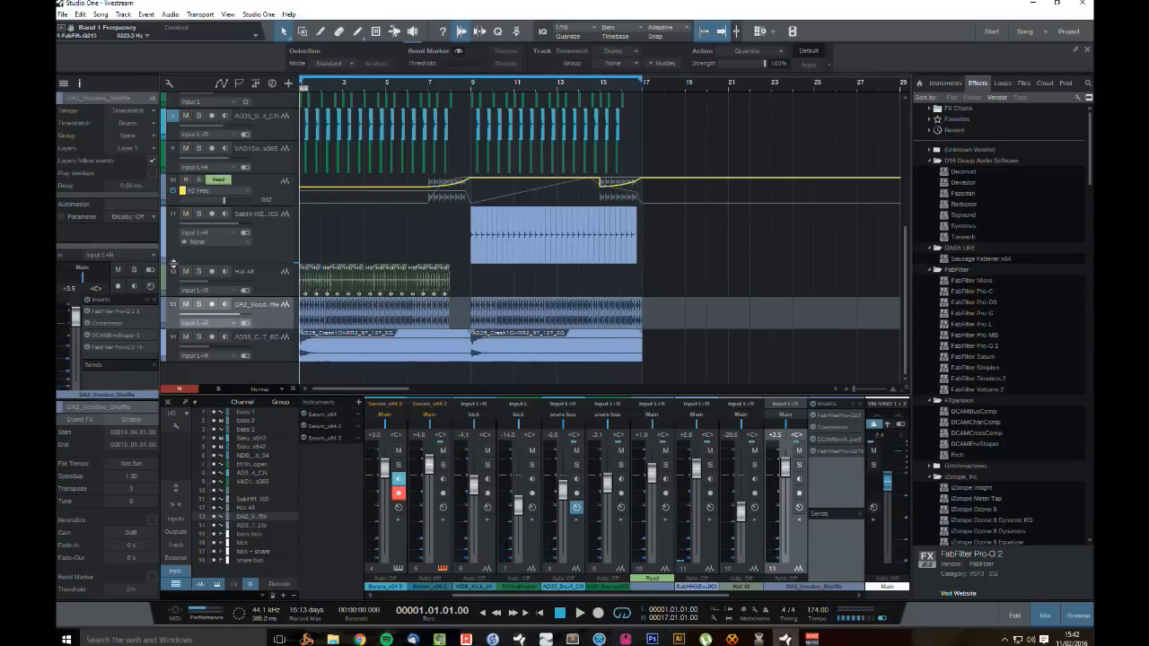
{"action": "key", "text": "space"}
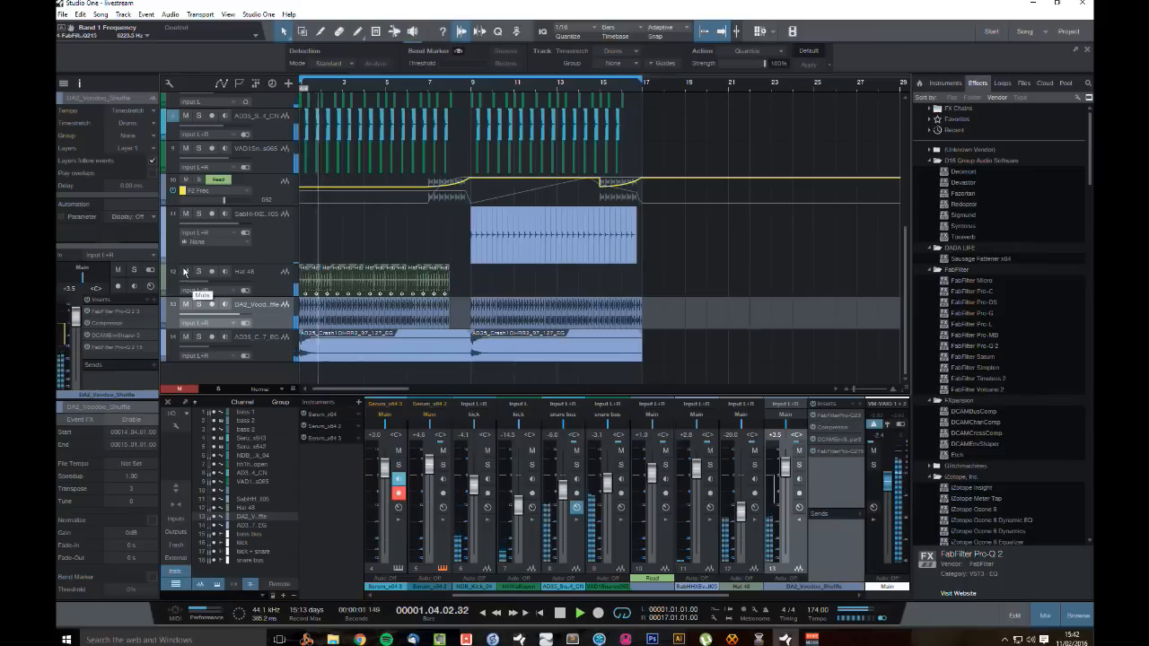
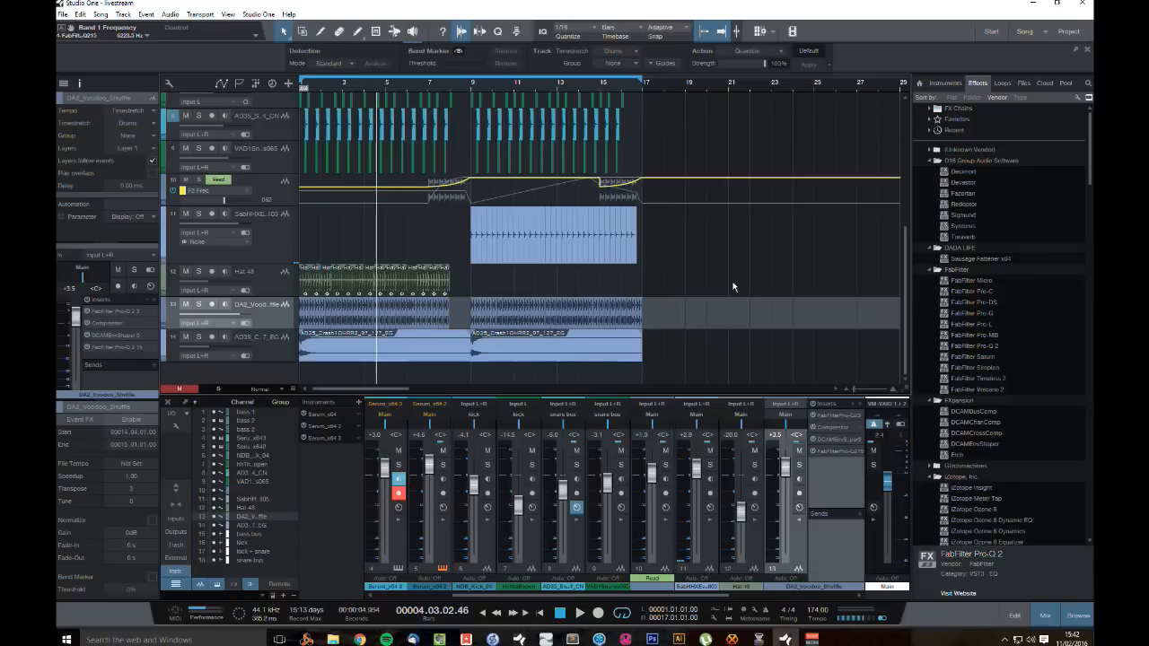
{"action": "scroll", "coordinate": [412, 253], "scroll_direction": "up", "scroll_amount": 5}
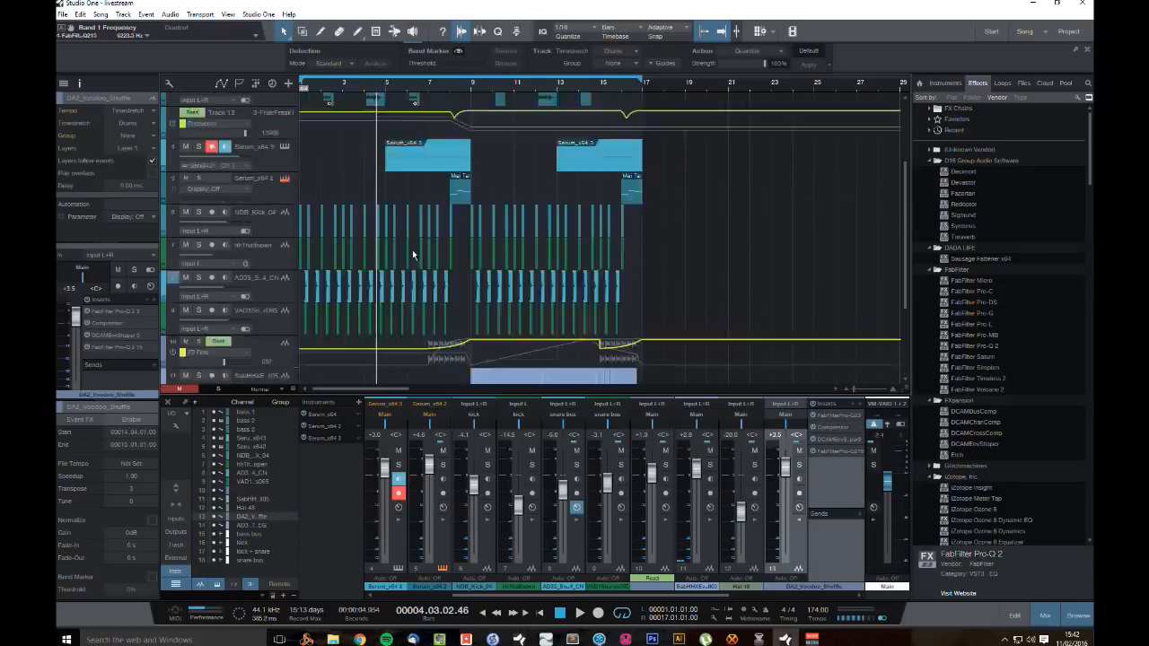
{"action": "key", "text": "space"}
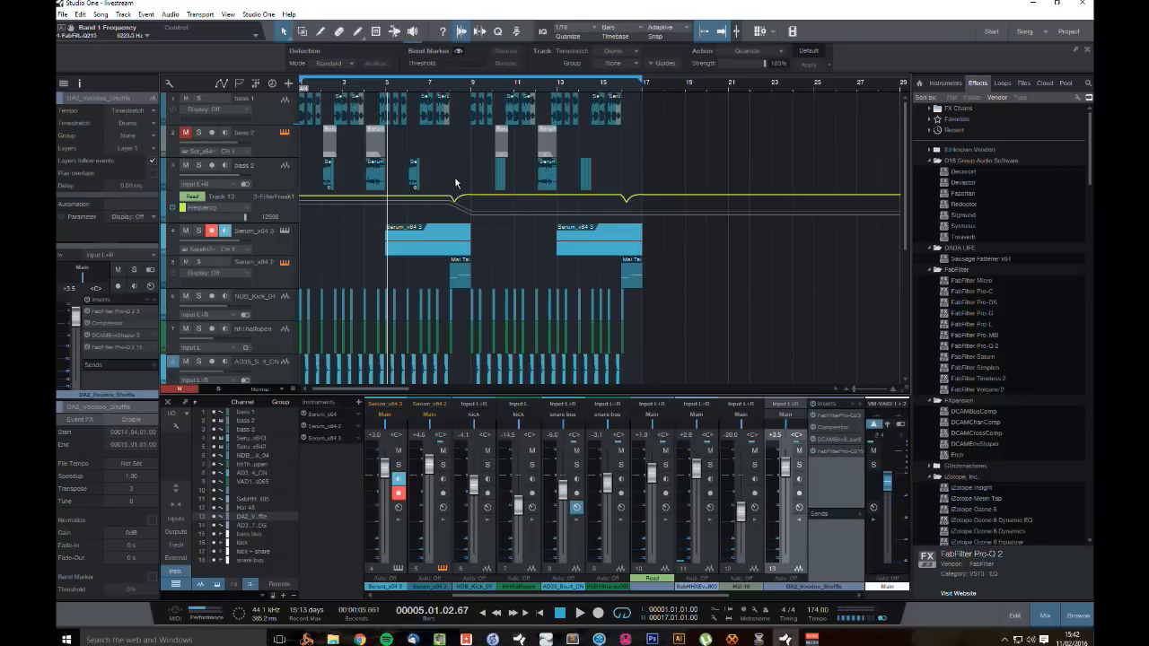
Step: Add a new Serum_x64 instrument track between bass 2 and the noise riser track, and set oscillator A's unison to 4
{"action": "scroll", "coordinate": [1022, 327], "scroll_direction": "down", "scroll_amount": 20}
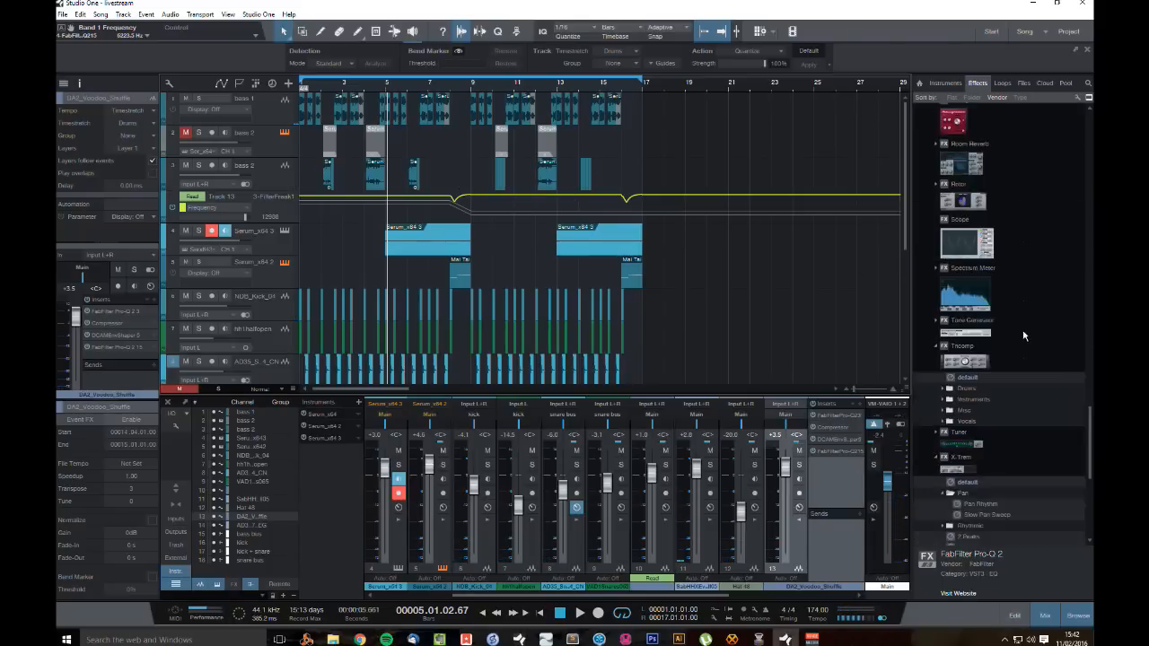
{"action": "left_click", "coordinate": [945, 82]}
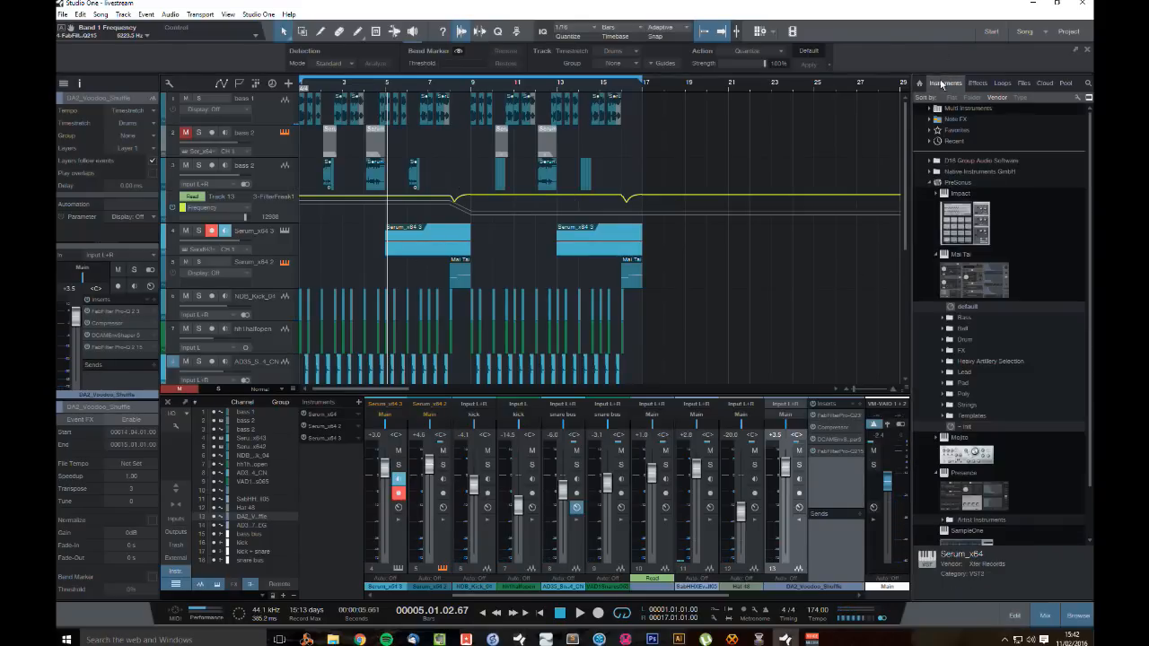
{"action": "scroll", "coordinate": [998, 392], "scroll_direction": "down", "scroll_amount": 2}
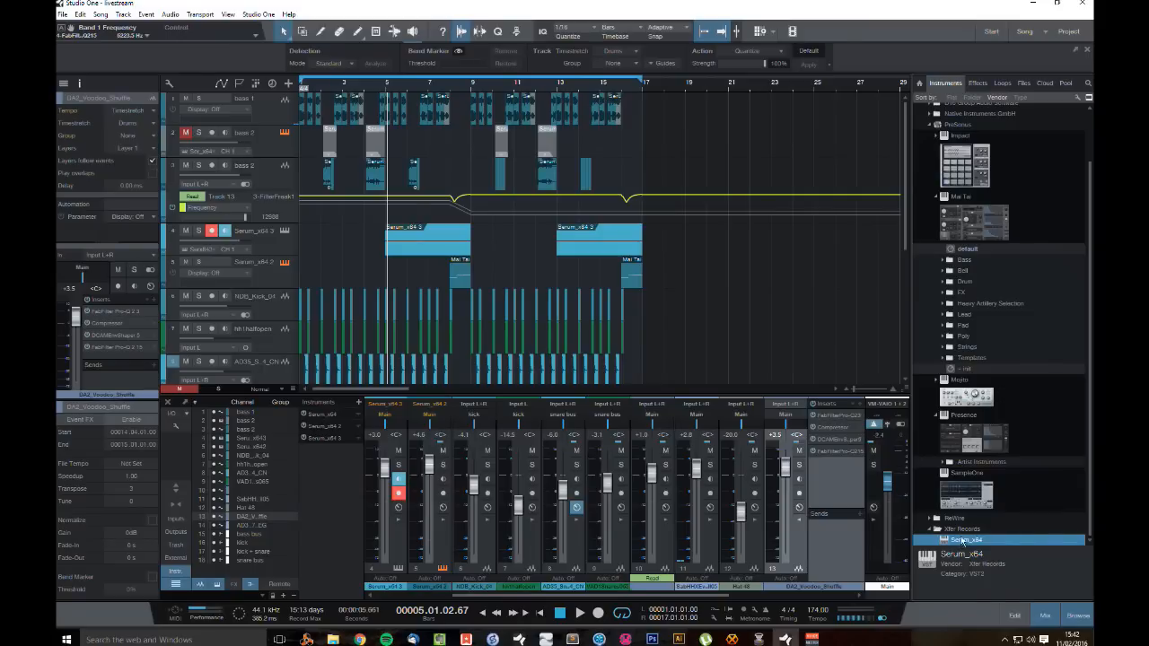
{"action": "left_click_drag", "start_coordinate": [971, 543], "coordinate": [394, 203]}
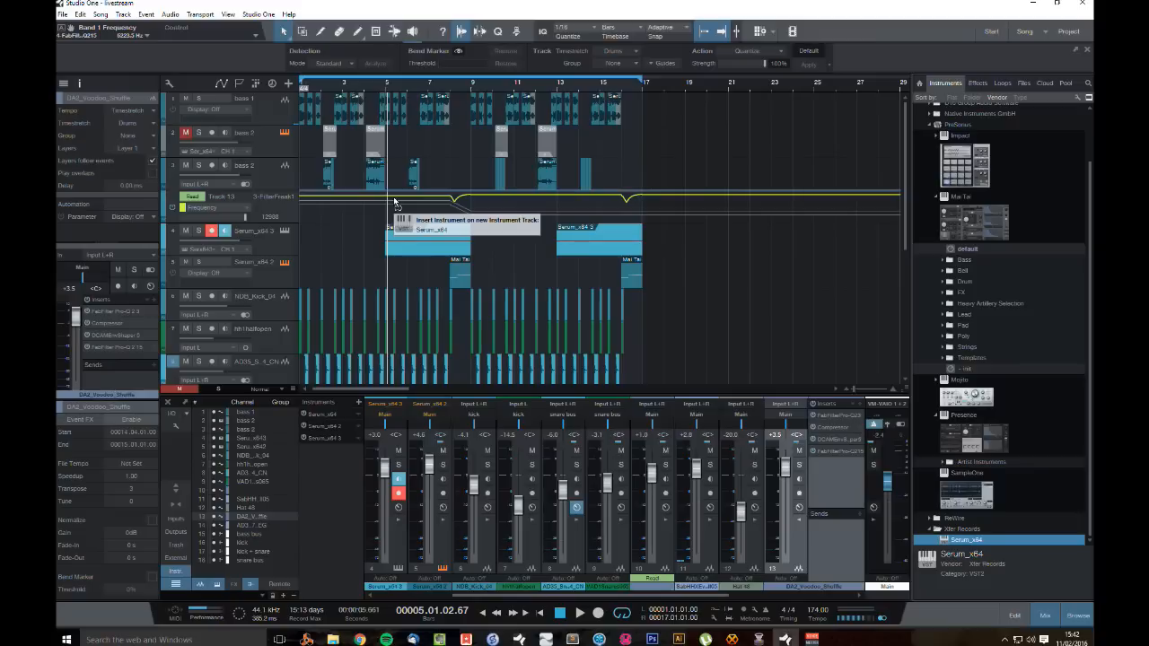
{"action": "mouse_move", "coordinate": [394, 203]}
{"action": "left_mouse_down"}
{"action": "mouse_move", "coordinate": [396, 233]}
{"action": "mouse_move", "coordinate": [388, 188]}
{"action": "left_mouse_up"}
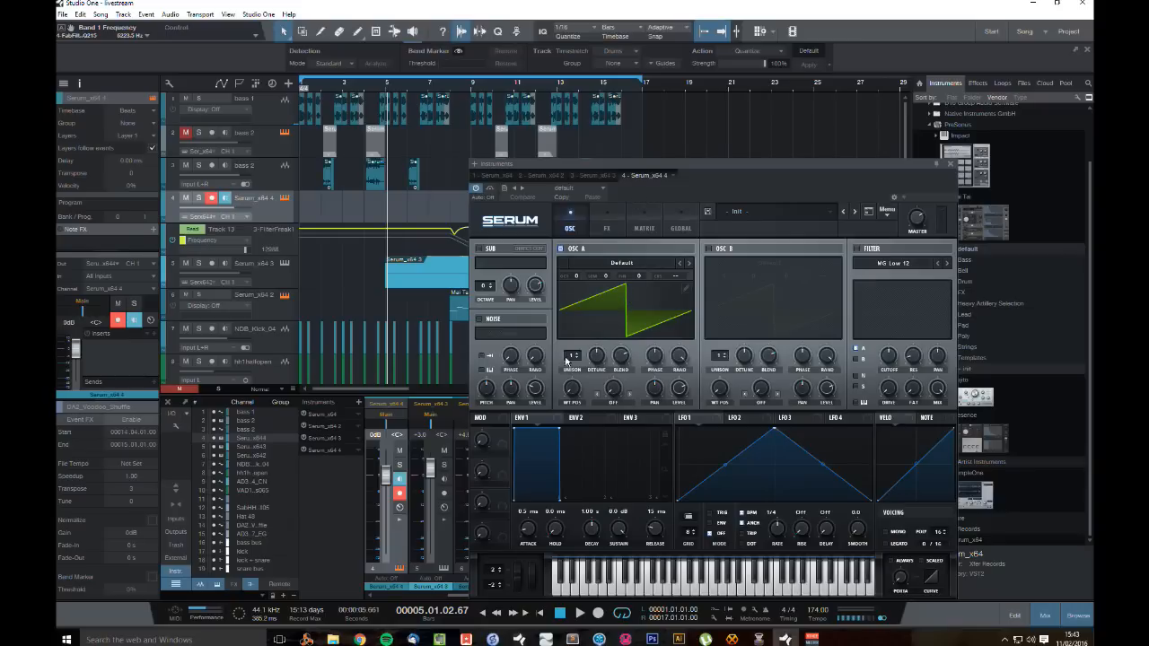
{"action": "left_click_drag", "start_coordinate": [566, 362], "coordinate": [596, 351]}
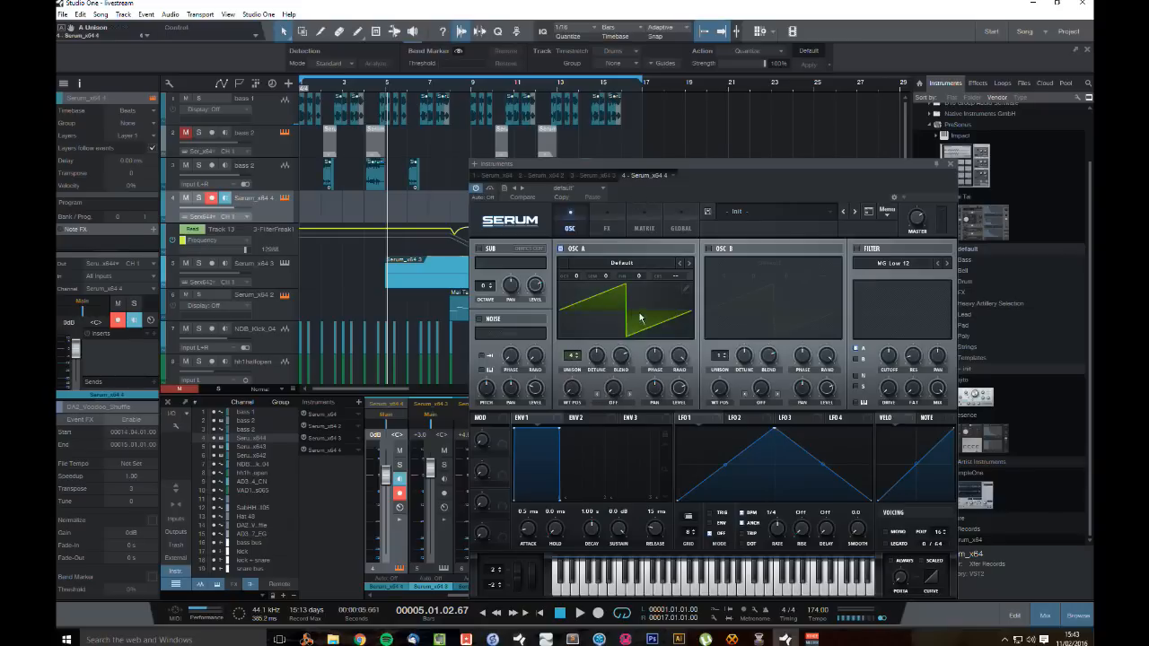
Step: In Serum's modulation matrix, route Env 2 to the global master tuning with a small positive amount
{"action": "left_click", "coordinate": [573, 420]}
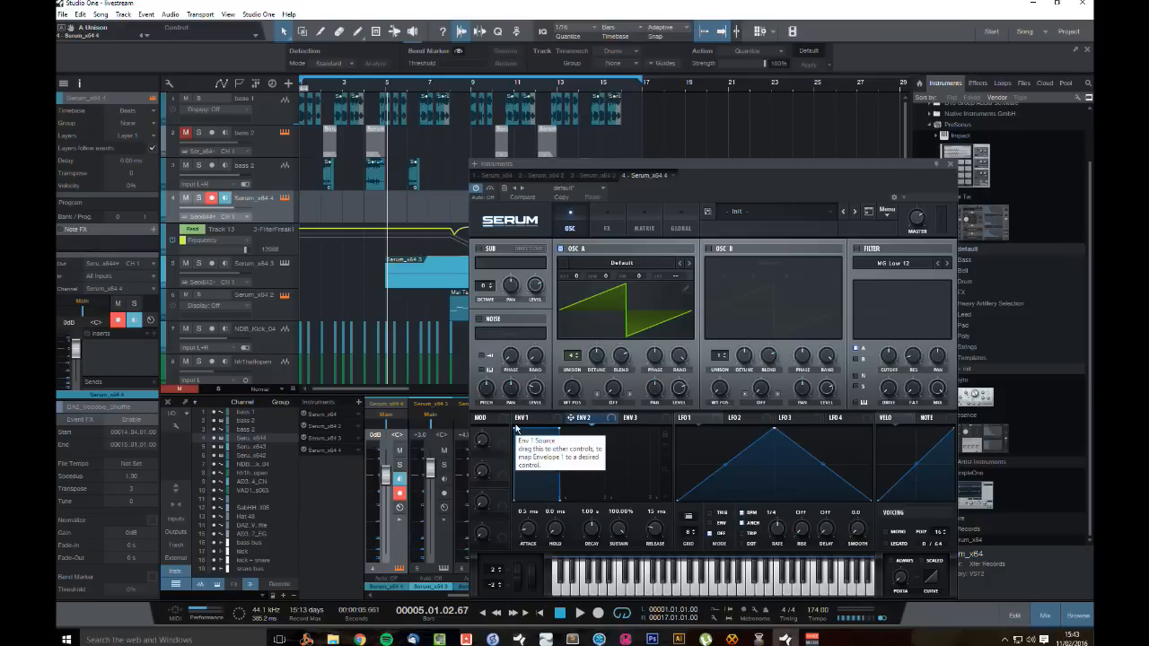
{"action": "left_click", "coordinate": [606, 229]}
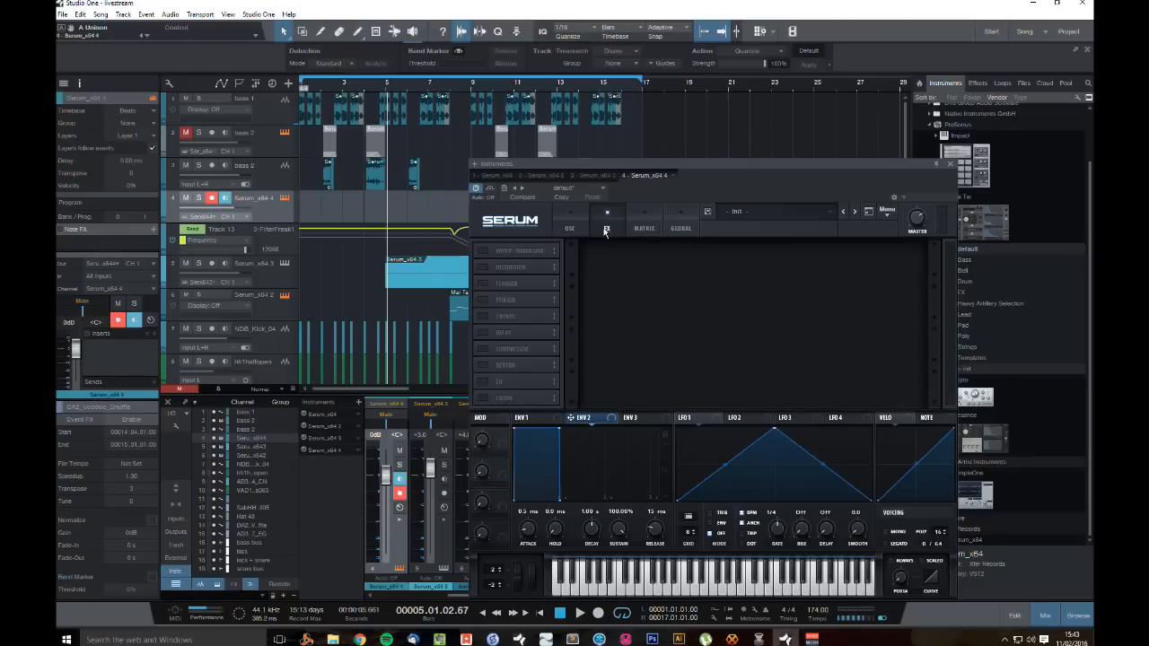
{"action": "left_click", "coordinate": [653, 222]}
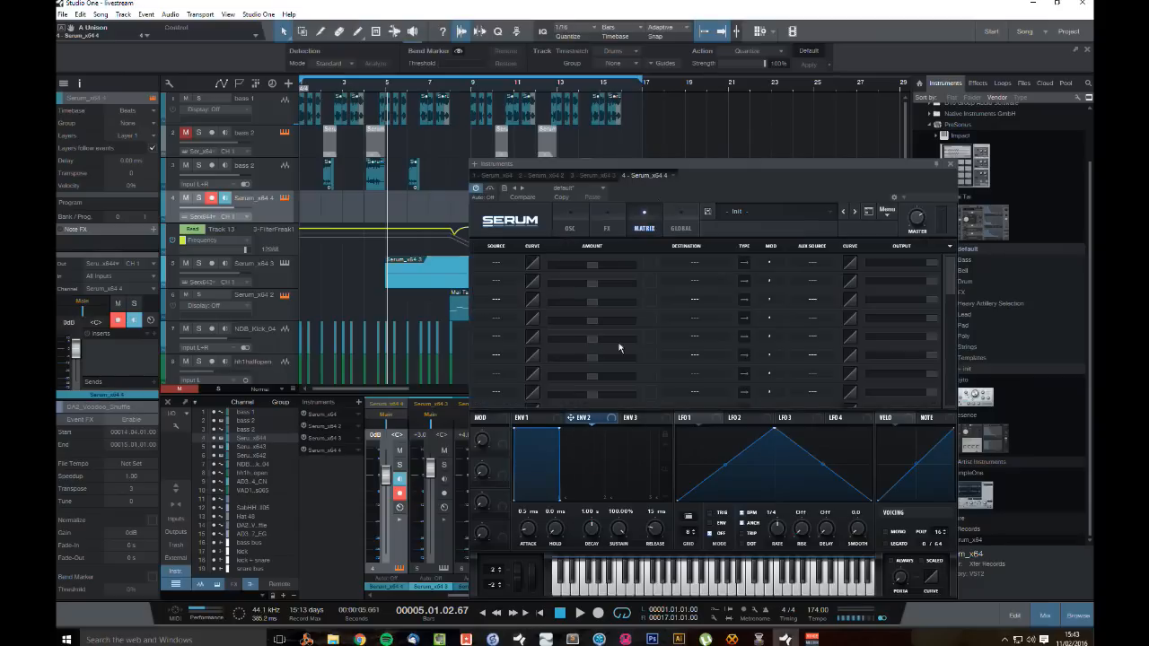
{"action": "left_click", "coordinate": [499, 263]}
{"action": "left_click", "coordinate": [525, 310]}
{"action": "left_click", "coordinate": [689, 261]}
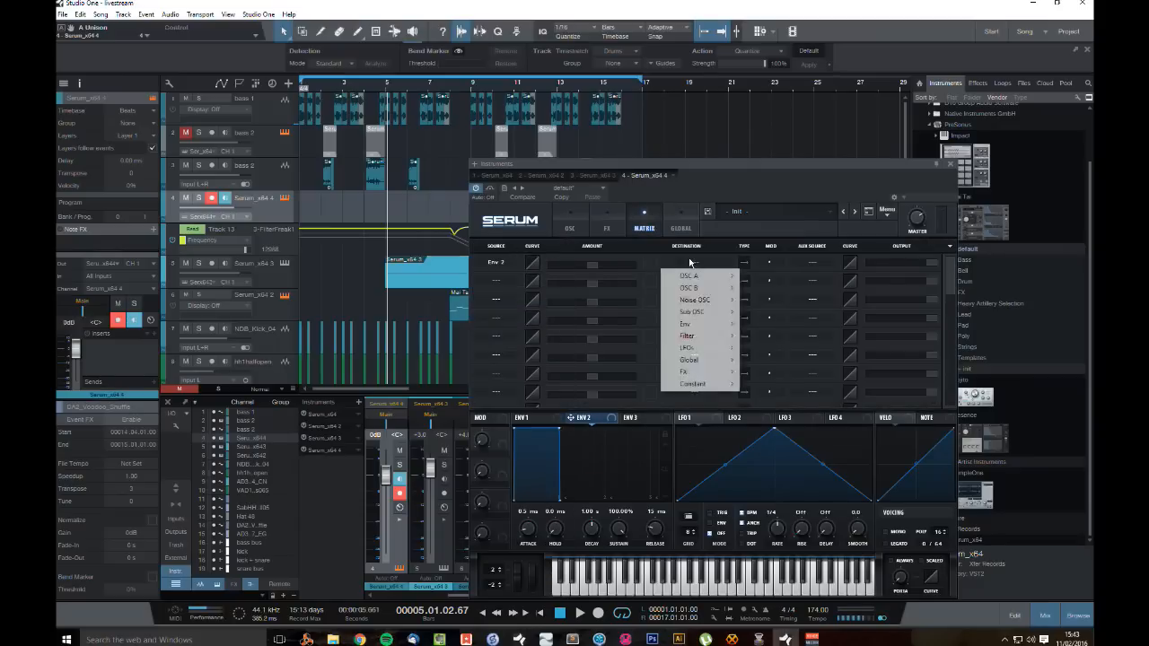
{"action": "mouse_move", "coordinate": [721, 284]}
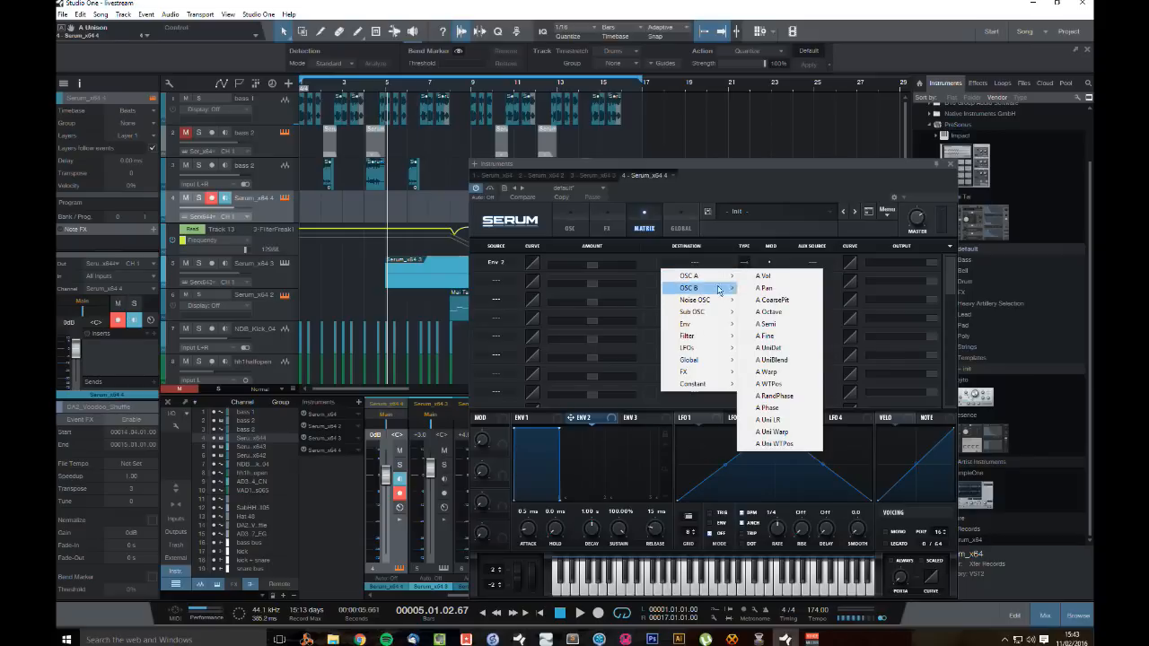
{"action": "mouse_move", "coordinate": [706, 363]}
{"action": "left_click", "coordinate": [782, 360]}
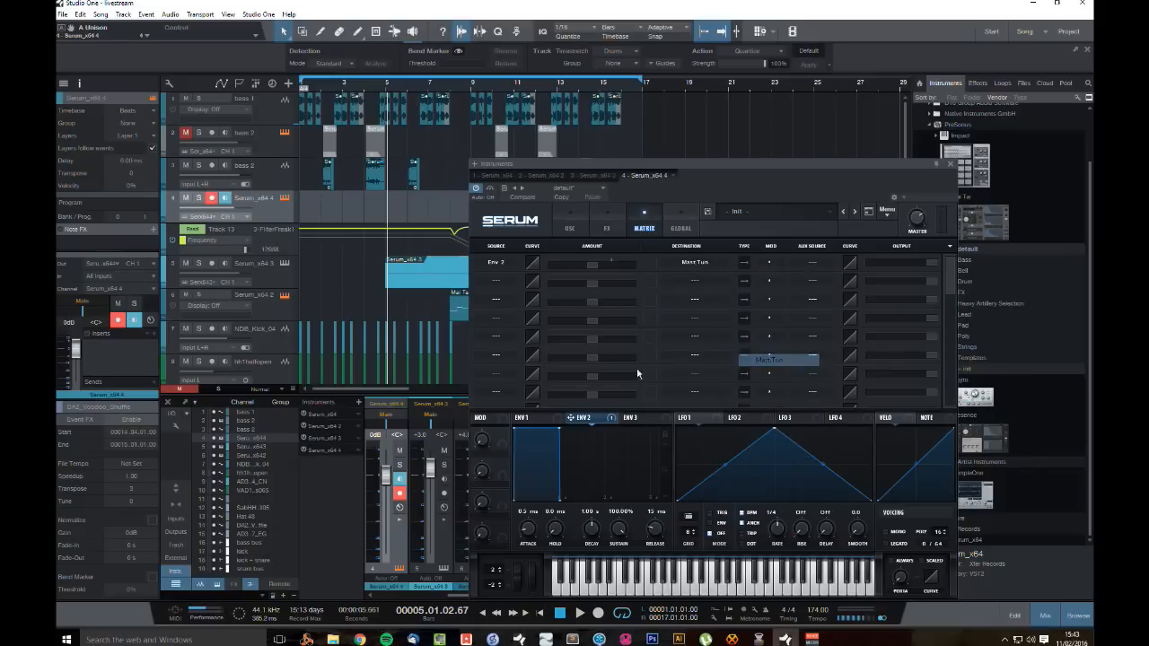
{"action": "left_click_drag", "start_coordinate": [598, 269], "coordinate": [601, 263]}
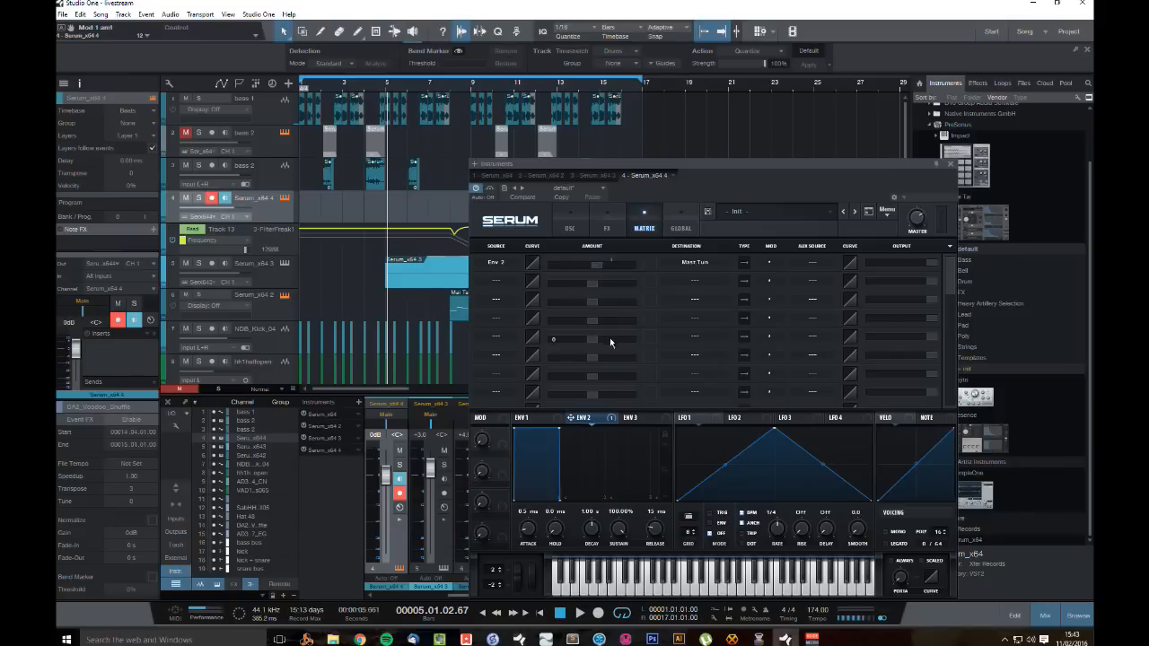
Step: Shape Serum's Env 2 into a short decaying spike with sustain at 0%, and return to the oscillator page
{"action": "left_click_drag", "start_coordinate": [515, 430], "coordinate": [523, 434]}
{"action": "left_click_drag", "start_coordinate": [534, 536], "coordinate": [626, 595]}
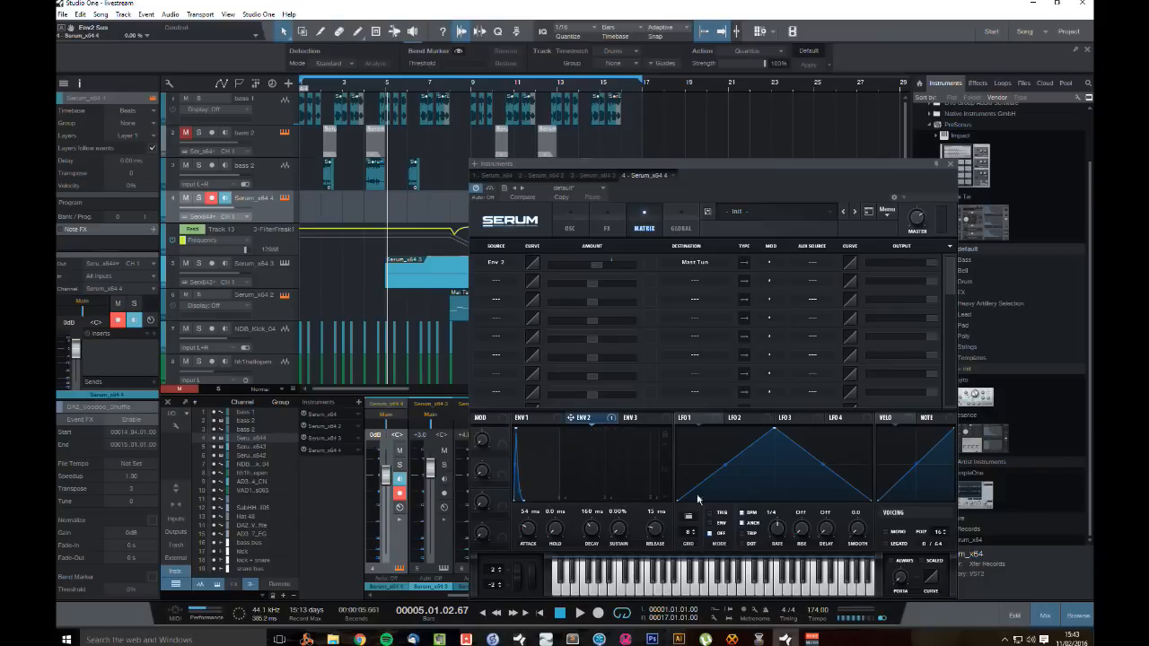
{"action": "left_click", "coordinate": [570, 223]}
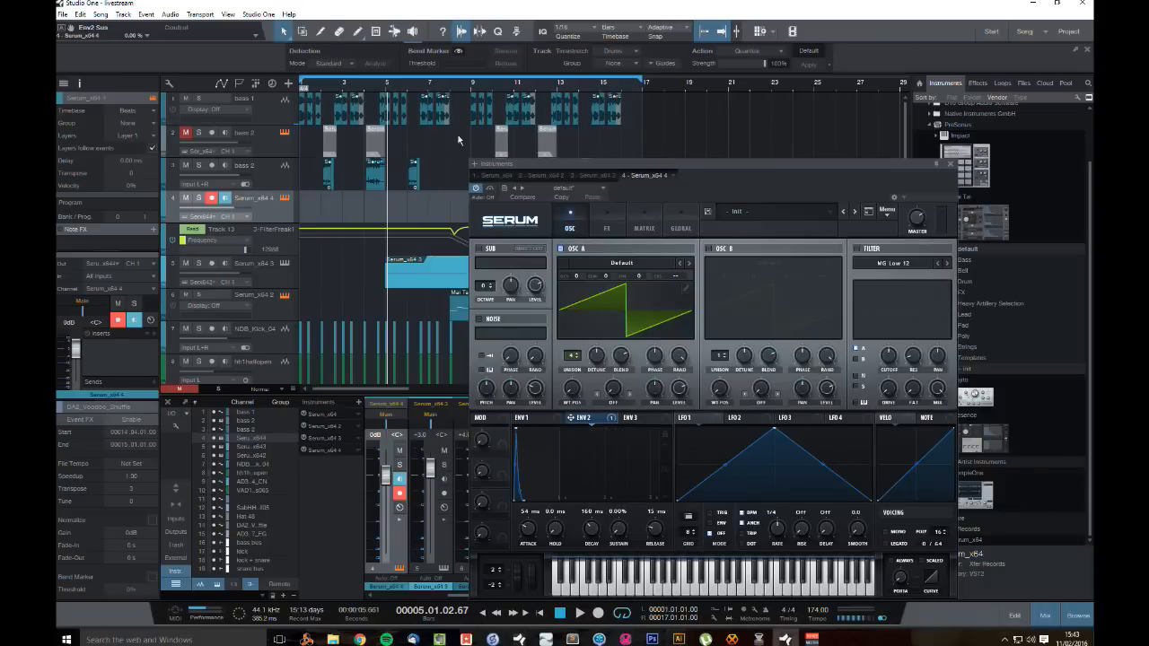
Step: Audition several low notes on Serum's keyboard to hear the pitch envelope, and close the instrument window
{"action": "left_click", "coordinate": [632, 577]}
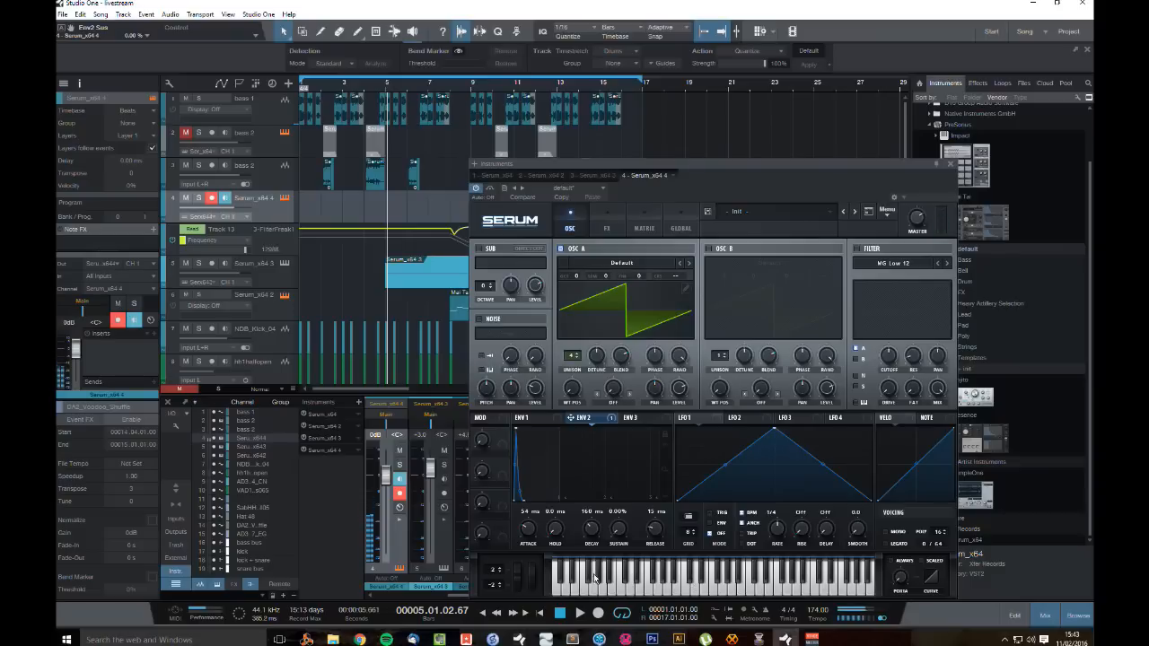
{"action": "left_click", "coordinate": [629, 589]}
{"action": "left_click", "coordinate": [610, 589]}
{"action": "left_click", "coordinate": [597, 588]}
{"action": "left_click", "coordinate": [638, 587]}
{"action": "left_click", "coordinate": [952, 165]}
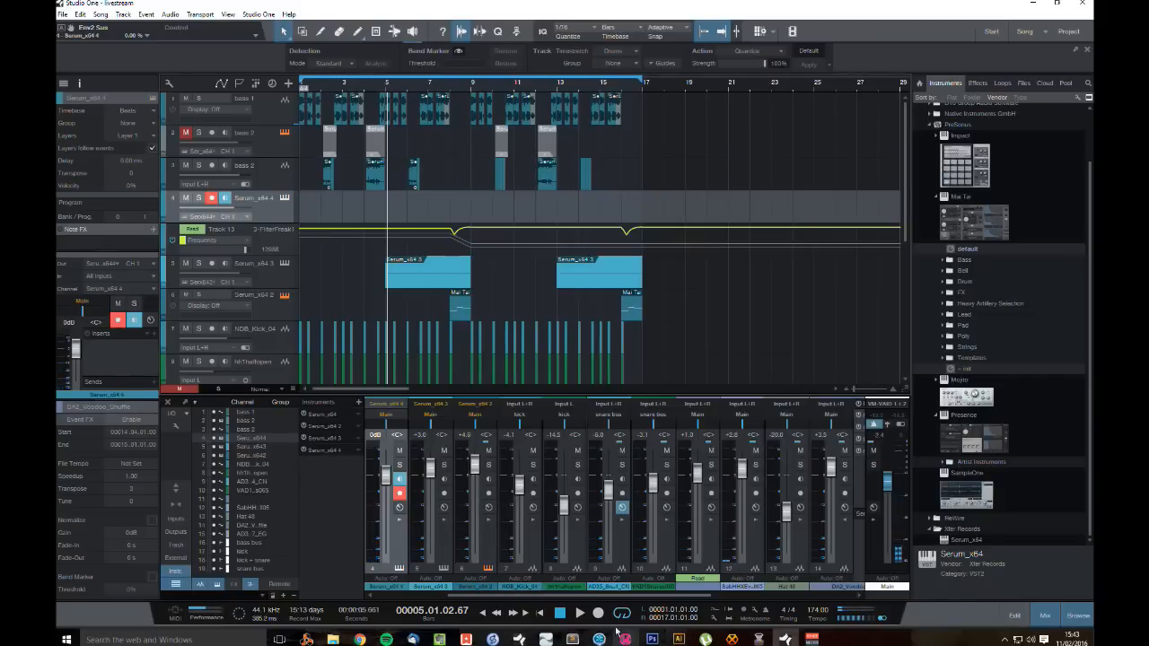
Step: Create an empty instrument part from bar 1 to bar 17 on the Serum_x64 4 track and open it for note editing
{"action": "left_click", "coordinate": [303, 89]}
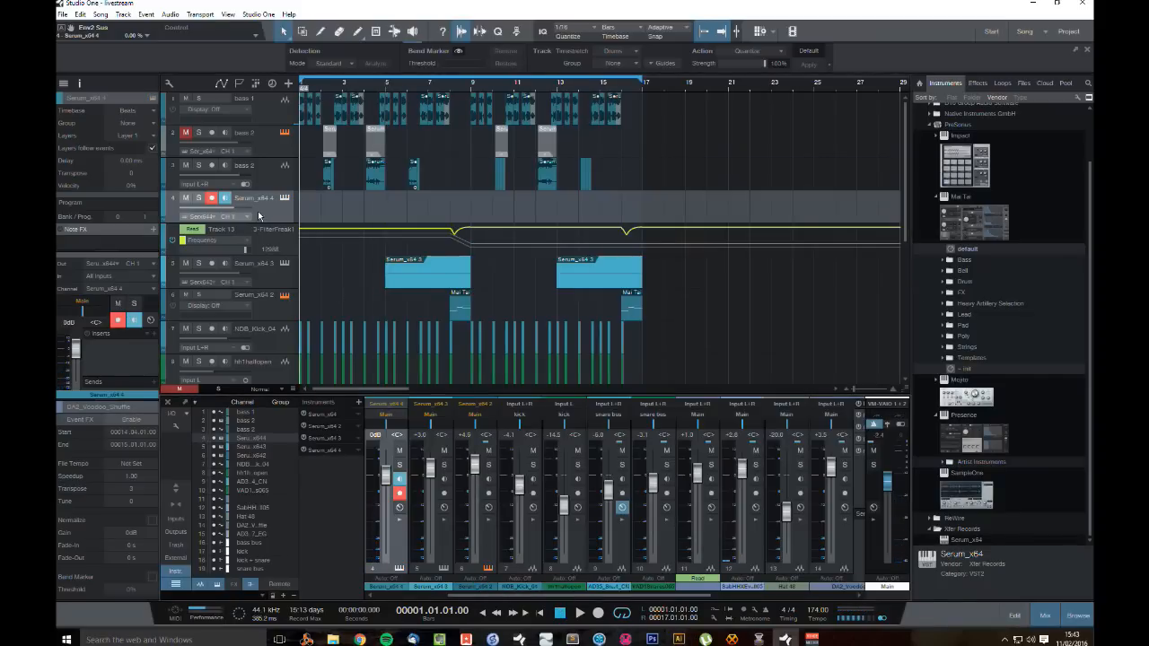
{"action": "double_click", "coordinate": [308, 208]}
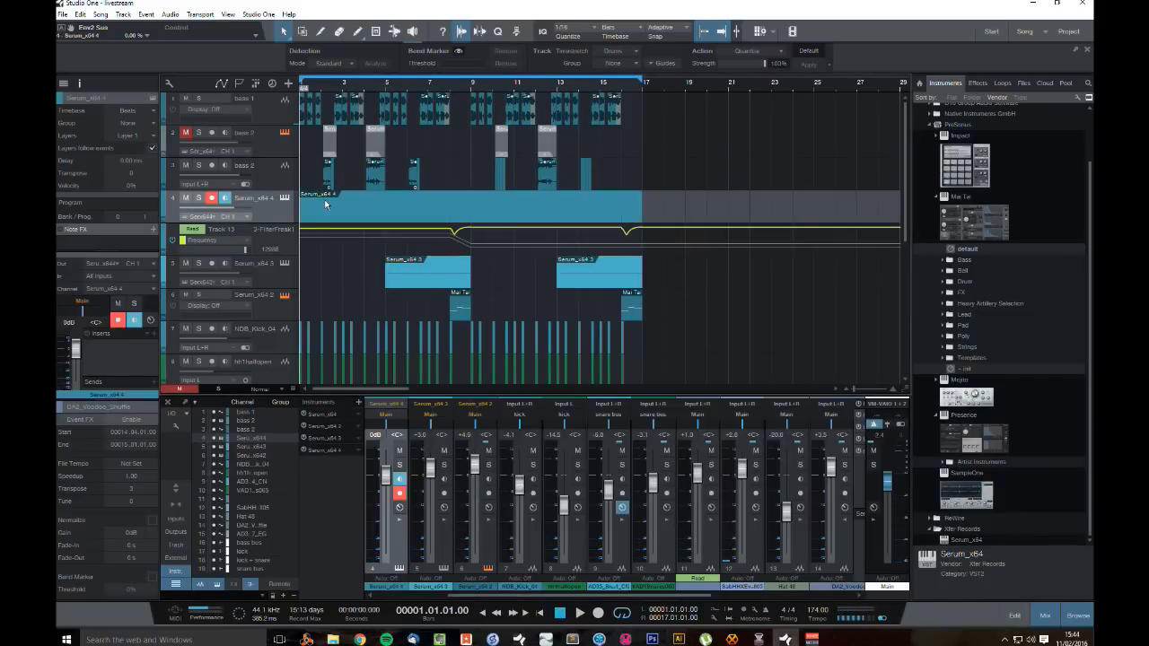
{"action": "double_click", "coordinate": [325, 205]}
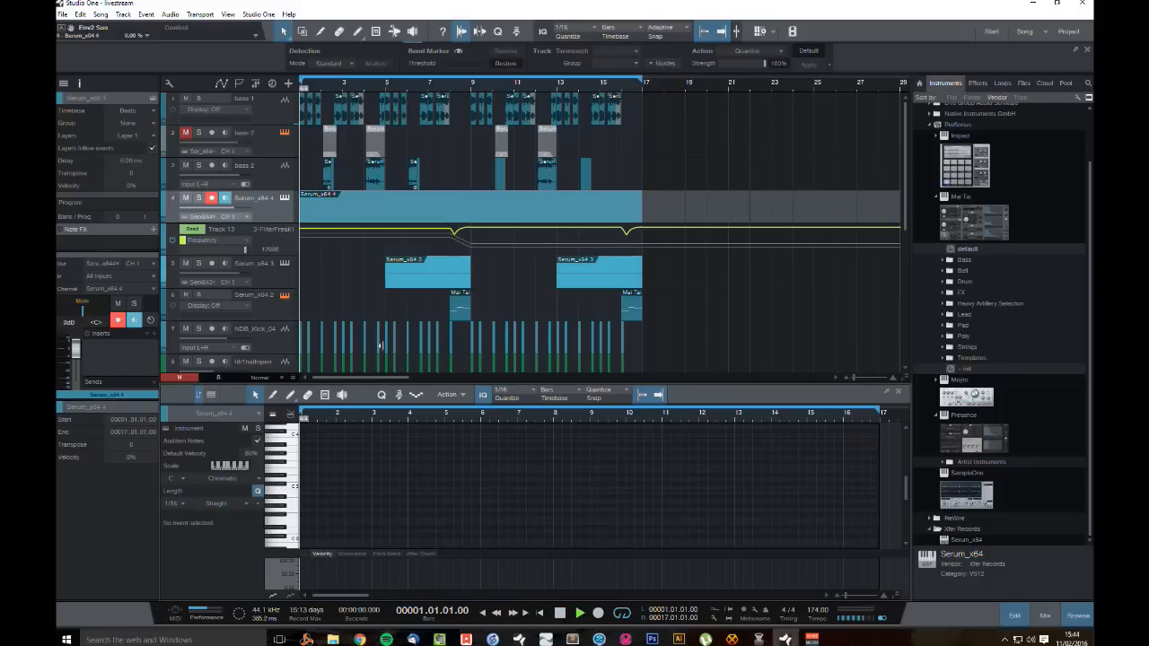
Step: Zoom the arrangement in to the first bars and play the loop from bar 1 to find the gaps between the bass hits
{"action": "key", "text": "space"}
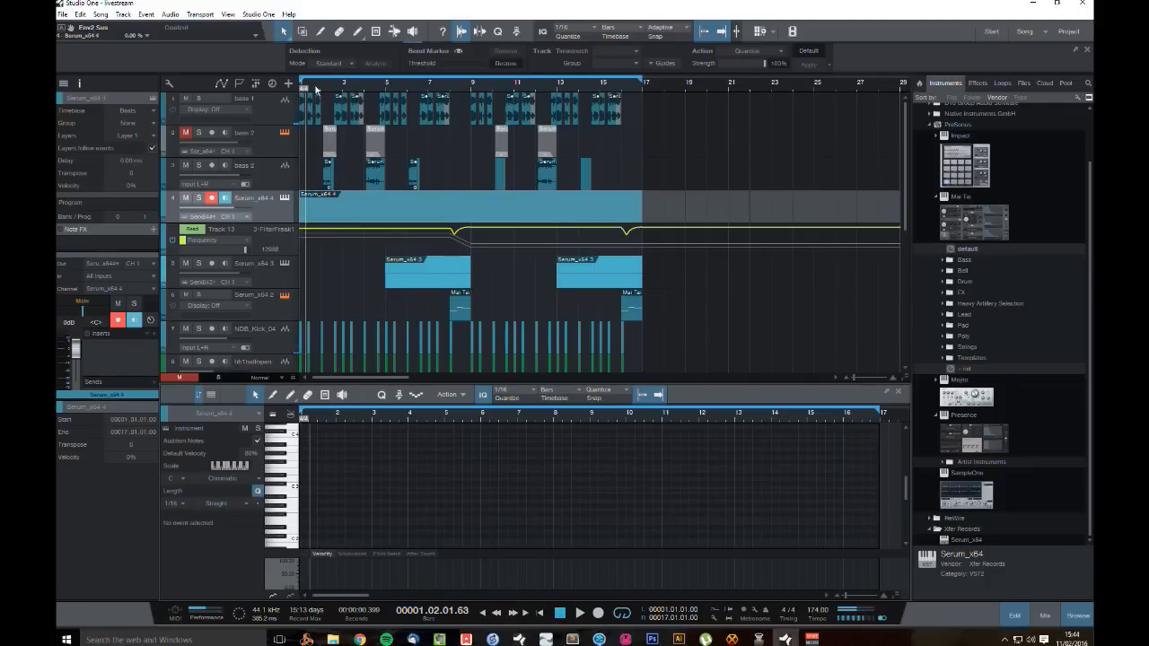
{"action": "left_click_drag", "start_coordinate": [316, 88], "coordinate": [418, 121]}
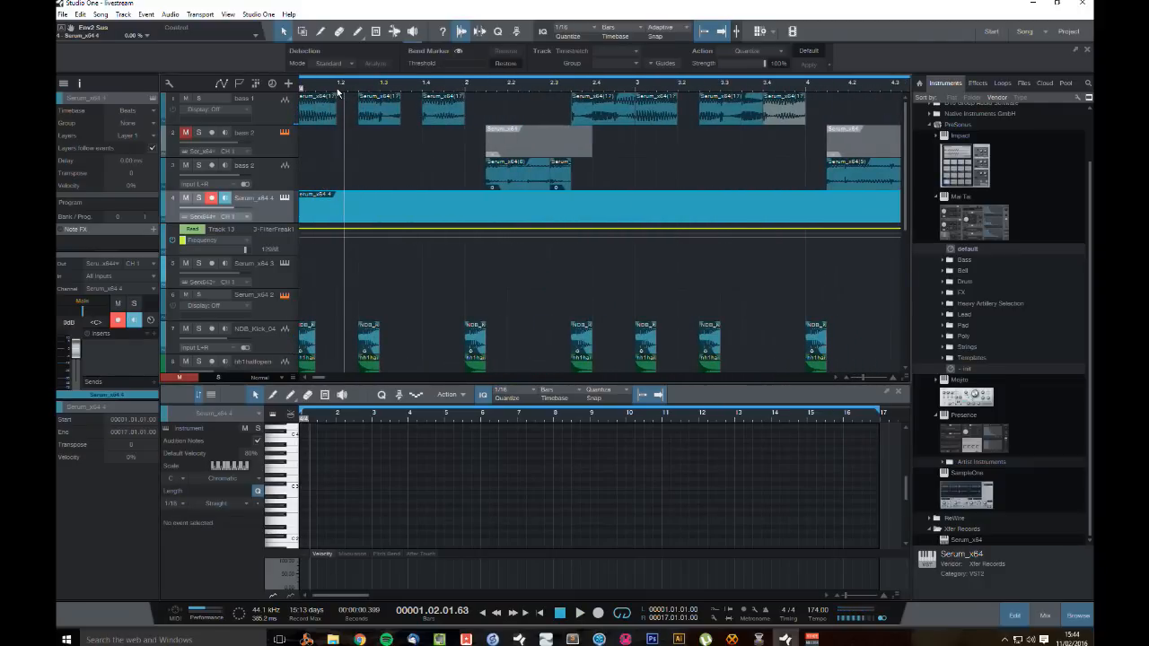
{"action": "left_click", "coordinate": [338, 88]}
{"action": "left_click", "coordinate": [336, 85]}
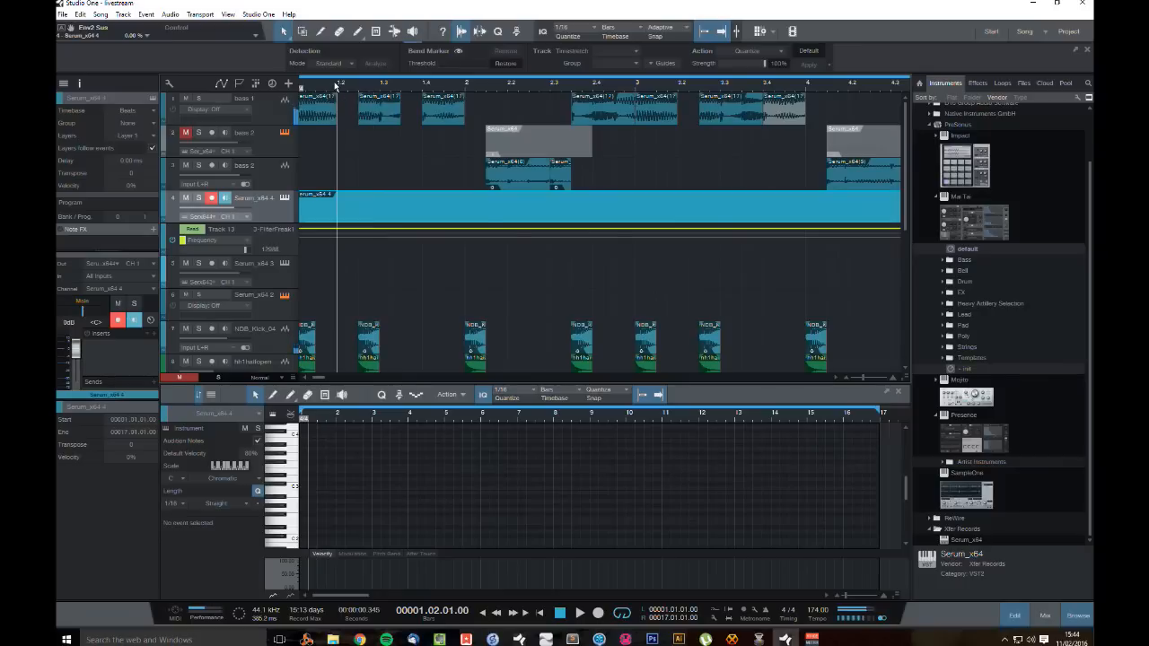
{"action": "key", "text": "space"}
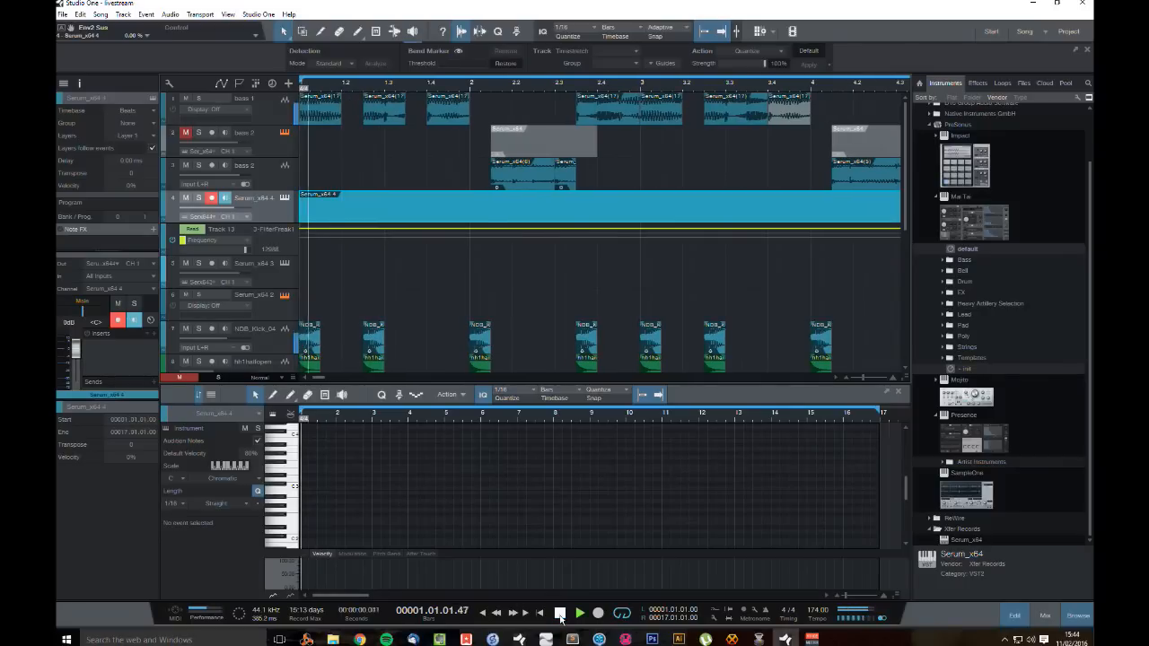
{"action": "key", "text": "space"}
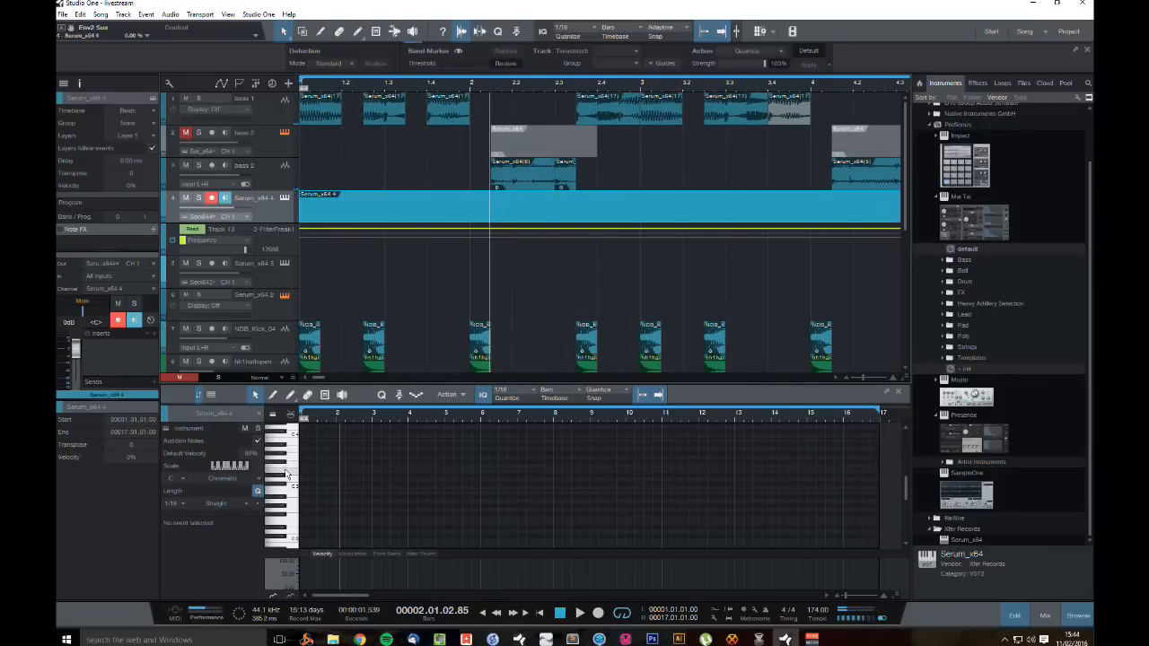
Step: Audition a range of low notes on the note editor's piano keys to find a pitch for the new layer
{"action": "left_click", "coordinate": [285, 473]}
{"action": "left_click", "coordinate": [291, 466]}
{"action": "left_click", "coordinate": [292, 494]}
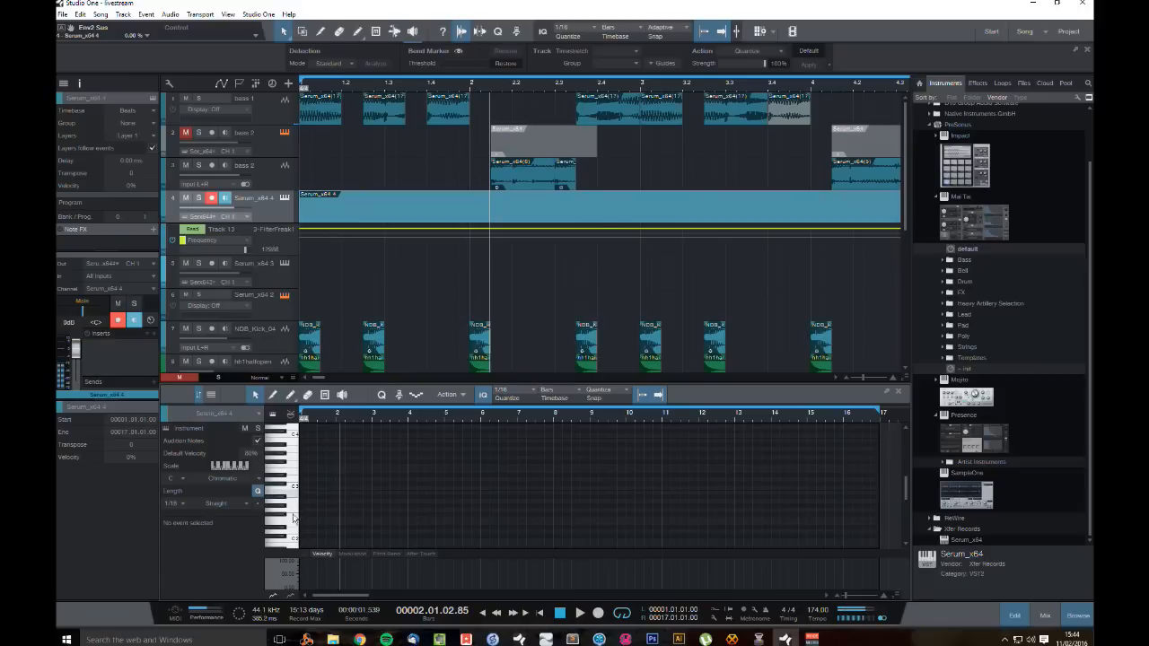
{"action": "left_click", "coordinate": [292, 521]}
{"action": "scroll", "coordinate": [292, 523], "scroll_direction": "down", "scroll_amount": 2}
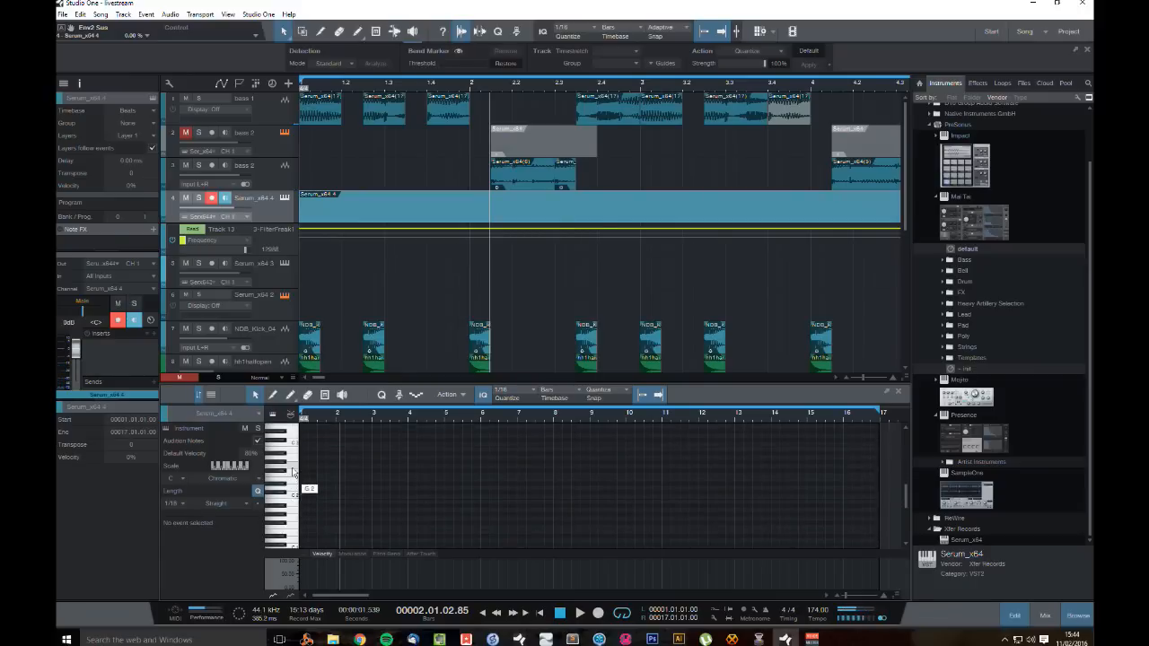
{"action": "left_click", "coordinate": [293, 473]}
{"action": "left_click", "coordinate": [292, 478]}
{"action": "left_click", "coordinate": [292, 481]}
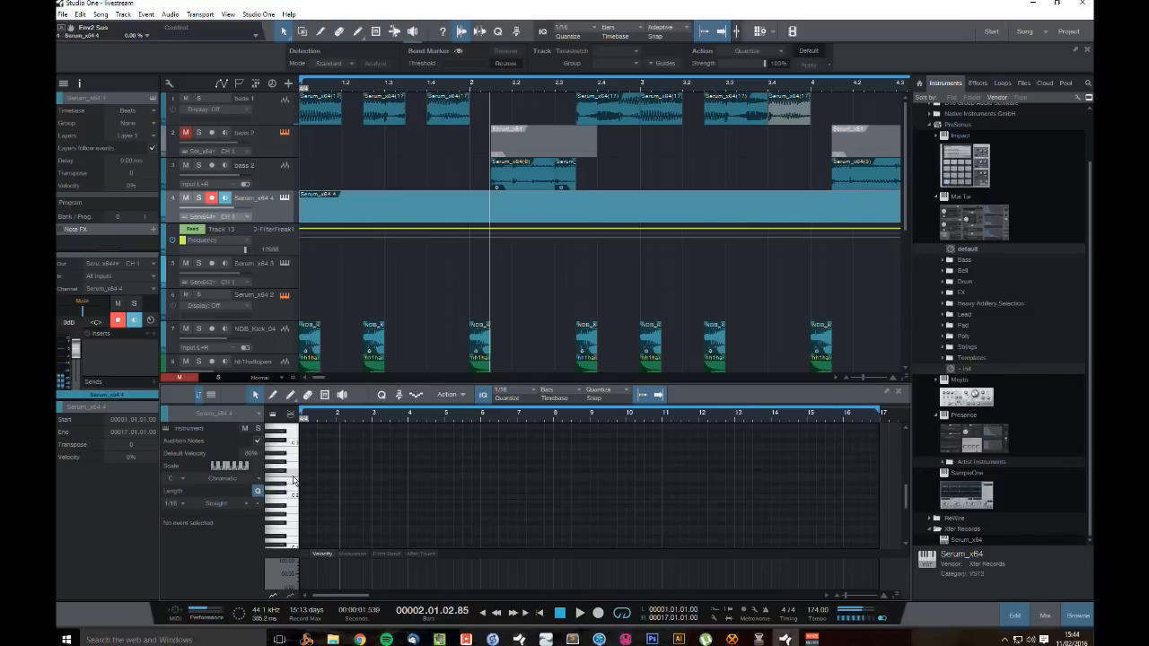
Step: Reopen Serum on the new track and set Env 1 to a 281 ms decay with sustain fully down
{"action": "left_click", "coordinate": [283, 197]}
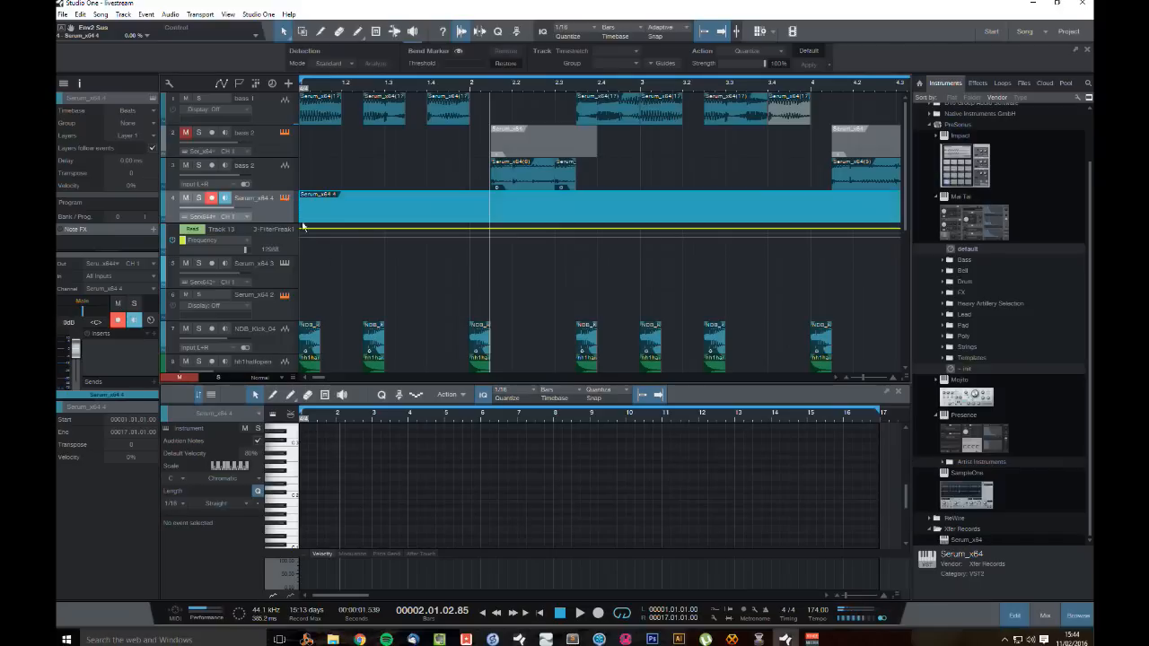
{"action": "left_click", "coordinate": [522, 418]}
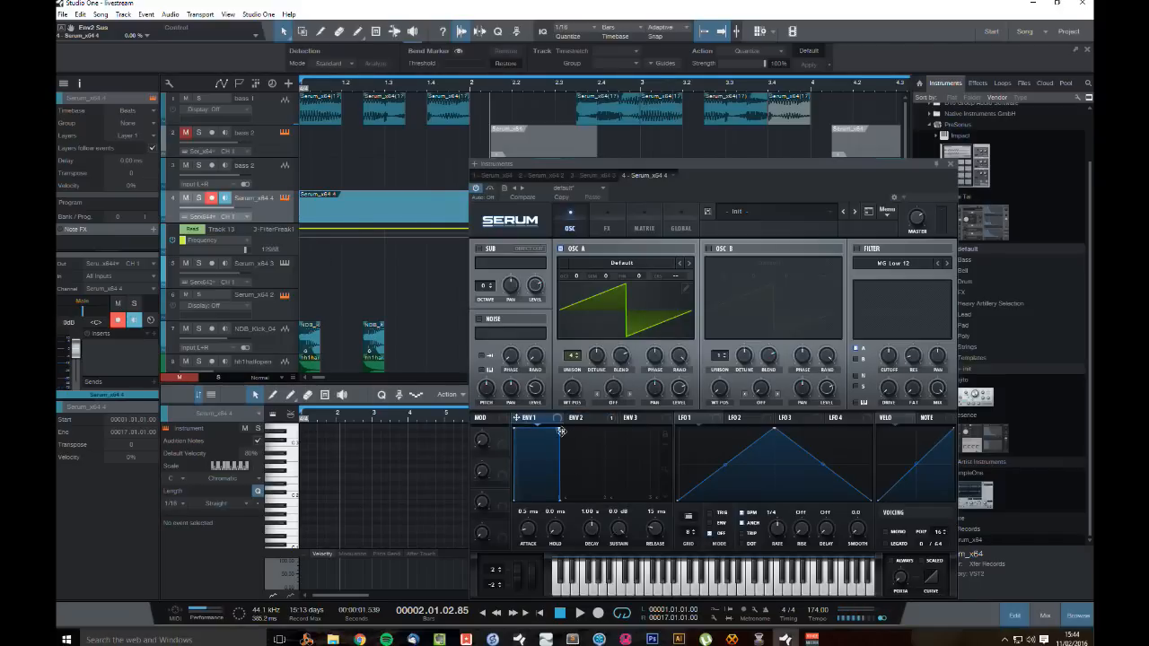
{"action": "left_click_drag", "start_coordinate": [560, 432], "coordinate": [526, 527]}
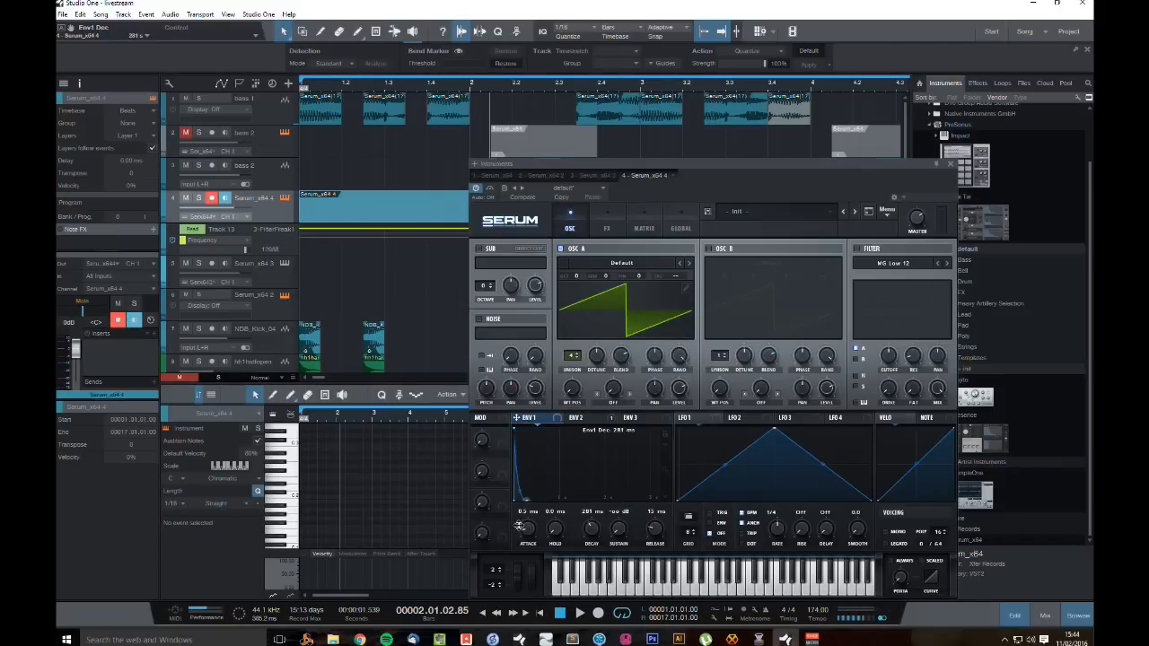
Step: Audition low notes in the note editor to check the plucked sound against the shortened Env 1
{"action": "left_click", "coordinate": [278, 503]}
{"action": "left_click", "coordinate": [283, 495]}
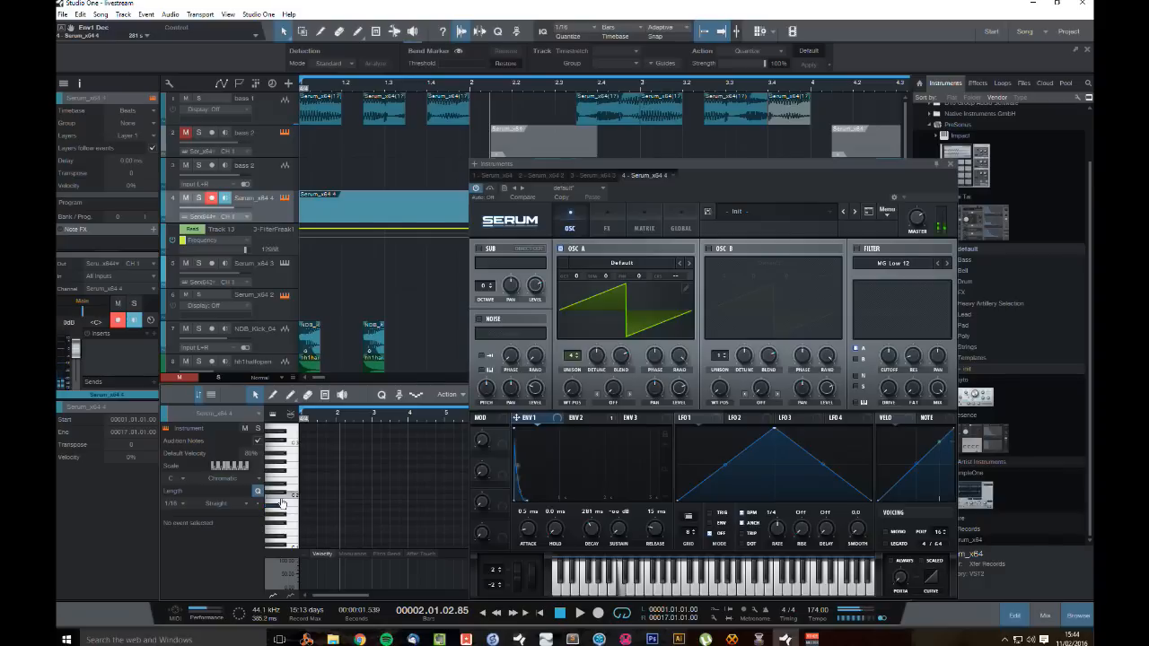
{"action": "left_click", "coordinate": [284, 491]}
{"action": "left_click", "coordinate": [286, 497]}
{"action": "left_click", "coordinate": [290, 512]}
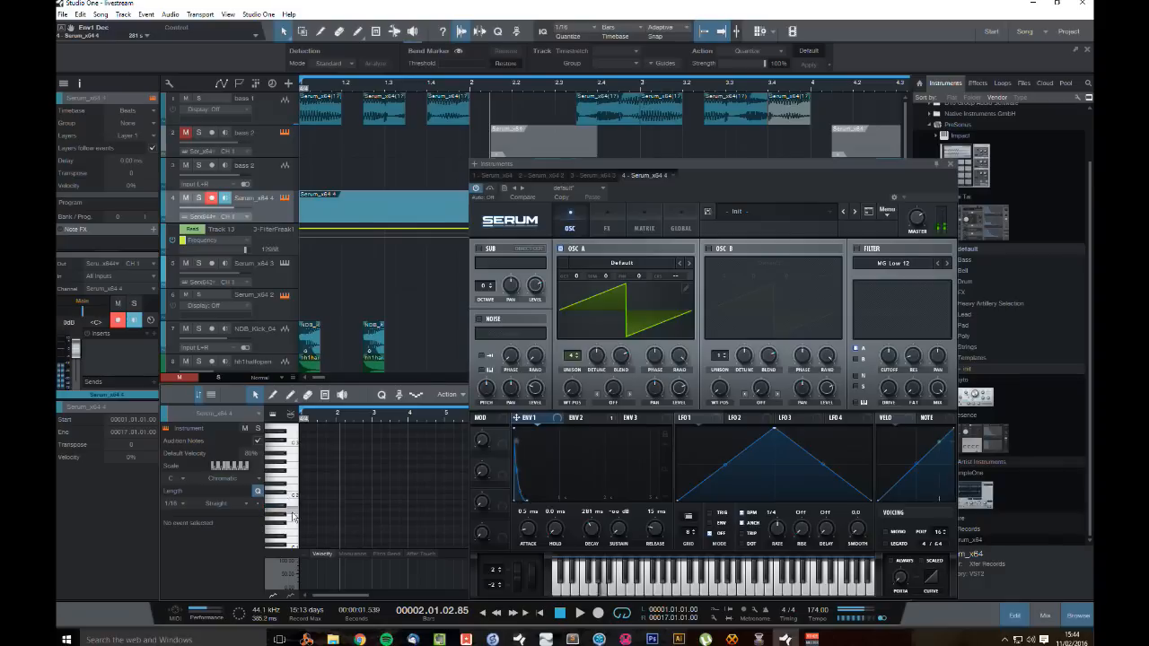
{"action": "left_click", "coordinate": [292, 528]}
{"action": "left_click", "coordinate": [287, 526]}
Step: Place the playback cursor at beat 2 of bar 1 as the position for the first note
{"action": "left_click", "coordinate": [344, 85]}
{"action": "left_click", "coordinate": [297, 525]}
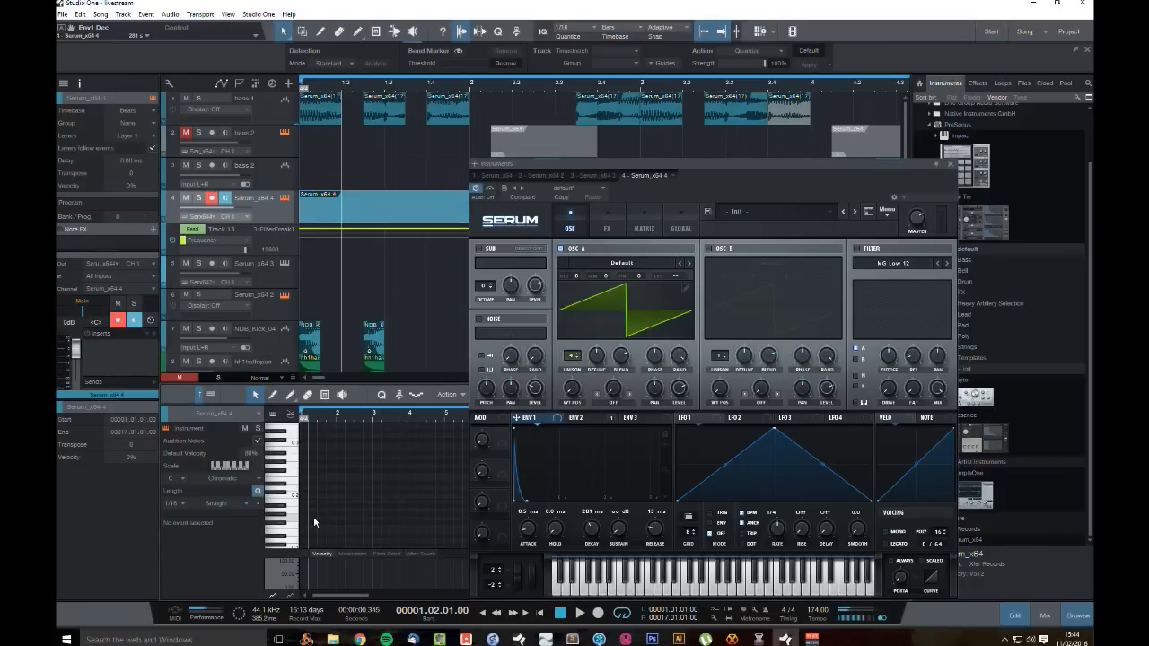
{"action": "left_click", "coordinate": [341, 425]}
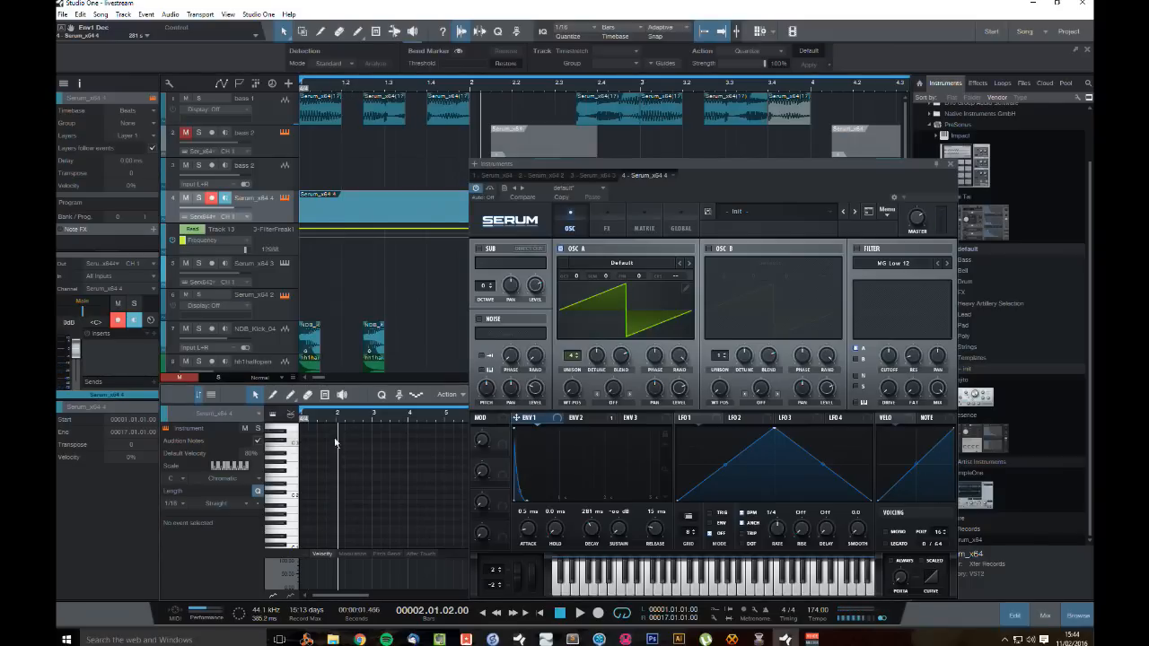
{"action": "left_click", "coordinate": [314, 424]}
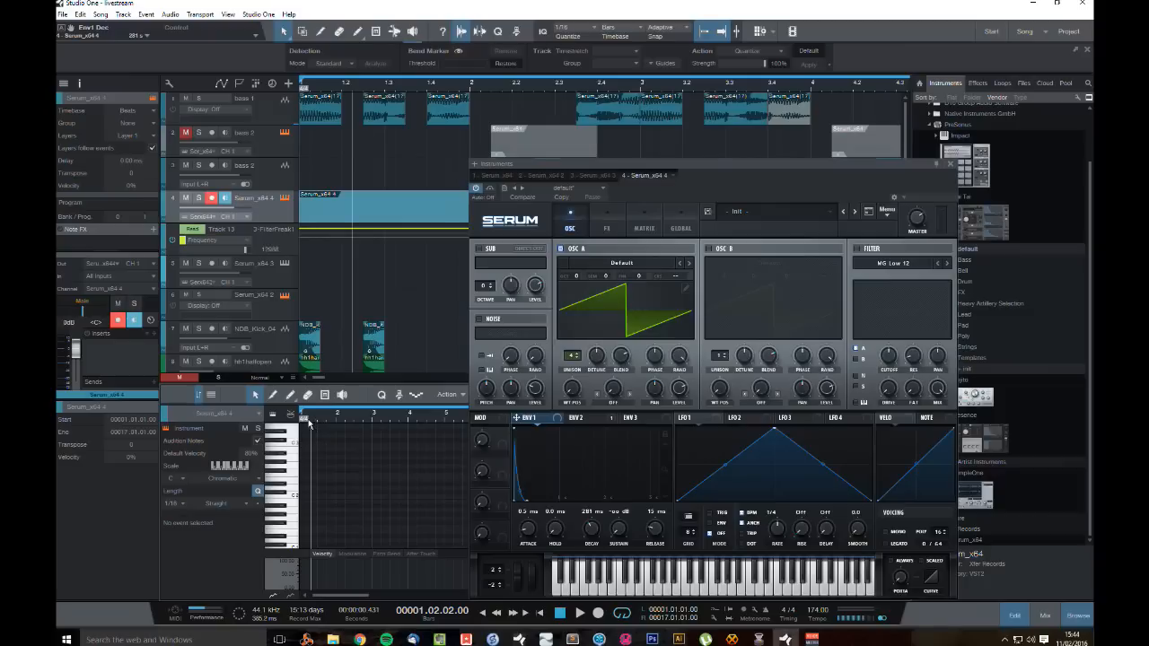
{"action": "left_click", "coordinate": [308, 424]}
{"action": "double_click", "coordinate": [312, 521]}
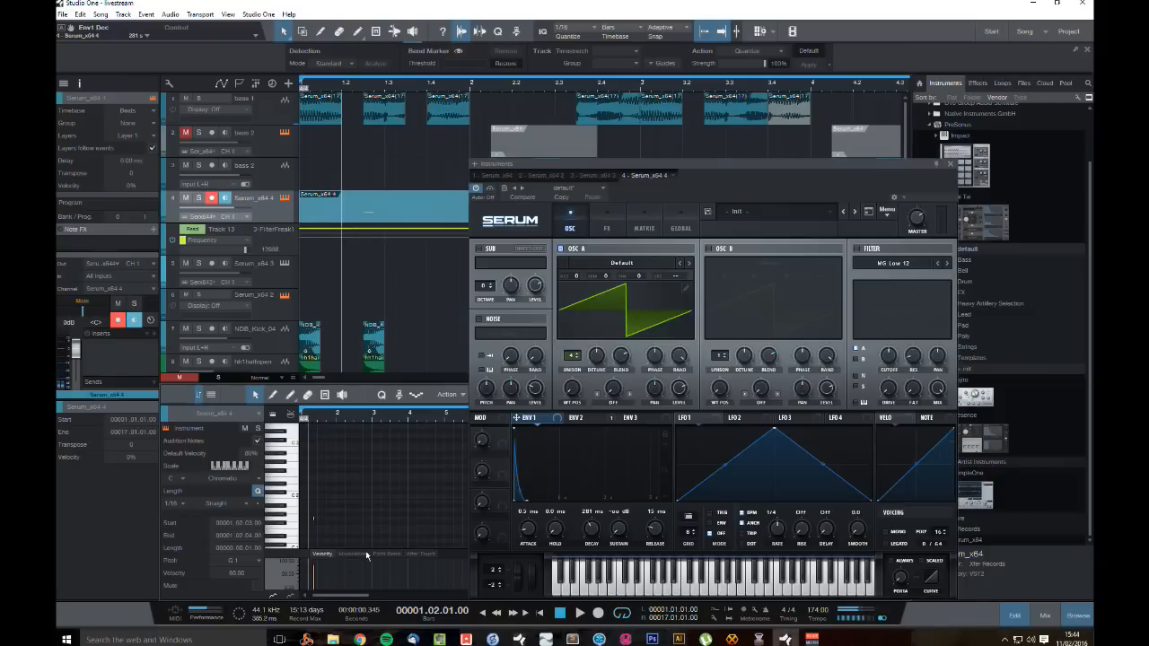
{"action": "left_click_drag", "start_coordinate": [316, 421], "coordinate": [367, 459]}
{"action": "key", "text": "Delete"}
{"action": "double_click", "coordinate": [324, 519]}
{"action": "key", "text": "Delete"}
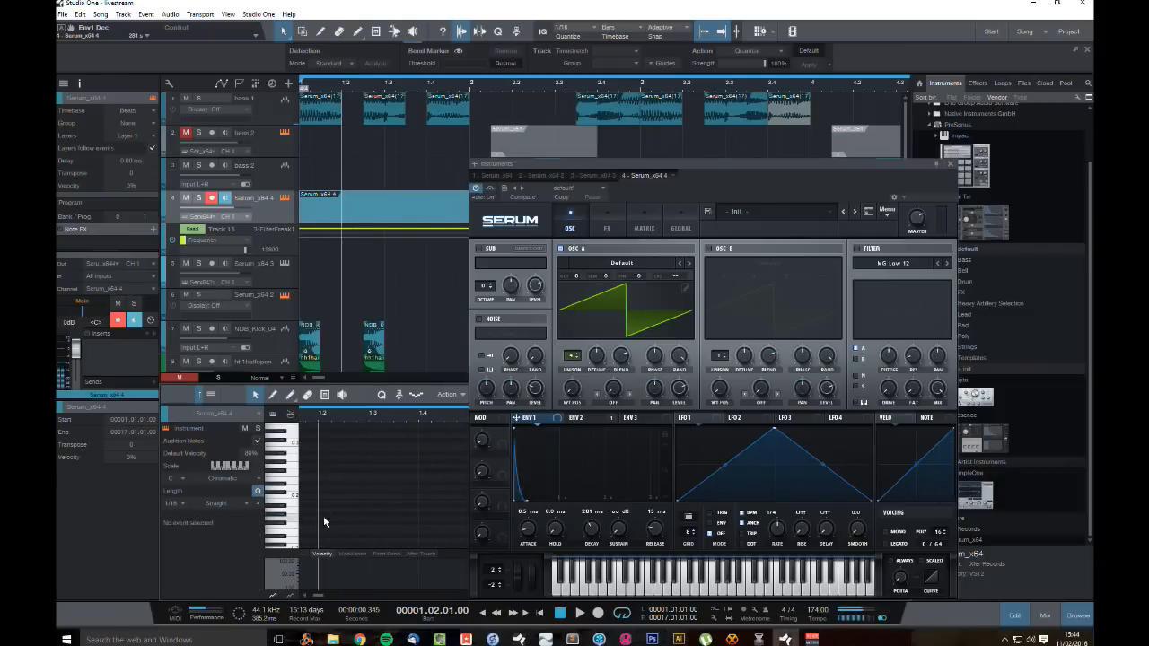
Step: Draw a G 1 note two sixteenths long at beat 2 of bar 1, and close the Serum window
{"action": "double_click", "coordinate": [323, 519]}
{"action": "left_click_drag", "start_coordinate": [327, 520], "coordinate": [350, 526]}
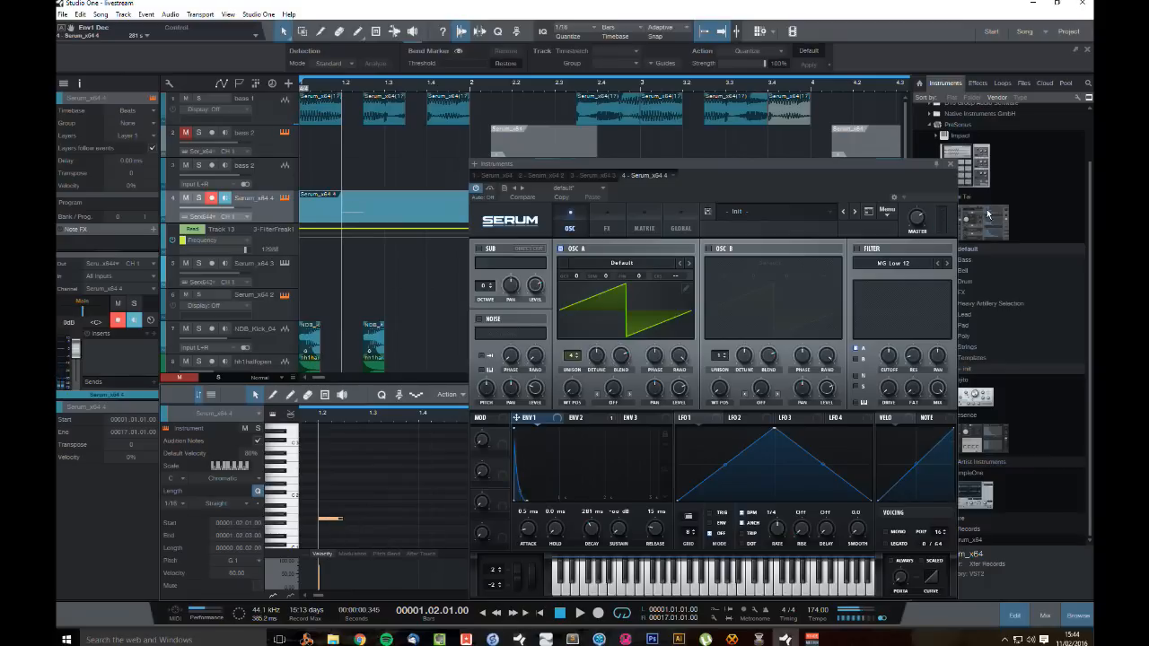
{"action": "left_click", "coordinate": [951, 166]}
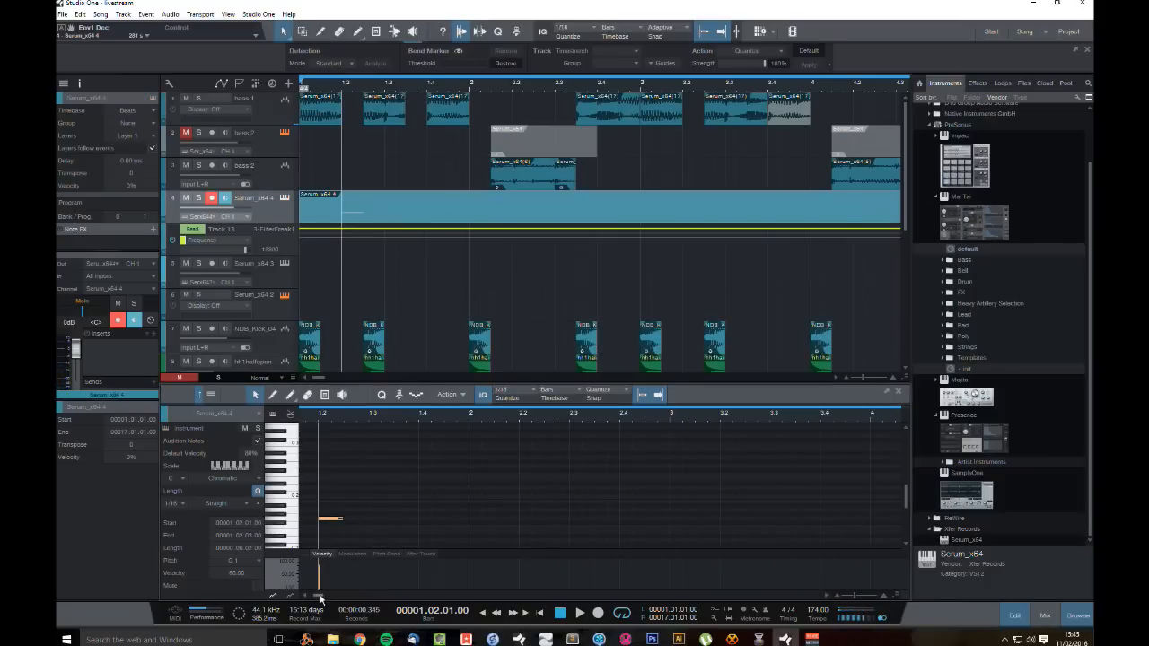
Step: Duplicate the G 1 note four times at intervals of one and a half beats, up to beat 4 of bar 2
{"action": "left_click_drag", "start_coordinate": [320, 596], "coordinate": [315, 598]}
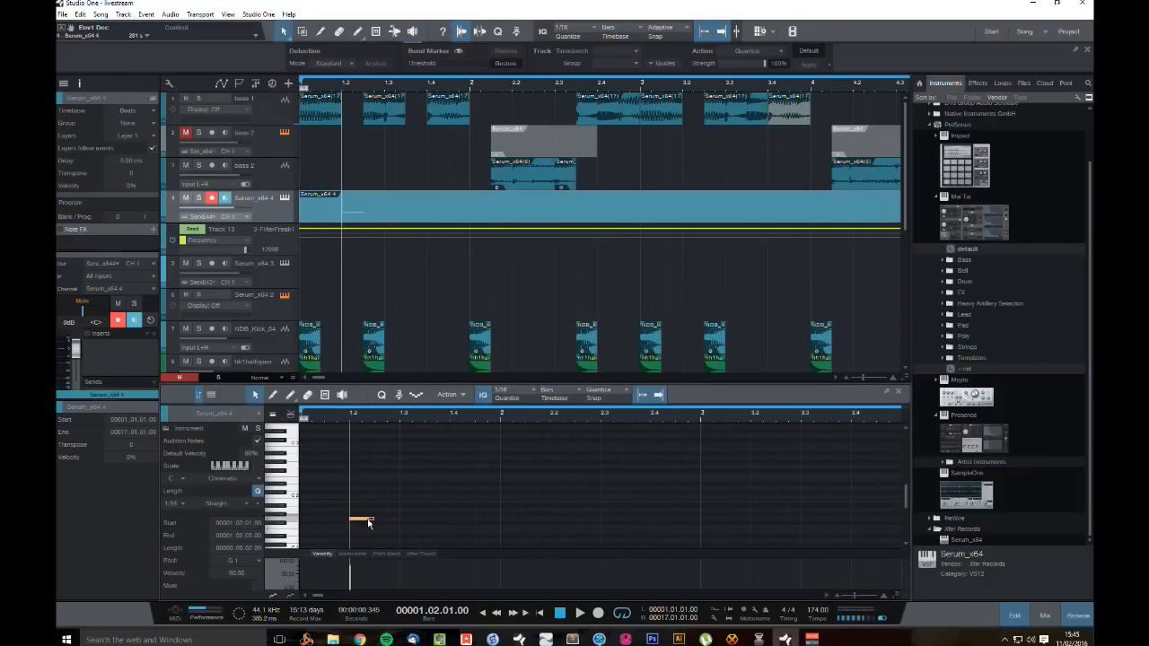
{"action": "left_click_drag", "start_coordinate": [368, 523], "coordinate": [438, 522]}
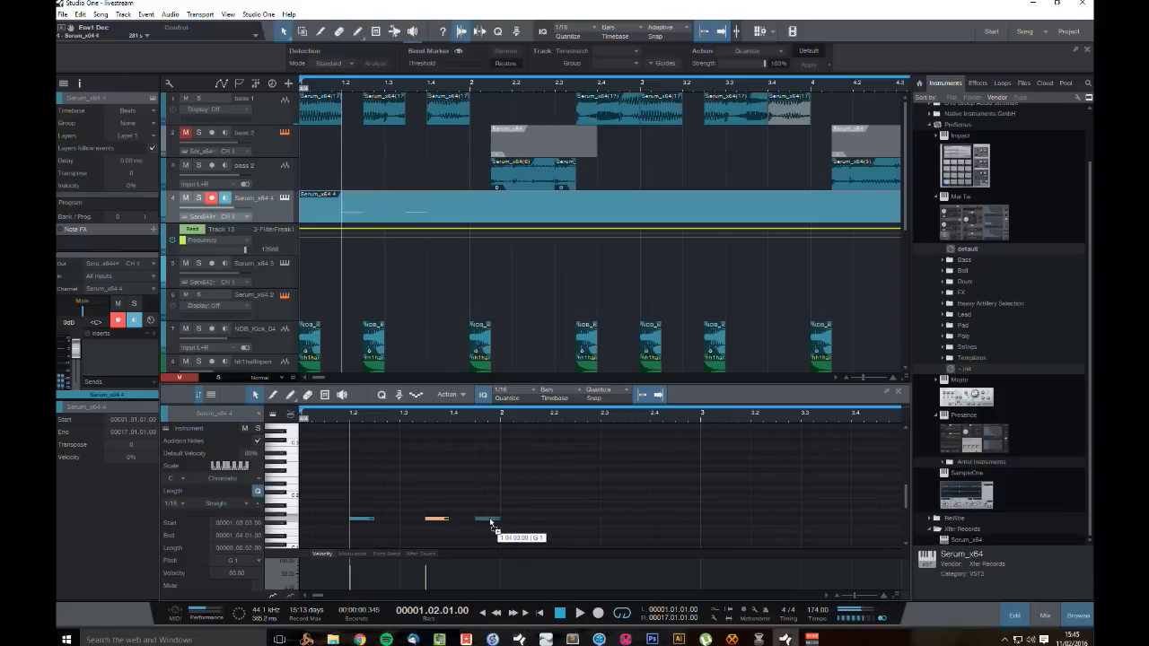
{"action": "left_click_drag", "start_coordinate": [515, 516], "coordinate": [664, 518]}
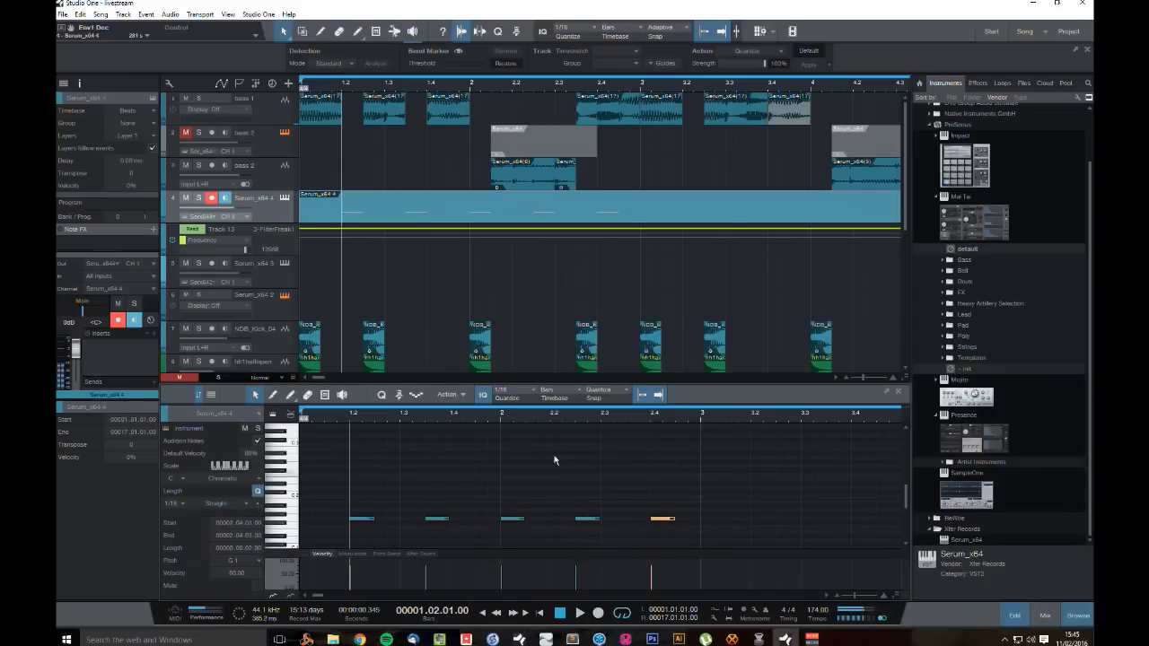
Step: Shorten the loop range to end at bar 3 and play the new G 1 pattern from bar 1
{"action": "left_click", "coordinate": [700, 415], "text": "alt"}
{"action": "left_click", "coordinate": [562, 618]}
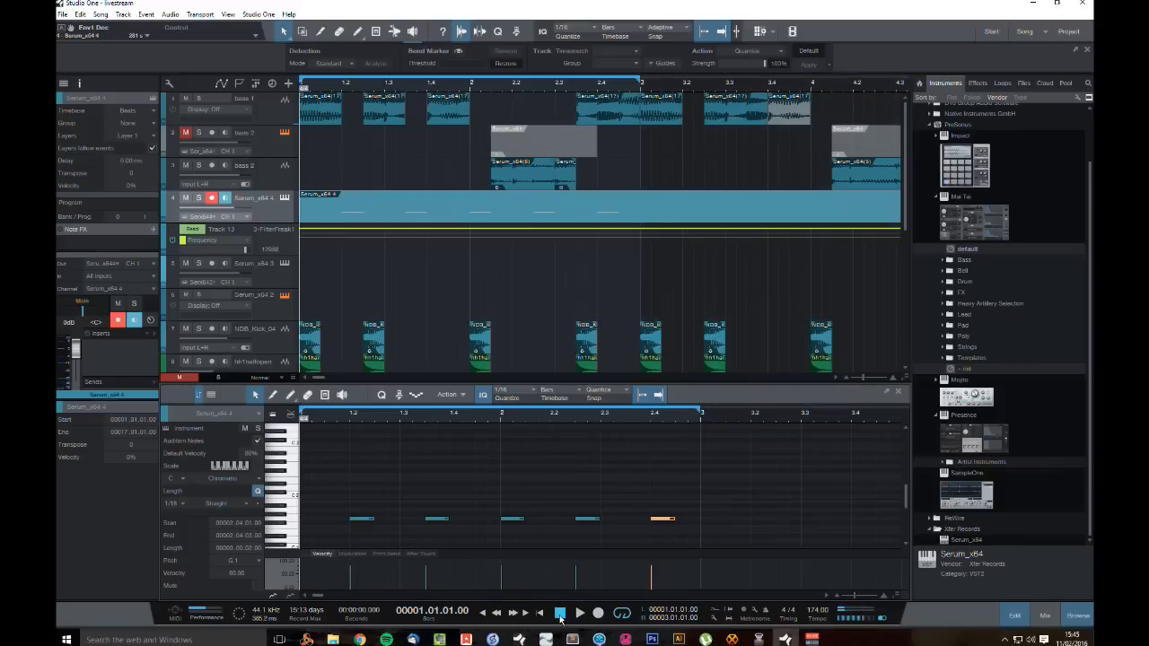
{"action": "key", "text": "space"}
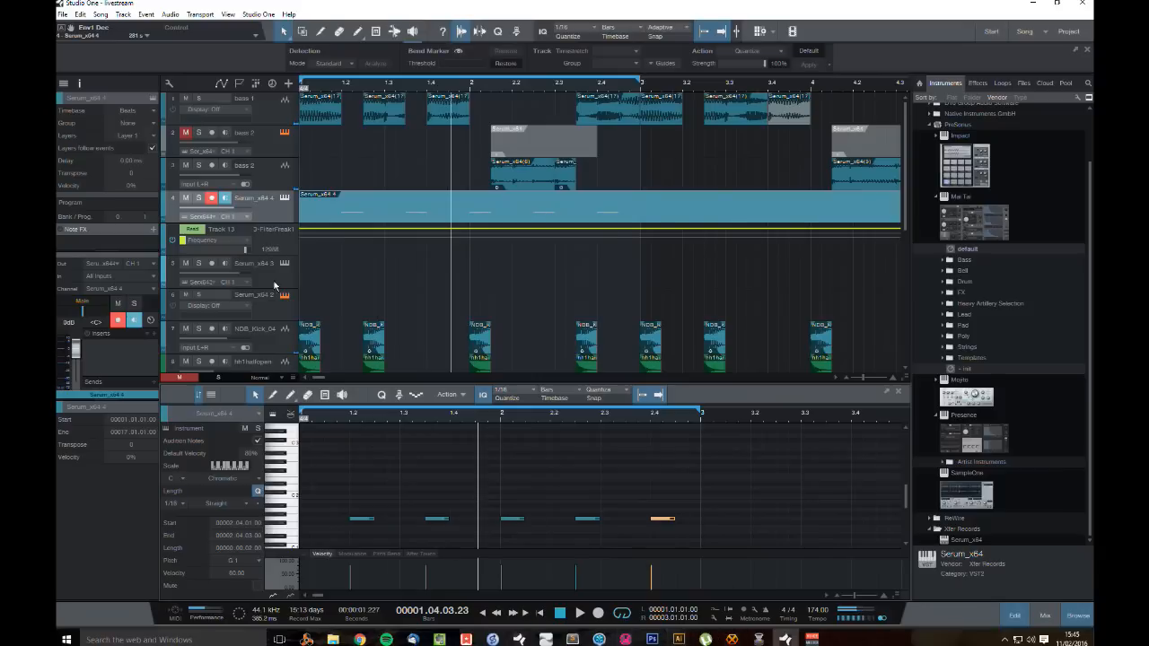
Step: Slightly reduce the amount of Env 2 on master tuning in Serum's modulation matrix, and replay the loop from the start
{"action": "left_click", "coordinate": [283, 200]}
{"action": "key", "text": "F11"}
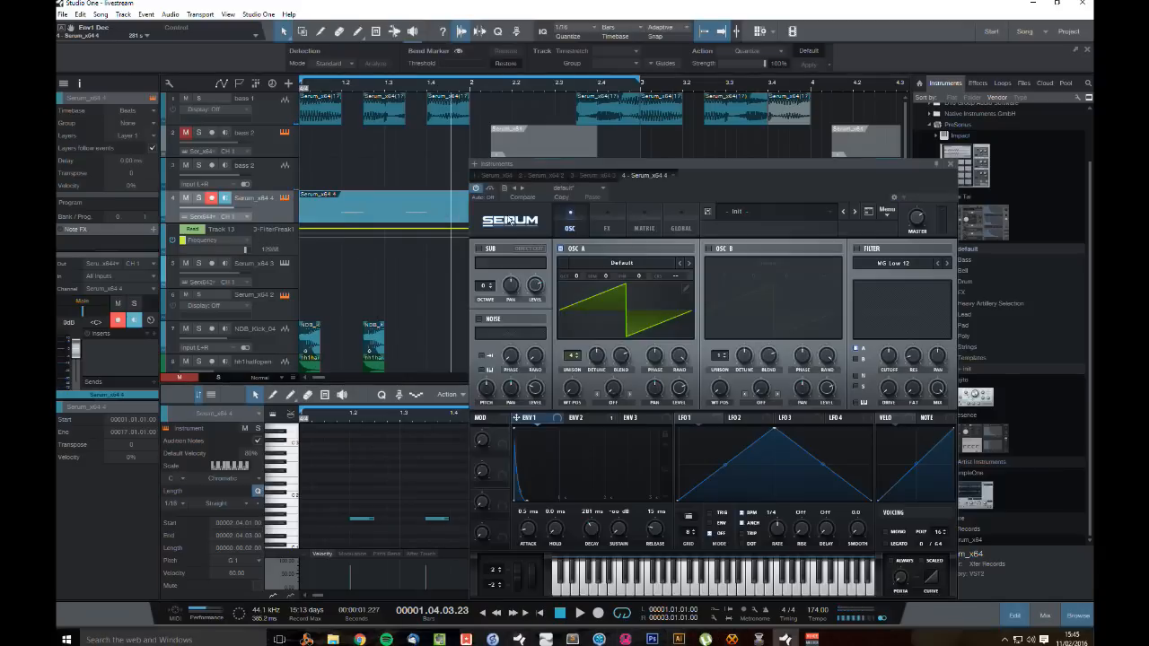
{"action": "left_click", "coordinate": [613, 229]}
{"action": "left_click", "coordinate": [645, 228]}
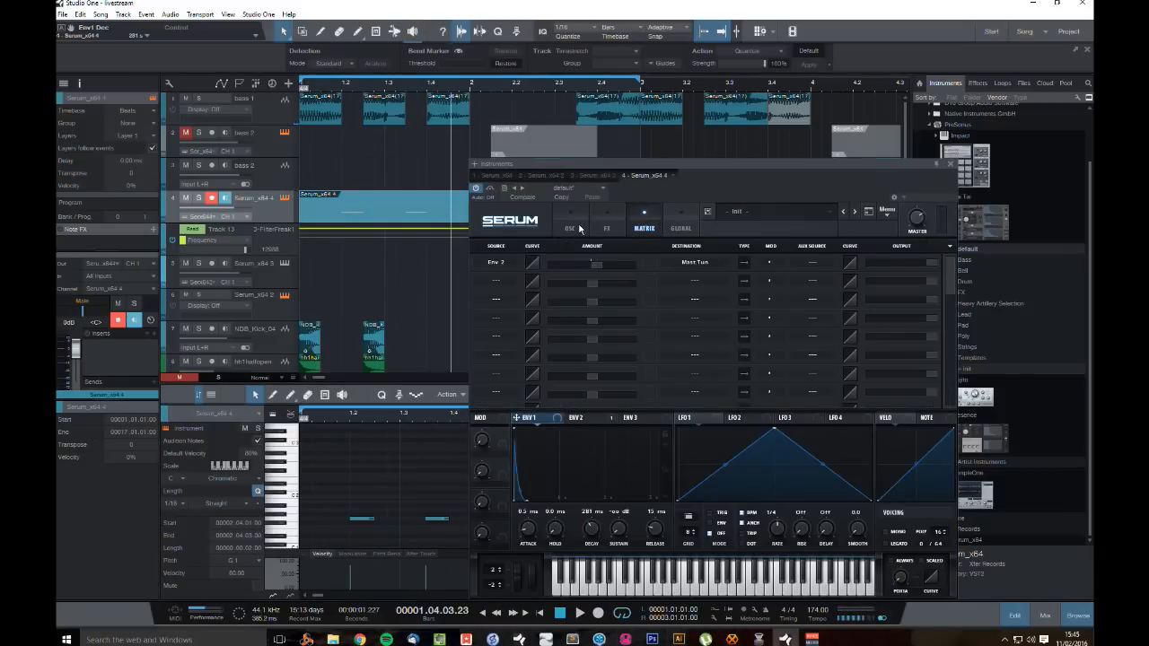
{"action": "left_click_drag", "start_coordinate": [597, 264], "coordinate": [595, 264]}
{"action": "left_click", "coordinate": [560, 614]}
{"action": "key", "text": "space"}
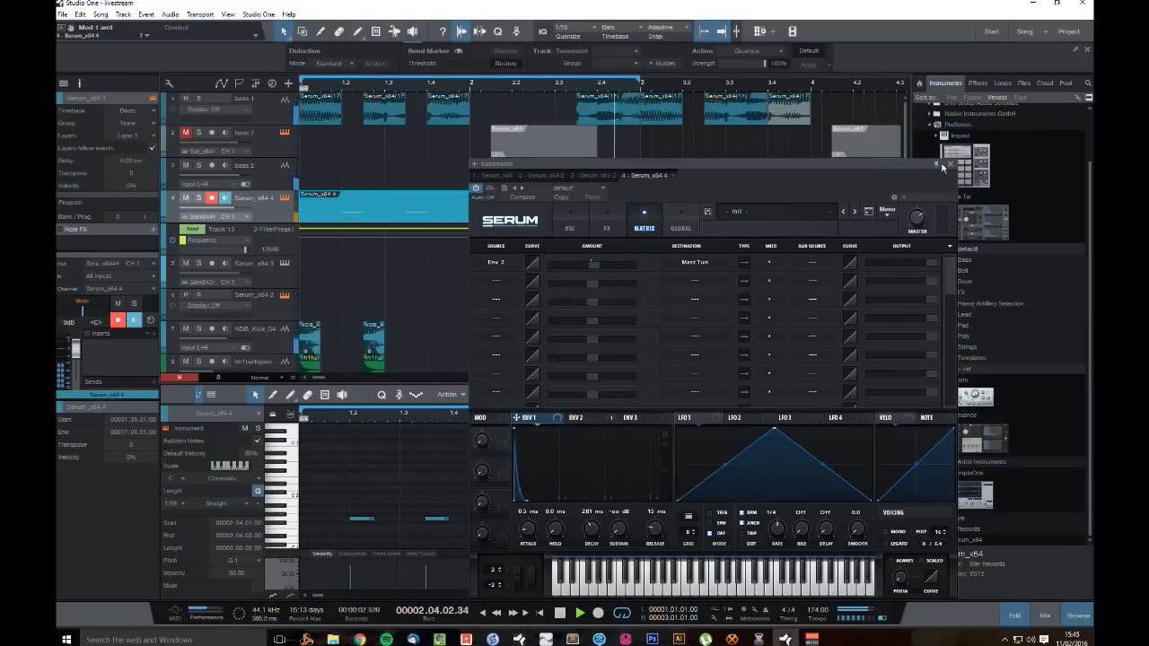
Step: Close the Serum window, raise the pattern's second note to A# 1 and lower its third note to F# 1
{"action": "left_click", "coordinate": [950, 164]}
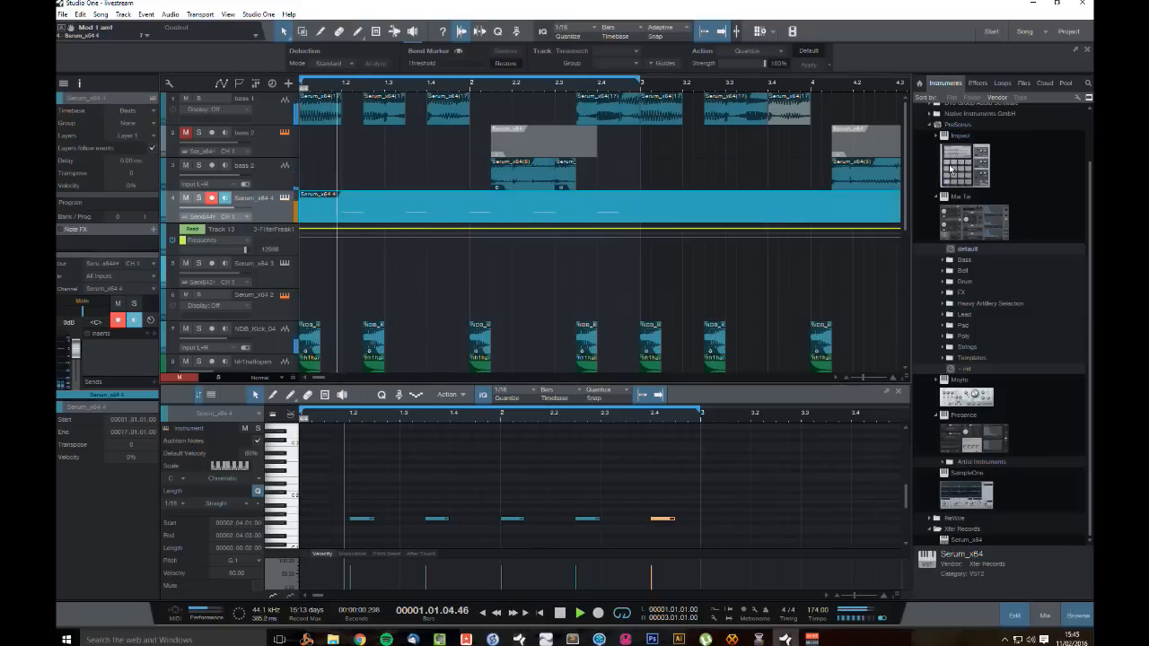
{"action": "left_click", "coordinate": [437, 520]}
{"action": "left_click_drag", "start_coordinate": [437, 523], "coordinate": [437, 507]}
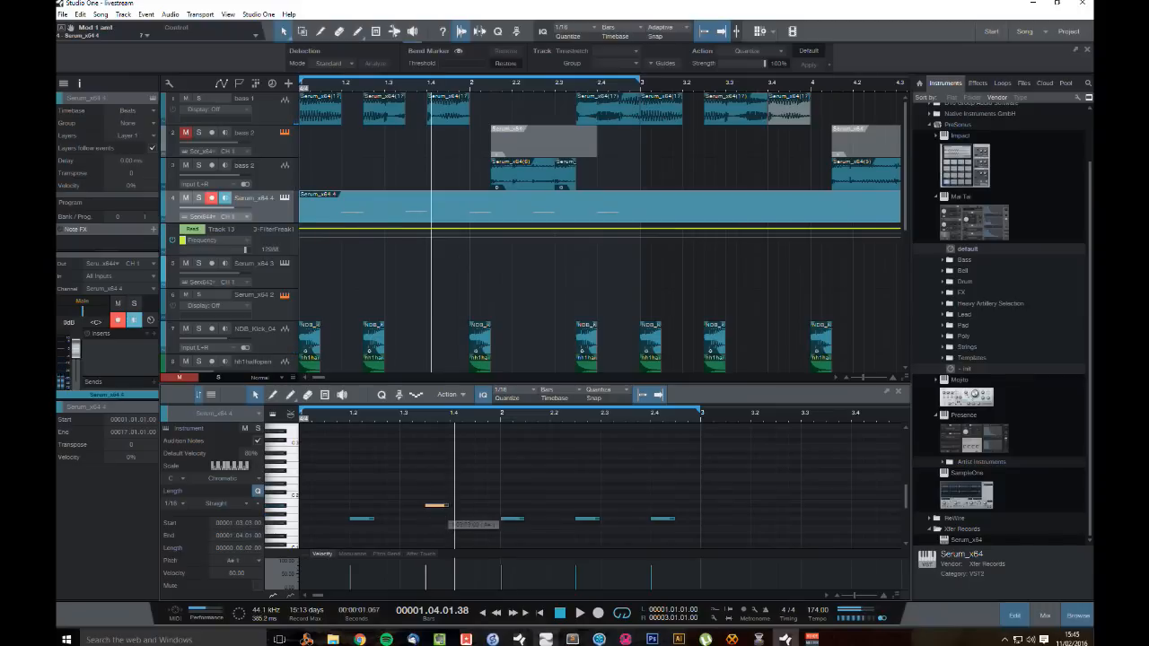
{"action": "left_click", "coordinate": [560, 613]}
{"action": "key", "text": "space"}
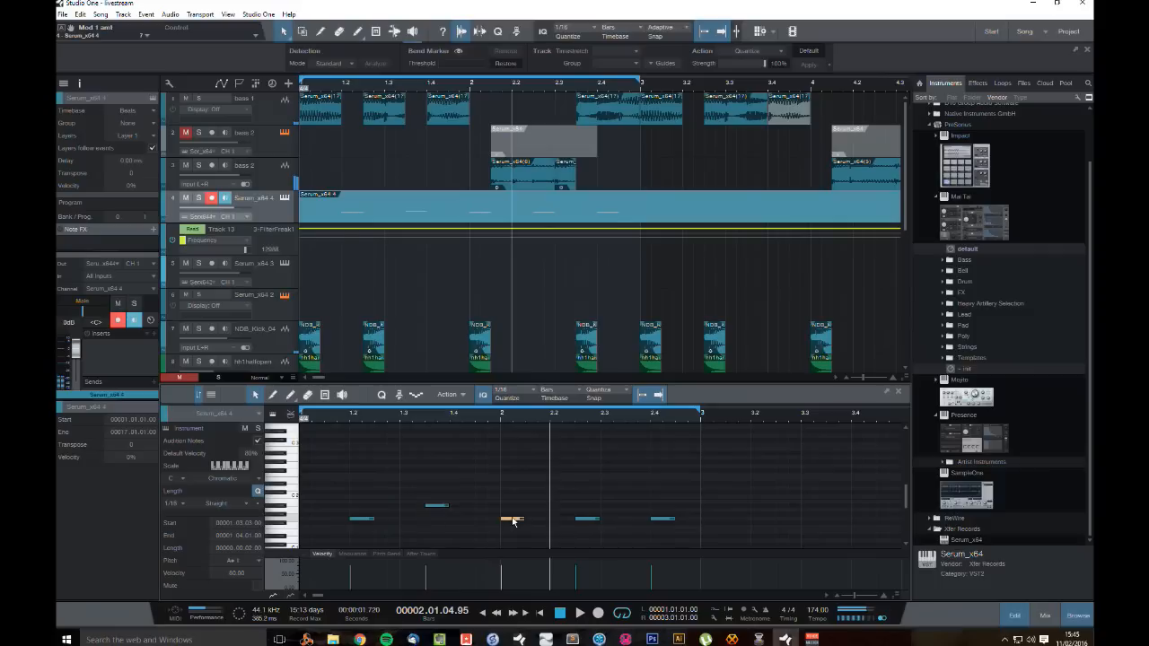
{"action": "left_click_drag", "start_coordinate": [513, 521], "coordinate": [515, 529]}
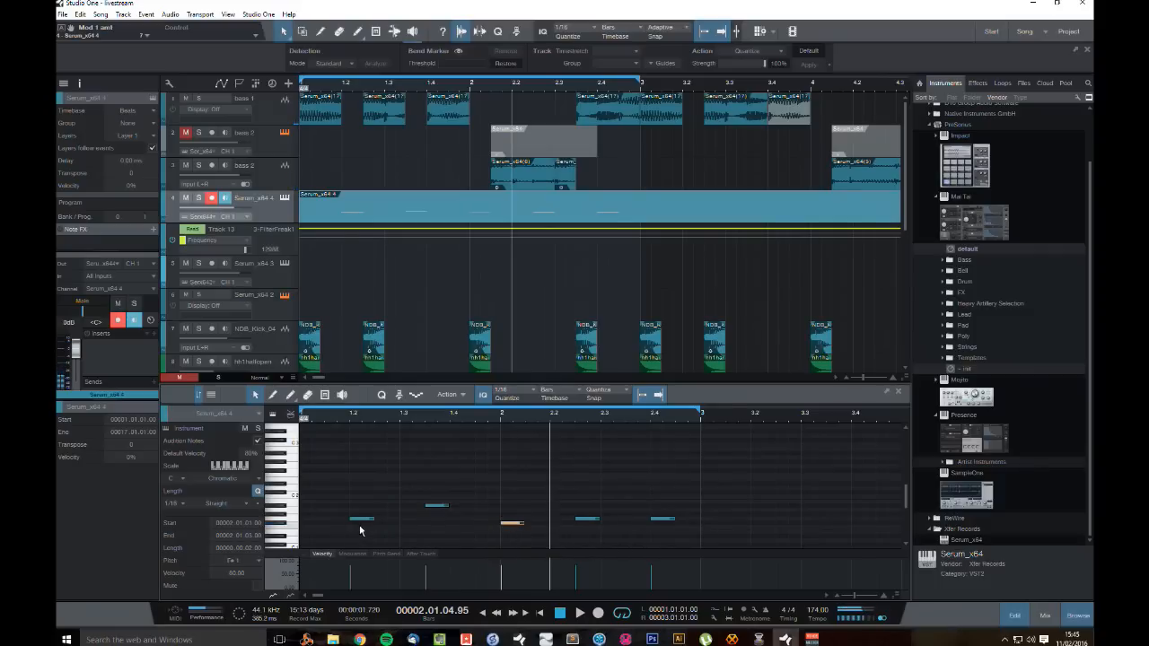
Step: Raise the first note to G# 1, lower the last two notes to F# 1 and replay the pattern from bar 1
{"action": "left_click", "coordinate": [560, 614]}
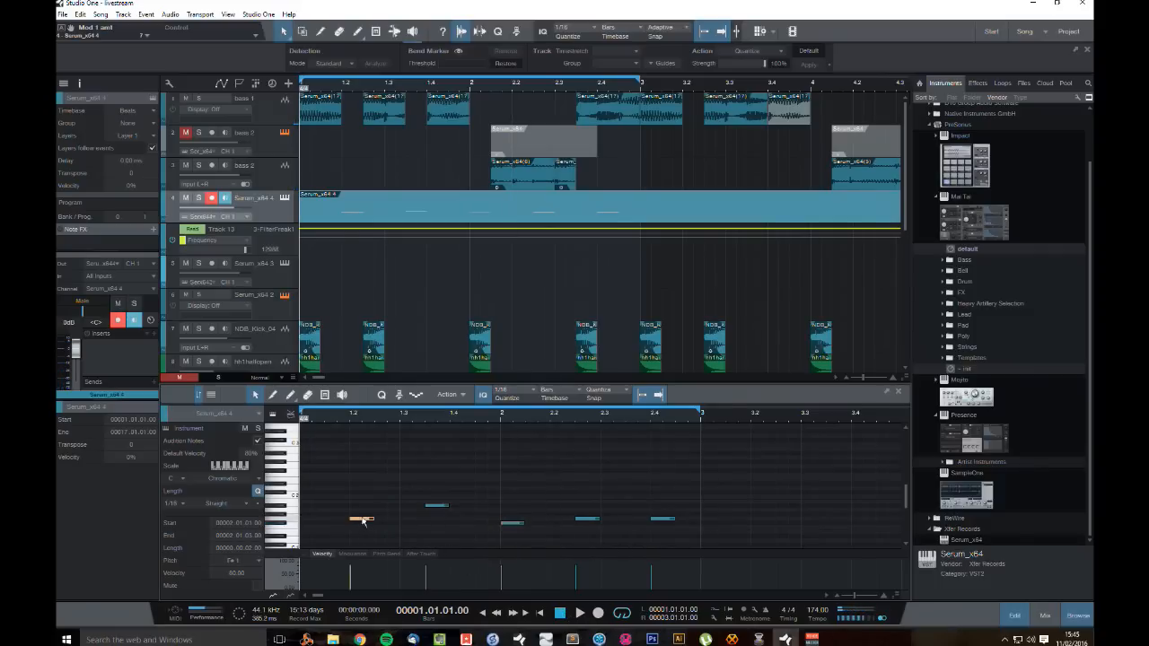
{"action": "left_click_drag", "start_coordinate": [364, 521], "coordinate": [364, 515]}
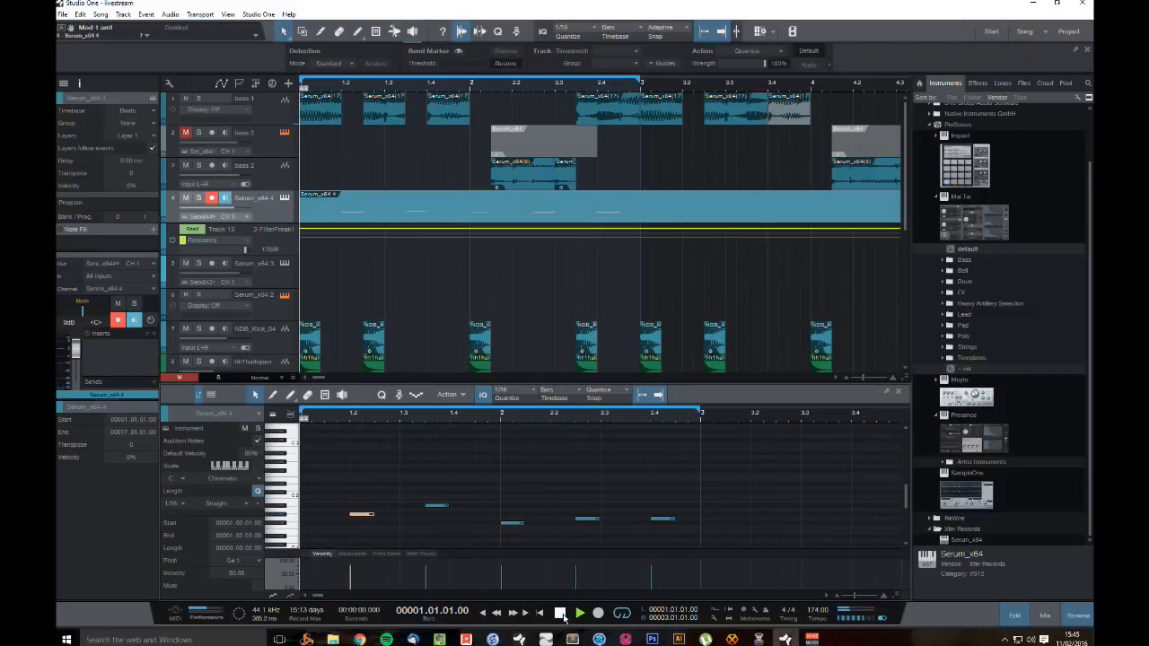
{"action": "key", "text": "space"}
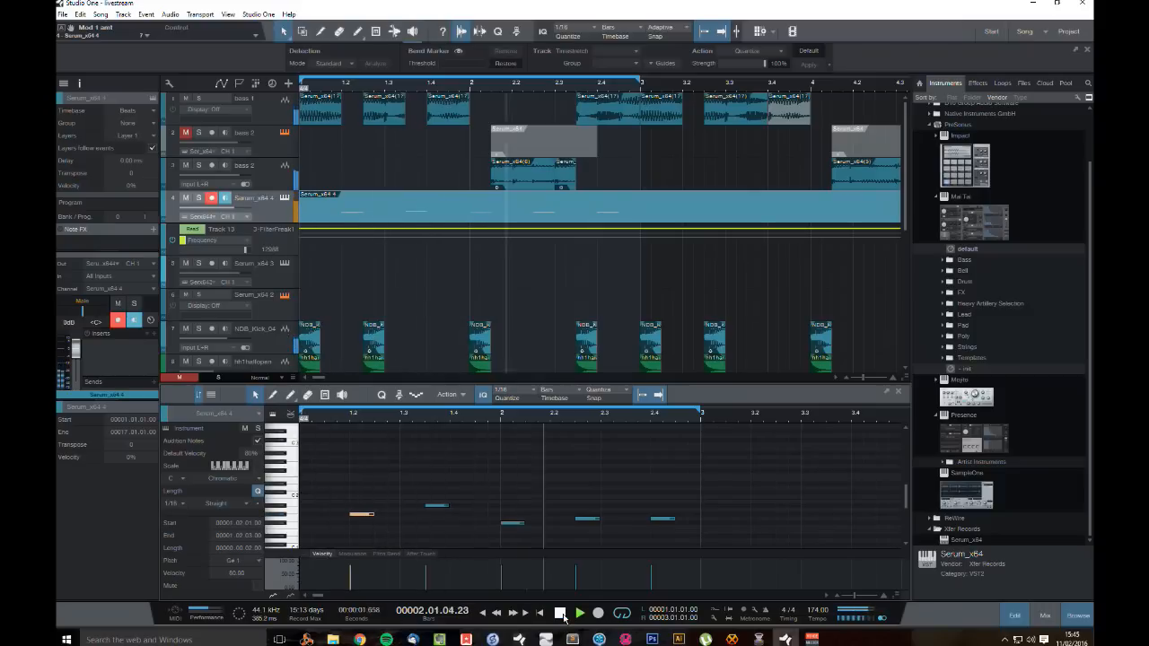
{"action": "left_click_drag", "start_coordinate": [587, 518], "coordinate": [587, 523]}
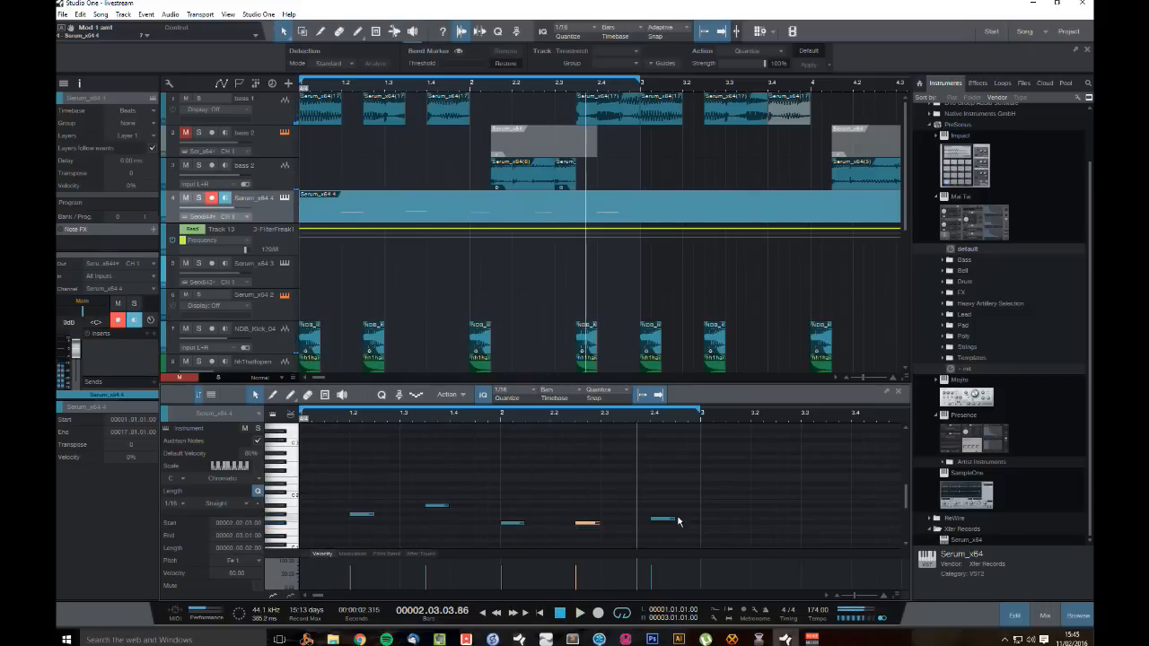
{"action": "left_click_drag", "start_coordinate": [659, 520], "coordinate": [662, 529]}
{"action": "left_click", "coordinate": [560, 615]}
{"action": "key", "text": "space"}
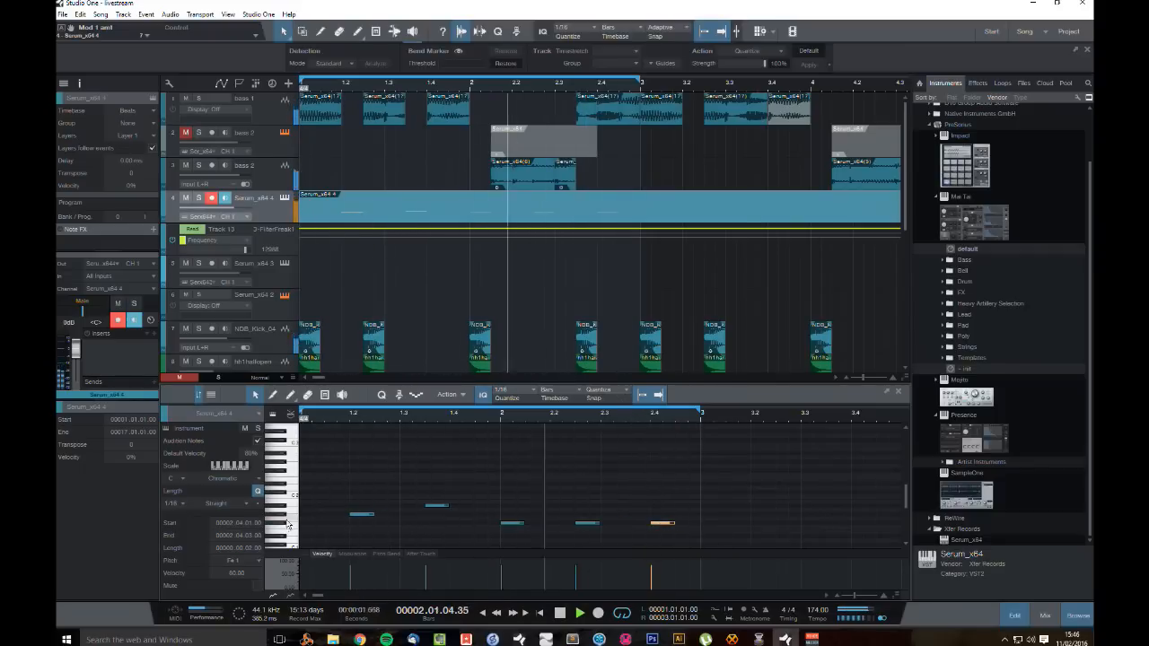
Step: Solo the Serum_x64 4 track, lengthen all five notes to one beat and raise the last three to G 1
{"action": "key", "text": "s"}
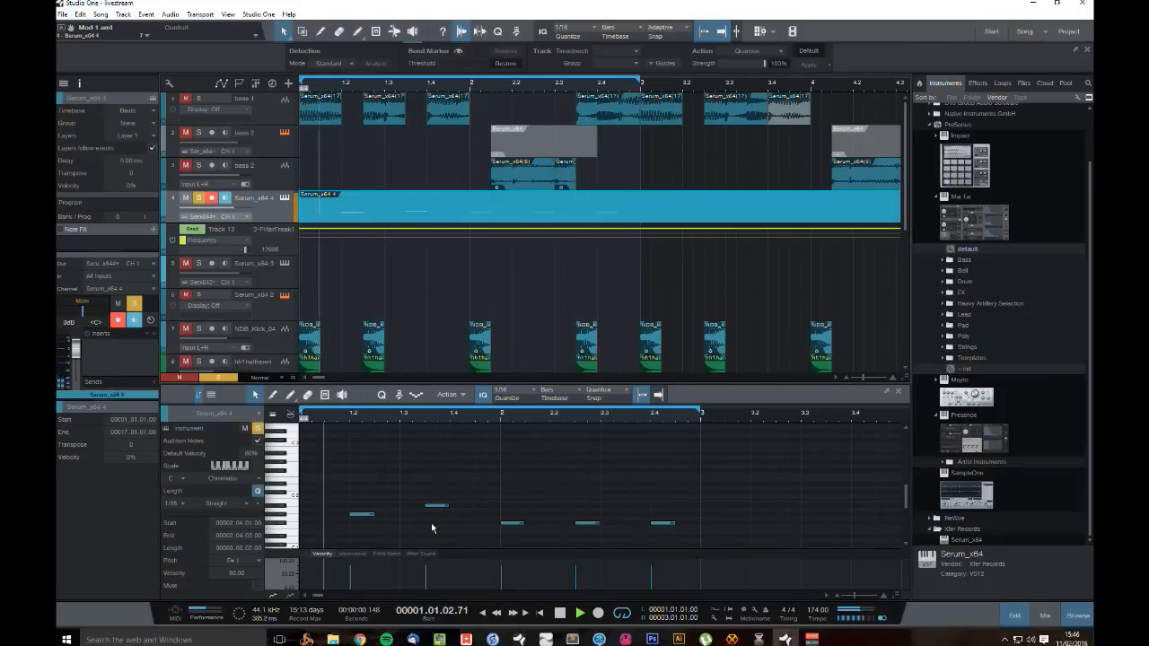
{"action": "left_click_drag", "start_coordinate": [701, 465], "coordinate": [293, 540]}
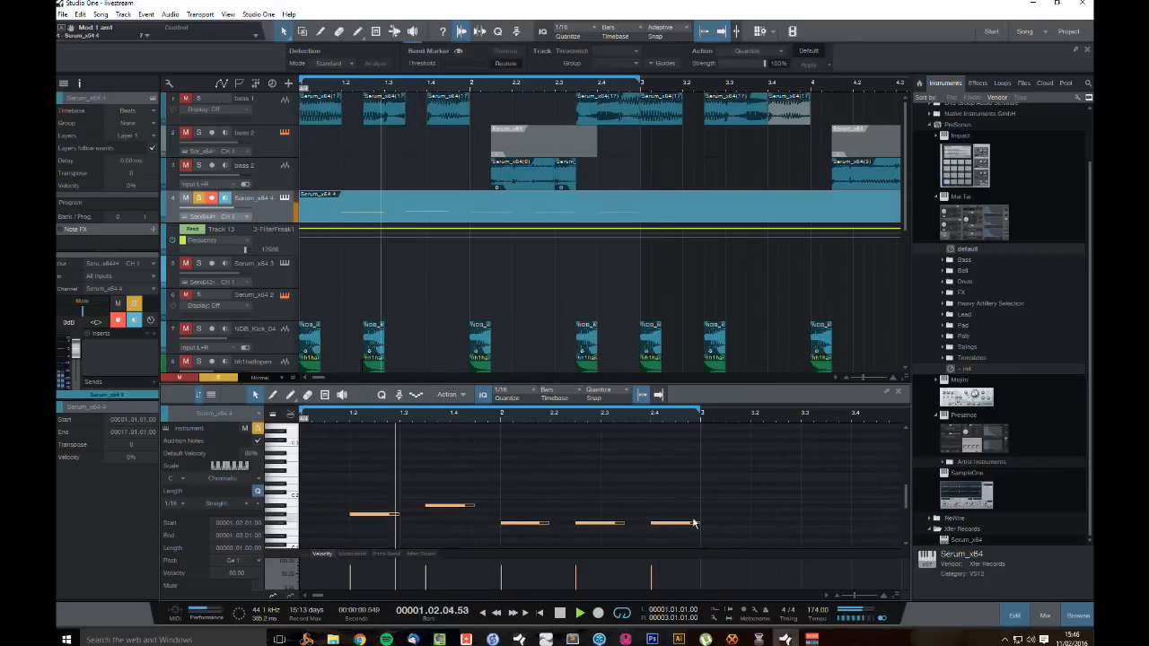
{"action": "left_click_drag", "start_coordinate": [739, 517], "coordinate": [523, 515]}
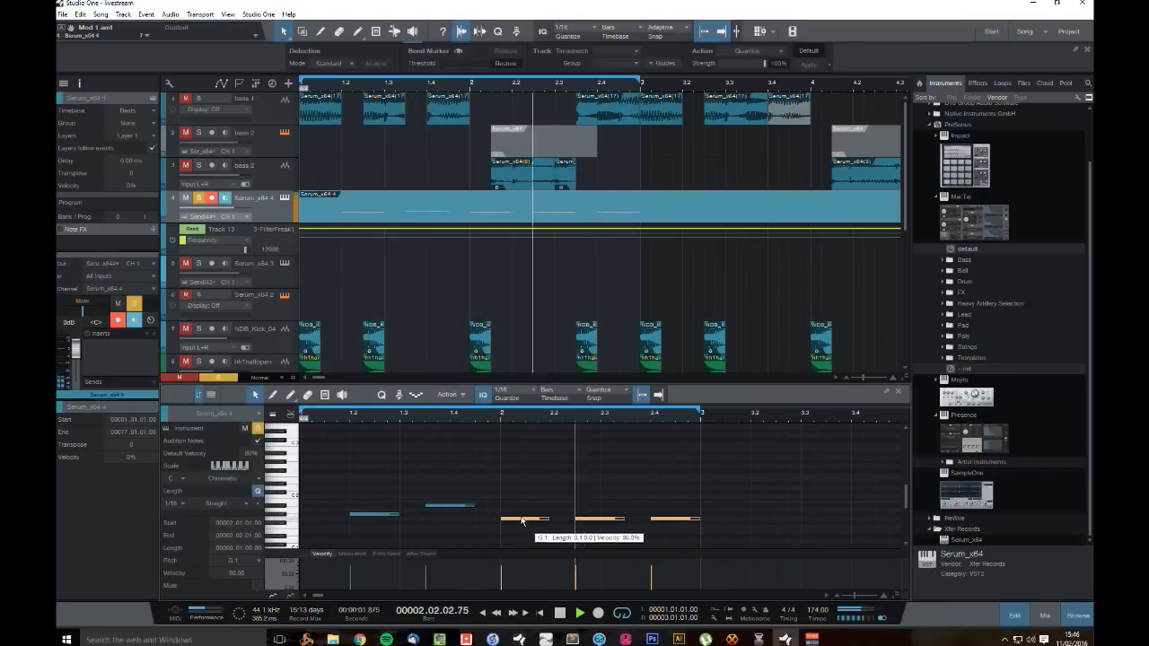
Step: Raise the second note to B 1 and compare the Serum_x64 4 layer in the full mix and soloed
{"action": "left_click", "coordinate": [447, 506]}
{"action": "left_click_drag", "start_coordinate": [444, 503], "coordinate": [445, 502]}
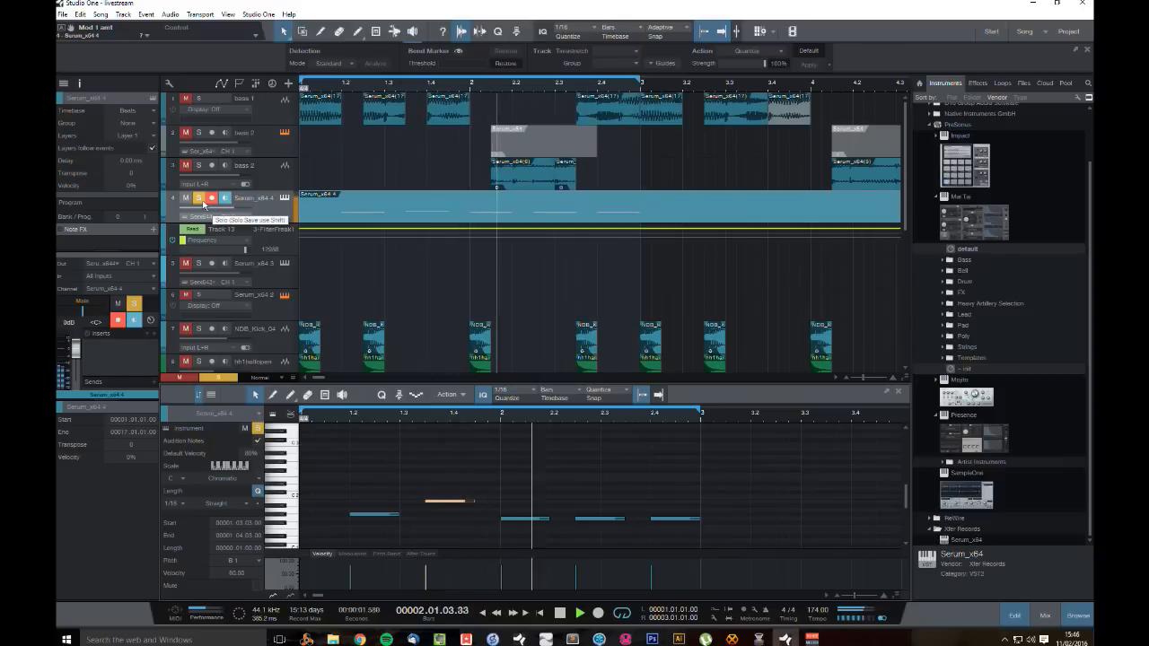
{"action": "left_click", "coordinate": [199, 198]}
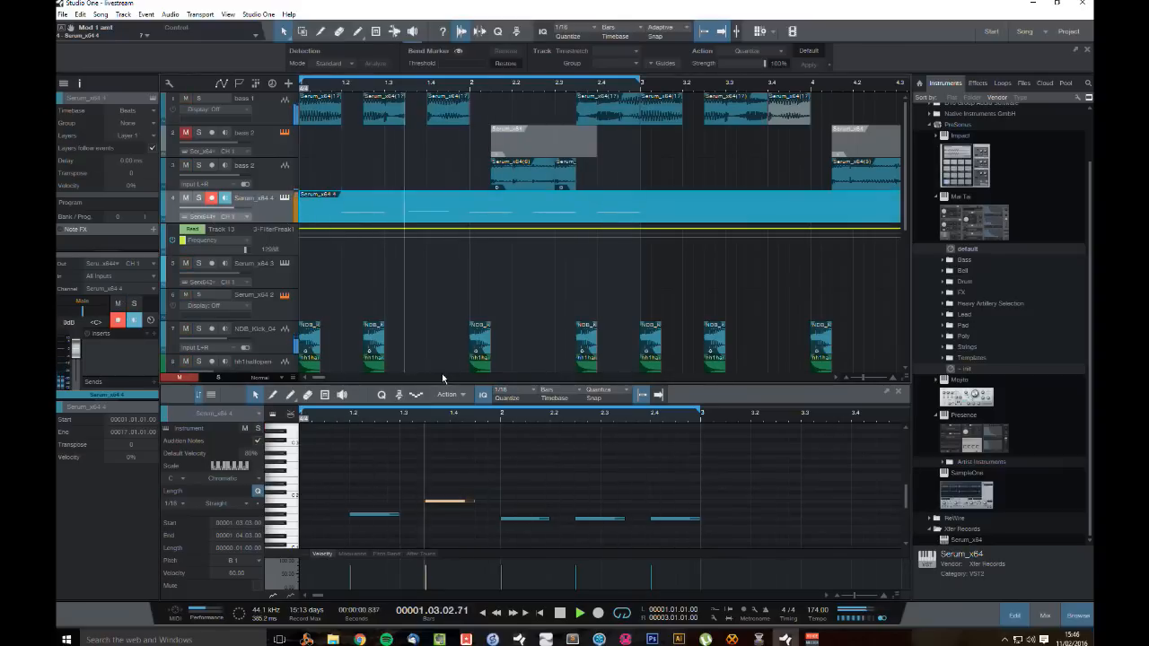
{"action": "left_click", "coordinate": [199, 198]}
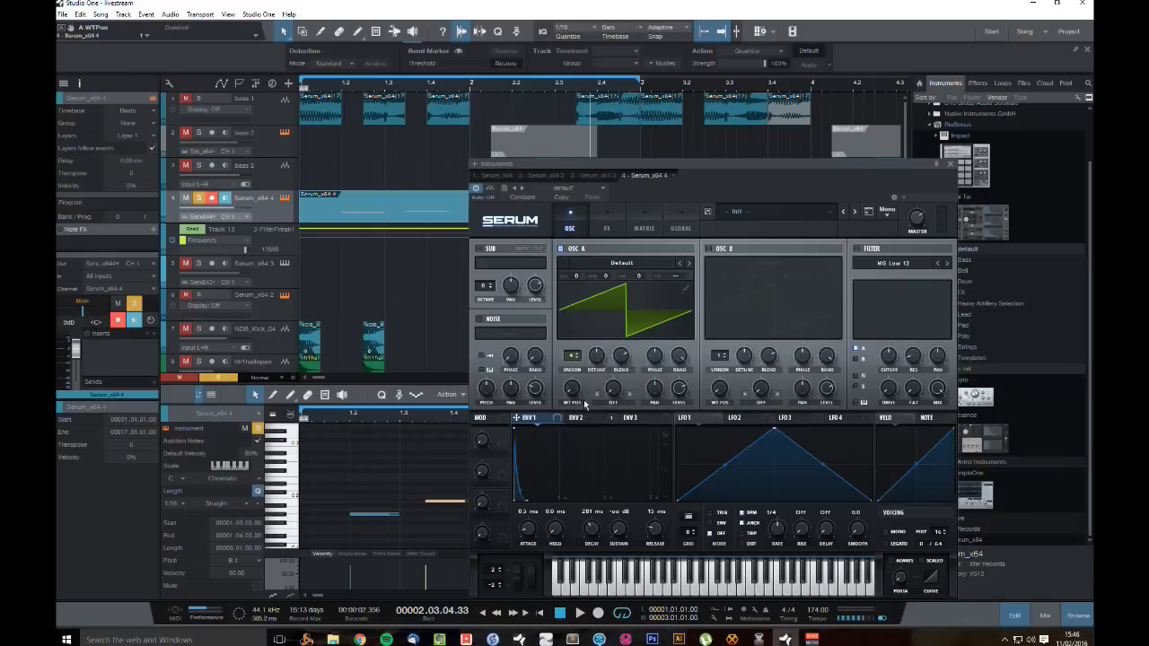
Step: Load the analog Basic Shapes wavetable into Serum's oscillator A
{"action": "left_click", "coordinate": [626, 266]}
{"action": "mouse_move", "coordinate": [642, 276]}
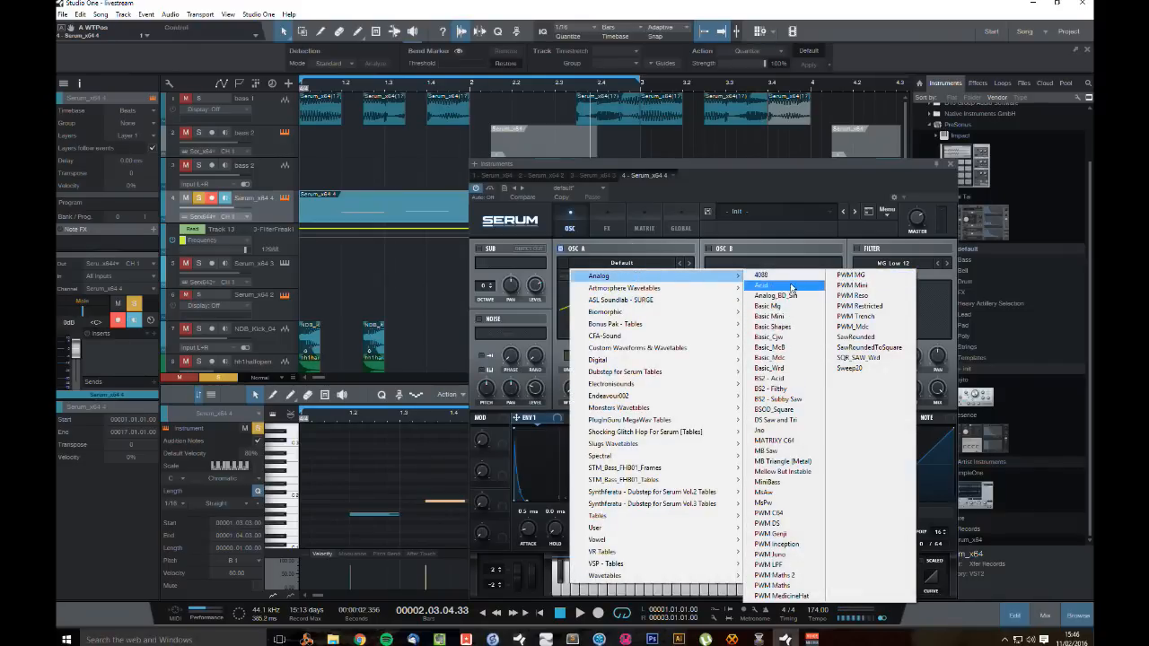
{"action": "left_click", "coordinate": [791, 316]}
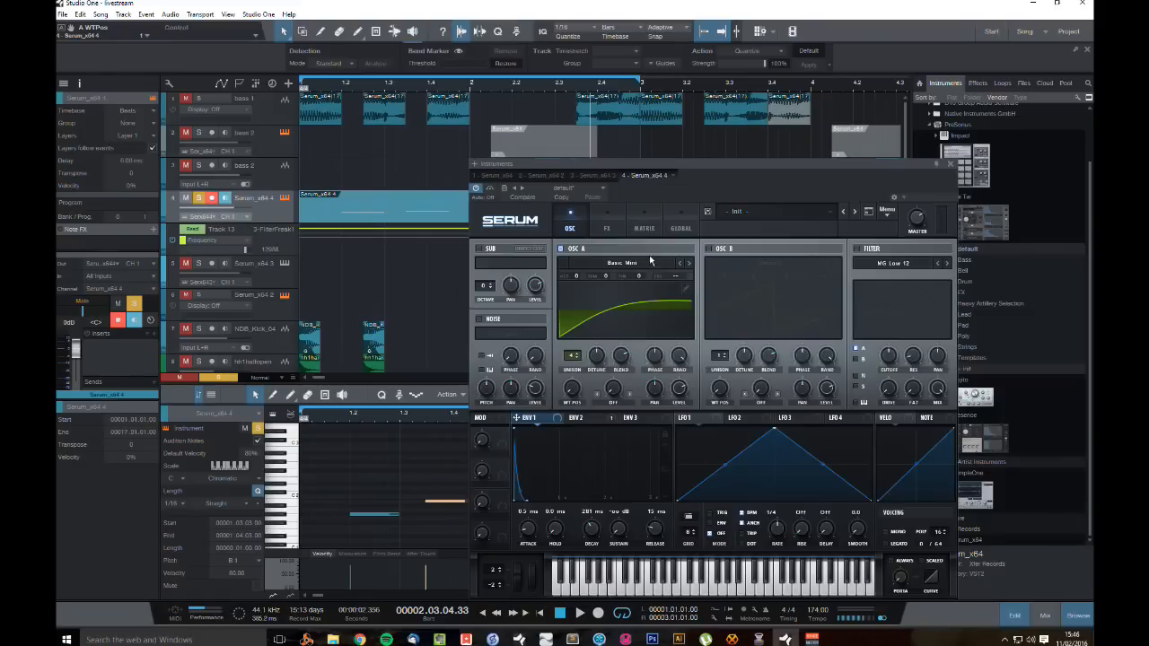
{"action": "left_click", "coordinate": [689, 264]}
Step: Set Env 1's attack to 16 ms and move oscillator A's wavetable position to the square wave
{"action": "left_click_drag", "start_coordinate": [533, 517], "coordinate": [539, 529]}
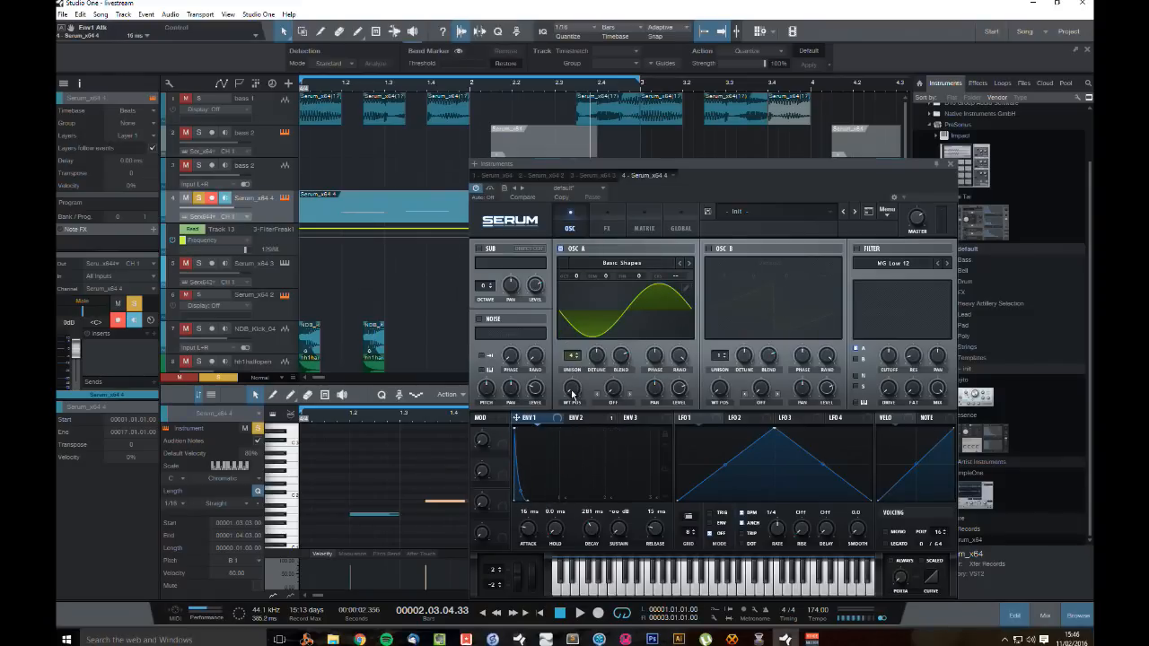
{"action": "left_click_drag", "start_coordinate": [572, 393], "coordinate": [594, 401]}
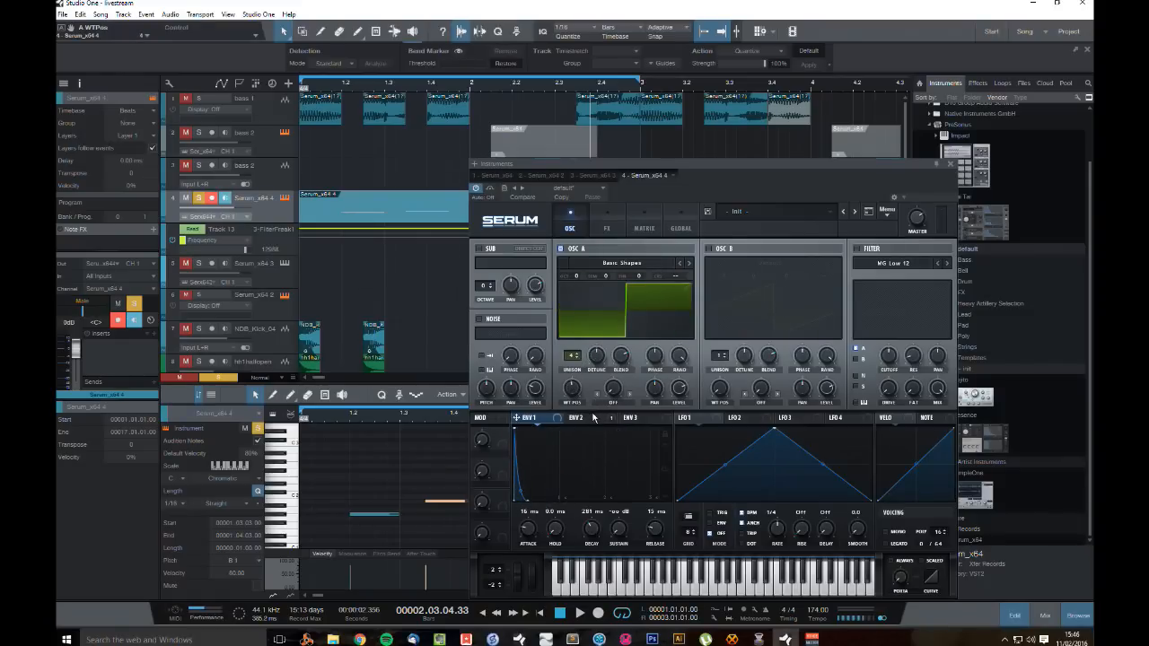
Step: Display Env 2, unsolo the track and set oscillator A's octave to +1 while listening in the full mix
{"action": "left_click", "coordinate": [594, 417]}
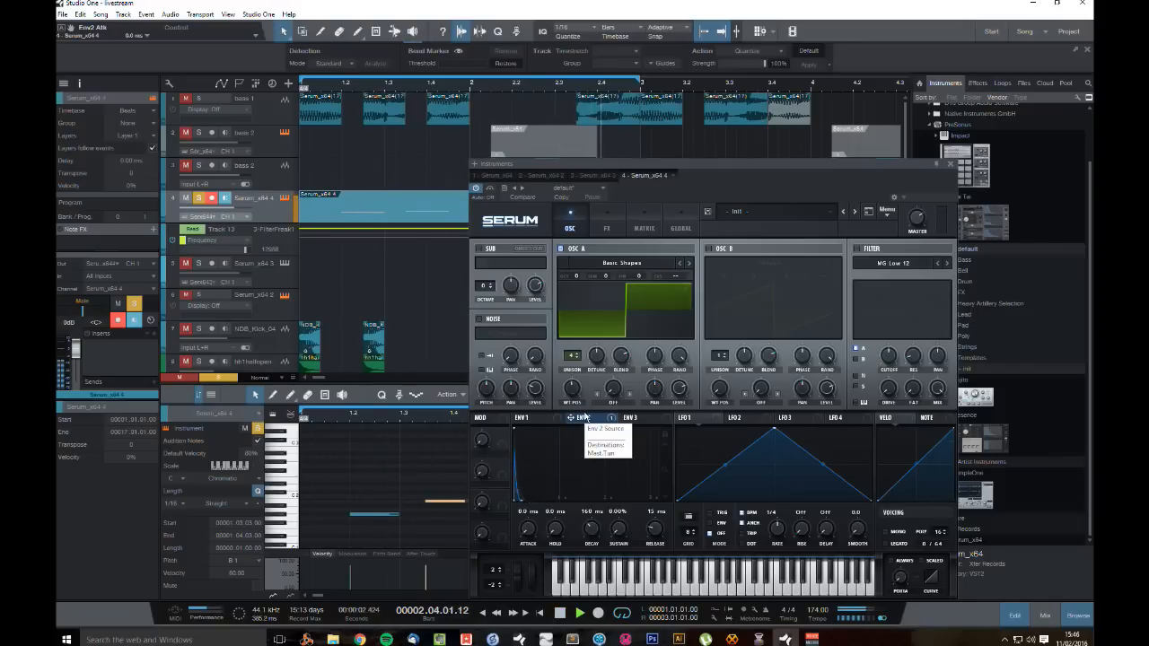
{"action": "left_click", "coordinate": [199, 198]}
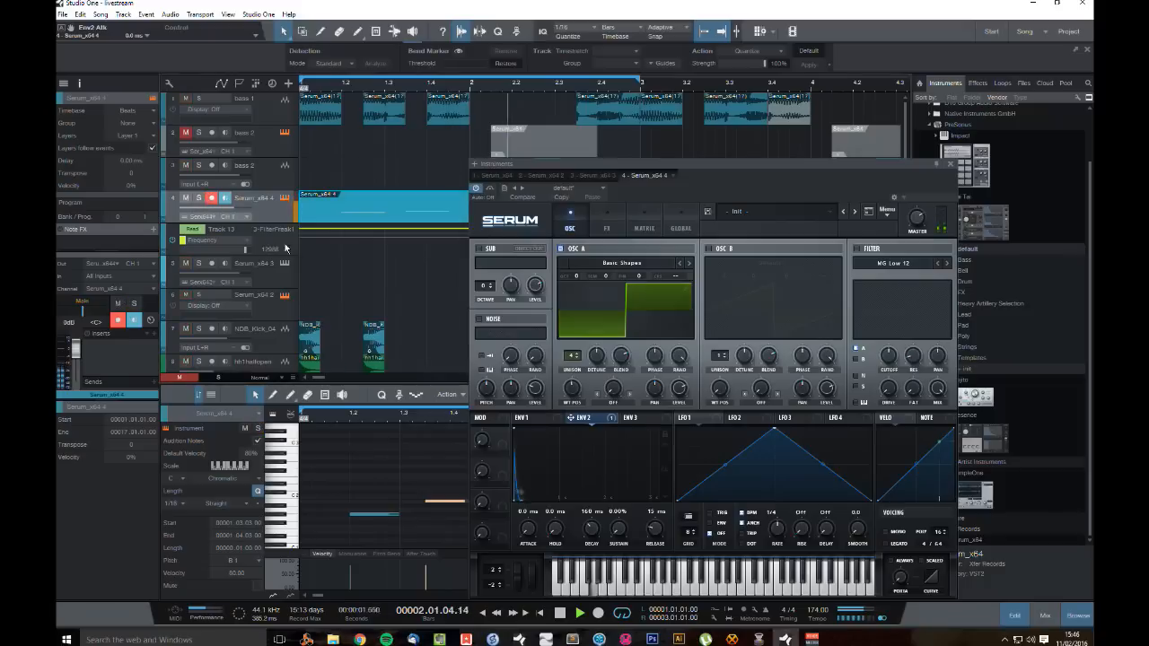
{"action": "left_click_drag", "start_coordinate": [576, 275], "coordinate": [581, 267]}
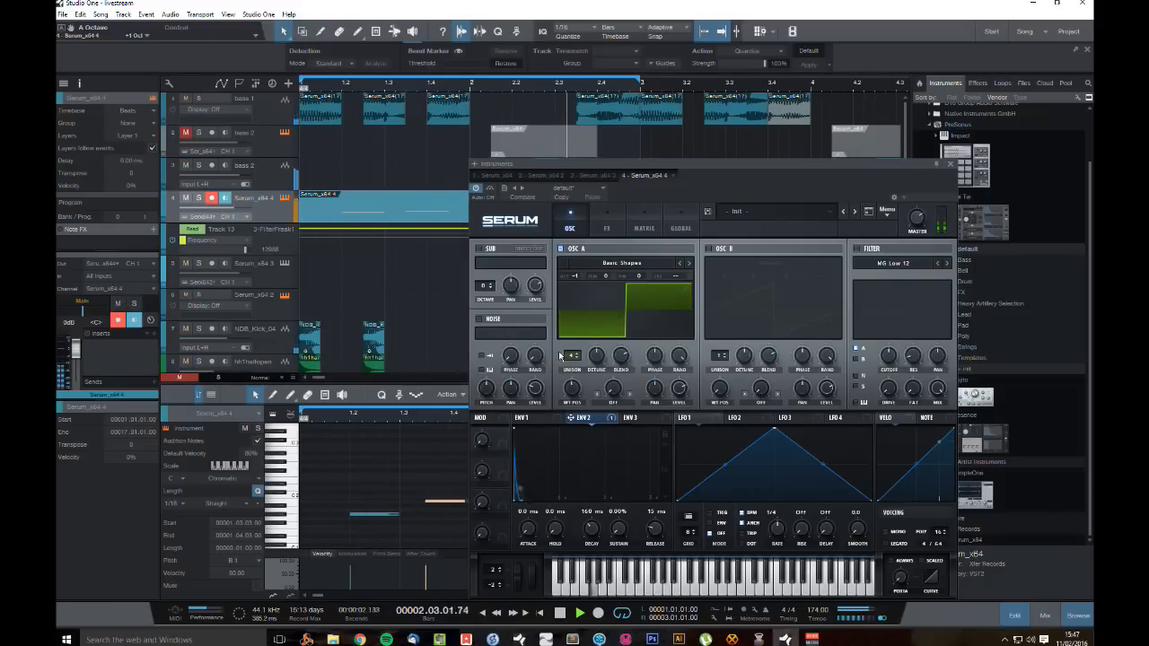
{"action": "key", "text": "space"}
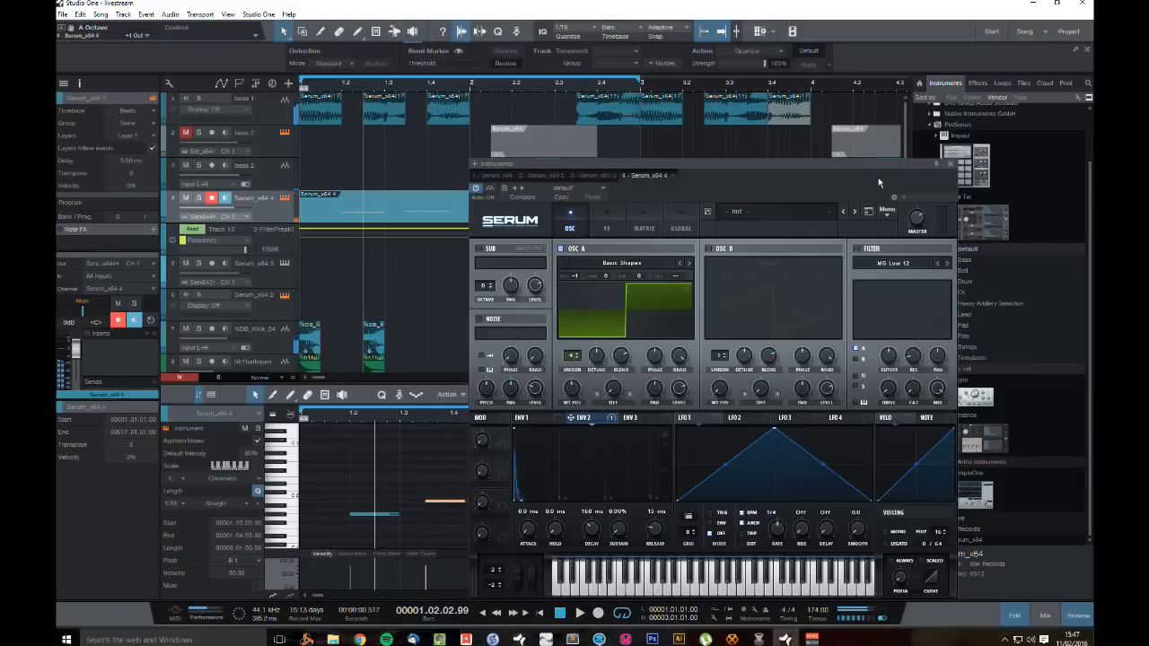
Step: Close the Serum window and delete the Serum_x64 4 track
{"action": "left_click", "coordinate": [953, 164]}
{"action": "right_click", "coordinate": [268, 209]}
{"action": "left_click", "coordinate": [263, 209]}
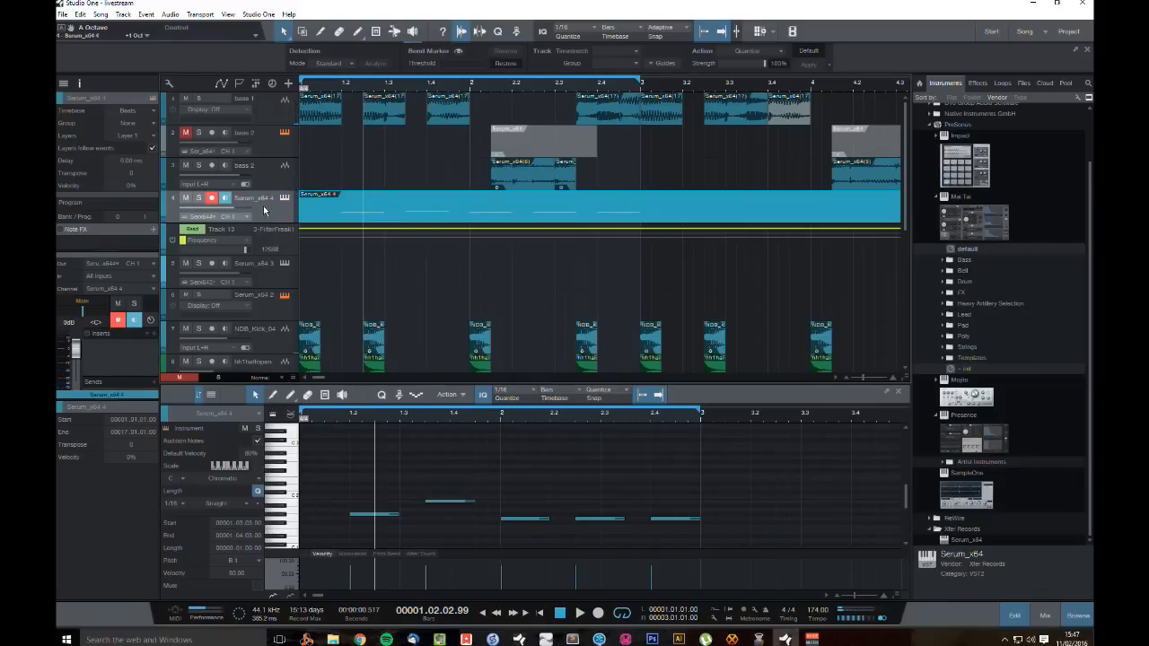
{"action": "key", "text": "Delete"}
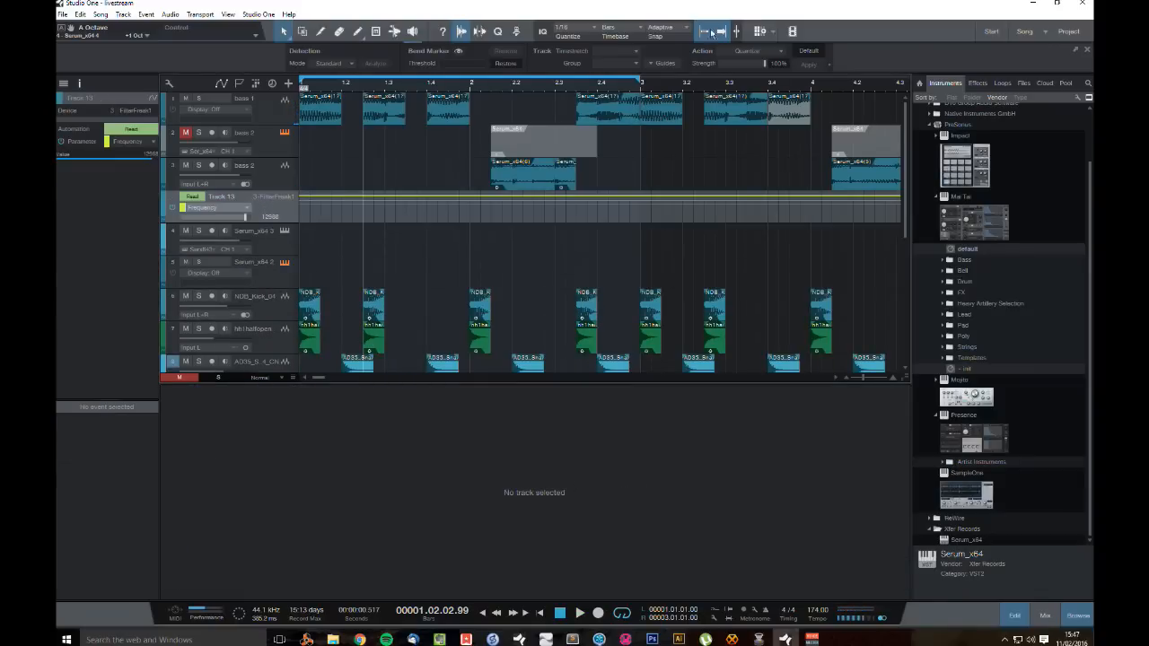
Step: Extend the loop range to end at bar 17 and play the arrangement
{"action": "left_click_drag", "start_coordinate": [704, 88], "coordinate": [710, 62]}
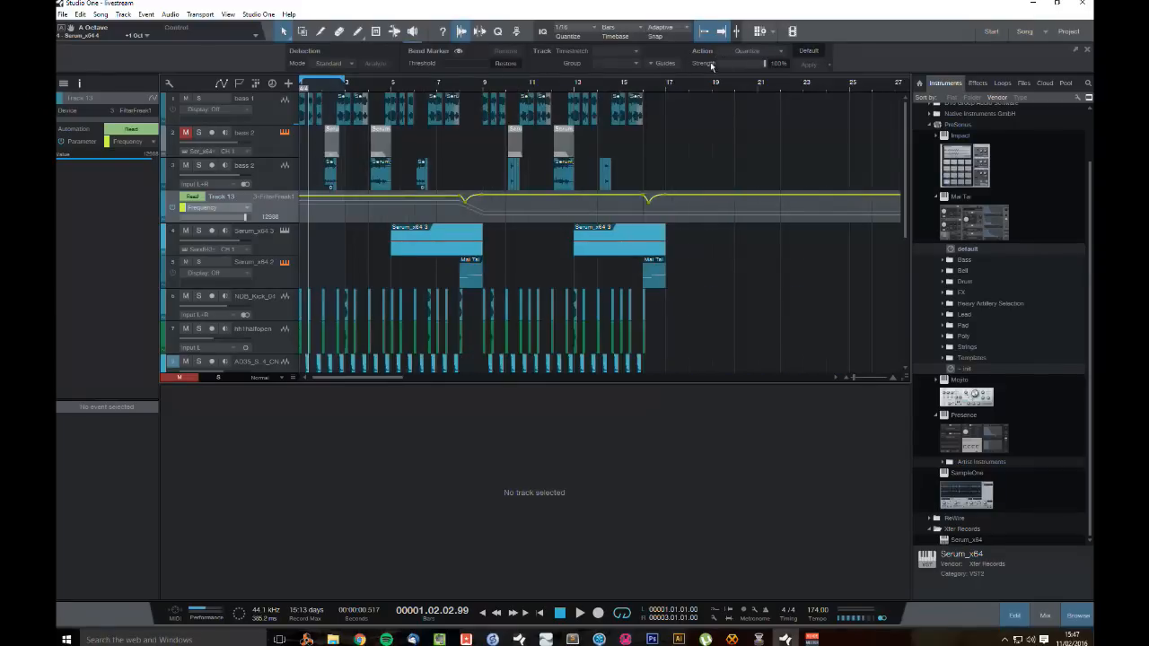
{"action": "left_click", "coordinate": [669, 88]}
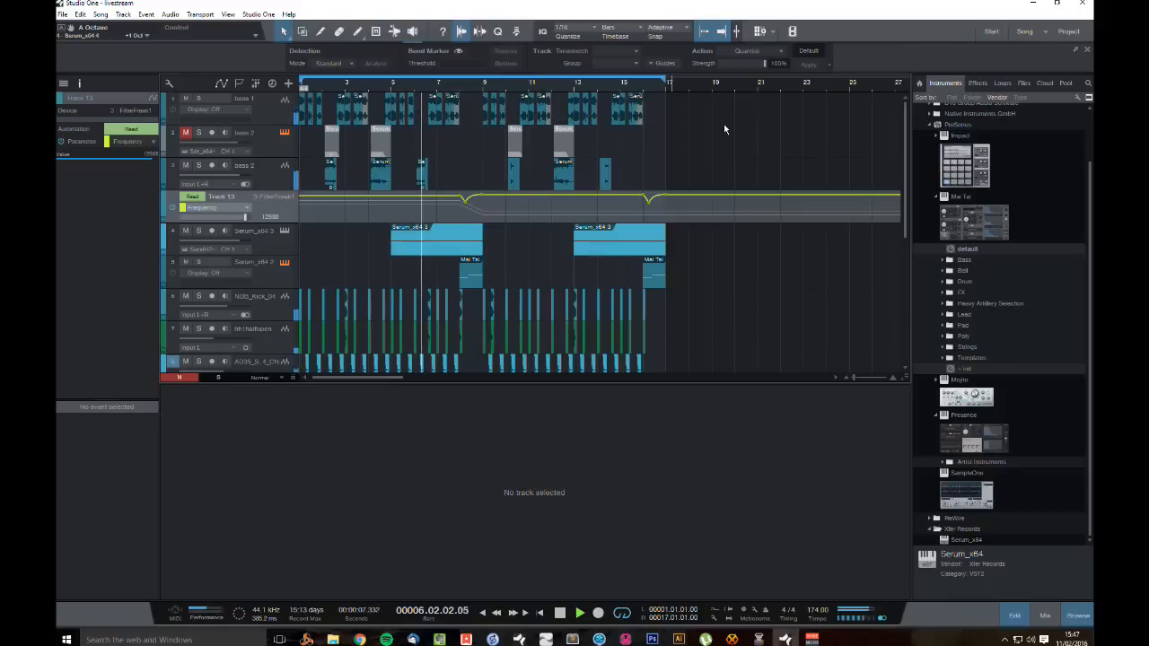
{"action": "key", "text": "space"}
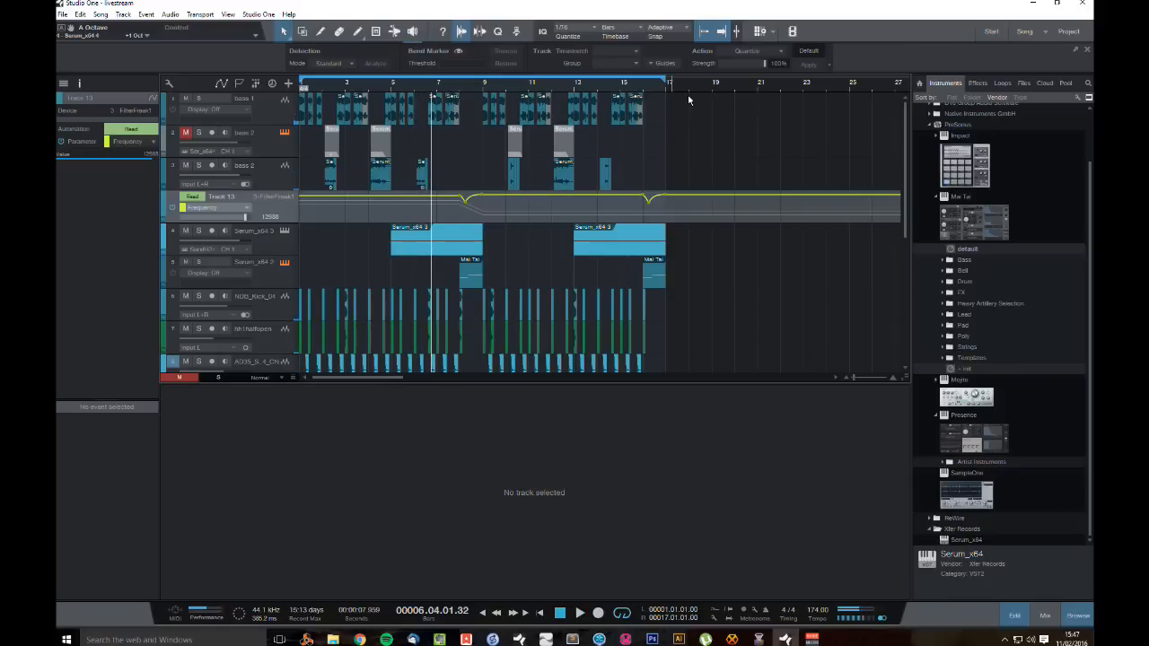
Step: Select all events and automation on every track between bars 1 and 17
{"action": "left_click_drag", "start_coordinate": [687, 95], "coordinate": [166, 517]}
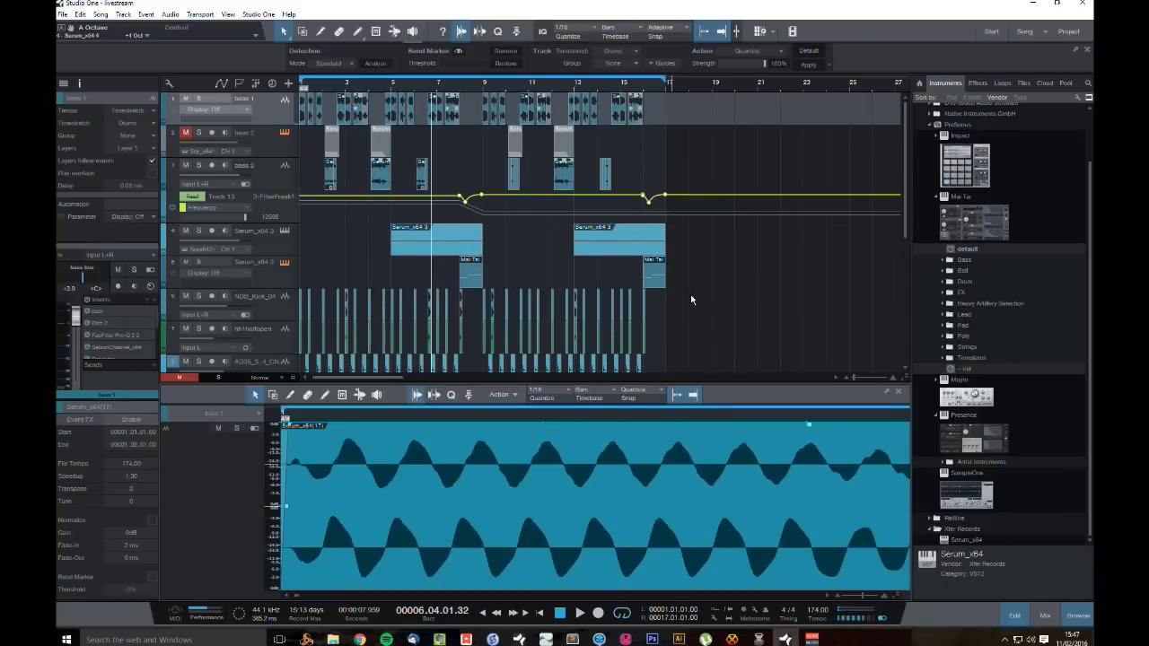
{"action": "scroll", "coordinate": [697, 188], "scroll_direction": "down", "scroll_amount": 6}
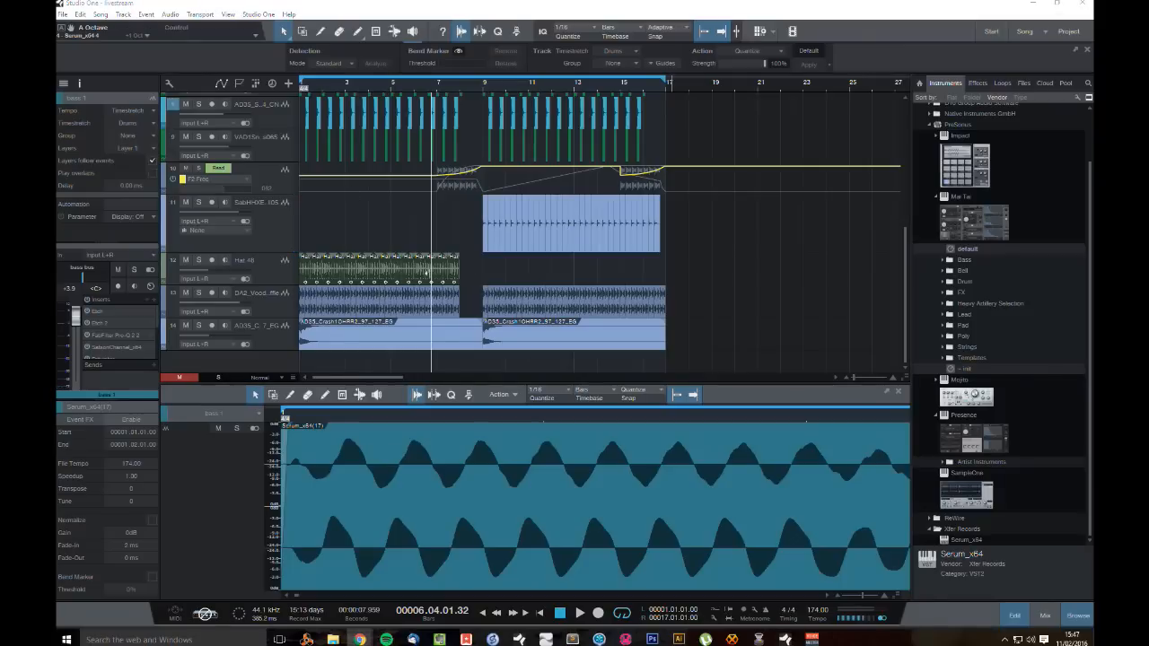
{"action": "left_click", "coordinate": [653, 282]}
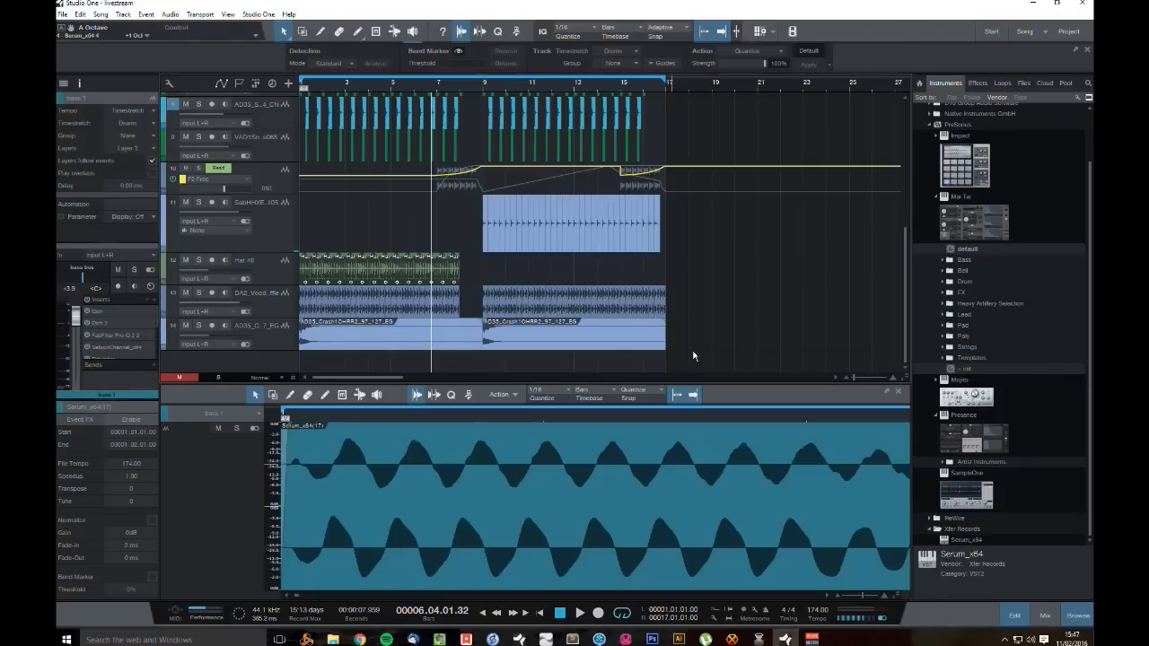
{"action": "left_click_drag", "start_coordinate": [693, 356], "coordinate": [256, 2]}
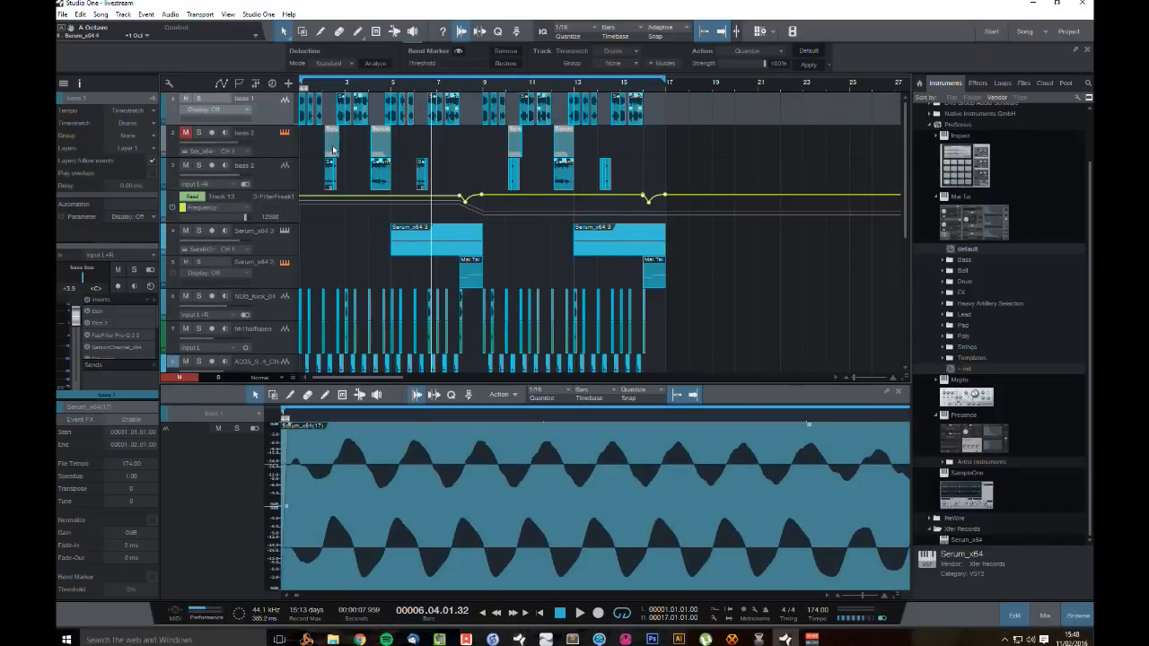
Step: Copy the selected 16-bar arrangement after the original and align the copy to start exactly at bar 17
{"action": "left_click", "coordinate": [332, 150]}
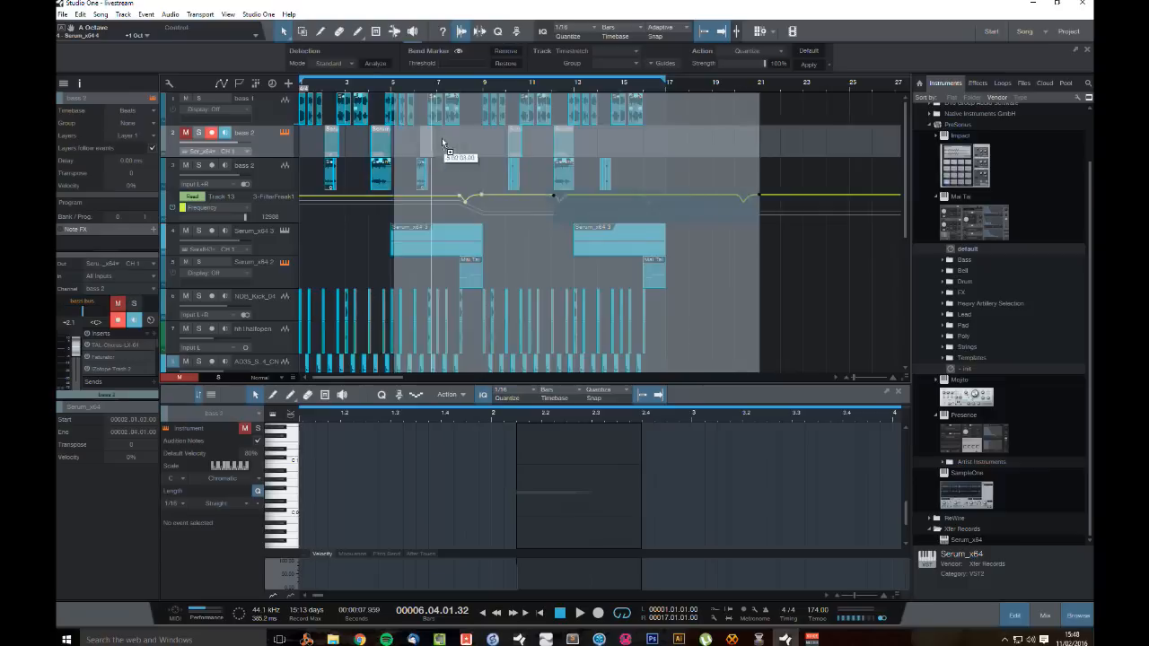
{"action": "left_click_drag", "start_coordinate": [692, 125], "coordinate": [704, 146]}
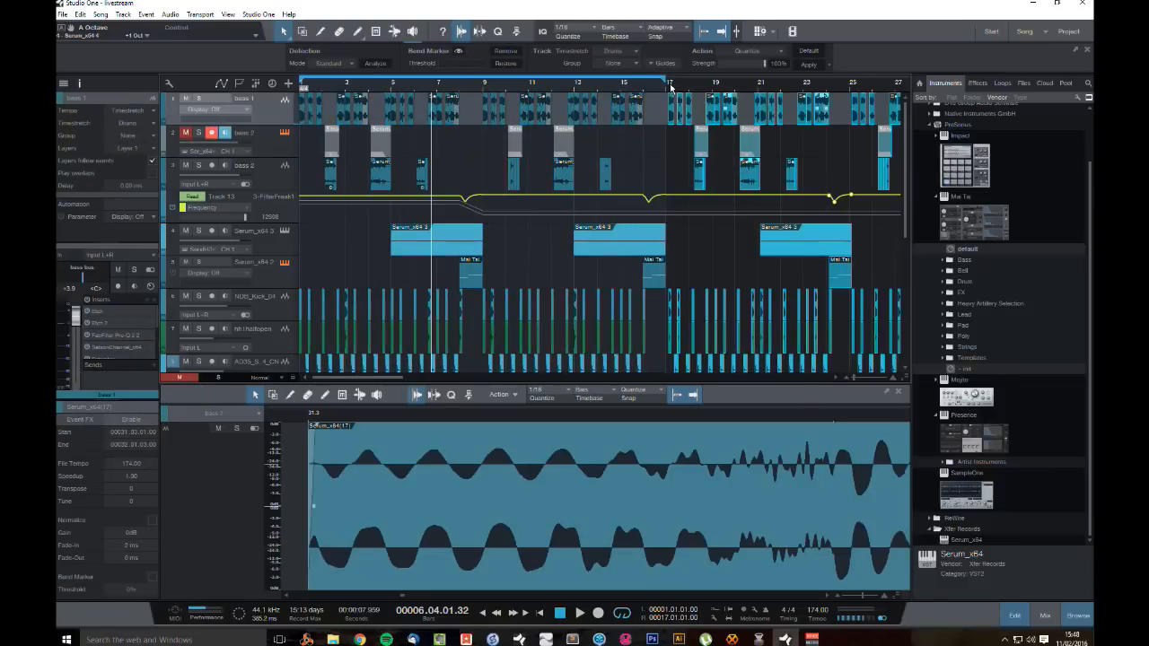
{"action": "left_click_drag", "start_coordinate": [671, 84], "coordinate": [673, 140]}
{"action": "left_click_drag", "start_coordinate": [674, 115], "coordinate": [612, 115]}
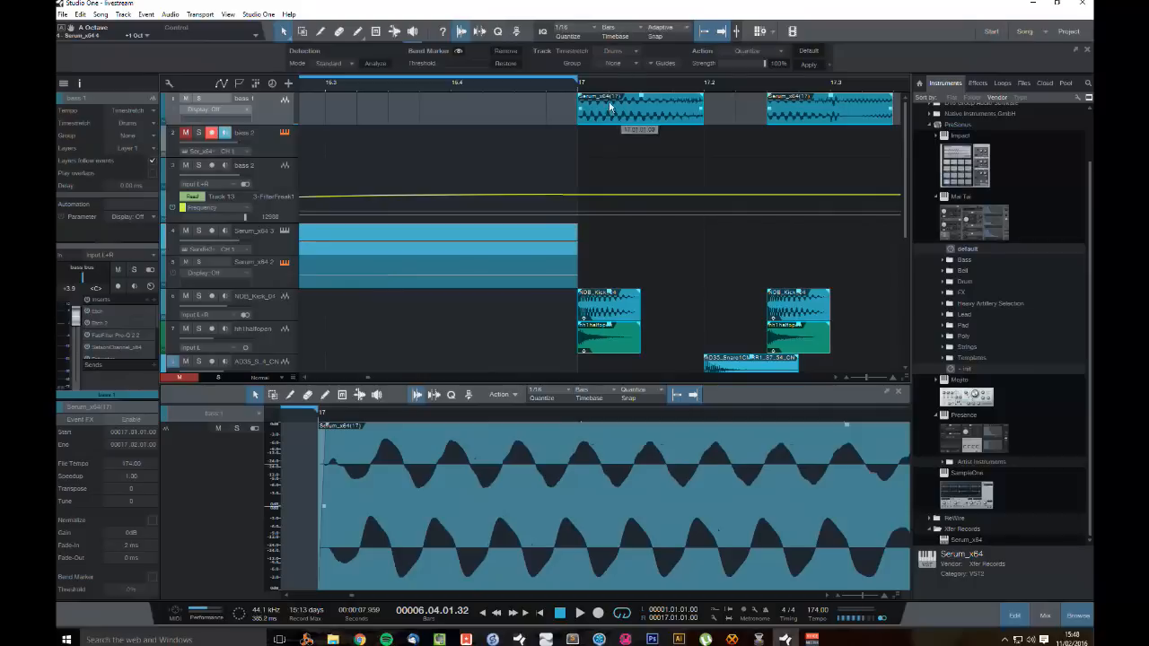
Step: Set the loop range to cover the copied section from bar 17 to bar 33
{"action": "key", "text": "z"}
{"action": "left_click_drag", "start_coordinate": [589, 30], "coordinate": [594, 45]}
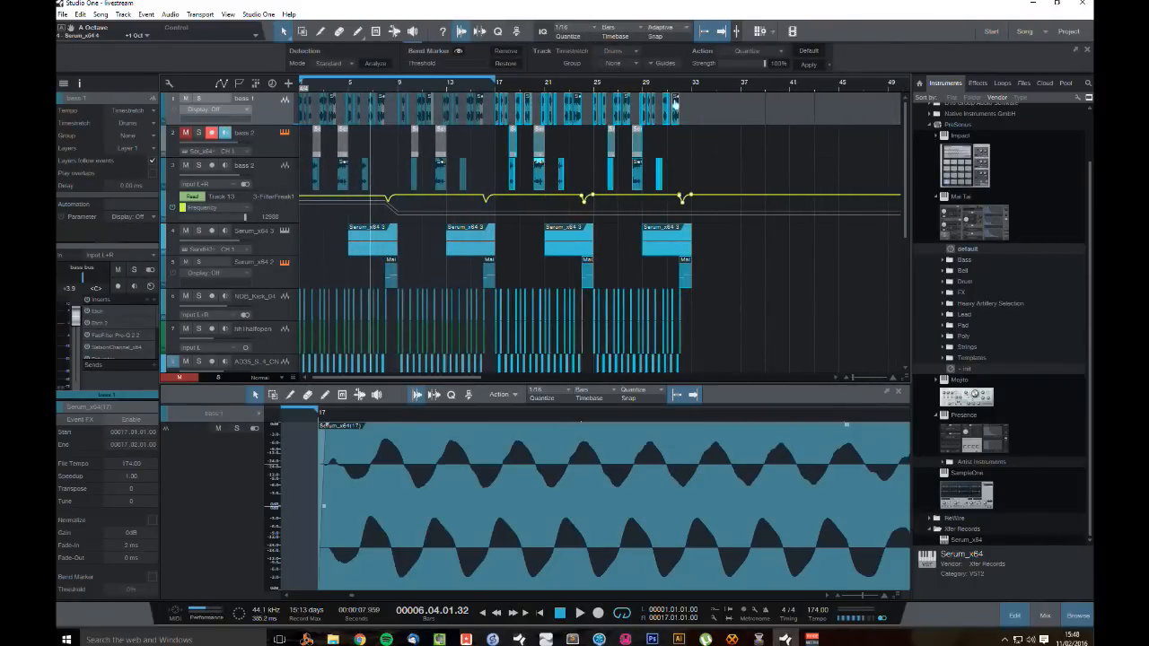
{"action": "left_click", "coordinate": [691, 88], "text": "alt"}
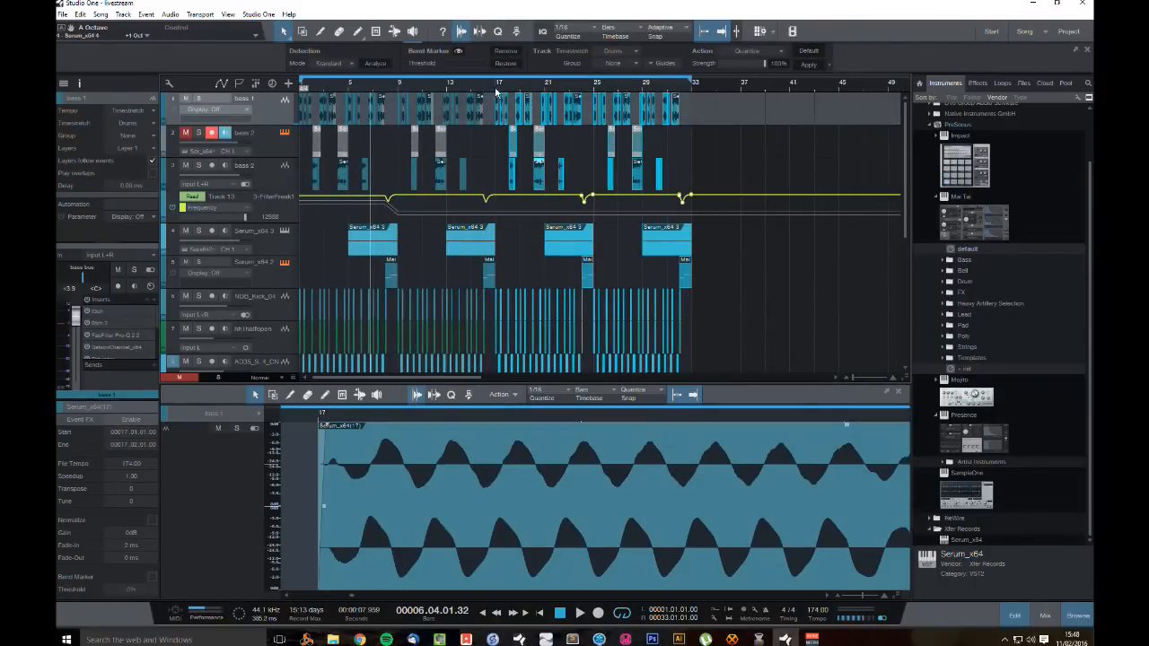
{"action": "left_click", "coordinate": [497, 89], "text": "ctrl"}
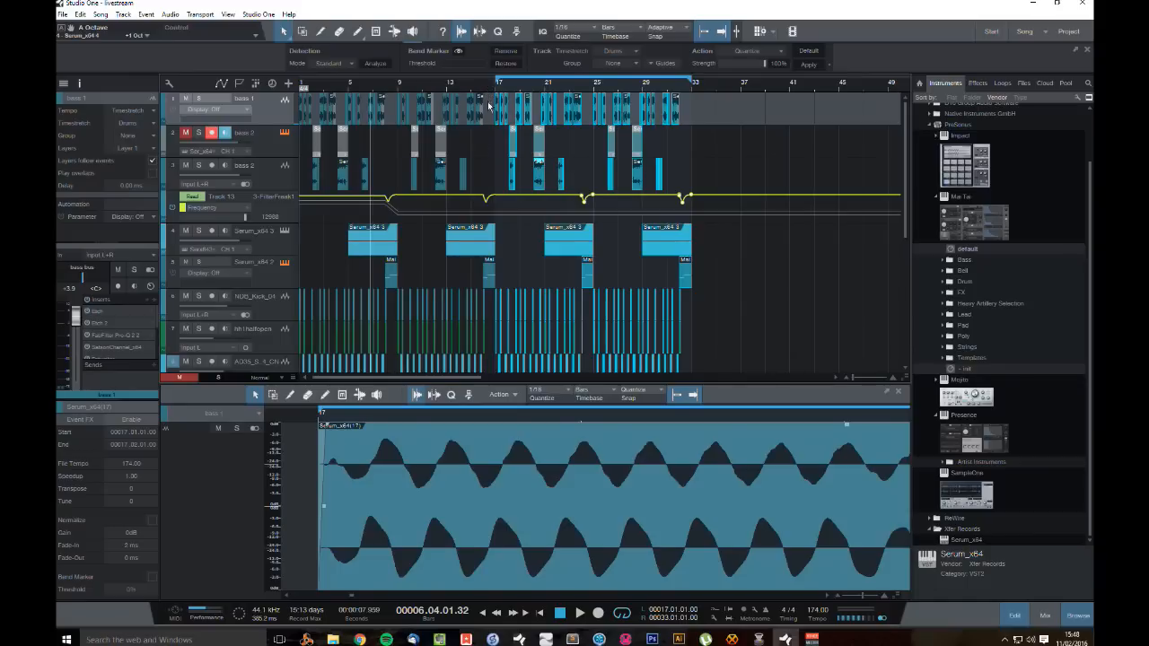
Step: Play the arrangement from the start, then listen to the opening again with the bass 1 track soloed
{"action": "left_click", "coordinate": [566, 614]}
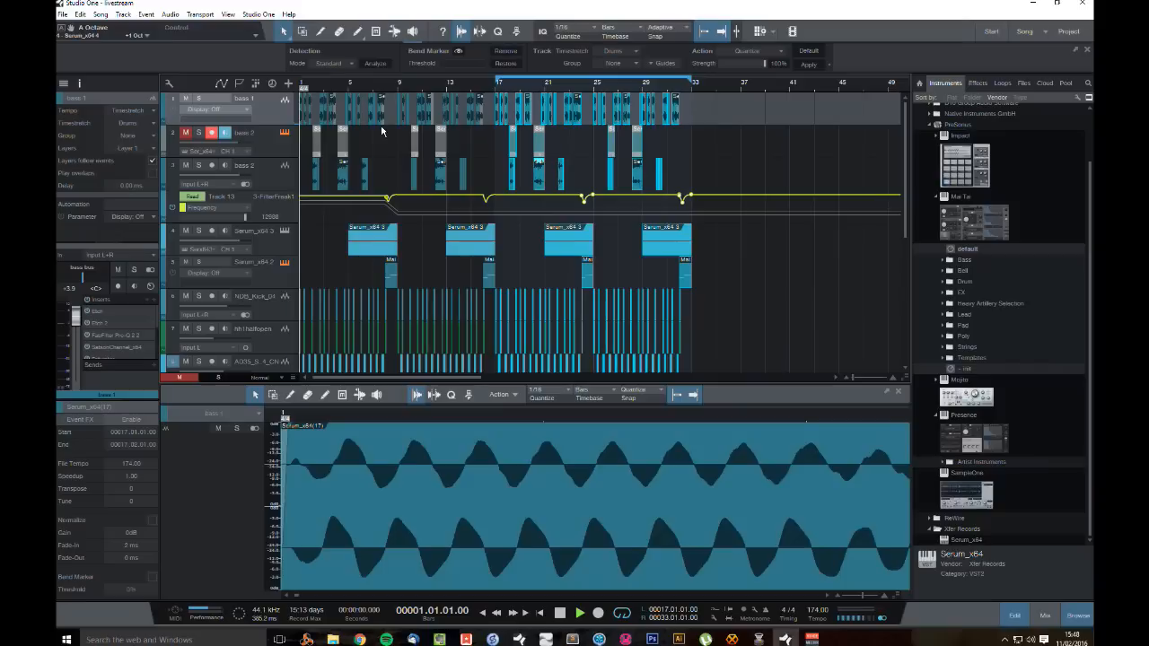
{"action": "key", "text": "space"}
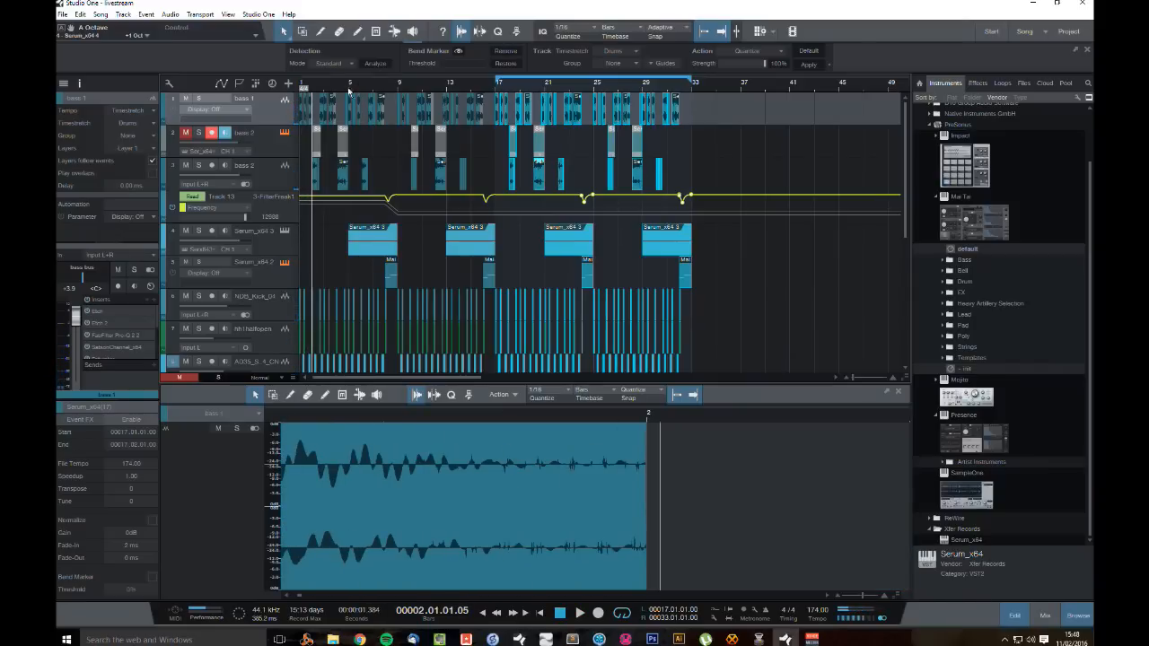
{"action": "left_click", "coordinate": [199, 98]}
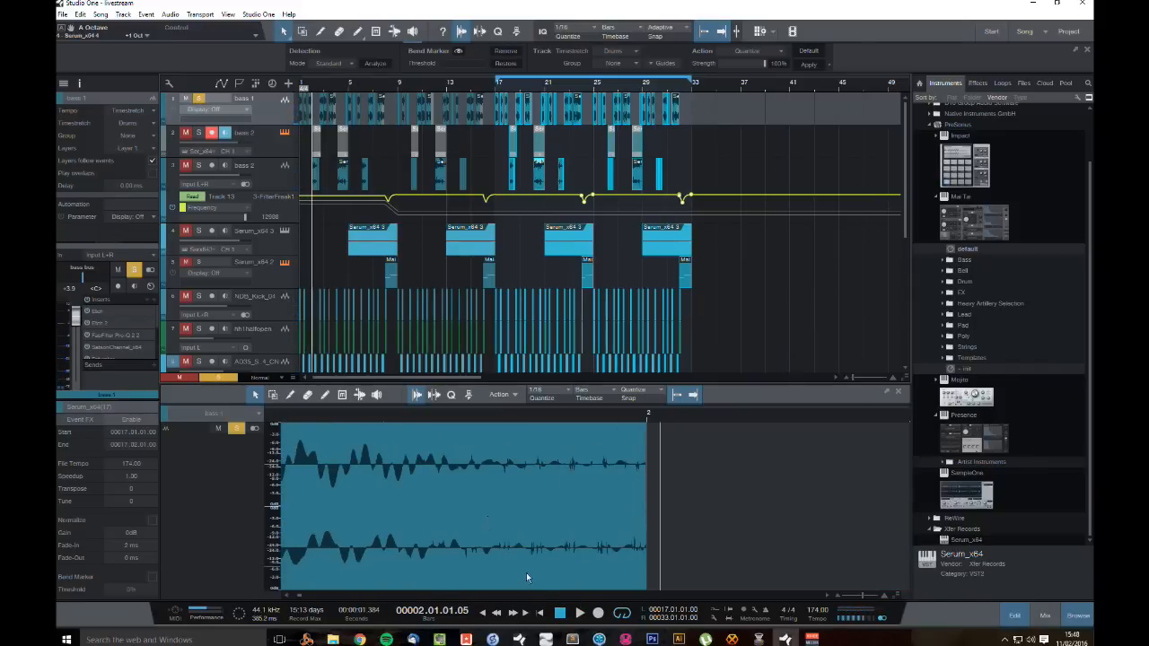
{"action": "left_click", "coordinate": [560, 614]}
{"action": "key", "text": "space"}
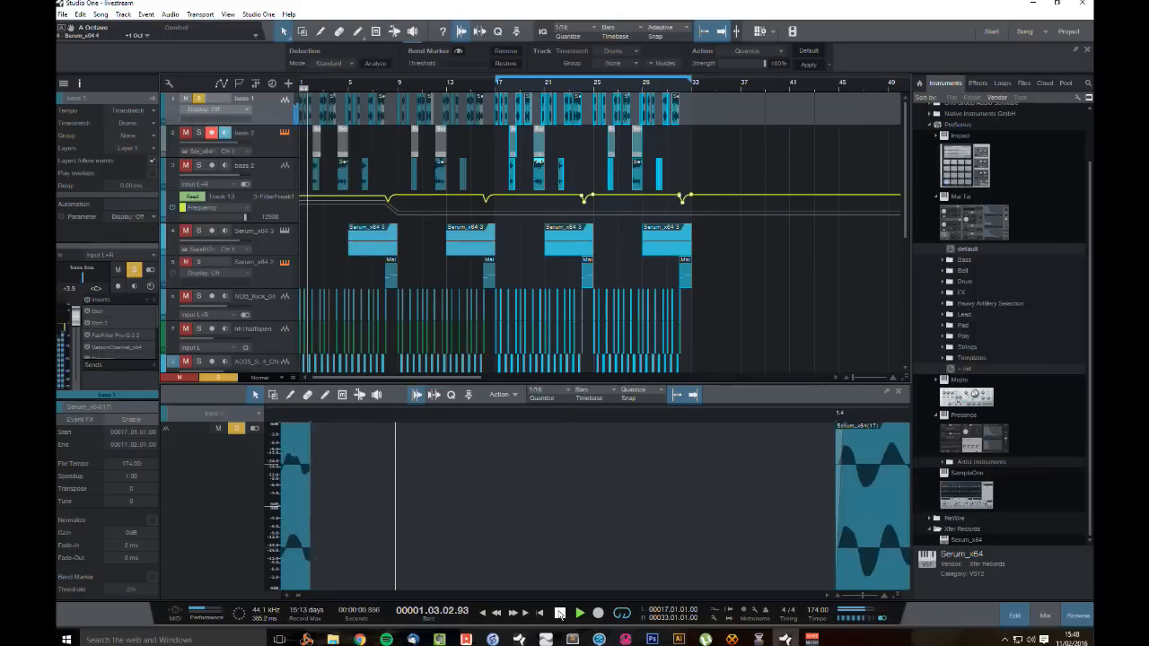
{"action": "left_click", "coordinate": [198, 99]}
Step: Delete the bass 1 events between bars 17 and 25
{"action": "left_click", "coordinate": [732, 158]}
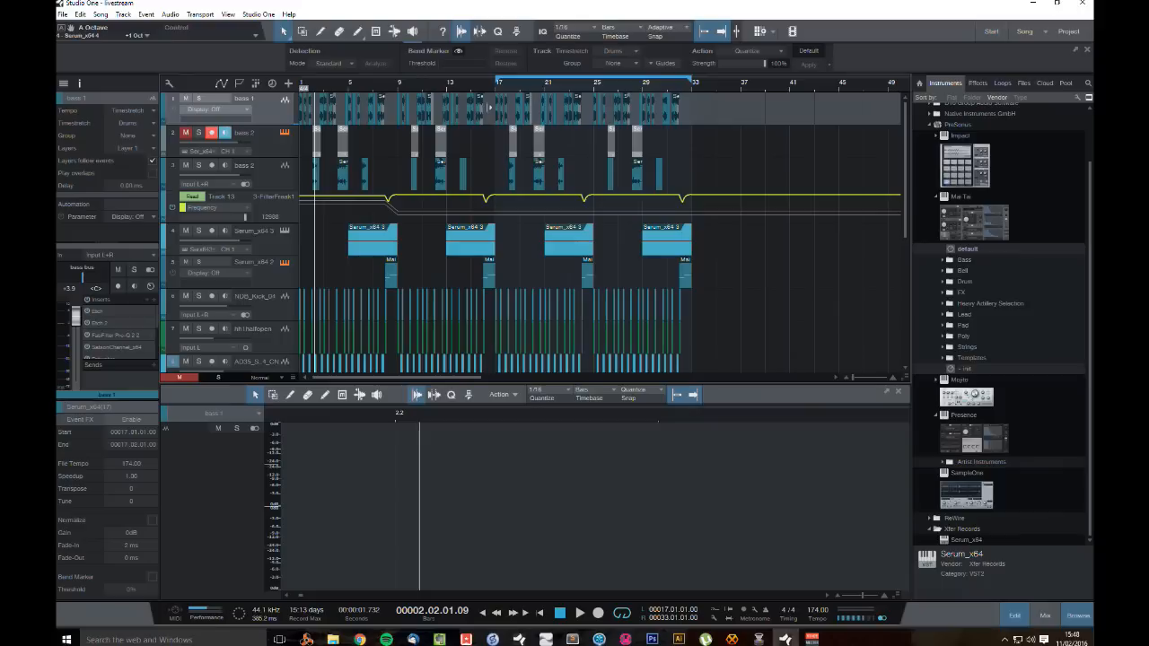
{"action": "left_click_drag", "start_coordinate": [488, 111], "coordinate": [589, 115]}
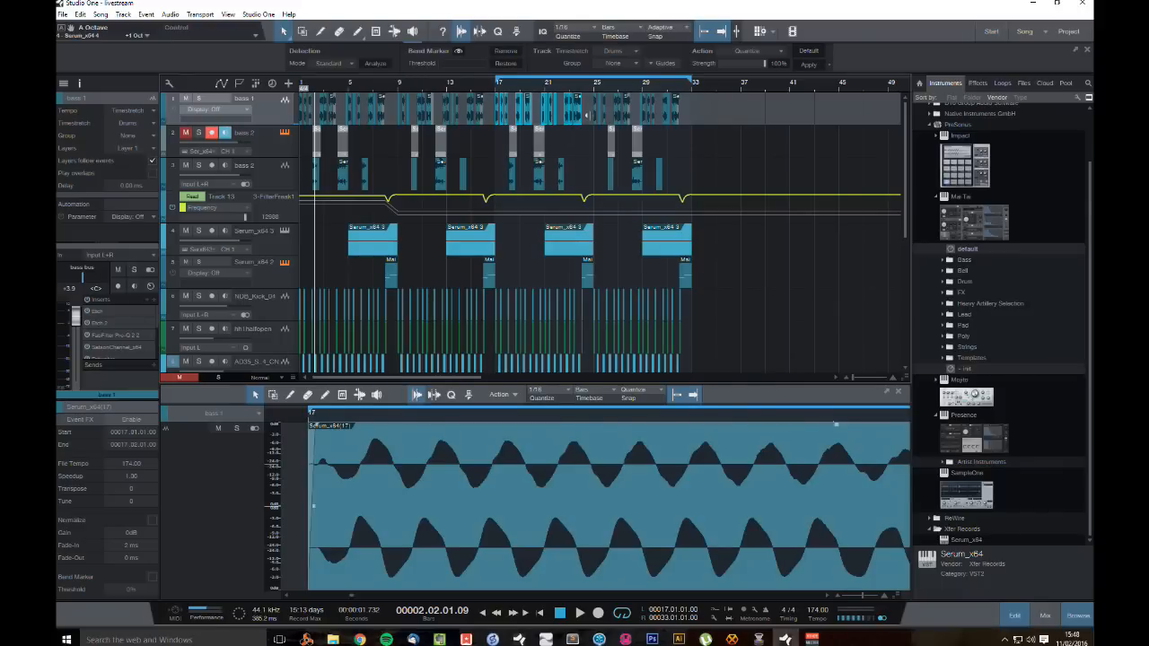
{"action": "key", "text": "d"}
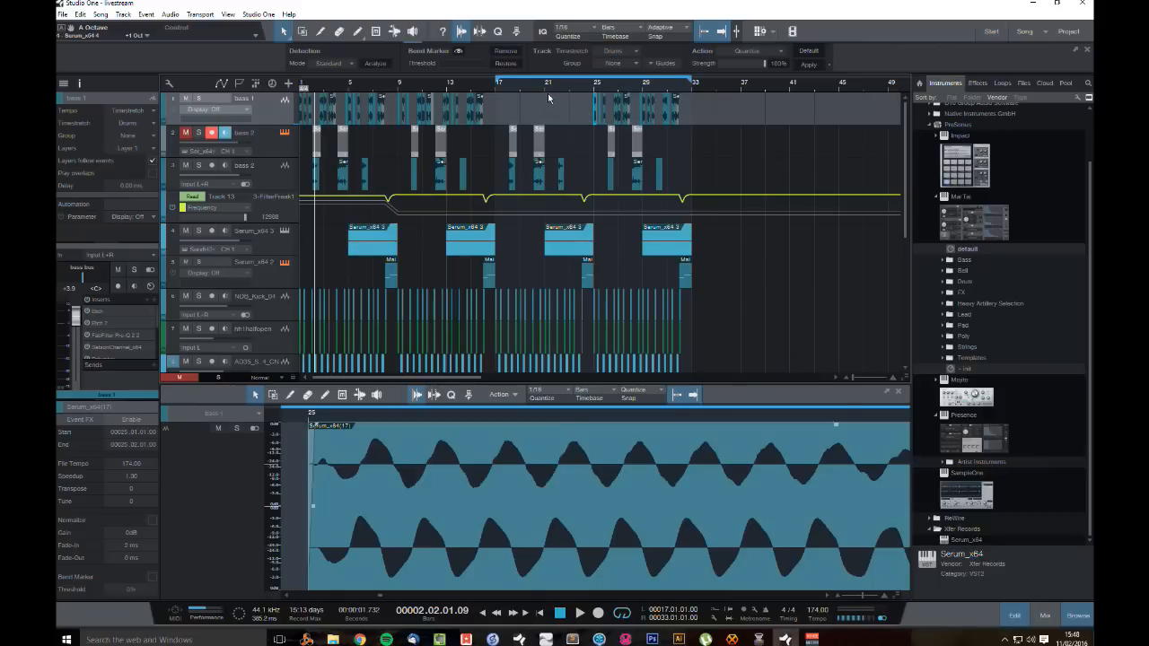
Step: Add a new Serum_x64 instrument track directly below bass 1, keeping its default OSC A wavetable
{"action": "scroll", "coordinate": [551, 108], "scroll_direction": "up", "scroll_amount": 4}
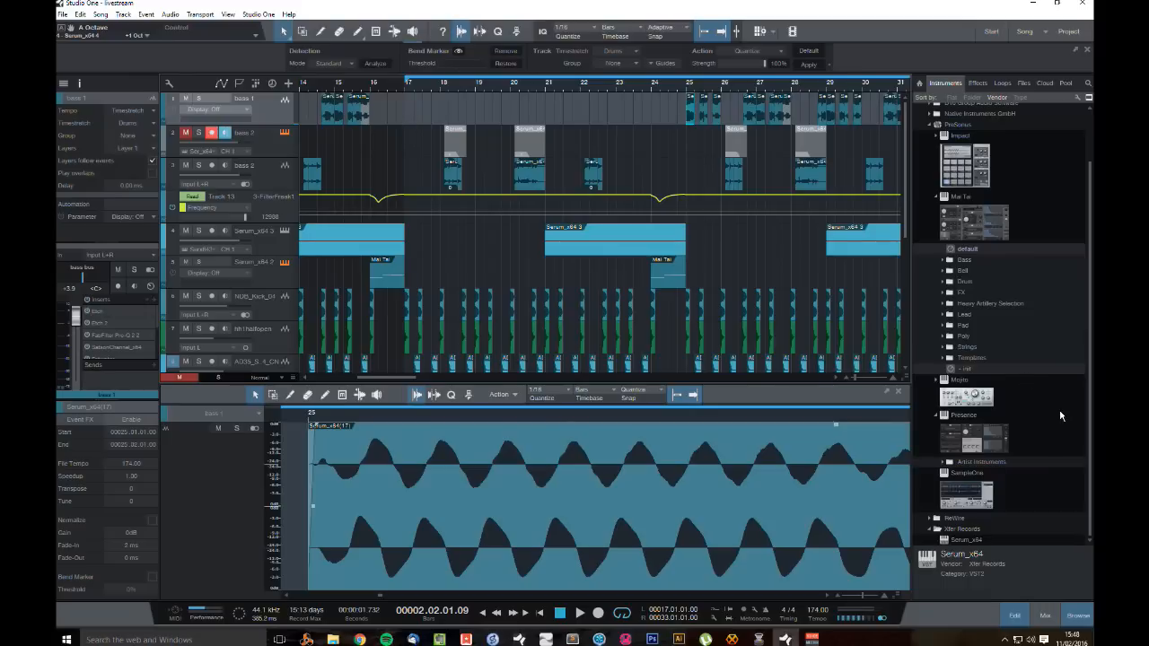
{"action": "left_click_drag", "start_coordinate": [962, 542], "coordinate": [449, 151]}
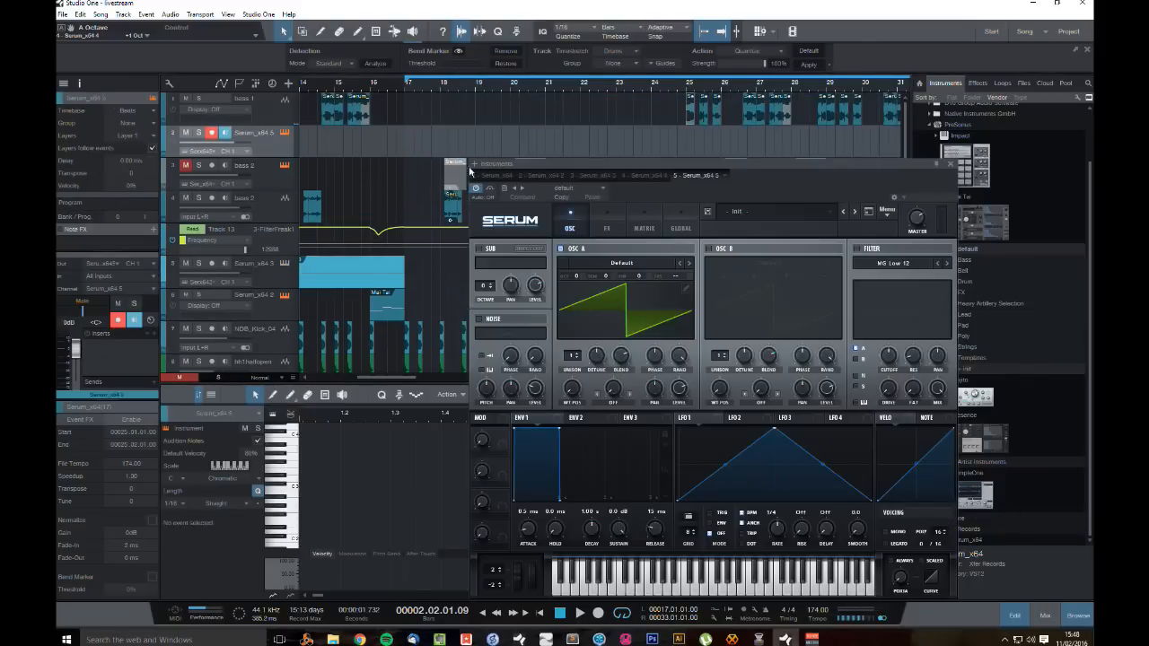
{"action": "left_click", "coordinate": [603, 269]}
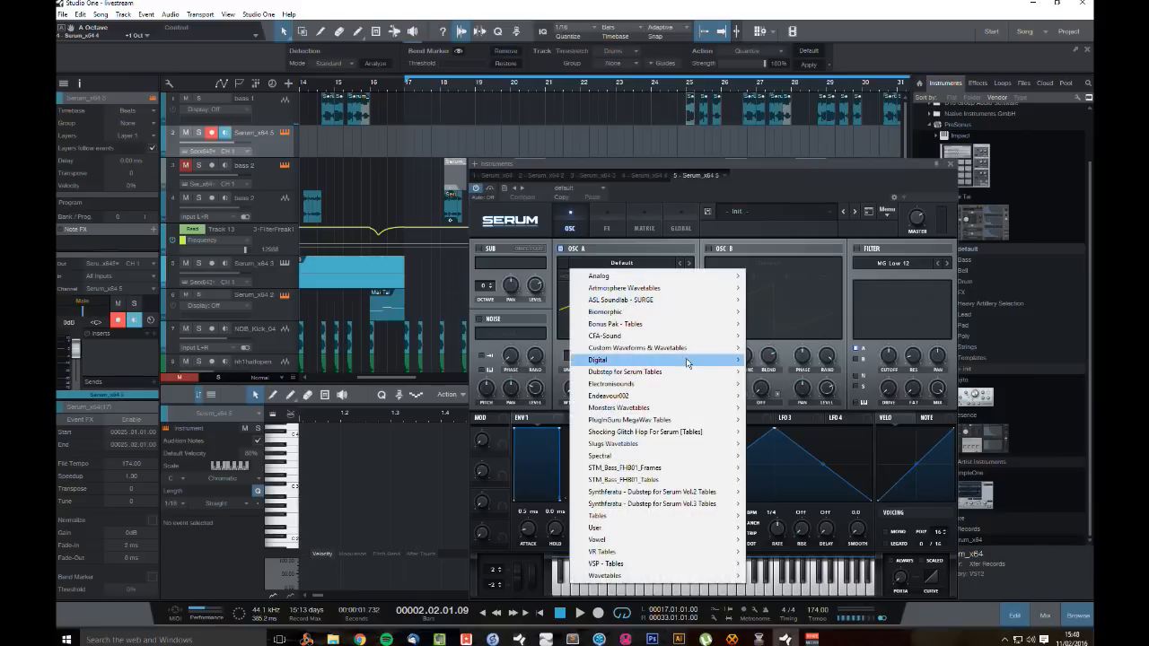
{"action": "left_click", "coordinate": [467, 309]}
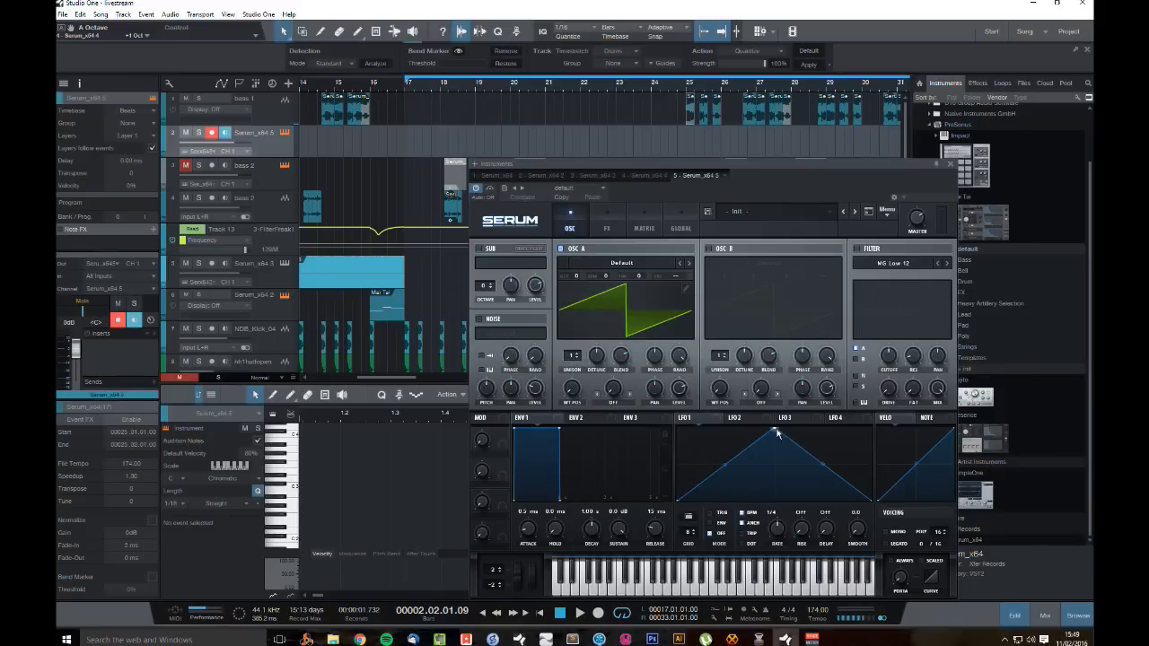
Step: Reshape LFO 1 into a falling ramp and set OSC A to 8 unison voices with detune around 0.19
{"action": "left_click_drag", "start_coordinate": [776, 431], "coordinate": [679, 429]}
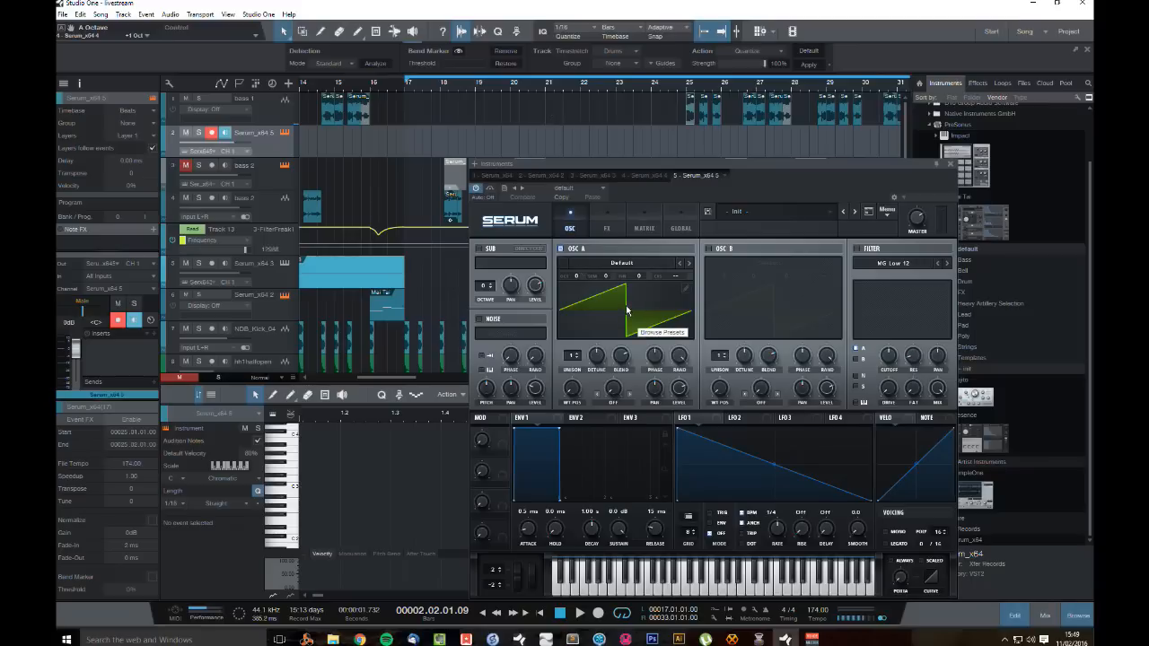
{"action": "left_click_drag", "start_coordinate": [573, 353], "coordinate": [581, 306]}
{"action": "left_click_drag", "start_coordinate": [571, 356], "coordinate": [600, 368]}
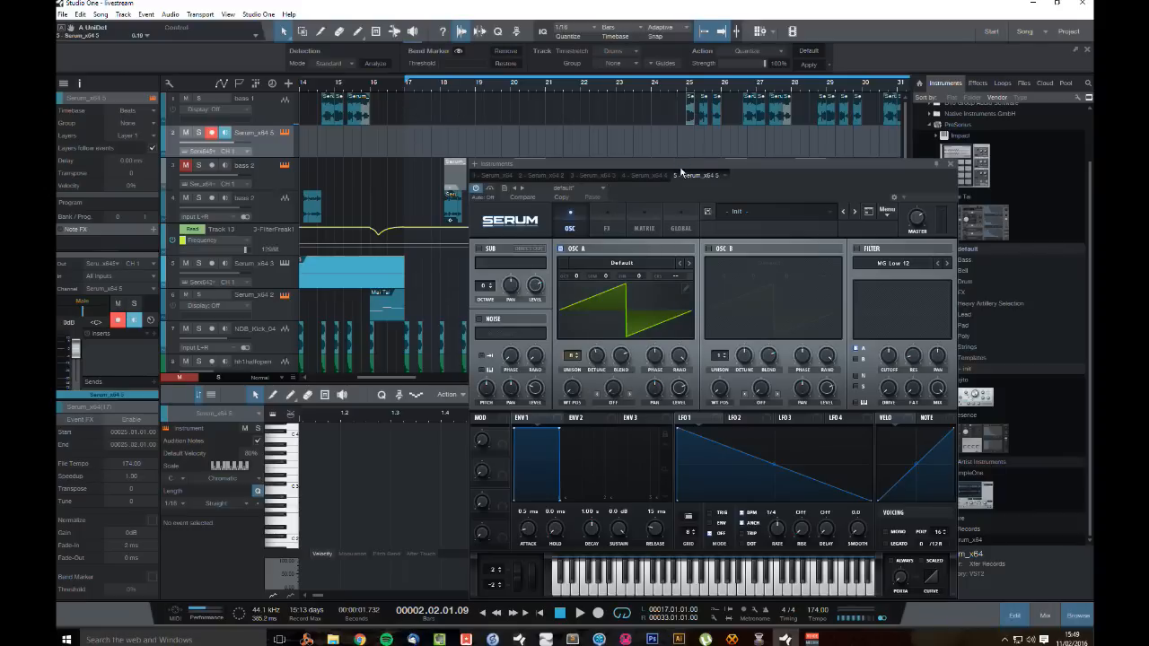
{"action": "left_click_drag", "start_coordinate": [682, 173], "coordinate": [768, 229]}
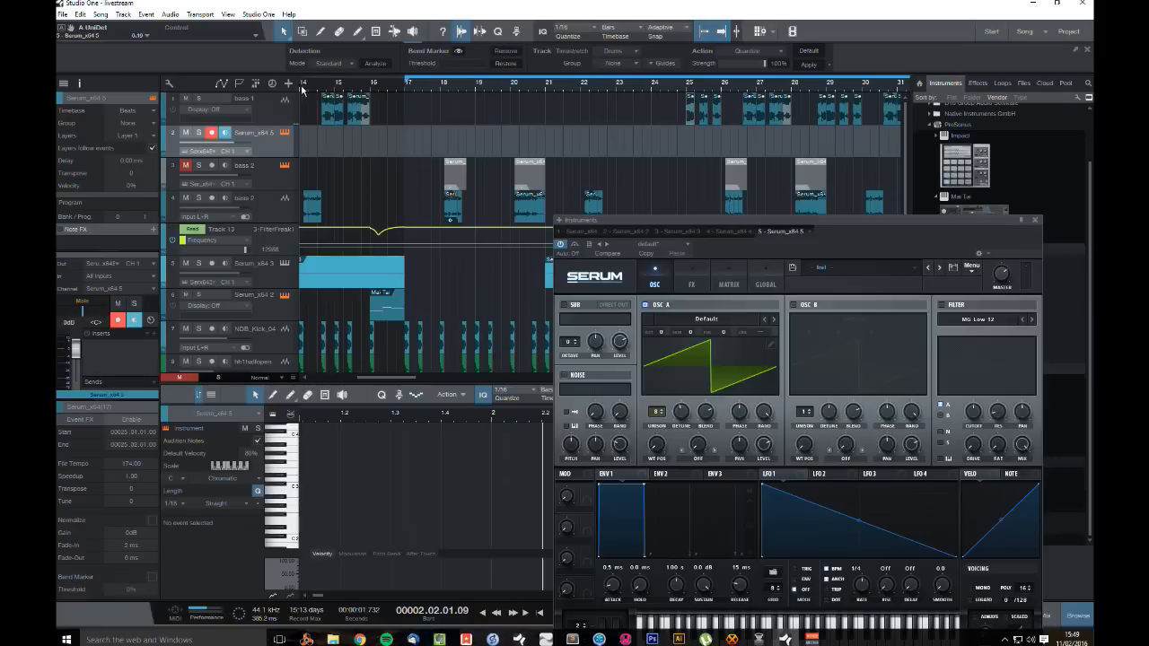
{"action": "left_click", "coordinate": [323, 87]}
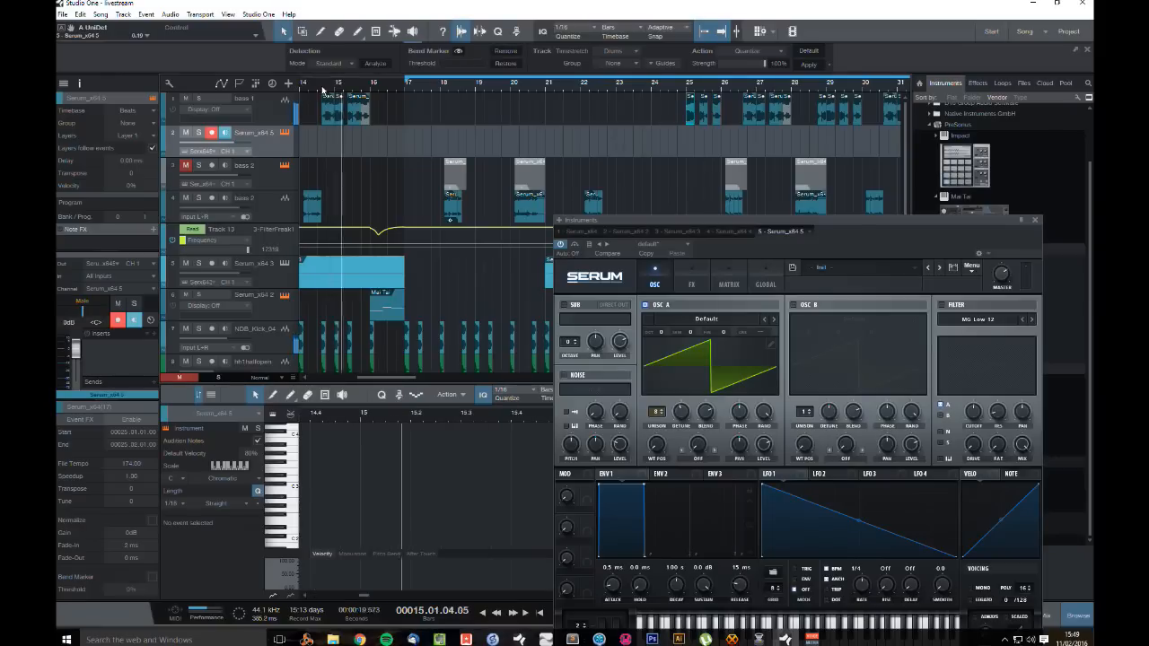
{"action": "double_click", "coordinate": [410, 106]}
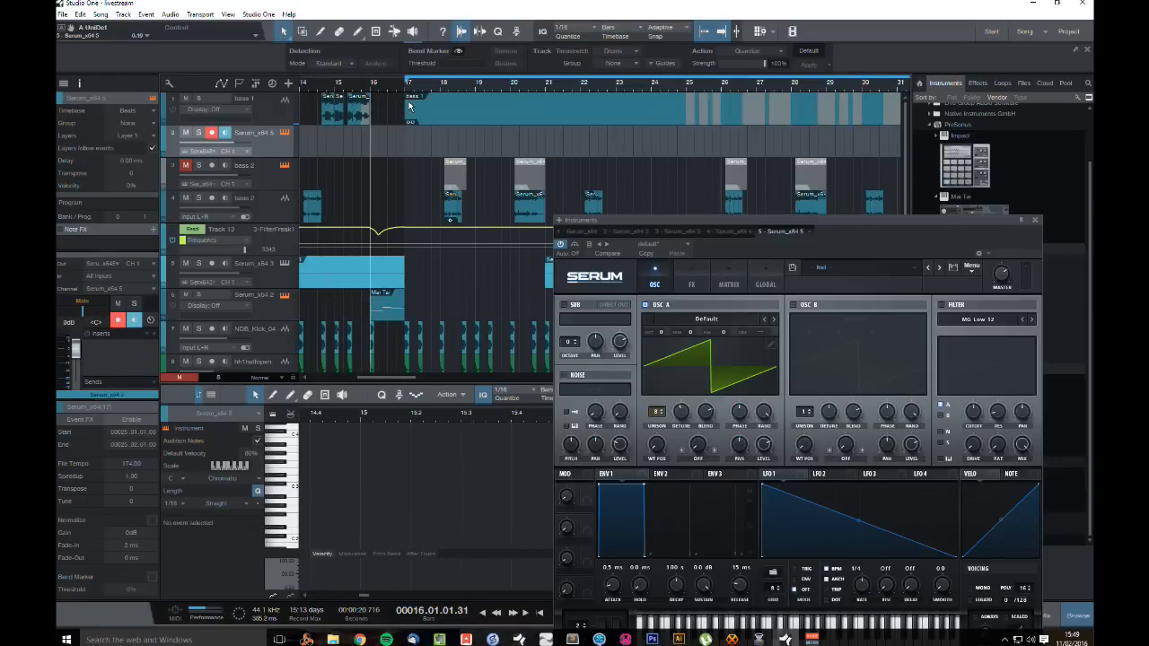
{"action": "key", "text": "ctrl+z"}
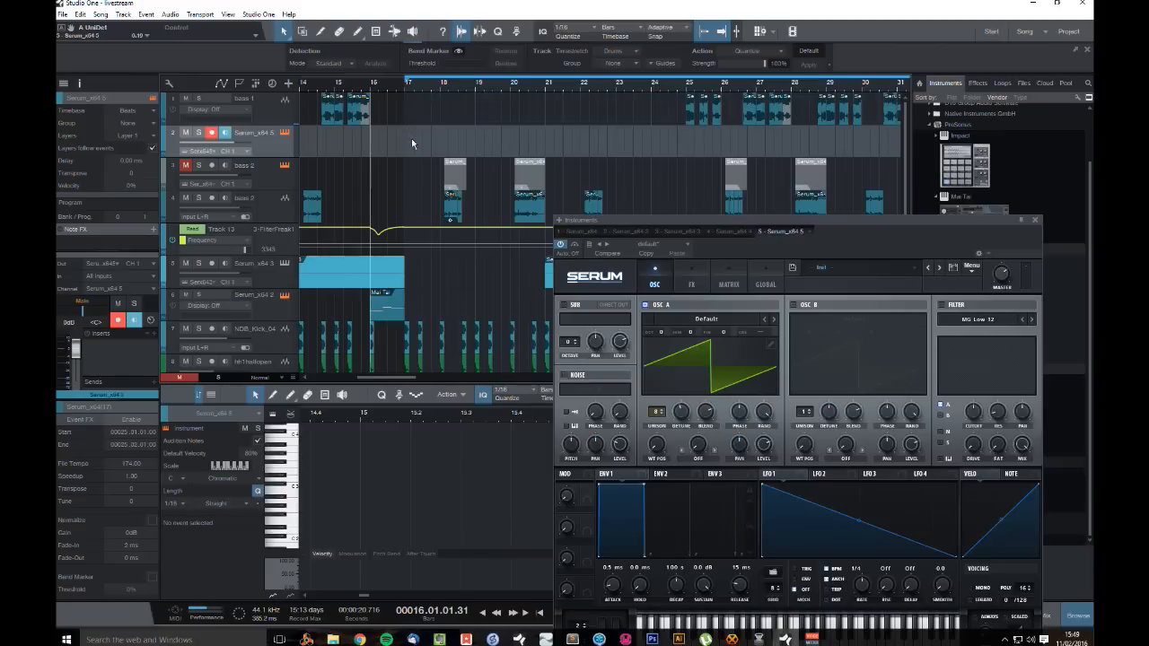
Step: Create an instrument part on the new Serum track and trim it to span bars 17 to 19
{"action": "double_click", "coordinate": [411, 144]}
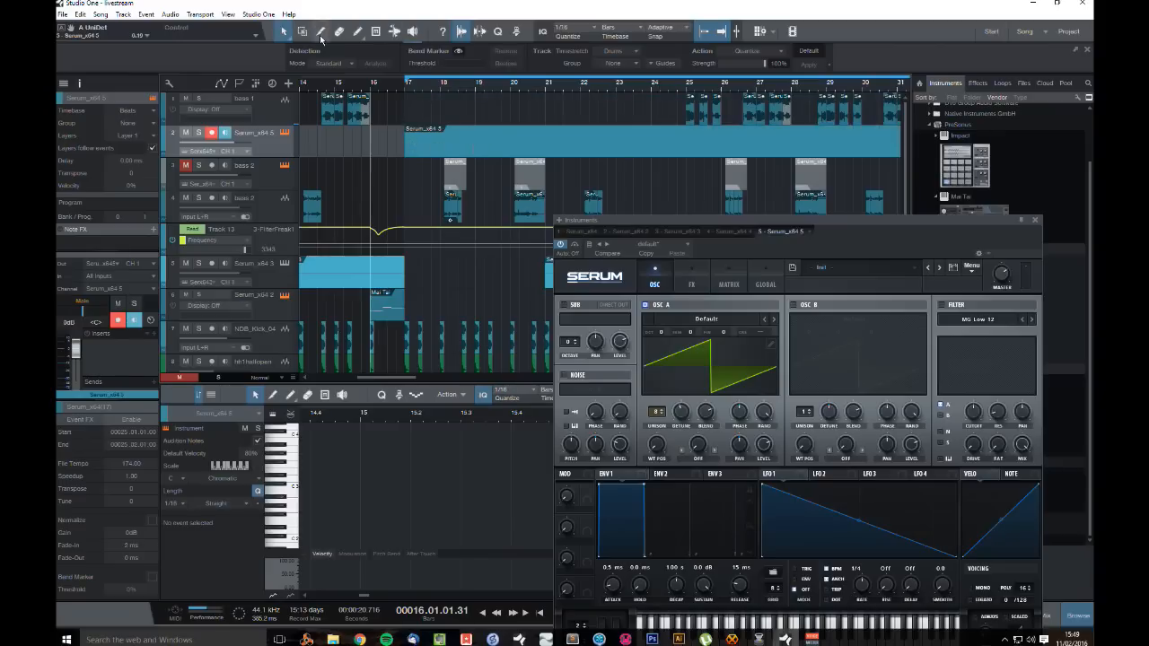
{"action": "key", "text": "3"}
{"action": "left_click", "coordinate": [476, 138]}
{"action": "left_click", "coordinate": [285, 33]}
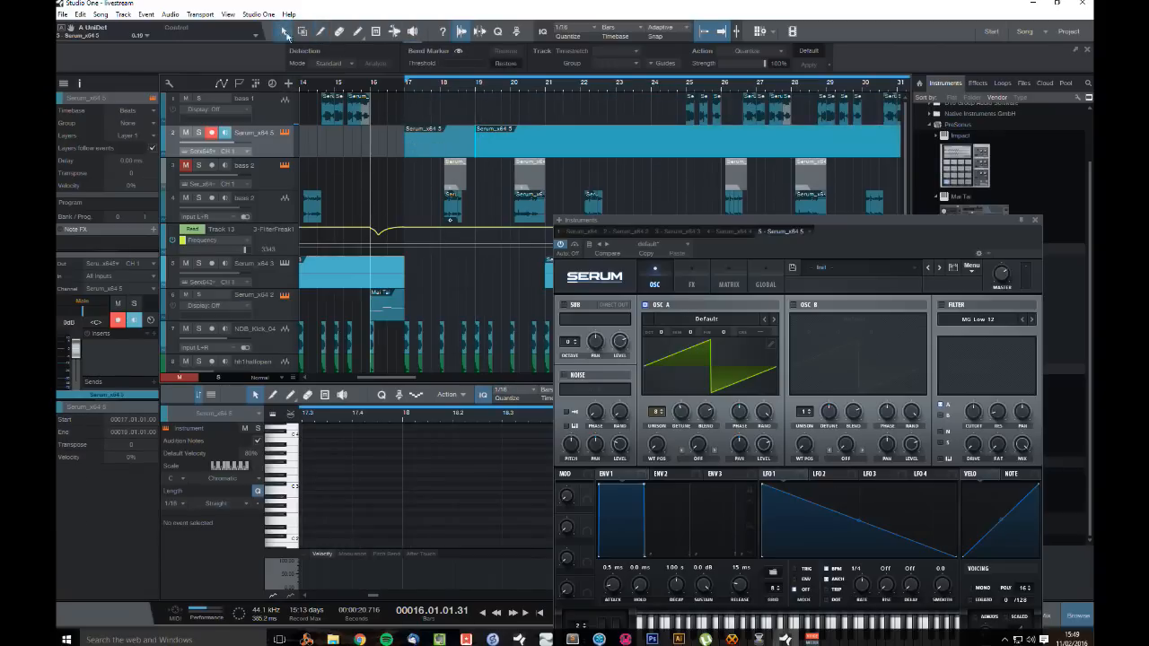
{"action": "key", "text": "Delete"}
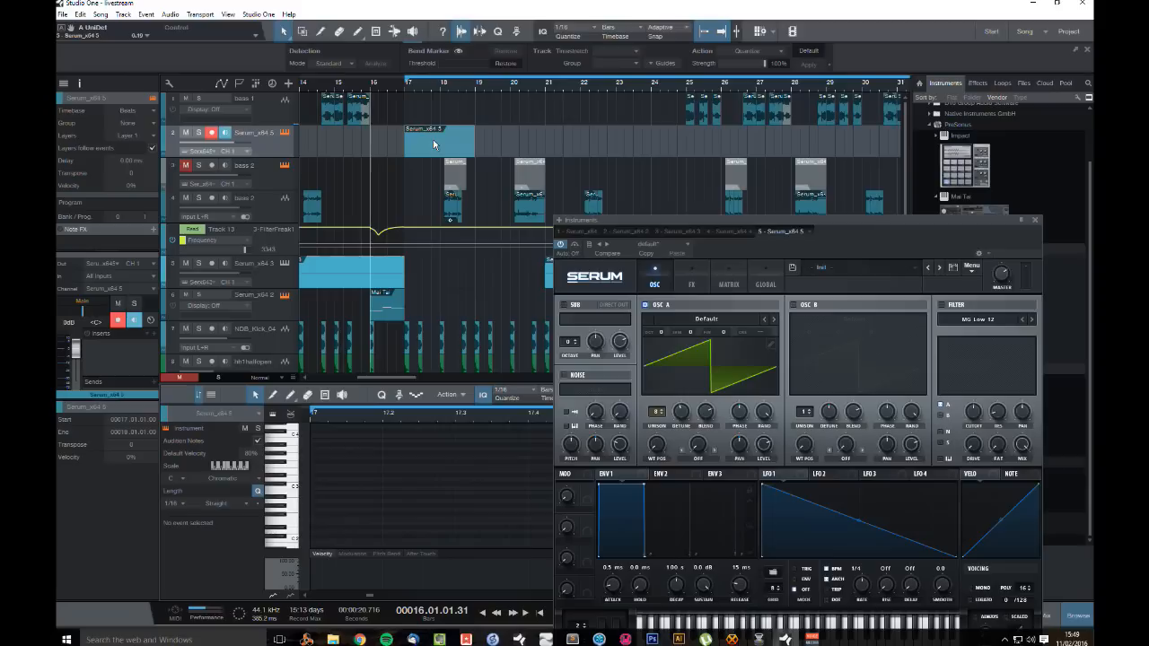
Step: Close the Serum window and draw a sixteenth-length G#0 note at the start of bar 17
{"action": "left_click", "coordinate": [1035, 219]}
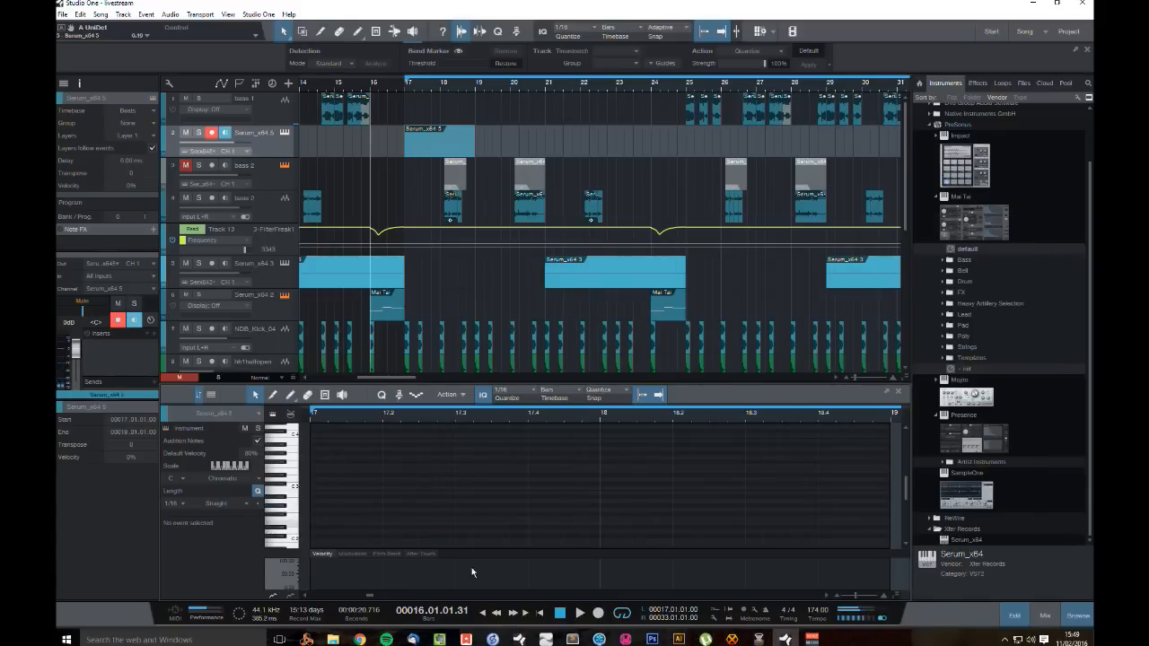
{"action": "scroll", "coordinate": [377, 458], "scroll_direction": "down", "scroll_amount": 3}
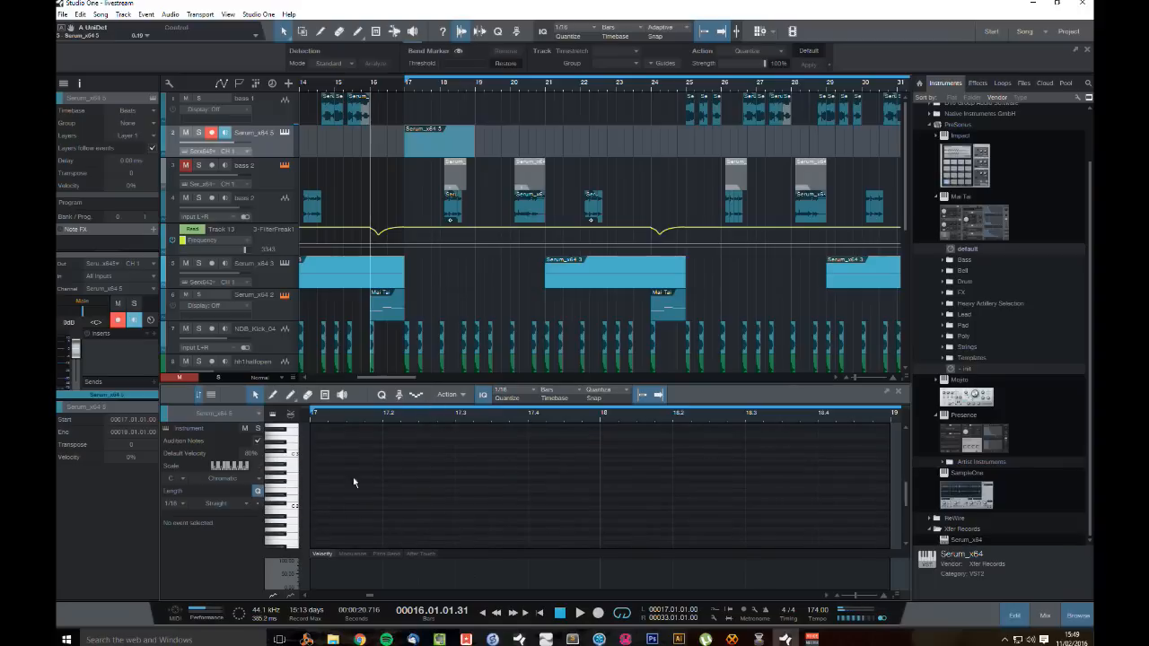
{"action": "scroll", "coordinate": [284, 515], "scroll_direction": "down", "scroll_amount": 1}
{"action": "left_click", "coordinate": [284, 510]}
{"action": "scroll", "coordinate": [284, 516], "scroll_direction": "down", "scroll_amount": 2}
{"action": "left_click", "coordinate": [317, 523]}
{"action": "left_click_drag", "start_coordinate": [322, 522], "coordinate": [322, 525]}
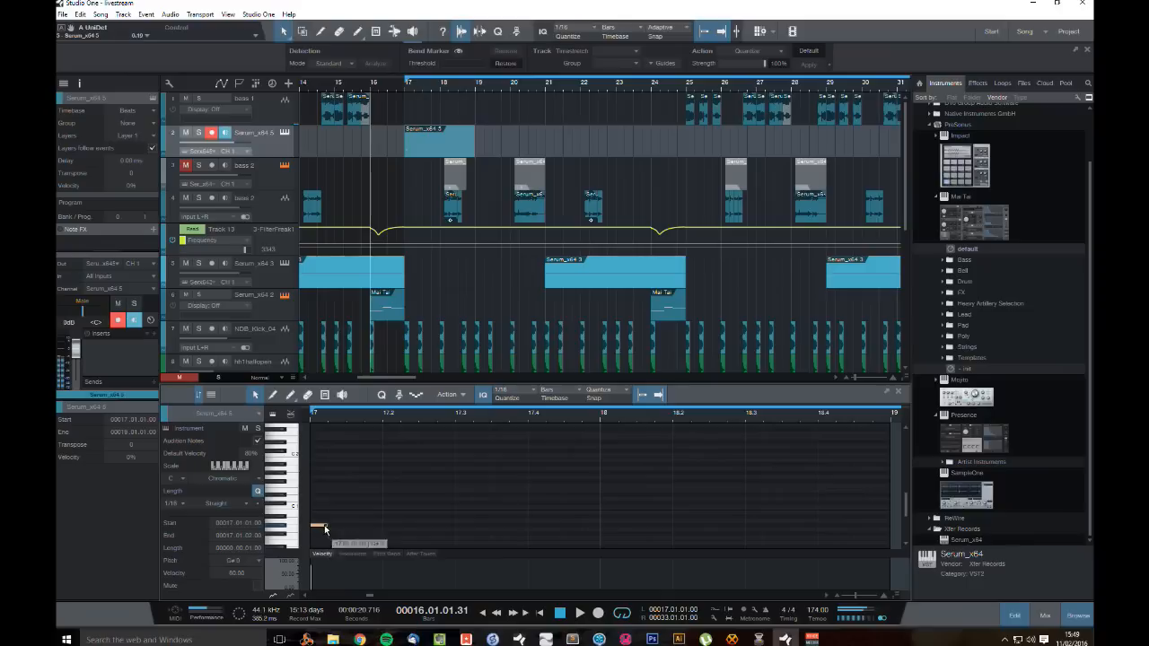
Step: Play the arrangement from bar 14 beat 3, then stop and audition a low key on the new Serum track
{"action": "left_click", "coordinate": [323, 86]}
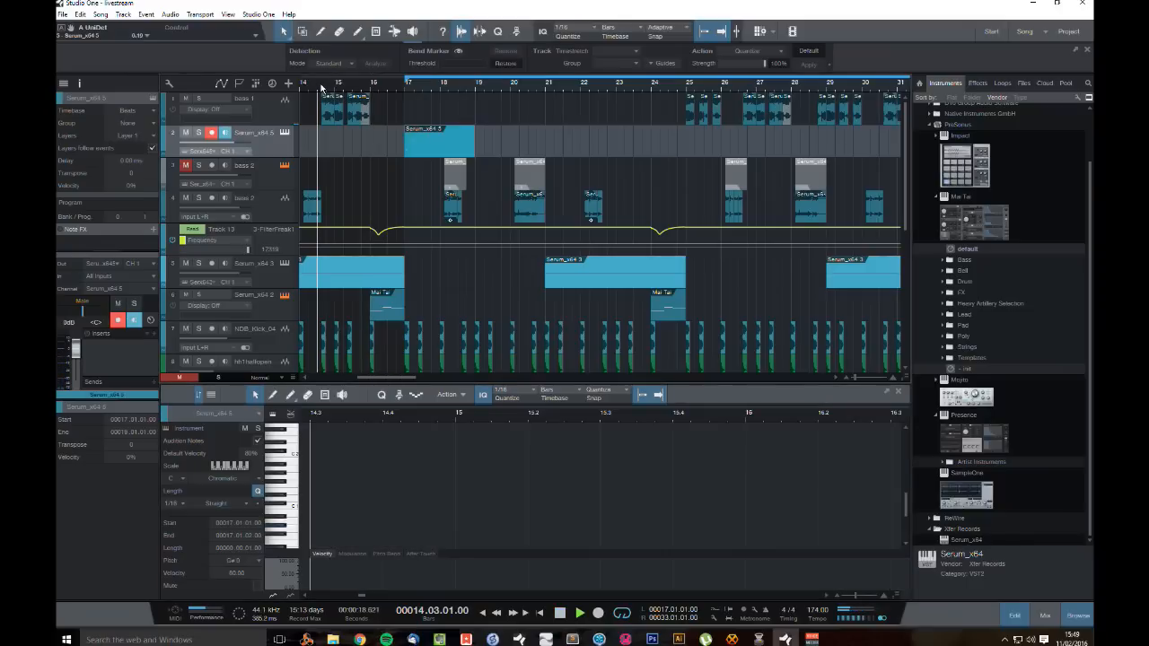
{"action": "key", "text": "space"}
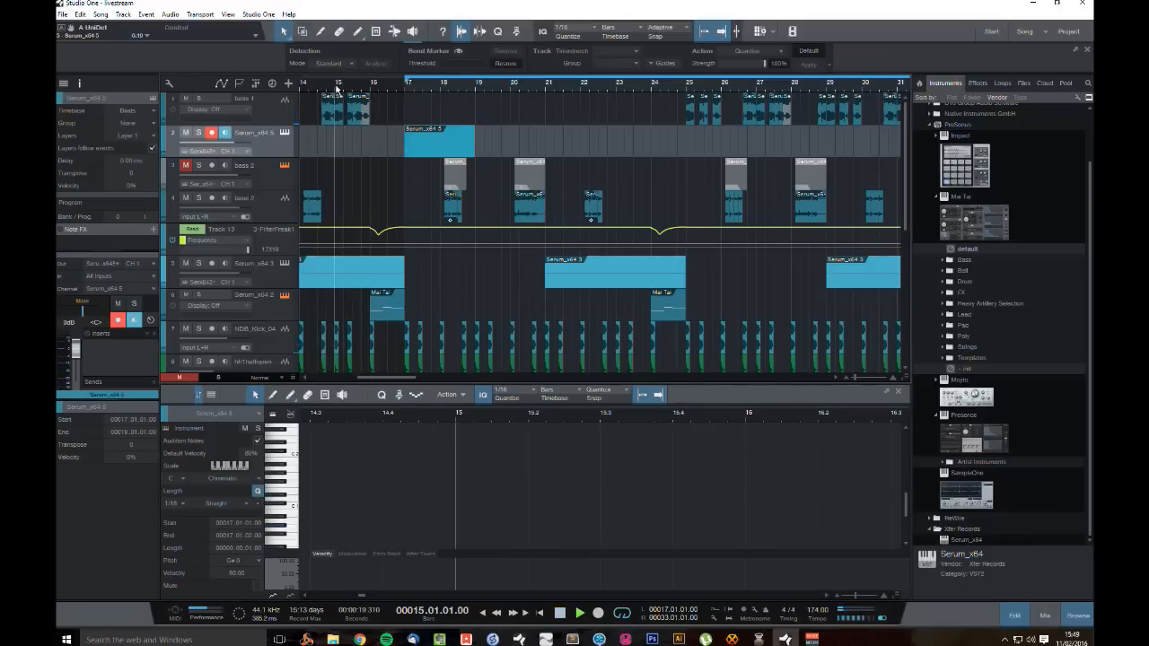
{"action": "left_click", "coordinate": [283, 528]}
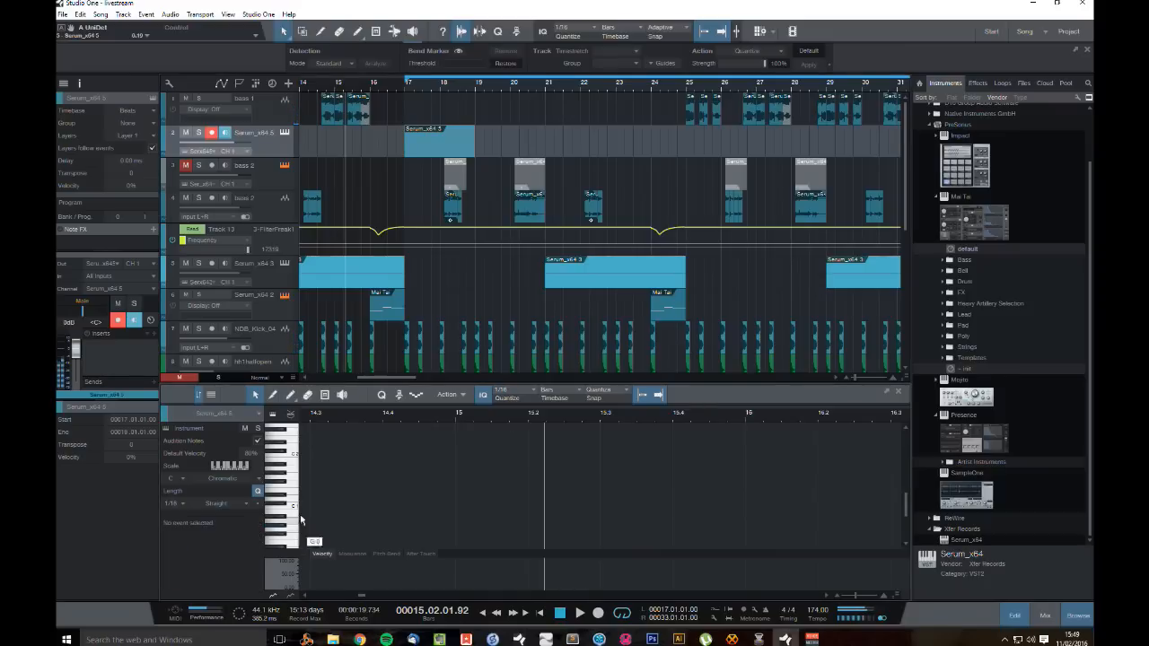
Step: Lengthen the G#0 note to three sixteenths and loop playback over the first beat of bar 17
{"action": "left_click", "coordinate": [412, 150]}
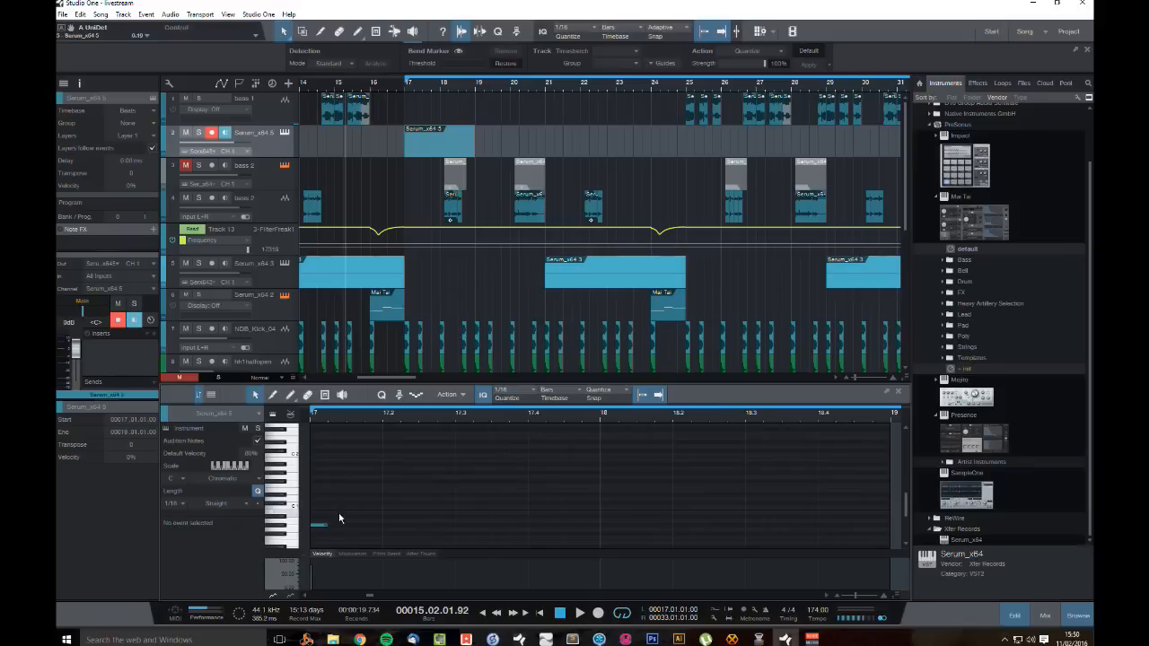
{"action": "left_click_drag", "start_coordinate": [327, 526], "coordinate": [367, 526]}
{"action": "left_click", "coordinate": [384, 418], "text": "alt"}
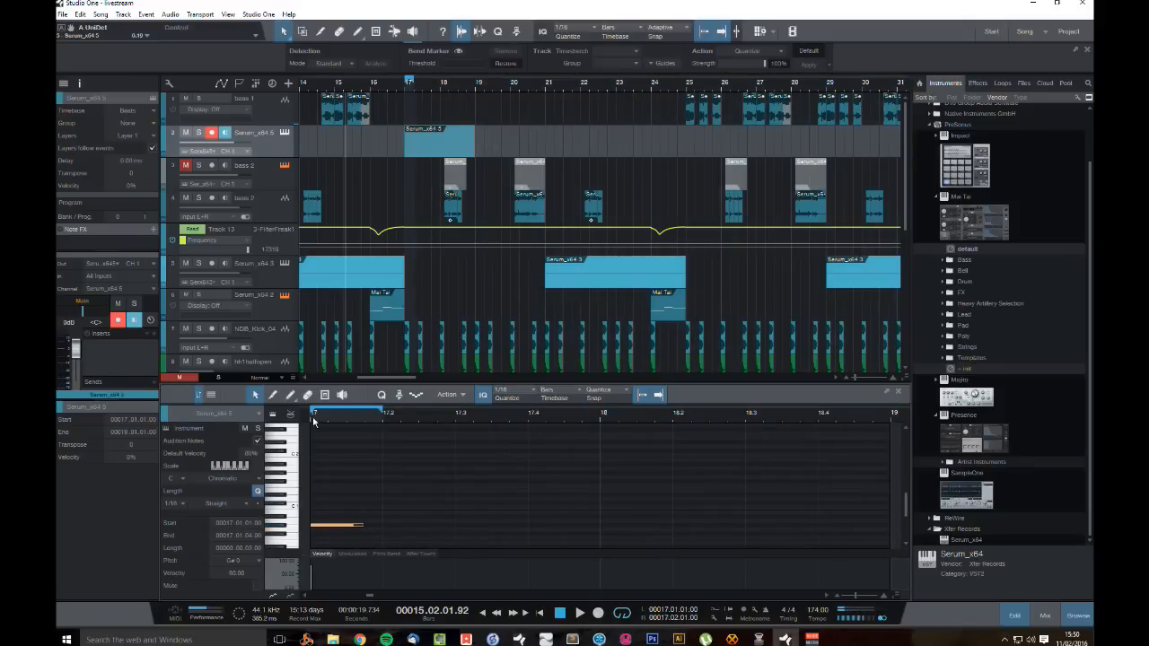
{"action": "key", "text": "space"}
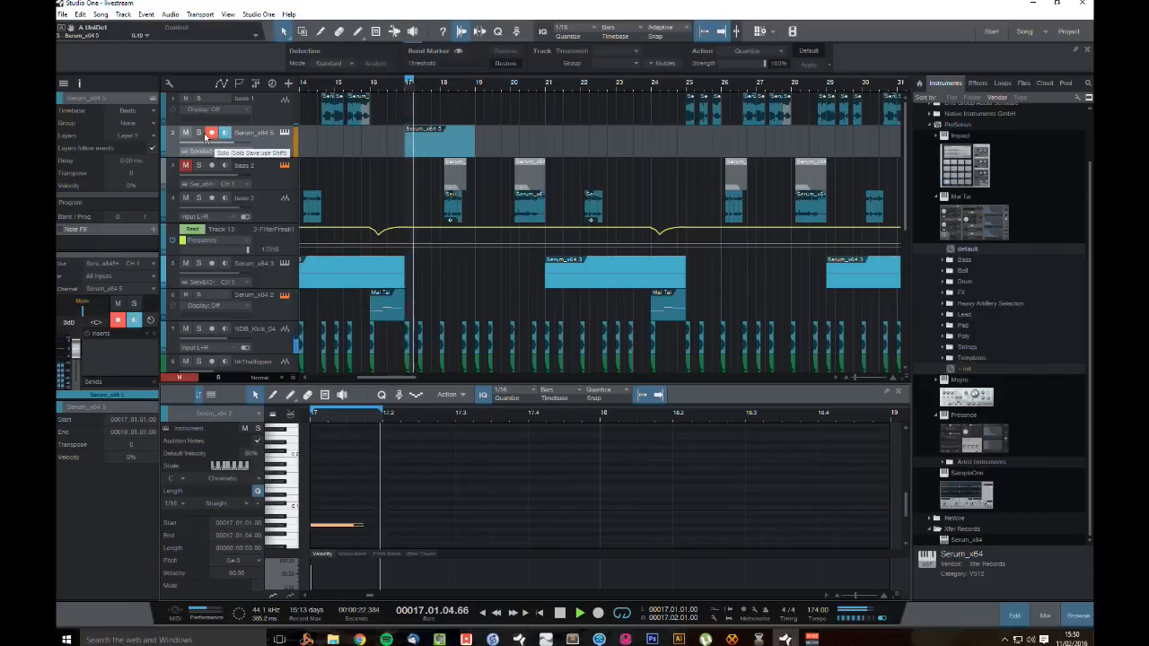
{"action": "key", "text": "space"}
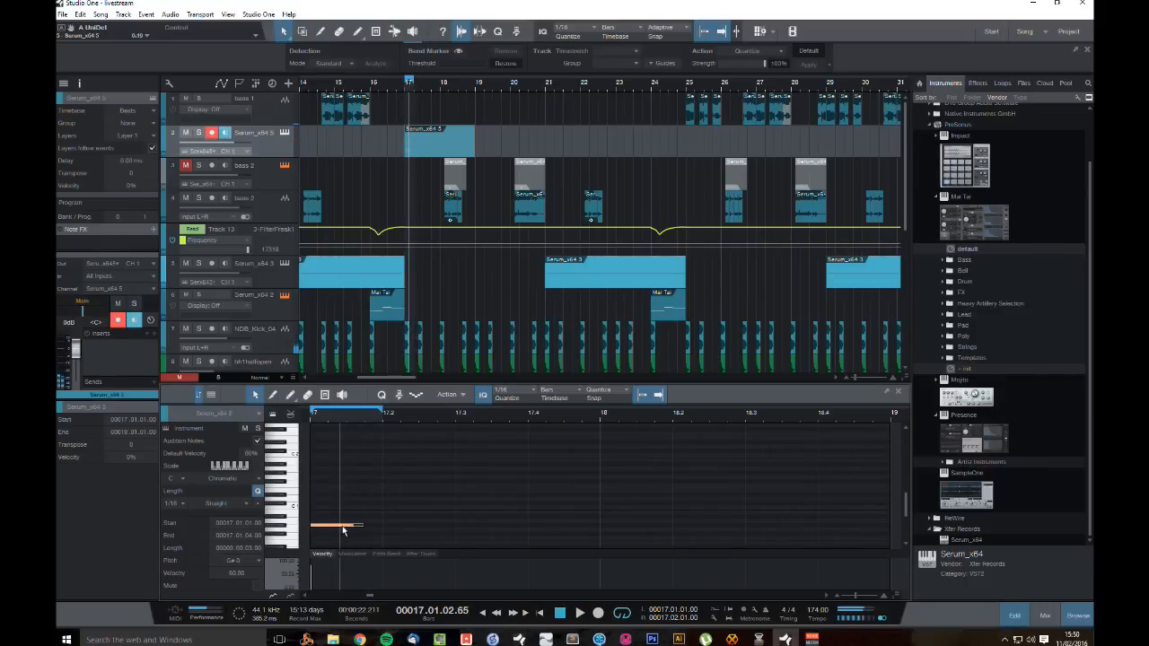
{"action": "left_click_drag", "start_coordinate": [345, 525], "coordinate": [382, 526]}
{"action": "left_click", "coordinate": [286, 499]}
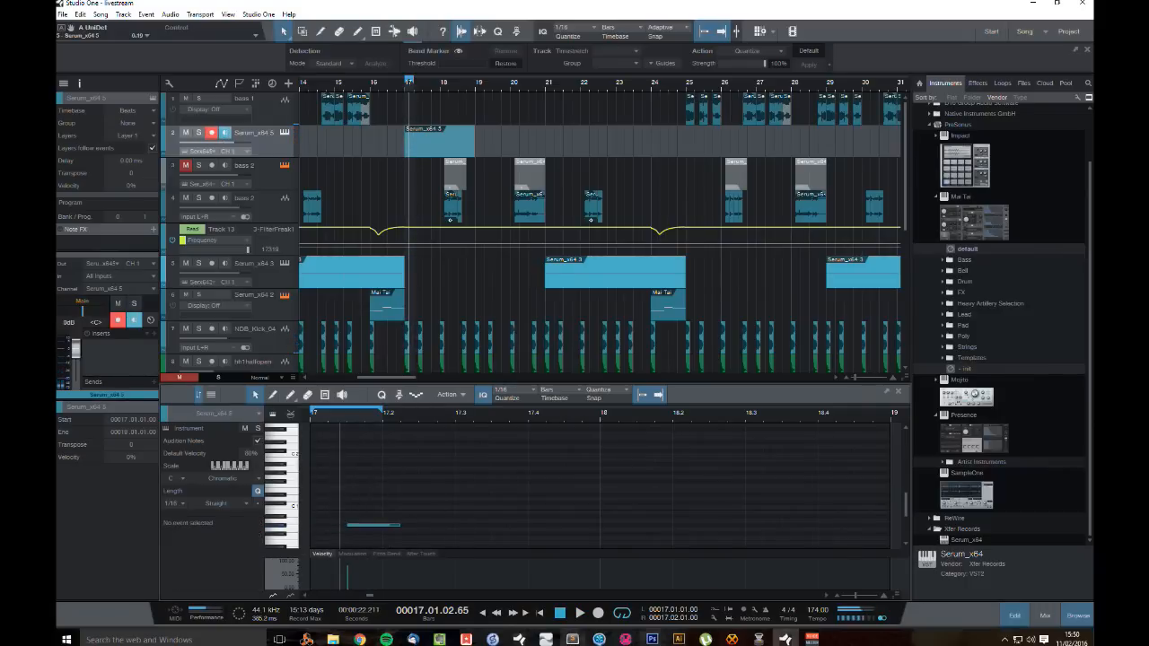
{"action": "key", "text": "space"}
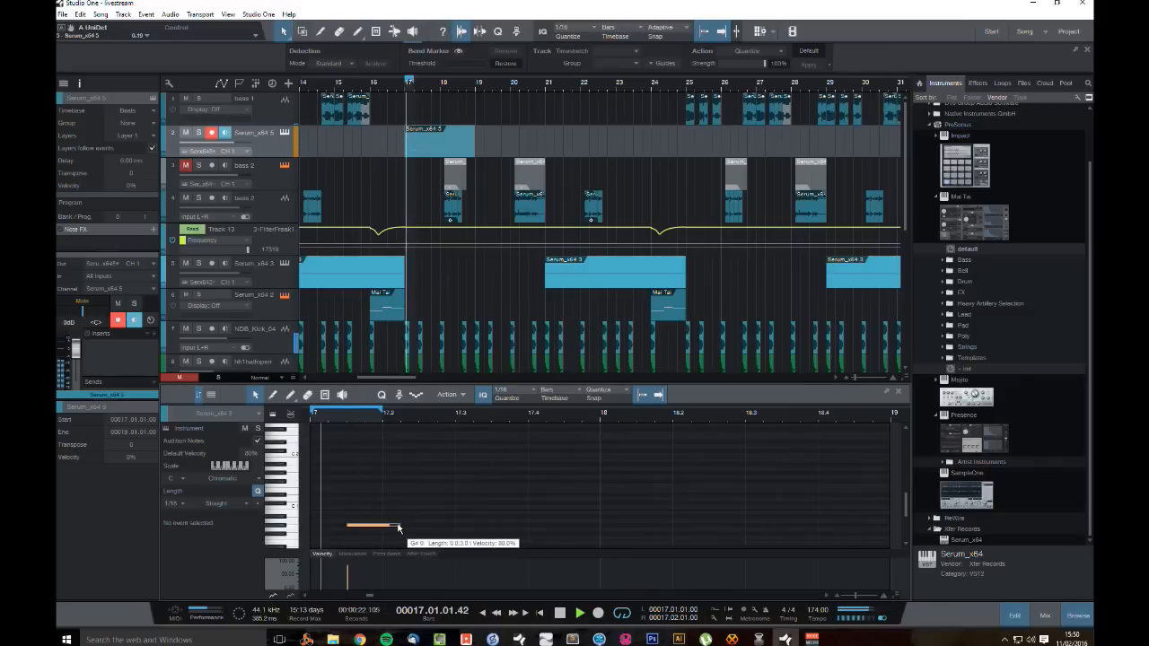
{"action": "left_click_drag", "start_coordinate": [401, 525], "coordinate": [366, 528]}
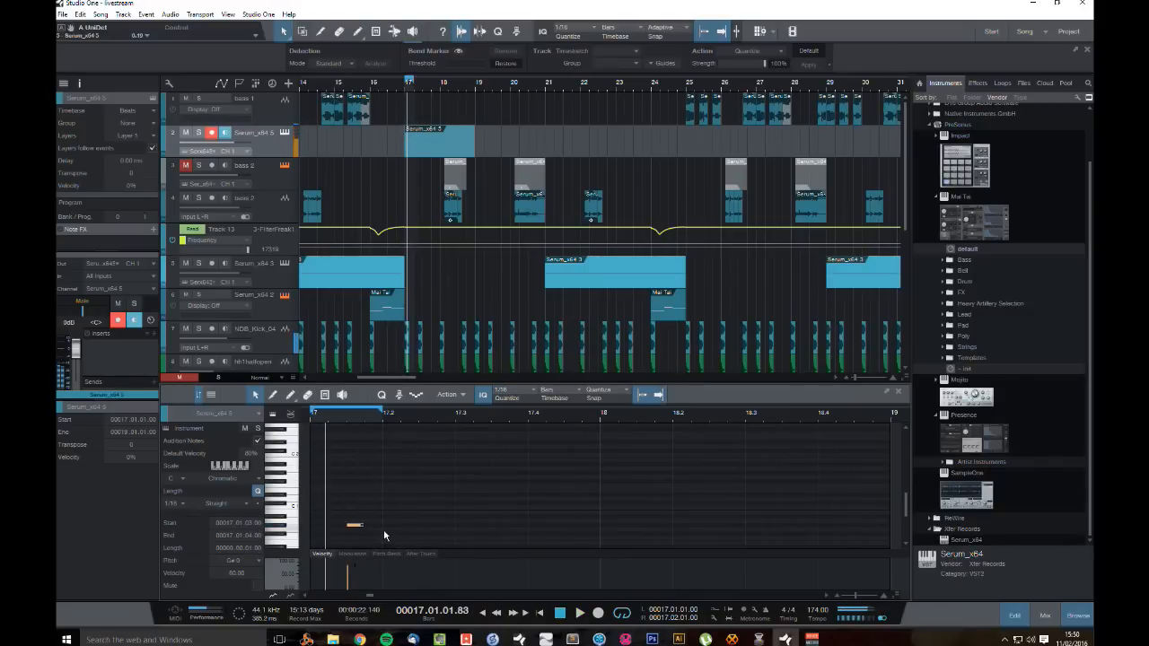
{"action": "mouse_move", "coordinate": [356, 527]}
{"action": "left_mouse_down"}
{"action": "mouse_move", "coordinate": [318, 523]}
{"action": "mouse_move", "coordinate": [379, 526]}
{"action": "mouse_move", "coordinate": [364, 526]}
{"action": "left_mouse_up"}
{"action": "left_click", "coordinate": [420, 490]}
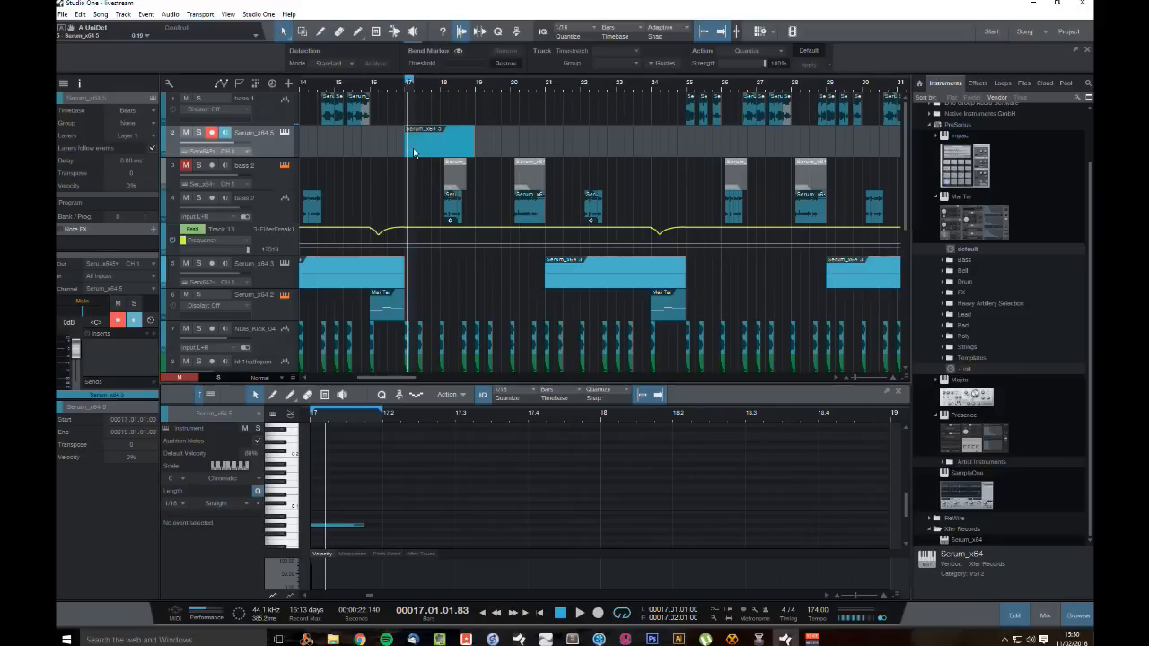
Step: Turn on the filter in track 2's Serum instrument and assign LFO 1 to its cutoff
{"action": "left_click", "coordinate": [284, 132]}
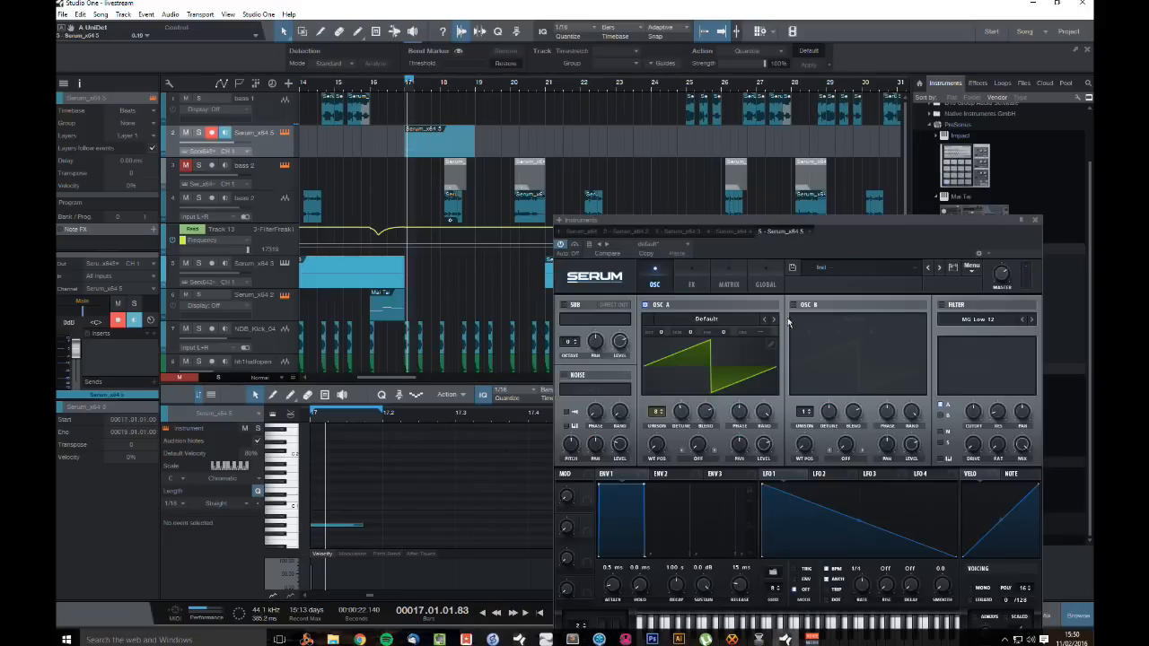
{"action": "left_click", "coordinate": [941, 306]}
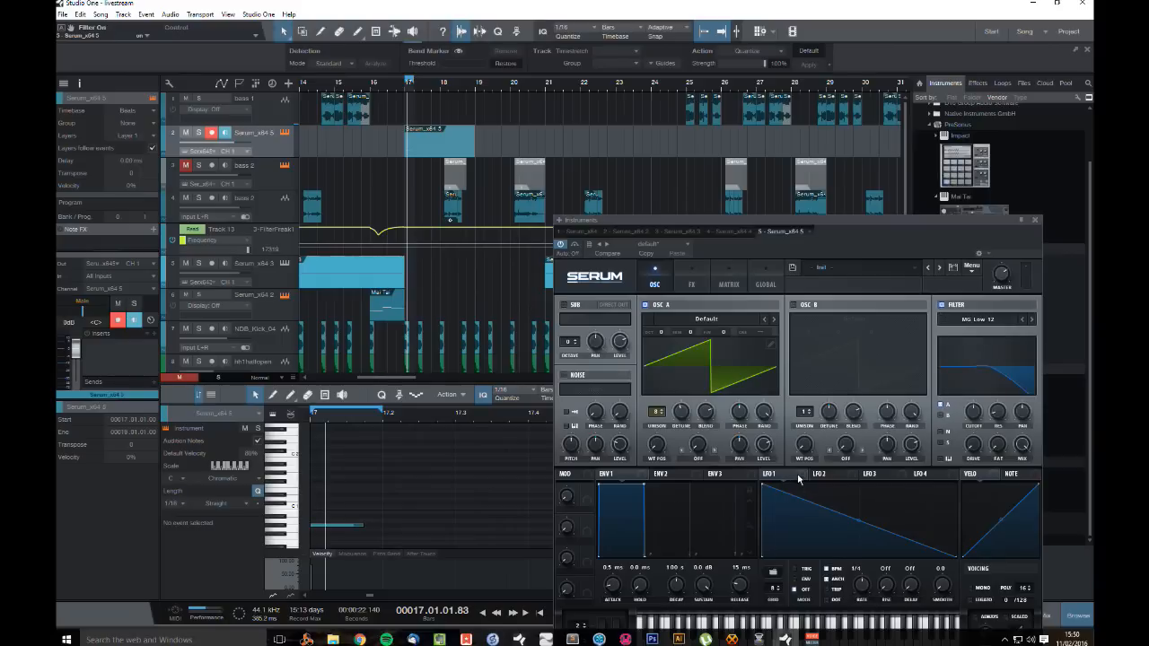
{"action": "left_click_drag", "start_coordinate": [799, 479], "coordinate": [974, 418]}
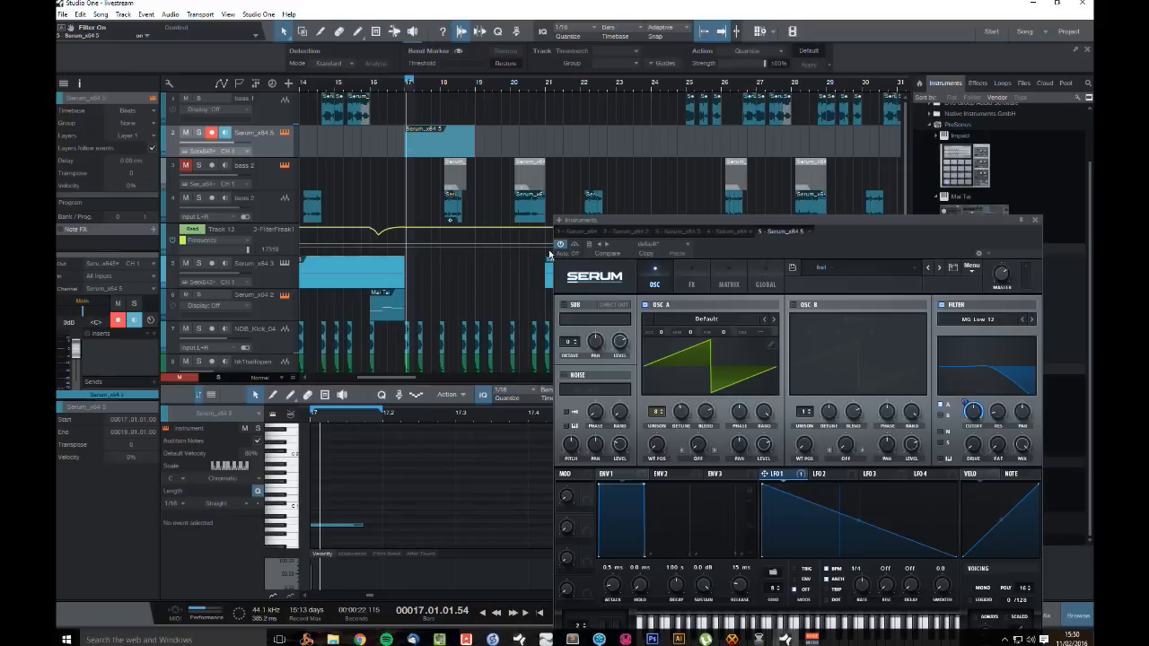
Step: Copy the bar 17 note into a five-note run: two on G#0, two higher, and one on F#0 at beat 4
{"action": "left_click_drag", "start_coordinate": [322, 525], "coordinate": [438, 517]}
{"action": "left_click_drag", "start_coordinate": [442, 515], "coordinate": [485, 514]}
{"action": "left_click_drag", "start_coordinate": [489, 513], "coordinate": [541, 537]}
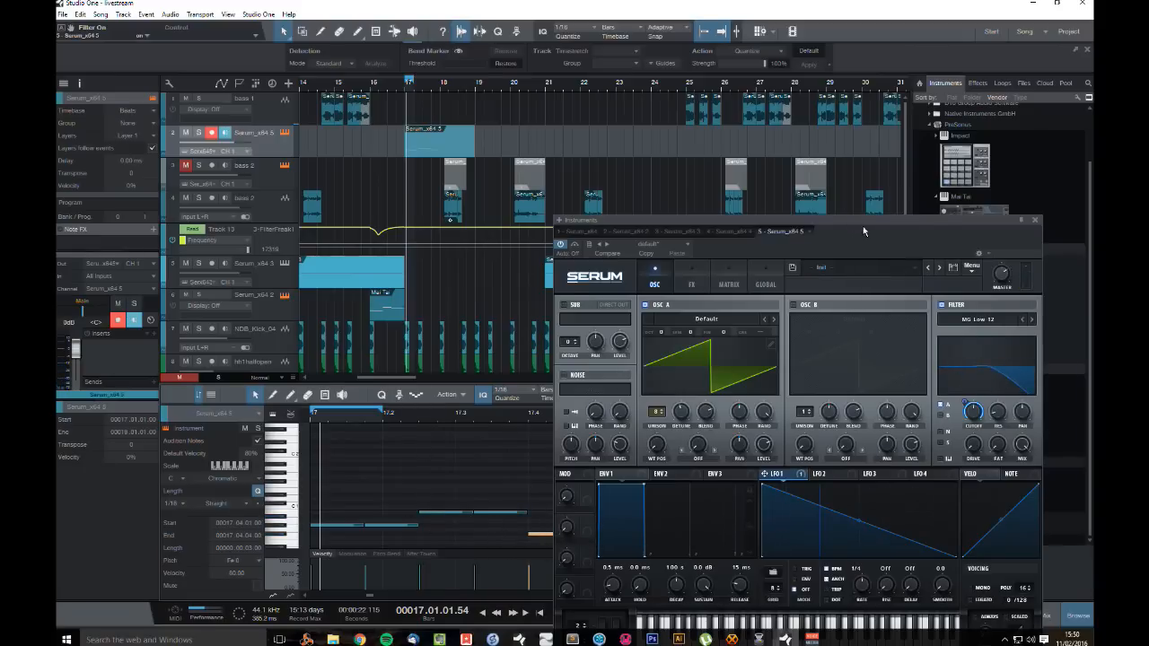
Step: Move the Serum window aside, extend the loop to bar 18, and audition the run from bar 17
{"action": "left_click_drag", "start_coordinate": [863, 232], "coordinate": [1023, 346]}
{"action": "left_click", "coordinate": [598, 420], "text": "alt"}
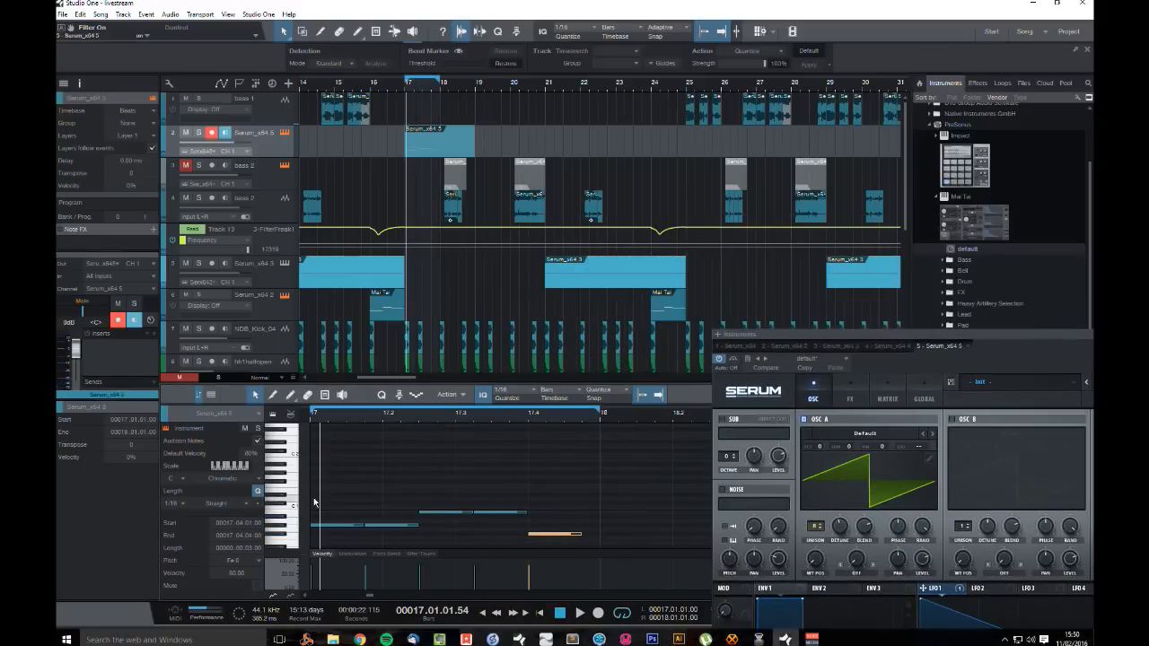
{"action": "left_click", "coordinate": [310, 420]}
{"action": "key", "text": "space"}
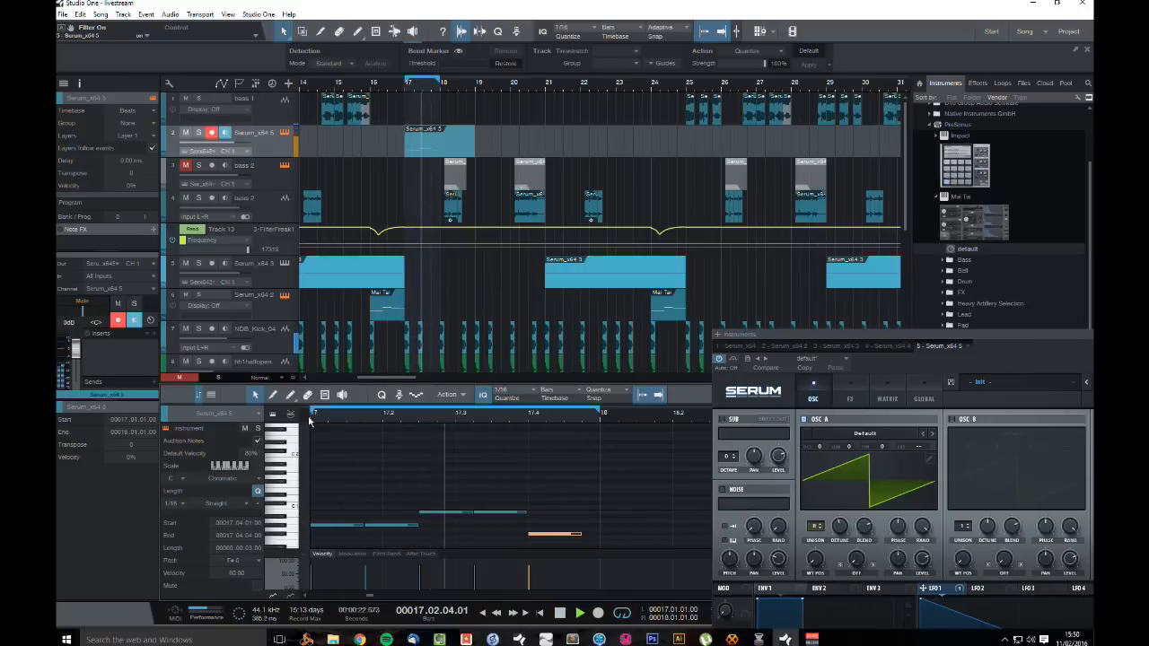
{"action": "key", "text": "space"}
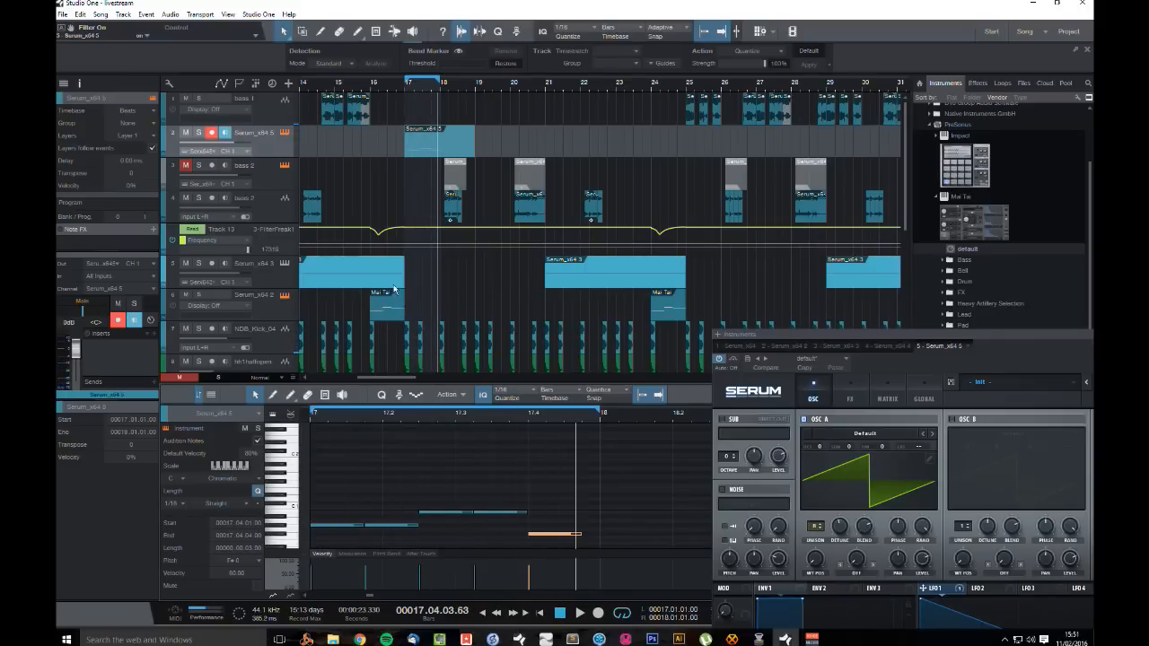
{"action": "left_click", "coordinate": [406, 85]}
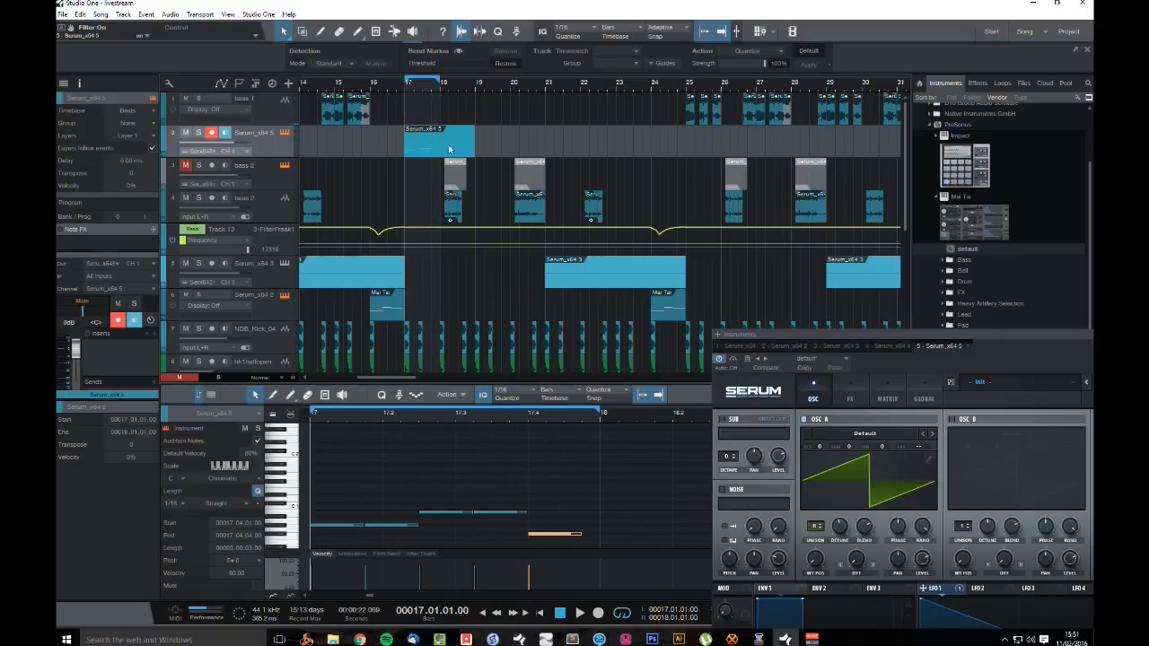
Step: Select the run's first note and play the pattern again from the start of bar 17
{"action": "left_click", "coordinate": [348, 526]}
{"action": "mouse_move", "coordinate": [363, 526]}
{"action": "left_mouse_down"}
{"action": "mouse_move", "coordinate": [339, 533]}
{"action": "mouse_move", "coordinate": [364, 530]}
{"action": "left_mouse_up"}
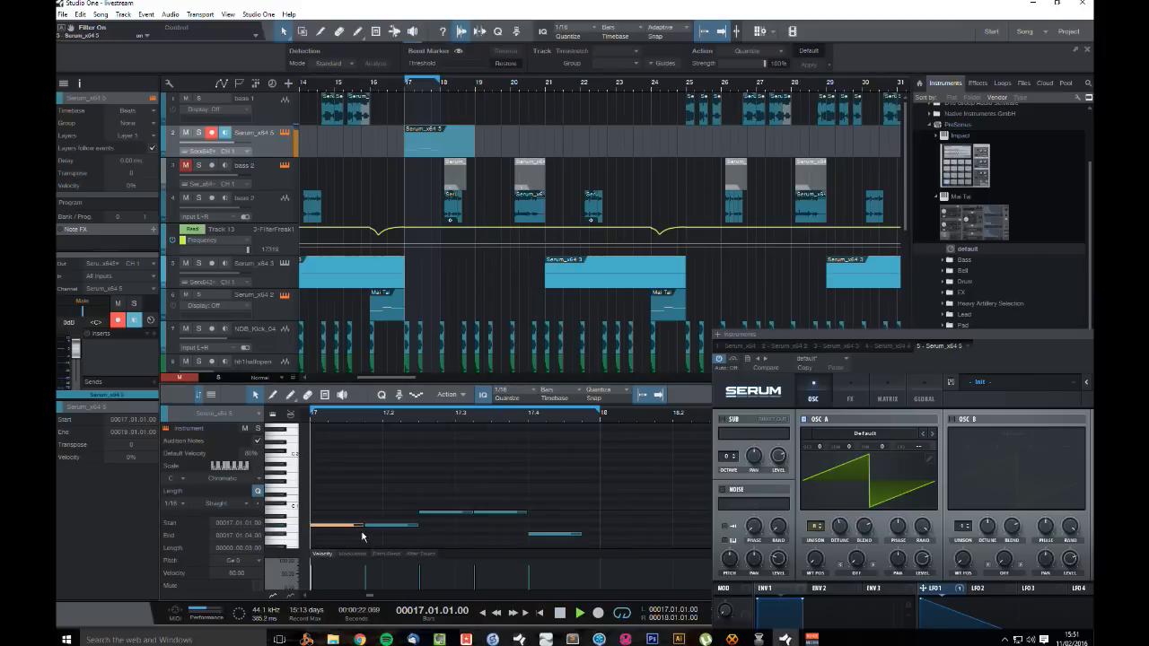
{"action": "key", "text": "space"}
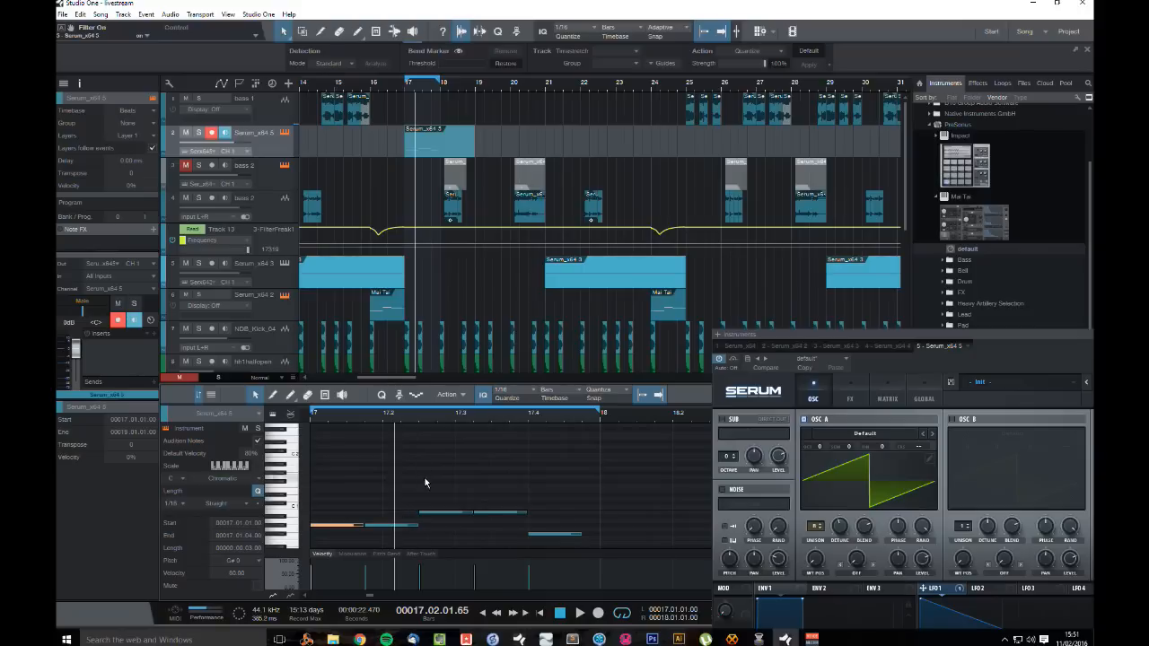
{"action": "left_click", "coordinate": [308, 421]}
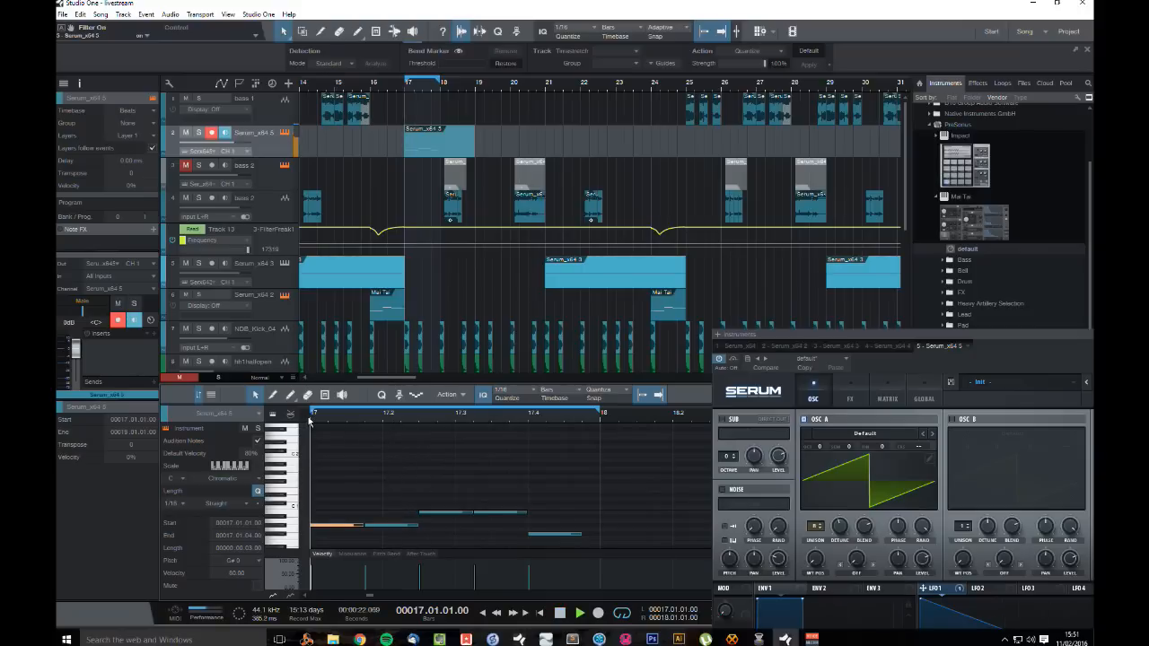
{"action": "key", "text": "space"}
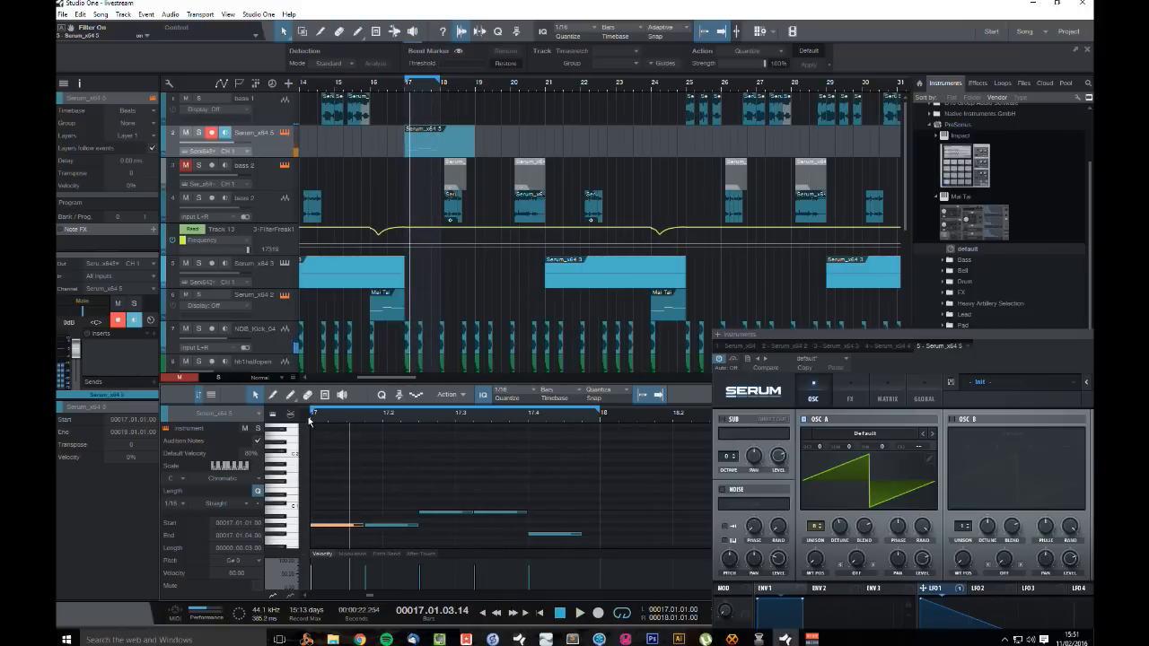
Step: Reduce the pattern to two G#0 notes, at 17.01.01 and 17.02.03, by removing the higher and F#0 notes, and audition it
{"action": "left_click_drag", "start_coordinate": [335, 420], "coordinate": [448, 428]}
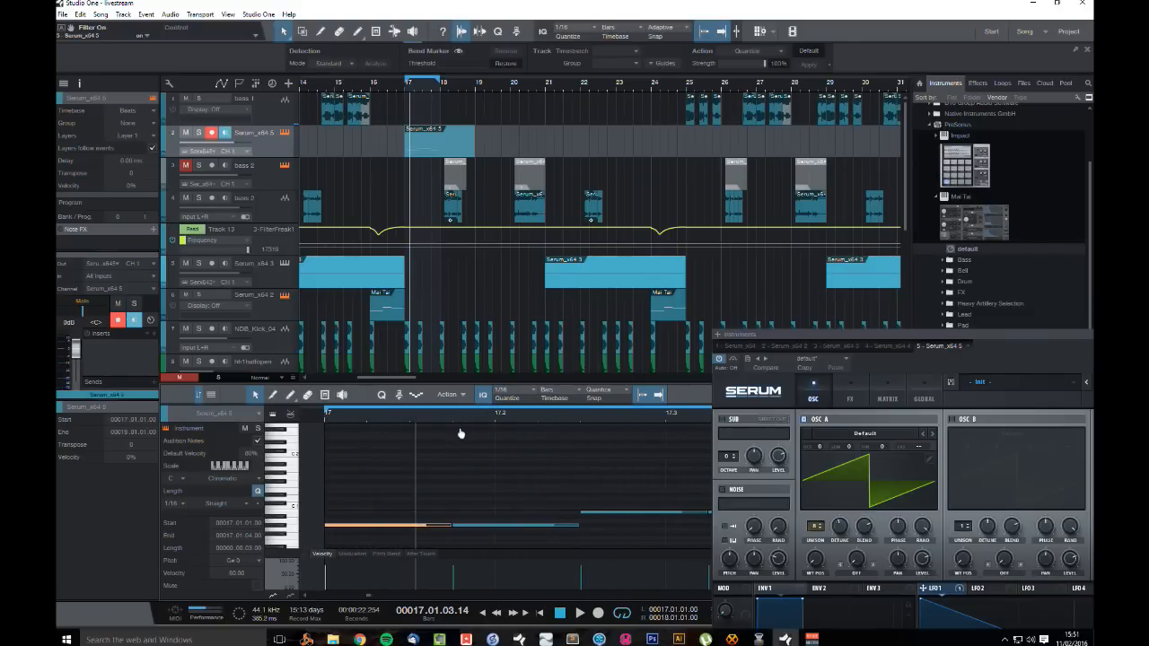
{"action": "left_click_drag", "start_coordinate": [461, 434], "coordinate": [463, 425]}
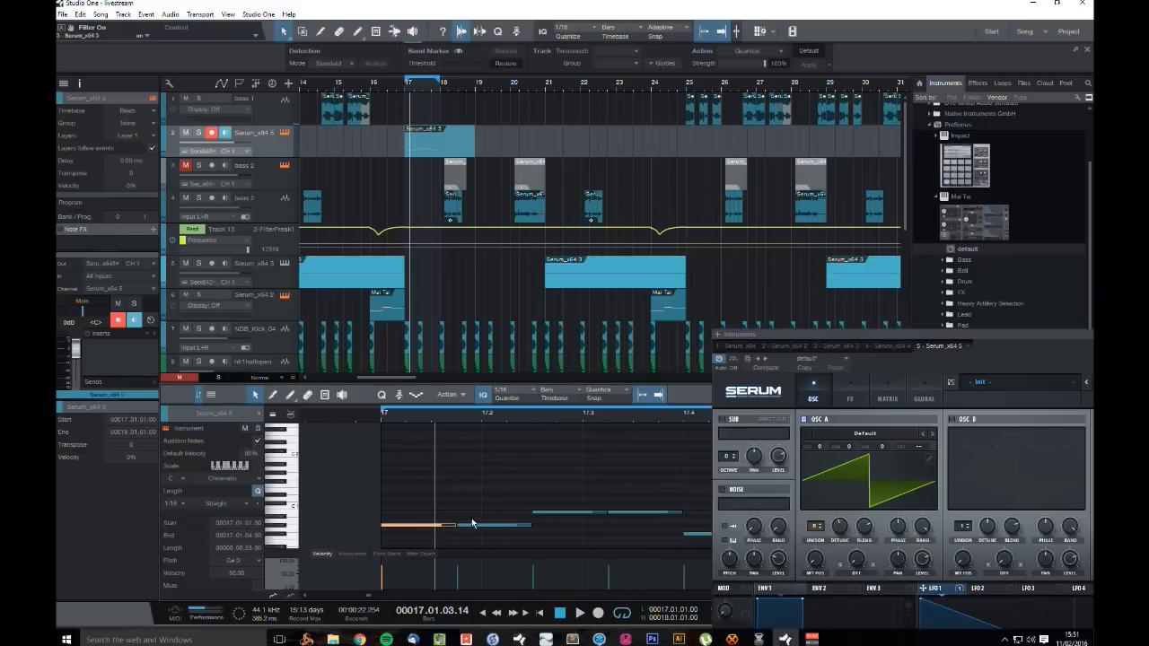
{"action": "left_click_drag", "start_coordinate": [469, 532], "coordinate": [548, 535]}
{"action": "left_click_drag", "start_coordinate": [506, 476], "coordinate": [646, 523]}
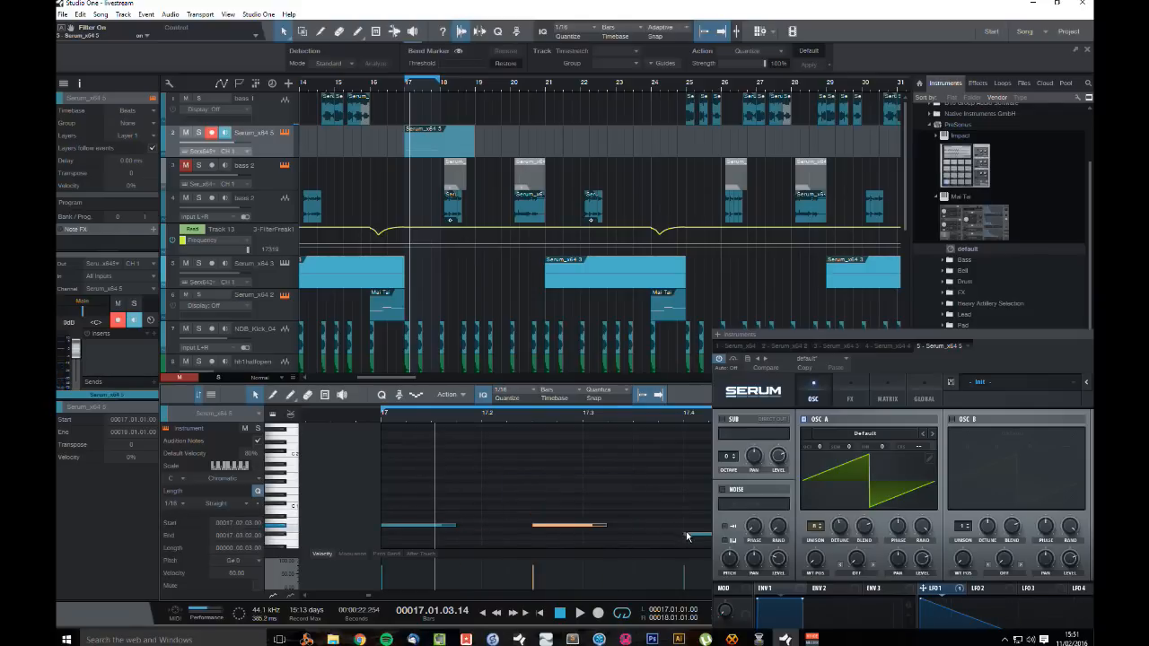
{"action": "left_click", "coordinate": [381, 418]}
{"action": "key", "text": "space"}
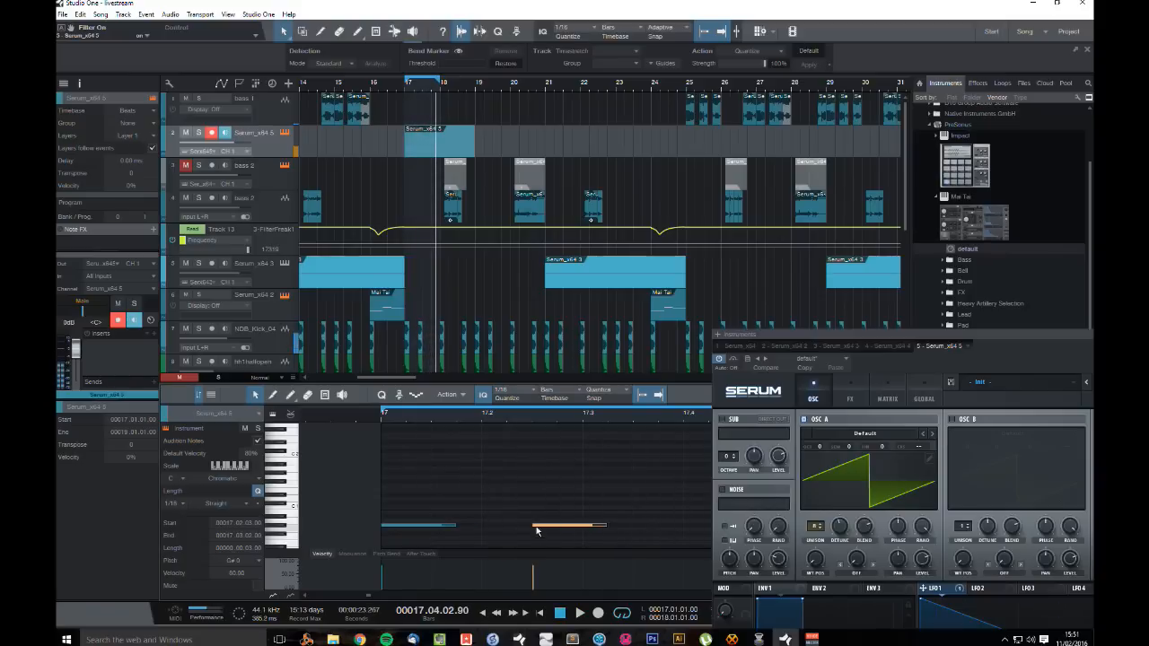
{"action": "left_click", "coordinate": [537, 531]}
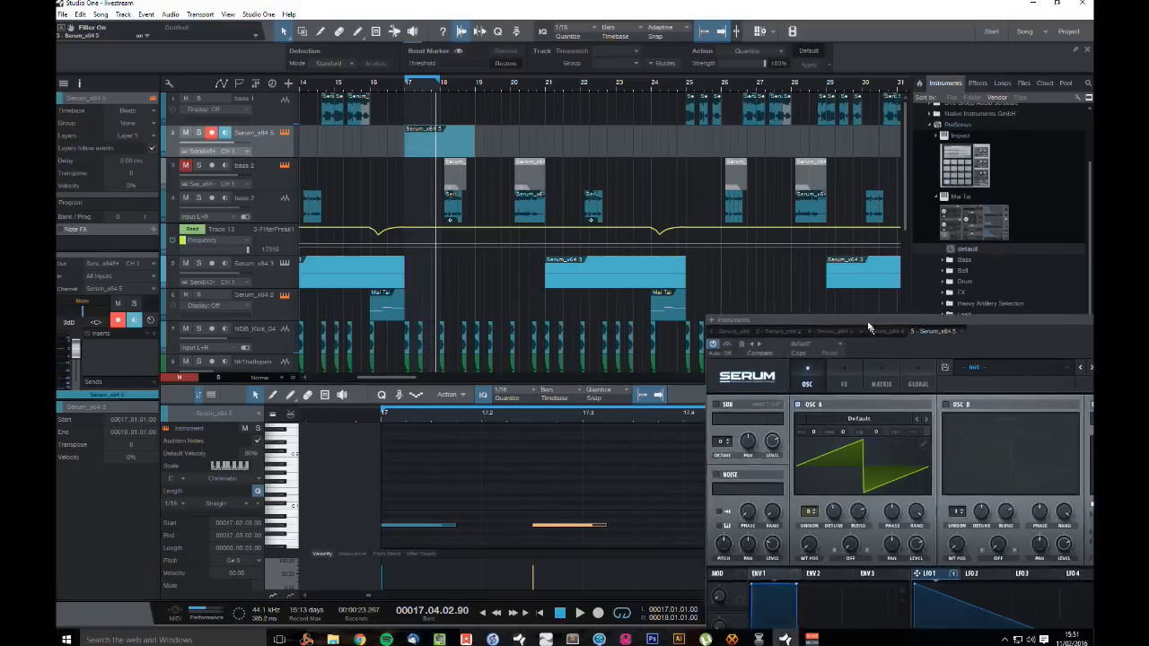
Step: Set Serum's LFO 1 to Trig mode with a dotted 1/4 rate, and copy the first G#0 note to 17.01.04
{"action": "left_click_drag", "start_coordinate": [876, 344], "coordinate": [709, 137]}
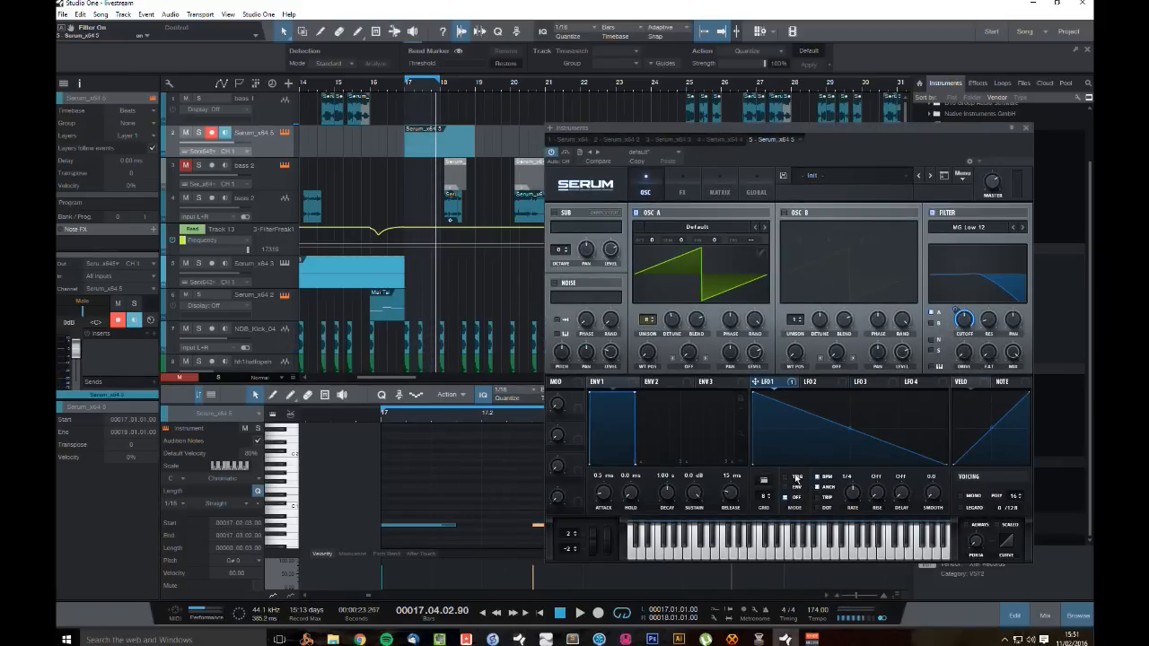
{"action": "left_click", "coordinate": [410, 528]}
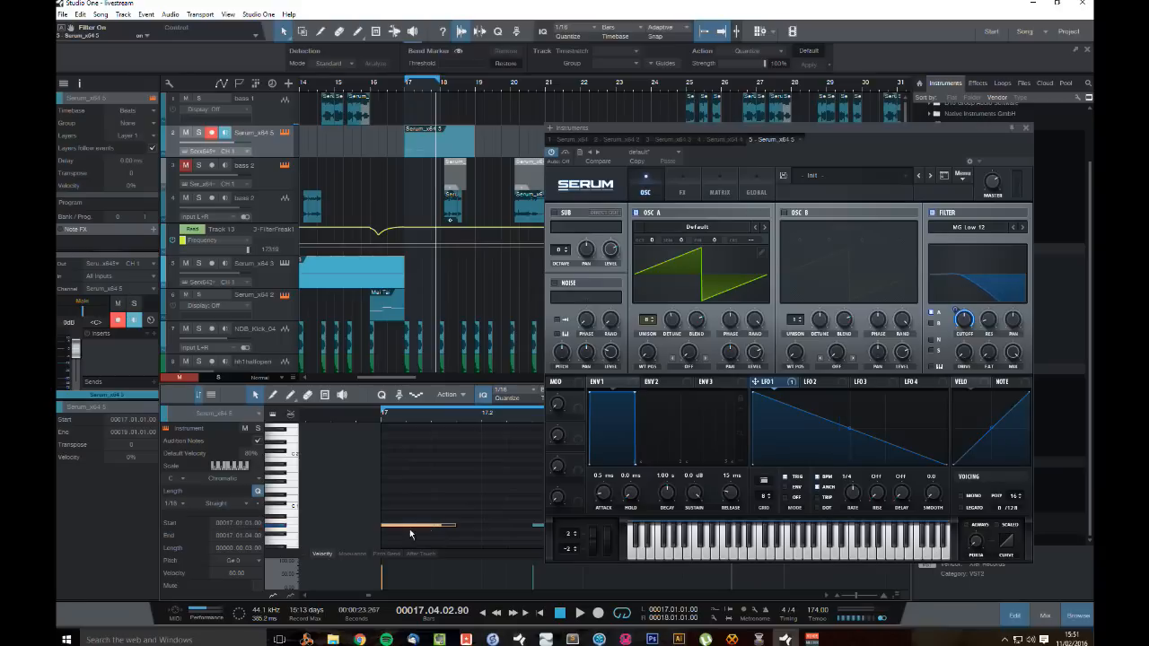
{"action": "left_click_drag", "start_coordinate": [397, 526], "coordinate": [494, 530]}
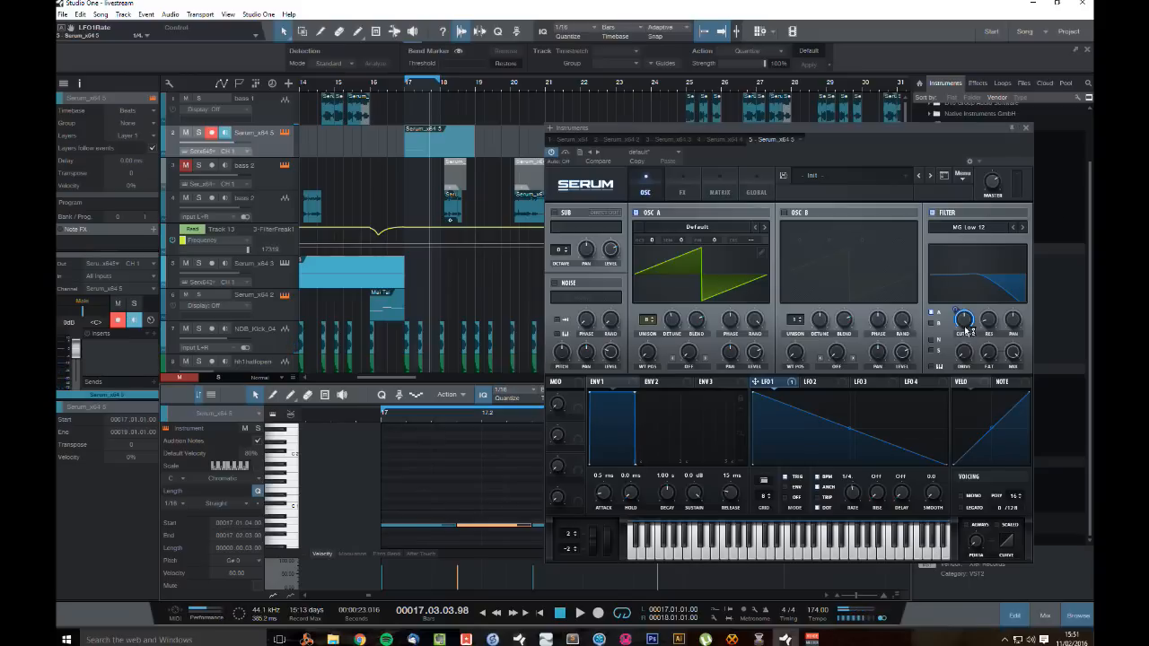
Step: Lower Serum's filter cutoff in stages while auditioning from bar 17, and close the instrument window
{"action": "mouse_move", "coordinate": [968, 330]}
{"action": "left_mouse_down"}
{"action": "mouse_move", "coordinate": [953, 312]}
{"action": "mouse_move", "coordinate": [970, 347]}
{"action": "left_mouse_up"}
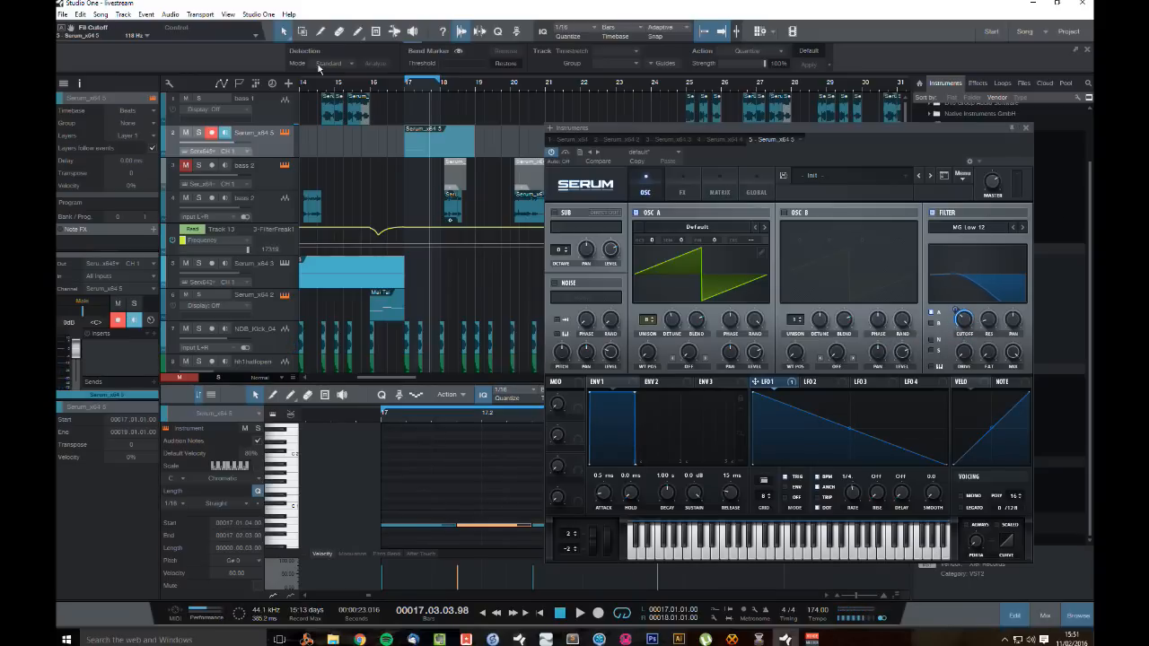
{"action": "left_click", "coordinate": [410, 91]}
{"action": "key", "text": "space"}
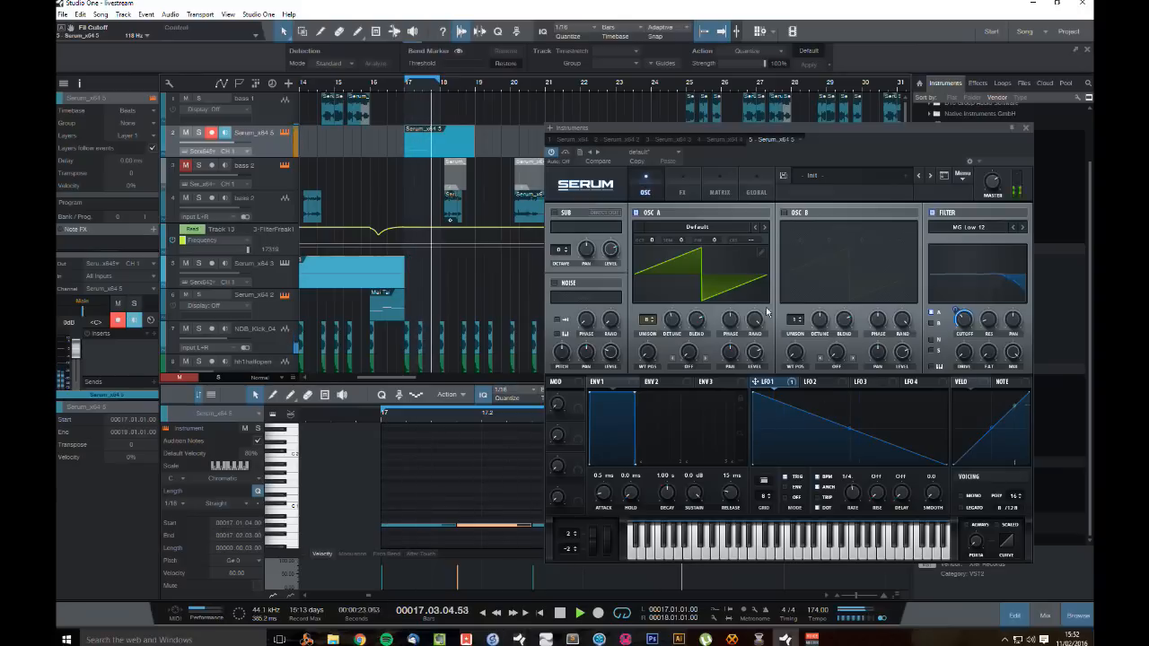
{"action": "key", "text": "space"}
{"action": "left_click_drag", "start_coordinate": [965, 325], "coordinate": [948, 344]}
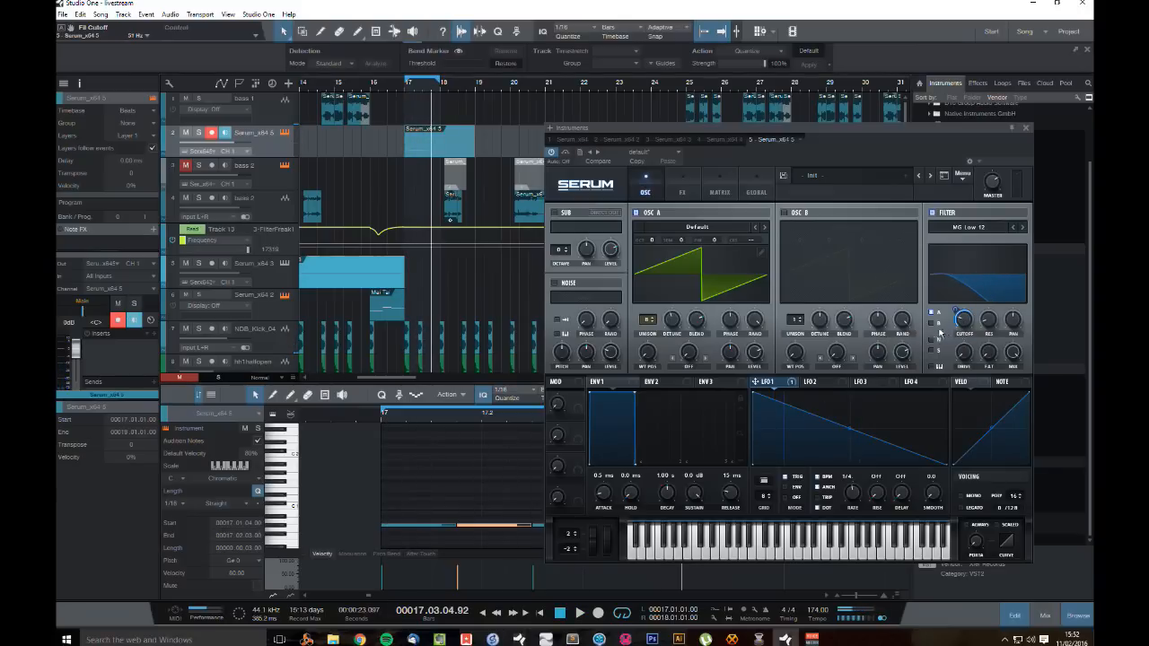
{"action": "left_click", "coordinate": [405, 90]}
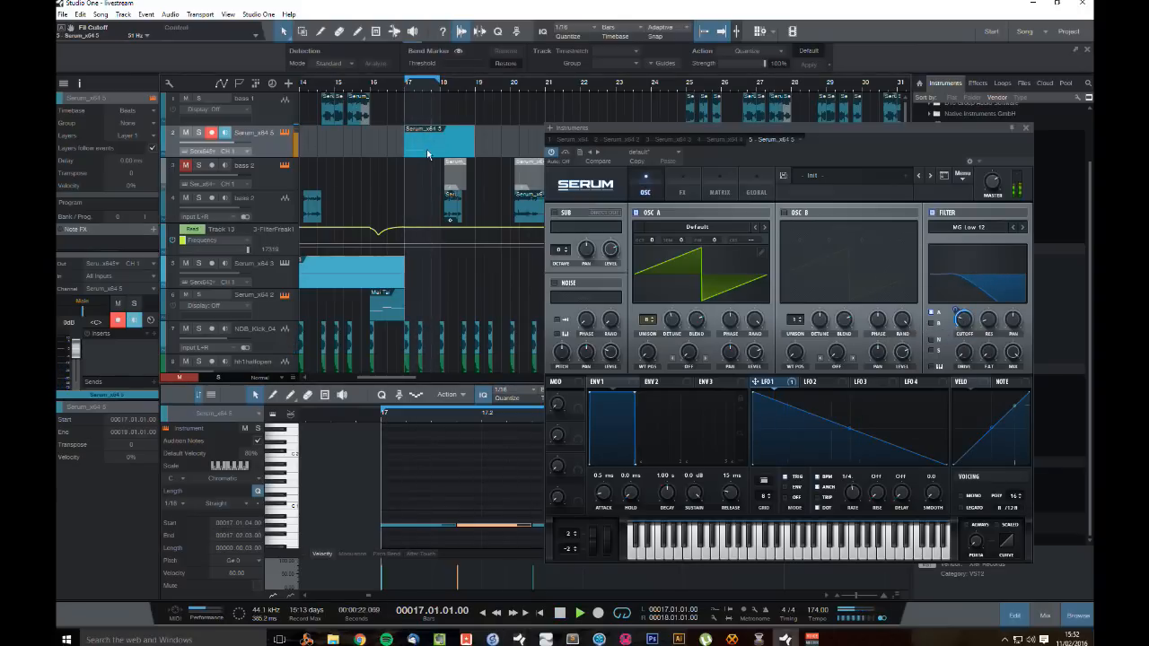
{"action": "key", "text": "space"}
{"action": "left_click", "coordinate": [1026, 128]}
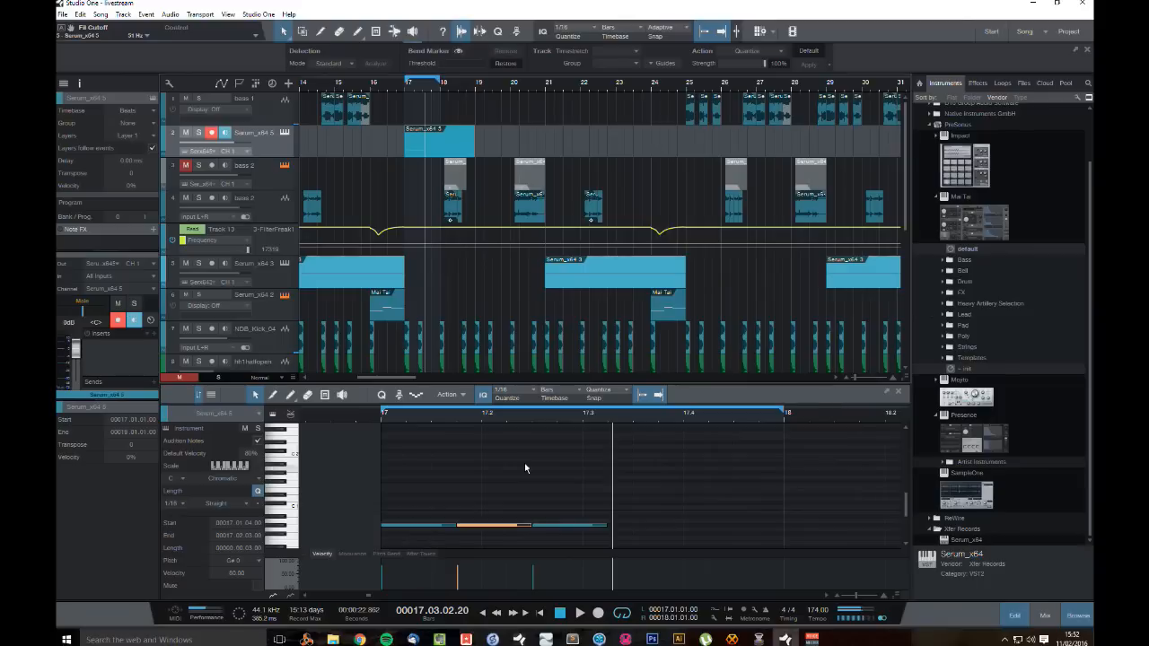
Step: Build the pattern into six notes, paired on G#0, a higher pitch, and F#0, and loop it from bar 17 to 19
{"action": "left_click_drag", "start_coordinate": [554, 530], "coordinate": [764, 541]}
{"action": "key", "text": "space"}
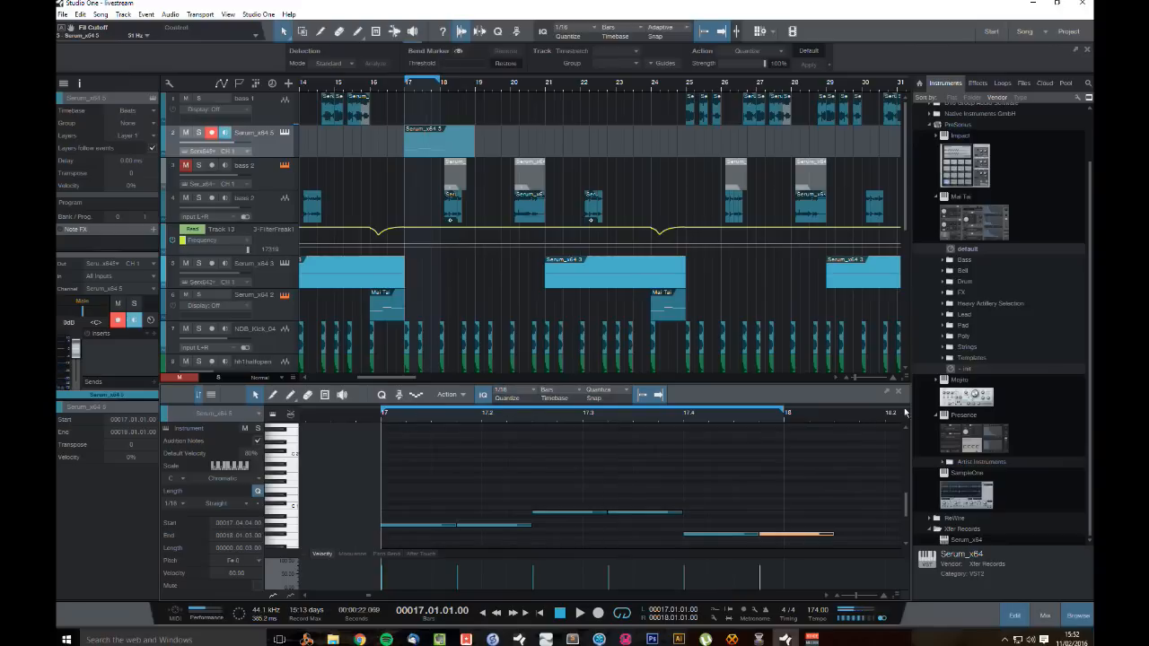
{"action": "key", "text": "space"}
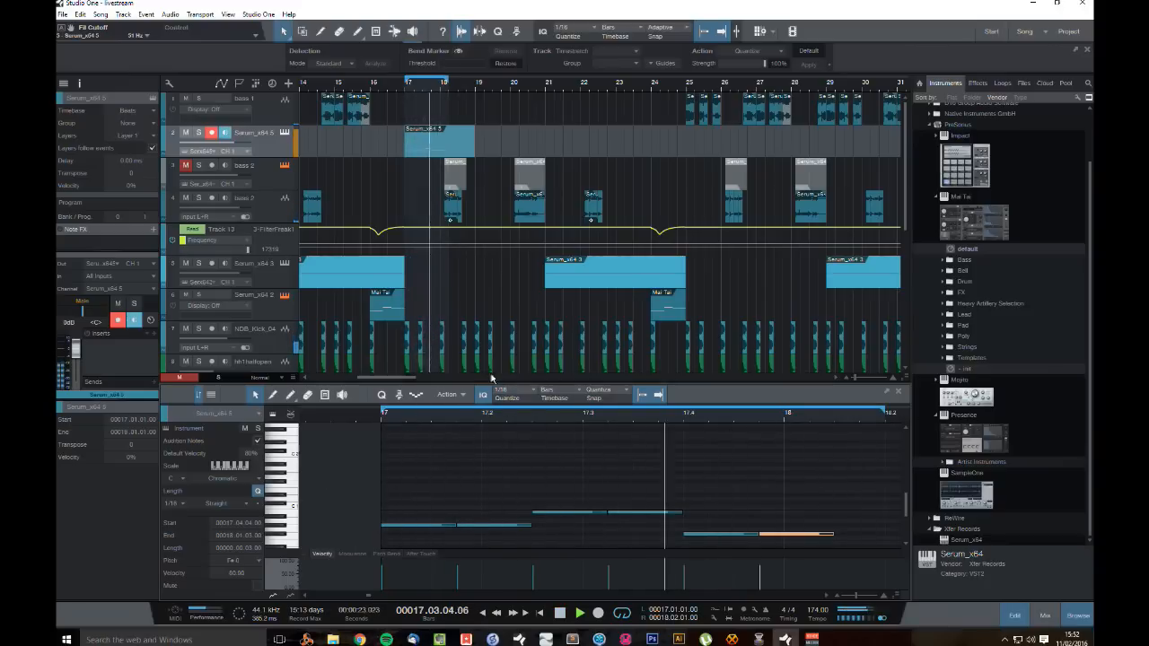
{"action": "left_click", "coordinate": [478, 92], "text": "alt"}
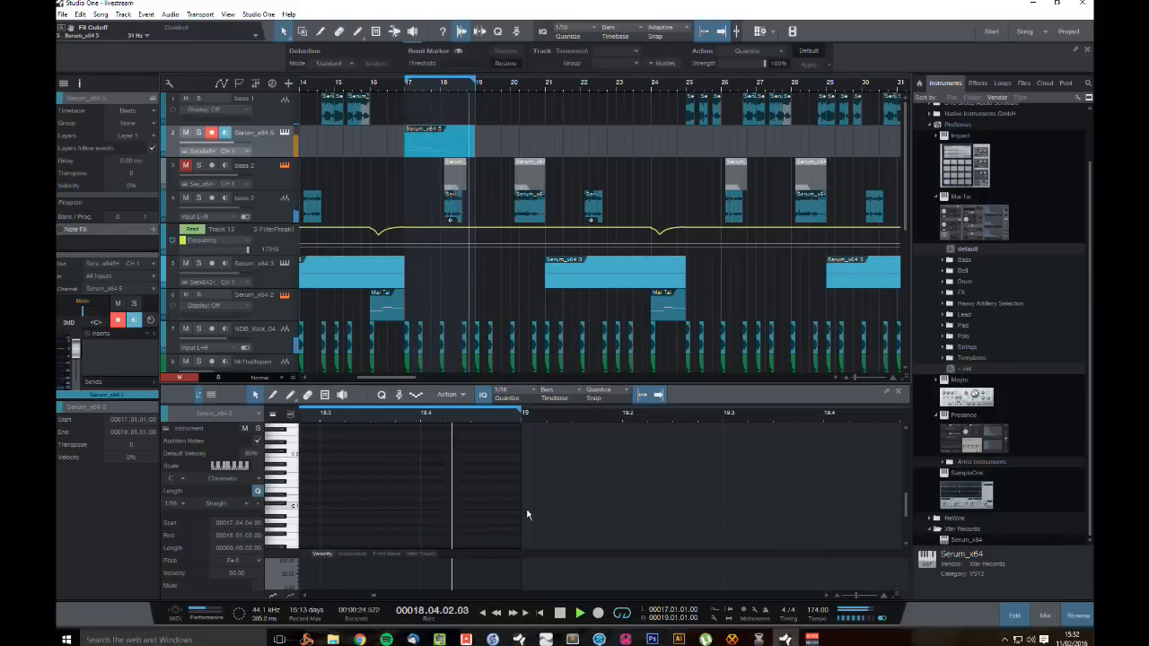
Step: Raise the pattern's last two notes, starting at beat 4 of bar 17, to G0
{"action": "left_click_drag", "start_coordinate": [639, 507], "coordinate": [759, 545]}
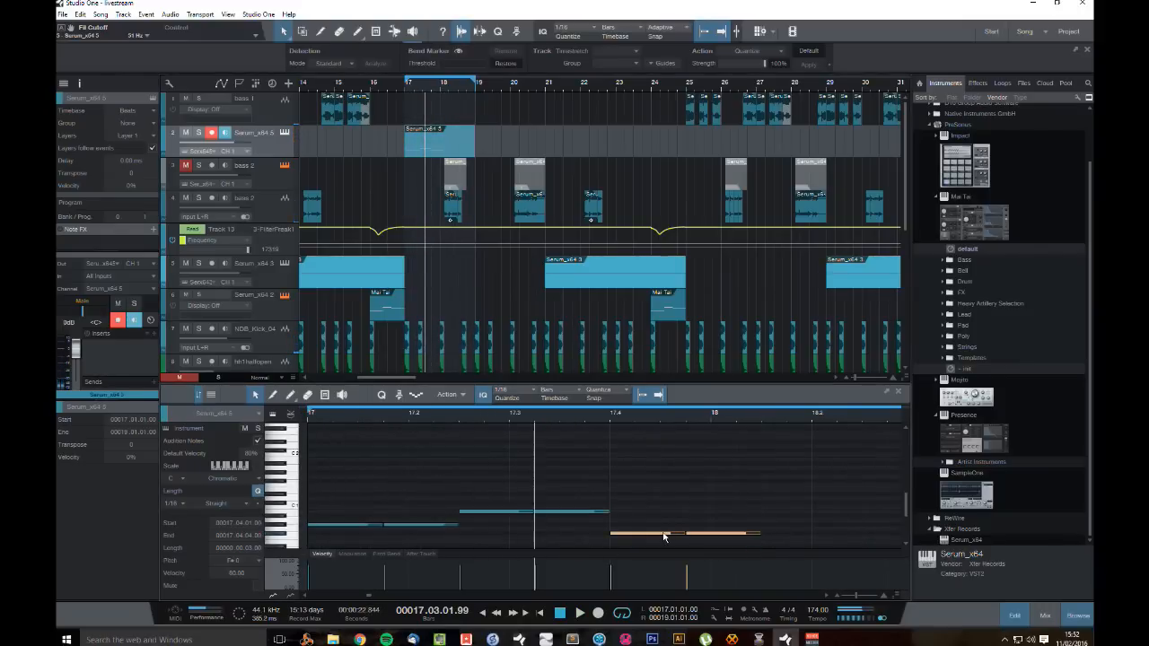
{"action": "left_click_drag", "start_coordinate": [667, 534], "coordinate": [667, 529]}
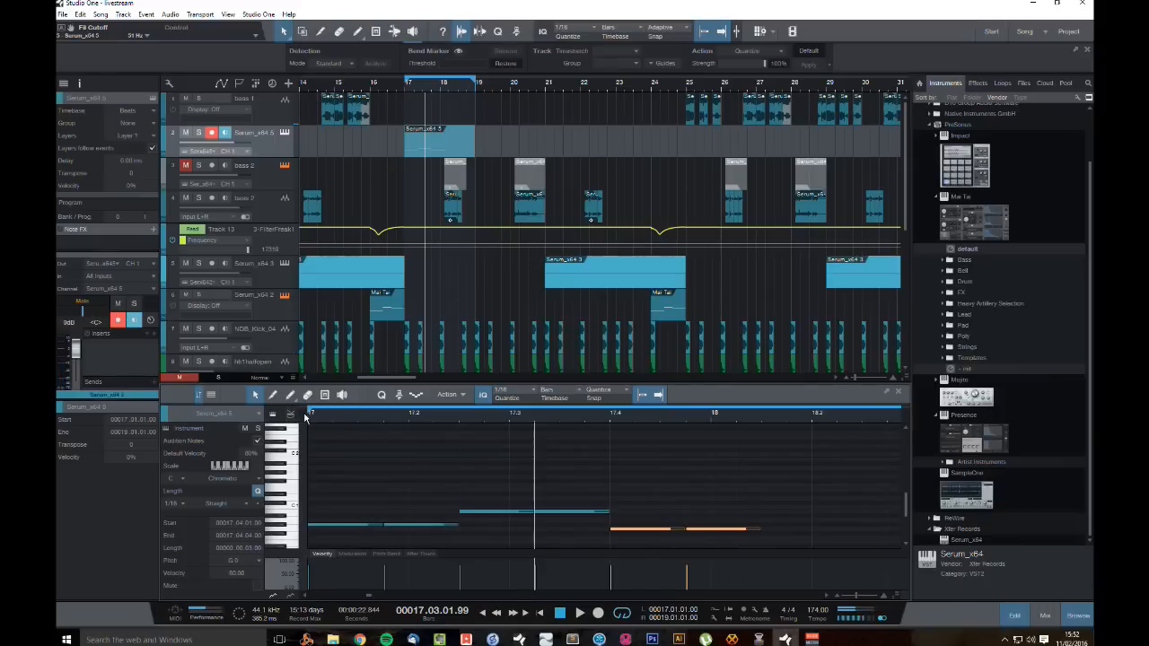
Step: Shorten the loop to run from bar 17 to bar 18, open the Serum instrument, and play its track soloed
{"action": "key", "text": "space"}
{"action": "key", "text": "space"}
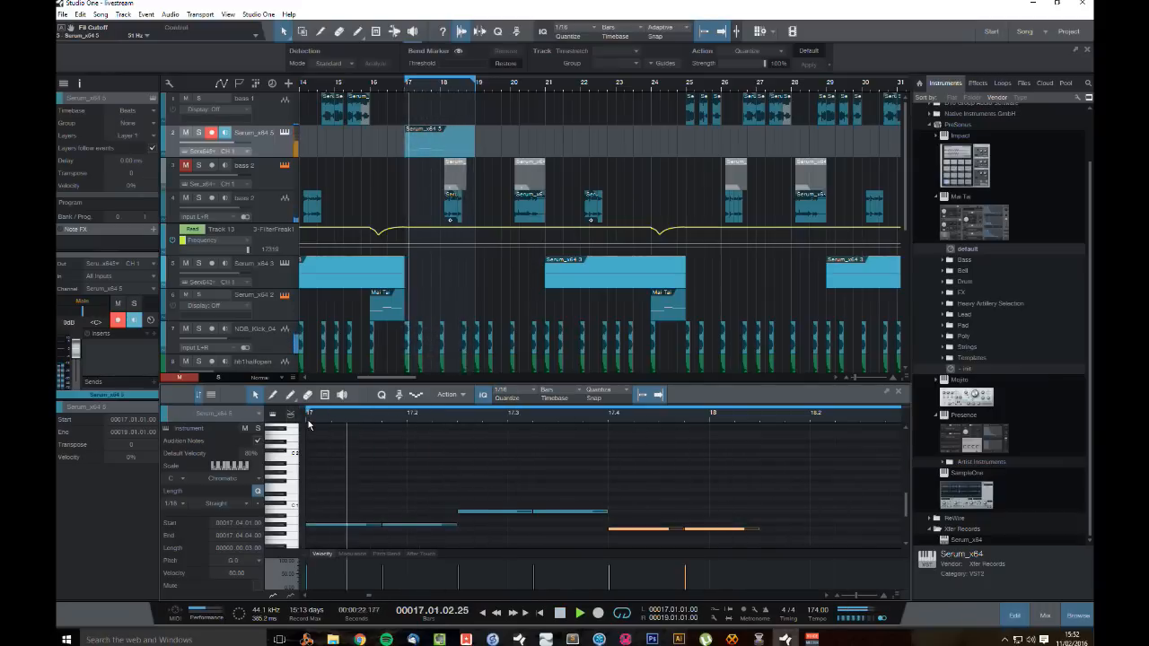
{"action": "left_click", "coordinate": [801, 419], "text": "alt"}
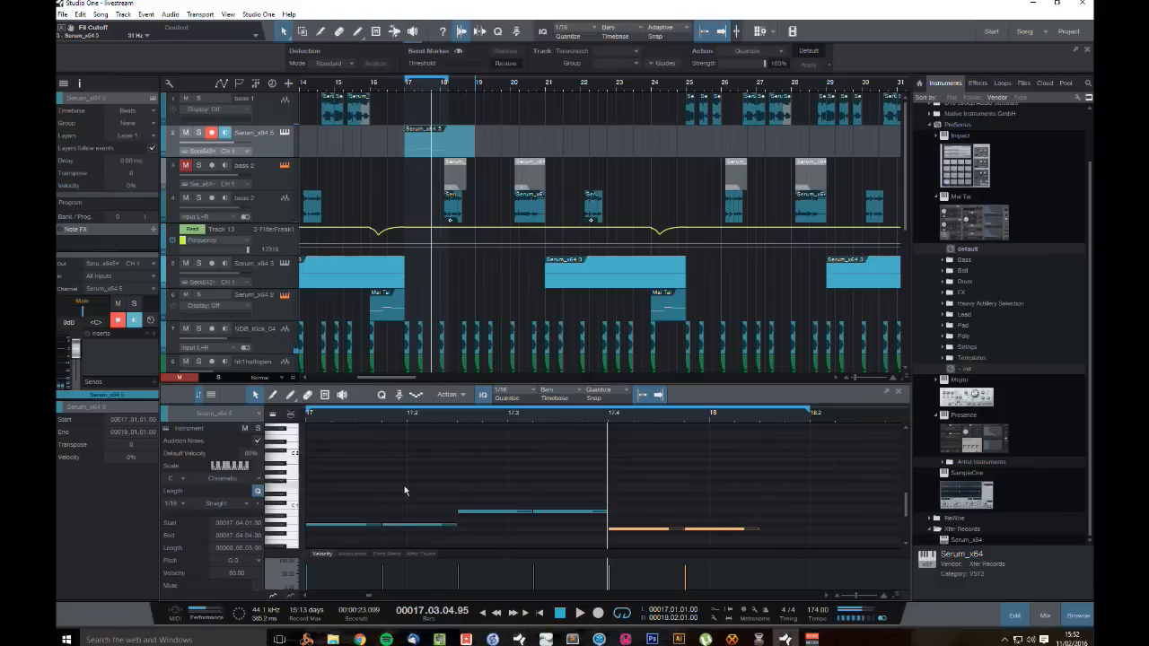
{"action": "left_click", "coordinate": [285, 133]}
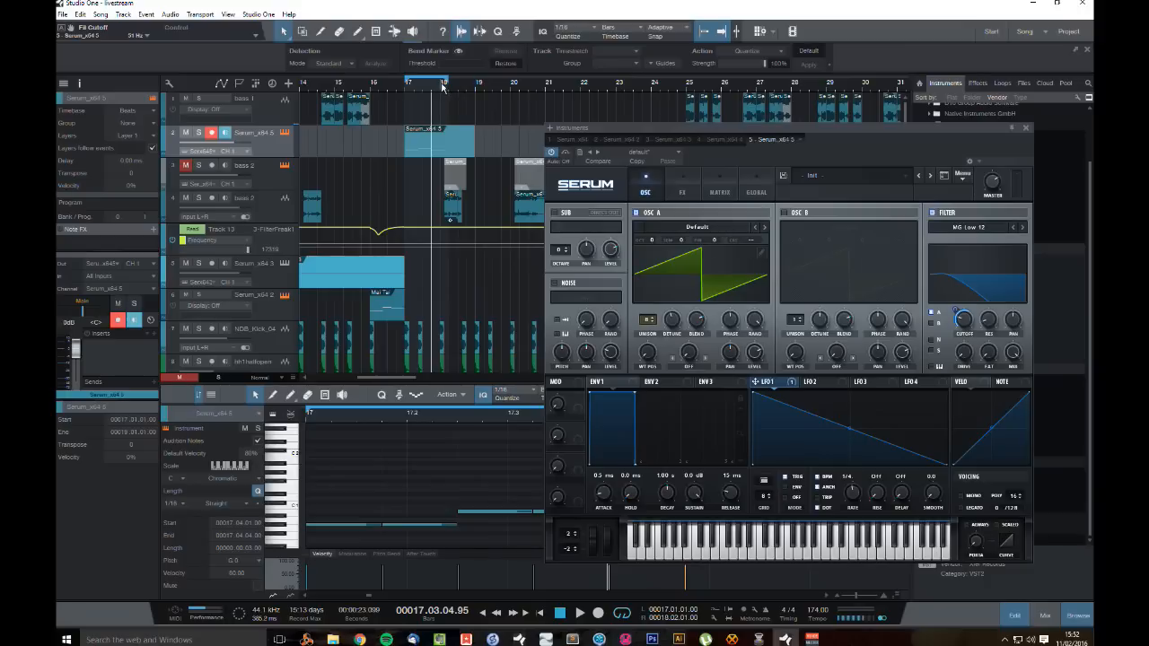
{"action": "left_click", "coordinate": [198, 133]}
{"action": "key", "text": "space"}
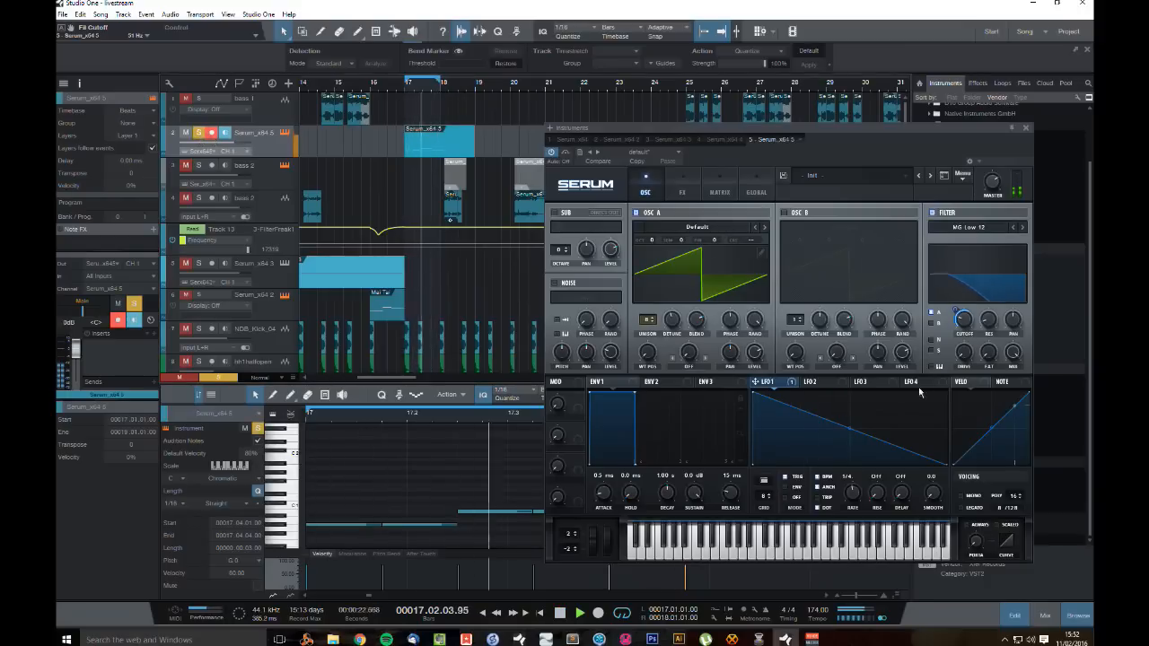
Step: Raise Serum's filter cutoff and bend LFO 1's straight falling line into a sagging curve
{"action": "left_click_drag", "start_coordinate": [963, 332], "coordinate": [971, 311]}
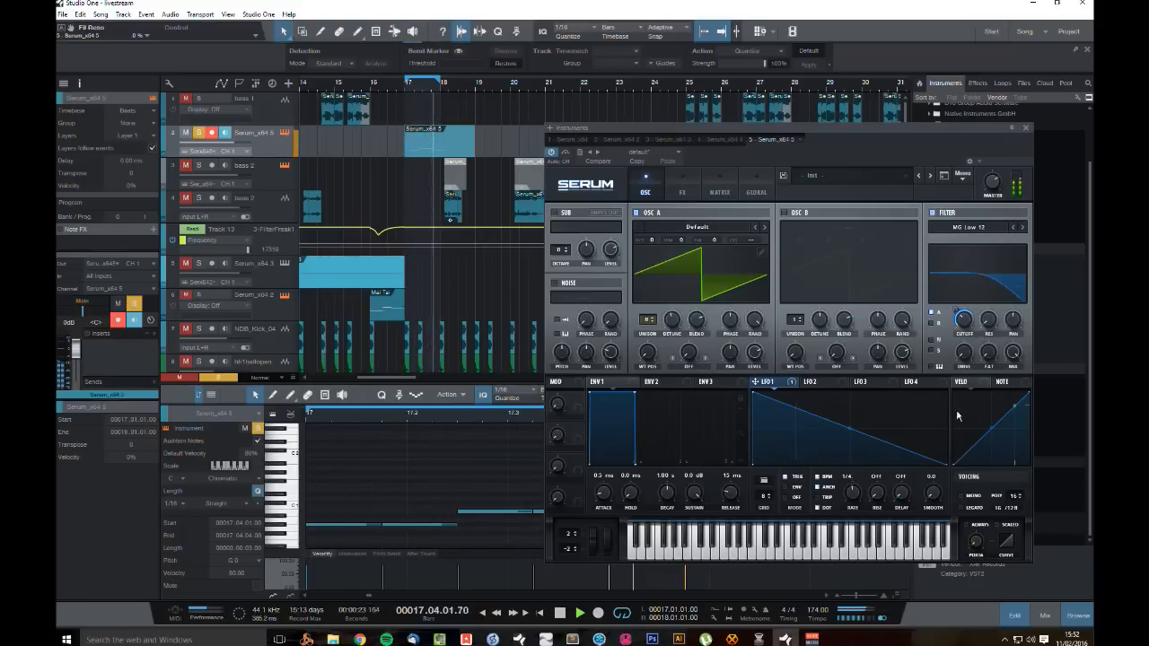
{"action": "left_click_drag", "start_coordinate": [850, 430], "coordinate": [852, 447]}
Step: Enable Serum's Distortion effect in Sin Fold mode and set its drive to 13%
{"action": "left_click", "coordinate": [682, 187]}
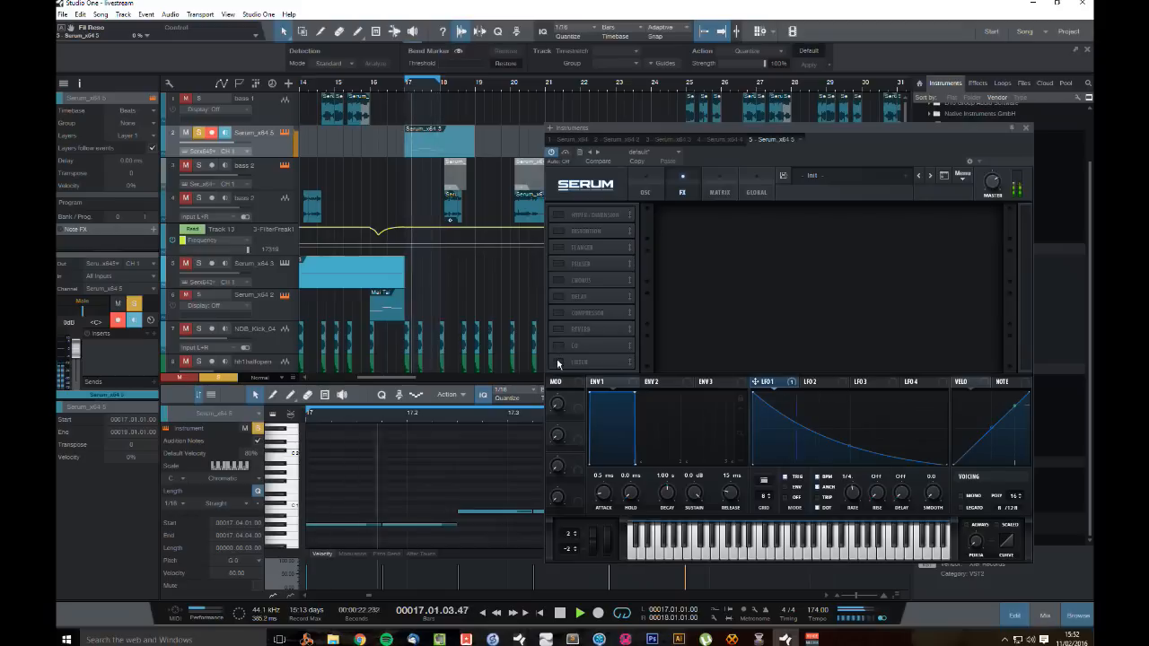
{"action": "left_click", "coordinate": [558, 230]}
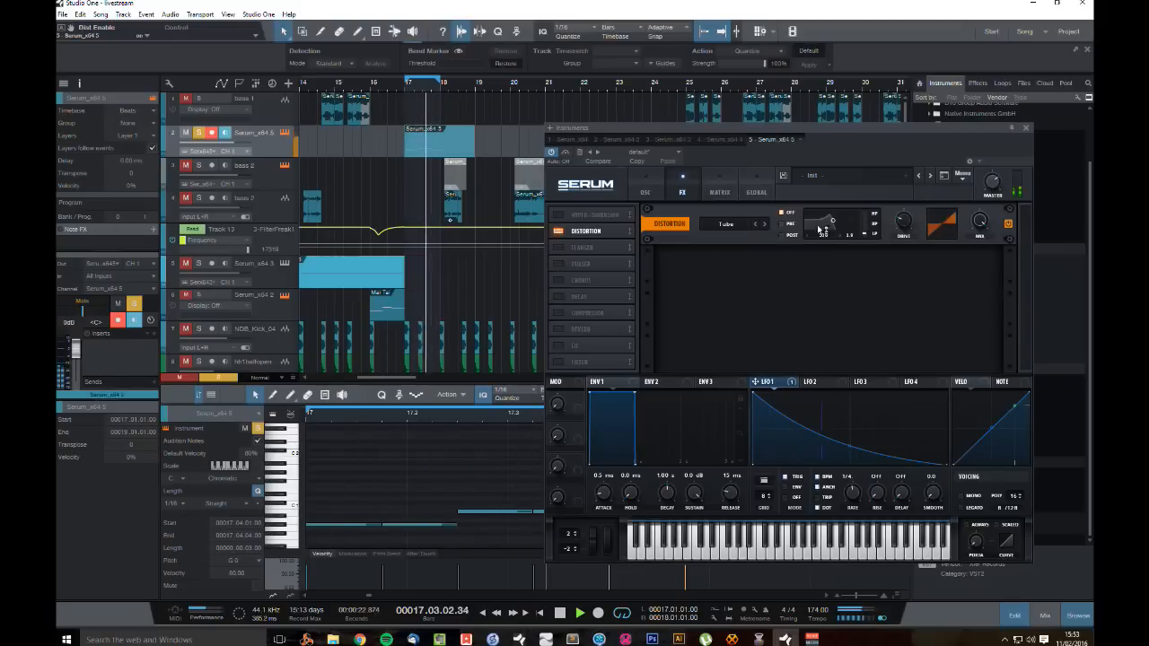
{"action": "left_click", "coordinate": [727, 223]}
{"action": "left_click", "coordinate": [737, 300]}
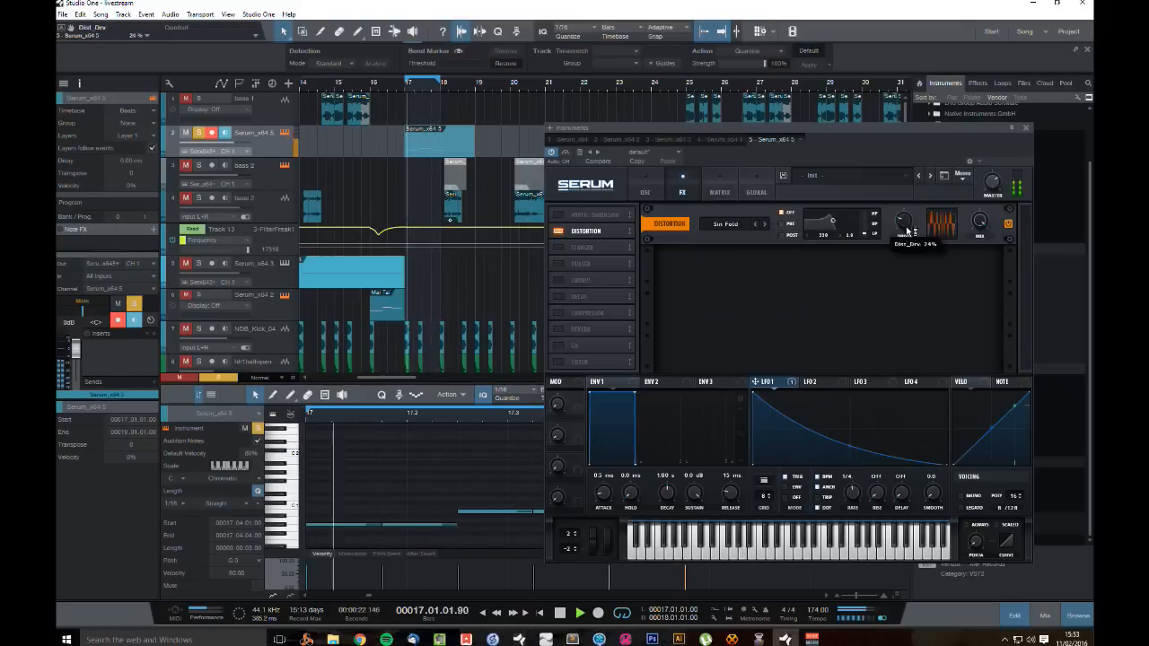
{"action": "mouse_move", "coordinate": [907, 232]}
{"action": "left_mouse_down"}
{"action": "mouse_move", "coordinate": [911, 260]}
{"action": "mouse_move", "coordinate": [908, 246]}
{"action": "left_mouse_up"}
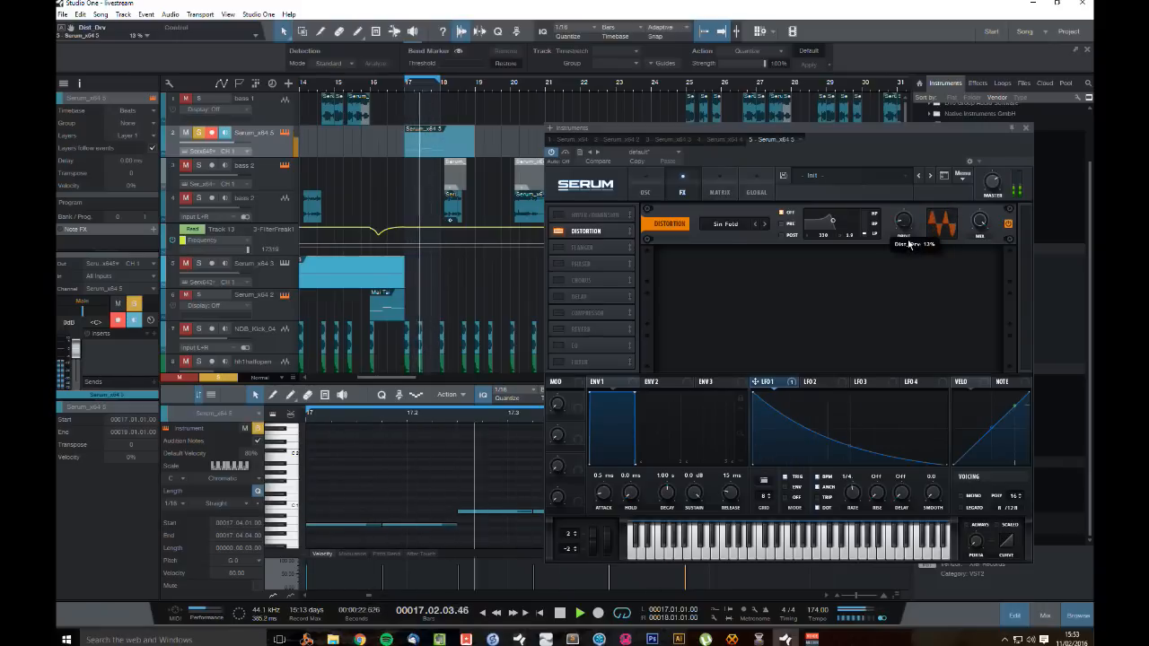
Step: Enable Serum's Compressor in Multiband mode, adjust its attack, release and gain, and set the threshold to -30.8 dB
{"action": "left_click", "coordinate": [587, 312]}
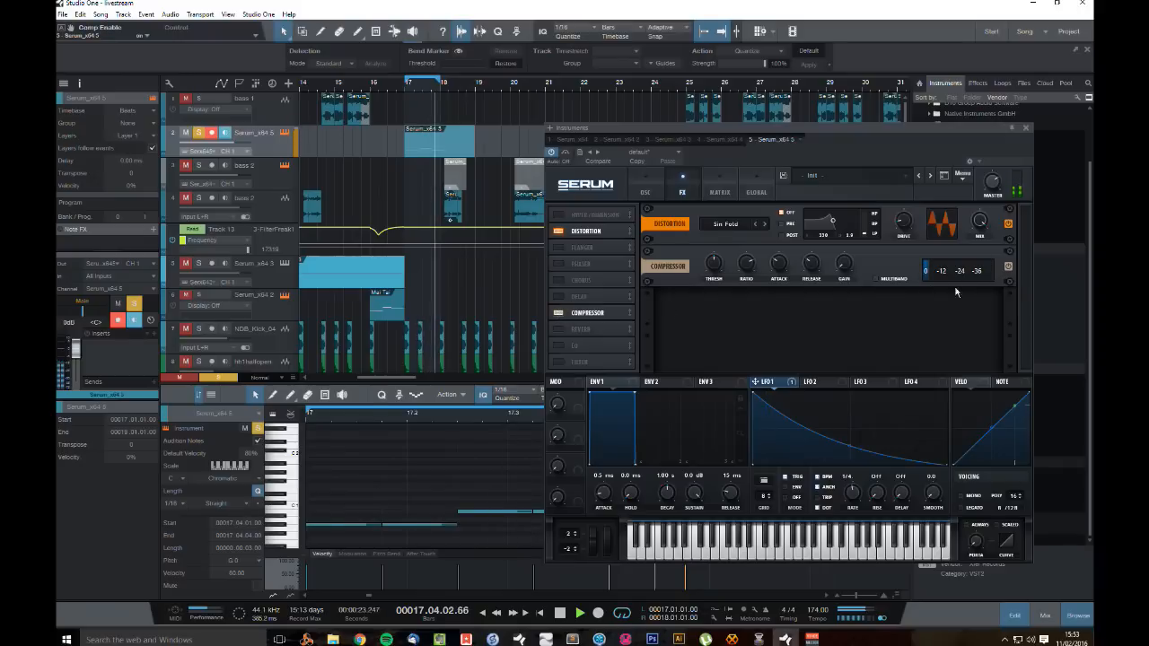
{"action": "left_click", "coordinate": [877, 280]}
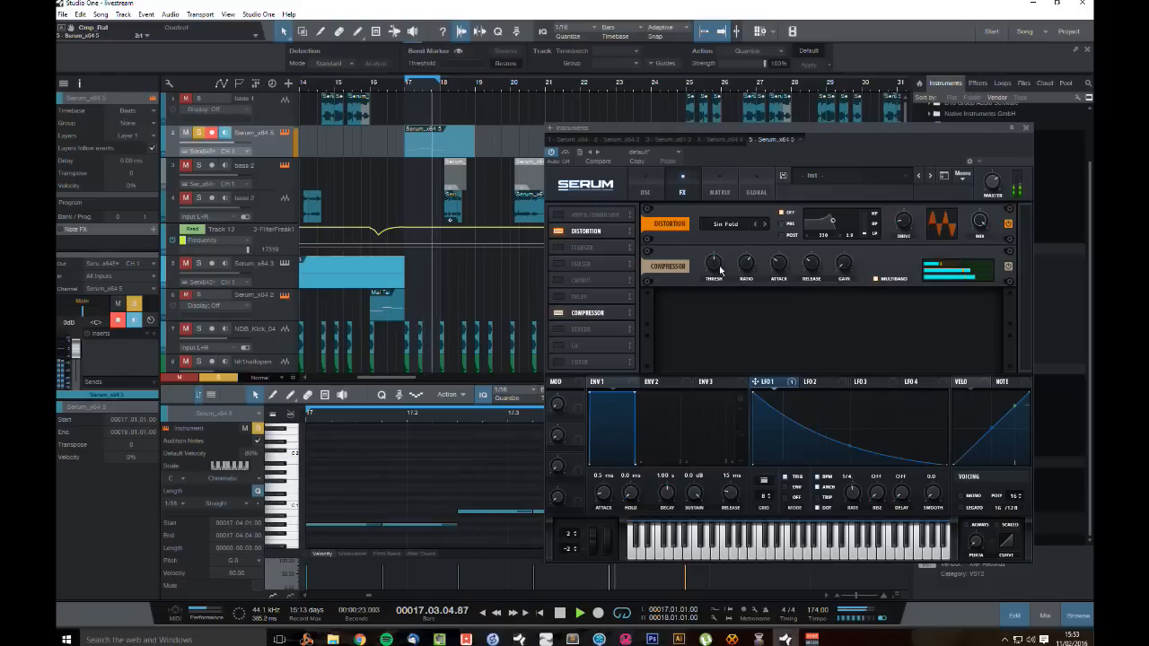
{"action": "left_click_drag", "start_coordinate": [720, 267], "coordinate": [733, 247]}
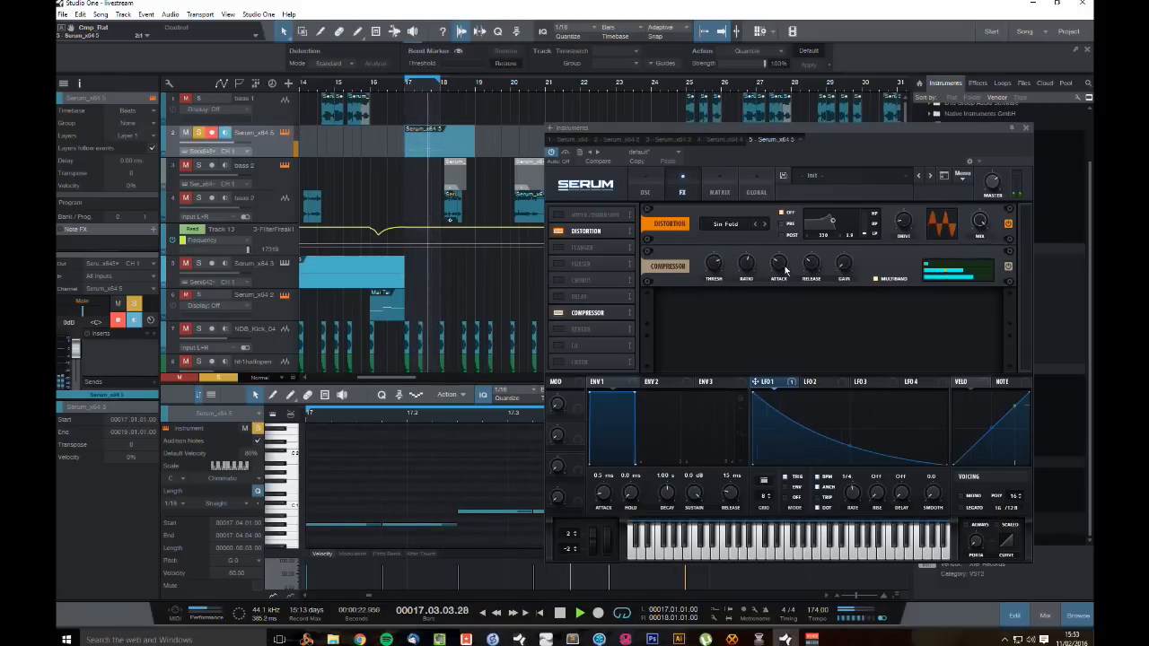
{"action": "left_click_drag", "start_coordinate": [787, 269], "coordinate": [788, 320]}
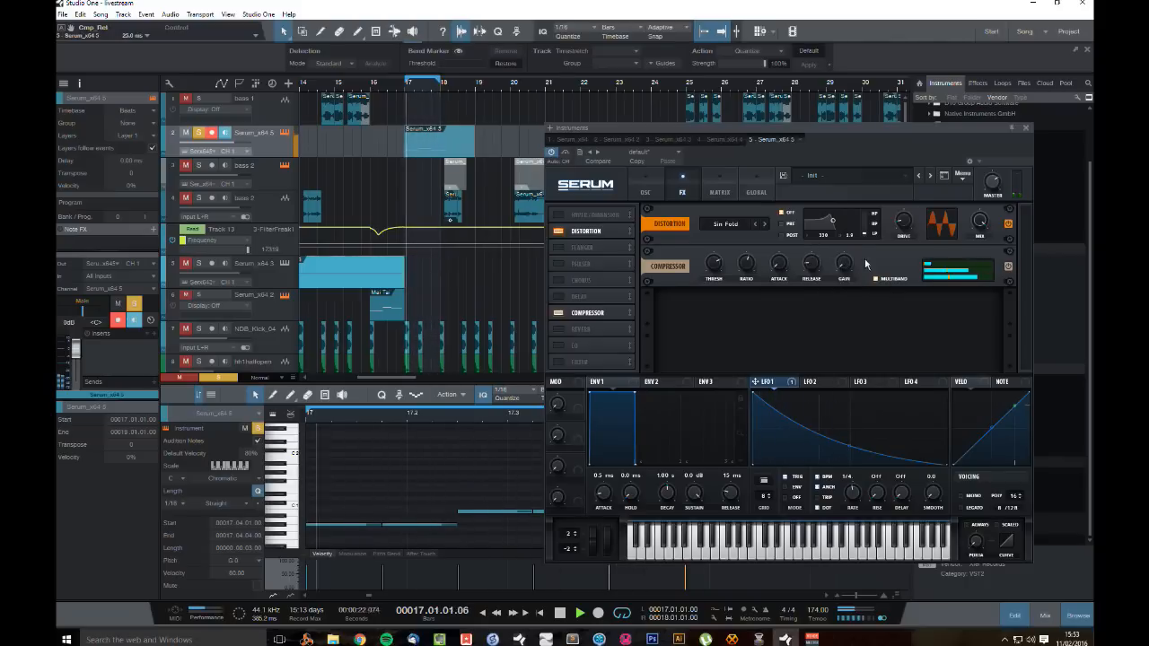
{"action": "left_click_drag", "start_coordinate": [853, 261], "coordinate": [844, 226]}
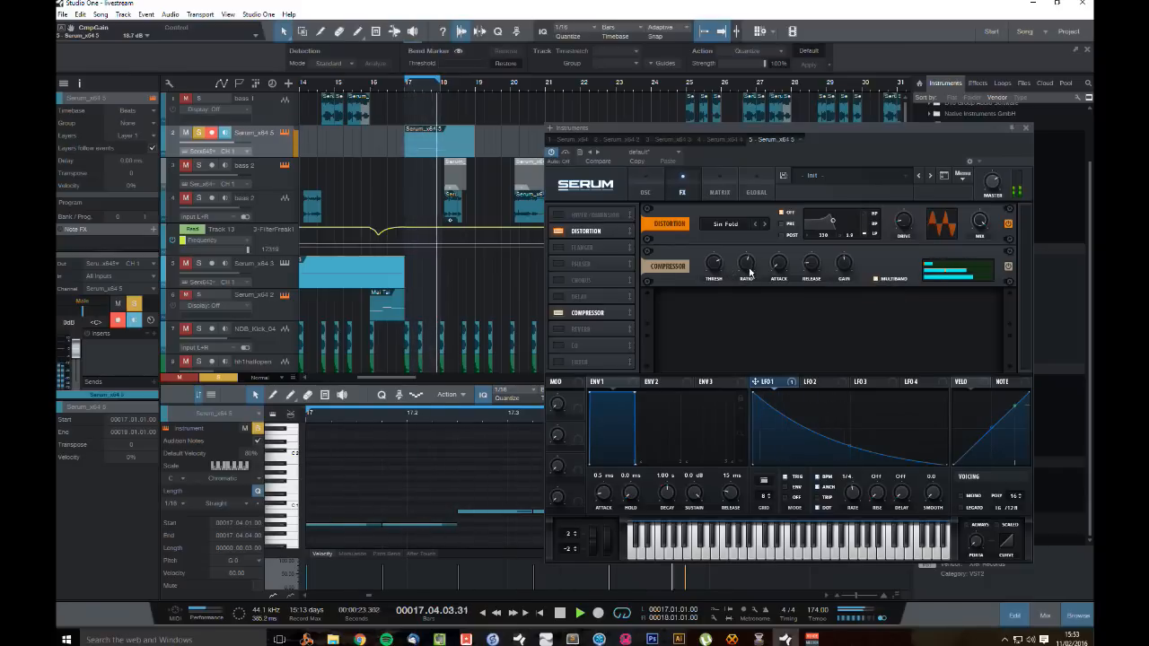
{"action": "left_click_drag", "start_coordinate": [749, 267], "coordinate": [722, 275]}
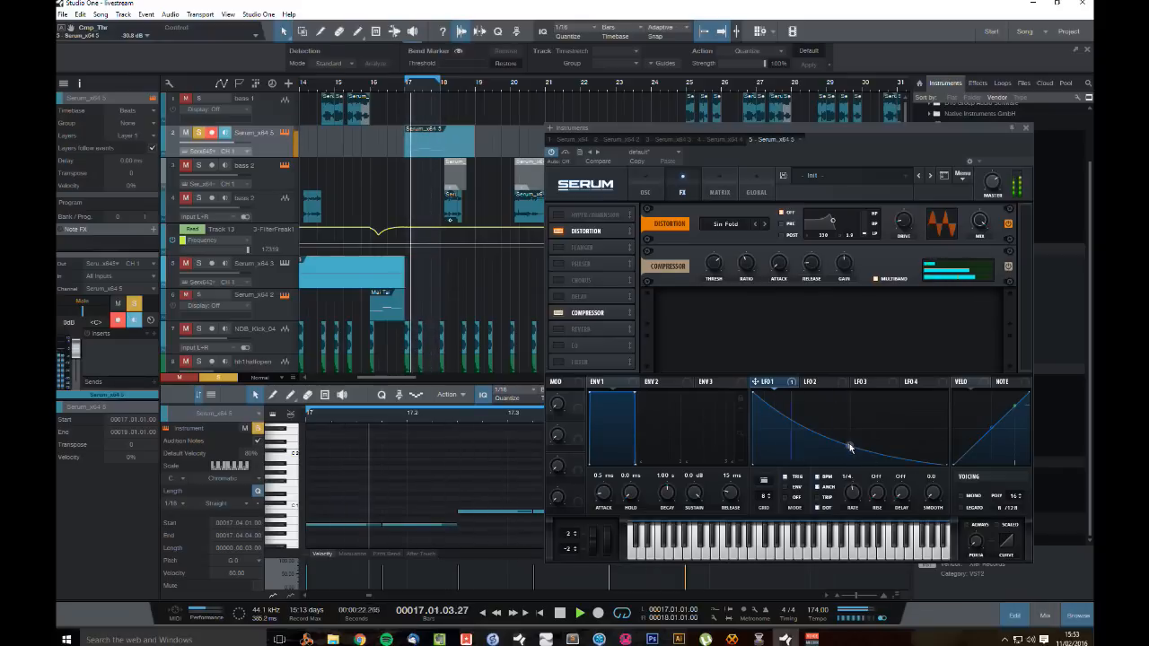
Step: Deepen the sag of LFO 1's curve so that it falls more steeply at the start
{"action": "left_click_drag", "start_coordinate": [850, 447], "coordinate": [851, 455]}
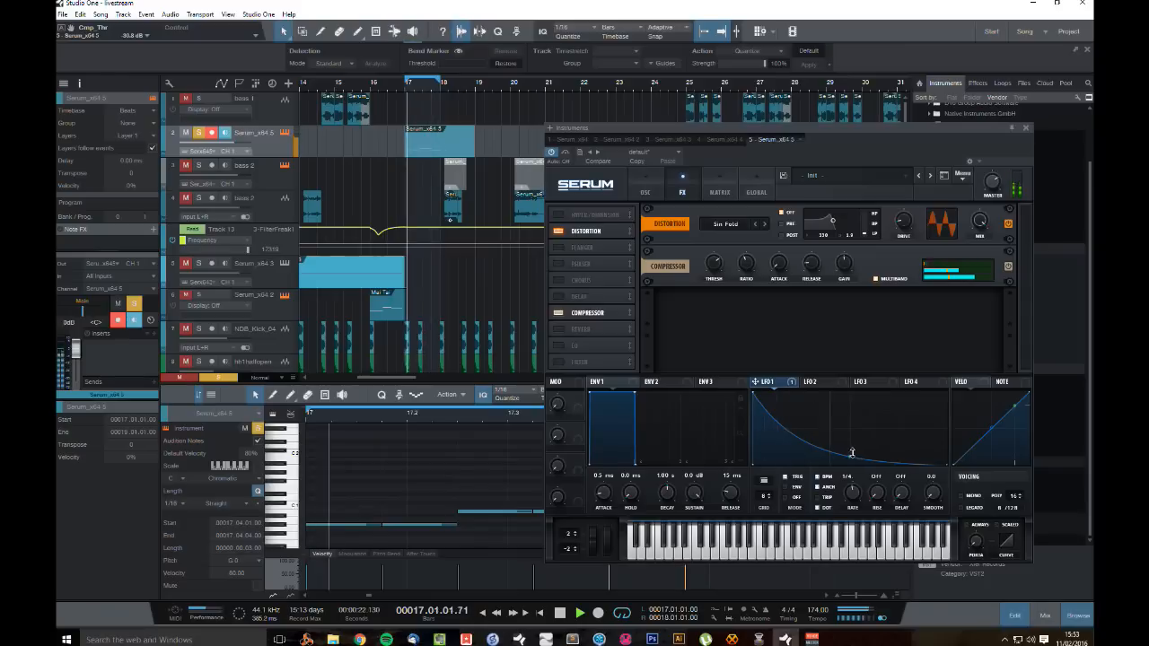
{"action": "left_click_drag", "start_coordinate": [851, 453], "coordinate": [855, 449]}
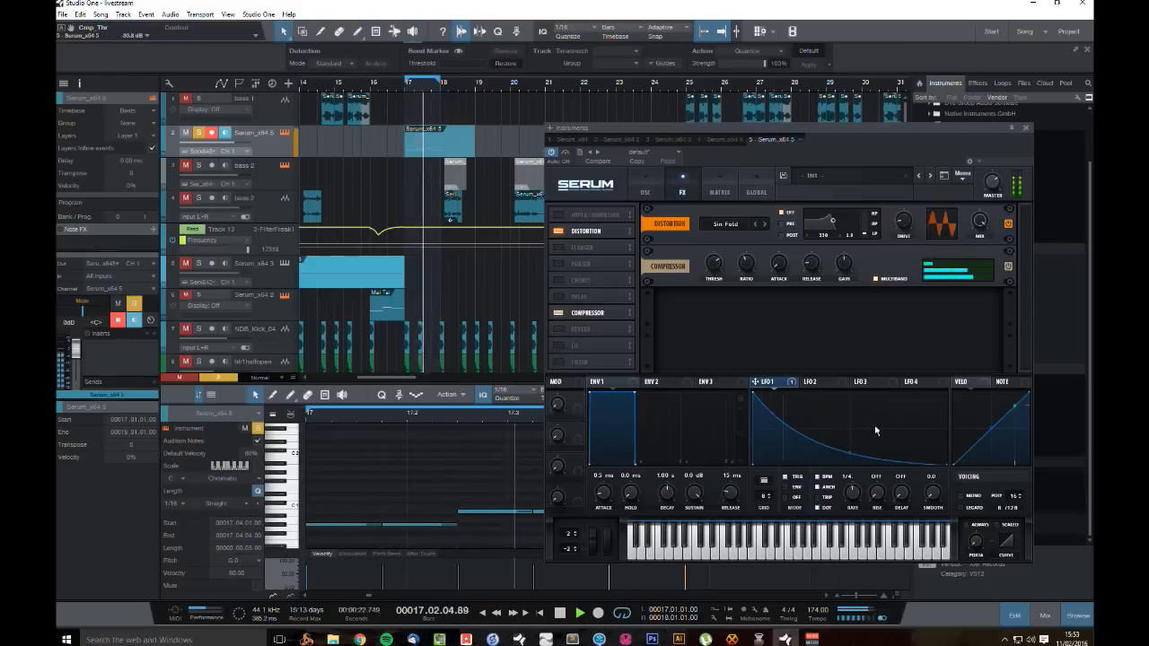
Step: Try the Ocean OCT+0 through Panorama OCT-2 wavetables in OSC A while sweeping the wavetable position
{"action": "left_click", "coordinate": [645, 192]}
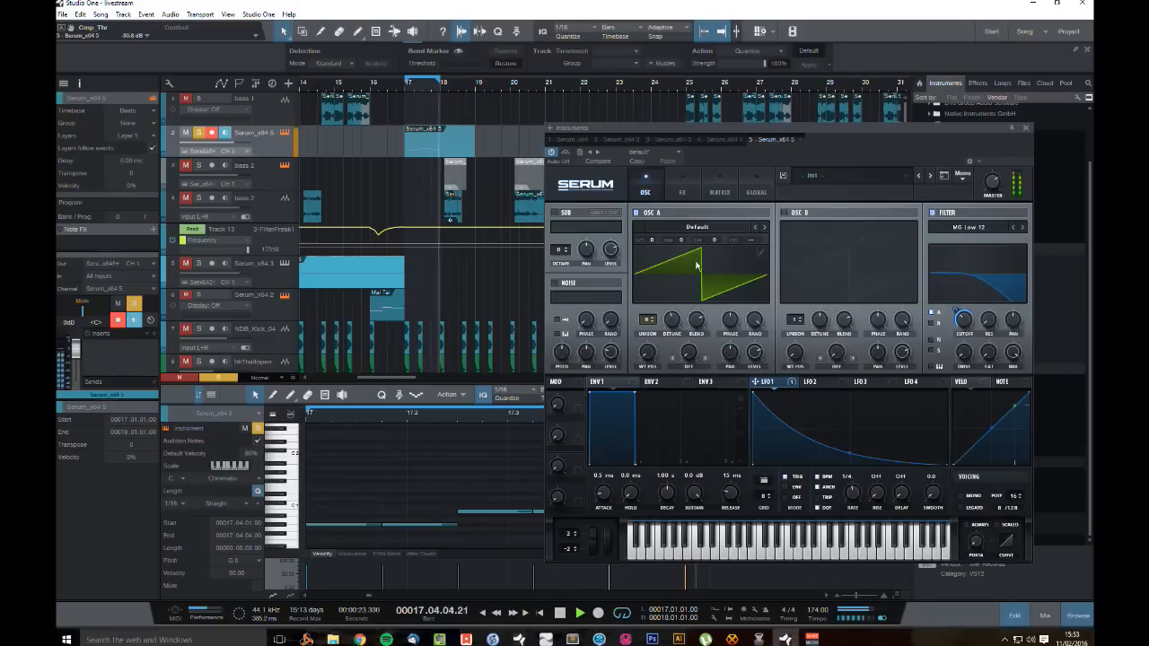
{"action": "key", "text": "space"}
{"action": "left_click", "coordinate": [702, 227]}
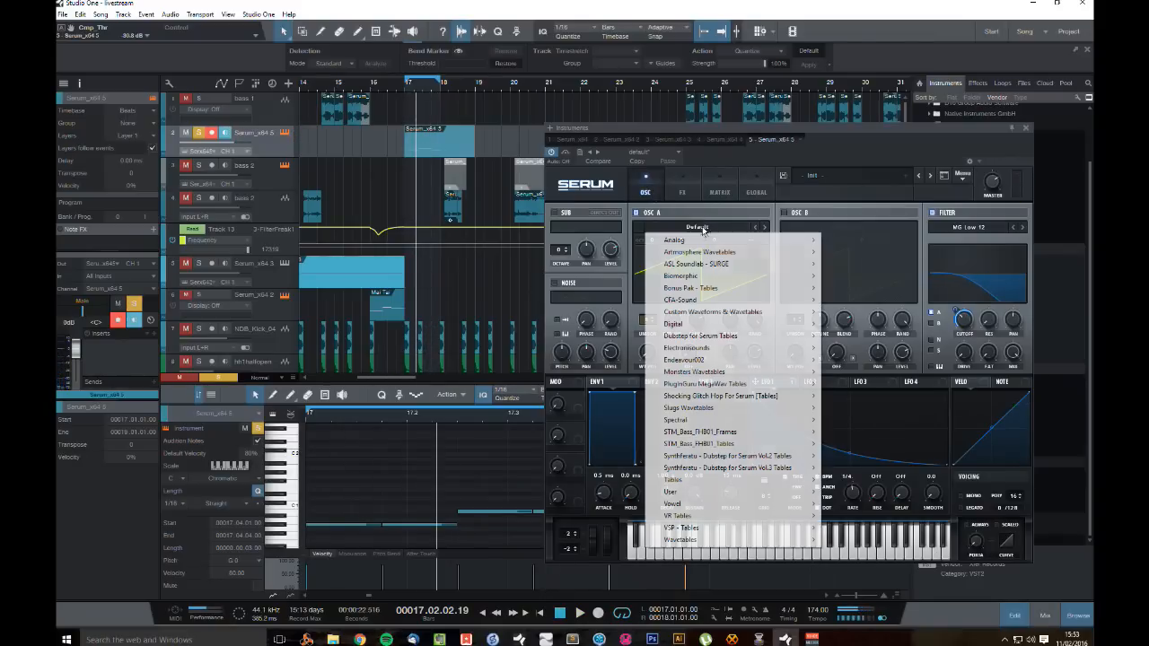
{"action": "mouse_move", "coordinate": [750, 244]}
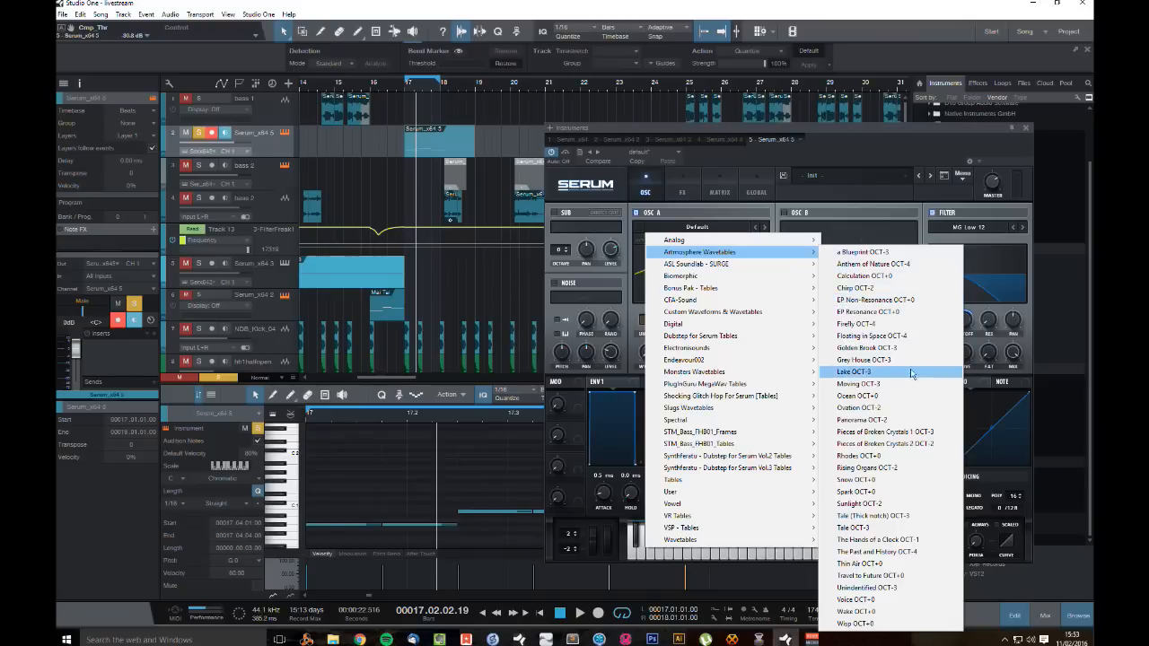
{"action": "left_click", "coordinate": [892, 396]}
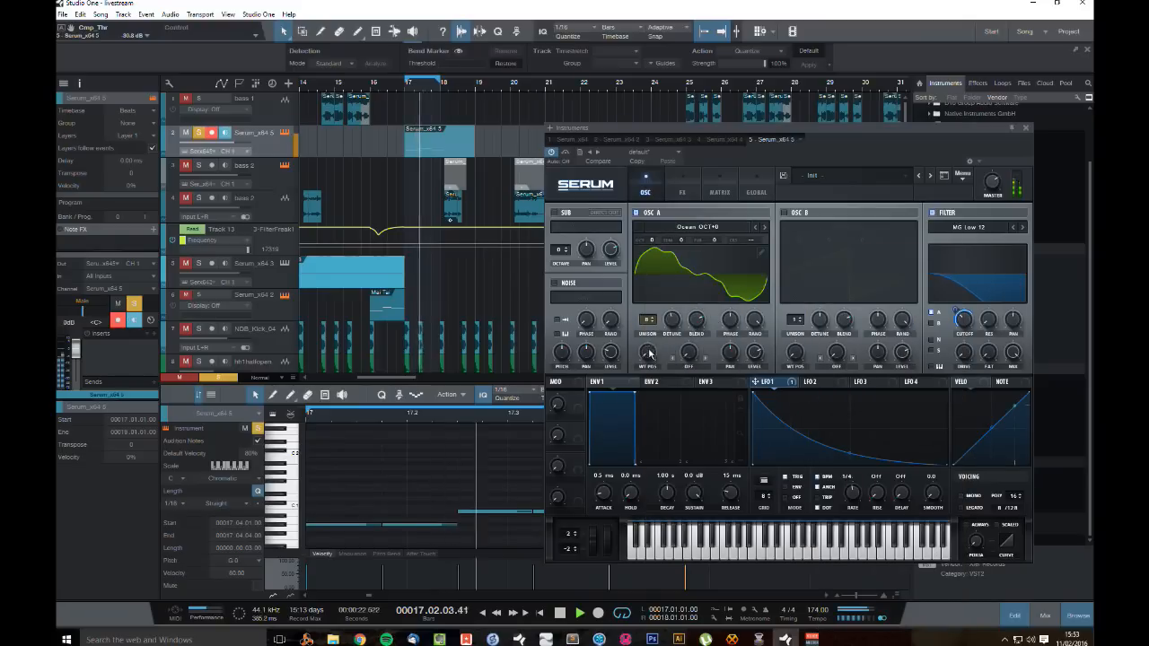
{"action": "left_click_drag", "start_coordinate": [648, 352], "coordinate": [709, 243]}
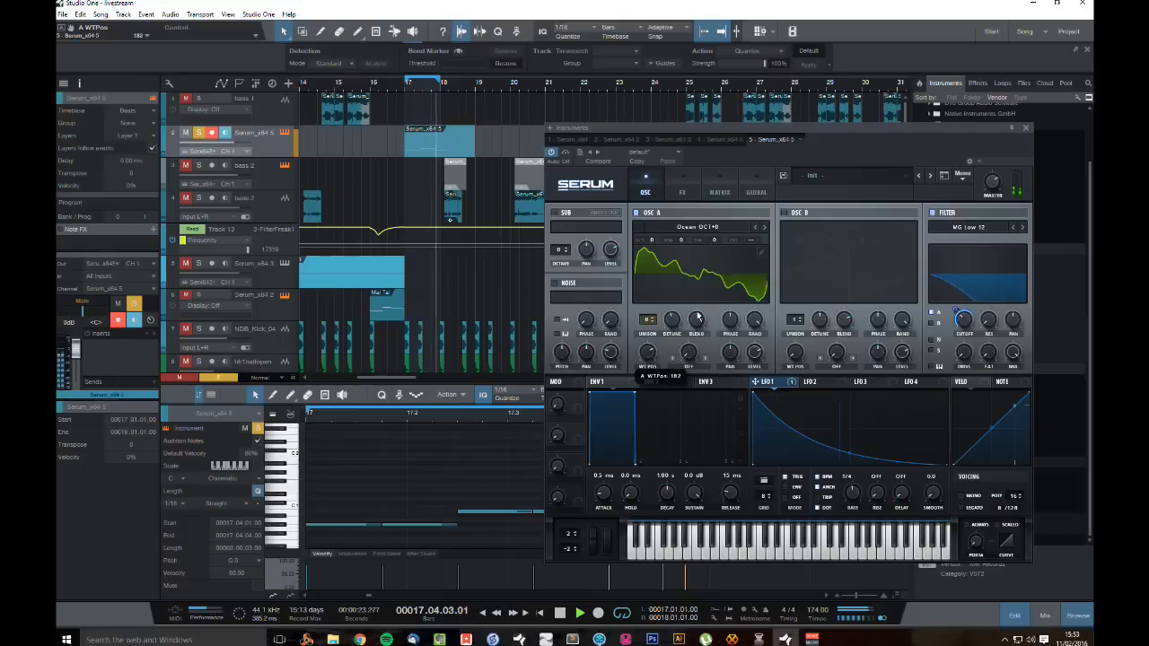
{"action": "left_click", "coordinate": [764, 228]}
{"action": "left_click_drag", "start_coordinate": [648, 351], "coordinate": [653, 458]}
{"action": "left_click", "coordinate": [764, 227]}
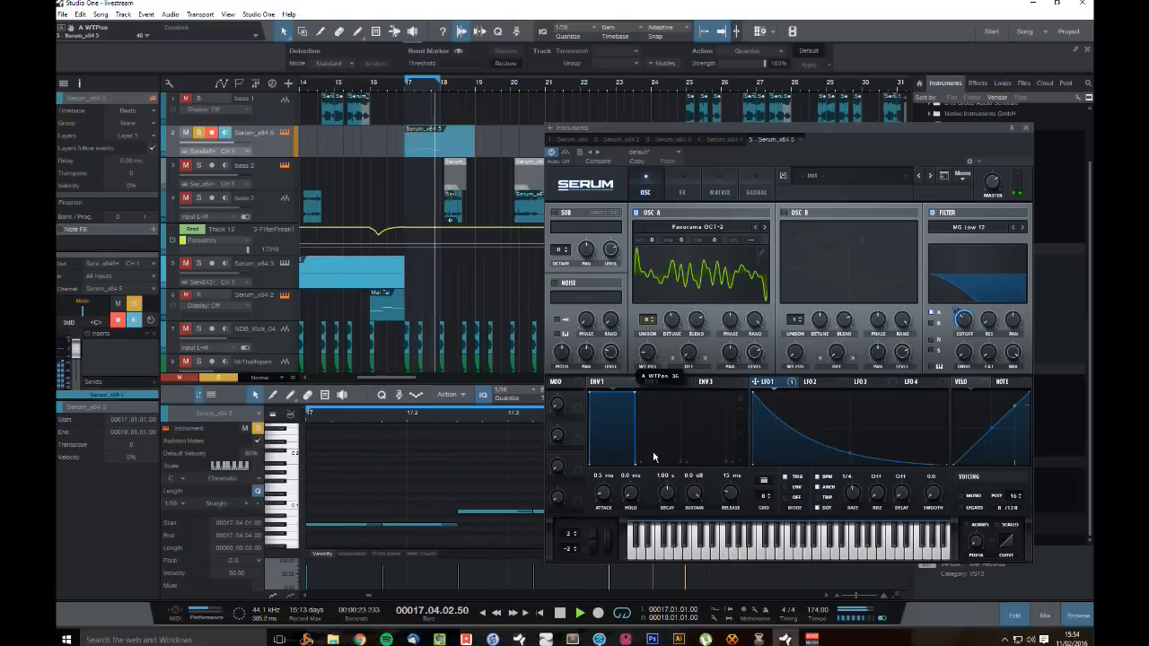
Step: Load the Digital wavetable Dist Sub Dekpers into OSC A and audition it at a wavetable position around 6
{"action": "left_click", "coordinate": [698, 227]}
{"action": "mouse_move", "coordinate": [719, 337]}
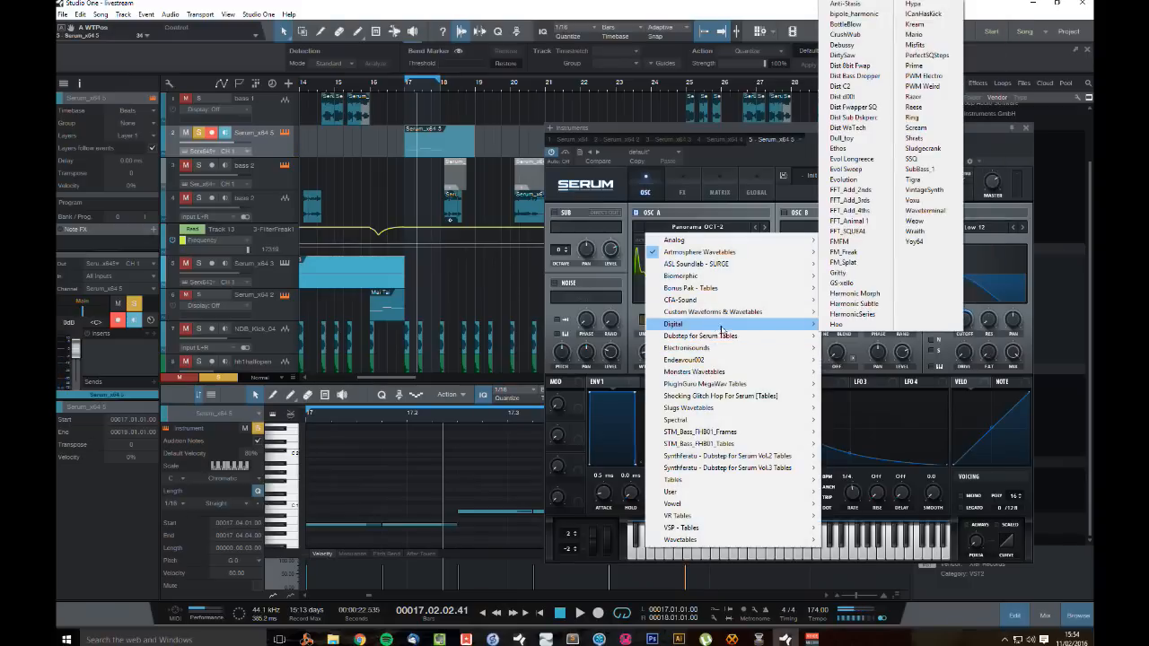
{"action": "left_click", "coordinate": [853, 120]}
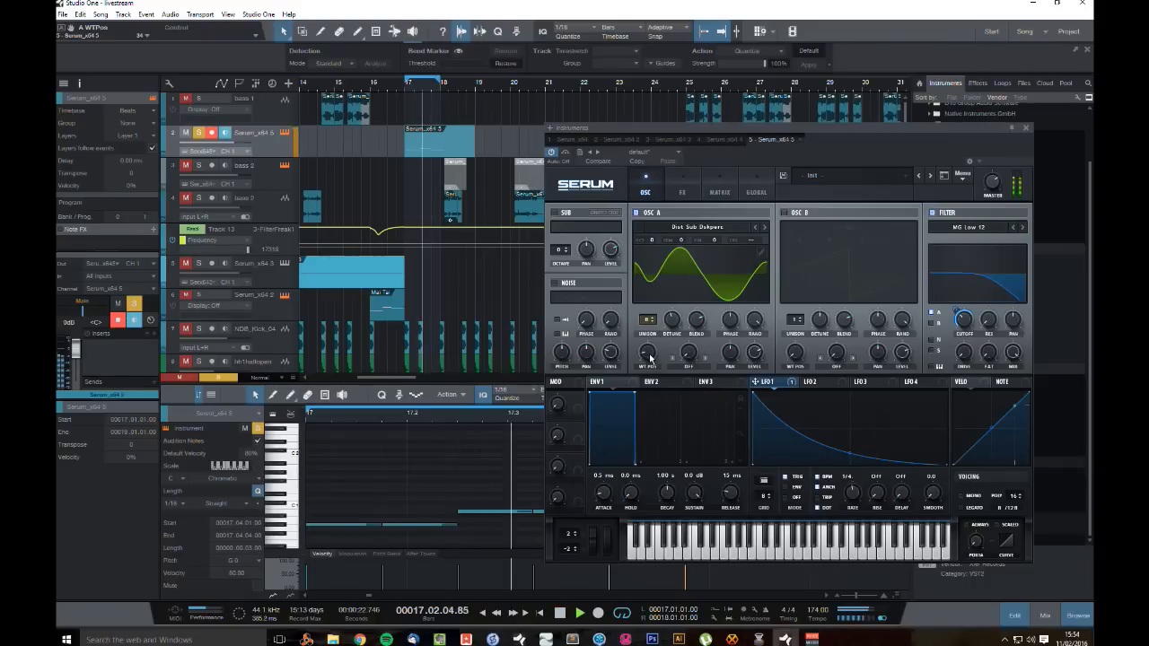
{"action": "mouse_move", "coordinate": [648, 354]}
{"action": "left_mouse_down"}
{"action": "mouse_move", "coordinate": [648, 370]}
{"action": "mouse_move", "coordinate": [651, 354]}
{"action": "left_mouse_up"}
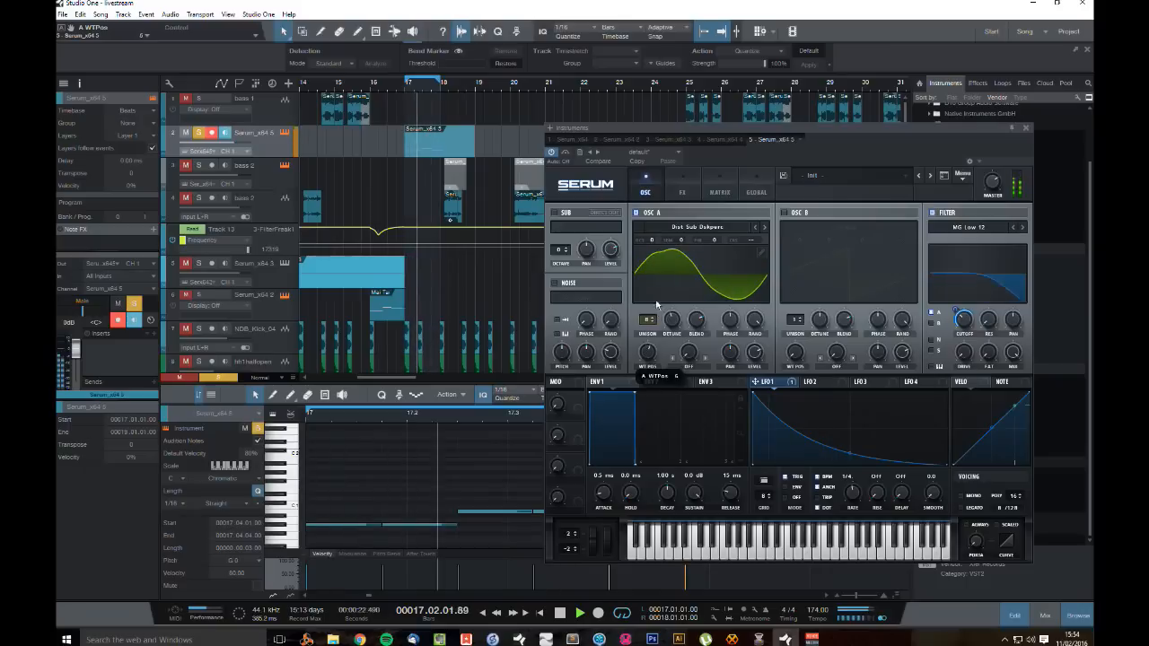
Step: Switch OSC A to the Doll_toy wavetable at position 1 and lower its unison detune to 0.15
{"action": "left_click", "coordinate": [765, 228]}
{"action": "left_click", "coordinate": [765, 228]}
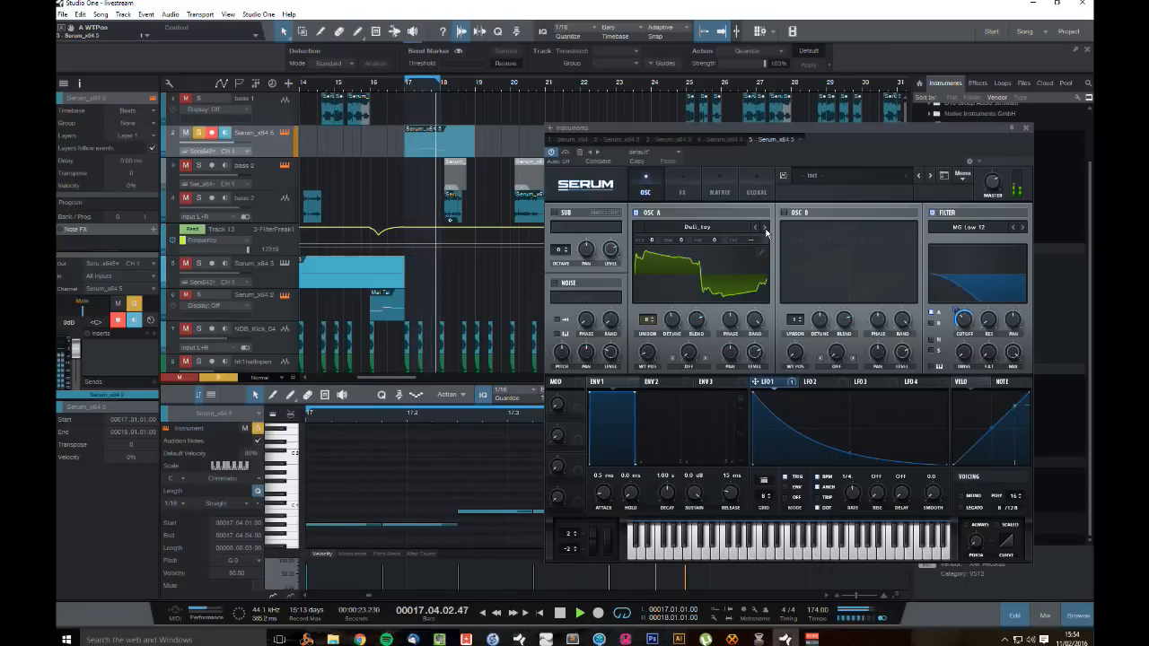
{"action": "left_click_drag", "start_coordinate": [649, 359], "coordinate": [653, 397]}
{"action": "key", "text": "space"}
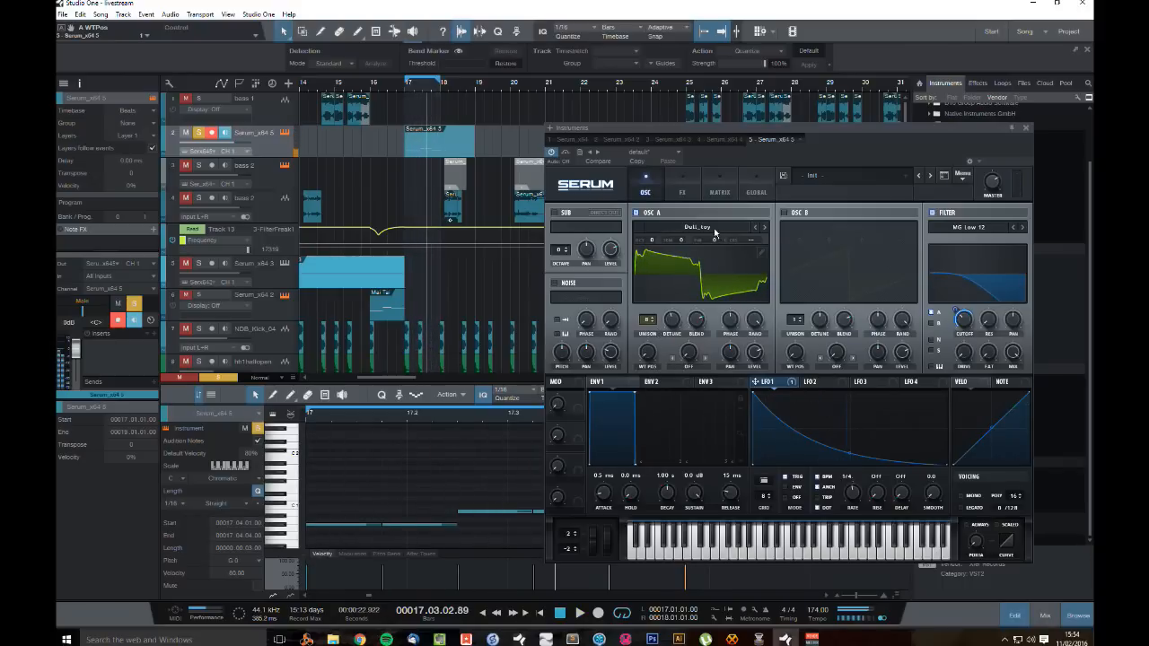
{"action": "left_click", "coordinate": [698, 227]}
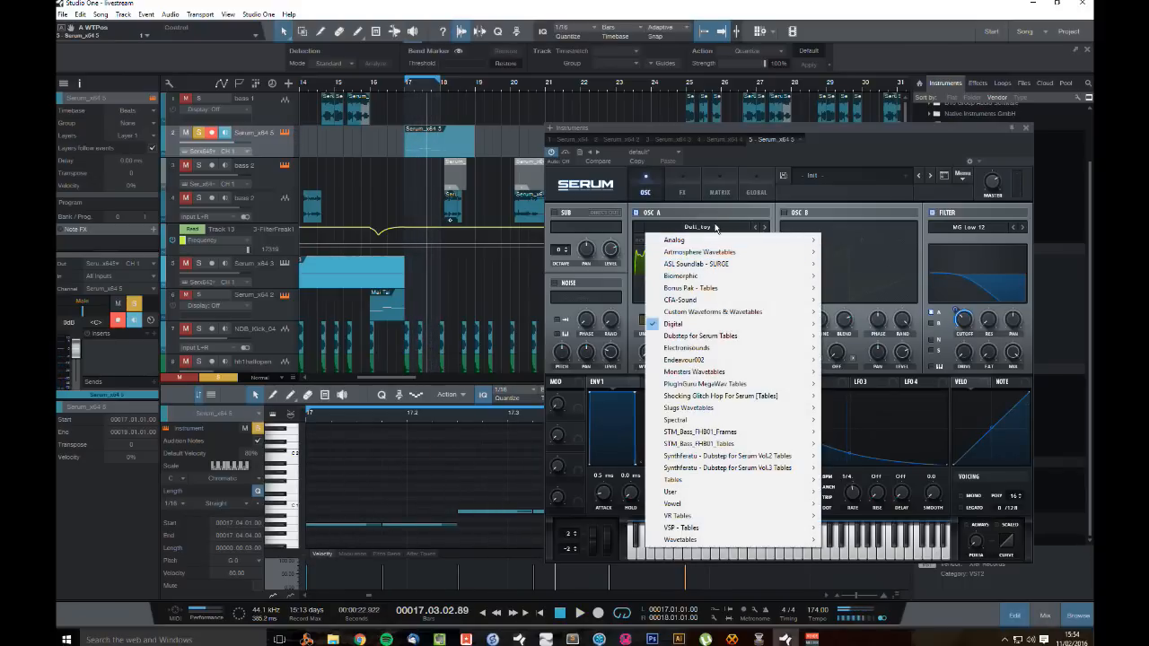
{"action": "left_click", "coordinate": [716, 227]}
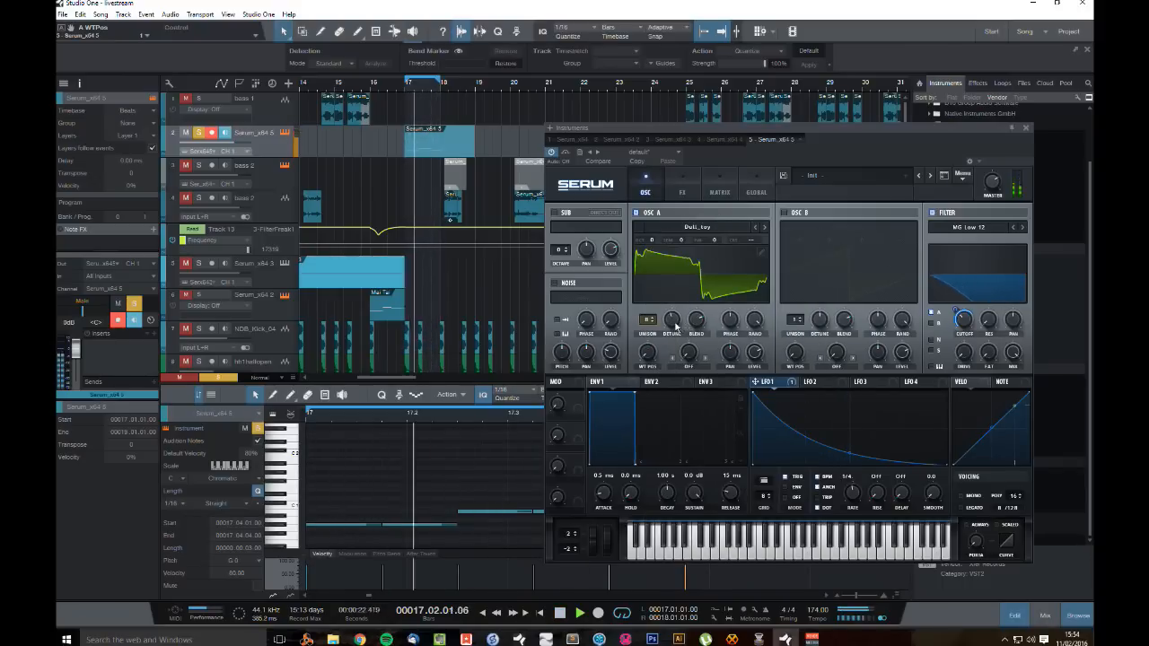
{"action": "left_click_drag", "start_coordinate": [672, 320], "coordinate": [686, 341]}
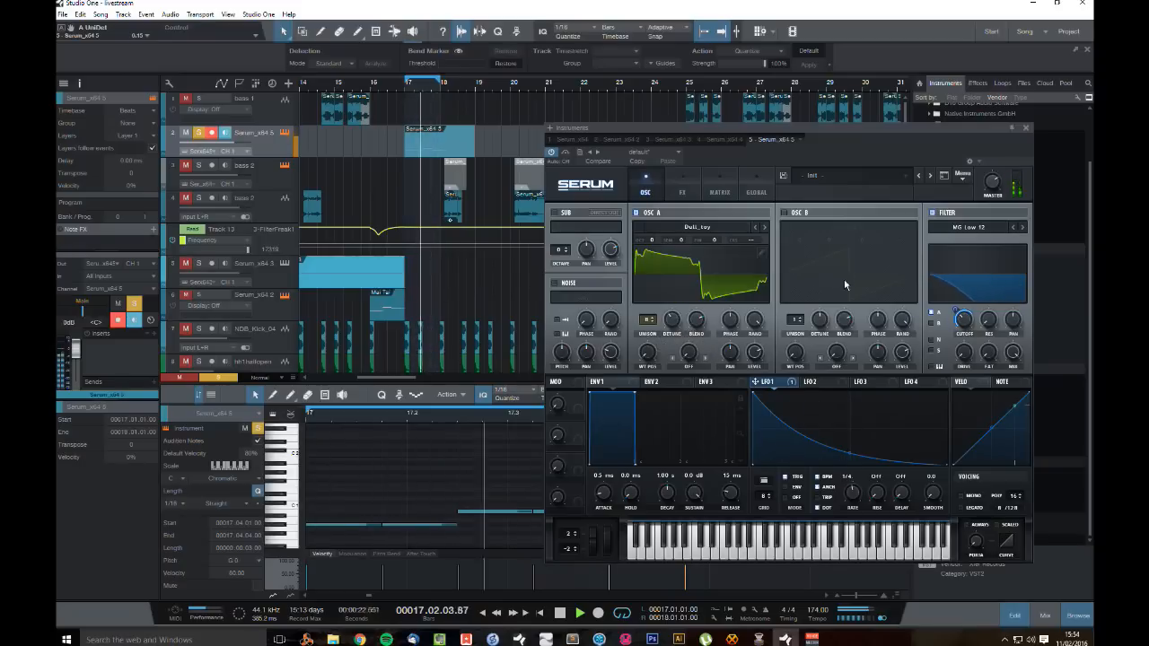
Step: Reshape LFO 1 with a low point early in the cycle and a full-height peak just after it, and audition it
{"action": "left_click_drag", "start_coordinate": [837, 455], "coordinate": [802, 455]}
{"action": "double_click", "coordinate": [841, 453]}
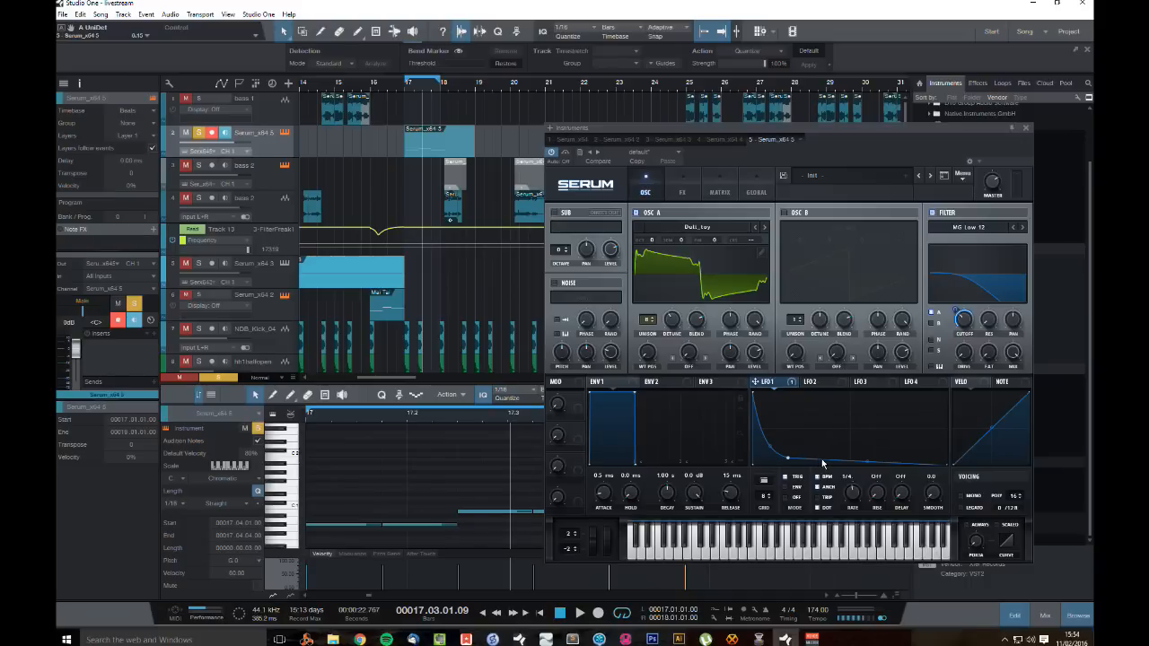
{"action": "left_click_drag", "start_coordinate": [822, 462], "coordinate": [812, 394]}
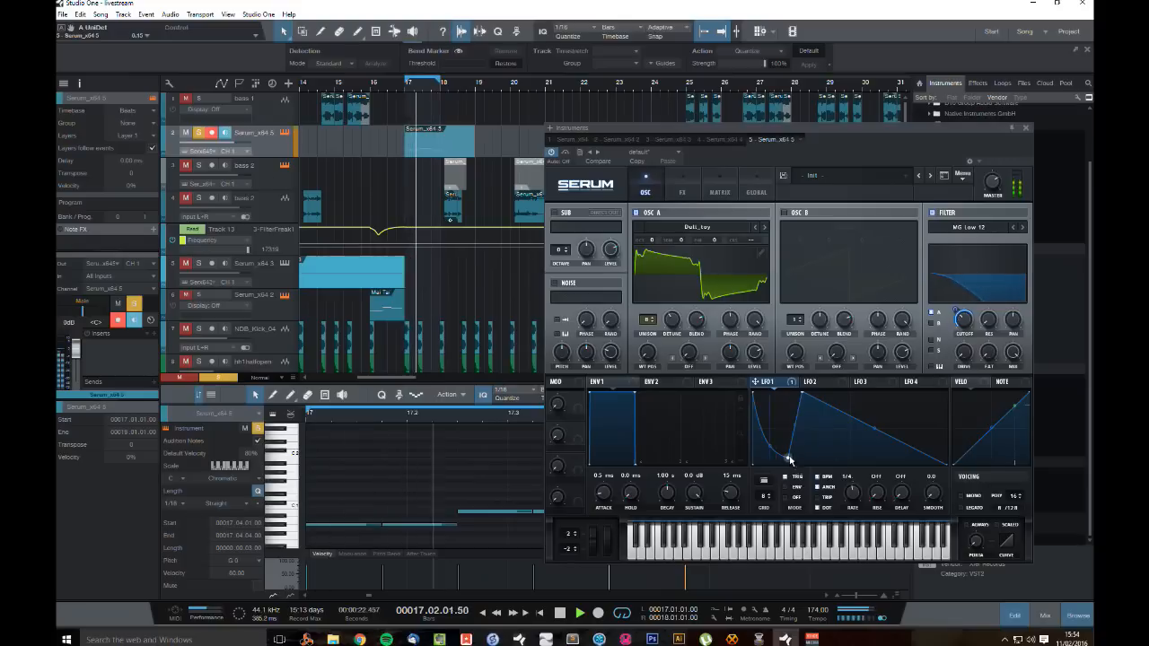
{"action": "key", "text": "space"}
Step: Remove the second note of the Serum pattern and extend the first note to end at 17.02.03
{"action": "double_click", "coordinate": [433, 154]}
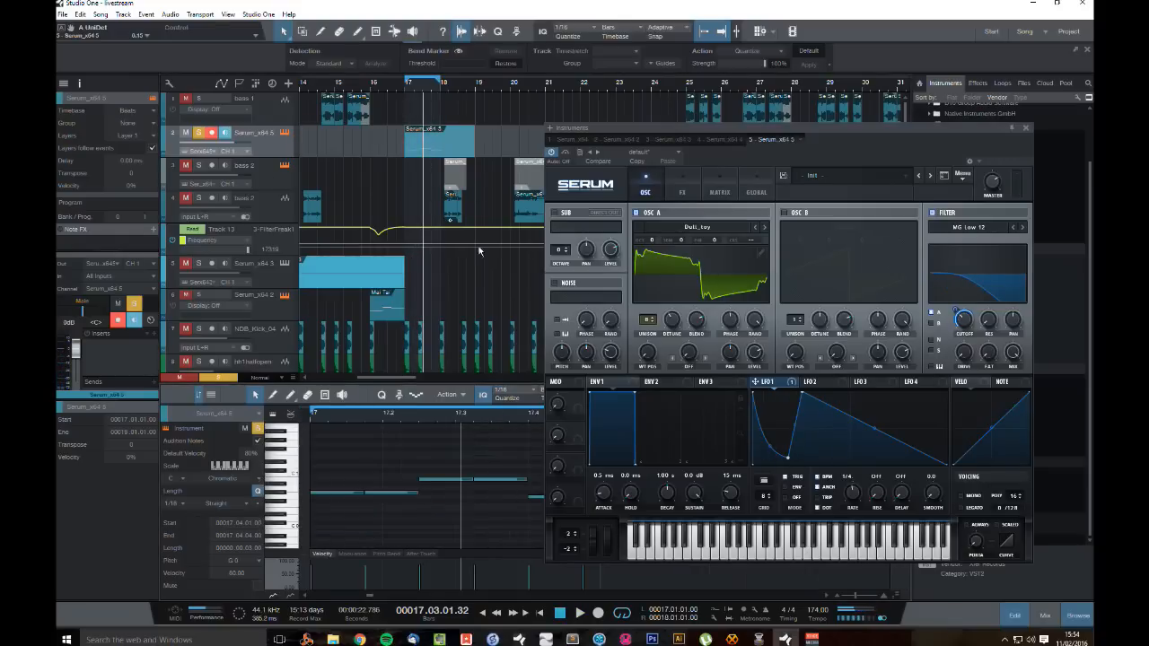
{"action": "key", "text": "ctrl+z"}
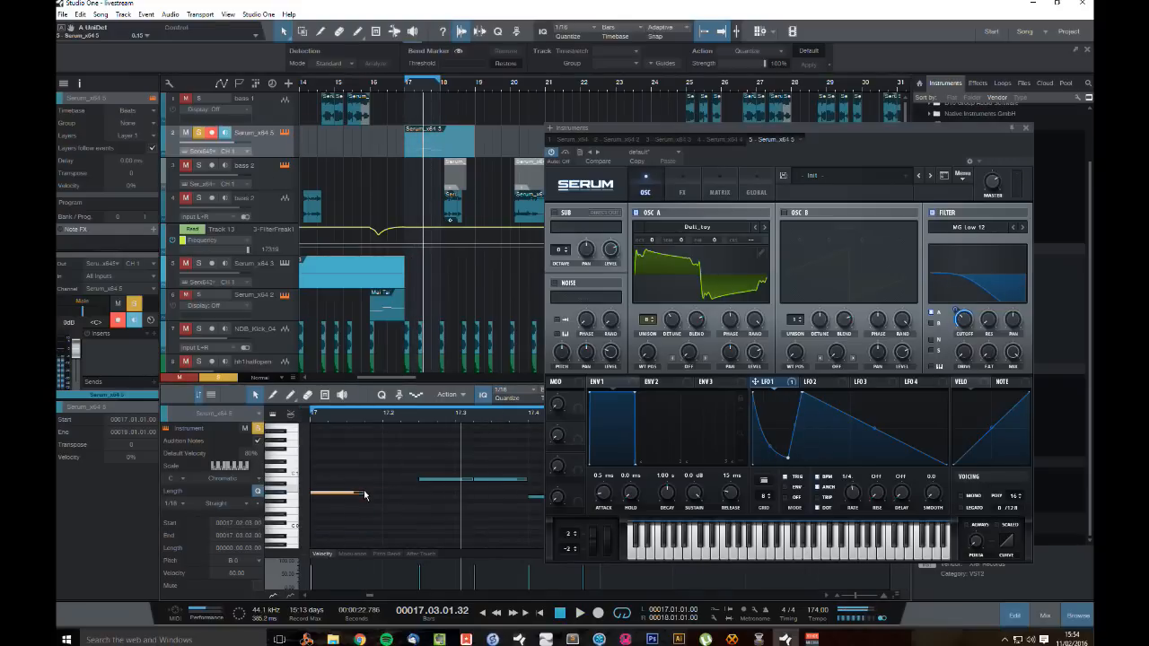
{"action": "left_click_drag", "start_coordinate": [365, 494], "coordinate": [430, 503]}
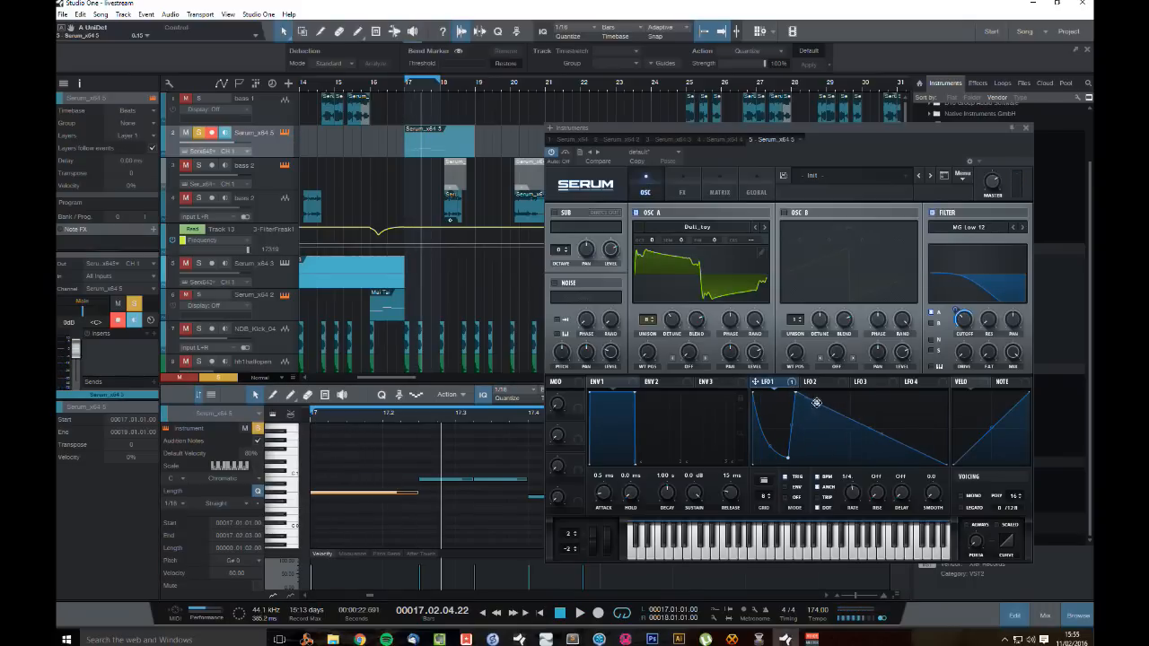
Step: Add a second full-height peak and a low trailing section to LFO 1, and set its rate to 1/2
{"action": "left_click_drag", "start_coordinate": [817, 402], "coordinate": [849, 446]}
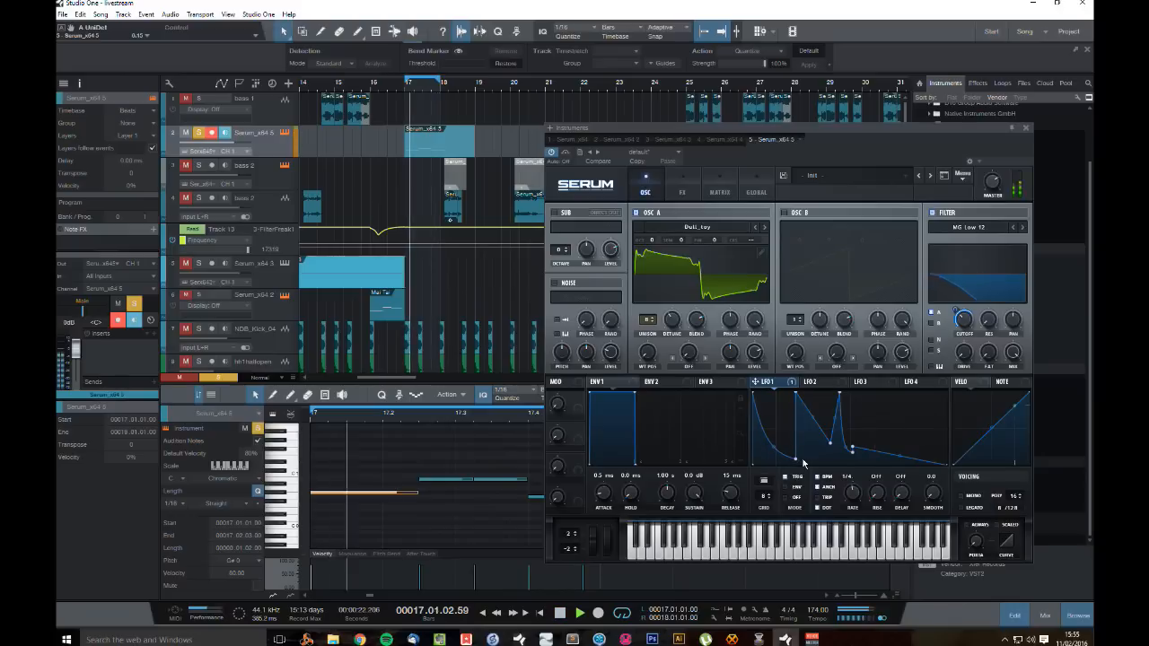
{"action": "left_click_drag", "start_coordinate": [853, 493], "coordinate": [853, 505]}
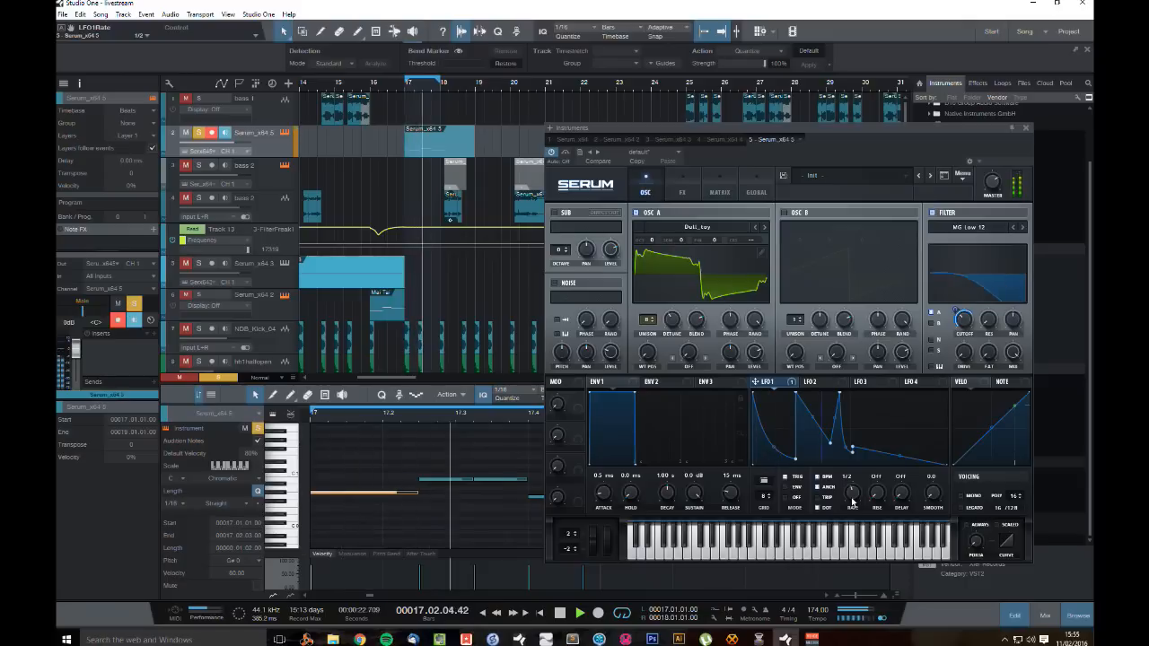
{"action": "key", "text": "space"}
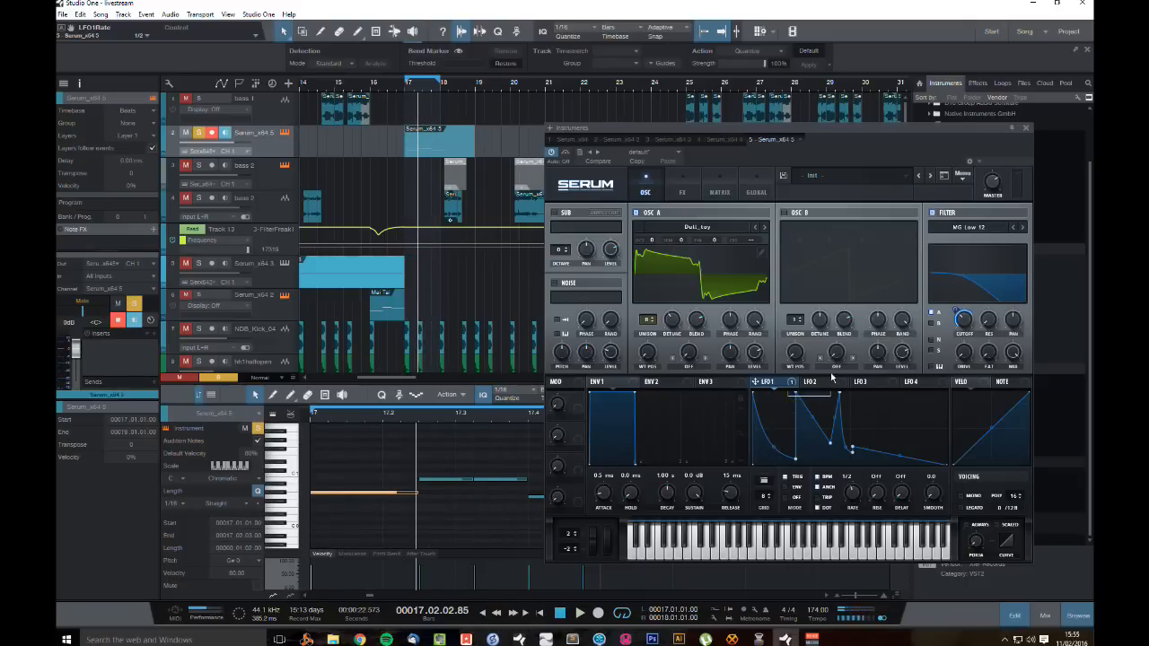
{"action": "key", "text": "Delete"}
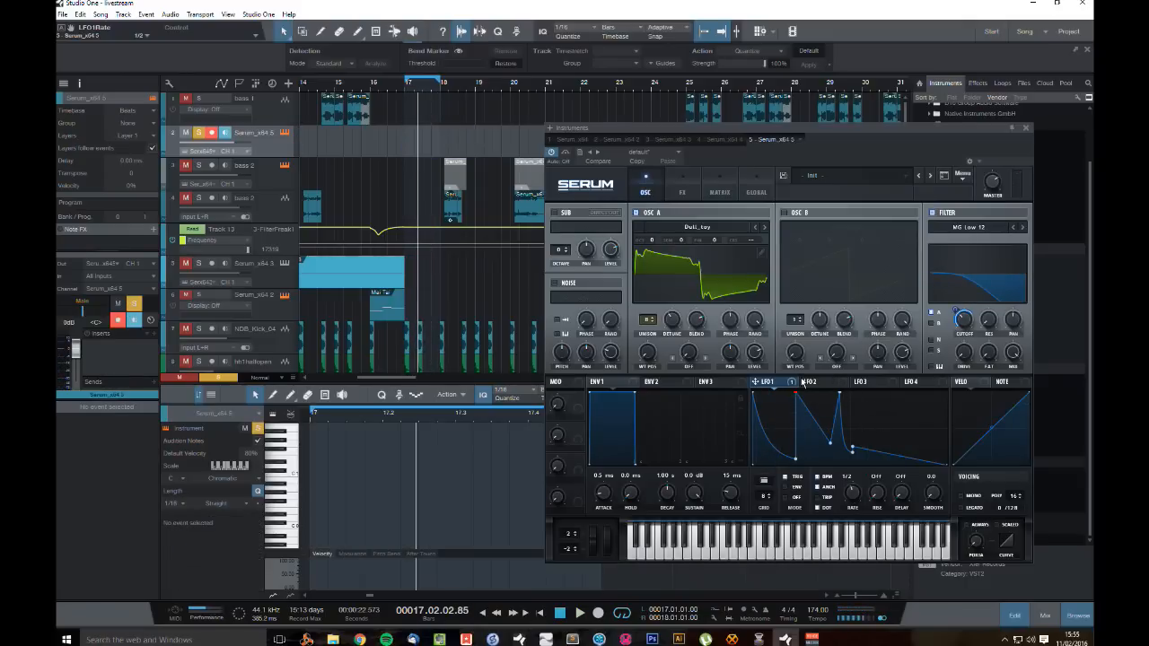
{"action": "key", "text": "ctrl+z"}
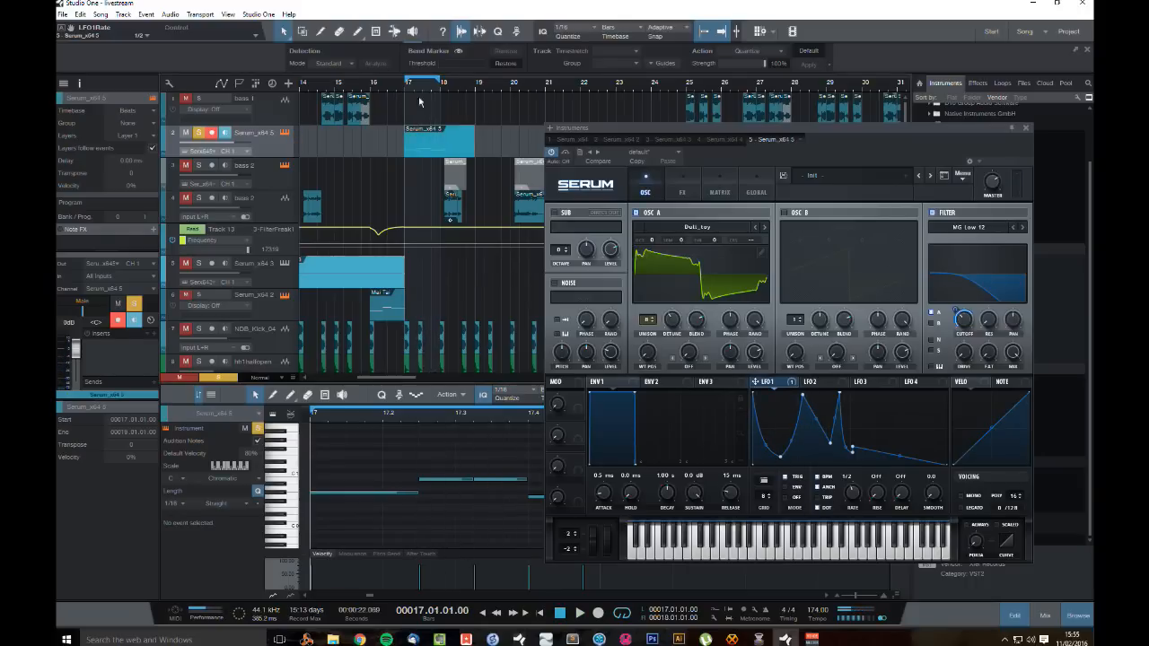
Step: Reshape LFO 1 into two peaks of descending height and set its rate to bar
{"action": "left_click_drag", "start_coordinate": [803, 399], "coordinate": [797, 411]}
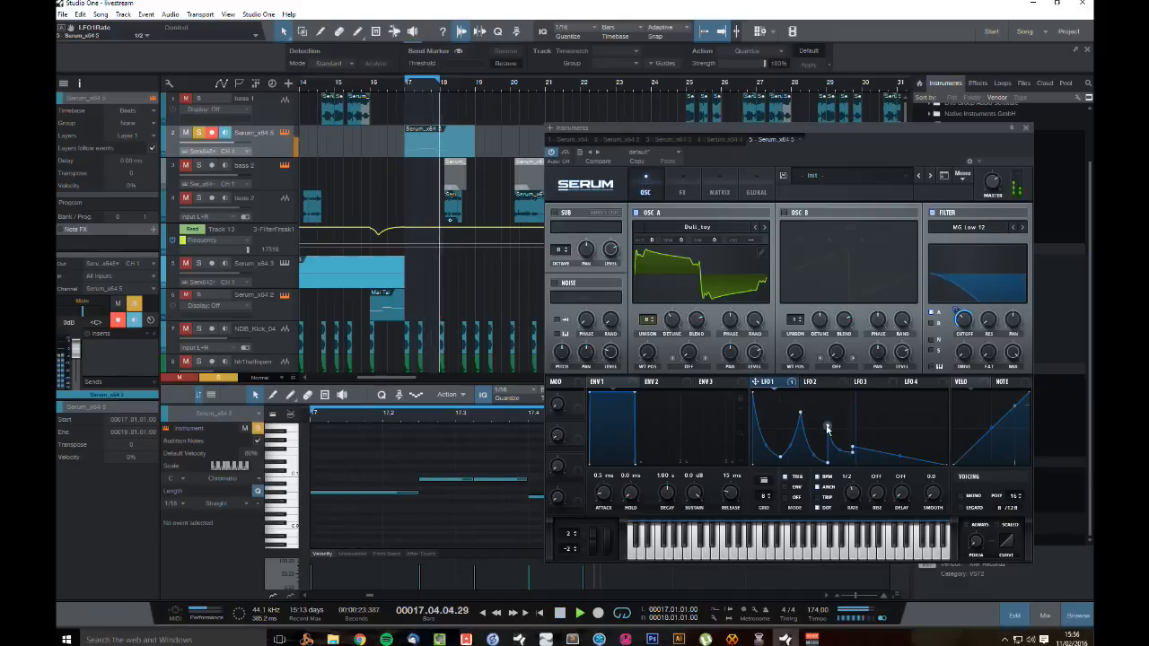
{"action": "key", "text": "space"}
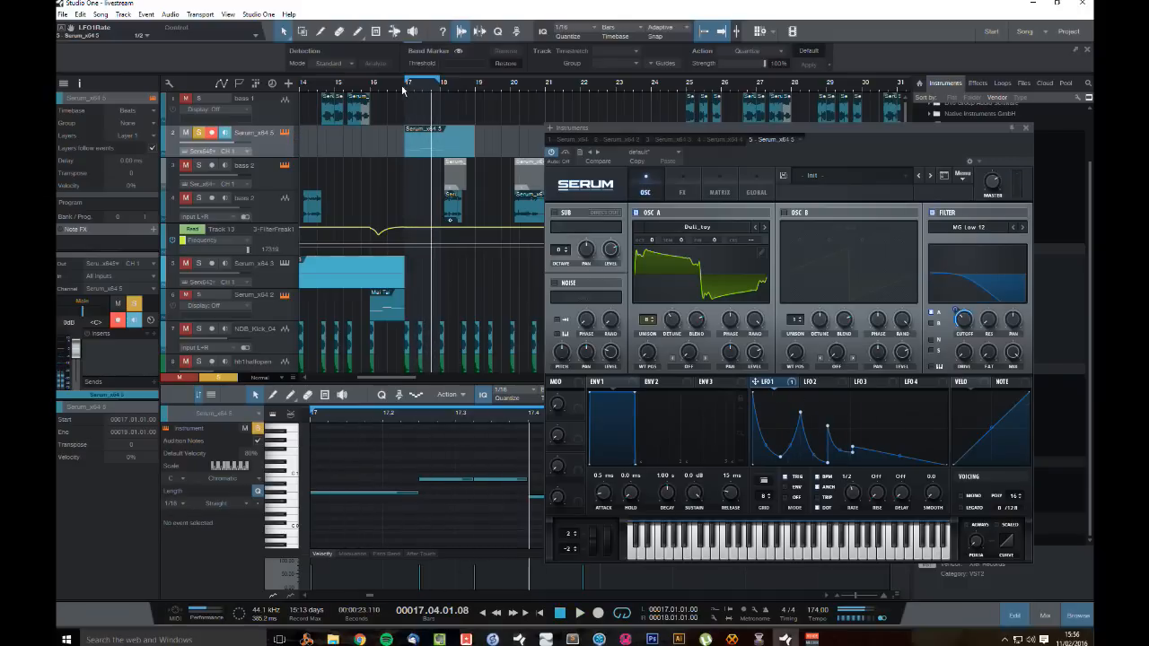
{"action": "left_click", "coordinate": [404, 88]}
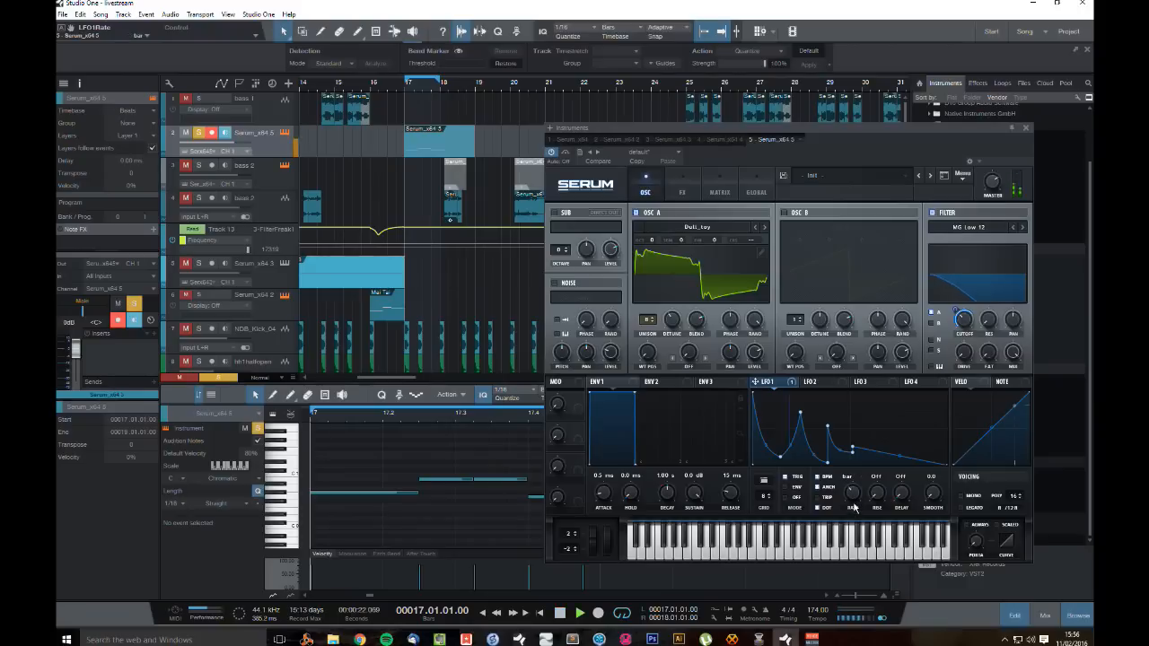
{"action": "key", "text": "space"}
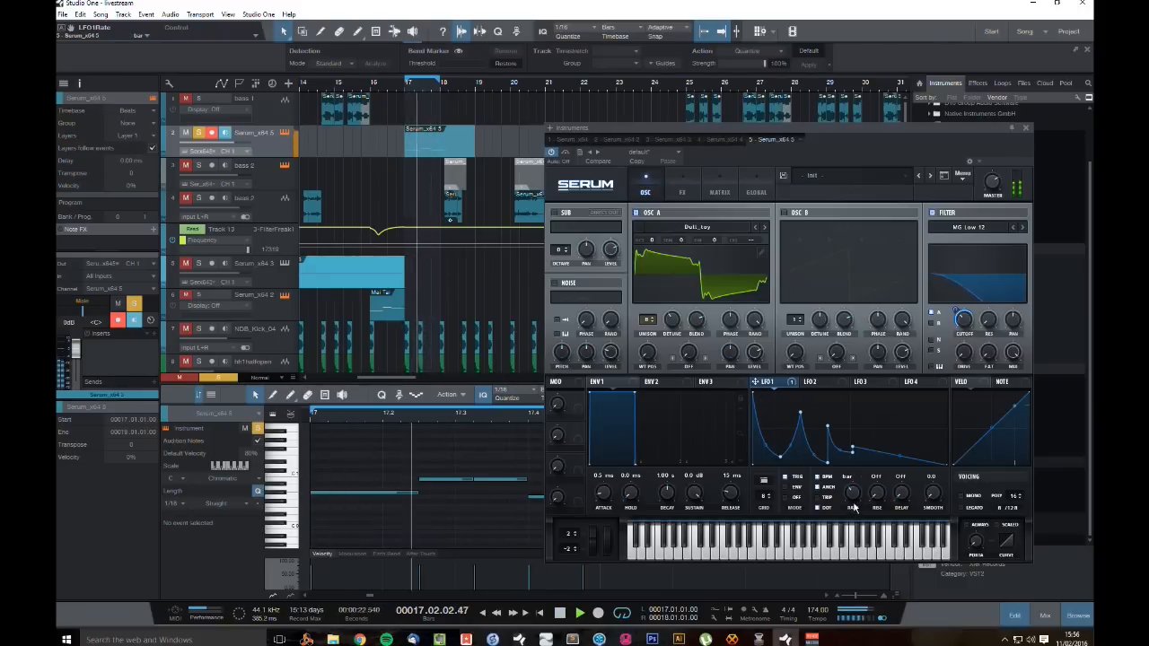
Step: Set the loop range from 17.01.01 to 17.02.03 and play back the first note
{"action": "left_click", "coordinate": [418, 90]}
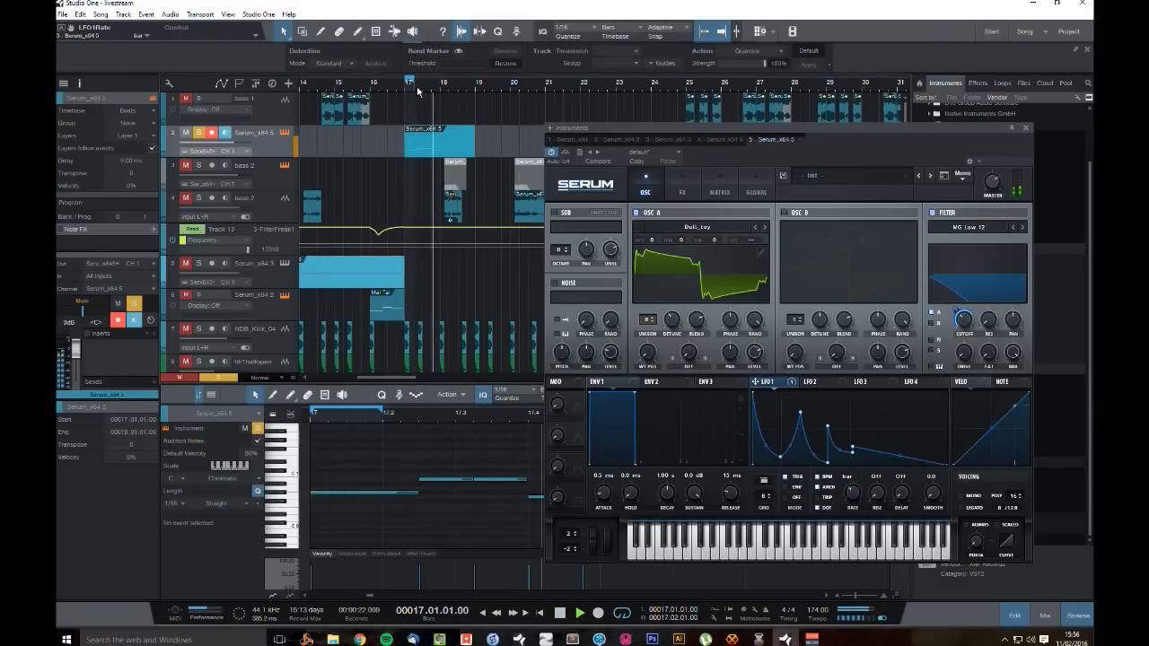
{"action": "key", "text": "space"}
{"action": "left_click_drag", "start_coordinate": [416, 90], "coordinate": [436, 135]}
{"action": "left_click", "coordinate": [446, 82], "text": "alt"}
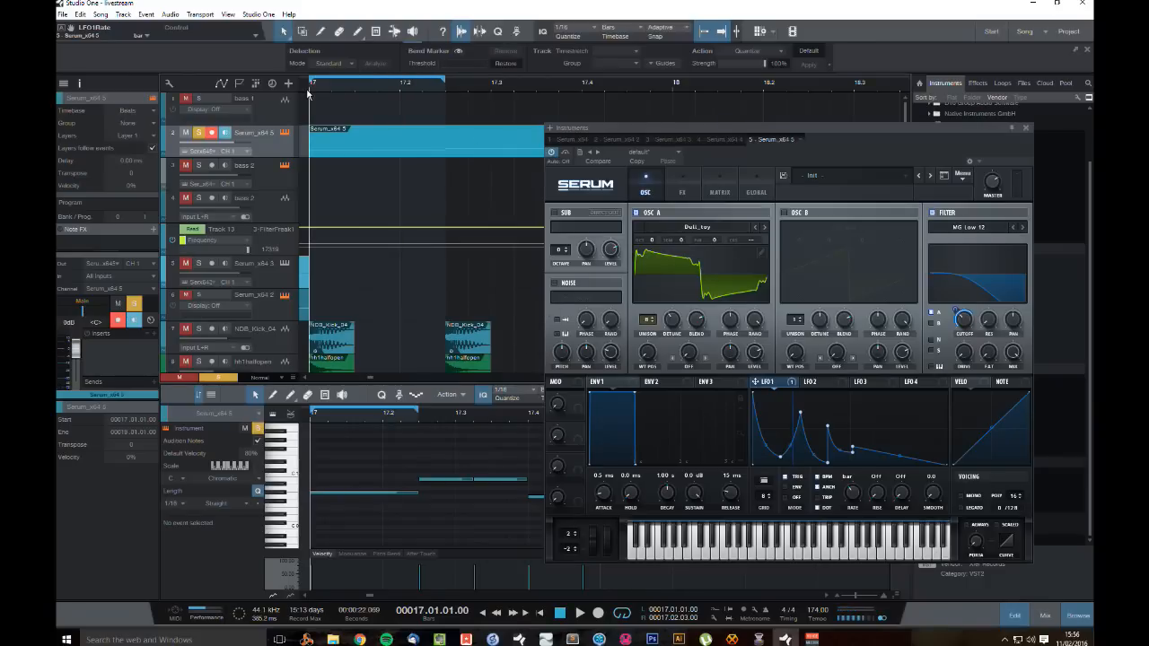
{"action": "key", "text": "space"}
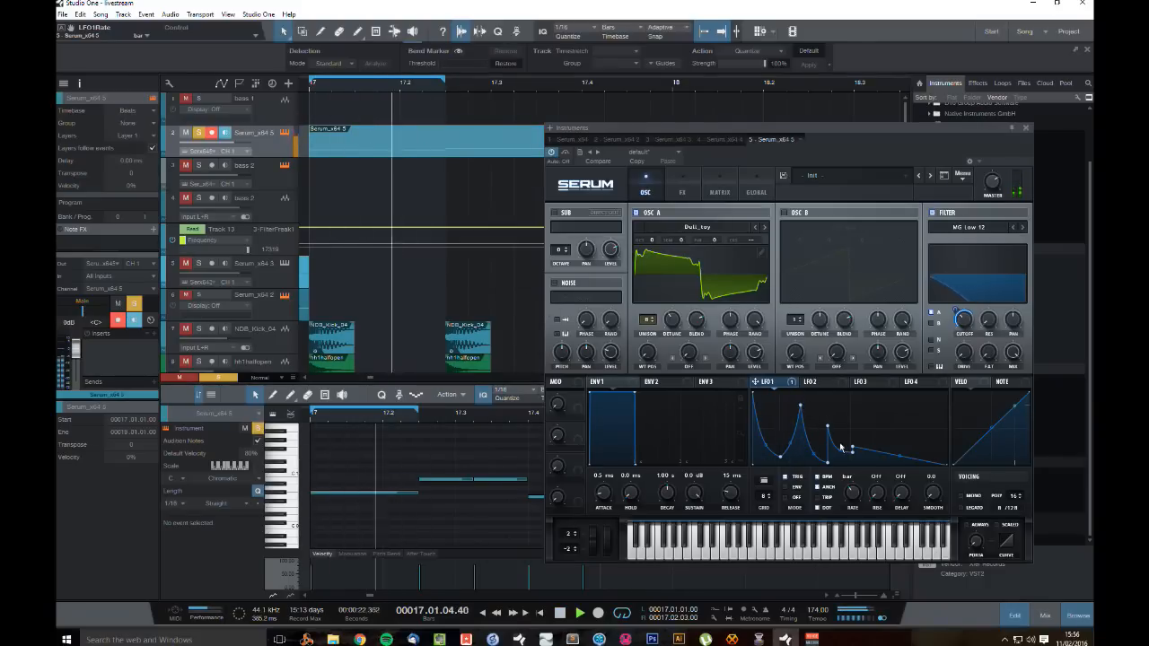
Step: Bow out the rise of LFO 1's first peak and lower its second peak during loop playback, and close Serum
{"action": "left_click_drag", "start_coordinate": [801, 405], "coordinate": [800, 393]}
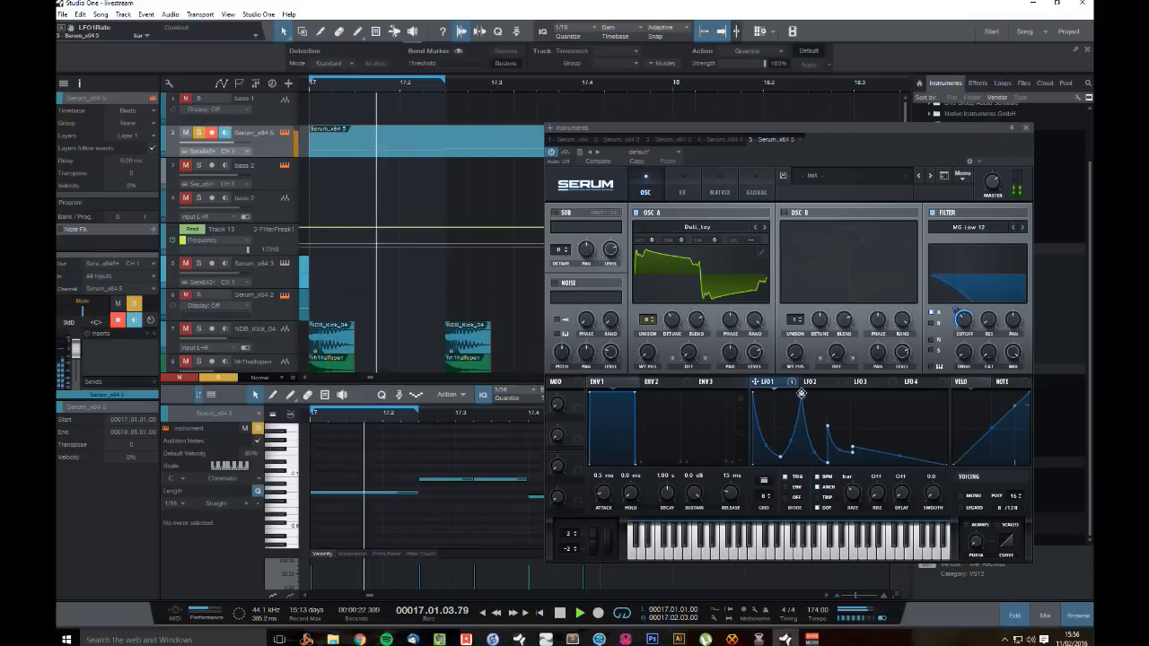
{"action": "left_click_drag", "start_coordinate": [781, 457], "coordinate": [829, 448]}
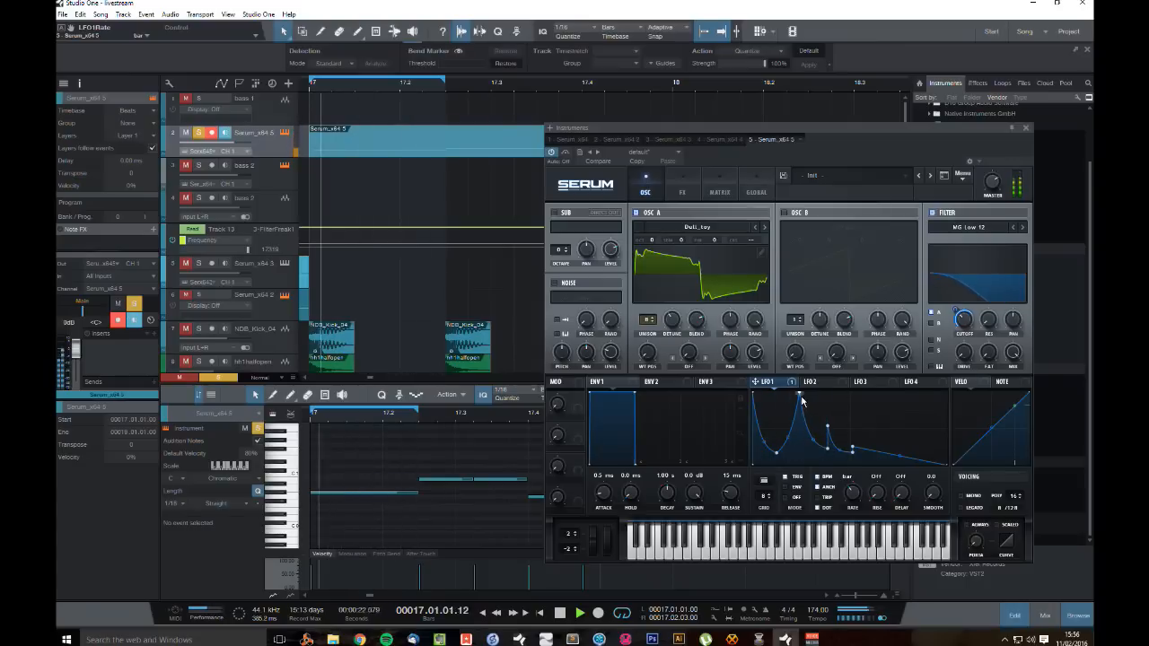
{"action": "left_click_drag", "start_coordinate": [790, 439], "coordinate": [796, 463]}
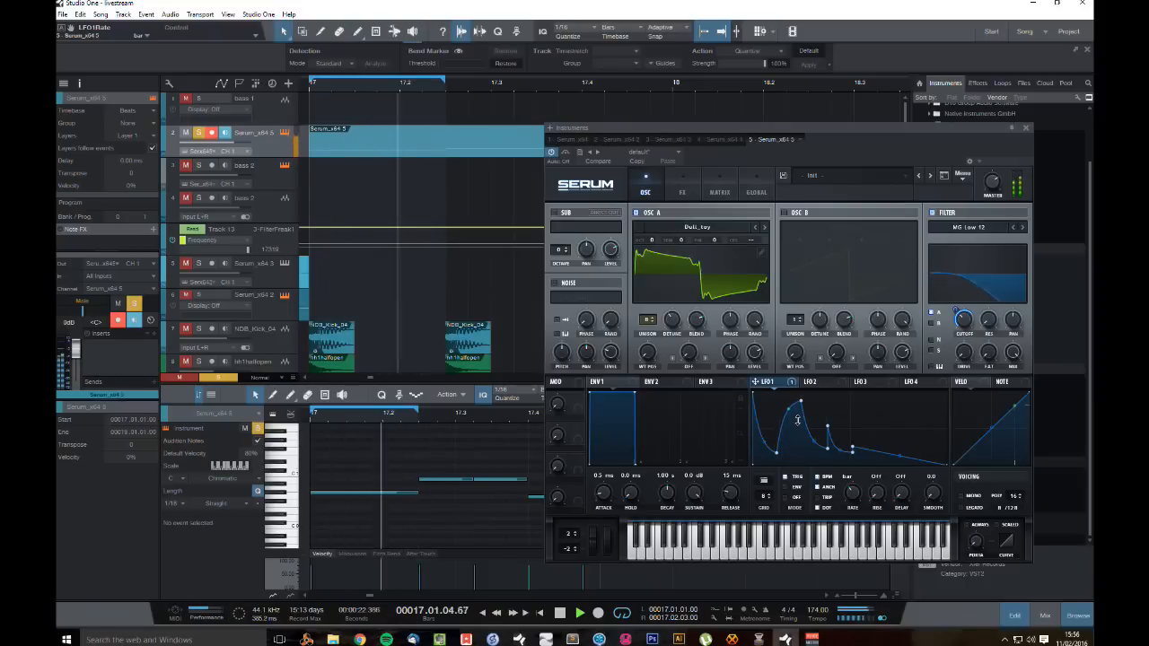
{"action": "left_click_drag", "start_coordinate": [801, 401], "coordinate": [801, 404]}
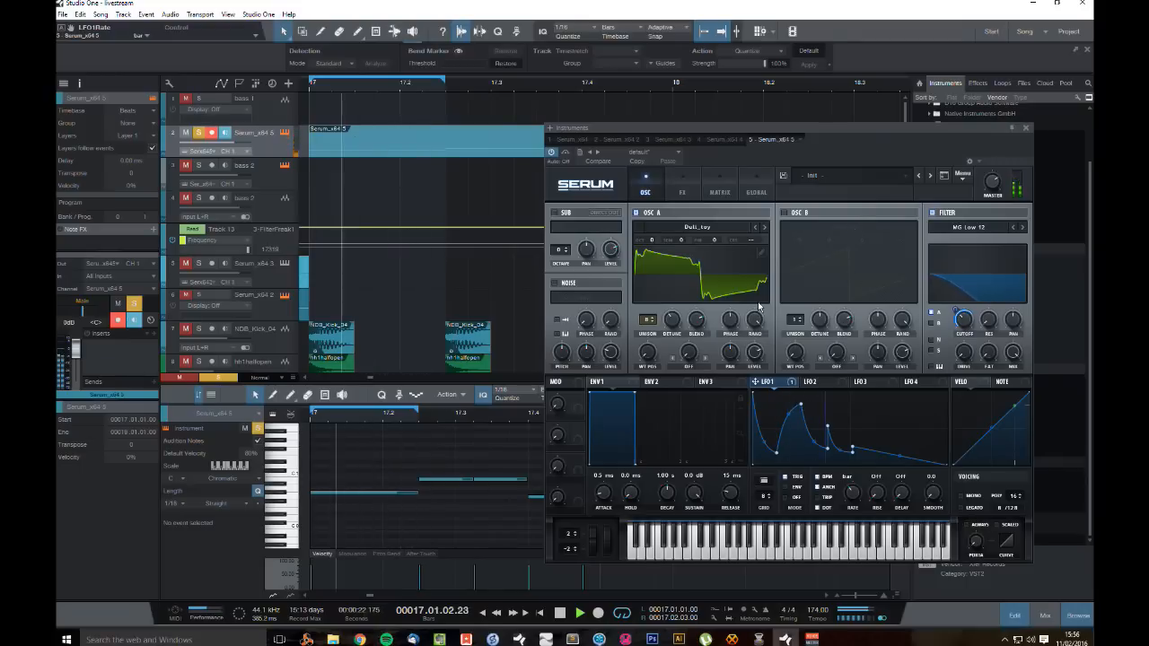
{"action": "mouse_move", "coordinate": [828, 448]}
{"action": "left_mouse_down"}
{"action": "mouse_move", "coordinate": [828, 460]}
{"action": "mouse_move", "coordinate": [828, 436]}
{"action": "left_mouse_up"}
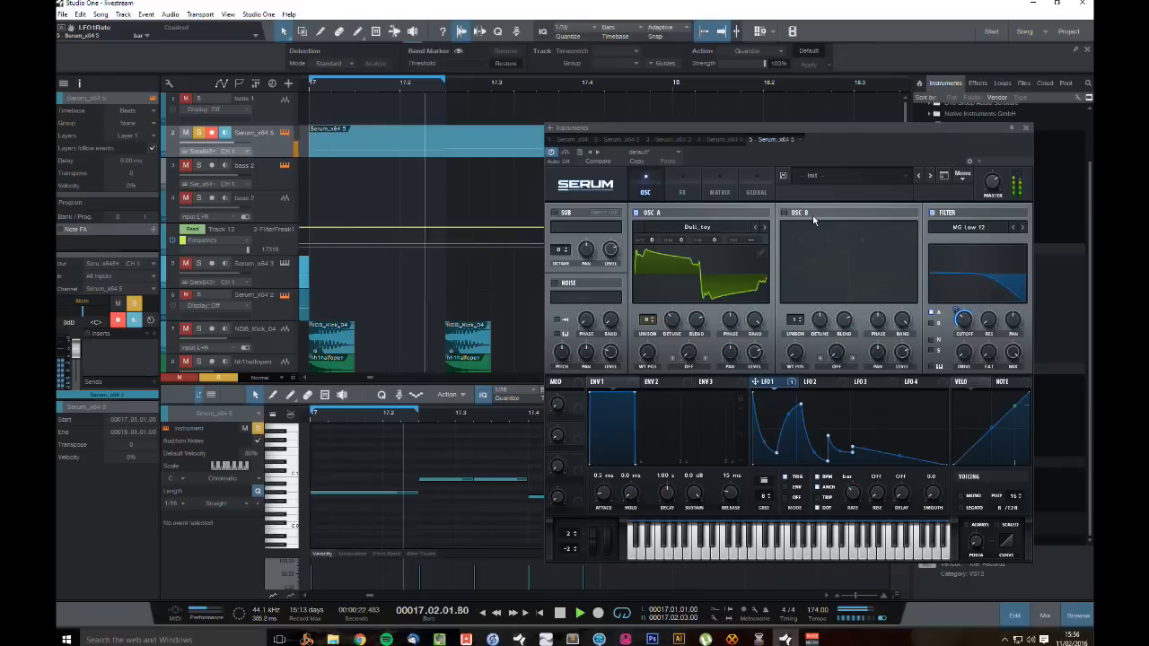
{"action": "left_click", "coordinate": [1027, 128]}
{"action": "key", "text": "space"}
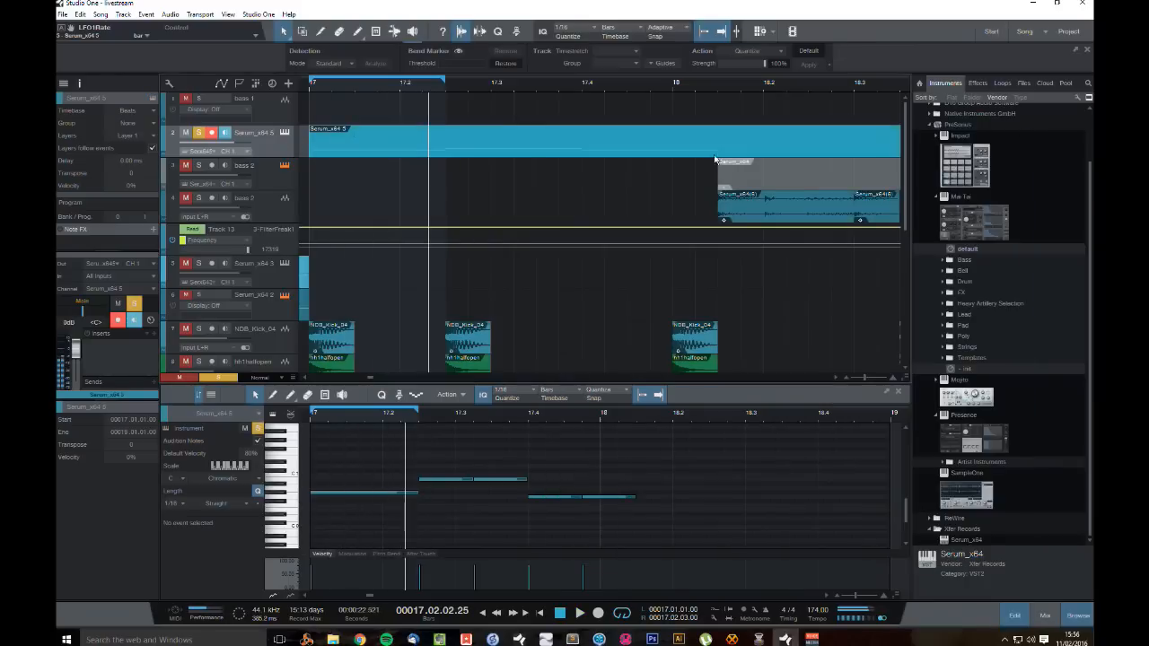
Step: Replace the notes after the first with copies of it at 17.02.03, pitched higher, and at 17.04.01, pitched G 0
{"action": "left_click_drag", "start_coordinate": [446, 466], "coordinate": [693, 553]}
{"action": "key", "text": "Delete"}
{"action": "left_click", "coordinate": [365, 491]}
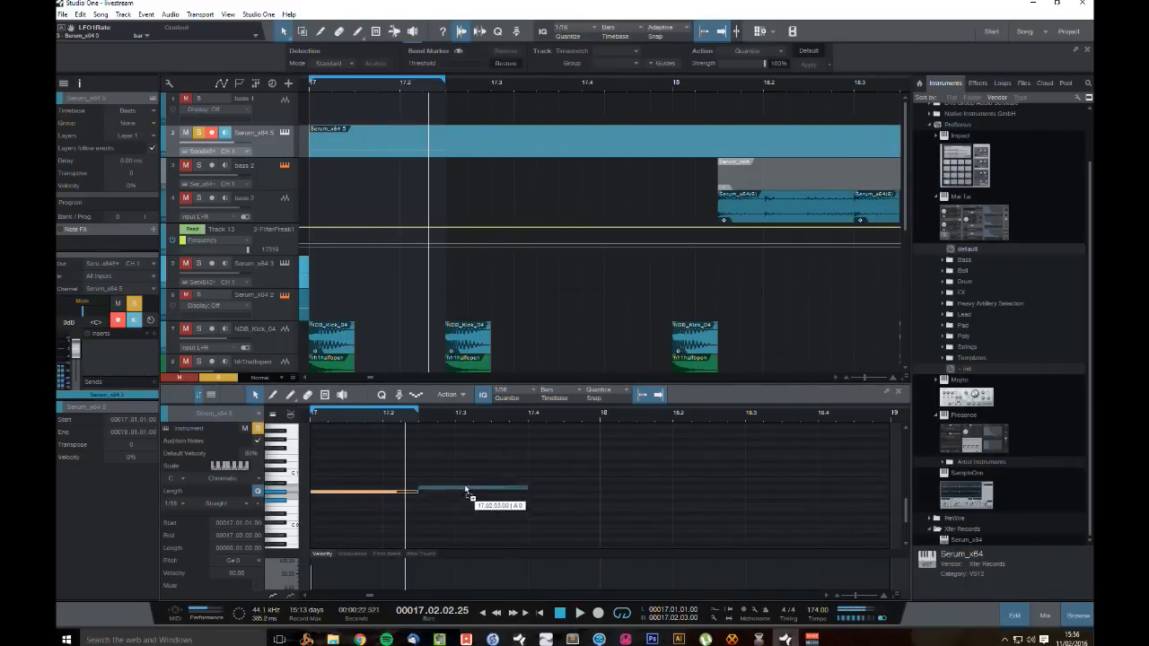
{"action": "left_click_drag", "start_coordinate": [466, 489], "coordinate": [468, 483]}
{"action": "left_click_drag", "start_coordinate": [467, 482], "coordinate": [566, 502]}
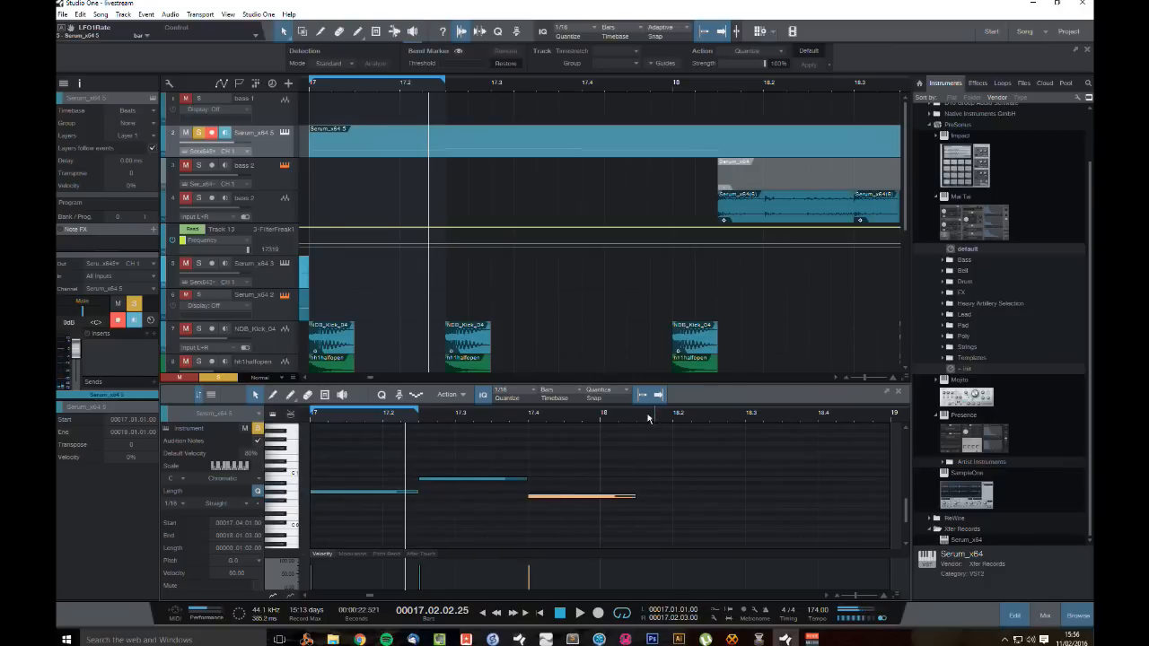
Step: Set the loop range from 17.01.01 to 18.02.01 and audition the three-note pattern
{"action": "left_click", "coordinate": [895, 414]}
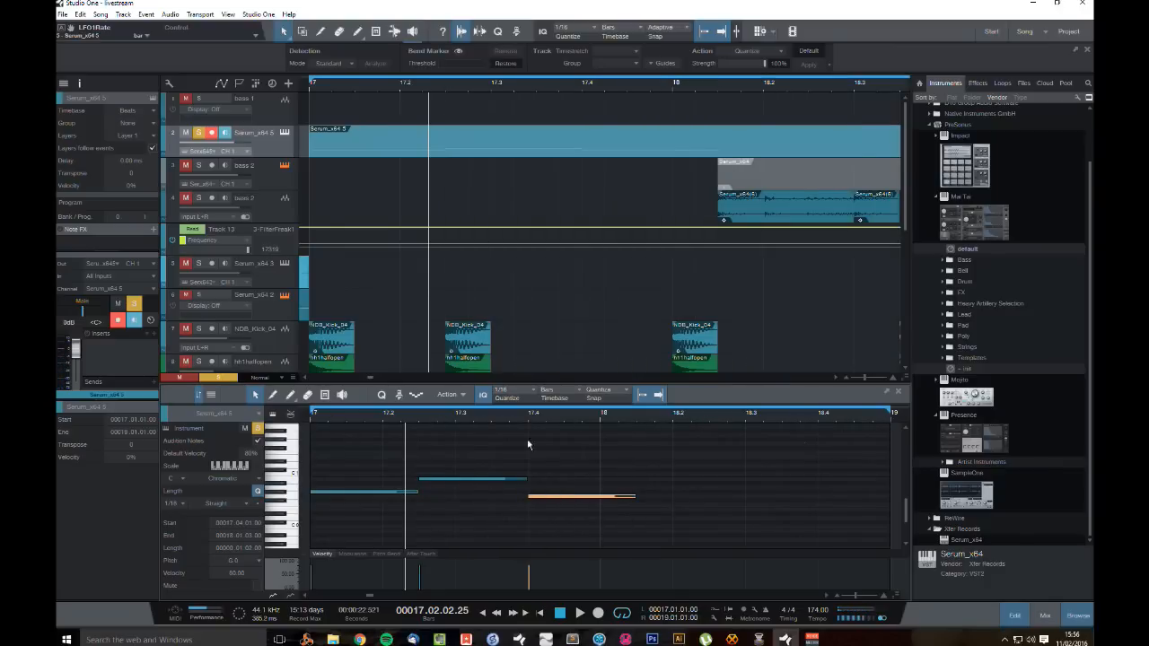
{"action": "key", "text": "space"}
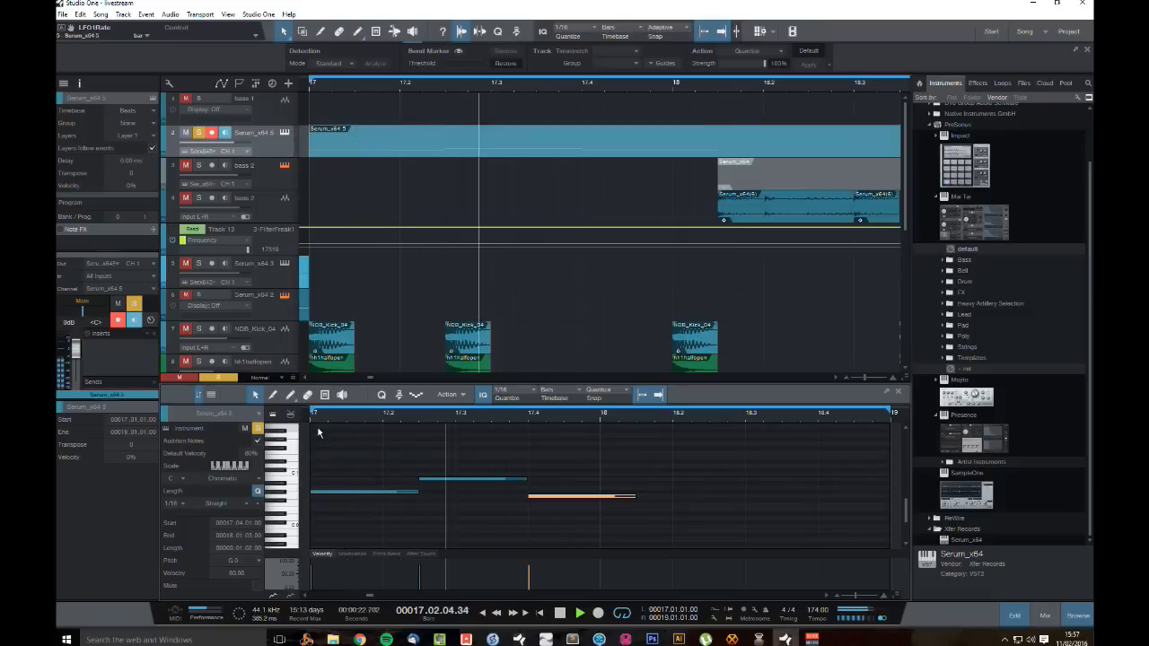
{"action": "key", "text": "space"}
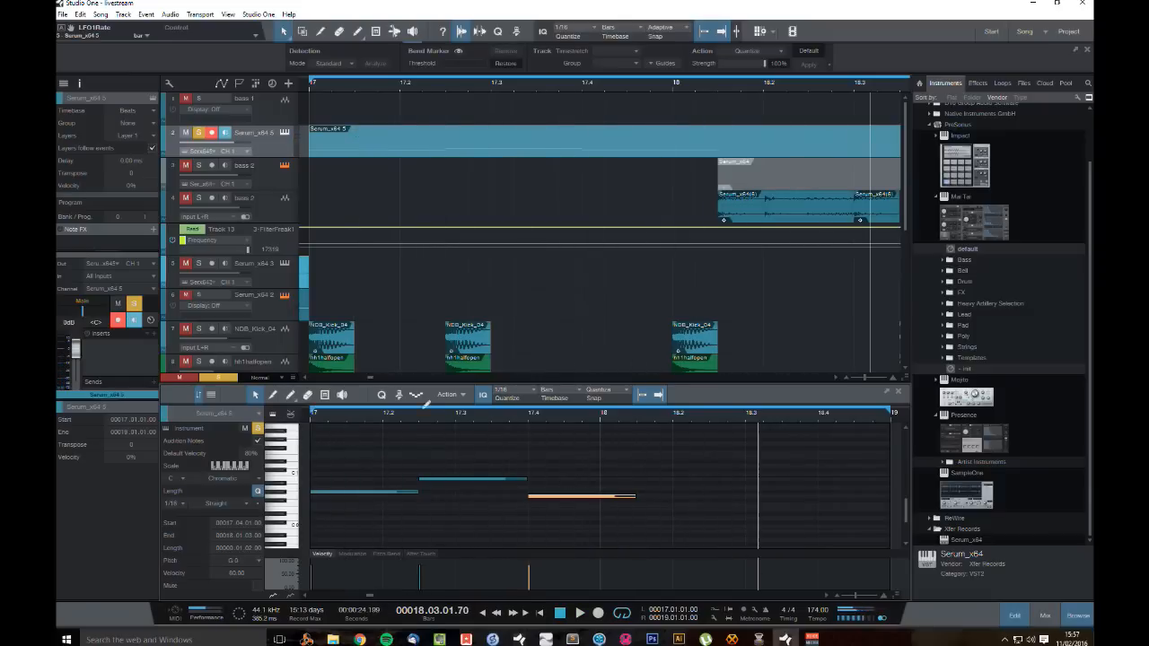
{"action": "left_click", "coordinate": [311, 416]}
{"action": "left_click", "coordinate": [668, 420], "text": "alt"}
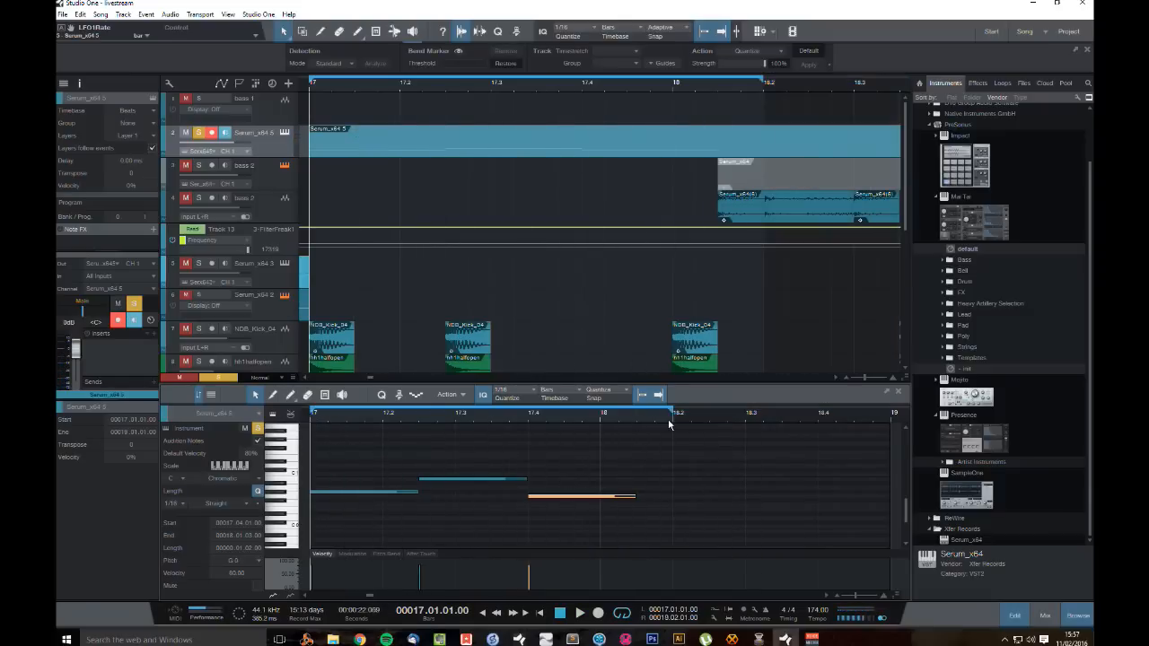
{"action": "key", "text": "space"}
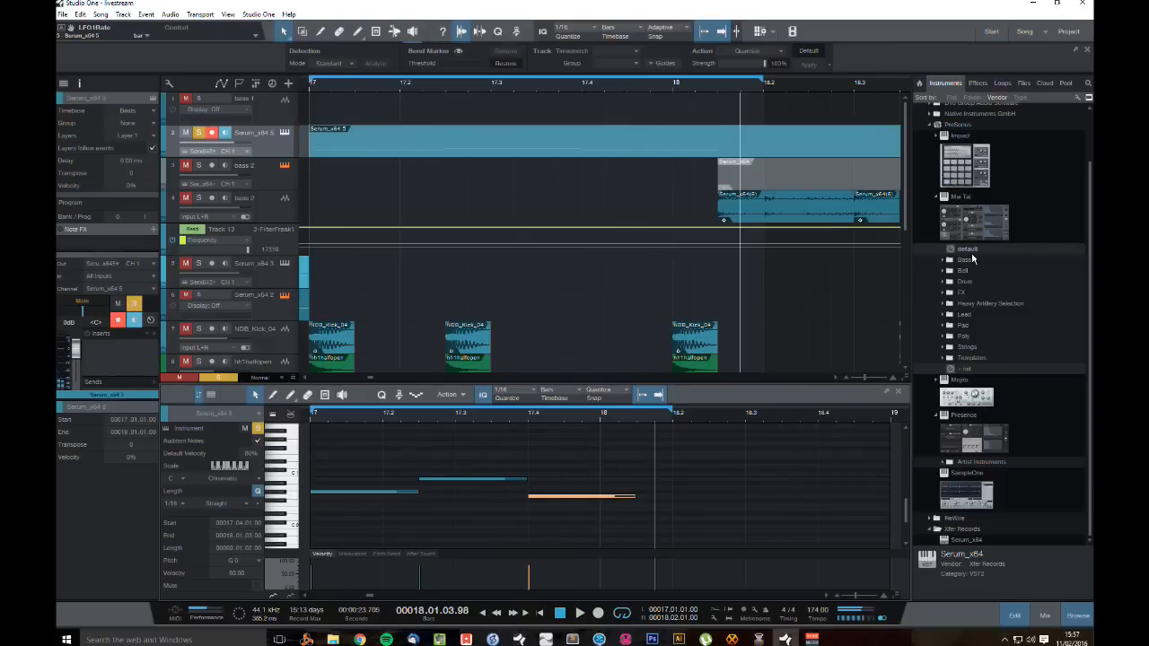
Step: Insert FabFilter Pro-Q 2 on the Serum track, with a bell cut of about 9.5 dB at 255 Hz and a low-shelf cut at about 165 Hz
{"action": "scroll", "coordinate": [1015, 297], "scroll_direction": "up", "scroll_amount": 3}
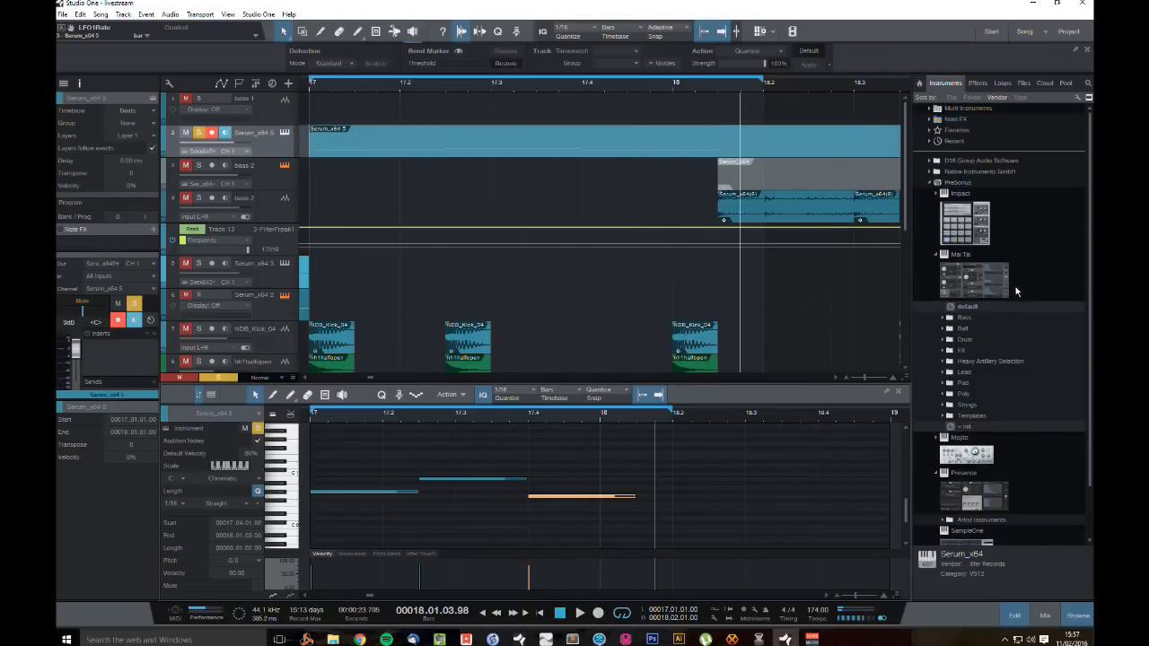
{"action": "left_click", "coordinate": [978, 83]}
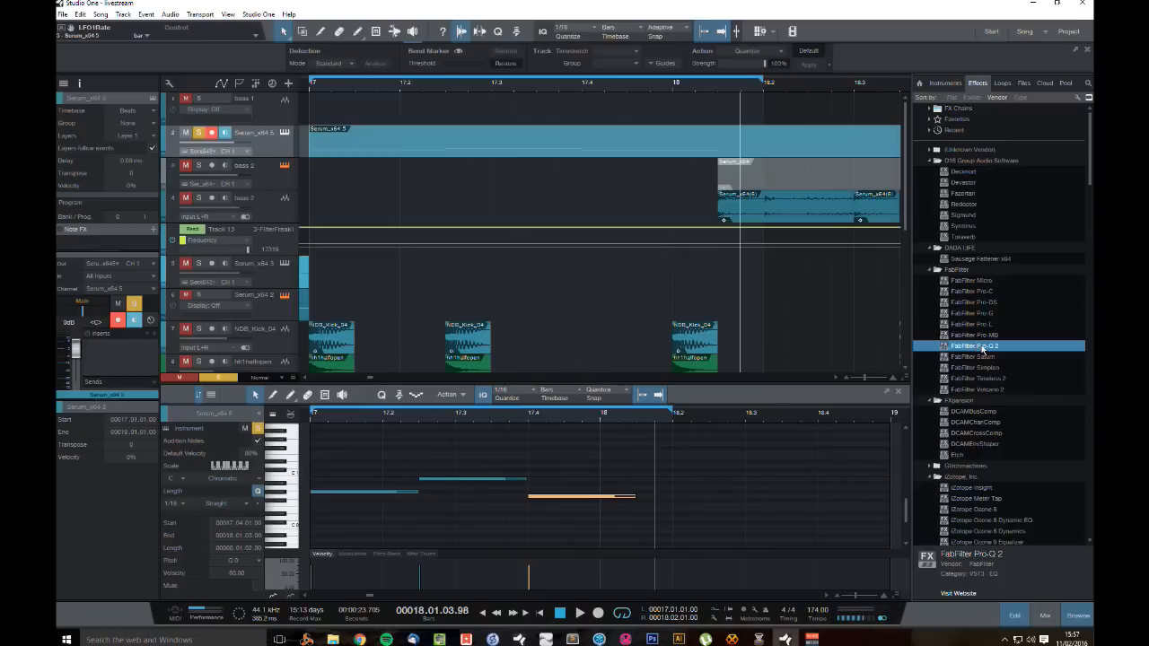
{"action": "left_click_drag", "start_coordinate": [983, 349], "coordinate": [467, 180]}
{"action": "key", "text": "space"}
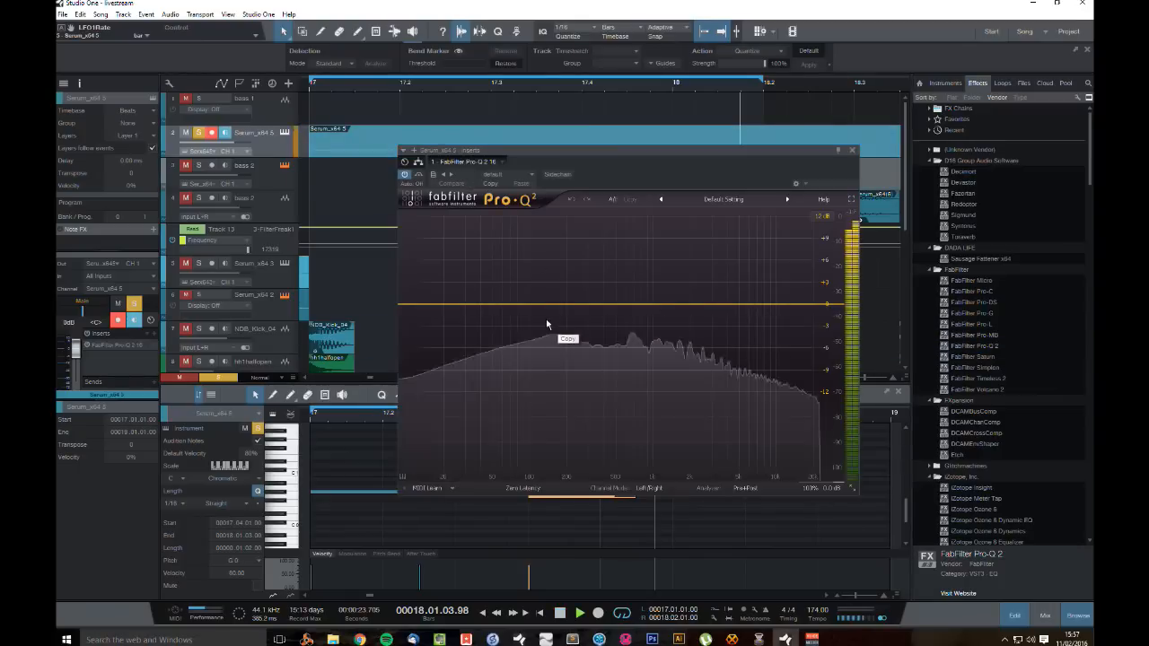
{"action": "left_click_drag", "start_coordinate": [585, 303], "coordinate": [582, 378]}
{"action": "left_click_drag", "start_coordinate": [429, 308], "coordinate": [555, 313]}
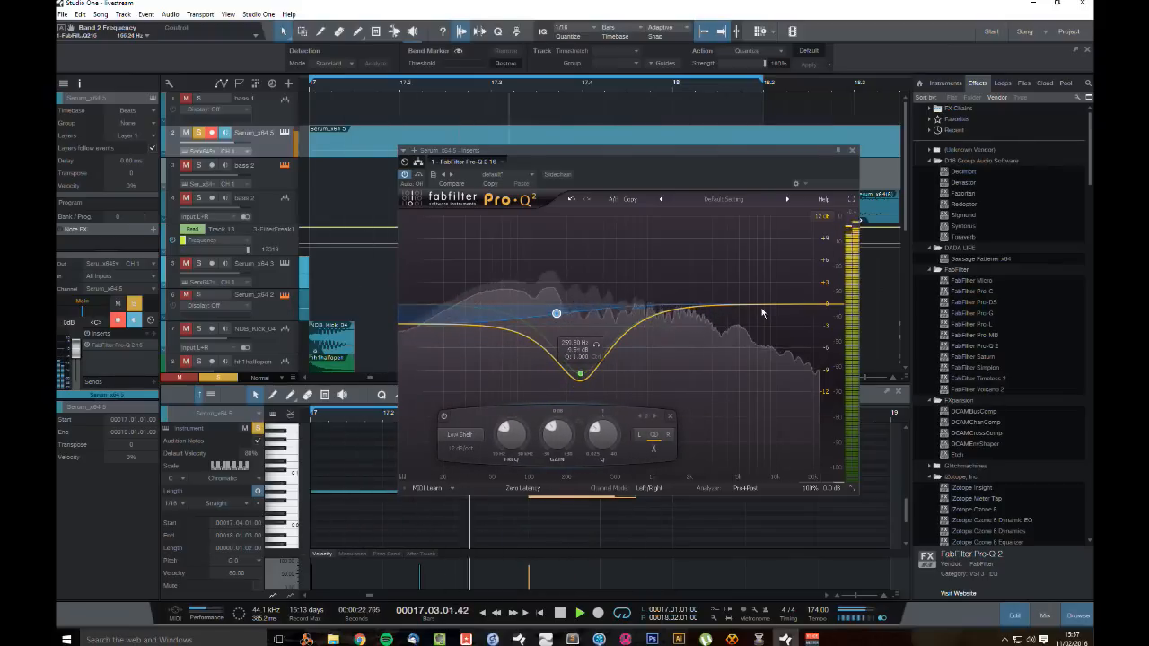
Step: Try a narrow bell cut at about 2 kHz in the equalizer, and remove that band
{"action": "left_click_drag", "start_coordinate": [744, 305], "coordinate": [689, 341]}
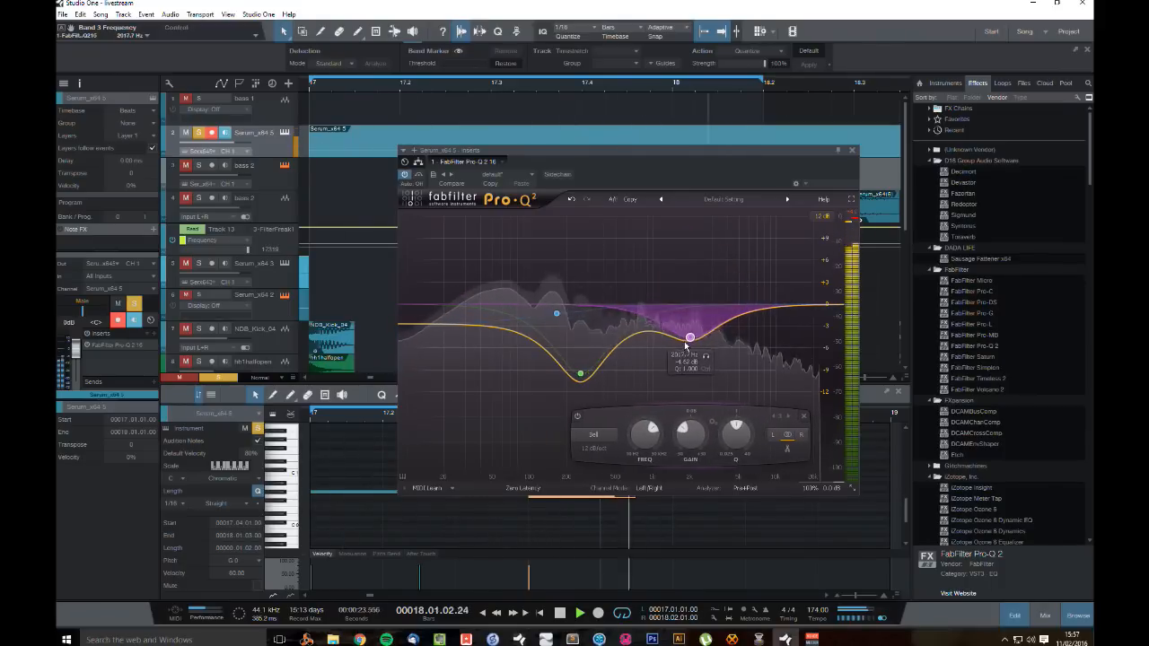
{"action": "left_click_drag", "start_coordinate": [737, 436], "coordinate": [739, 398]}
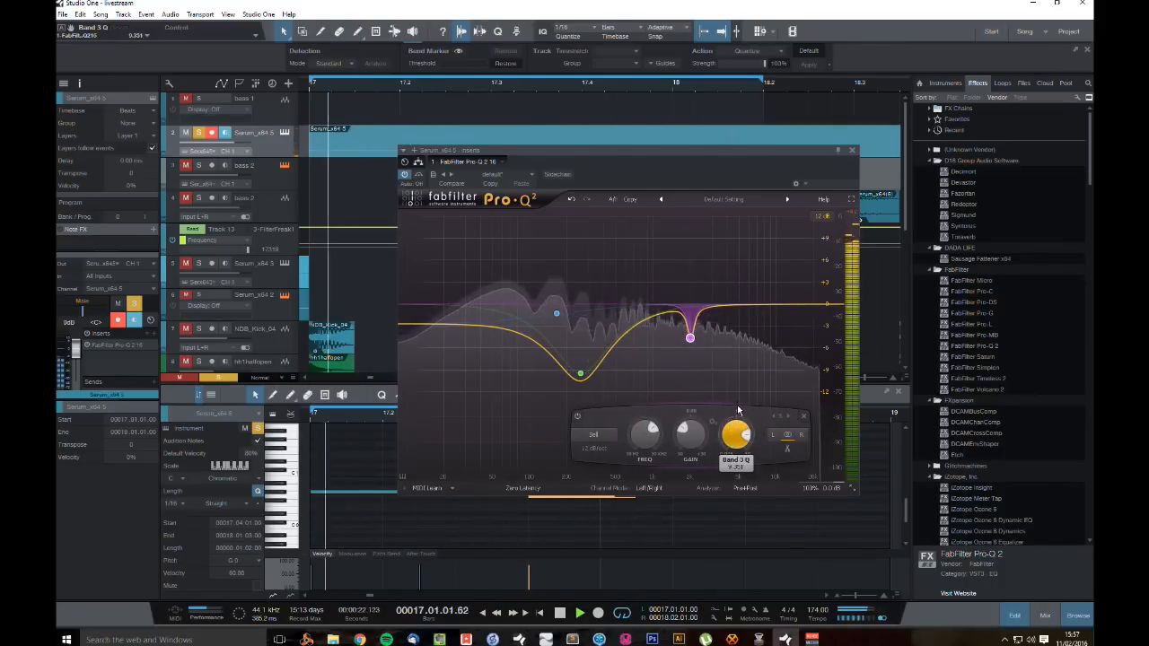
{"action": "left_click", "coordinate": [803, 416]}
{"action": "key", "text": "space"}
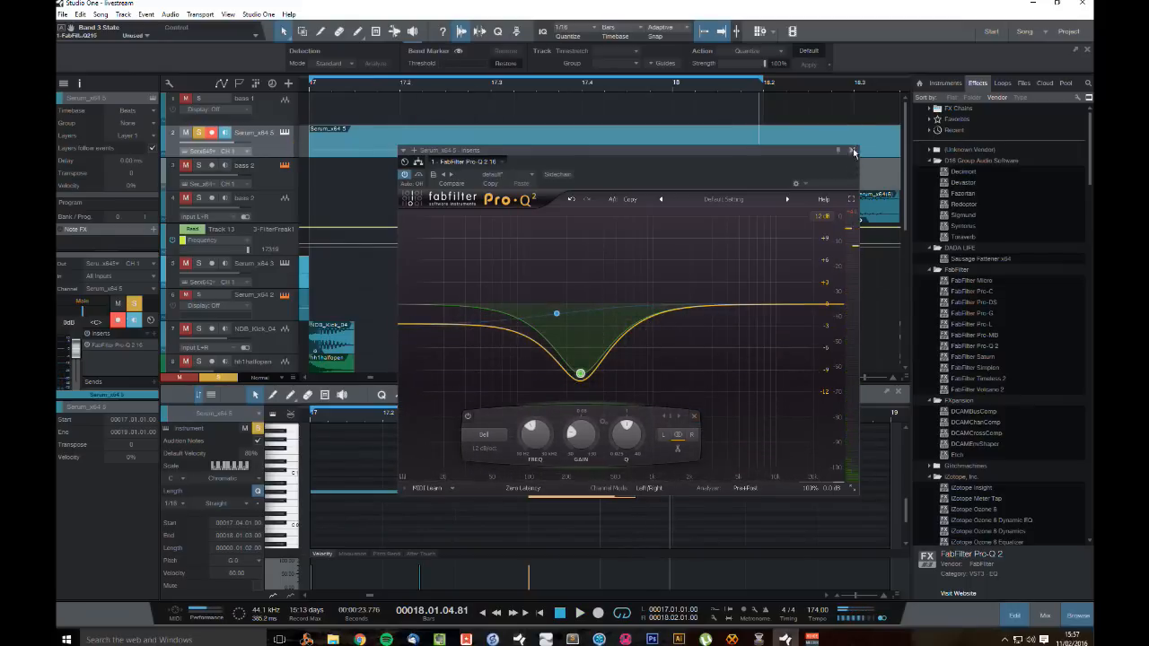
Step: Modulate oscillator A's detune in Serum with LFO 1, adjust the modulation amount, and audition the looped pattern
{"action": "left_click", "coordinate": [852, 150]}
{"action": "key", "text": "space"}
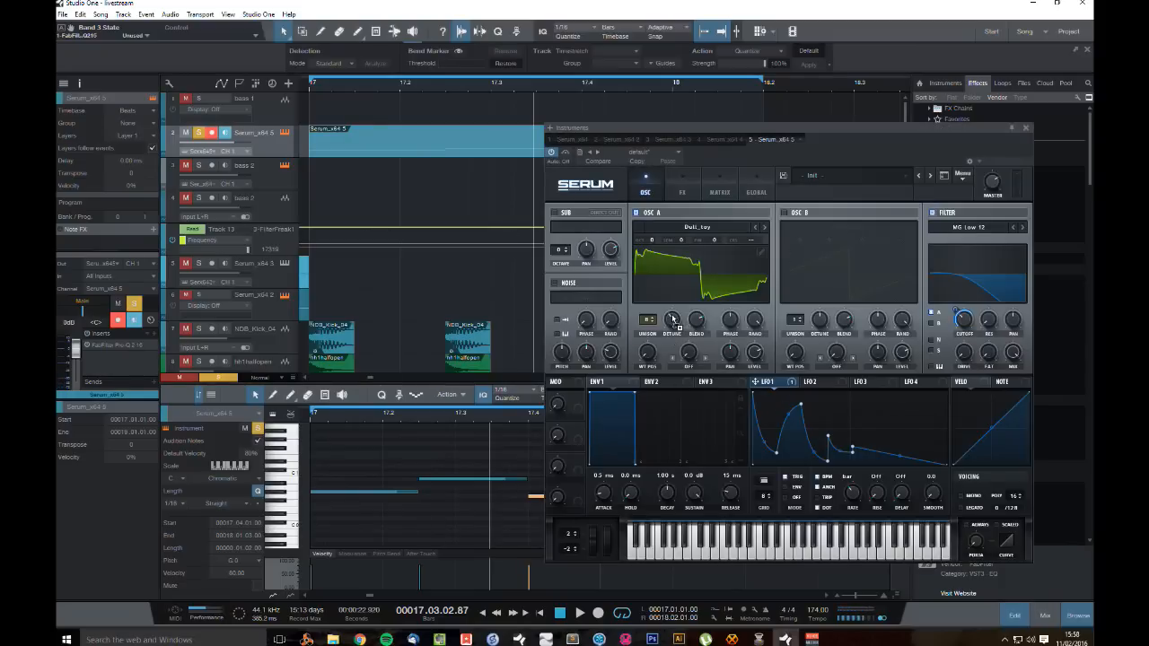
{"action": "left_click_drag", "start_coordinate": [670, 316], "coordinate": [671, 341]}
{"action": "left_click_drag", "start_coordinate": [665, 312], "coordinate": [676, 328]}
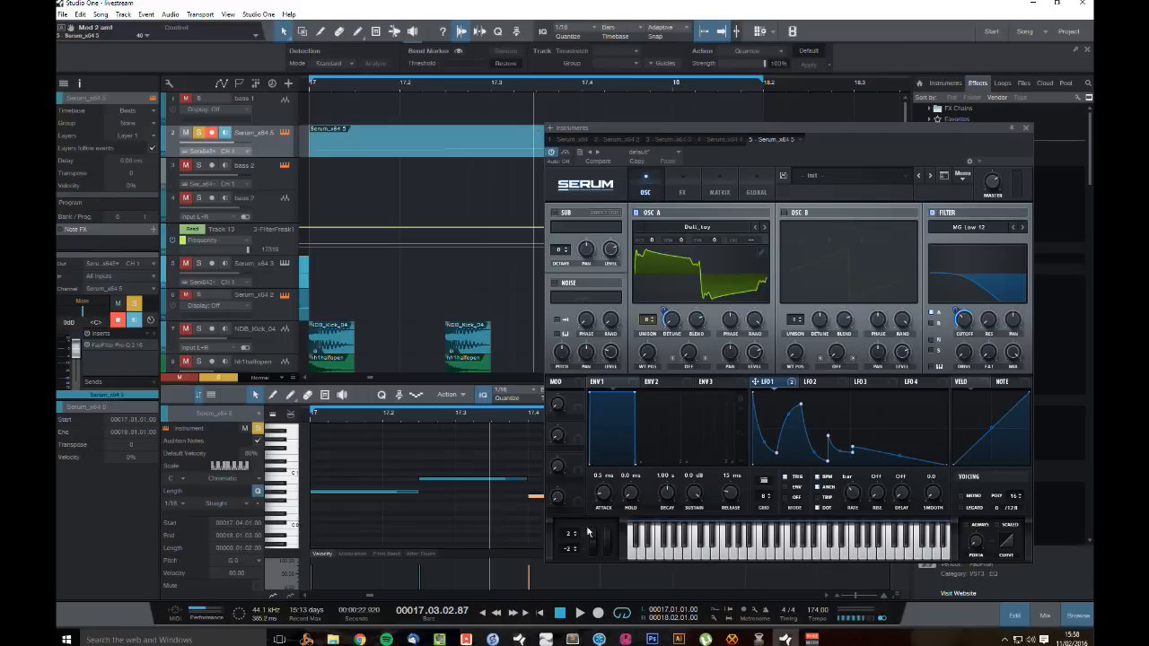
{"action": "left_click", "coordinate": [310, 89]}
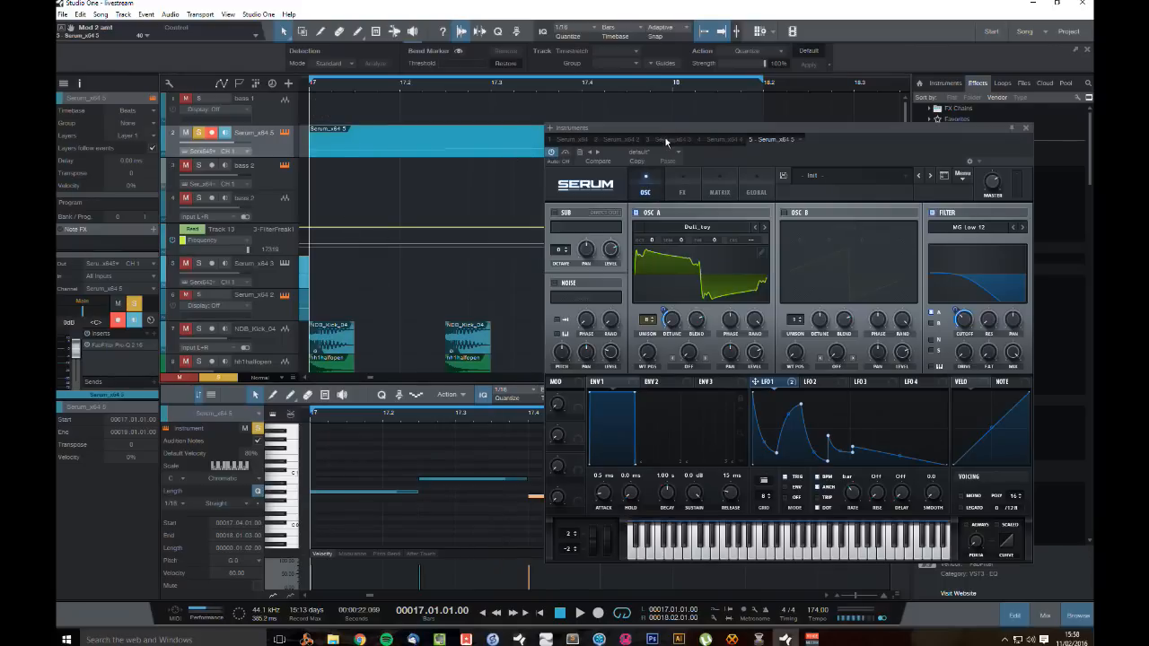
{"action": "key", "text": "space"}
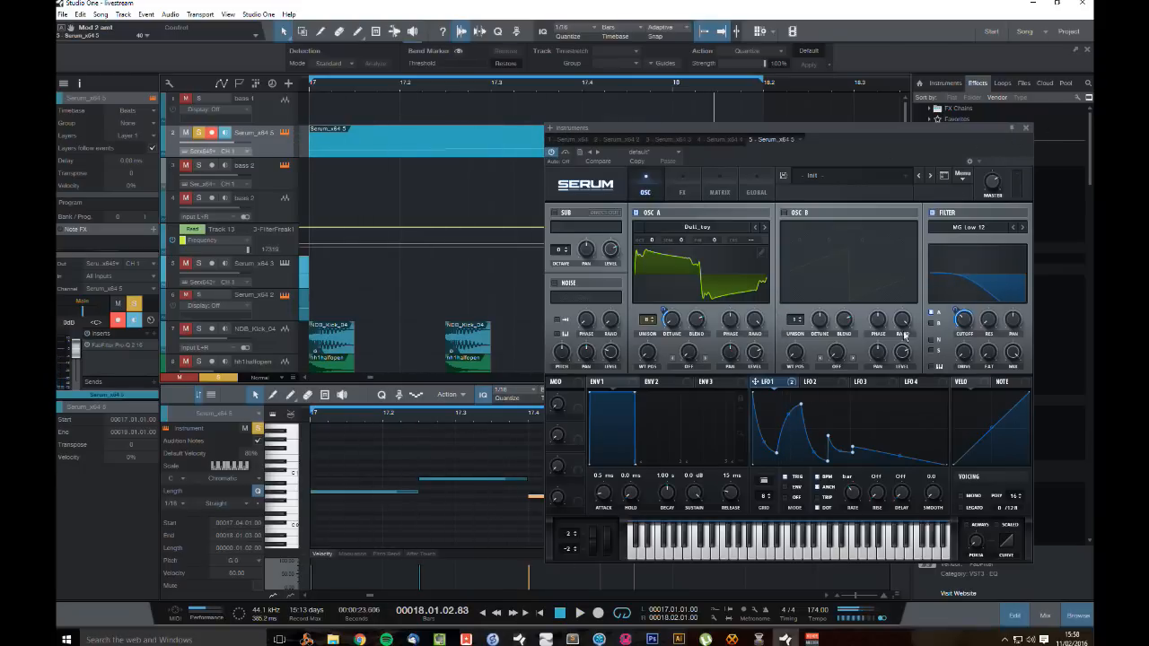
{"action": "key", "text": "space"}
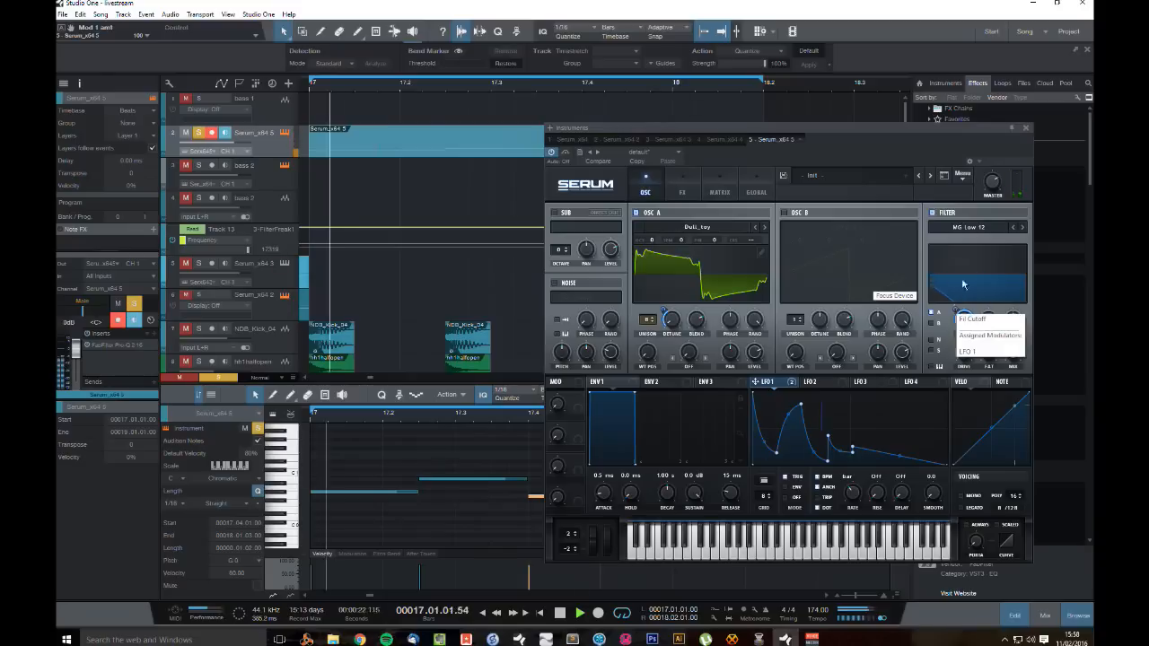
Step: Insert iZotope Trash 2 on the Serum track after the equalizer and dismiss its preset manager
{"action": "left_click", "coordinate": [1028, 127]}
{"action": "scroll", "coordinate": [1033, 323], "scroll_direction": "down", "scroll_amount": 5}
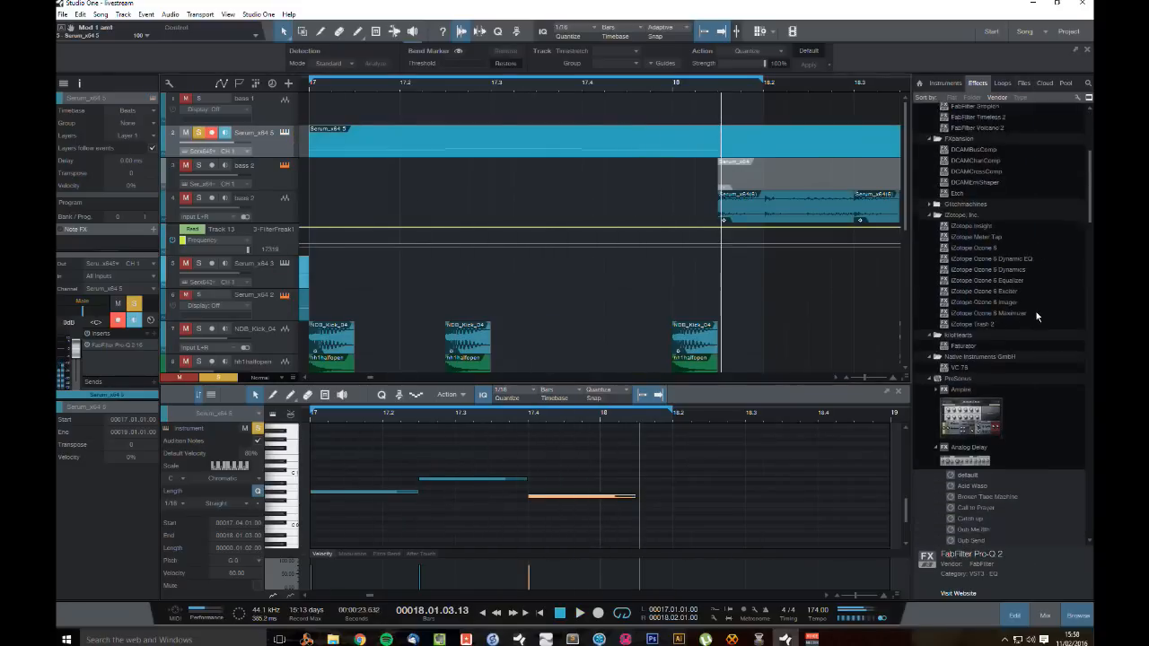
{"action": "left_click_drag", "start_coordinate": [972, 291], "coordinate": [552, 145]}
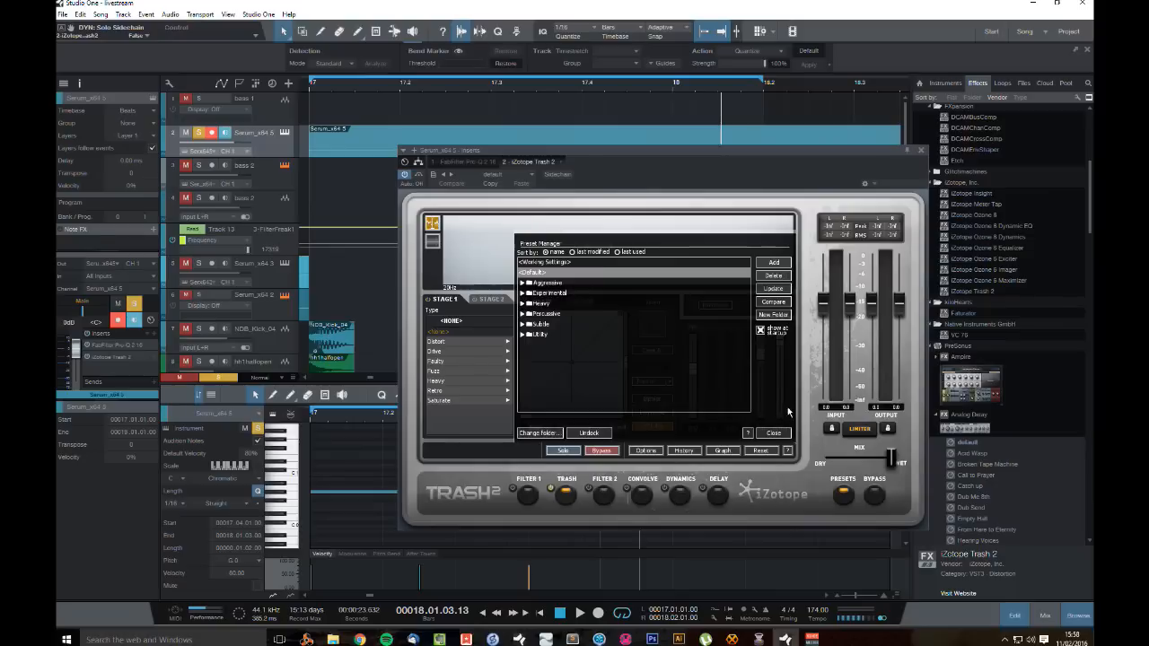
{"action": "left_click", "coordinate": [787, 435]}
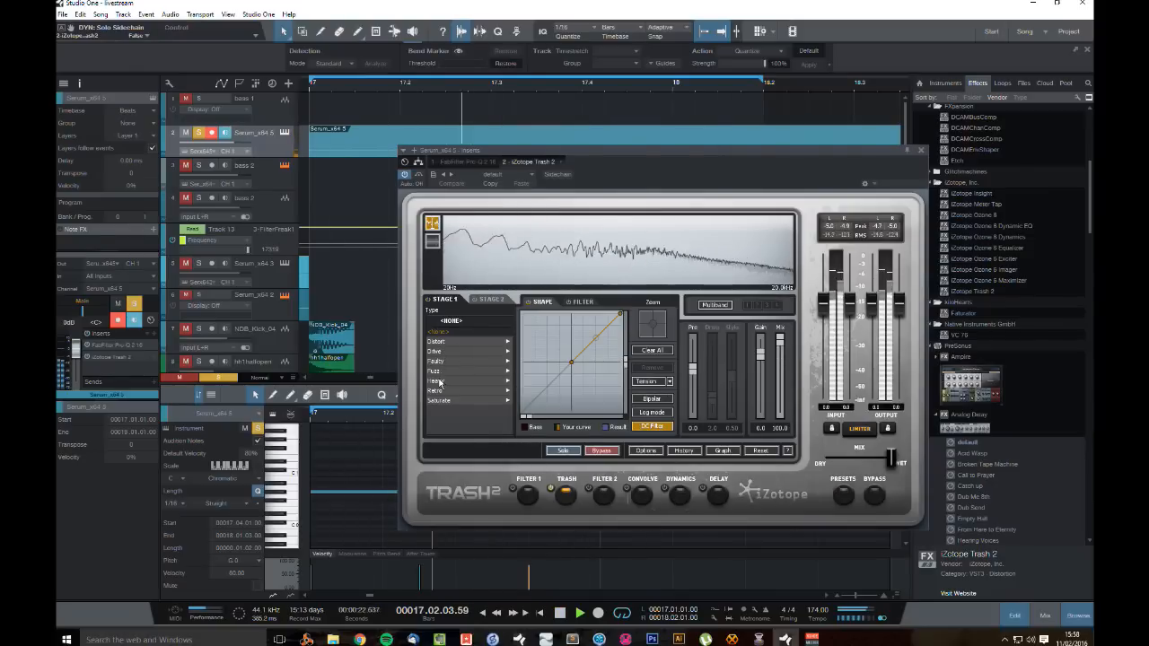
Step: Audition the Distort algorithms for Trash 2's Stage 1, from Busted and Crunchy Taco through to Weathered
{"action": "left_click", "coordinate": [439, 343]}
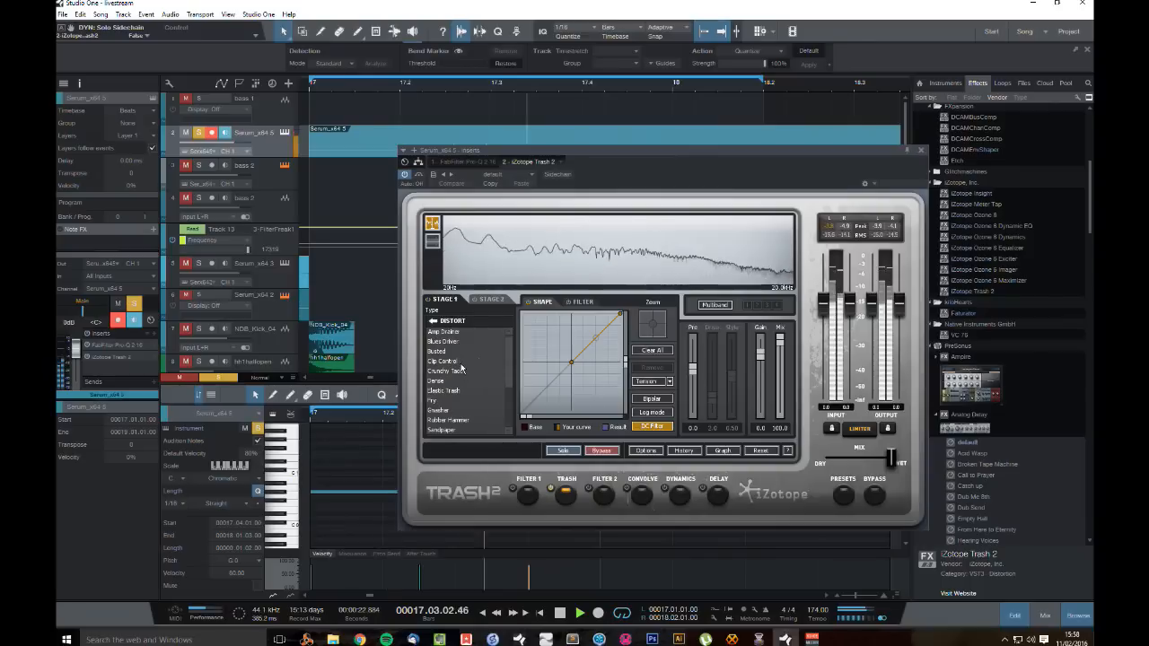
{"action": "left_click", "coordinate": [446, 352]}
{"action": "left_click", "coordinate": [445, 371]}
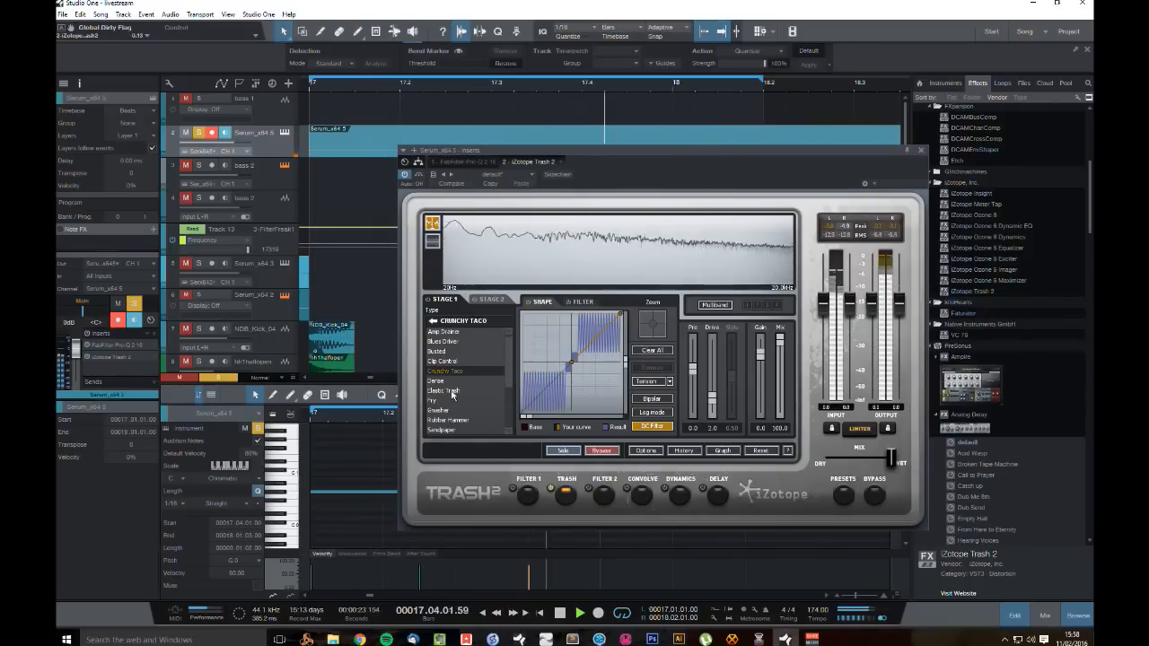
{"action": "left_click", "coordinate": [449, 391]}
{"action": "left_click", "coordinate": [453, 411]}
{"action": "scroll", "coordinate": [459, 408], "scroll_direction": "down", "scroll_amount": 1}
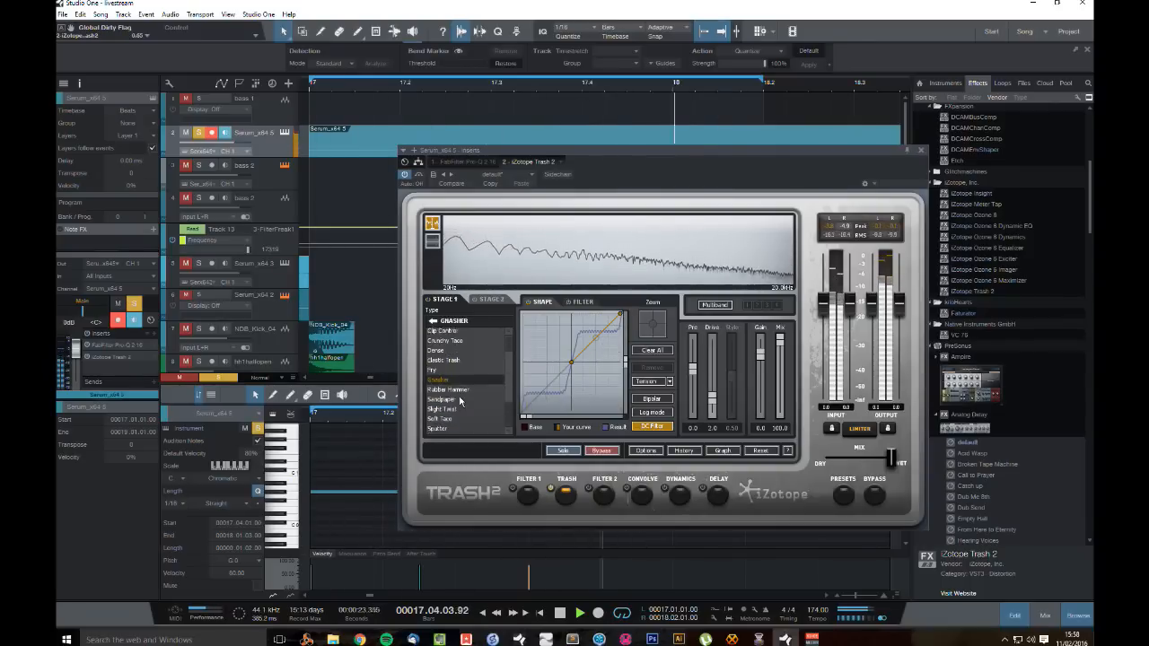
{"action": "left_click", "coordinate": [457, 390]}
{"action": "left_click", "coordinate": [455, 410]}
{"action": "left_click", "coordinate": [455, 419]}
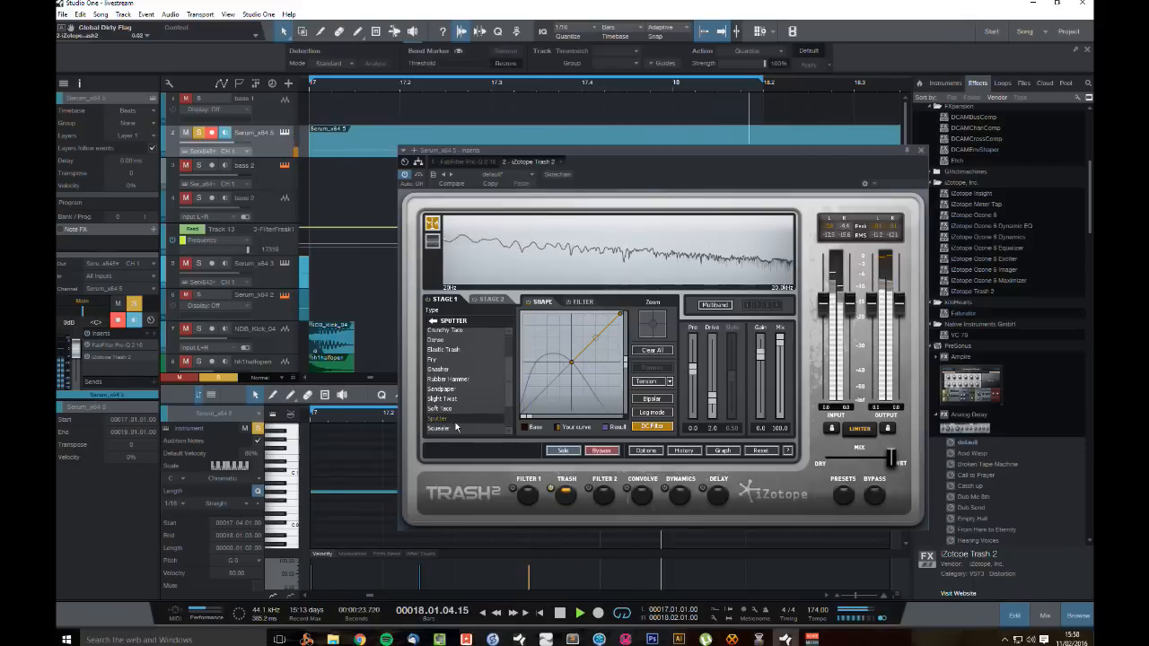
{"action": "scroll", "coordinate": [453, 419], "scroll_direction": "down", "scroll_amount": 2}
{"action": "left_click", "coordinate": [455, 427]}
{"action": "scroll", "coordinate": [455, 429], "scroll_direction": "down", "scroll_amount": 1}
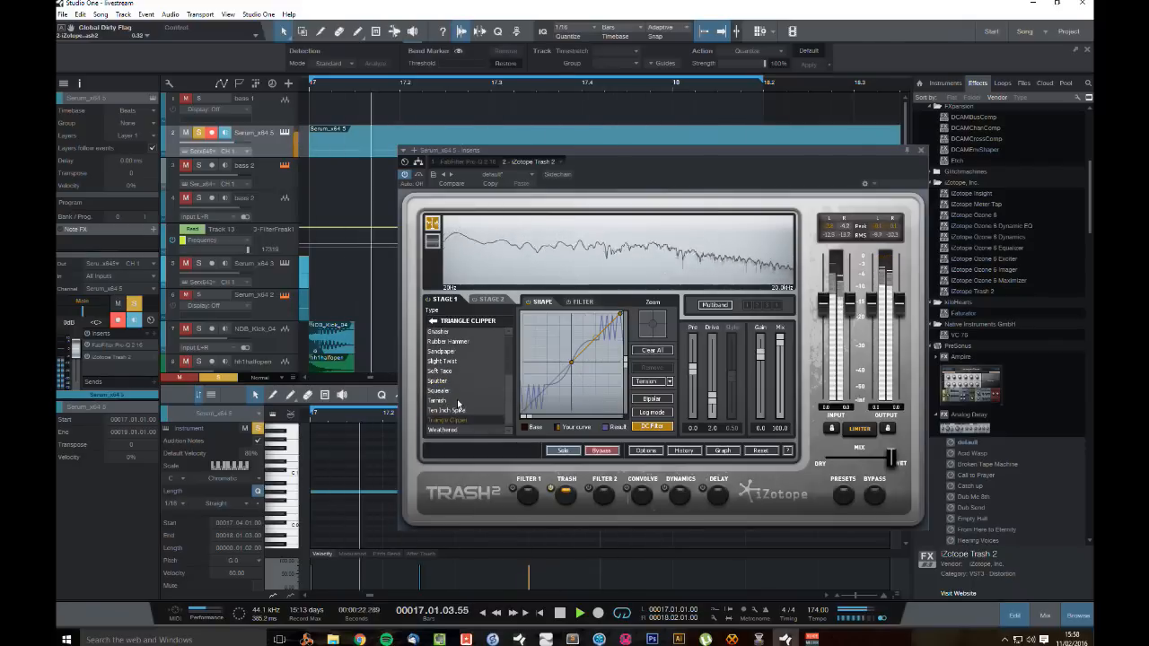
{"action": "scroll", "coordinate": [453, 395], "scroll_direction": "up", "scroll_amount": 5}
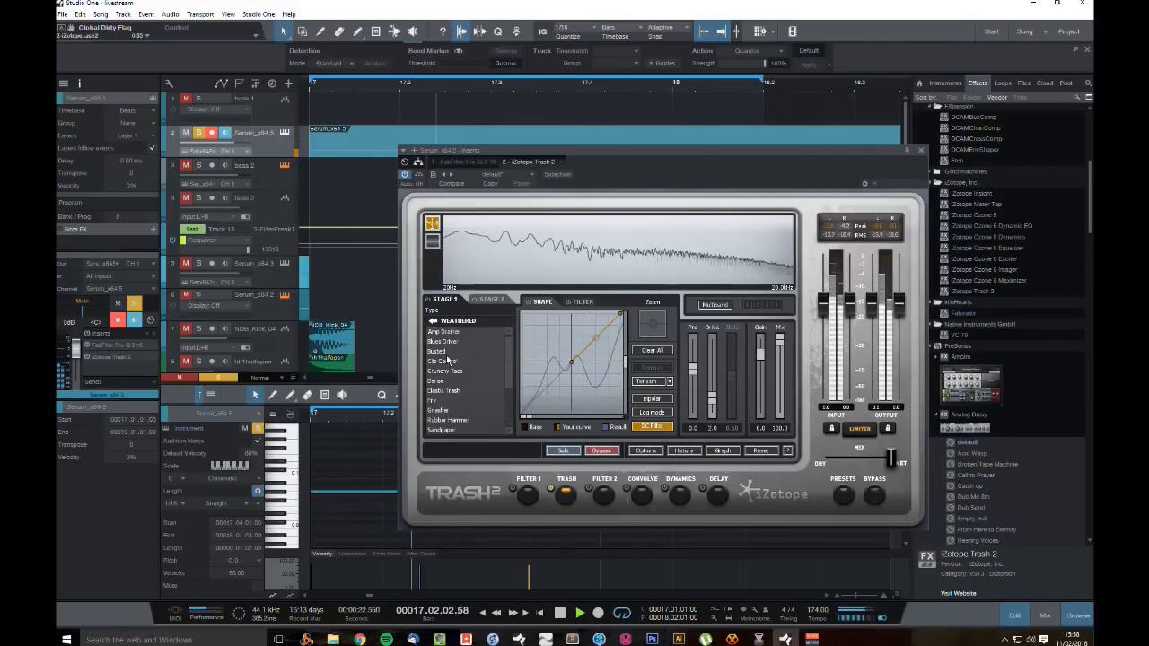
Step: Set Stage 1 to the Amp Drainer distortion and bend the upper part of its shaping curve upward
{"action": "left_click", "coordinate": [445, 350]}
{"action": "left_click", "coordinate": [446, 342]}
{"action": "left_click", "coordinate": [444, 333]}
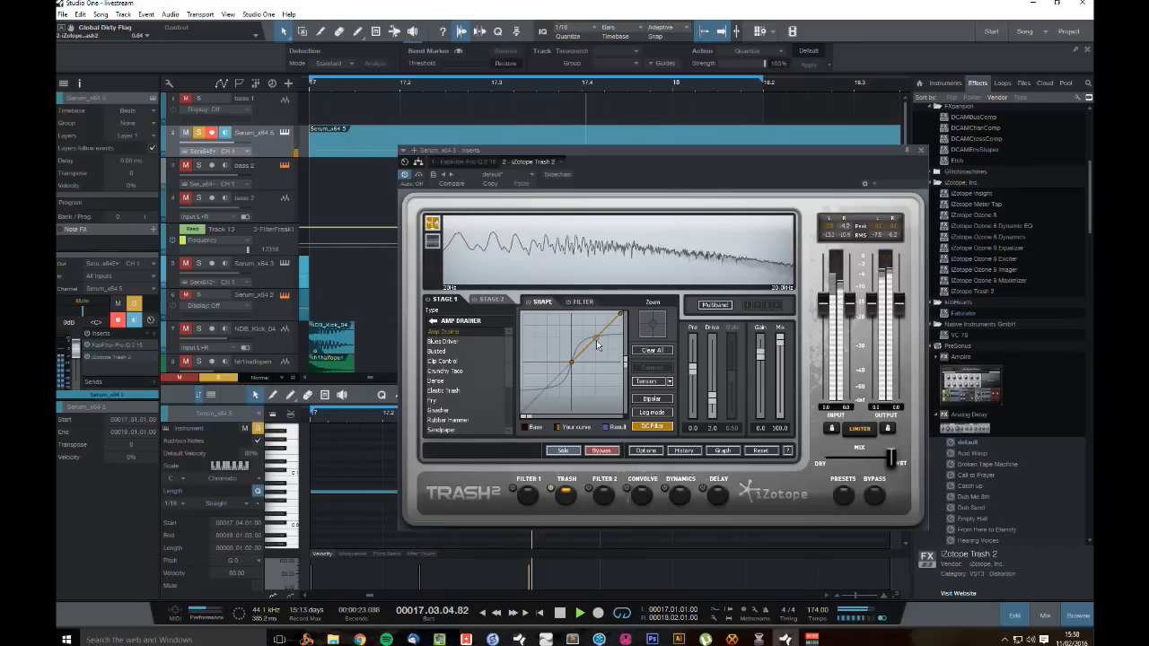
{"action": "left_click_drag", "start_coordinate": [595, 337], "coordinate": [593, 329]}
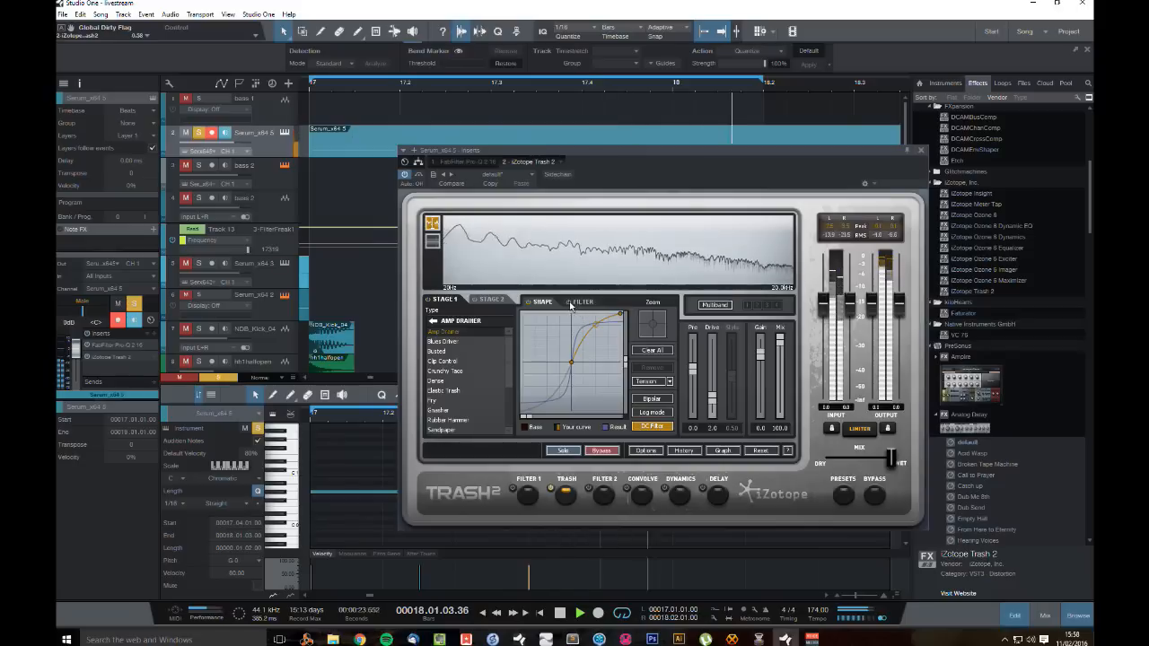
Step: Shape the Stage 1 filter with a low cut of about 18 dB around 2.8 kHz, and lower the stage's mix to about 45%
{"action": "left_click", "coordinate": [580, 302]}
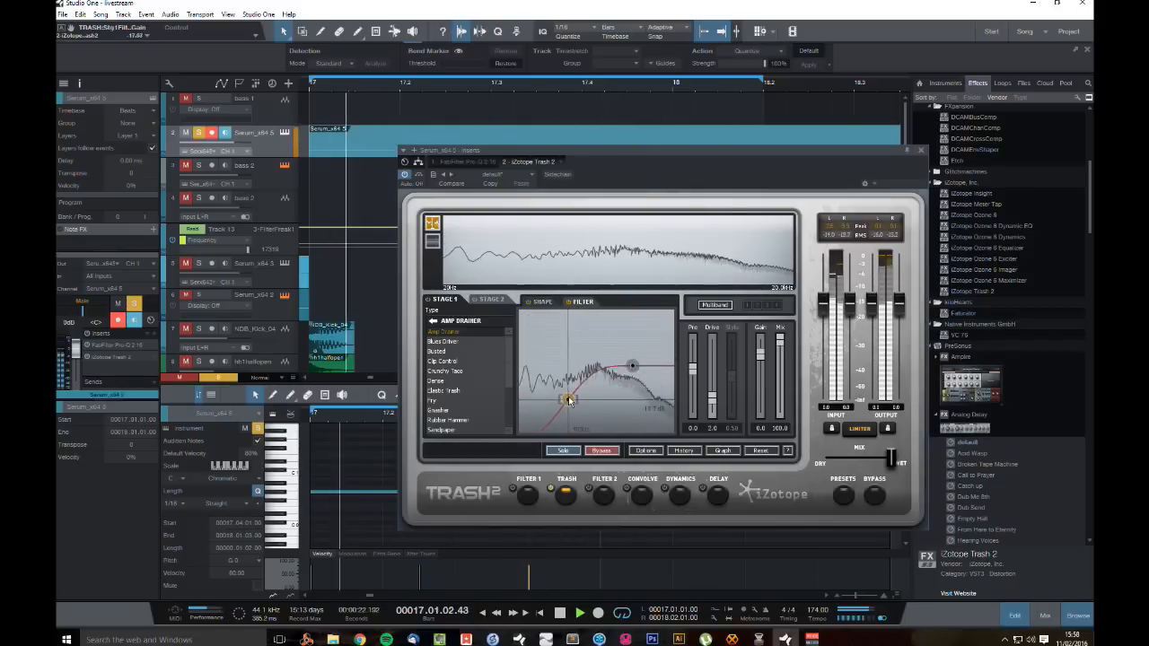
{"action": "left_click_drag", "start_coordinate": [569, 400], "coordinate": [571, 392]}
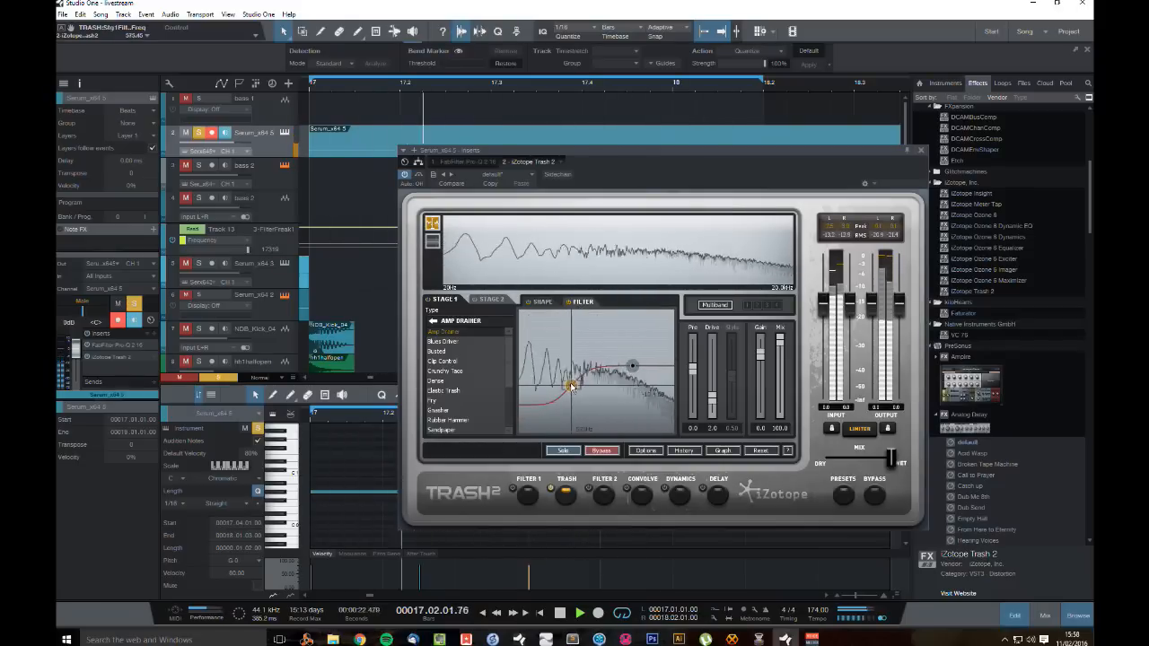
{"action": "left_click_drag", "start_coordinate": [624, 403], "coordinate": [616, 401]}
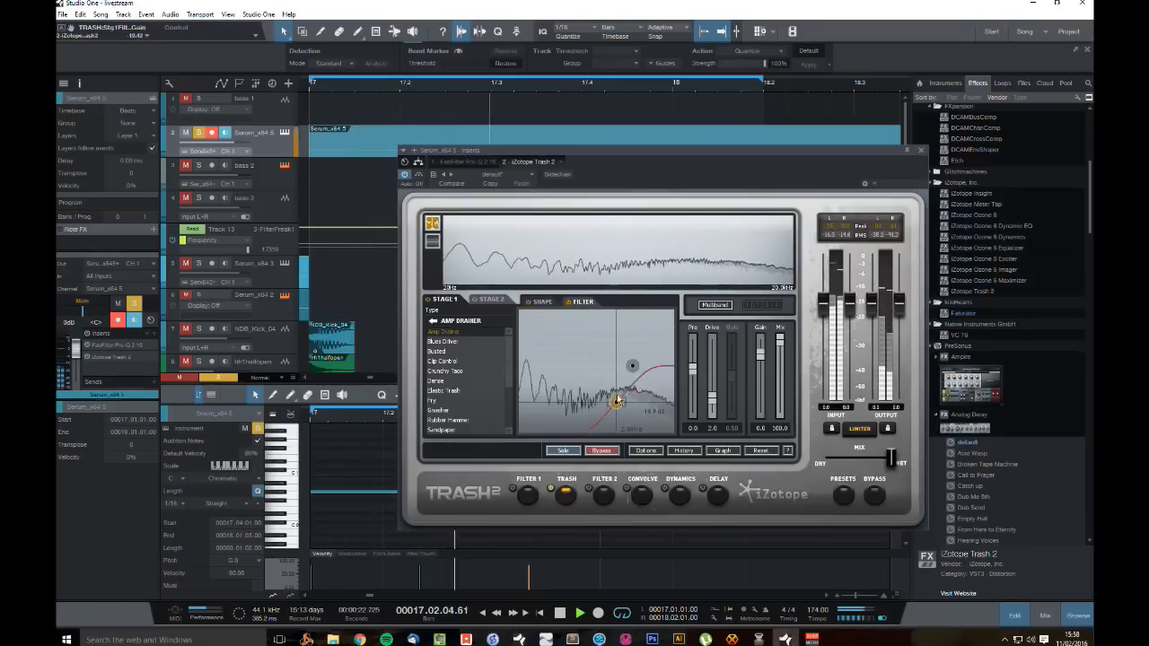
{"action": "left_click_drag", "start_coordinate": [622, 347], "coordinate": [625, 367]}
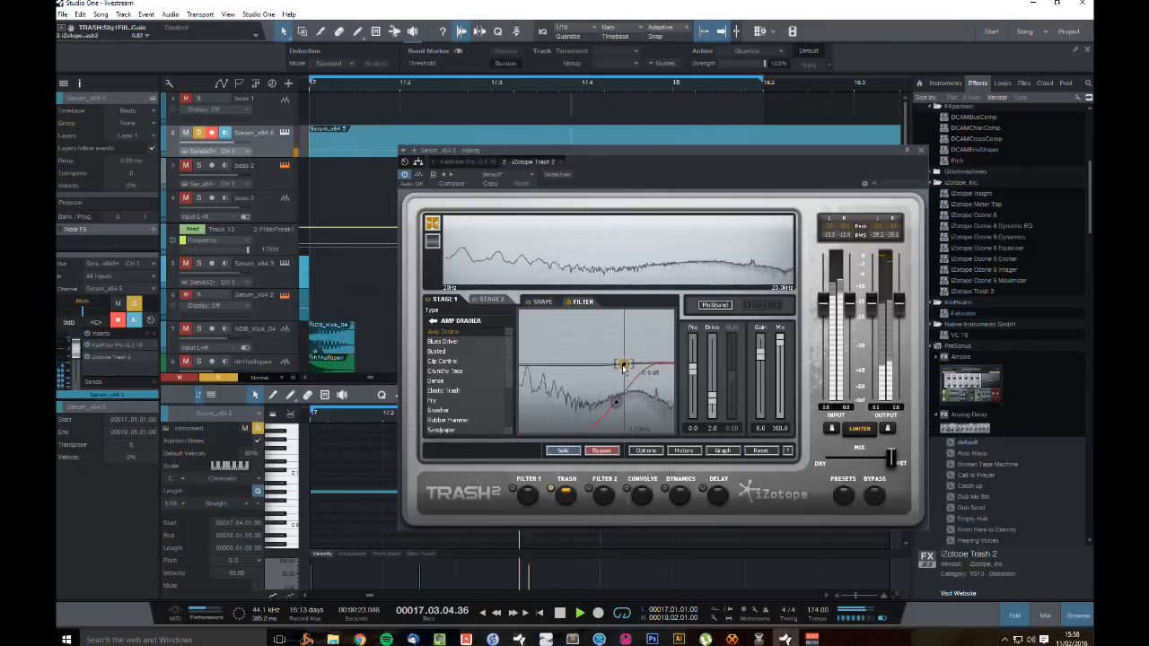
{"action": "left_click_drag", "start_coordinate": [622, 411], "coordinate": [614, 405]}
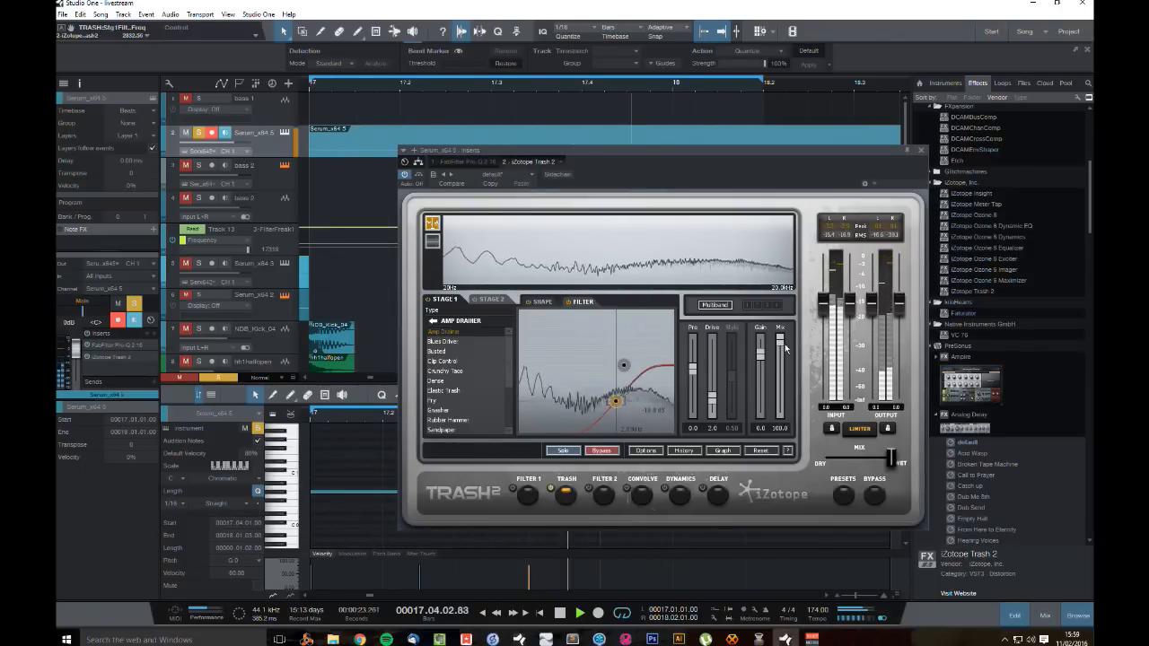
{"action": "left_click_drag", "start_coordinate": [786, 349], "coordinate": [789, 382]}
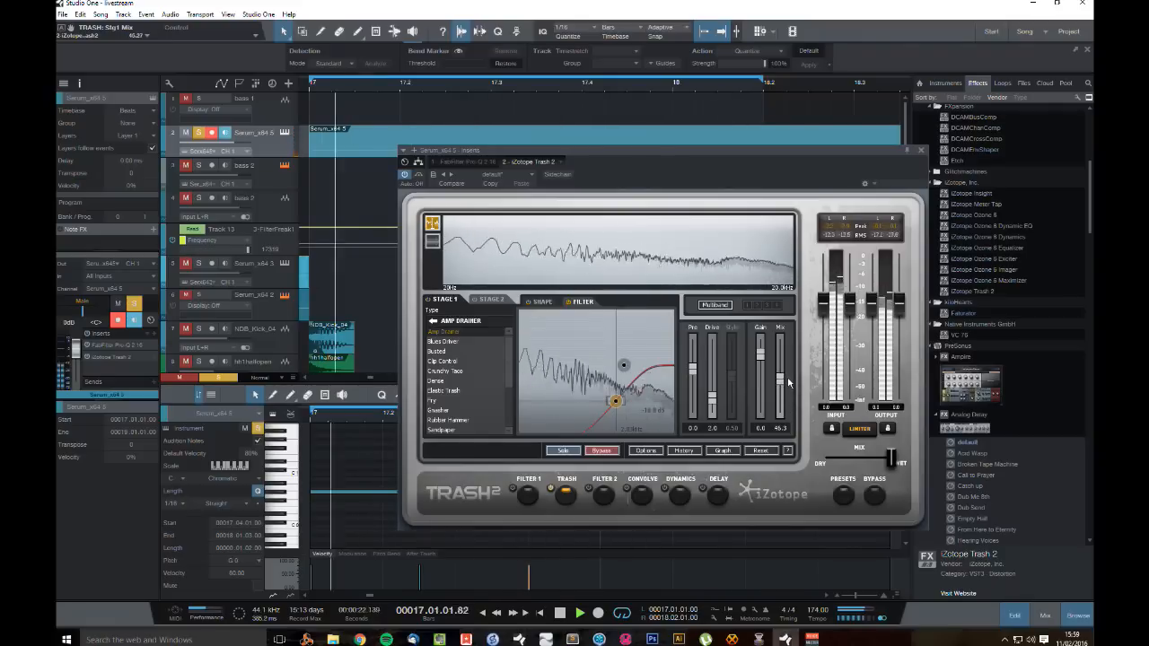
Step: Enable Stage 2 in Trash 2, audition its Drive algorithms and choose Smooth Overdrive
{"action": "left_click", "coordinate": [480, 300]}
{"action": "left_click", "coordinate": [475, 301]}
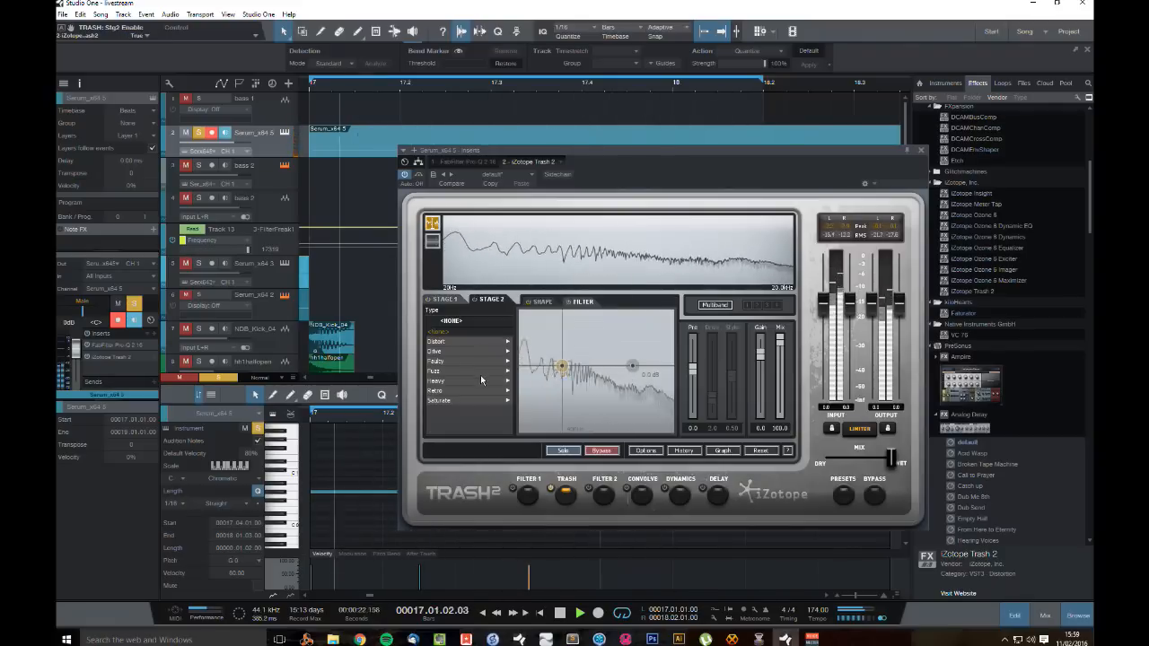
{"action": "left_click", "coordinate": [439, 353]}
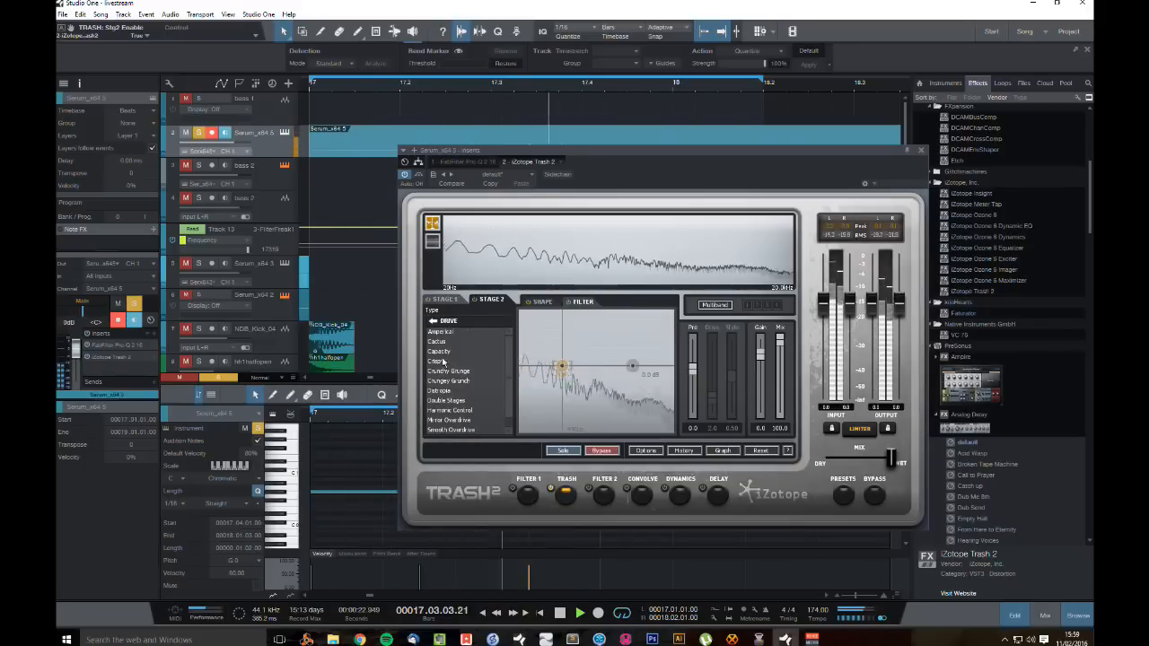
{"action": "left_click", "coordinate": [438, 361]}
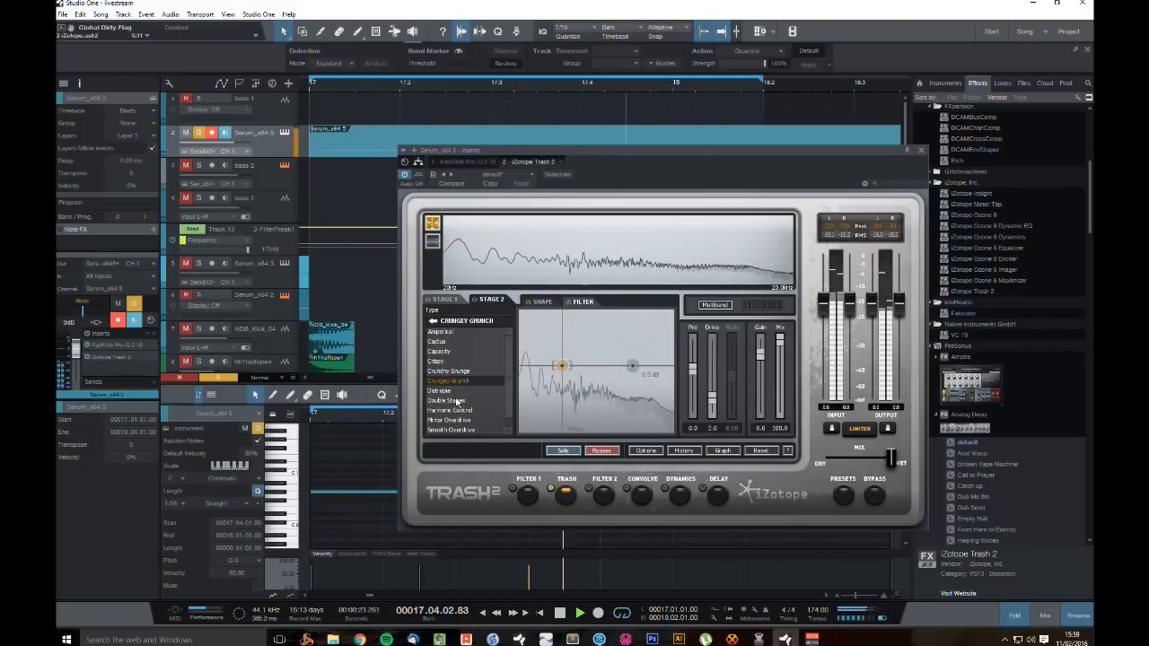
{"action": "left_click", "coordinate": [444, 391]}
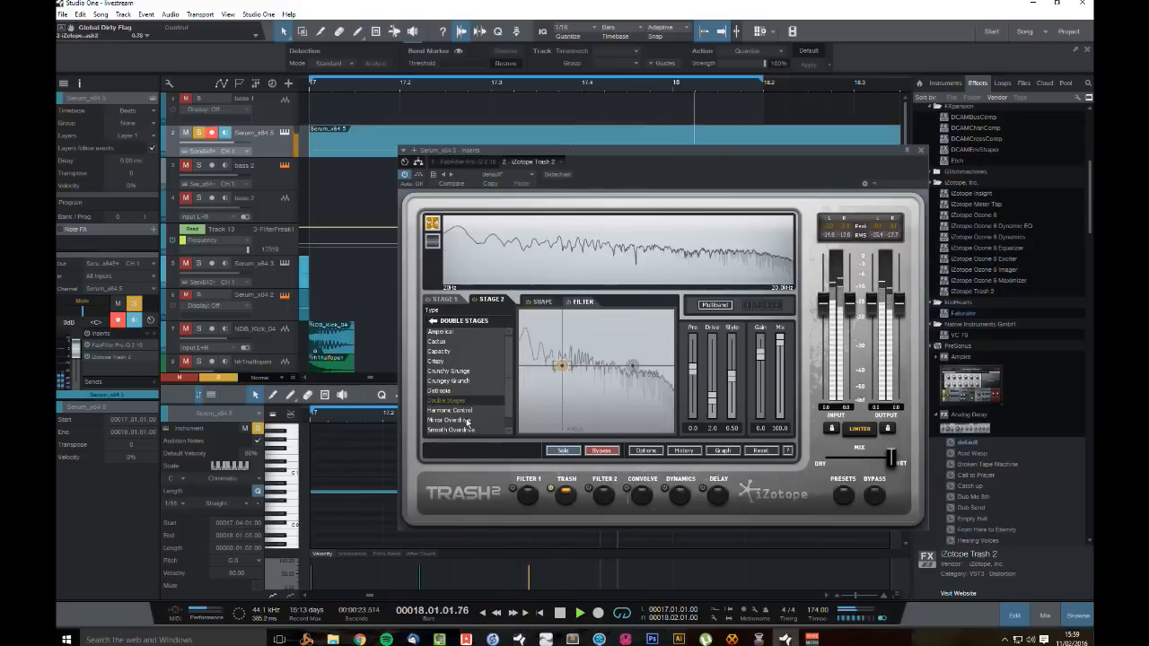
{"action": "left_click", "coordinate": [463, 421]}
{"action": "left_click", "coordinate": [453, 430]}
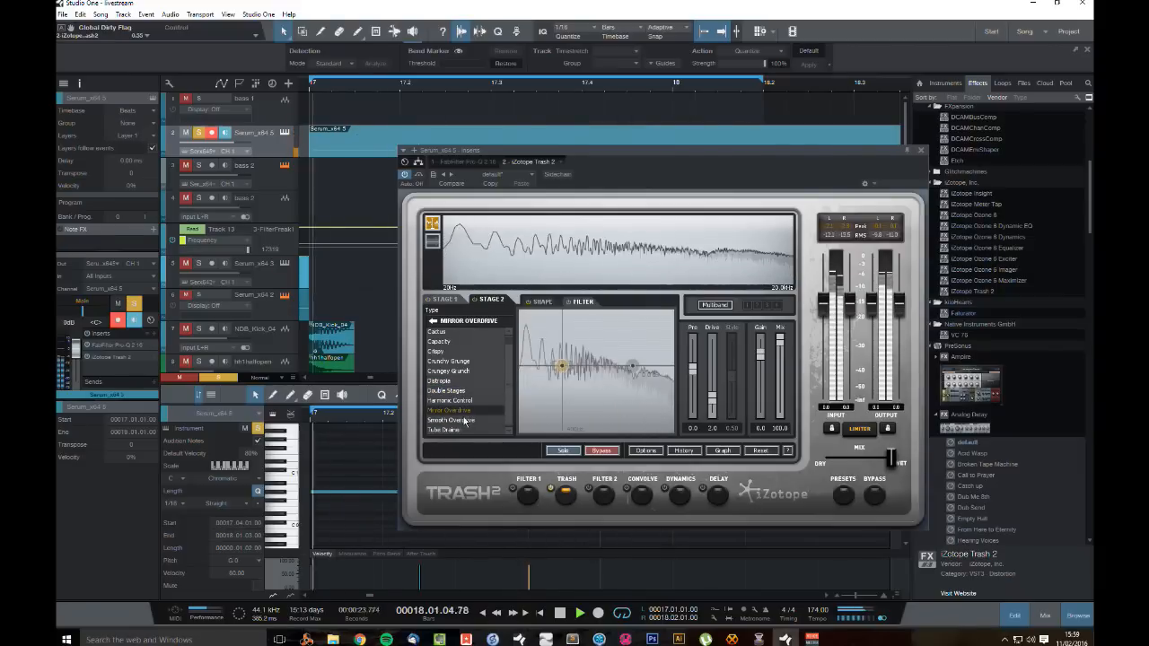
{"action": "left_click", "coordinate": [434, 320]}
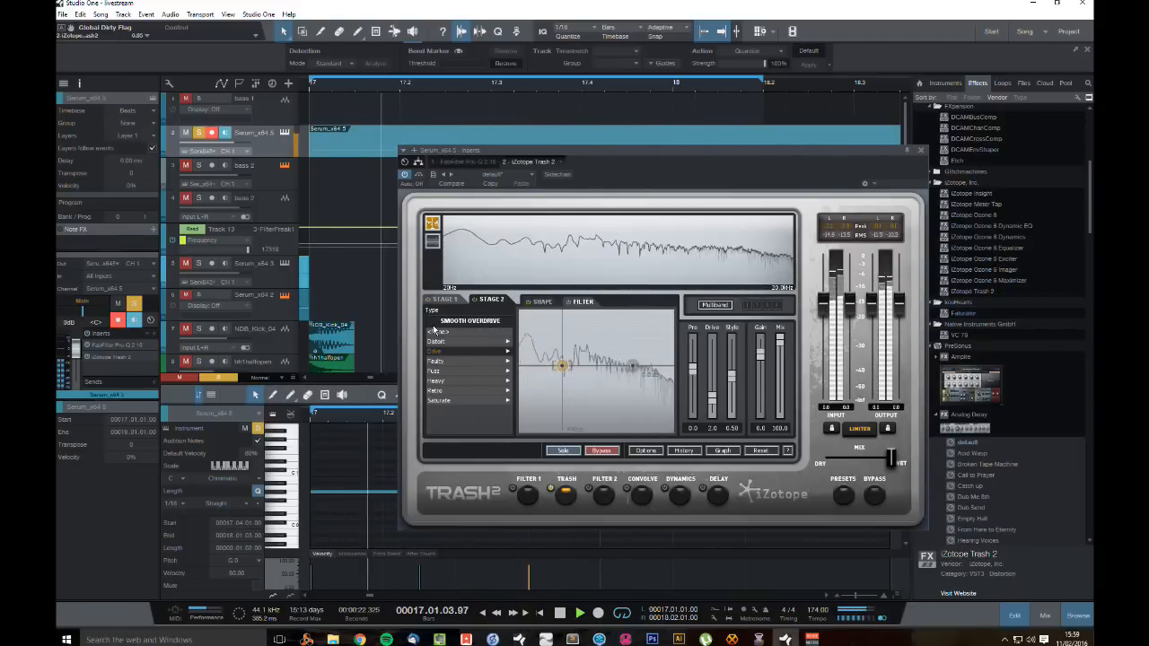
Step: Bend the upper part of the Stage 2 shaping curve upward and lower the stage's mix to about 35%
{"action": "left_click", "coordinate": [542, 301]}
{"action": "left_click_drag", "start_coordinate": [593, 340], "coordinate": [594, 325]}
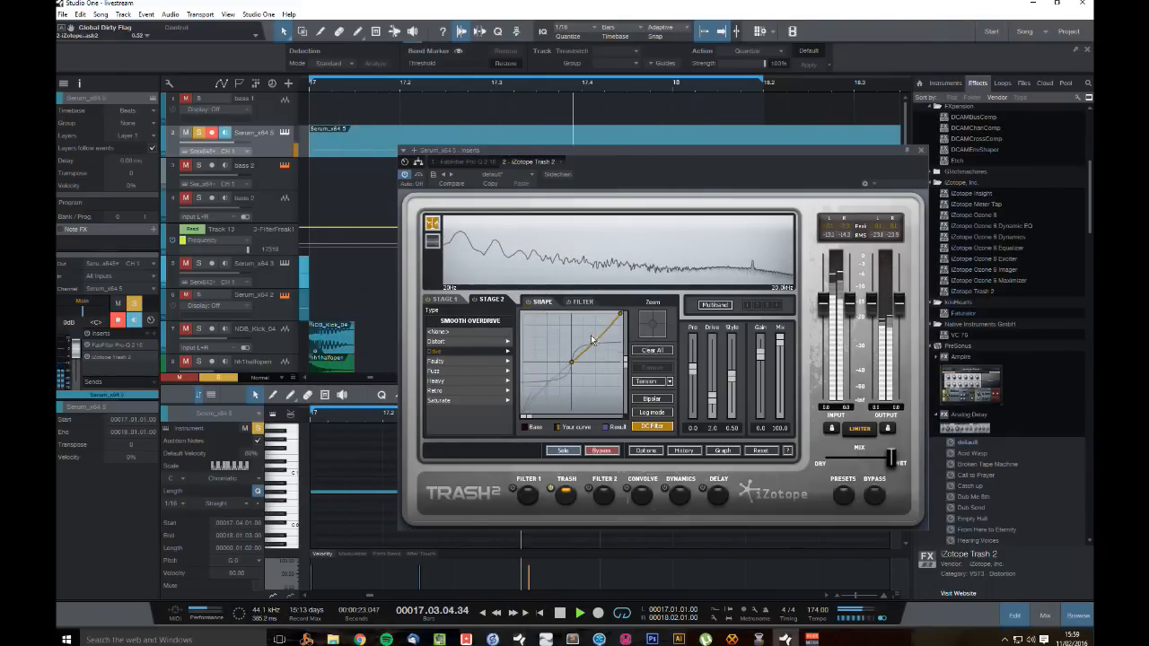
{"action": "left_click_drag", "start_coordinate": [592, 334], "coordinate": [593, 338]}
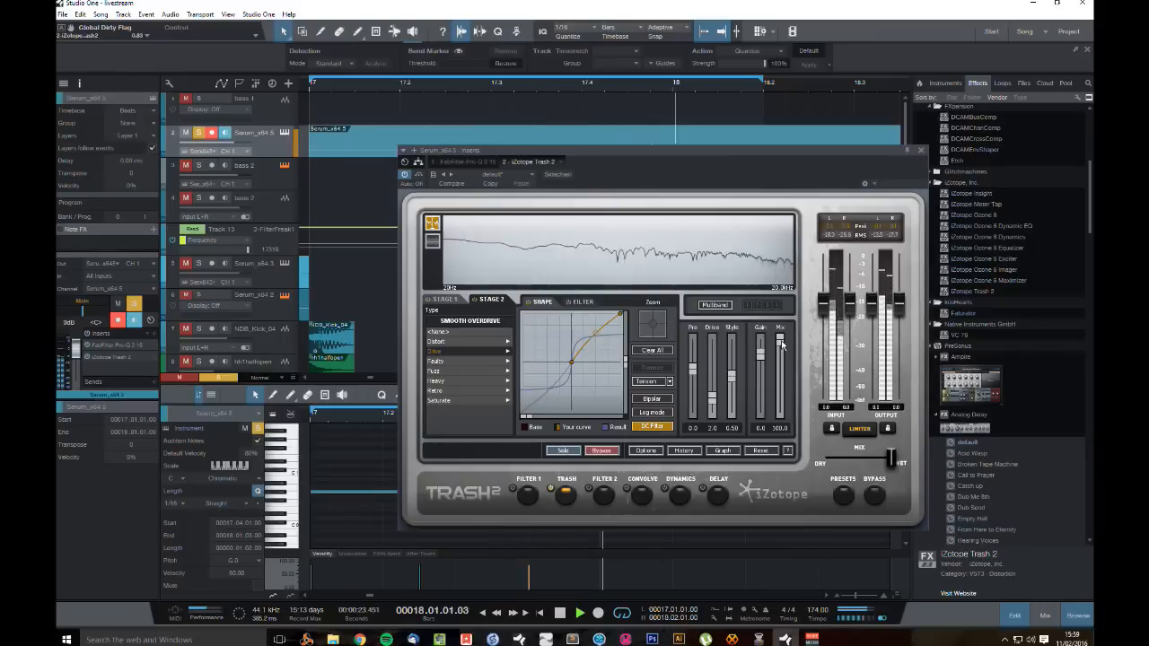
{"action": "left_click_drag", "start_coordinate": [780, 343], "coordinate": [781, 388]}
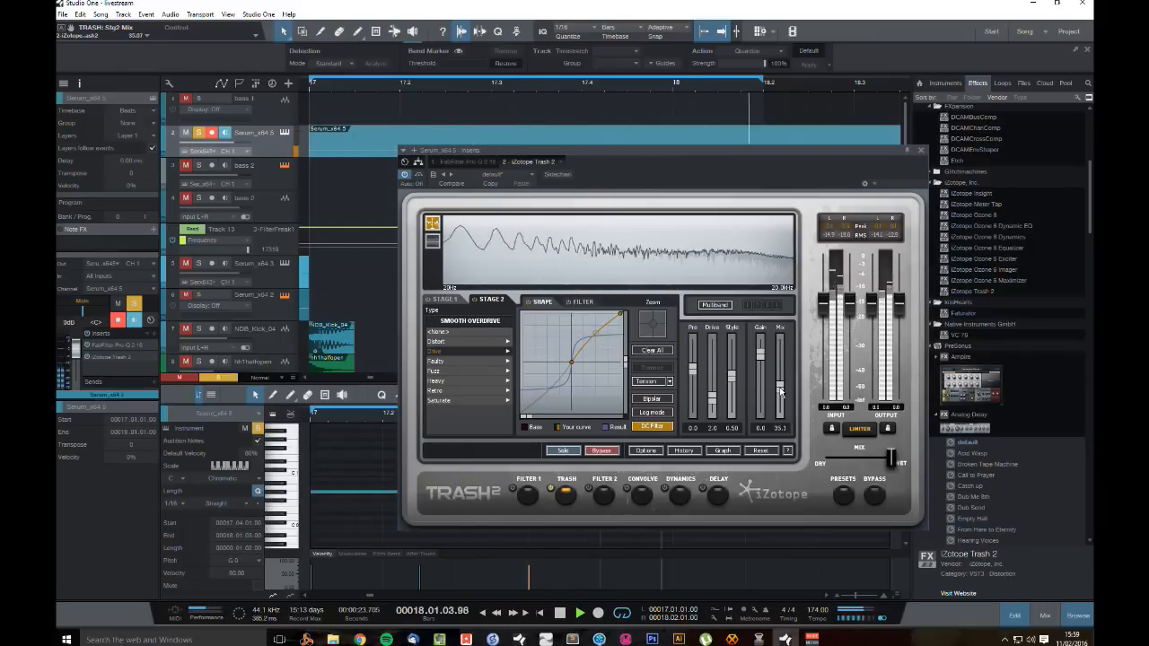
Step: Switch off oscillator A in Serum, turn on oscillator B with its default wavetable, and route it through the filter
{"action": "left_click", "coordinate": [921, 151]}
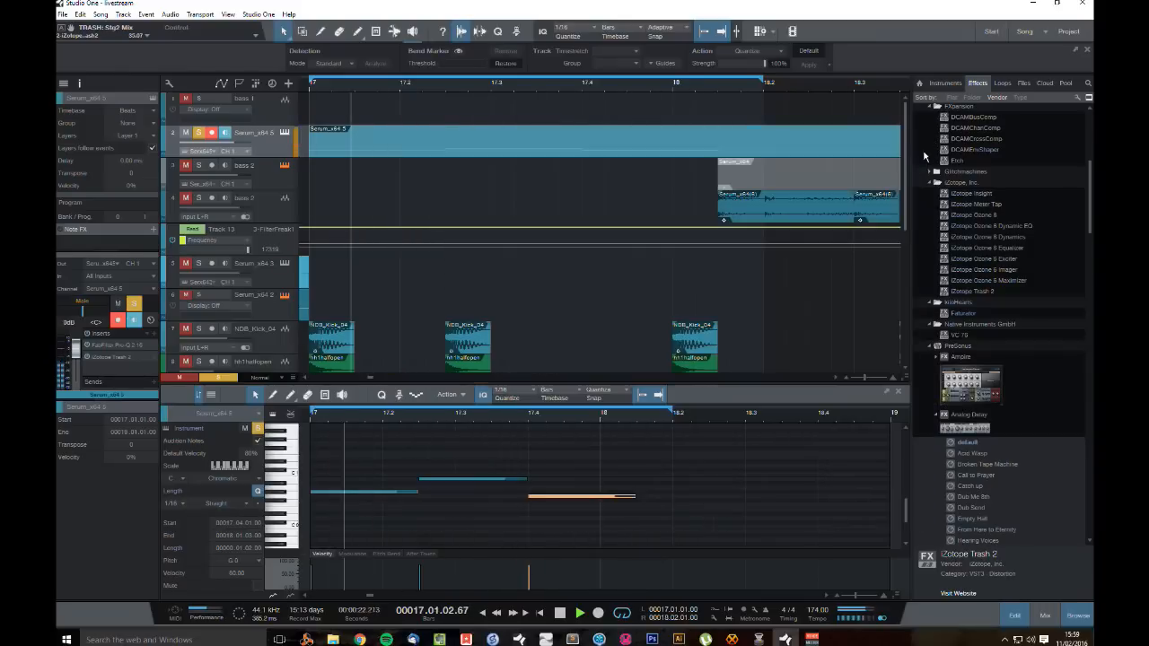
{"action": "left_click", "coordinate": [284, 133]}
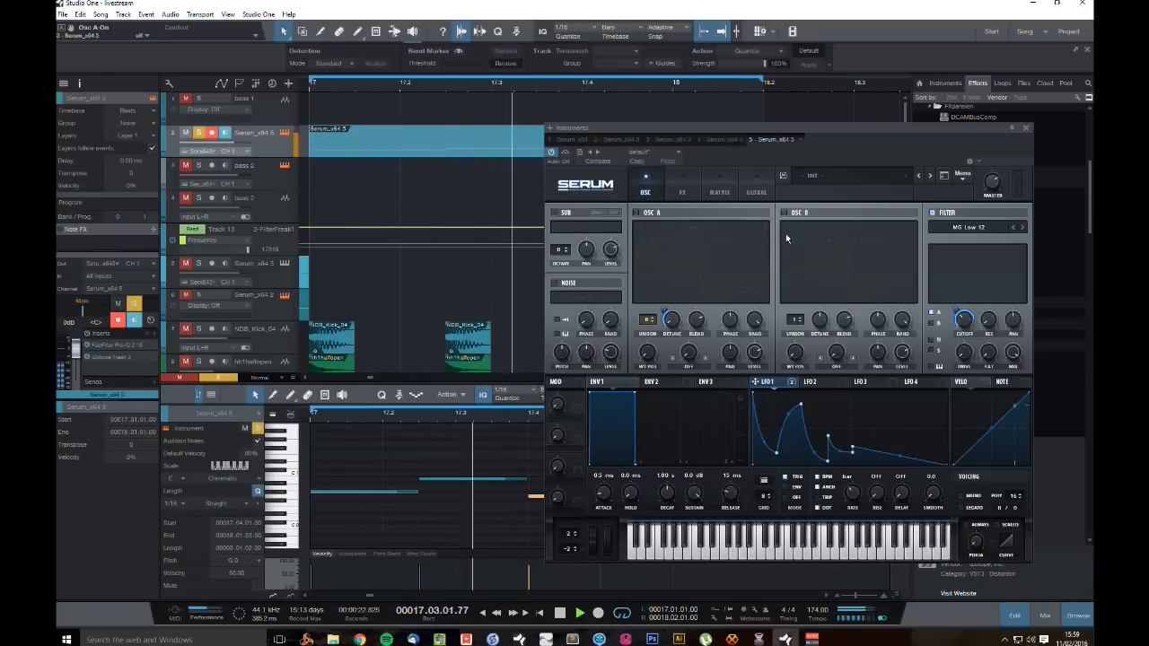
{"action": "left_click", "coordinate": [784, 213]}
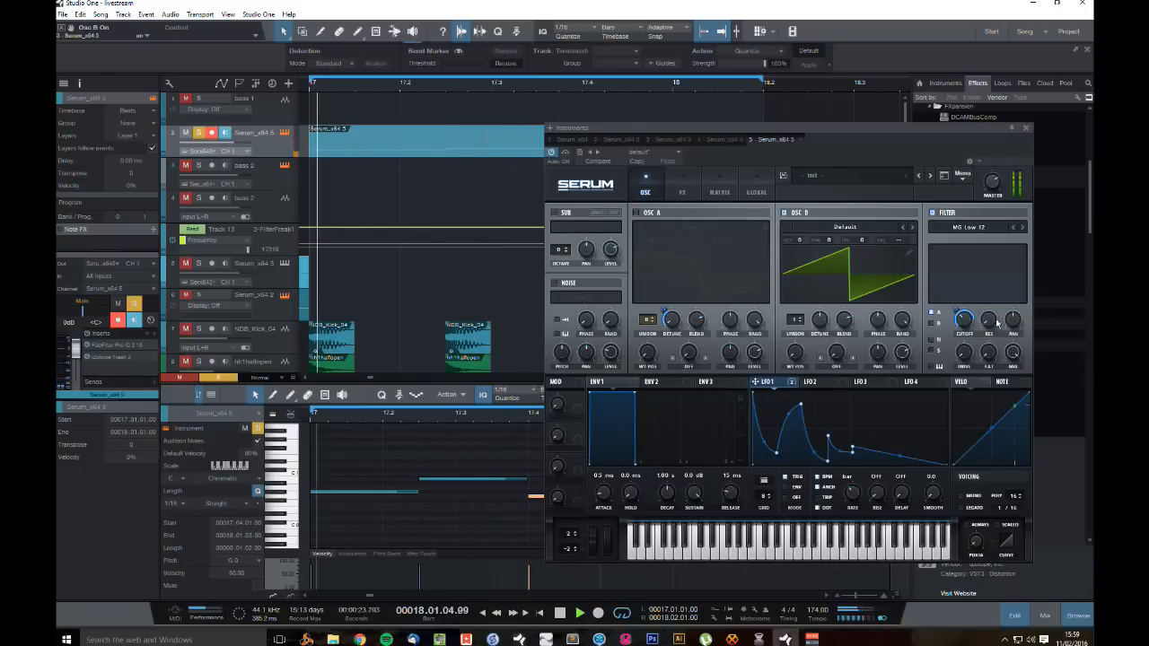
{"action": "left_click", "coordinate": [933, 323]}
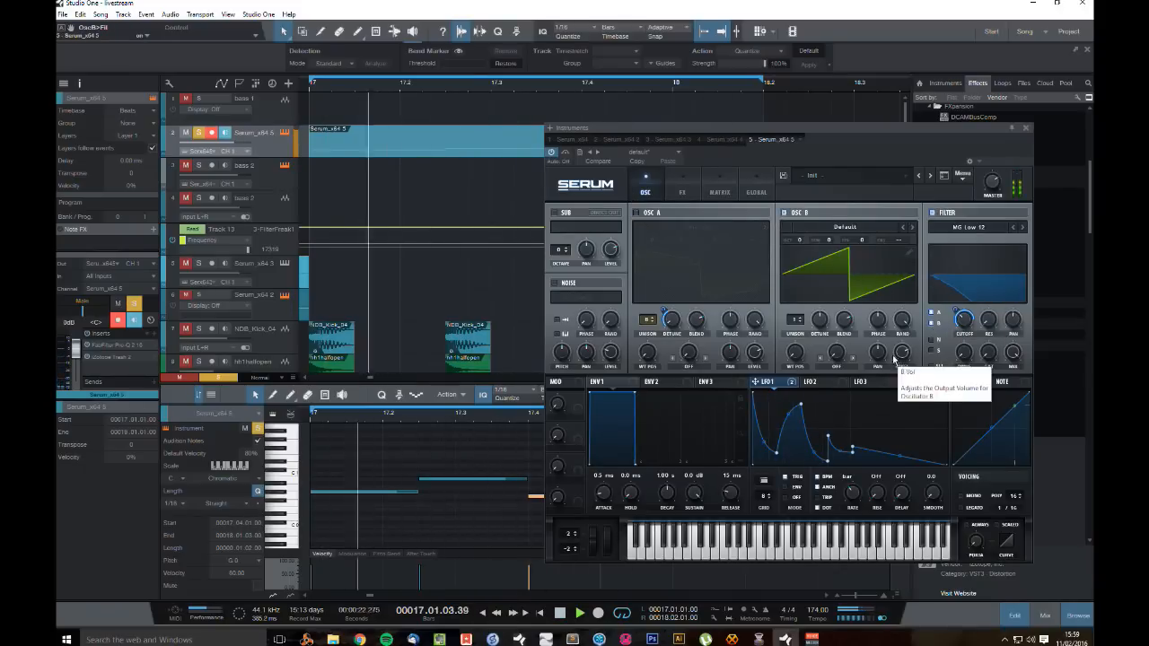
Step: Load the Basic Shapes wavetable into oscillator B, set its unison to 4 voices and its level to about 46%
{"action": "left_click", "coordinate": [846, 227]}
{"action": "mouse_move", "coordinate": [853, 241]}
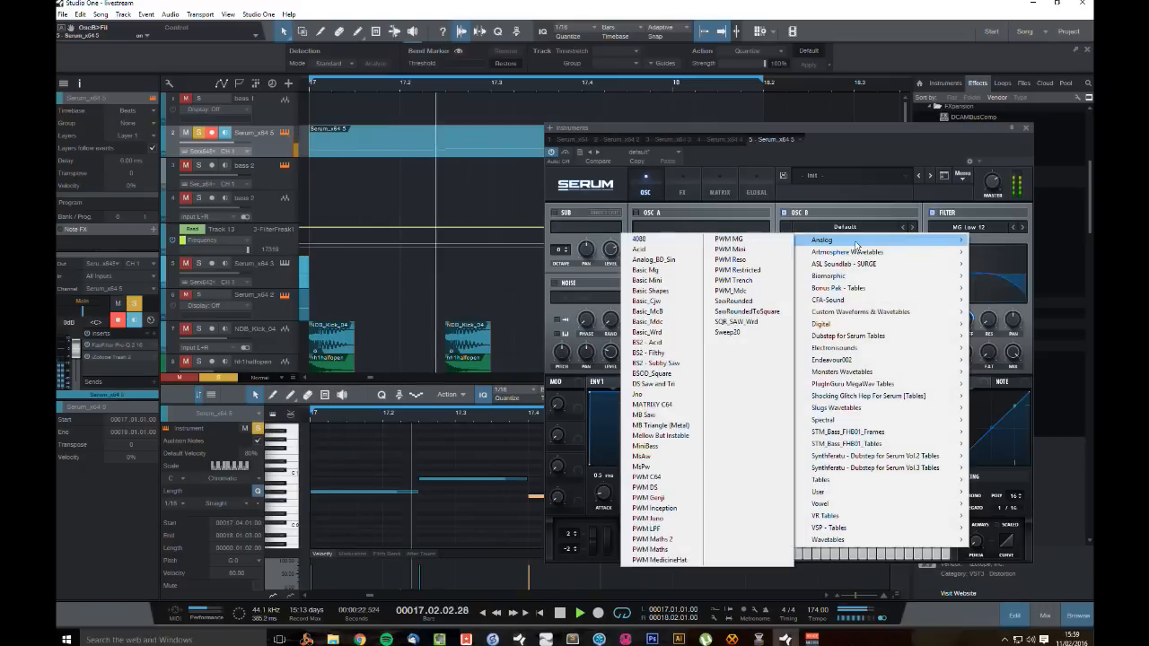
{"action": "left_click", "coordinate": [668, 291]}
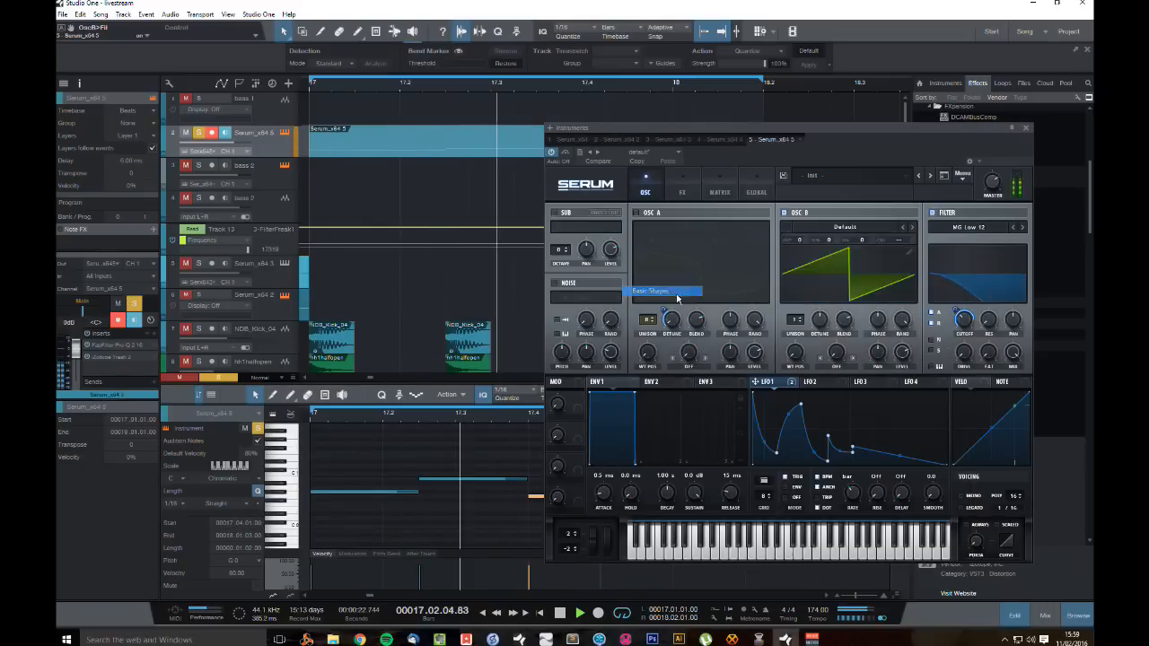
{"action": "mouse_move", "coordinate": [801, 314]}
{"action": "left_mouse_down"}
{"action": "mouse_move", "coordinate": [809, 298]}
{"action": "mouse_move", "coordinate": [805, 352]}
{"action": "mouse_move", "coordinate": [796, 275]}
{"action": "mouse_move", "coordinate": [796, 292]}
{"action": "left_mouse_up"}
{"action": "left_click_drag", "start_coordinate": [904, 353], "coordinate": [910, 393]}
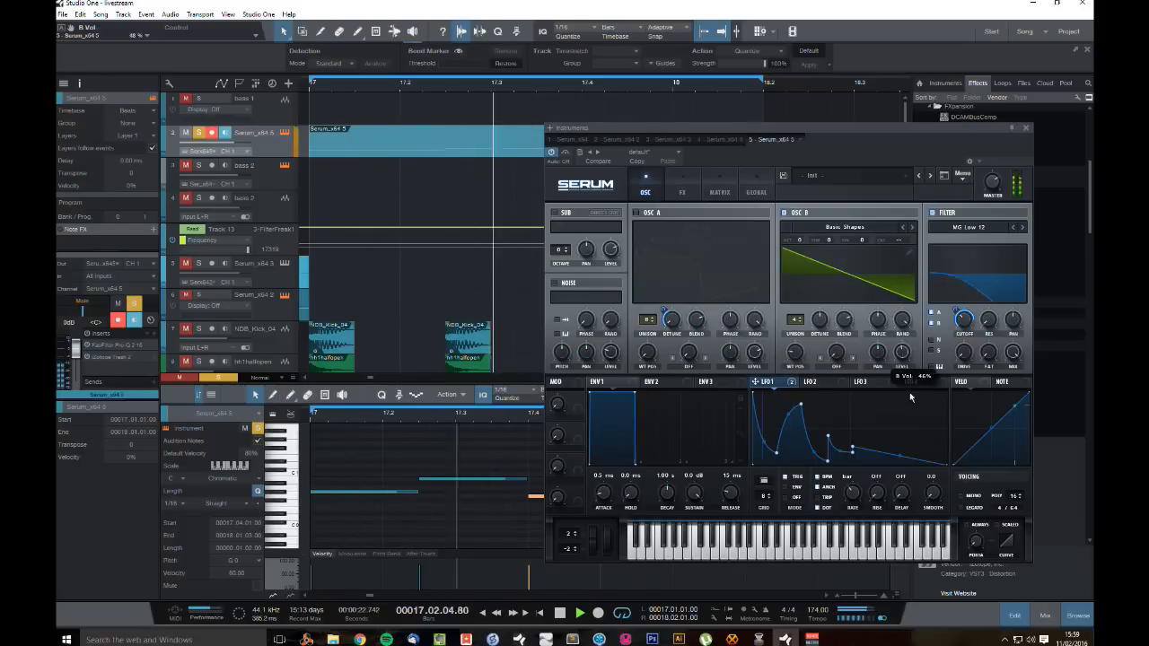
Step: Turn oscillator A back on, set its warp mode to AM (from B) and its warp amount to about 17%
{"action": "left_click", "coordinate": [636, 213]}
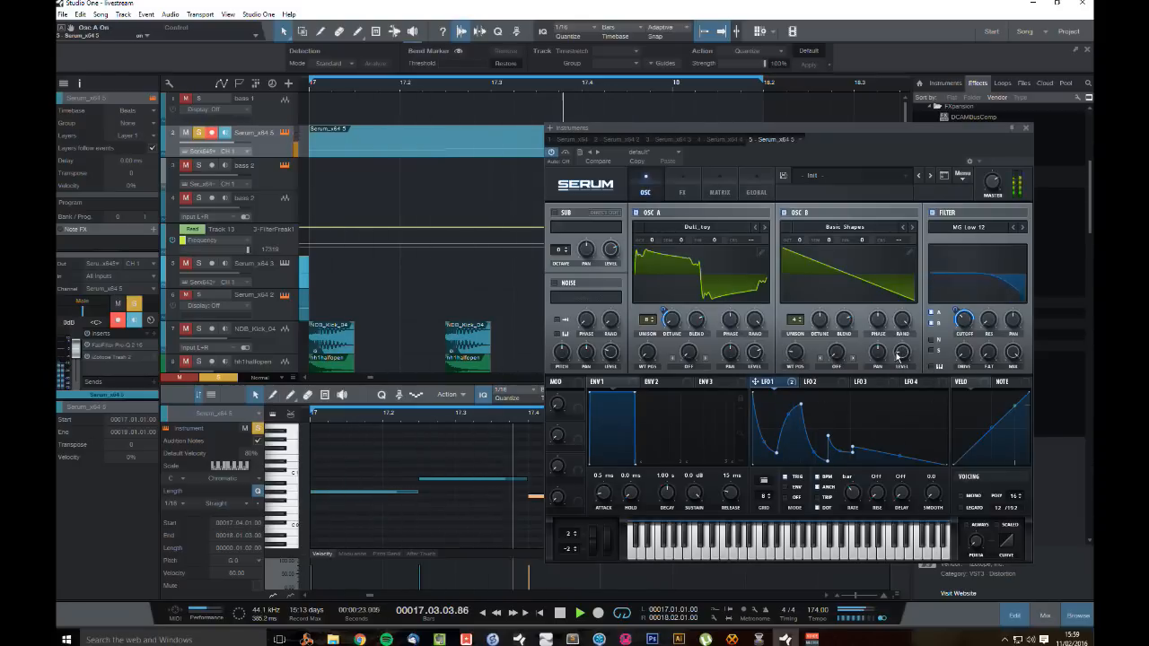
{"action": "left_click", "coordinate": [689, 366]}
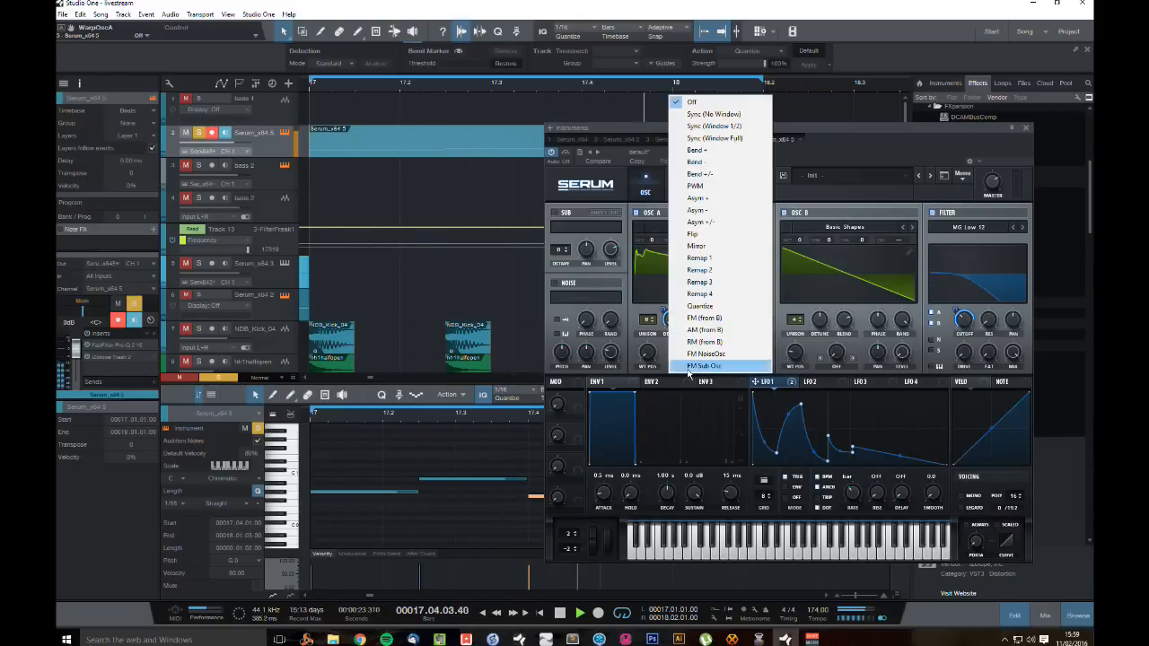
{"action": "left_click", "coordinate": [724, 331]}
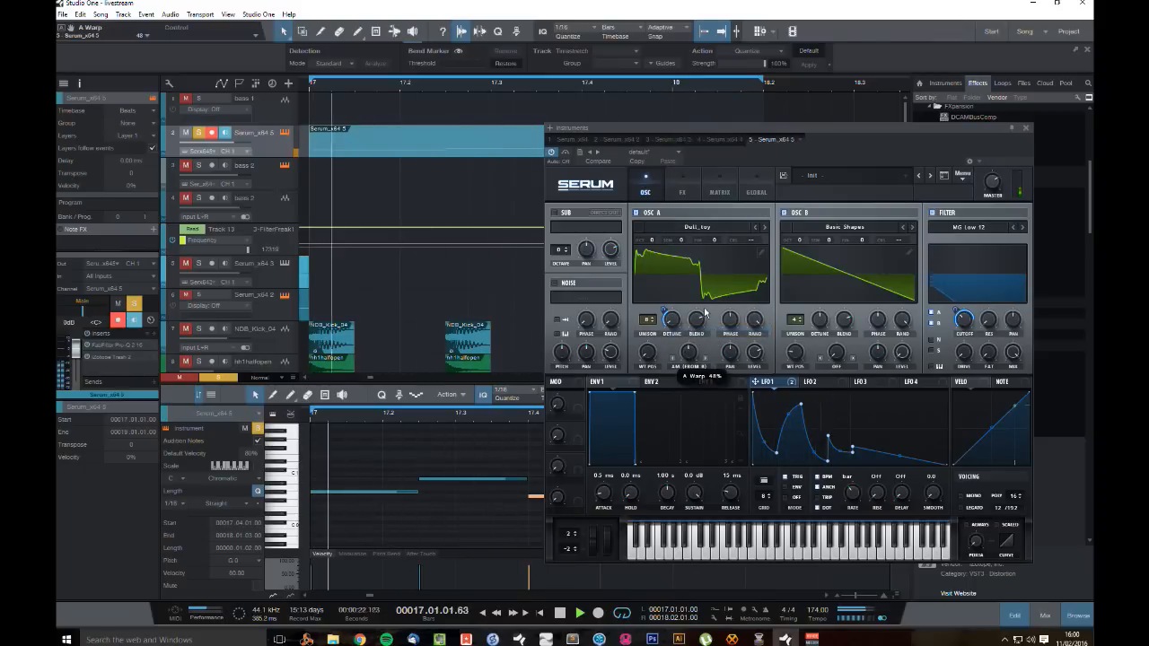
{"action": "left_click_drag", "start_coordinate": [706, 311], "coordinate": [703, 347]}
Step: Stop playback and enable the Filter effect in Serum's effects rack with the NN 12 multi type
{"action": "left_click", "coordinate": [683, 193]}
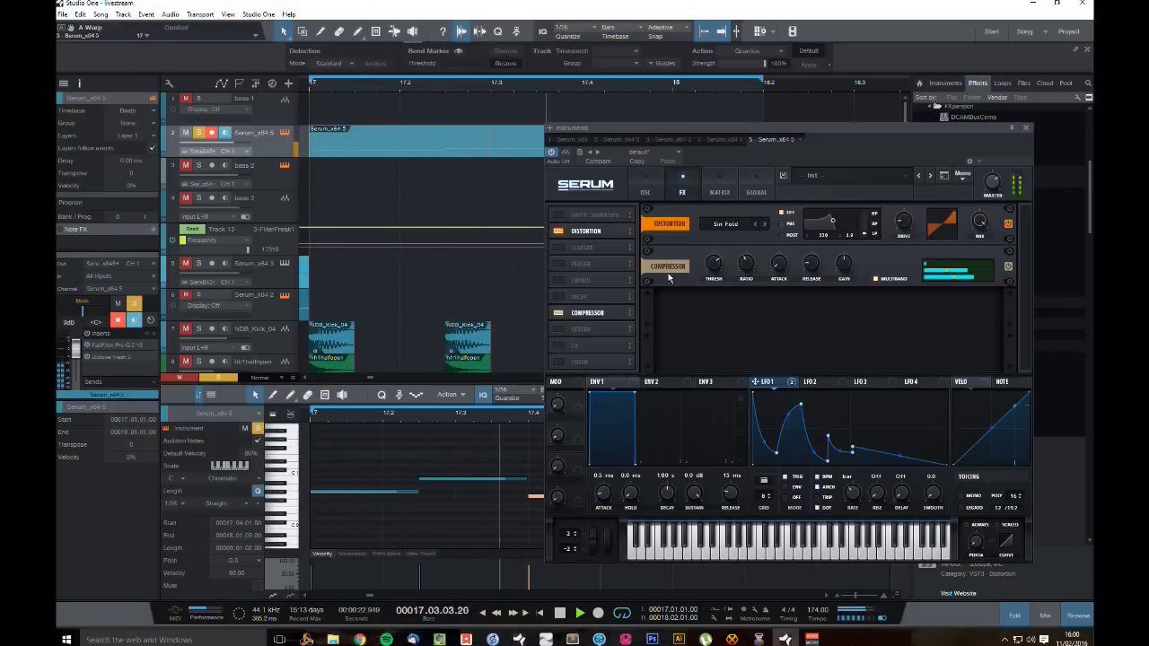
{"action": "key", "text": "space"}
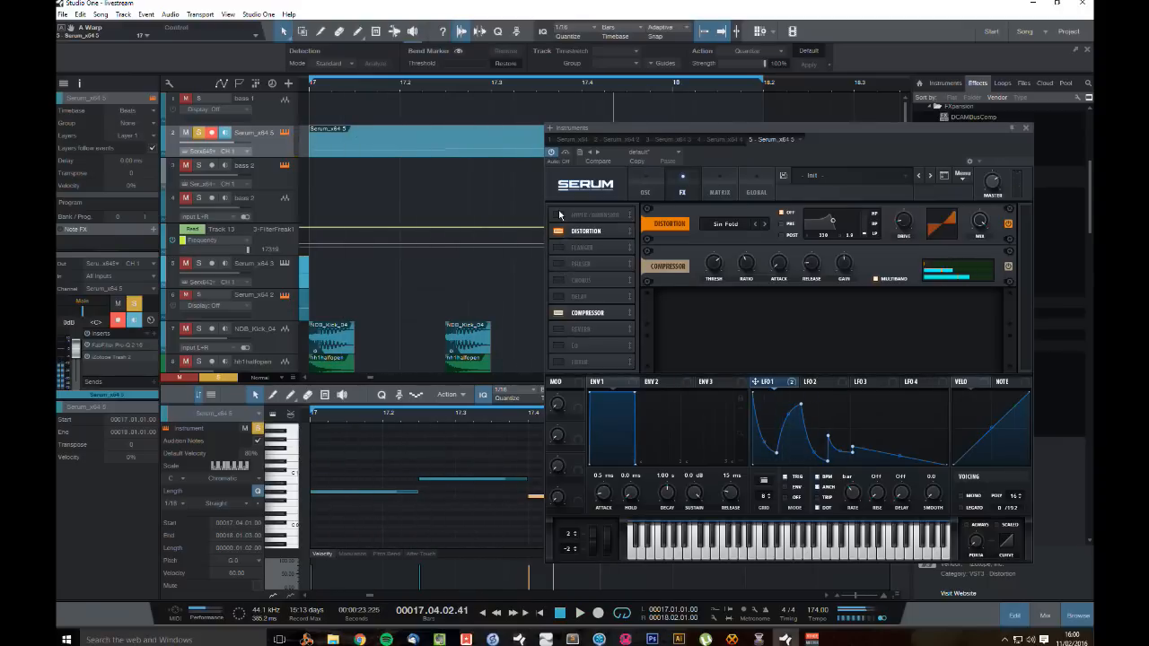
{"action": "left_click", "coordinate": [561, 362]}
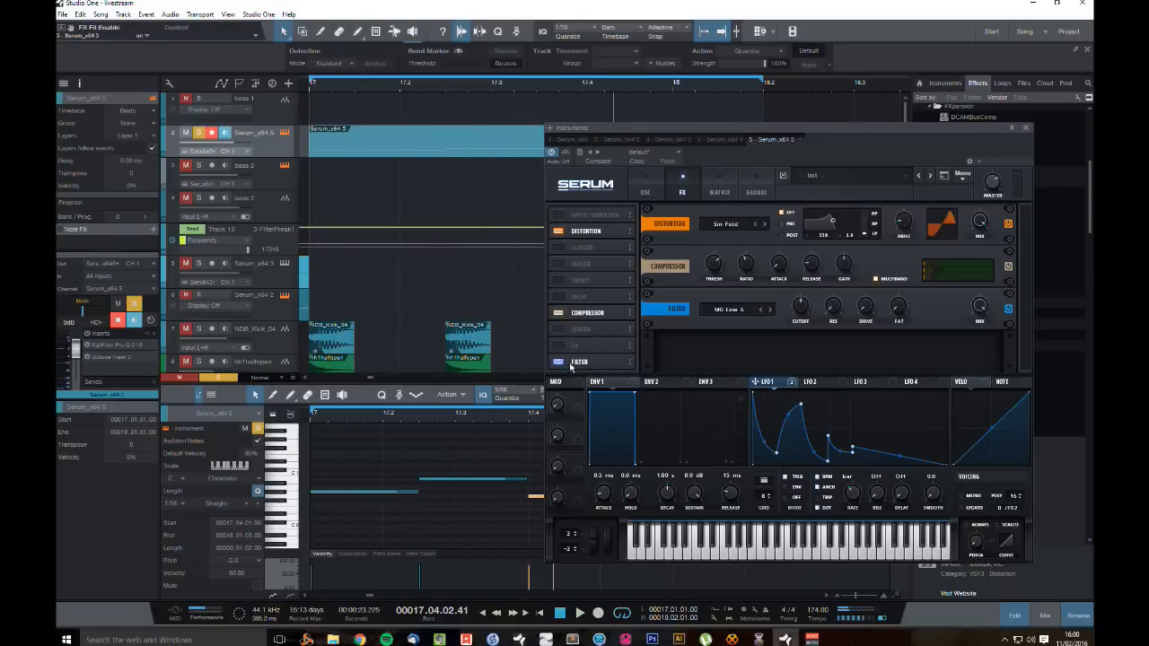
{"action": "left_click", "coordinate": [746, 311]}
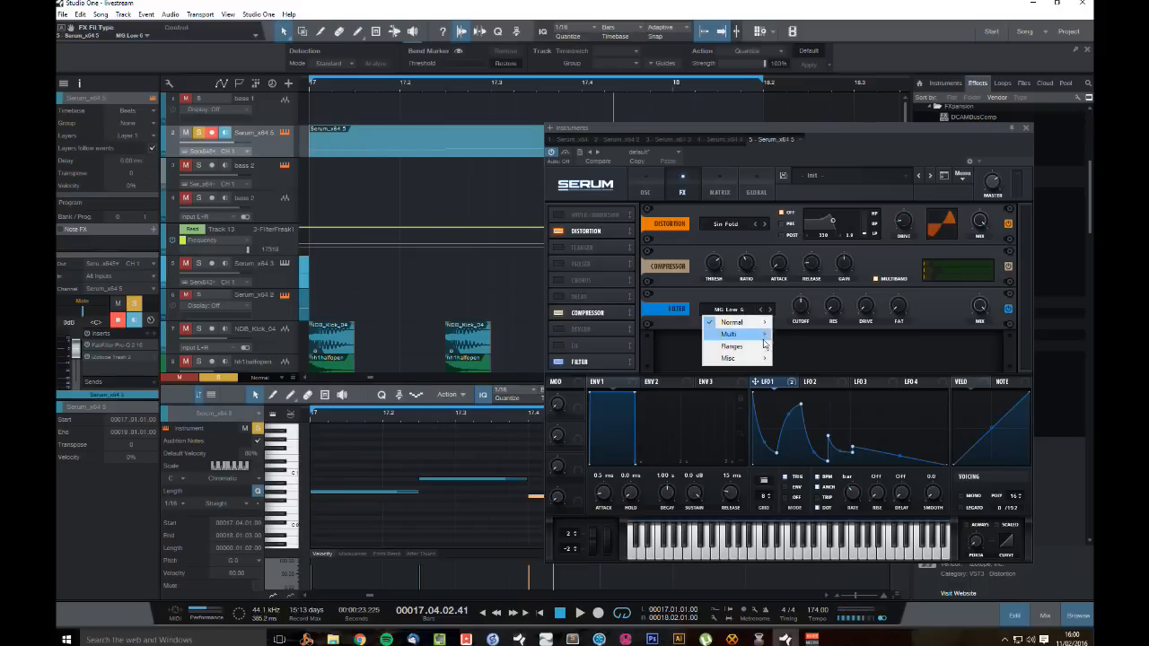
{"action": "mouse_move", "coordinate": [761, 322]}
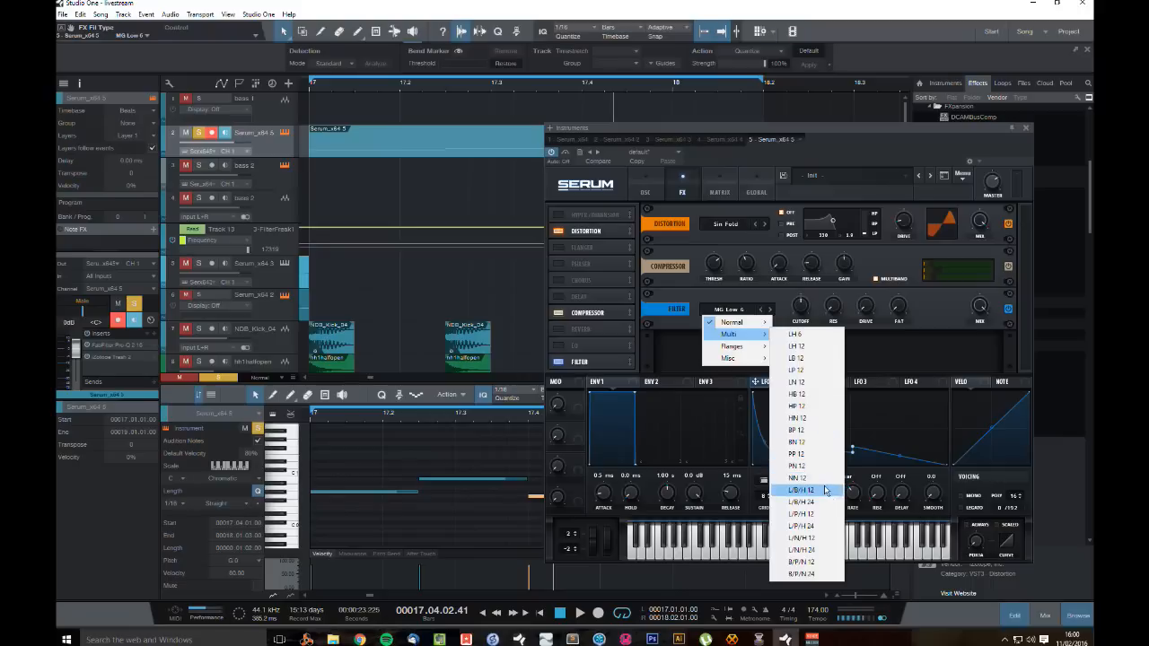
{"action": "left_click", "coordinate": [822, 478]}
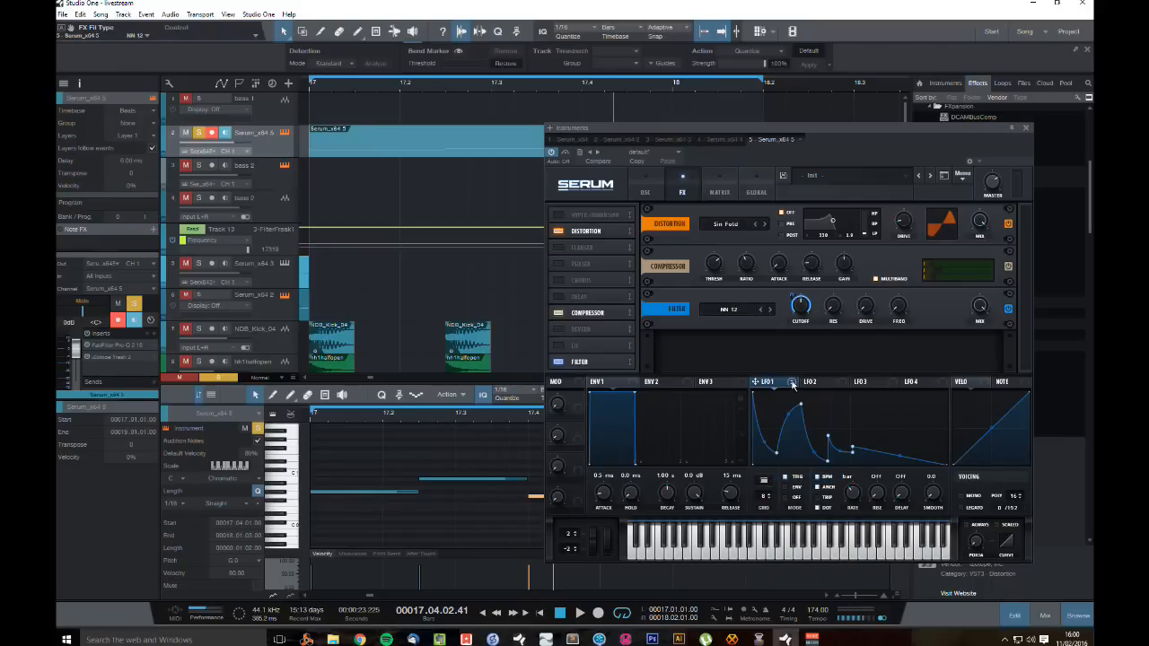
Step: Modulate the effect filter's cutoff and FREQ with LFO 1, and set the FREQ control to about 64%
{"action": "left_click_drag", "start_coordinate": [901, 310], "coordinate": [893, 337]}
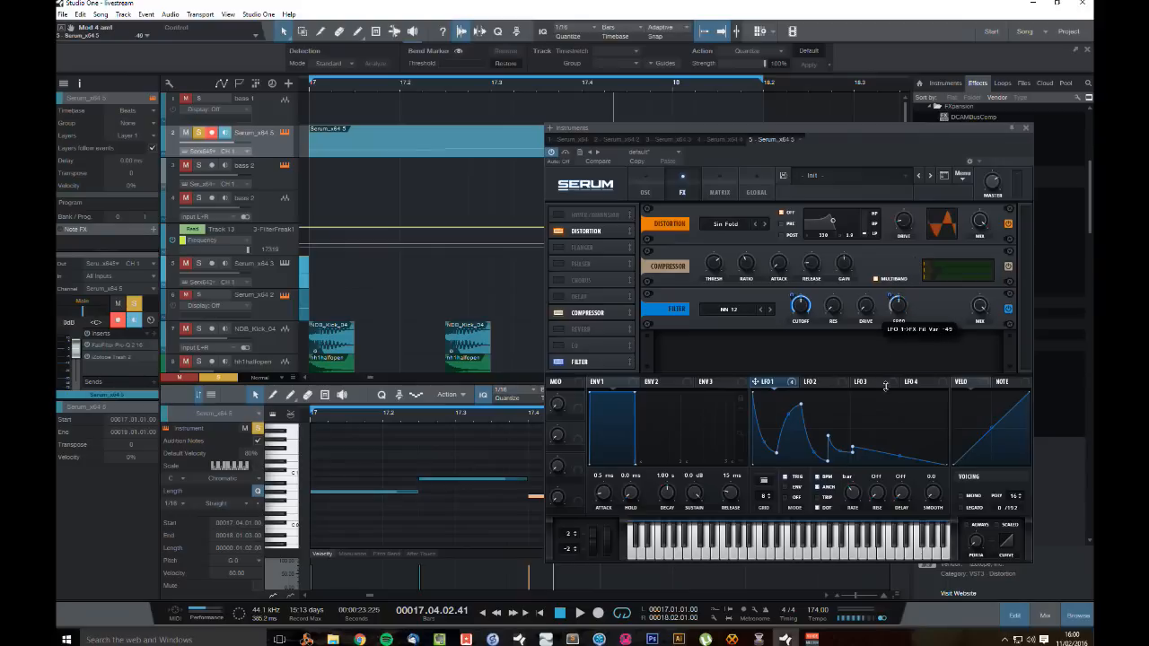
{"action": "left_click_drag", "start_coordinate": [885, 387], "coordinate": [887, 380]}
{"action": "left_click_drag", "start_coordinate": [903, 309], "coordinate": [906, 300]}
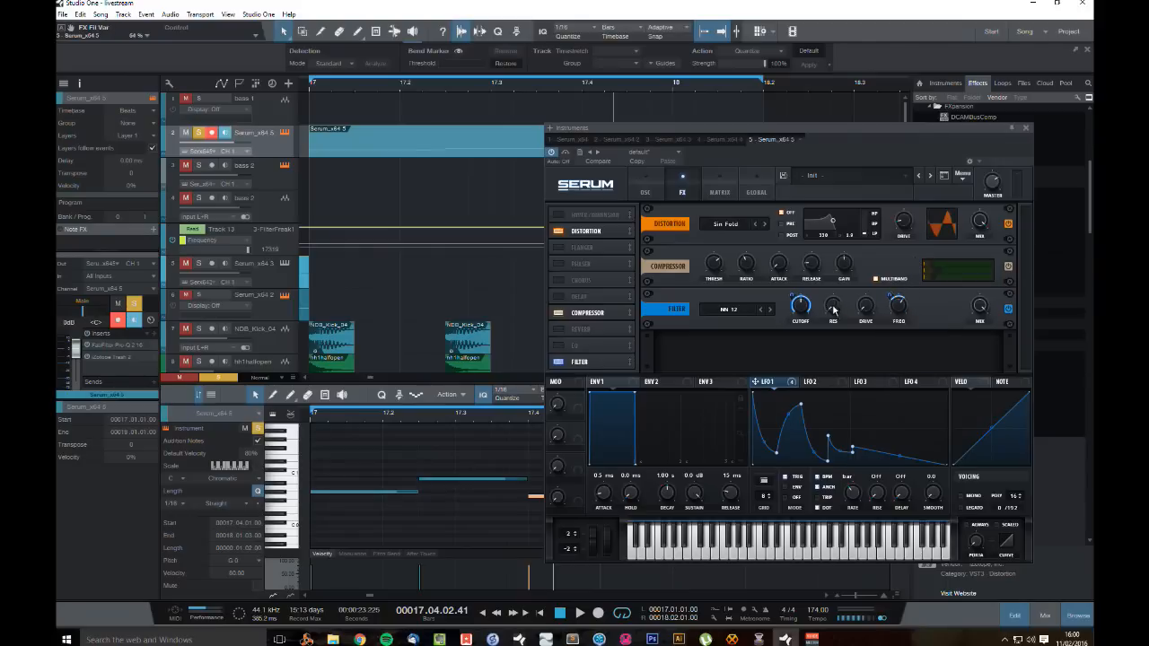
Step: Lower the effect filter's cutoff to about 271 Hz and set its LFO 1 modulation amount to about 41 during playback
{"action": "left_click_drag", "start_coordinate": [791, 295], "coordinate": [787, 327]}
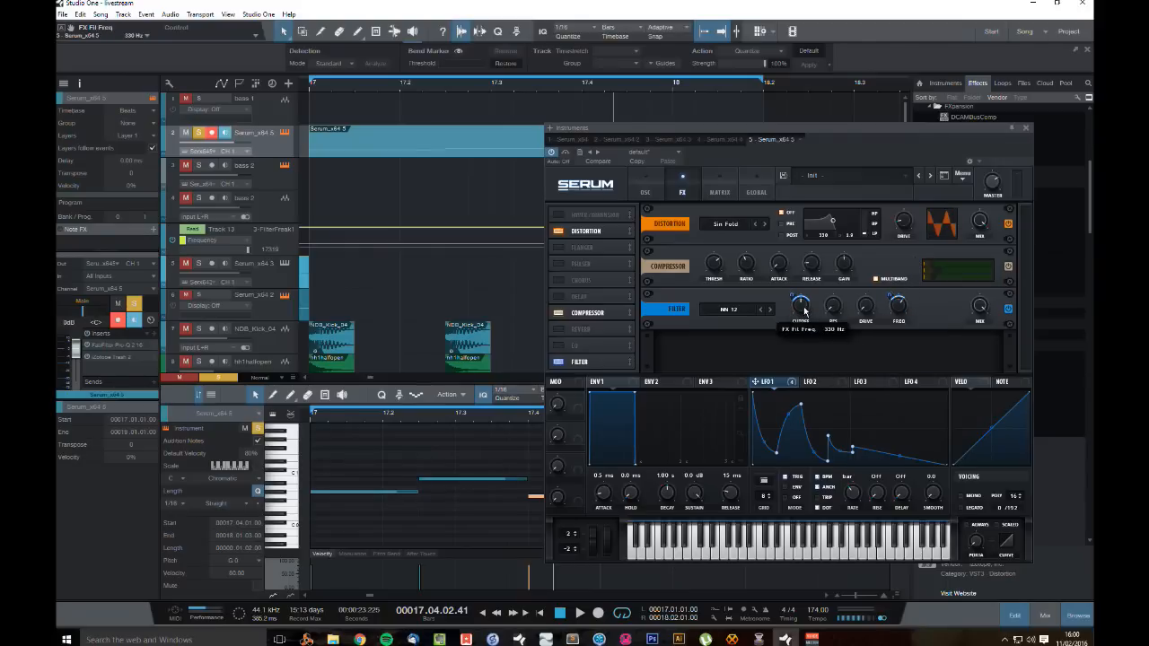
{"action": "key", "text": "space"}
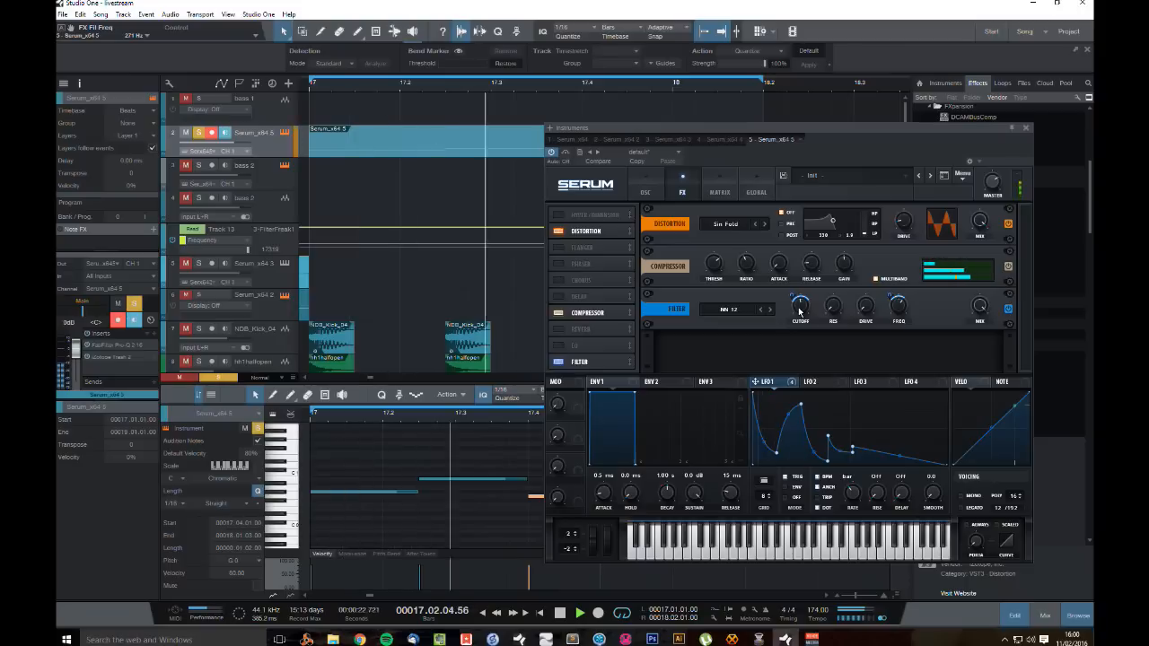
{"action": "left_click_drag", "start_coordinate": [800, 312], "coordinate": [793, 303]}
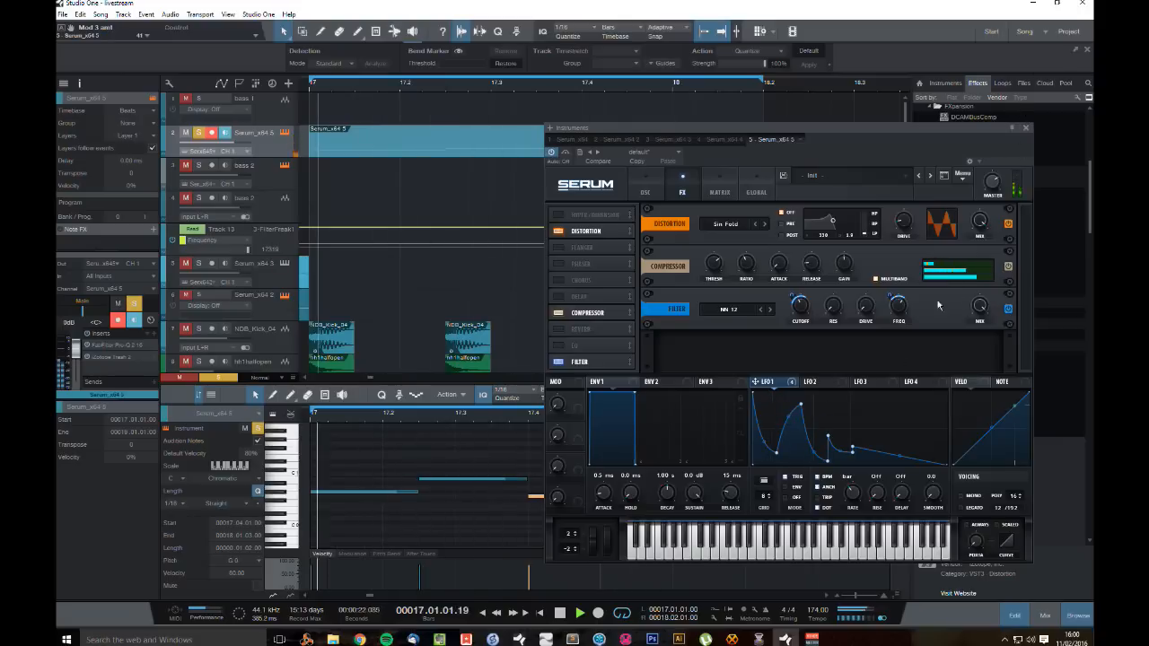
Step: Close Serum, lower Trash 2's global wet/dry mix on the bass channel to just under 50% while listening, and close Trash 2
{"action": "left_click", "coordinate": [1026, 127]}
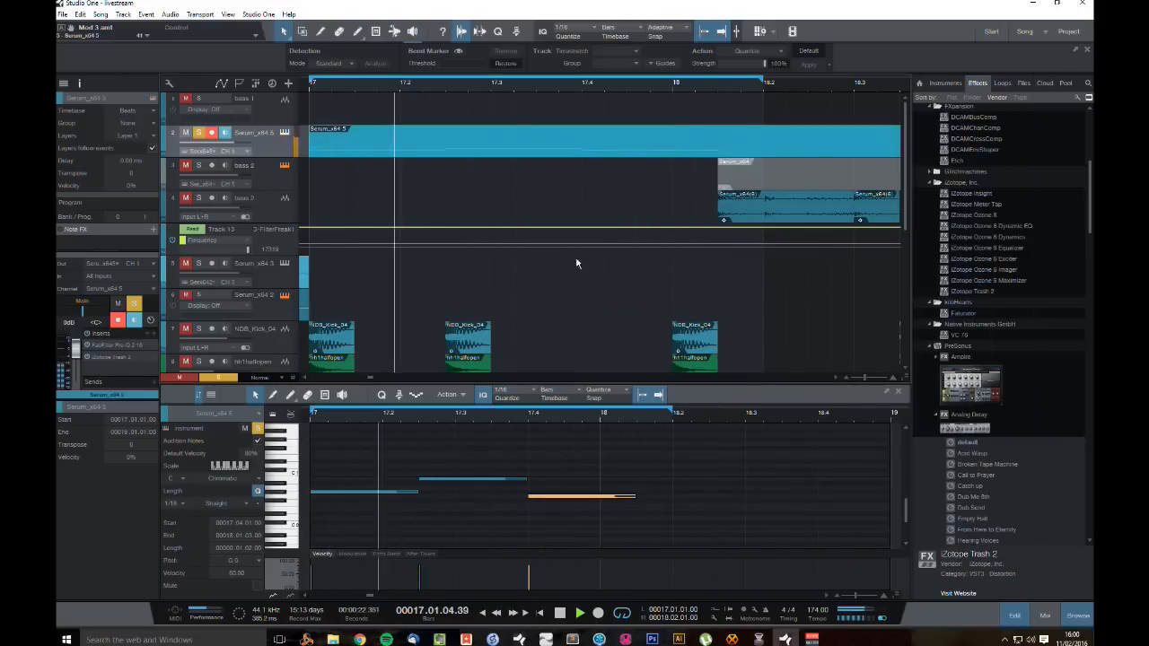
{"action": "key", "text": "space"}
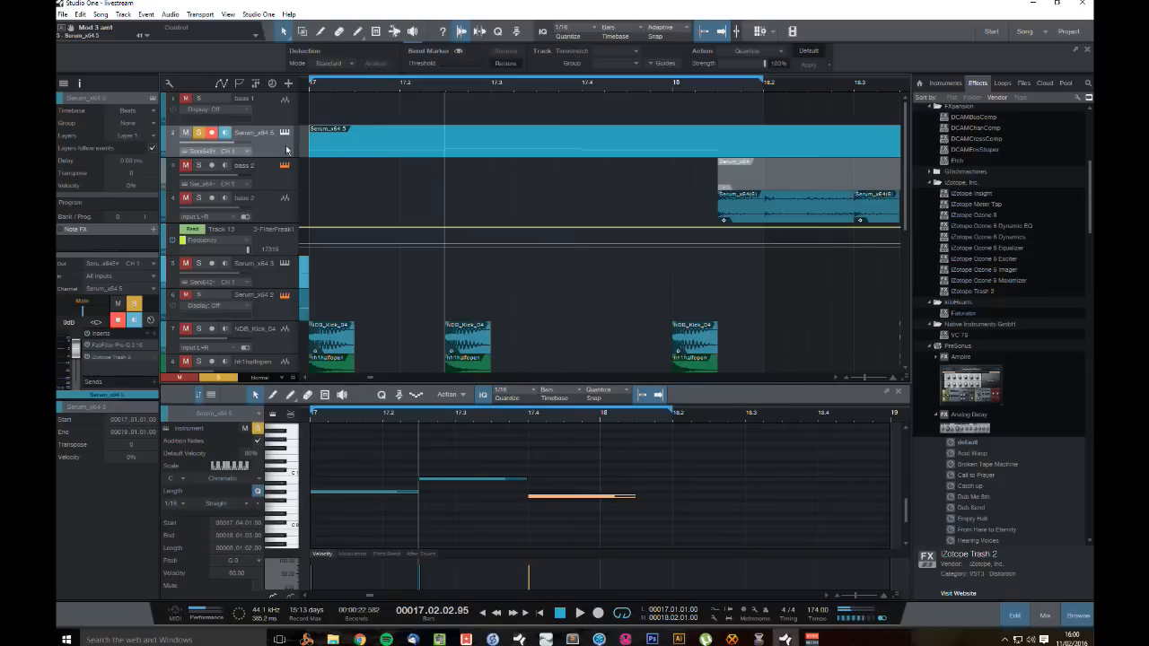
{"action": "key", "text": "F3"}
{"action": "left_click", "coordinate": [432, 428]}
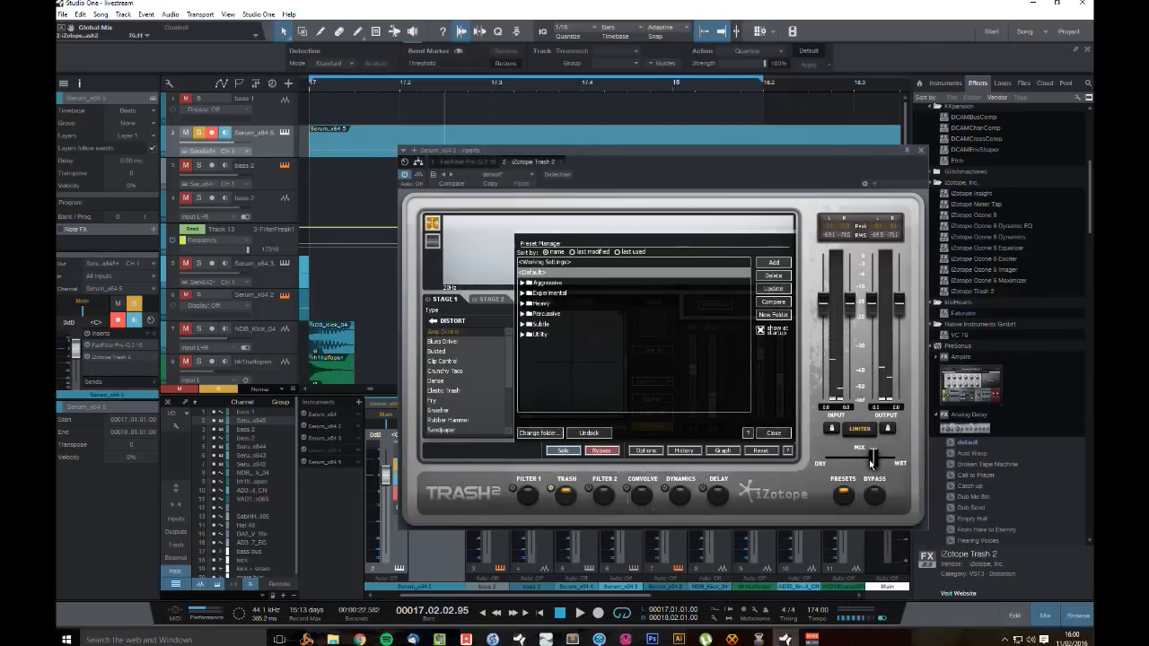
{"action": "key", "text": "space"}
{"action": "left_click_drag", "start_coordinate": [869, 459], "coordinate": [860, 460]}
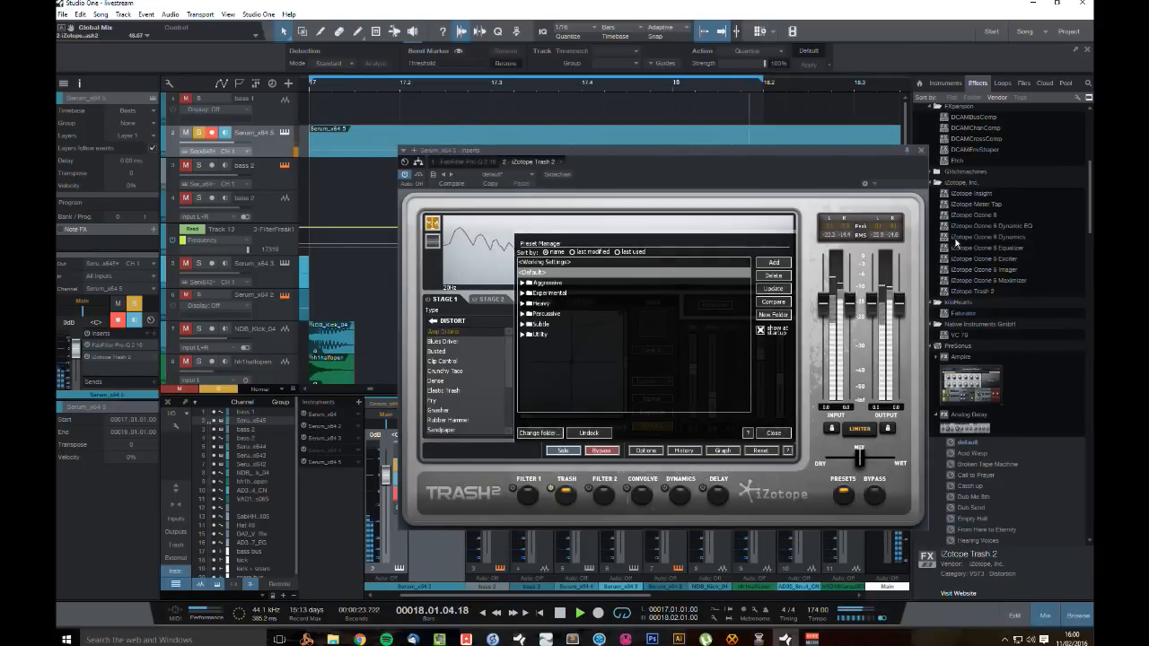
{"action": "left_click", "coordinate": [921, 150]}
{"action": "key", "text": "space"}
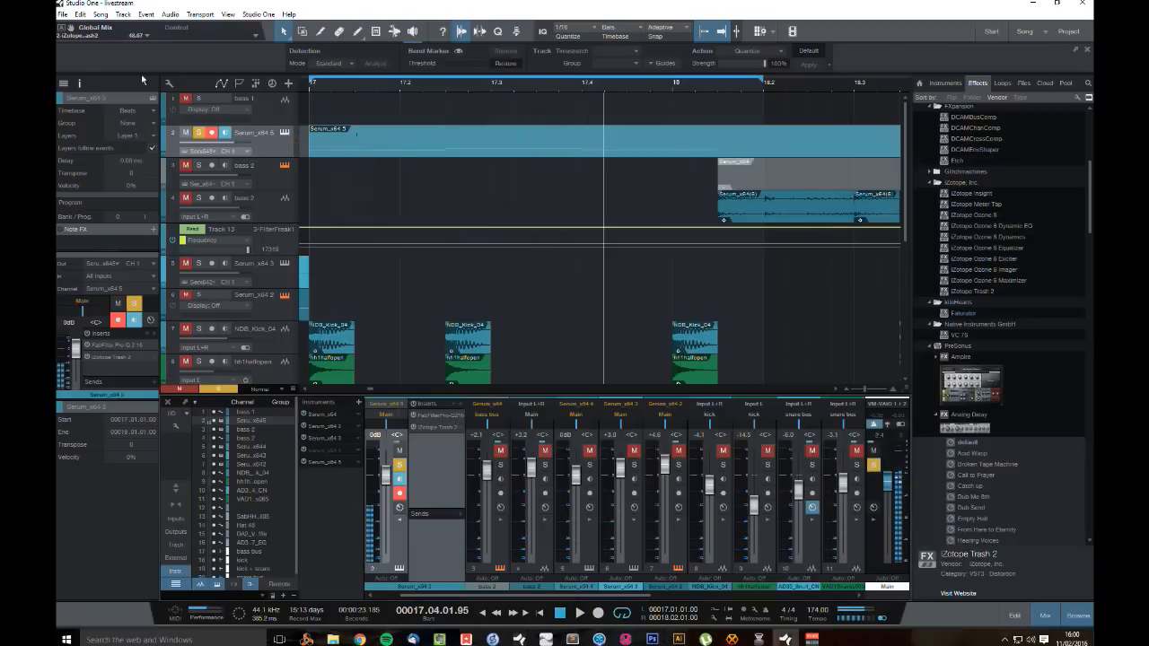
Step: Unsolo the Serum bass track, audition it with the full mix and play the arrangement from around bar 5
{"action": "left_click", "coordinate": [198, 133]}
{"action": "key", "text": "space"}
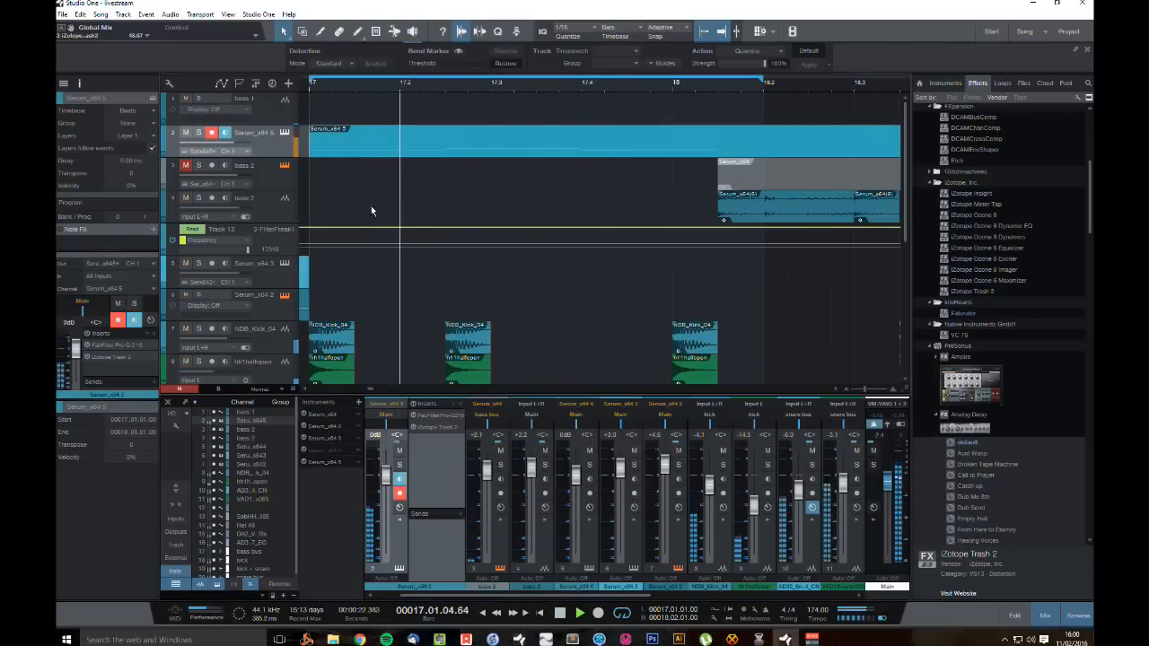
{"action": "left_click_drag", "start_coordinate": [814, 84], "coordinate": [749, 48]}
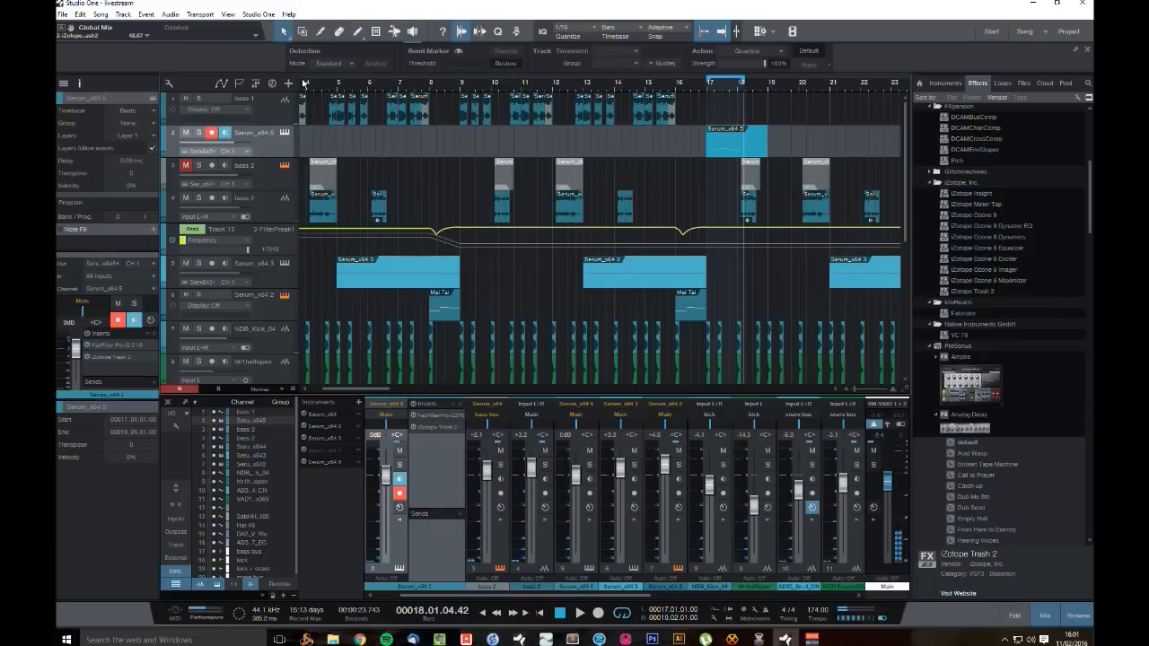
{"action": "left_click", "coordinate": [327, 87]}
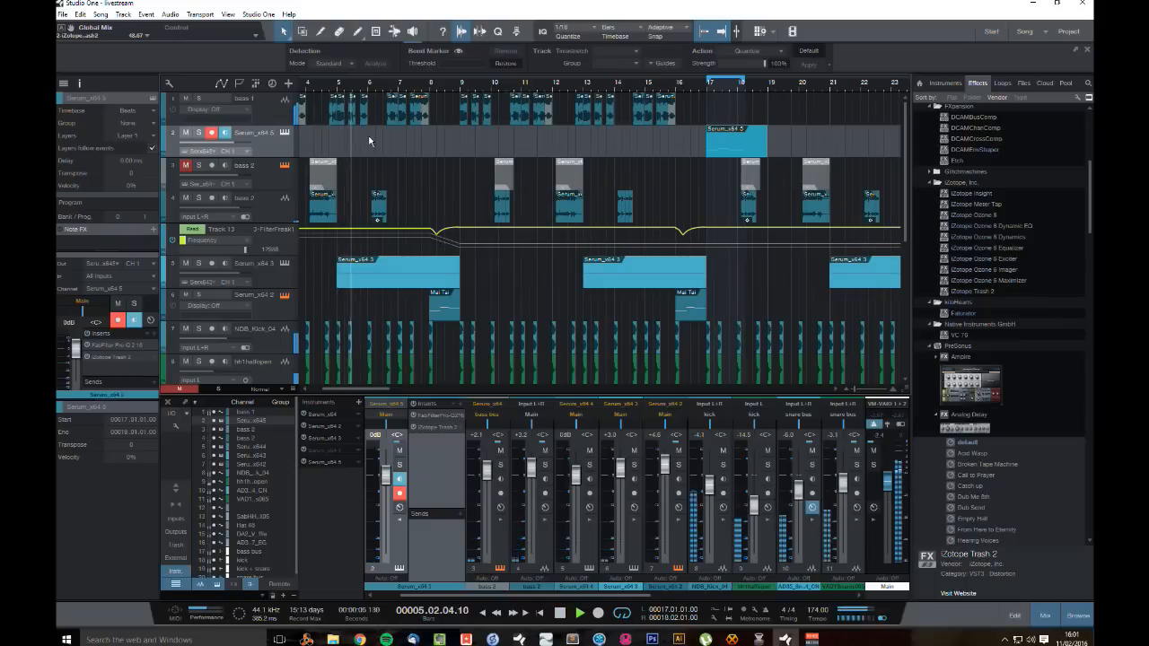
Step: In the Serum clip at bar 17, lower the first note just below the third, raise the second to G 1, and audition the phrase
{"action": "double_click", "coordinate": [725, 143]}
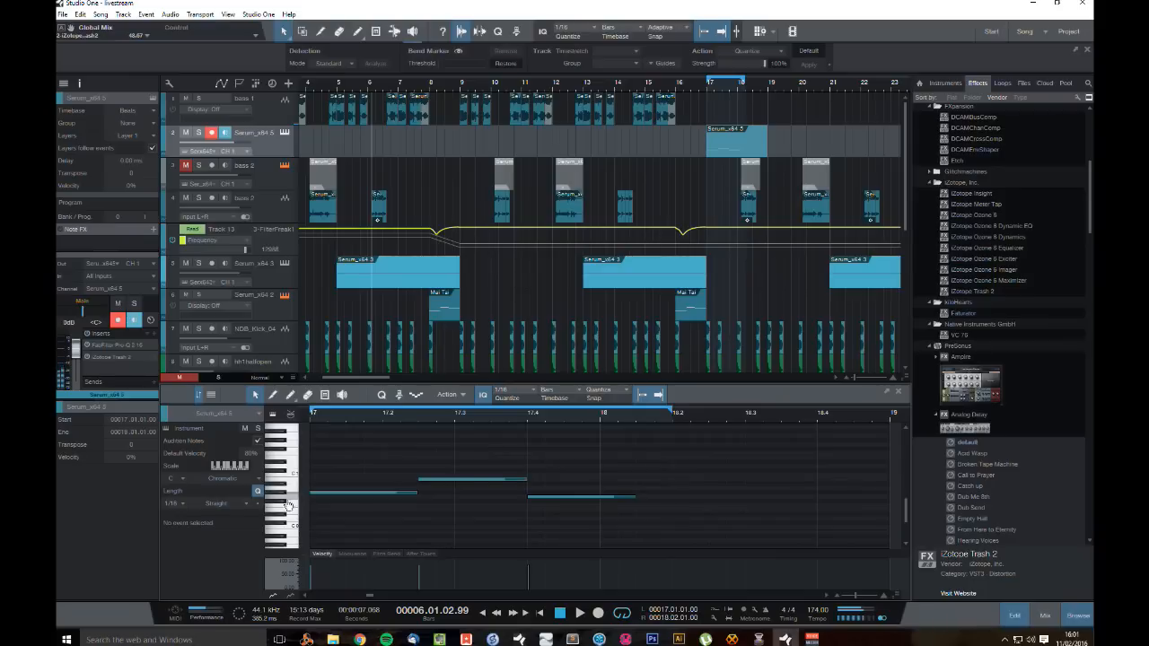
{"action": "left_click_drag", "start_coordinate": [313, 496], "coordinate": [352, 504]}
{"action": "left_click_drag", "start_coordinate": [455, 483], "coordinate": [455, 450]}
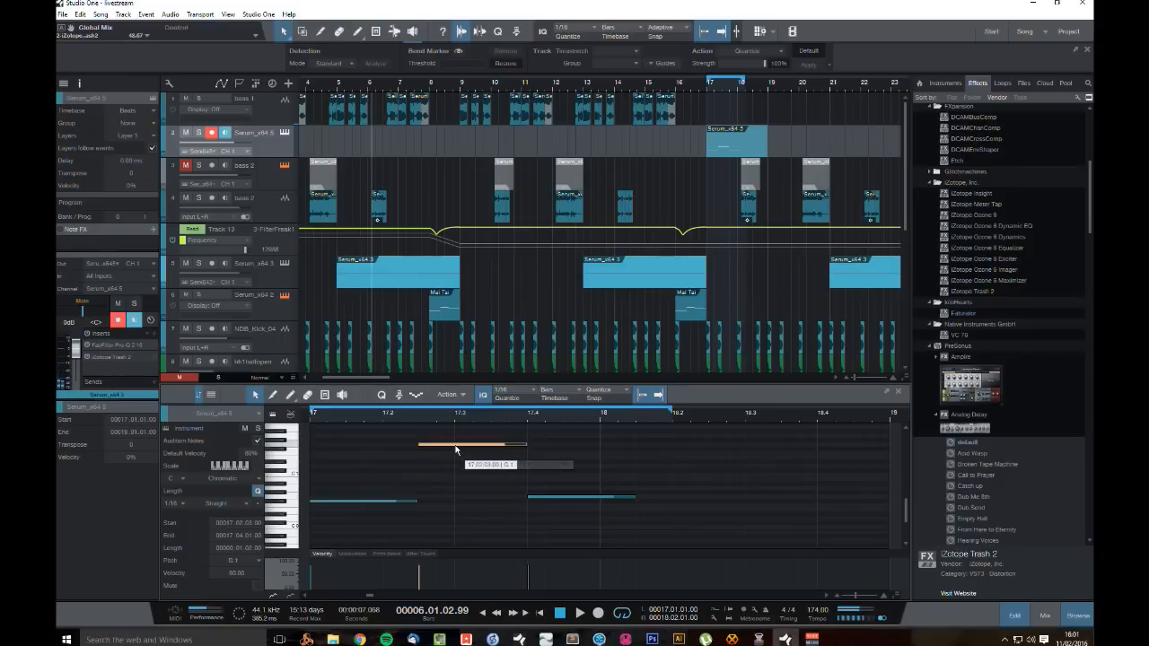
{"action": "left_click", "coordinate": [312, 418]}
{"action": "key", "text": "space"}
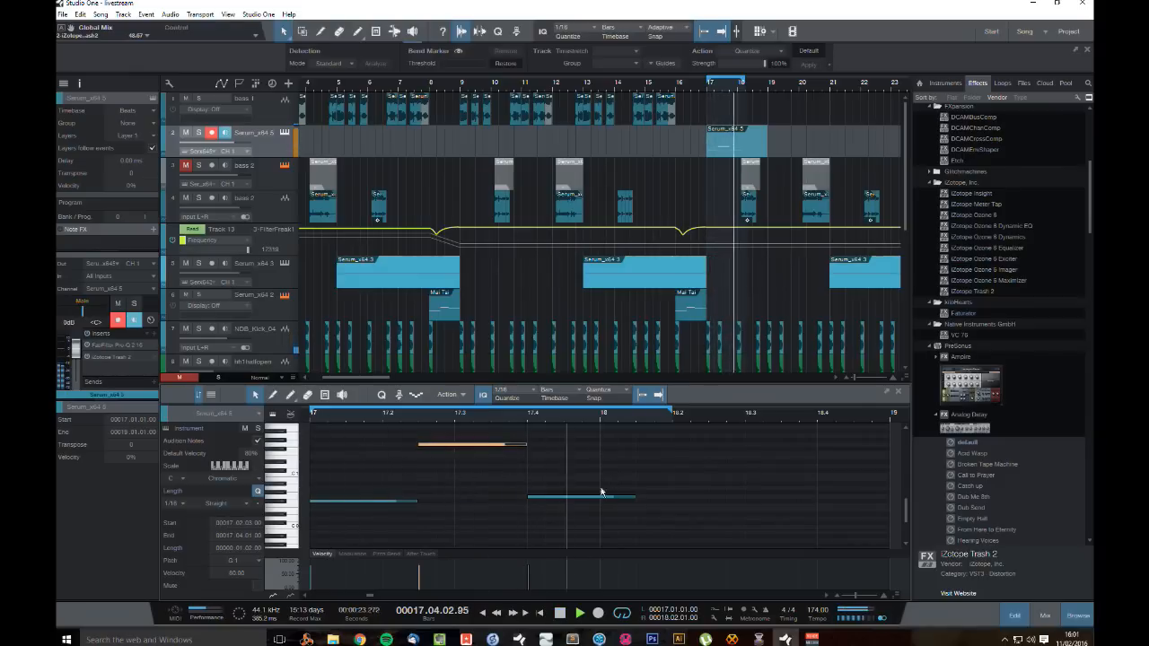
{"action": "key", "text": "space"}
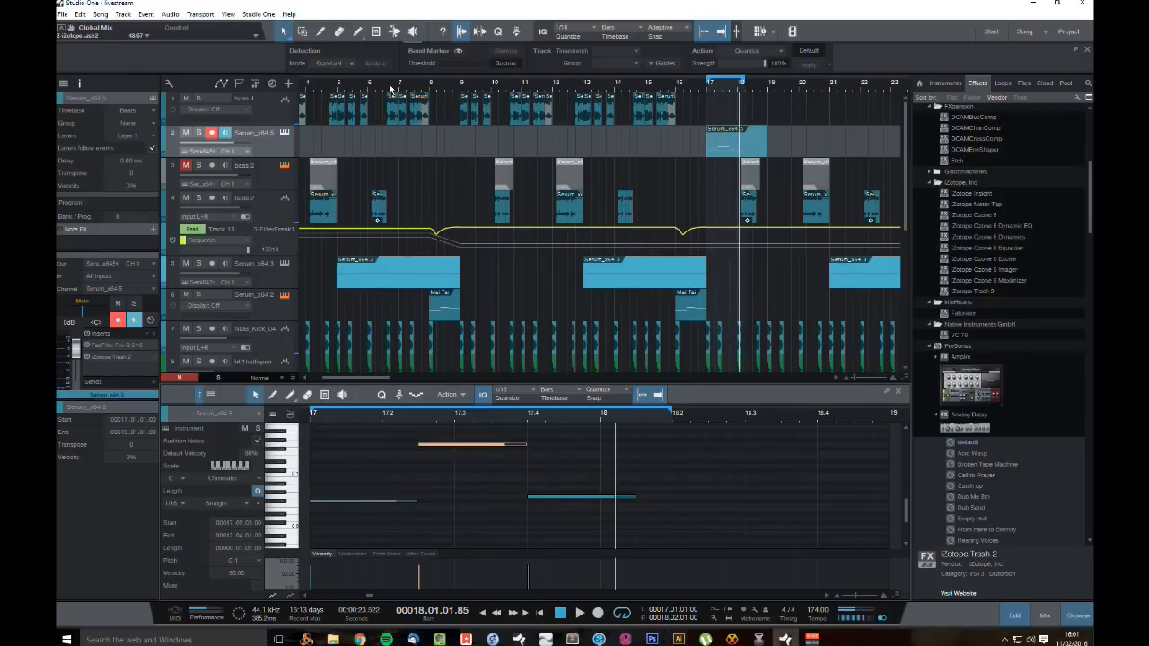
Step: Play the arrangement from between bars 6 and 7 into bar 17, return to the song start and save the song
{"action": "left_click", "coordinate": [390, 87]}
{"action": "key", "text": "space"}
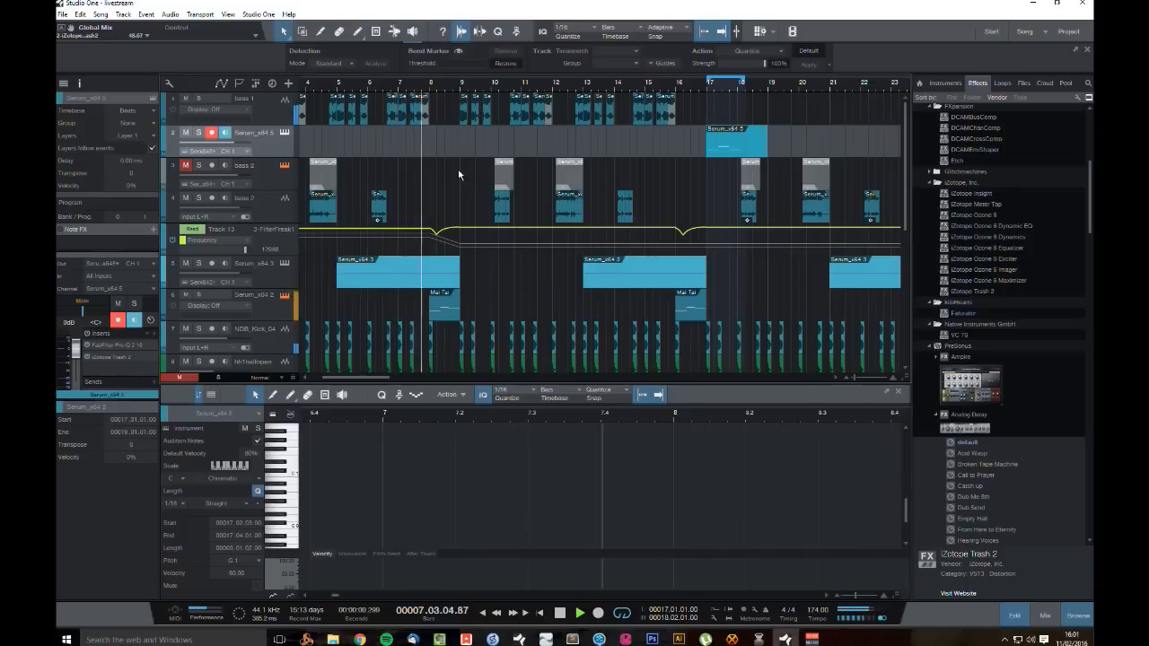
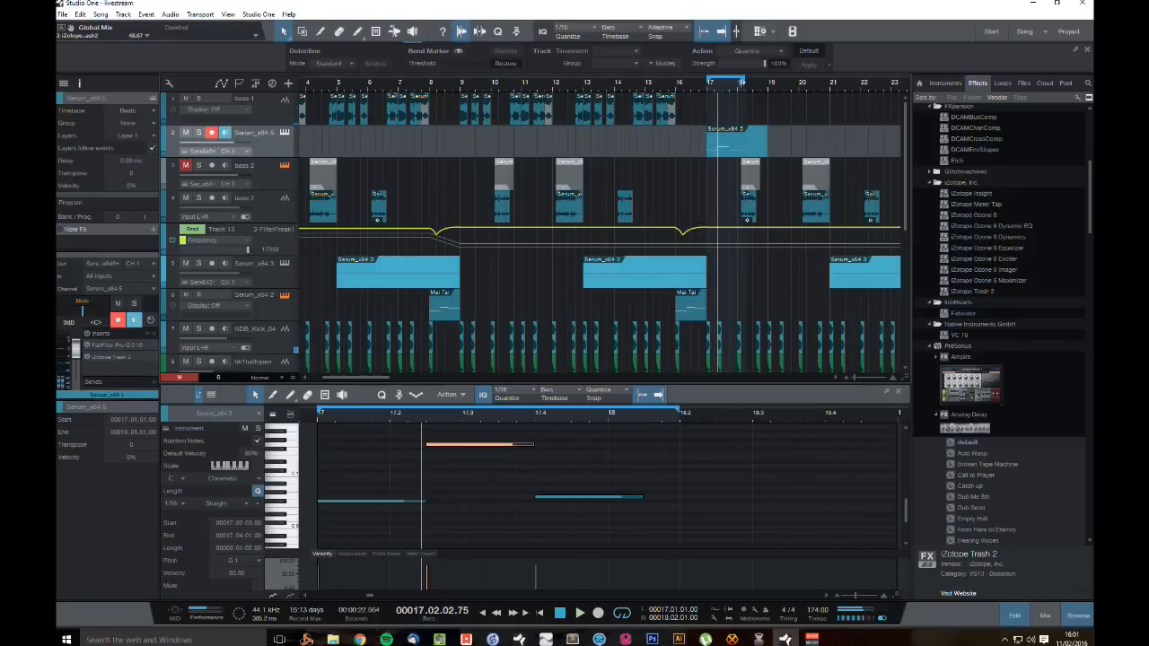
{"action": "scroll", "coordinate": [762, 86], "scroll_direction": "down", "scroll_amount": 2}
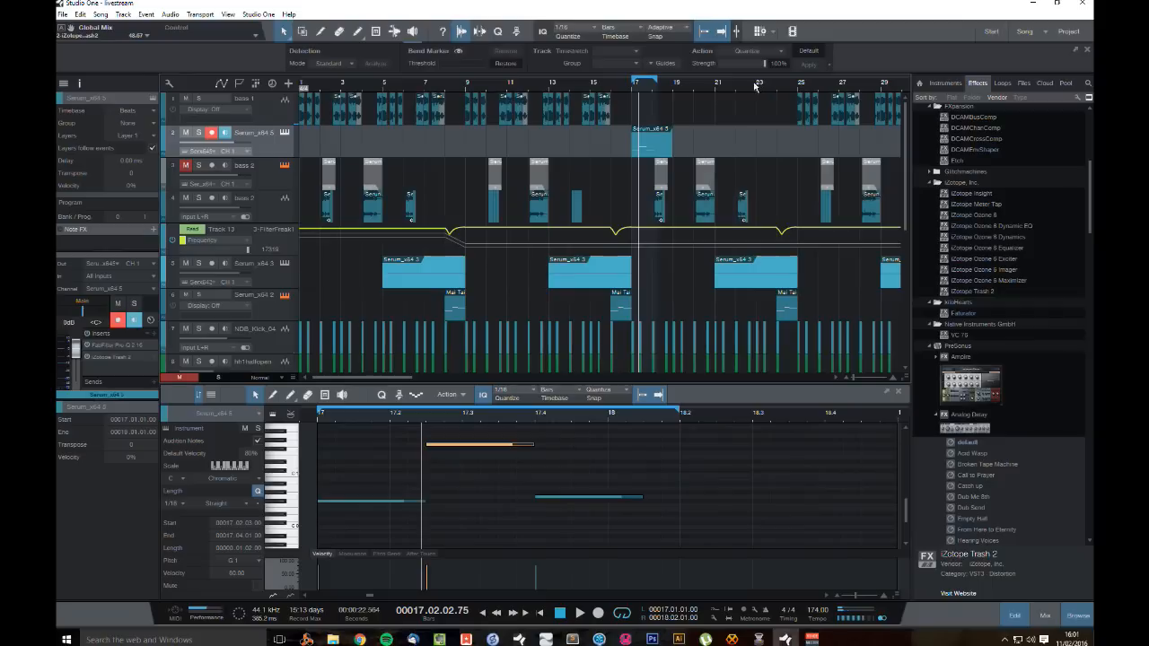
{"action": "left_click", "coordinate": [559, 614]}
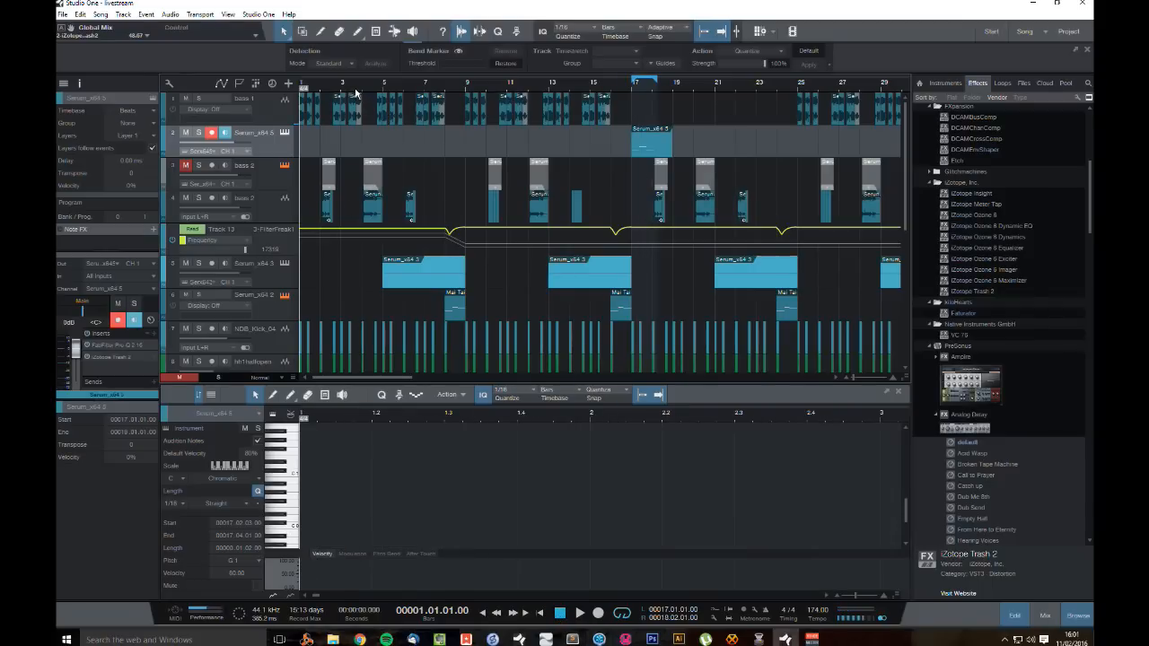
{"action": "key", "text": "ctrl+s"}
Step: Browse the Studio One projects folder for reusable audio and open the Bounces folder of the dank project
{"action": "left_click_drag", "start_coordinate": [673, 87], "coordinate": [650, 114]}
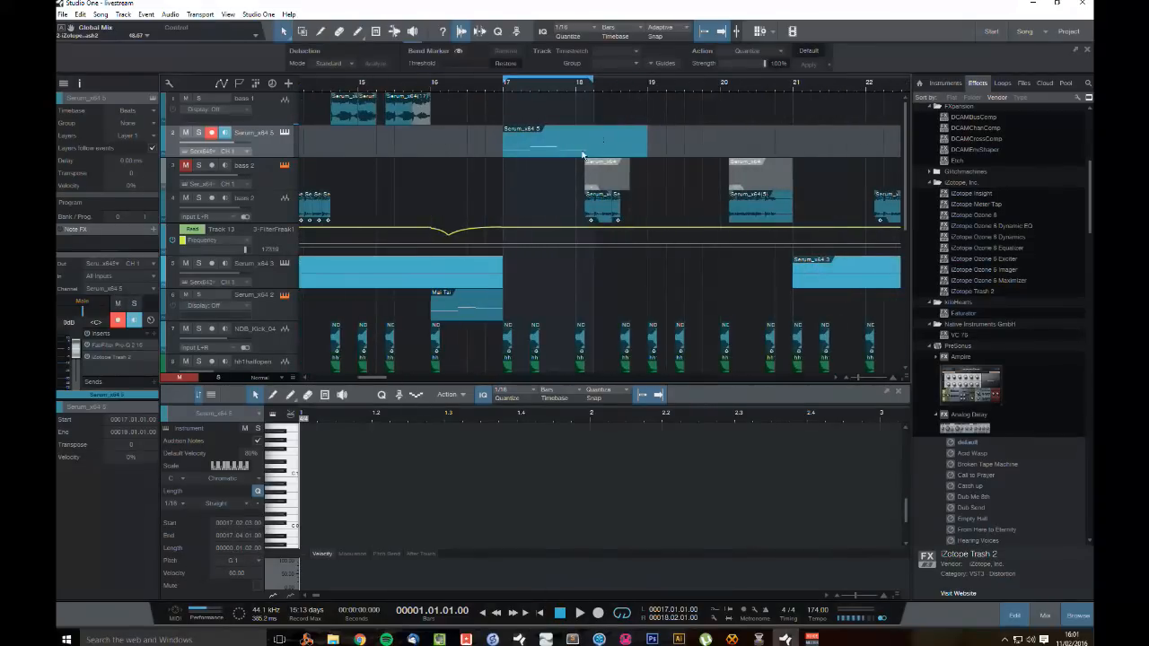
{"action": "left_click", "coordinate": [1022, 82]}
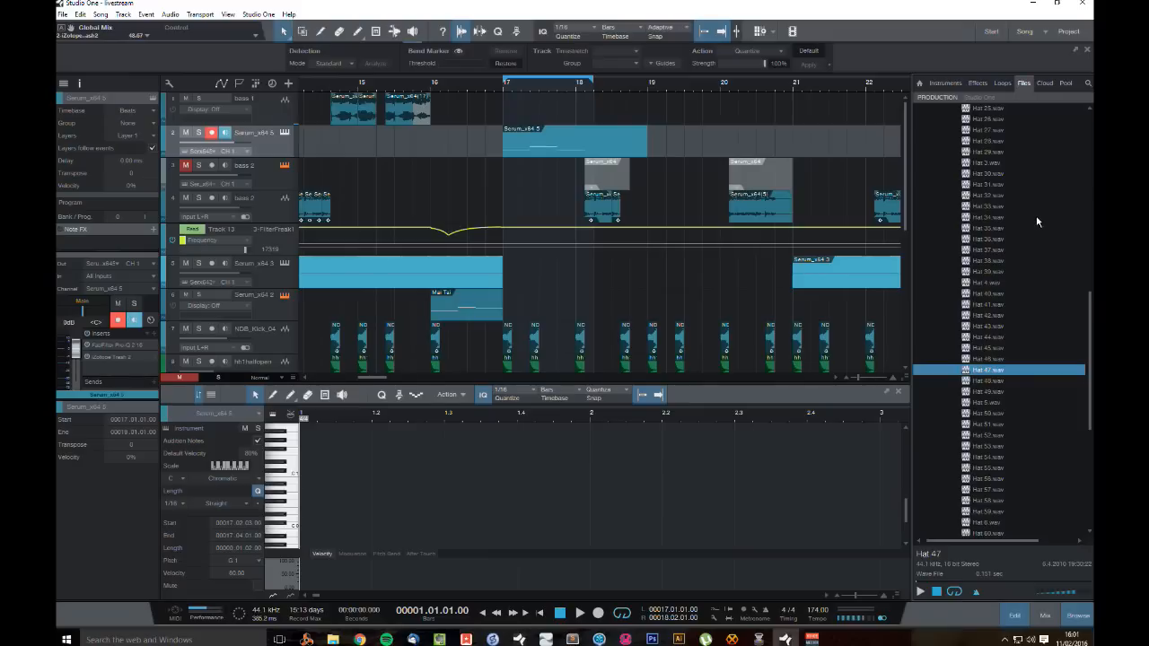
{"action": "scroll", "coordinate": [1035, 259], "scroll_direction": "up", "scroll_amount": 15}
{"action": "left_click", "coordinate": [935, 231]}
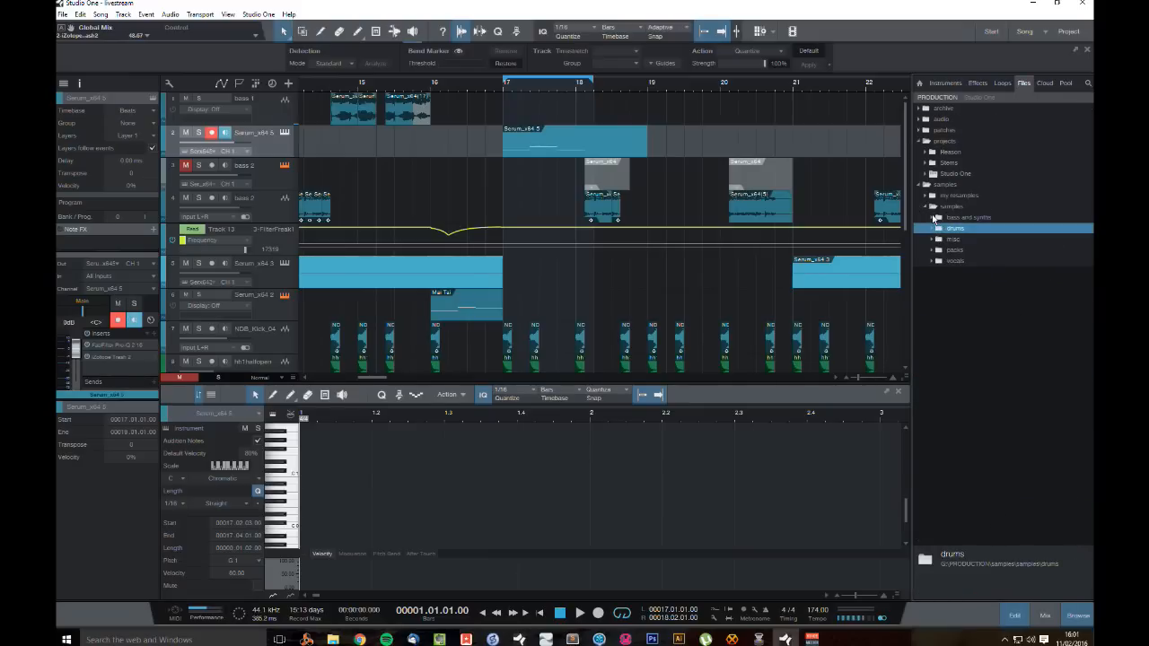
{"action": "left_click", "coordinate": [924, 175]}
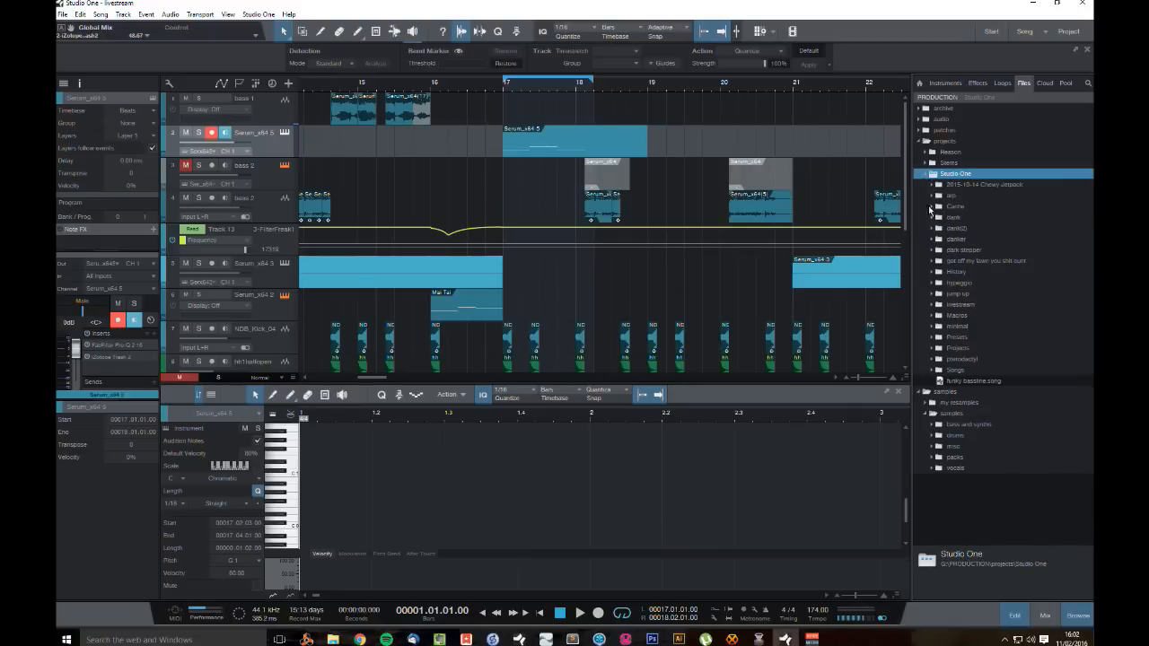
{"action": "left_click", "coordinate": [932, 230]}
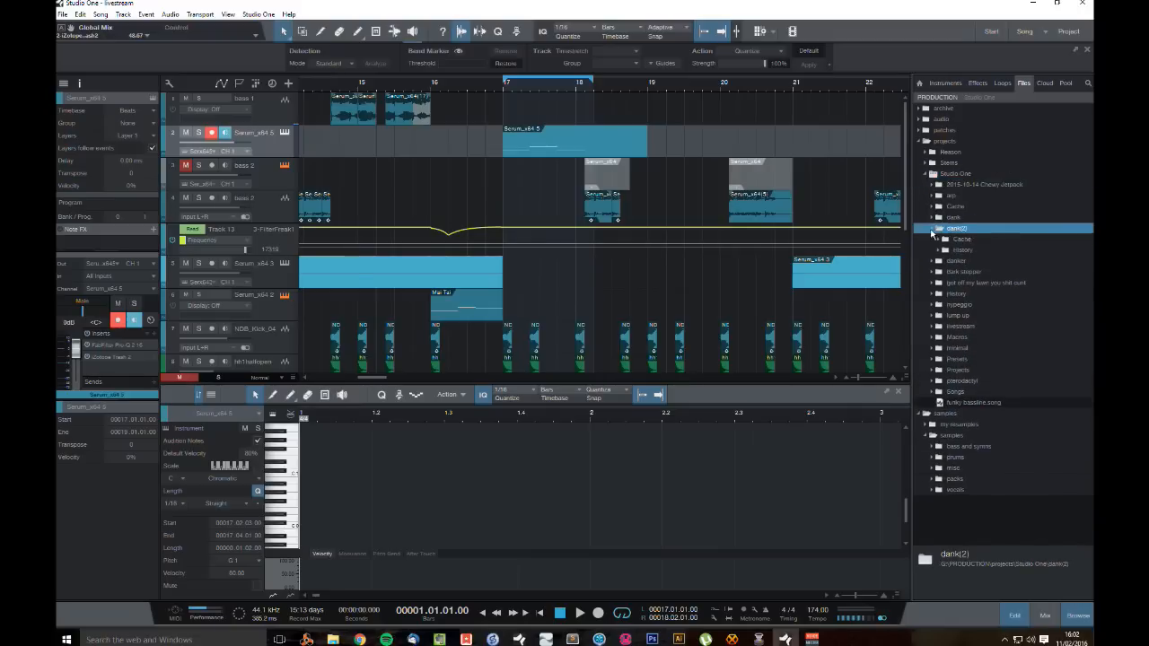
{"action": "left_click", "coordinate": [934, 218]}
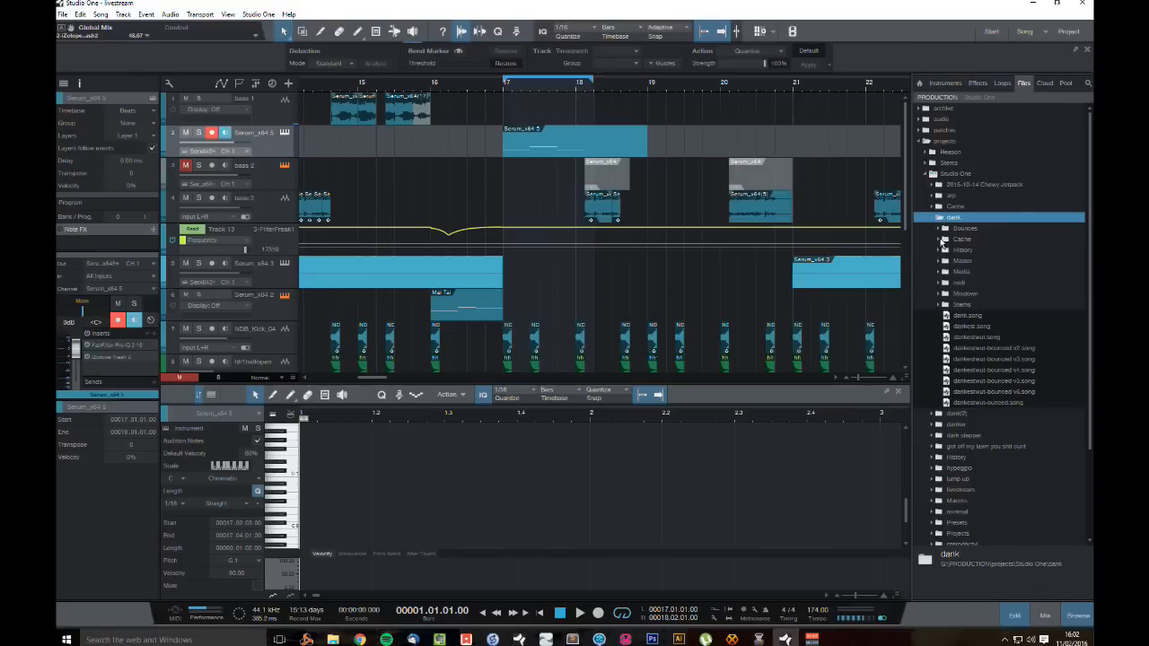
{"action": "left_click", "coordinate": [941, 230]}
Step: Audition several bass 2 bounces from the dank project, including bass 2(15).wav, bass 2(5).wav and bass 2(10).wav
{"action": "left_click", "coordinate": [1003, 295]}
{"action": "scroll", "coordinate": [1004, 386], "scroll_direction": "down", "scroll_amount": 4}
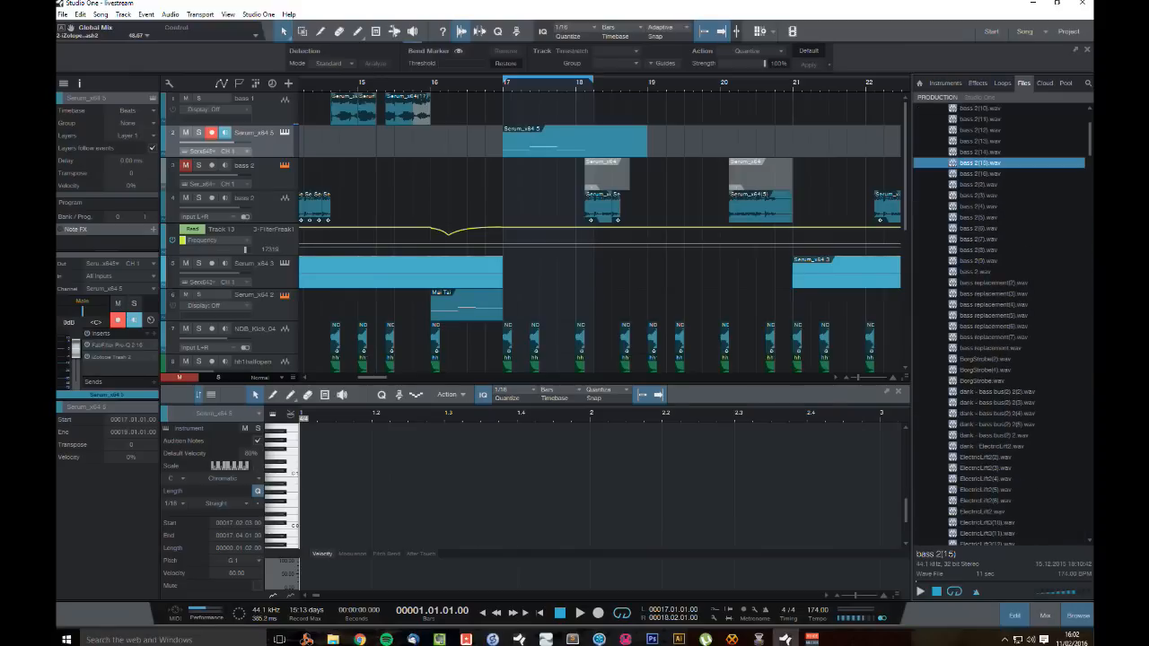
{"action": "scroll", "coordinate": [987, 413], "scroll_direction": "down", "scroll_amount": 1}
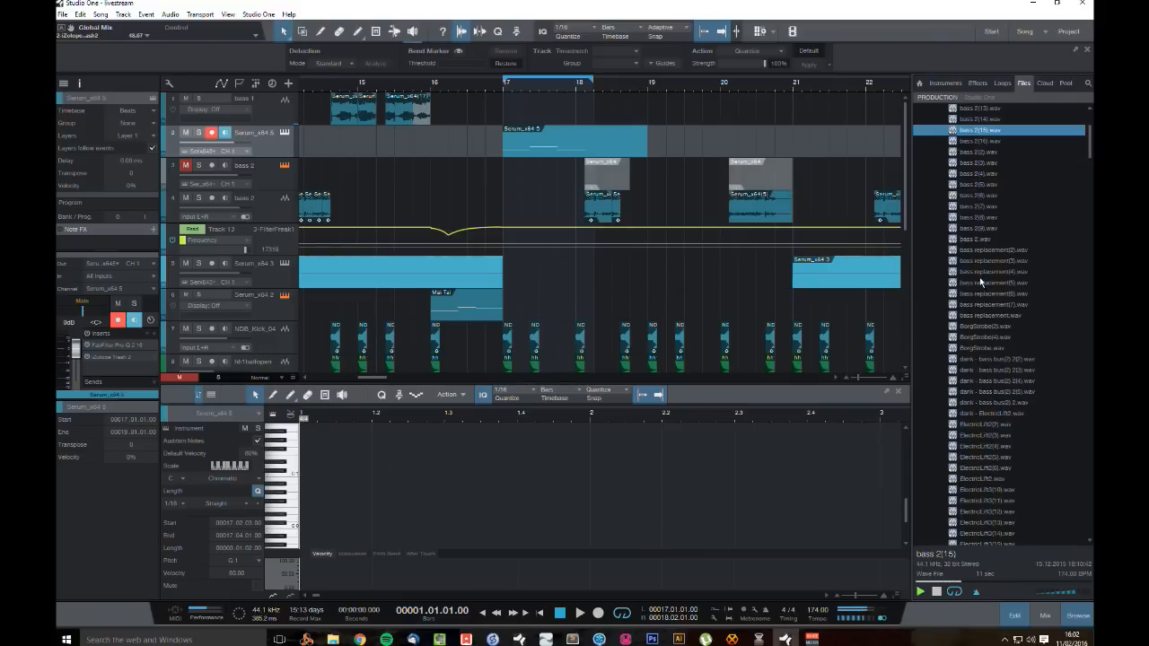
{"action": "left_click", "coordinate": [920, 593]}
{"action": "left_click", "coordinate": [965, 208]}
{"action": "left_click", "coordinate": [977, 186]}
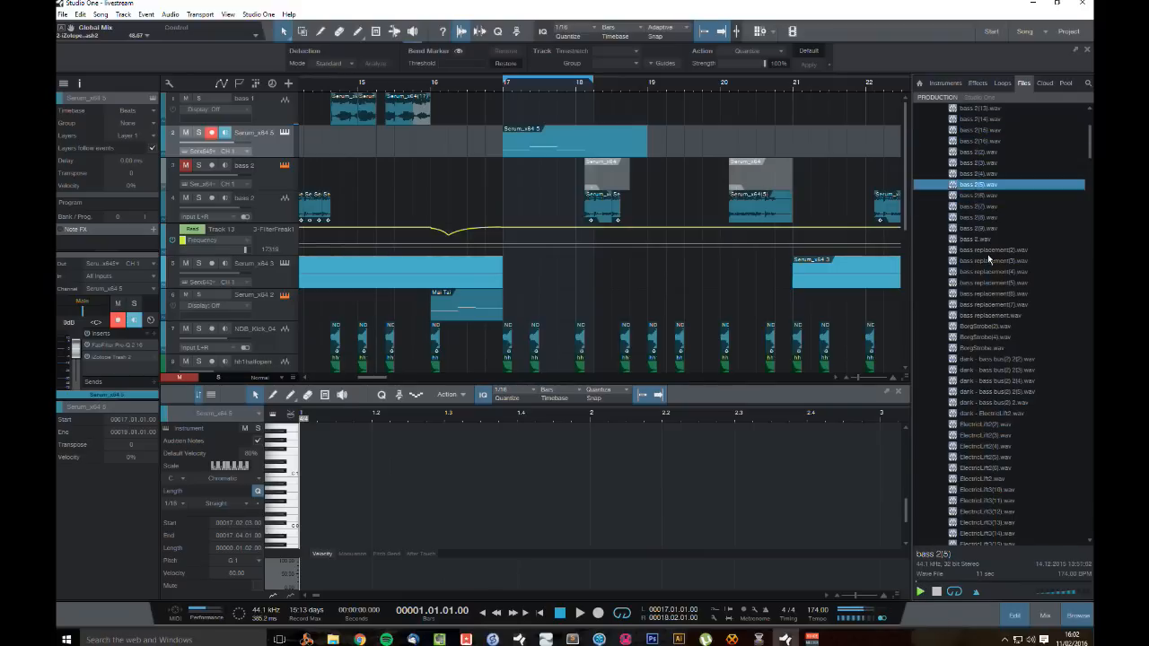
{"action": "scroll", "coordinate": [987, 233], "scroll_direction": "up", "scroll_amount": 4}
{"action": "left_click", "coordinate": [981, 211]}
{"action": "scroll", "coordinate": [992, 338], "scroll_direction": "down", "scroll_amount": 5}
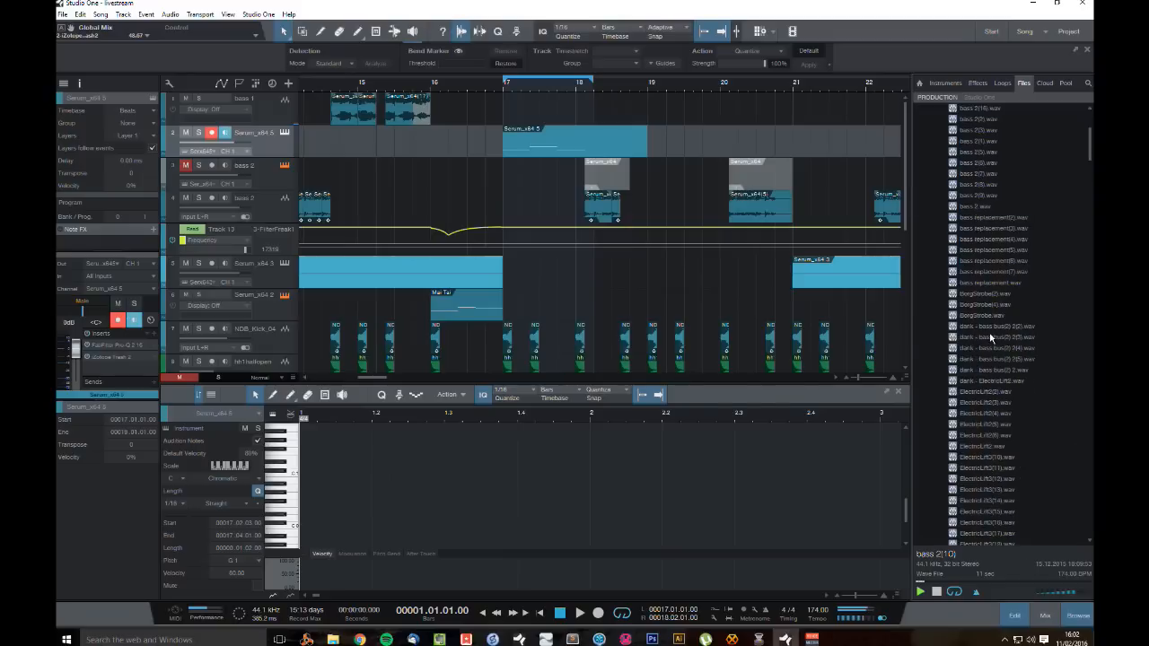
Step: Audition the bass replacement, dank - bass bus(2) and ElectricLift bounces, including bass replacement(6).wav and ElectricLift4(2).wav
{"action": "left_click", "coordinate": [986, 219]}
{"action": "left_click", "coordinate": [993, 260]}
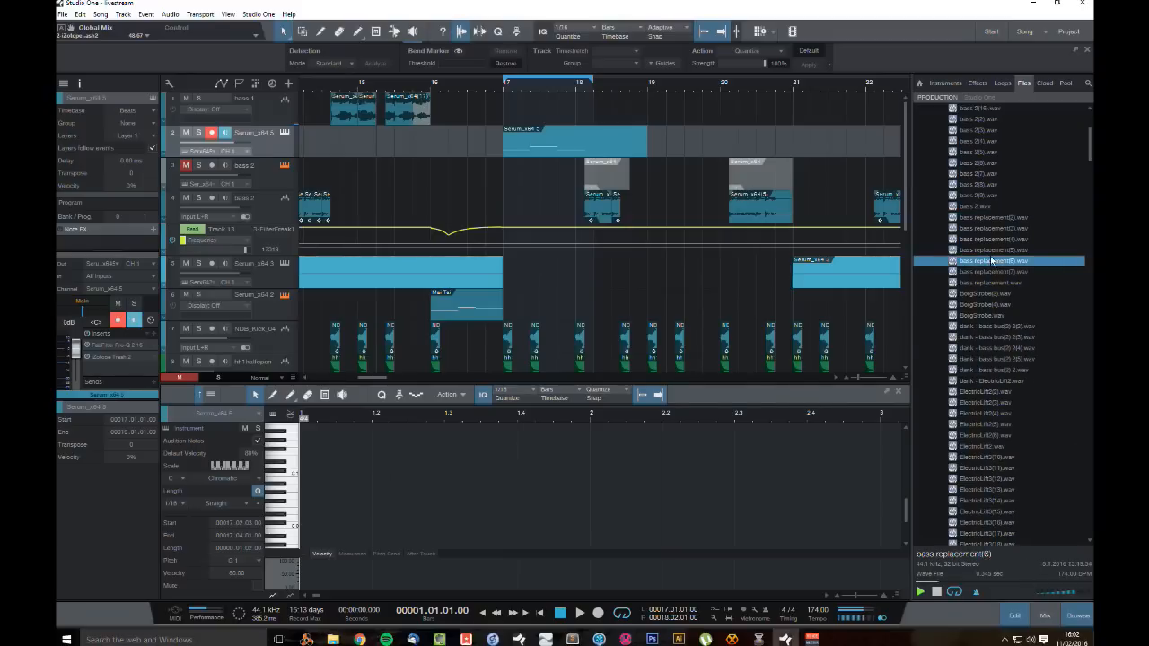
{"action": "left_click", "coordinate": [994, 250]}
{"action": "left_click", "coordinate": [997, 309]}
{"action": "left_click", "coordinate": [989, 348]}
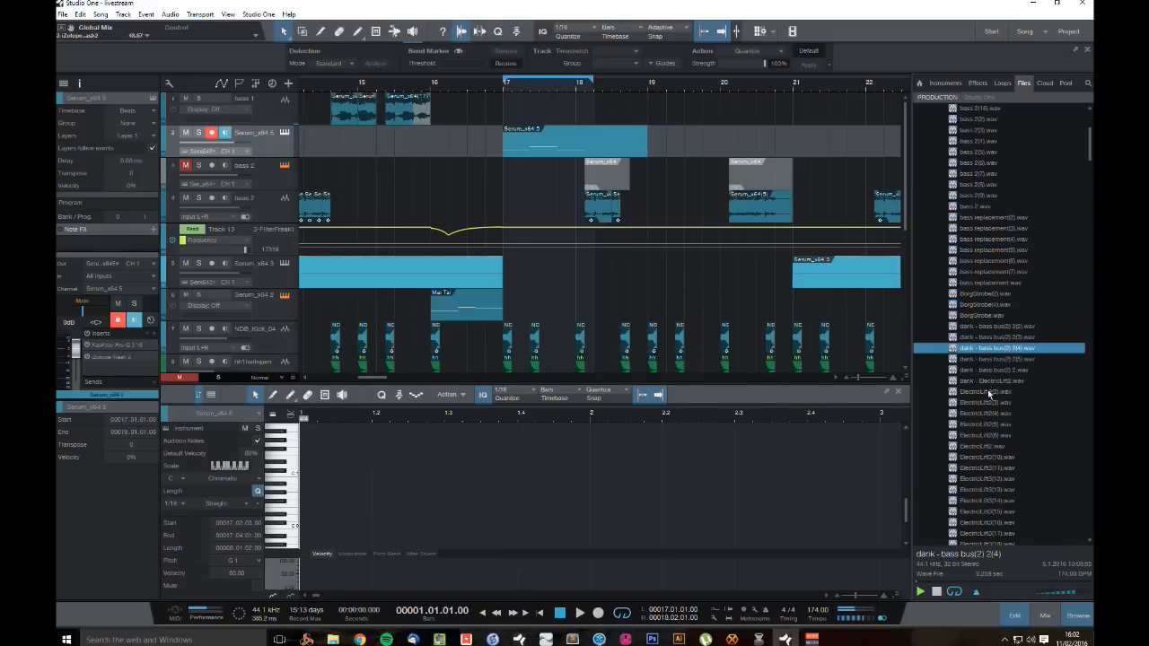
{"action": "left_click", "coordinate": [995, 426]}
{"action": "scroll", "coordinate": [997, 442], "scroll_direction": "down", "scroll_amount": 5}
{"action": "left_click", "coordinate": [997, 442]}
{"action": "scroll", "coordinate": [997, 449], "scroll_direction": "down", "scroll_amount": 10}
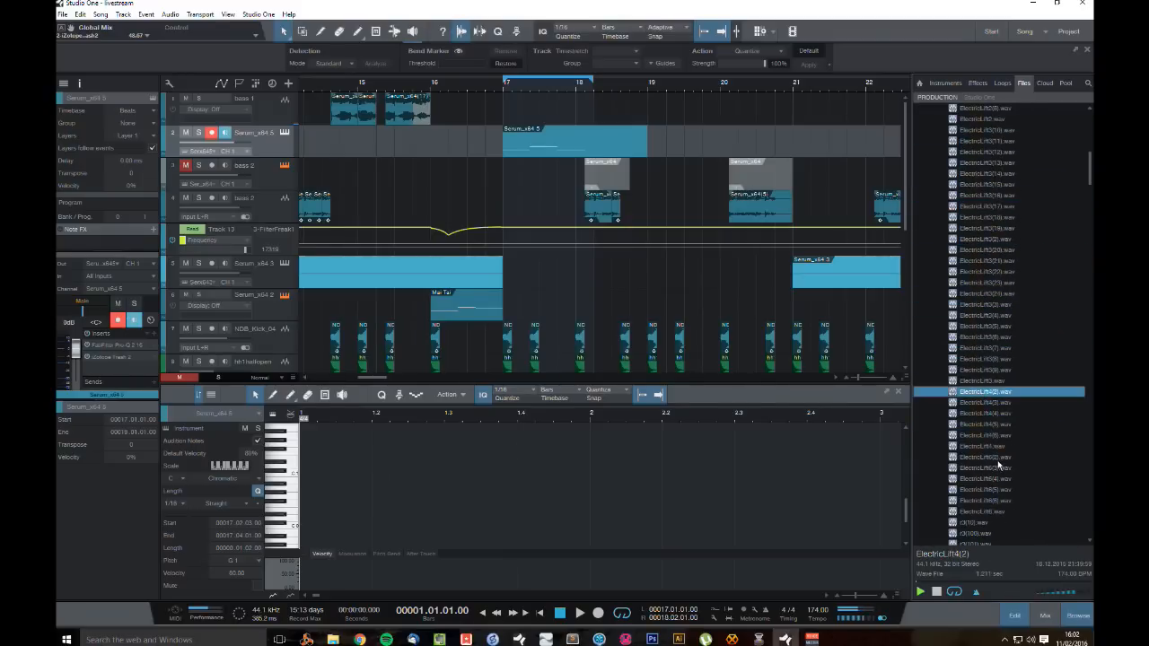
Step: Audition the r3 and Serum_x64 bounces, including r3(122).wav and Serum_x64(63).wav, and look through the rest of the dank folder
{"action": "left_click", "coordinate": [999, 370]}
{"action": "scroll", "coordinate": [1011, 487], "scroll_direction": "down", "scroll_amount": 20}
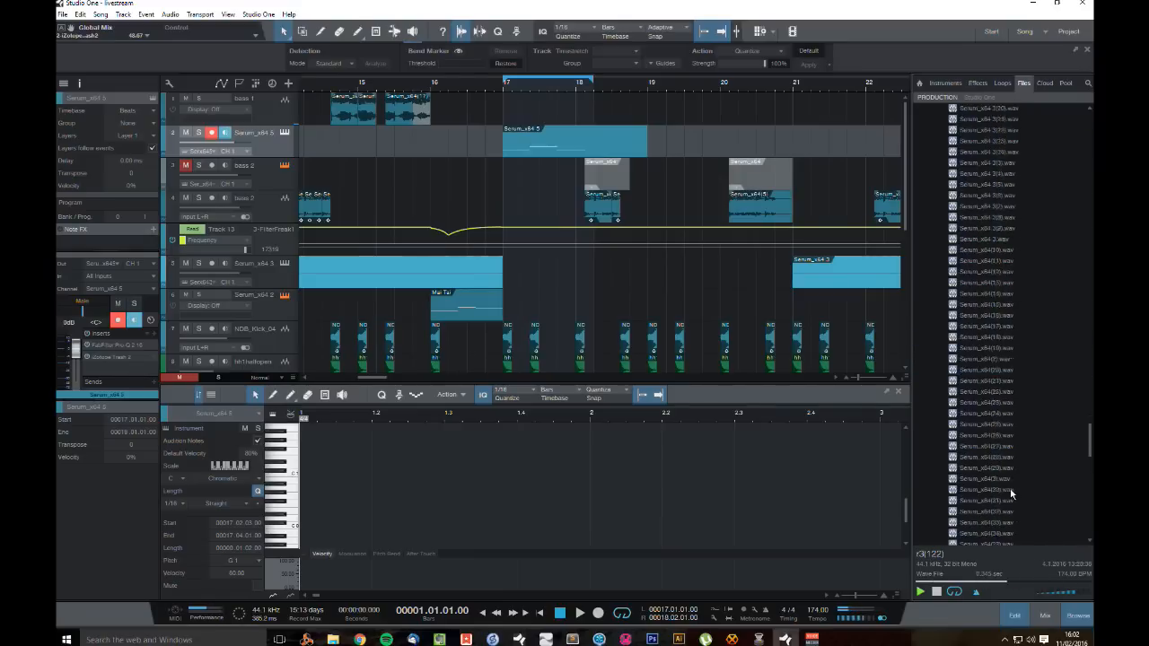
{"action": "scroll", "coordinate": [1013, 489], "scroll_direction": "up", "scroll_amount": 15}
{"action": "left_click", "coordinate": [964, 339]}
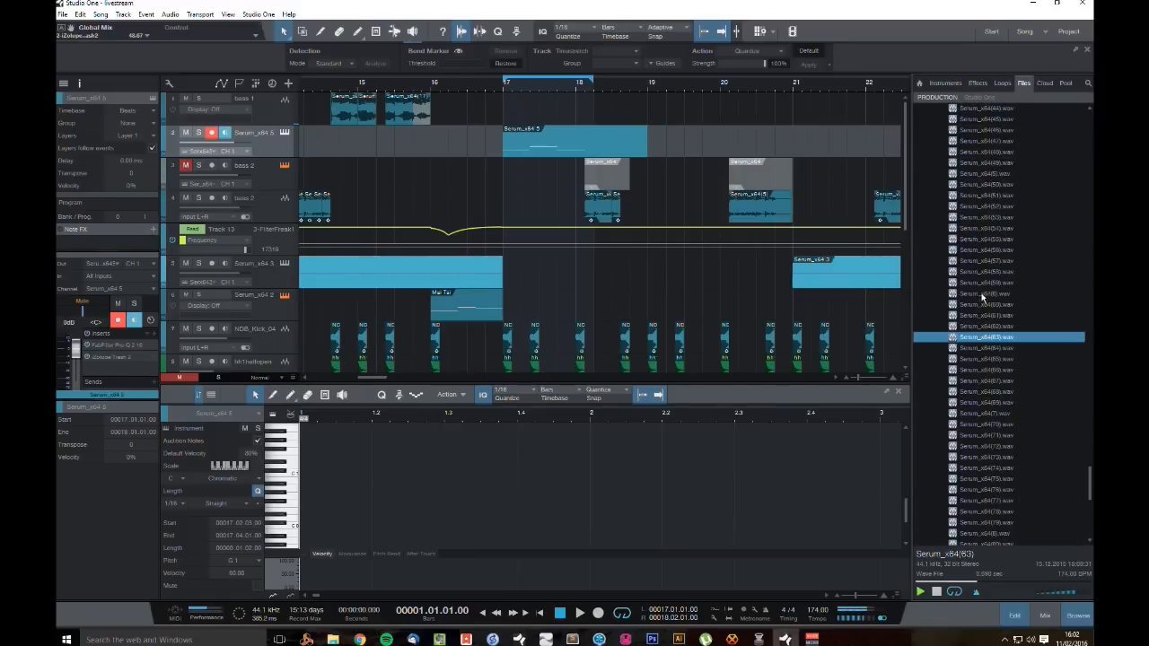
{"action": "left_click", "coordinate": [978, 262]}
{"action": "scroll", "coordinate": [1039, 440], "scroll_direction": "down", "scroll_amount": 5}
{"action": "left_click", "coordinate": [989, 259]}
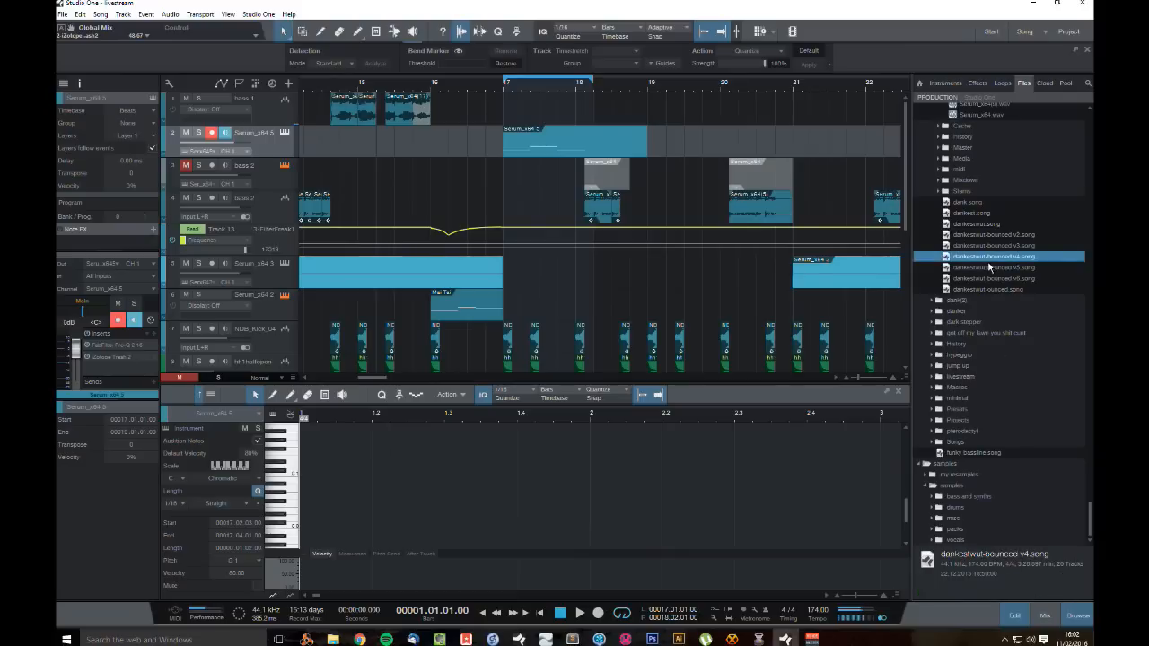
Step: Return to the bass 2 bounces at the start of the Bounces folder and preview bass 2(2).wav
{"action": "scroll", "coordinate": [956, 207], "scroll_direction": "up", "scroll_amount": 4}
{"action": "scroll", "coordinate": [1025, 303], "scroll_direction": "up", "scroll_amount": 20}
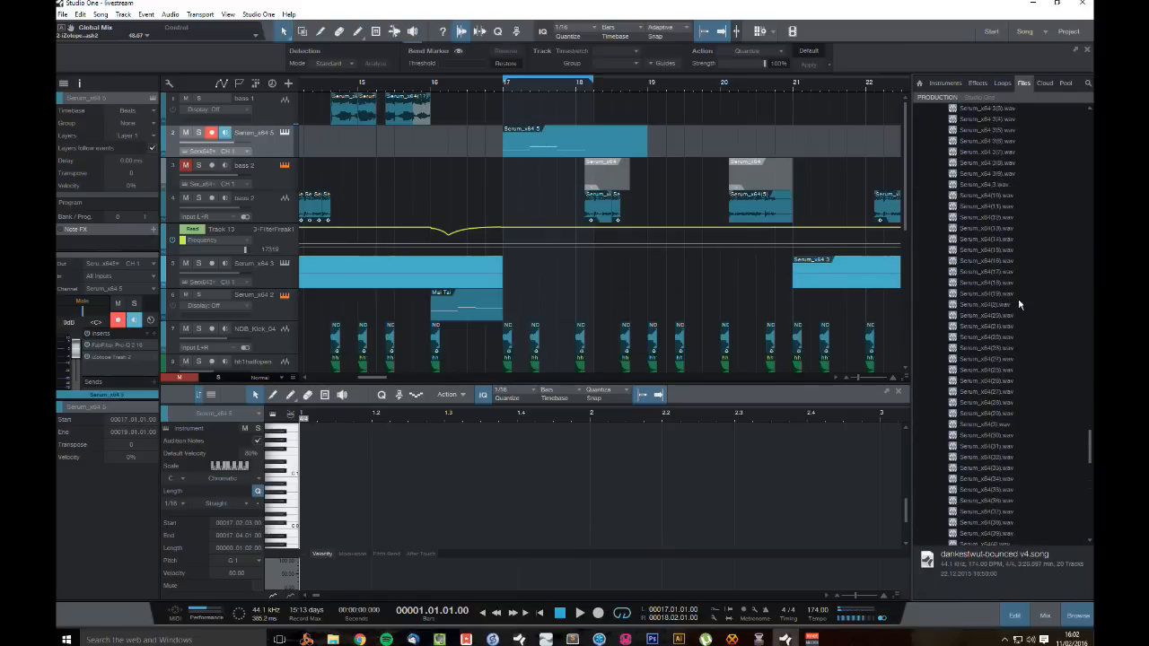
{"action": "scroll", "coordinate": [1034, 317], "scroll_direction": "up", "scroll_amount": 15}
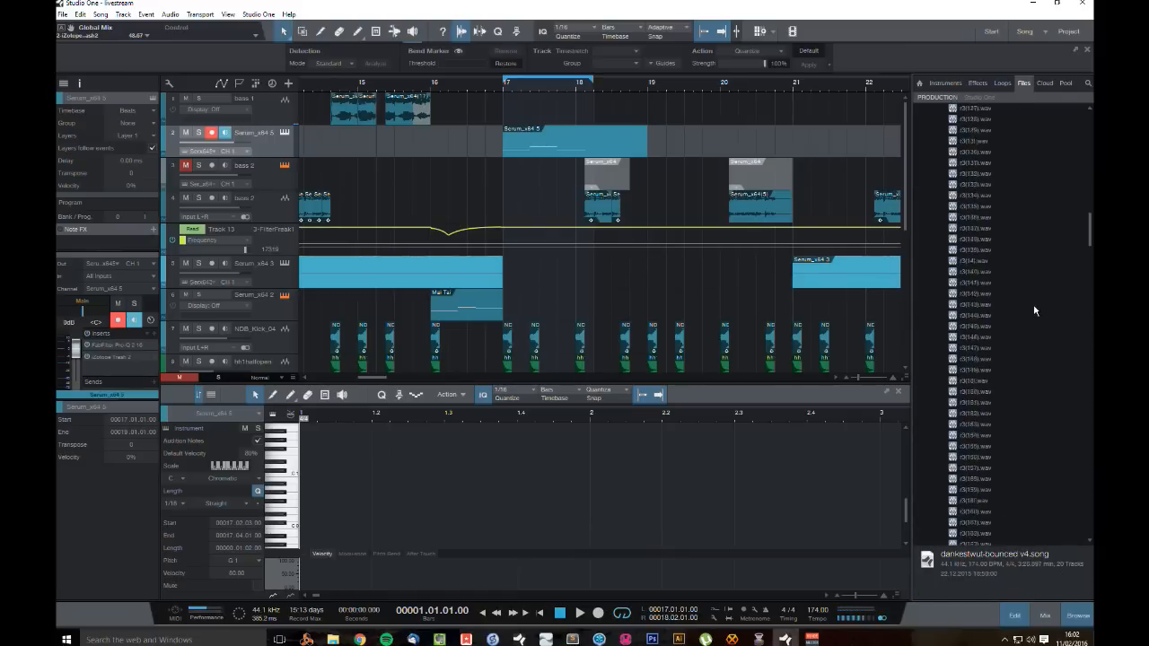
{"action": "left_click", "coordinate": [979, 261]}
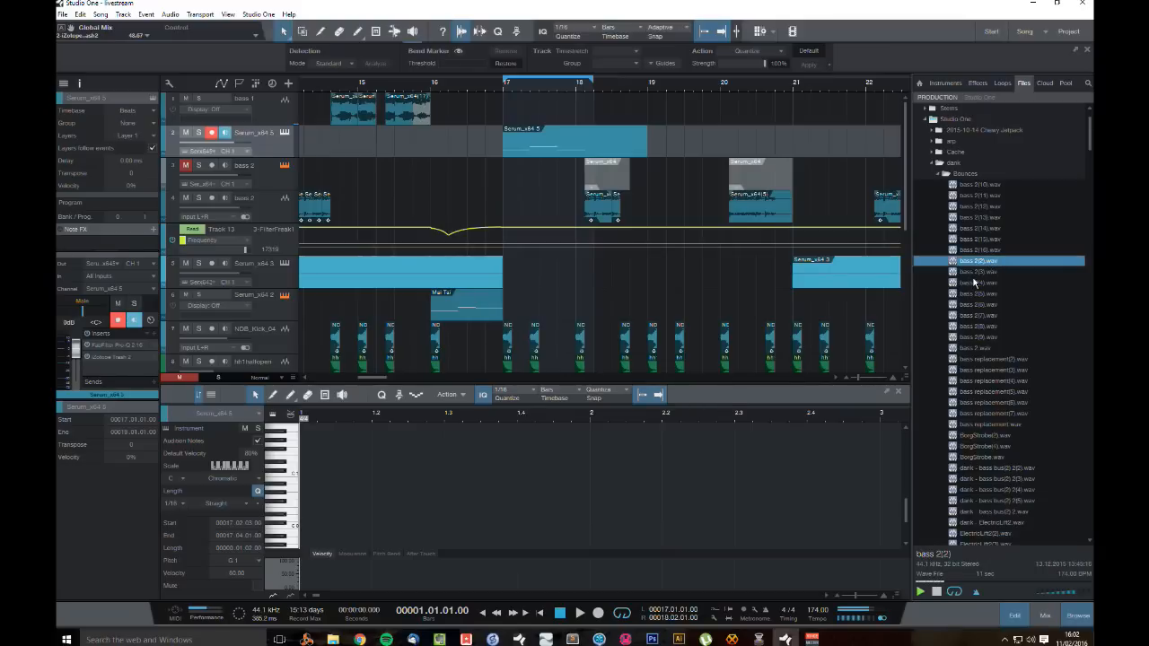
Step: Remove the Serum bass track that holds the three-note clip at bar 17
{"action": "key", "text": "space"}
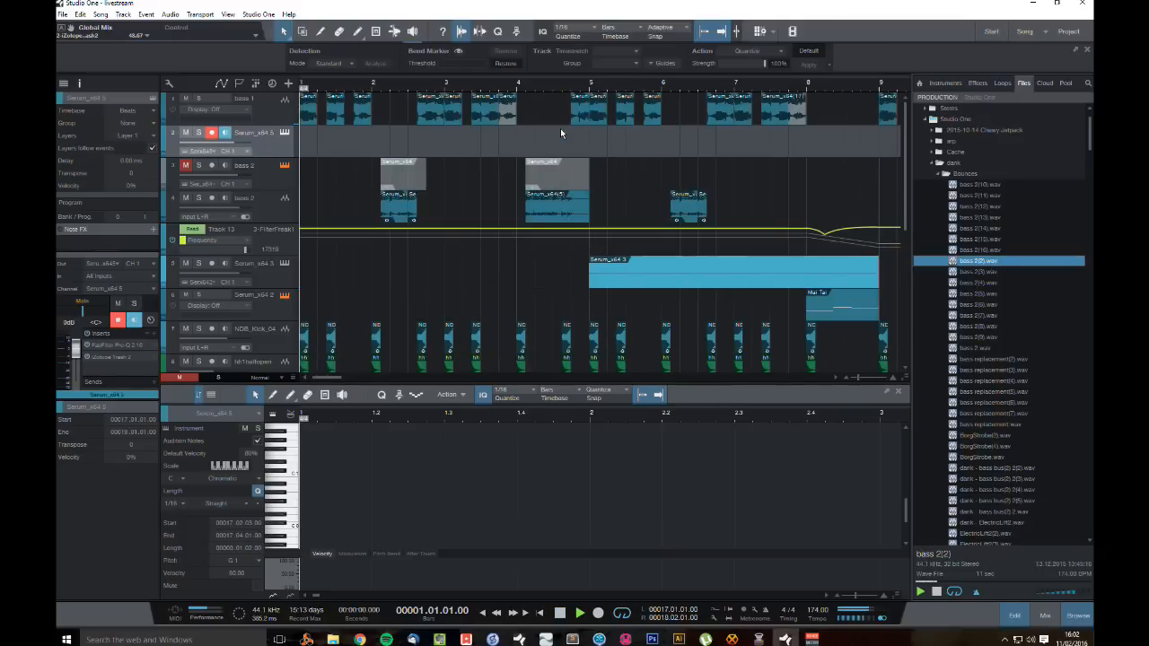
{"action": "left_click_drag", "start_coordinate": [322, 379], "coordinate": [377, 385]}
{"action": "left_click", "coordinate": [502, 140]}
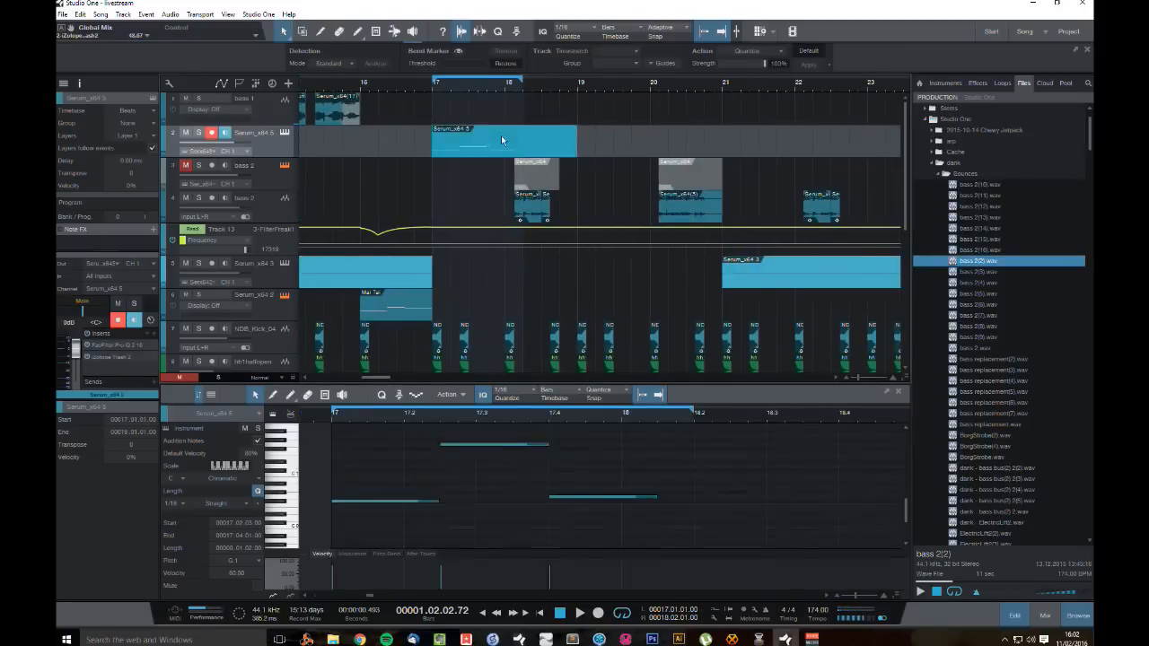
{"action": "right_click", "coordinate": [270, 151]}
{"action": "left_click", "coordinate": [257, 139]}
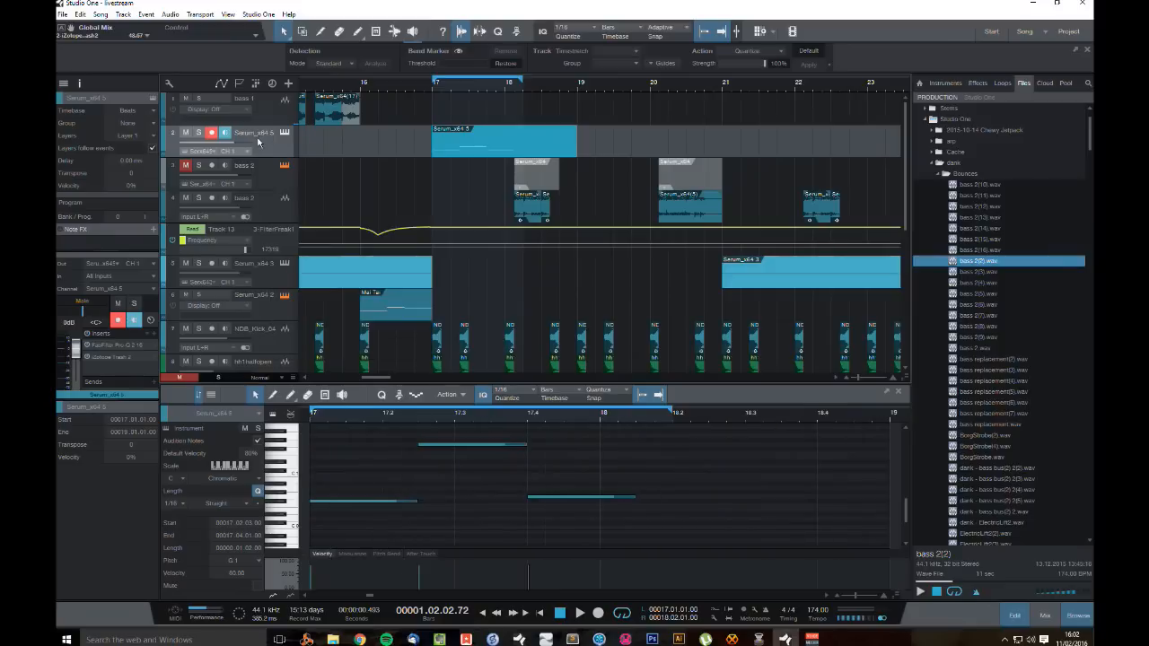
{"action": "key", "text": "Delete"}
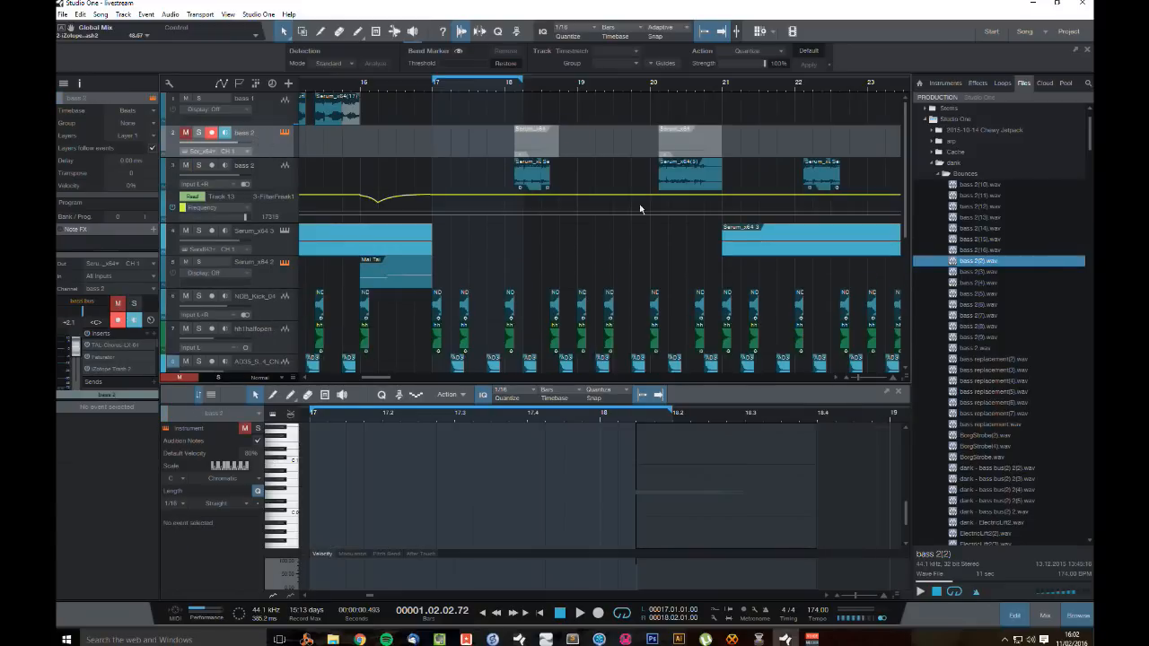
Step: Try bass 2(2).wav as an audio clip on the bass 1 track at bar 17
{"action": "left_click_drag", "start_coordinate": [978, 263], "coordinate": [653, 126]}
{"action": "scroll", "coordinate": [462, 100], "scroll_direction": "up", "scroll_amount": 2}
{"action": "left_click", "coordinate": [608, 113]}
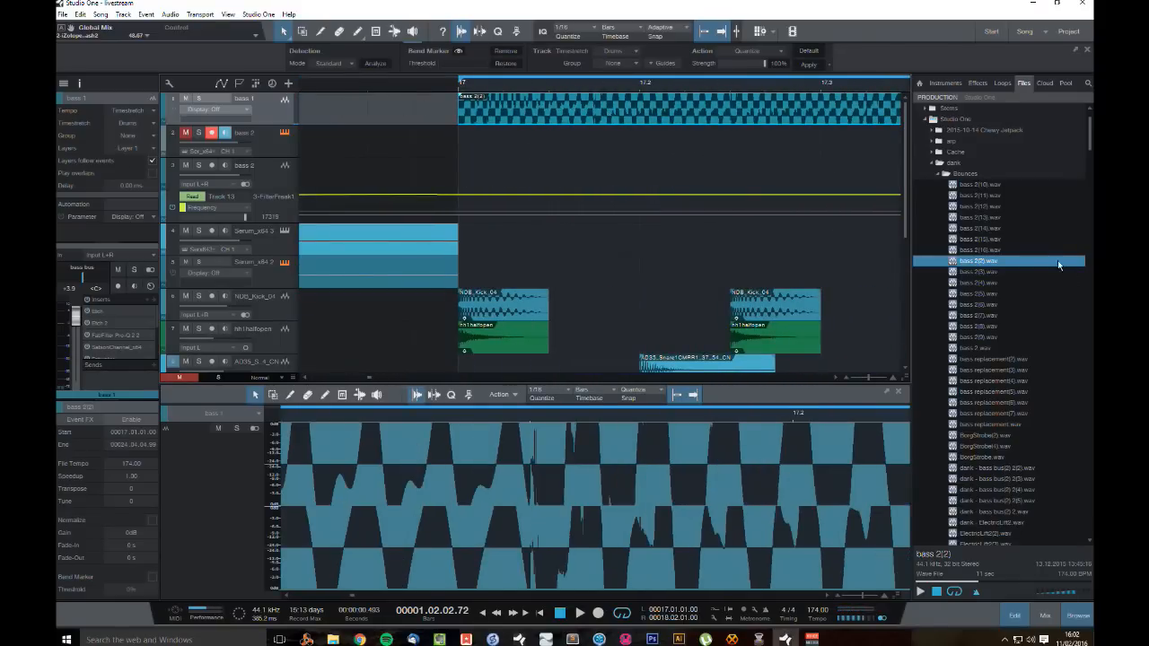
Step: Place bass 2(9).wav on the bass 1 track at bar 17, solo the track and compare its playback with the file preview
{"action": "left_click_drag", "start_coordinate": [983, 338], "coordinate": [478, 129]}
{"action": "left_click", "coordinate": [480, 82]}
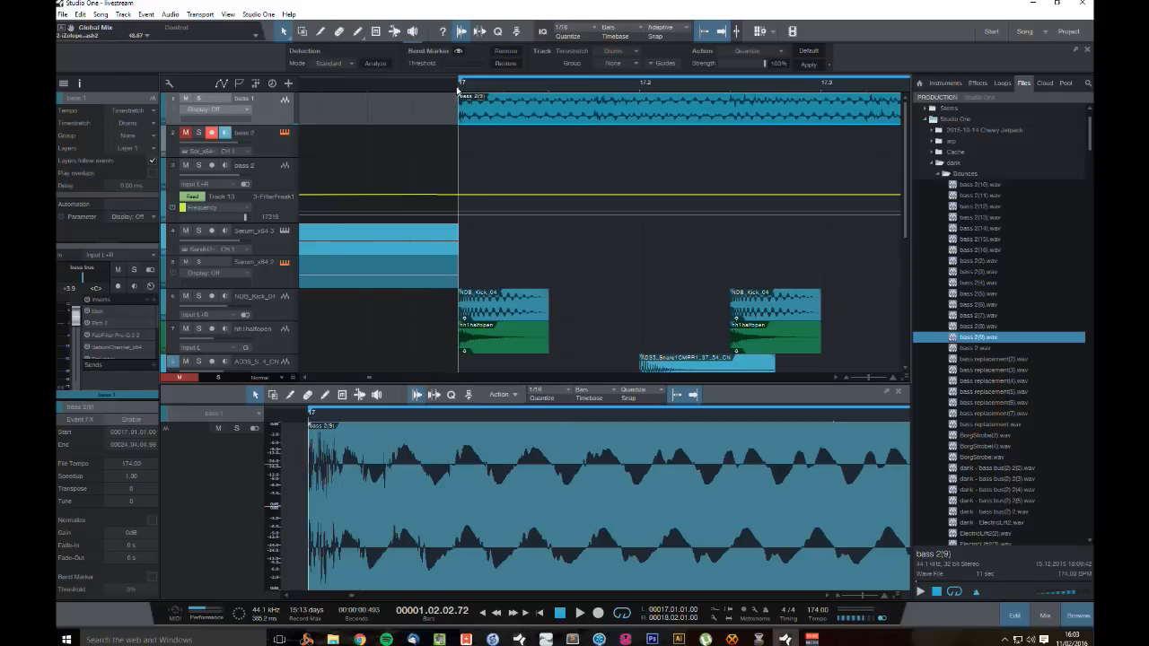
{"action": "left_click", "coordinate": [200, 98]}
{"action": "key", "text": "space"}
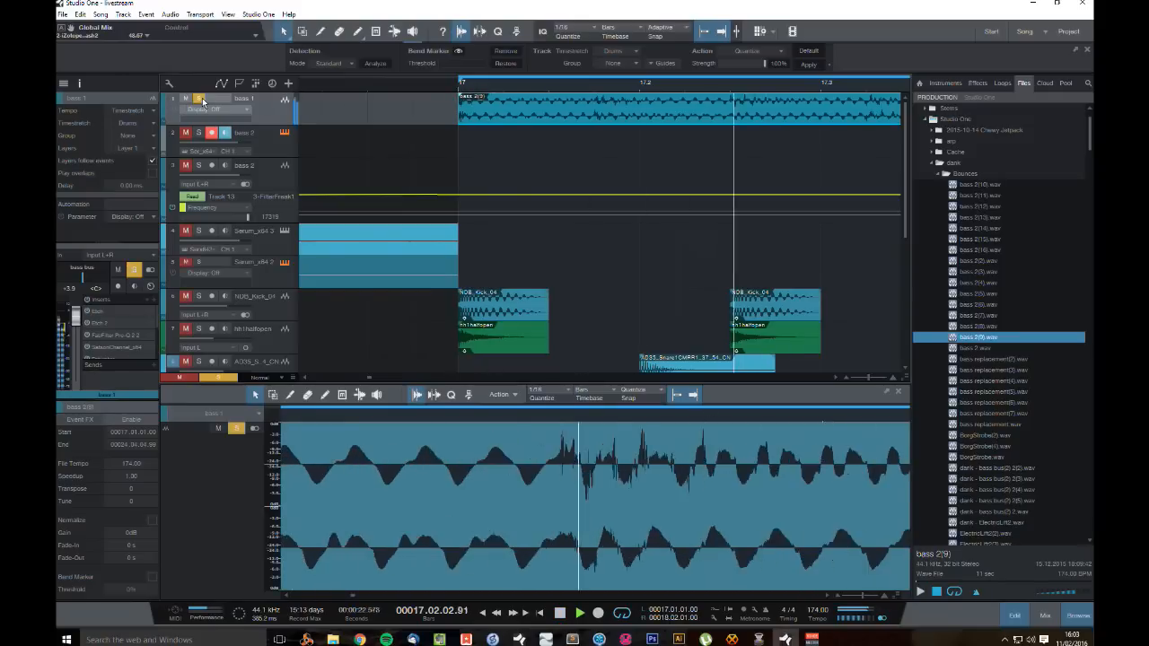
{"action": "key", "text": "space"}
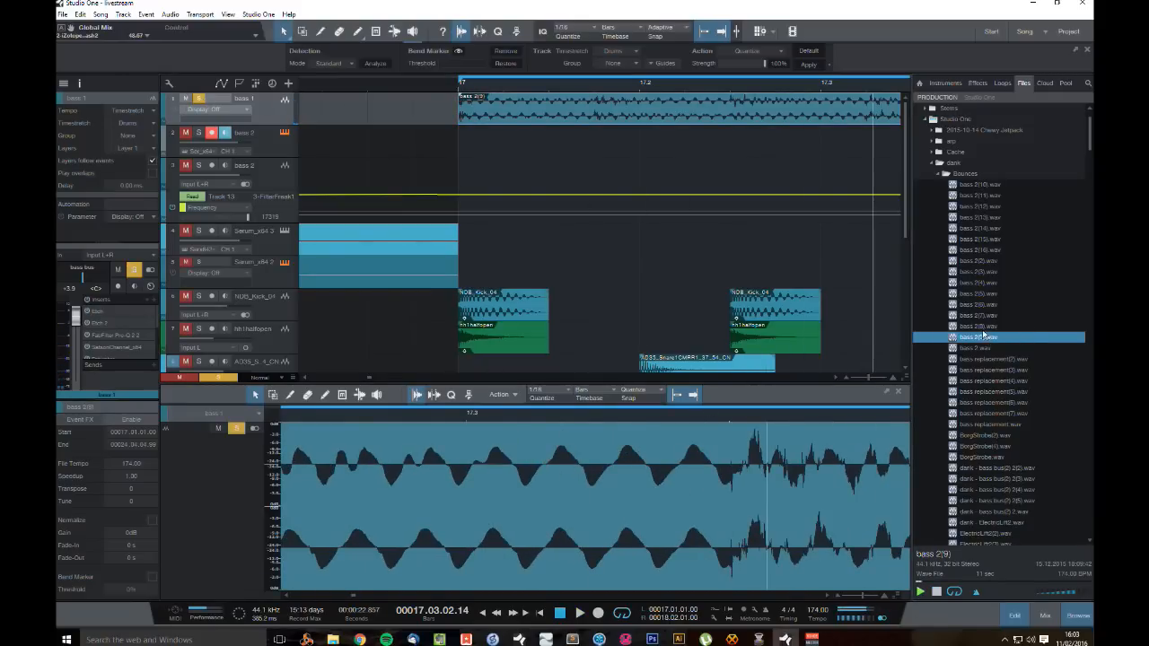
{"action": "left_click", "coordinate": [981, 329]}
{"action": "left_click", "coordinate": [979, 338]}
{"action": "key", "text": "space"}
Step: Delete the clip from bass 1, add bass 2(9).wav on a new track at 17.3.3 and play it
{"action": "double_click", "coordinate": [413, 116]}
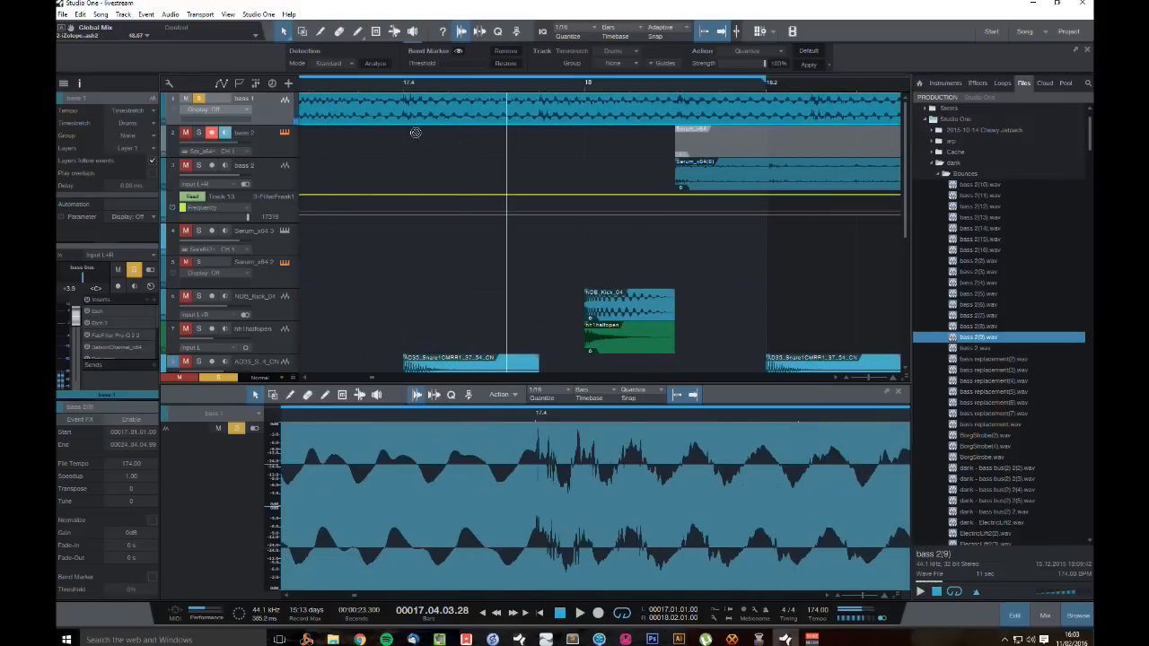
{"action": "key", "text": "Delete"}
{"action": "left_click_drag", "start_coordinate": [970, 338], "coordinate": [355, 148]}
{"action": "left_click", "coordinate": [312, 87]}
{"action": "key", "text": "space"}
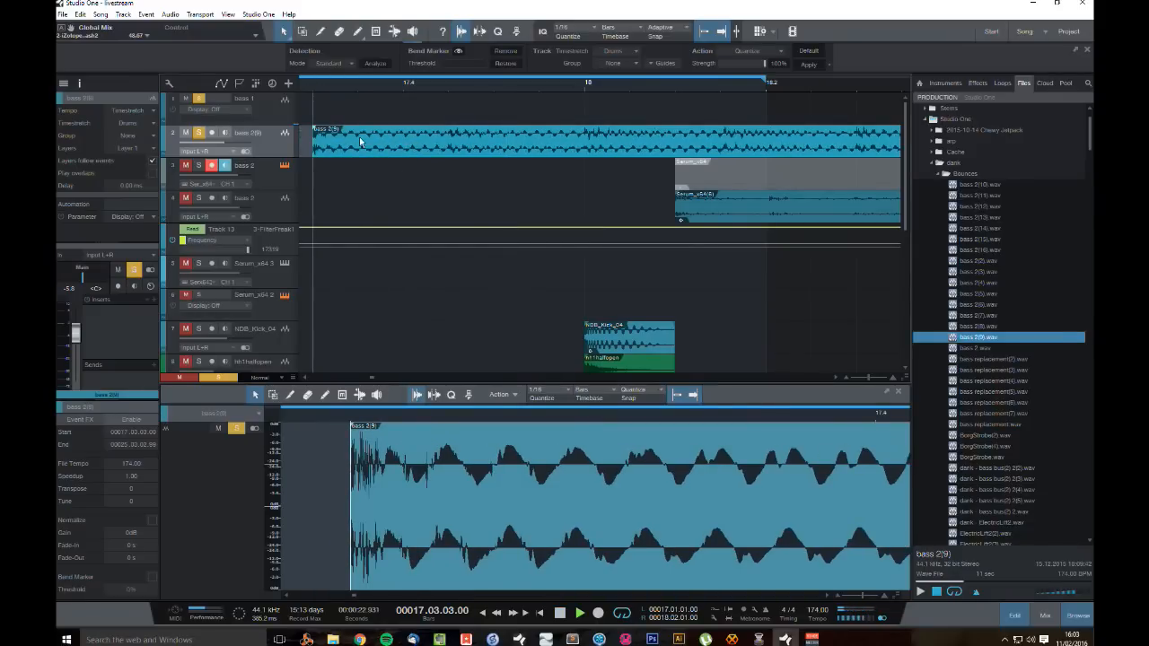
{"action": "key", "text": "space"}
Step: Move the bass 2(9) clip on its new track to the start of bar 17
{"action": "left_click_drag", "start_coordinate": [373, 378], "coordinate": [368, 377]}
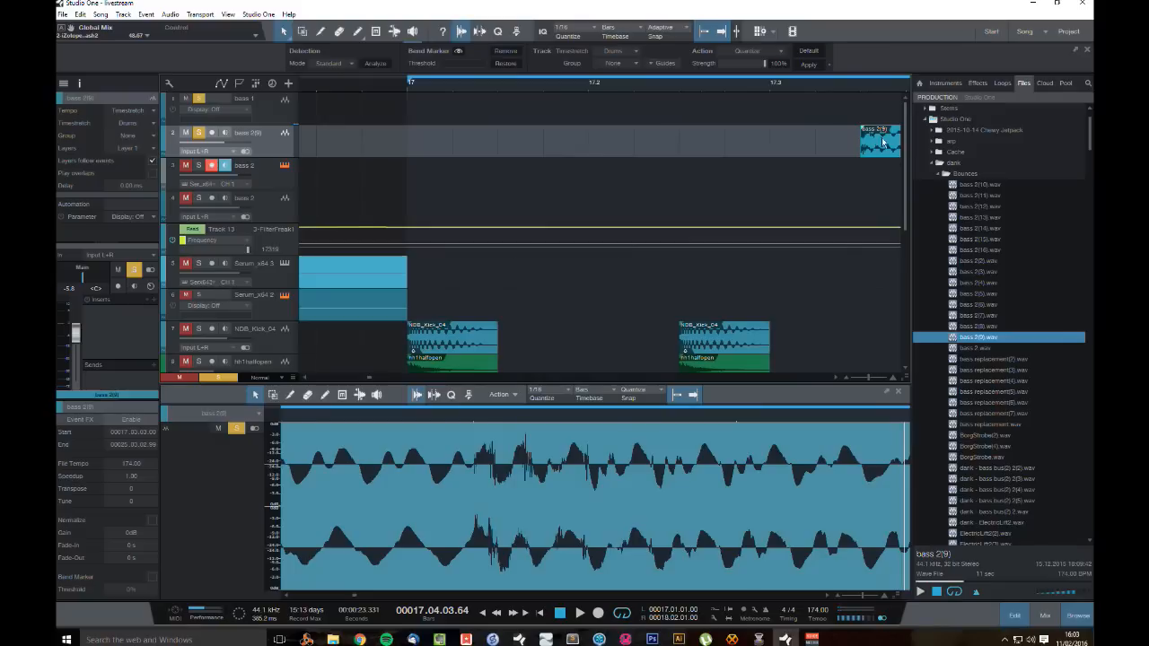
{"action": "left_click_drag", "start_coordinate": [885, 140], "coordinate": [432, 141]}
{"action": "left_click_drag", "start_coordinate": [490, 84], "coordinate": [498, 41]}
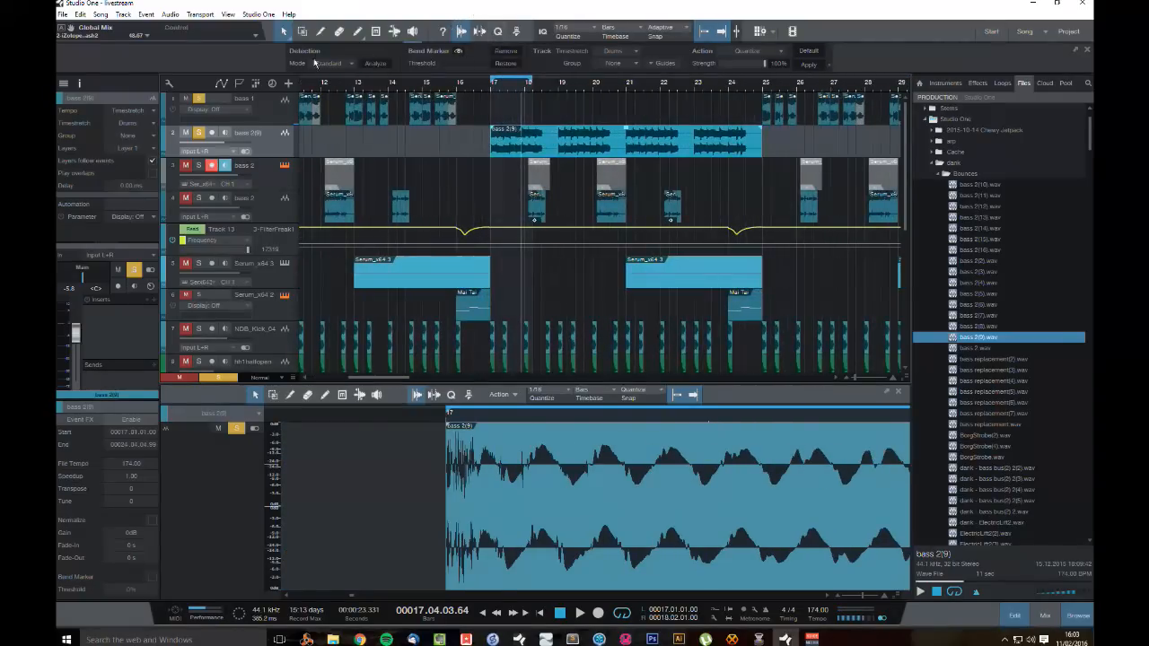
Step: Split the bass 2(9) clip at 17.1.4 and delete everything after the split
{"action": "left_click_drag", "start_coordinate": [494, 87], "coordinate": [517, 133]}
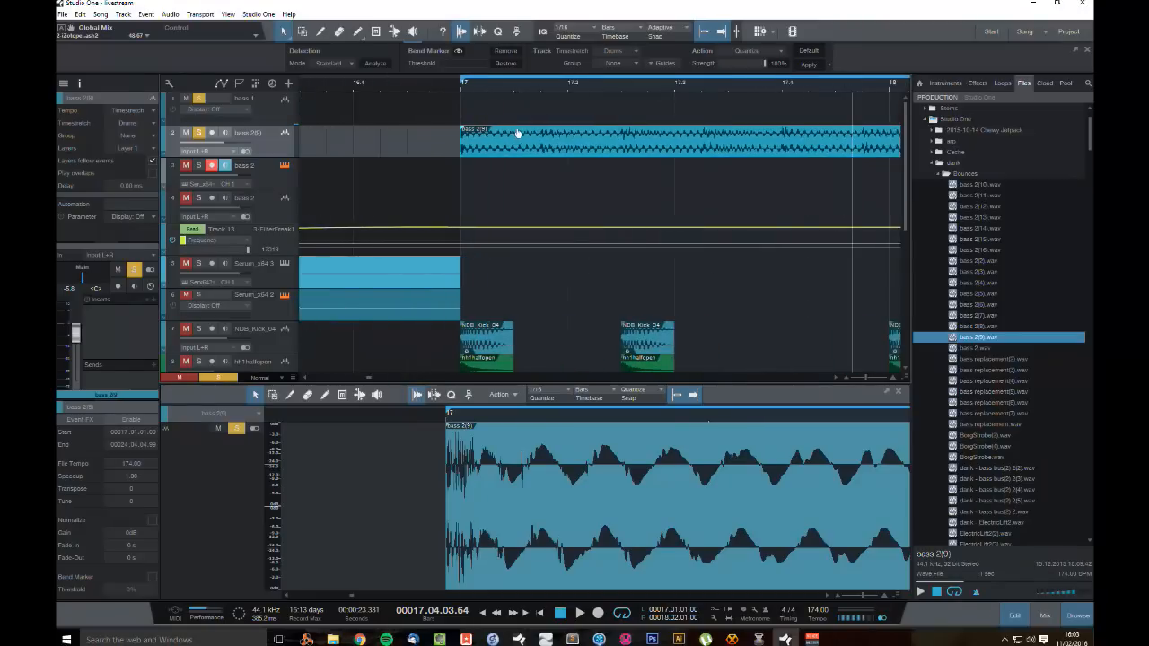
{"action": "left_click", "coordinate": [321, 31]}
{"action": "left_click", "coordinate": [543, 142]}
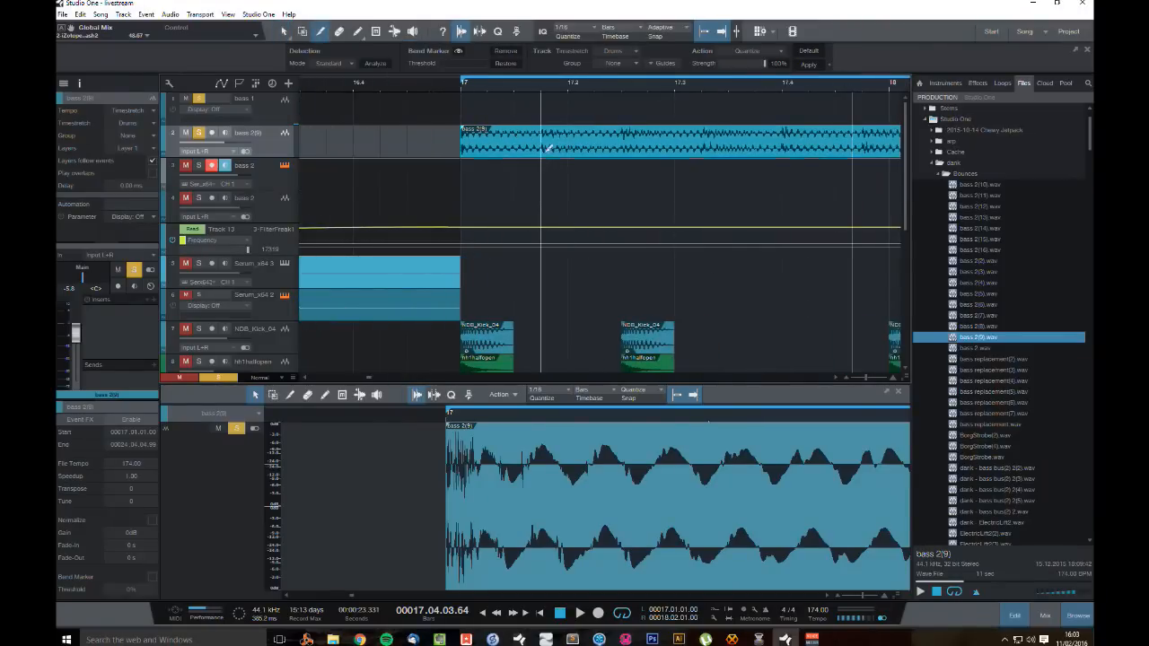
{"action": "left_click", "coordinate": [282, 33]}
{"action": "left_click", "coordinate": [611, 154]}
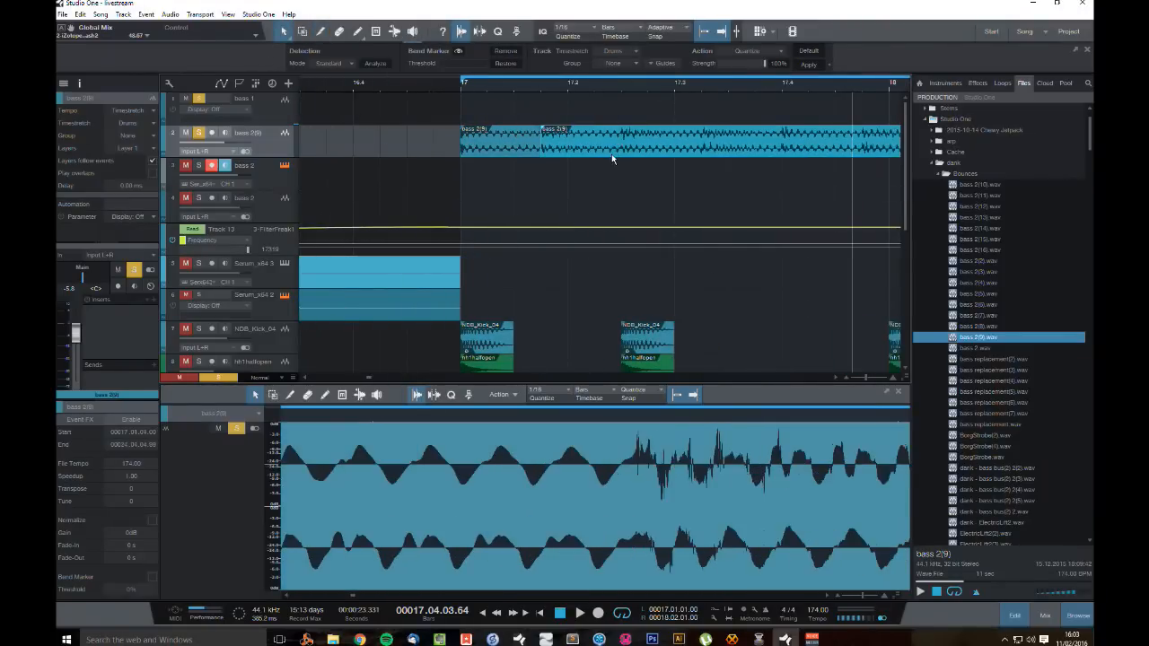
{"action": "key", "text": "Delete"}
Step: Play the arrangement from bar 15, and play the shortened bass 2(9) clip alone from bar 17
{"action": "left_click_drag", "start_coordinate": [454, 87], "coordinate": [514, 63]}
{"action": "left_click", "coordinate": [332, 88]}
{"action": "key", "text": "space"}
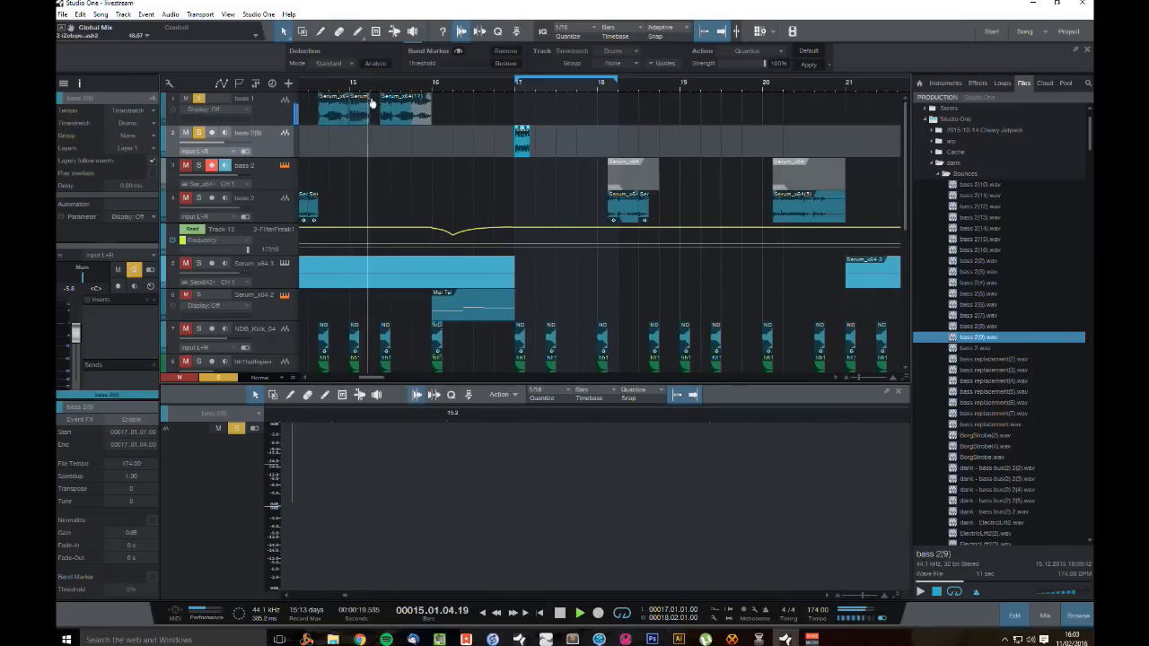
{"action": "key", "text": "space"}
{"action": "left_click", "coordinate": [528, 136]}
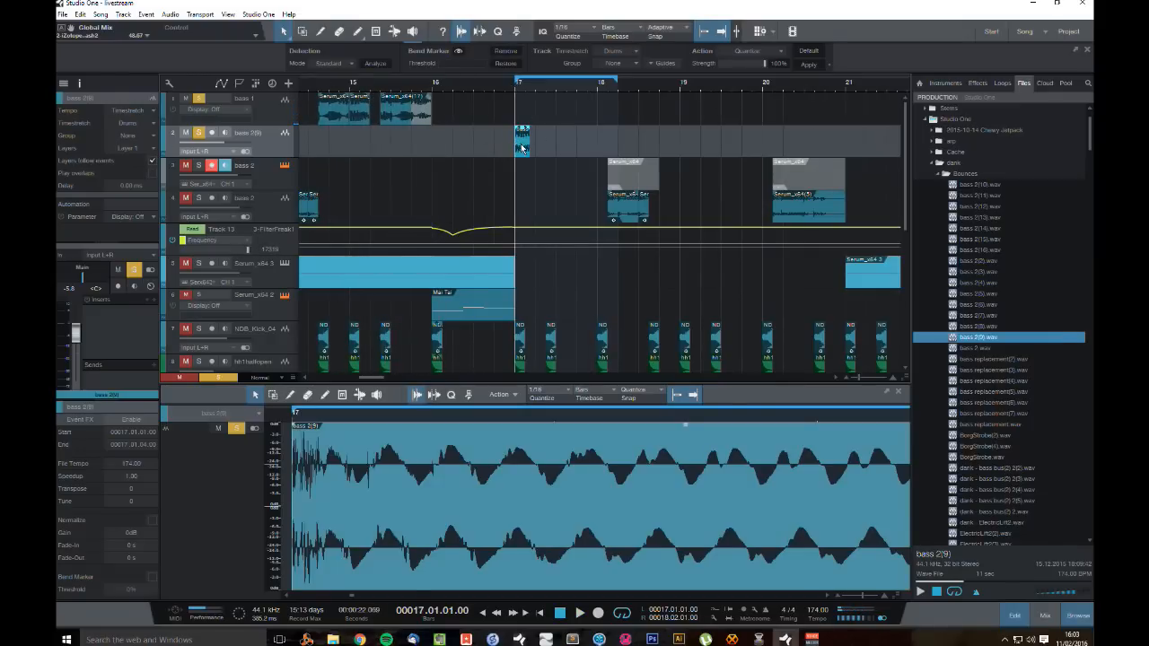
{"action": "key", "text": "space"}
{"action": "key", "text": "space"}
Step: Try transposing the bass 2(9) clip at bar 17 by 4 semitones and play it from the start of the bar
{"action": "left_click", "coordinate": [522, 148]}
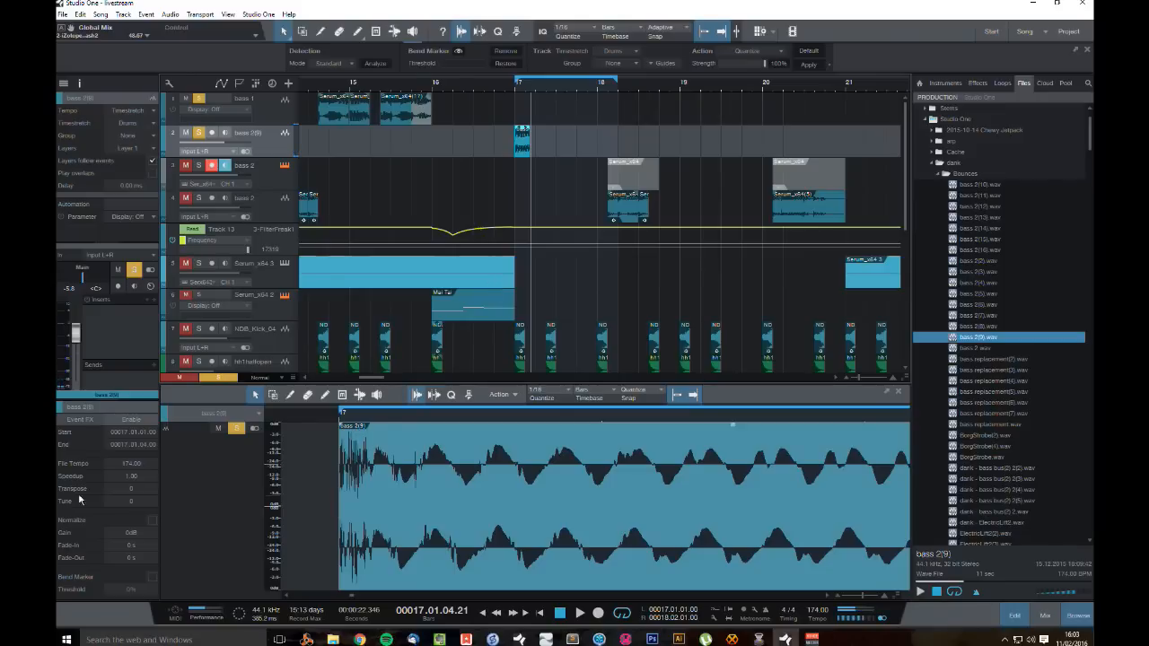
{"action": "left_click", "coordinate": [516, 92]}
{"action": "key", "text": "space"}
{"action": "key", "text": "space"}
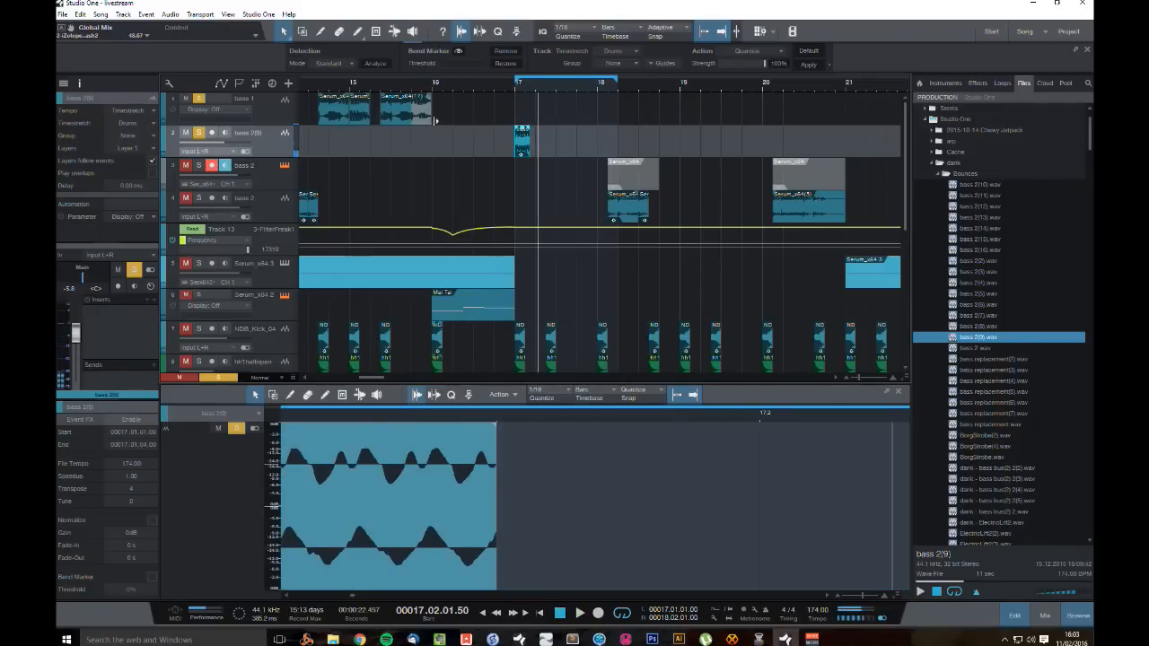
Step: Try a transposition of 2 semitones on the bass 2(9) clip and play it from bar 17
{"action": "left_click", "coordinate": [134, 490]}
{"action": "type", "text": "2"}
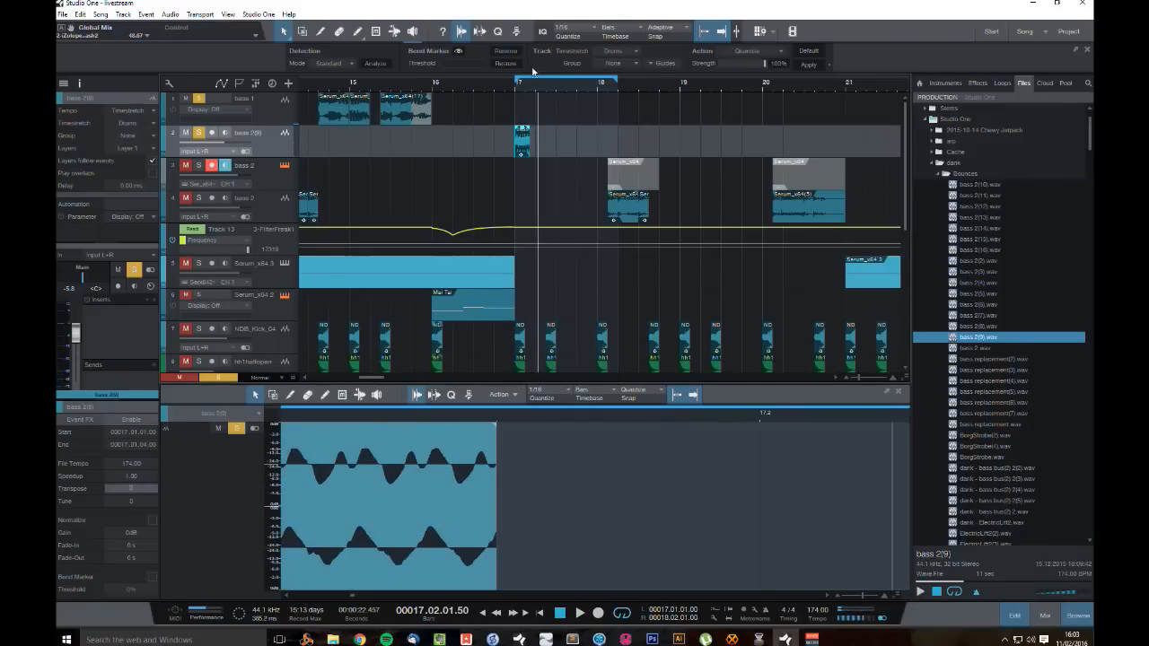
{"action": "left_click", "coordinate": [515, 91]}
{"action": "key", "text": "space"}
{"action": "key", "text": "space"}
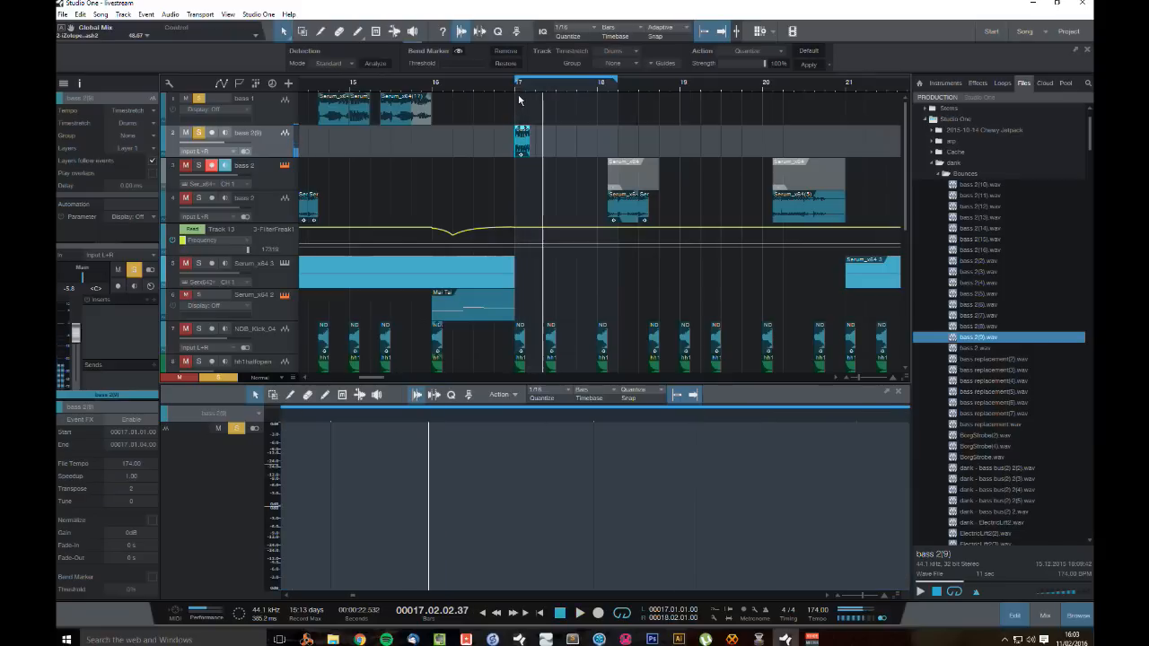
Step: Set the bass 2(9) clip's transposition to 1 semitone and play it from bar 17
{"action": "left_click", "coordinate": [132, 491]}
{"action": "type", "text": "1"}
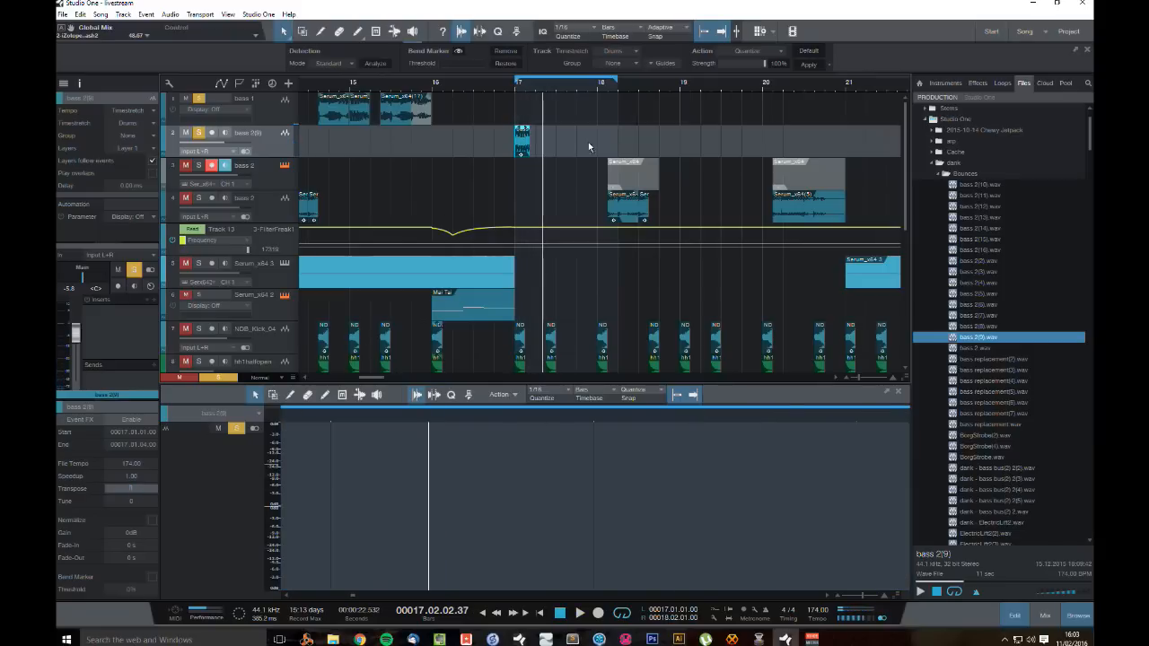
{"action": "left_click", "coordinate": [588, 142]}
{"action": "left_click_drag", "start_coordinate": [543, 90], "coordinate": [543, 124]}
{"action": "left_click", "coordinate": [405, 153]}
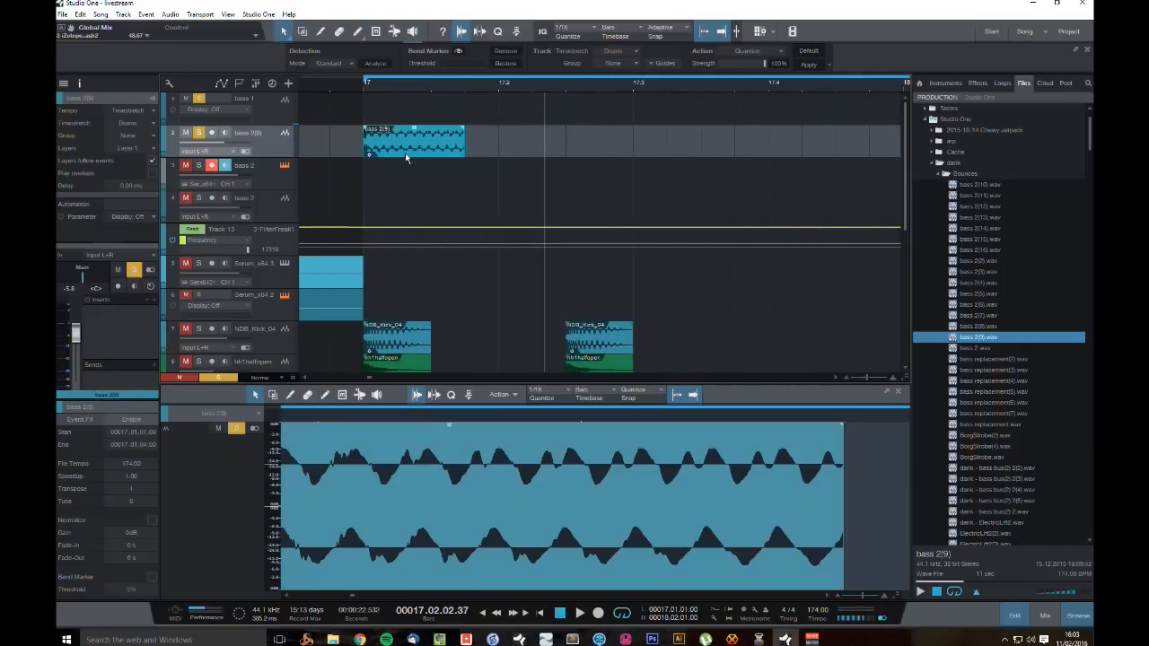
{"action": "key", "text": "alt"}
{"action": "left_click", "coordinate": [364, 88]}
{"action": "key", "text": "space"}
{"action": "key", "text": "space"}
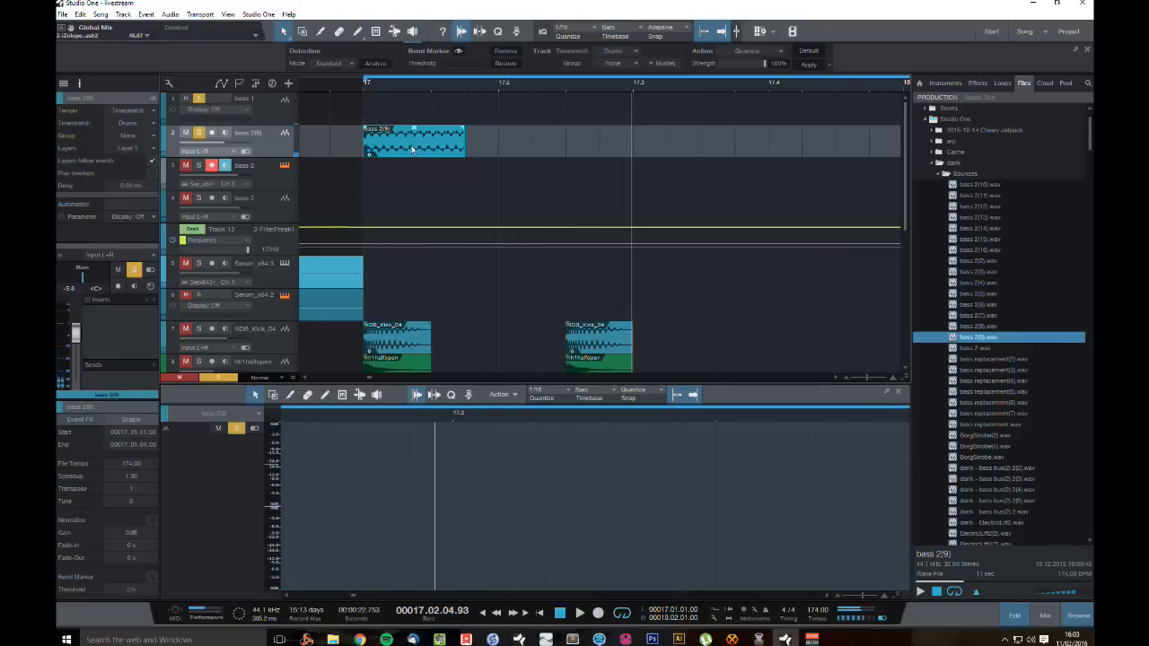
Step: Copy the bass 2(9) clip to 17.2.3, raise the copy's transposition and play both clips from bar 17
{"action": "left_click_drag", "start_coordinate": [407, 150], "coordinate": [605, 170]}
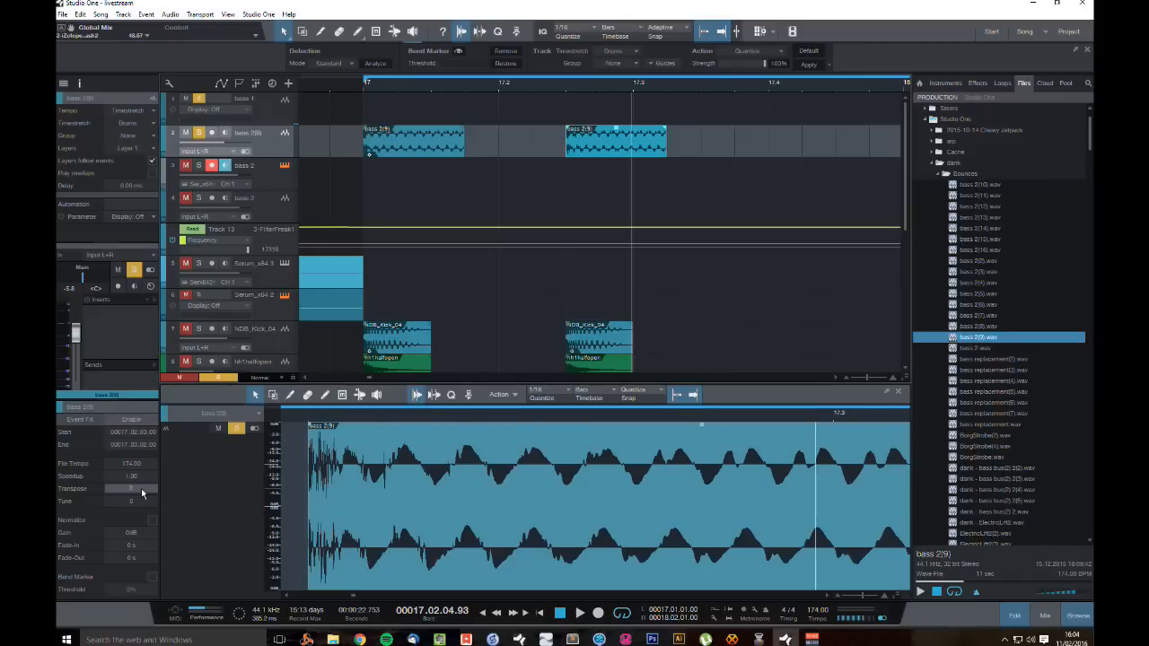
{"action": "left_click", "coordinate": [365, 89]}
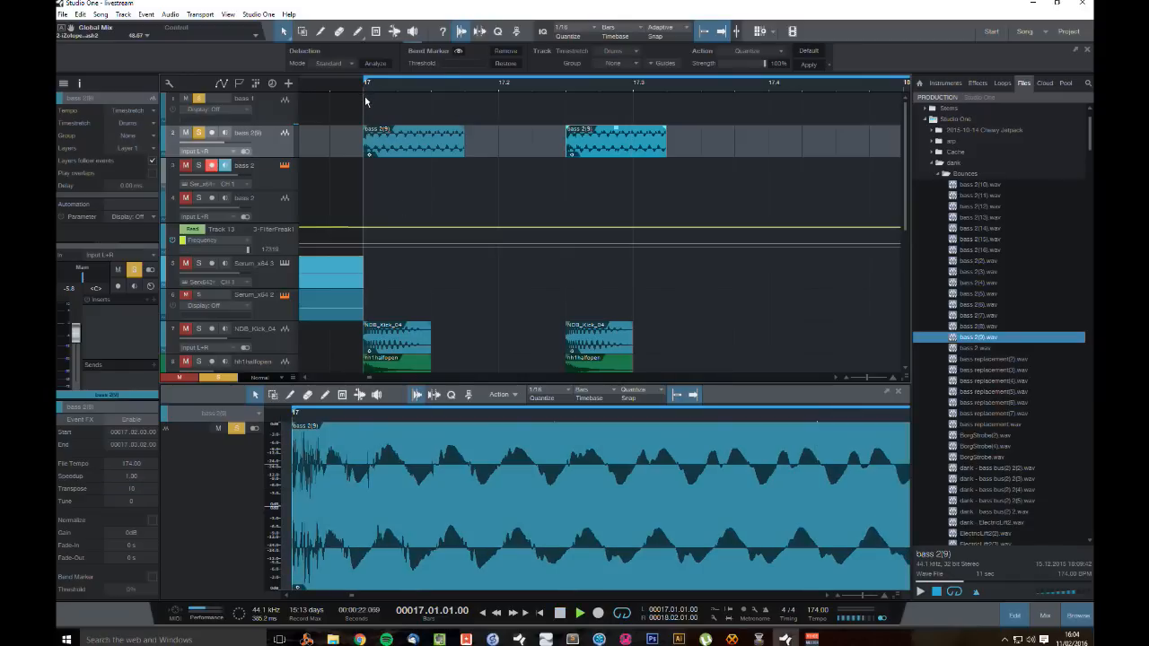
{"action": "key", "text": "space"}
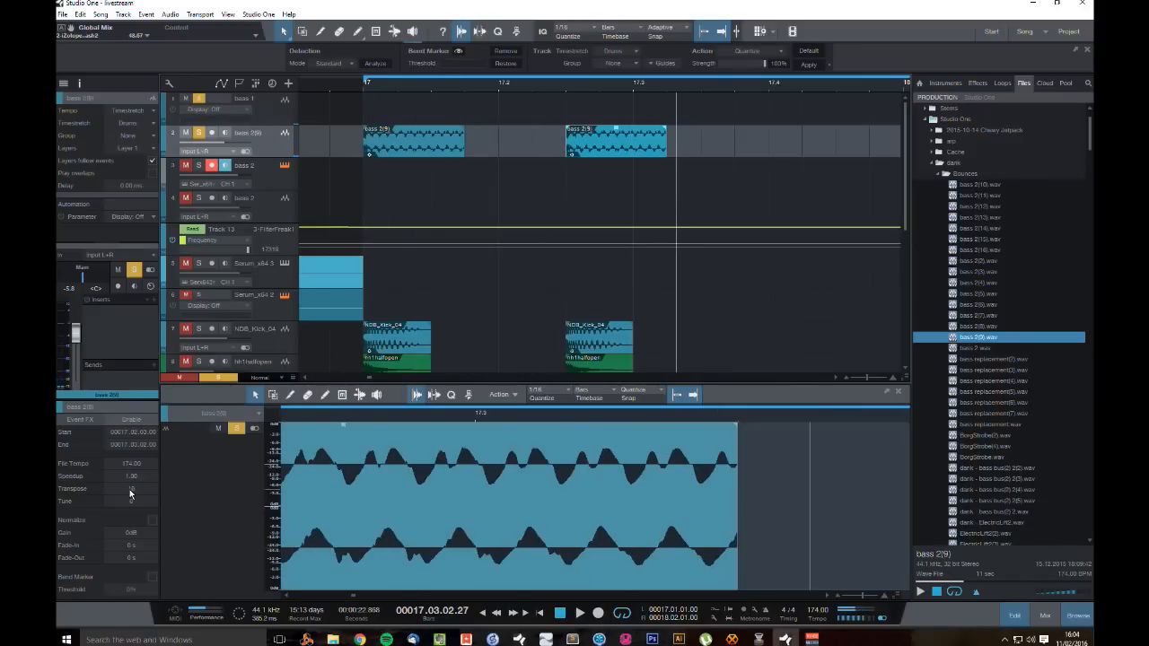
Step: Try transposing the clip at 17.2.3 by 14 semitones and play the phrase from bar 17
{"action": "double_click", "coordinate": [135, 490]}
{"action": "left_click", "coordinate": [364, 88]}
{"action": "key", "text": "space"}
{"action": "key", "text": "space"}
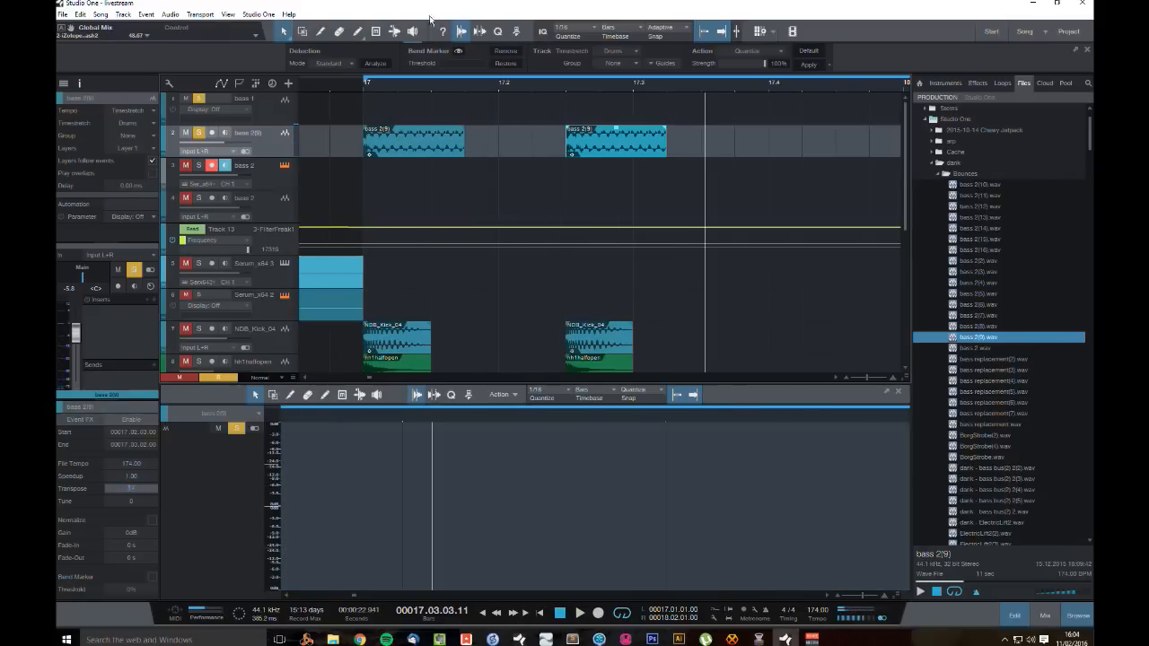
{"action": "left_click", "coordinate": [363, 93]}
{"action": "key", "text": "space"}
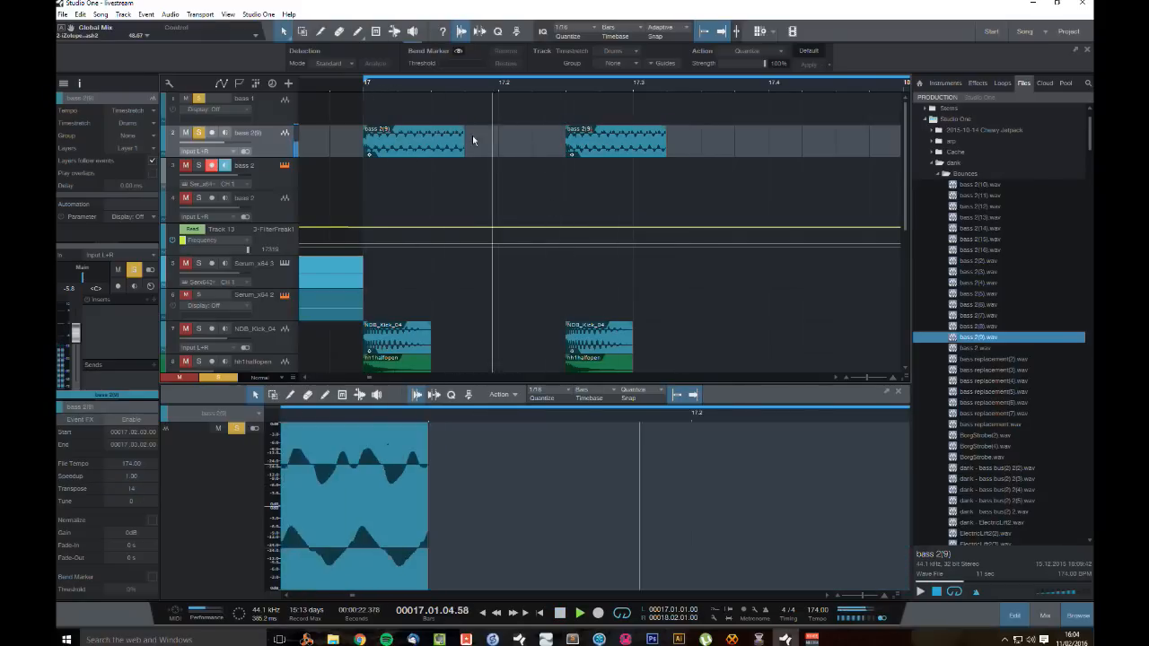
{"action": "key", "text": "space"}
Step: Set the transposition of the clip at 17.2.3 to 2 semitones and play the phrase from bar 17
{"action": "left_click", "coordinate": [629, 126]}
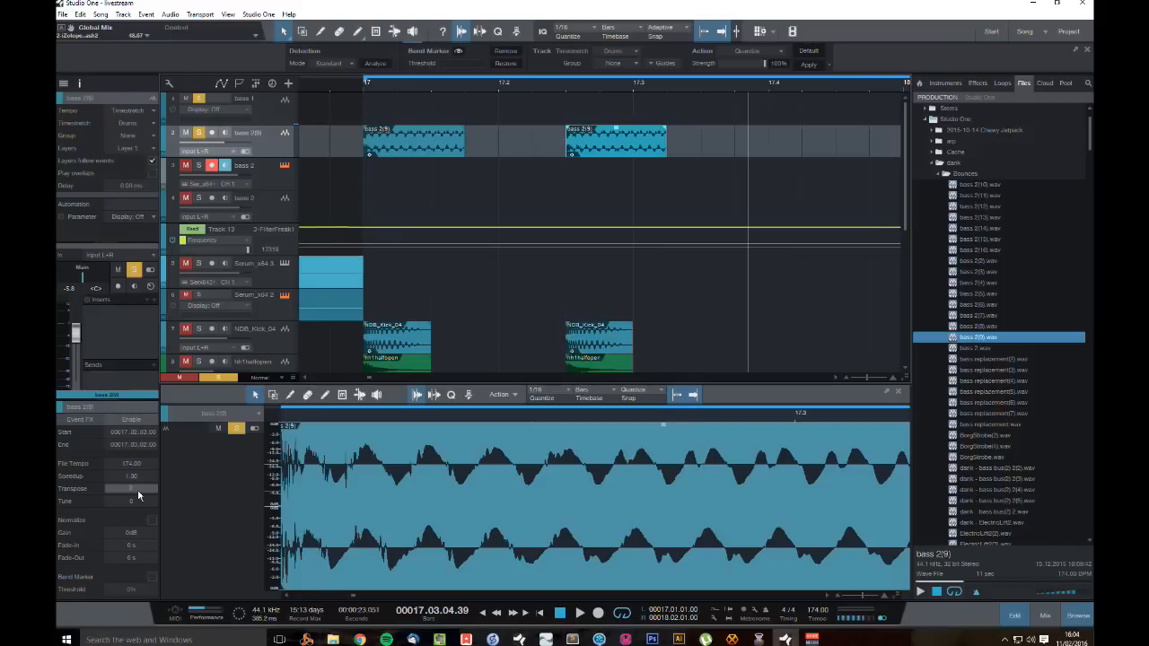
{"action": "left_click", "coordinate": [363, 97]}
{"action": "key", "text": "space"}
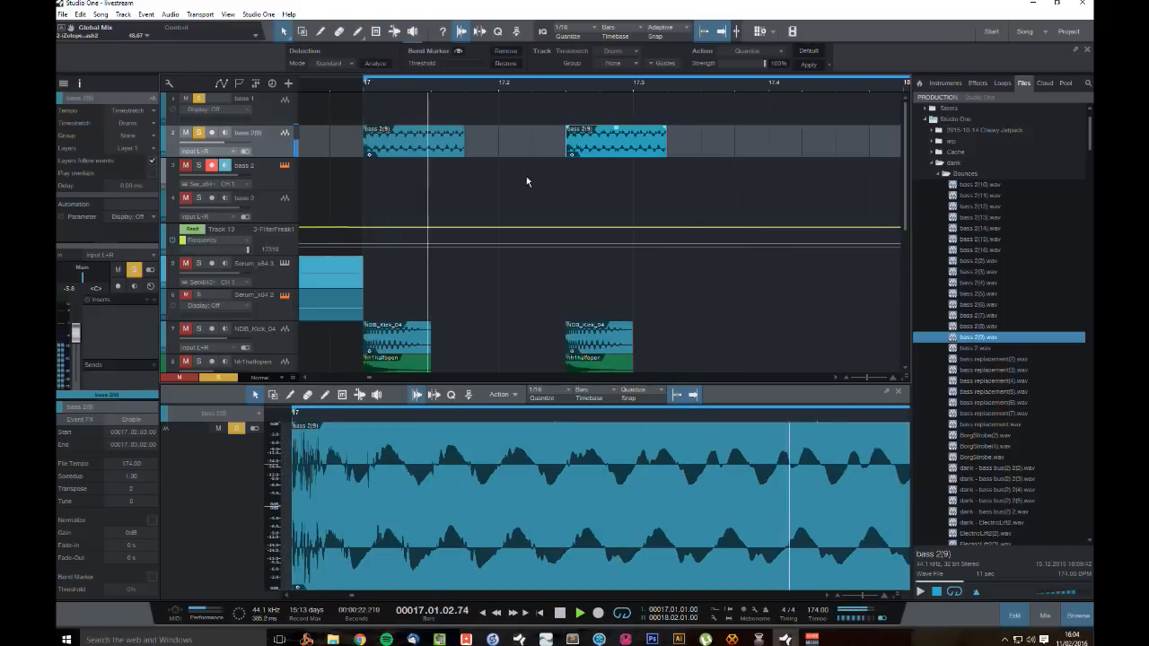
{"action": "key", "text": "space"}
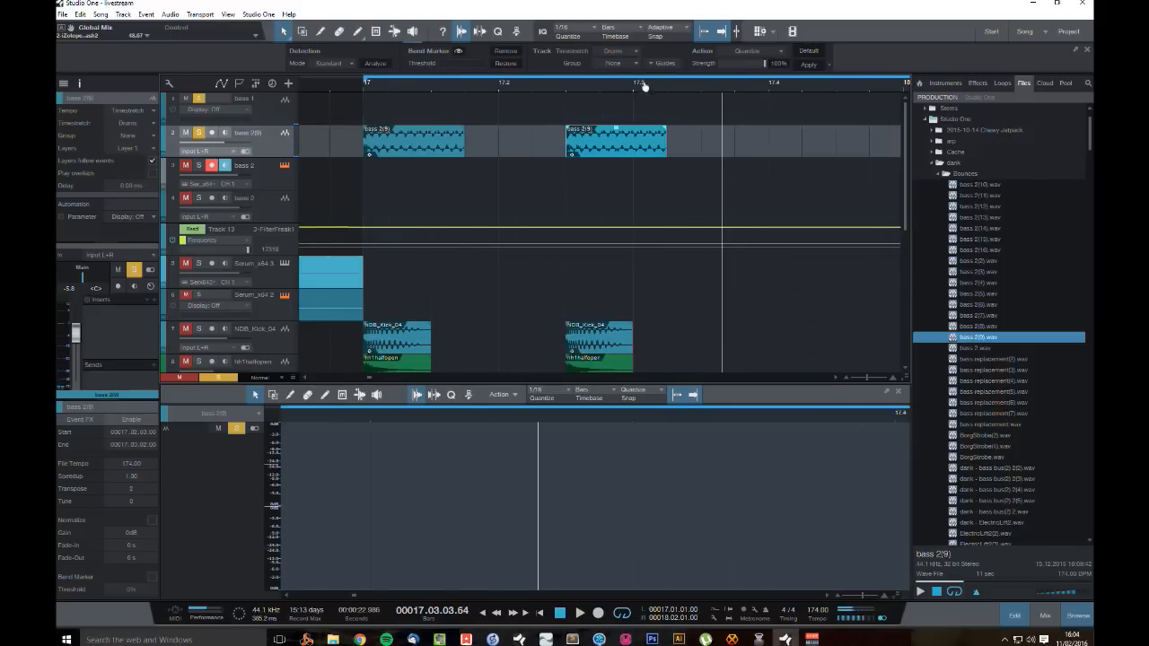
Step: Copy the first bass 2(9) clip to 17.1.4 and reverse the copy's audio
{"action": "left_click_drag", "start_coordinate": [645, 87], "coordinate": [478, 65]}
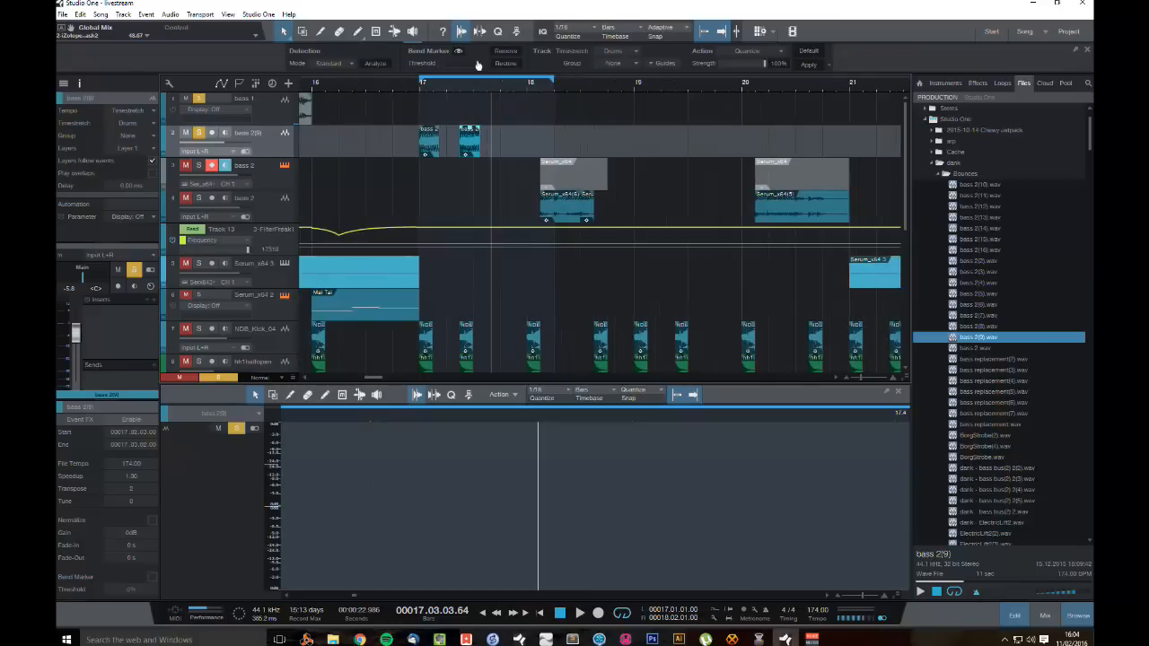
{"action": "left_click", "coordinate": [424, 141]}
{"action": "left_click", "coordinate": [467, 144], "text": "shift"}
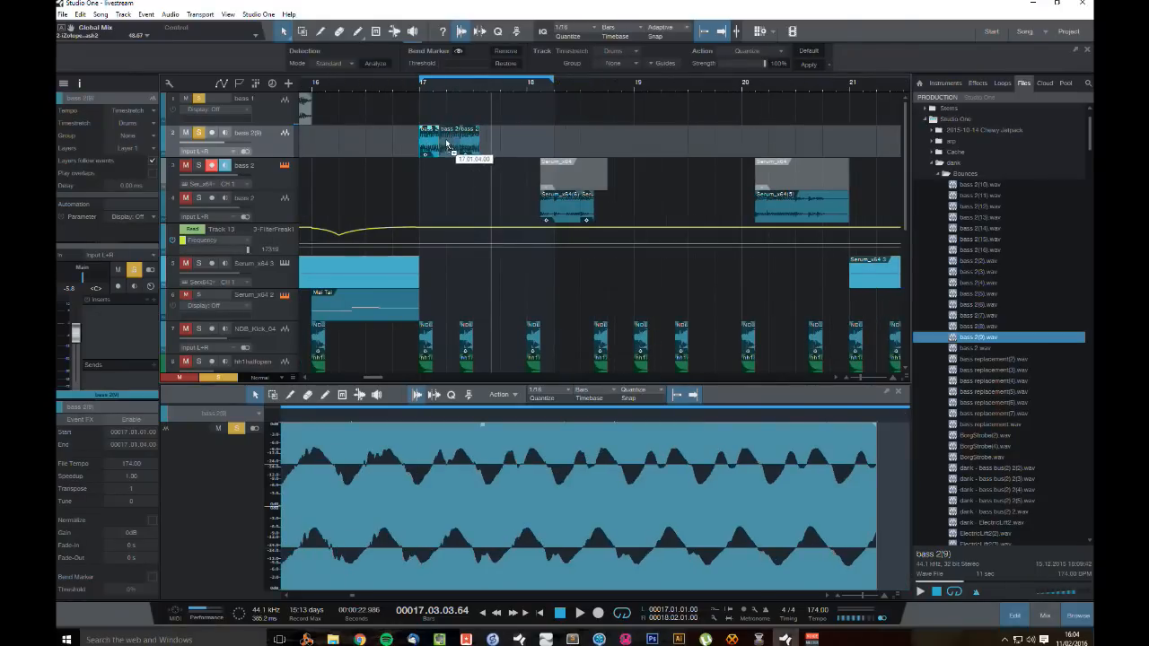
{"action": "right_click", "coordinate": [452, 149]}
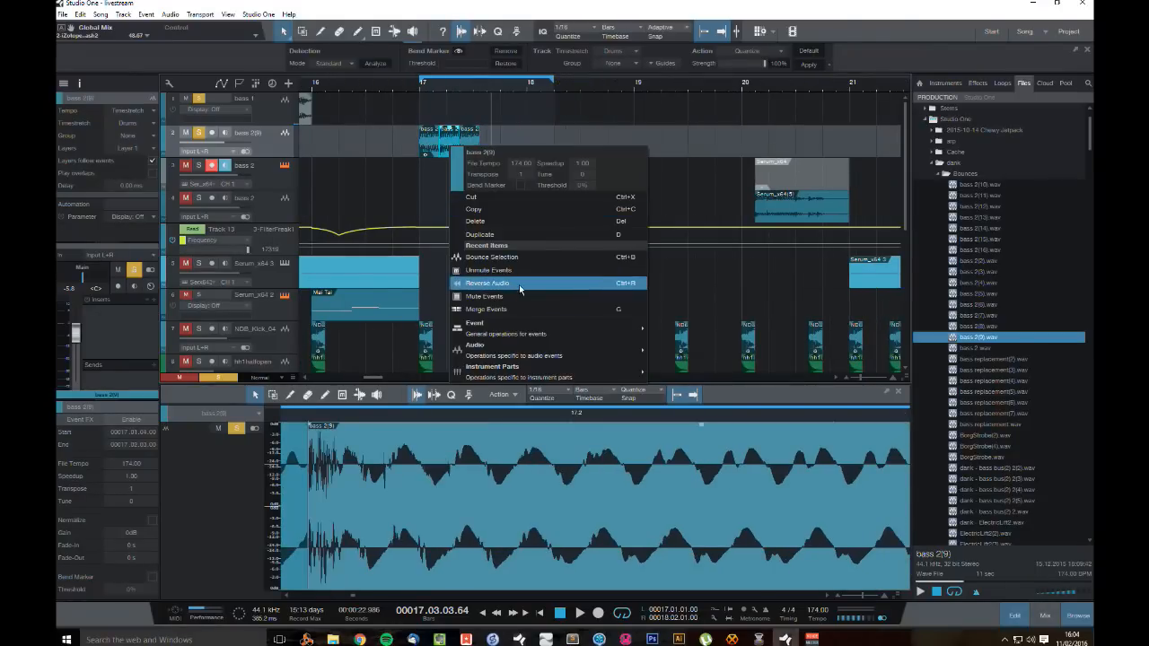
{"action": "left_click", "coordinate": [521, 285]}
Step: Place another copy of the first bass 2(9) clip at 17.2.1 and play the phrase from bar 17
{"action": "left_click", "coordinate": [428, 153]}
{"action": "mouse_move", "coordinate": [460, 153]}
{"action": "left_mouse_down"}
{"action": "mouse_move", "coordinate": [480, 153]}
{"action": "mouse_move", "coordinate": [442, 152]}
{"action": "left_mouse_up"}
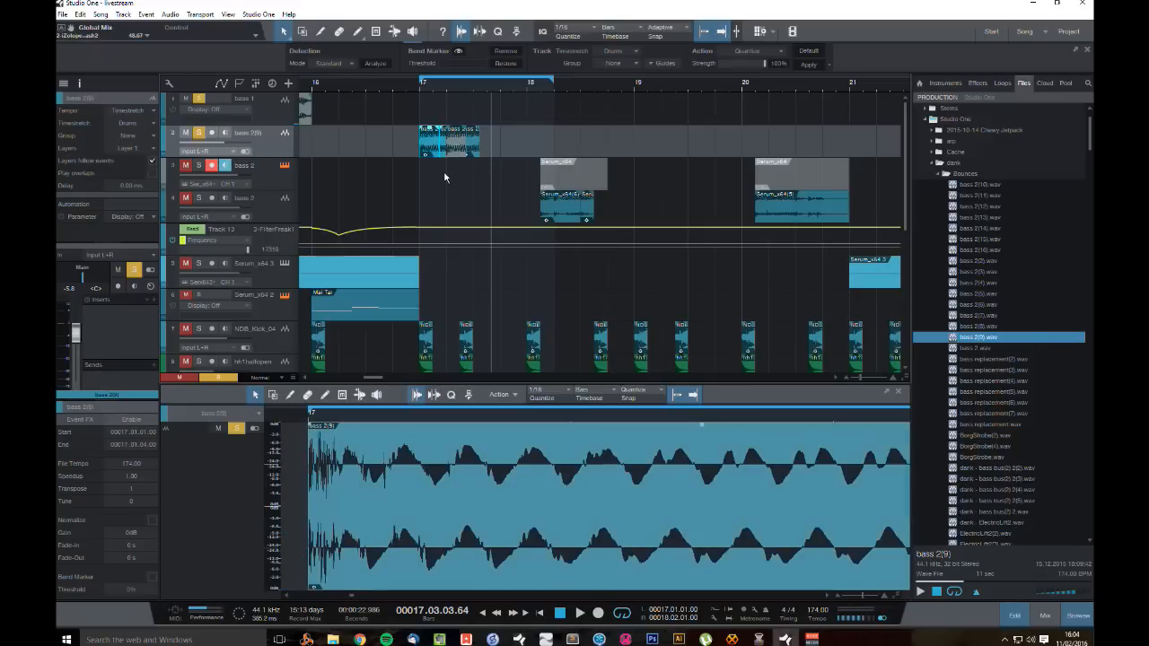
{"action": "left_click", "coordinate": [446, 152]}
{"action": "key", "text": "l"}
{"action": "key", "text": "KP_Divide"}
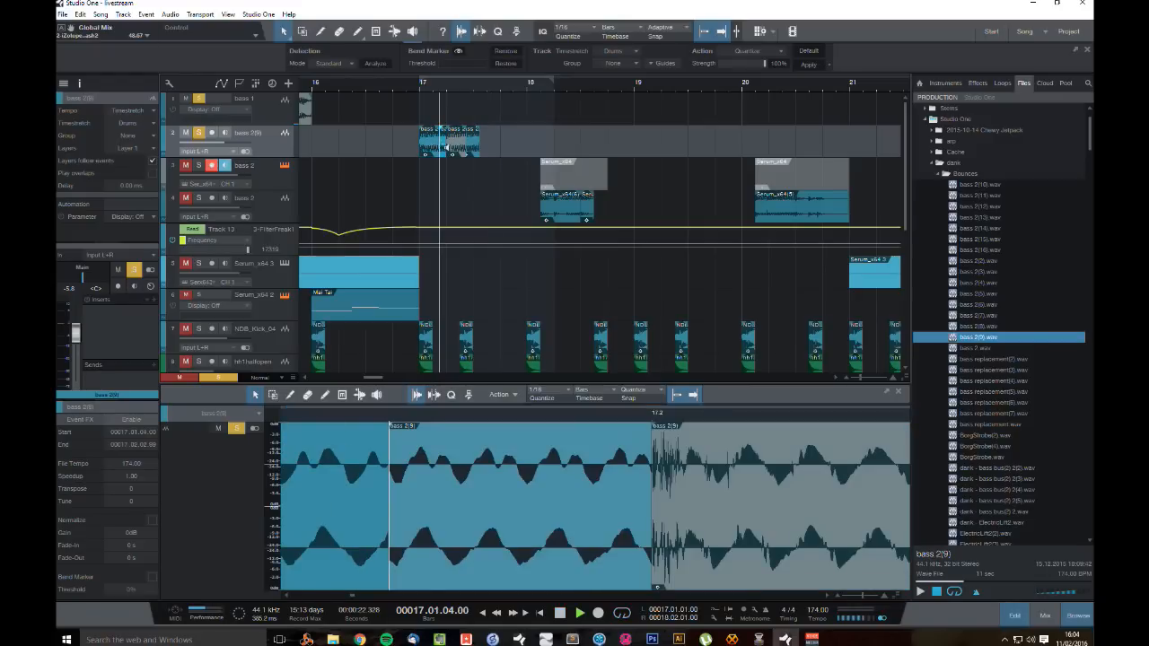
{"action": "key", "text": "KP_Divide"}
{"action": "left_click_drag", "start_coordinate": [440, 87], "coordinate": [447, 114]}
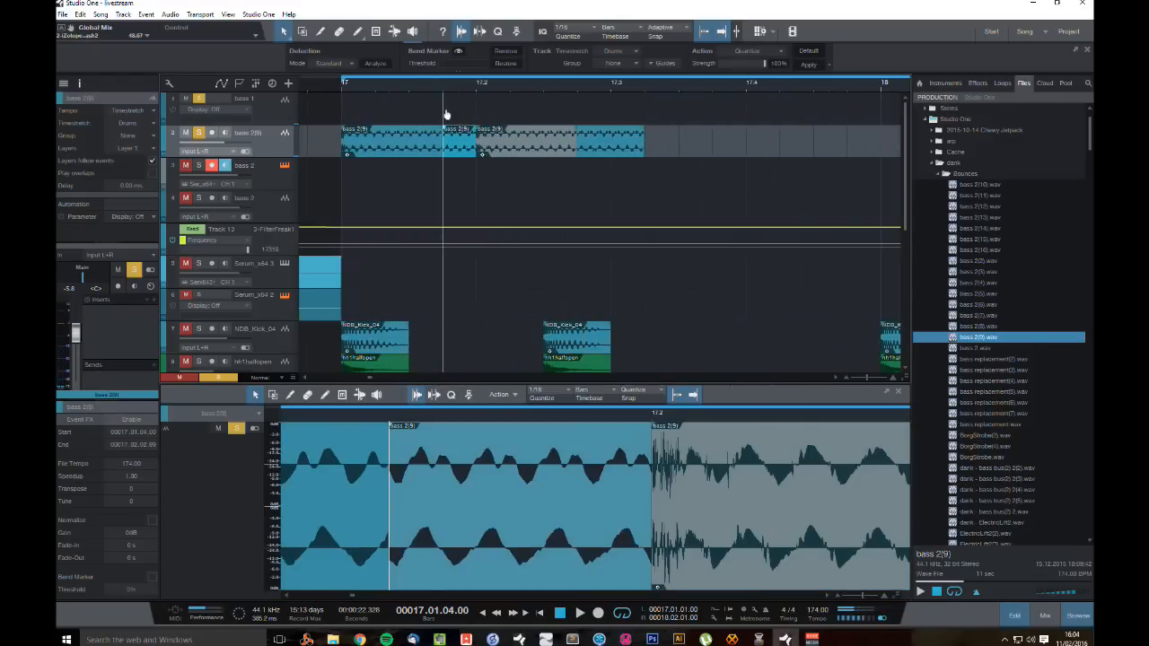
{"action": "left_click", "coordinate": [341, 87]}
{"action": "key", "text": "space"}
Step: Time-stretch the reversed clip at 17.1.4 to end at 17.2.1, keep the next clip at 17.2.1 and play the phrase
{"action": "left_click_drag", "start_coordinate": [529, 146], "coordinate": [543, 208]}
{"action": "left_click_drag", "start_coordinate": [517, 139], "coordinate": [518, 107]}
{"action": "left_click_drag", "start_coordinate": [538, 149], "coordinate": [513, 132]}
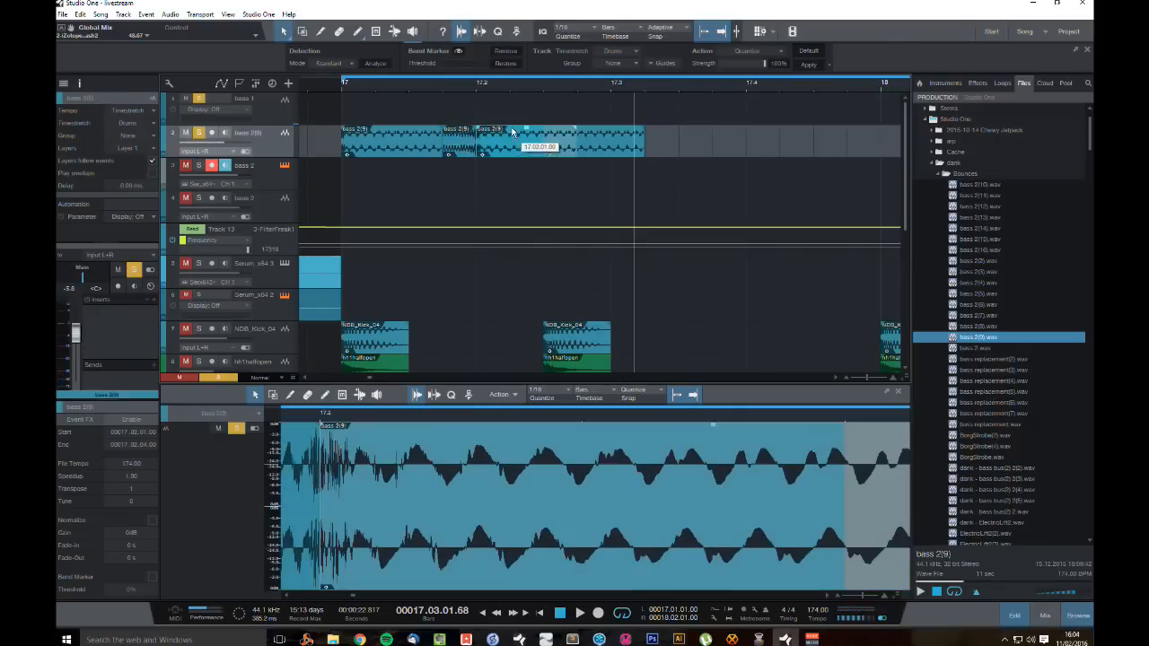
{"action": "left_click", "coordinate": [341, 89]}
{"action": "key", "text": "space"}
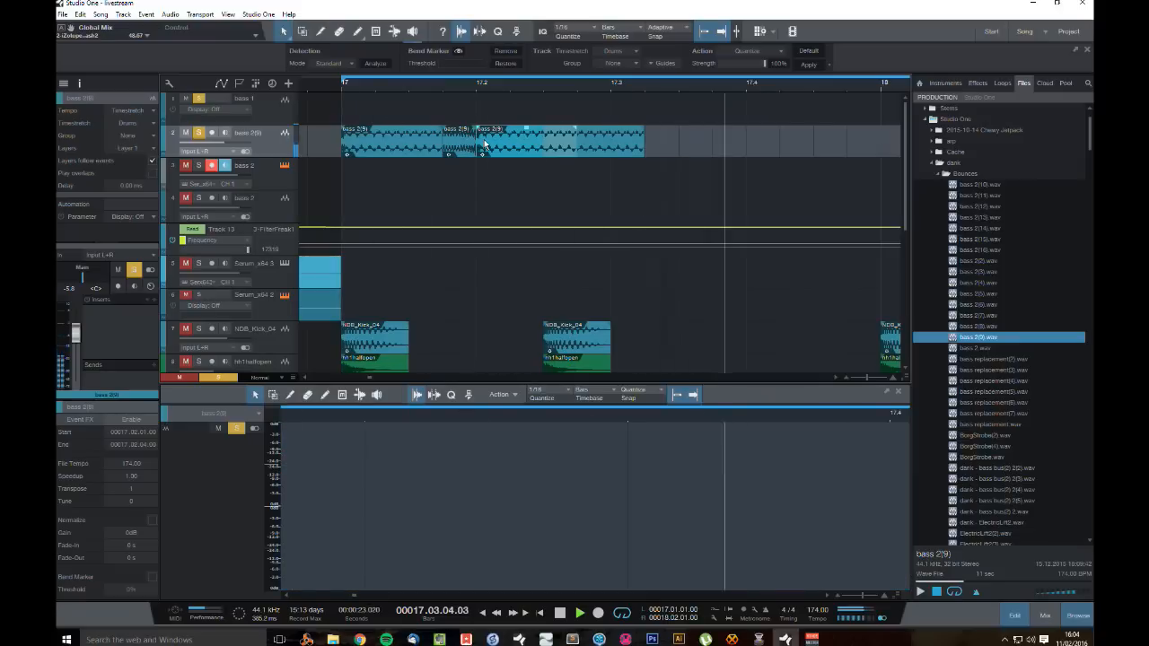
Step: Delete the last clip of the phrase and copy the first three bass 2(9) clips to 17.2.4
{"action": "left_click_drag", "start_coordinate": [614, 147], "coordinate": [650, 138]}
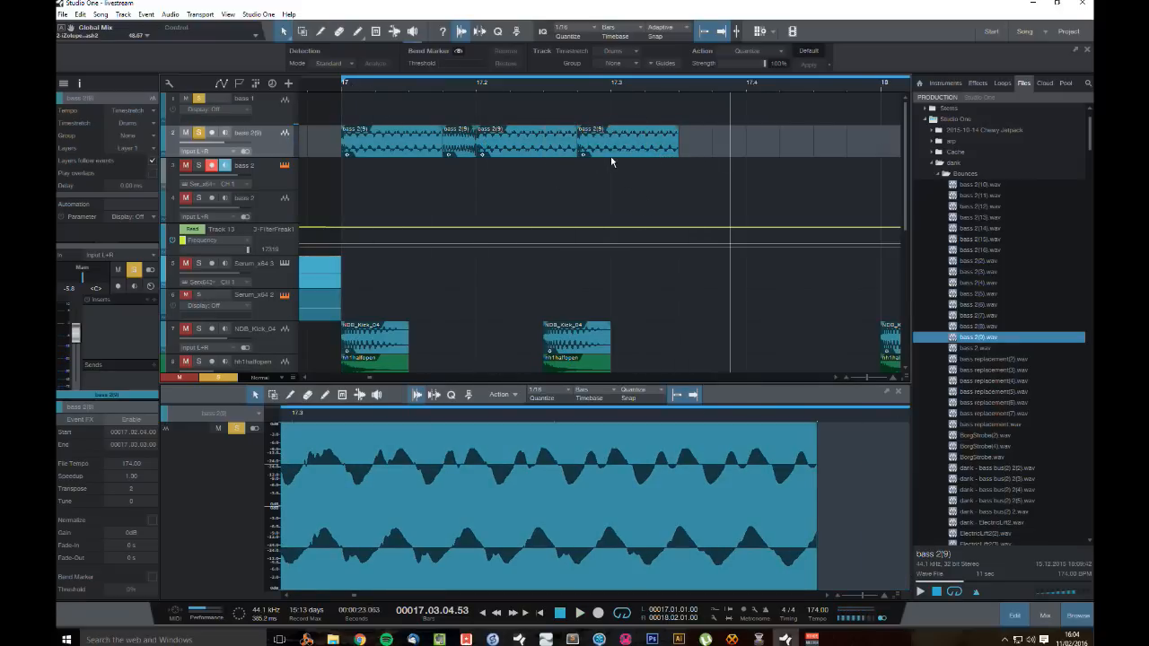
{"action": "key", "text": "Delete"}
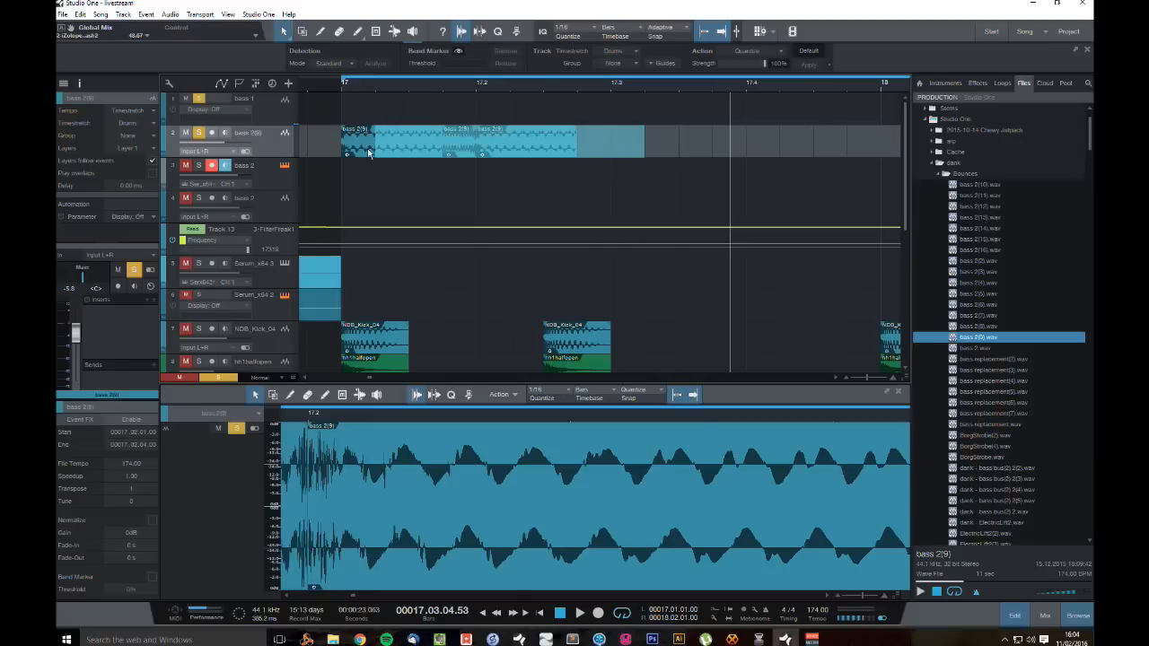
{"action": "left_click", "coordinate": [367, 145]}
{"action": "left_click_drag", "start_coordinate": [367, 145], "coordinate": [593, 136]}
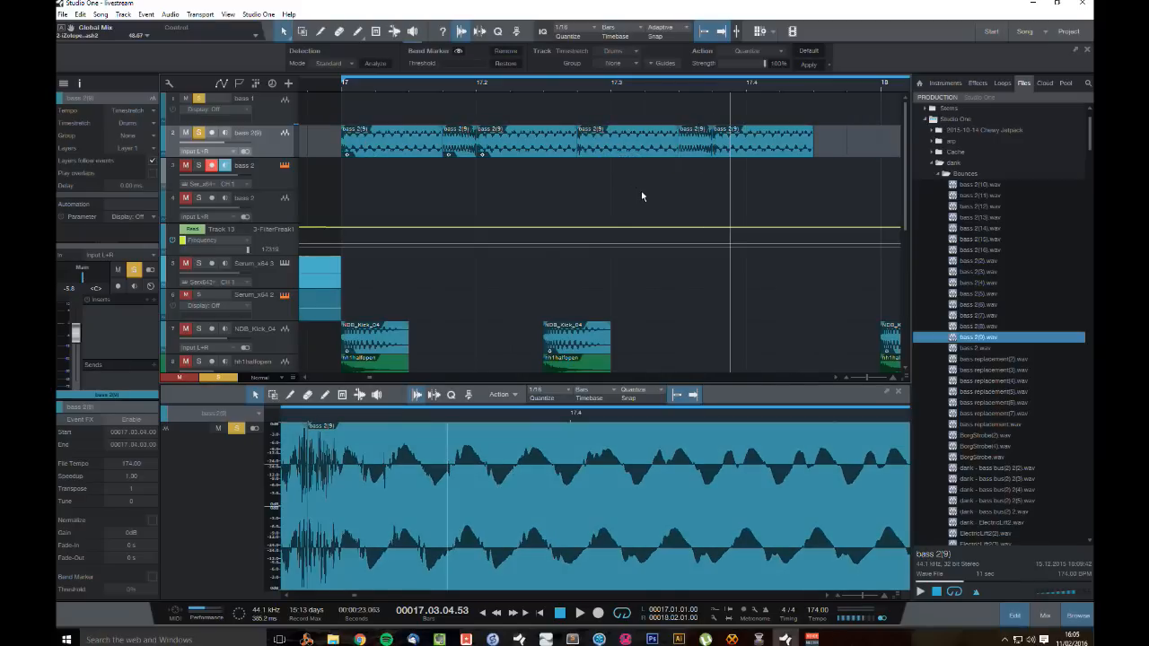
Step: Select the three copied bass 2(9) clips starting at 17.2.4 and change their transposition
{"action": "left_click", "coordinate": [399, 150]}
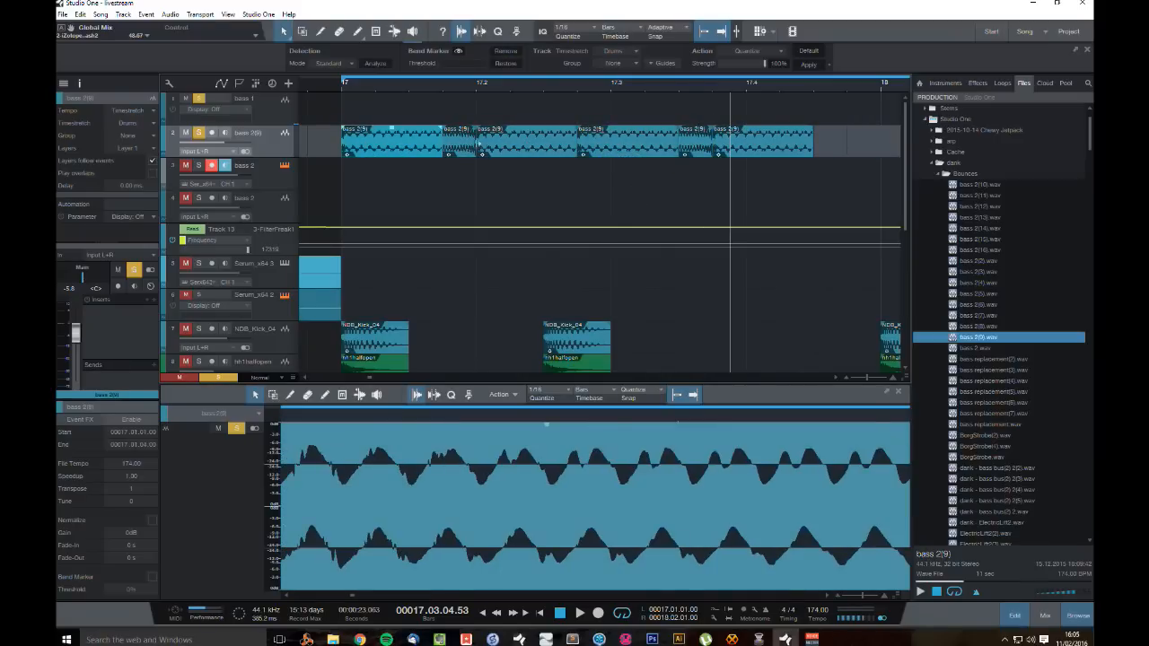
{"action": "left_click", "coordinate": [446, 139]}
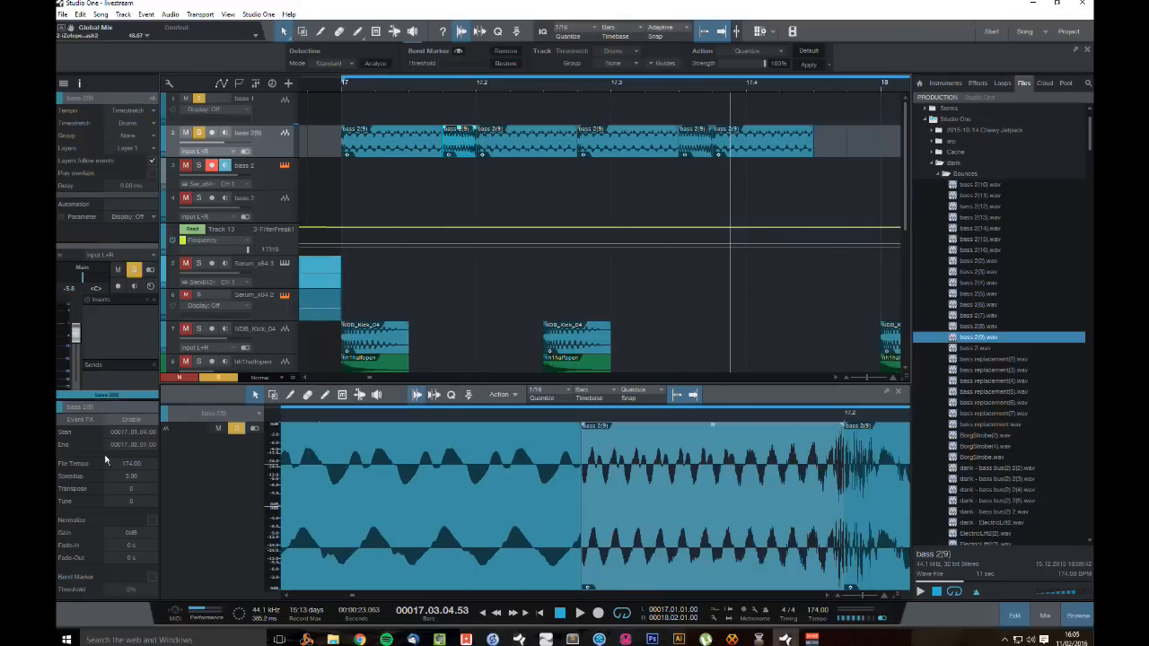
{"action": "left_click", "coordinate": [594, 345]}
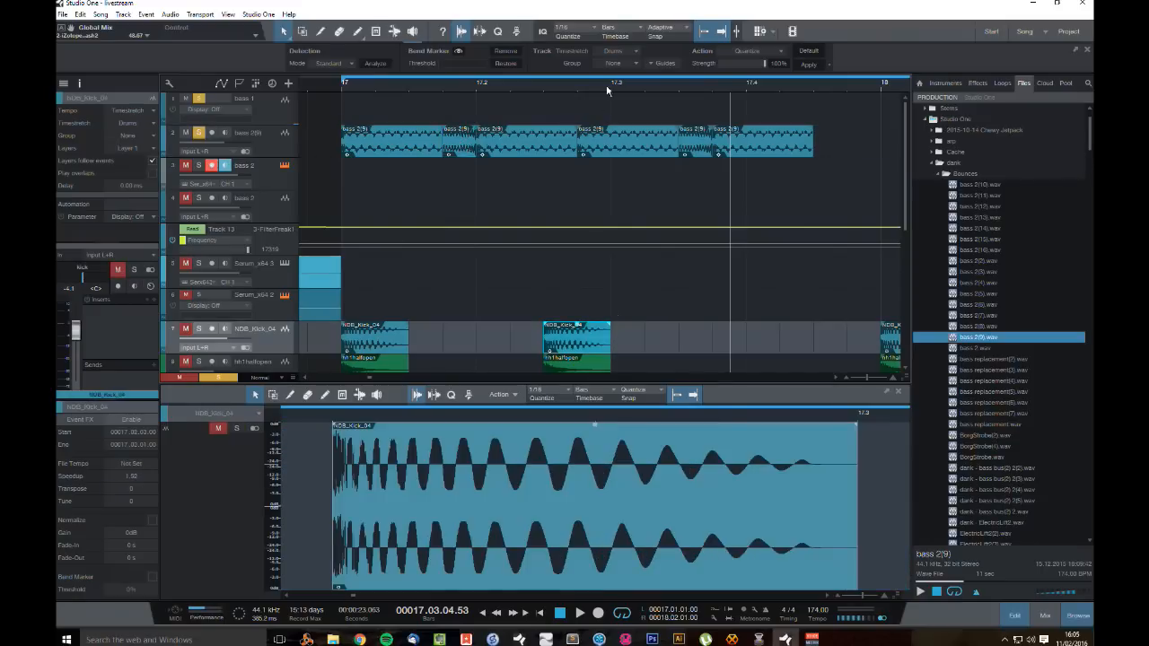
{"action": "left_click_drag", "start_coordinate": [617, 100], "coordinate": [814, 194]}
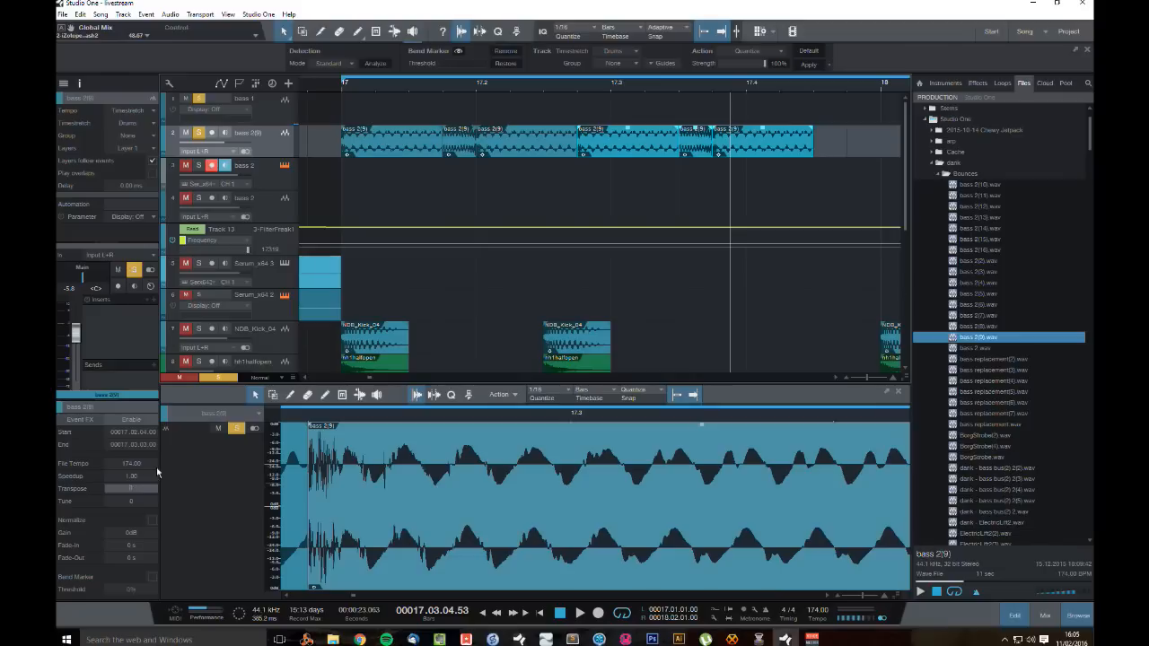
Step: Stretch the second reversed clip to end at 17.4.1, shorten the last clip to start at 17.4.1, and play from bar 17
{"action": "left_click", "coordinate": [691, 210]}
{"action": "left_click", "coordinate": [765, 150]}
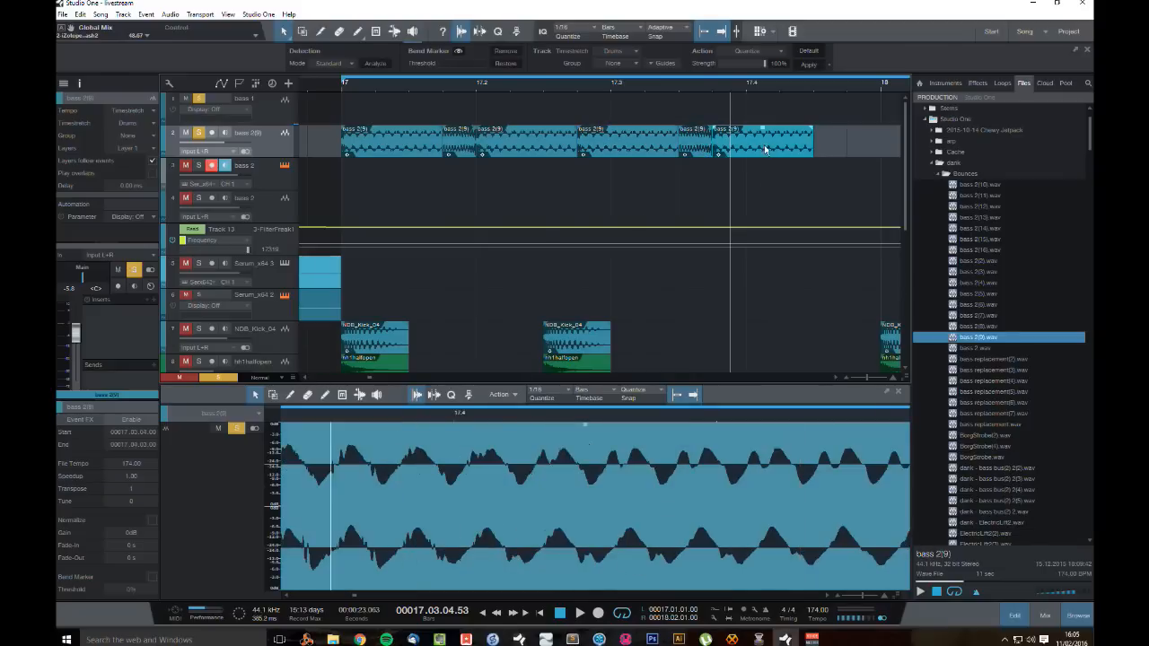
{"action": "left_click_drag", "start_coordinate": [749, 147], "coordinate": [814, 148]}
{"action": "left_click", "coordinate": [331, 123]}
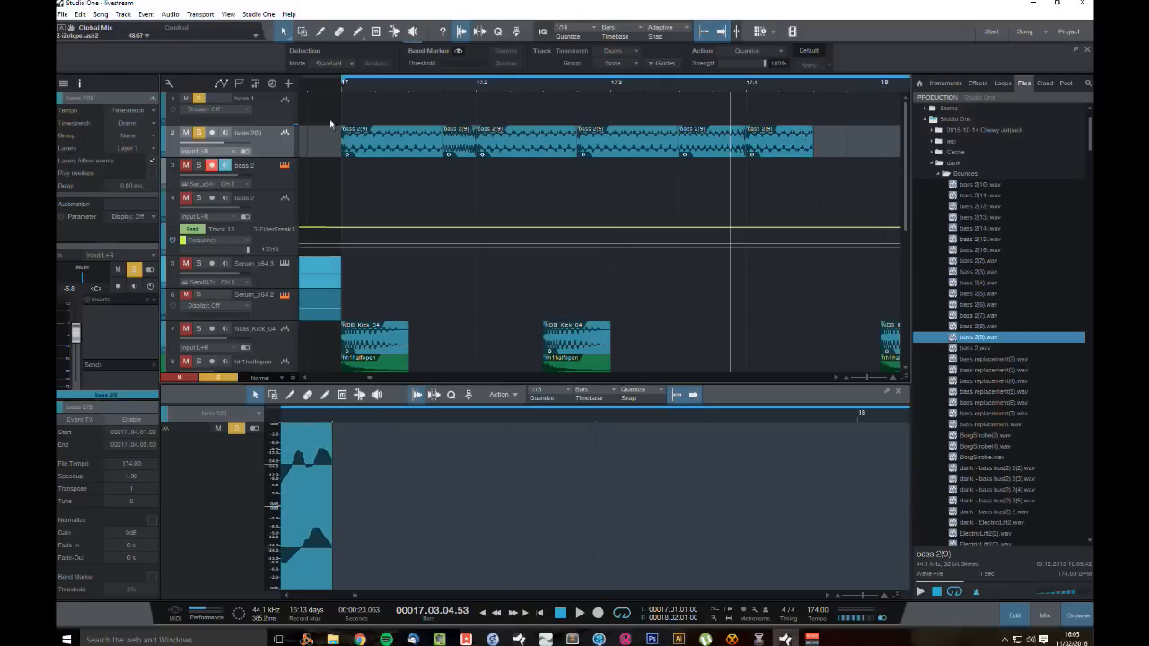
{"action": "left_click", "coordinate": [343, 86]}
{"action": "key", "text": "space"}
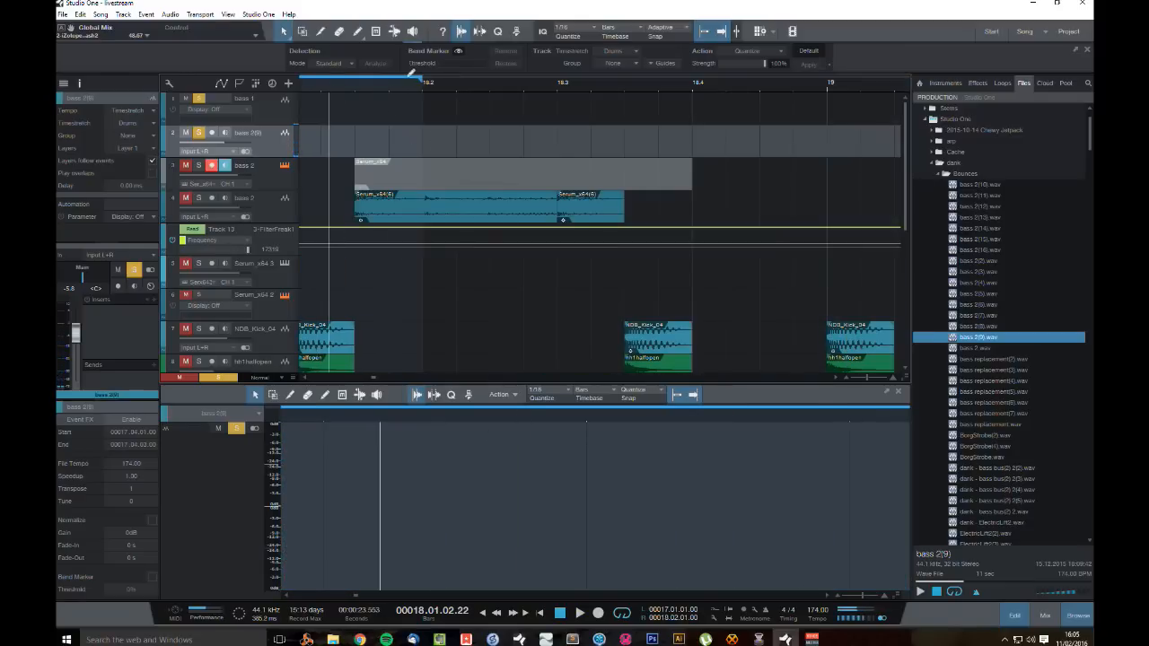
Step: Turn off solo on the bass 1 and bass 2(9) tracks and play the phrase from bar 17 in the full mix
{"action": "left_click_drag", "start_coordinate": [412, 79], "coordinate": [600, 86]}
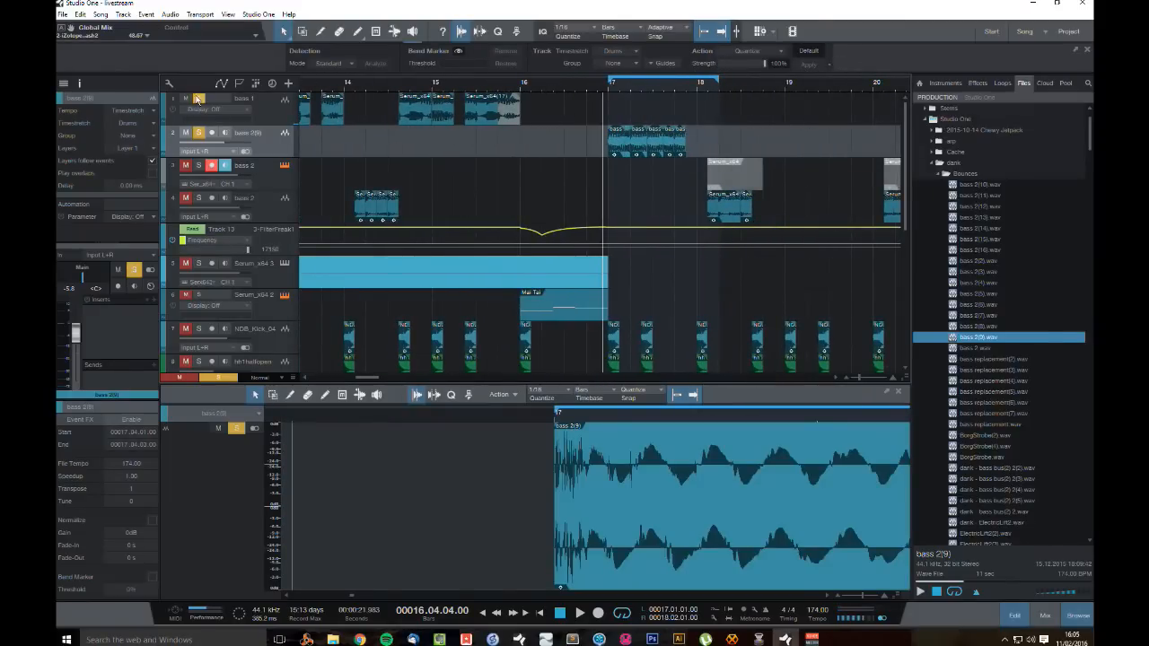
{"action": "left_click_drag", "start_coordinate": [197, 98], "coordinate": [202, 141]}
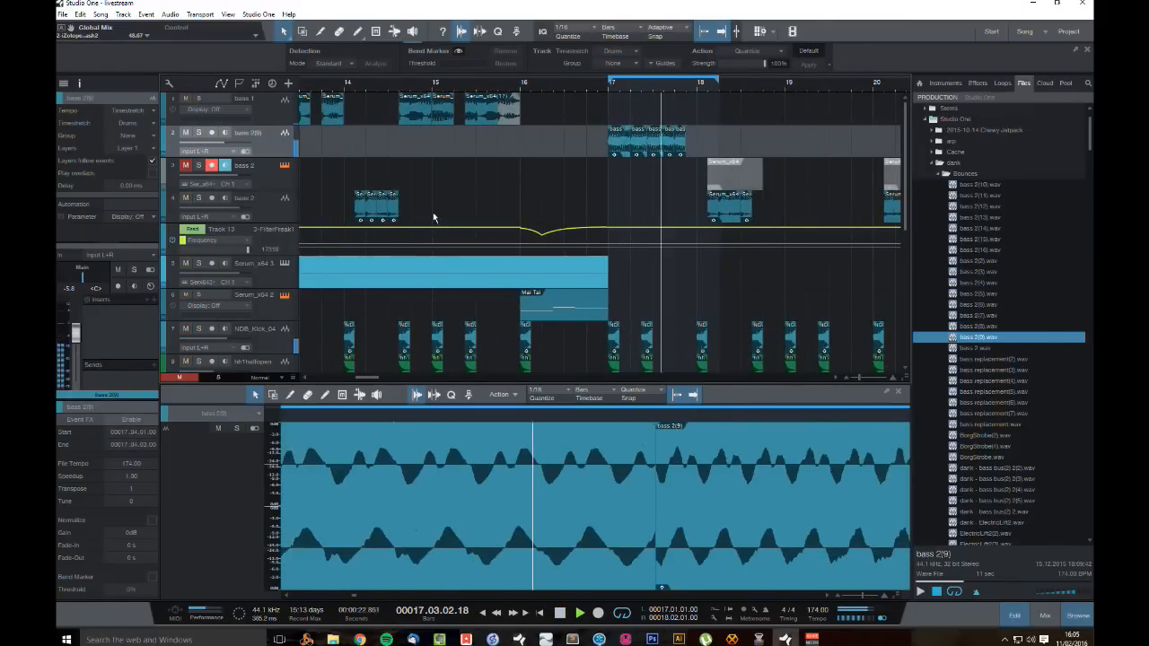
{"action": "left_click_drag", "start_coordinate": [742, 87], "coordinate": [663, 105]}
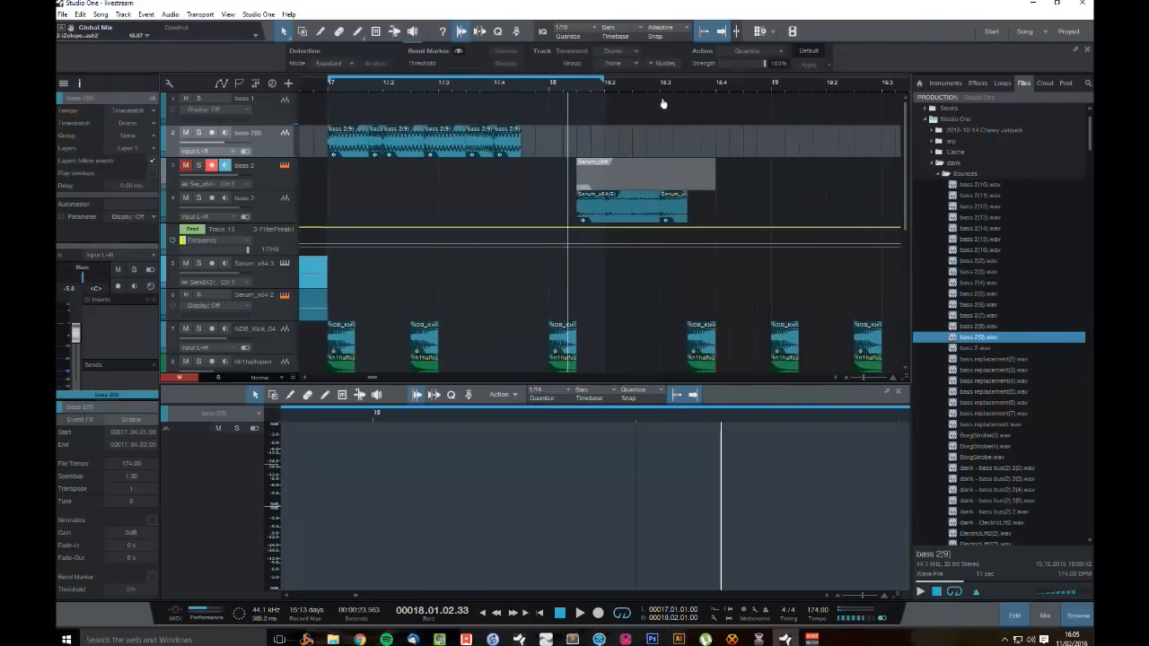
Step: Time-stretch the last bass 2(9) clip at 17.4.1 to end at 18.1.1, extend the loop to bar 19, and play from bar 17
{"action": "left_click", "coordinate": [398, 144]}
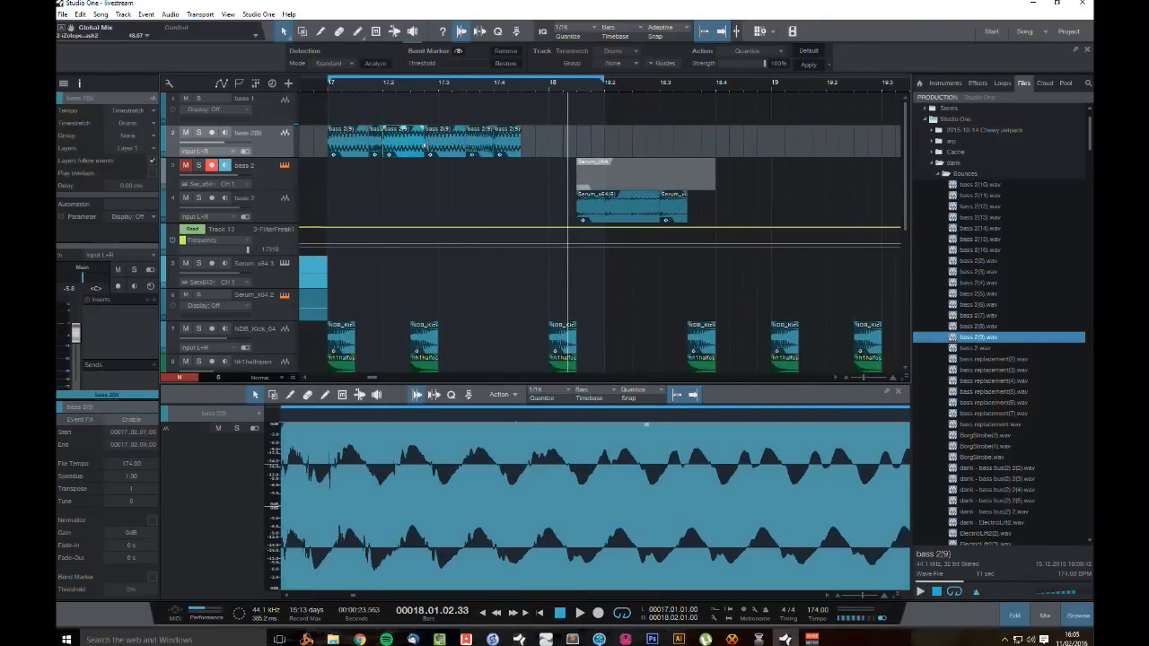
{"action": "left_click", "coordinate": [432, 145]}
{"action": "left_click_drag", "start_coordinate": [548, 146], "coordinate": [590, 149]}
{"action": "left_click", "coordinate": [547, 151]}
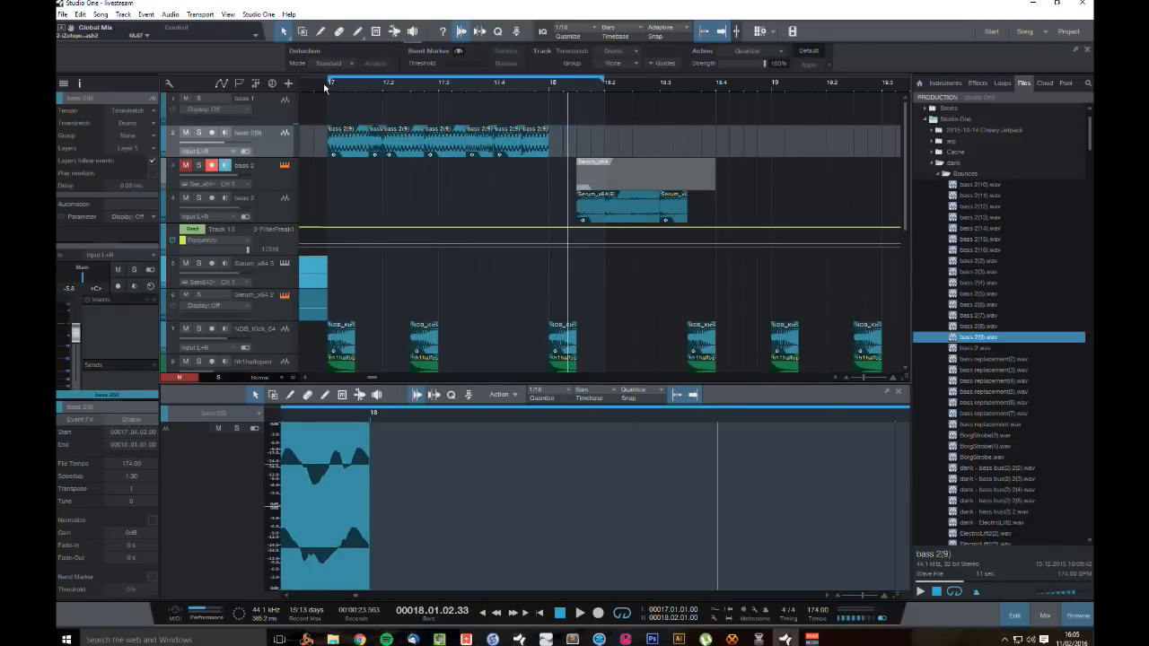
{"action": "left_click", "coordinate": [325, 87]}
{"action": "key", "text": "space"}
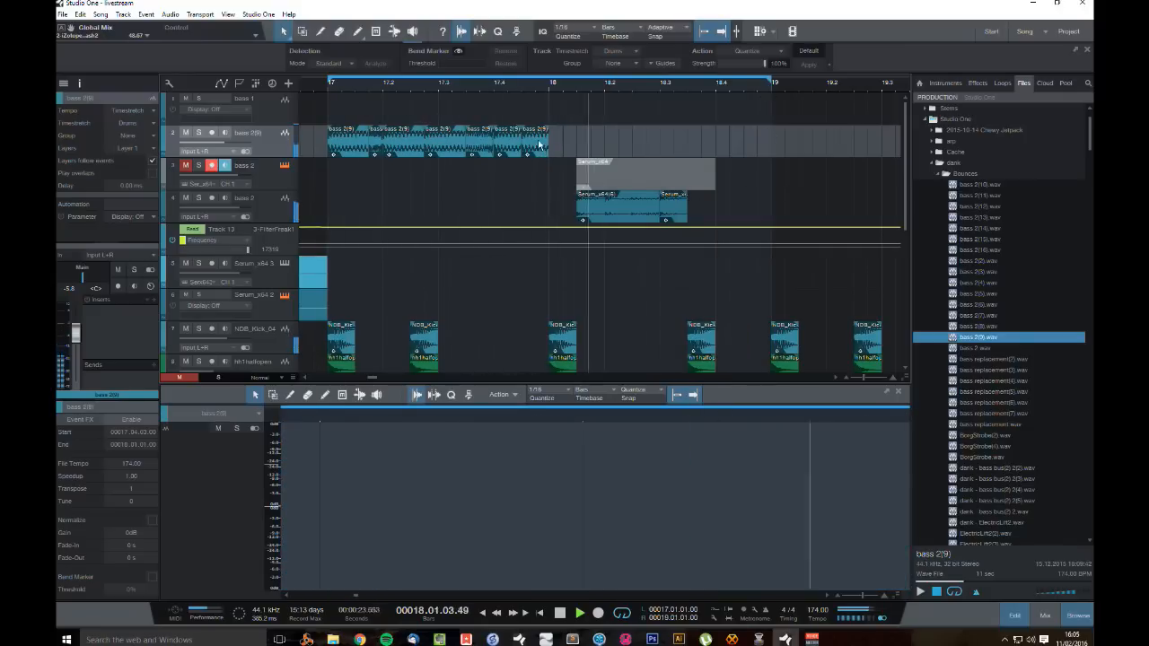
{"action": "left_click_drag", "start_coordinate": [539, 144], "coordinate": [550, 147]}
{"action": "left_click", "coordinate": [601, 175]}
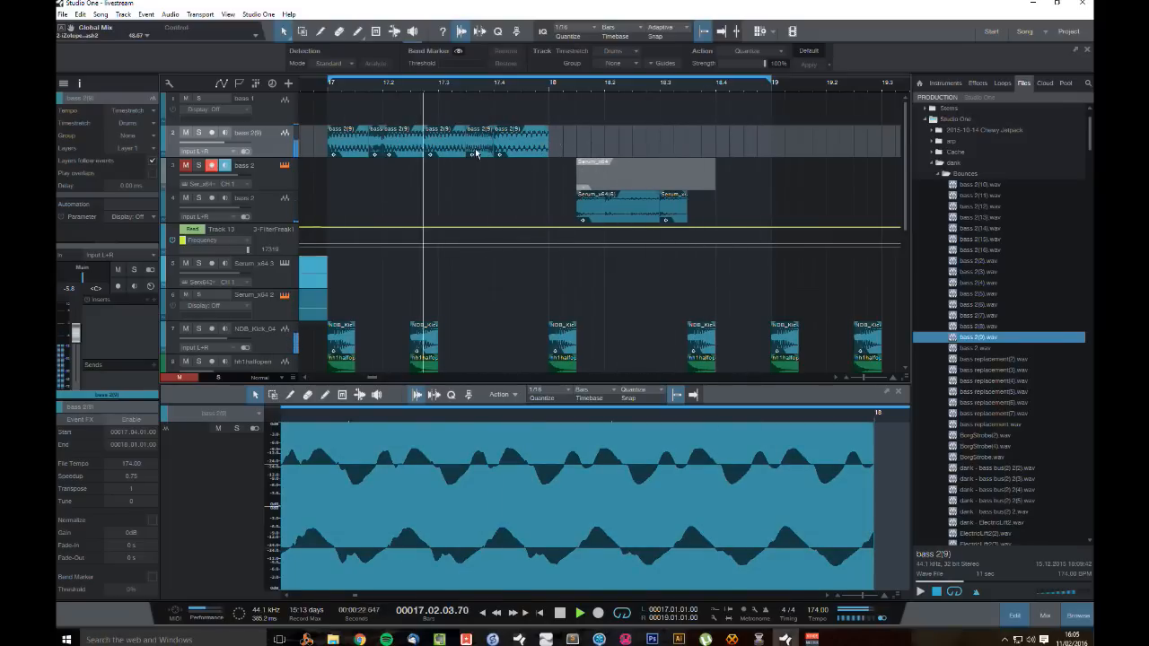
Step: Change the transposition of the bass 2(9) clip at 17.2.4, trying 2 and 4 semitones, and play the phrase after each change
{"action": "left_click", "coordinate": [445, 148]}
{"action": "key", "text": "space"}
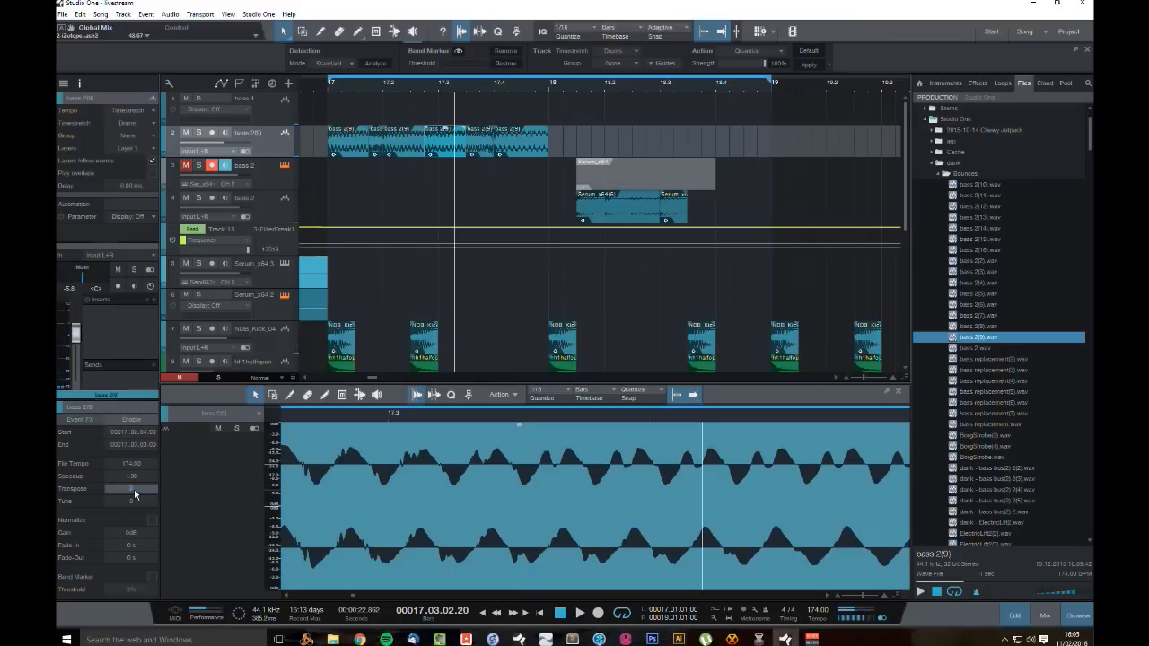
{"action": "left_click", "coordinate": [325, 90]}
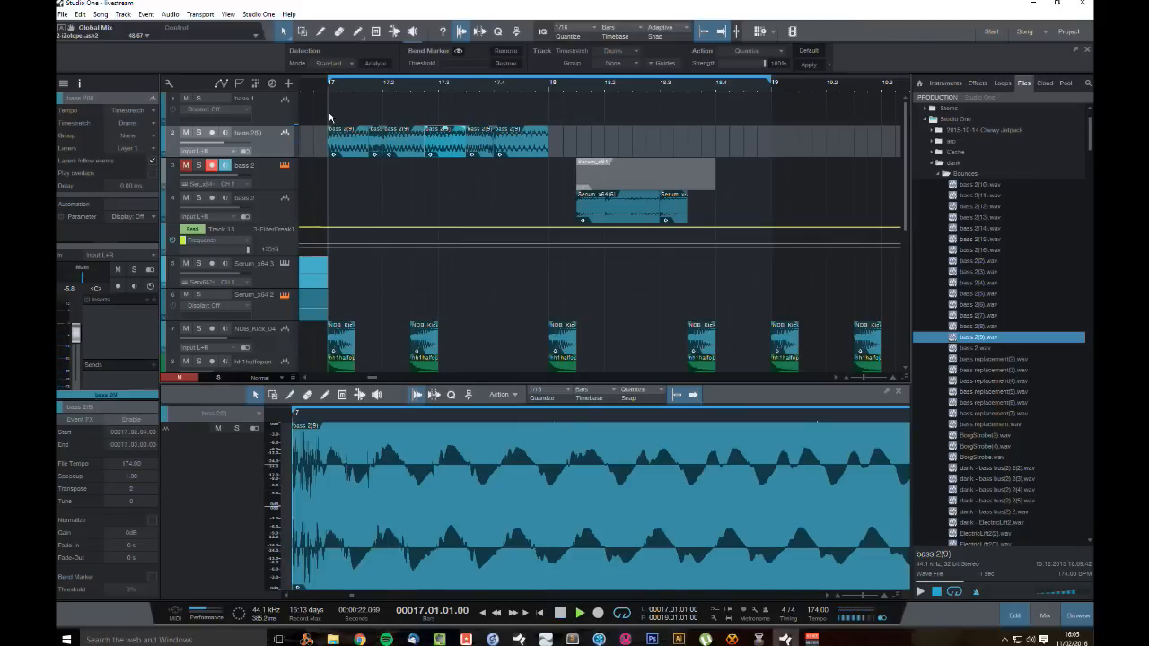
{"action": "key", "text": "space"}
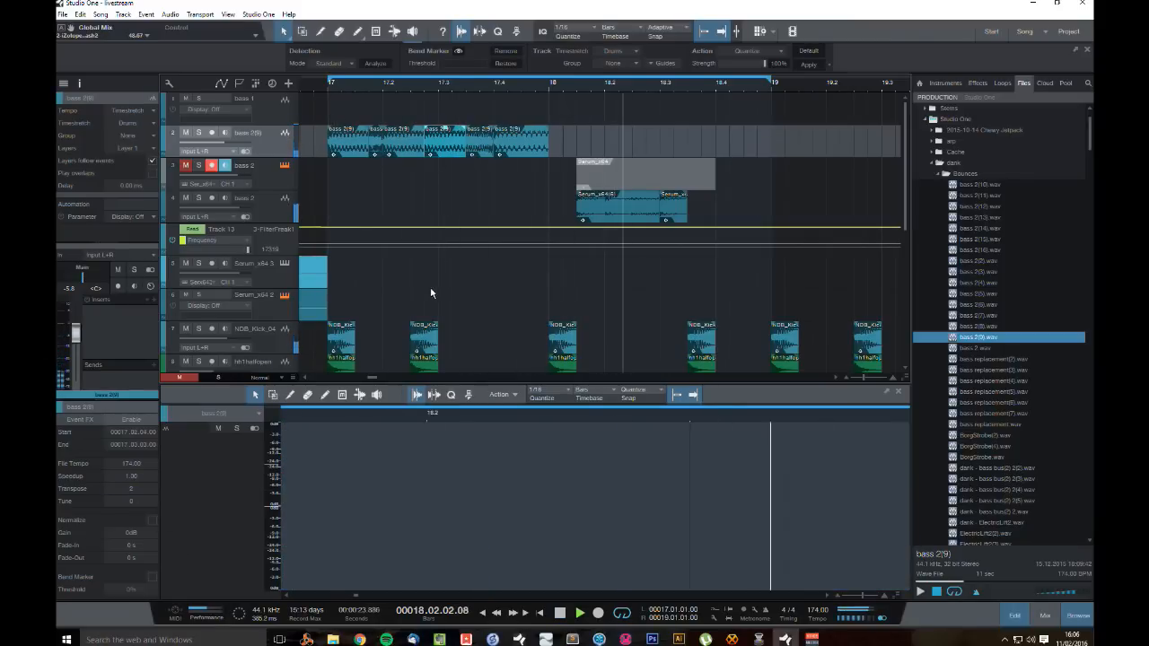
{"action": "key", "text": "space"}
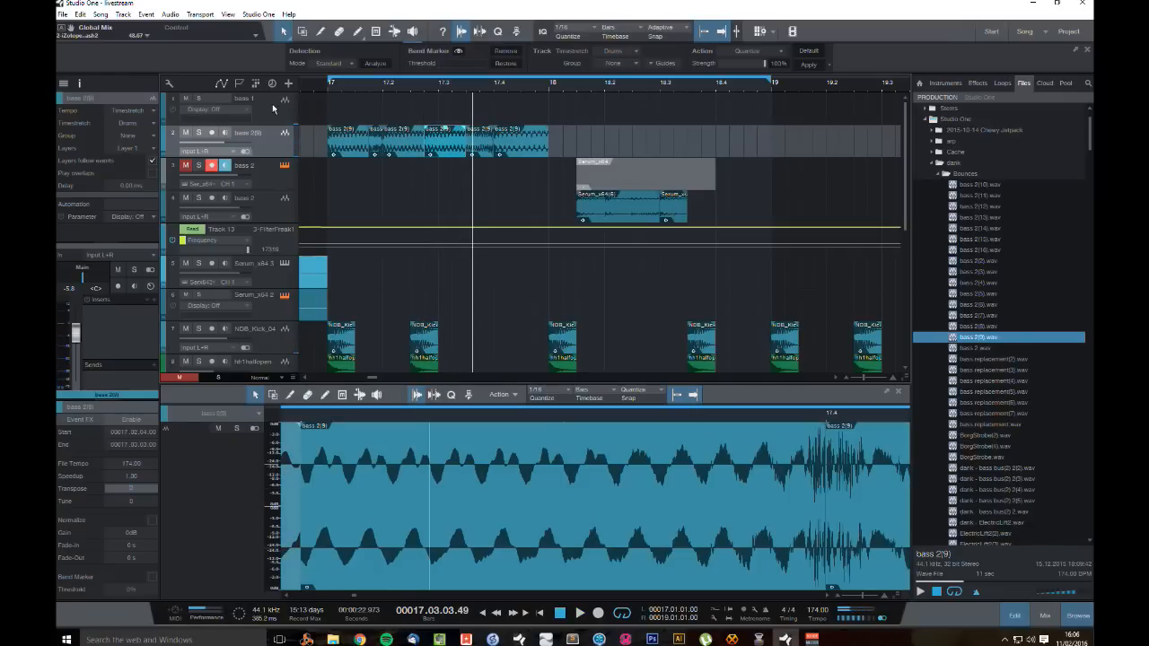
{"action": "key", "text": "space"}
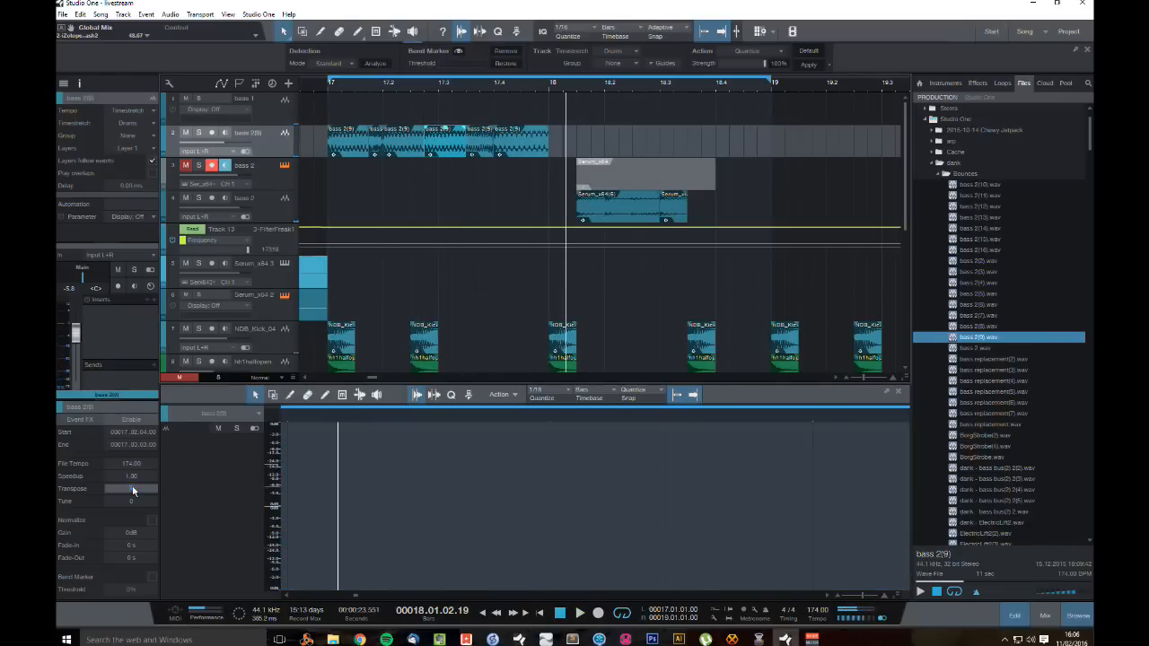
{"action": "left_click", "coordinate": [427, 90]}
{"action": "key", "text": "space"}
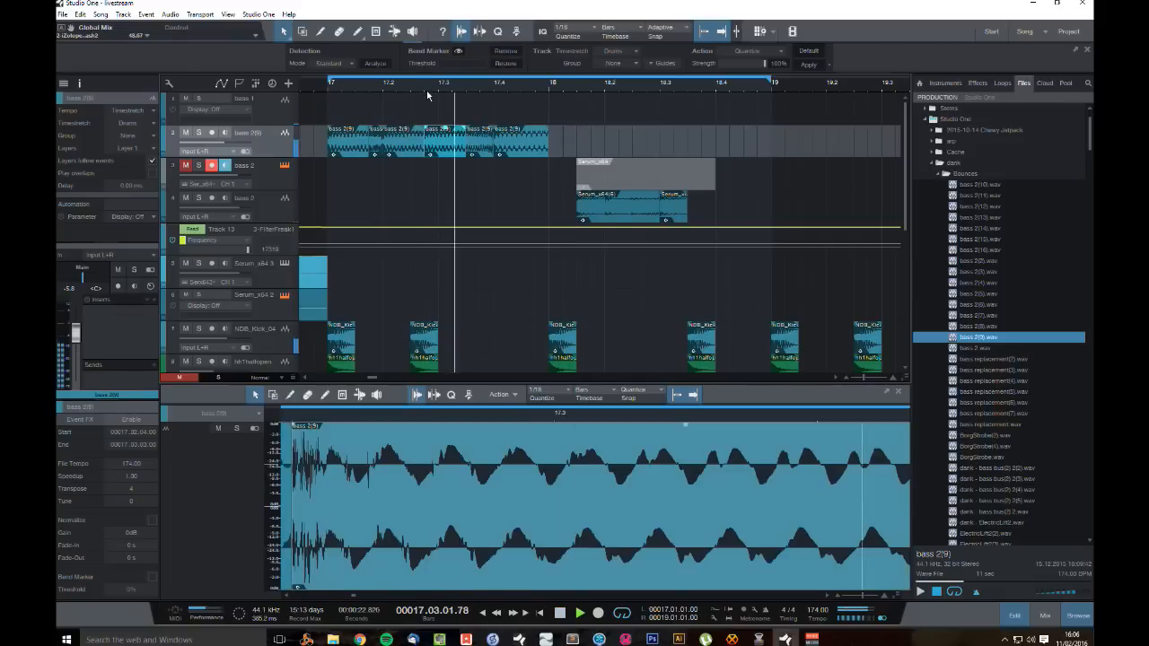
{"action": "left_click", "coordinate": [388, 91]}
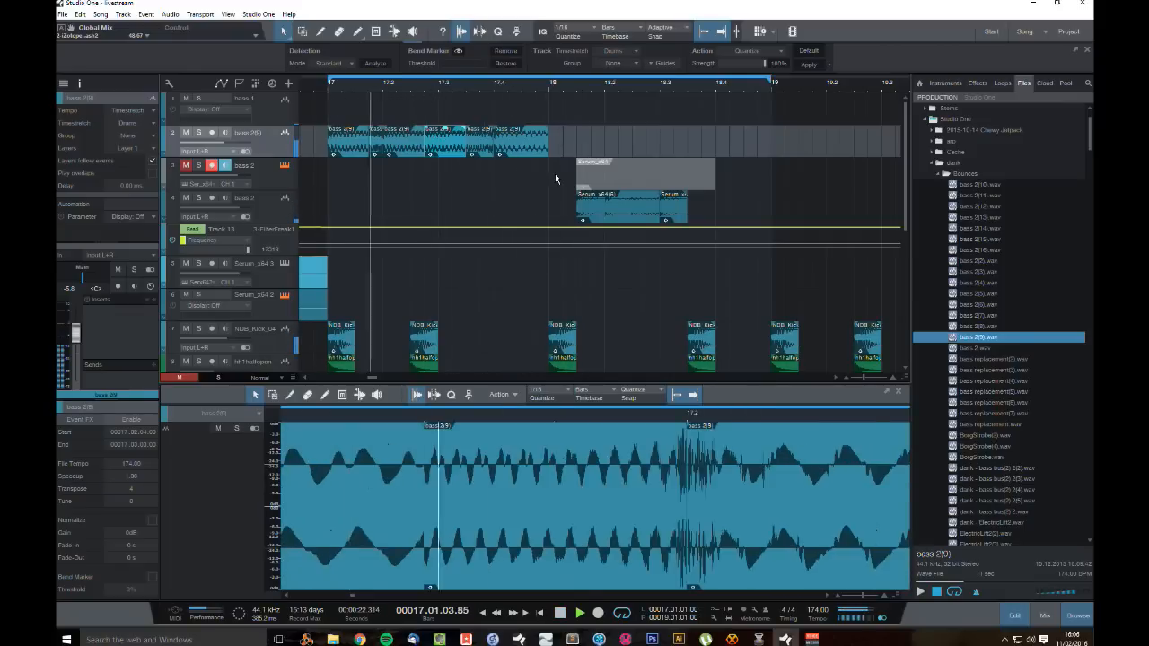
{"action": "key", "text": "space"}
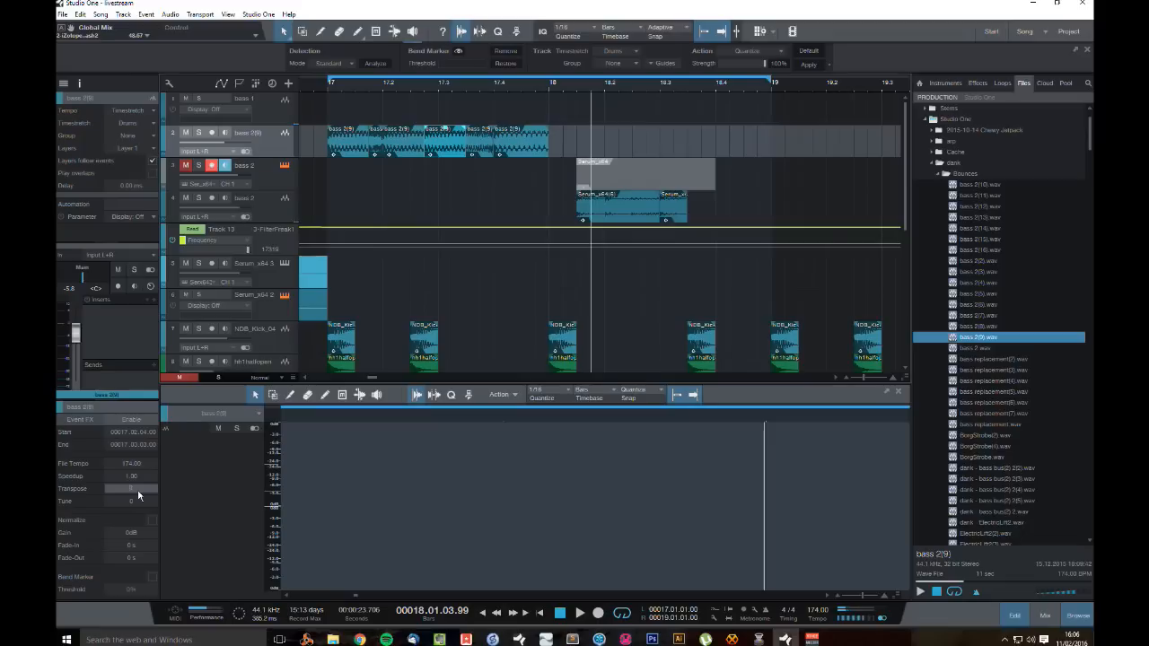
Step: Select all clips of the bass phrase, find Faturator among the effects, insert it on the bass 2(9) track and show the insert routing
{"action": "left_click_drag", "start_coordinate": [564, 162], "coordinate": [329, 135]}
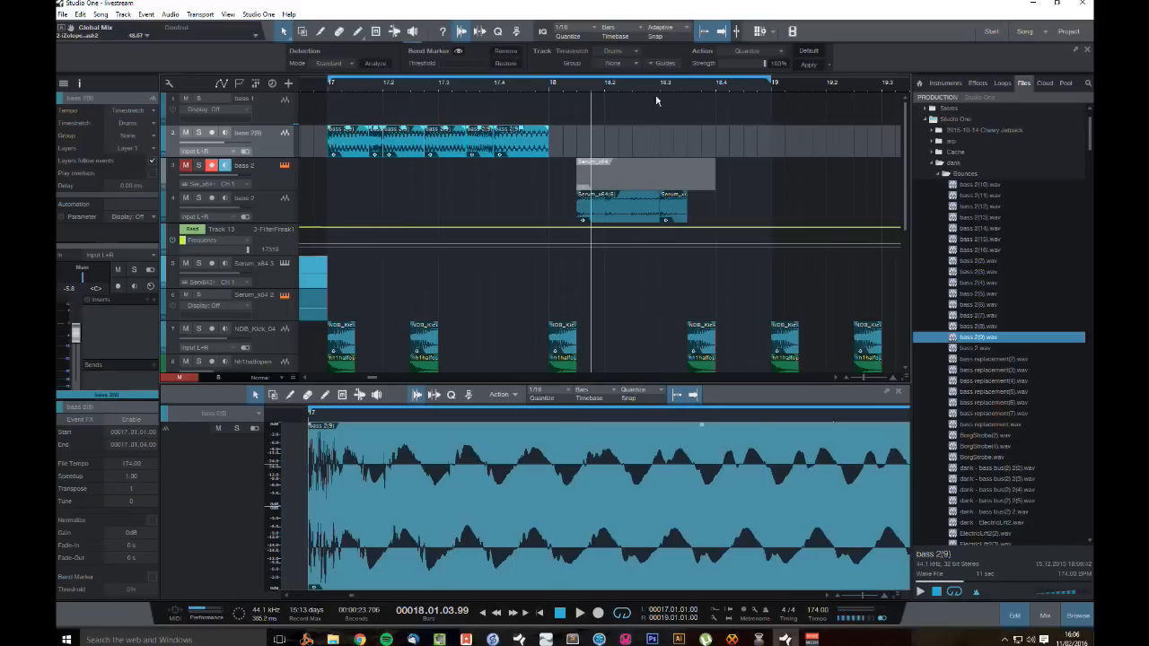
{"action": "left_click", "coordinate": [943, 84]}
{"action": "scroll", "coordinate": [1021, 188], "scroll_direction": "down", "scroll_amount": 3}
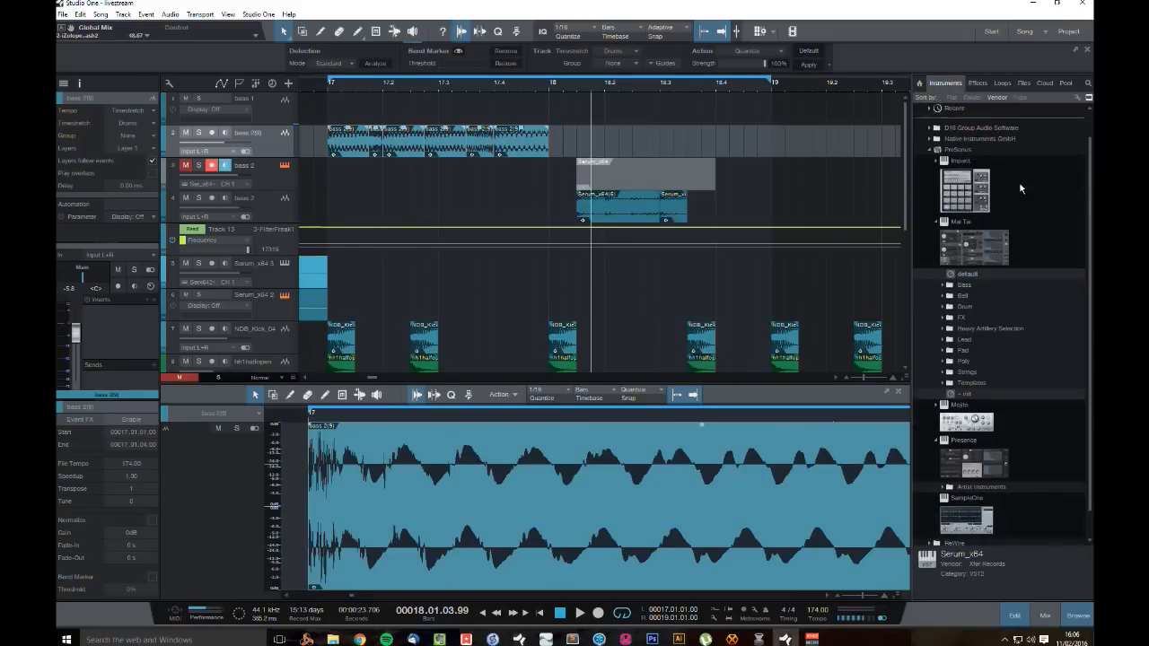
{"action": "scroll", "coordinate": [1052, 237], "scroll_direction": "up", "scroll_amount": 3}
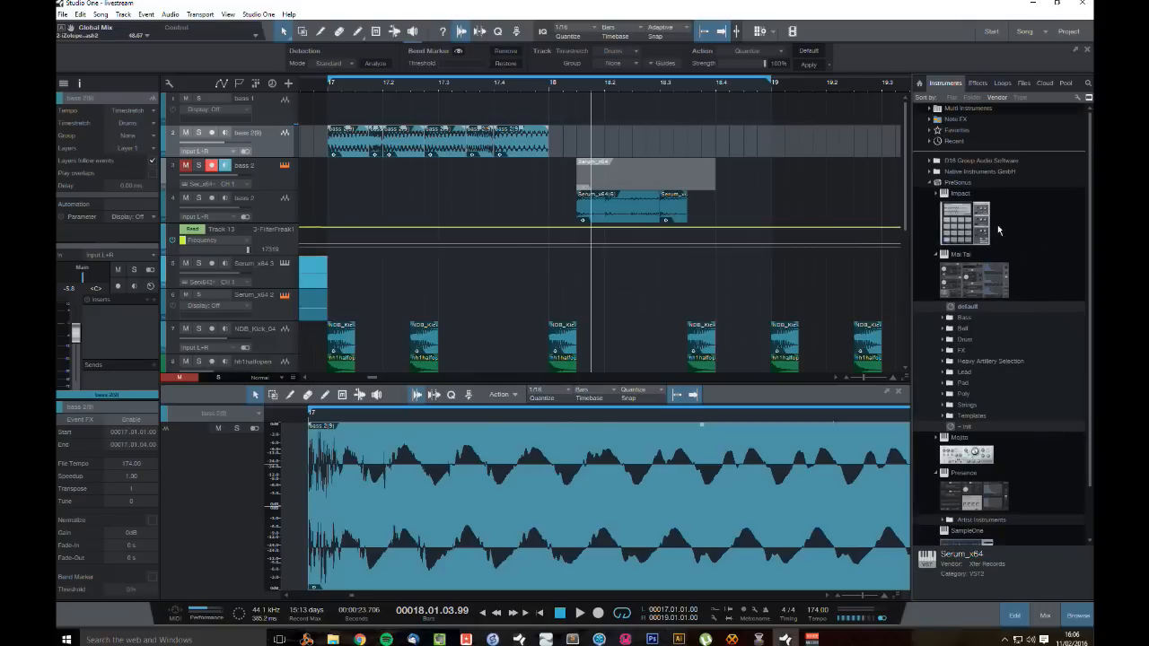
{"action": "left_click", "coordinate": [978, 83]}
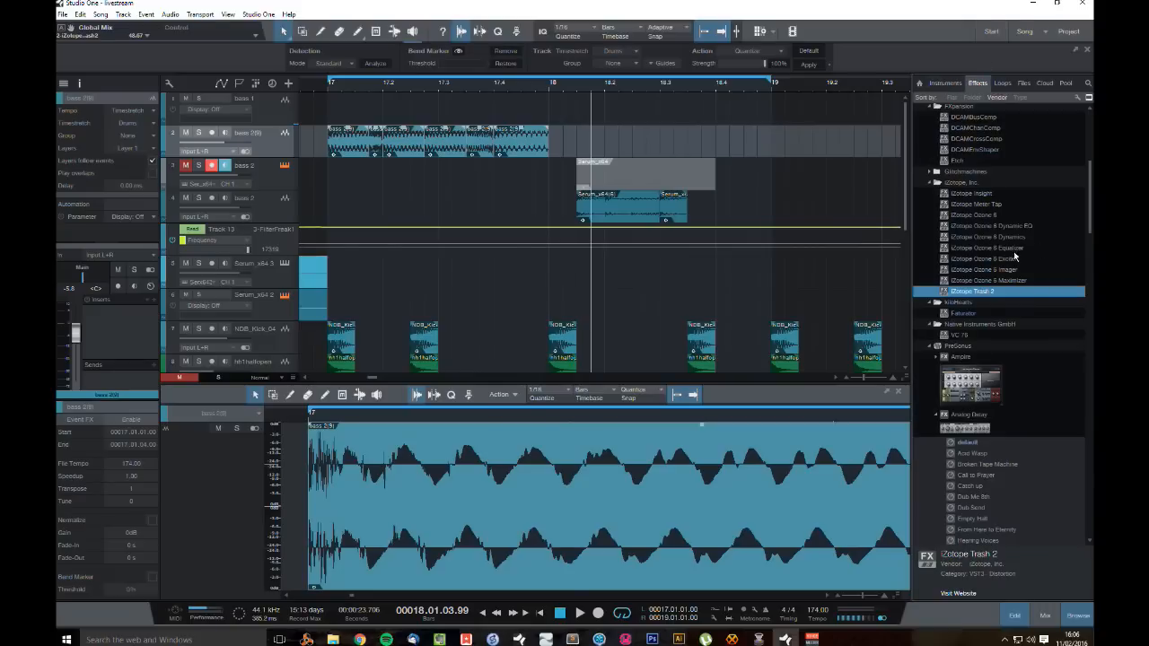
{"action": "left_click_drag", "start_coordinate": [970, 316], "coordinate": [449, 143]}
{"action": "left_click", "coordinate": [417, 163]}
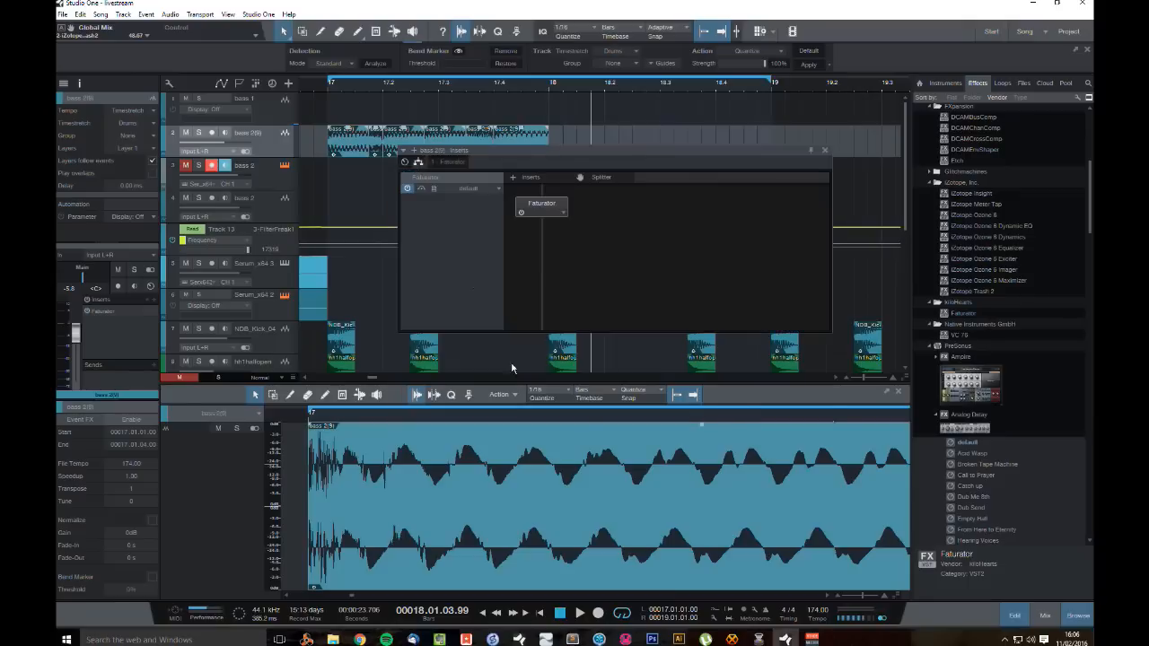
Step: Add a splitter to the bass 2(9) insert routing, put Faturator on its second branch, and adjust the split point in Frequency Split mode
{"action": "left_click_drag", "start_coordinate": [555, 195], "coordinate": [555, 196]}
{"action": "left_click_drag", "start_coordinate": [565, 239], "coordinate": [668, 250]}
{"action": "left_click", "coordinate": [594, 211]}
{"action": "left_click", "coordinate": [439, 289]}
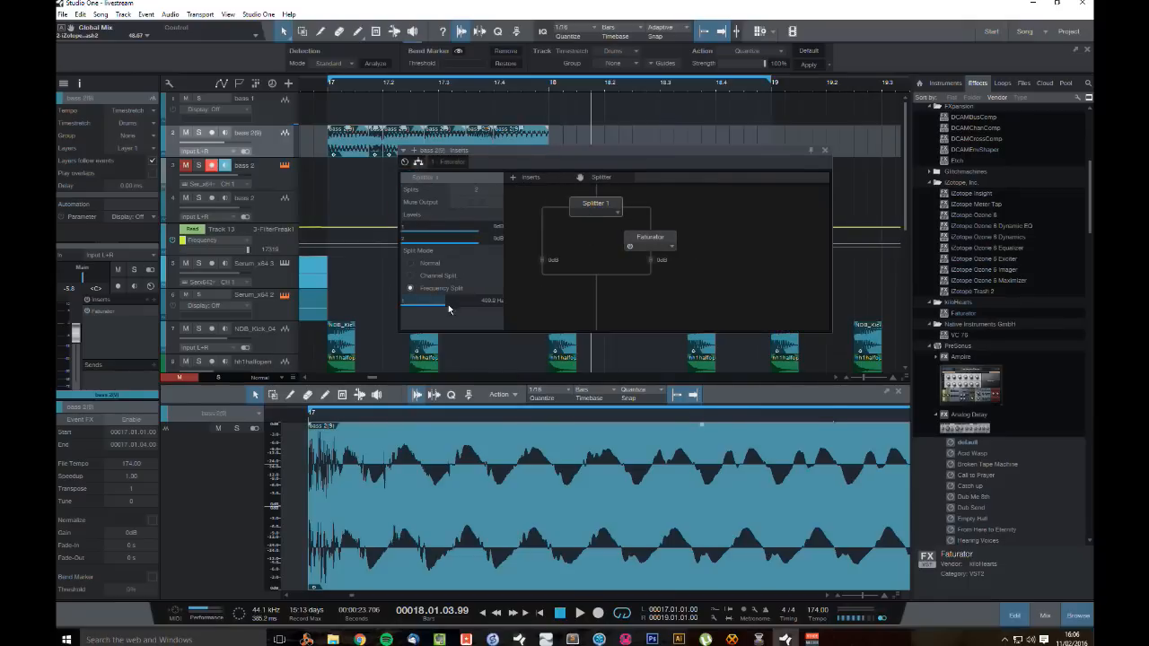
{"action": "mouse_move", "coordinate": [453, 302]}
{"action": "left_mouse_down"}
{"action": "mouse_move", "coordinate": [468, 302]}
{"action": "mouse_move", "coordinate": [455, 307]}
{"action": "left_mouse_up"}
Step: Set Faturator's Fuzz to 0, play the phrase from bar 17, and lower its Mix to about 0.74
{"action": "double_click", "coordinate": [651, 238]}
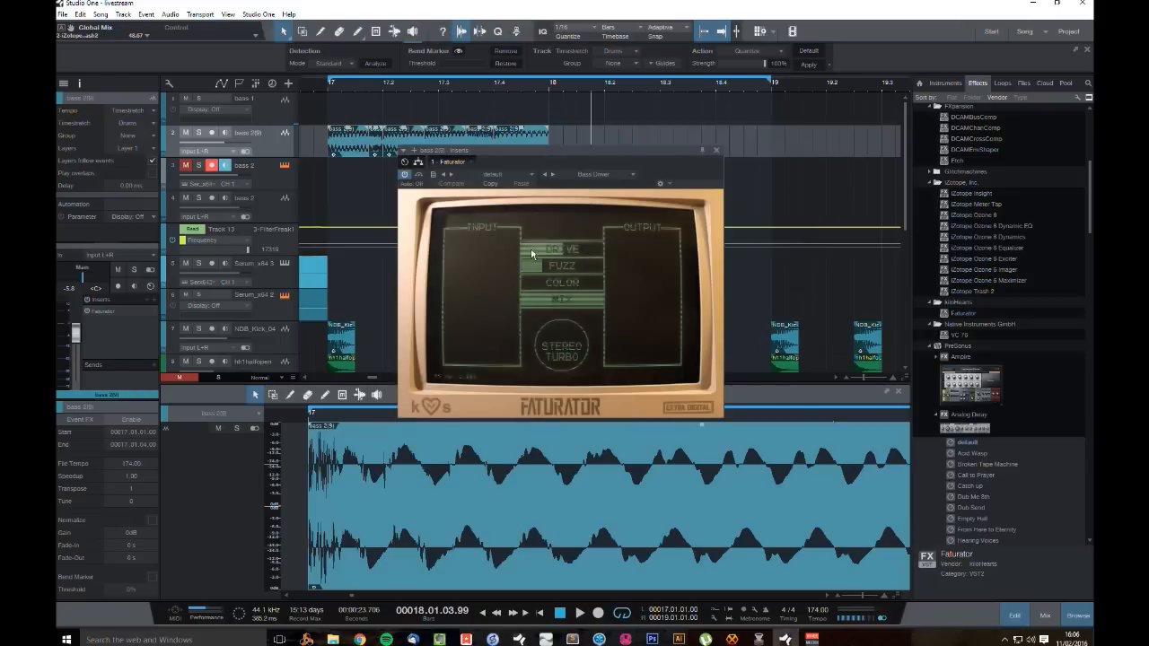
{"action": "left_click_drag", "start_coordinate": [536, 267], "coordinate": [544, 360]}
{"action": "key", "text": "space"}
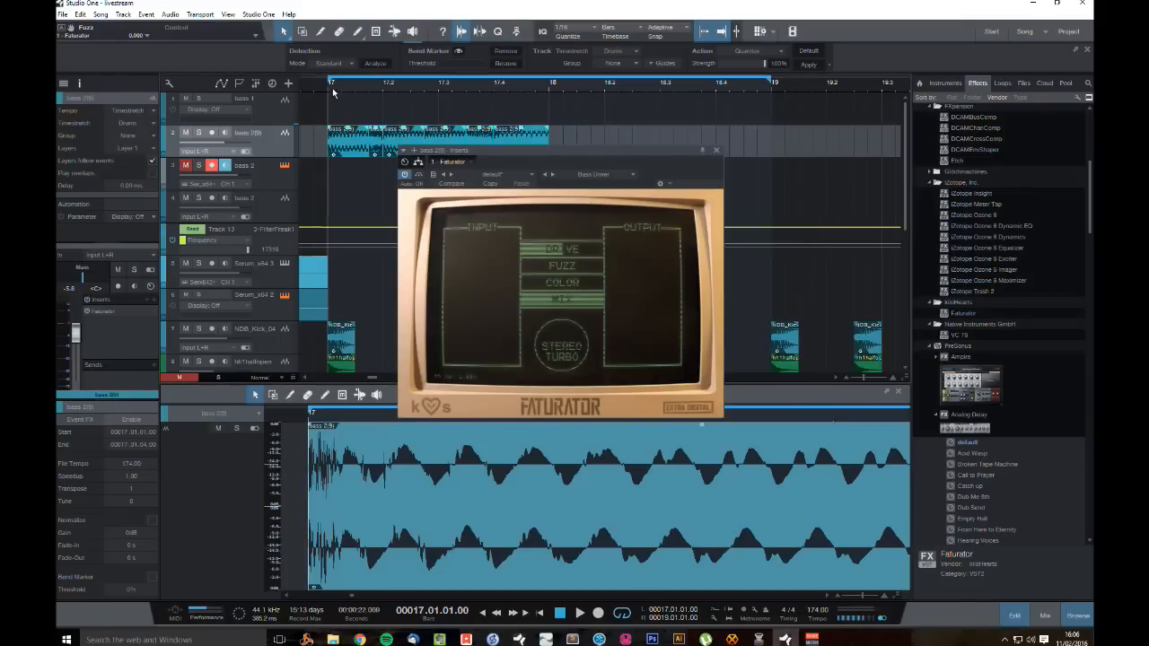
{"action": "key", "text": "space"}
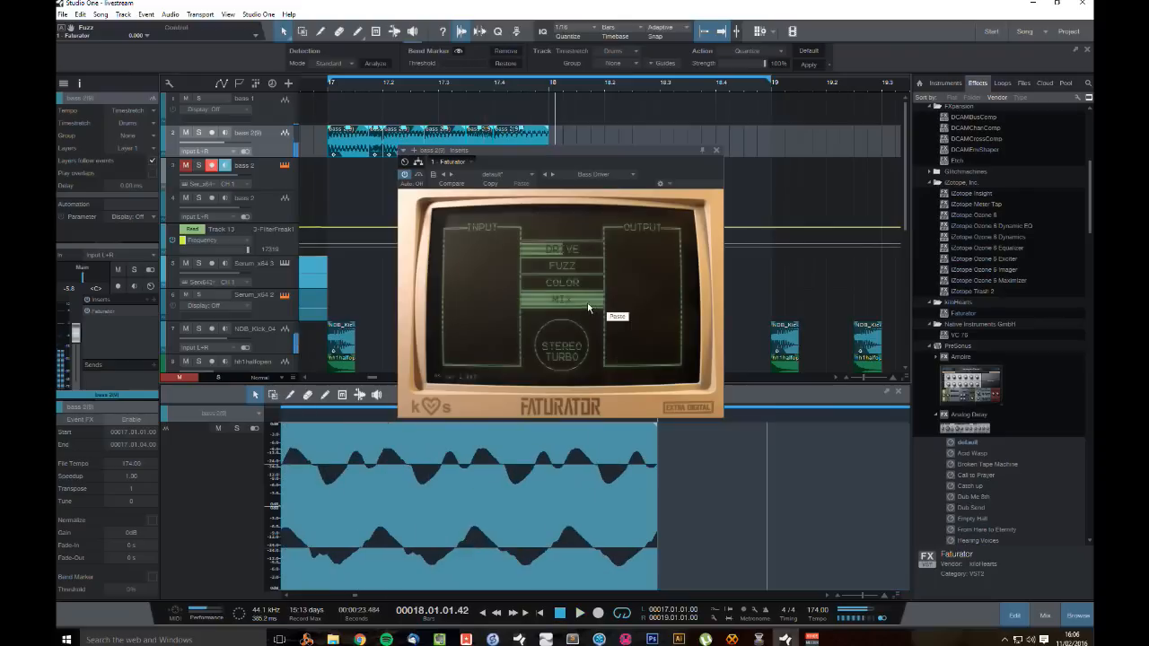
{"action": "left_click_drag", "start_coordinate": [588, 305], "coordinate": [581, 323]}
{"action": "left_click", "coordinate": [717, 150]}
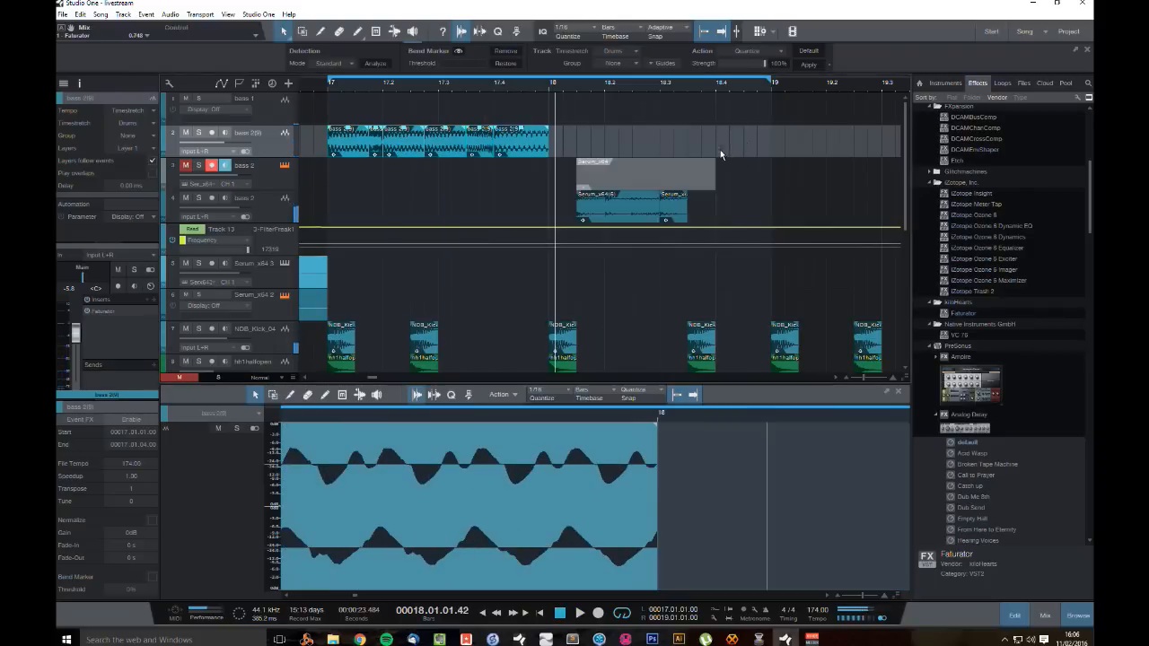
Step: Insert ValhallaRoom after Faturator on the bass 2(9) channel, set its mix to 6.9 % and decay to 0.59 s, and play the phrase
{"action": "scroll", "coordinate": [1037, 292], "scroll_direction": "down", "scroll_amount": 10}
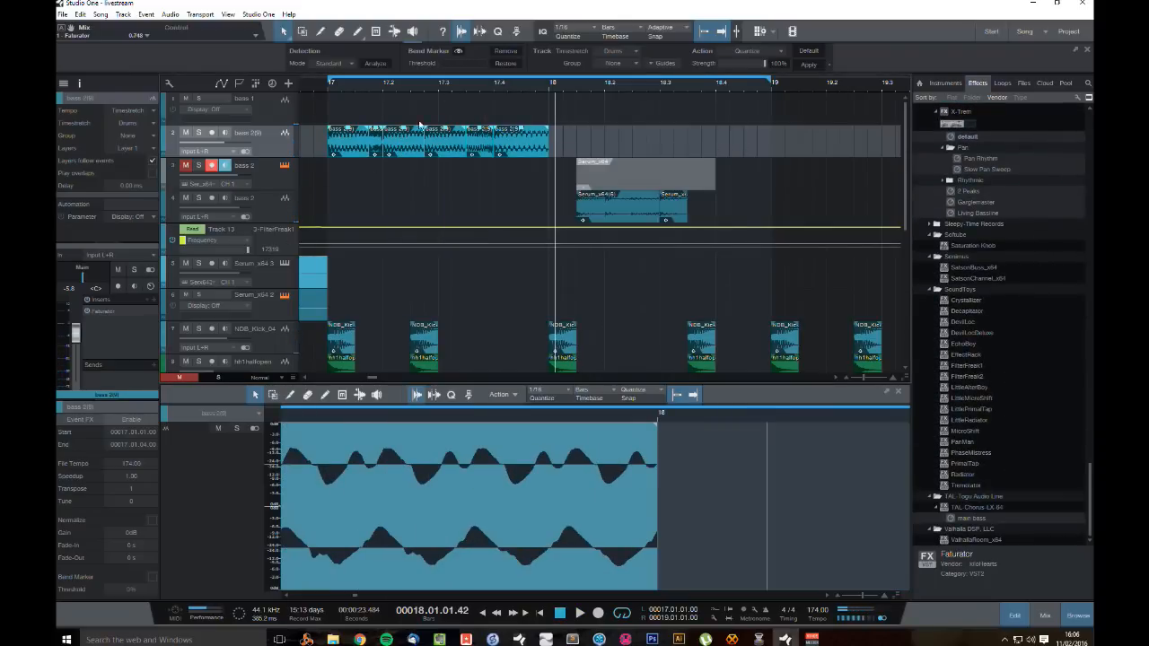
{"action": "key", "text": "F3"}
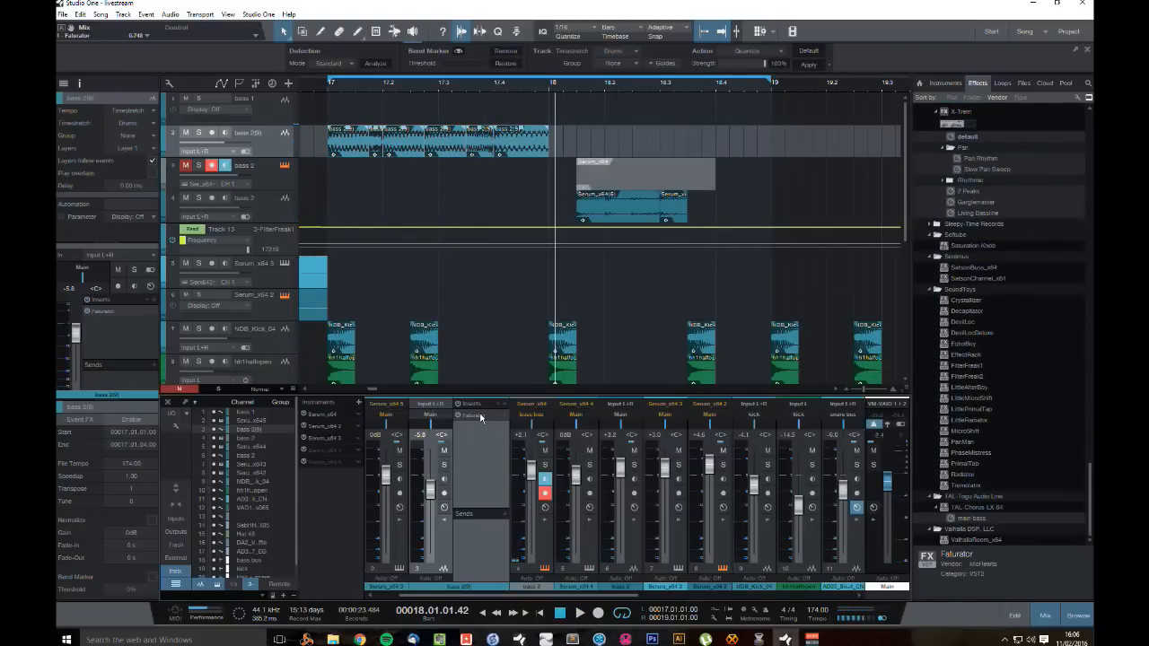
{"action": "left_click_drag", "start_coordinate": [983, 540], "coordinate": [473, 453]}
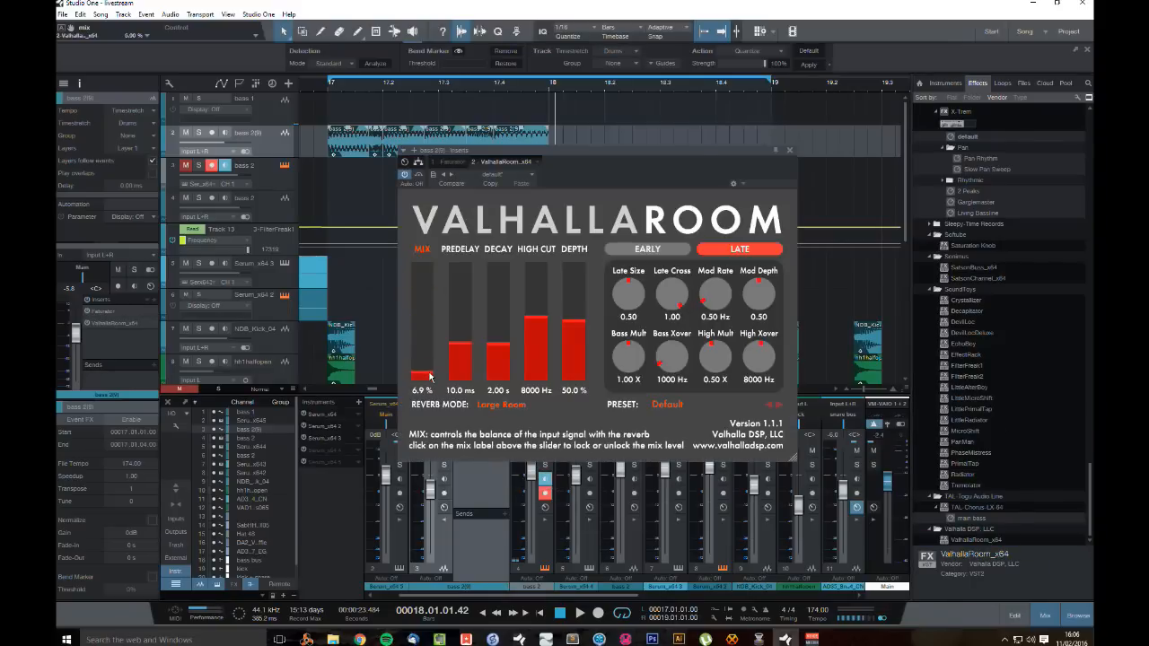
{"action": "left_click", "coordinate": [502, 354]}
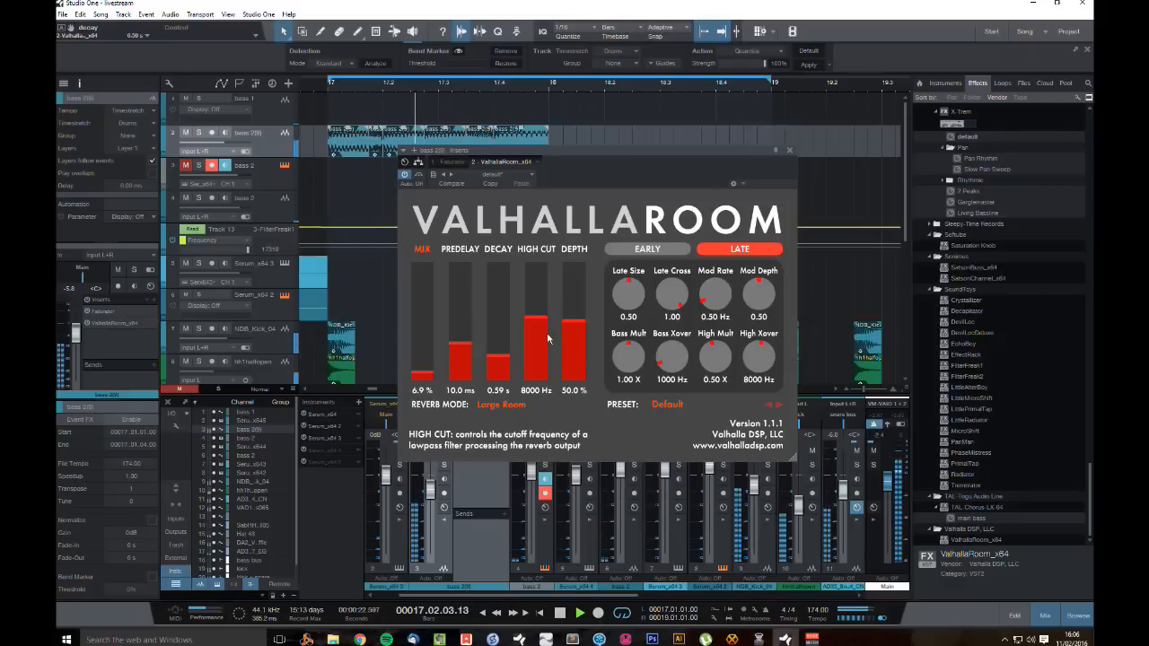
Step: Raise the ValhallaRoom decay to 1.13 s and its mix to about 11.5 % while the phrase plays
{"action": "left_click", "coordinate": [429, 370]}
{"action": "left_click", "coordinate": [428, 369]}
{"action": "left_click", "coordinate": [502, 347]}
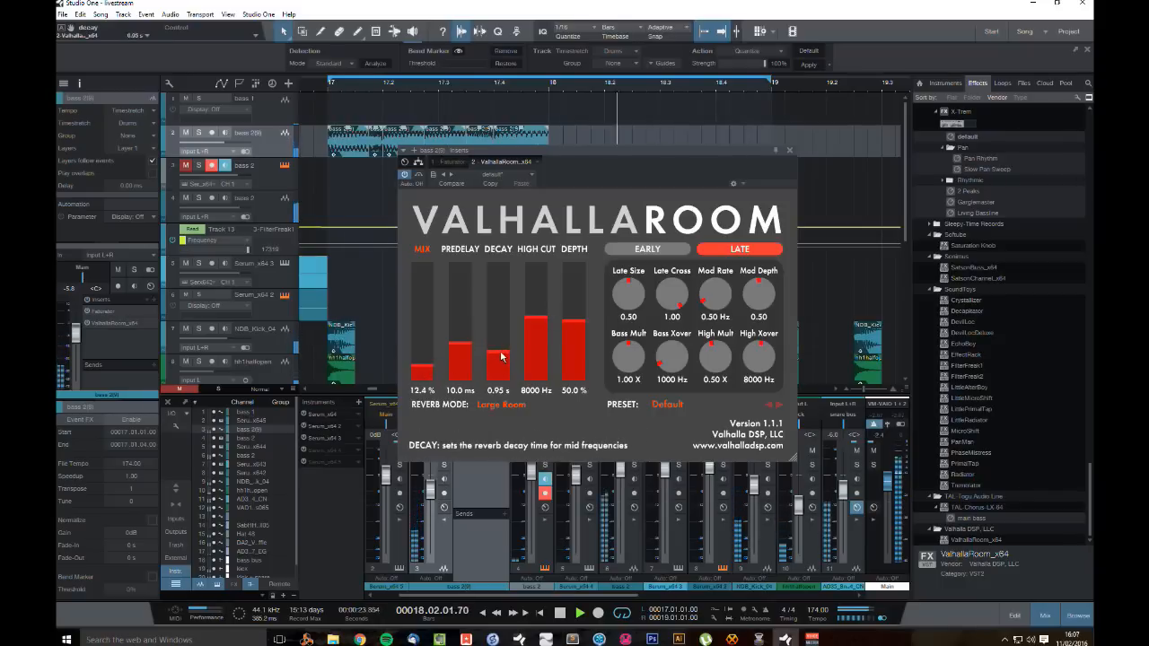
{"action": "left_click", "coordinate": [502, 356]}
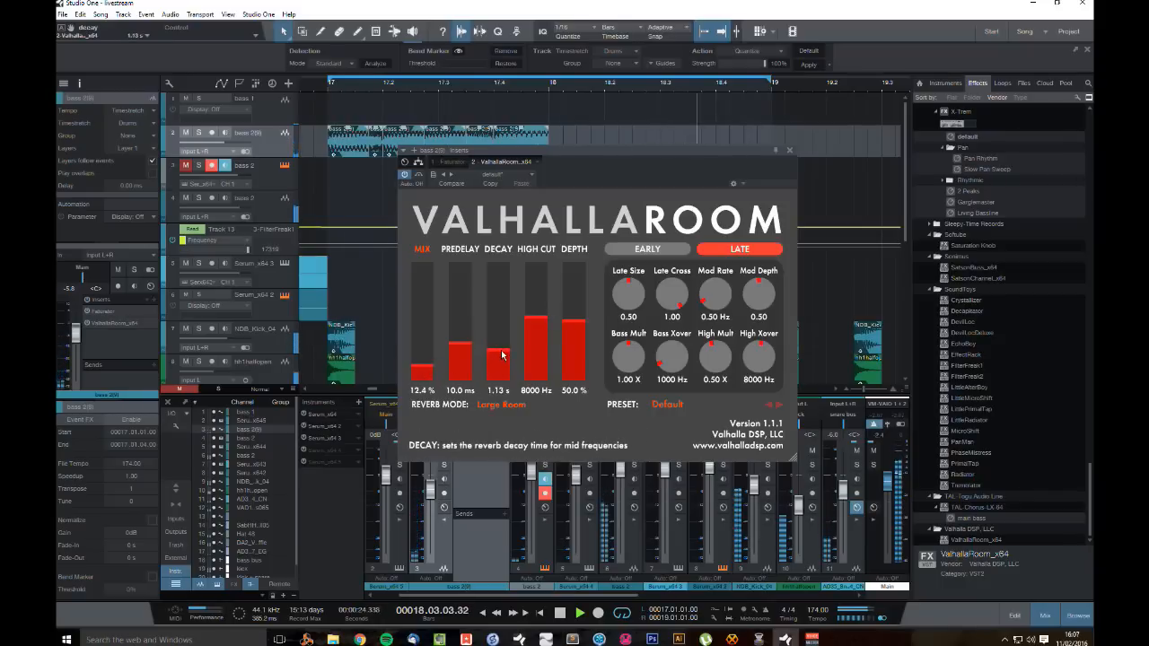
{"action": "left_click", "coordinate": [430, 369]}
{"action": "left_click", "coordinate": [790, 151]}
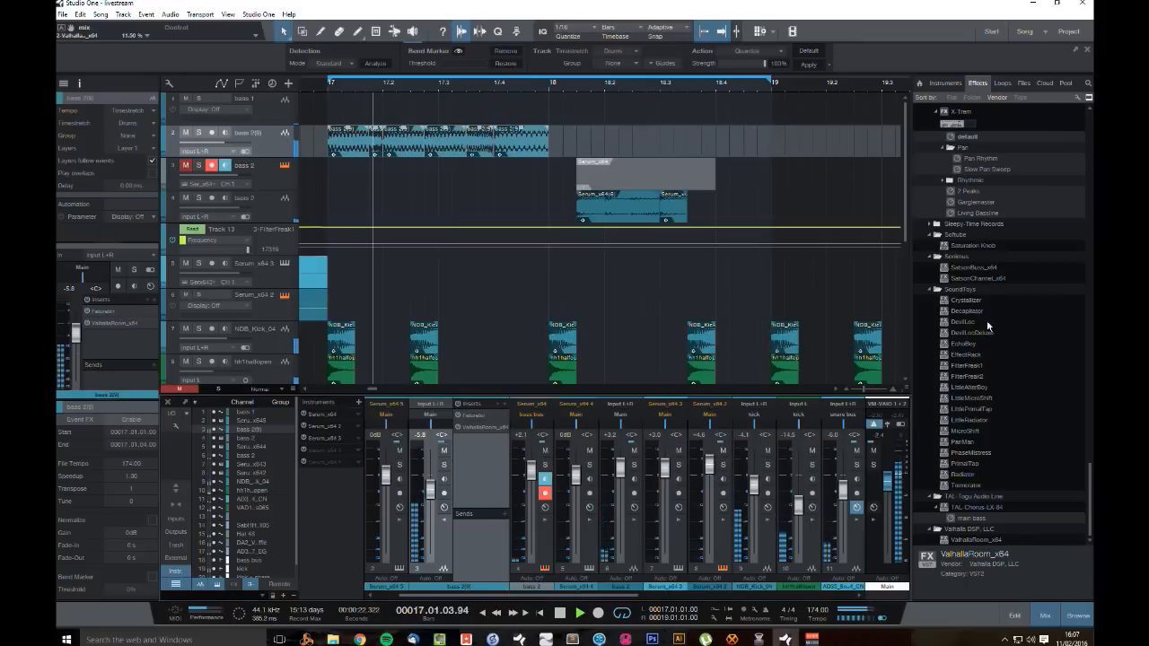
Step: Insert FabFilter Pro-Q 2 after ValhallaRoom on the bass 2(9) channel, play the phrase and add a cut band near 3 kHz
{"action": "scroll", "coordinate": [1066, 377], "scroll_direction": "up", "scroll_amount": 10}
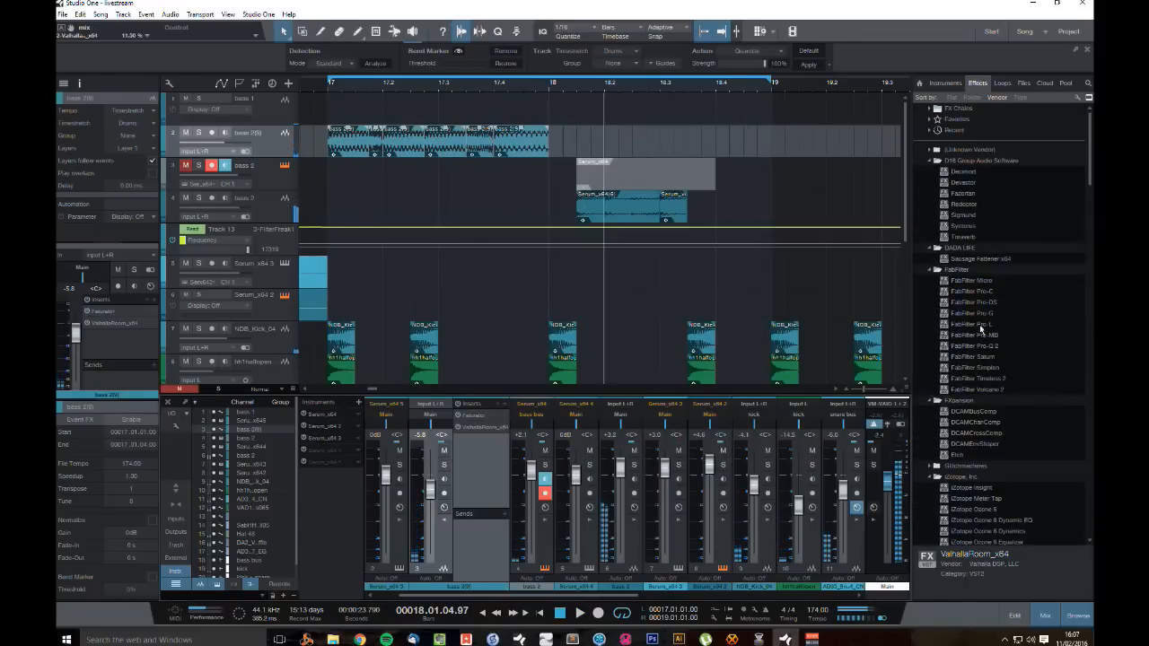
{"action": "left_click_drag", "start_coordinate": [994, 344], "coordinate": [499, 150]}
{"action": "key", "text": "space"}
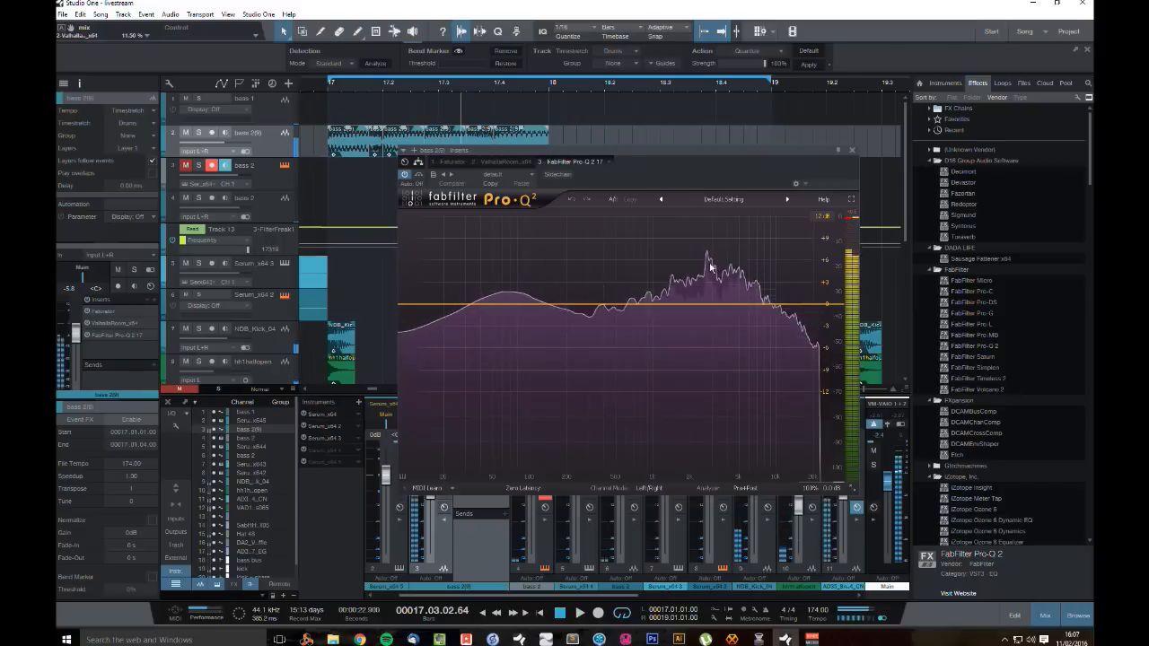
{"action": "left_click_drag", "start_coordinate": [709, 306], "coordinate": [713, 386]}
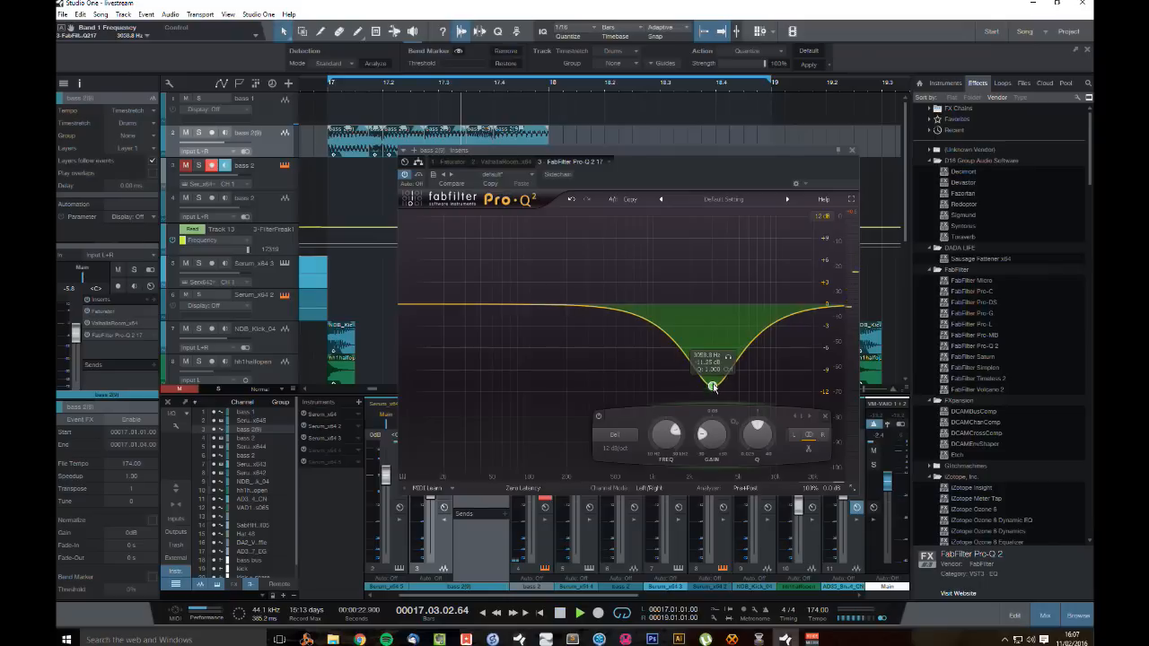
Step: Narrow the Pro-Q 2 band to a Q of about 7.97 and set its cut to about -10 dB at about 2907 Hz
{"action": "mouse_move", "coordinate": [763, 435]}
{"action": "left_mouse_down"}
{"action": "mouse_move", "coordinate": [770, 418]}
{"action": "mouse_move", "coordinate": [713, 429]}
{"action": "mouse_move", "coordinate": [776, 427]}
{"action": "mouse_move", "coordinate": [765, 444]}
{"action": "left_mouse_up"}
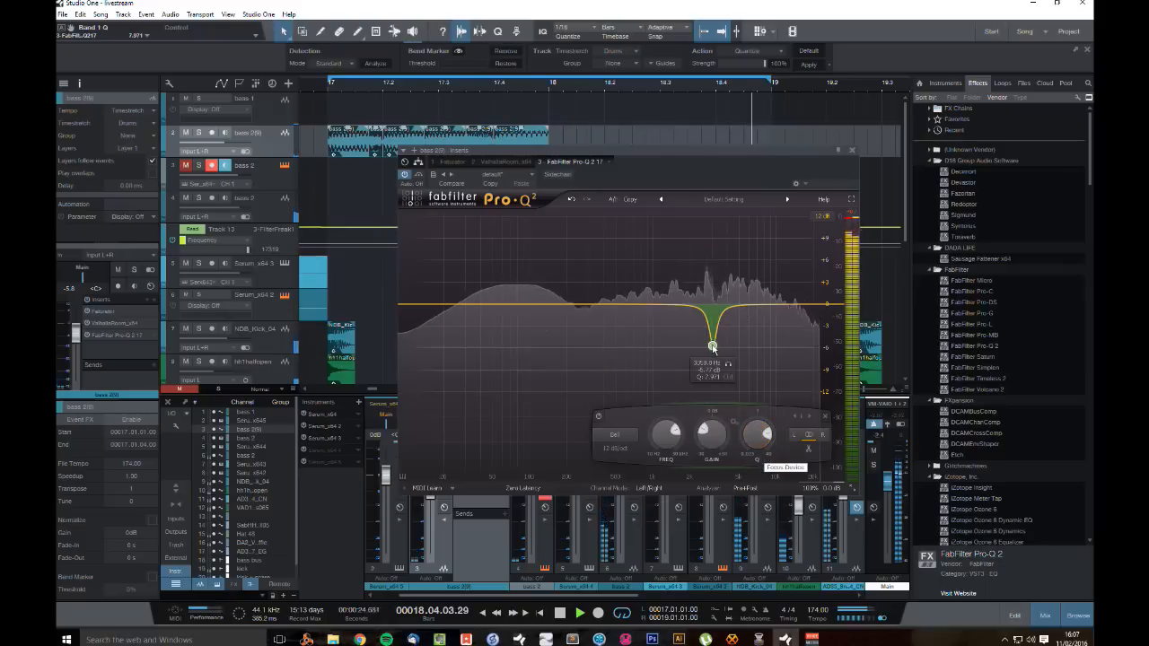
{"action": "left_click_drag", "start_coordinate": [712, 346], "coordinate": [710, 382]}
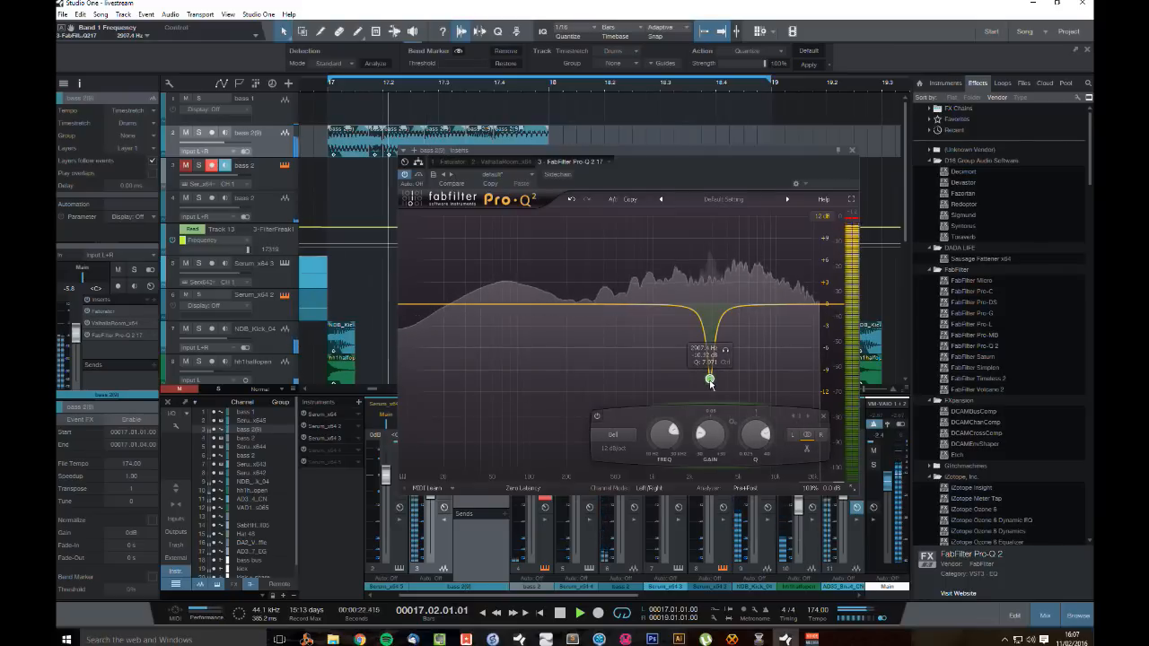
{"action": "key", "text": "space"}
{"action": "left_click", "coordinate": [853, 151]}
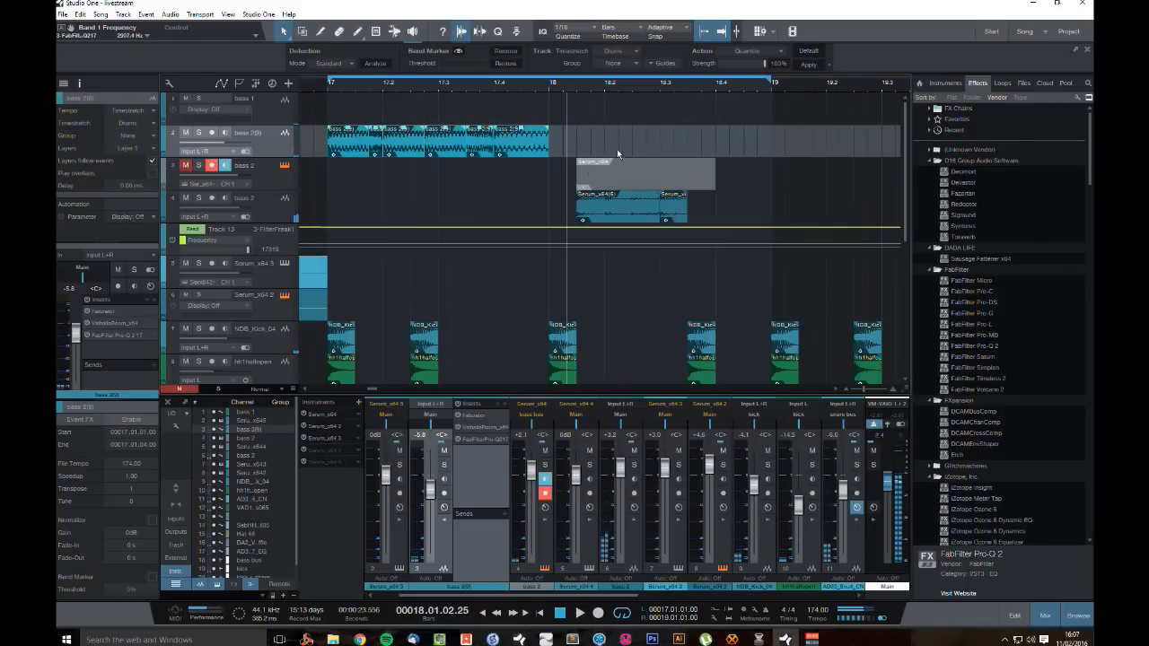
Step: Copy the first bass 2(9) event to bar 18 as the phrase's closing hit
{"action": "left_click", "coordinate": [528, 175]}
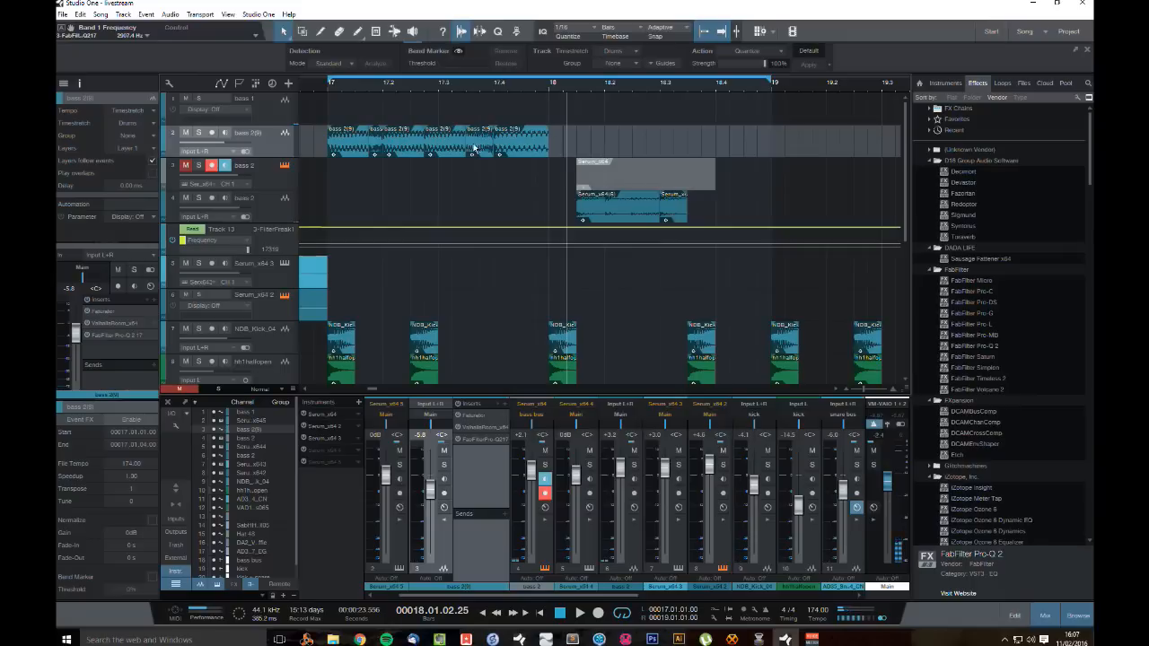
{"action": "left_click_drag", "start_coordinate": [358, 146], "coordinate": [579, 146]}
{"action": "left_click", "coordinate": [648, 113]}
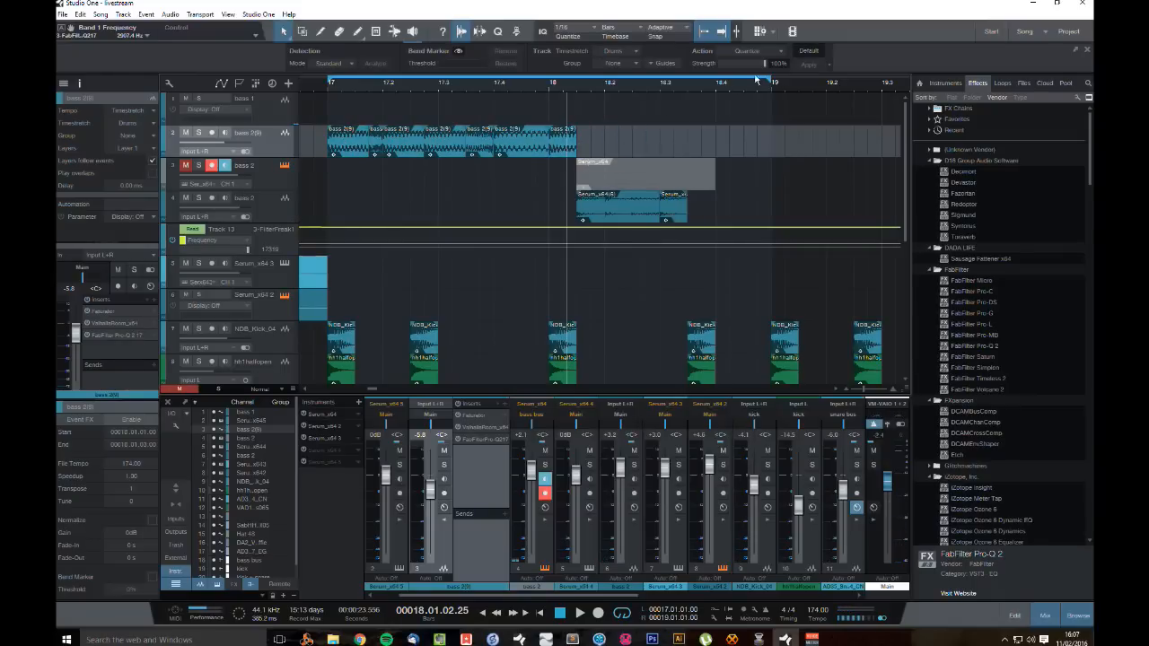
Step: Select the whole bass 2(9) phrase at bar 17 and copy it to bar 19
{"action": "left_click_drag", "start_coordinate": [791, 84], "coordinate": [565, 41]}
{"action": "left_click_drag", "start_coordinate": [563, 133], "coordinate": [473, 156]}
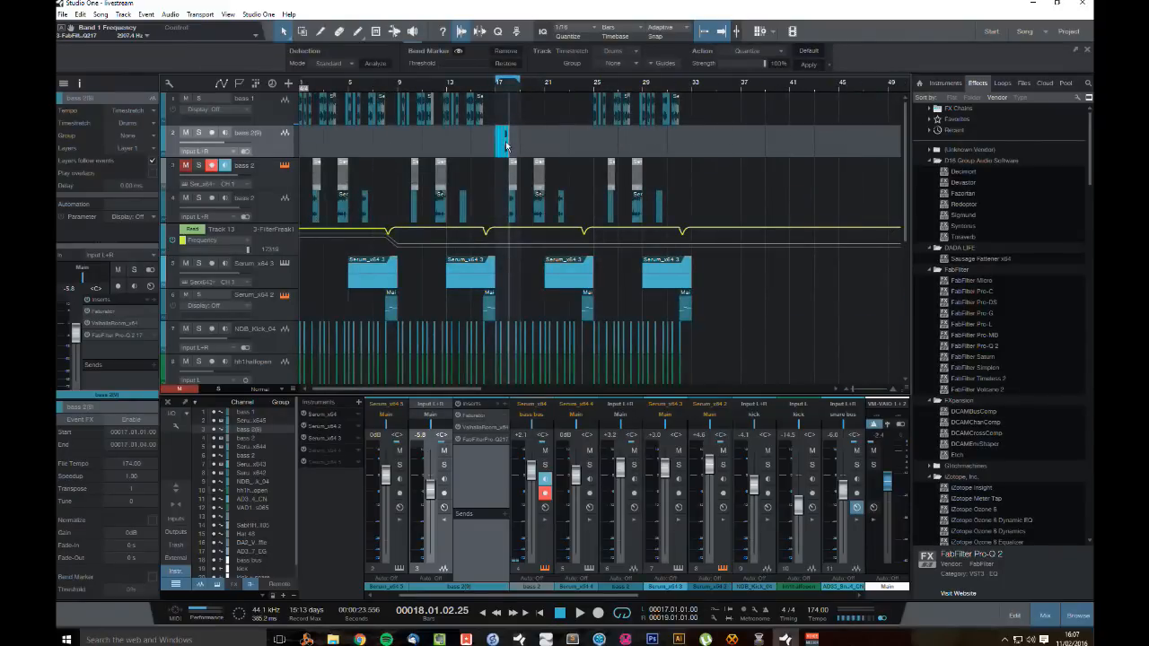
{"action": "left_click_drag", "start_coordinate": [531, 150], "coordinate": [534, 151]}
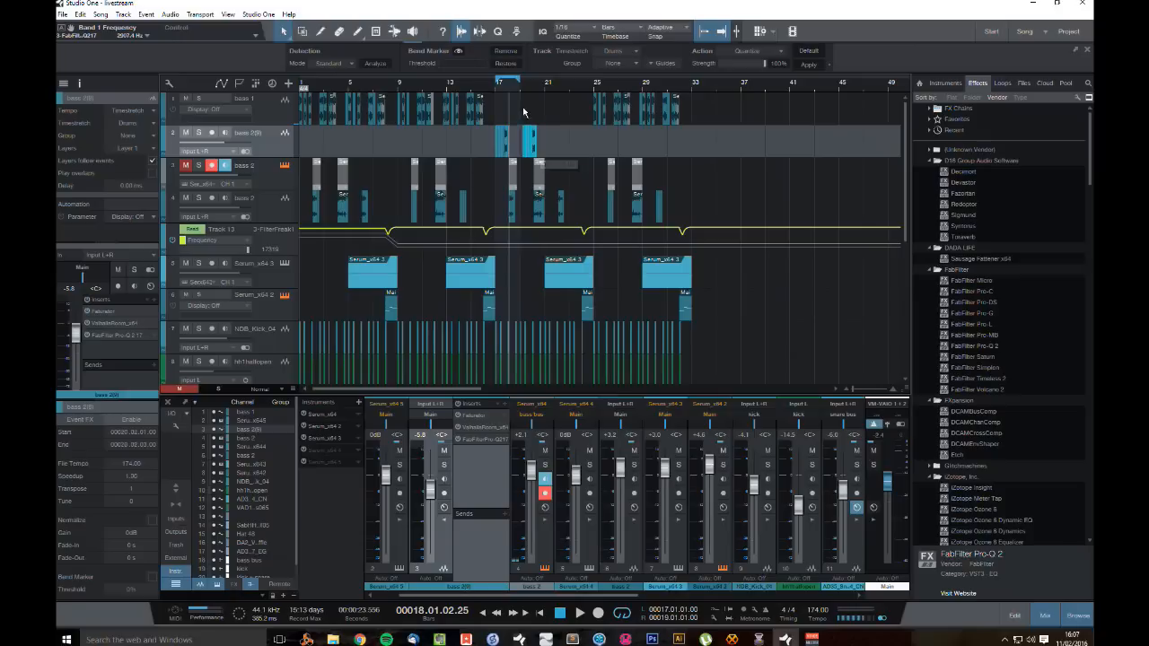
{"action": "left_click_drag", "start_coordinate": [523, 84], "coordinate": [484, 150]}
{"action": "left_click", "coordinate": [488, 179]}
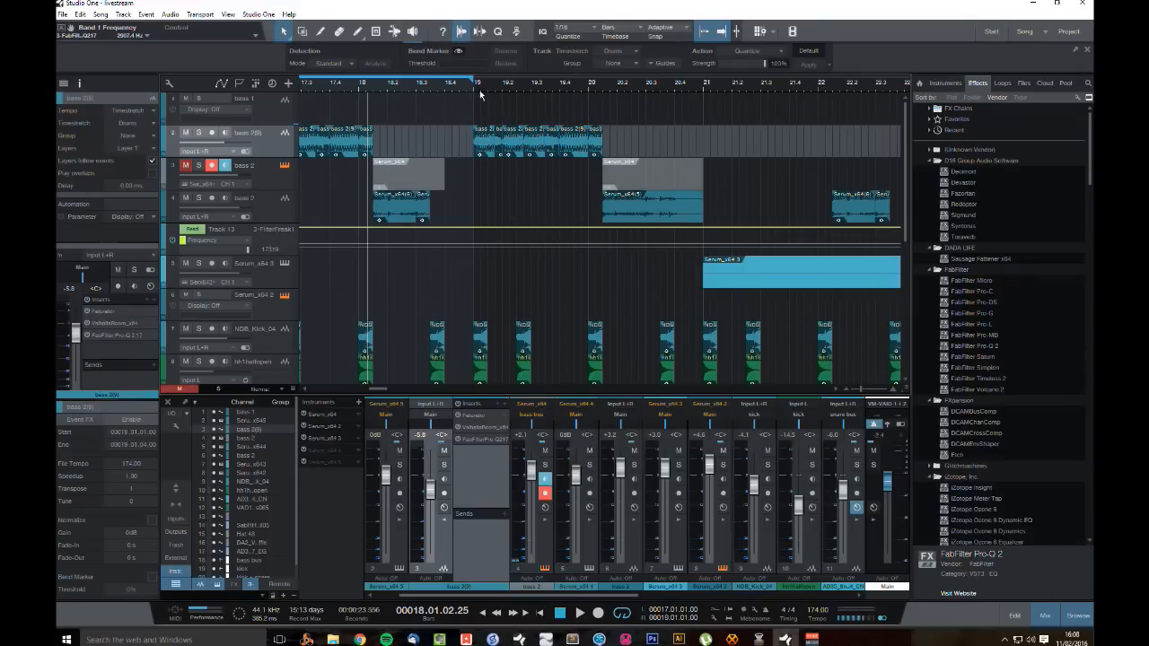
Step: Copy the short bass 1 fills from bars 2 and 4 to bars 18 and 20, and extend the loop to bar 21
{"action": "left_click_drag", "start_coordinate": [480, 95], "coordinate": [590, 74]}
{"action": "left_click_drag", "start_coordinate": [604, 70], "coordinate": [764, 65]}
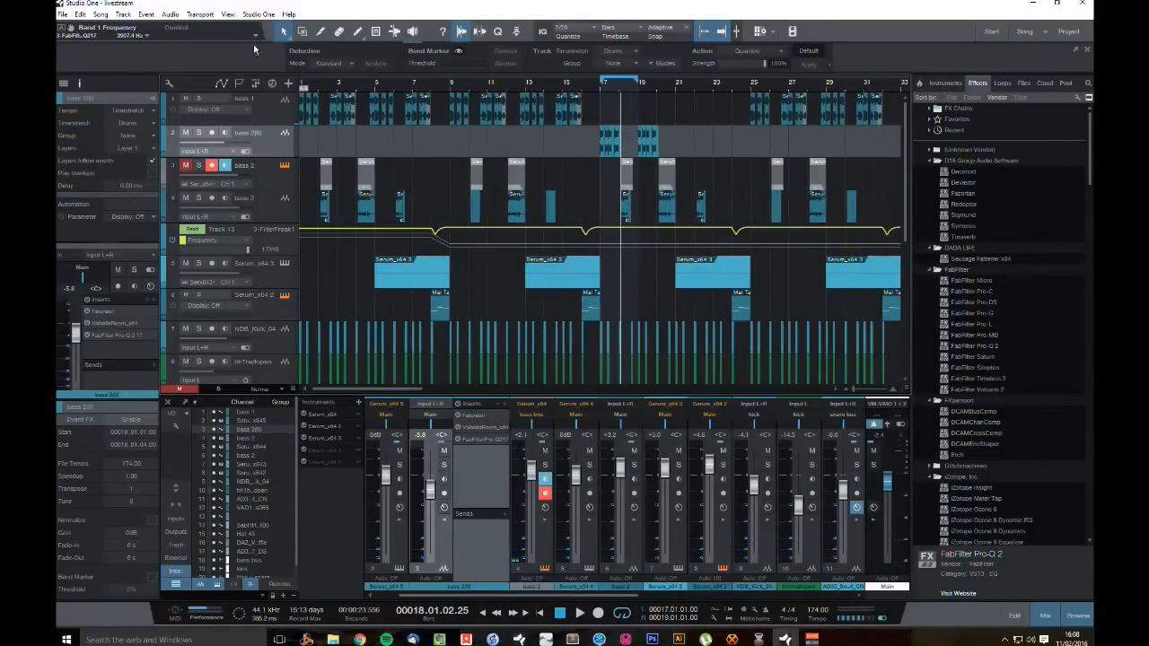
{"action": "left_click", "coordinate": [335, 124]}
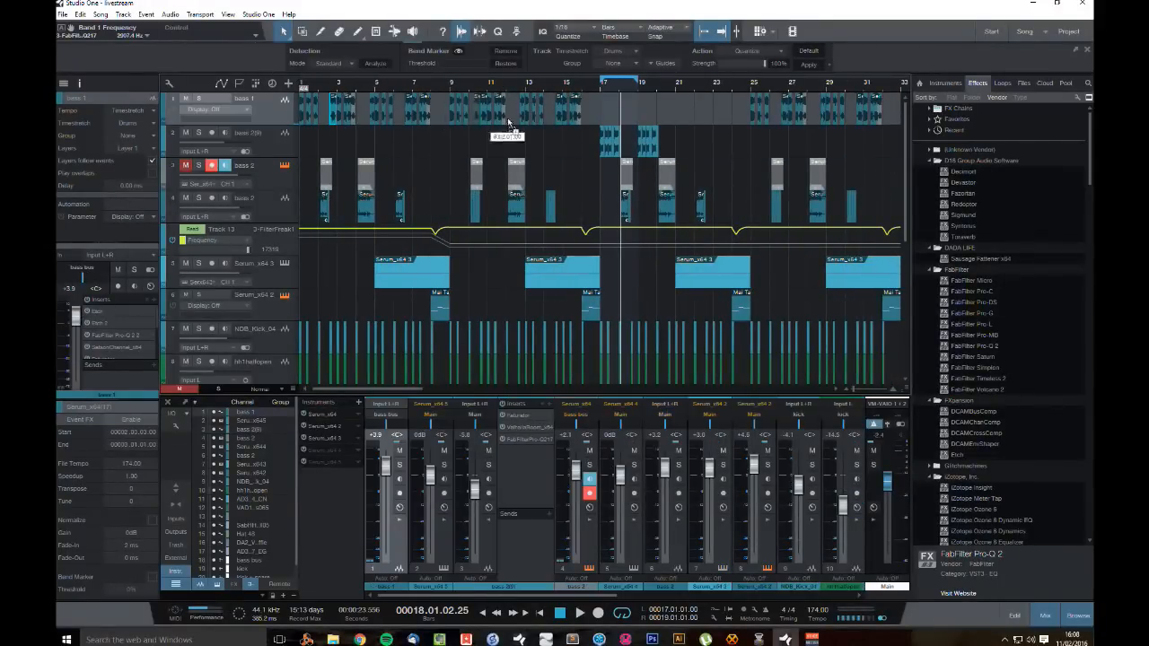
{"action": "left_click", "coordinate": [637, 123]}
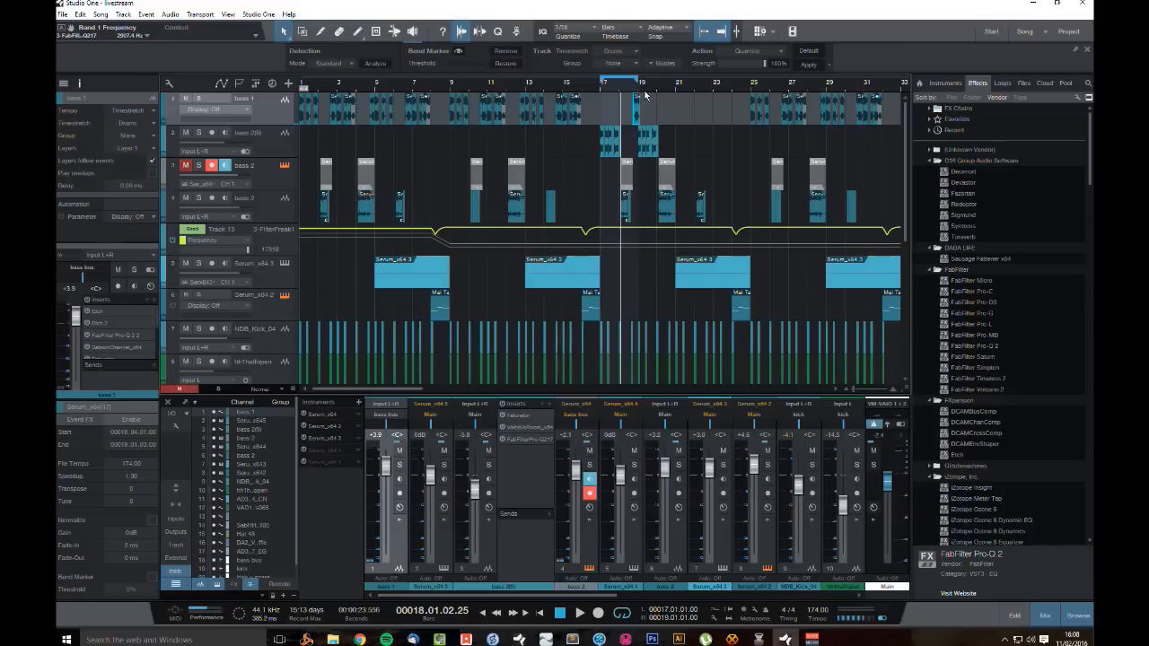
{"action": "left_click_drag", "start_coordinate": [643, 85], "coordinate": [653, 50]}
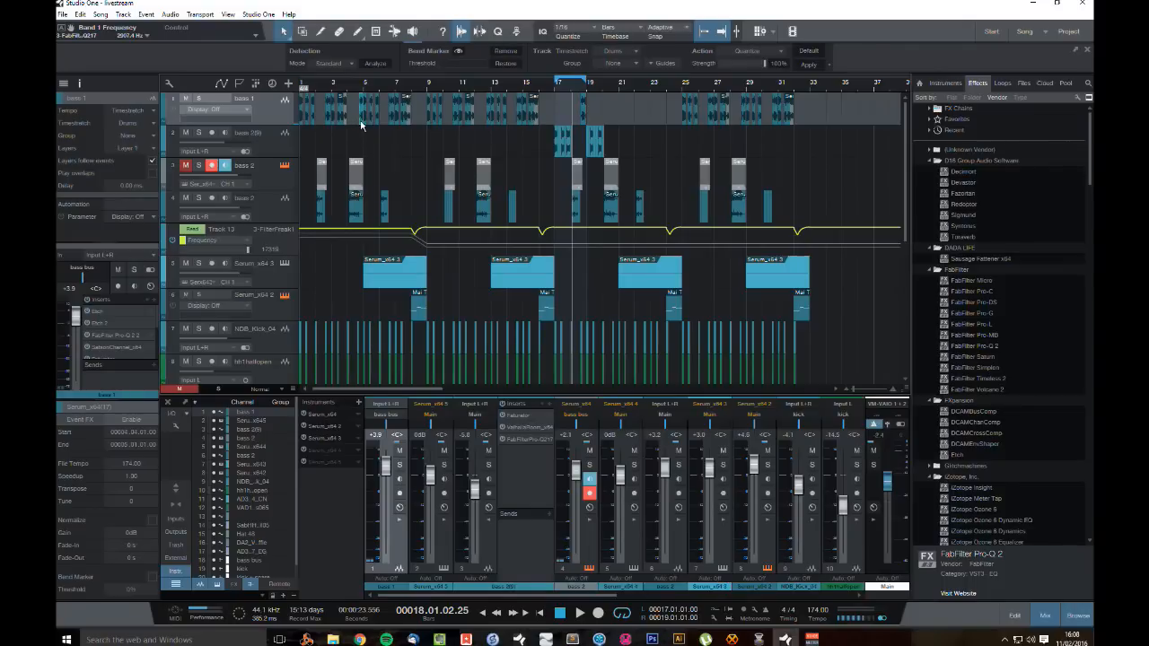
{"action": "left_click_drag", "start_coordinate": [361, 123], "coordinate": [616, 118]}
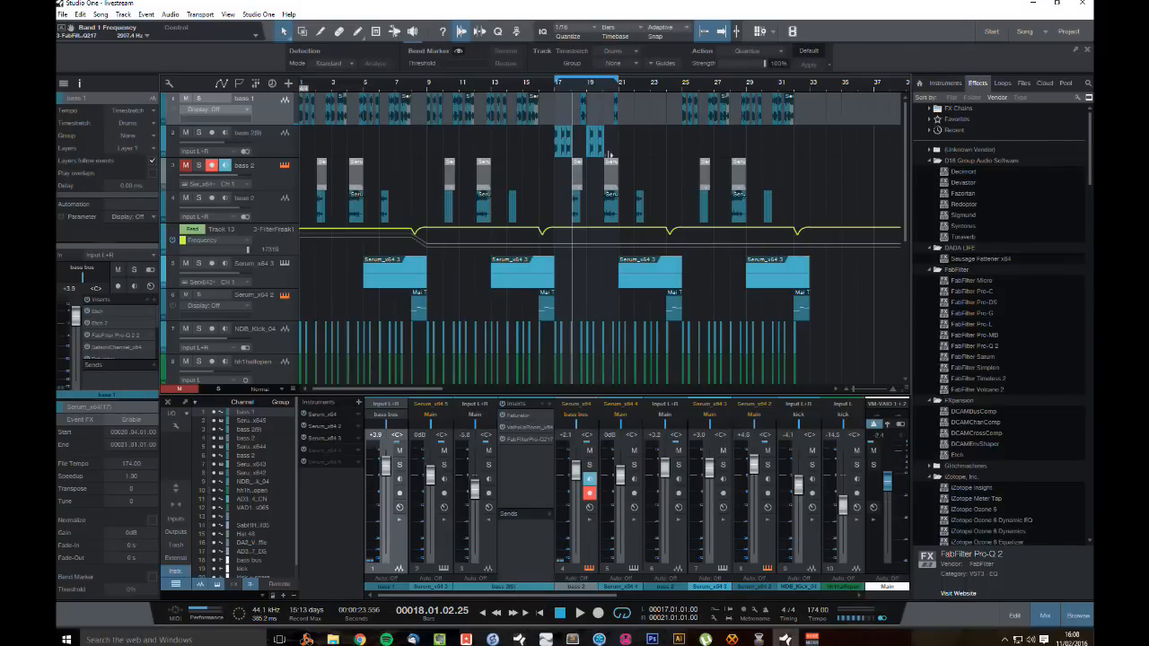
Step: Play the new section from just before bar 17, and briefly play the arrangement from about bar 8
{"action": "left_click", "coordinate": [534, 92]}
{"action": "key", "text": "space"}
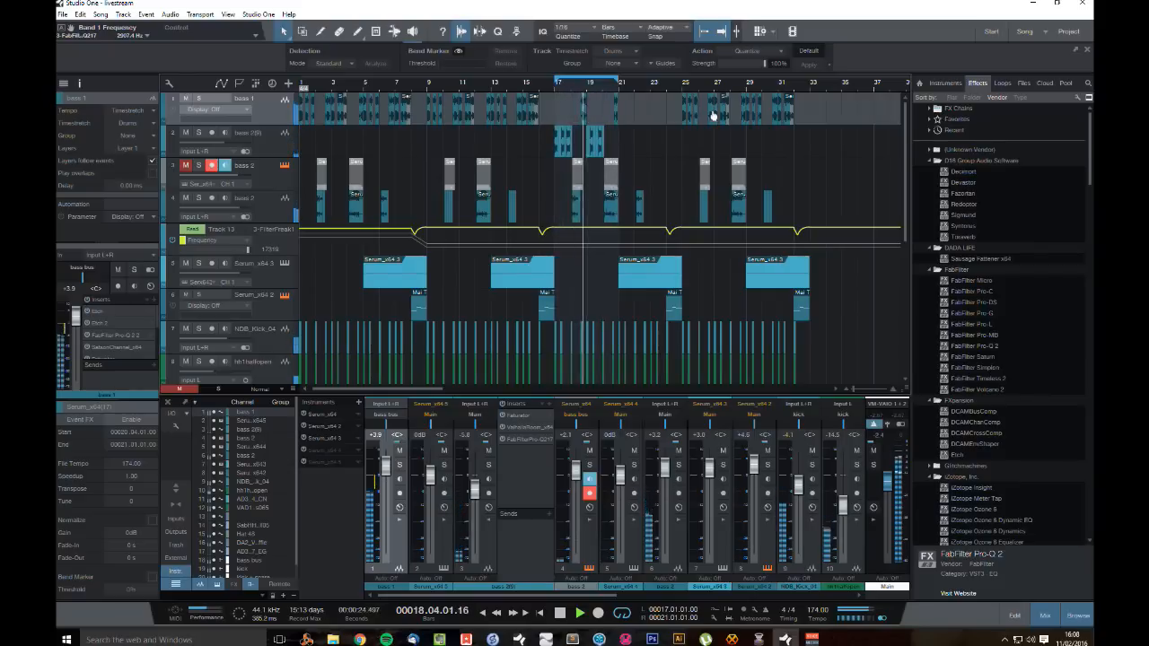
{"action": "key", "text": "space"}
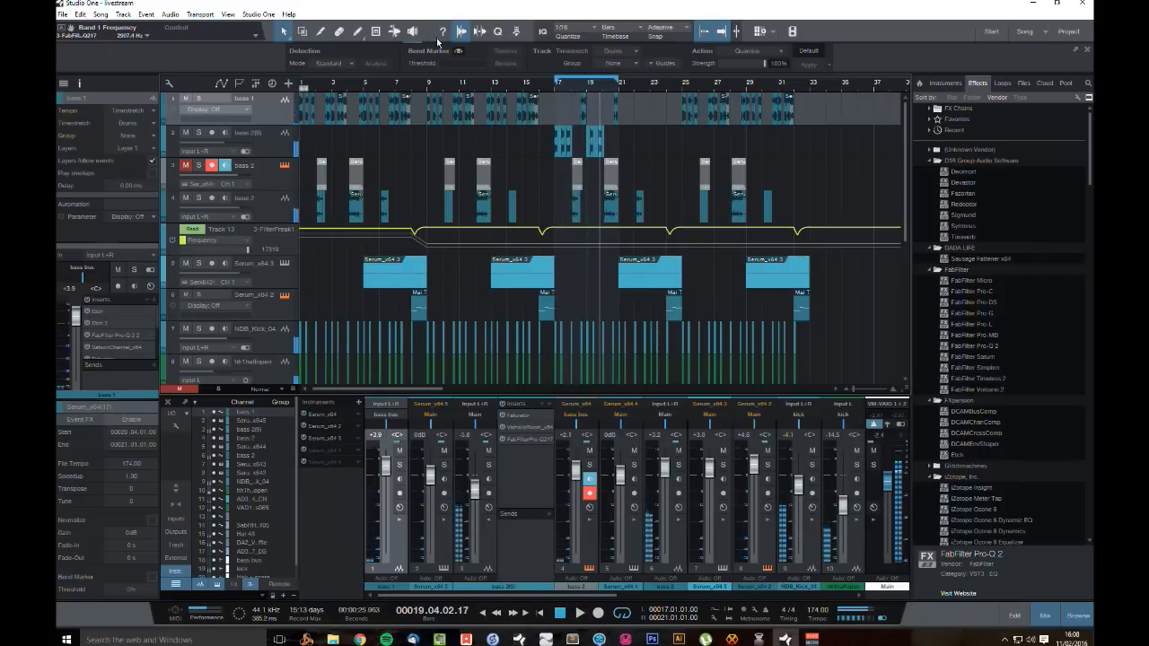
{"action": "left_click", "coordinate": [423, 86]}
{"action": "key", "text": "space"}
{"action": "key", "text": "space"}
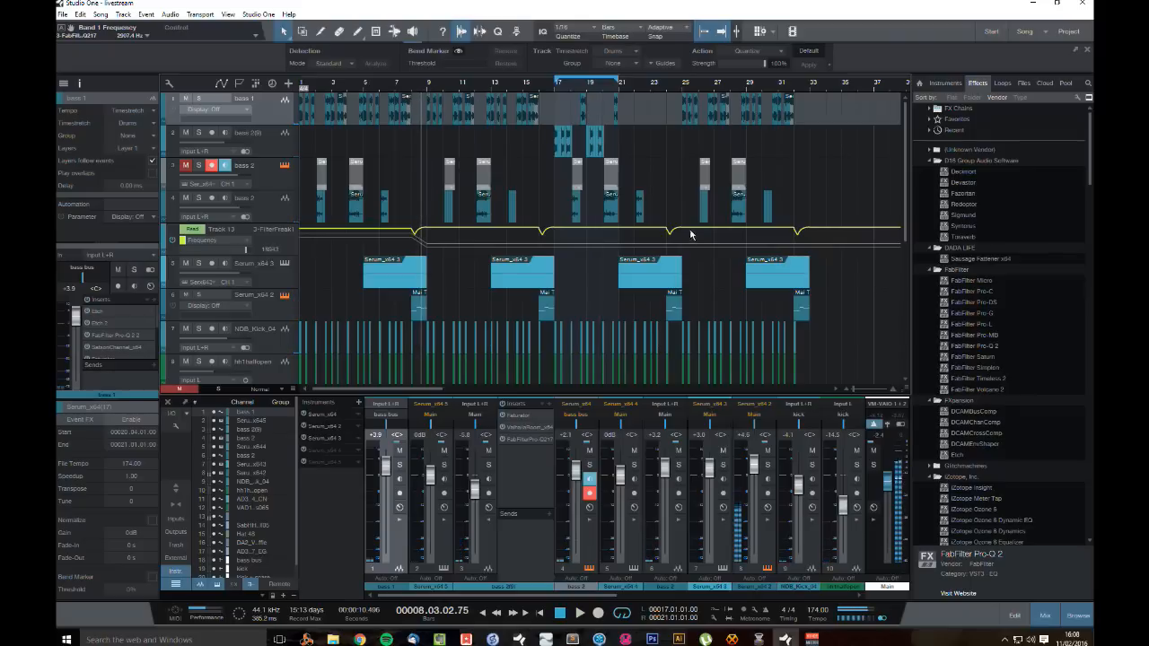
Step: Open the bass 2(9) insert routing and add a second splitter after the Faturator stage
{"action": "left_click", "coordinate": [537, 430]}
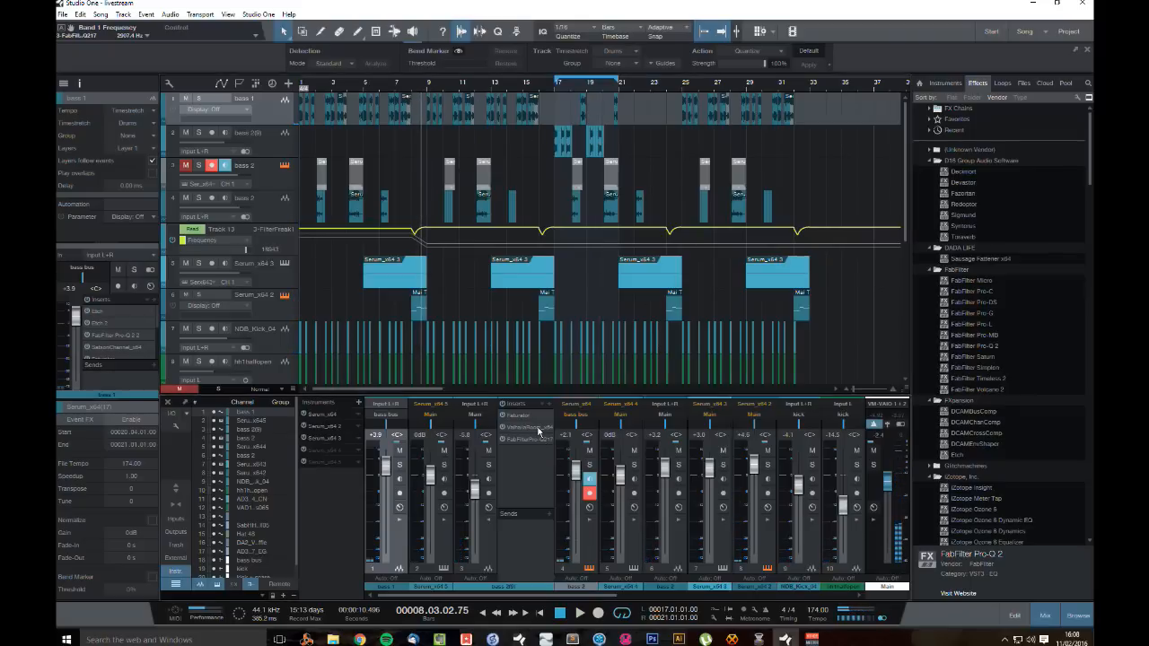
{"action": "left_click", "coordinate": [418, 162]}
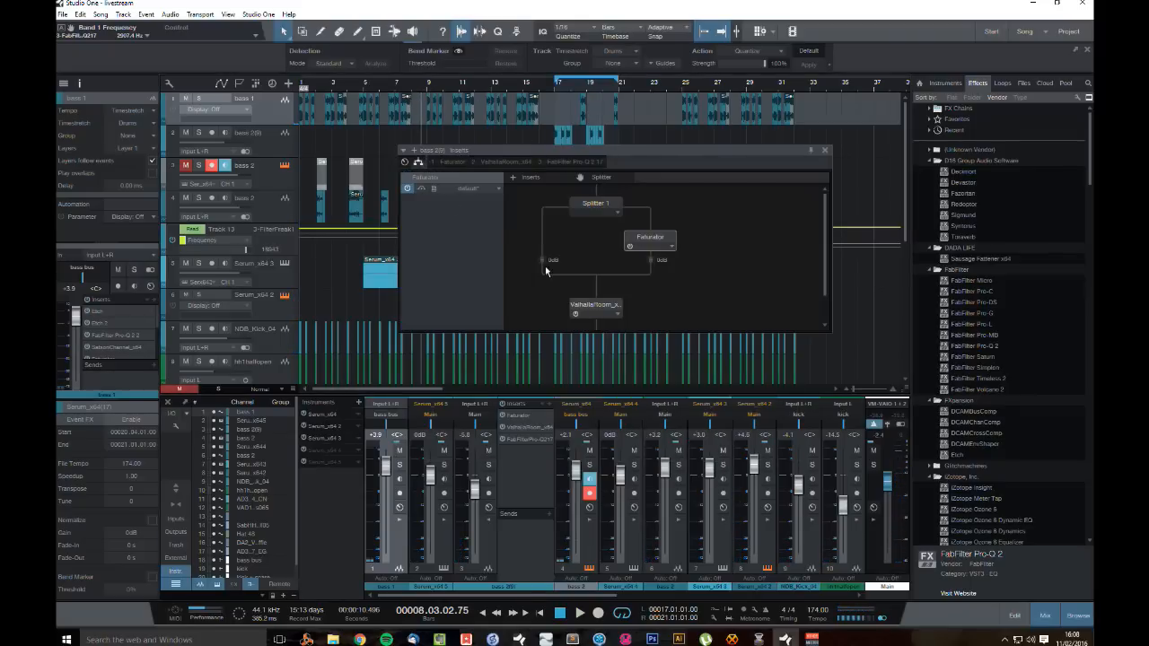
{"action": "left_click_drag", "start_coordinate": [615, 178], "coordinate": [597, 302]}
{"action": "scroll", "coordinate": [636, 256], "scroll_direction": "down", "scroll_amount": 3}
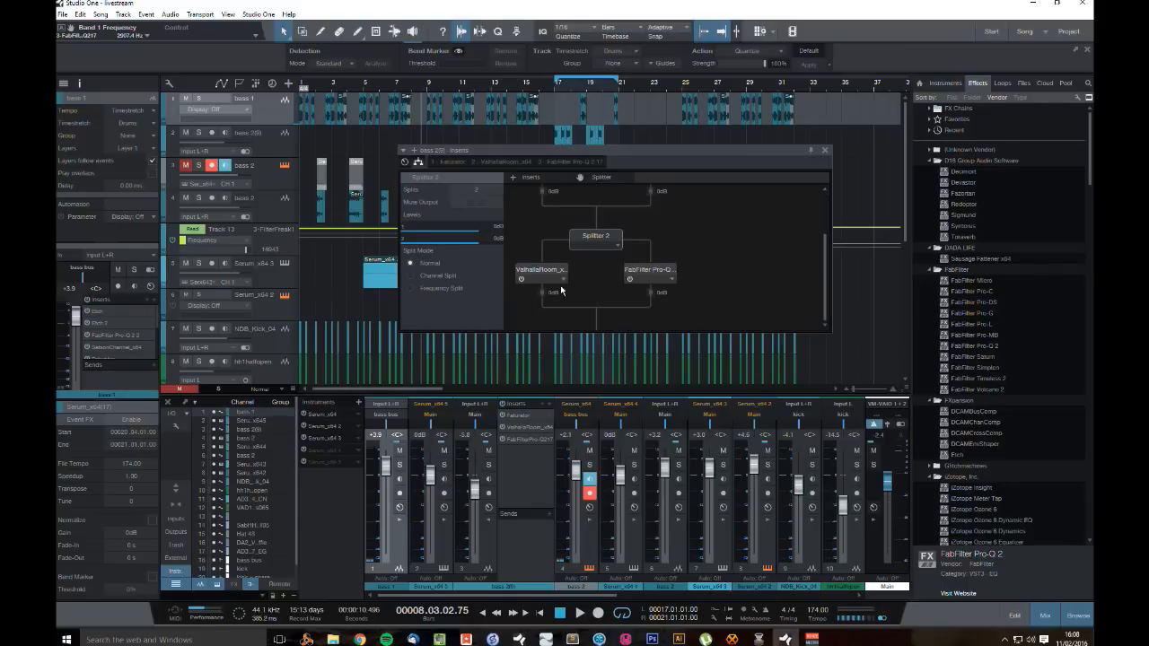
{"action": "scroll", "coordinate": [575, 290], "scroll_direction": "up", "scroll_amount": 3}
{"action": "scroll", "coordinate": [656, 292], "scroll_direction": "down", "scroll_amount": 3}
Step: Move Pro-Q 2 below Splitter 2 and ValhallaRoom onto its second branch, and change the splitter's mode to Channel Split
{"action": "left_click_drag", "start_coordinate": [639, 269], "coordinate": [601, 319]}
{"action": "left_click_drag", "start_coordinate": [553, 274], "coordinate": [650, 284]}
{"action": "scroll", "coordinate": [675, 282], "scroll_direction": "up", "scroll_amount": 3}
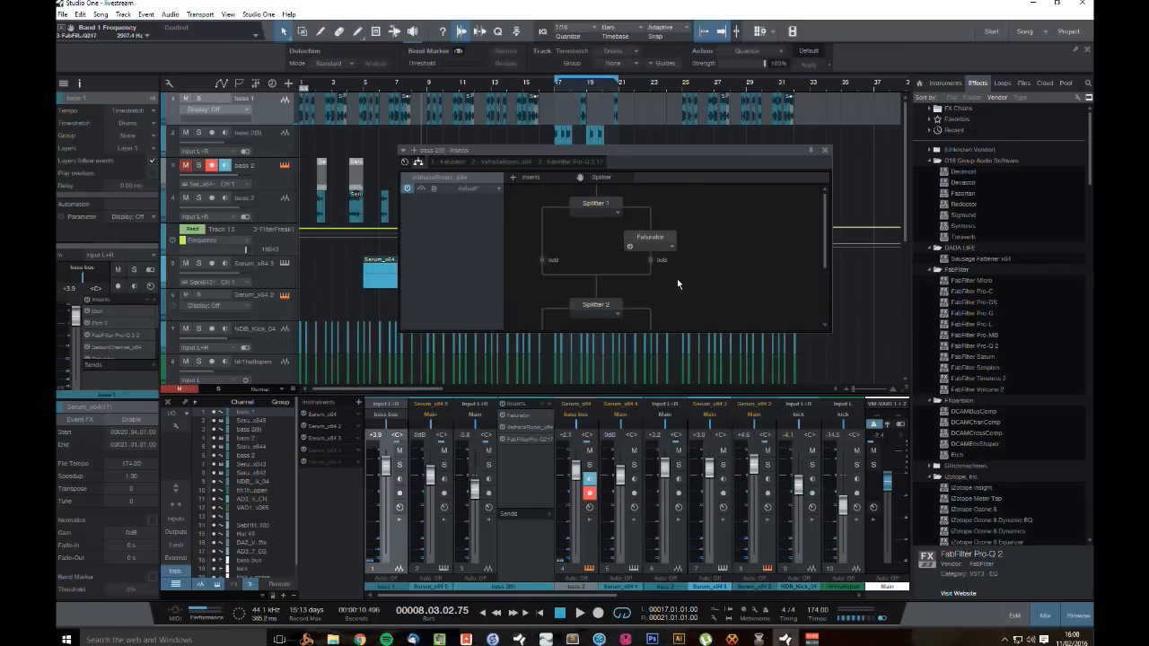
{"action": "scroll", "coordinate": [677, 278], "scroll_direction": "down", "scroll_amount": 3}
{"action": "left_click", "coordinate": [599, 206]}
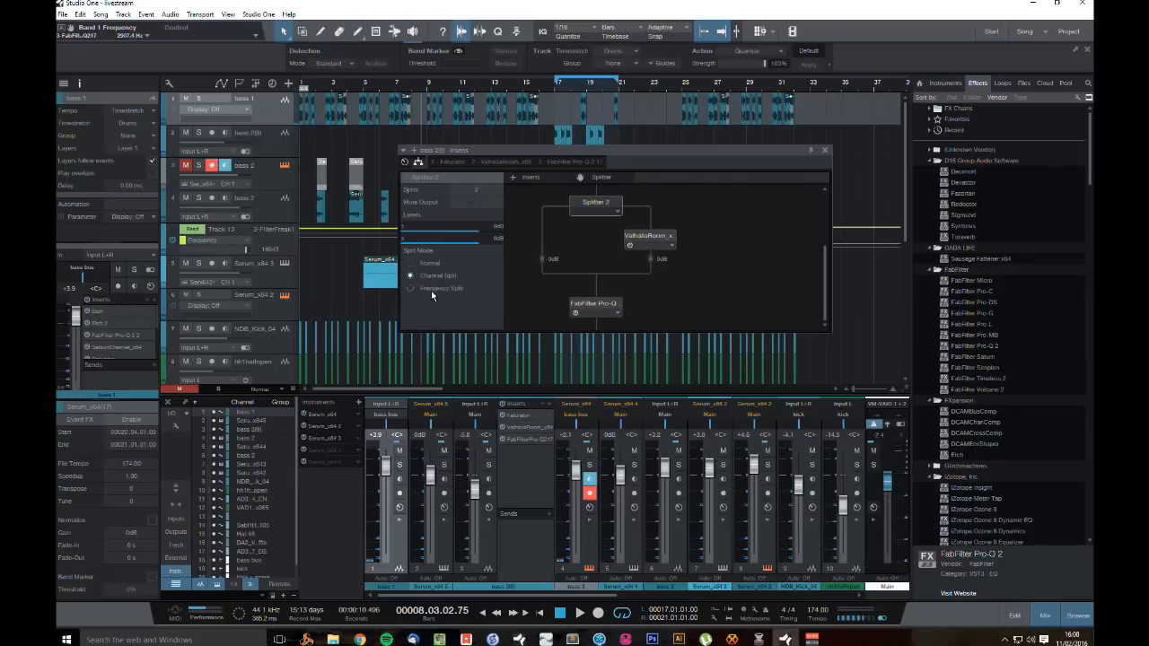
{"action": "left_click", "coordinate": [827, 155]}
Step: Play the arrangement through the looped bars 17 to 21 to hear the rerouted reverb
{"action": "key", "text": "space"}
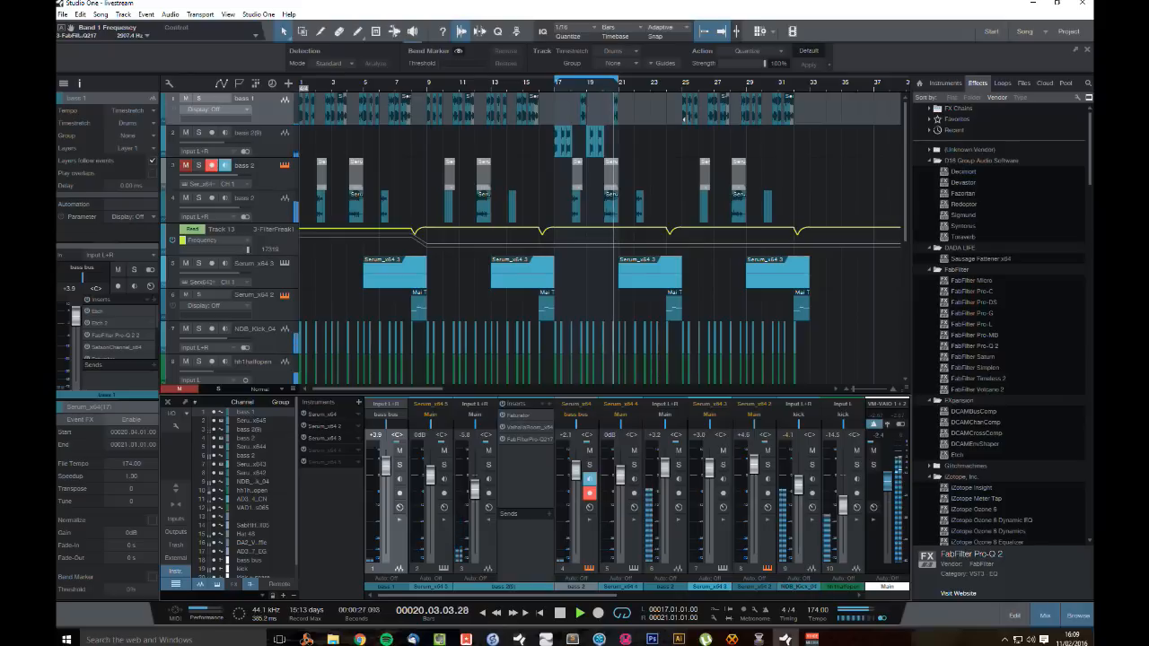
{"action": "key", "text": "space"}
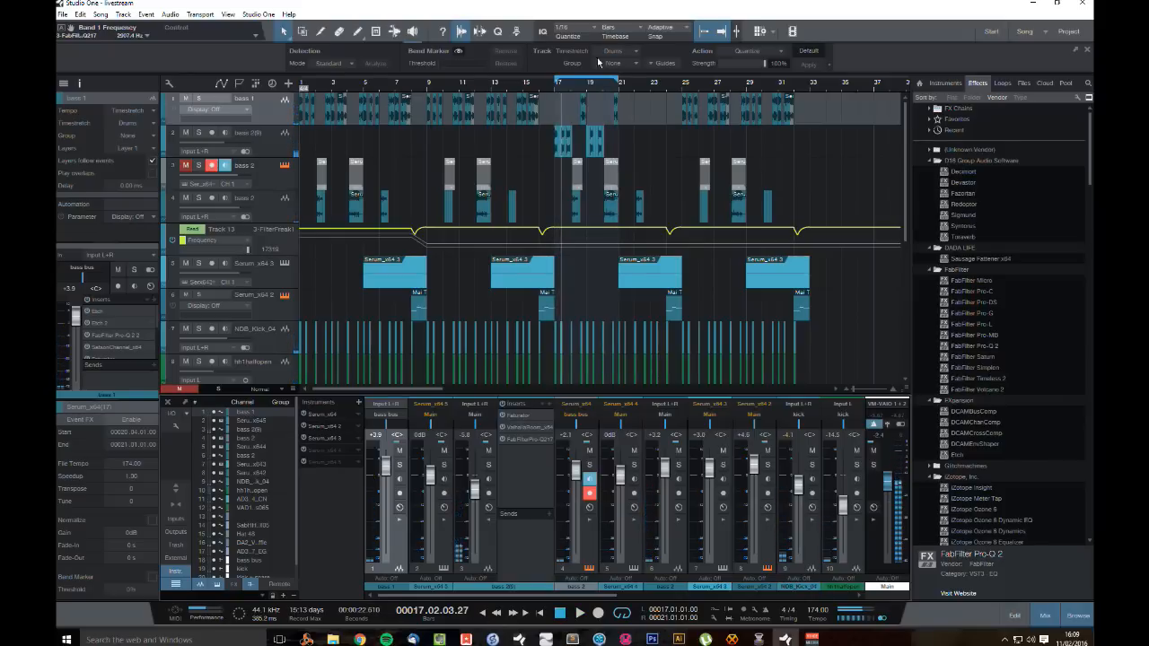
Step: Extend the loop to bar 25 and copy the two bass 2(9) phrases to bars 21 and 23
{"action": "left_click", "coordinate": [684, 90], "text": "alt"}
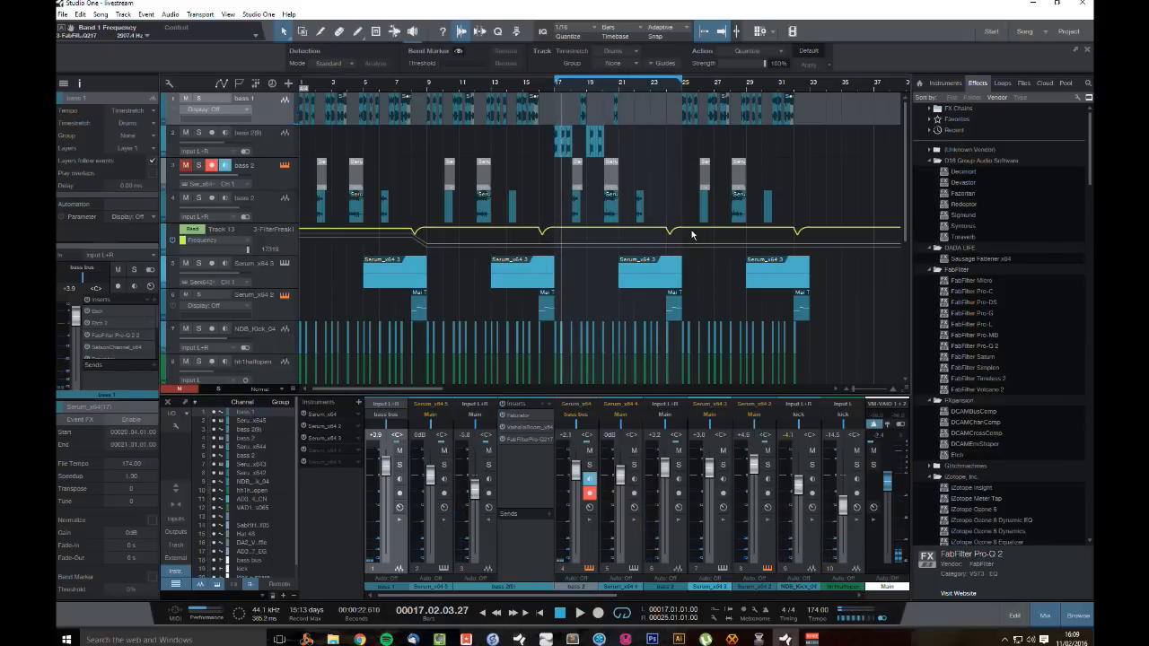
{"action": "mouse_move", "coordinate": [651, 152]}
{"action": "left_mouse_down"}
{"action": "mouse_move", "coordinate": [555, 166]}
{"action": "mouse_move", "coordinate": [656, 158]}
{"action": "mouse_move", "coordinate": [643, 156]}
{"action": "left_mouse_up"}
{"action": "left_click", "coordinate": [723, 150]}
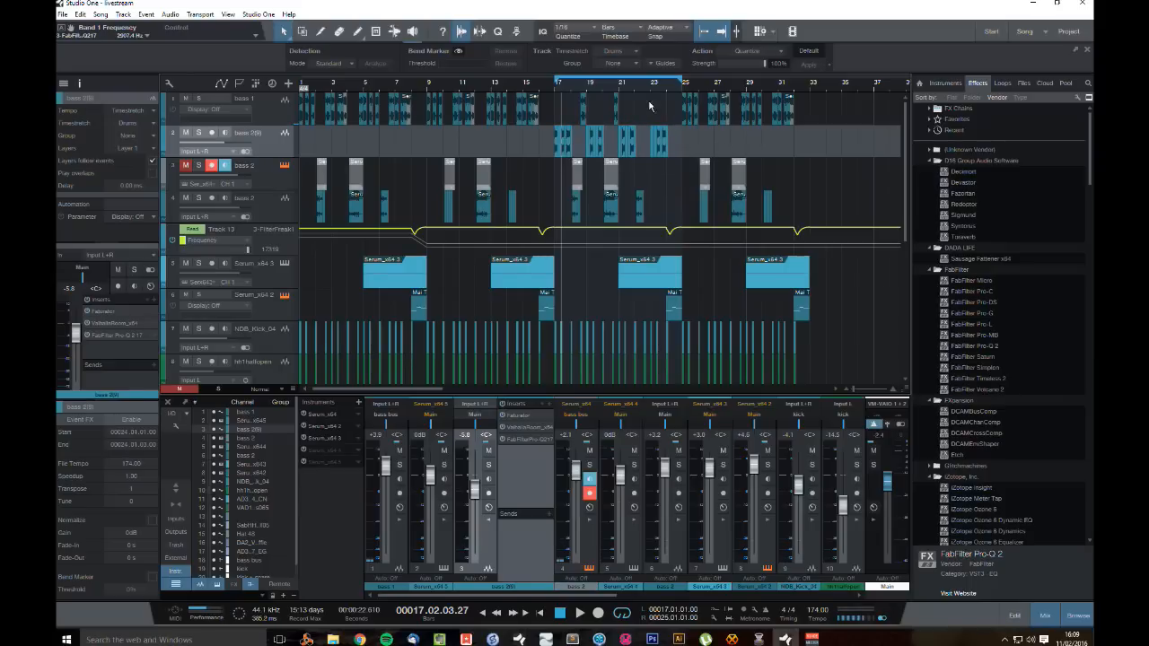
Step: Copy the two bass 1 fills from bars 18 and 20 to bars 22 and 24
{"action": "mouse_move", "coordinate": [651, 104]}
{"action": "left_mouse_down"}
{"action": "mouse_move", "coordinate": [581, 119]}
{"action": "mouse_move", "coordinate": [640, 122]}
{"action": "left_mouse_up"}
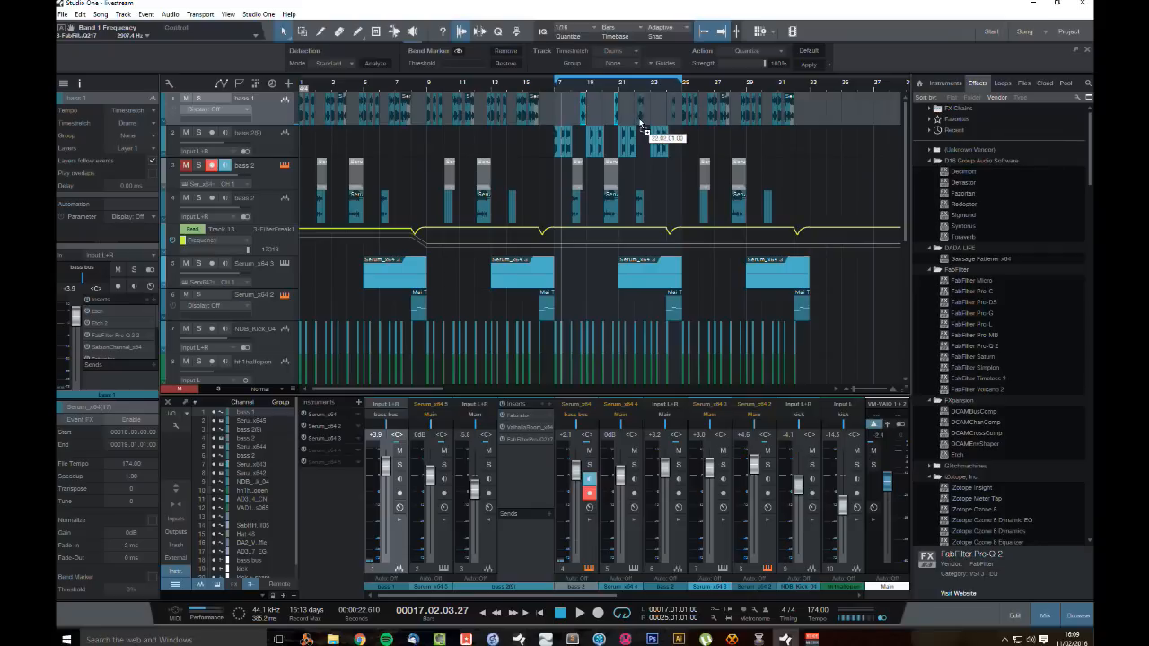
{"action": "left_click_drag", "start_coordinate": [641, 122], "coordinate": [639, 123]}
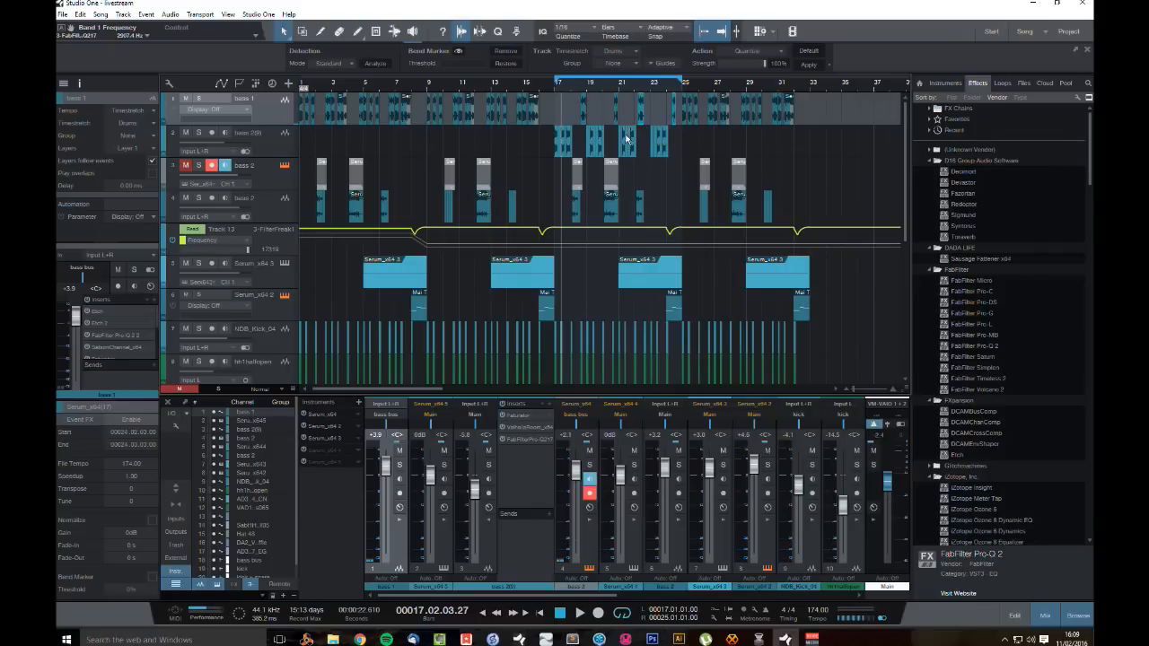
{"action": "scroll", "coordinate": [609, 97], "scroll_direction": "up", "scroll_amount": 5}
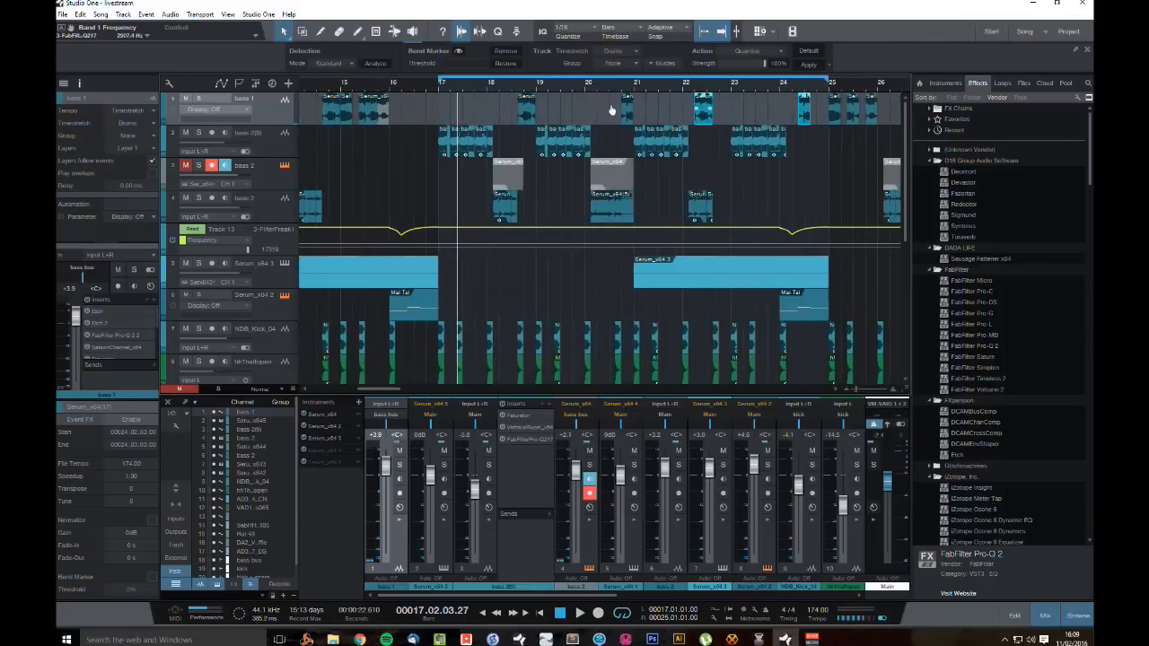
{"action": "scroll", "coordinate": [611, 109], "scroll_direction": "down", "scroll_amount": 1}
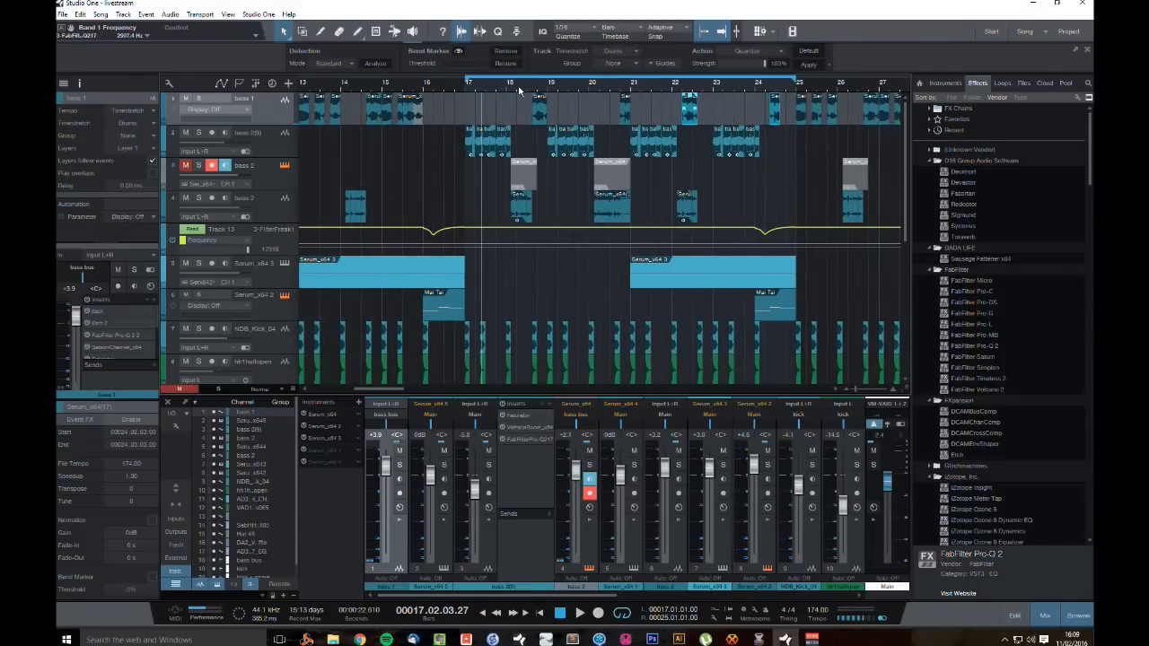
Step: Play the arrangement from bar 9 towards the bass section at bar 17
{"action": "scroll", "coordinate": [519, 90], "scroll_direction": "down", "scroll_amount": 4}
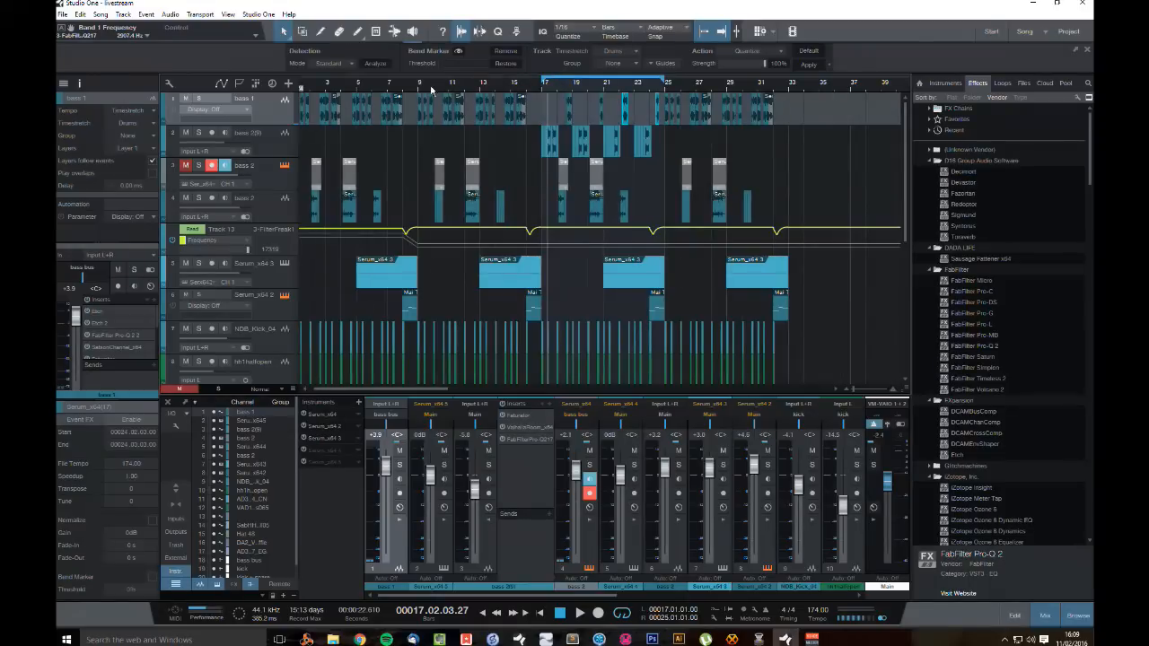
{"action": "left_click", "coordinate": [419, 87]}
{"action": "key", "text": "space"}
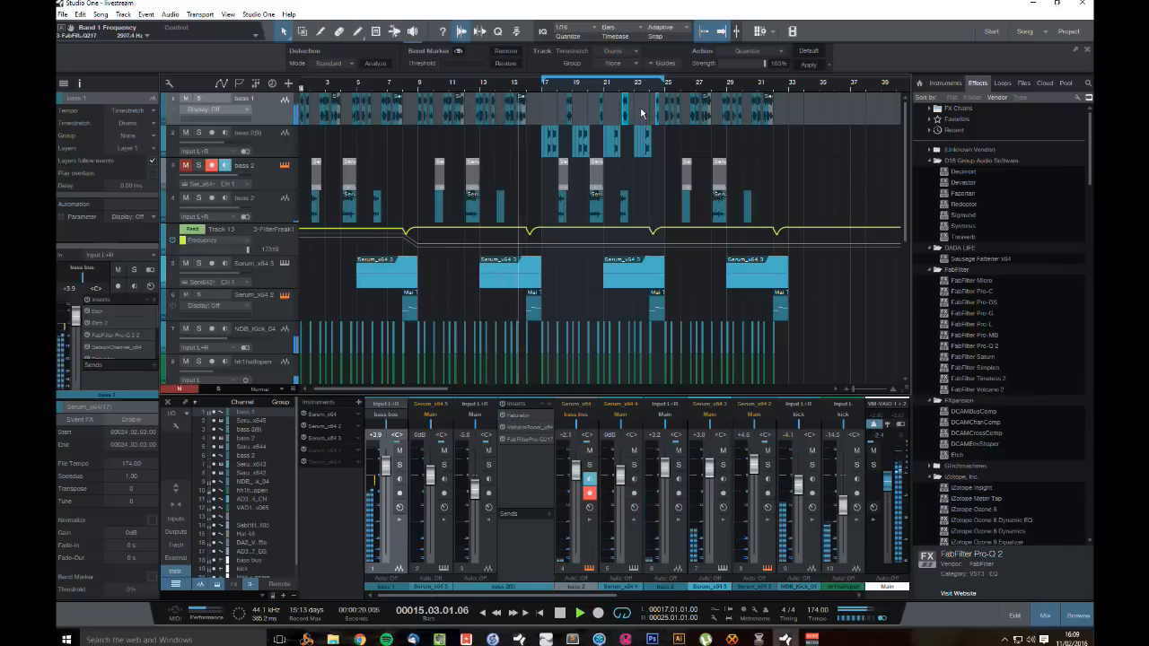
{"action": "scroll", "coordinate": [641, 112], "scroll_direction": "up", "scroll_amount": 5}
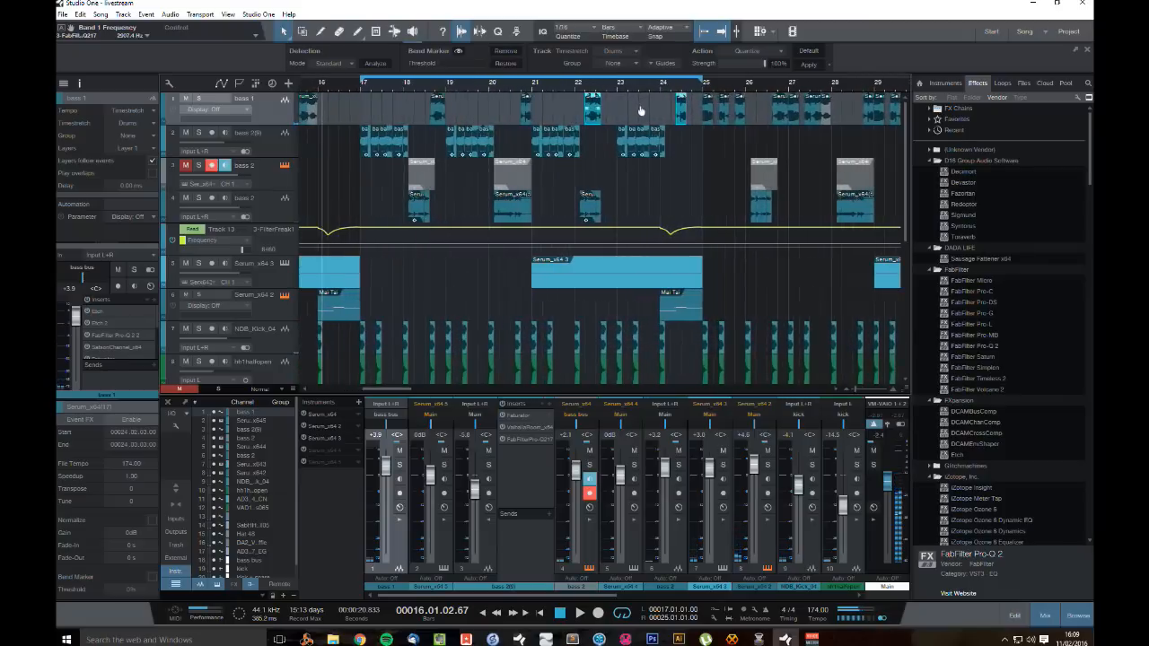
Step: Reposition the bass 1 fill in bar 22 and delete the bass 1 fill in bar 24
{"action": "mouse_move", "coordinate": [594, 124]}
{"action": "left_mouse_down"}
{"action": "mouse_move", "coordinate": [612, 94]}
{"action": "mouse_move", "coordinate": [592, 123]}
{"action": "left_mouse_up"}
{"action": "scroll", "coordinate": [616, 106], "scroll_direction": "up", "scroll_amount": 5}
{"action": "left_click_drag", "start_coordinate": [641, 85], "coordinate": [636, 58]}
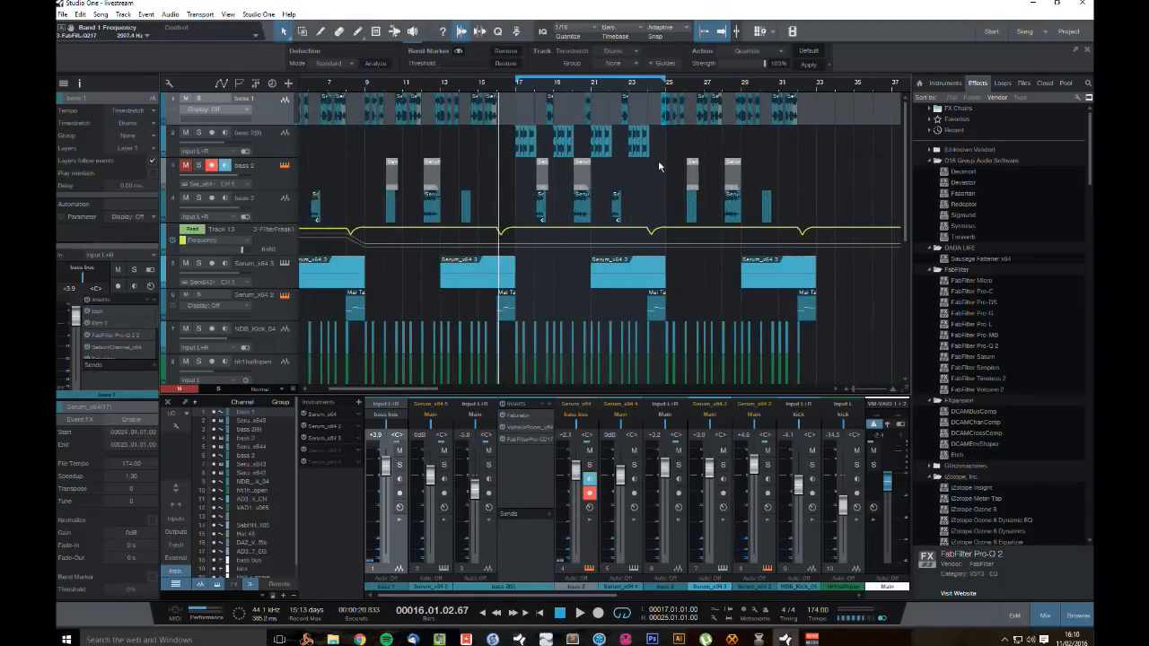
{"action": "left_click", "coordinate": [665, 164]}
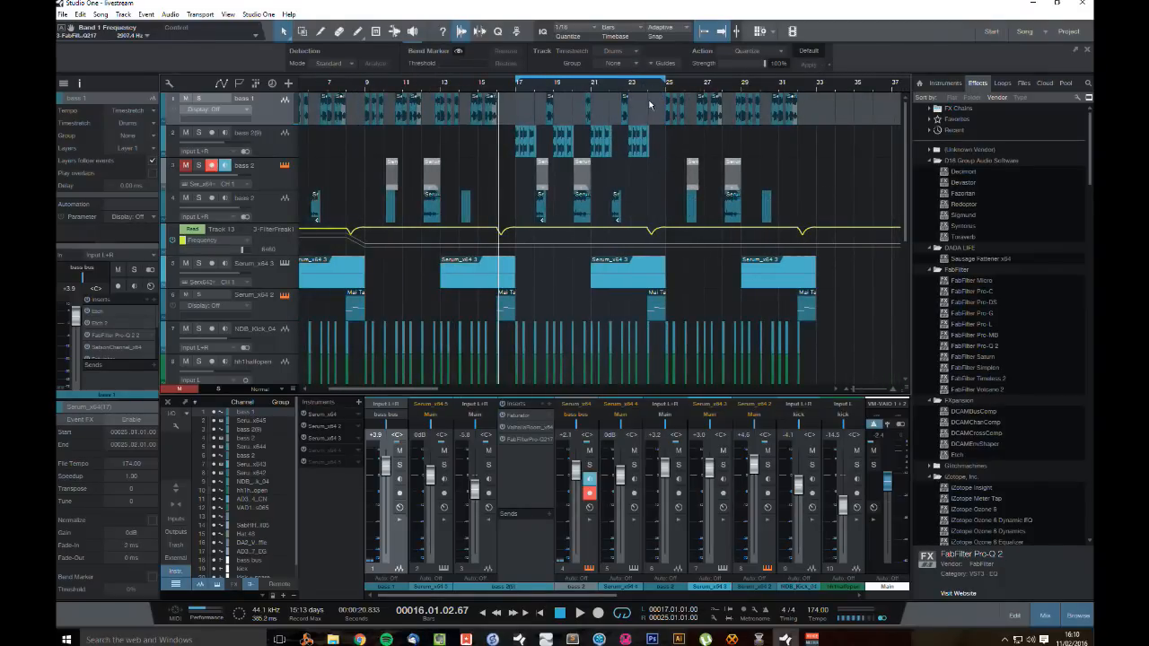
Step: Extend the loop end to bar 33 and play the arrangement from bar 17 to about bar 21
{"action": "left_click", "coordinate": [814, 86], "text": "alt"}
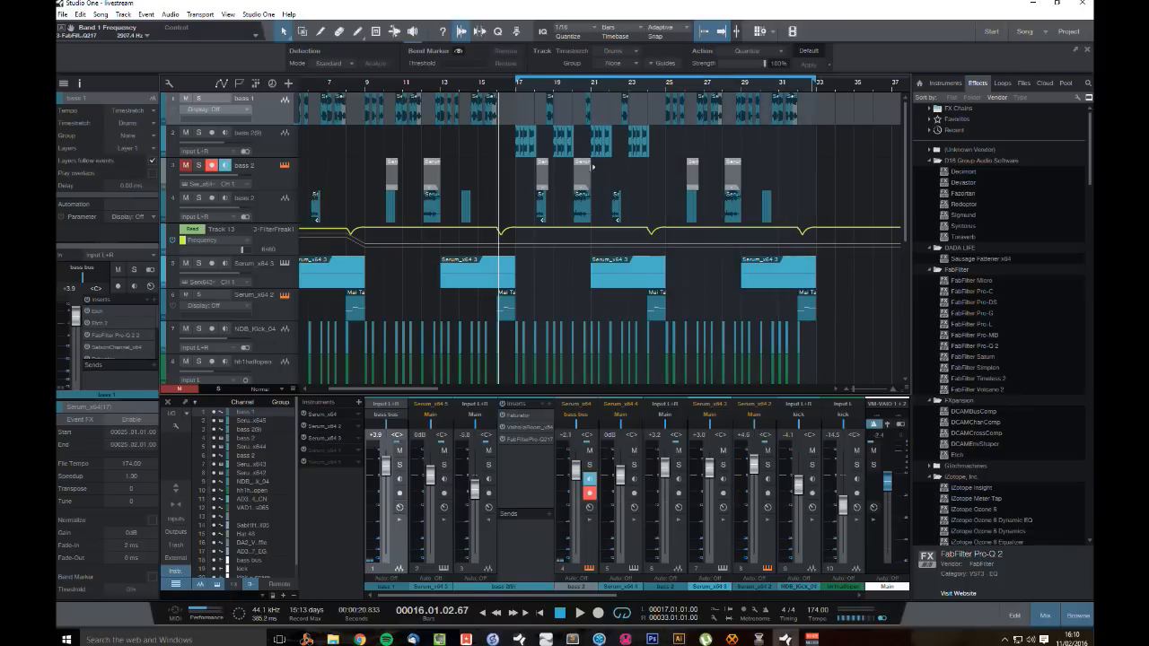
{"action": "scroll", "coordinate": [590, 166], "scroll_direction": "down", "scroll_amount": 5}
{"action": "scroll", "coordinate": [561, 185], "scroll_direction": "up", "scroll_amount": 4}
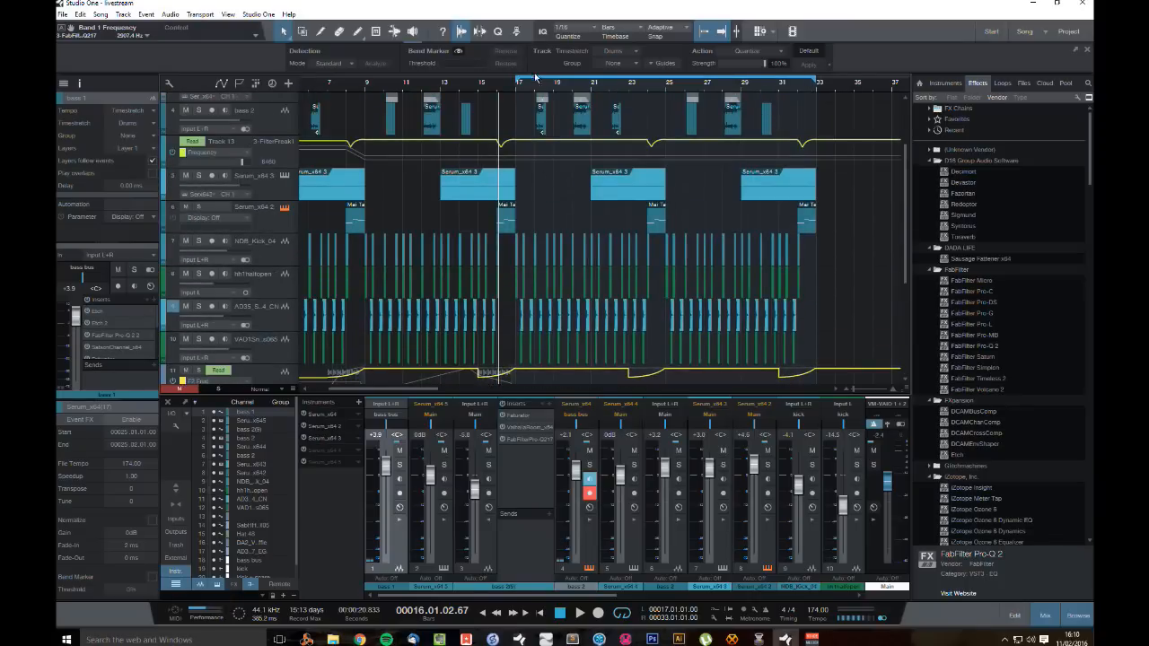
{"action": "left_click_drag", "start_coordinate": [531, 92], "coordinate": [568, 131]}
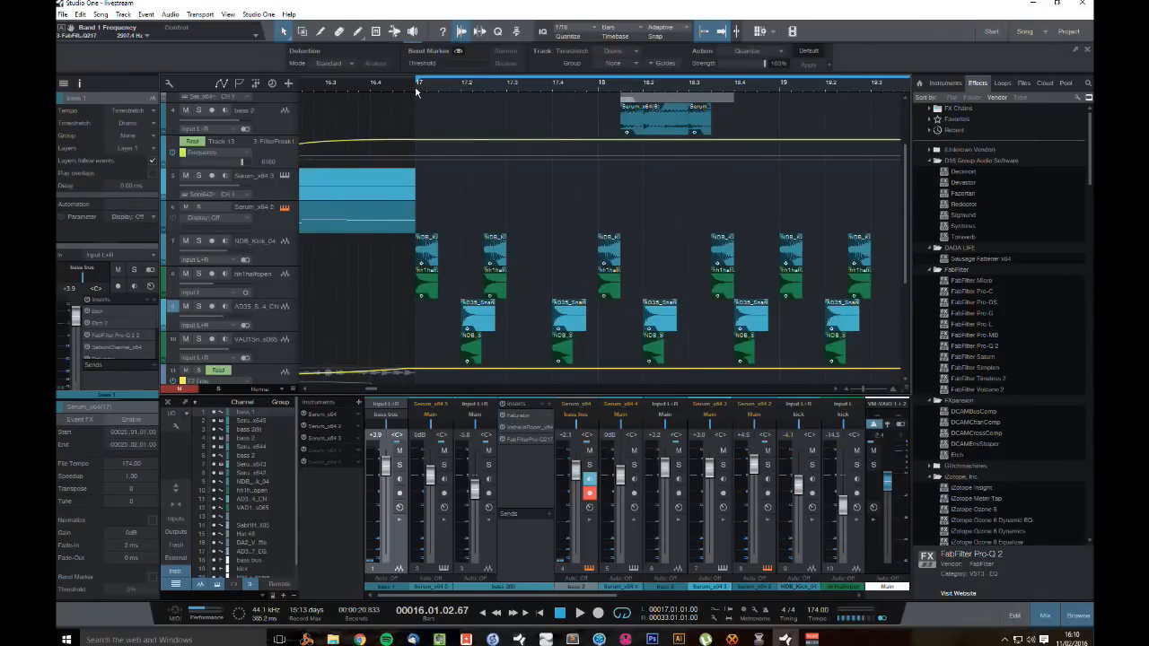
{"action": "key", "text": "space"}
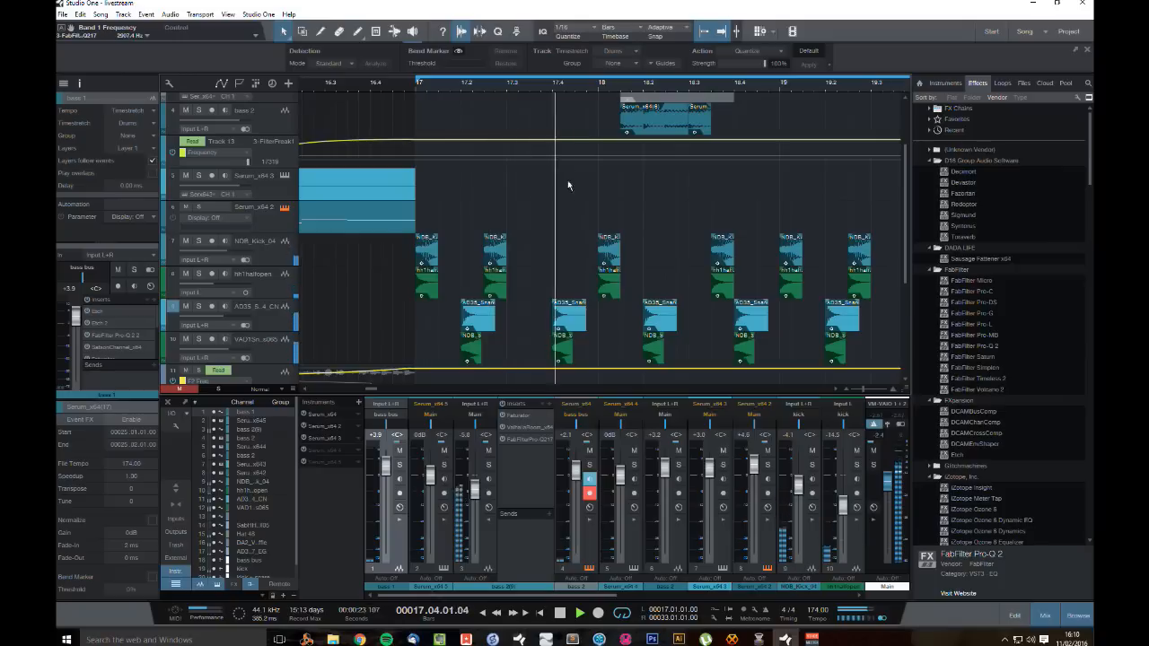
{"action": "left_click", "coordinate": [419, 87]}
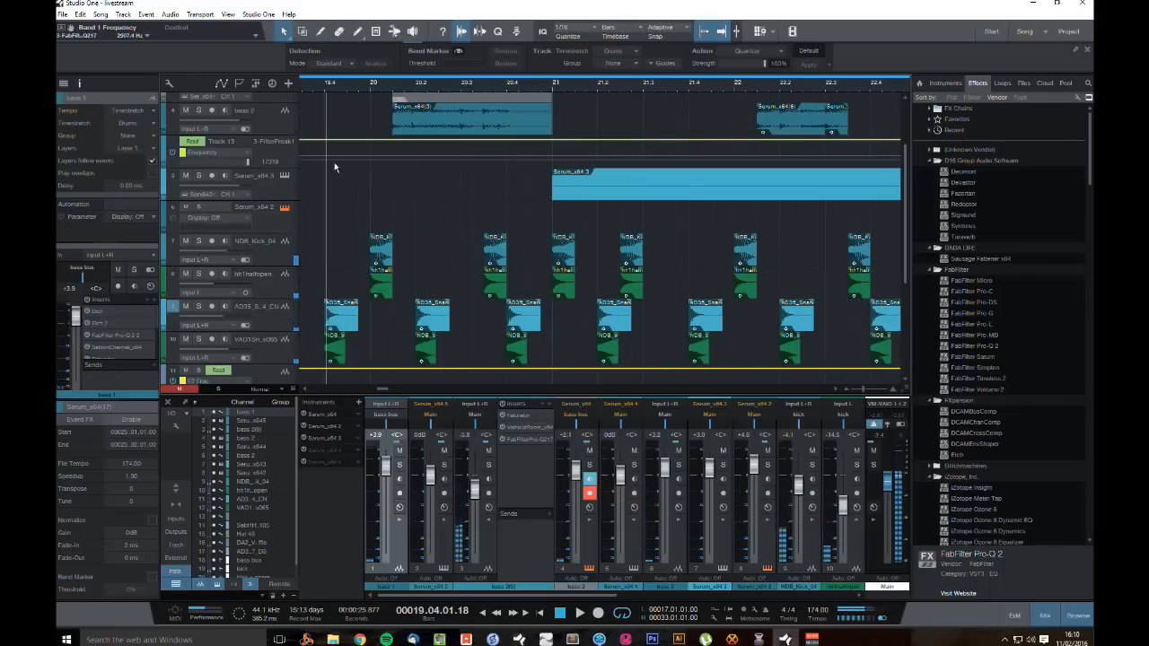
{"action": "left_click_drag", "start_coordinate": [507, 83], "coordinate": [569, 36]}
{"action": "key", "text": "space"}
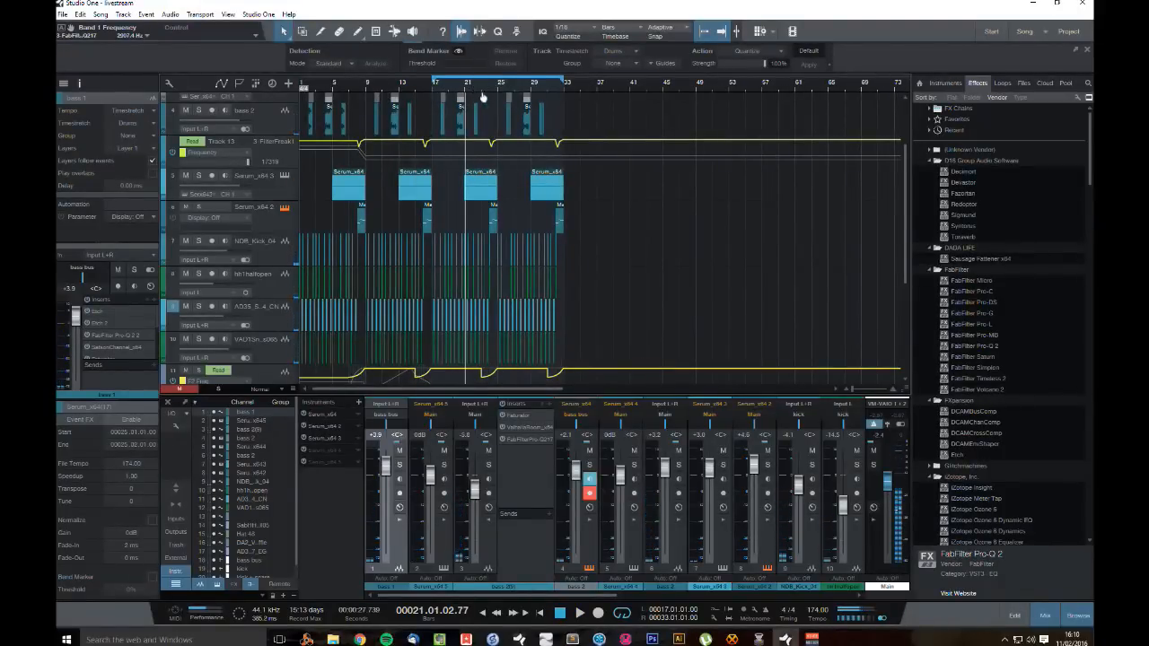
Step: Time-stretch the bass 2 audio clip in bar 20 past the start of bar 21 and audition it
{"action": "left_click_drag", "start_coordinate": [483, 93], "coordinate": [508, 131]}
{"action": "left_click_drag", "start_coordinate": [353, 89], "coordinate": [440, 101]}
{"action": "left_click", "coordinate": [439, 108]}
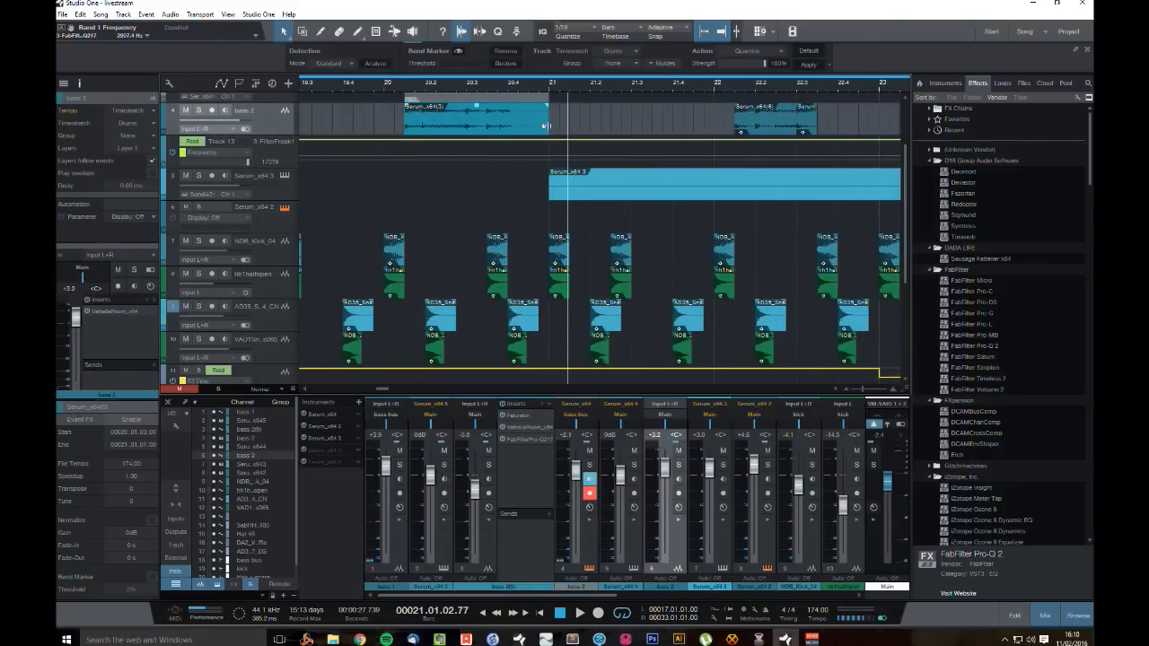
{"action": "left_click_drag", "start_coordinate": [546, 126], "coordinate": [575, 126]}
{"action": "left_click", "coordinate": [384, 88]}
{"action": "key", "text": "space"}
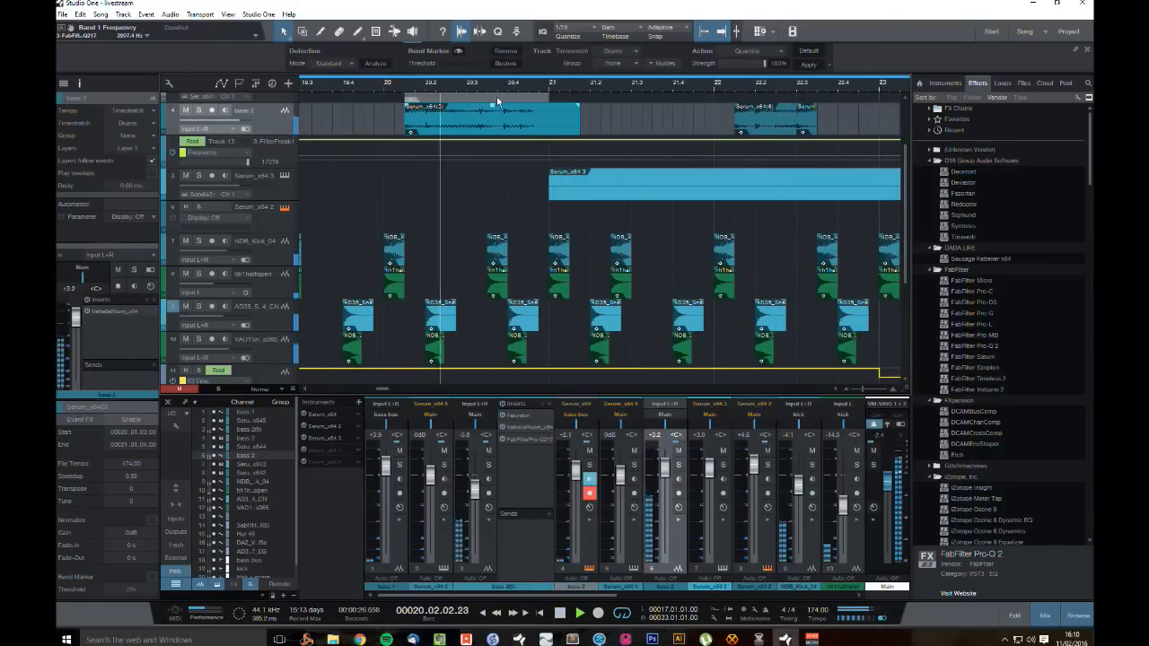
Step: Shorten the bass 2 clip in bar 20 to end at 20.04.01.00 and audition the result
{"action": "left_click_drag", "start_coordinate": [574, 126], "coordinate": [513, 118]}
{"action": "scroll", "coordinate": [510, 117], "scroll_direction": "up", "scroll_amount": 3}
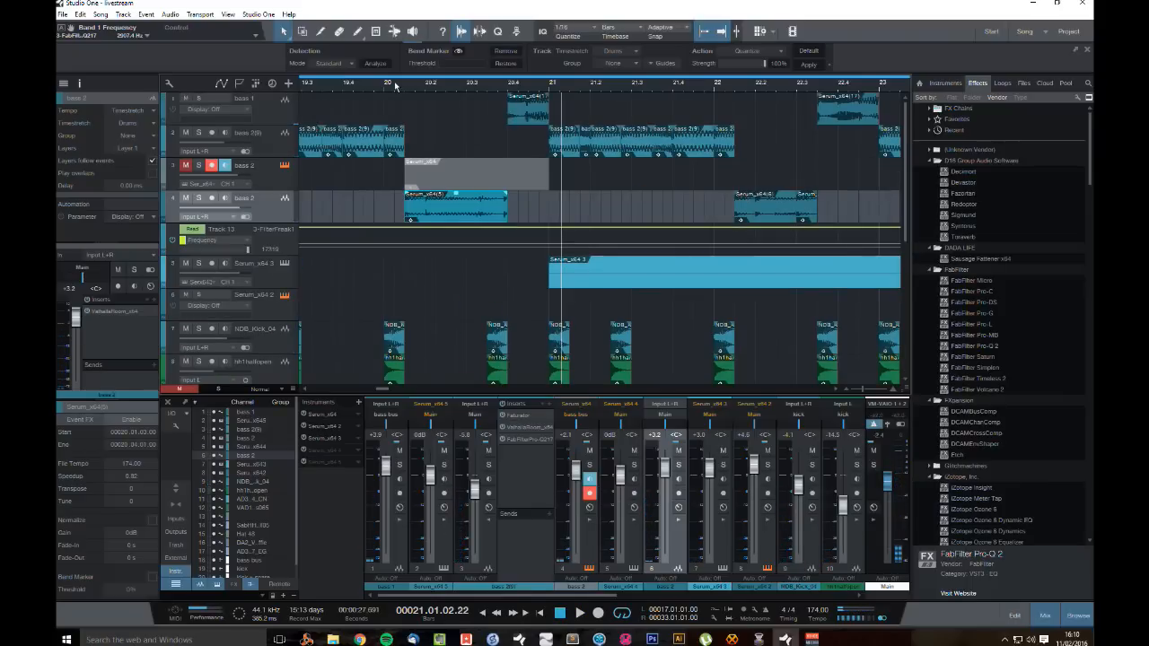
{"action": "key", "text": "space"}
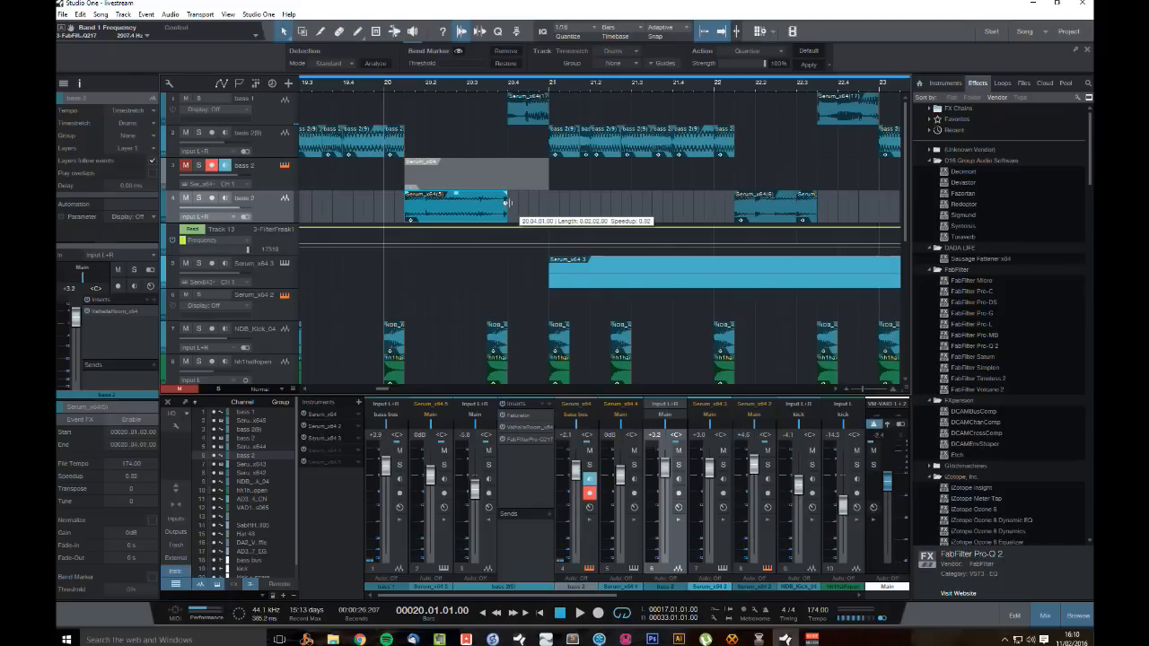
{"action": "left_click_drag", "start_coordinate": [509, 213], "coordinate": [514, 213]}
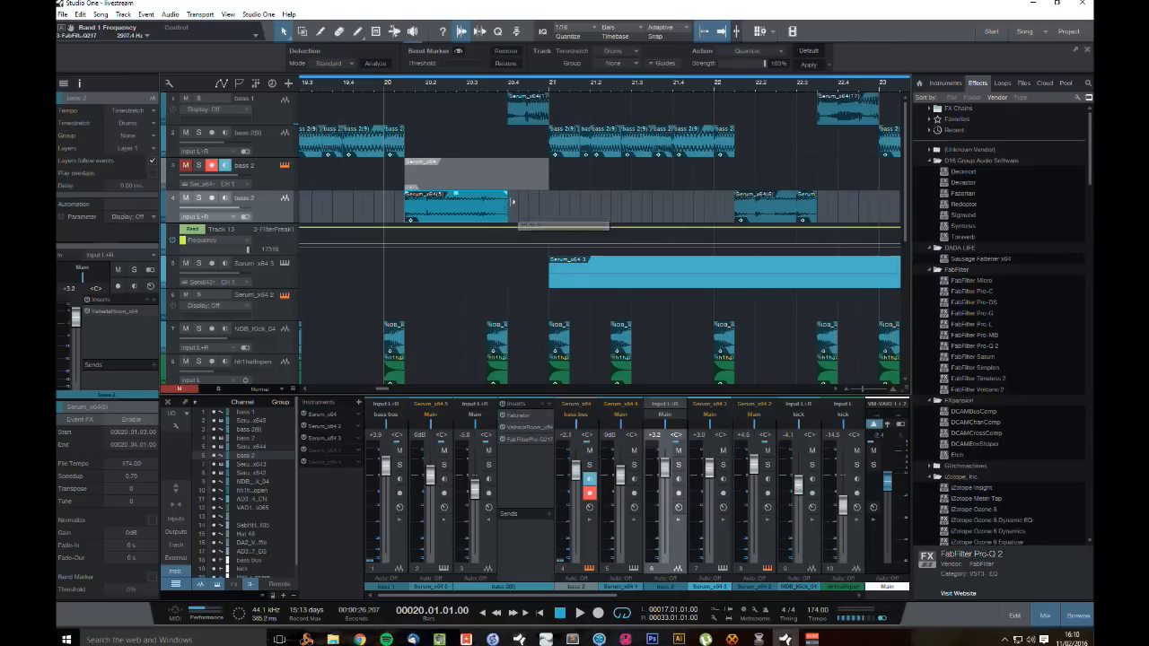
{"action": "key", "text": "space"}
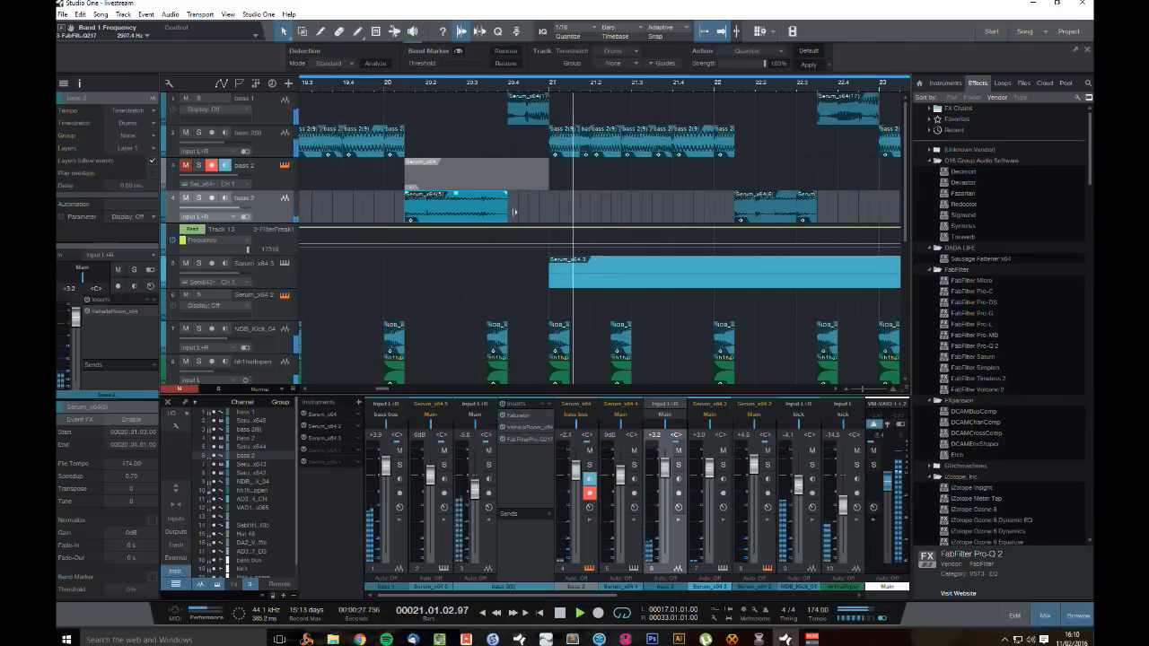
{"action": "key", "text": "space"}
Step: Delete the old bass 2 audio clips in bars 4, 12 and 28
{"action": "left_click_drag", "start_coordinate": [662, 80], "coordinate": [740, 51]}
{"action": "left_click", "coordinate": [755, 215]}
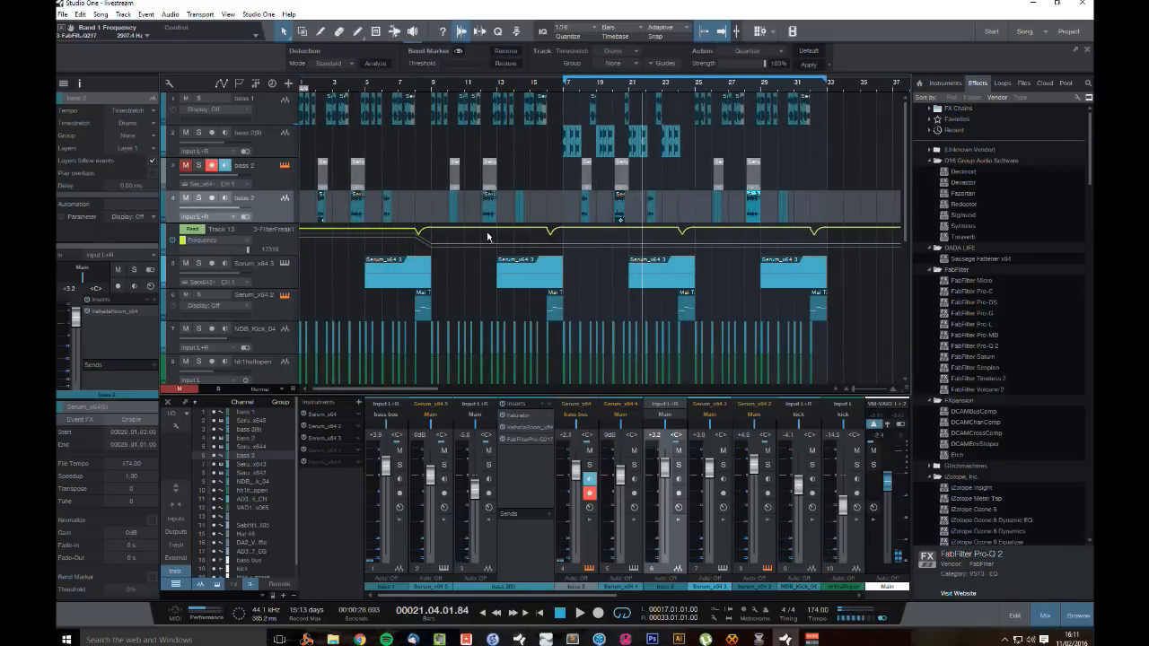
{"action": "left_click", "coordinate": [353, 213]}
{"action": "key", "text": "Delete"}
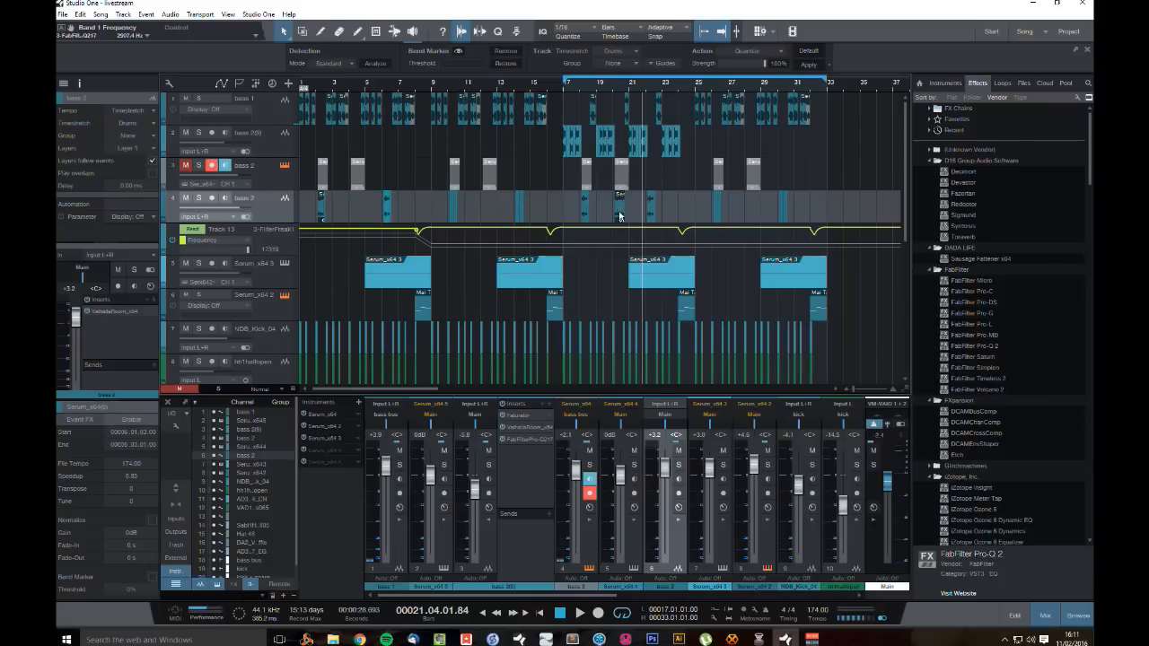
Step: Copy the edited bass 2 clip from bar 20 to bars 28, 12 and 4
{"action": "left_click_drag", "start_coordinate": [621, 216], "coordinate": [752, 214]}
{"action": "left_click_drag", "start_coordinate": [755, 87], "coordinate": [757, 129]}
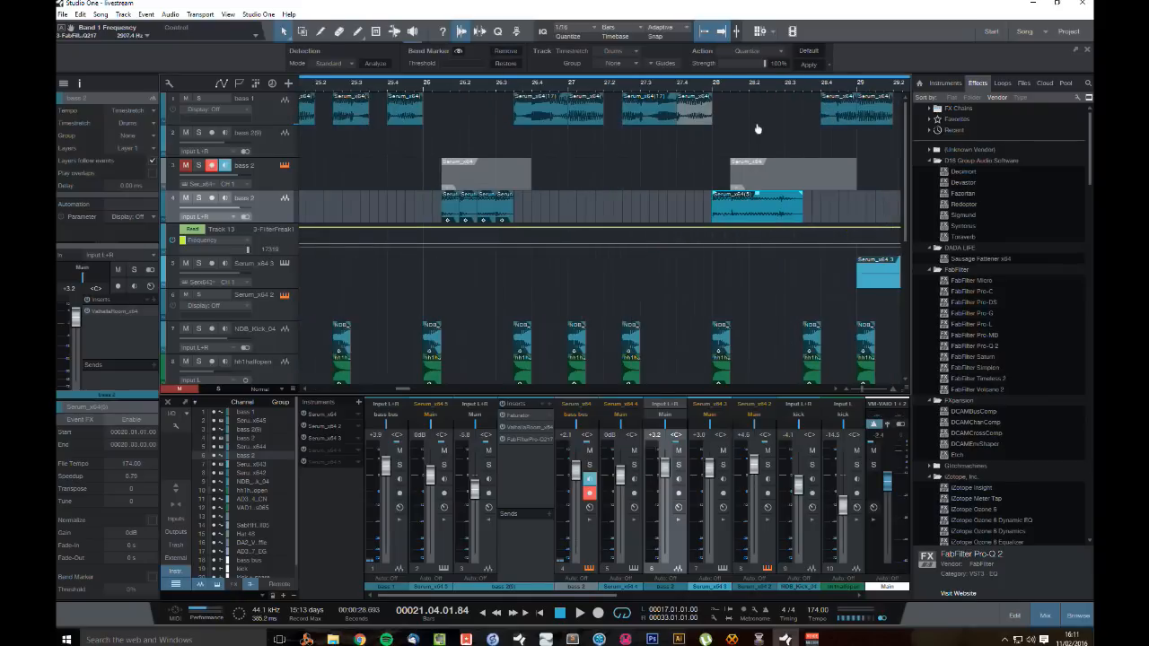
{"action": "left_click_drag", "start_coordinate": [756, 87], "coordinate": [788, 52]}
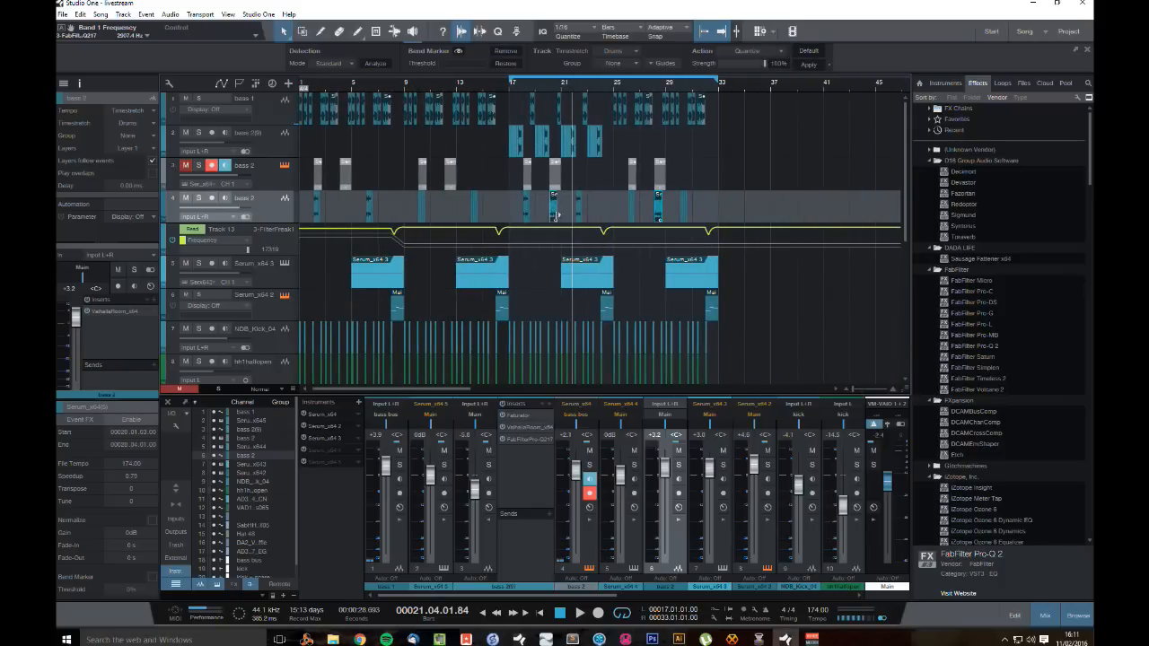
{"action": "left_click_drag", "start_coordinate": [552, 217], "coordinate": [342, 212]}
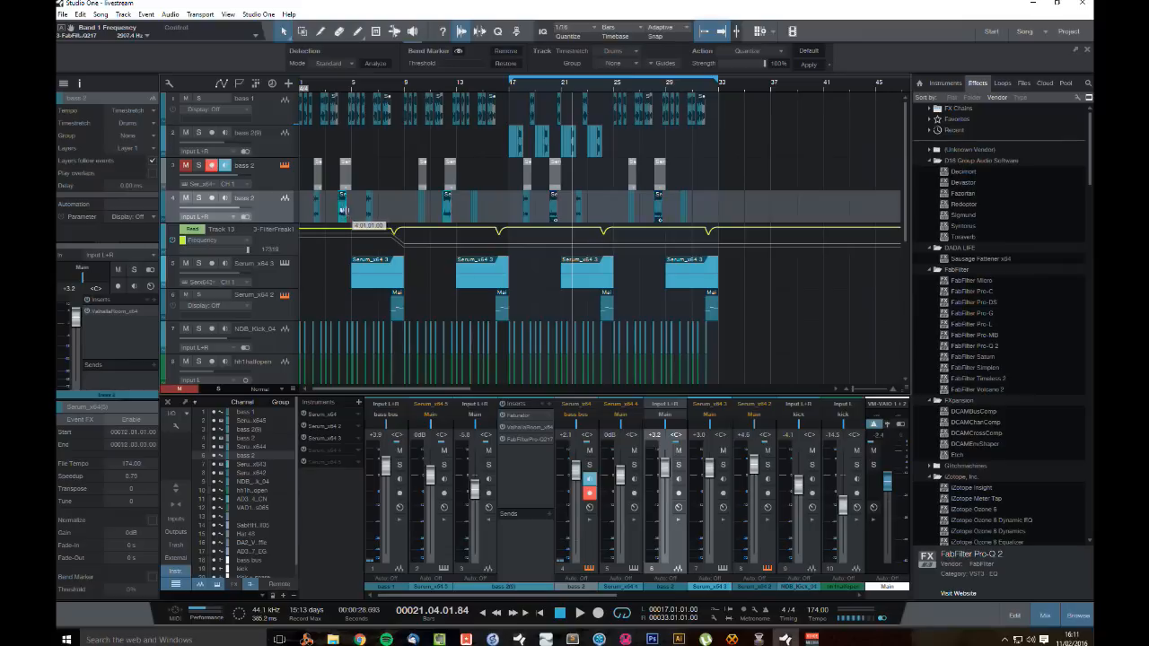
{"action": "left_click_drag", "start_coordinate": [554, 90], "coordinate": [913, 106]}
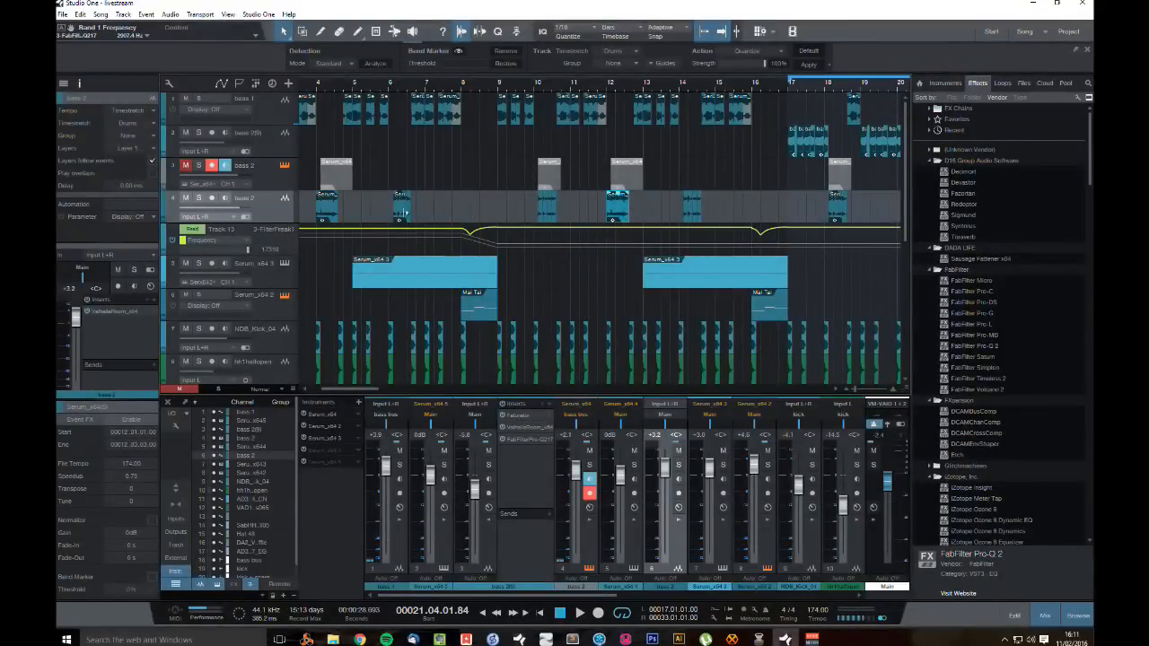
Step: Align the bass 2 copies in bars 4 and 12 with the muted clips above, starting the first at 4.01.03.00
{"action": "left_click_drag", "start_coordinate": [327, 214], "coordinate": [341, 208]}
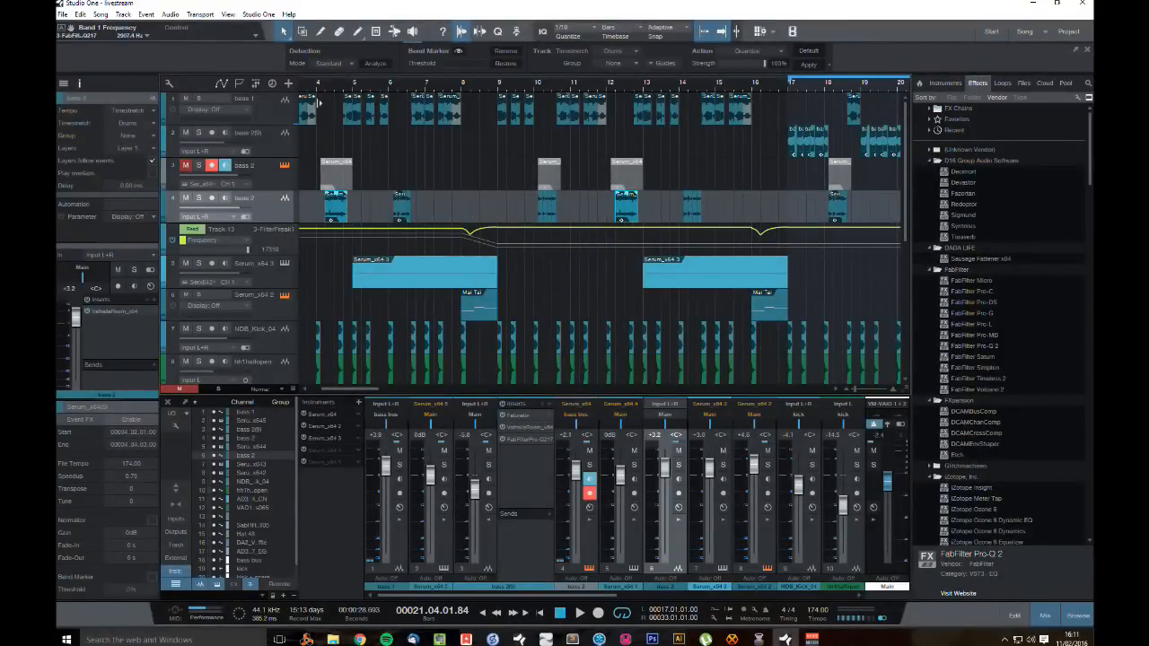
{"action": "left_click_drag", "start_coordinate": [330, 103], "coordinate": [396, 191]}
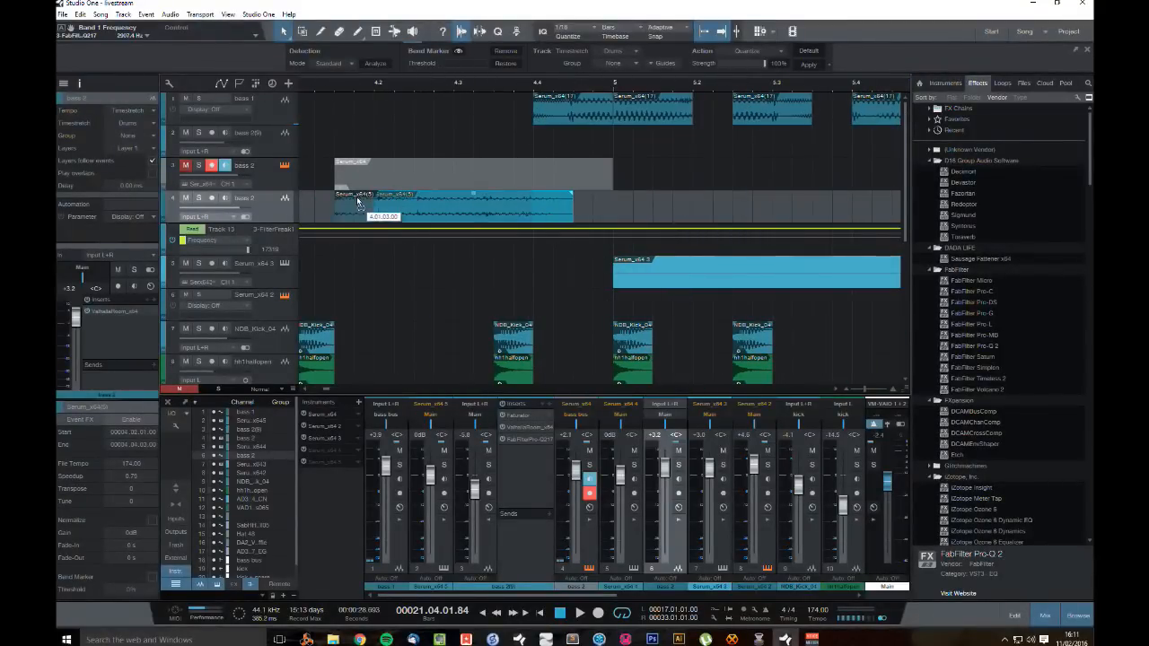
{"action": "left_click_drag", "start_coordinate": [357, 197], "coordinate": [356, 198]}
Step: Set the loop start to bar 1 and play the arrangement through to about bar 28
{"action": "left_click_drag", "start_coordinate": [393, 86], "coordinate": [434, 45]}
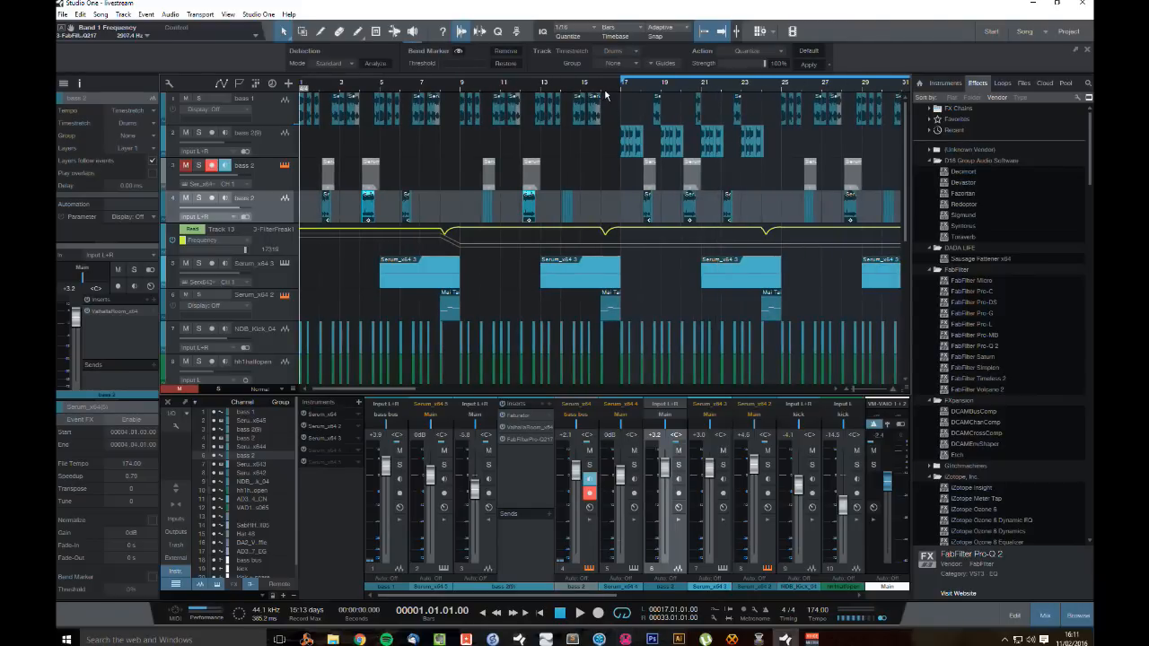
{"action": "left_click_drag", "start_coordinate": [615, 81], "coordinate": [626, 69]}
{"action": "left_click", "coordinate": [302, 84], "text": "ctrl"}
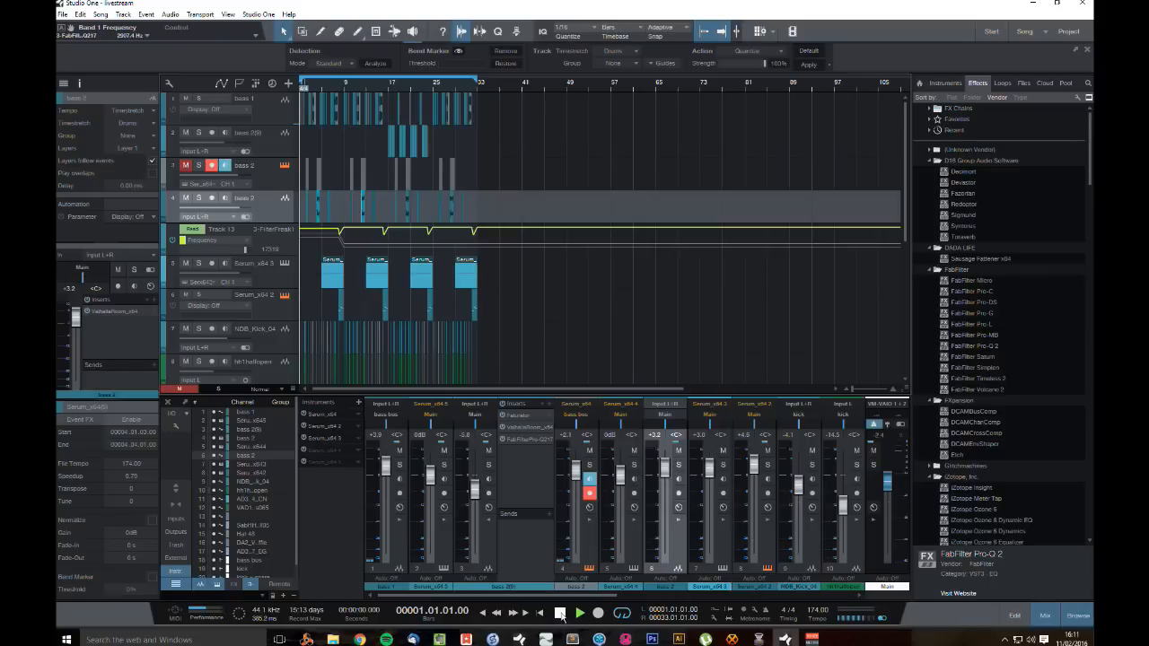
{"action": "key", "text": "space"}
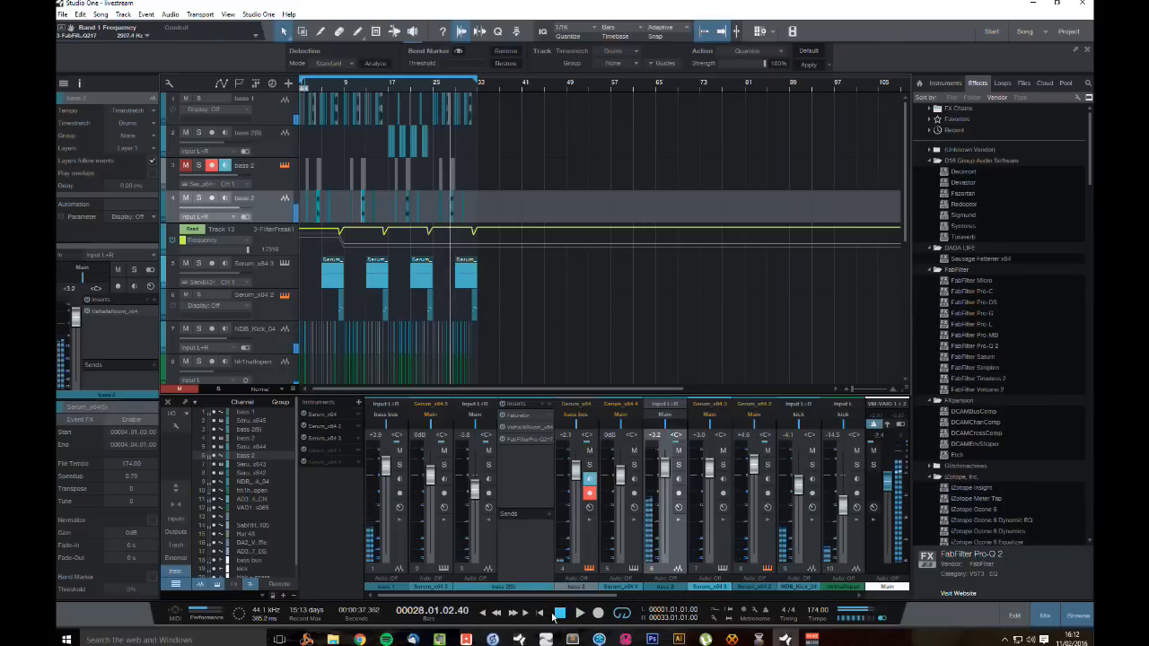
Step: Save the song and copy the external bounced bass 2 files to the Media Folder
{"action": "left_click", "coordinate": [558, 614]}
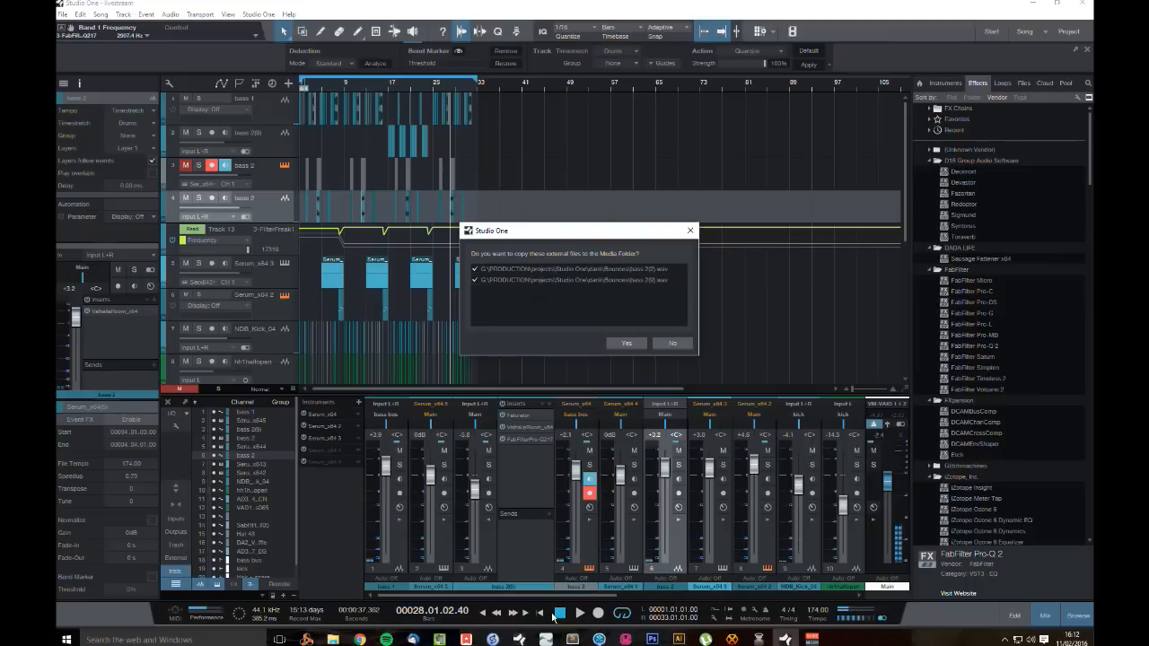
{"action": "key", "text": "Return"}
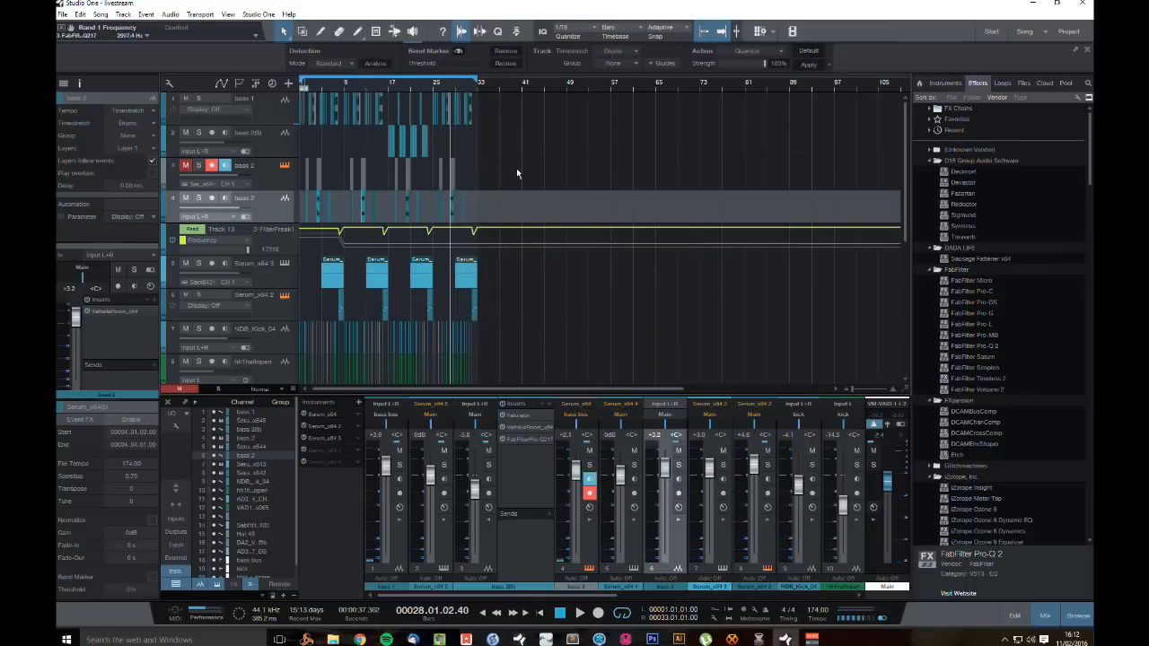
Step: Replace the bass 1 clips in bars 25 to 33 with copies of the bass 2(9) phrases and bass 1 fills, aligned to bar 25
{"action": "left_click_drag", "start_coordinate": [501, 110], "coordinate": [436, 136]}
{"action": "left_click", "coordinate": [395, 151]}
{"action": "scroll", "coordinate": [439, 102], "scroll_direction": "up", "scroll_amount": 5}
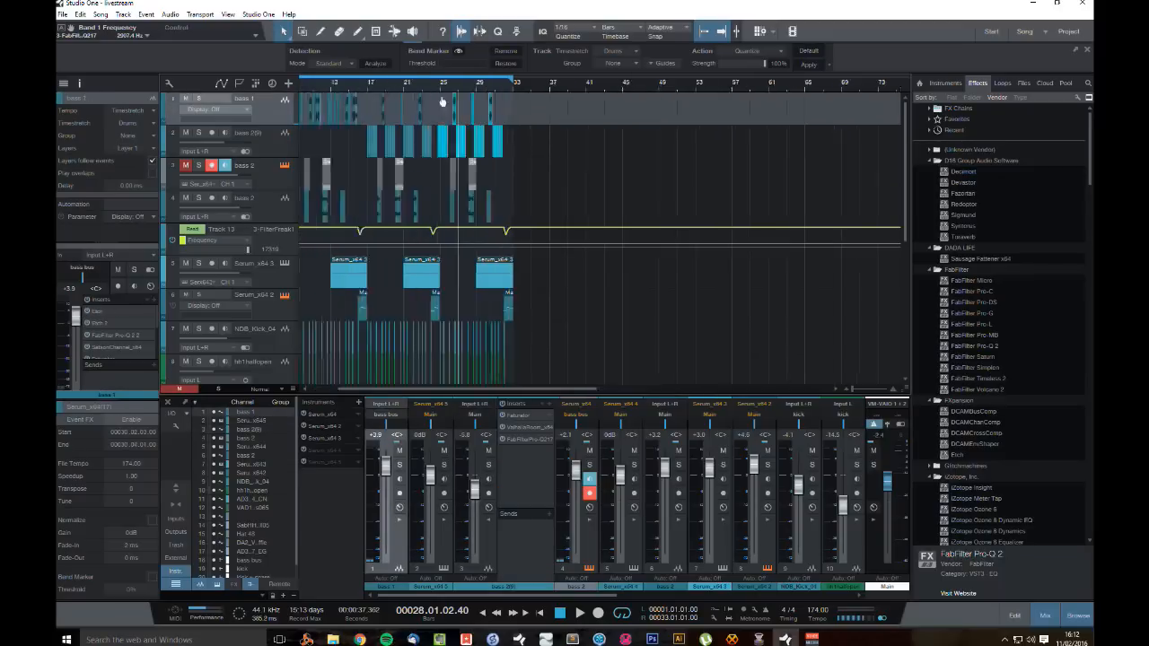
{"action": "left_click", "coordinate": [449, 142]}
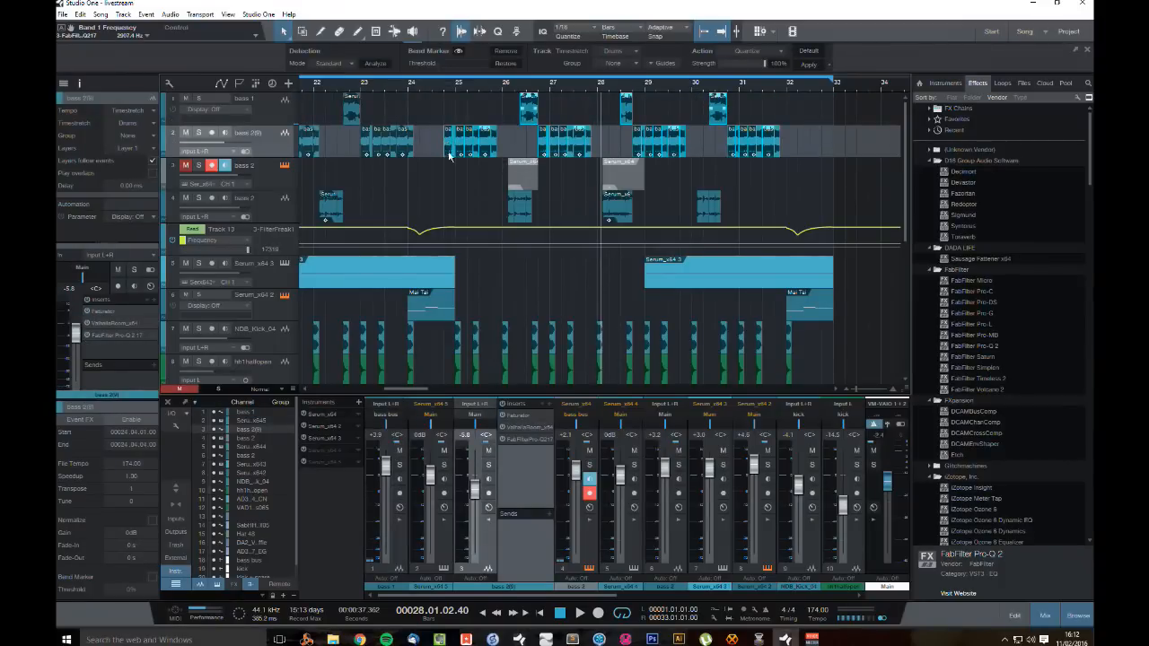
{"action": "left_click_drag", "start_coordinate": [455, 149], "coordinate": [460, 150]}
{"action": "left_click_drag", "start_coordinate": [678, 87], "coordinate": [813, 100]}
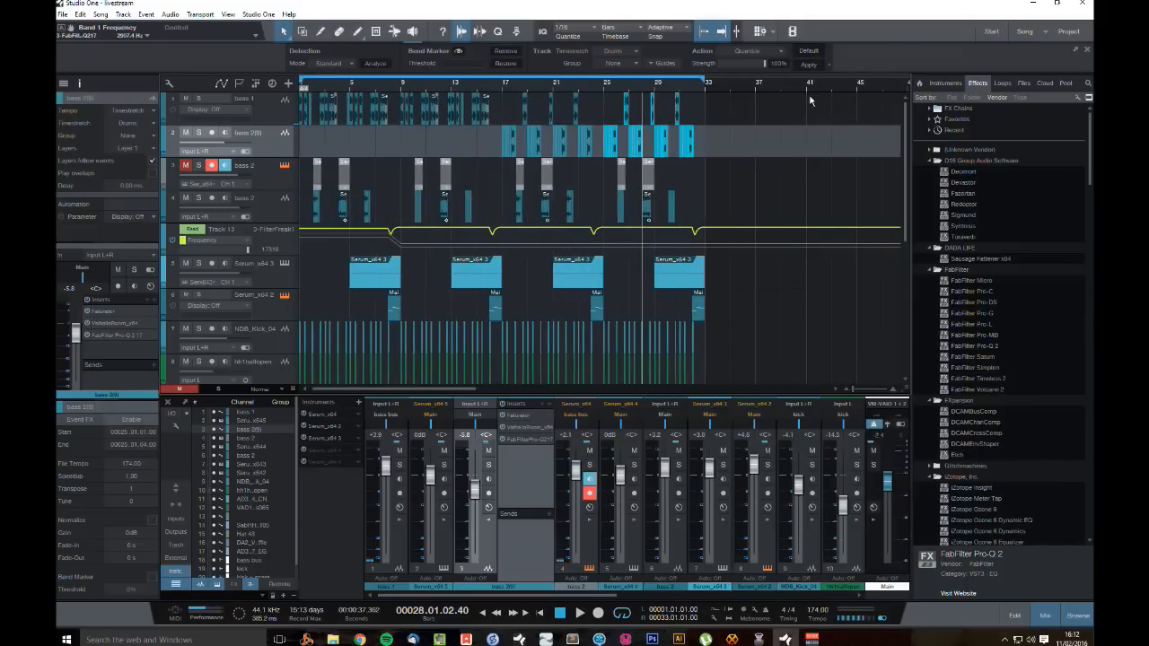
Step: Play the arrangement from bar 1 to hear the updated bass section
{"action": "left_click", "coordinate": [560, 614]}
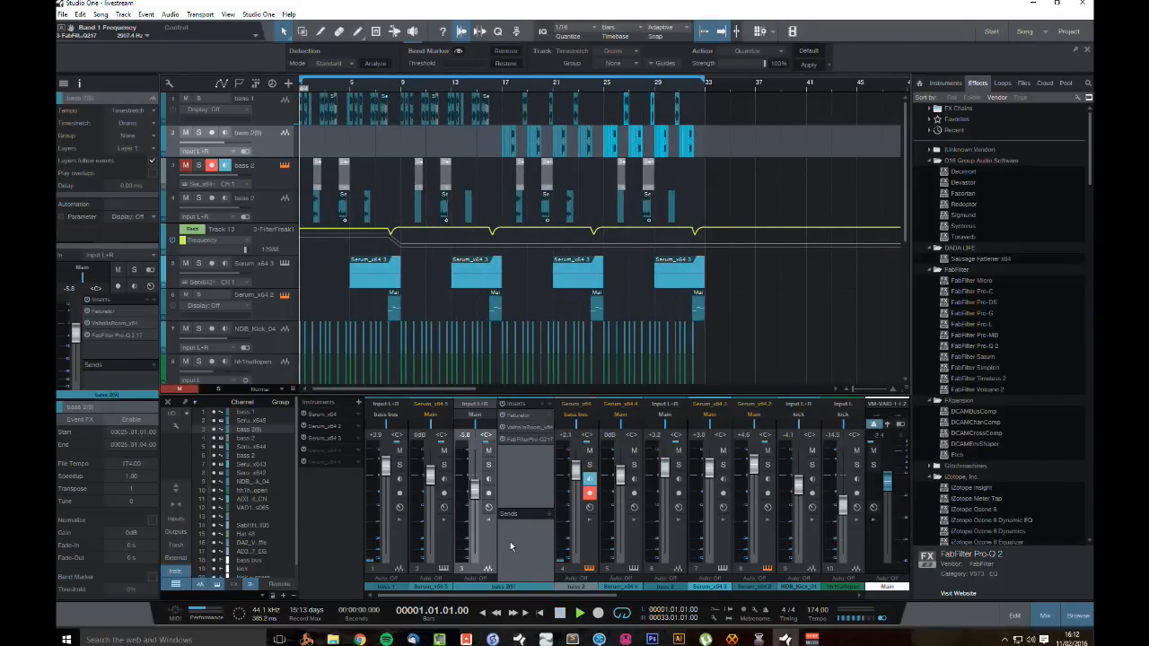
{"action": "key", "text": "space"}
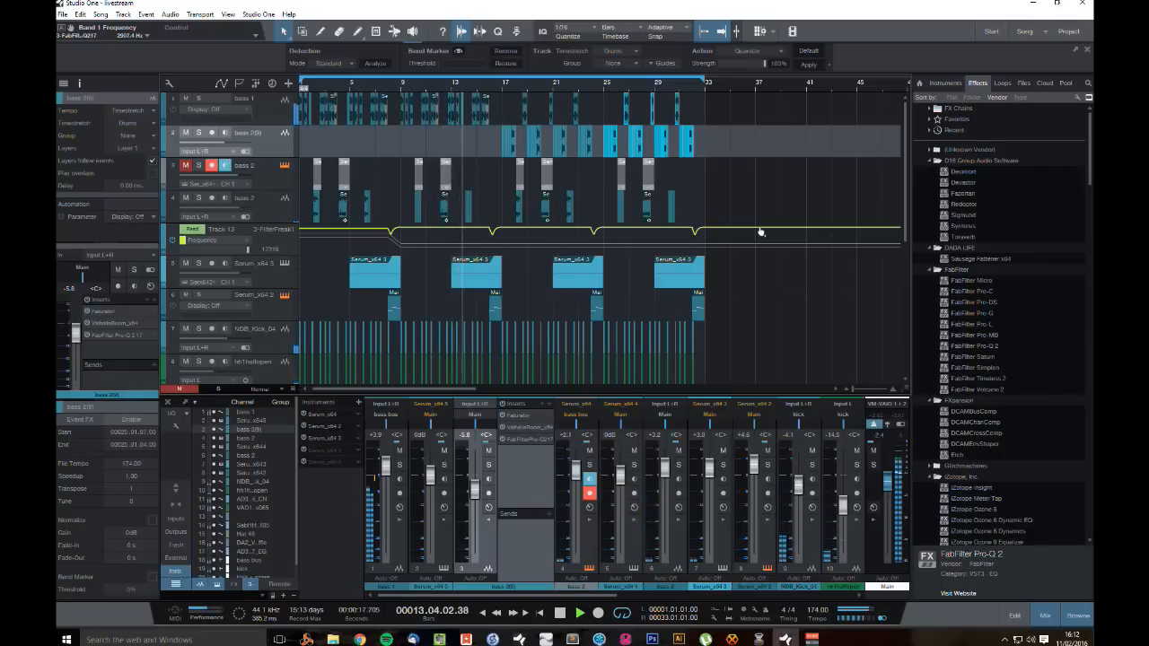
Step: Turn off the automation display on track 11 and copy its fill clips to bars 24 and 32
{"action": "scroll", "coordinate": [761, 232], "scroll_direction": "down", "scroll_amount": 8}
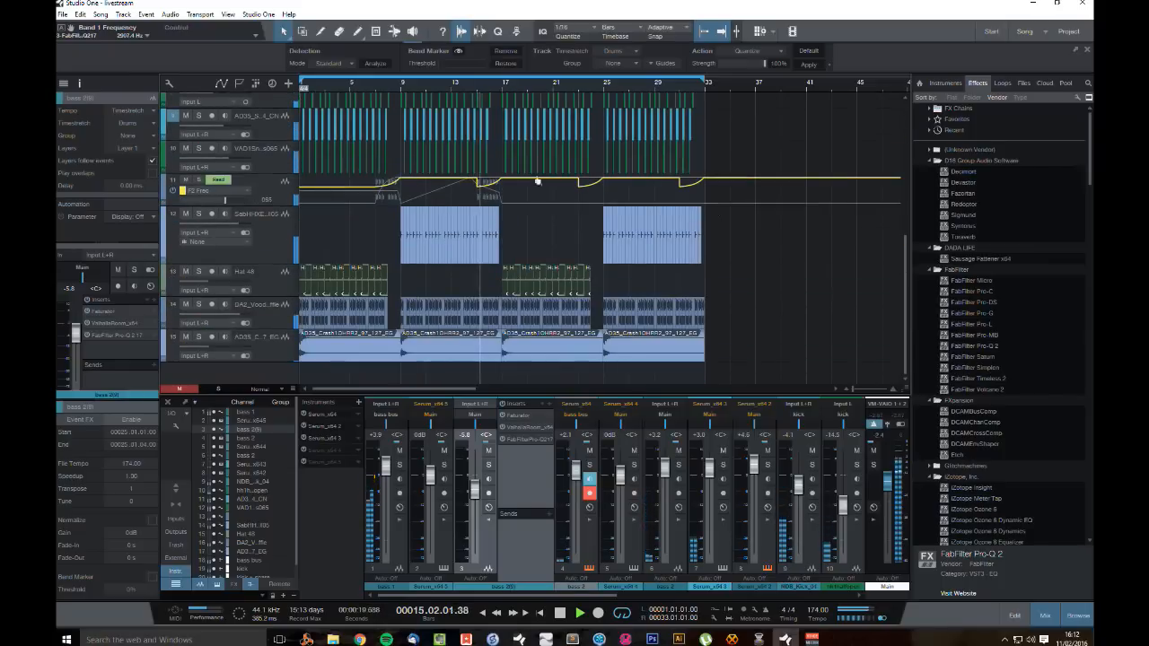
{"action": "left_click", "coordinate": [239, 190]}
{"action": "left_click", "coordinate": [237, 201]}
{"action": "left_click_drag", "start_coordinate": [502, 192], "coordinate": [581, 194]}
{"action": "left_click", "coordinate": [790, 253]}
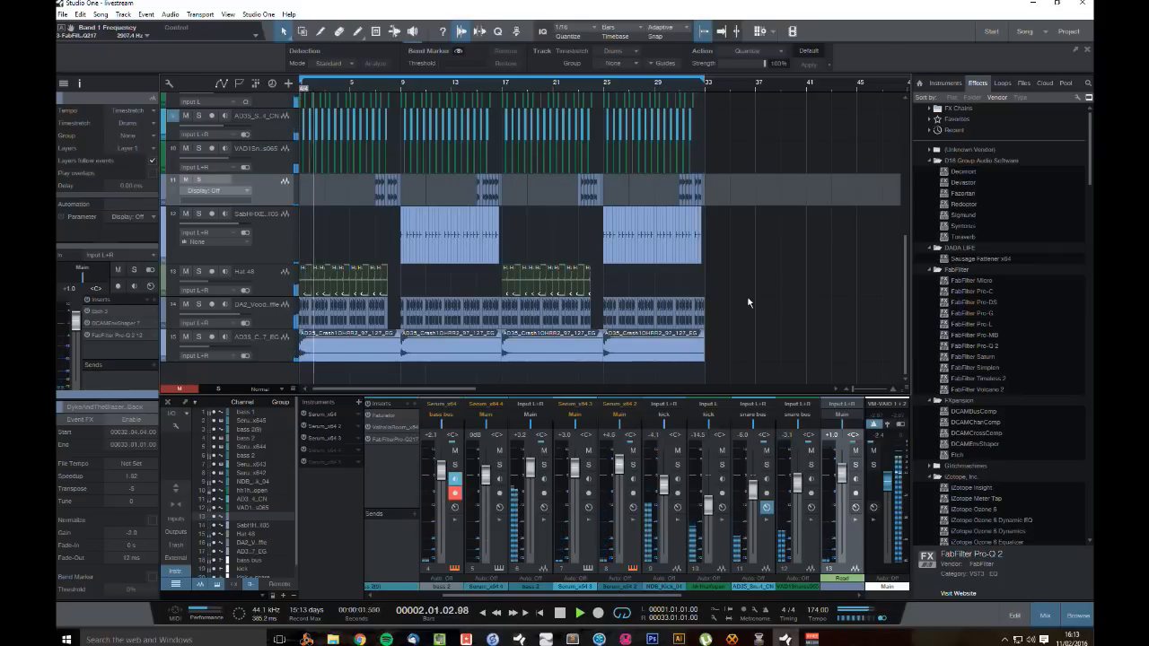
Step: Stop playback, return to the start of the song and switch to another window
{"action": "key", "text": "space"}
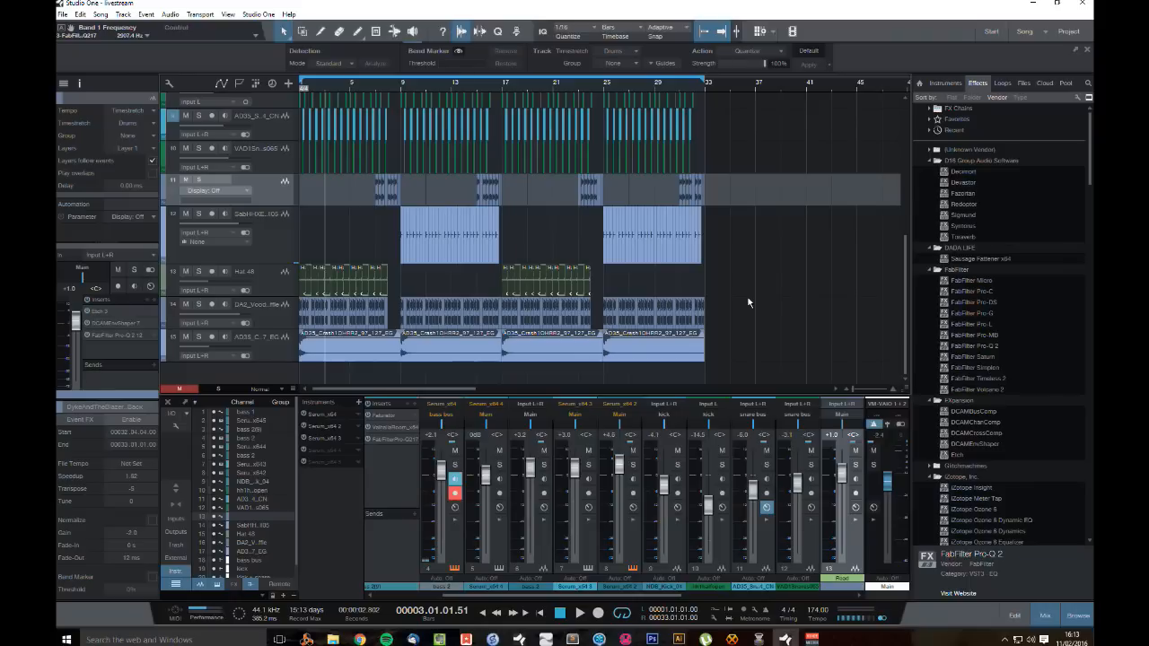
{"action": "left_click", "coordinate": [560, 614]}
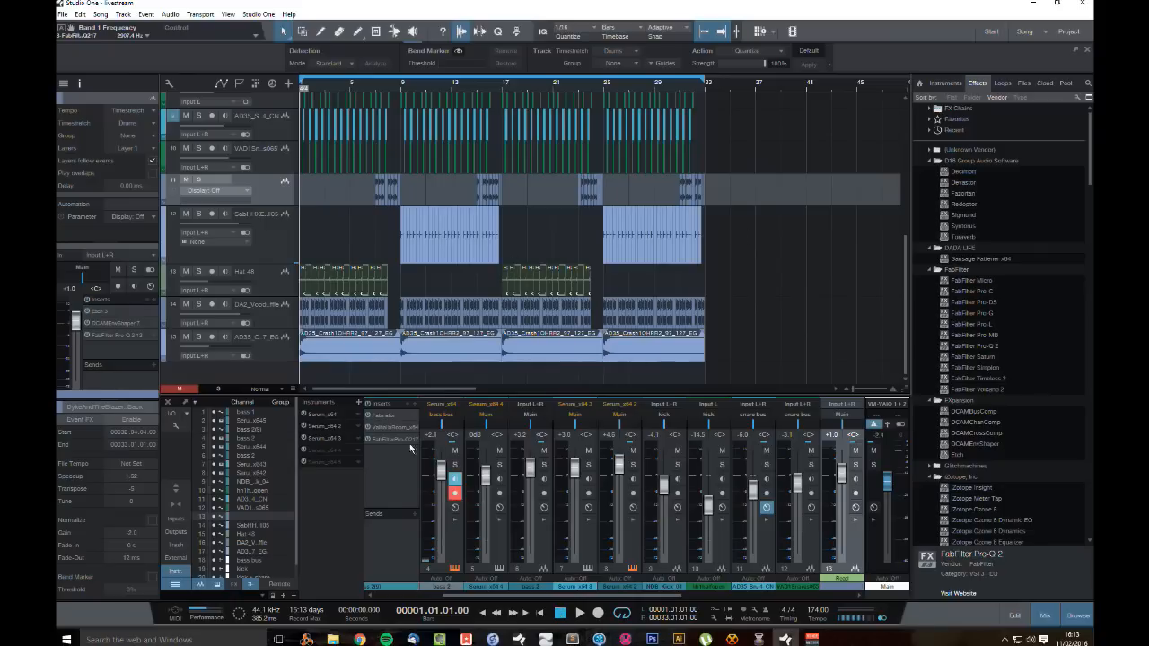
{"action": "key", "text": "alt+Tab"}
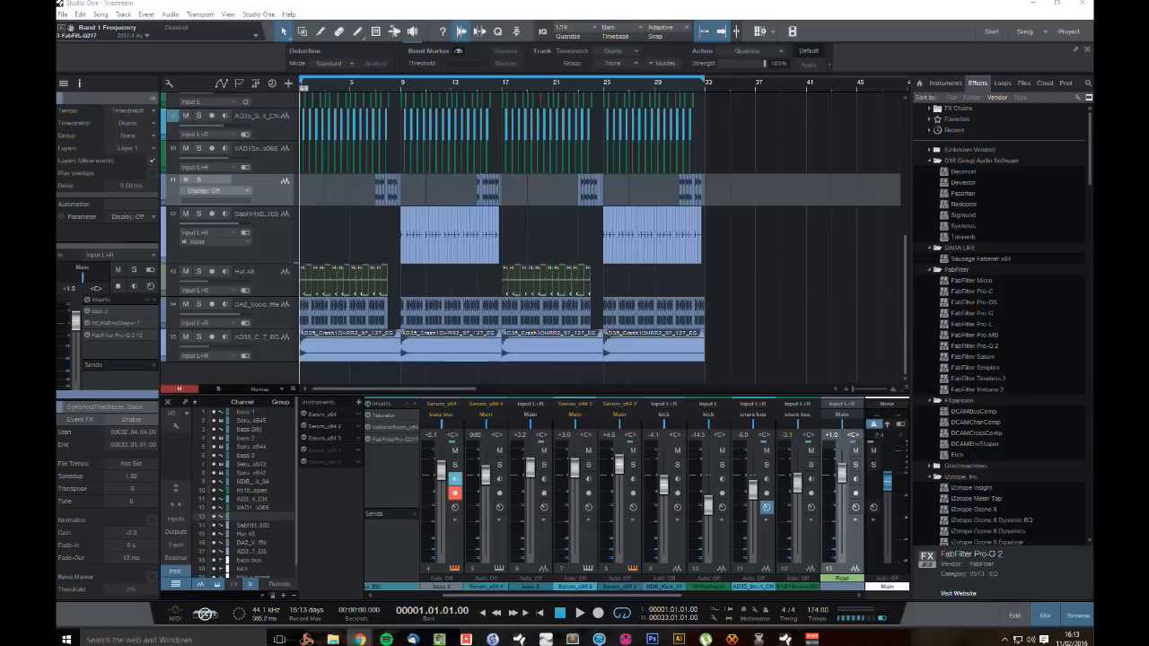